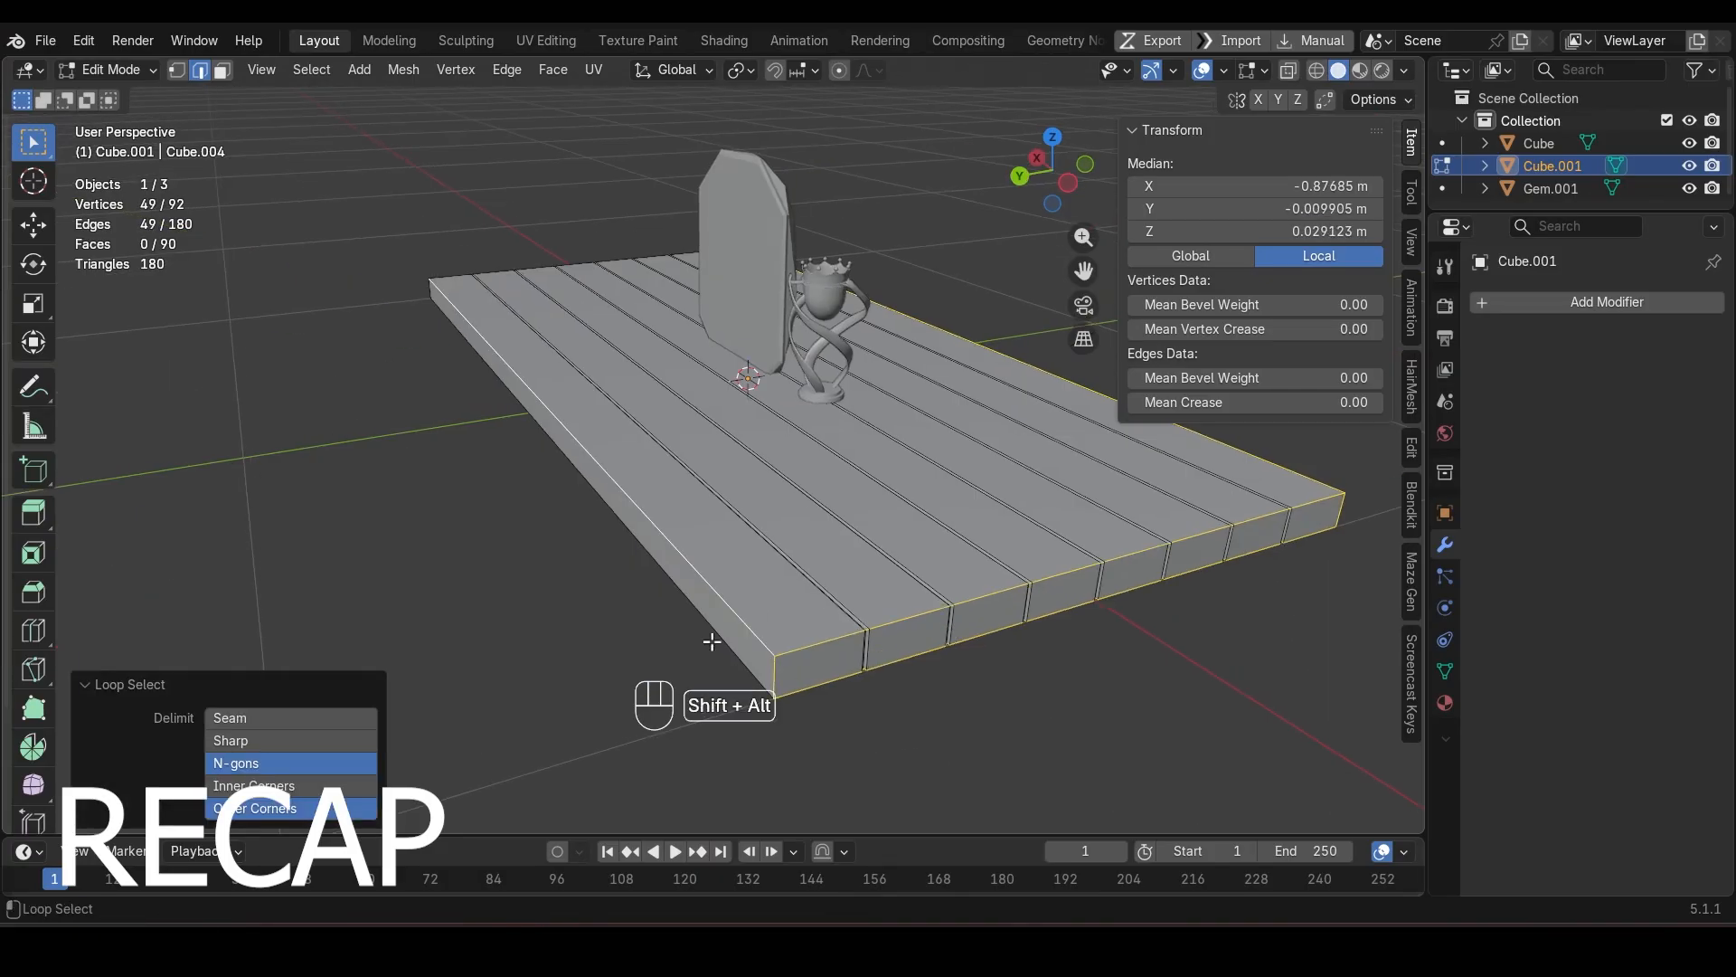
Step: Add further outer edge loops of the plank tabletop to the selection, and apply Shade Auto Smooth to the tabletop
left_click(709, 639, "alt+shift")
left_click(721, 362, "alt+shift")
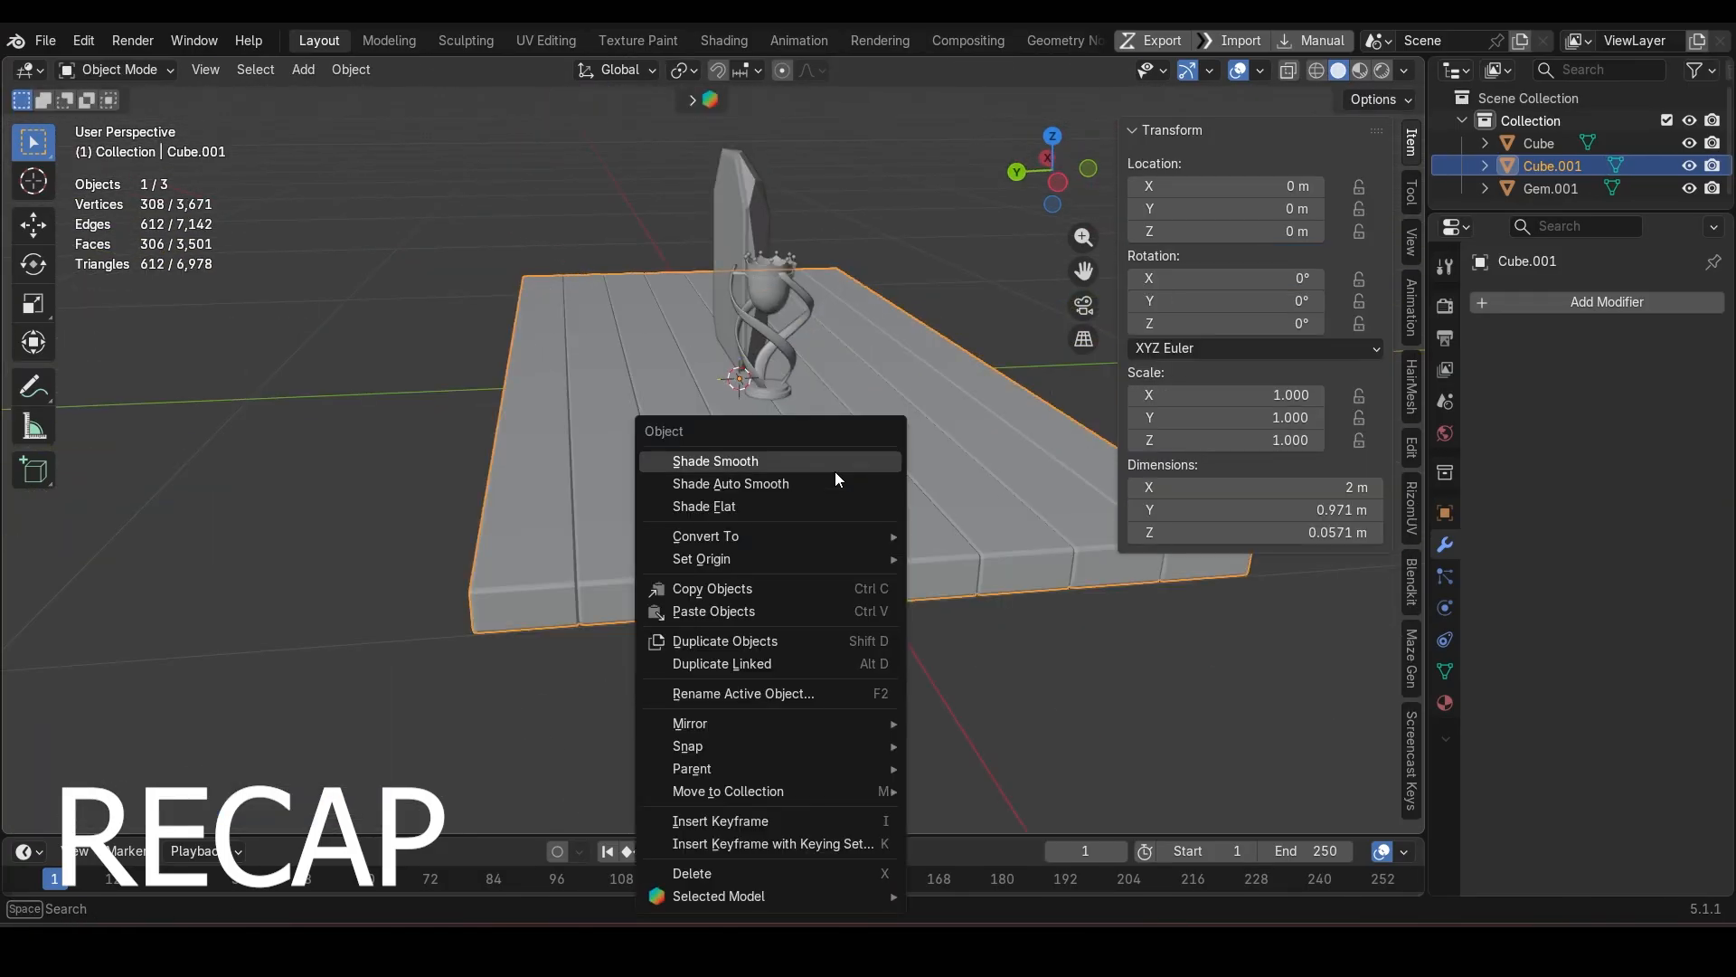
left_click(834, 478)
mouse_move(834, 477)
middle_mouse_down()
mouse_move(505, 425)
mouse_move(545, 470)
middle_mouse_up()
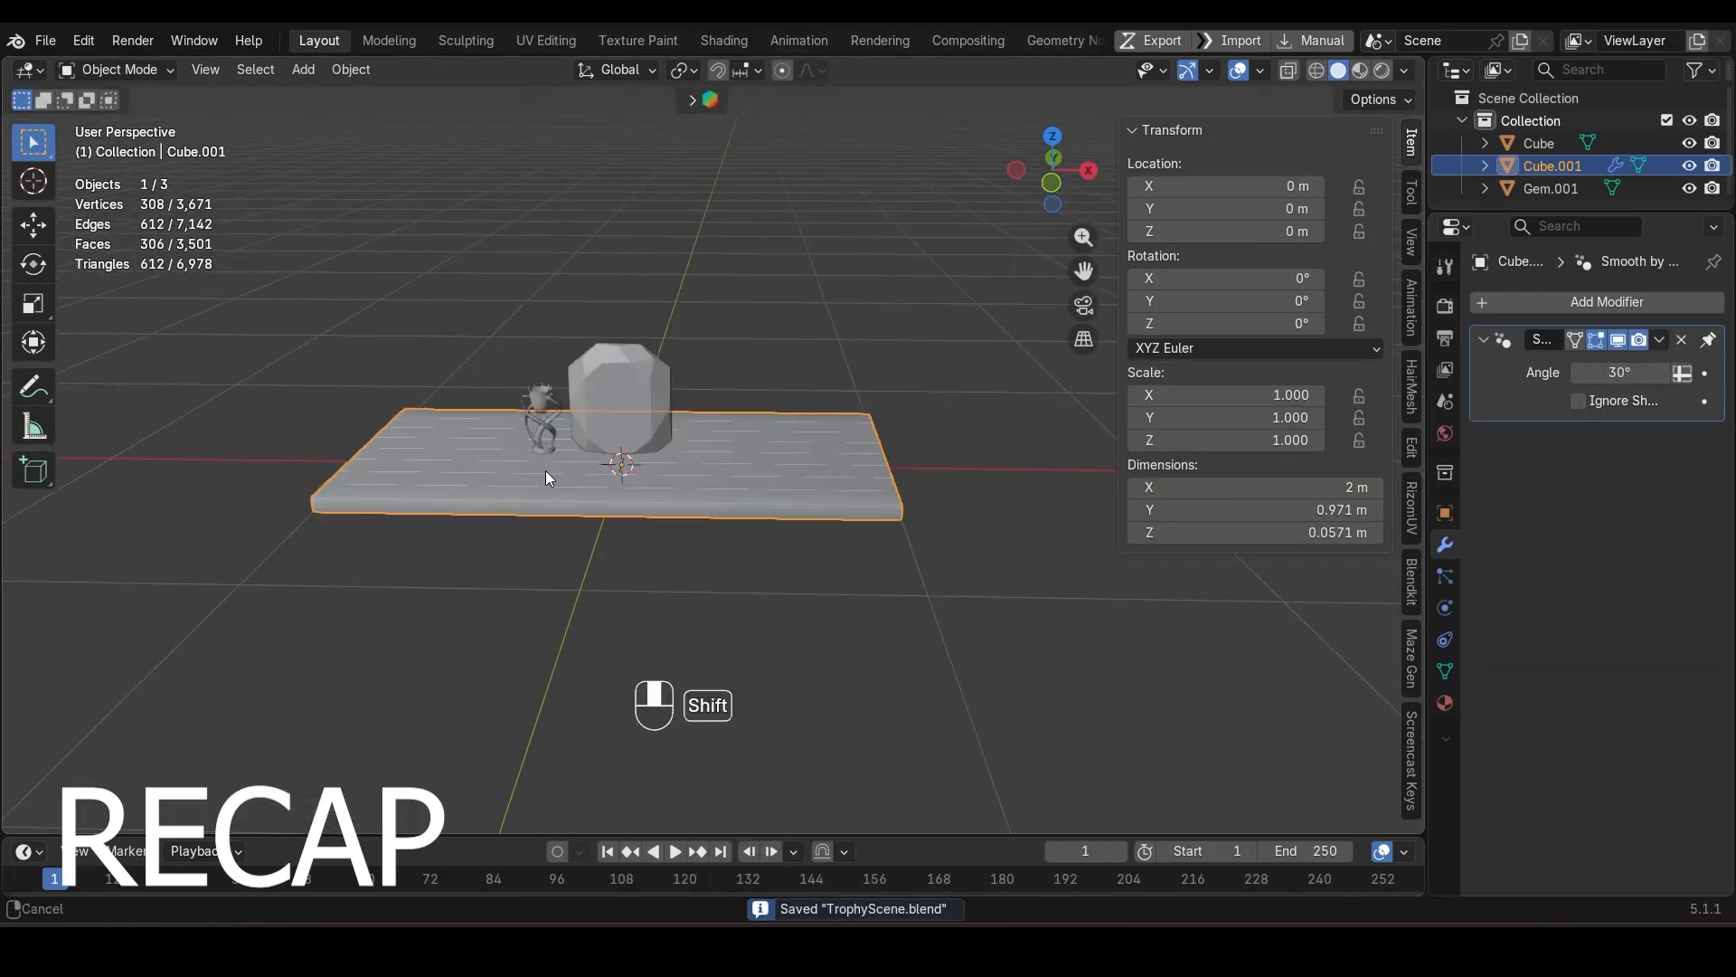
key("ctrl+alt+x")
key("shift+s")
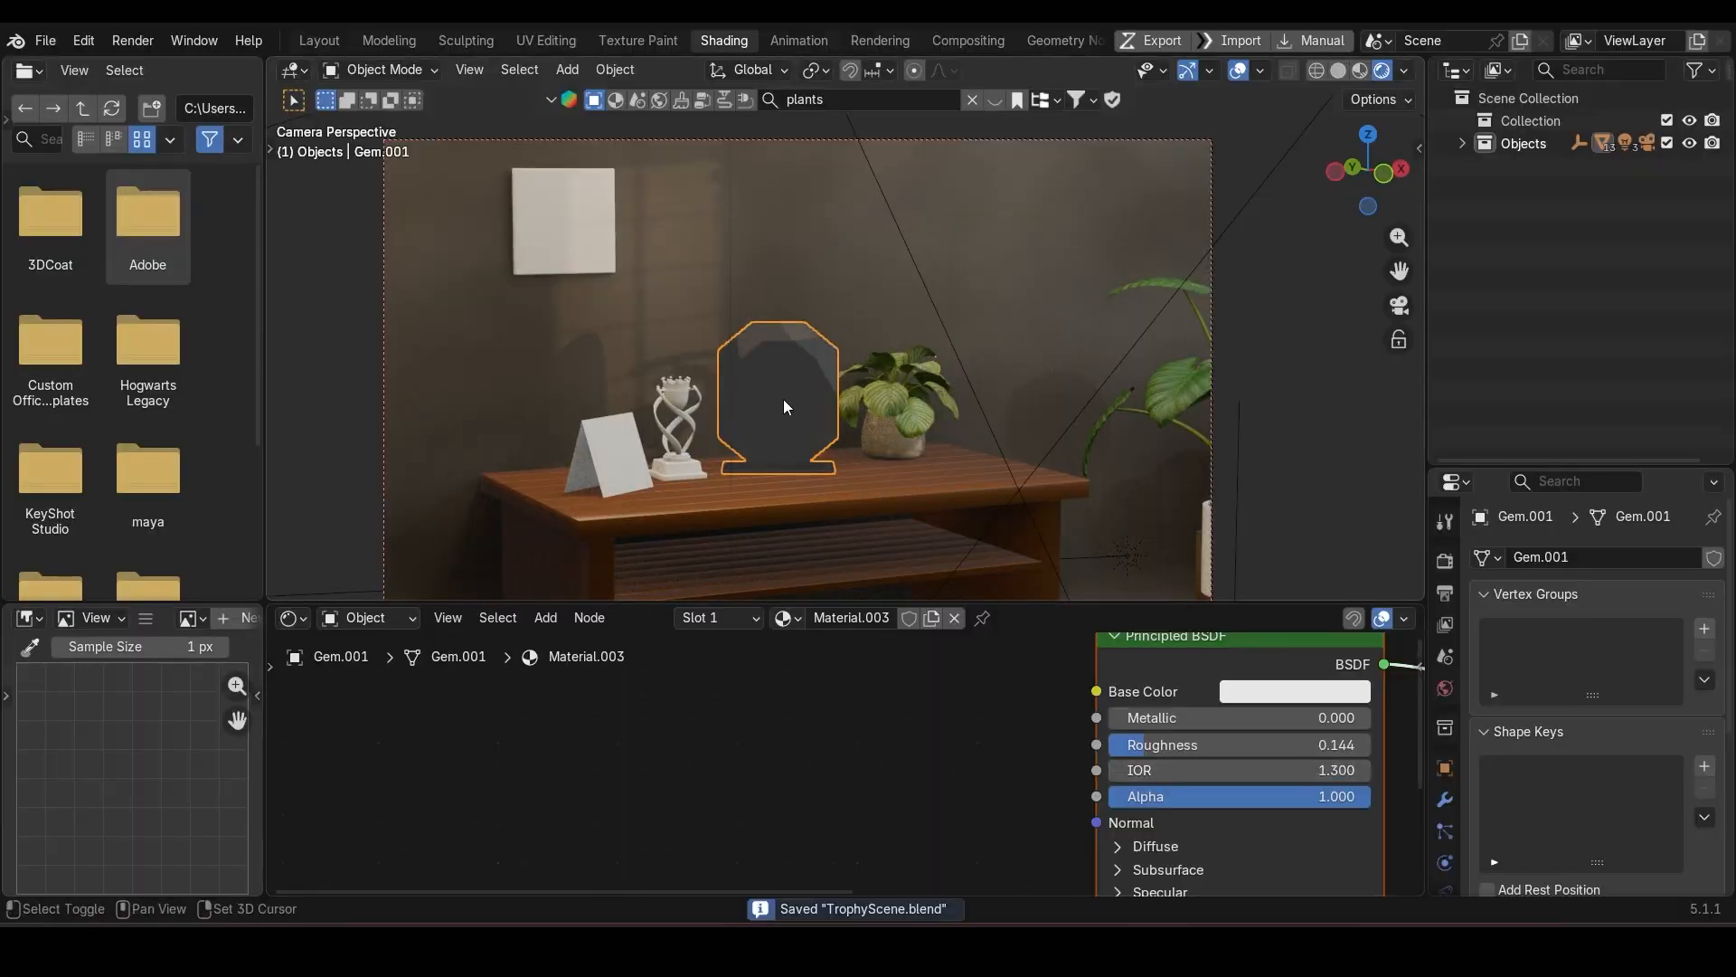
key("shift+a")
mouse_move(678, 473)
left_click(913, 546)
key("g")
key("z")
key("r")
key("r")
key("Delete")
Step: Set the render engine to Cycles and adjust the Principled BSDF values of the gem award's material
left_click(1446, 562)
left_click(1649, 558)
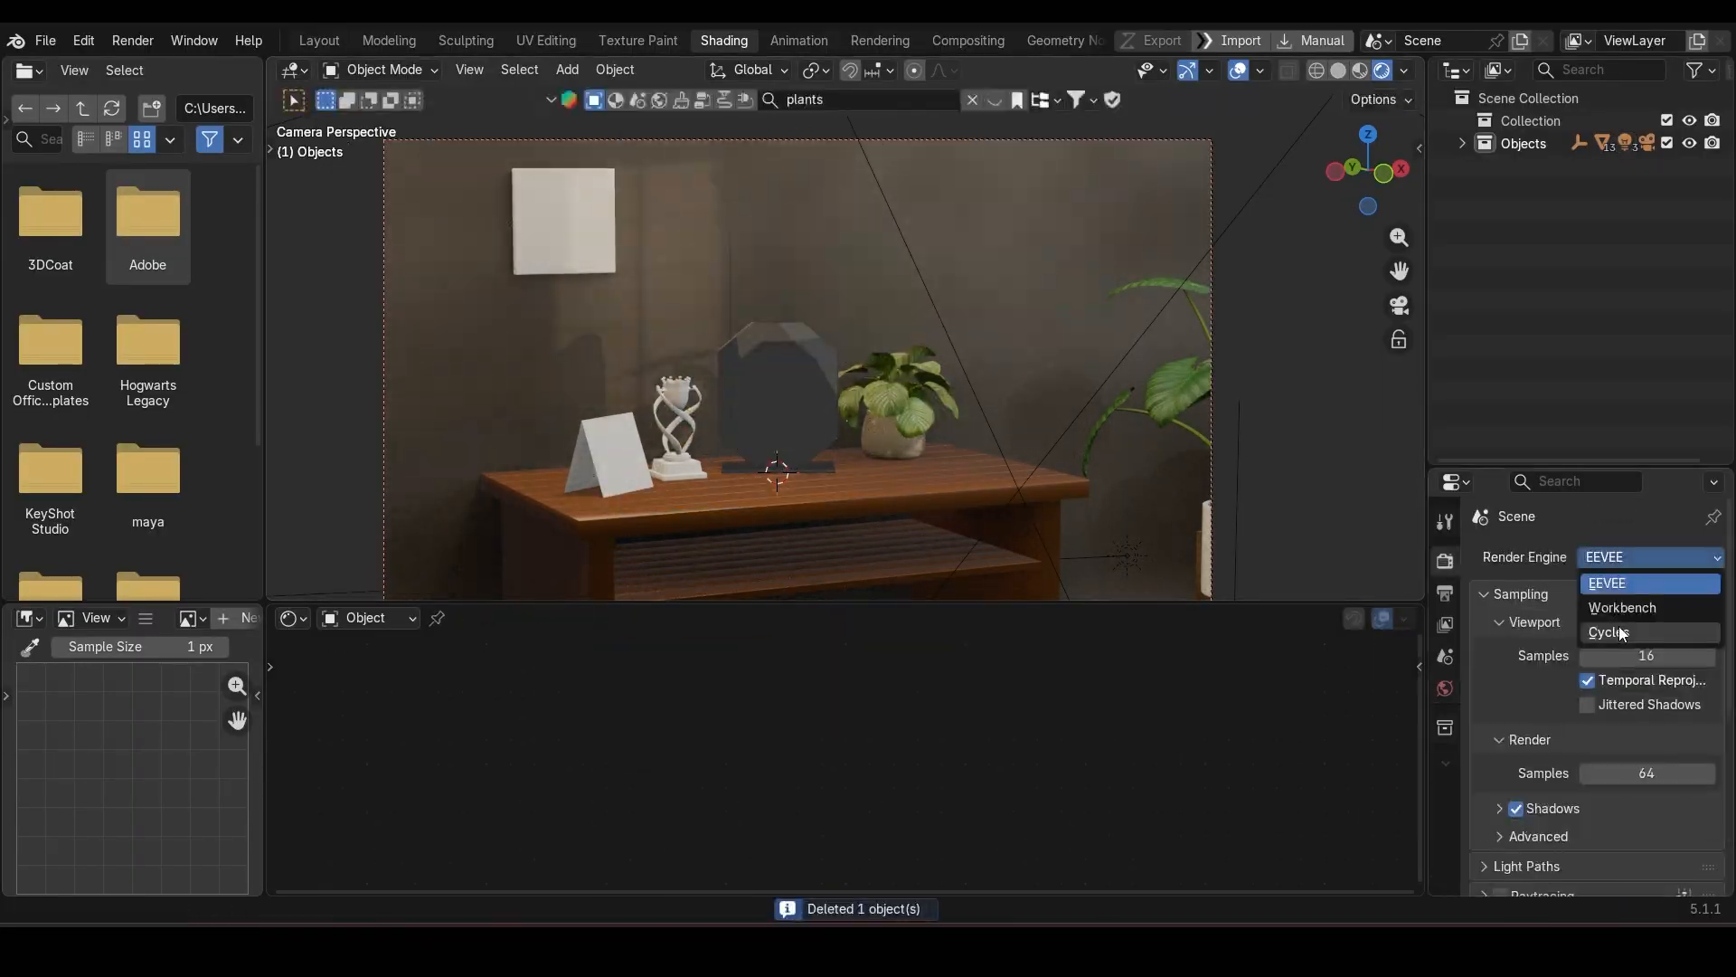
left_click(1619, 634)
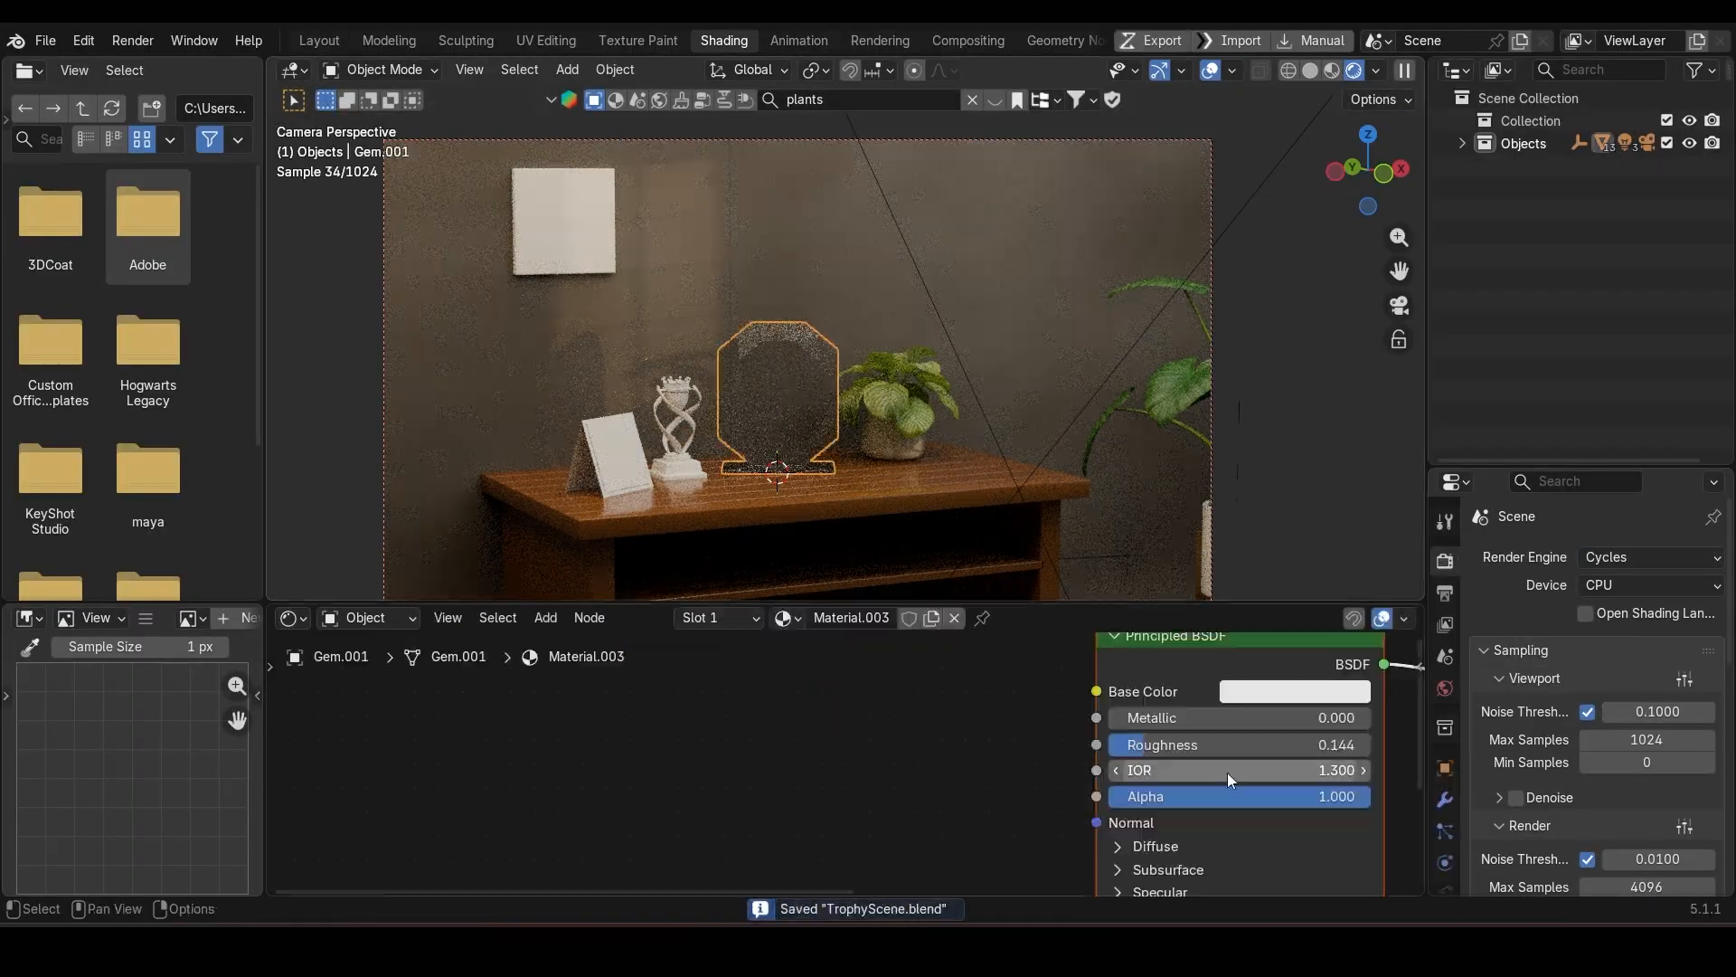
left_click_drag(1232, 717, 1371, 717)
Step: Add a spot light over the gem award and raise it along Z above the tabletop
key("shift+a")
left_click(913, 522)
key("g")
key("z")
left_click(913, 271)
Step: Set the spot light's power to 150, lower its exposure to -0.146 and give it a warm orange color
left_click(1445, 863)
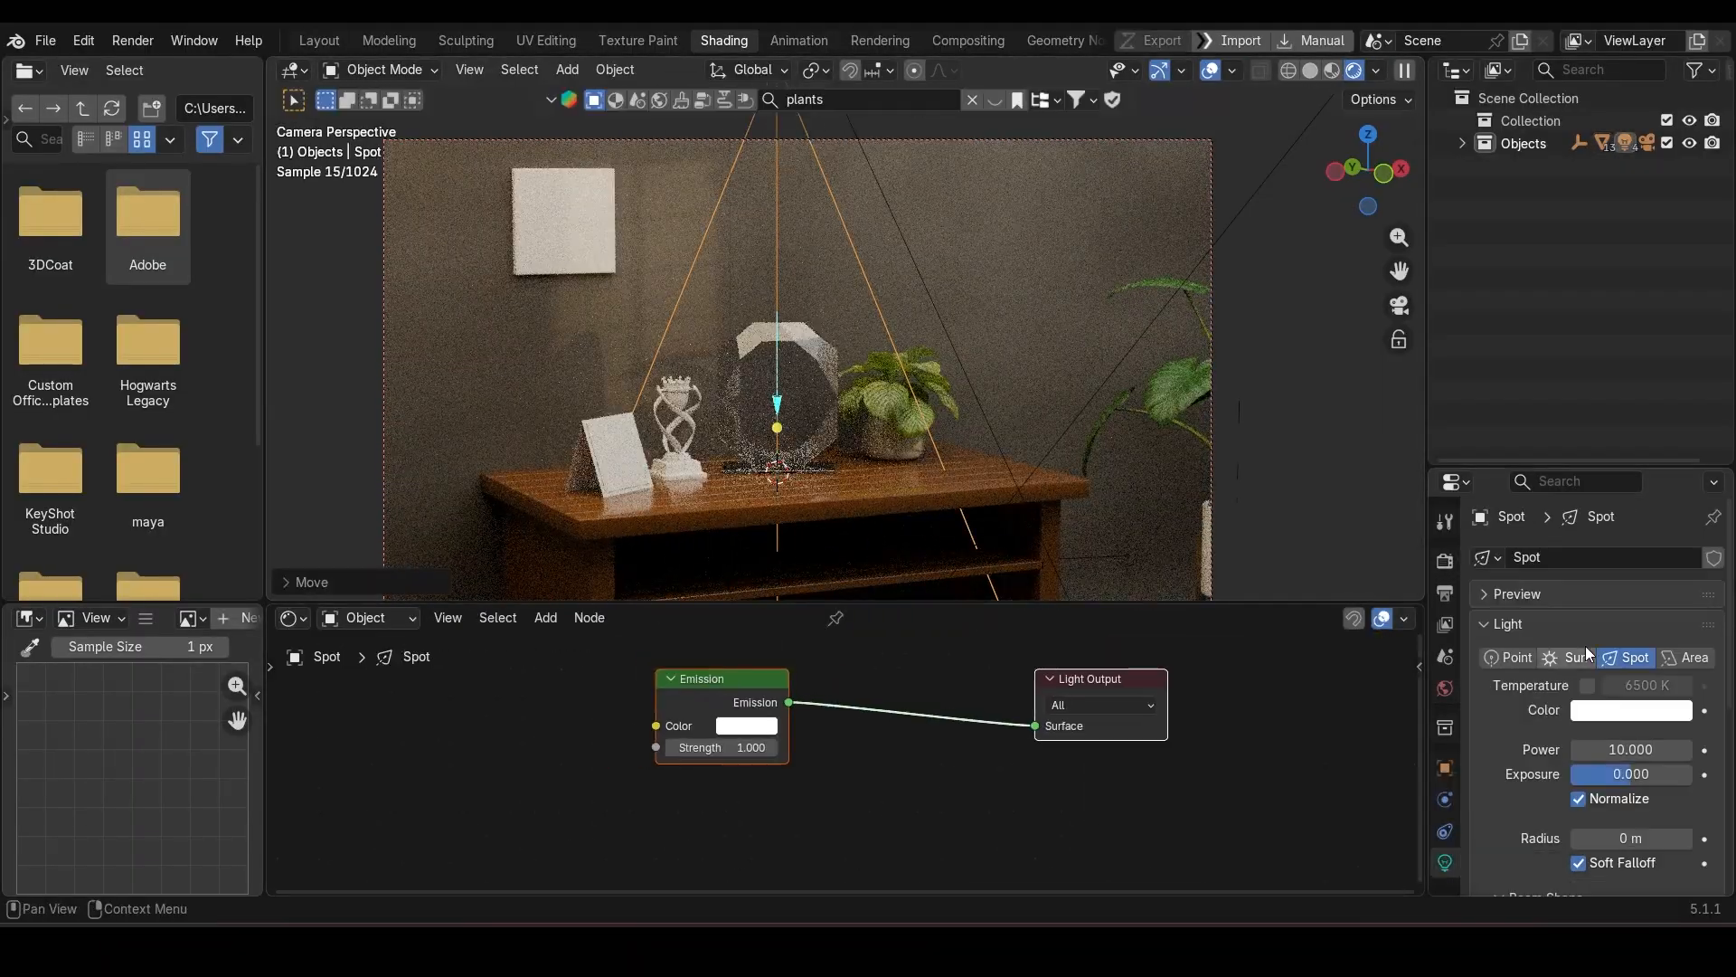
double_click(1619, 749)
type("150")
key("Return")
left_click_drag(1615, 775, 1599, 777)
left_click(1631, 711)
left_click(1596, 452)
Step: Set the spot light's radius to 0.6 m, angle to 56.2° and blend to 0.391, and reposition the light along Z
scroll(1628, 769, "down", 3)
mouse_move(1628, 703)
left_mouse_down()
mouse_move(1682, 702)
mouse_move(1646, 703)
left_mouse_up()
left_click_drag(1632, 795, 1654, 823)
key("g")
key("z")
left_click(914, 362)
Step: Set the spot light's power to 100 and its exposure to 1.752, and save the file
left_click_drag(1632, 615, 1638, 639)
double_click(1661, 614)
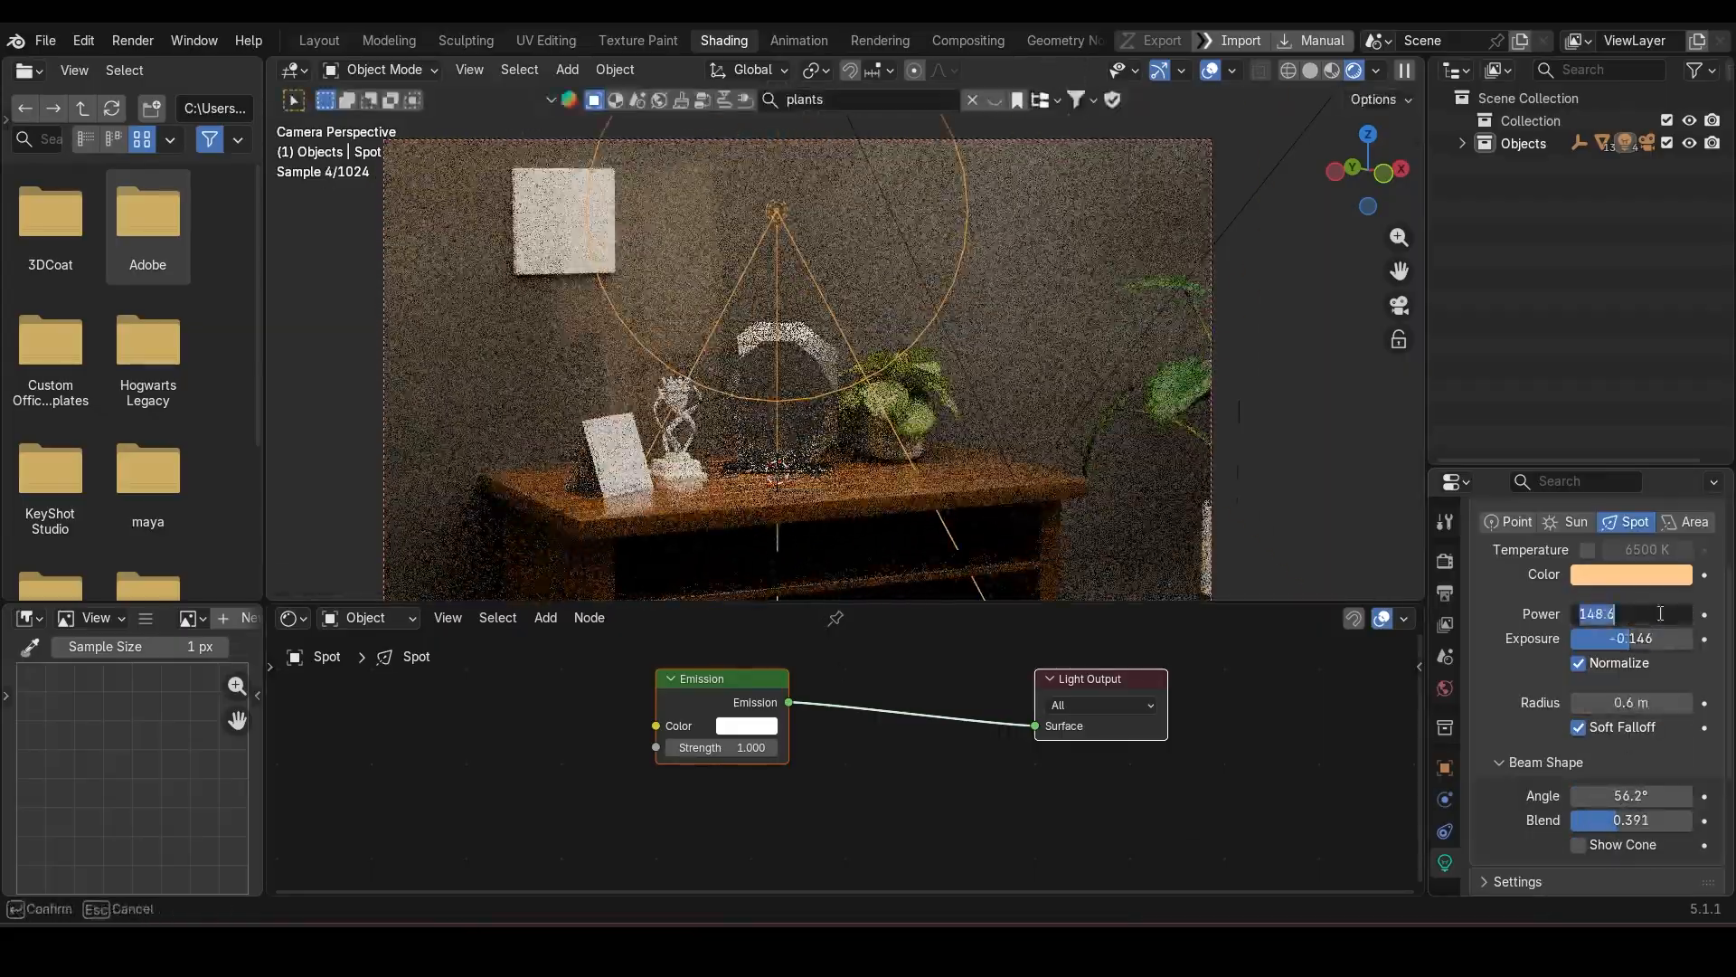
key("Return")
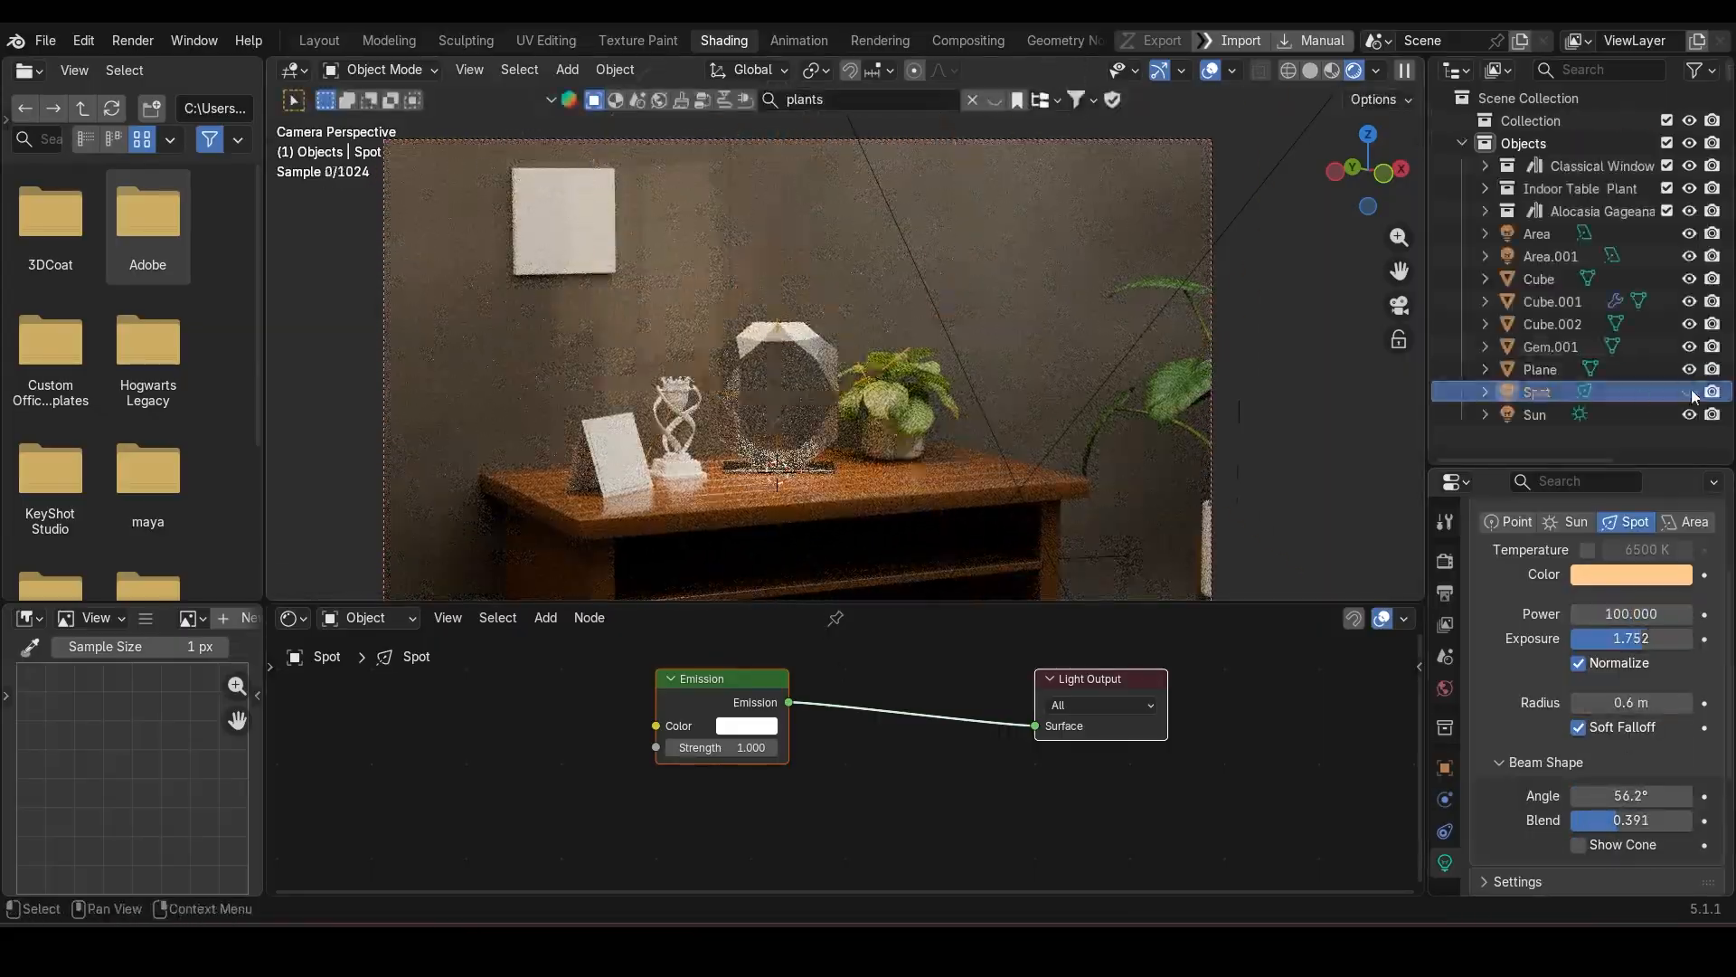
key("ctrl+s")
Step: Set the camera's focal length to 95 mm and draw a render region over the camera view
left_click(794, 398)
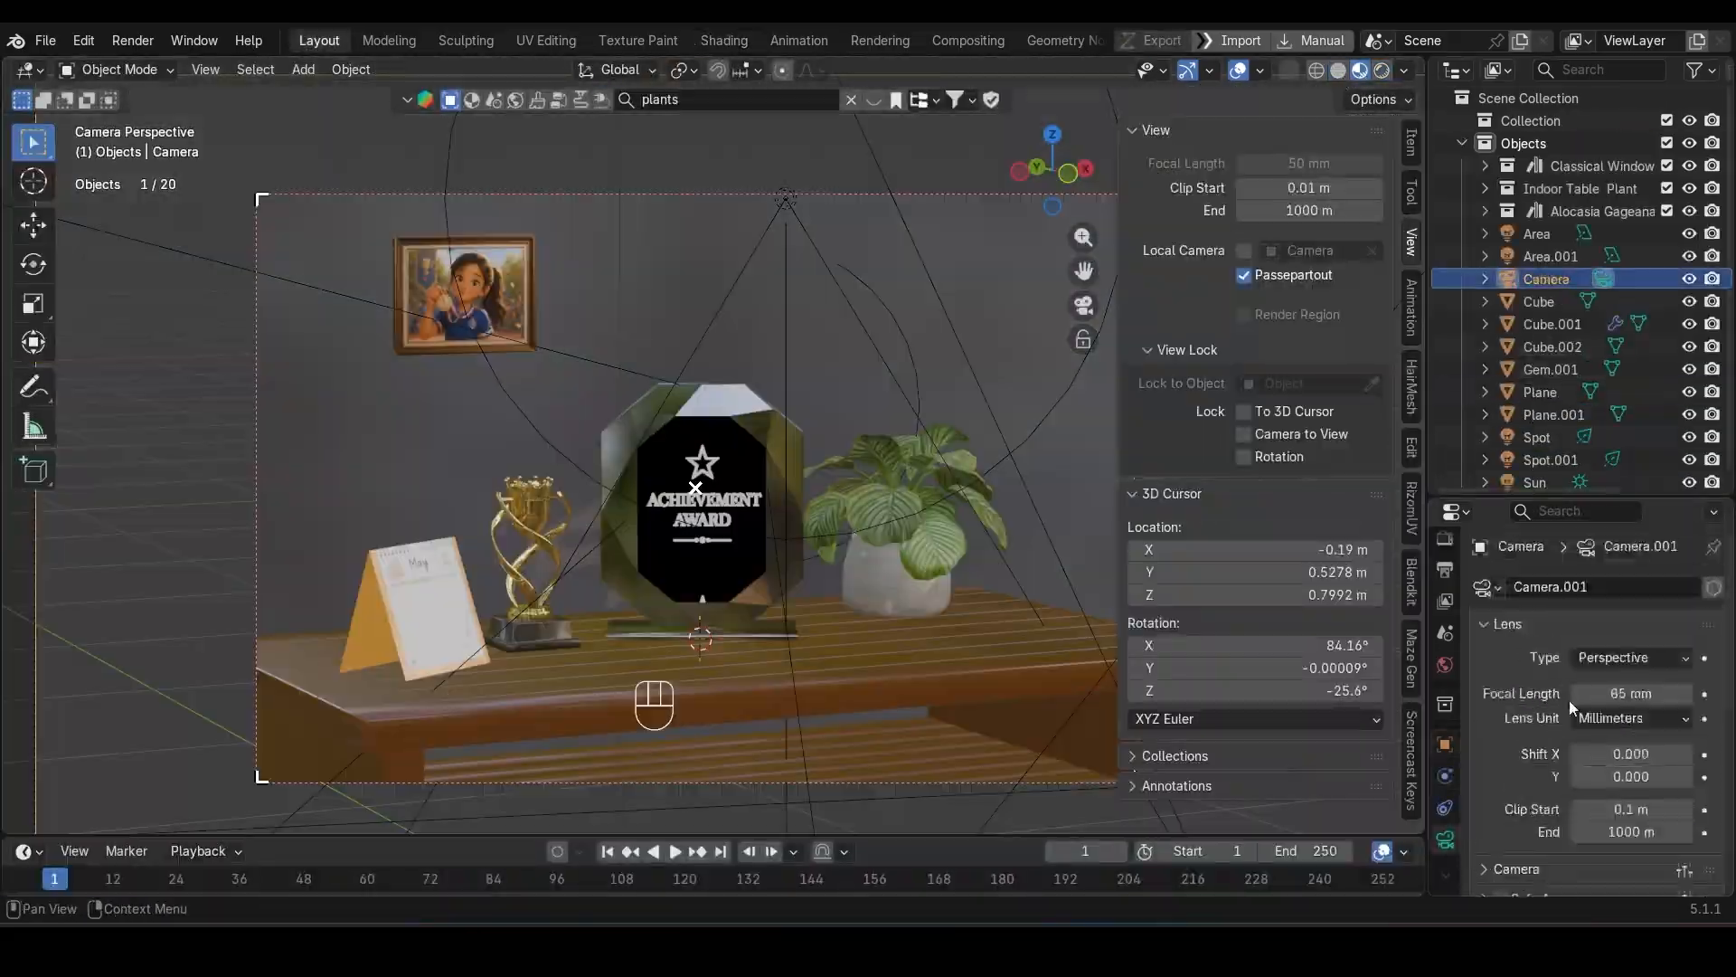
scroll(855, 637, "down", 2)
key("ctrl+b")
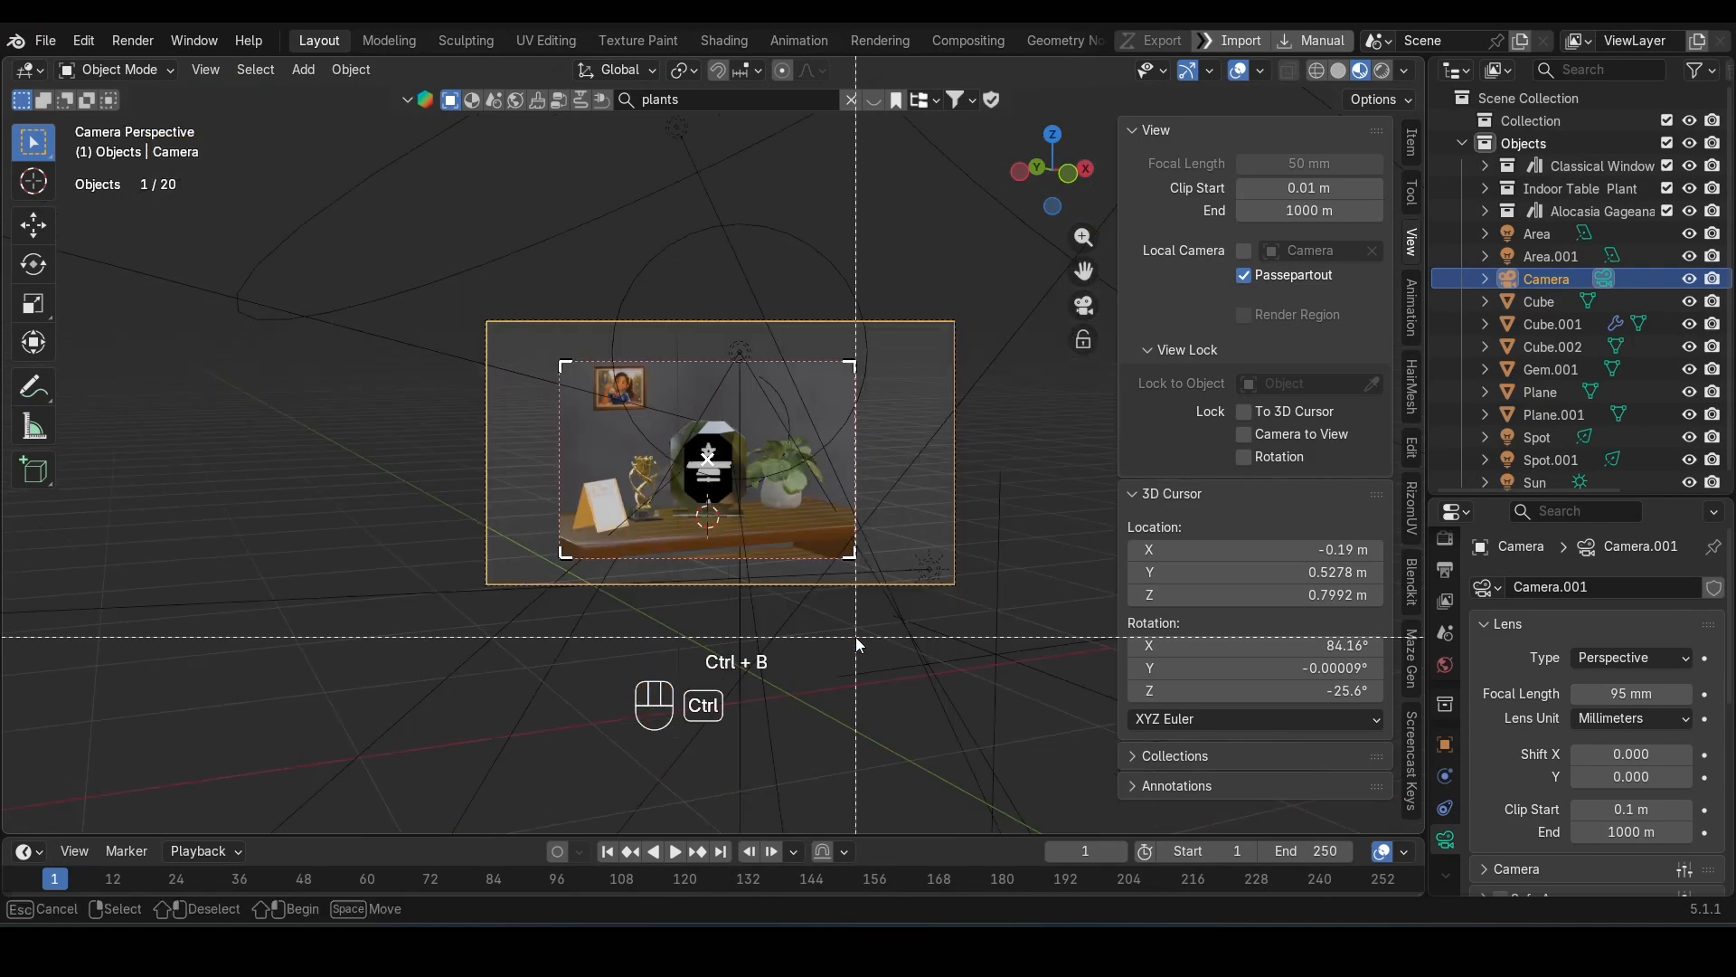
left_click_drag(856, 637, 485, 319)
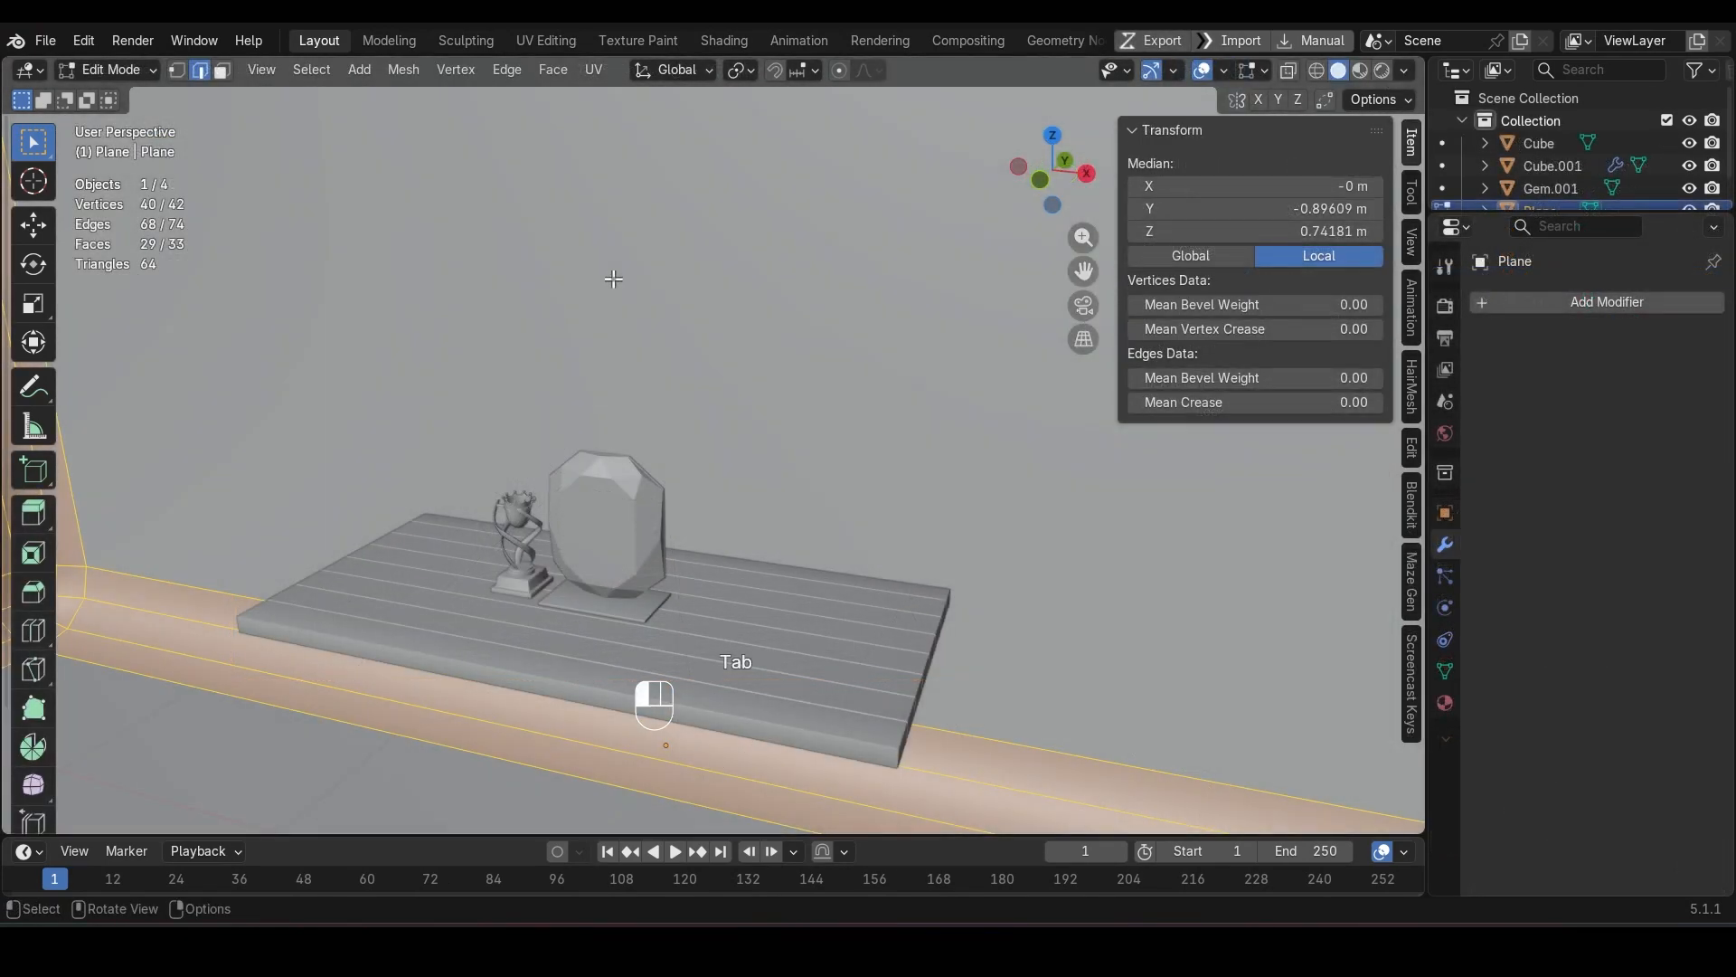
Step: Select the back wall's face in face mode and snap the 3D cursor to it
left_click(613, 279)
key("3")
left_click(613, 278)
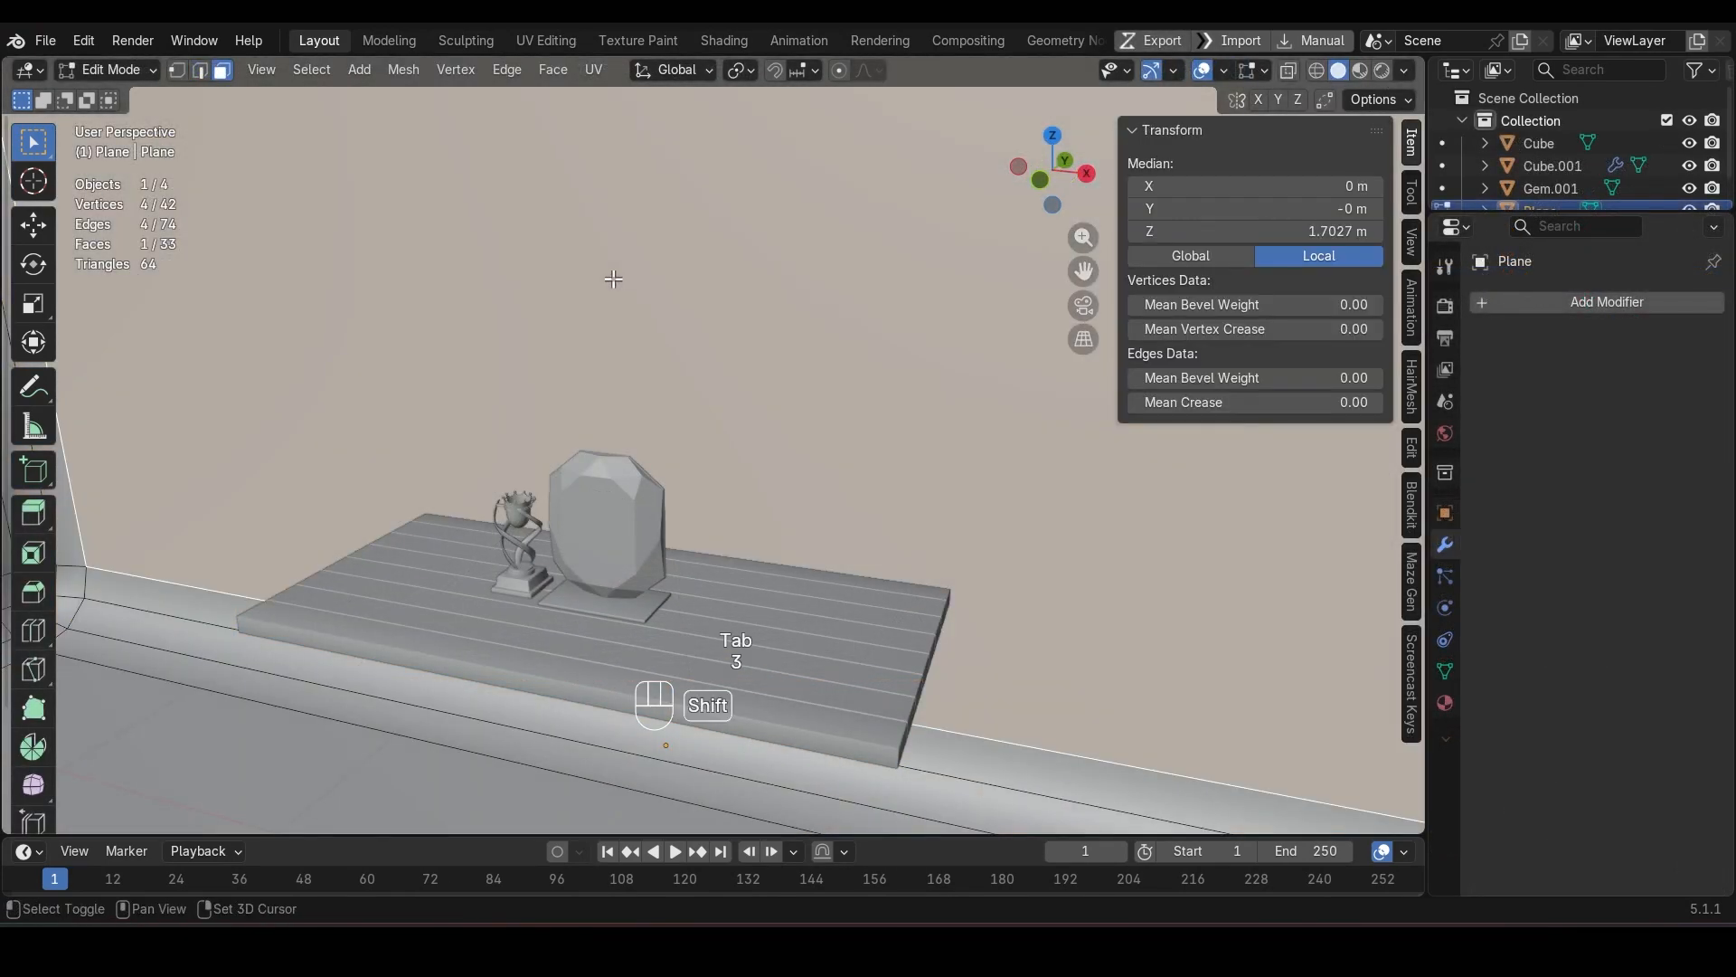
key("Tab")
Step: Add a cube at the 3D cursor and scale it uniformly to about 0.29, making it 0.58 m wide
key("shift+a")
mouse_move(788, 275)
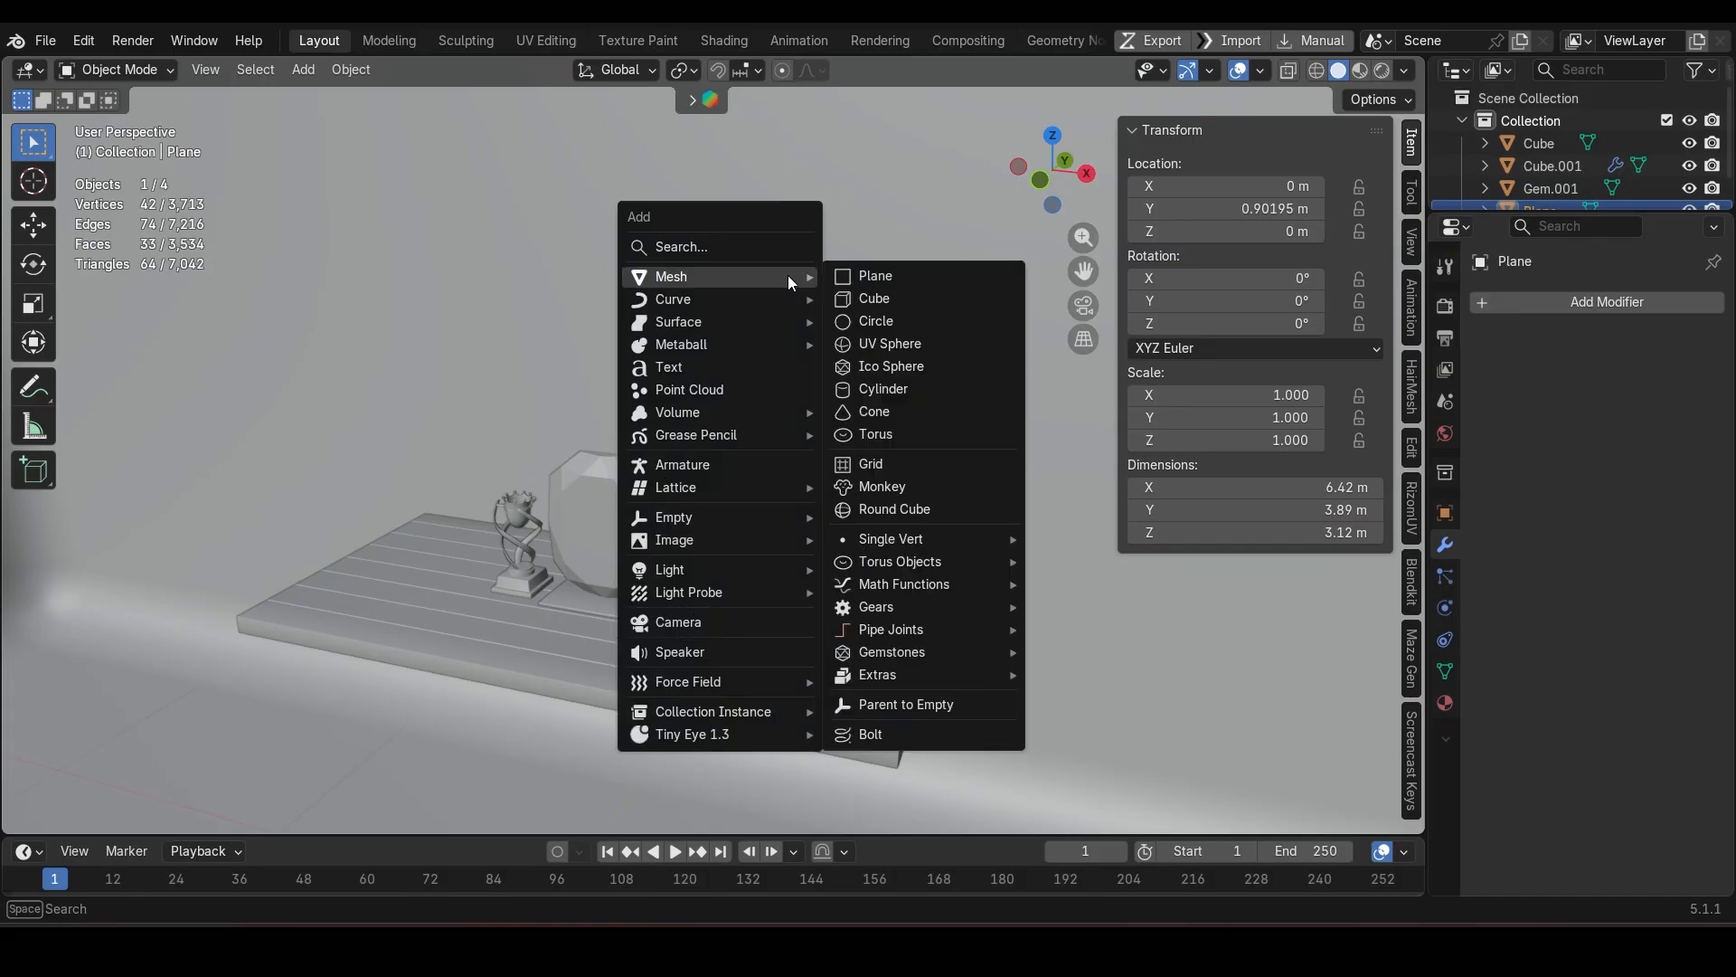
left_click(908, 291)
key("s")
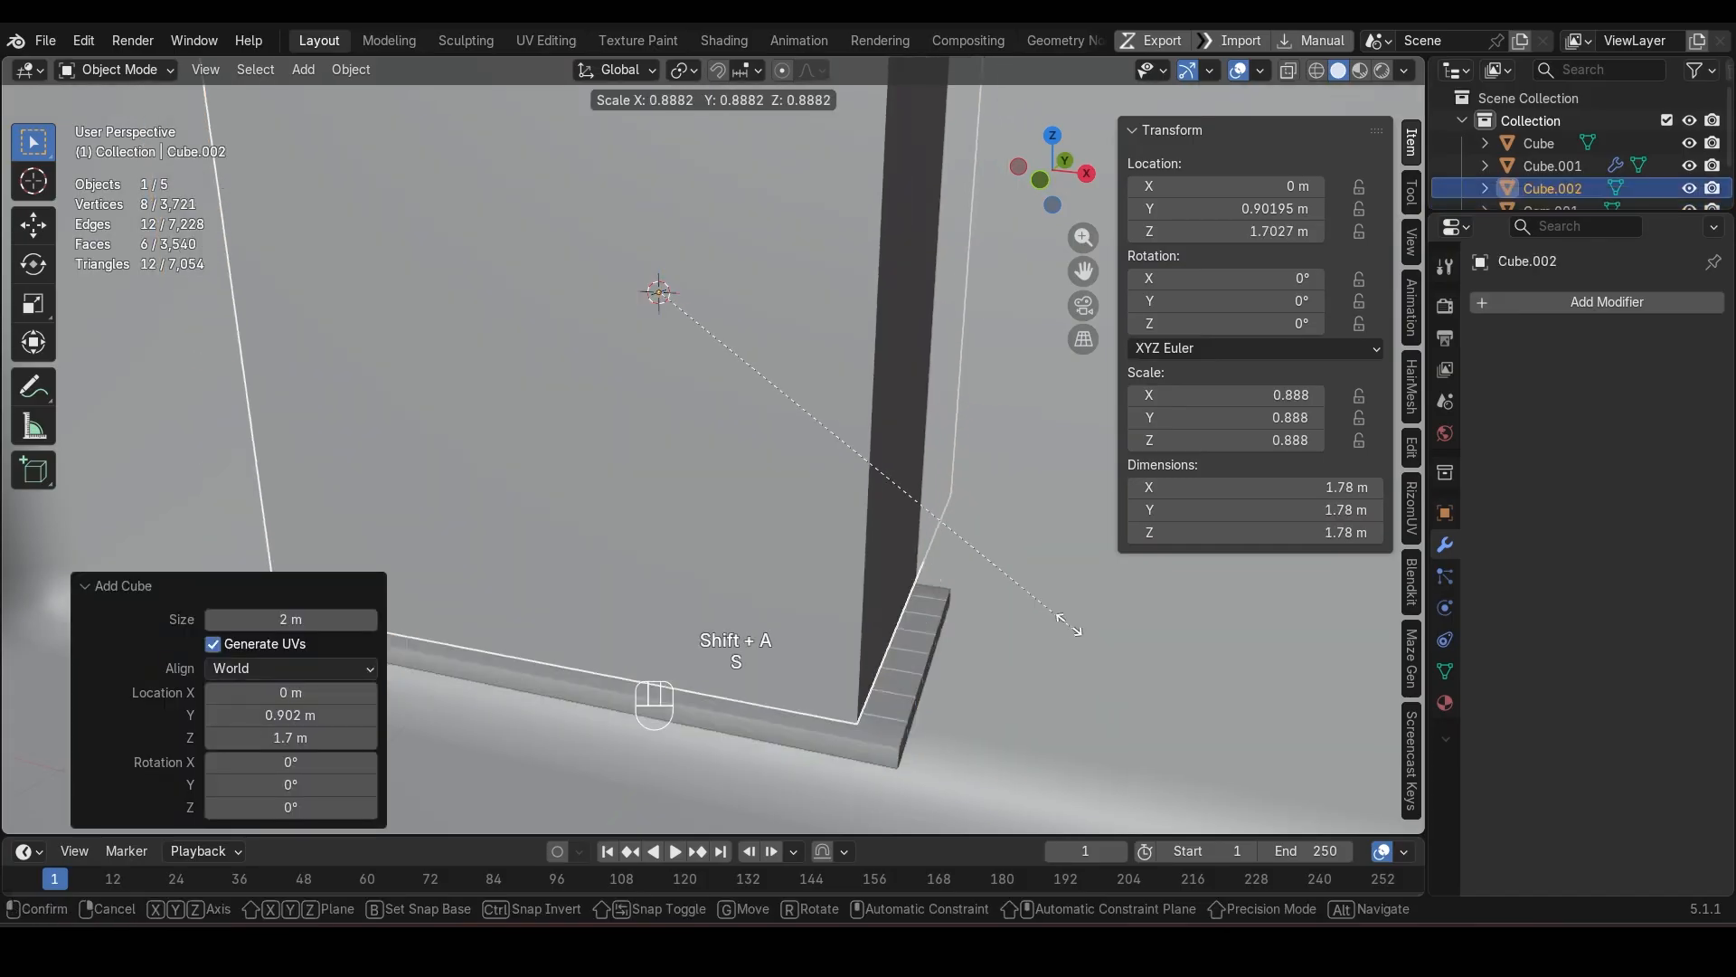
left_click(806, 387)
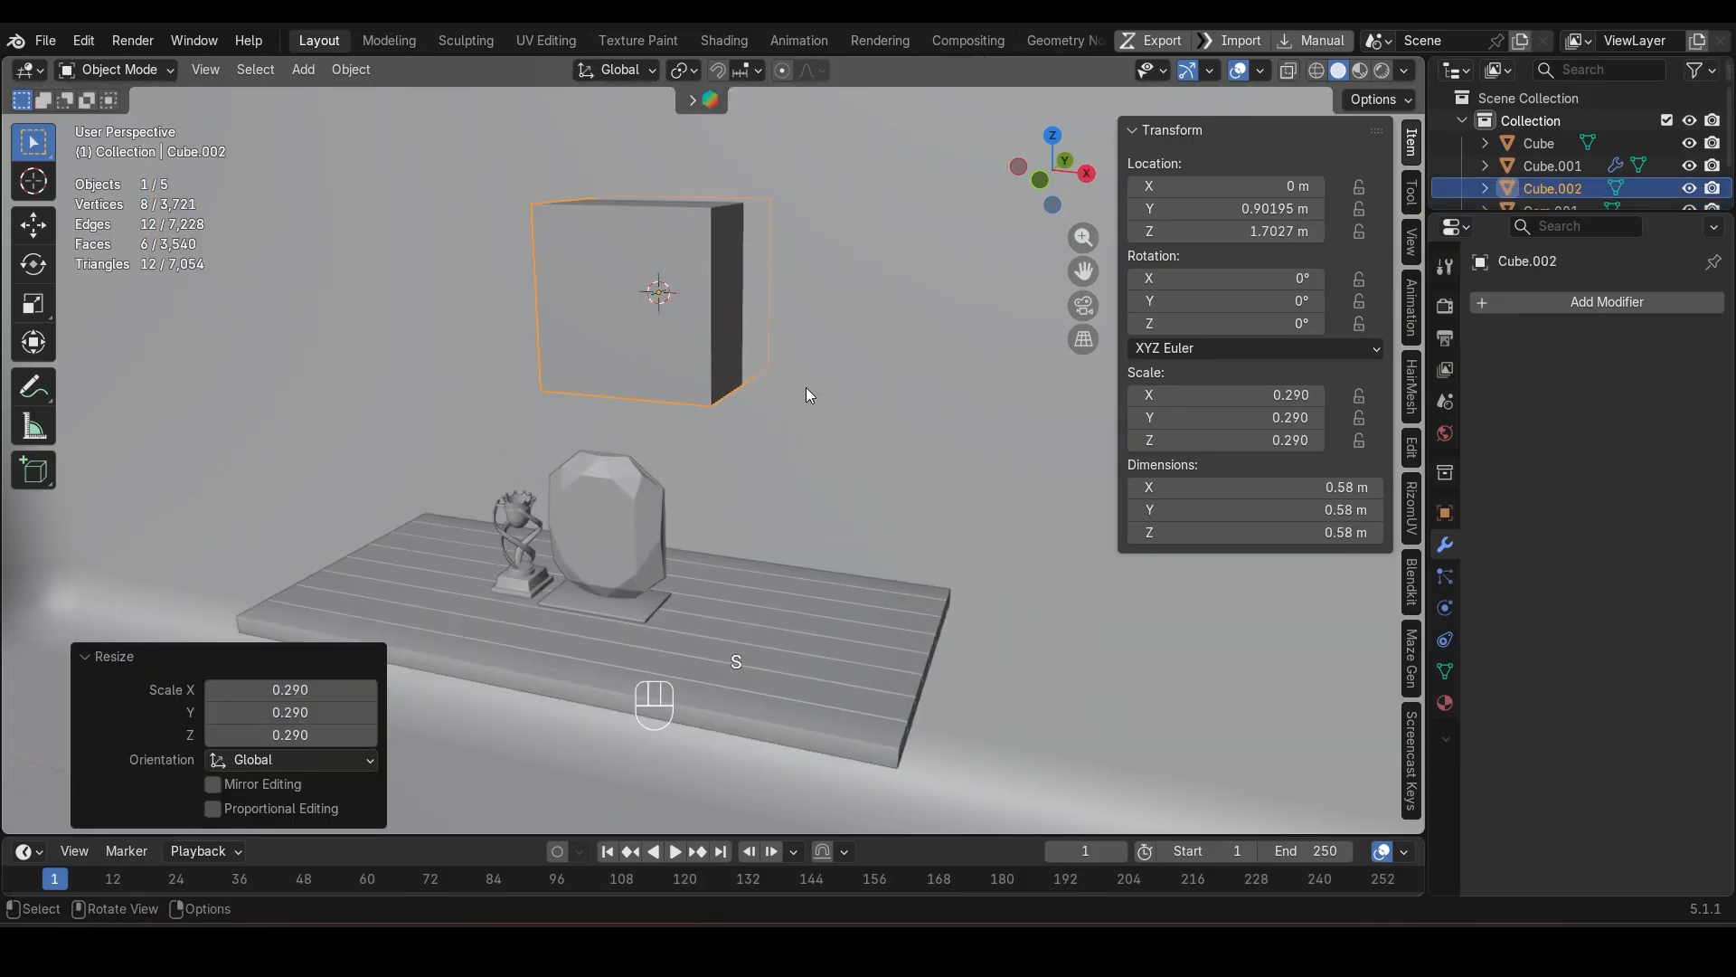
Step: Move the cube about -0.77 m along X and flatten it along Y to about 0.08 m thick
key("g")
key("x")
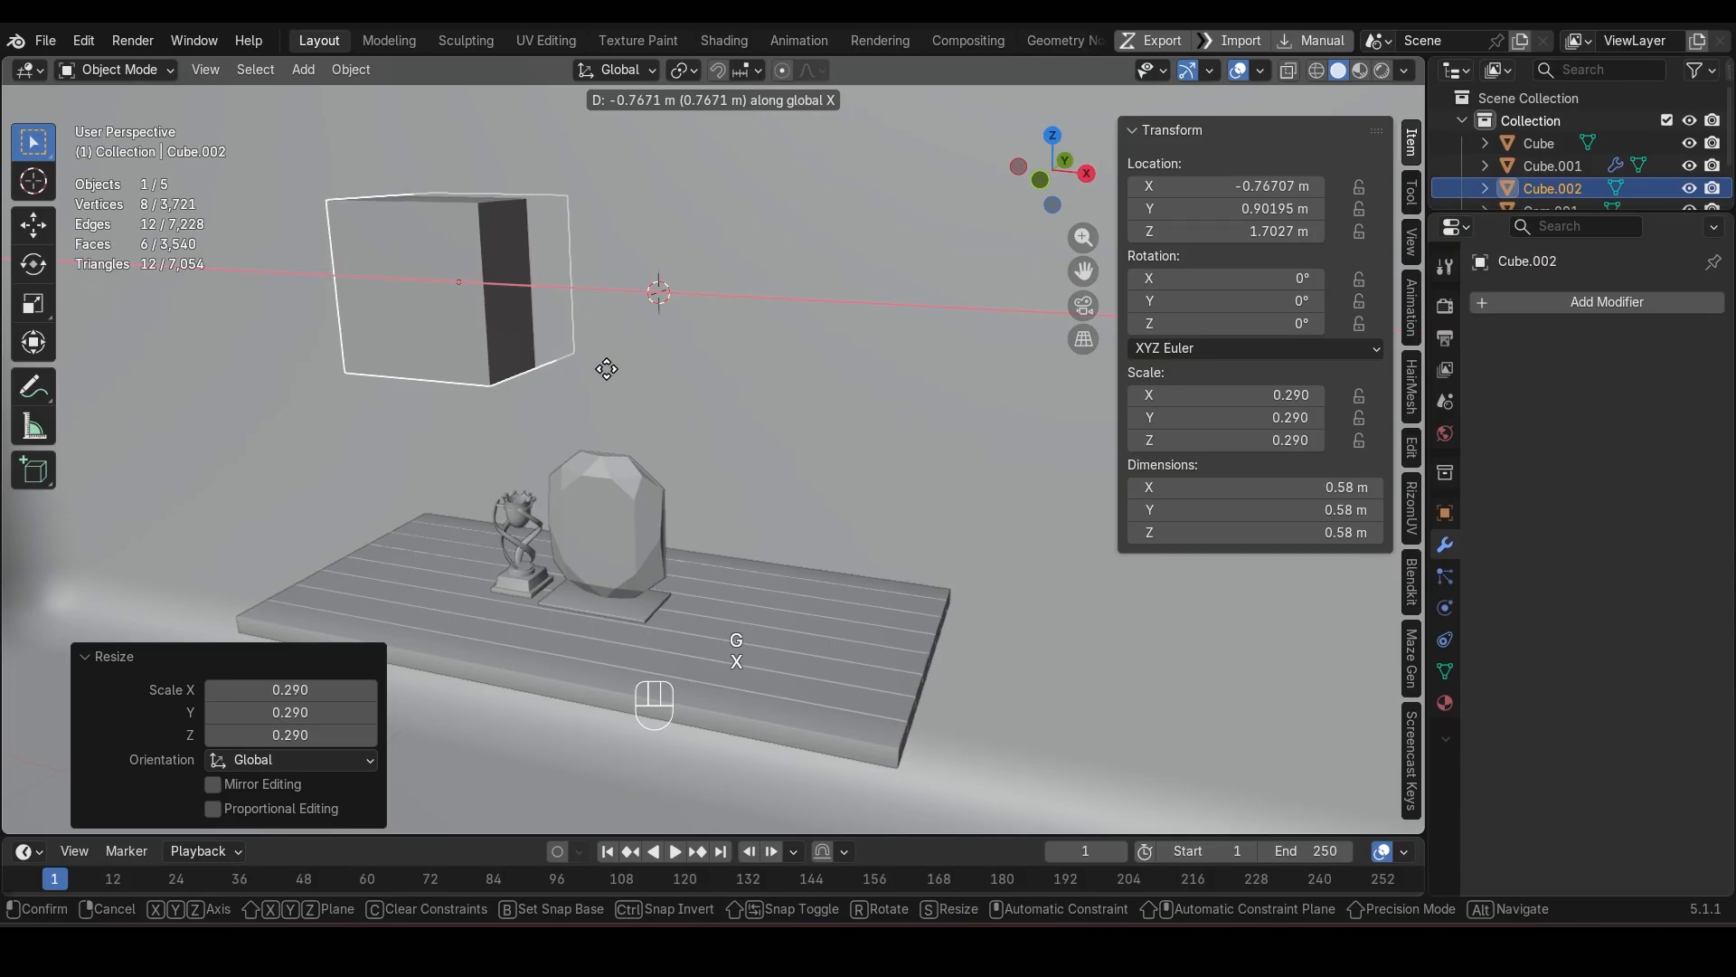
left_click(617, 371)
key("s")
key("y")
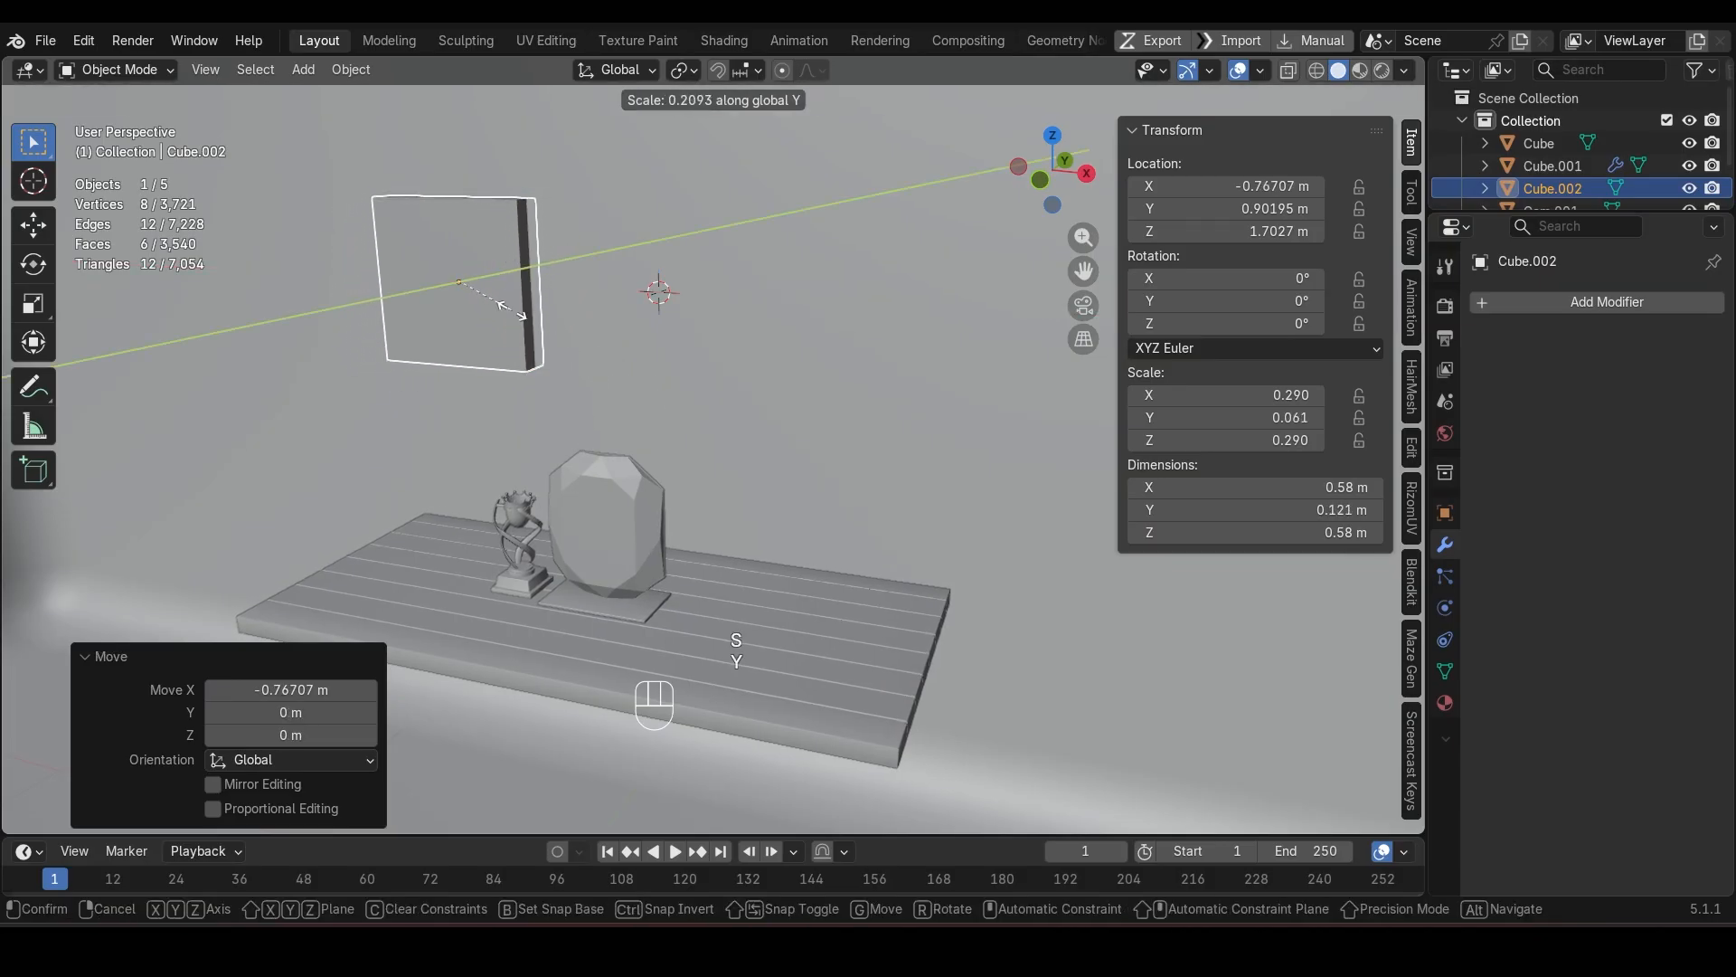
left_click(501, 306)
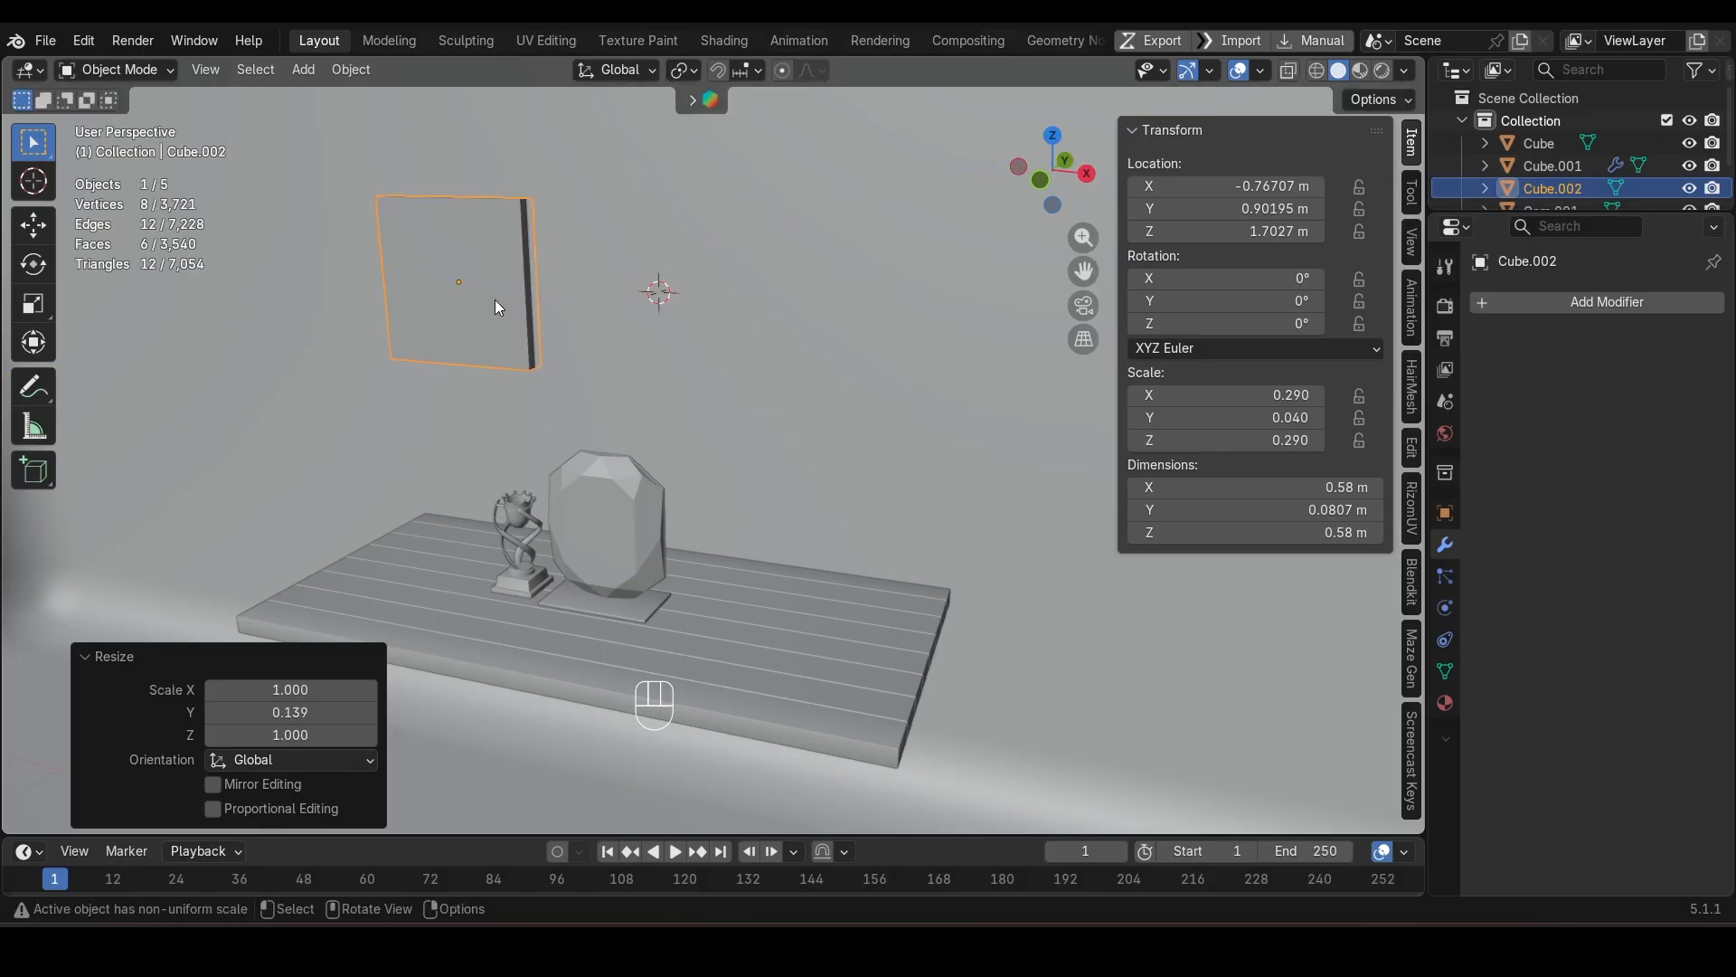
Step: Delete the face of the flat wall panel that points toward the back wall
key("Tab")
key("shift+z")
middle_click_drag(582, 337, 596, 358)
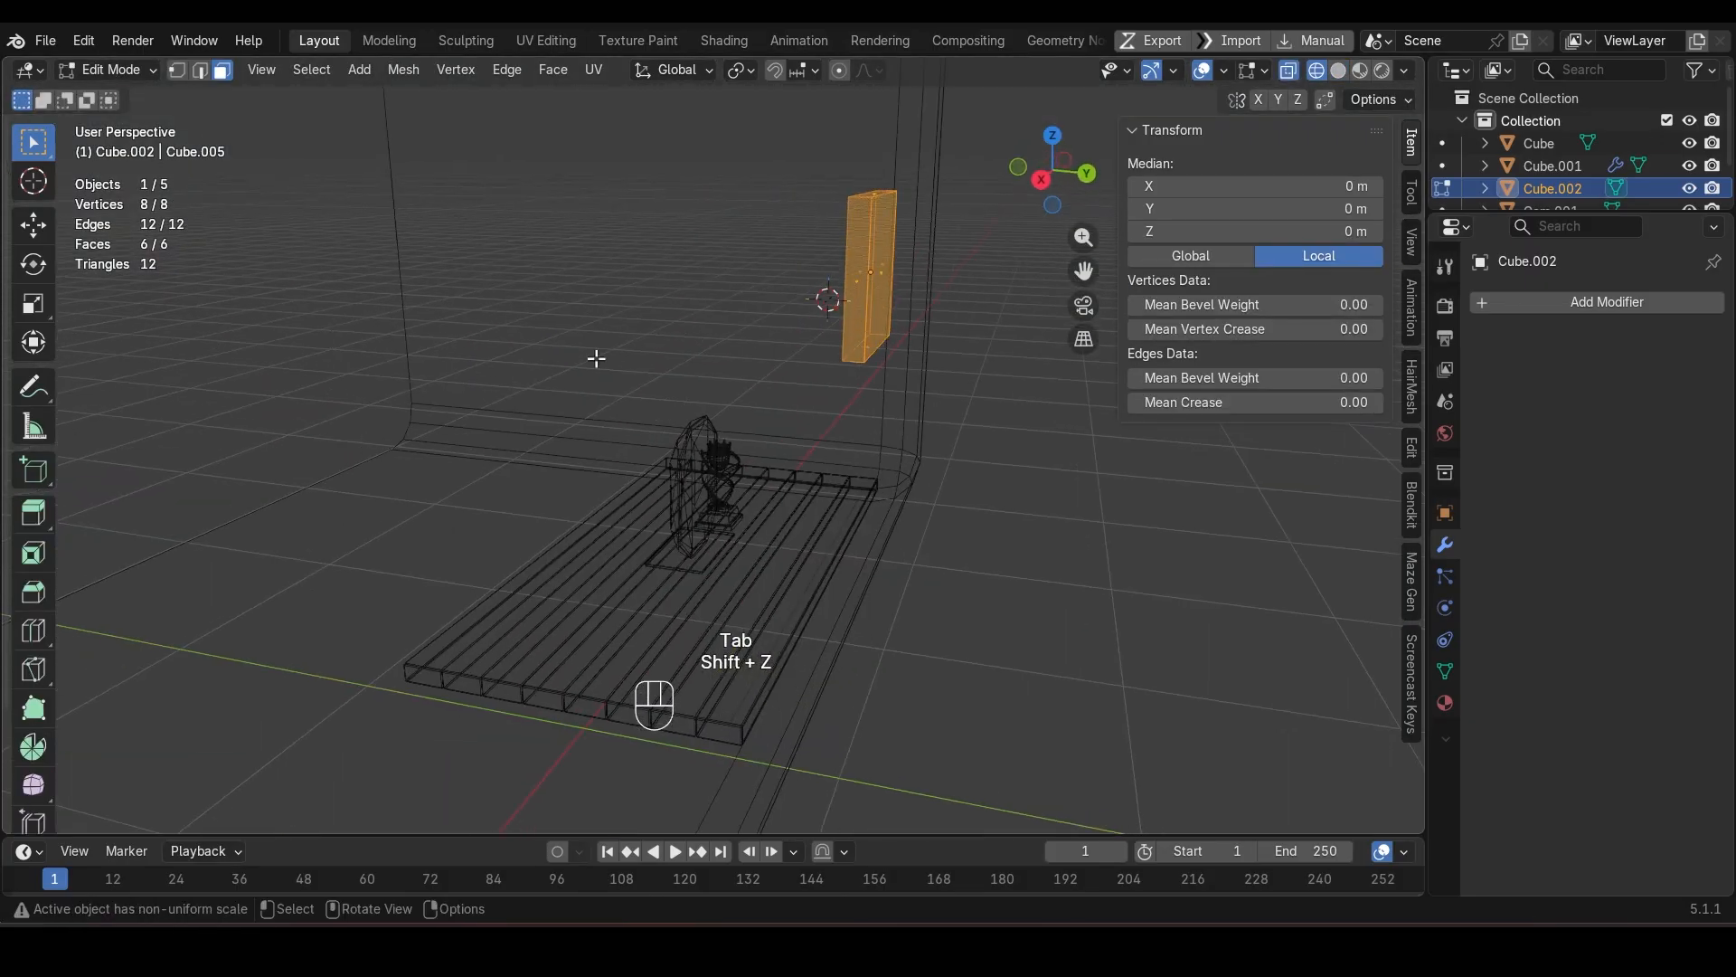
key("x")
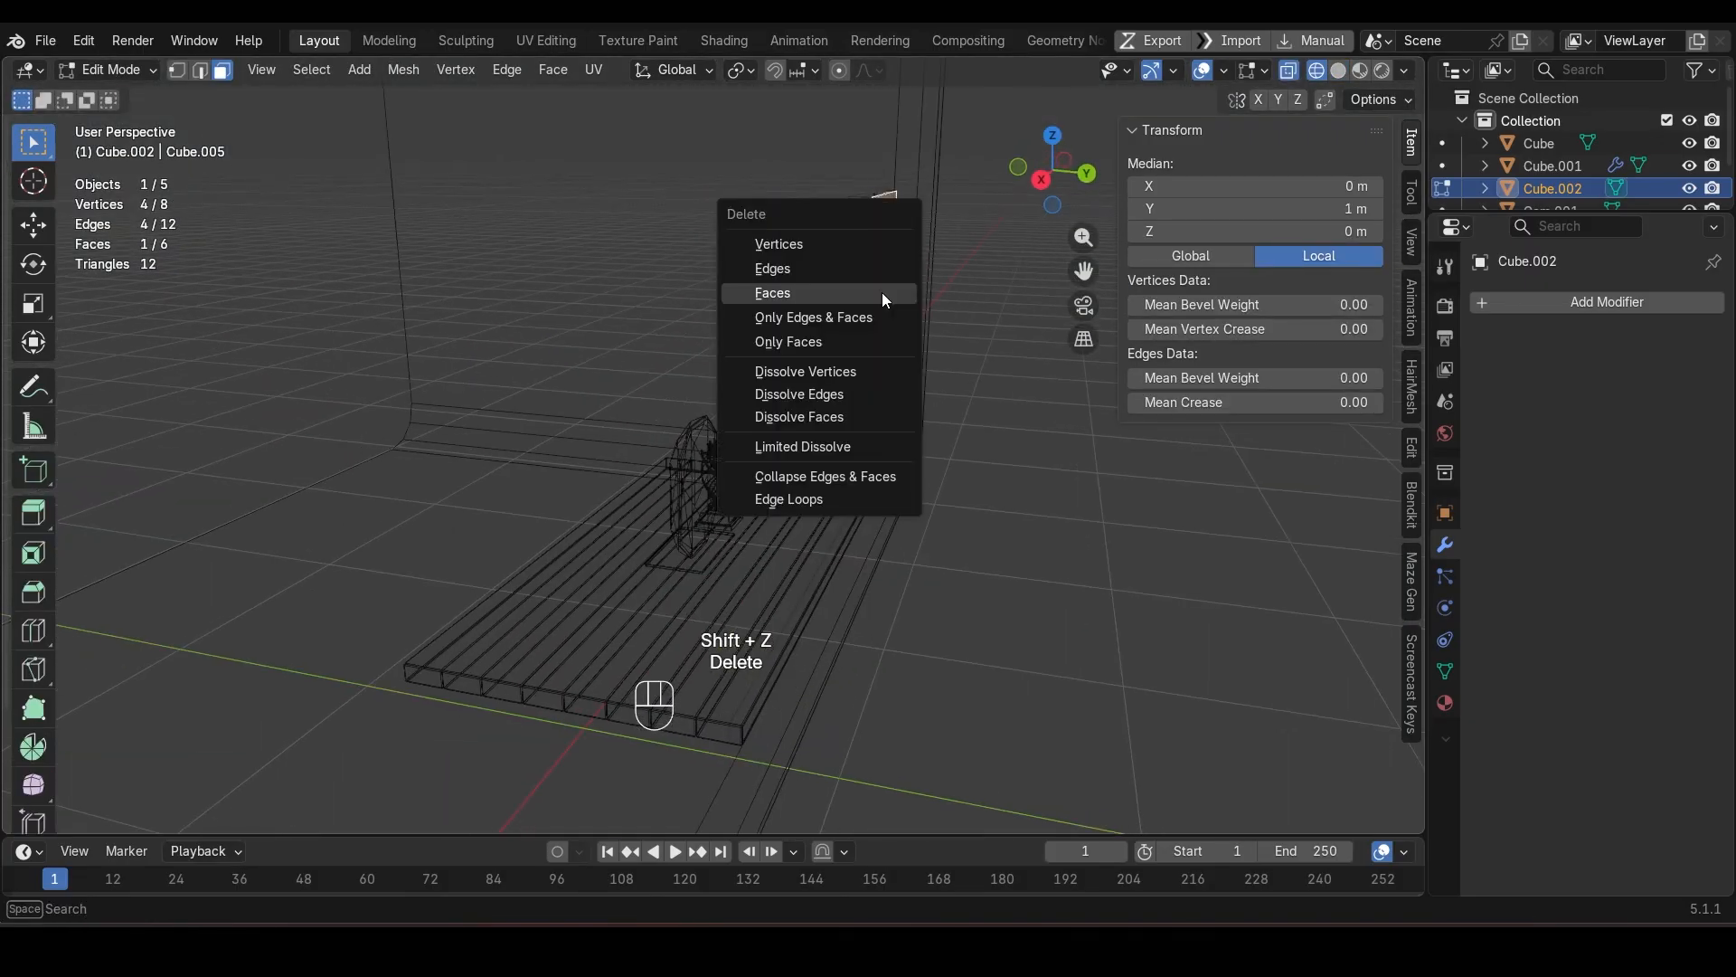
left_click(883, 291)
middle_click_drag(884, 290, 1199, 291)
key("shift+z")
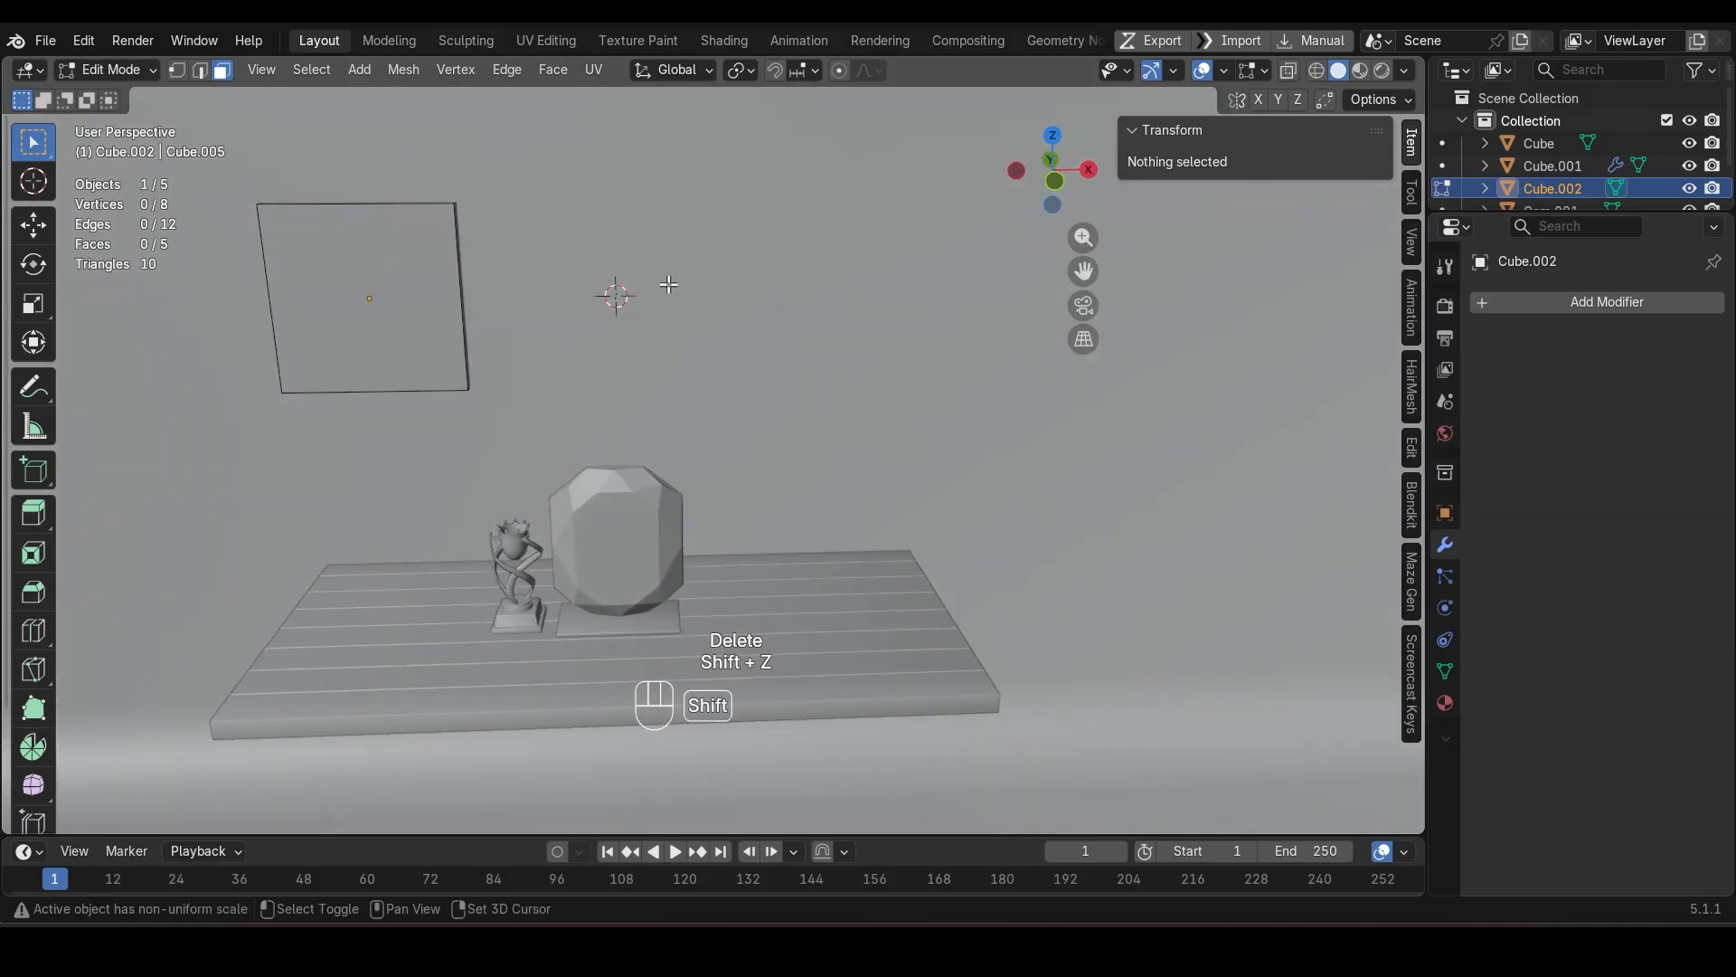
middle_click_drag(380, 323, 648, 407, "shift")
scroll(650, 410, "up", 2)
left_click(651, 411)
scroll(998, 446, "up", 1)
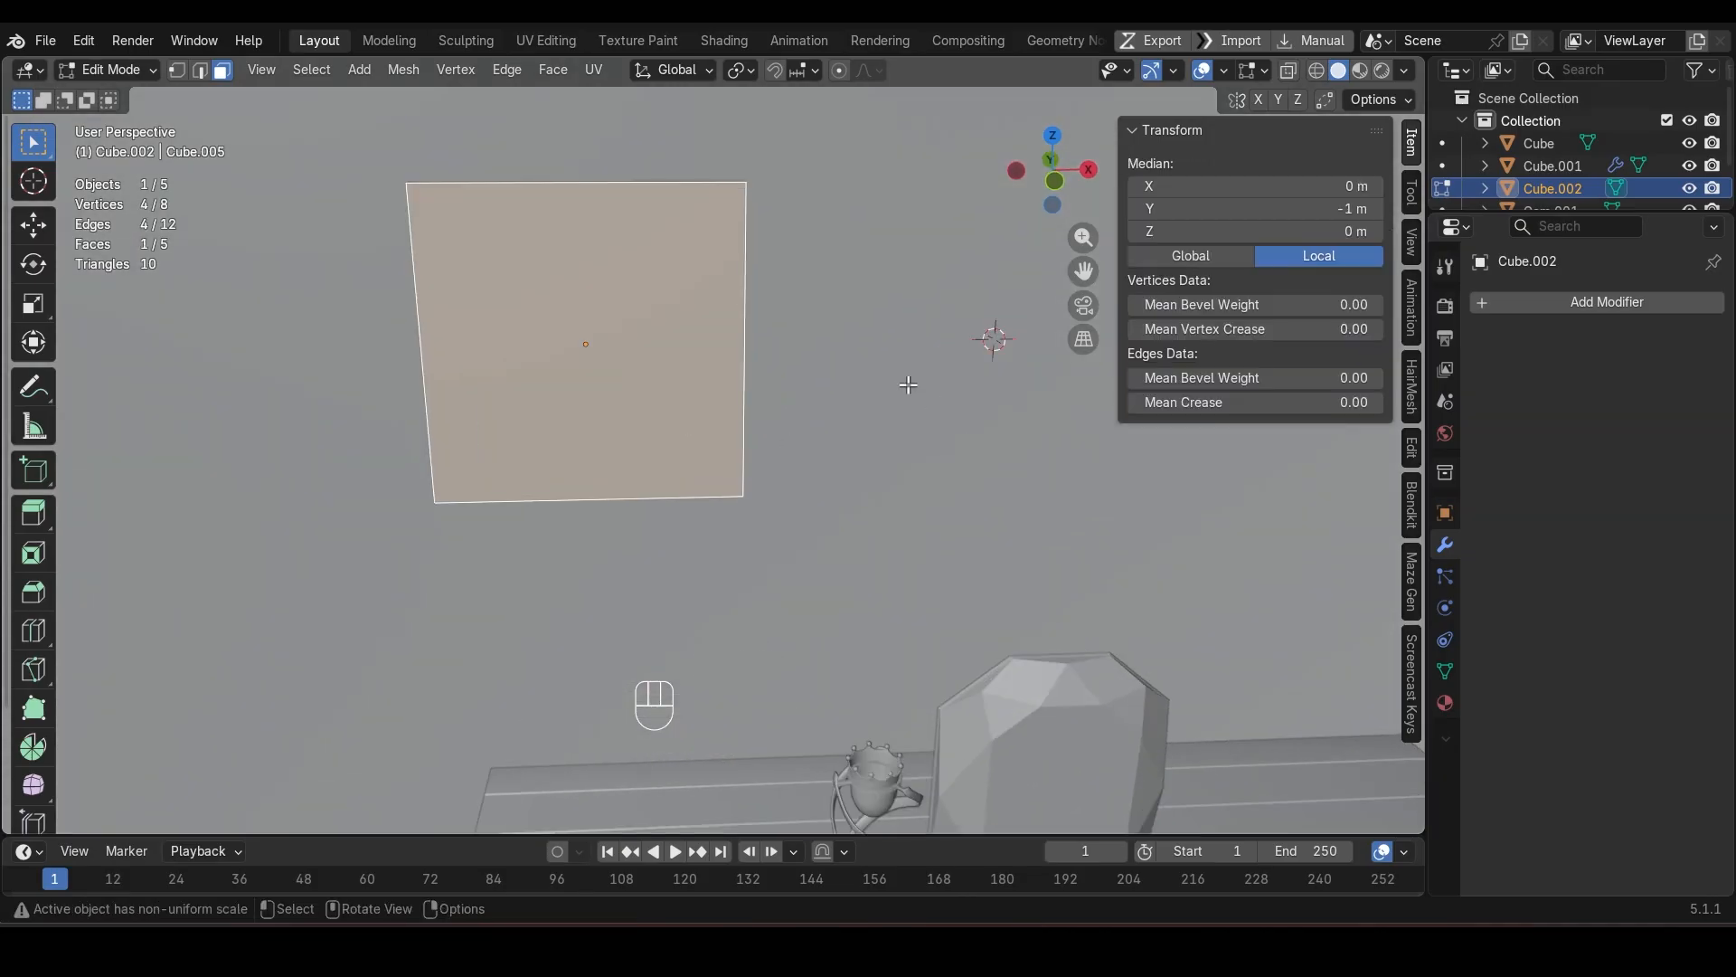
key("i")
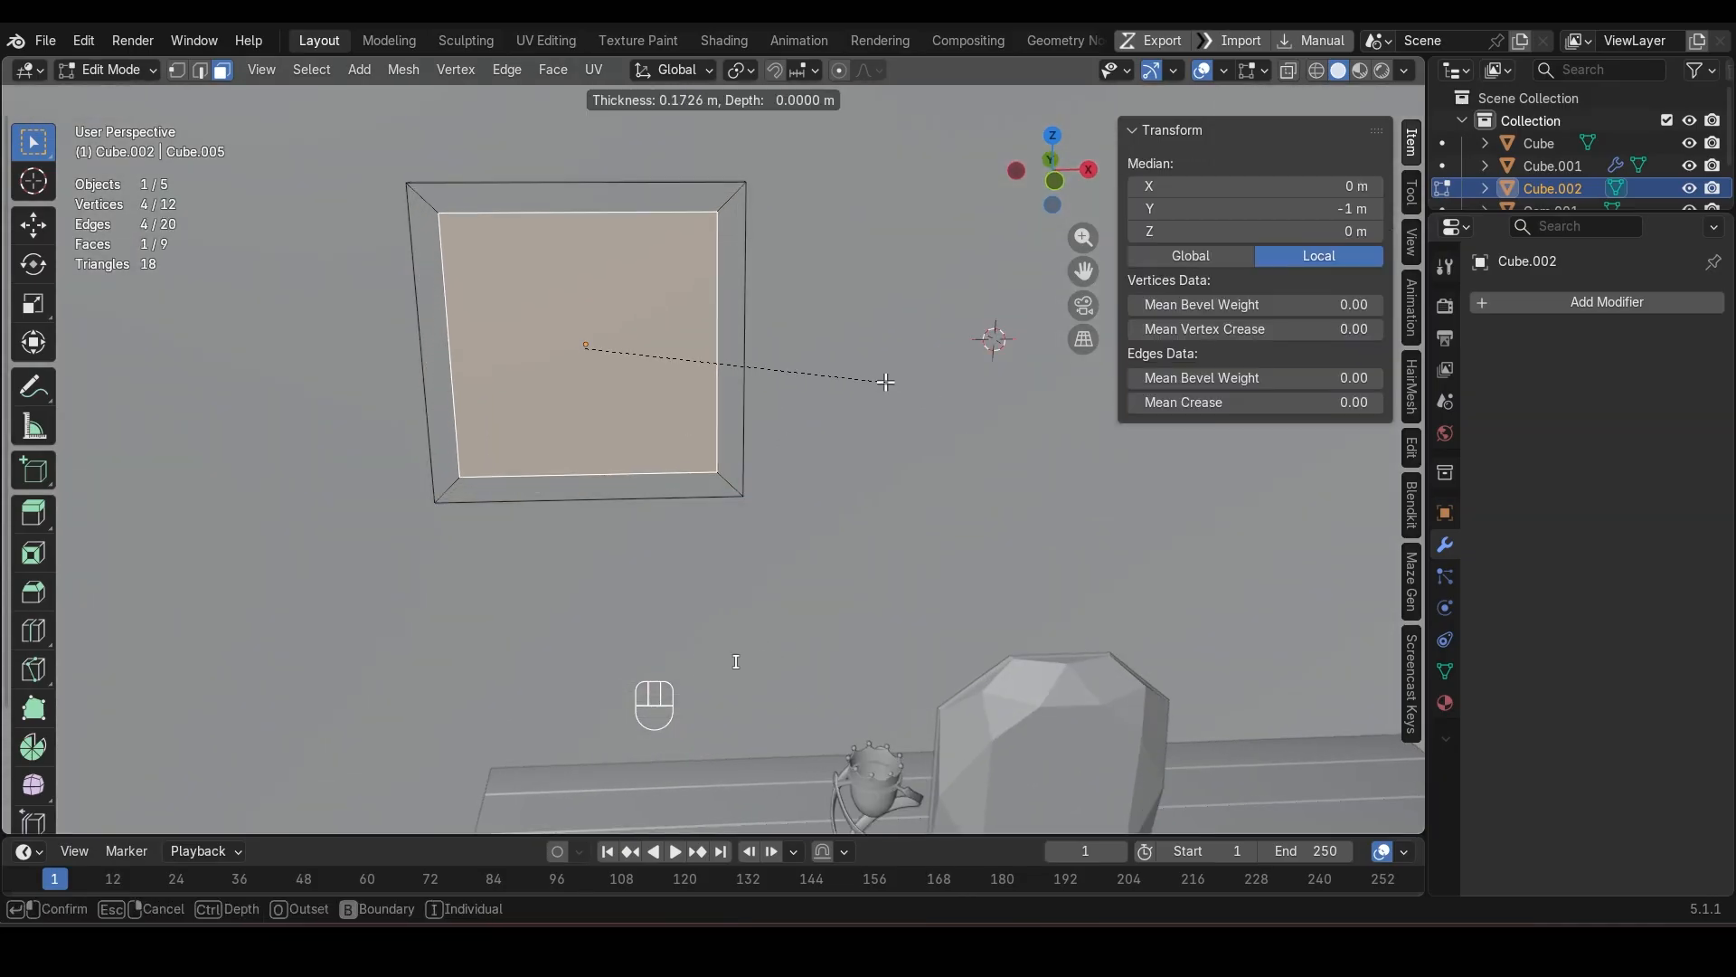
key("Escape")
Step: Apply the wall panel's scale and bevel all its geometry by about 0.007 m with 3 segments
middle_click_drag(885, 382, 800, 375)
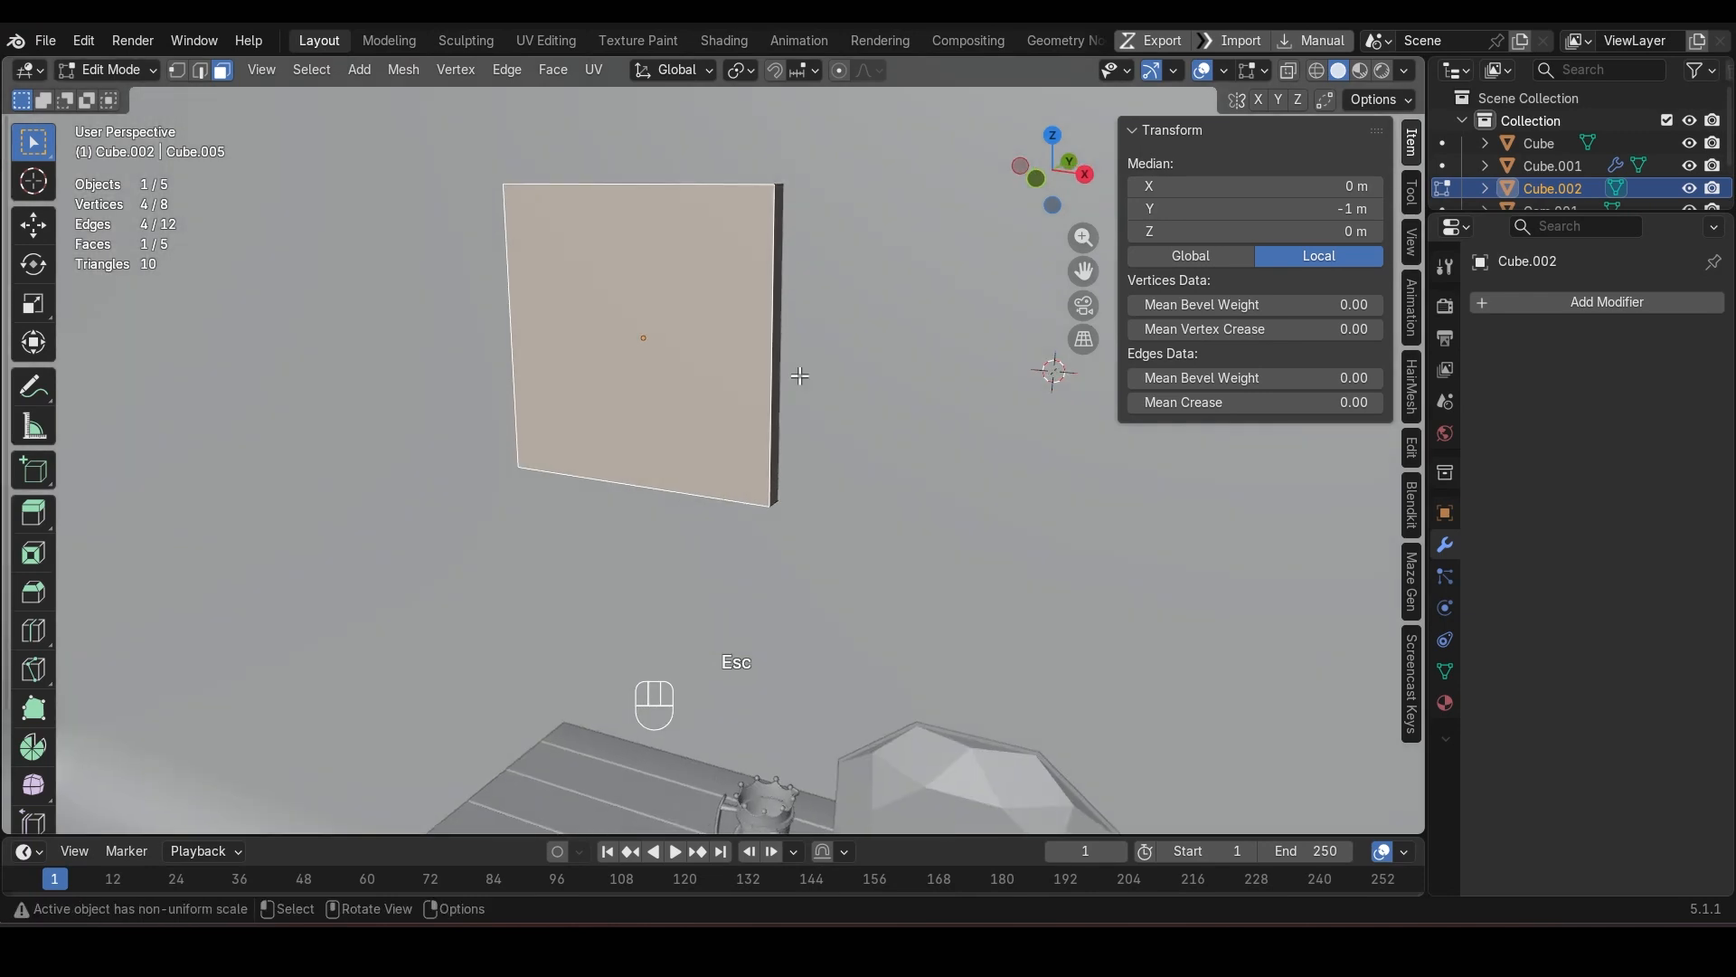
key("Tab")
key("ctrl+a")
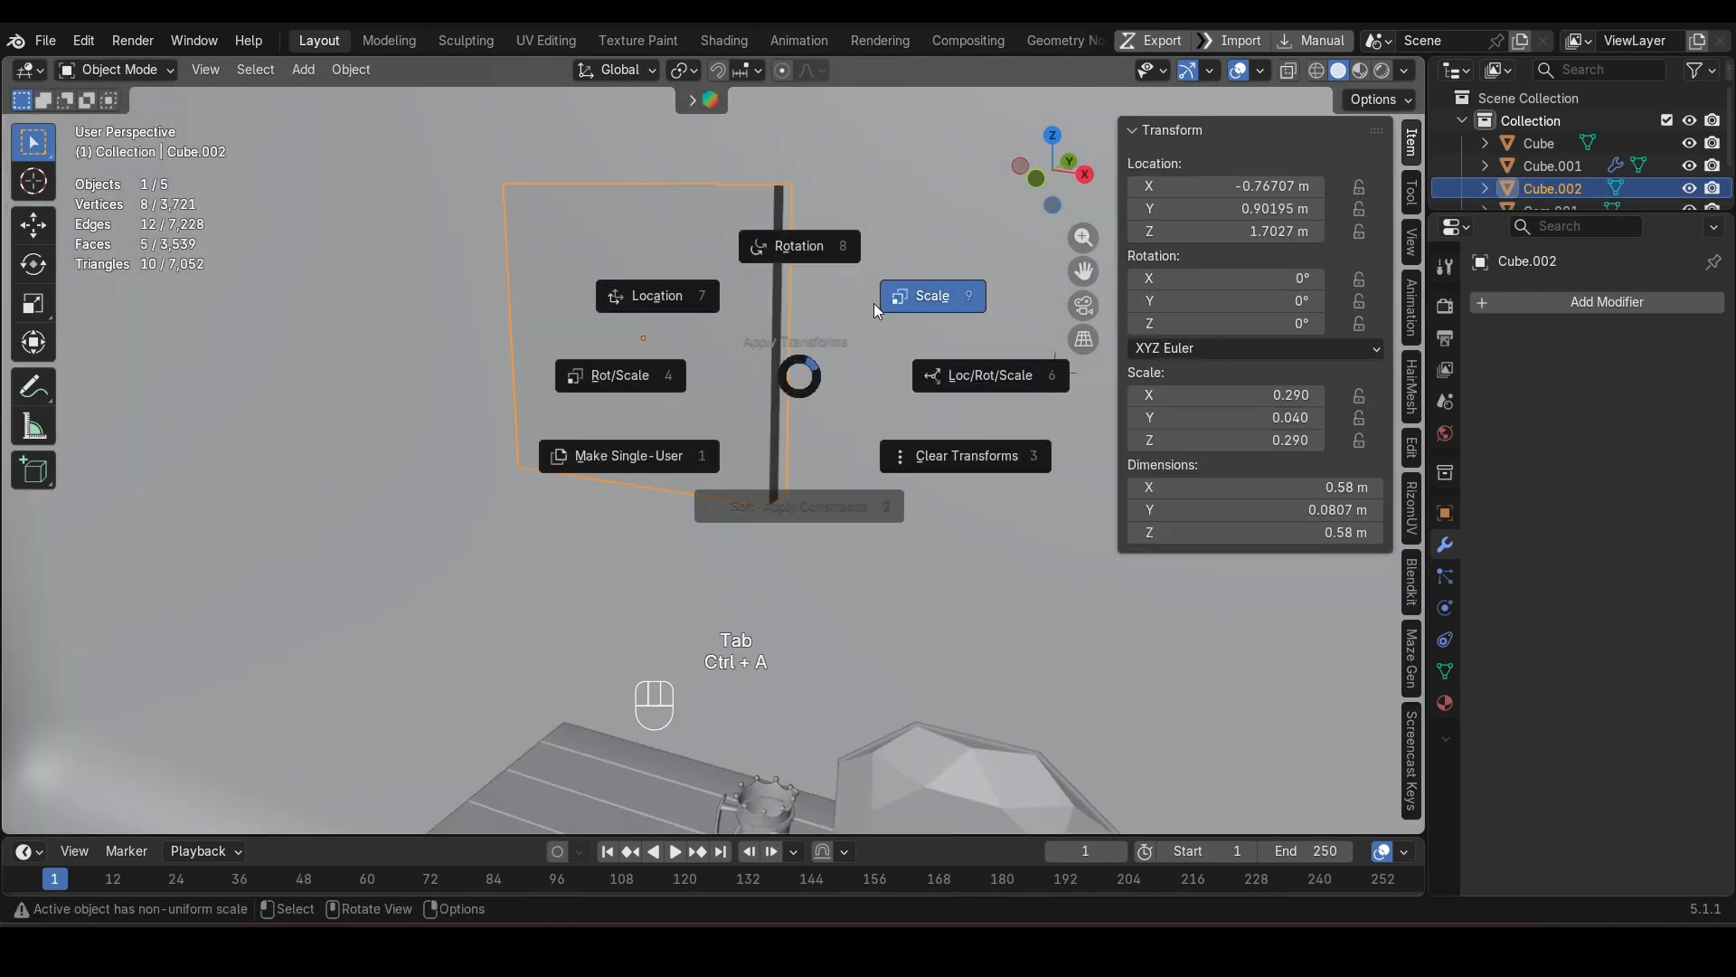
left_click(874, 302)
key("Tab")
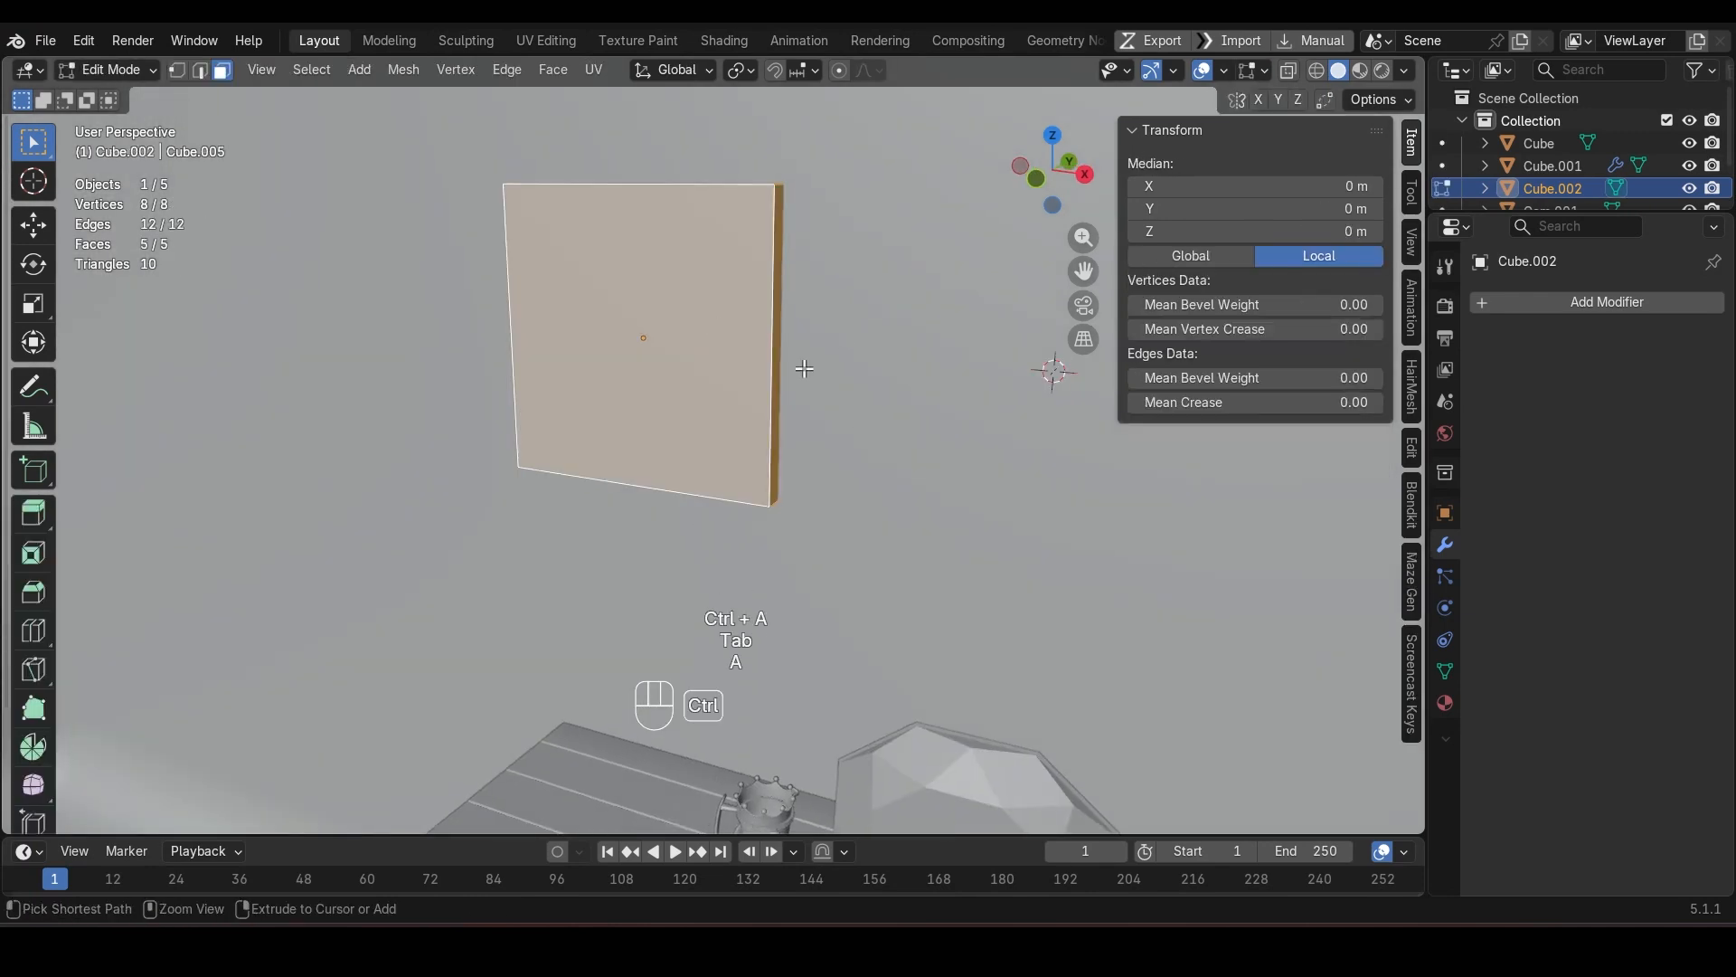
key("ctrl+b")
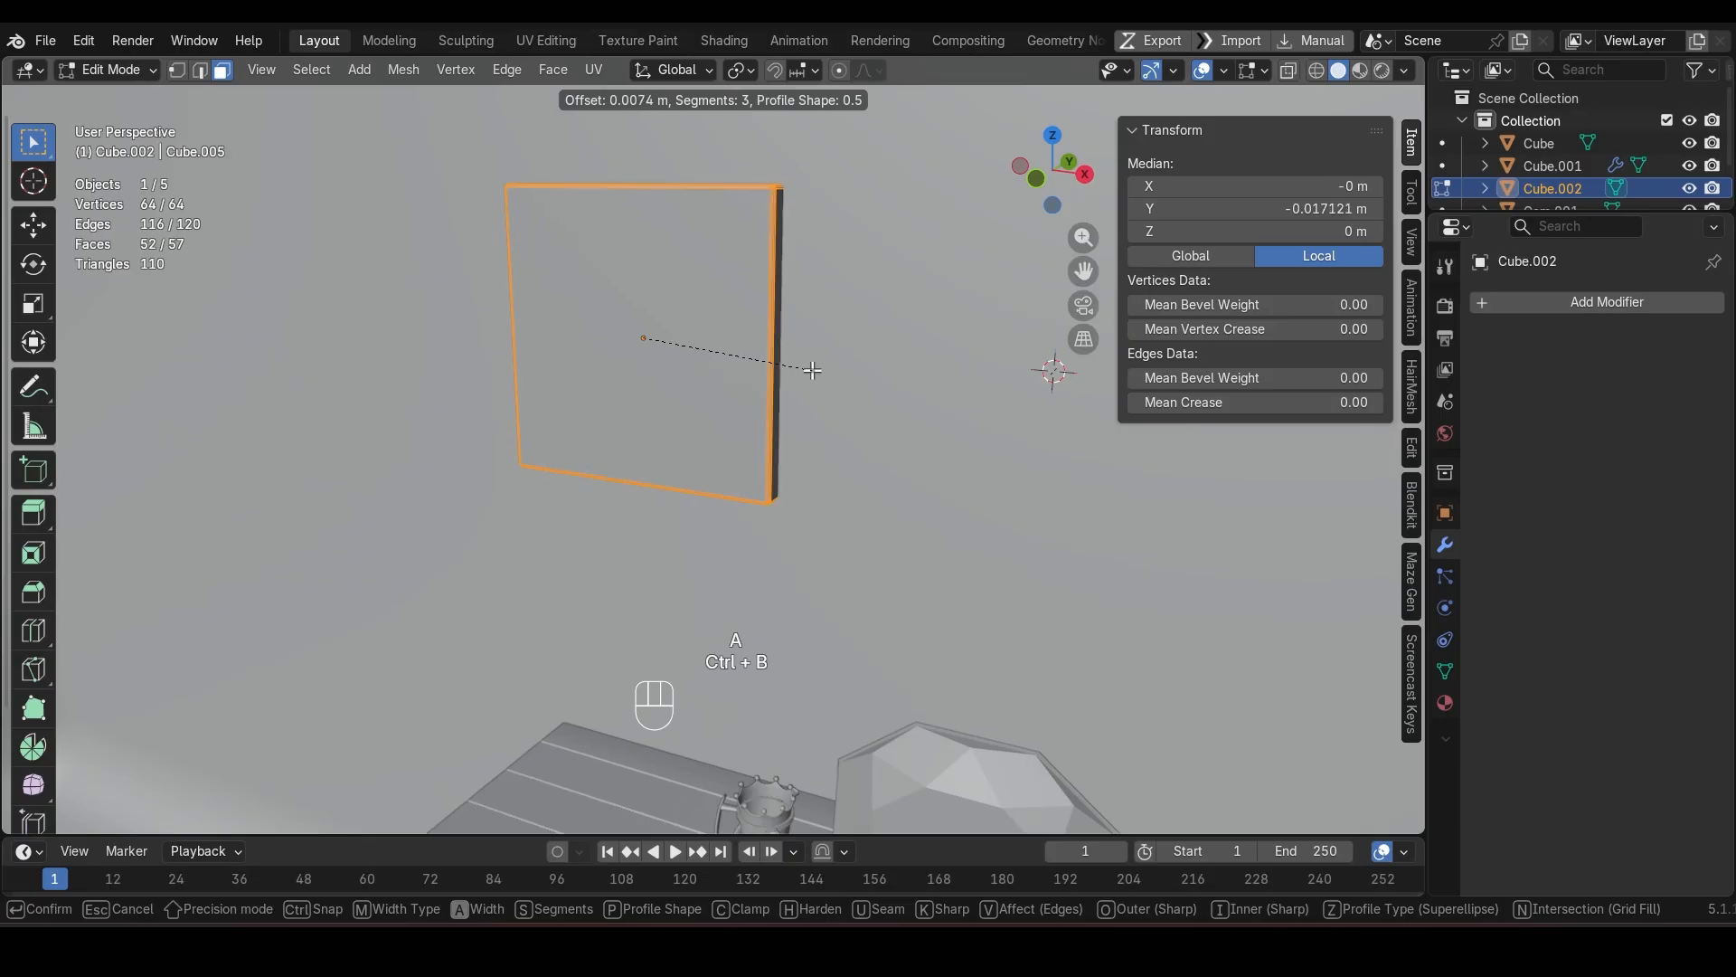
left_click(813, 370)
Step: Move the Alocasia plant freely down beside the tabletop, about -0.96 m in X and -1.23 m in Z, and about 1.43 m along Y
key("g")
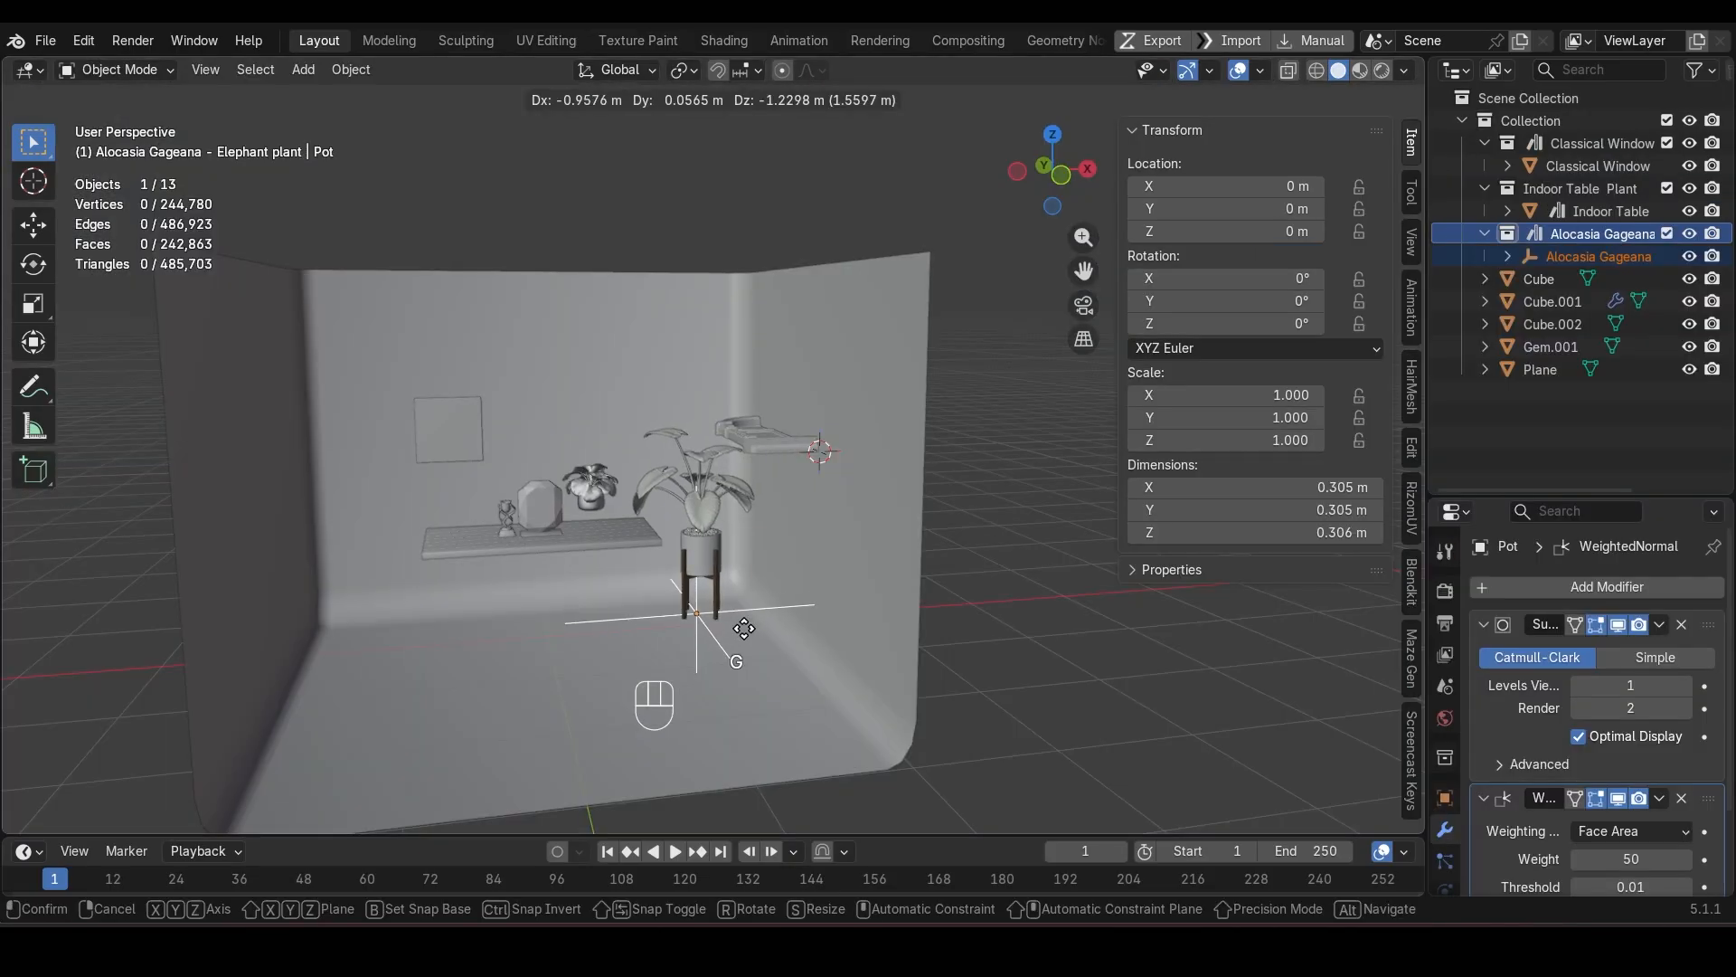
left_click(744, 629)
scroll(744, 628, "up", 4)
middle_click_drag(744, 628, 882, 577, "shift")
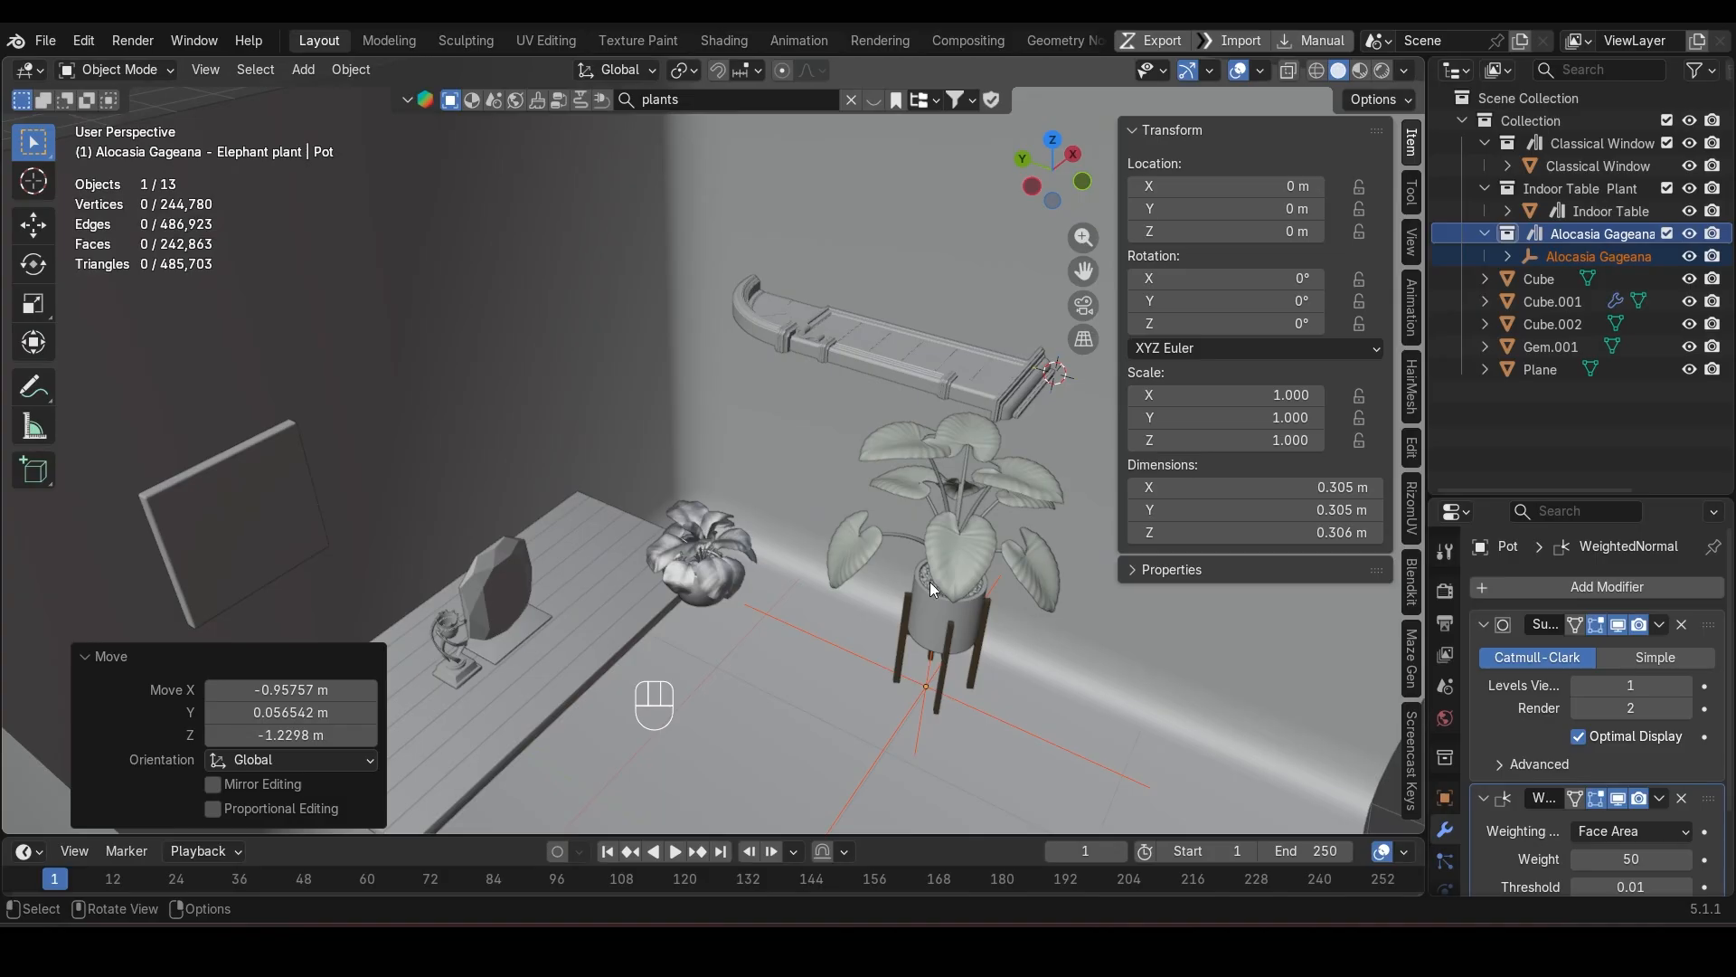
key("g")
key("y")
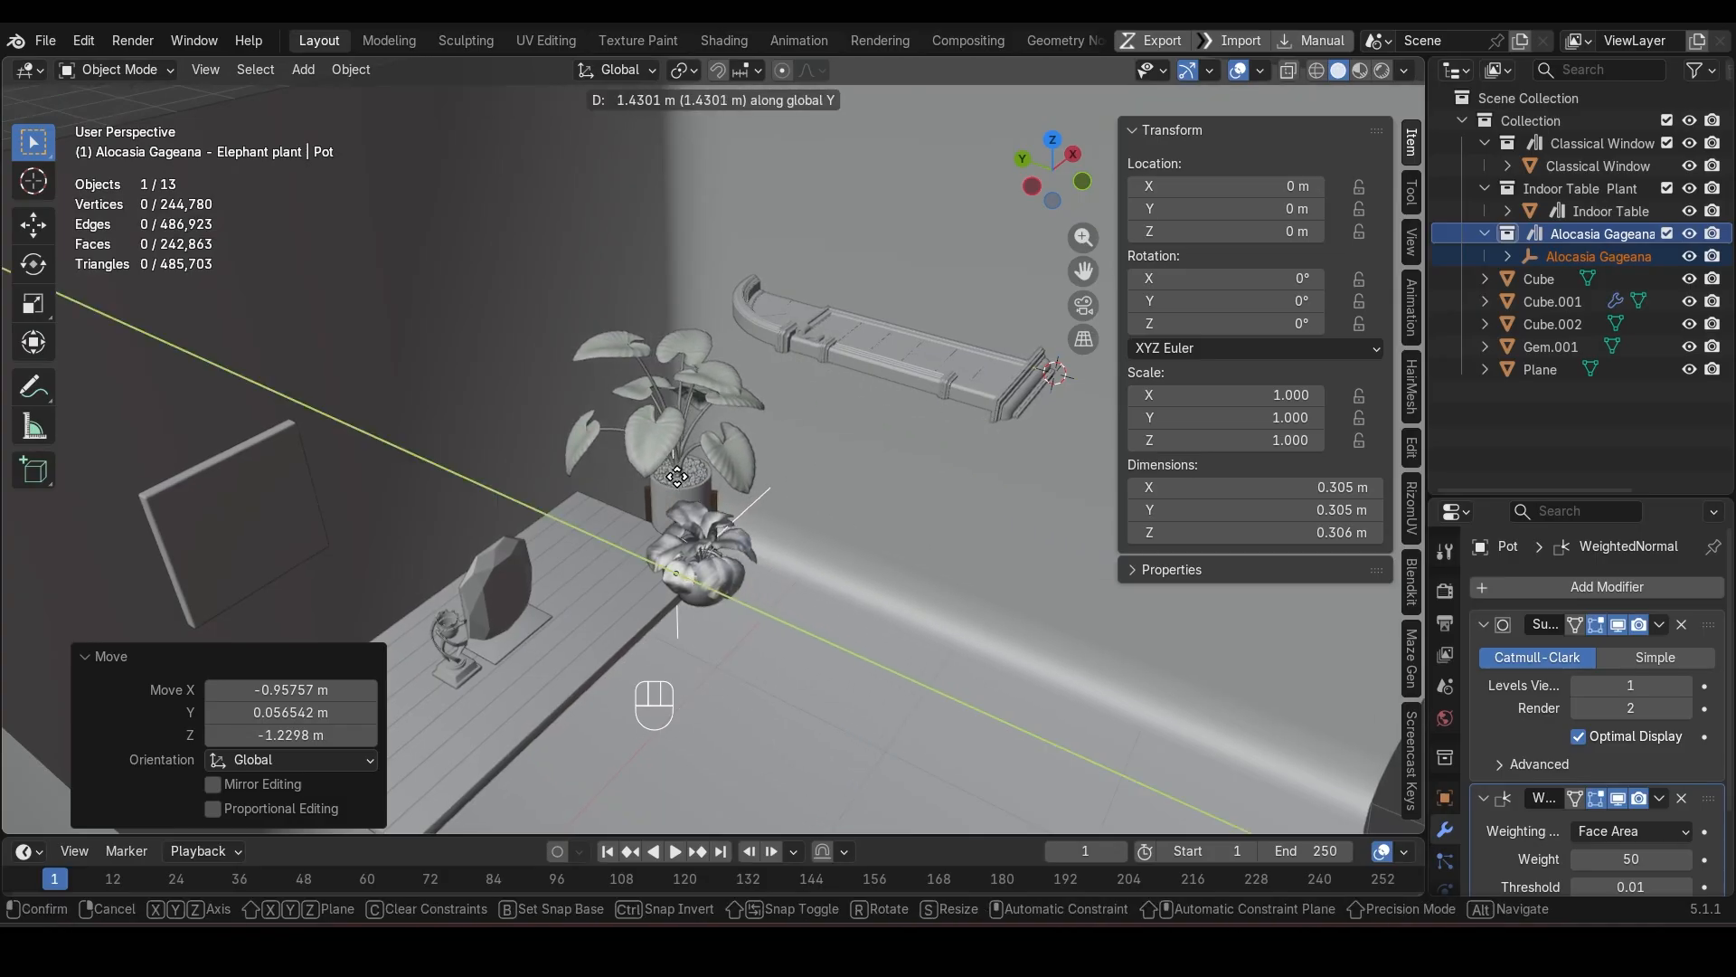
left_click(685, 477)
Step: Move the Alocasia plant about 0.25 m along X and lower it about 0.49 m along Z toward the floor
scroll(703, 489, "down", 3)
middle_click_drag(737, 504, 697, 492)
scroll(687, 498, "up", 2)
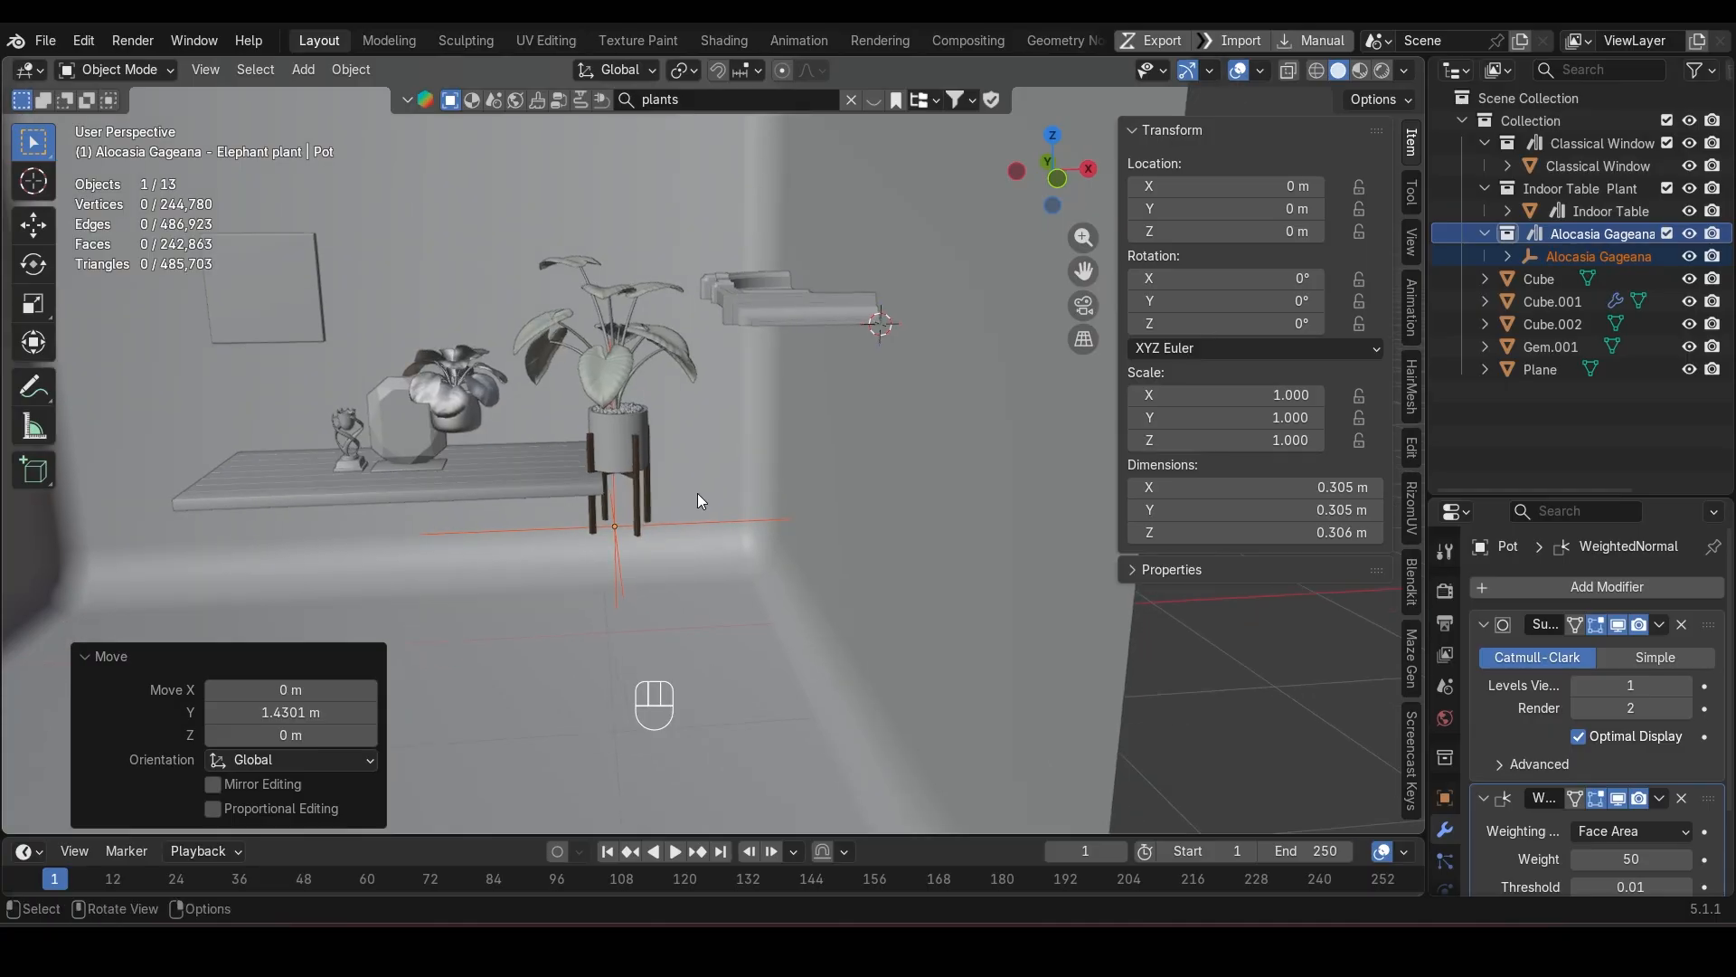
key("g")
key("x")
left_click(746, 496)
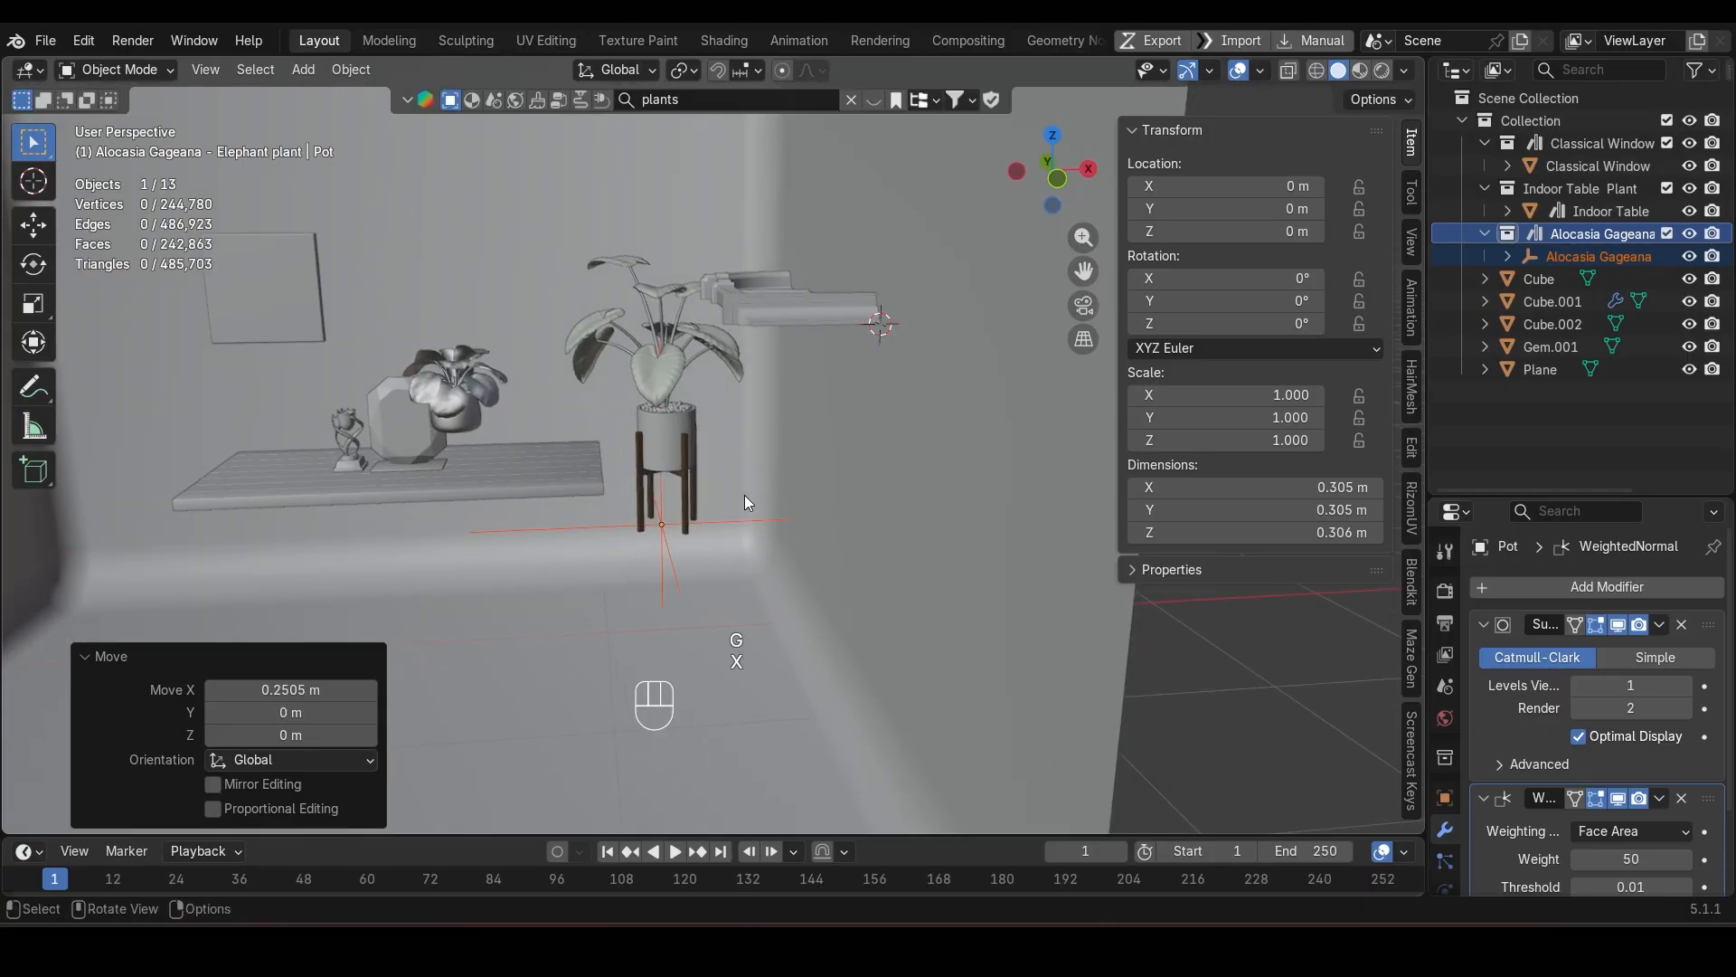
key("g")
key("z")
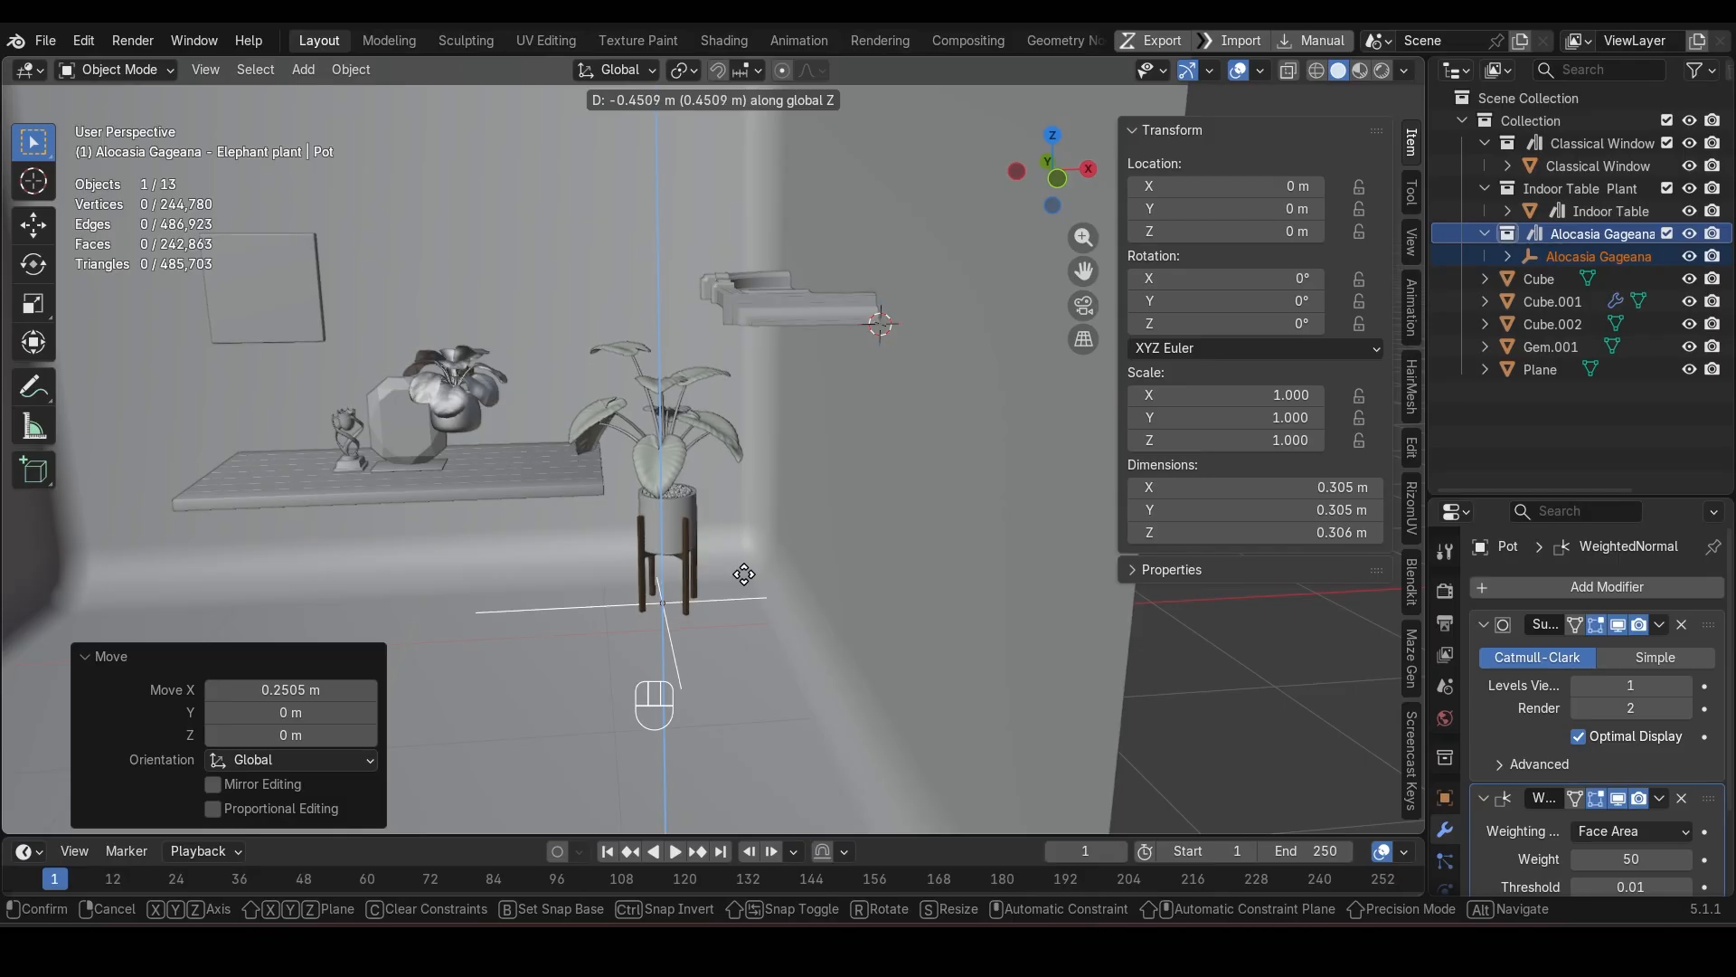
left_click(744, 580)
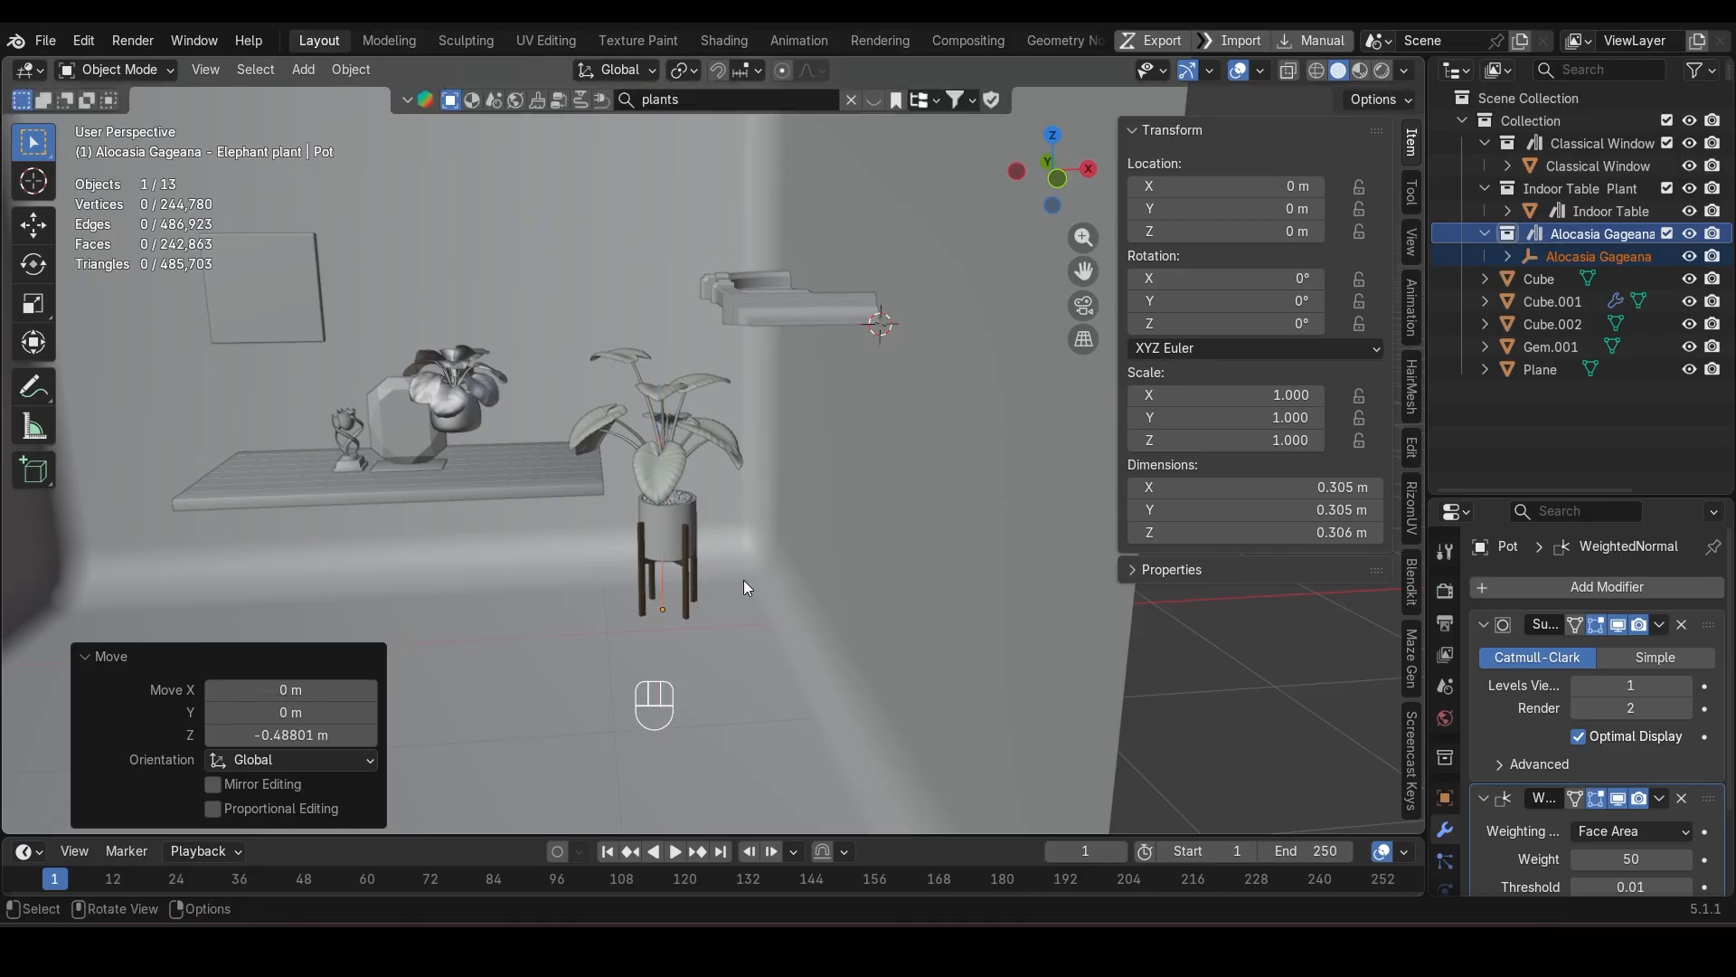
Step: Shift the Alocasia plant about 0.07 m farther along X, away from the tabletop
key("g")
key("x")
left_click(512, 509)
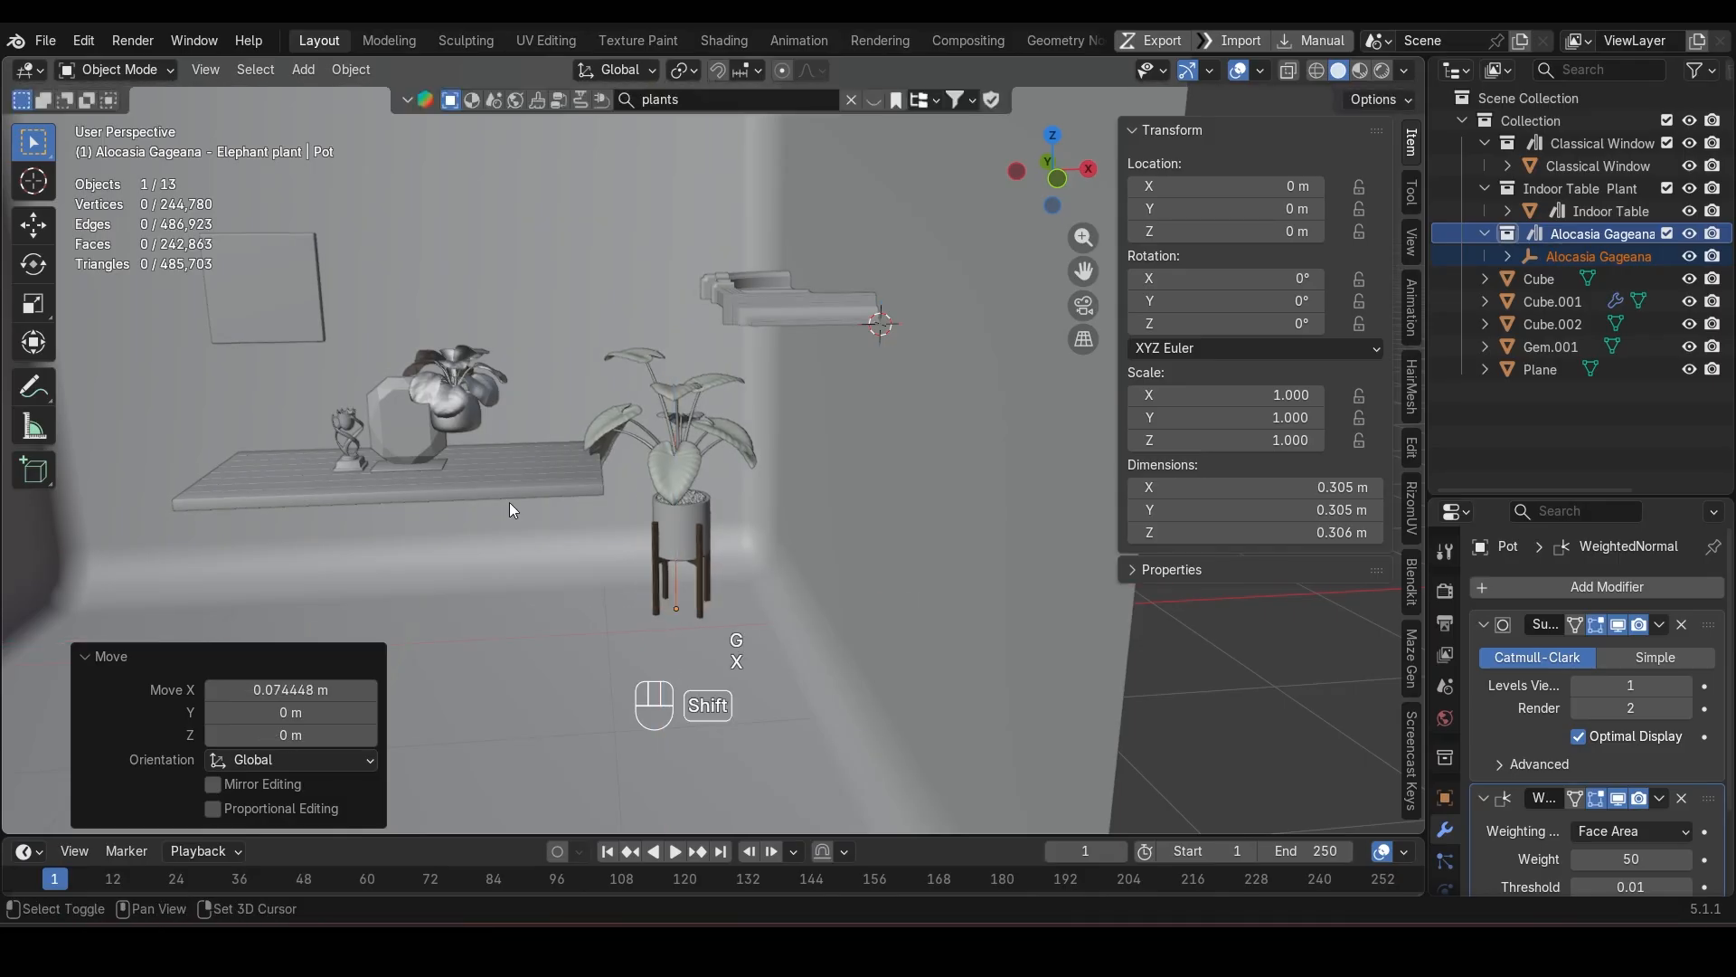
Step: Move the Alocasia plant along Y to reposition it beside the tabletop
middle_click_drag(512, 509, 712, 602)
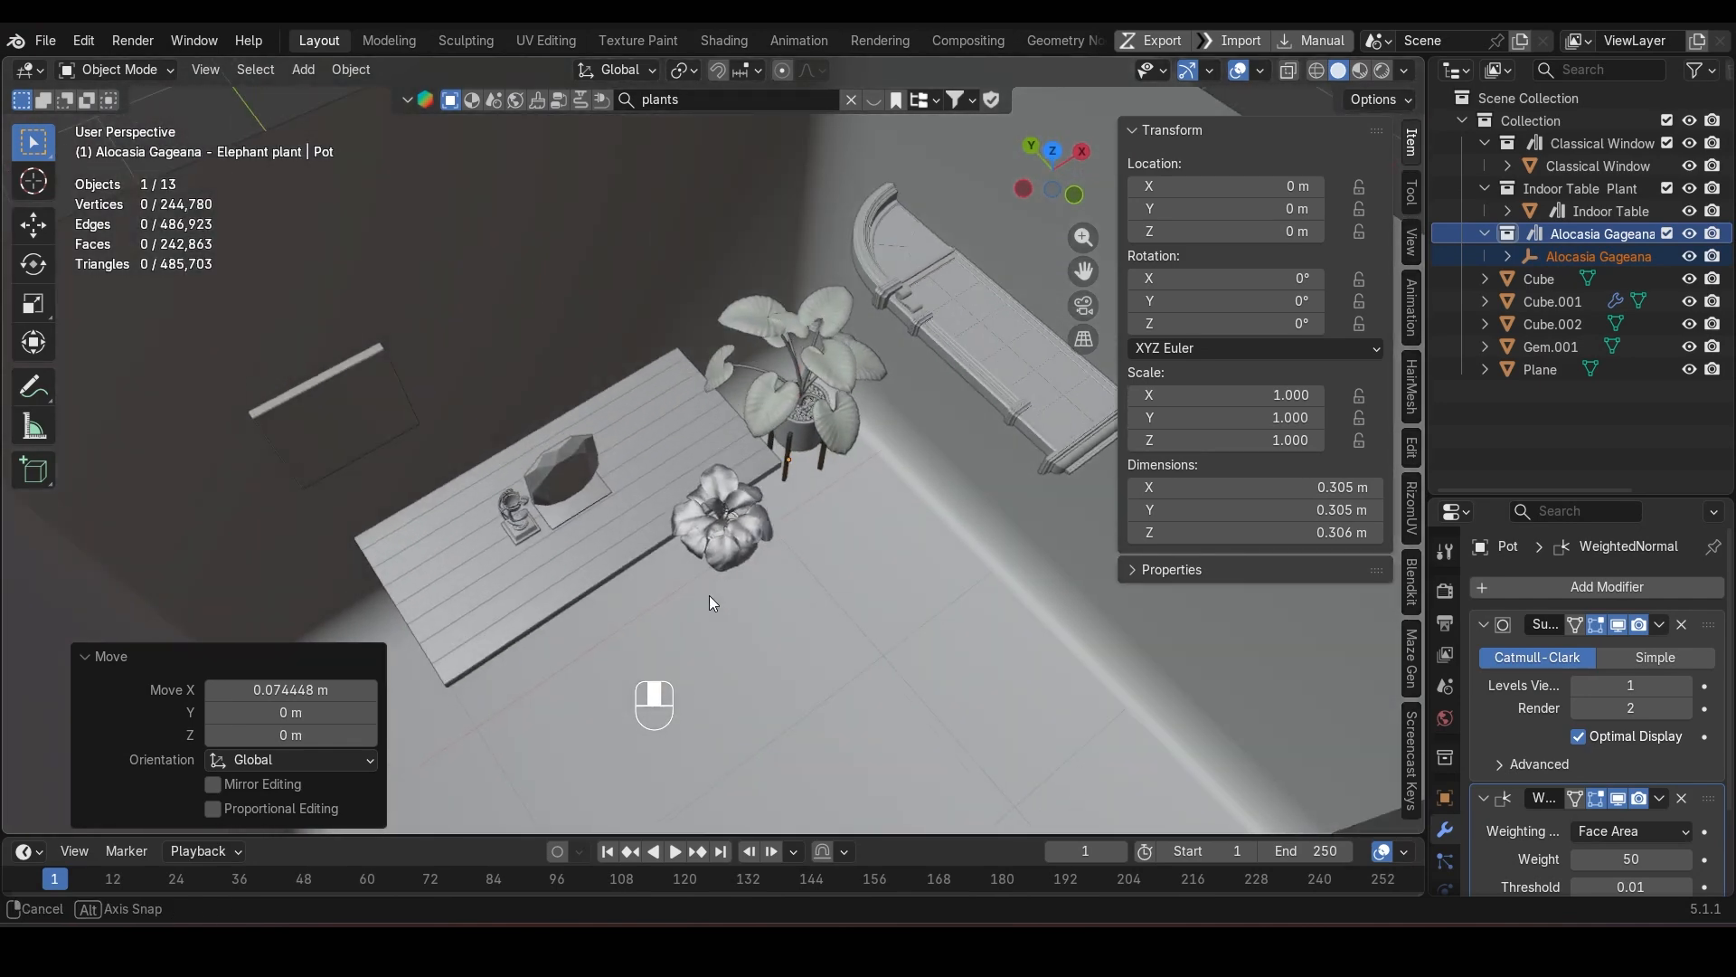
key("g")
key("y")
left_click(921, 459)
Step: Move the tabletop together with the gem award and the trophy about -0.22 m along X
left_click(581, 499)
left_click(510, 528, "shift")
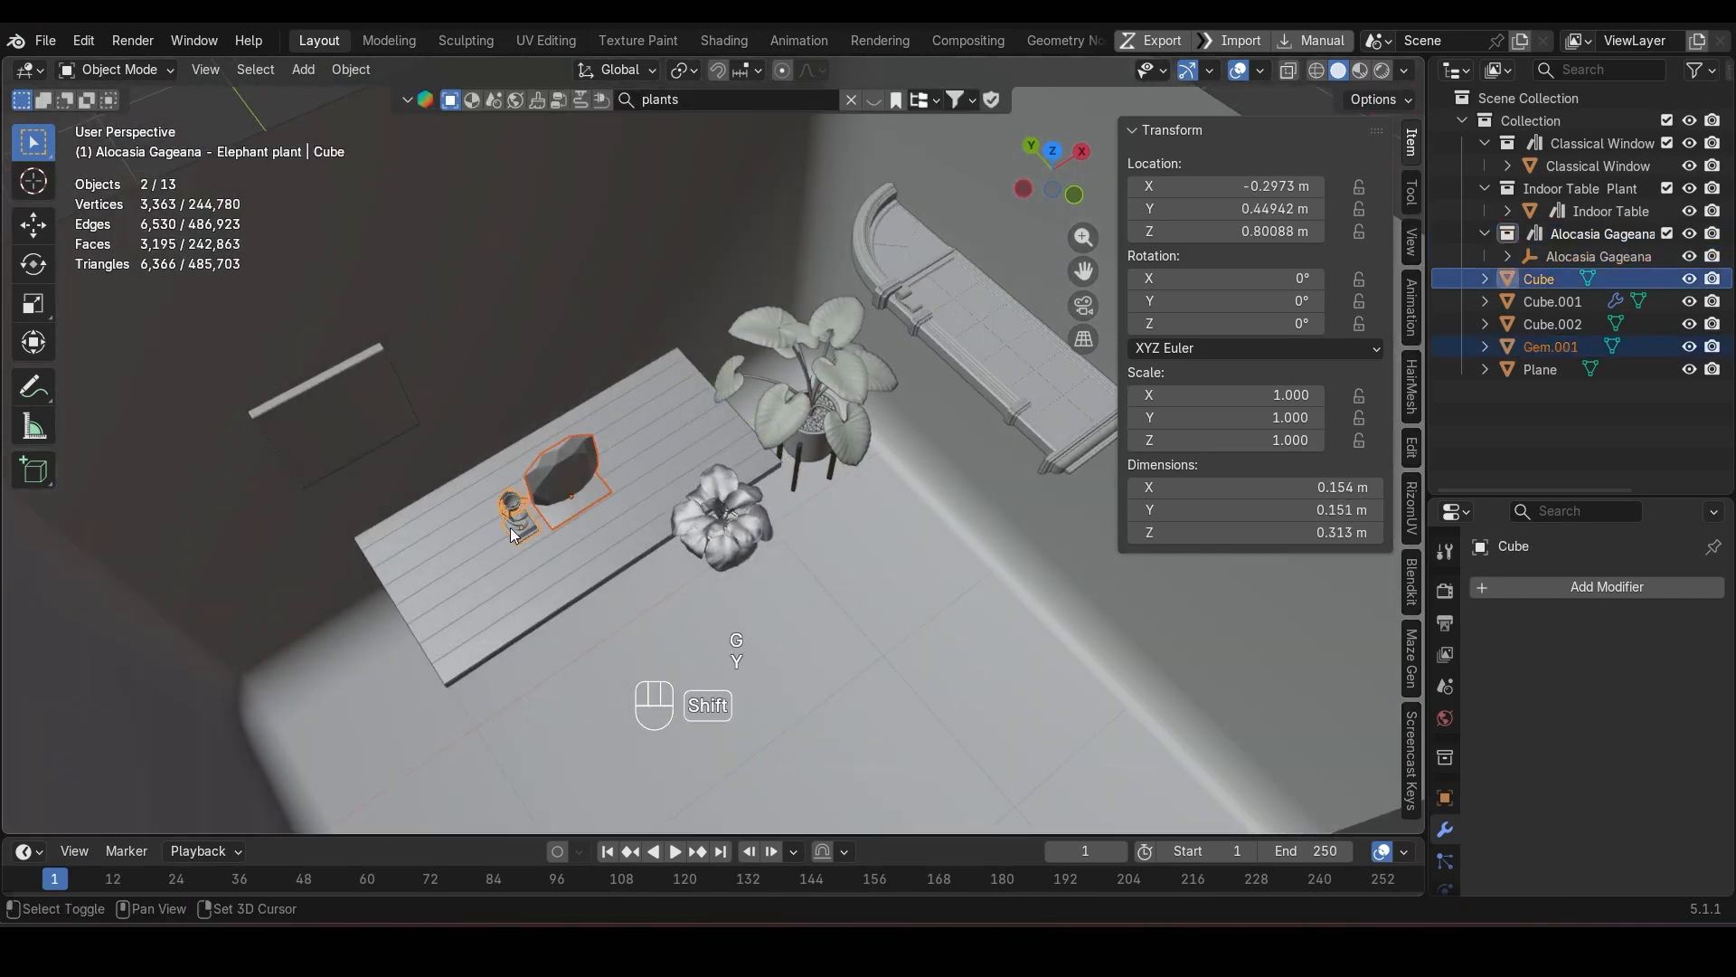
left_click(568, 572, "shift")
key("g")
key("x")
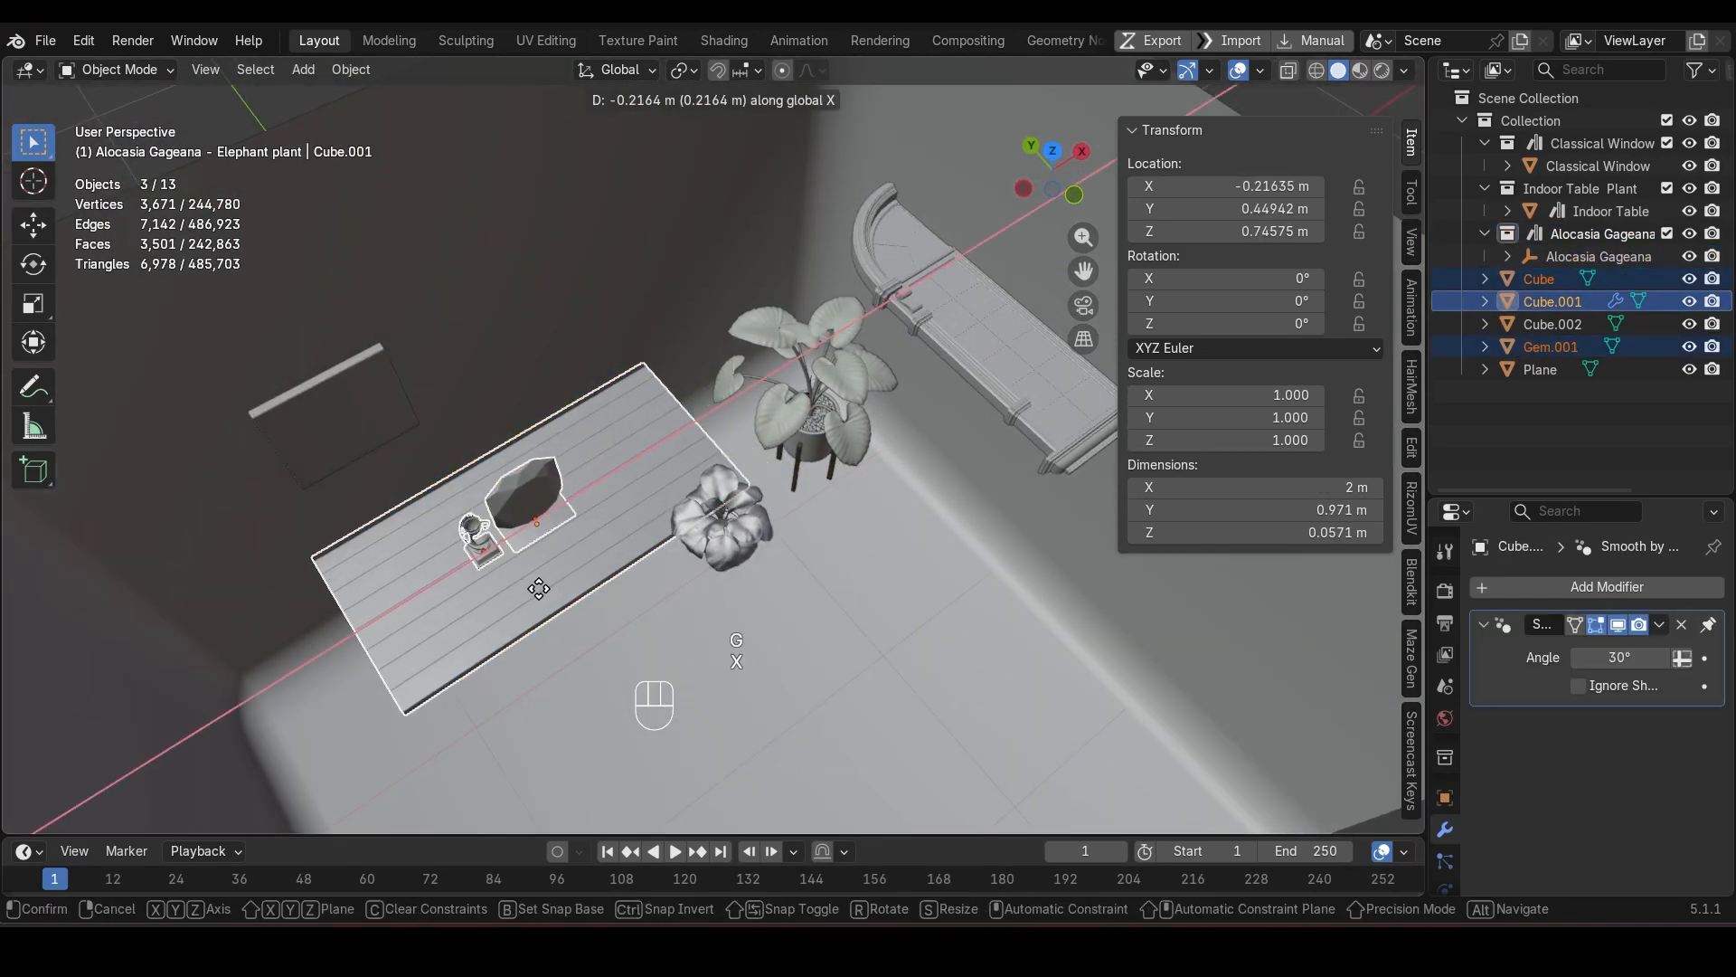
left_click(539, 589)
Step: Snap the 3D cursor to a plank face near the tabletop's back edge
left_click(734, 554)
scroll(735, 572, "up", 5)
middle_click_drag(686, 530, 740, 382)
left_click(543, 325)
key("Tab")
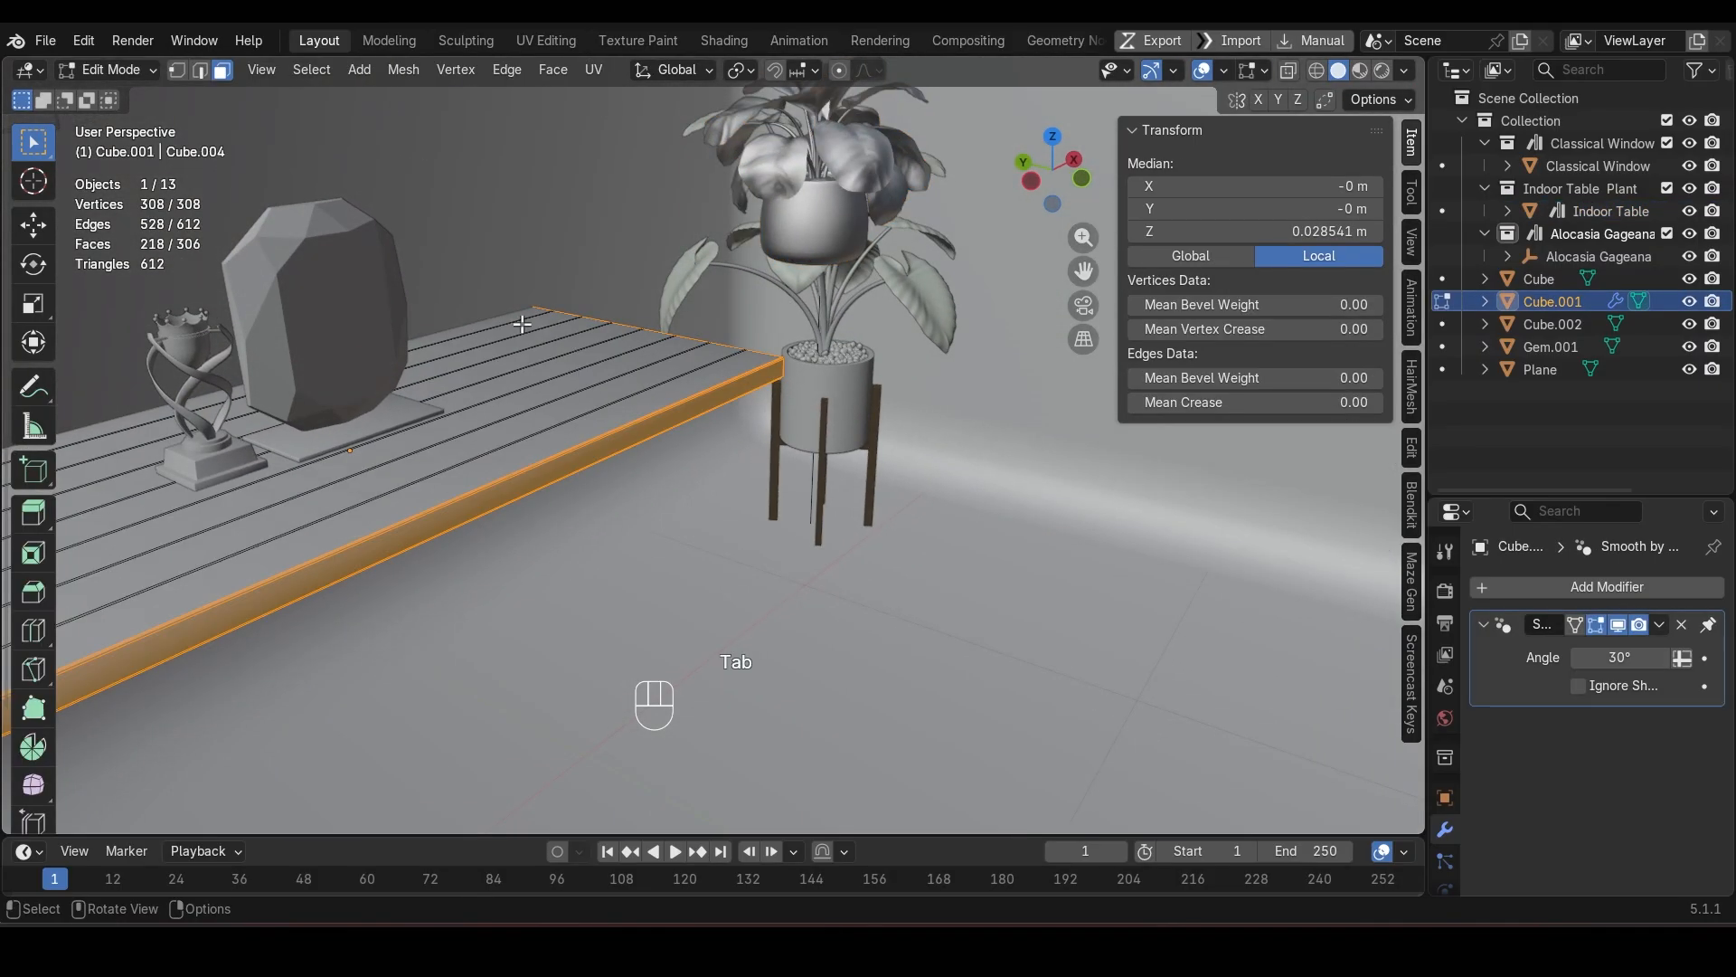
left_click(520, 323)
key("shift+s")
left_click(533, 391)
key("Tab")
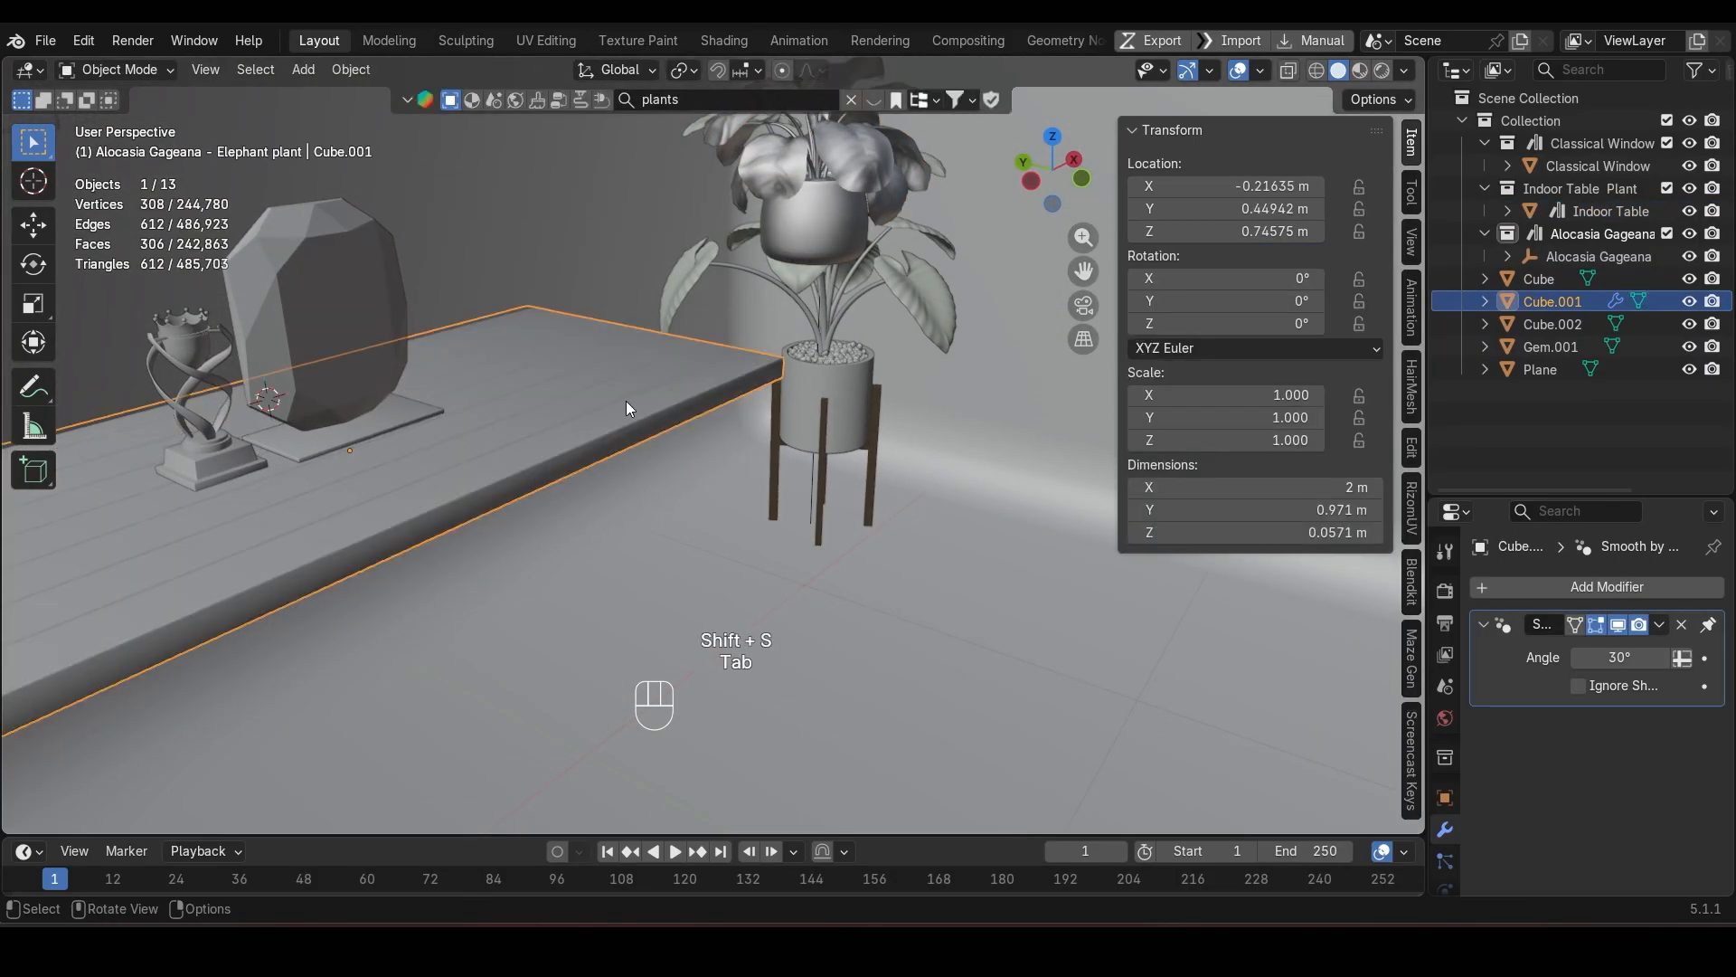
left_click(778, 208)
key("shift+d")
left_click(671, 451)
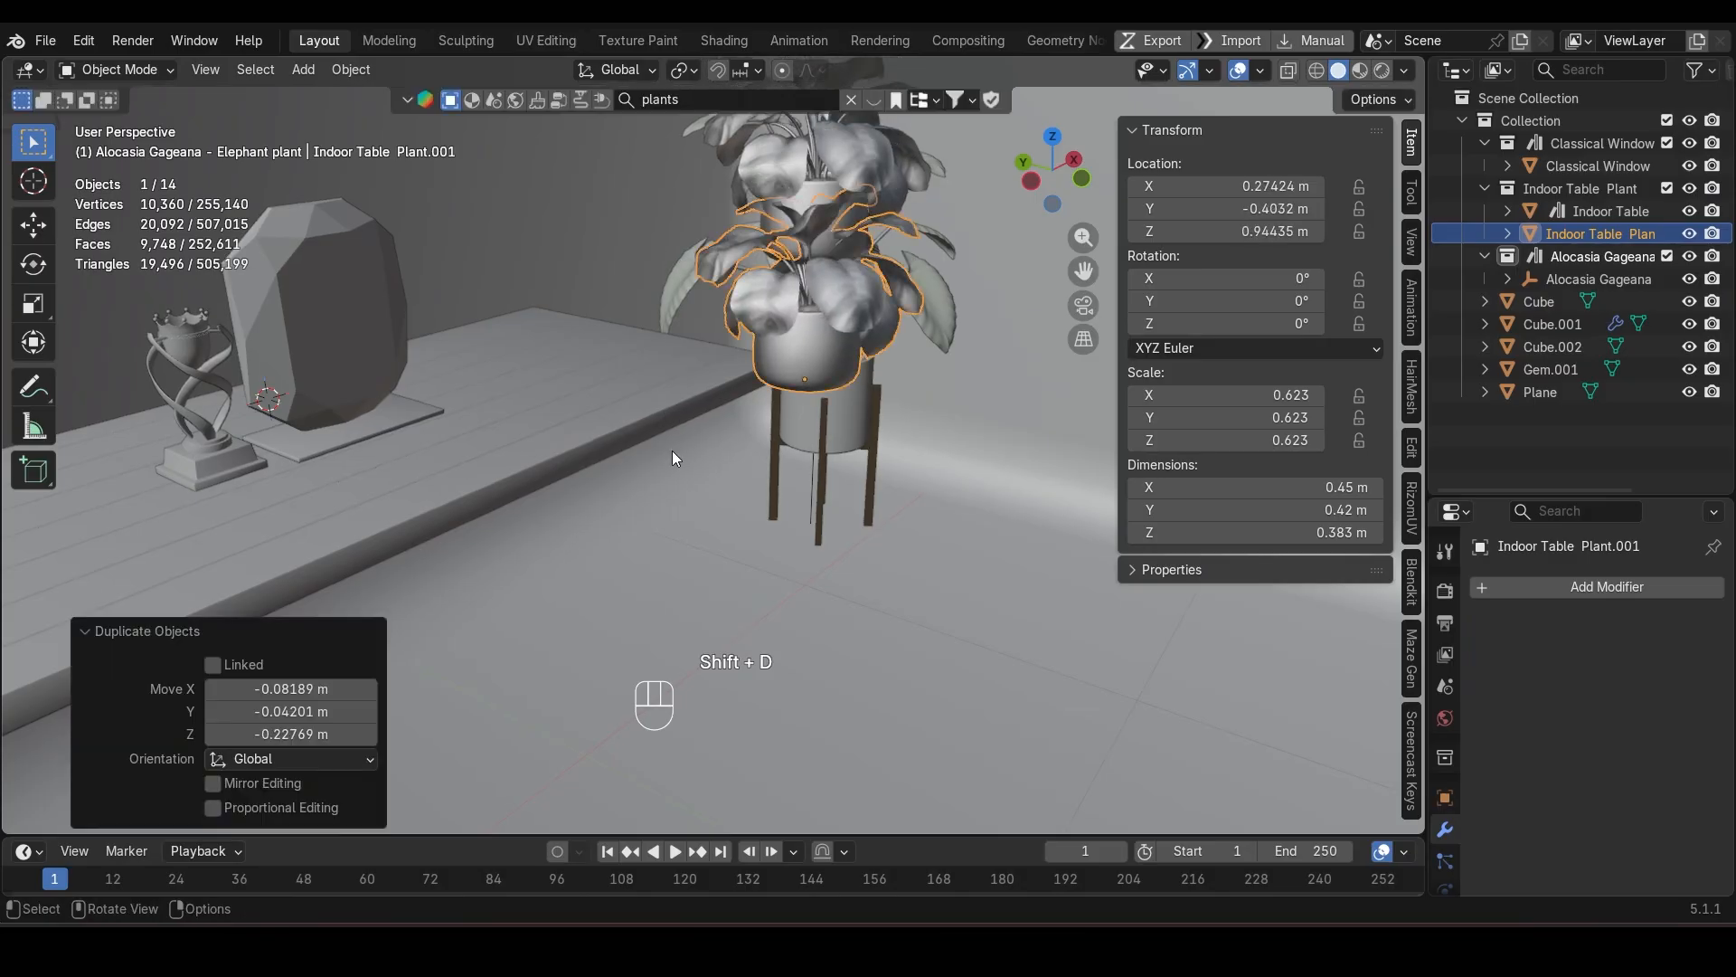
key("Delete")
Step: Snap the small table plant to the 3D cursor on the tabletop and move it about 0.73 m along X
left_click(823, 230)
key("shift+s")
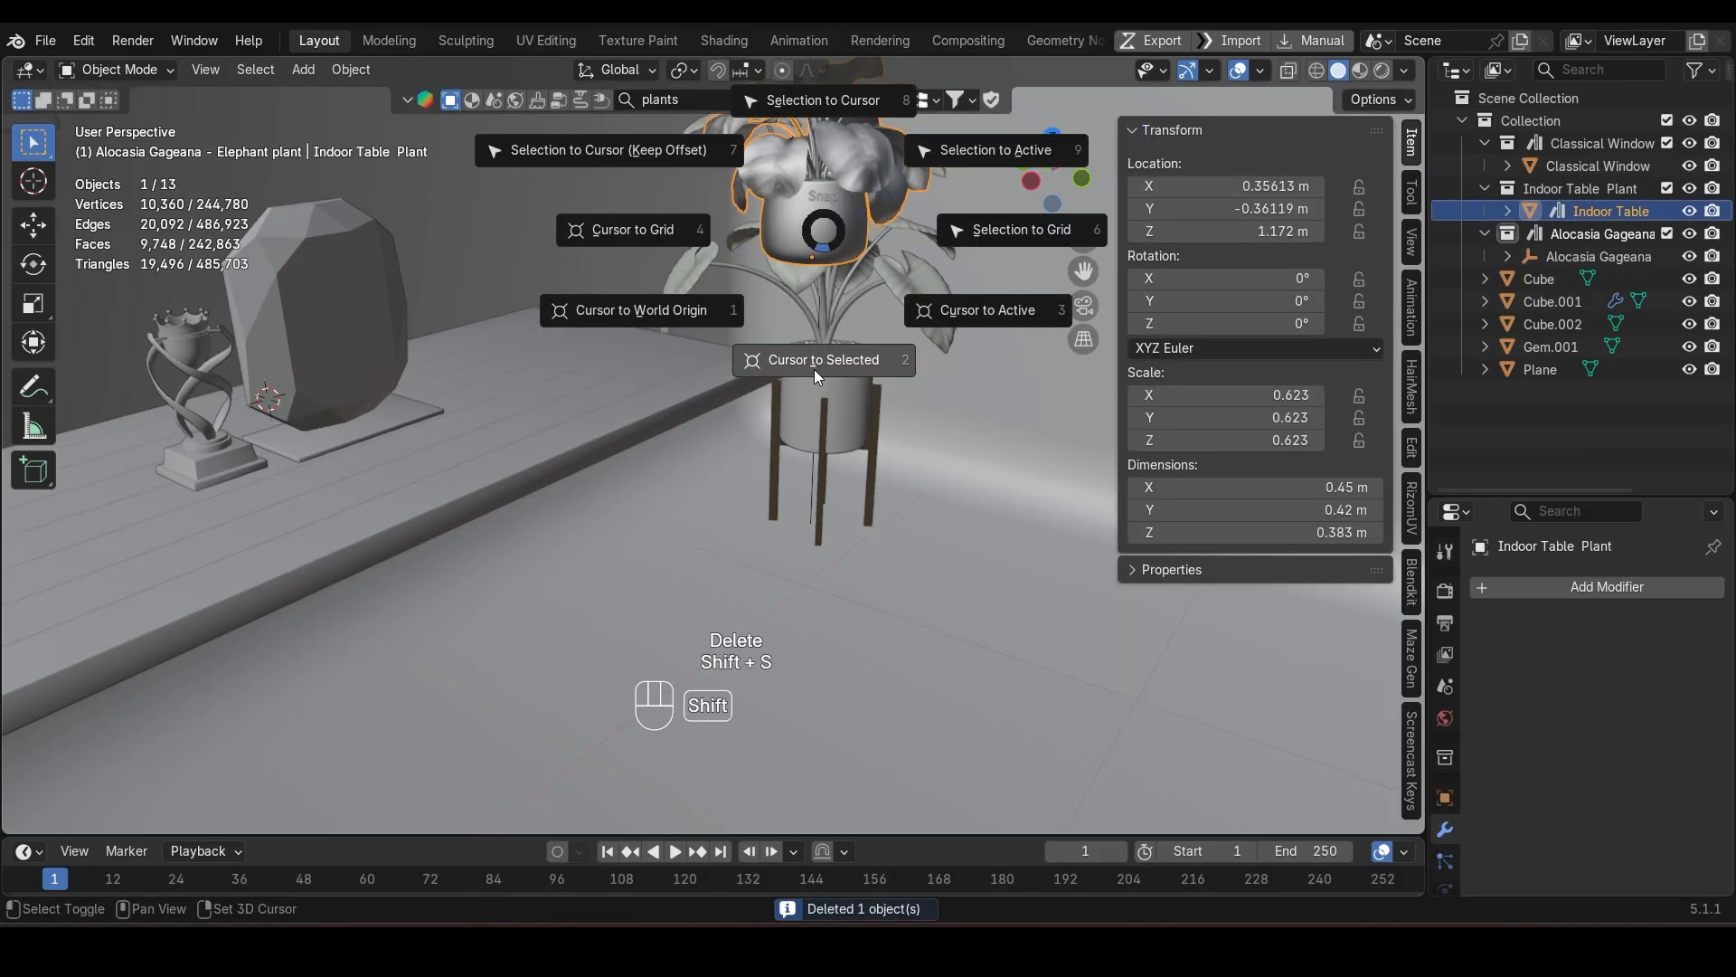
left_click(776, 91)
key("g")
key("x")
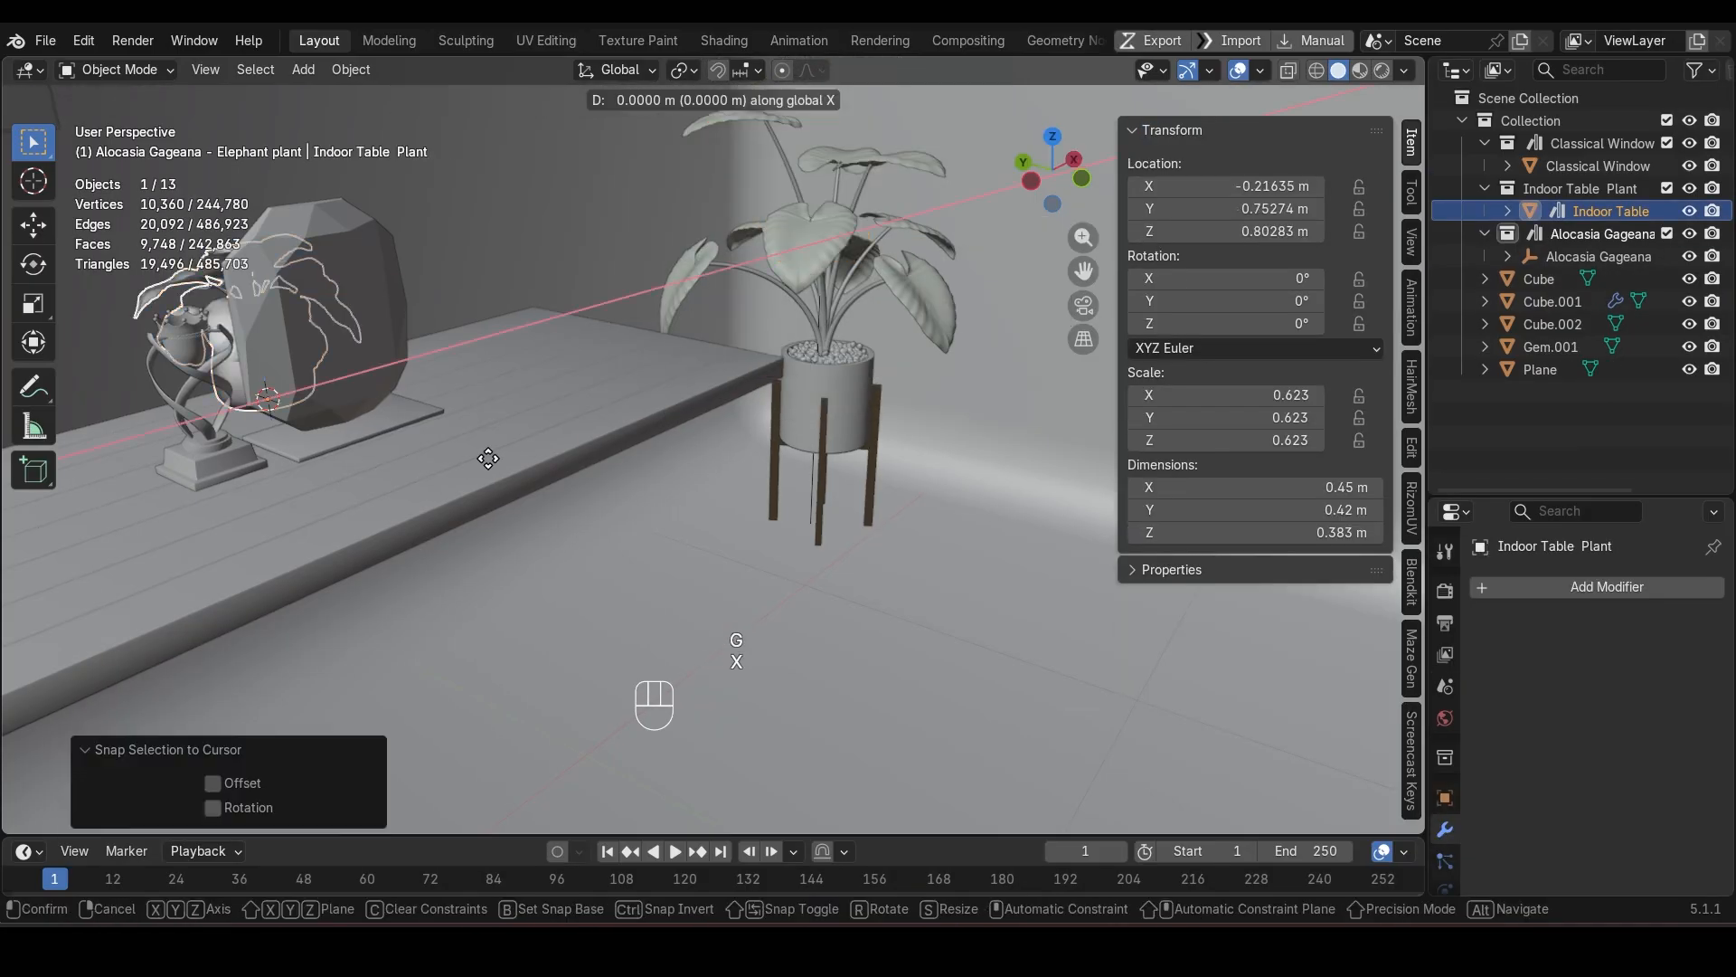
left_click(667, 415)
Step: Adjust the small table plant's position on the tabletop along Y and save the file
middle_click_drag(667, 415, 440, 469)
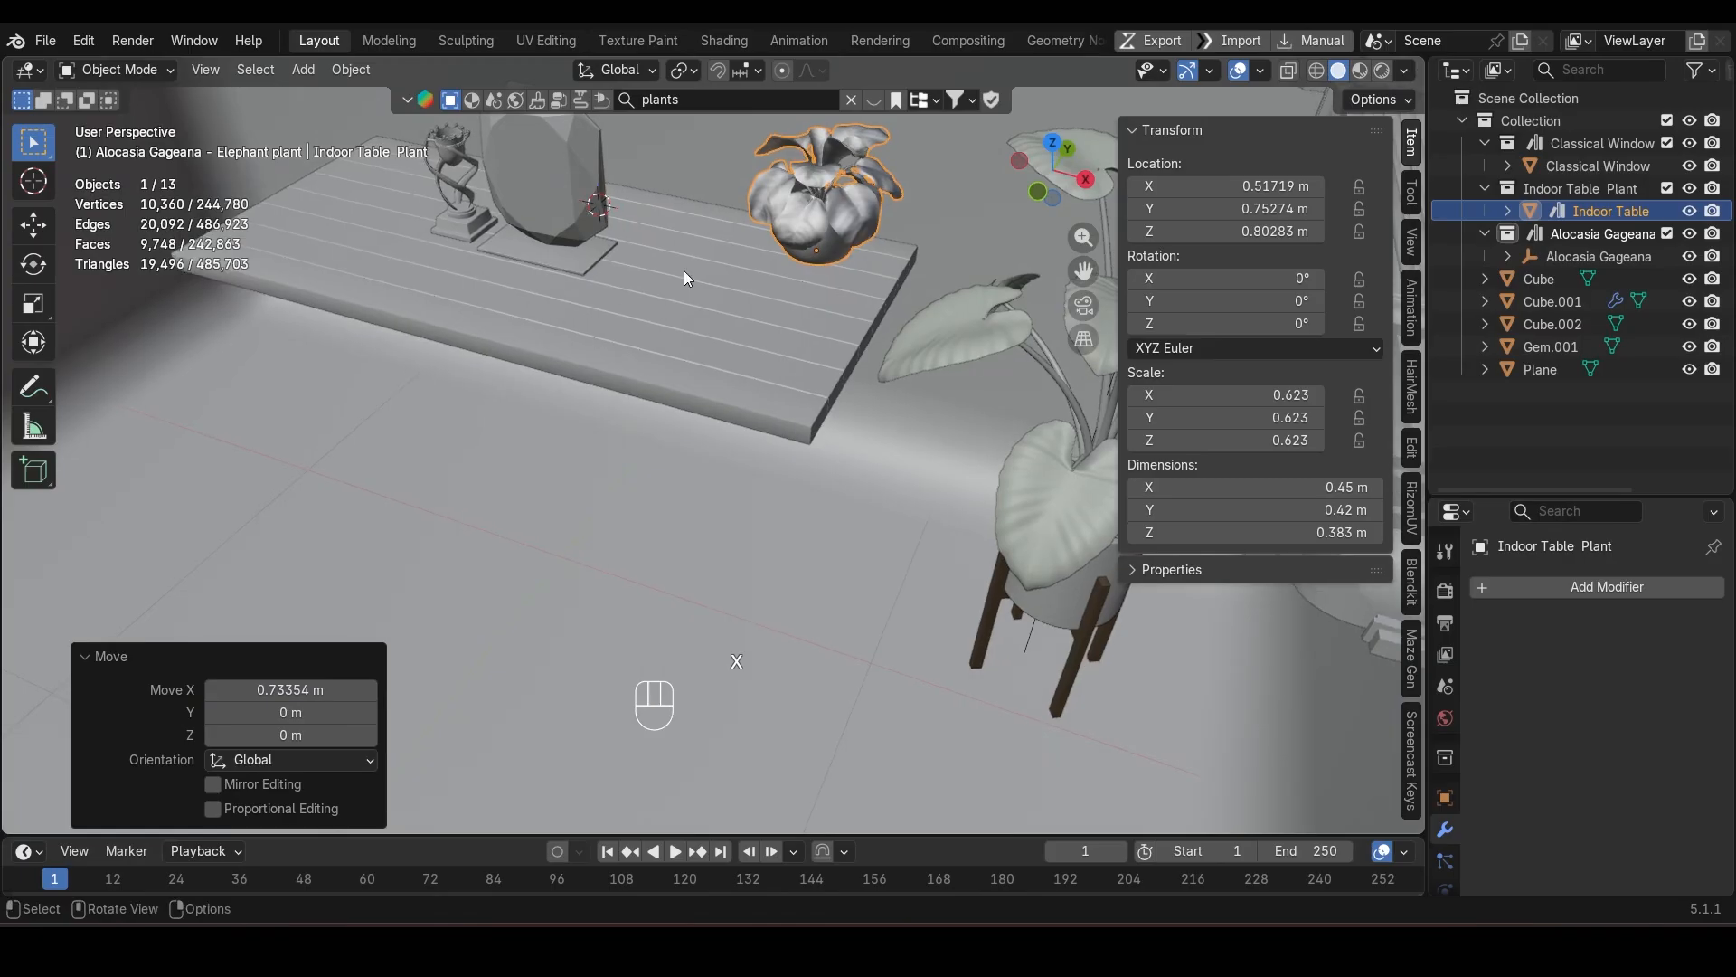
key("g")
key("y")
left_click(640, 319)
key("ctrl+s")
Step: Move the gem award and the trophy together about 0.26 m along Y toward the tabletop's back edge
middle_click_drag(644, 319, 575, 544)
scroll(866, 410, "down", 3)
scroll(574, 539, "up", 2)
left_click(566, 479)
left_click(437, 541, "shift")
key("g")
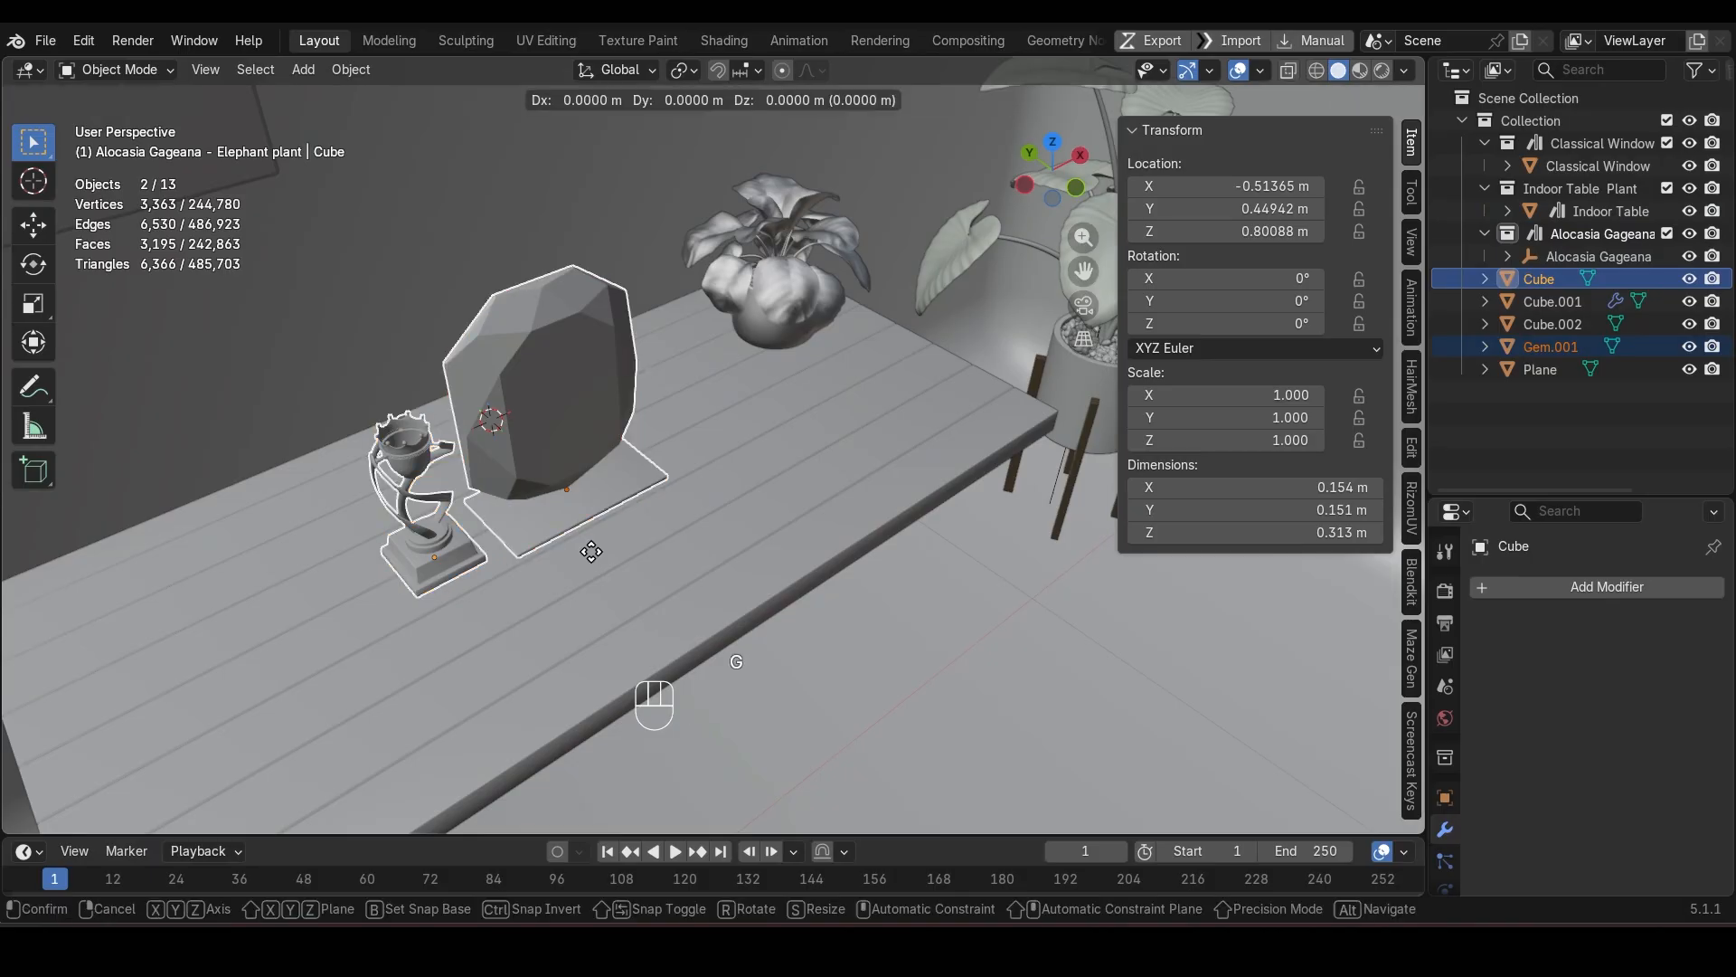
key("y")
left_click(507, 507)
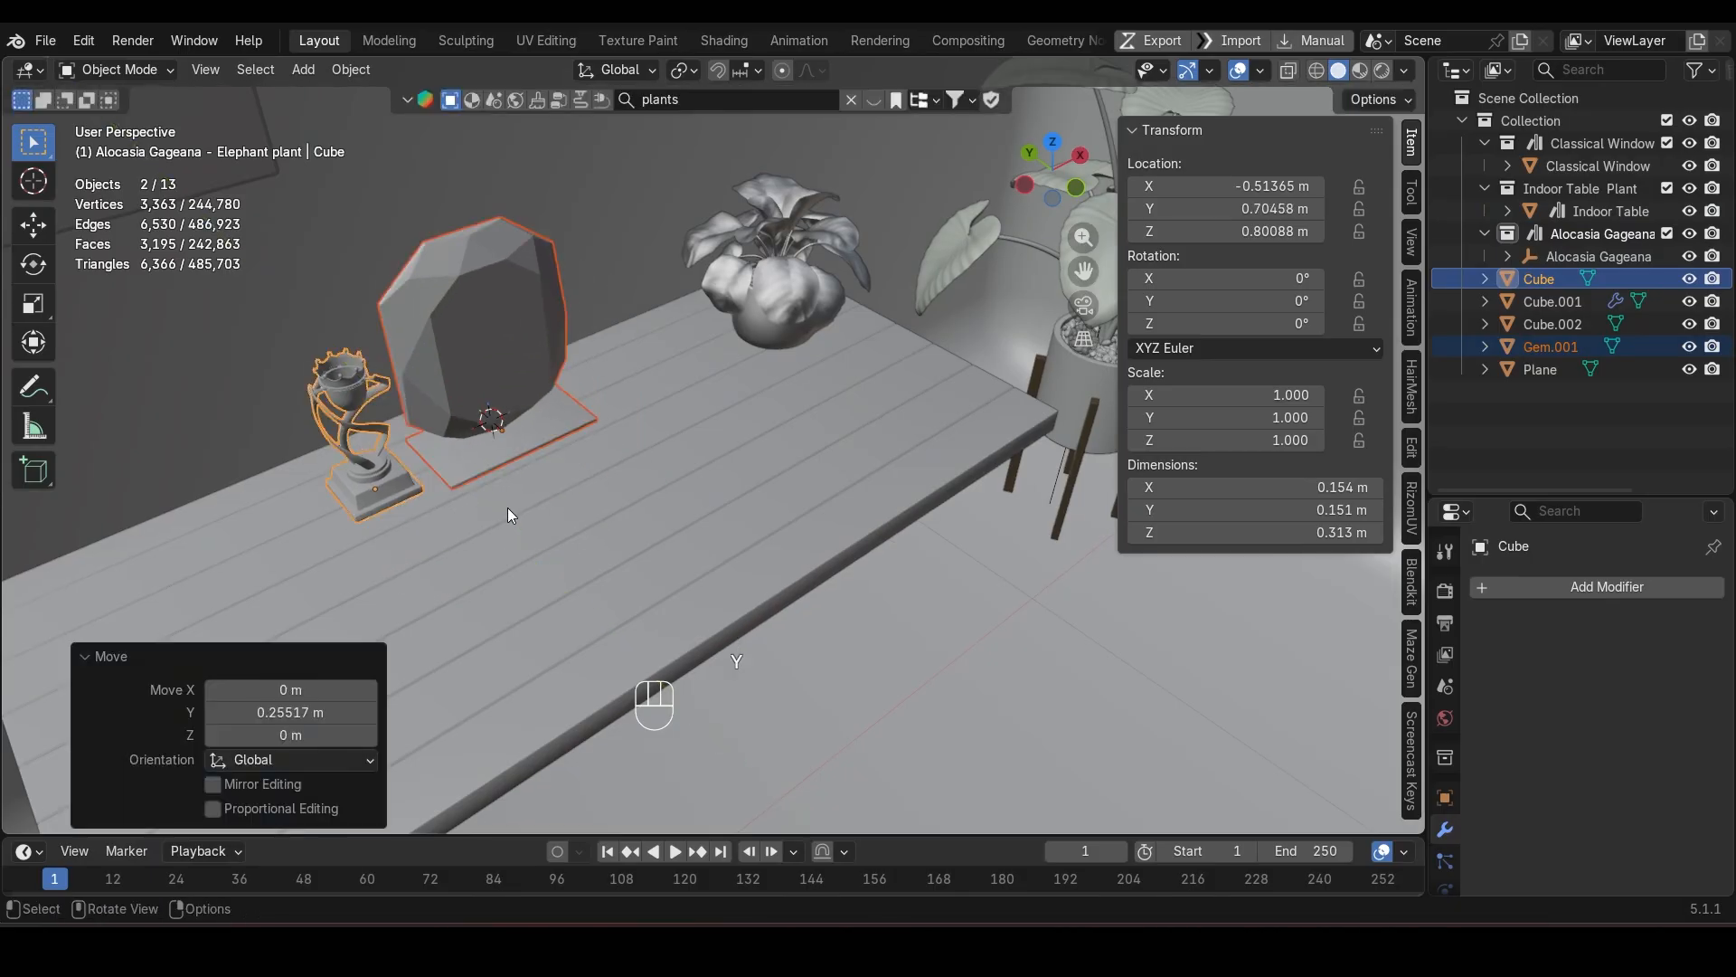
Step: Rotate the gem award and the trophy together 15° about Z
middle_click_drag(508, 507, 434, 454)
key("r")
key("z")
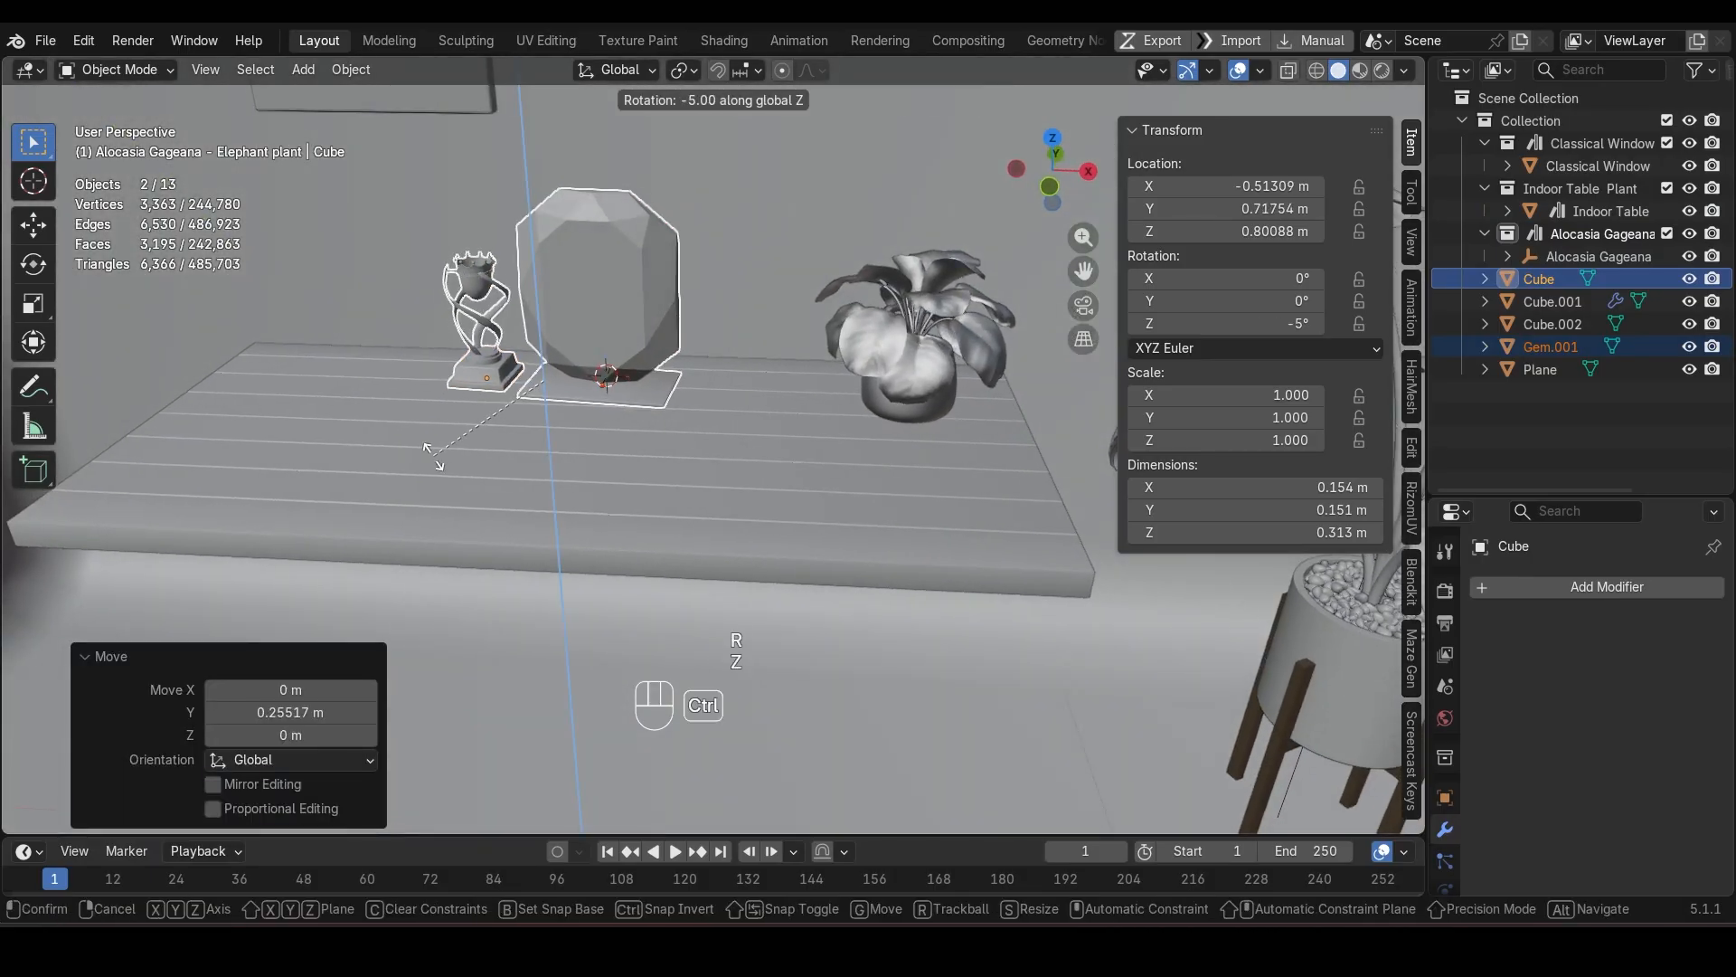
left_click(507, 440)
scroll(680, 588, "down", 4)
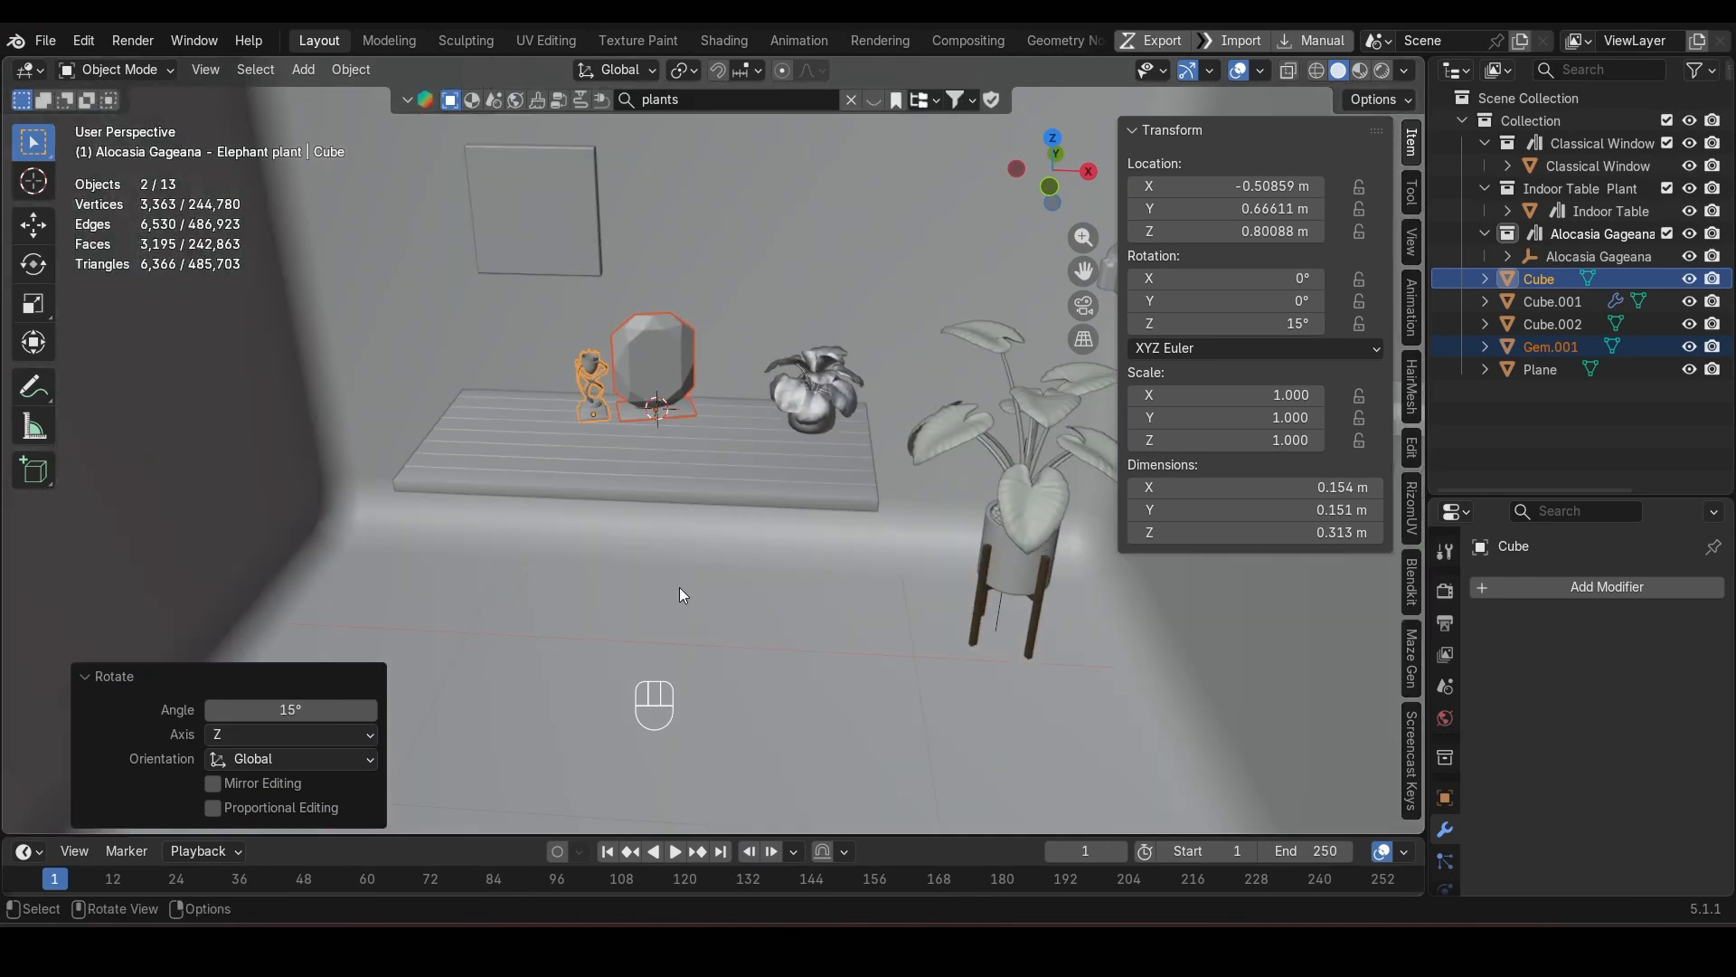
Step: Rotate the classical window 90° about X so it stands upright
left_click(708, 550)
scroll(711, 545, "down", 3)
middle_click_drag(711, 544, 593, 532, "shift")
left_click(804, 416)
middle_click_drag(803, 414, 843, 524)
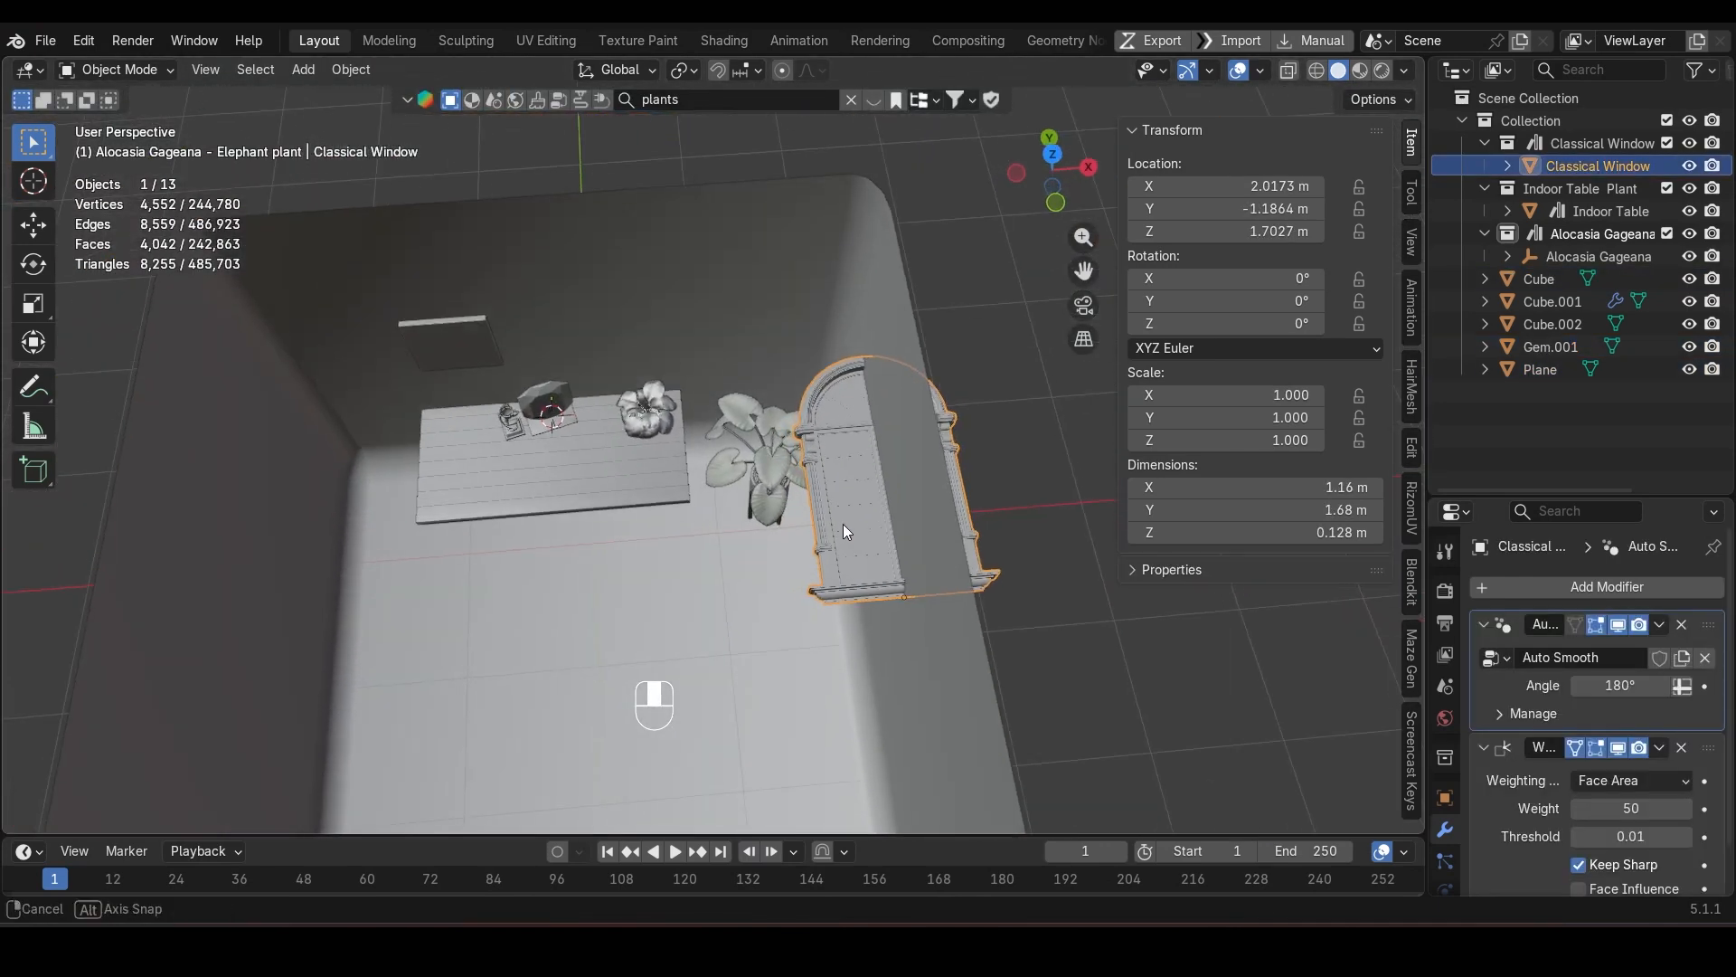
key("r")
key("x")
key("KP_9")
key("KP_0")
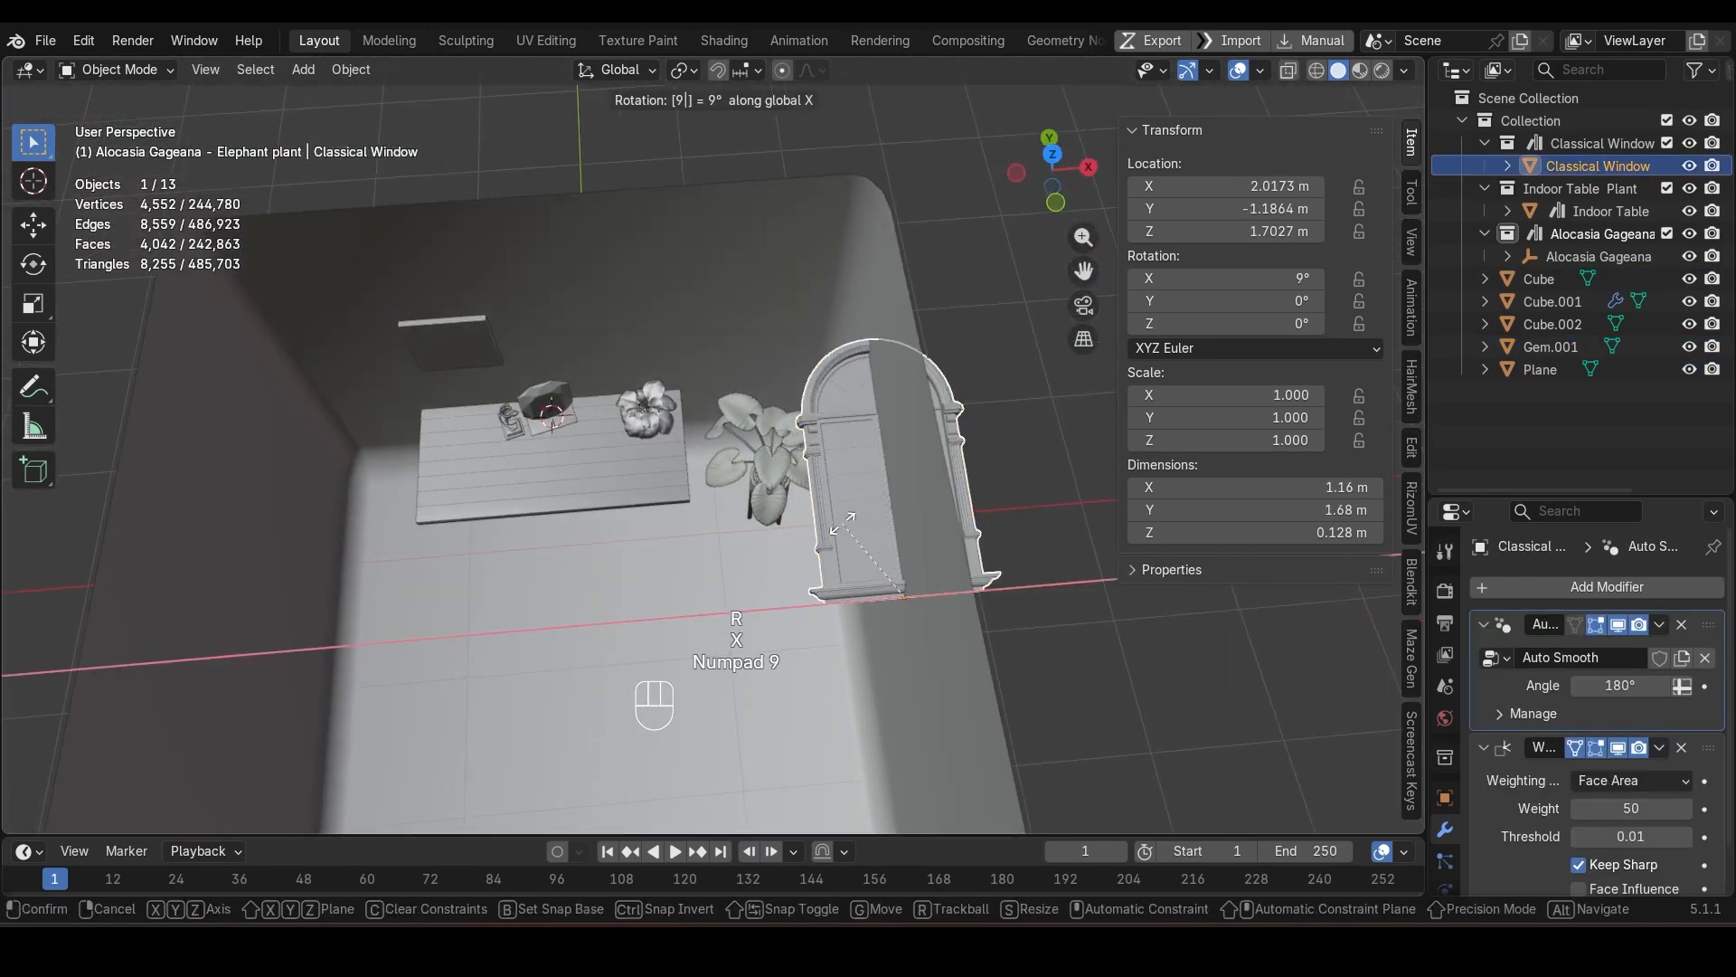
key("Return")
Step: Rotate the upright window 90° about Z to align it with the side wall
key("r")
key("z")
key("KP_9")
key("KP_0")
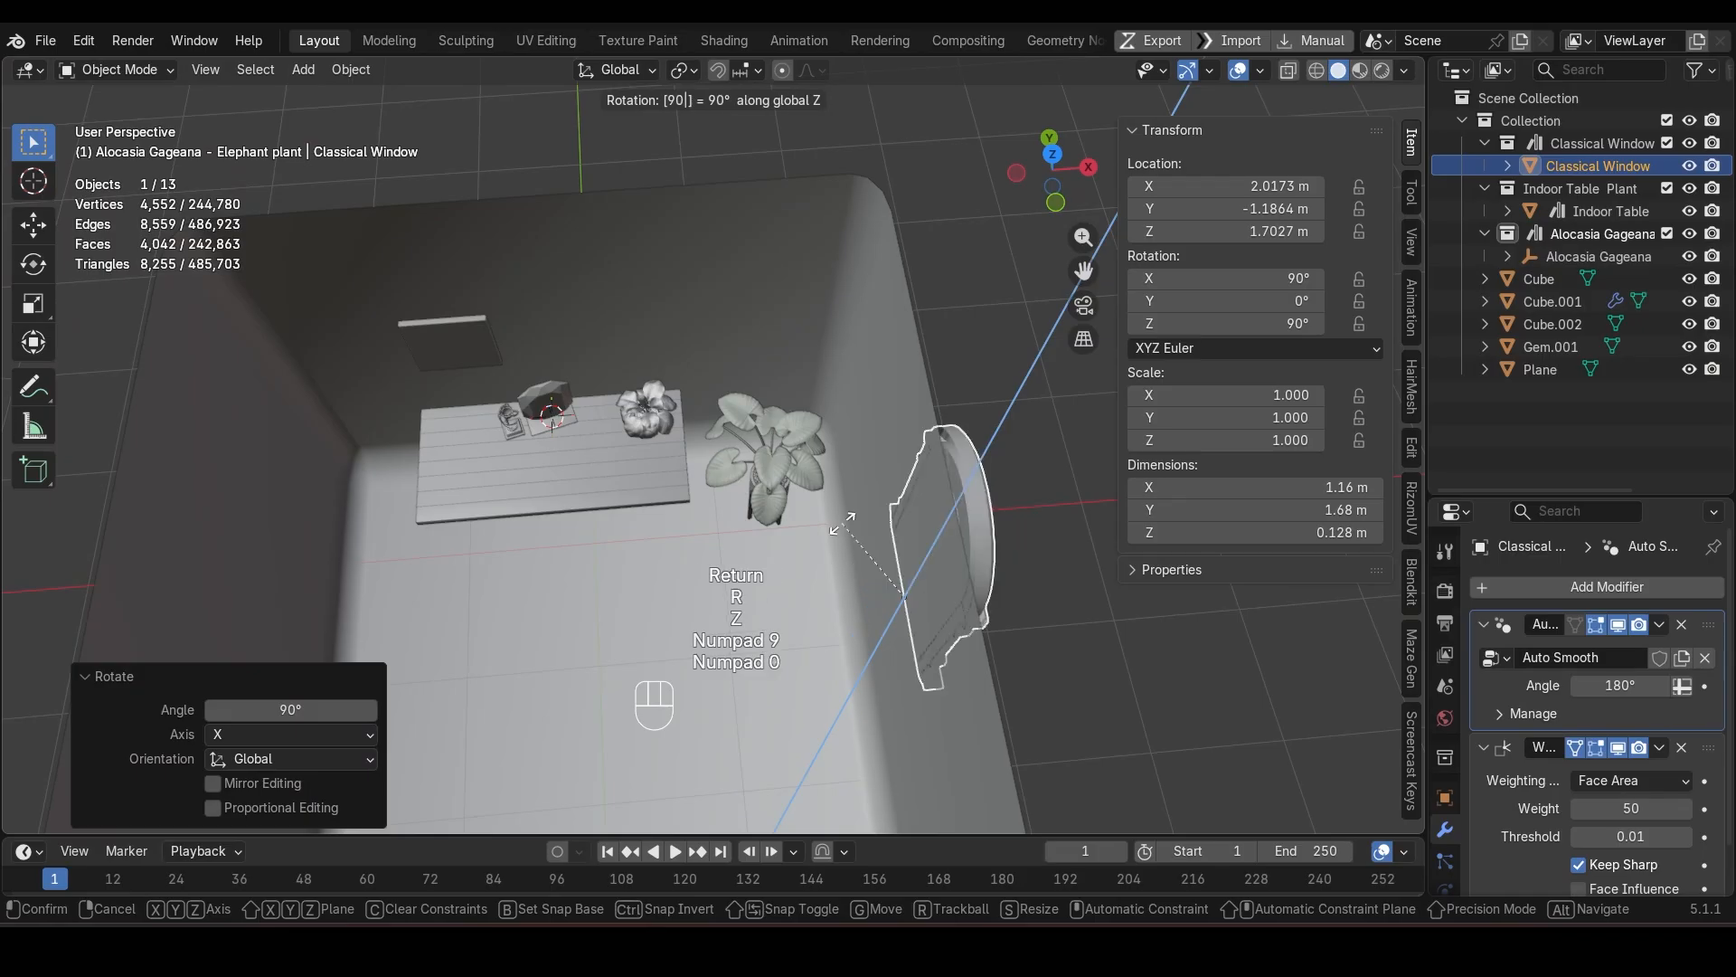
key("Return")
Step: Rotate the window another 90° about Z and repeat that rotation so its Z rotation is 270°
middle_click_drag(1005, 579, 758, 443)
key("KP_Decimal")
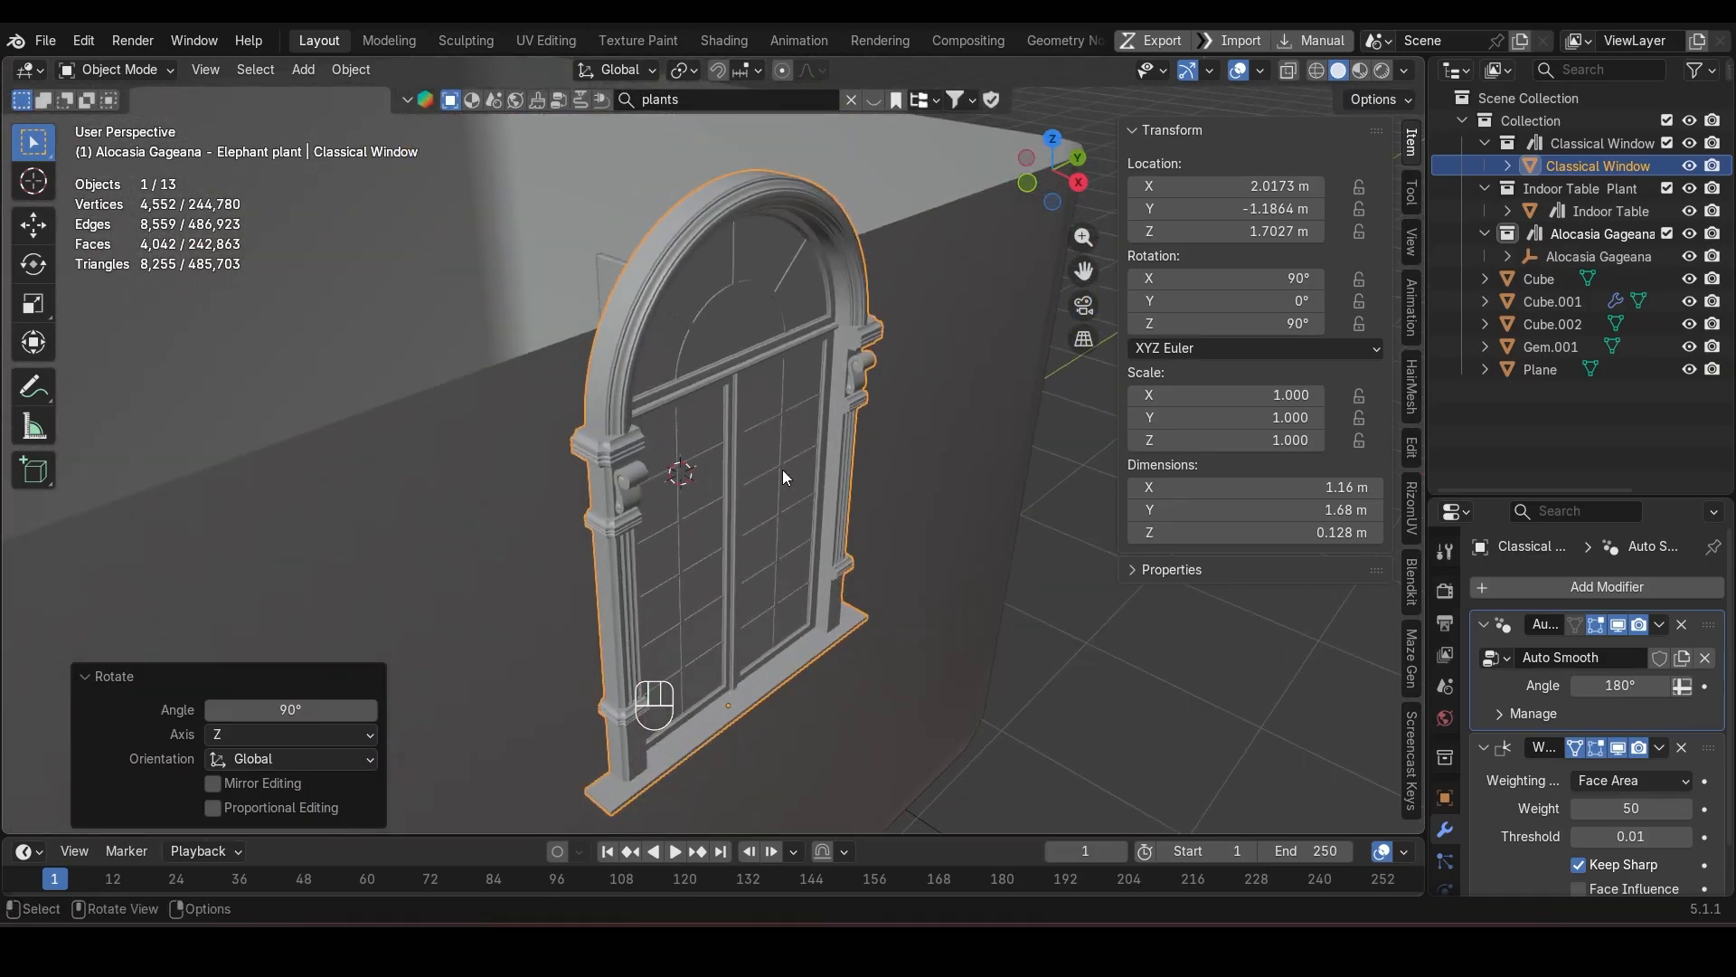
key("r")
key("z")
key("KP_9")
key("KP_0")
key("Return")
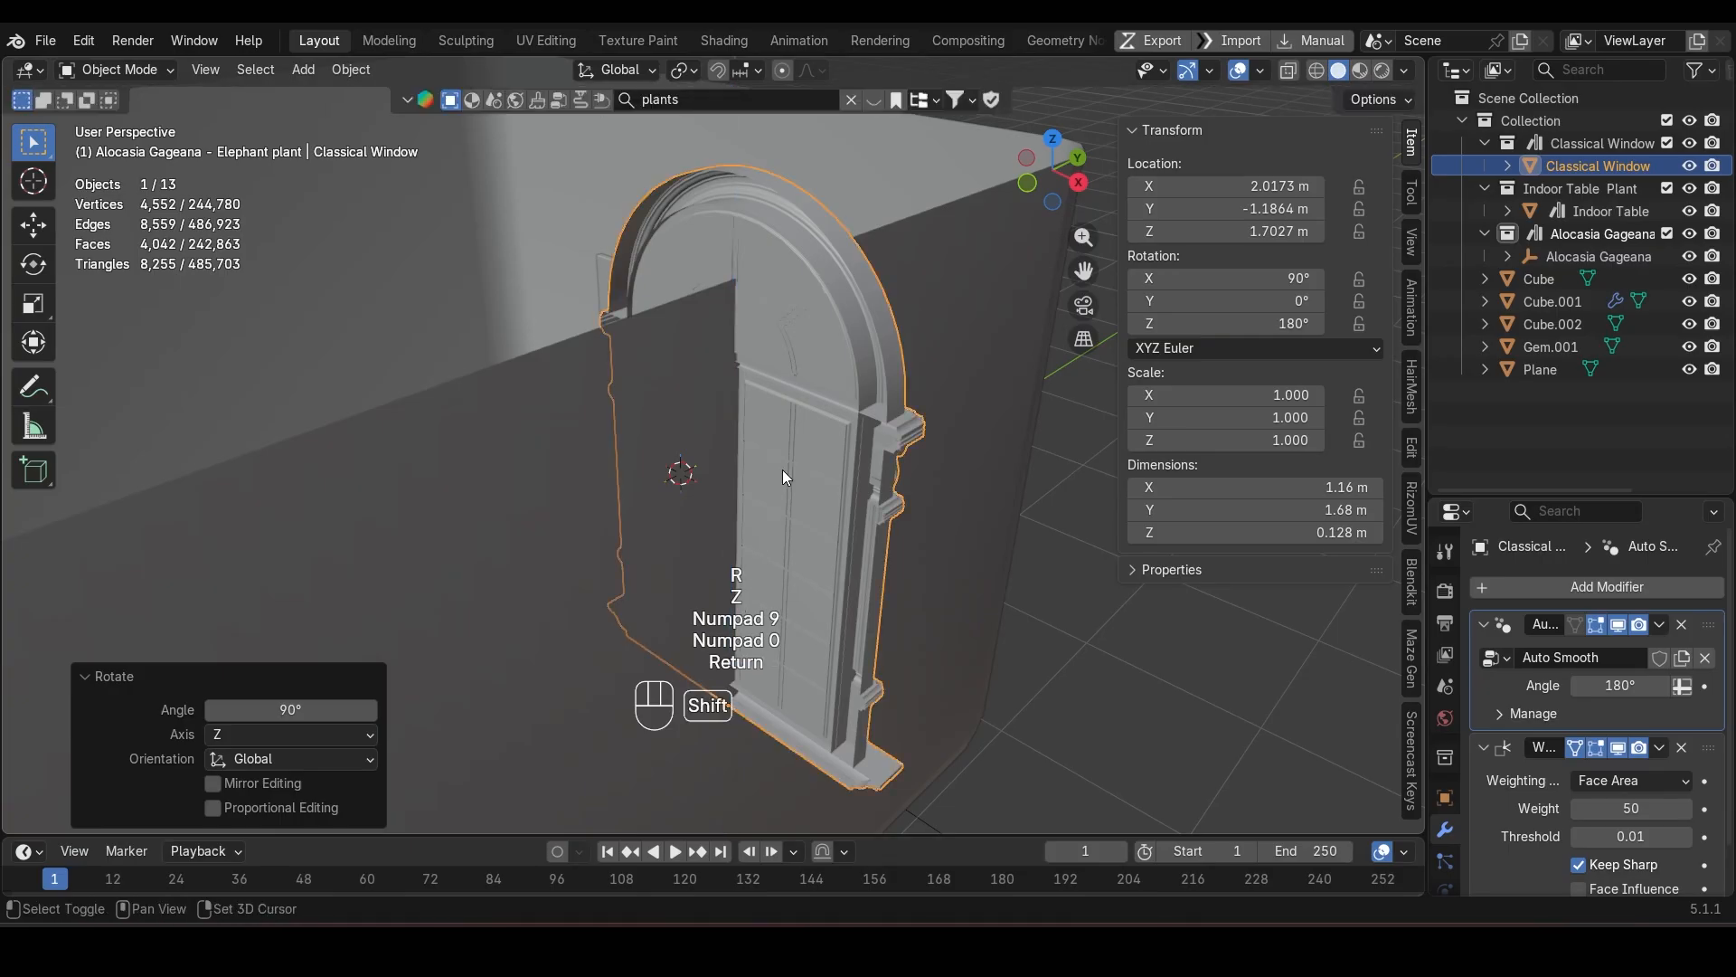
key("shift+r")
Step: Lower the window about 0.89 m along Z and move it about 0.43 m along Y on the side wall
middle_click_drag(783, 470, 911, 514)
middle_click_drag(912, 514, 869, 480, "shift")
key("g")
key("z")
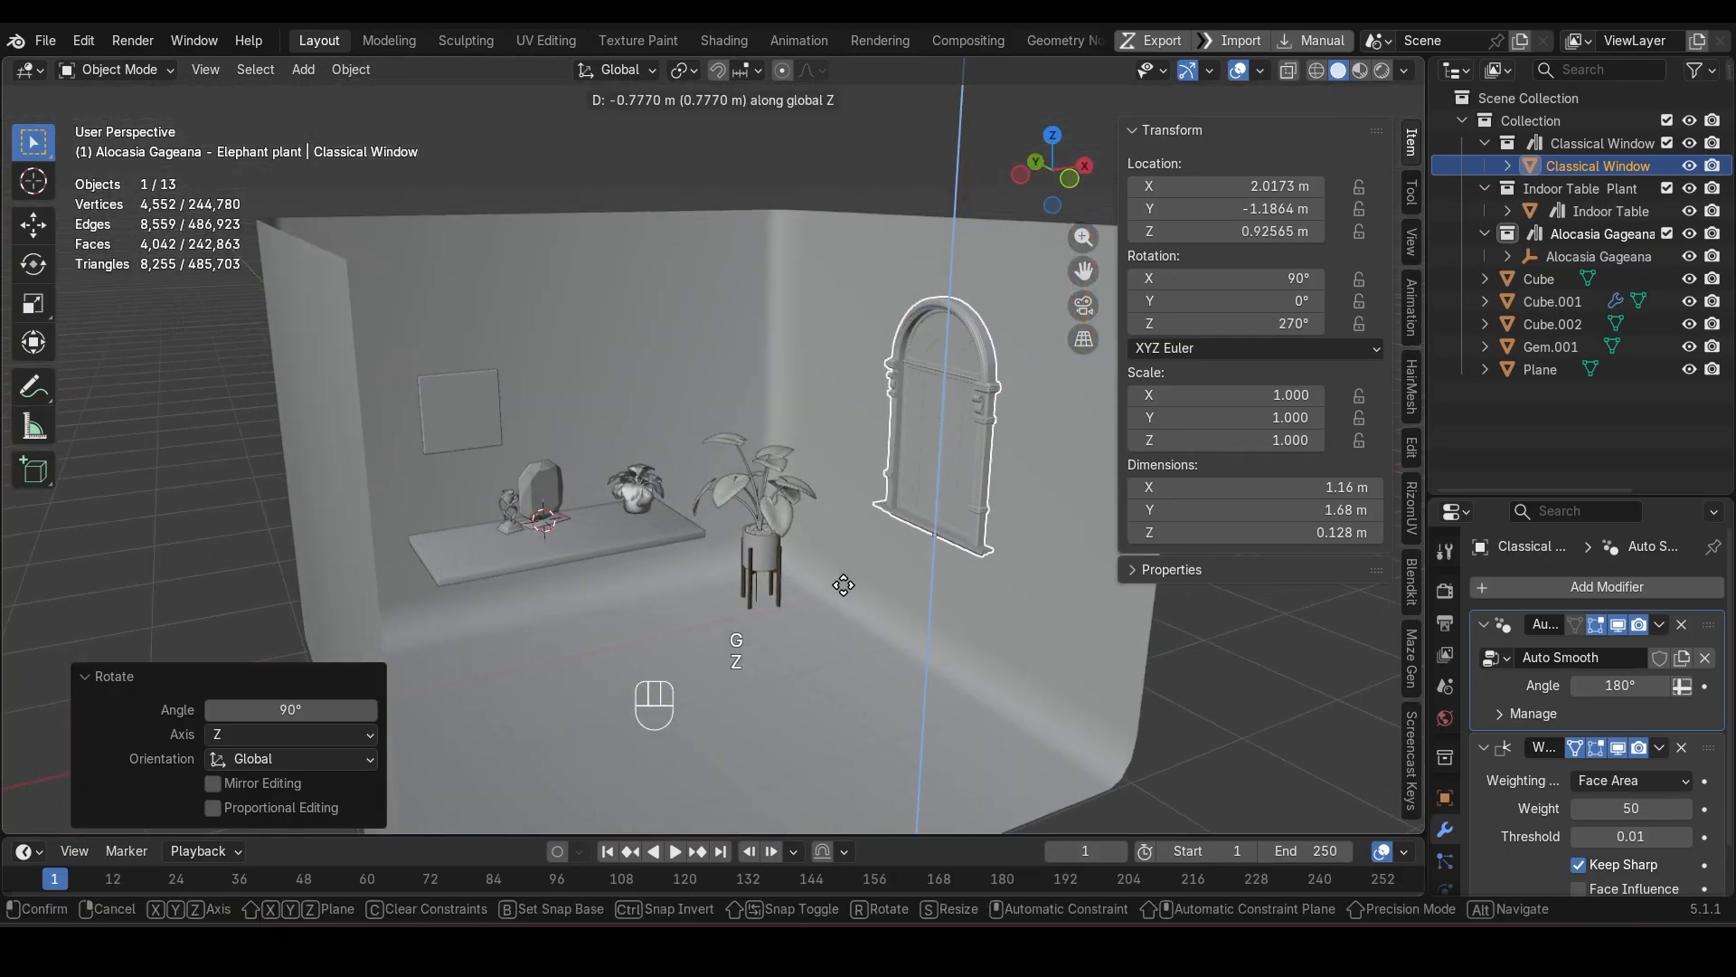
left_click(840, 600)
key("g")
key("y")
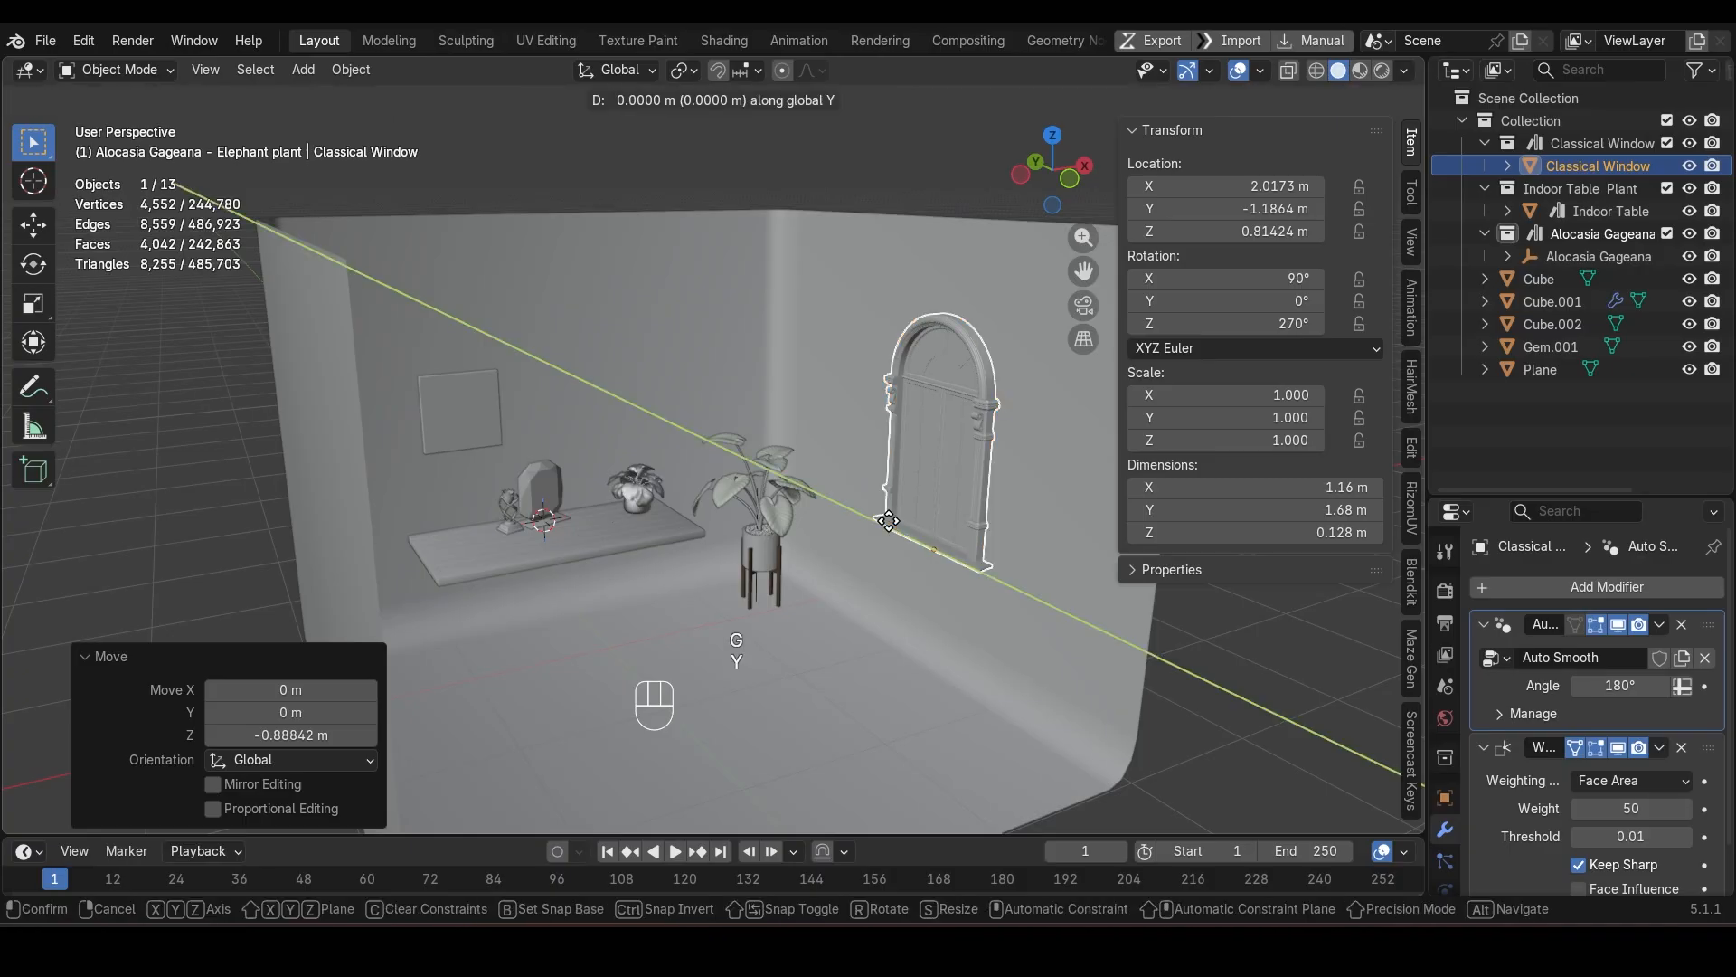
left_click(940, 470)
key("KP_Decimal")
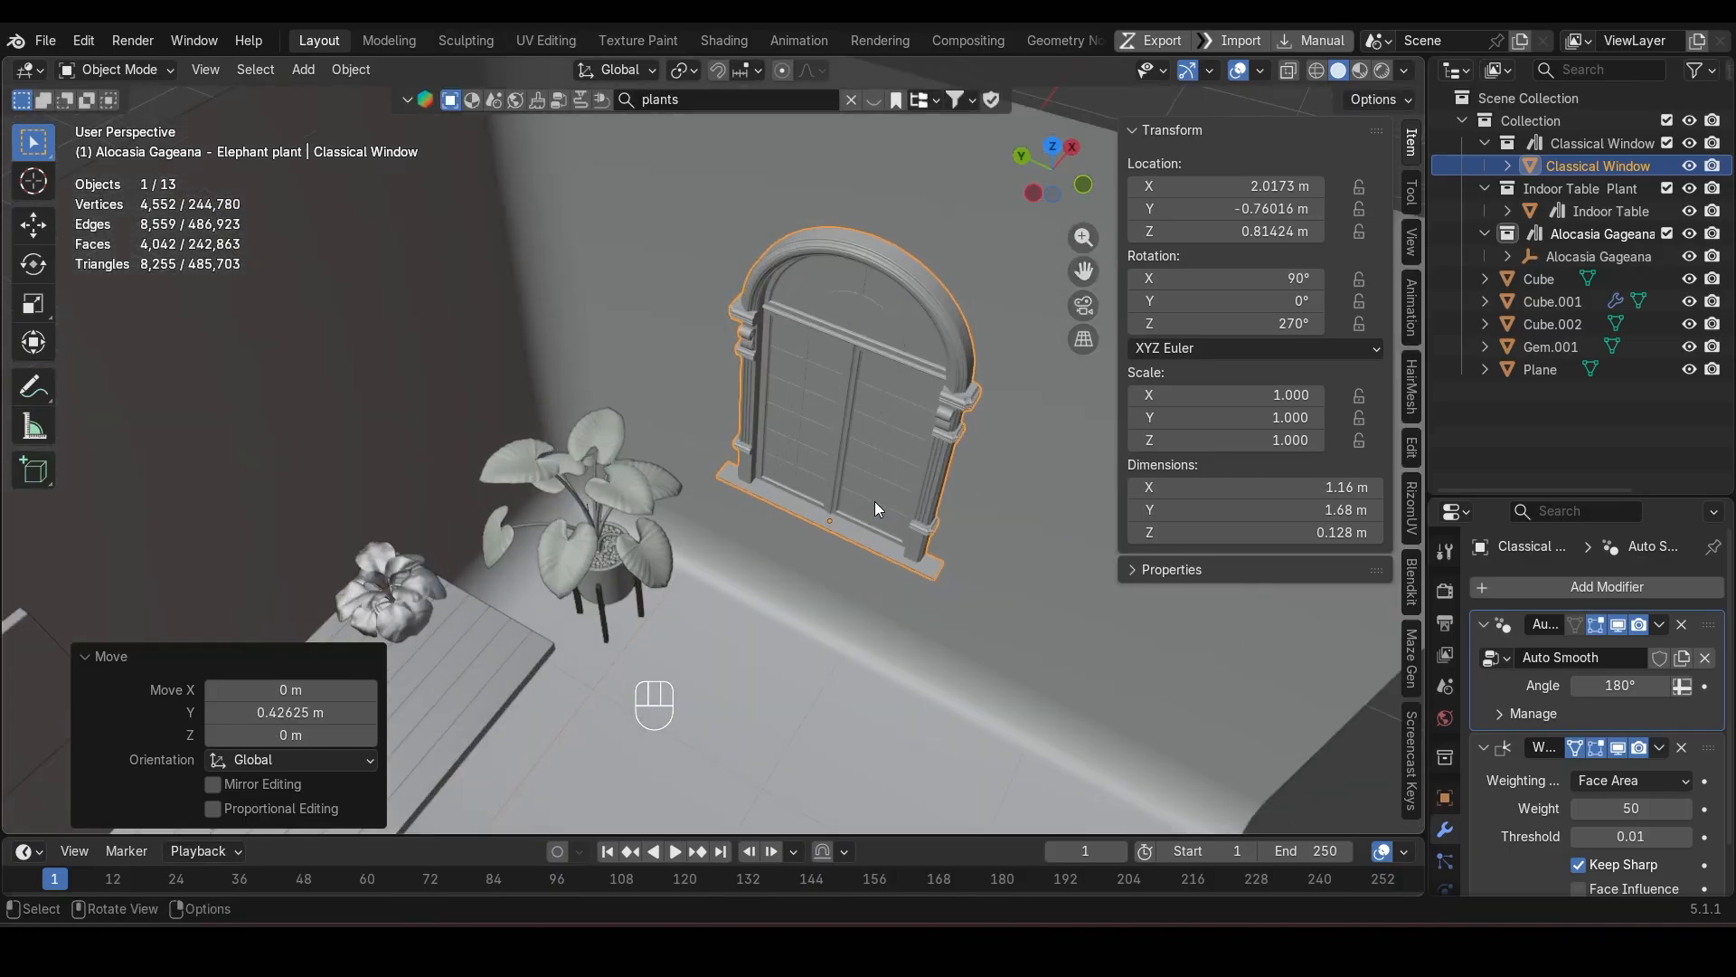
key("Tab")
middle_click_drag(889, 451, 606, 471)
scroll(881, 437, "up", 4)
key("Tab")
scroll(881, 437, "down", 2)
Step: Add two vertical loop cuts to the room's side wall, one along each side of the window
left_click(866, 472)
scroll(866, 473, "up", 3)
key("Tab")
scroll(867, 473, "down", 6)
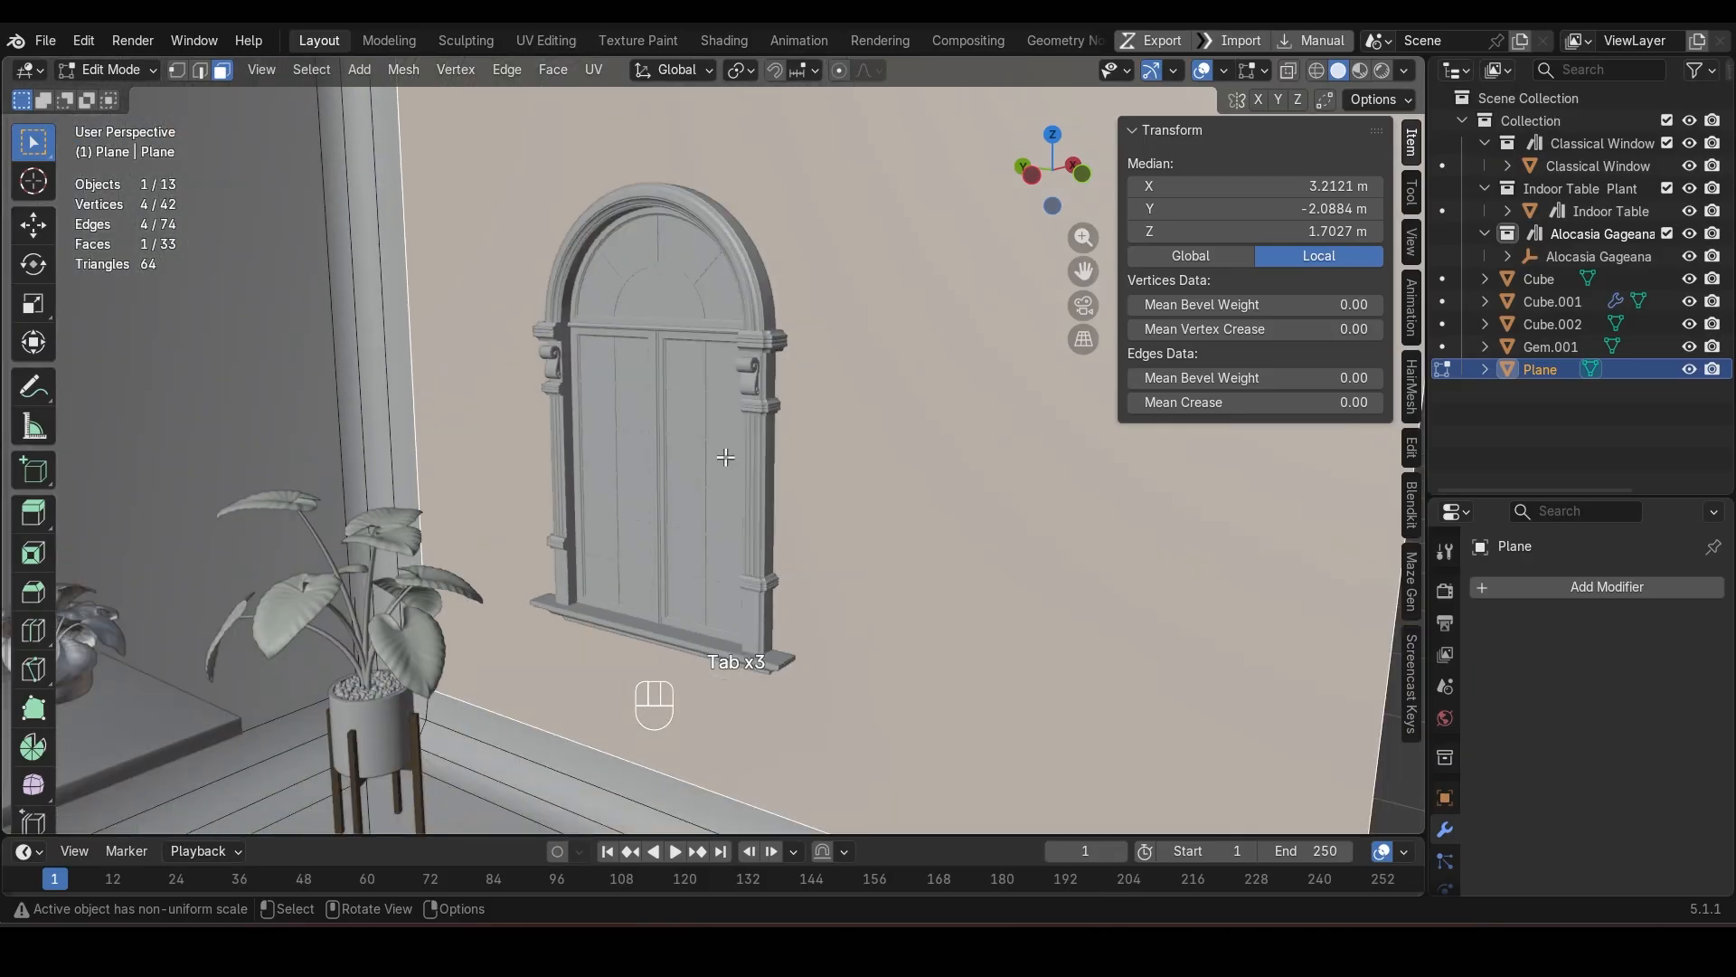
middle_click_drag(776, 469, 796, 389)
key("ctrl+r")
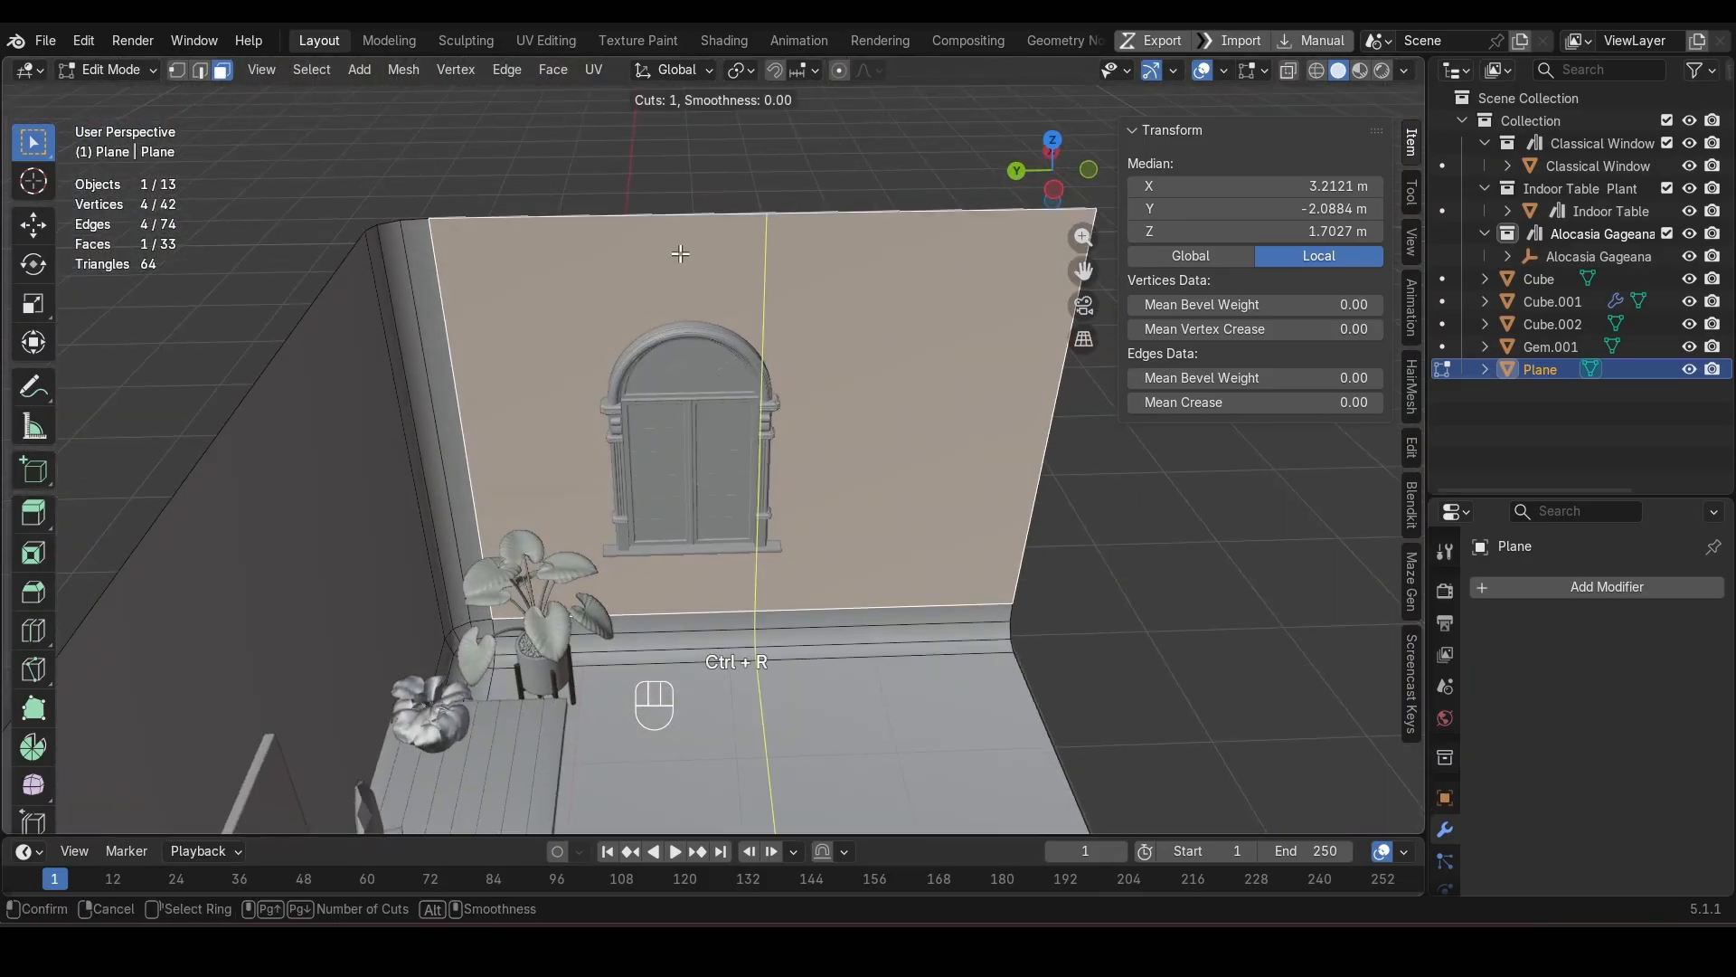
left_click(684, 222)
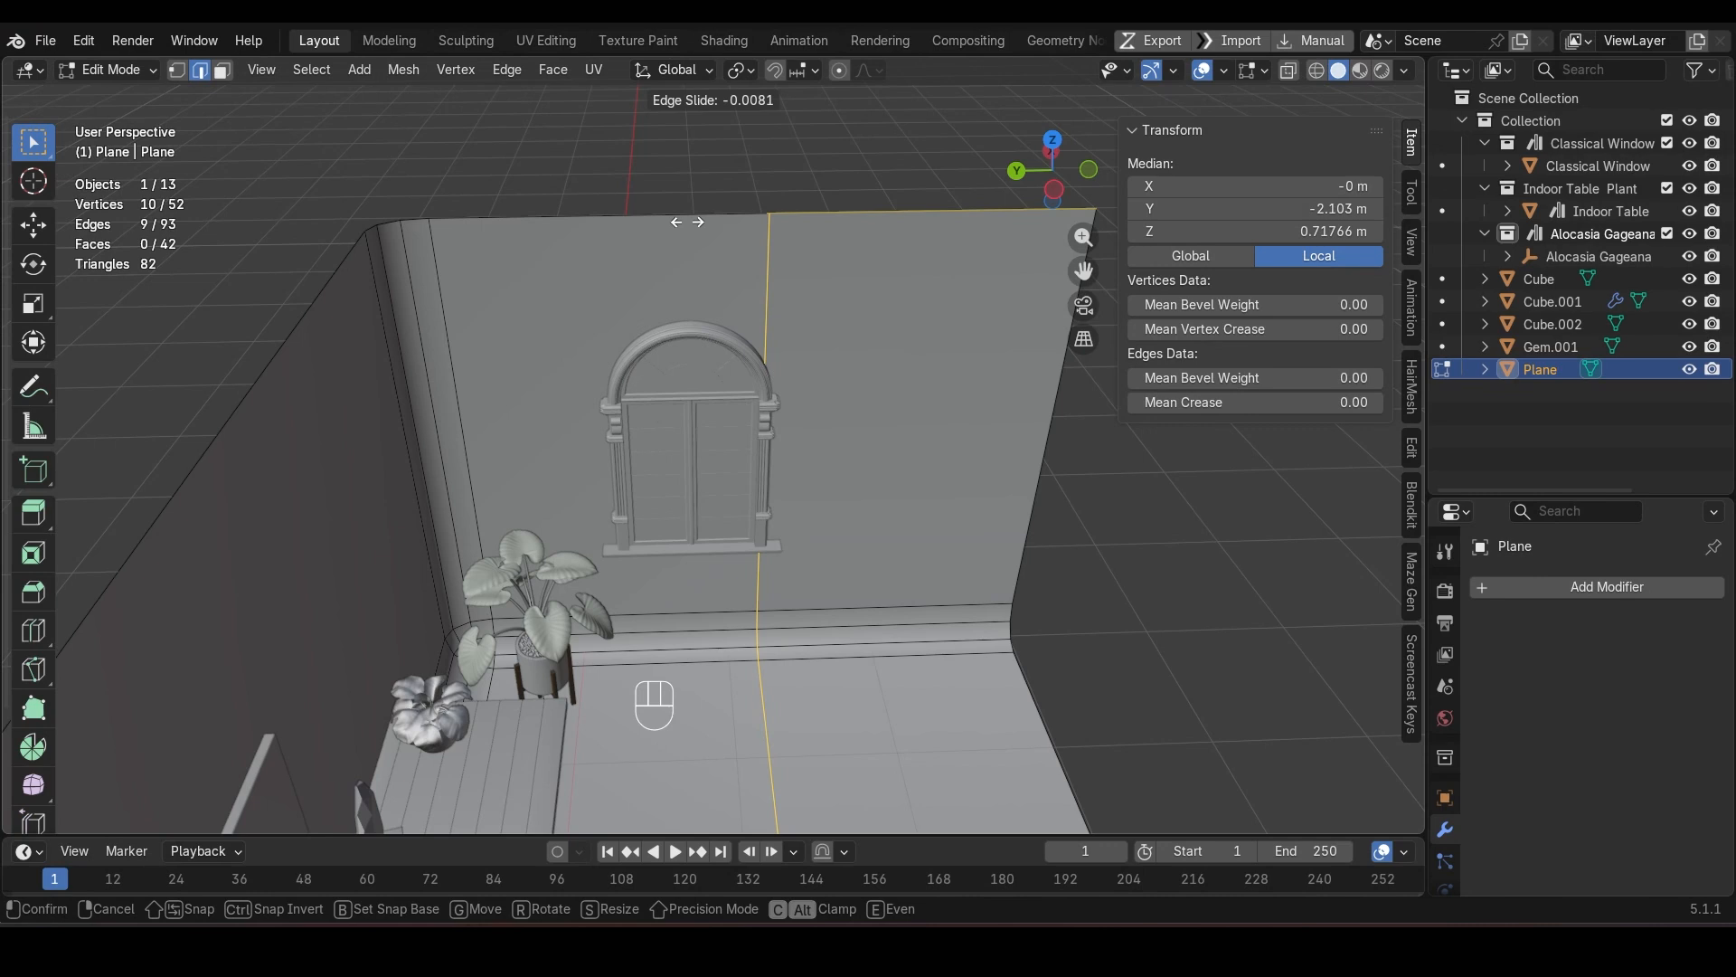
left_click(686, 221)
key("ctrl+r")
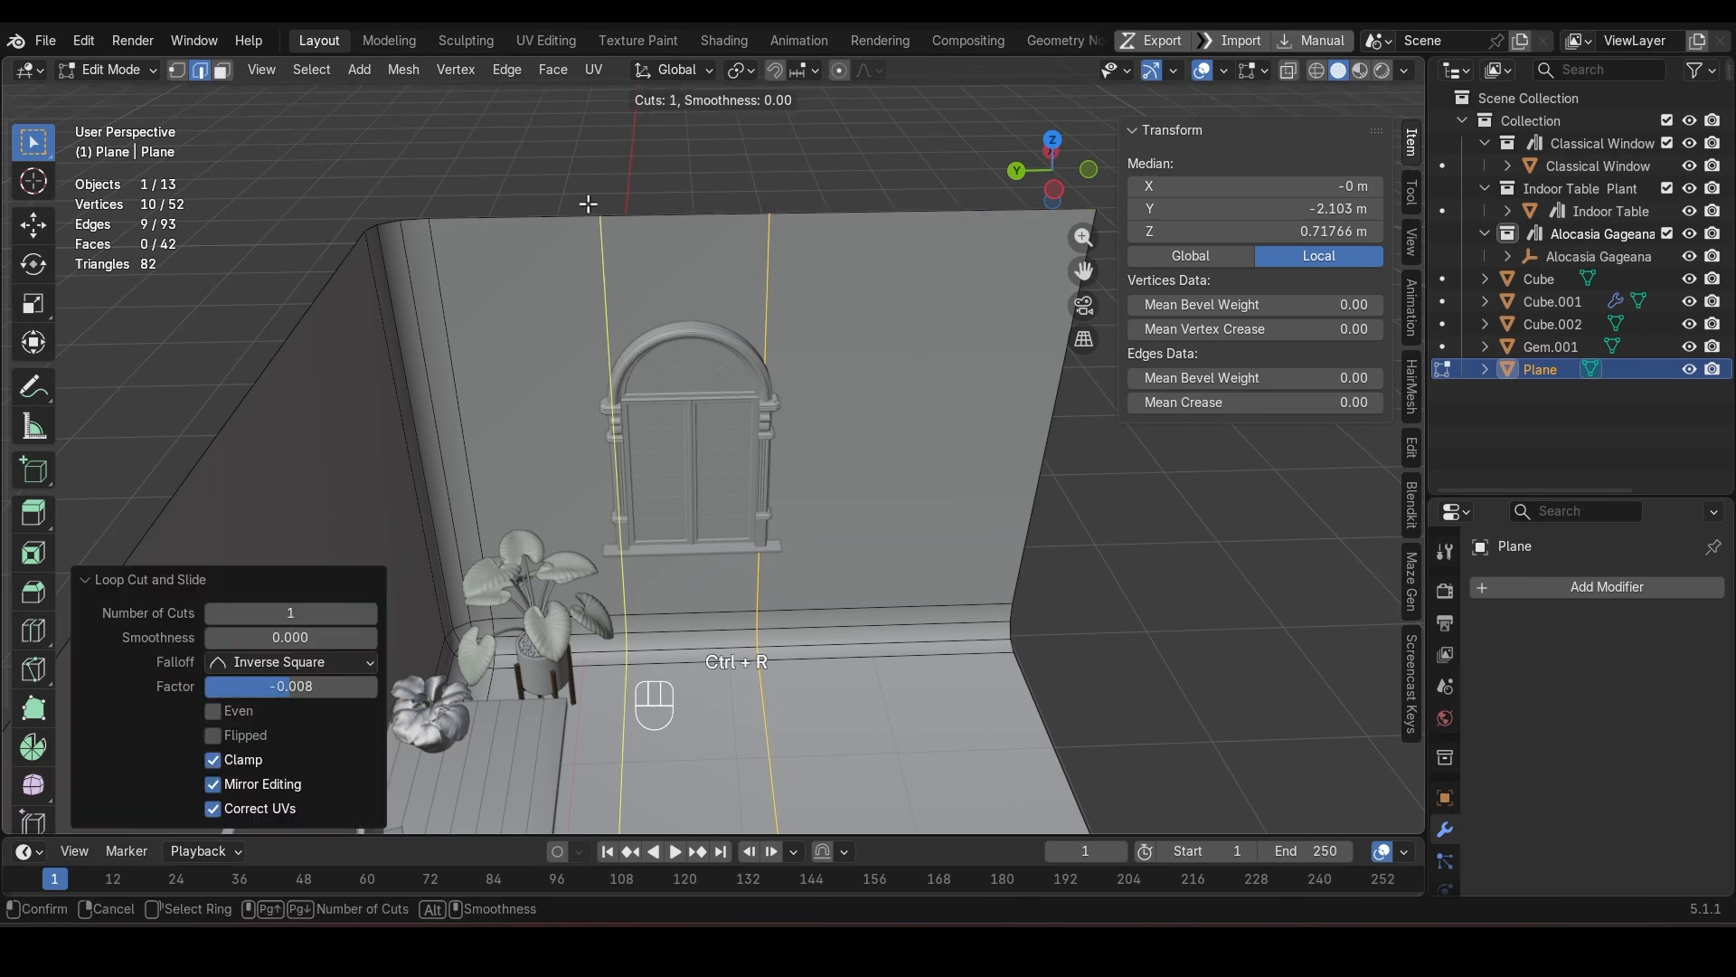
left_click(588, 204)
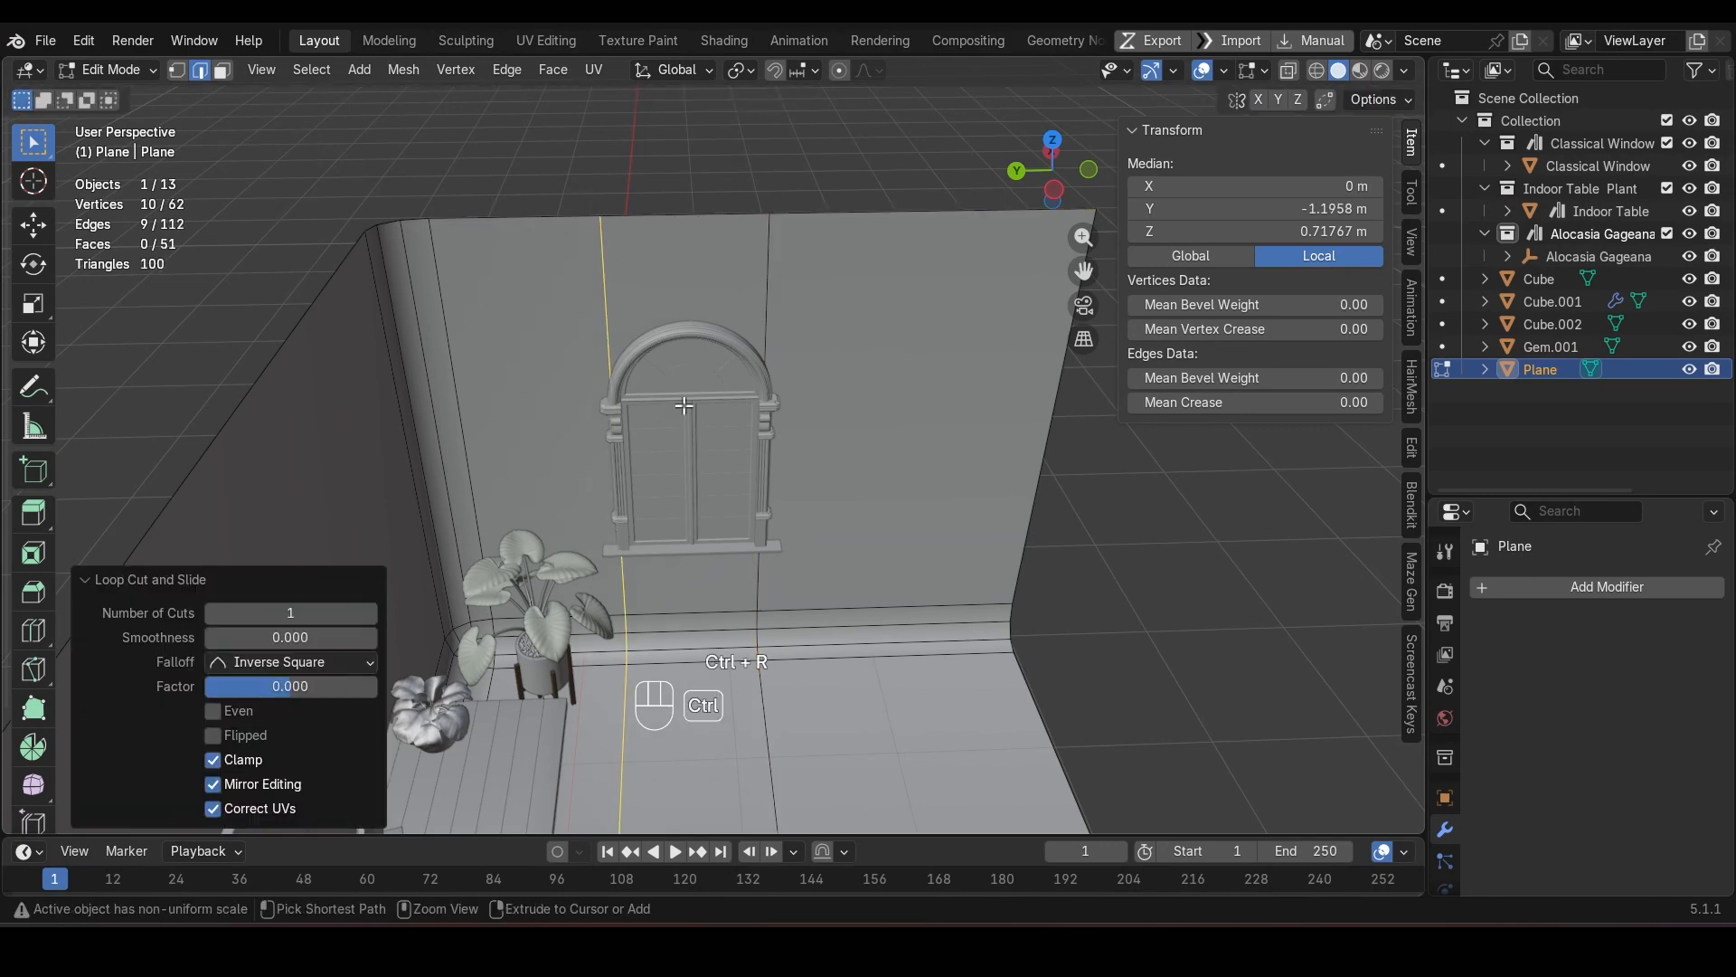
Step: Add two horizontal loop cuts around the walls, one at the base of the window's arch and one near its sill
key("ctrl+r")
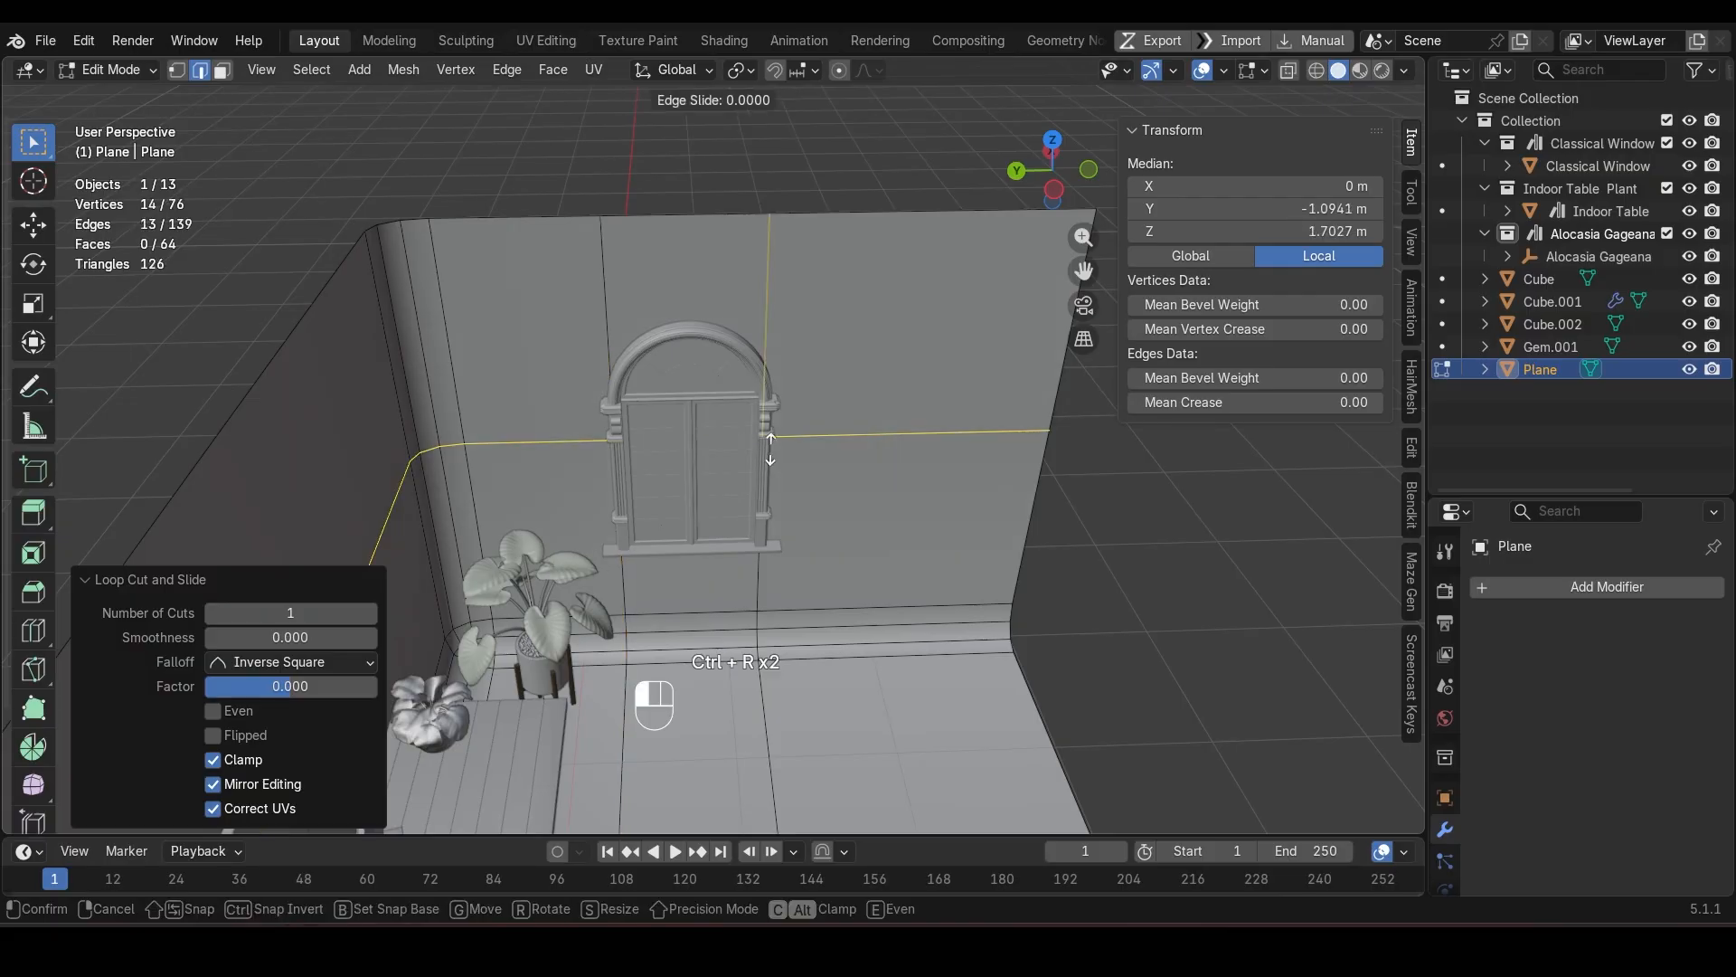
left_click(765, 406)
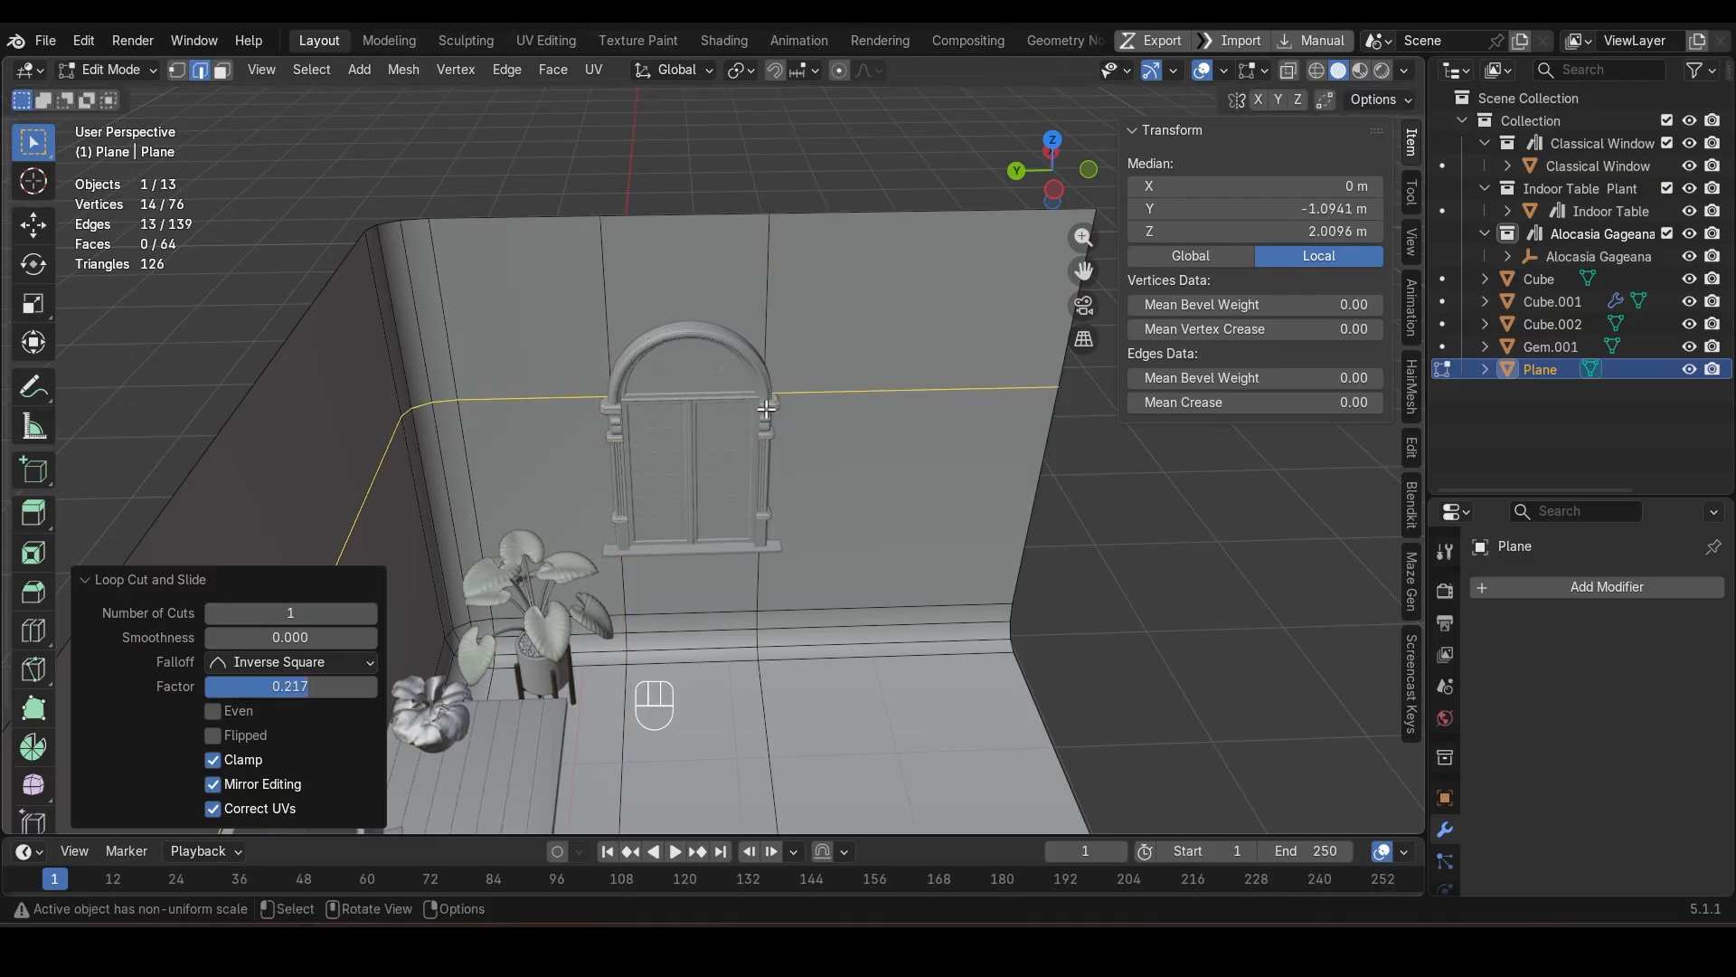
key("ctrl+r")
left_click(755, 536)
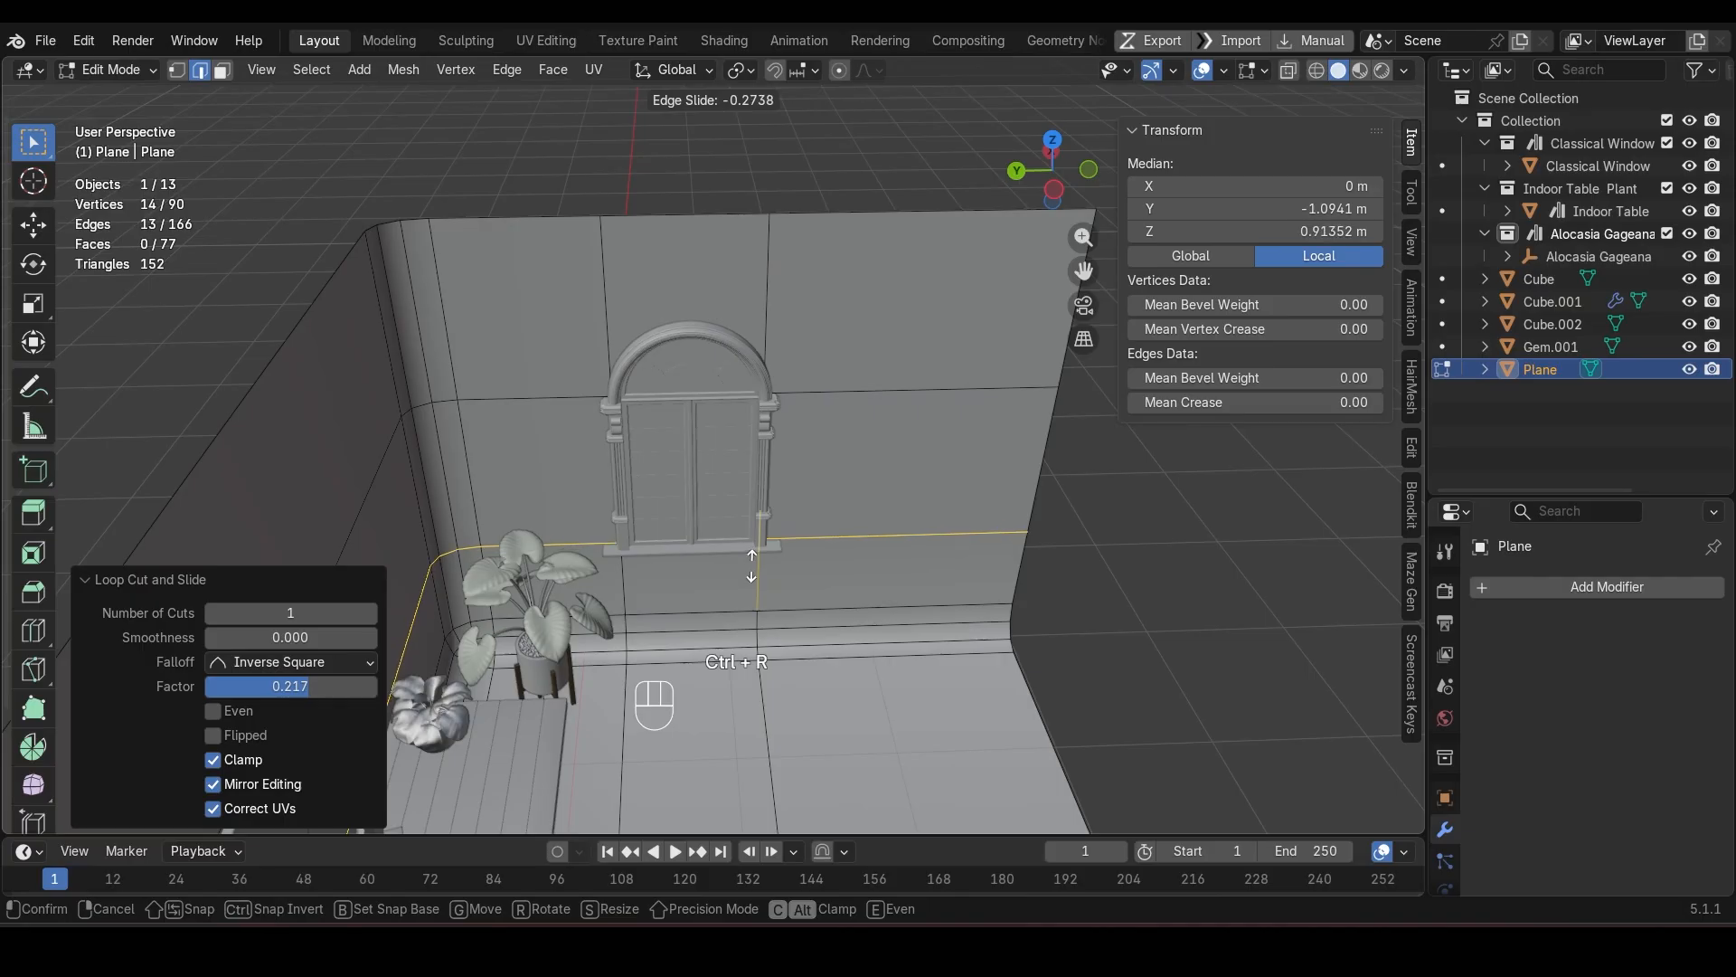
left_click(752, 565)
Step: Delete the wall face enclosed by the loop cuts behind the window to make an opening
key("3")
middle_click_drag(1013, 571, 653, 503)
left_click(710, 450)
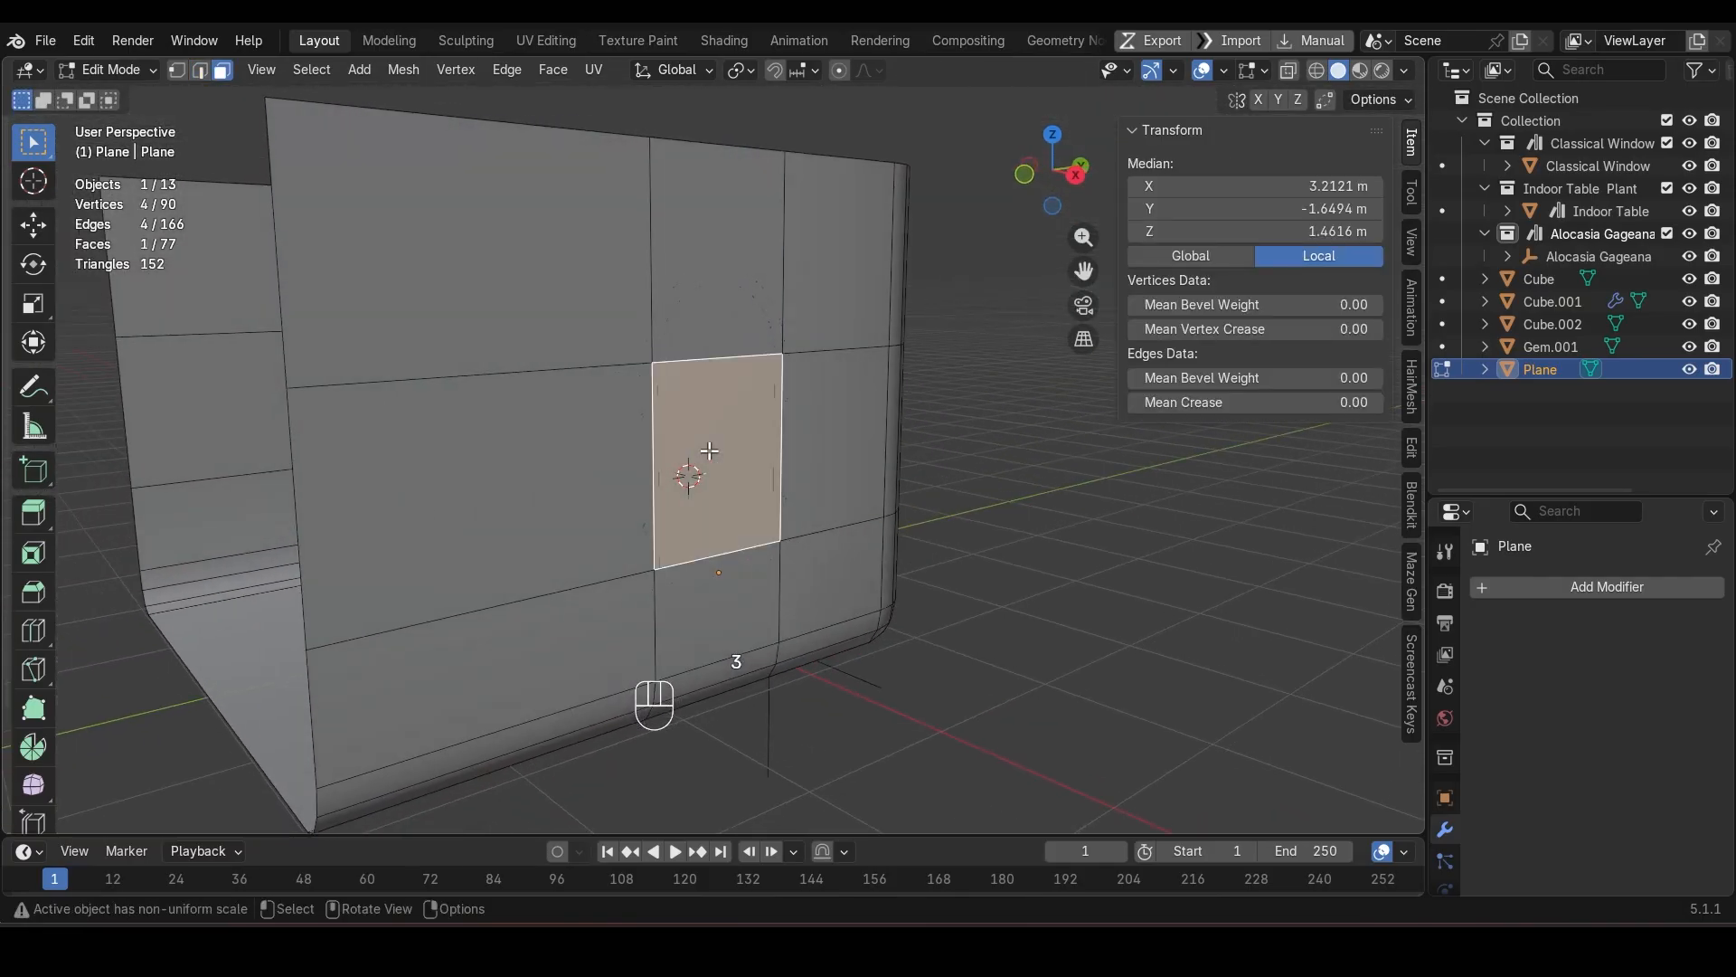
key("Delete")
left_click(709, 451)
scroll(705, 453, "up", 4)
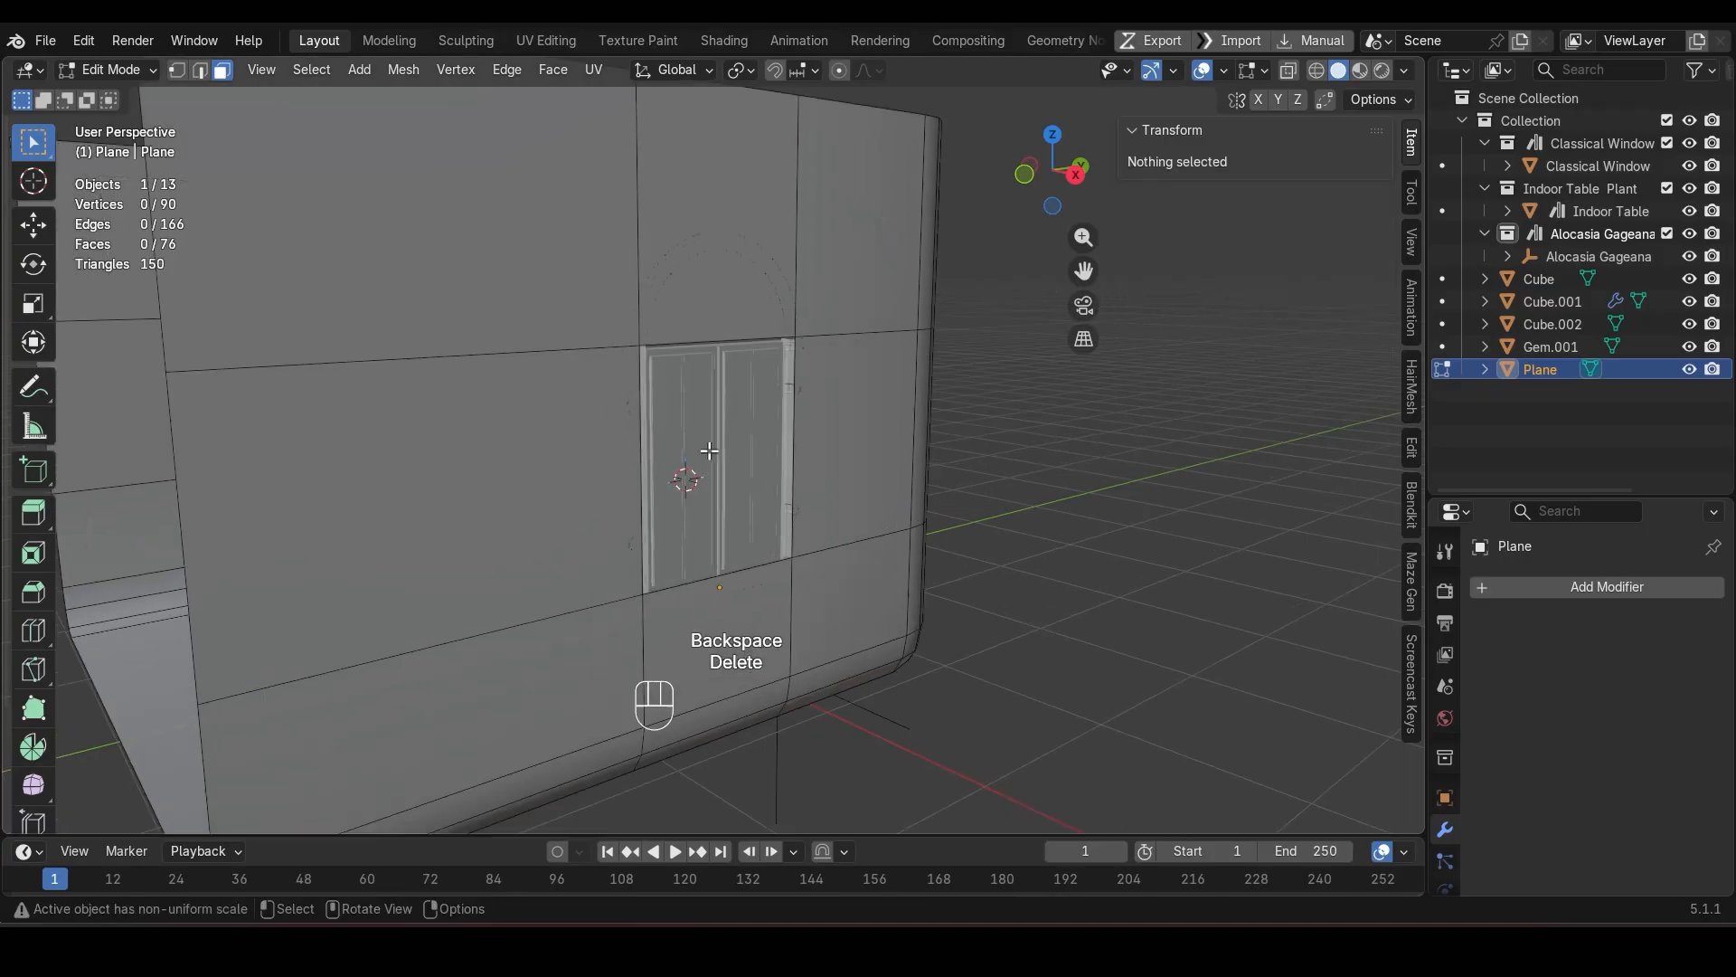
Step: Check the window opening in wireframe, finish editing the room mesh in solid shading and save the file
scroll(577, 491, "down", 5)
key("shift+z")
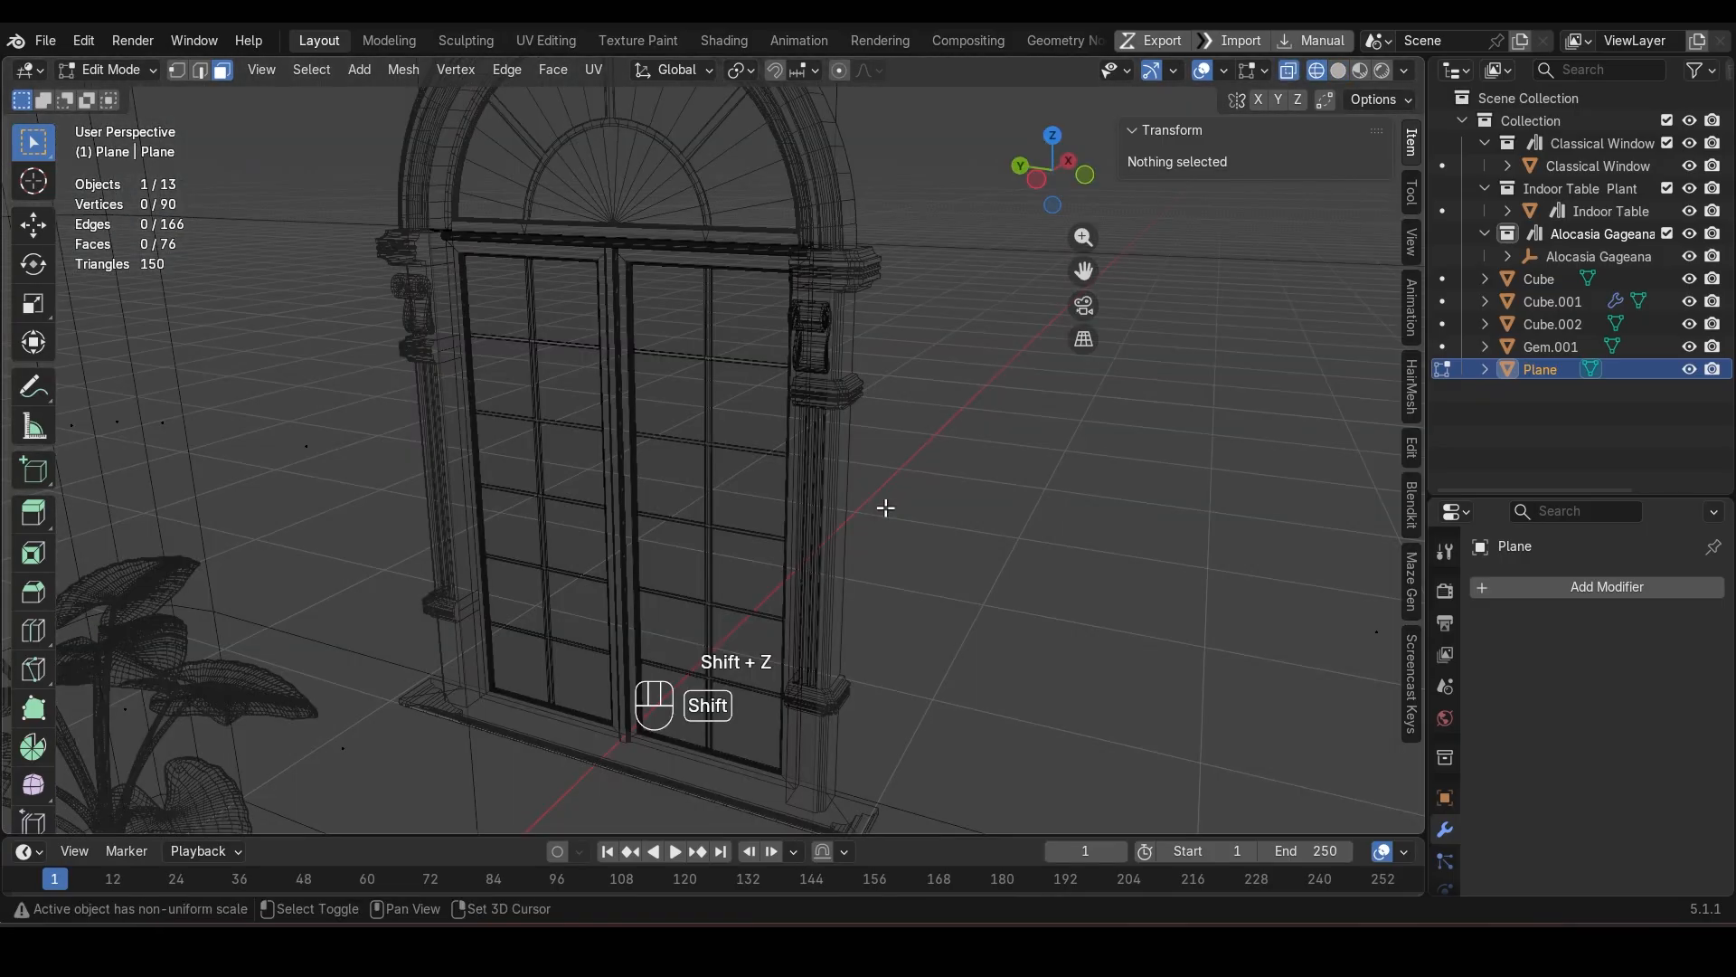
key("shift+z")
scroll(601, 486, "down", 6)
key("Tab")
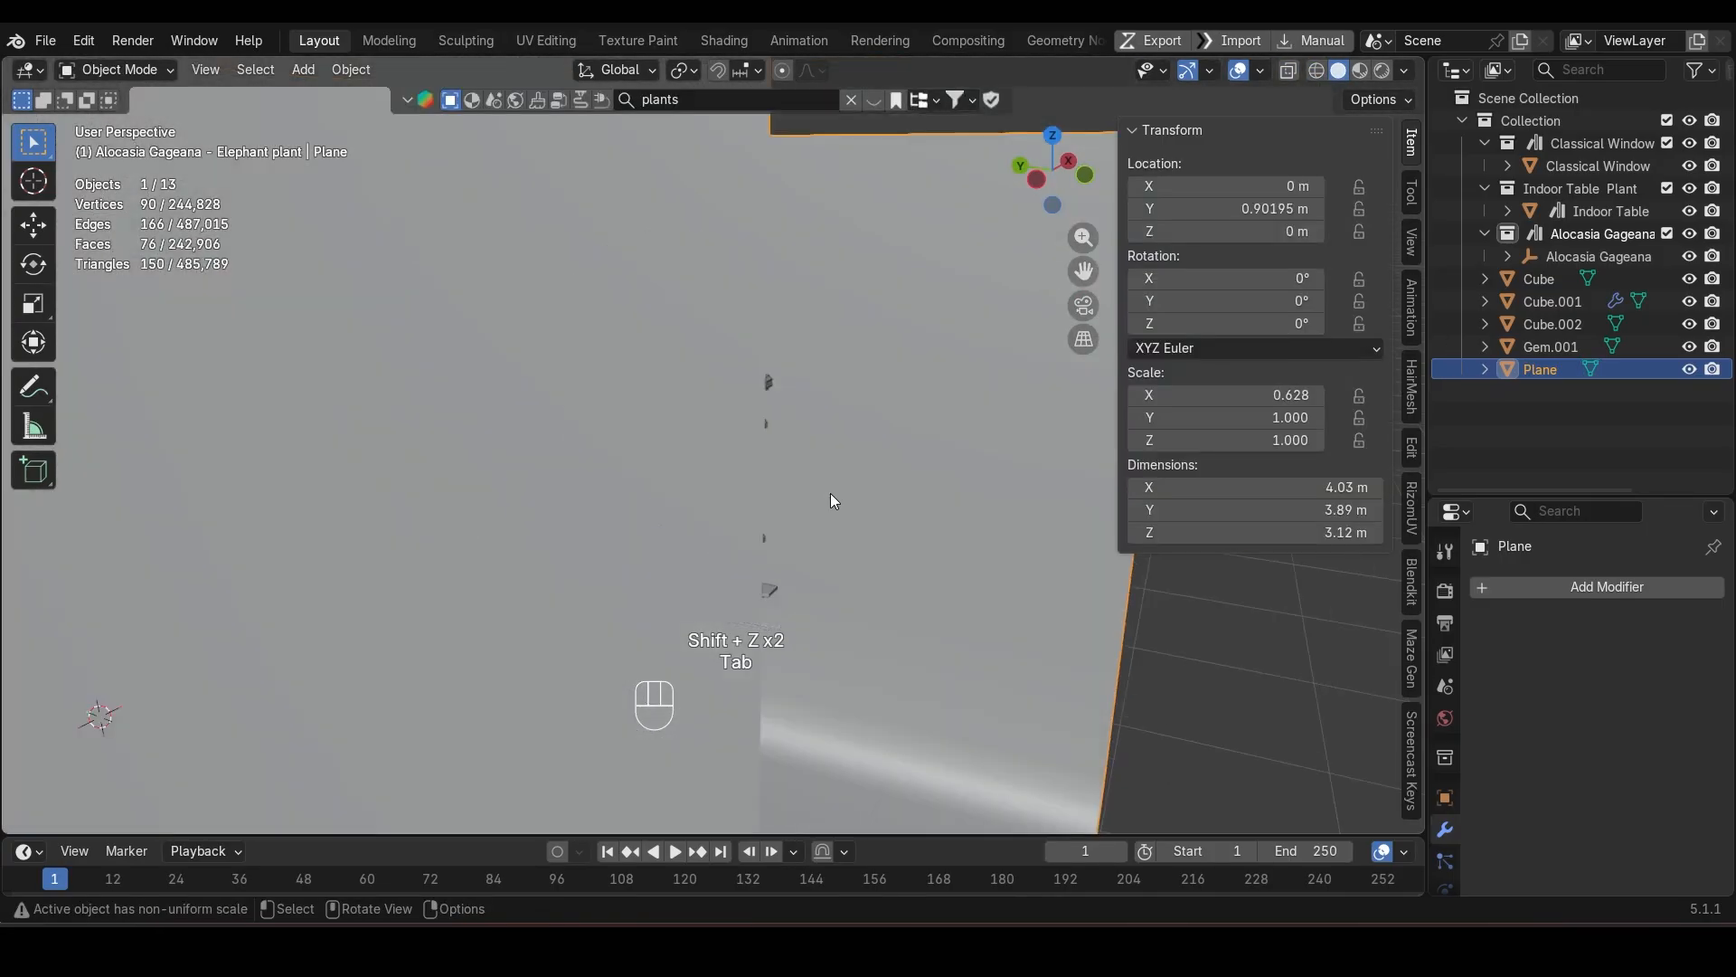
middle_click_drag(830, 492, 683, 491)
key("ctrl+s")
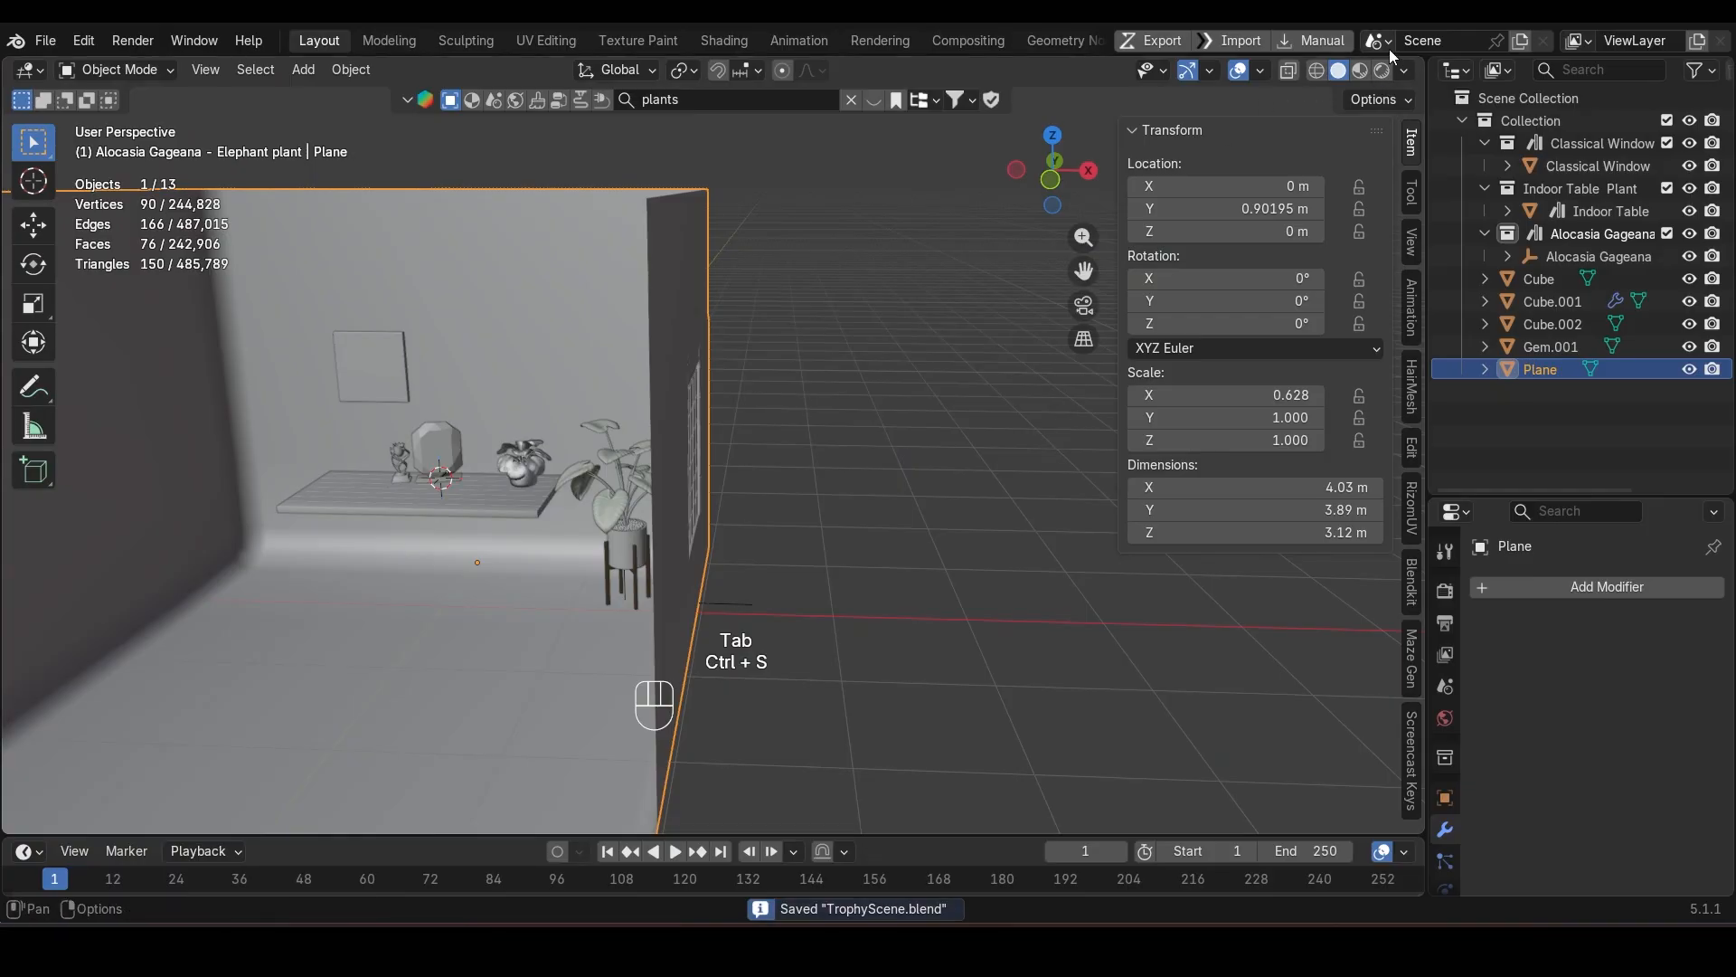
Step: Preview the room in rendered shading and switch the viewport to material preview
left_click(1382, 73)
middle_click_drag(604, 521, 733, 535)
left_click(1358, 72)
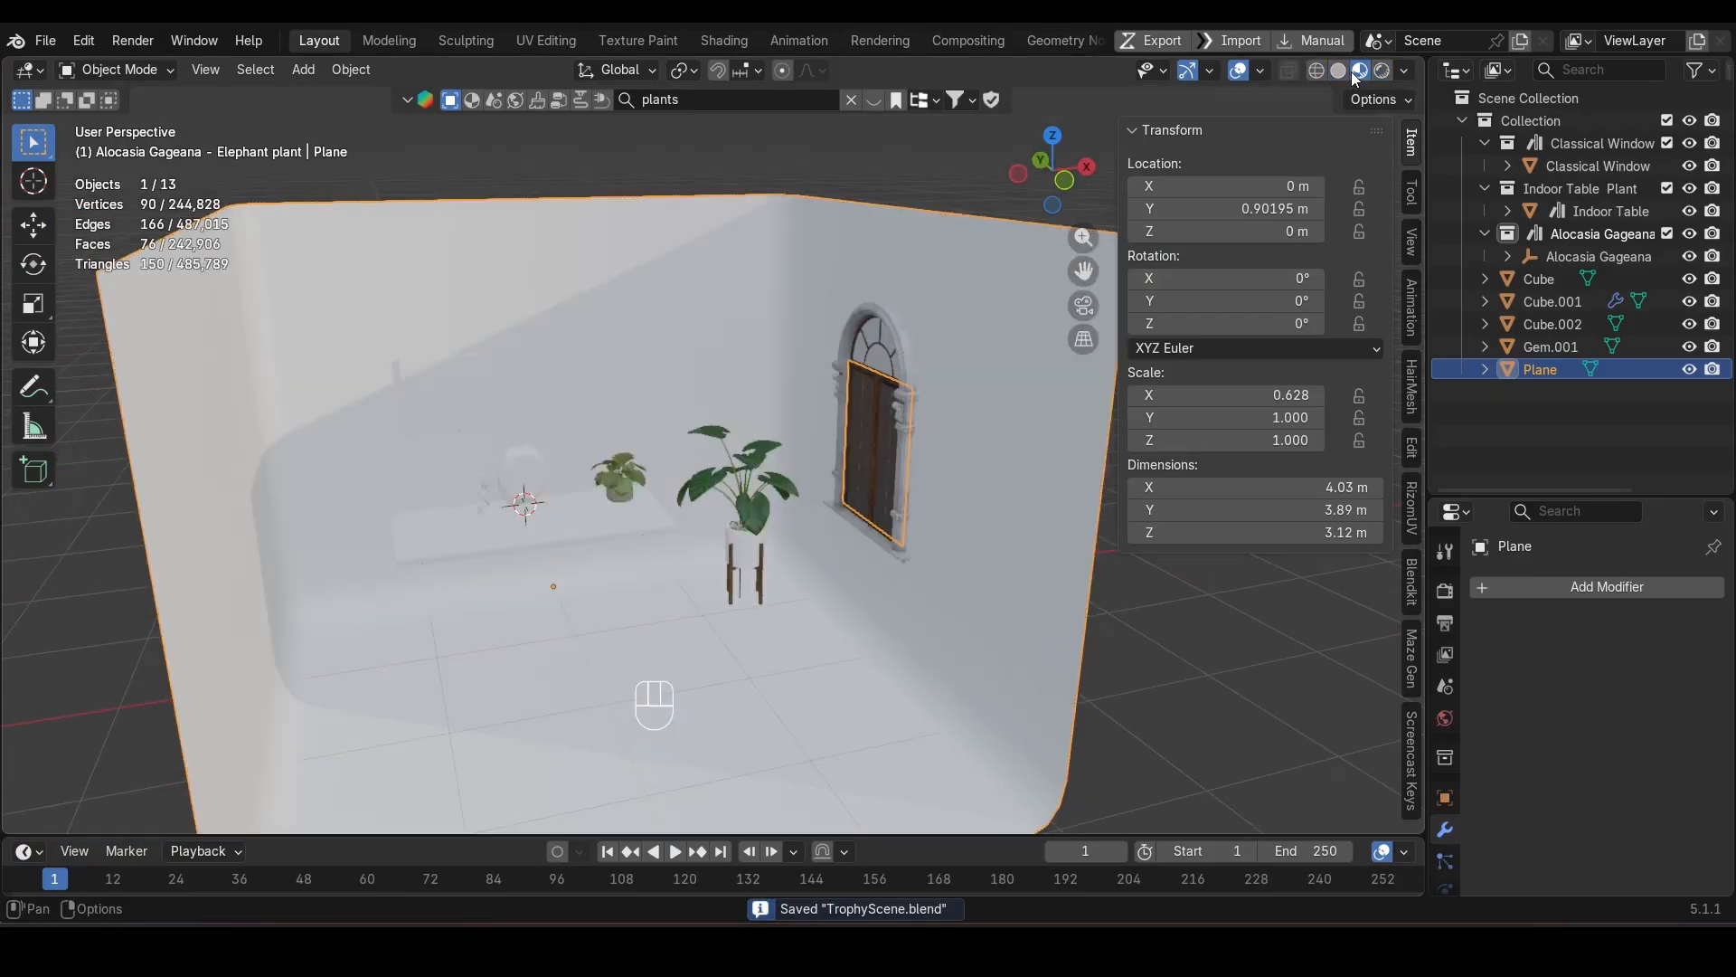
Step: Switch the viewport back to solid shading and bring the plank tabletop into close view
middle_click_drag(910, 335, 720, 399)
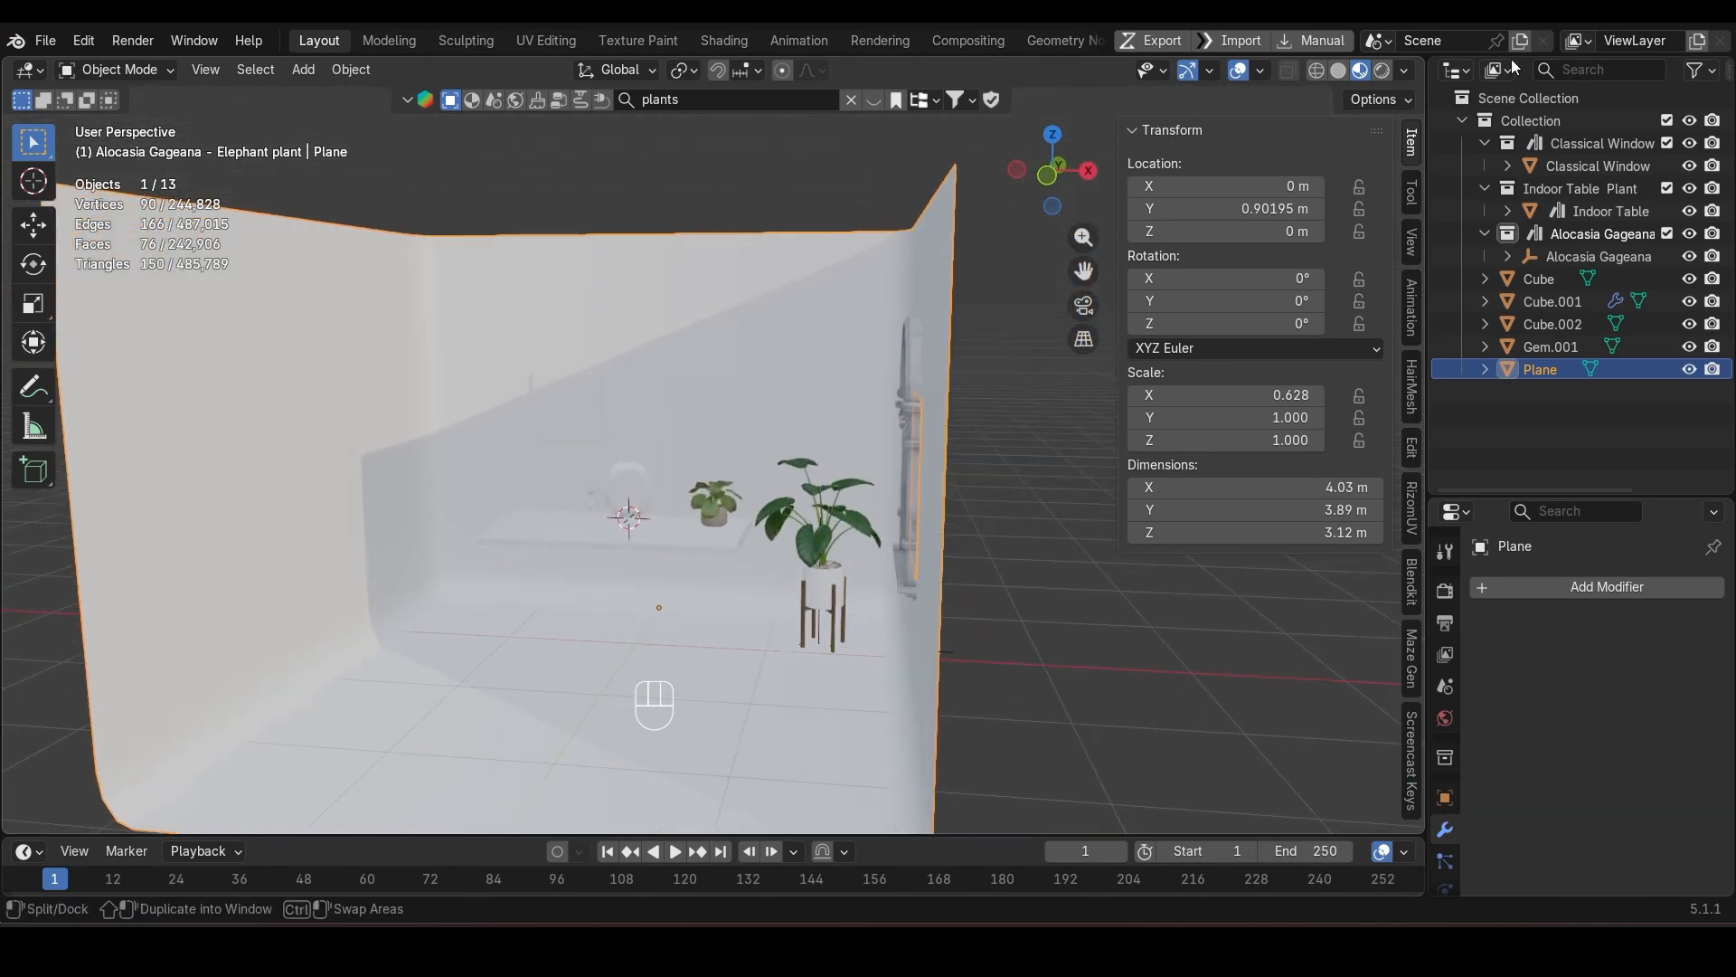
left_click(1339, 71)
scroll(561, 552, "up", 3)
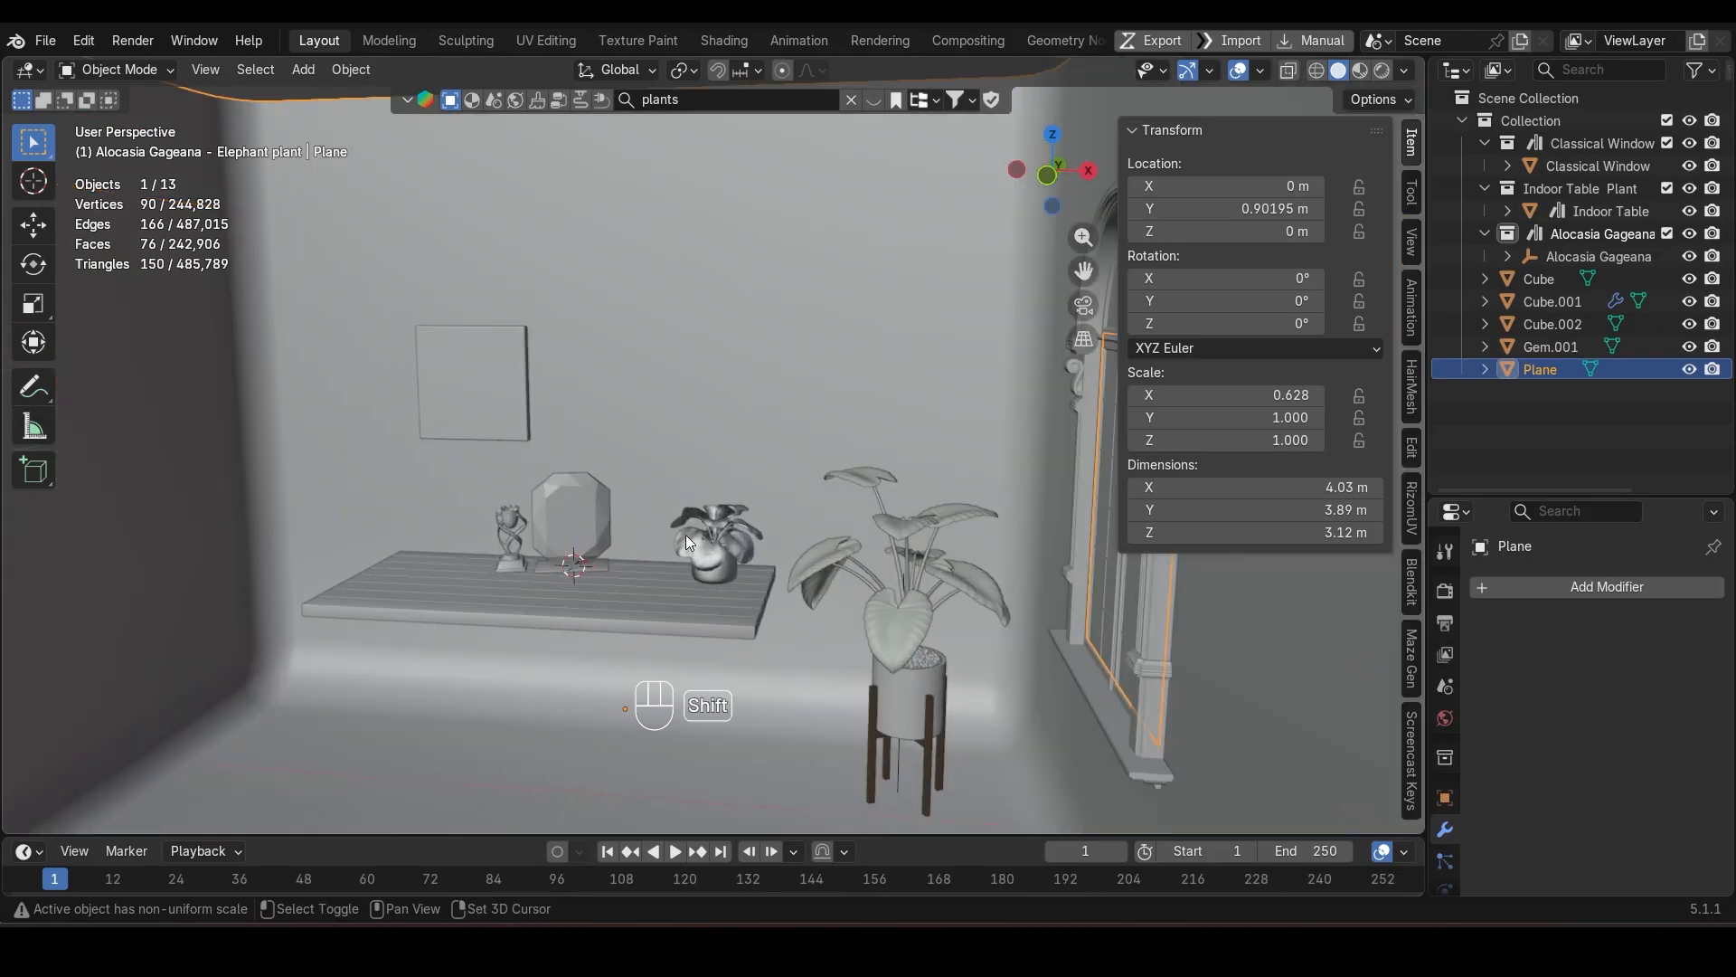
mouse_move(686, 534)
middle_mouse_down()
mouse_move(662, 594)
mouse_move(631, 606)
mouse_move(693, 592)
mouse_move(769, 508)
mouse_move(746, 503)
mouse_move(823, 475)
middle_mouse_up()
scroll(746, 503, "up", 2)
Step: Duplicate the plank tabletop about 0.23 m straight down to form a lower shelf
left_click(662, 661)
key("Tab")
middle_click_drag(662, 660, 682, 482)
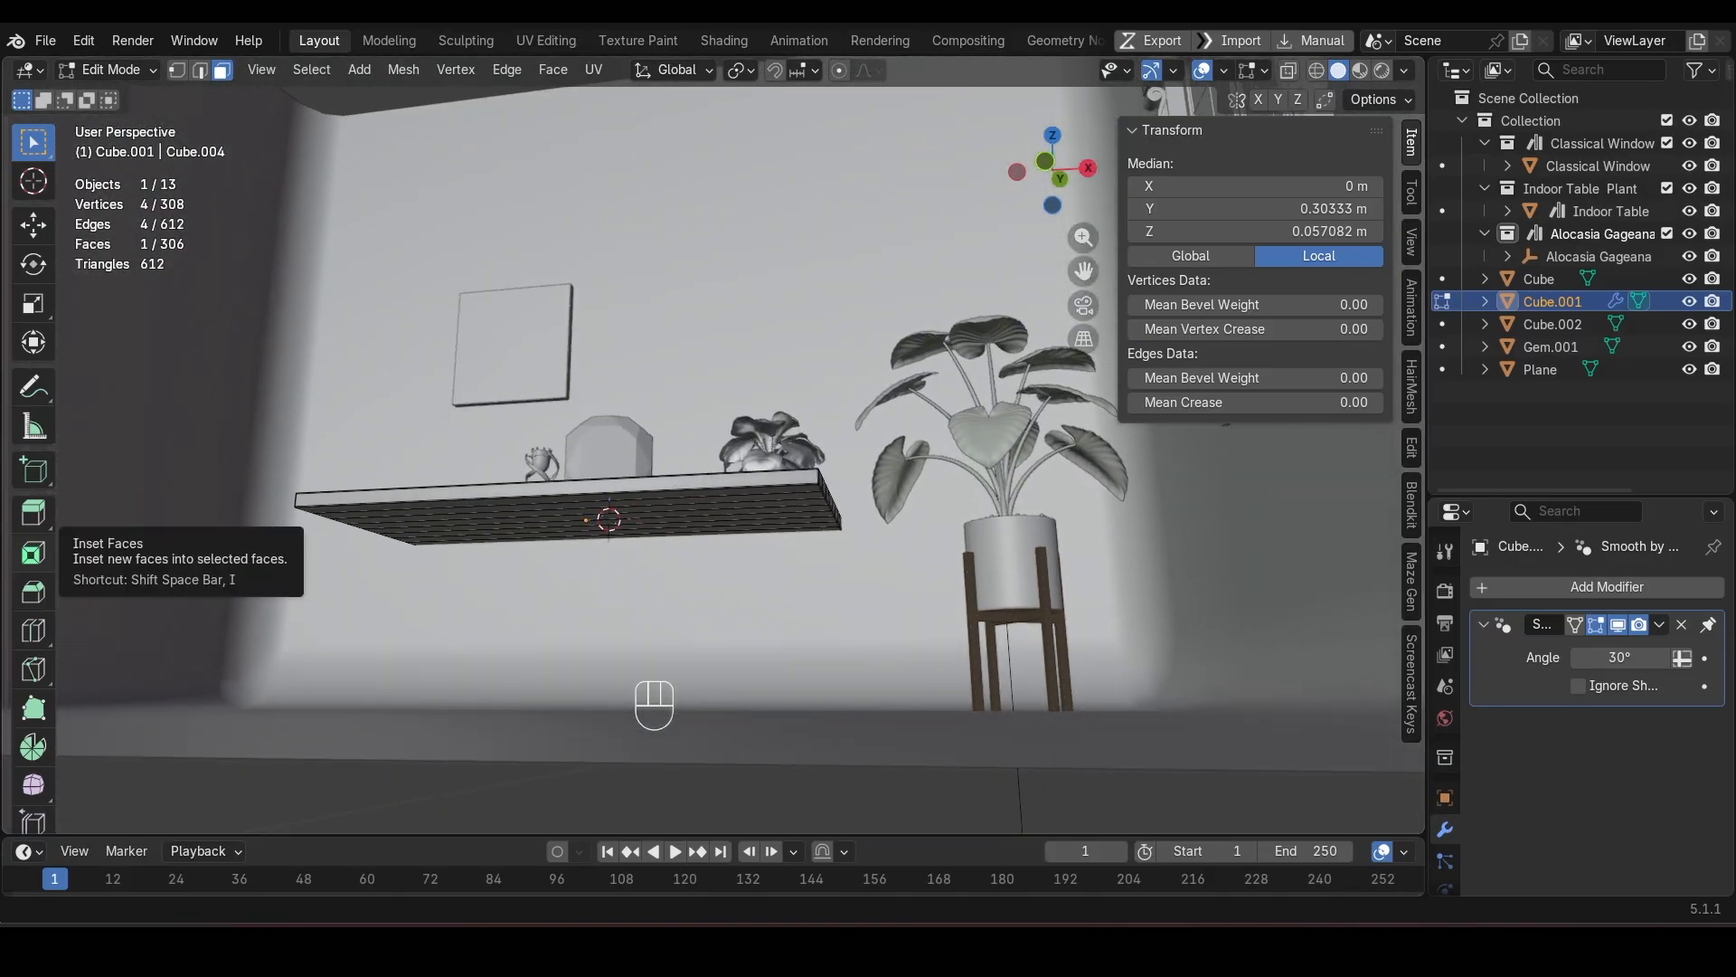
scroll(531, 522, "up", 2)
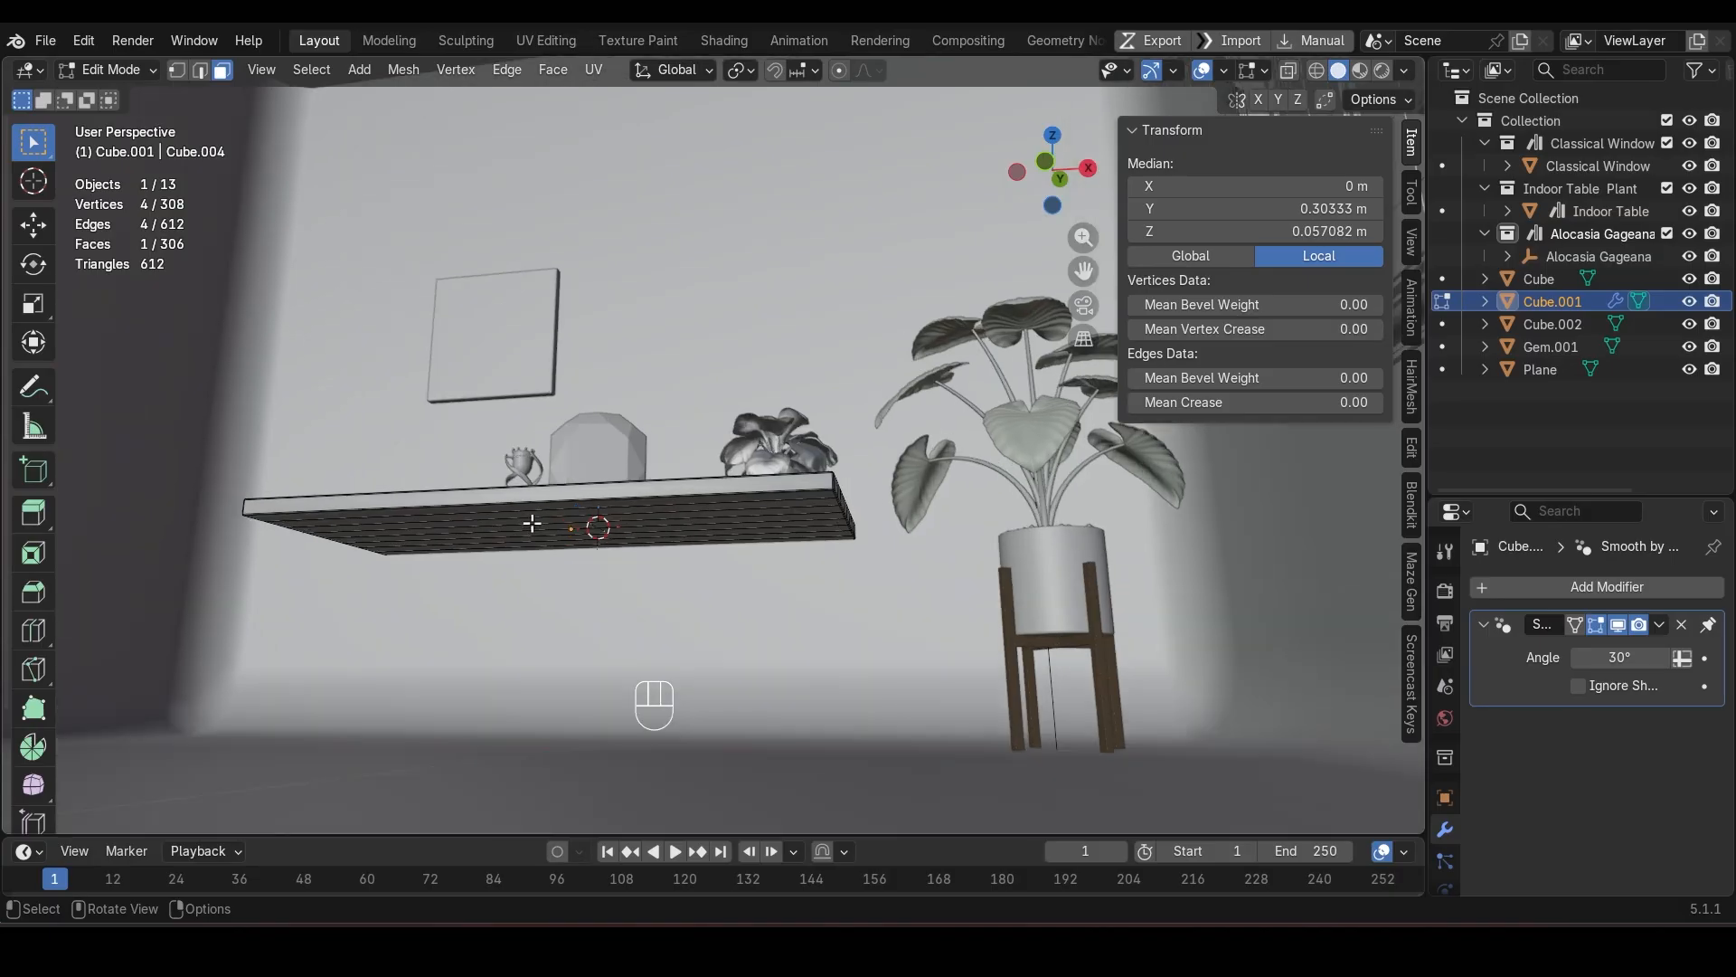
key("Tab")
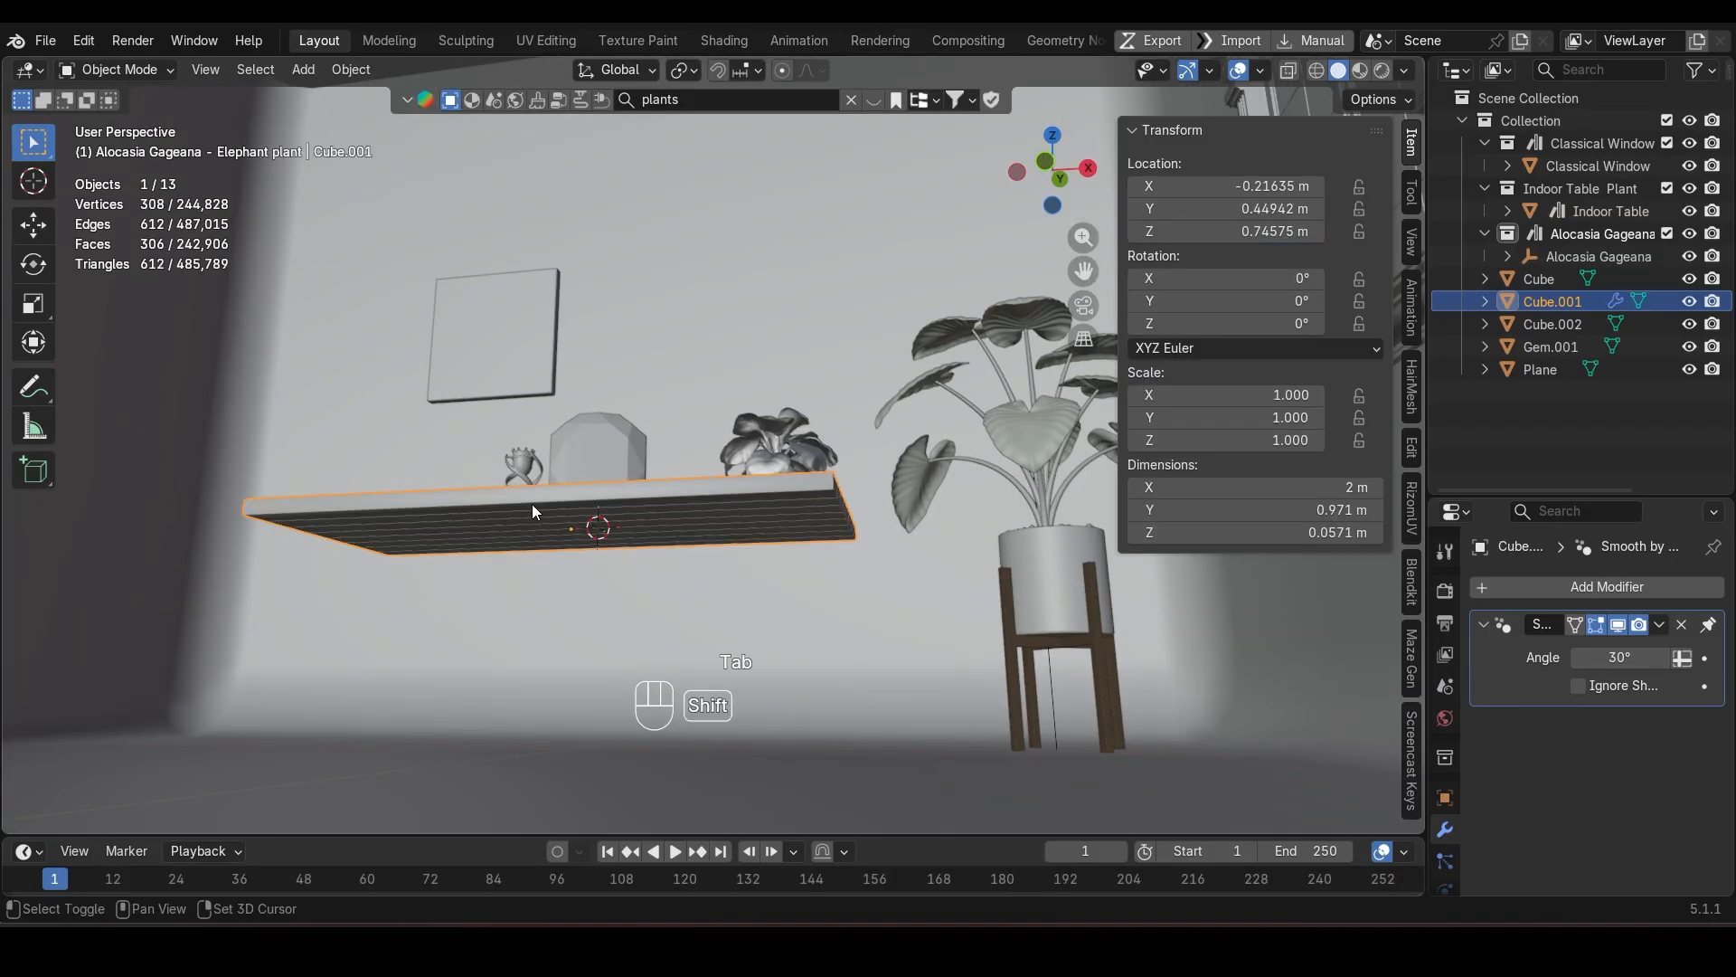
key("shift+d")
key("z")
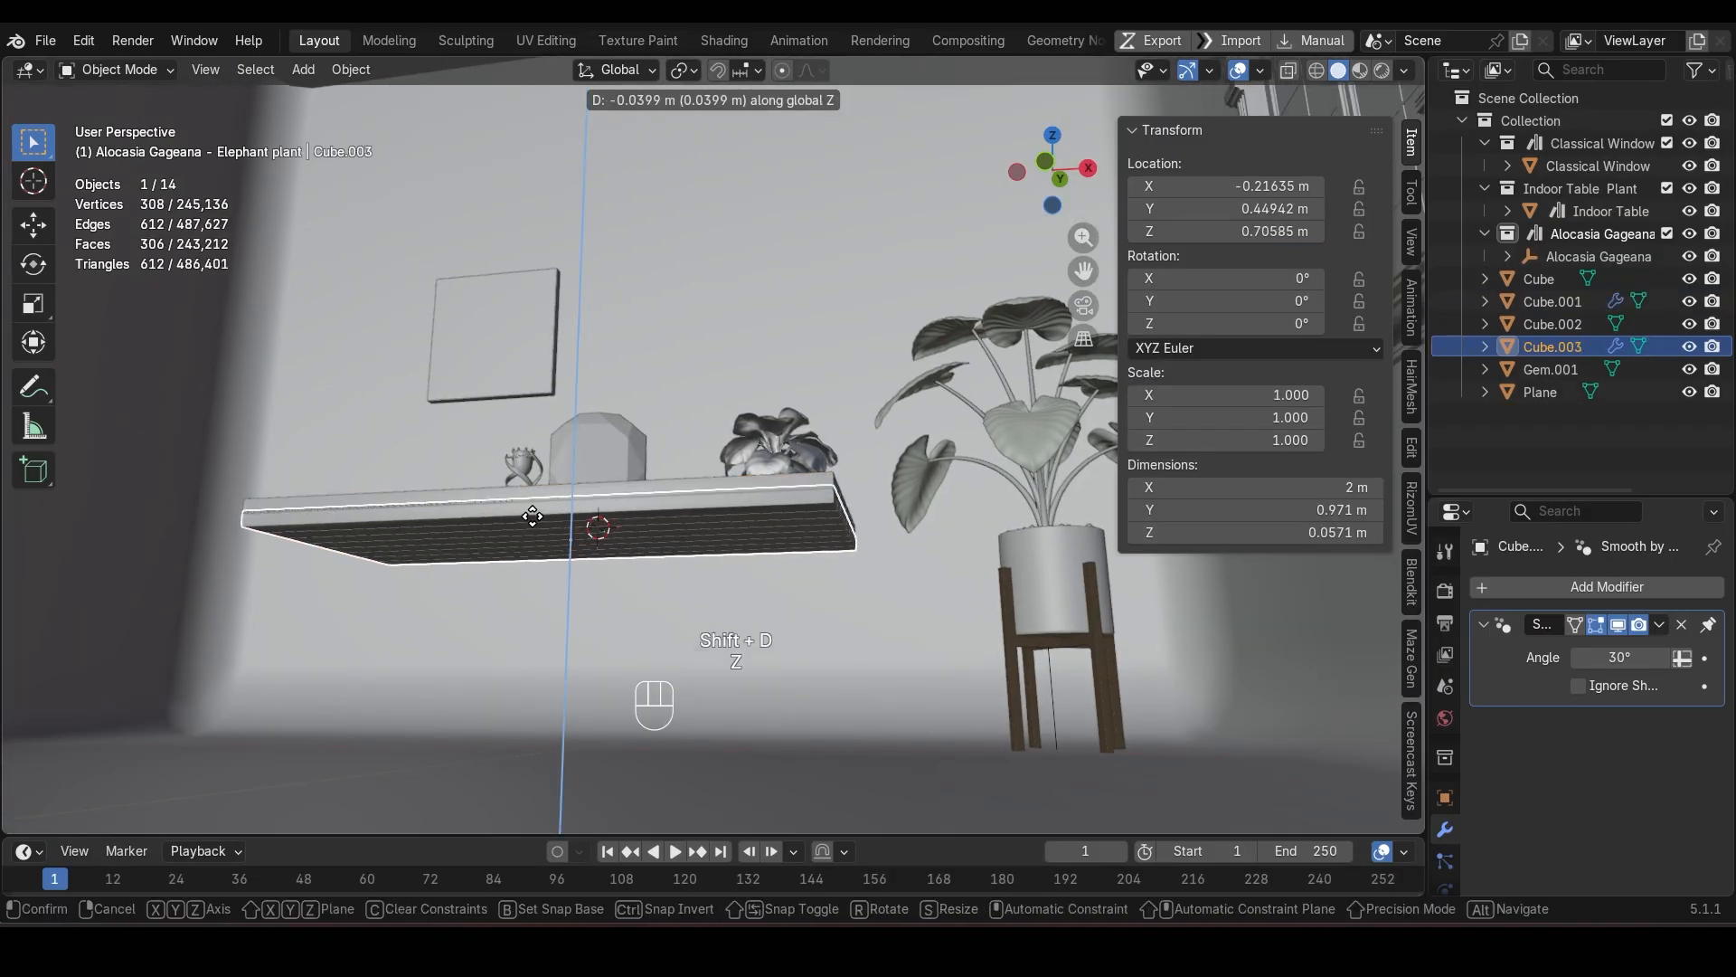
left_click(543, 571)
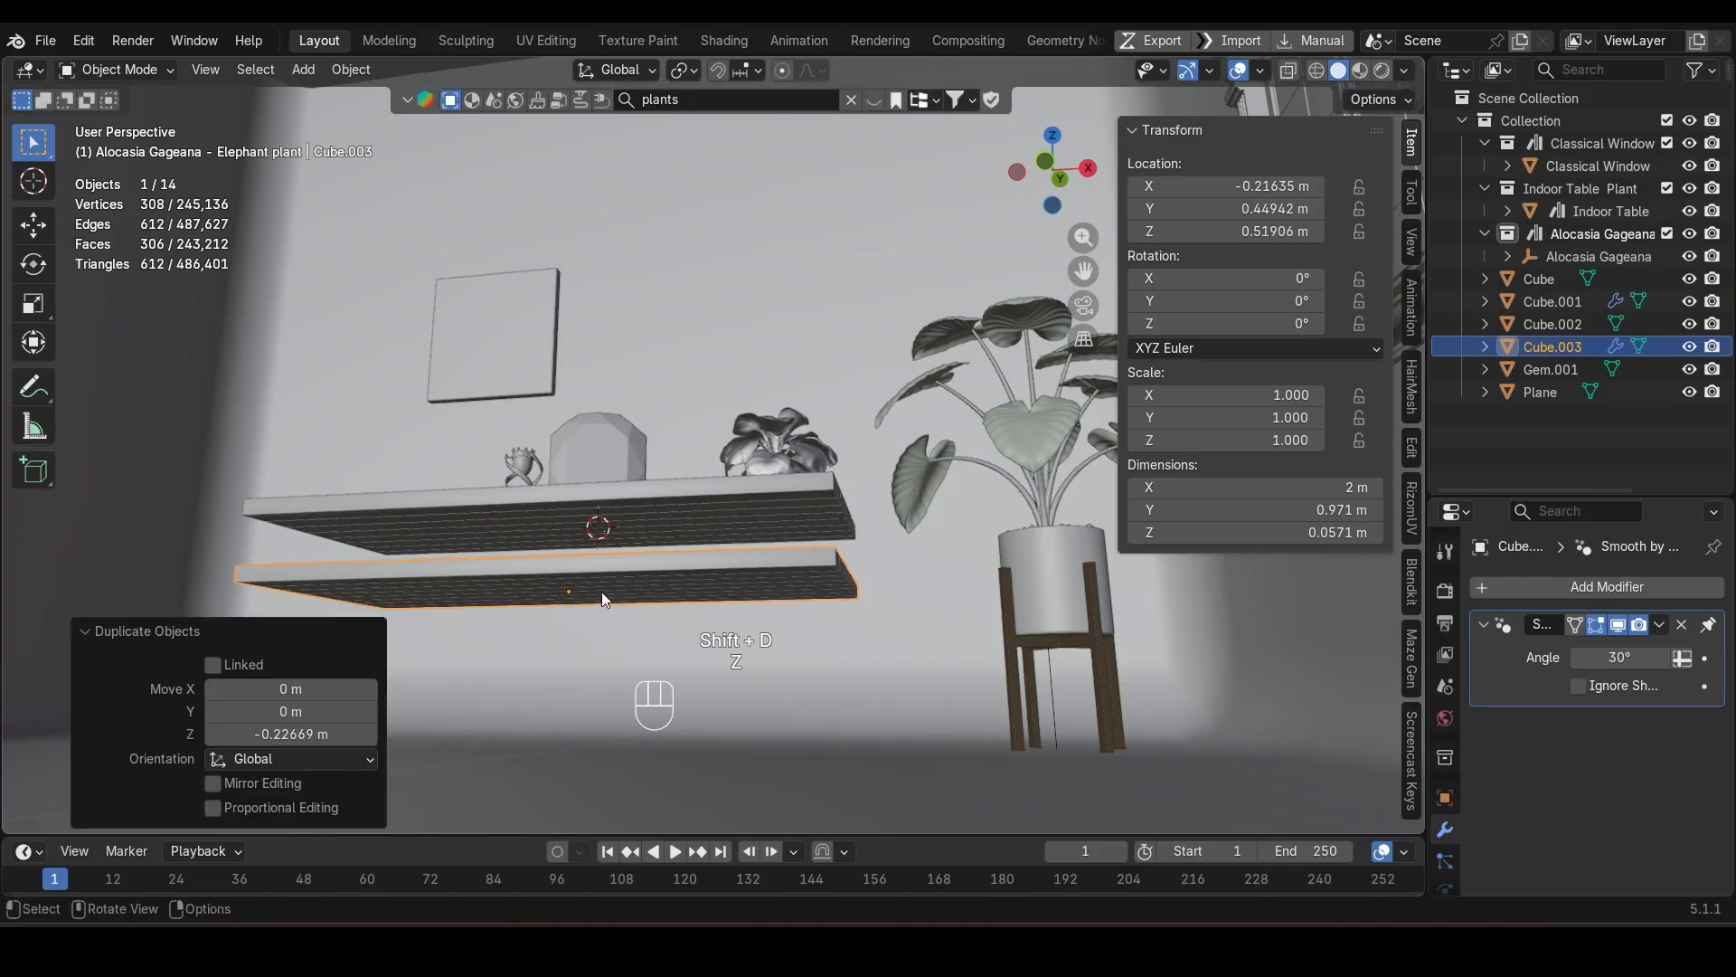
Step: Thin the lower shelf to about half its thickness, then scale it uniformly to about 1.71 m by 0.83 m
key("s")
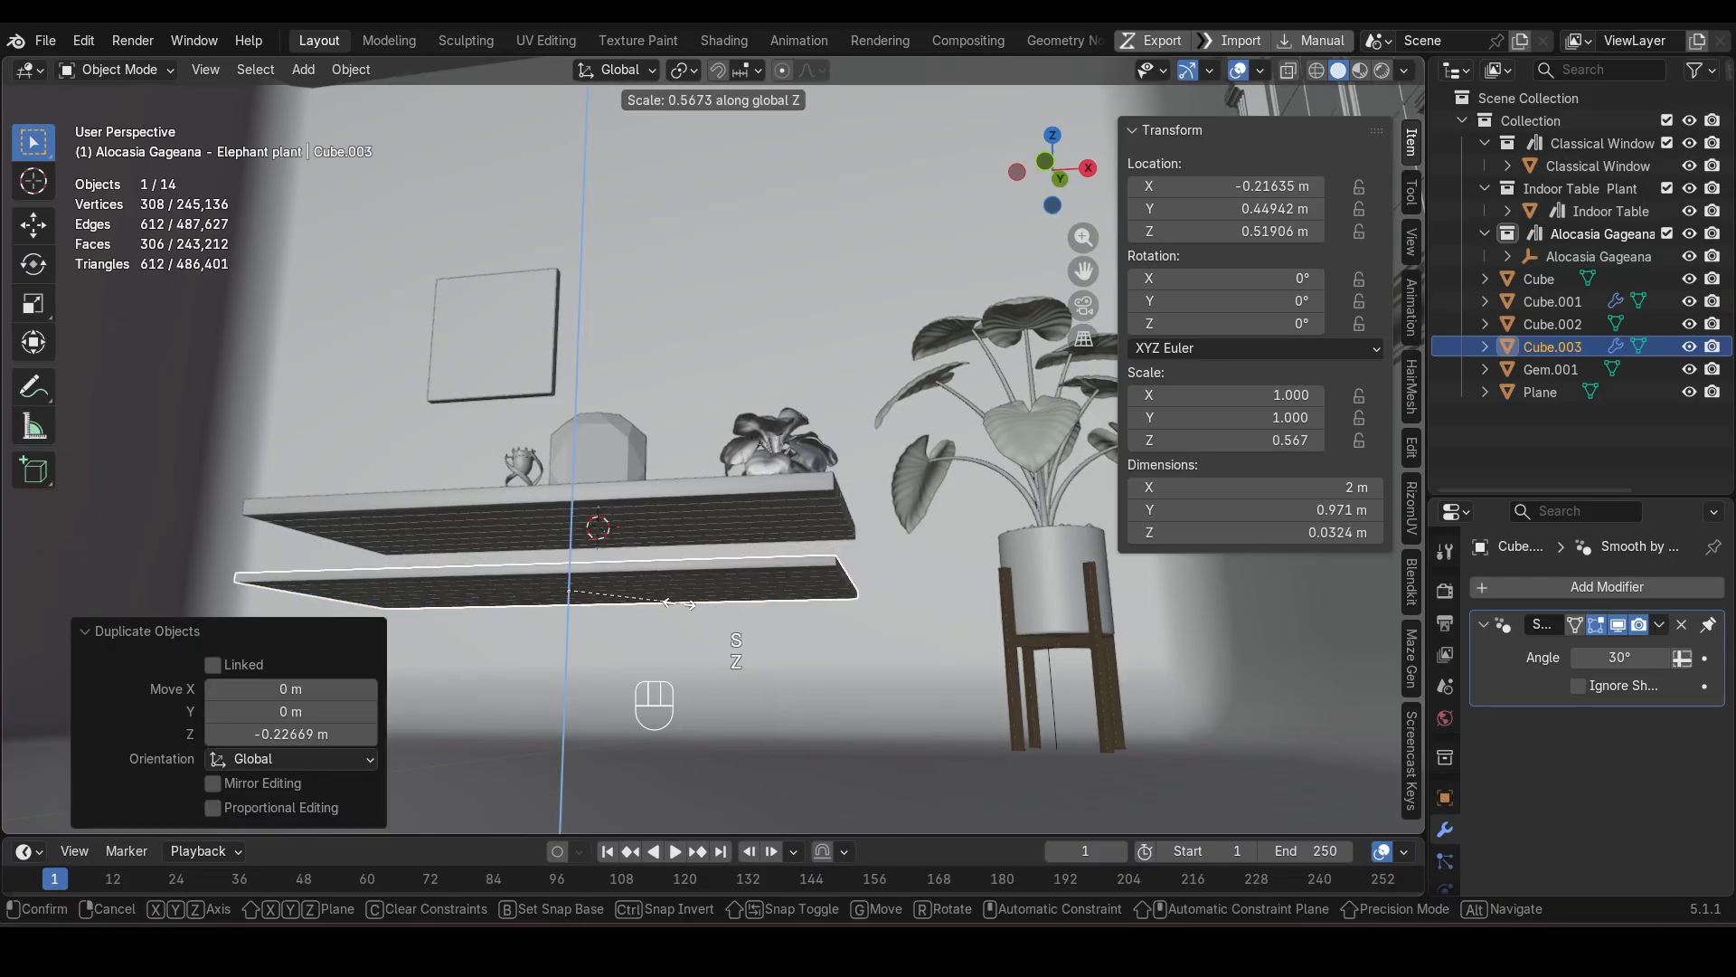
left_click(669, 602)
middle_click_drag(670, 603, 882, 599)
key("s")
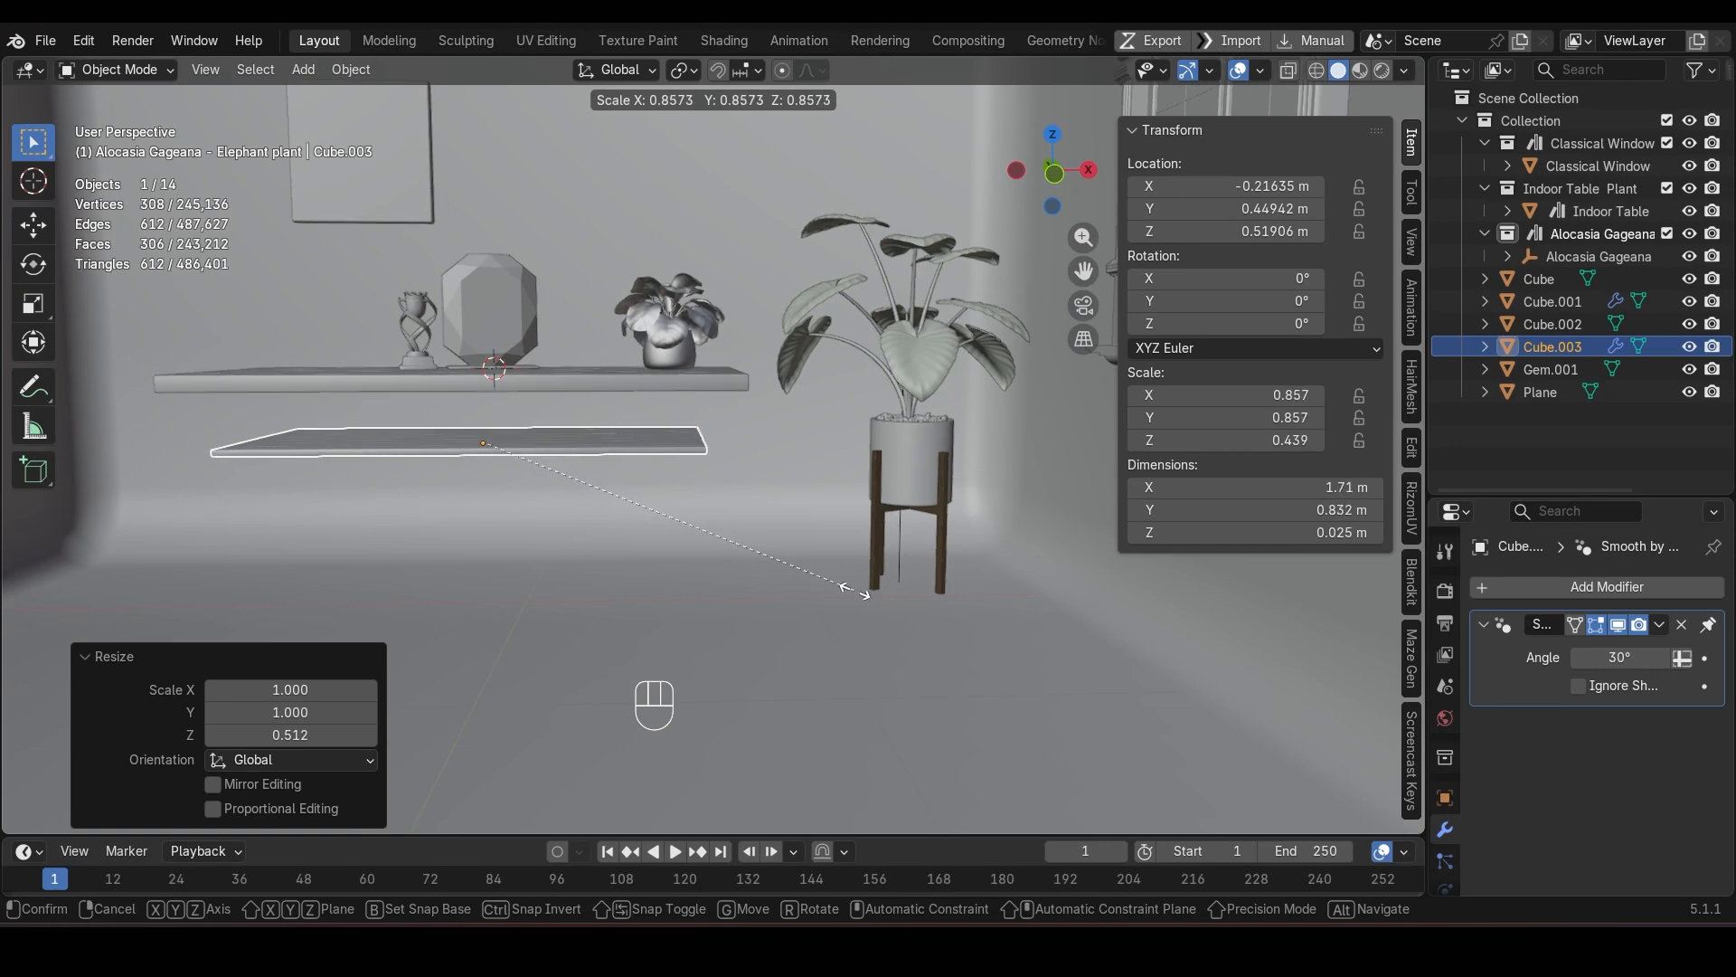
left_click(854, 590)
Step: Try to duplicate the lower shelf with a 90° rotation about the Z axis
middle_click_drag(649, 548, 845, 539)
middle_click_drag(624, 519, 758, 541, "shift")
key("KP_Decimal")
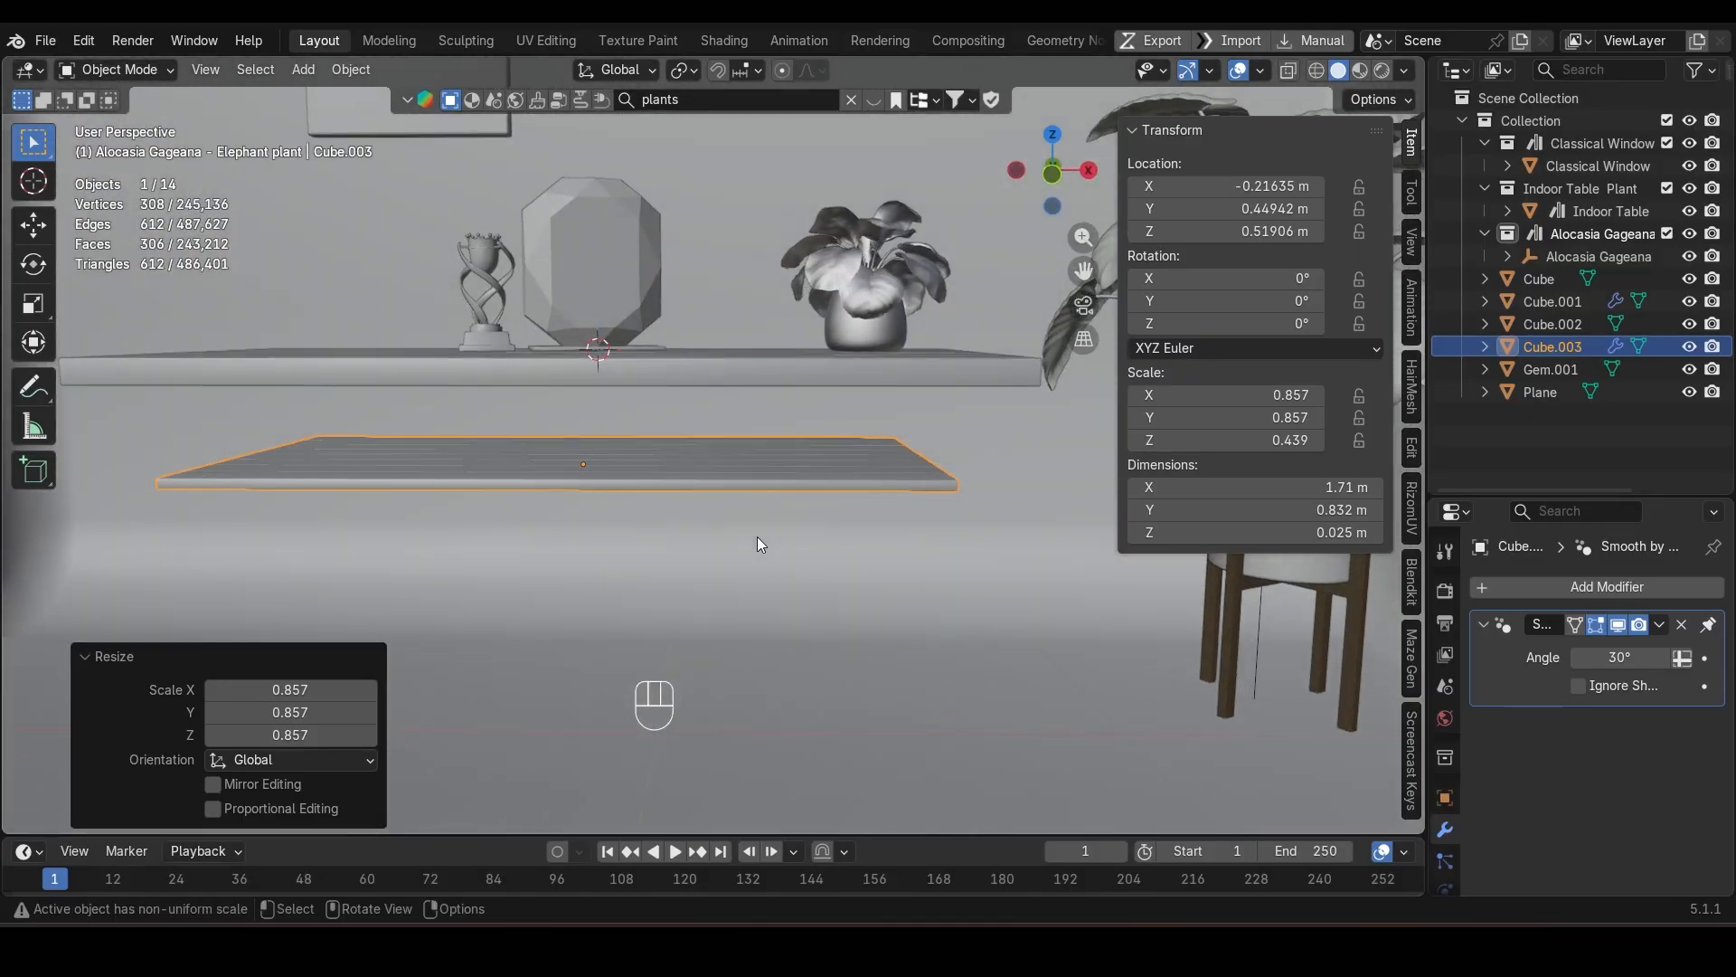
scroll(758, 544, "down", 2)
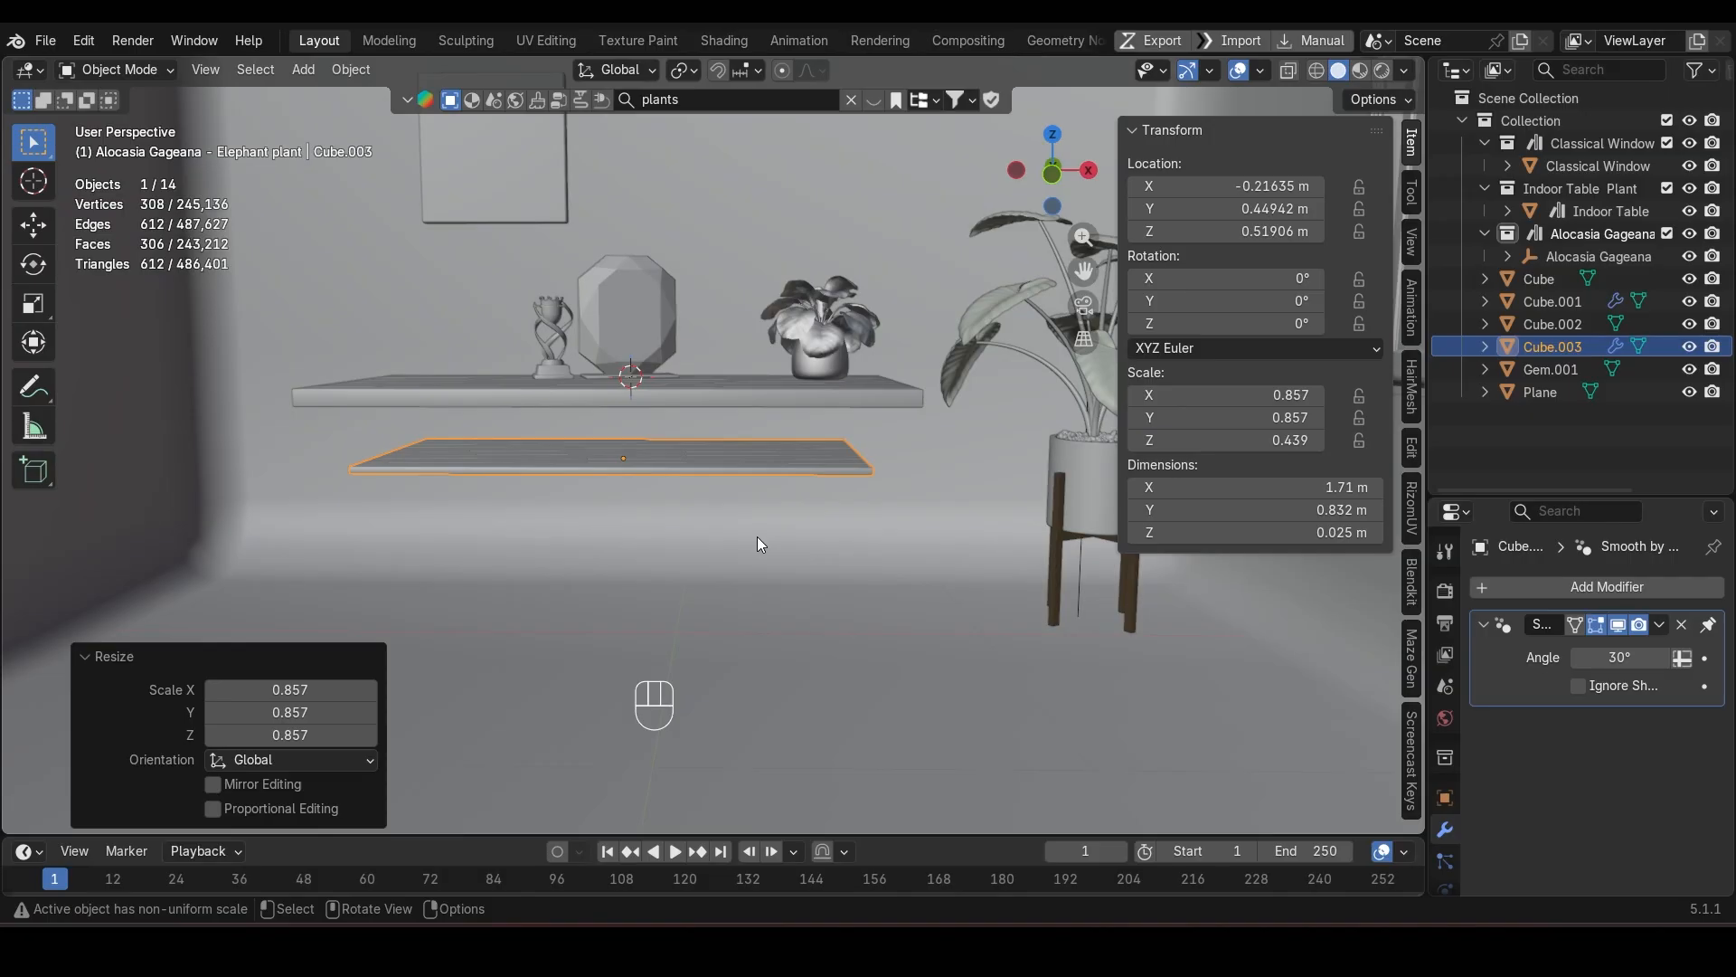
middle_click_drag(698, 510, 760, 515, "shift")
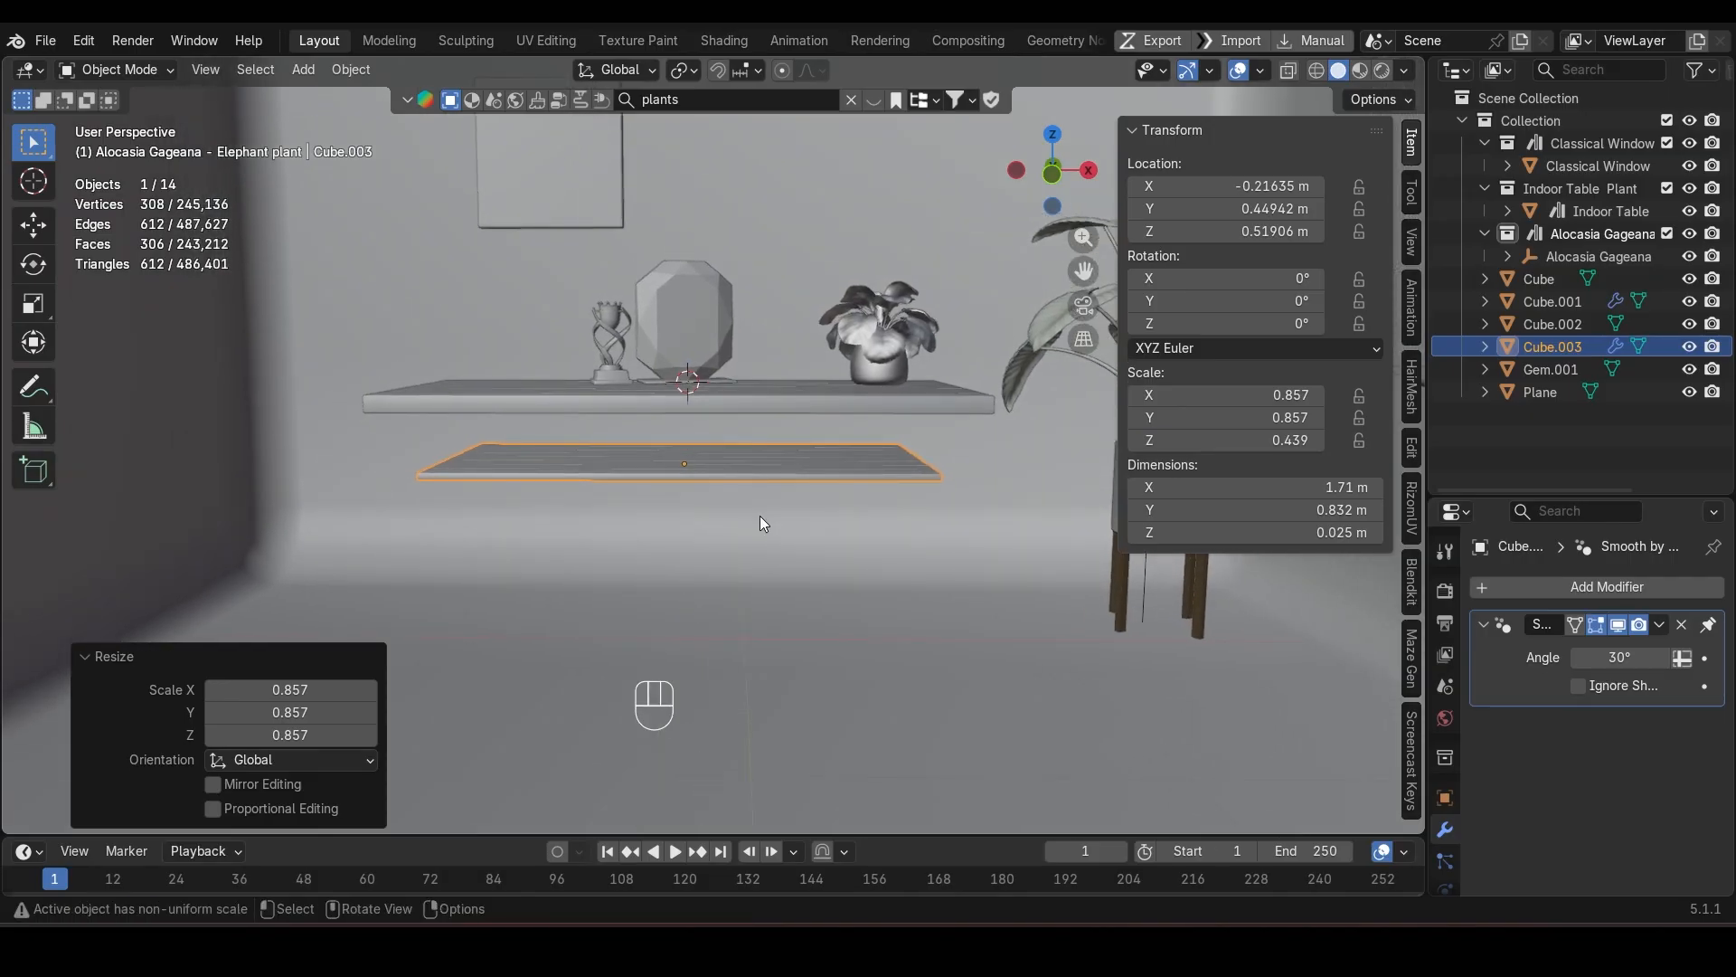
key("shift+d")
key("r")
key("z")
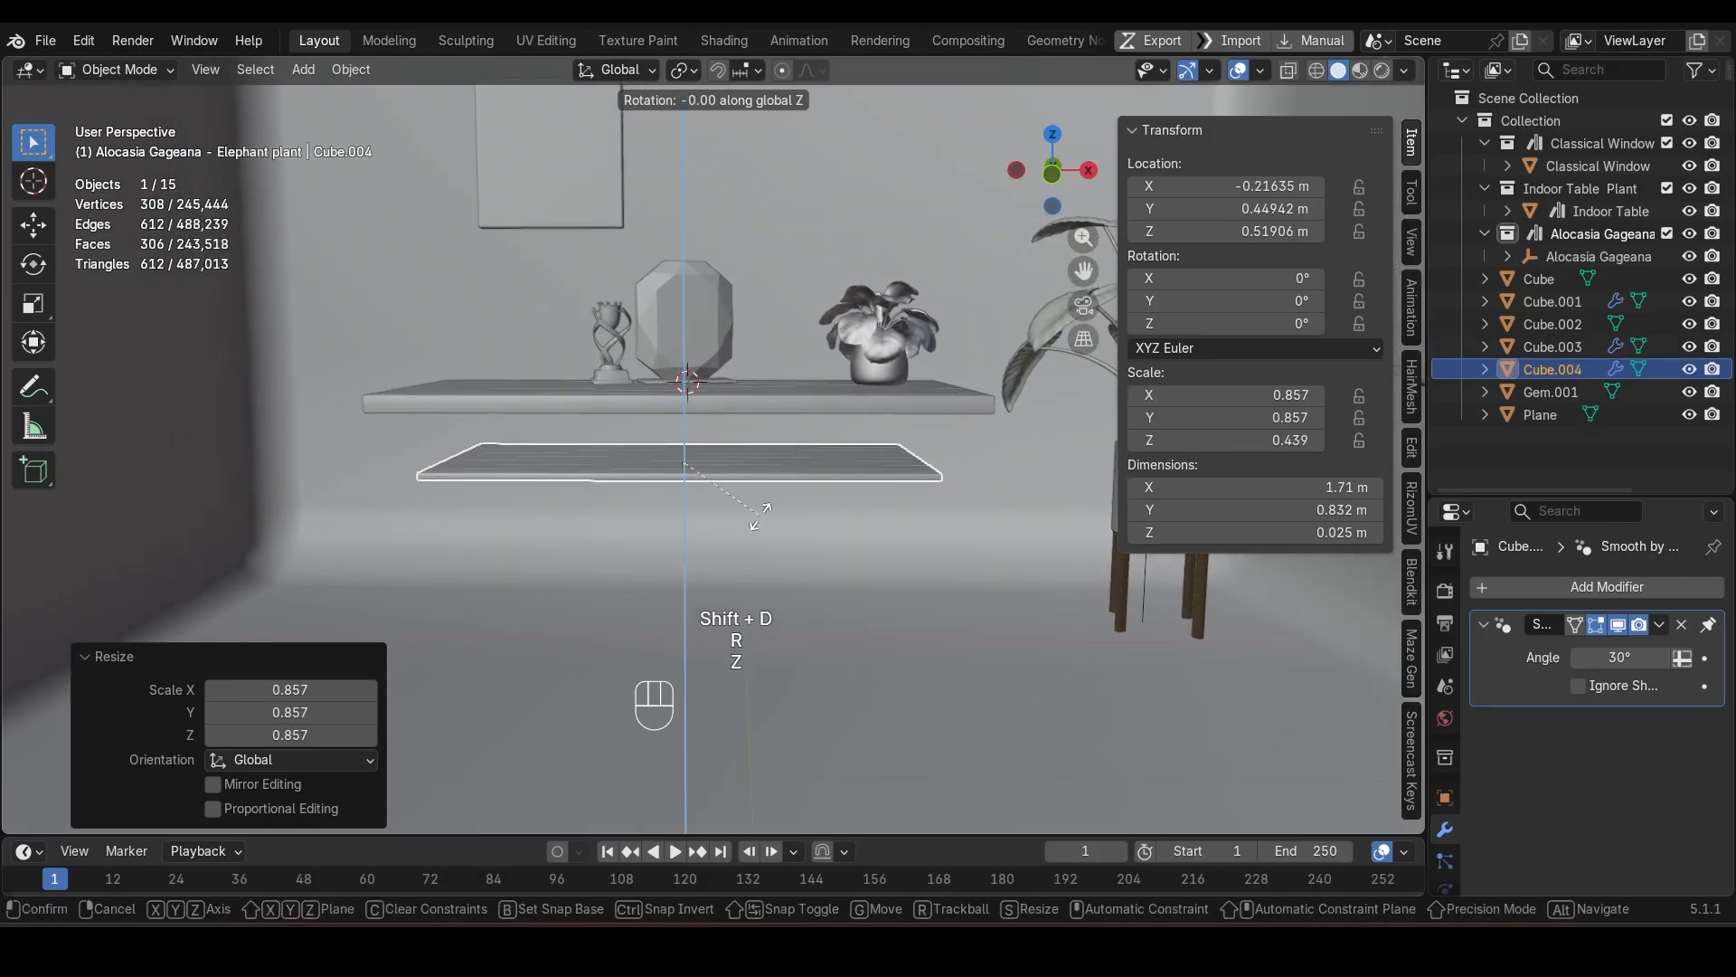
key("KP_9")
key("KP_0")
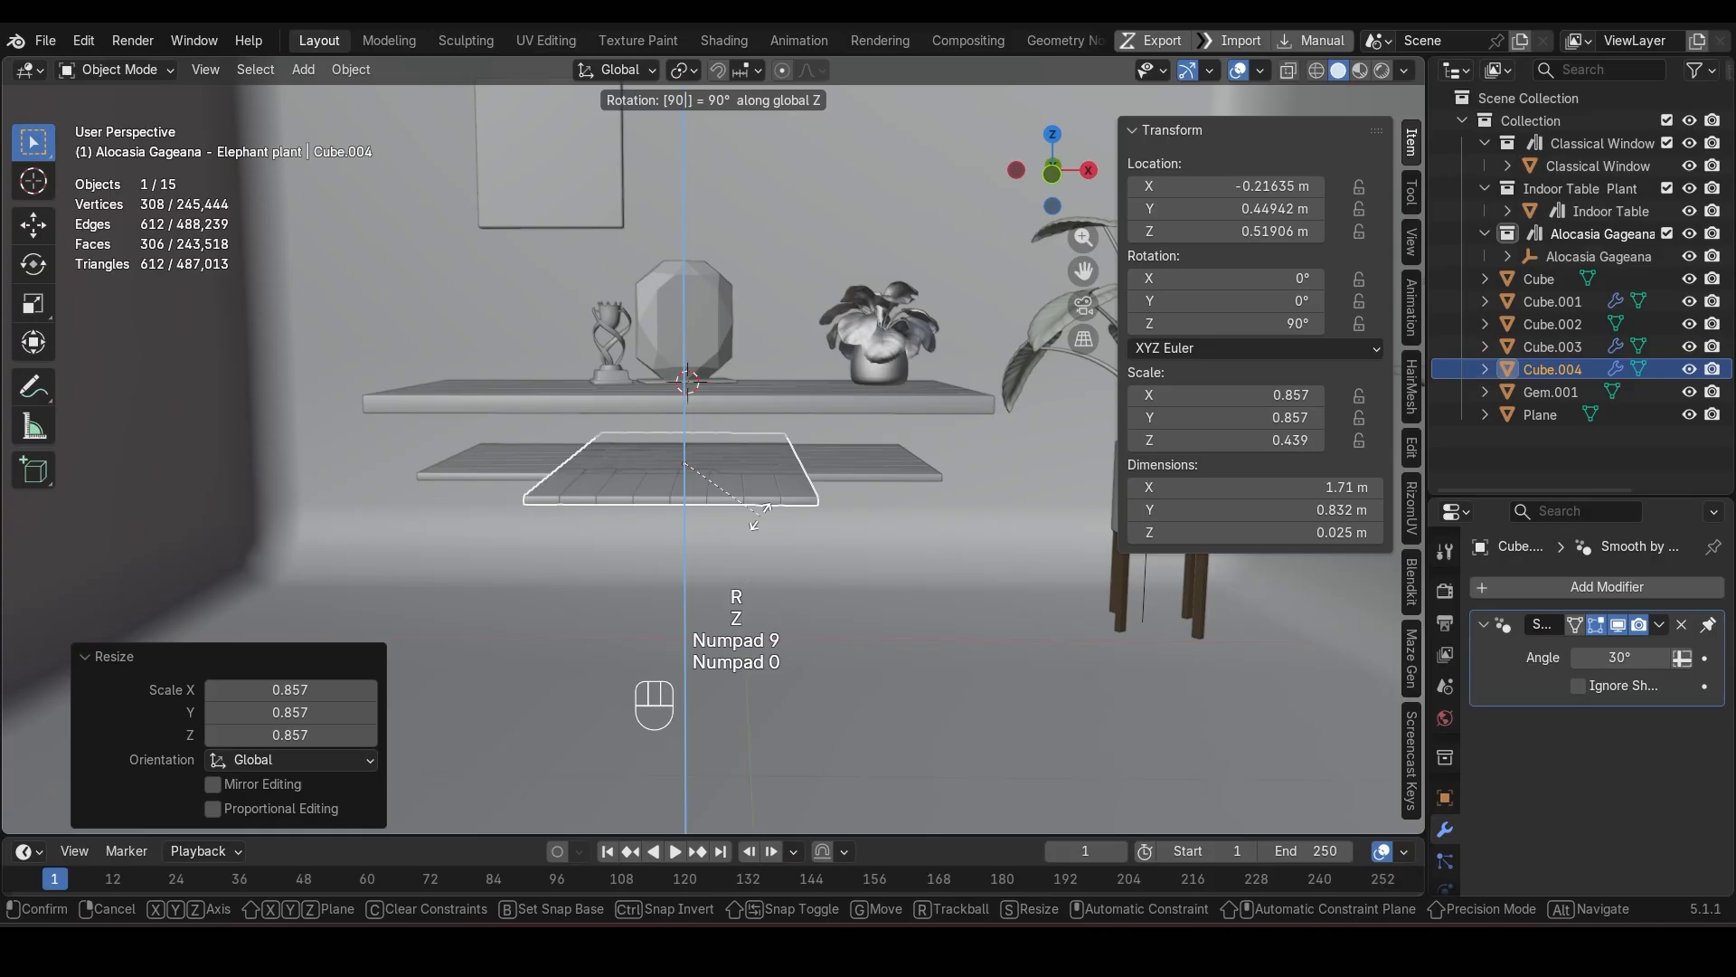
key("Return")
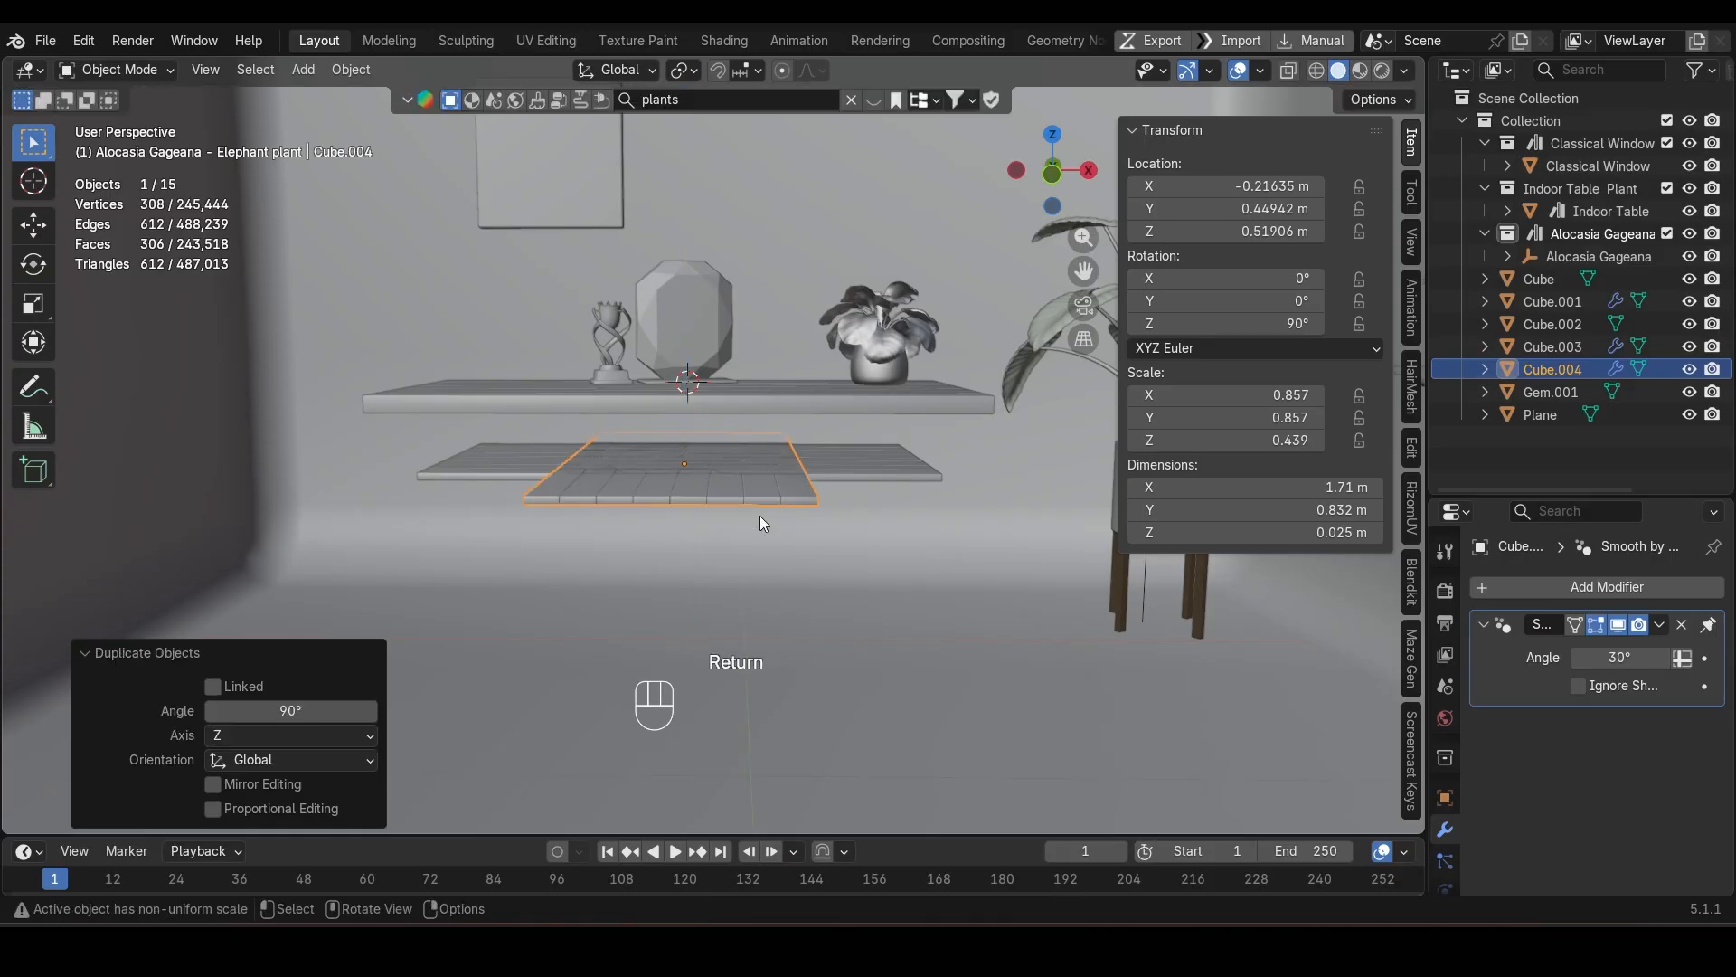
key("ctrl+z")
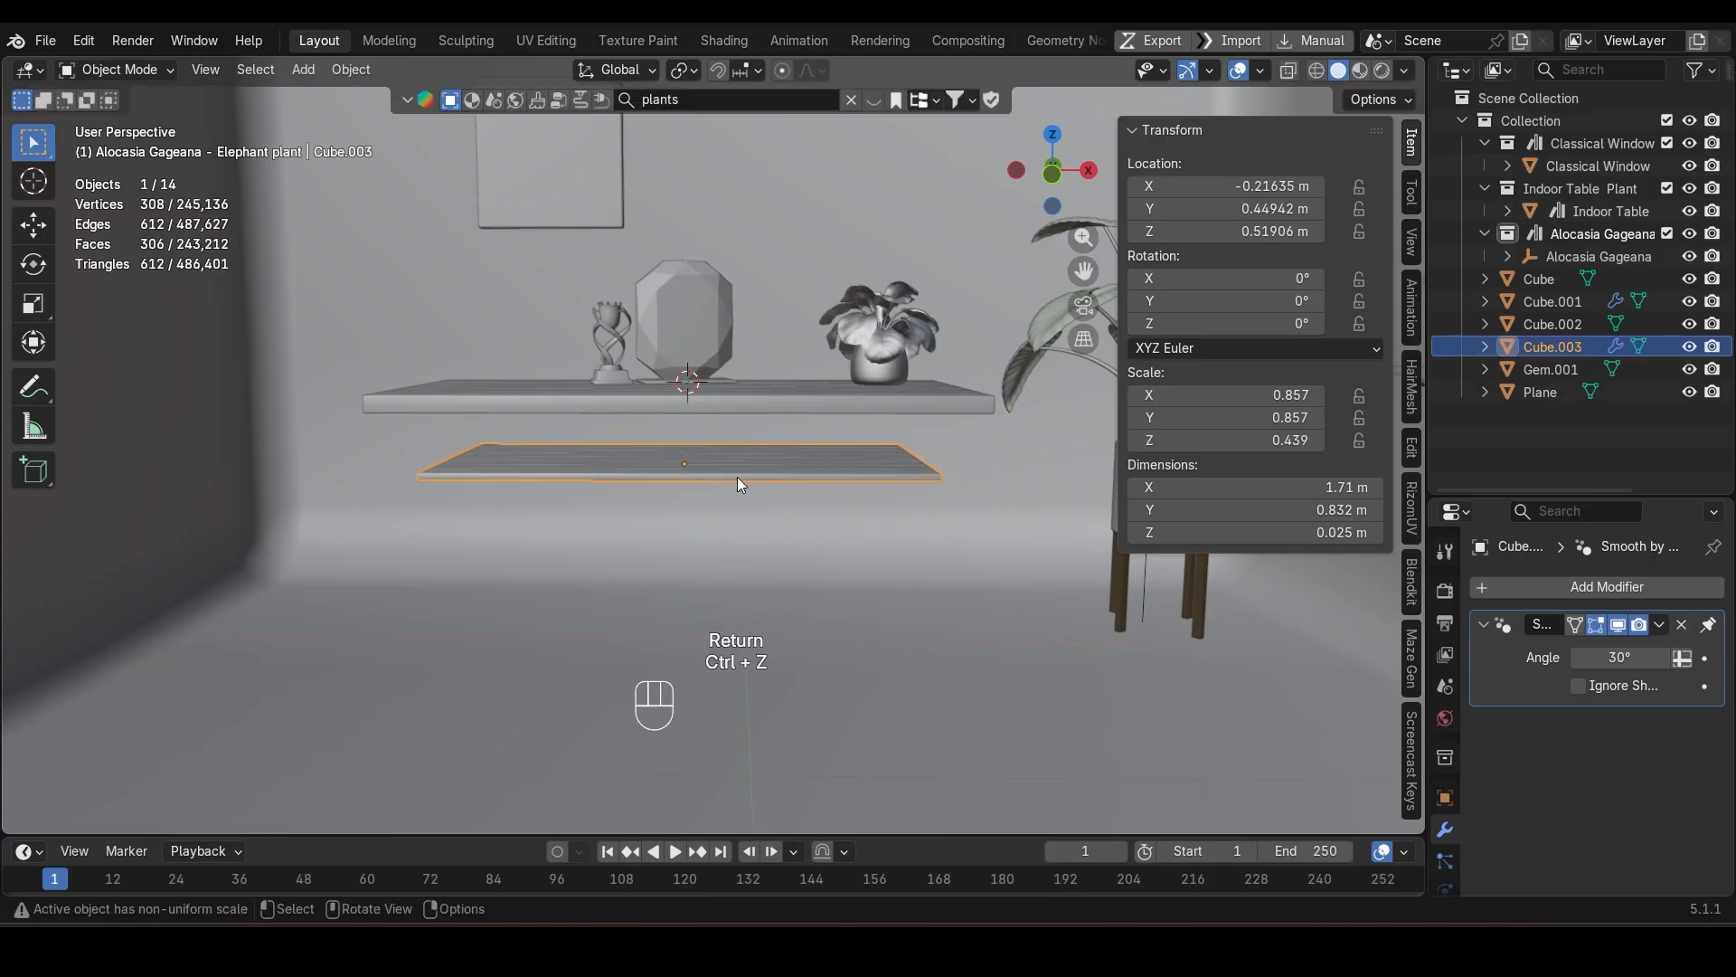
Step: Duplicate the lower shelf and rotate the copy 90° about the Y axis into an upright board
left_click(738, 476)
key("shift+d")
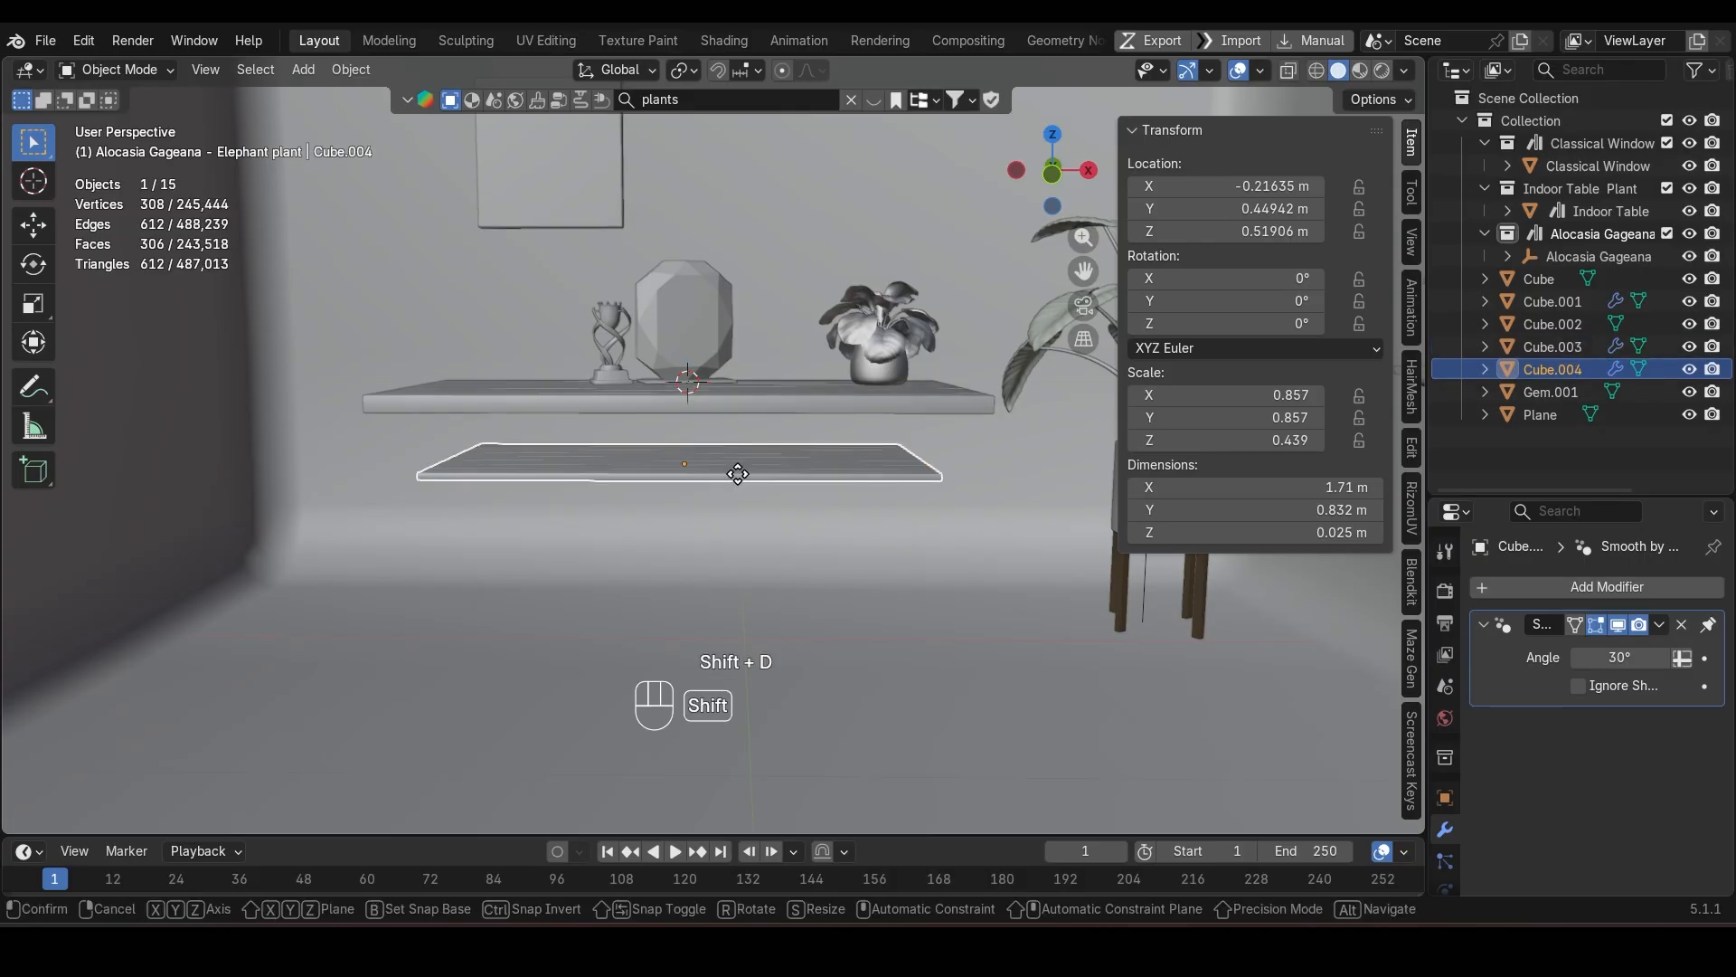
key("r")
key("y")
key("KP_9")
key("KP_0")
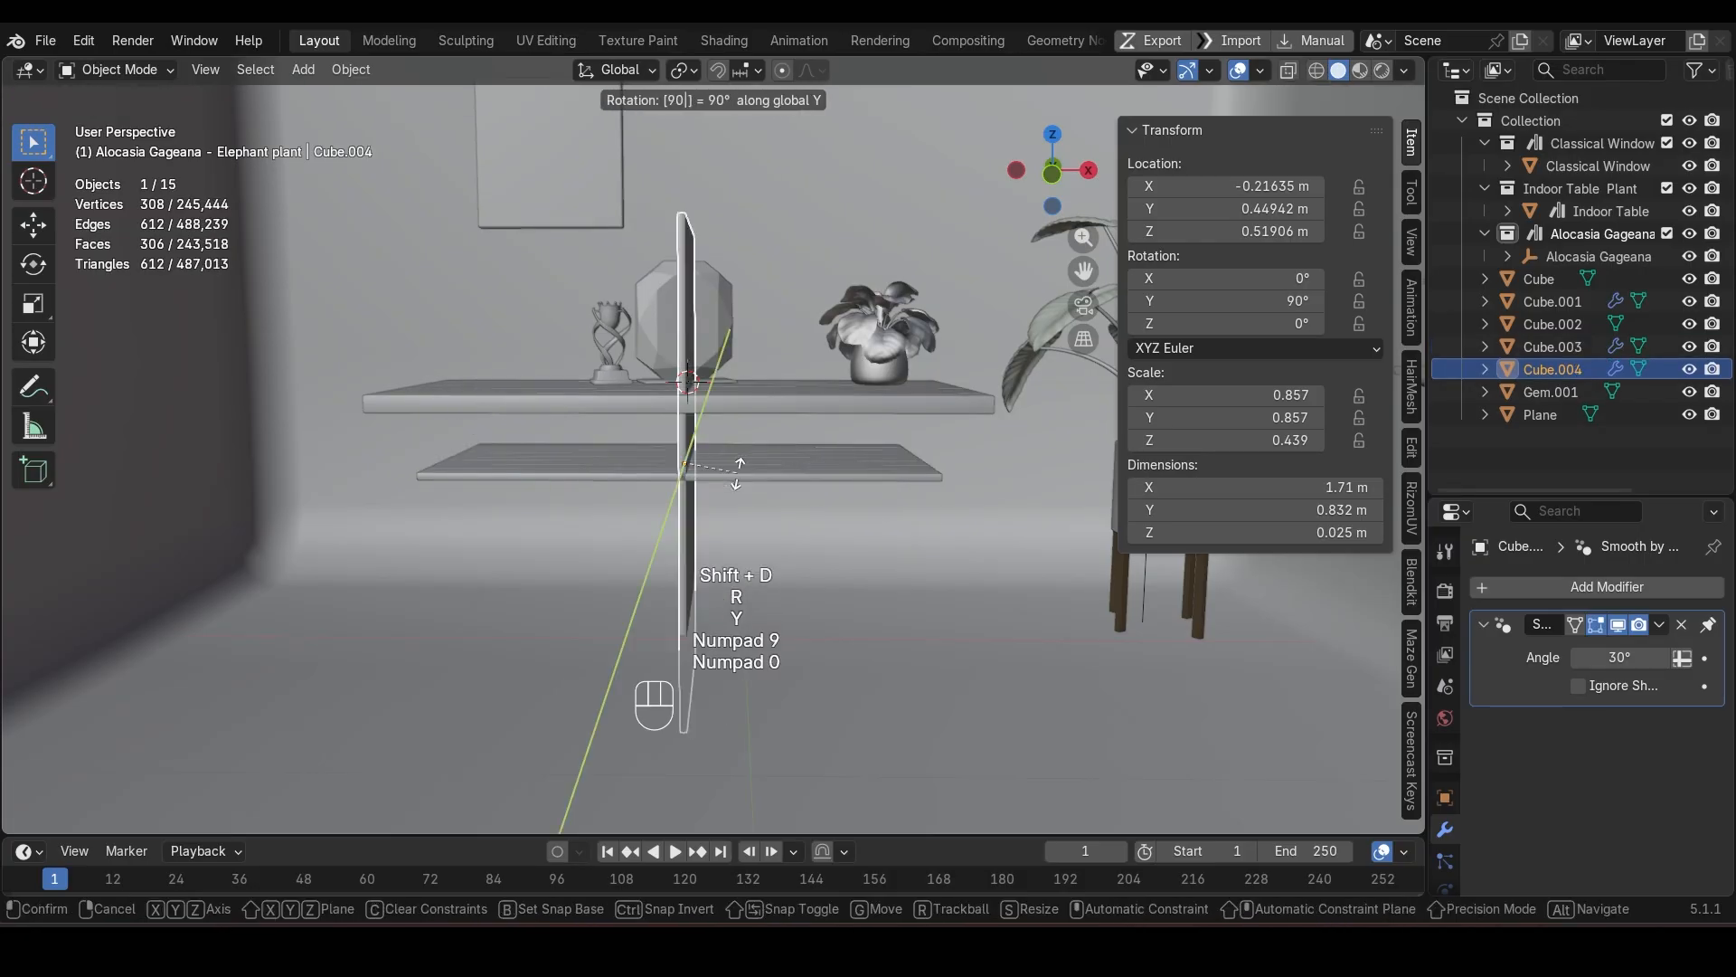
key("Return")
Step: In front view, move the upright board under the tabletop's left end and widen it along X to about 0.089 m
key("KP_1")
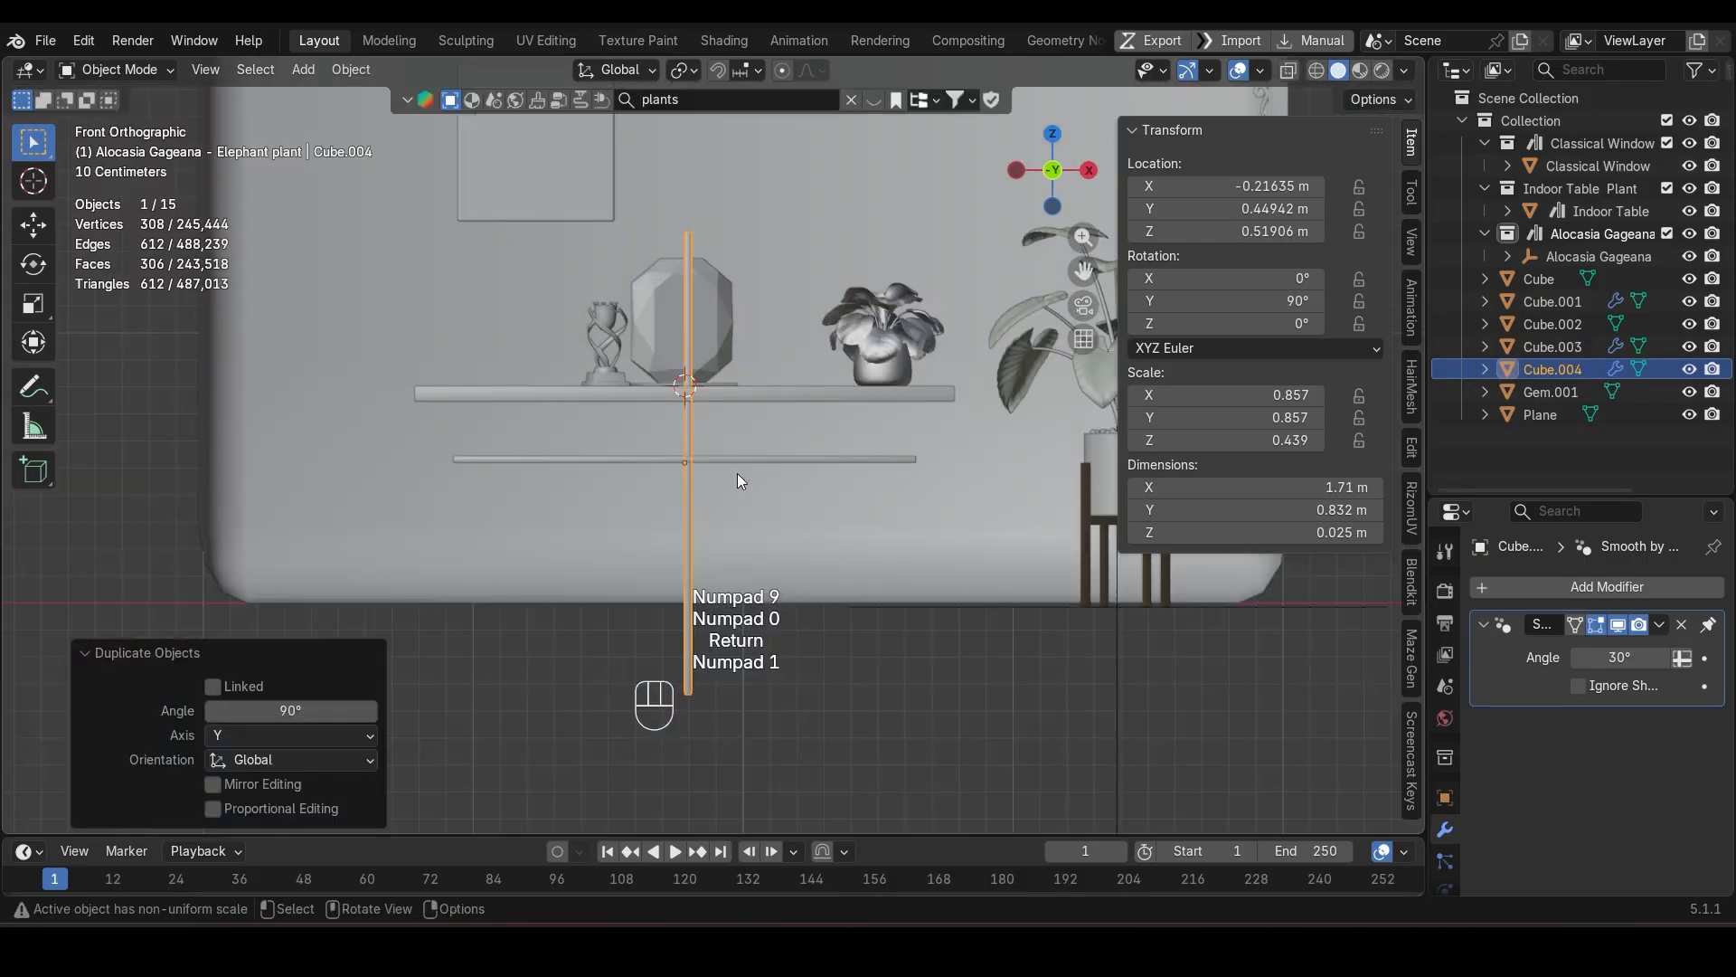
key("g")
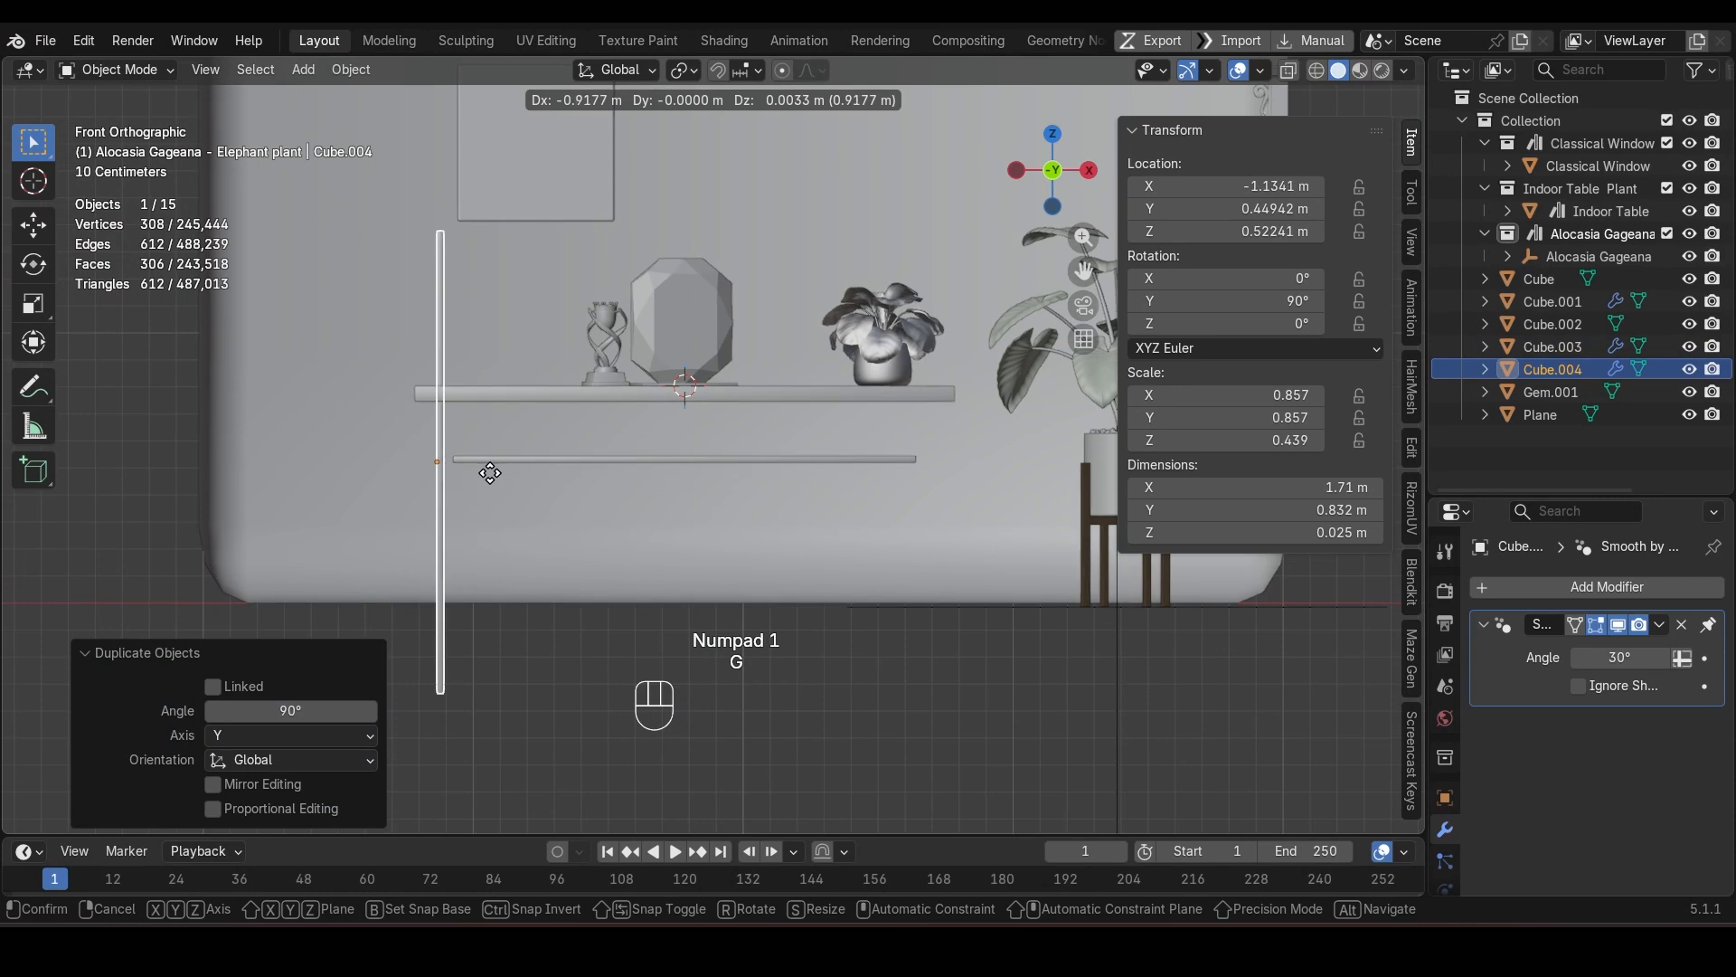
left_click(486, 475)
key("s")
key("x")
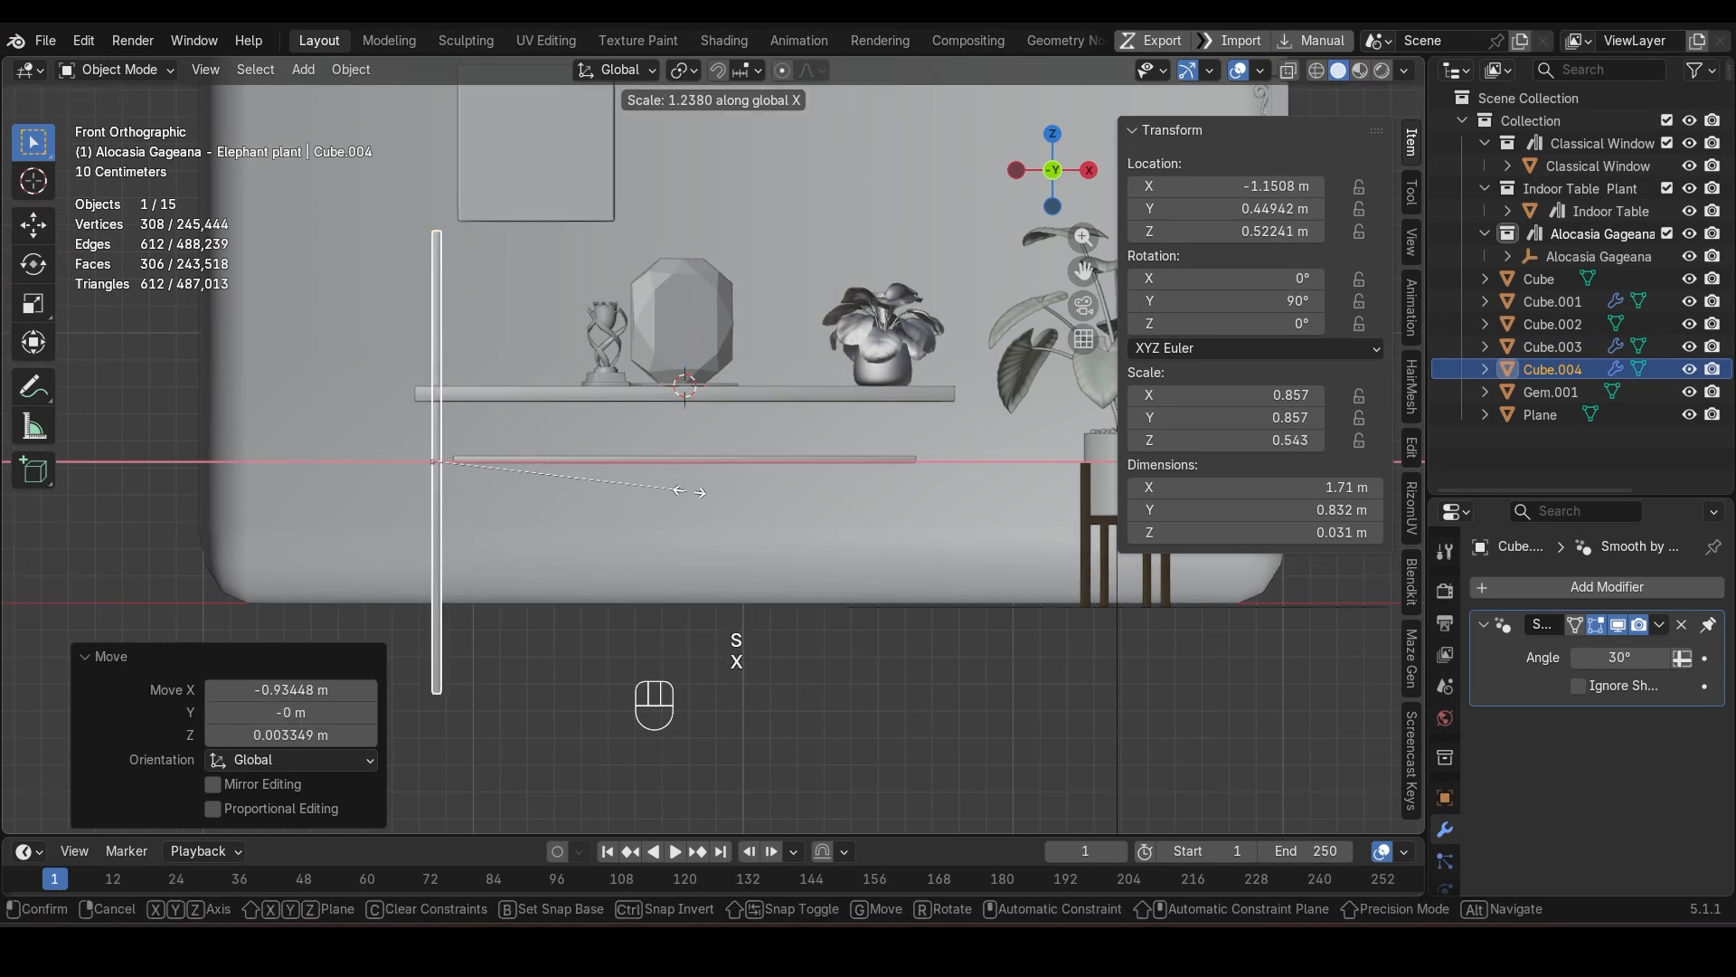
left_click(780, 589)
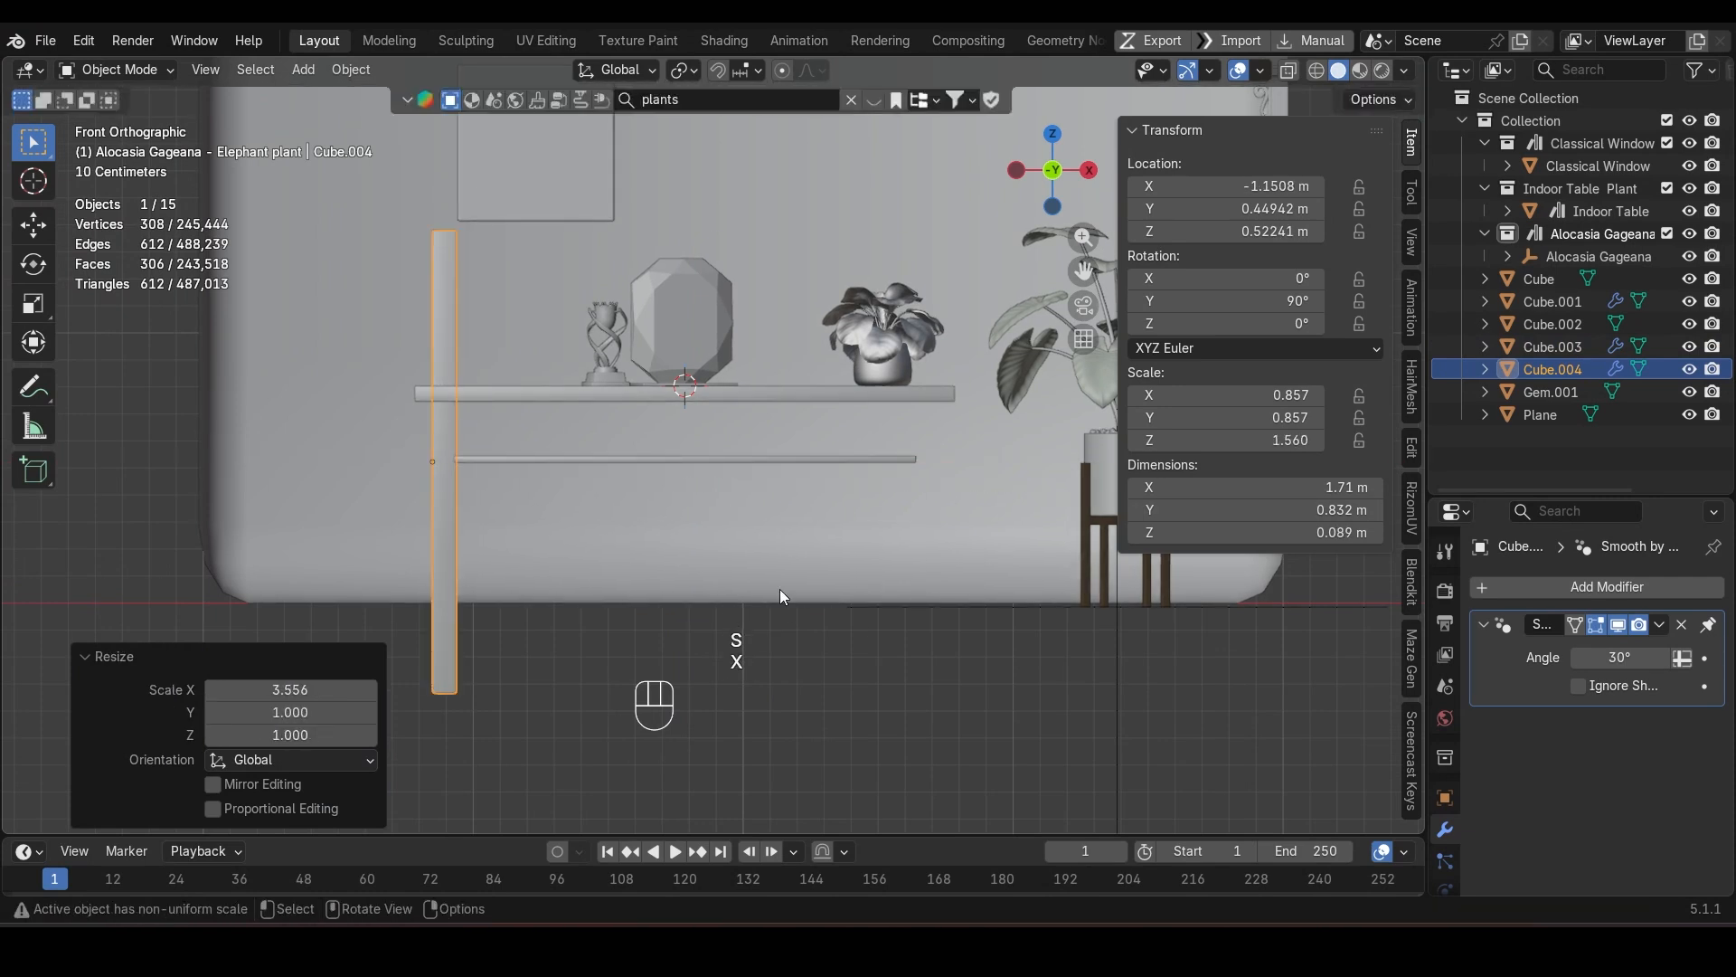
Step: Set the upright board's origin to its lowest point and scale its height to about 1.4 m
key("ctrl+alt+x")
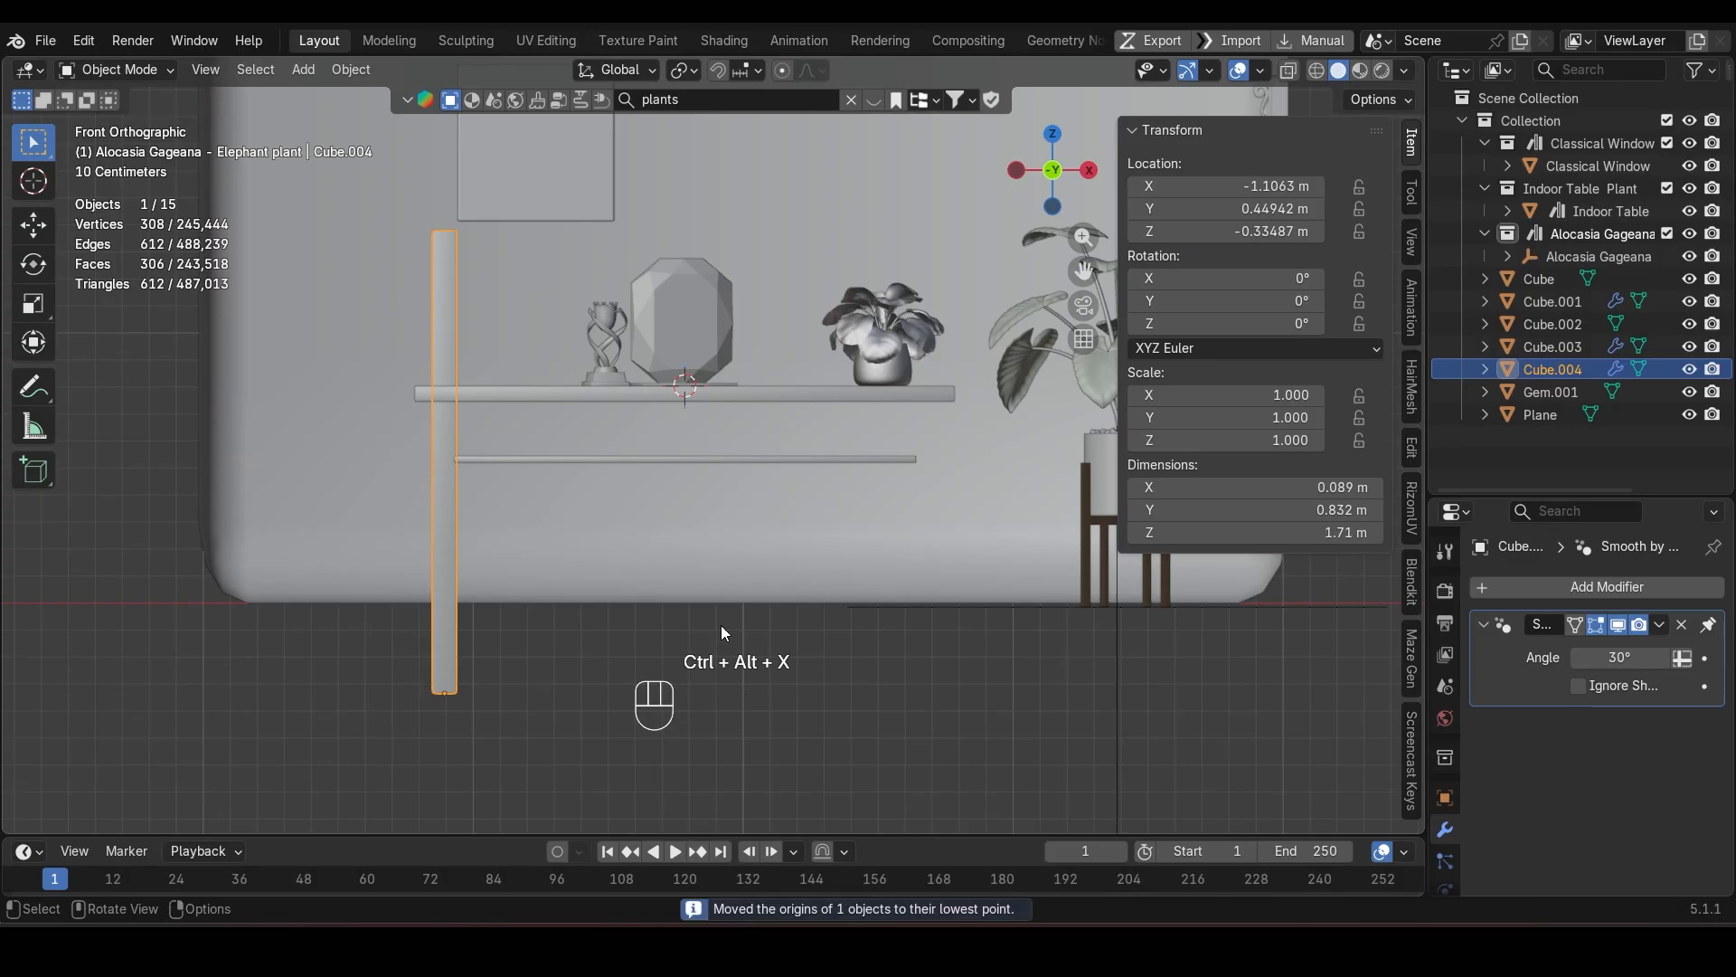
key("s")
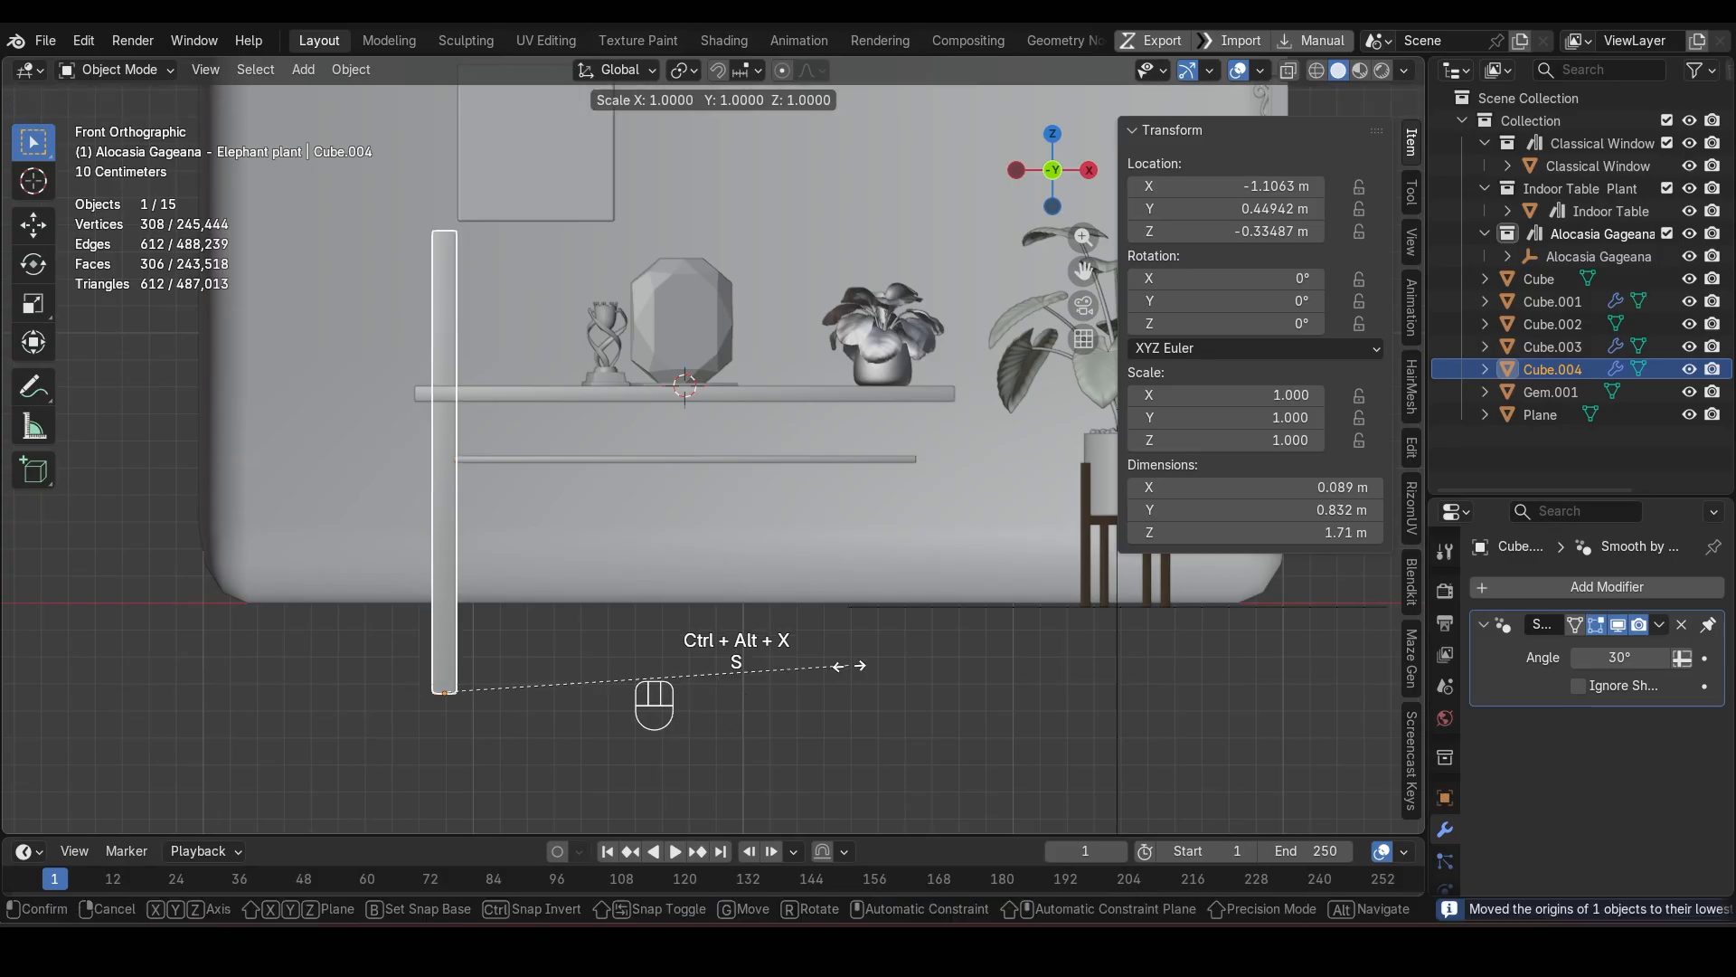
key("z")
left_click(768, 626)
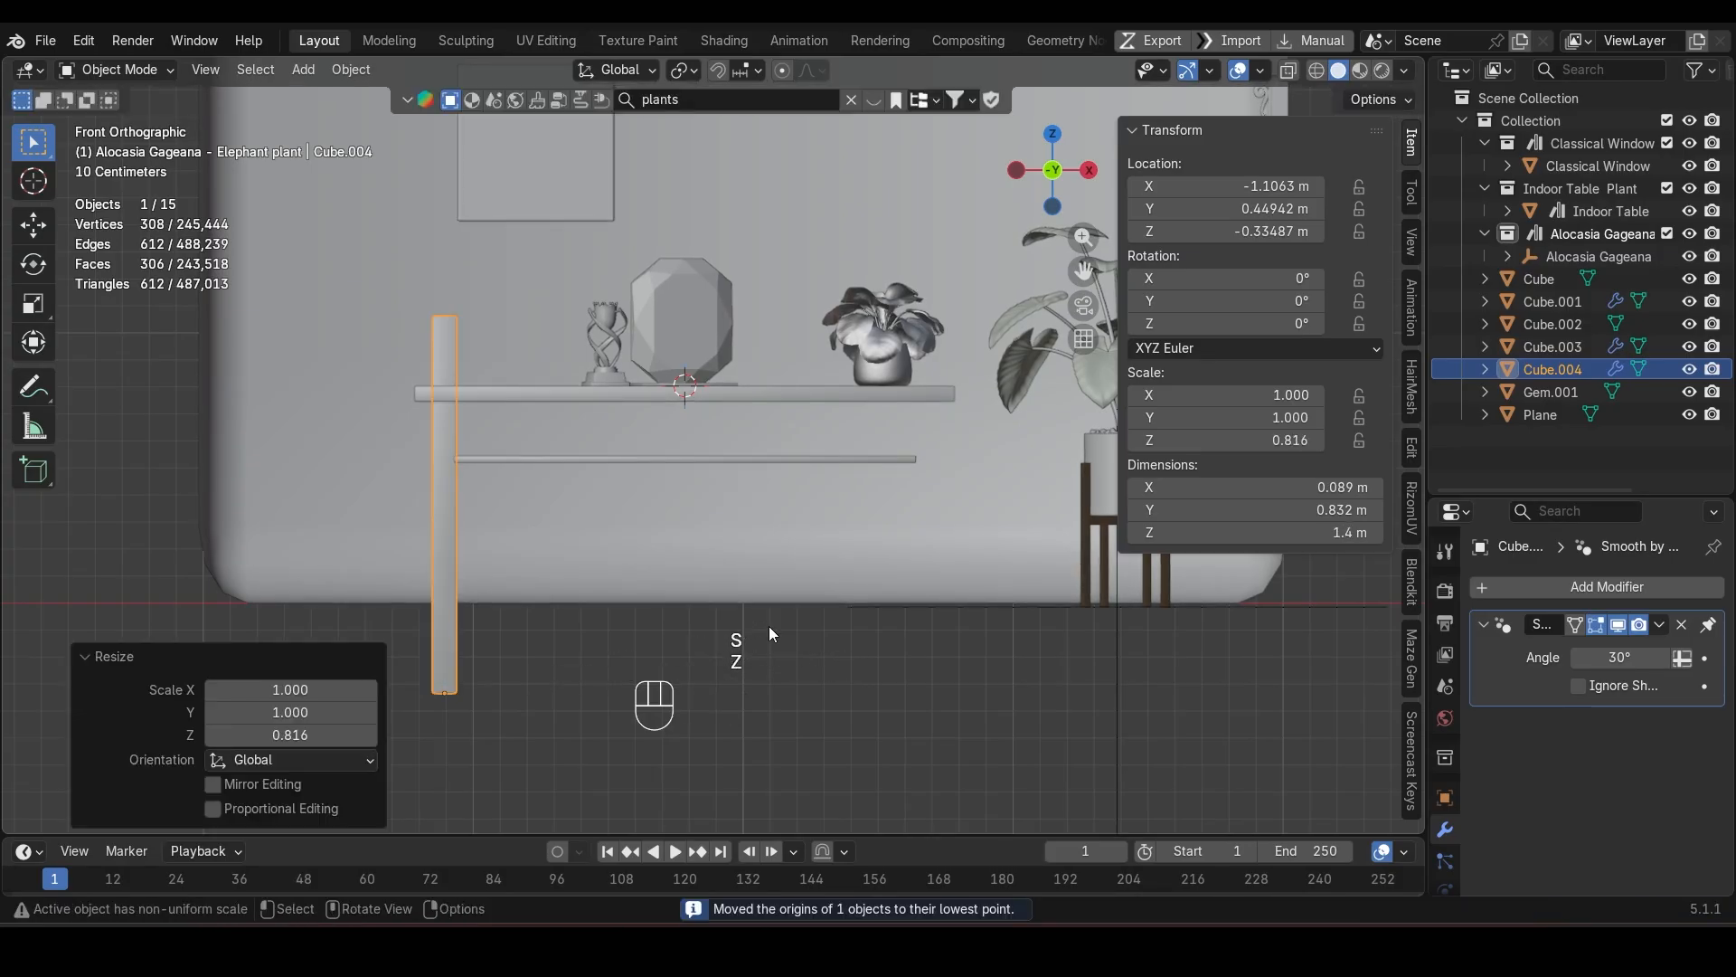
Step: Raise the upright board's base to floor level and shorten it to about 0.79 m so it meets the tabletop
key("g")
key("z")
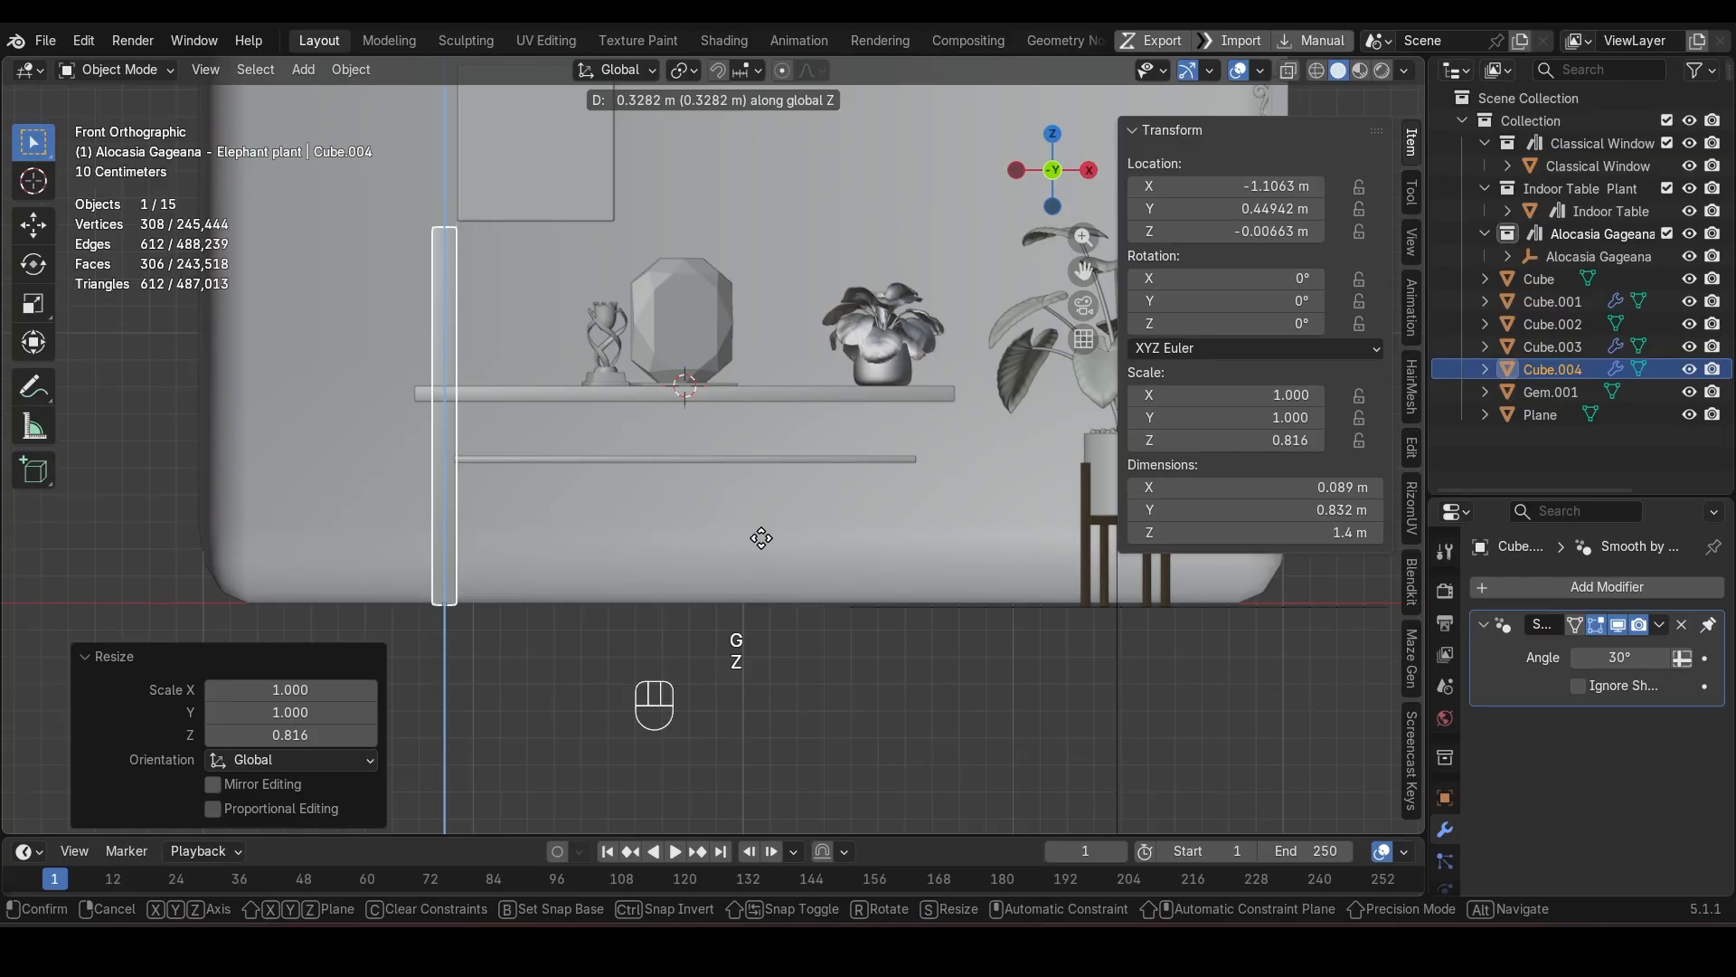
left_click(762, 538)
key("s")
key("z")
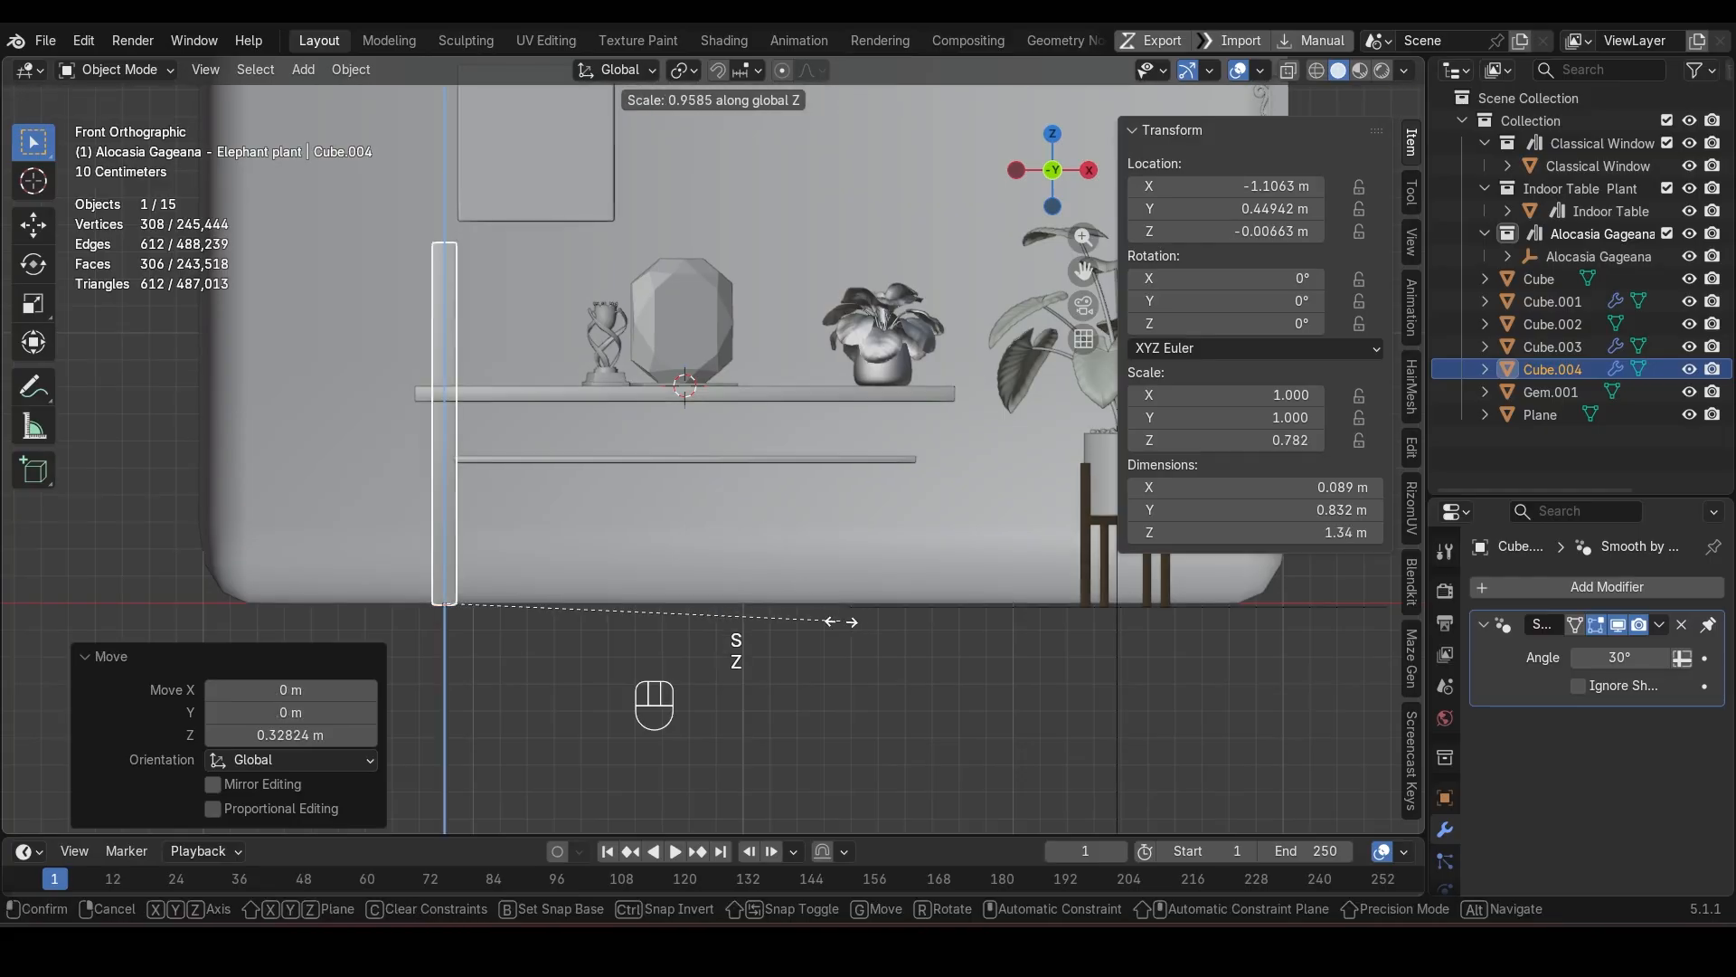
left_click(676, 607)
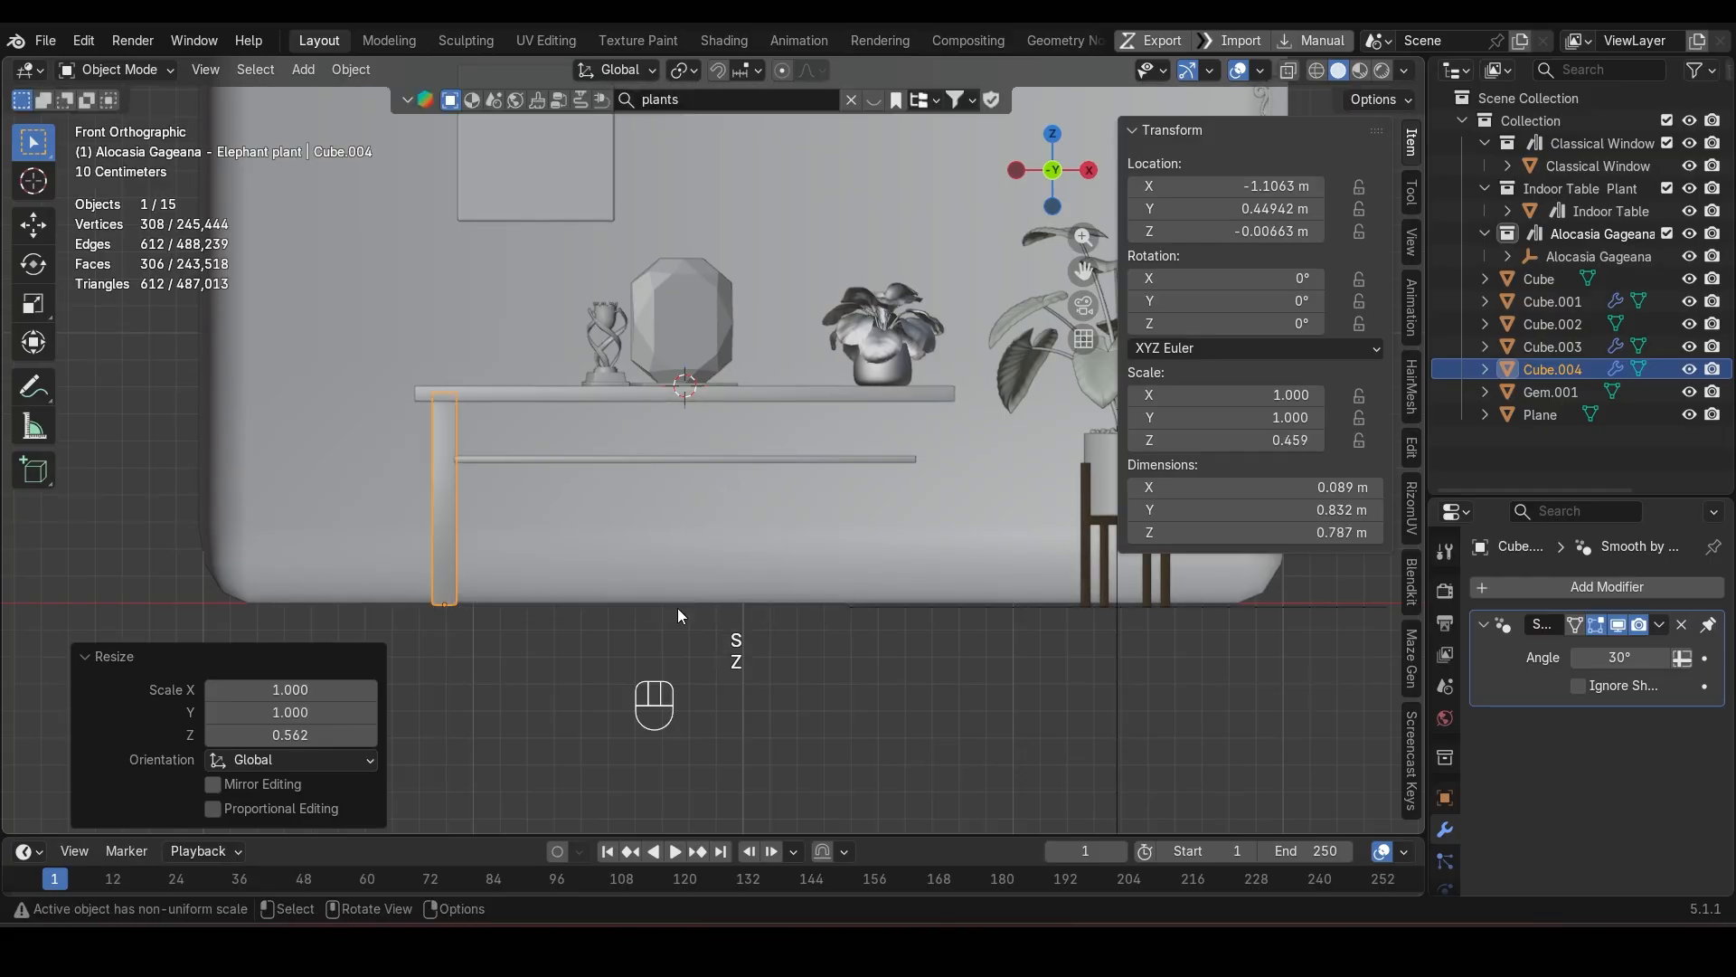
Step: Duplicate the table's side support about 1.78 m along X to the opposite end and view the table in perspective
key("shift+d")
key("x")
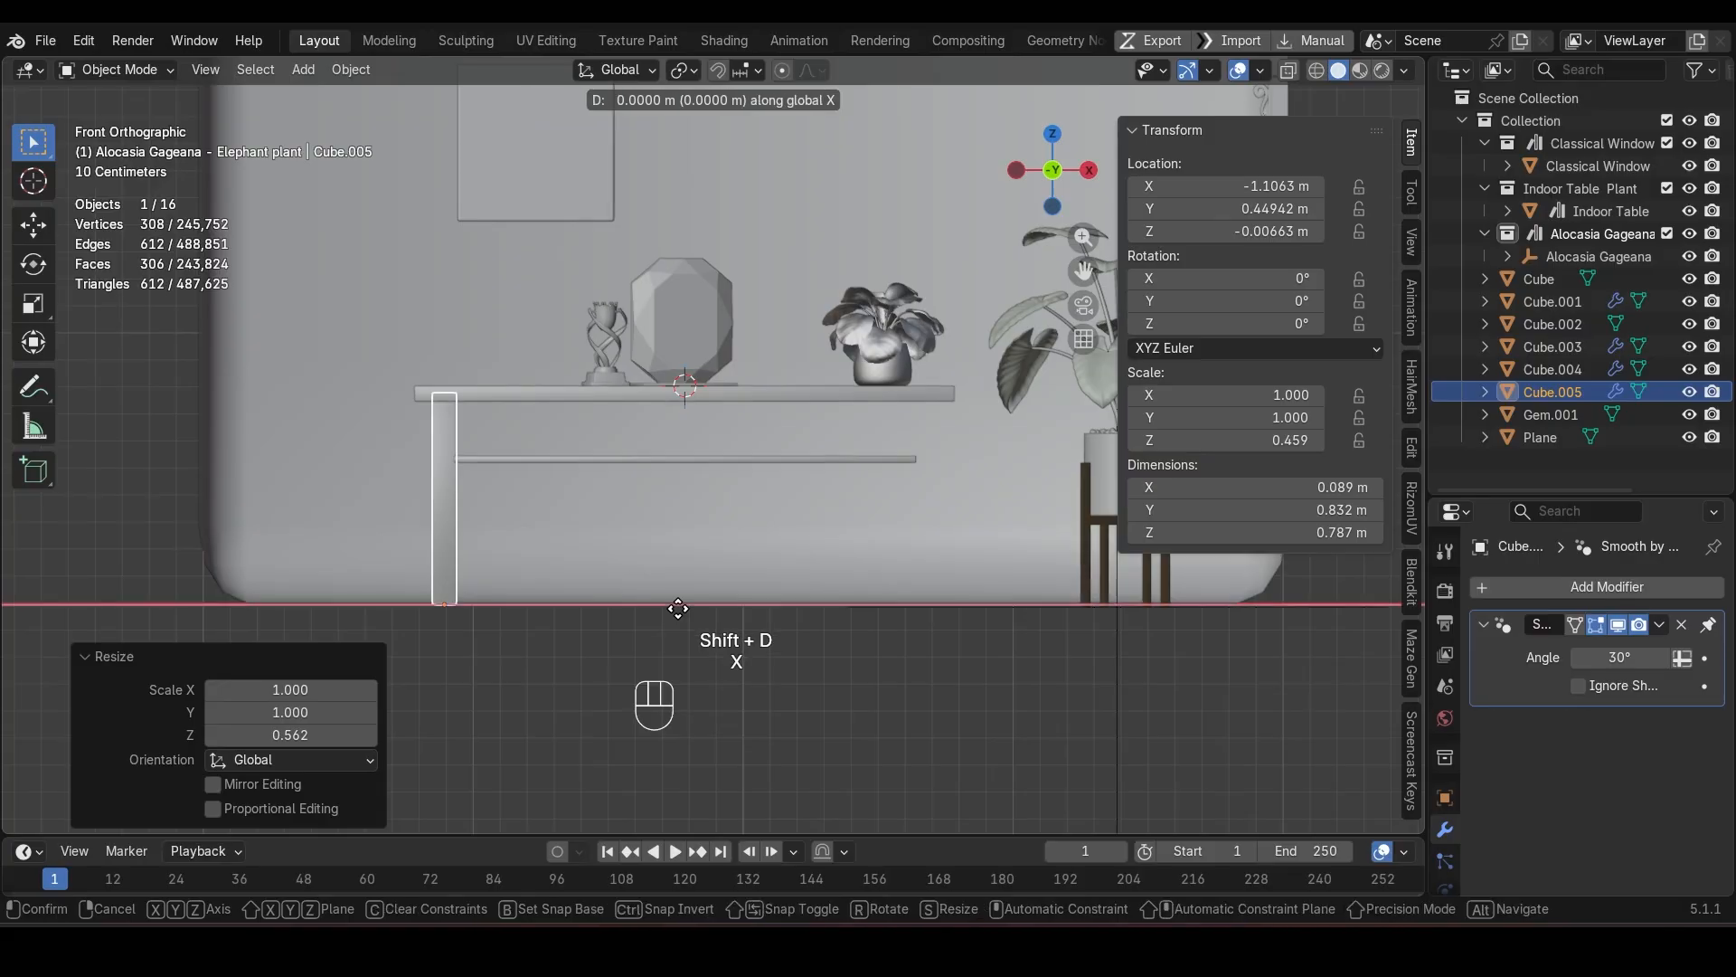
left_click(1157, 632)
key("shift+z")
mouse_move(1158, 632)
middle_mouse_down()
mouse_move(735, 518)
mouse_move(793, 579)
mouse_move(819, 565)
middle_mouse_up()
key("shift+z")
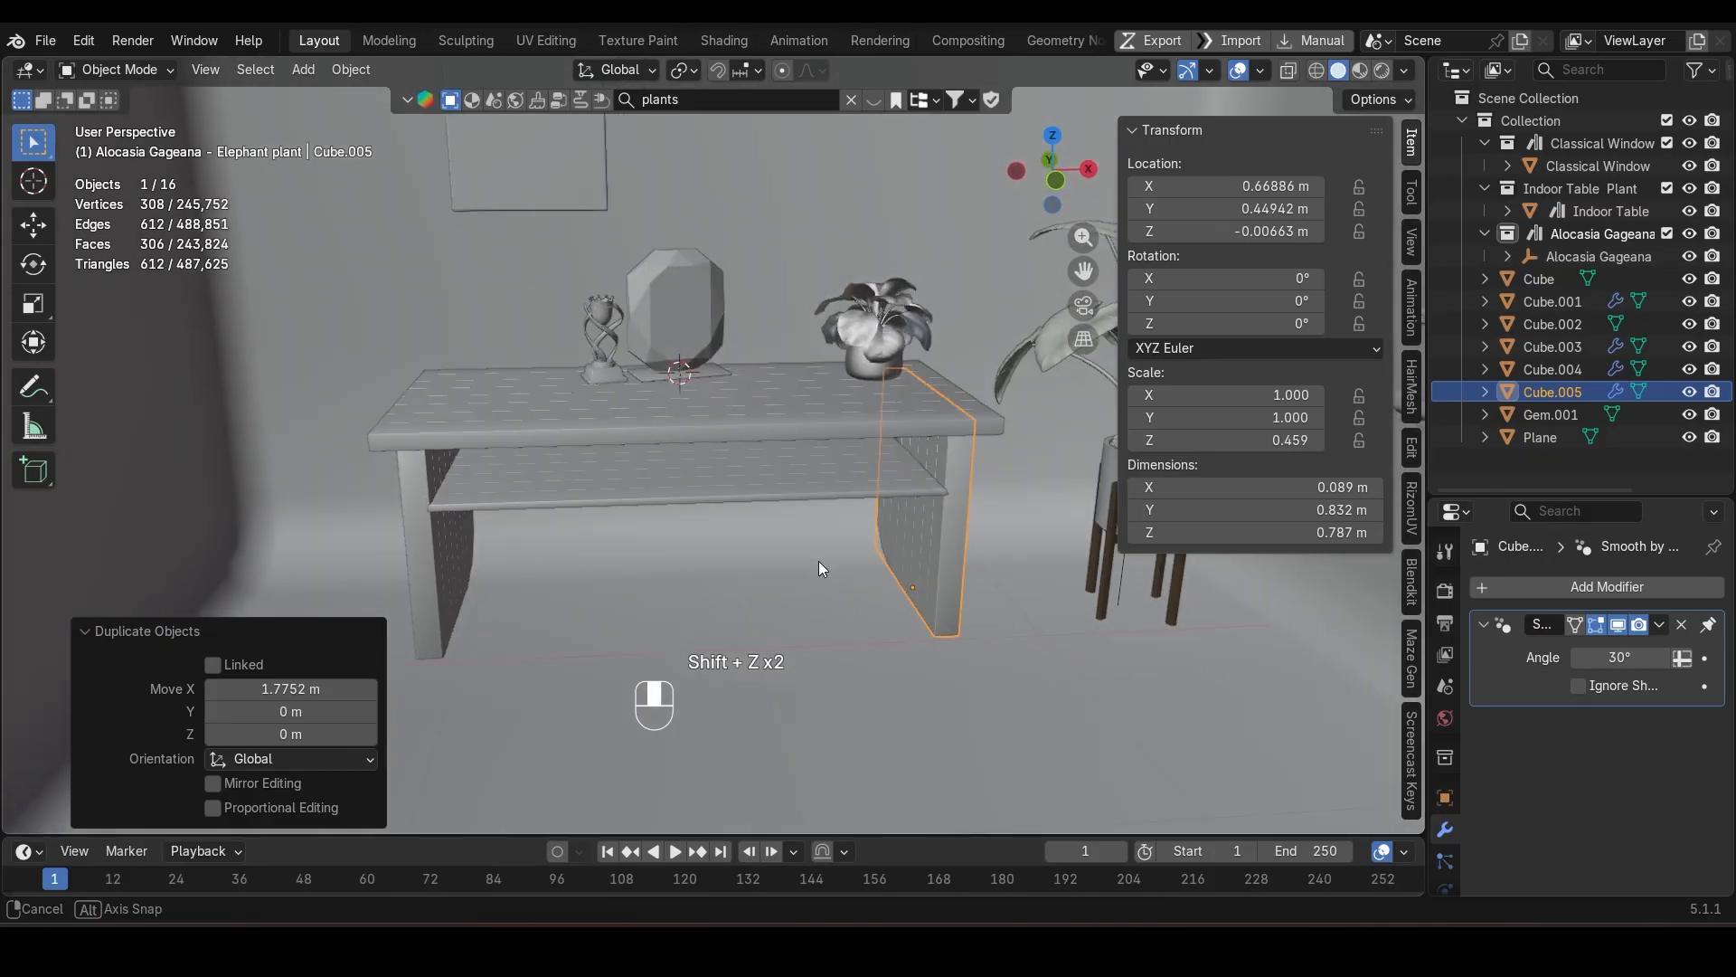
Step: Snap the 3D cursor to the top face of the tabletop plank beneath the trophies, then finish editing the tabletop mesh
scroll(800, 415, "up", 2)
scroll(768, 485, "up", 2)
left_click(767, 488)
scroll(768, 492, "down", 6)
middle_click_drag(768, 492, 465, 478)
left_click(480, 463)
key("Tab")
left_click(518, 438)
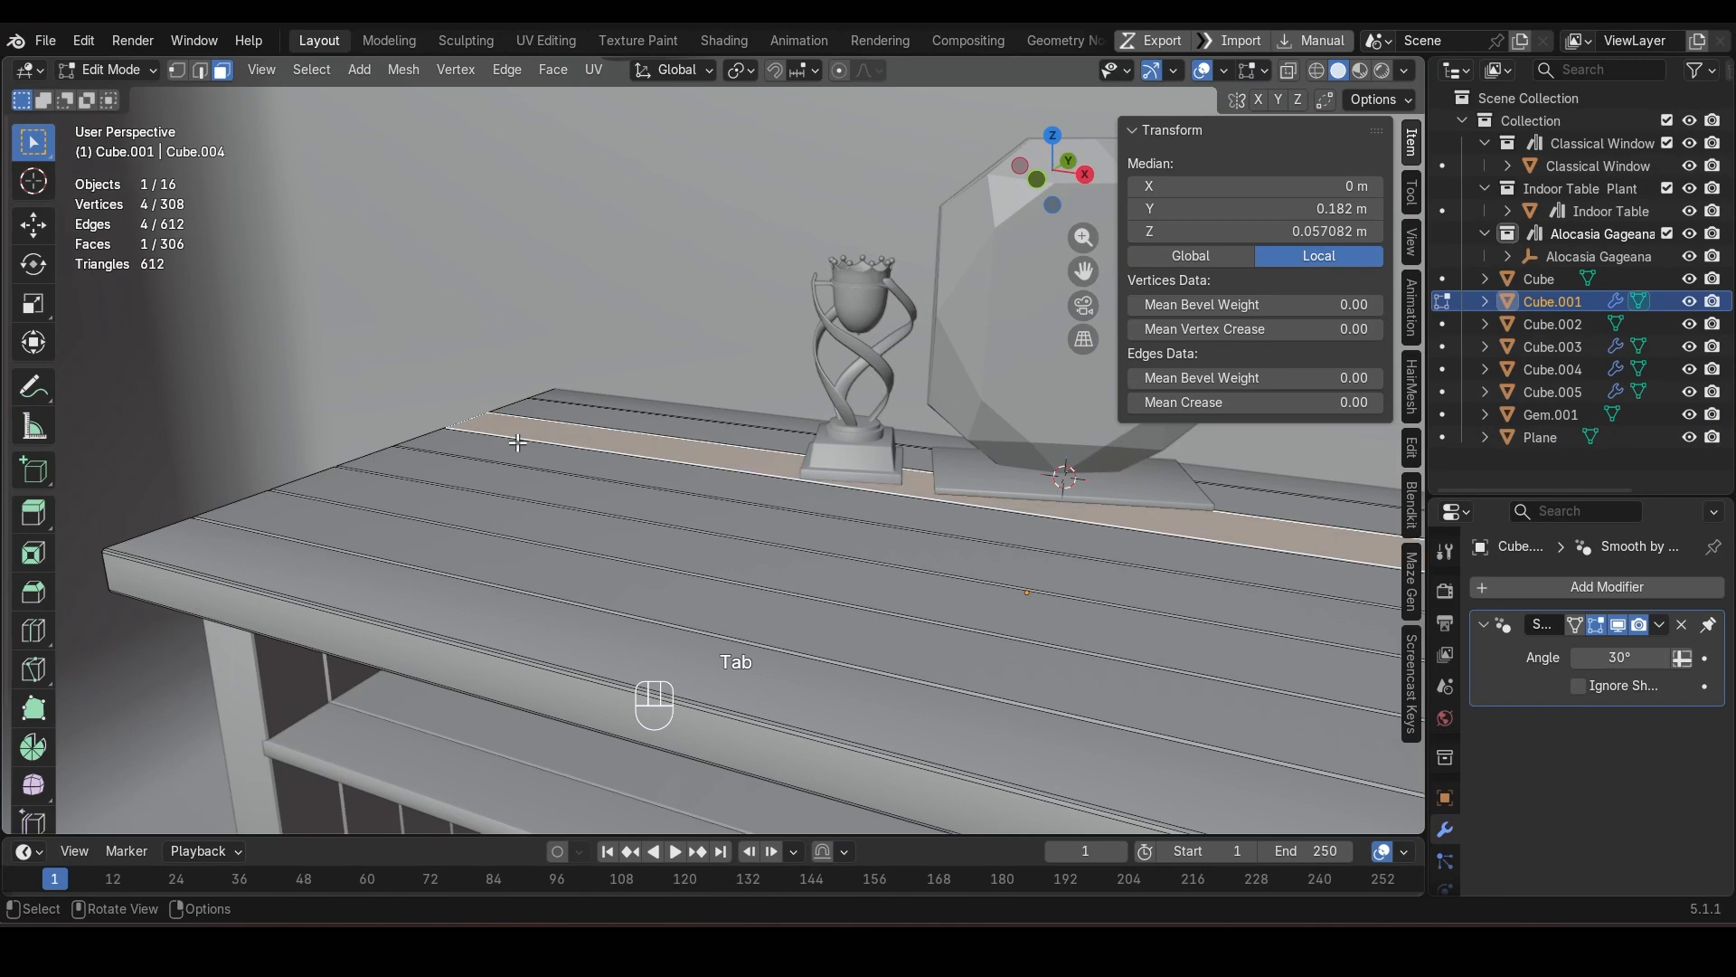
key("shift+s")
left_click(532, 560)
key("Tab")
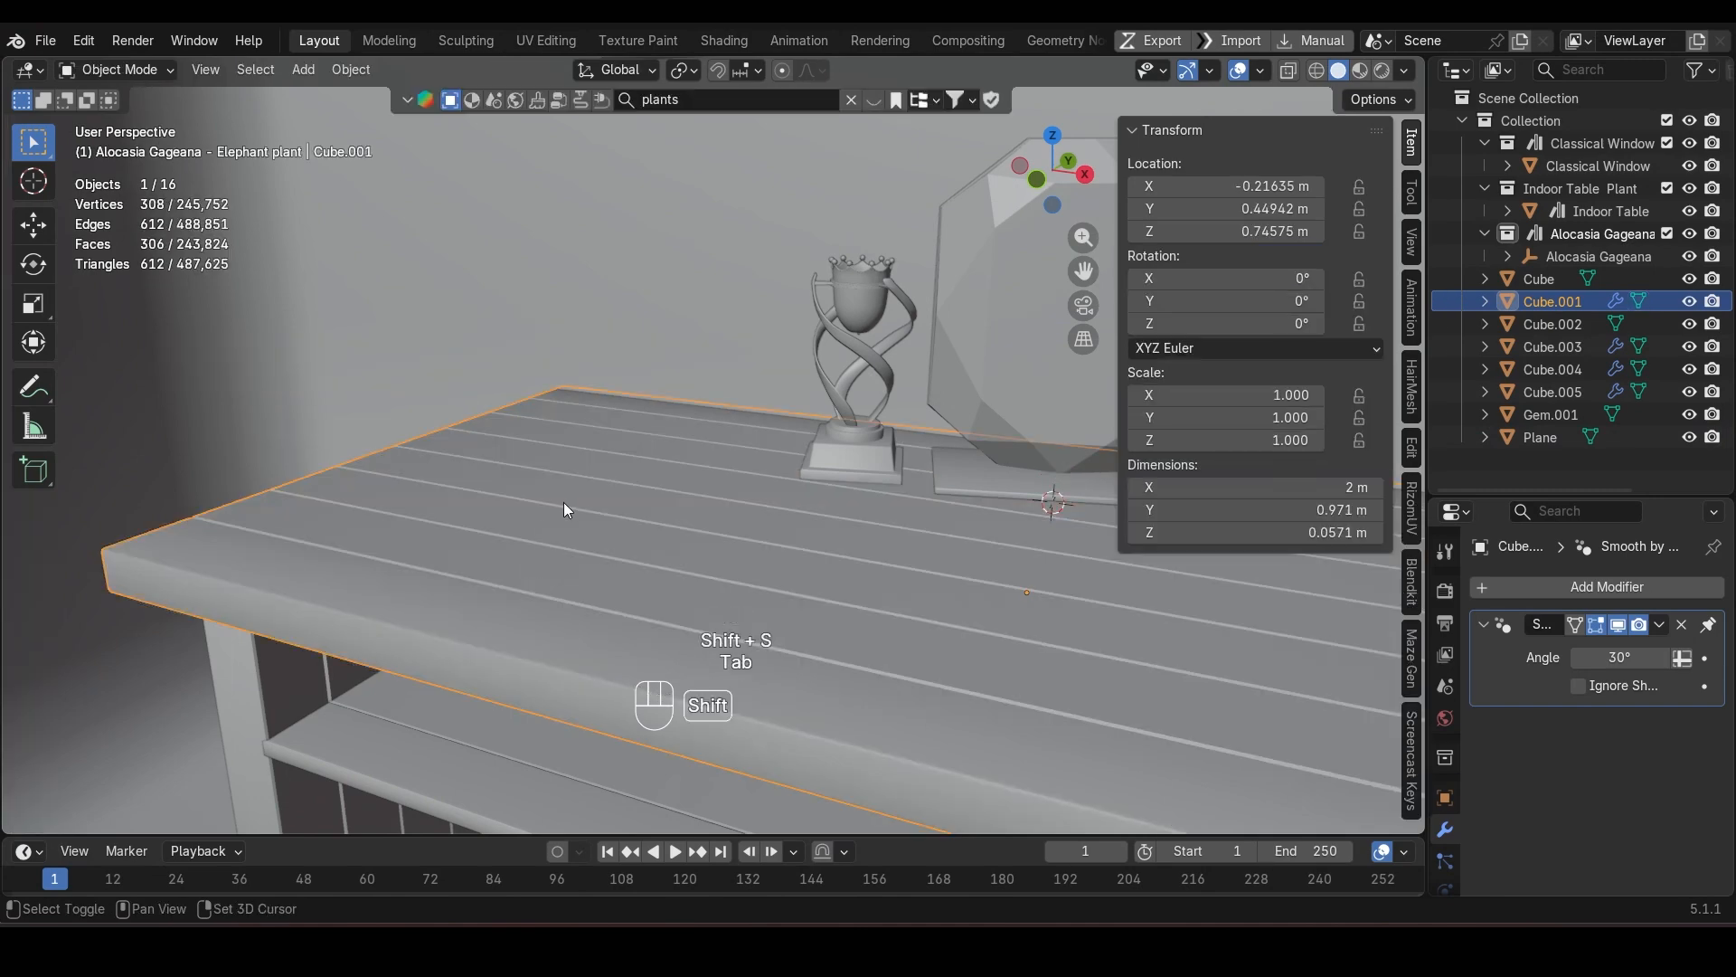
Step: Add a plane at the 3D cursor on the tabletop and scale it to about 0.31 m square
key("shift+a")
mouse_move(506, 438)
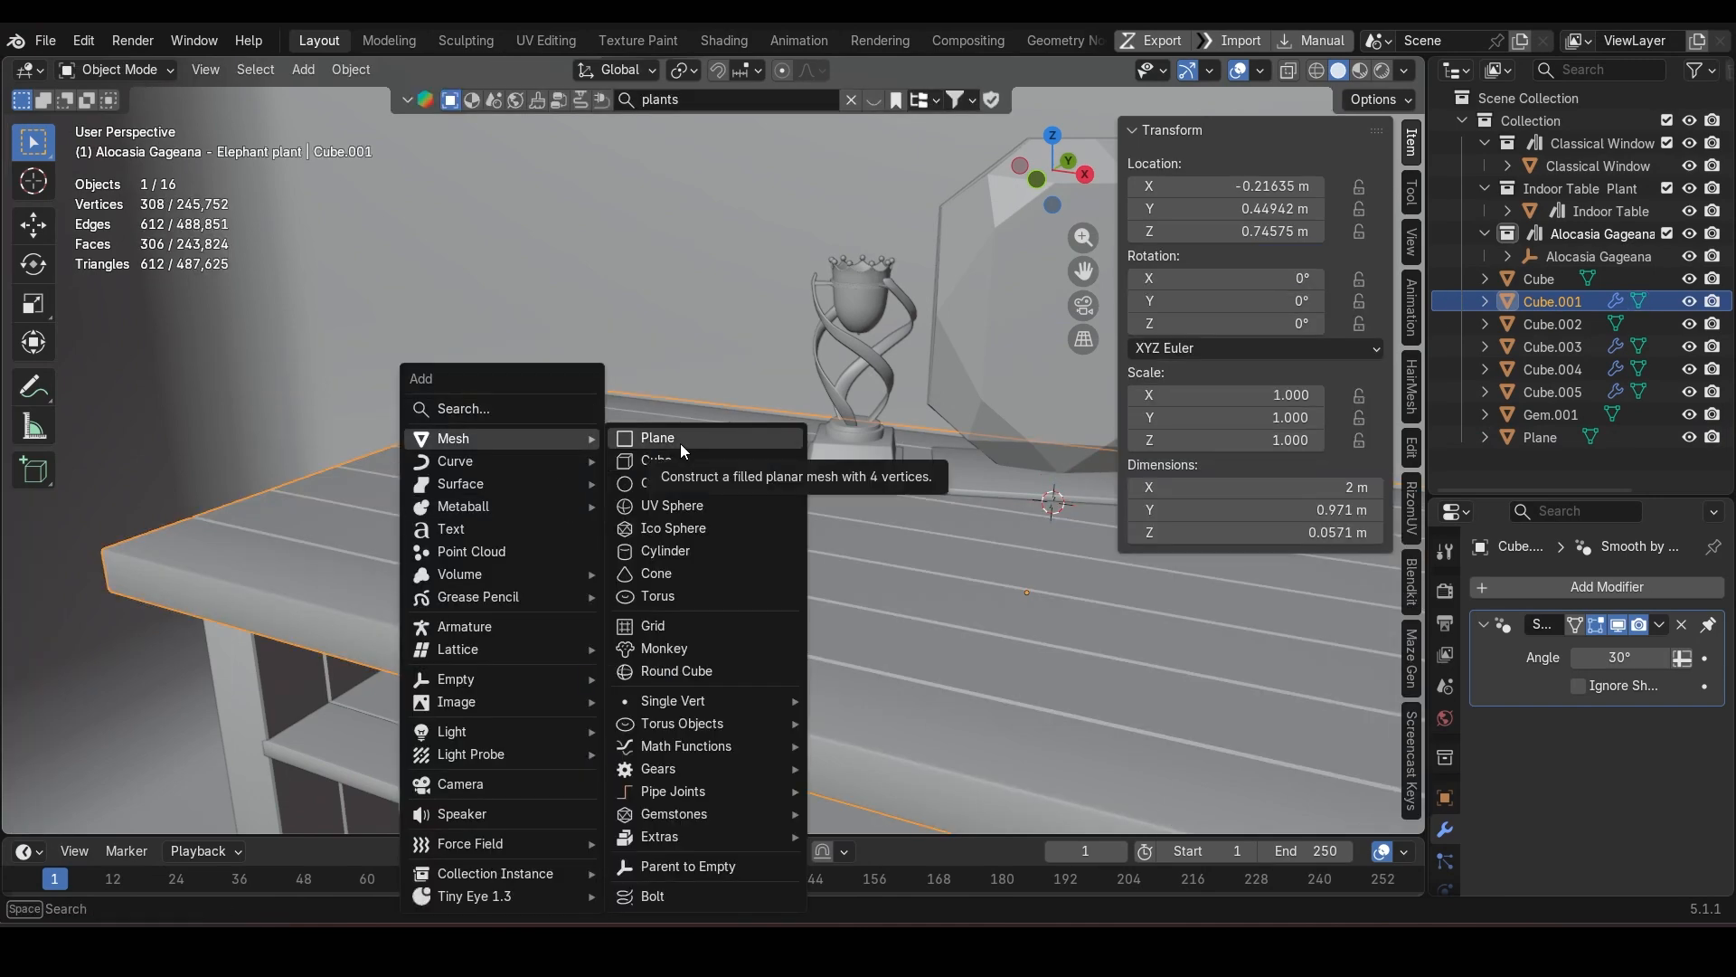
left_click(680, 443)
middle_click_drag(680, 443, 795, 502)
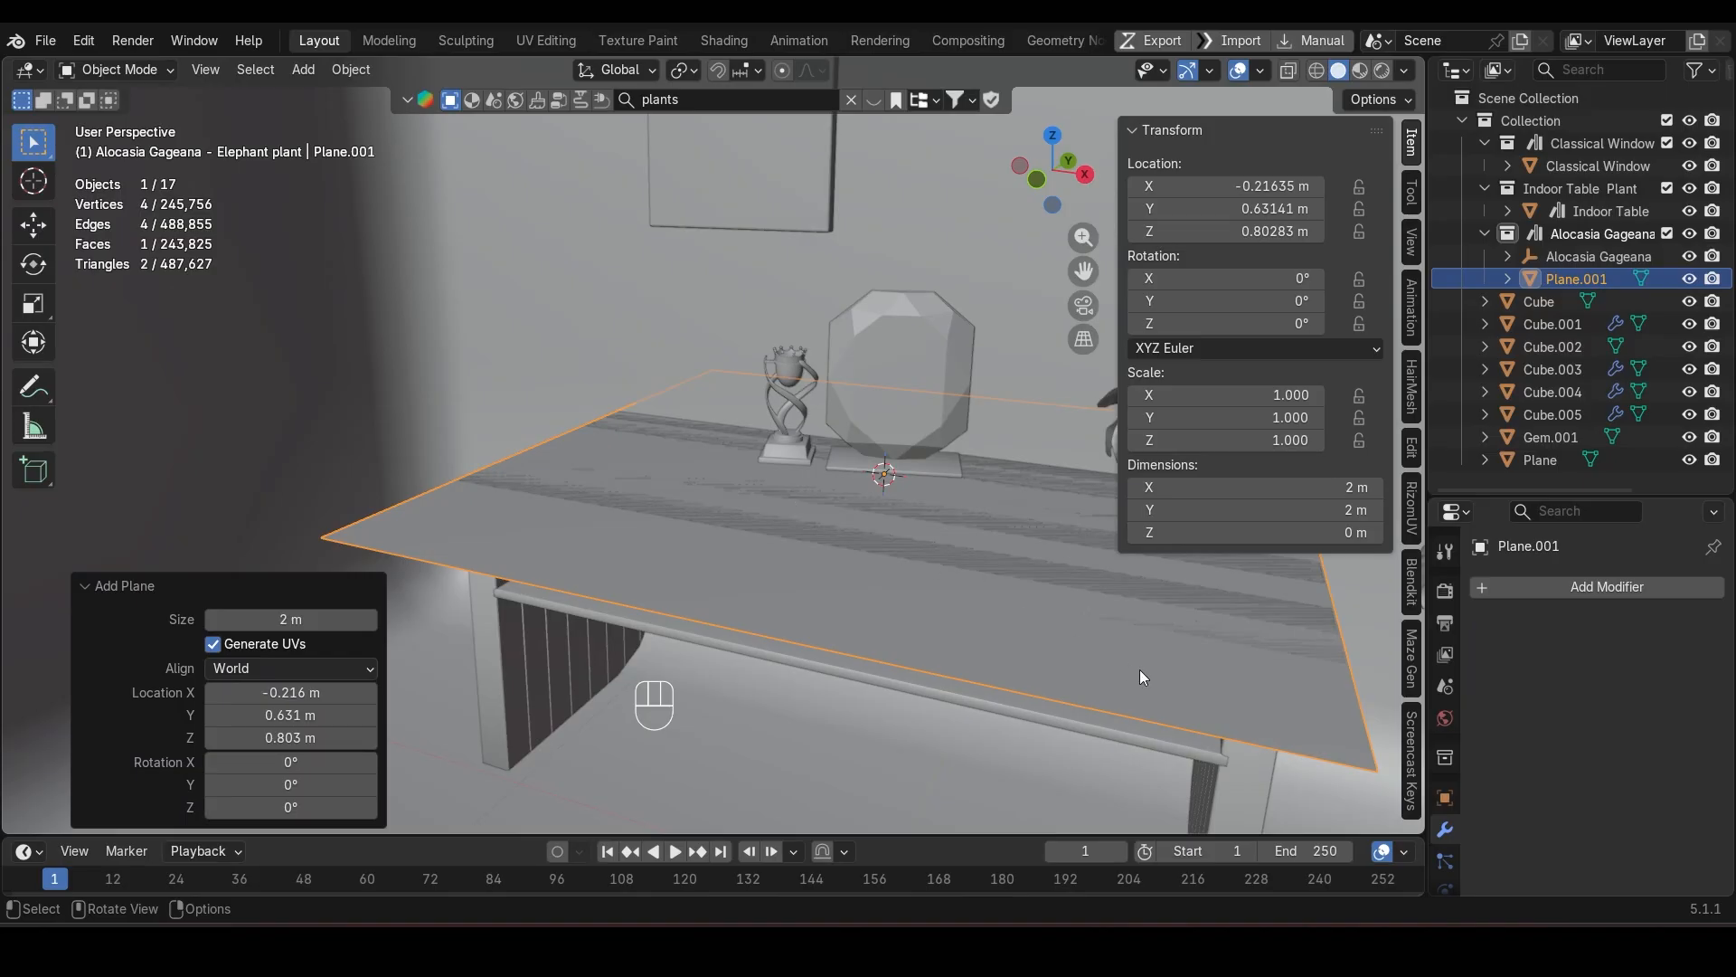
key("s")
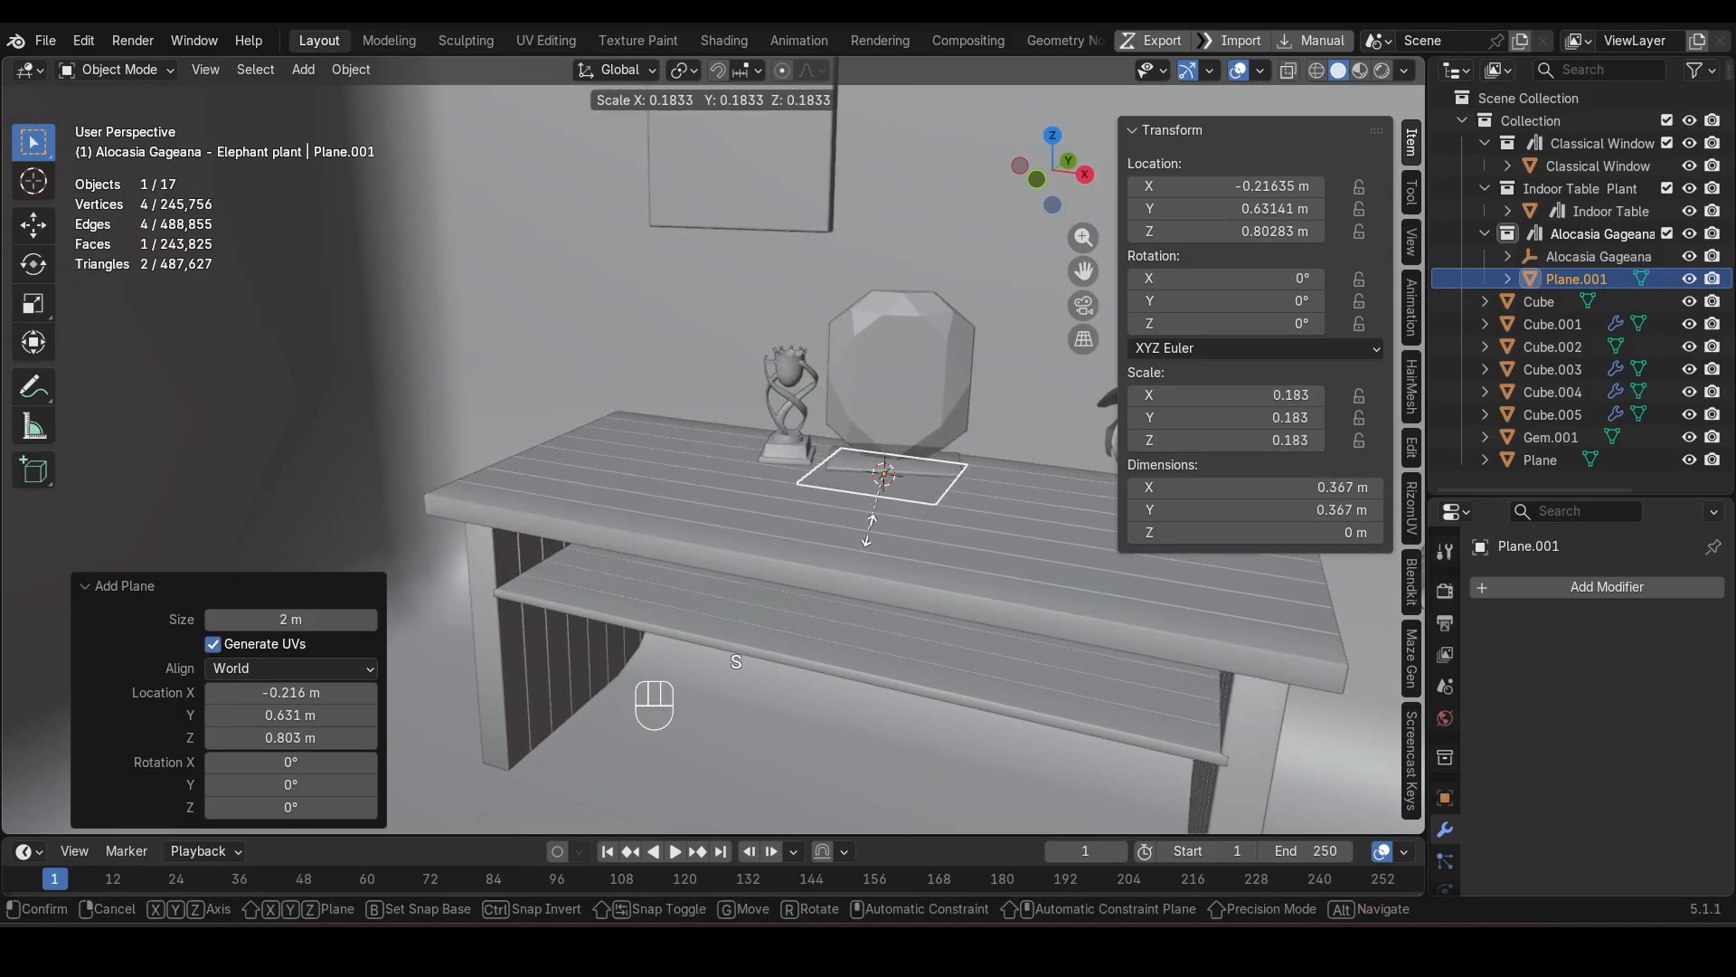
left_click(860, 513)
middle_click_drag(929, 513, 776, 508)
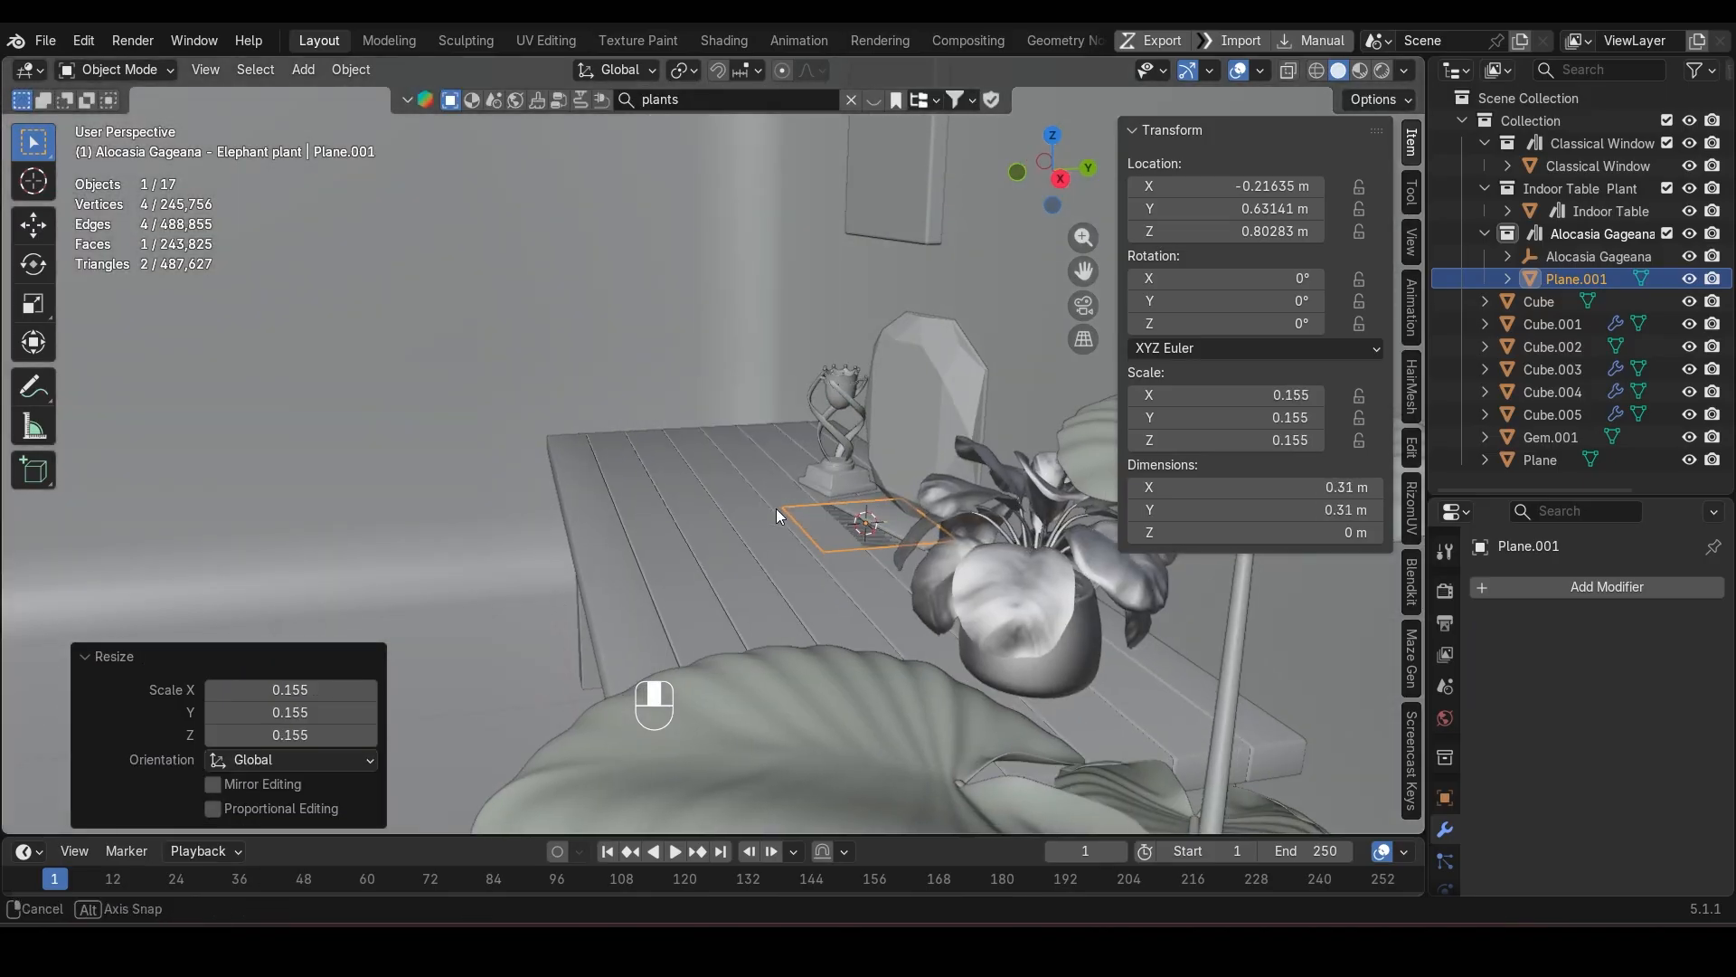
Step: Raise the new plane's back edge about 0.287 m along Z to tilt it, then finish editing the mesh
key("Tab")
left_click(876, 537)
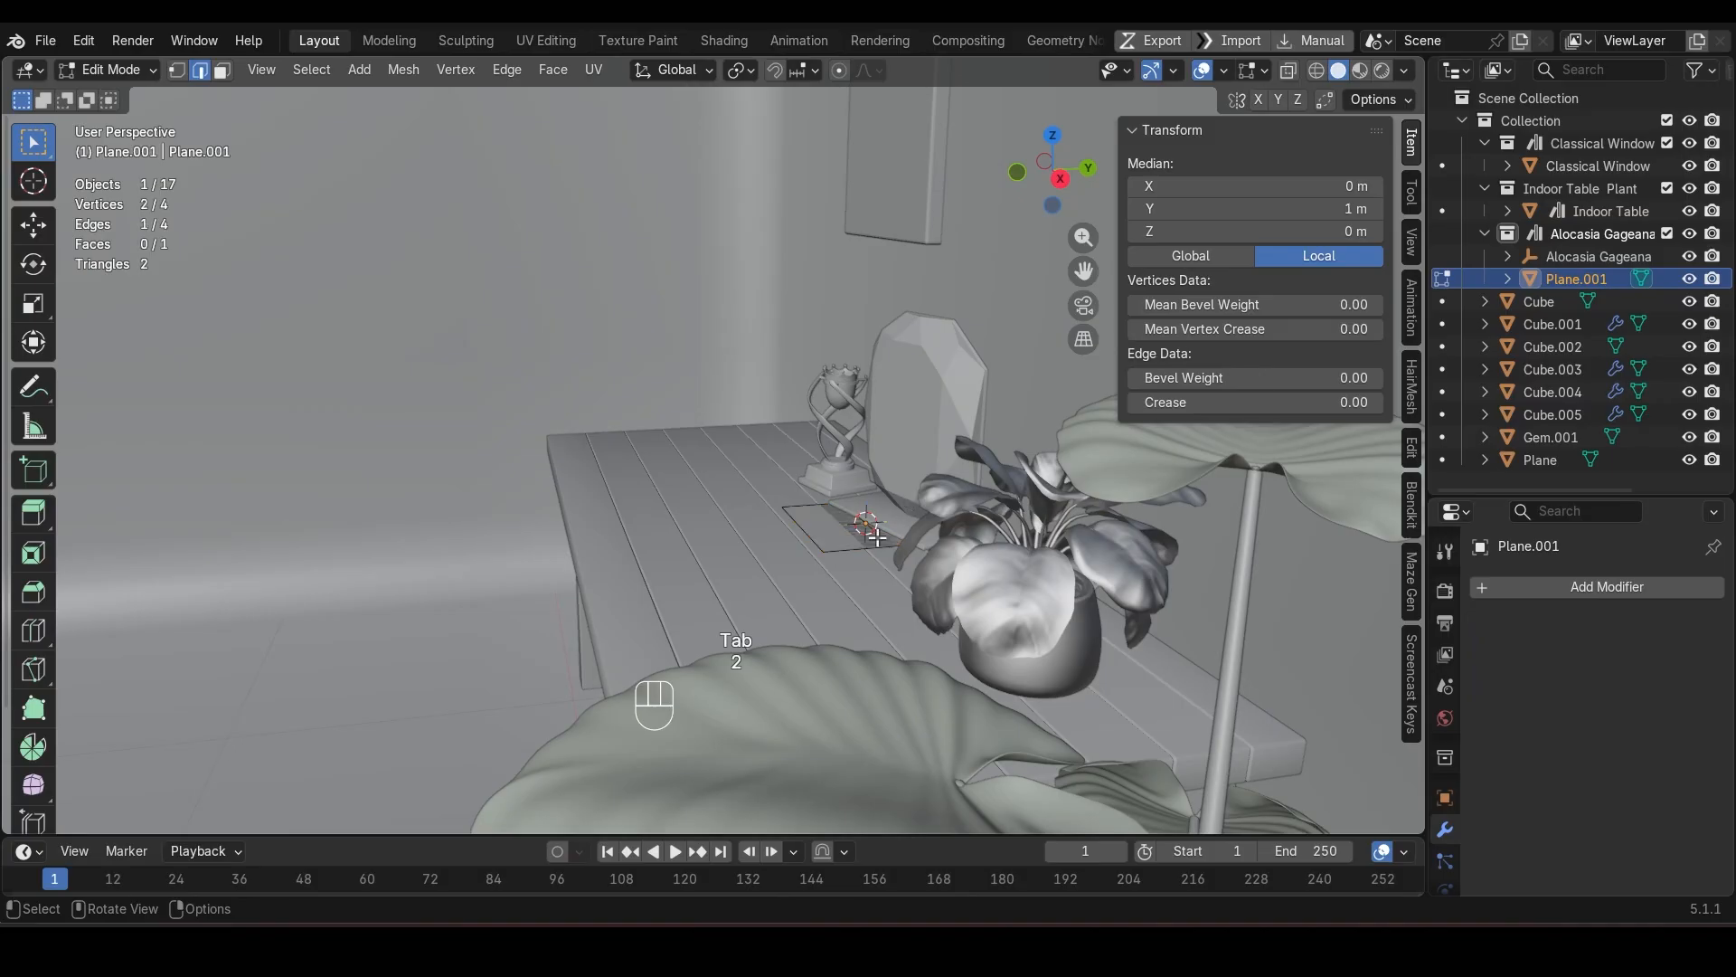
key("g")
key("z")
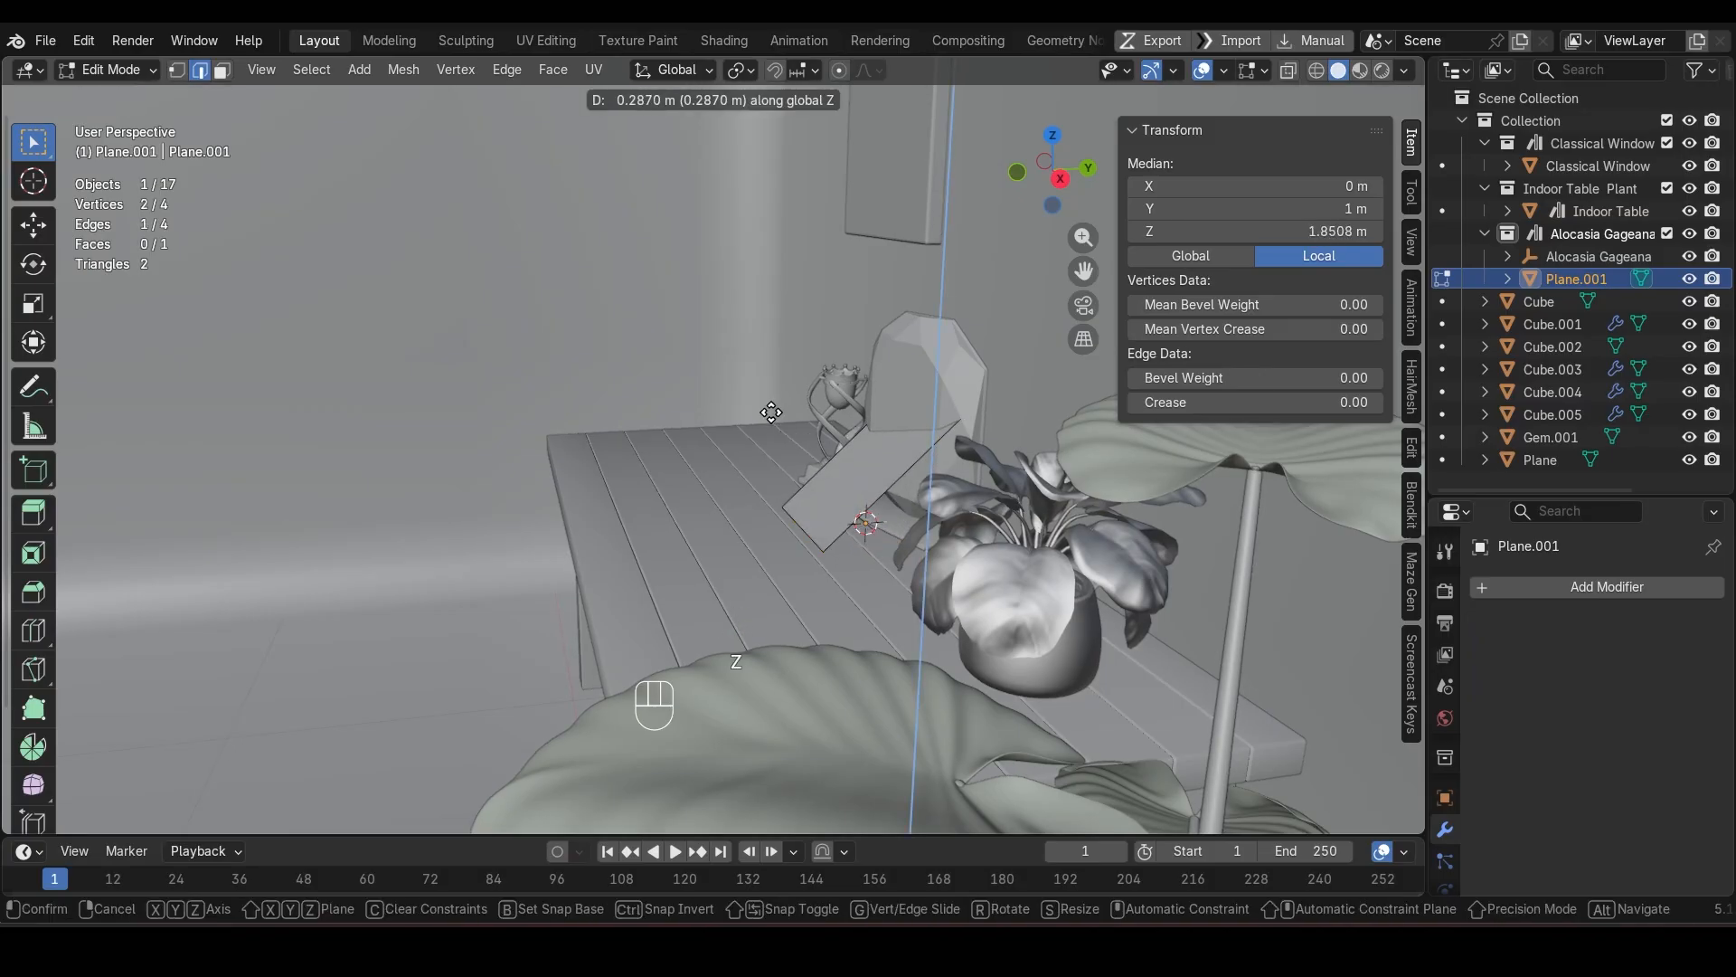
left_click(780, 443)
key("Tab")
Step: Move the tilted panel about 0.39 m along negative Y toward the table's front edge
key("g")
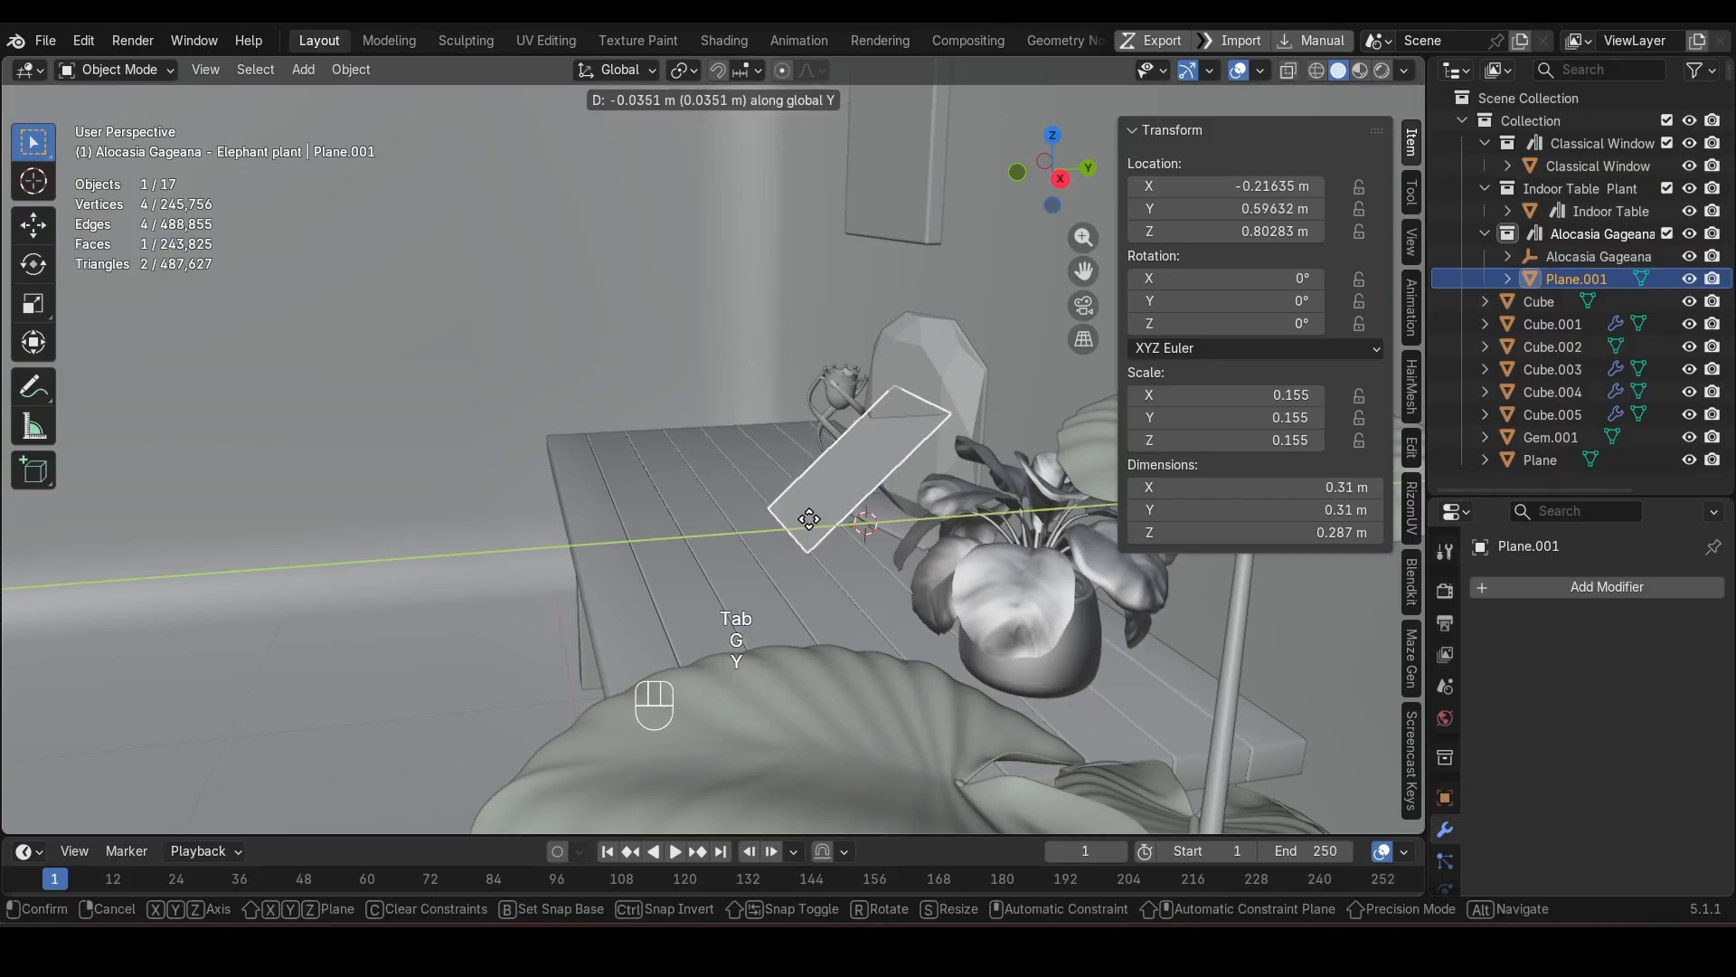
key("y")
left_click(673, 532)
Step: Shift the panel's bottom edge about 0.21 m along Y to make it stand steeper, then finish editing
key("Tab")
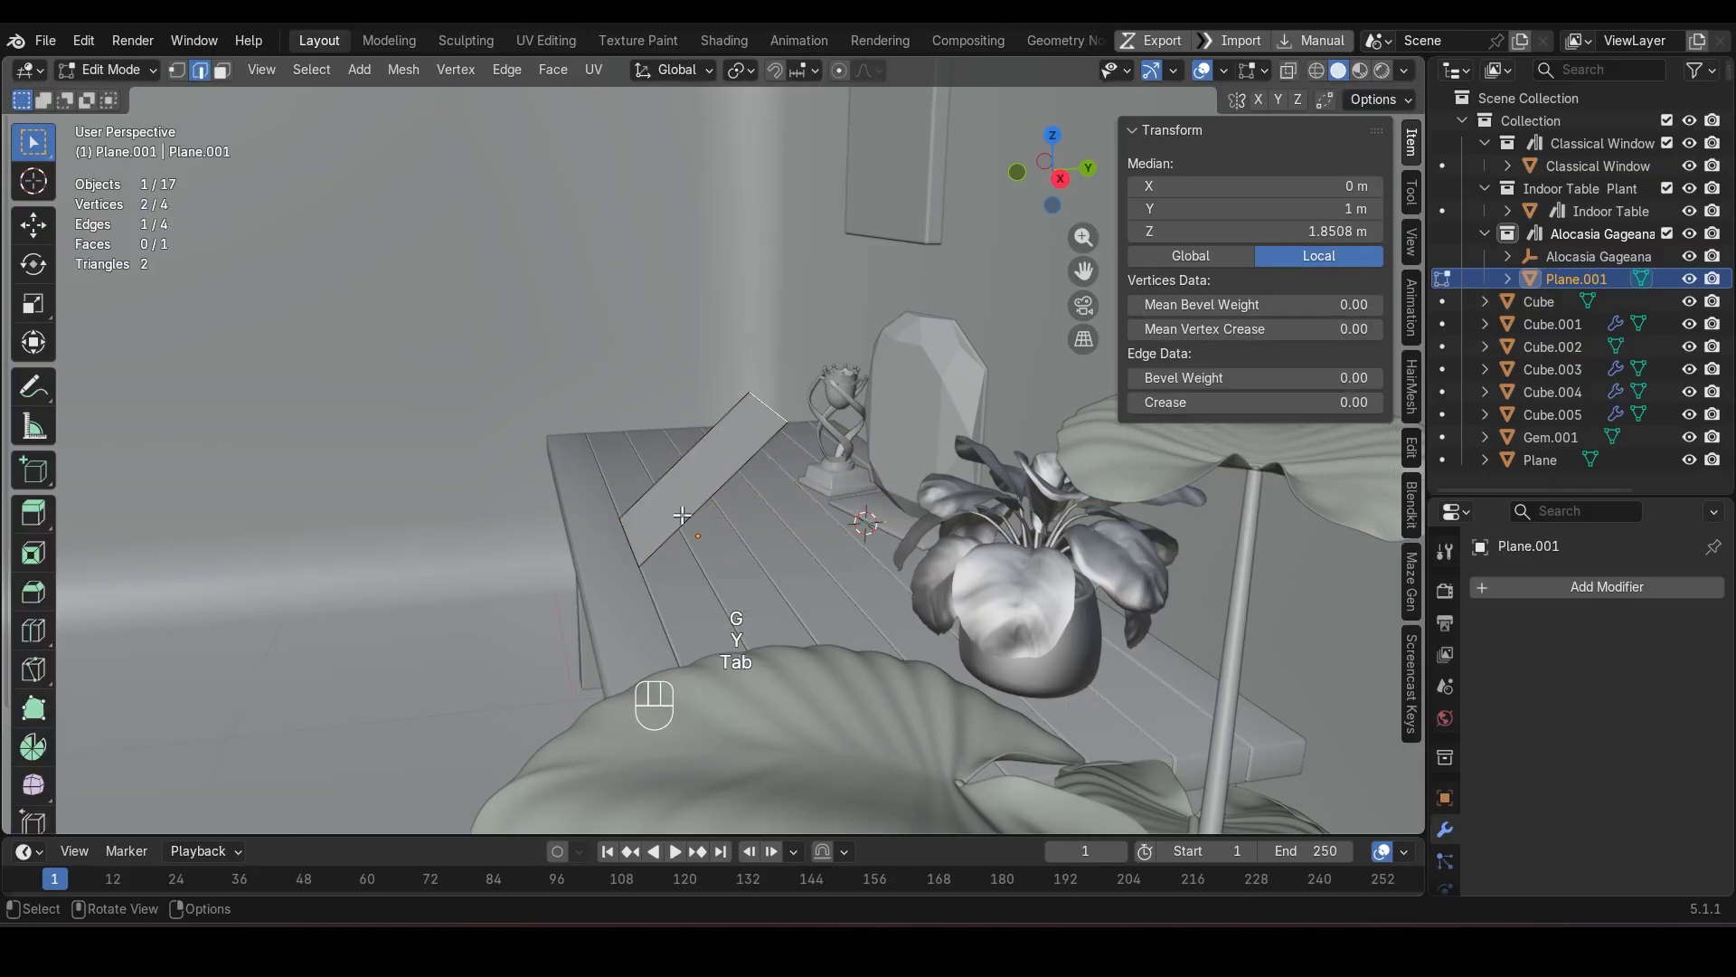
key("g")
key("y")
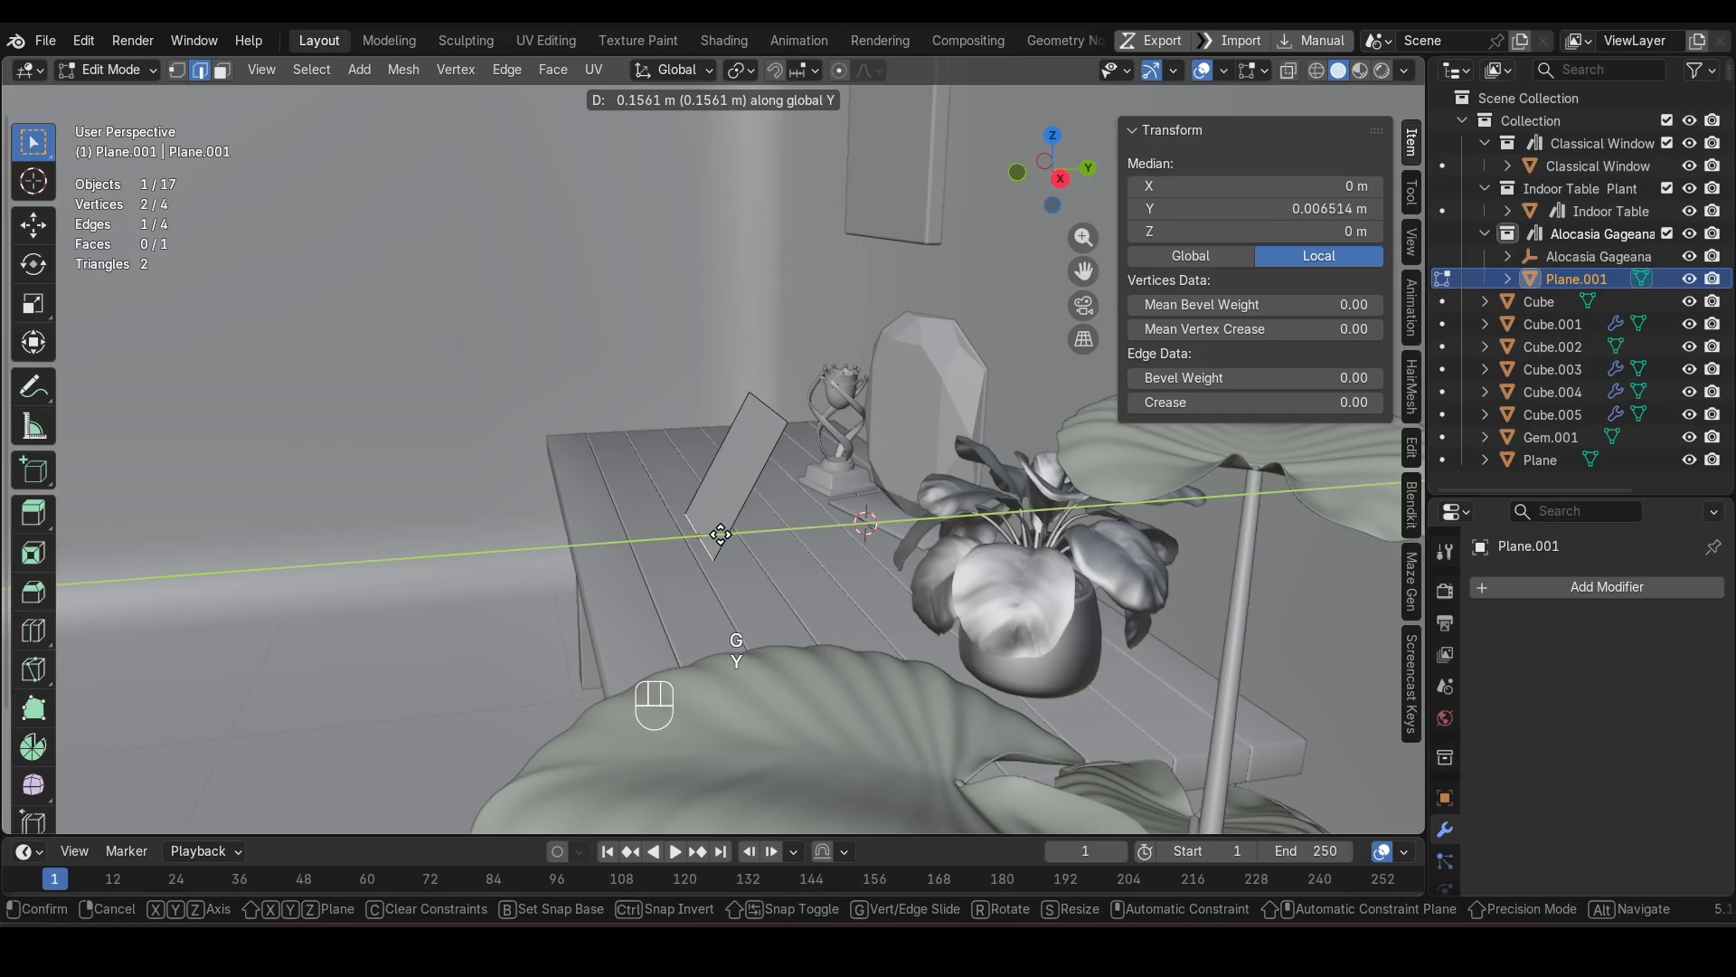
left_click(741, 531)
key("KP_3")
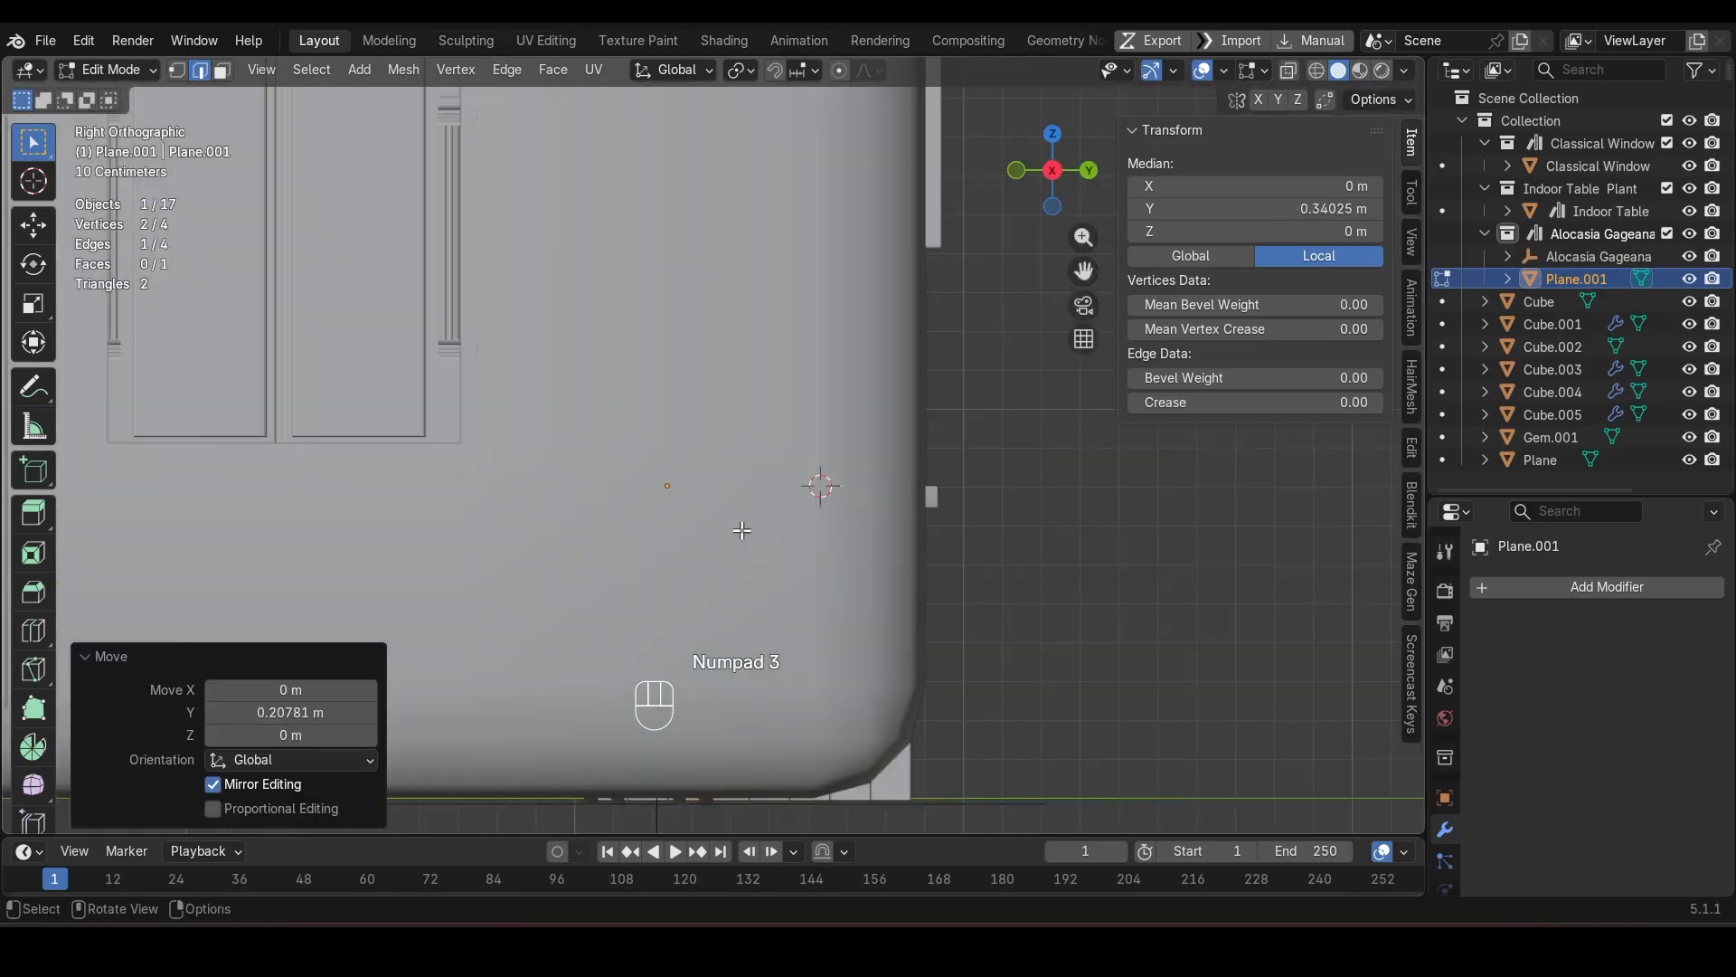
key("shift+z")
key("shift+z")
mouse_move(742, 531)
middle_mouse_down()
mouse_move(814, 485)
mouse_move(717, 449)
mouse_move(832, 583)
middle_mouse_up()
key("Tab")
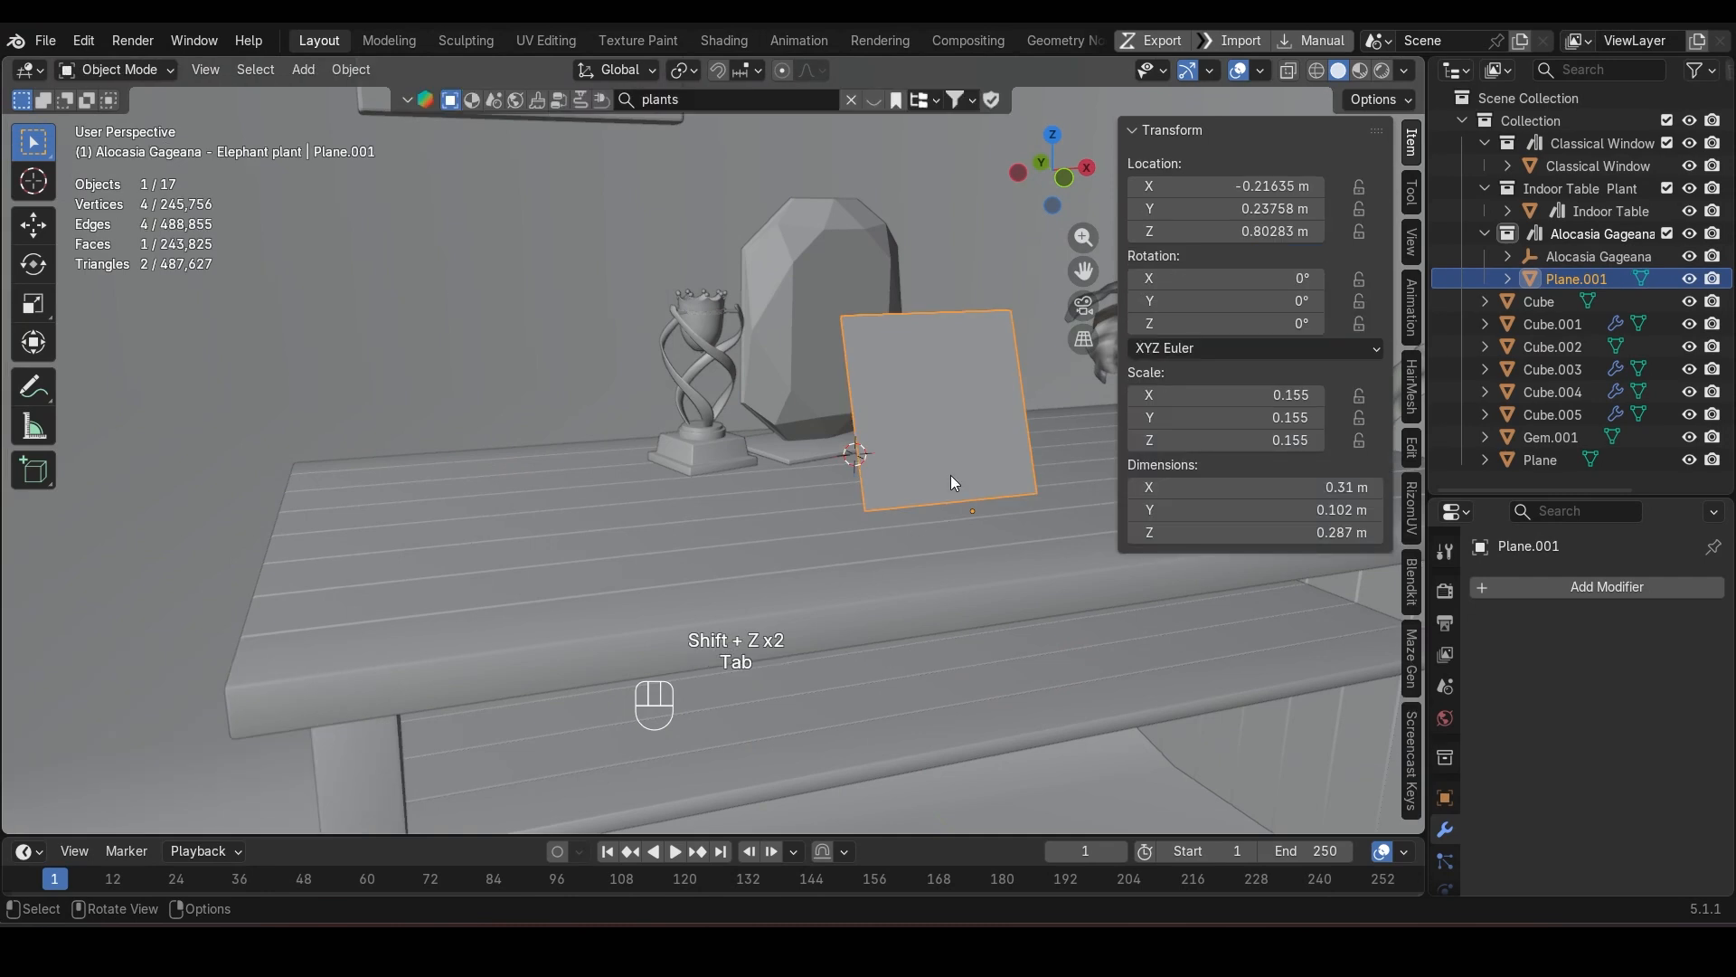
Step: Isolate the panel and extrude its top edge about 0.29 m down and 0.09 m back to form an A-frame stand
key("KP_Divide")
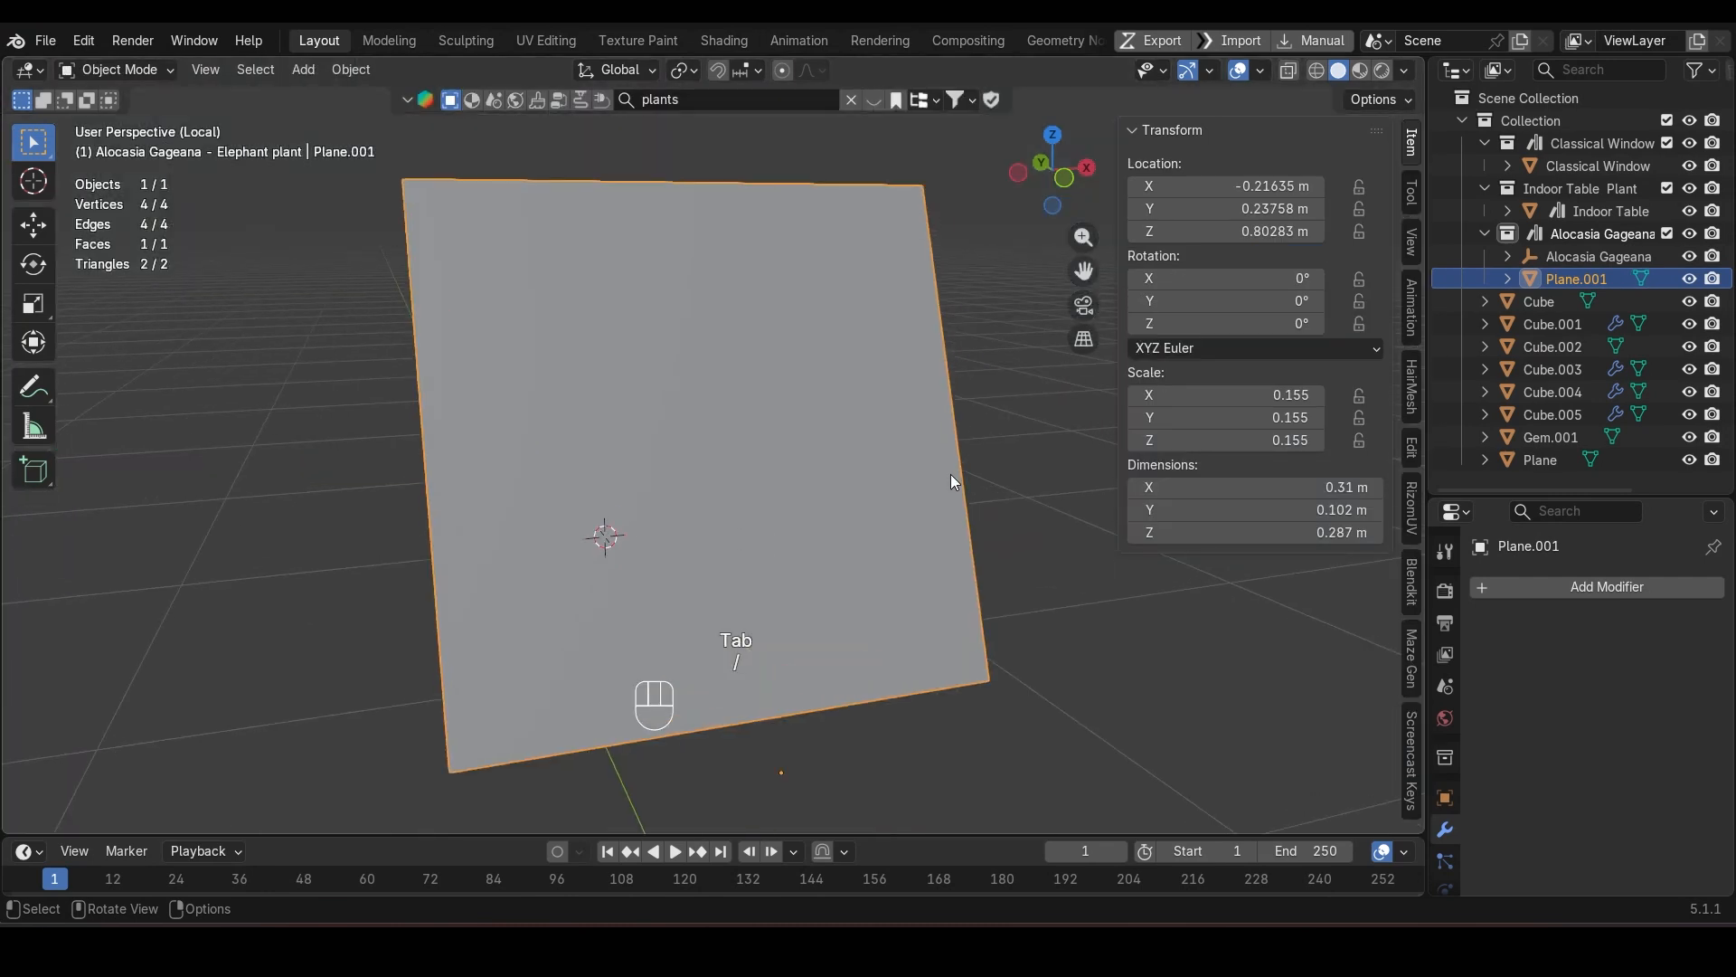
key("KP_1")
key("KP_3")
key("shift+z")
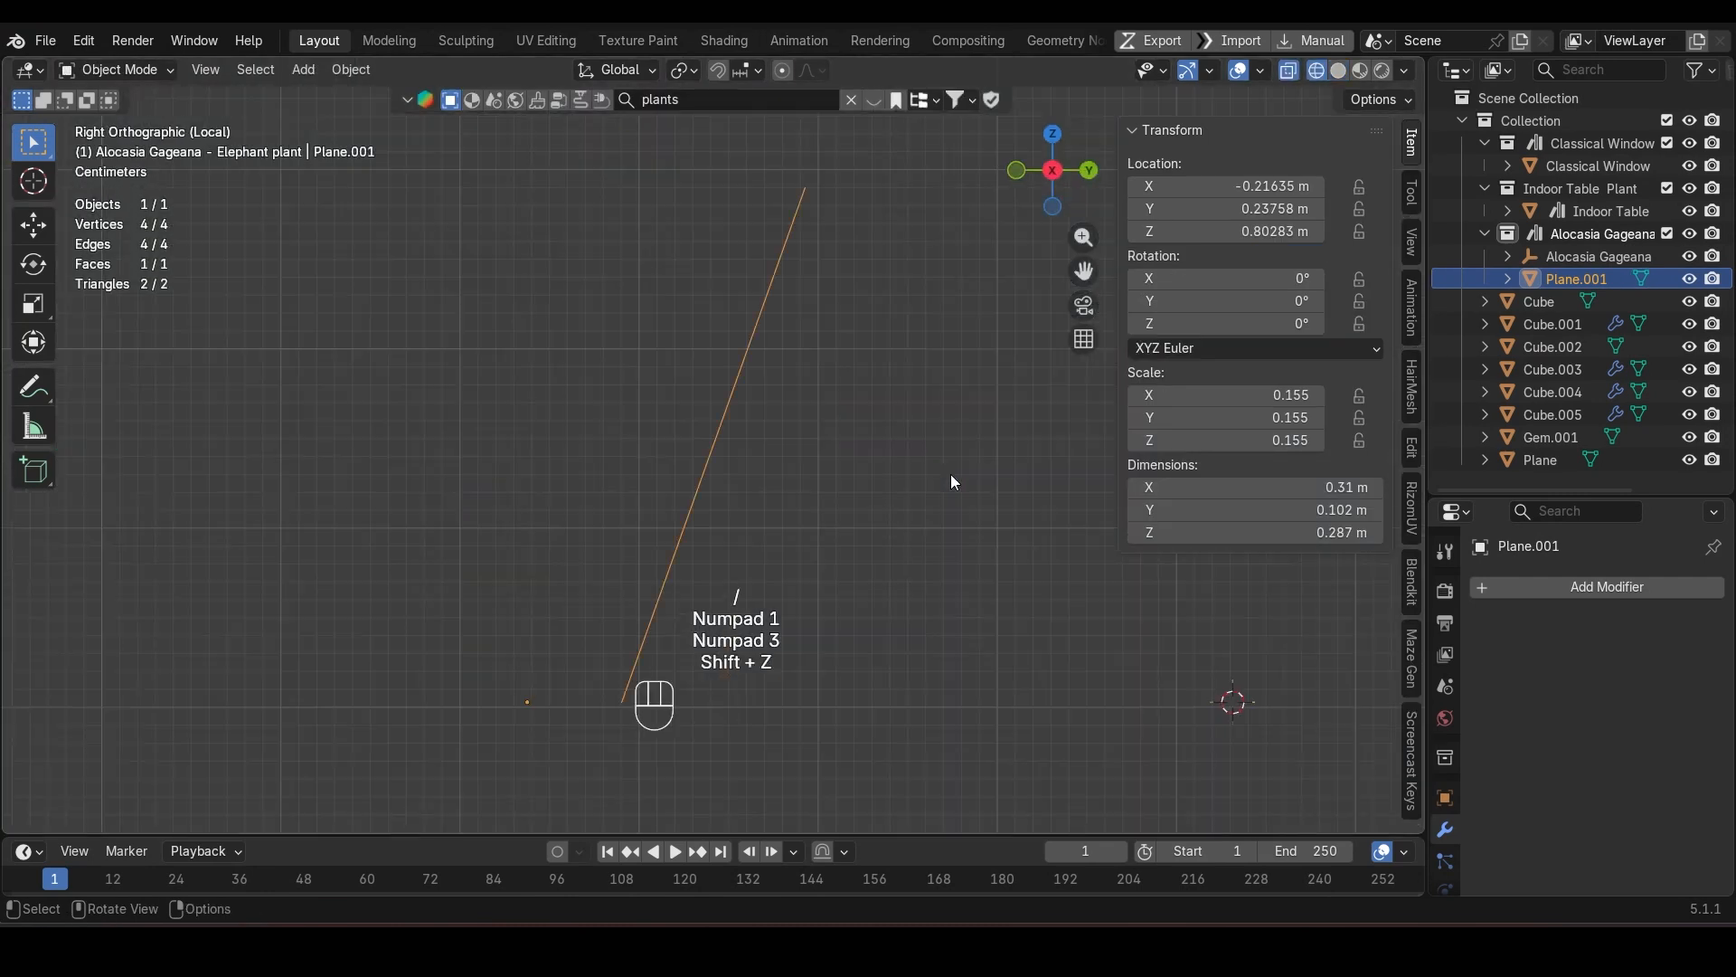
key("Tab")
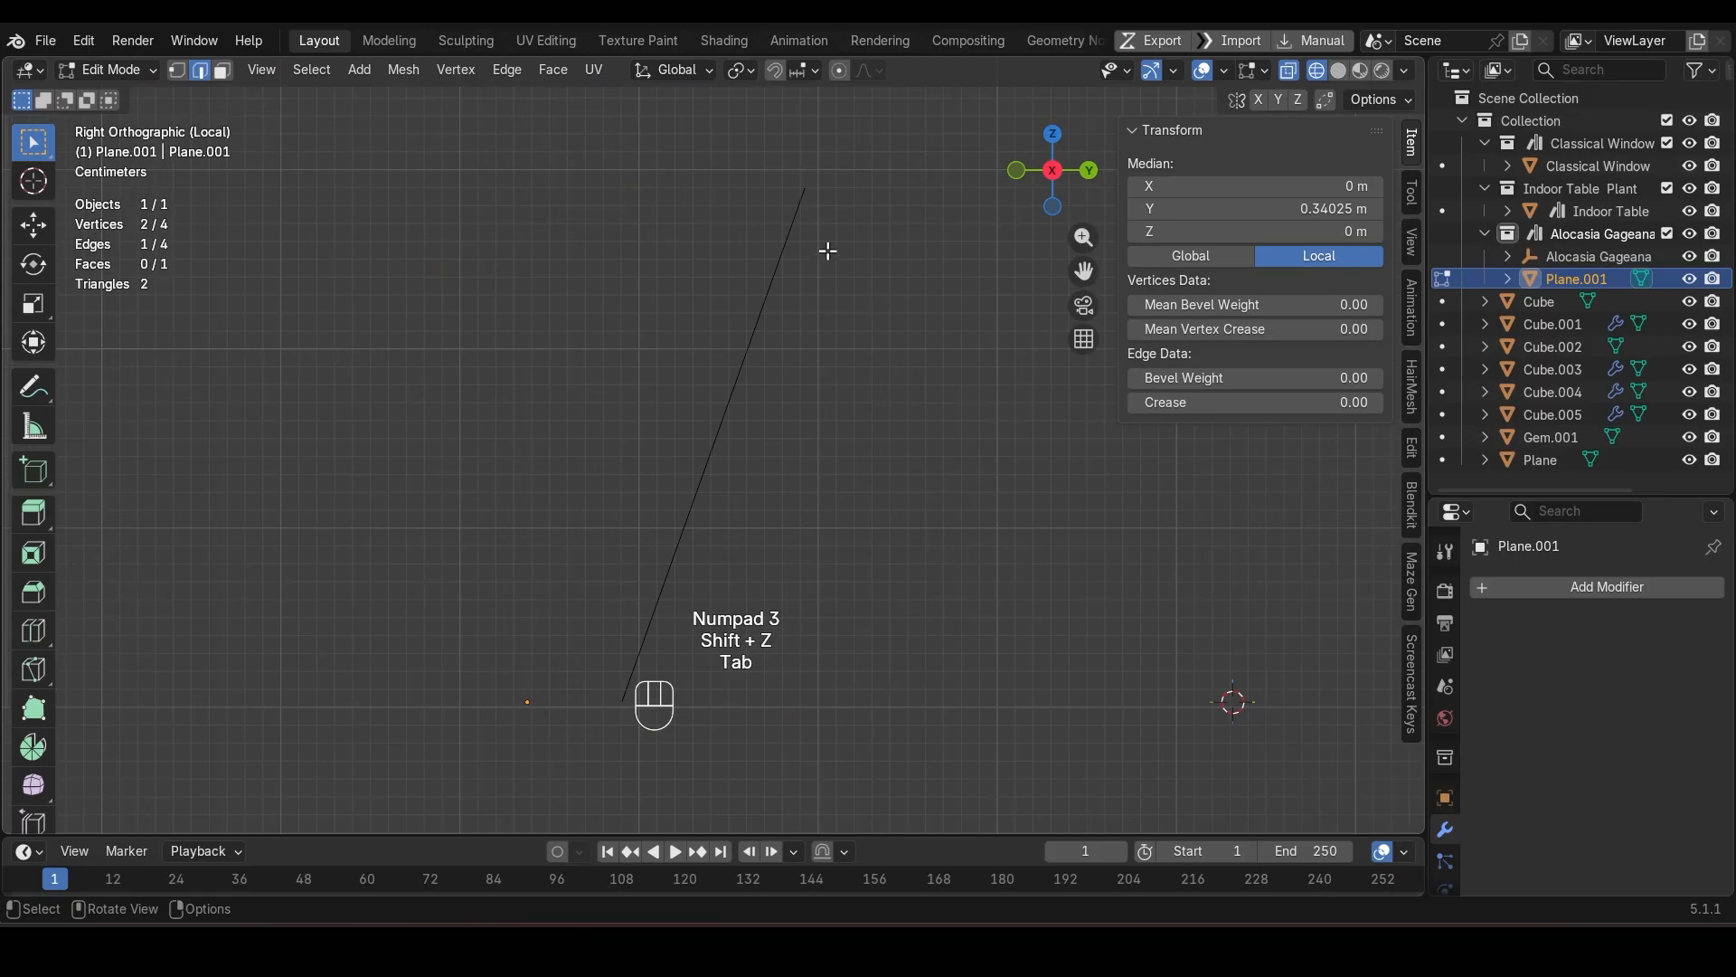
mouse_move(828, 250)
middle_mouse_down()
mouse_move(826, 280)
mouse_move(795, 240)
middle_mouse_up()
left_click(779, 228)
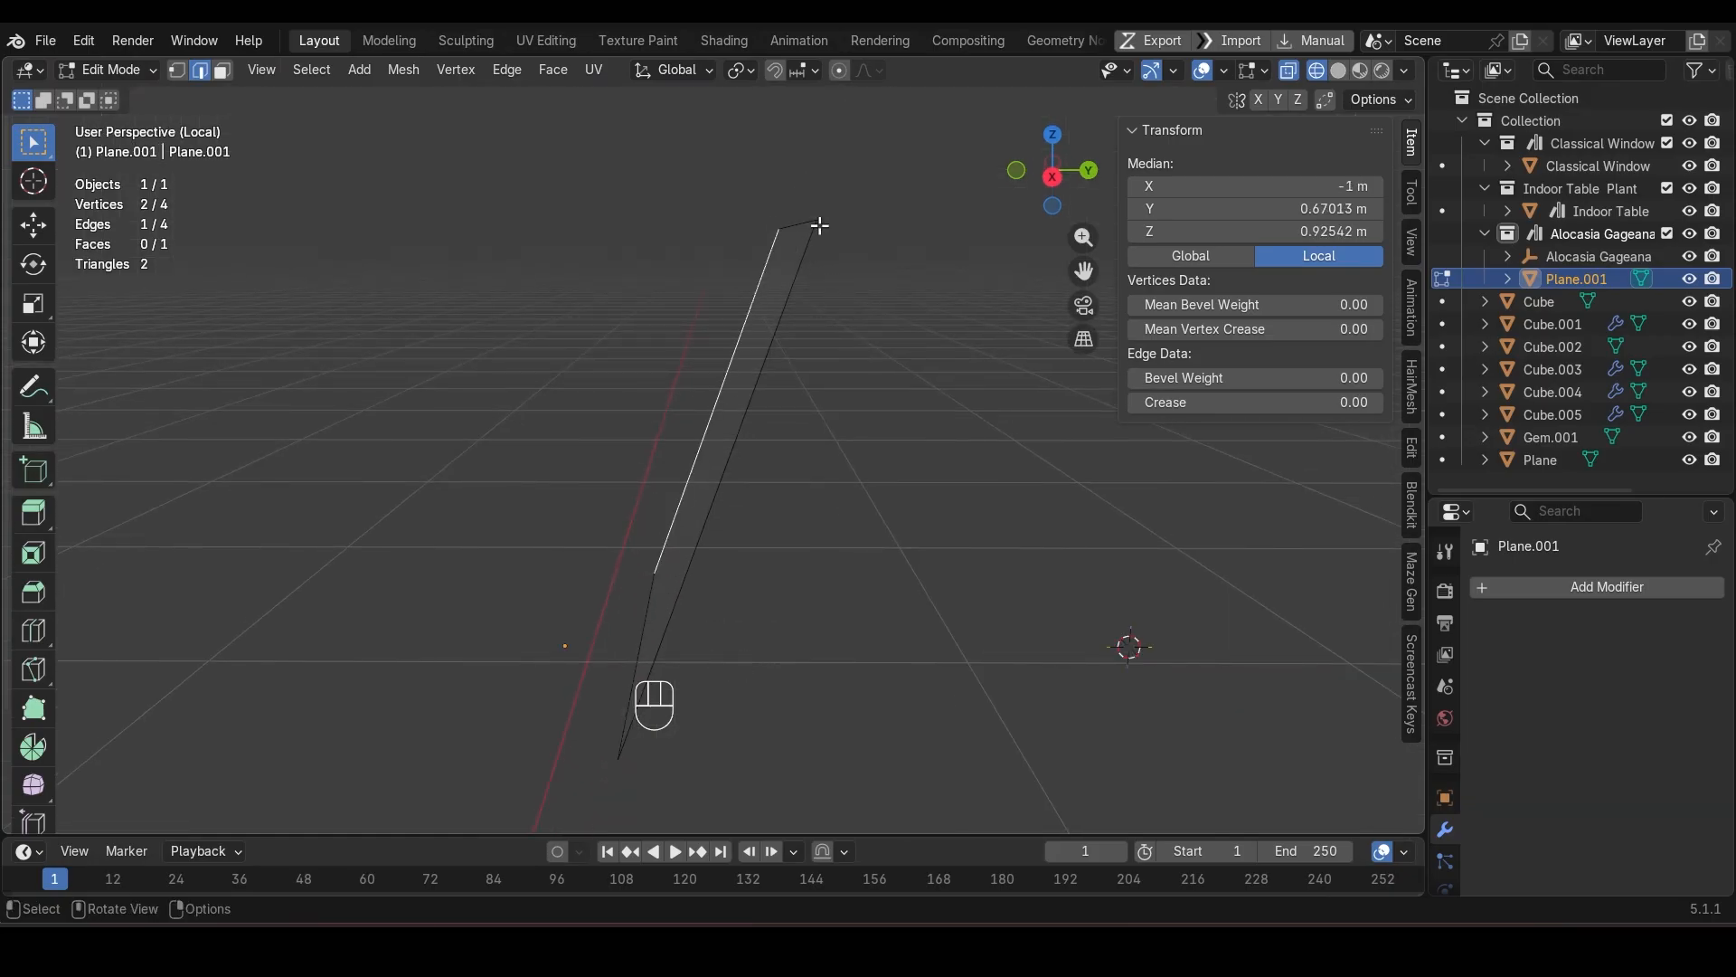
left_click(795, 223)
key("KP_3")
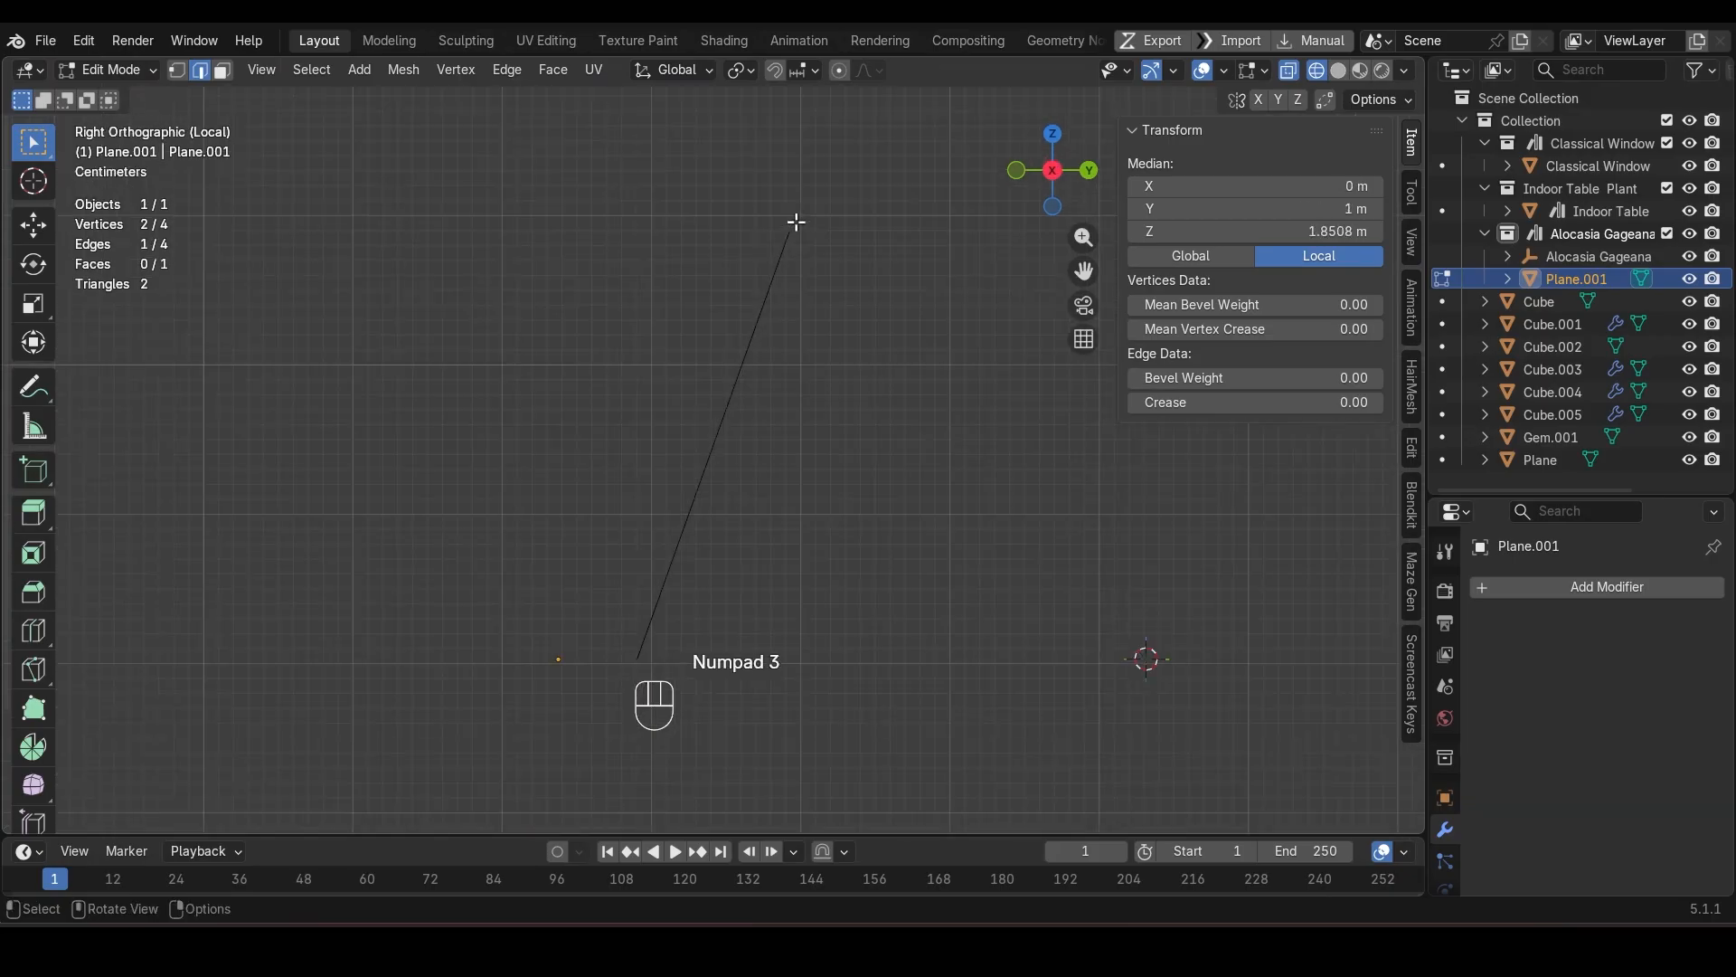
key("e")
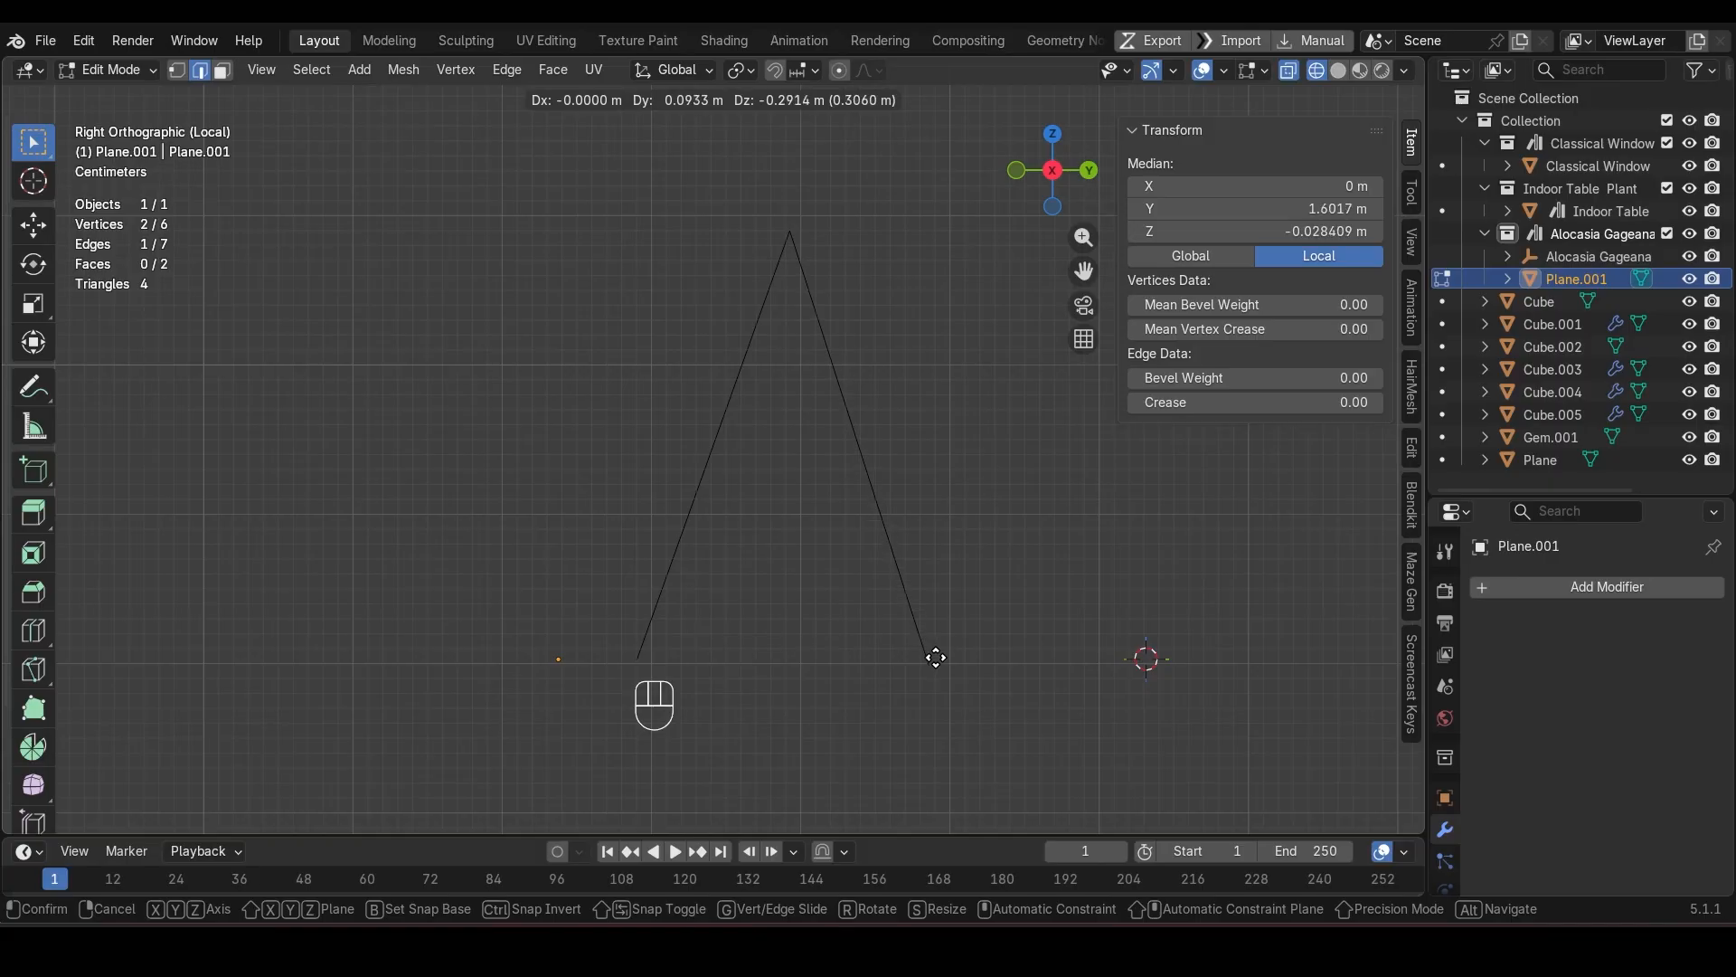
left_click(935, 656)
key("Tab")
Step: Restore solid shading and leave the isolated view to show the A-frame stand on the table
key("shift+z")
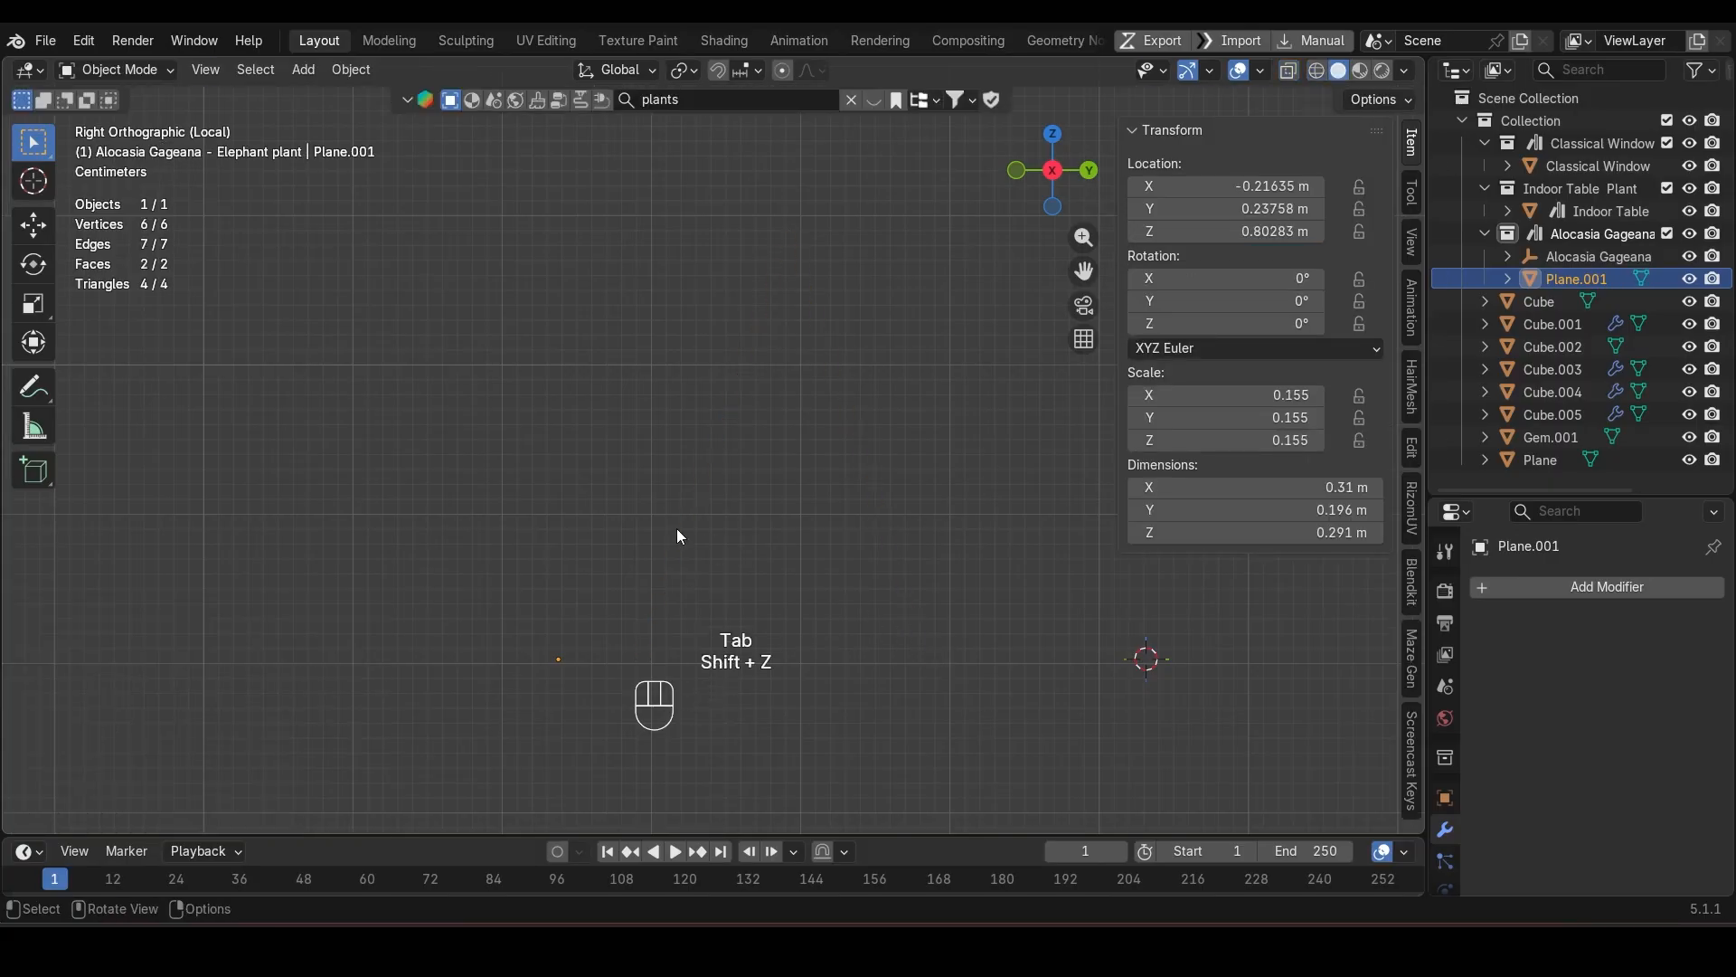
middle_click_drag(677, 528, 856, 549)
scroll(889, 560, "down", 6)
key("slash")
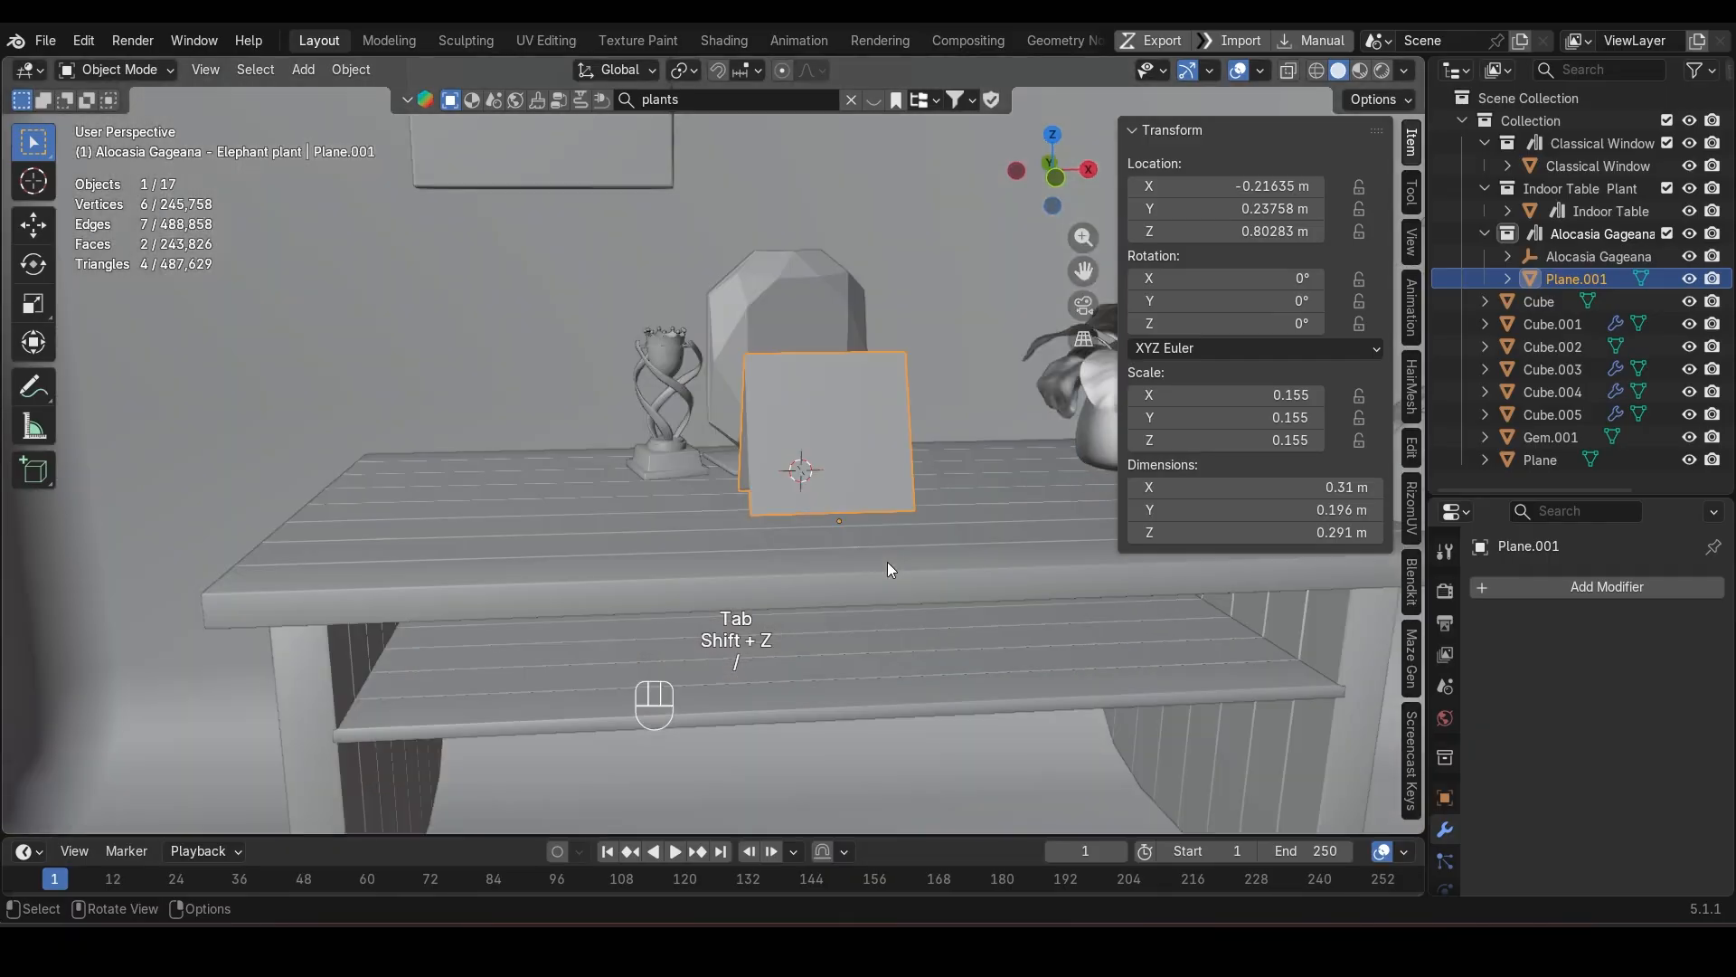
scroll(889, 559, "down", 3)
middle_click_drag(916, 488, 822, 496)
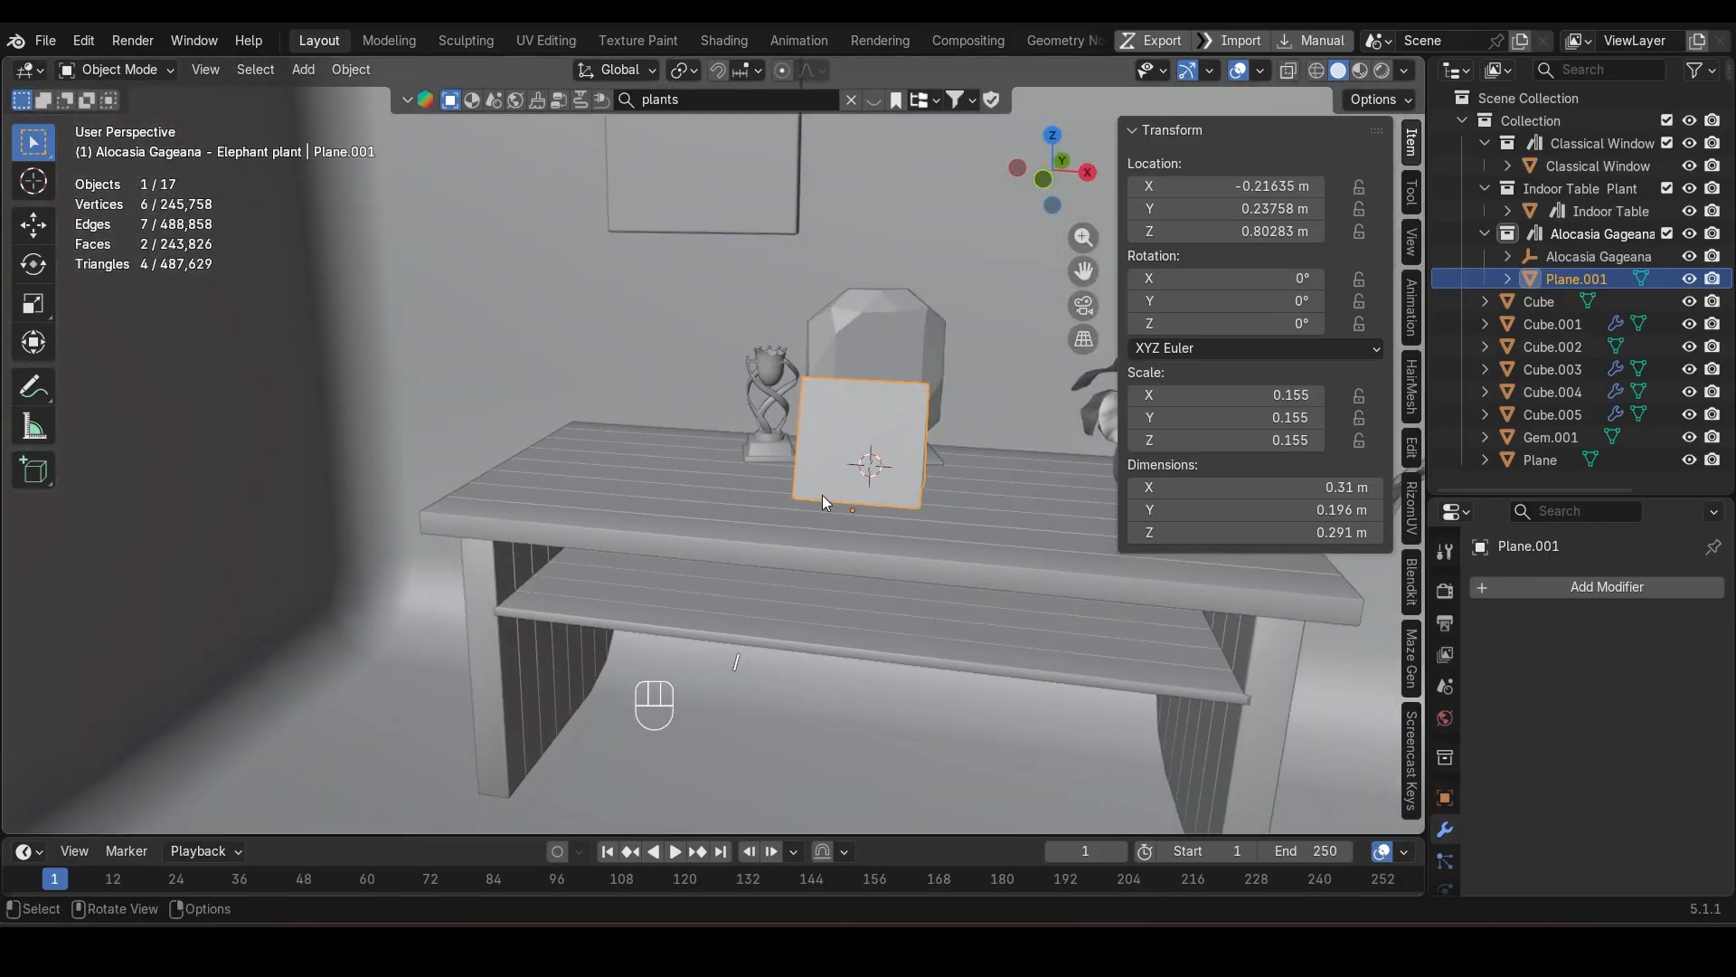
Step: Duplicate the A-frame's front face in place and scale the copy to about 0.88 to leave an even border
scroll(833, 495, "up", 2)
middle_click_drag(954, 428, 753, 463, "shift")
scroll(752, 463, "up", 2)
key("Tab")
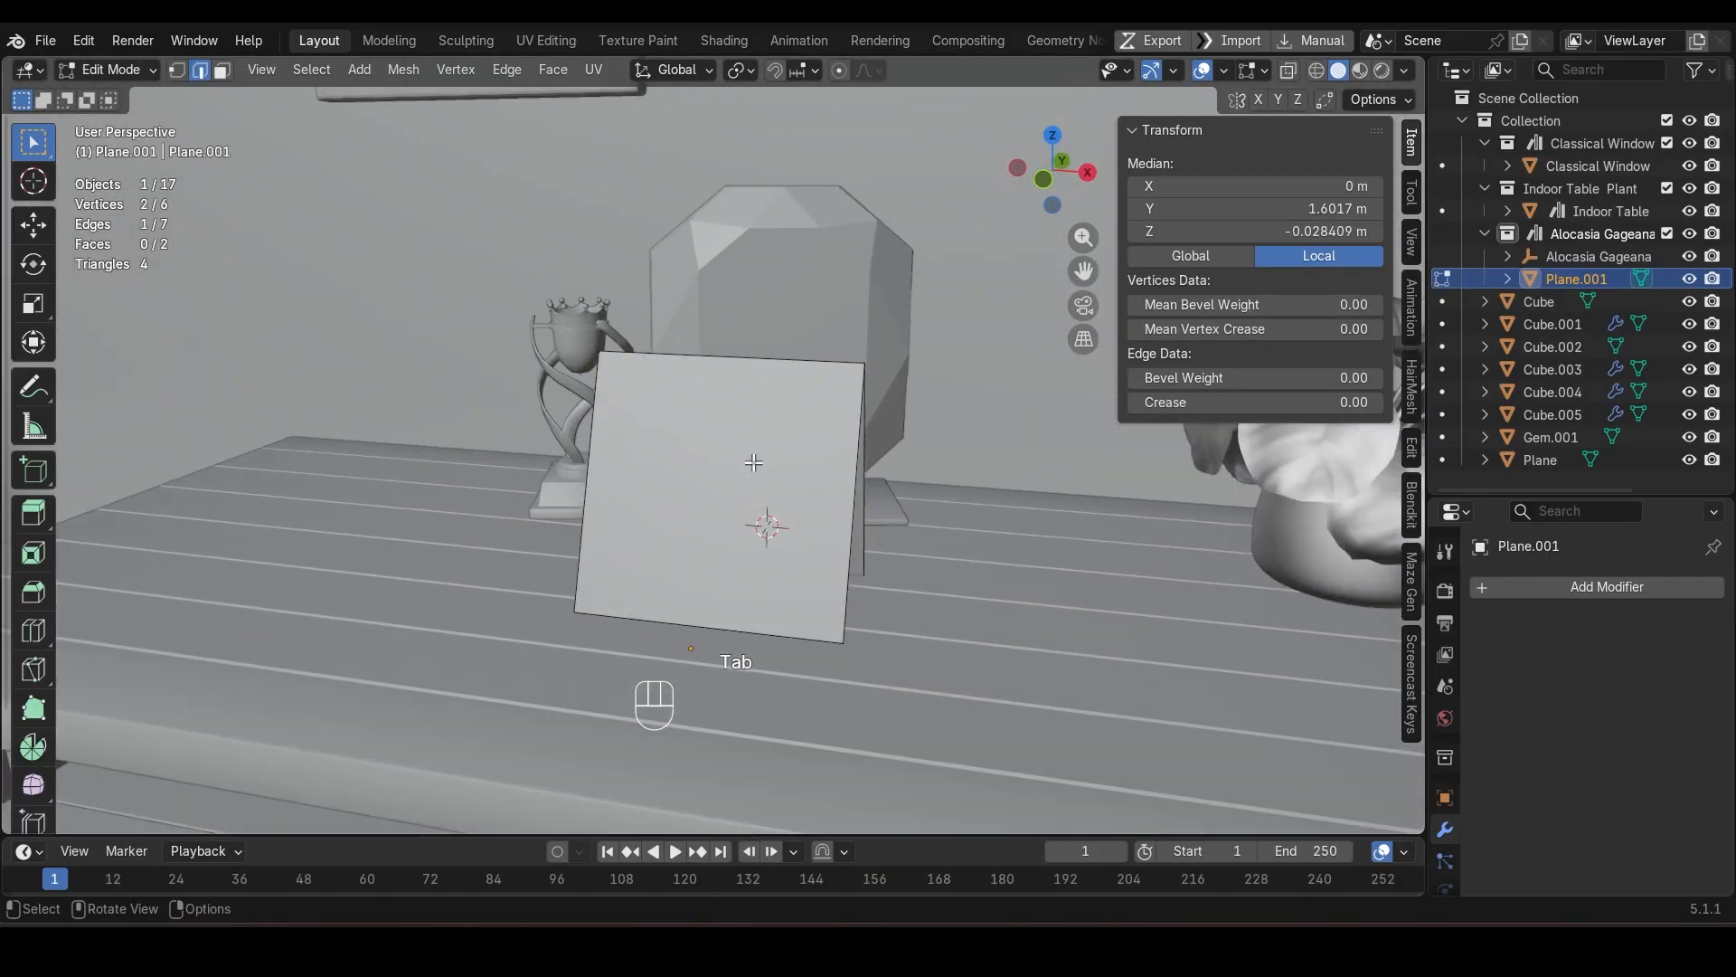
left_click(749, 477)
scroll(751, 480, "up", 1)
left_click(755, 489)
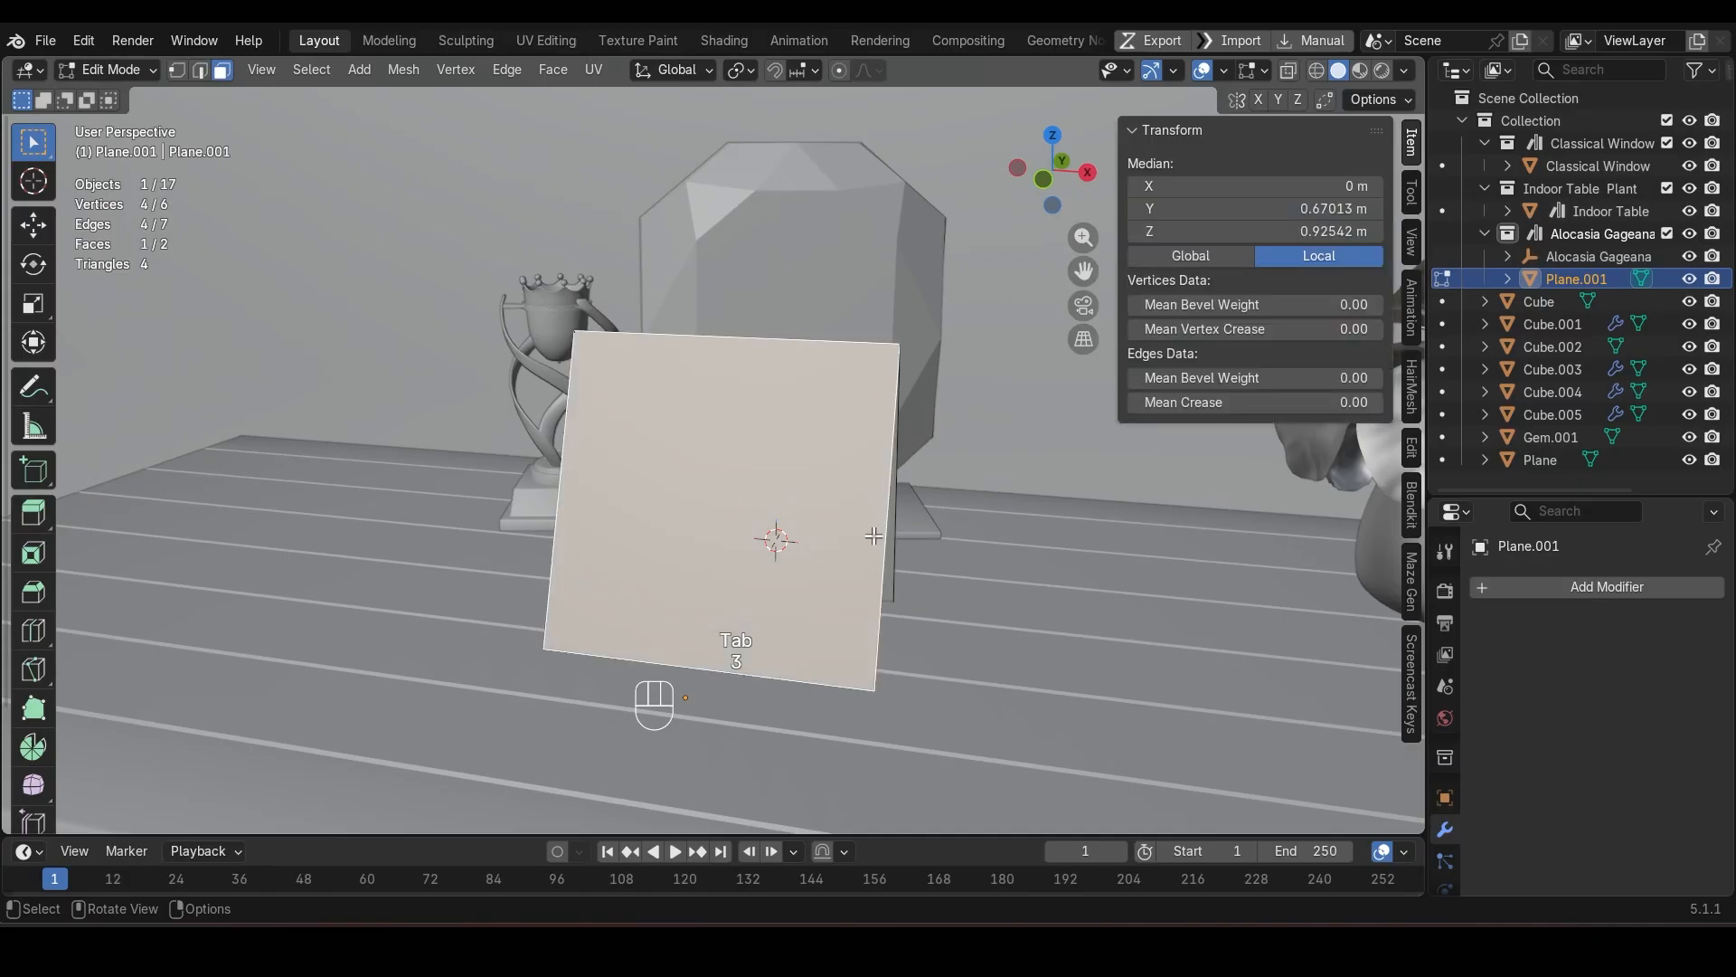
middle_click_drag(942, 557, 1014, 595)
key("shift+d")
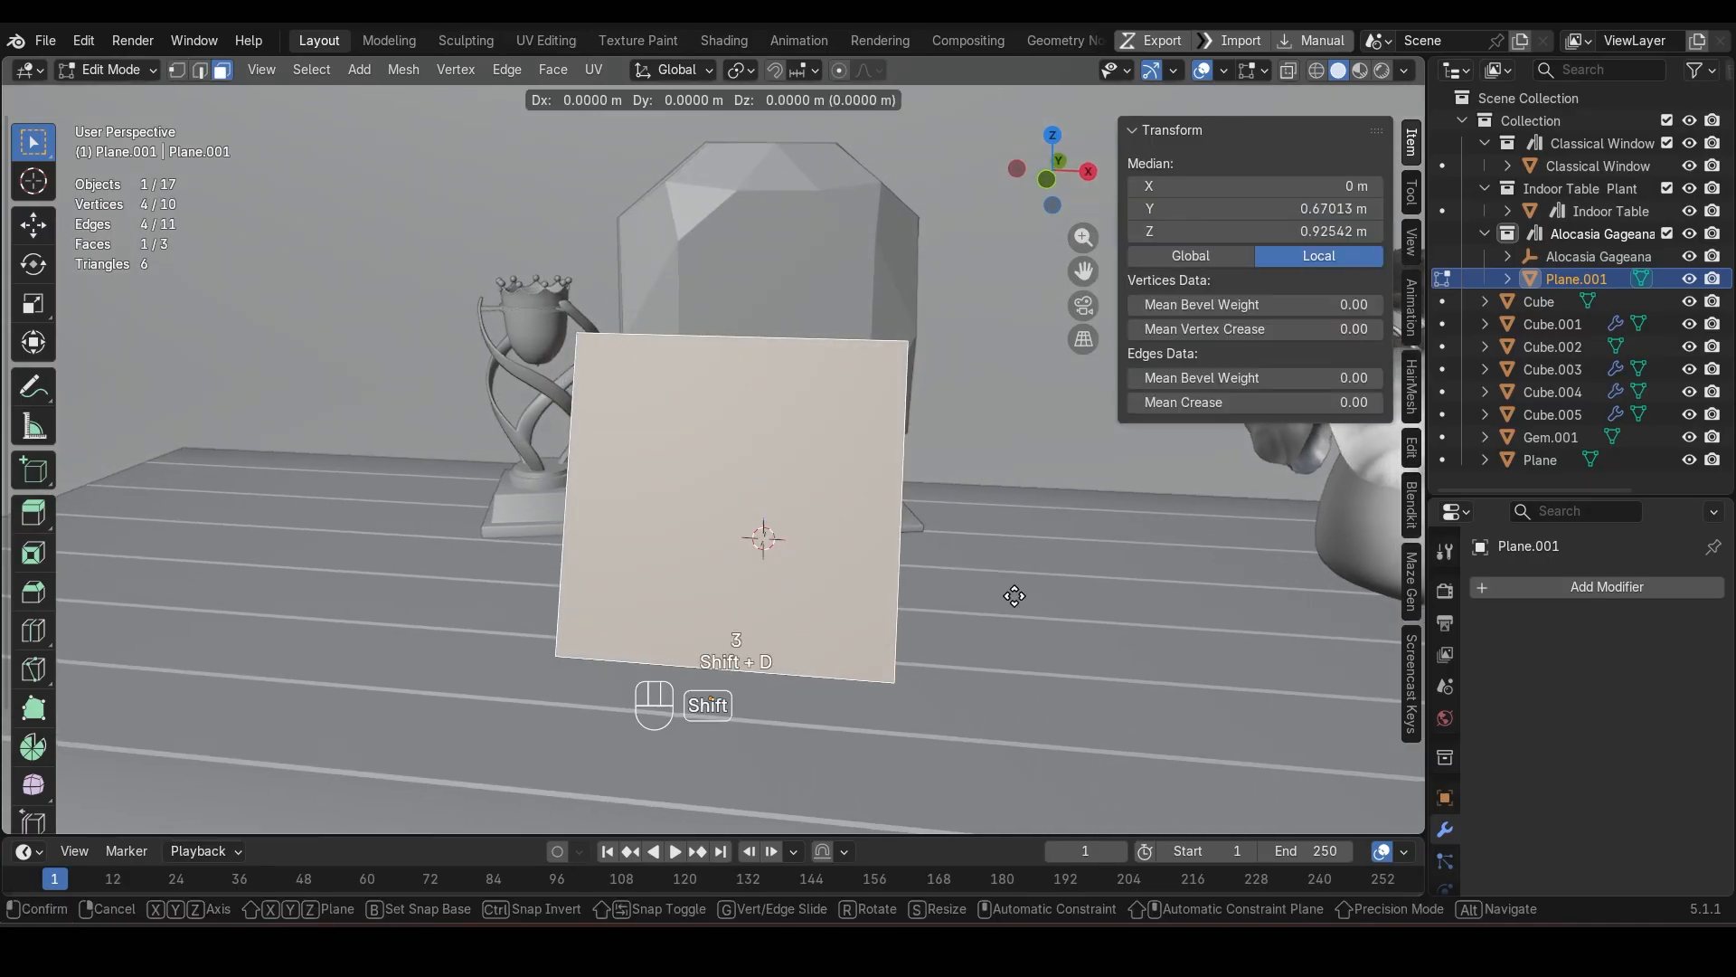
key("Escape")
key("s")
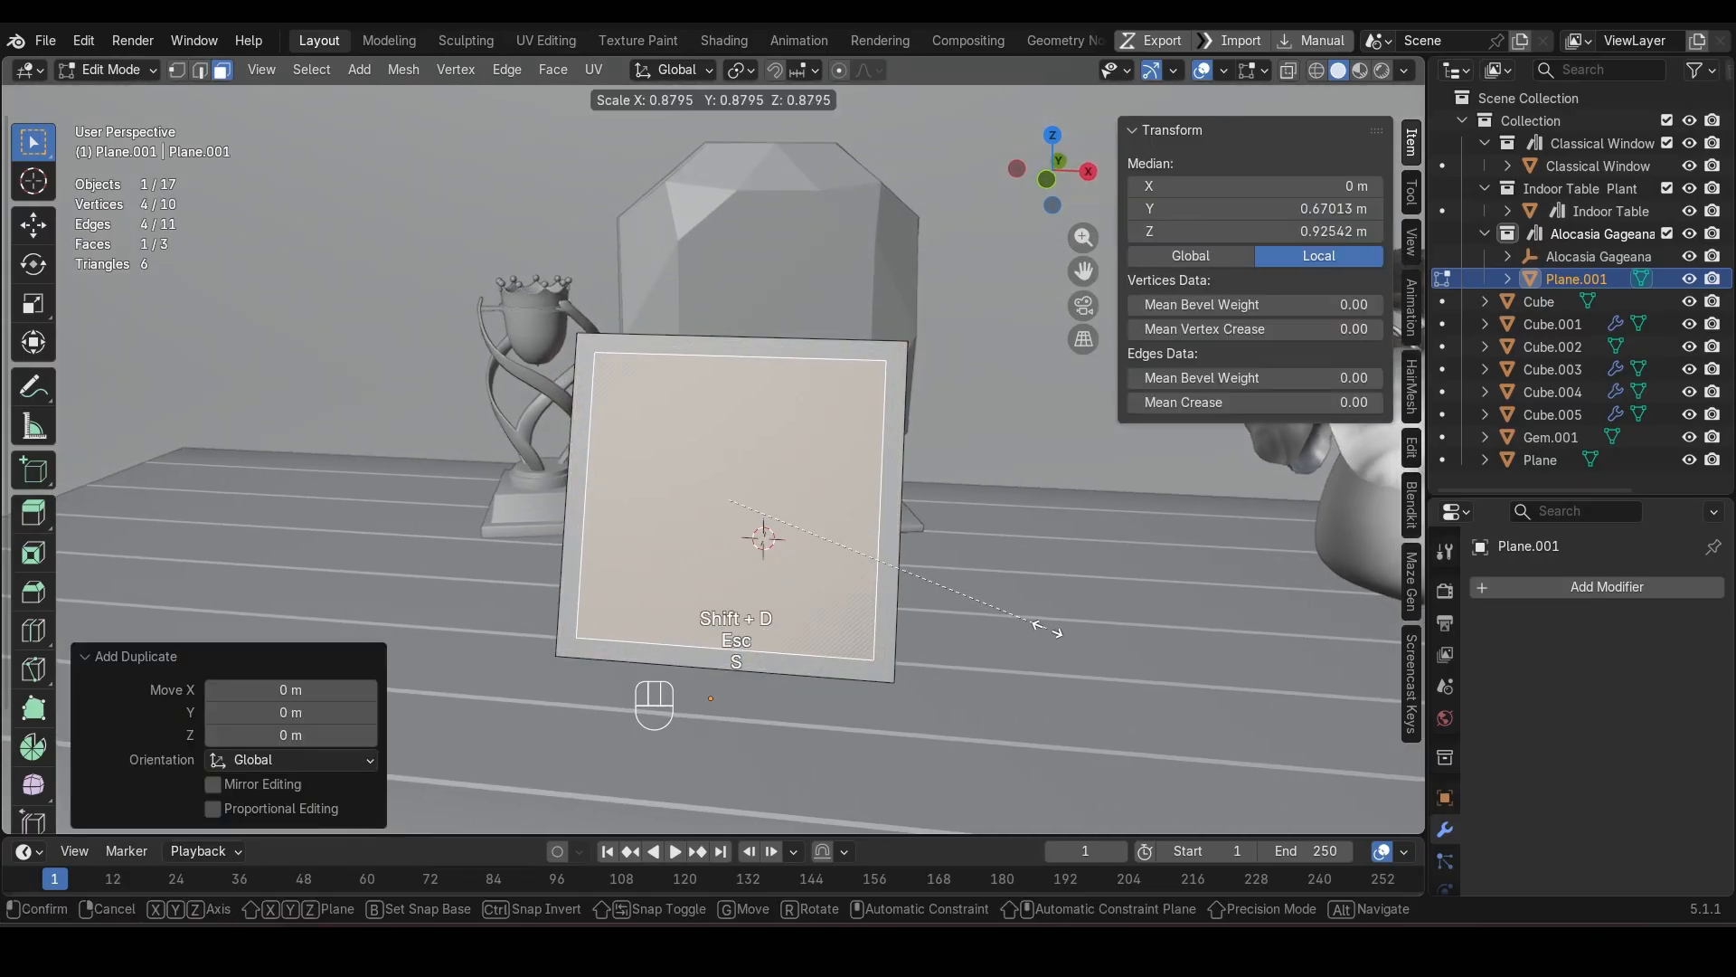
left_click(1049, 628)
Step: Offset the duplicated face about 0.002 m outward from the front panel along negative local Y
key("g")
key("y")
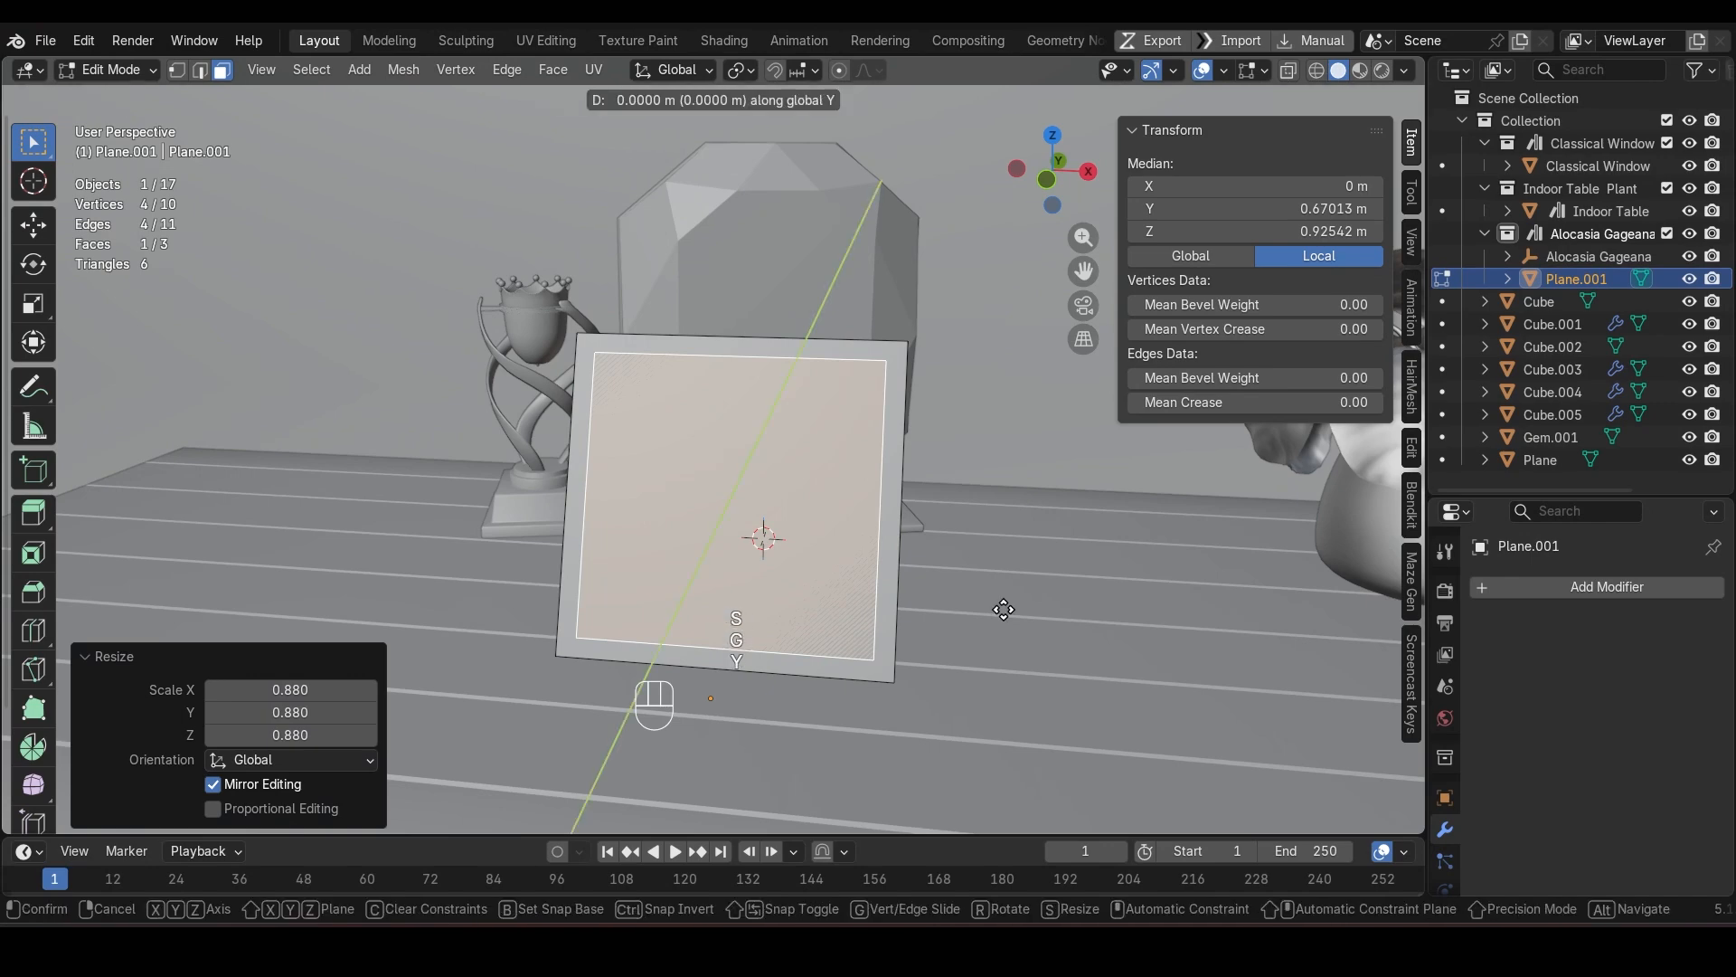
key("g")
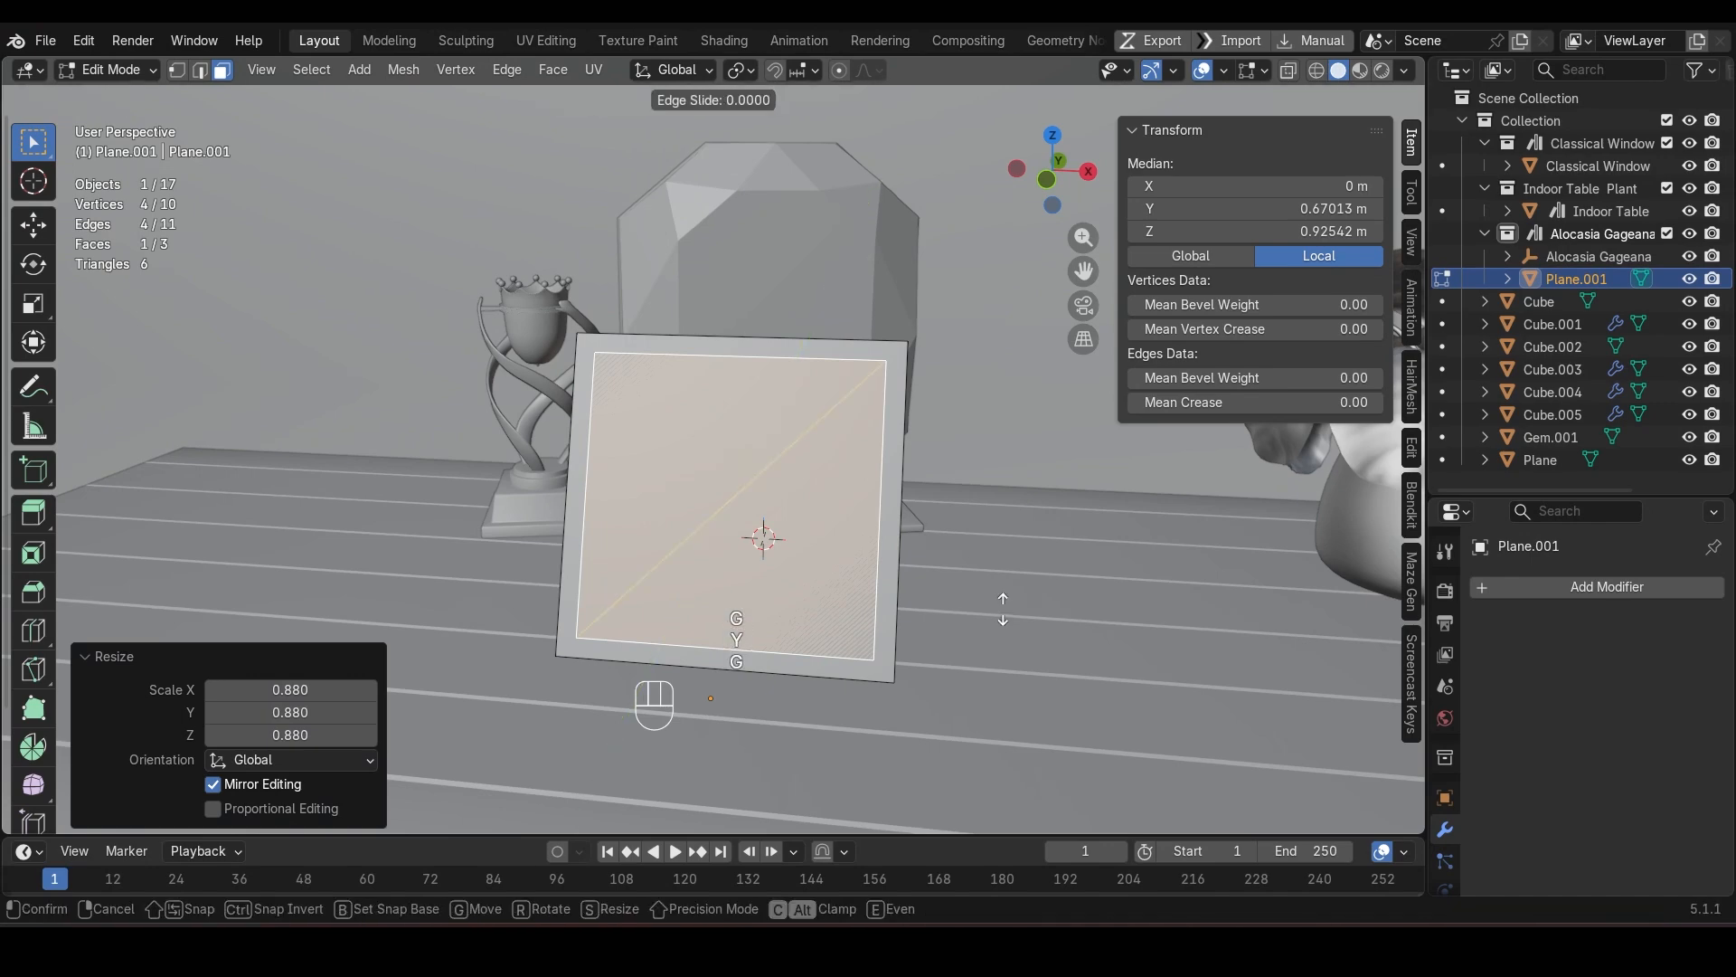
left_click(992, 602)
middle_click_drag(989, 589, 836, 571)
scroll(769, 565, "up", 3)
key("g")
key("y")
key("y")
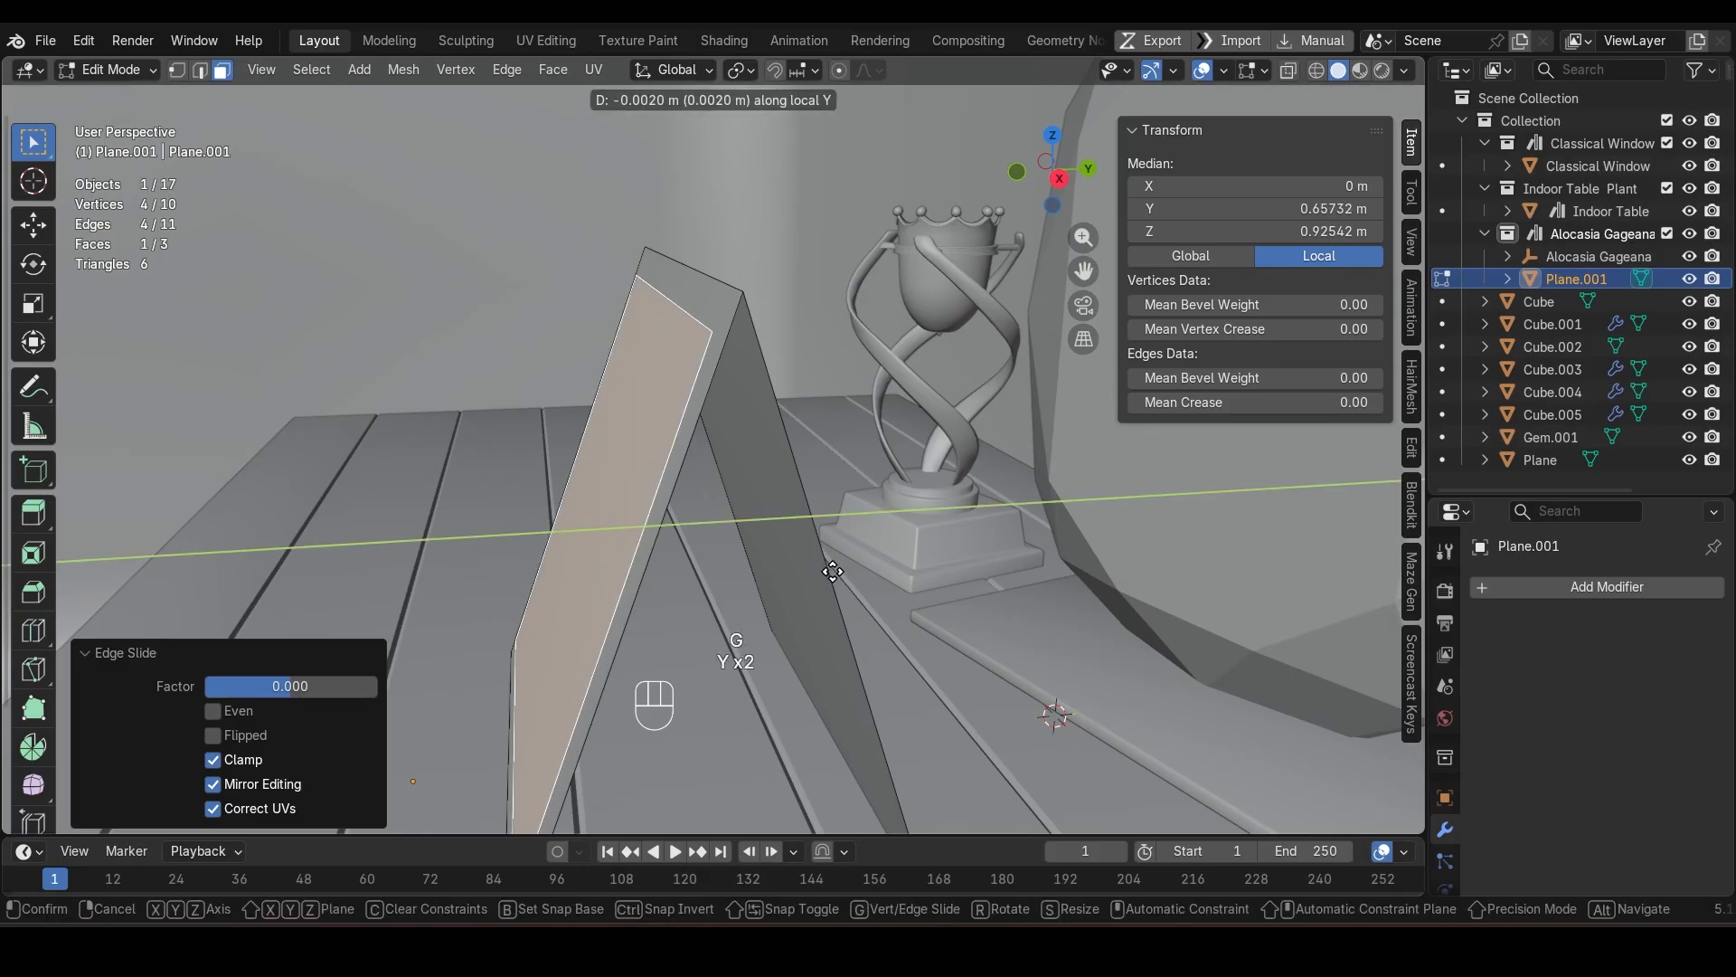
left_click(832, 571)
key("g")
key("z")
key("z")
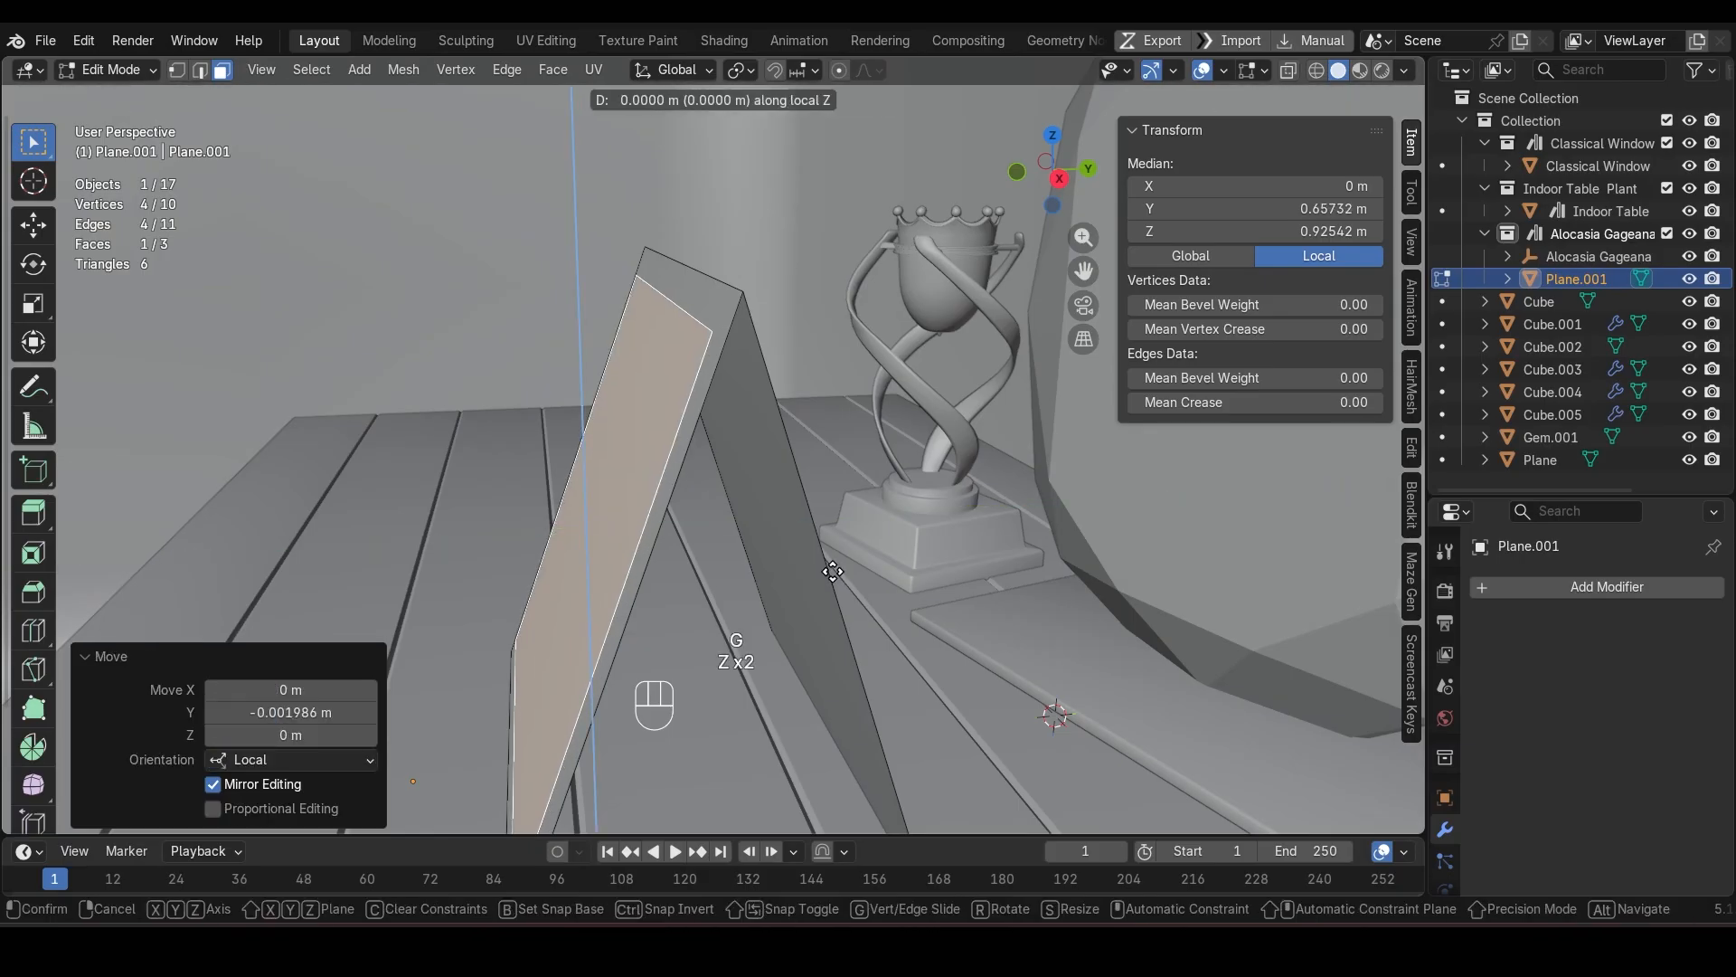
key("Escape")
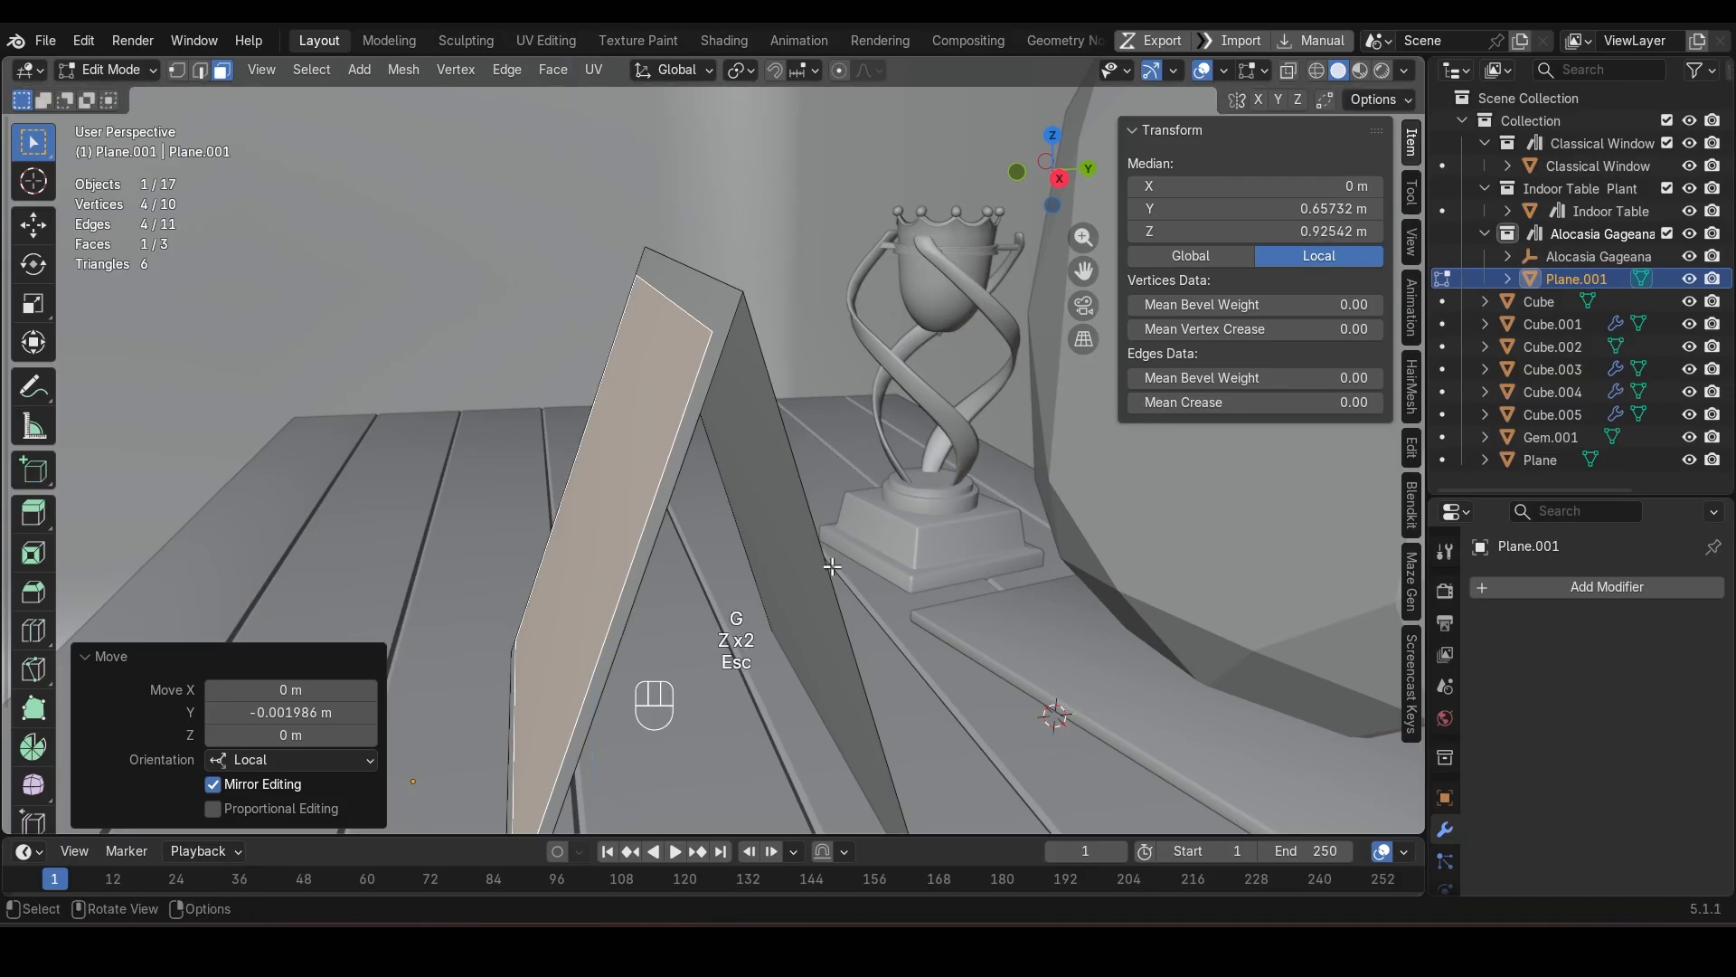
key("g")
key("y")
key("y")
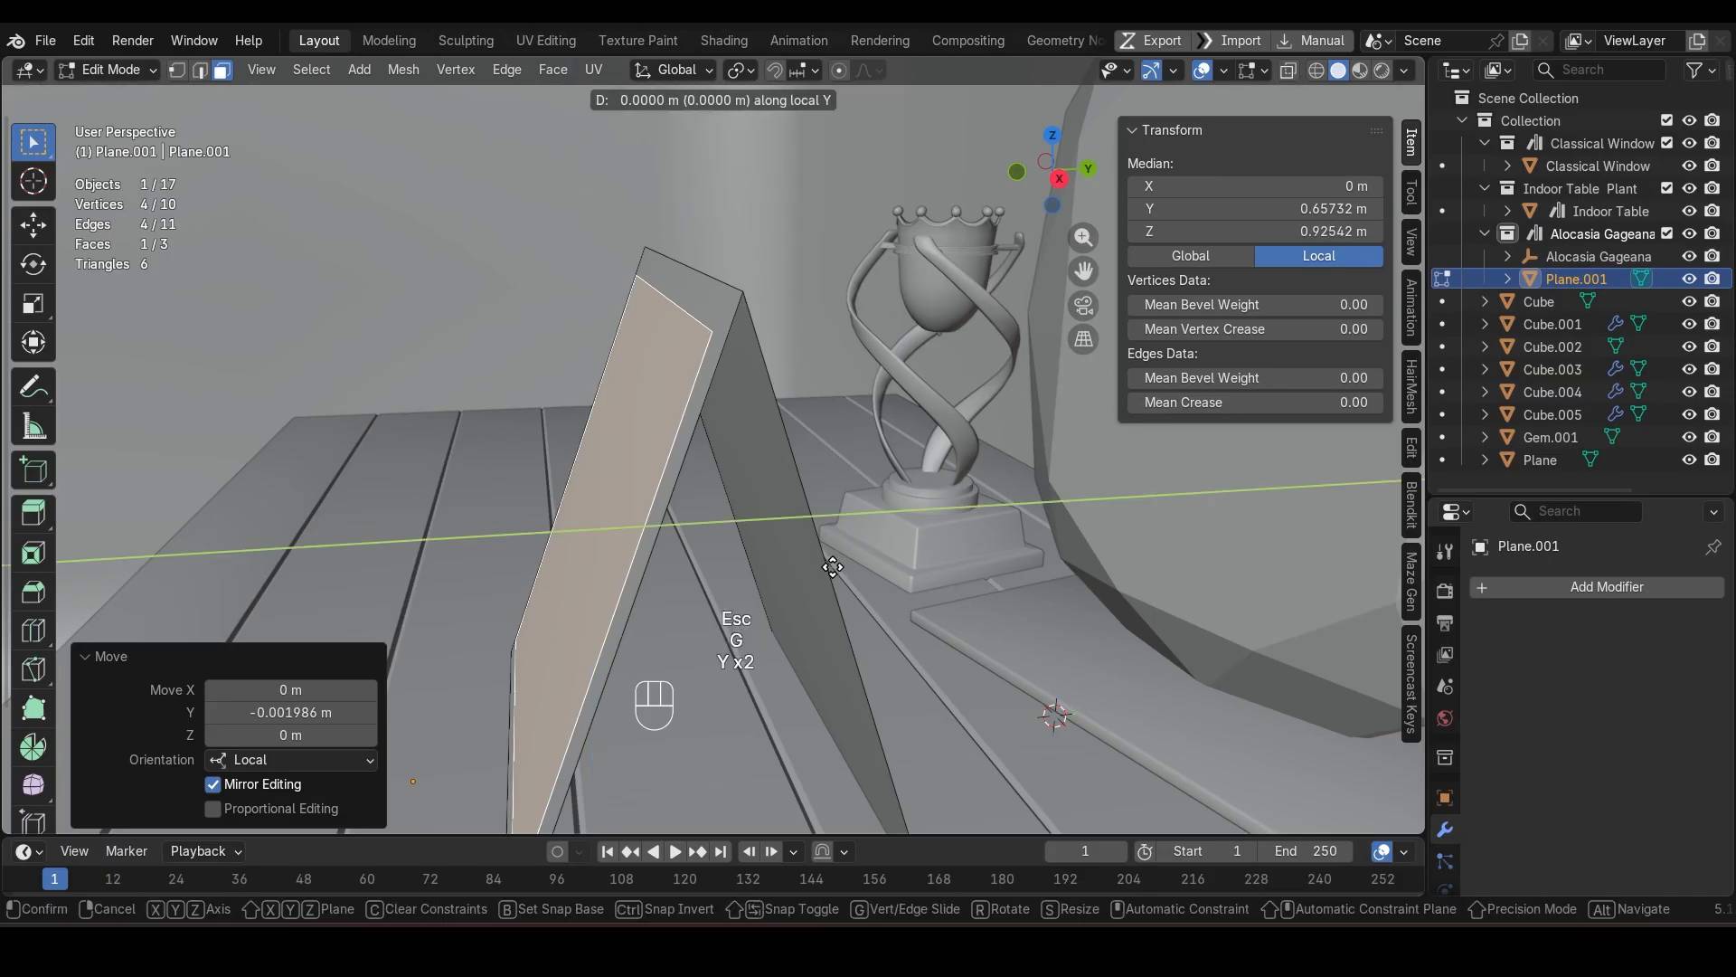
key("Escape")
key("g")
key("z")
key("z")
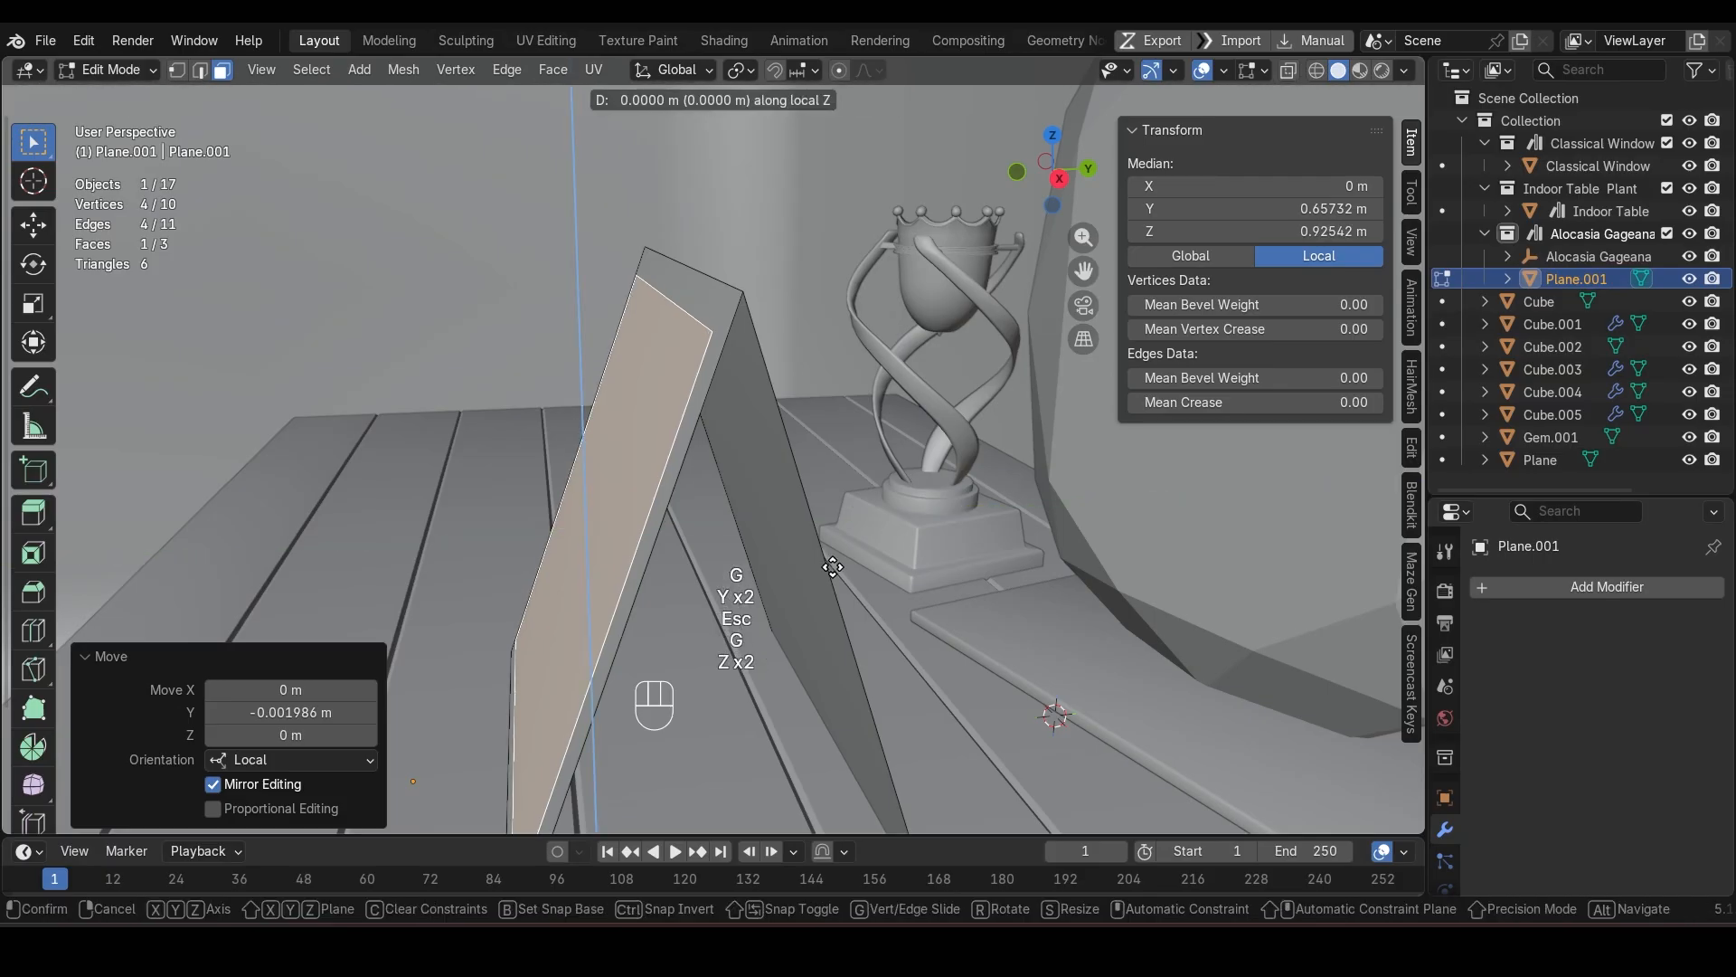
key("Escape")
key("g")
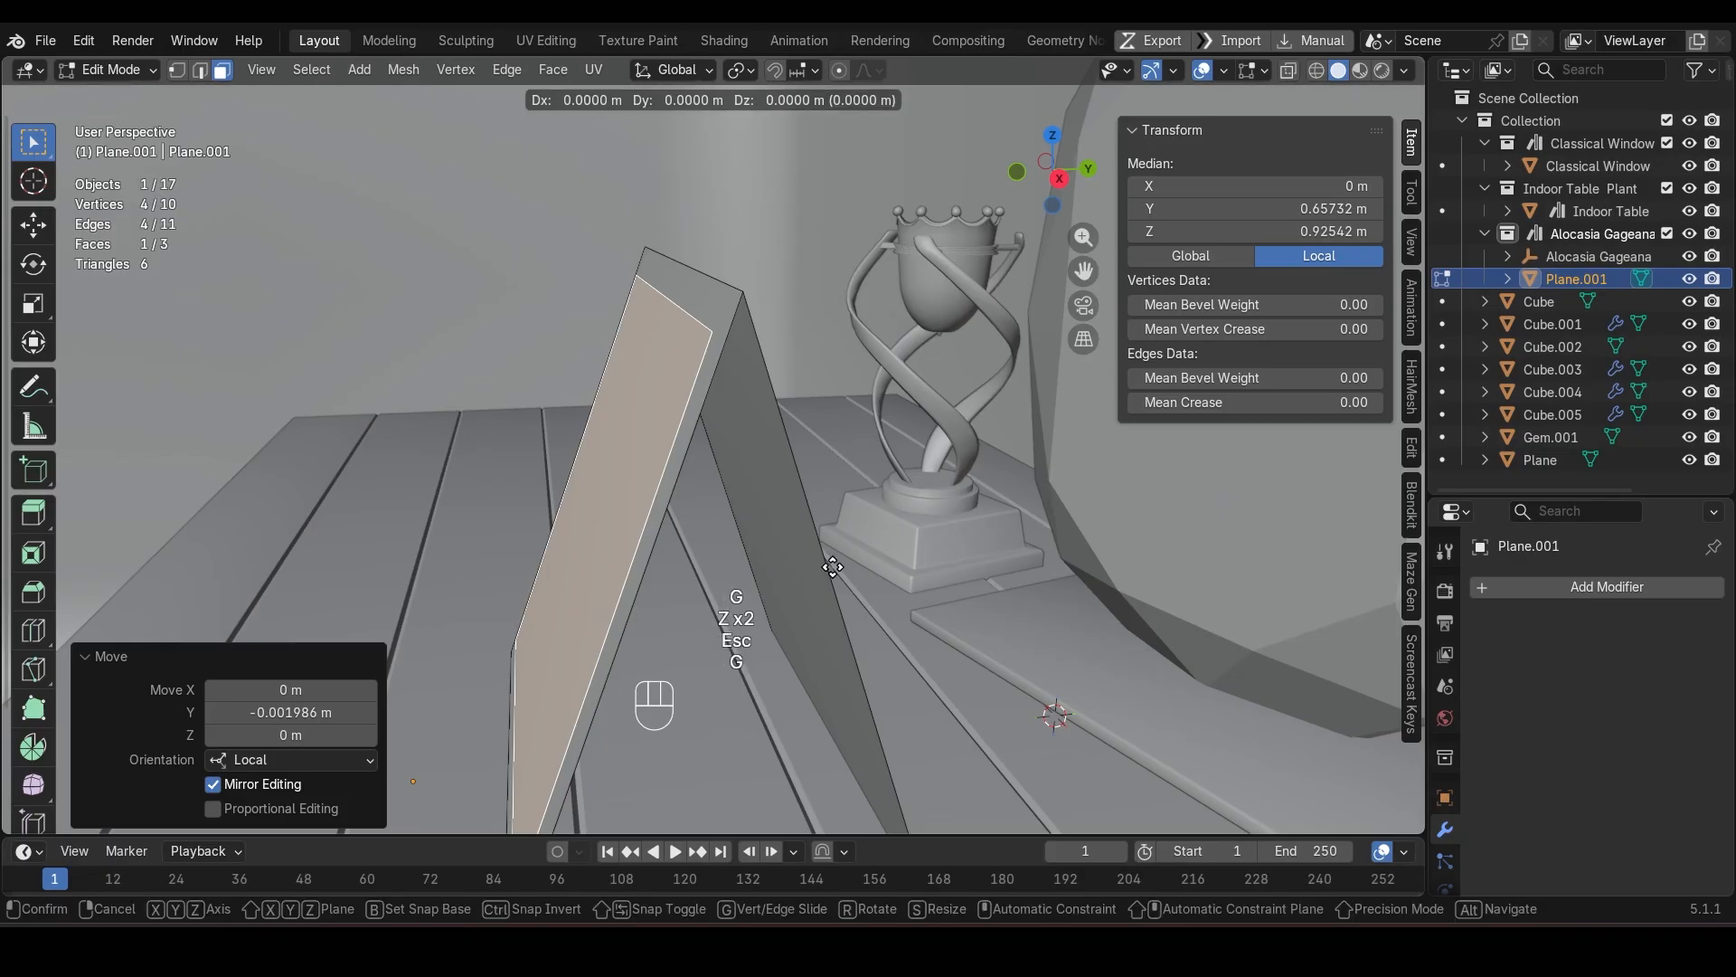
key("x")
key("x")
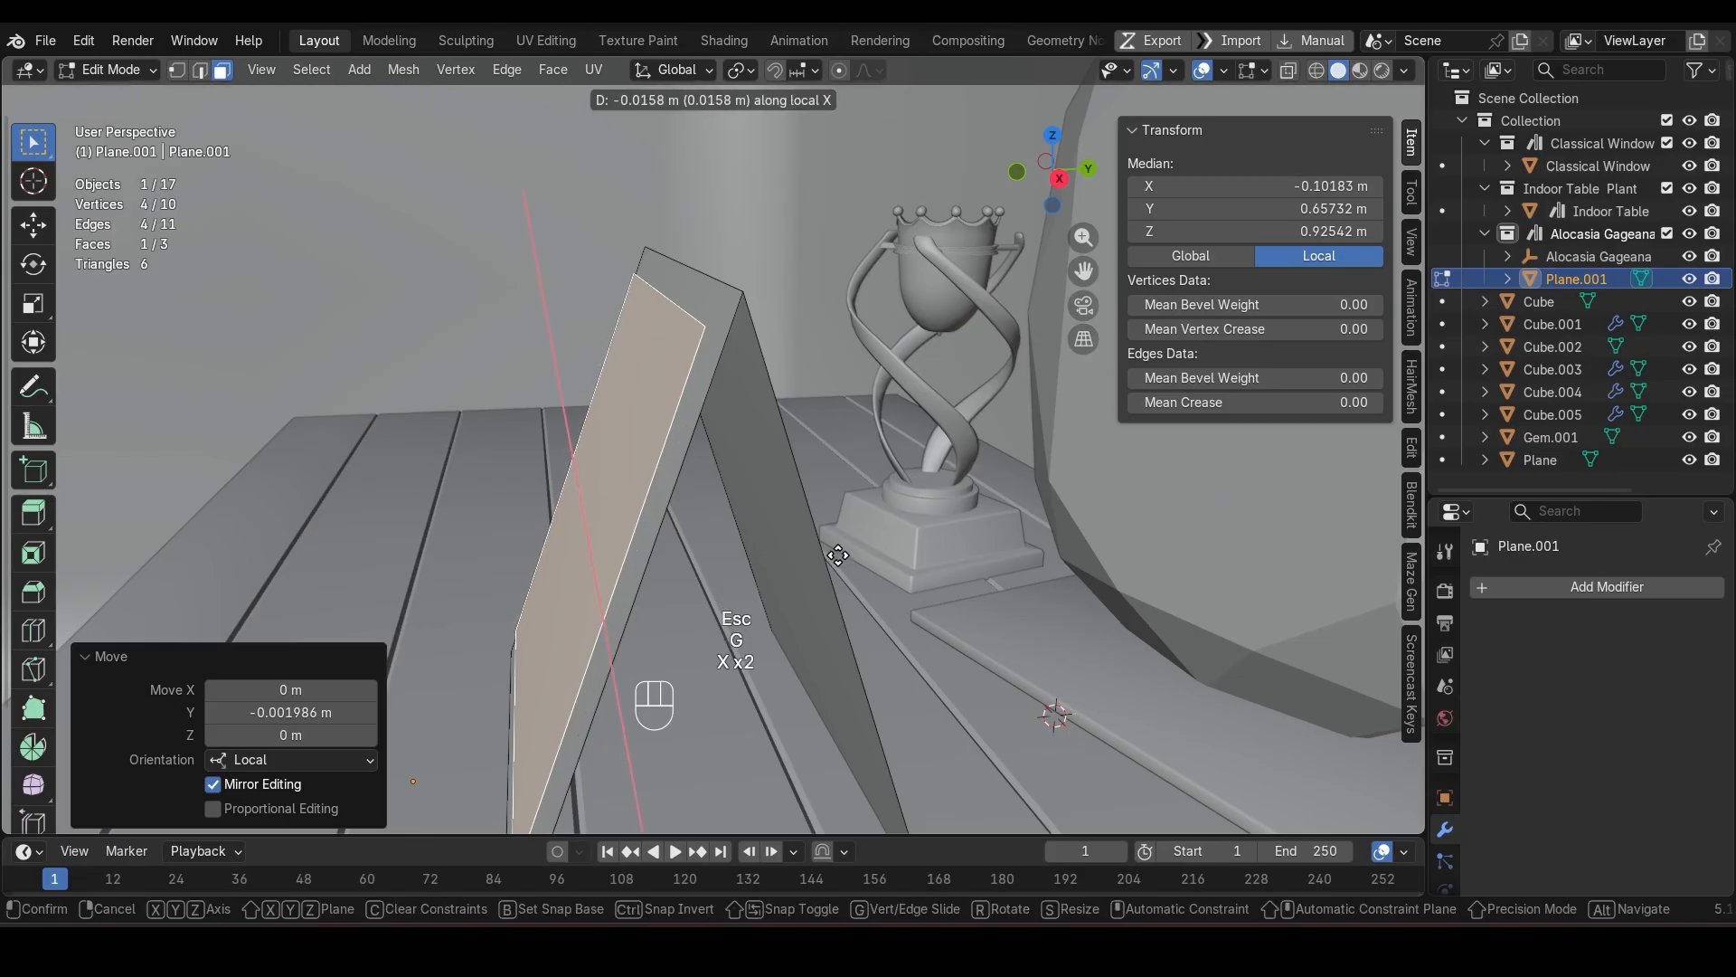
key("Escape")
Step: Slide the top edge of the inset front face upward with clamping off, using a factor of about -0.049
middle_click_drag(738, 551, 979, 550)
key("2")
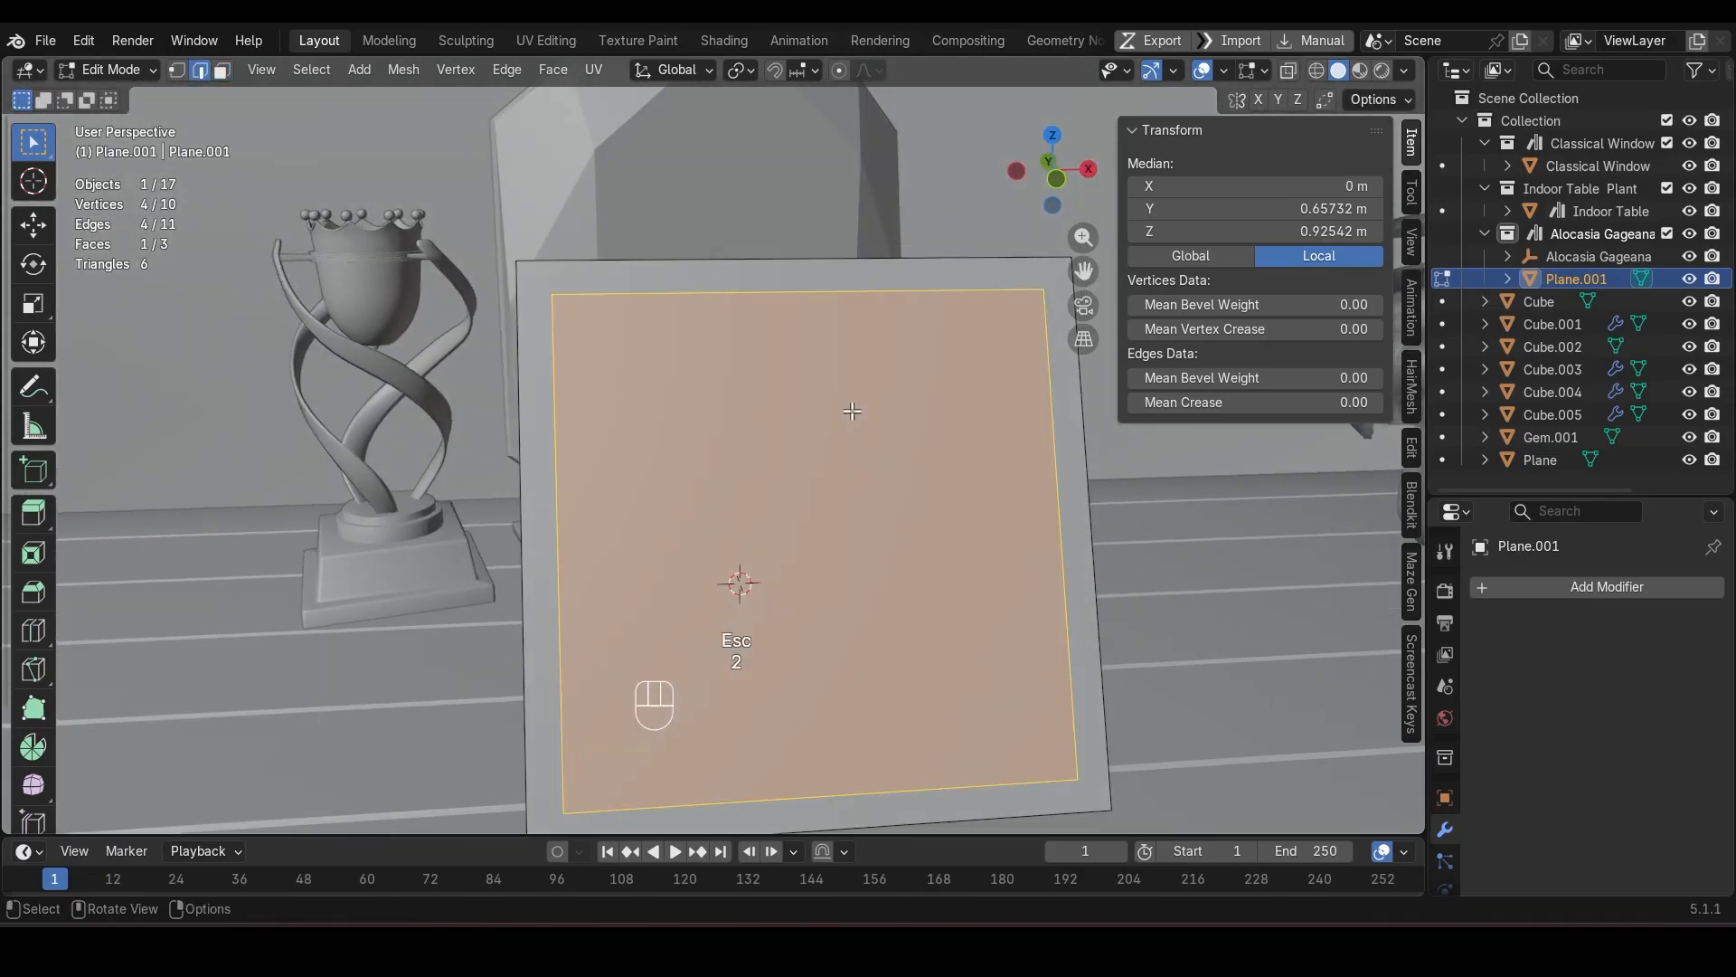
left_click(836, 326)
middle_click_drag(832, 318, 786, 318)
key("g")
key("g")
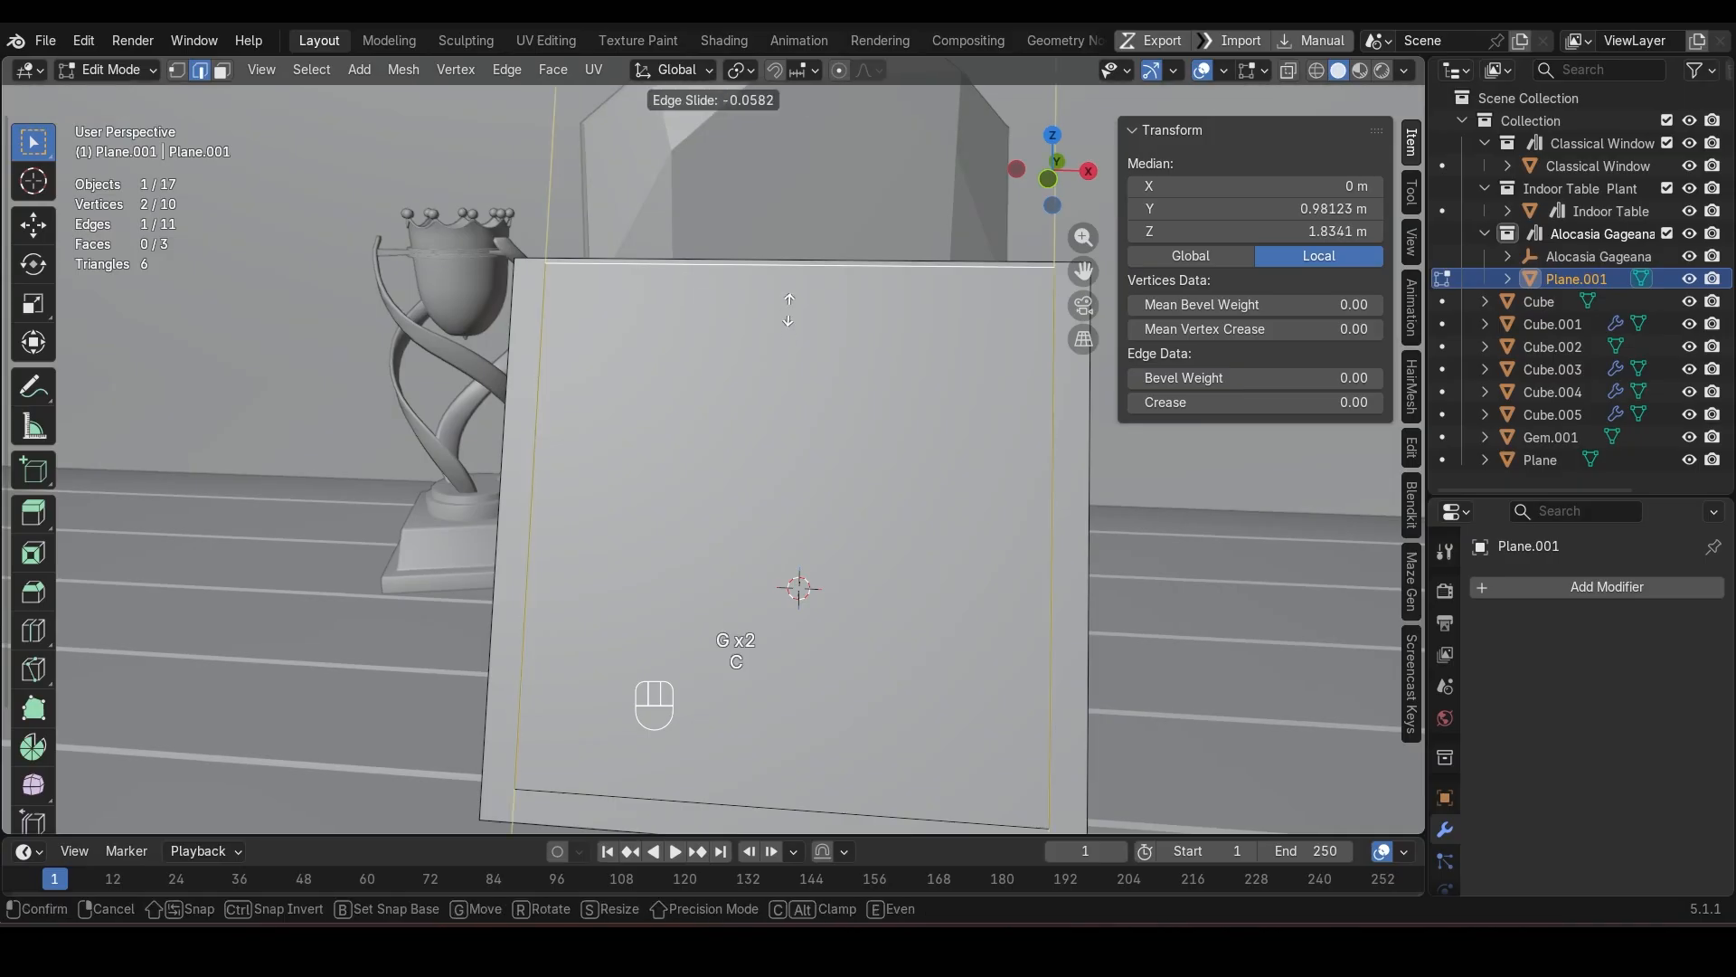
key("c")
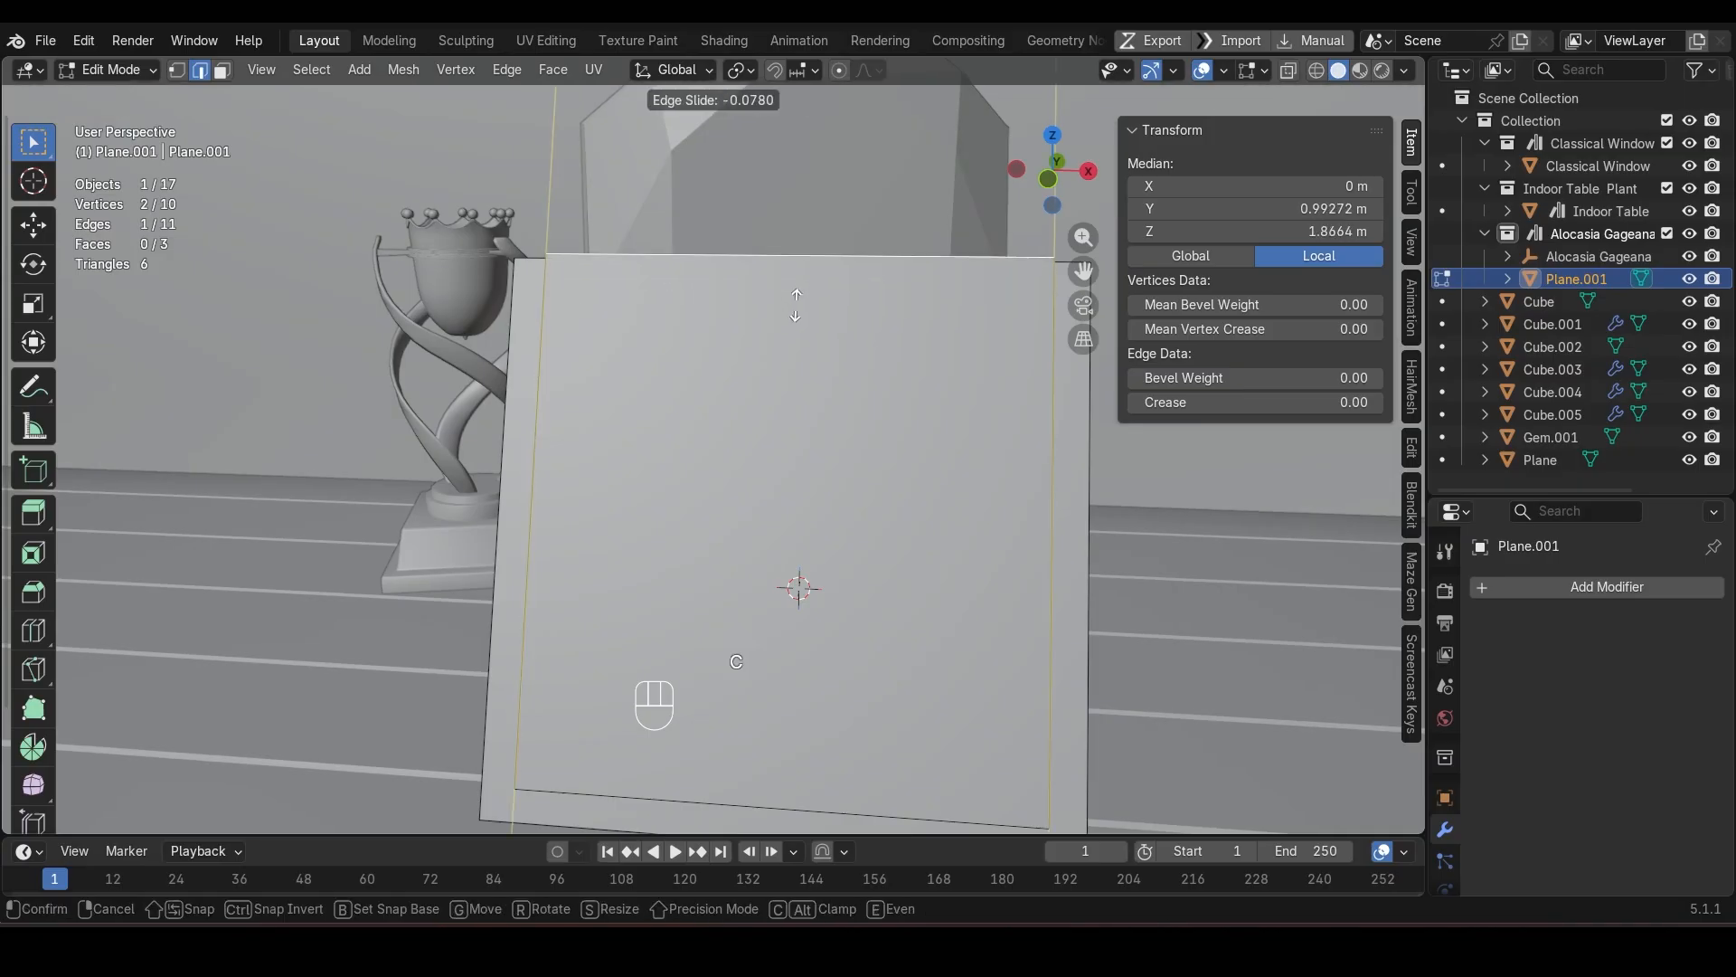
left_click(796, 313)
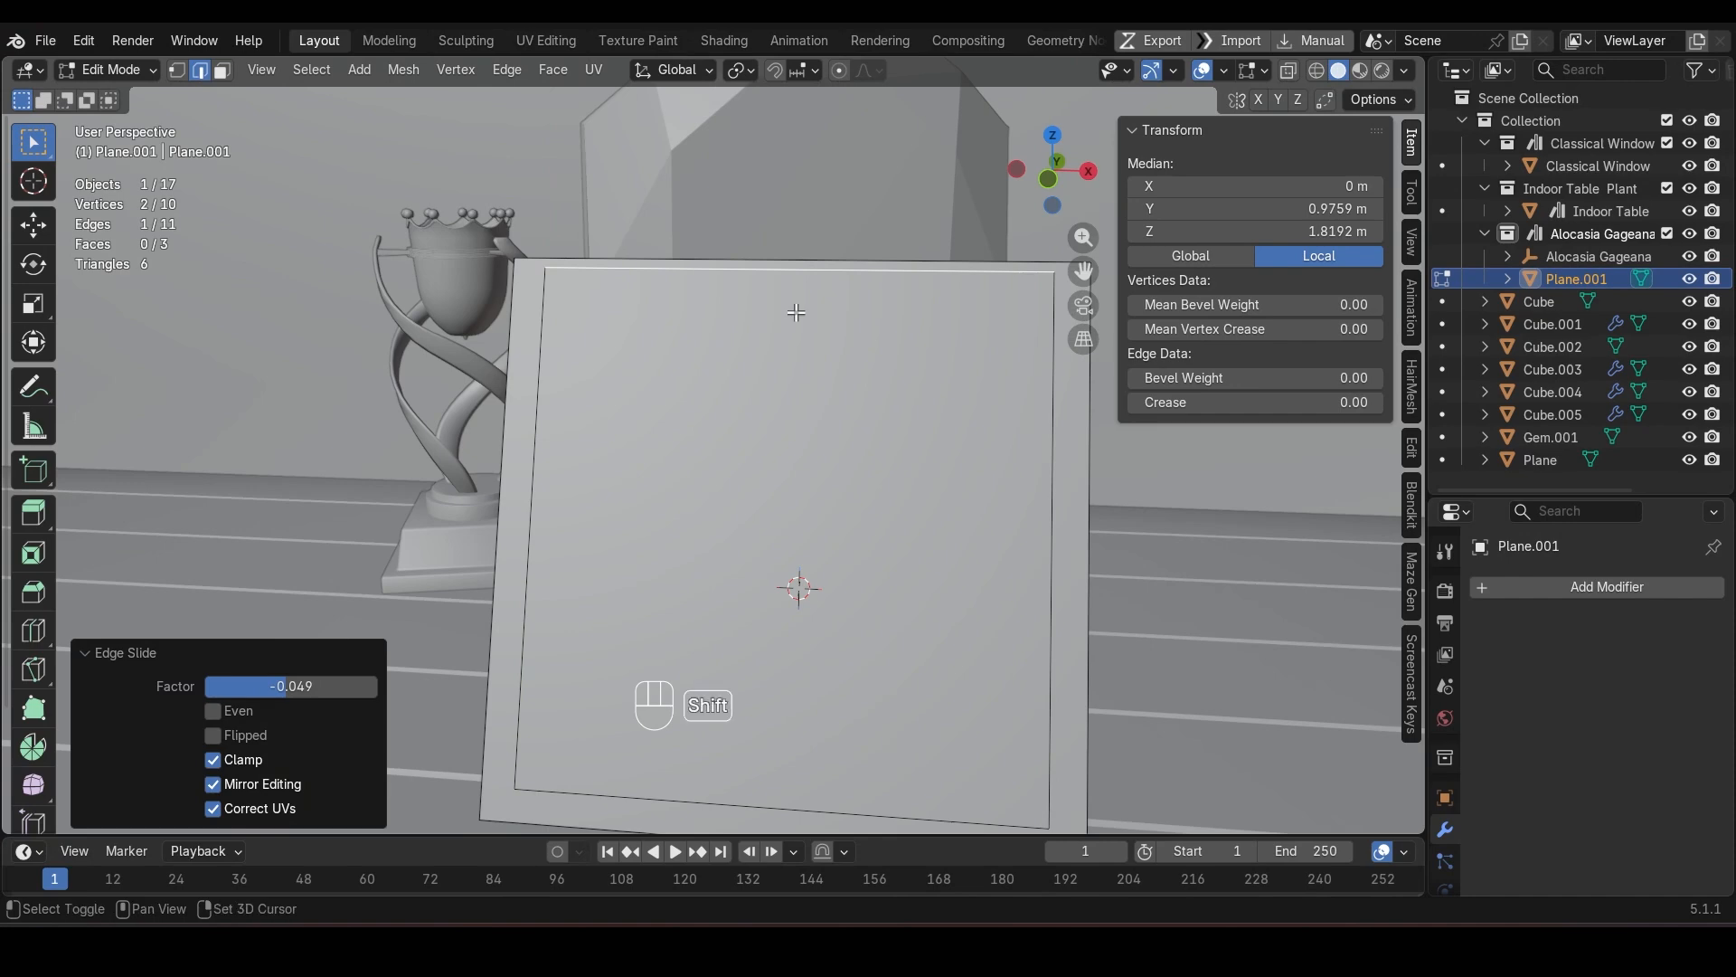
Step: Snap the 3D cursor to the inset face's selected top edge and return to Object Mode
key("shift+s")
left_click(787, 406)
key("Tab")
middle_click_drag(782, 401, 687, 407)
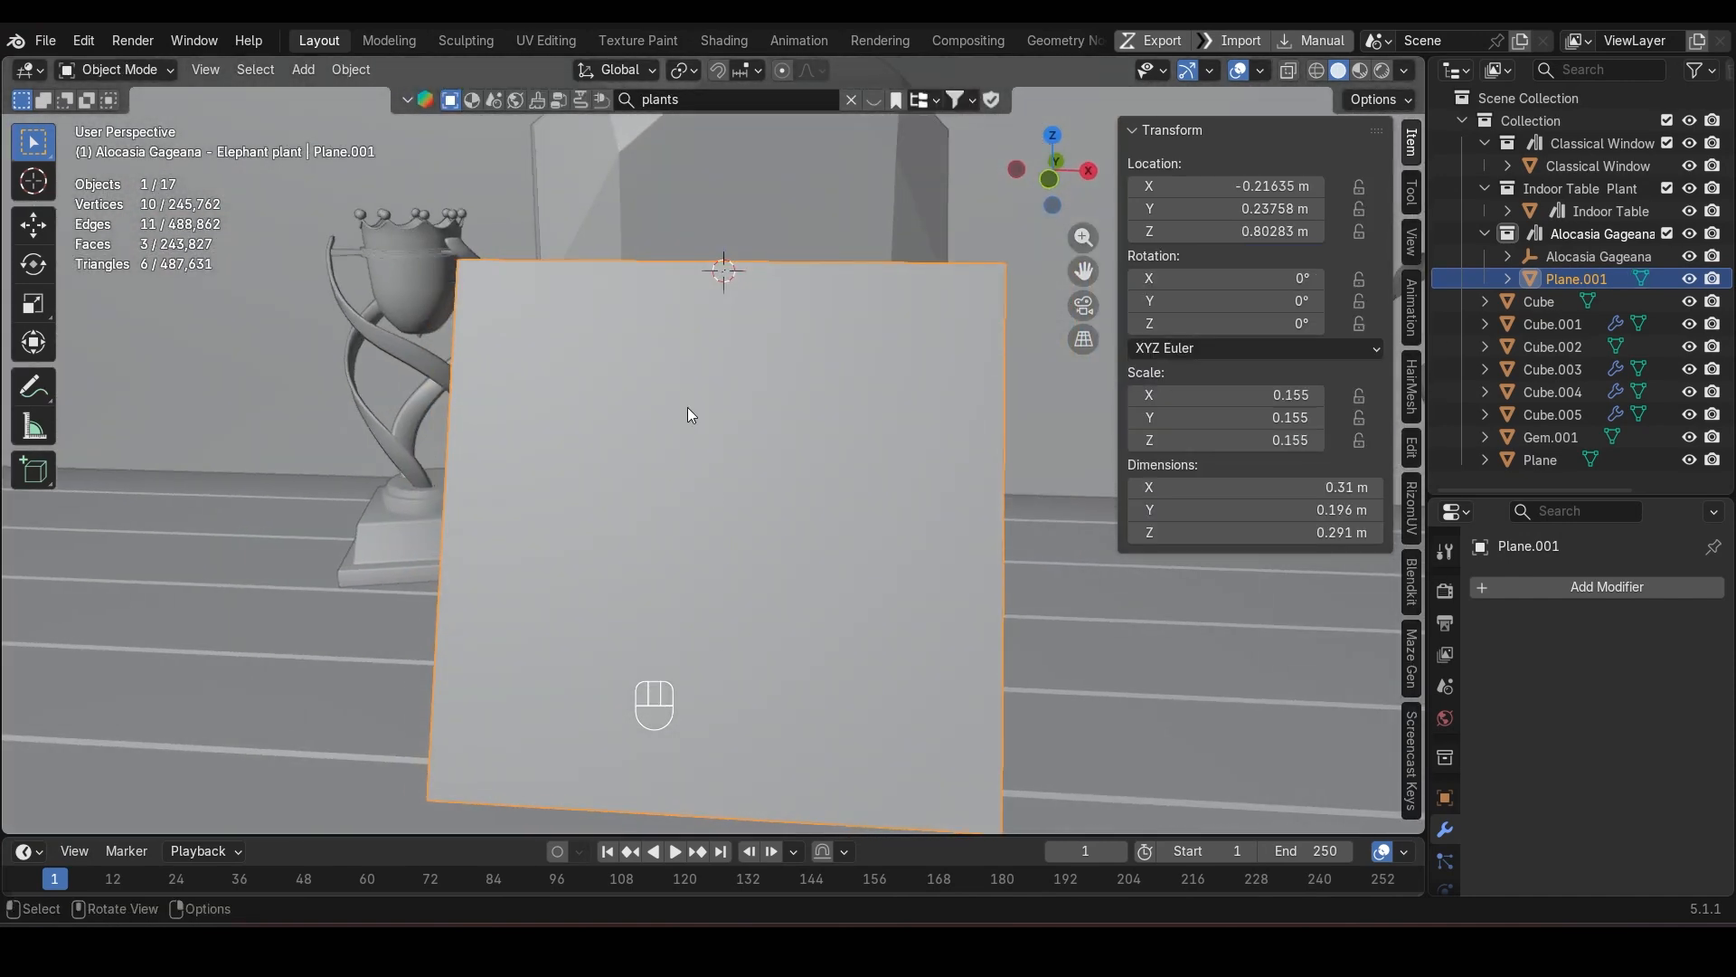
middle_click_drag(793, 524, 686, 458)
Step: Adjust the A-frame's inset front face slightly along local Y and leave mesh editing
key("Tab")
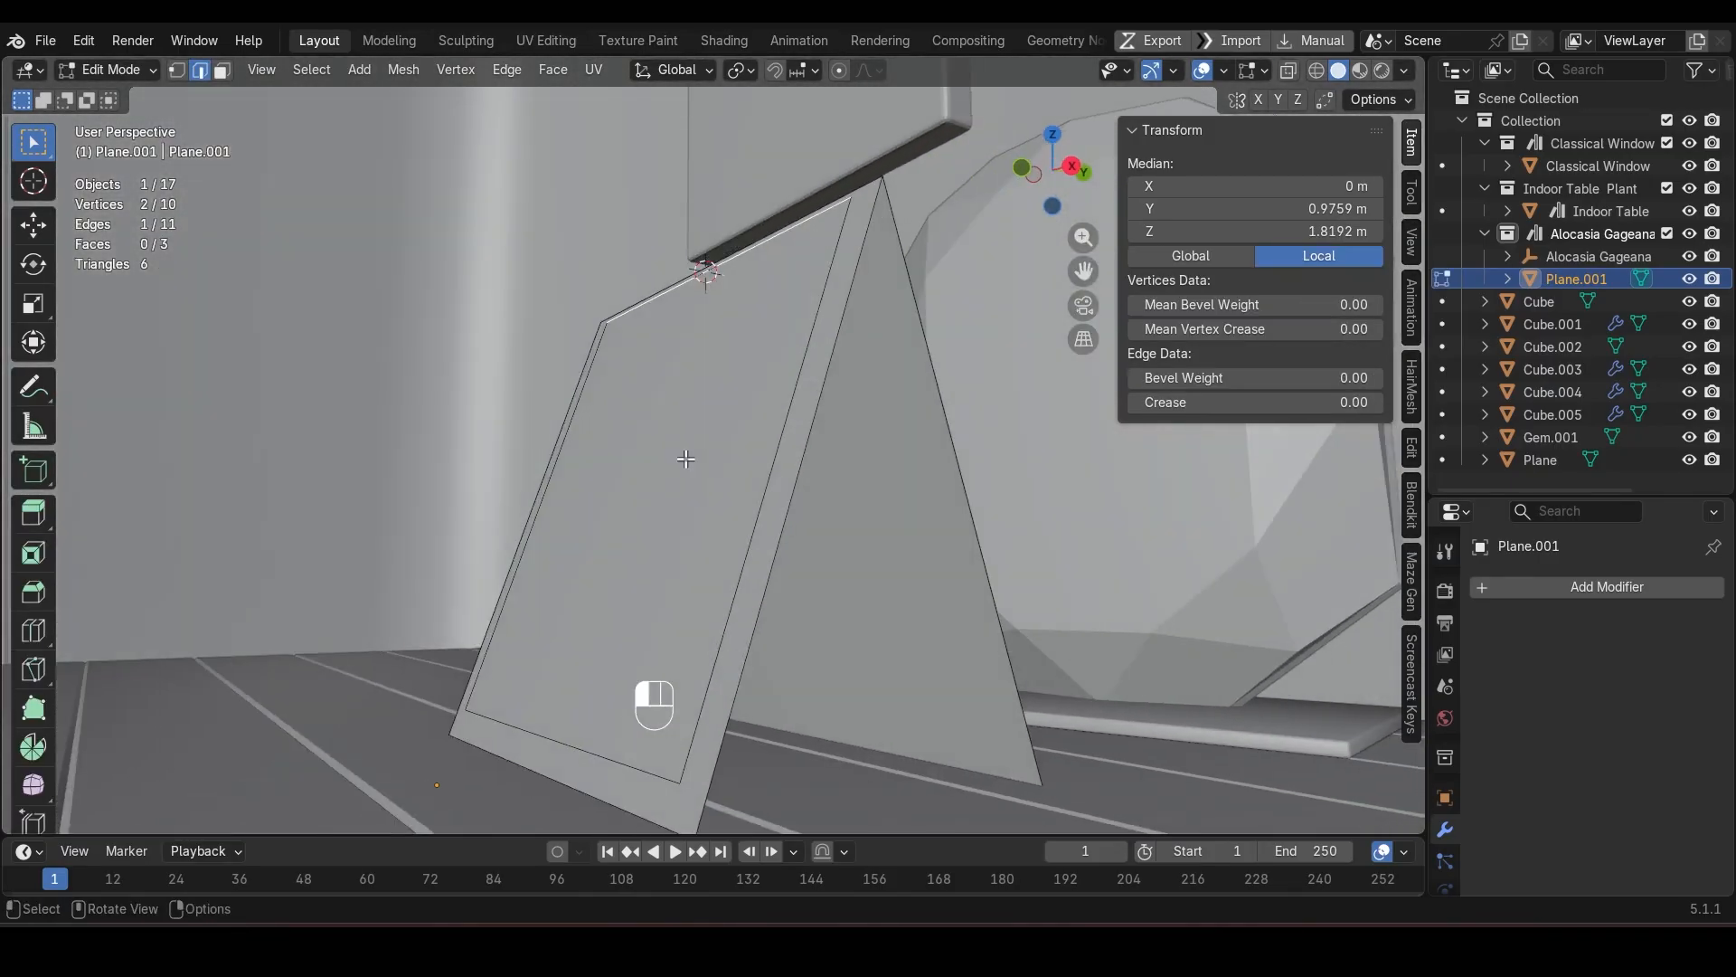
left_click(685, 459)
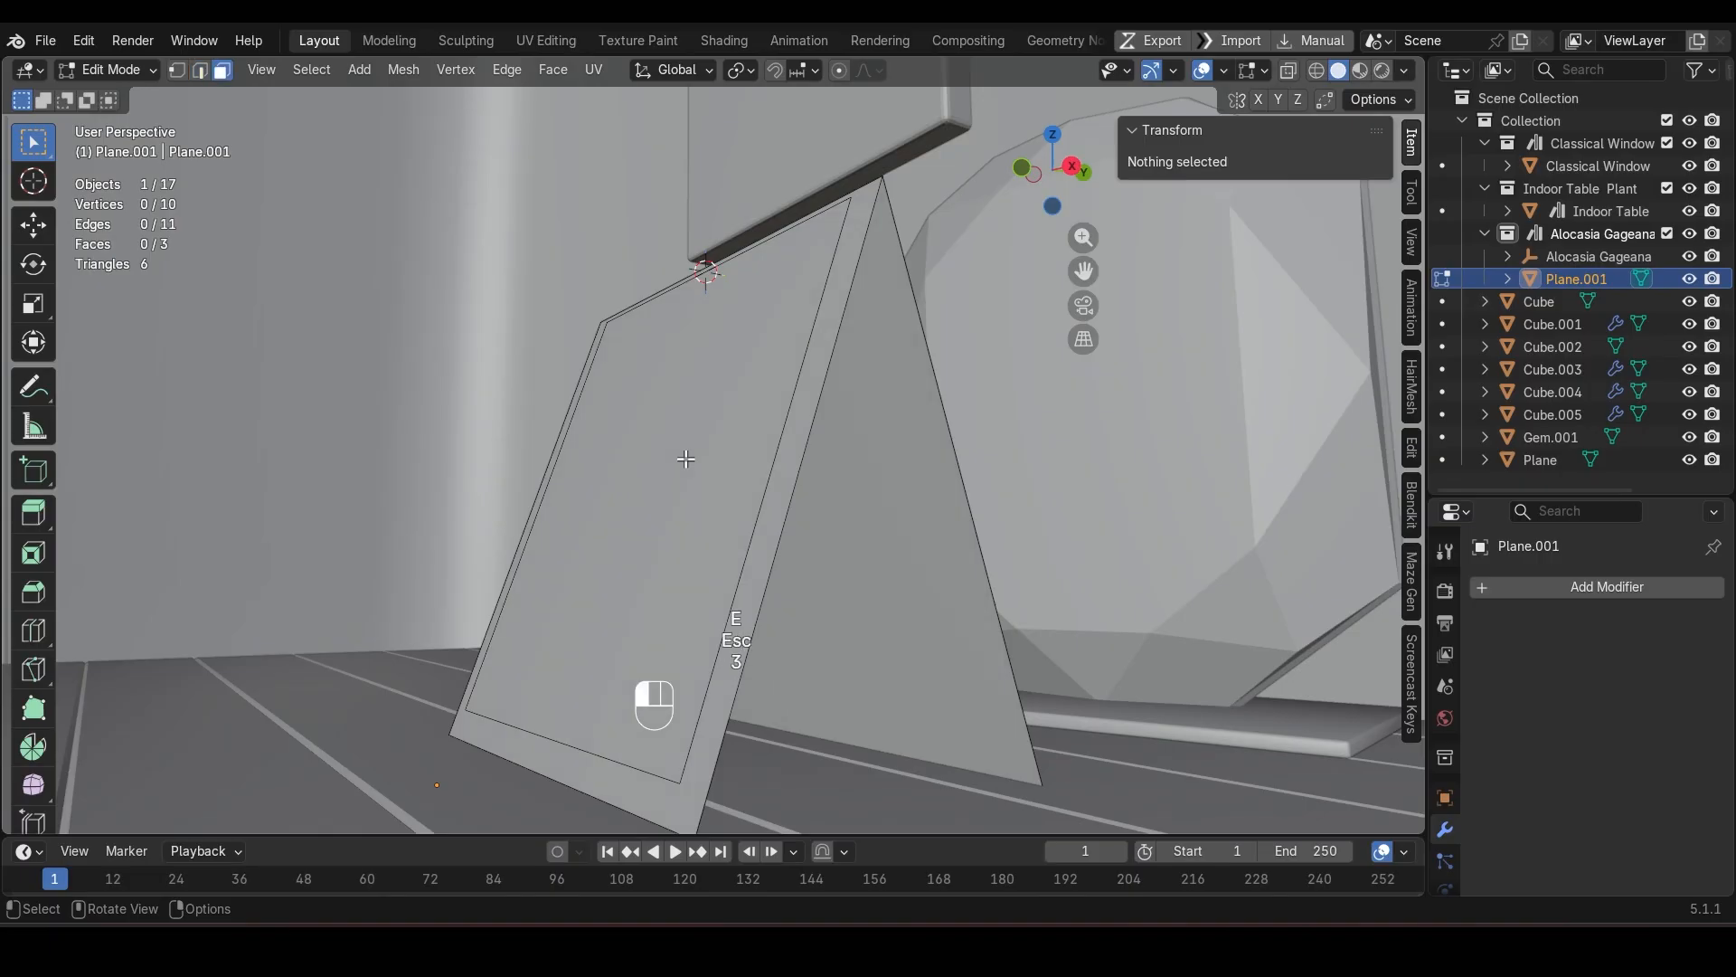
left_click(685, 459)
key("g")
key("y")
key("y")
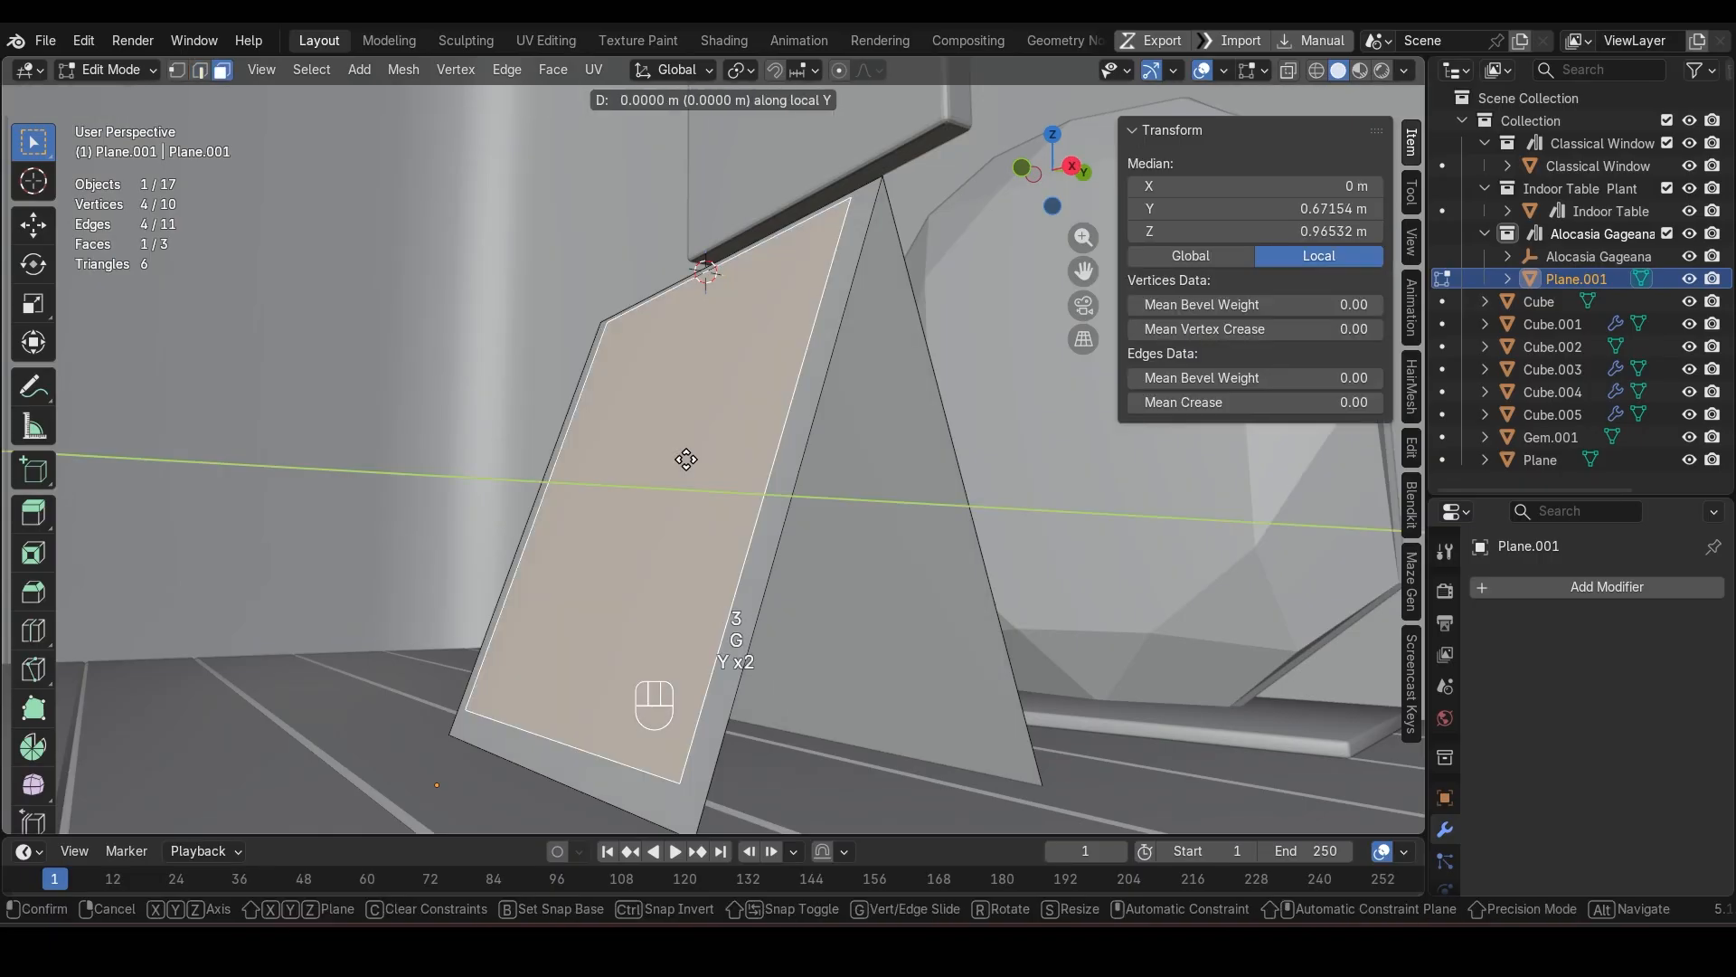
left_click(684, 459)
middle_click_drag(624, 439, 857, 508)
key("Tab")
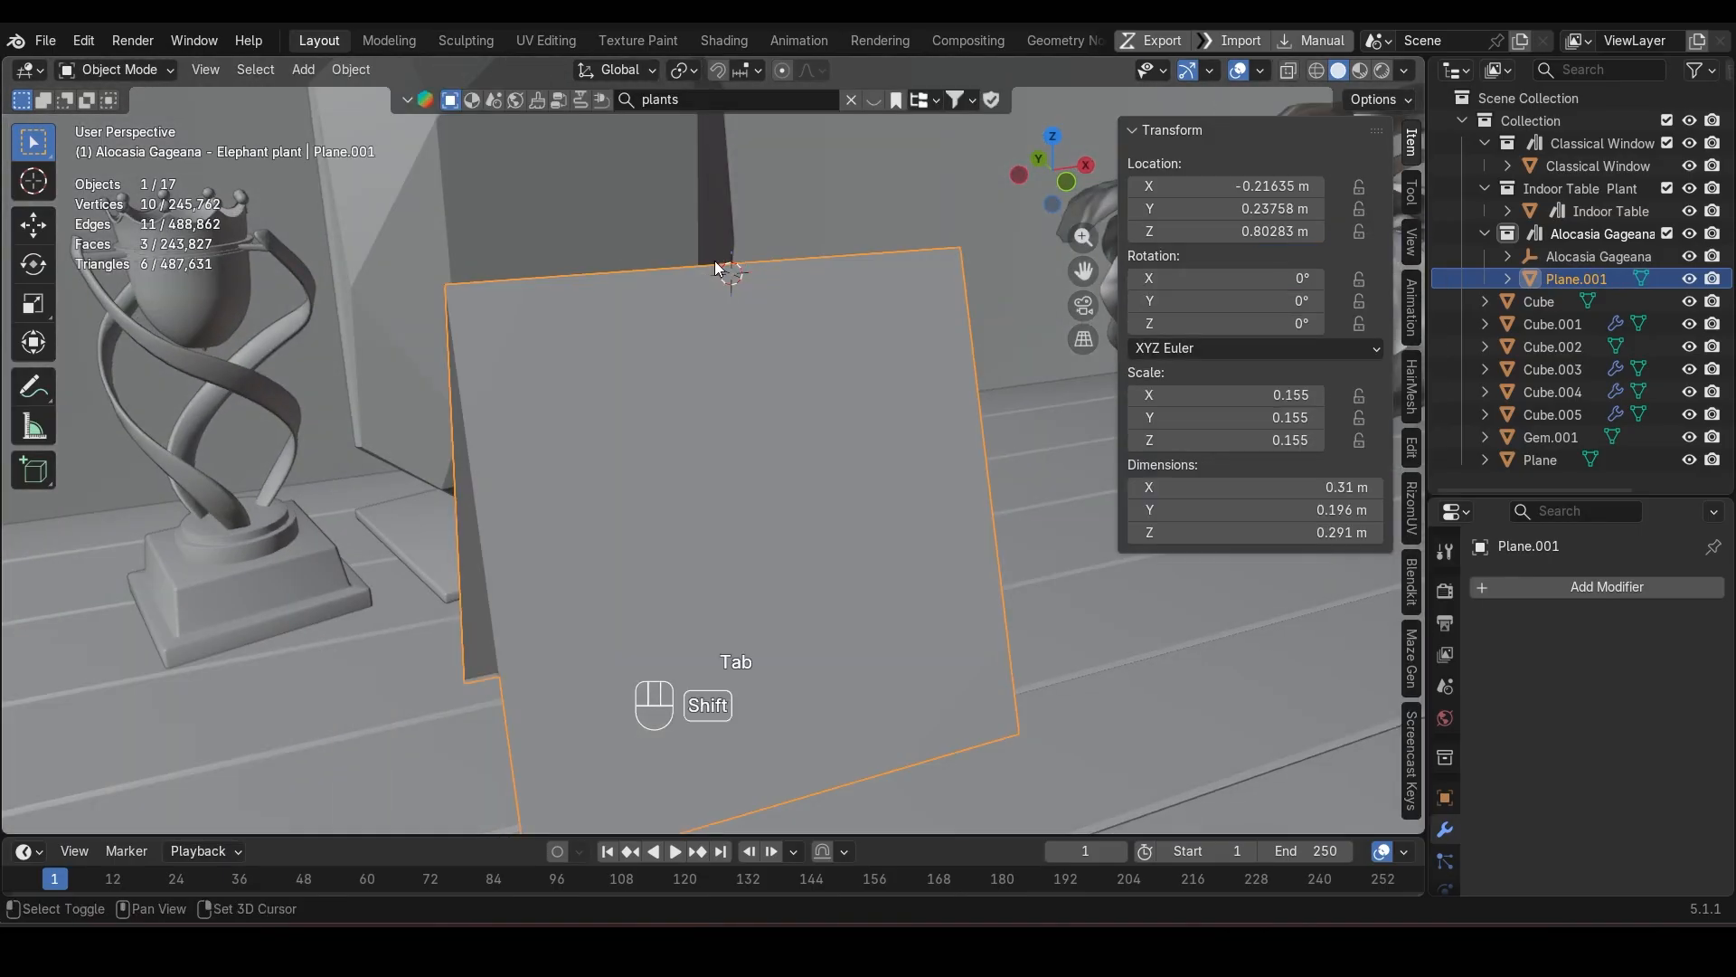
Step: Scale the A-frame stand down uniformly to about 0.77 of its size
scroll(760, 295, "down", 3)
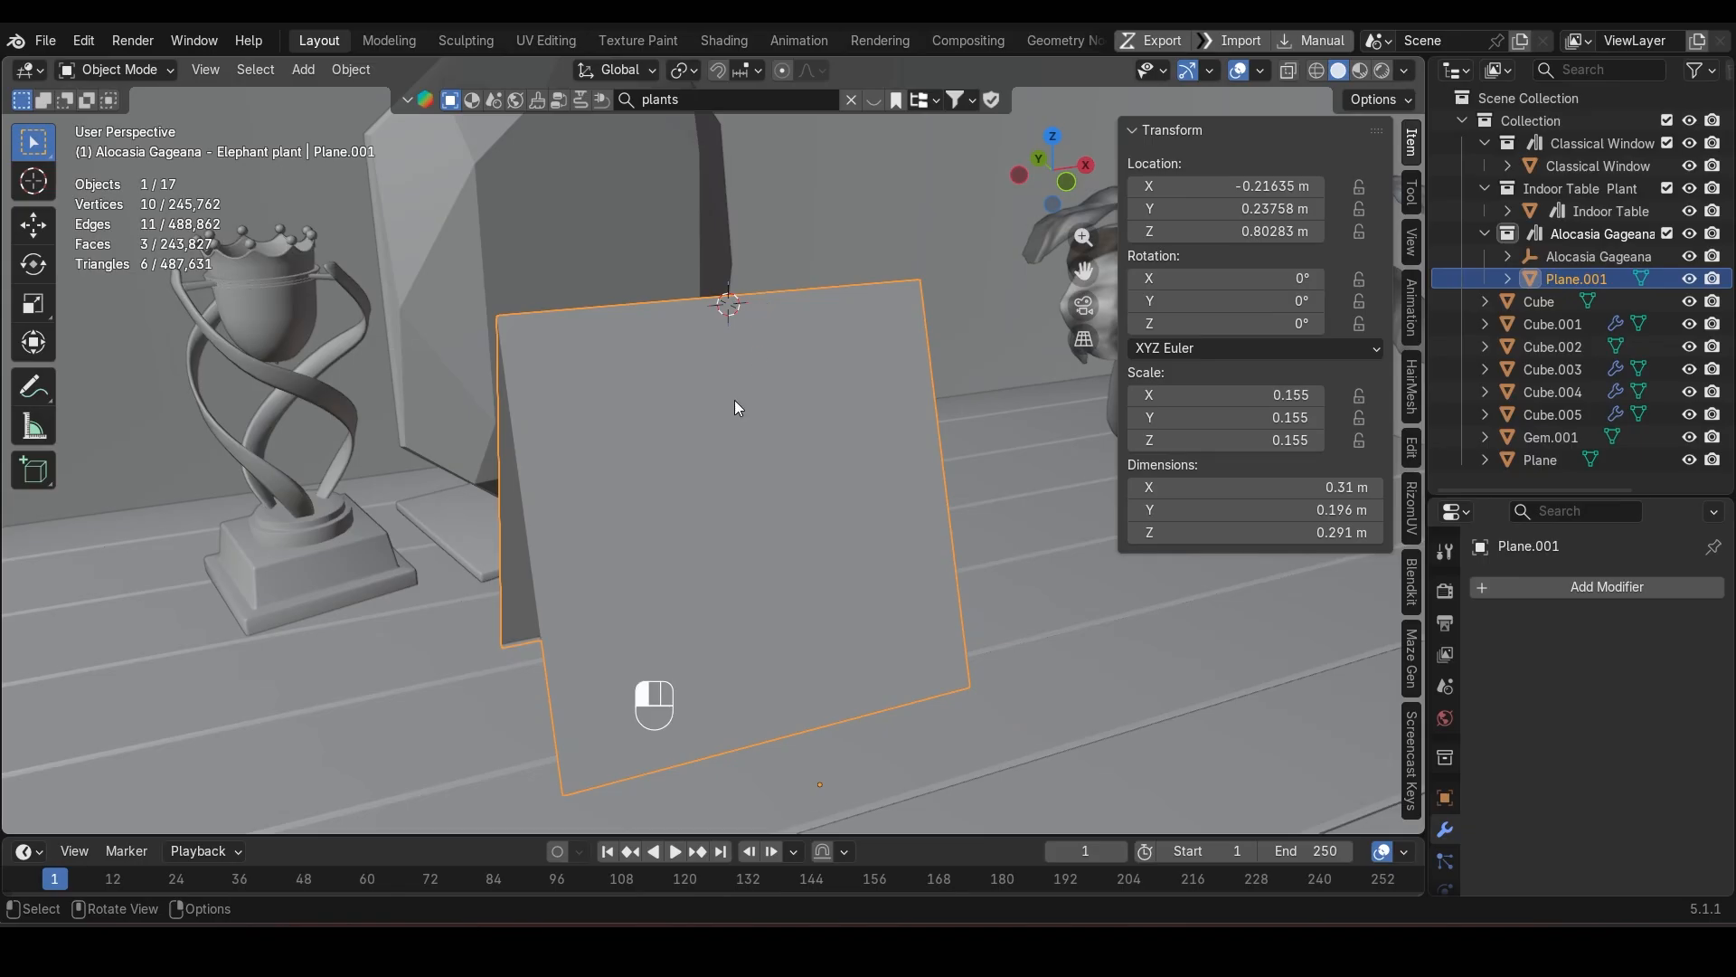
scroll(735, 400, "down", 3)
middle_click_drag(734, 399, 684, 421)
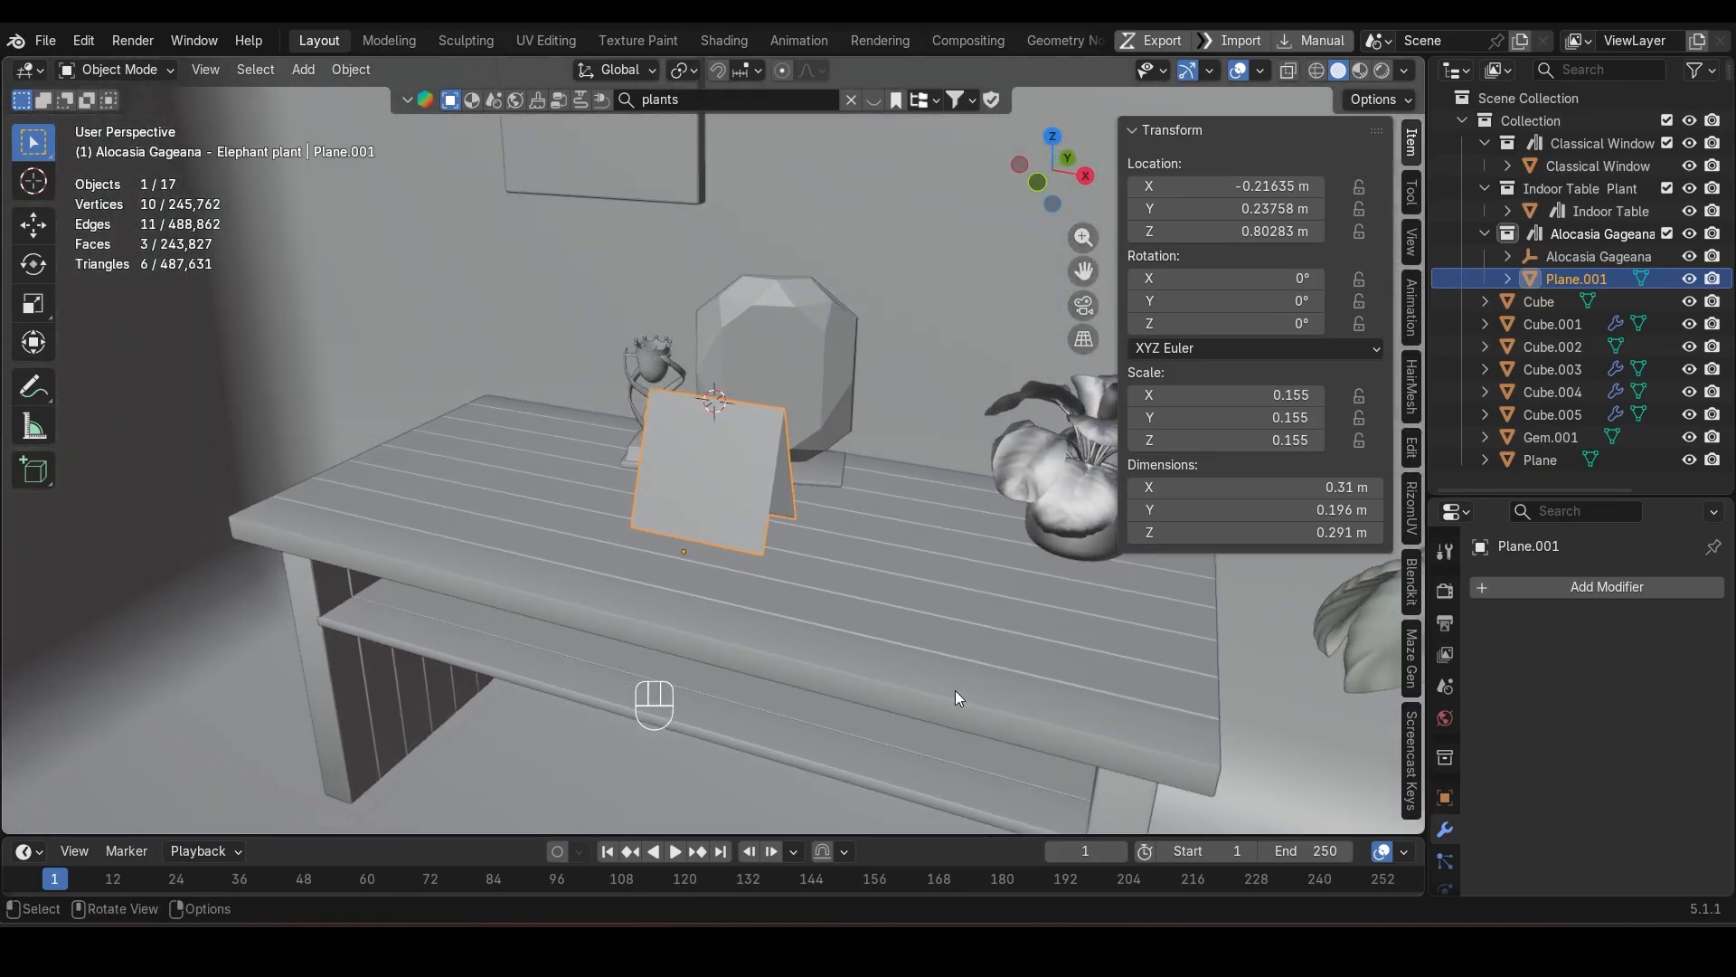
key("s")
left_click(882, 648)
Step: Place the A-frame stand near the table's rear corner at about X -0.88 m, Y 0.61 m, turned about 31° around Z
key("KP_7")
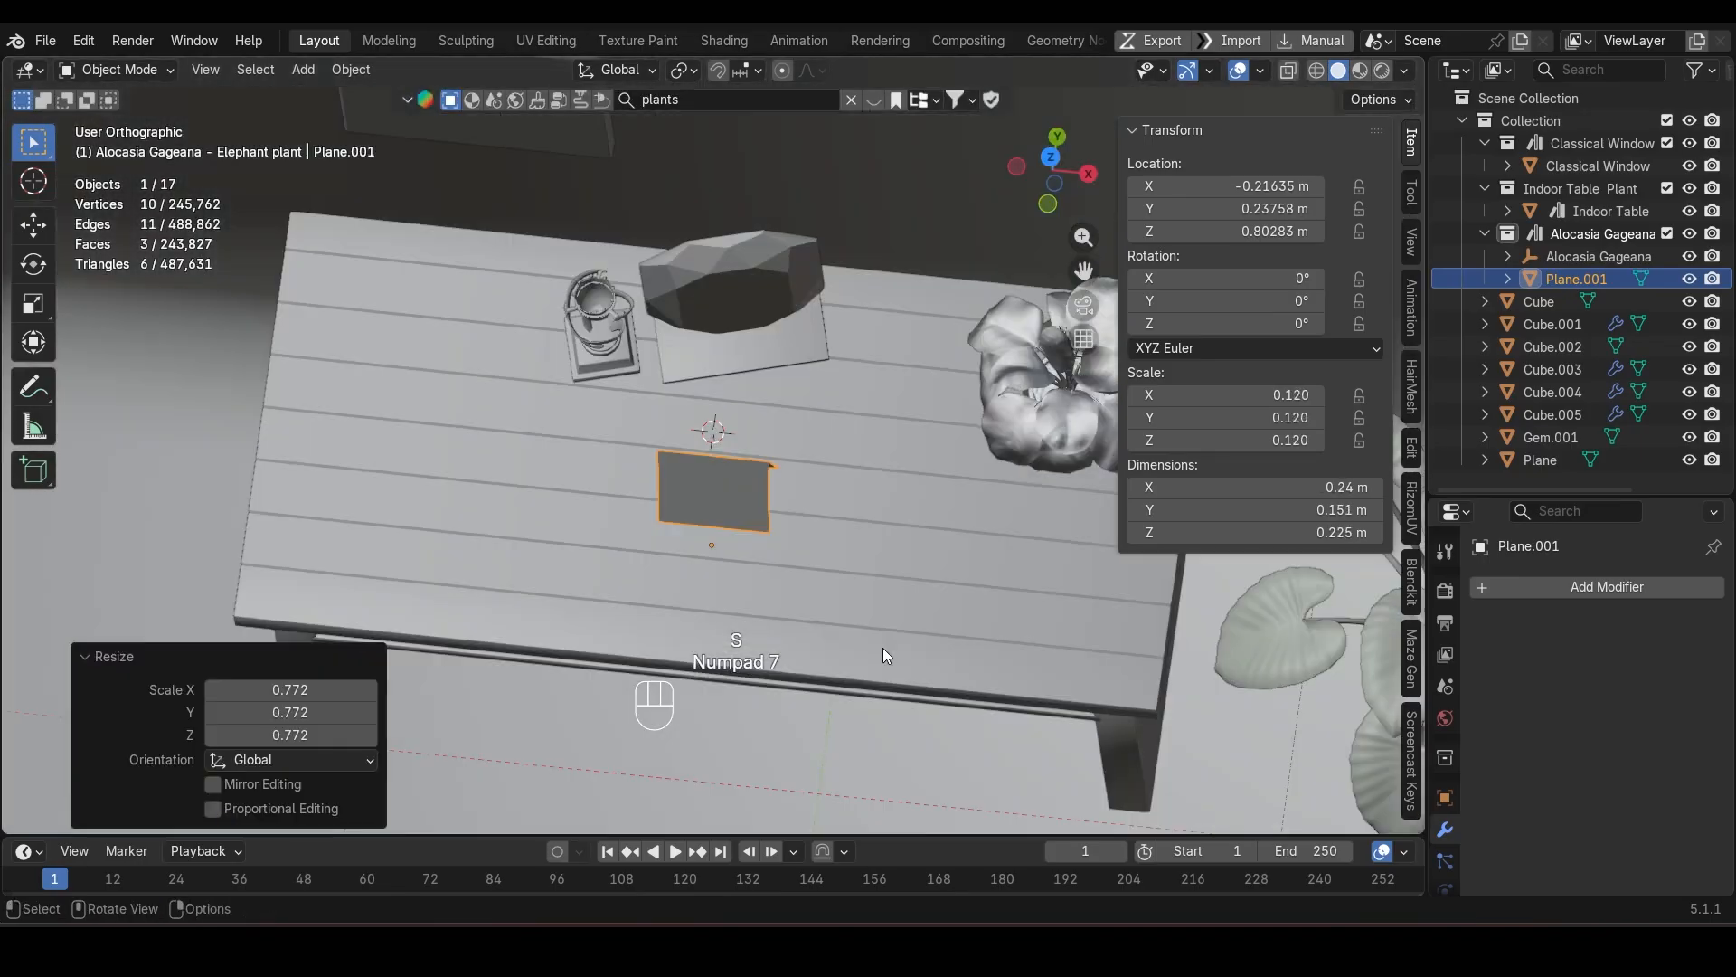
key("g")
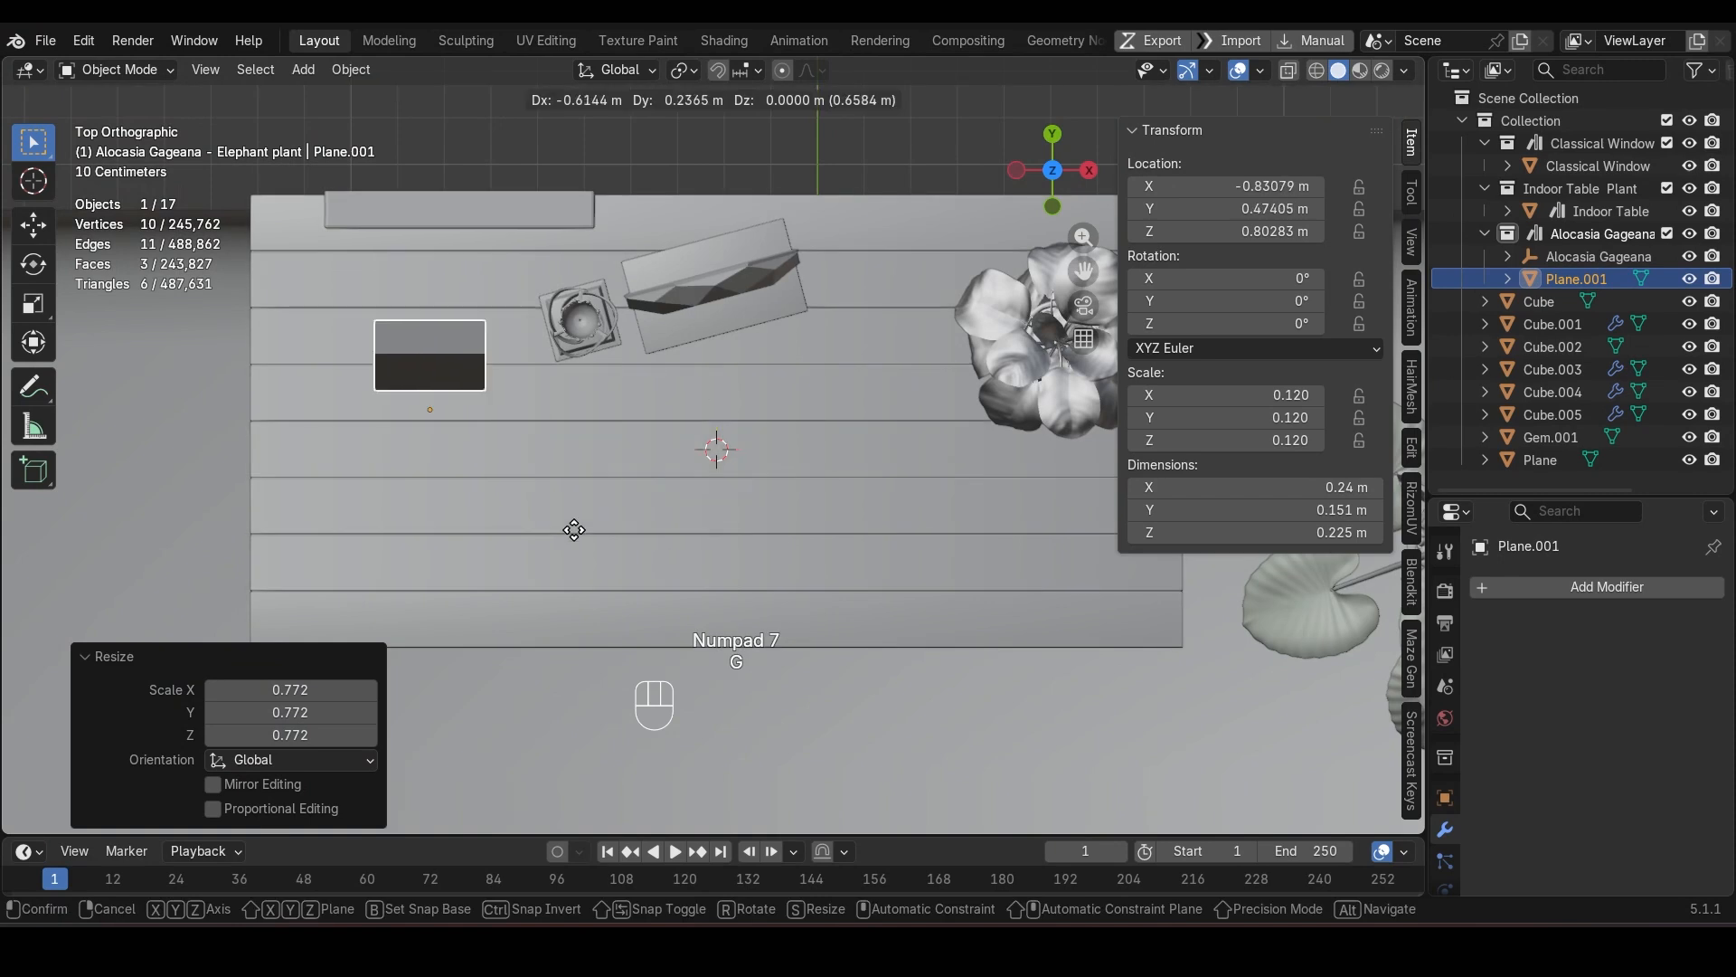
left_click(528, 478)
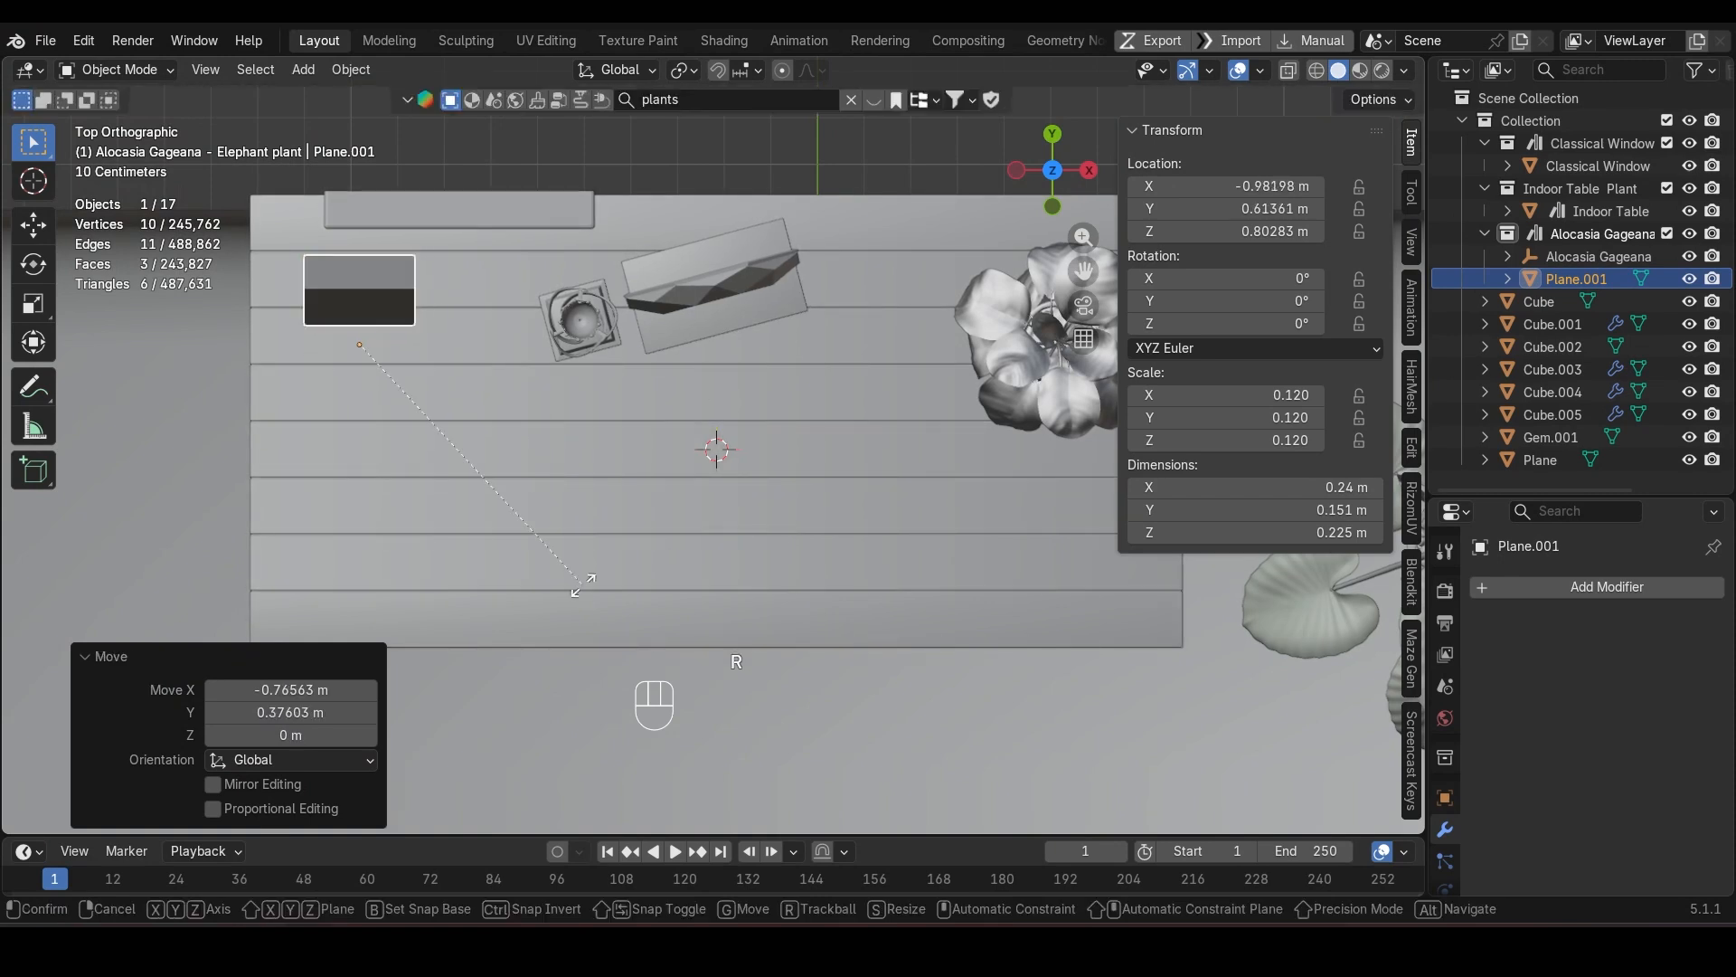
key("r")
left_click(631, 422)
key("g")
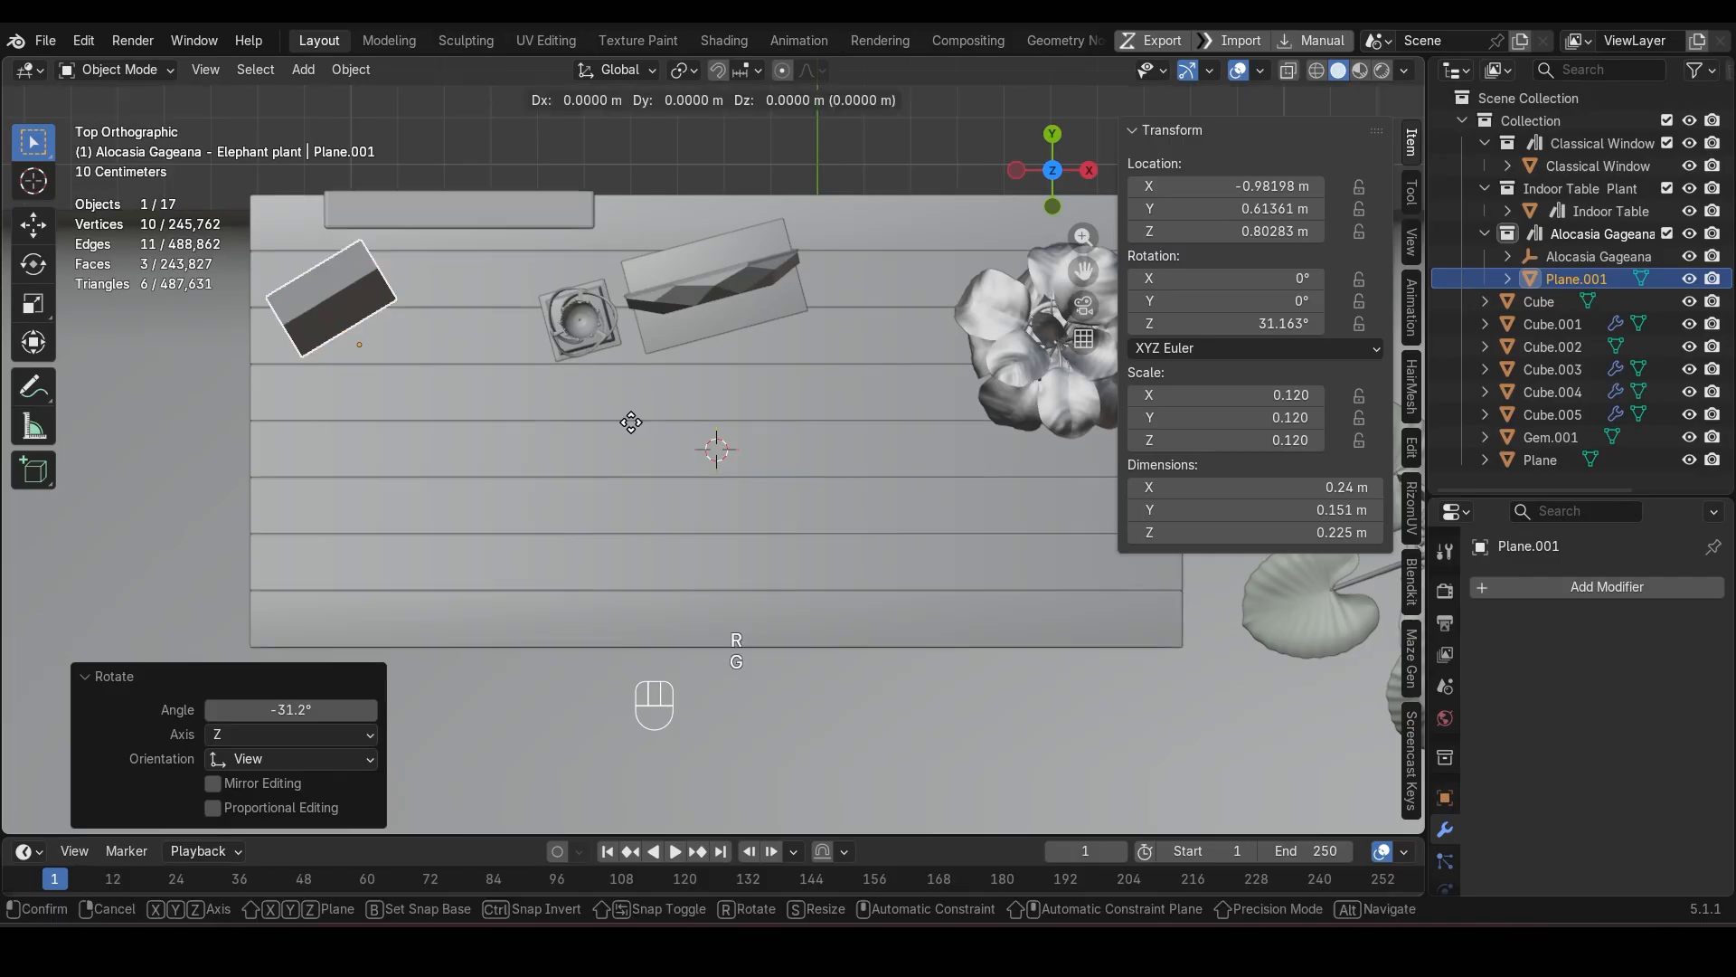
left_click(685, 427)
middle_click_drag(685, 429, 805, 584)
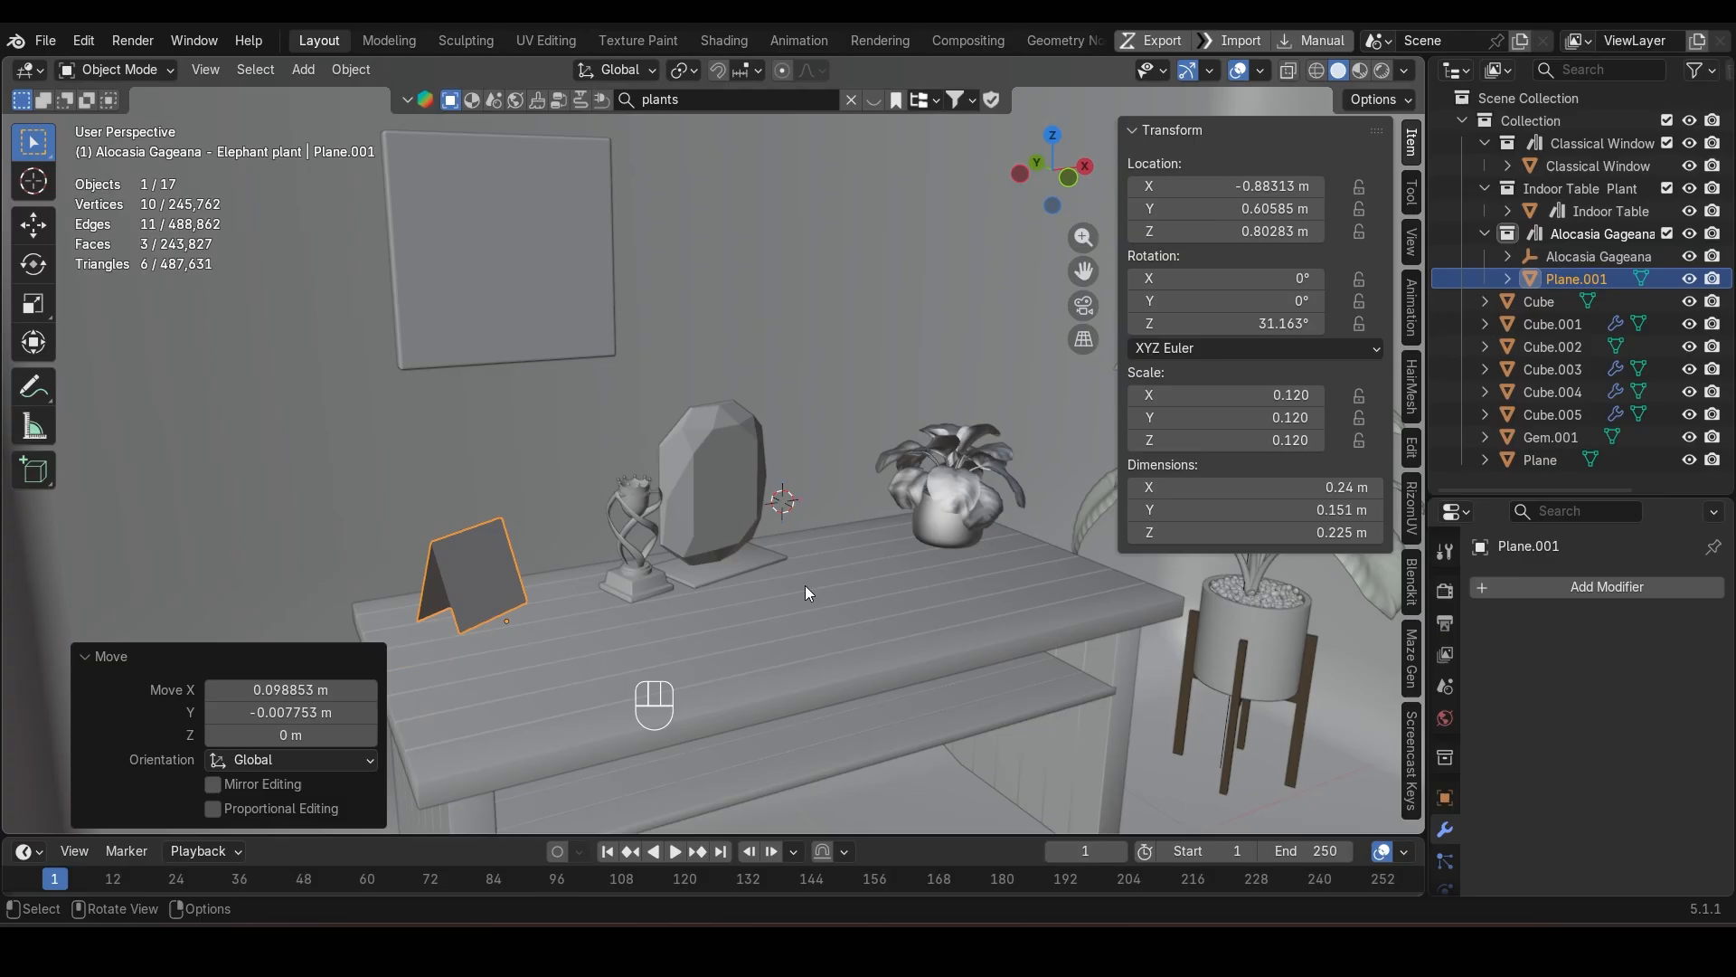
Step: Rotate the crowned trophy and the faceted gem award together by -15° around global Z and save the file
left_click(732, 573)
left_click(655, 580, "shift")
key("r")
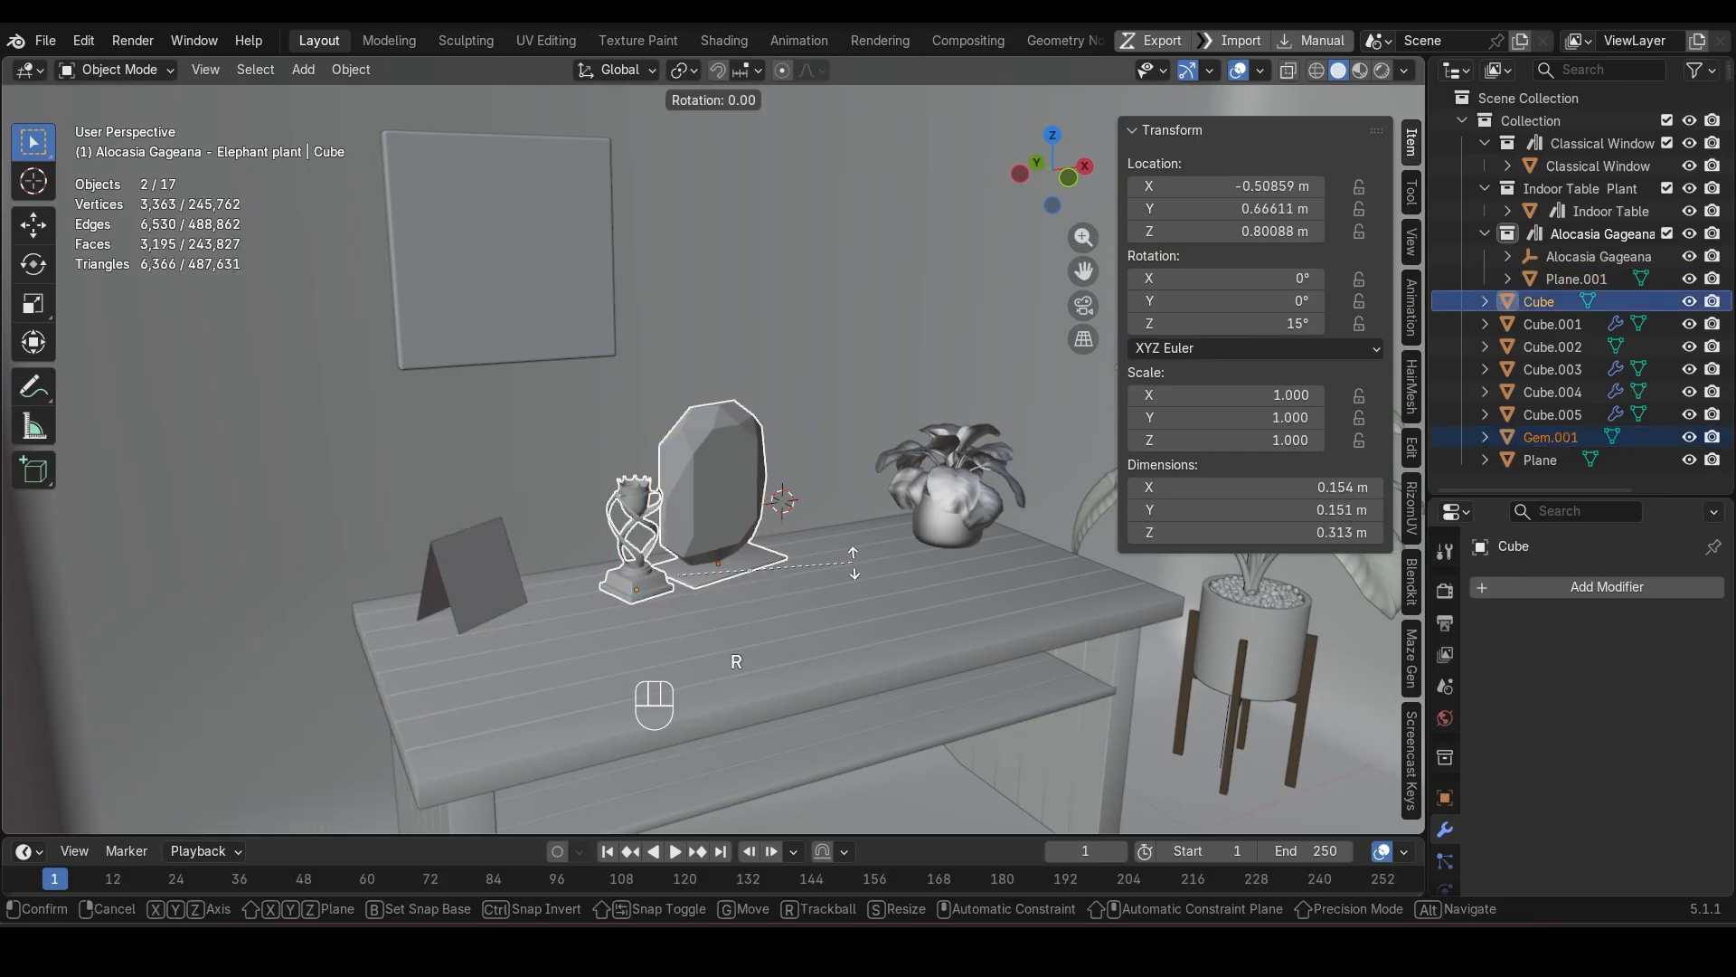
key("z")
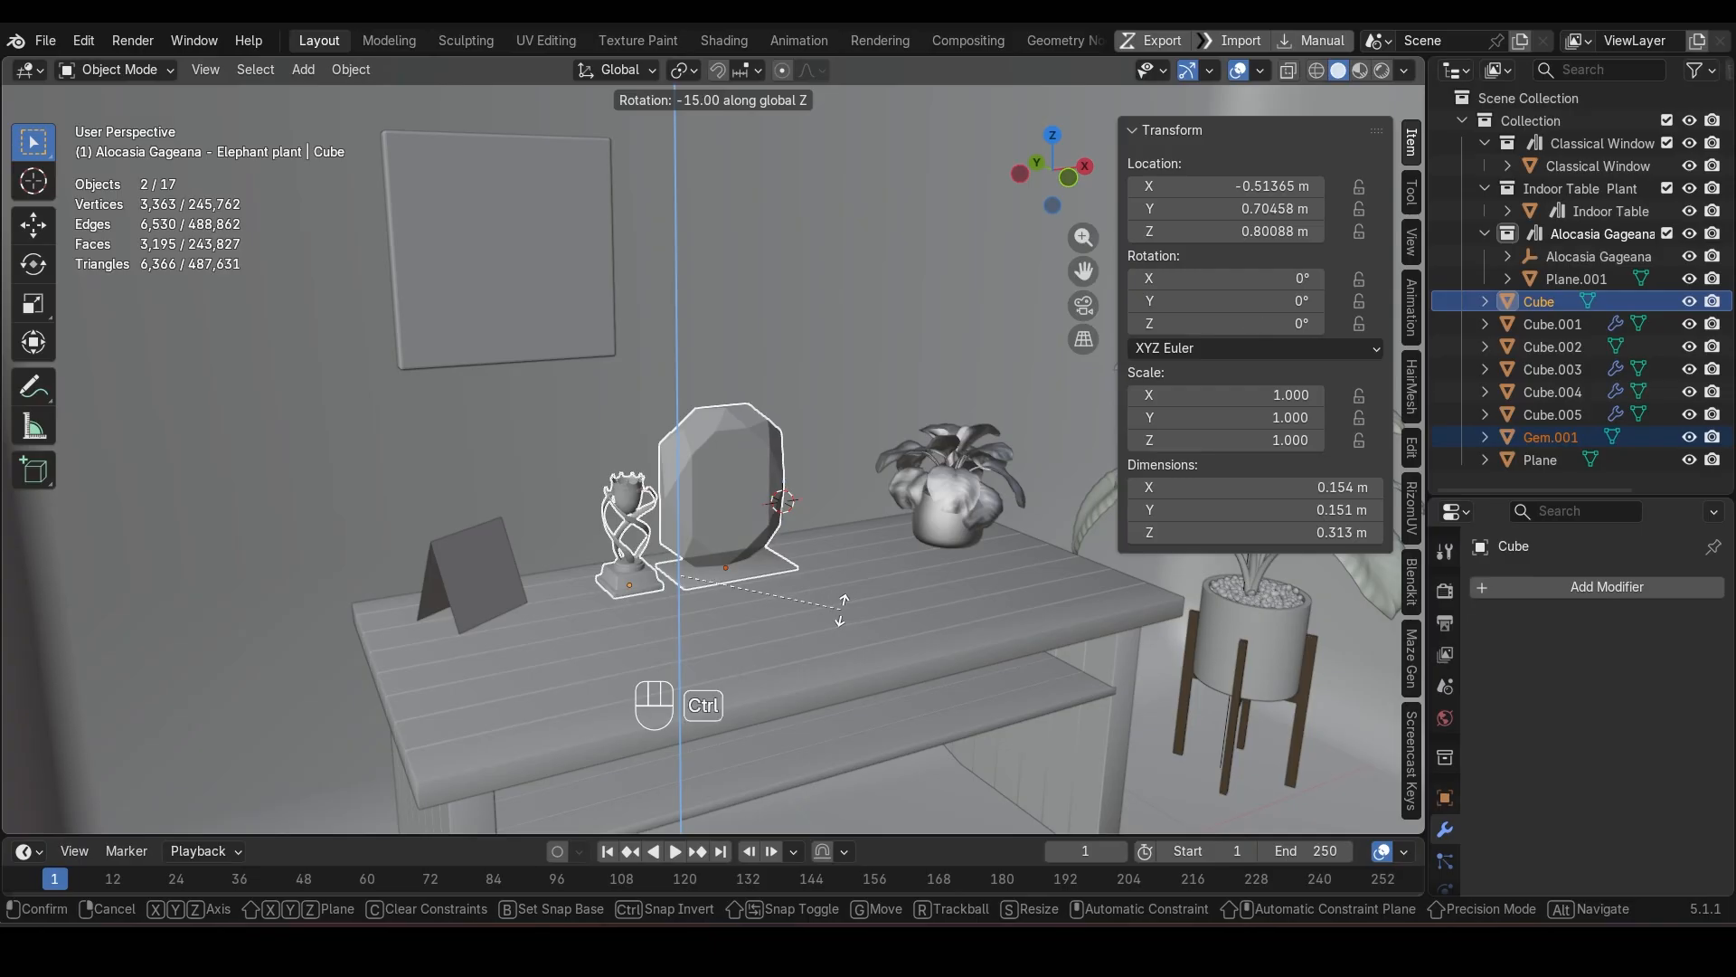
left_click(841, 609, "ctrl")
left_click(822, 416)
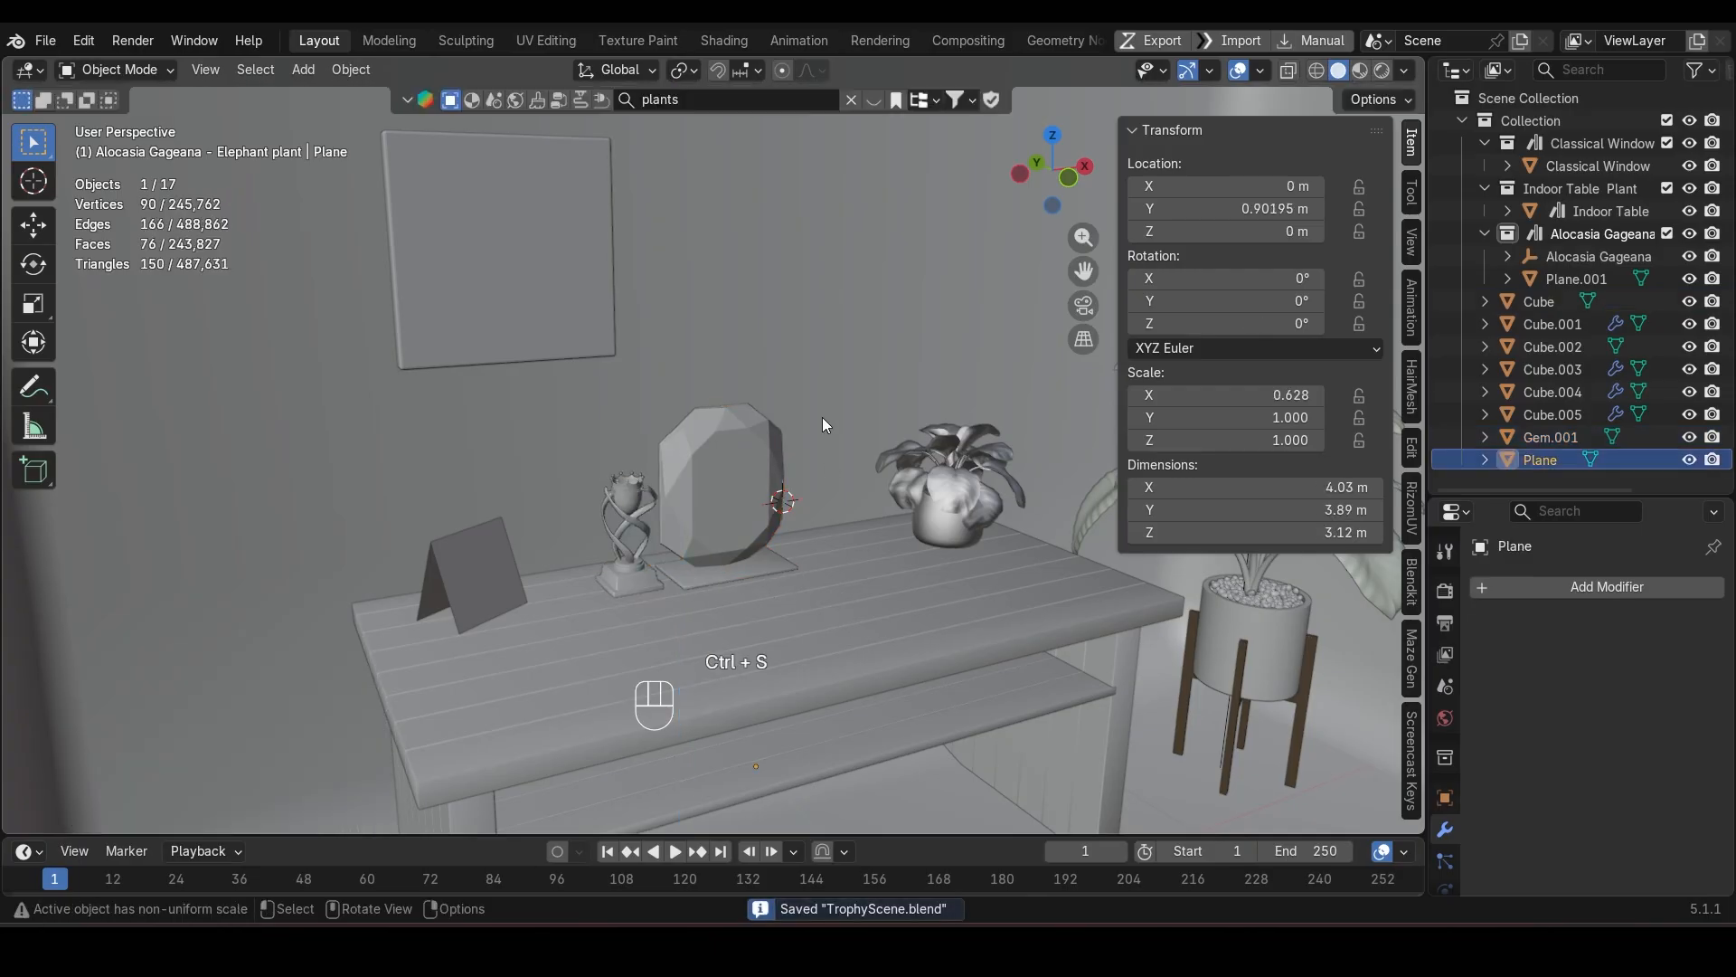
Step: Reset the 3D cursor to the world origin and add a camera there facing the table
middle_click_drag(822, 416, 669, 572)
scroll(648, 575, "up", 1)
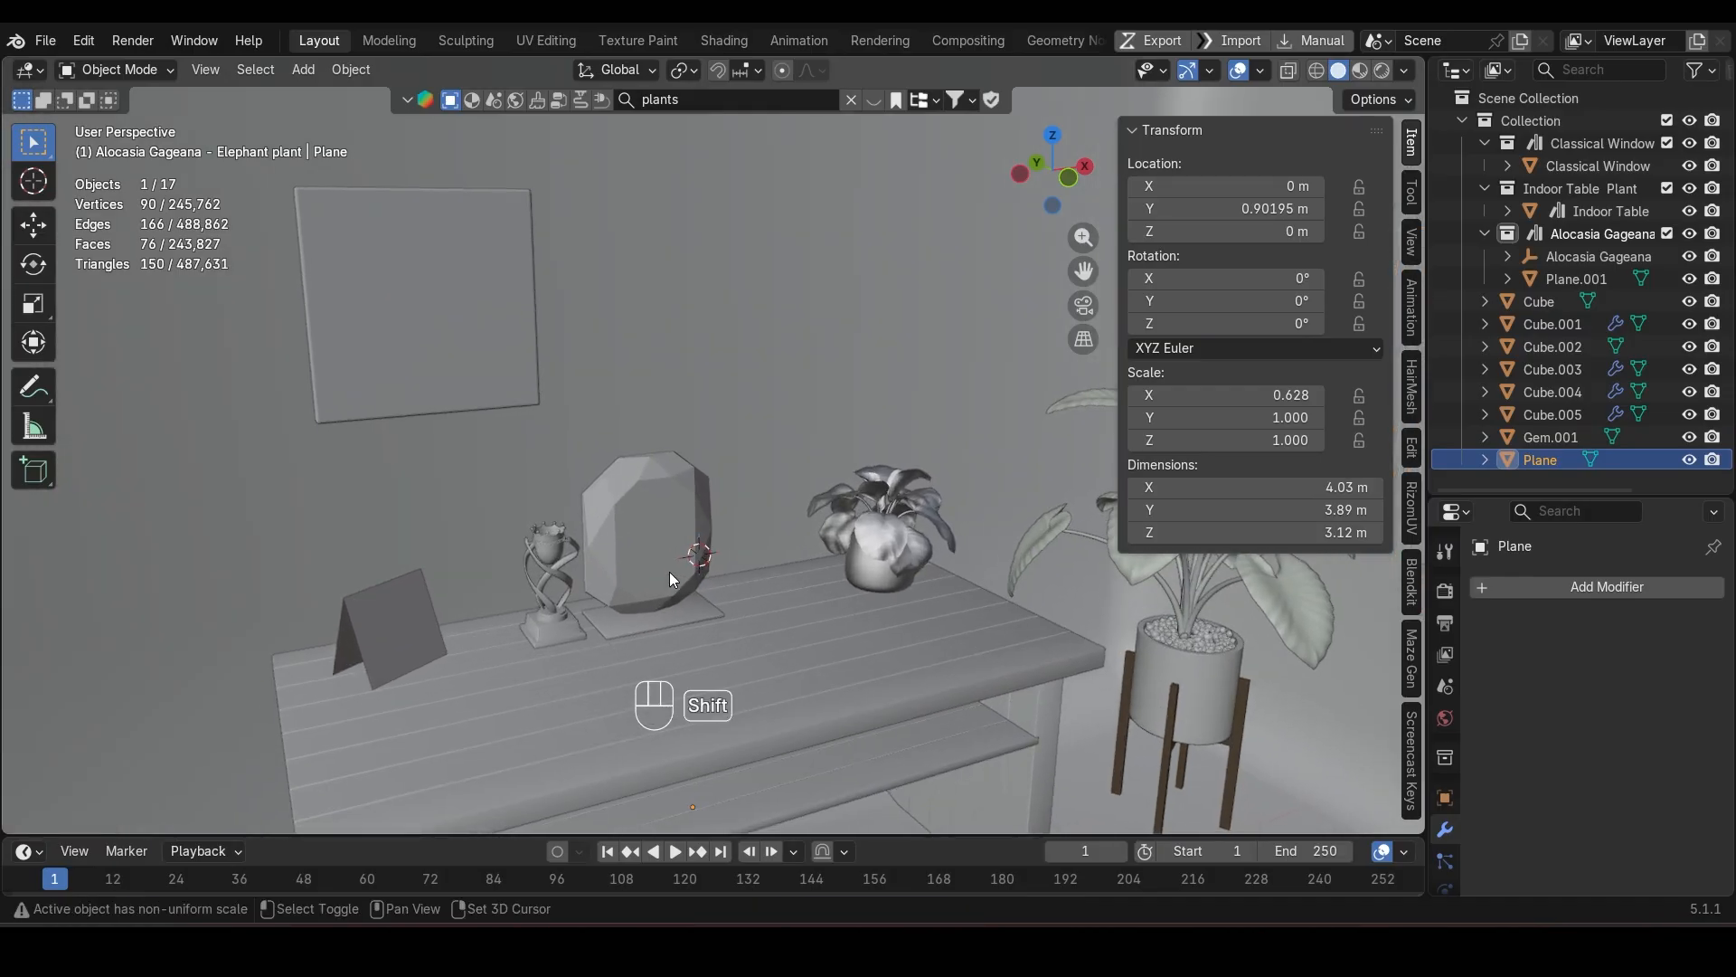
key("shift+c")
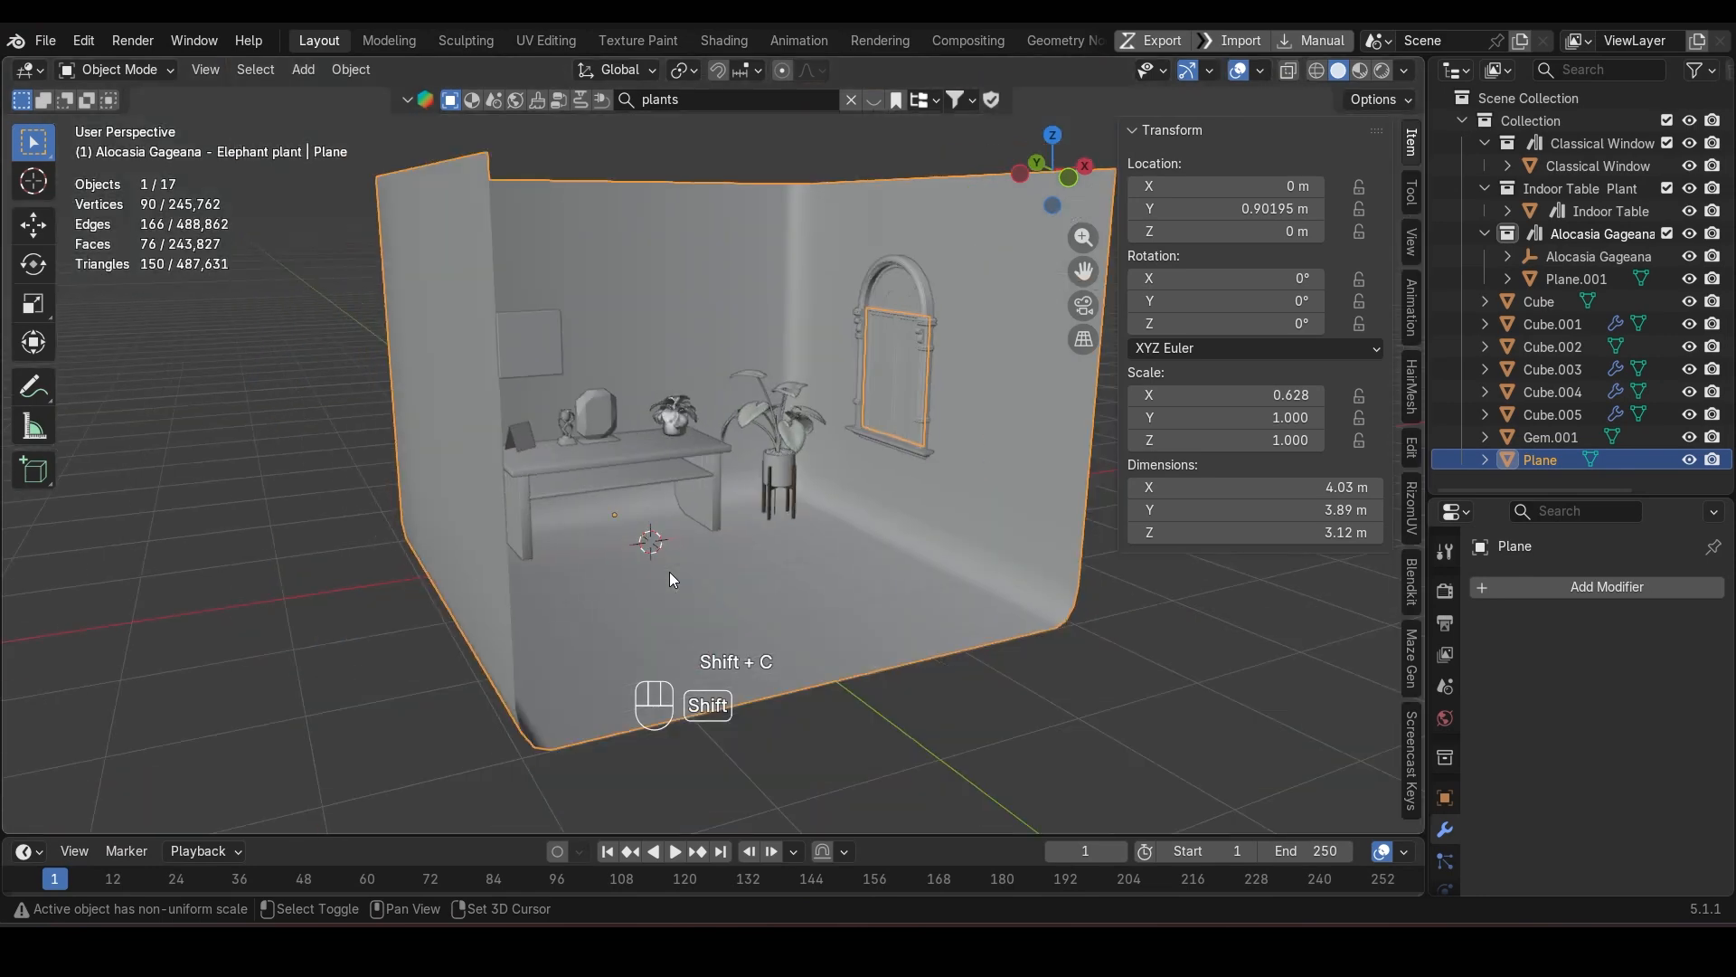
scroll(640, 481, "up", 5)
middle_click_drag(643, 486, 866, 599, "shift")
key("shift+a")
left_click(782, 784)
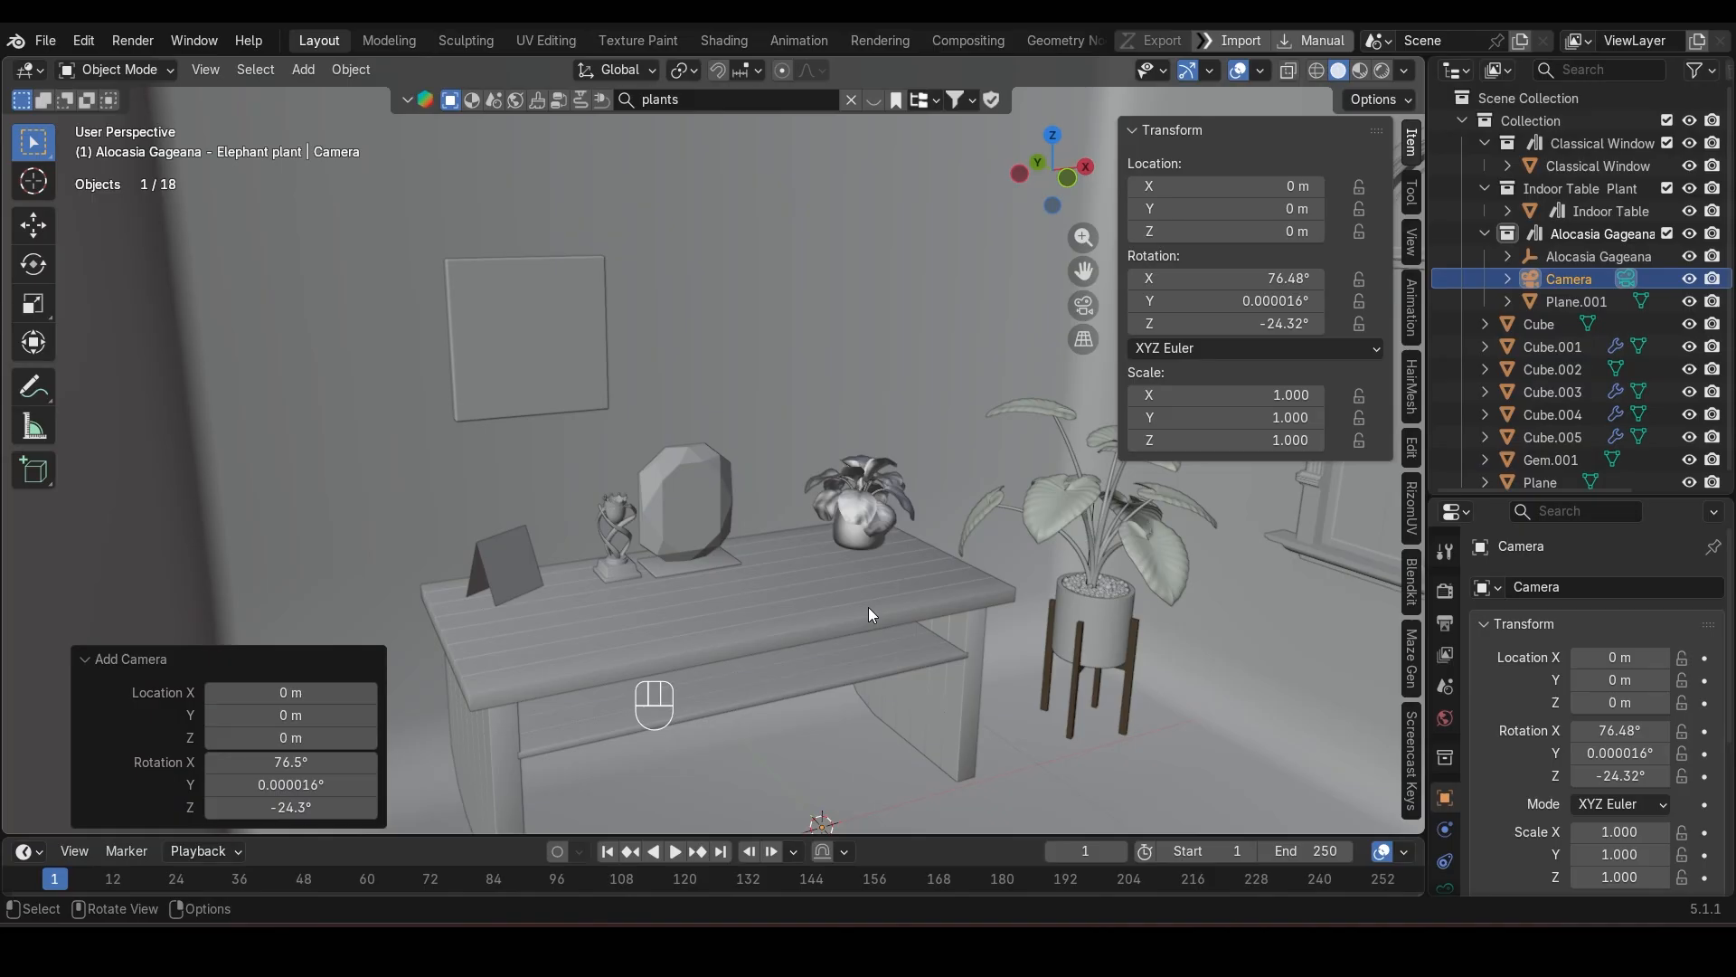
Step: Look through the new camera, lock the camera to the view, and frame the table with its awards
key("ctrl+shift+KP_0")
key("KP_0")
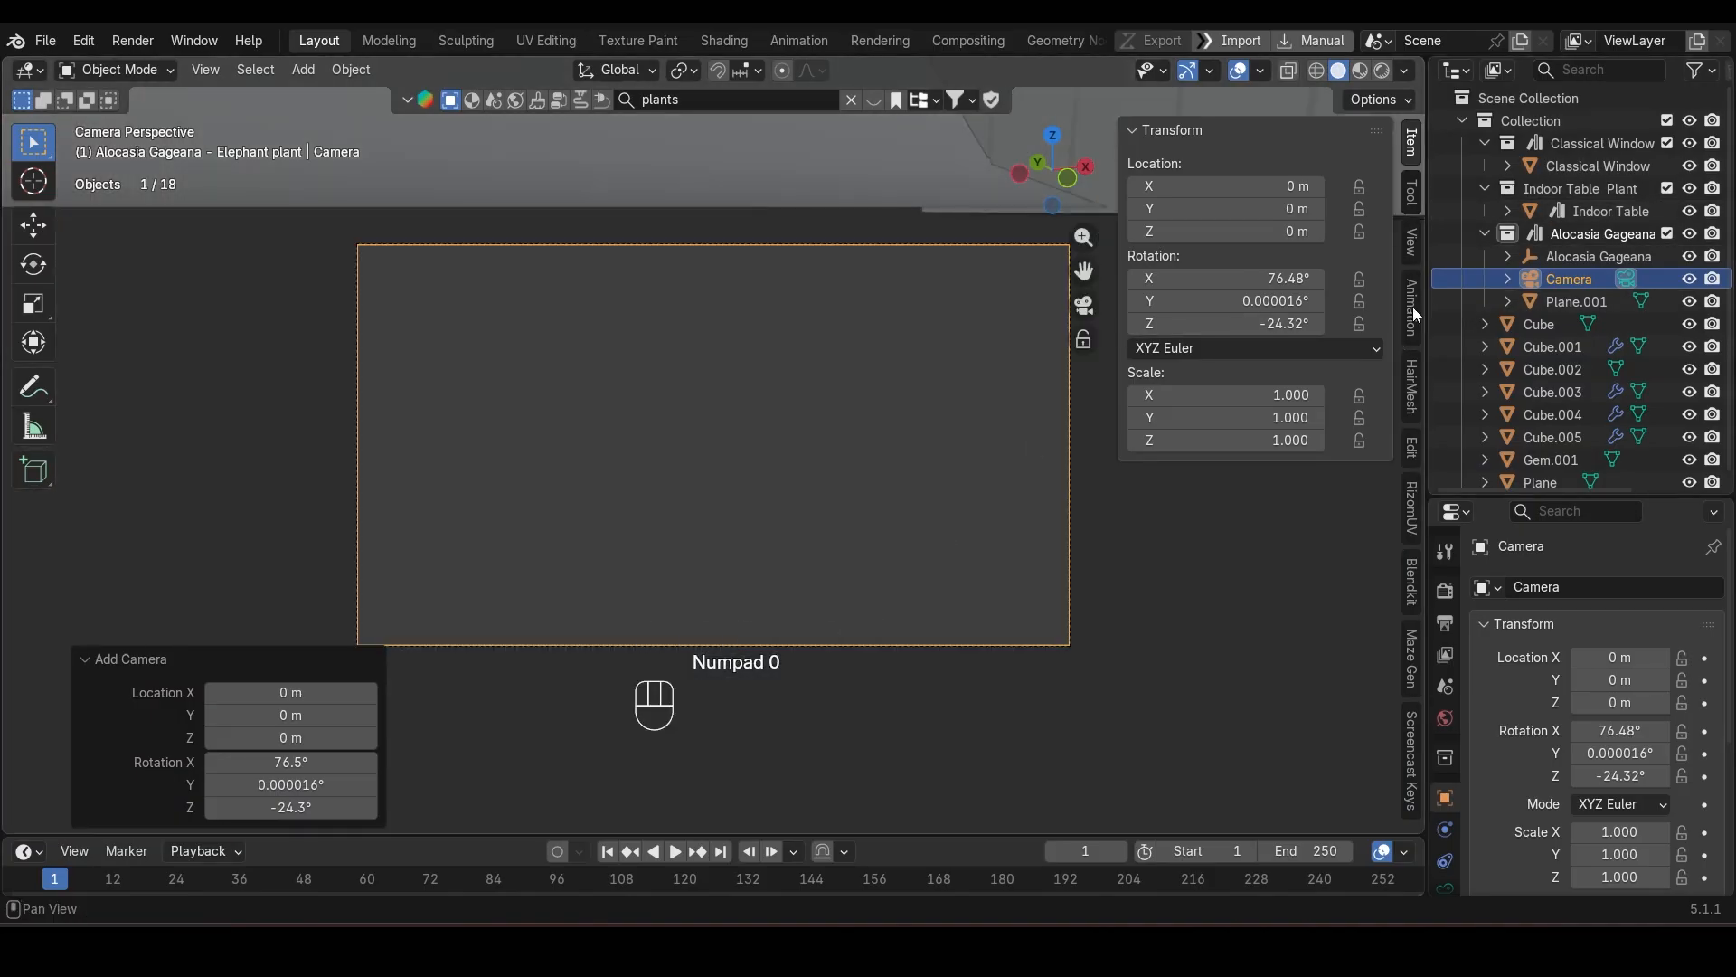
left_click(1414, 230)
middle_click_drag(1040, 462, 813, 529, "shift")
scroll(811, 600, "down", 1)
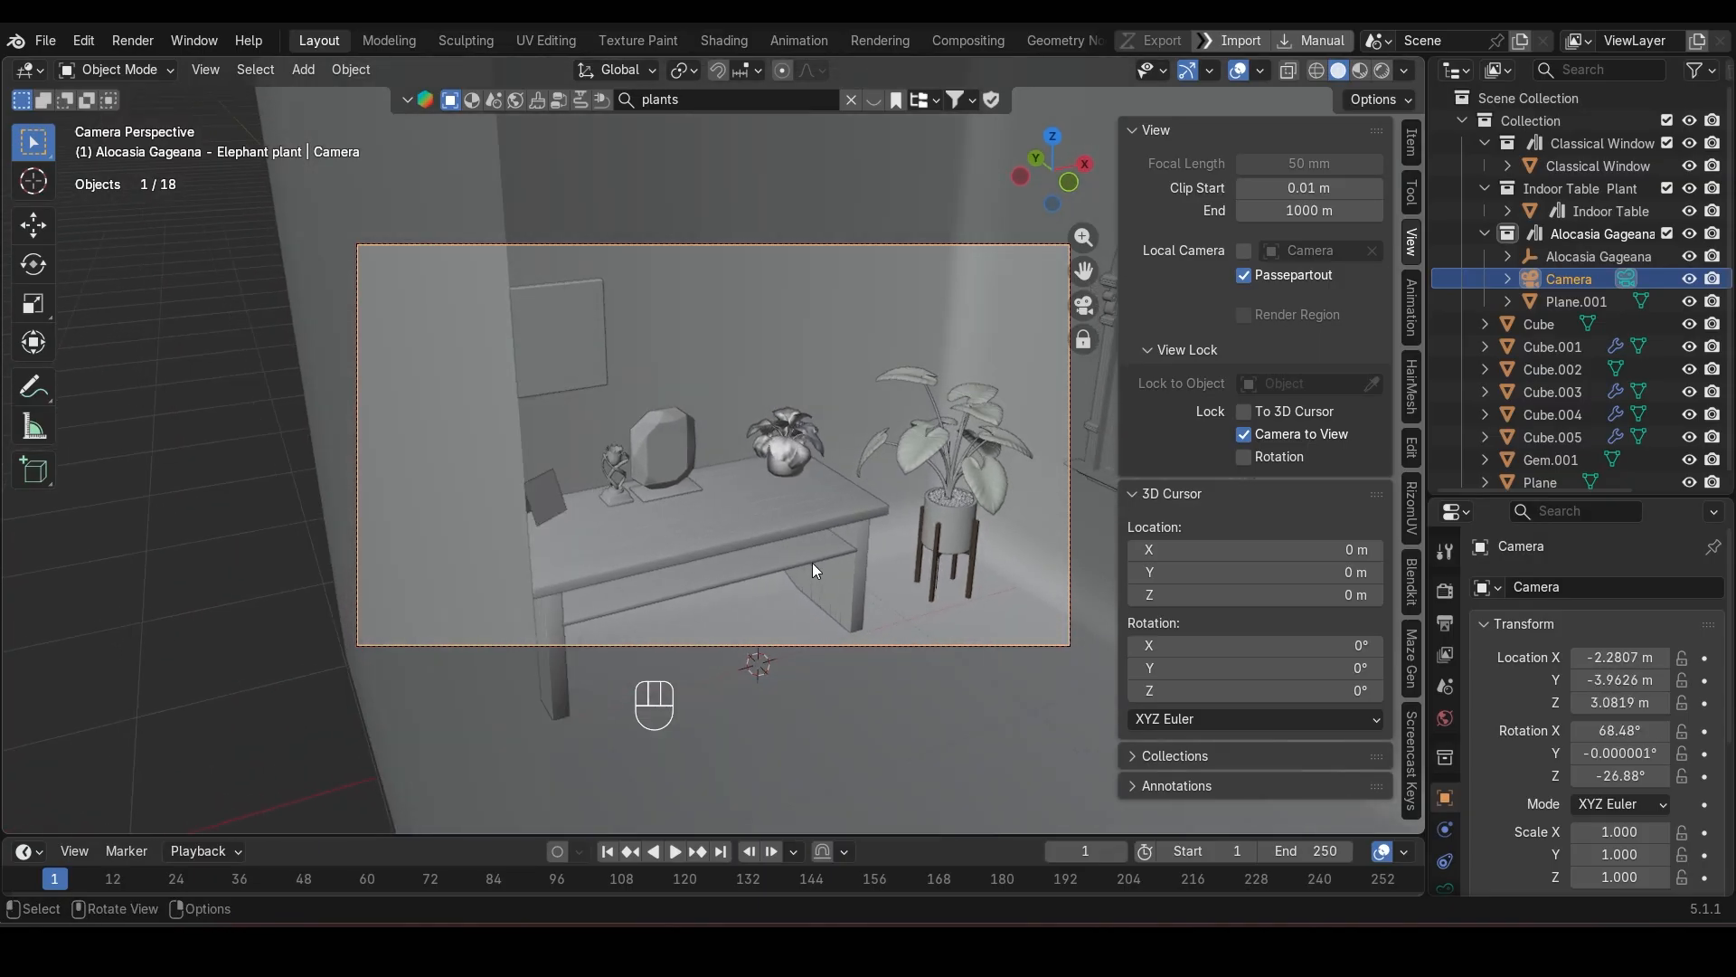
scroll(812, 562, "up", 3)
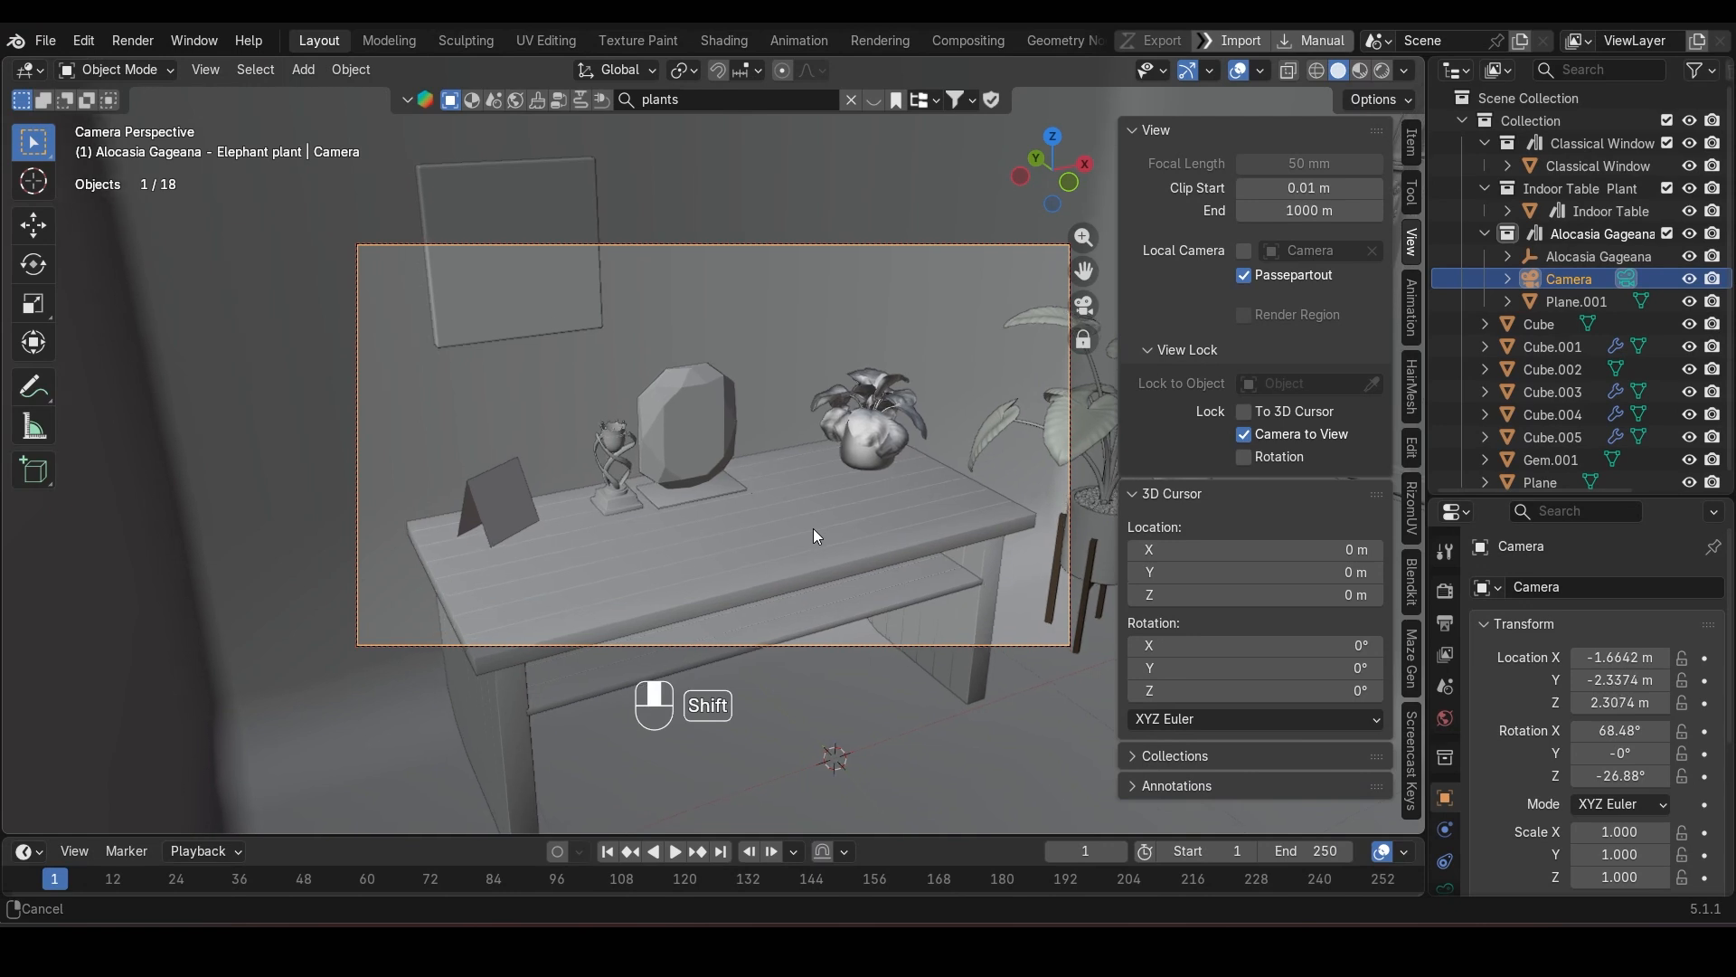
Step: Set the output resolution width to 1080 px for a square frame and reframe the camera on the whole table
left_click(1445, 597)
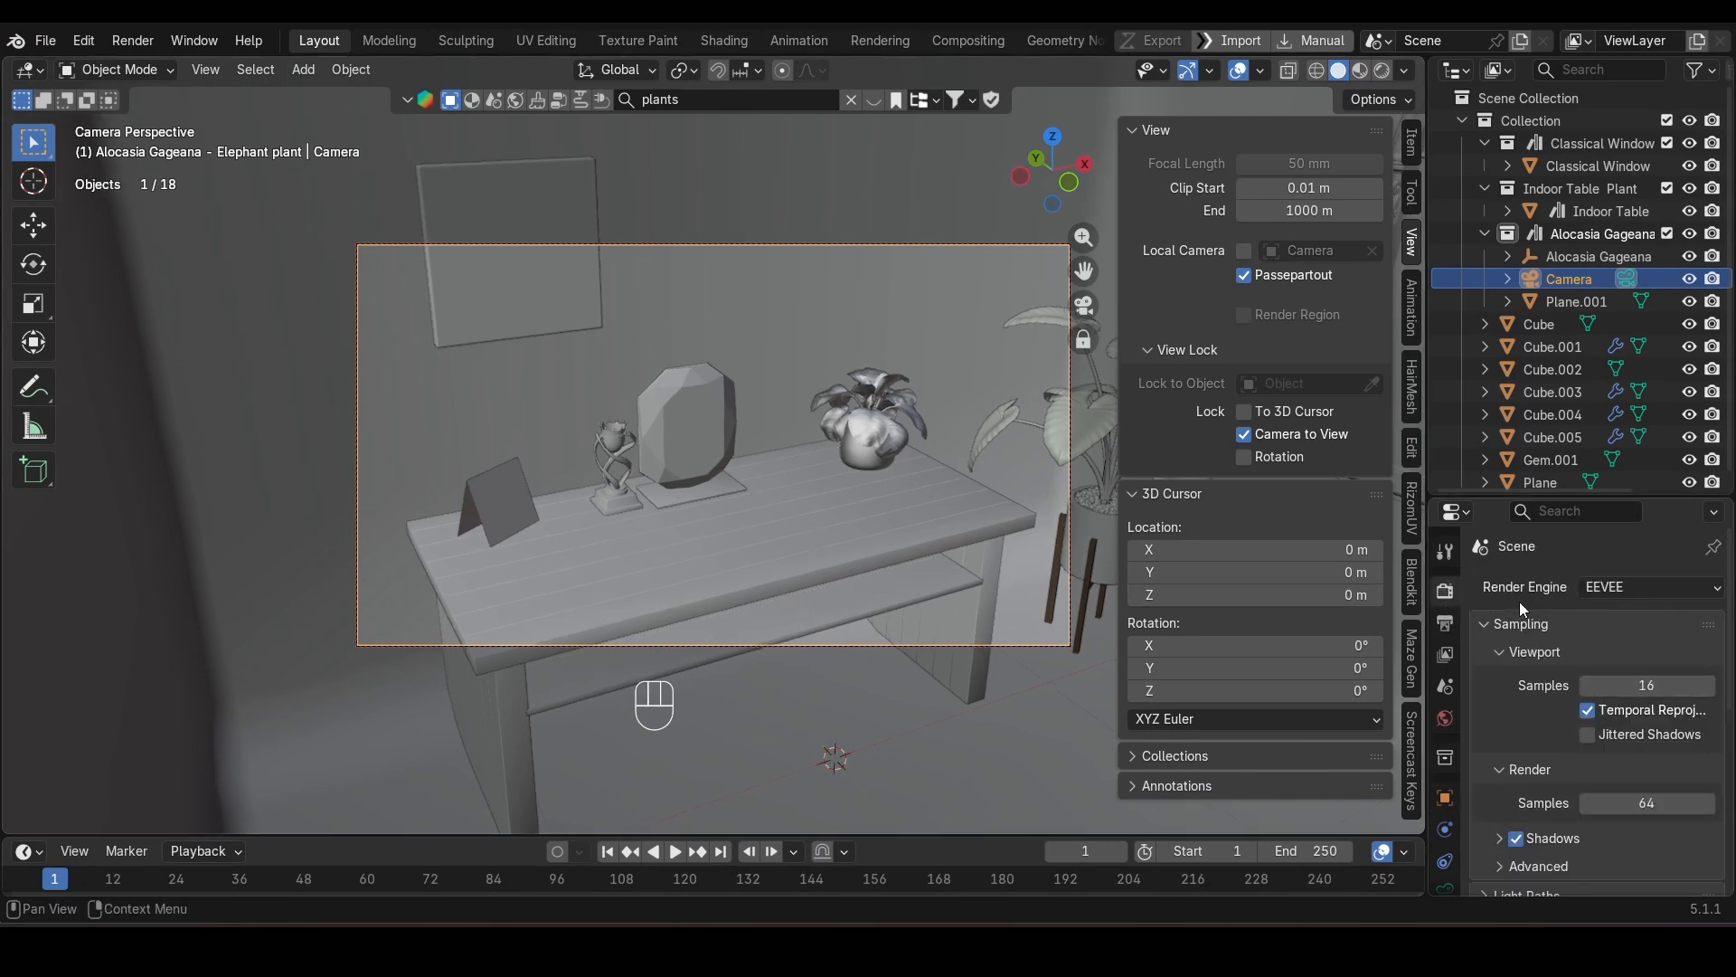
left_click(1451, 624)
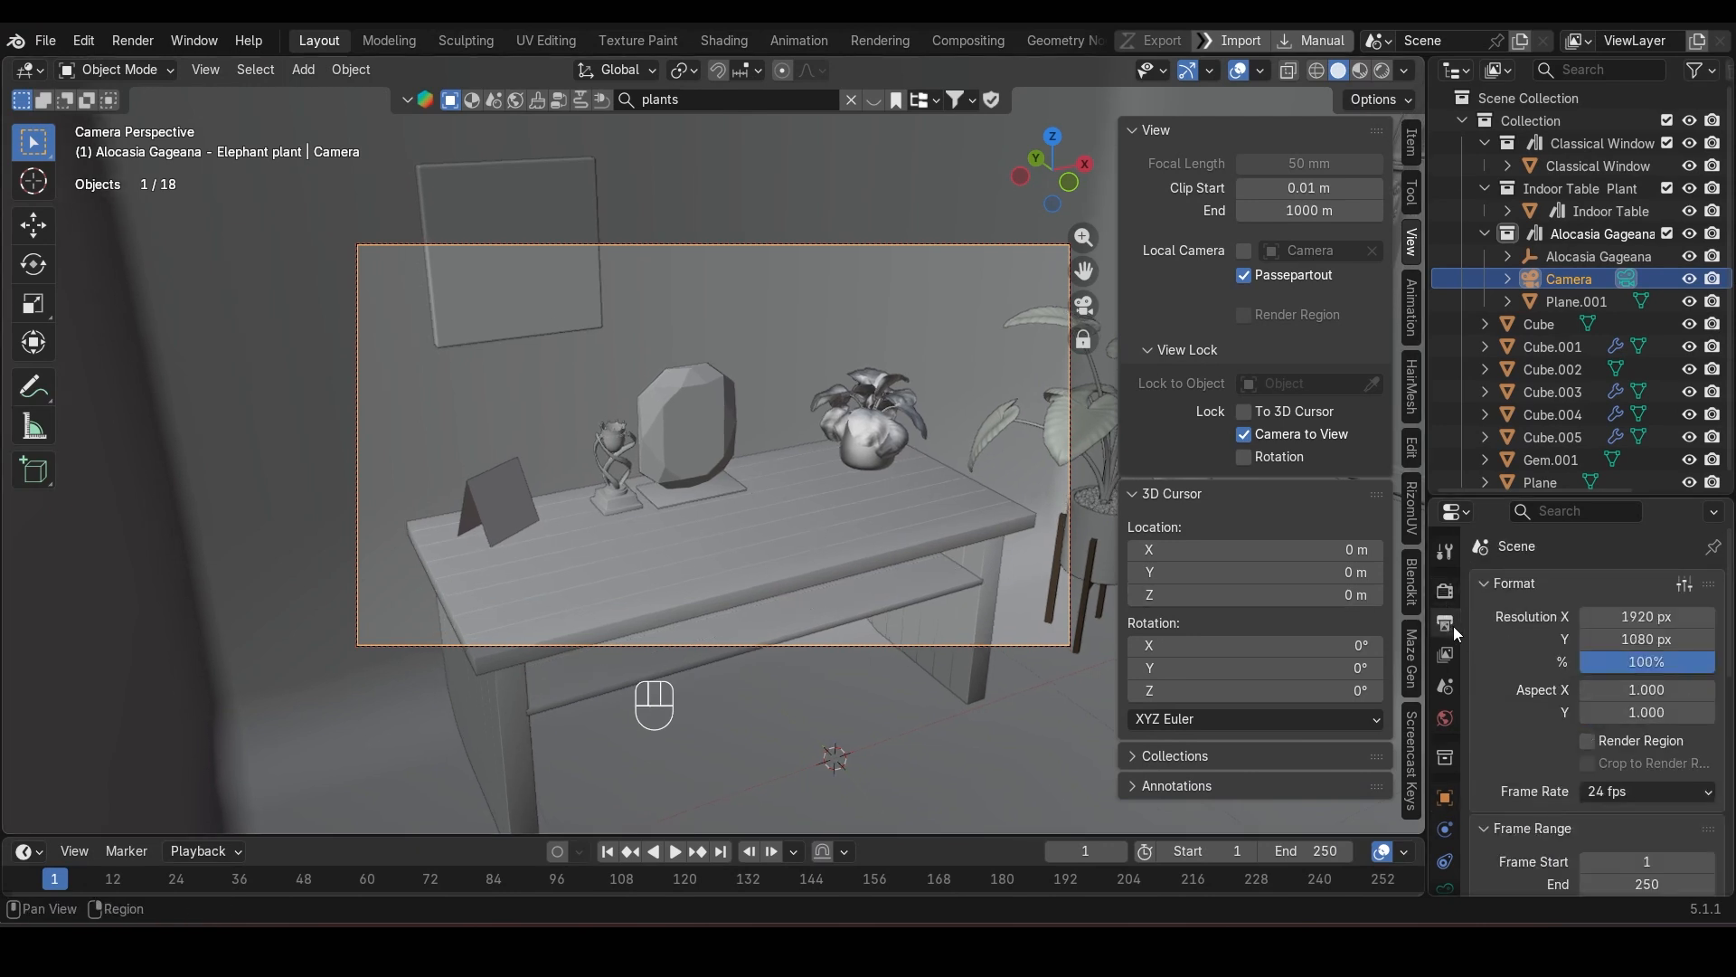
left_click(1637, 615)
type("108")
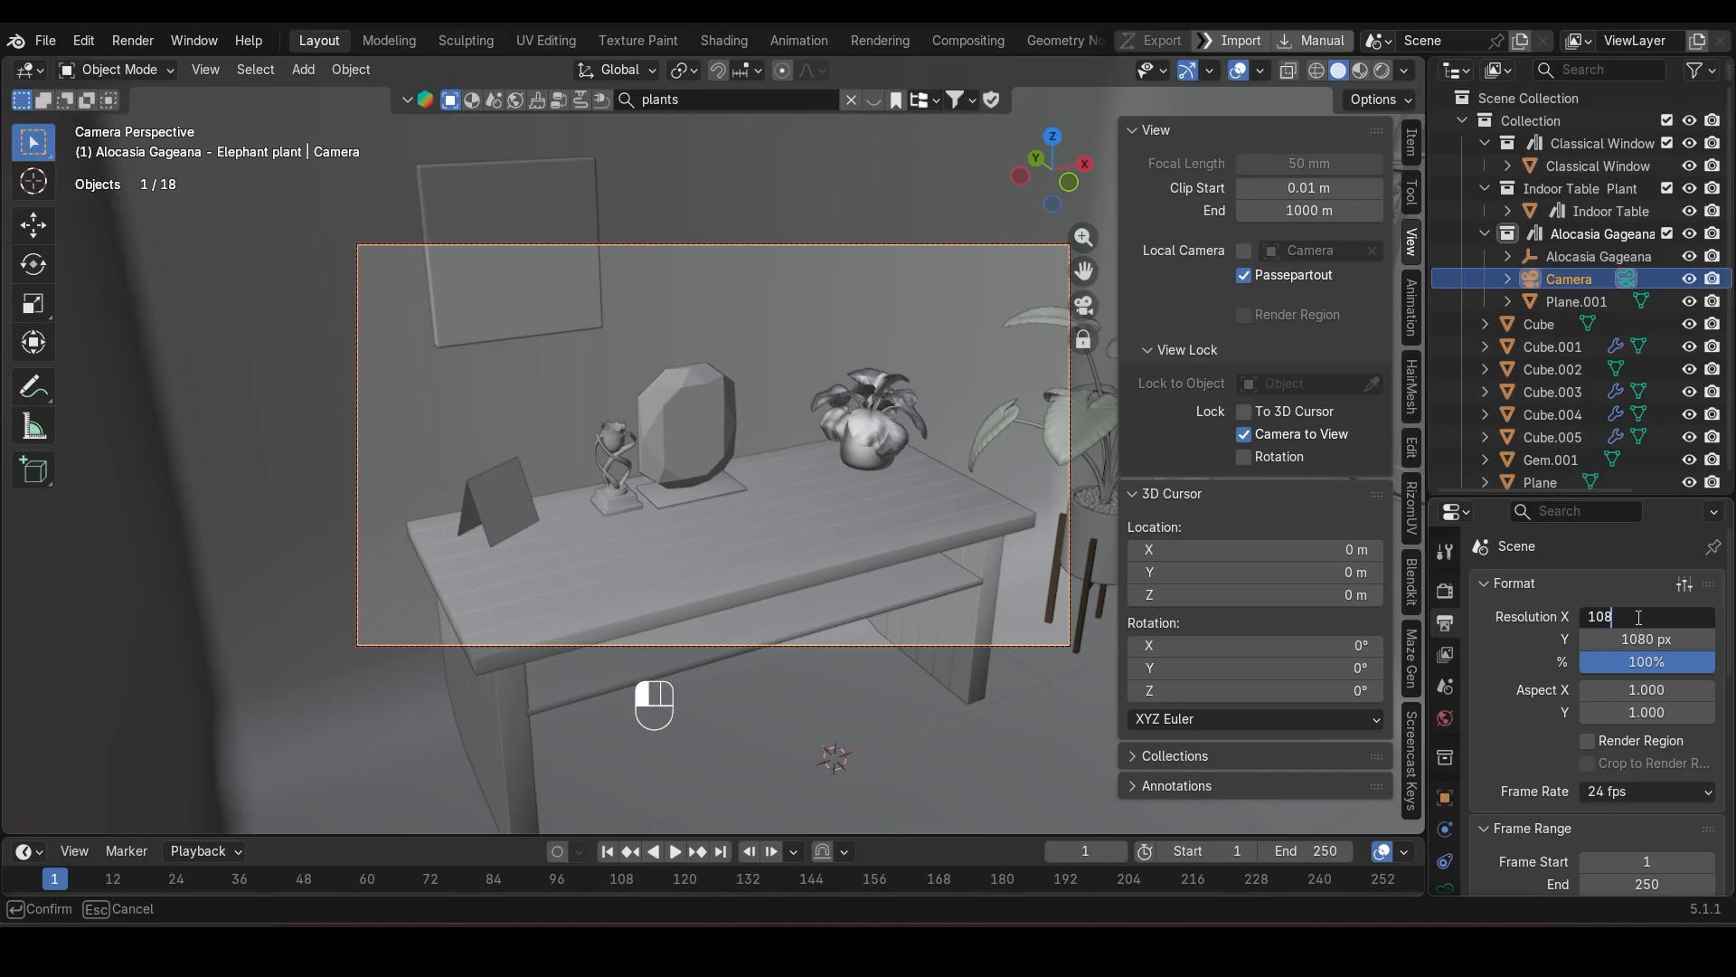
type("0")
key("Return")
middle_click_drag(893, 320, 886, 471)
scroll(892, 453, "down", 2)
Step: Set the camera's focal length to 90 mm and pull the camera back to reframe the tabletop
scroll(1578, 735, "down", 3)
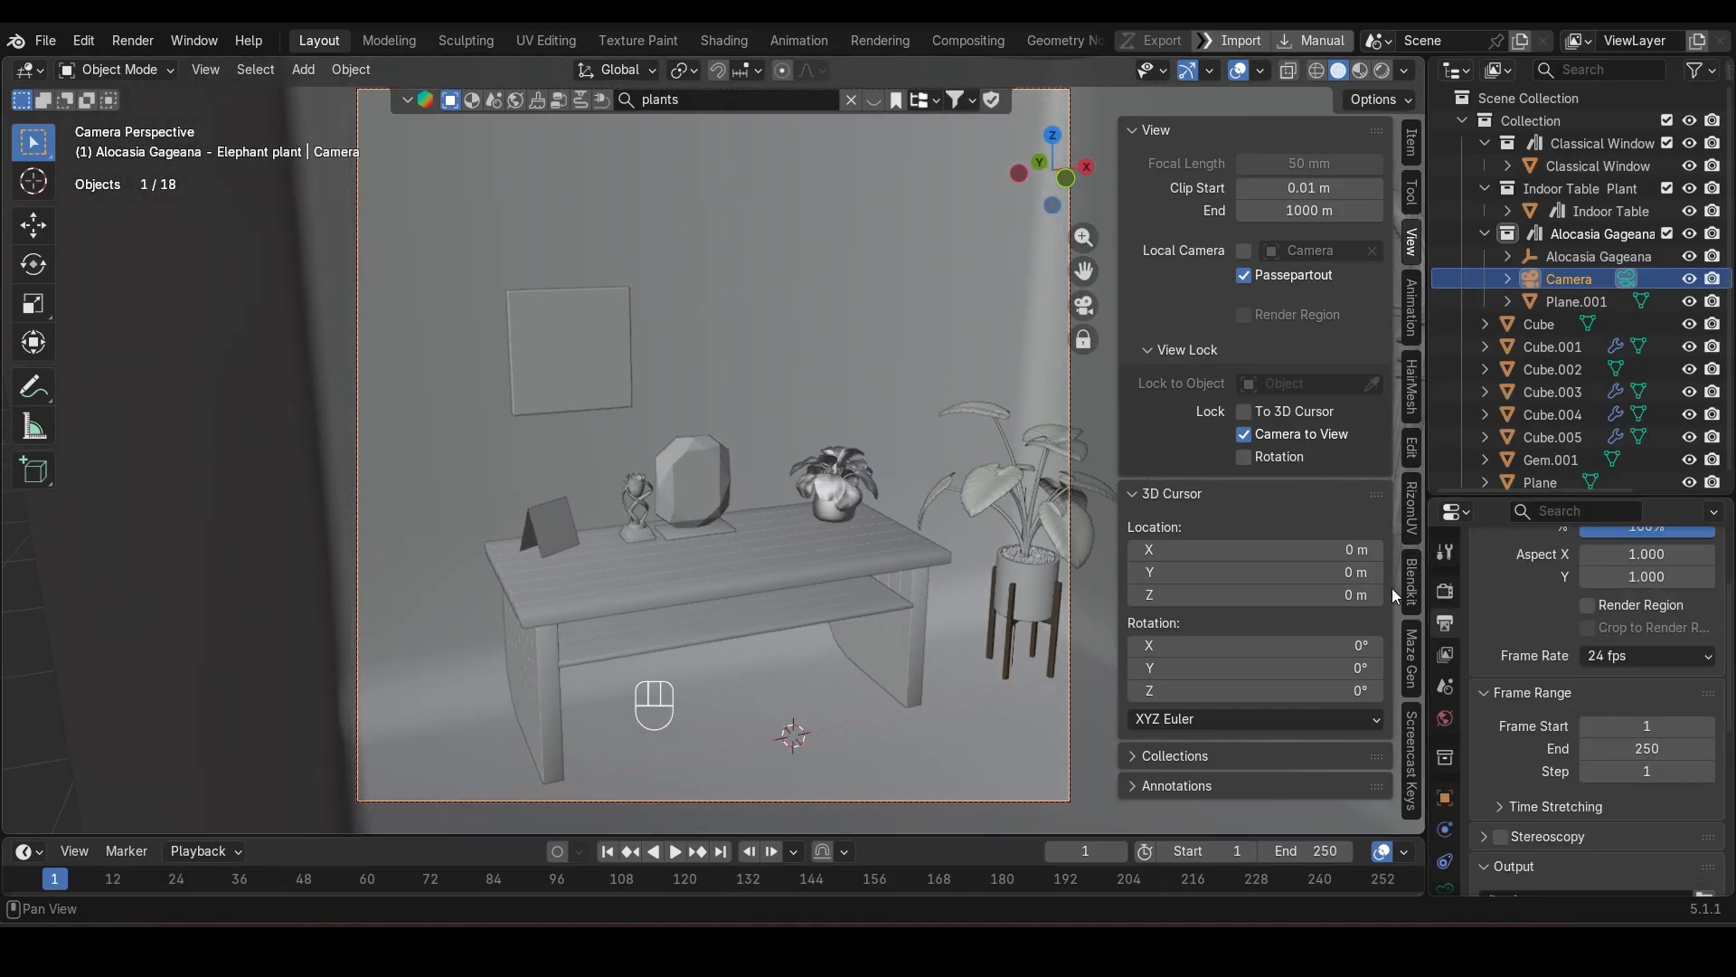
left_click(1445, 591)
scroll(1666, 670, "down", 5)
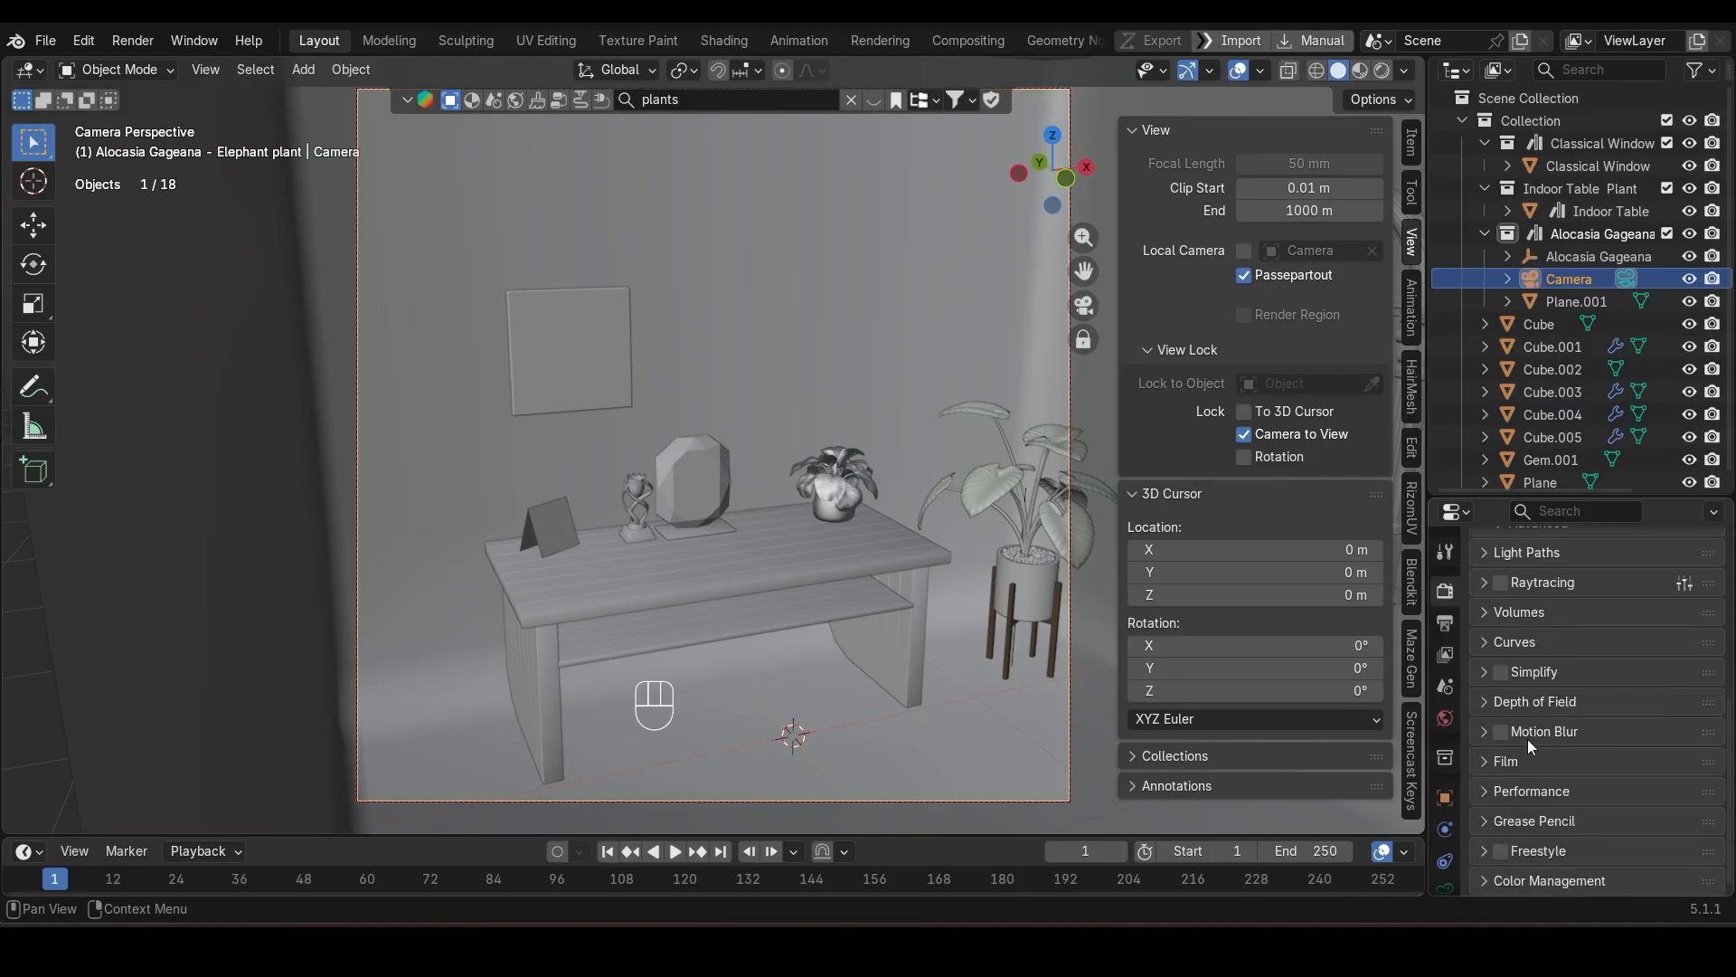
scroll(1451, 844, "down", 1)
left_click(1447, 841)
scroll(1633, 716, "up", 2)
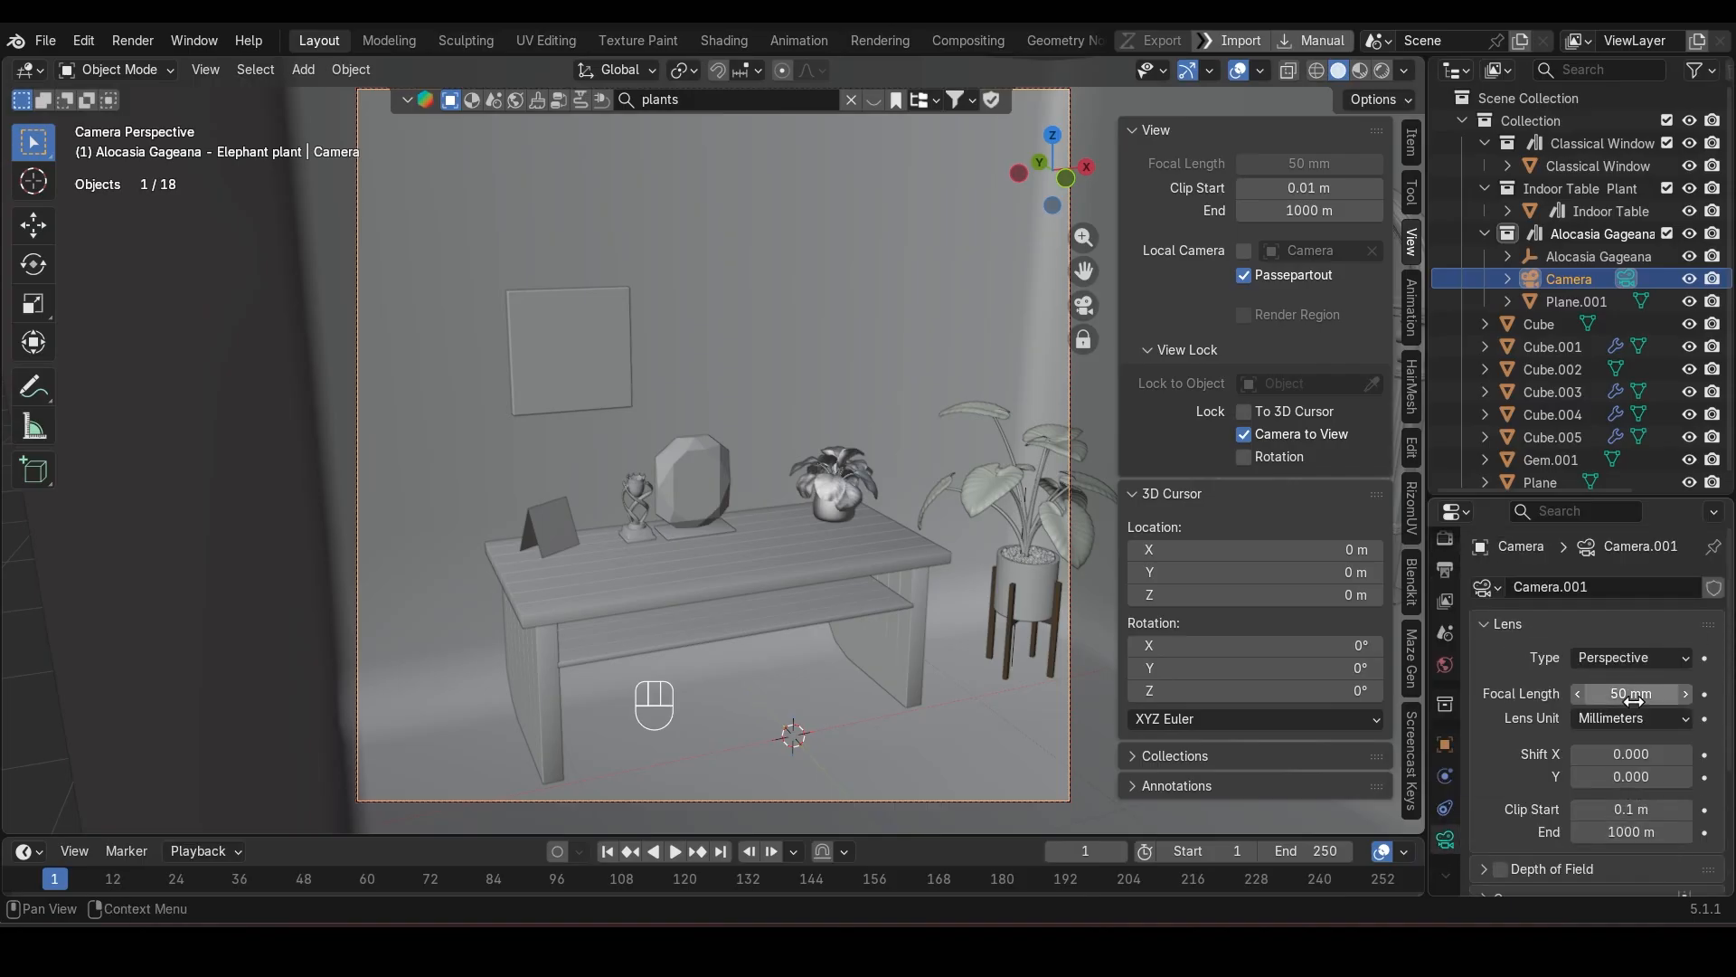
left_click(1633, 701)
type("90")
key("Return")
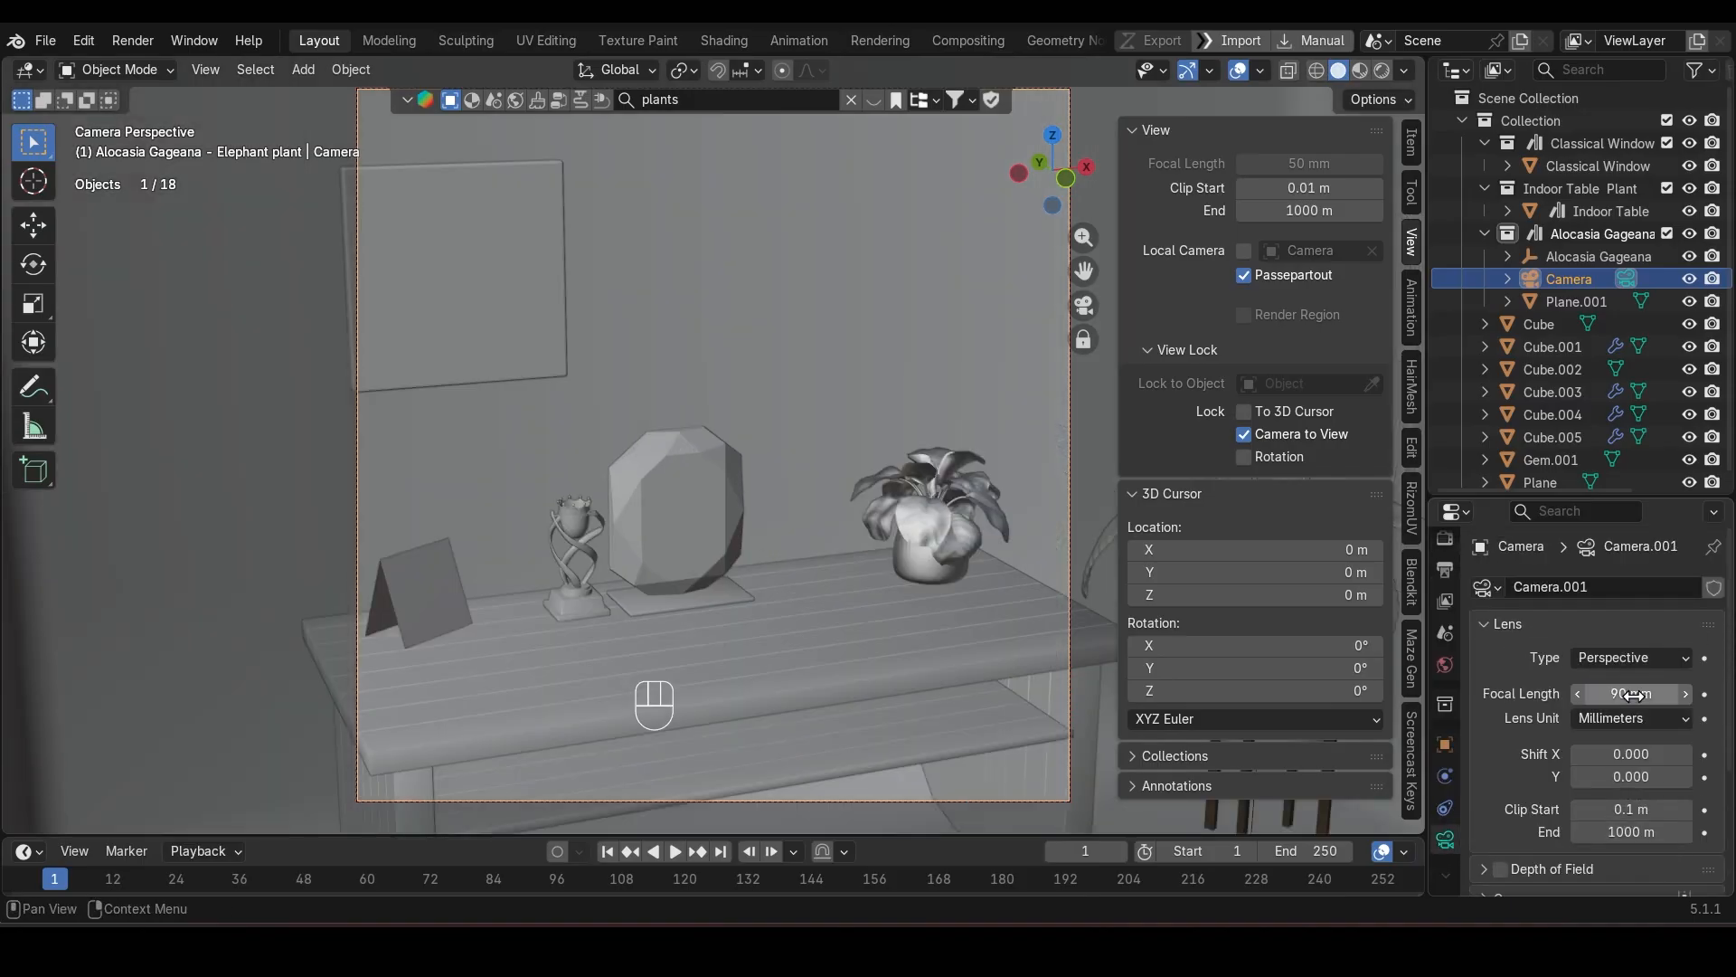
middle_click_drag(937, 579, 888, 655, "ctrl")
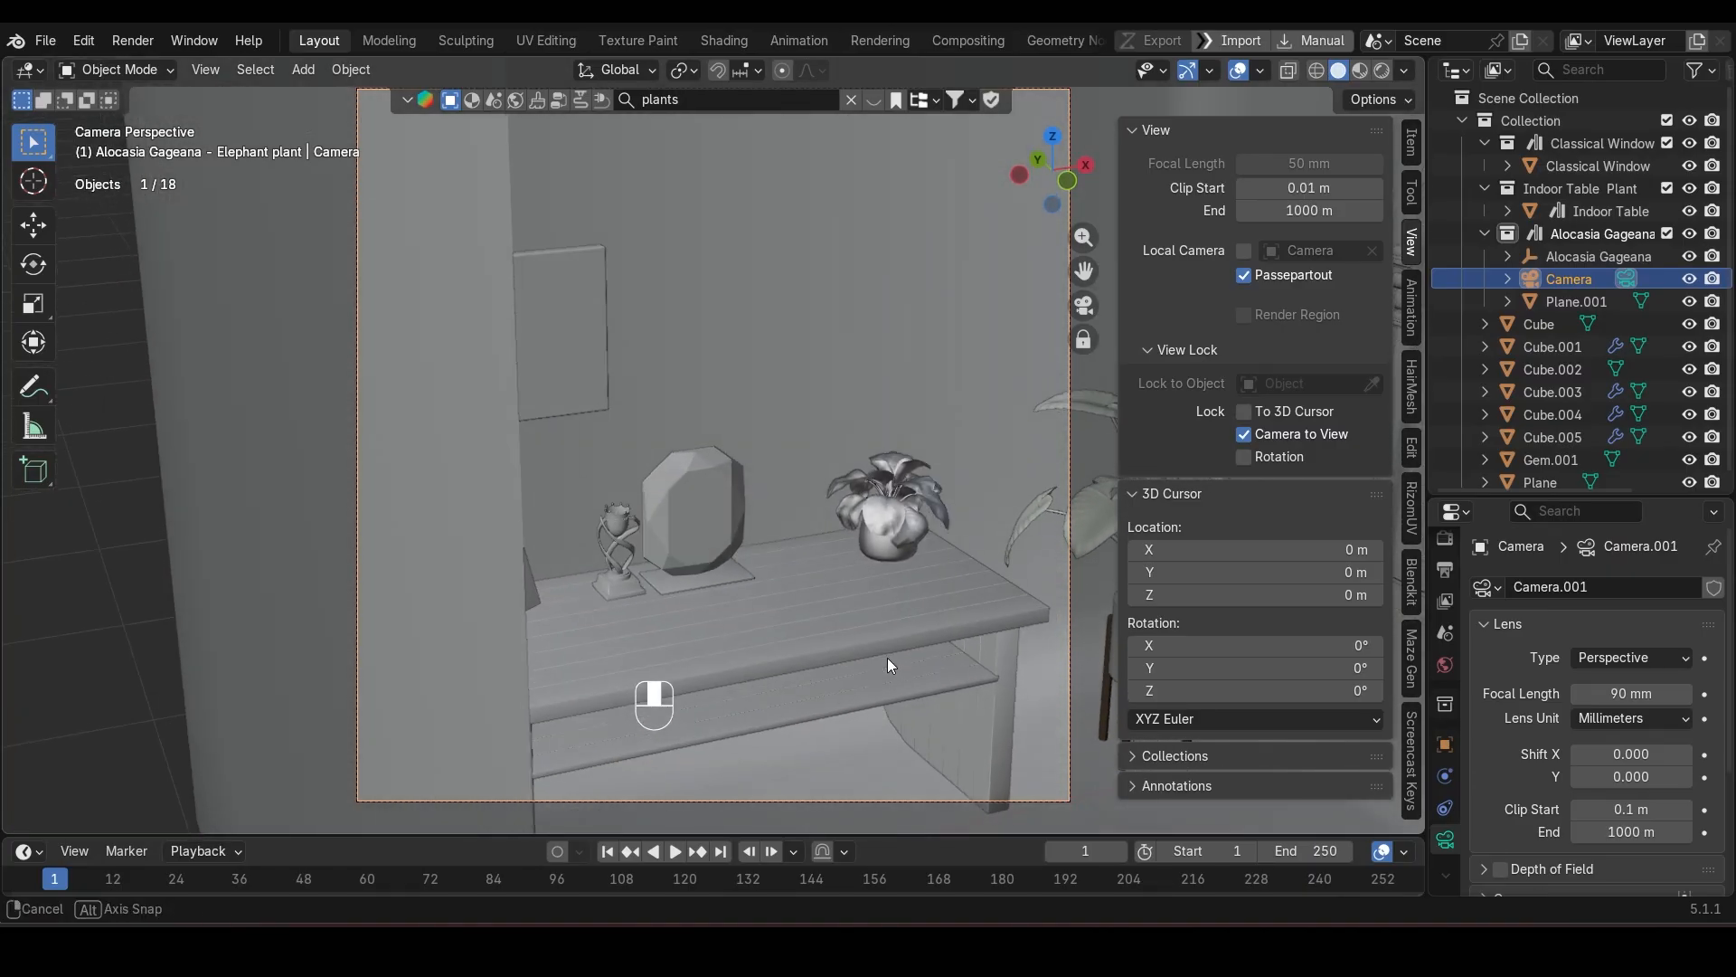
Step: Delete the two faces of the room wall mesh that block the camera's view of the table
left_click(496, 545)
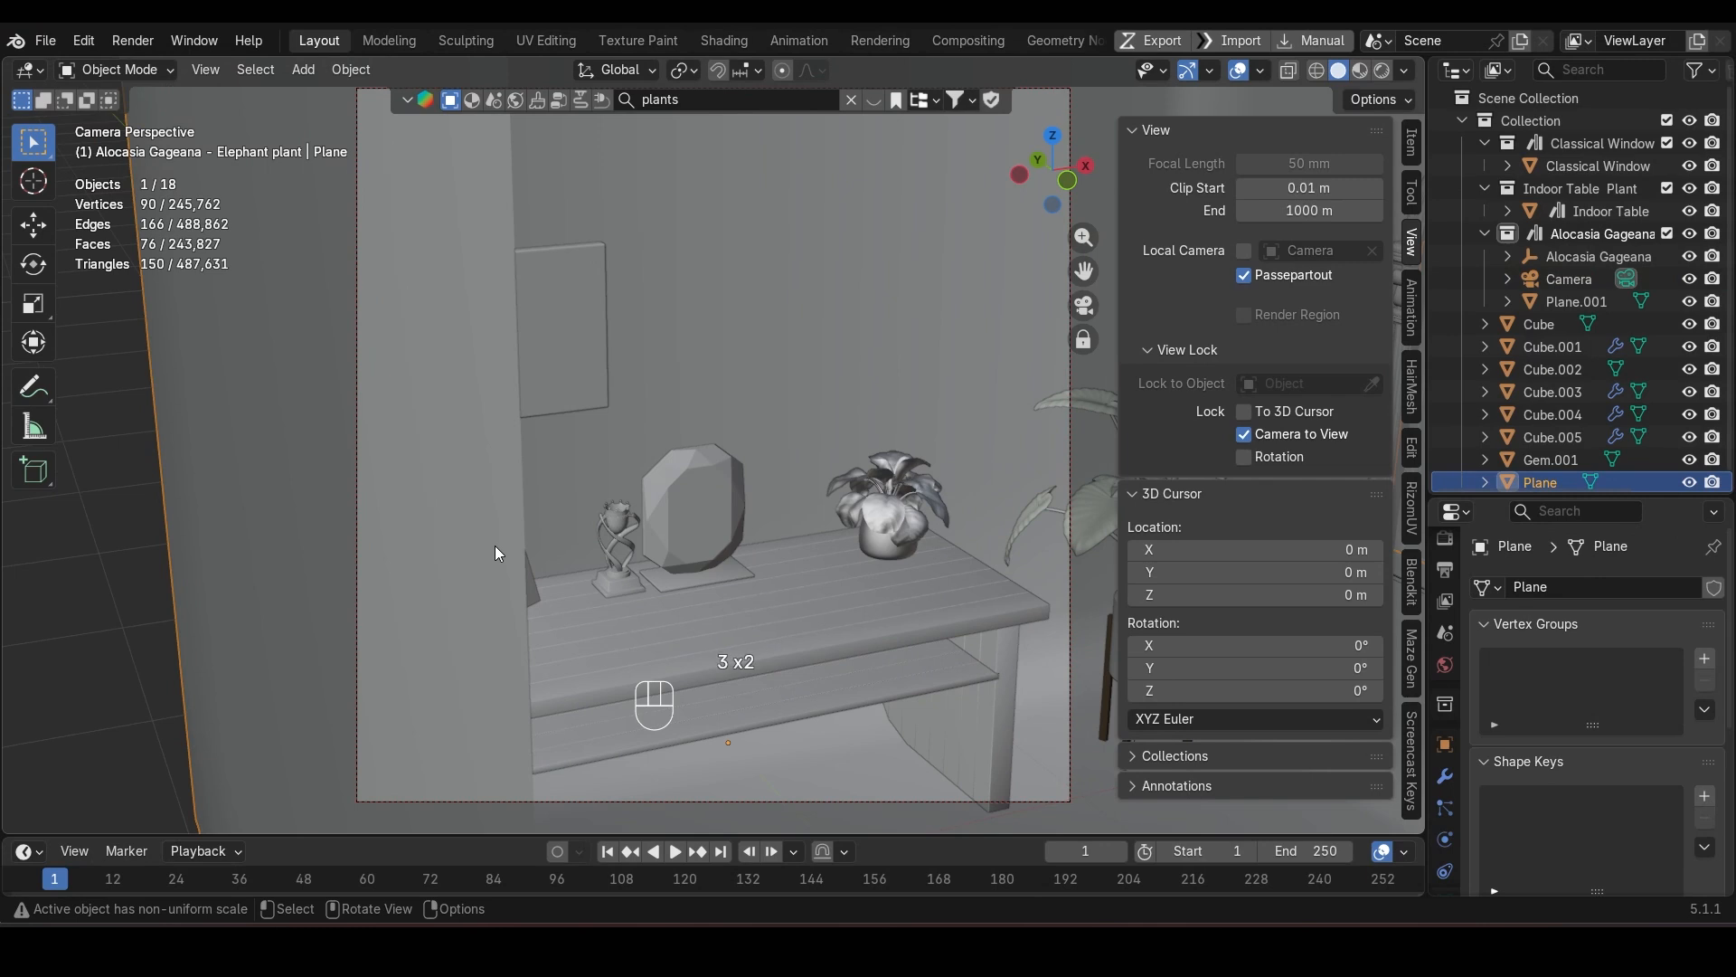
key("Tab")
left_click(452, 555)
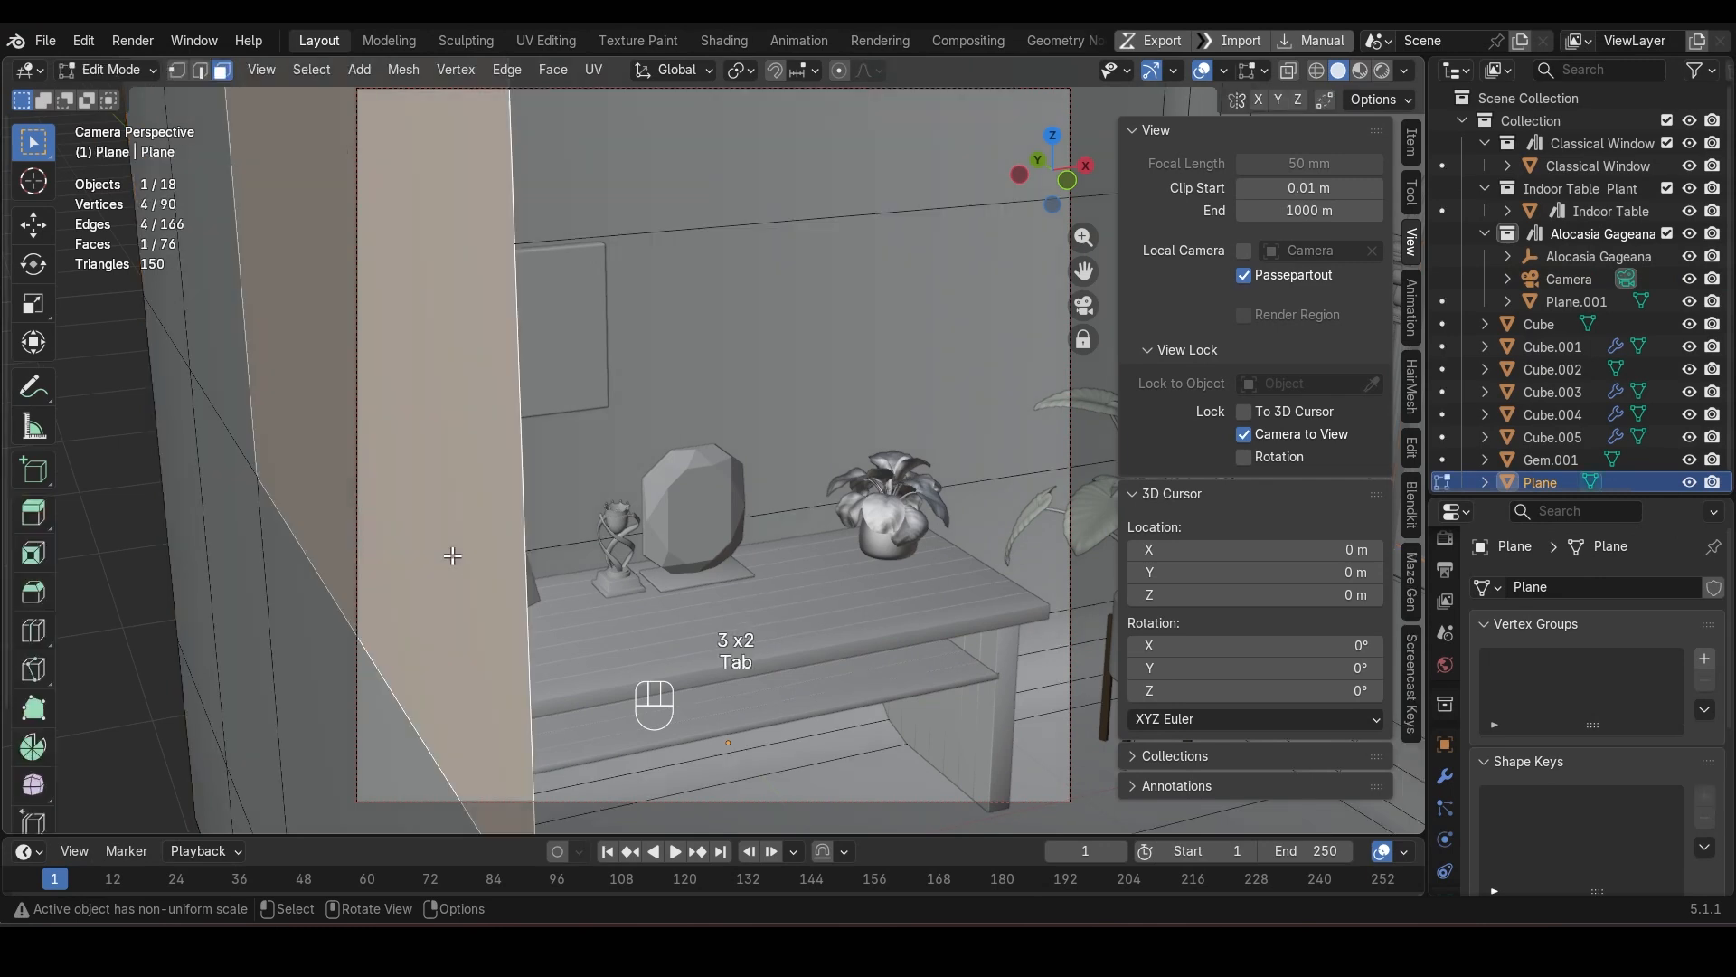
key("Delete")
left_click(452, 555)
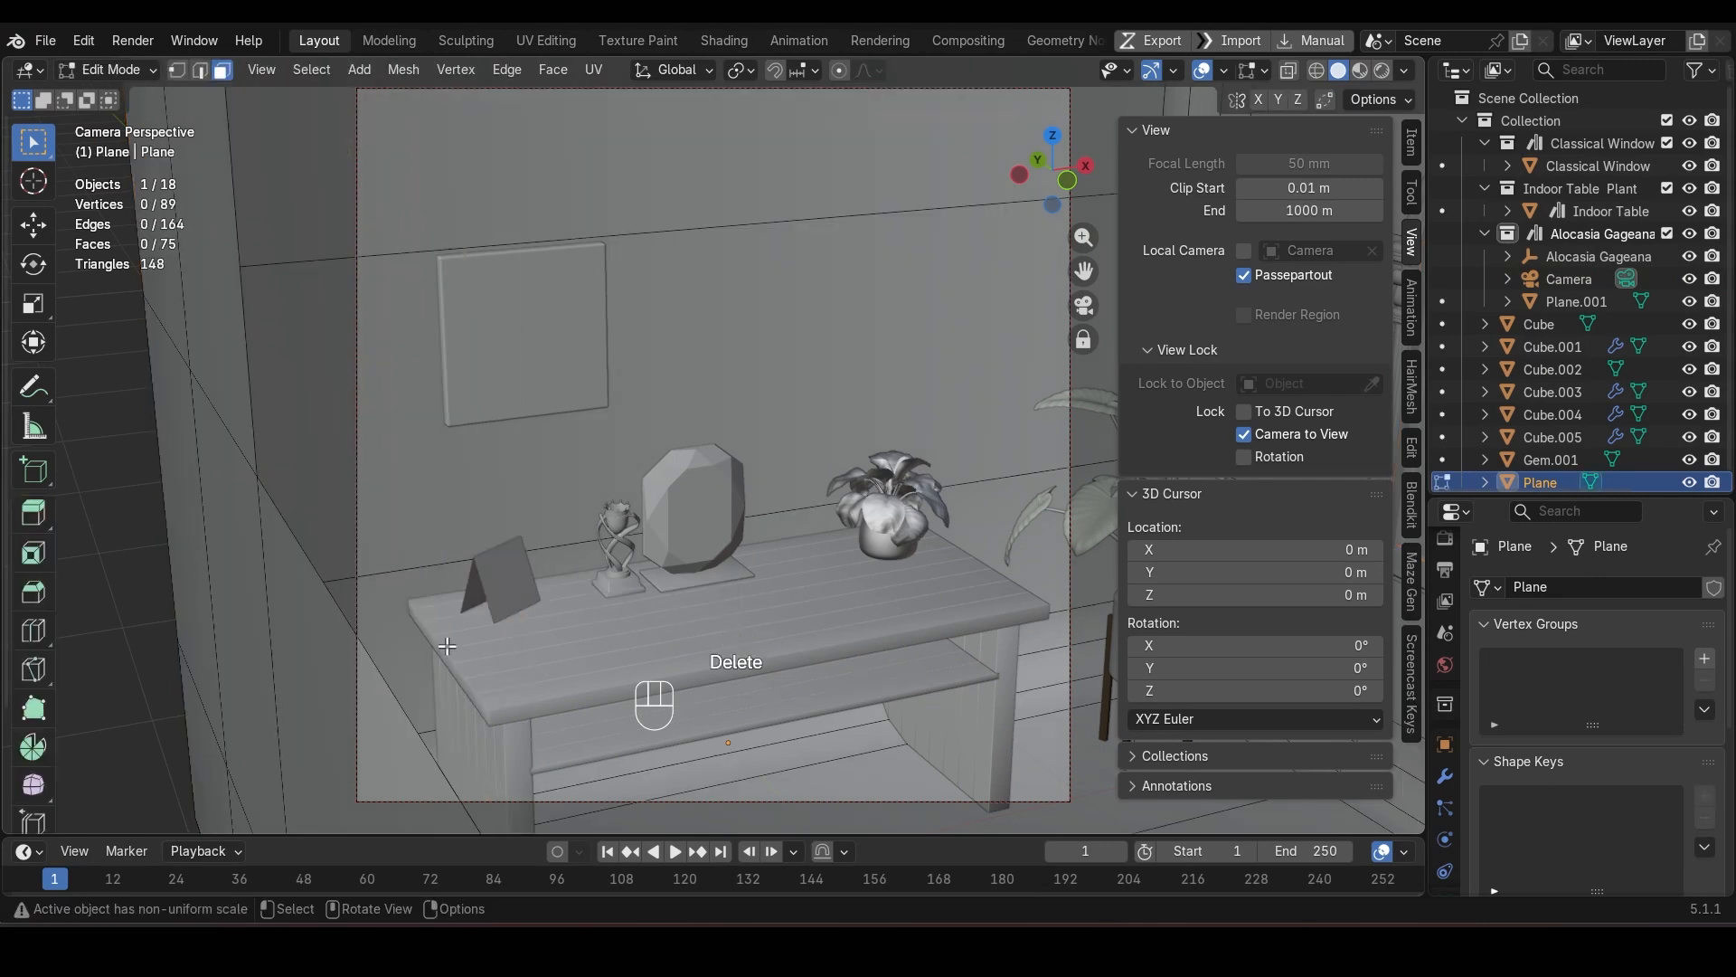
left_click(384, 740)
key("Delete")
left_click(385, 740)
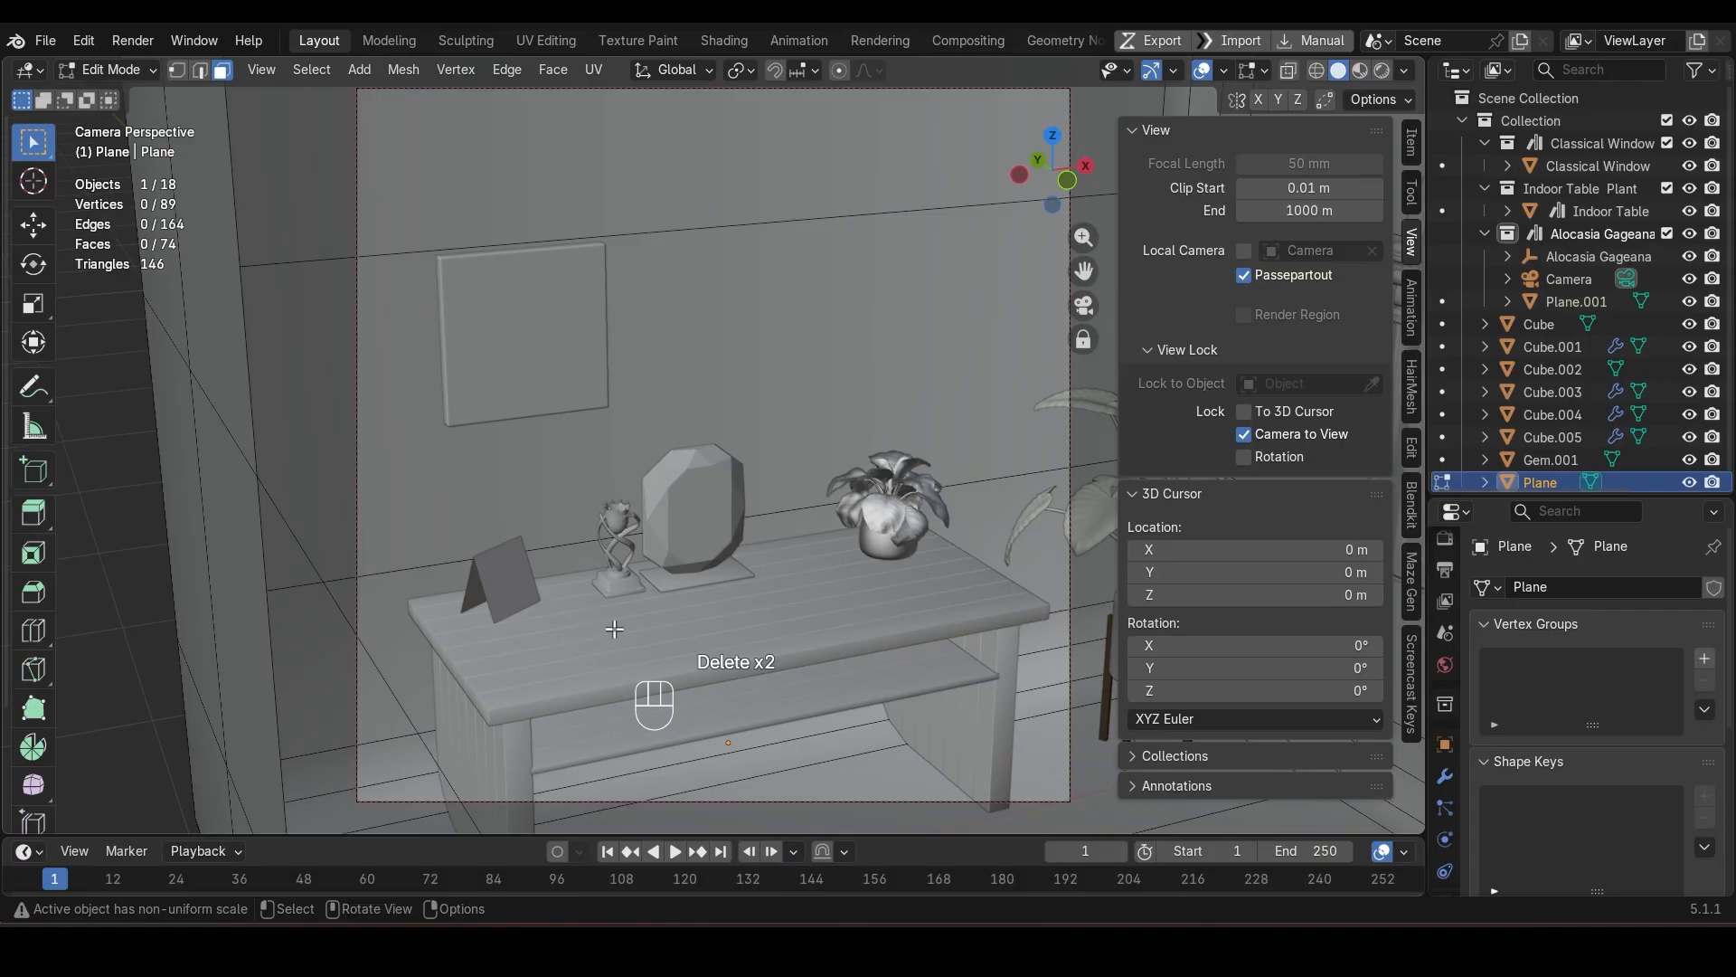
key("Tab")
Step: Try focal lengths of 10 mm and 25 mm on the camera, moving it closer to the table to compare the framing
mouse_move(694, 611)
middle_mouse_down("ctrl")
mouse_move(706, 622)
mouse_move(700, 595)
middle_mouse_up("ctrl")
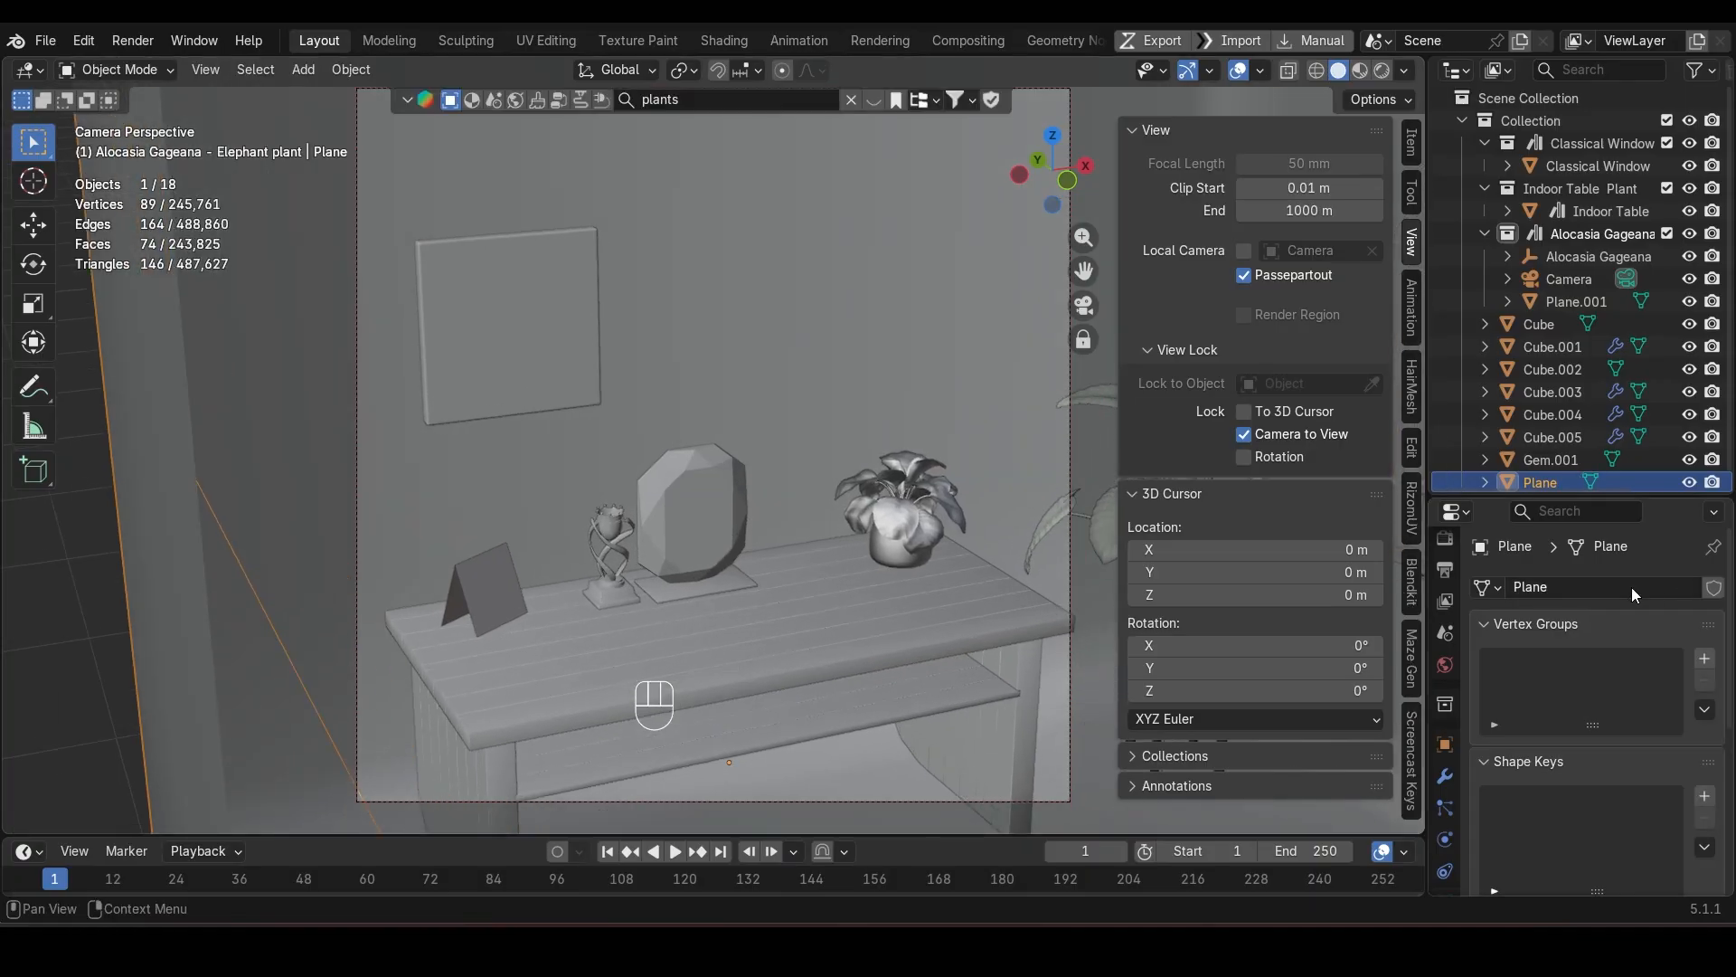
scroll(1438, 787, "down", 3)
scroll(1451, 769, "up", 4)
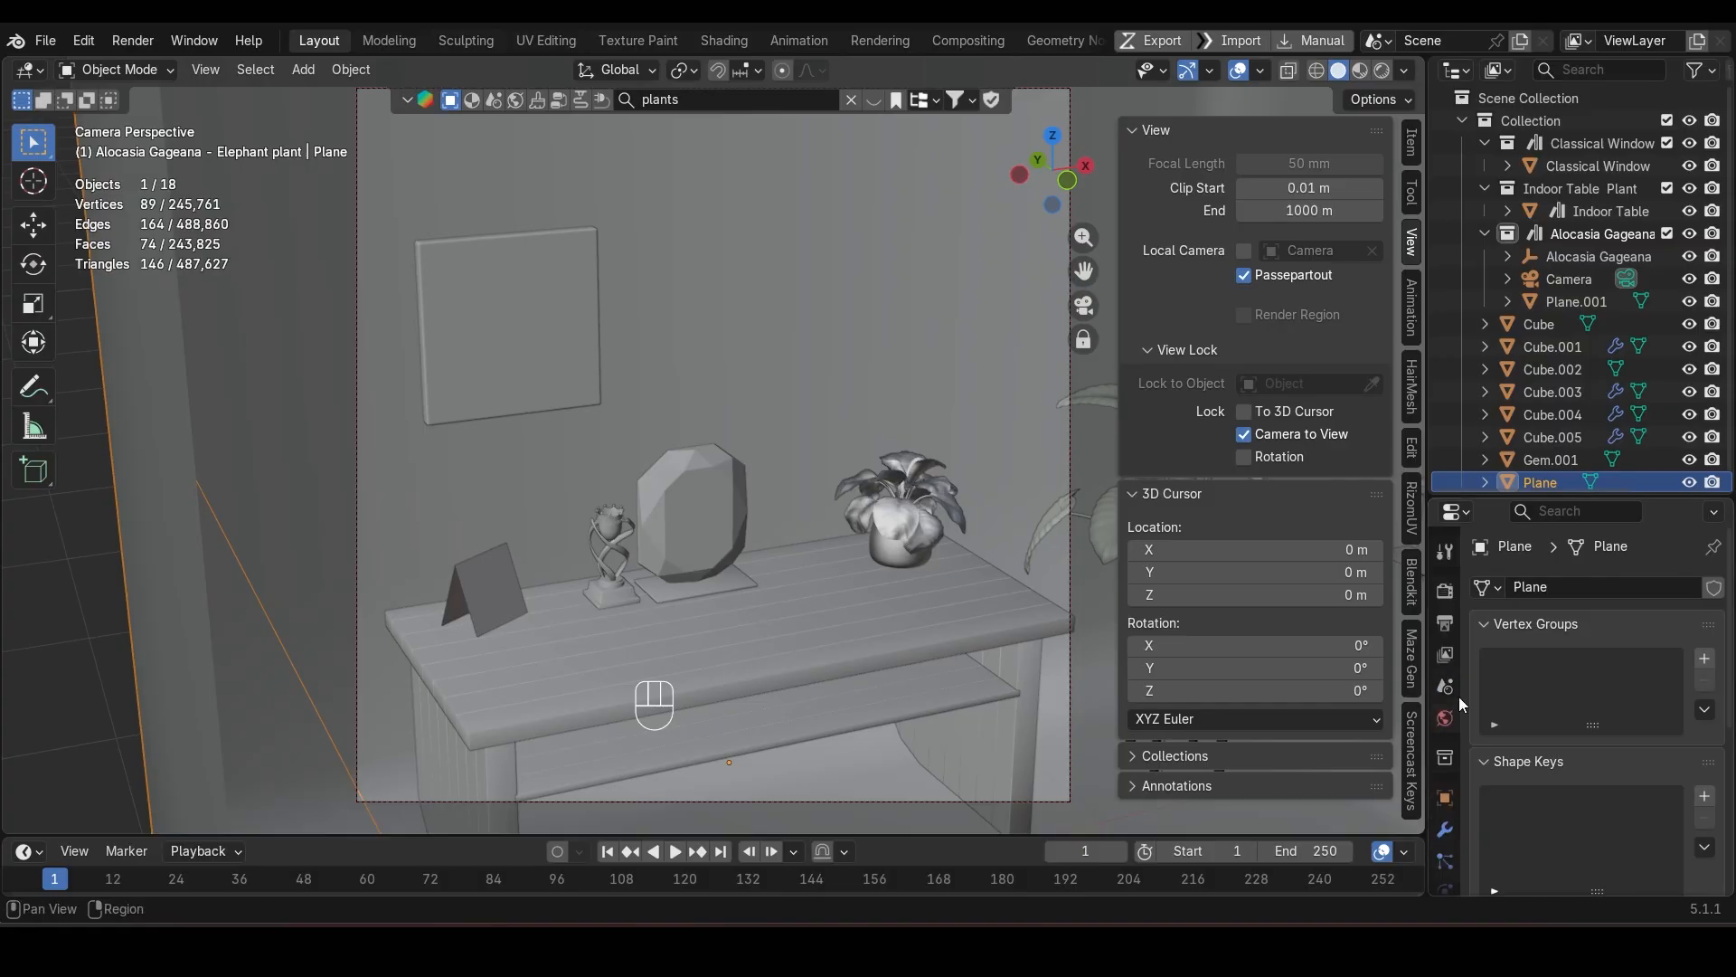
left_click(1569, 278)
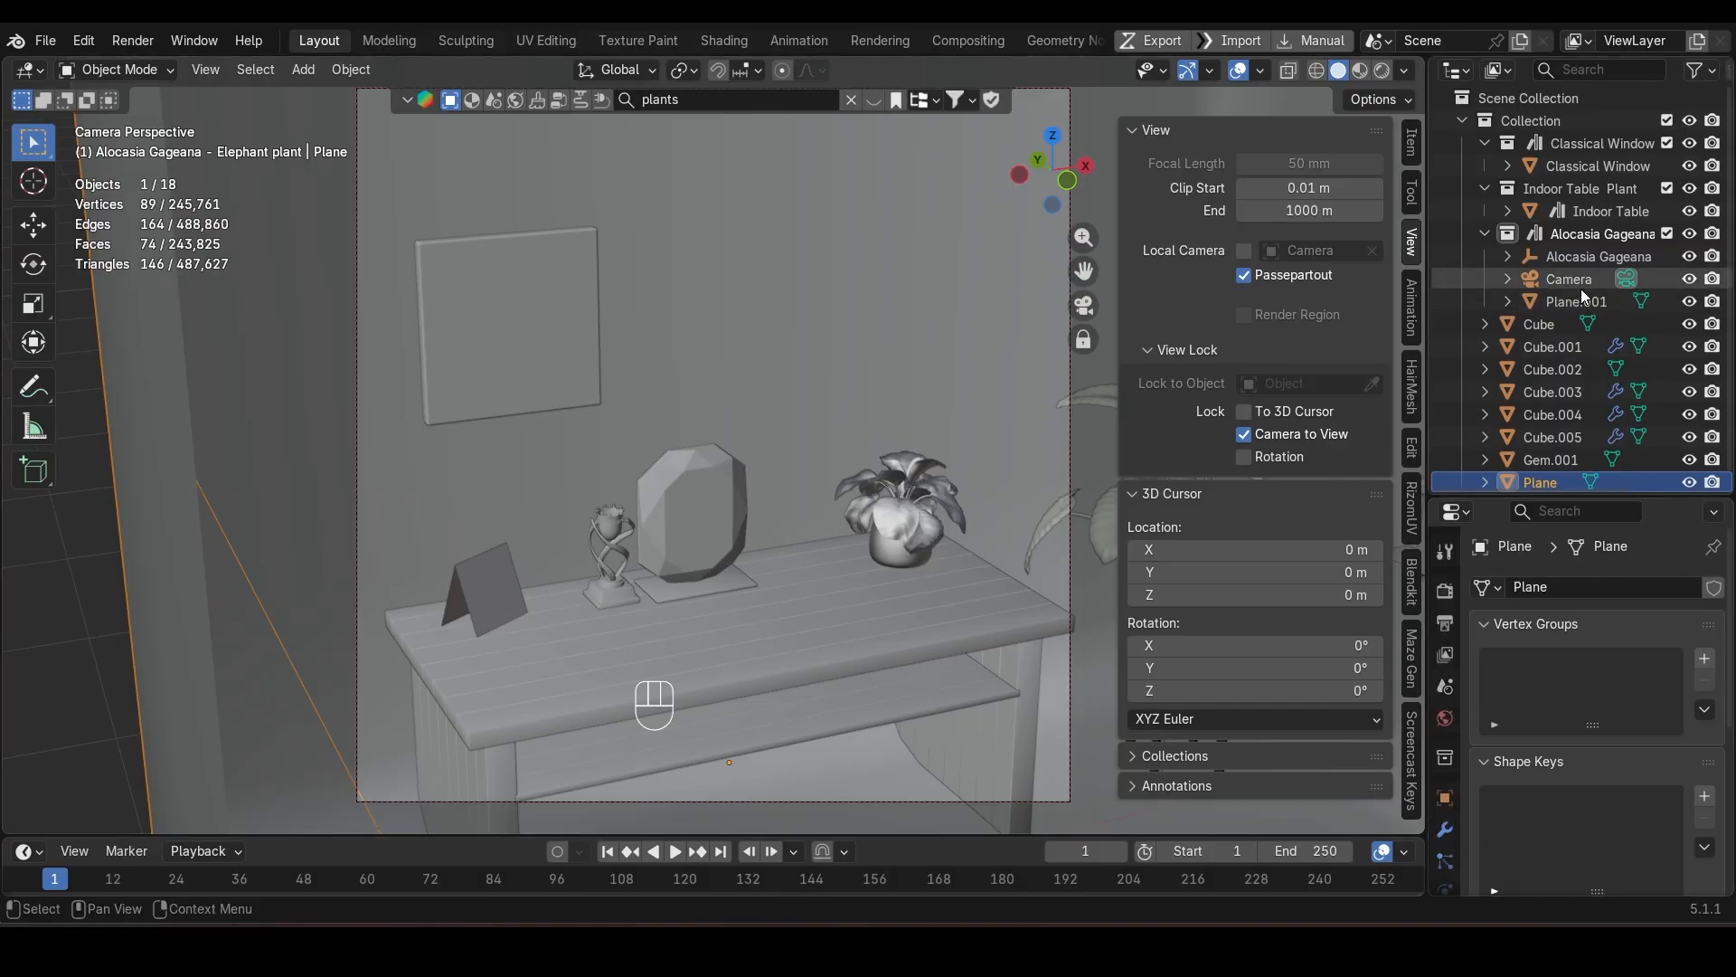
scroll(1570, 663, "down", 5)
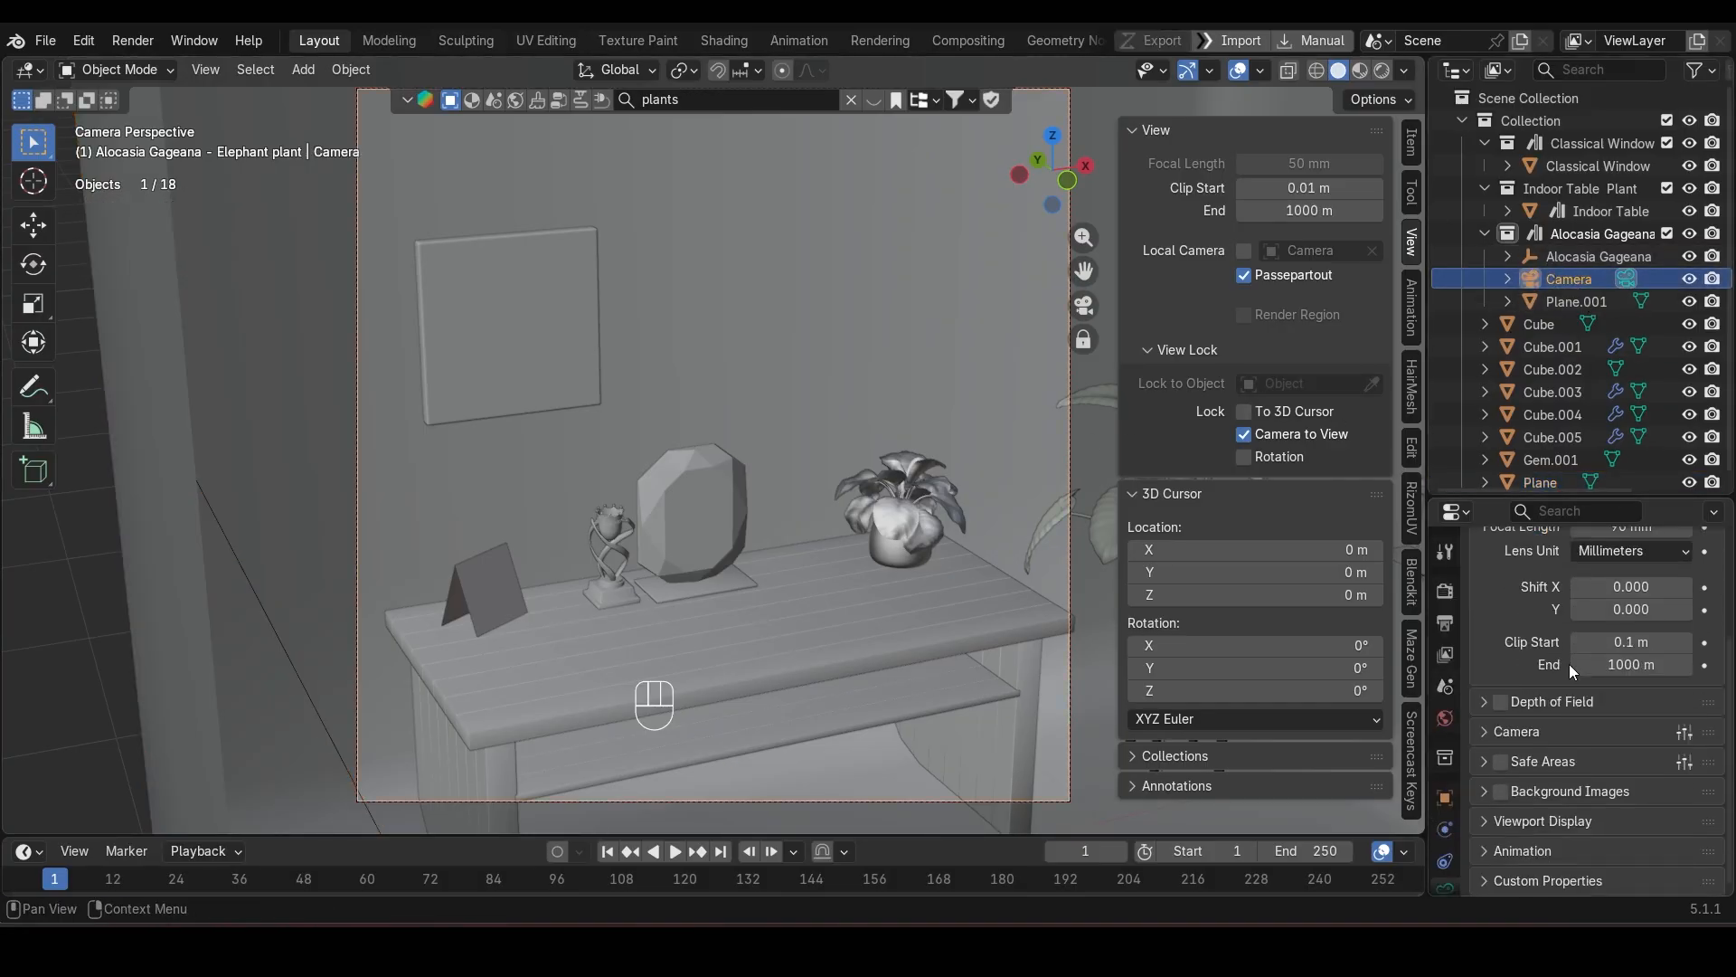
scroll(1450, 845, "down", 2)
scroll(1546, 785, "up", 5)
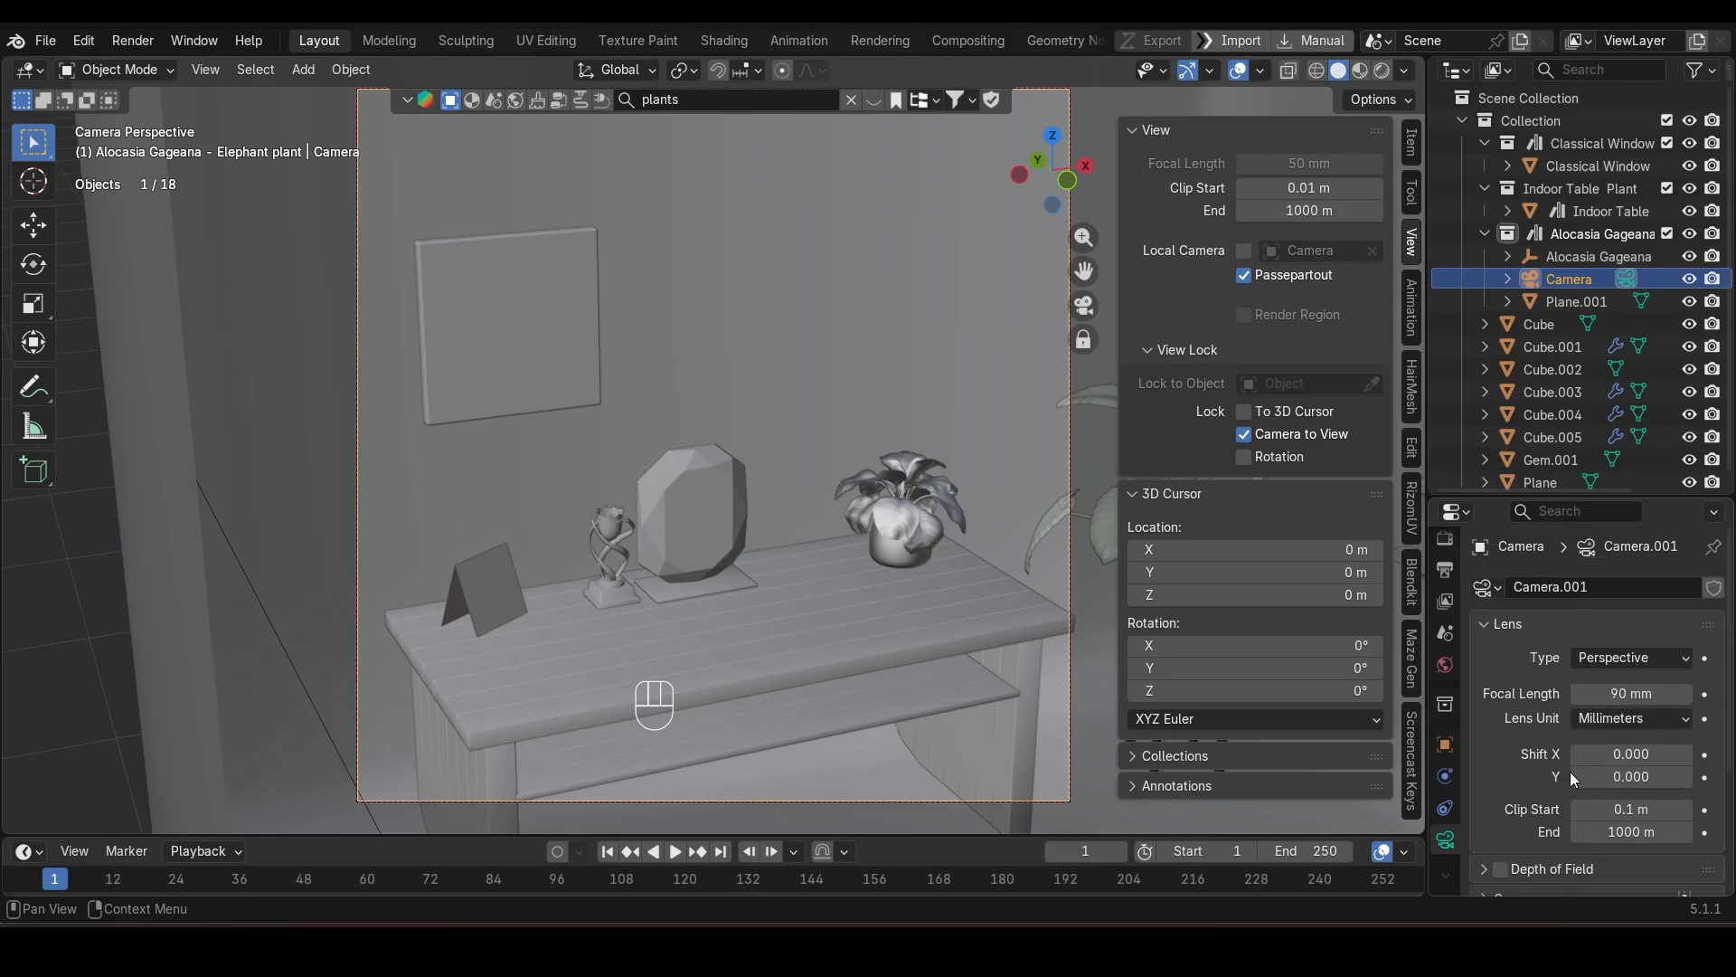
left_click(1619, 692)
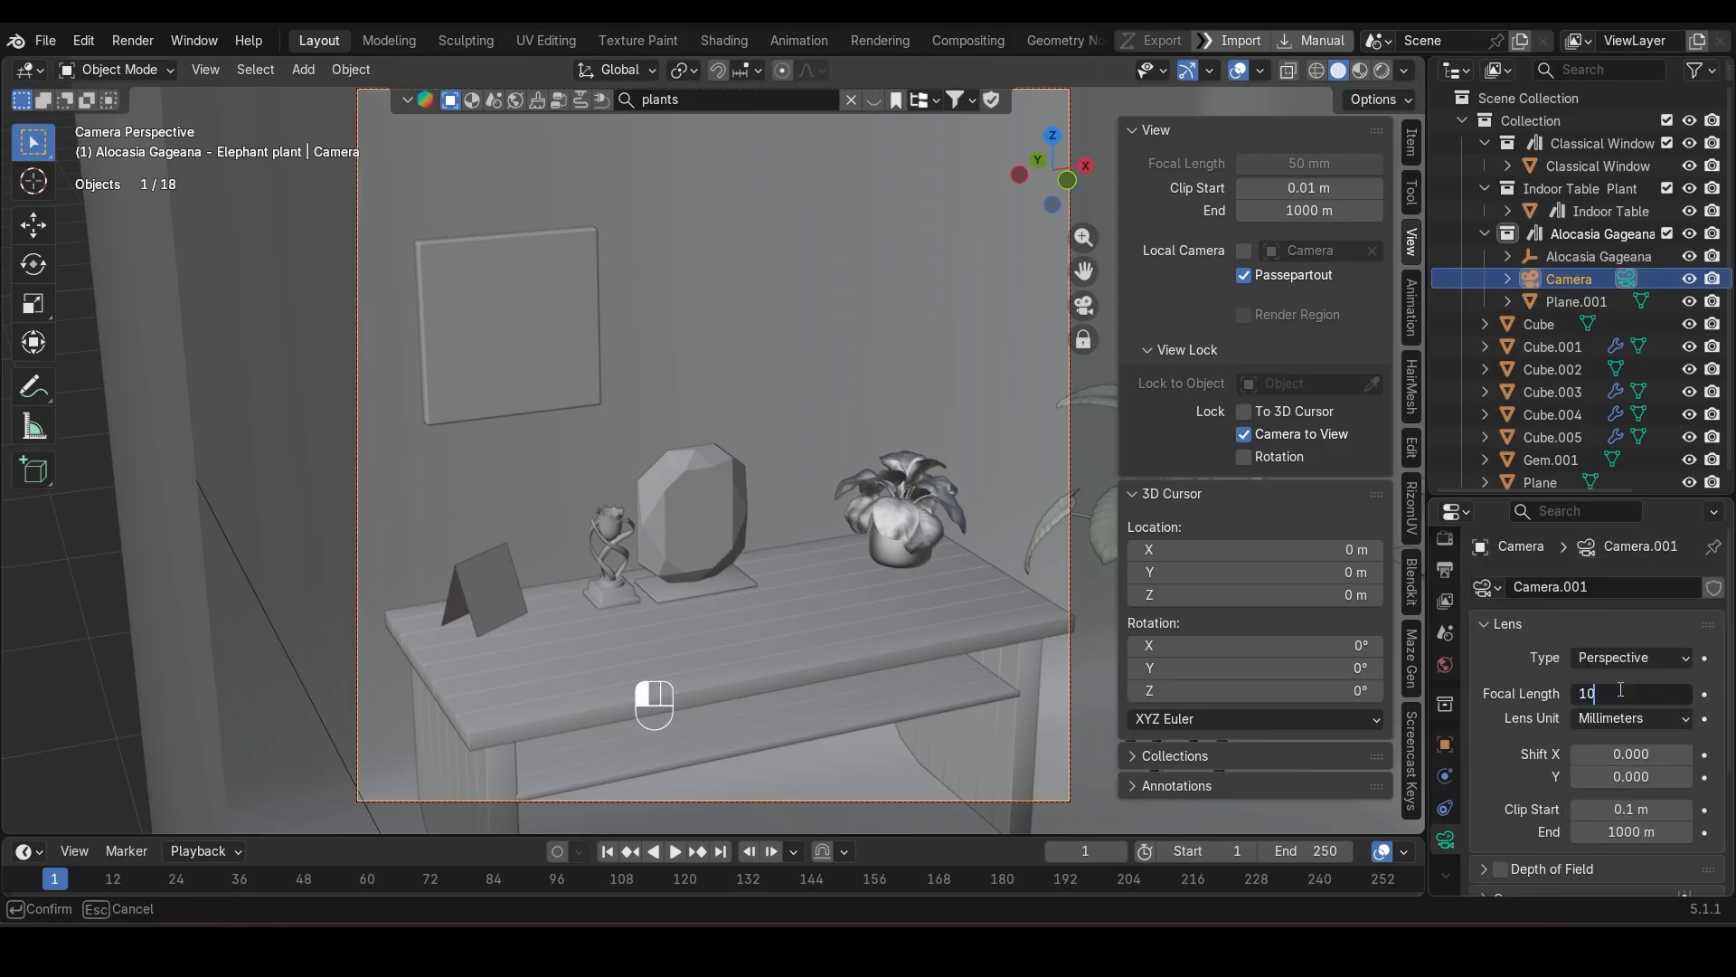
key("Return")
middle_click_drag(859, 613, 854, 448, "ctrl")
left_click_drag(1606, 704, 1641, 696)
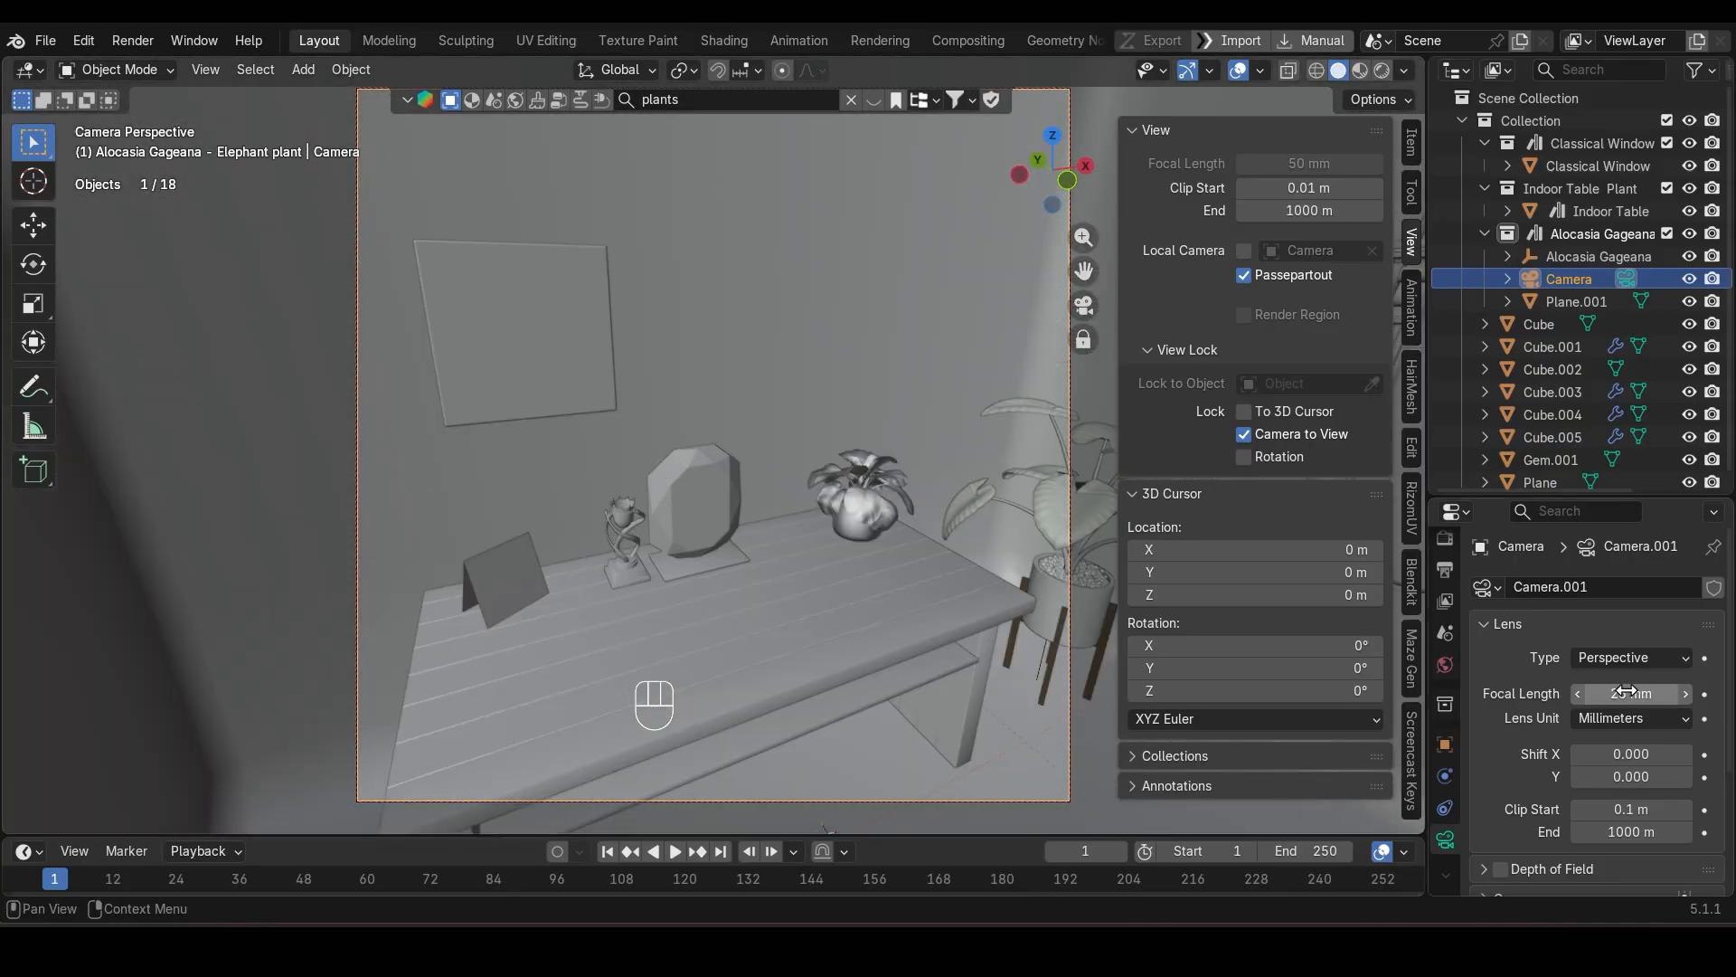
middle_click_drag(987, 628, 950, 591, "ctrl")
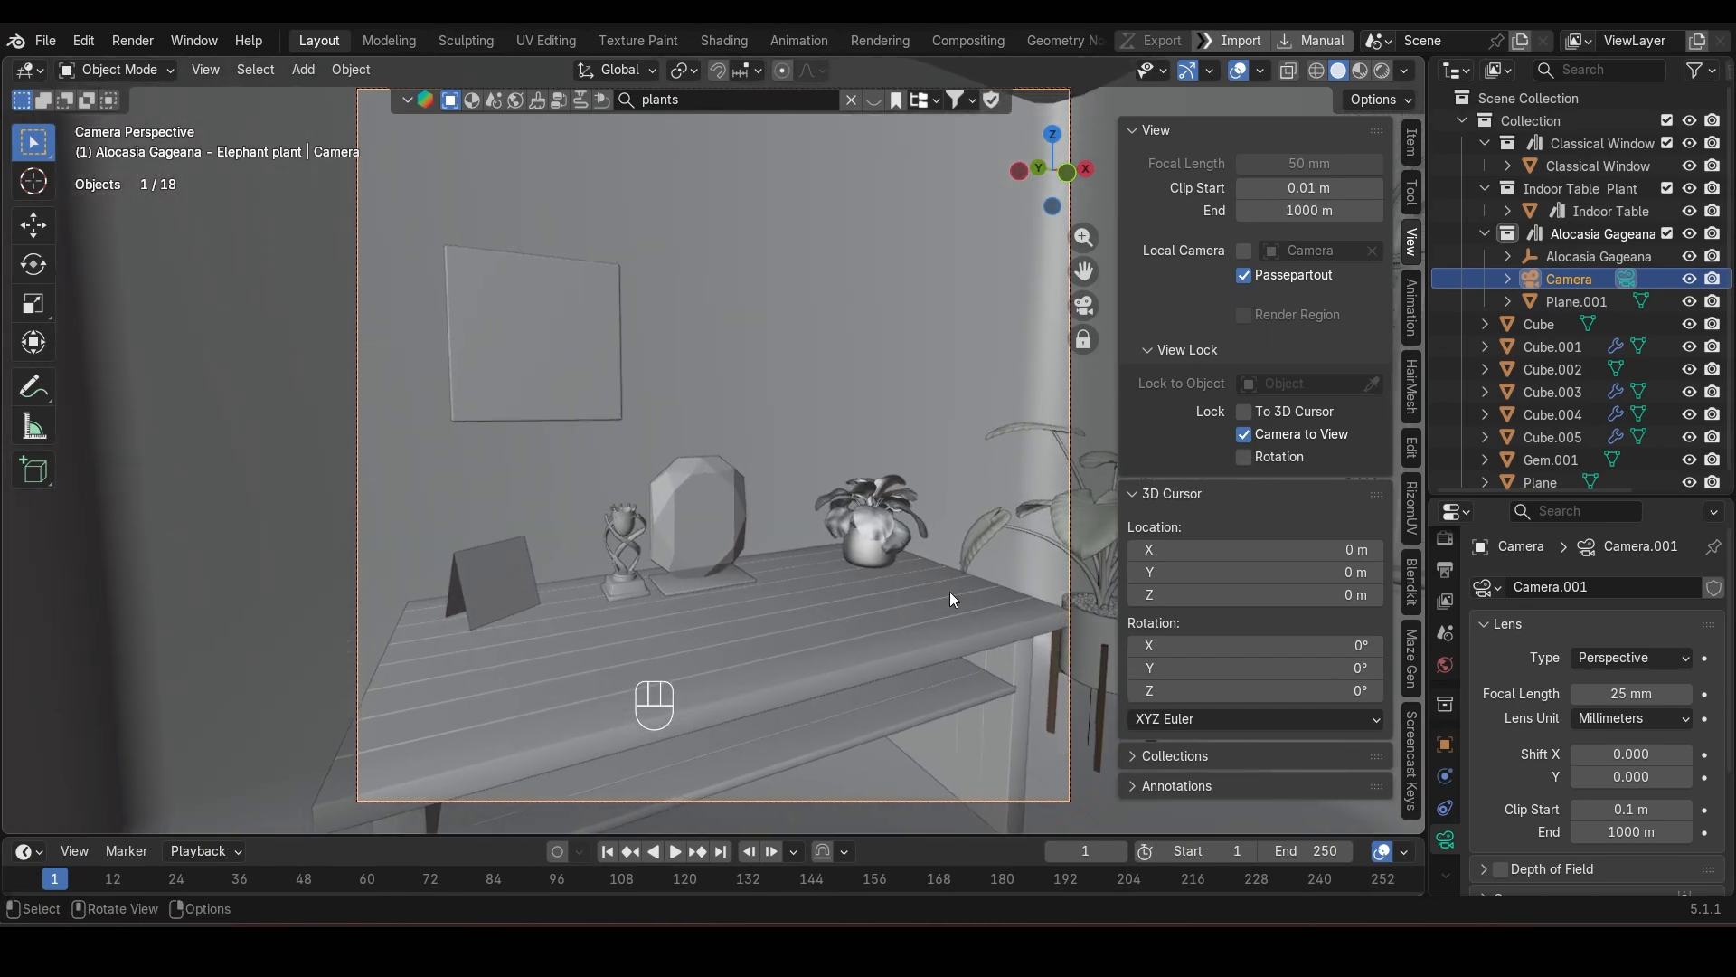
Step: Set the camera's focal length to 65 mm and reframe the camera on the tabletop and wall panel
left_click(1624, 697)
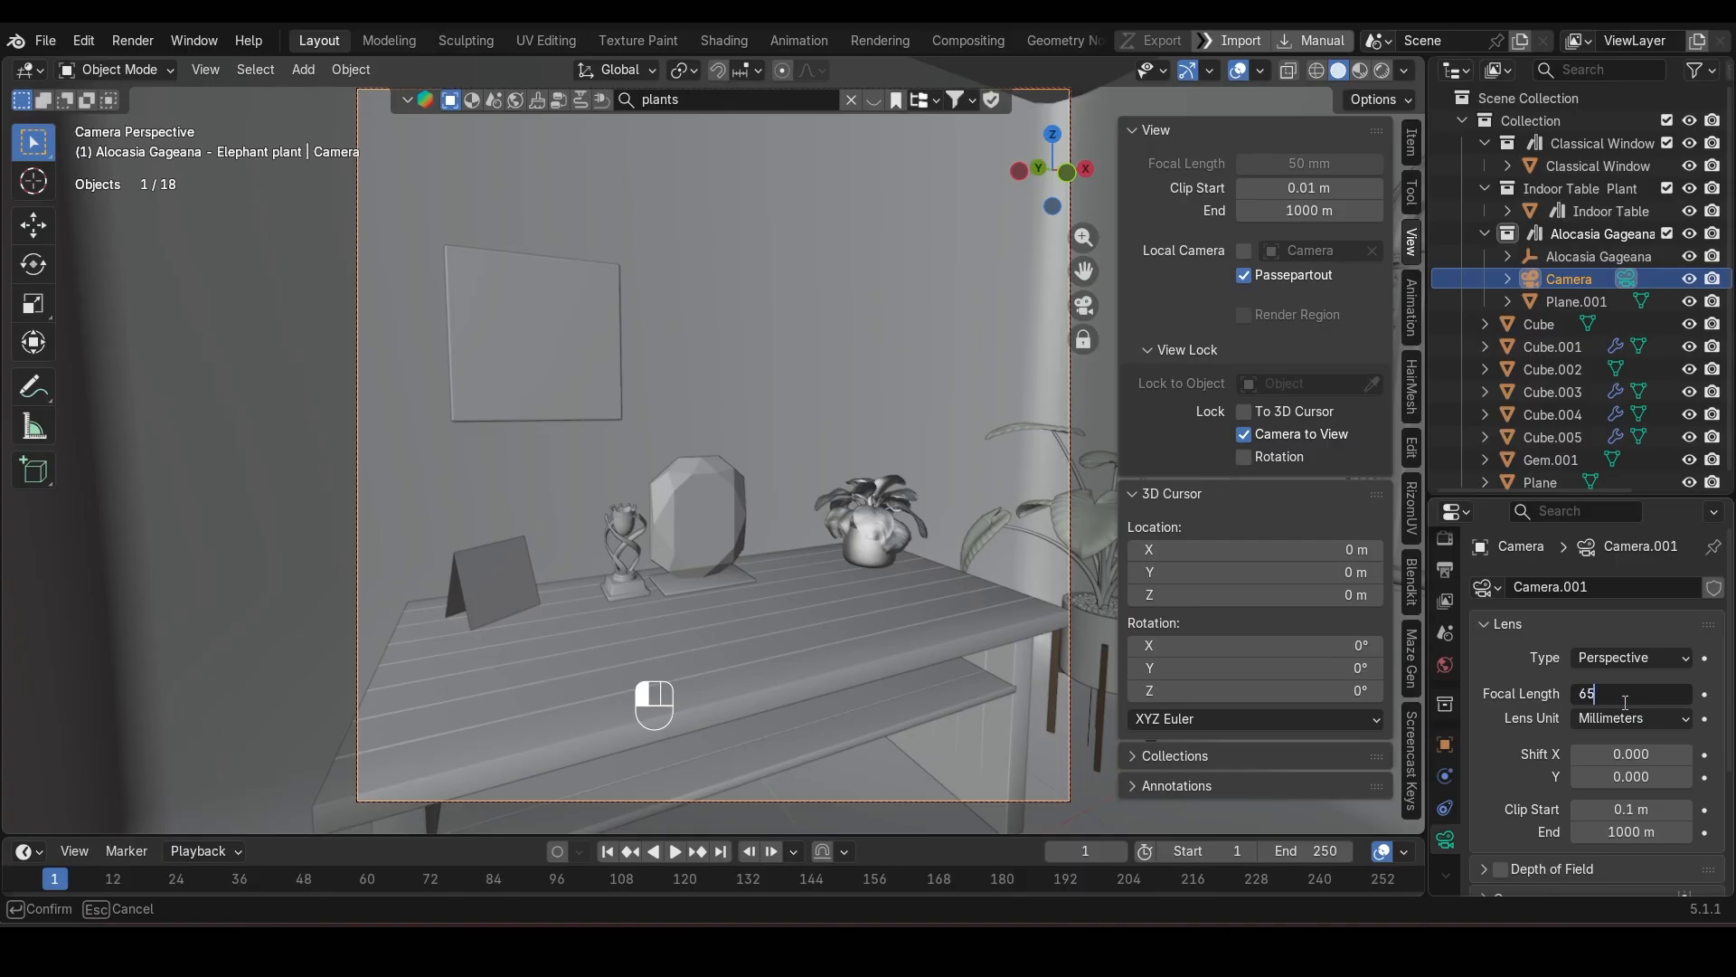
key("Return")
middle_click_drag(860, 573, 769, 622, "ctrl")
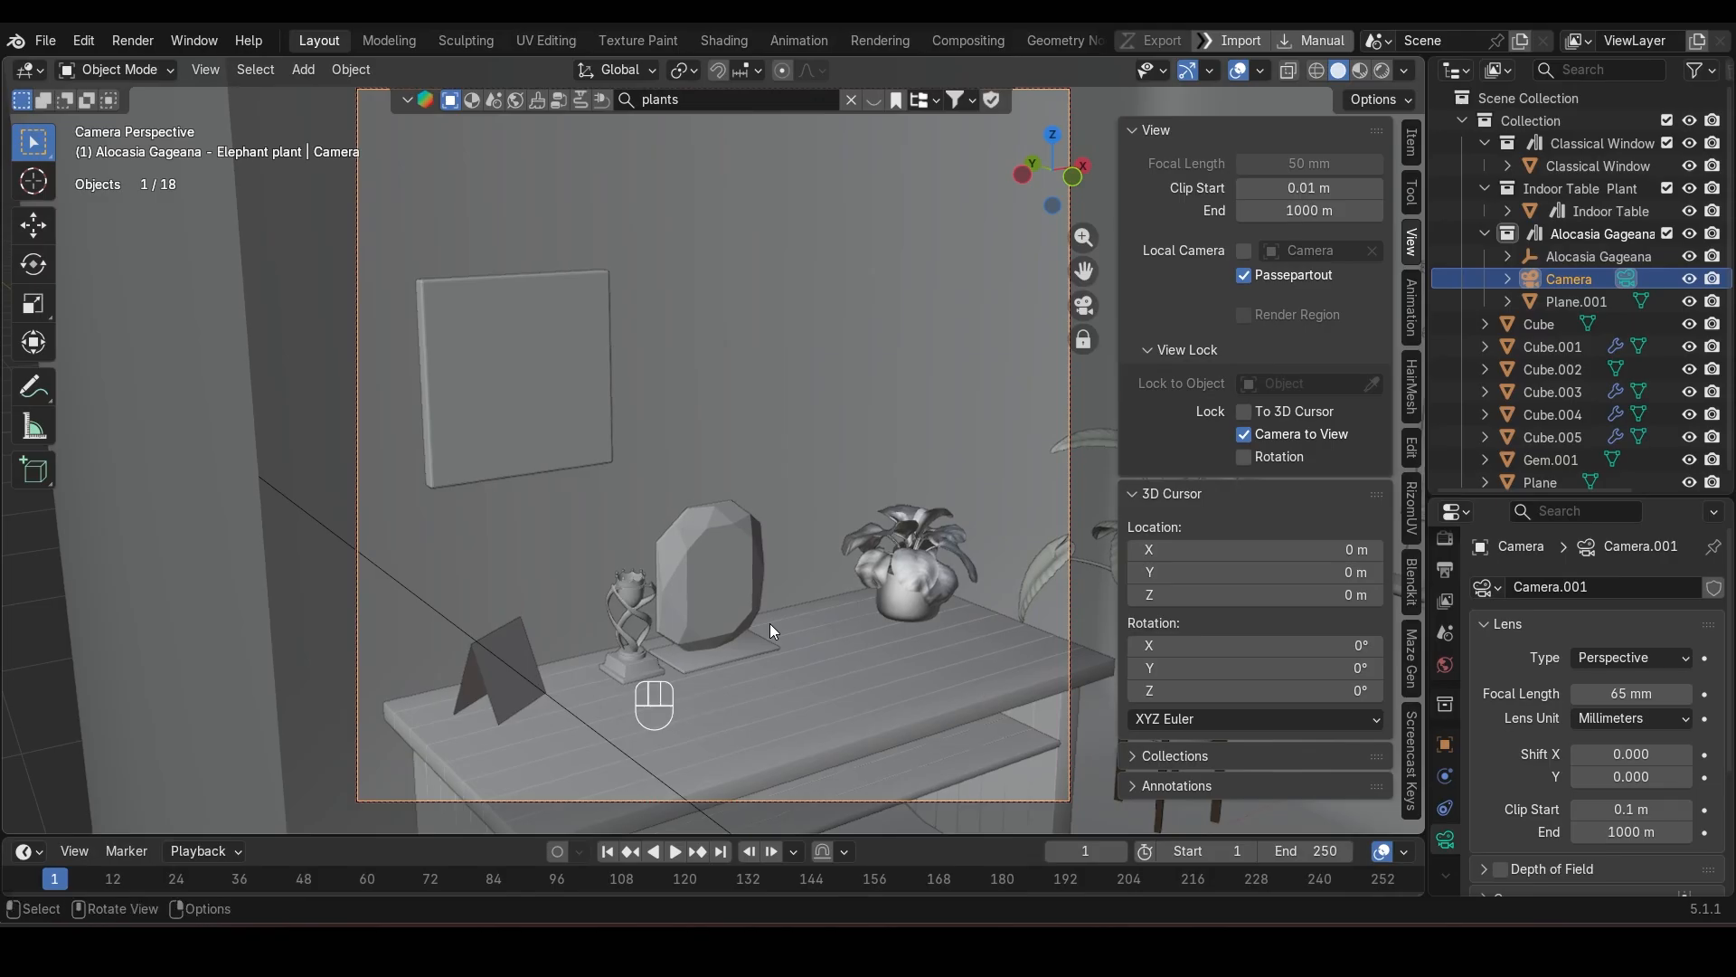
Step: Save the file, set the output resolution width to 1920 px and reframe the camera on the table
key("ctrl+s")
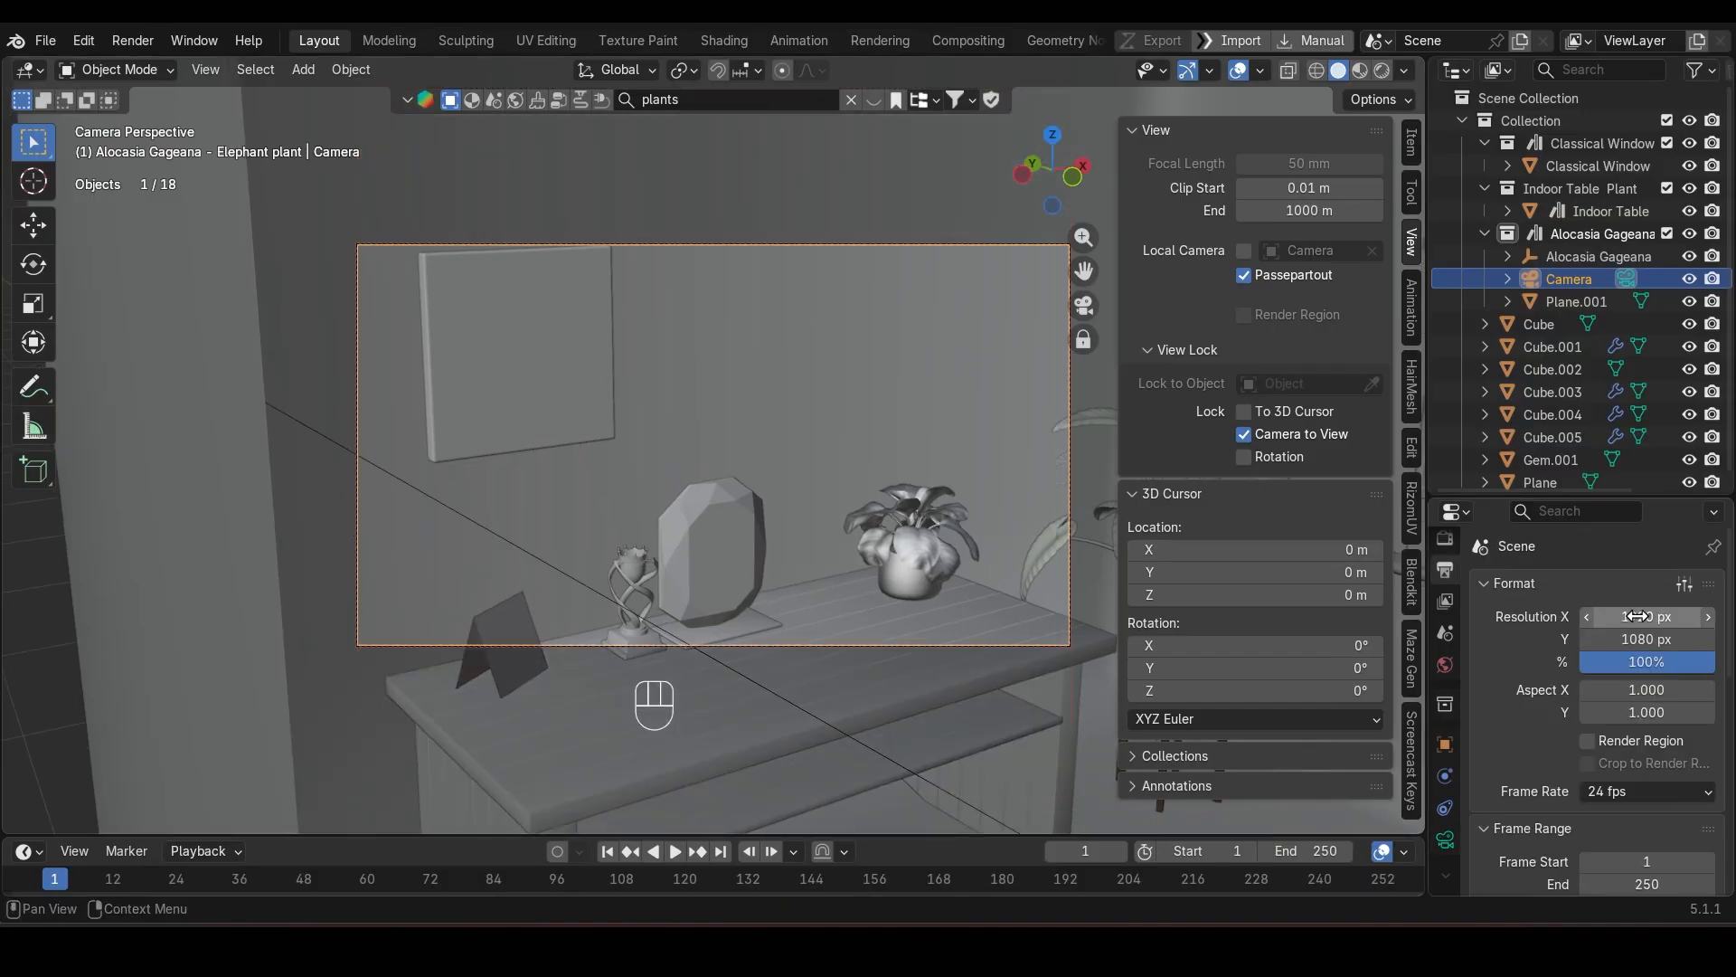
middle_click_drag(723, 543, 768, 568, "ctrl")
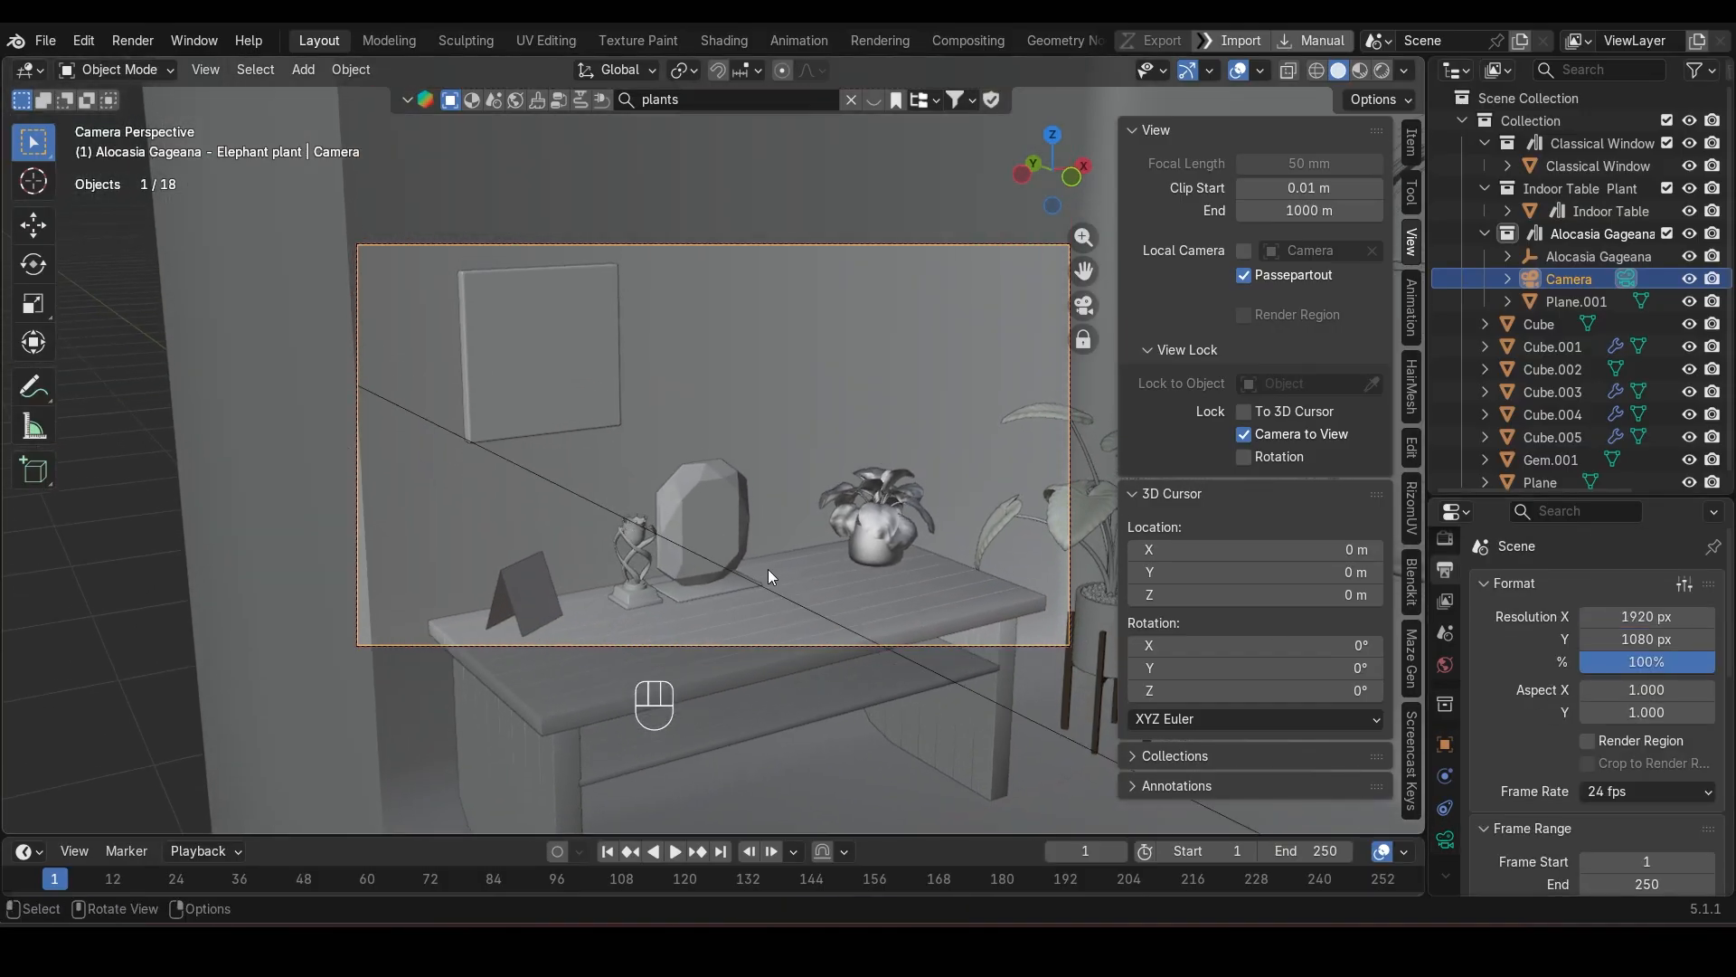
Step: Scale down the square wall panel and apply its scale
left_click(519, 382)
key("s")
left_click(698, 516)
key("ctrl+a")
left_click(829, 435)
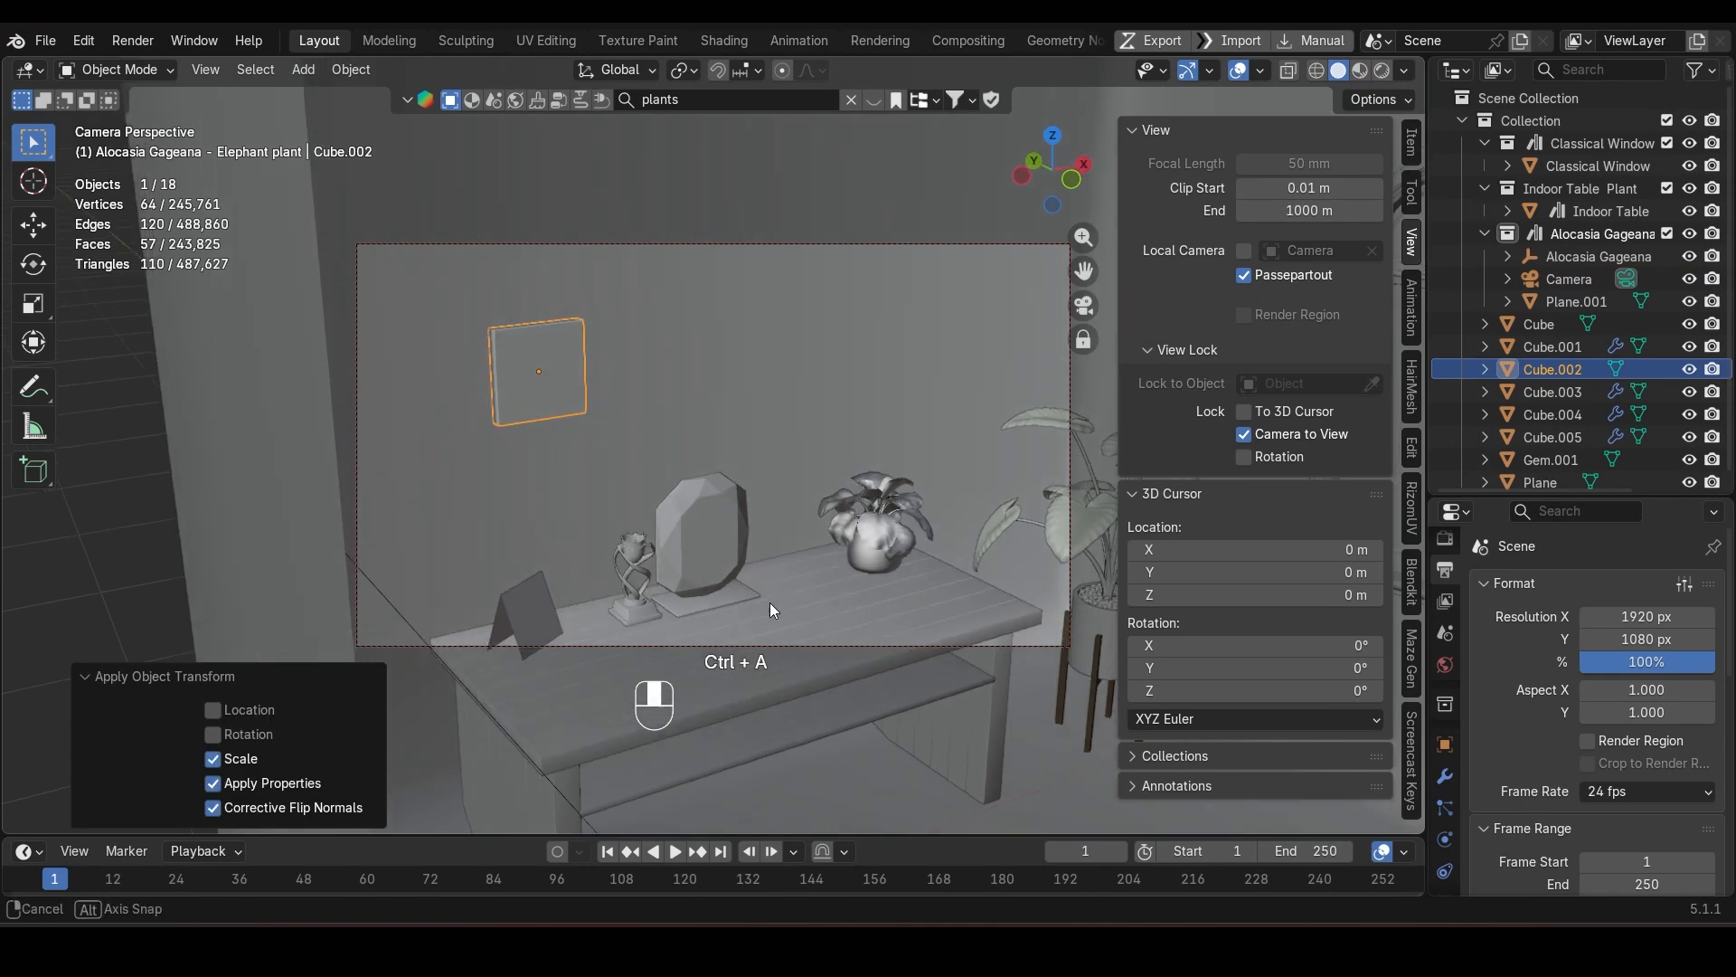
Step: Lower the camera angle and delete two more faces of the room mesh in front of the camera
mouse_move(770, 604)
middle_mouse_down()
mouse_move(775, 576)
mouse_move(747, 579)
middle_mouse_up()
left_click(260, 519)
key("Tab")
left_click(285, 453)
key("Delete")
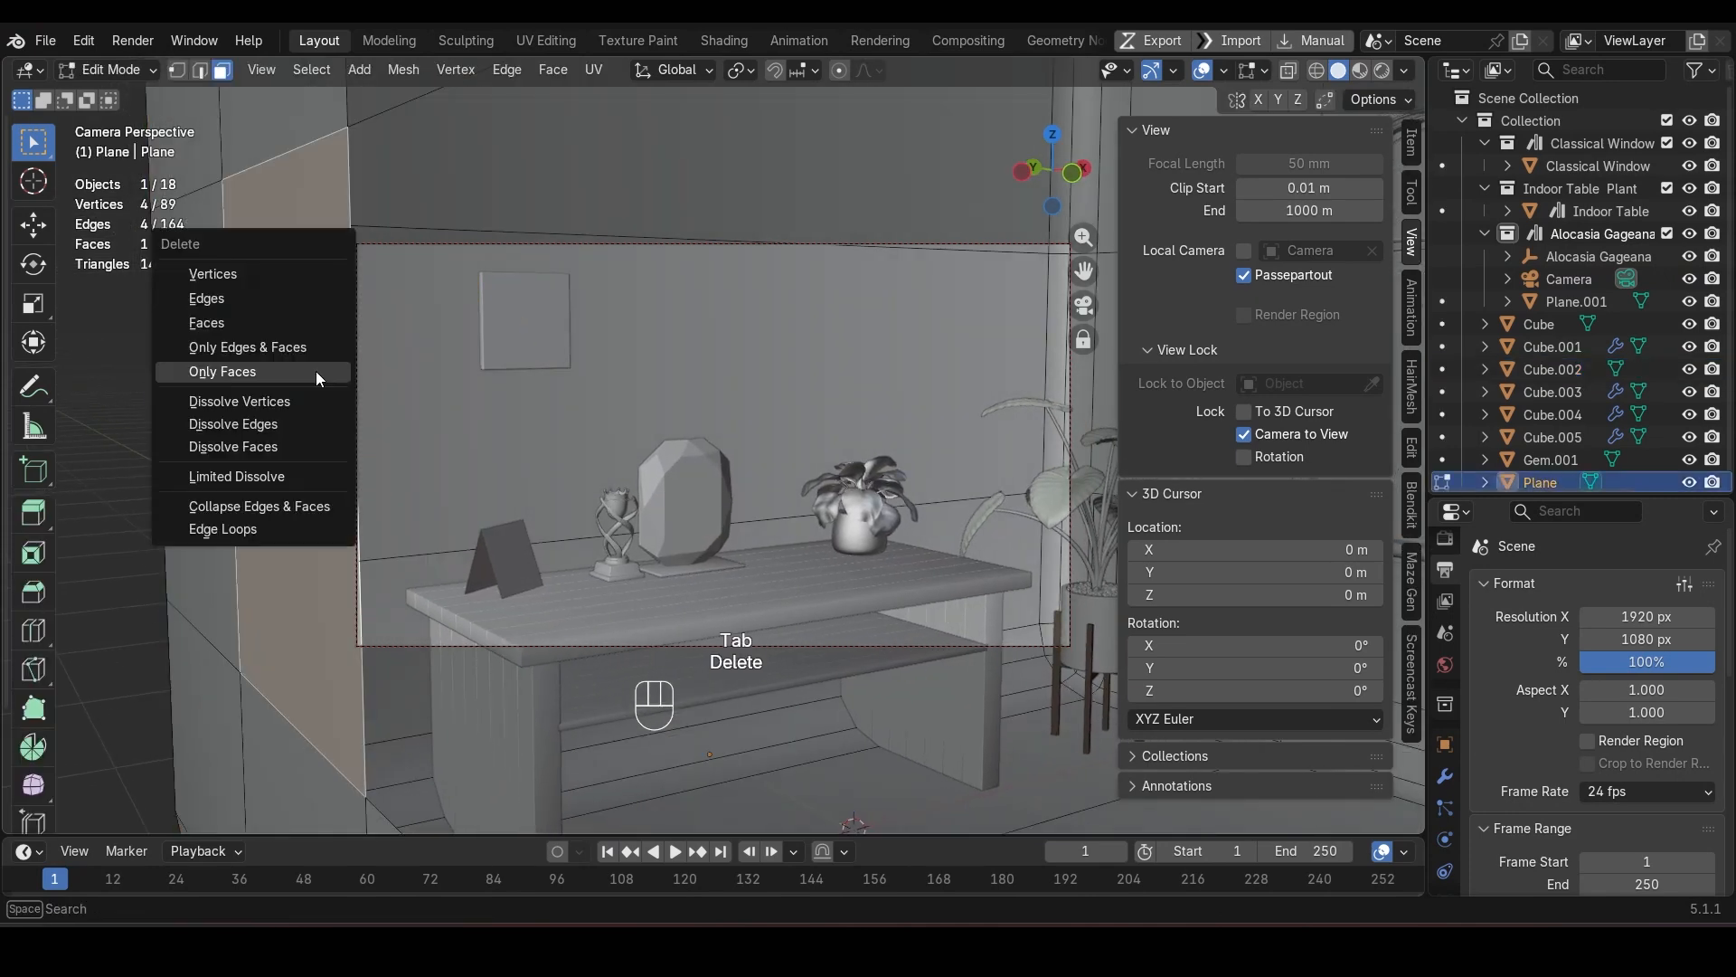
left_click(276, 321)
key("Home")
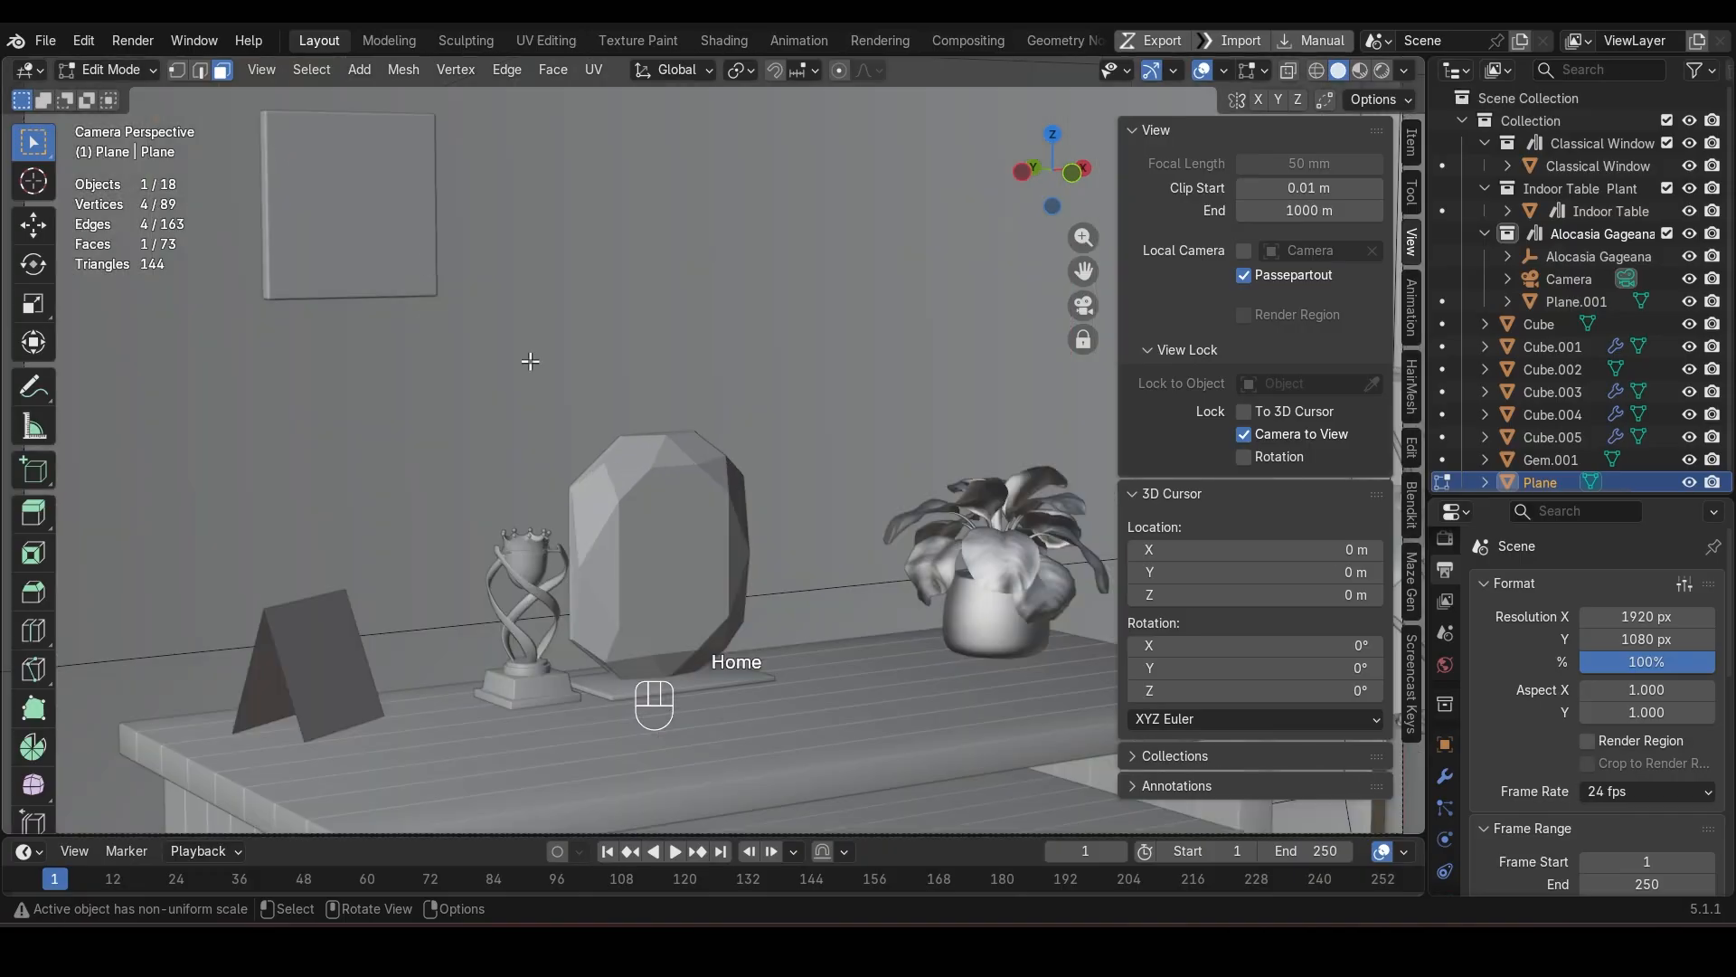
left_click(444, 190)
key("Delete")
left_click(444, 191)
Step: Delete the loose edges left over from the removed wall faces of the room mesh
key("KP_0")
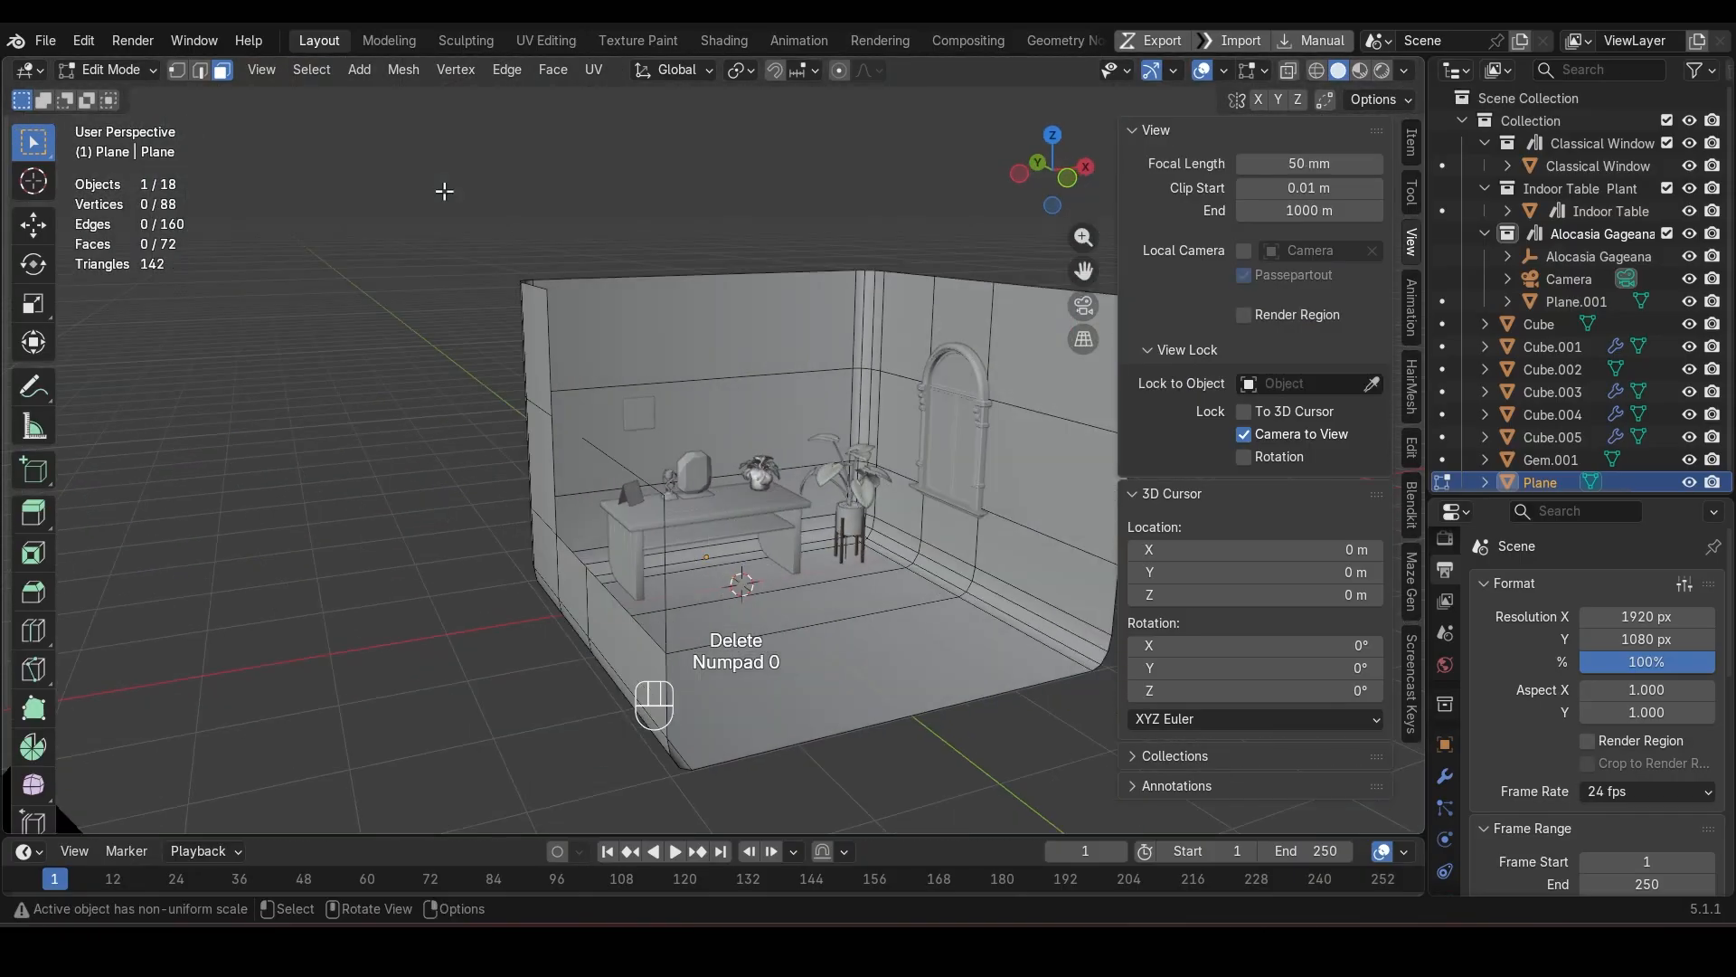
key("Tab")
key("Tab")
key("2")
left_click(615, 462)
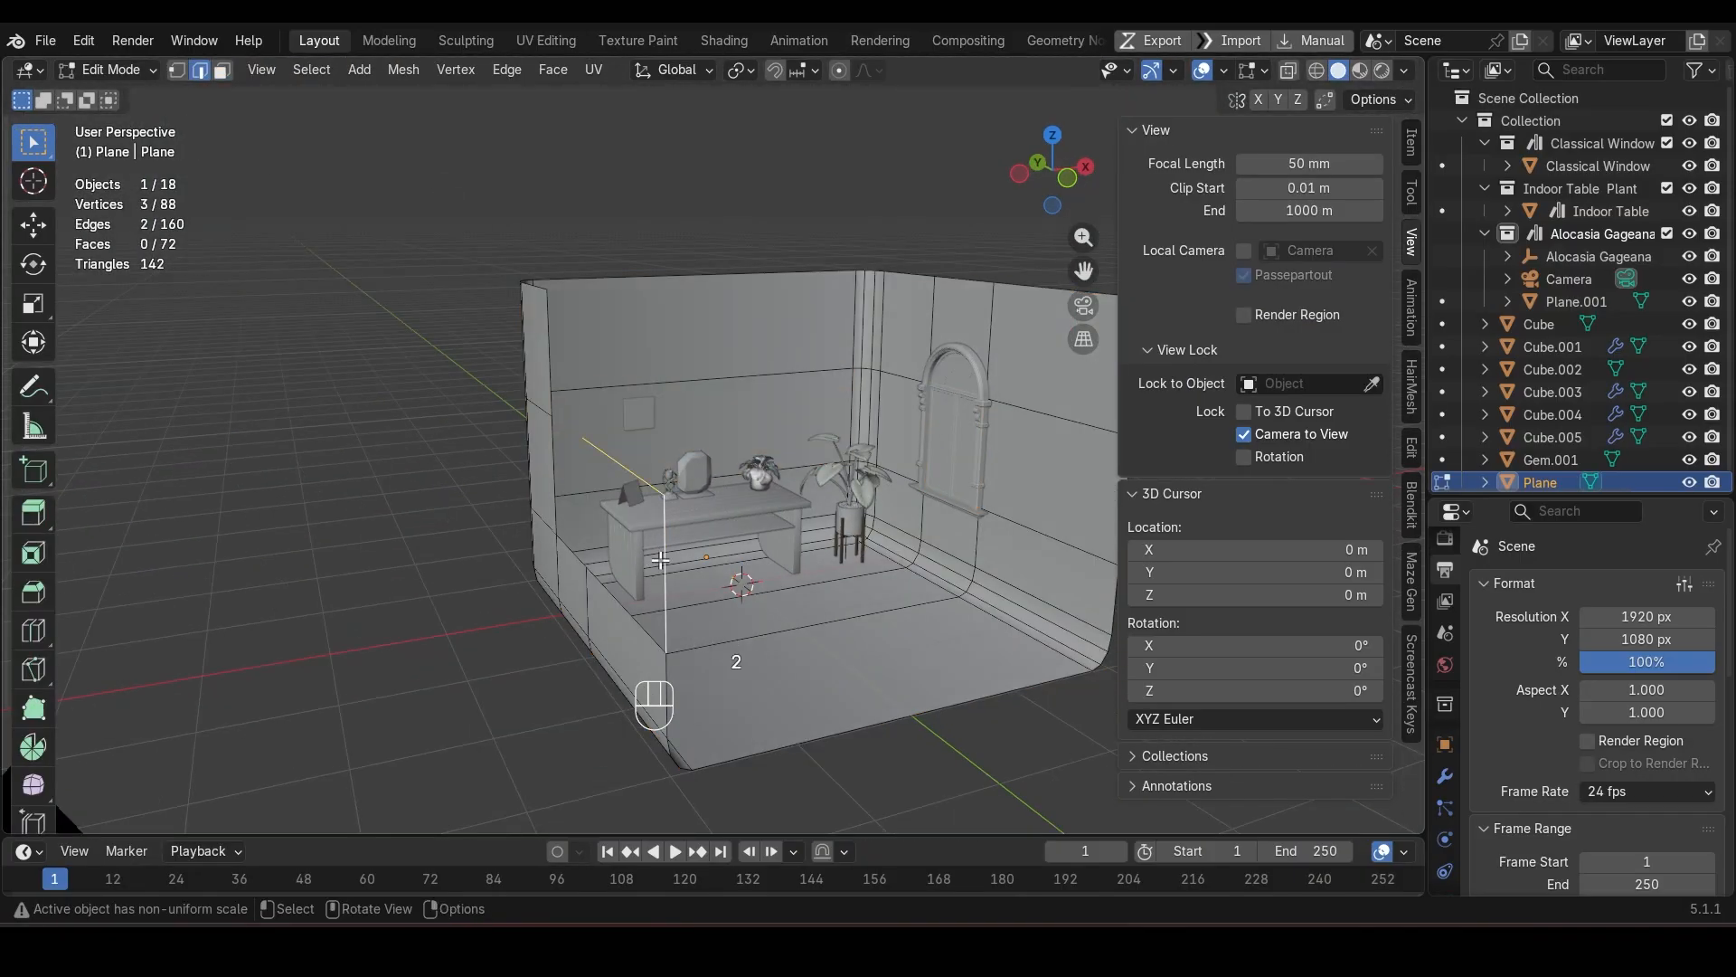
key("Delete")
left_click(642, 508)
key("ctrl+z")
key("Delete")
left_click(631, 577)
Step: Look through the camera, reframe it on the table and floor plant with the view lock on, and unlock it from the view
key("KP_0")
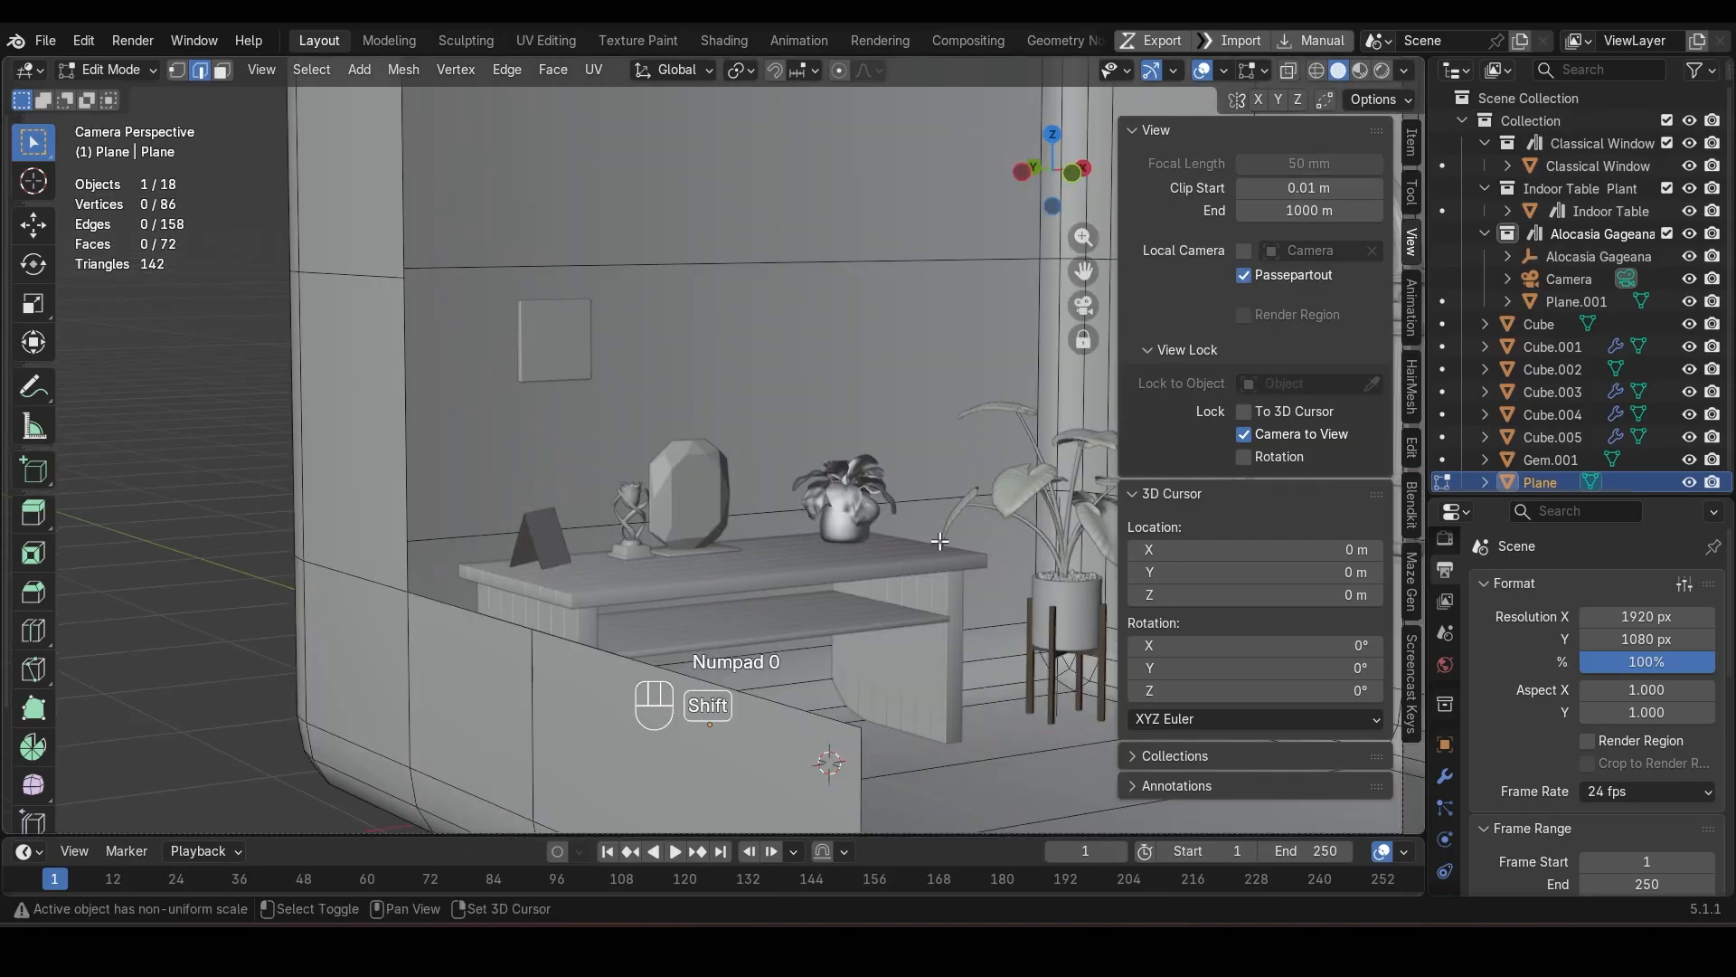
middle_click_drag(941, 541, 783, 603, "shift")
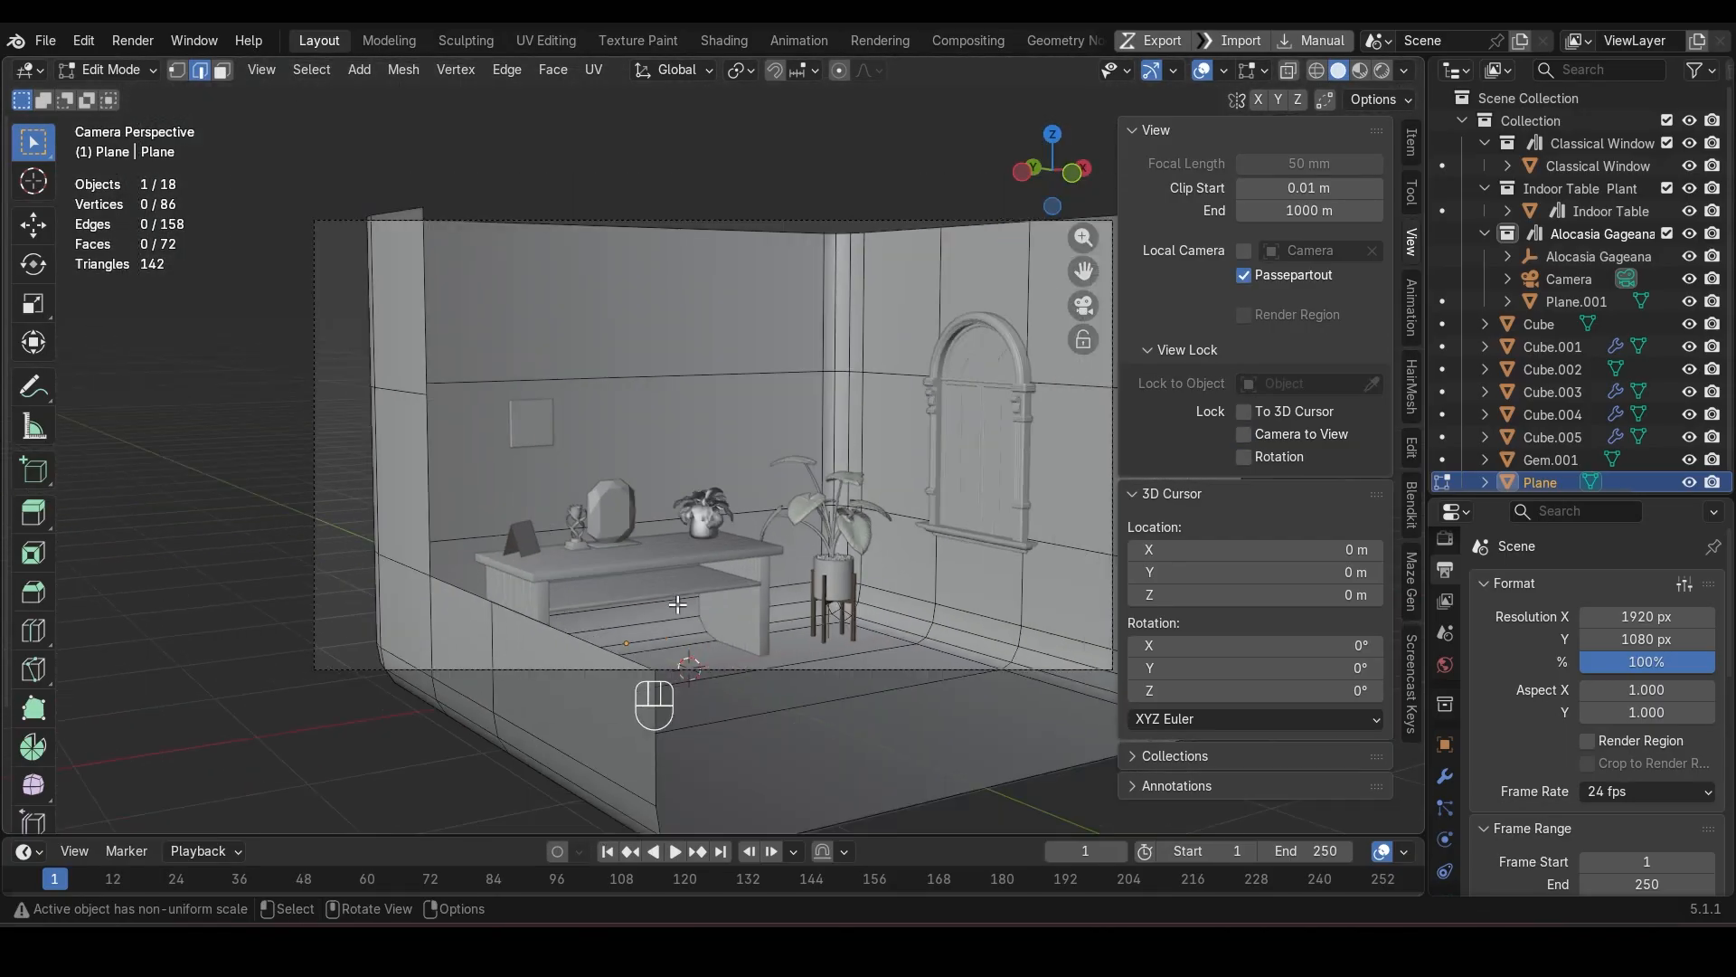
left_click(1262, 437)
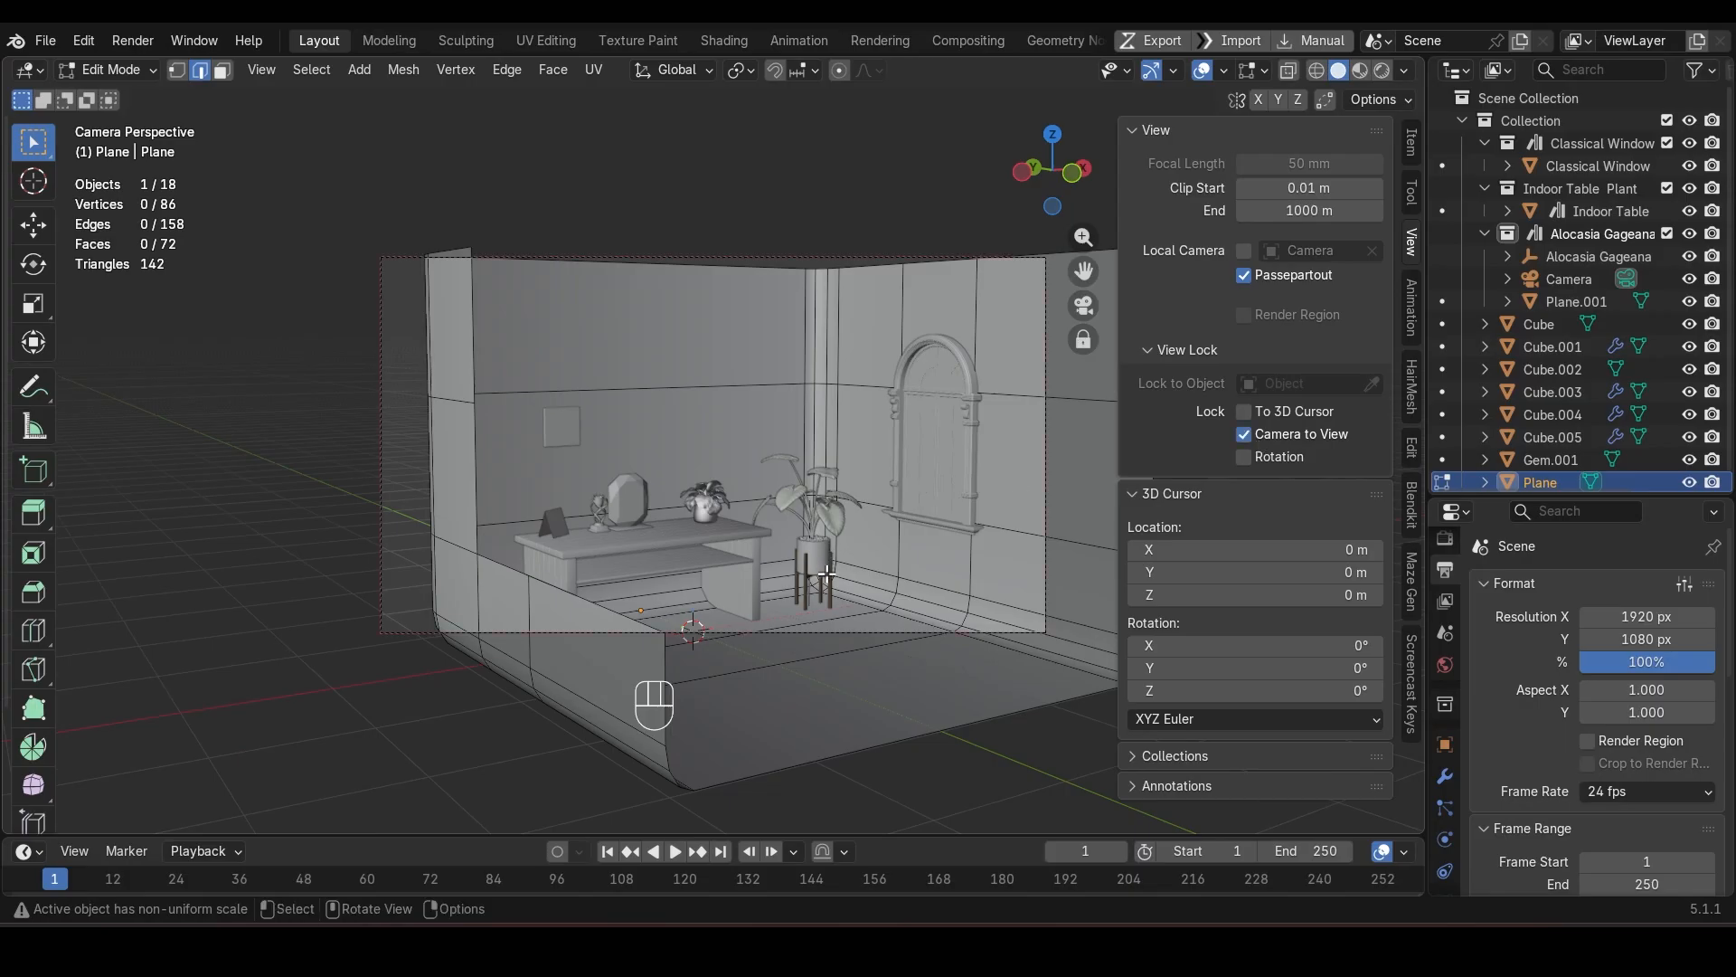
key("Tab")
middle_click_drag(831, 563, 863, 512, "ctrl")
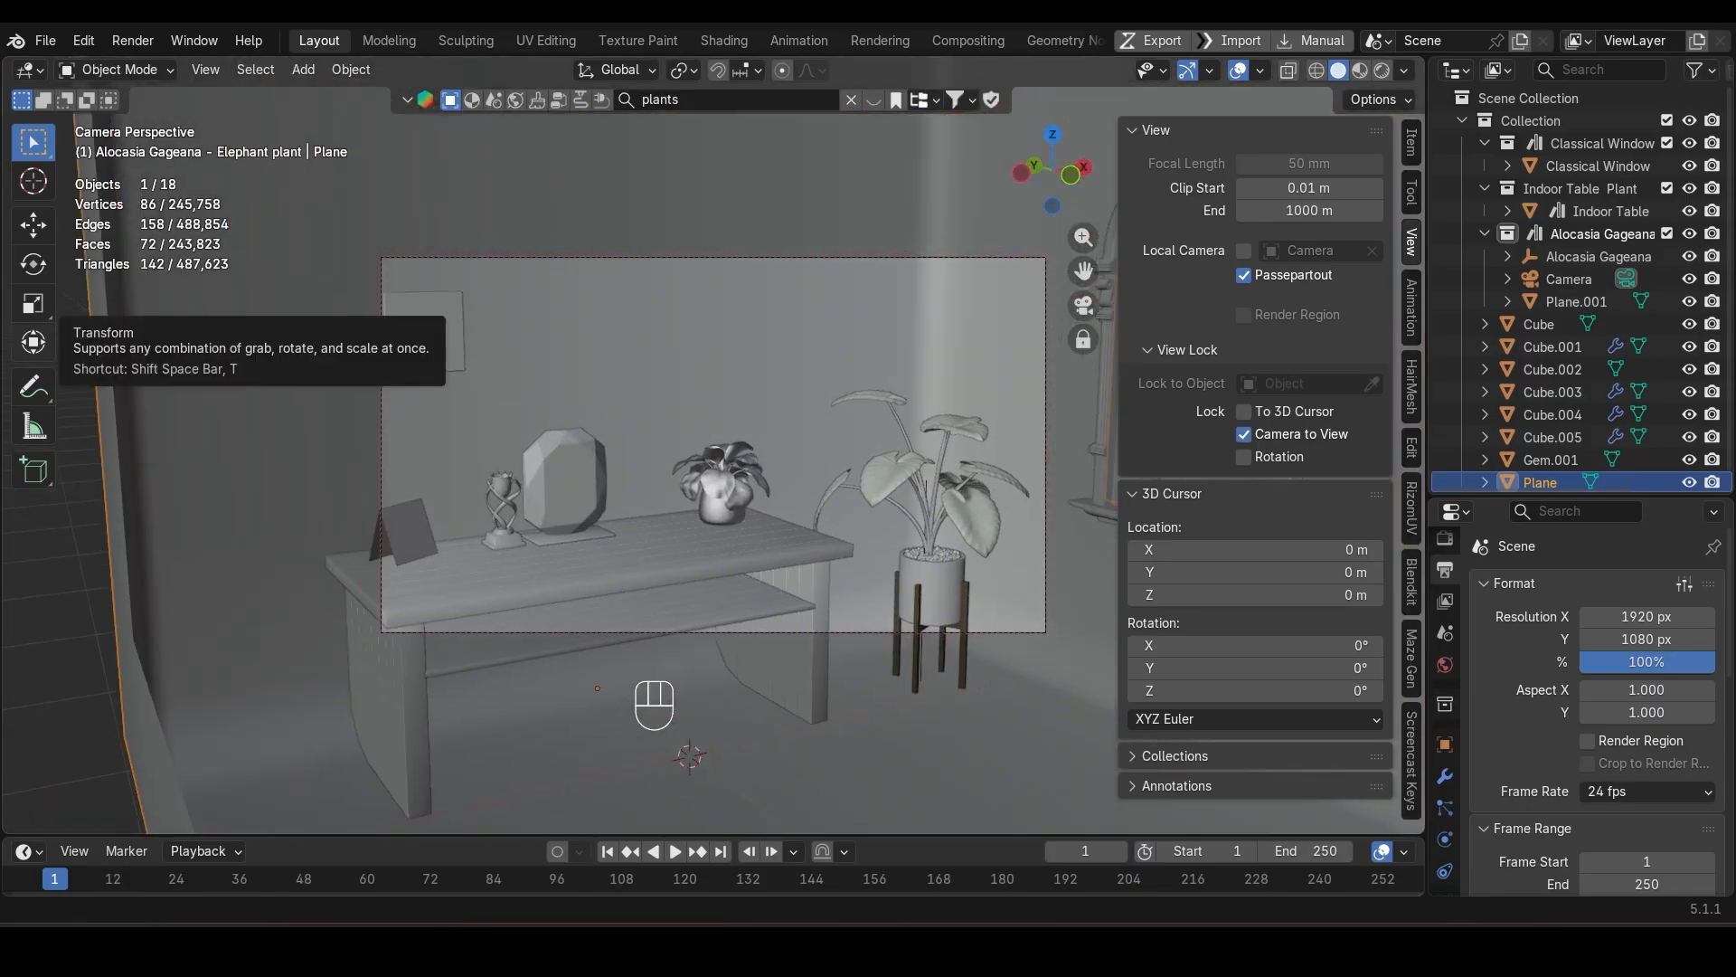
left_click(1244, 434)
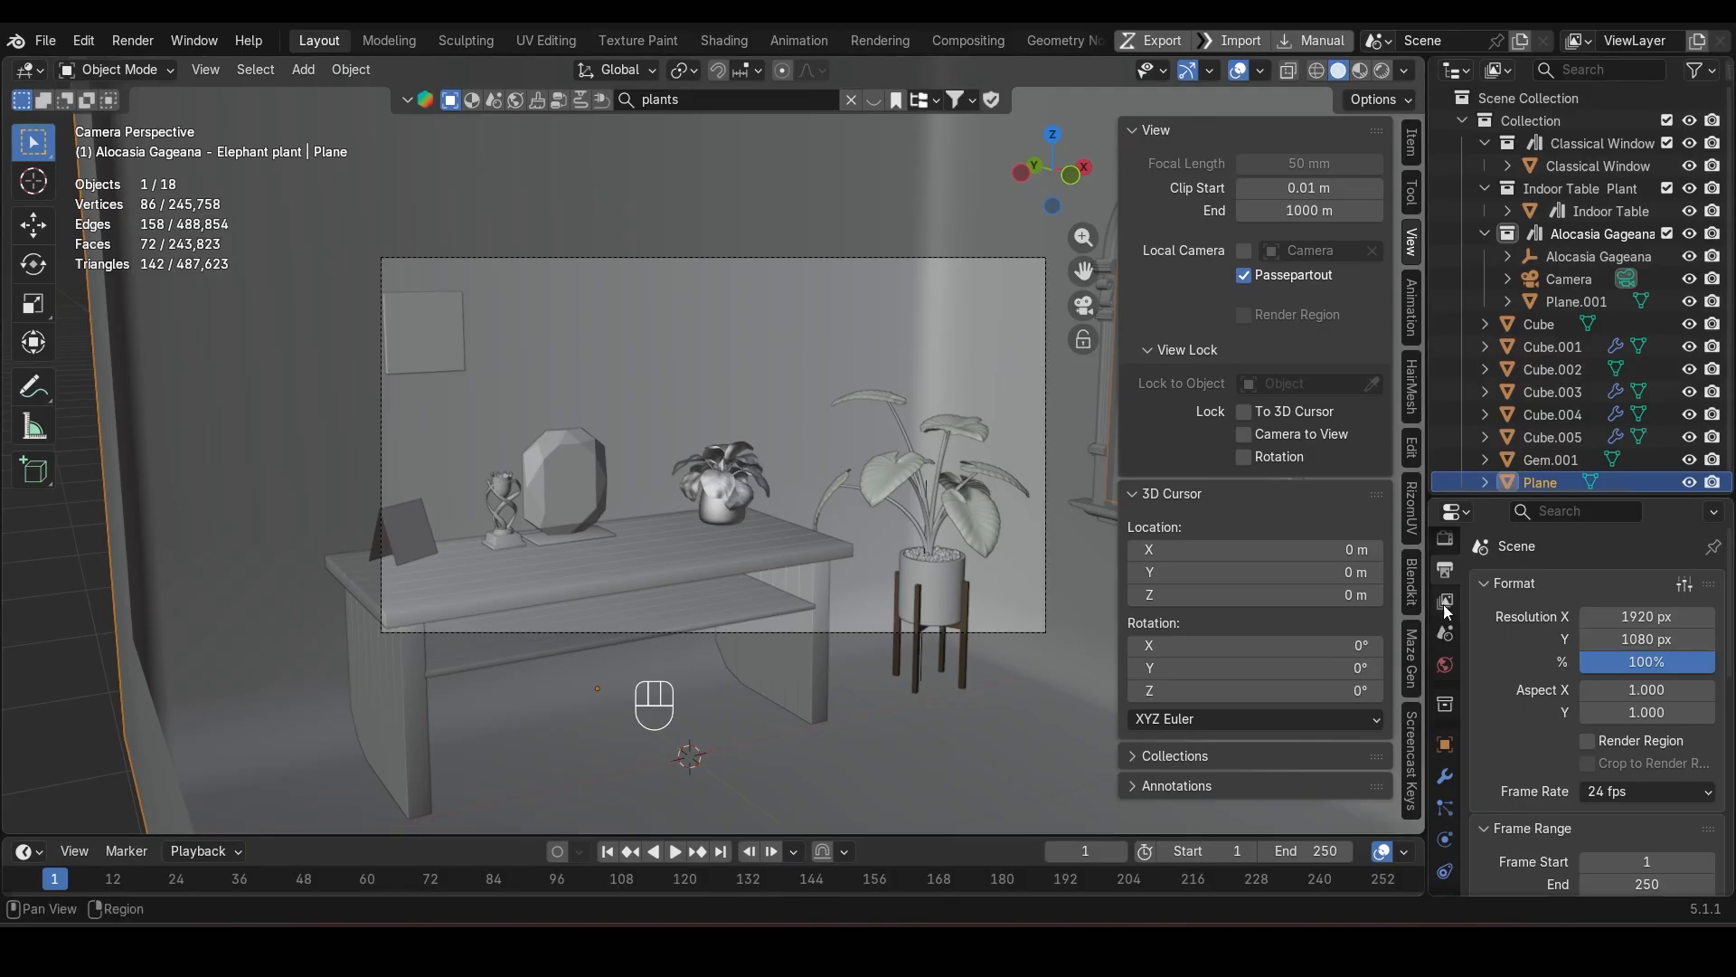
Step: Select the camera and set its focal length to 85 mm
left_click(1502, 280)
left_click(1451, 741)
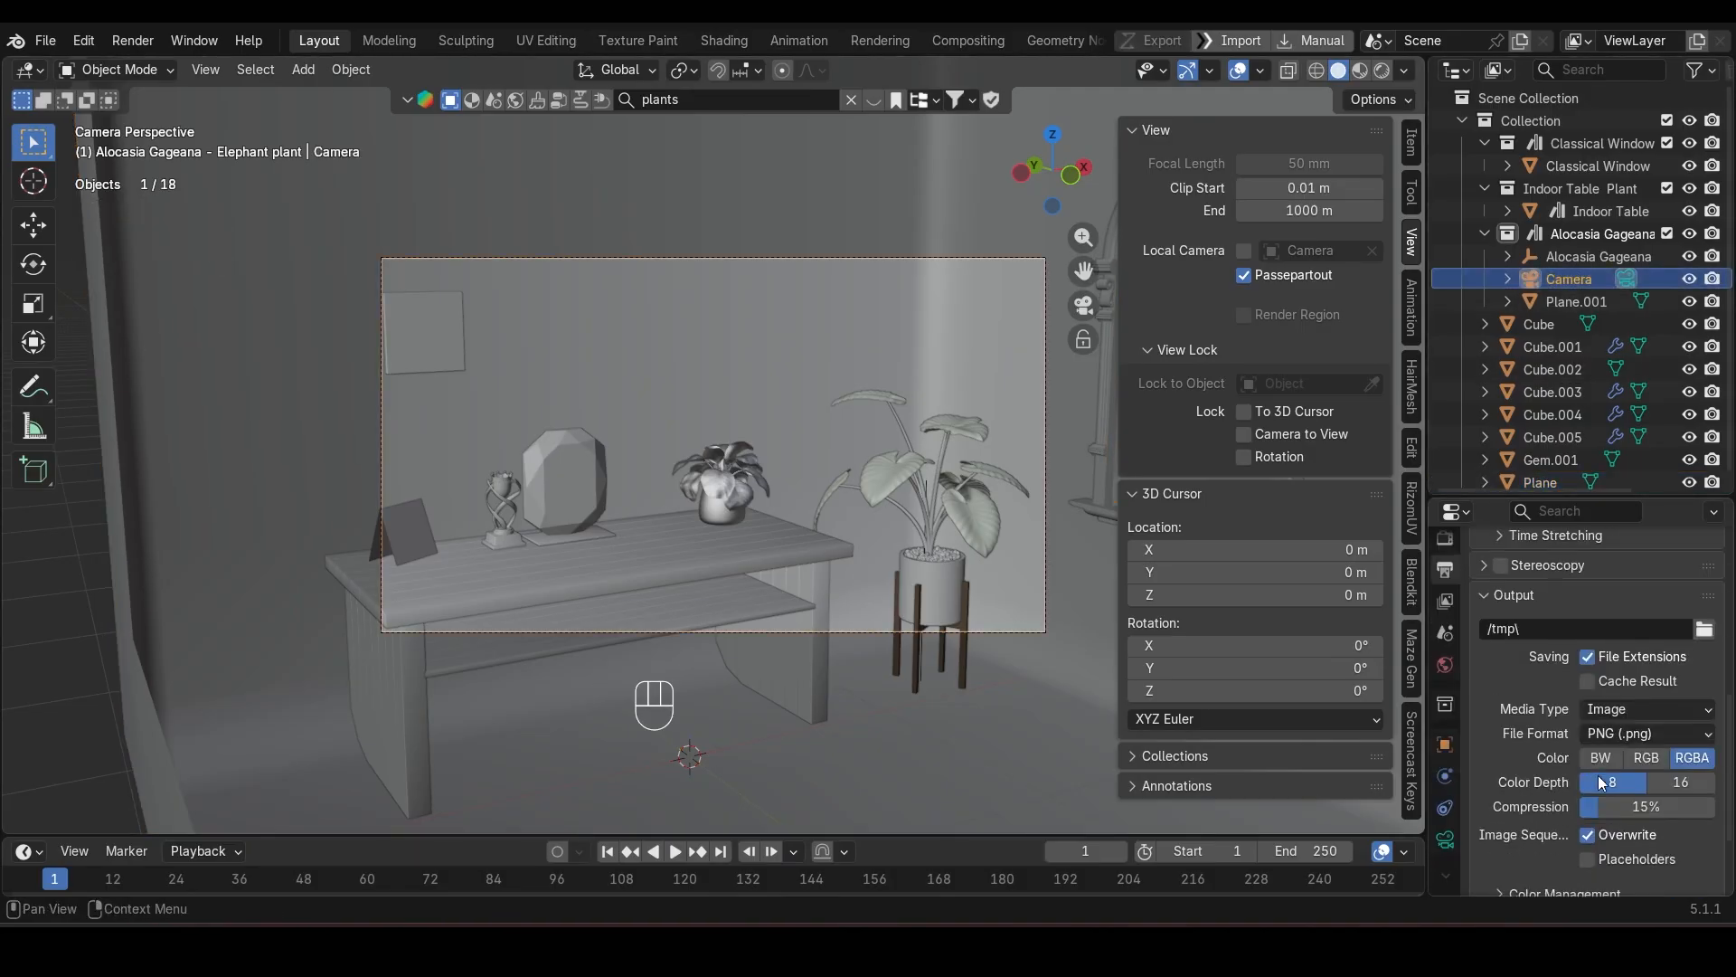
left_click(1445, 839)
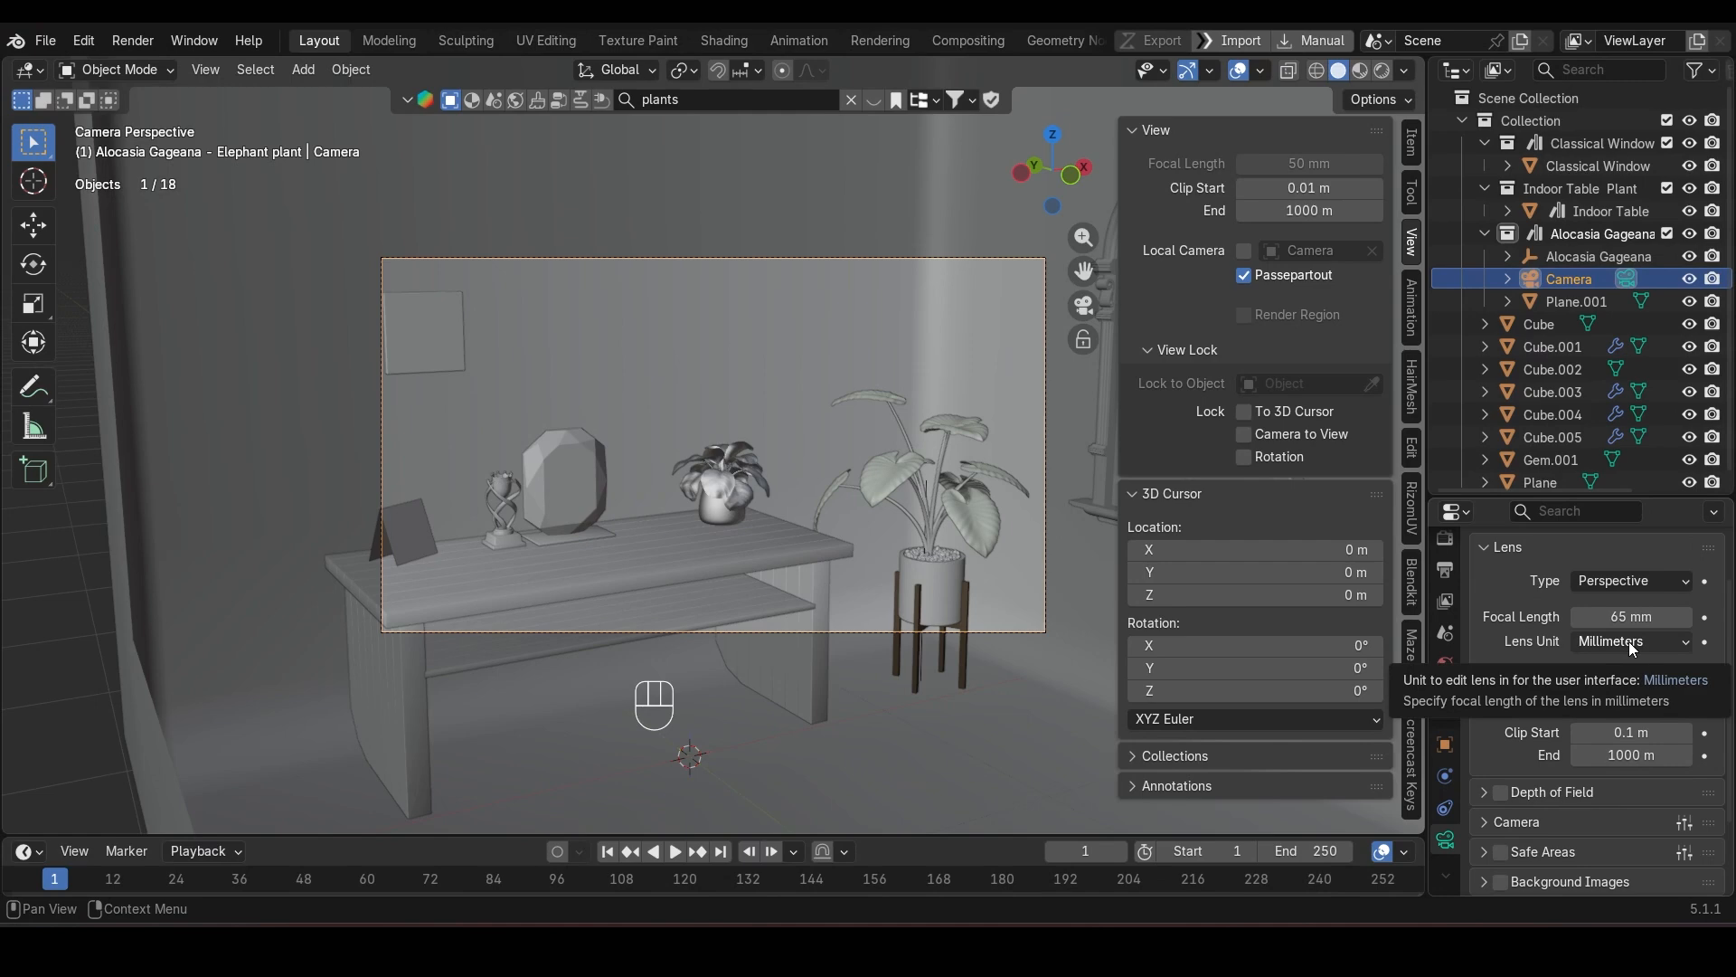
left_click(1637, 618)
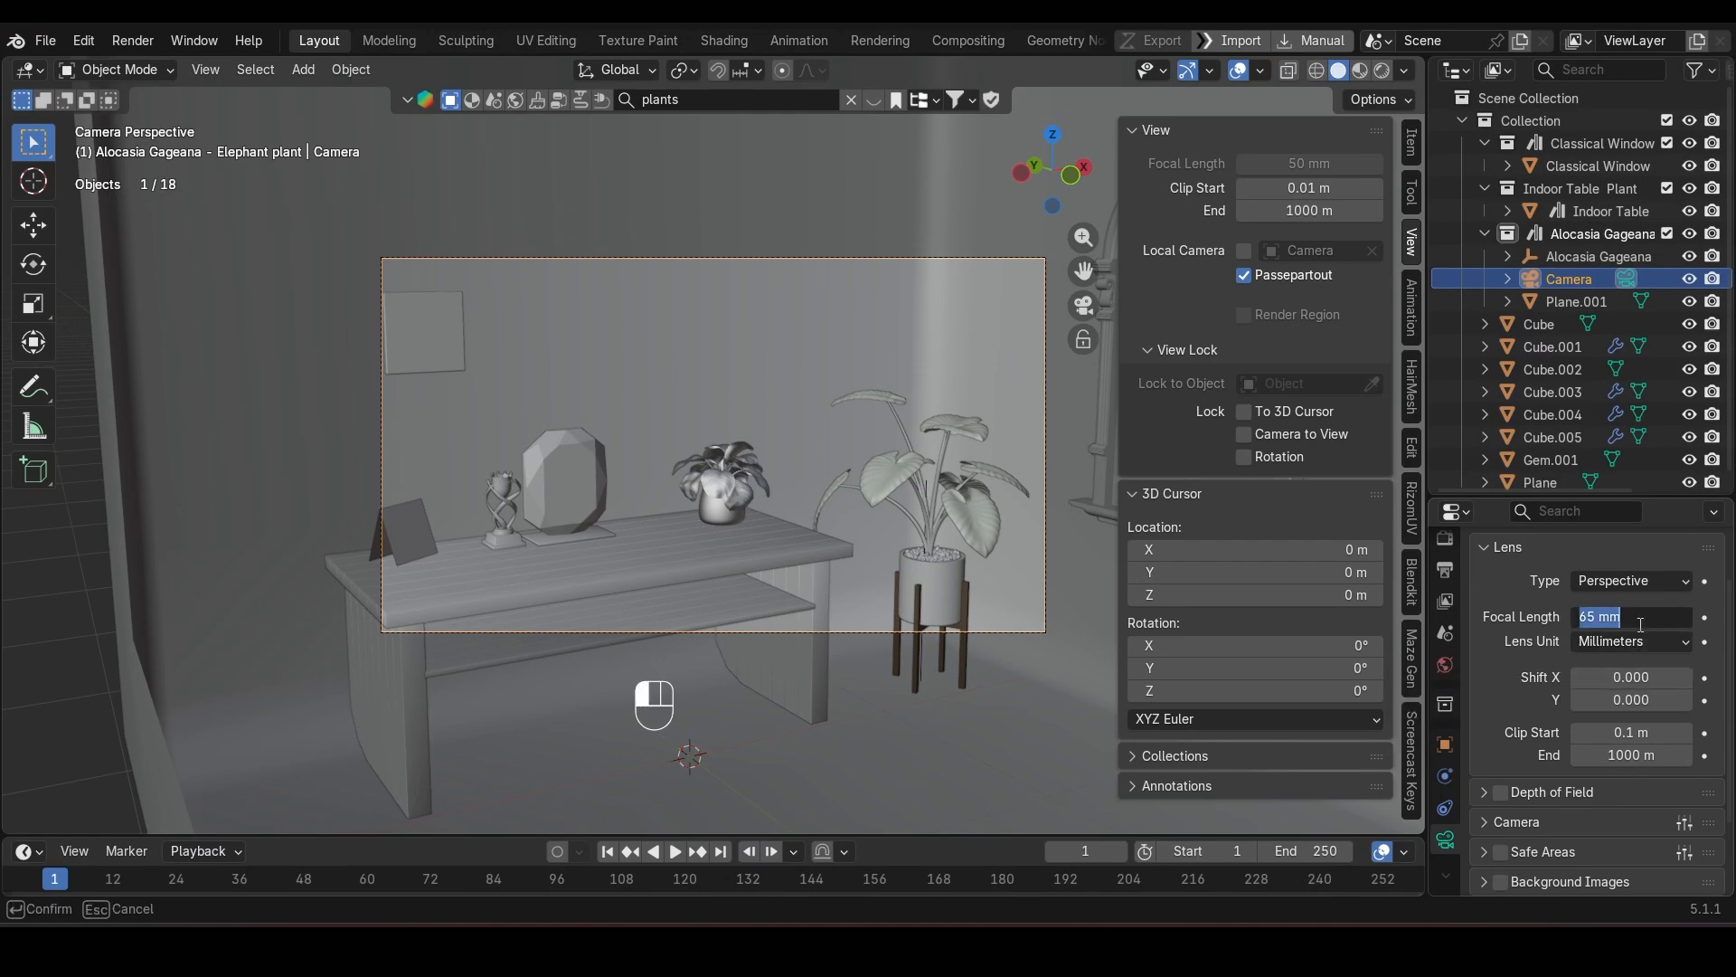
type("85")
key("Return")
Step: Reframe the locked camera so that the wall panel, whole tabletop and part of the floor plant fit in the frame
middle_click_drag(719, 520, 716, 510, "ctrl")
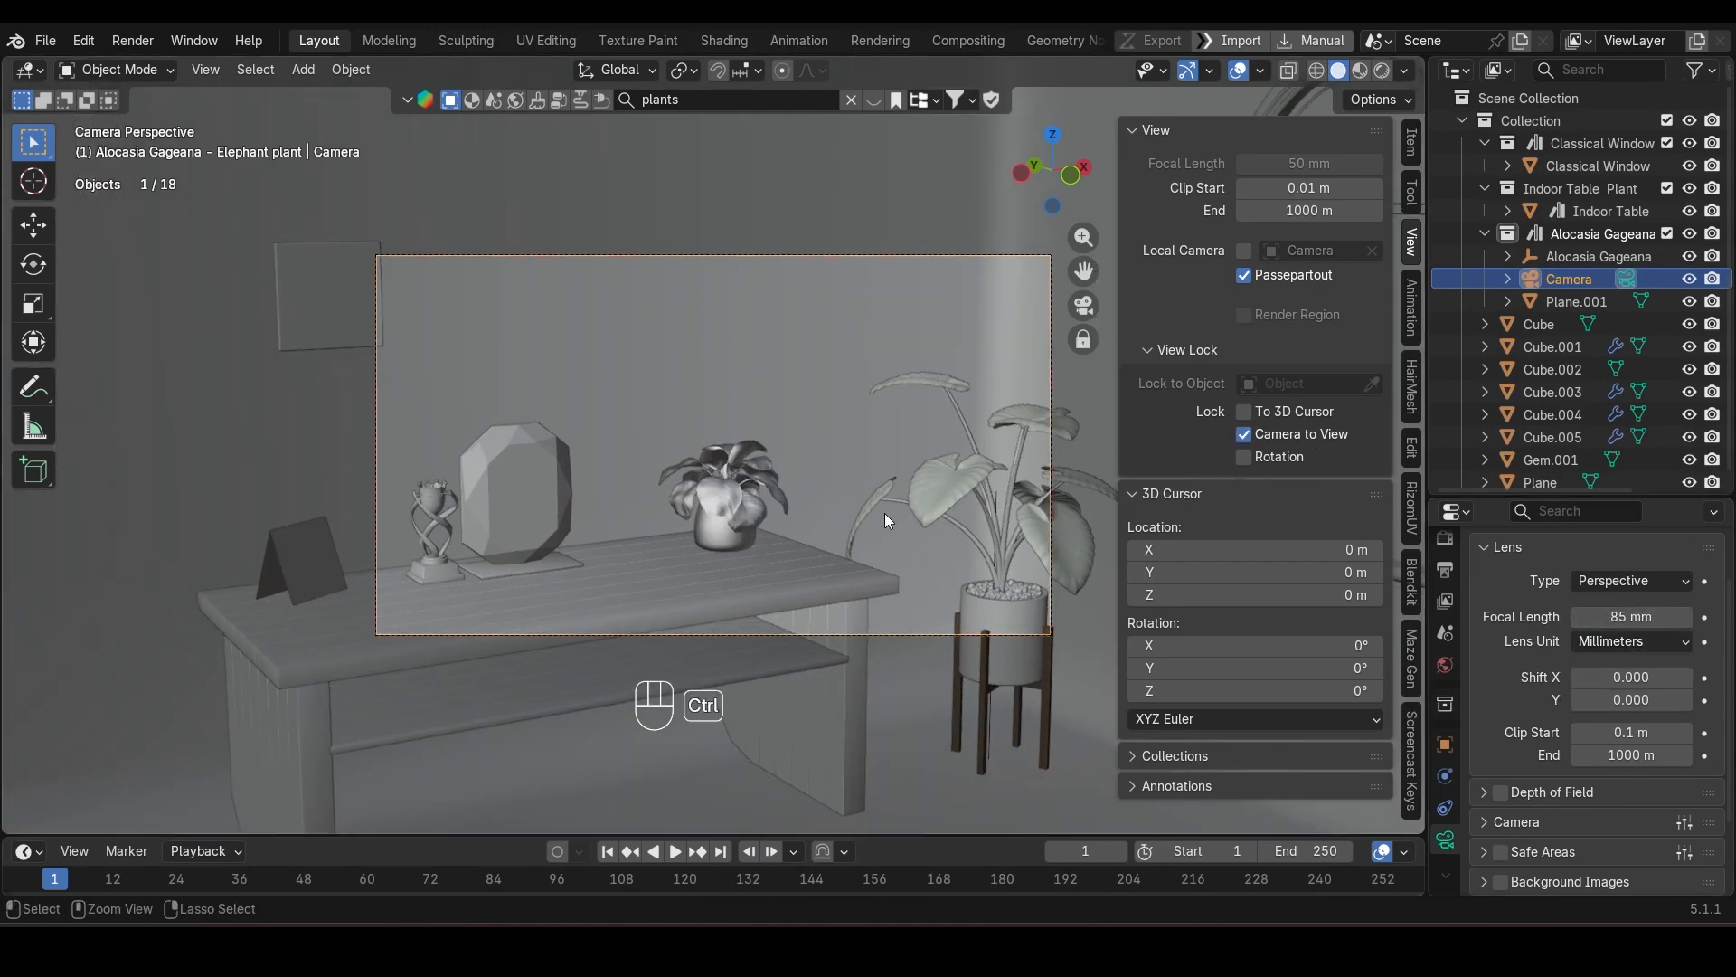
middle_click_drag(846, 517, 746, 522)
middle_click_drag(830, 496, 805, 532, "ctrl")
middle_click_drag(724, 531, 732, 498, "shift")
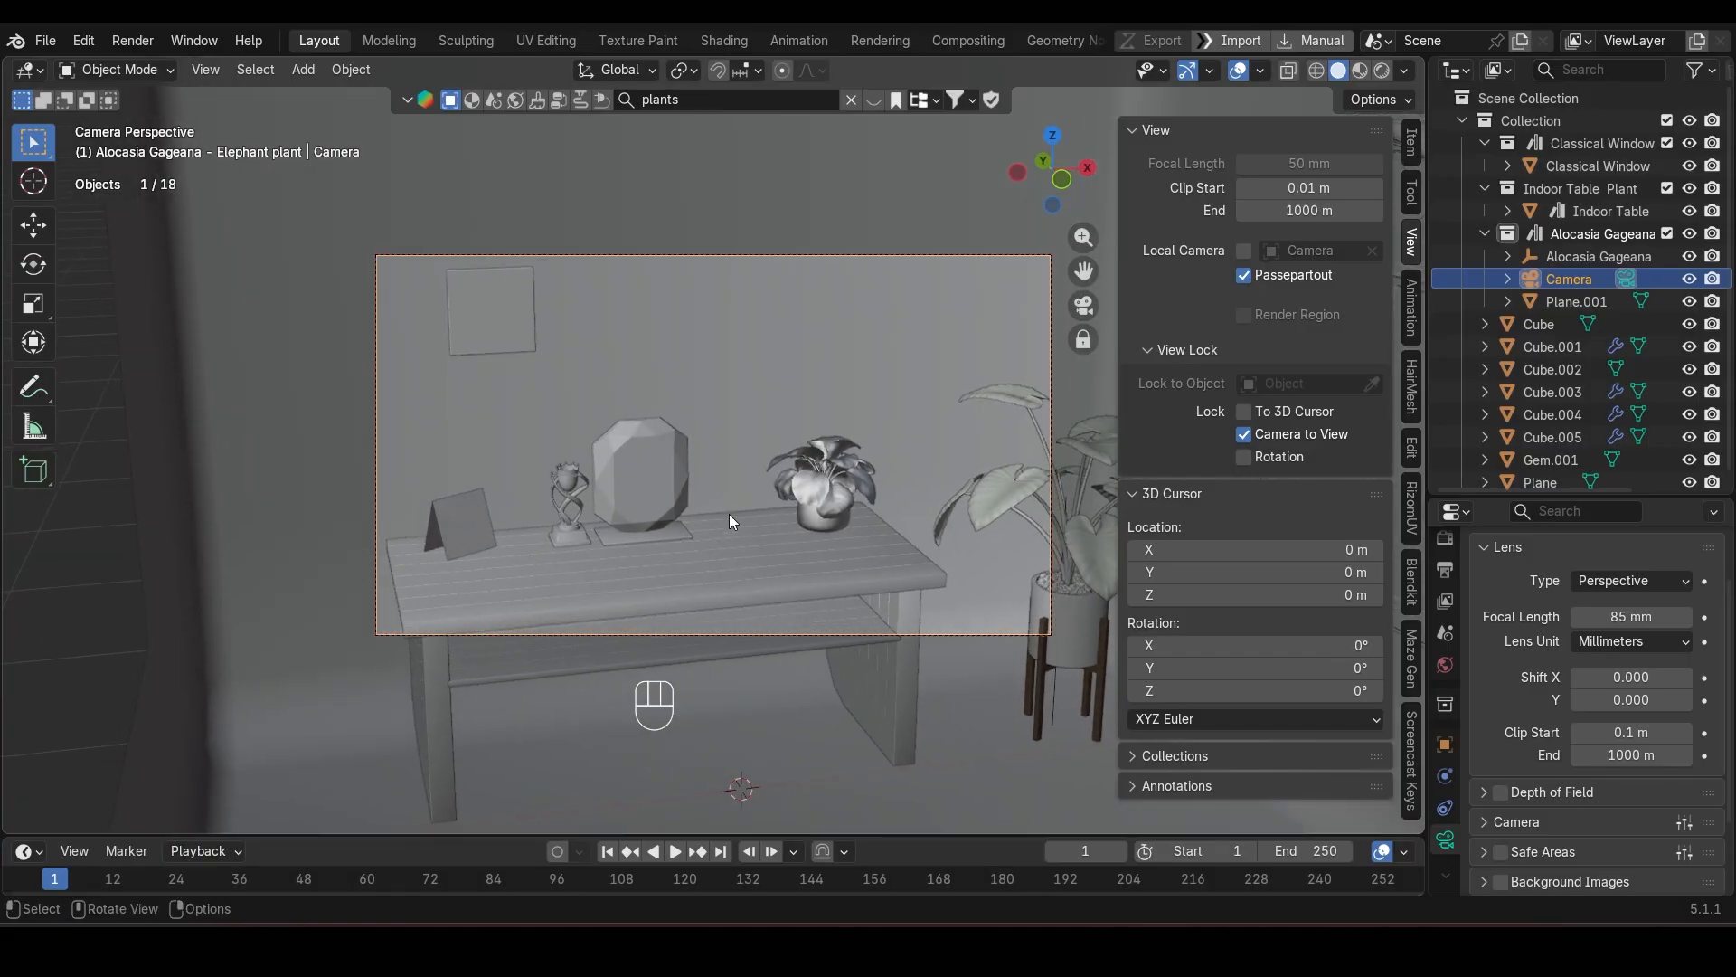
Step: Join the tabletop, legs and shelf into one object and scale the table along X to about 0.83
left_click(688, 593)
left_click(921, 627, "shift")
left_click(681, 649, "shift")
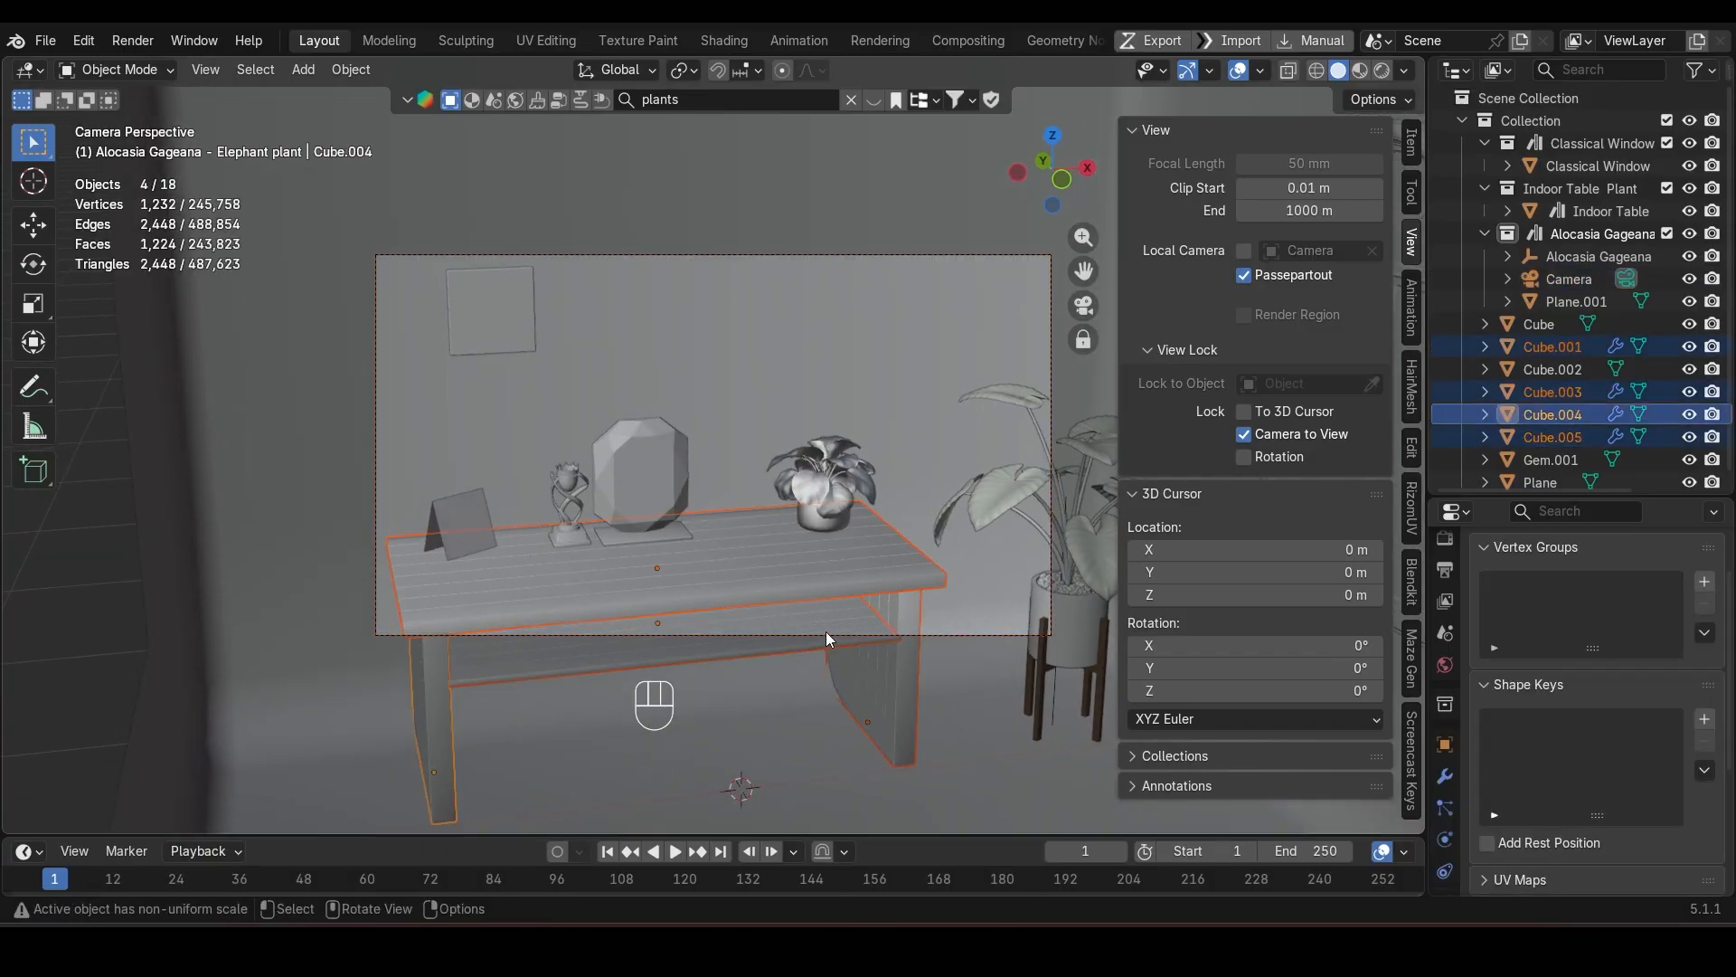
key("ctrl+j")
key("s")
key("x")
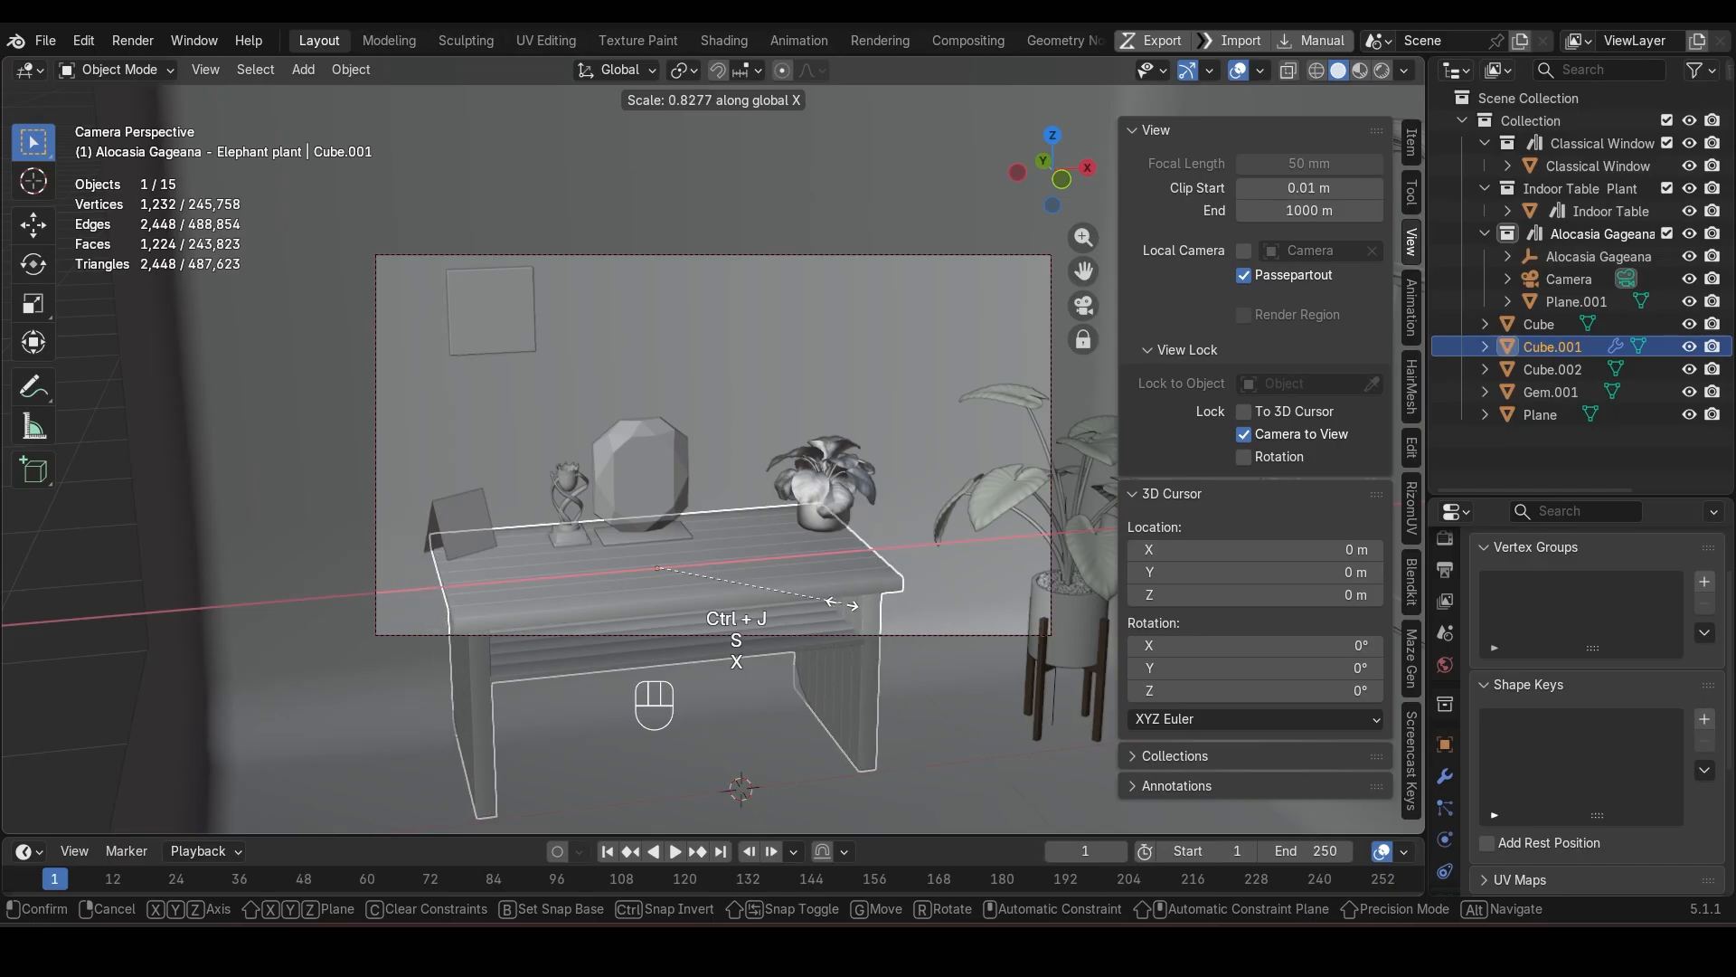
left_click(850, 593)
Step: Move the A-frame stand about 0.15 m along X and then along Y towards the table's front edge
left_click(466, 525)
key("g")
key("x")
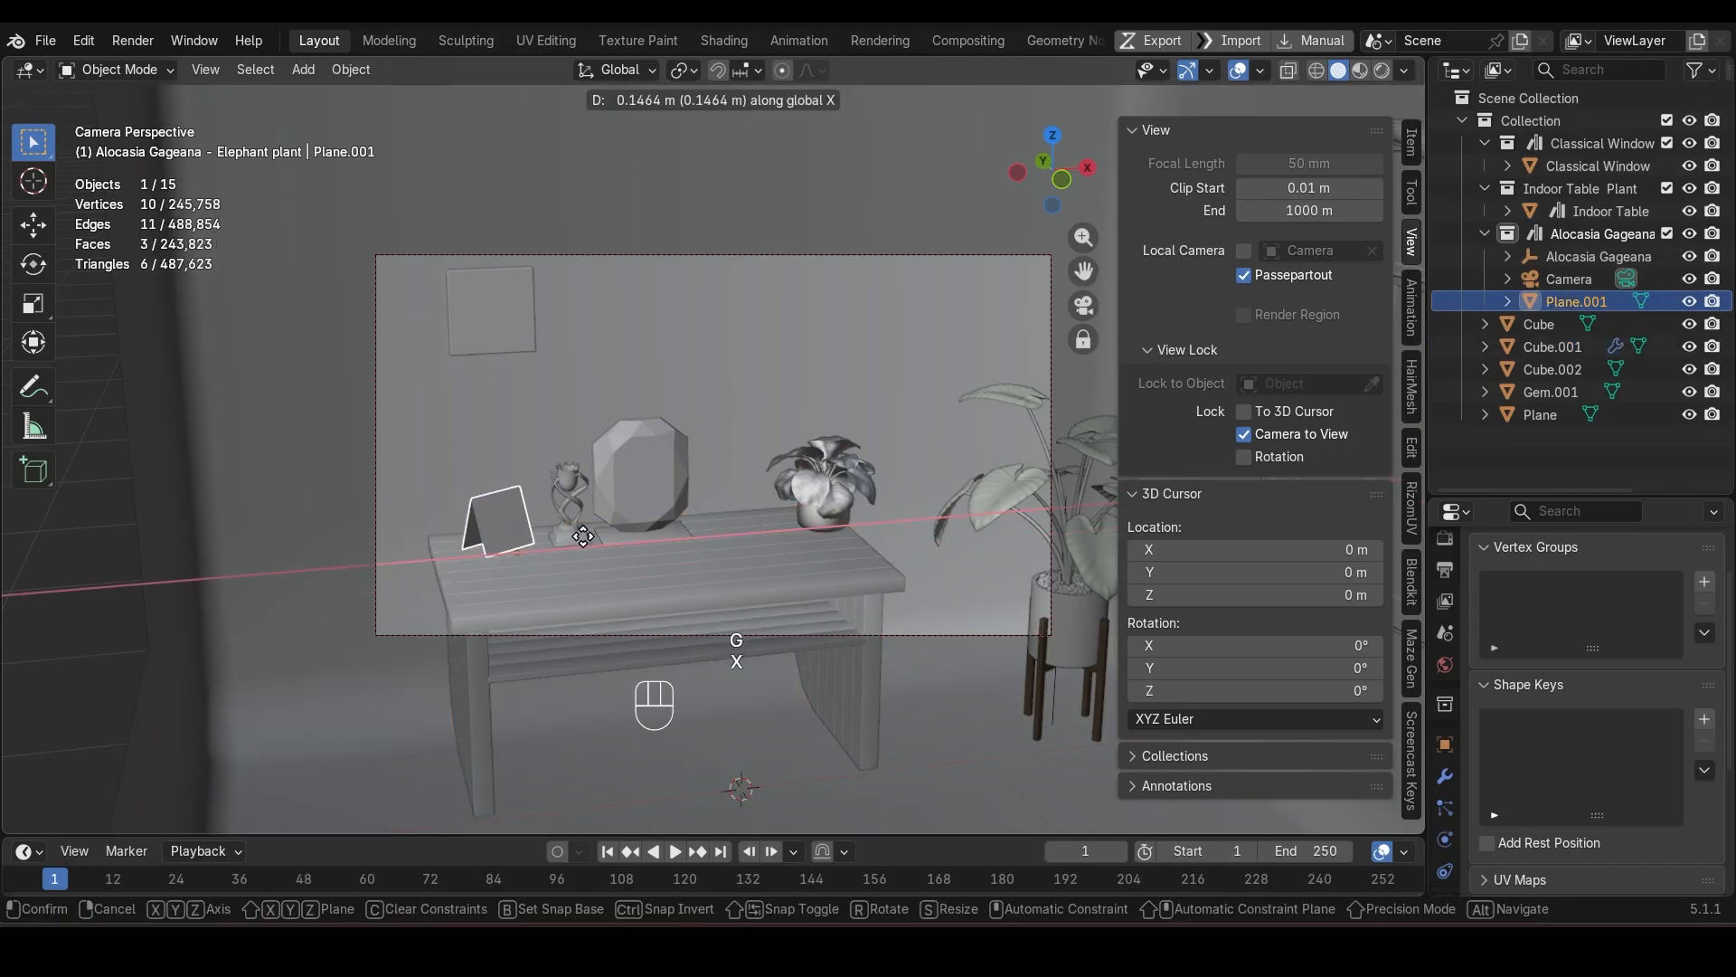
left_click(579, 542)
key("g")
key("y")
left_click(588, 574)
Step: Move the potted table plant along X towards the faceted award, and adjust its position along Y
left_click(830, 502)
key("g")
key("x")
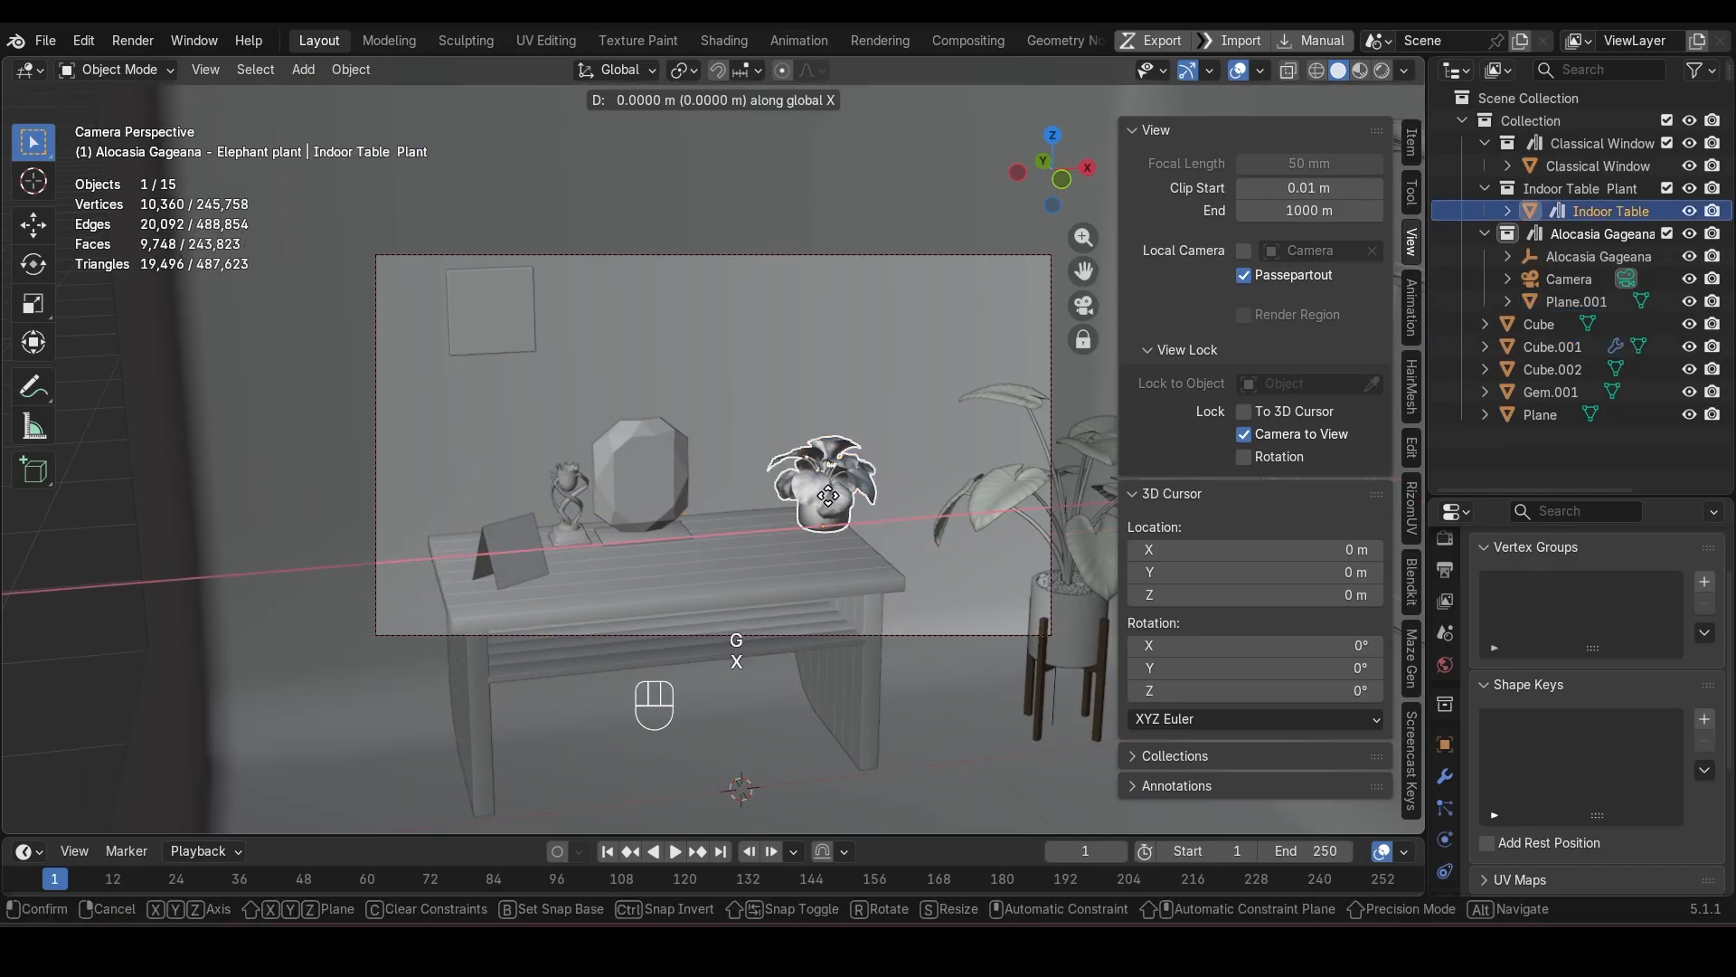
left_click(775, 499)
key("g")
key("y")
left_click(765, 500)
Step: Move the faceted award and the twisted trophy together along Y towards the table's front, and save the file
left_click(677, 534)
left_click(590, 541, "shift")
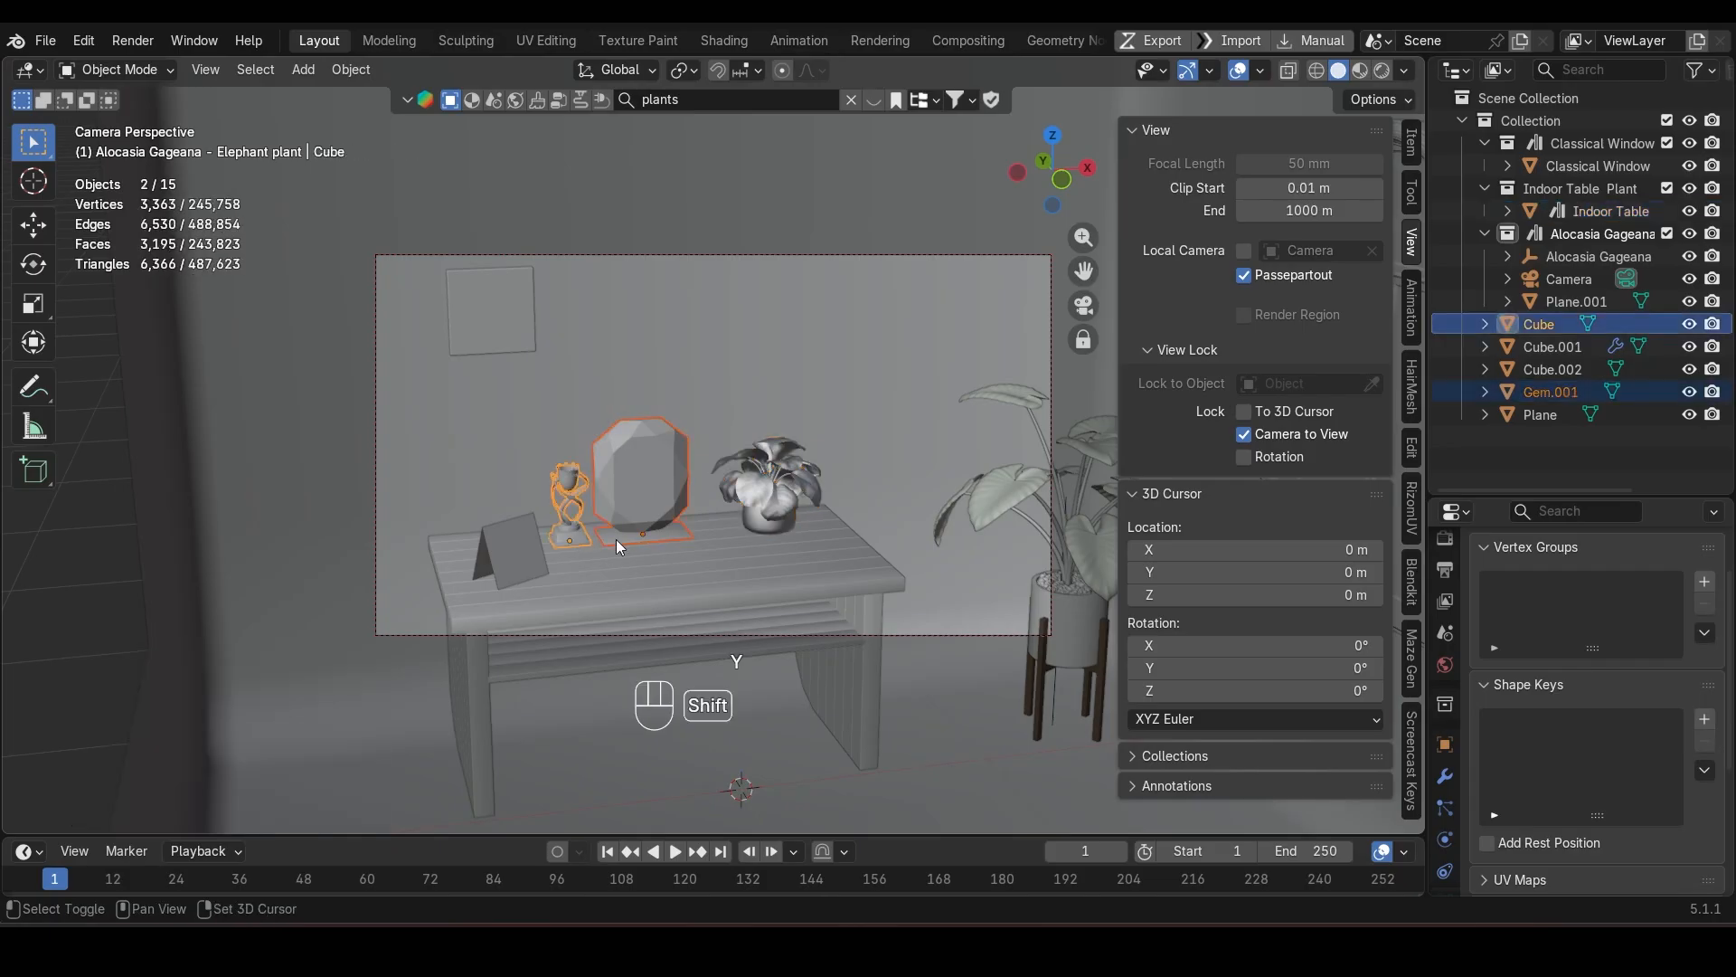
key("g")
key("y")
left_click(687, 559)
key("ctrl+s")
Step: Rotate the faceted award -25° about Z, move it about 0.054 m along X, and save the file
left_click(677, 527)
key("r")
key("z")
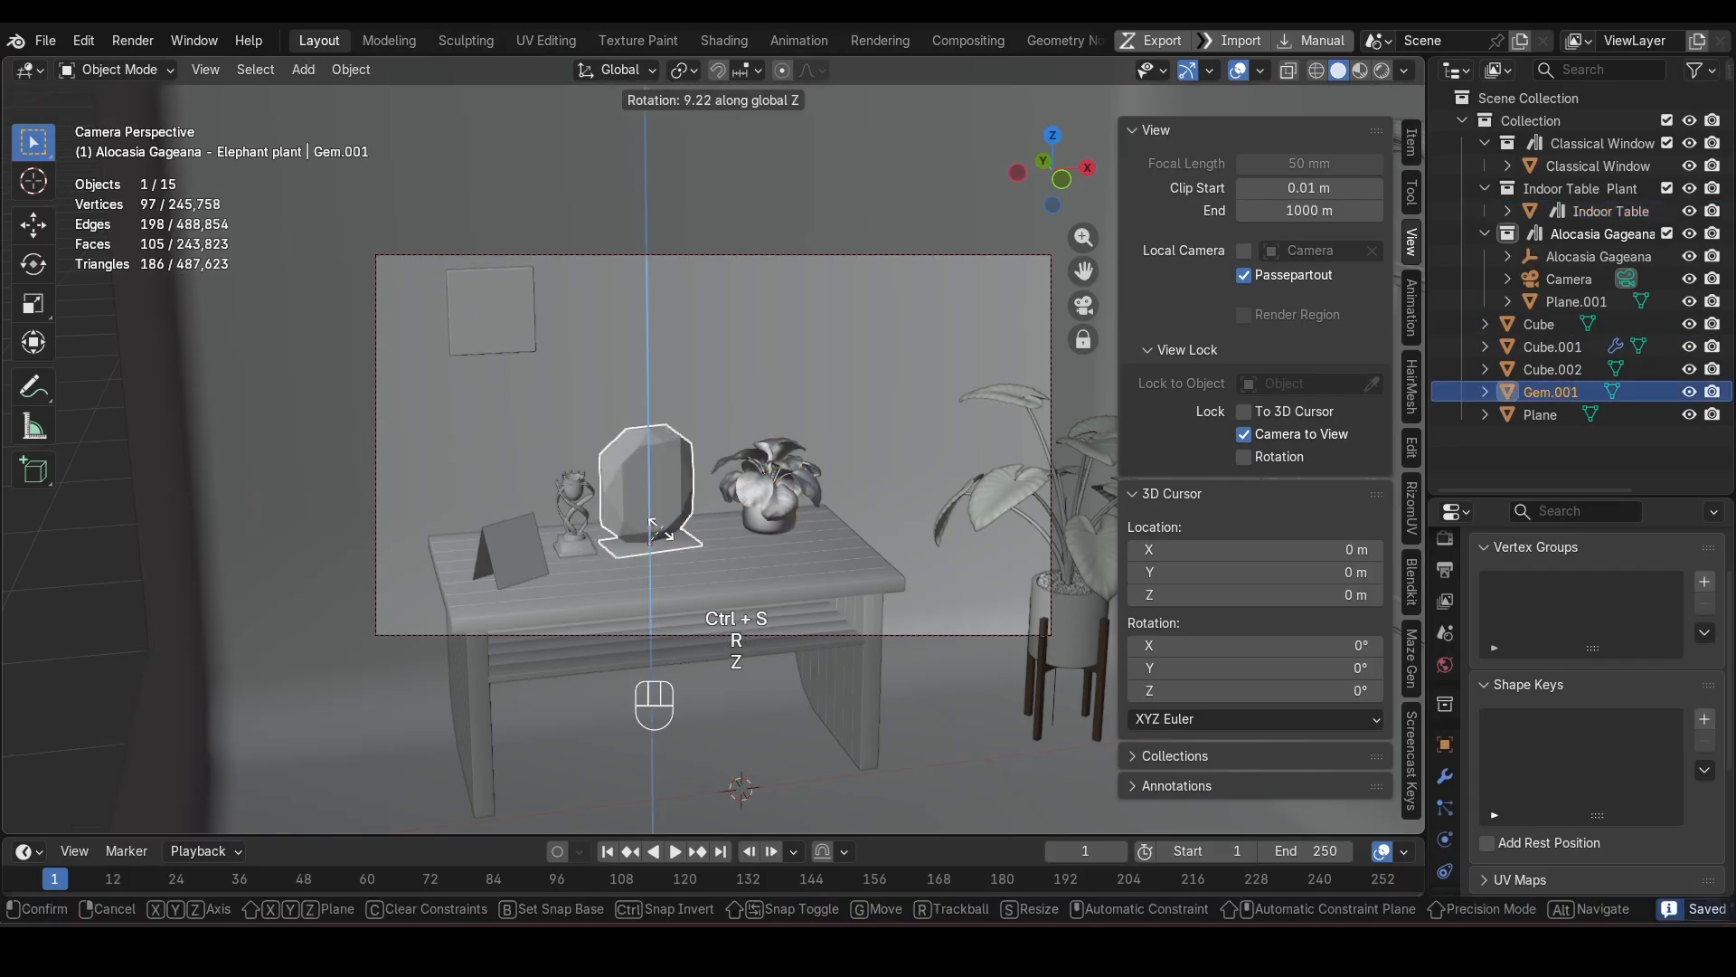
left_click(714, 527)
key("g")
key("x")
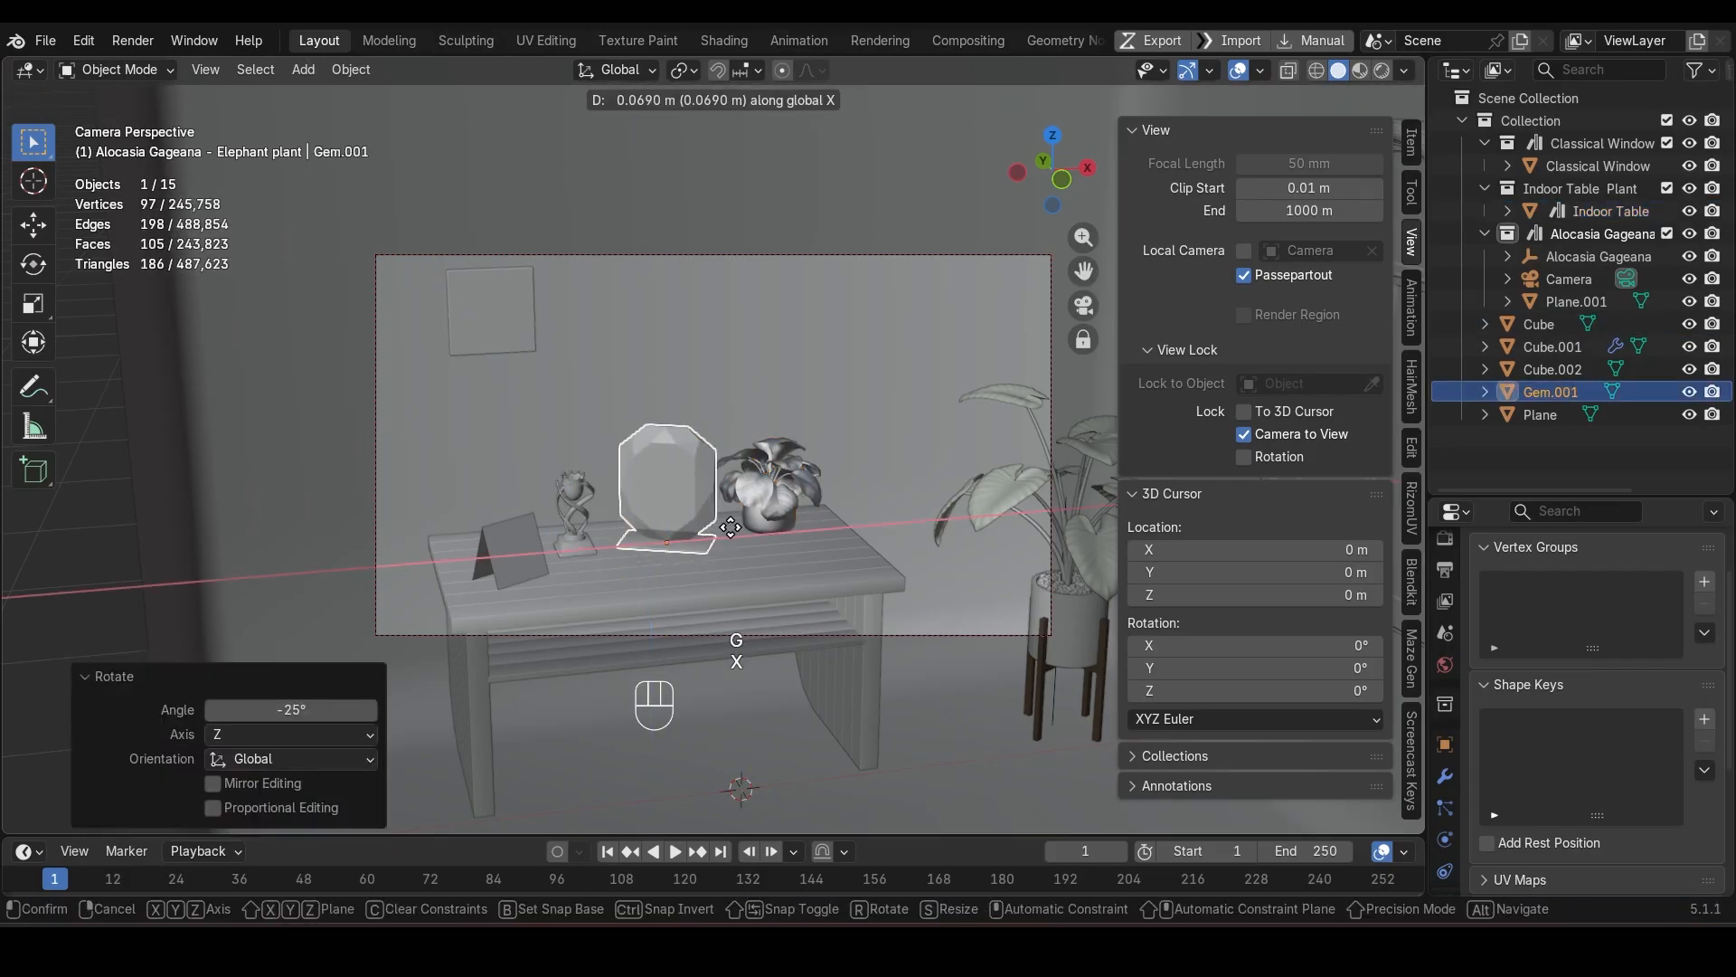
left_click(725, 527)
key("ctrl+s")
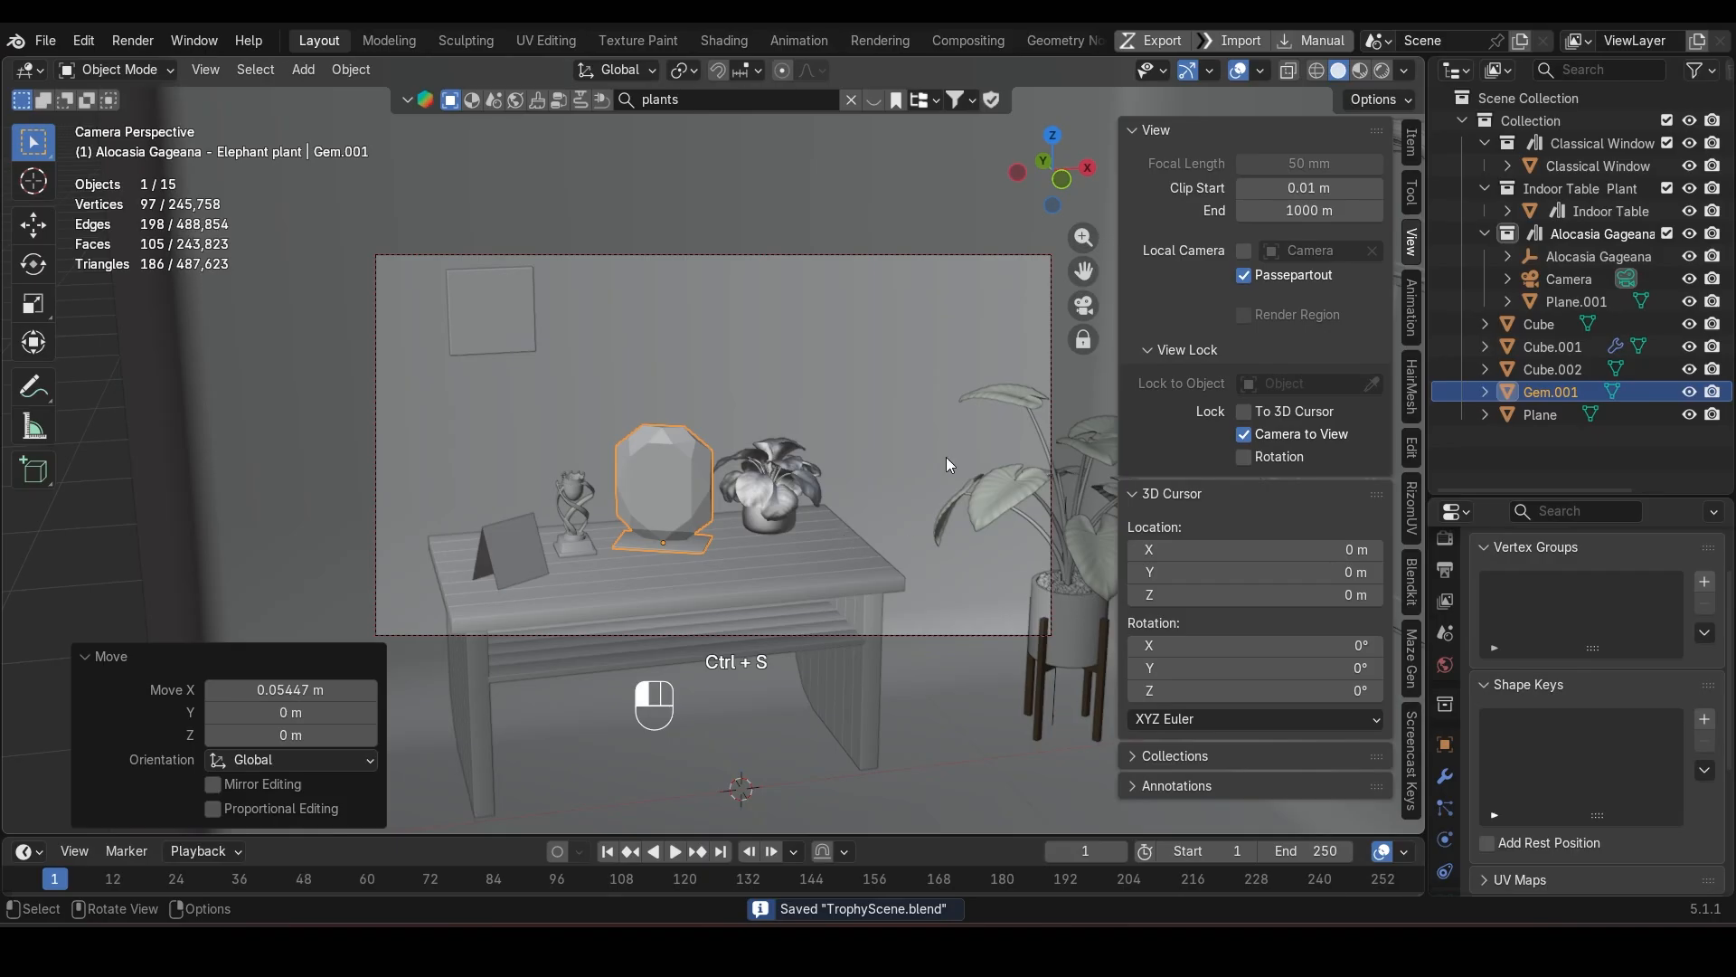
Step: Lower the wall panel slightly along Z
left_click(284, 586)
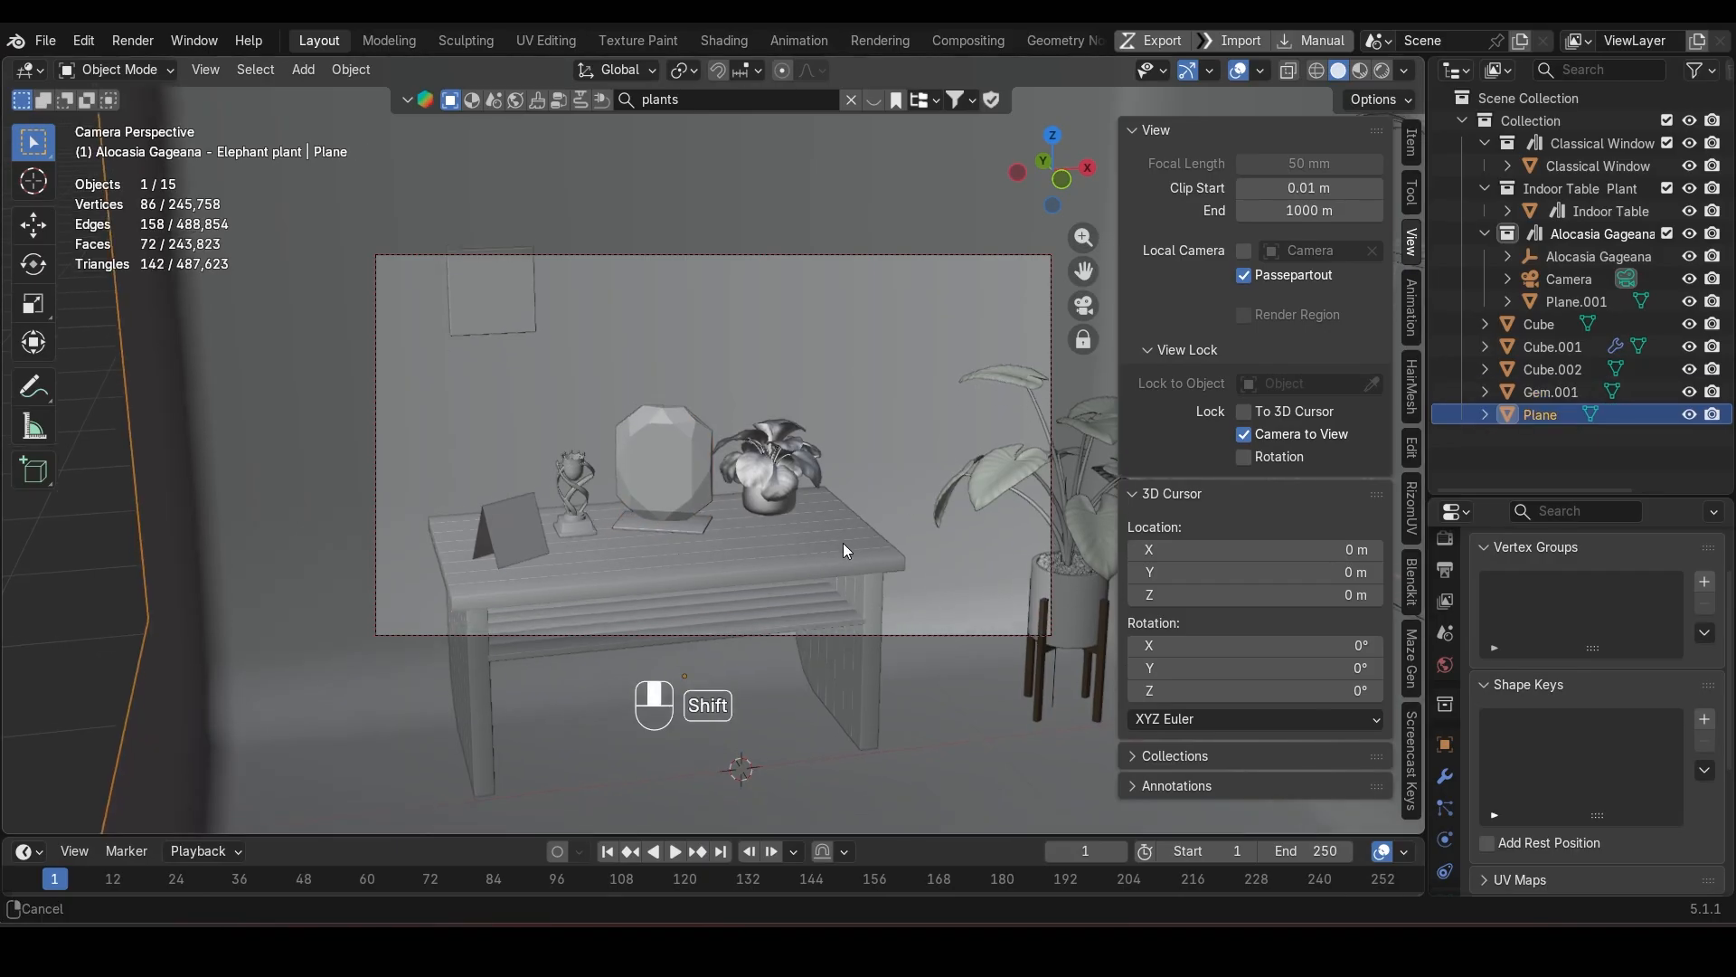
left_click(503, 292)
key("g")
key("z")
left_click(498, 312)
Step: Orbit the locked camera to a slightly higher, more angled view of the table, and save the file
mouse_move(764, 472)
middle_mouse_down()
mouse_move(747, 470)
mouse_move(779, 457)
middle_mouse_up()
middle_click_drag(618, 474, 673, 448)
key("ctrl+s")
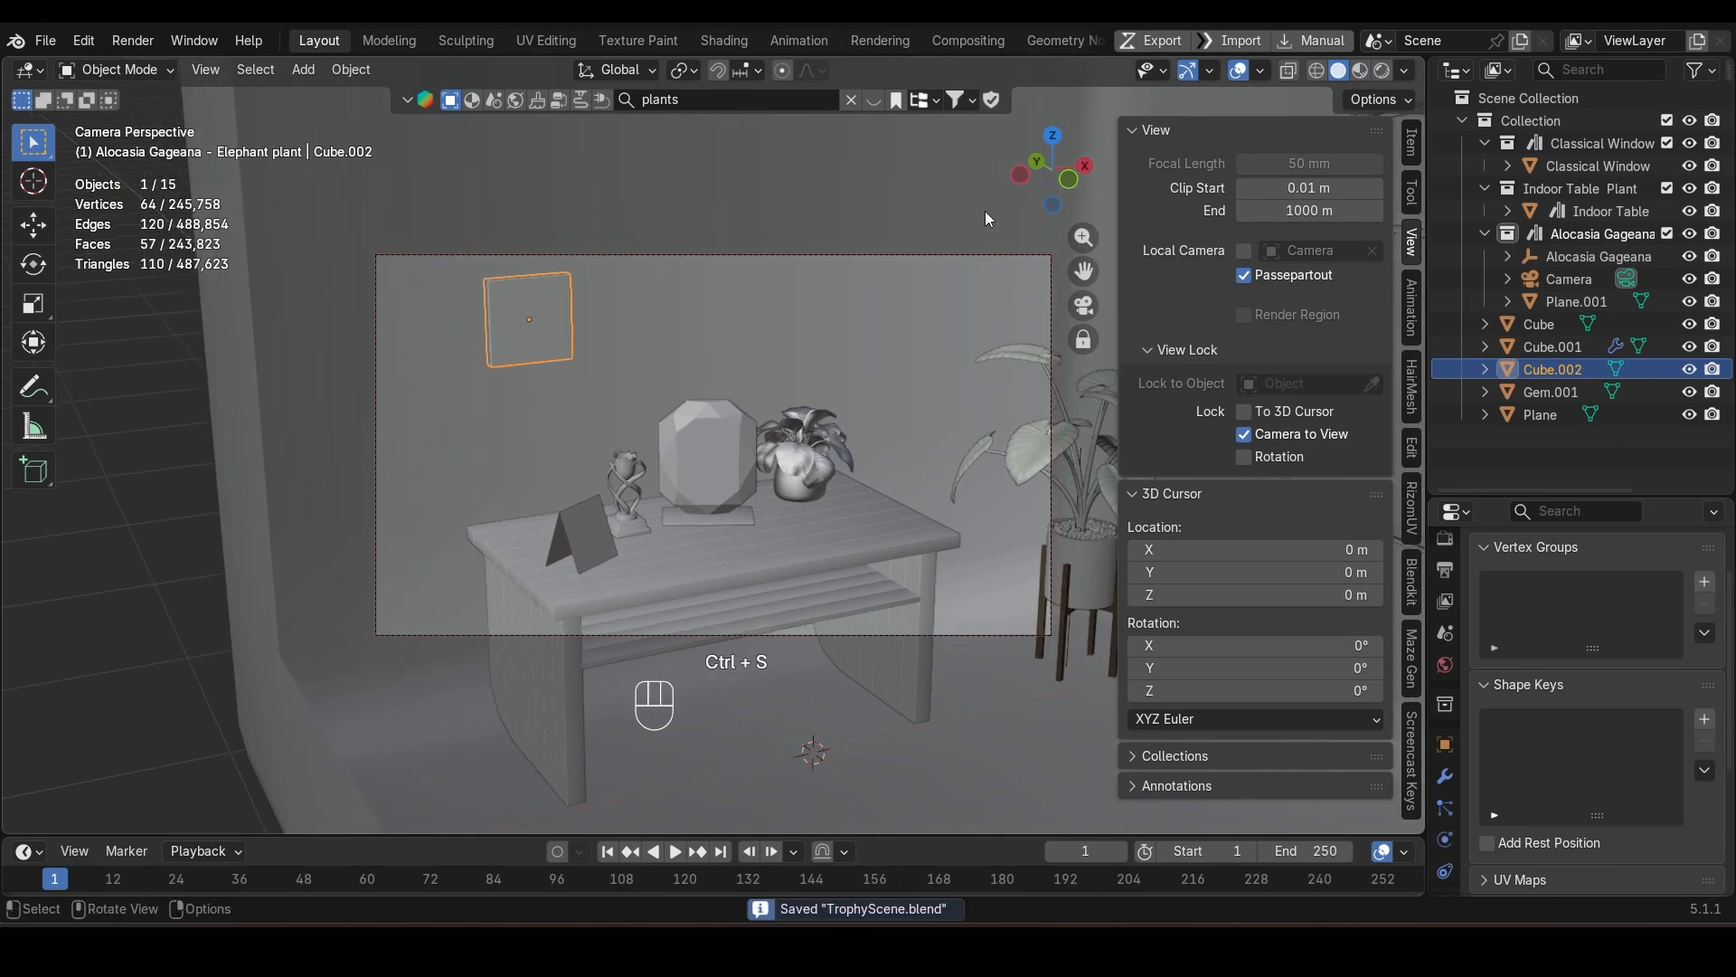
Step: Compare rendered shading with and without scene world lighting, return to solid shading, and save the file
left_click(1387, 73)
left_click(1403, 71)
left_click(1276, 203)
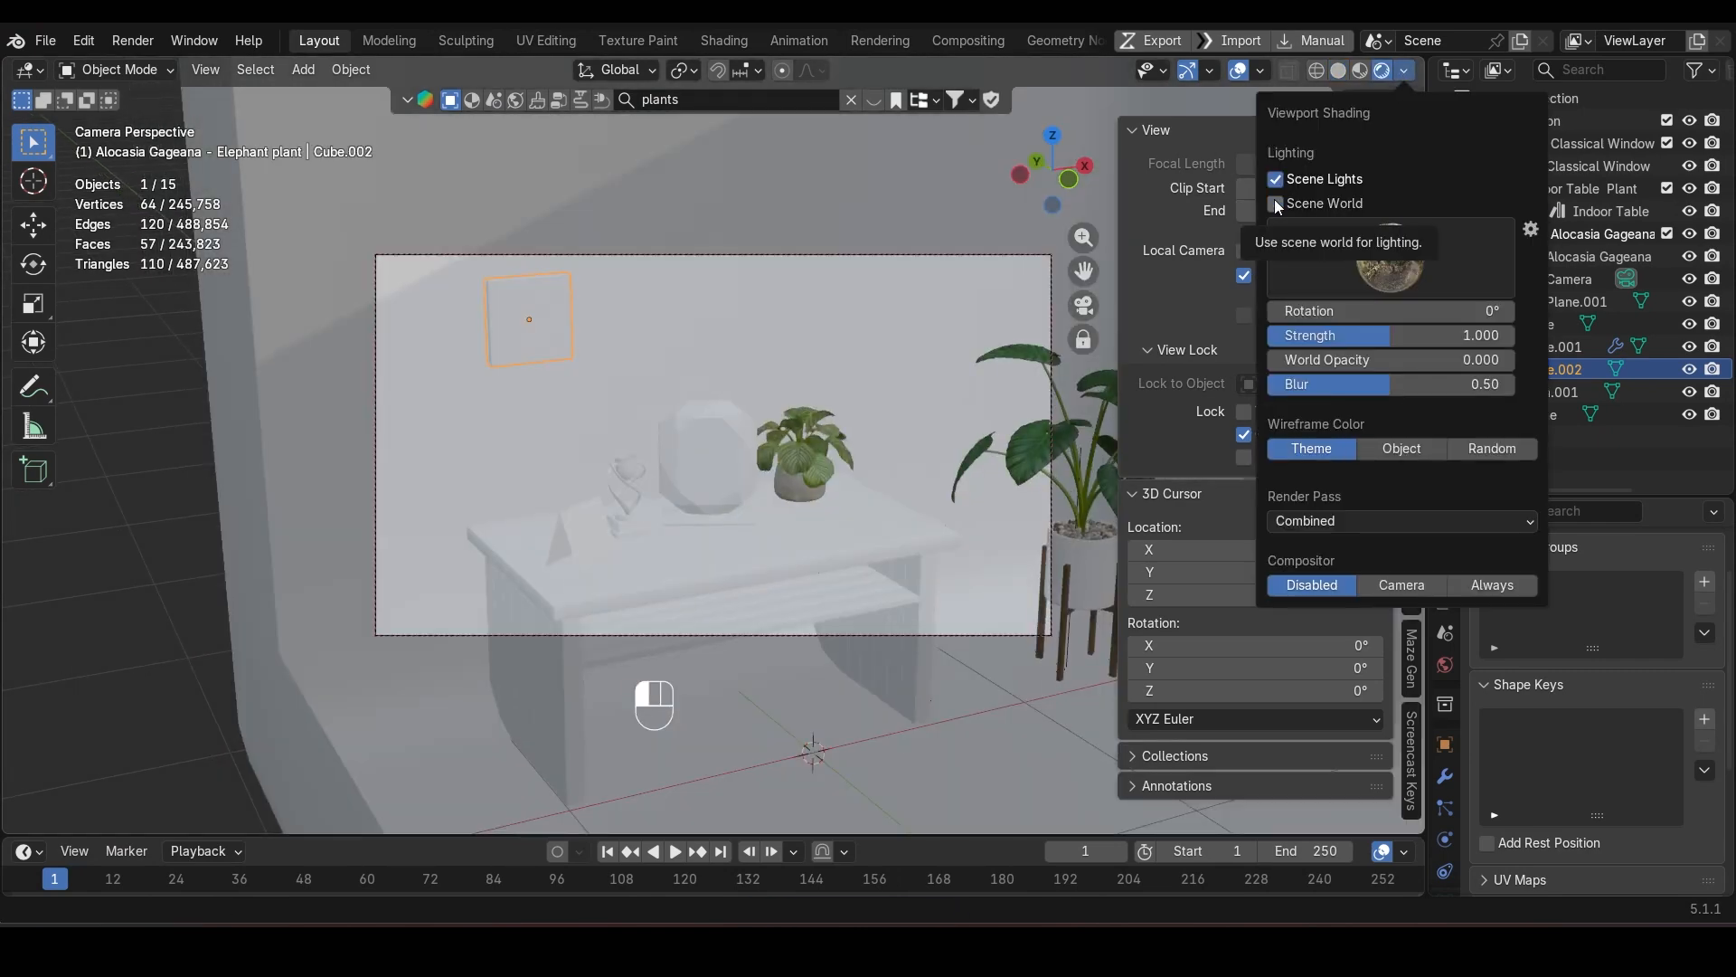
left_click(1275, 202)
left_click(1275, 202)
left_click(1275, 202)
left_click(1339, 70)
key("ctrl+s")
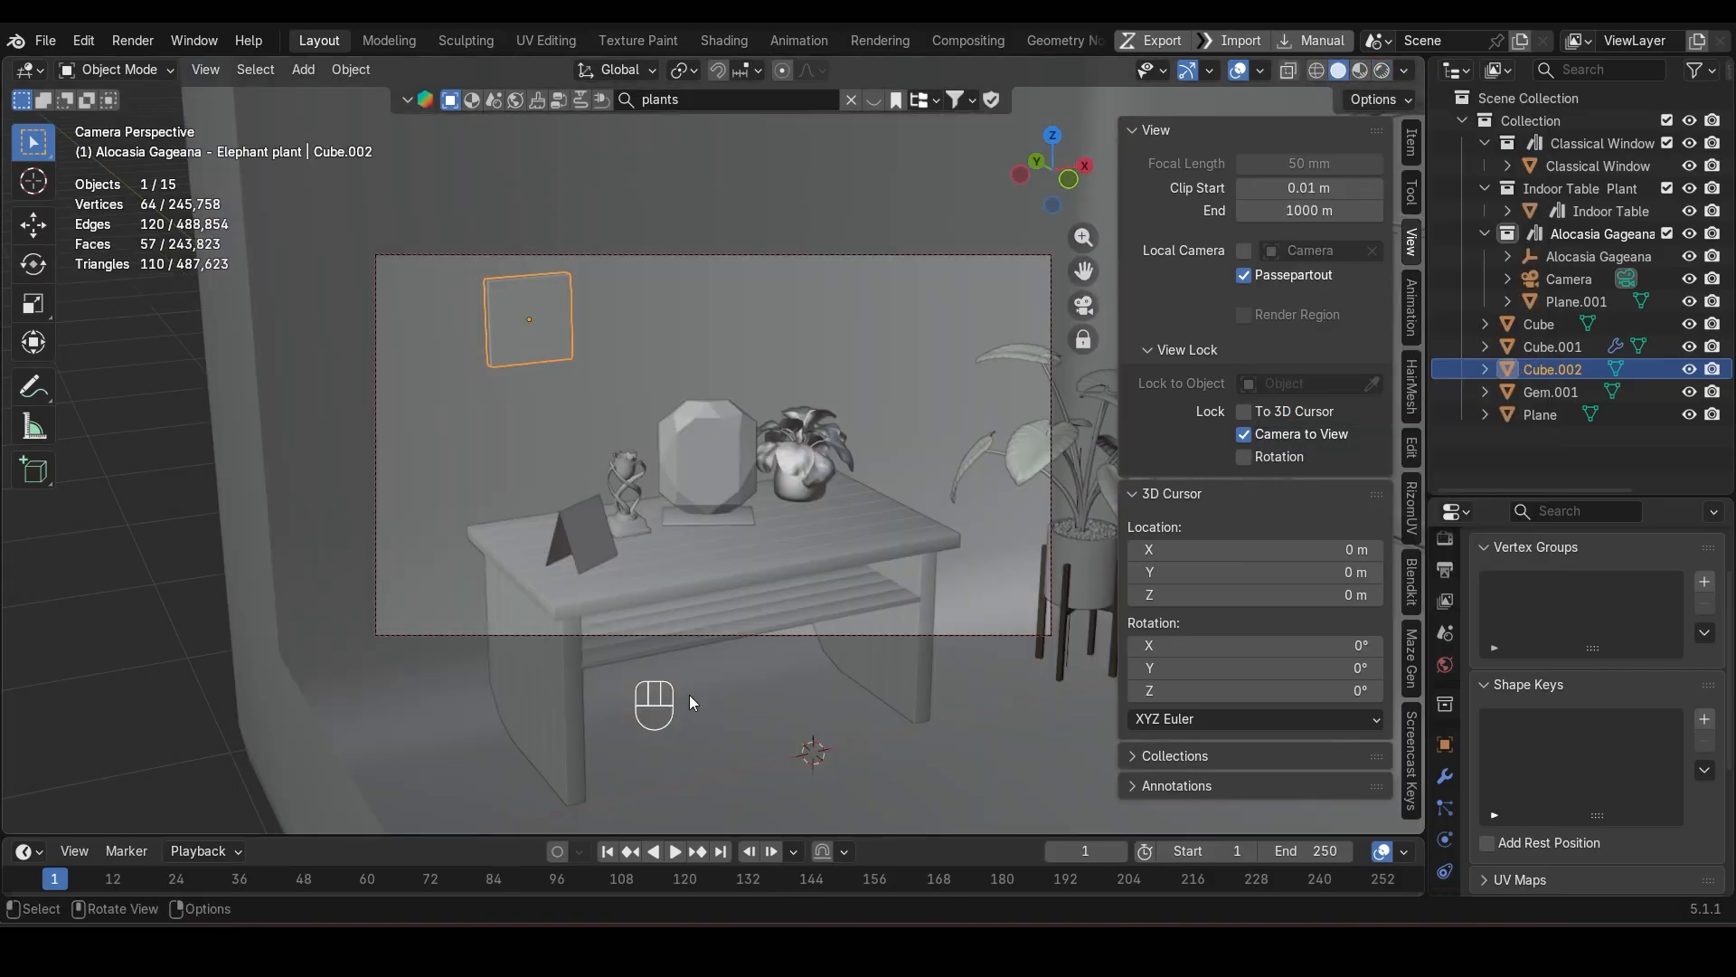
Step: Unlock the camera from the view, orbit around the scene, and return to the camera view
left_click(1283, 438)
middle_click_drag(787, 566, 769, 579)
key("KP_0")
middle_click_drag(778, 569, 818, 586, "alt")
key("KP_0")
key("KP_0")
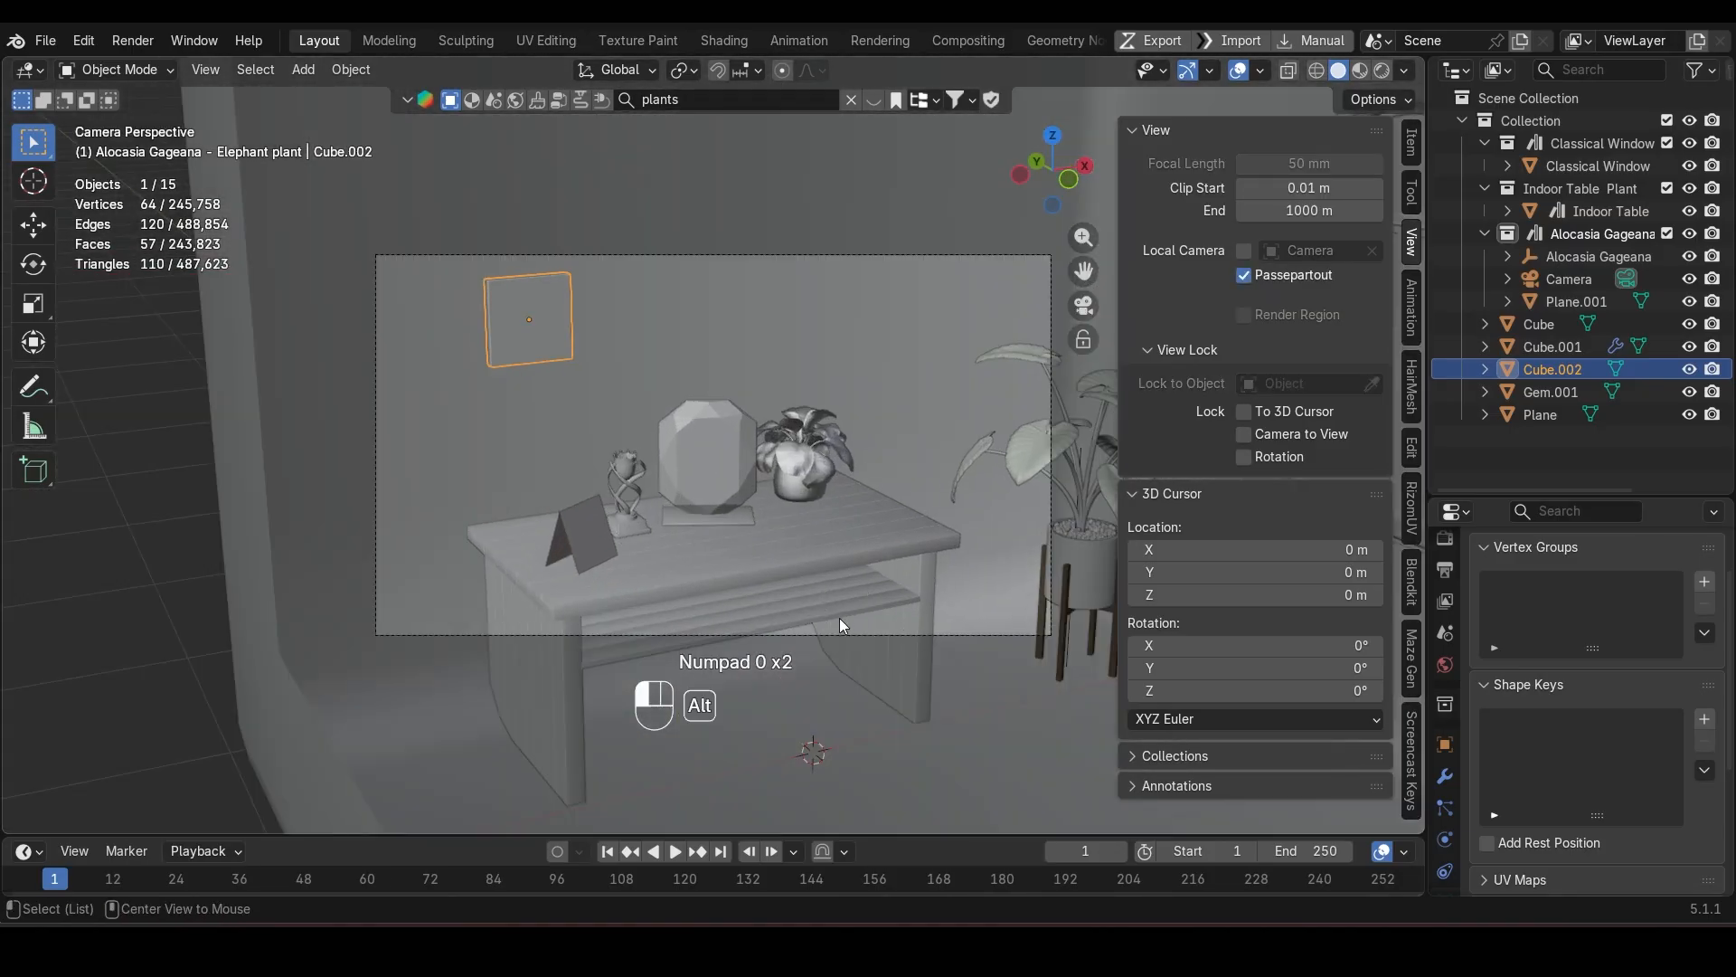
Step: Relock the camera to the view, reframe the table from a lower, more frontal angle, and unlock the camera
scroll(838, 606, "up", 2)
left_click(1203, 434)
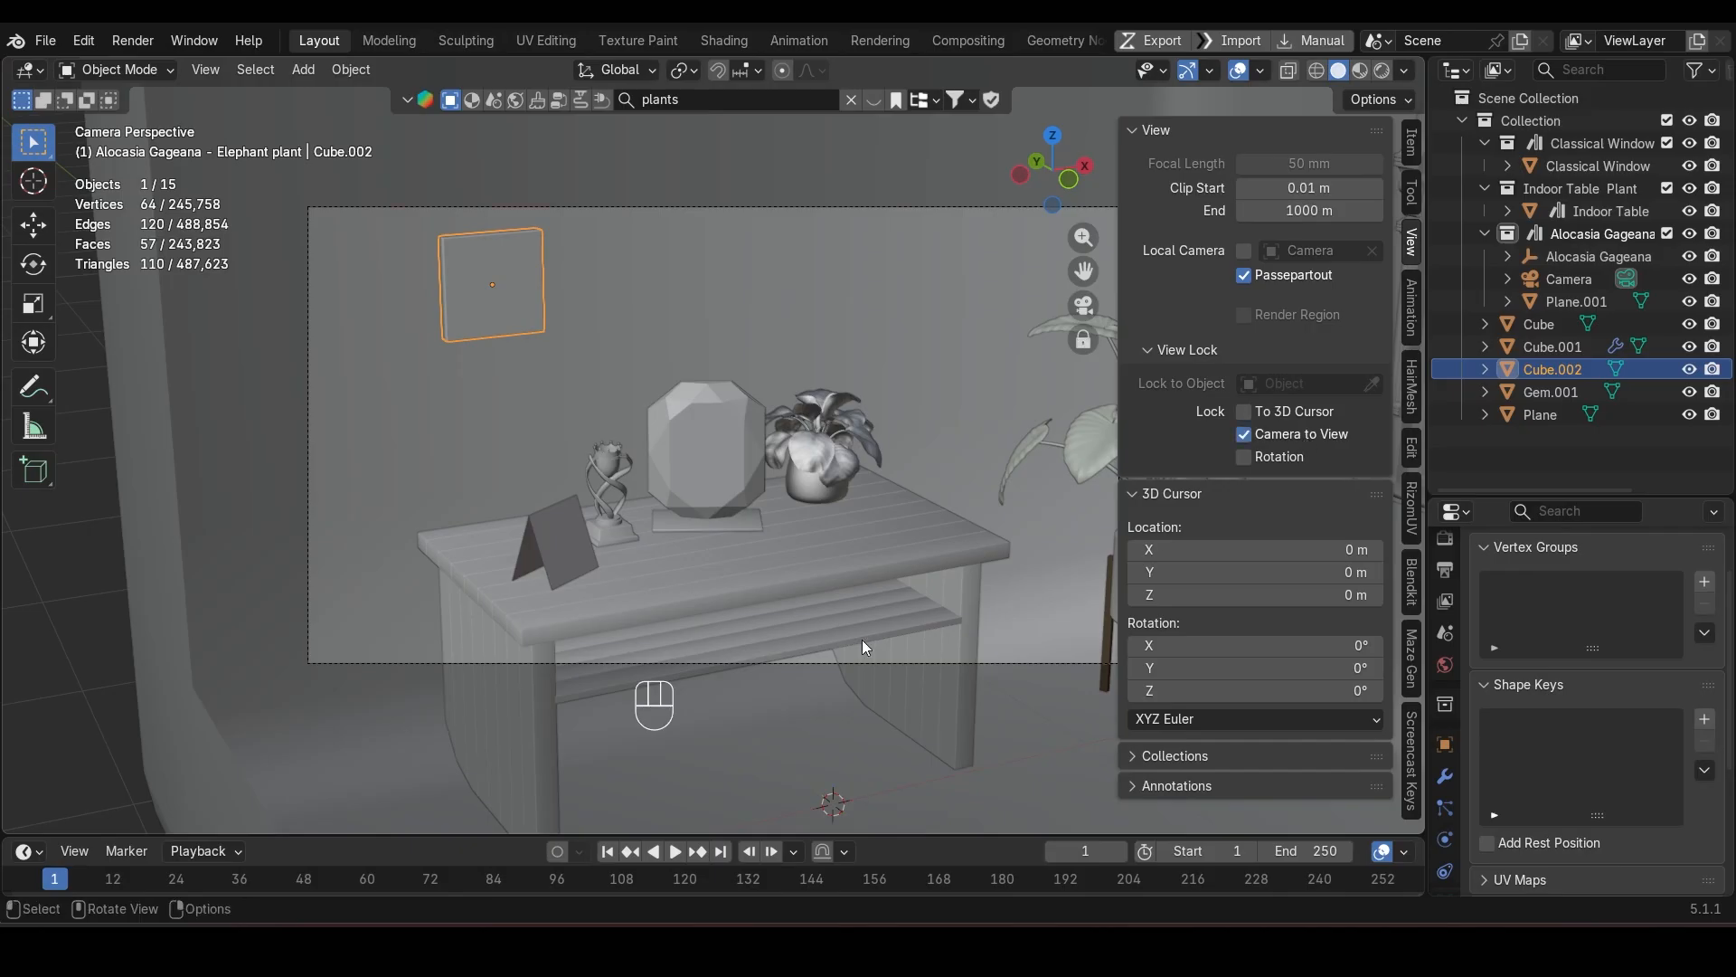
middle_click_drag(861, 639, 719, 586)
left_click(1243, 434)
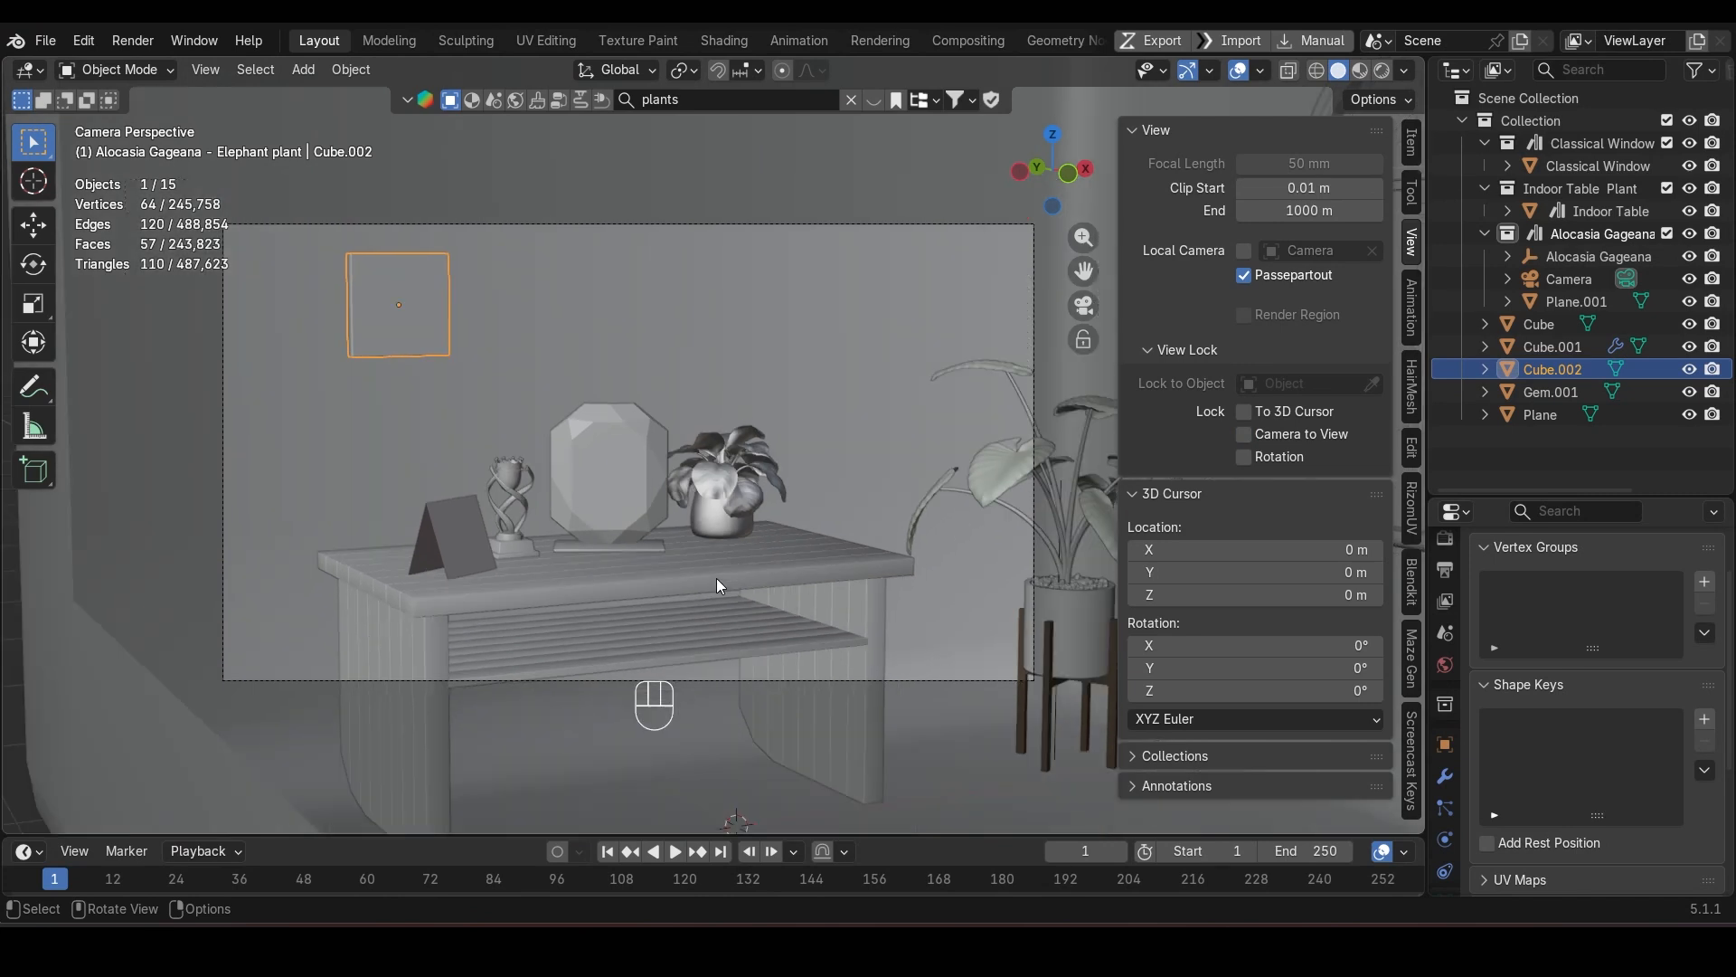
Step: Move the A-frame stand about 0.084 m along Y
left_click(468, 542)
key("g")
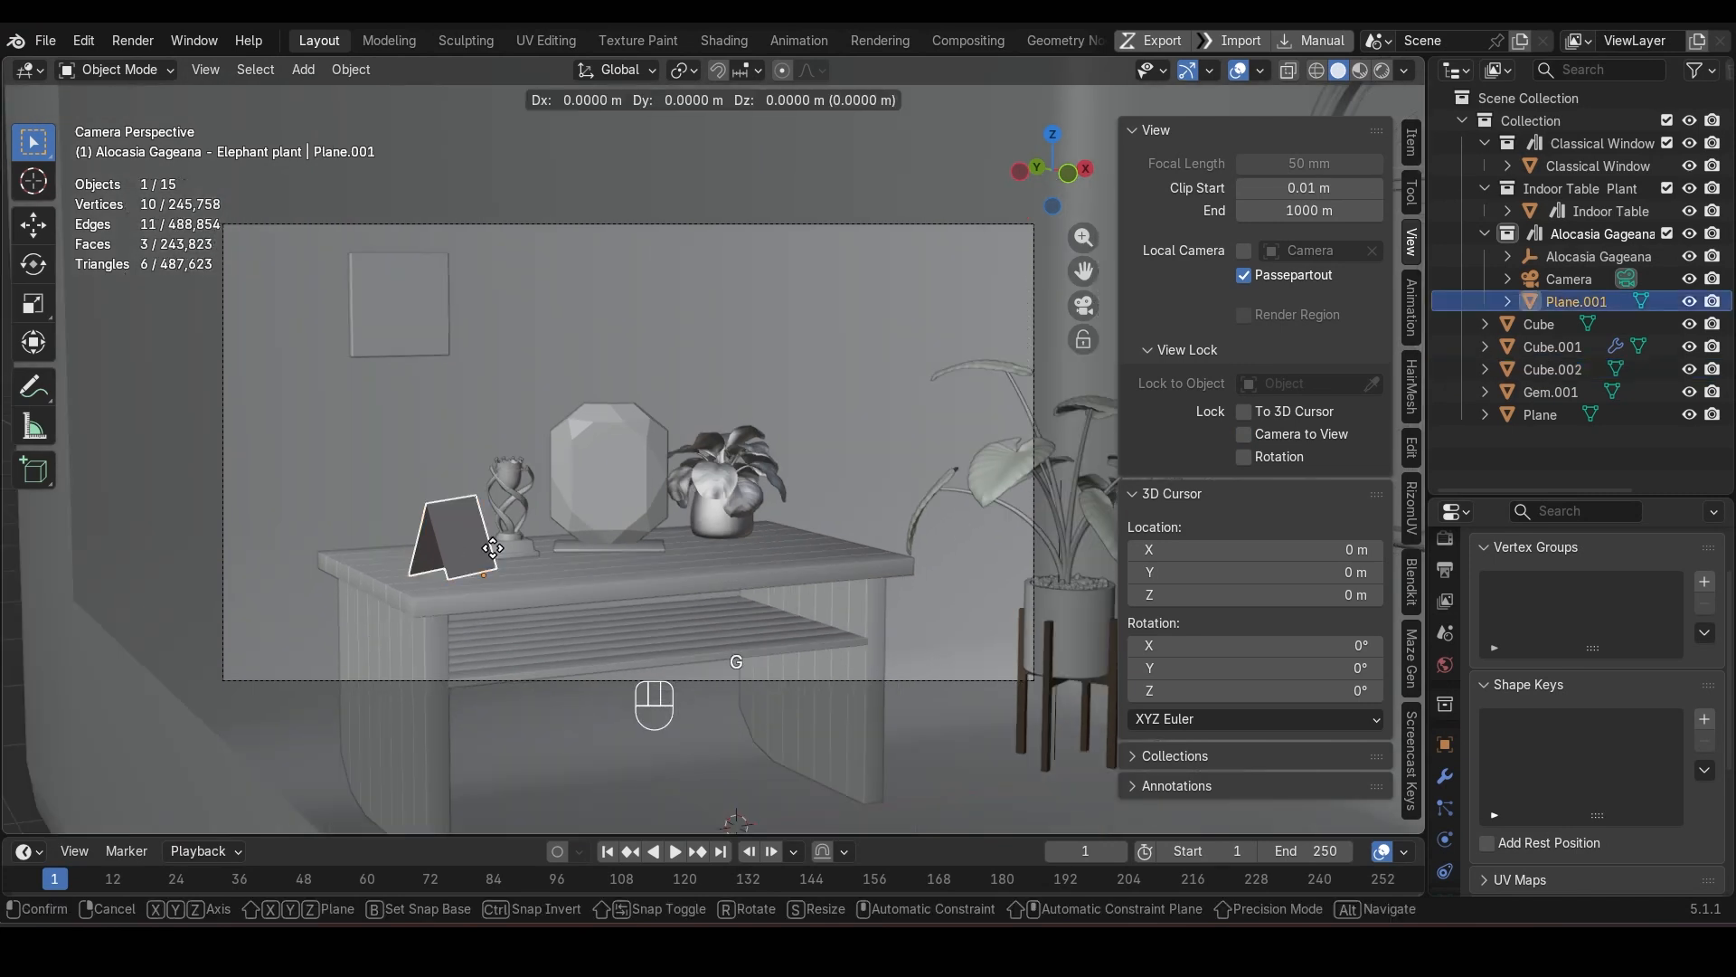
key("y")
left_click(481, 548)
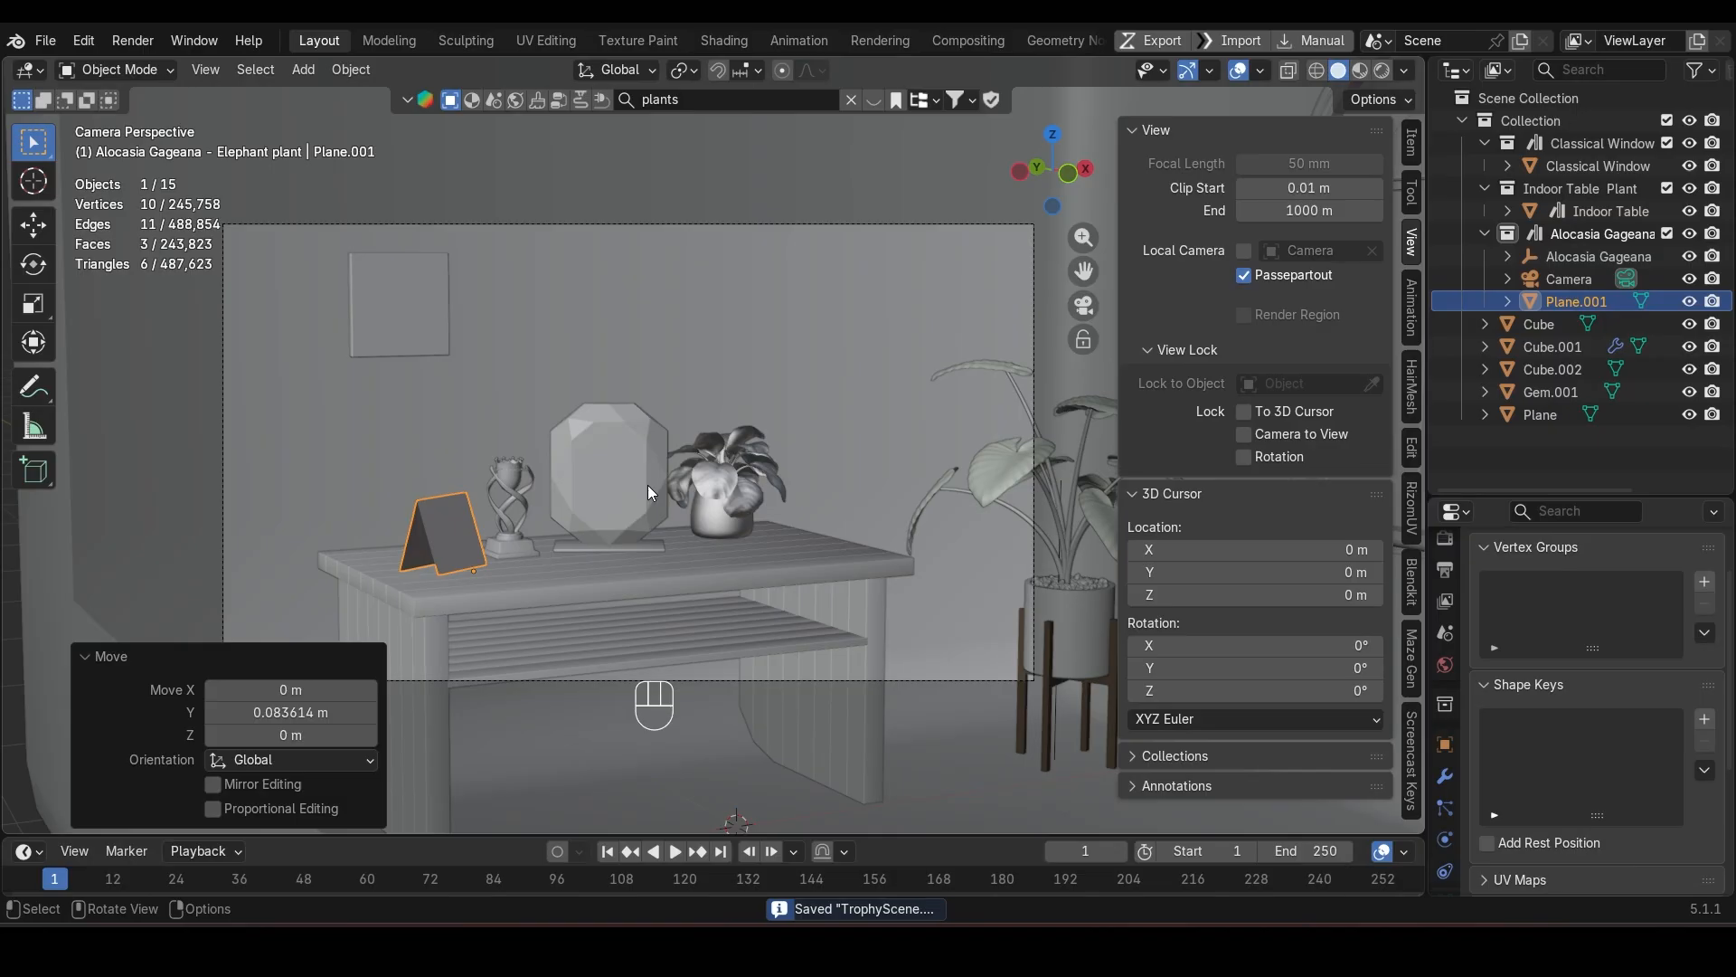
Step: Open the Shading workspace and show the room interior in rendered shading
scroll(783, 546, "down", 2)
mouse_move(768, 501)
middle_mouse_down("shift")
mouse_move(767, 403)
mouse_move(763, 486)
middle_mouse_up("shift")
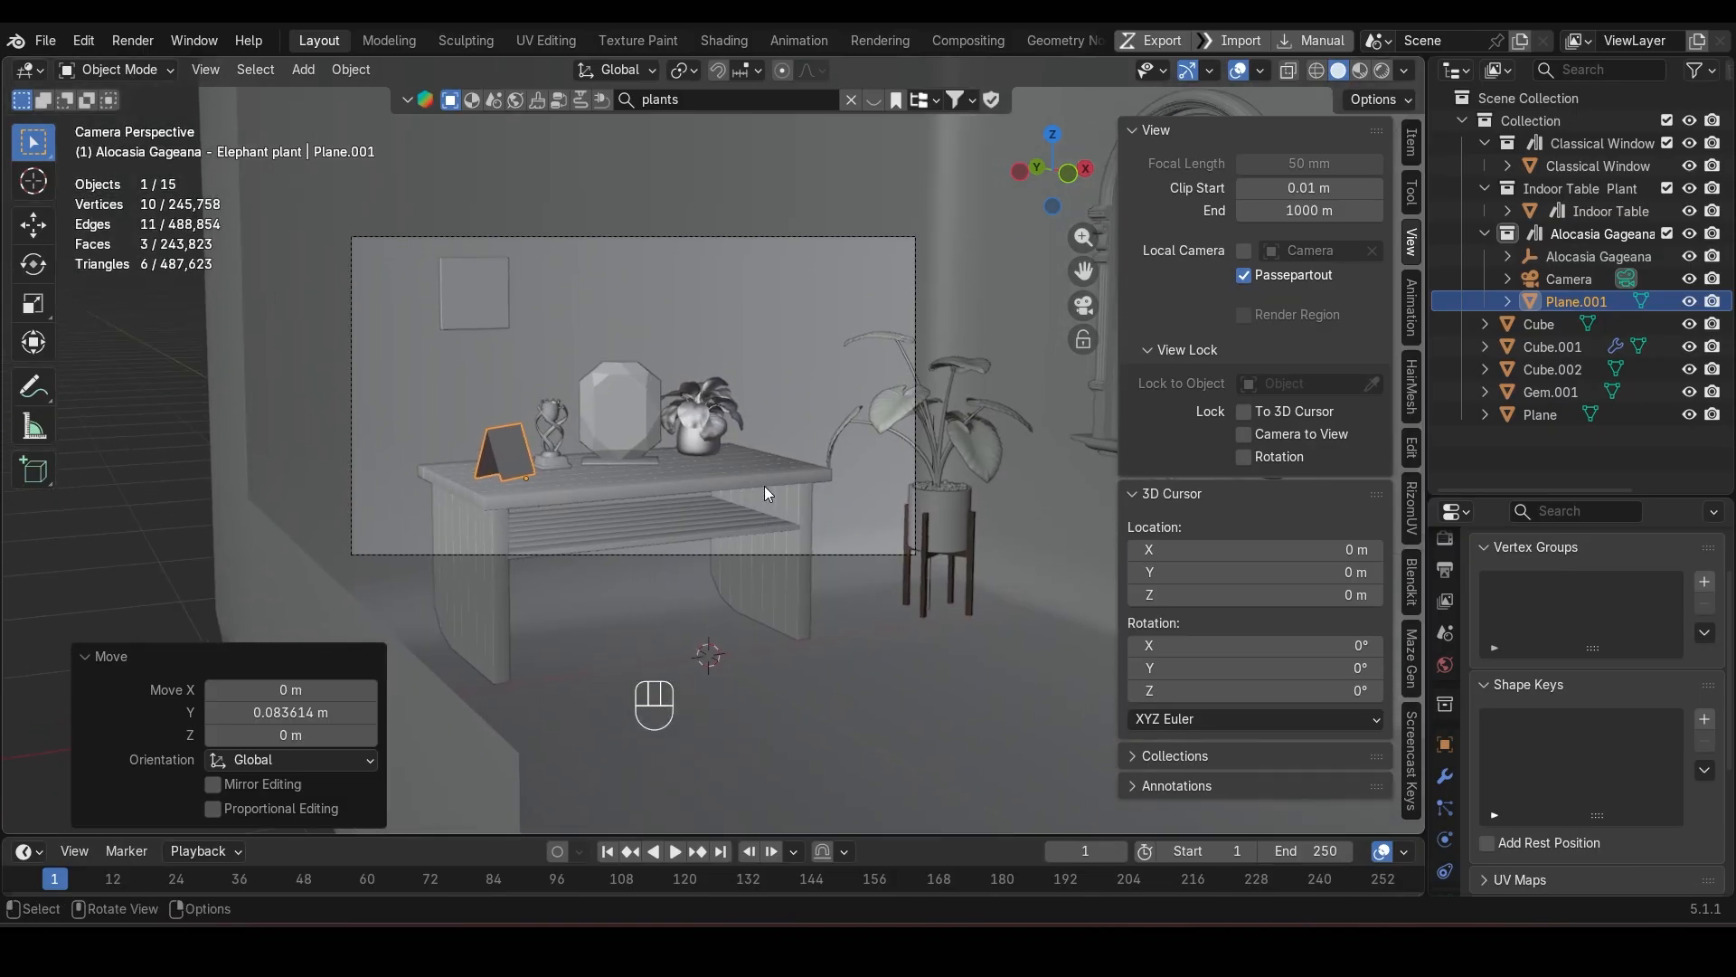
left_click(725, 39)
scroll(747, 345, "up", 3)
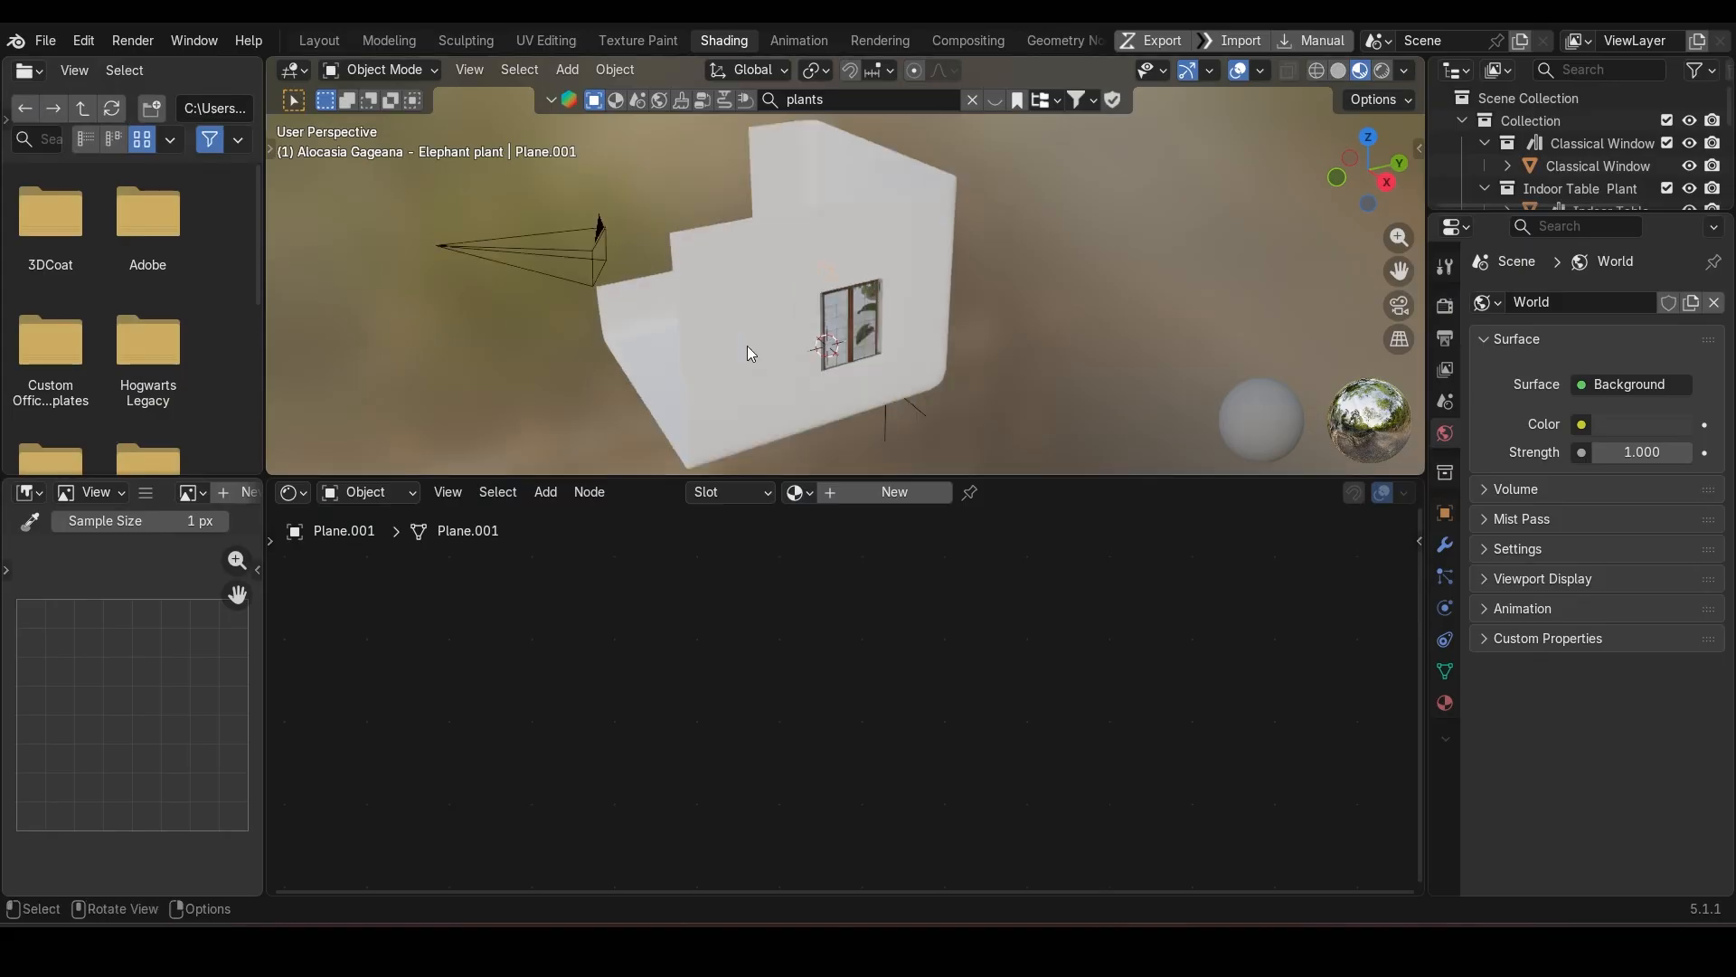
mouse_move(747, 345)
middle_mouse_down()
mouse_move(924, 341)
mouse_move(865, 326)
middle_mouse_up()
scroll(865, 326, "up", 3)
left_click(1382, 70)
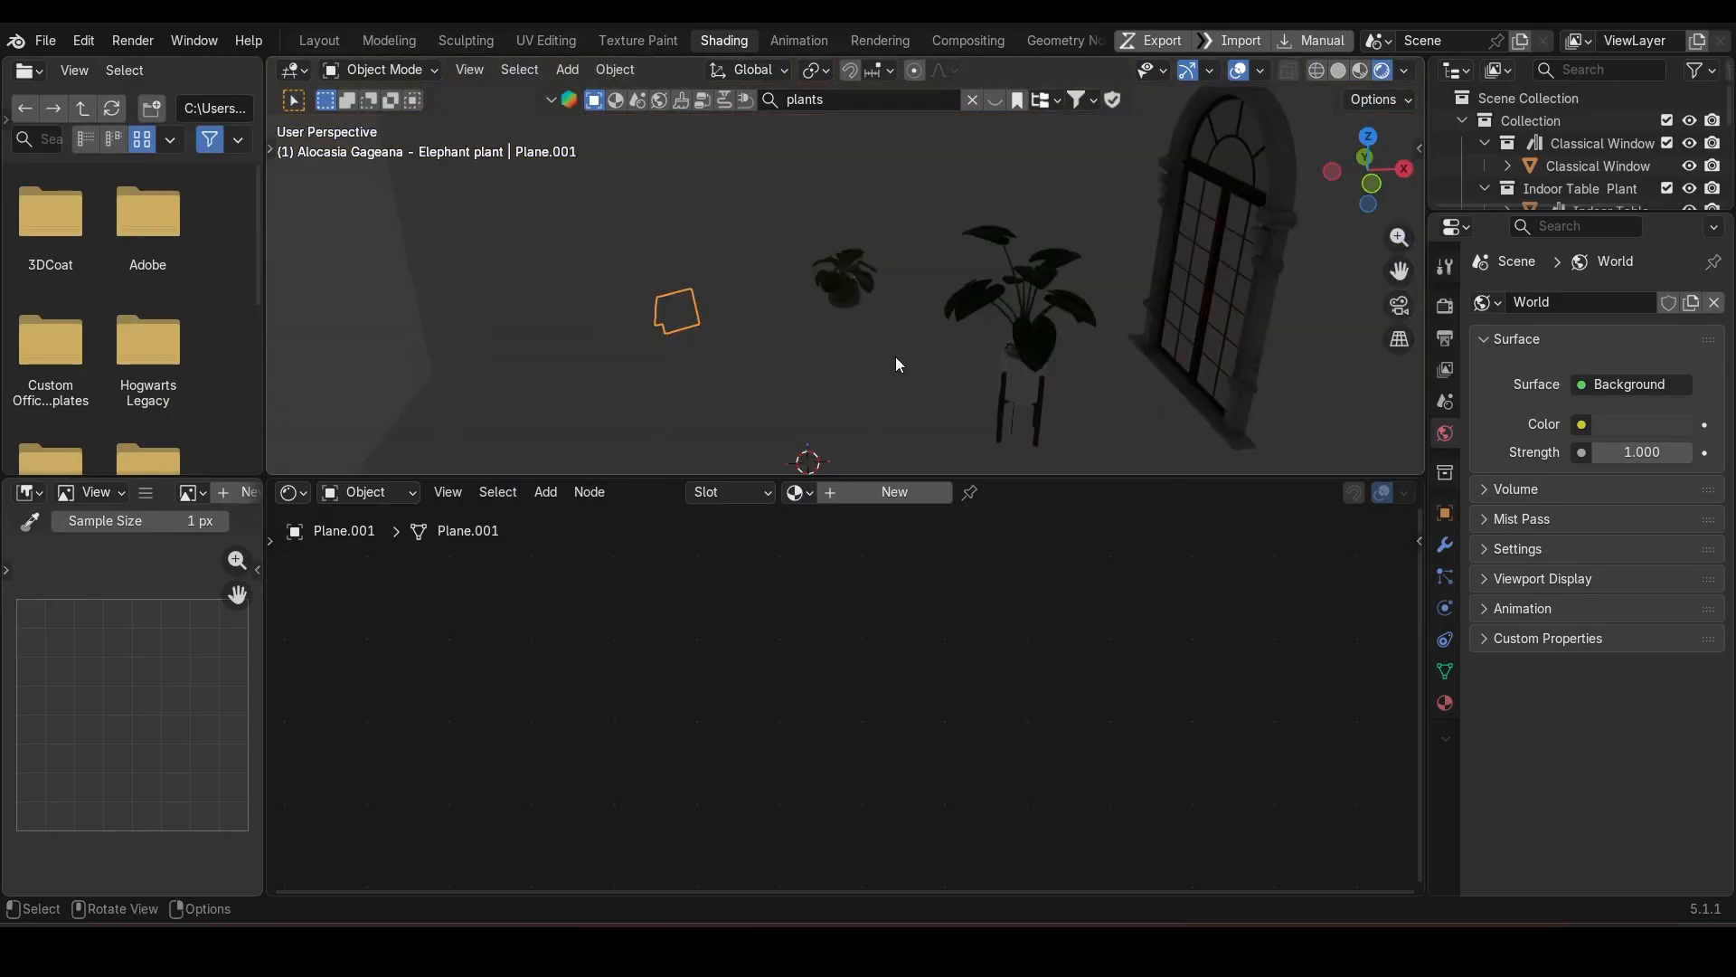
Step: Enlarge the outliner and collapse the Classical Window, Indoor Table Plant and Alocasia Gageana collections
left_click_drag(1539, 210, 1537, 463)
left_click(1485, 143)
left_click(1485, 165)
left_click(1485, 189)
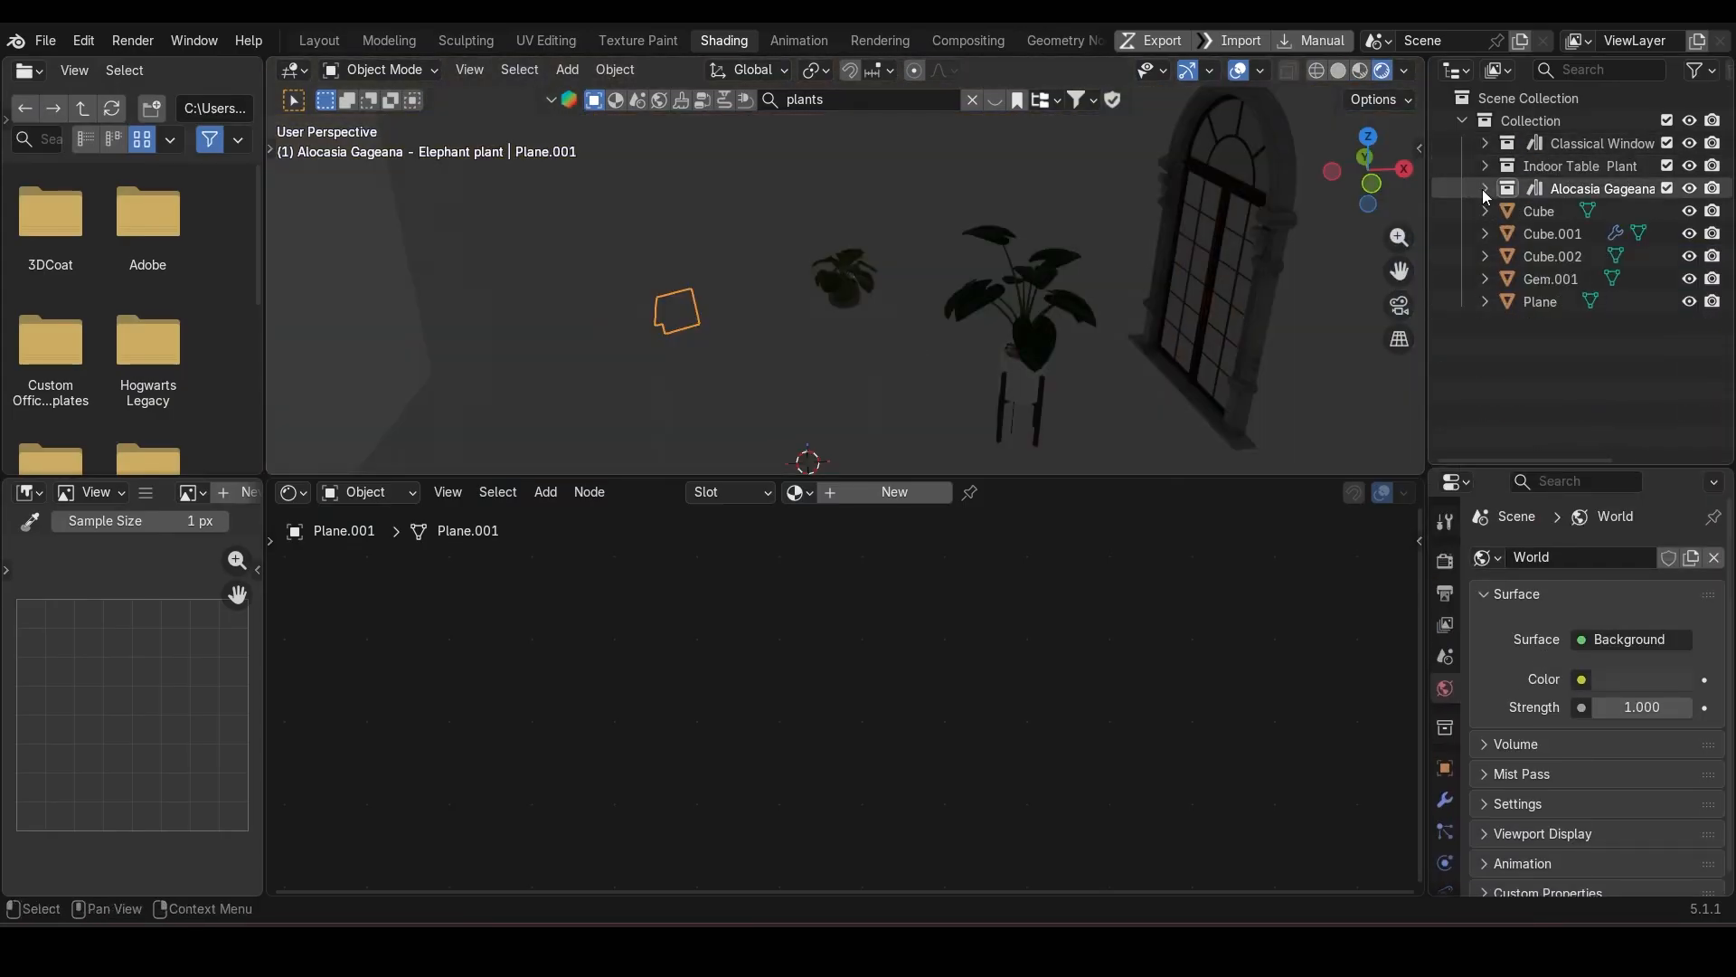
Step: Select everything from Classical Window through Plane in the outliner and move it to a new collection named Objects
left_click(1554, 144)
left_click(1528, 298, "shift")
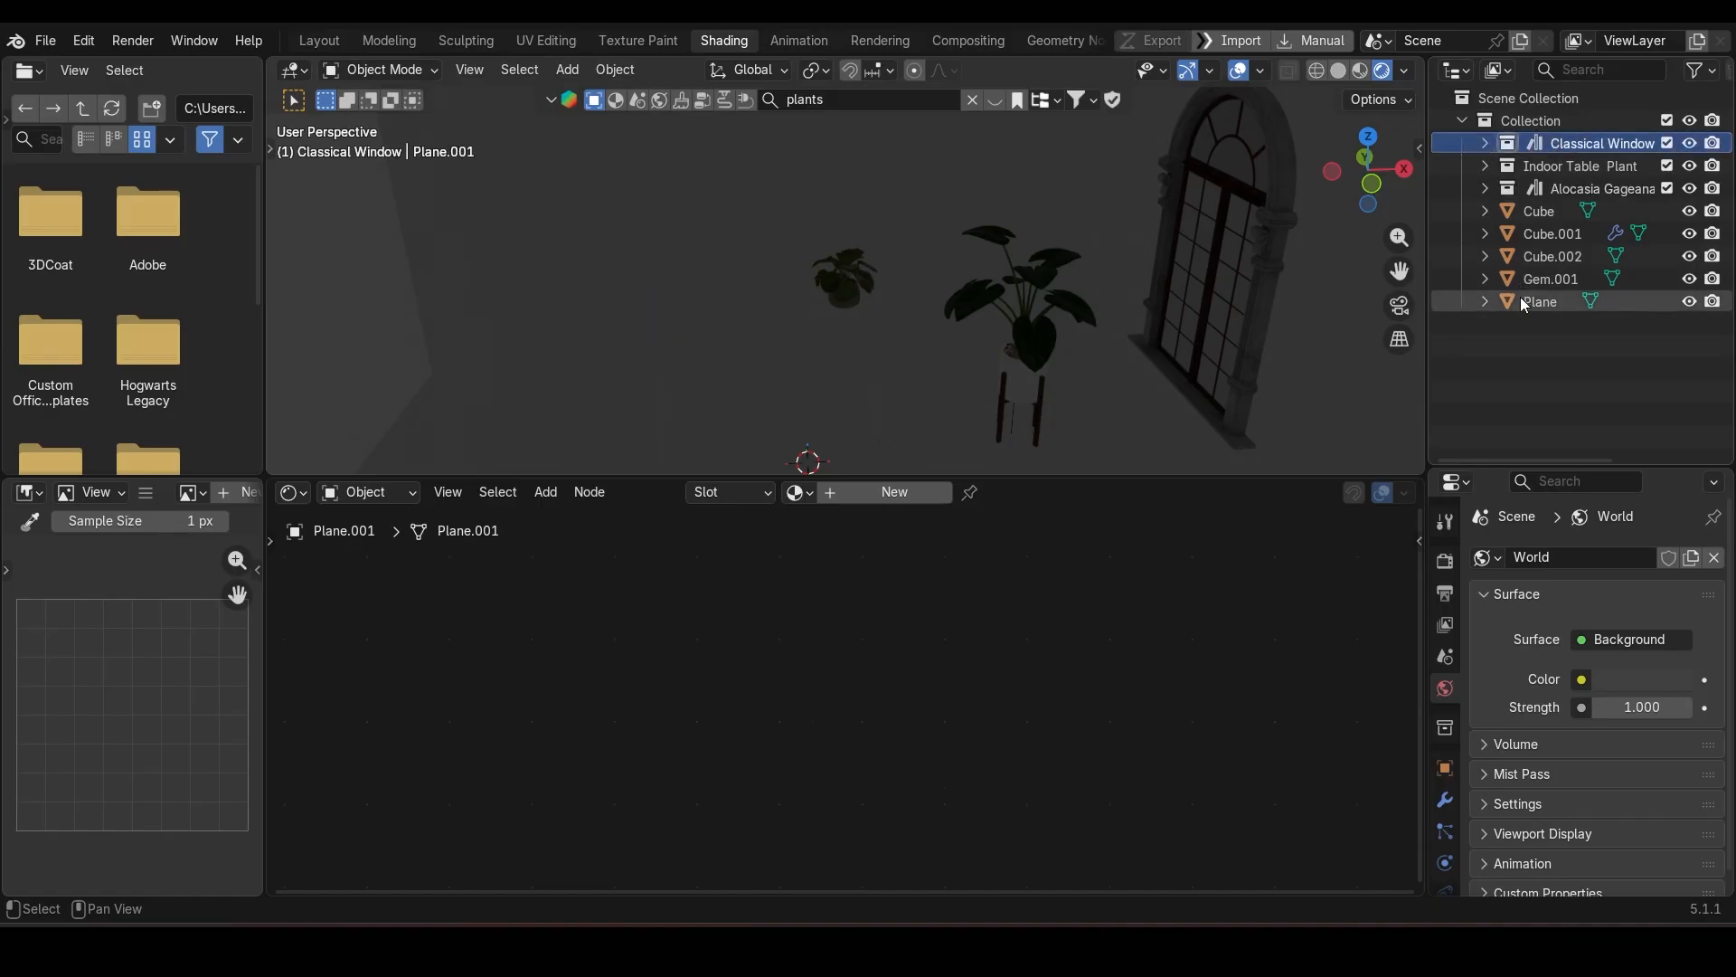
key("m")
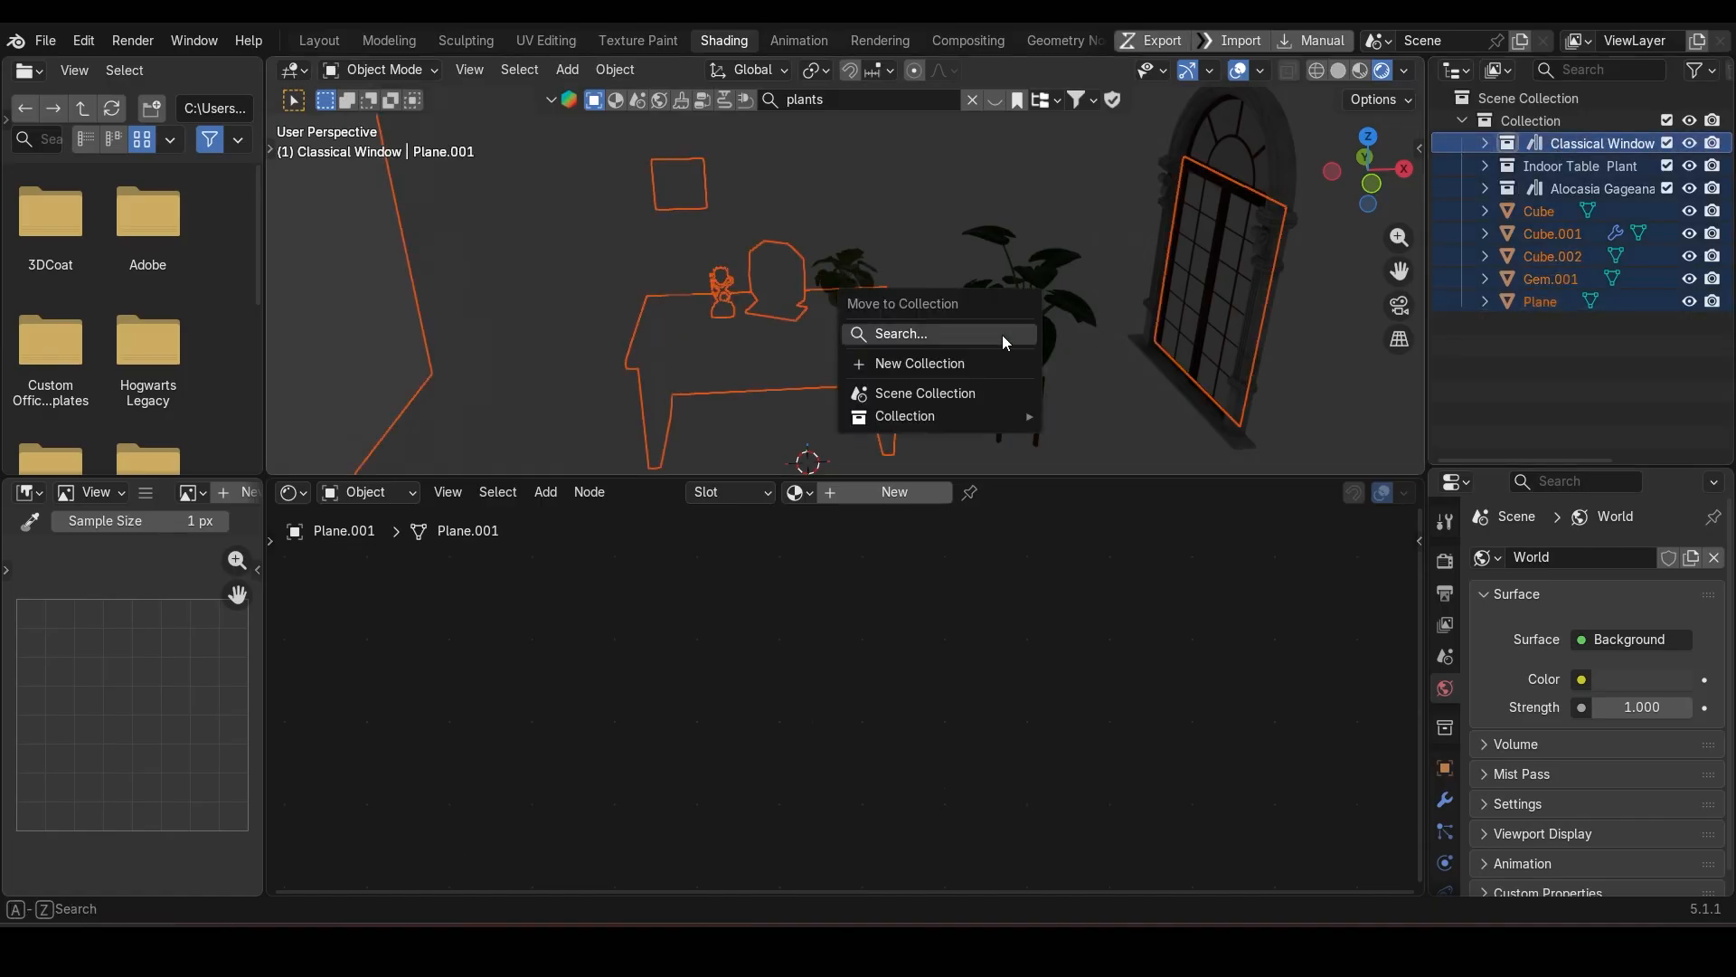
left_click(942, 364)
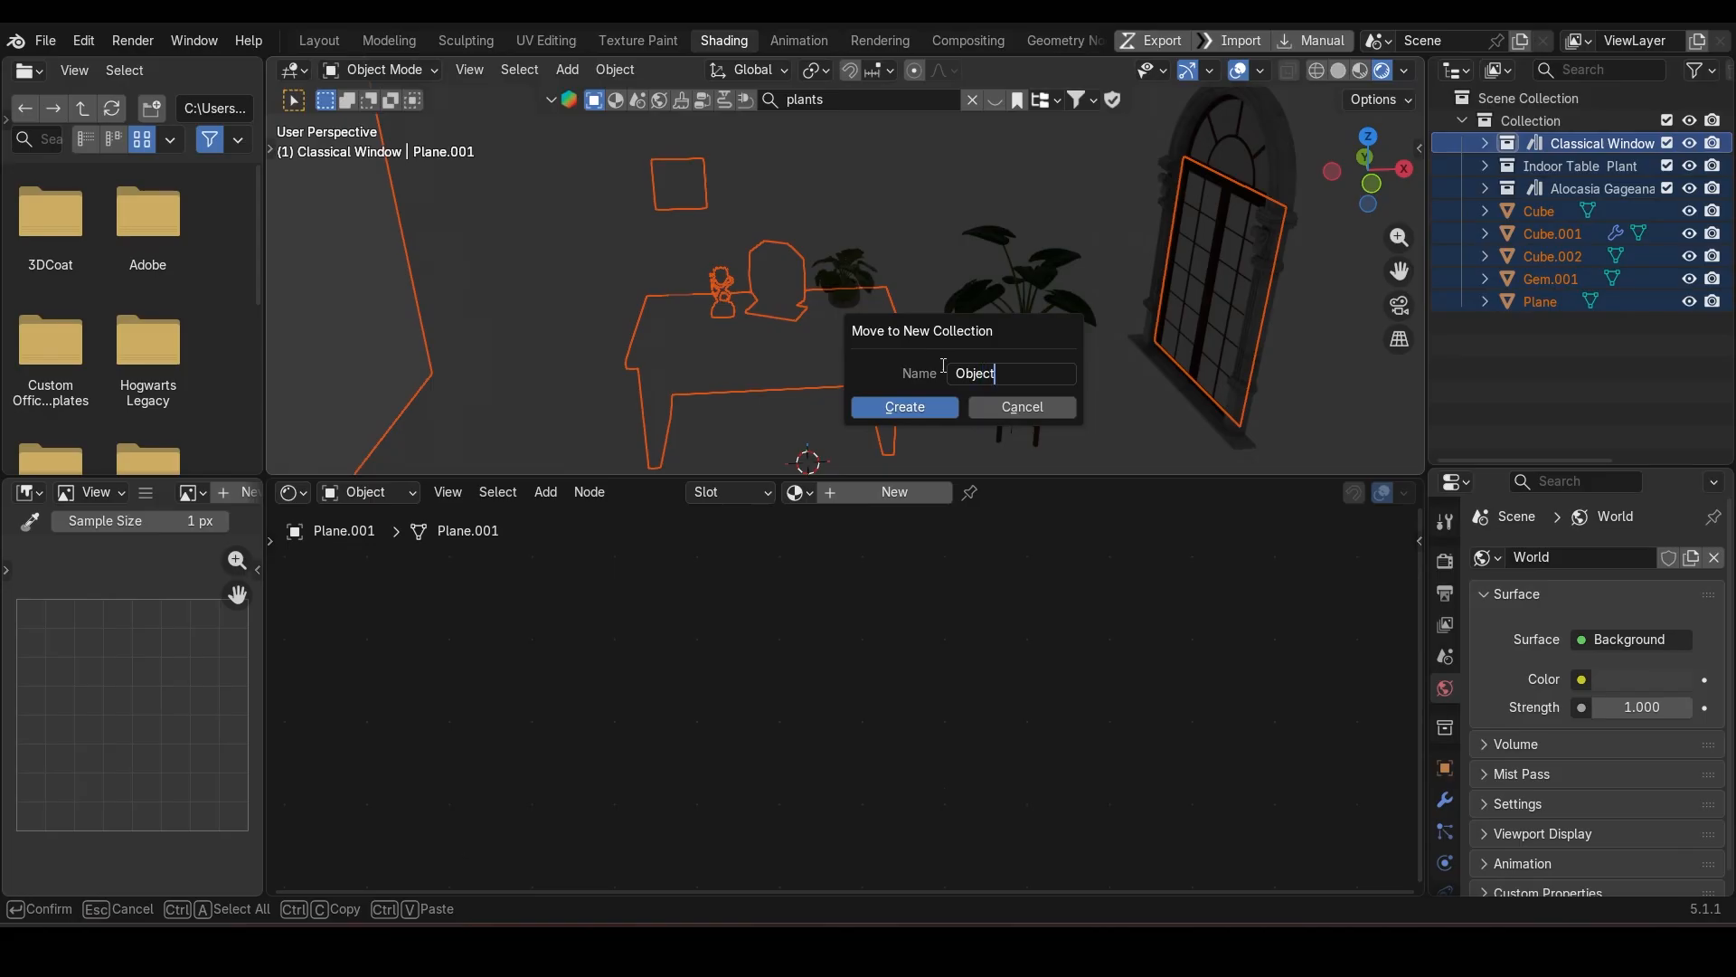
key("Return")
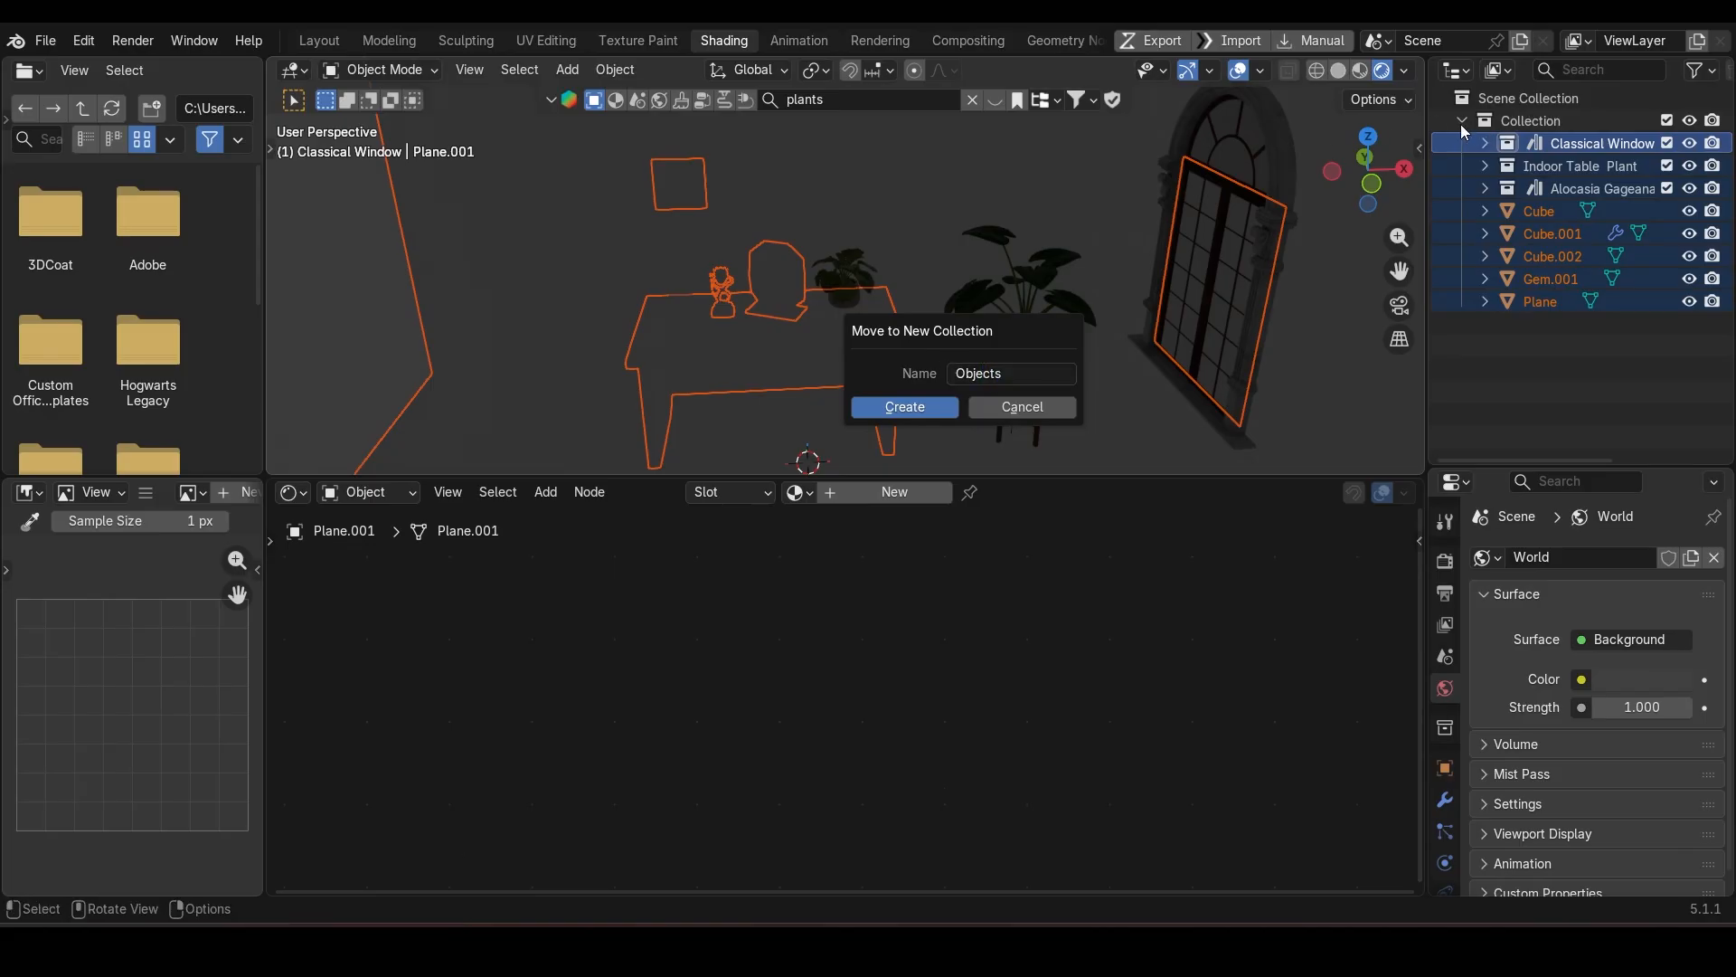
left_click(931, 407)
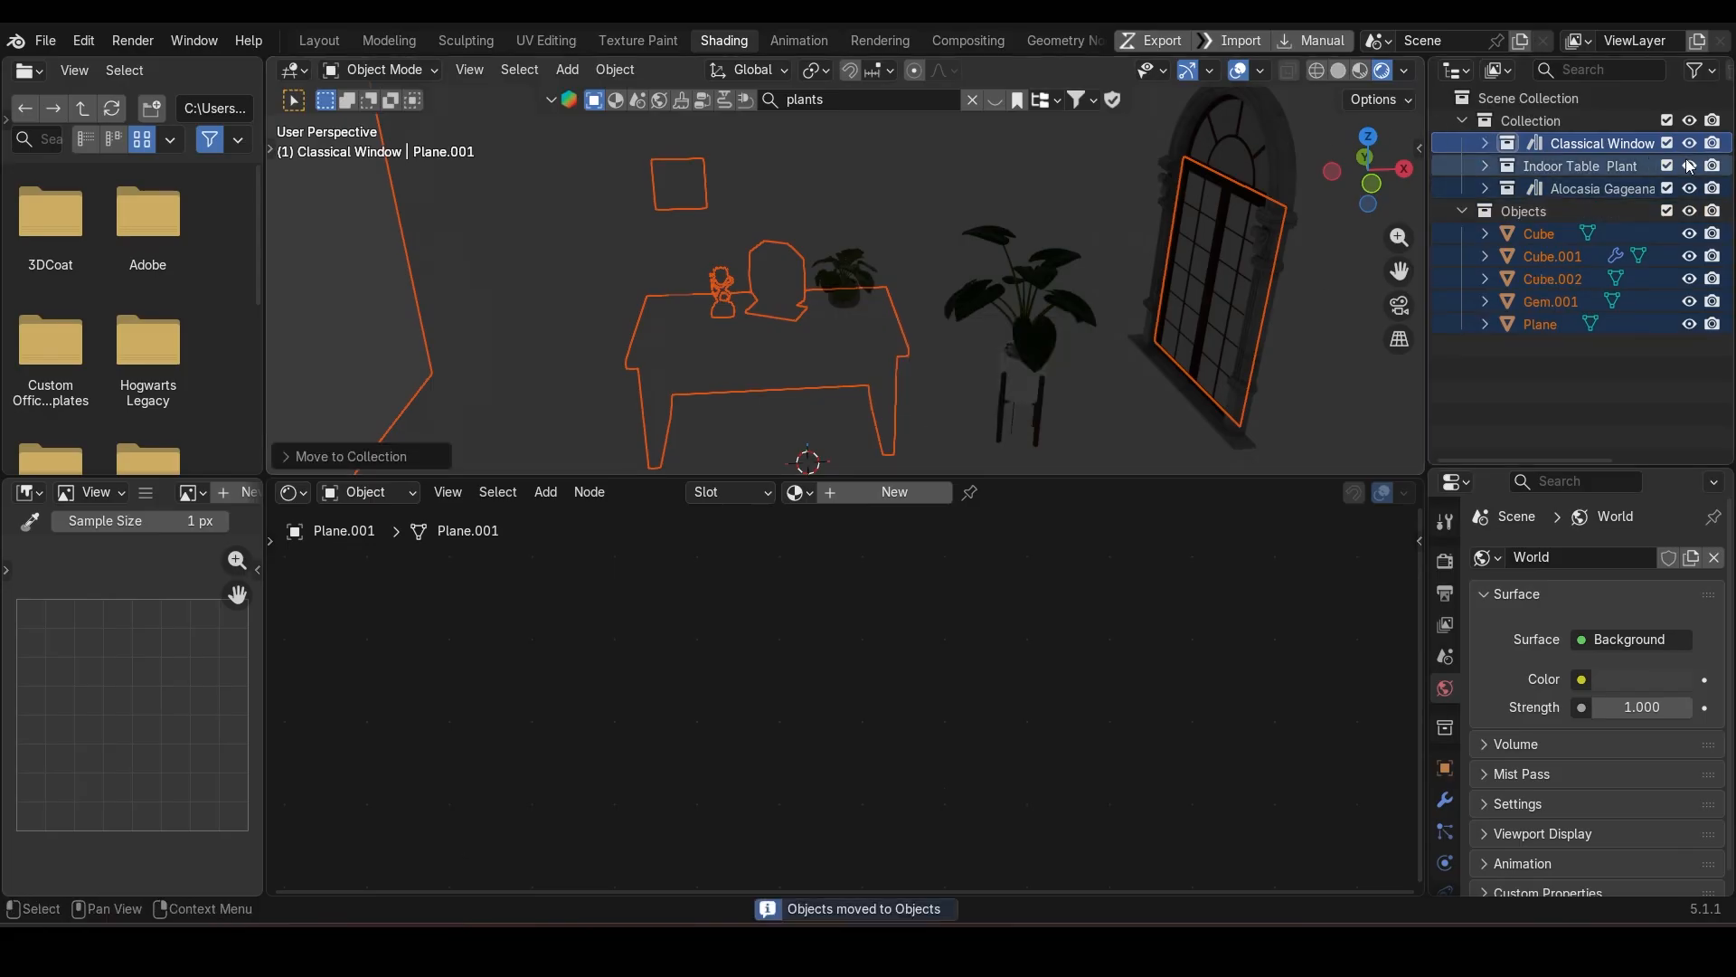
Step: Nest the remaining window and plant collections inside the Objects collection, collapse it, and make it the active collection
left_click(1464, 215)
left_click_drag(1566, 143, 1525, 210)
left_click(1525, 143)
Step: Add a Sun light to the scene and place it between the table and the floor plant
middle_click_drag(999, 311, 1006, 312)
key("shift+a")
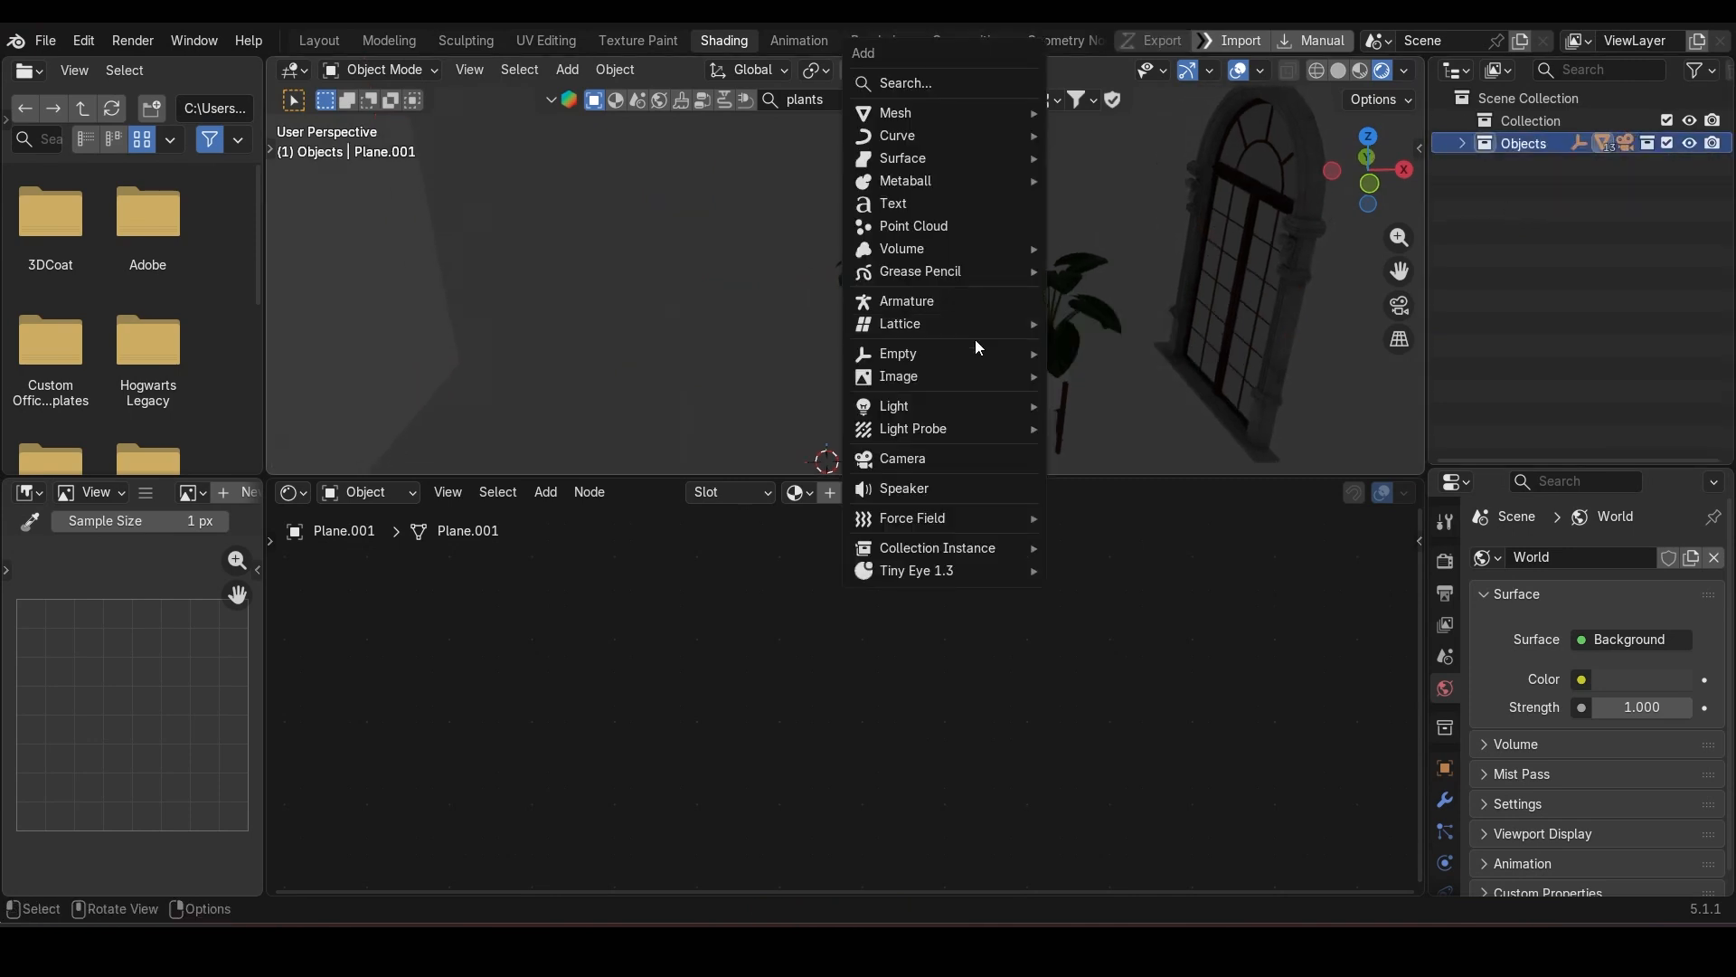
mouse_move(948, 439)
mouse_move(935, 405)
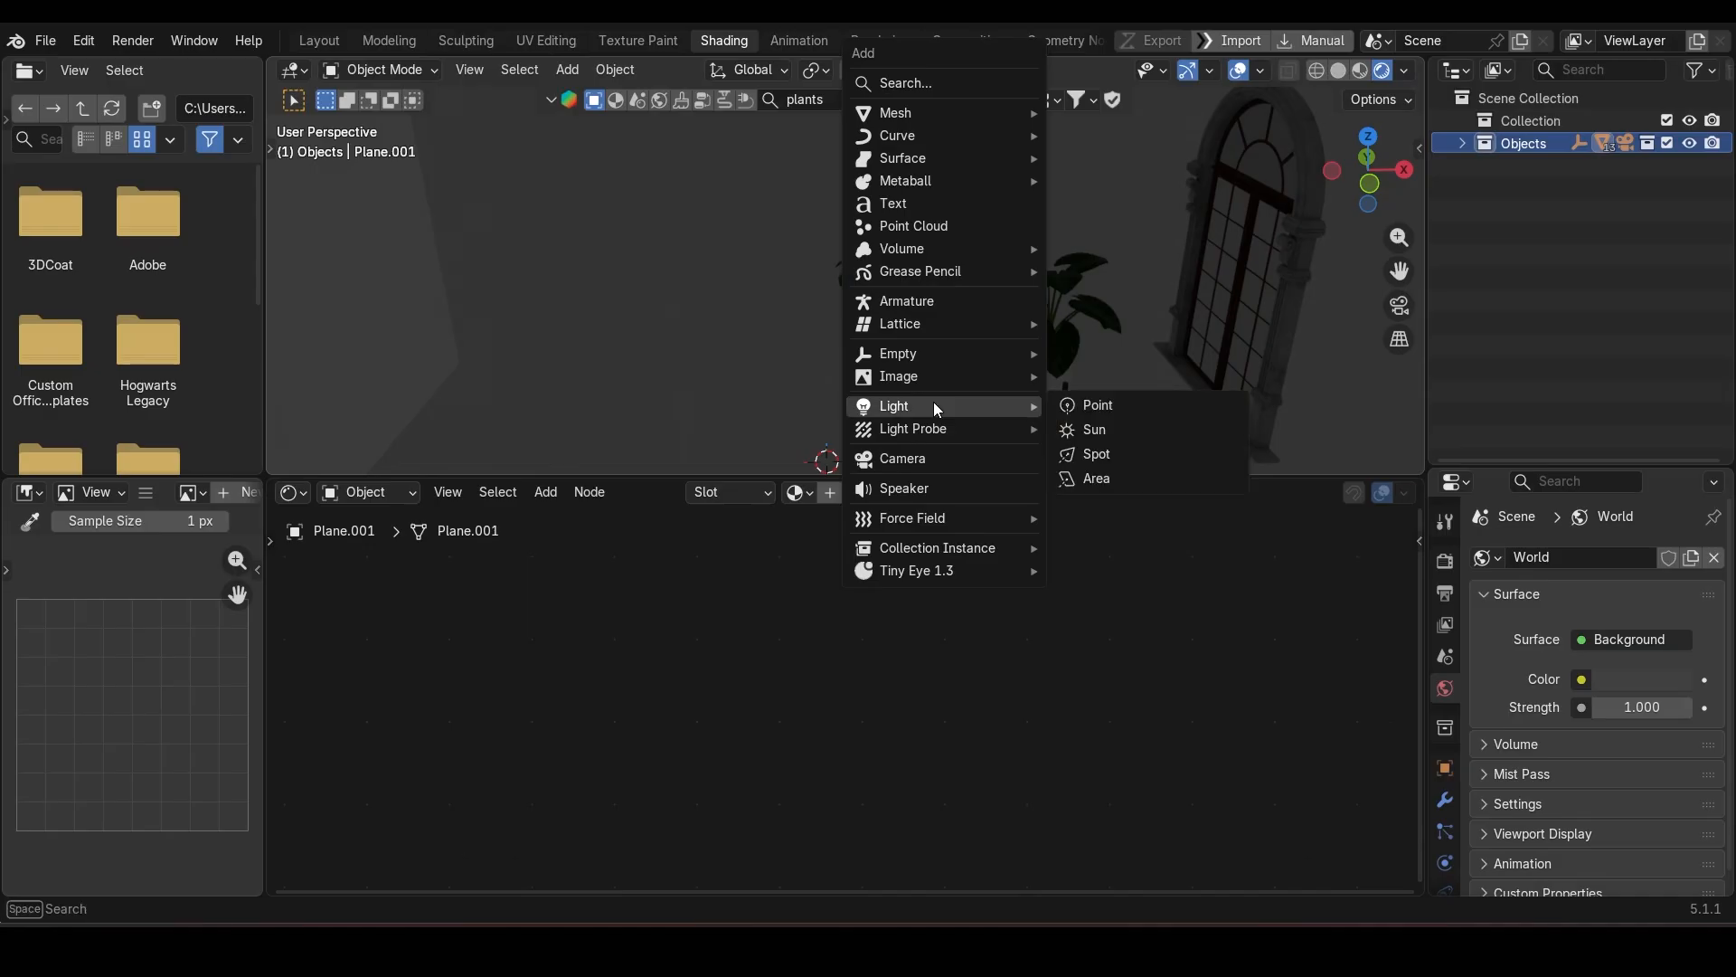
left_click(1090, 431)
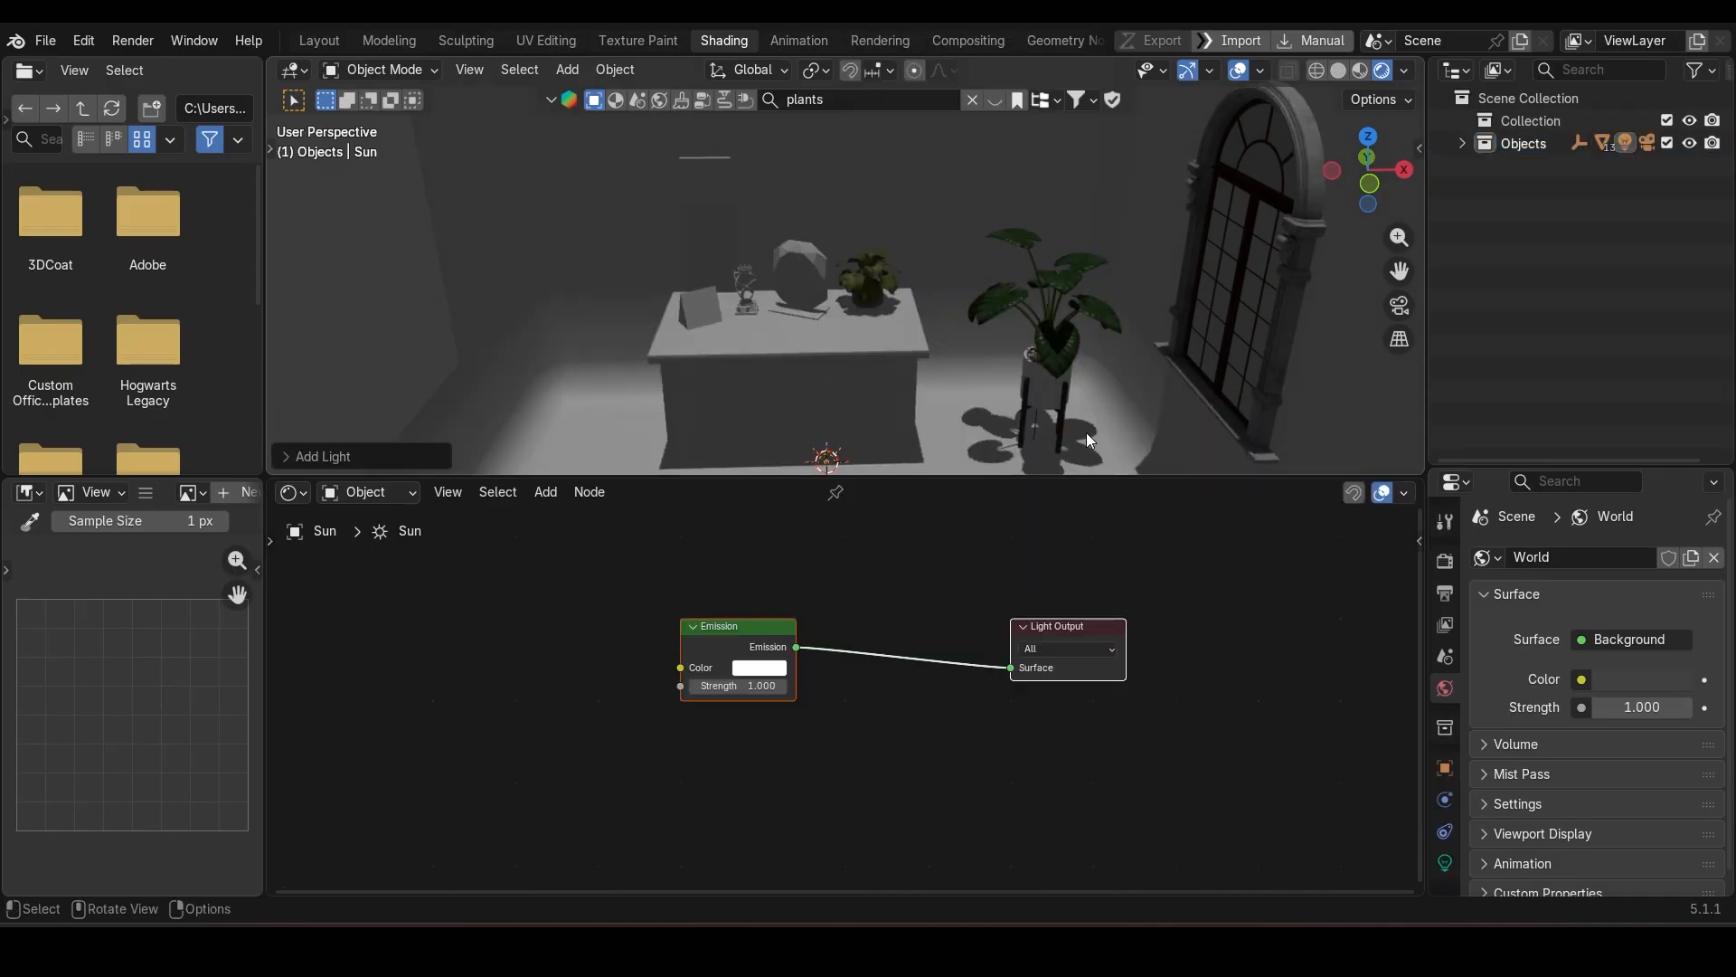
key("g")
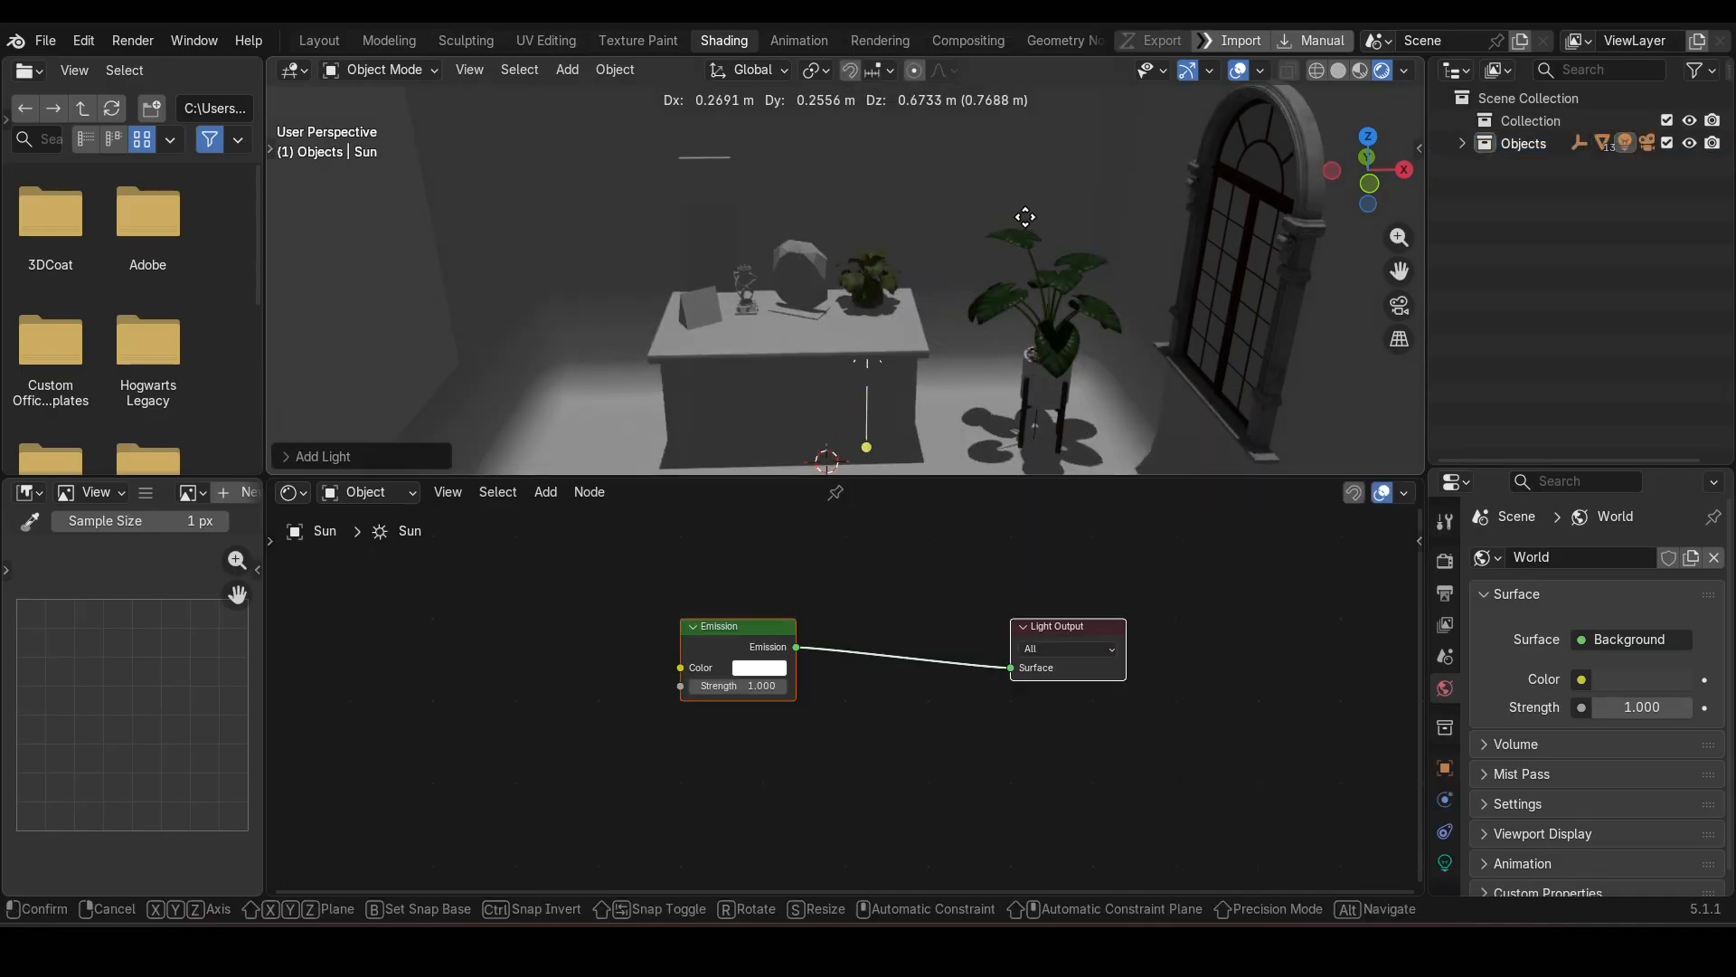
left_click(1125, 246)
key("r")
key("r")
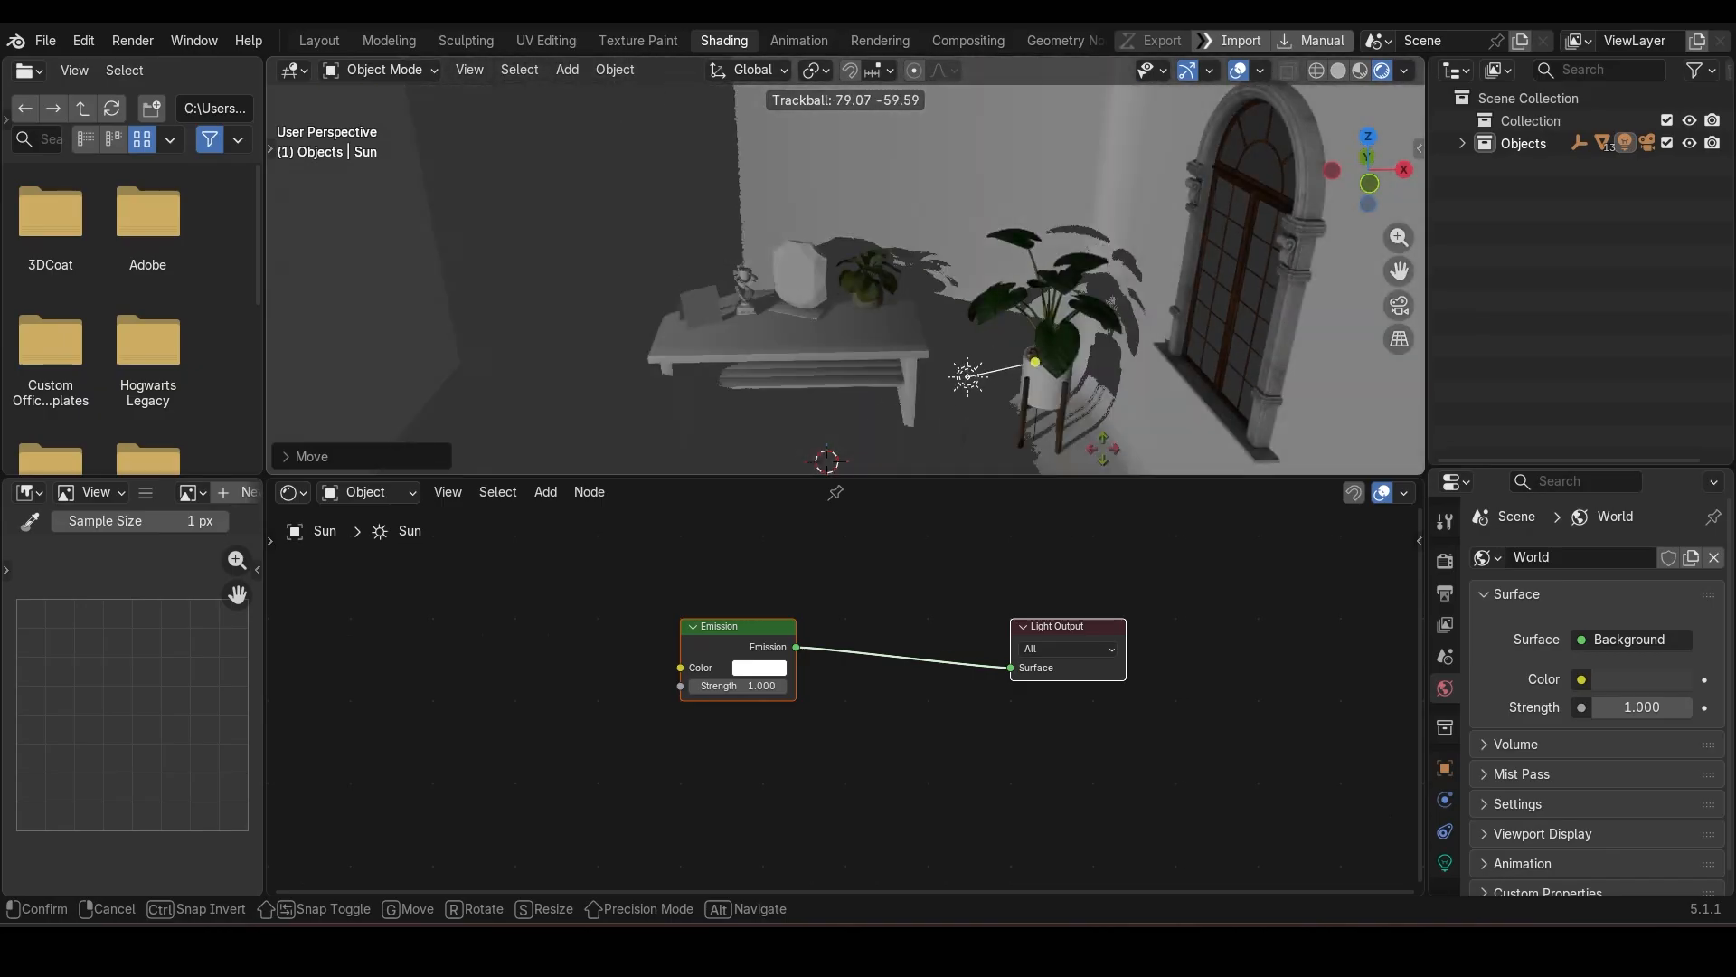
left_click(1061, 387)
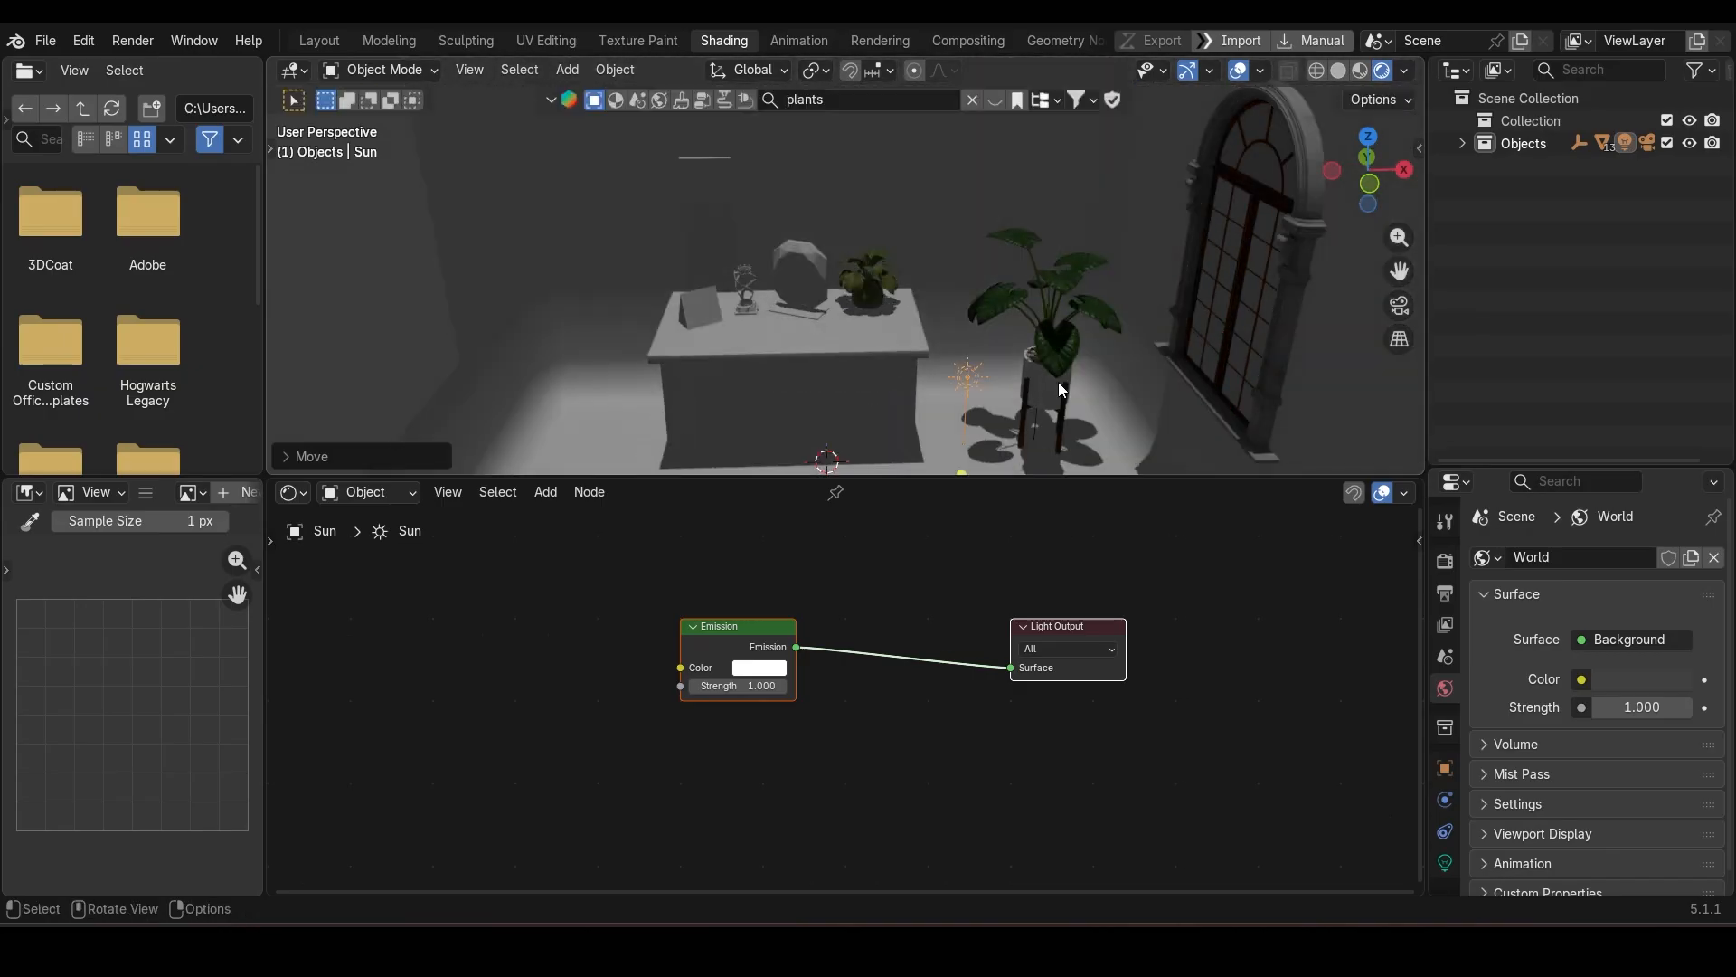
Step: Tilt the sun light about the global X and Y axes
middle_click_drag(1058, 382, 995, 332)
key("r")
key("x")
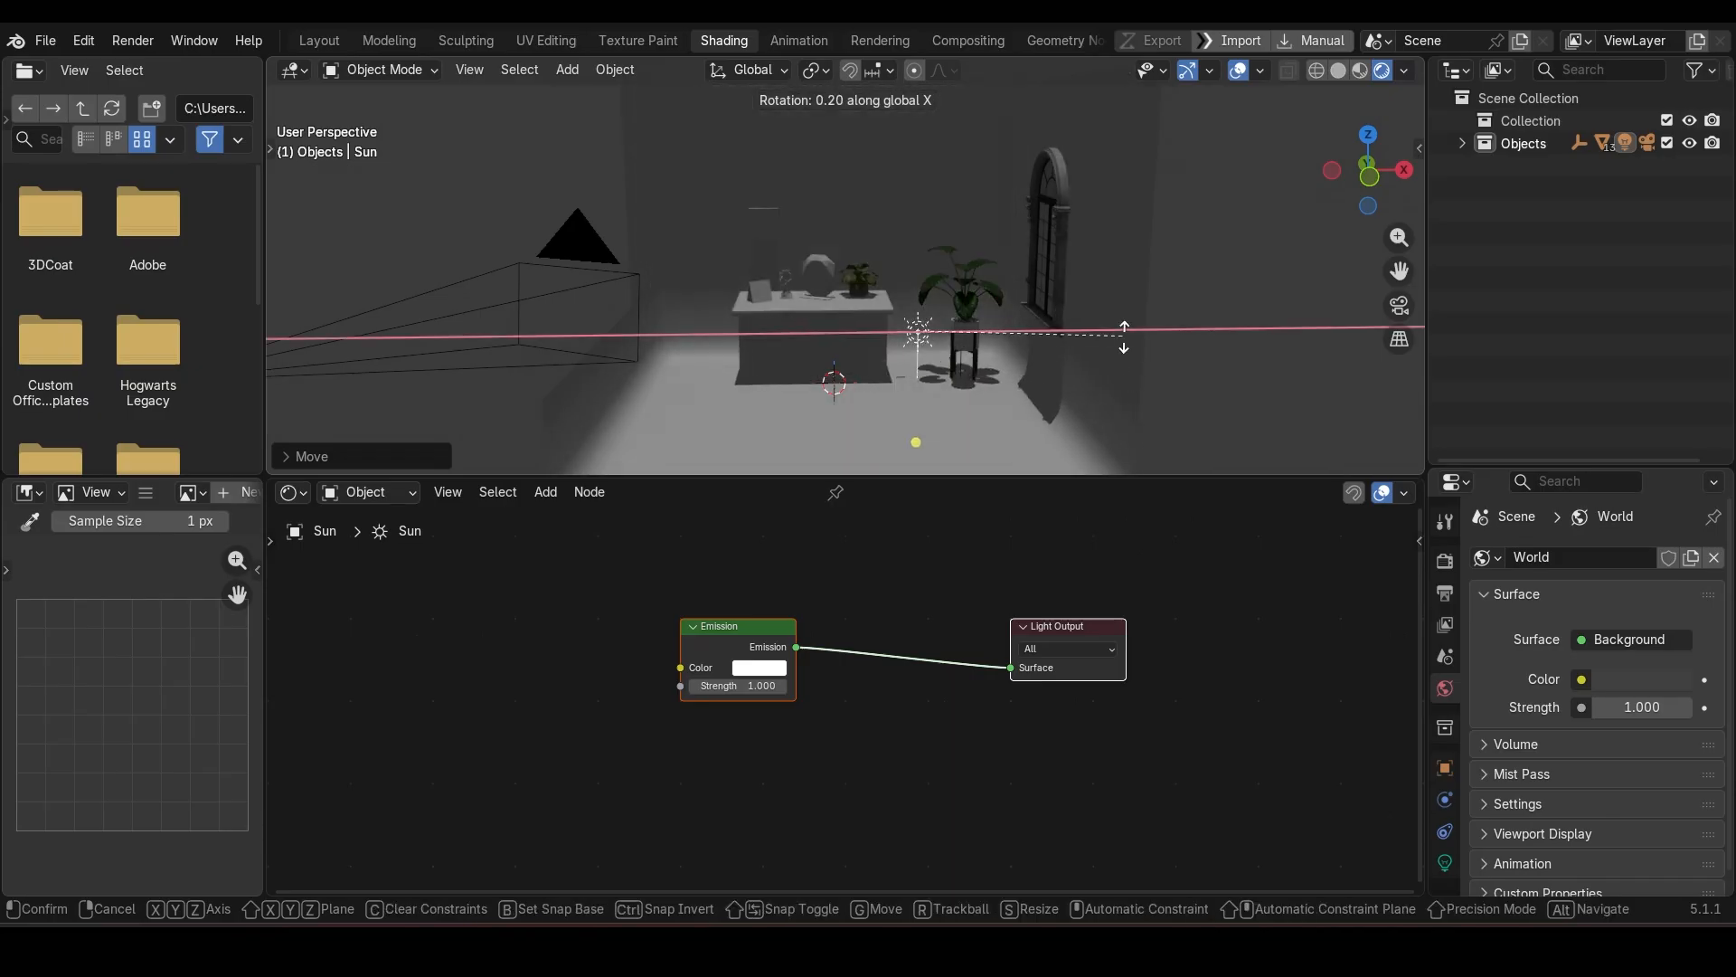
key("y")
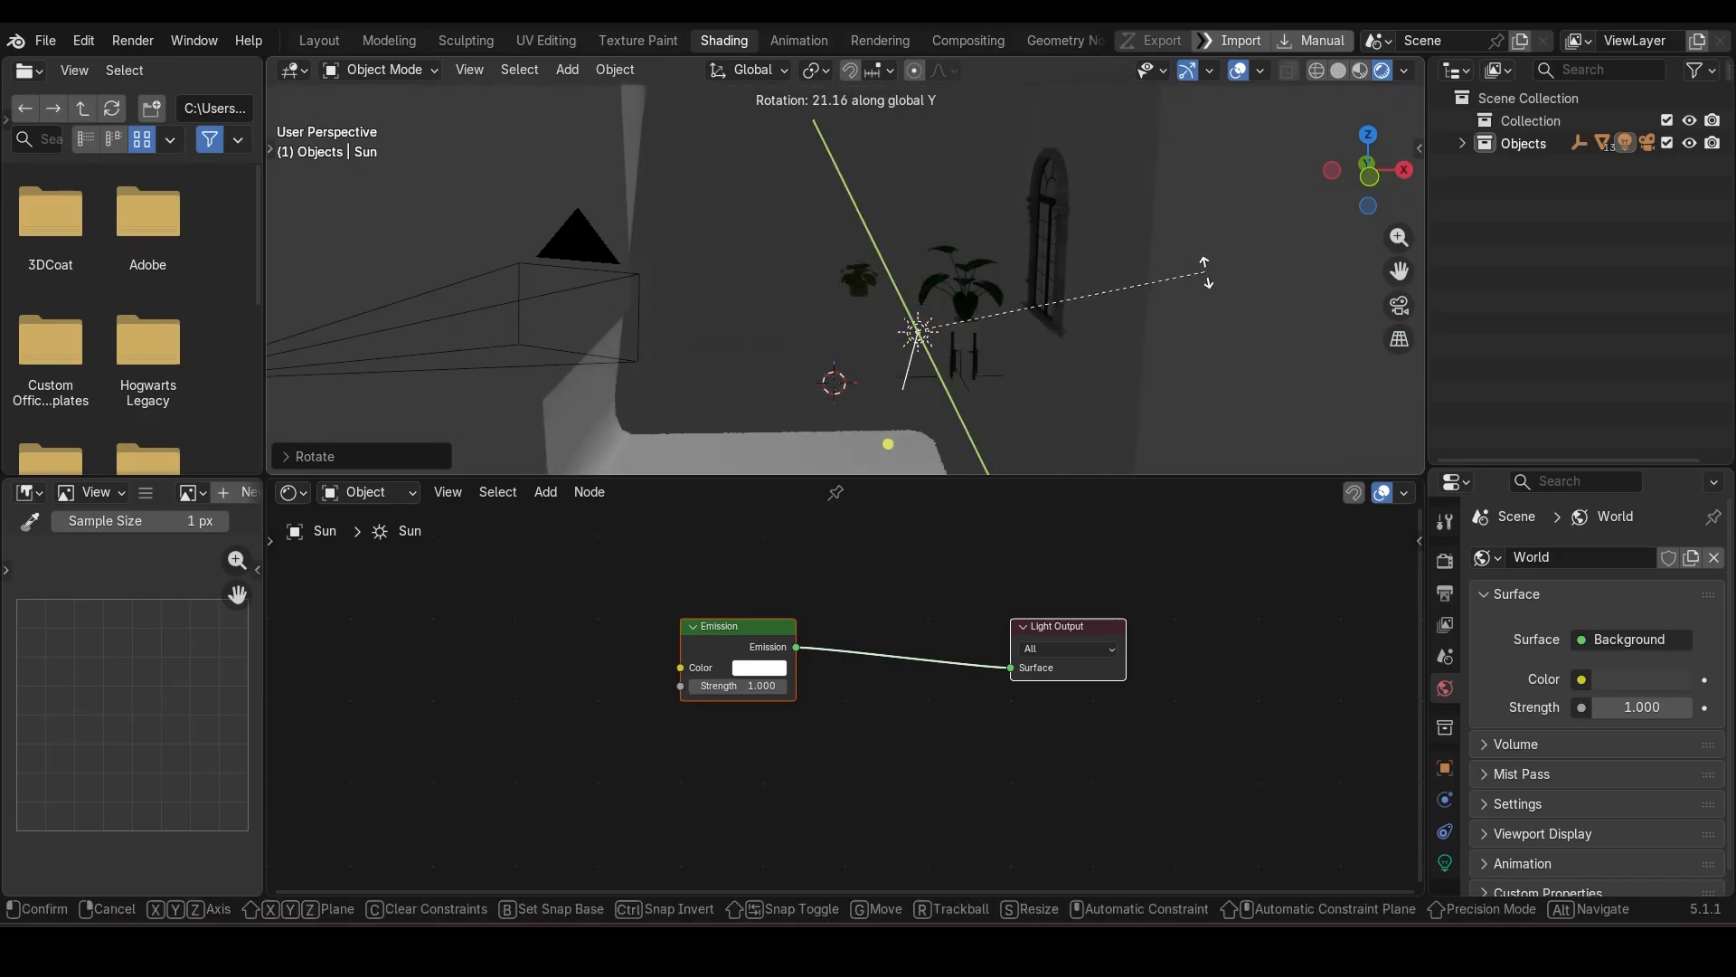
left_click(1124, 411)
key("g")
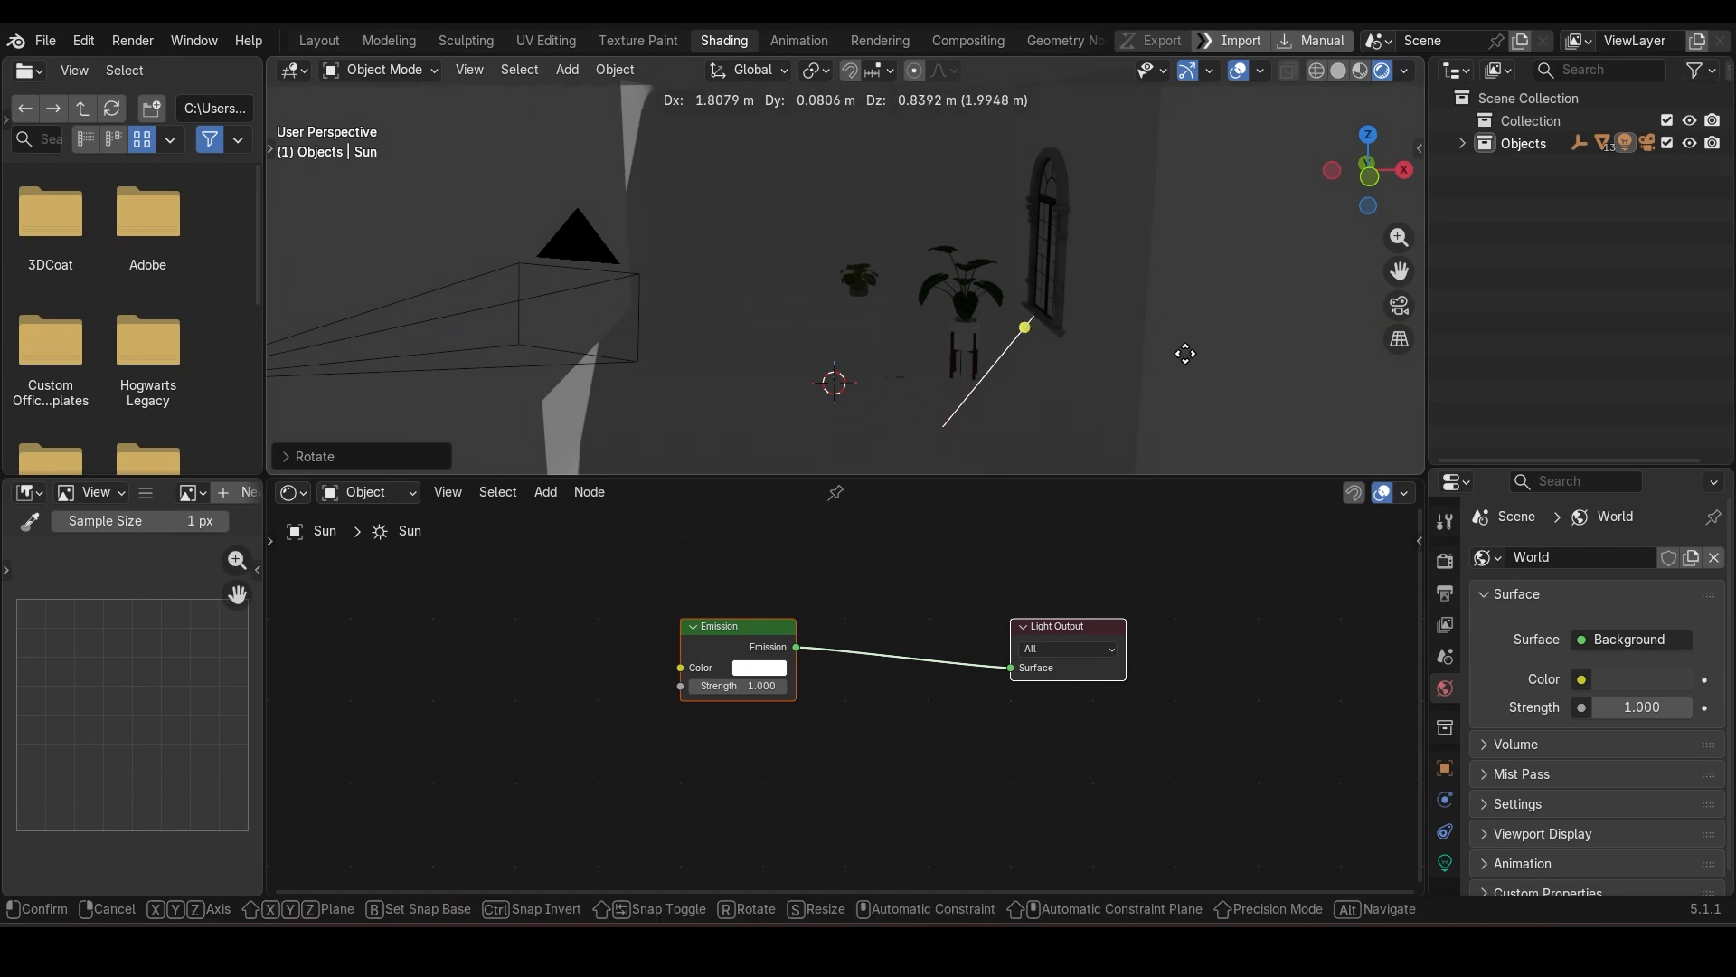
right_click(1060, 329)
Step: Rotate the sun light freely so that it shines onto the table, awards and back wall
key("r")
key("r")
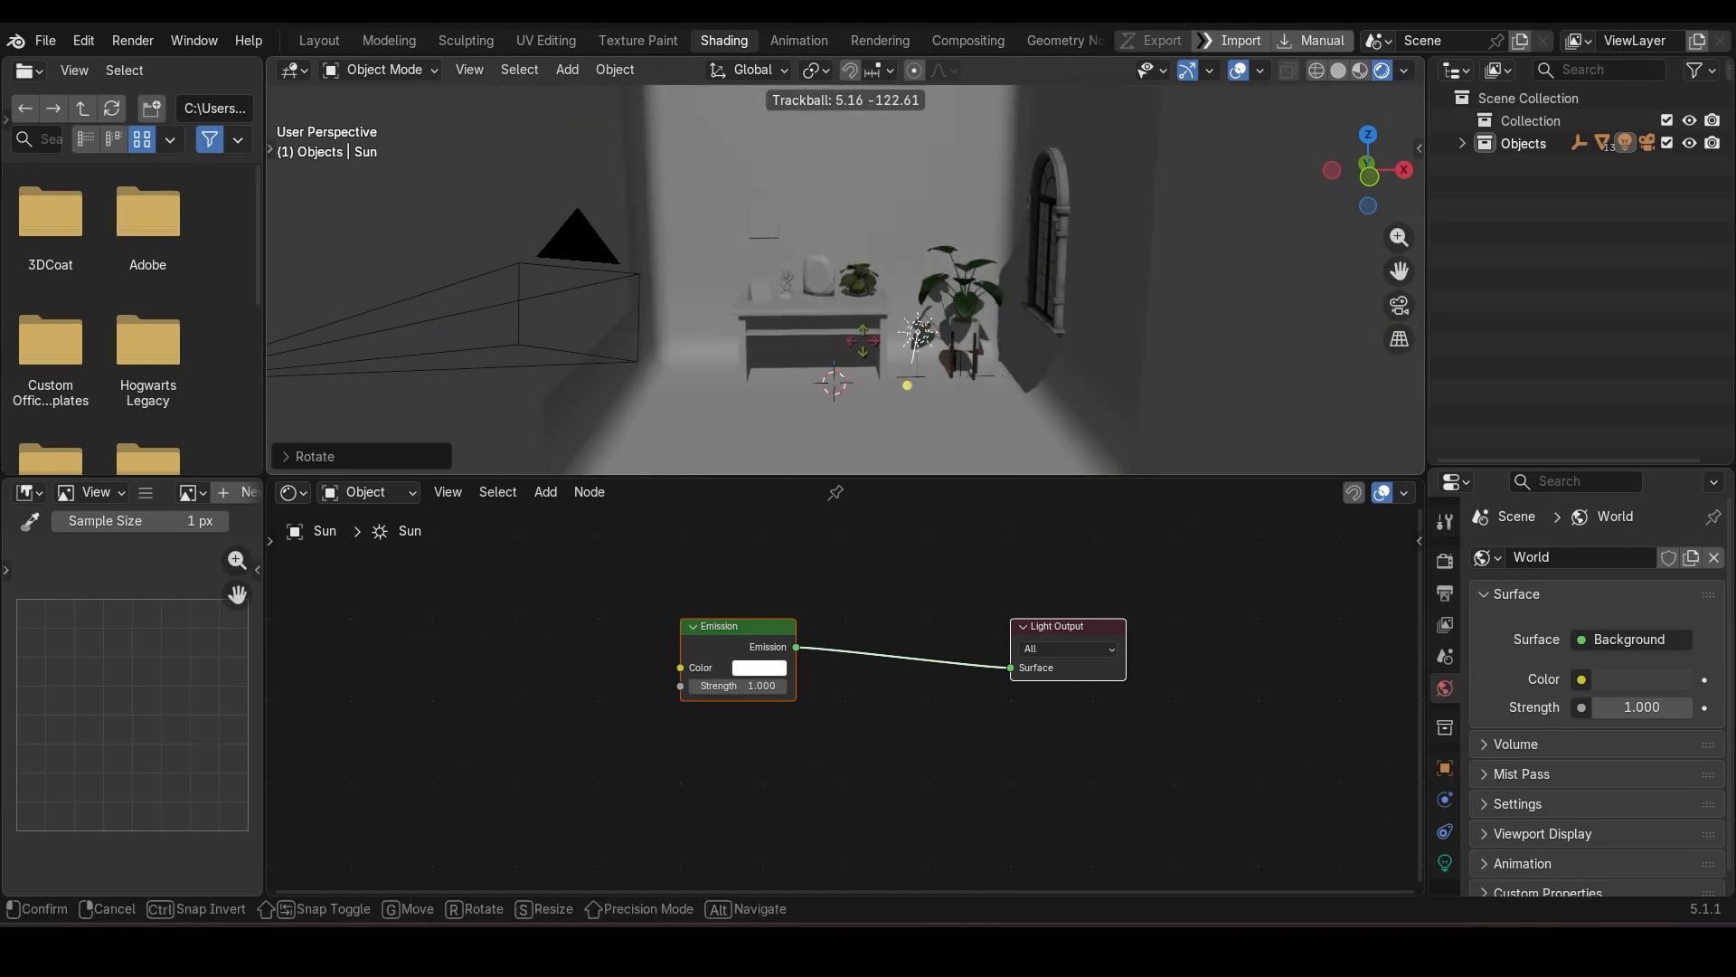
left_click(903, 307)
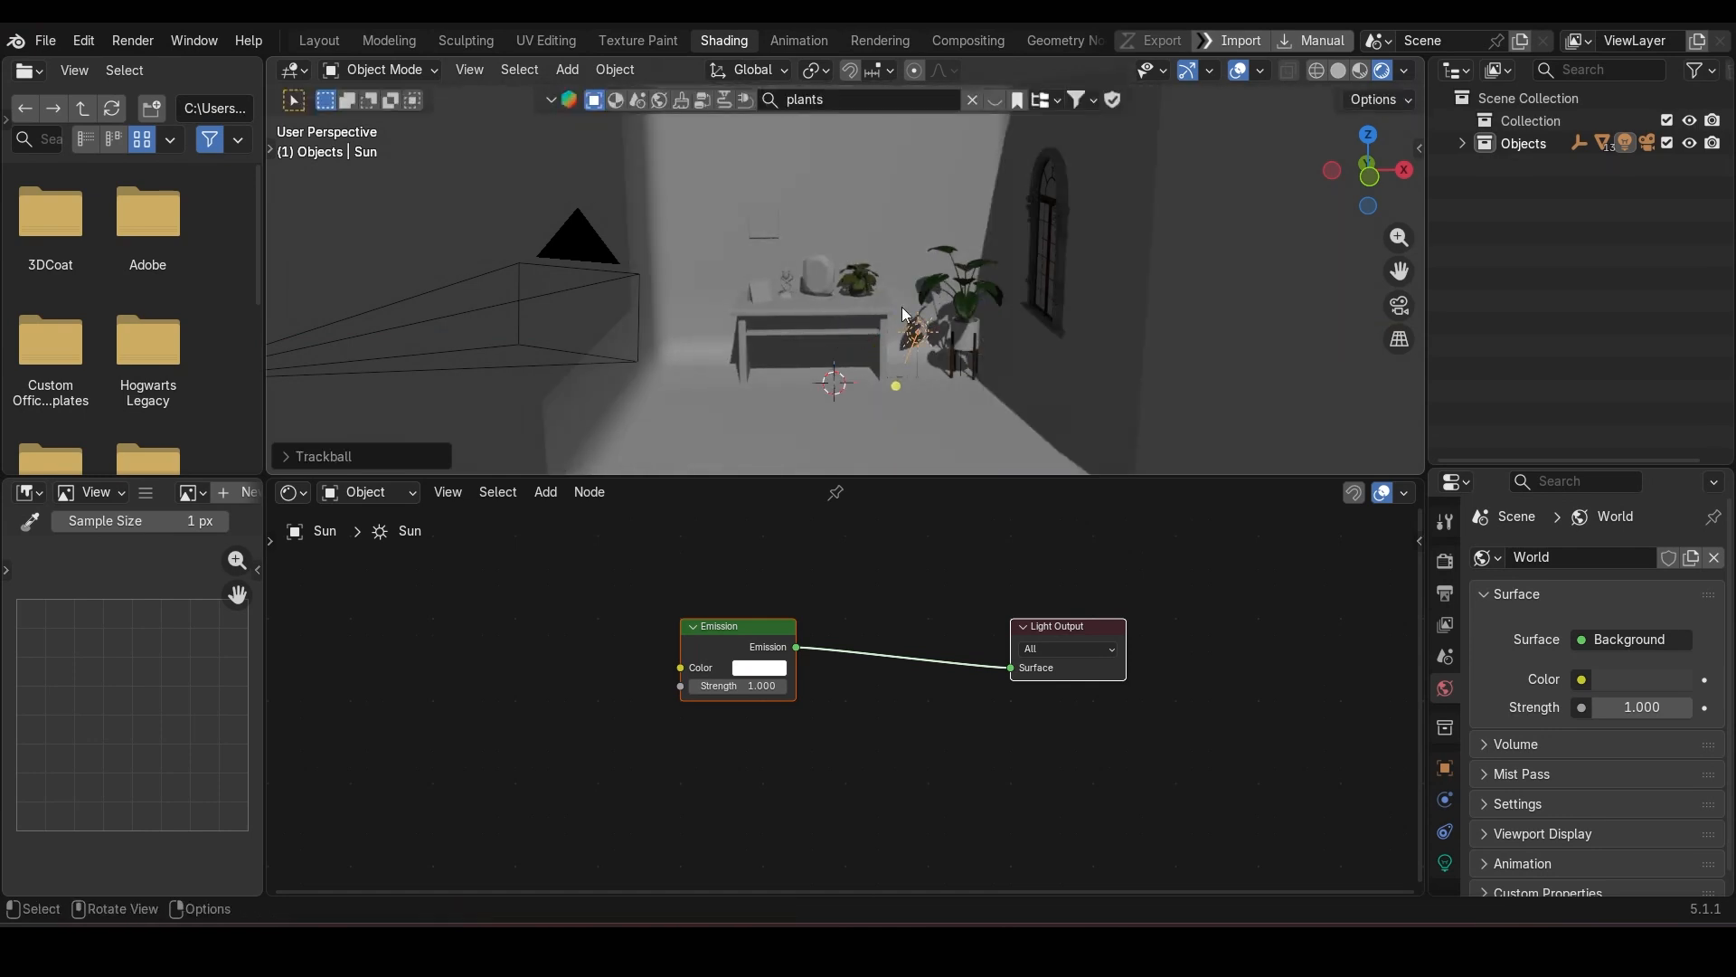
scroll(1078, 284, "up", 3)
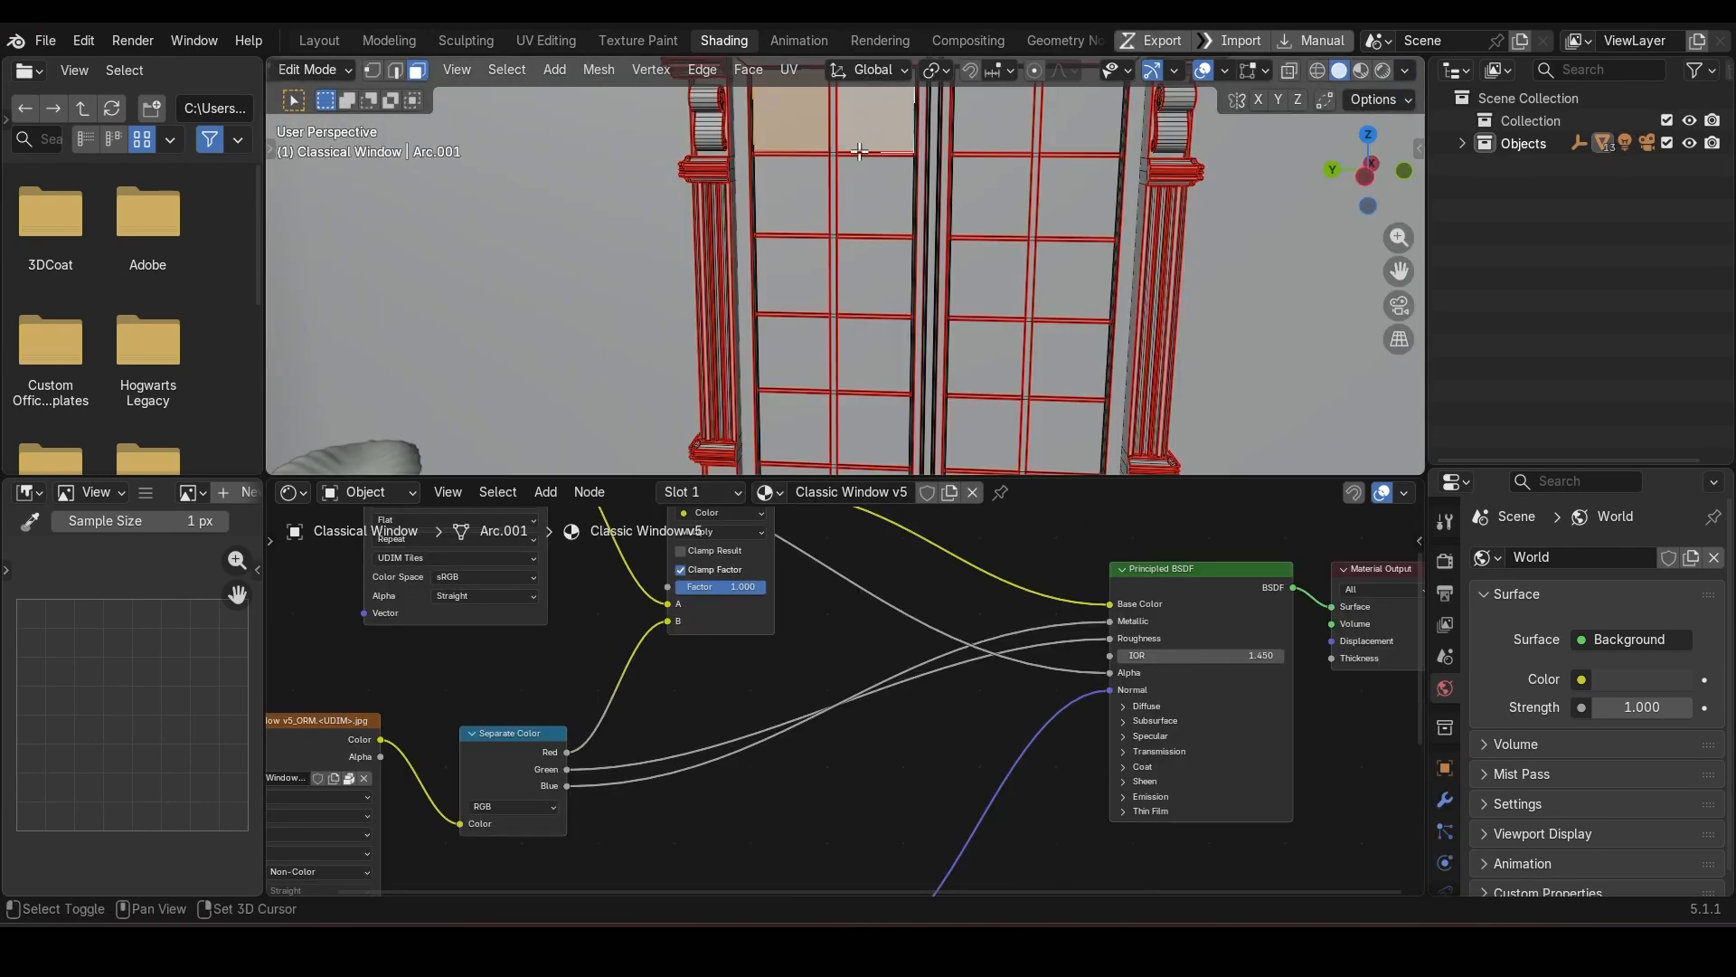
Step: Select the glass pane faces down the window's left casement, delete them, and leave Edit Mode
left_click(792, 195, "shift")
left_click(876, 195, "shift")
left_click(792, 276, "shift")
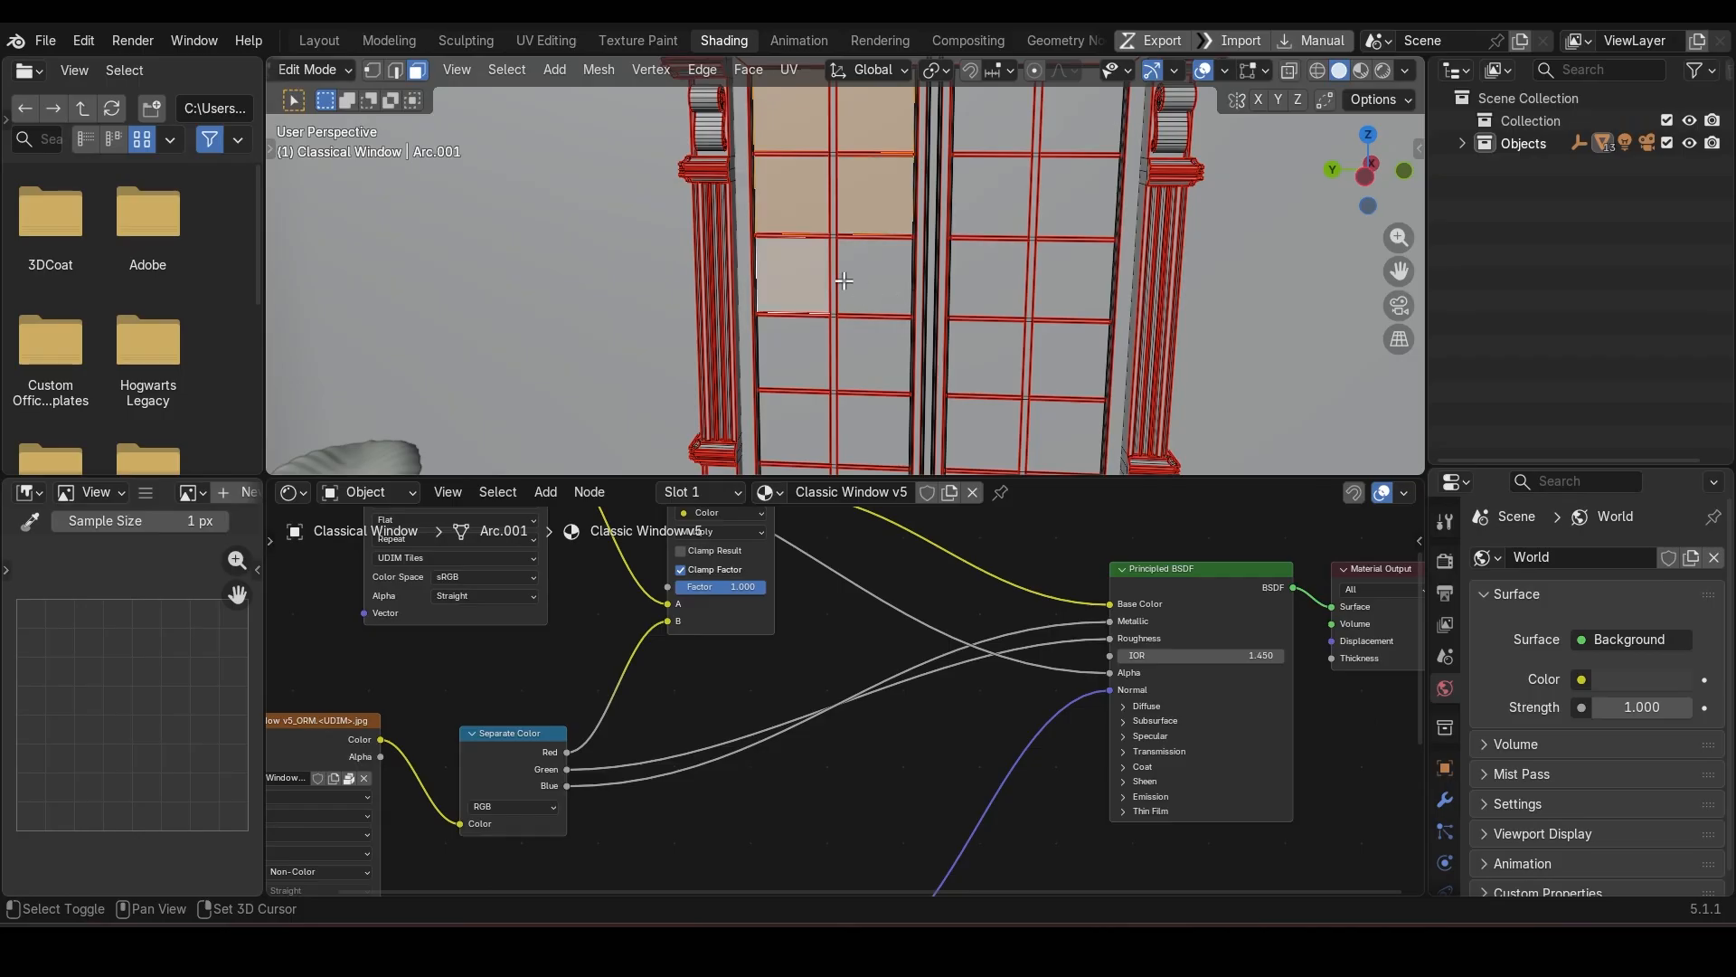
left_click(875, 276, "shift")
left_click(793, 352, "shift")
left_click(874, 355, "shift")
left_click(793, 429, "shift")
left_click(897, 420, "shift")
scroll(897, 419, "down", 3)
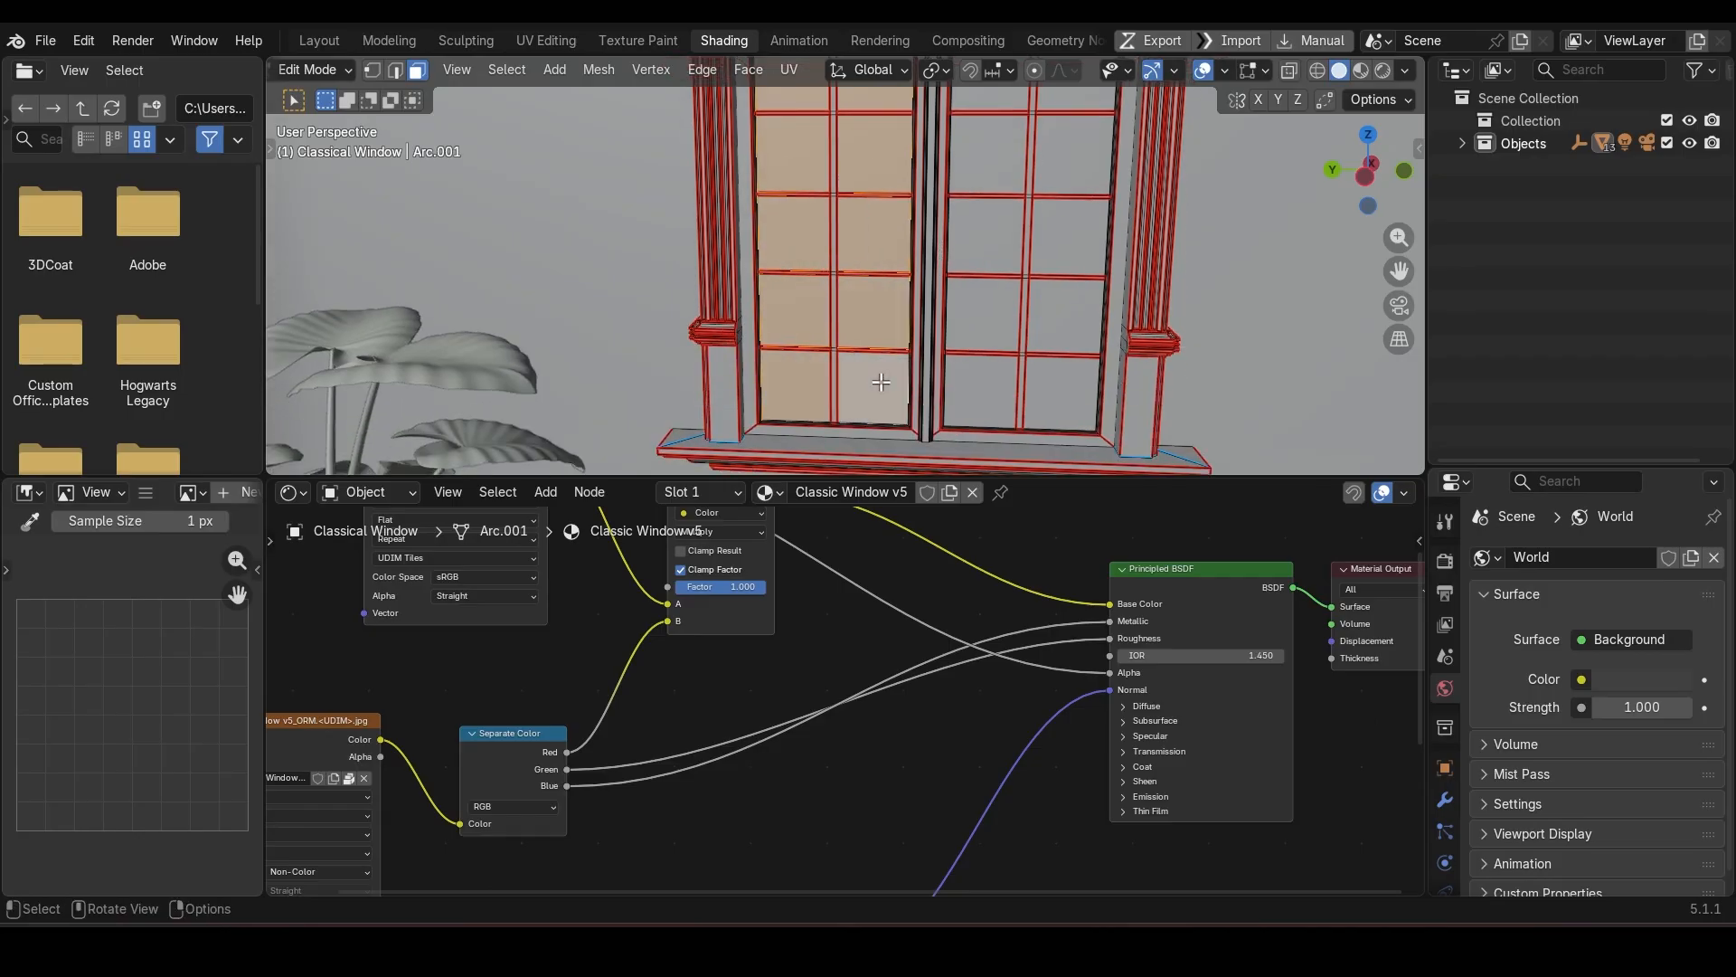
key("x")
left_click(863, 404)
scroll(847, 350, "down", 5)
middle_click_drag(1020, 355, 932, 360)
key("Tab")
Step: Switch the viewport to rendered shading and freely rotate the sun light so it shines through the window onto the table and awards
scroll(849, 350, "down", 2)
left_click(1382, 70)
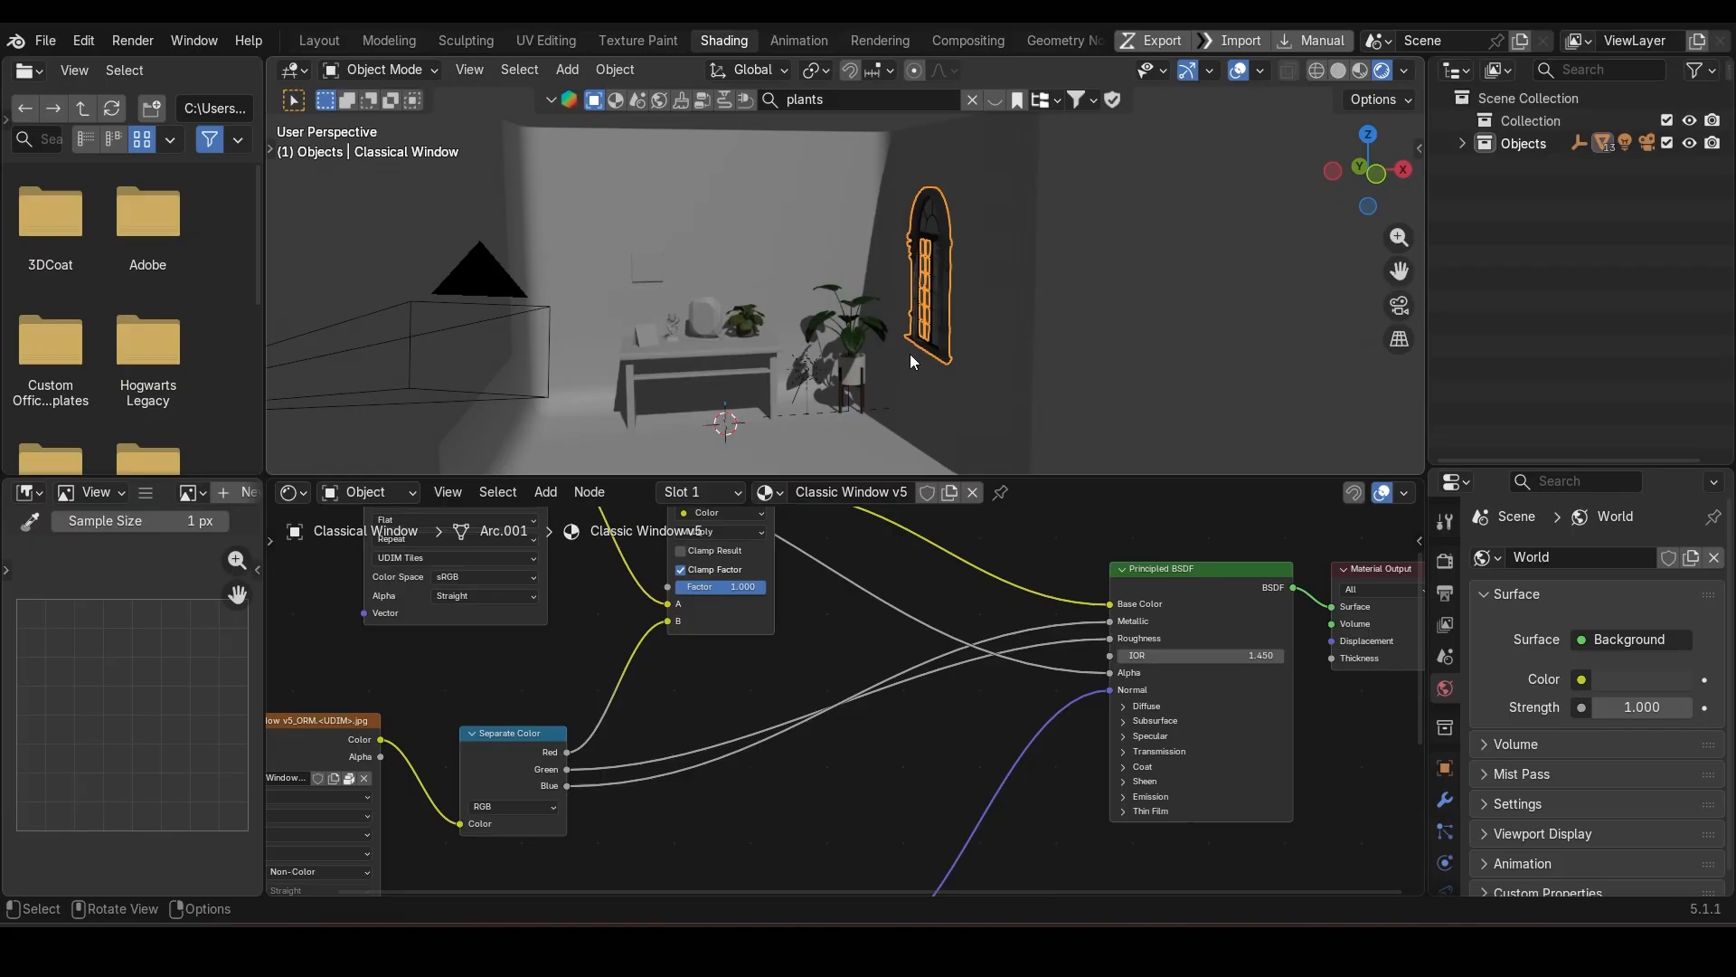
left_click(814, 369)
key("r")
key("r")
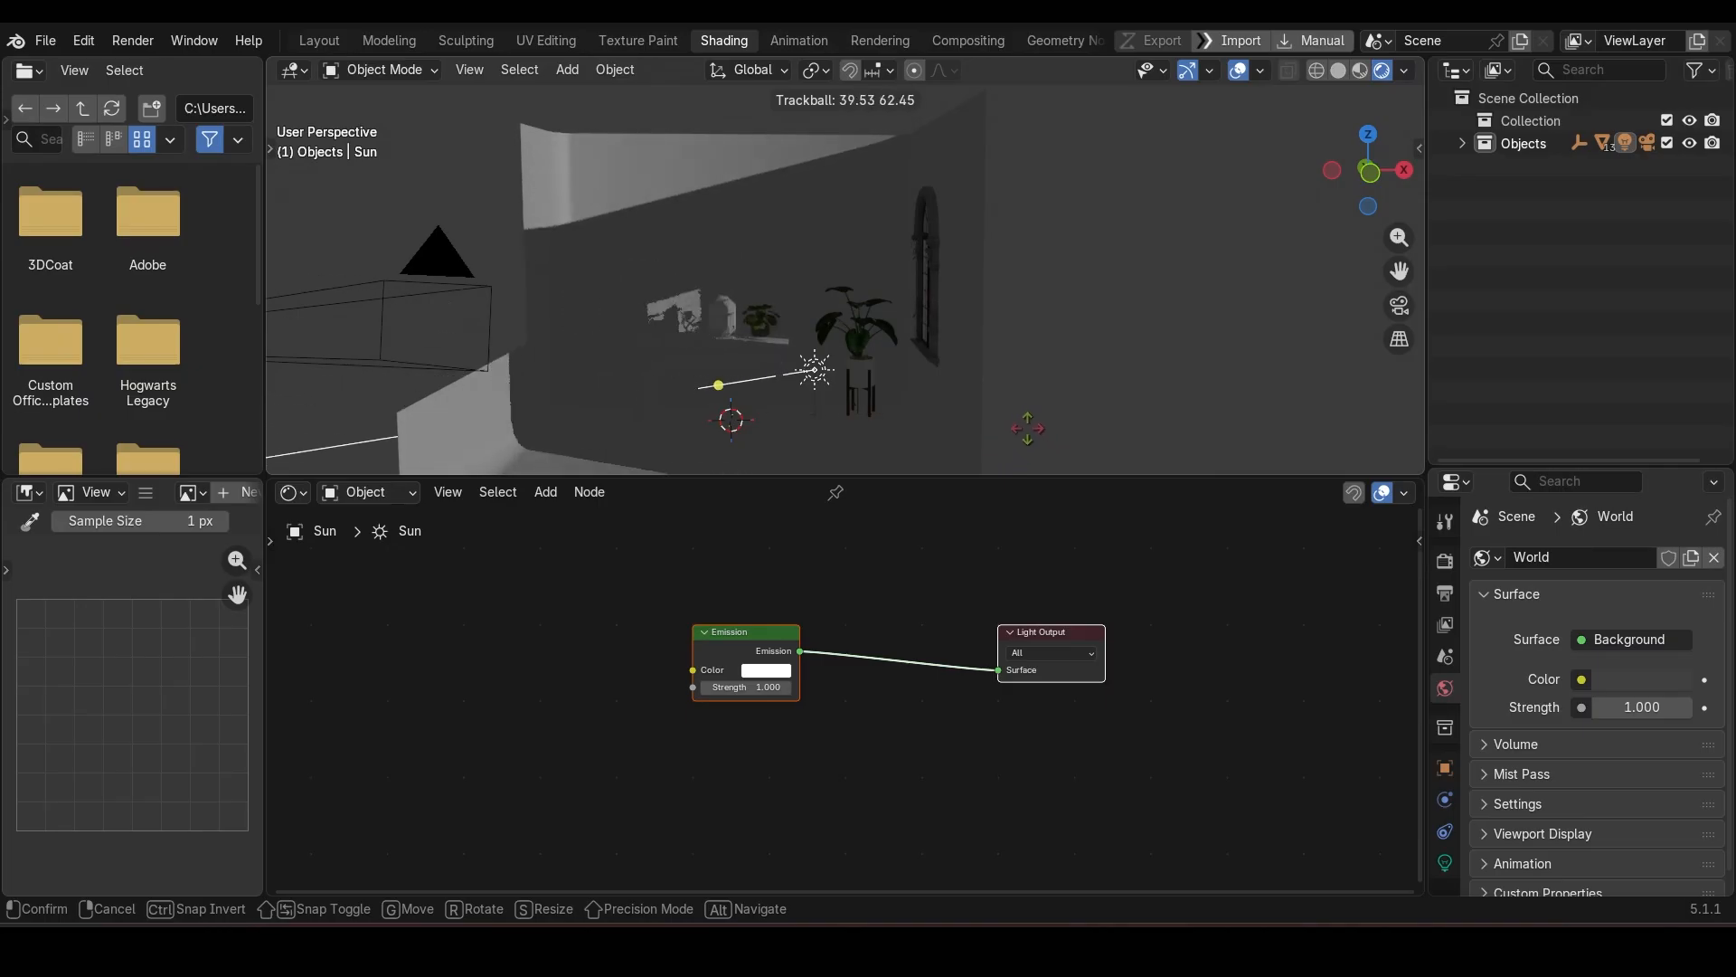
left_click(1029, 442)
scroll(691, 347, "up", 4)
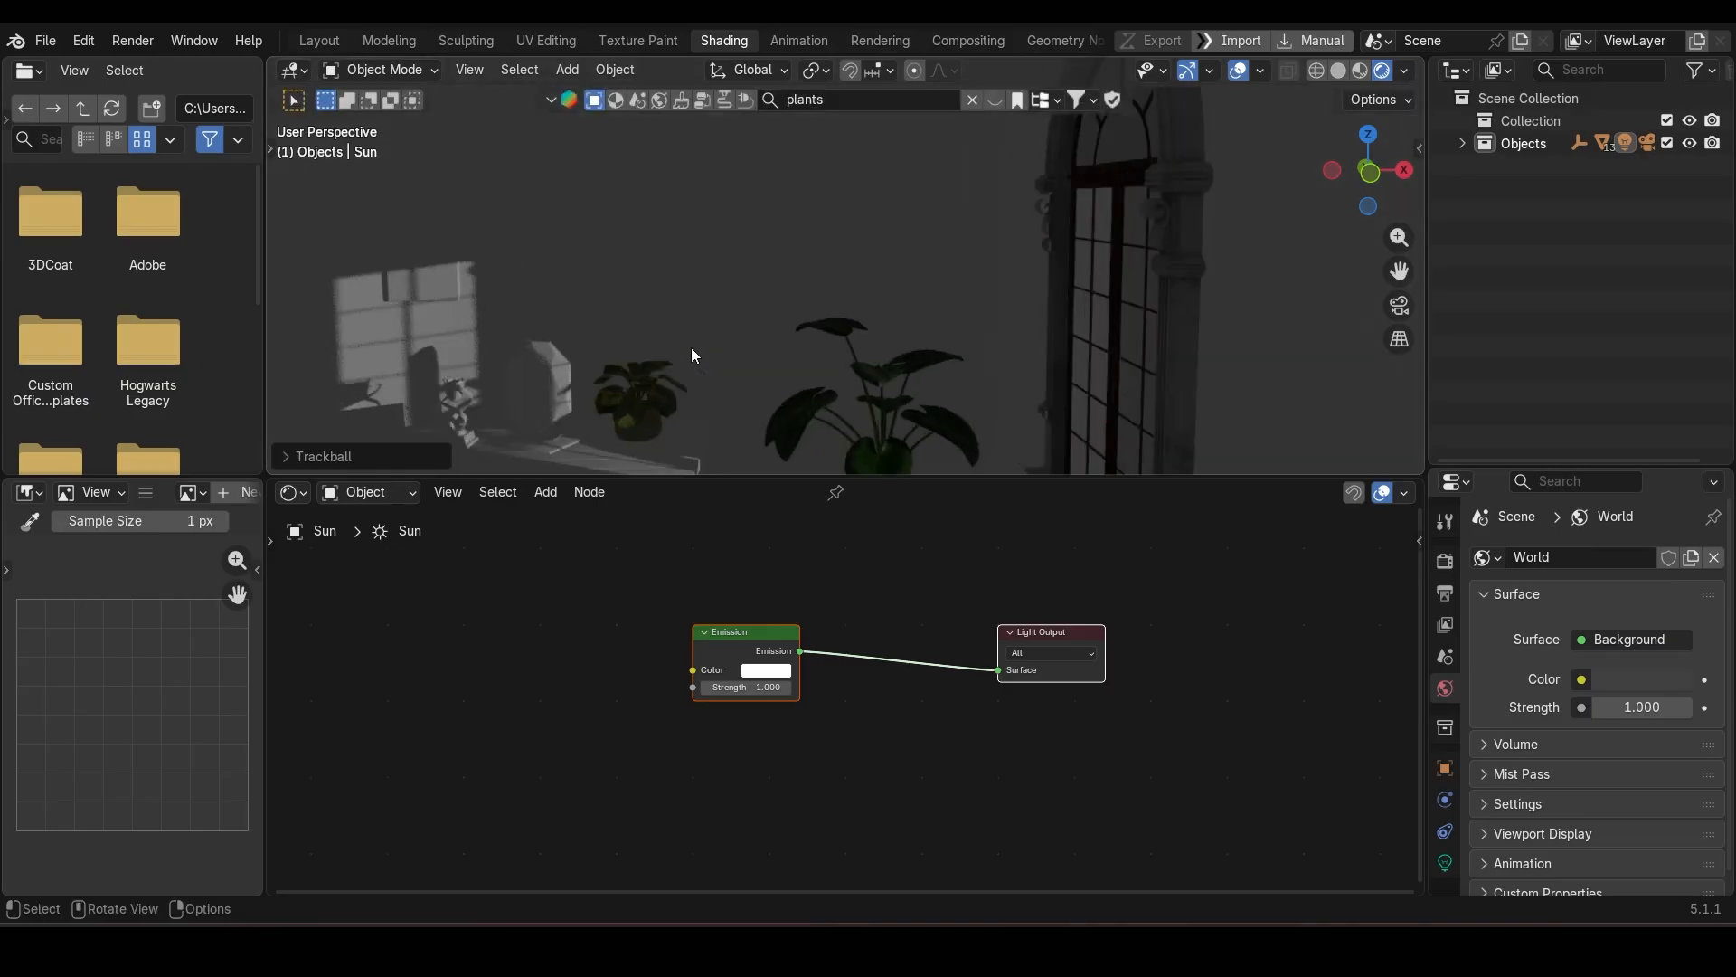
Step: In the camera view, freely rotate the sun so the window light falls across the back wall and octagonal award, and save the file
middle_click_drag(691, 347, 898, 349)
key("KP_0")
scroll(898, 350, "up", 2)
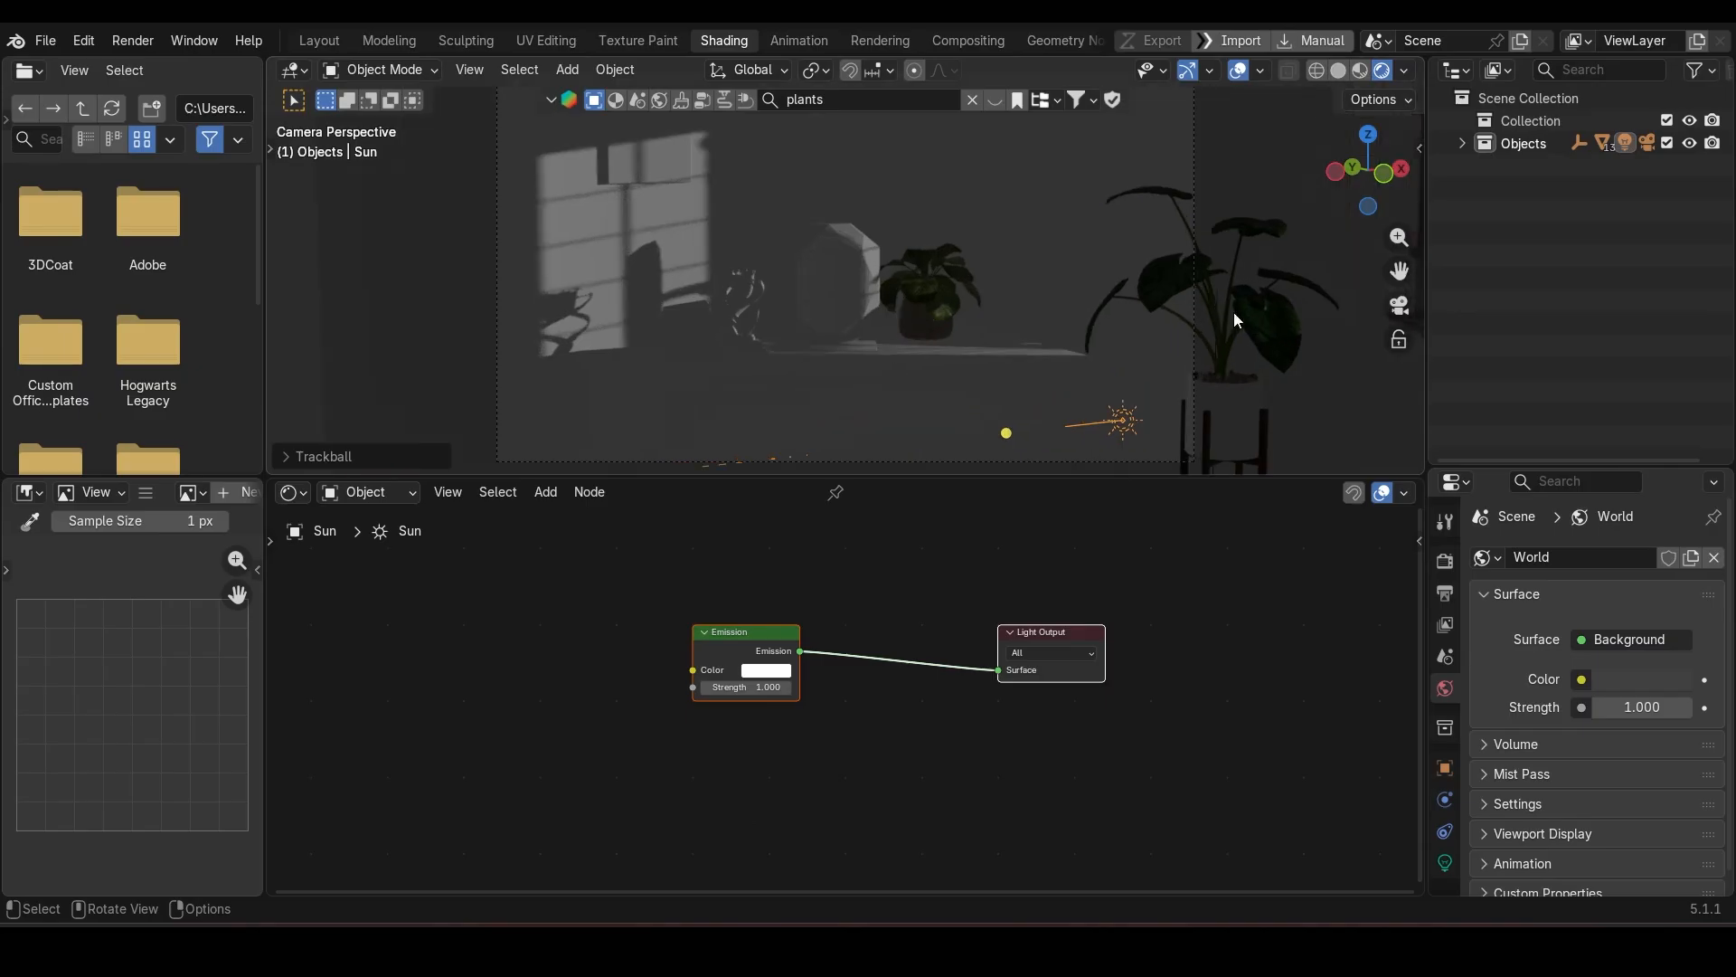
key("r")
key("r")
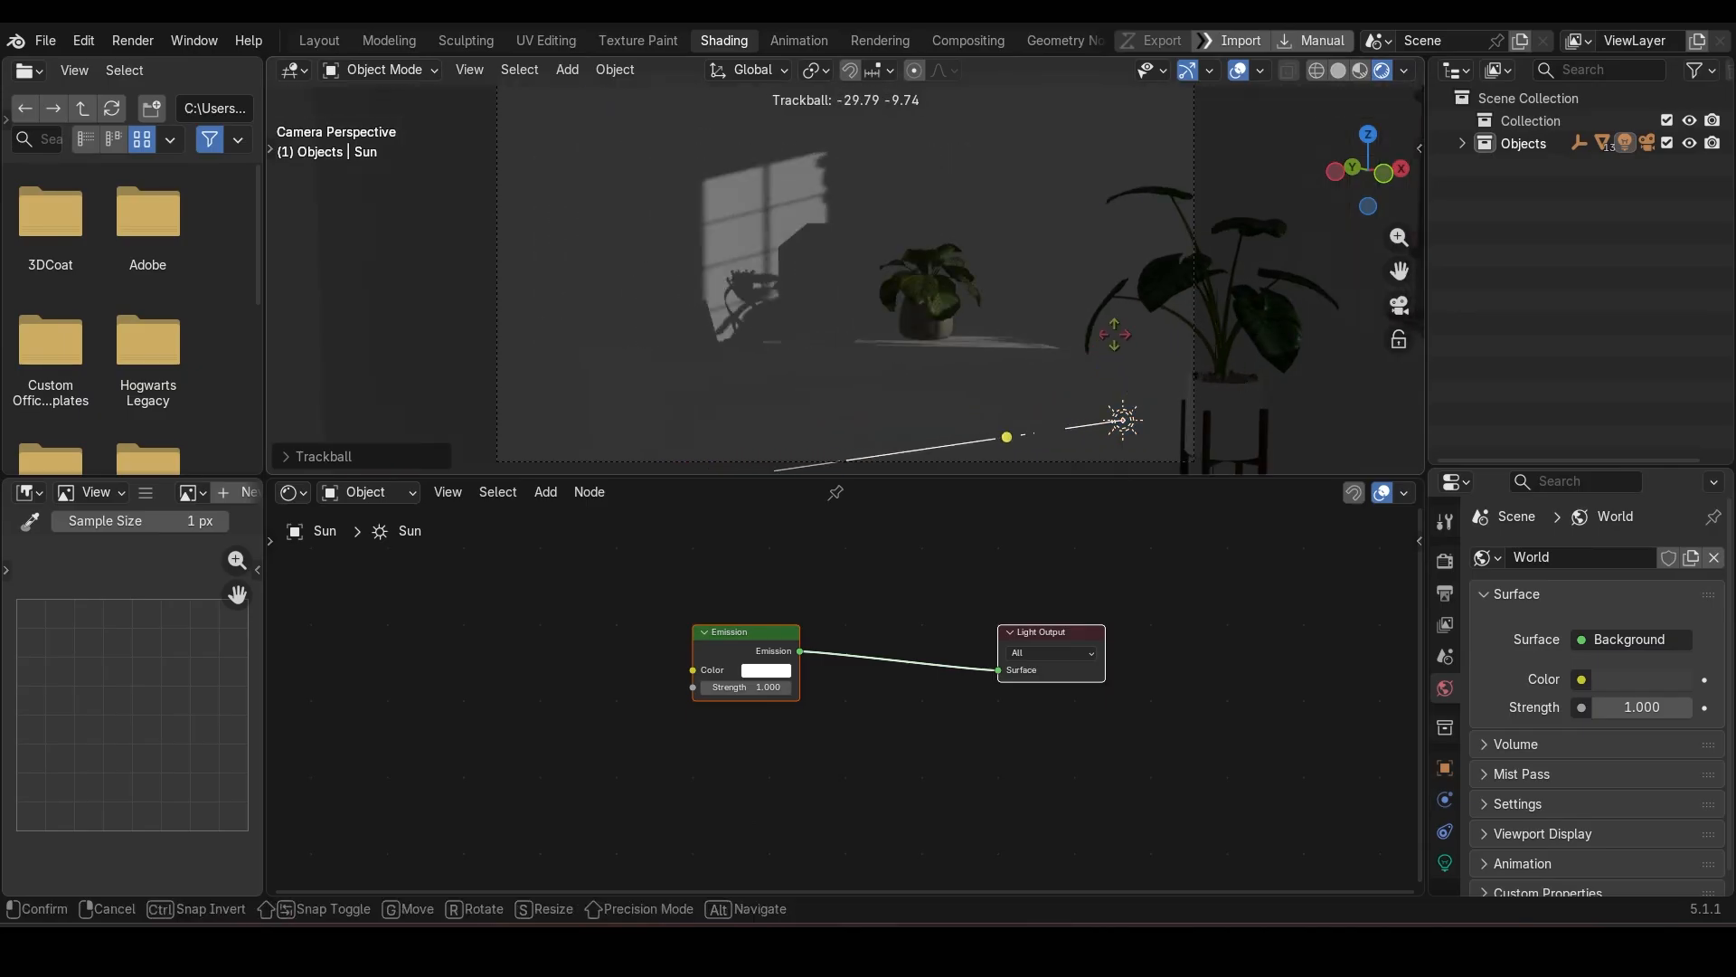
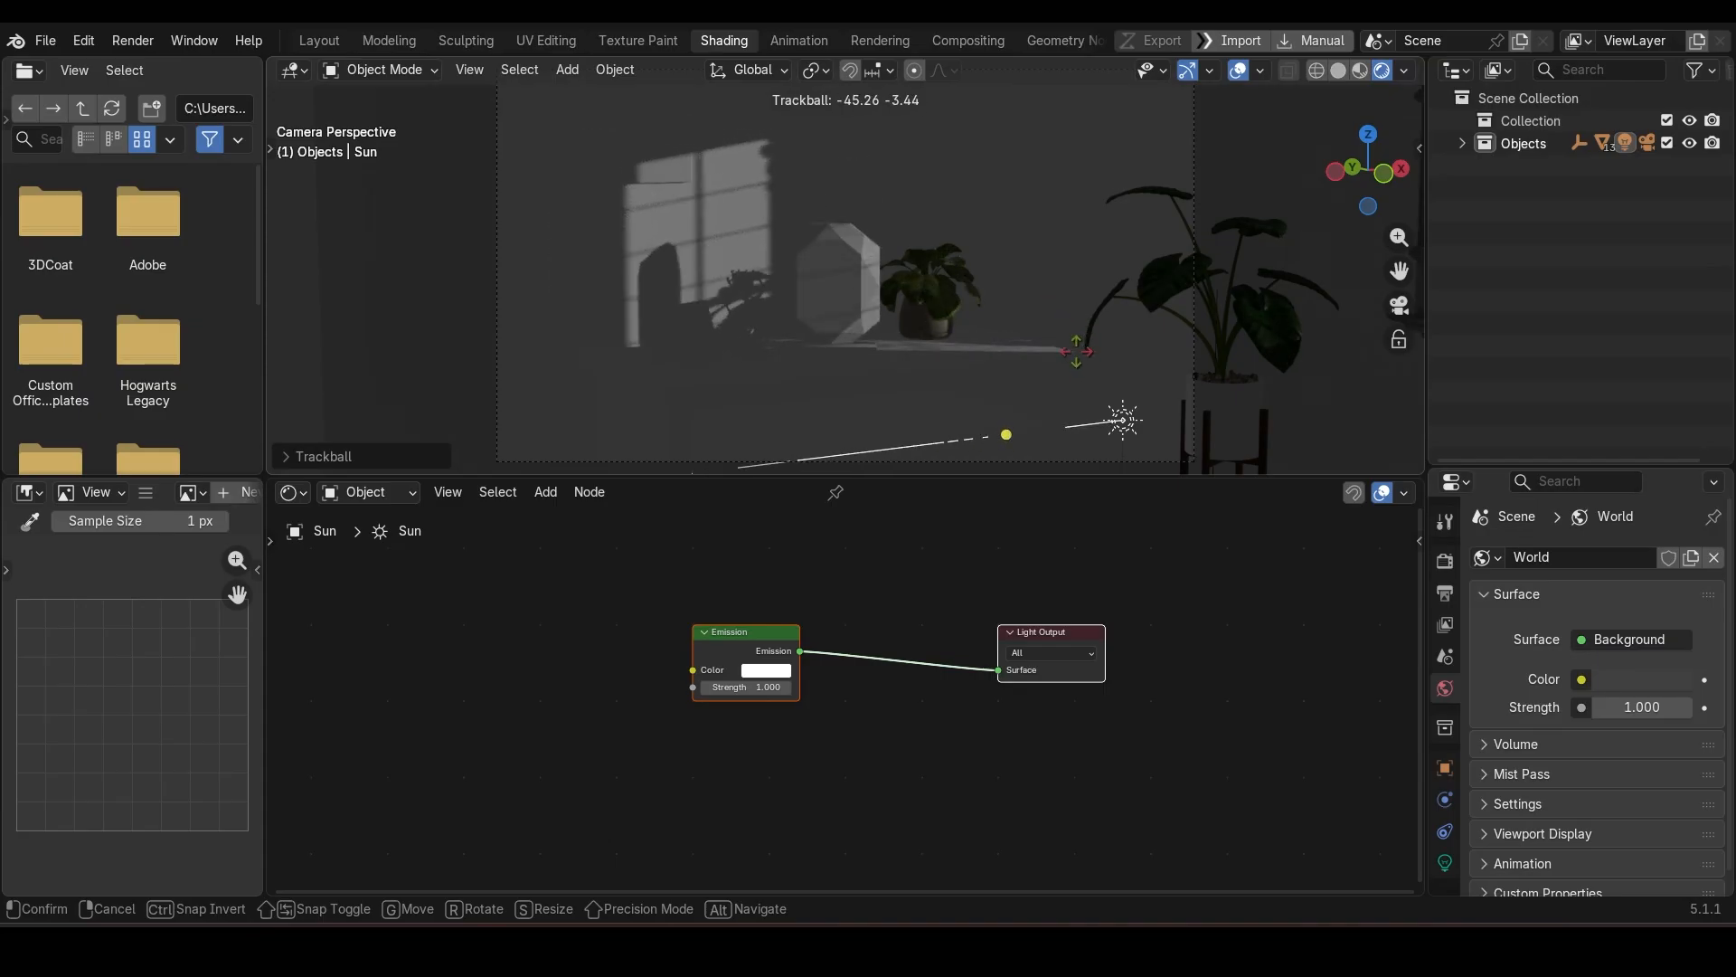
left_click(838, 251)
key("ctrl+s")
Step: Add an Area light and raise it along the global Z axis above the table
key("shift+a")
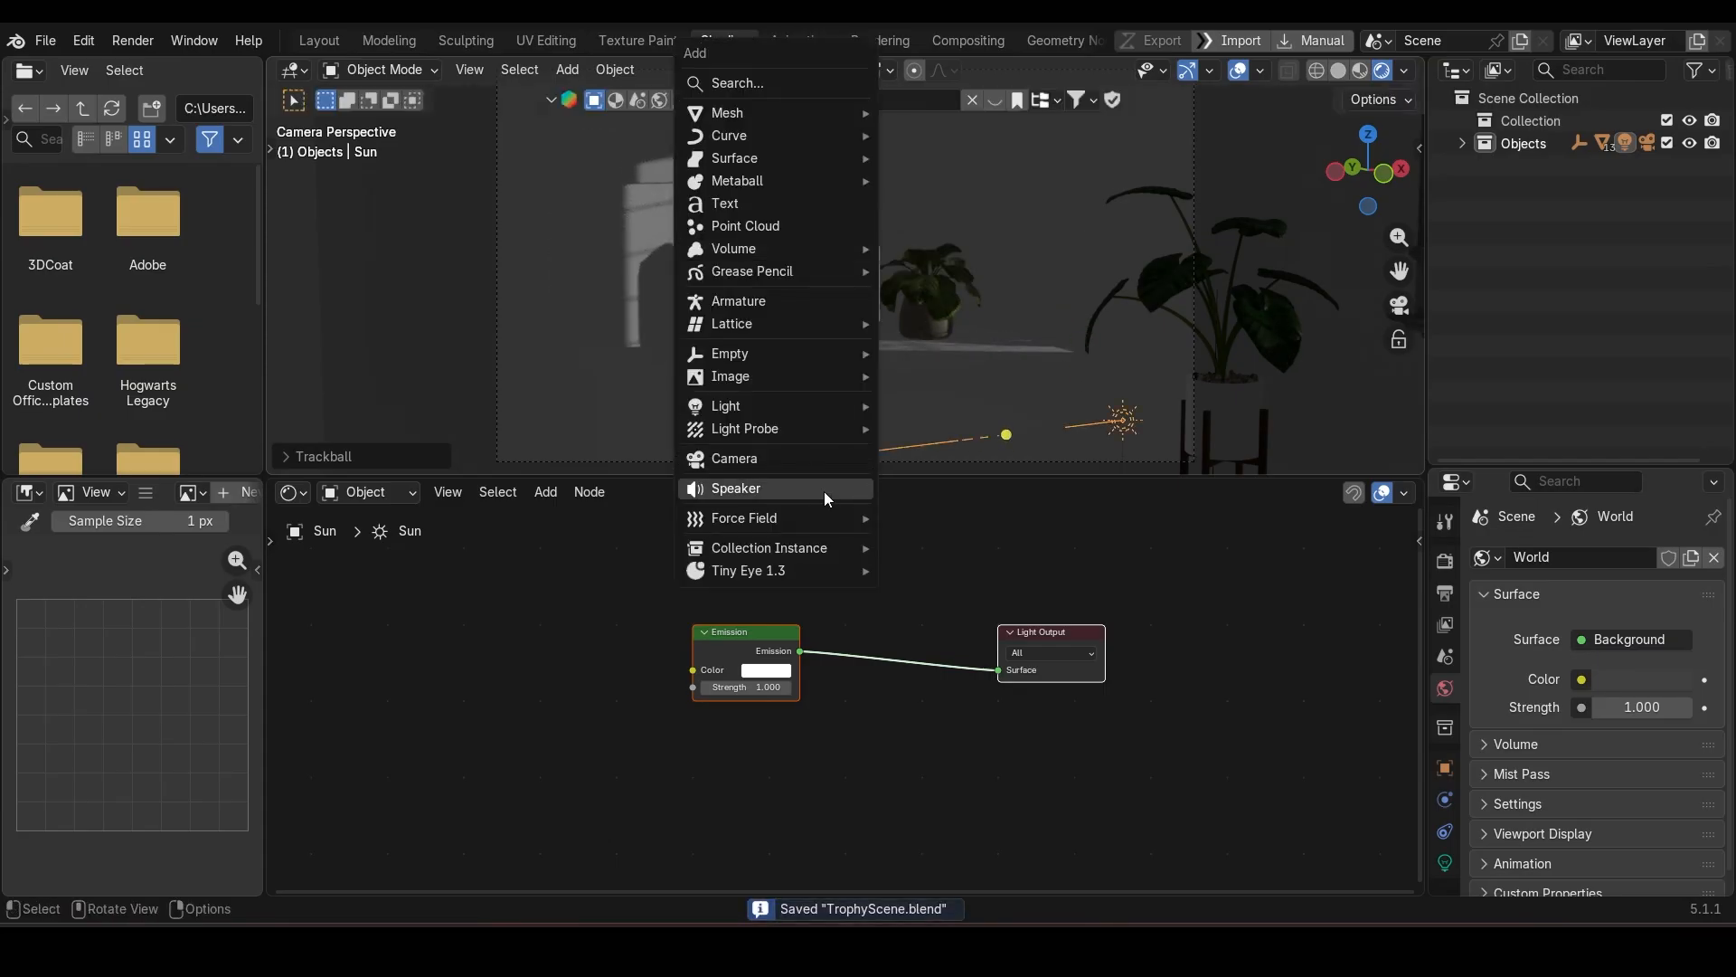
mouse_move(746, 398)
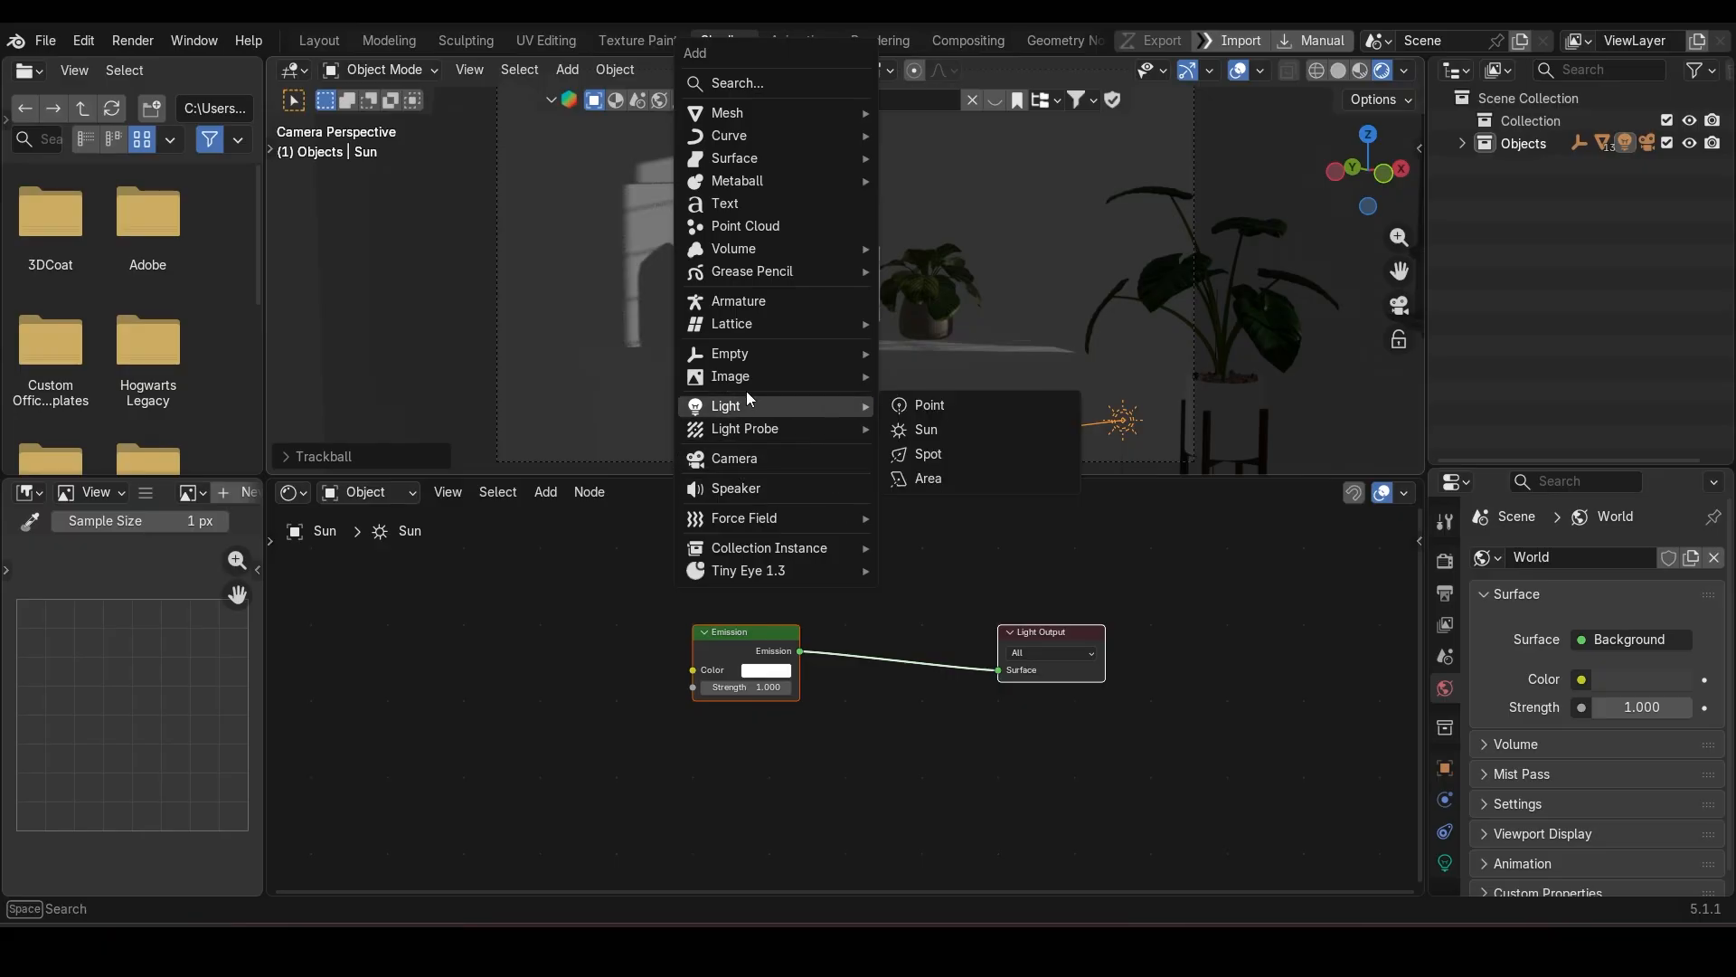
left_click(940, 477)
key("g")
key("z")
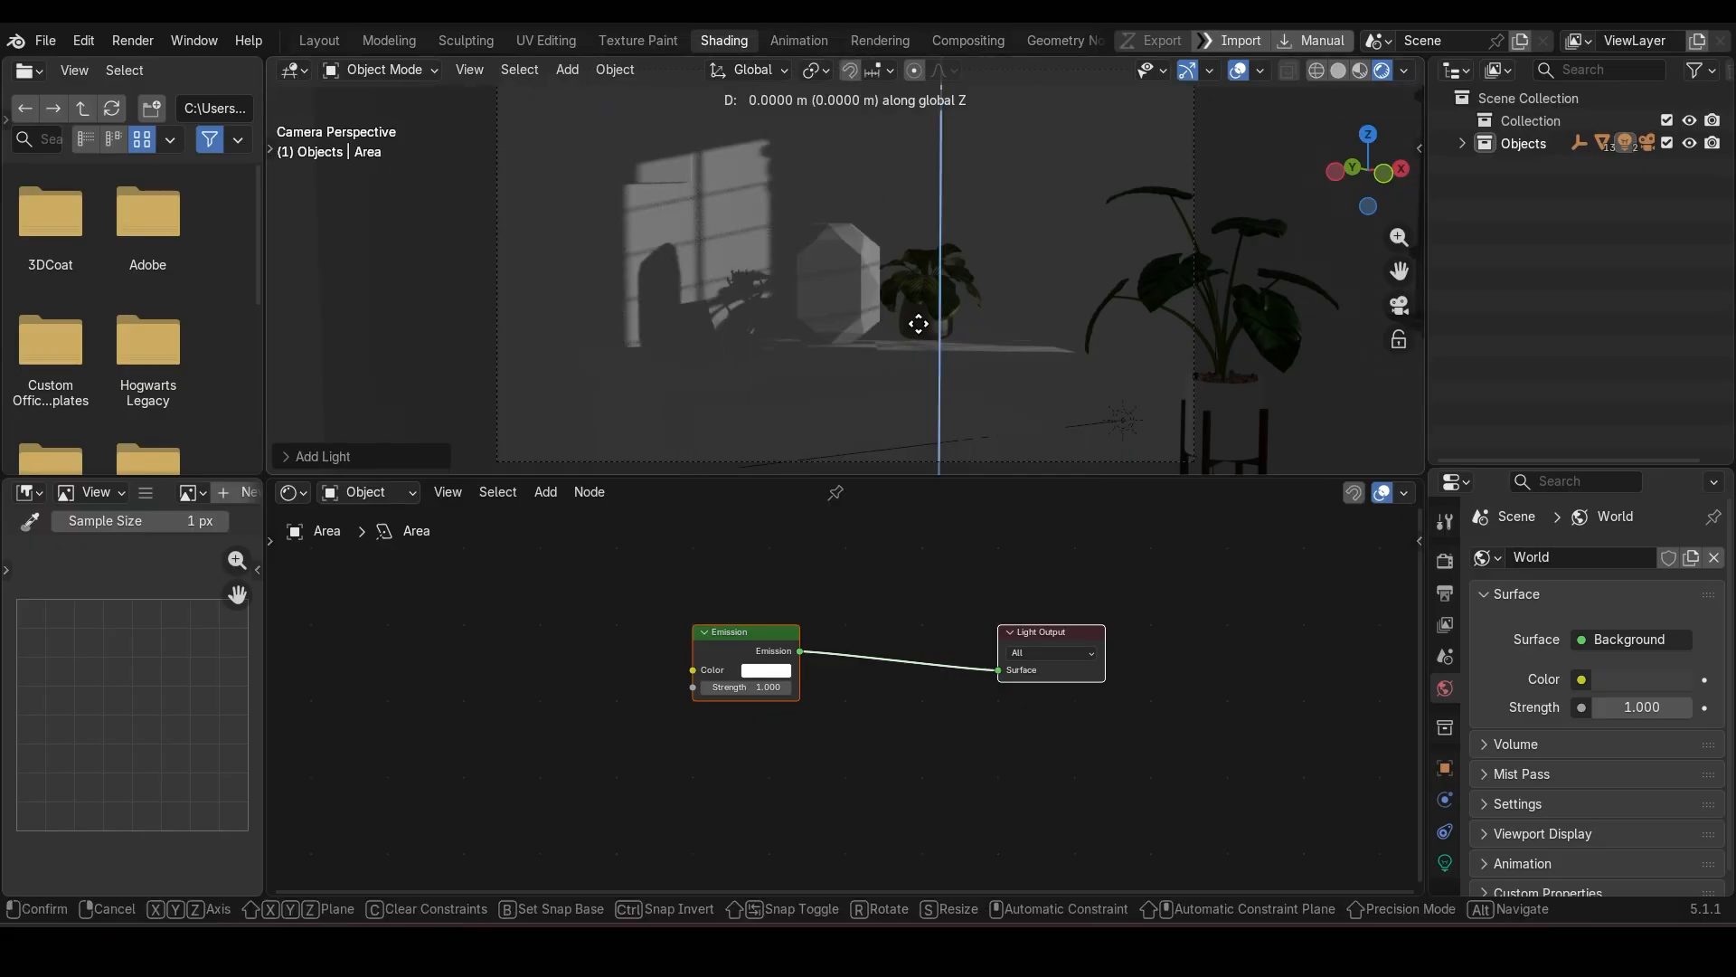
left_click(882, 91)
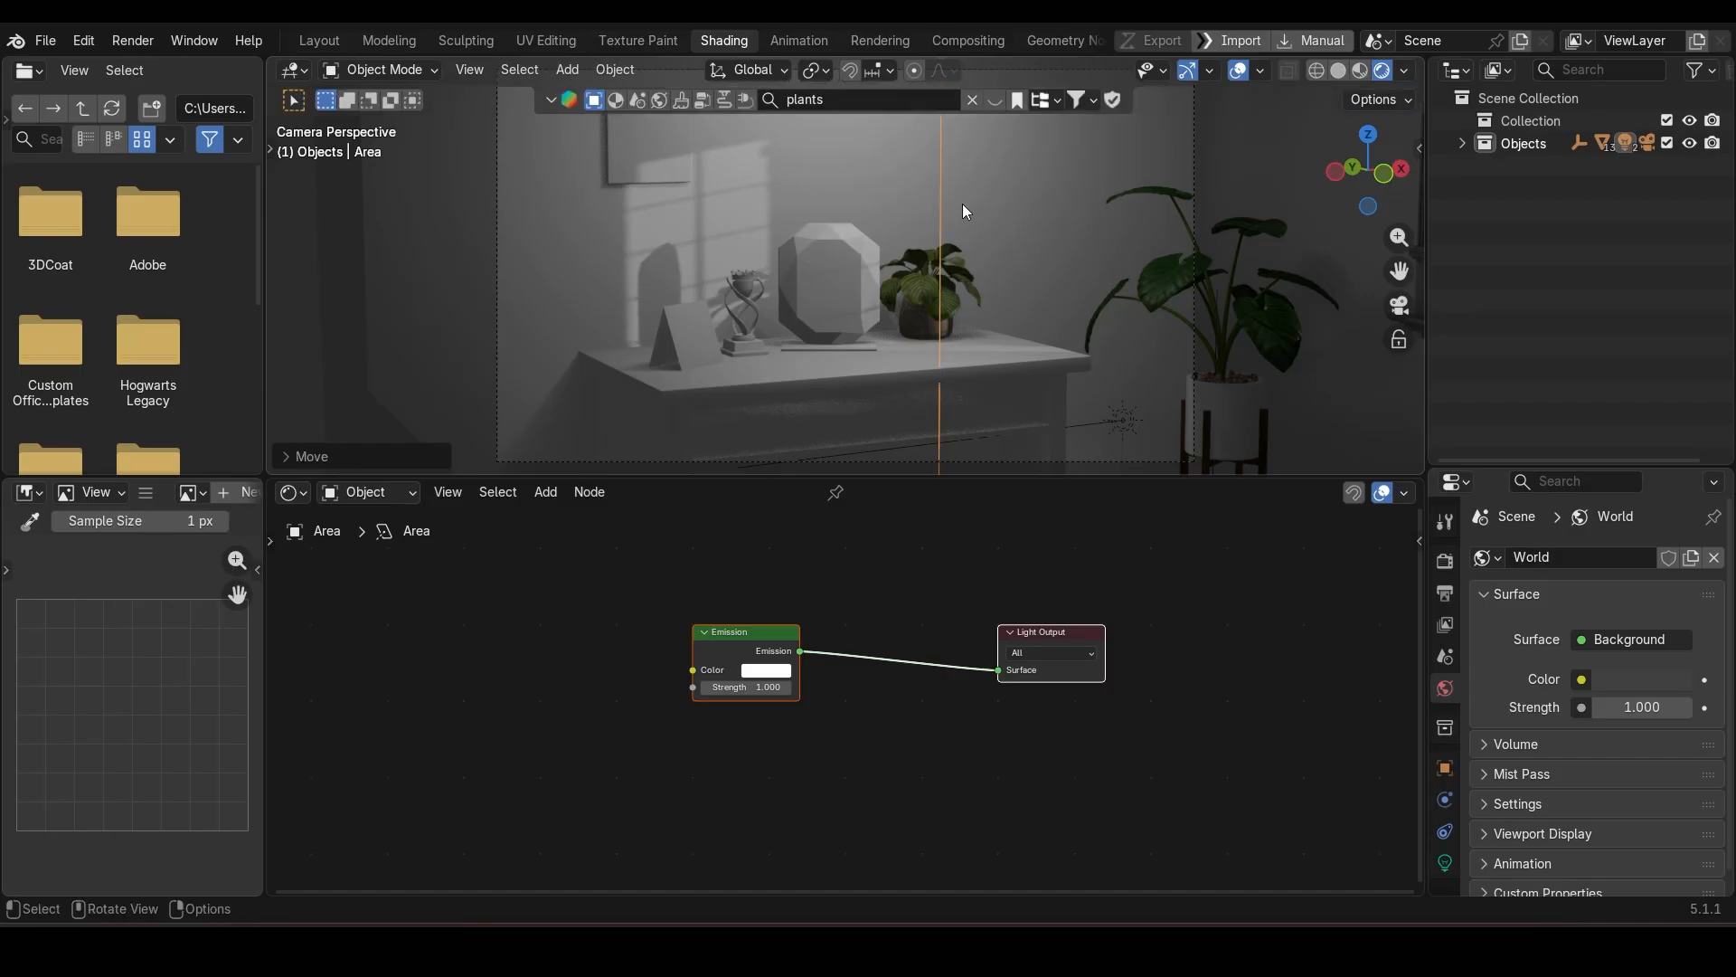
Step: Give the sun light a warm pale orange colour, about #FFD491
scroll(1040, 297, "down", 3)
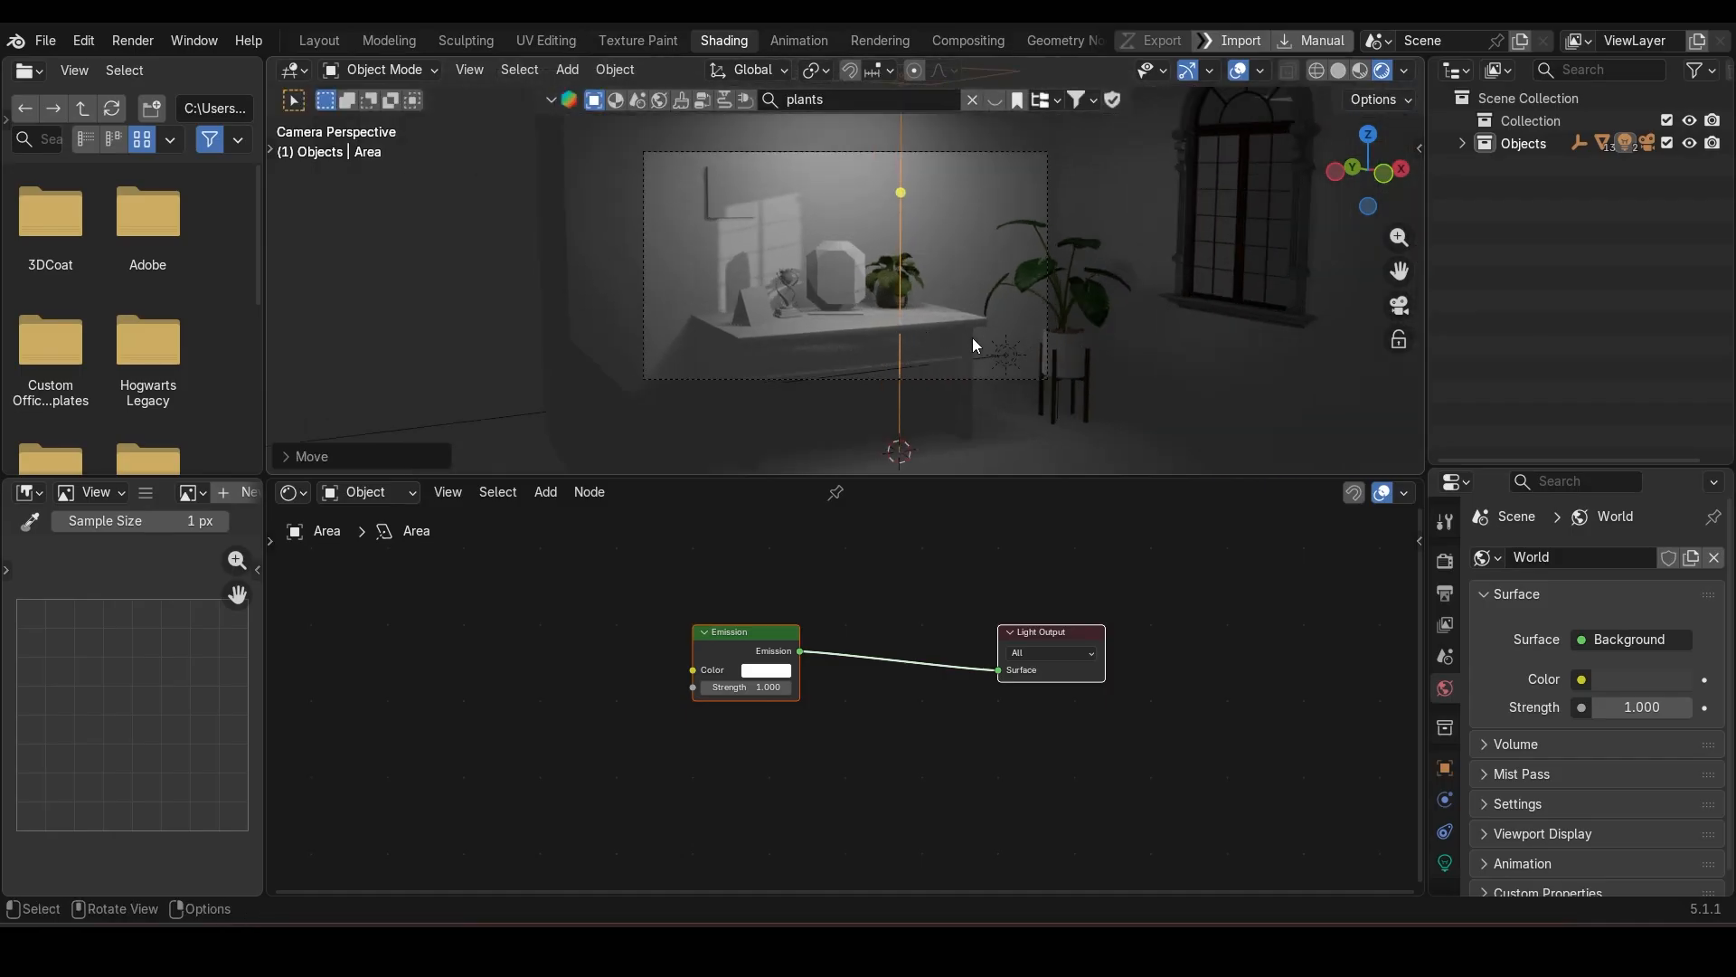
left_click(1006, 360)
left_click(1457, 855)
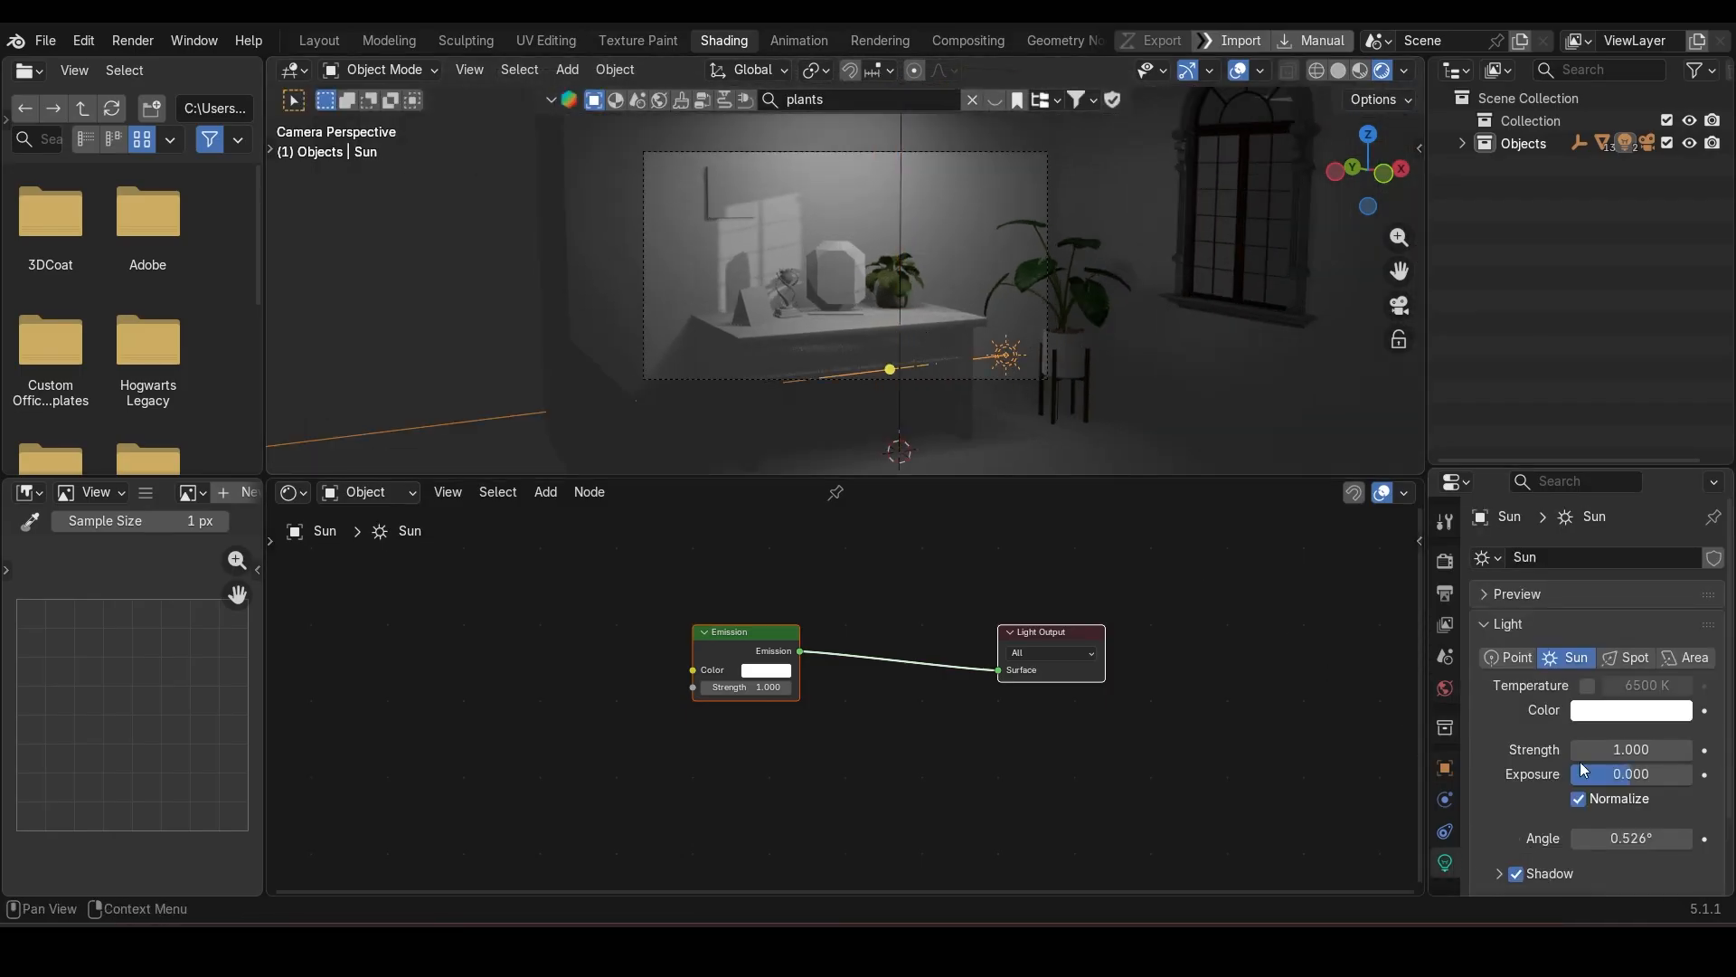
left_click(1619, 711)
left_click_drag(1556, 464, 1554, 452)
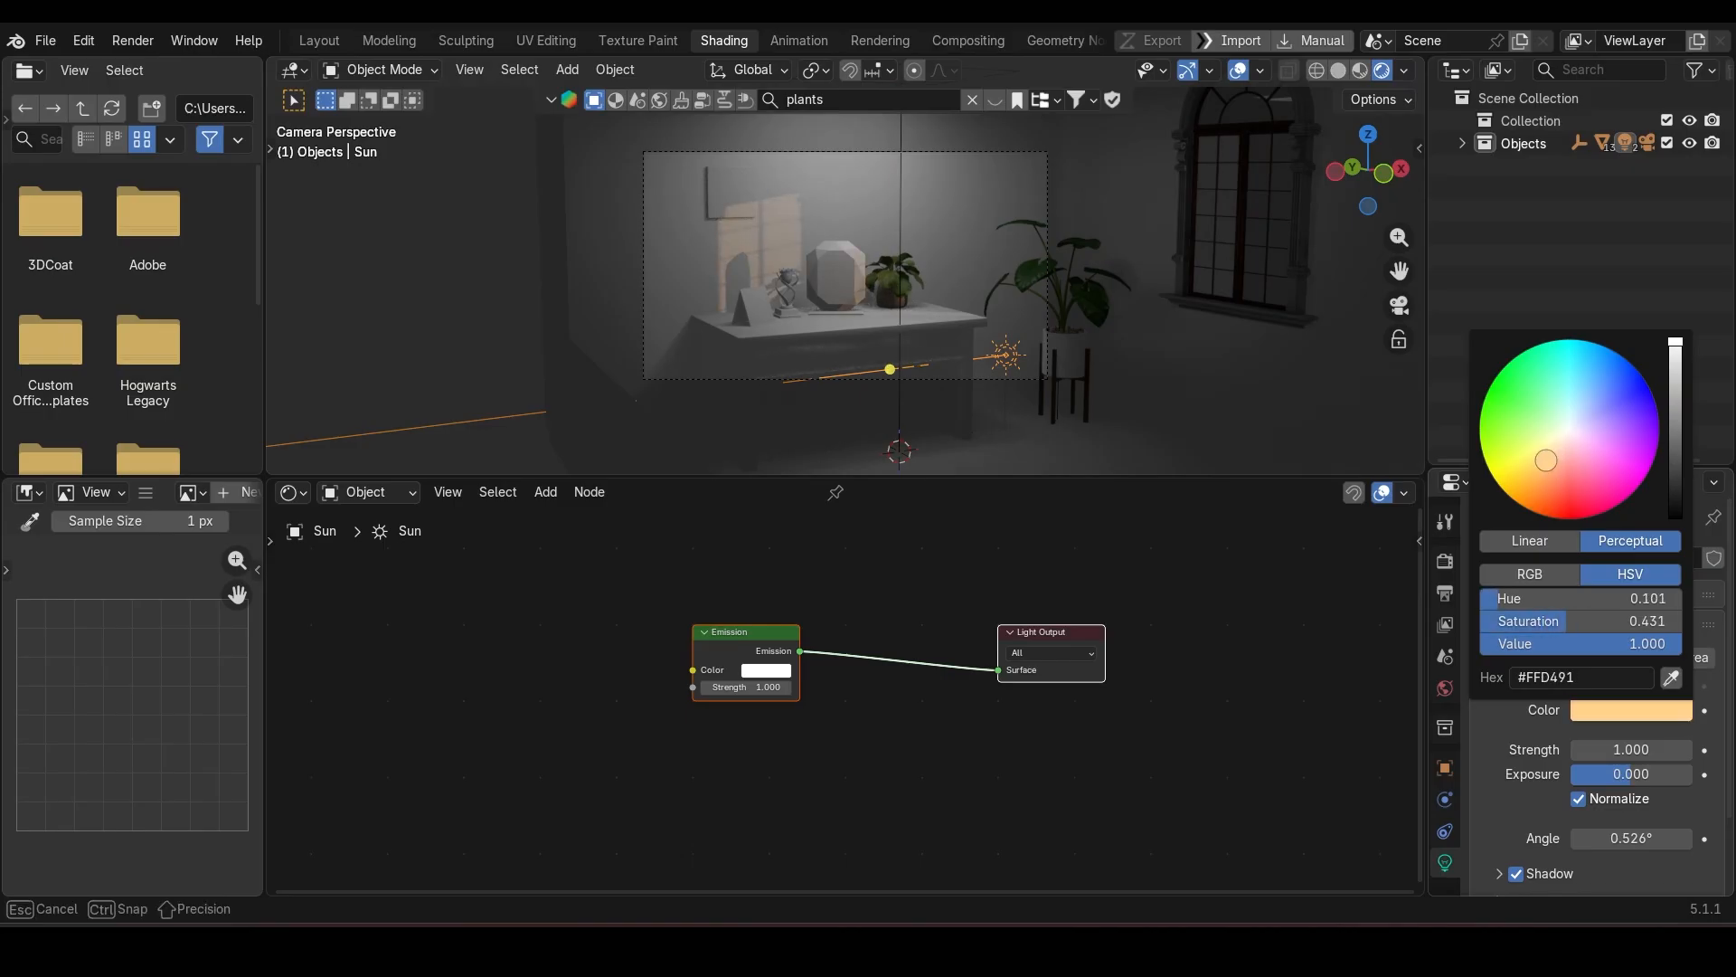
Step: Give the area light a pale warm orange colour and scale it up about three times
left_click(903, 226)
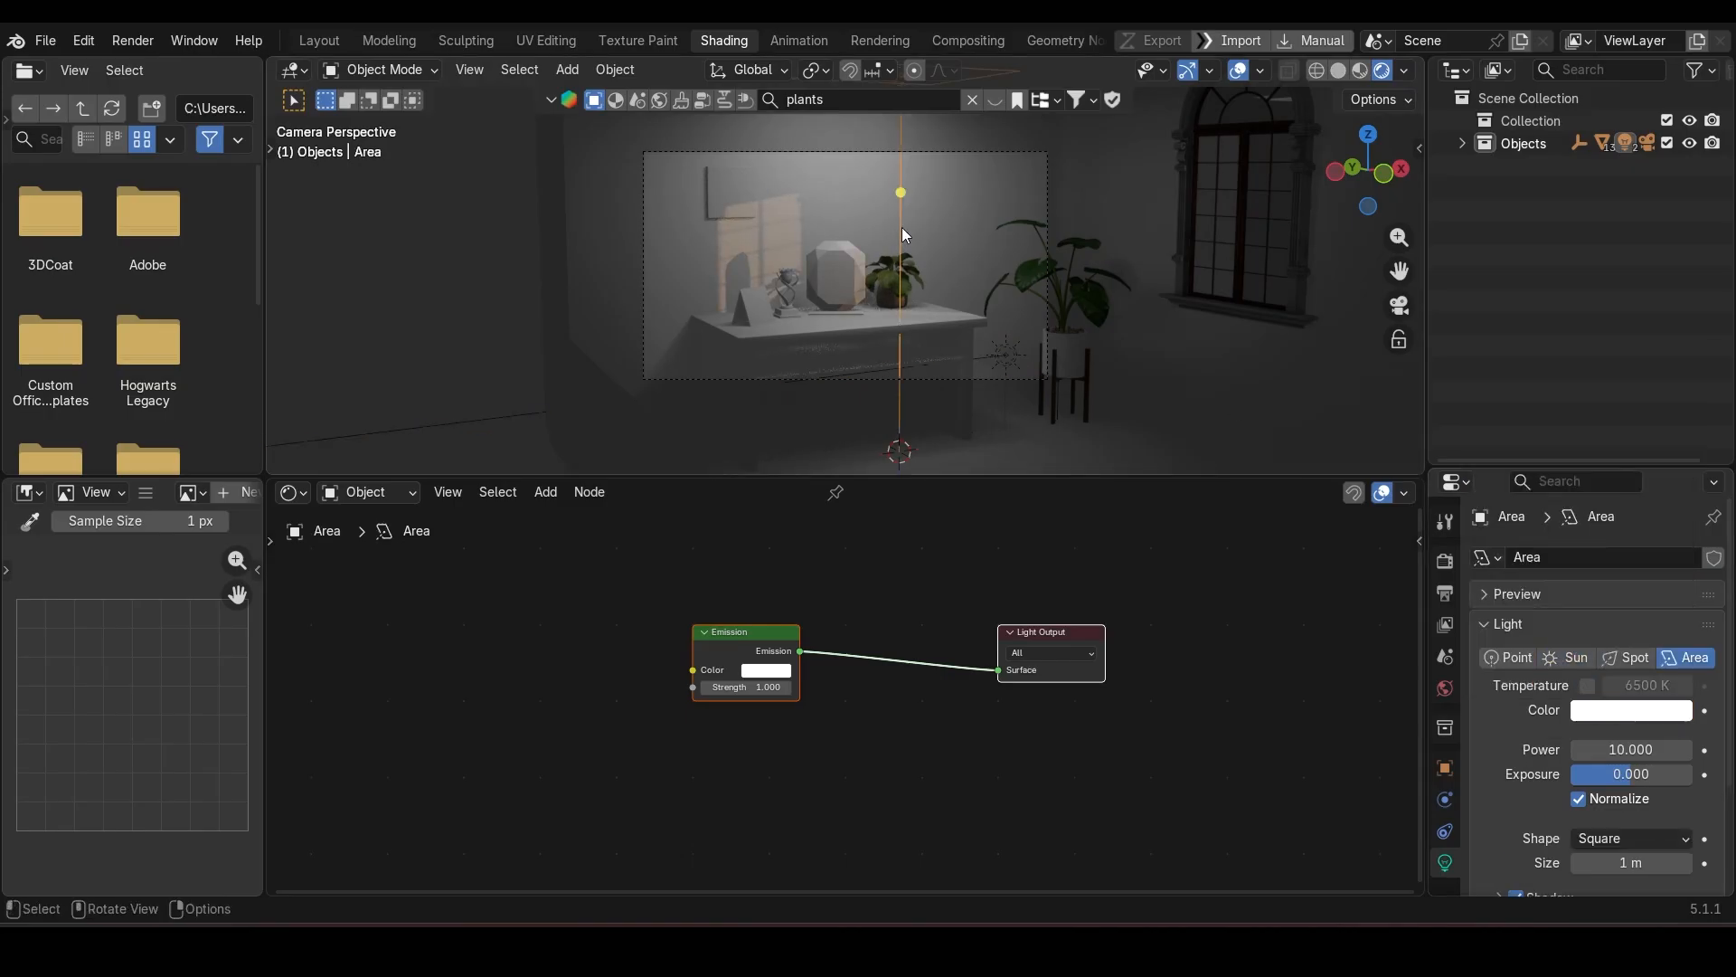
left_click(1638, 714)
left_click_drag(1570, 431, 1551, 451)
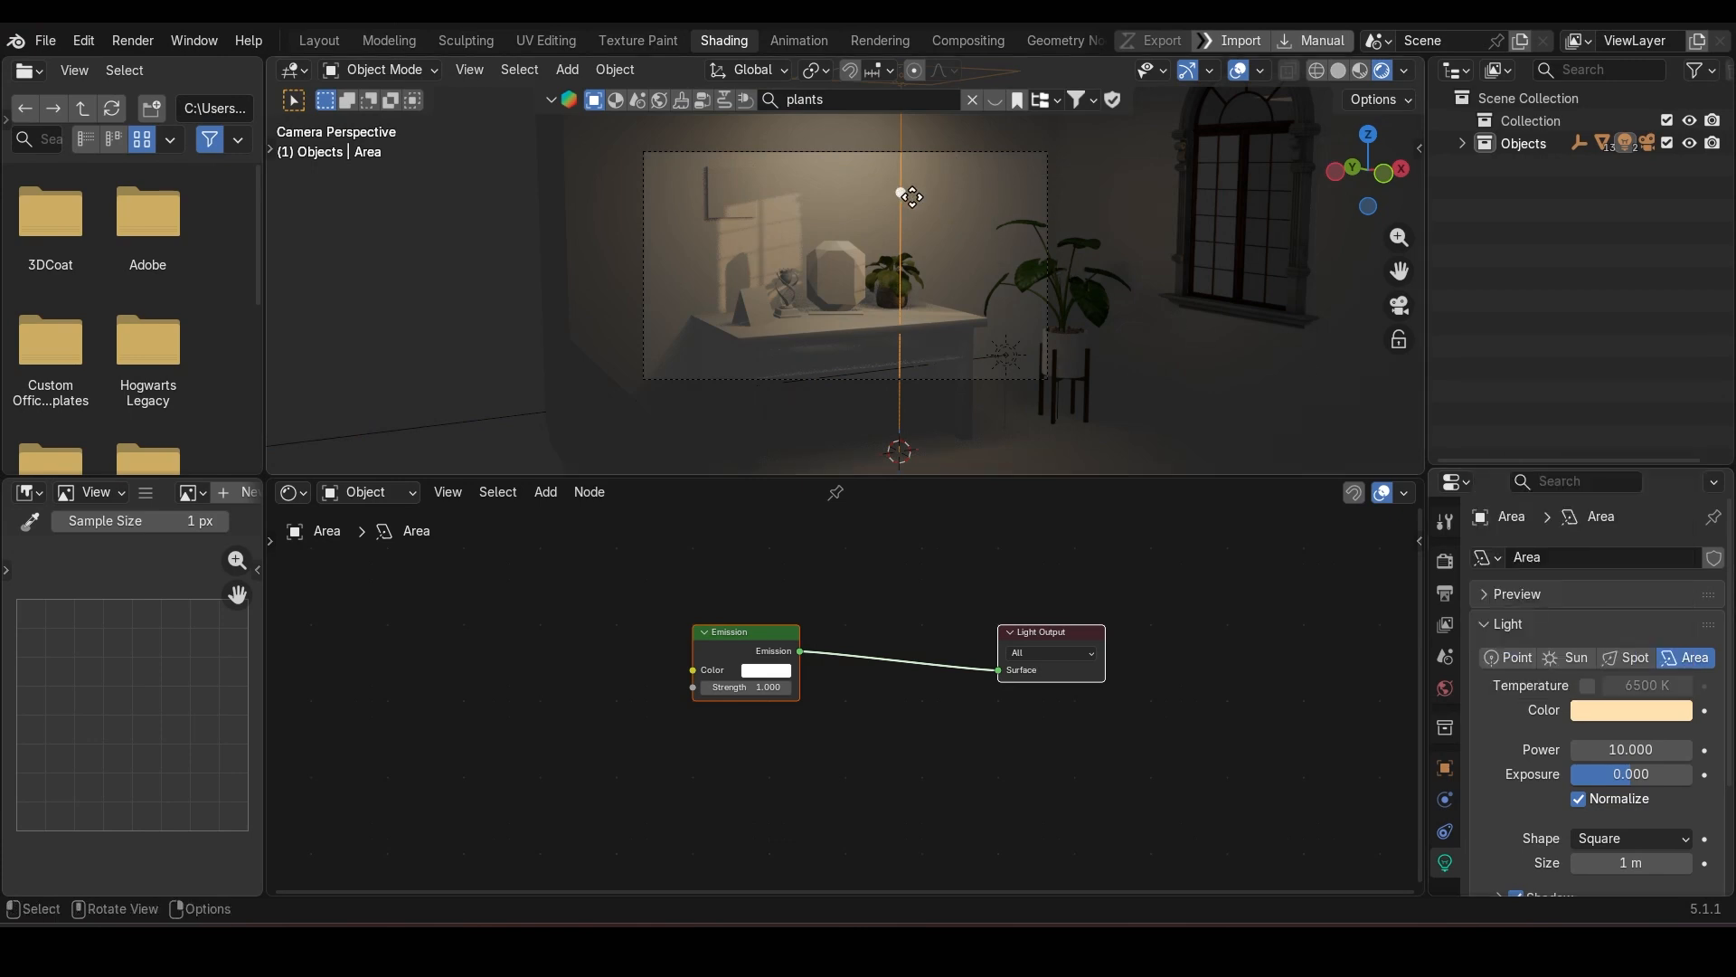
key("s")
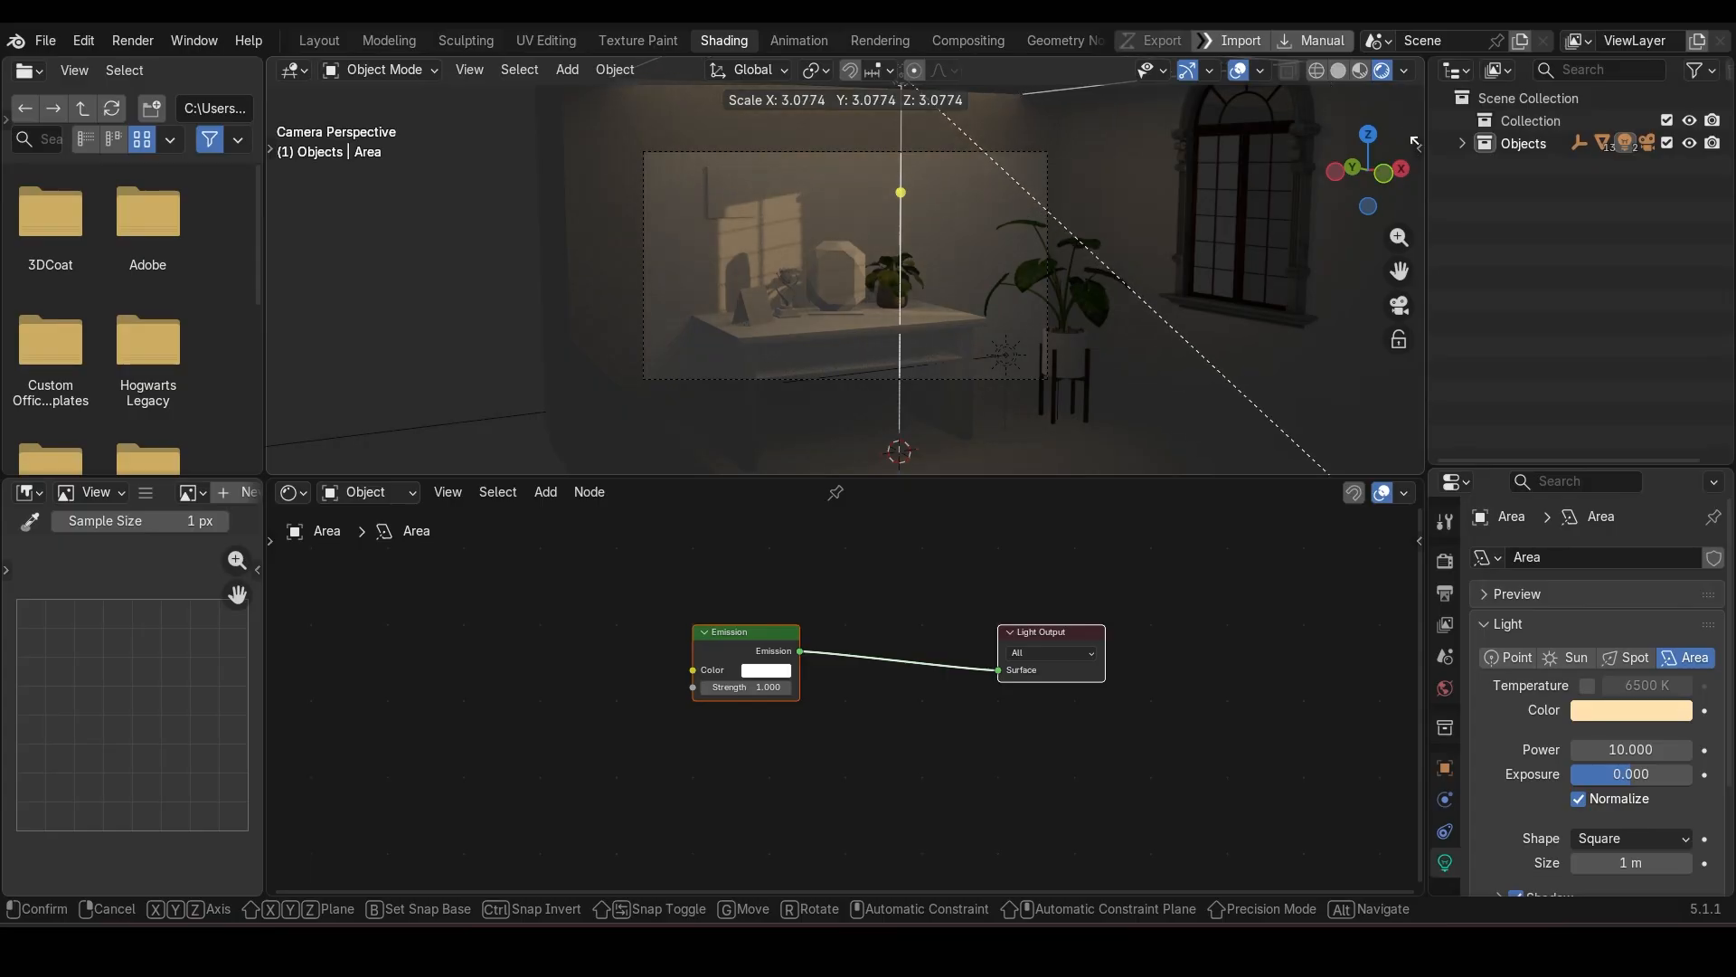
left_click(388, 199)
Step: Raise the area light slightly along the global Z axis and set its power to 100
key("g")
key("z")
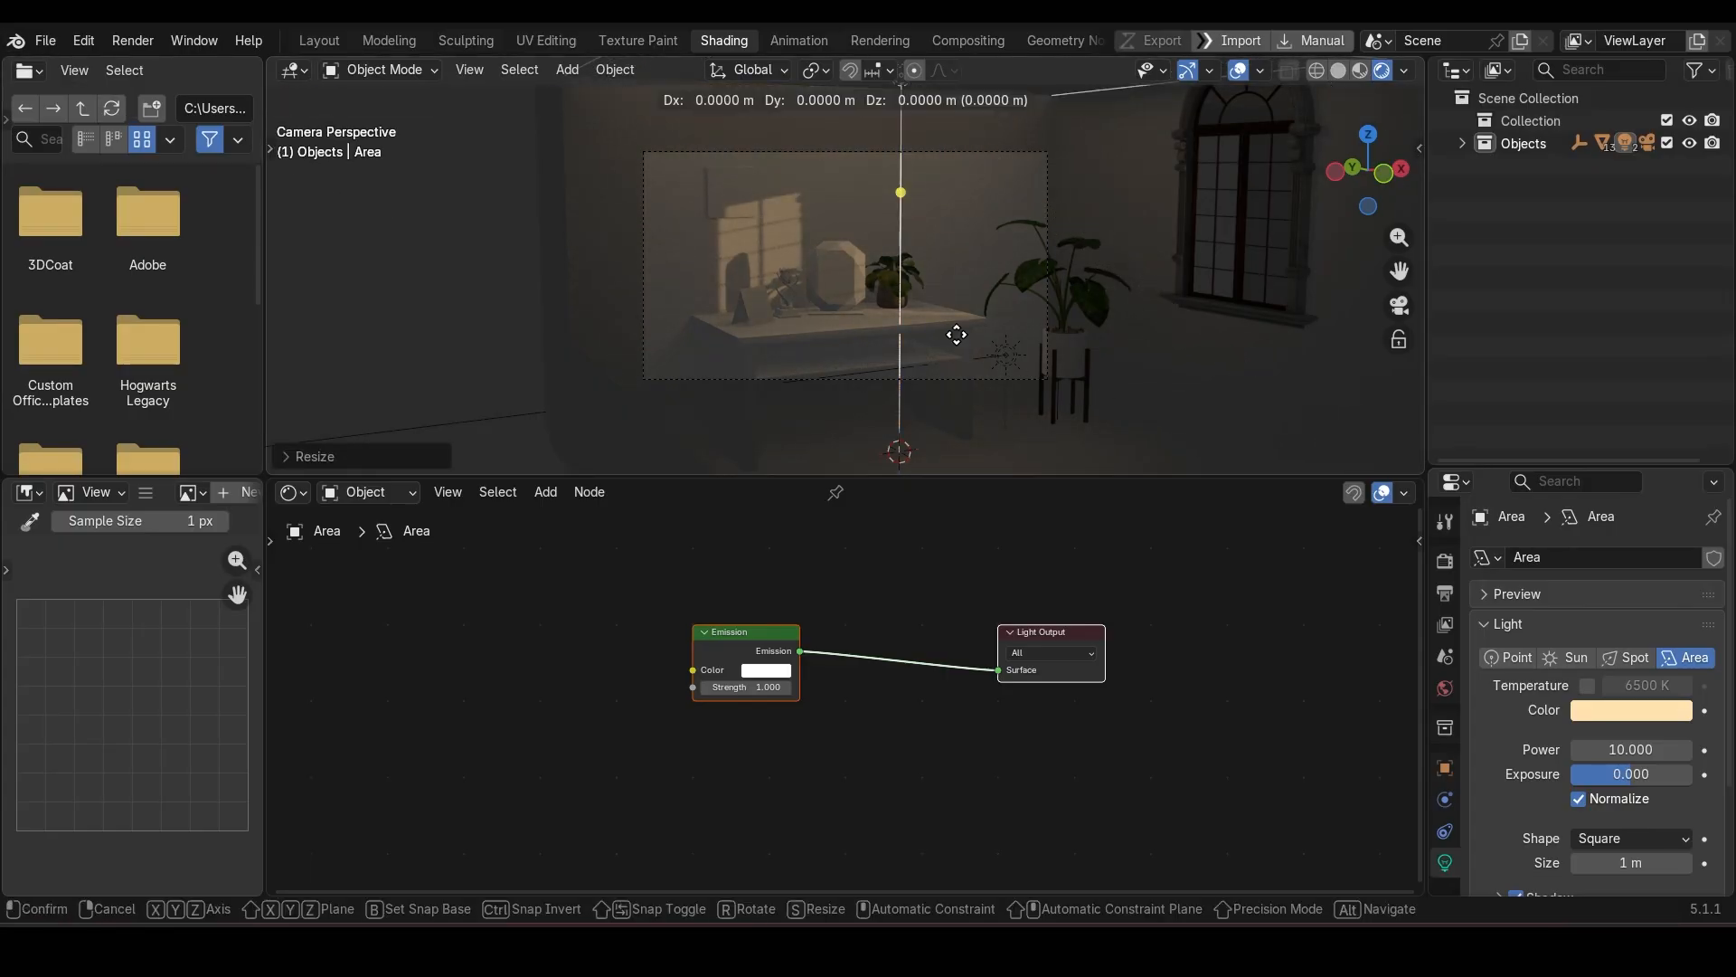
left_click(955, 309)
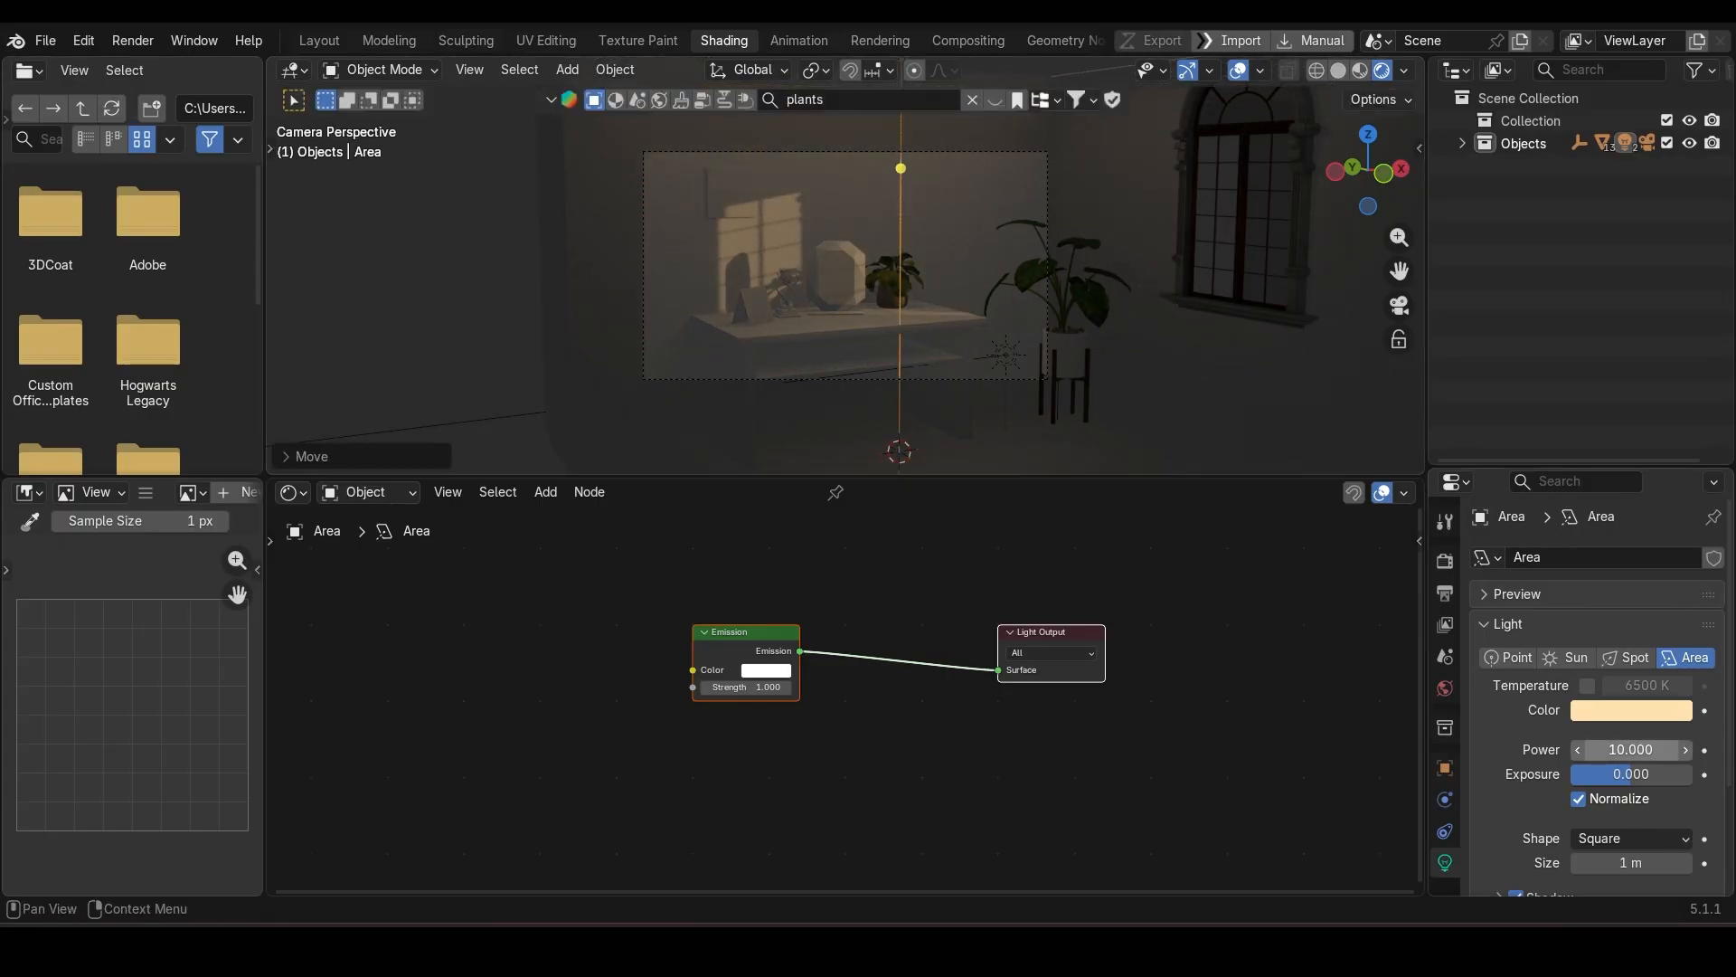
key("Return")
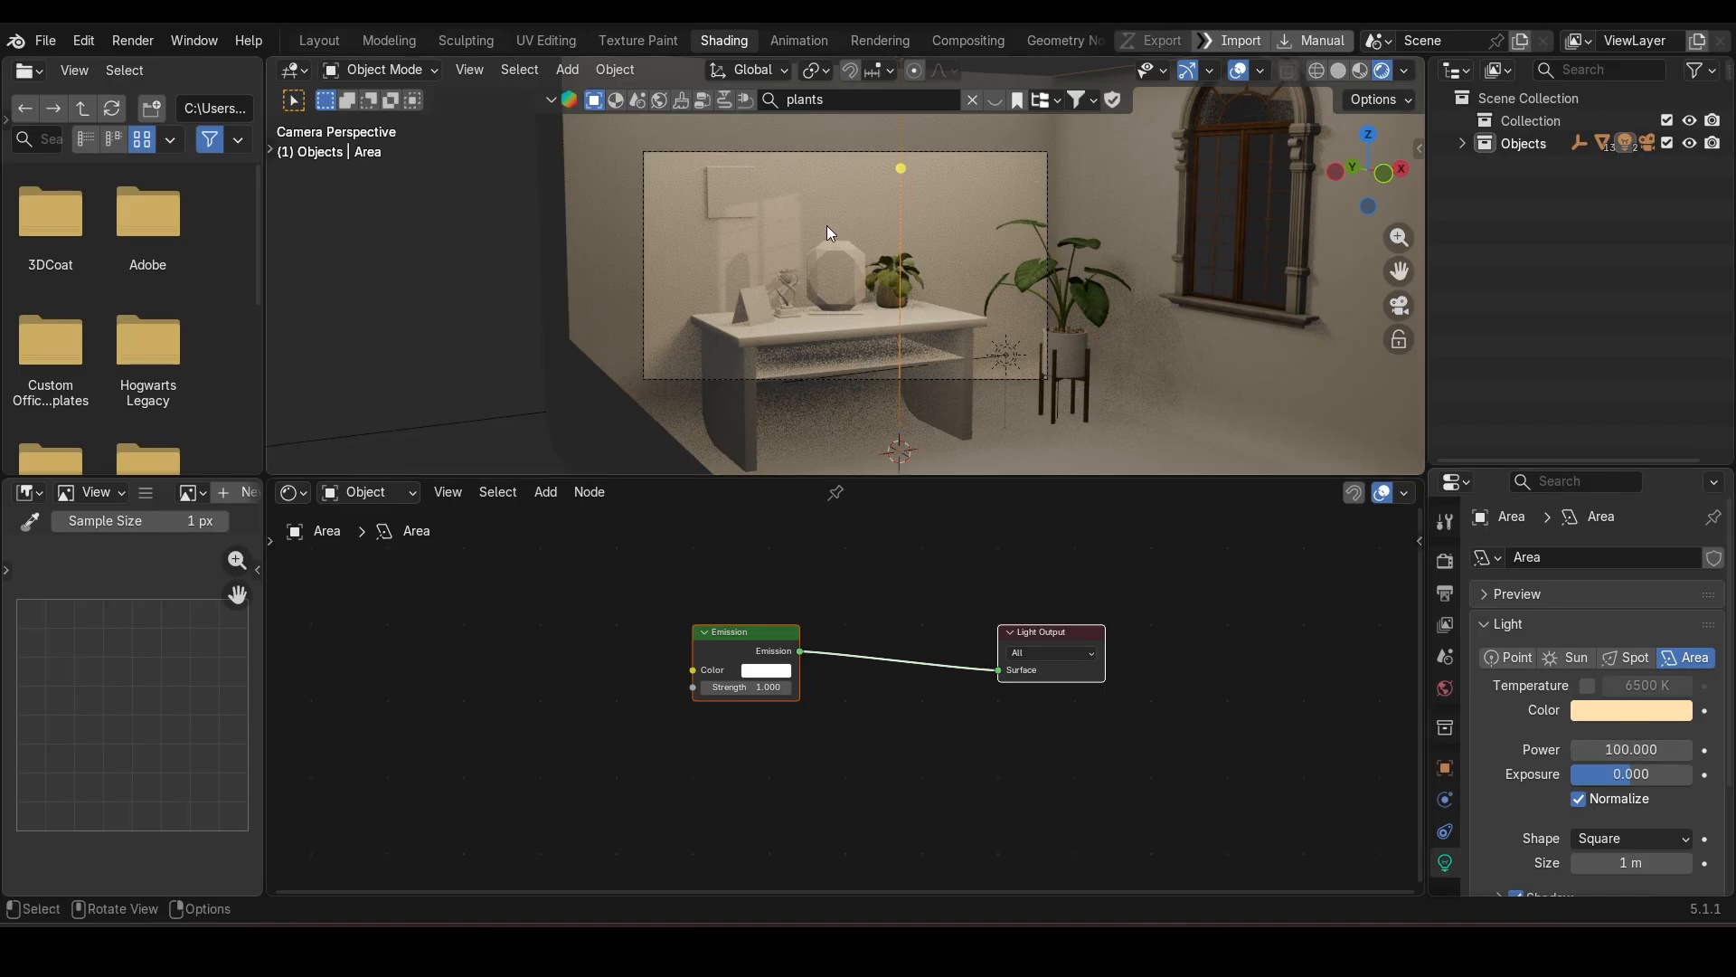
Step: Rotate the area light about -25° in the camera view and move it about 0.58 m, shifting it higher and away from the window
scroll(821, 221, "up", 2)
key("r")
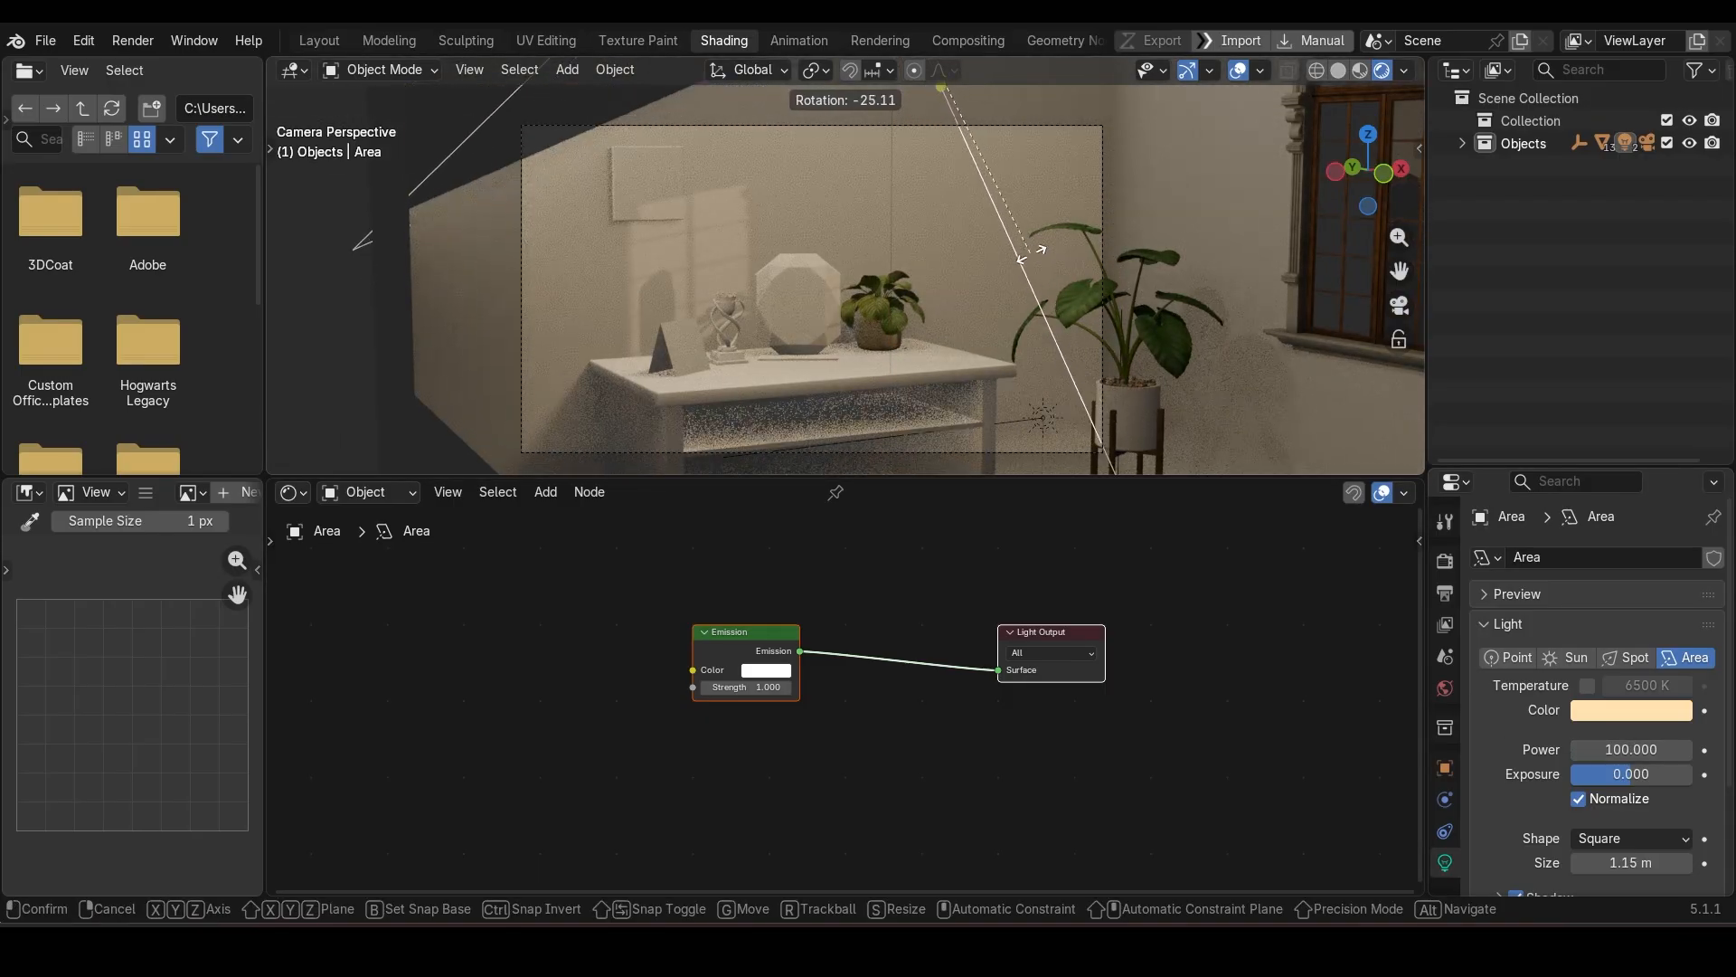
left_click(1031, 253)
key("g")
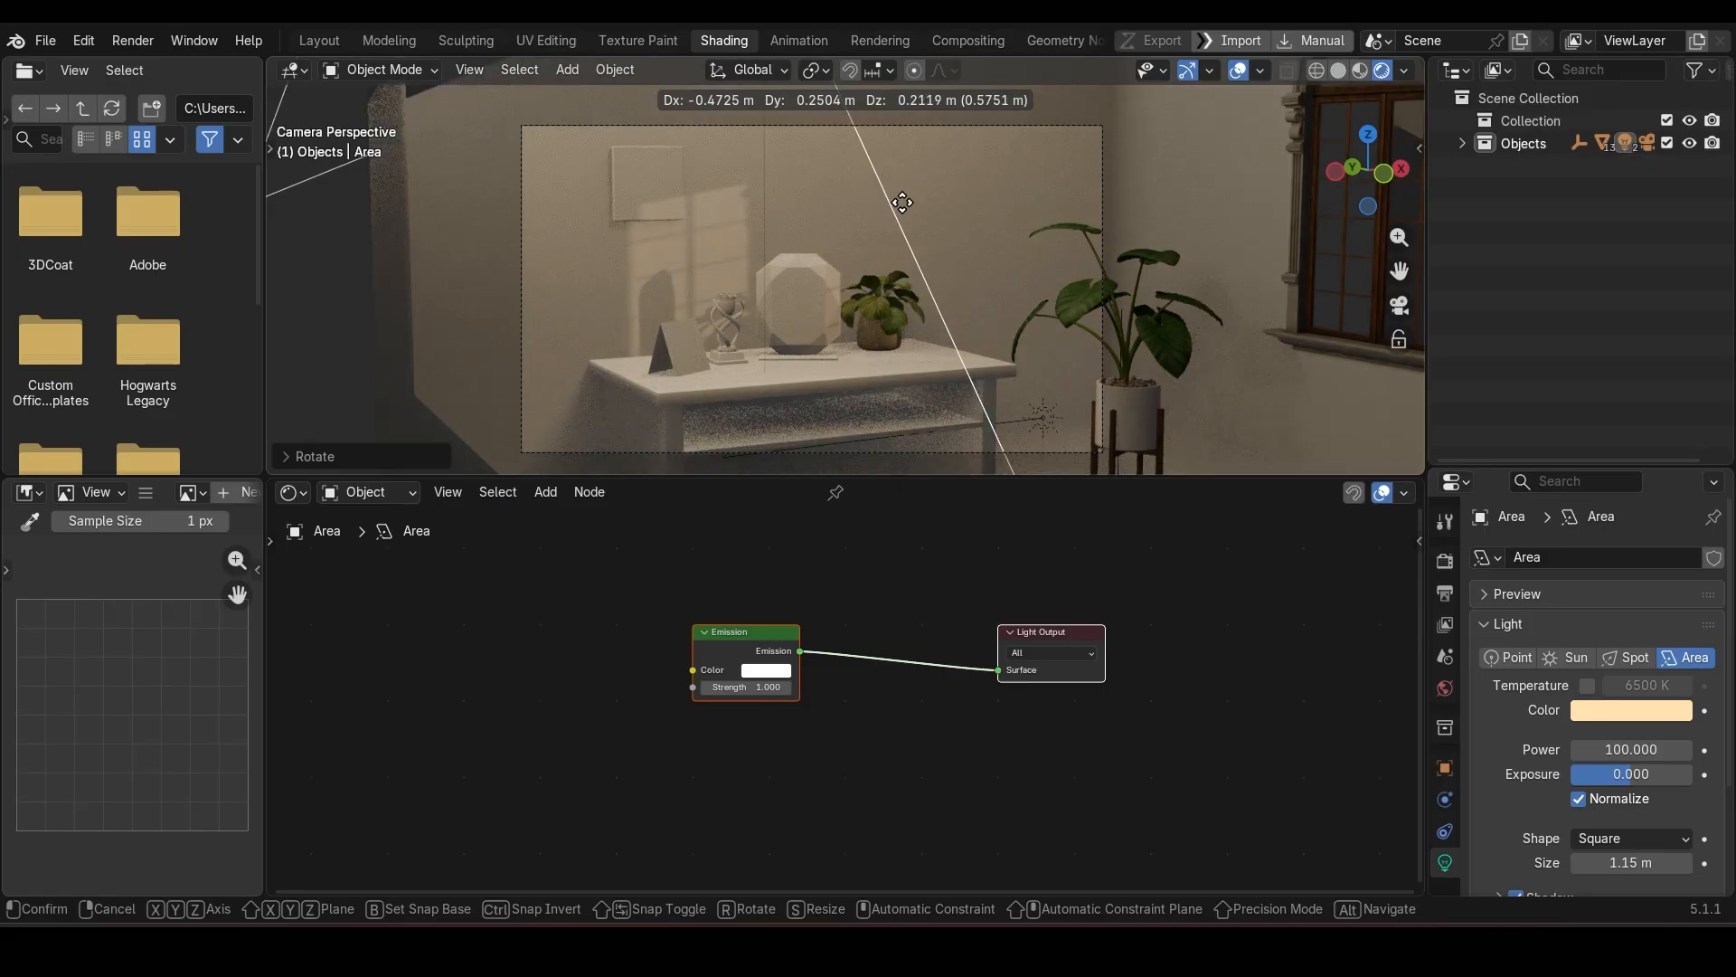
left_click(902, 203)
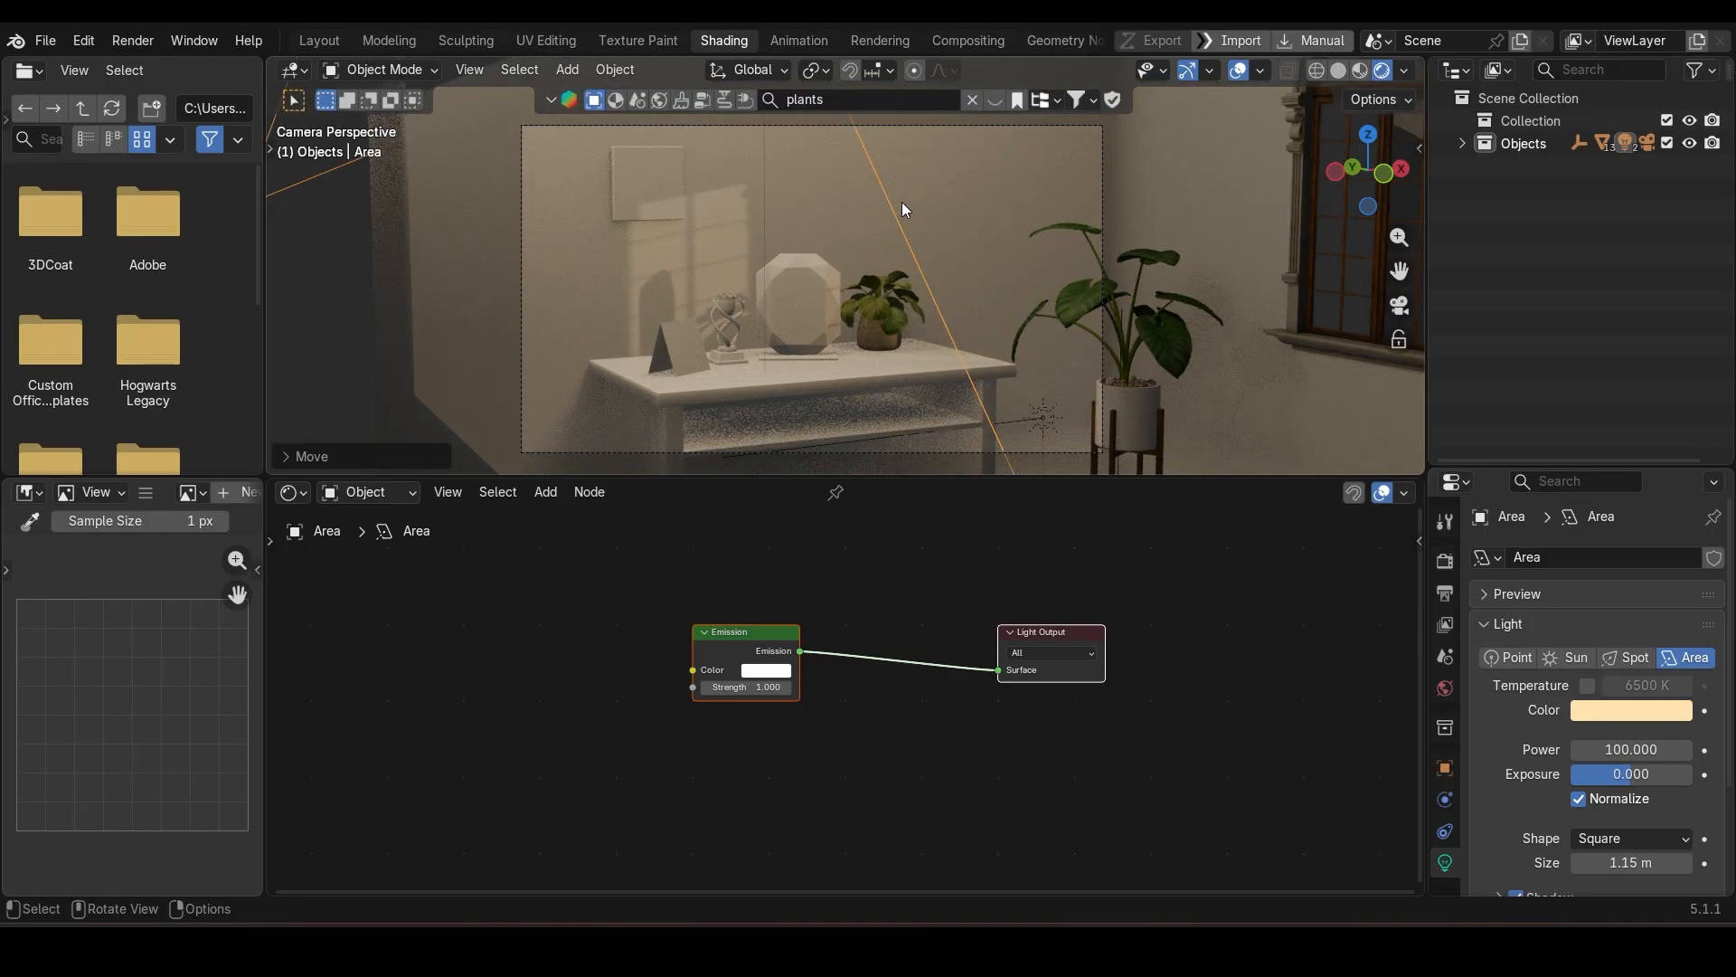
Step: Change the area light's shape to Disk
scroll(903, 202, "down", 1)
left_click(1637, 823)
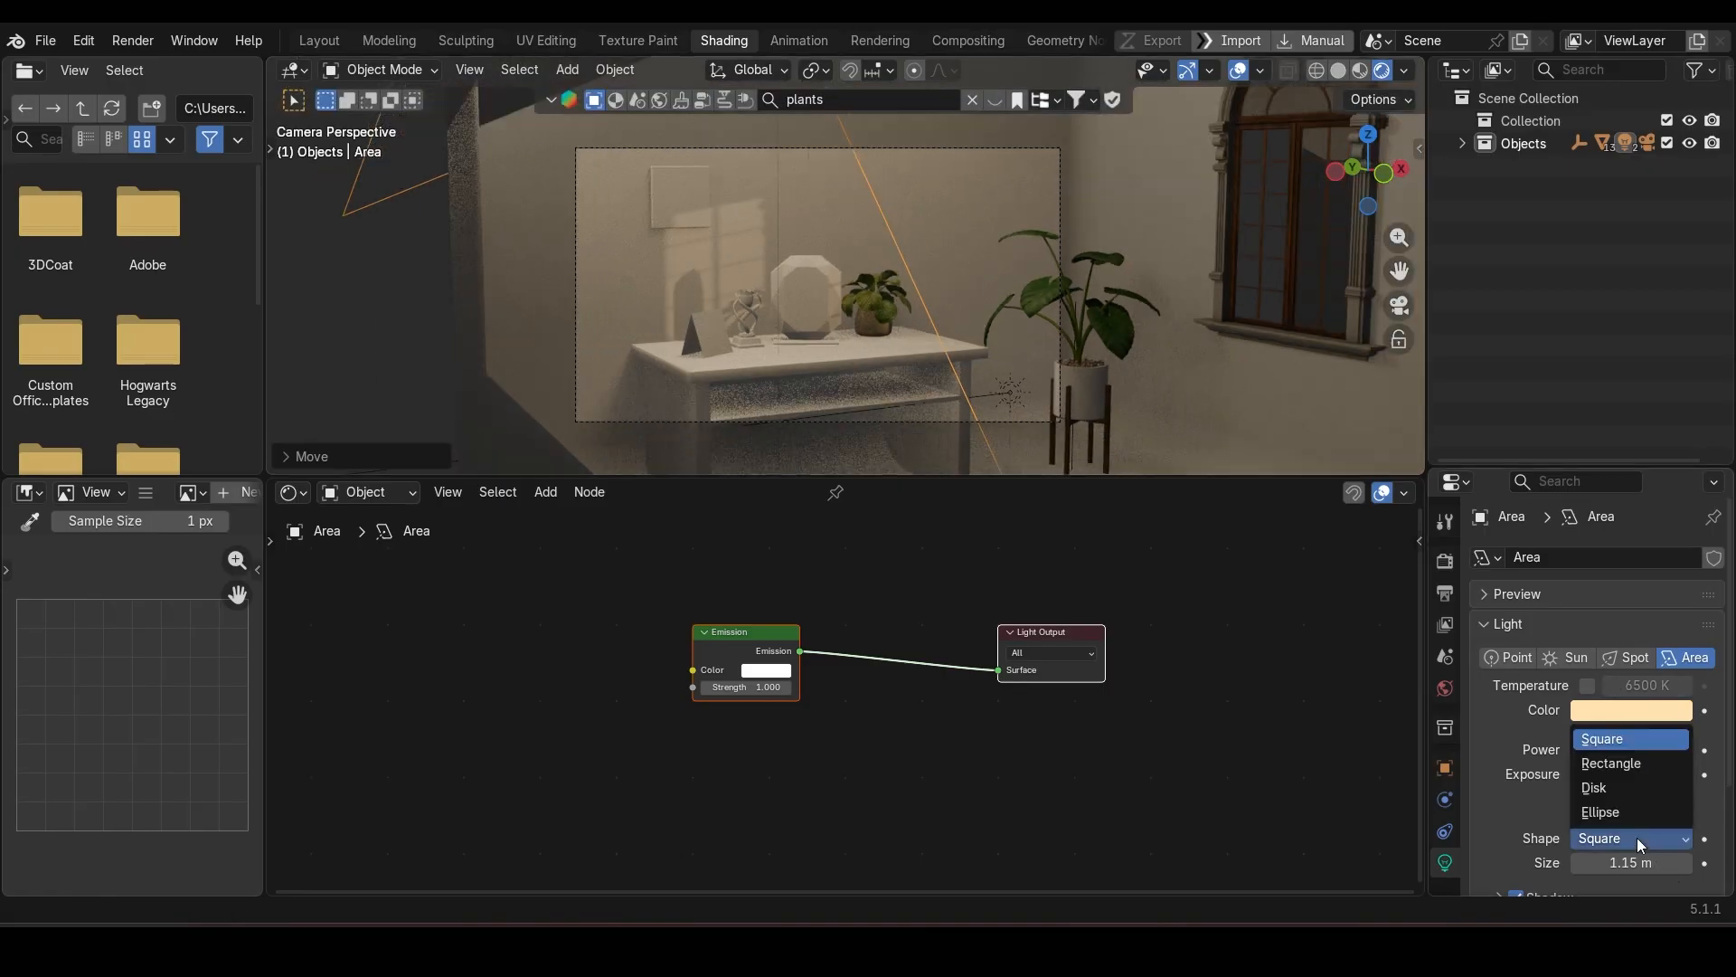
left_click(1622, 789)
scroll(932, 394, "down", 4)
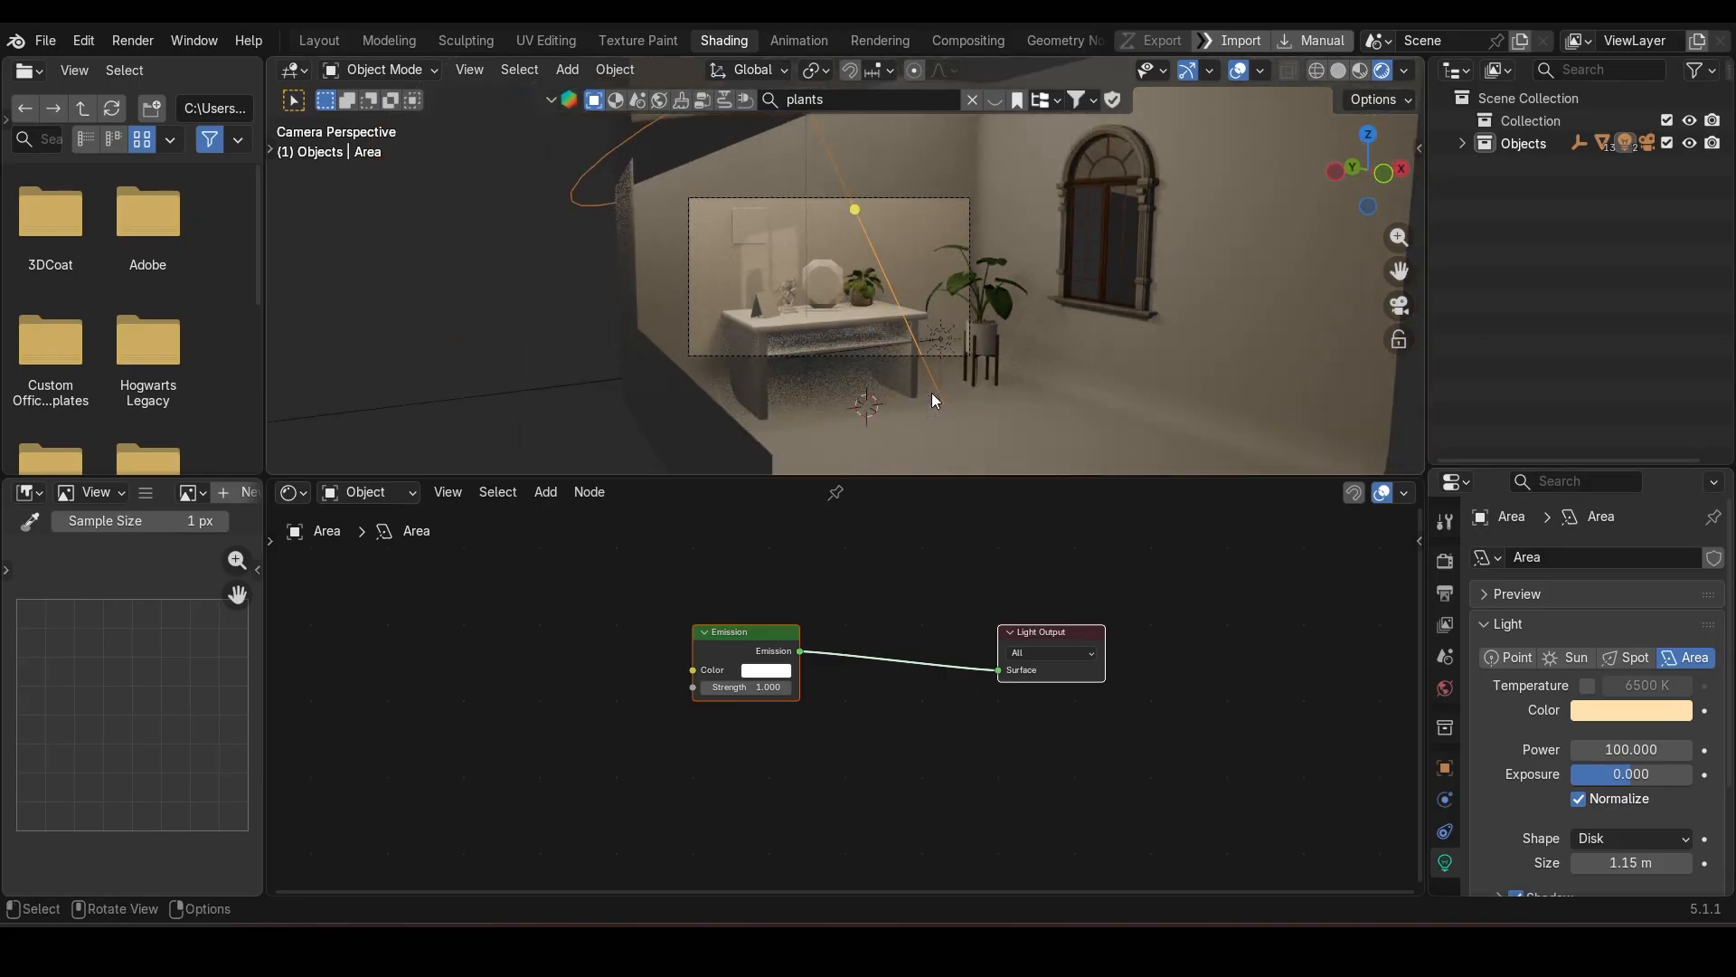
scroll(936, 394, "up", 3)
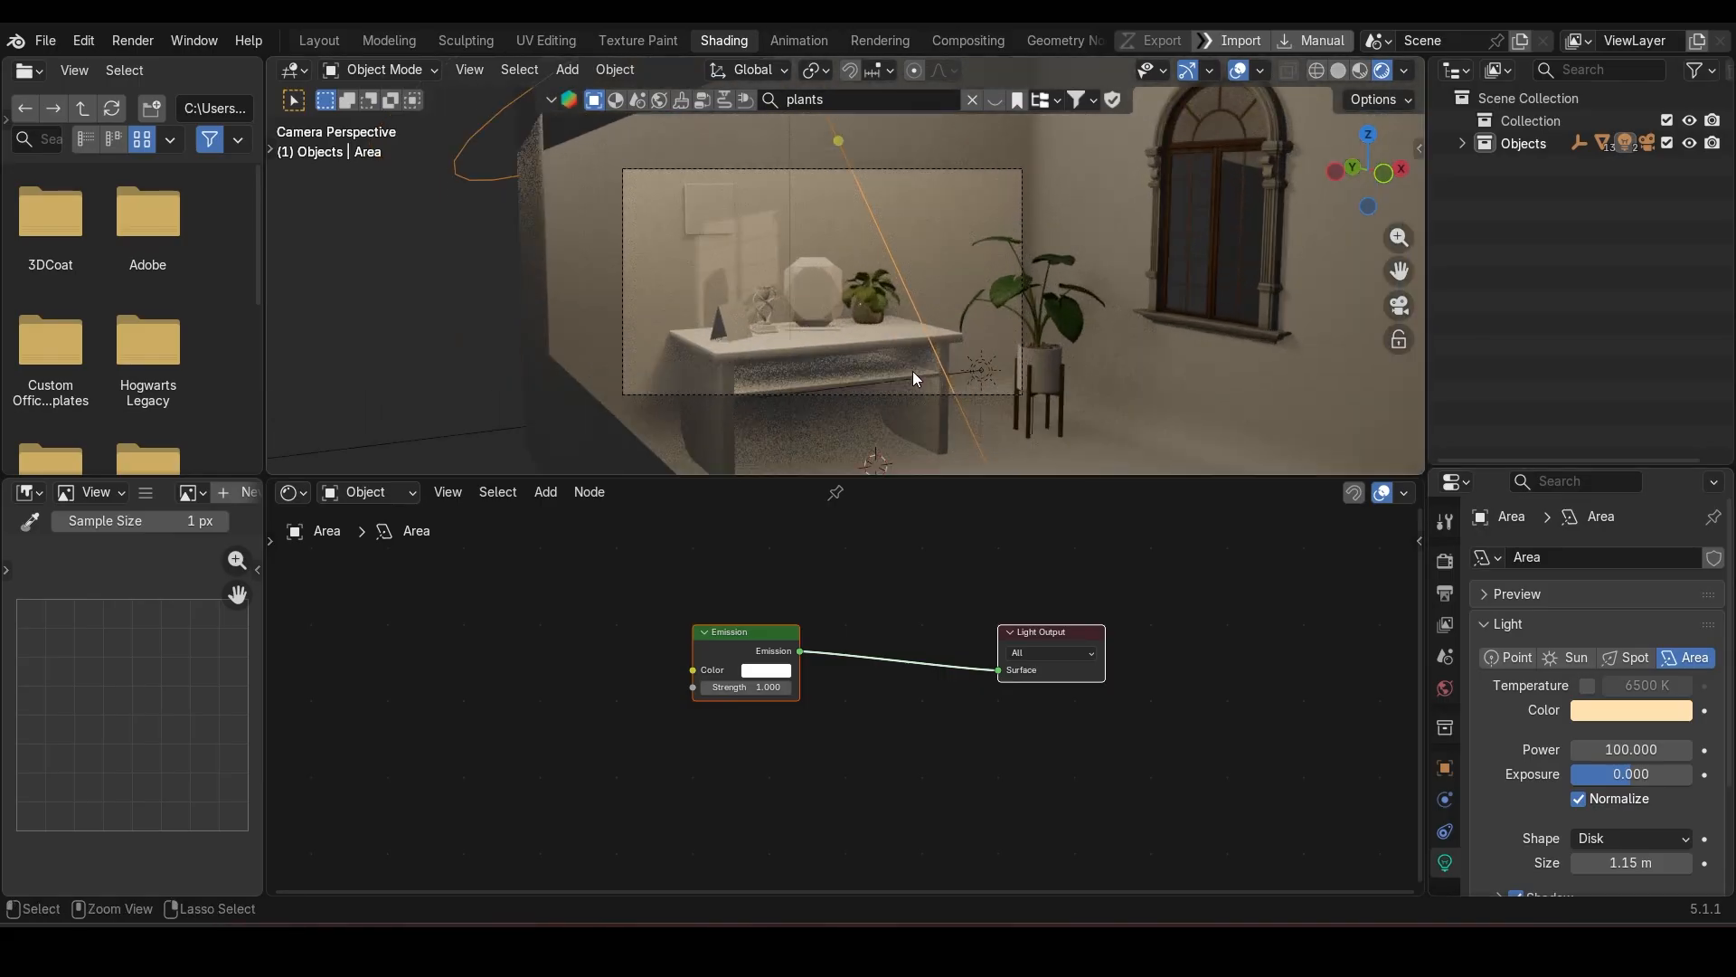
Step: Limit the rendered preview to a region around the camera frame and enlarge the 3D viewport over the node editor
key("ctrl+b")
left_click_drag(587, 138, 1051, 436)
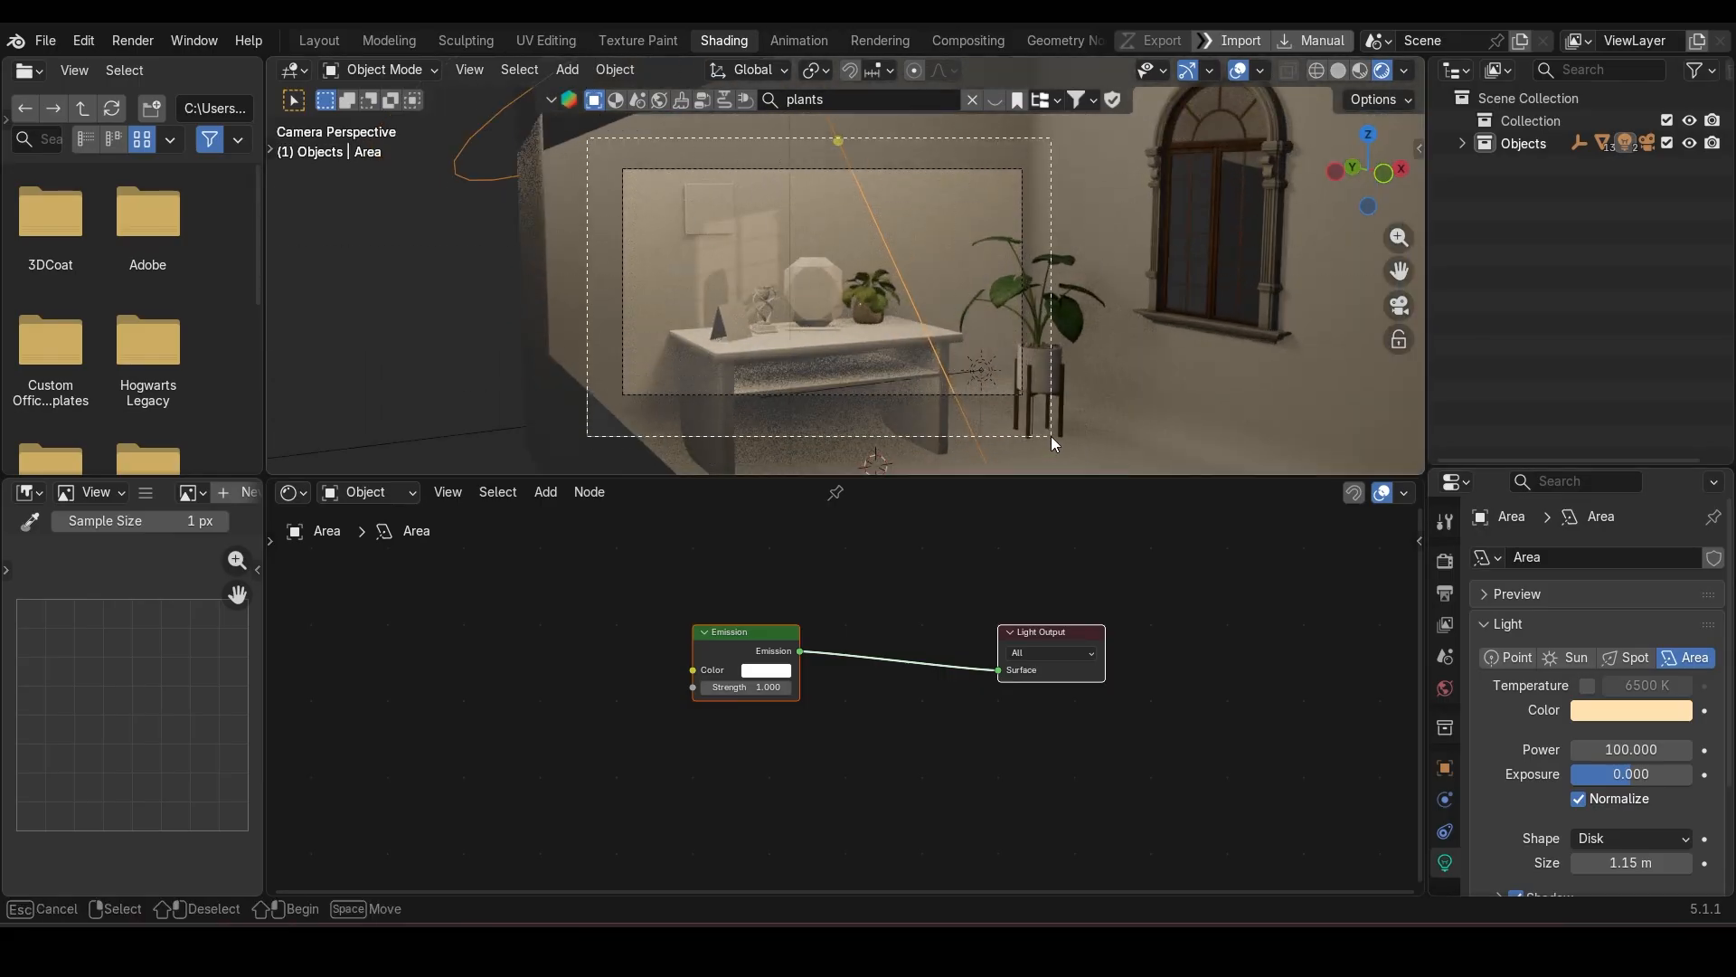
left_click_drag(920, 481, 977, 758)
scroll(988, 415, "up", 3)
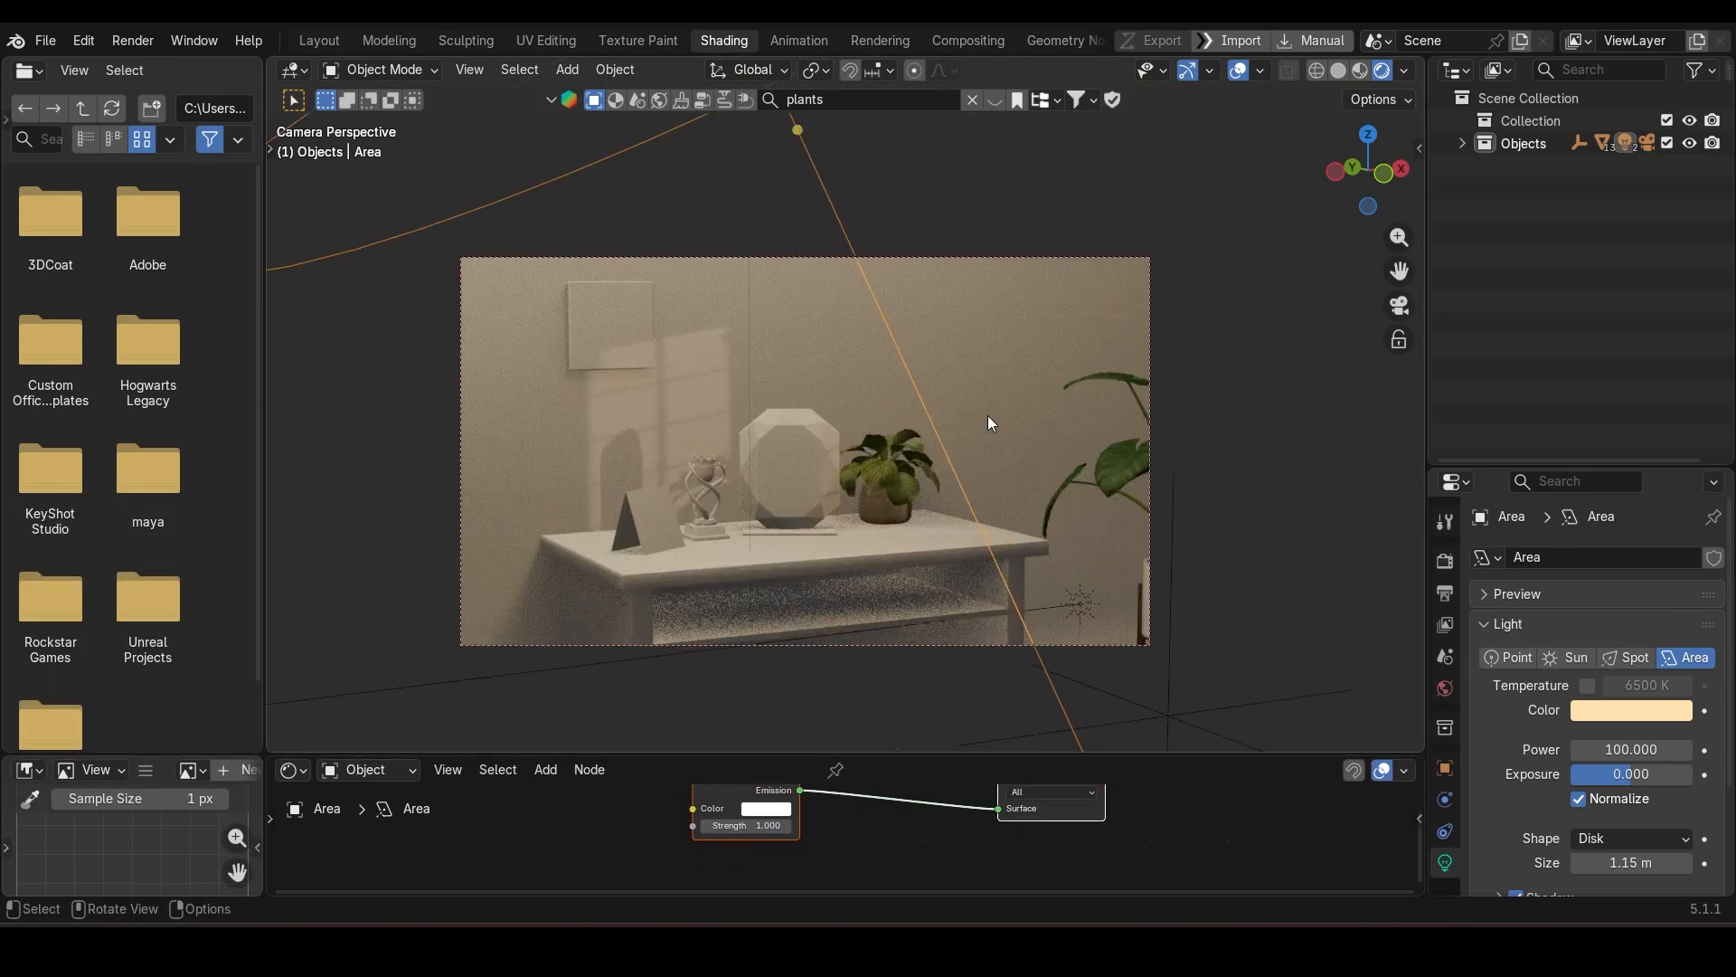
scroll(988, 417, "down", 2)
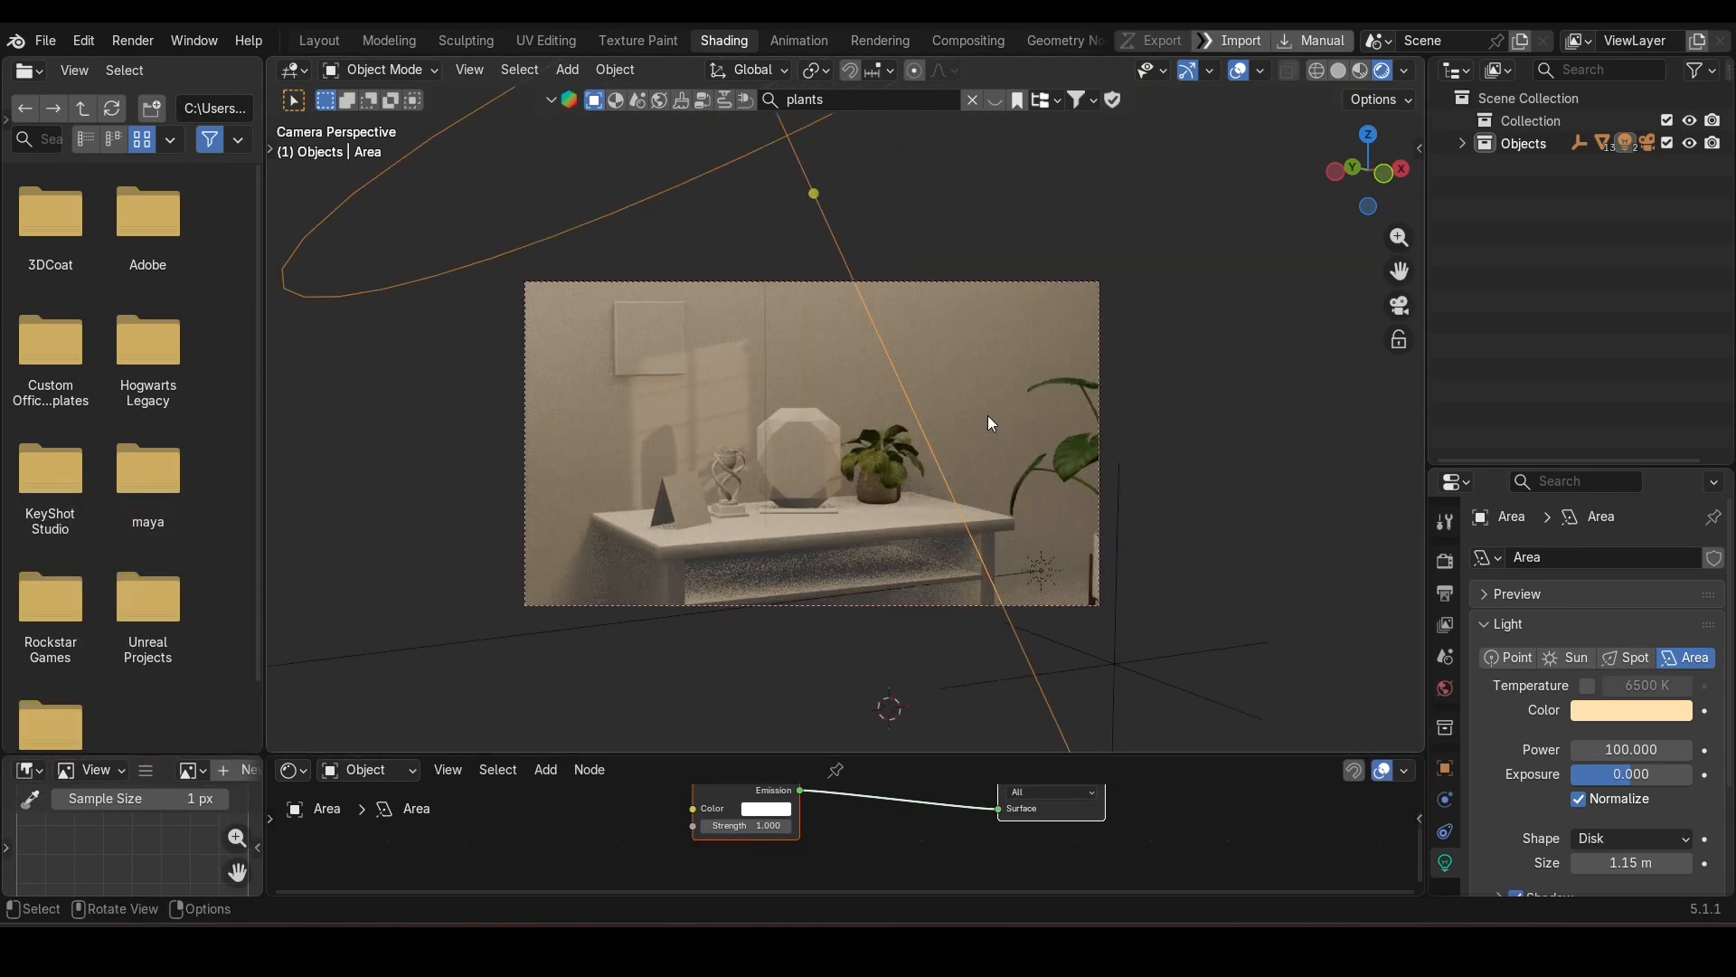
Step: Duplicate the disk area light and move the copy lower and away from the window
key("shift+d")
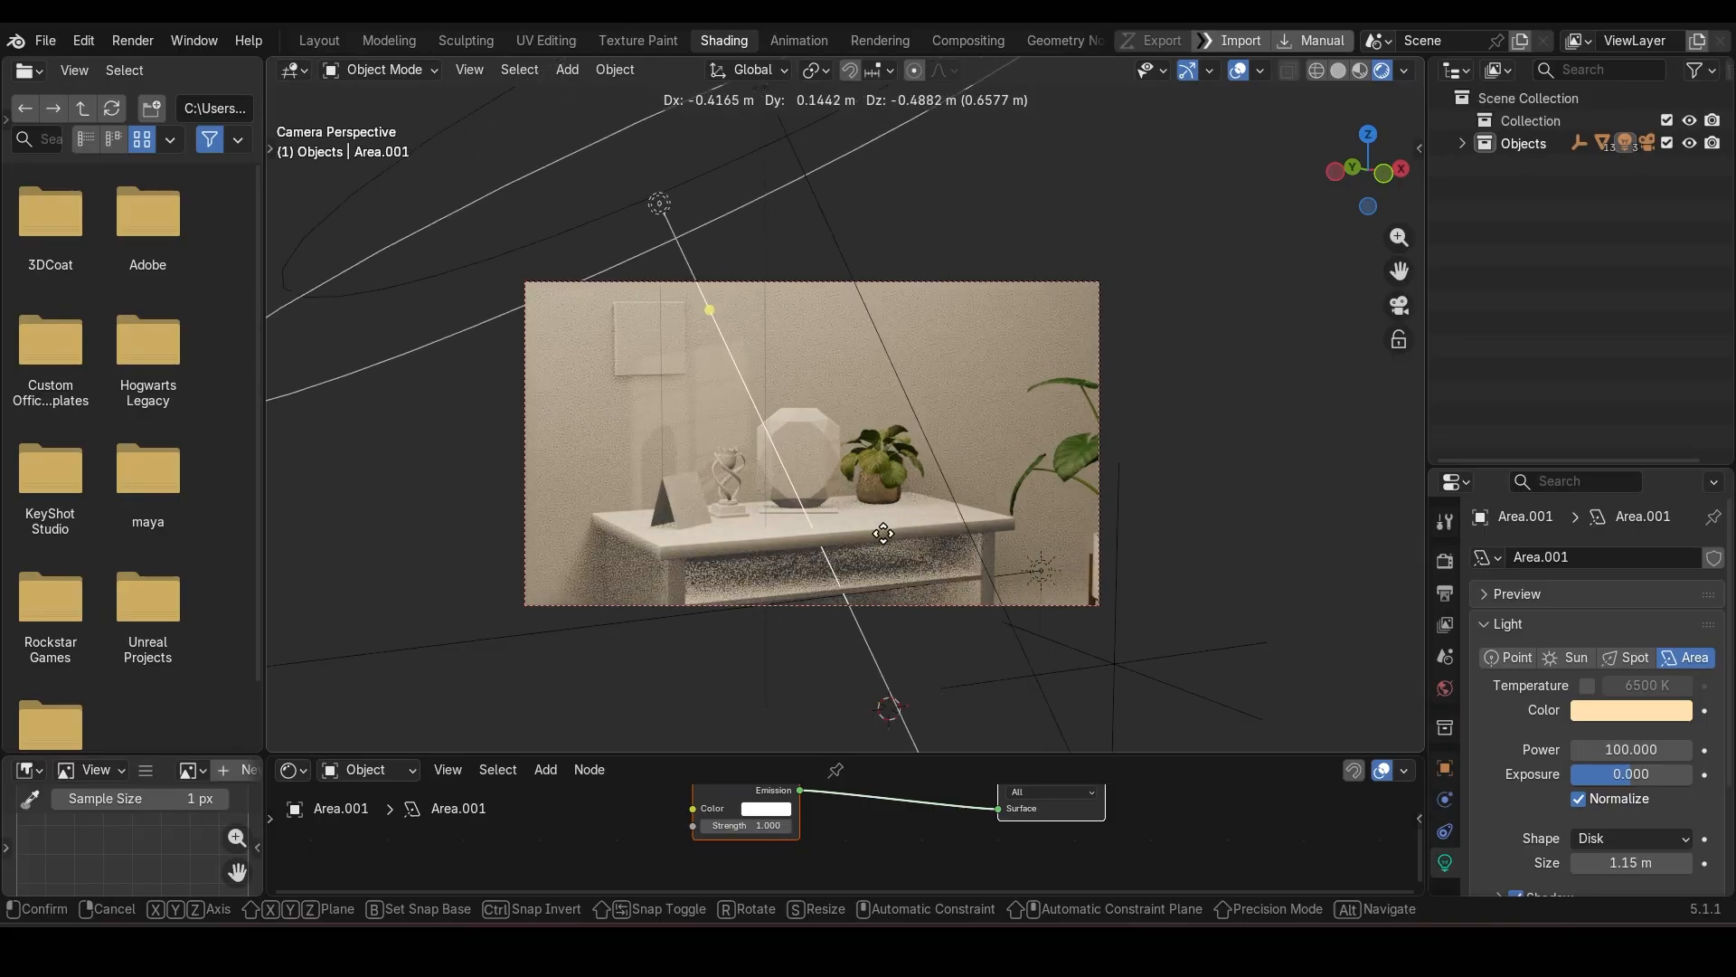
Step: Place the duplicated area light above the plant side of the desk and rotate it to aim down at the desk
left_click(1056, 465)
key("r")
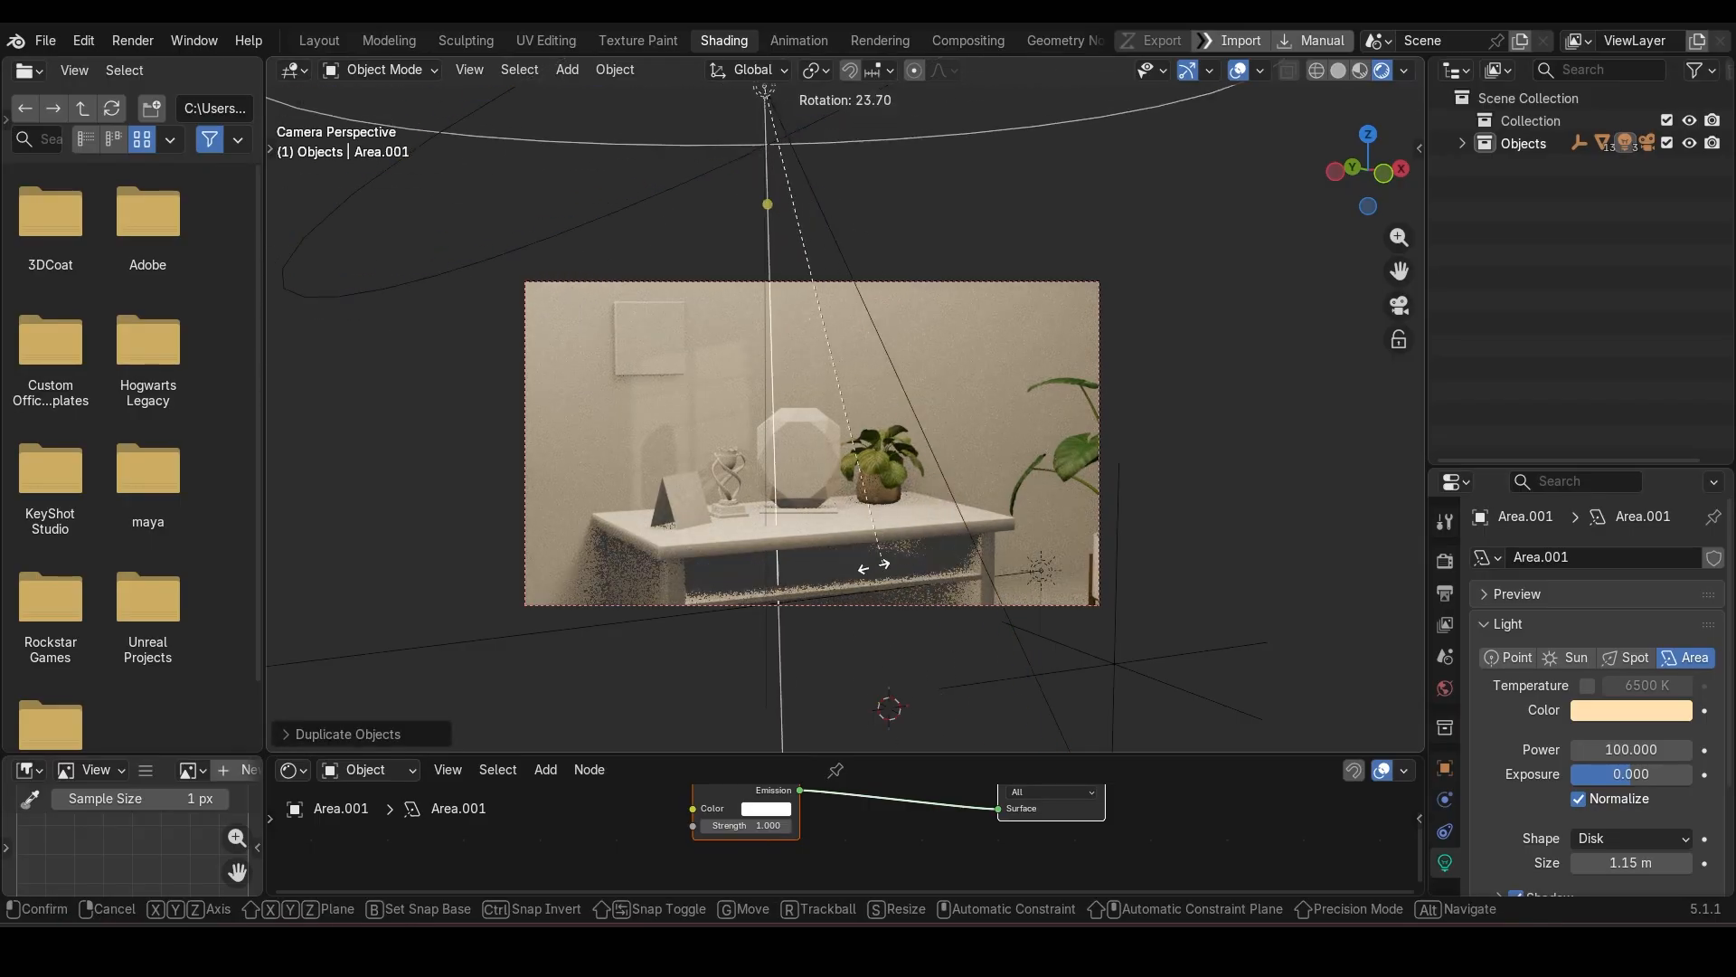
left_click(539, 539)
key("g")
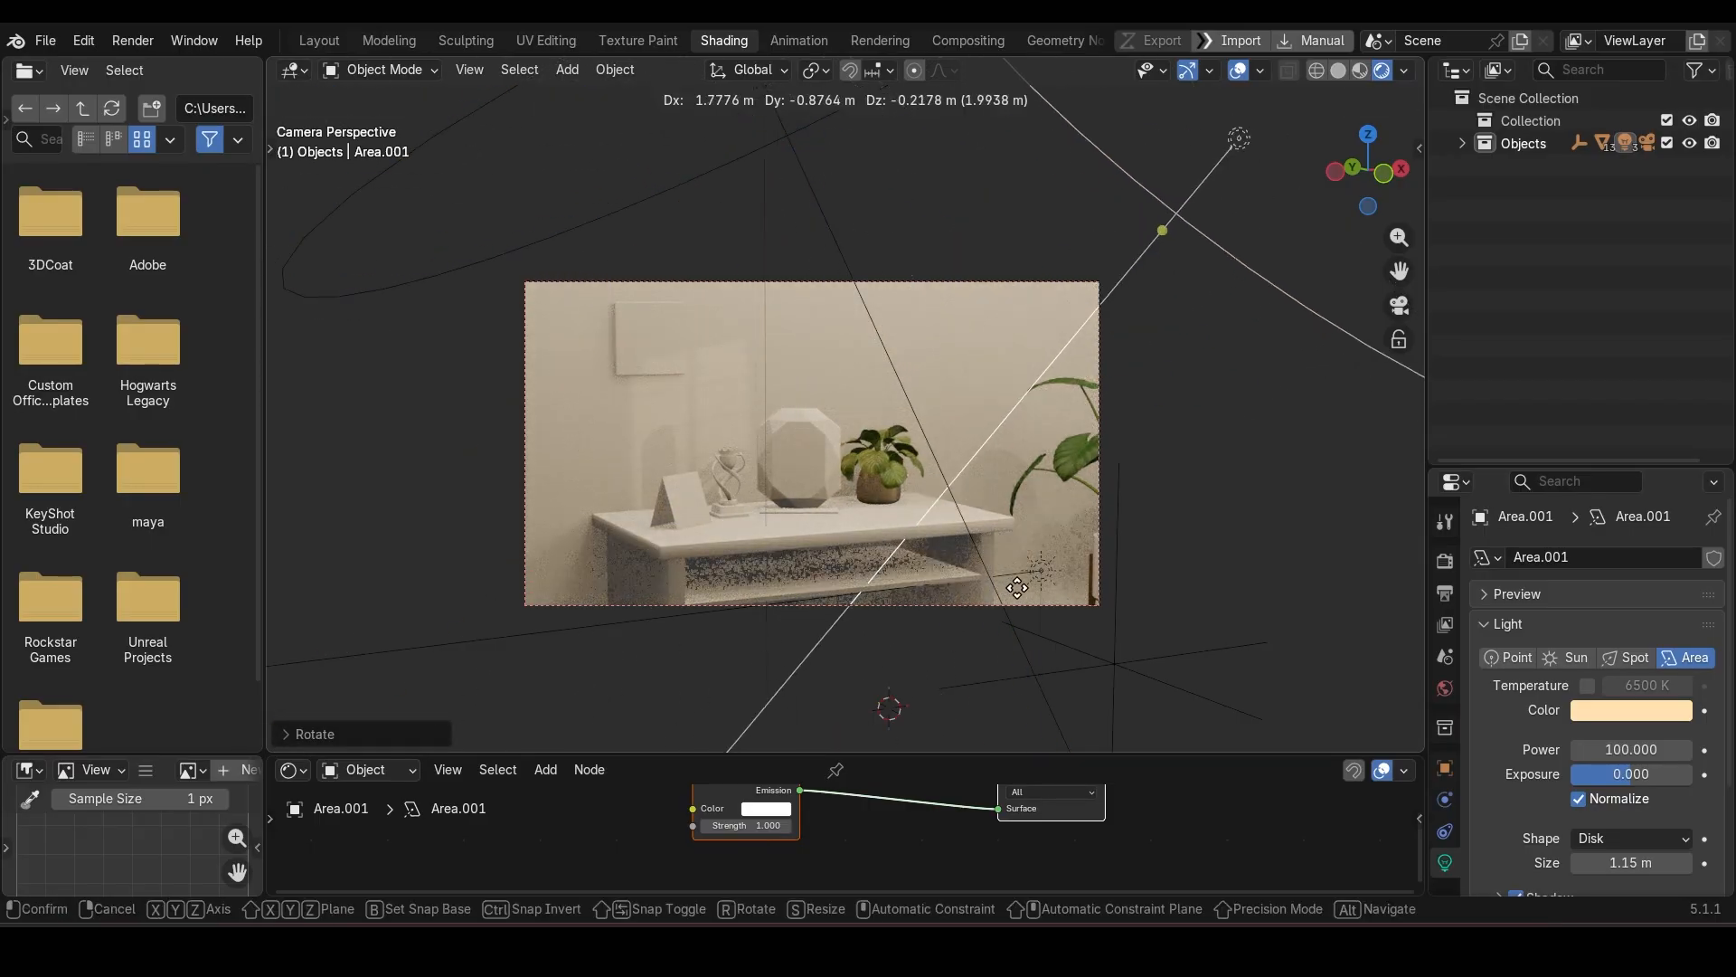
left_click(1037, 614)
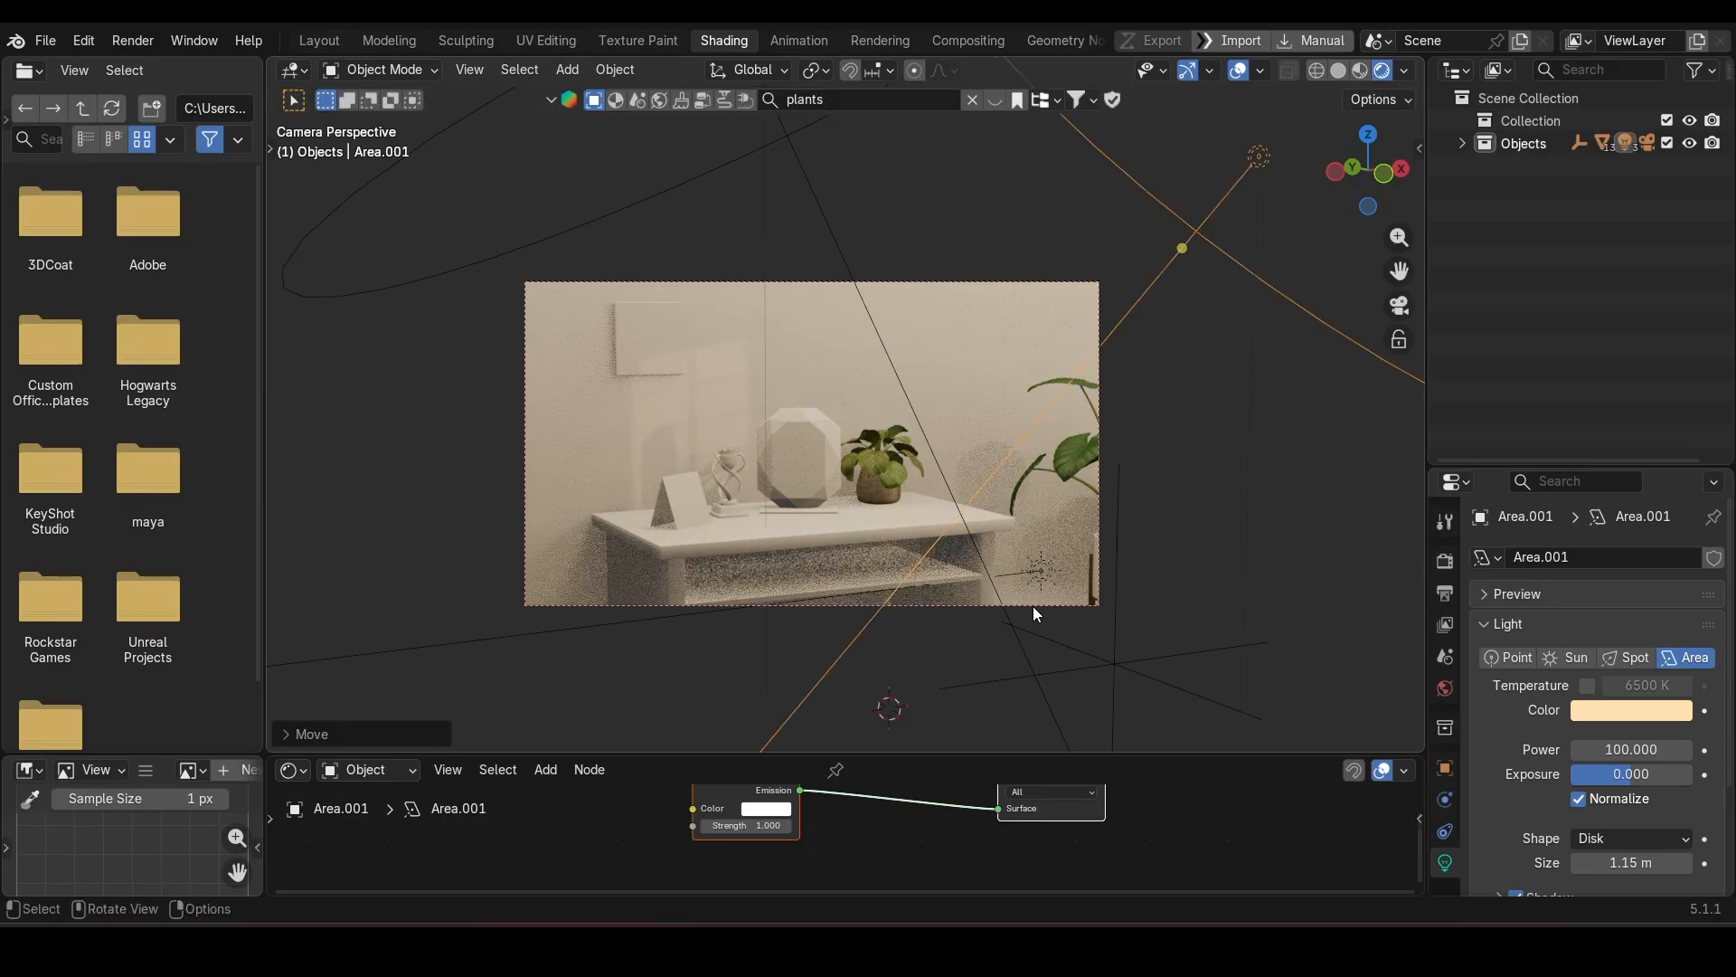
Step: Set the duplicated area light's power to 50 and rotate it slightly to refine its aim
left_click(1630, 749)
type("50")
key("Return")
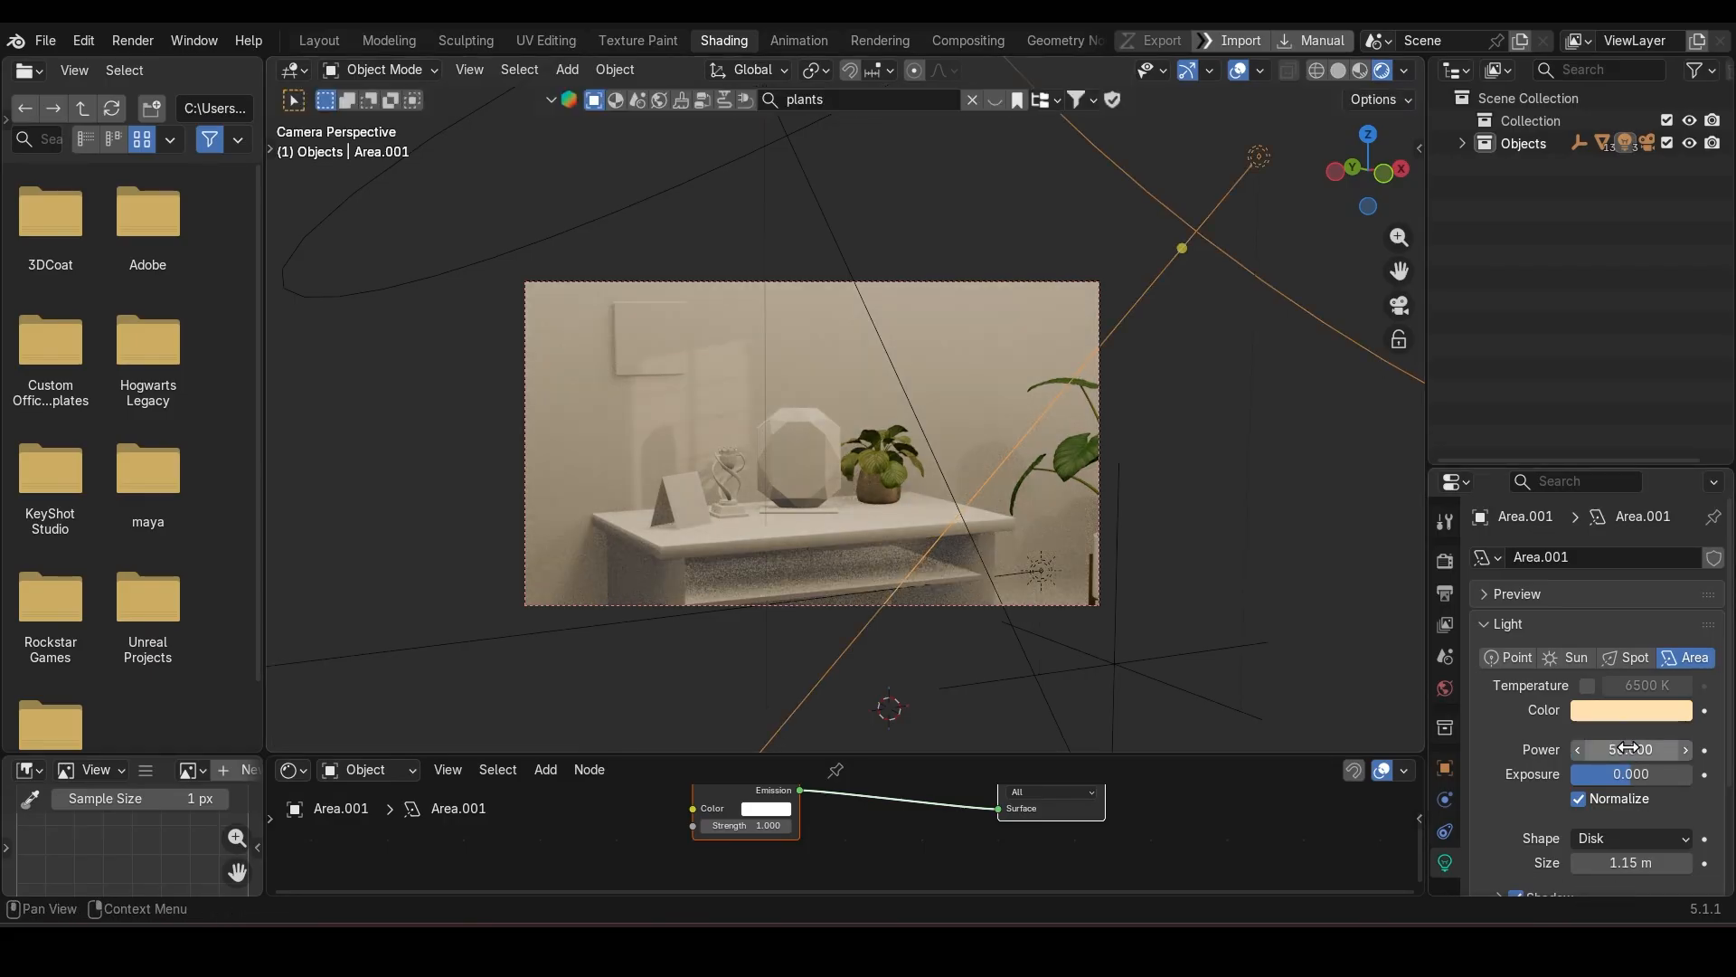
scroll(1004, 299, "down", 3)
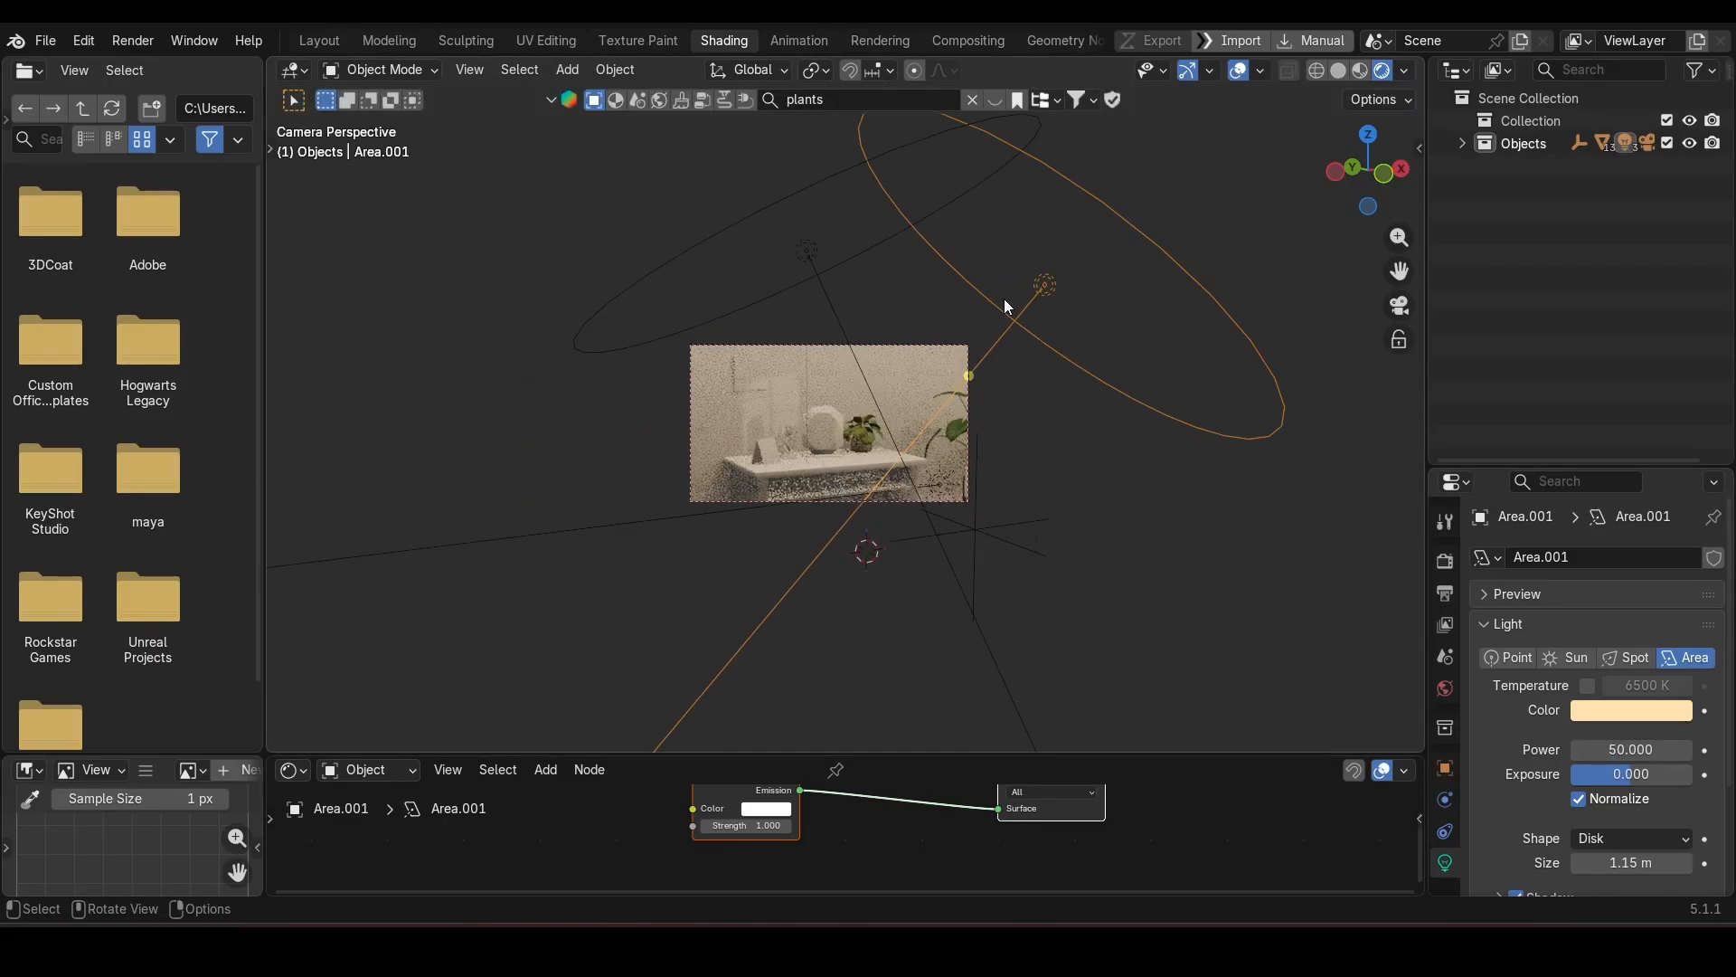
key("r")
left_click(1095, 327)
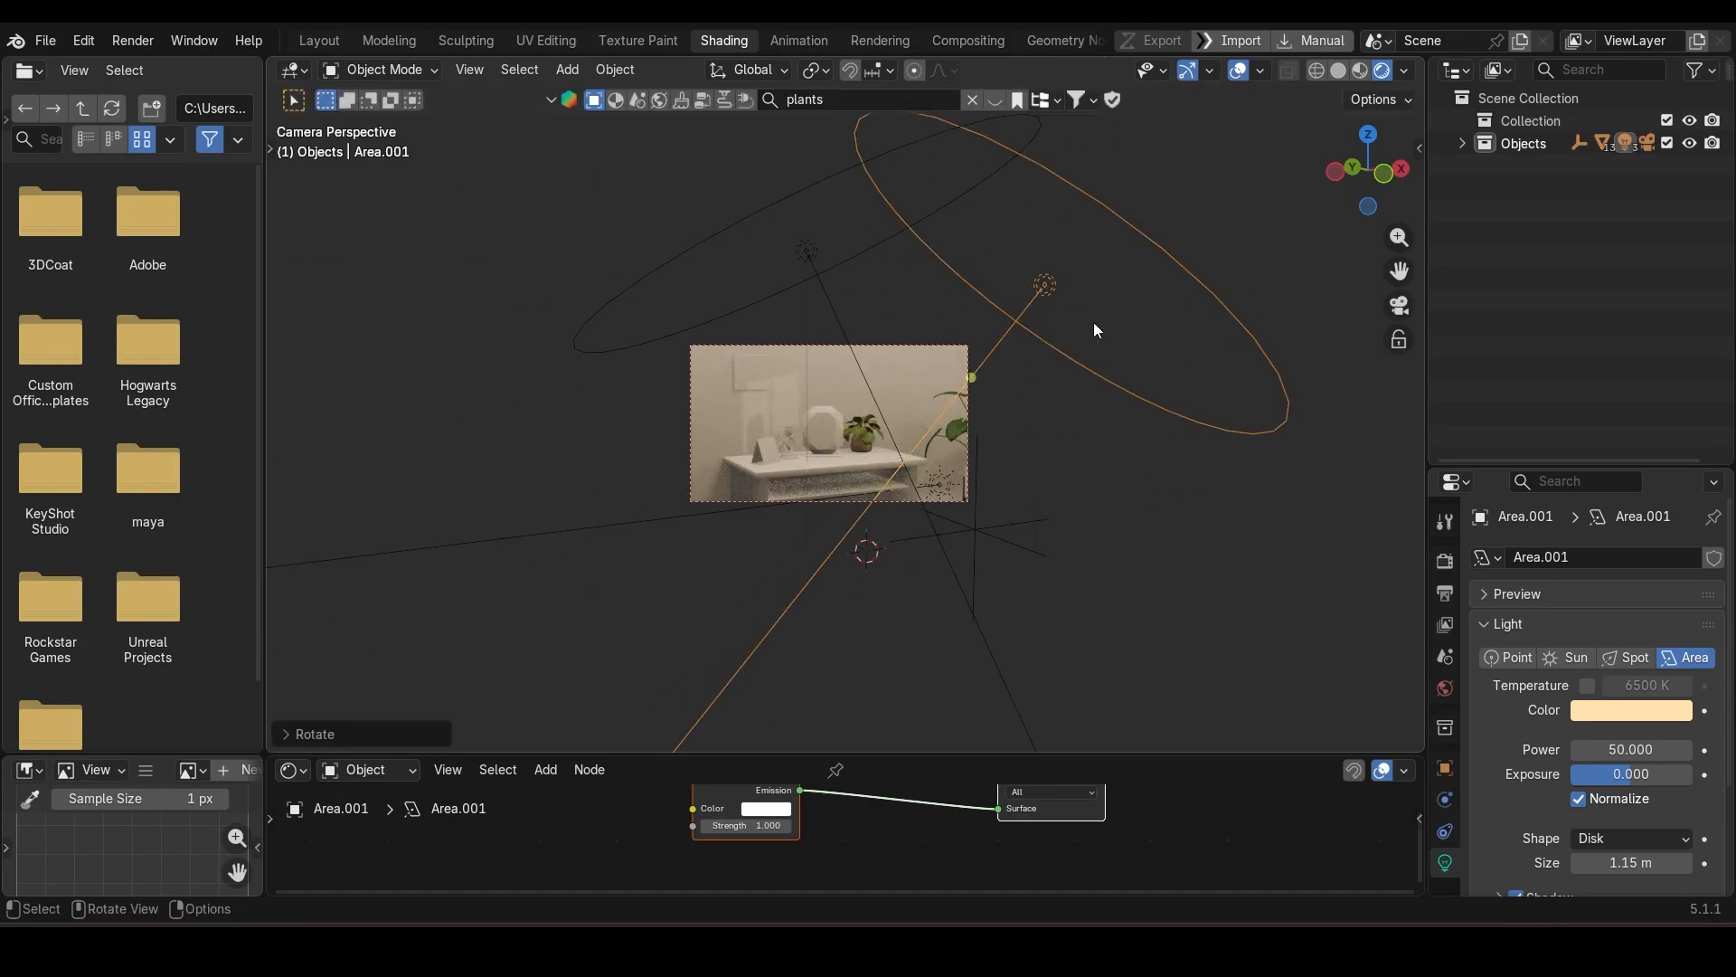
Step: Change the duplicated area light's color to a near-white with hex value #F3FFFB
middle_click_drag(932, 349, 897, 382)
scroll(903, 385, "up", 5)
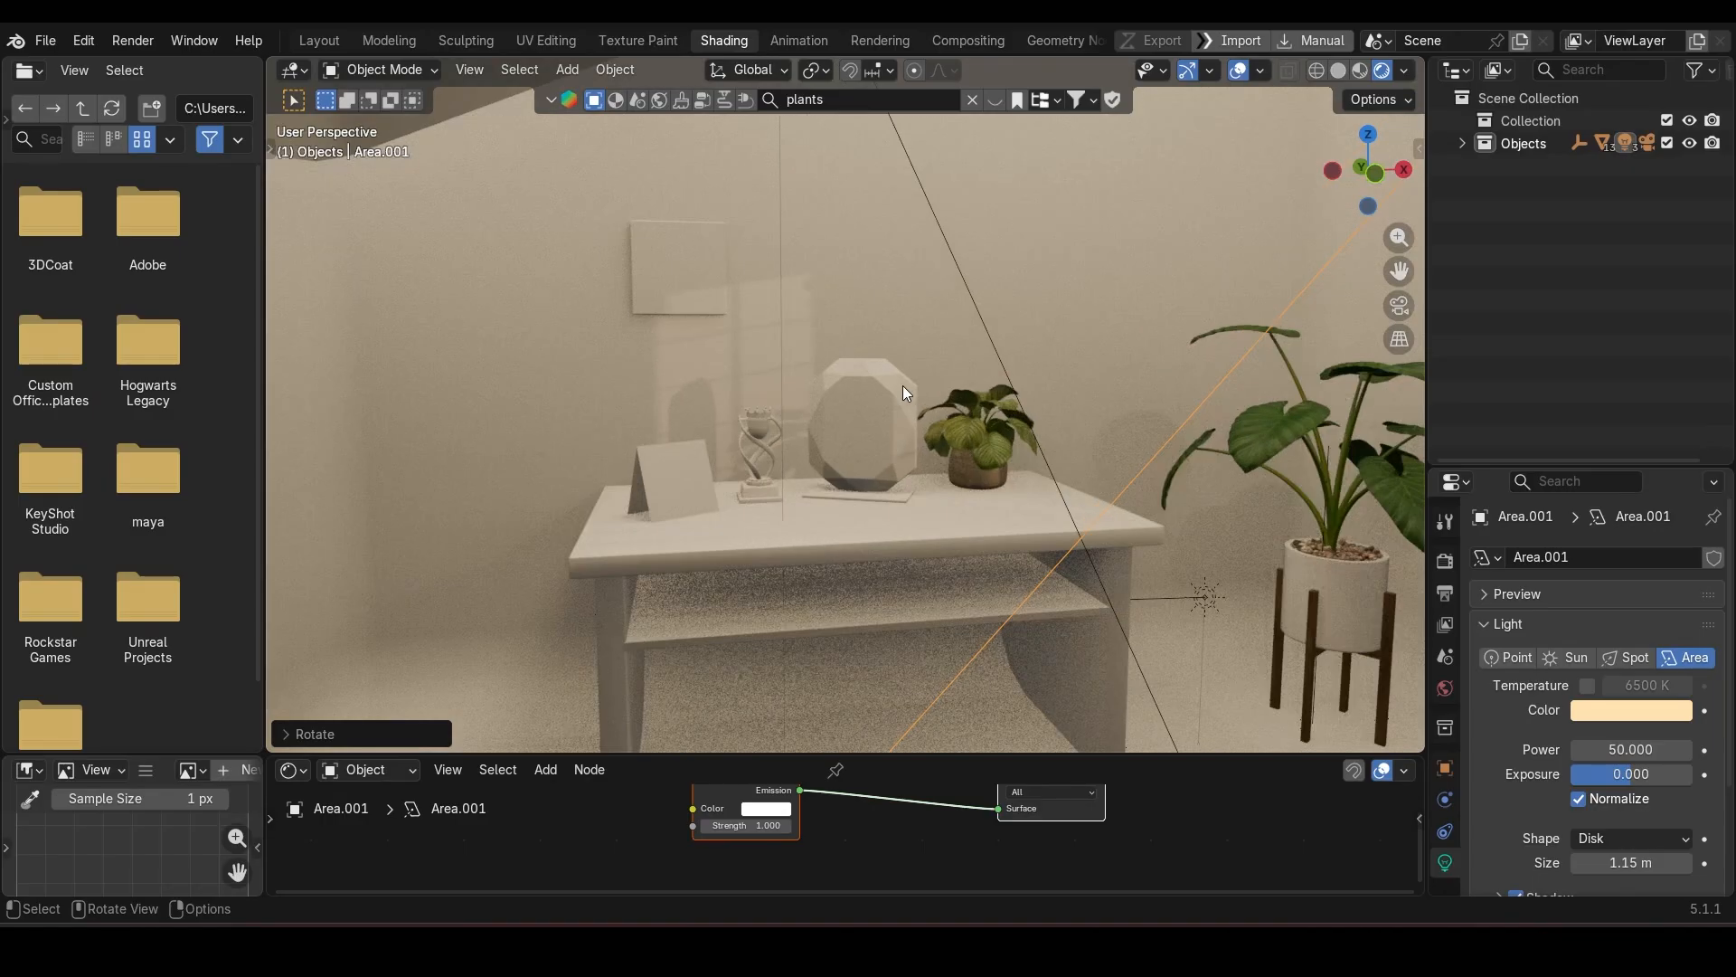
left_click(1626, 713)
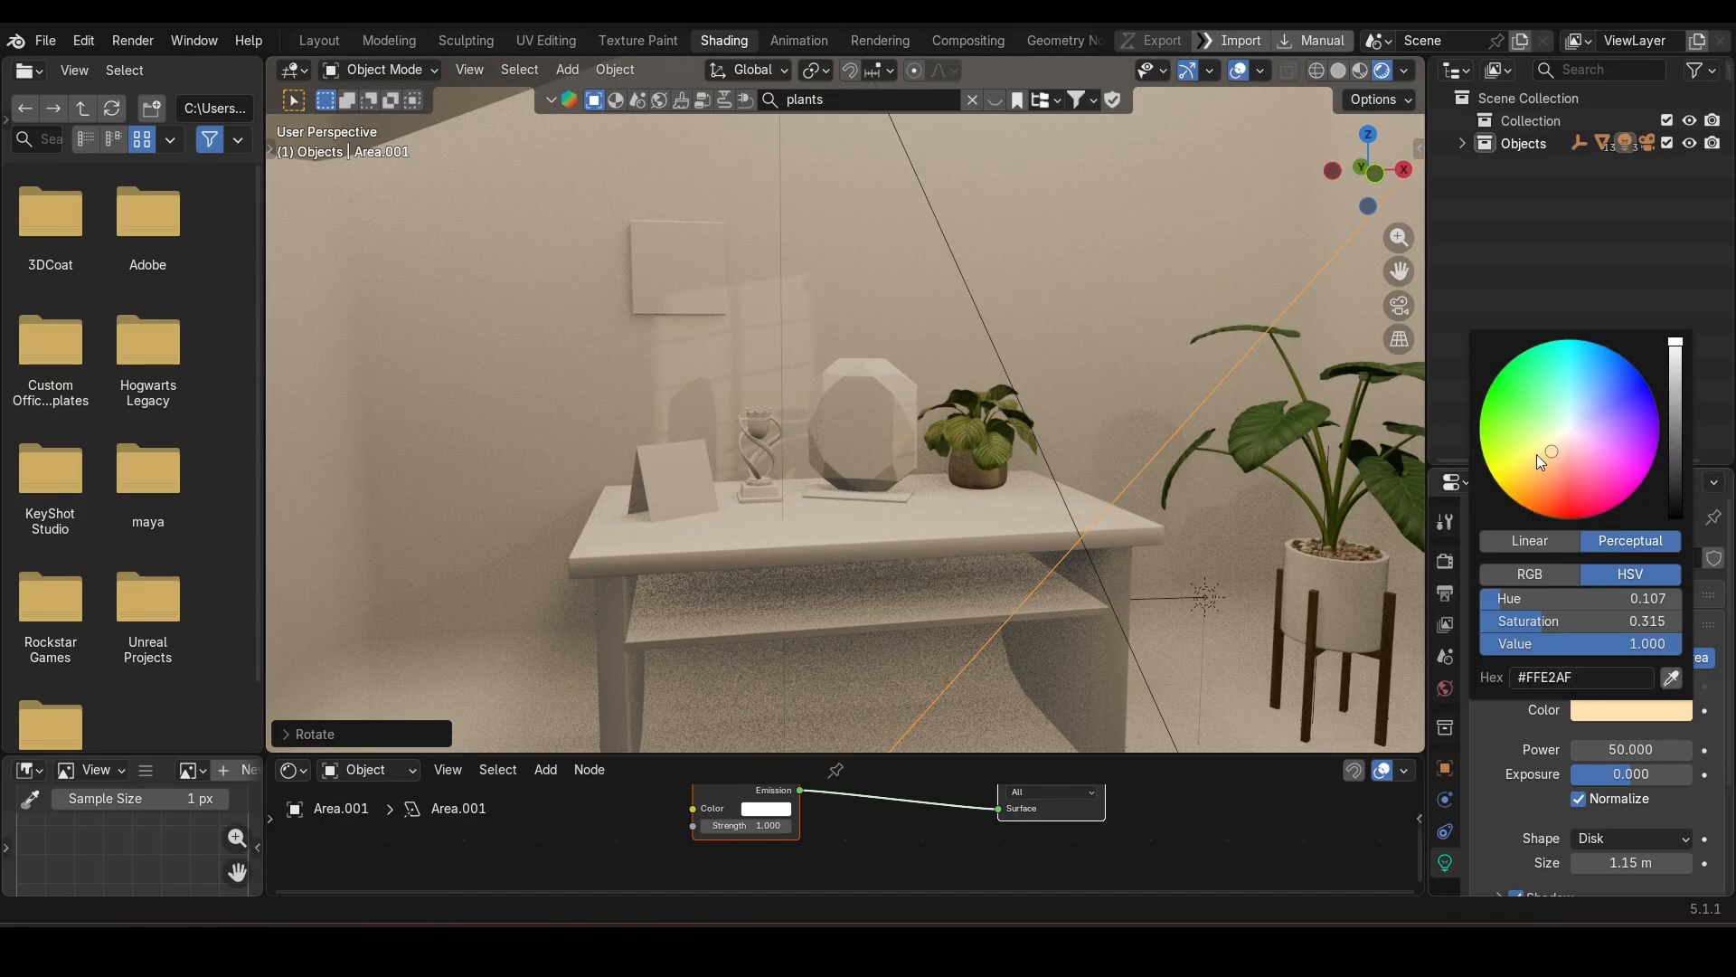
left_click(1569, 429)
left_click_drag(1569, 431, 1568, 425)
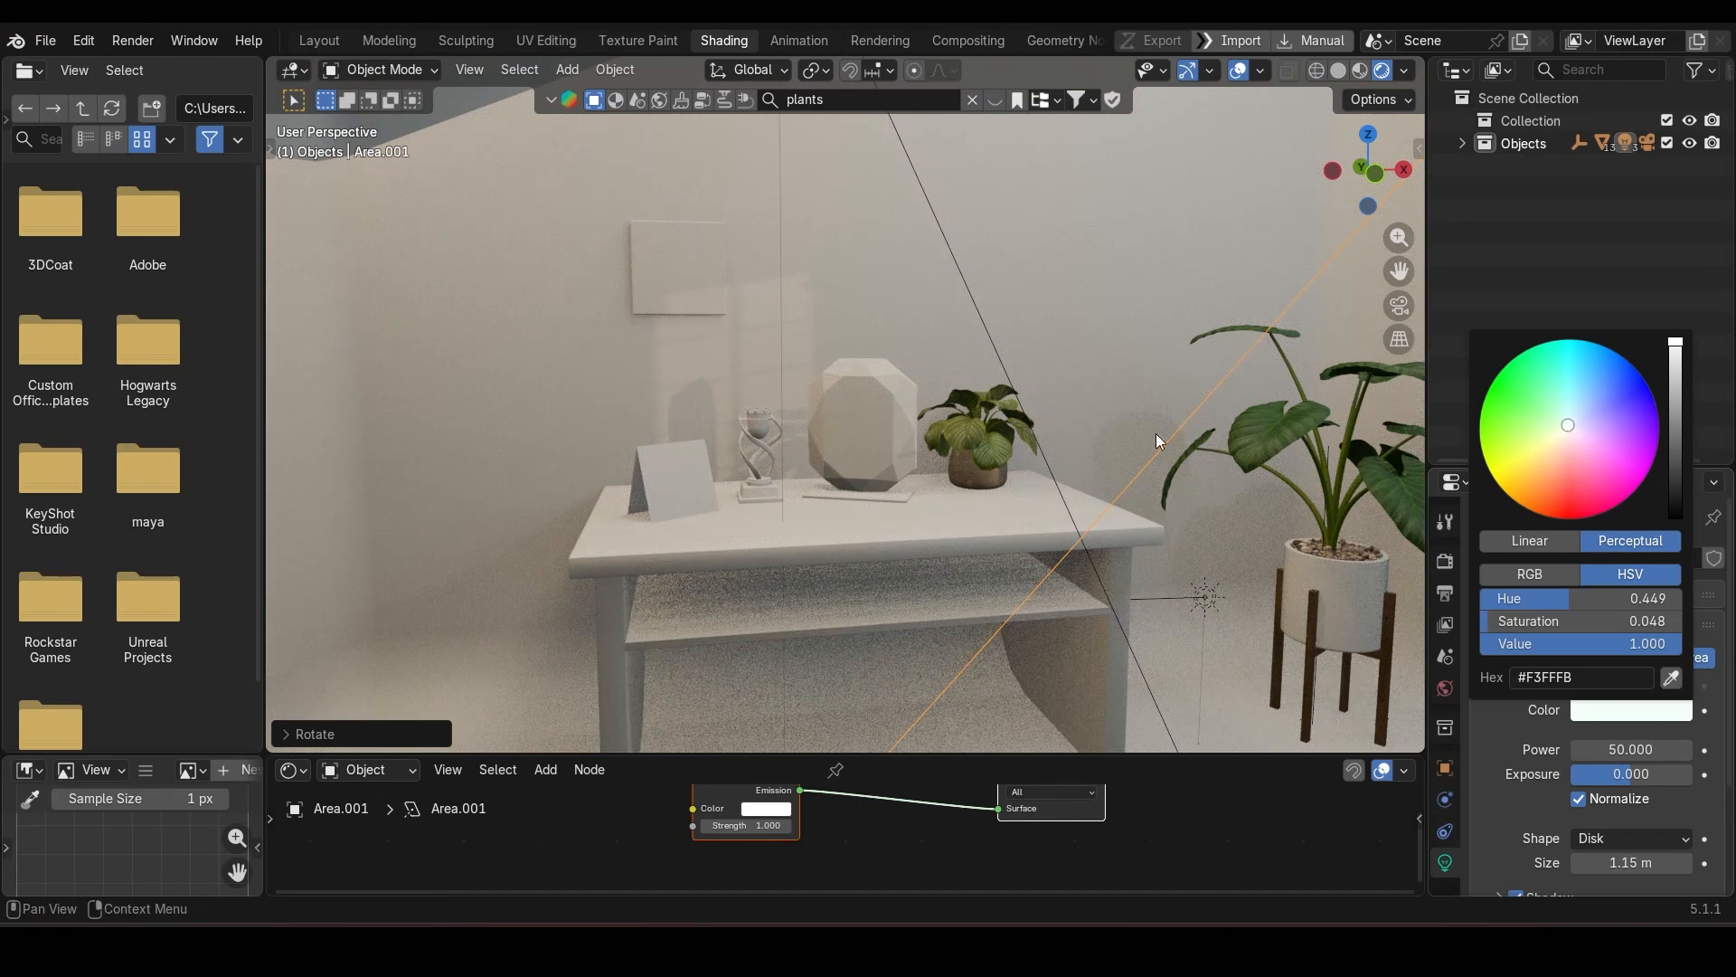
Step: Enlarge the node editing area and create a new material on the room's wall-and-floor plane, viewed through the camera
middle_click_drag(1156, 440, 1046, 347)
left_click(1045, 347)
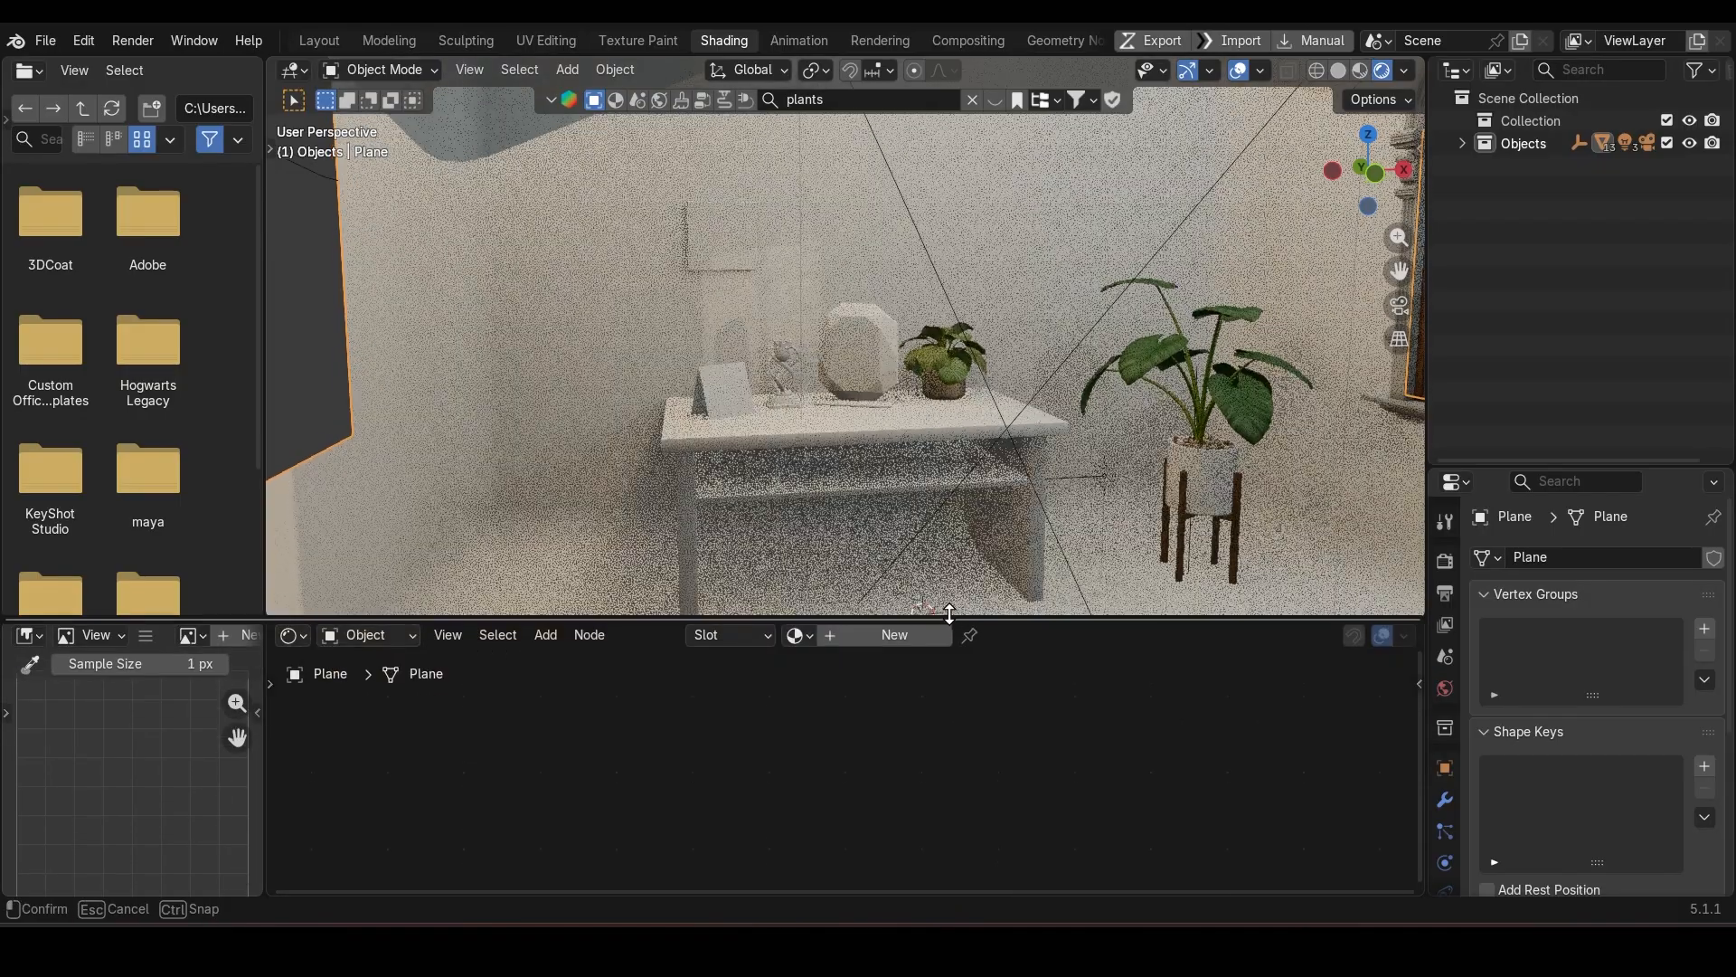
left_click_drag(1121, 754, 906, 604)
scroll(947, 383, "down", 5)
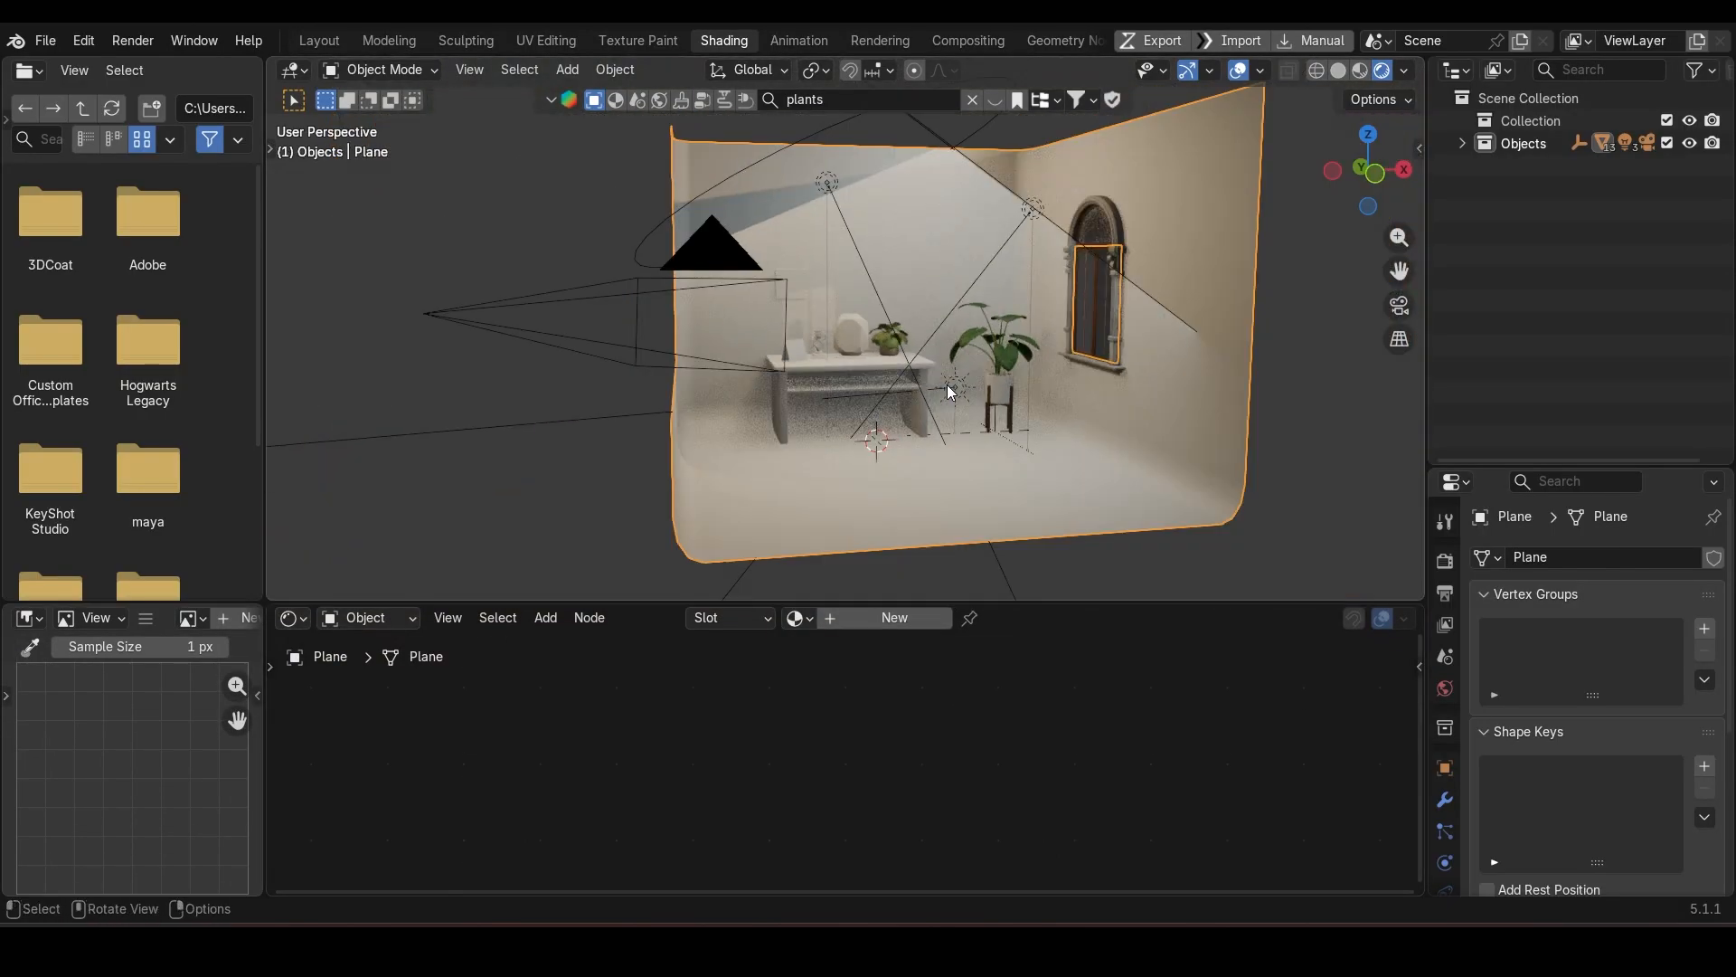
key("KP_0")
scroll(947, 384, "up", 3)
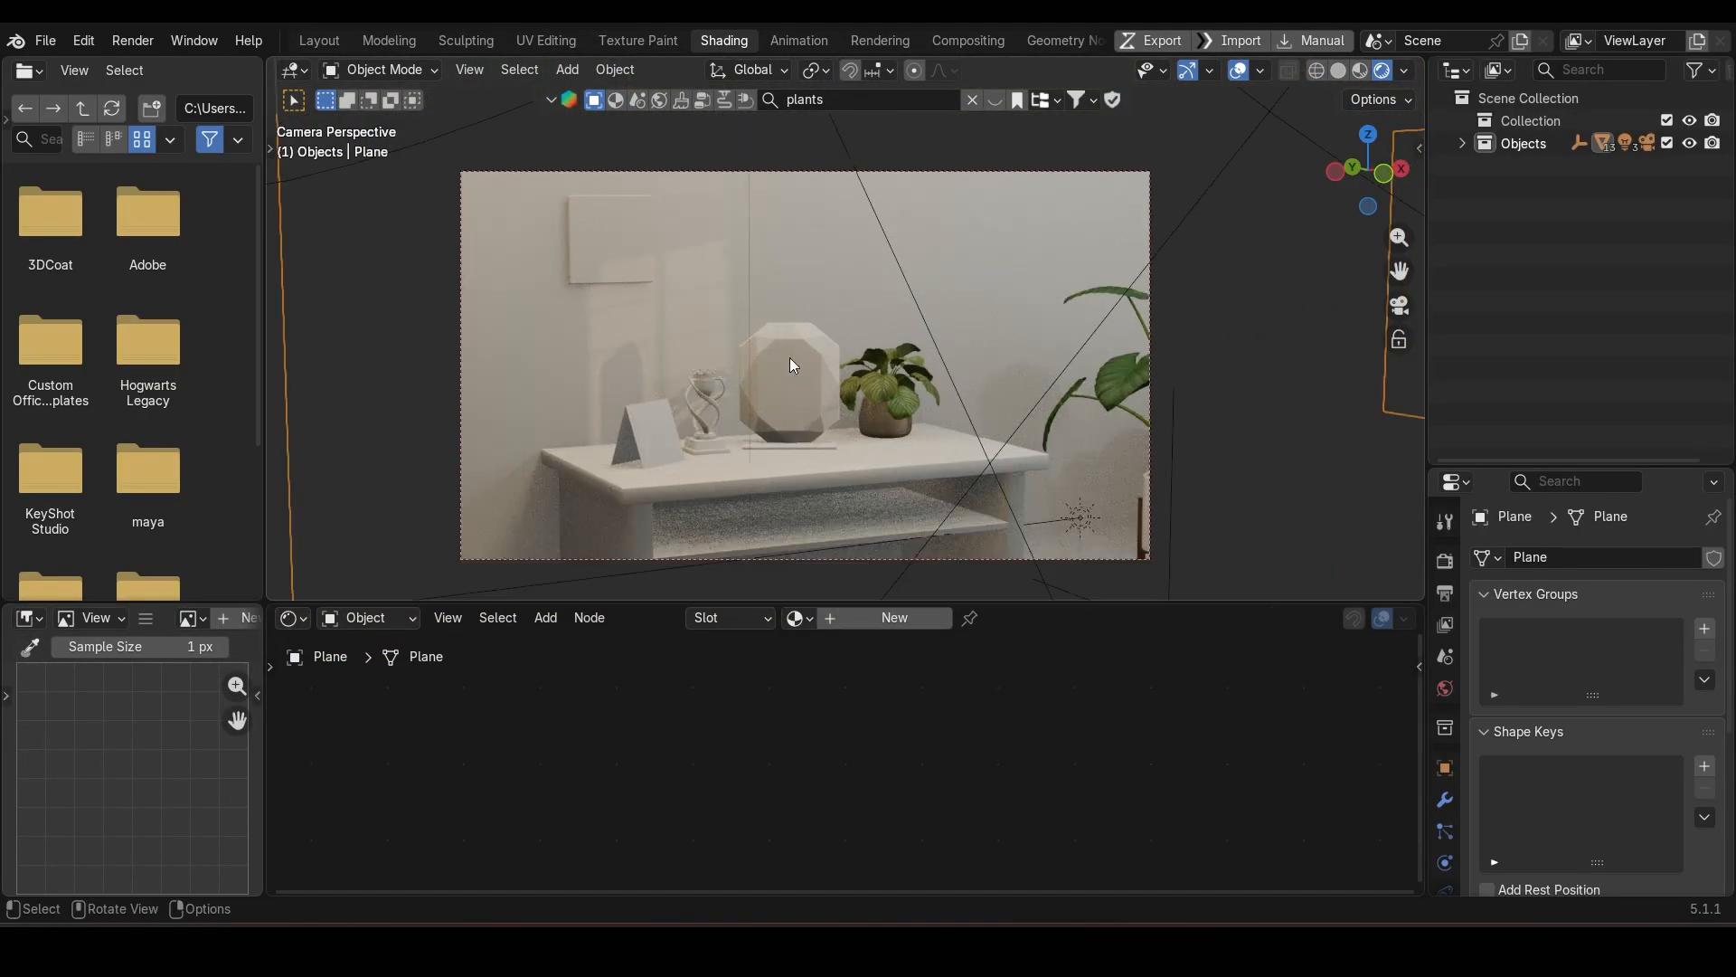
left_click(854, 618)
scroll(779, 776, "up", 4)
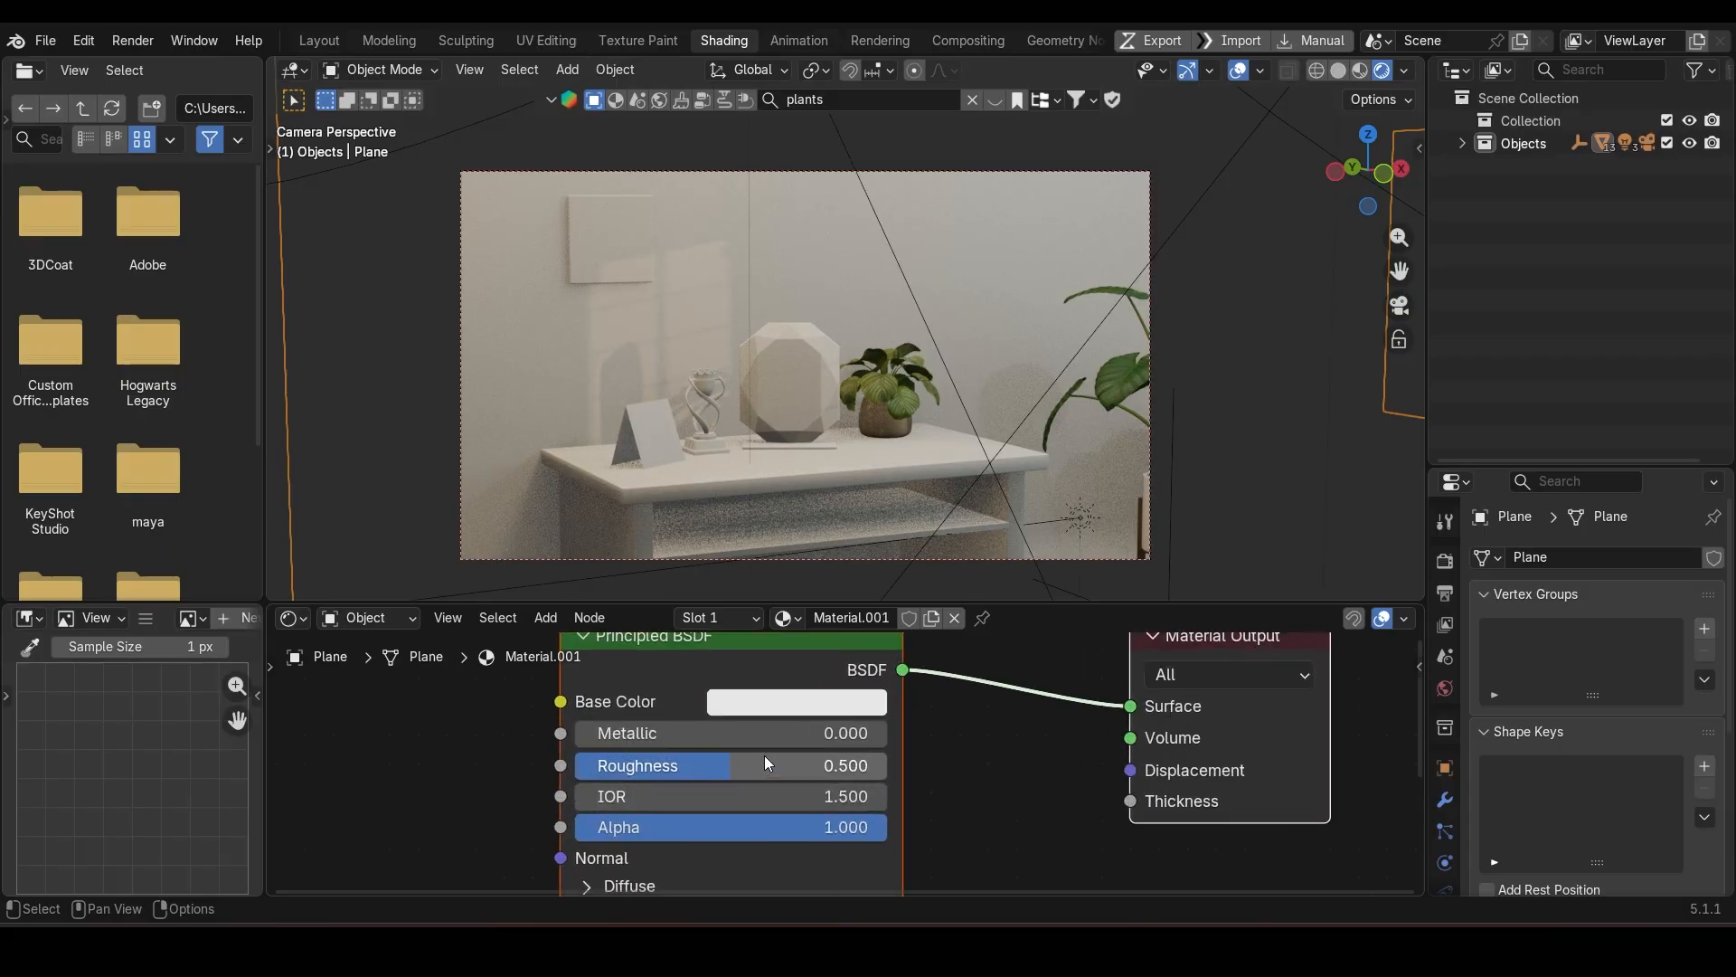
Step: Set the wall material's Base Color to a brown sampled with the eyedropper
left_click(946, 774)
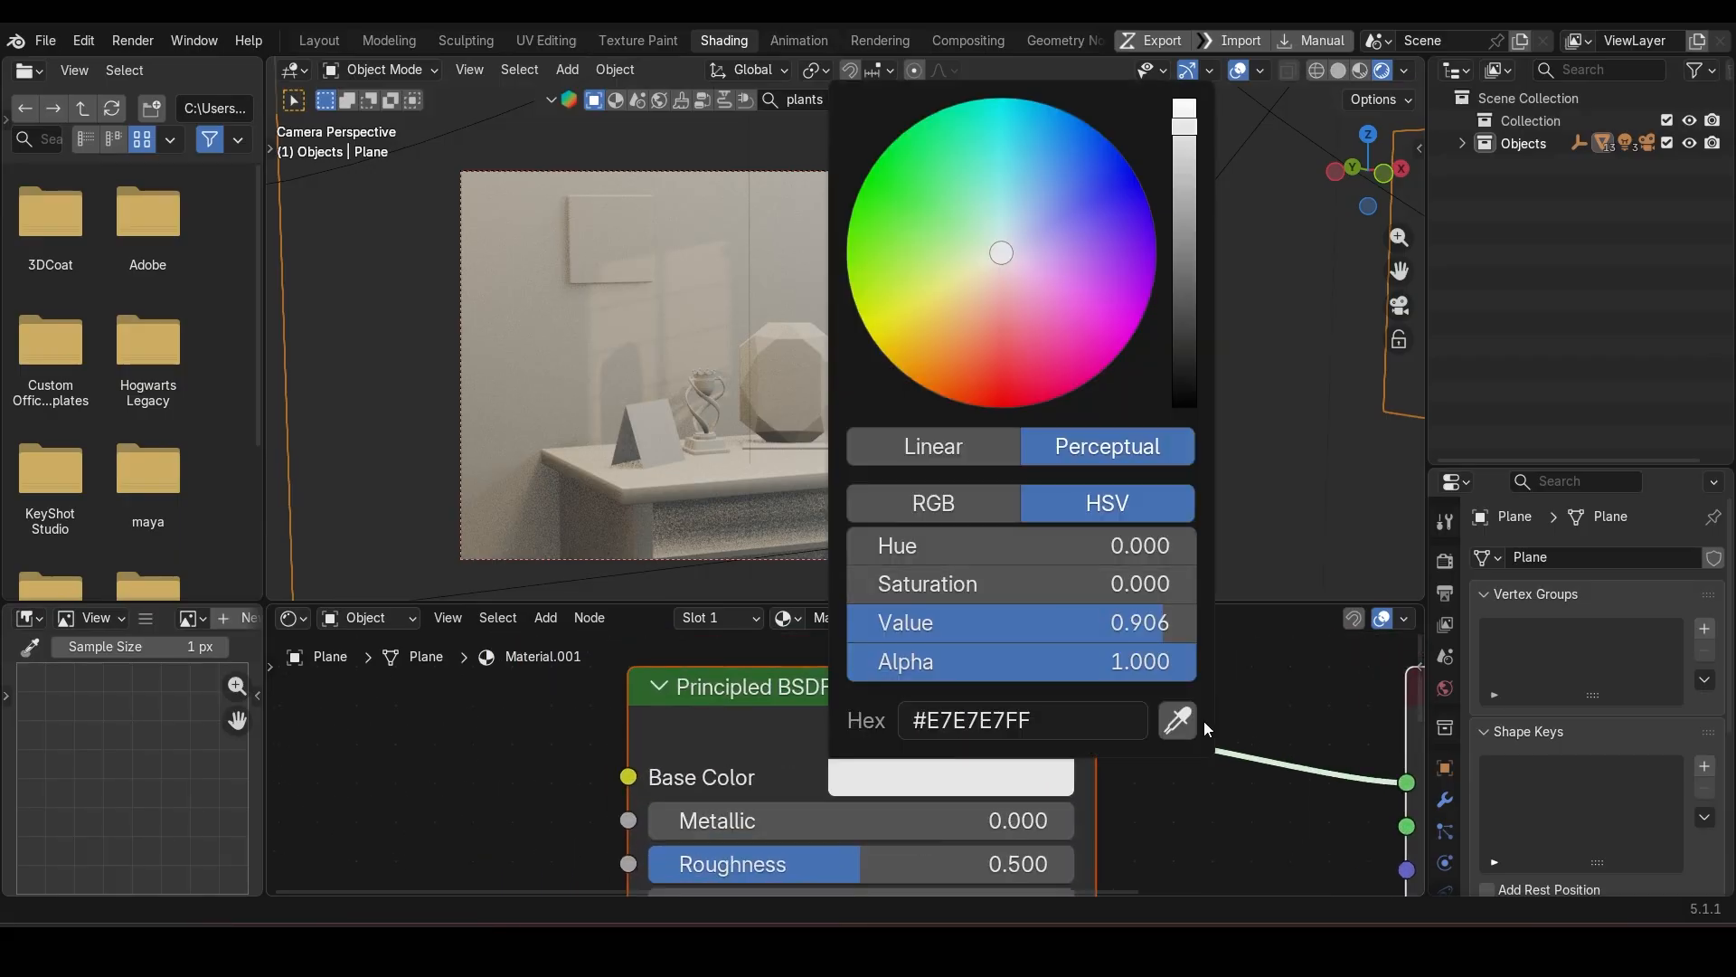
left_click(1178, 720)
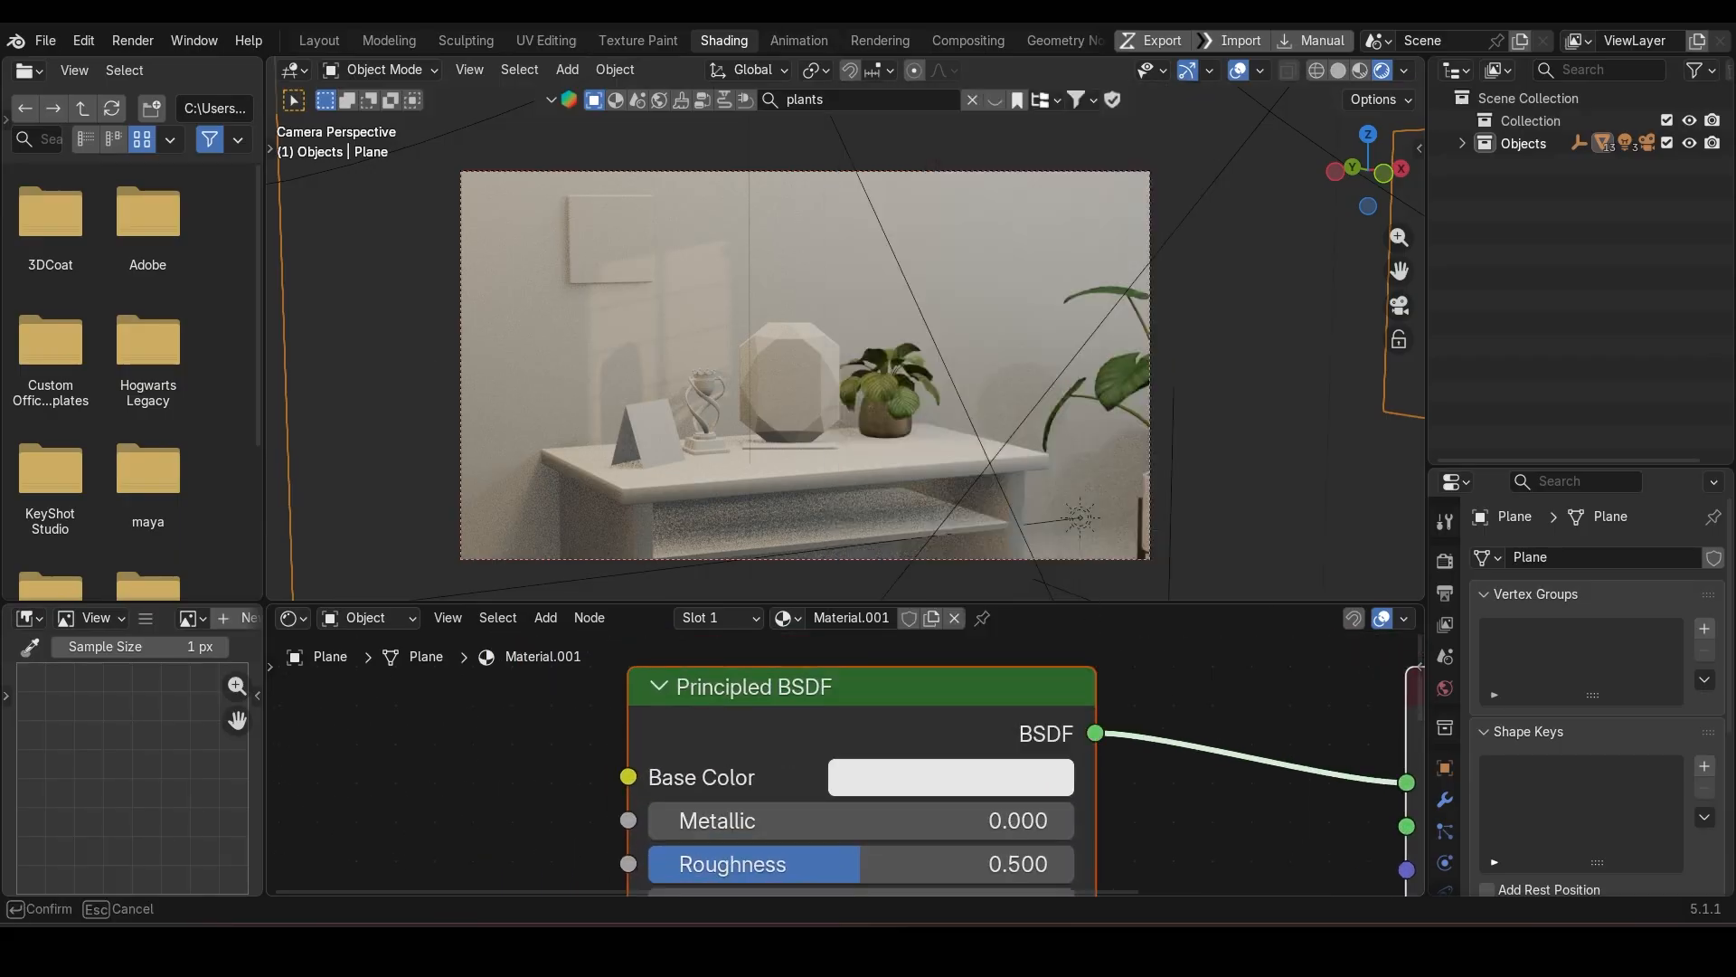
key("Return")
scroll(871, 796, "down", 3)
scroll(871, 816, "up", 4)
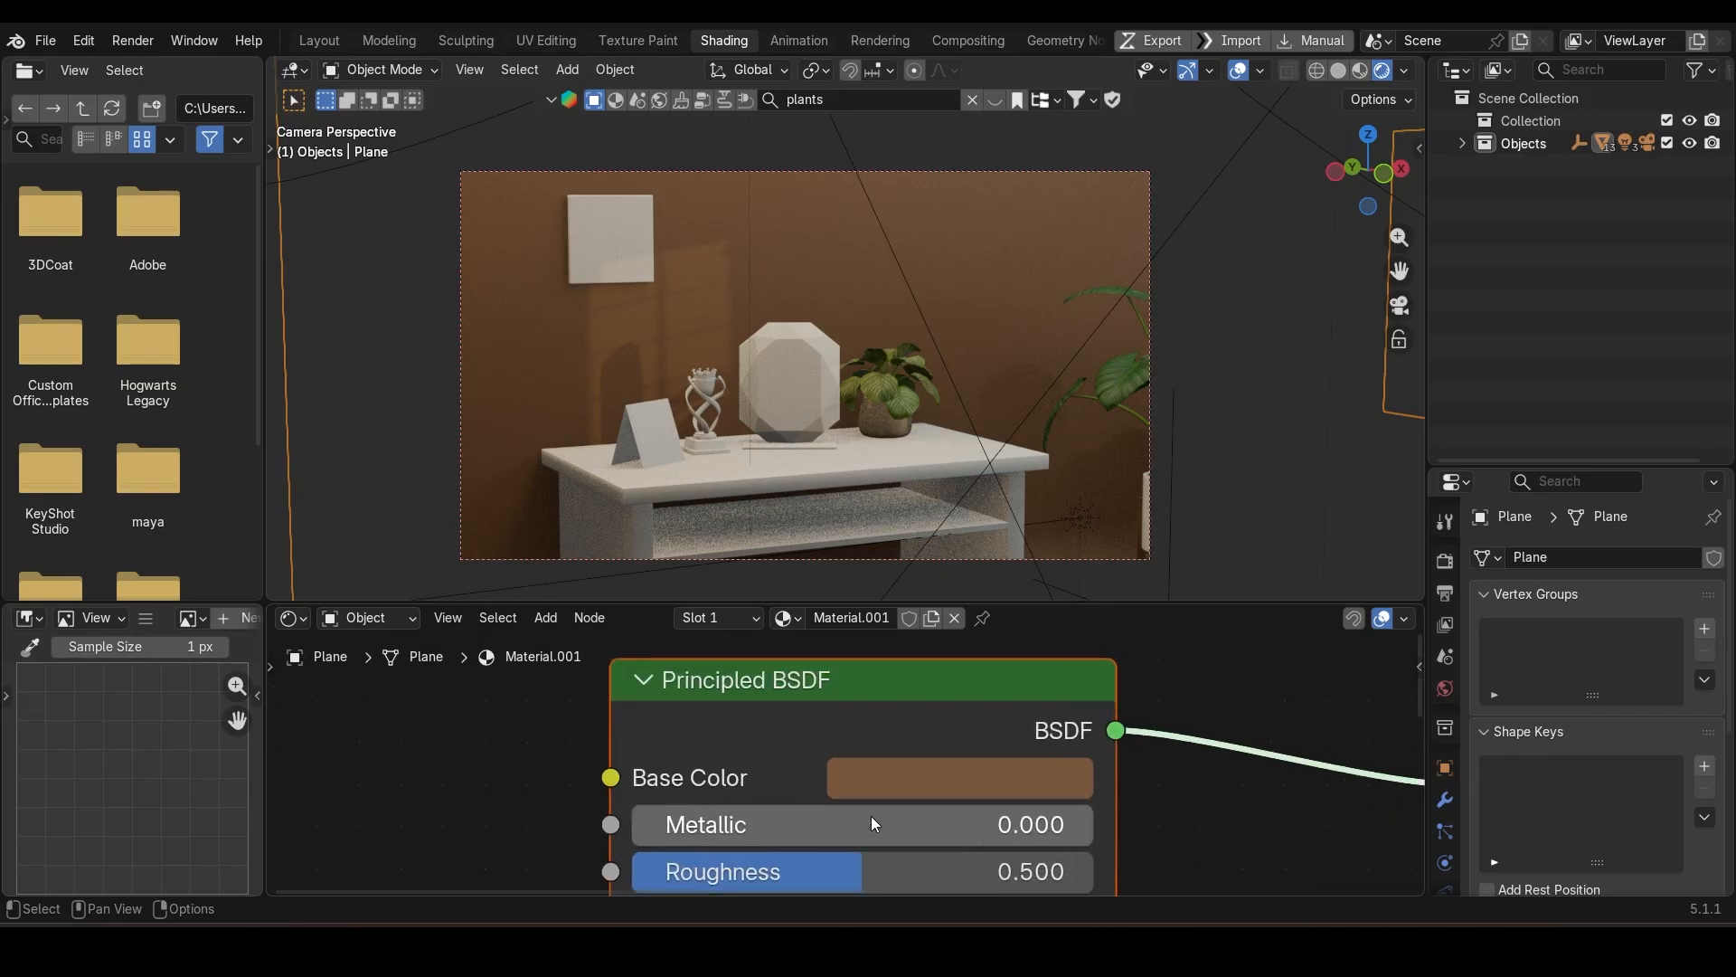
Step: Raise the wall material's Roughness to 1.000
middle_click_drag(887, 844, 917, 742)
scroll(903, 778, "up", 3)
scroll(902, 778, "down", 1)
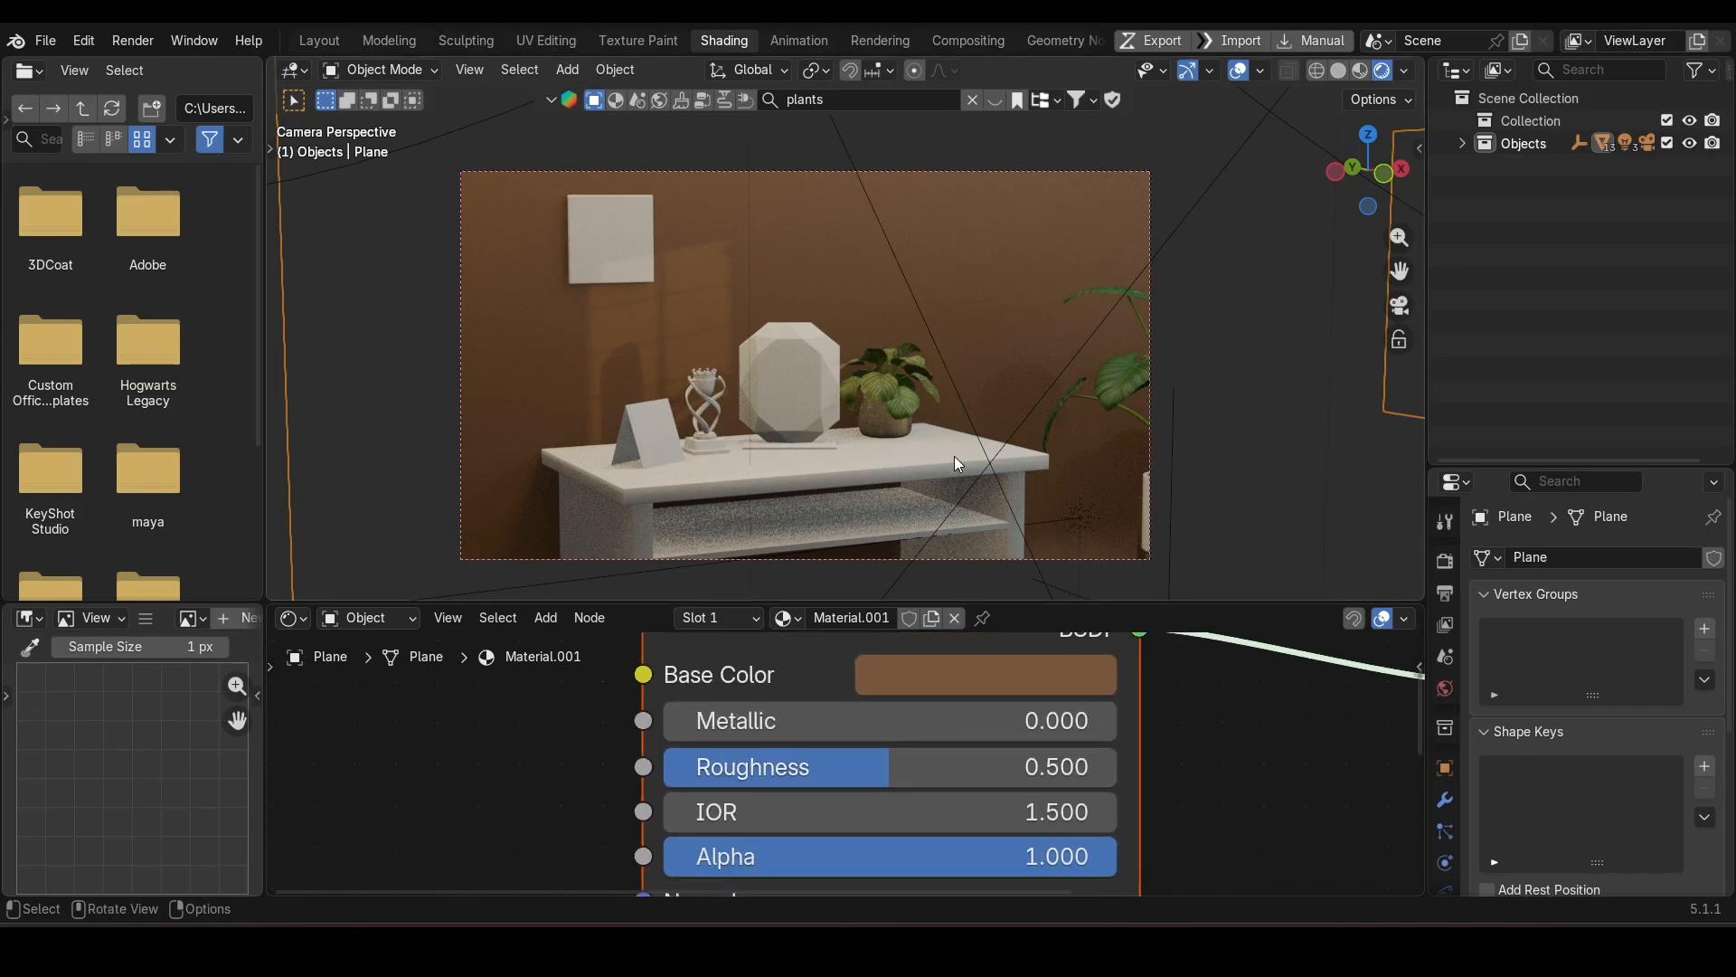
scroll(953, 456, "down", 1)
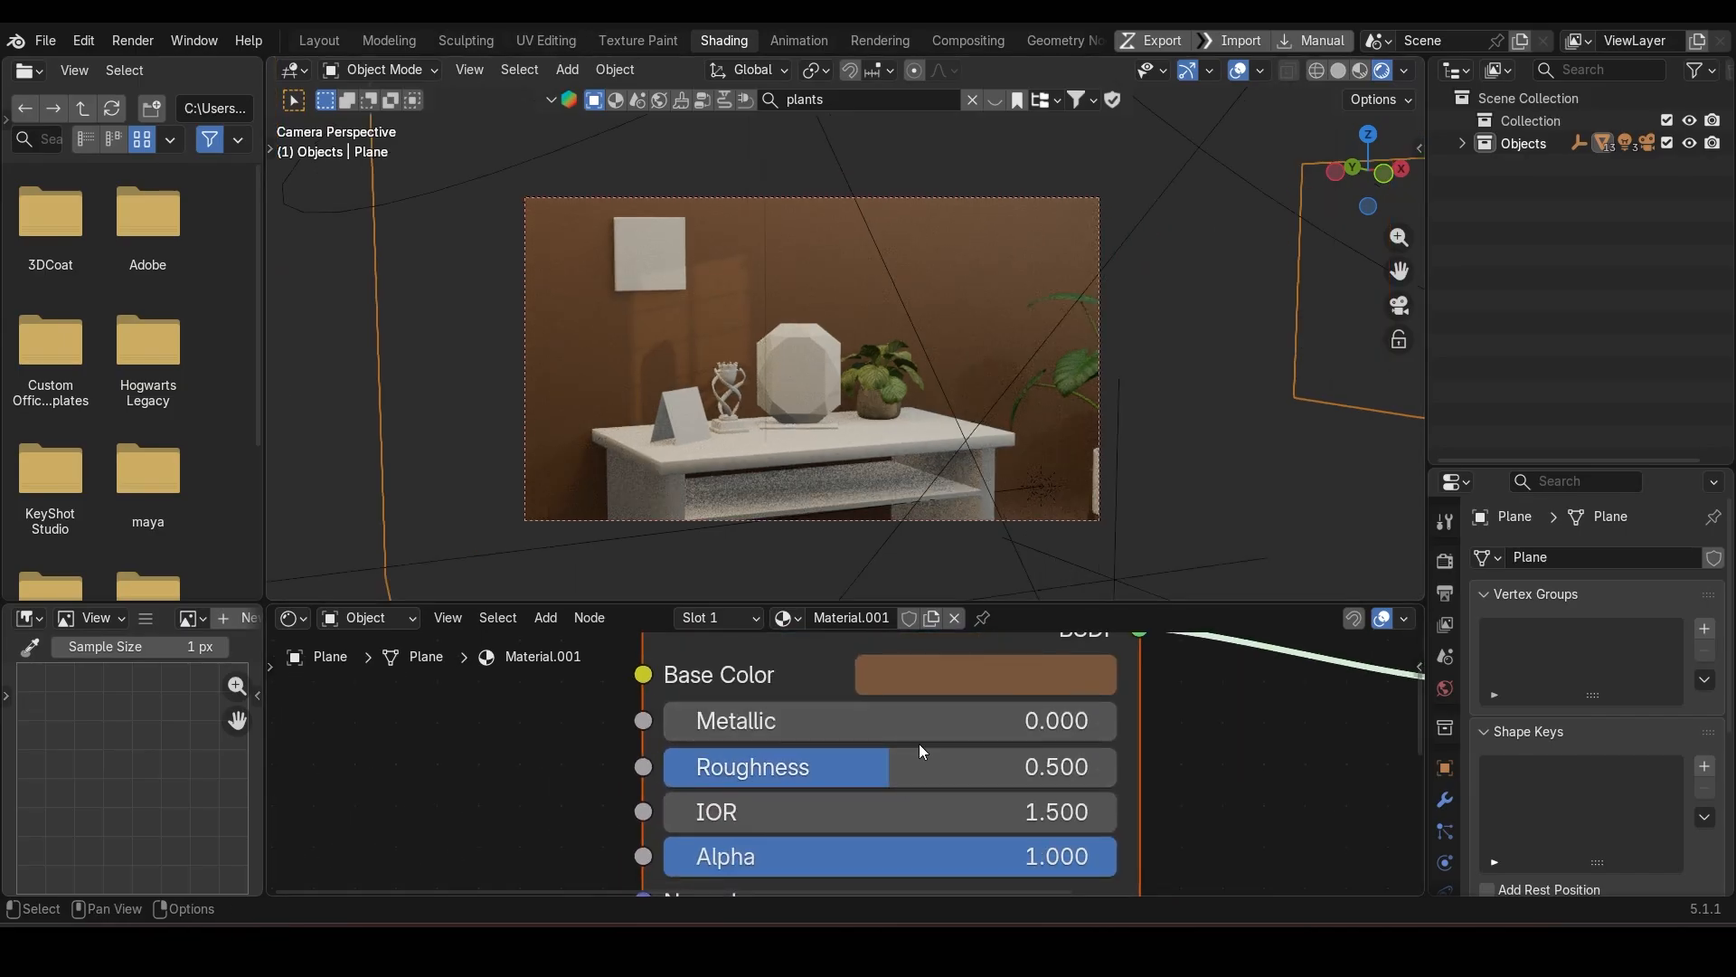
mouse_move(914, 763)
left_mouse_down()
mouse_move(738, 767)
mouse_move(1140, 767)
mouse_move(926, 774)
left_mouse_up()
scroll(926, 774, "down", 3)
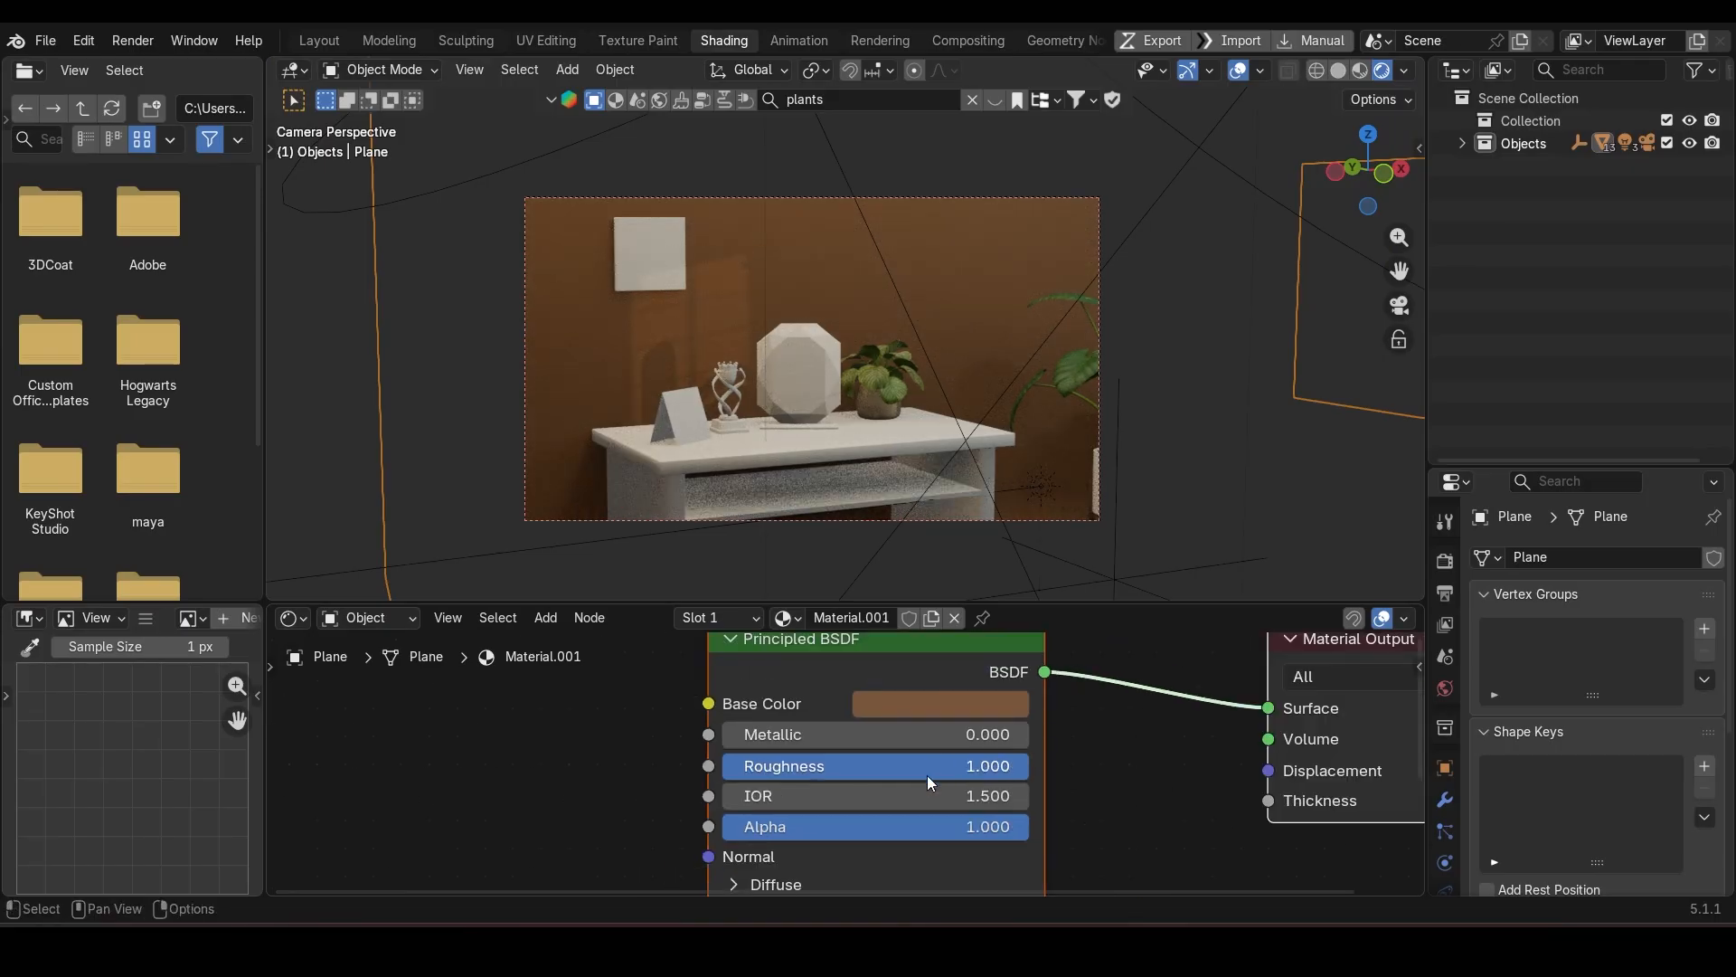
Step: Add a Noise Texture node to the wall material and place it ahead of the Principled BSDF
key("shift+a")
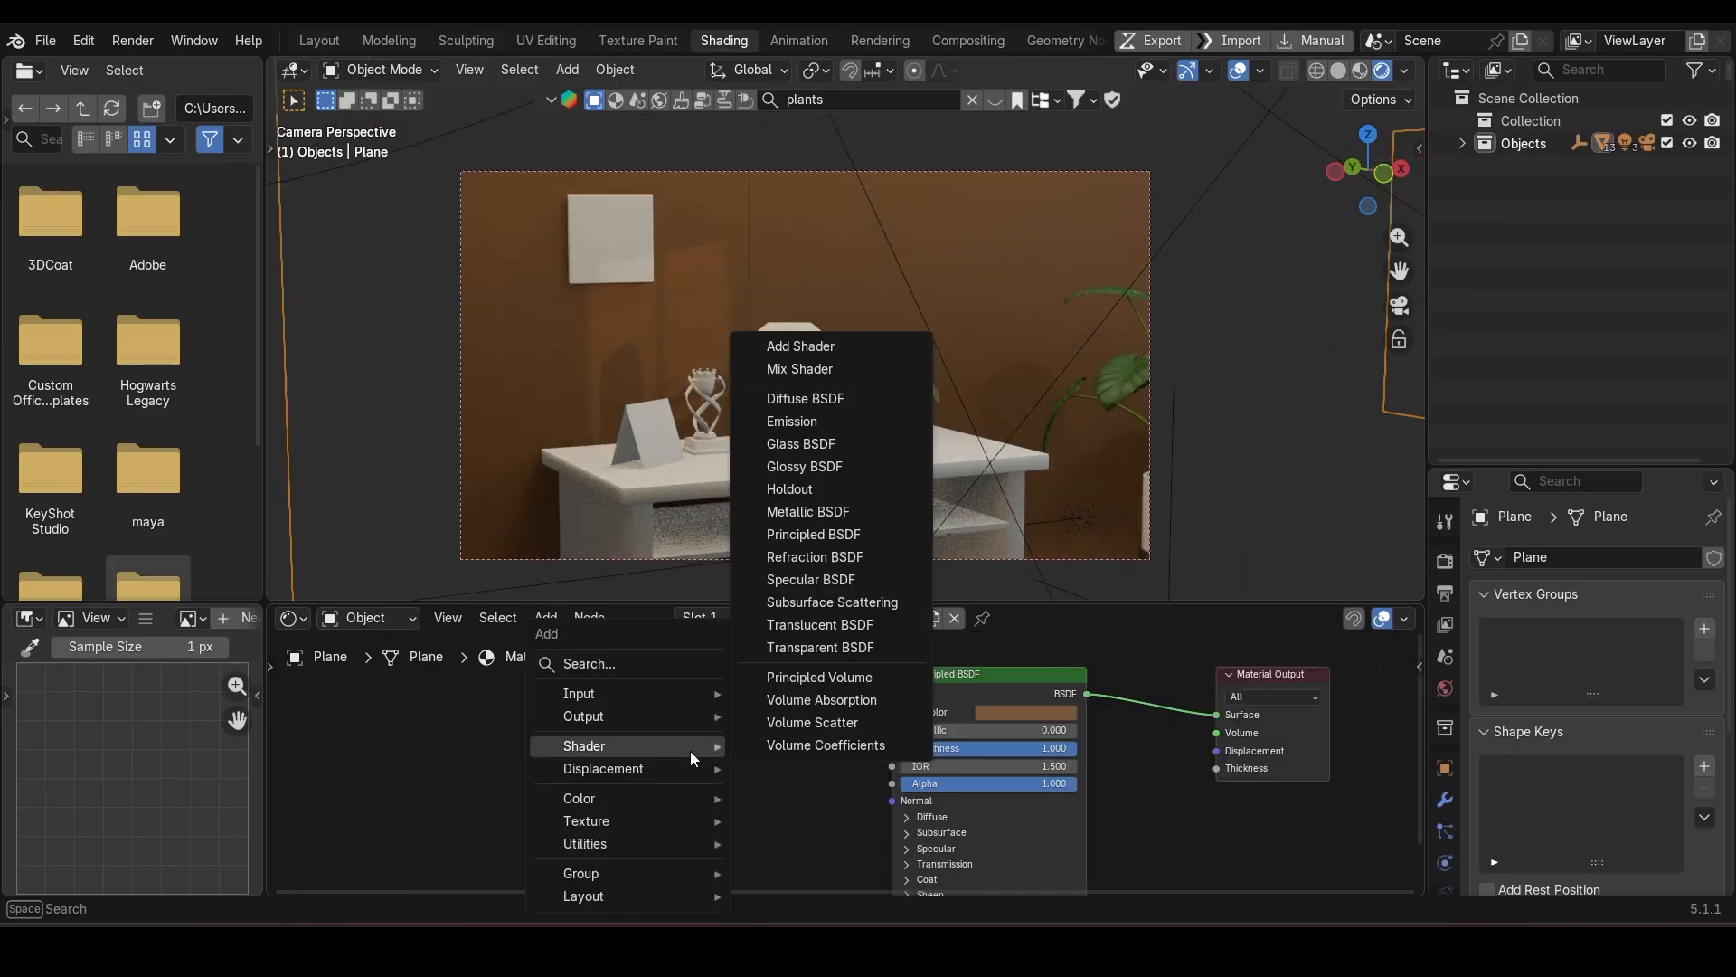
type("noic")
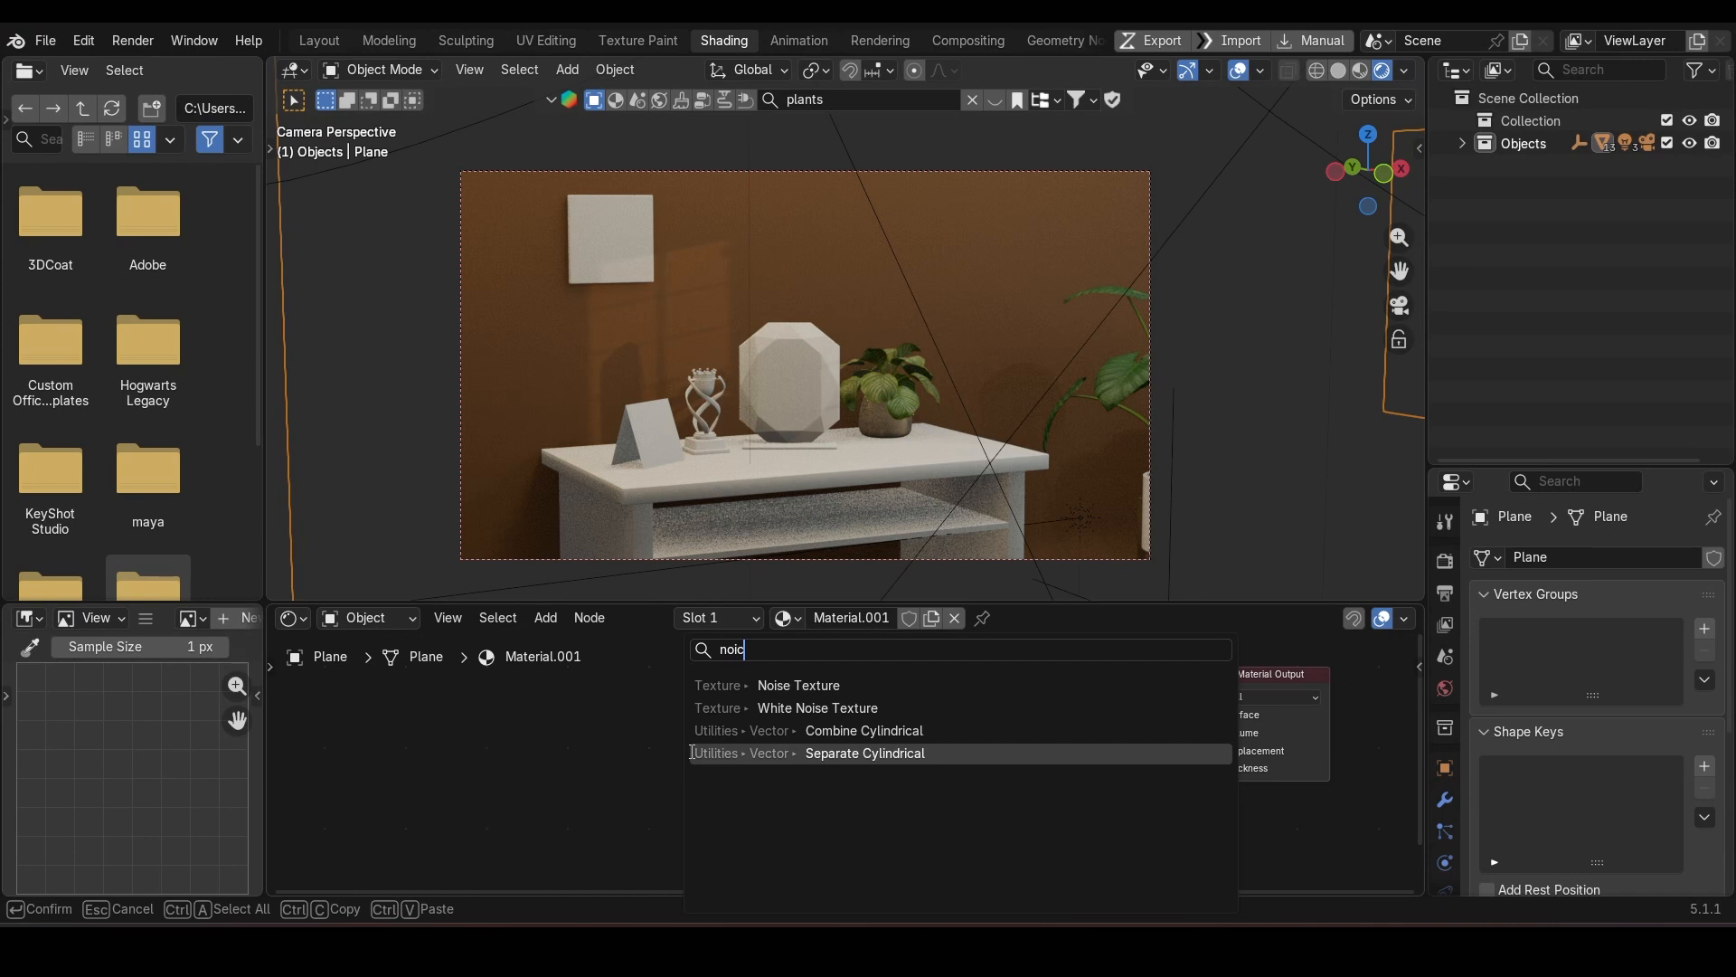
type("e")
left_click(744, 692)
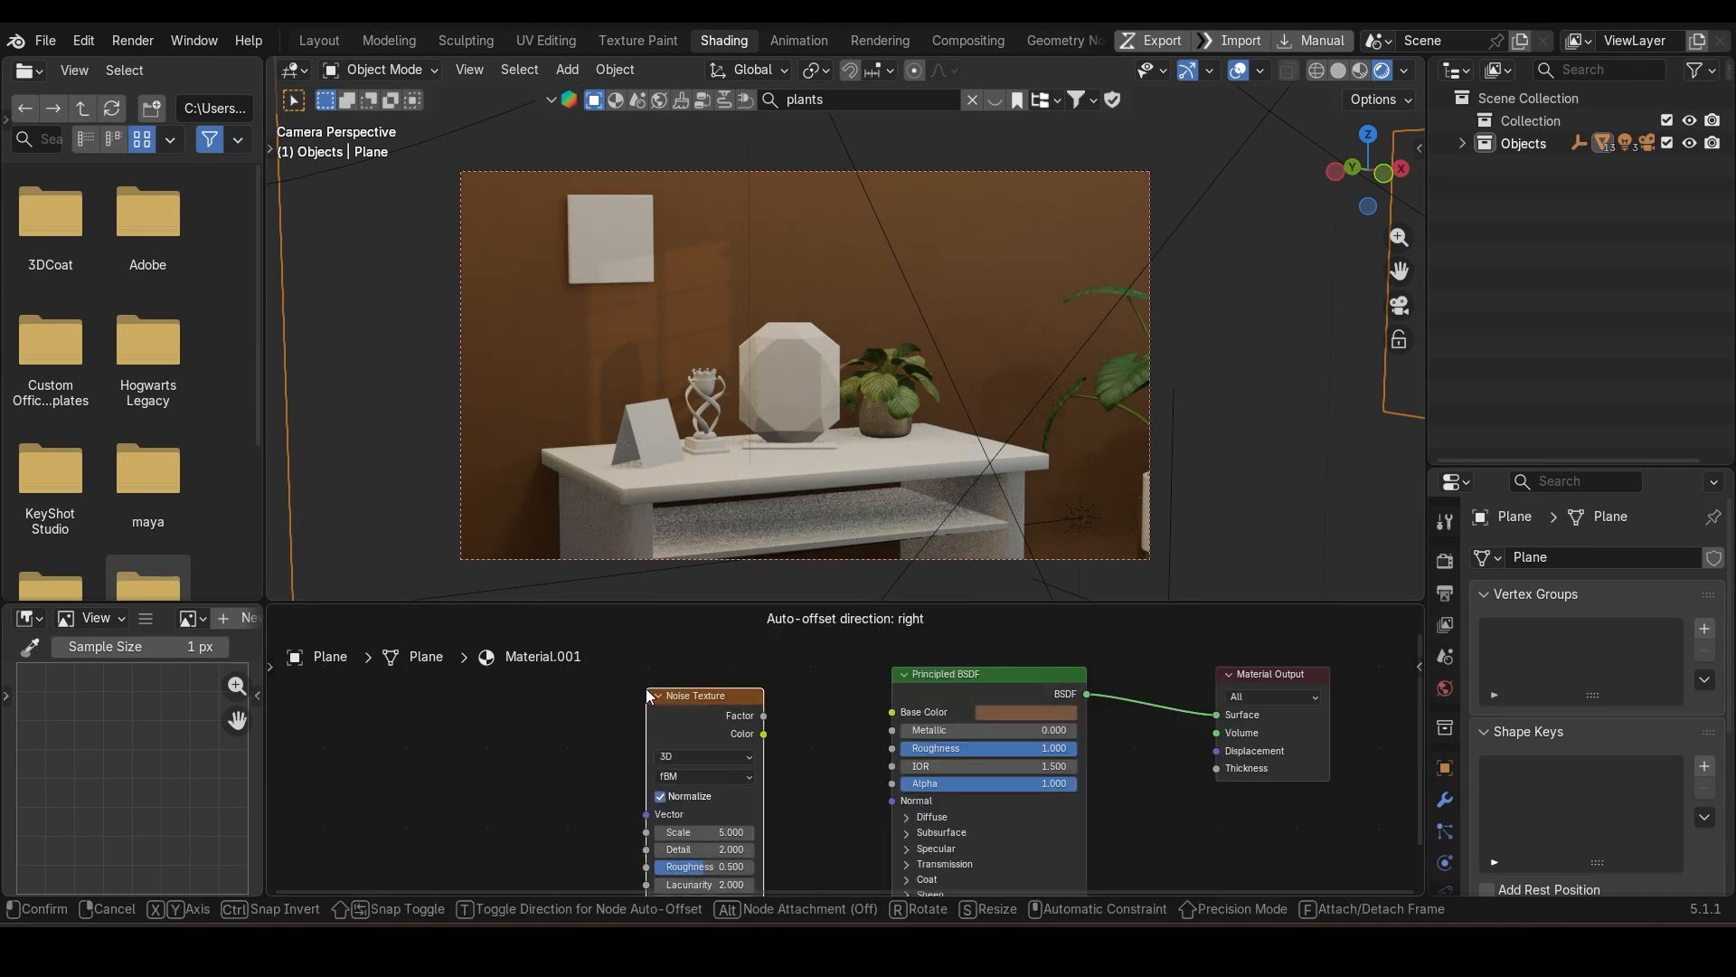
left_click(646, 689)
left_click_drag(715, 715, 606, 824)
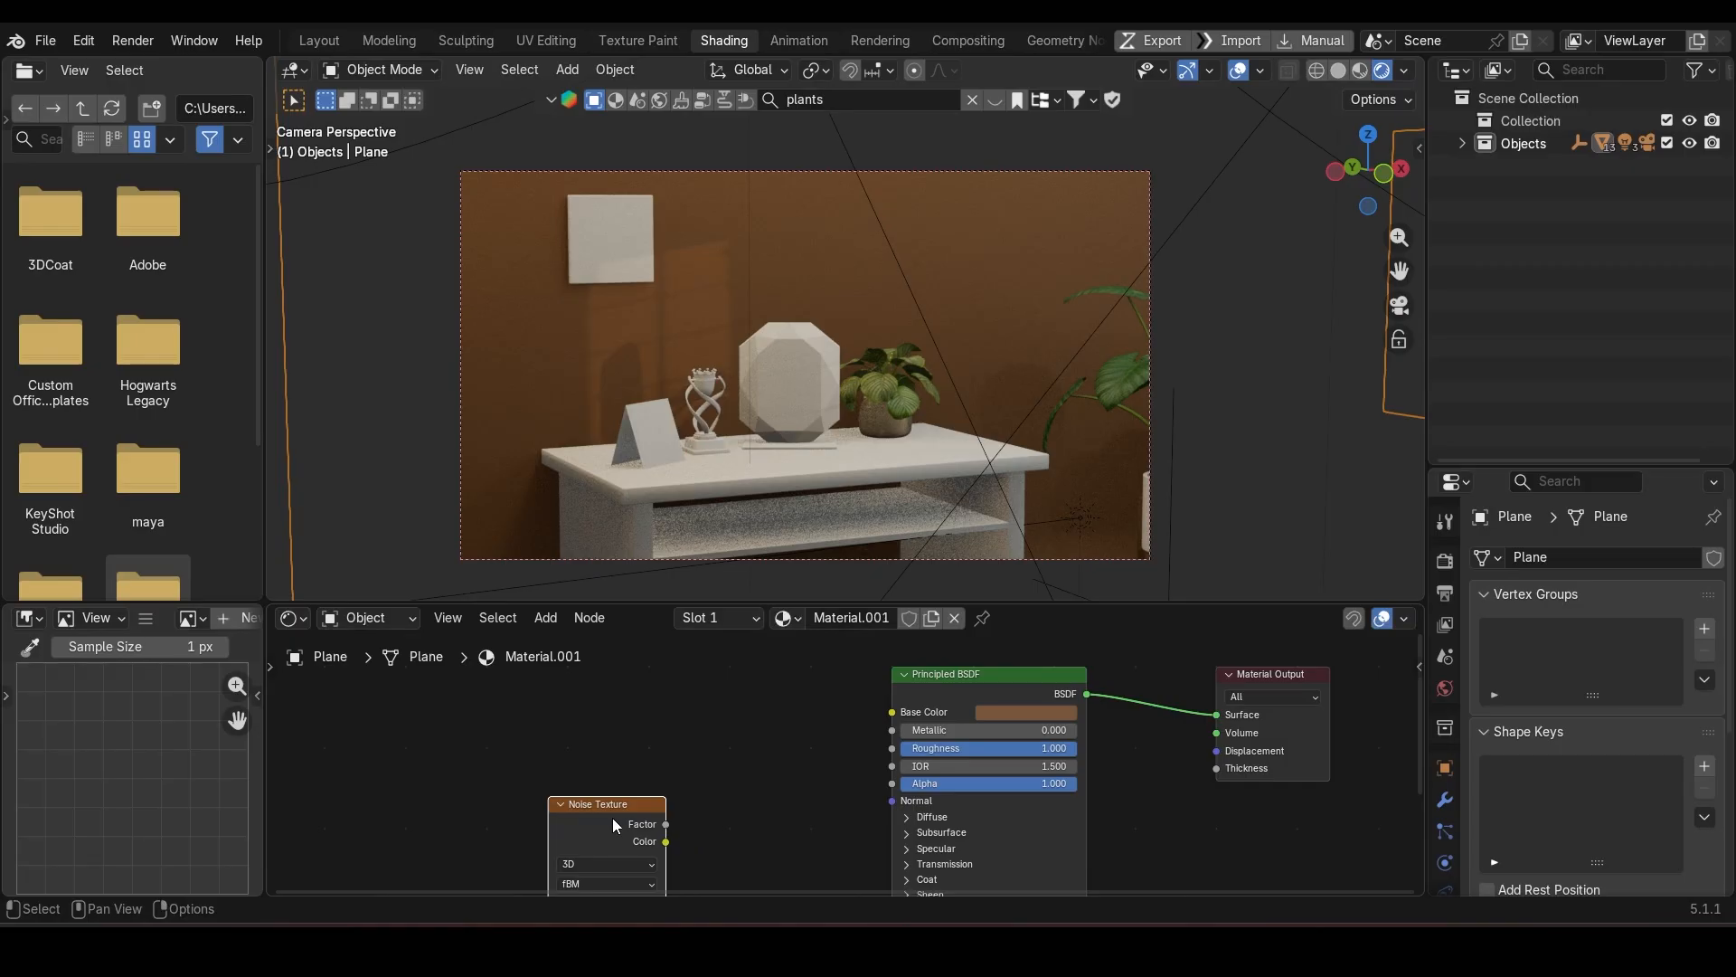
Step: Route the Noise Texture's Factor through a color Mix node's A input and connect its Result to the Base Color
mouse_move(611, 818)
right_mouse_down("ctrl+shift")
mouse_move(903, 729)
mouse_move(938, 707)
mouse_move(930, 688)
right_mouse_up("ctrl+shift")
left_click_drag(606, 821, 619, 700)
left_click(765, 845)
left_click_drag(795, 843, 902, 714)
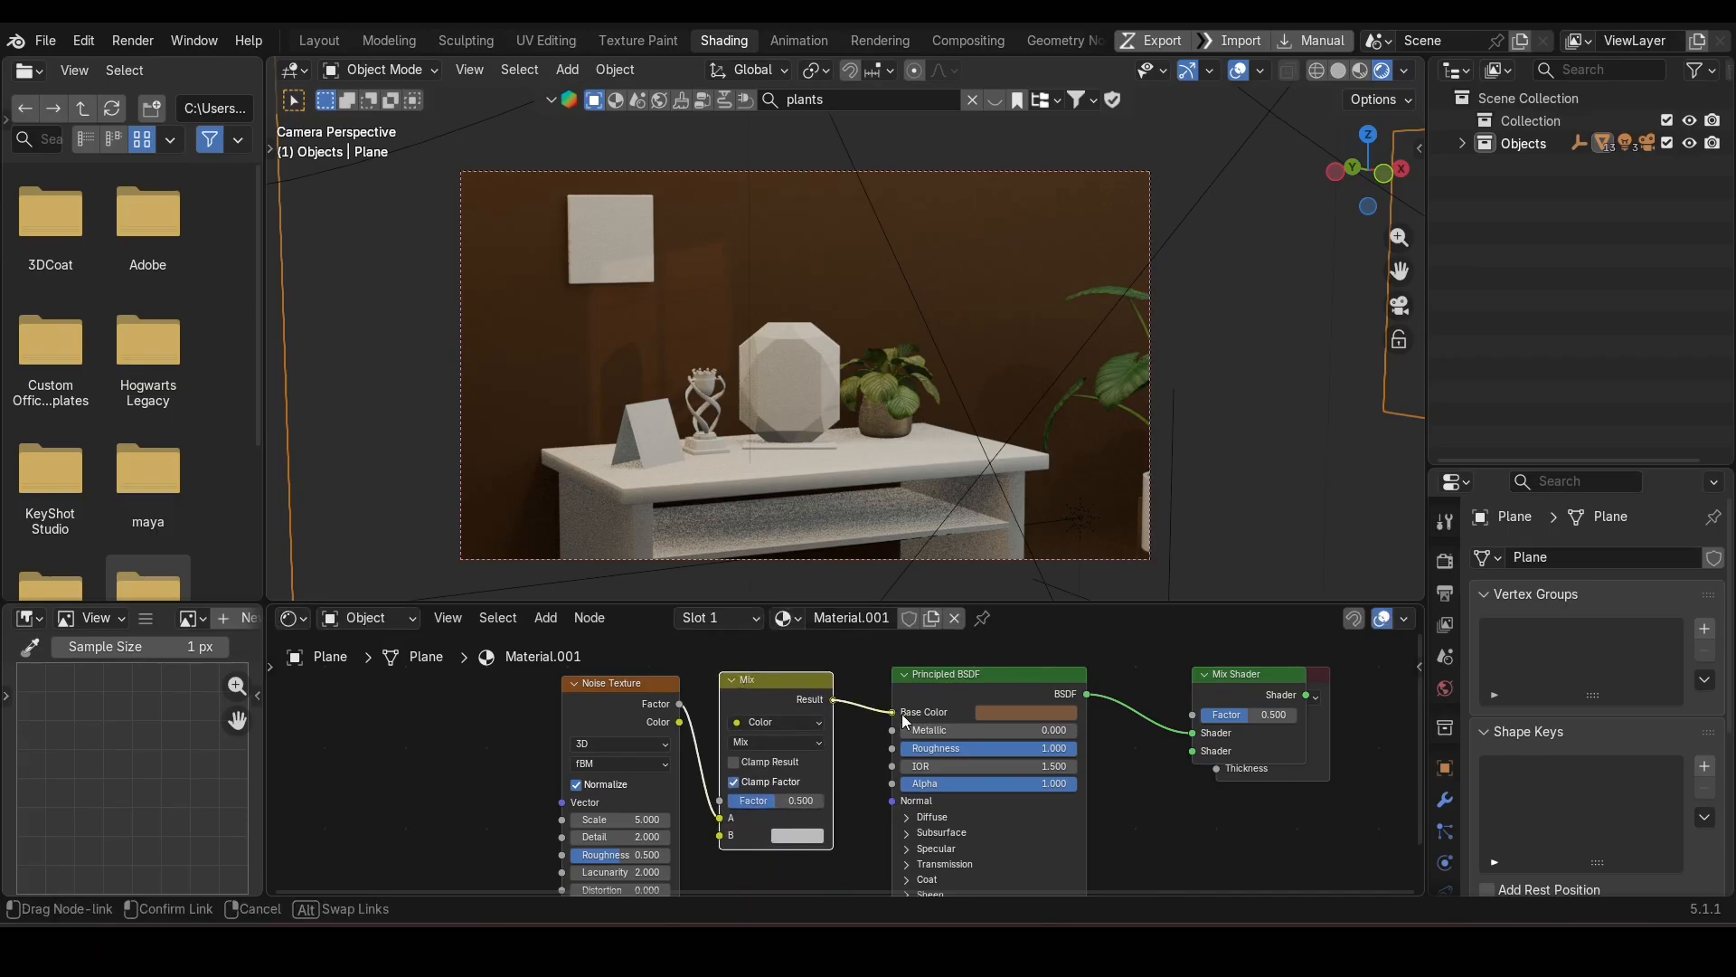
Step: Set the Mix node's B color to a dark brown sampled with the eyedropper
scroll(801, 757, "up", 1)
scroll(733, 780, "up", 3)
middle_click_drag(733, 780, 855, 727)
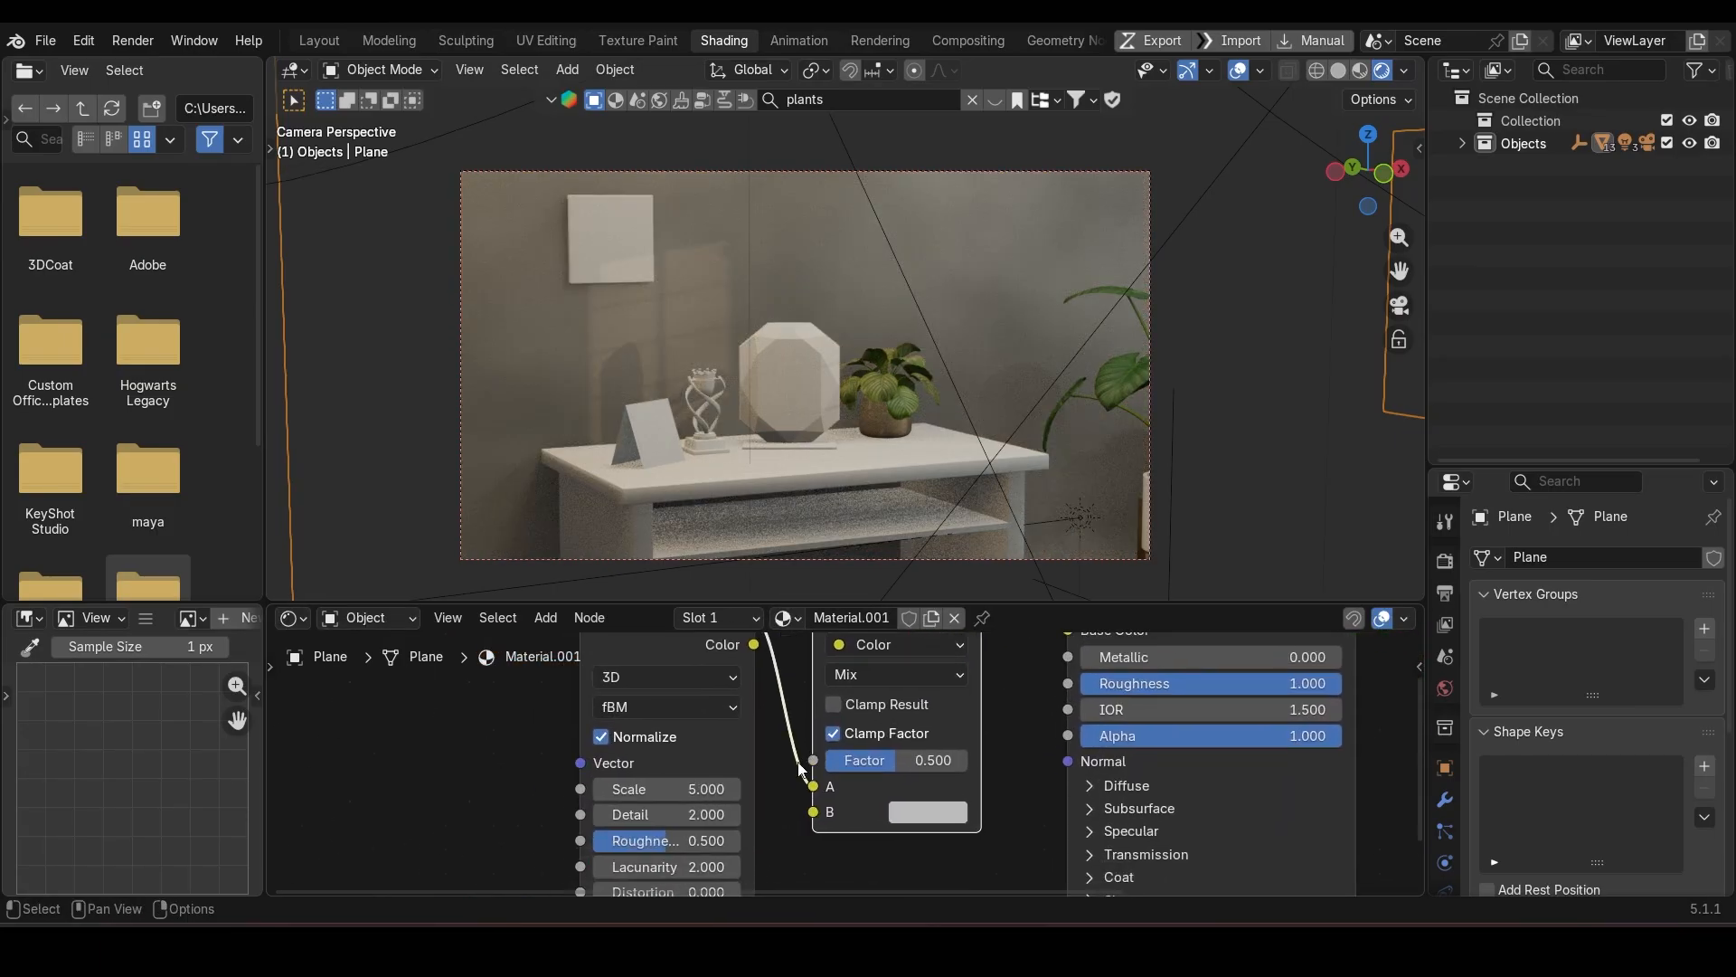
scroll(823, 769, "down", 3)
left_click(892, 797)
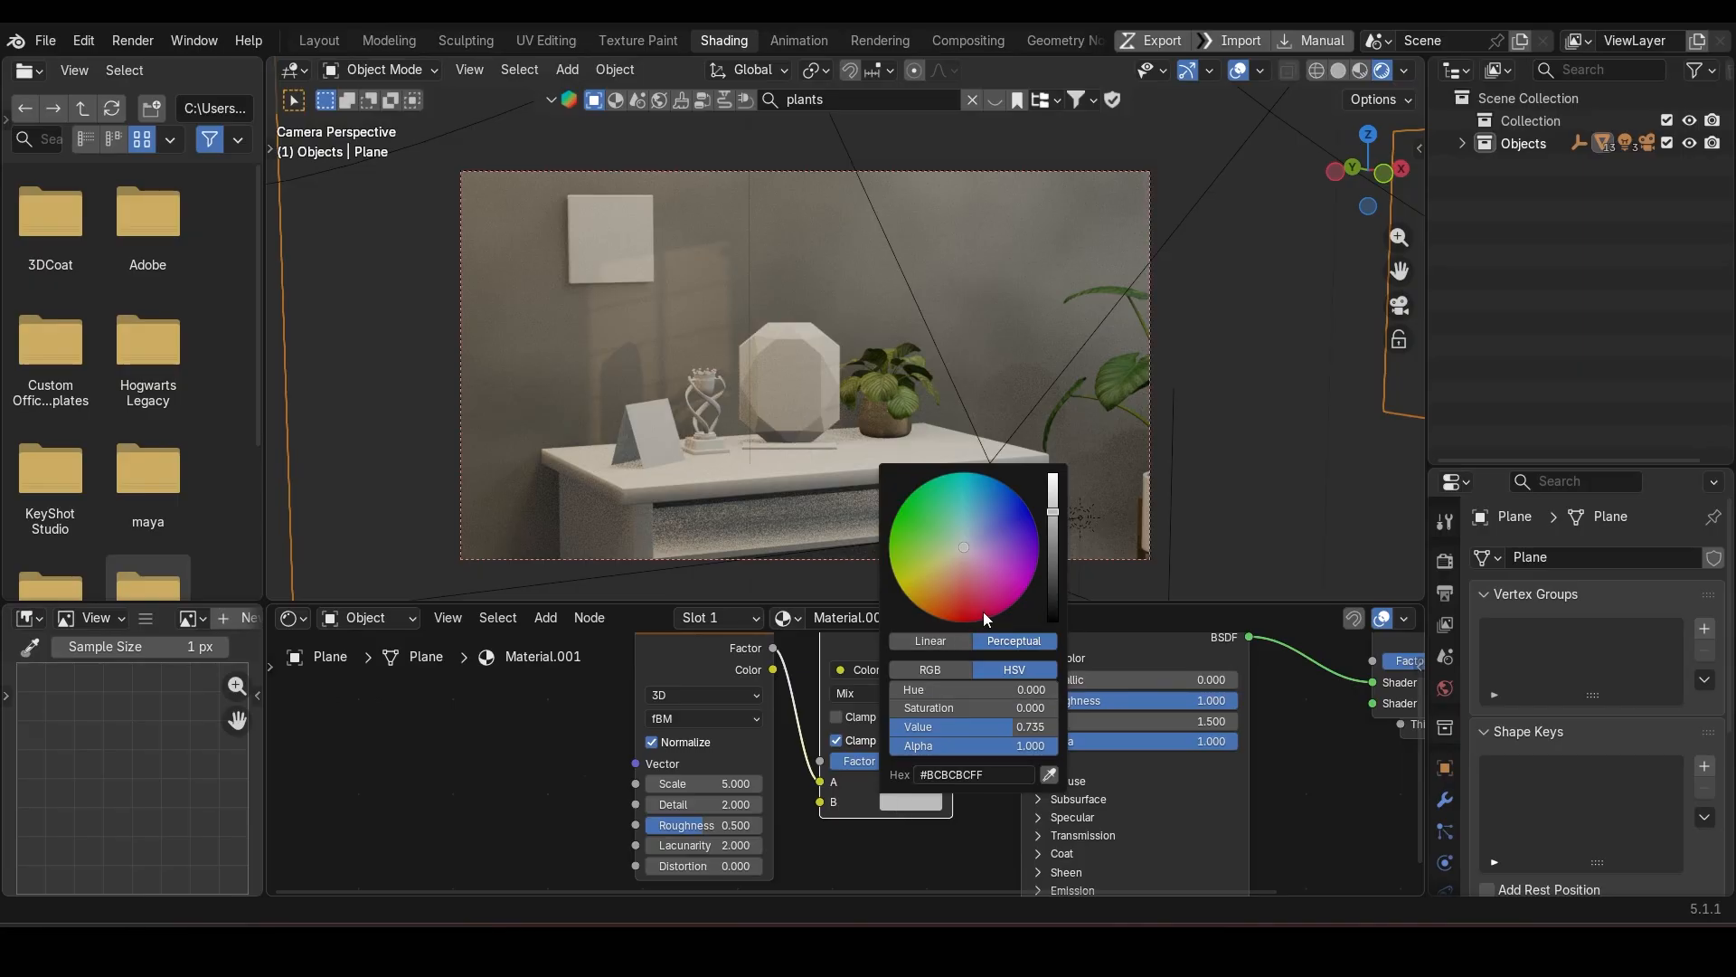
left_click(928, 798)
left_click(1048, 774)
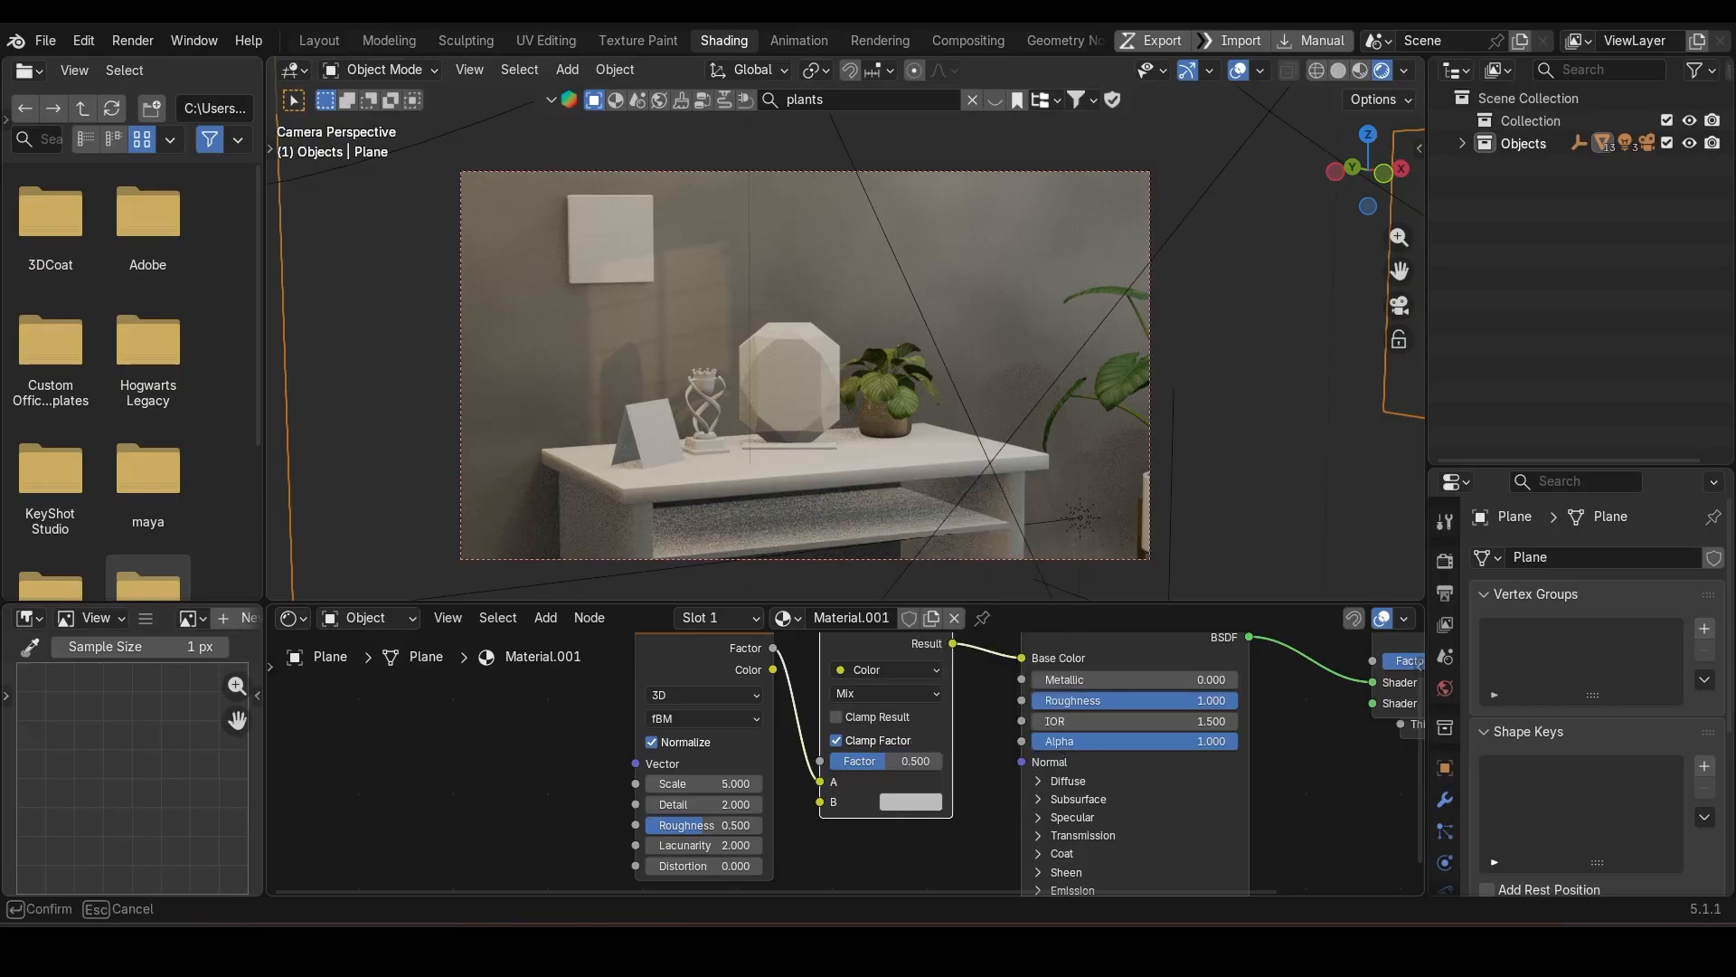
left_click(1, 778)
scroll(901, 769, "down", 2)
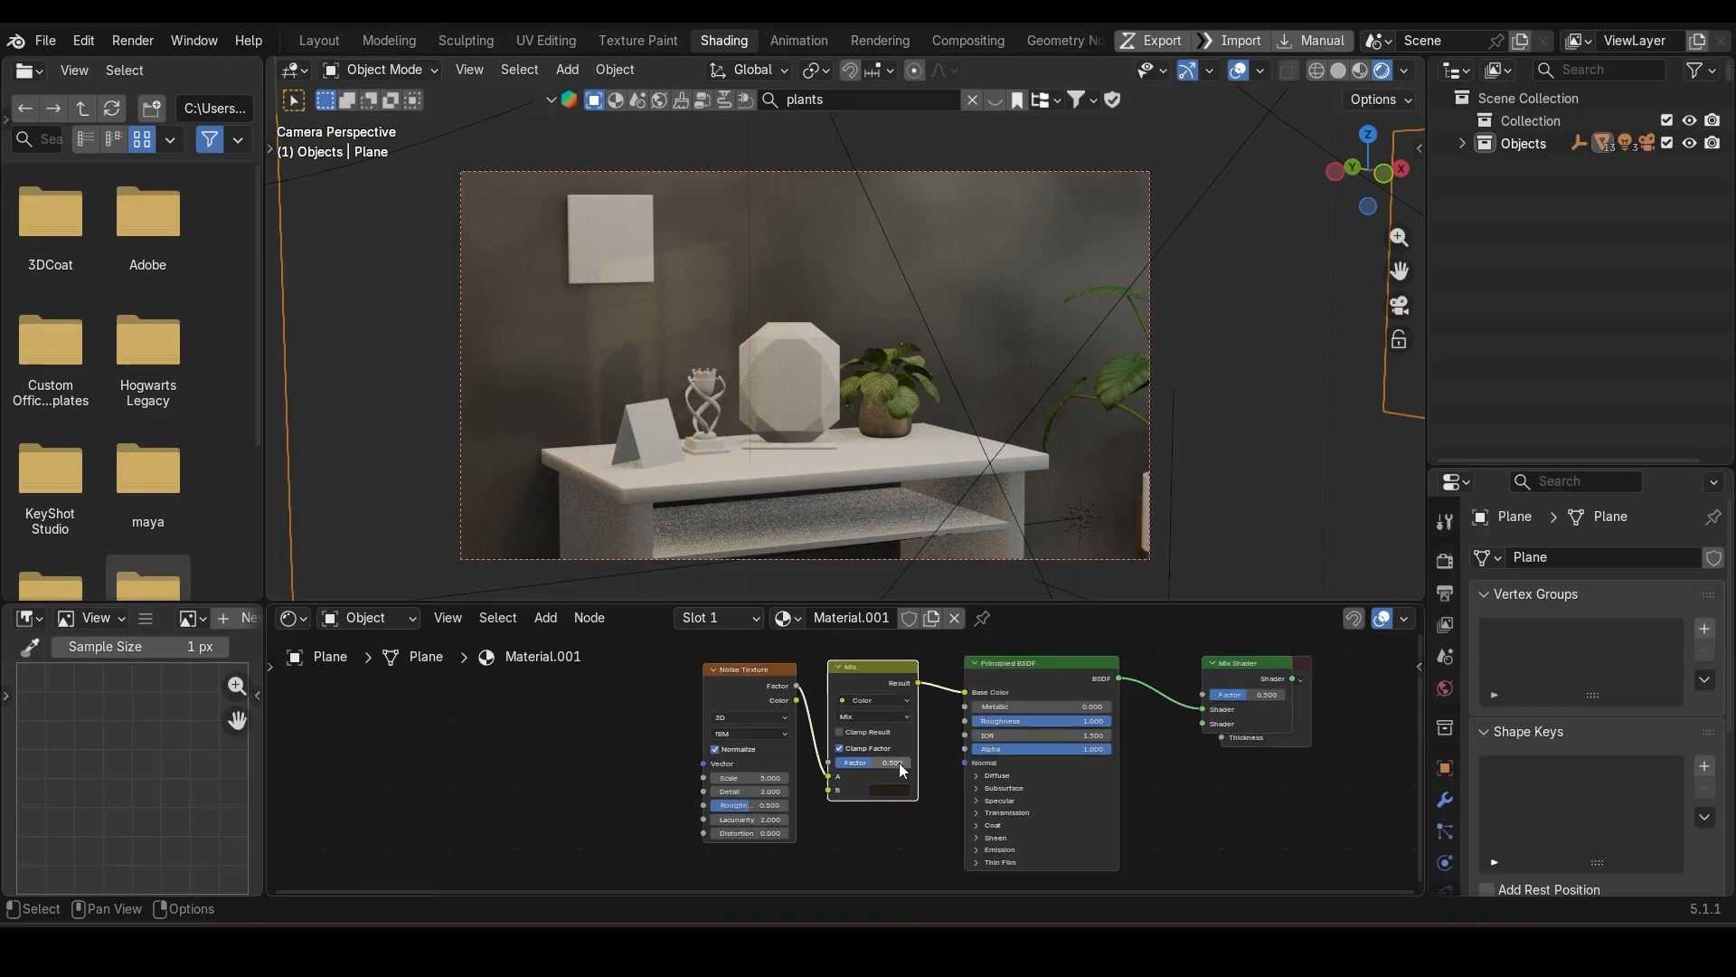
Step: Preview the Mix and Noise Texture outputs on the wall, and return the preview to the Principled BSDF
scroll(837, 779, "up", 2)
middle_click_drag(770, 800, 680, 880)
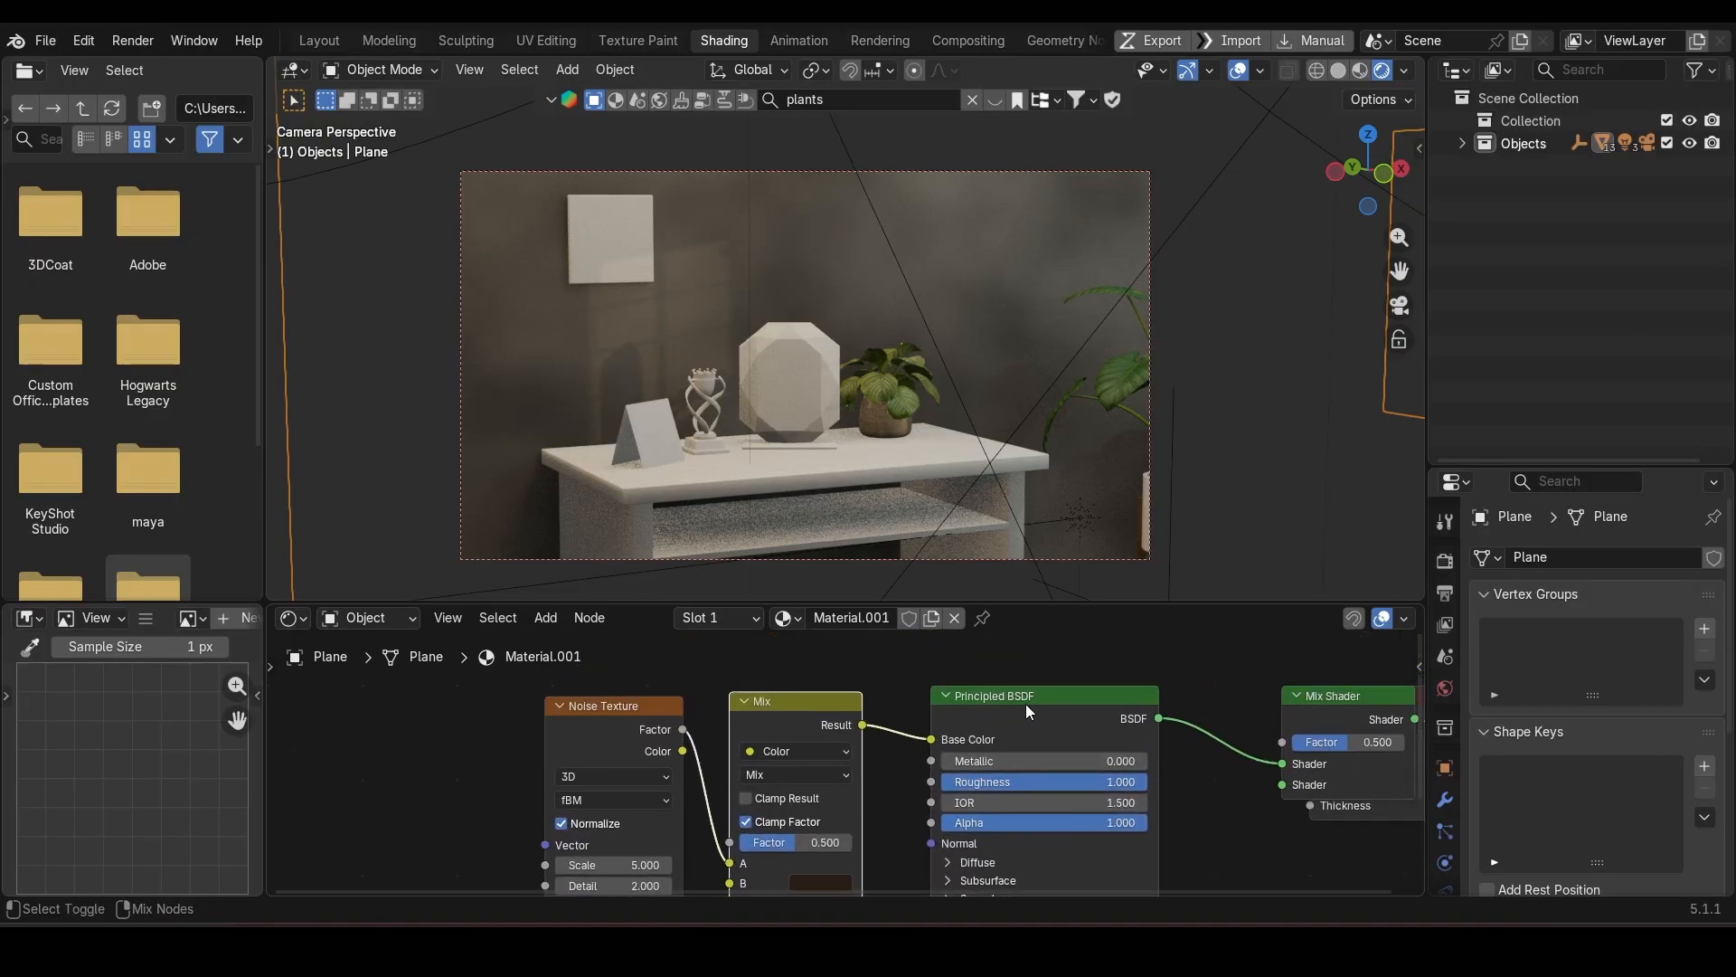
left_click(793, 718, "ctrl+shift")
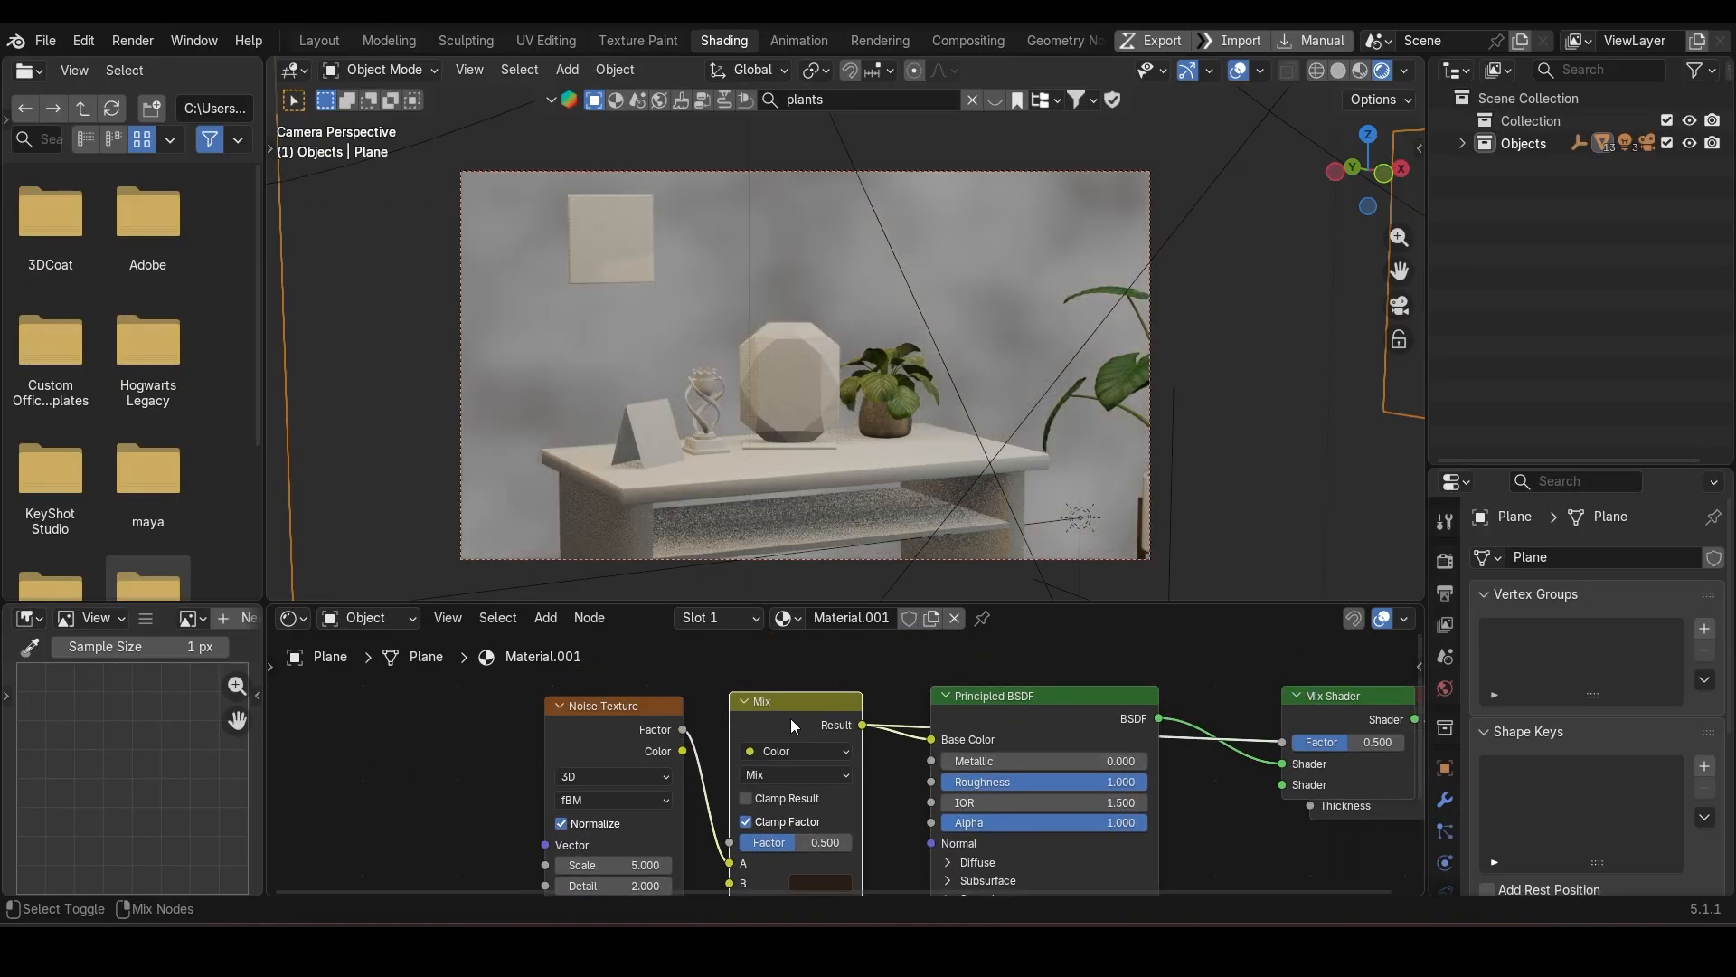
left_click(615, 716, "ctrl+shift")
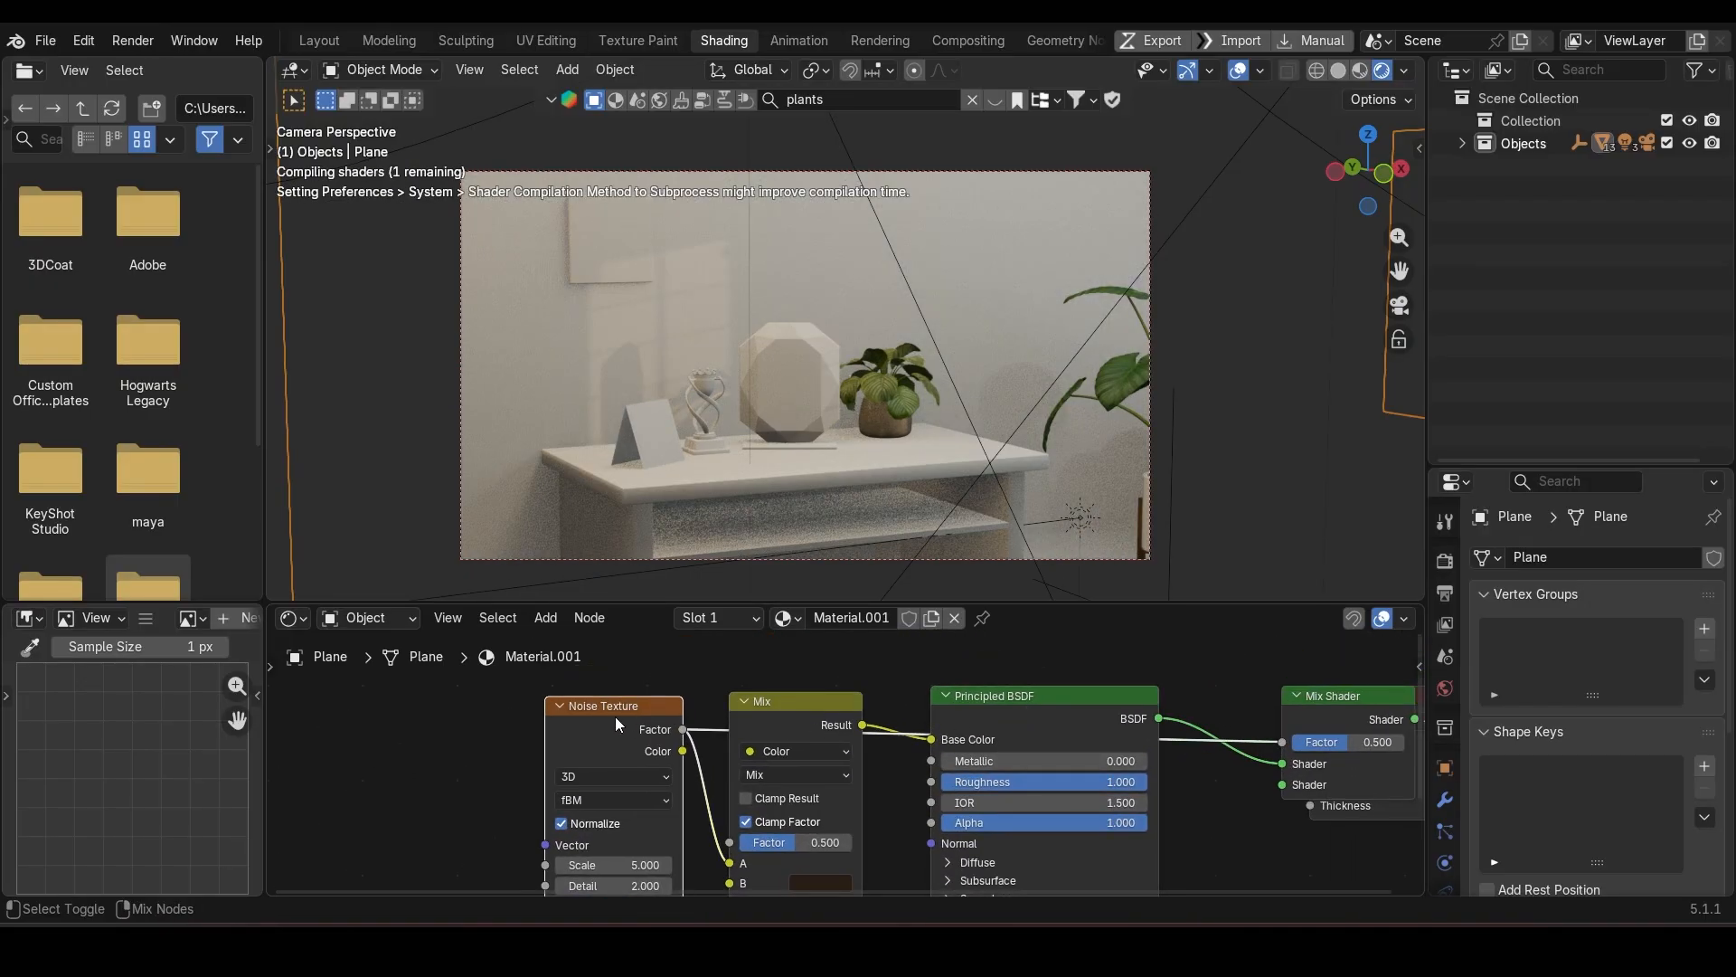
left_click(1029, 711, "ctrl+shift")
Step: Set the Noise Texture's Scale to -4.500
scroll(754, 870, "down", 3)
middle_click_drag(754, 870, 839, 746)
scroll(840, 745, "up", 2)
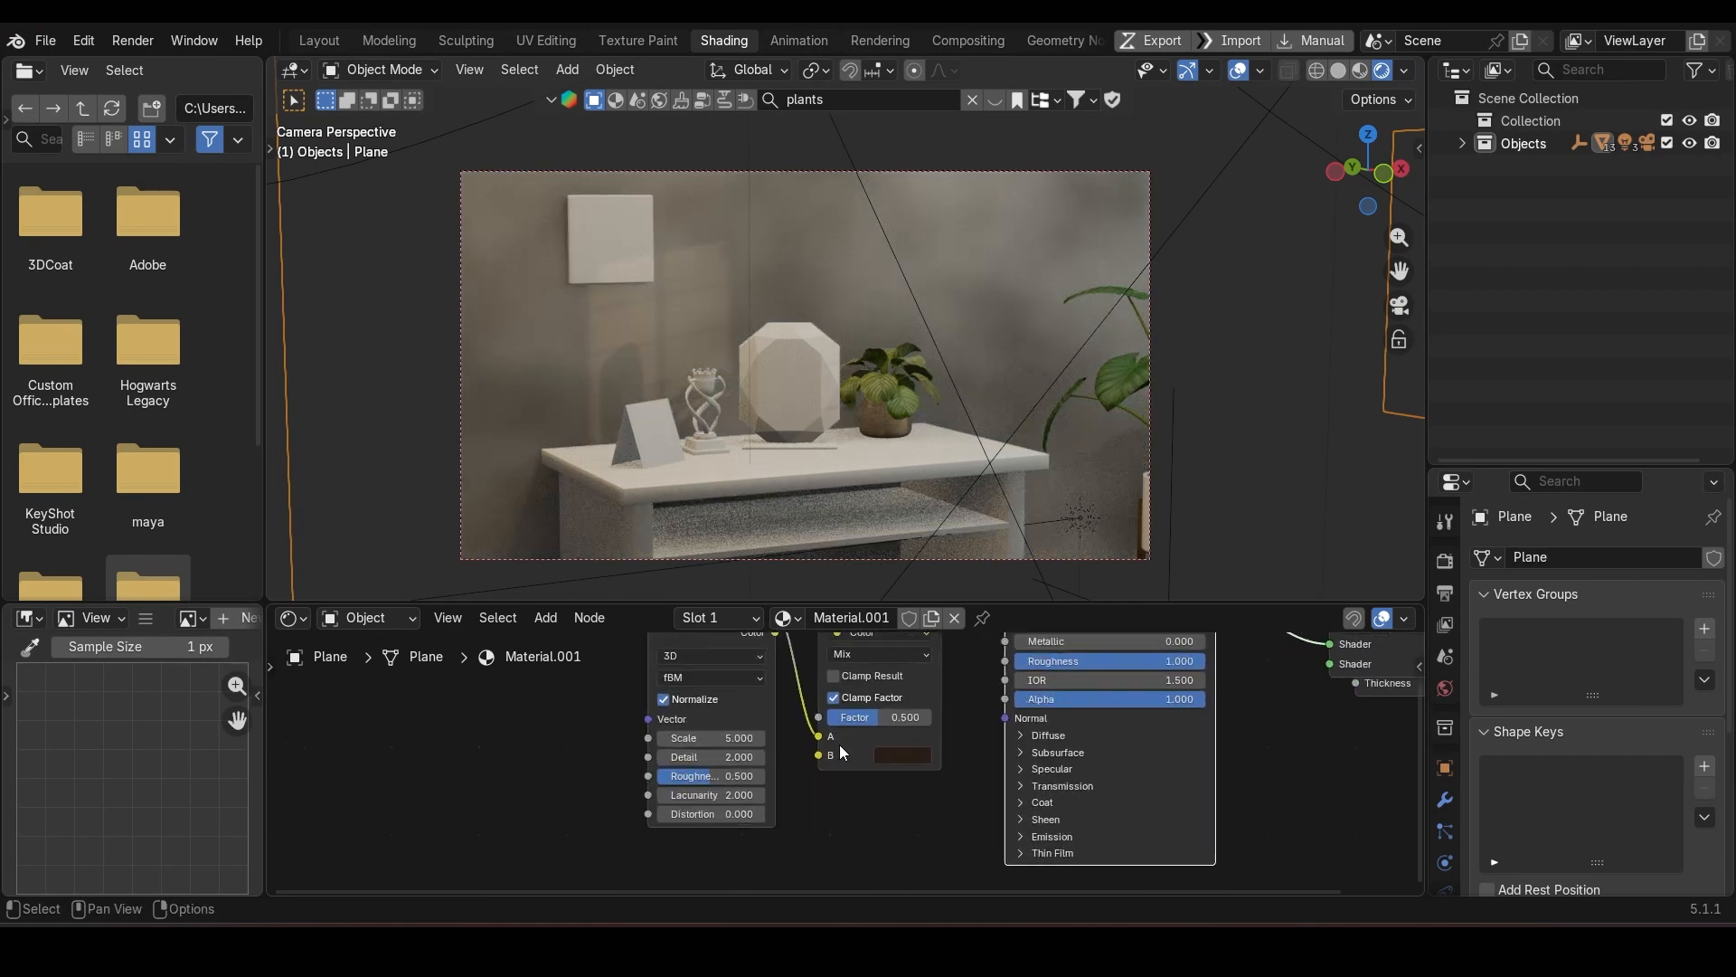
left_click_drag(707, 735, 598, 736)
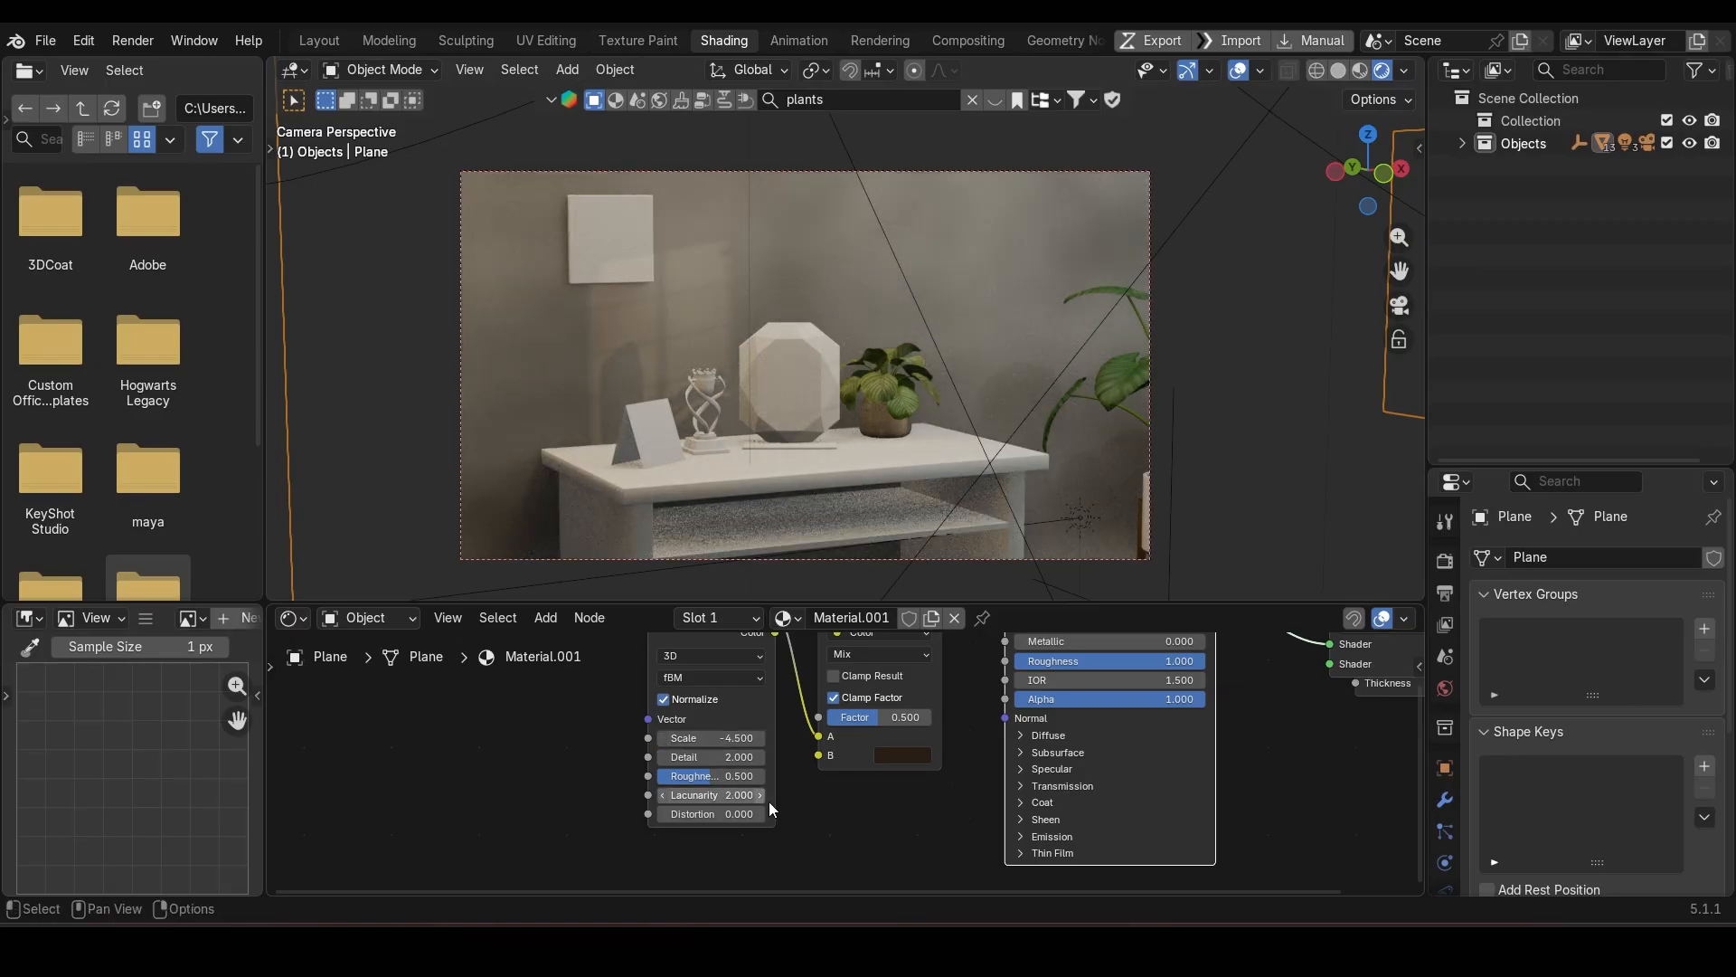
Step: Raise the color Mix node's Factor to 0.887 and save the file
middle_click_drag(858, 799, 799, 840)
left_click_drag(830, 760, 869, 760)
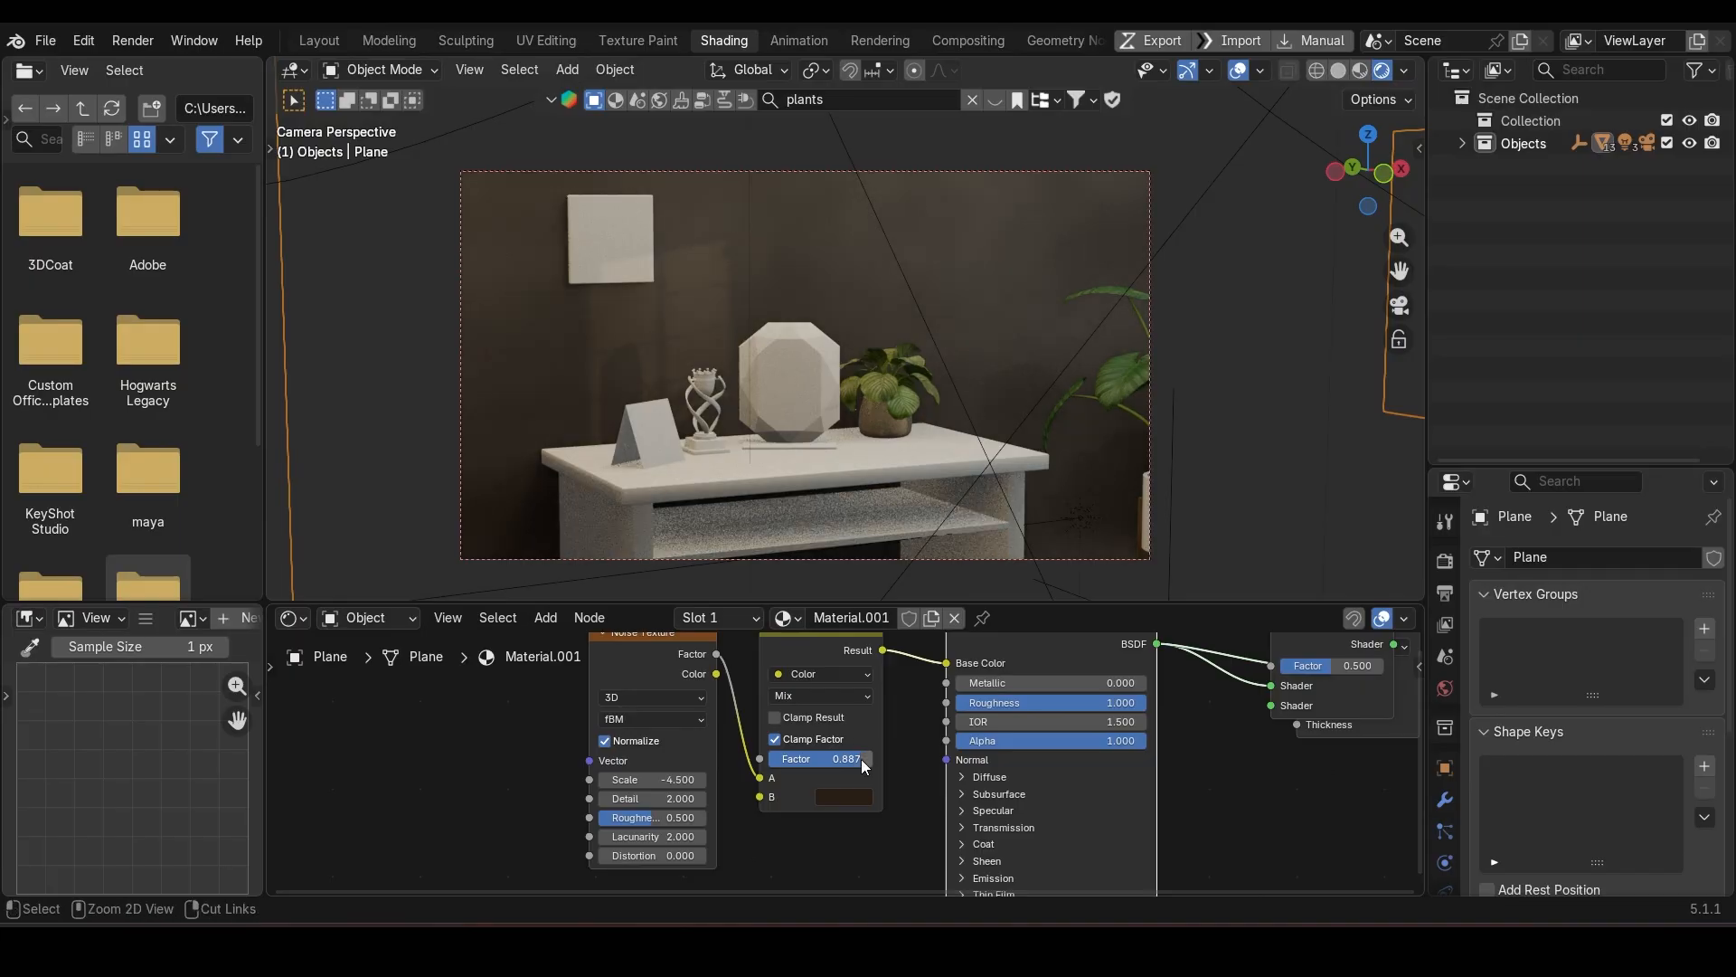
key("ctrl+s")
middle_click_drag(861, 758, 709, 838)
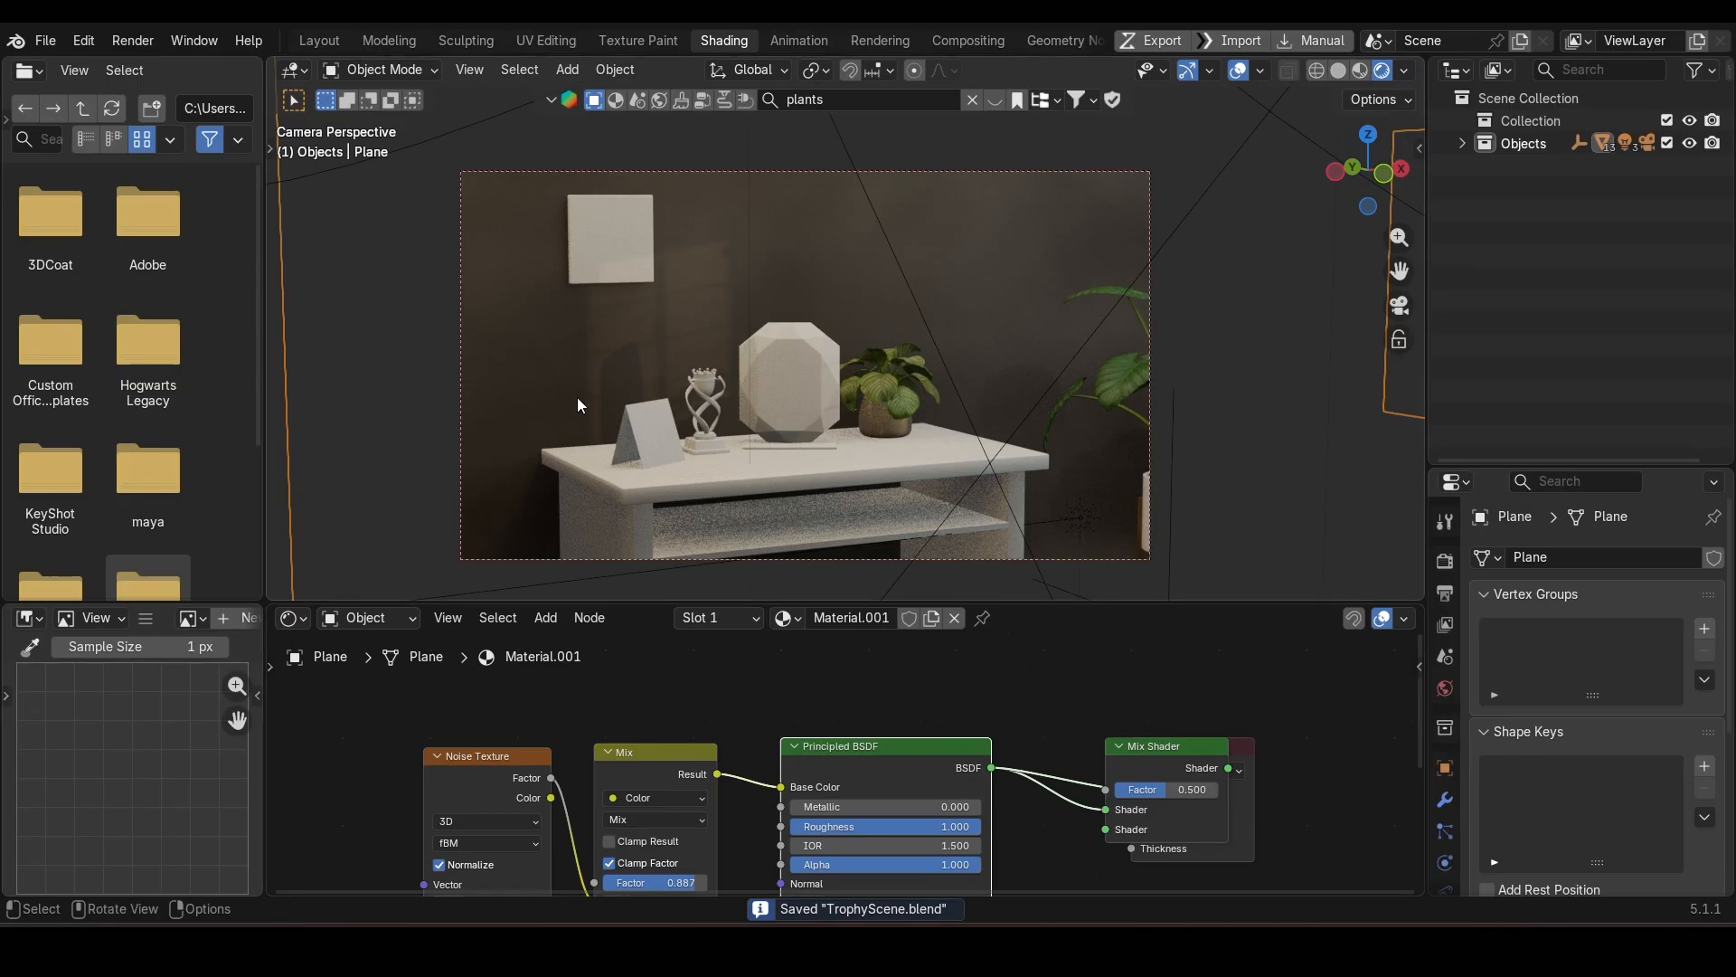
Step: Set the sun light's Strength to 2.000 and save the file
left_click(951, 503)
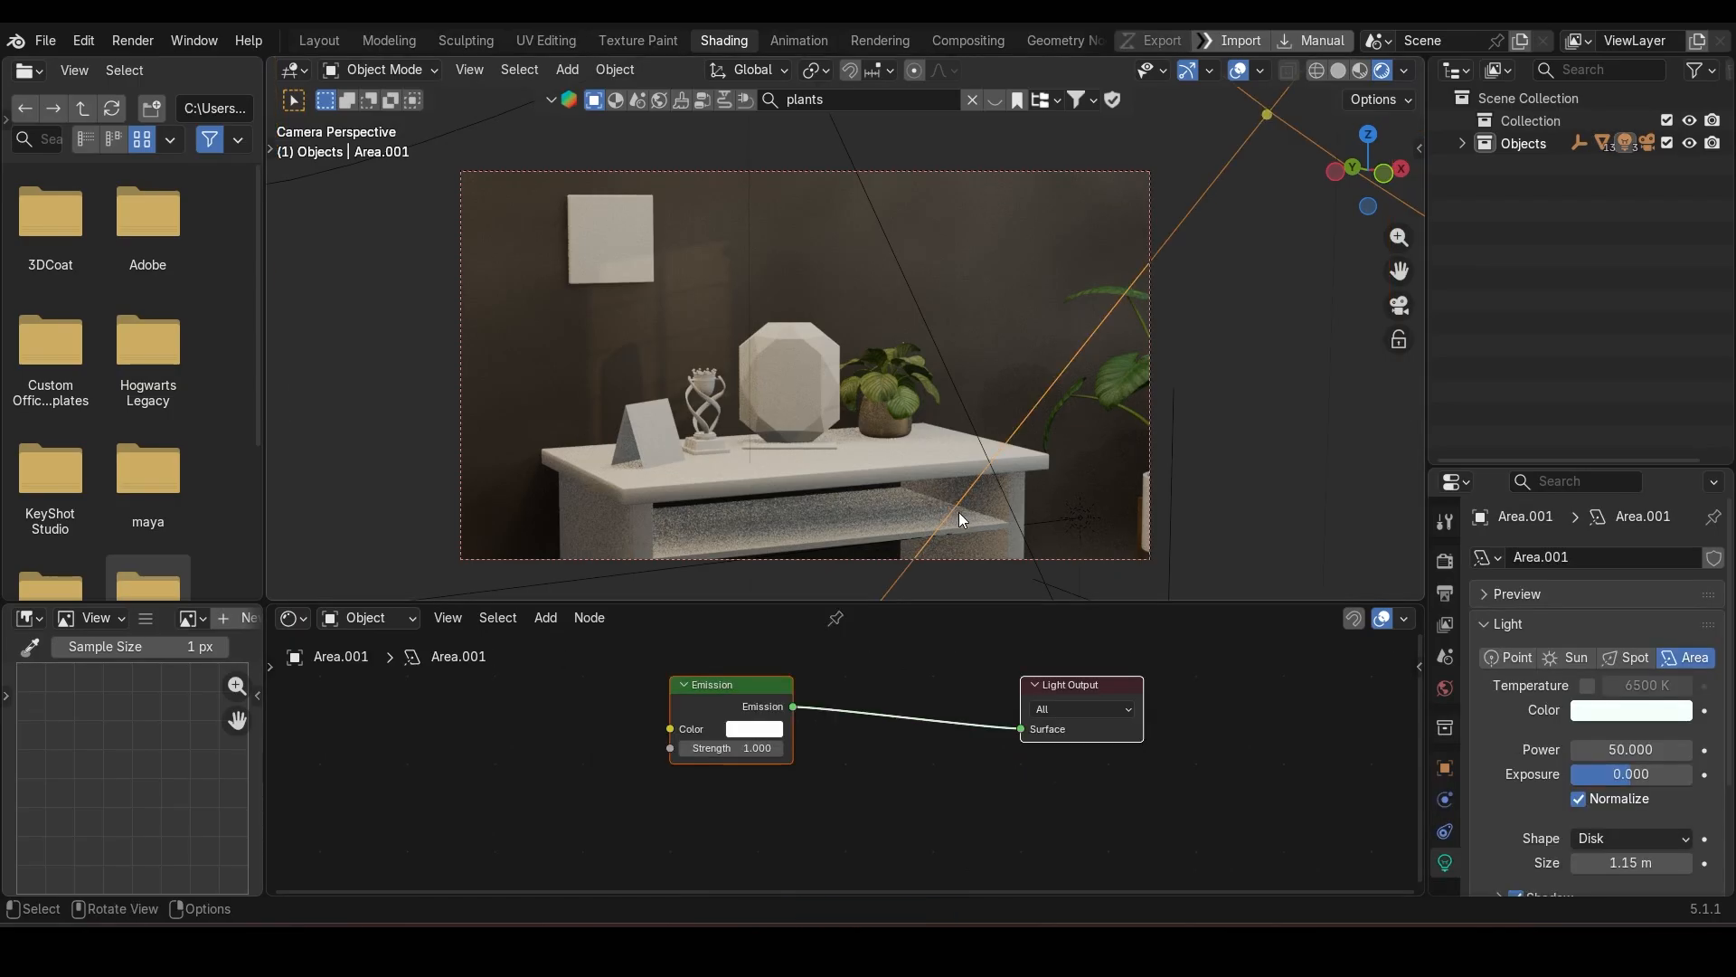
left_click(1071, 521)
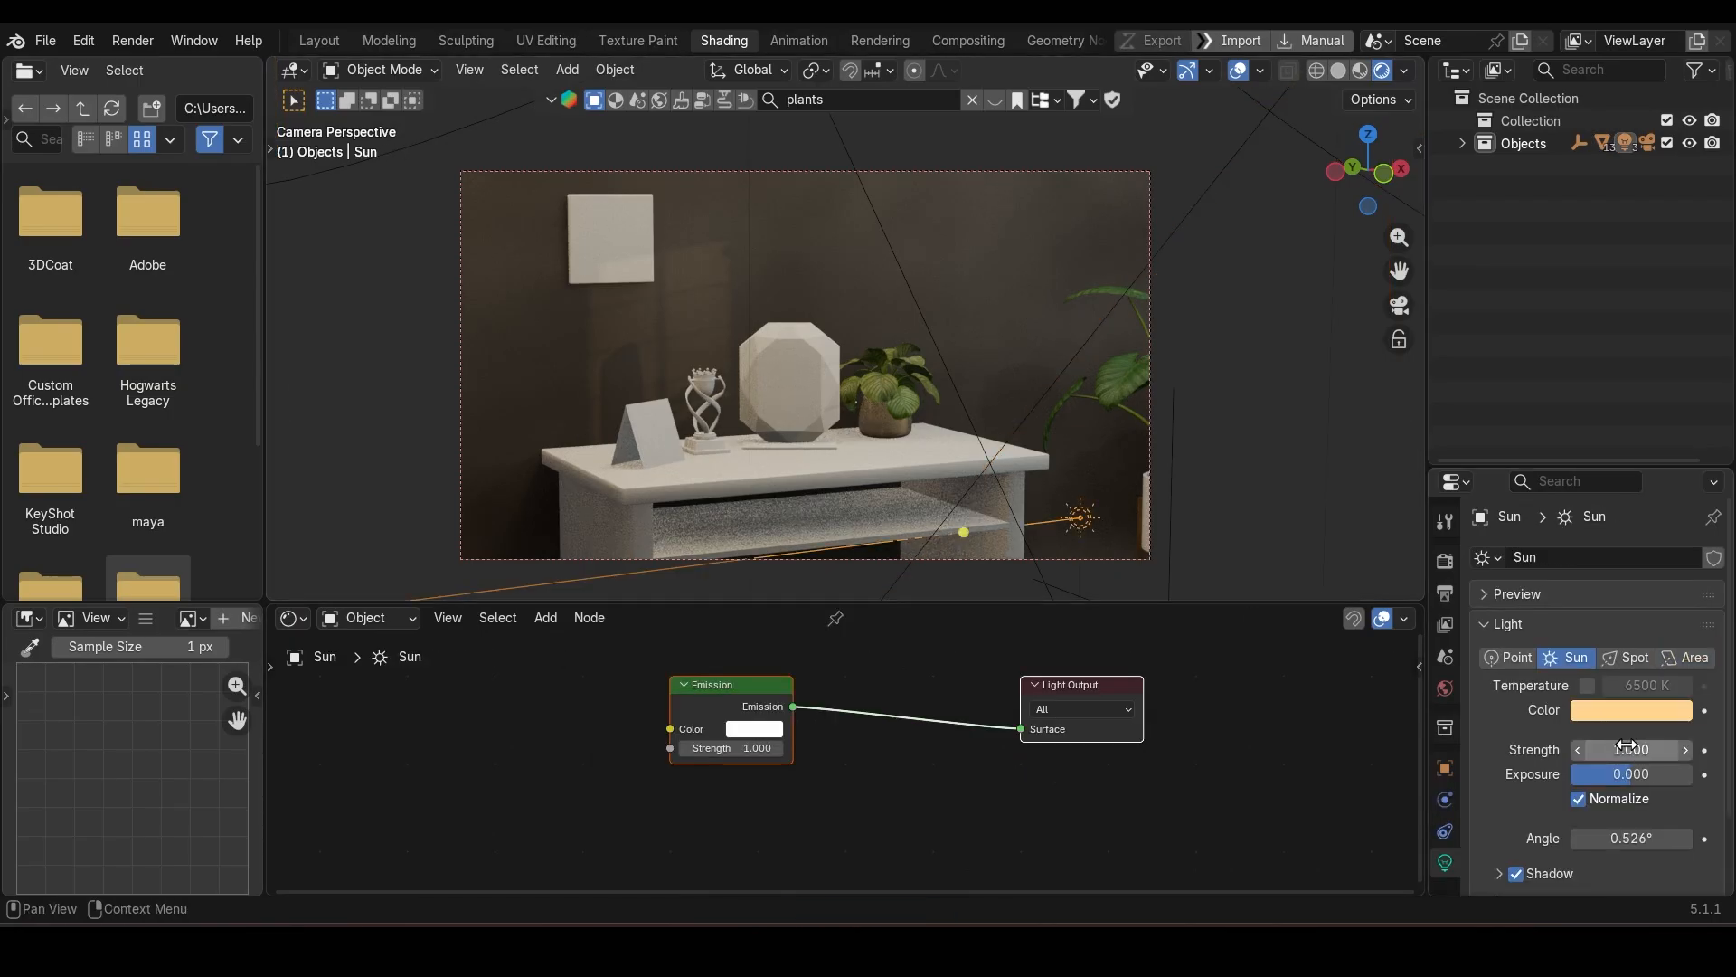
left_click(1002, 411)
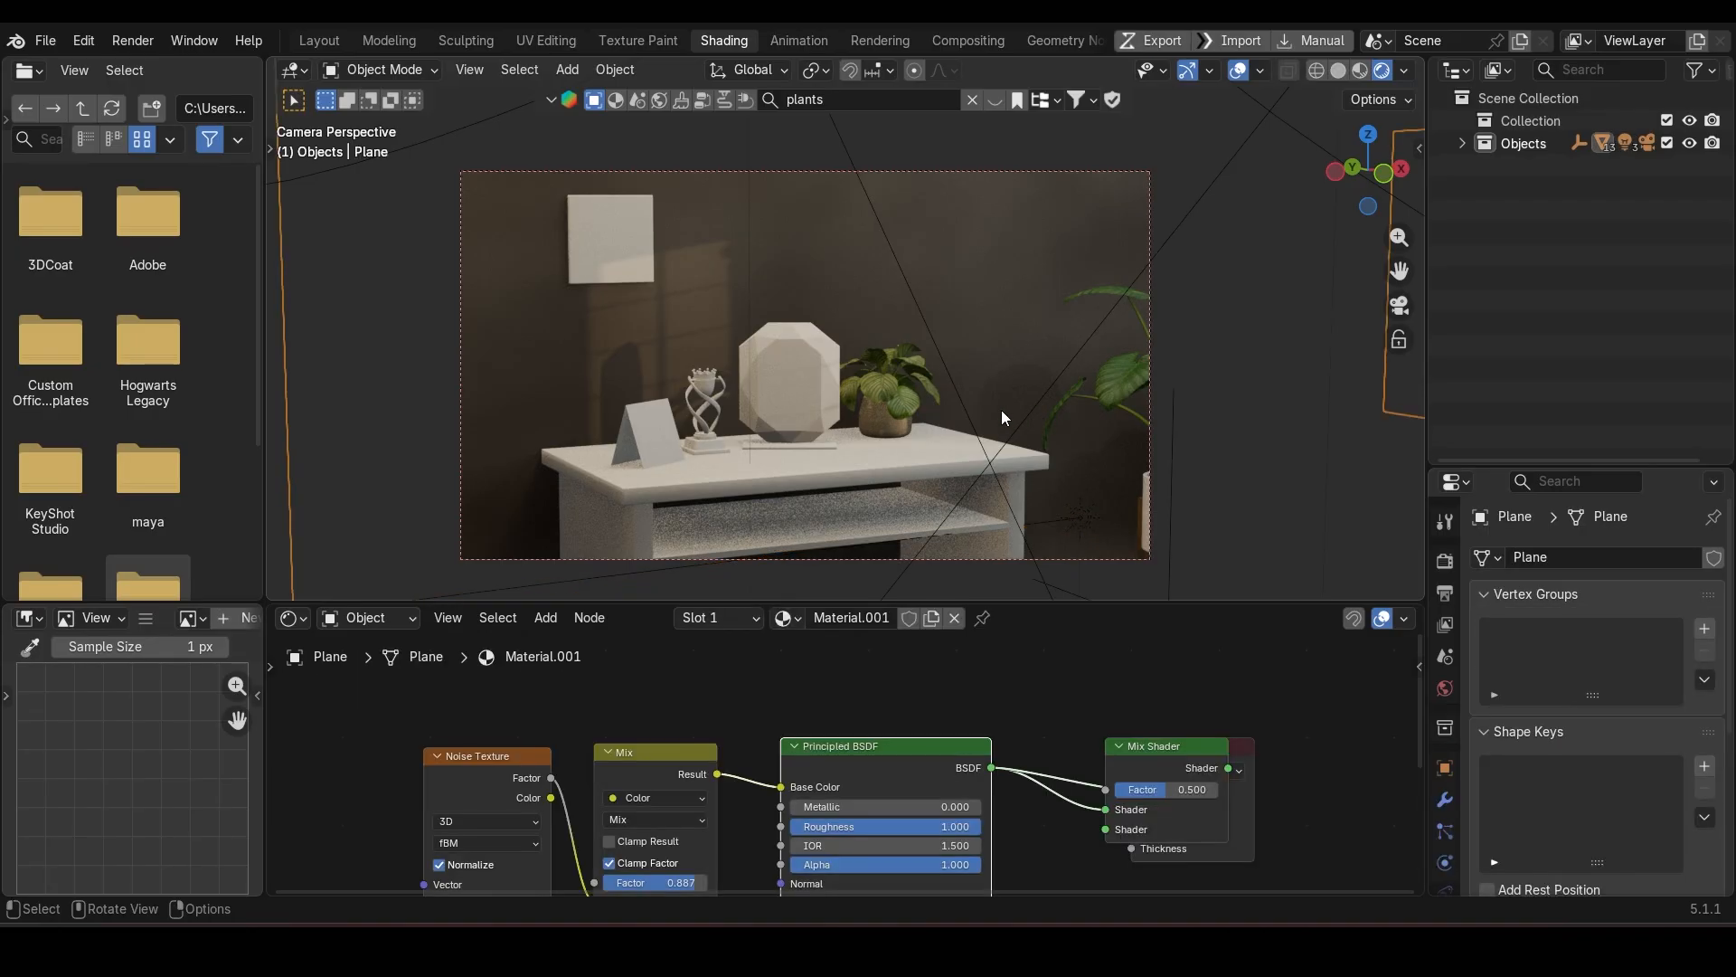
key("ctrl+s")
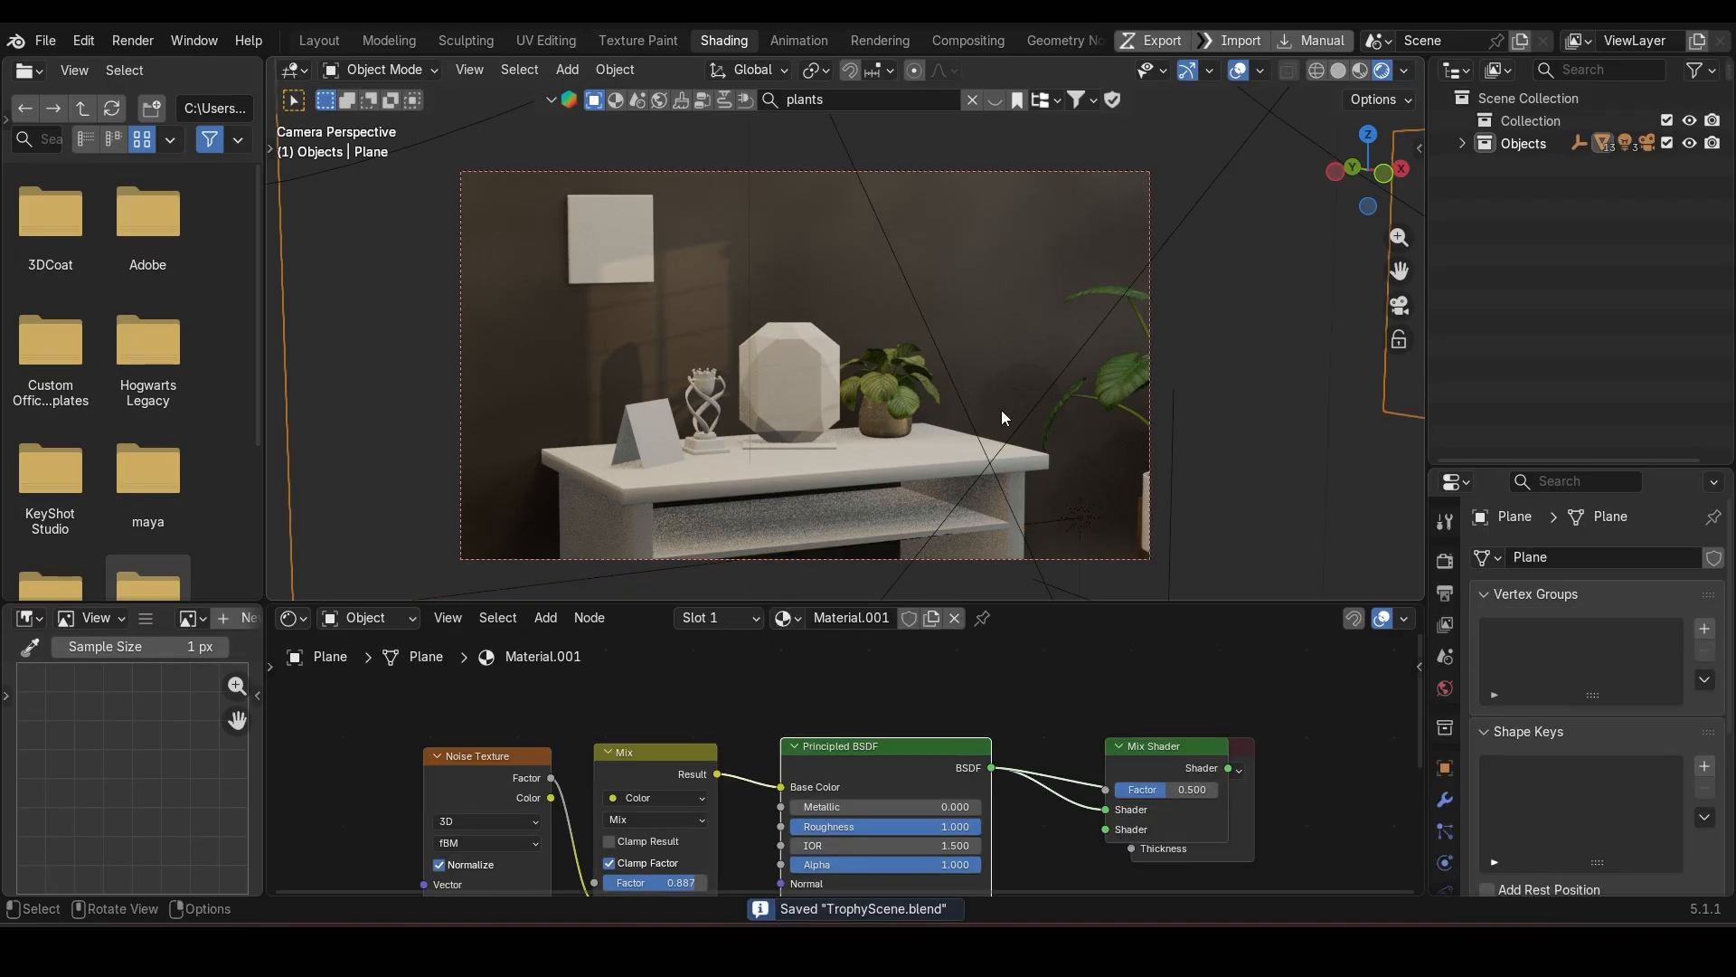
Step: Rotate the sun light about the global Z and X axes to cast the window light beside the wall picture, and save the file
left_click(1081, 513)
key("r")
key("z")
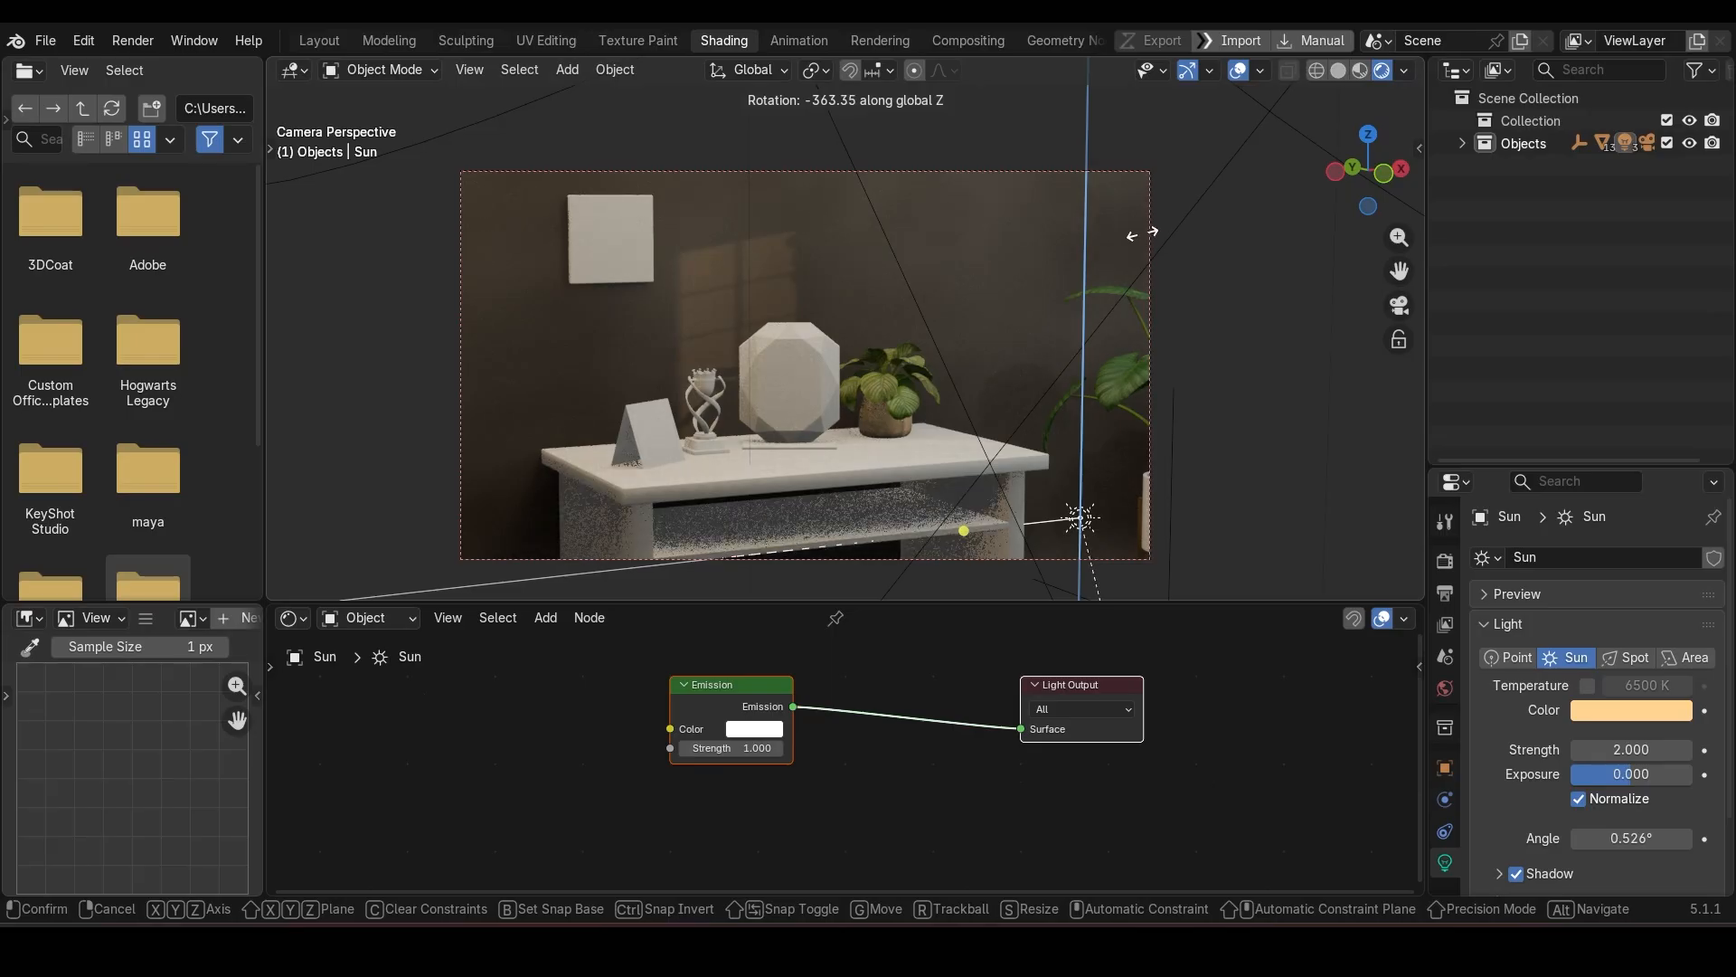
left_click(1186, 289)
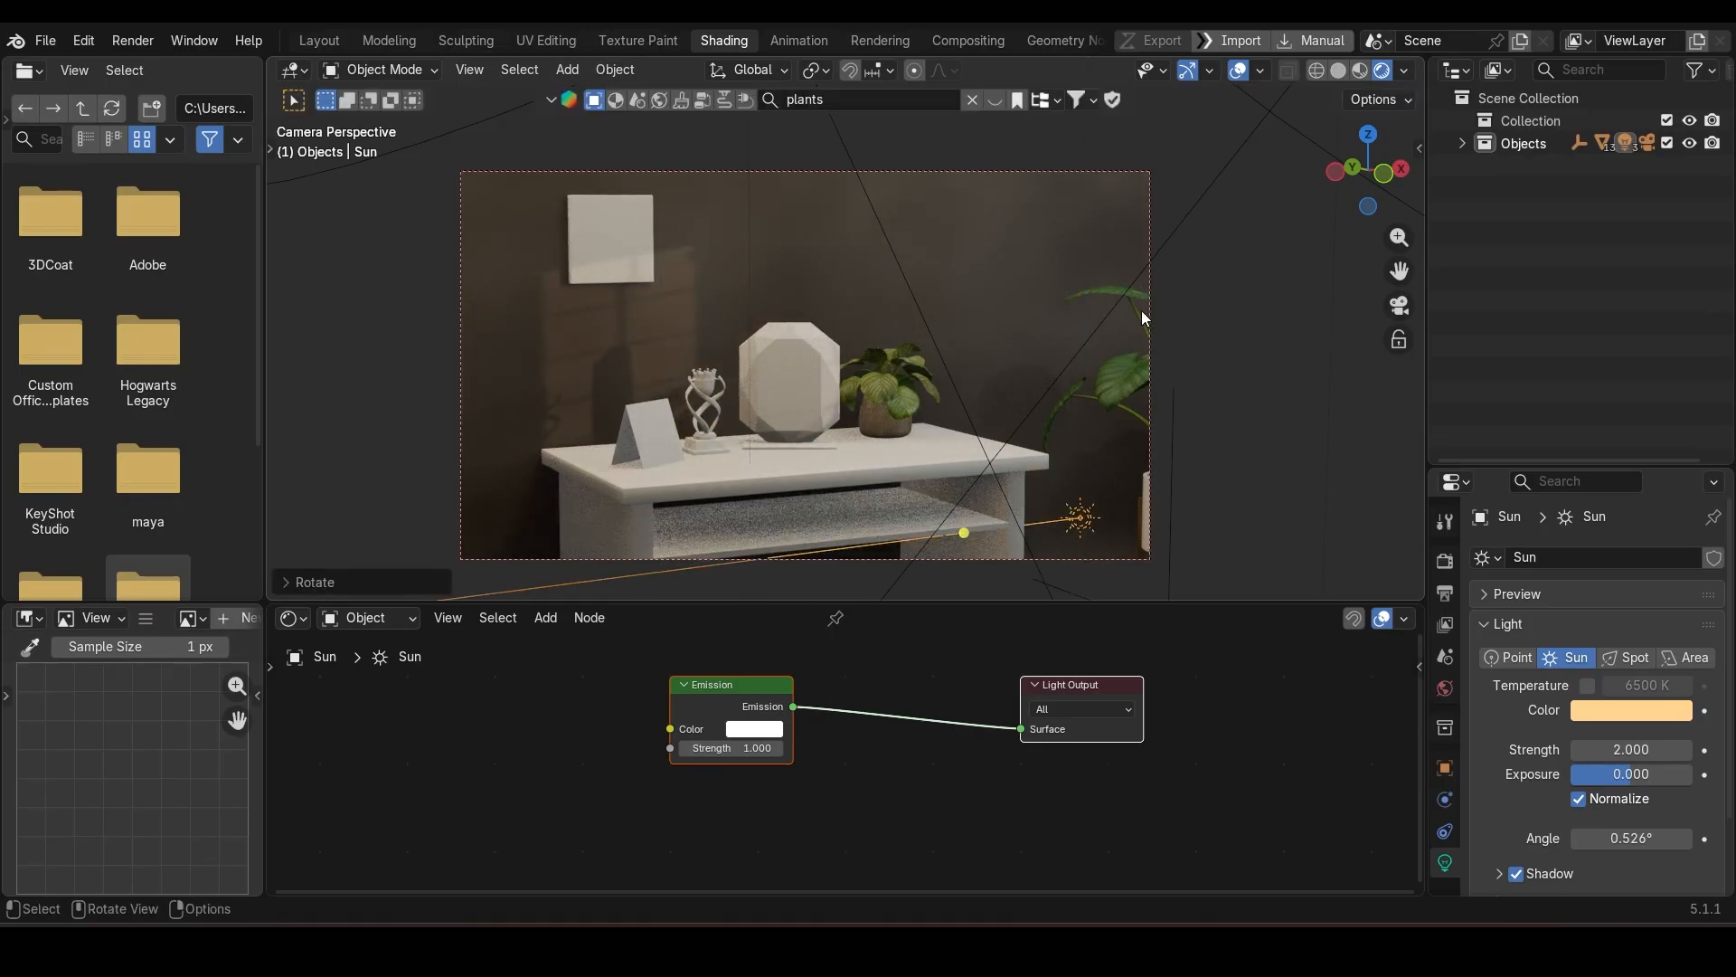
key("r")
key("x")
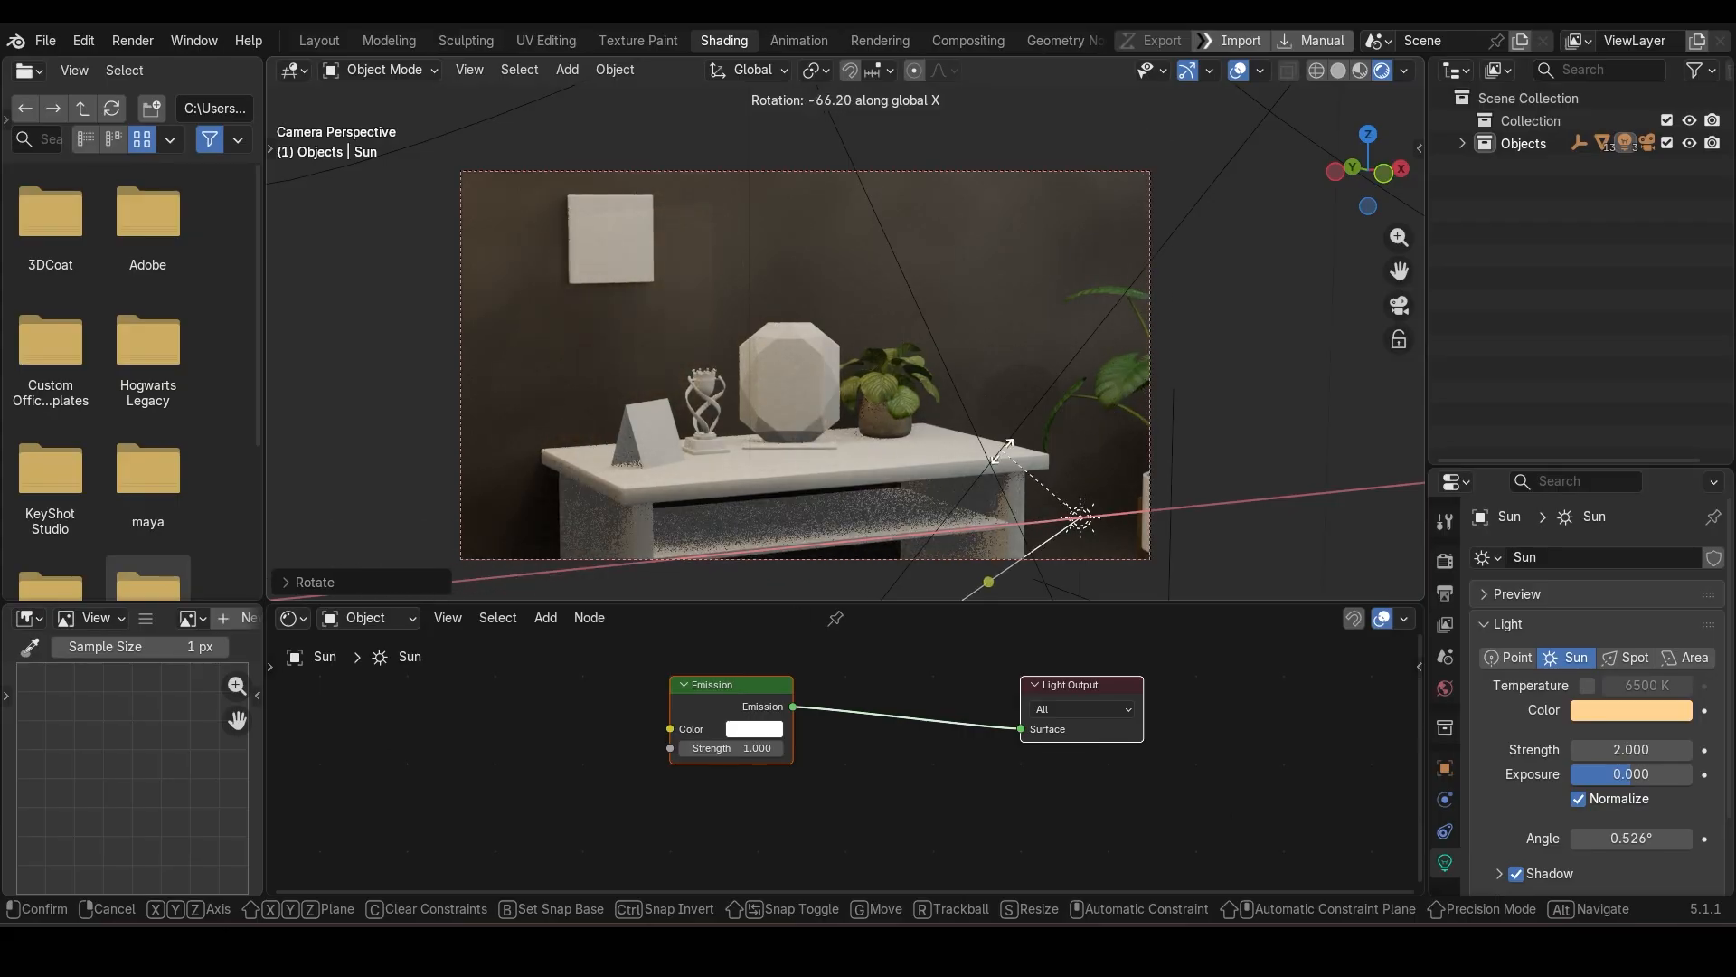
left_click(1098, 367)
key("r")
key("z")
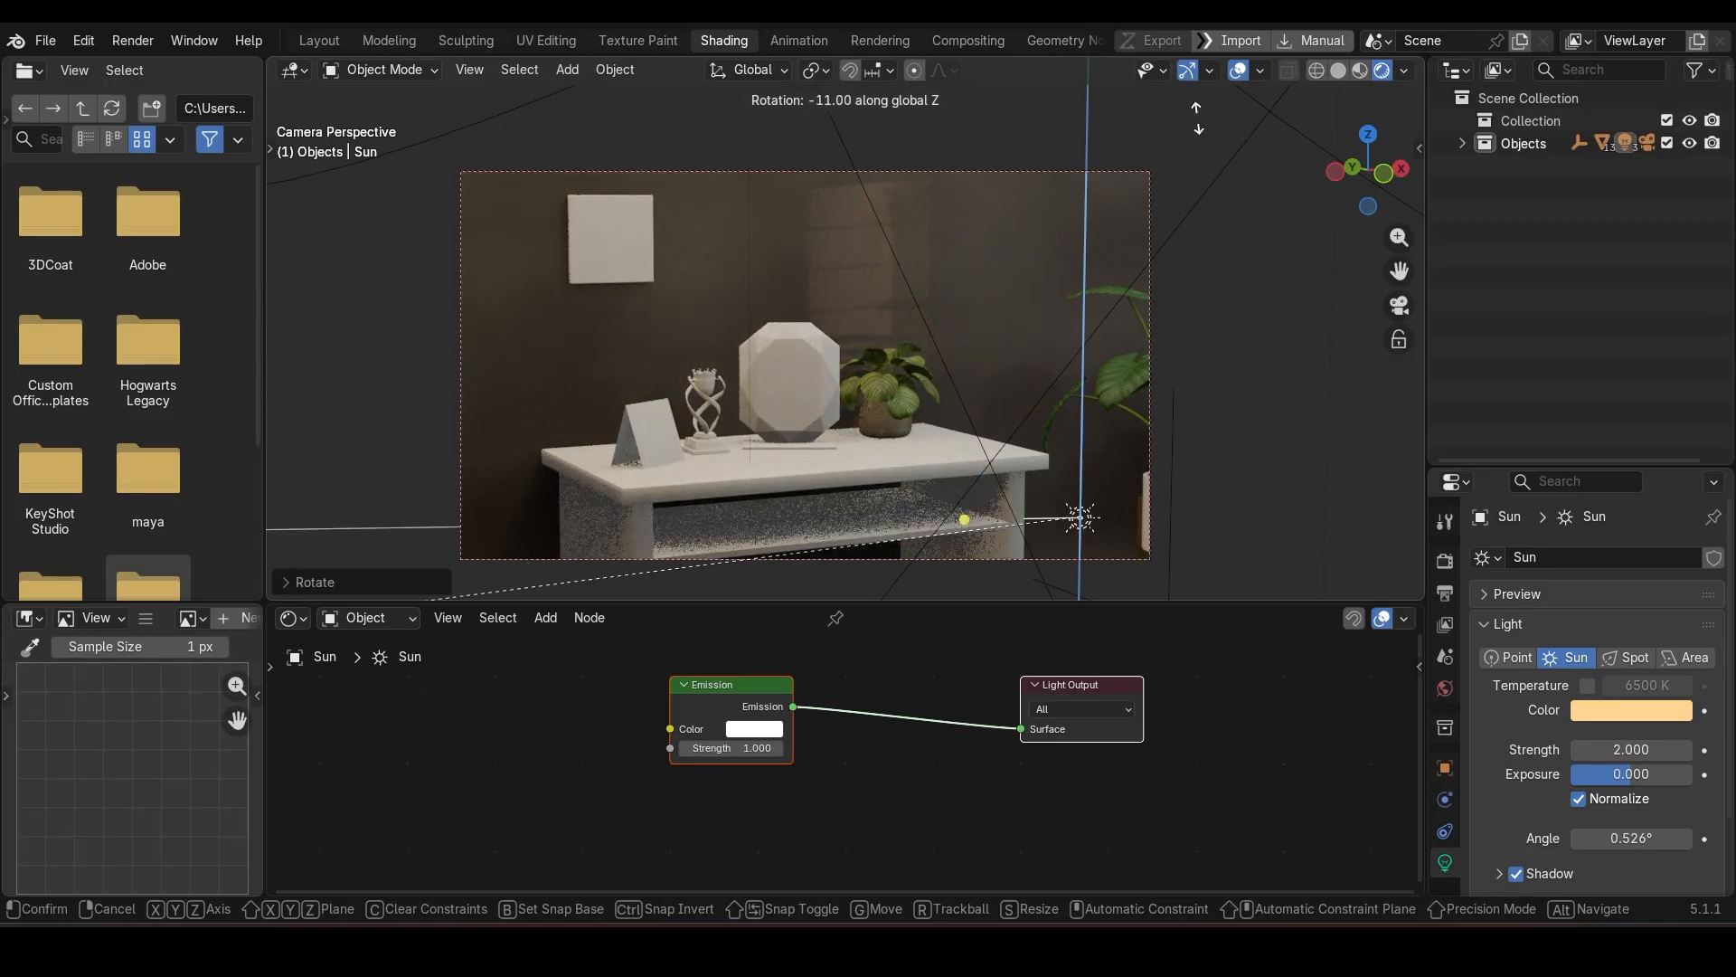
left_click(300, 226)
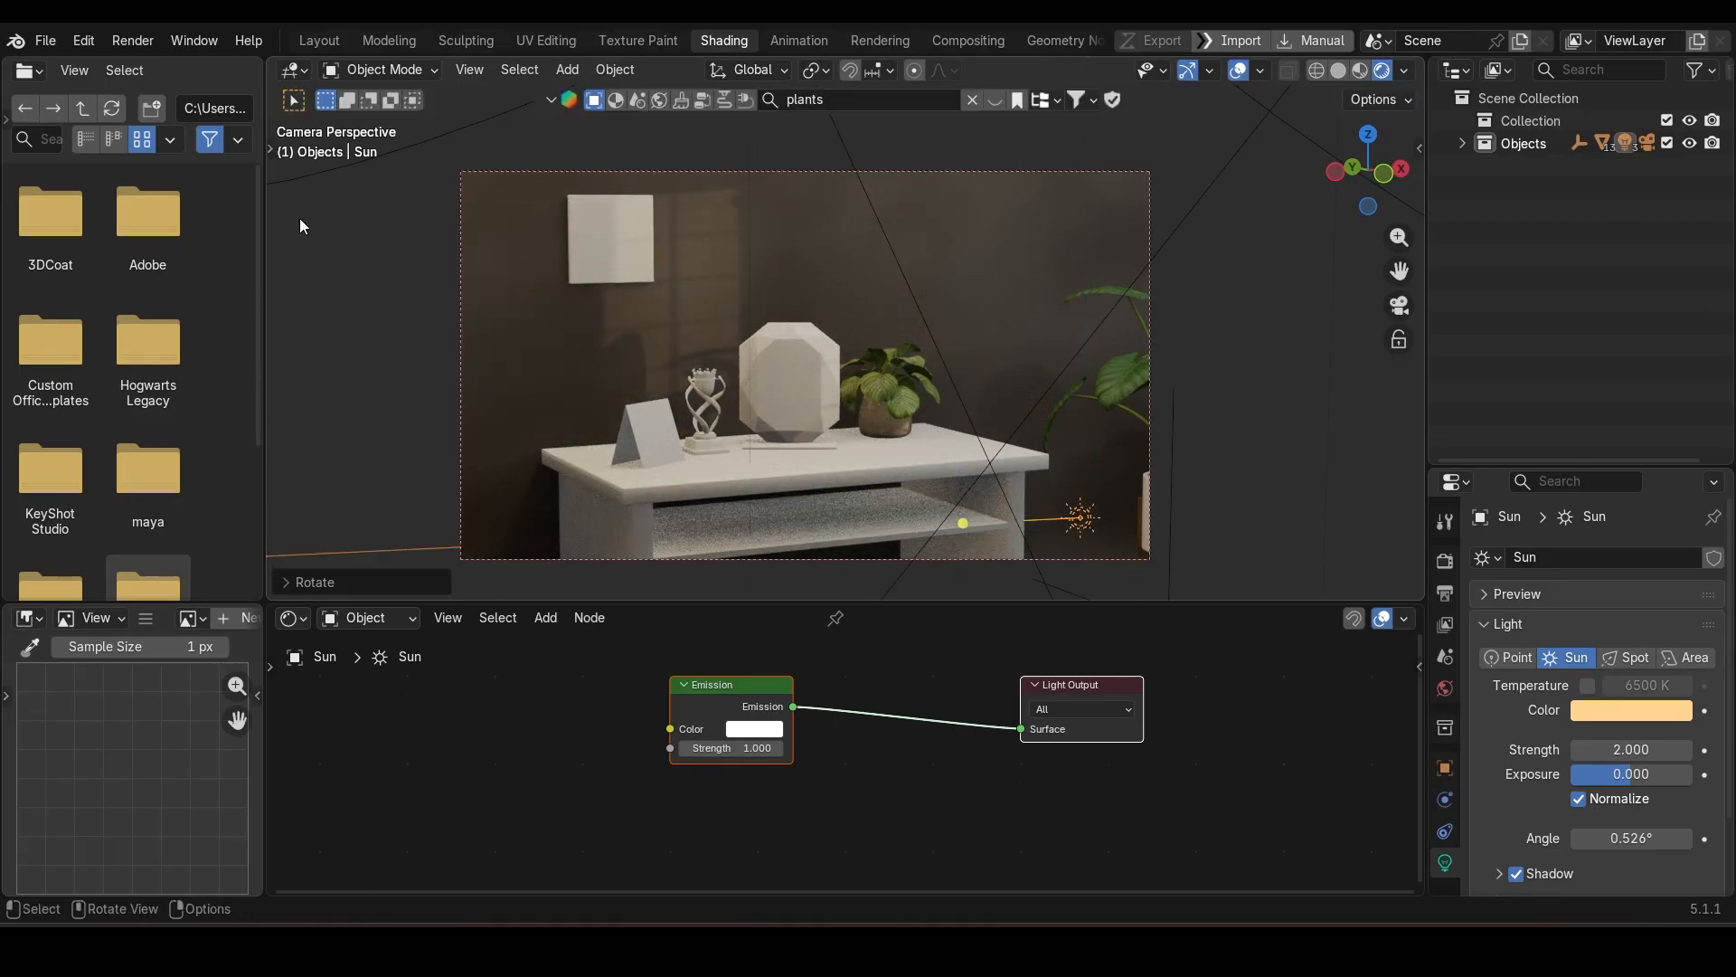
key("ctrl+s")
Step: Set the warm-coloured area light's Power to 150
left_click(911, 298)
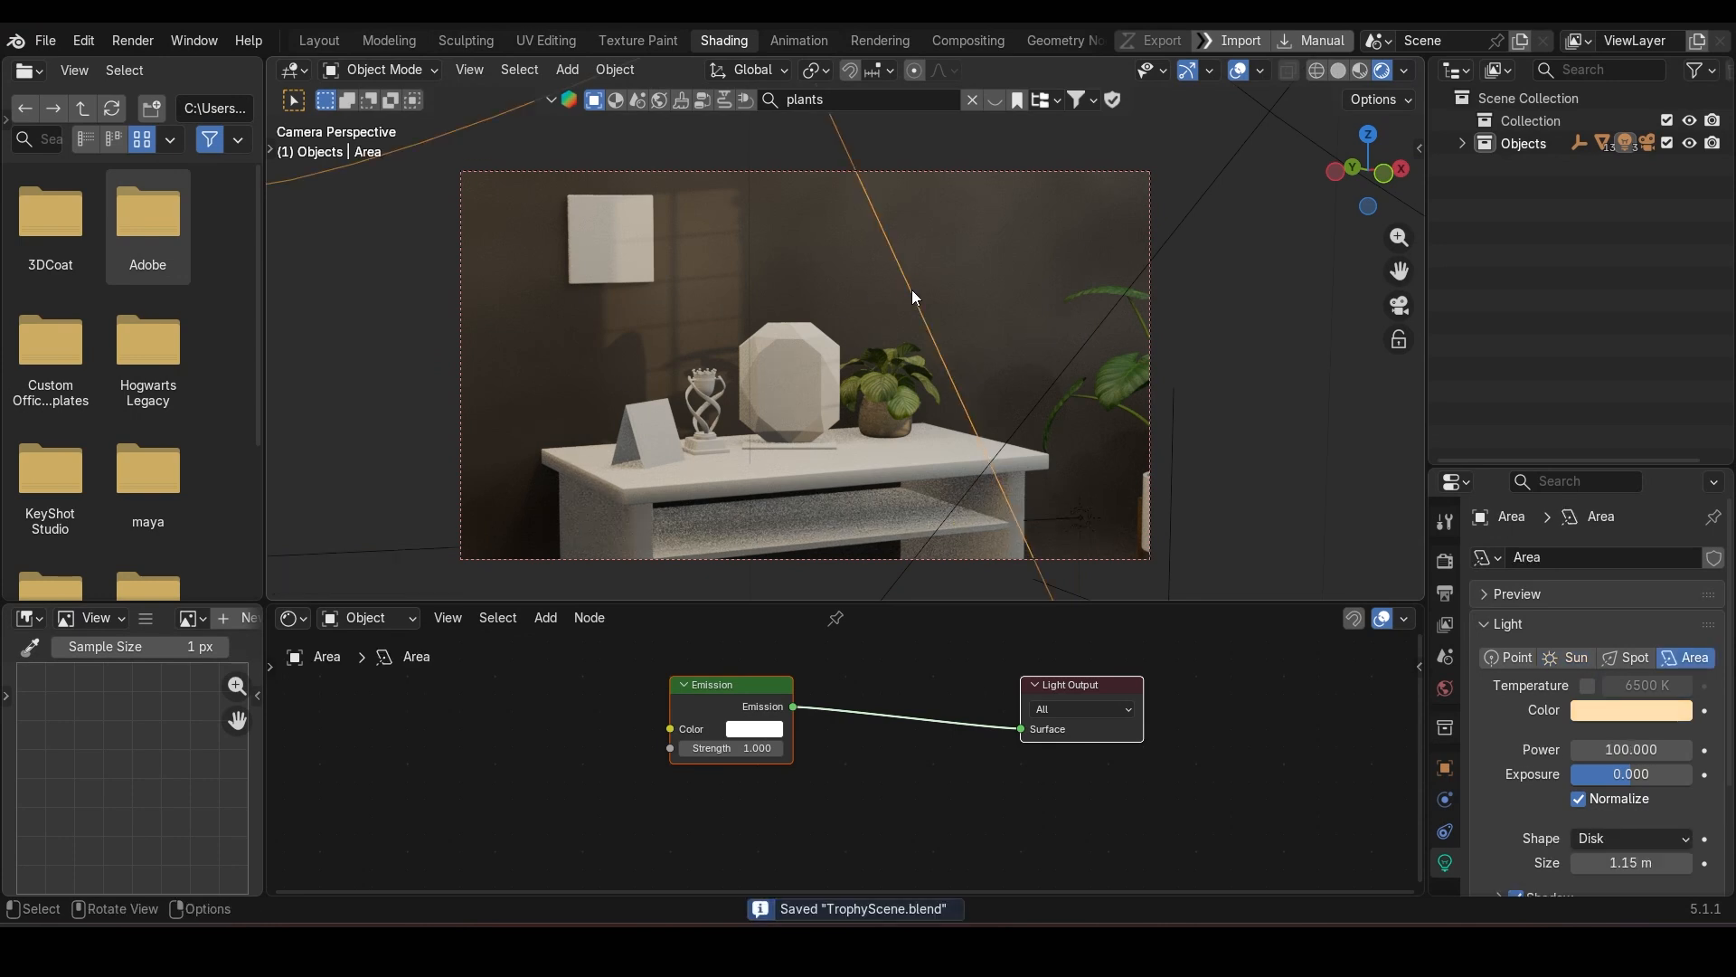
left_click(1625, 743)
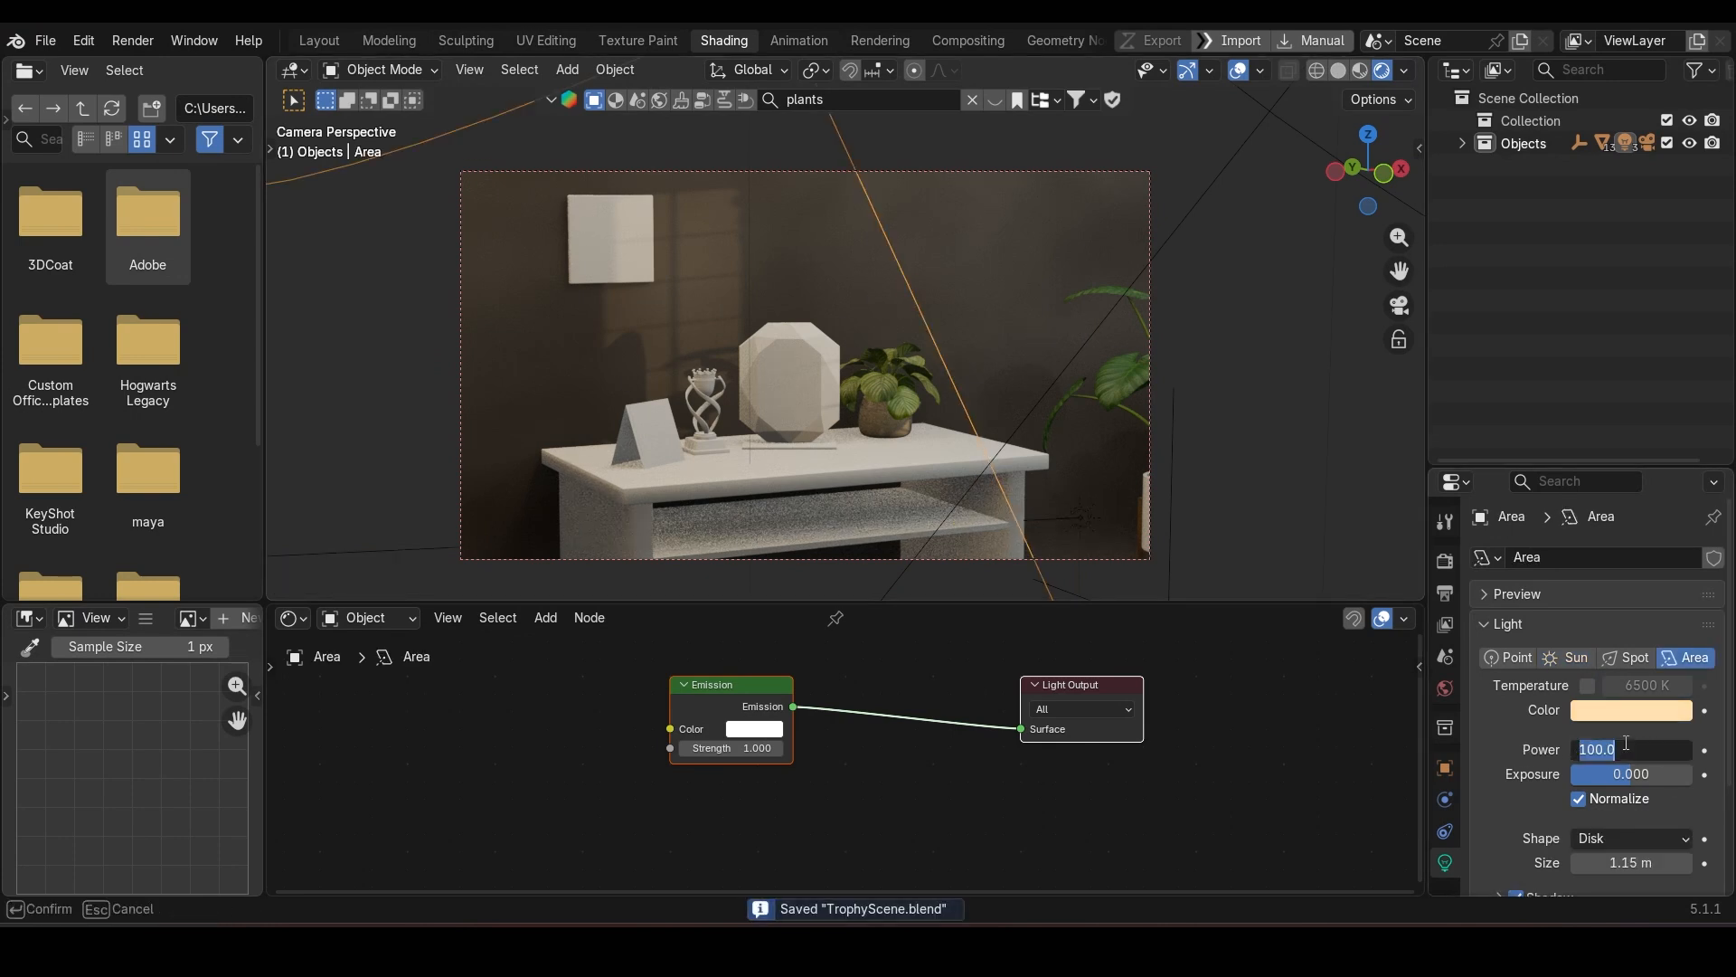
type("12")
key("BackSpace")
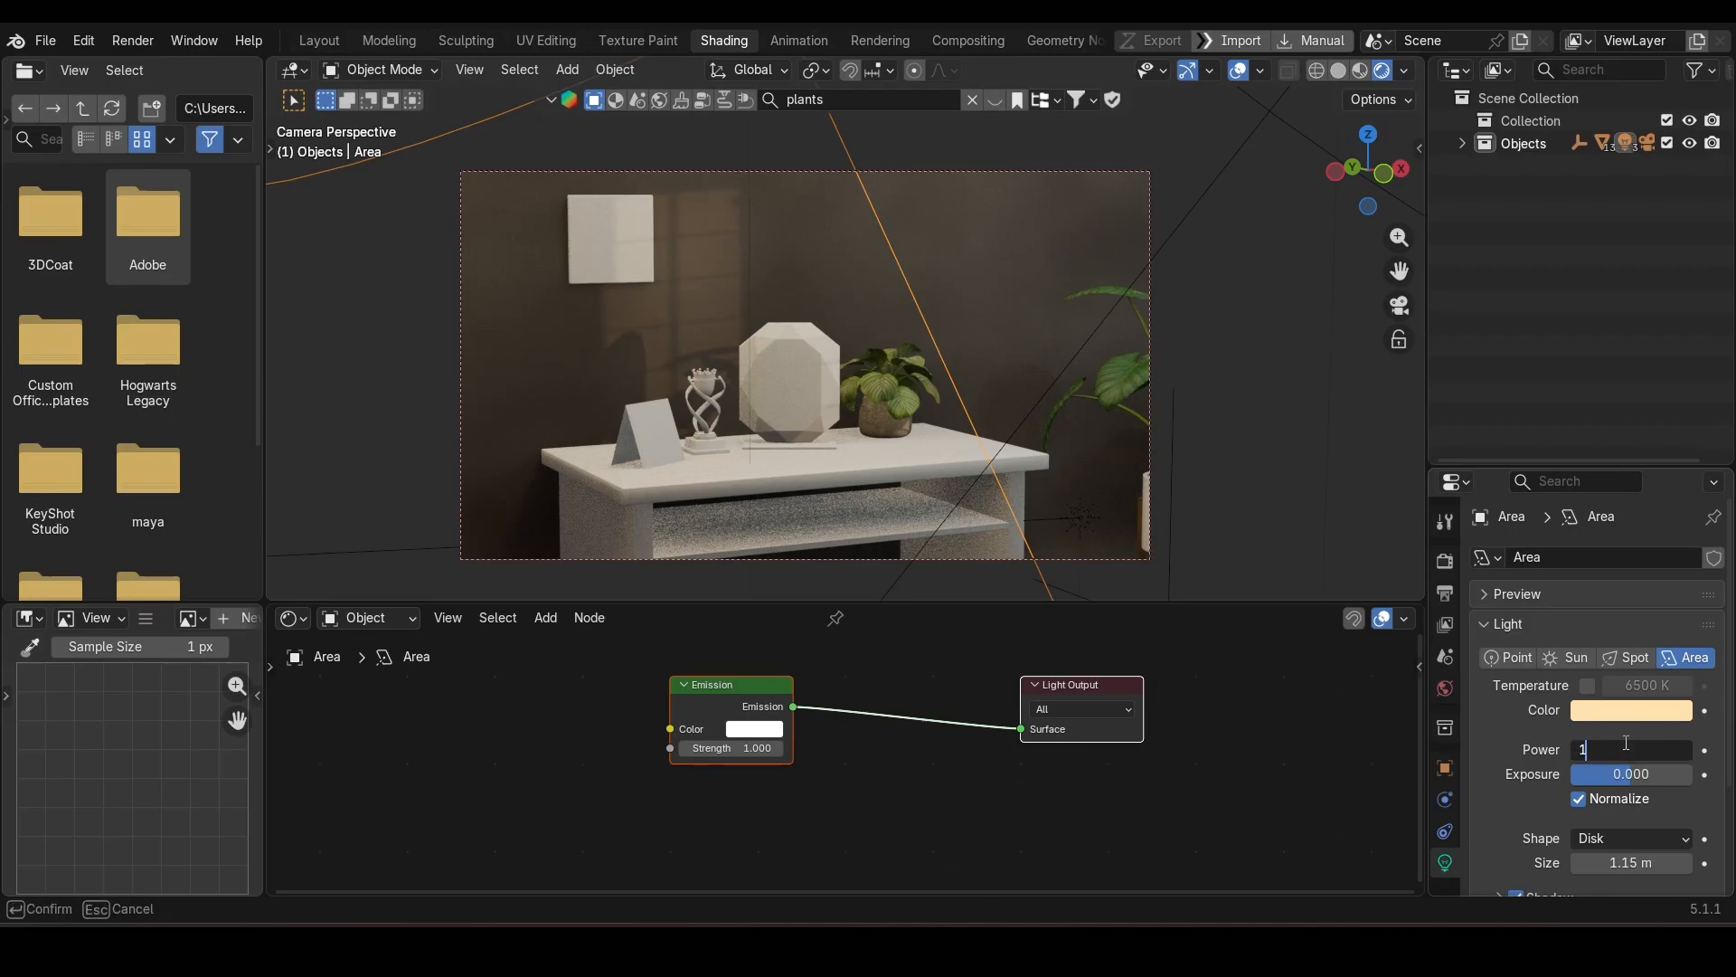
key("Return")
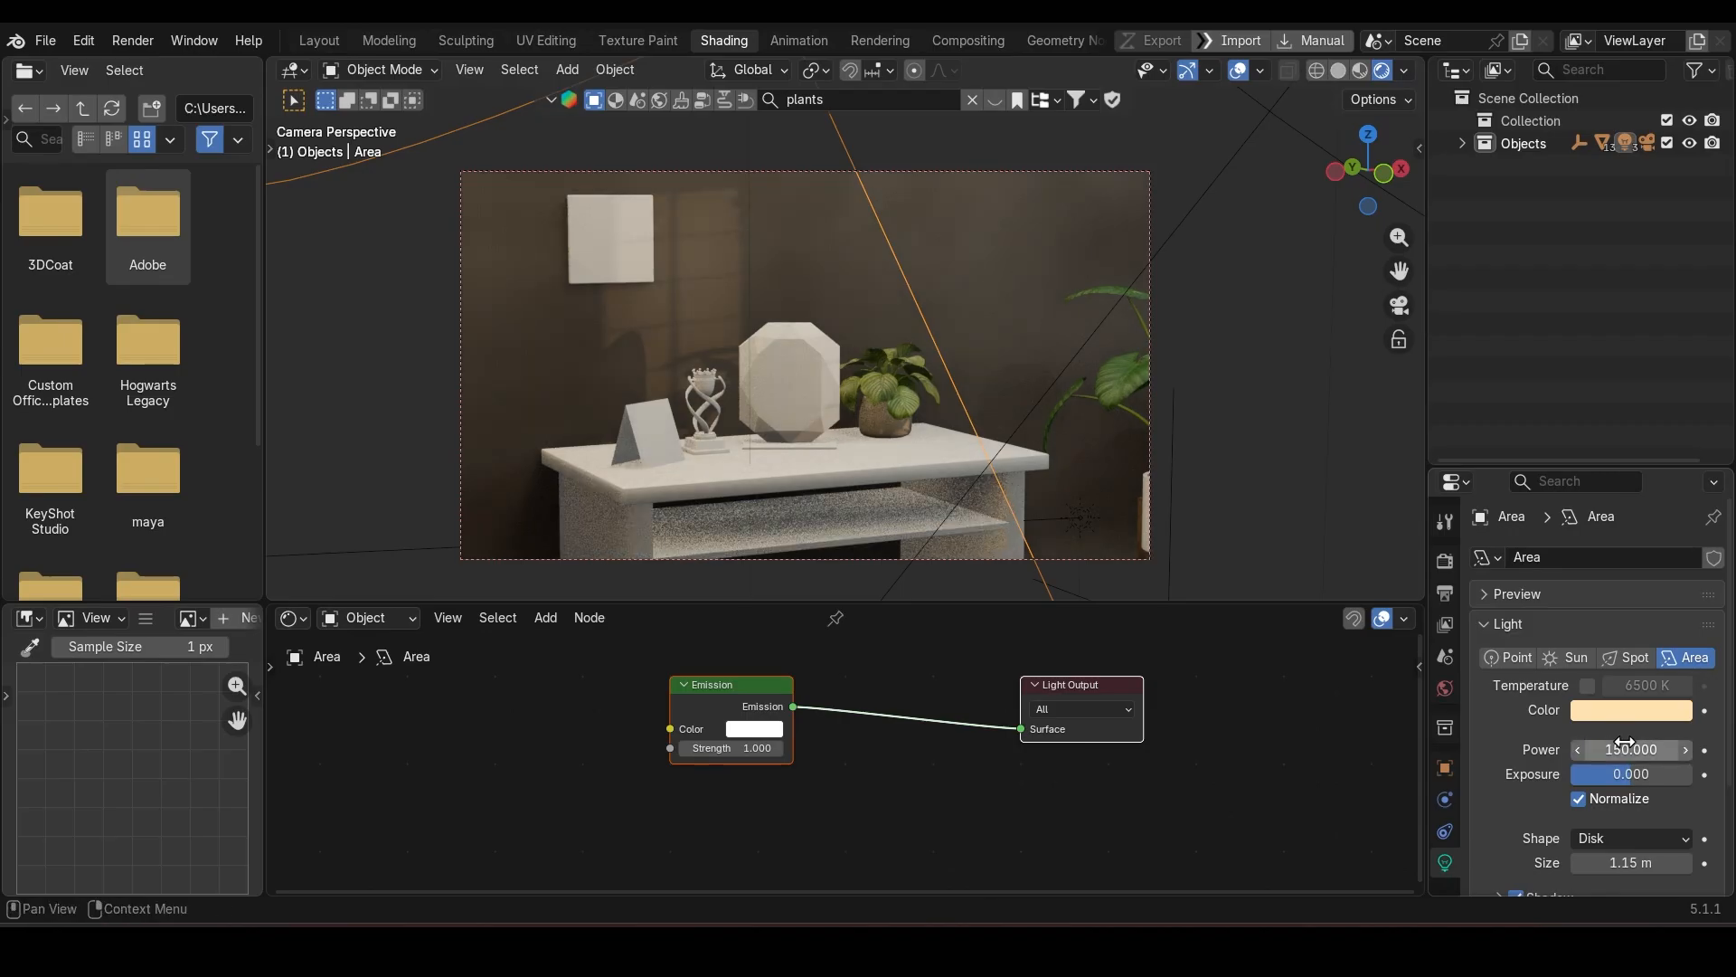
Step: Set the Power of the white area light (Area.001) to 80 and save the file
left_click(1028, 415)
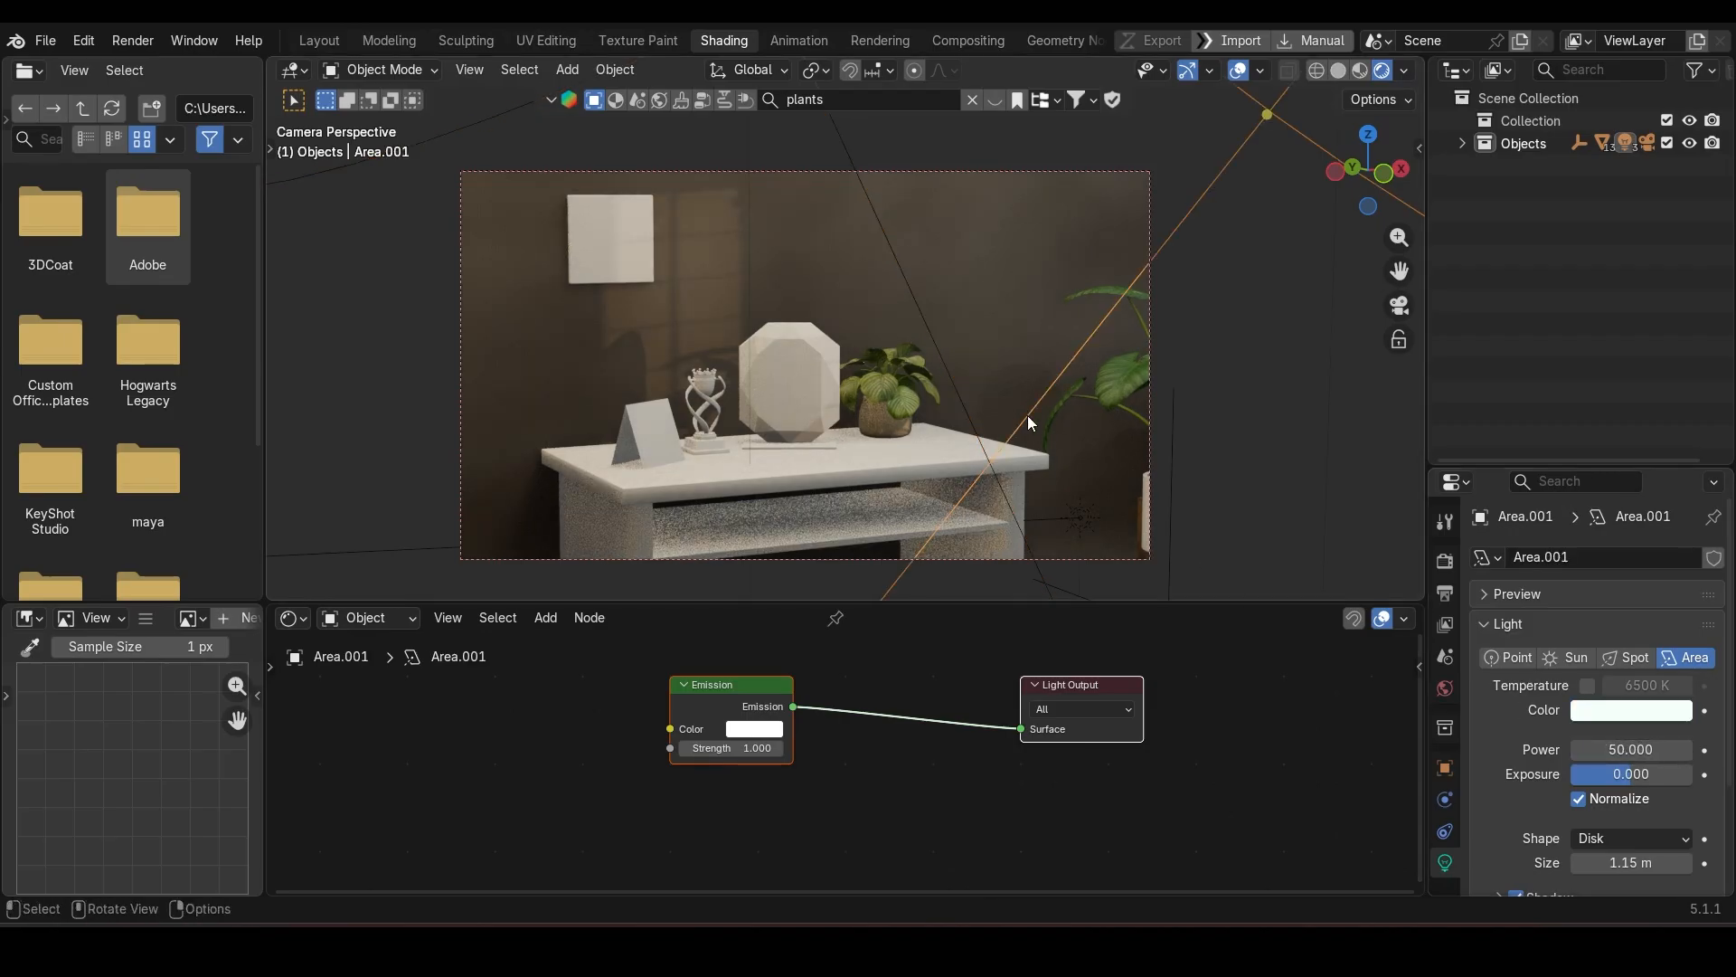
left_click(1639, 749)
type("80")
key("Return")
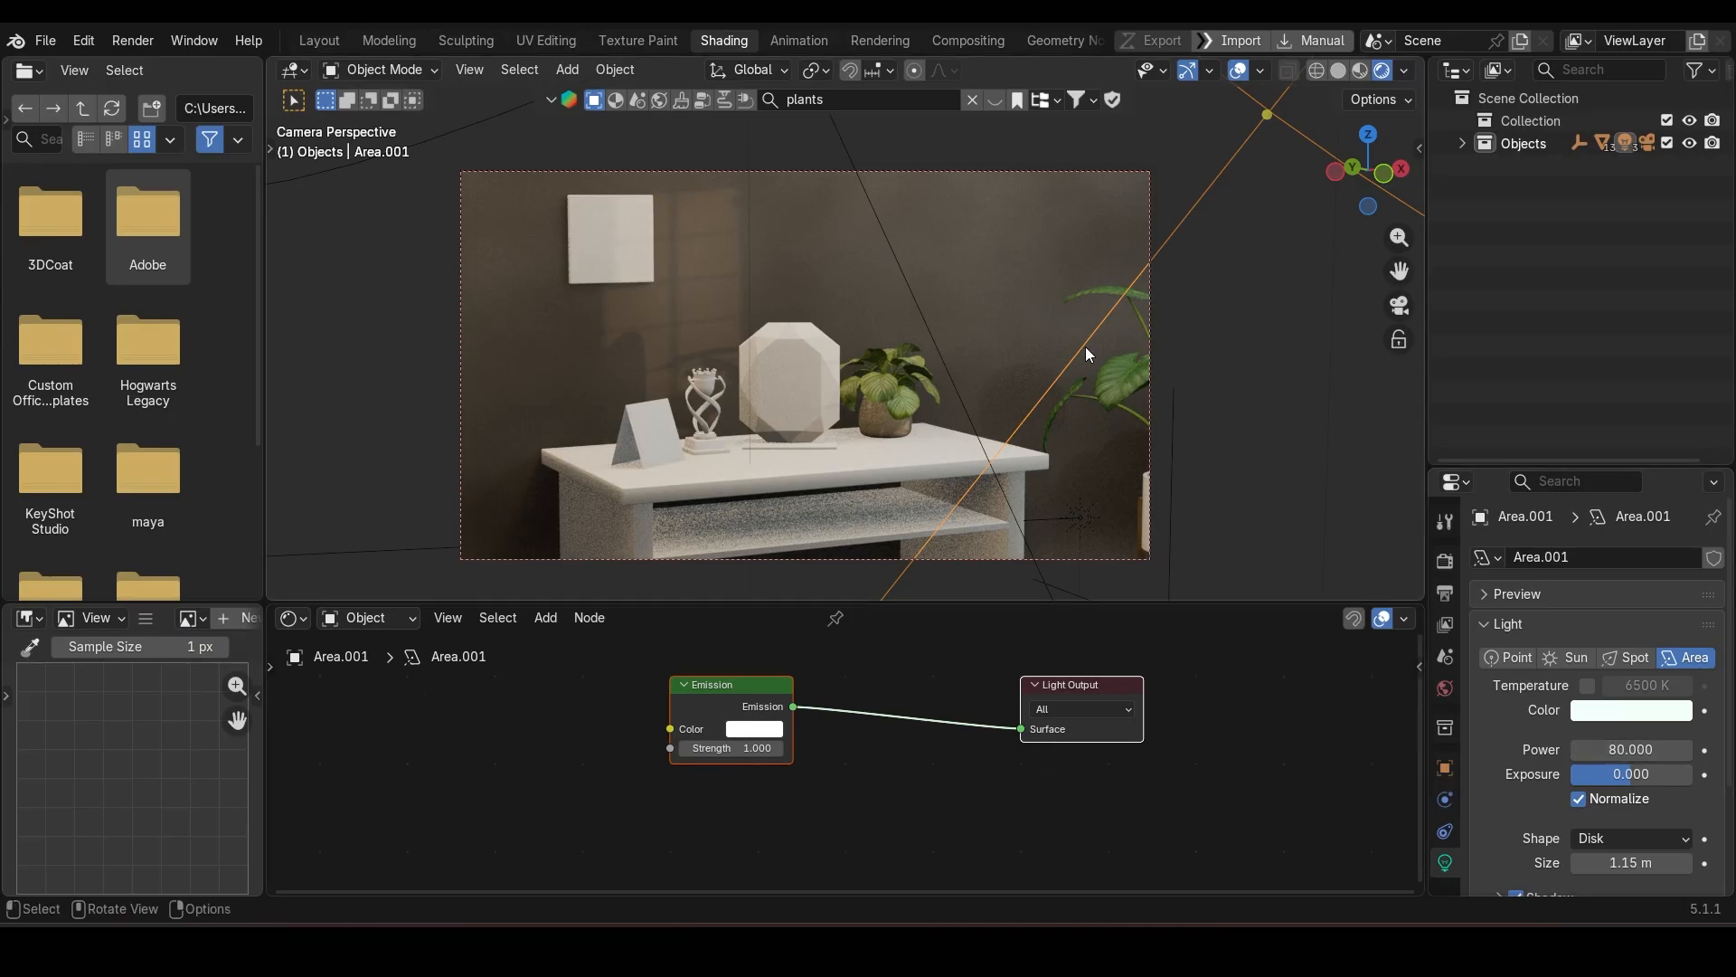
key("ctrl+s")
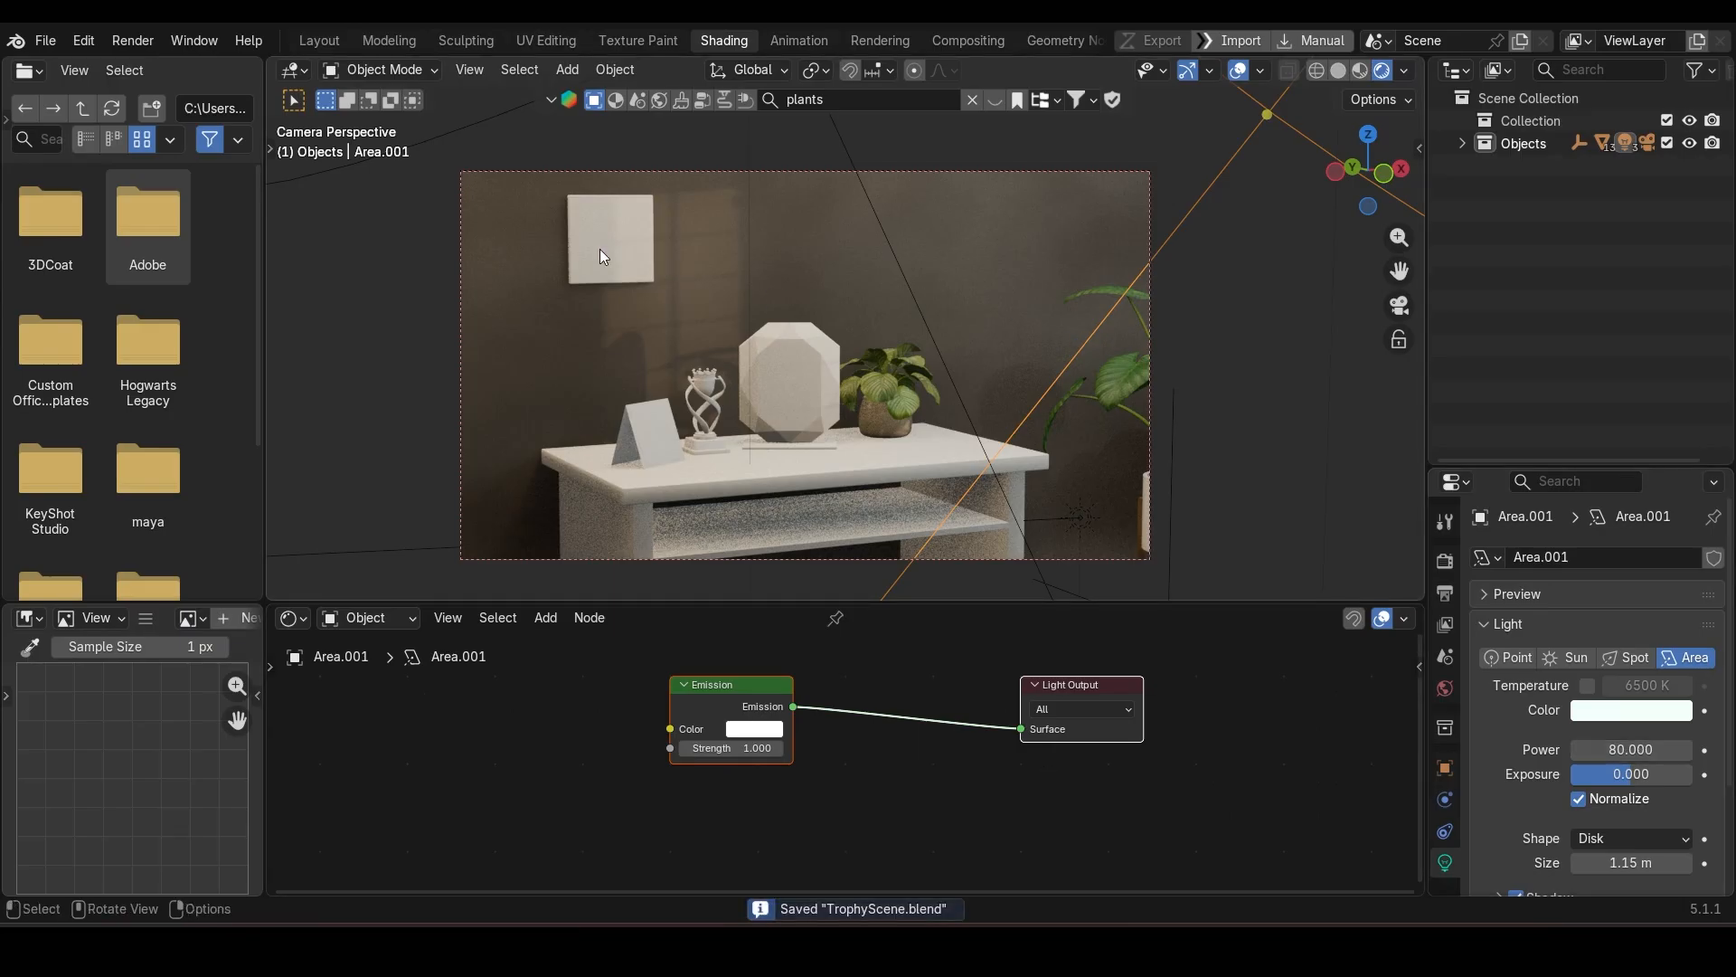
Step: Set the desk material's Base Color to a wood brown sampled with the eyedropper
left_click(738, 480)
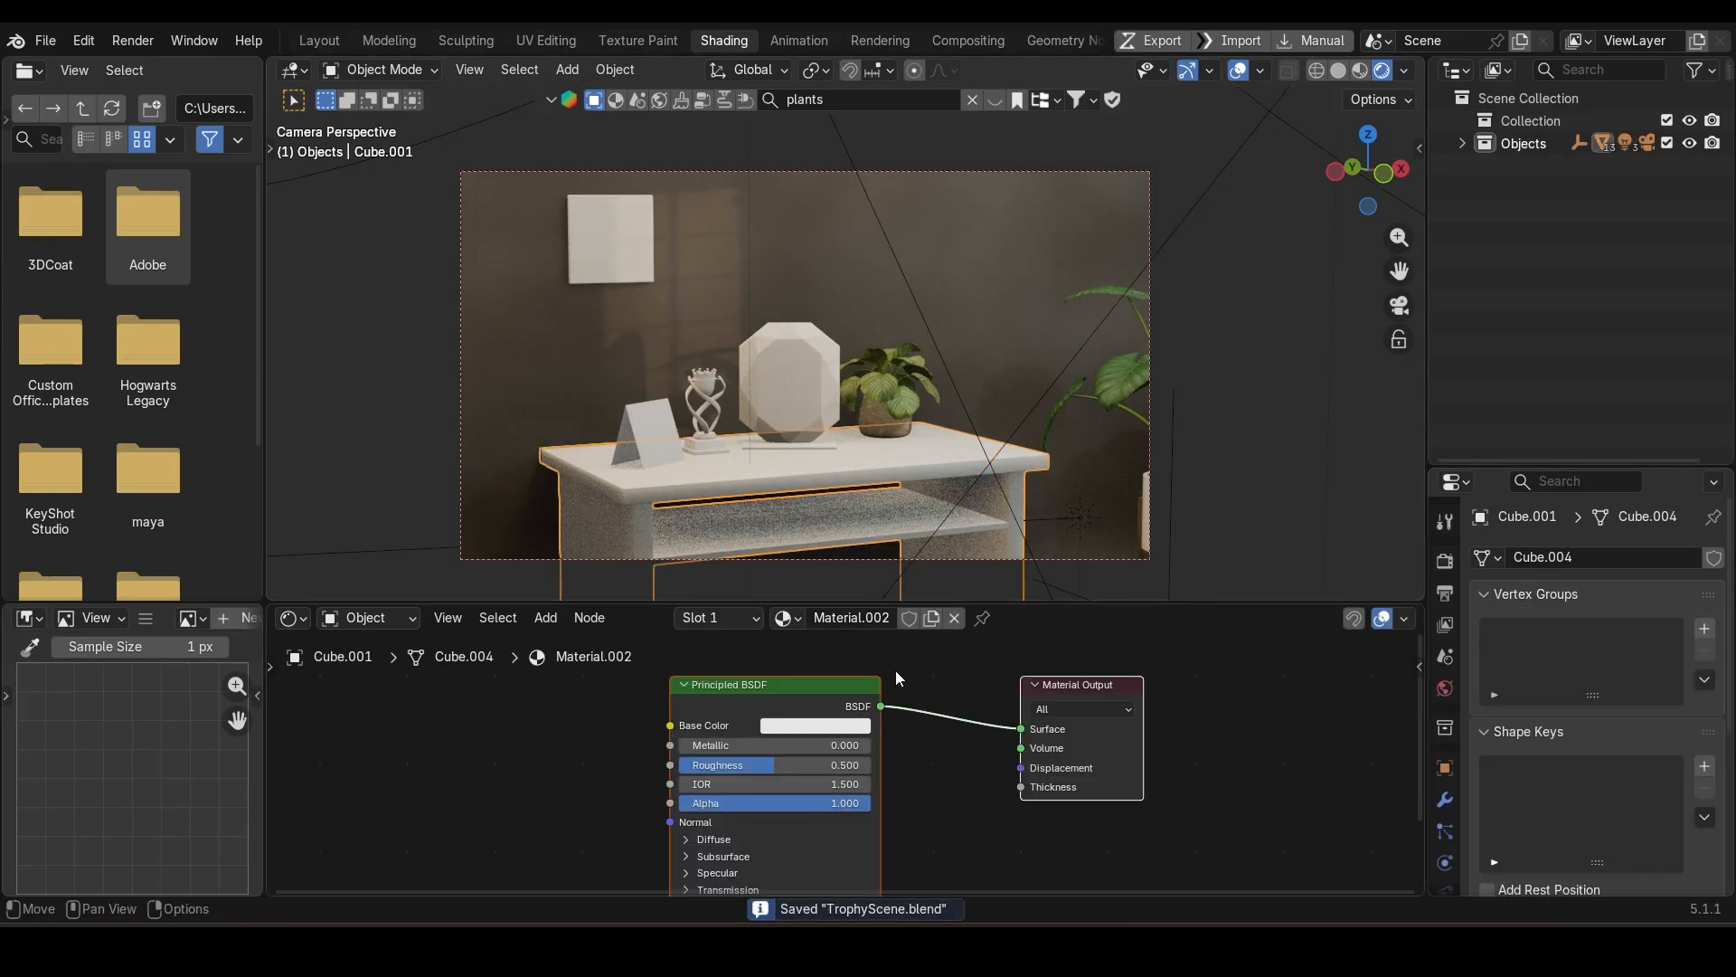
left_click(800, 727)
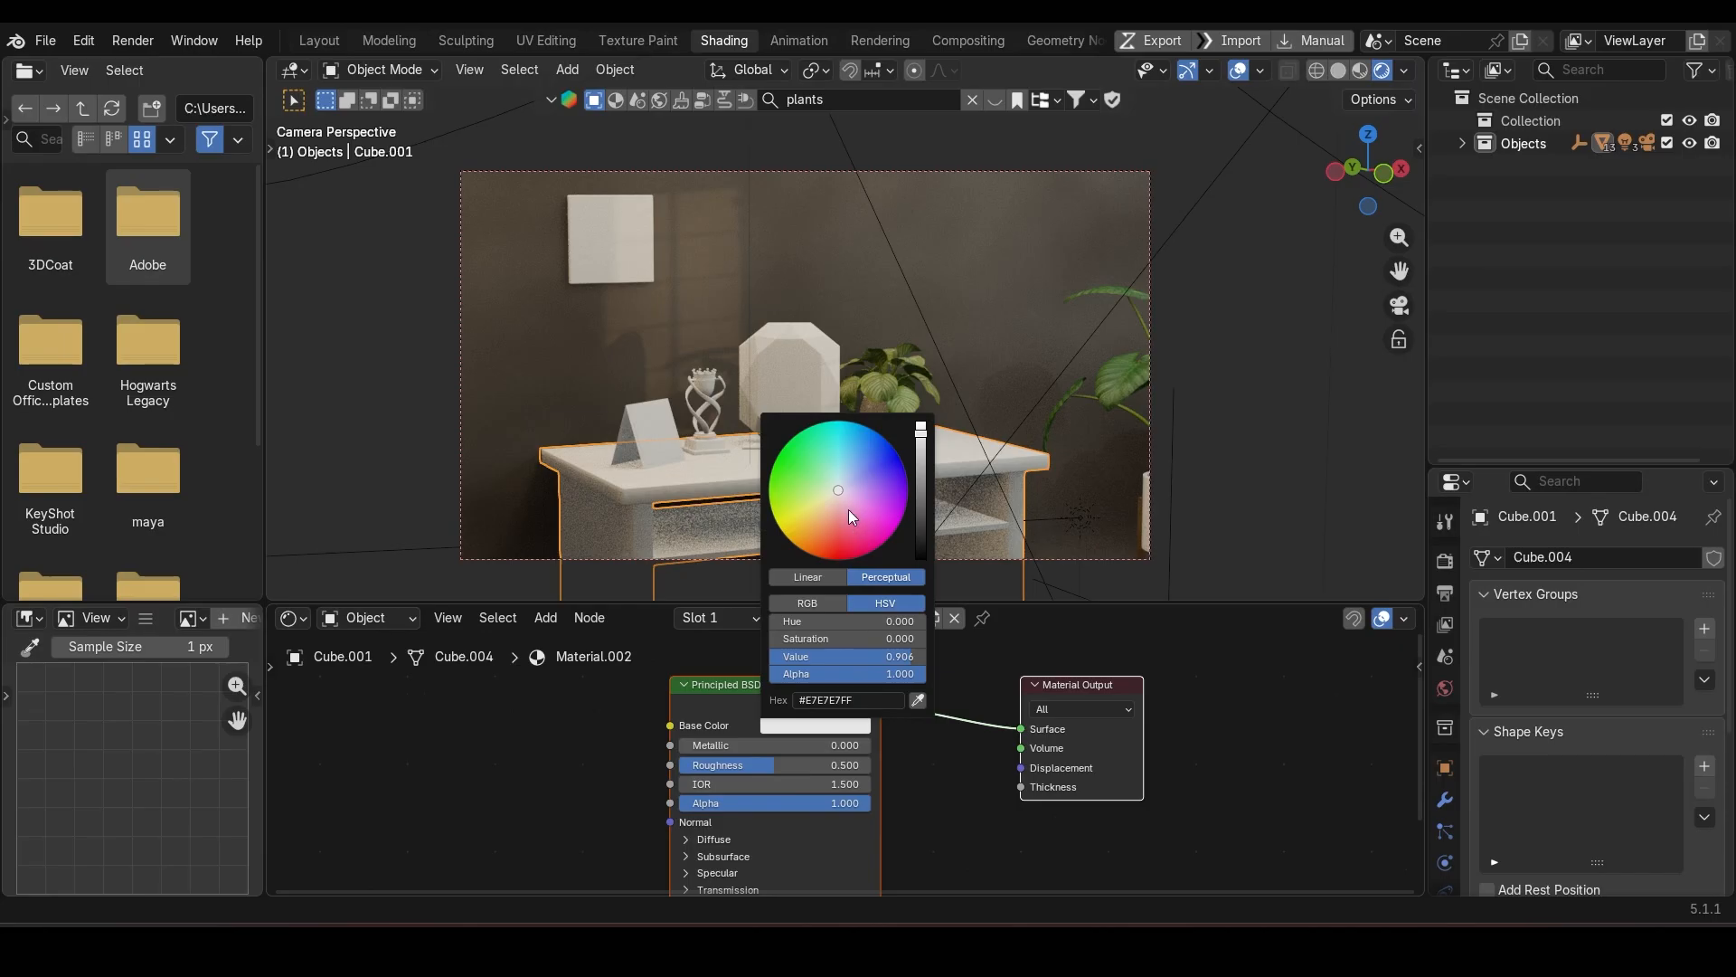
left_click(919, 700)
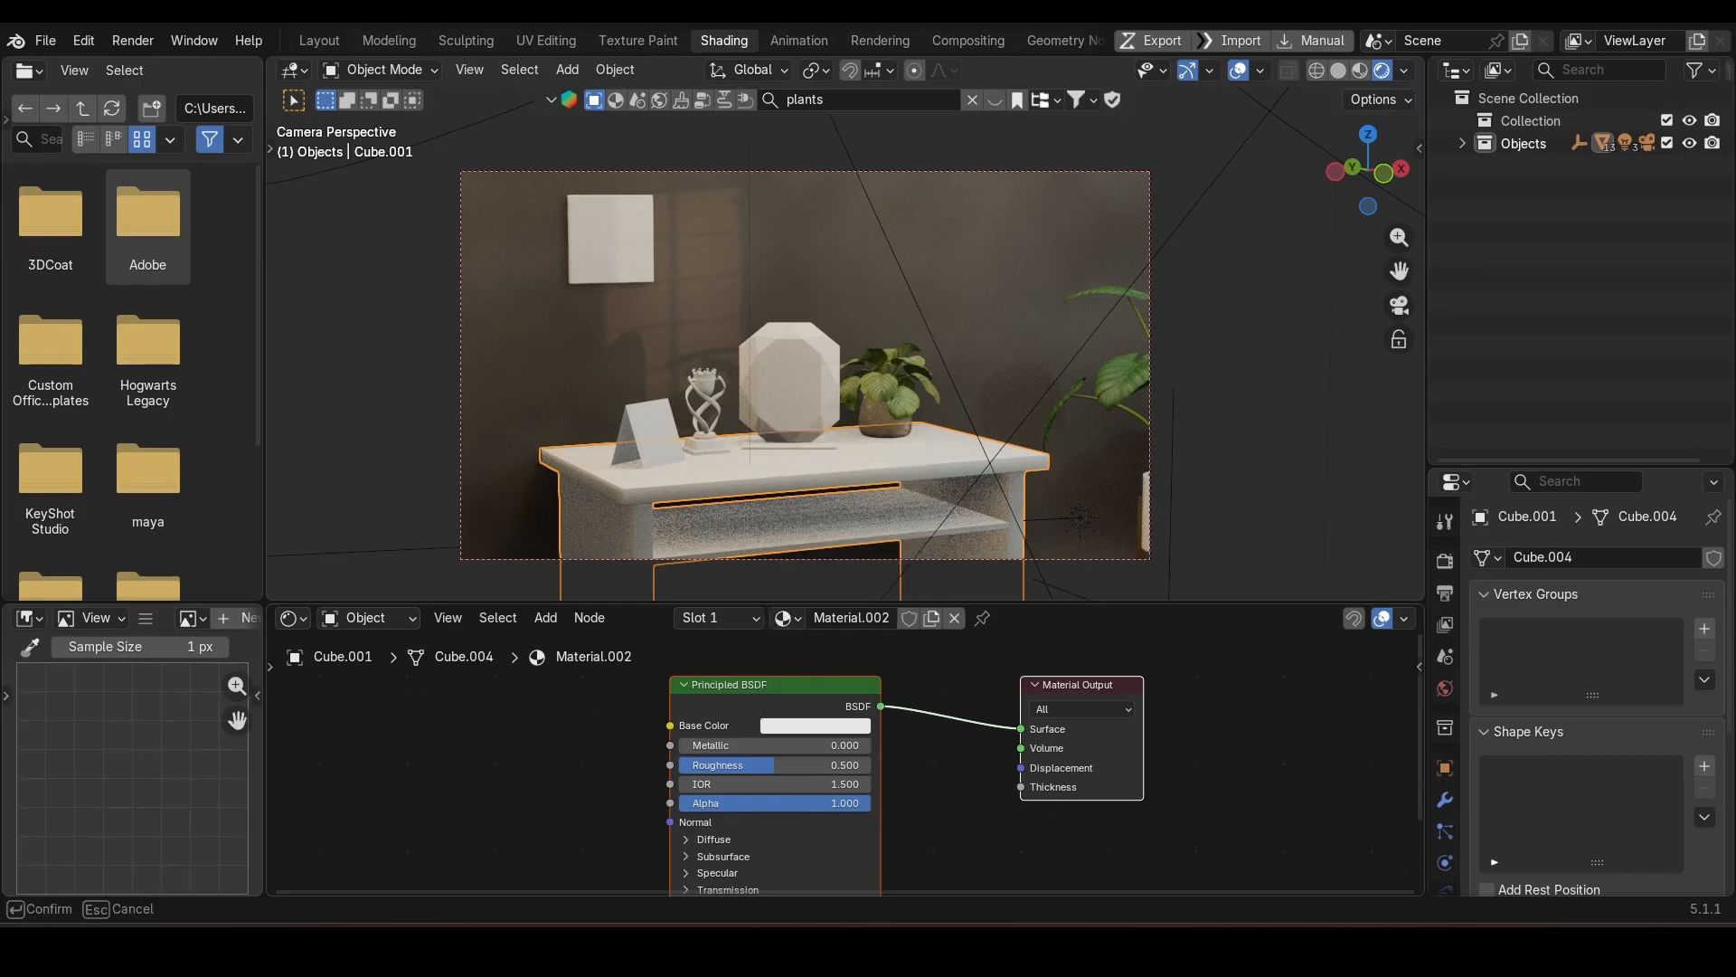
left_click(0, 615)
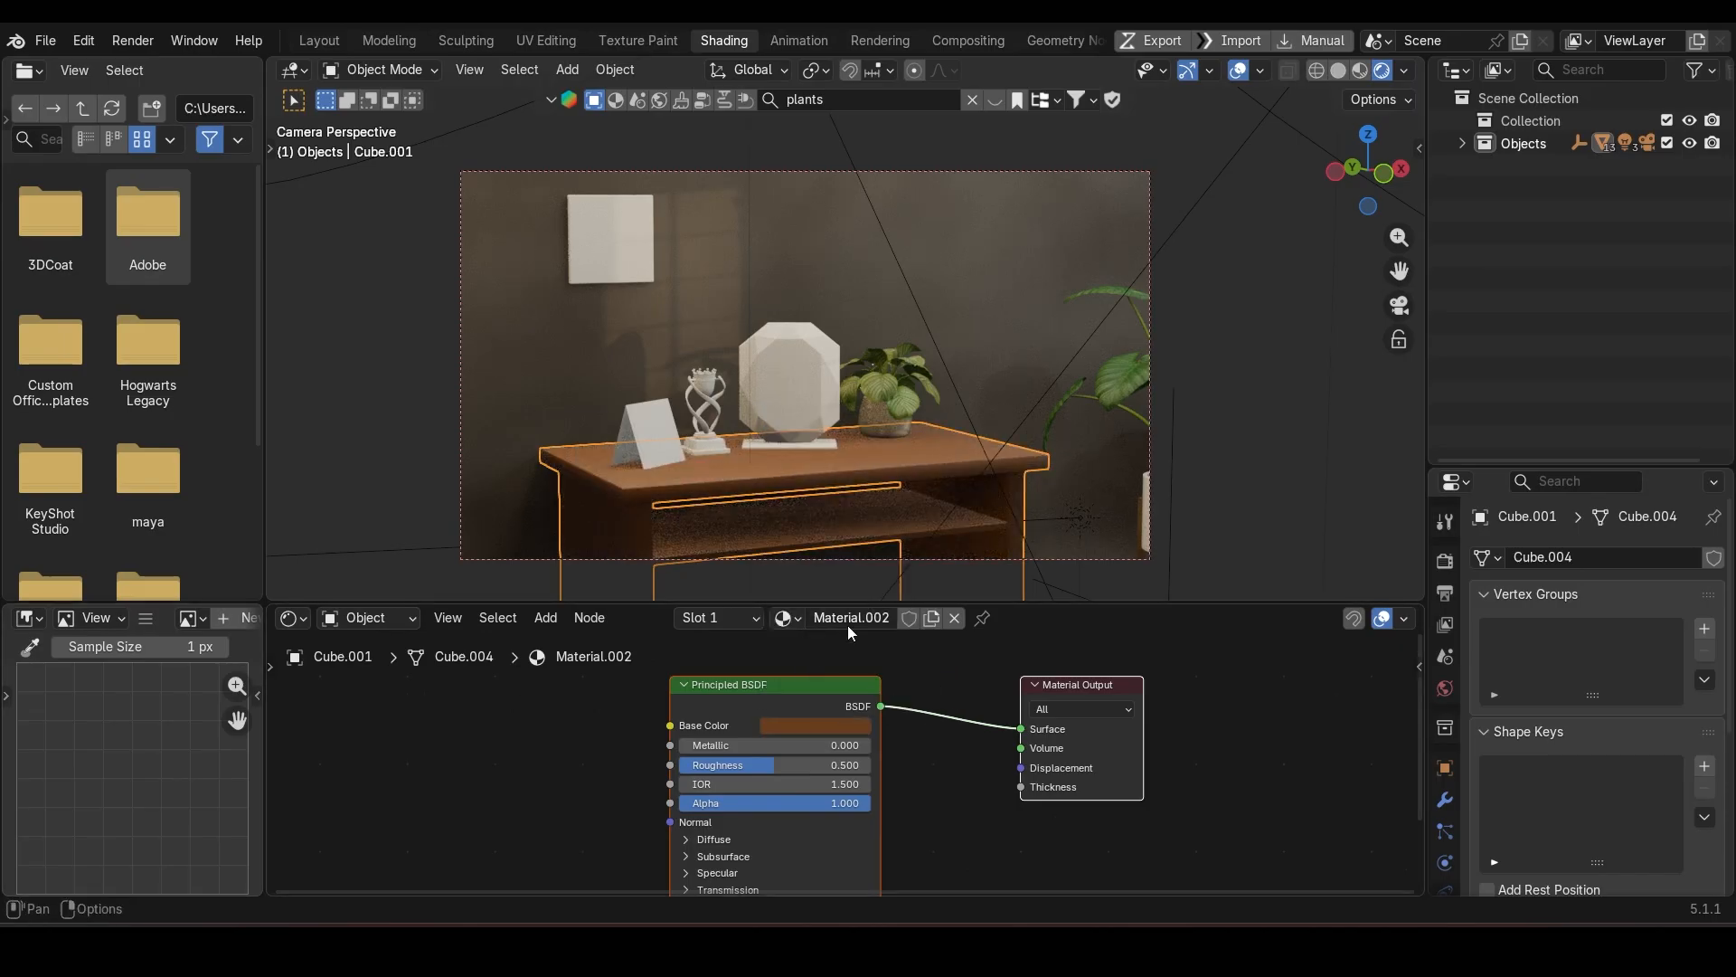
Step: Lower the desk material's Roughness to 0.176
scroll(821, 758, "up", 1)
middle_click_drag(810, 758, 1078, 751)
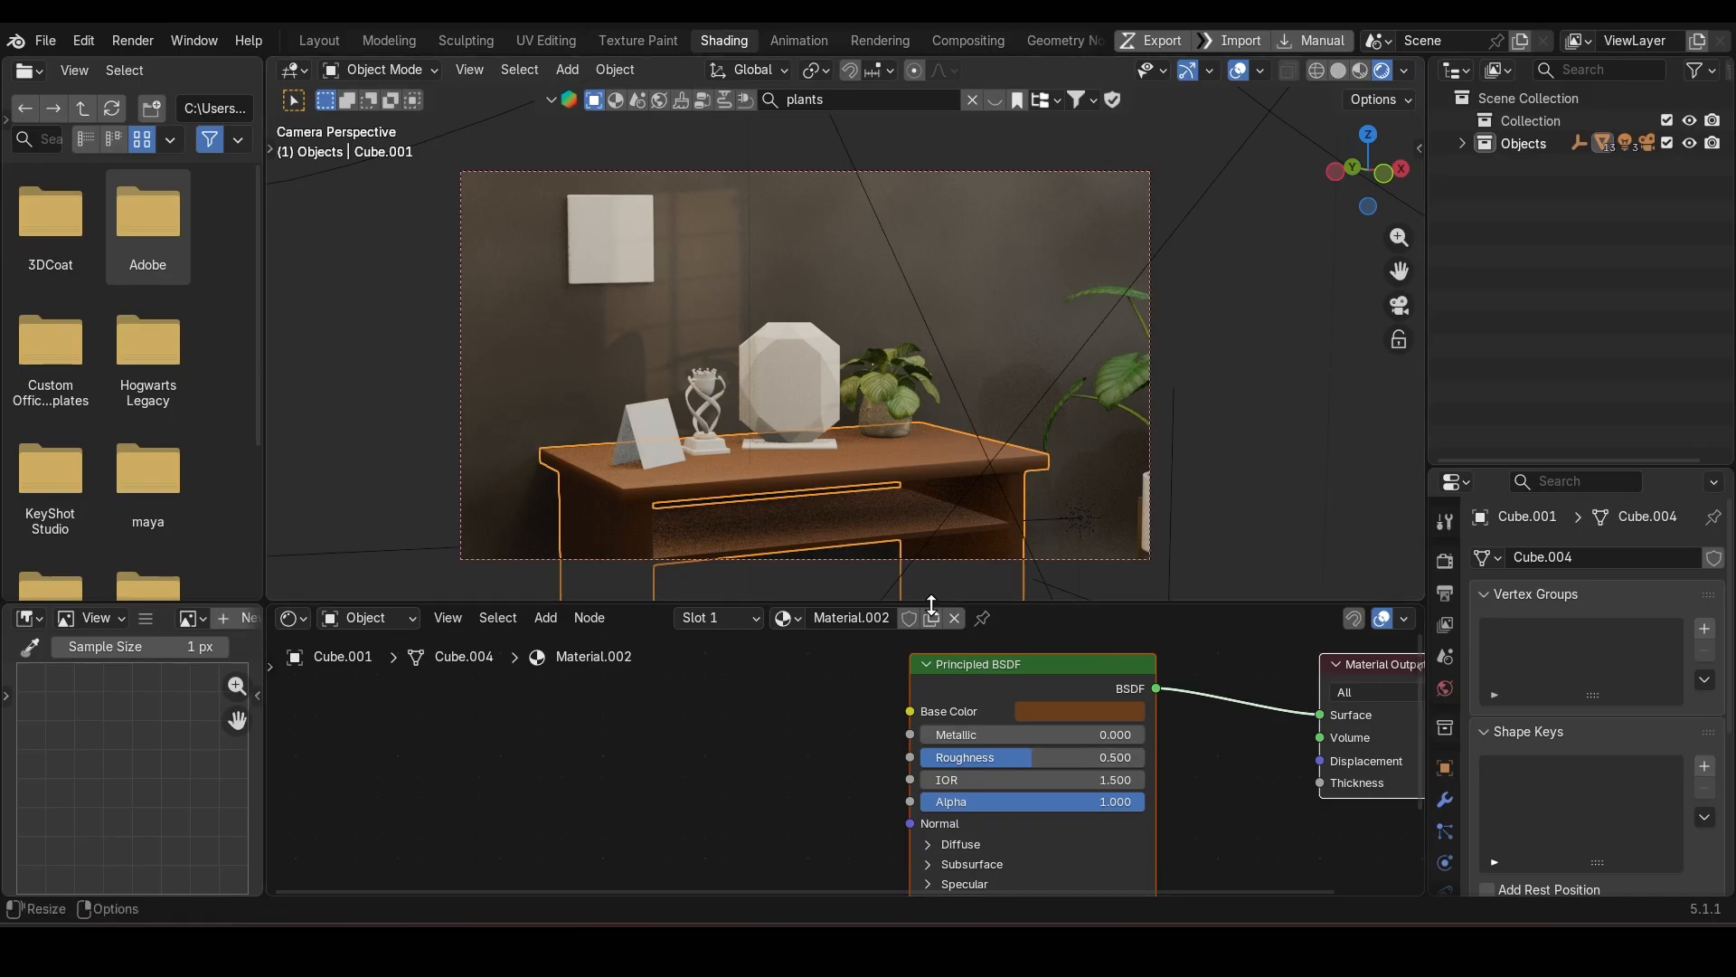
scroll(857, 456, "up", 3)
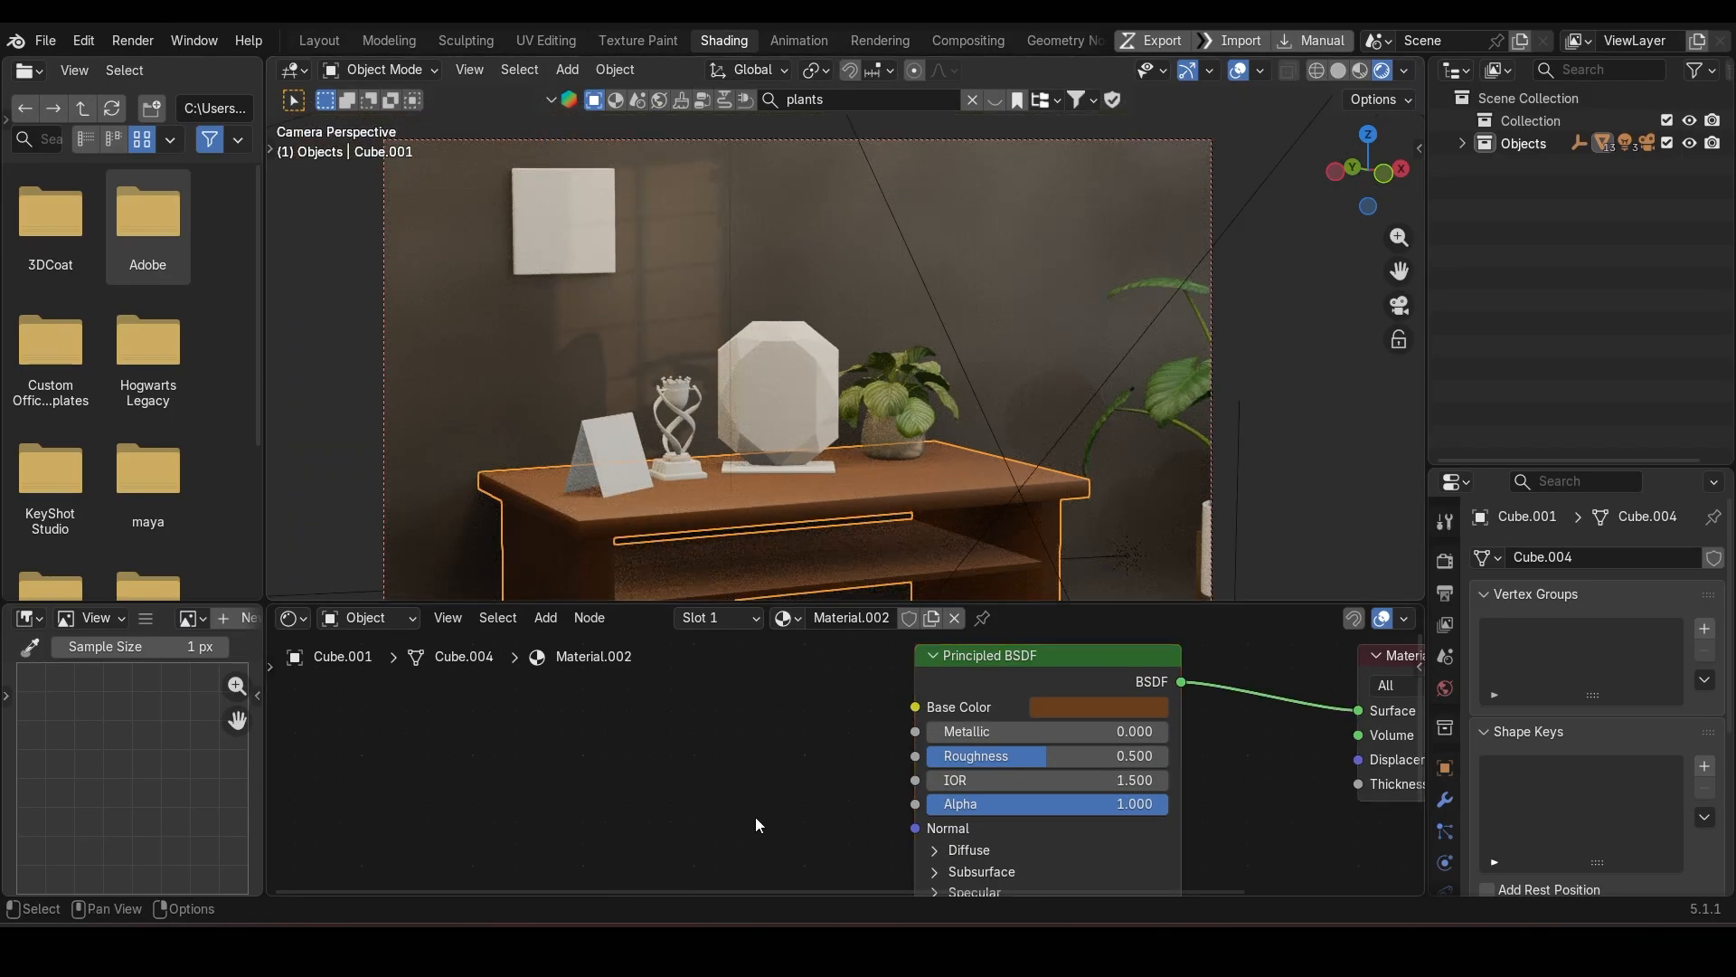
left_click_drag(1049, 755, 970, 755)
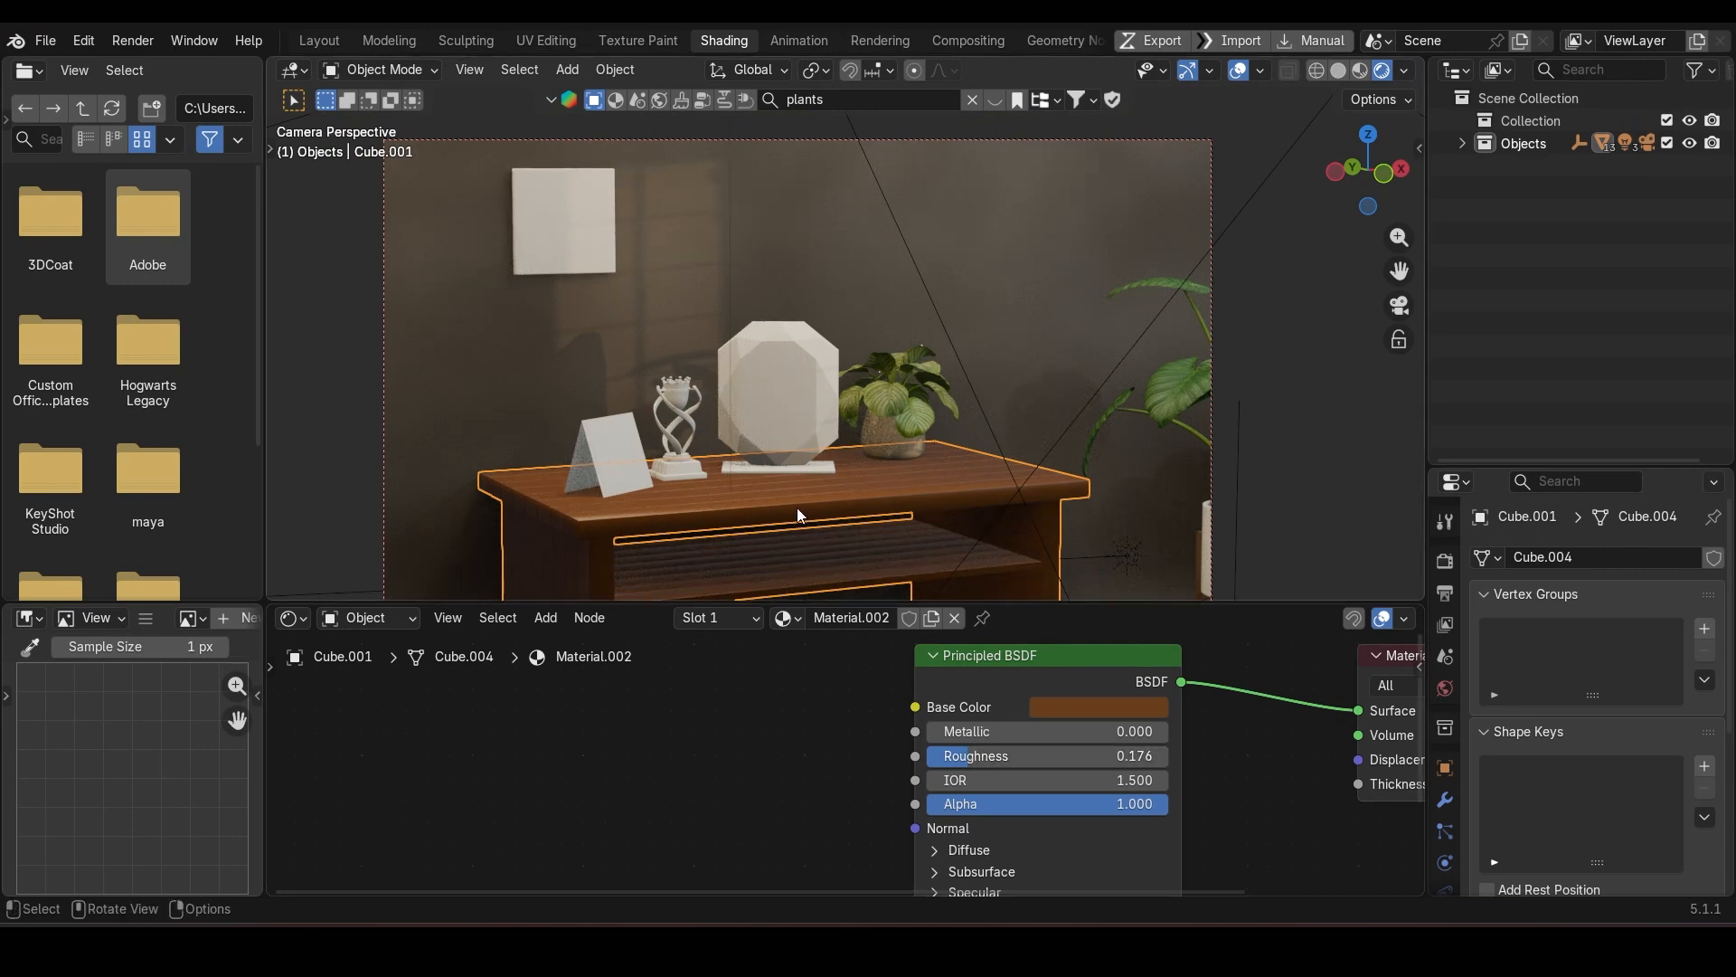
Step: Make the octagonal trophy's material transmissive by setting its Transmission Weight to 1.000
left_click(784, 428)
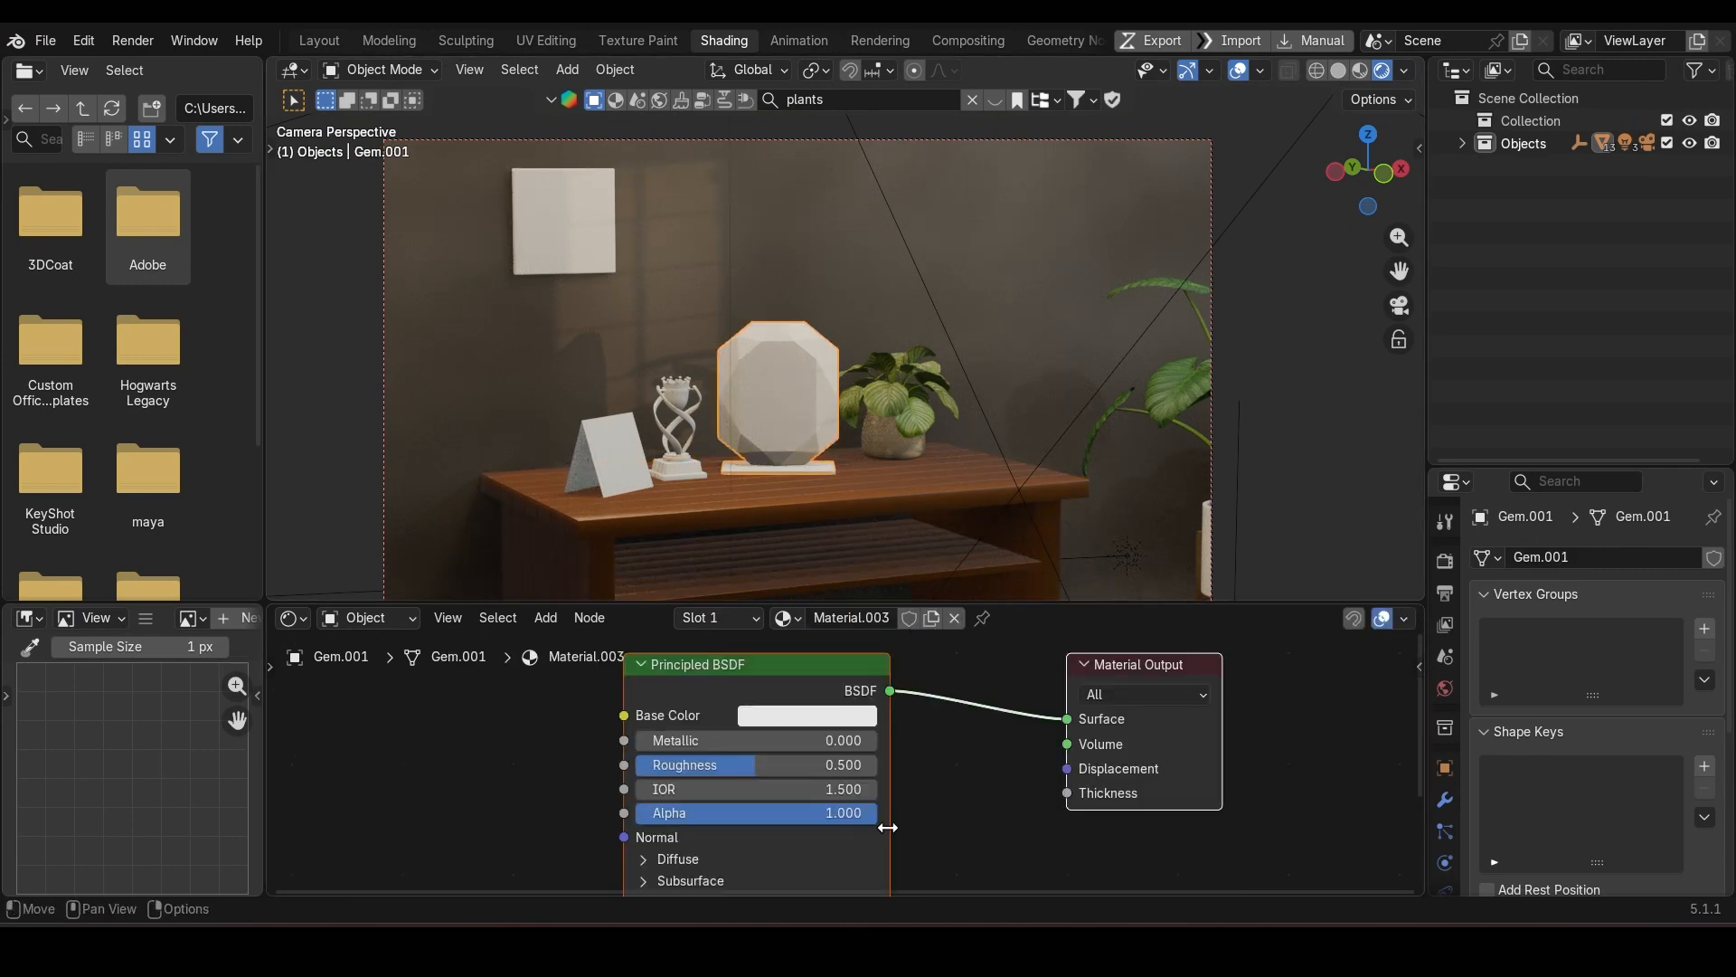
scroll(838, 780, "down", 2)
middle_click_drag(838, 780, 1133, 778)
middle_click_drag(1022, 814, 1057, 768)
scroll(1048, 762, "down", 3)
scroll(1027, 779, "up", 4)
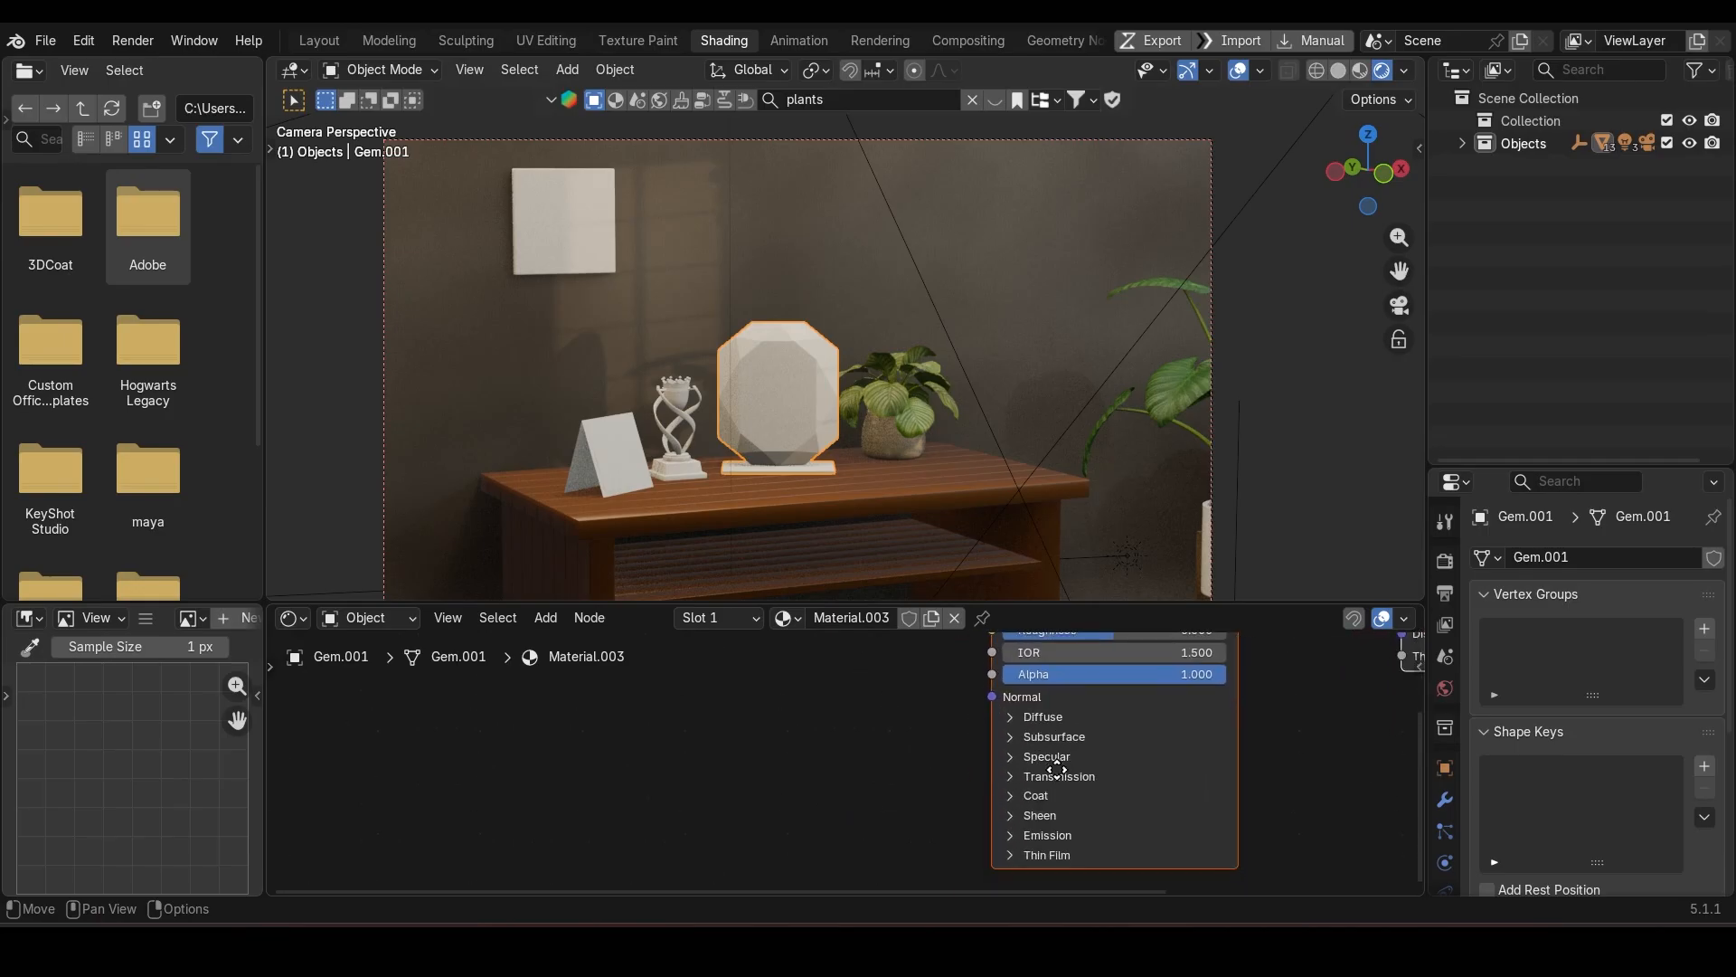
left_click(1053, 778)
left_click_drag(1050, 802, 1221, 801)
mouse_move(1058, 859)
middle_mouse_down()
mouse_move(1080, 814)
mouse_move(1072, 884)
middle_mouse_up()
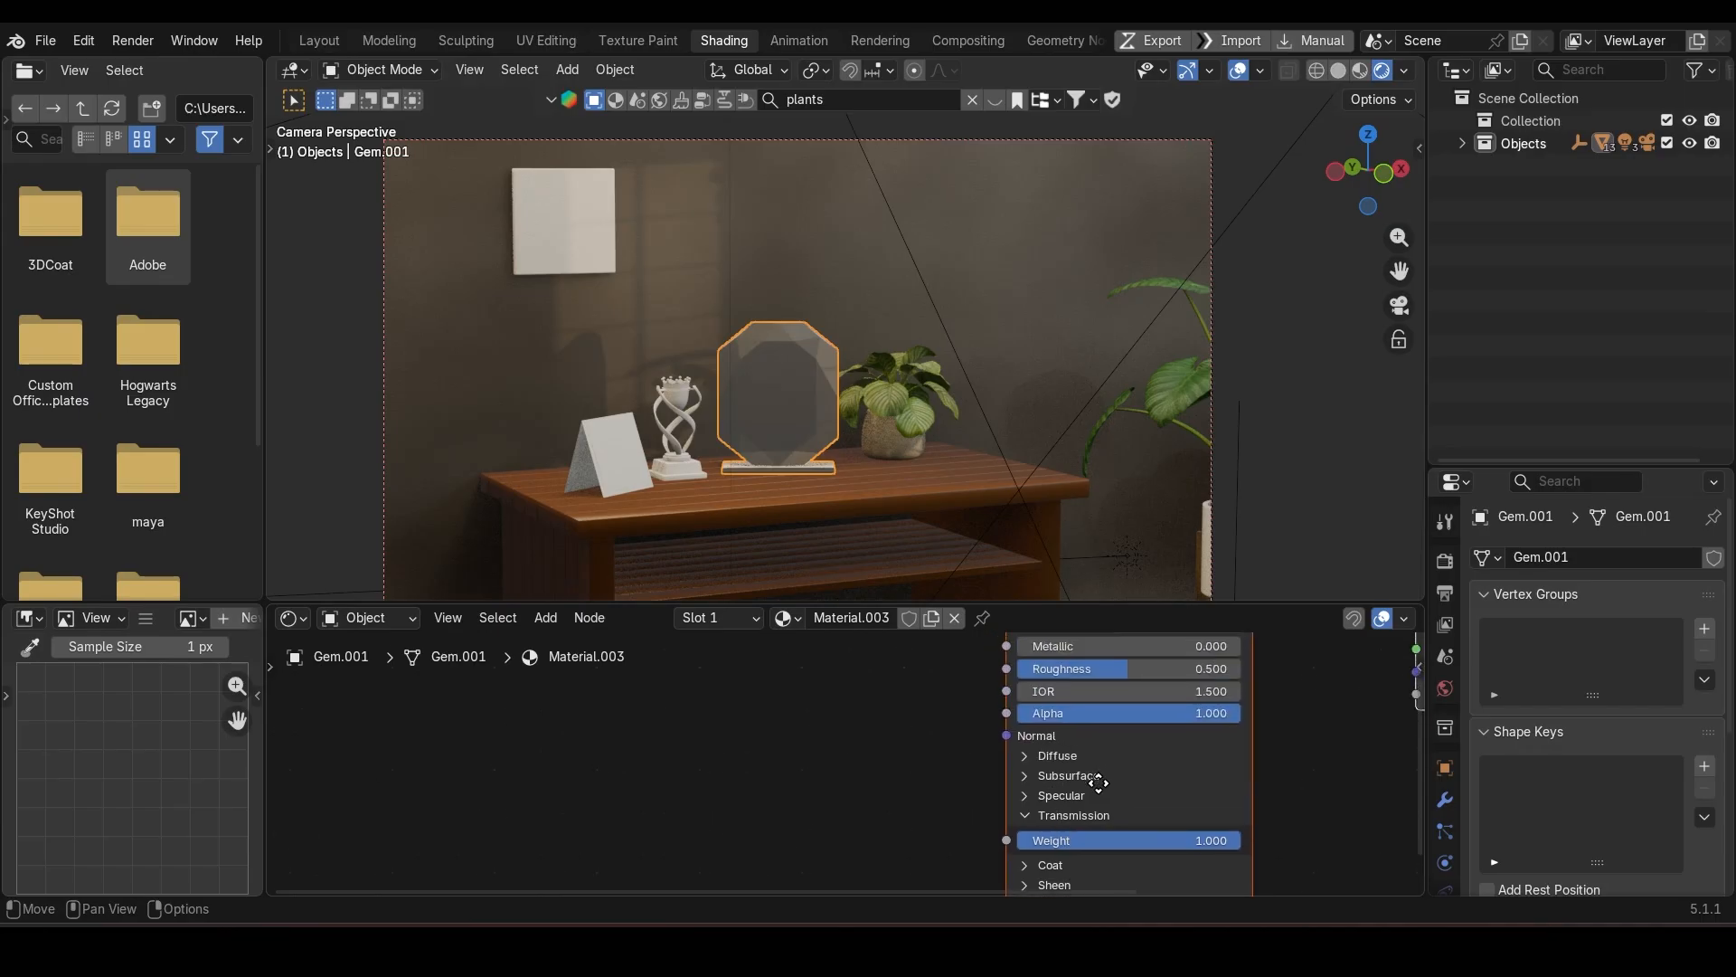
Step: Lower the octagonal trophy material's Roughness to 0.144 and look over its Coat settings
middle_click_drag(1098, 774, 1096, 856)
left_click_drag(1103, 753, 1046, 753)
scroll(1066, 837, "down", 1)
scroll(1082, 778, "up", 2)
middle_click_drag(1066, 838, 1140, 636)
scroll(1167, 733, "down", 1)
scroll(1131, 760, "up", 2)
left_click(1166, 724)
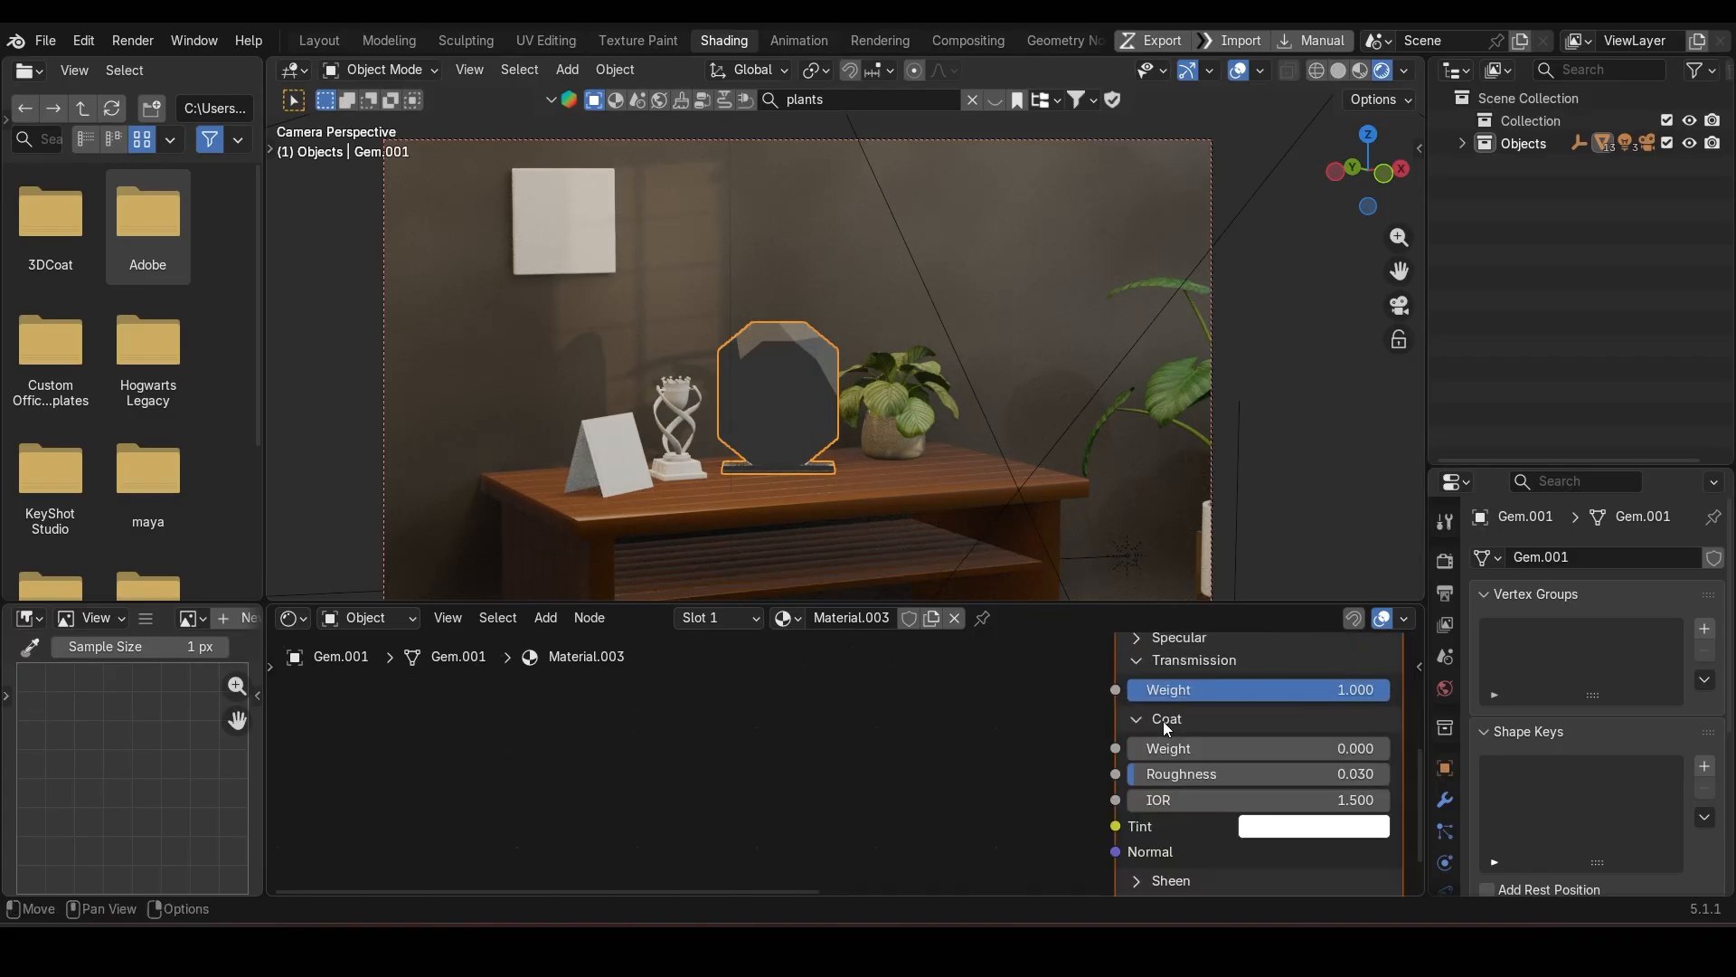
left_click(1164, 724)
left_click(1163, 737)
left_click(1163, 737)
Step: Try an IOR of 1.000 on the octagonal trophy's material
middle_click_drag(1163, 737, 1175, 891)
middle_click_drag(1178, 790, 1185, 809)
left_click(1324, 765)
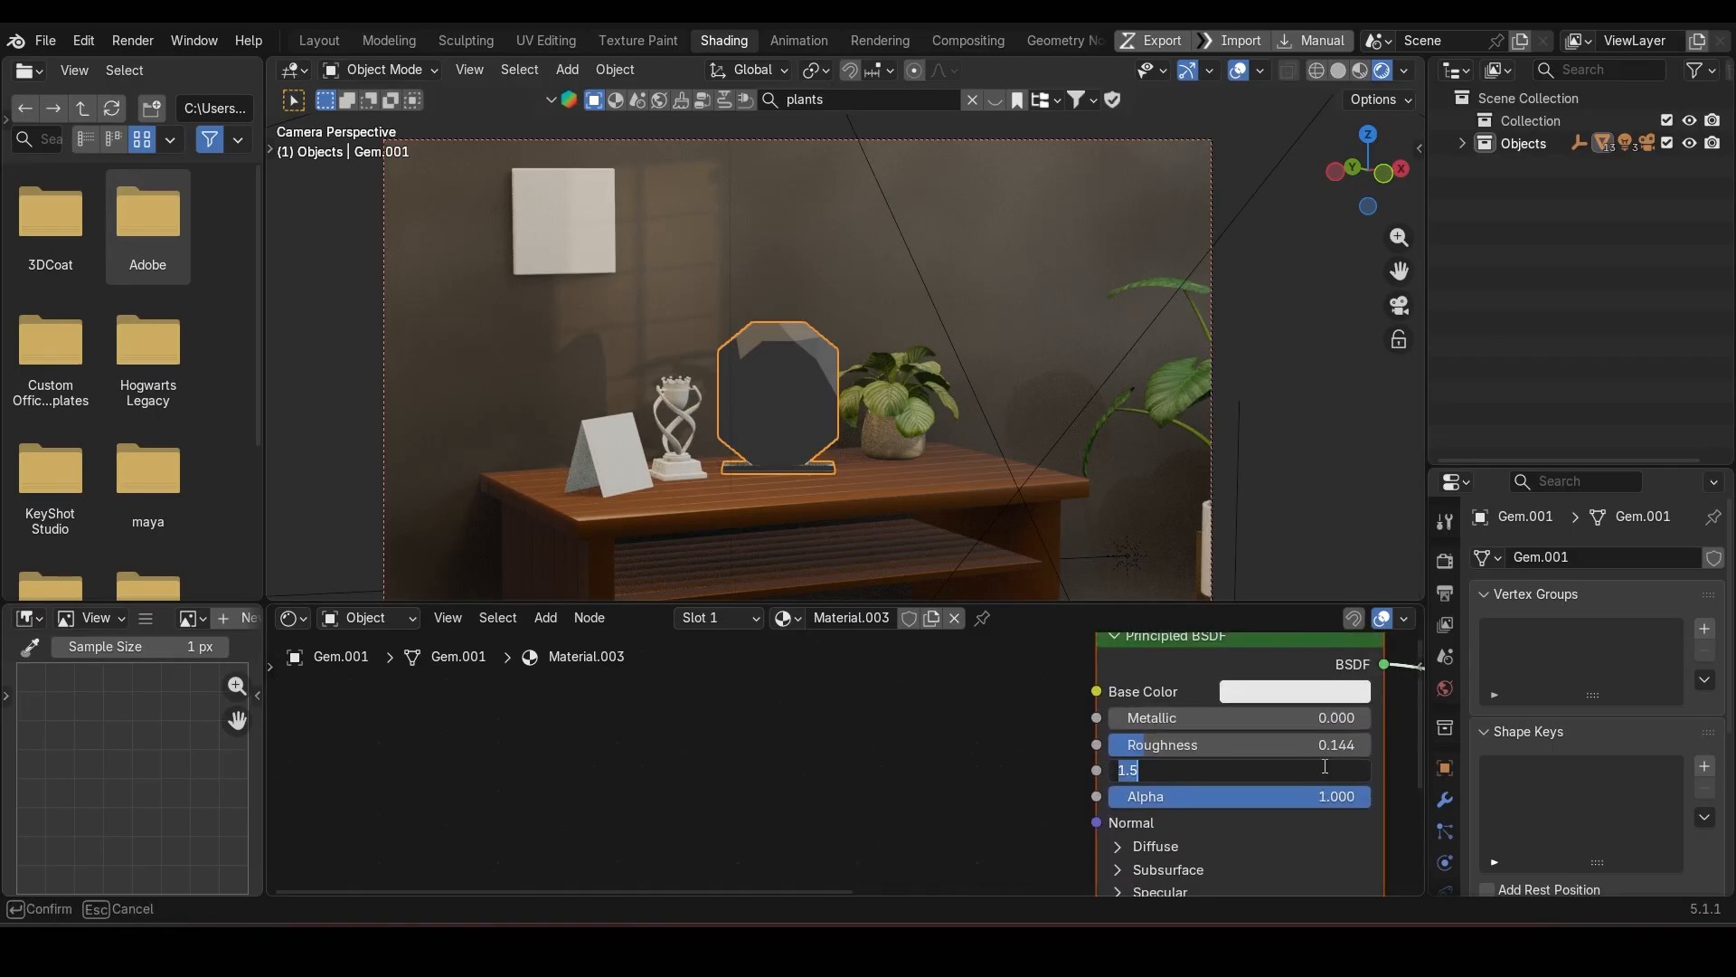
type("1")
key("Return")
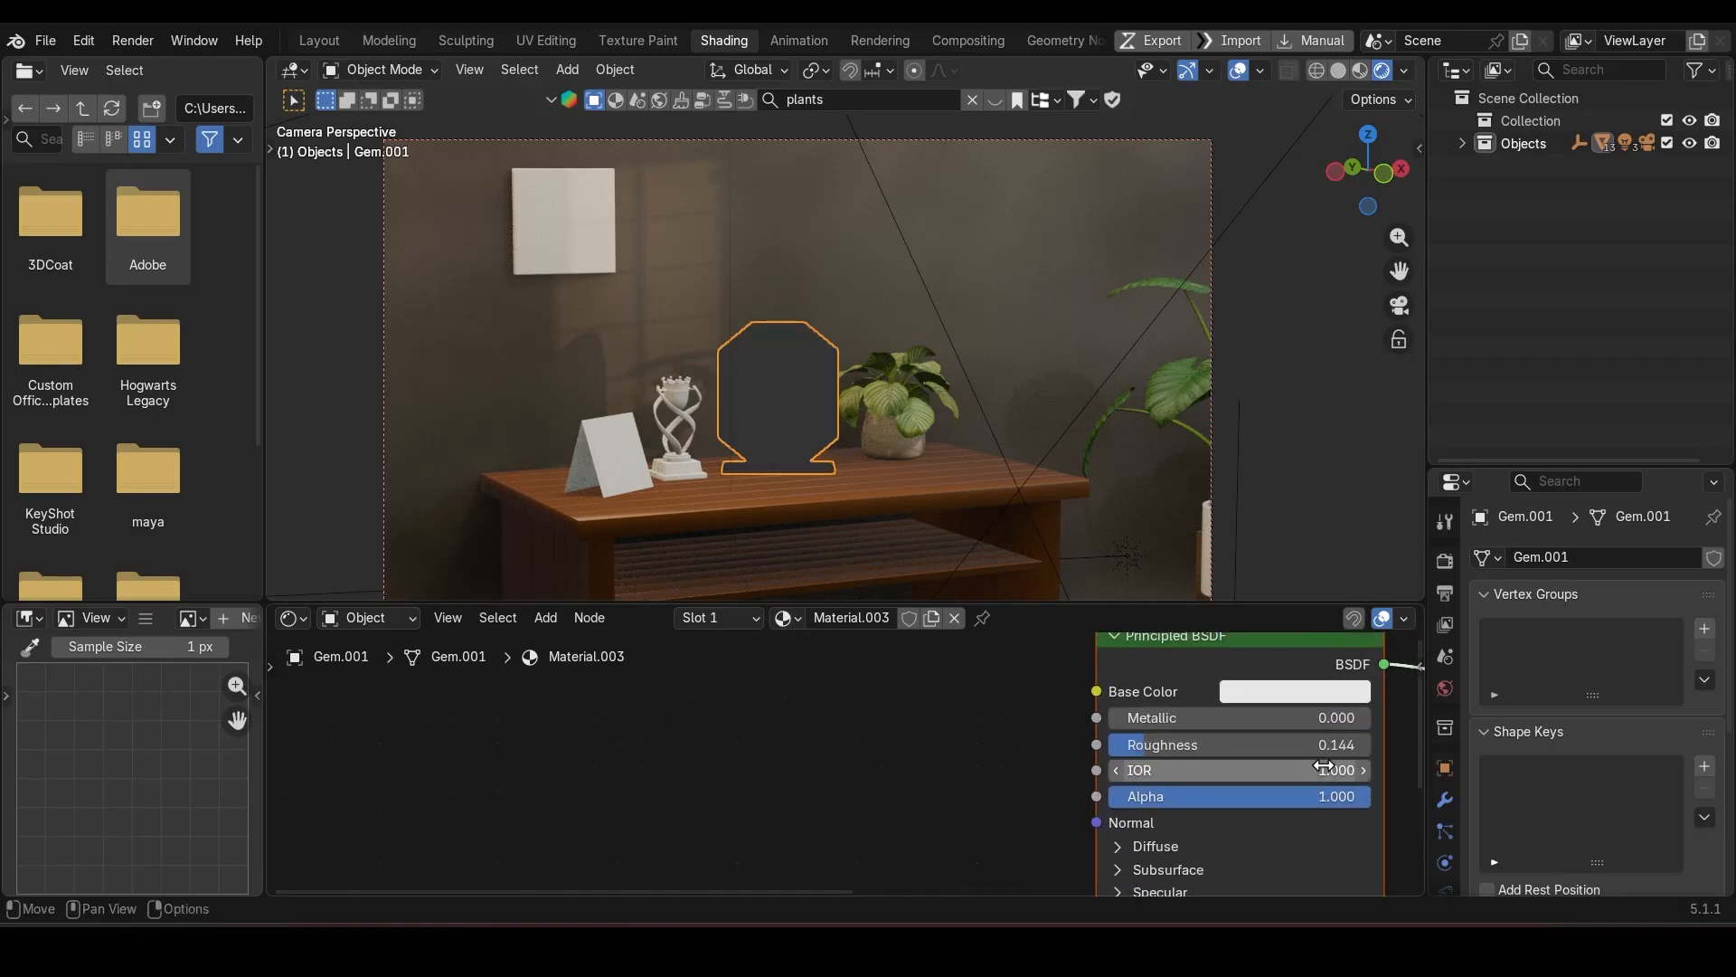
Step: Set the octagonal trophy material's IOR to 1.300 and save the file
left_click(1324, 766)
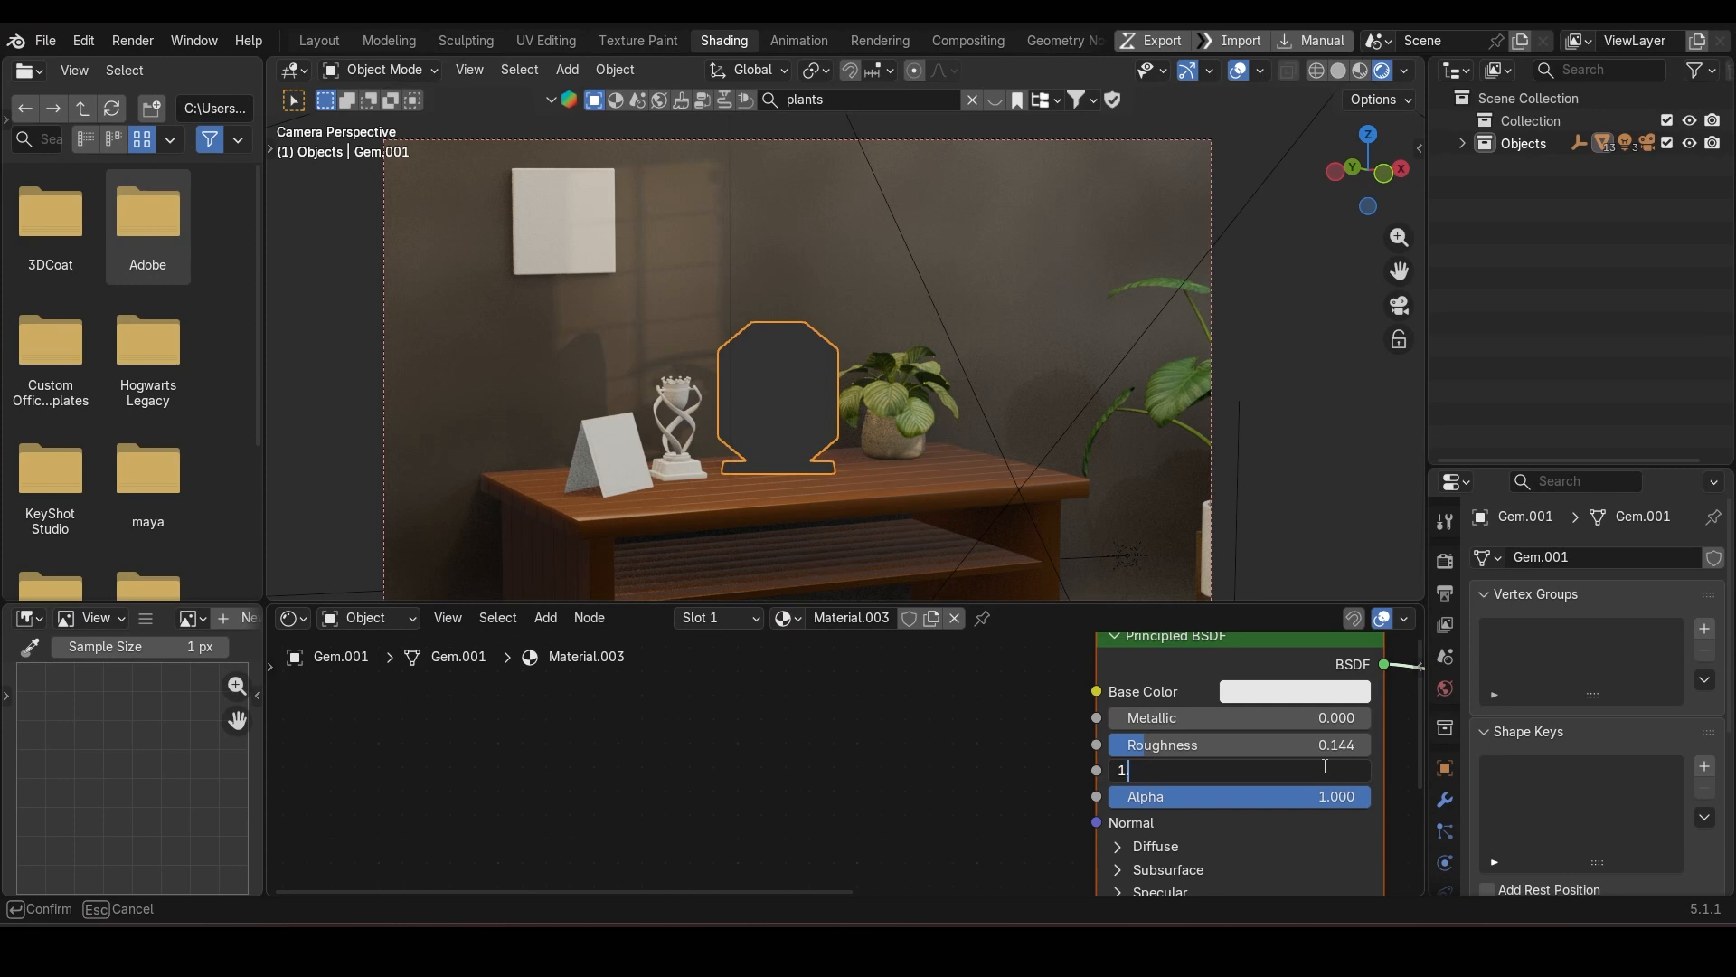
type("1.3")
key("Return")
left_click_drag(1324, 770, 1393, 769)
key("Escape")
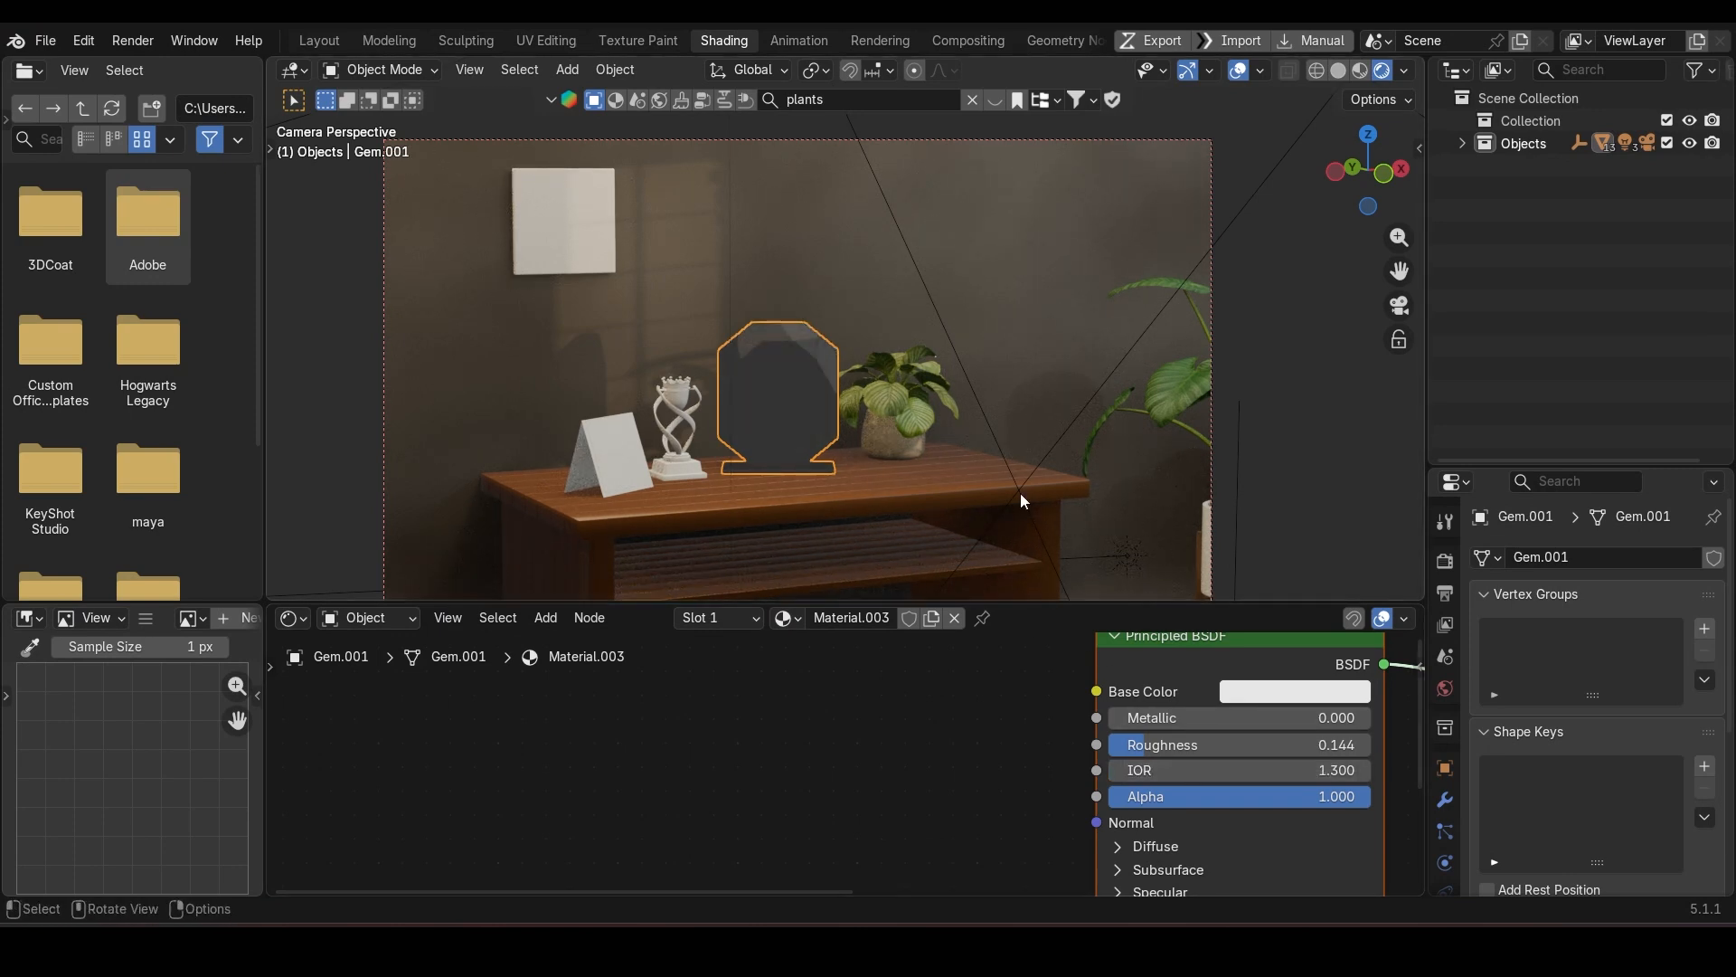
key("ctrl+s")
Step: Place the 3D cursor at the octagonal trophy's base and add an Area light there
key("g")
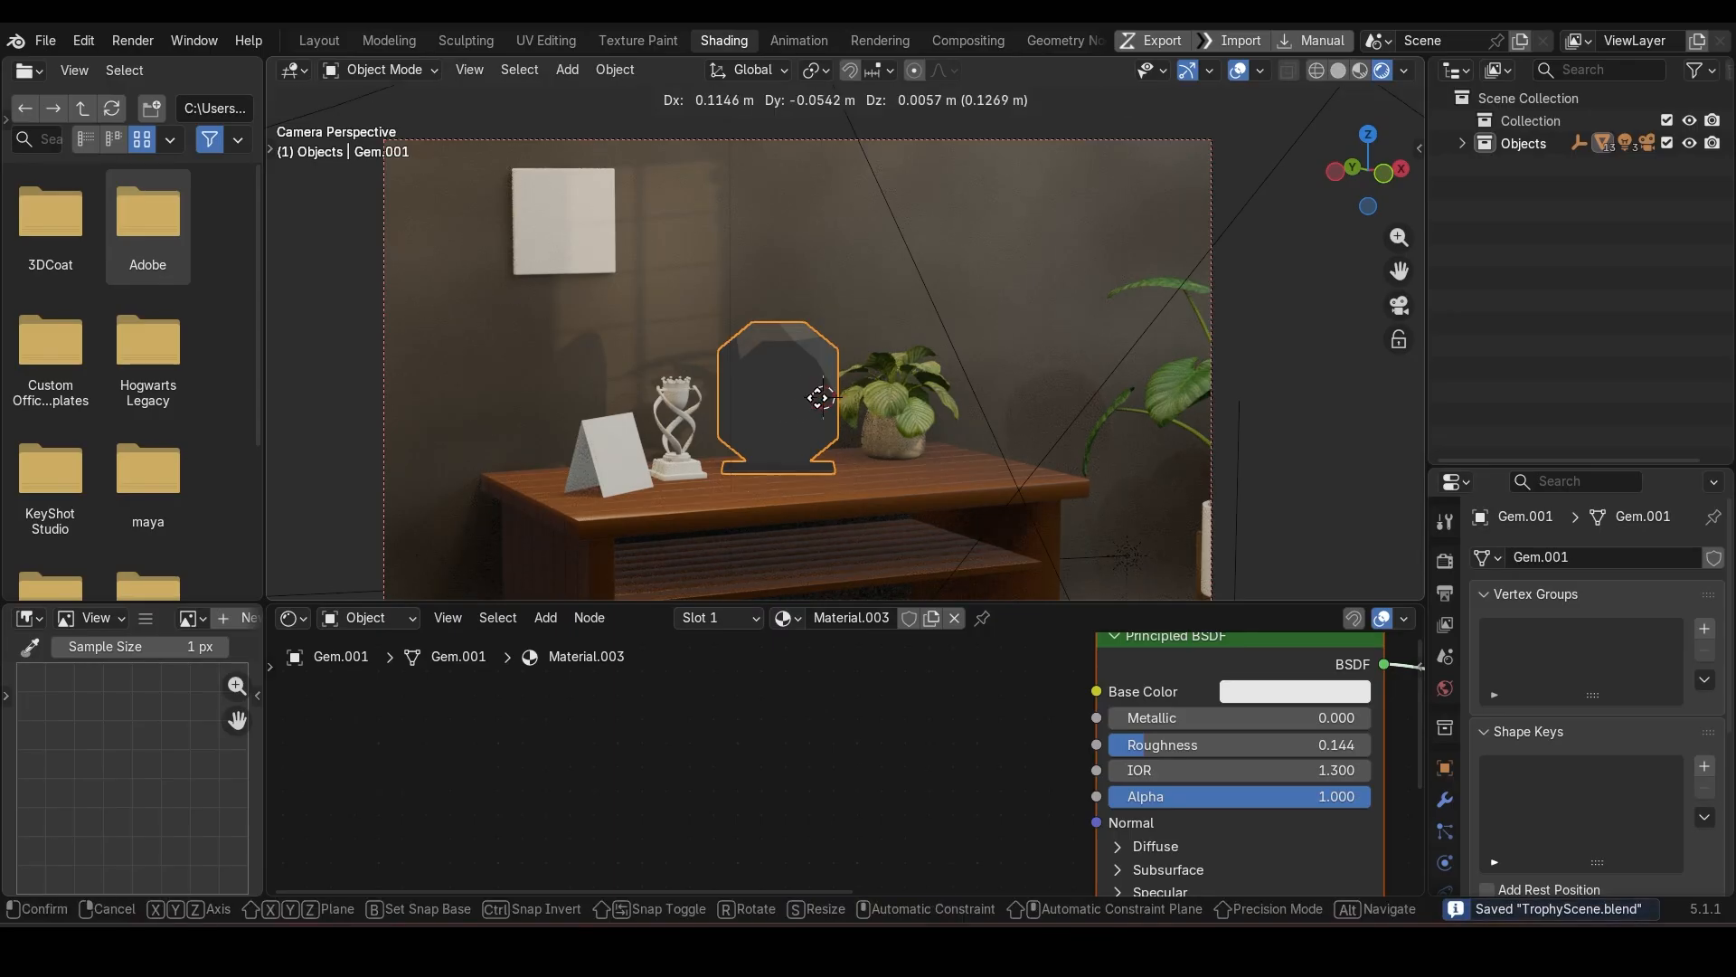
left_click(778, 472)
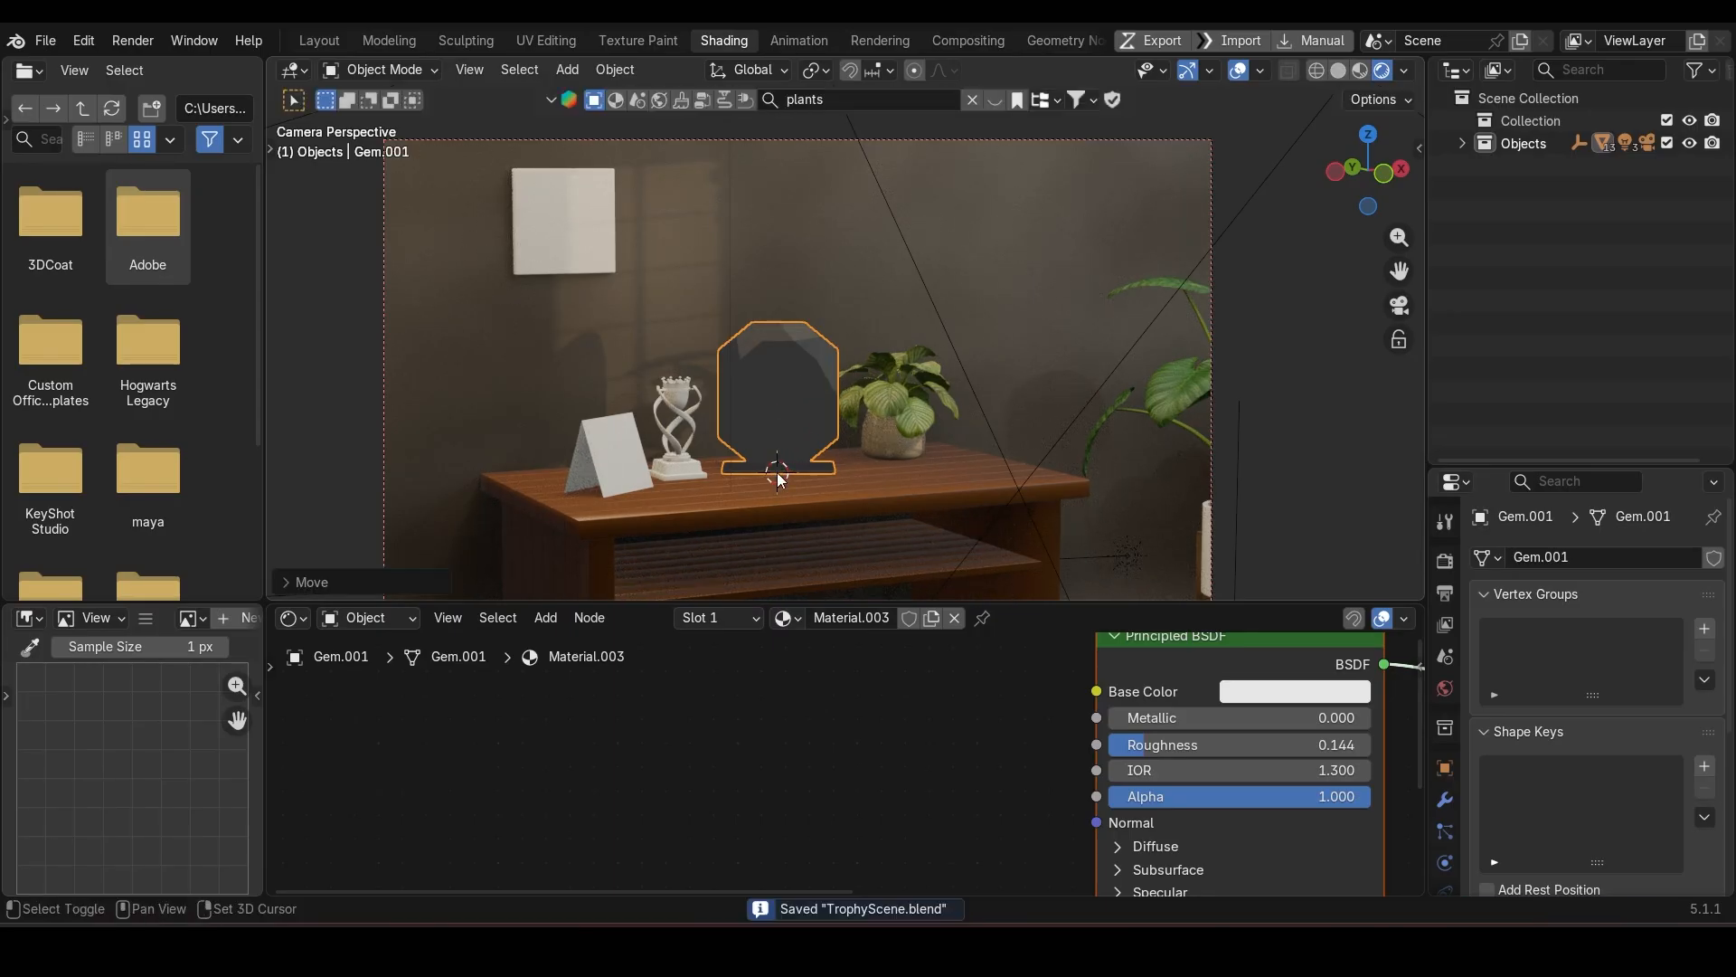
key("shift+a")
mouse_move(778, 472)
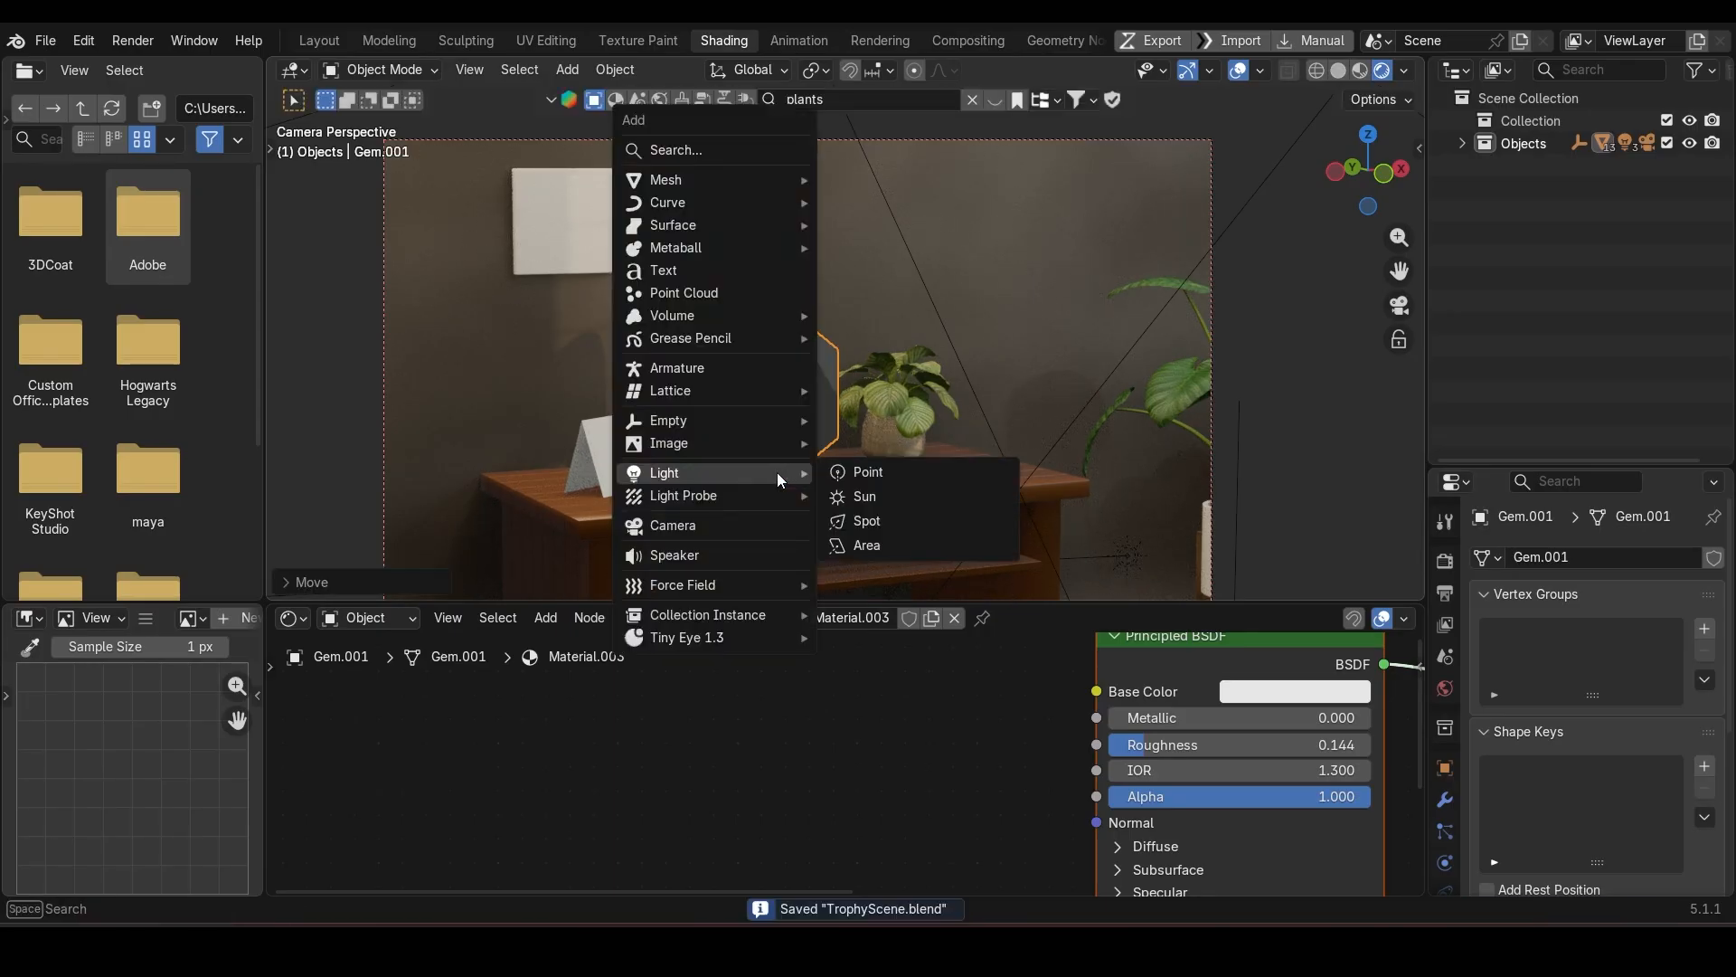
left_click(911, 545)
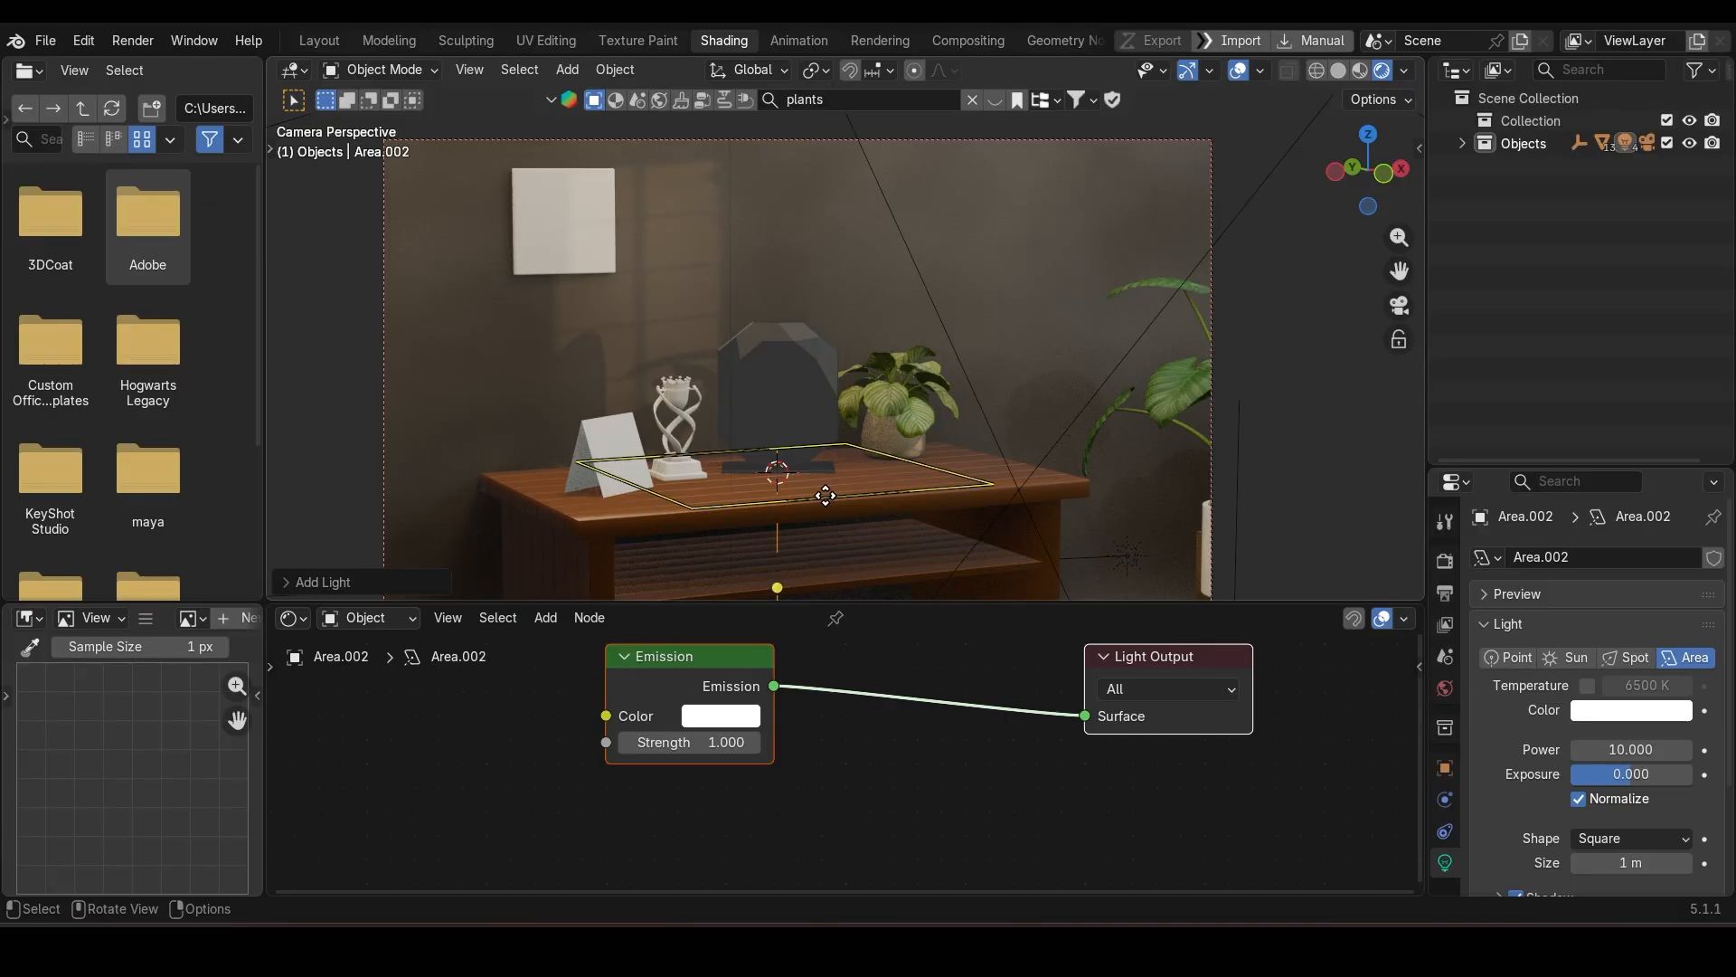
Step: Try the new Area light raised and rotated above the octagonal trophy, and delete it
key("g")
key("z")
left_click(822, 330)
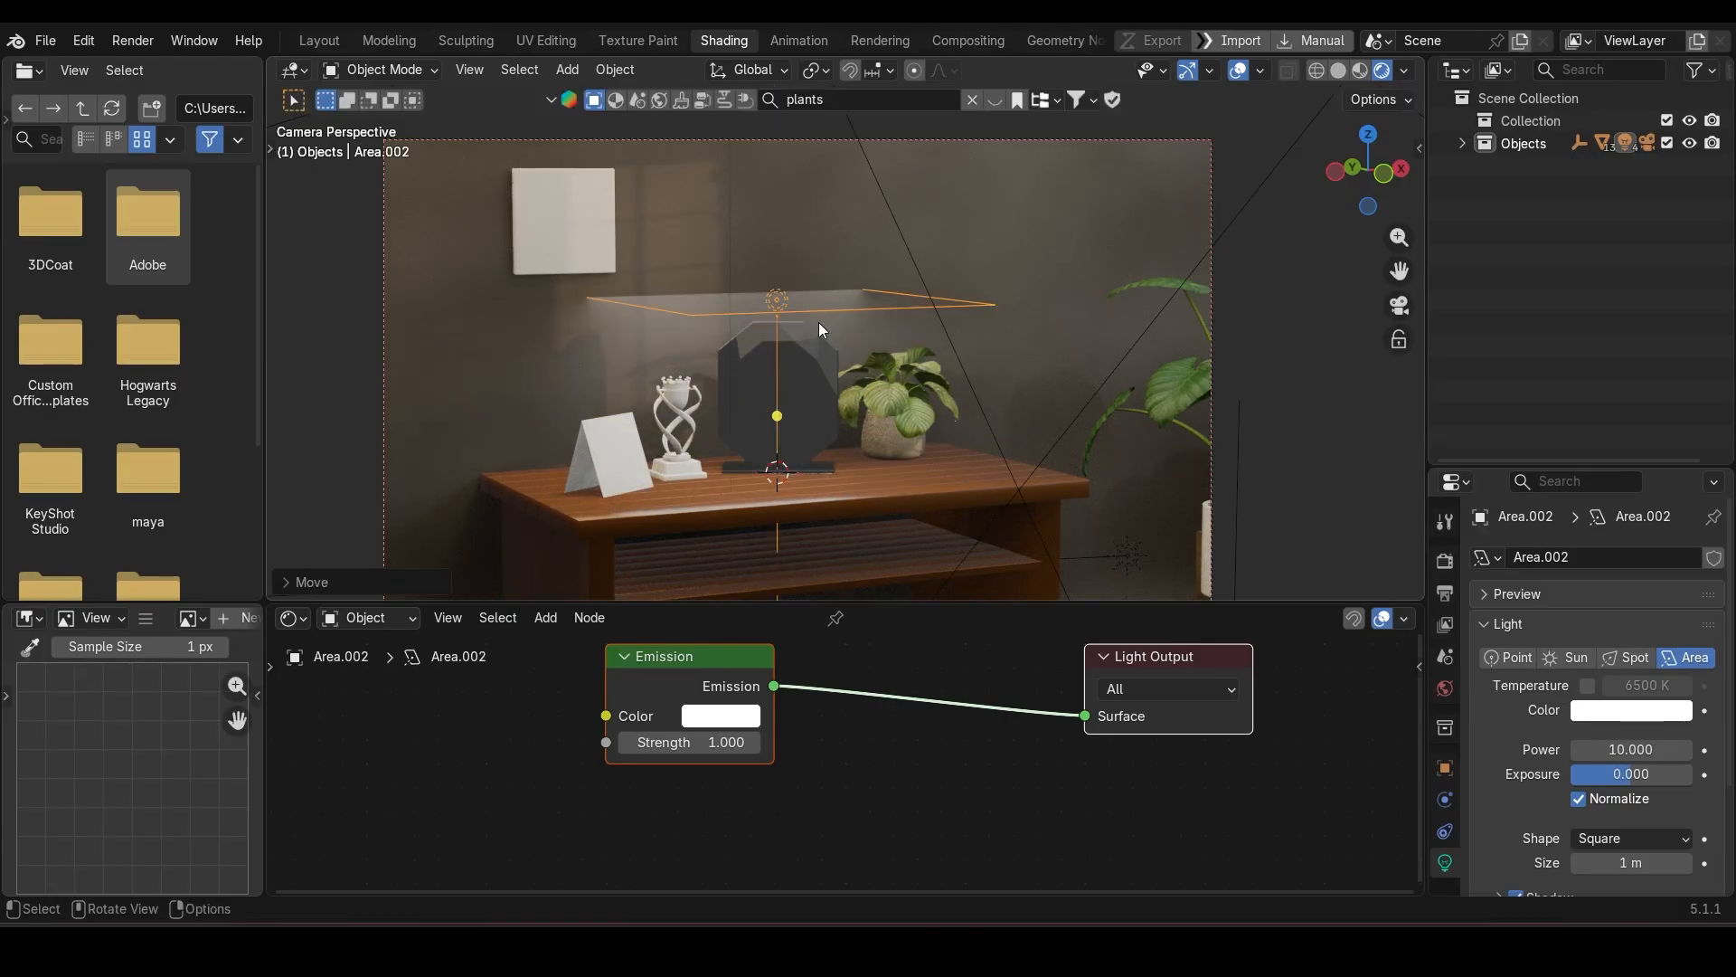
key("r")
left_click(800, 359)
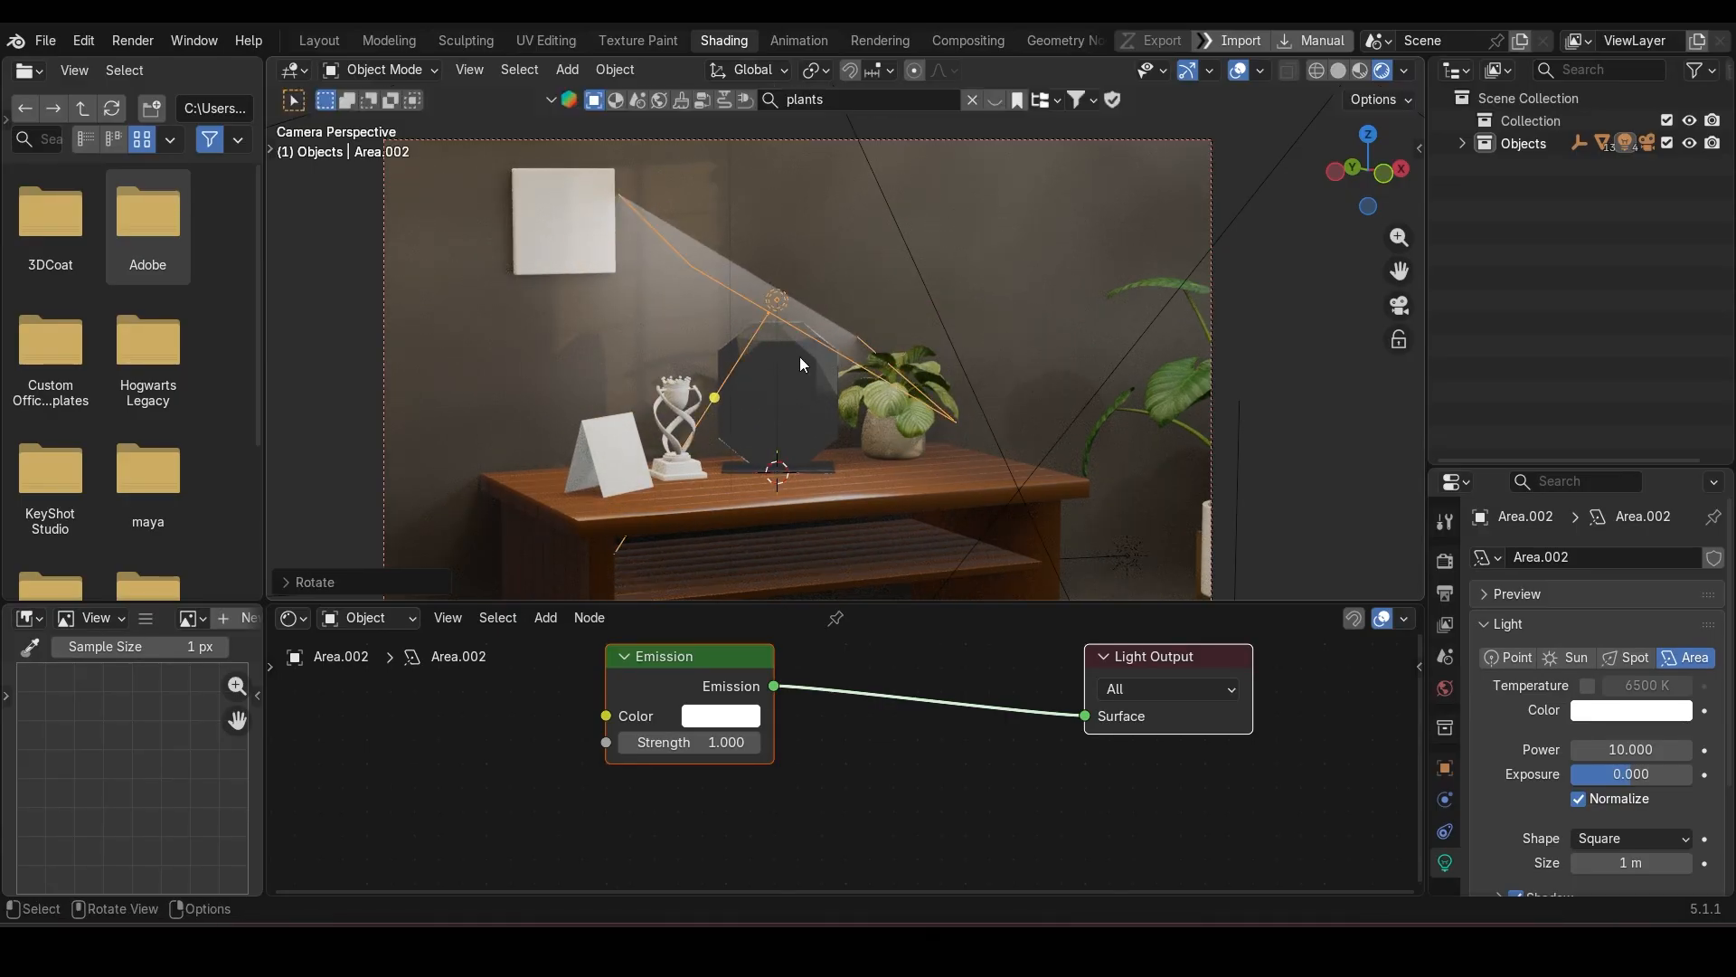
key("r")
key("r")
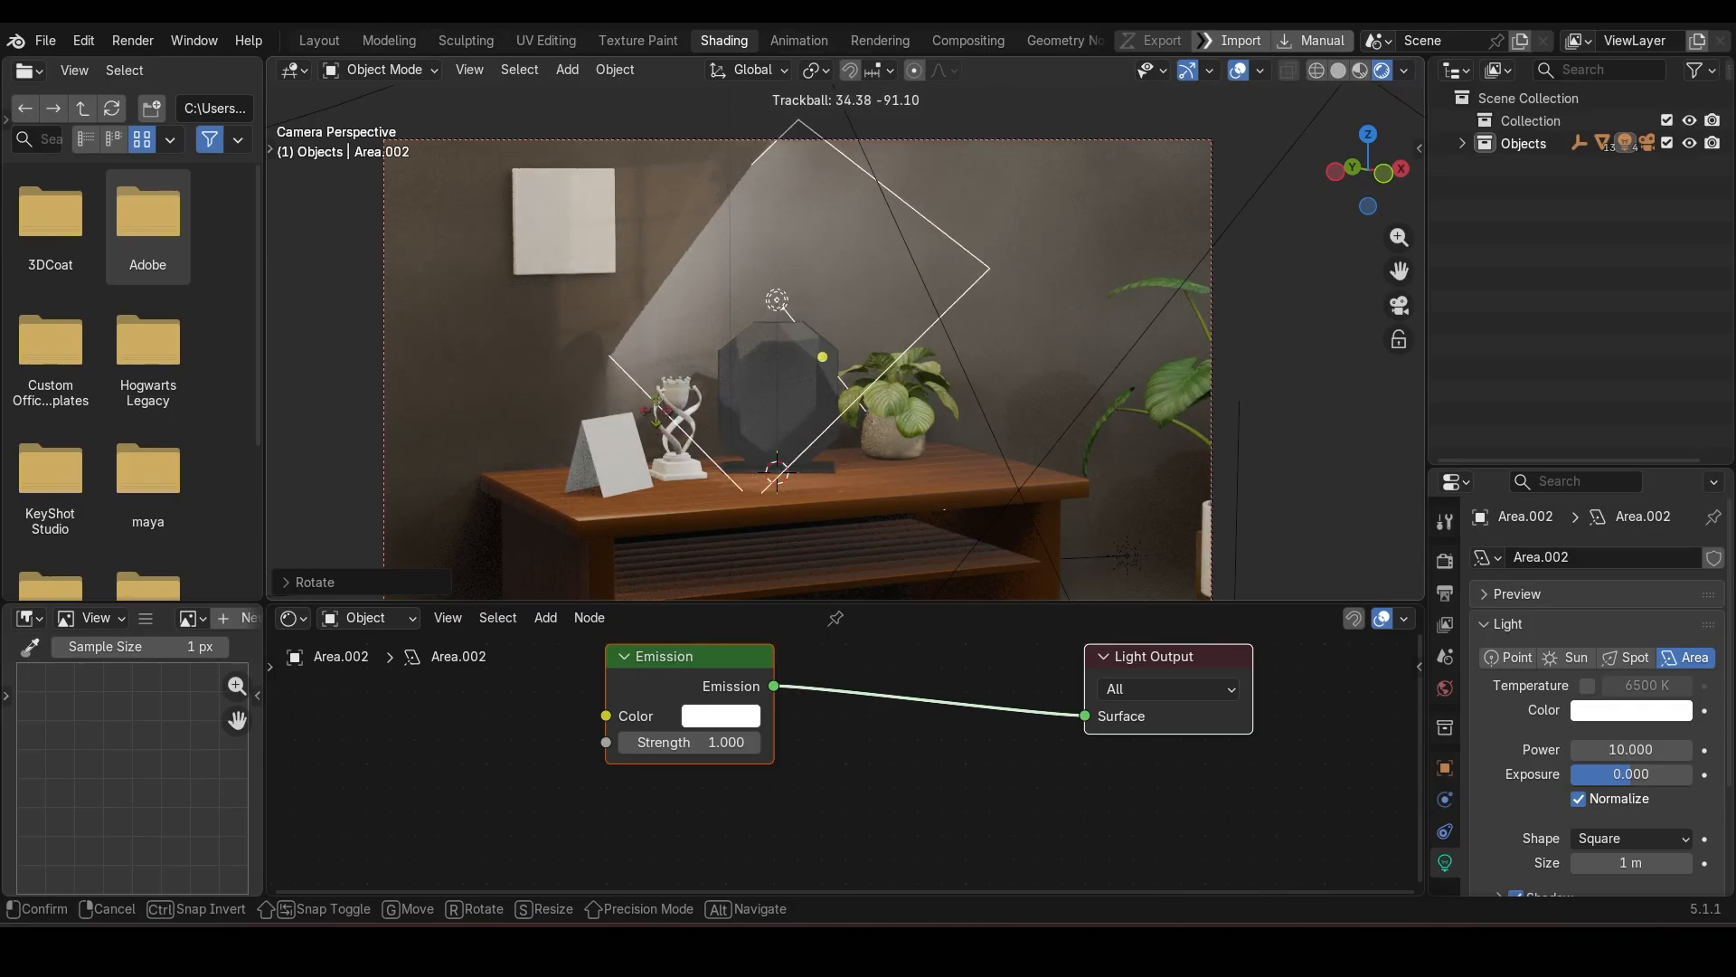
left_click(673, 373)
key("Delete")
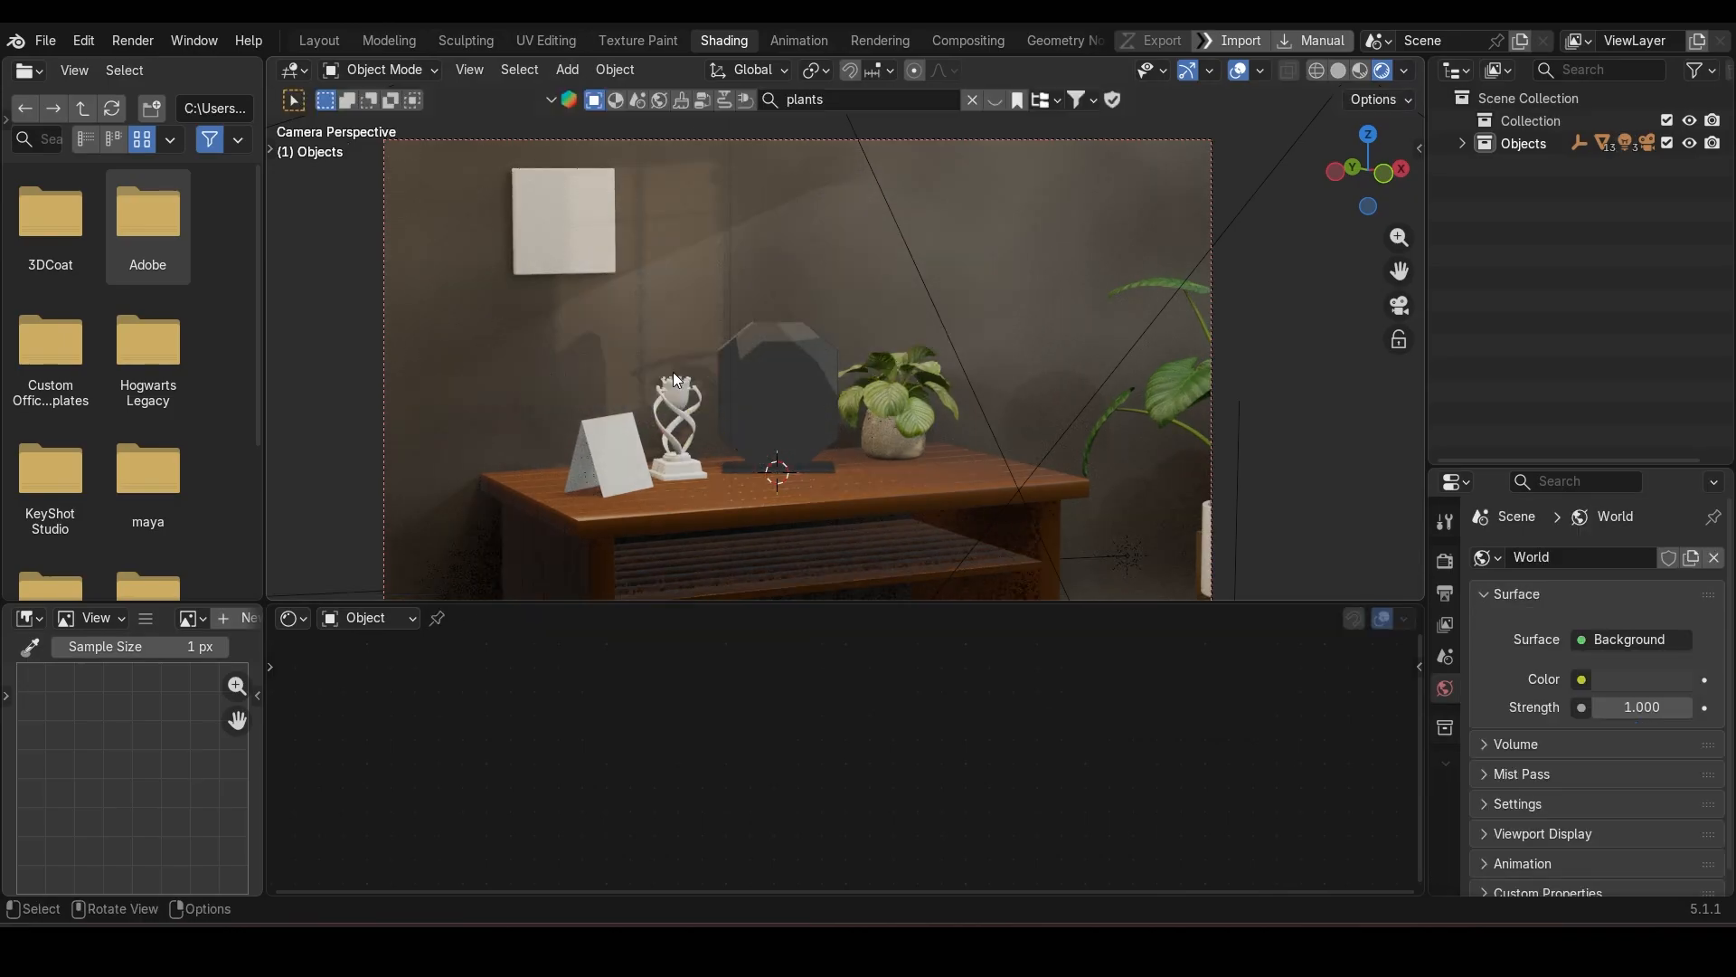
Step: Switch the render engine to Cycles and save the file
left_click(1635, 564)
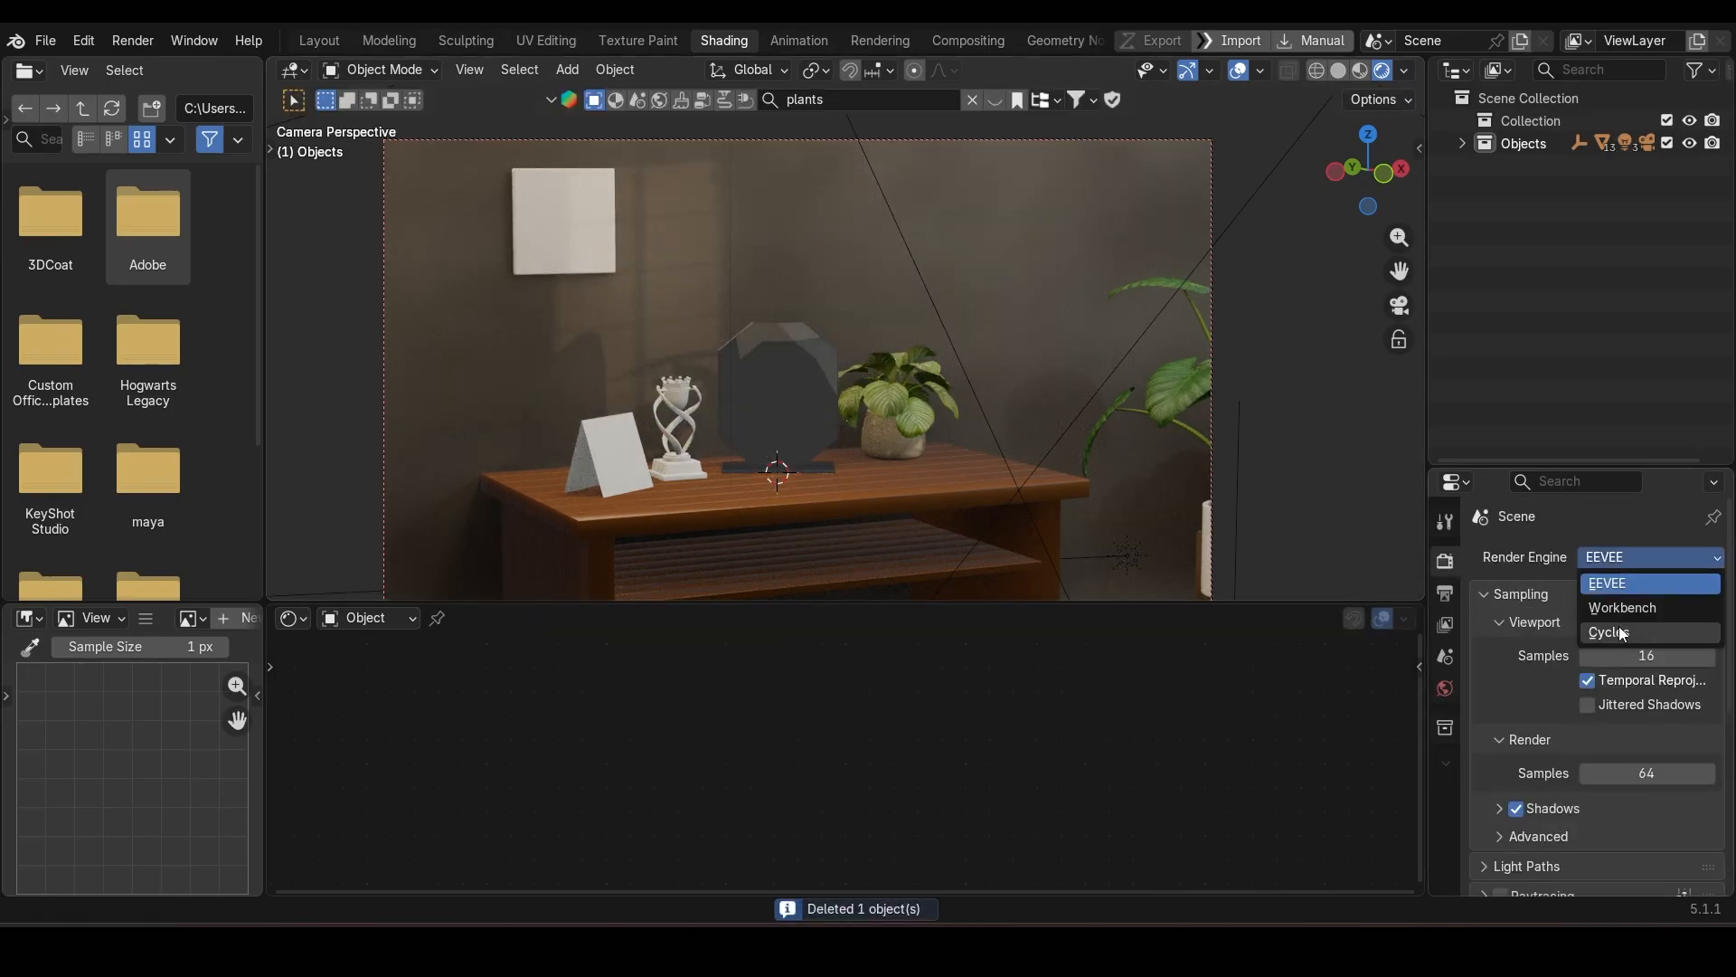
left_click(1619, 626)
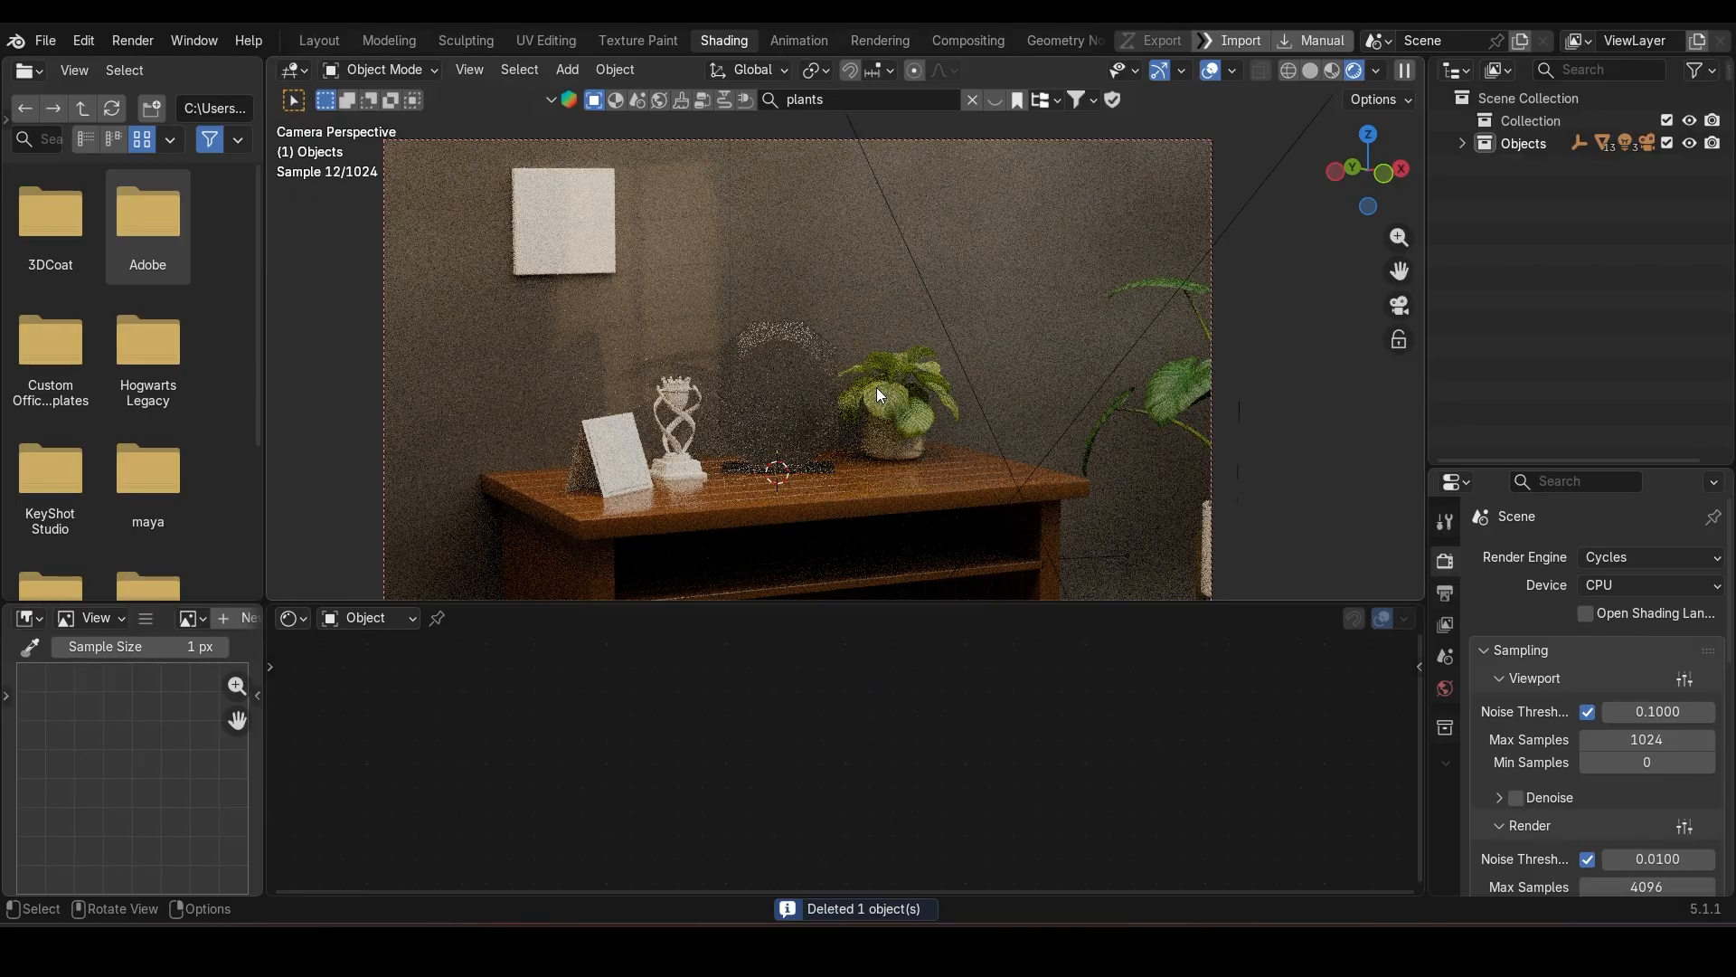
key("ctrl+s")
Step: Set the Metallic value of the octagonal trophy's material to 0.182
left_click(796, 395)
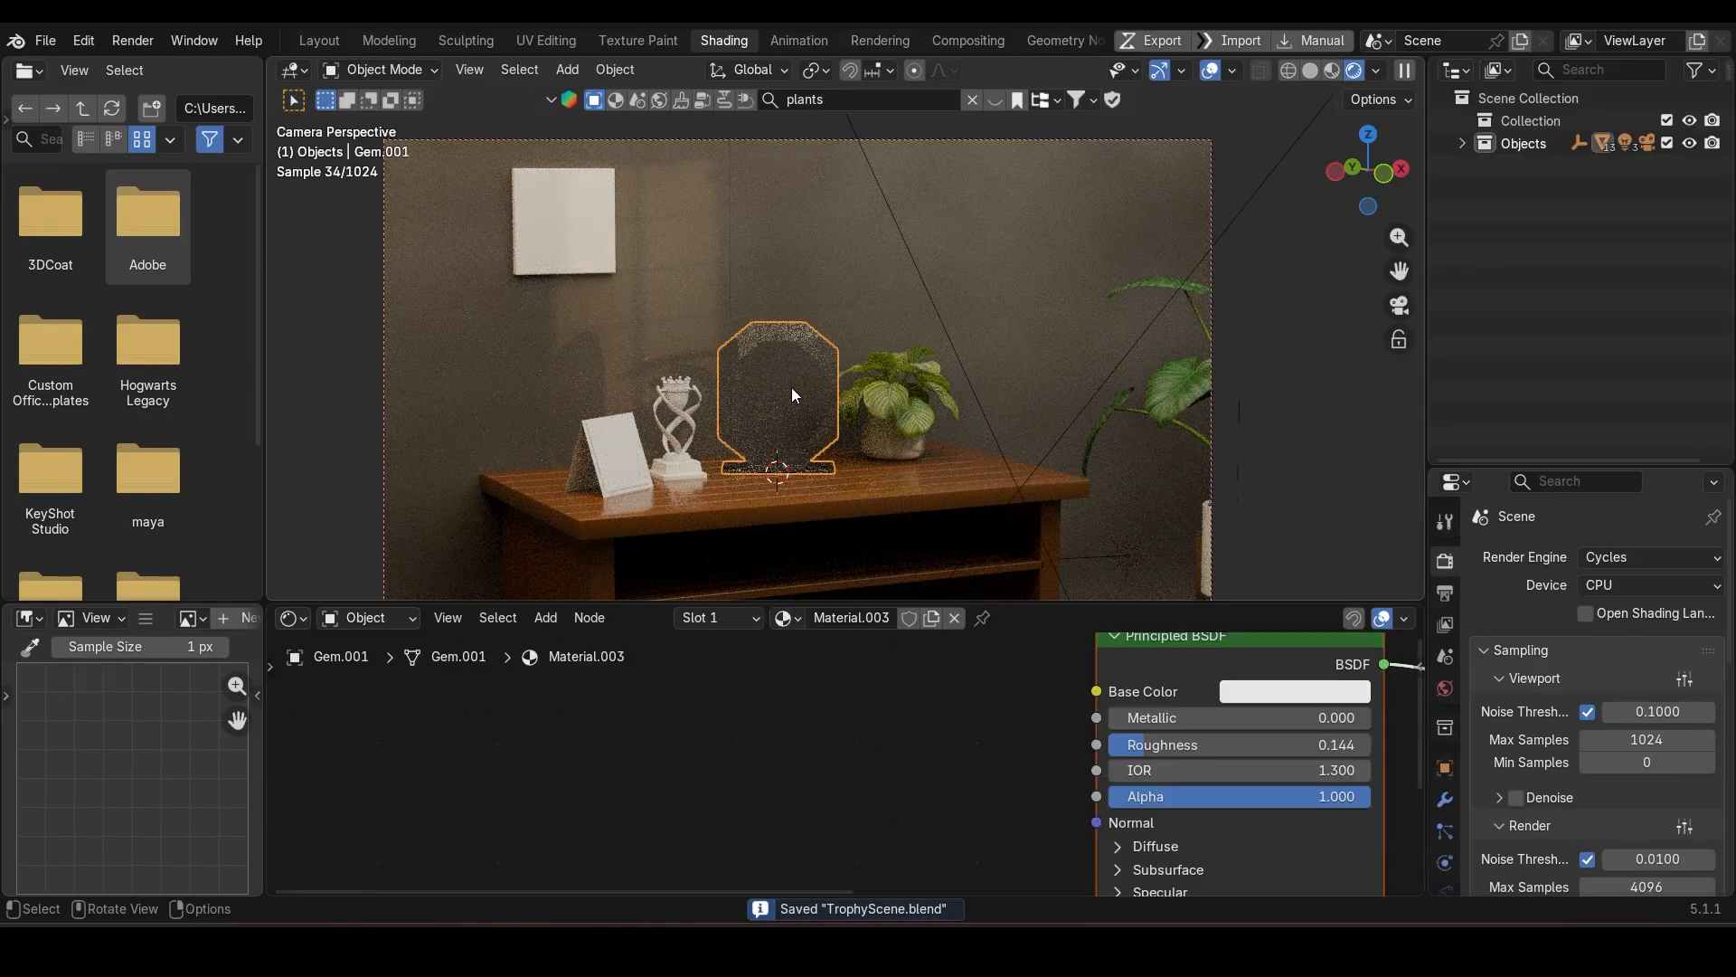
left_click_drag(1172, 717, 1214, 718)
Step: Add a Spot light at the octagonal trophy's base and move it straight up above the trophy
key("shift+a")
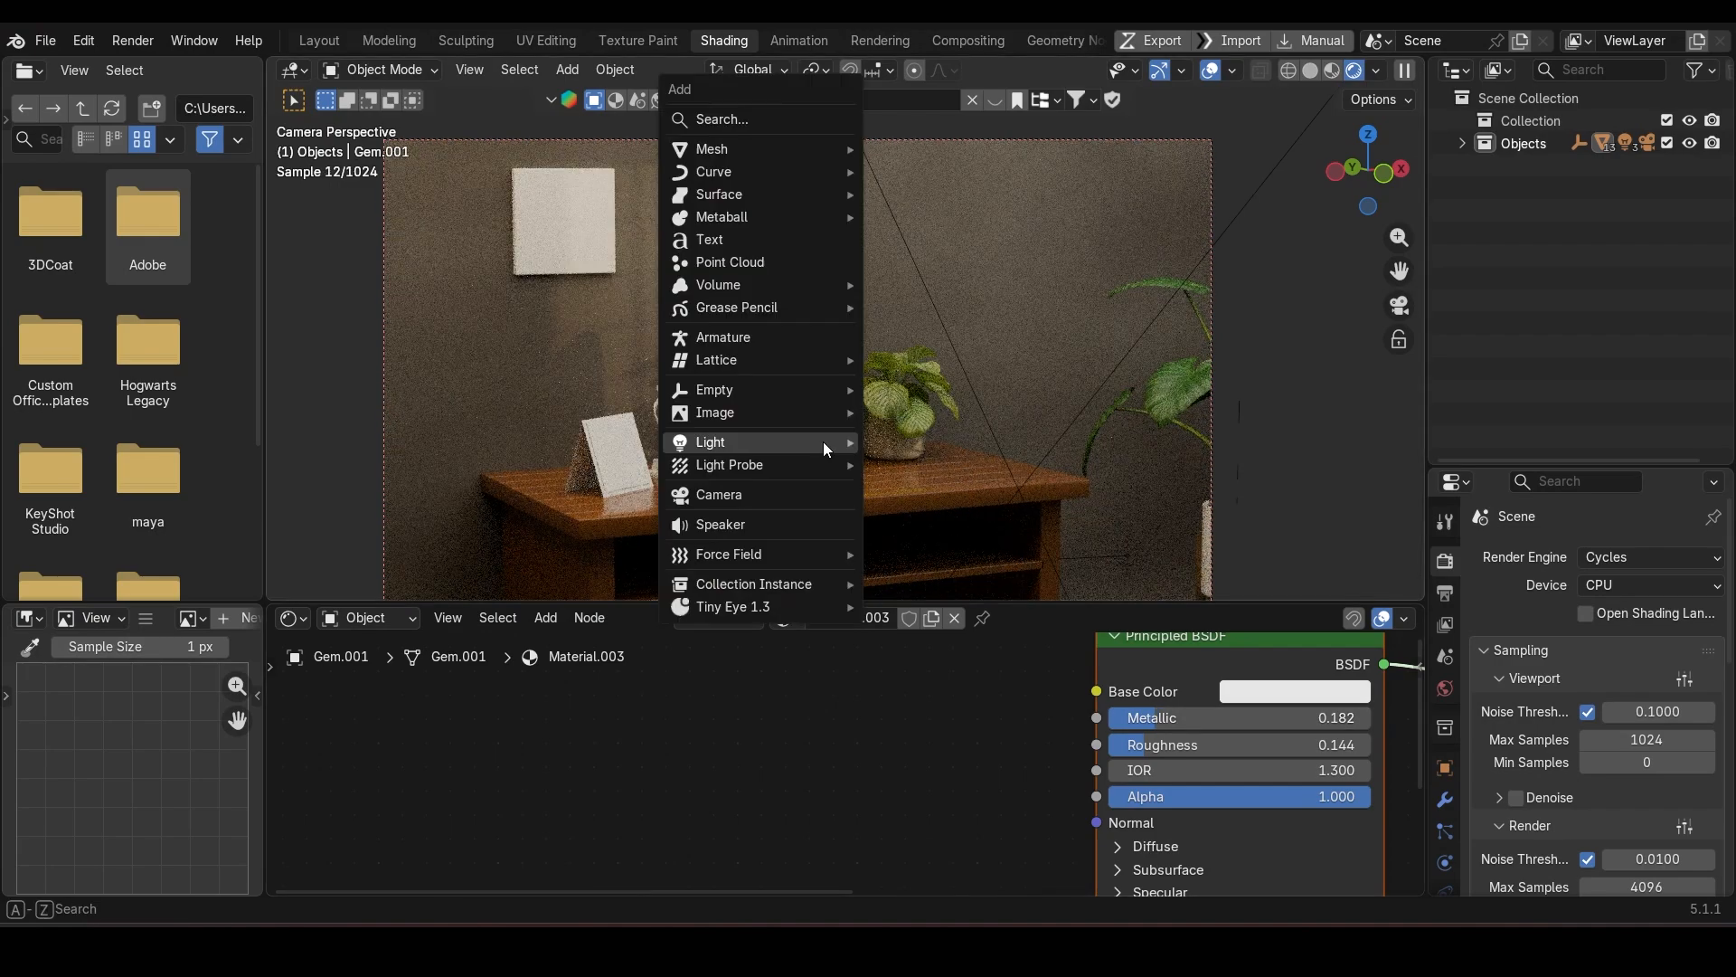
mouse_move(829, 442)
left_click(937, 490)
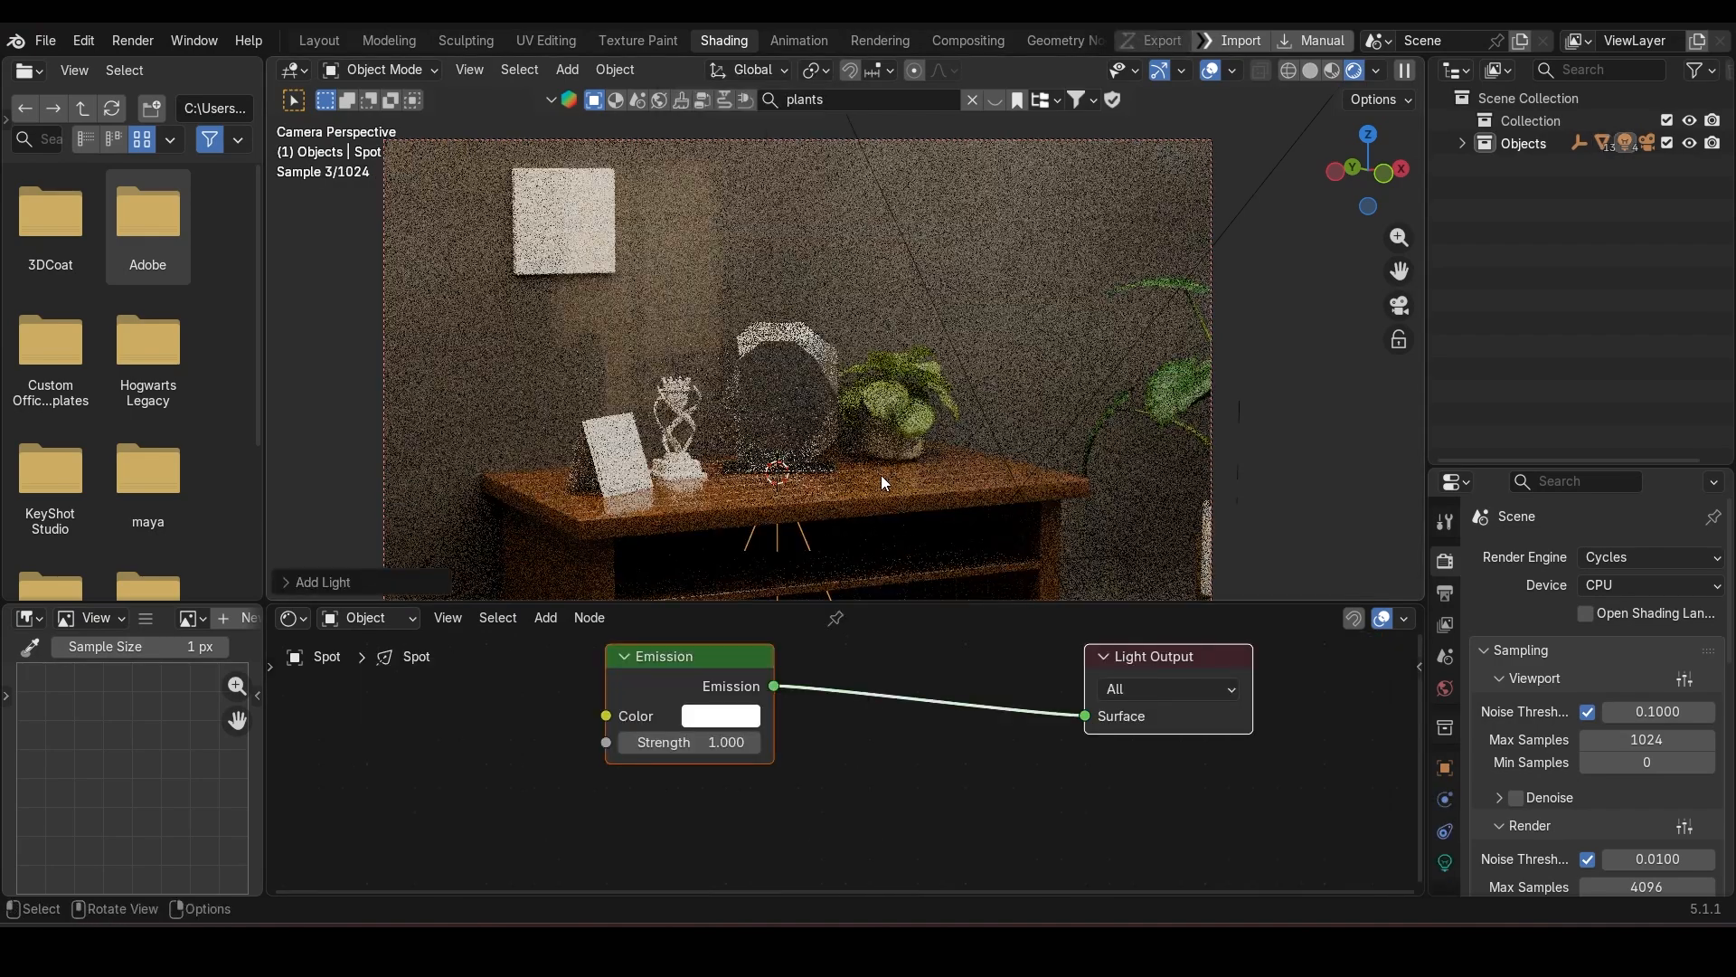
key("g")
key("z")
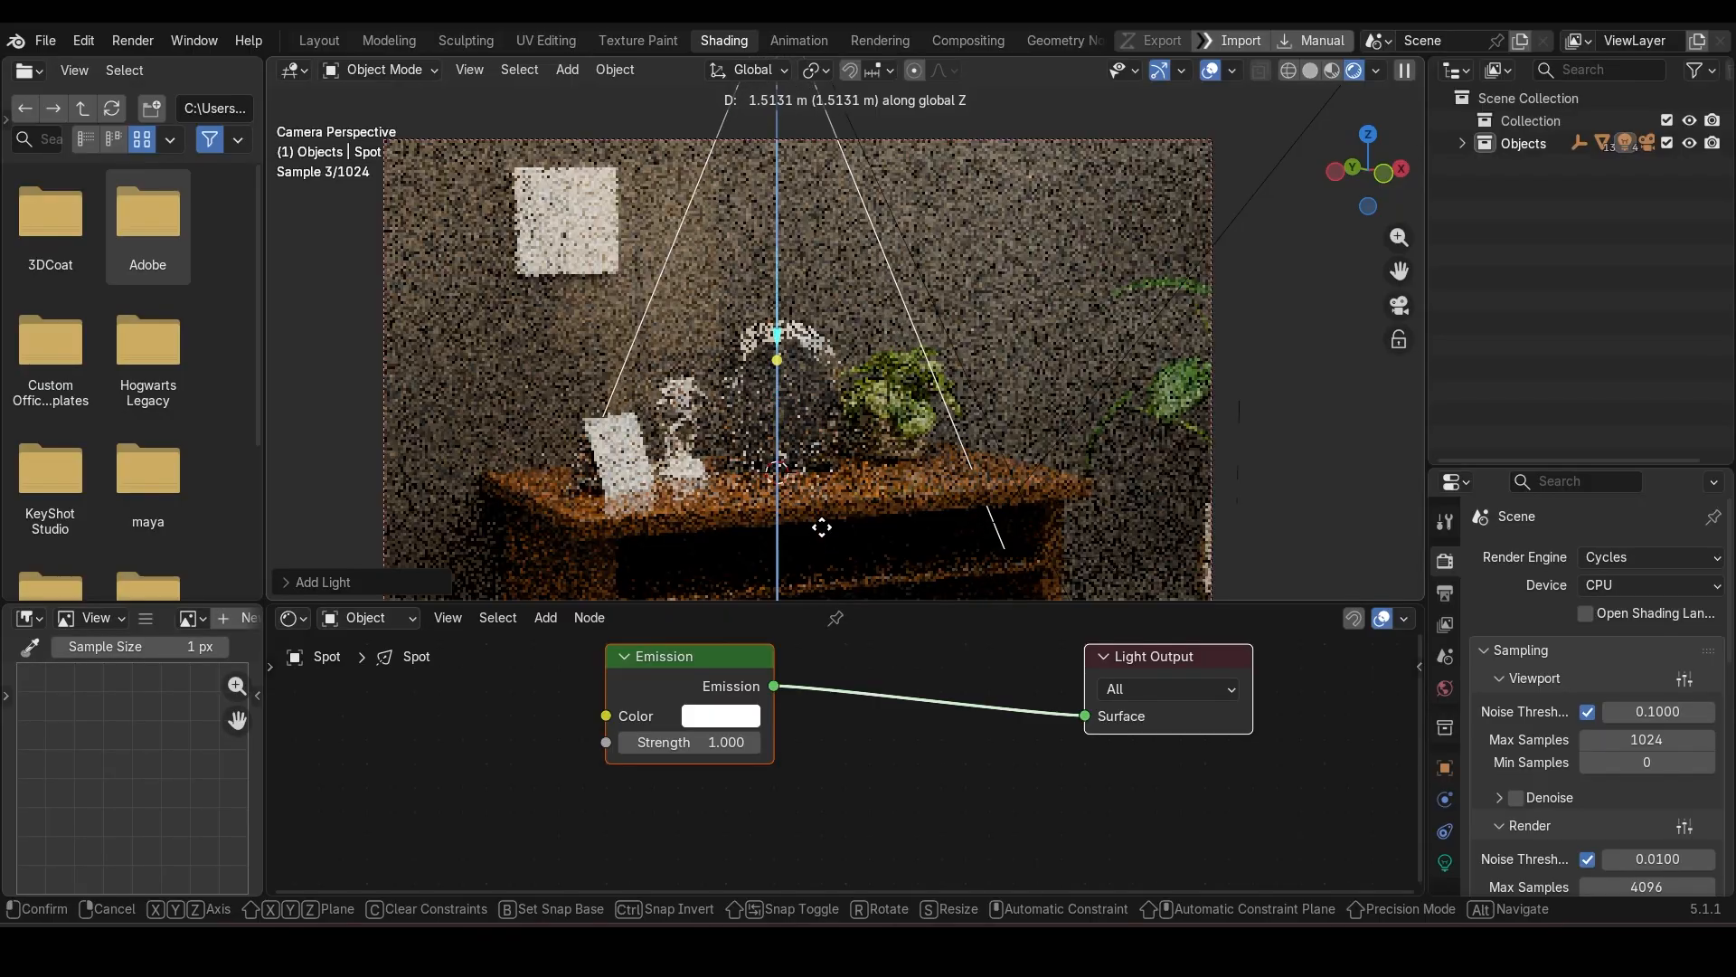
left_click(834, 596)
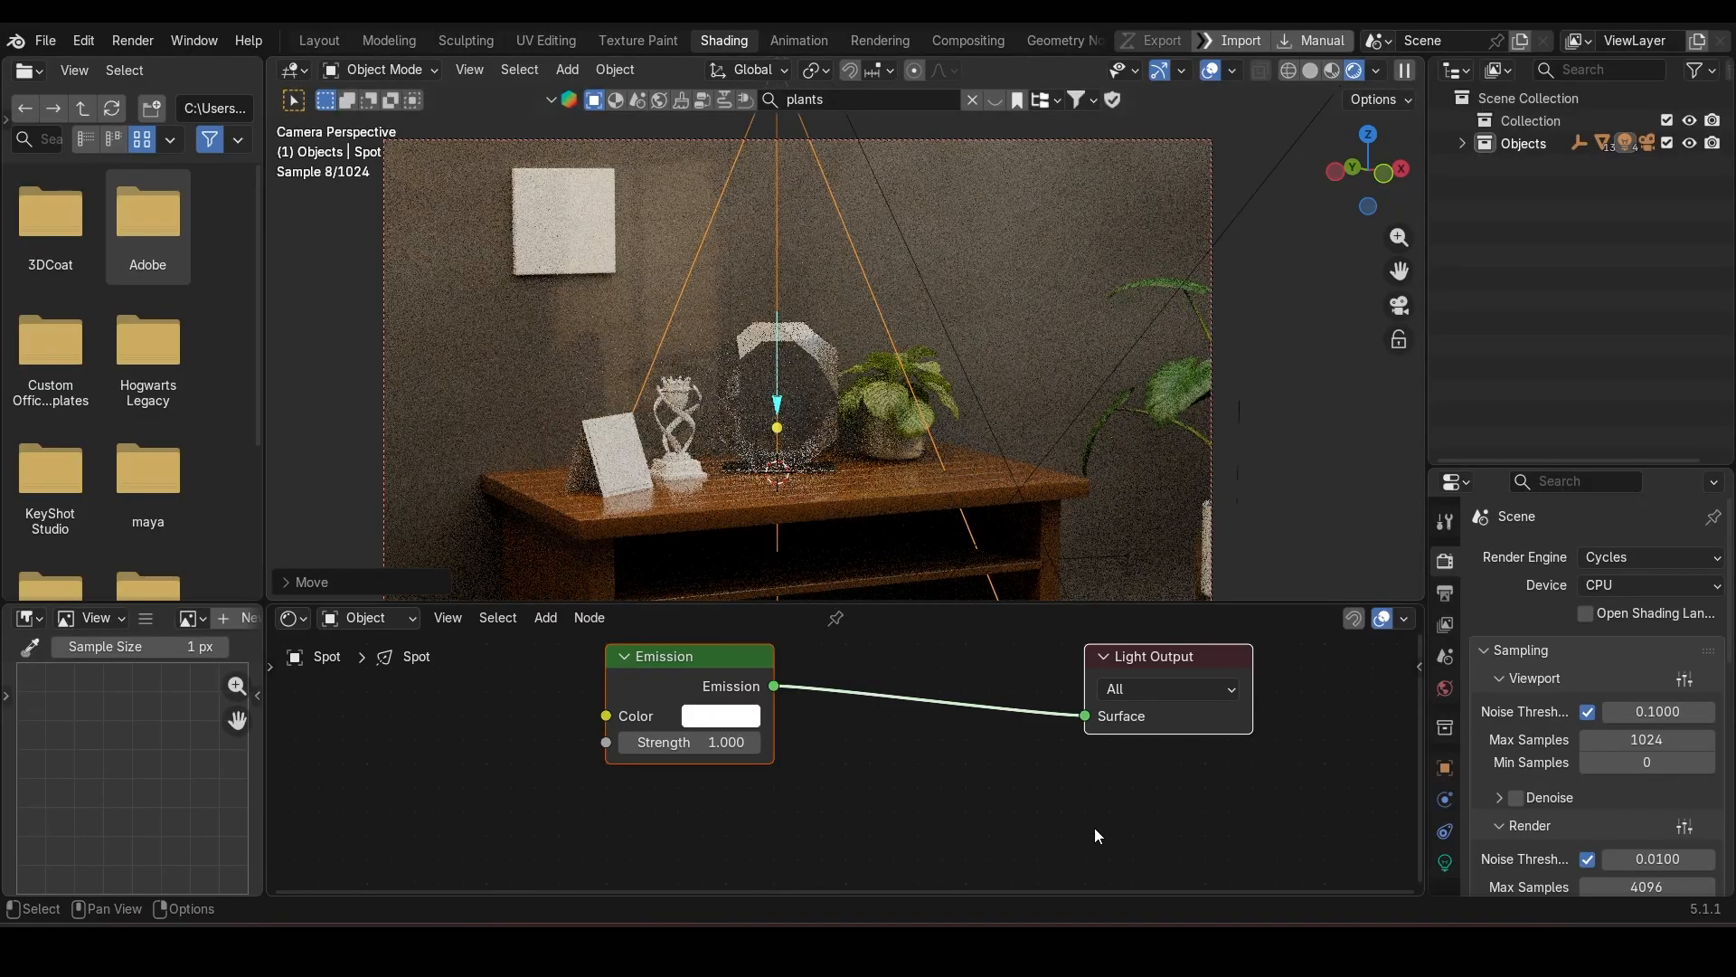
Step: Give the Spot light a warm light-orange color and set its Exposure to -1.898
scroll(1096, 827, "down", 2)
left_click(1445, 861)
mouse_move(1615, 749)
left_mouse_down()
mouse_move(1673, 749)
mouse_move(1619, 750)
mouse_move(1590, 775)
mouse_move(1674, 775)
mouse_move(1593, 775)
left_mouse_up()
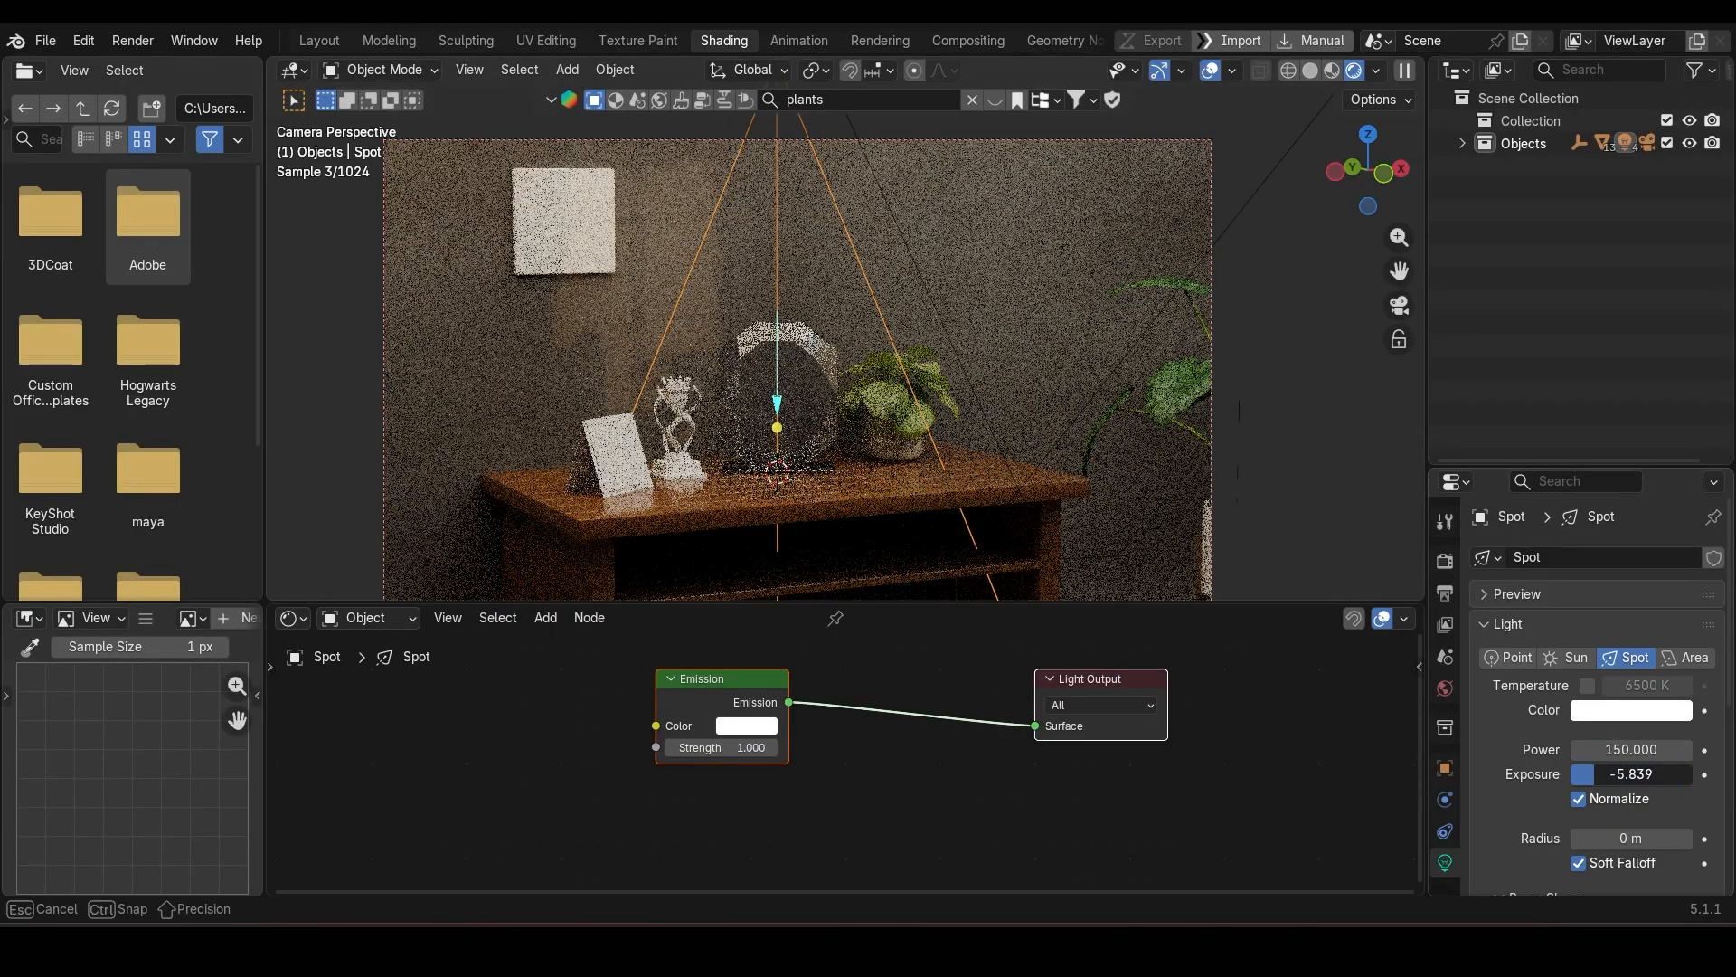
left_click(1631, 710)
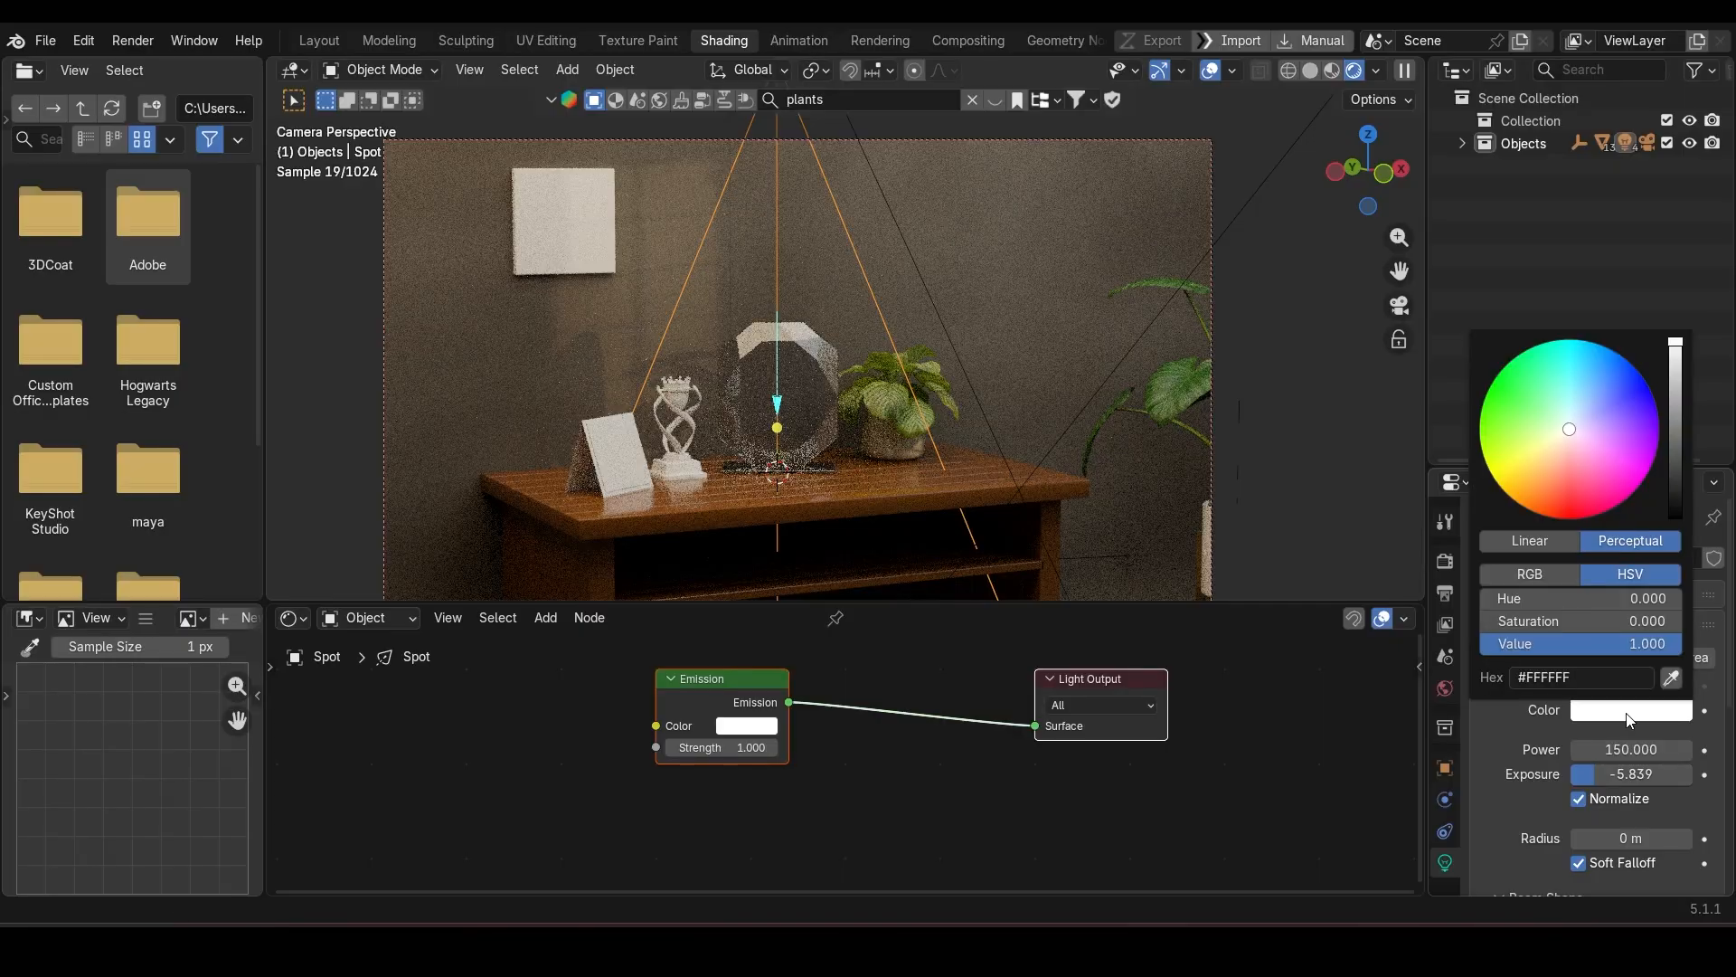
left_click(1548, 463)
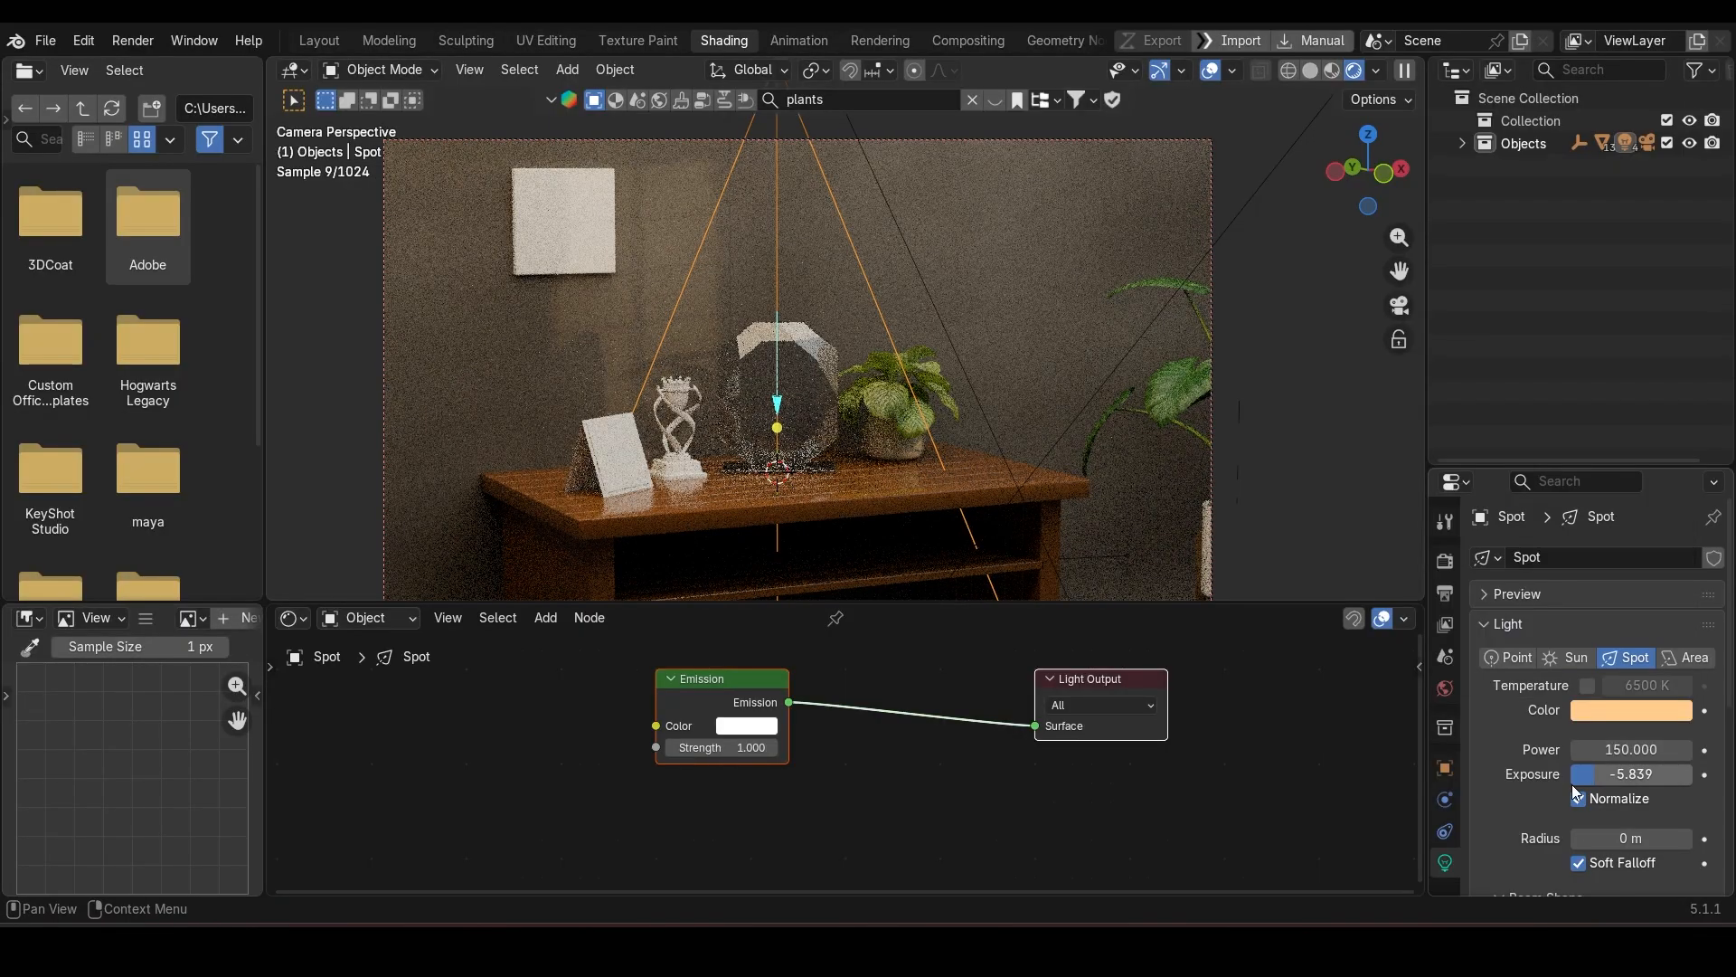
left_click_drag(1598, 782, 1625, 781)
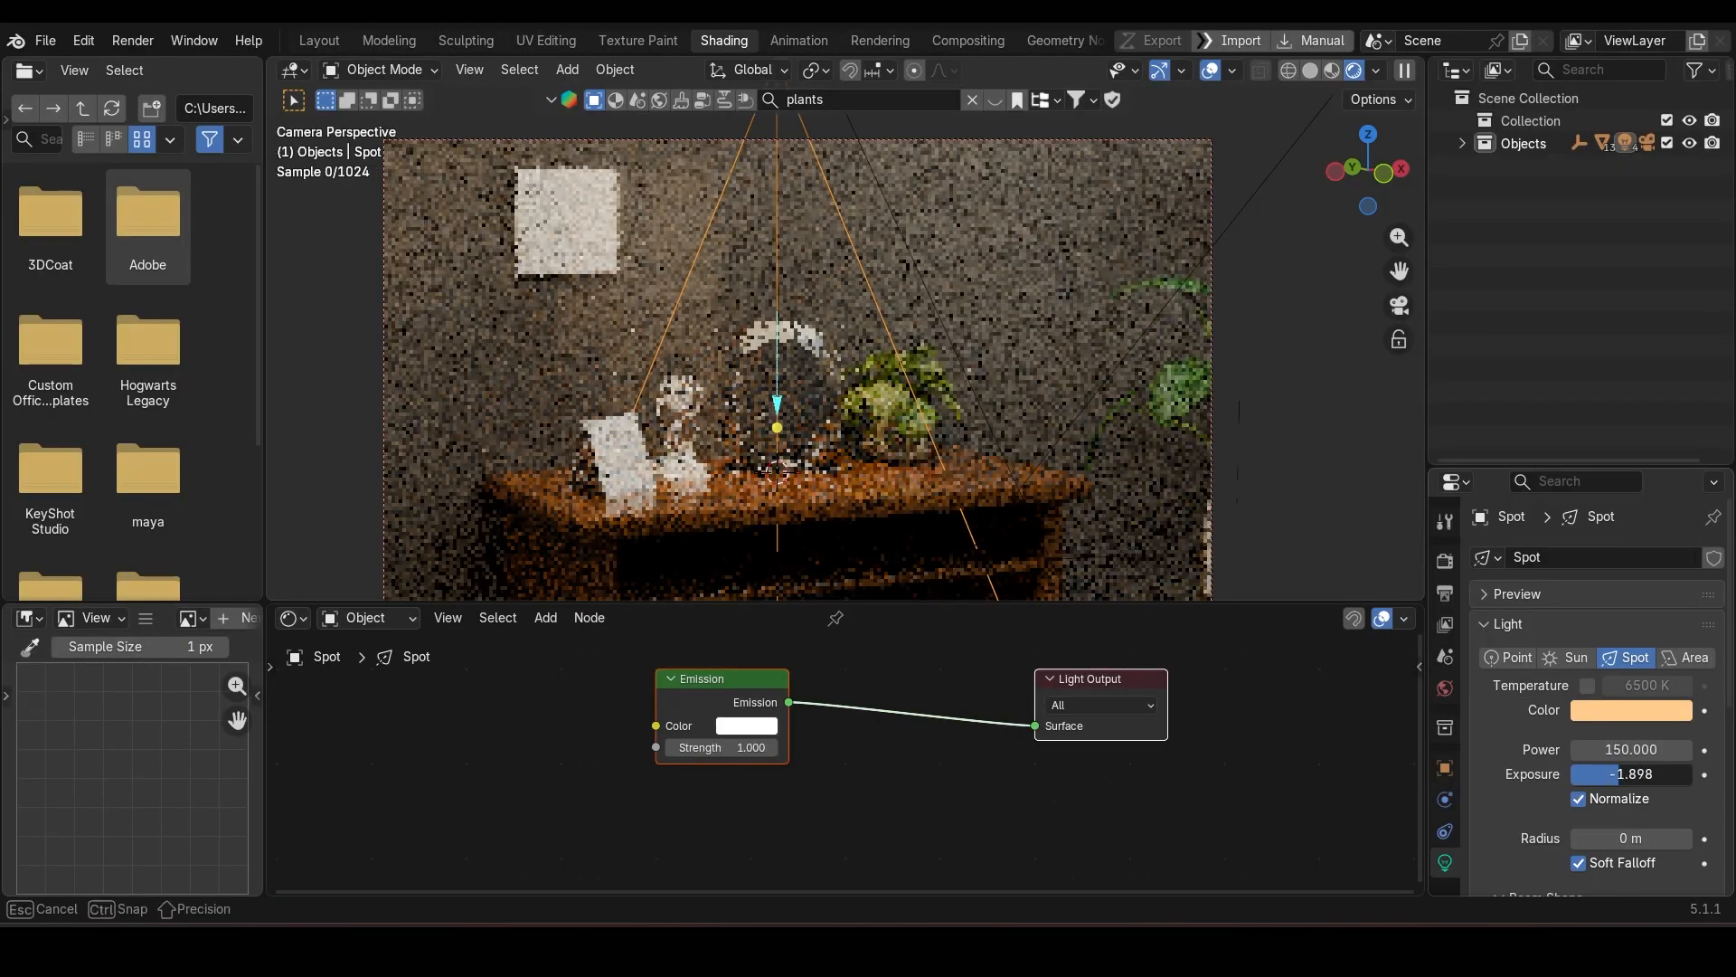
Step: Set the Spot light's Radius to 0.97 m, beam Angle to 56.2° and Blend to 0.391, and lower the light closer above the trophy
scroll(1630, 814, "down", 4)
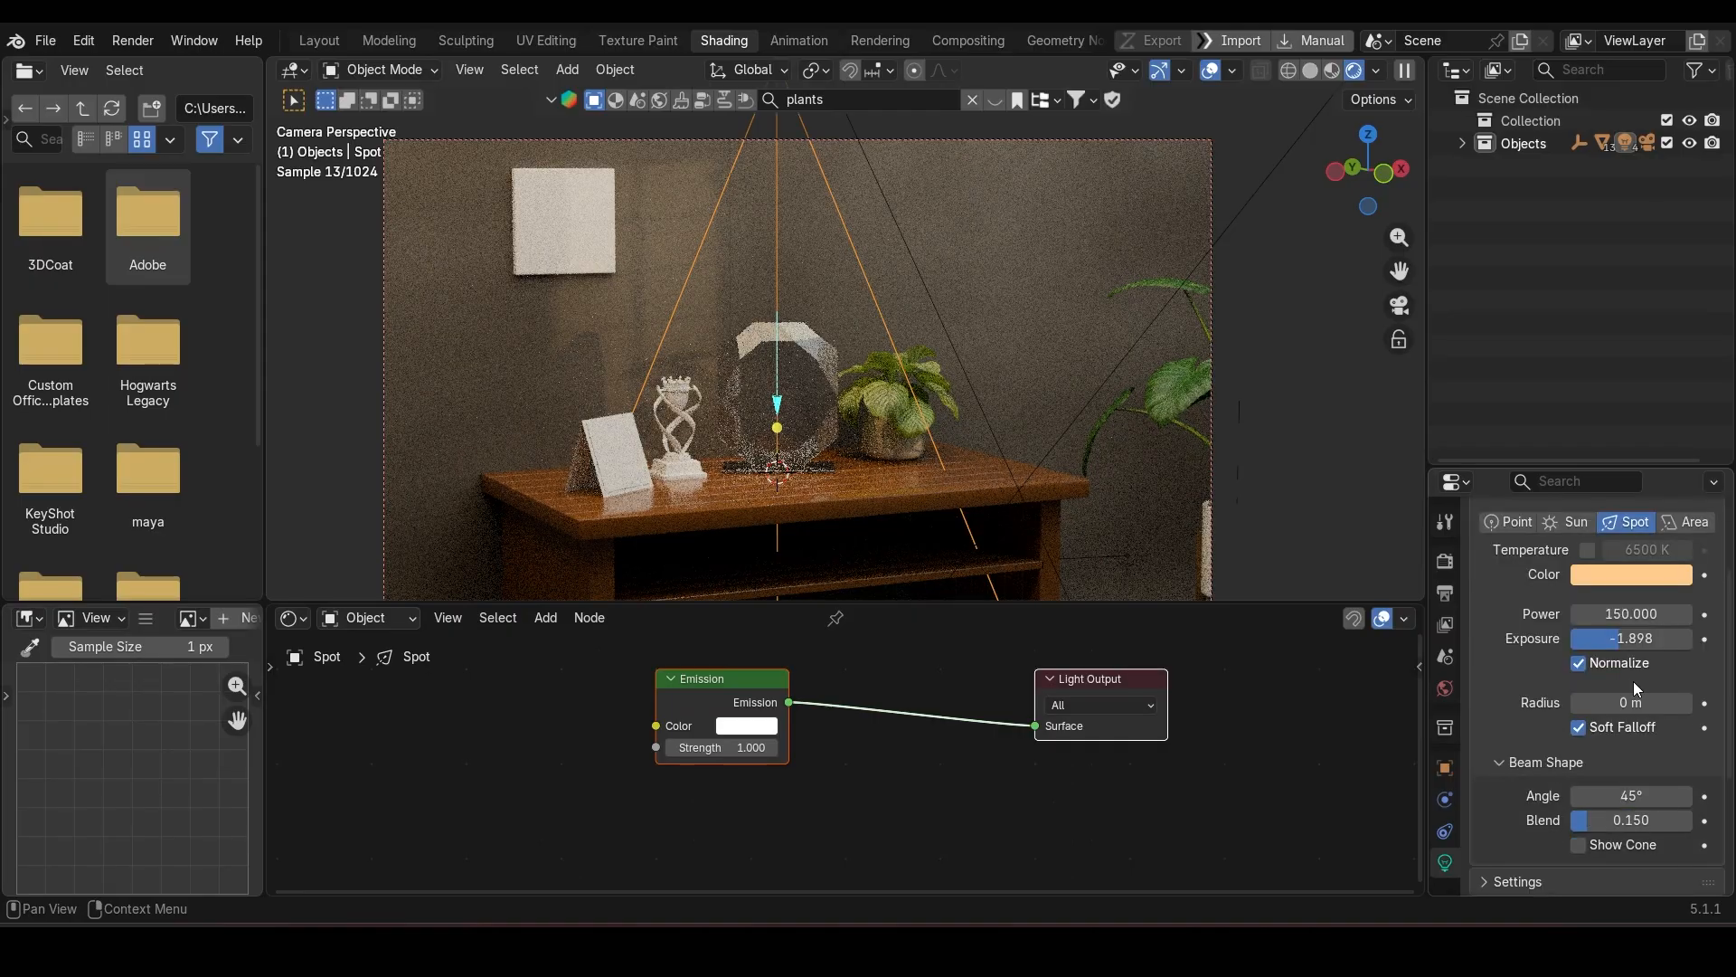
left_click_drag(1632, 702, 1676, 703)
left_click_drag(1629, 796, 1654, 822)
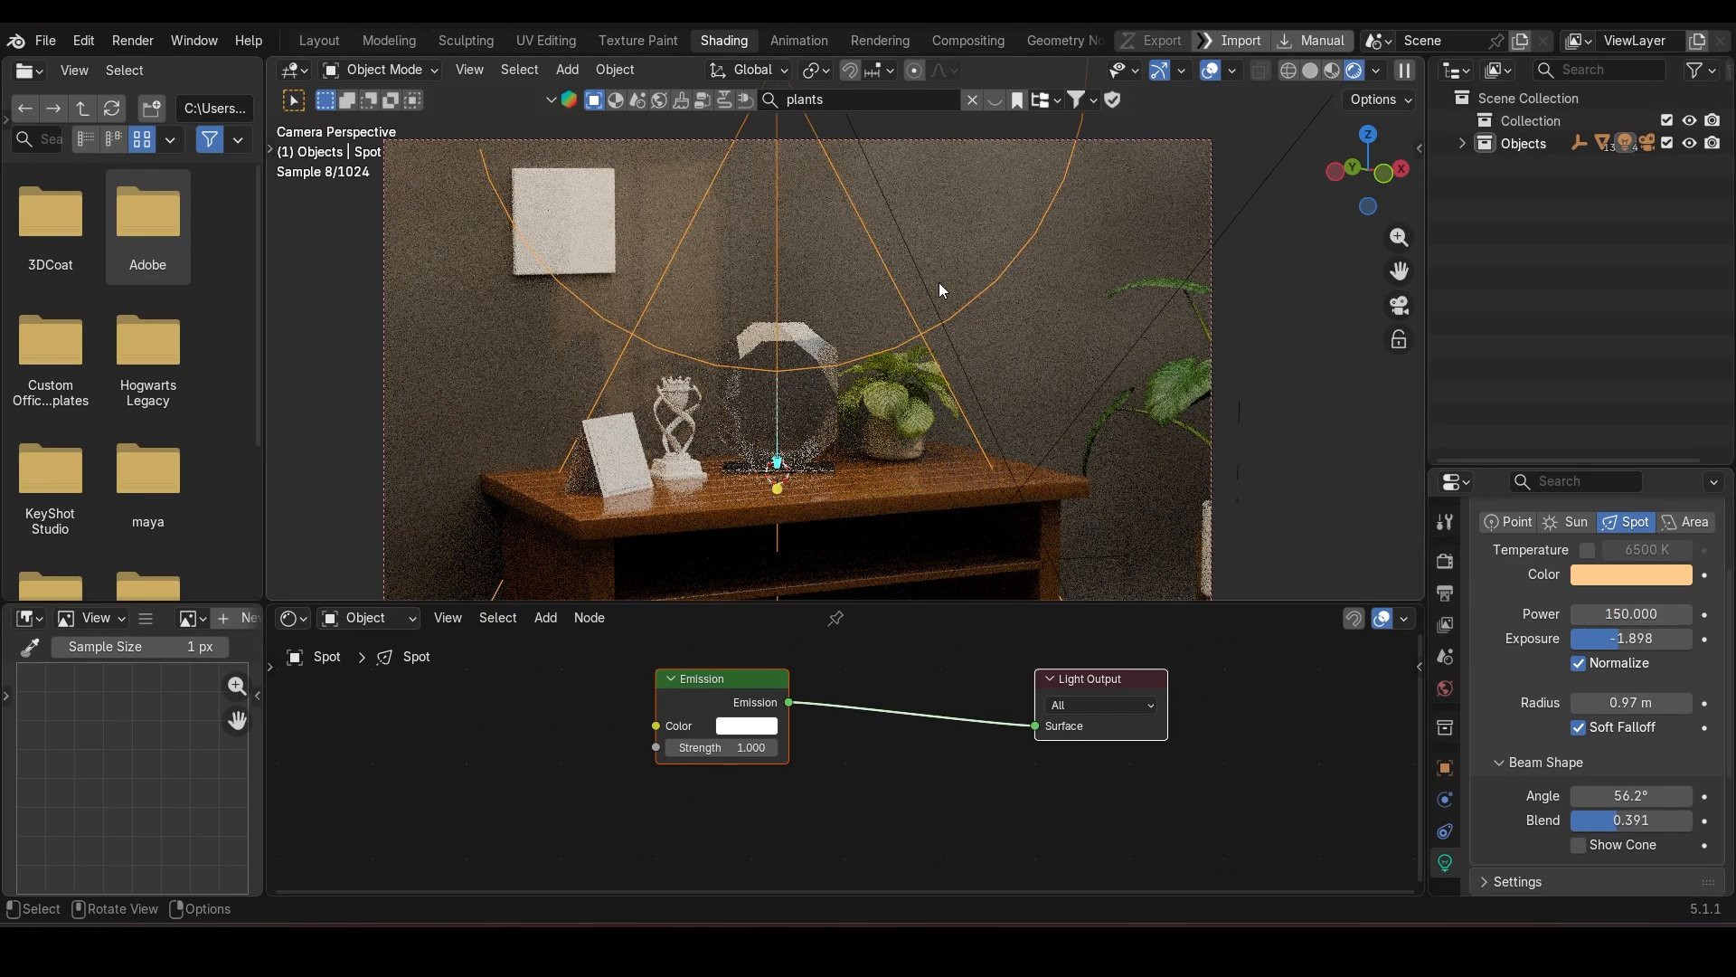
key("g")
key("z")
left_click(938, 436)
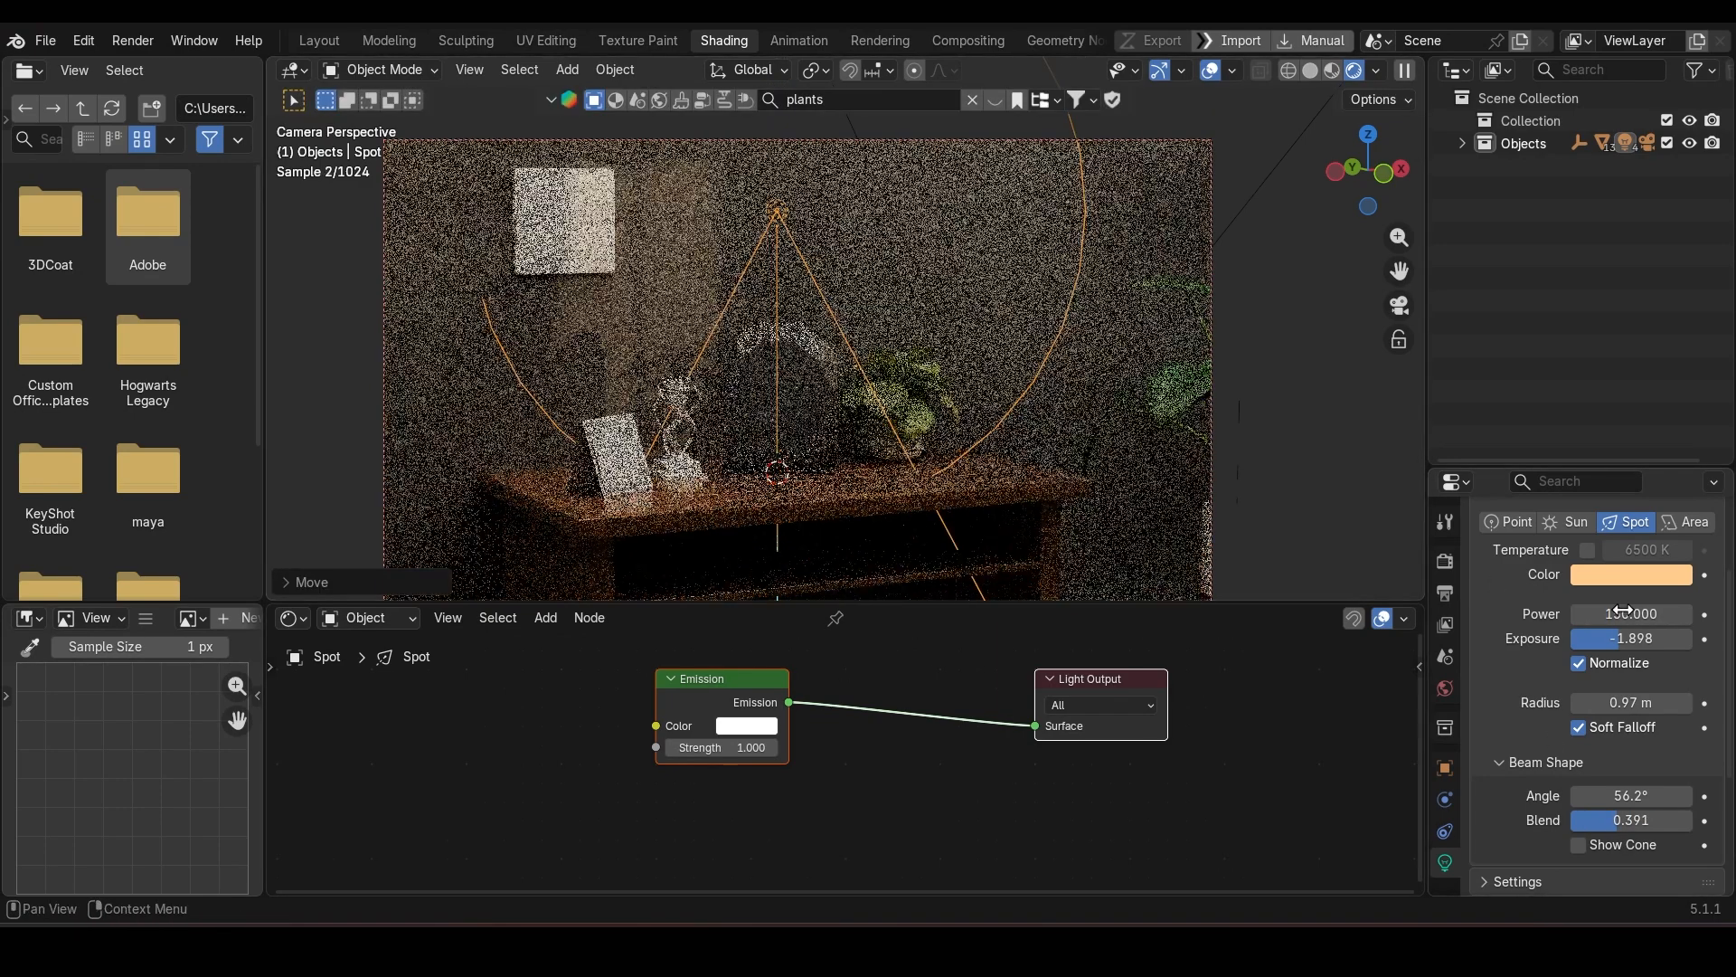
Step: Set the Spot light's Radius to 0.6 m, Exposure to 1.752 and Power to 100
left_click_drag(1631, 703, 1615, 702)
mouse_move(1630, 613)
left_mouse_down()
mouse_move(1660, 638)
mouse_move(1608, 613)
mouse_move(1659, 637)
mouse_move(1643, 638)
left_mouse_up()
left_click(1661, 613)
type("100")
key("Return")
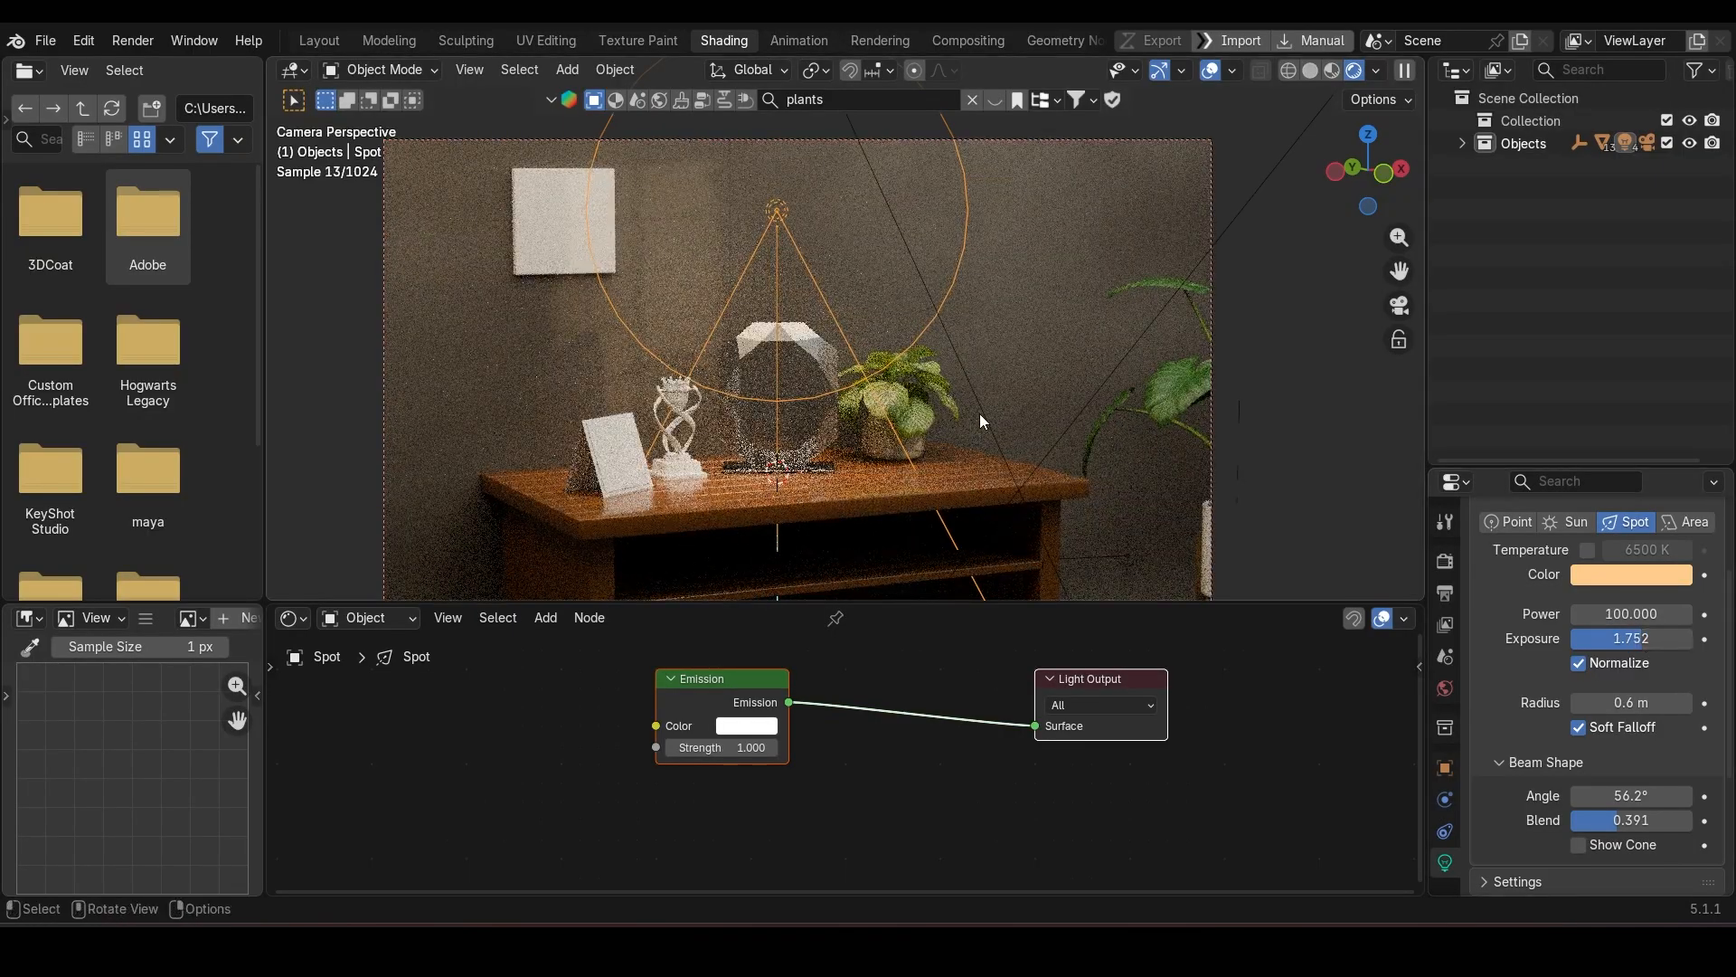
Step: Hide and show the Spot light to compare its effect on the scene, and save the file
left_click(1463, 144)
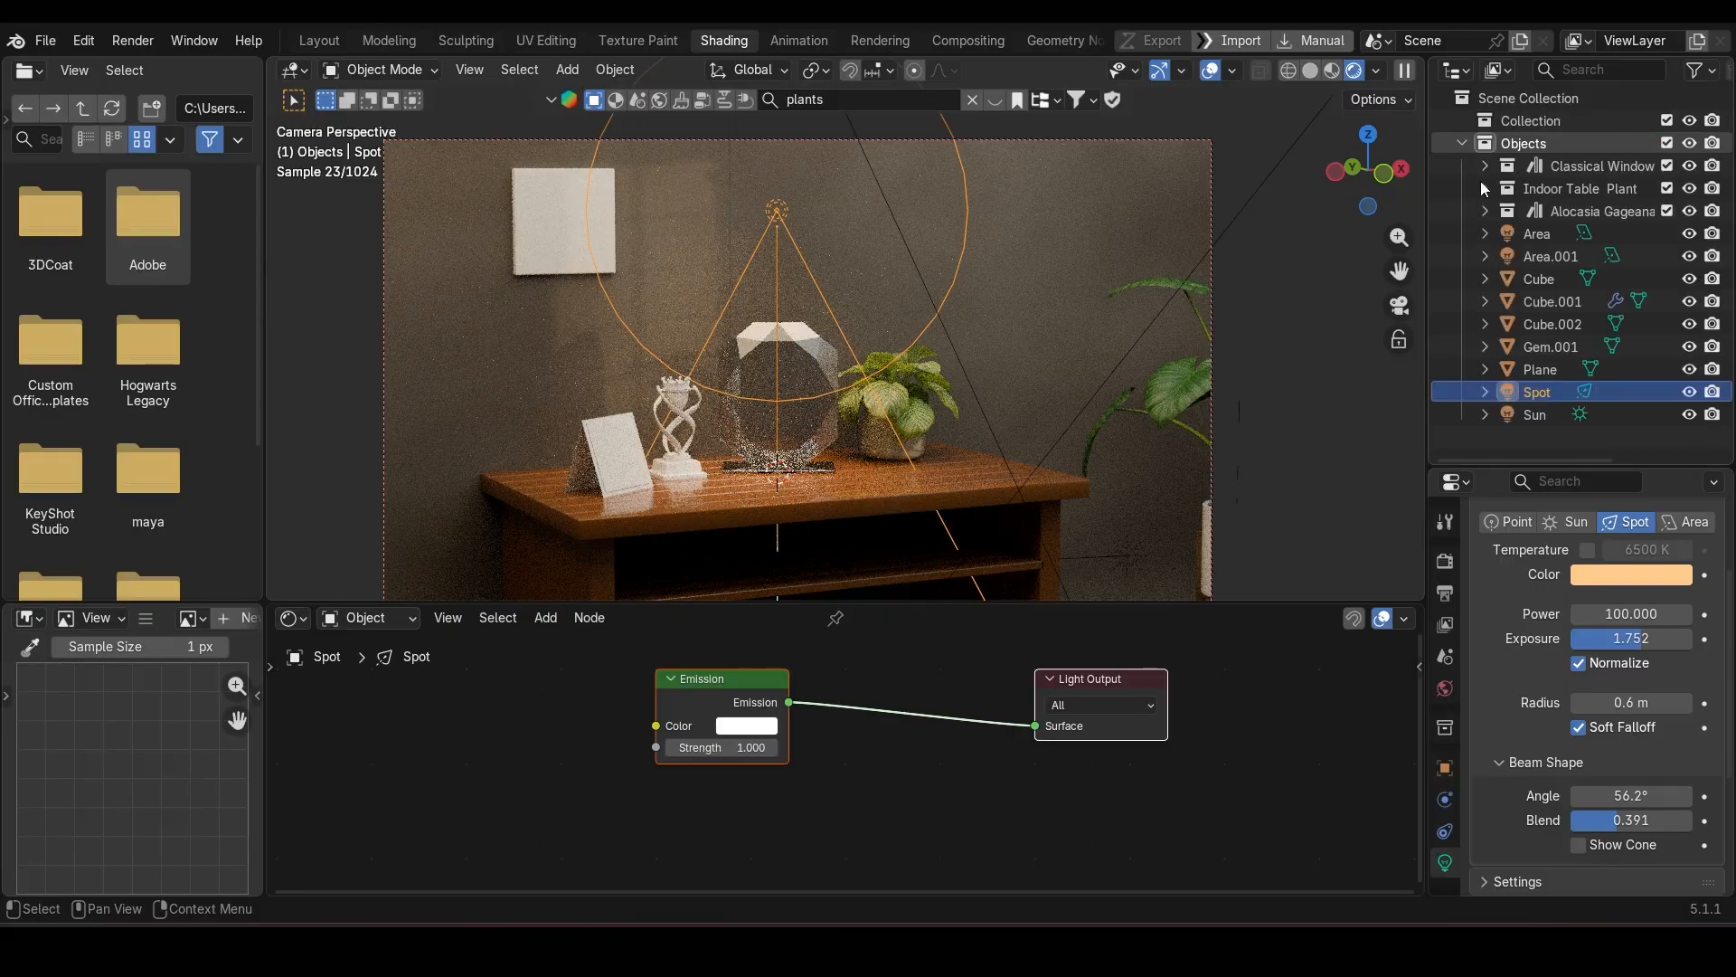
left_click(1689, 392)
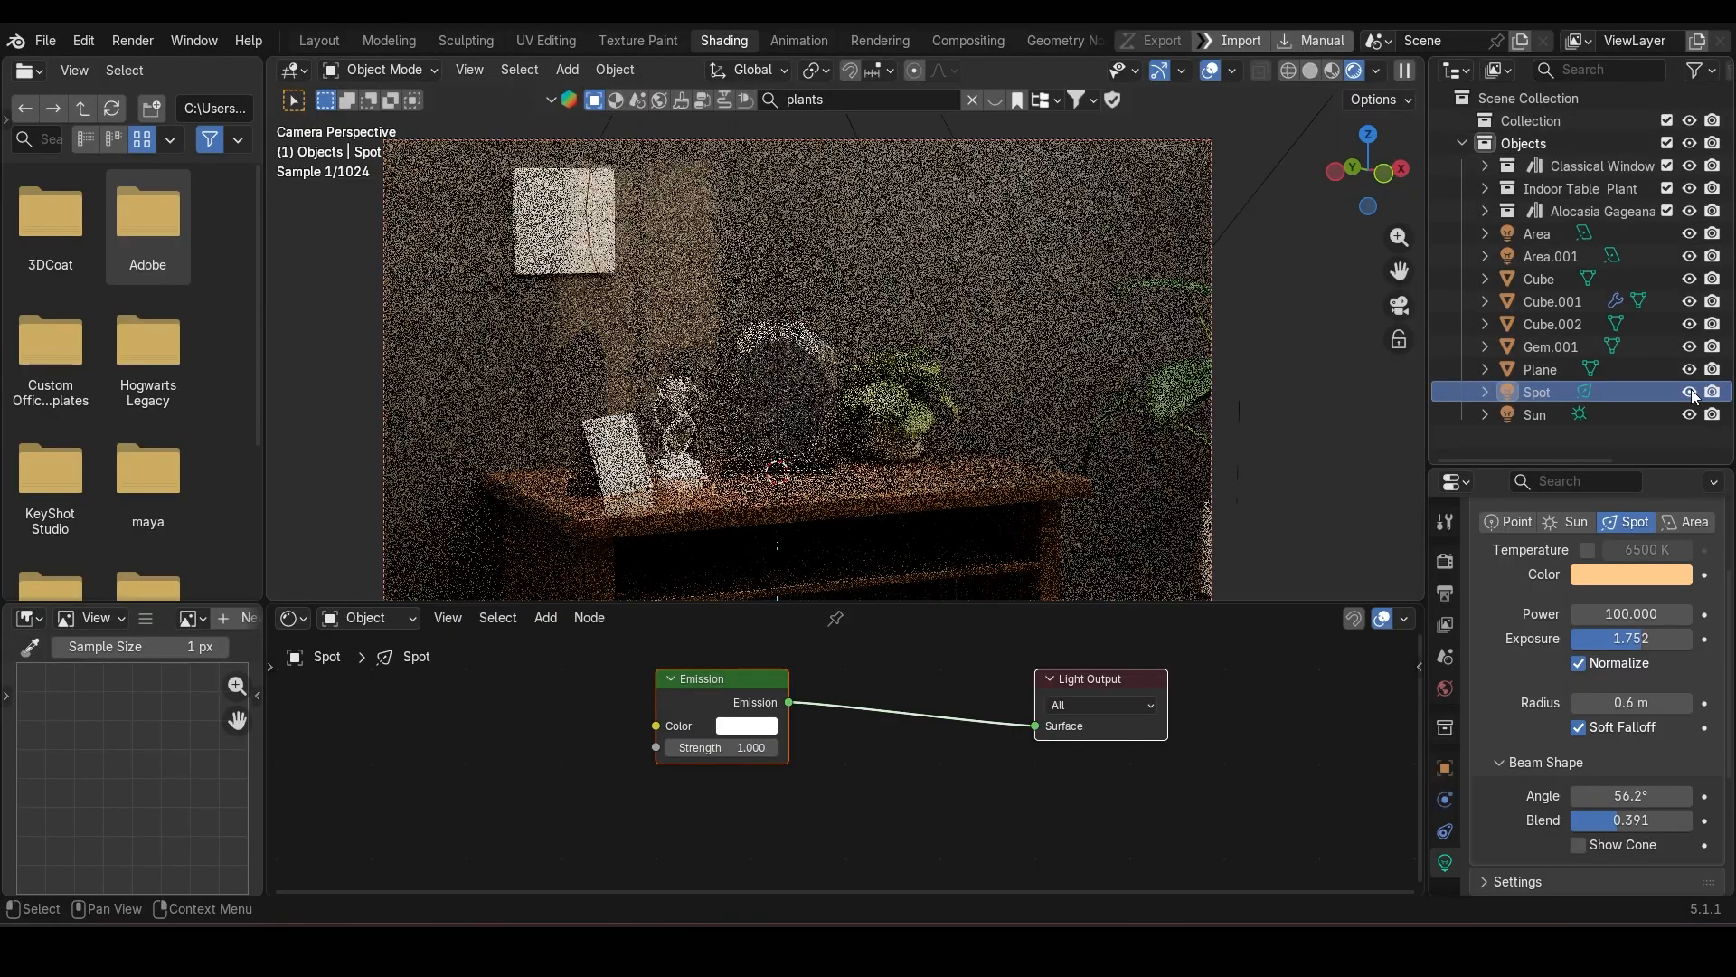
left_click(1689, 392)
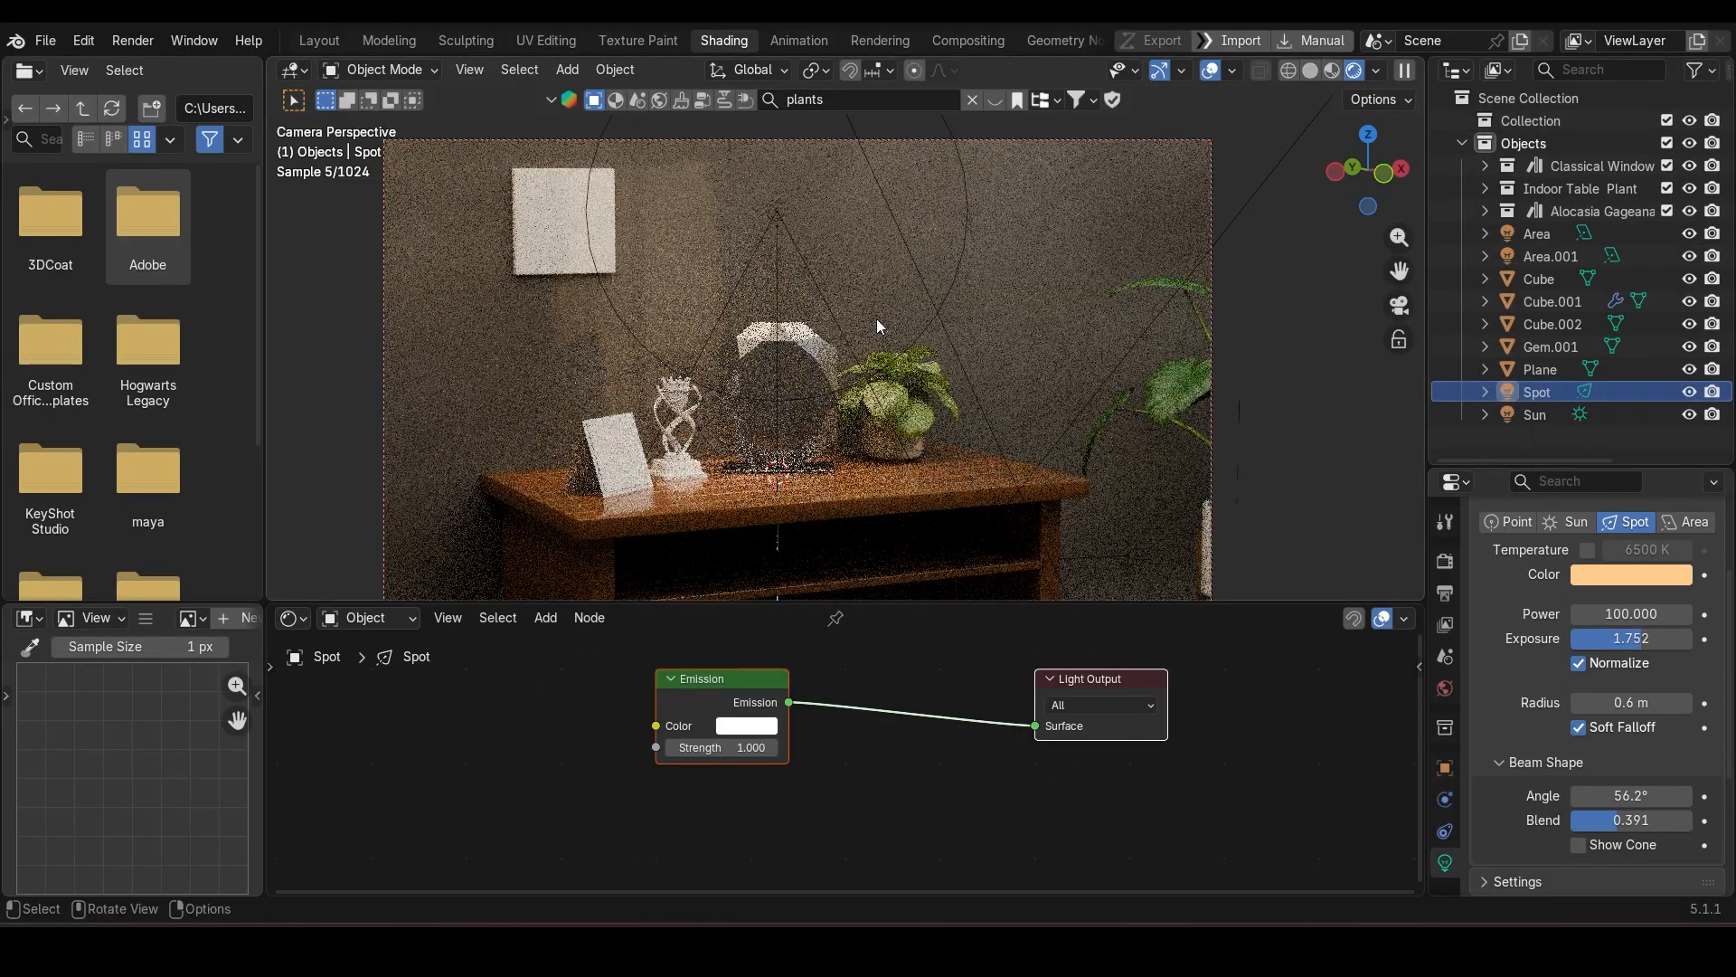
key("ctrl+s")
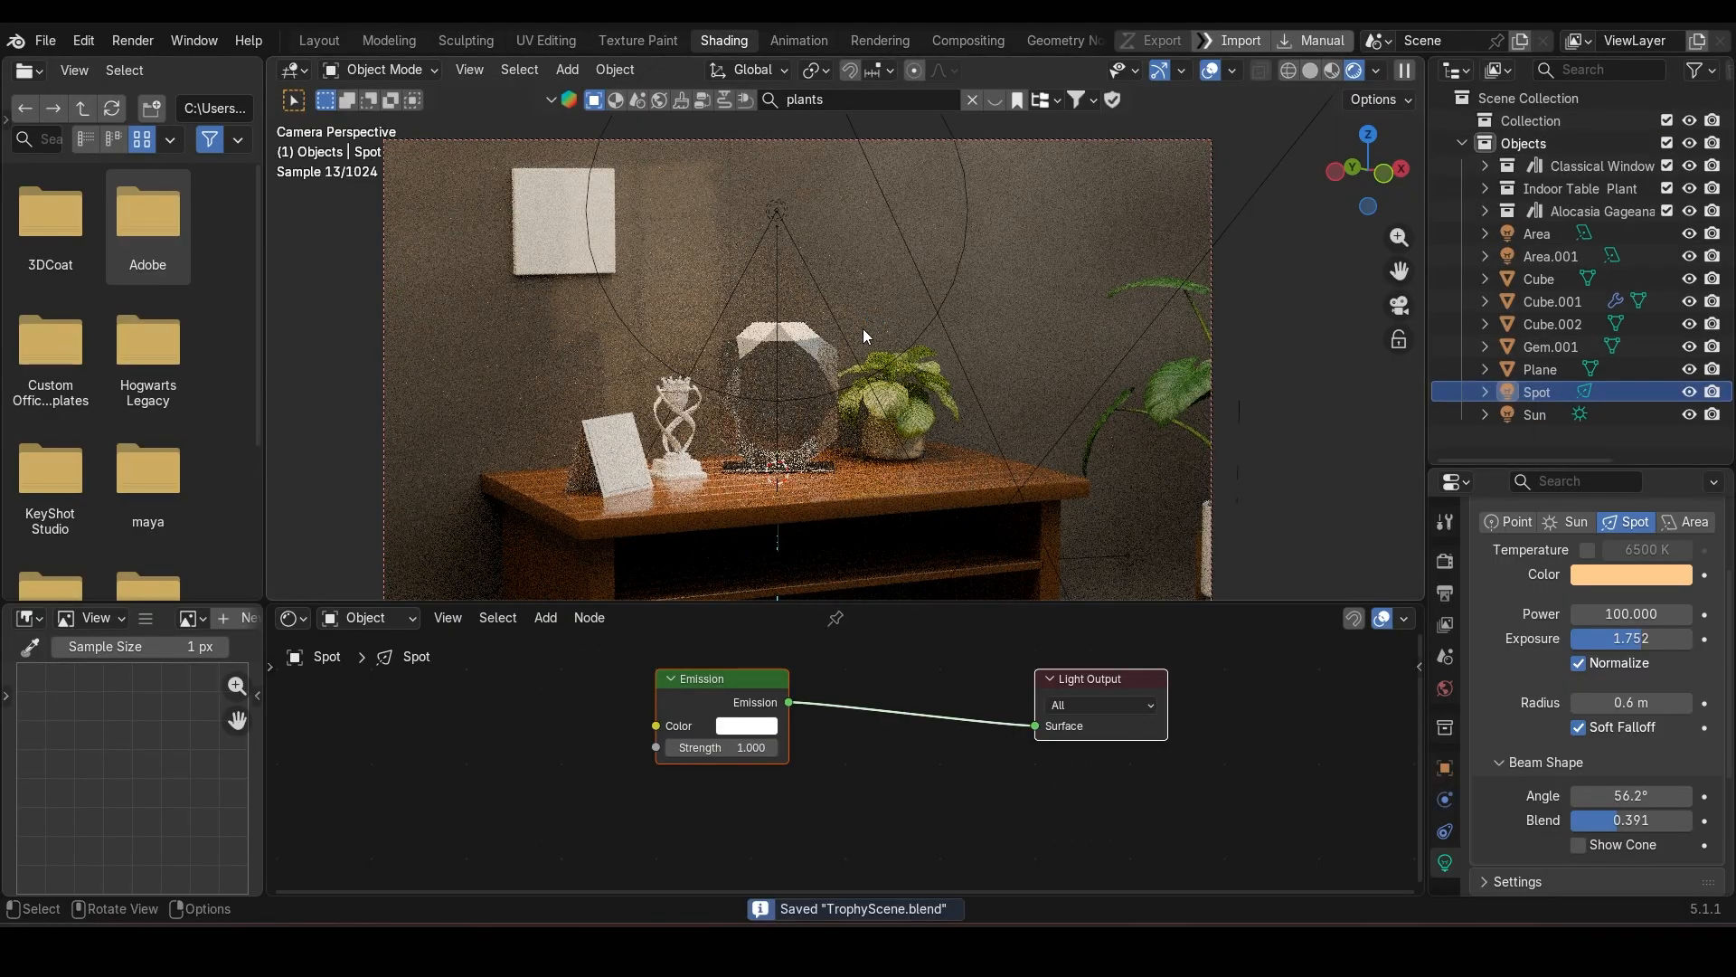
Step: Limit the viewport rendering to a region around the octagonal trophy for a close view of its base
left_click(675, 425)
scroll(746, 475, "up", 5)
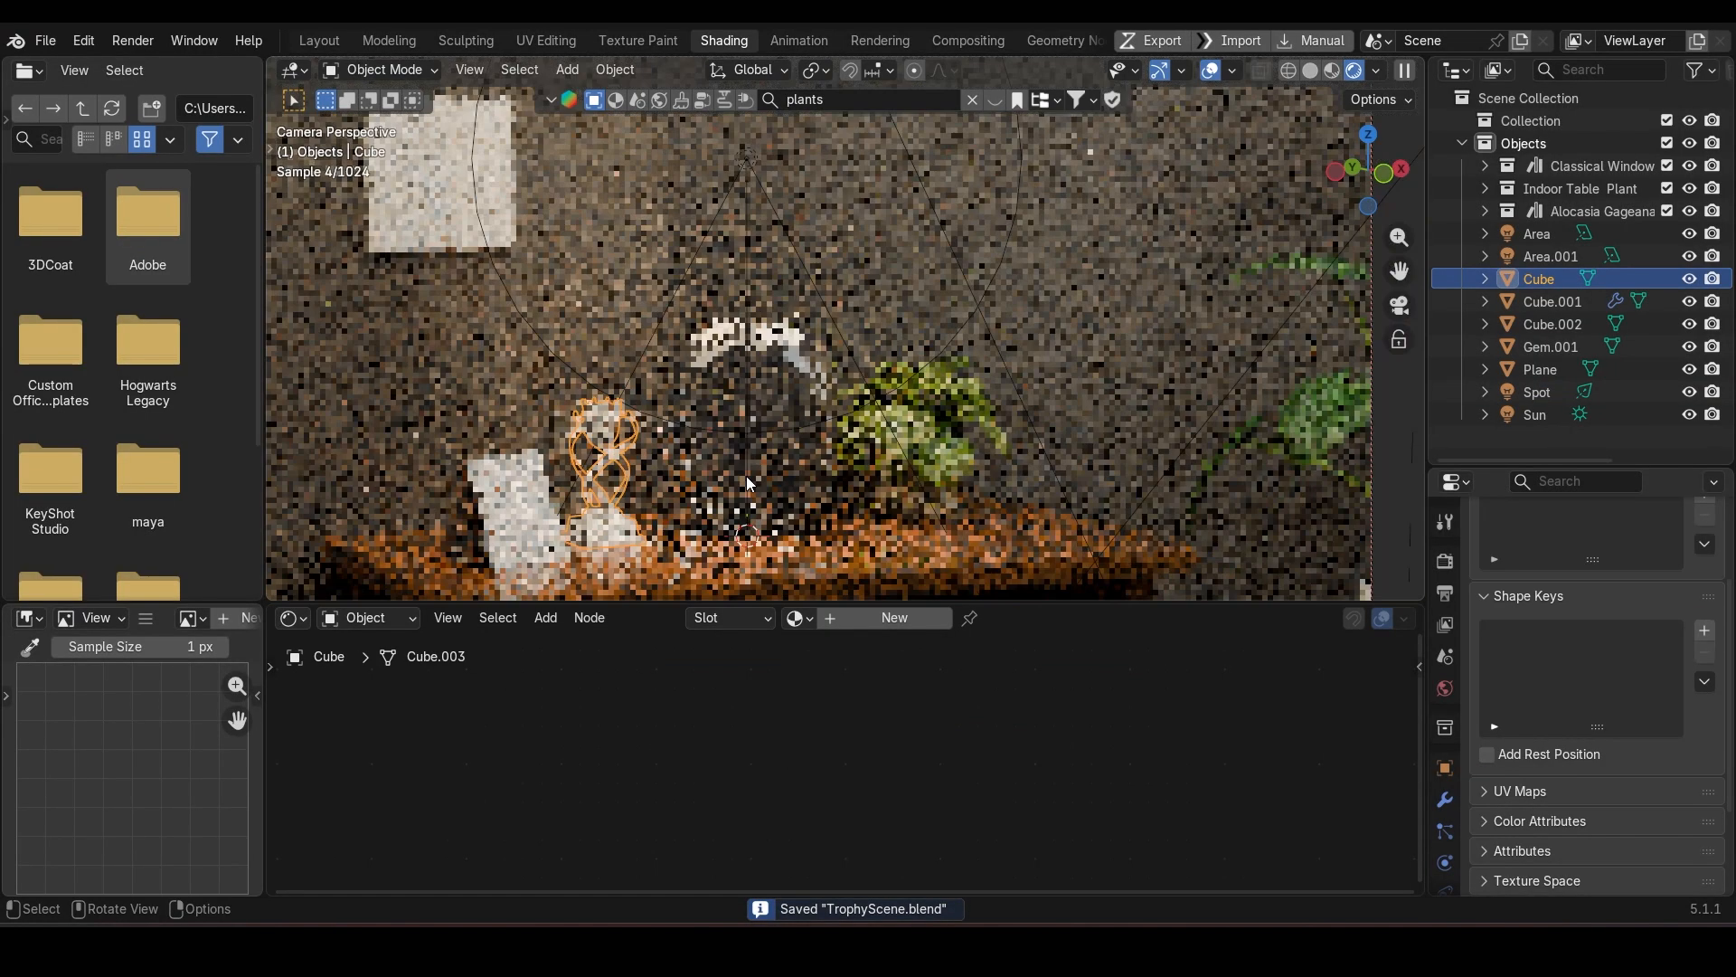
key("ctrl+b")
mouse_move(712, 233)
left_mouse_down()
mouse_move(829, 468)
mouse_move(880, 500)
left_mouse_up()
scroll(825, 459, "up", 5)
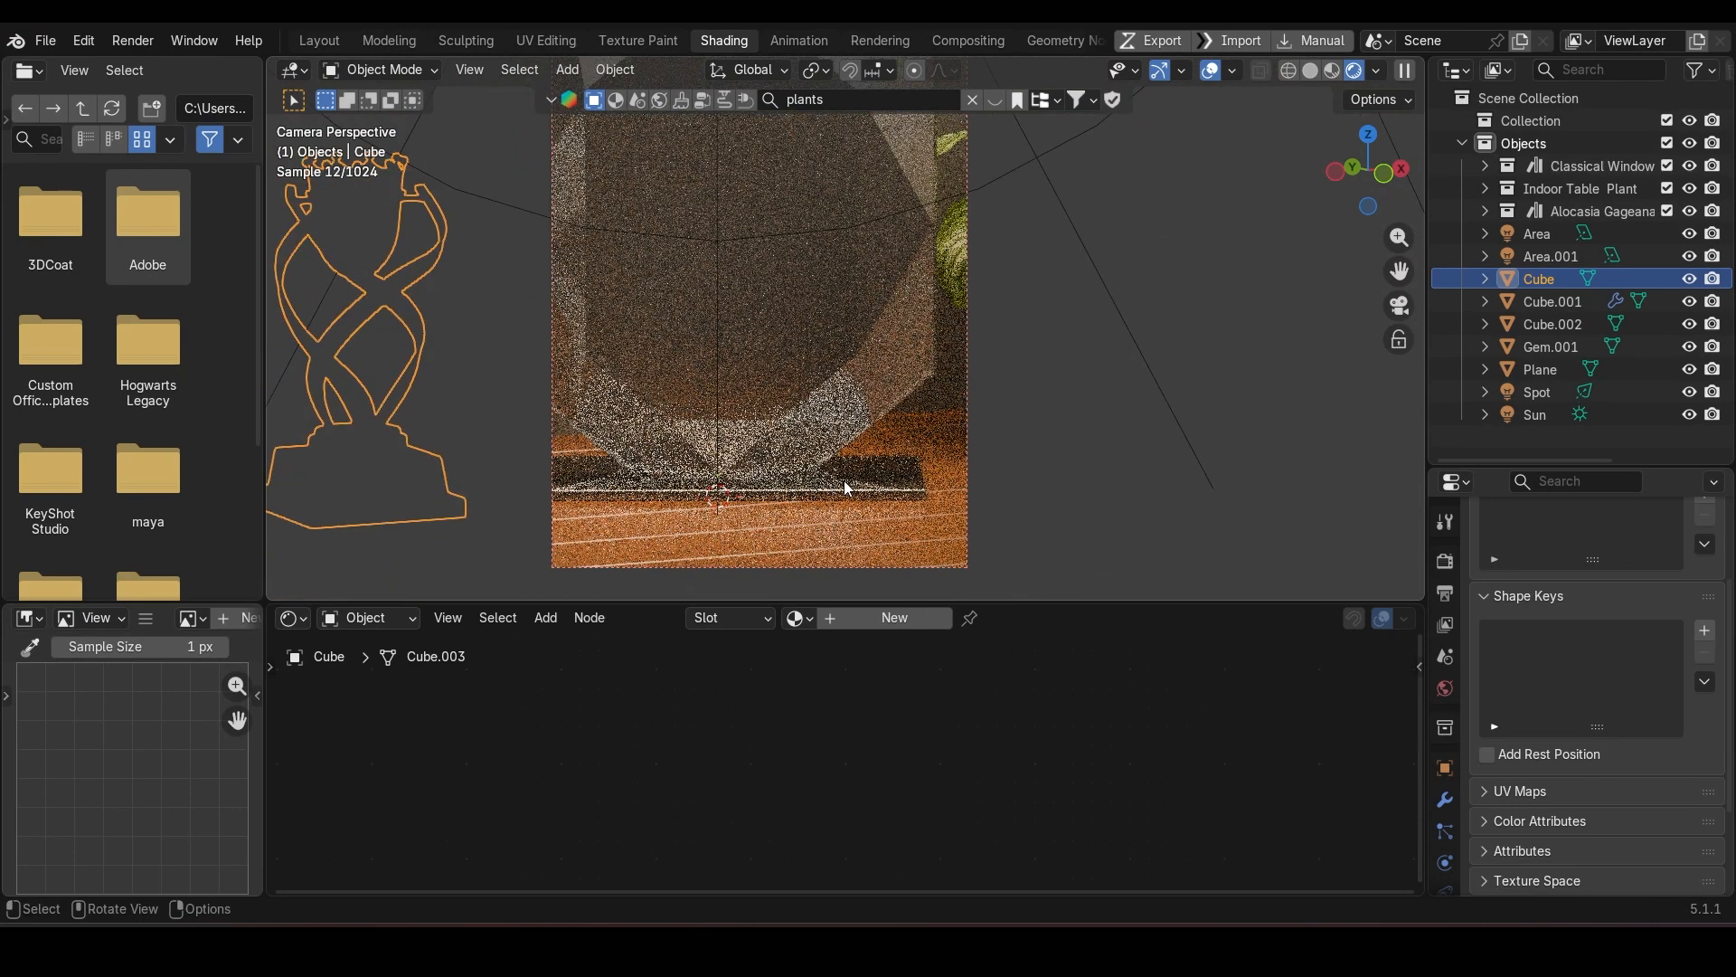
Step: Select the octagonal trophy and try IOR values of 1.000 and 1.330 on its material
left_click(838, 485)
middle_click_drag(1143, 823, 1147, 732)
scroll(1150, 791, "up", 3)
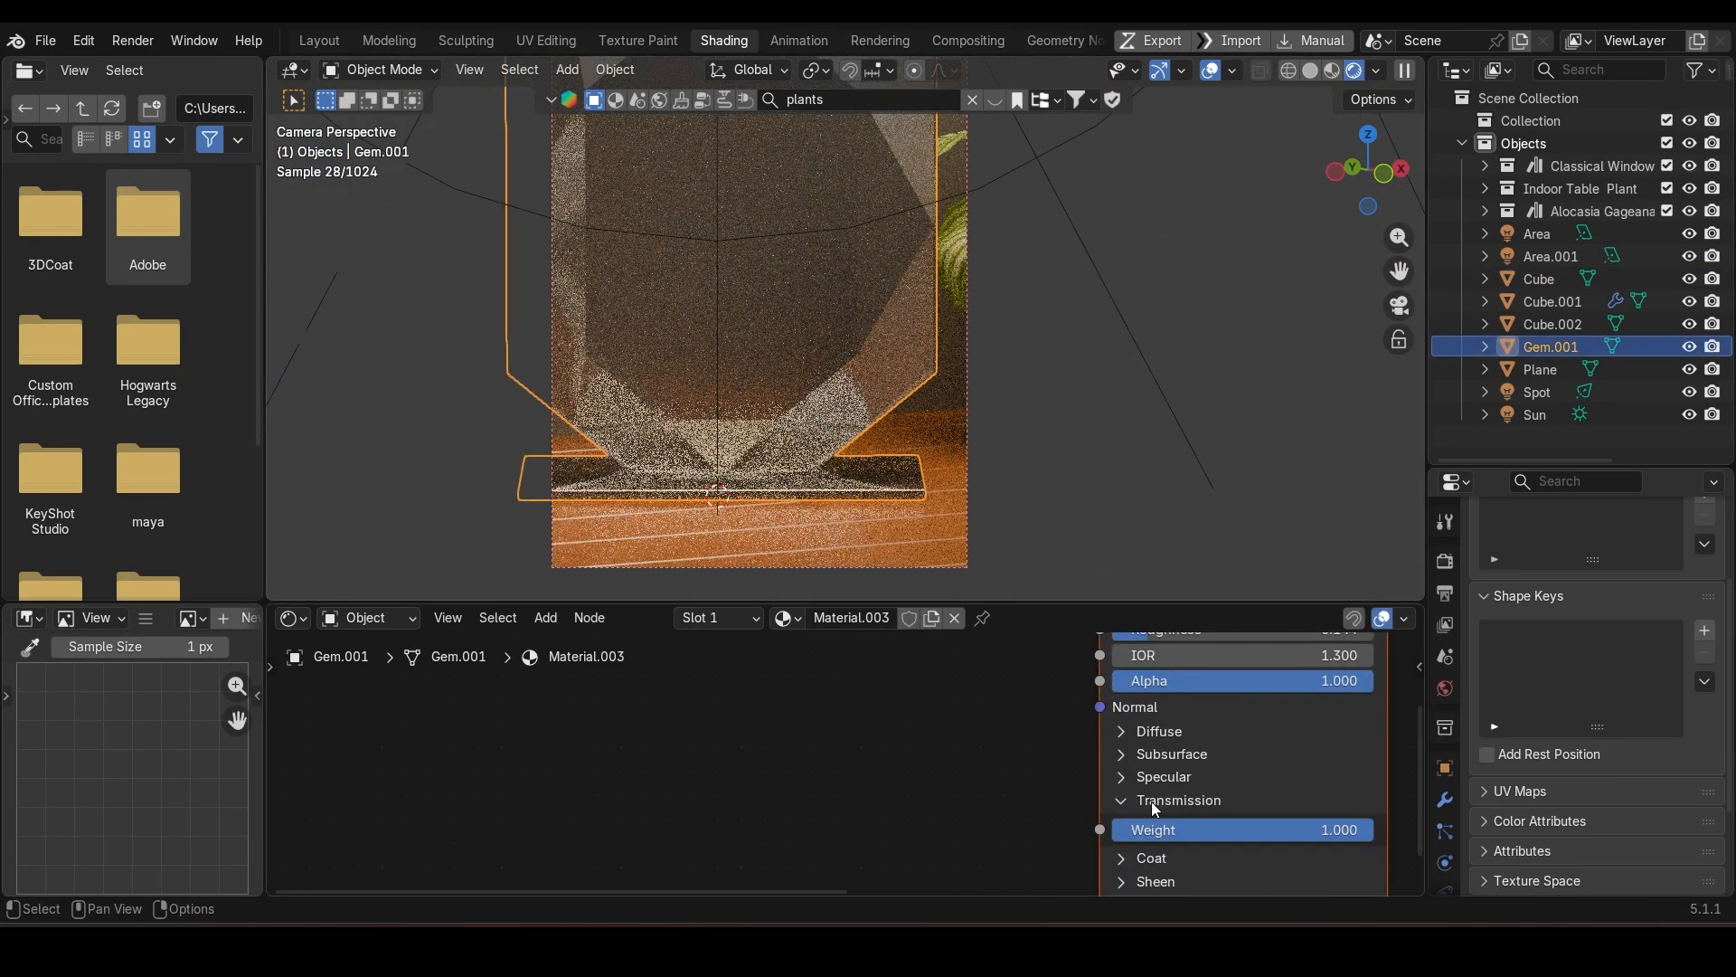
middle_click_drag(1163, 830, 1130, 694)
scroll(1158, 814, "up", 8, "shift")
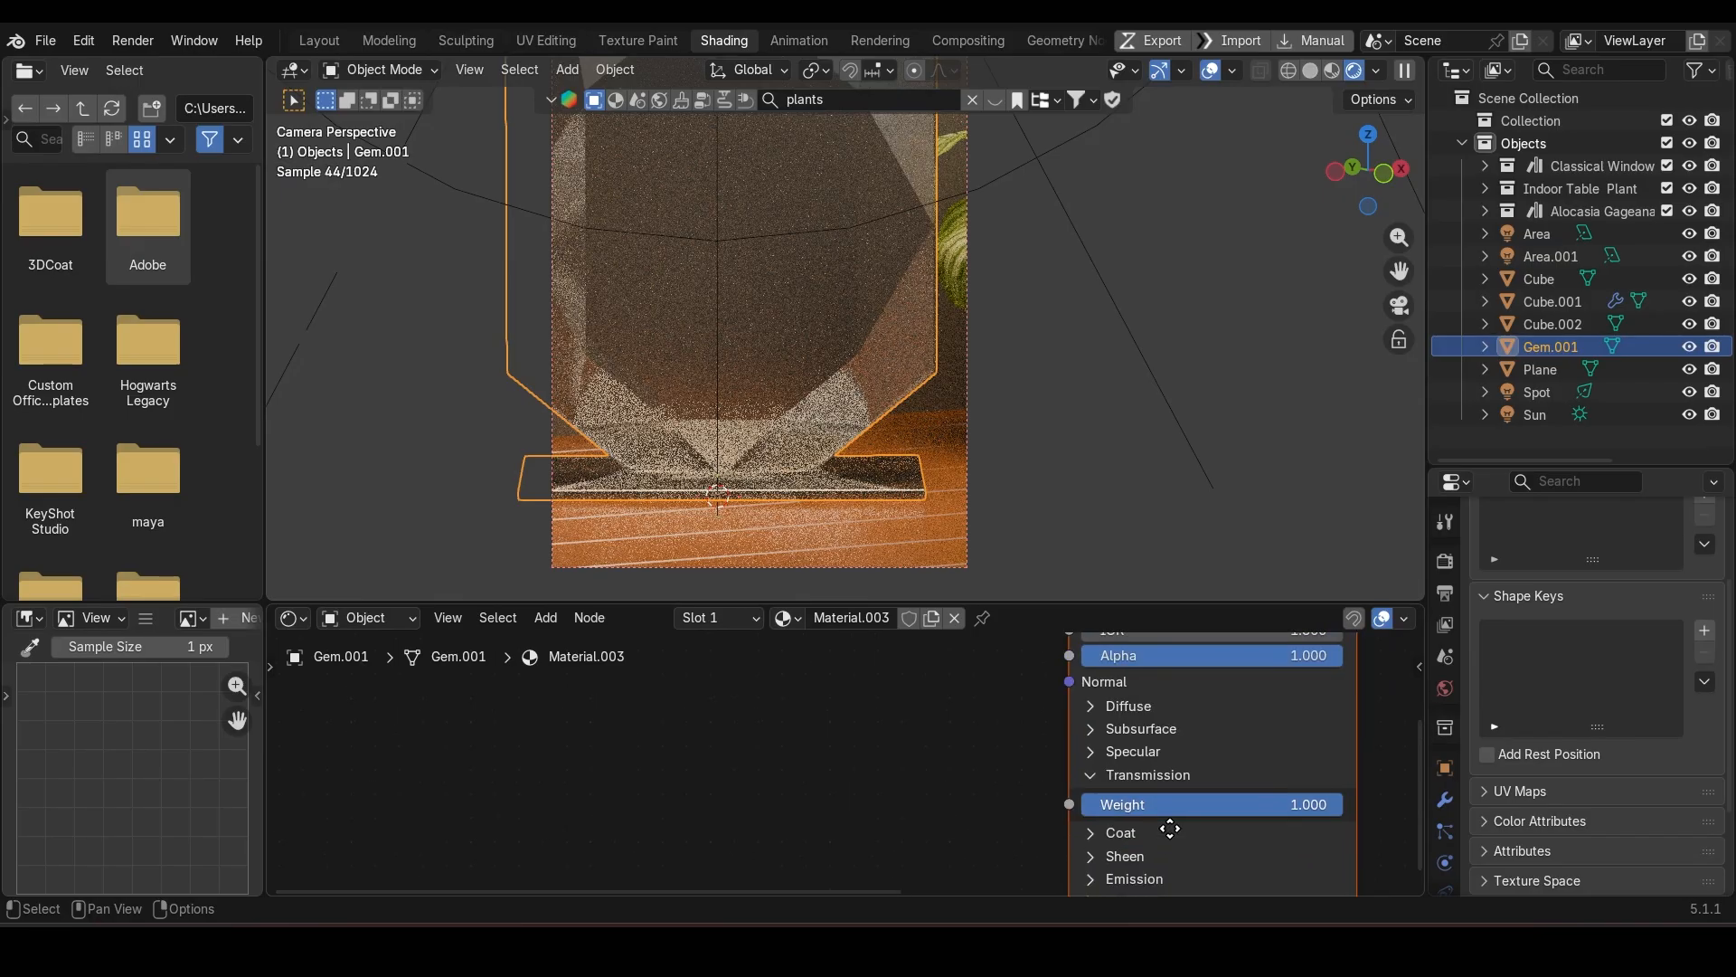
left_click(1254, 844)
type("1")
key("Return")
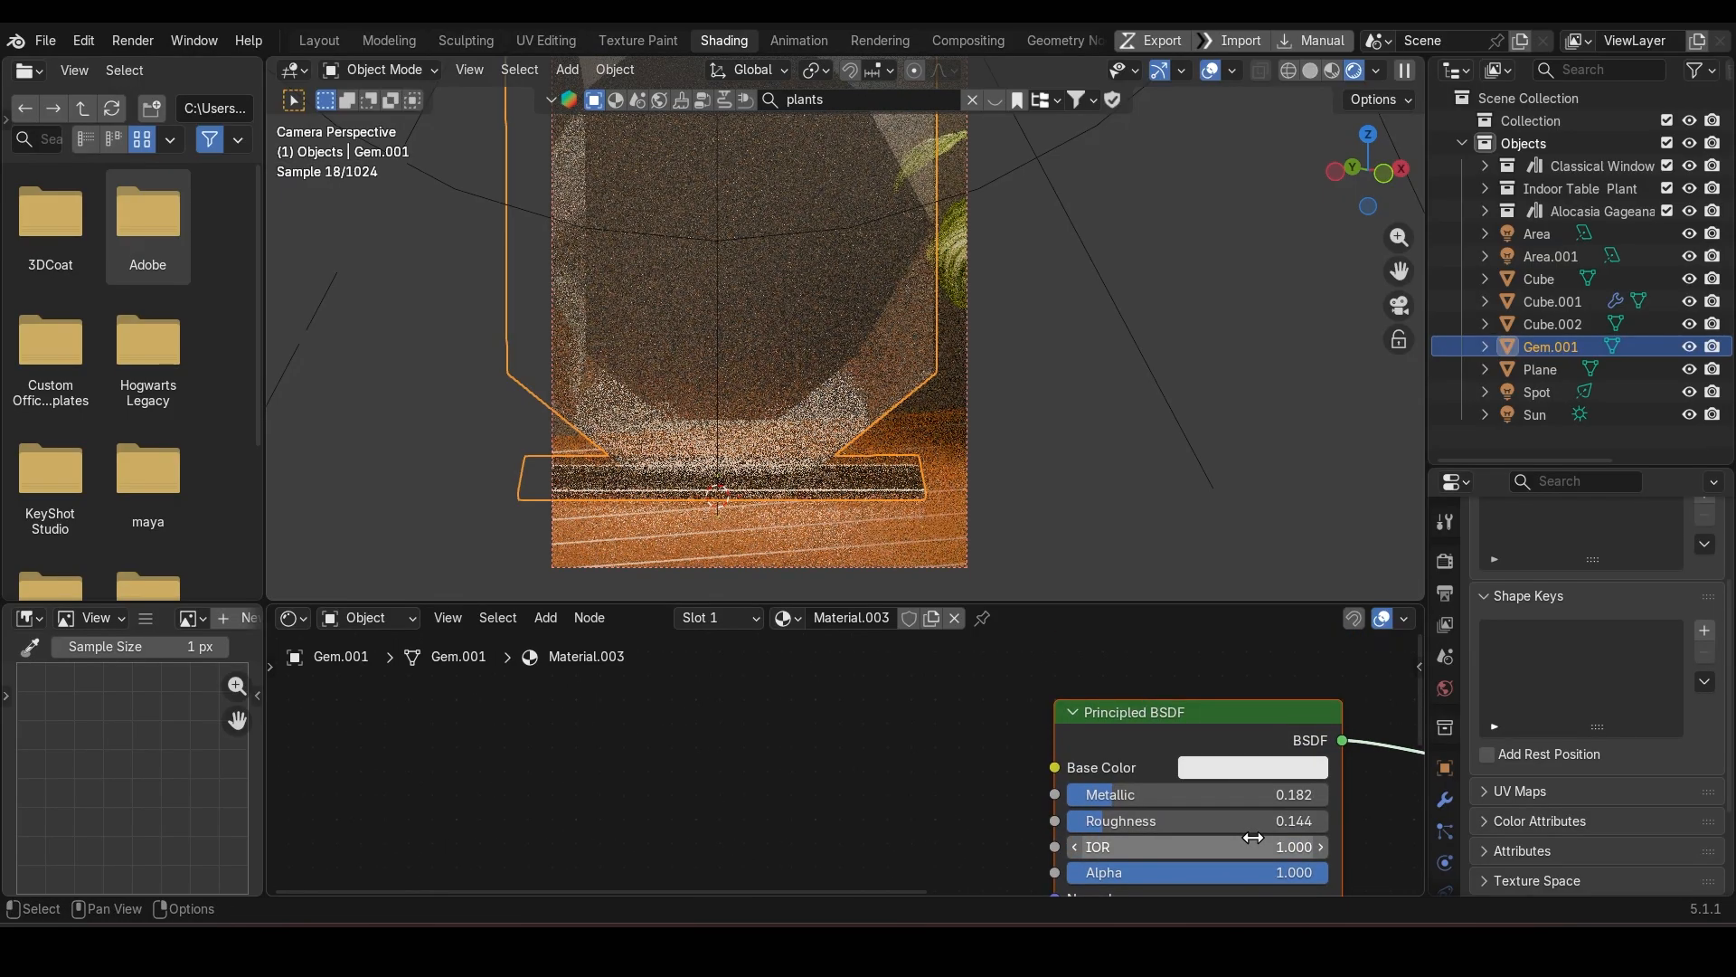
left_click(1253, 837)
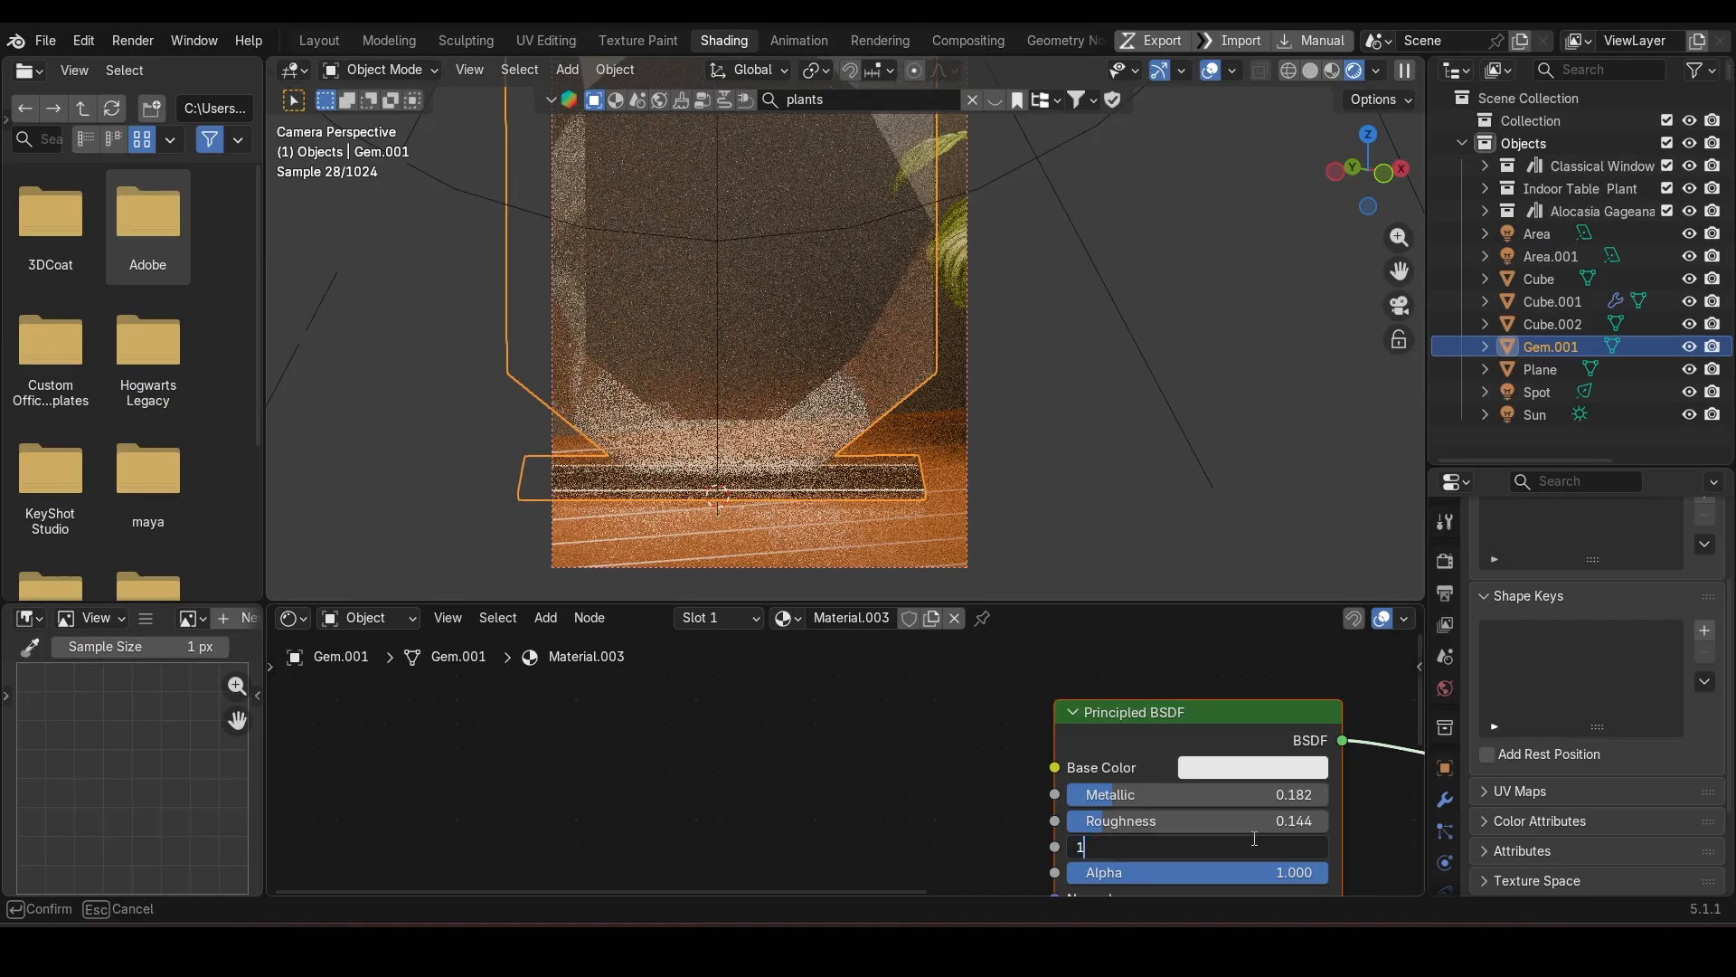
type("1.33")
key("Return")
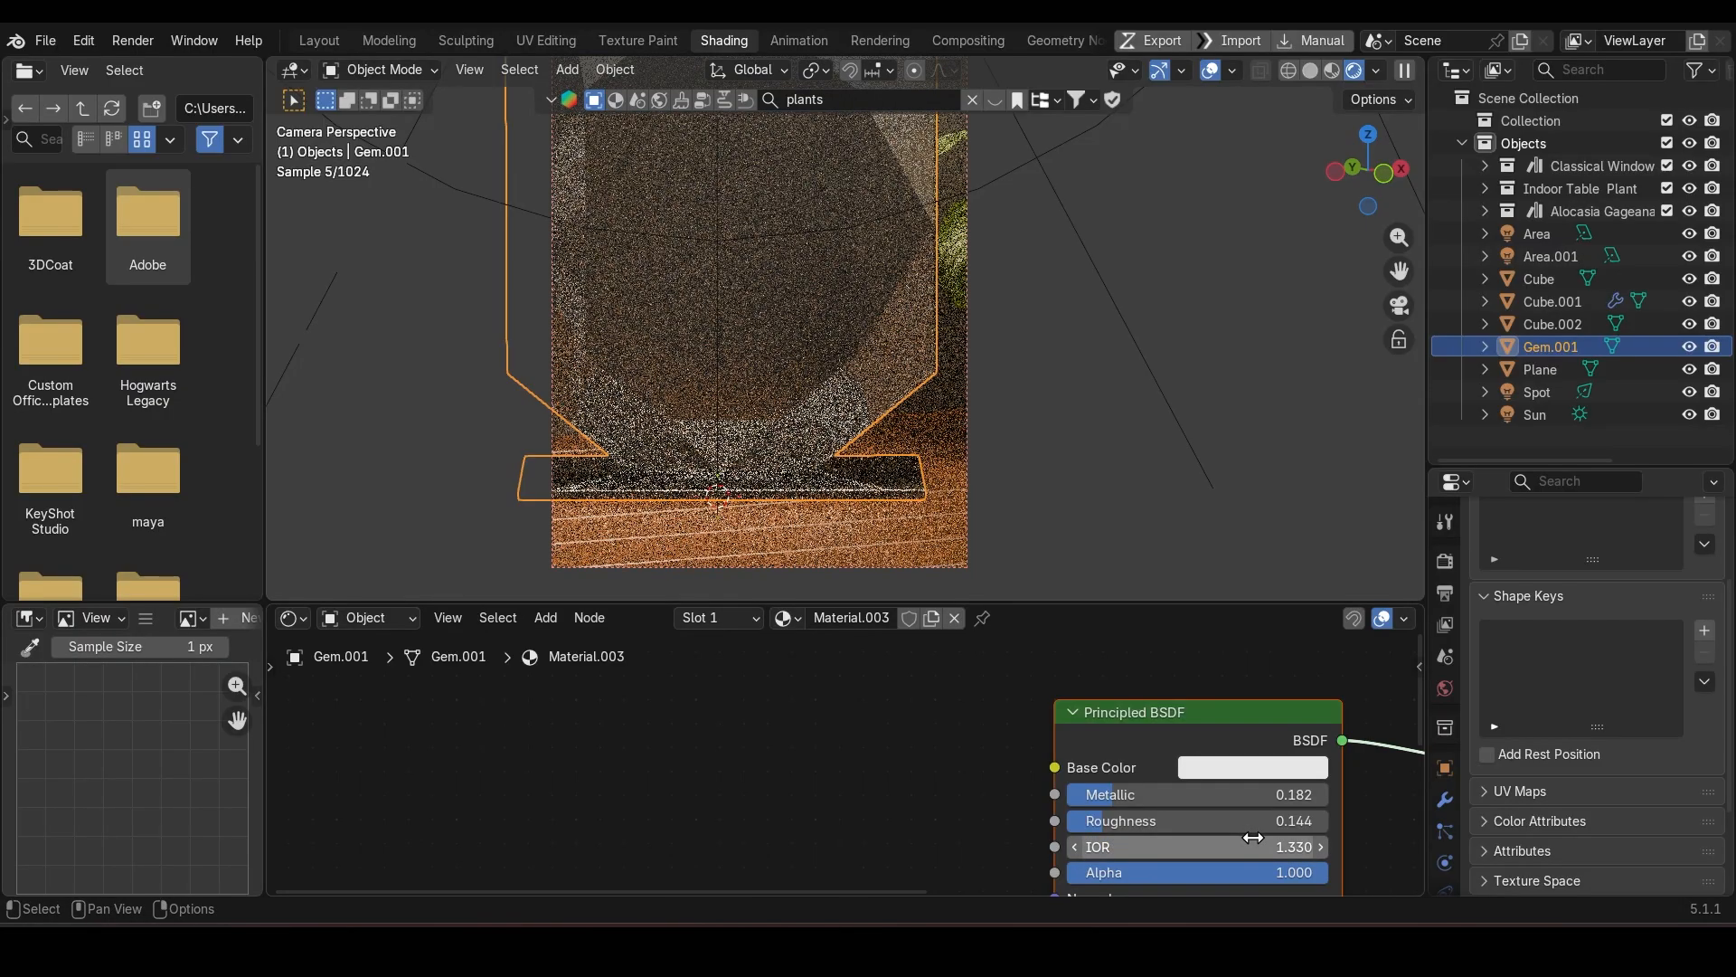
Step: Return the octagonal trophy material's IOR to 1.000 and save the file
left_click(1254, 838)
type("1")
key("Return")
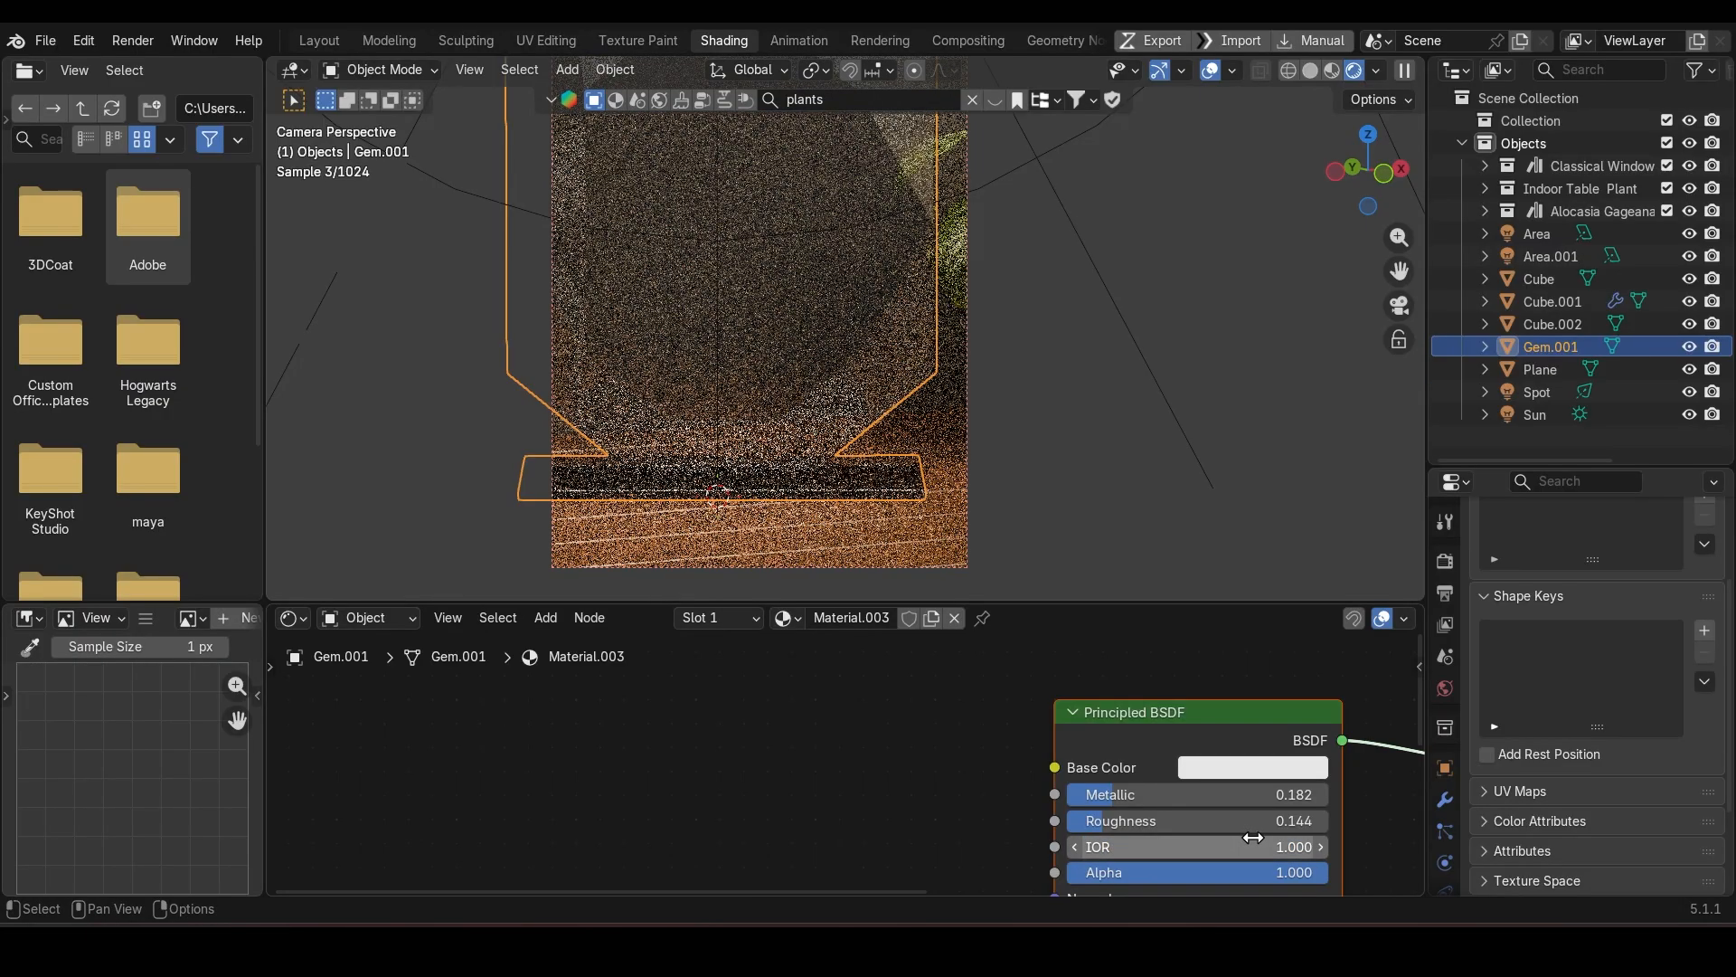
key("ctrl+s")
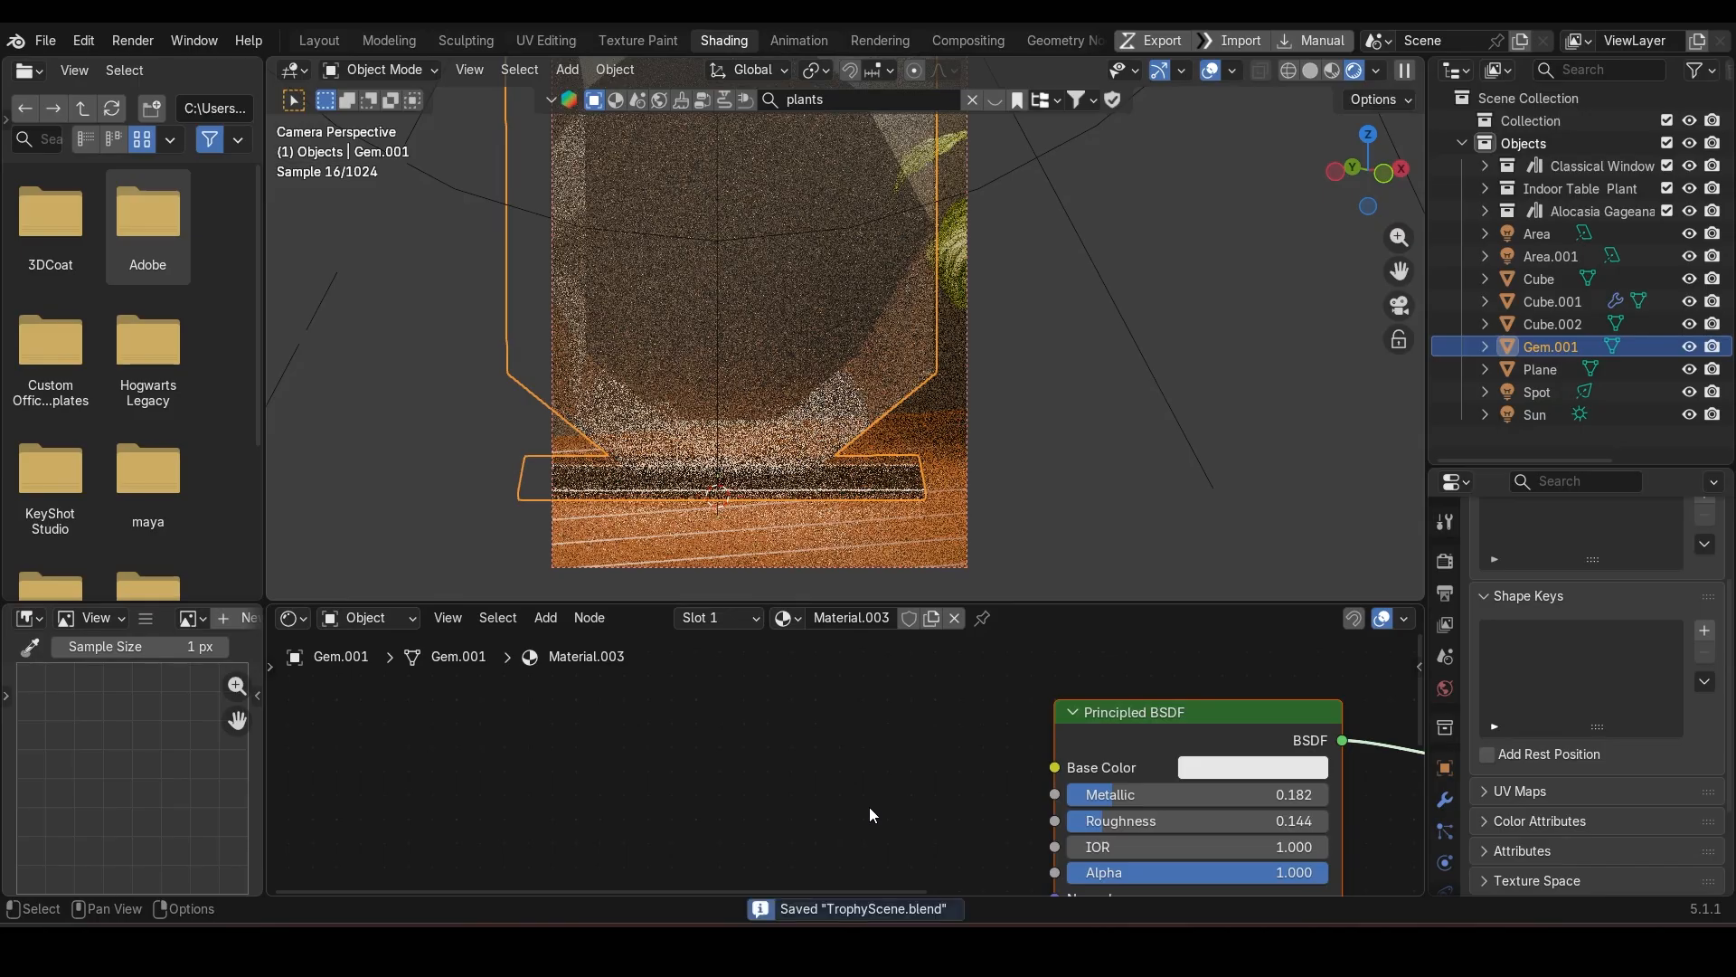
Step: Set the octagonal trophy material's IOR to 0.800 and view more of the trophy
left_click(1144, 846)
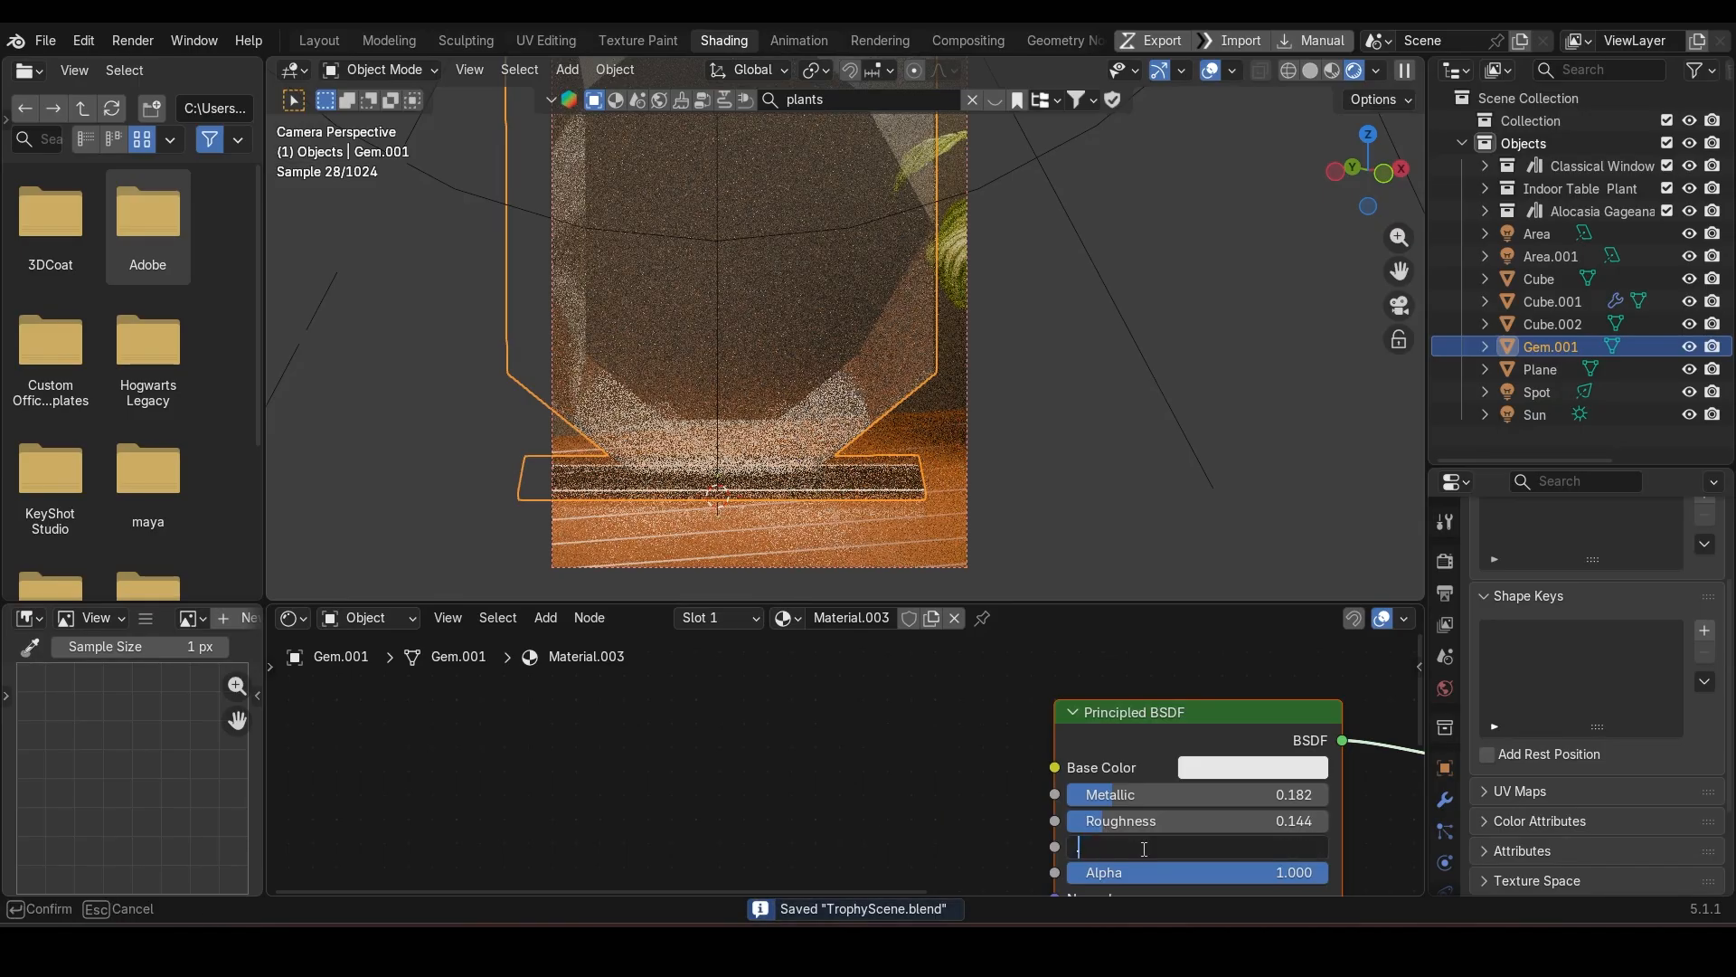
type("0.8")
key("Return")
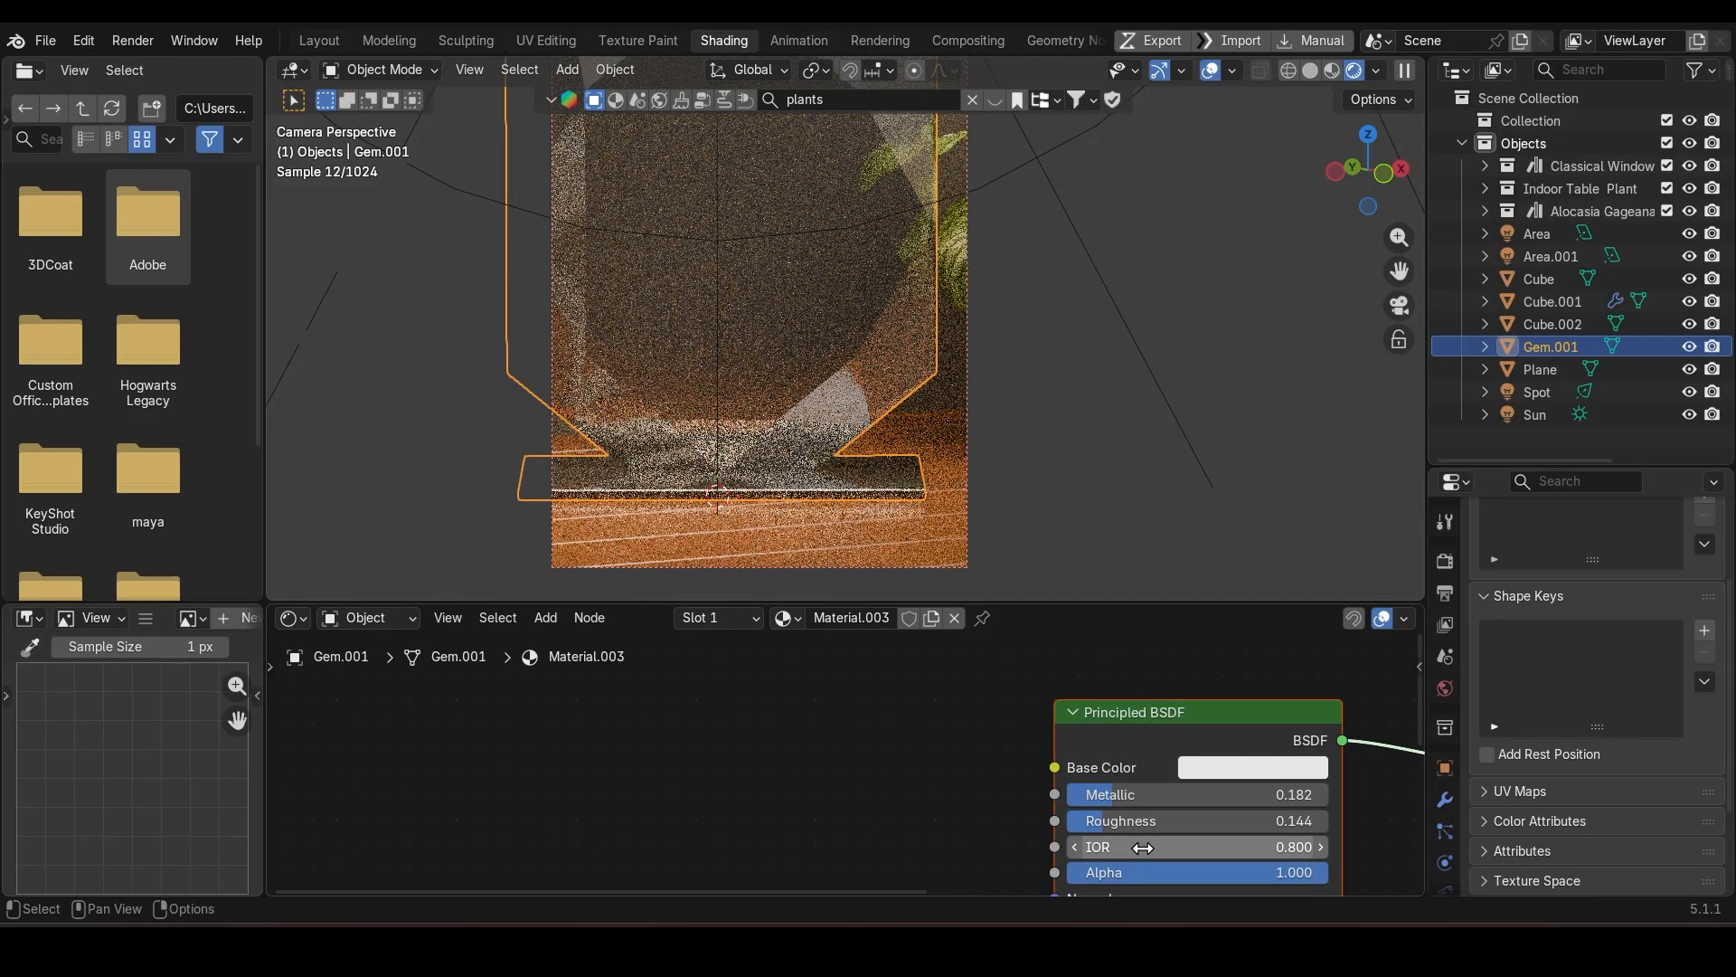
scroll(693, 337, "down", 2)
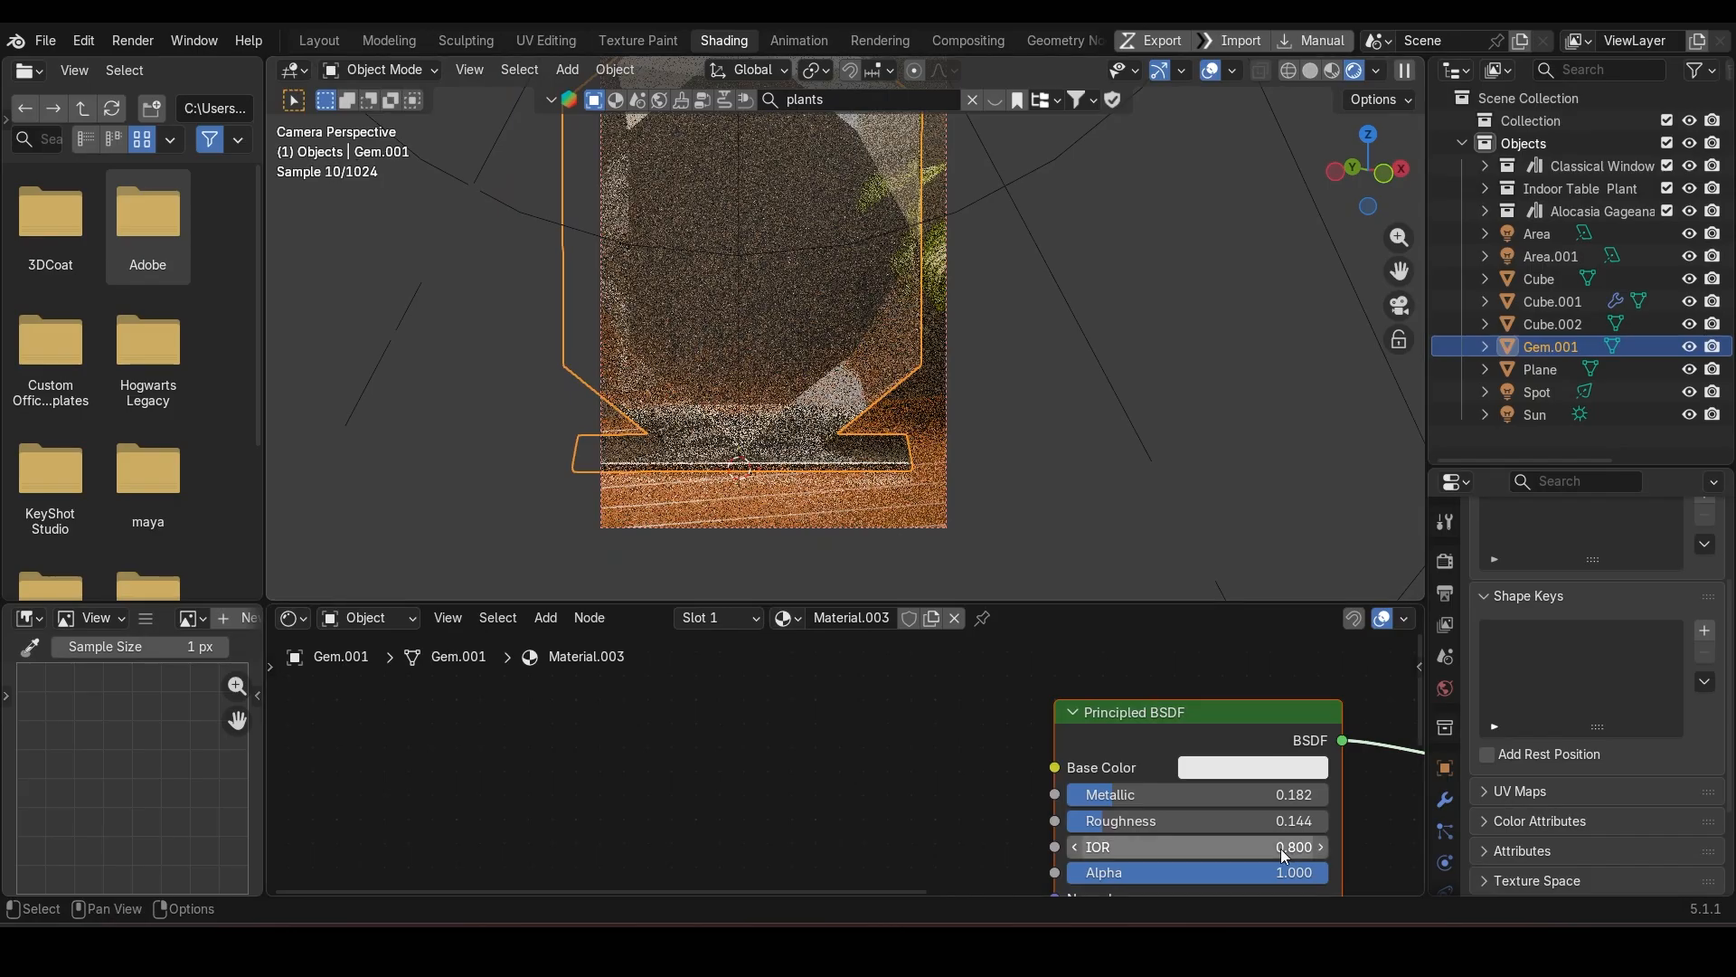
Step: Undo the last IOR change on the octagonal trophy's material and set its Roughness to 0.000
key("ctrl+z")
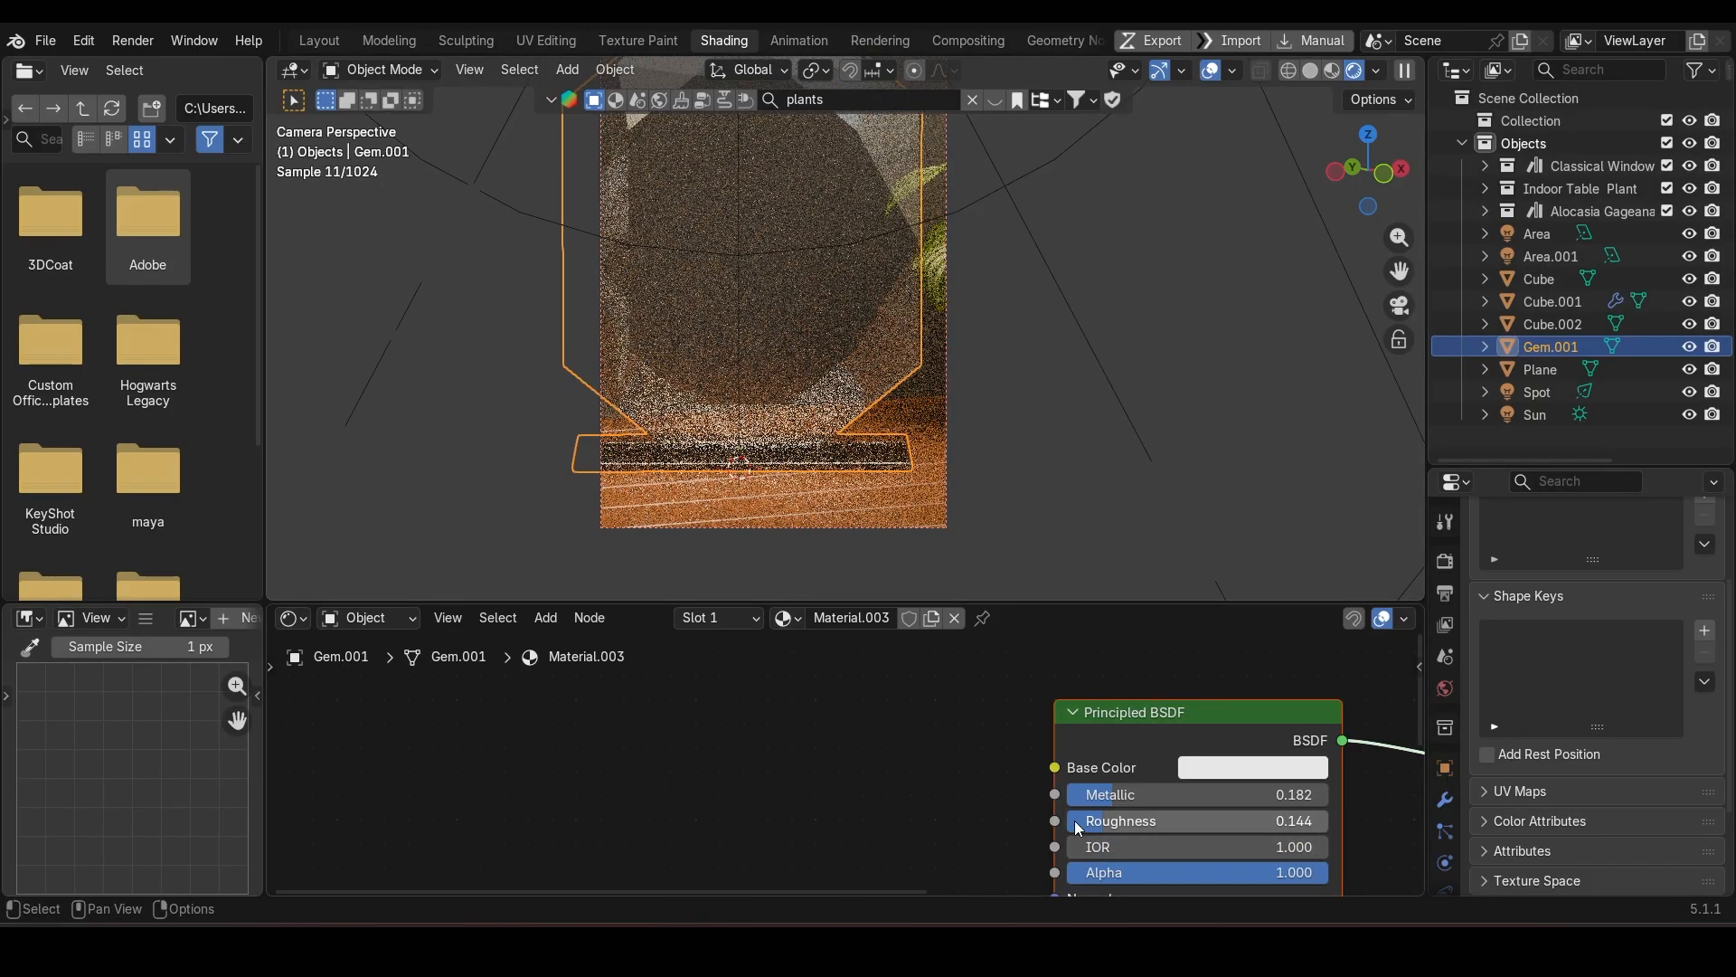
left_click_drag(1078, 827, 1196, 829)
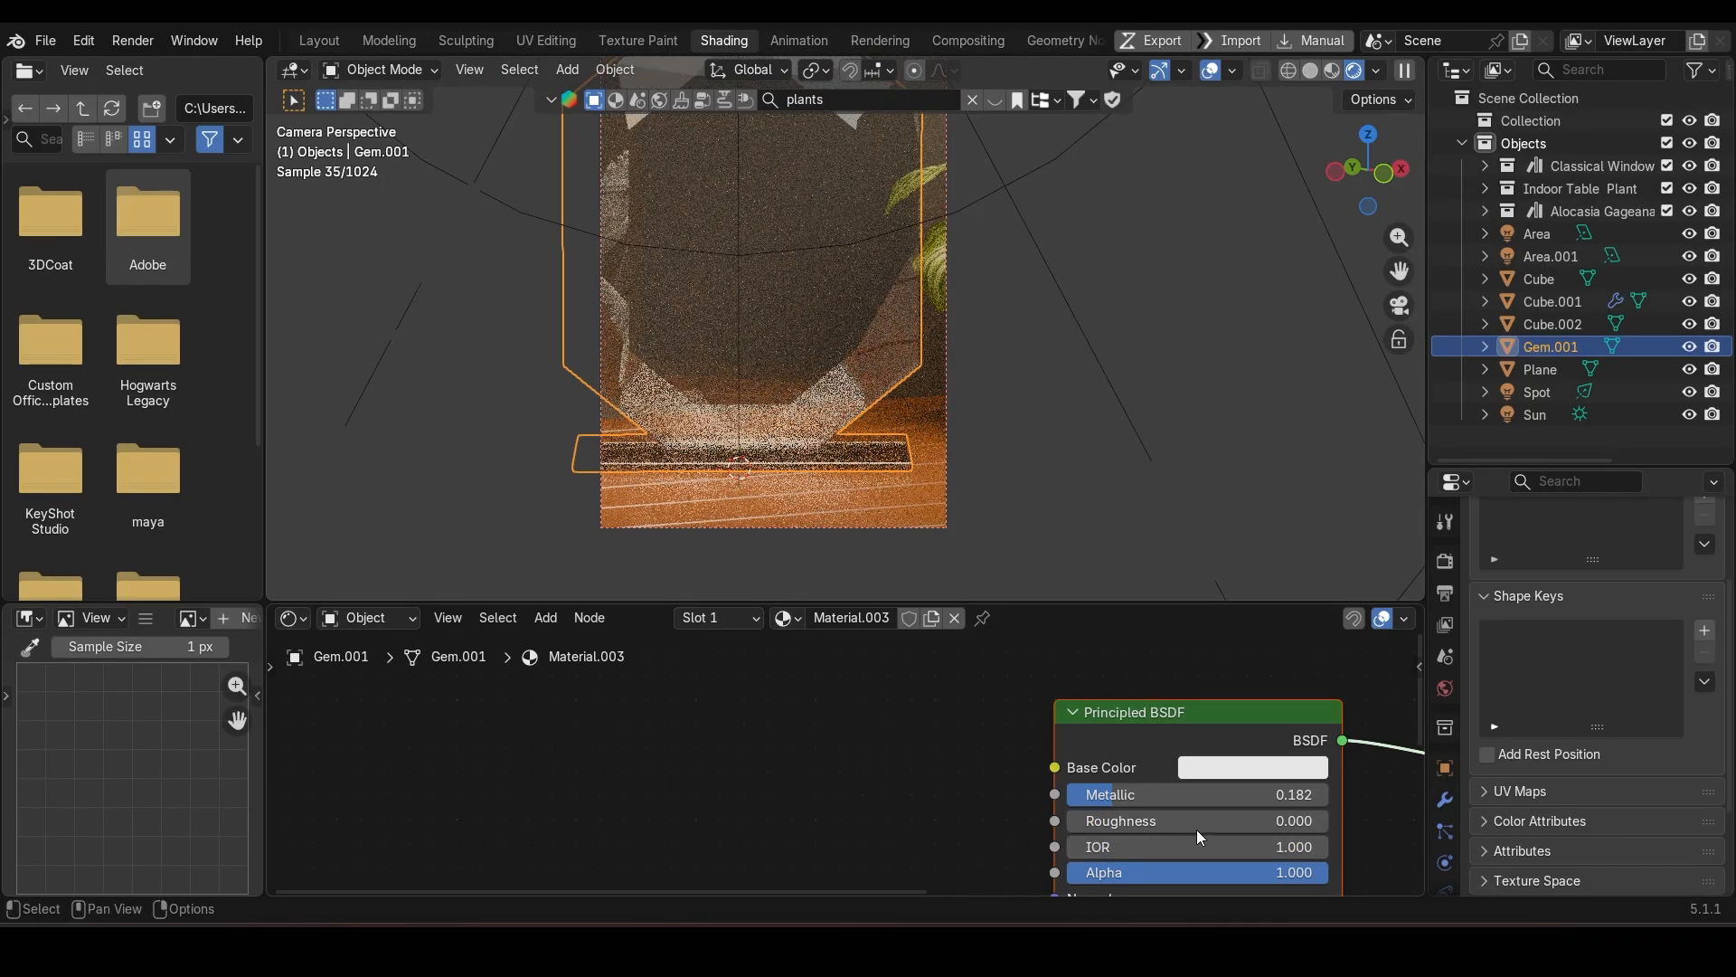
left_click(1230, 771)
Step: Try Metallic values of 5.000 and 4.000 on the octagonal trophy's material
double_click(1235, 801)
type("5")
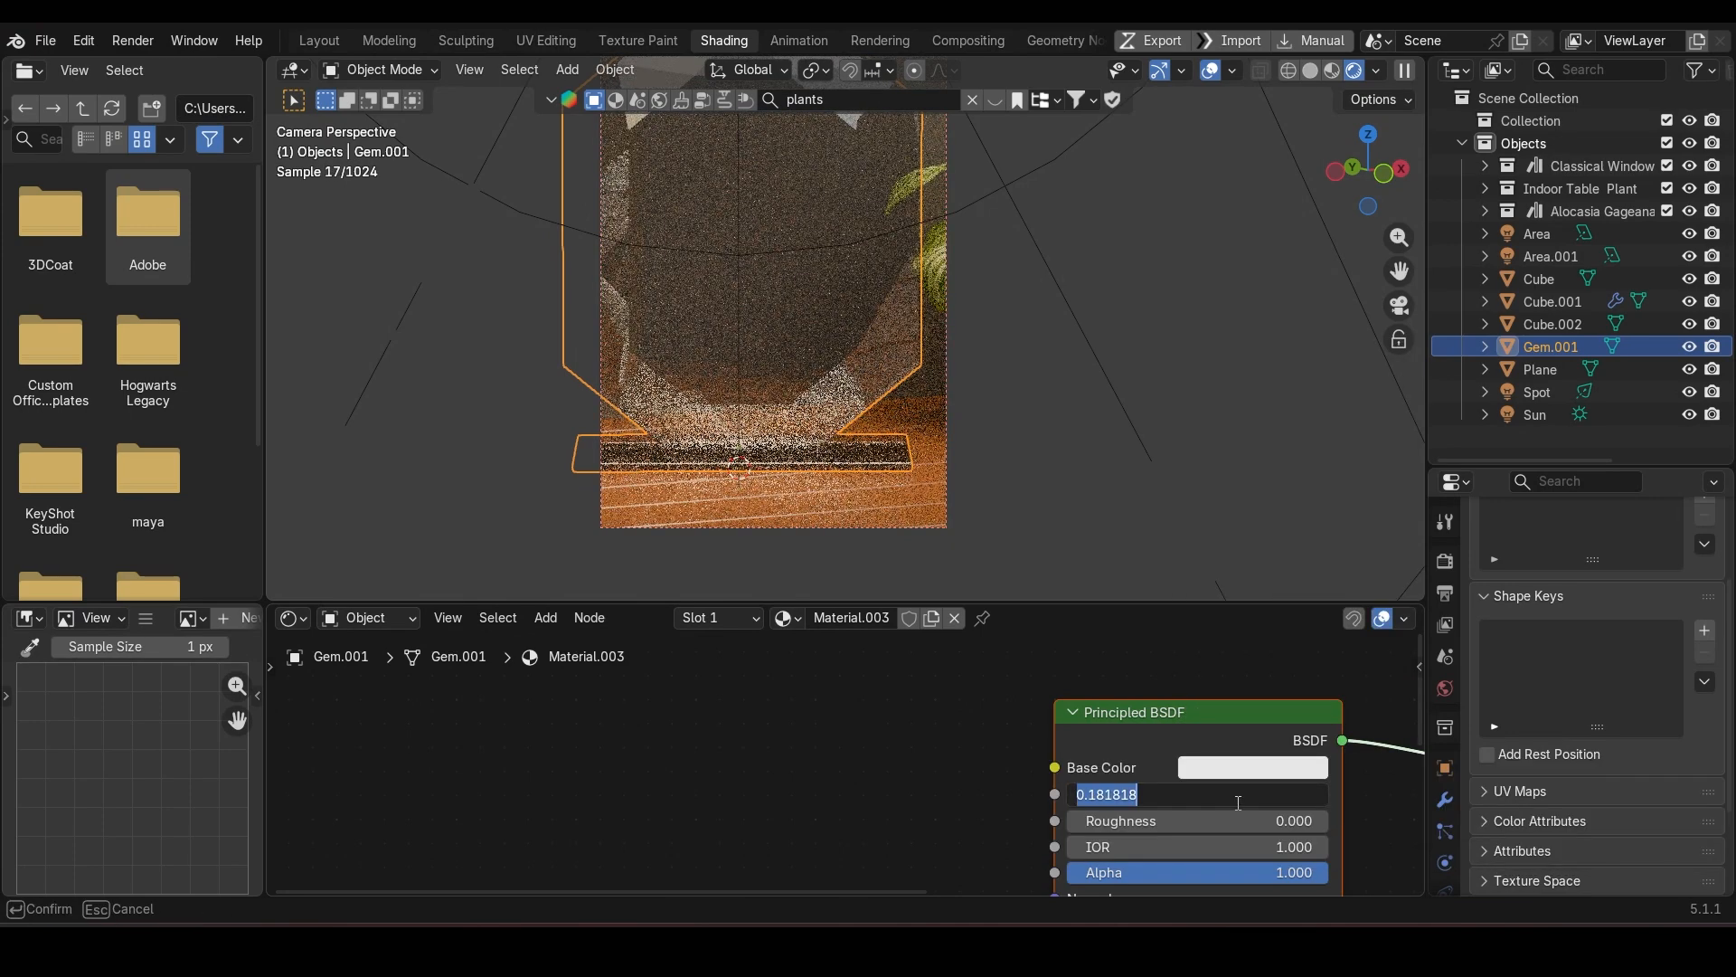
key("Return")
scroll(744, 427, "down", 2)
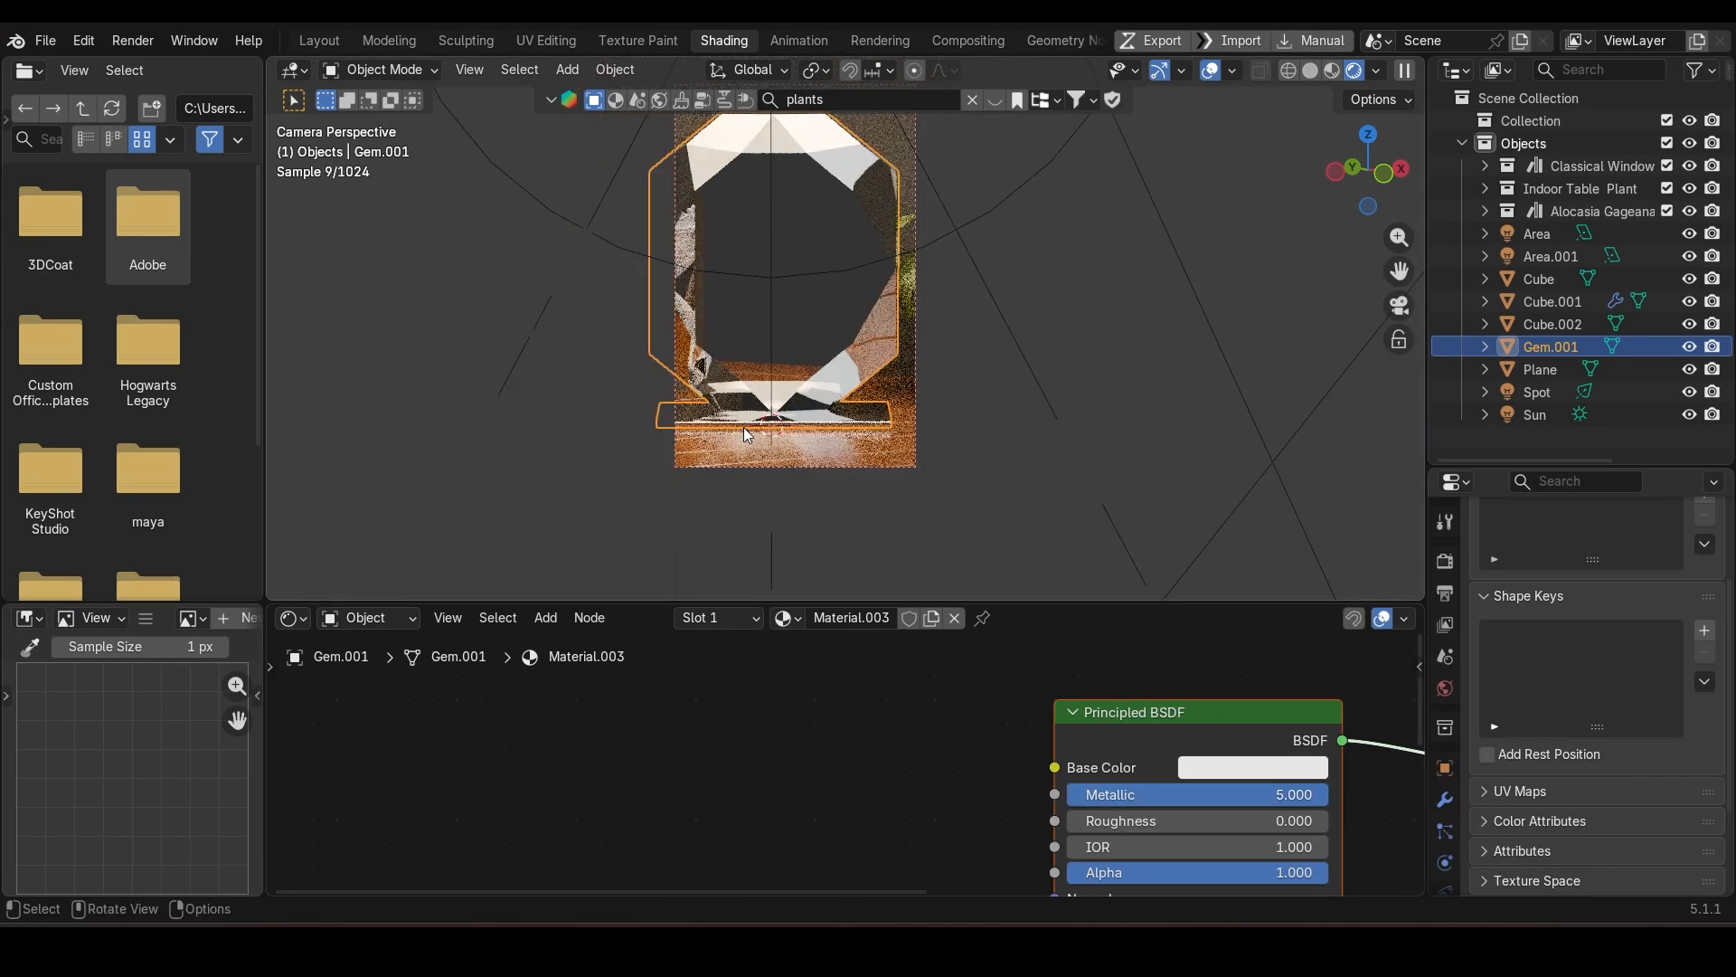
left_click_drag(1288, 794, 1022, 794)
double_click(1289, 793)
type("5")
key("Return")
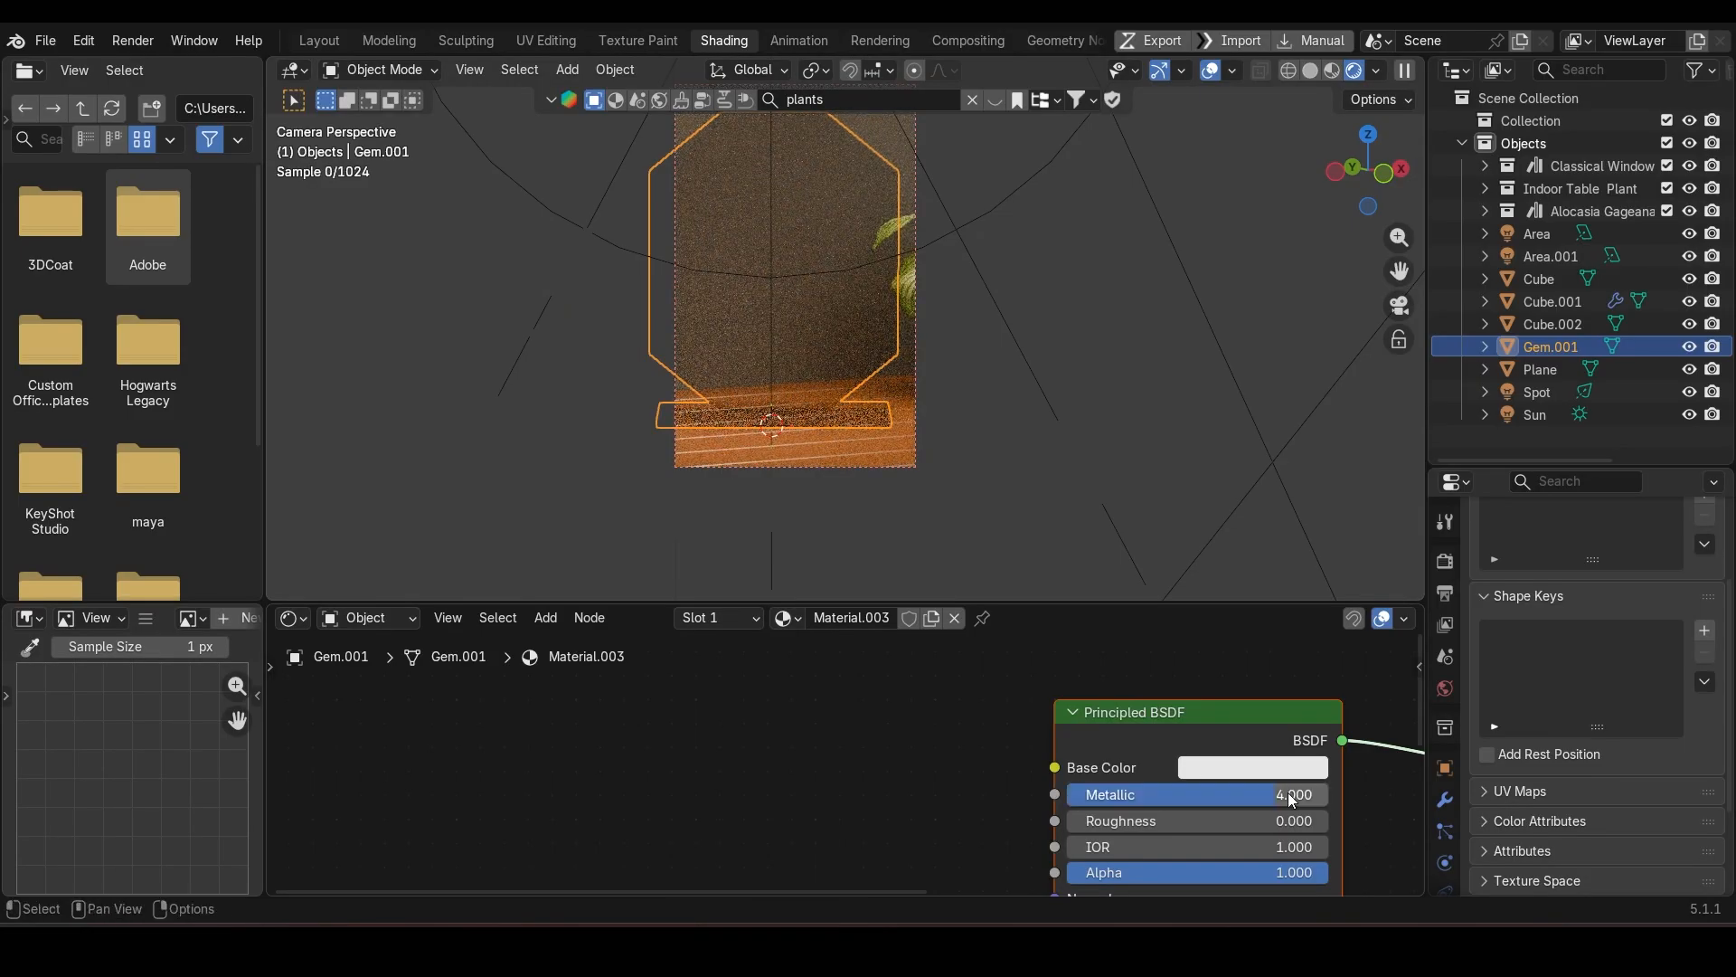
left_click_drag(1287, 793, 1003, 794)
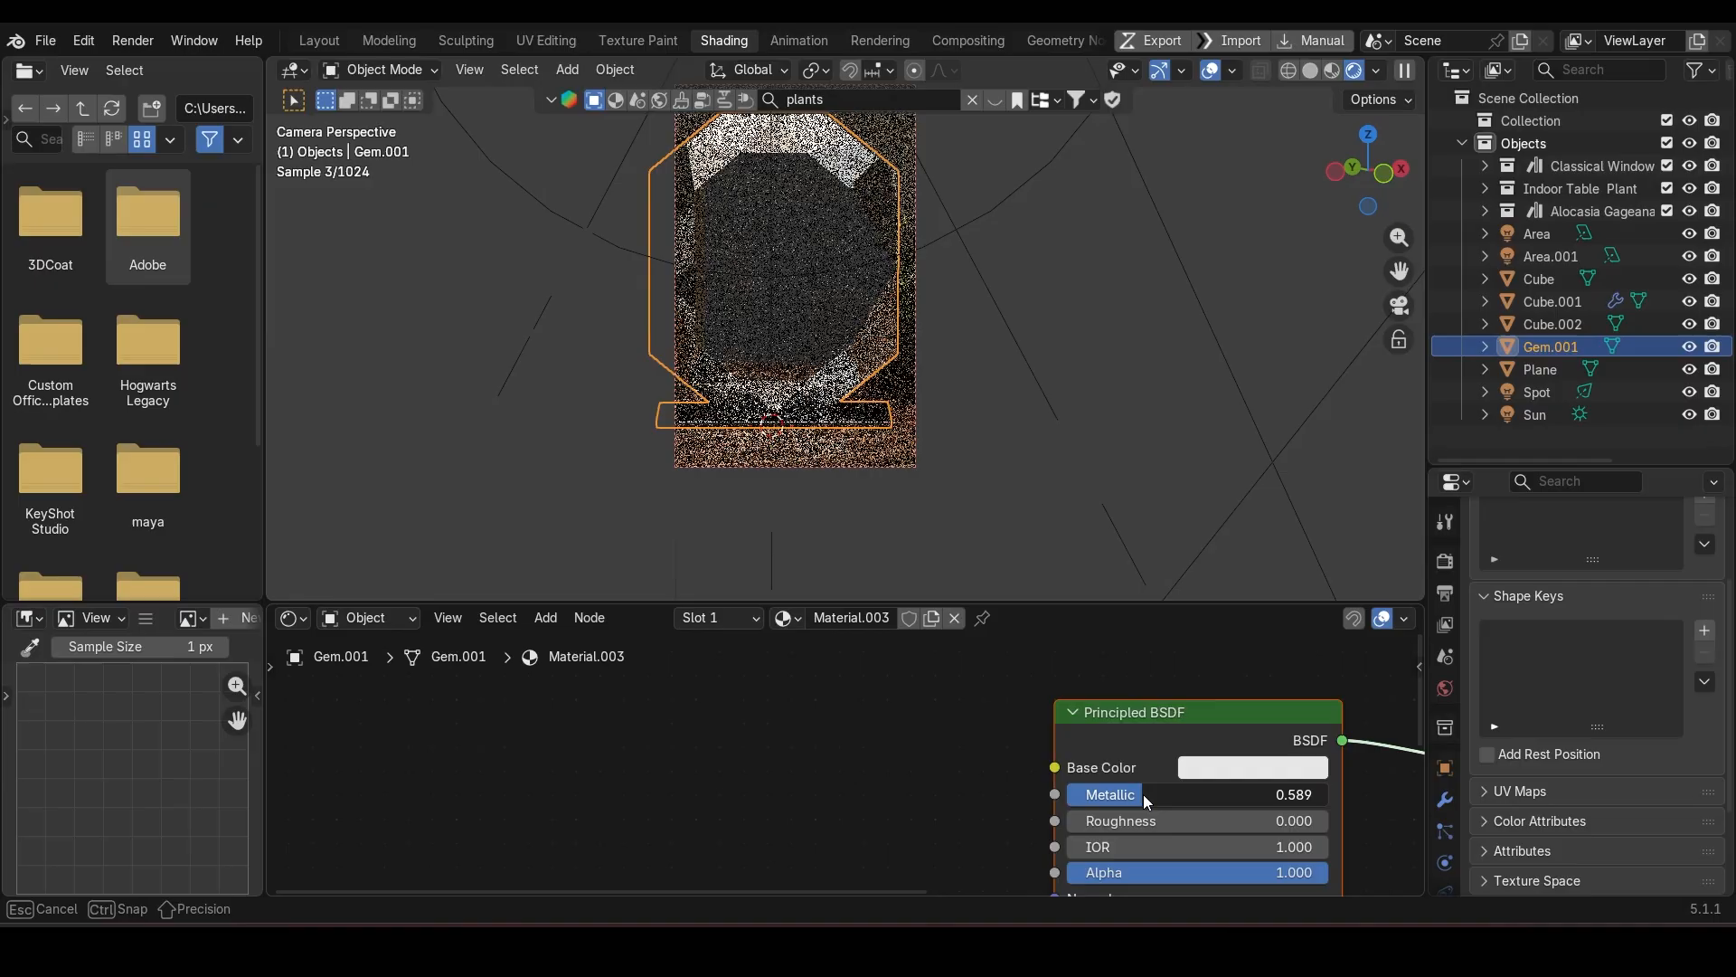
Step: Set the octagonal trophy material's Metallic to 0.300 after trying 0.200, and save the file
double_click(1251, 794)
type(".2")
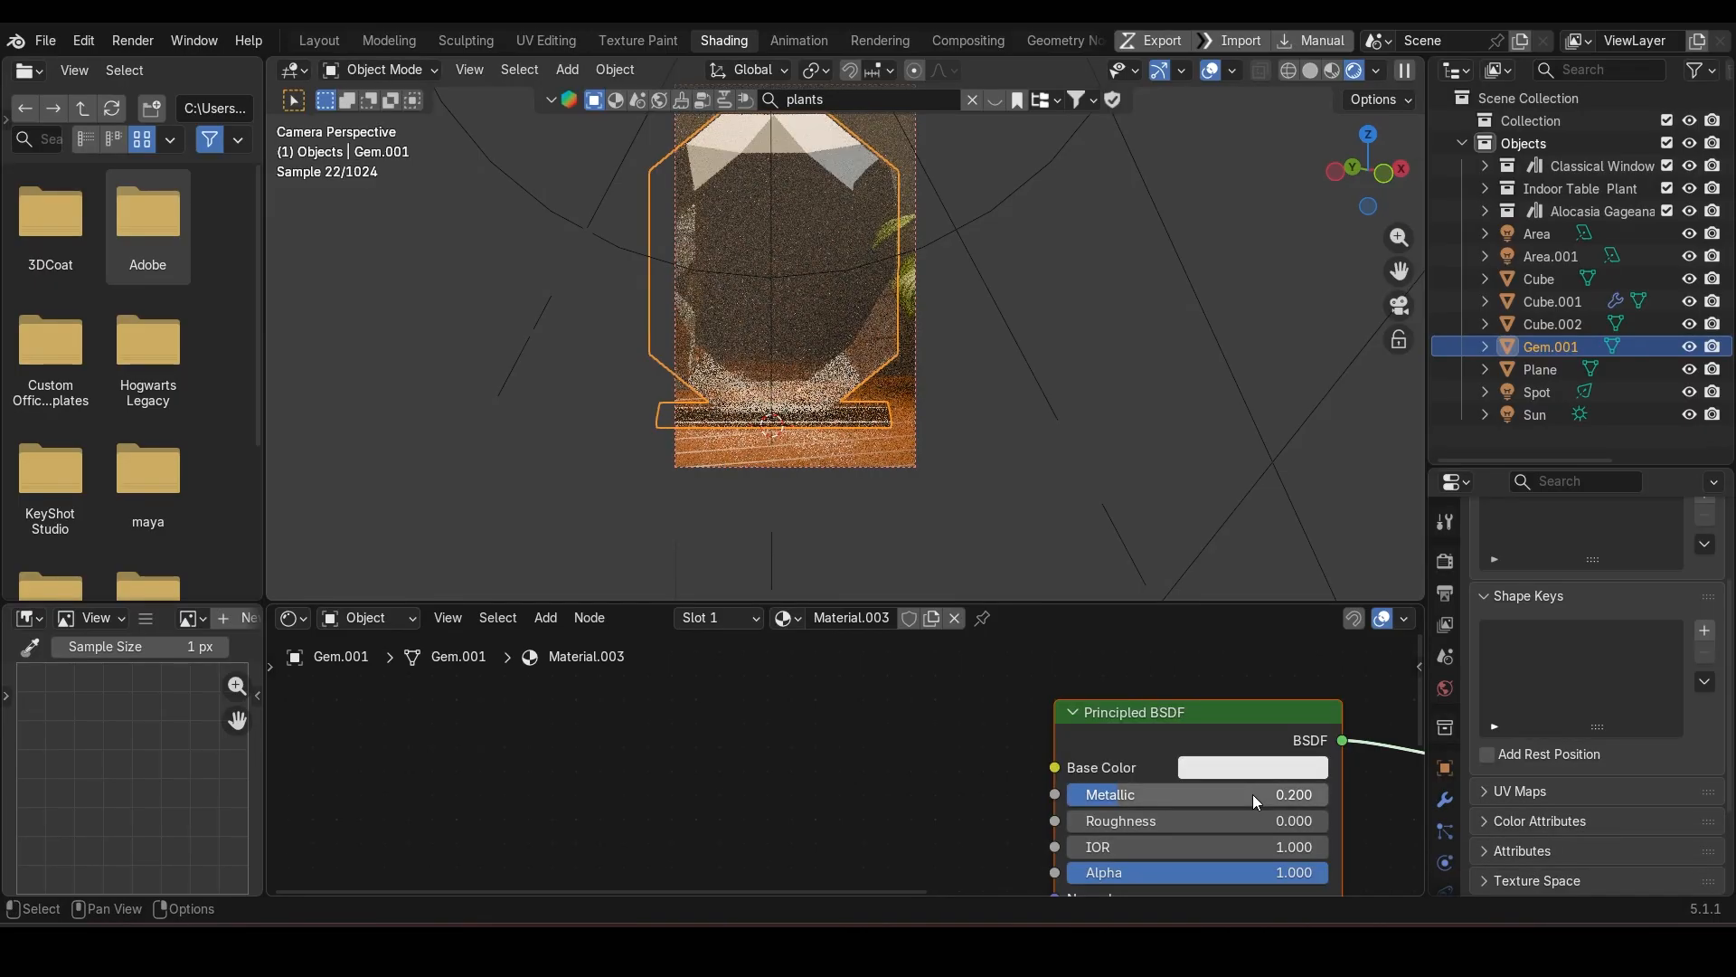
key("BackSpace")
key("BackSpace")
type(".3")
key("Return")
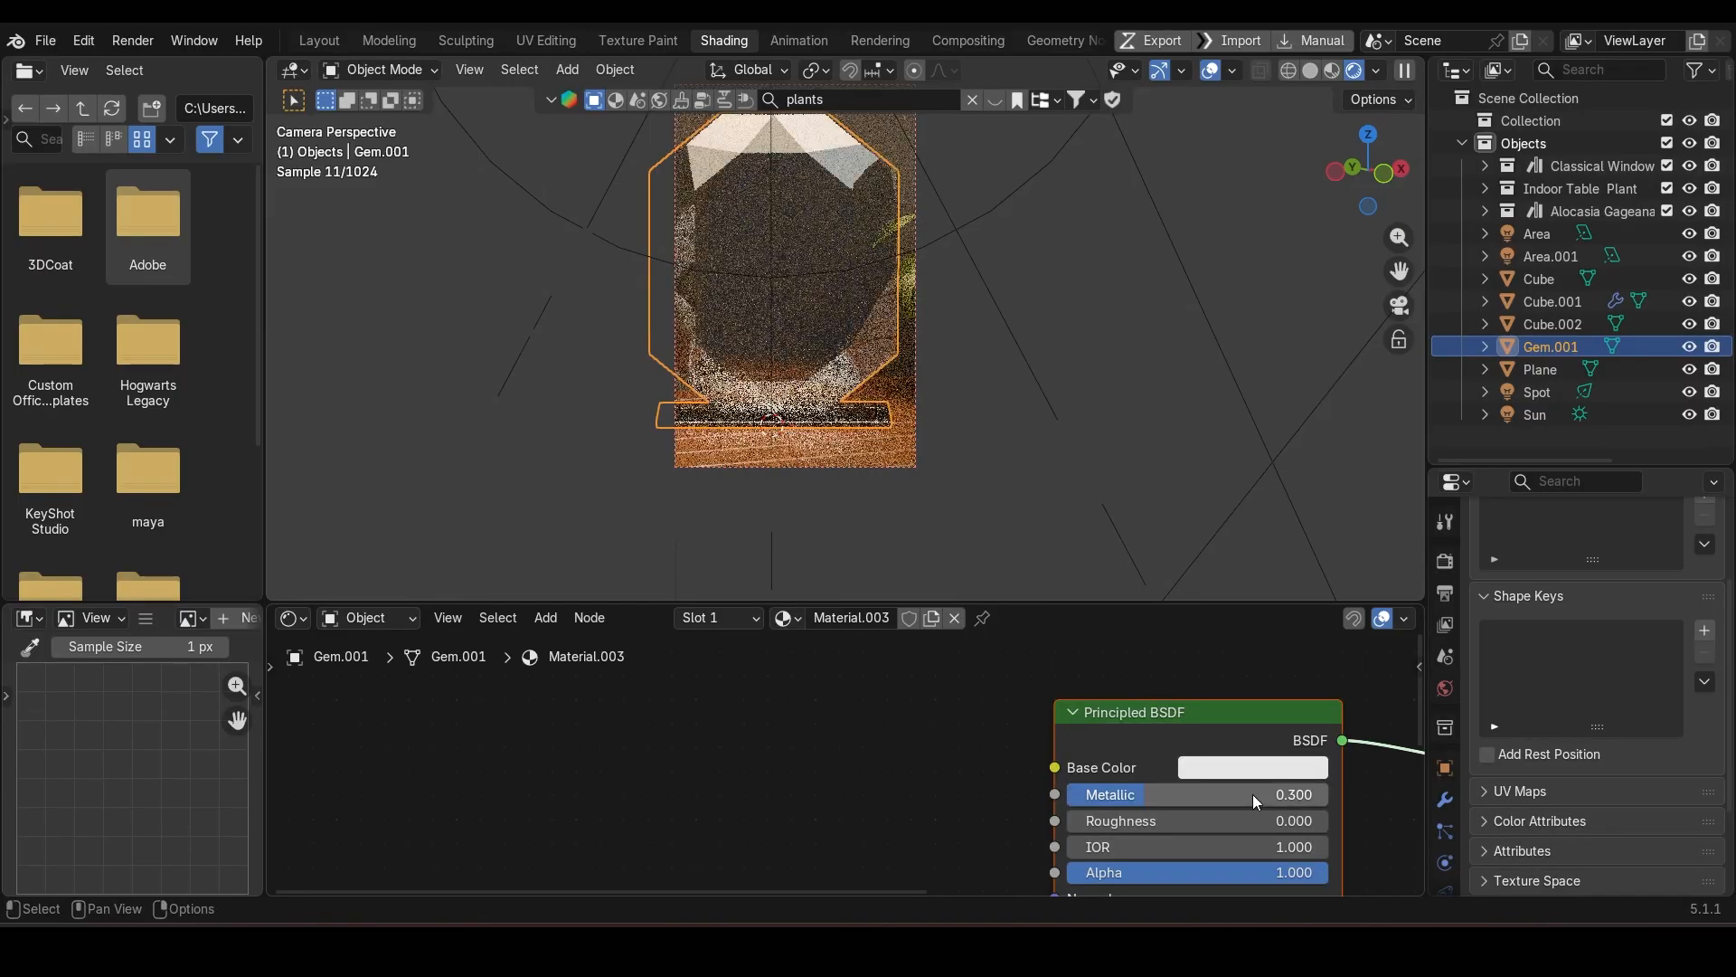
key("ctrl+s")
Step: Enlarge the viewport render region to cover the desk, both trophies, the card stand, the plant and the wall behind
scroll(928, 352, "down", 3)
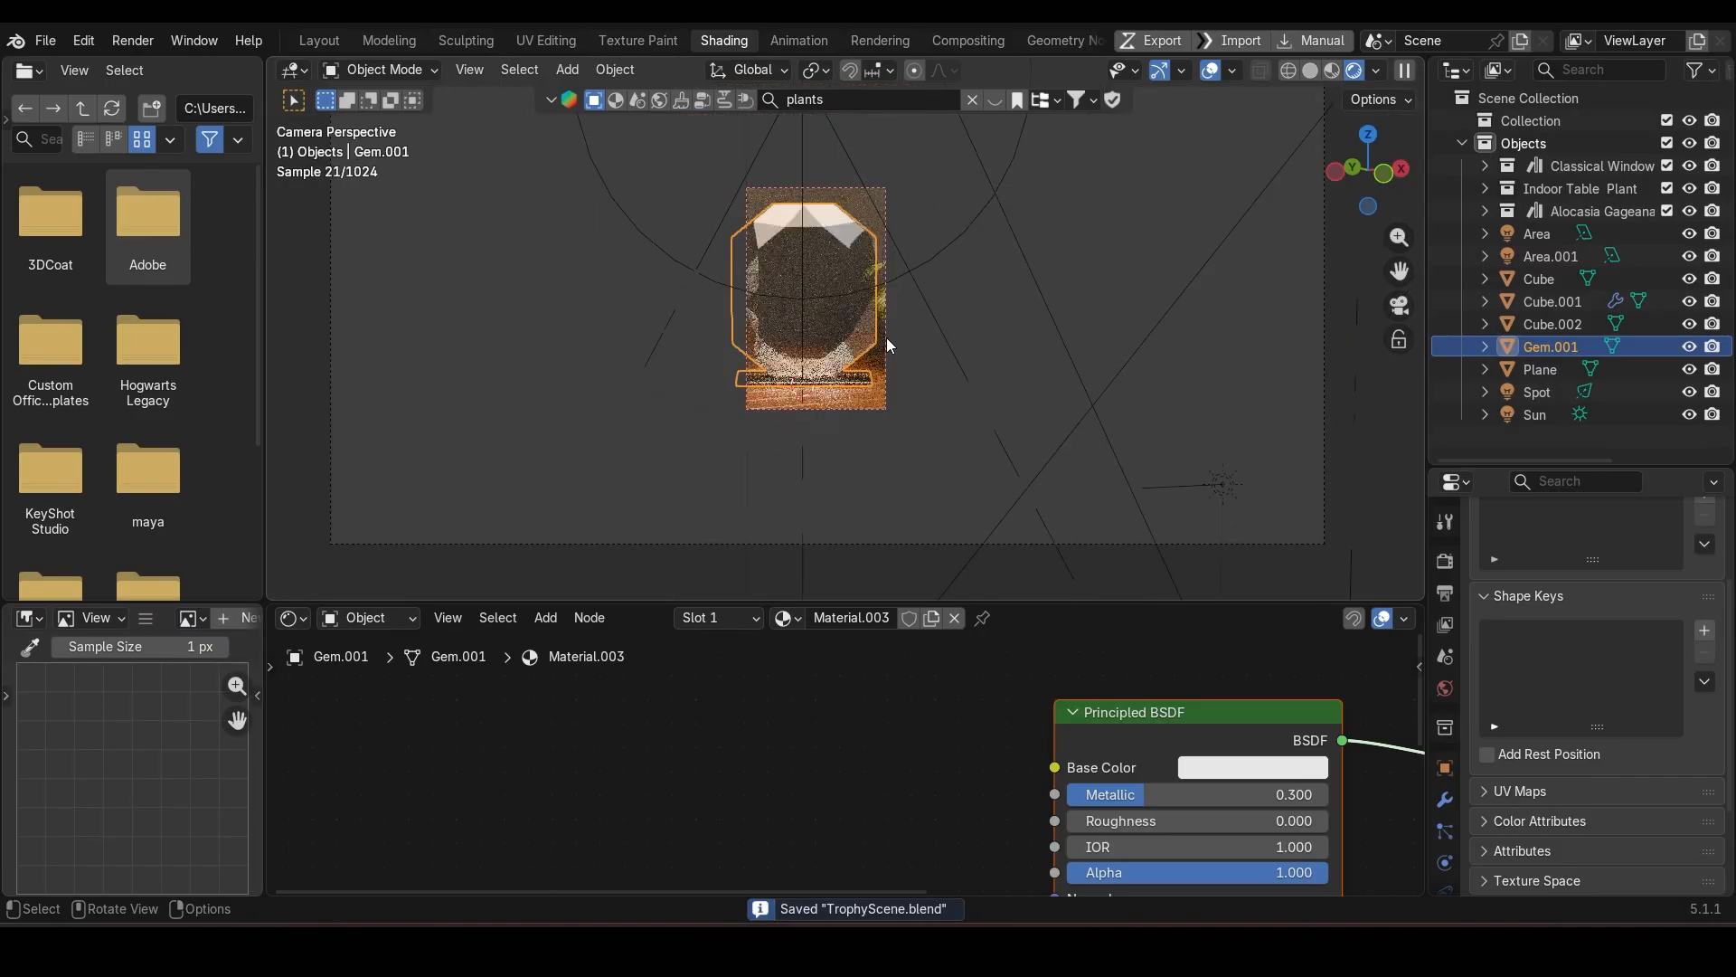
scroll(785, 259, "up", 2)
middle_click_drag(782, 274, 804, 349, "shift")
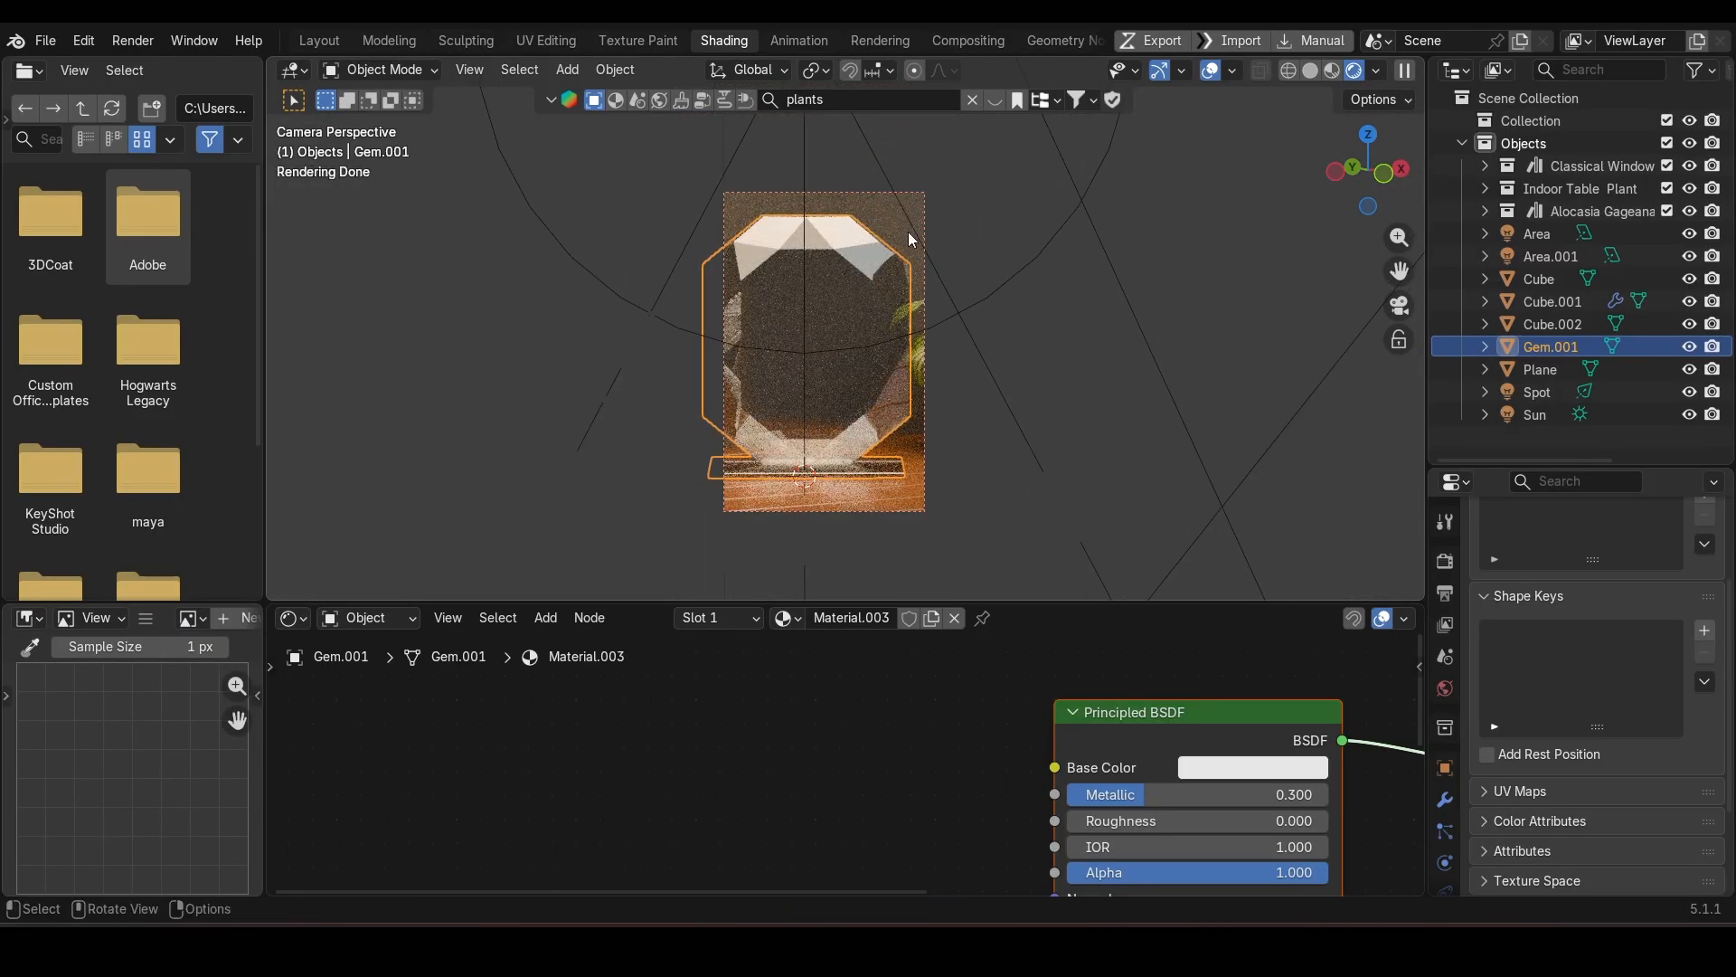
scroll(1009, 280, "down", 3)
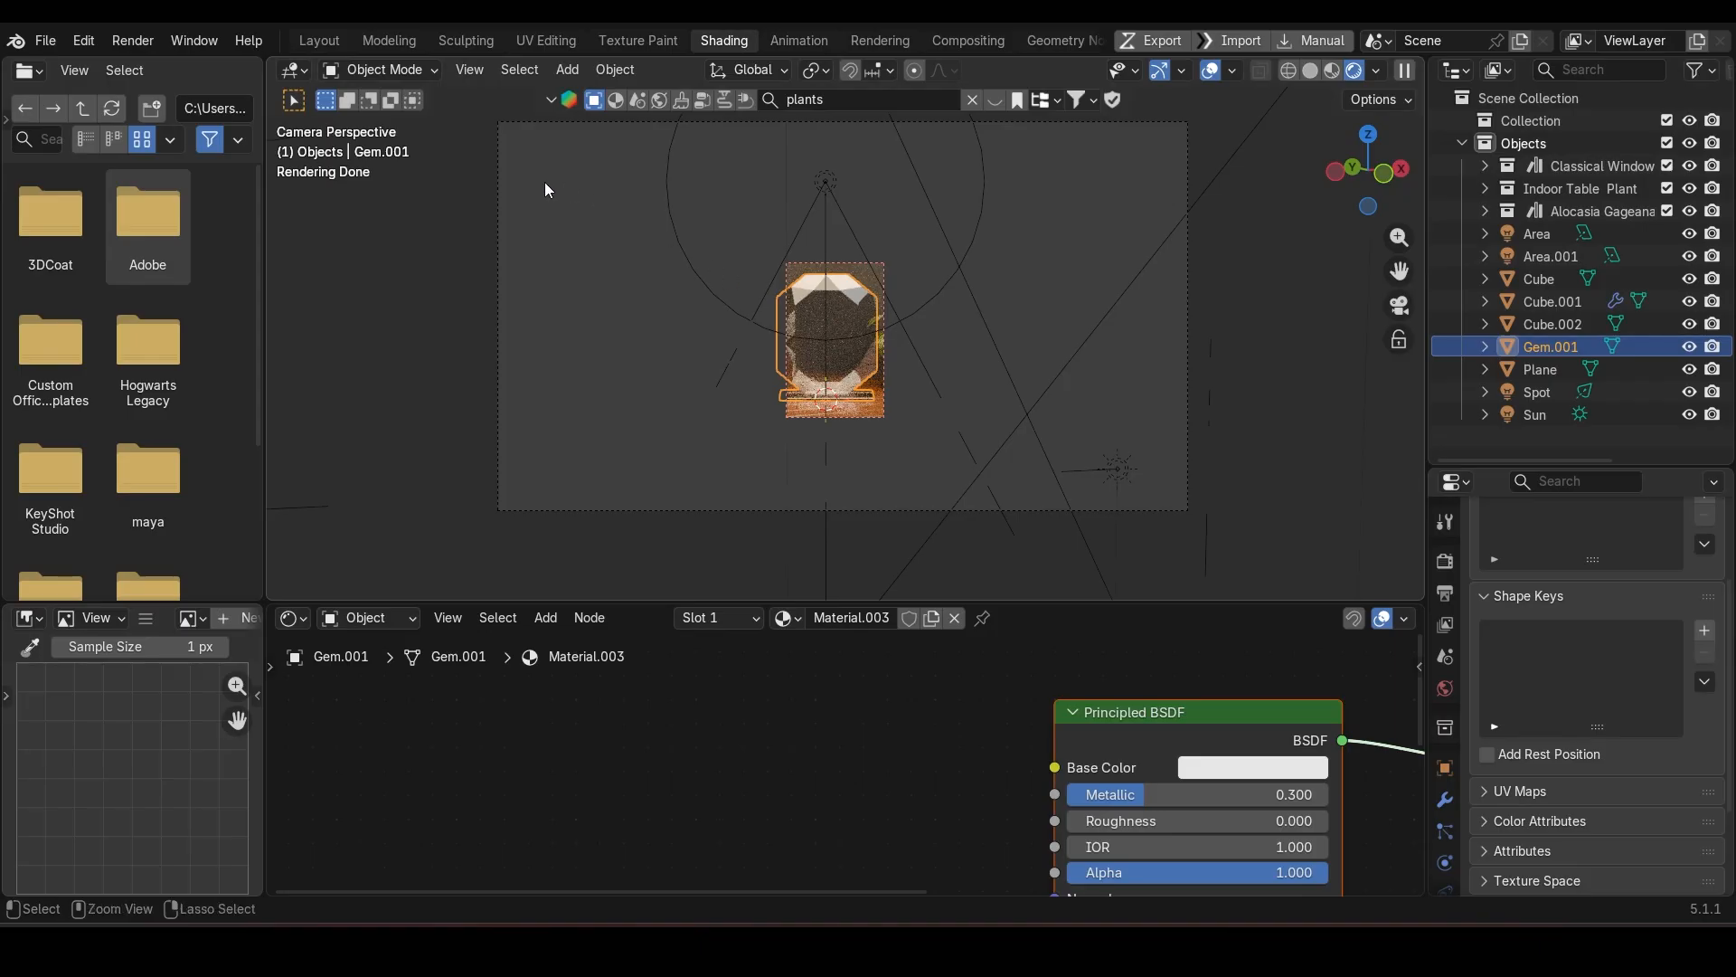
key("ctrl+b")
left_click_drag(610, 181, 1040, 469)
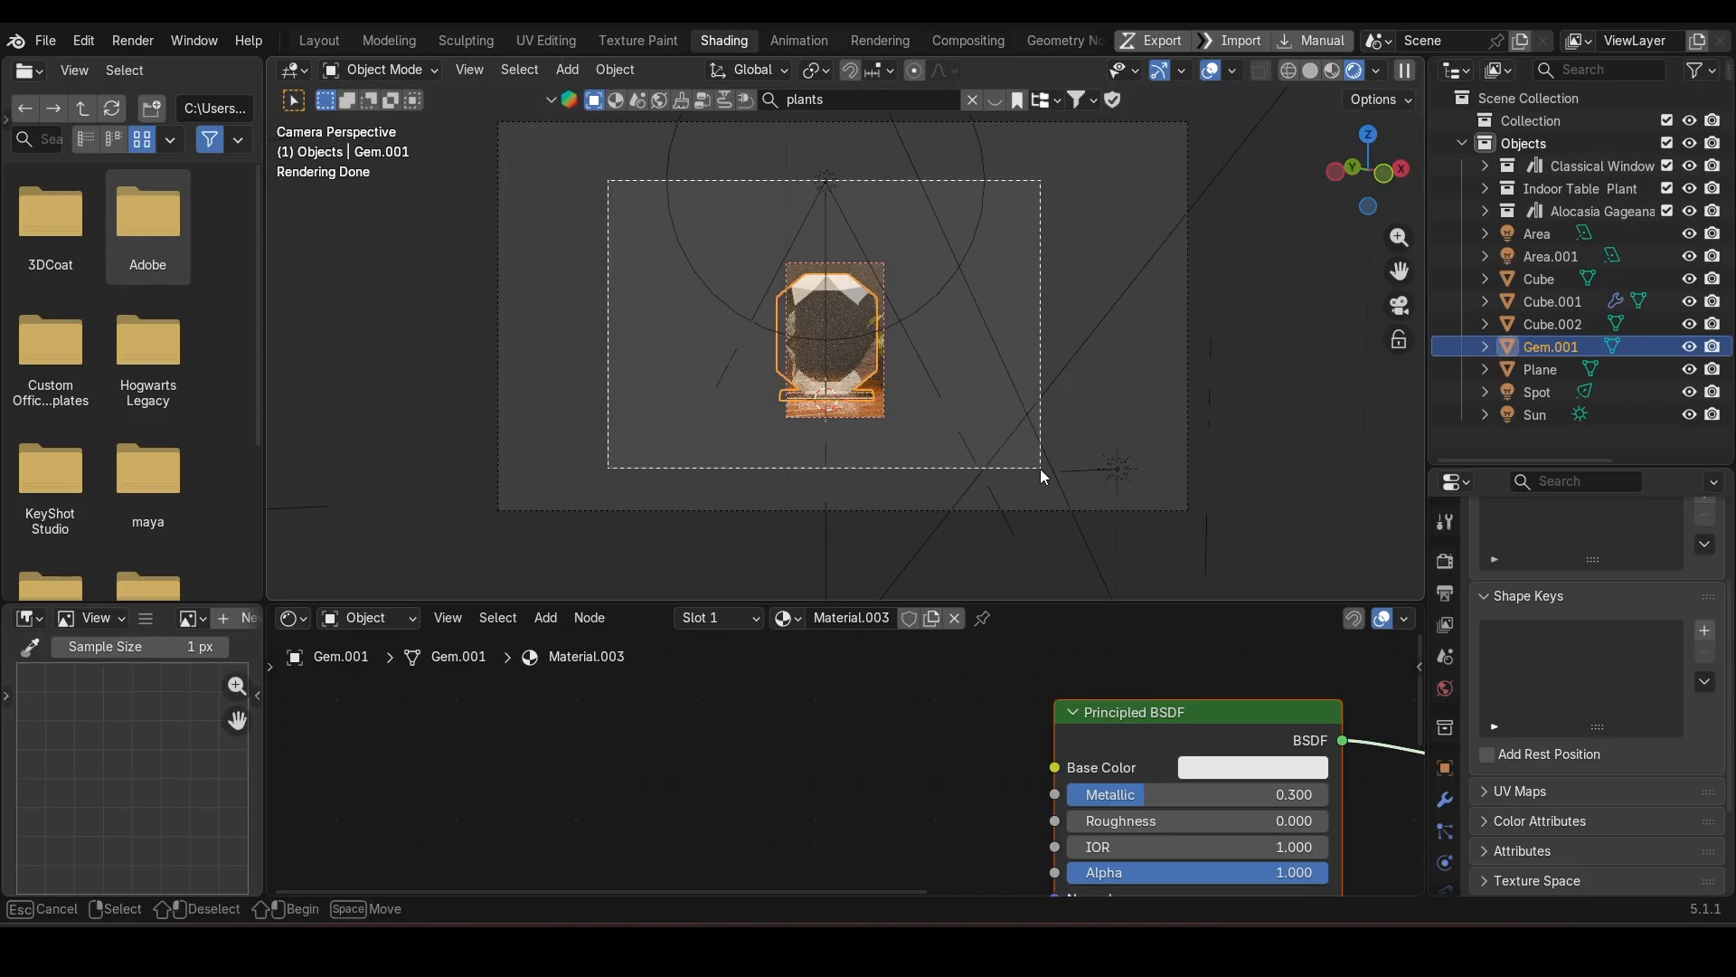
scroll(794, 342, "up", 3)
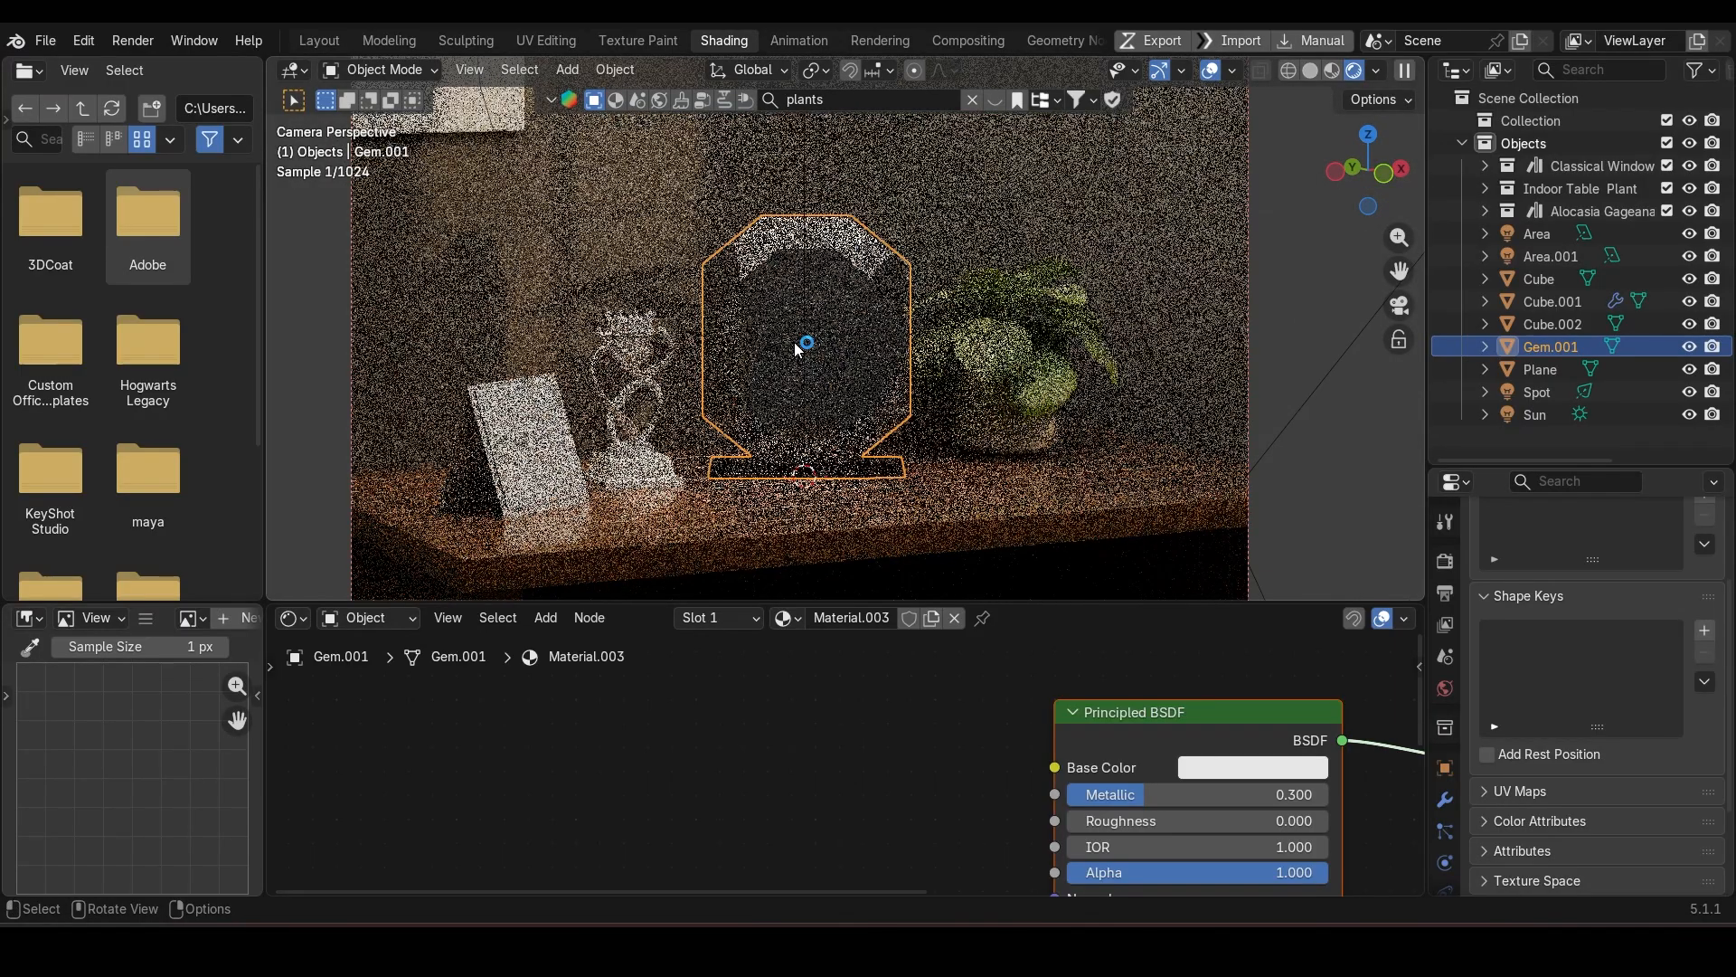
scroll(796, 346, "down", 3)
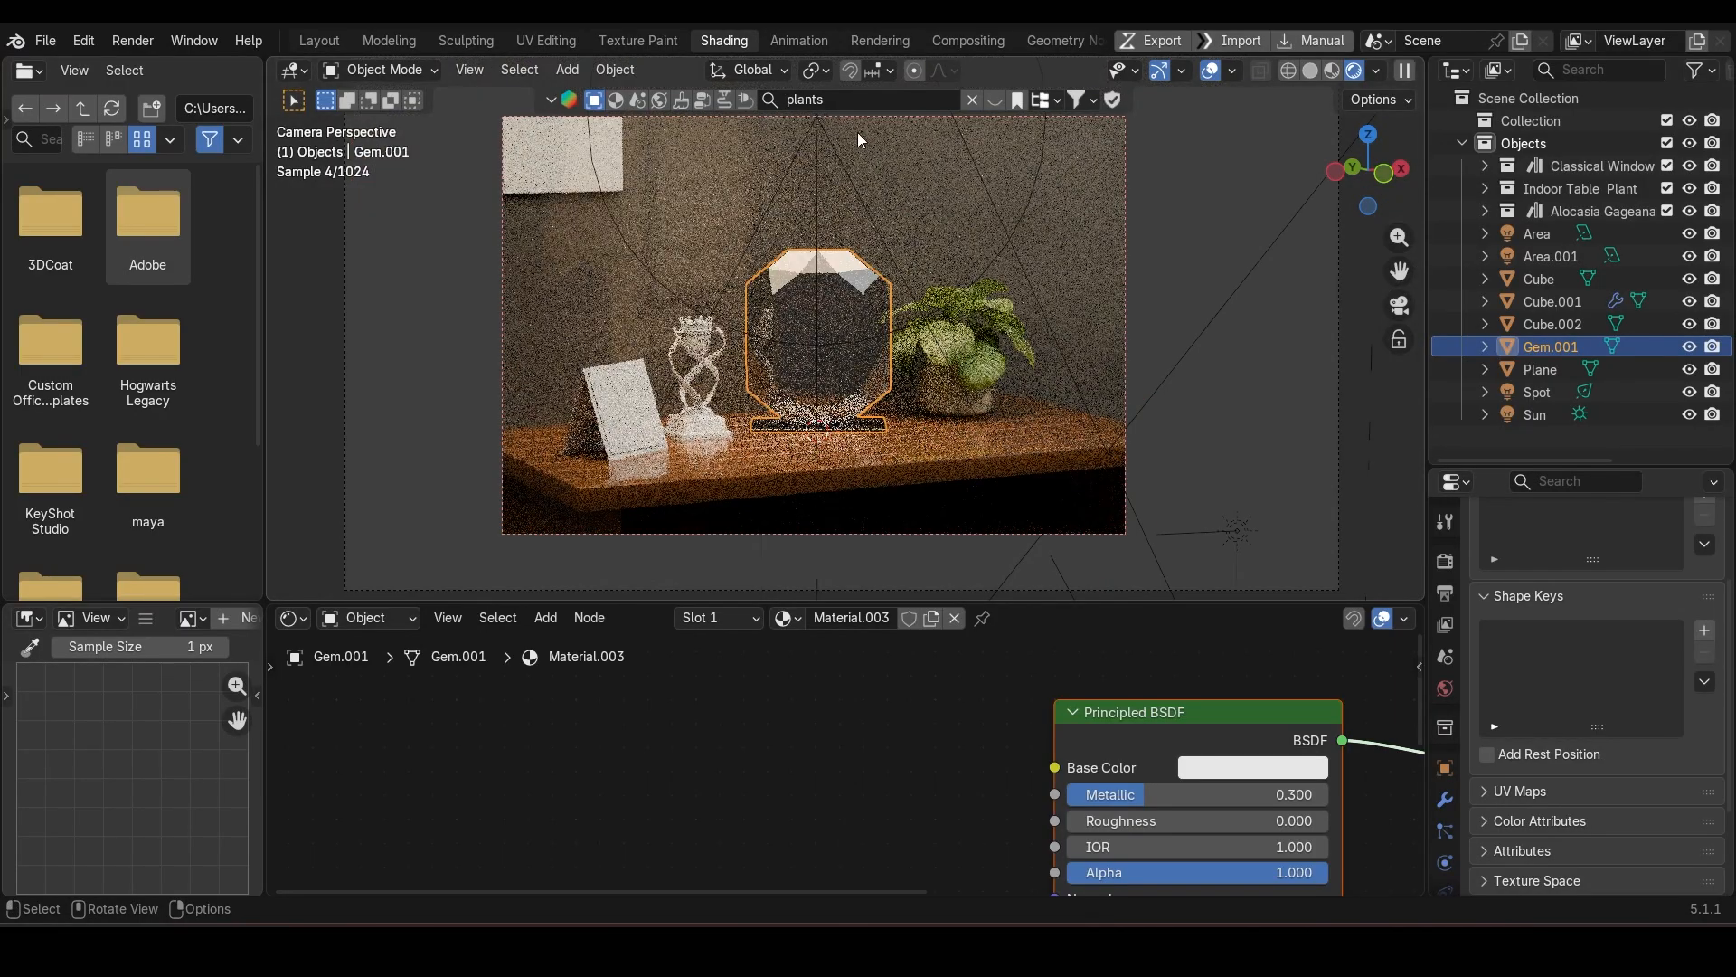
Step: Select the spot light above the octagonal trophy and rotate it slightly about Y and about 22° about X
left_click(818, 132)
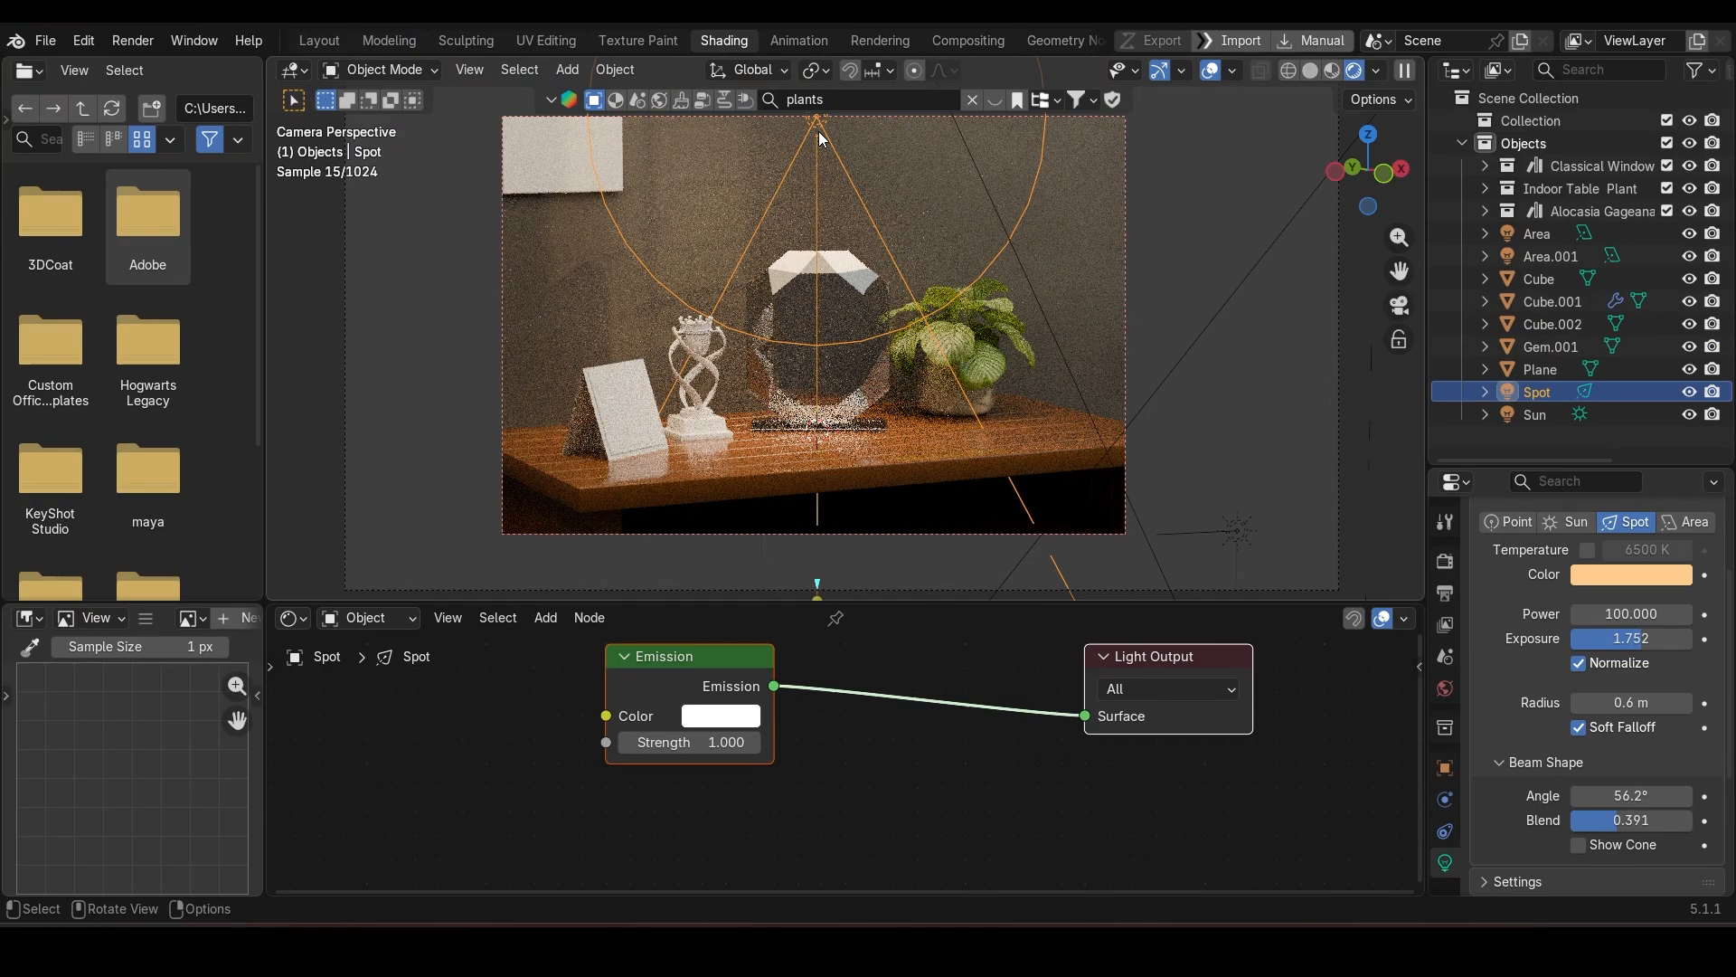
key("r")
key("y")
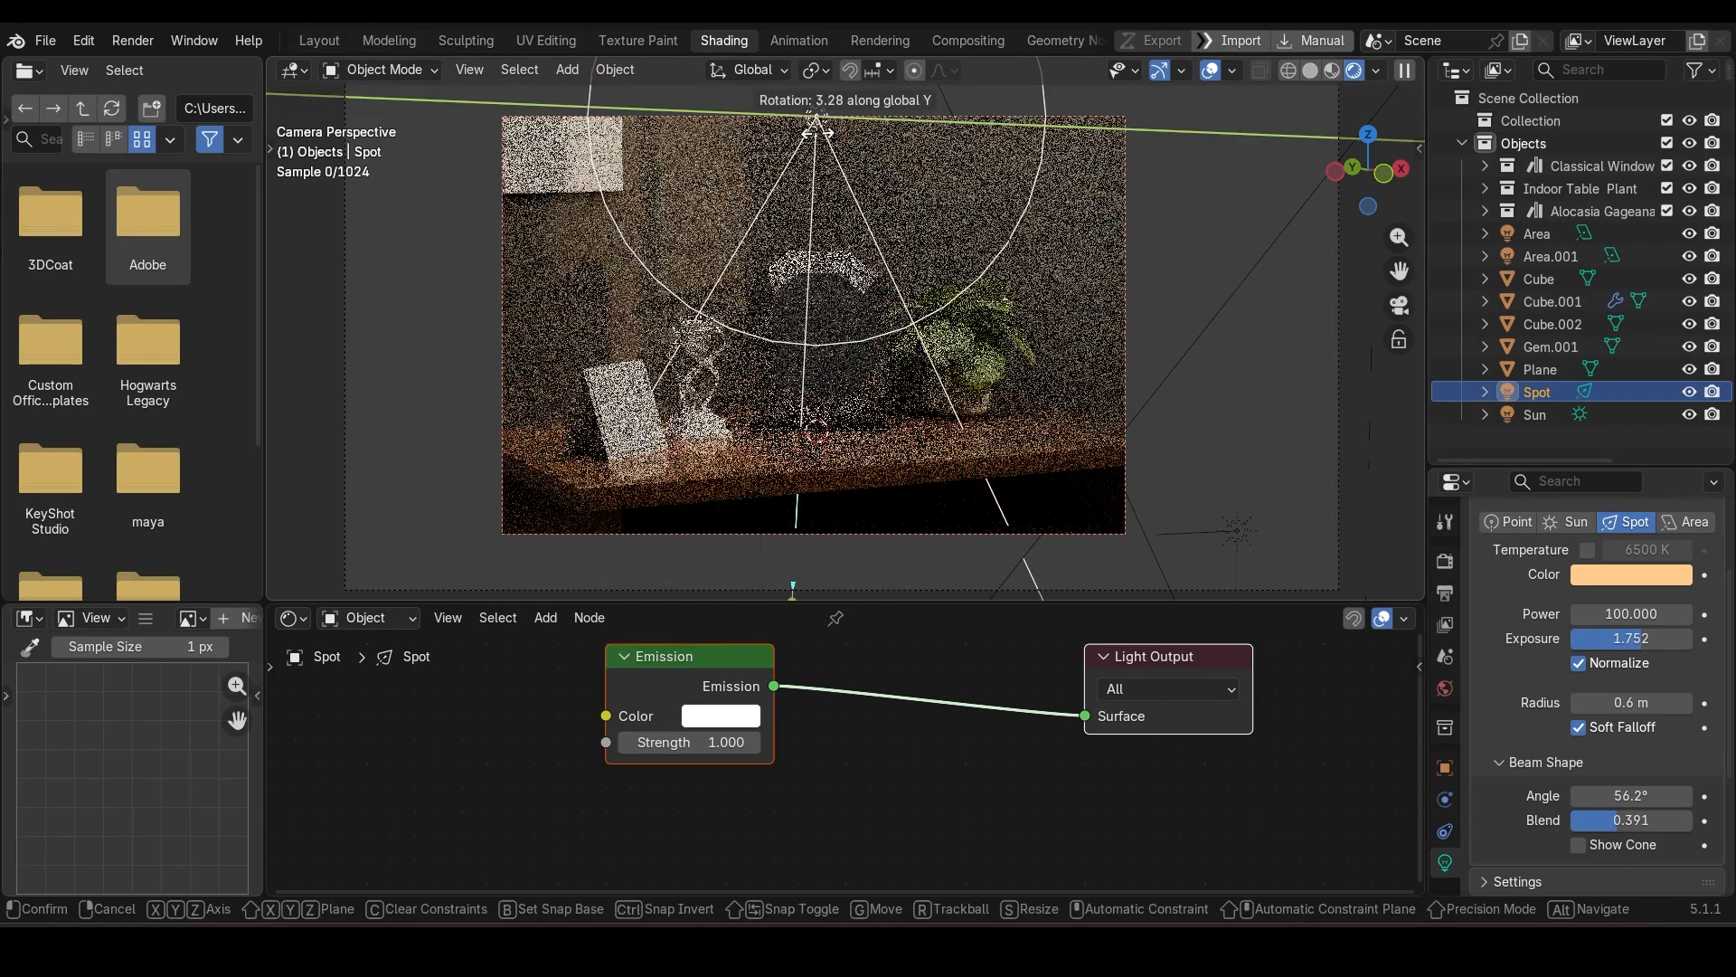
left_click(861, 279)
key("r")
key("x")
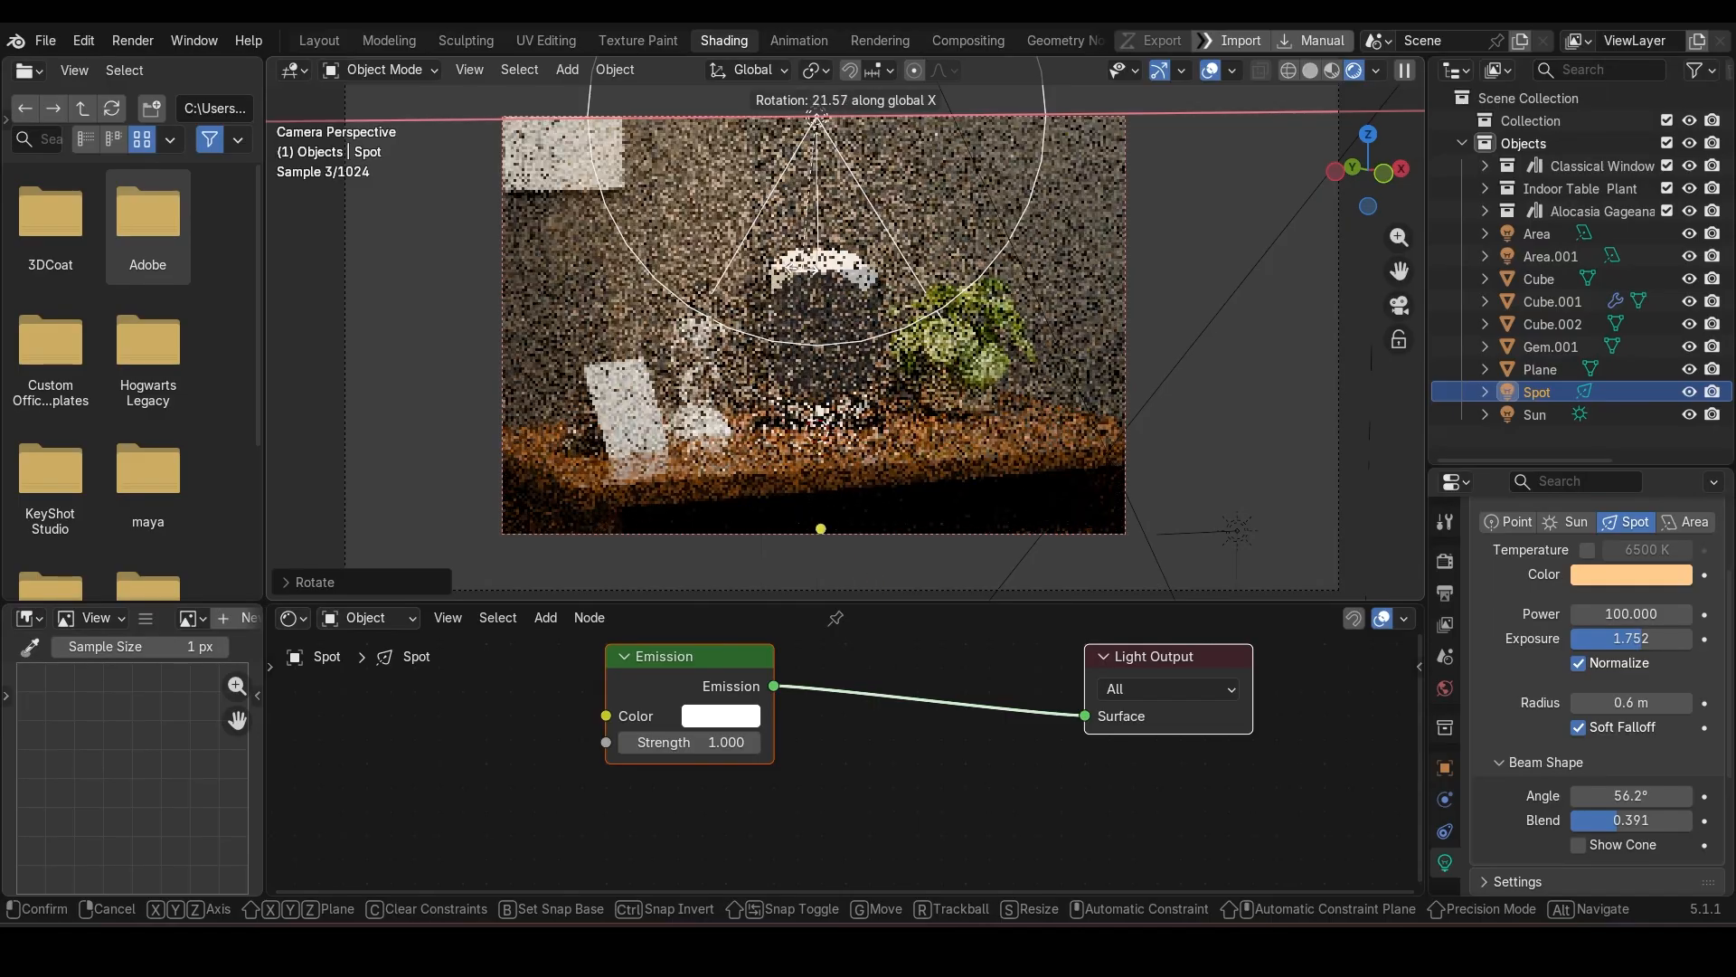
left_click(803, 280)
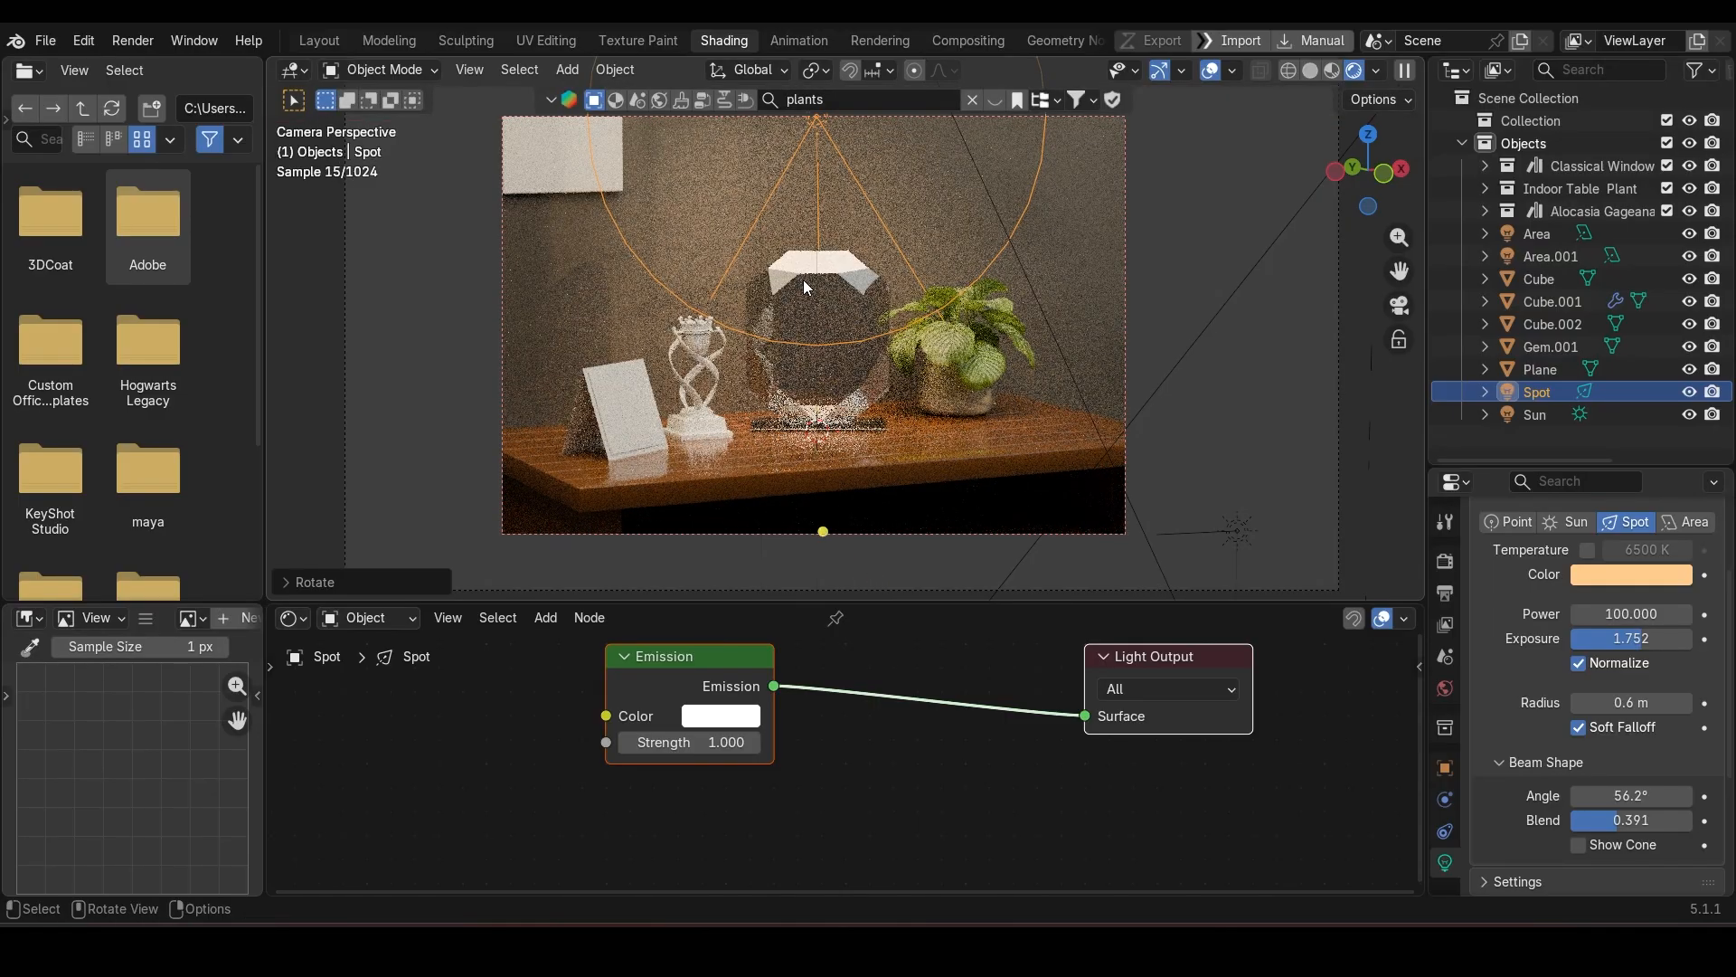
Step: Reposition the spot light along the Y axis, shifting it about 0.4 m in negative Y, and return to the camera view
key("g")
key("y")
left_click(806, 246)
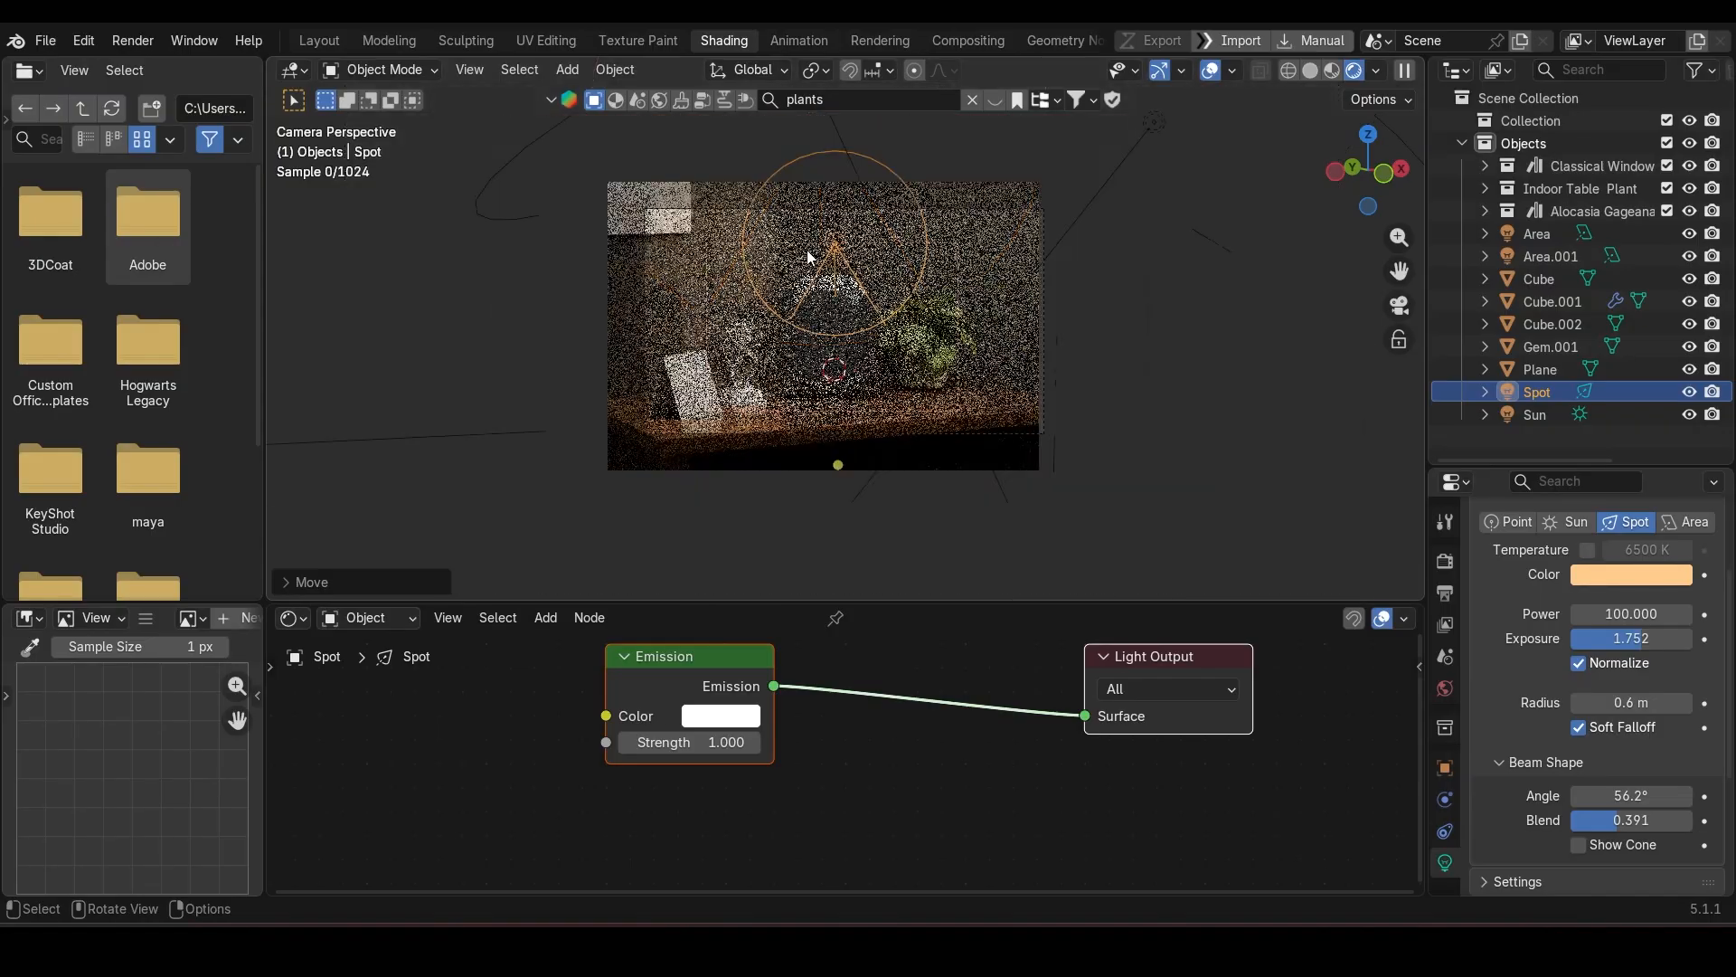
middle_click_drag(807, 246, 823, 403)
scroll(823, 403, "up", 2)
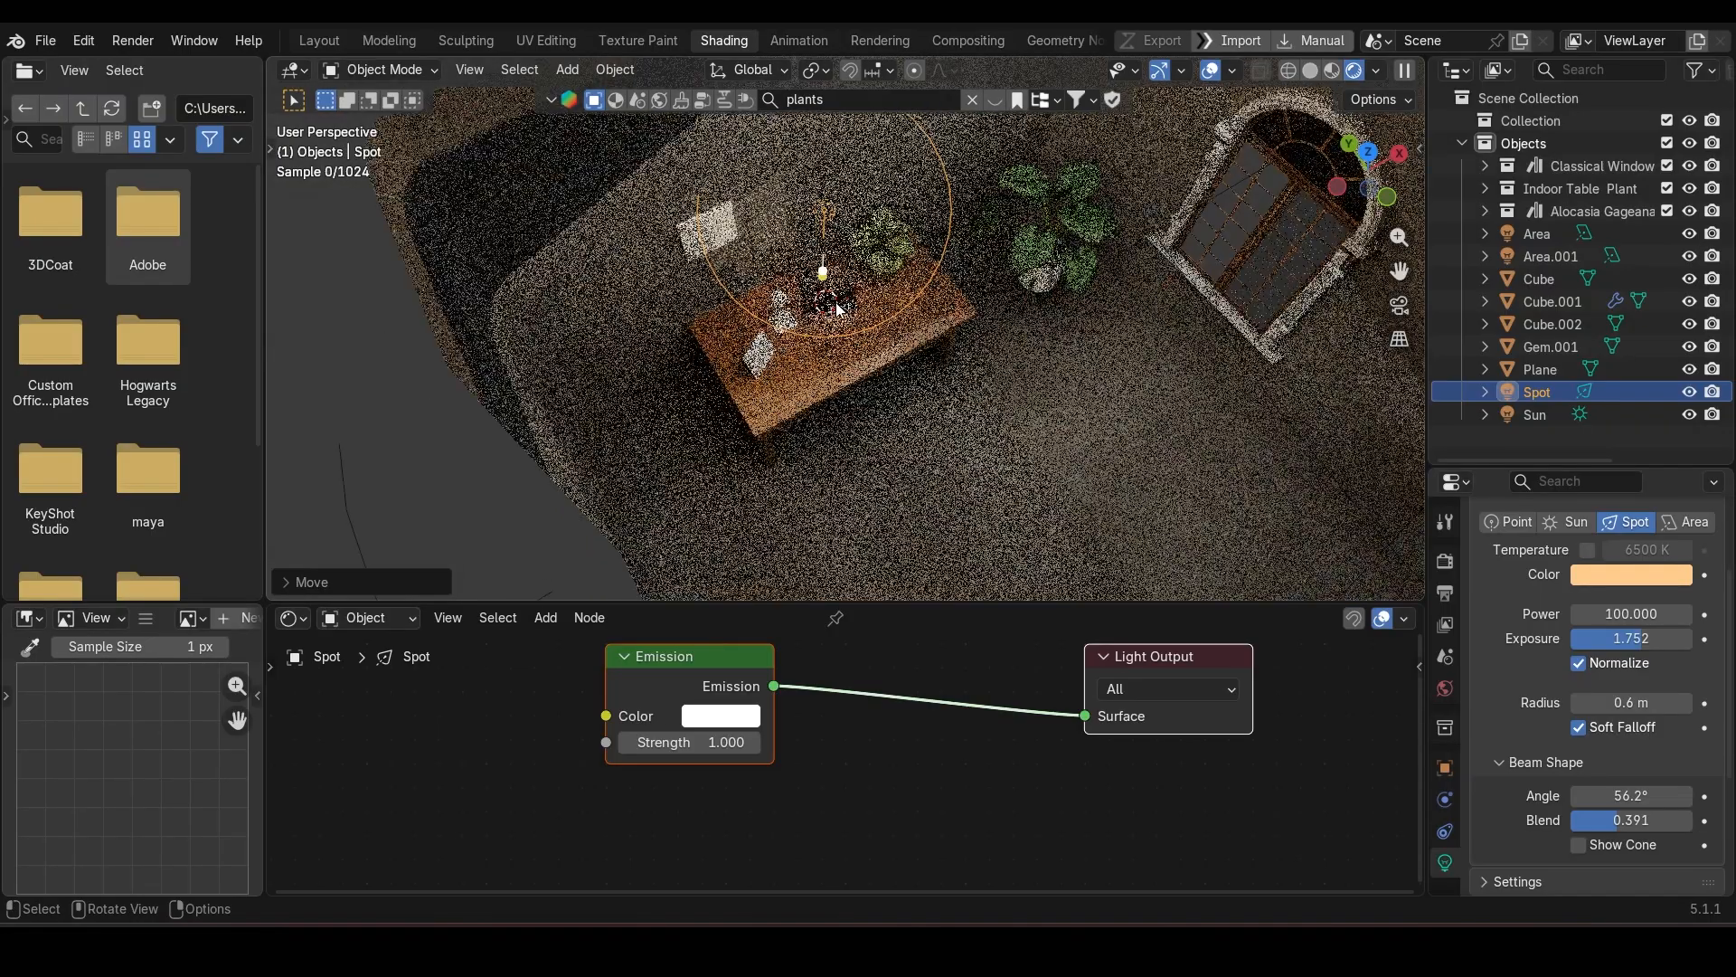
scroll(825, 306, "down", 1)
key("g")
key("y")
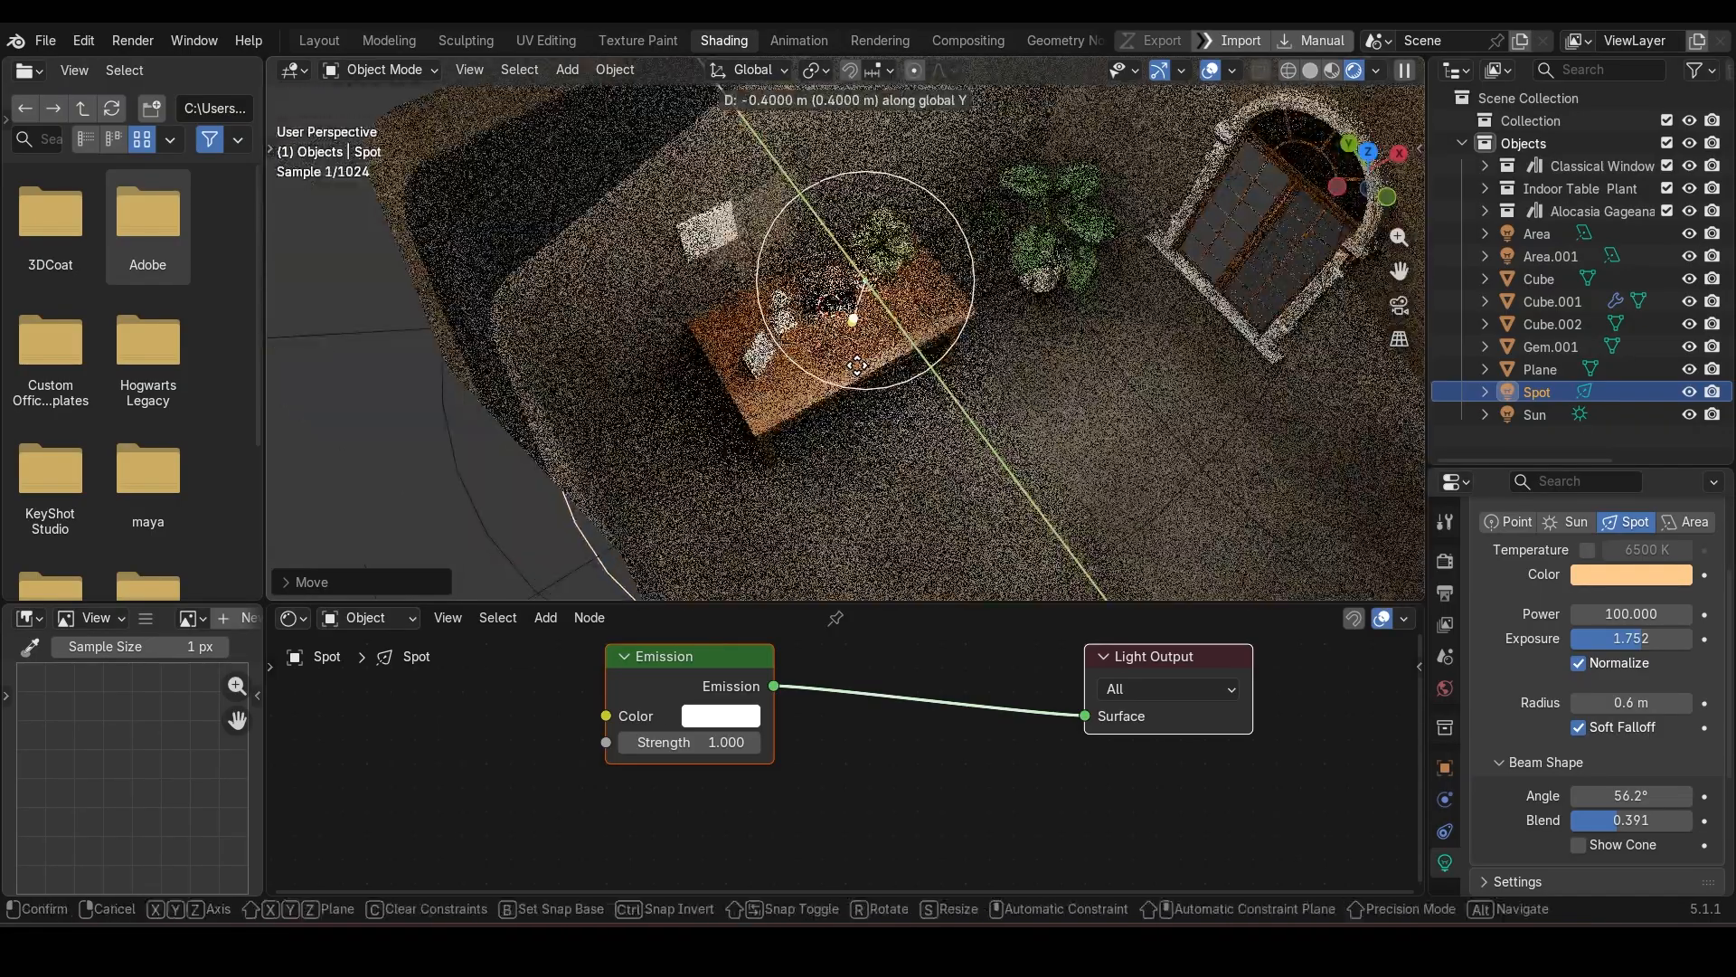
left_click(852, 356)
key("KP_0")
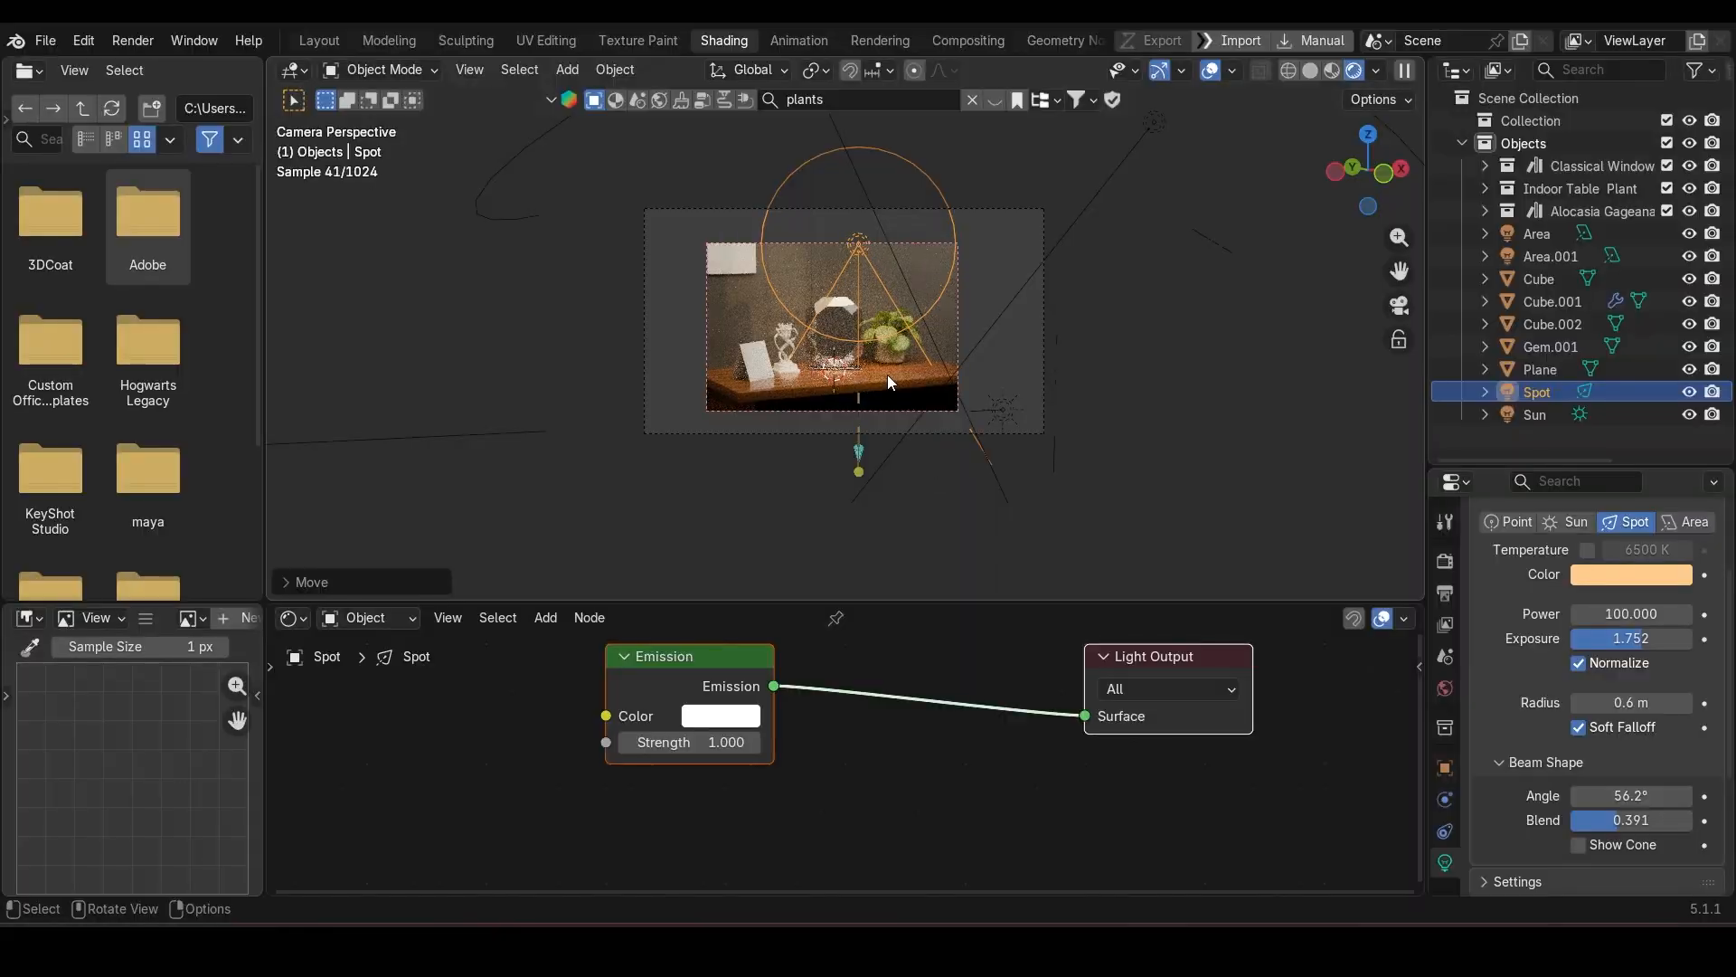
scroll(887, 374, "up", 5)
scroll(888, 376, "down", 1)
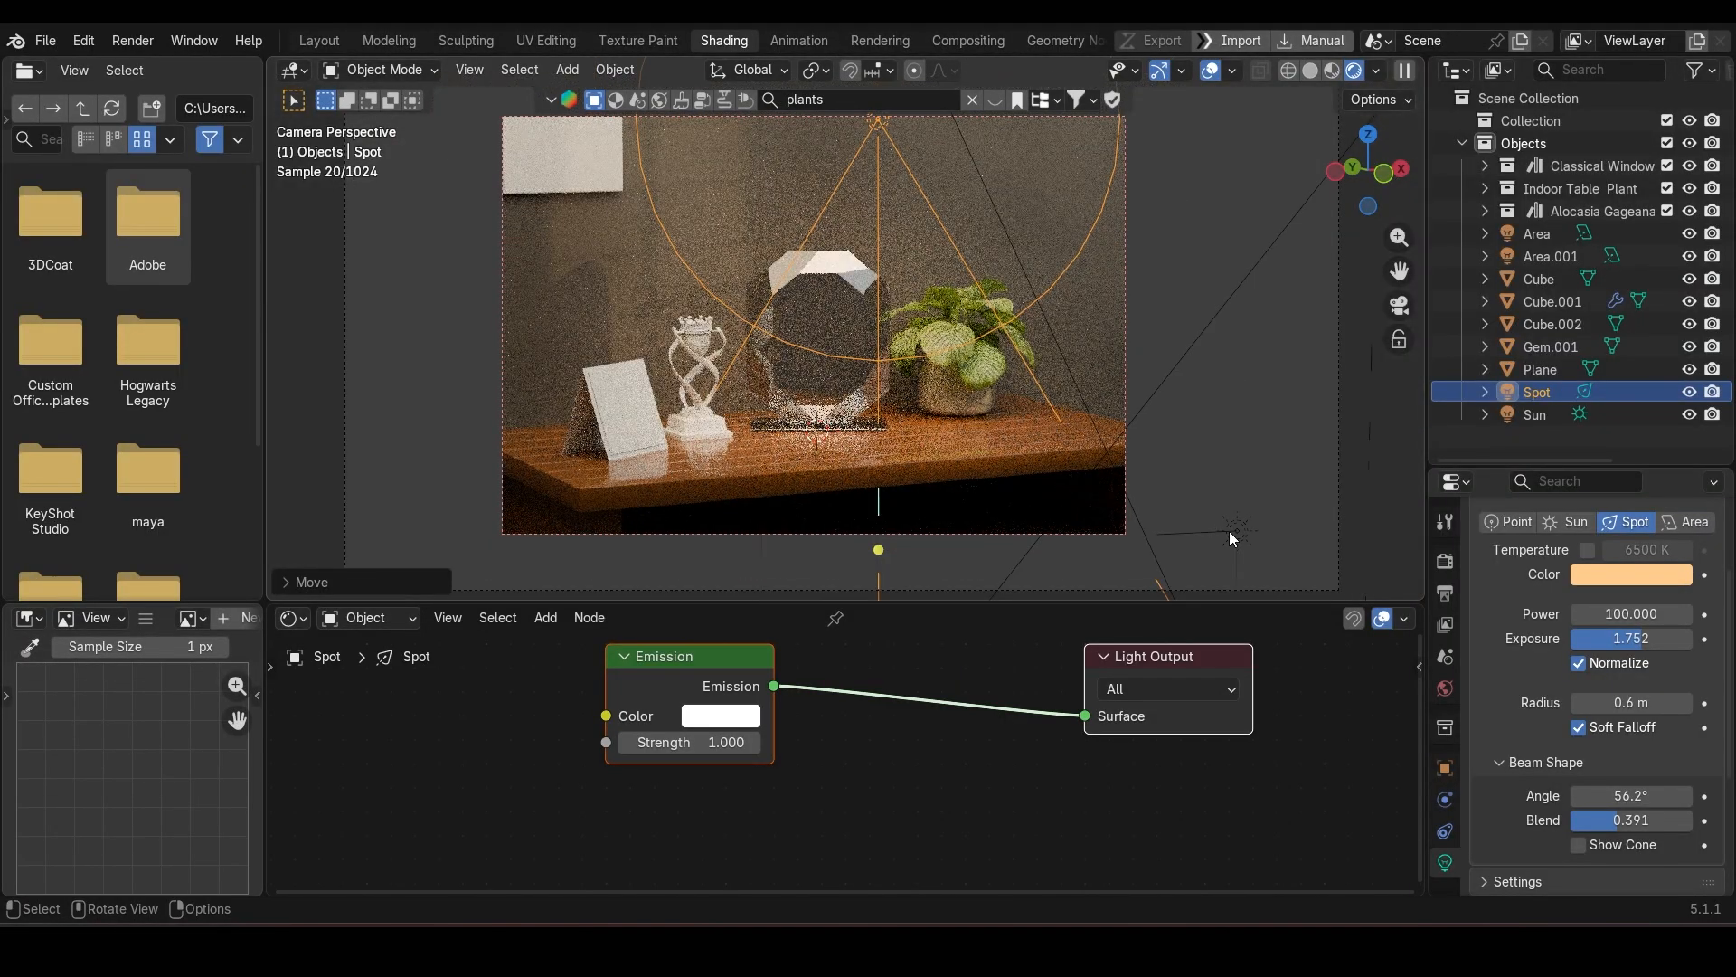
Step: Give the small twisted trophy a new material with the gold base color #E7C46E
left_click(1232, 531)
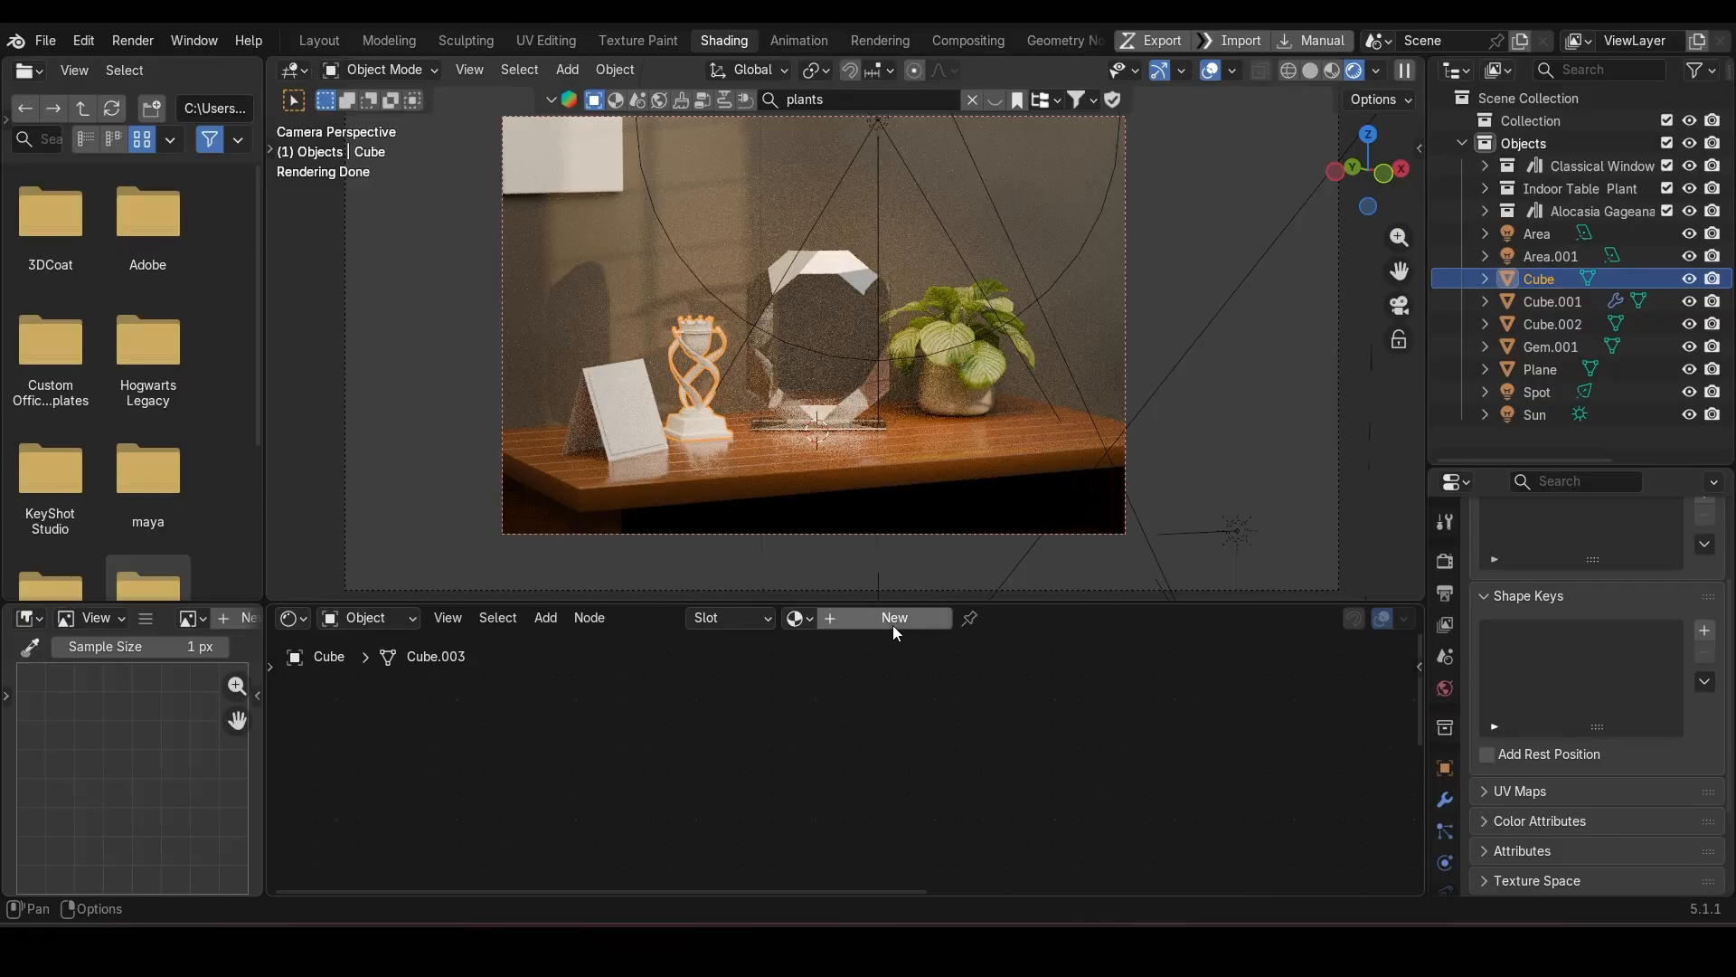
left_click(892, 624)
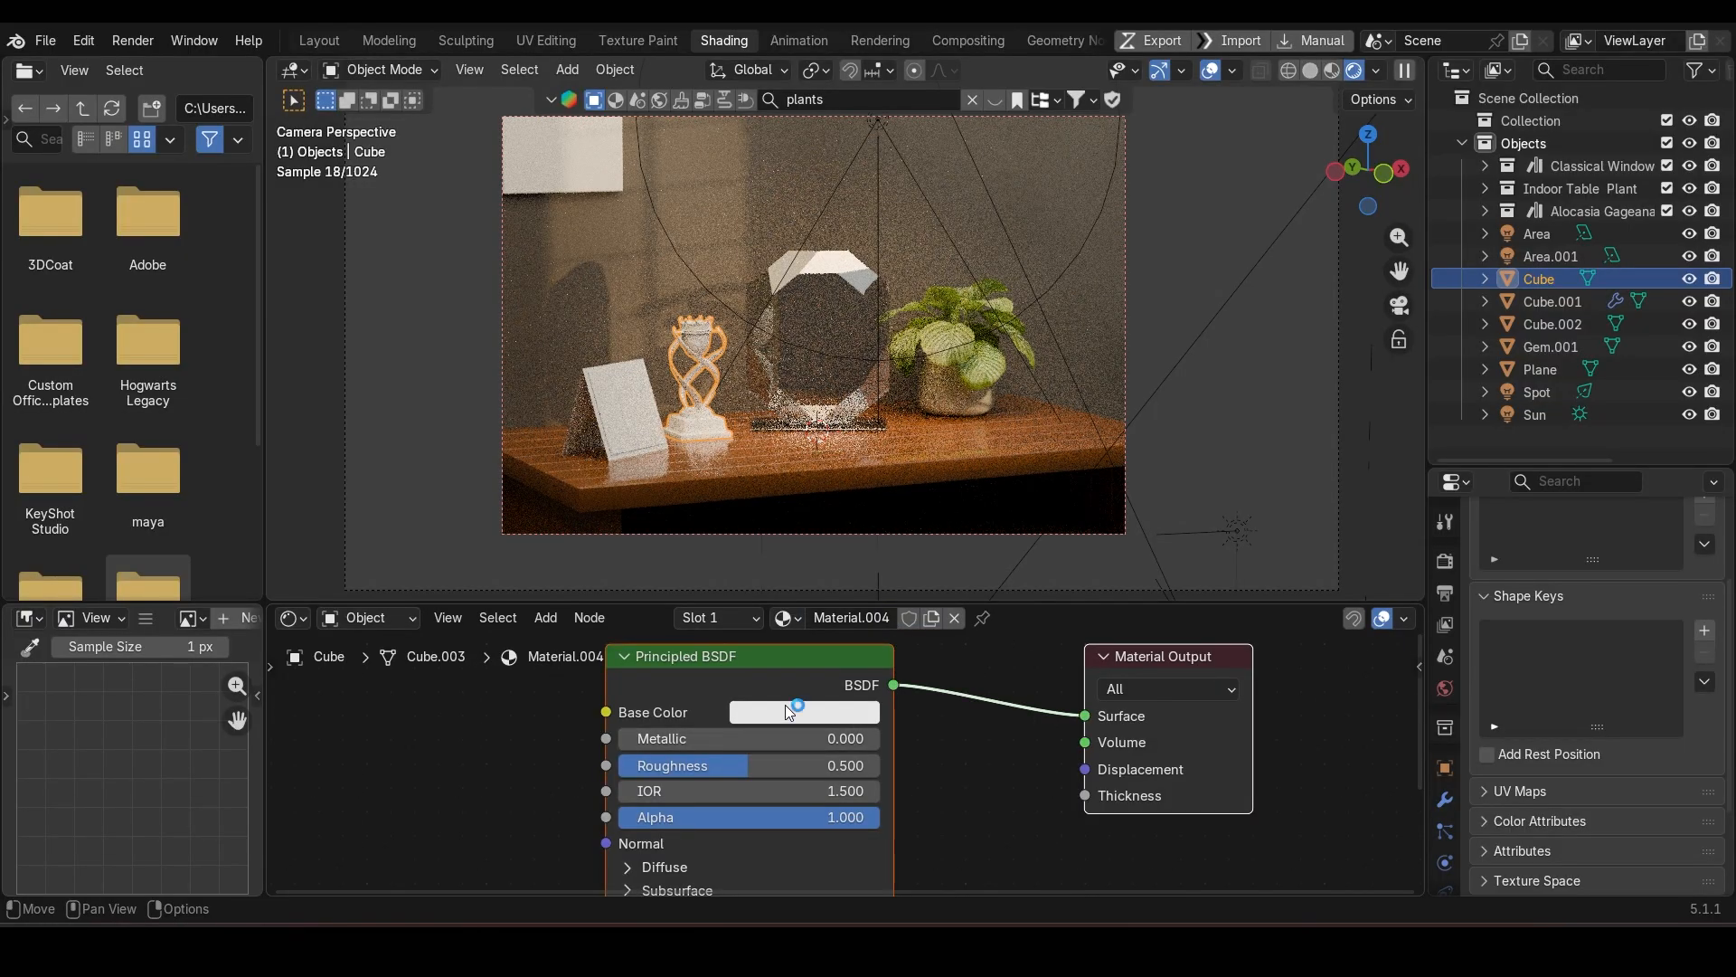
left_click(785, 703)
left_click(803, 426)
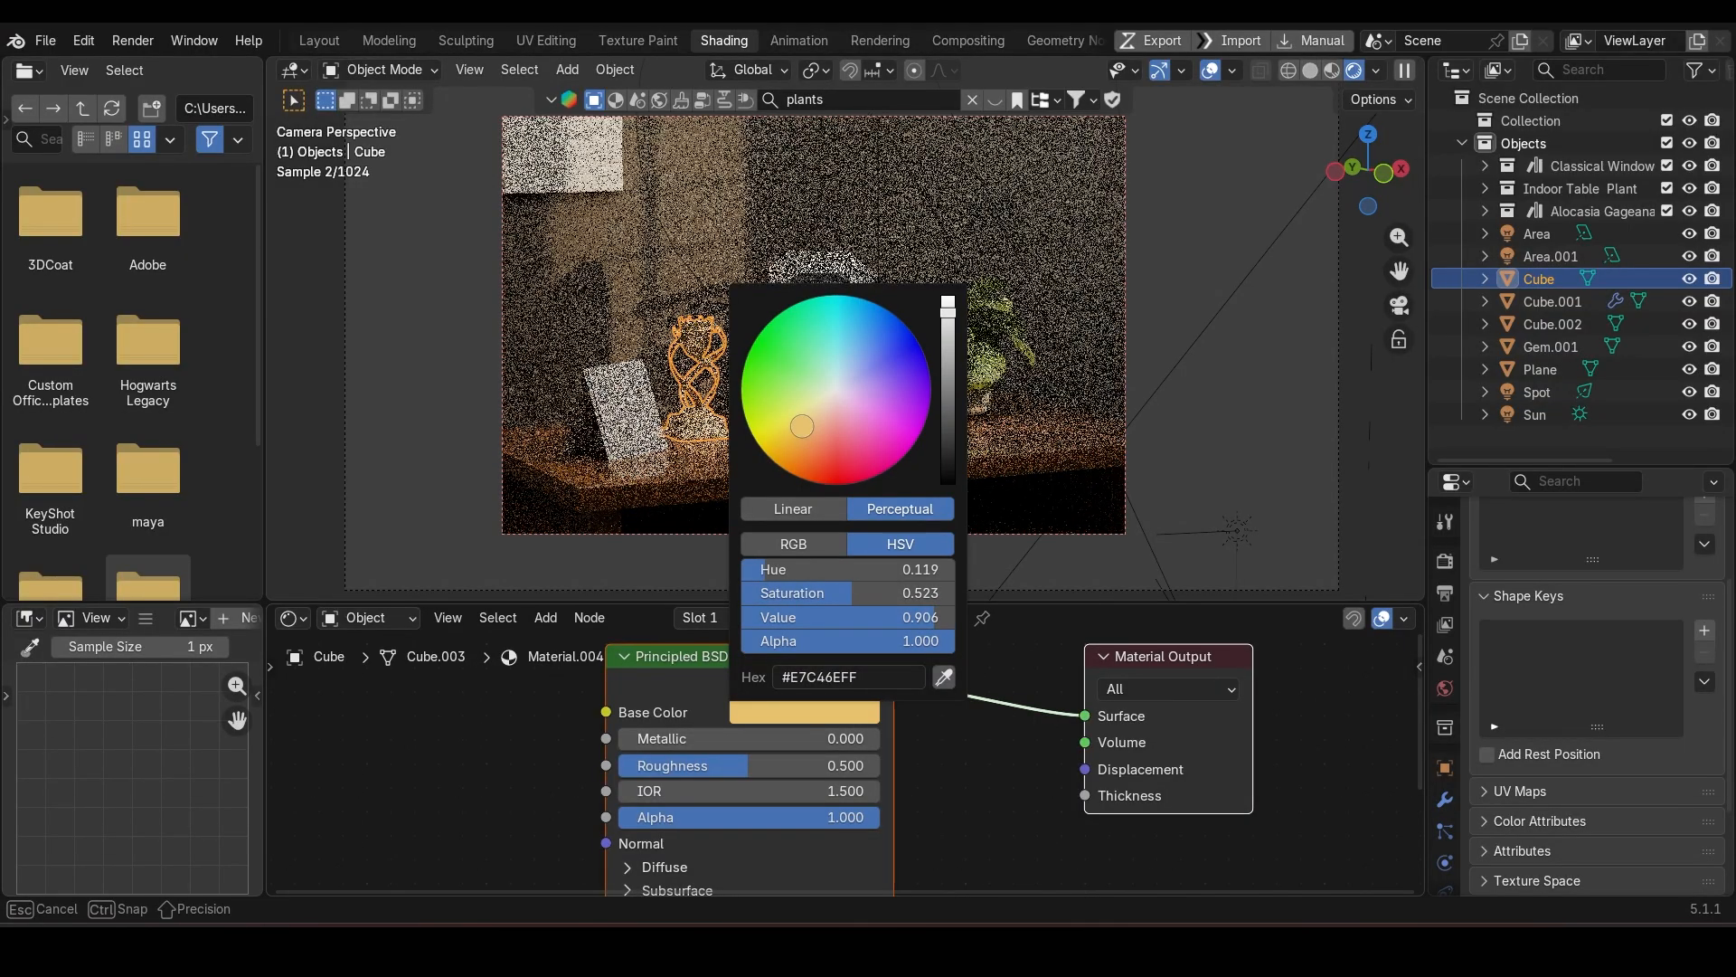
Step: Set the gold trophy material's Metallic to 0.900 and its Roughness to 0.000
left_click_drag(721, 767, 866, 739)
left_click(865, 739)
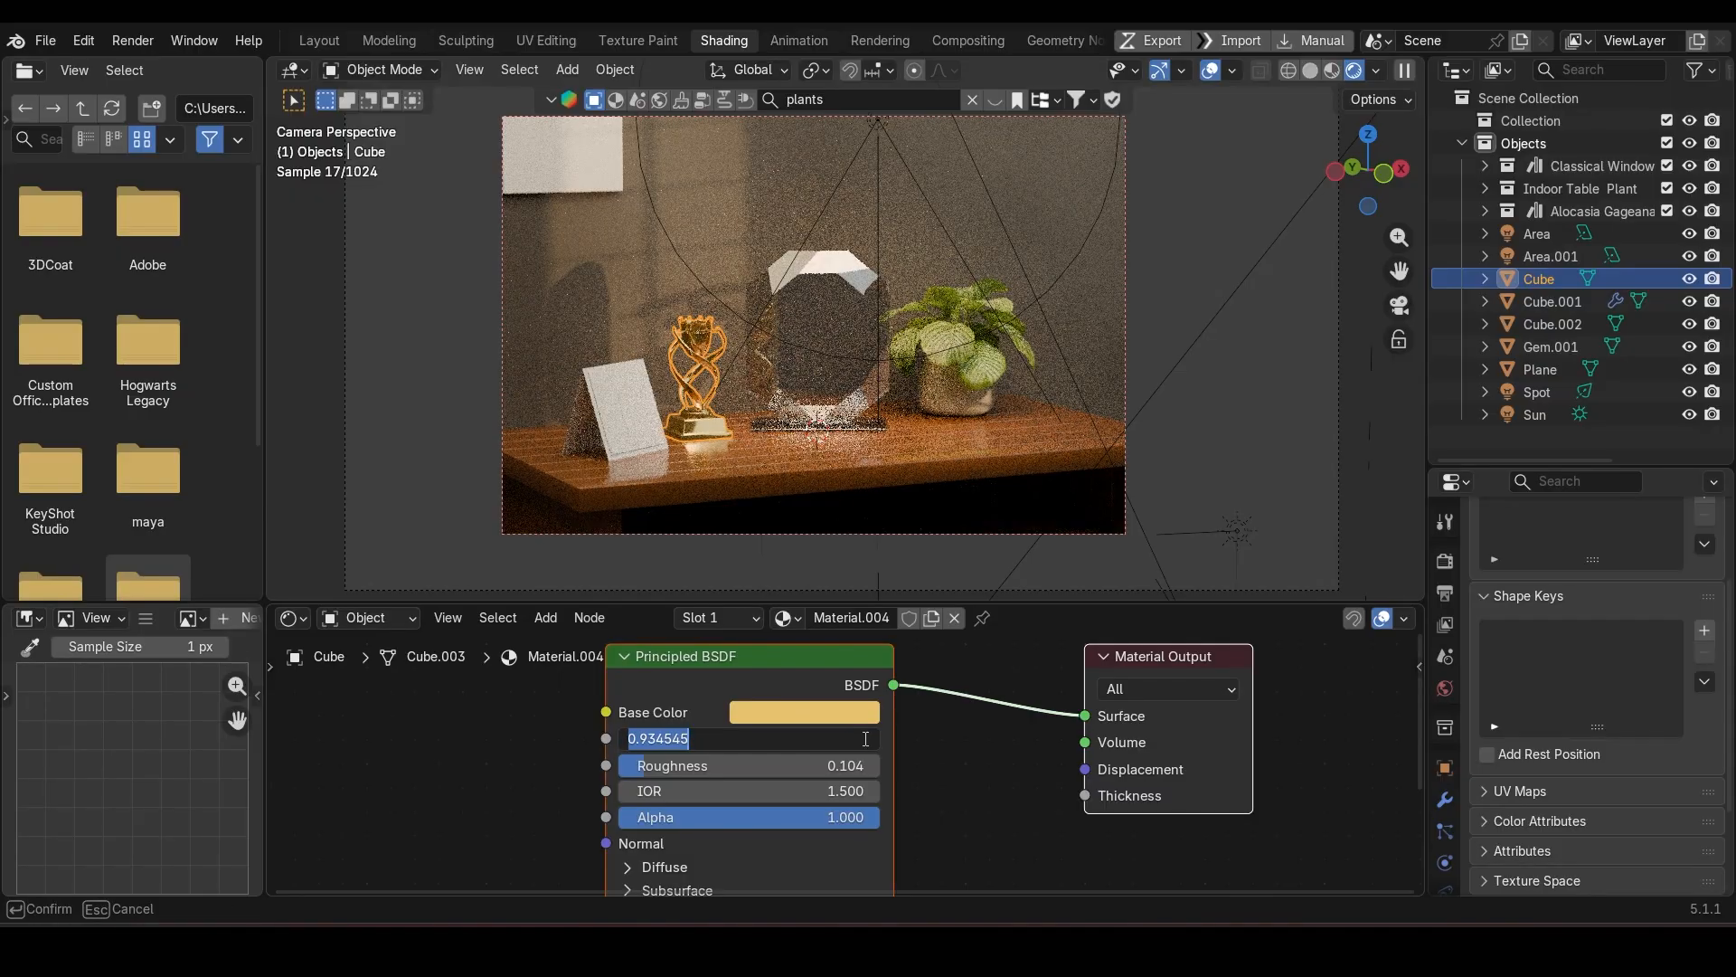
type(".9")
key("Return")
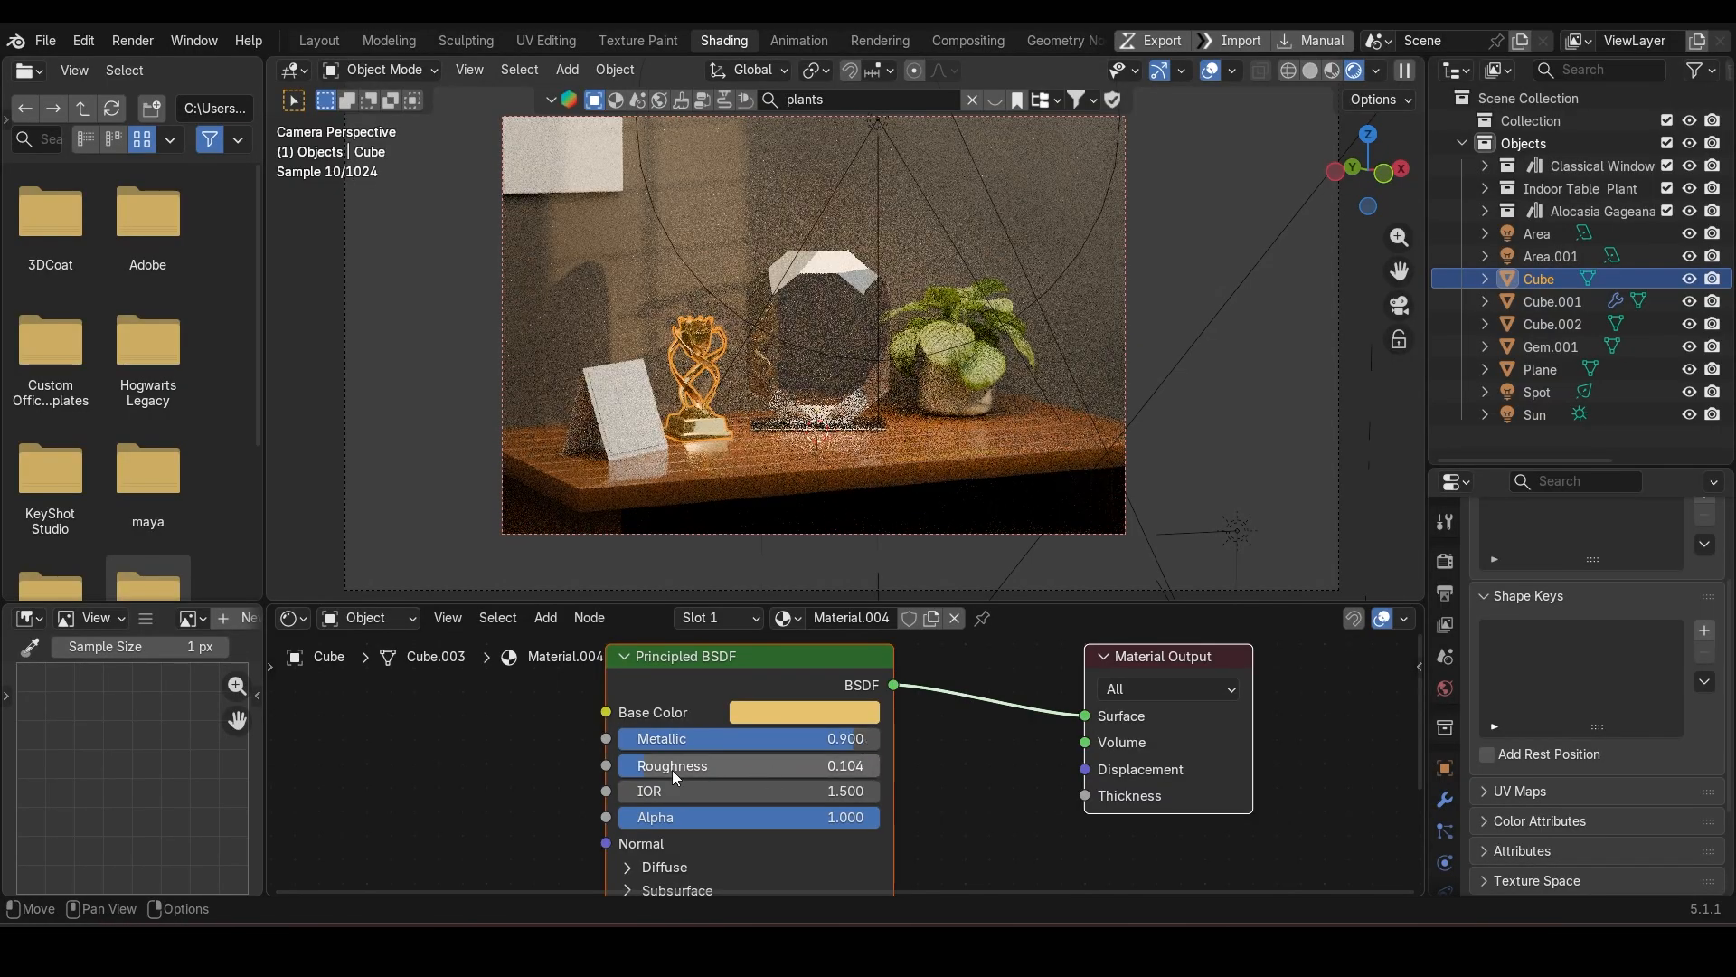
left_click_drag(671, 767, 617, 765)
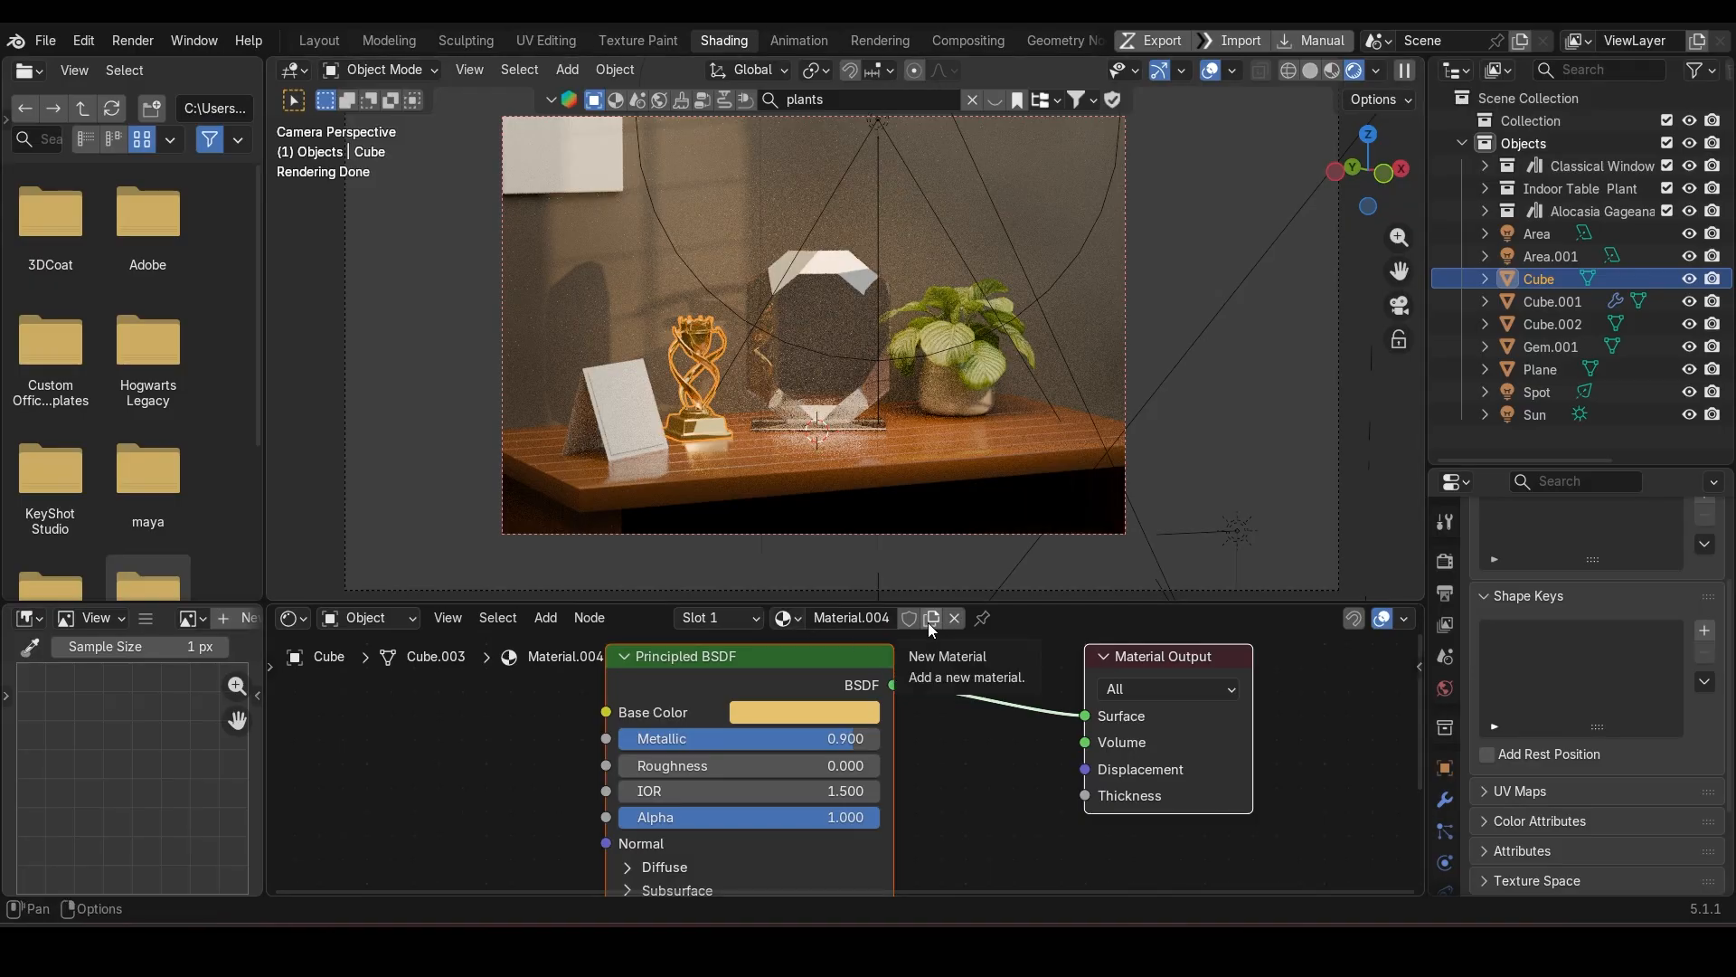
Step: Select the small trophy's linked base faces in Edit Mode and assign them a new material in a second material slot
key("Tab")
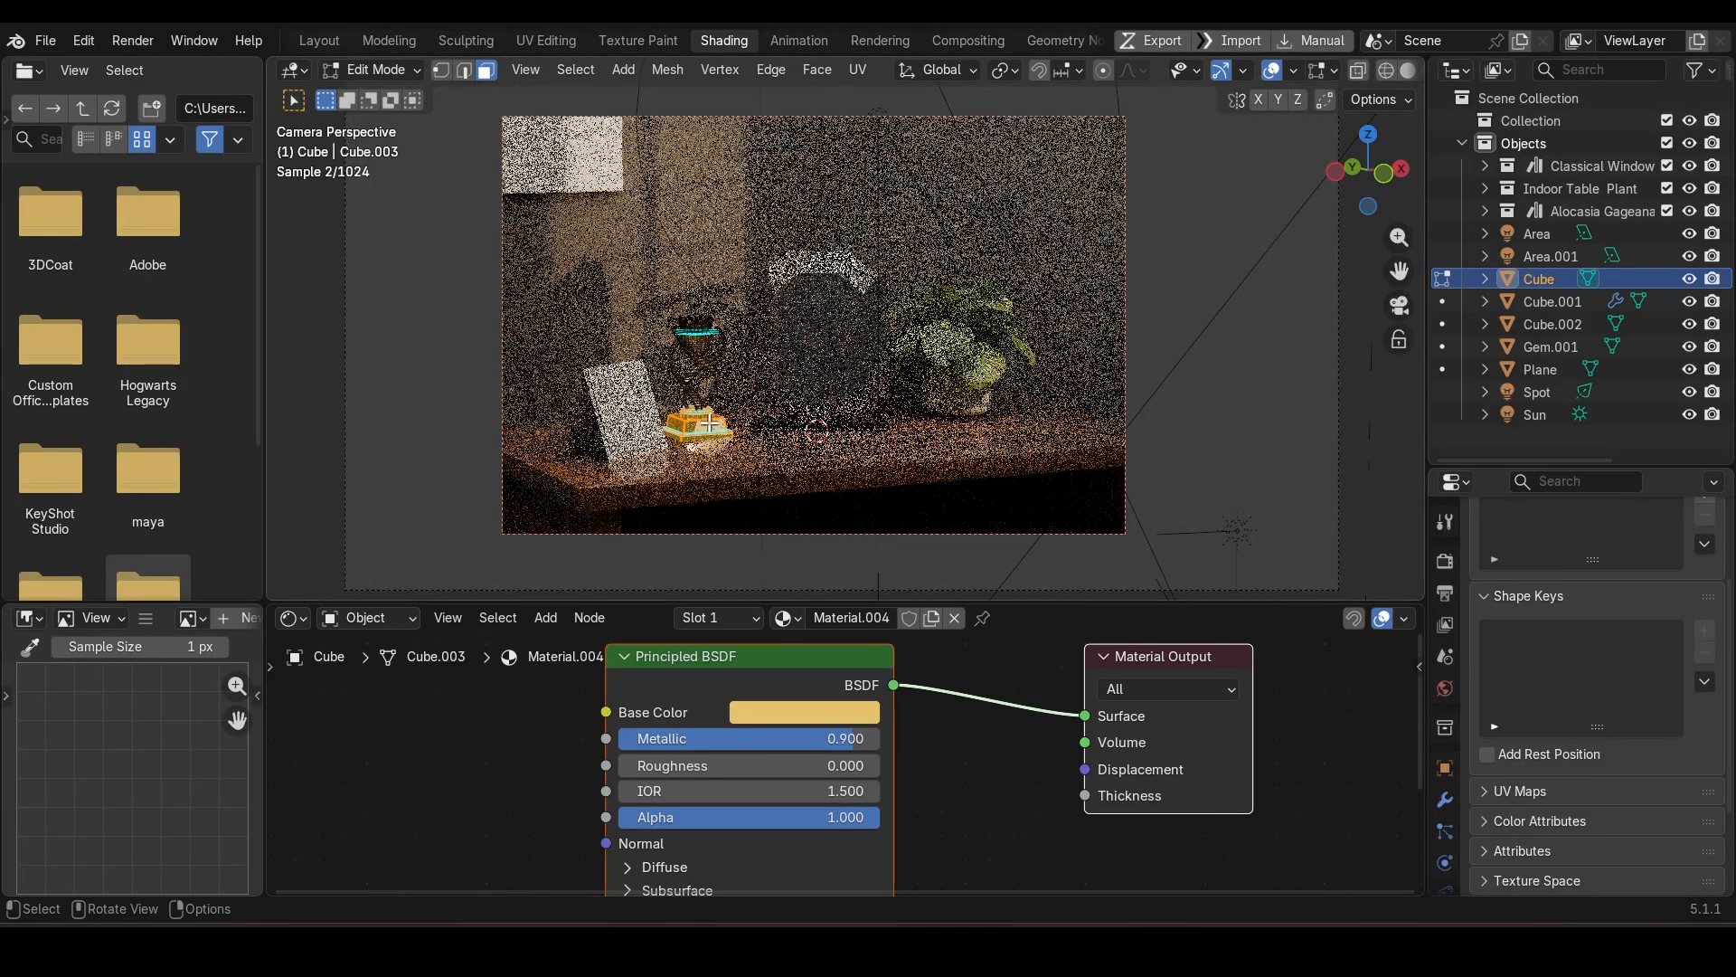
key("l")
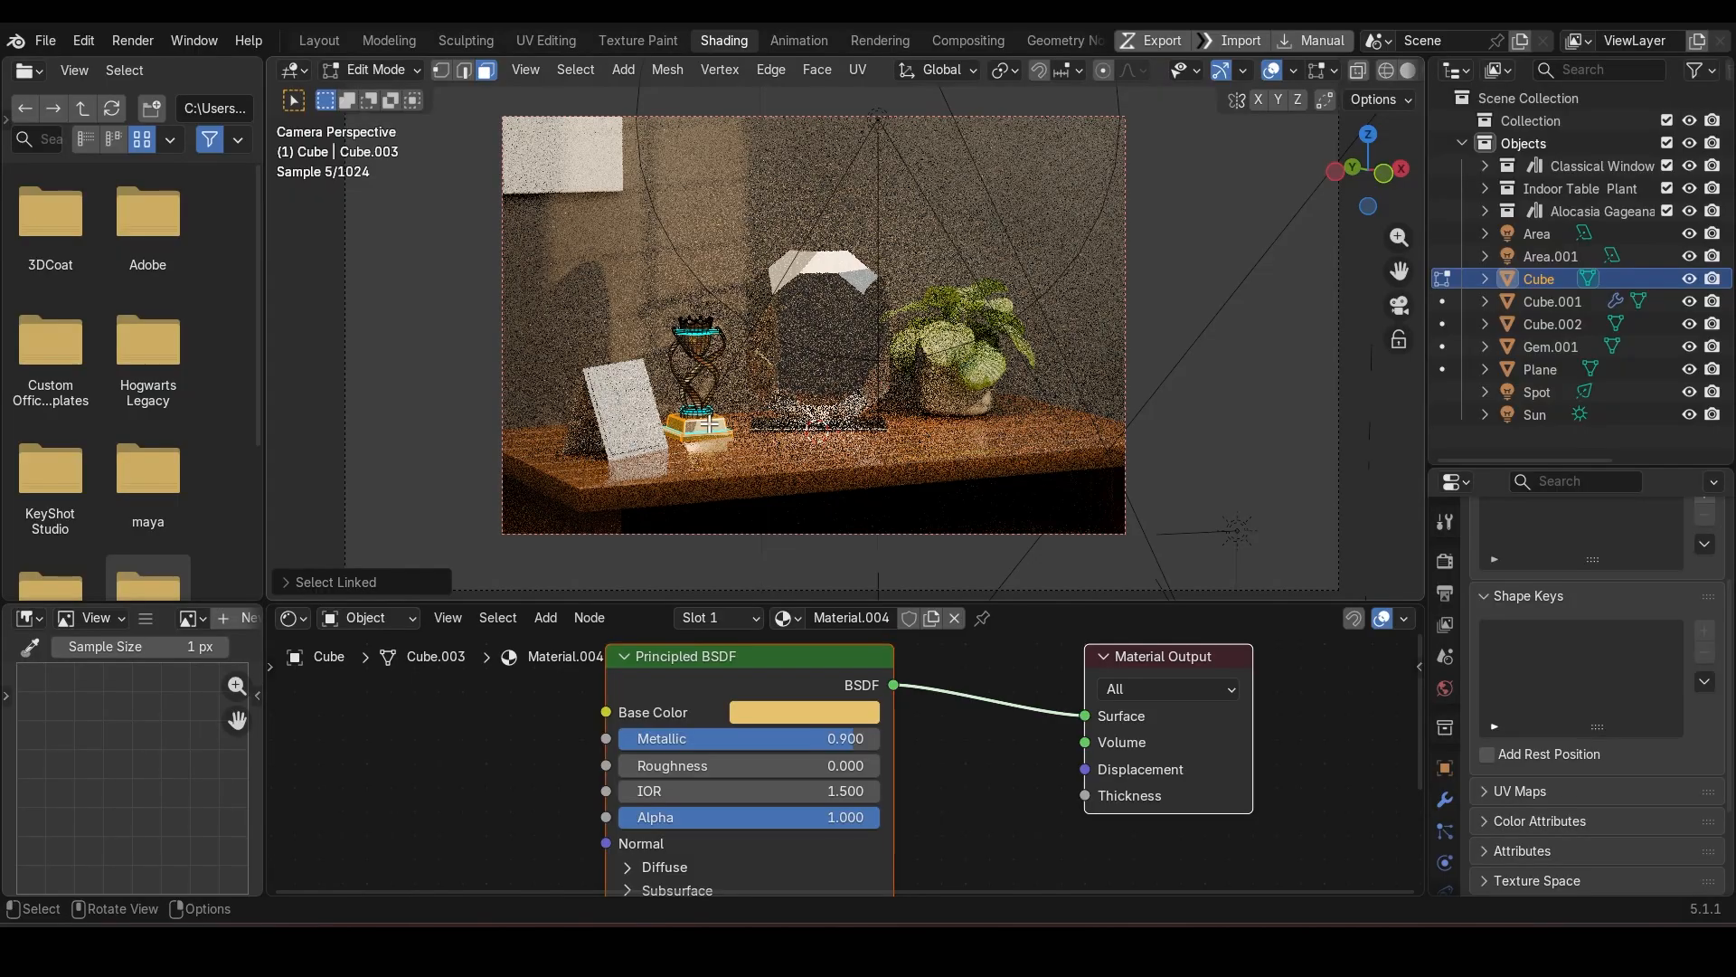
scroll(1457, 827, "down", 3)
left_click(1445, 838)
scroll(1625, 659, "up", 2)
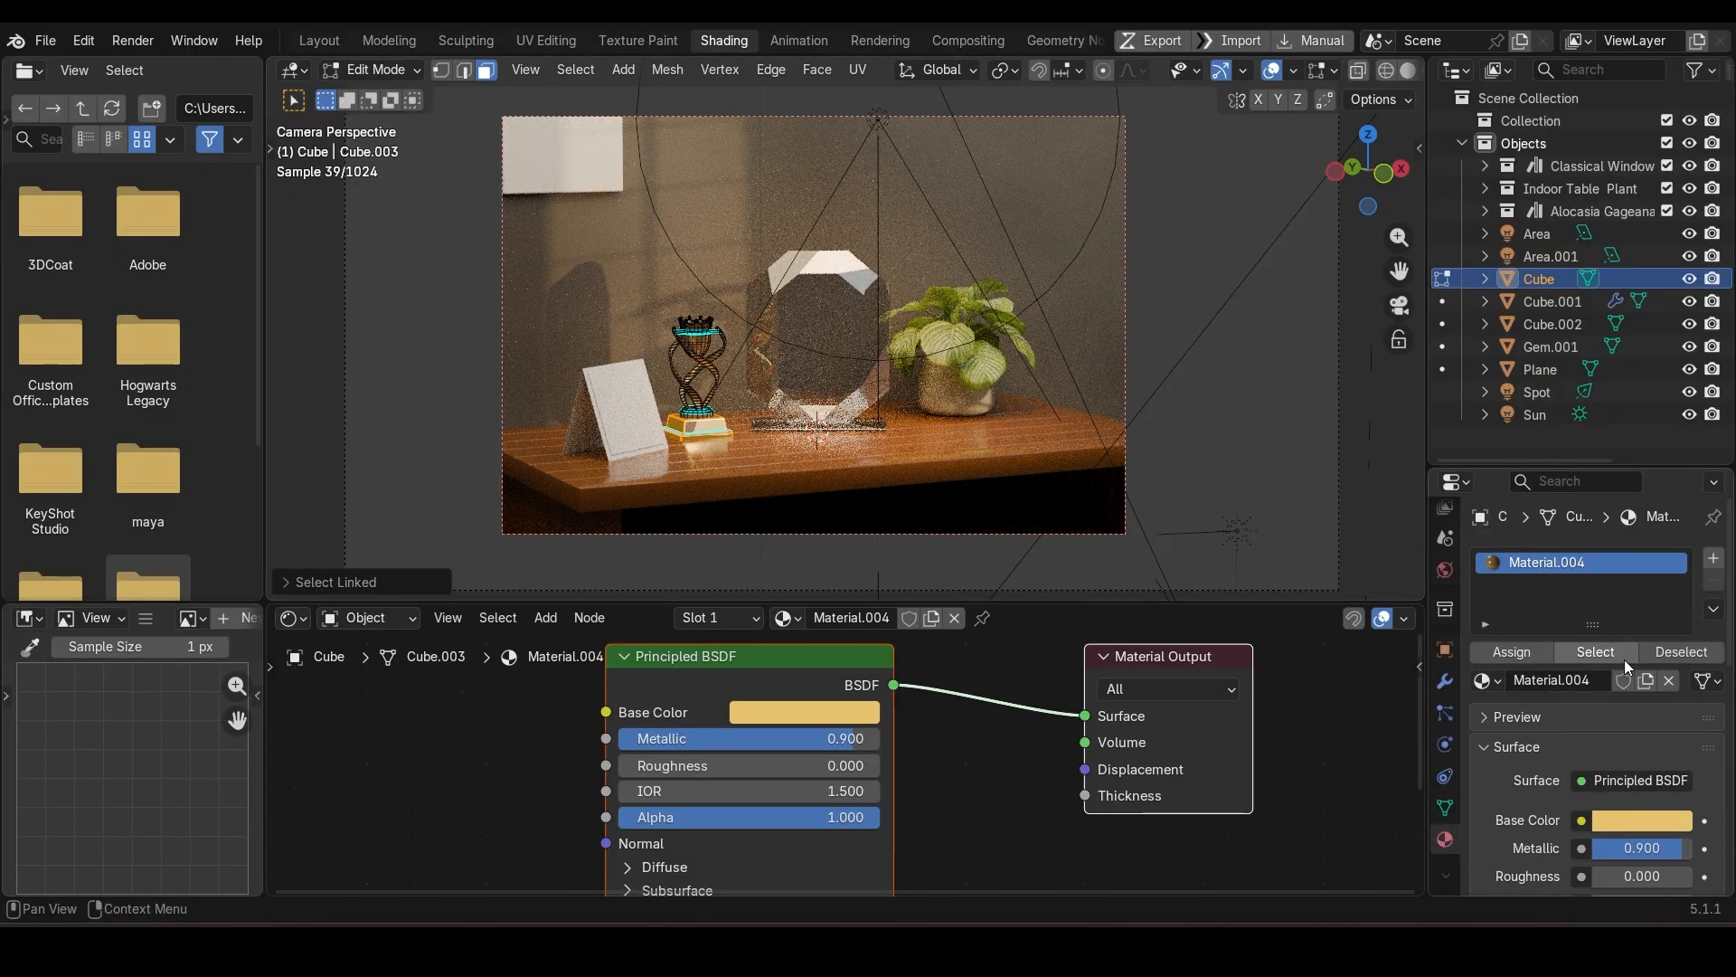
left_click(1714, 558)
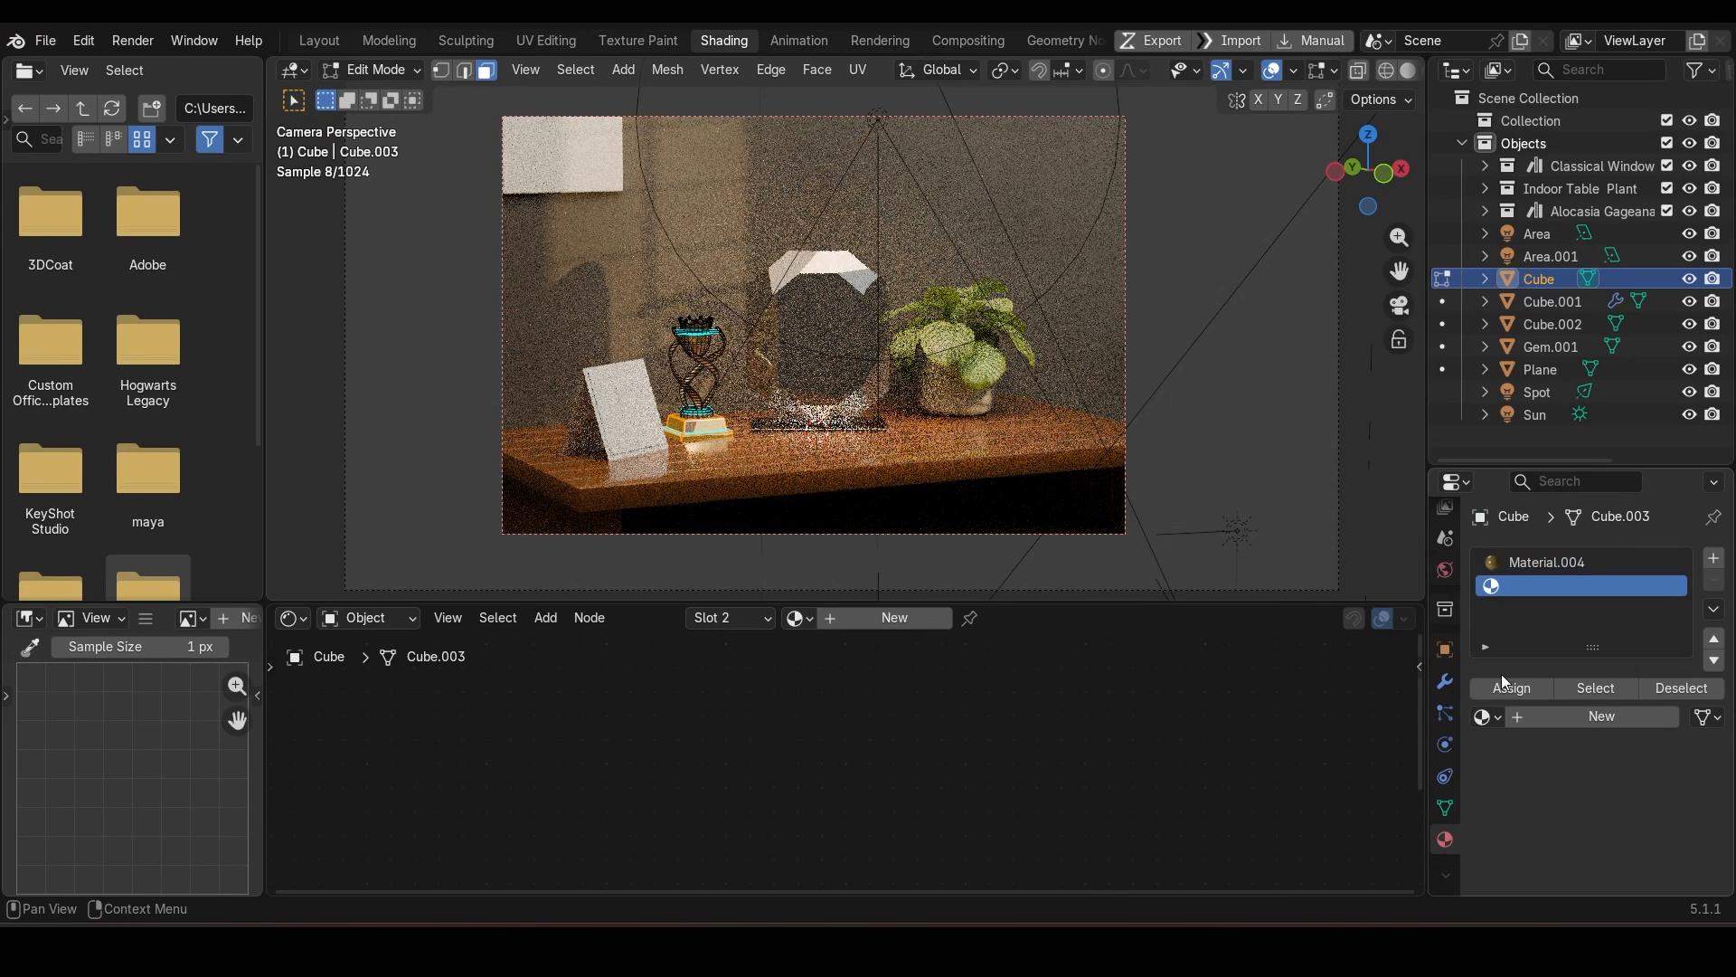
left_click(1522, 691)
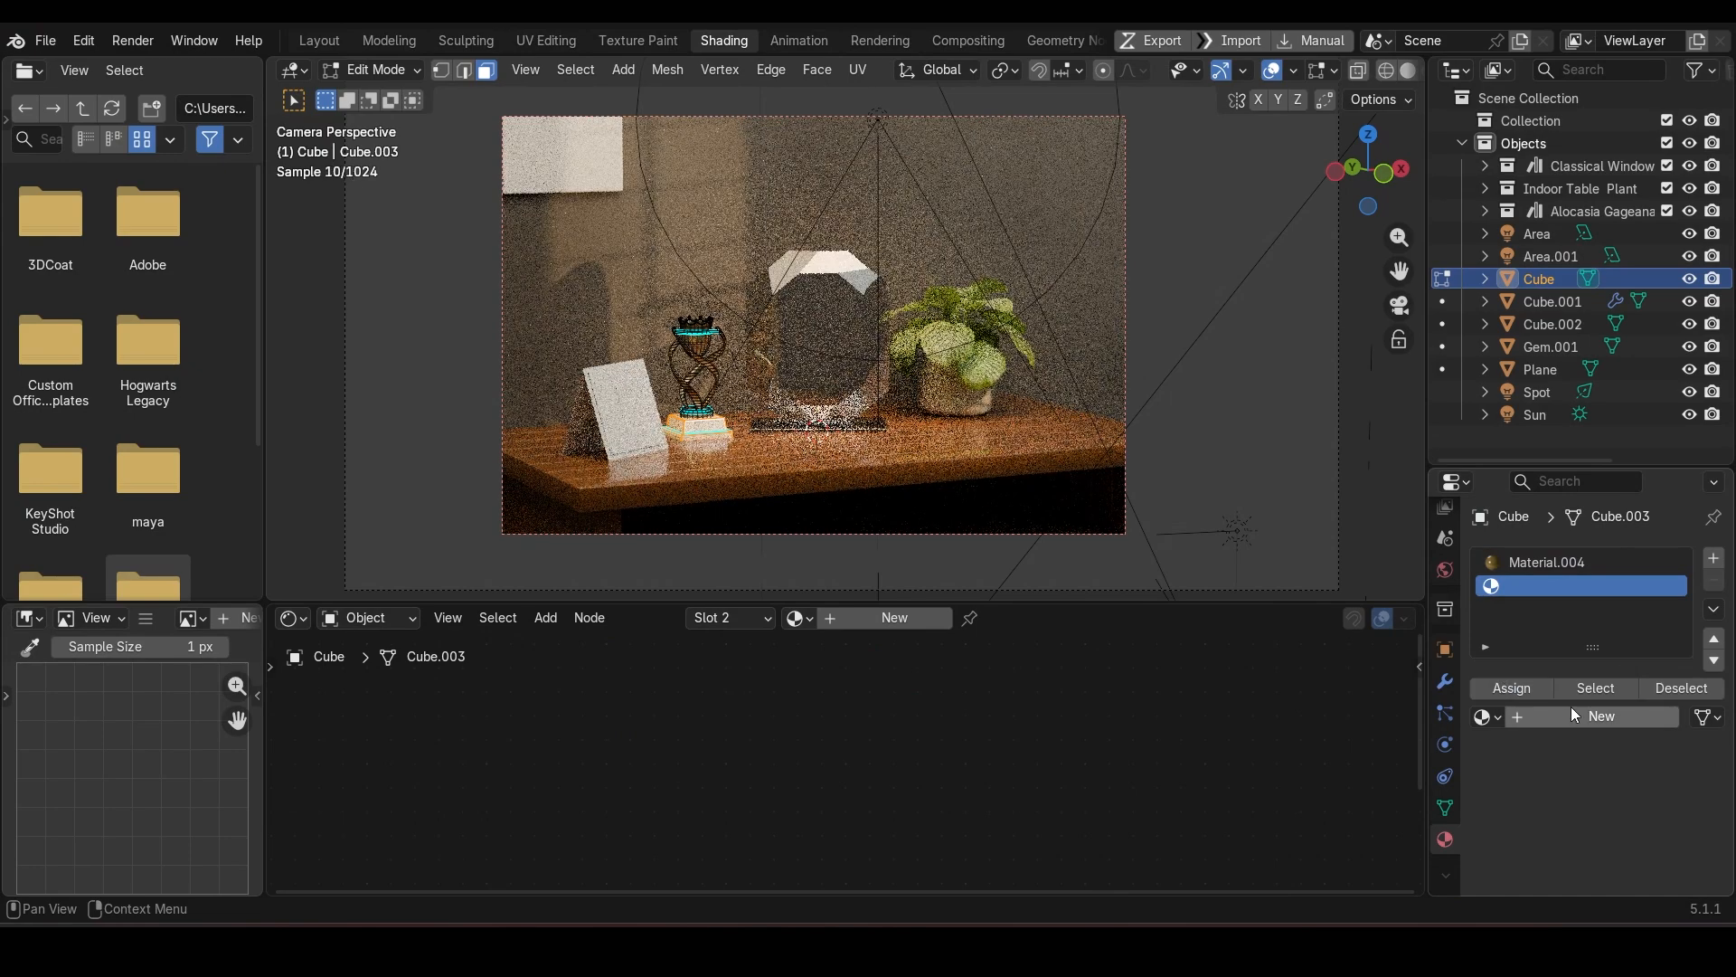
left_click(1576, 715)
left_click(1511, 697)
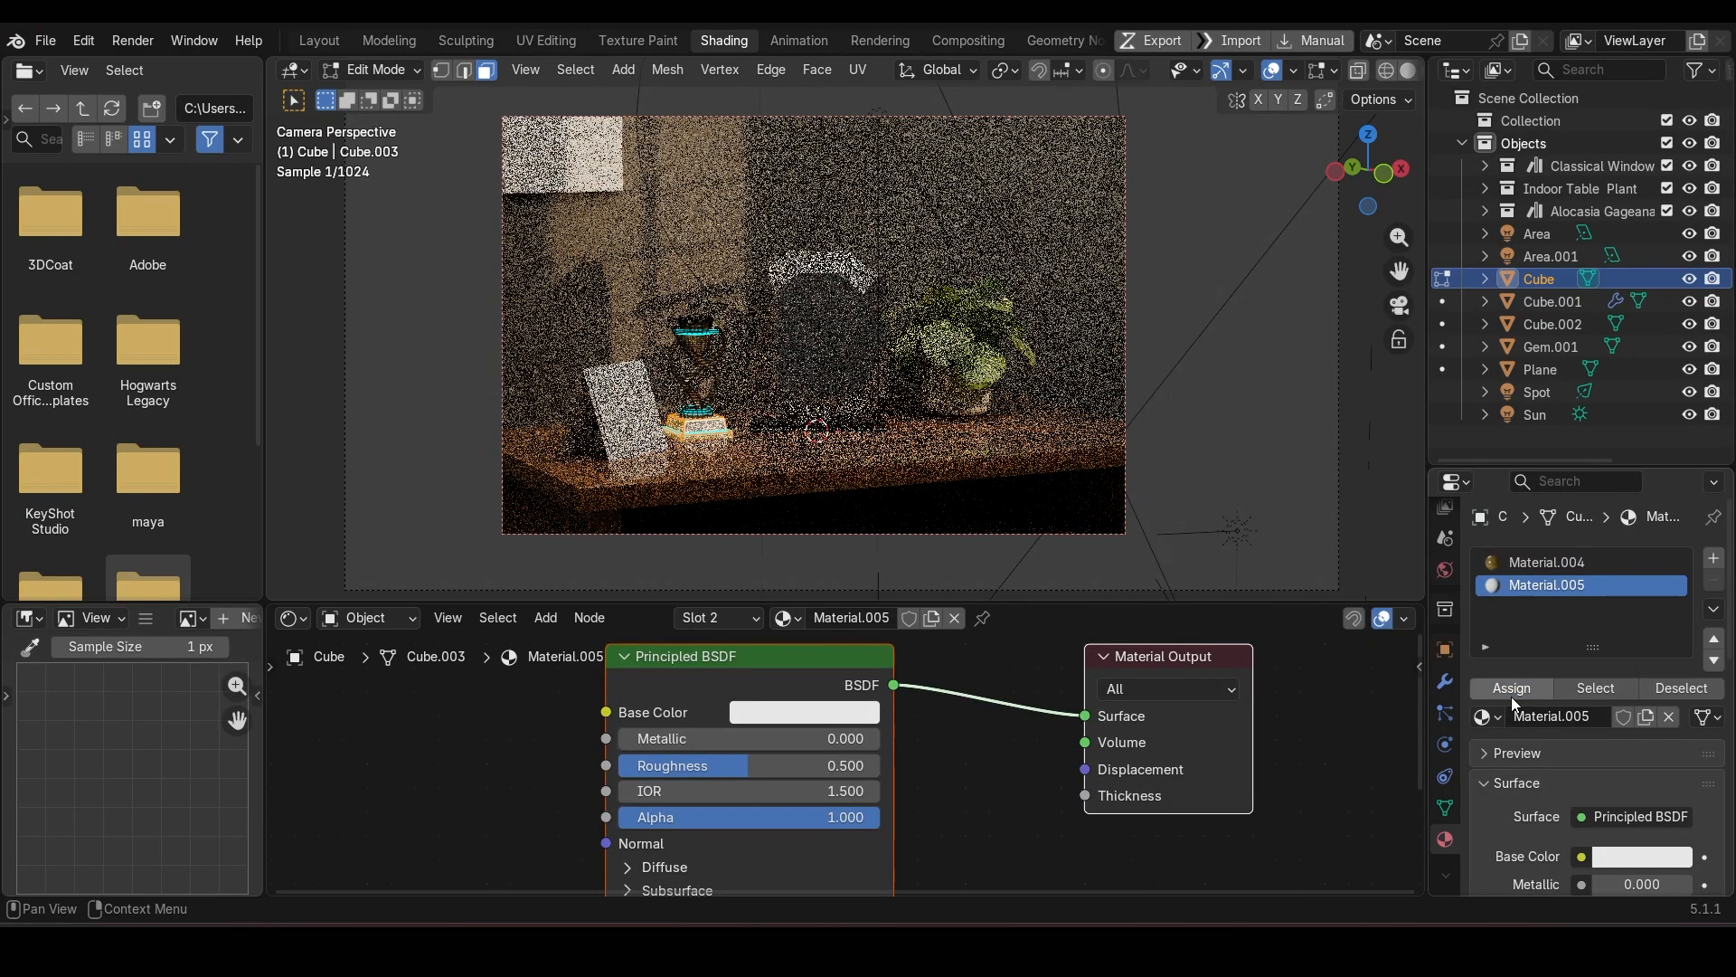
Step: Sample a dark brown Base Color from the rendered small trophy for its base material, and set Roughness to 0.000
scroll(802, 789, "up", 1)
scroll(801, 790, "up", 1)
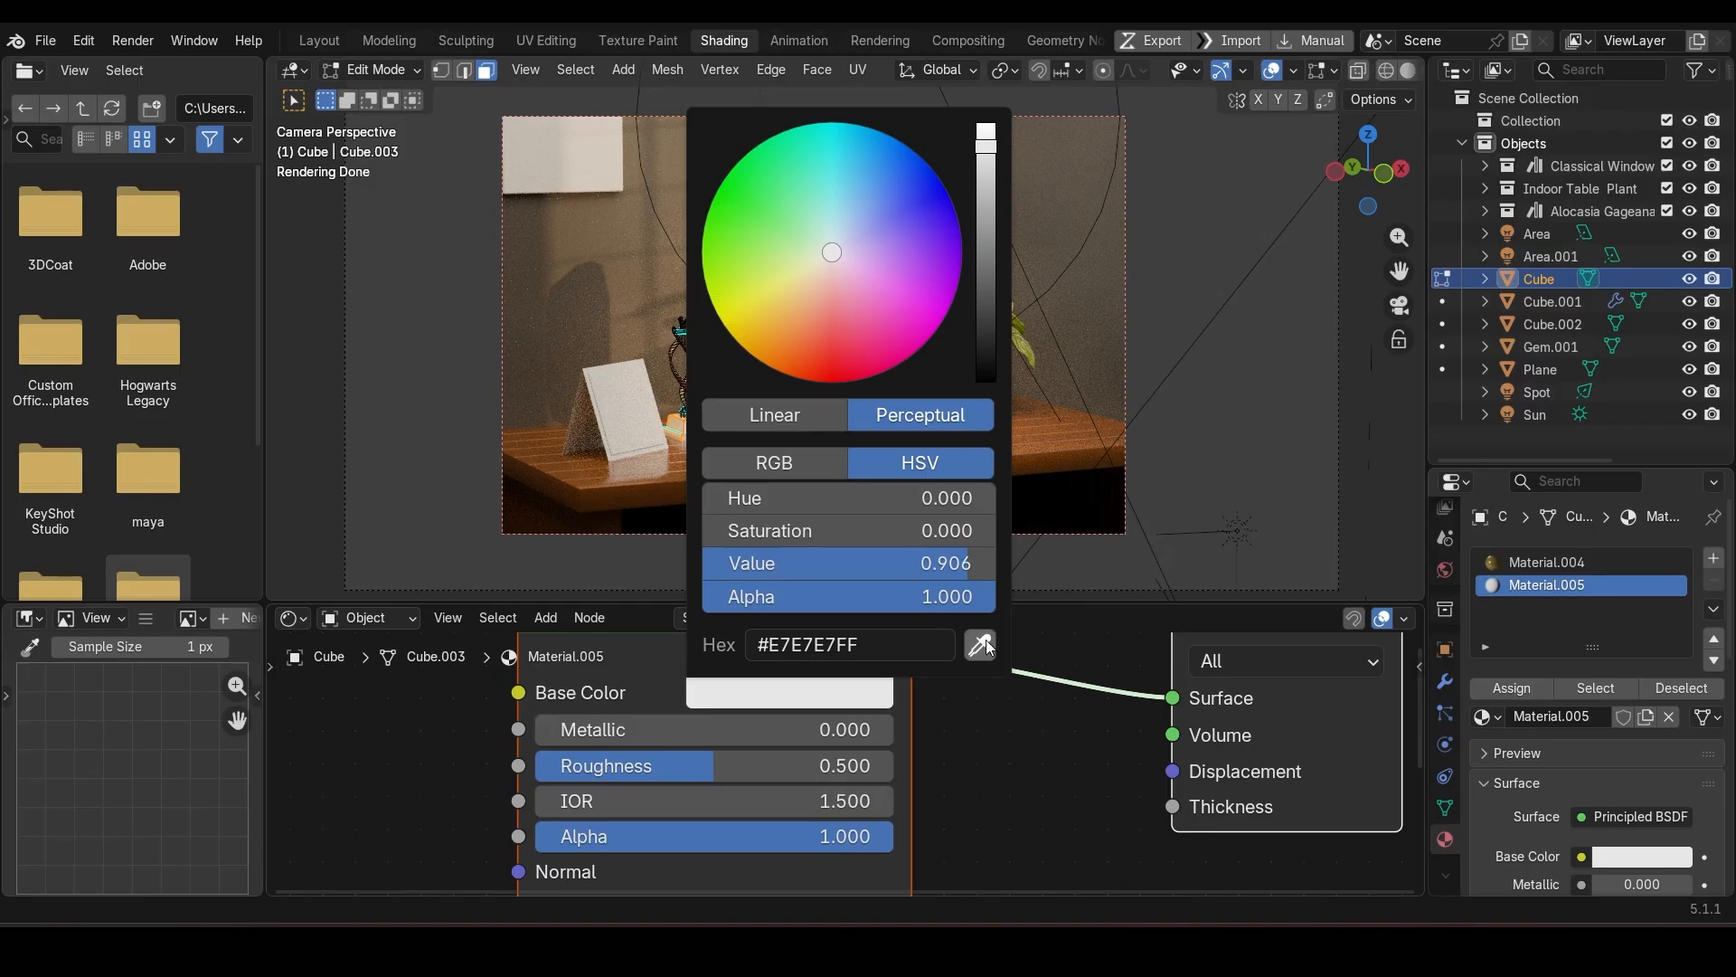
left_click(988, 638)
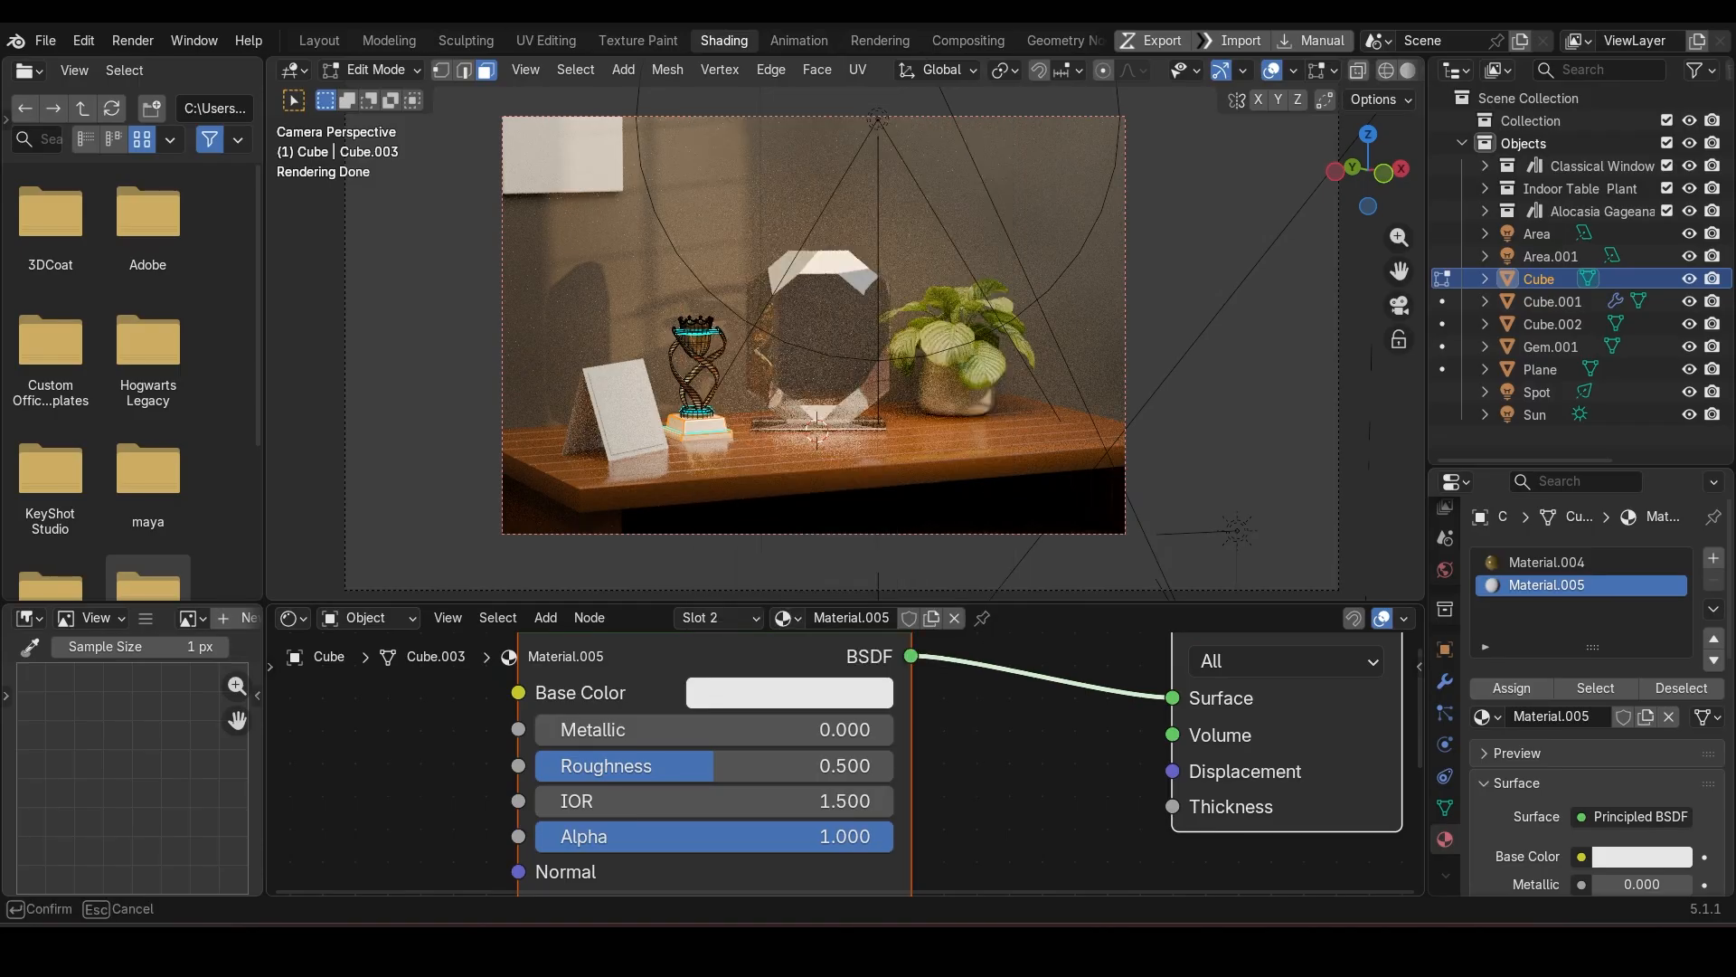
left_click(697, 364)
left_click_drag(693, 768, 539, 767)
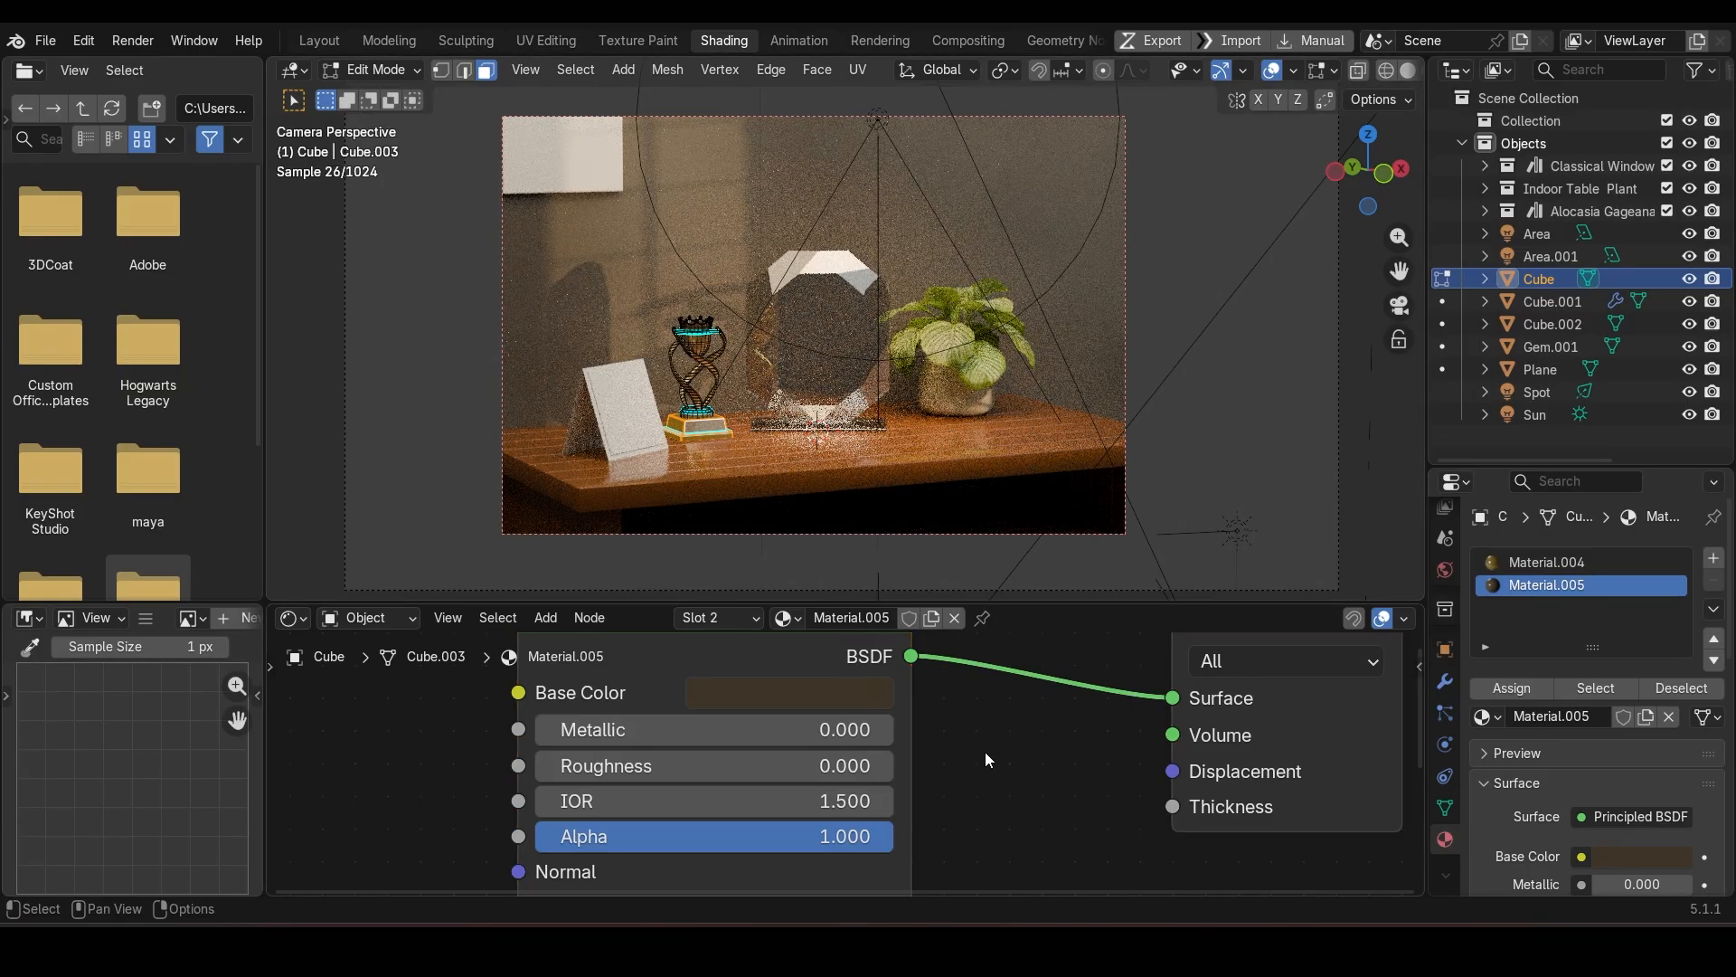
key("Tab")
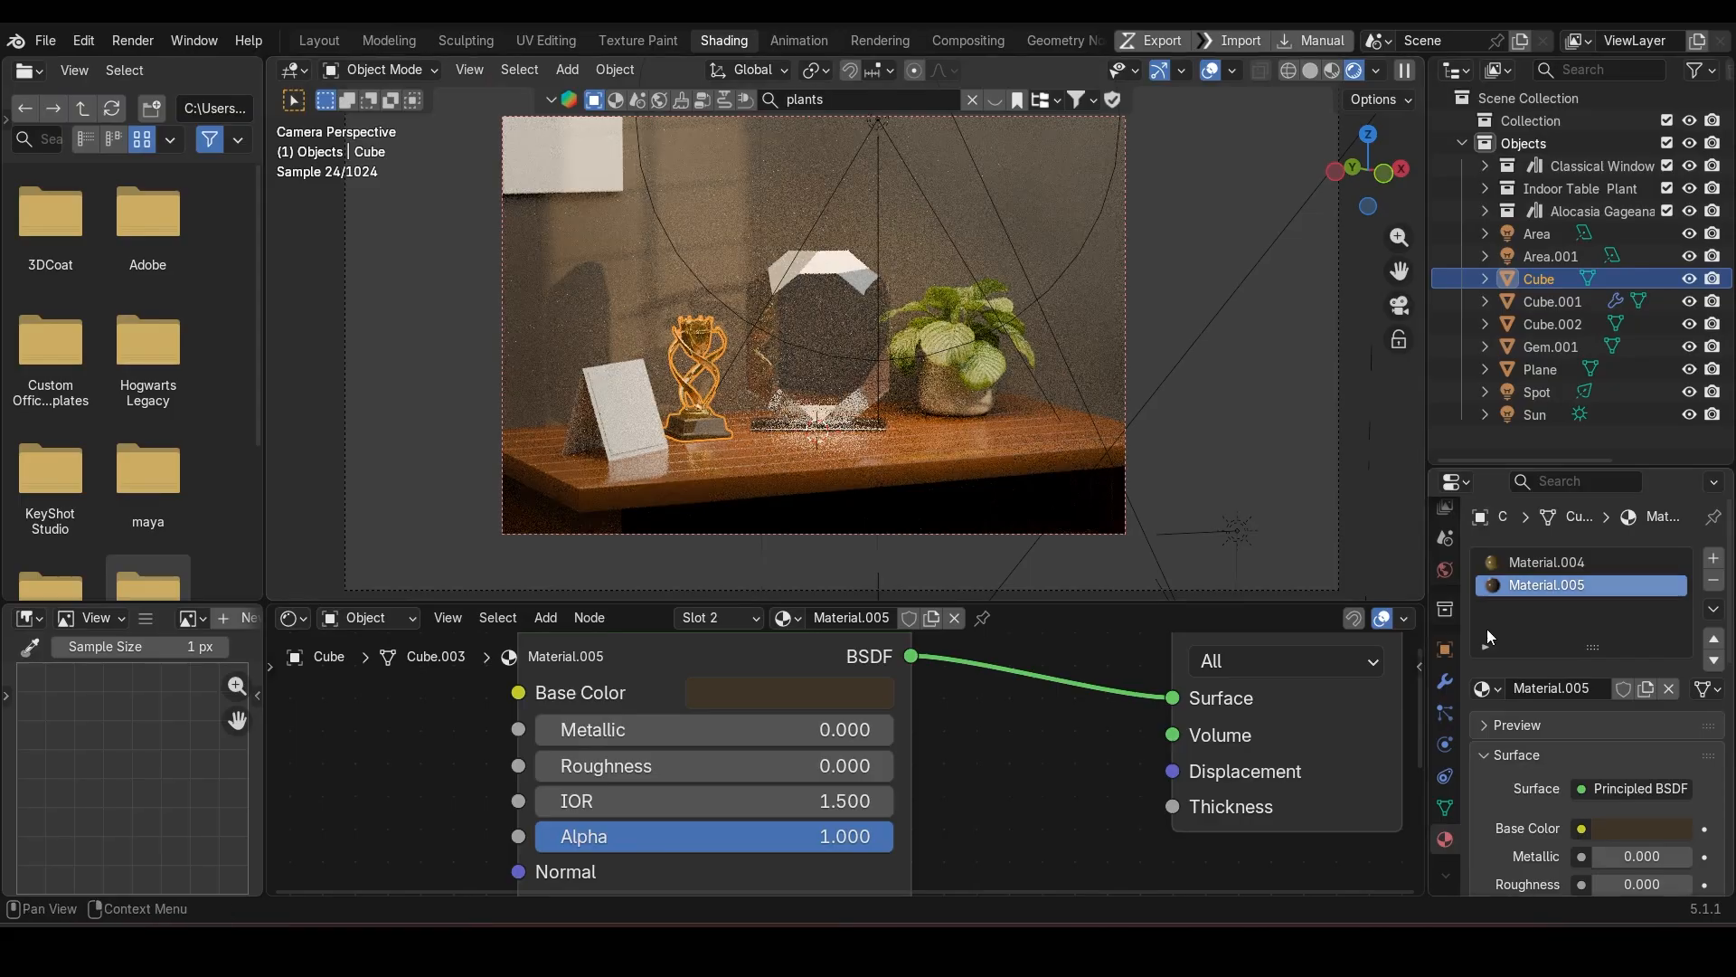
Step: Set the small trophy's base material to Metallic 0.500 and Roughness 0.200, and save the file
mouse_move(595, 769)
left_mouse_down()
mouse_move(841, 769)
mouse_move(592, 769)
left_mouse_up()
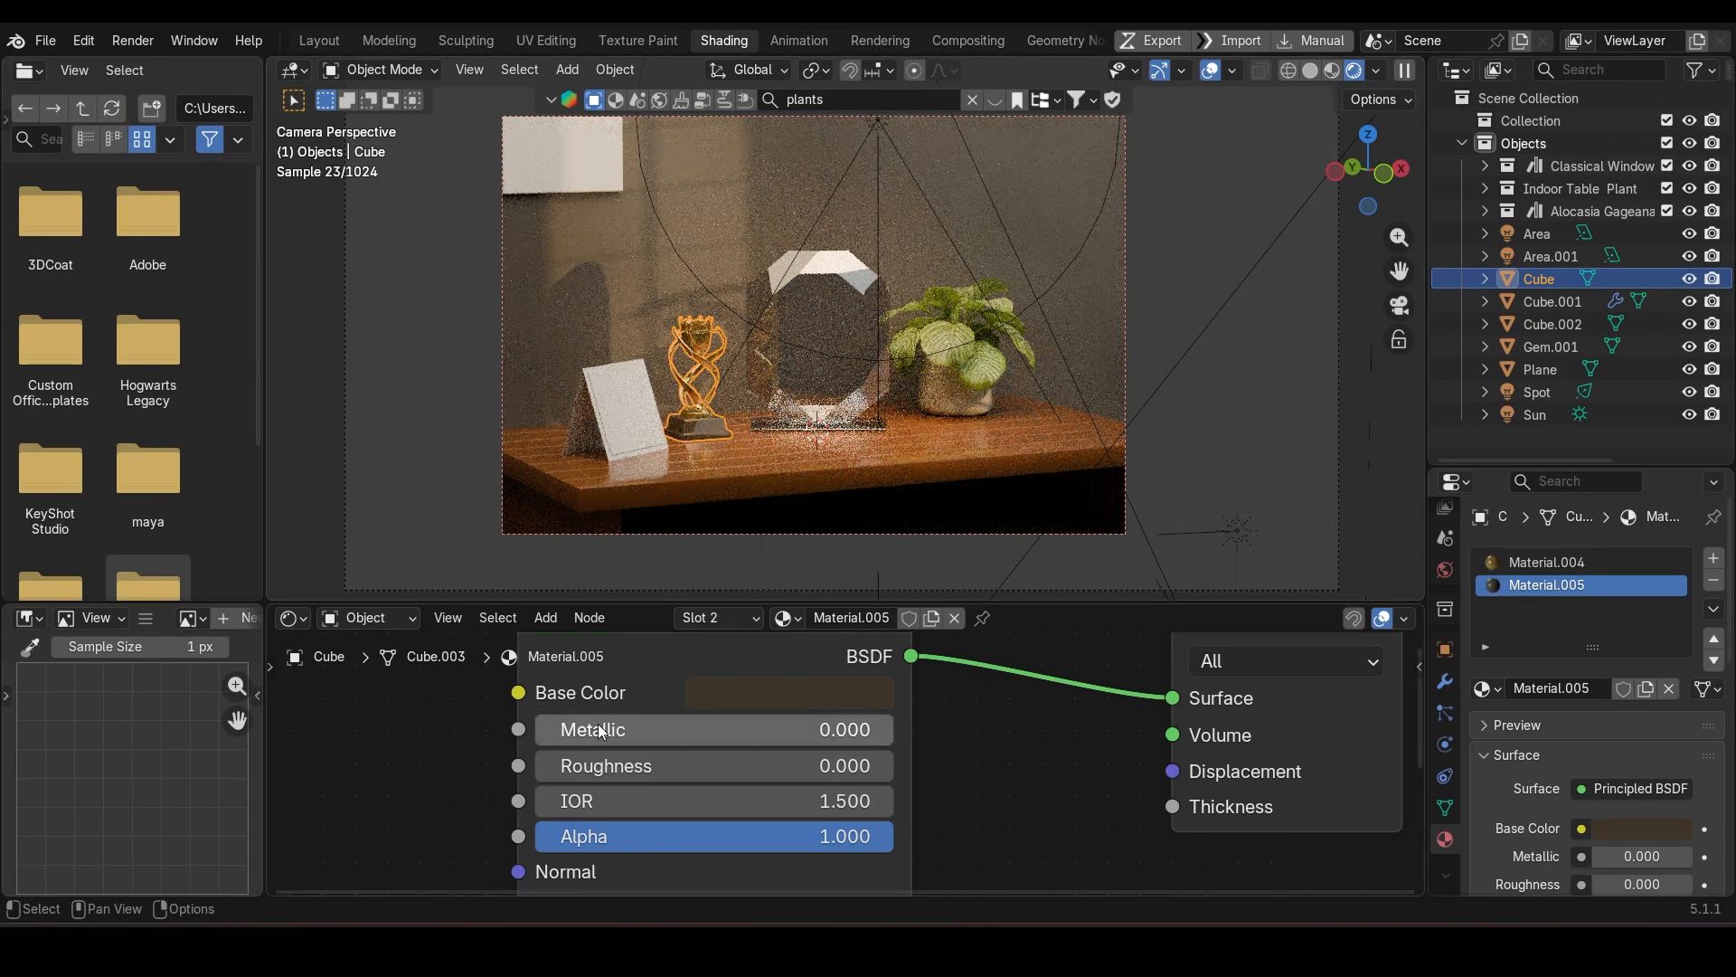
left_click_drag(599, 729, 719, 729)
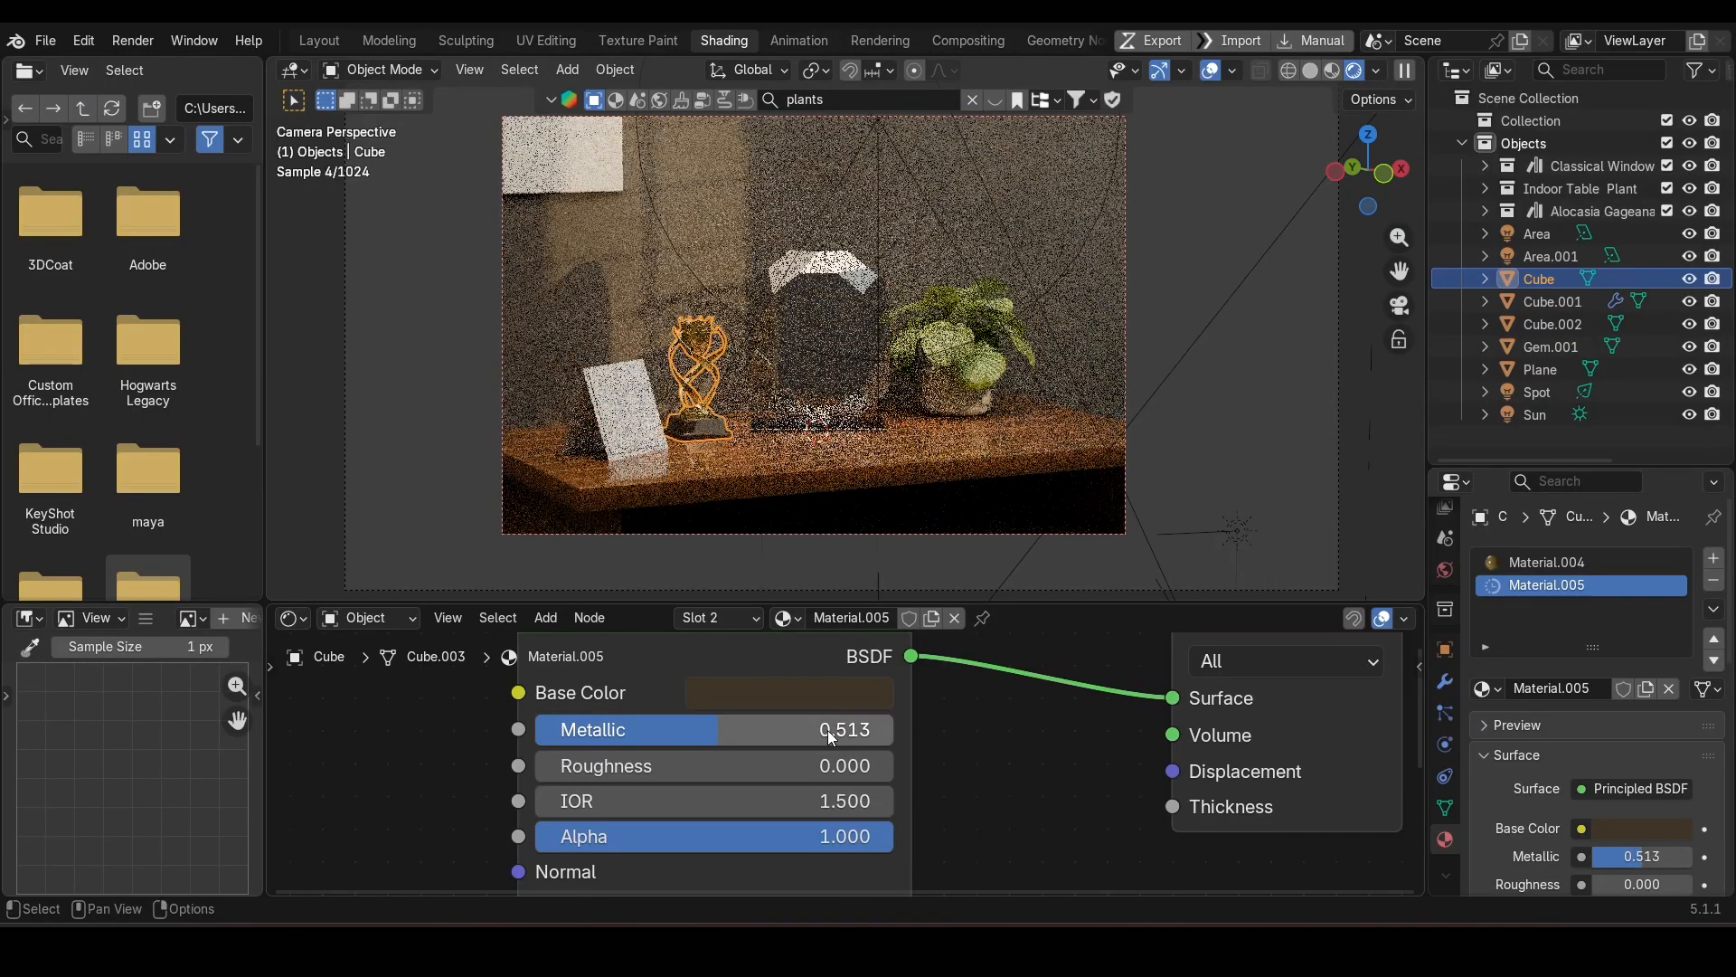
left_click(828, 730)
type(".5")
key("Return")
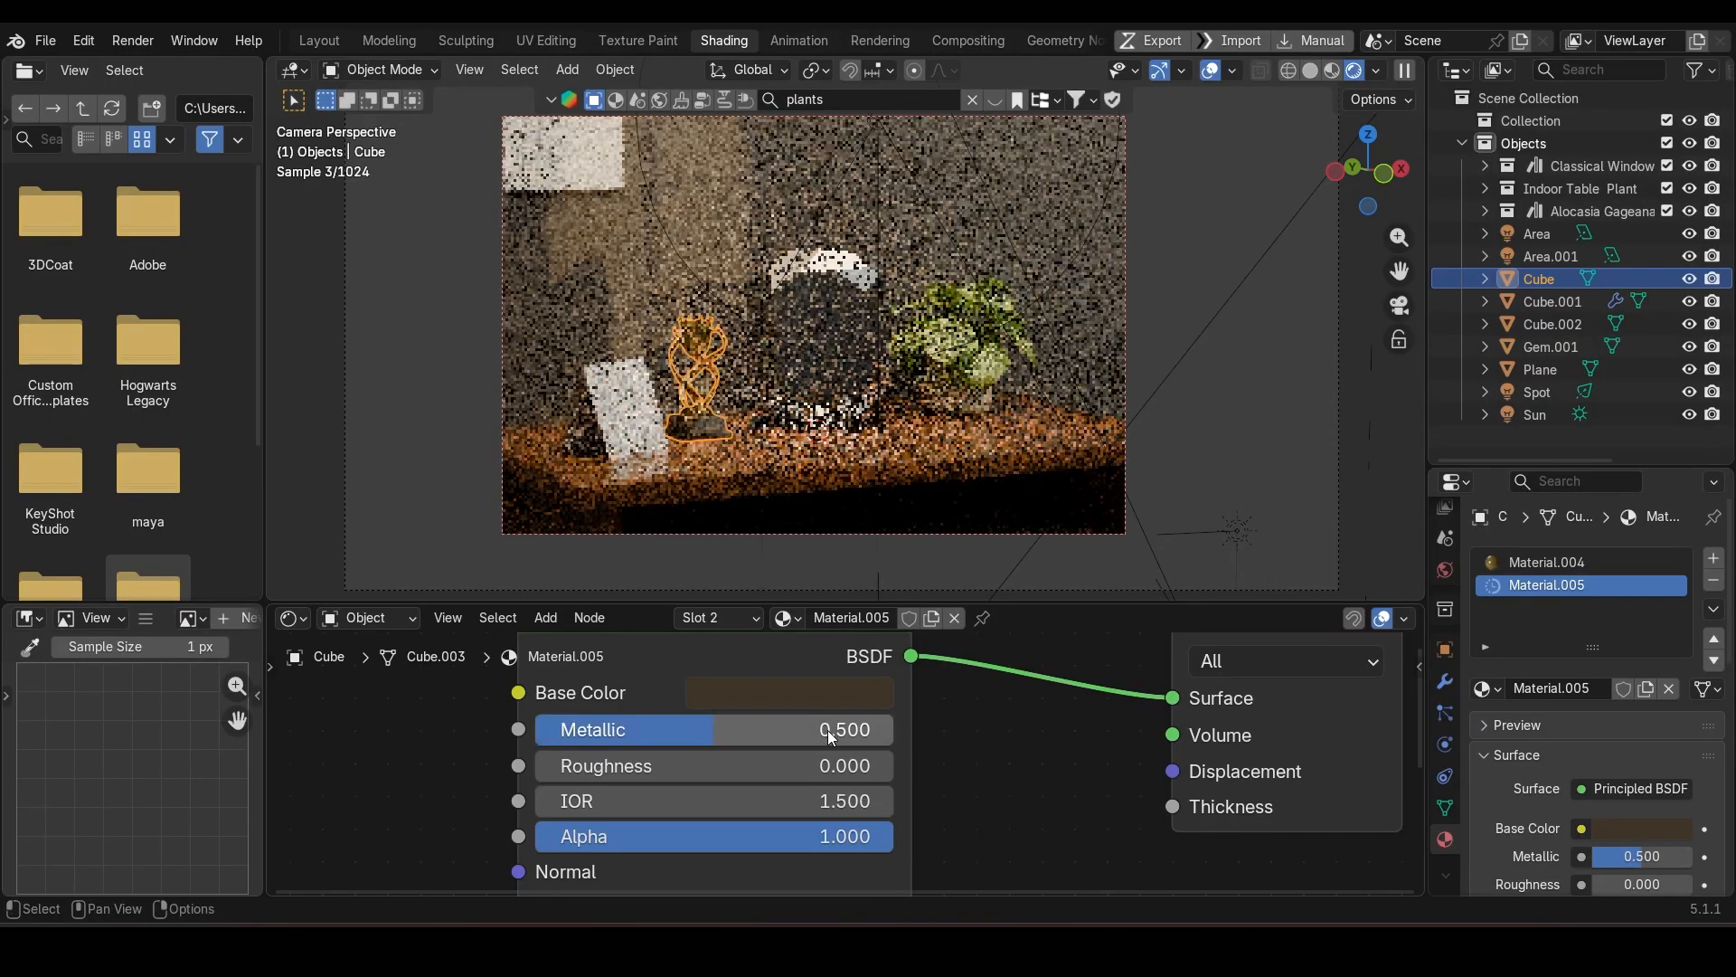
left_click(816, 769)
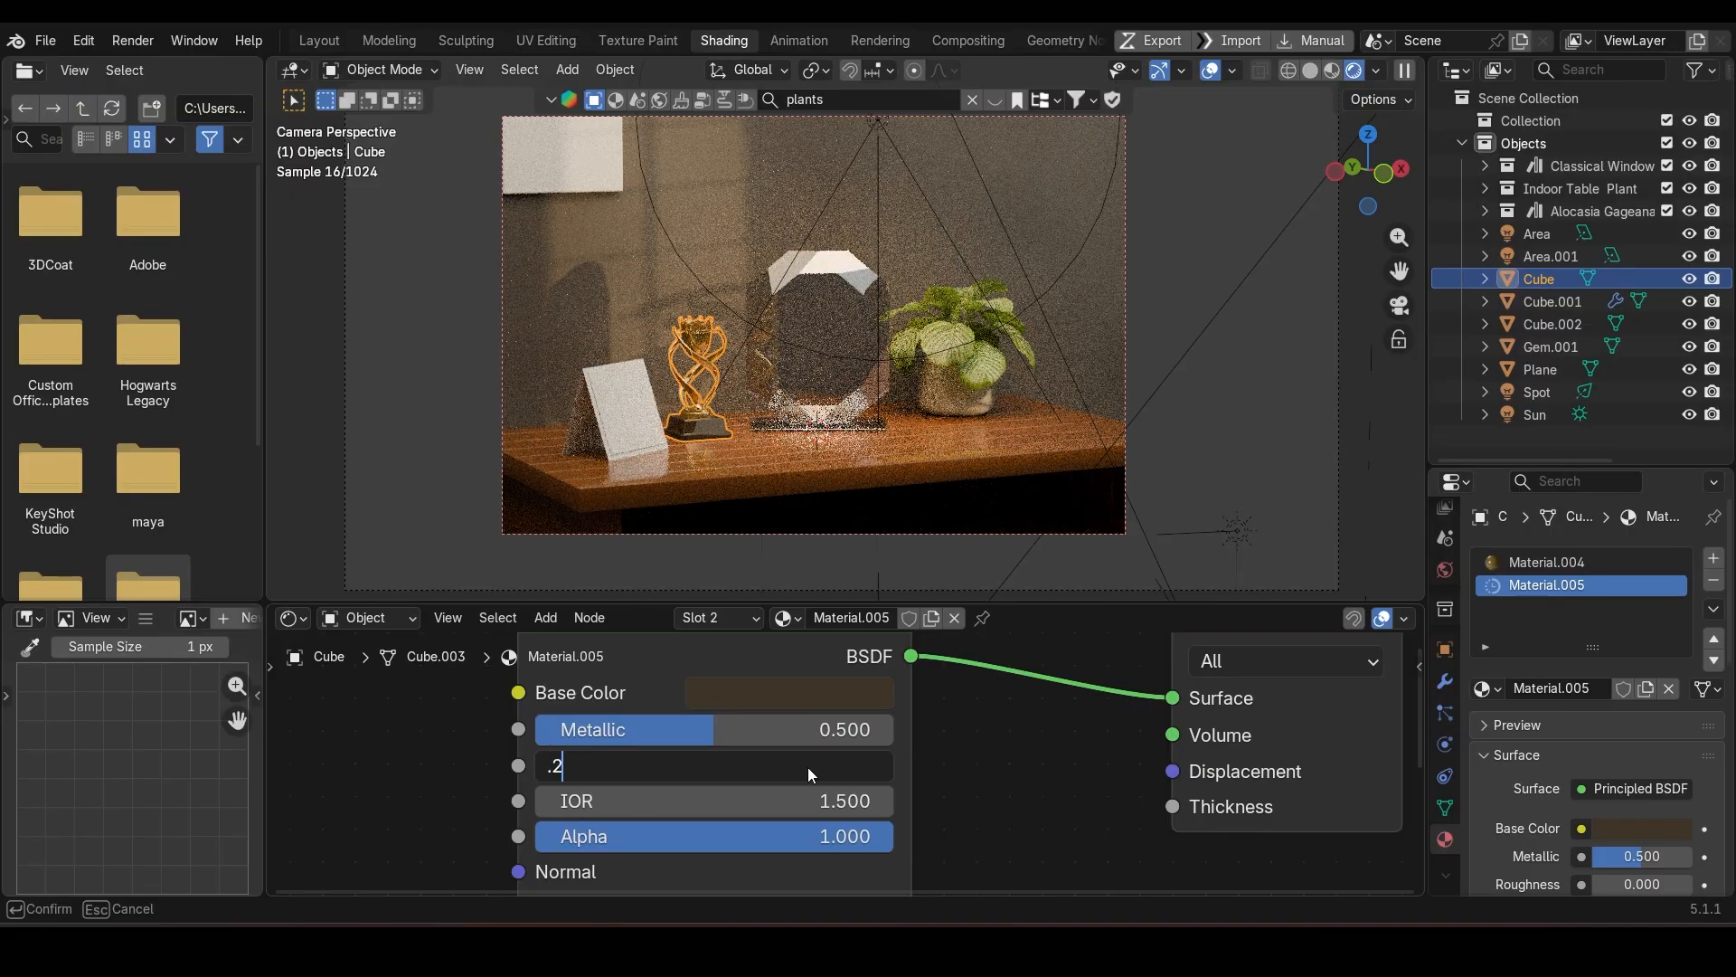
key("Return")
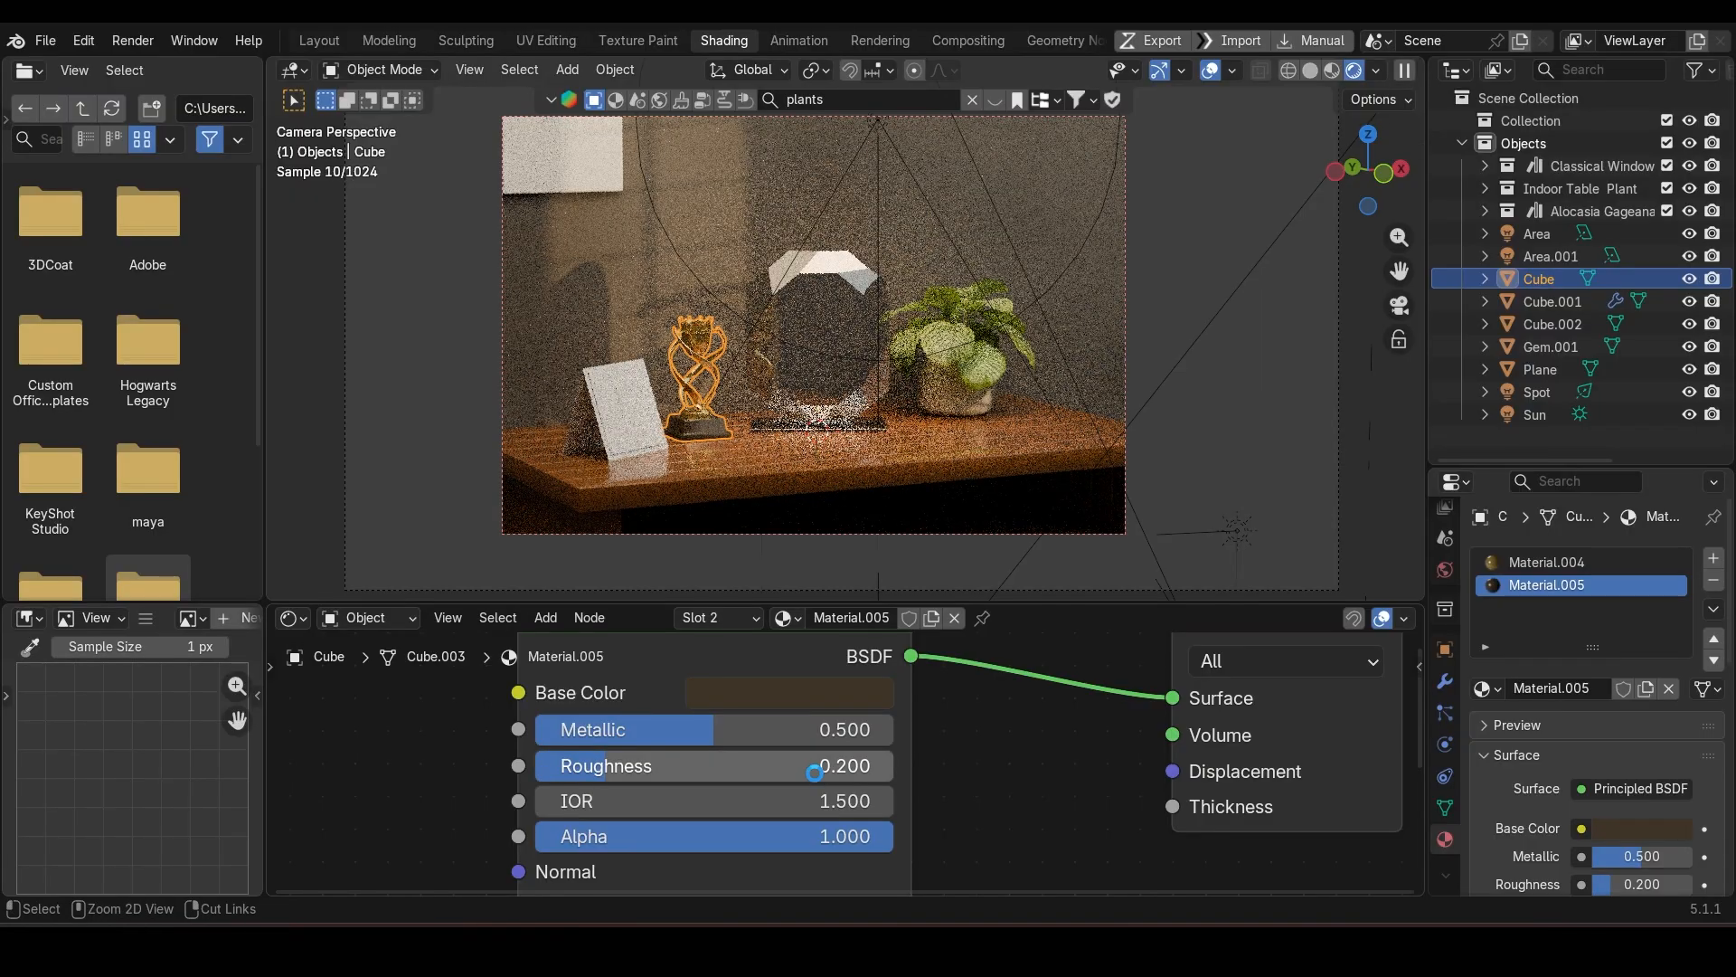
key("ctrl+s")
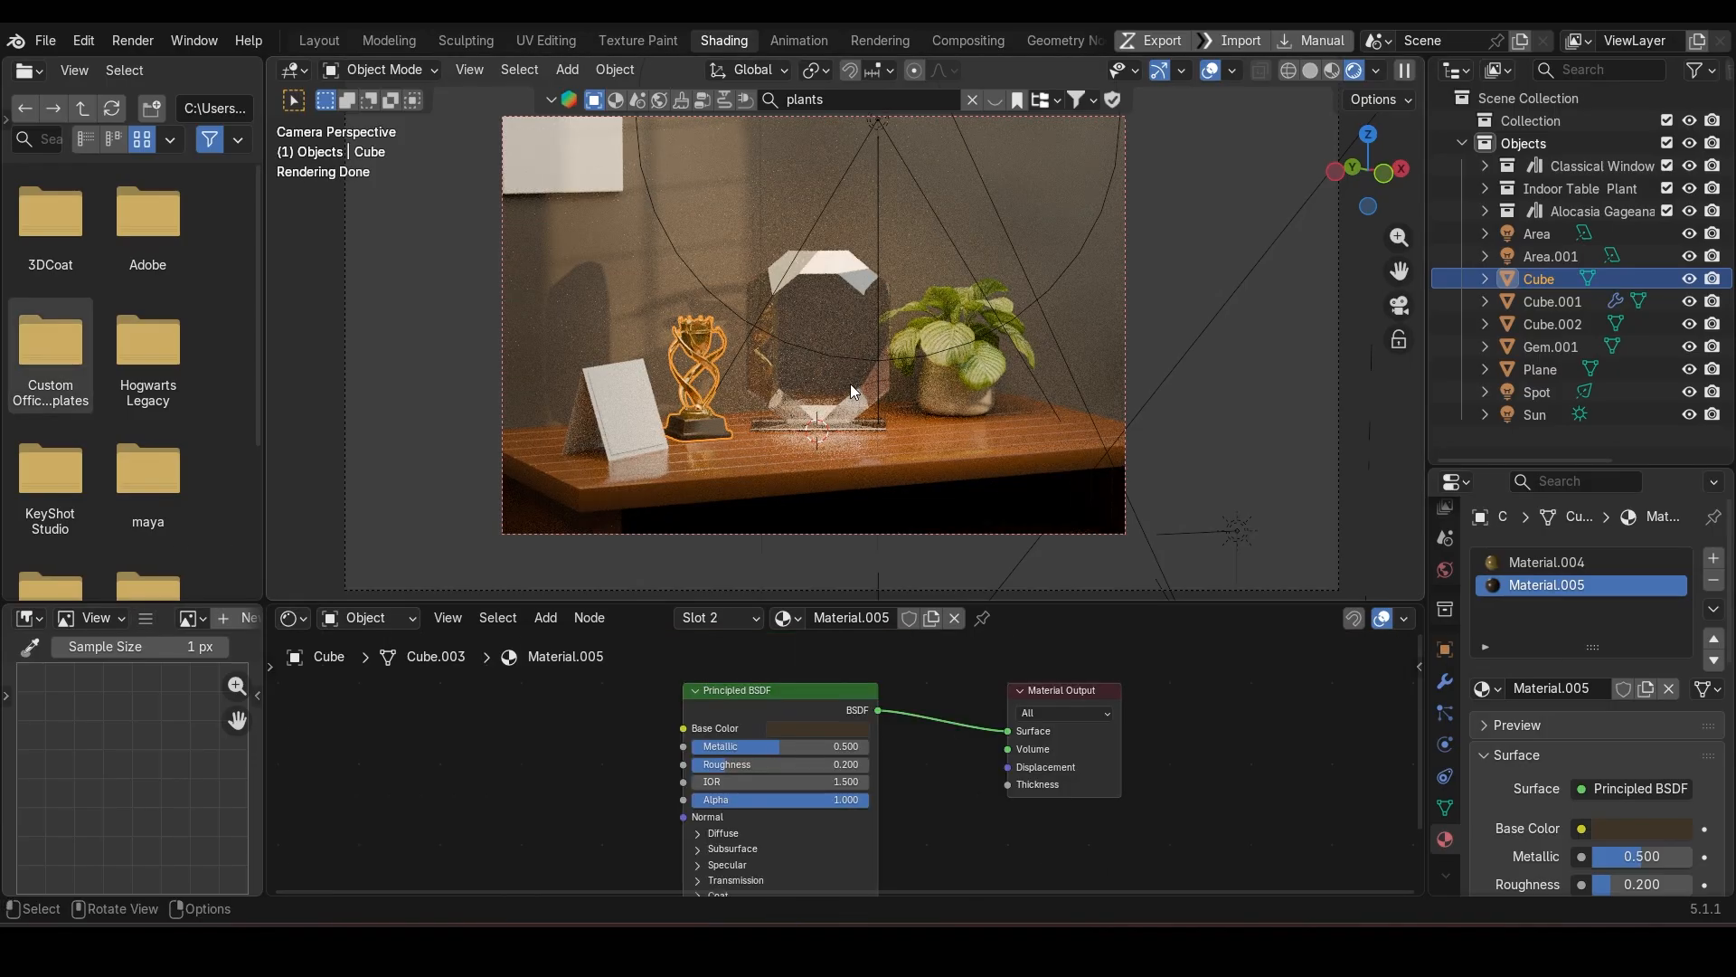
Step: Select all the triangular faces of the octagonal glass trophy's flat front in Edit Mode, using solid shading
left_click(851, 383)
scroll(851, 380, "up", 5)
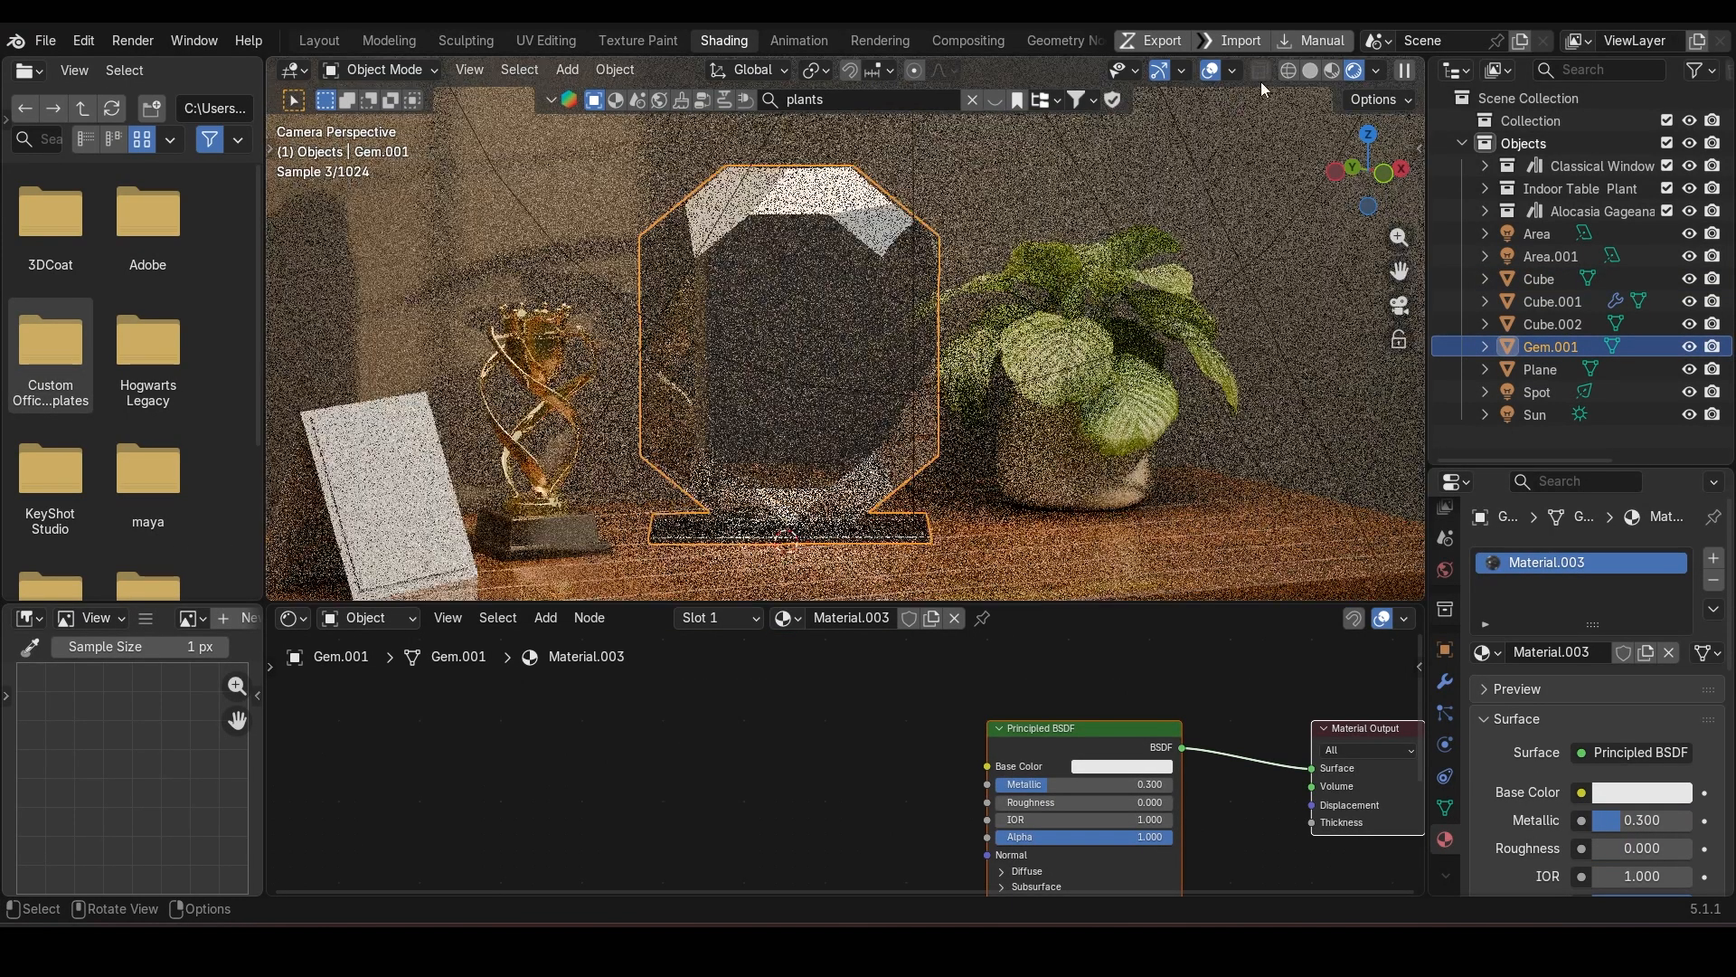
left_click(1311, 70)
scroll(789, 342, "up", 2)
key("Tab")
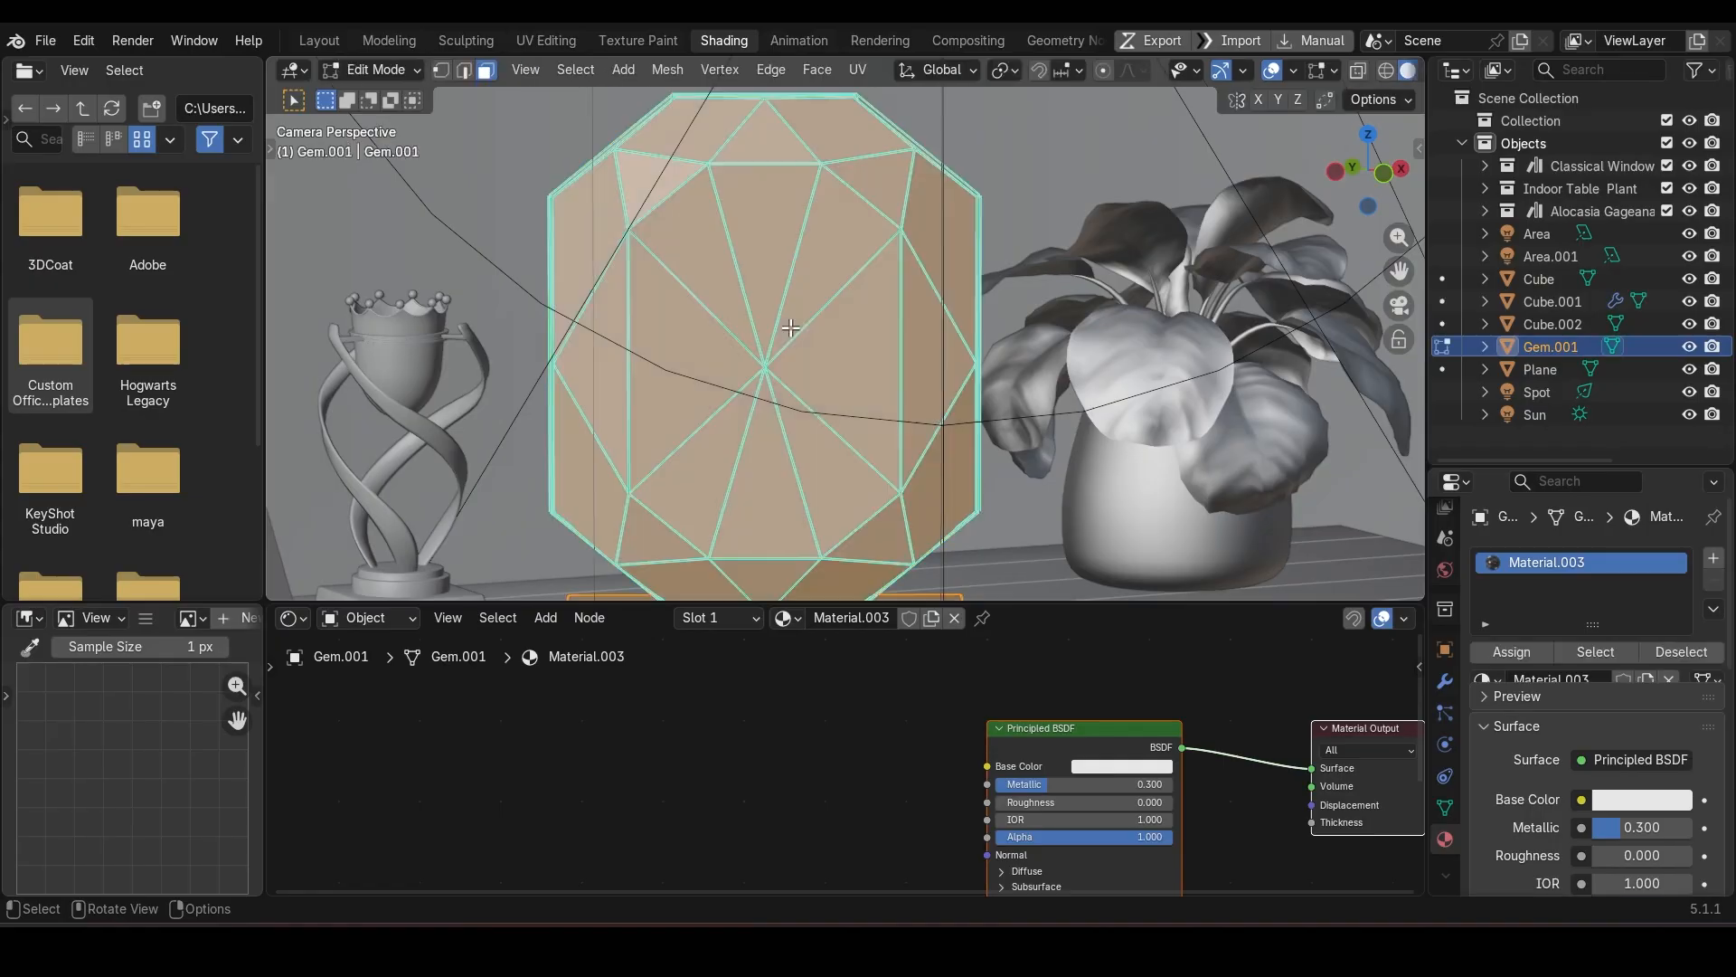
left_click(714, 273)
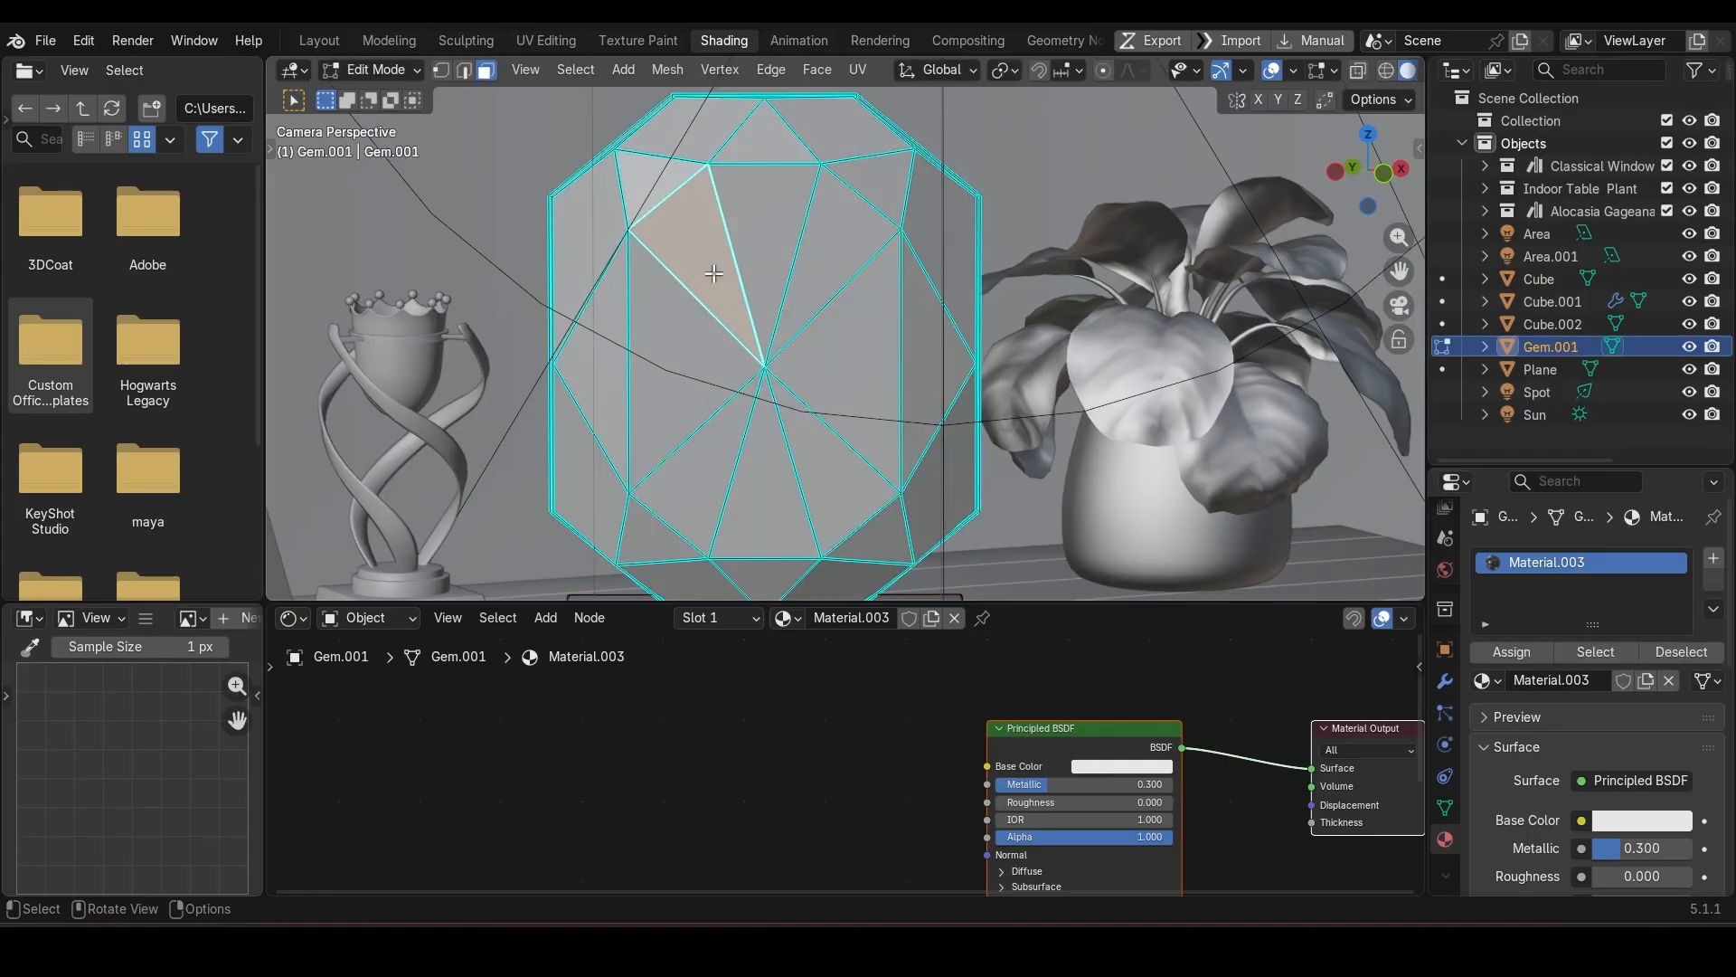
left_click(852, 480, "ctrl")
left_click(679, 412, "ctrl")
left_click(671, 367, "ctrl")
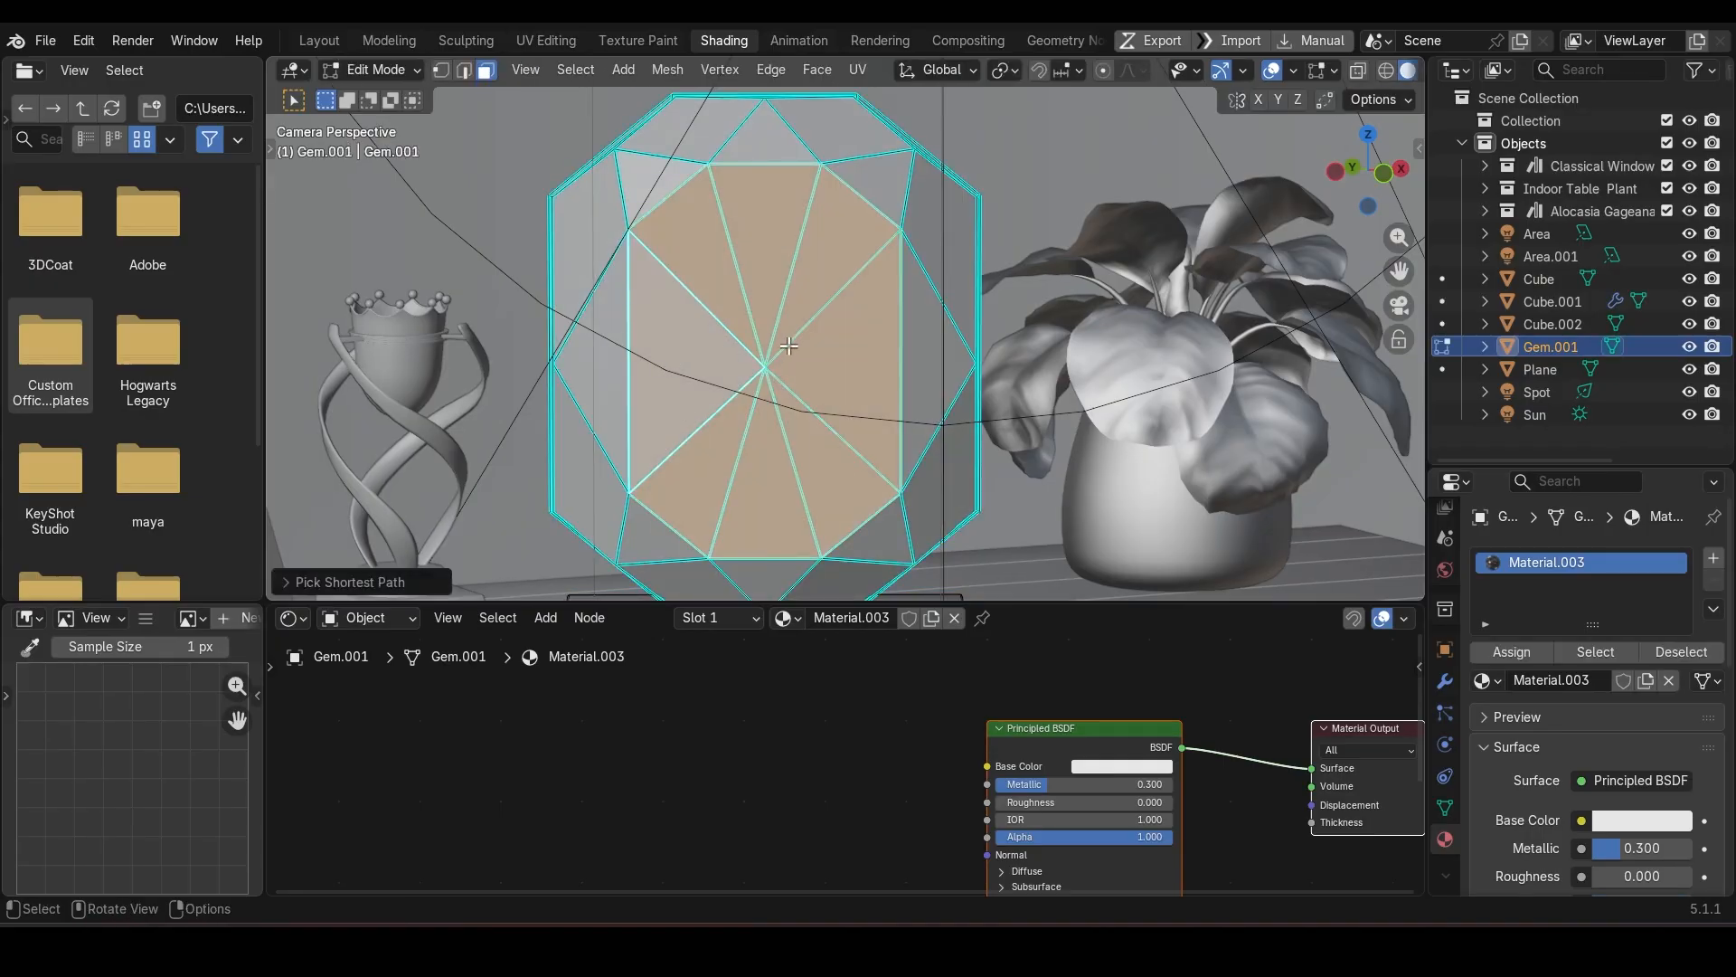
Step: Duplicate the selected front faces in place, separate the copy into its own object and return to Object Mode
middle_click_drag(788, 347, 789, 365)
scroll(789, 364, "up", 7)
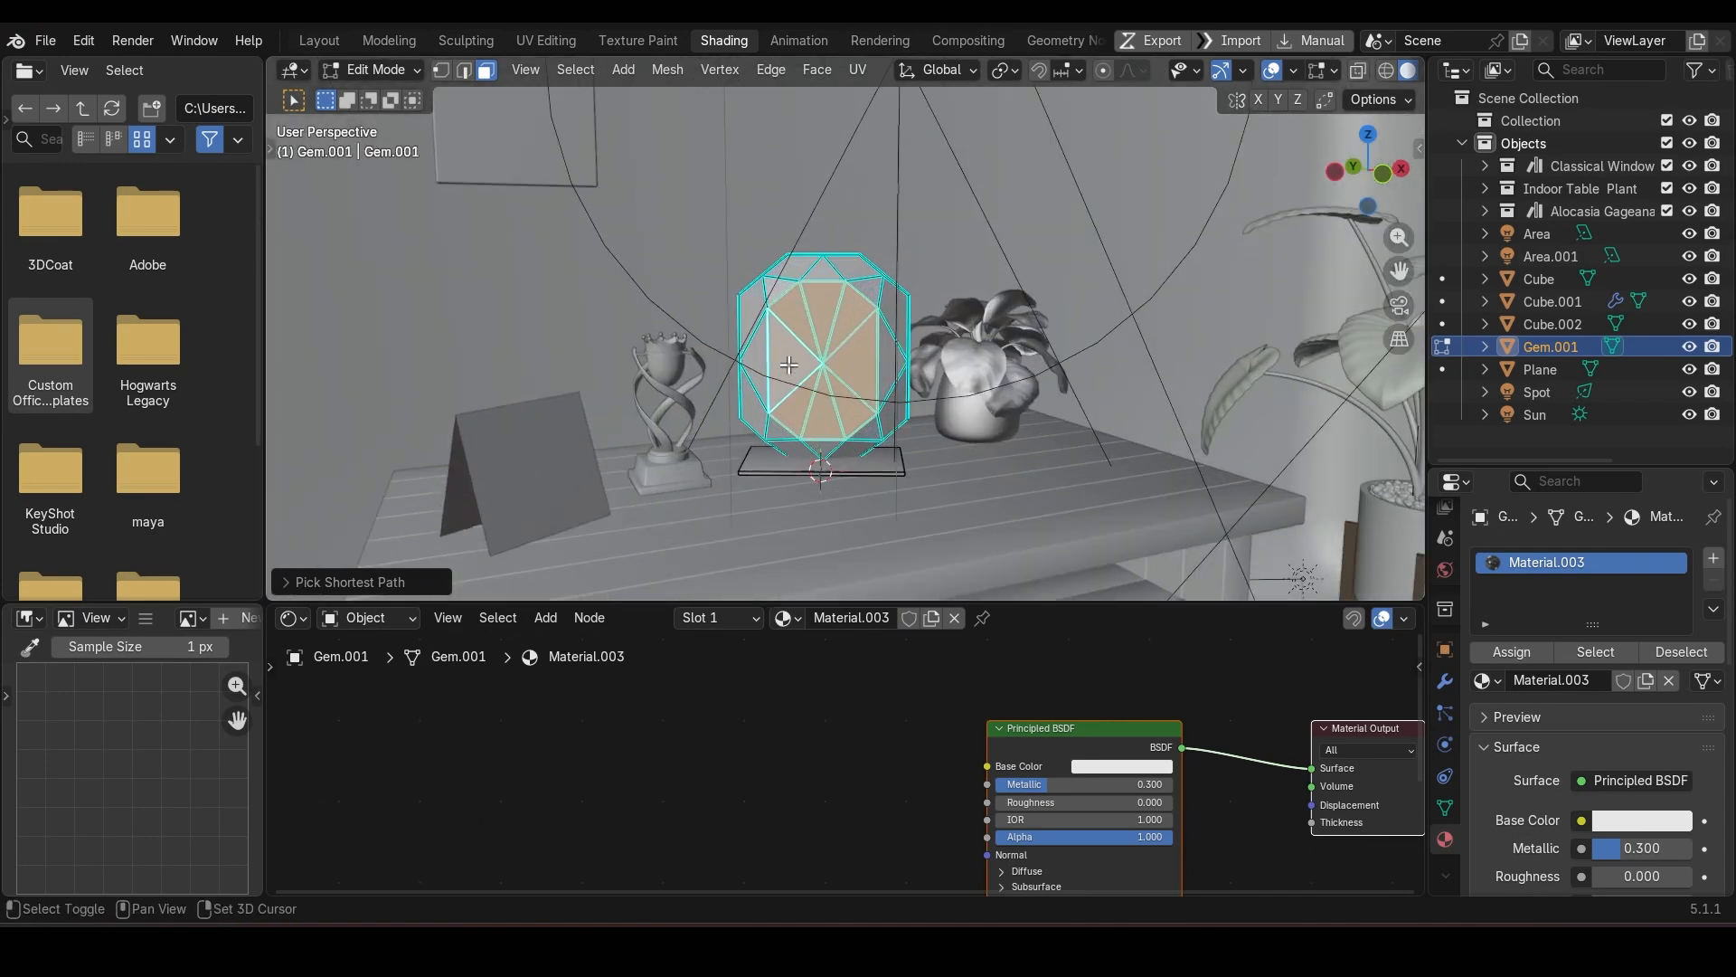
key("shift+d")
right_click(789, 364)
key("p")
left_click(789, 365)
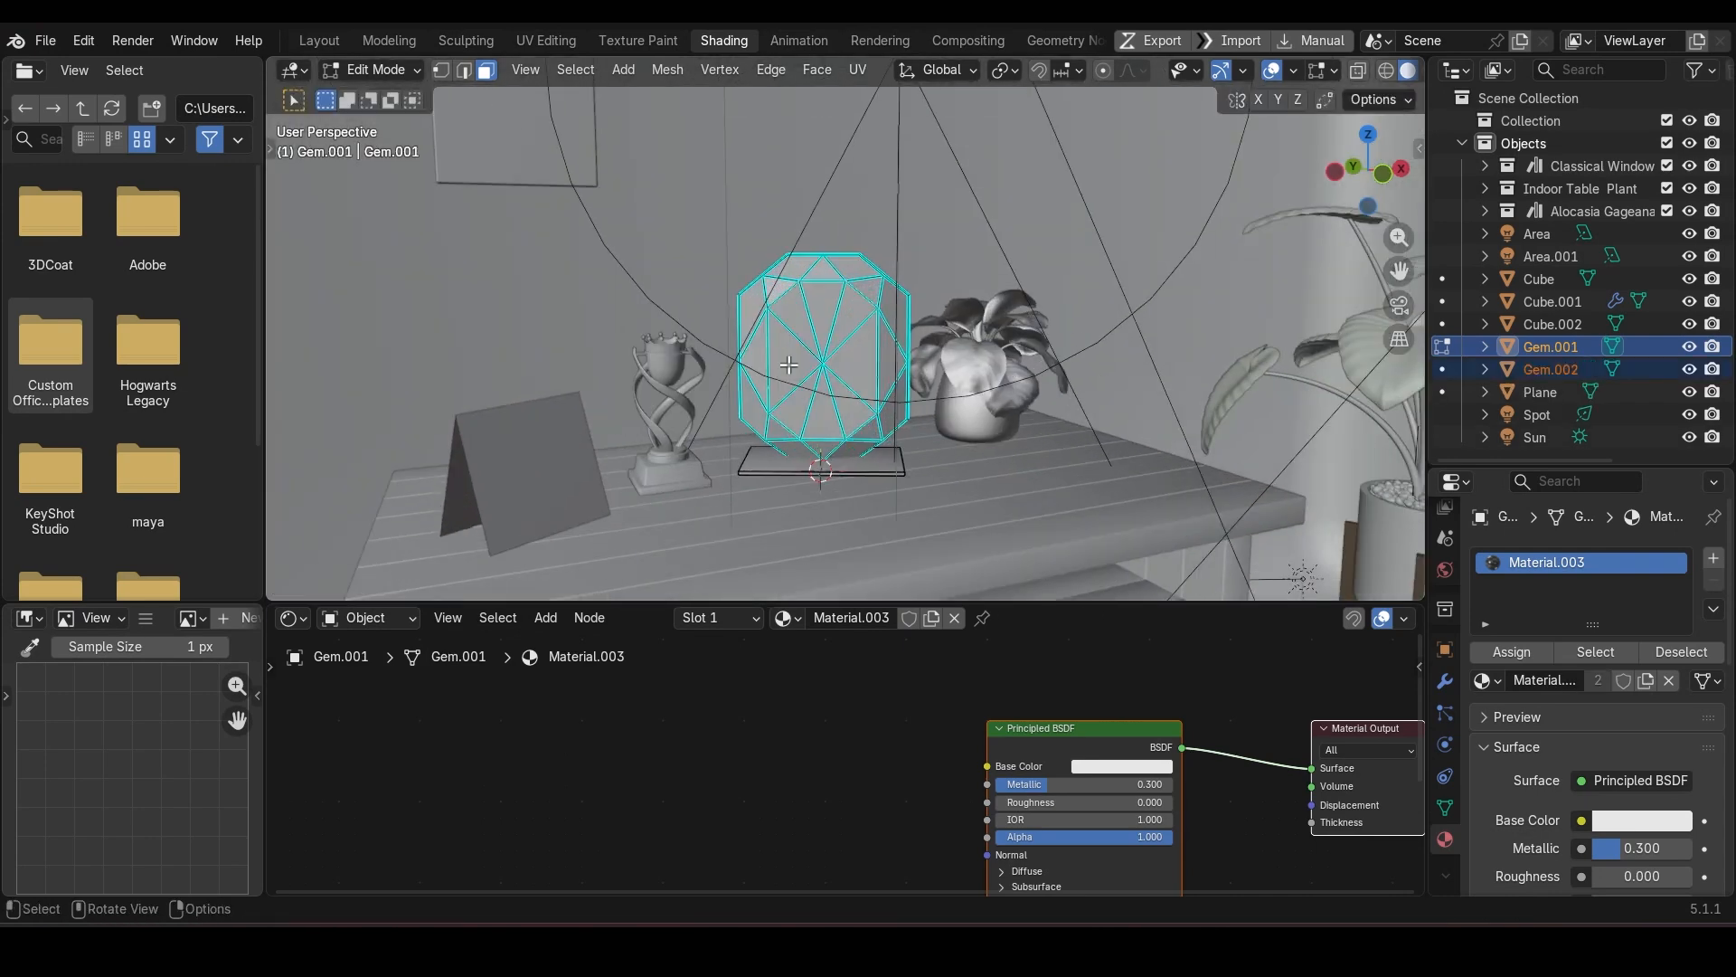
key("Tab")
Step: Mark all edges of the separated front panel as sharp in Edit Mode and save the file
scroll(824, 368, "up", 2)
left_click(825, 368)
left_click(825, 368)
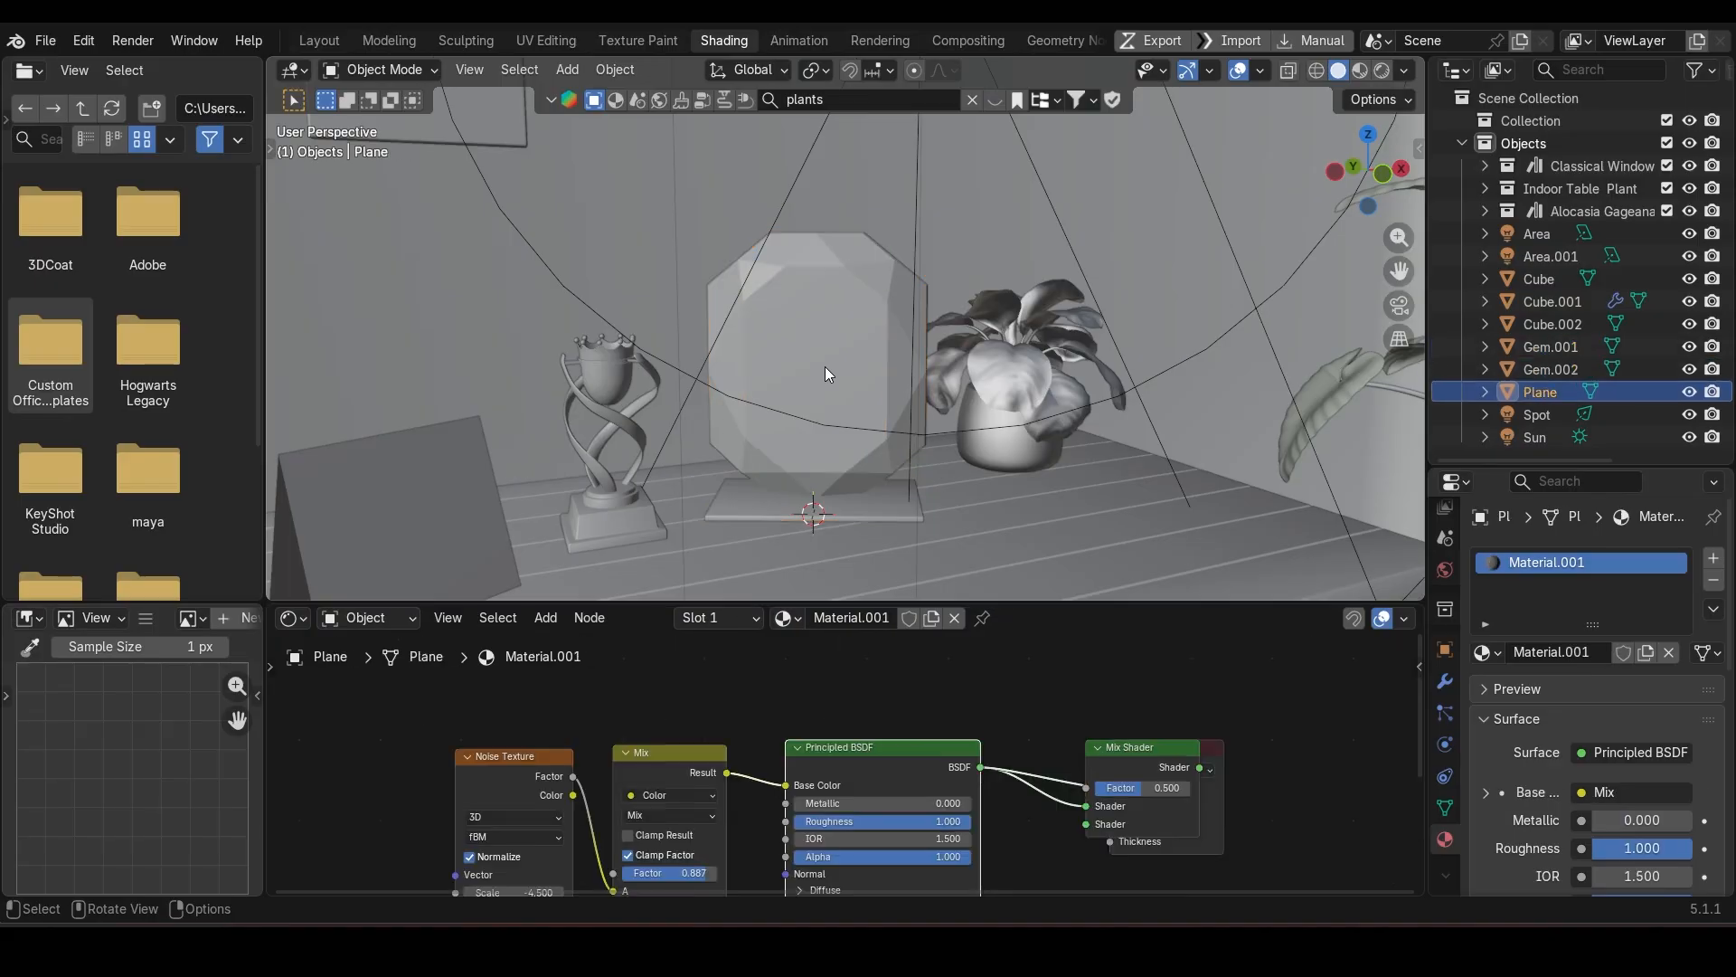
left_click(825, 368)
left_click(825, 368)
key("Tab")
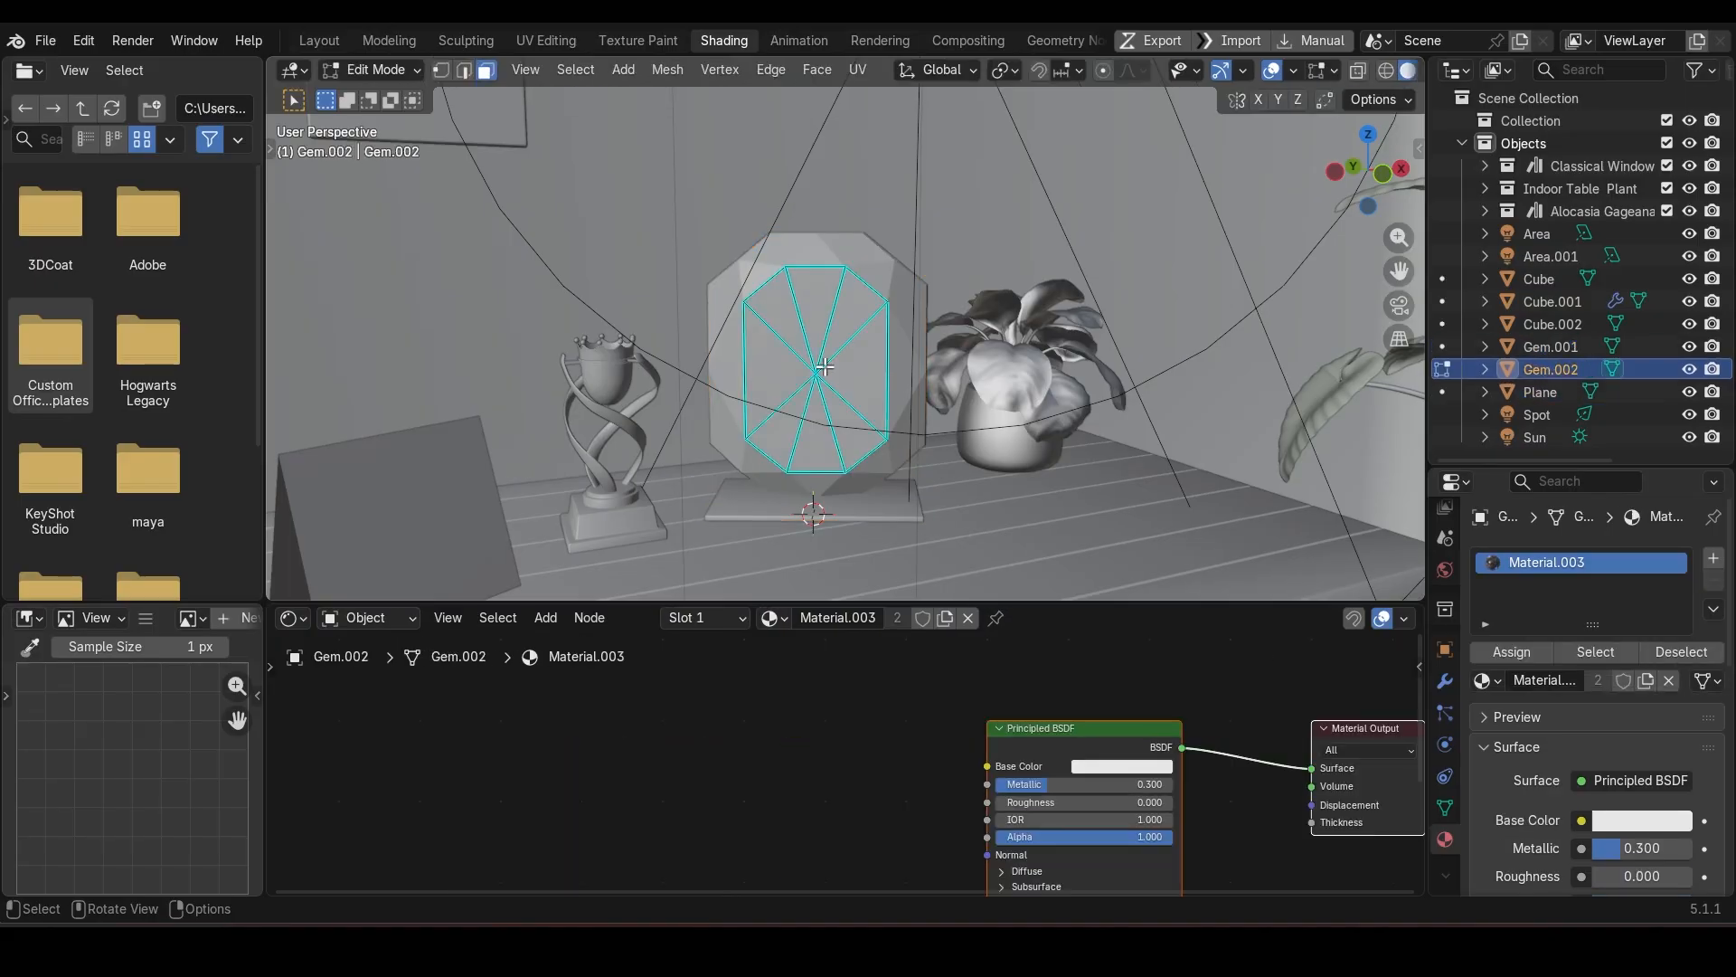
key("a")
right_click(825, 367)
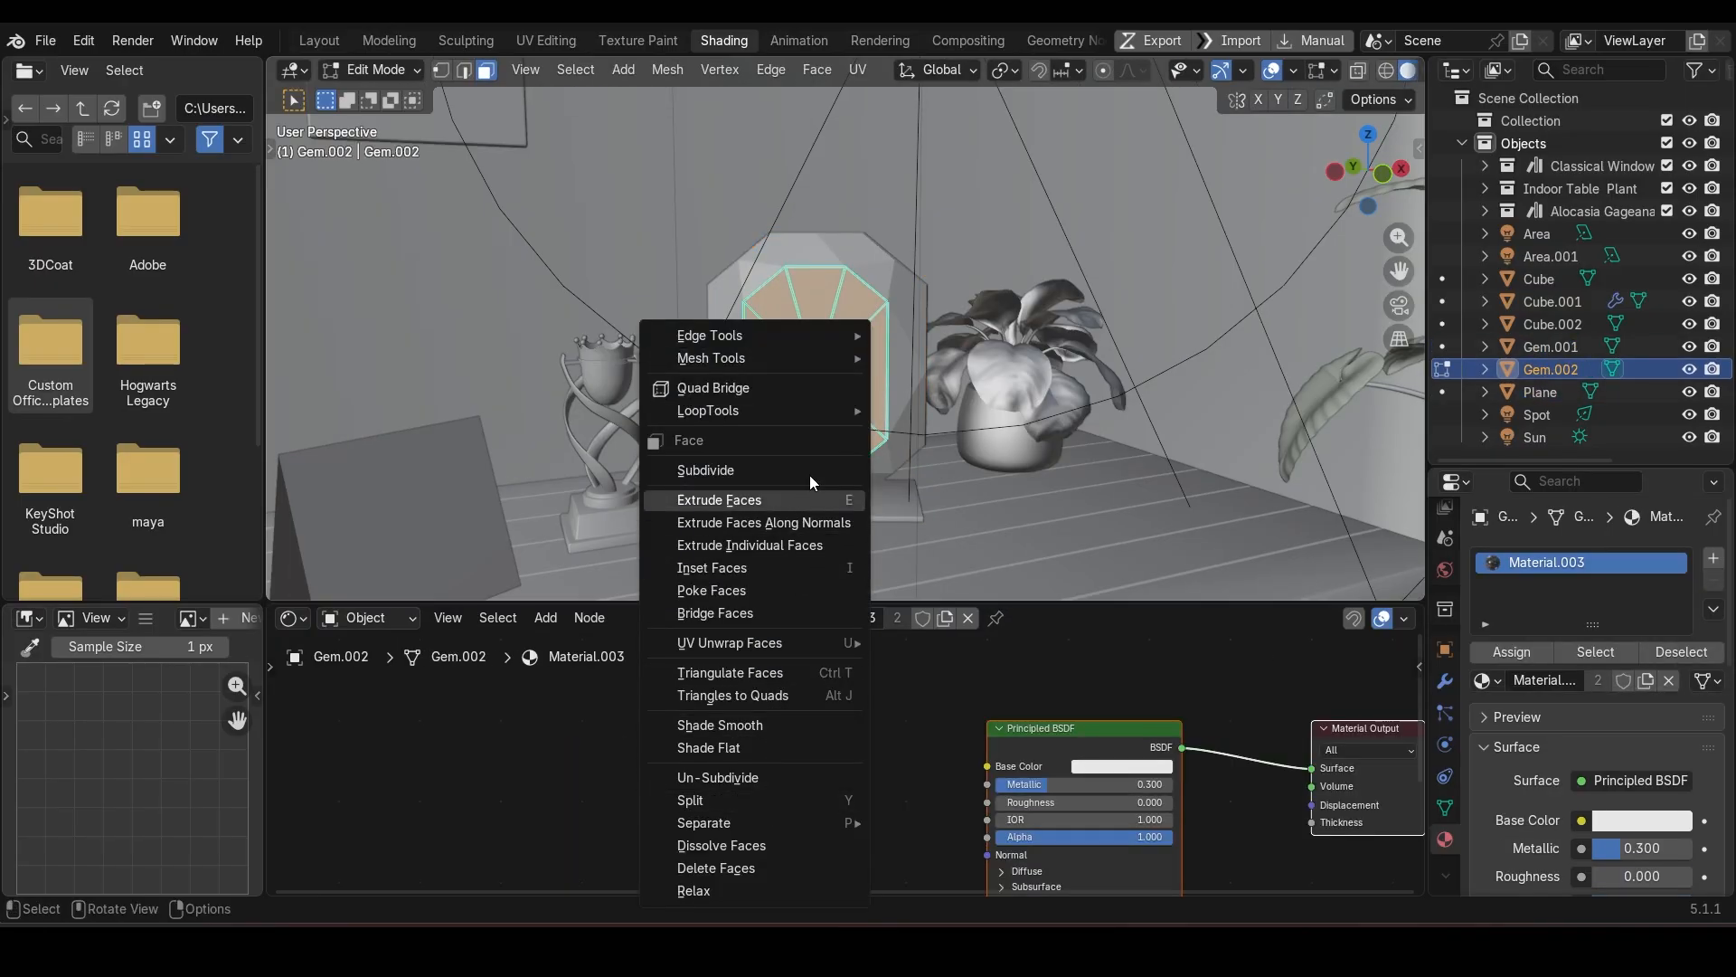
key("Escape")
key("2")
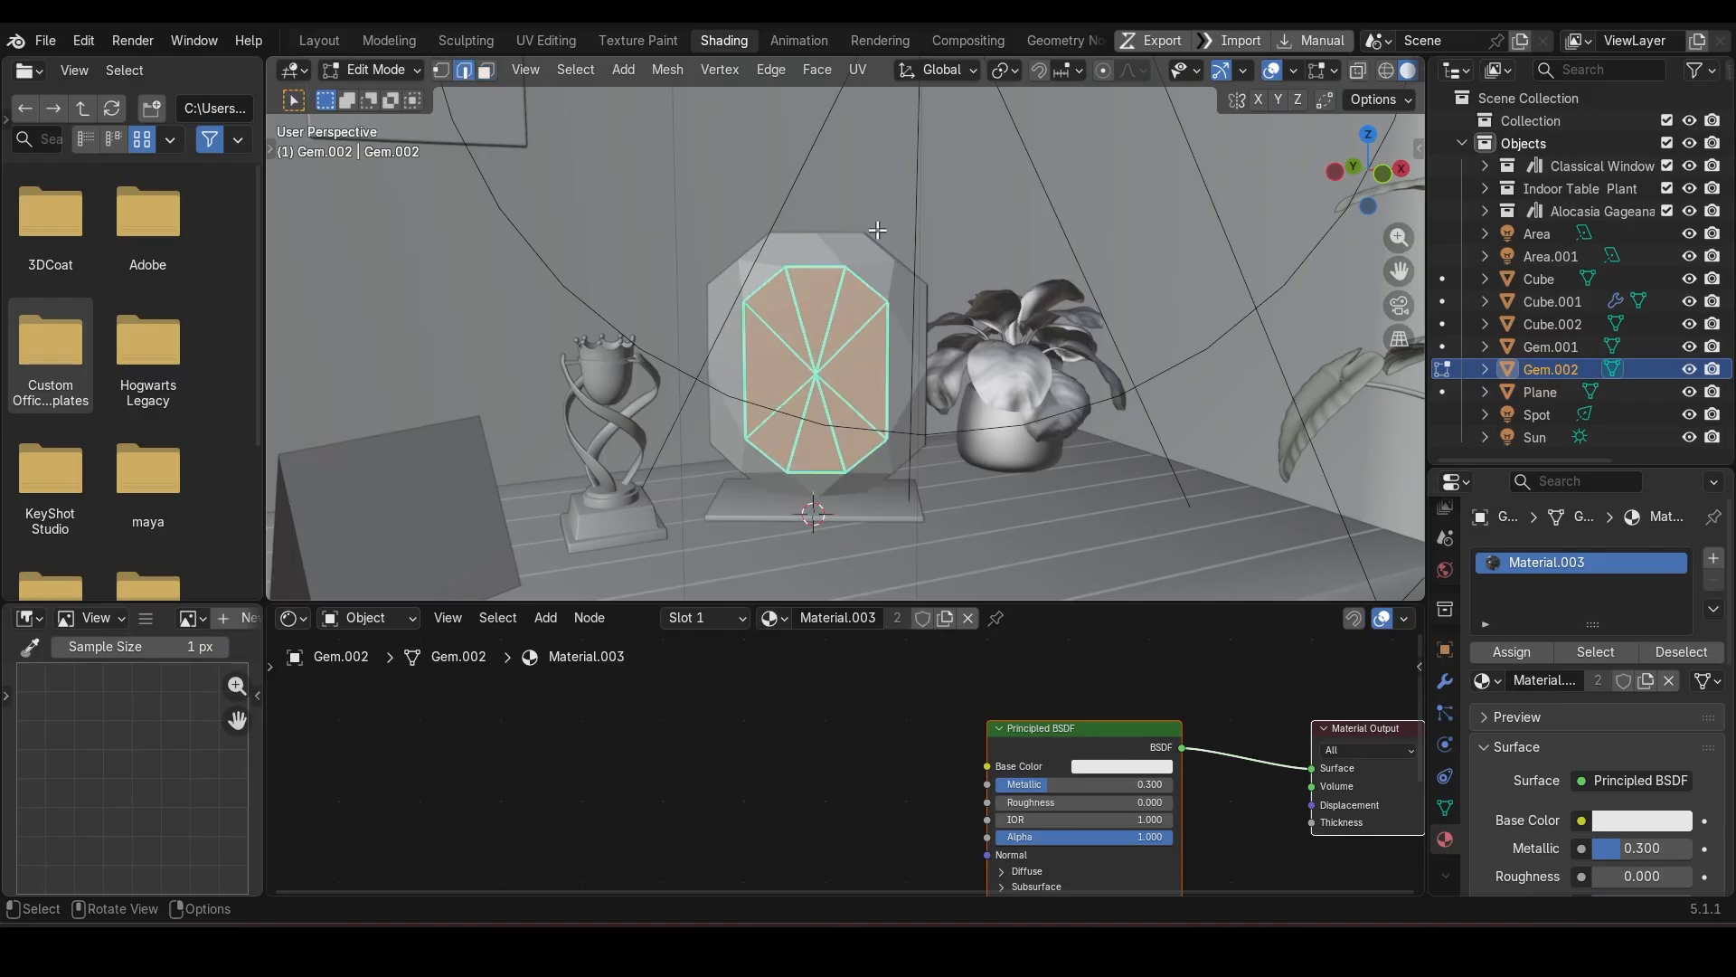
right_click(878, 230)
left_click(827, 655)
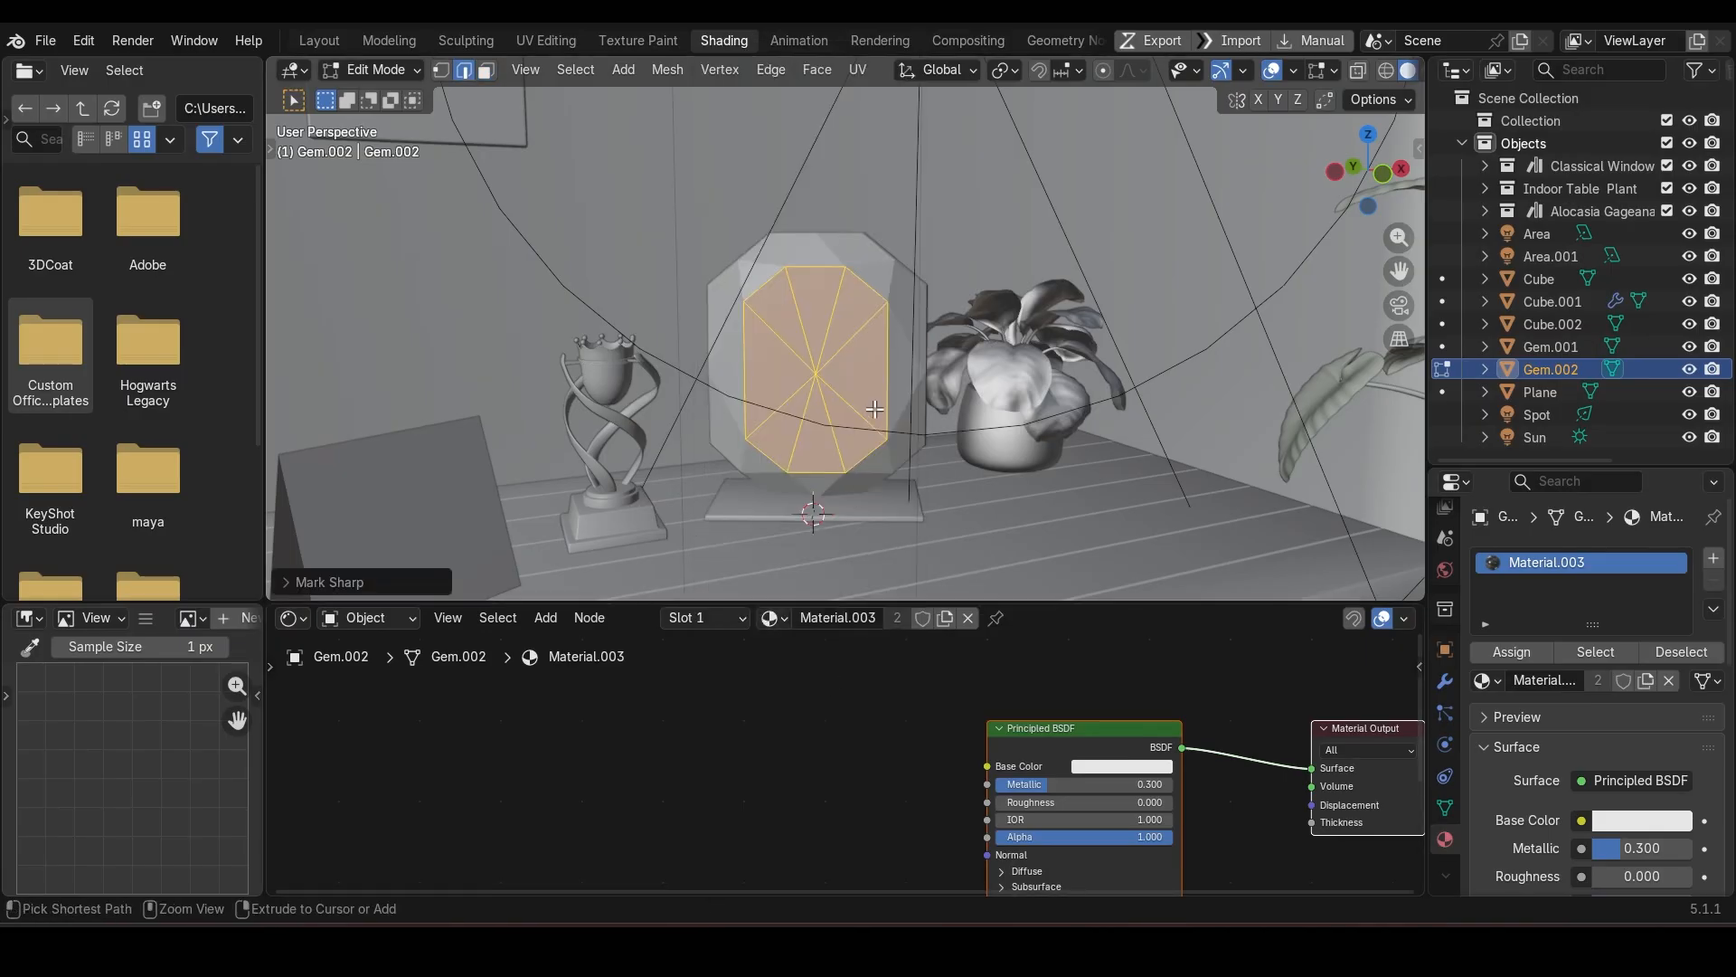
key("ctrl+s")
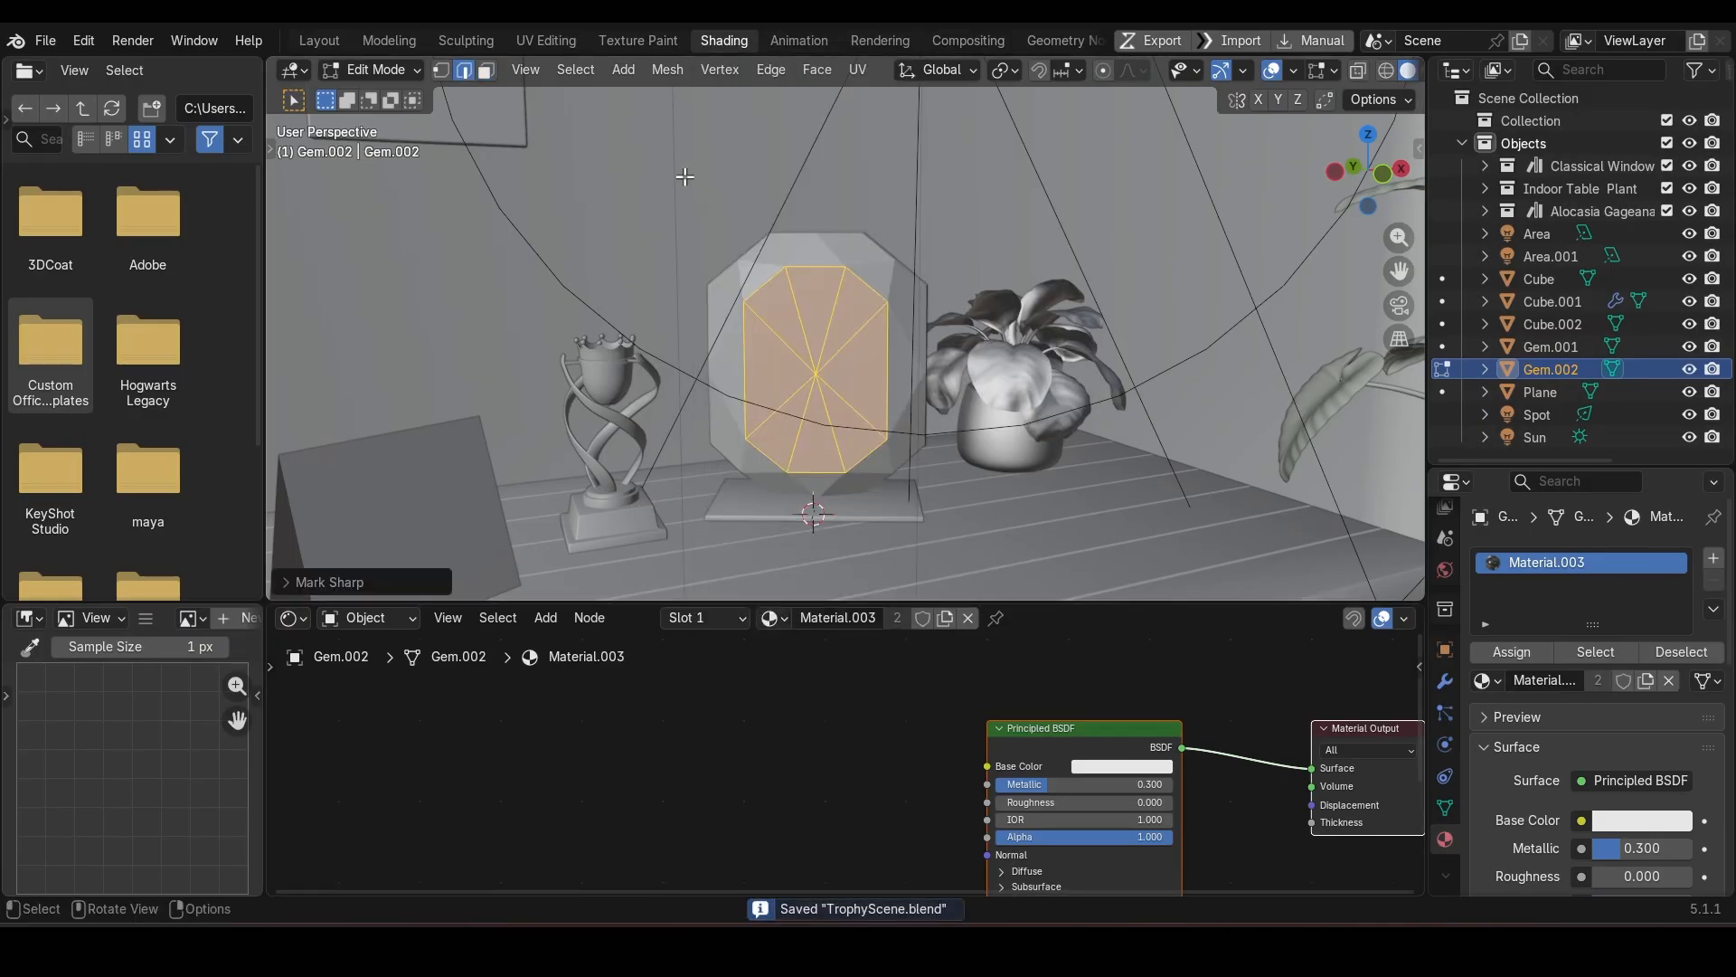
Step: Add the Alpha.png image texture to the front panel's material and make that material a single-user copy, with rendered shading on
scroll(1099, 785, "down", 4)
middle_click_drag(1021, 806, 1104, 750)
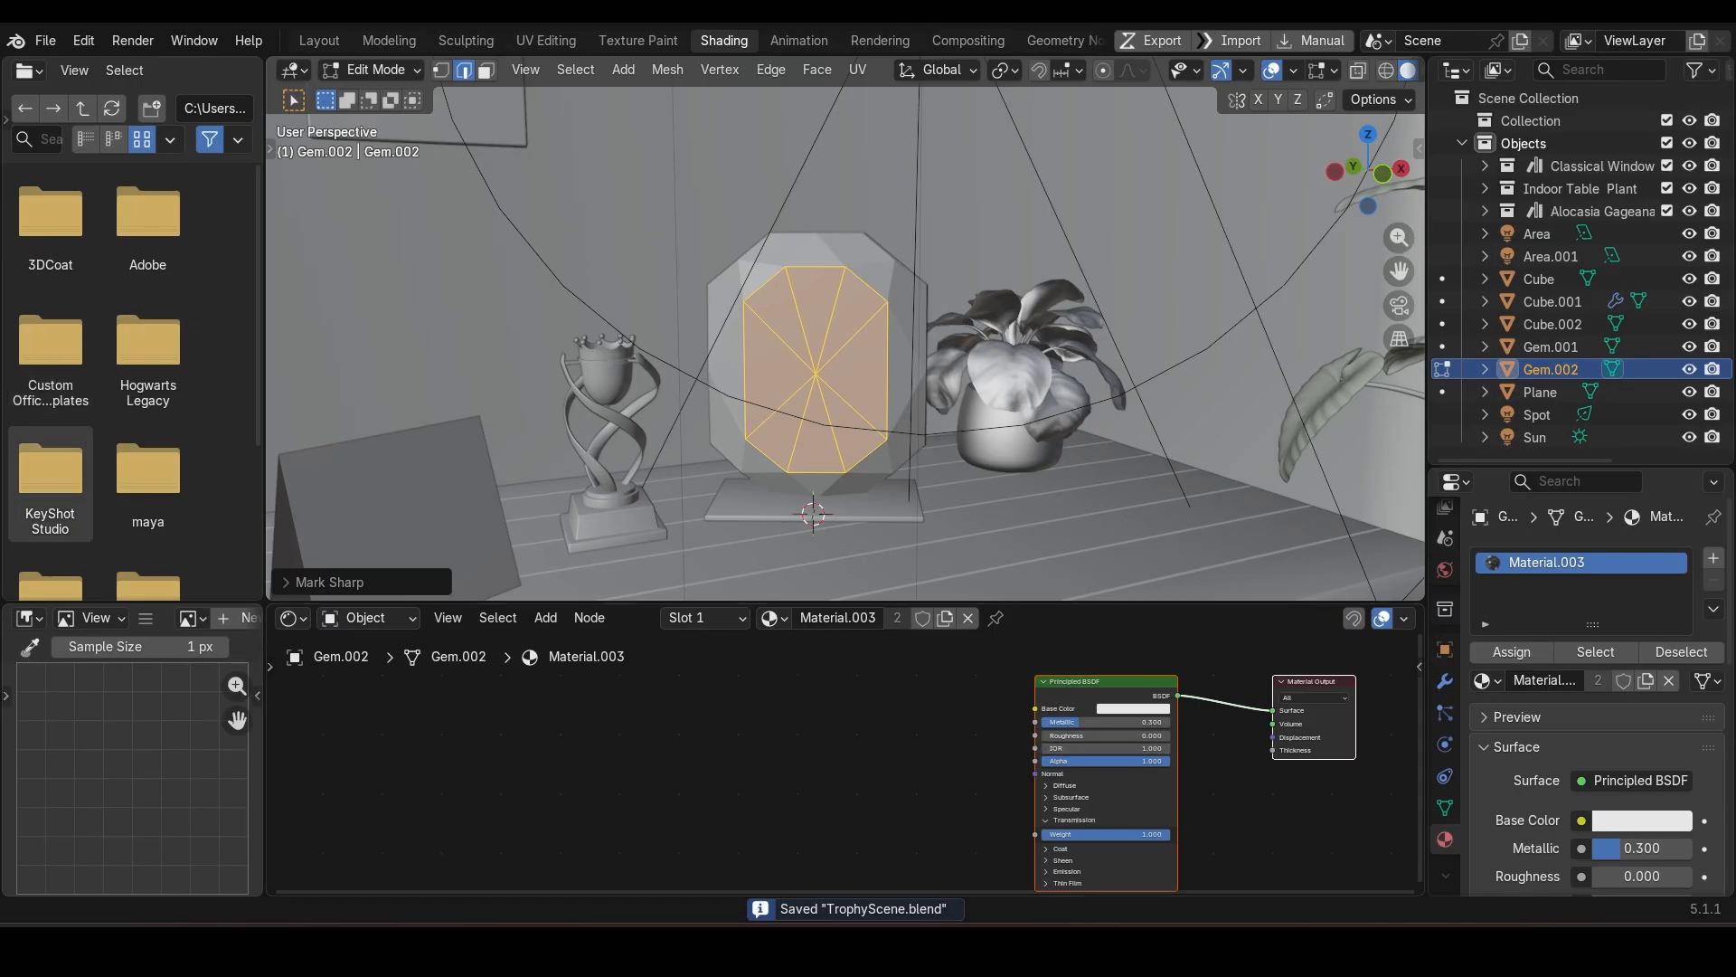
left_click_drag(622, 740, 626, 739)
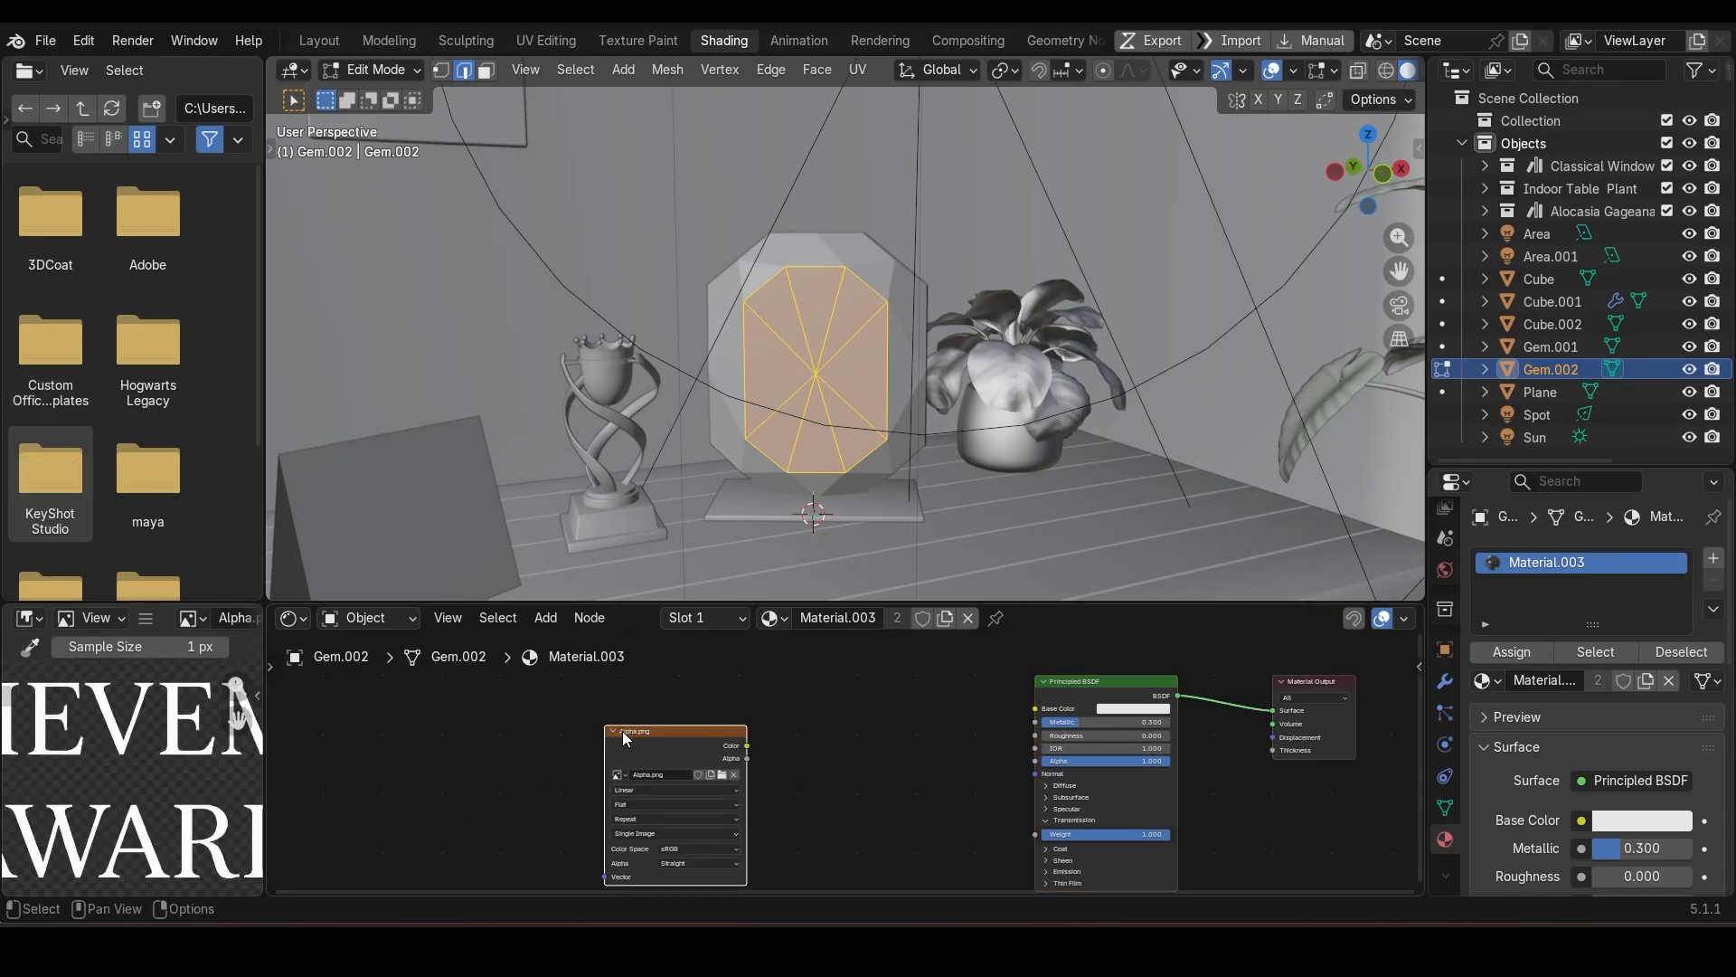
scroll(721, 762, "up", 2)
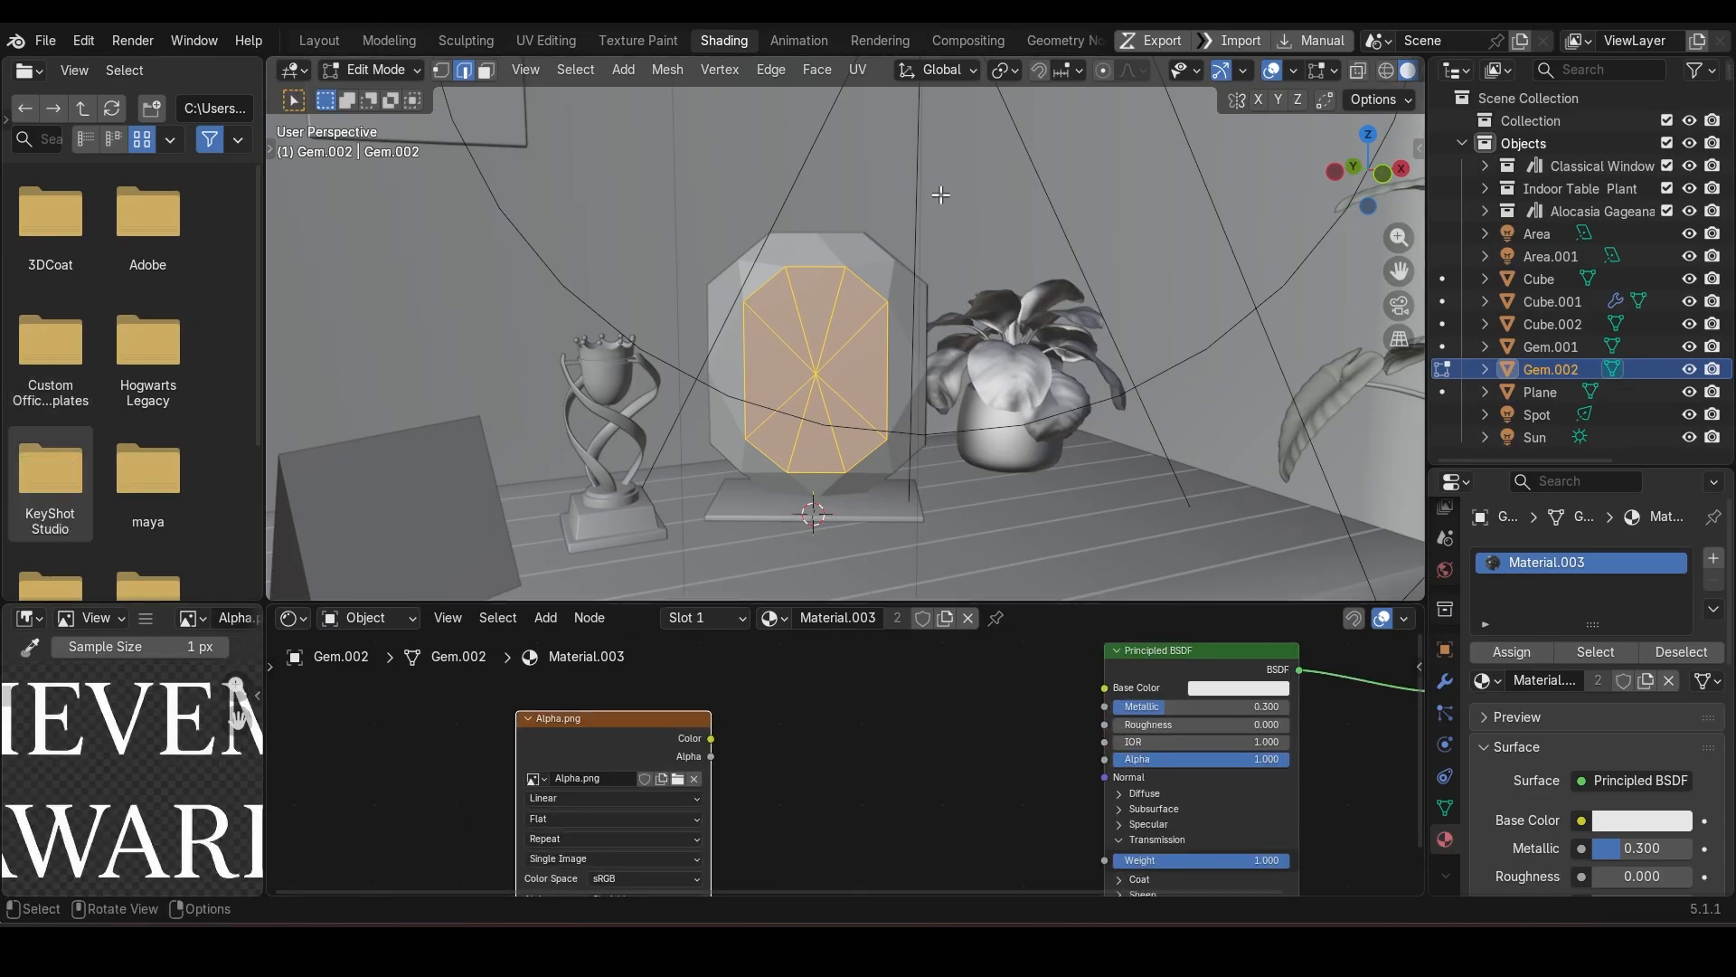
scroll(1384, 76, "down", 2)
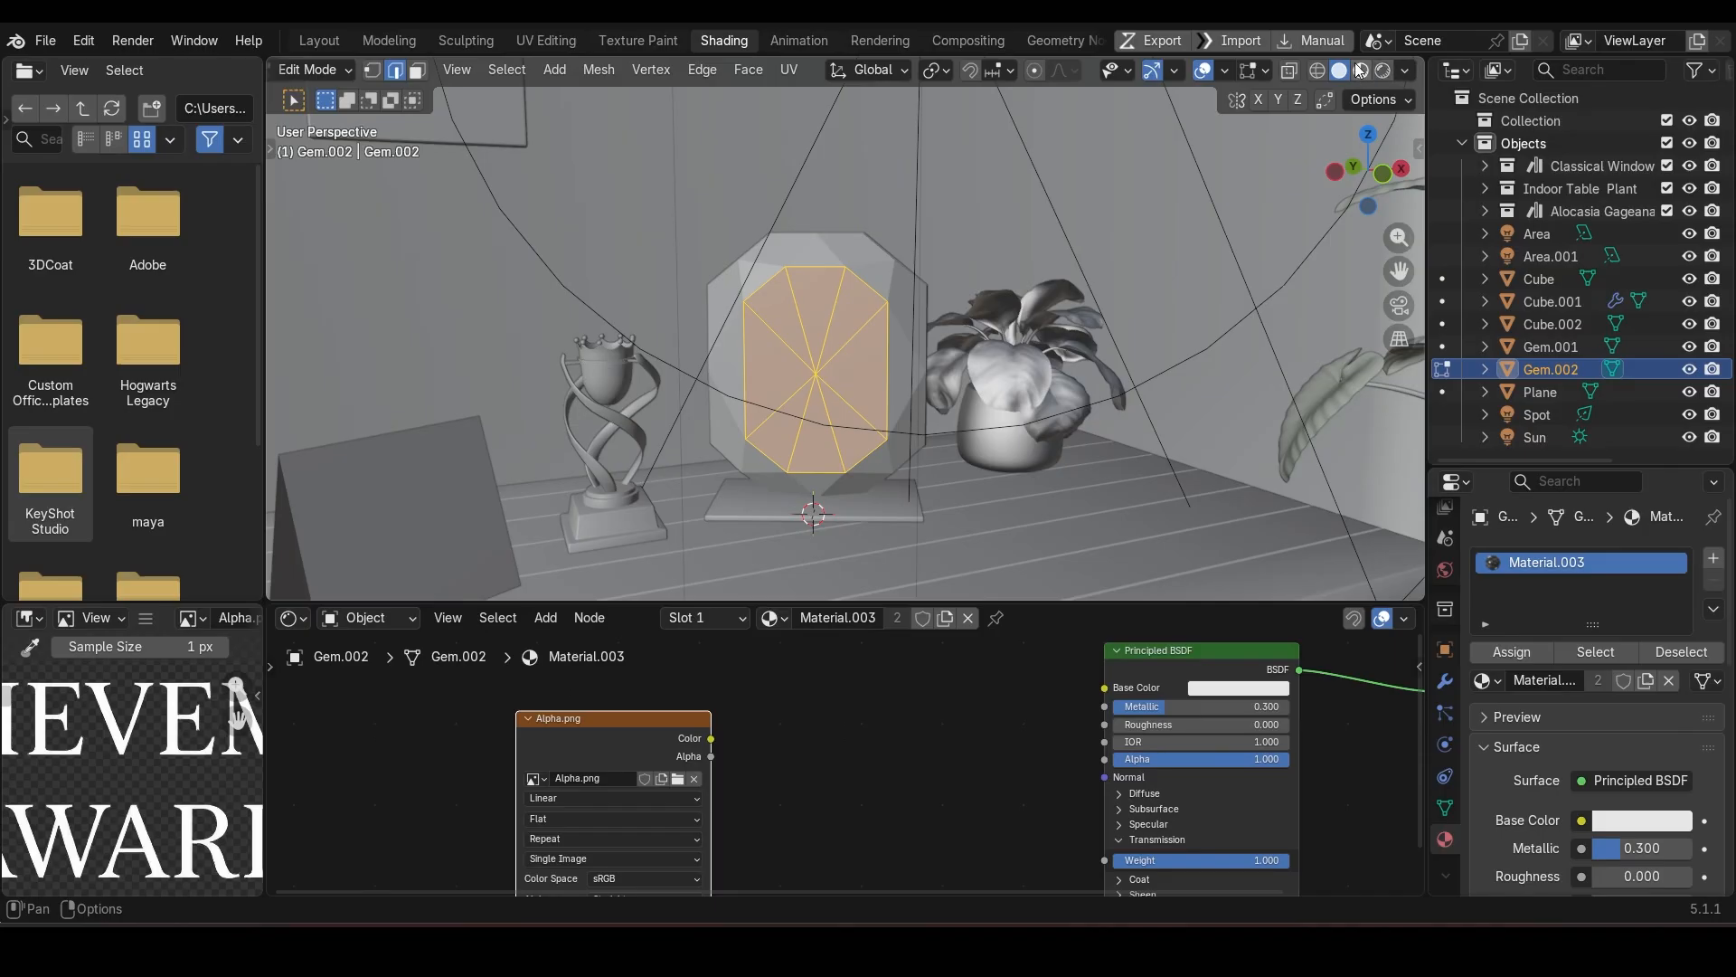
left_click(1381, 70)
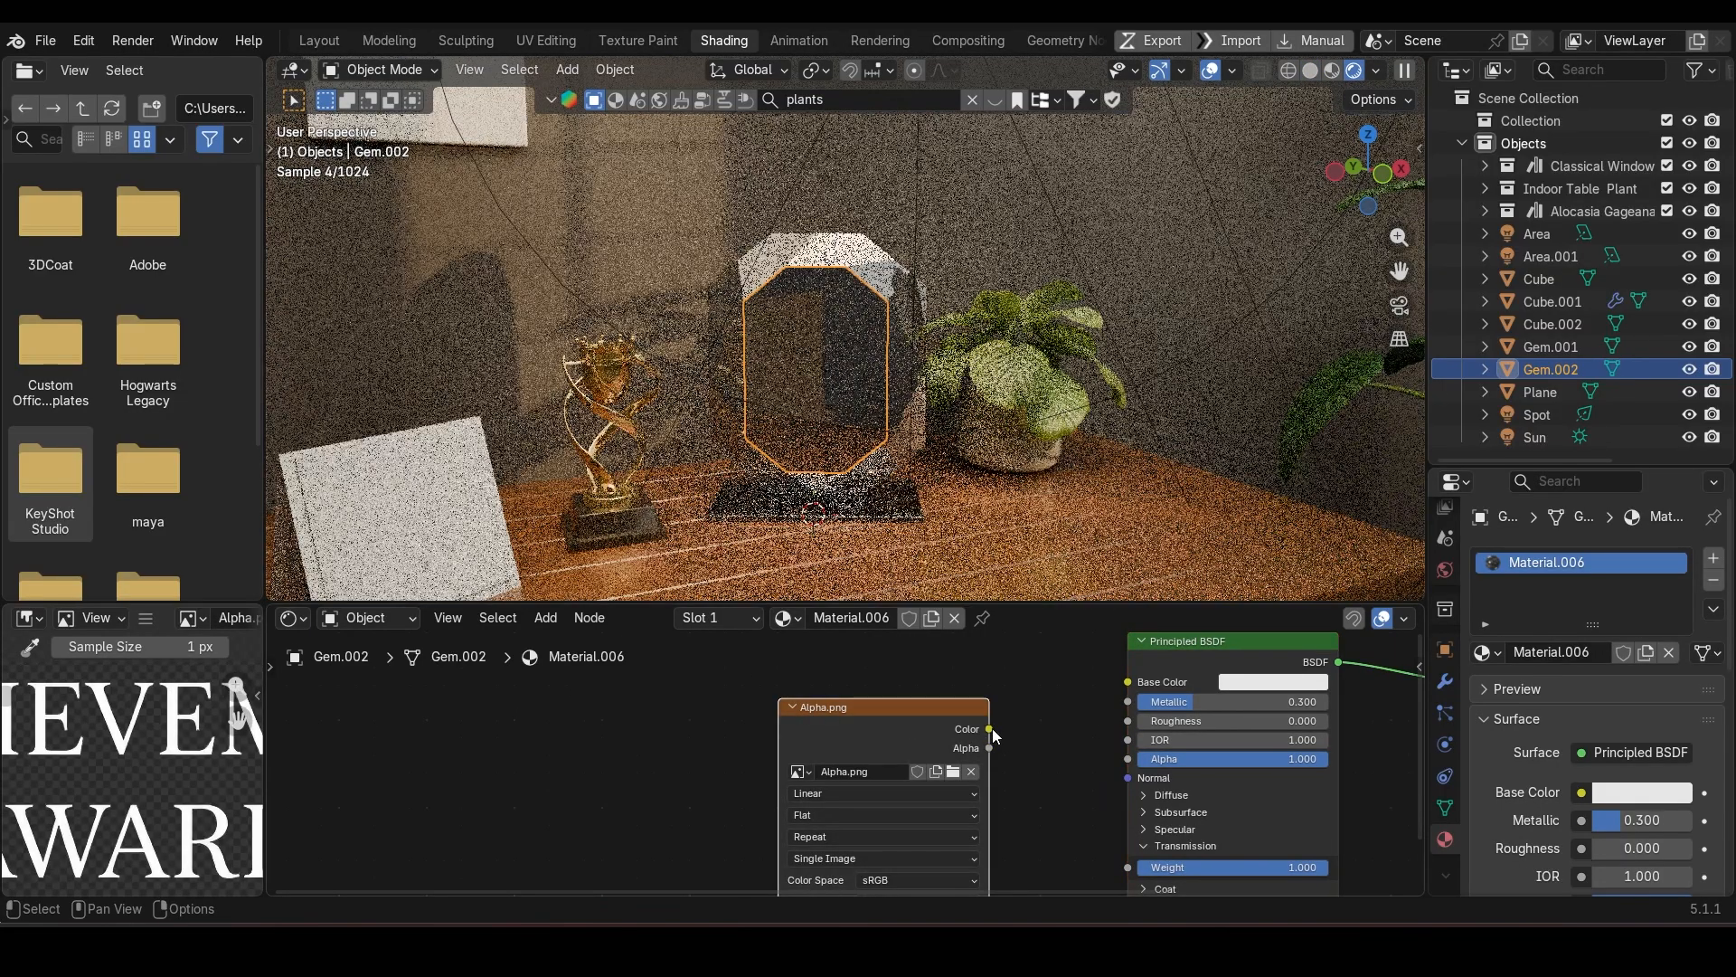
Step: Link Alpha.png's Color to Base Color and its Alpha to the shader's Alpha, and add Texture Coordinate and Mapping nodes
left_click_drag(990, 729, 1110, 680)
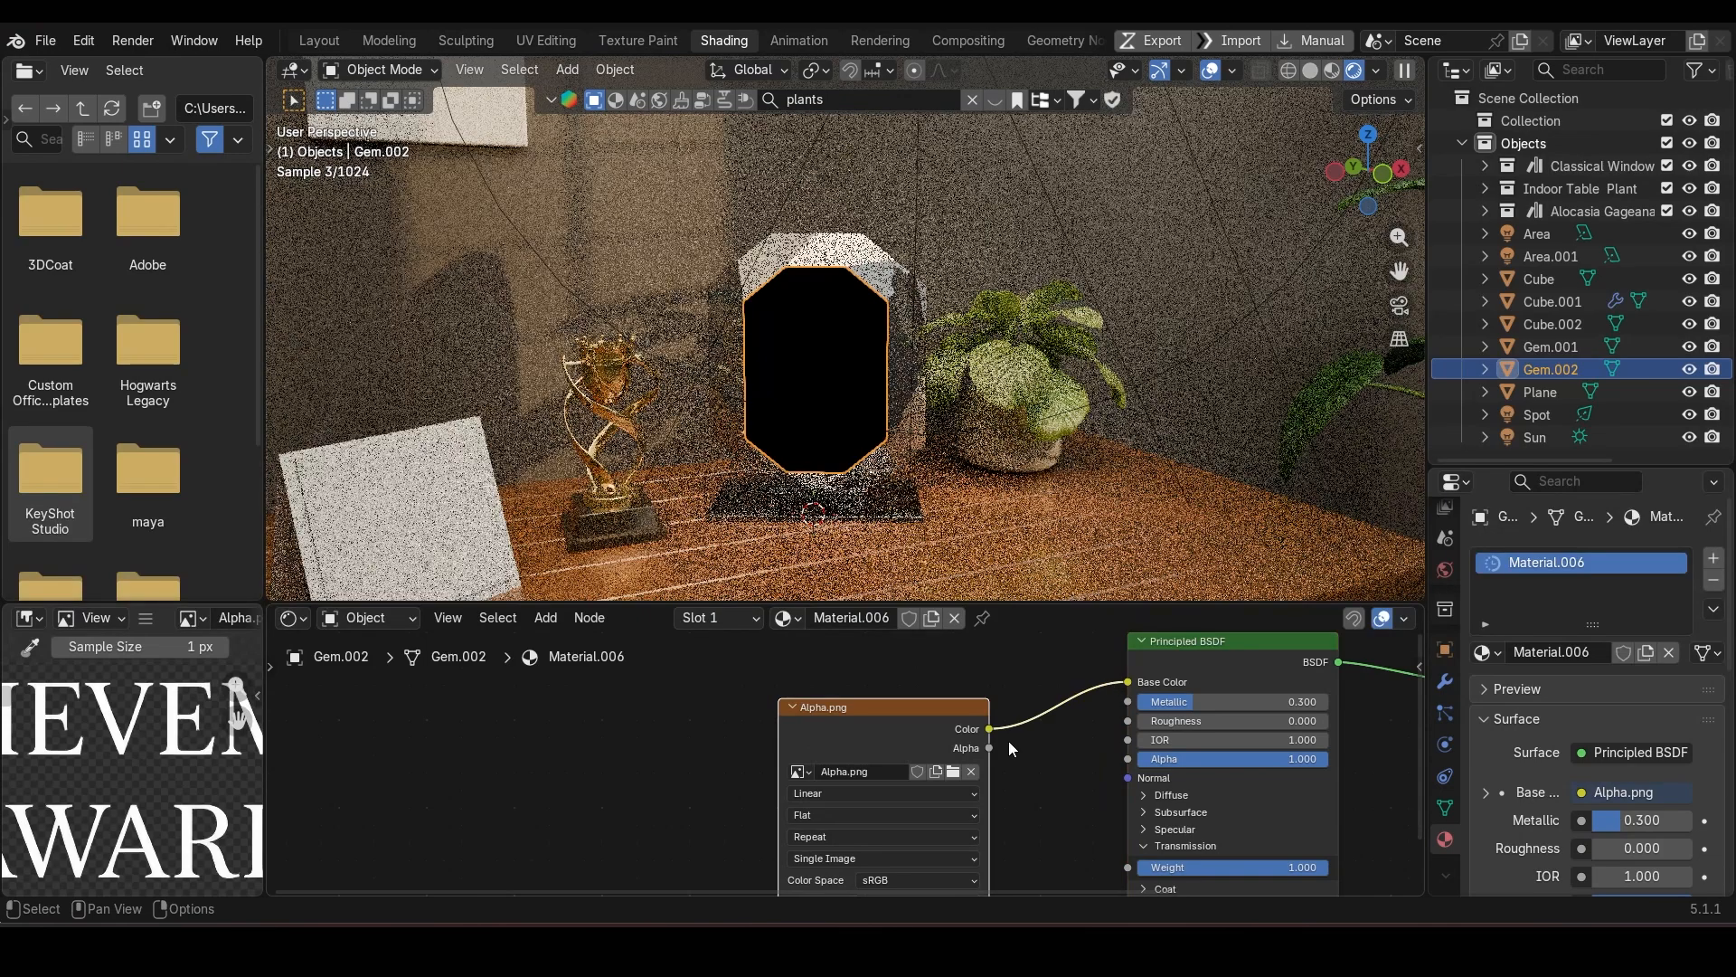
left_click_drag(990, 748, 1132, 763)
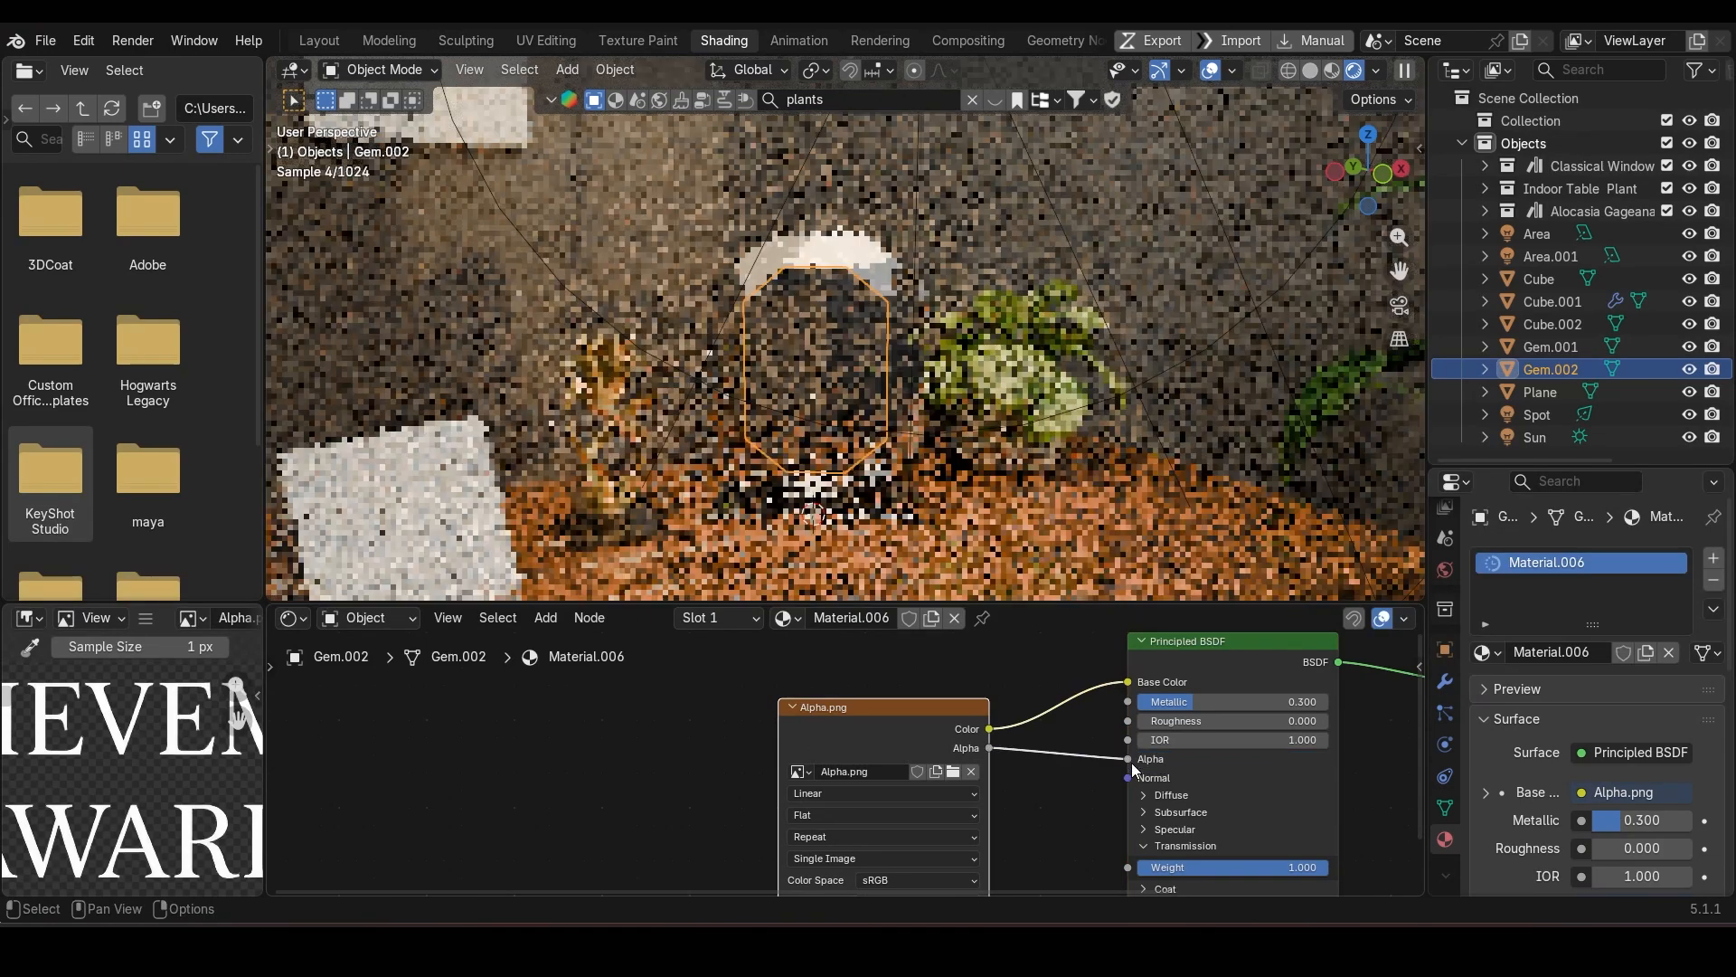
left_click(882, 710)
key("ctrl+t")
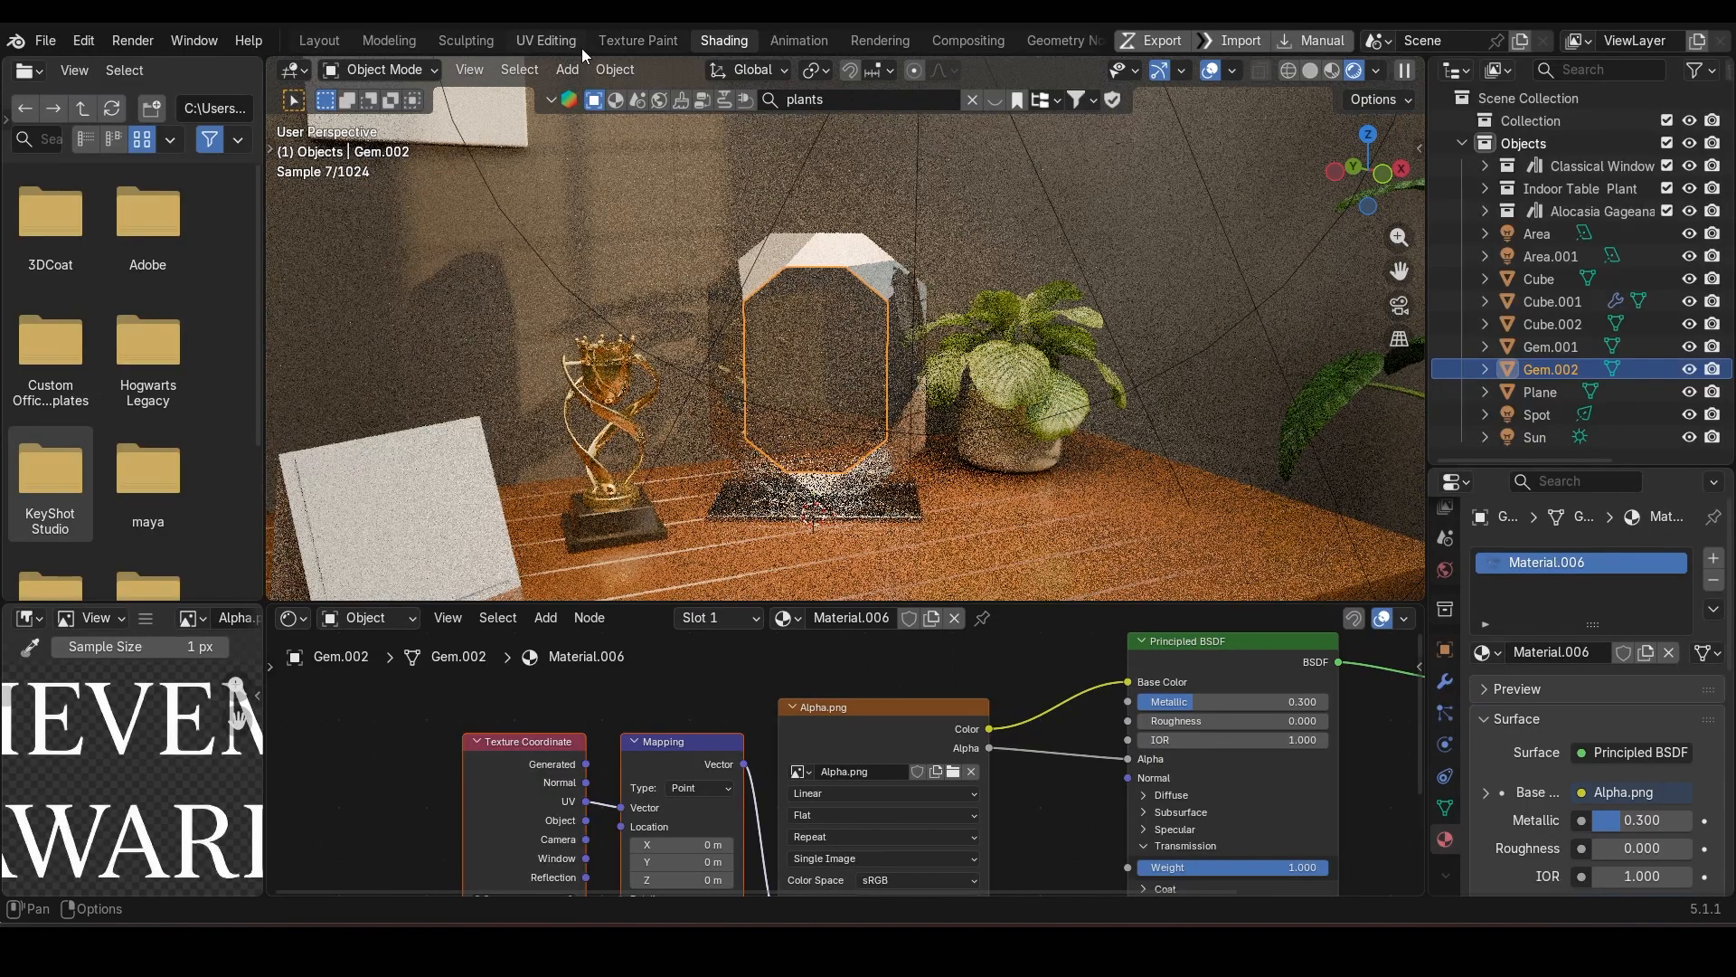
Step: Unwrap the front panel's faces in the UV Editing workspace and frame the whole image with its UV island
left_click(547, 40)
scroll(976, 459, "up", 5)
middle_click_drag(976, 459, 1050, 396)
scroll(1050, 396, "up", 4)
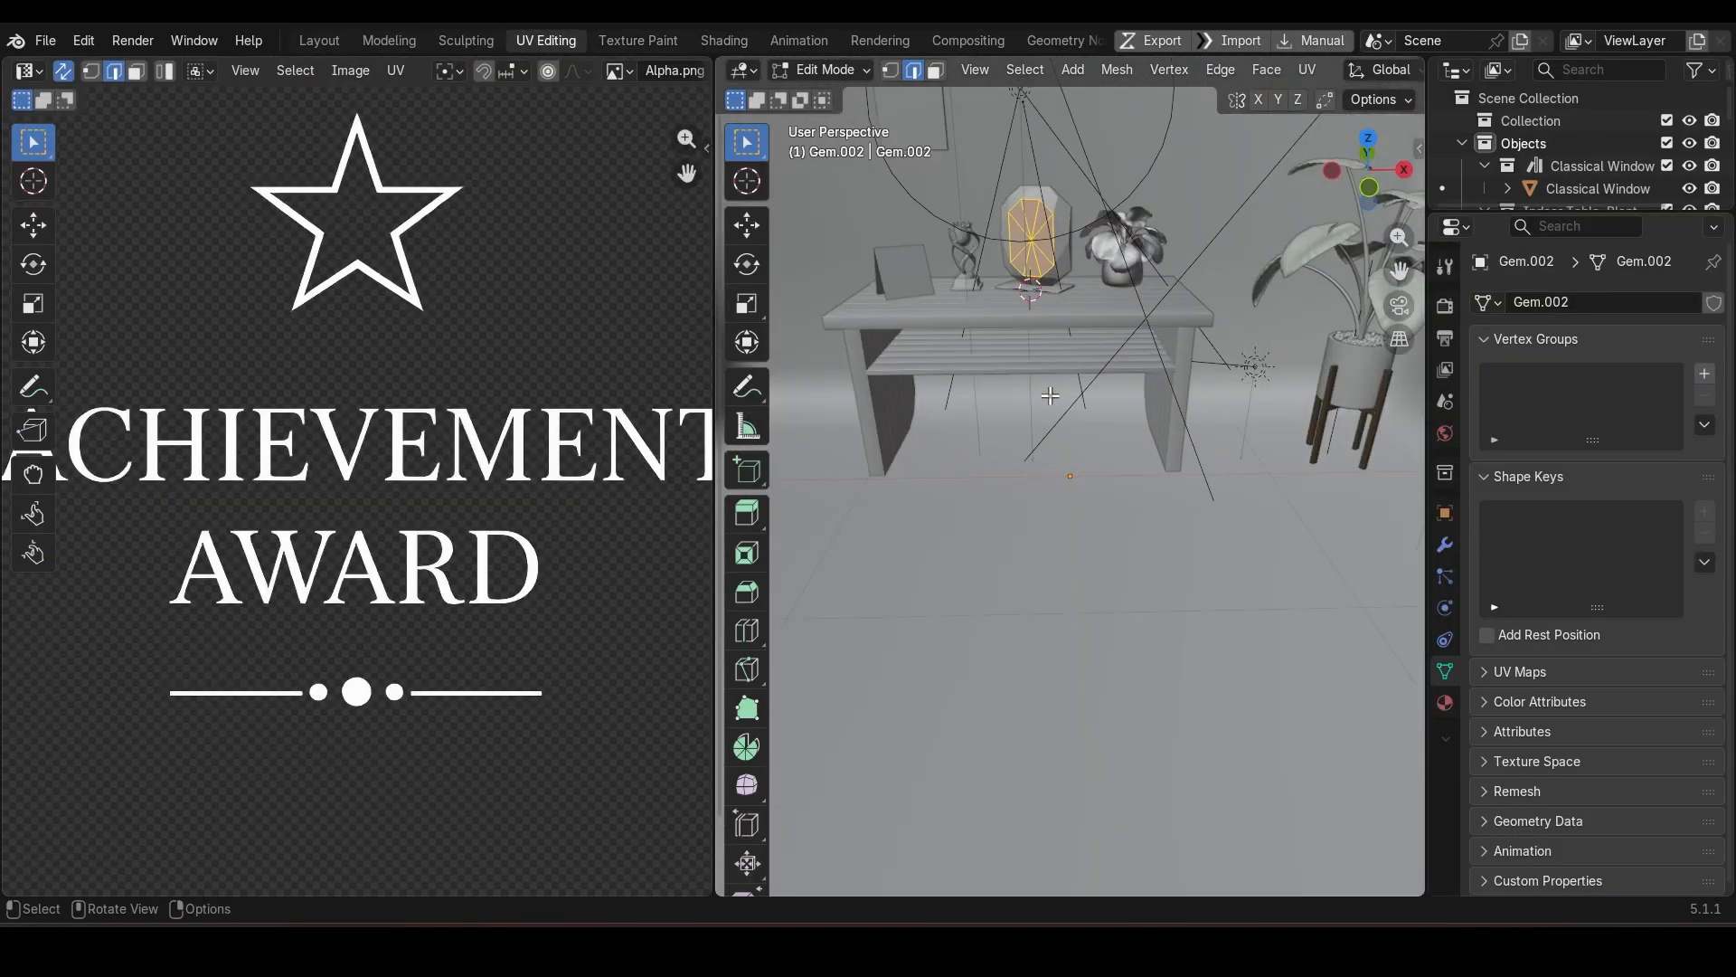
key("u")
left_click(1045, 378)
key("Home")
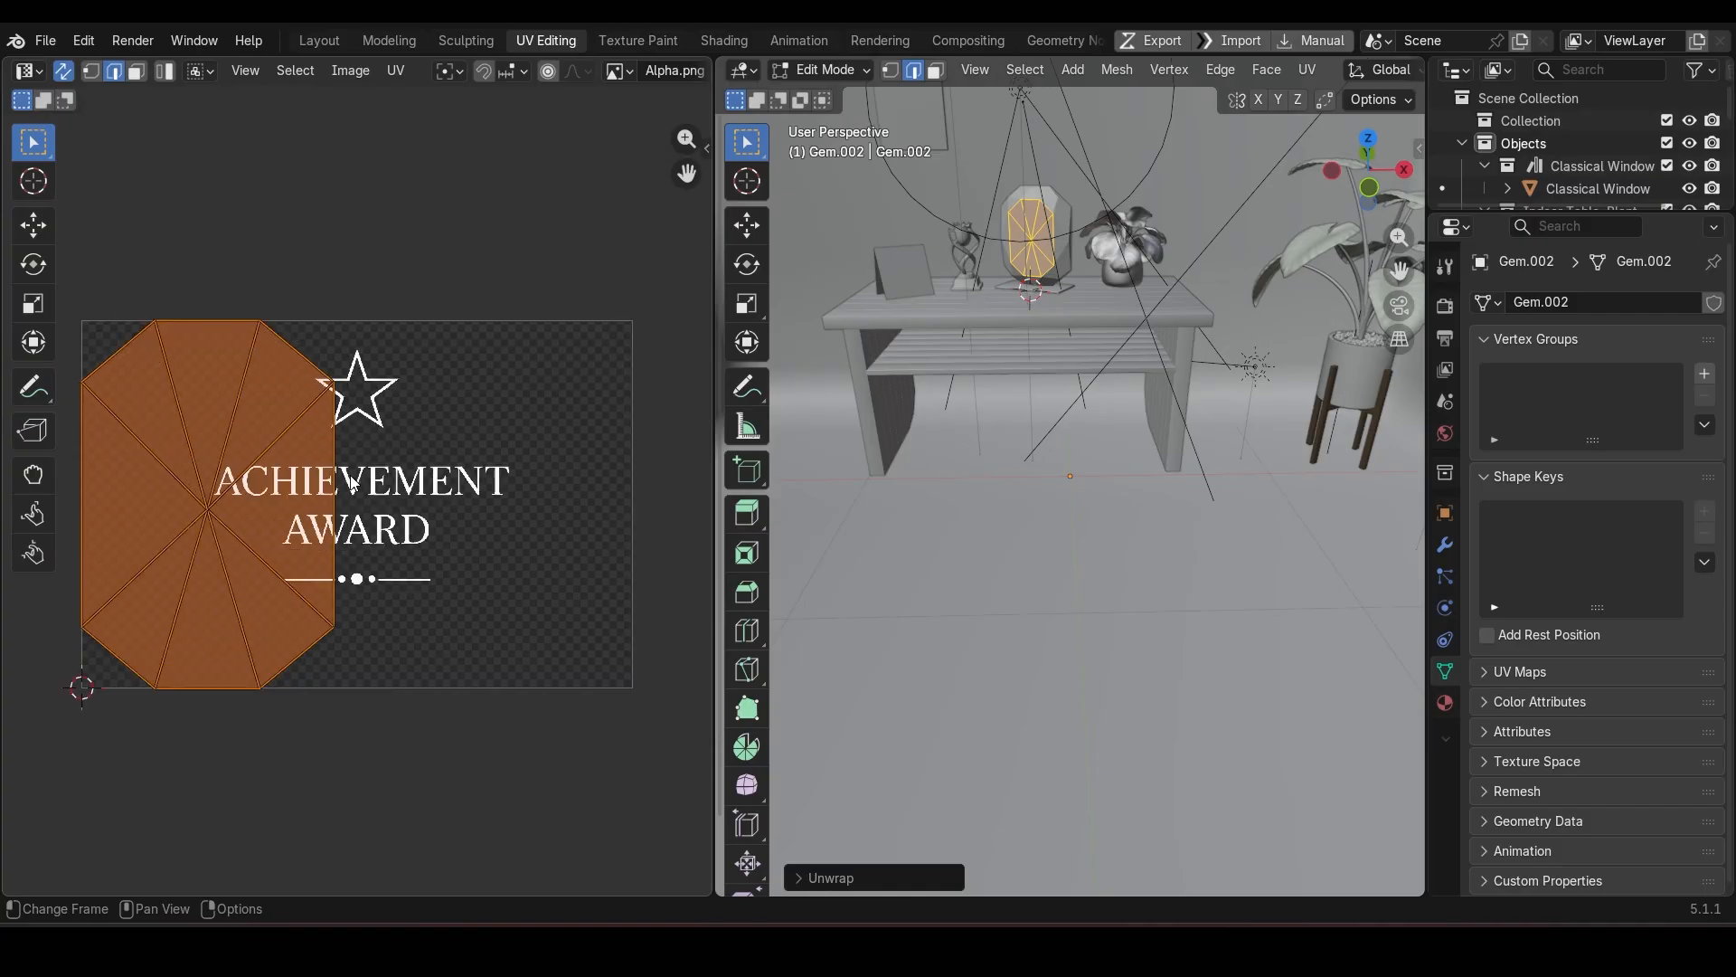
Step: Widen the front panel's UV island along X, move it along X to center it over the Achievement Award artwork, and exit Edit Mode
middle_click_drag(318, 500, 366, 500)
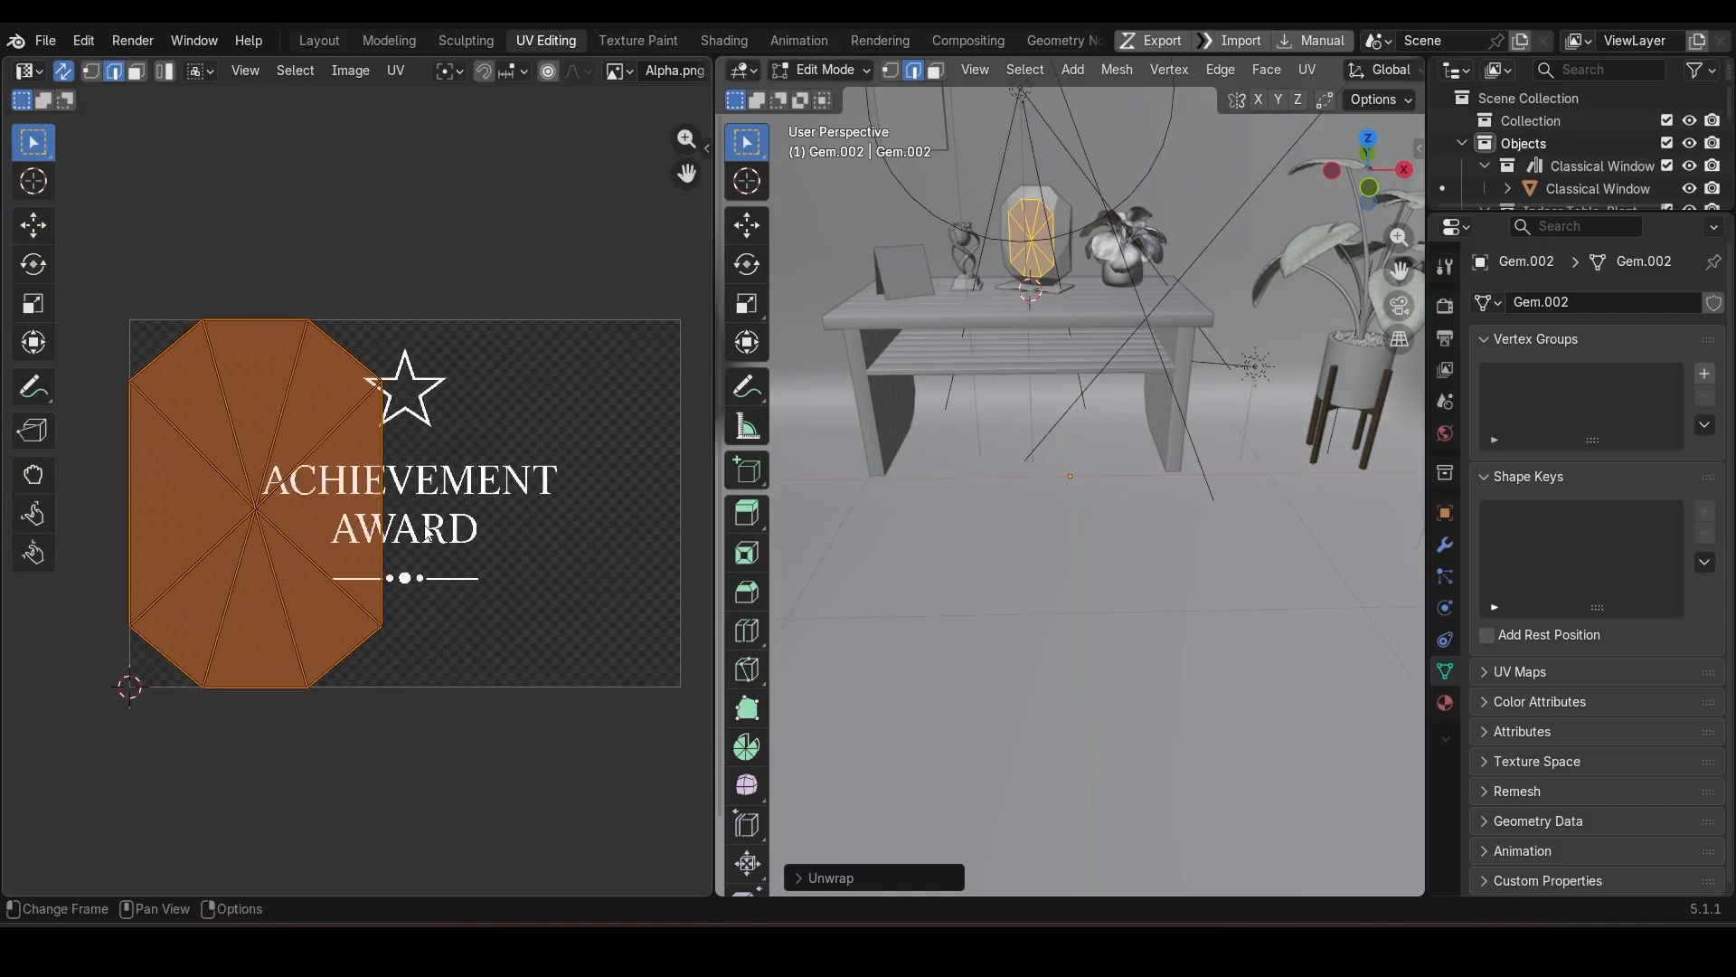
key("s")
key("x")
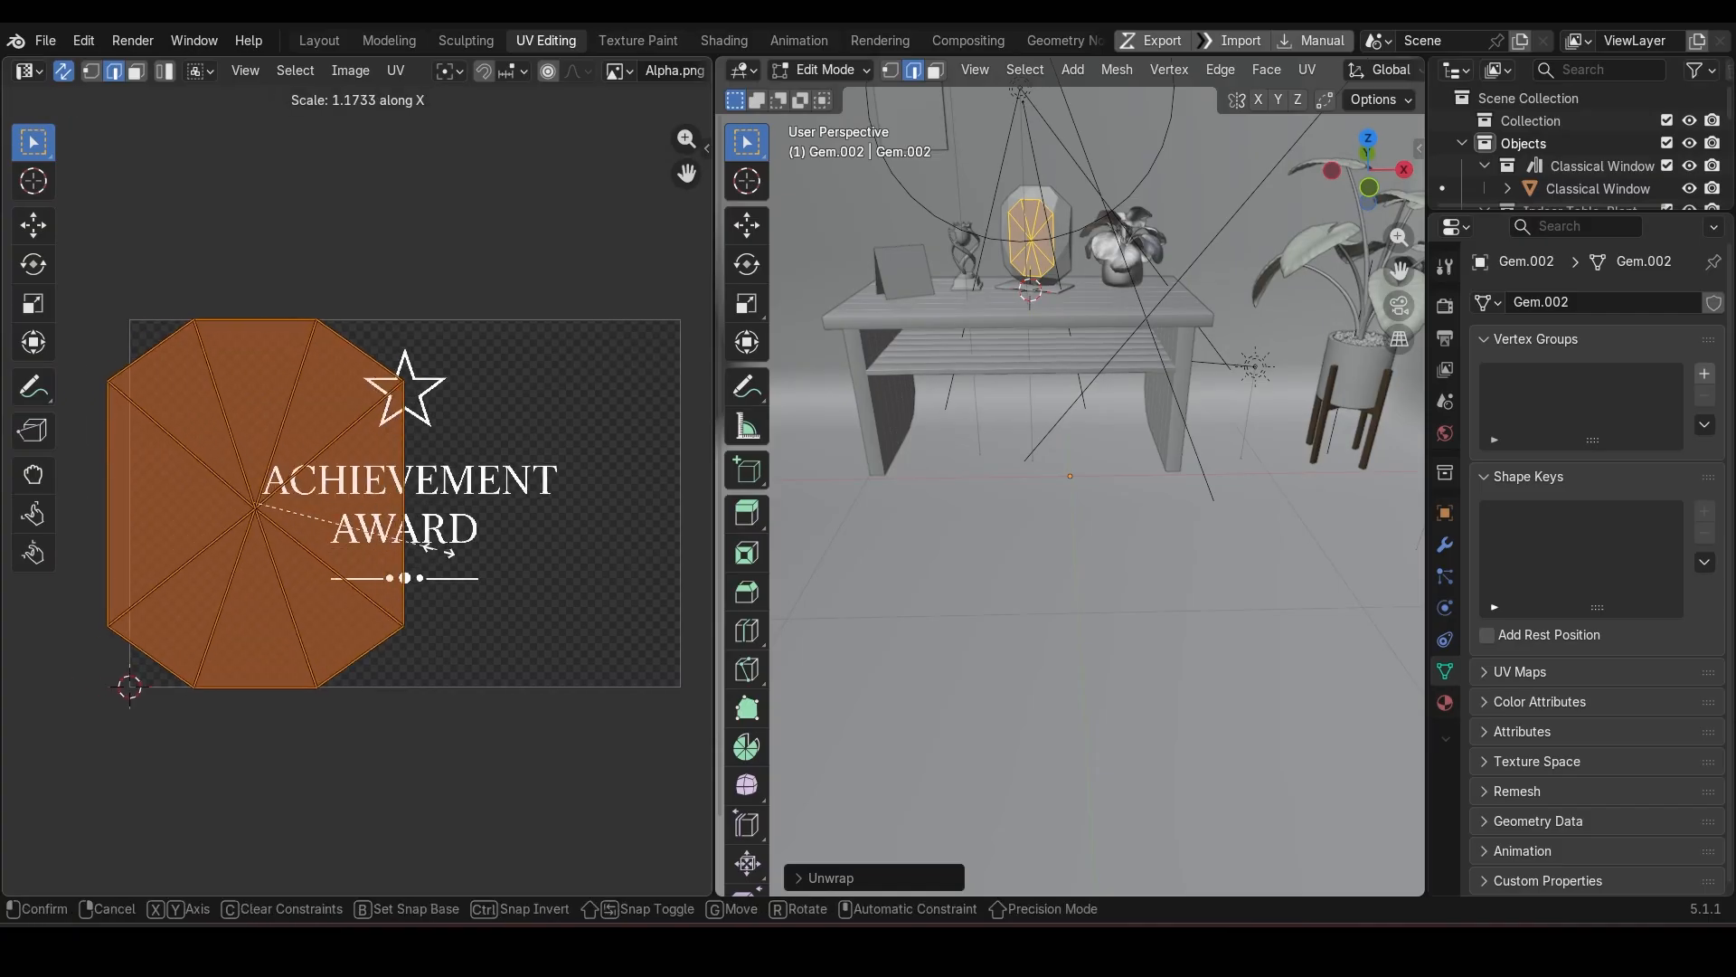
left_click(520, 554)
key("g")
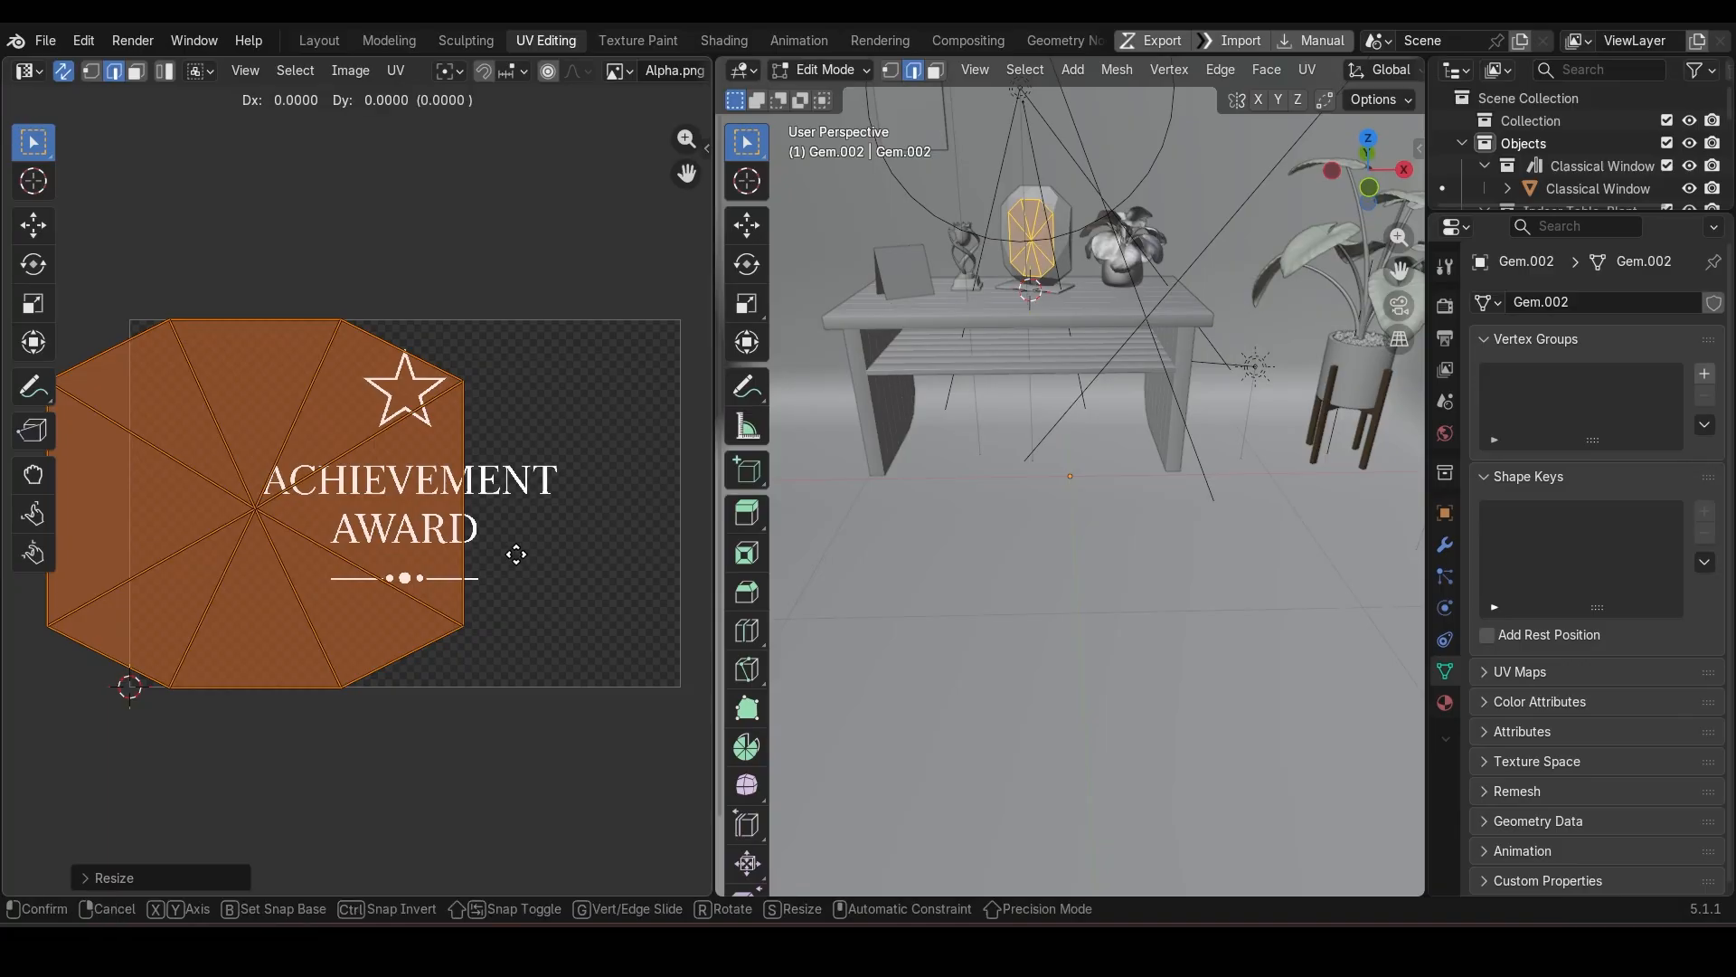
key("Escape")
key("g")
key("x")
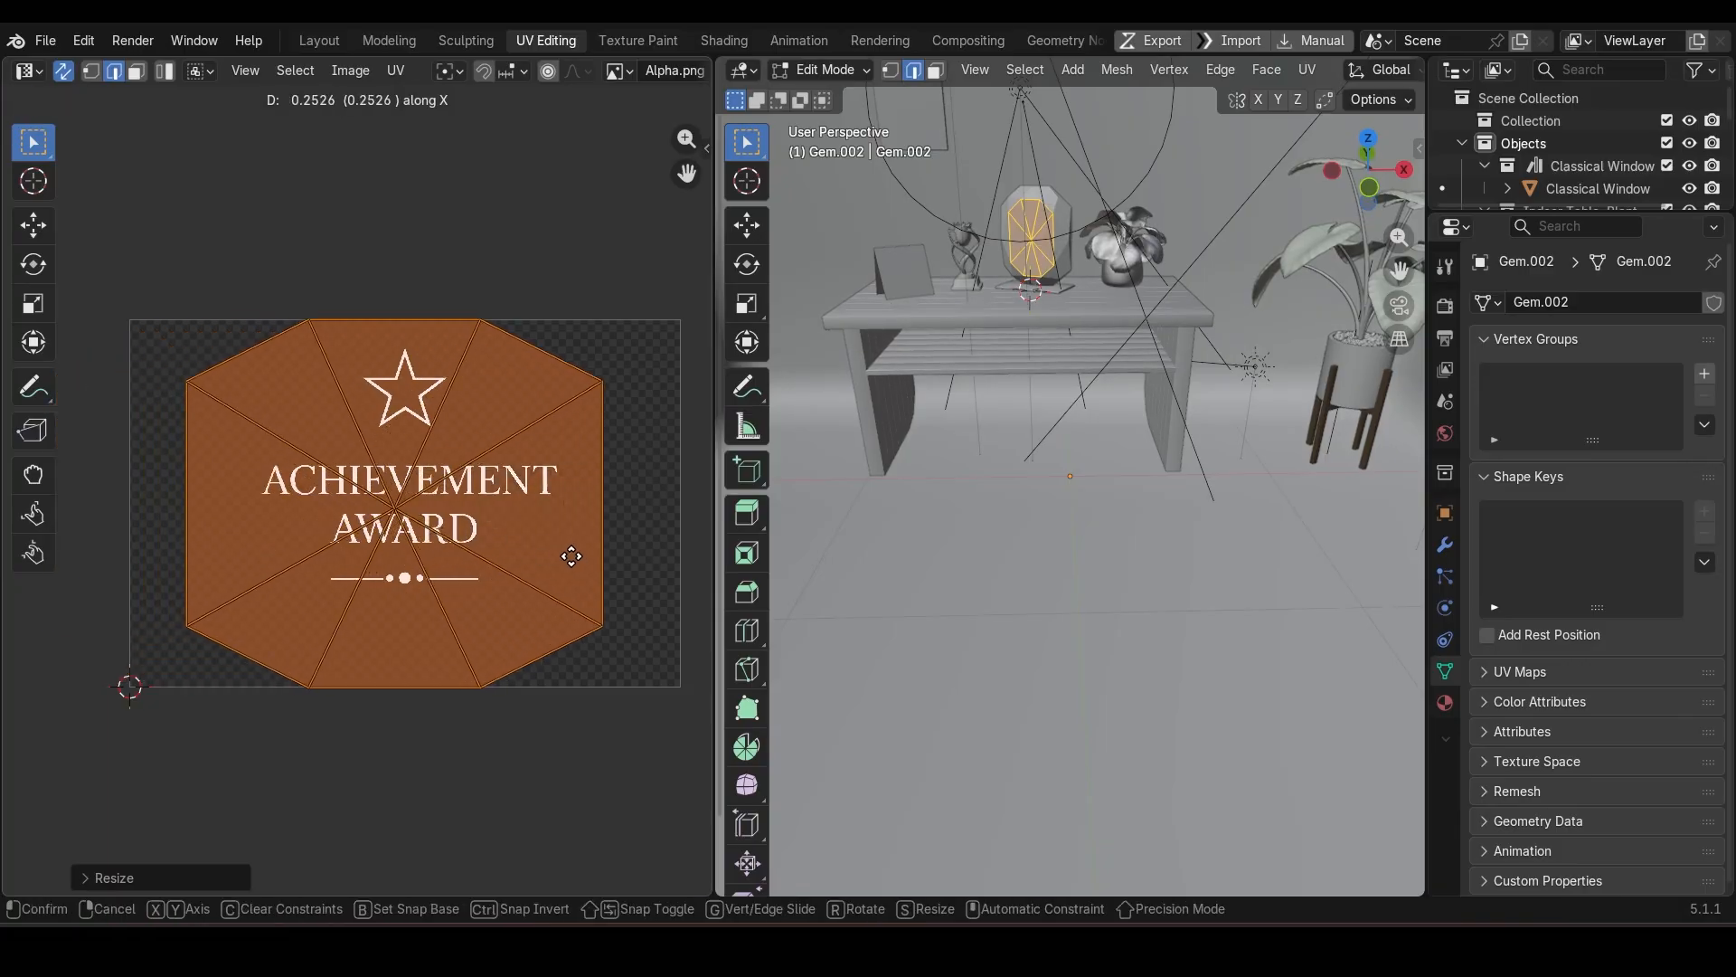
left_click(580, 556)
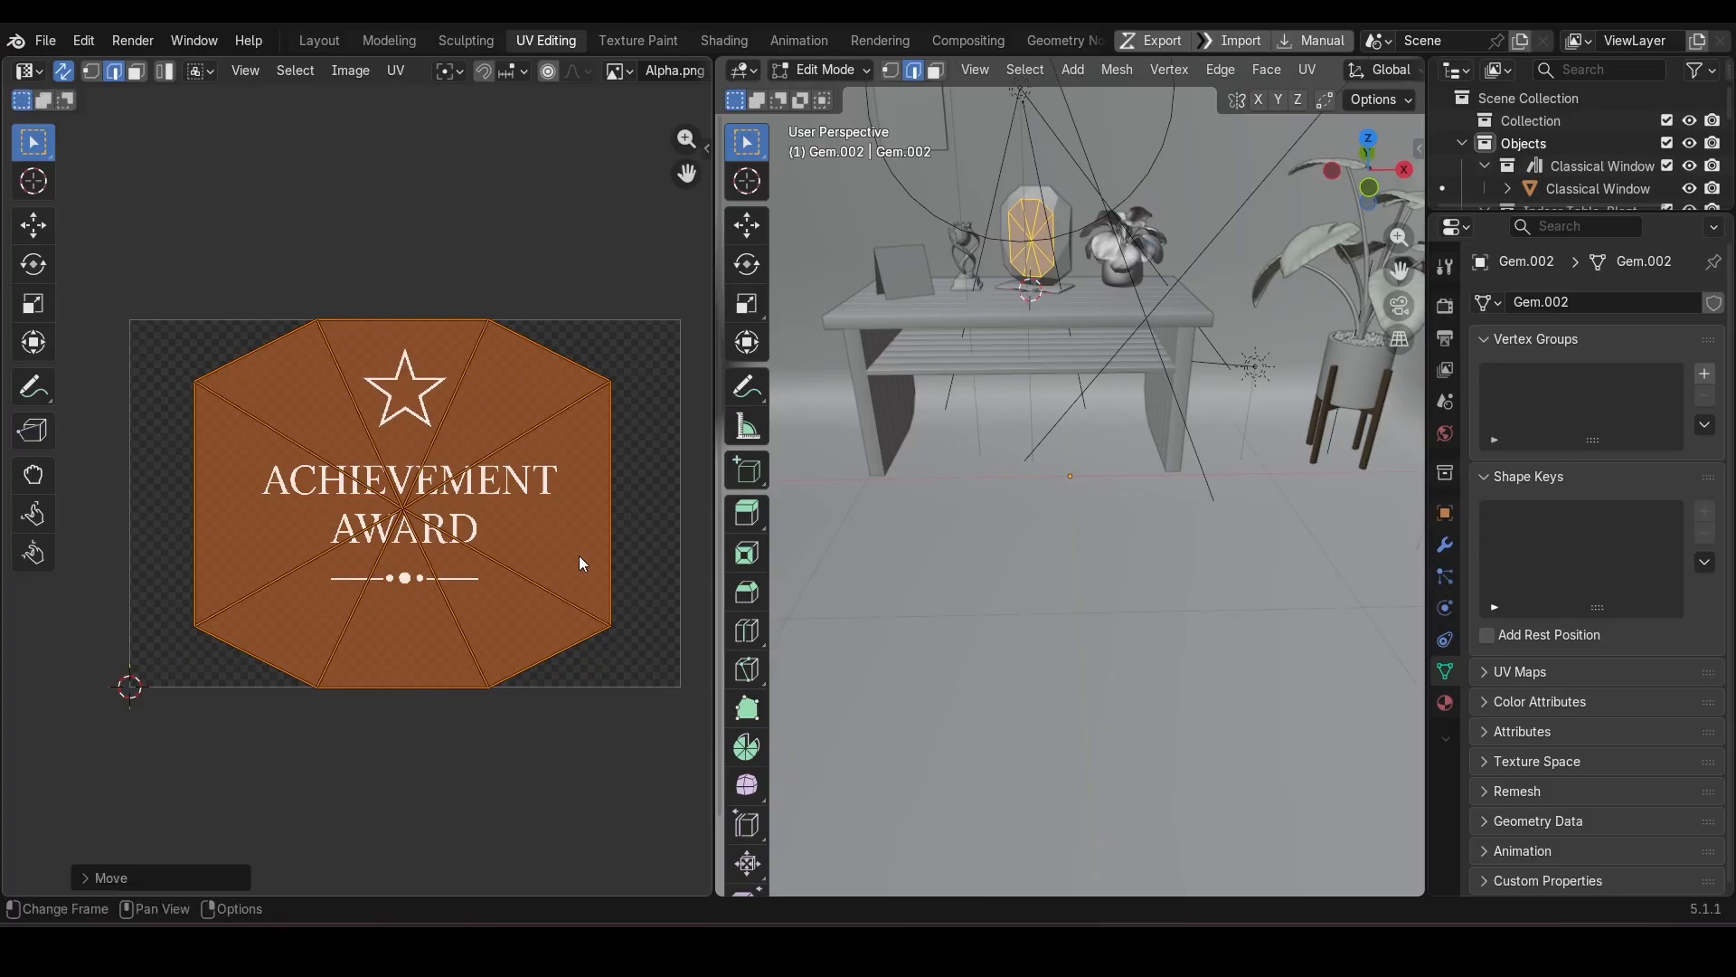
key("Tab")
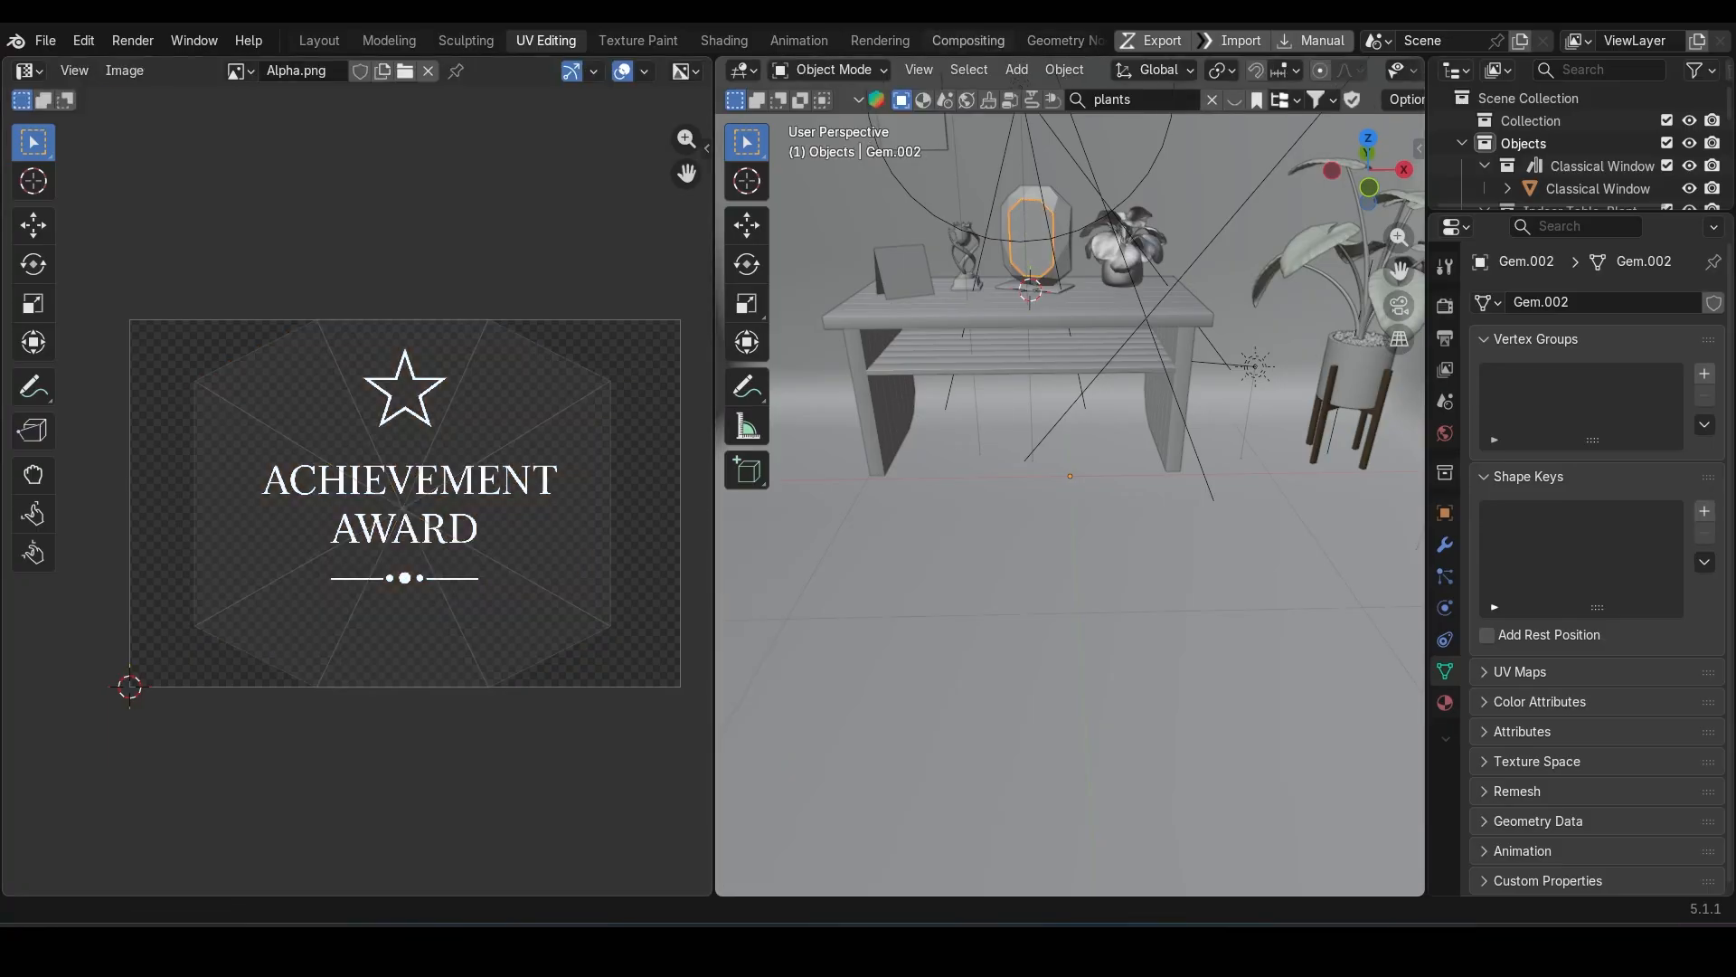
Step: In the Shading workspace, relink Alpha.png's Color from Base Color to Alpha, with a white Base Color and Metallic and Roughness at 1.000
left_click(725, 41)
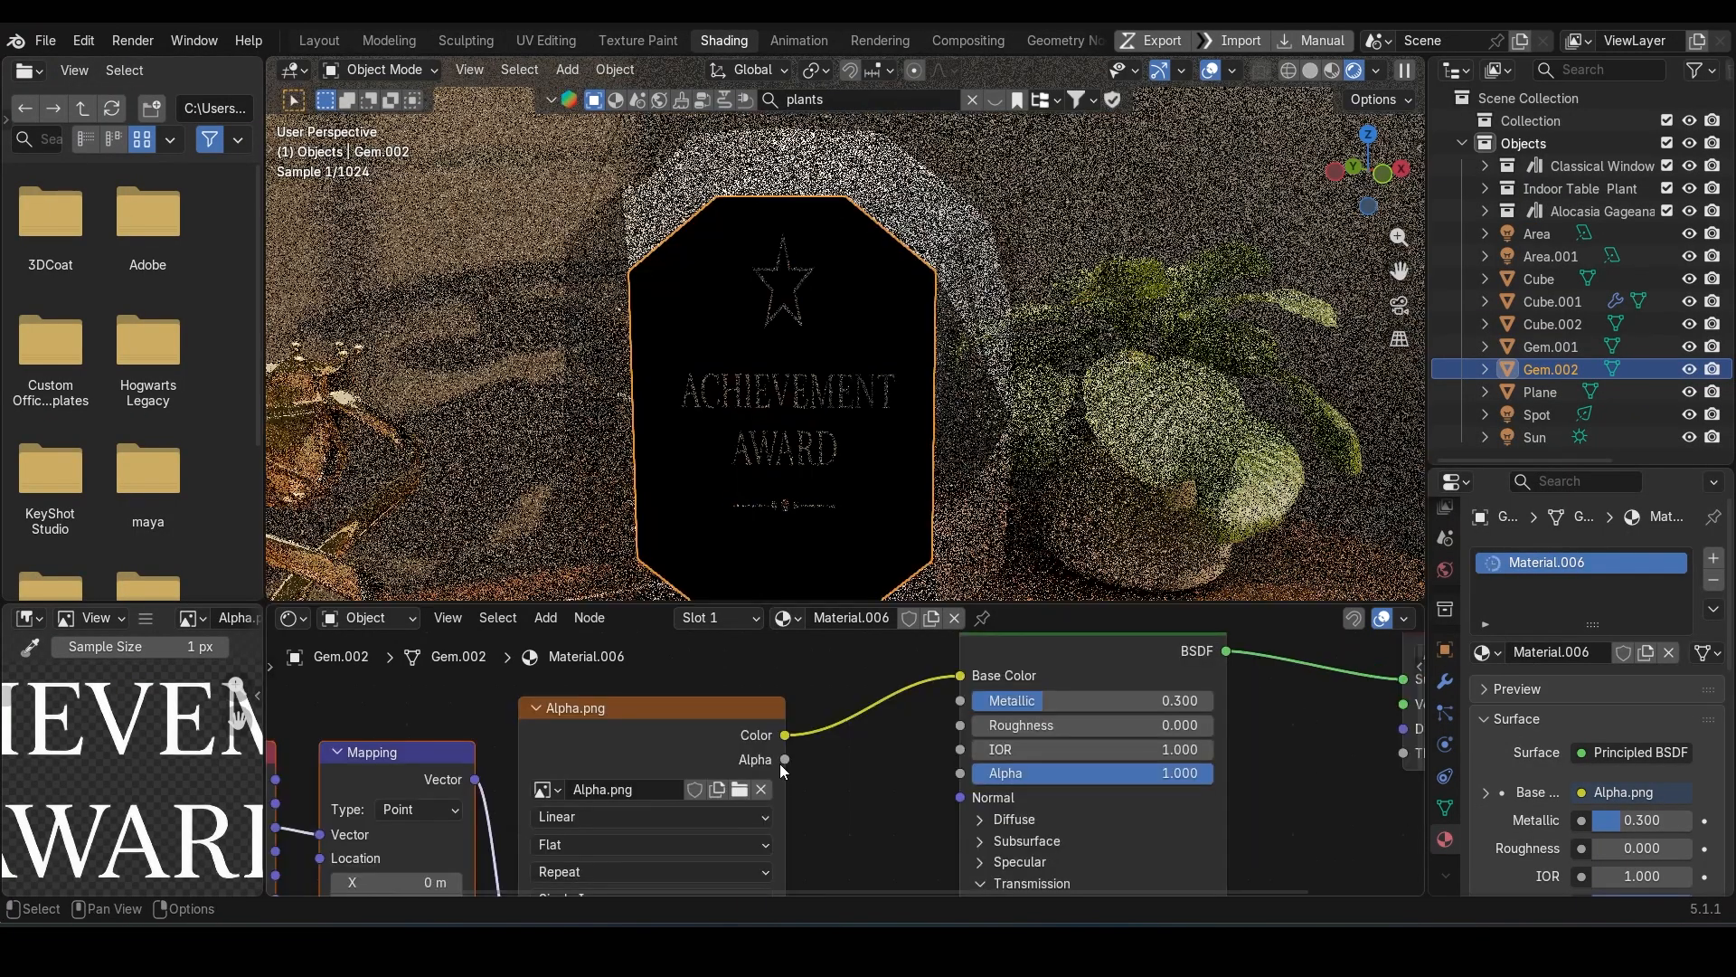
left_click_drag(960, 676, 932, 719)
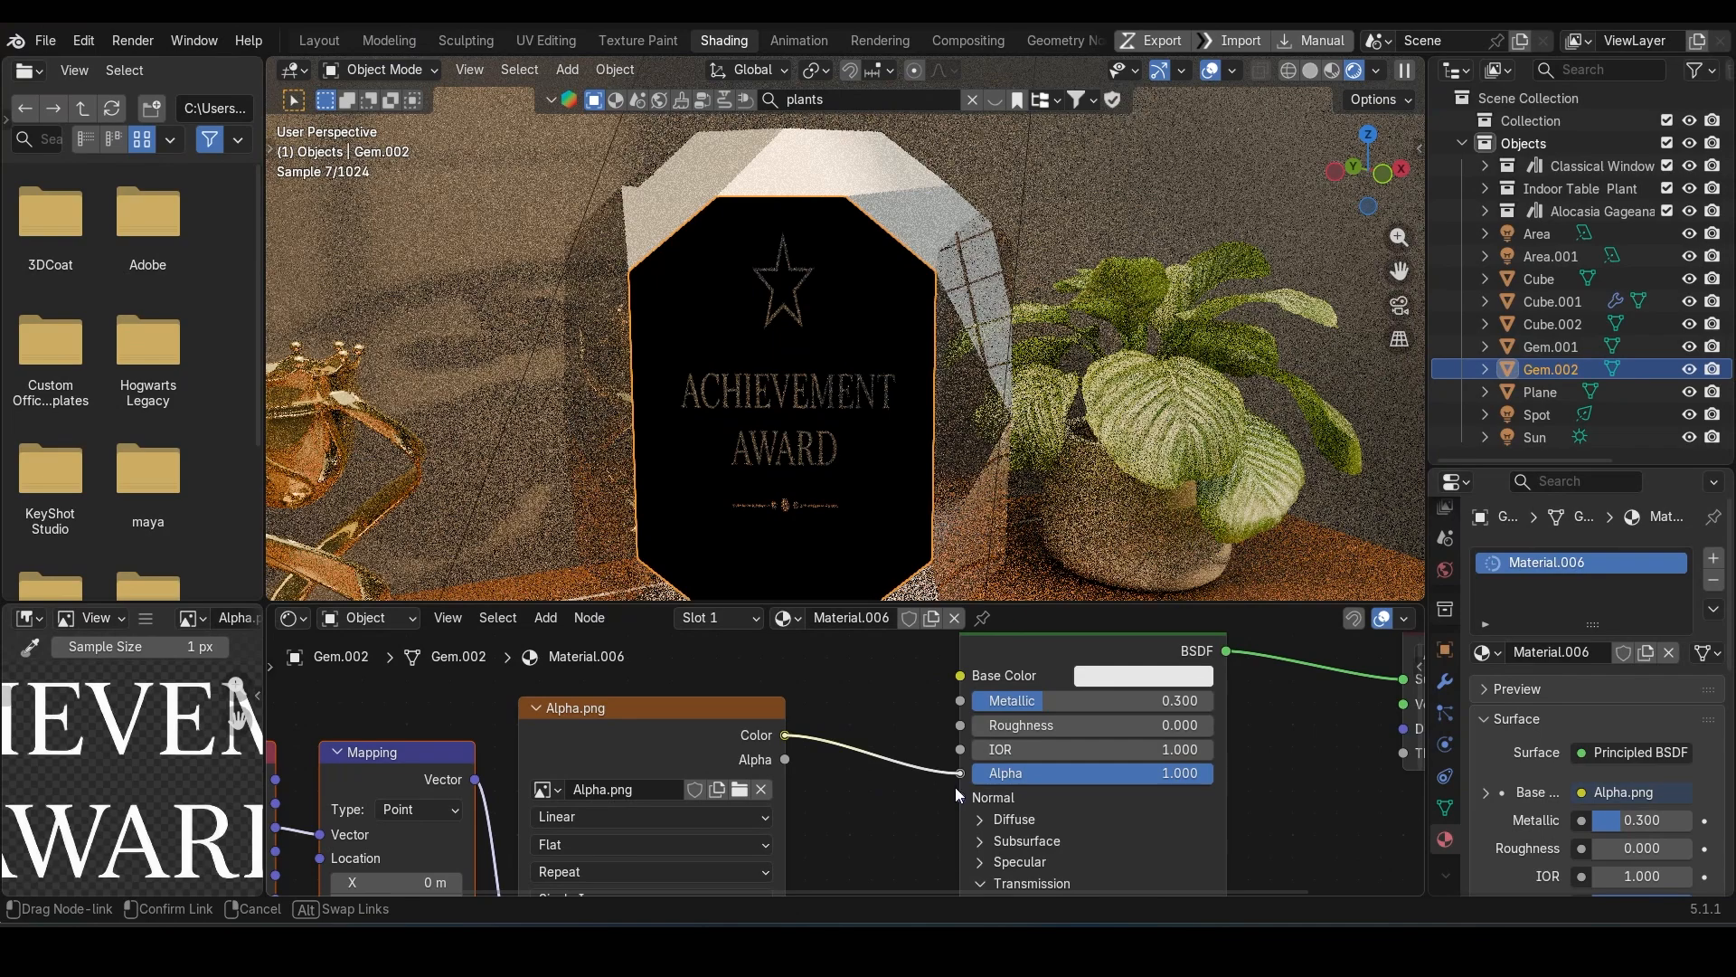
left_click_drag(955, 787, 960, 774)
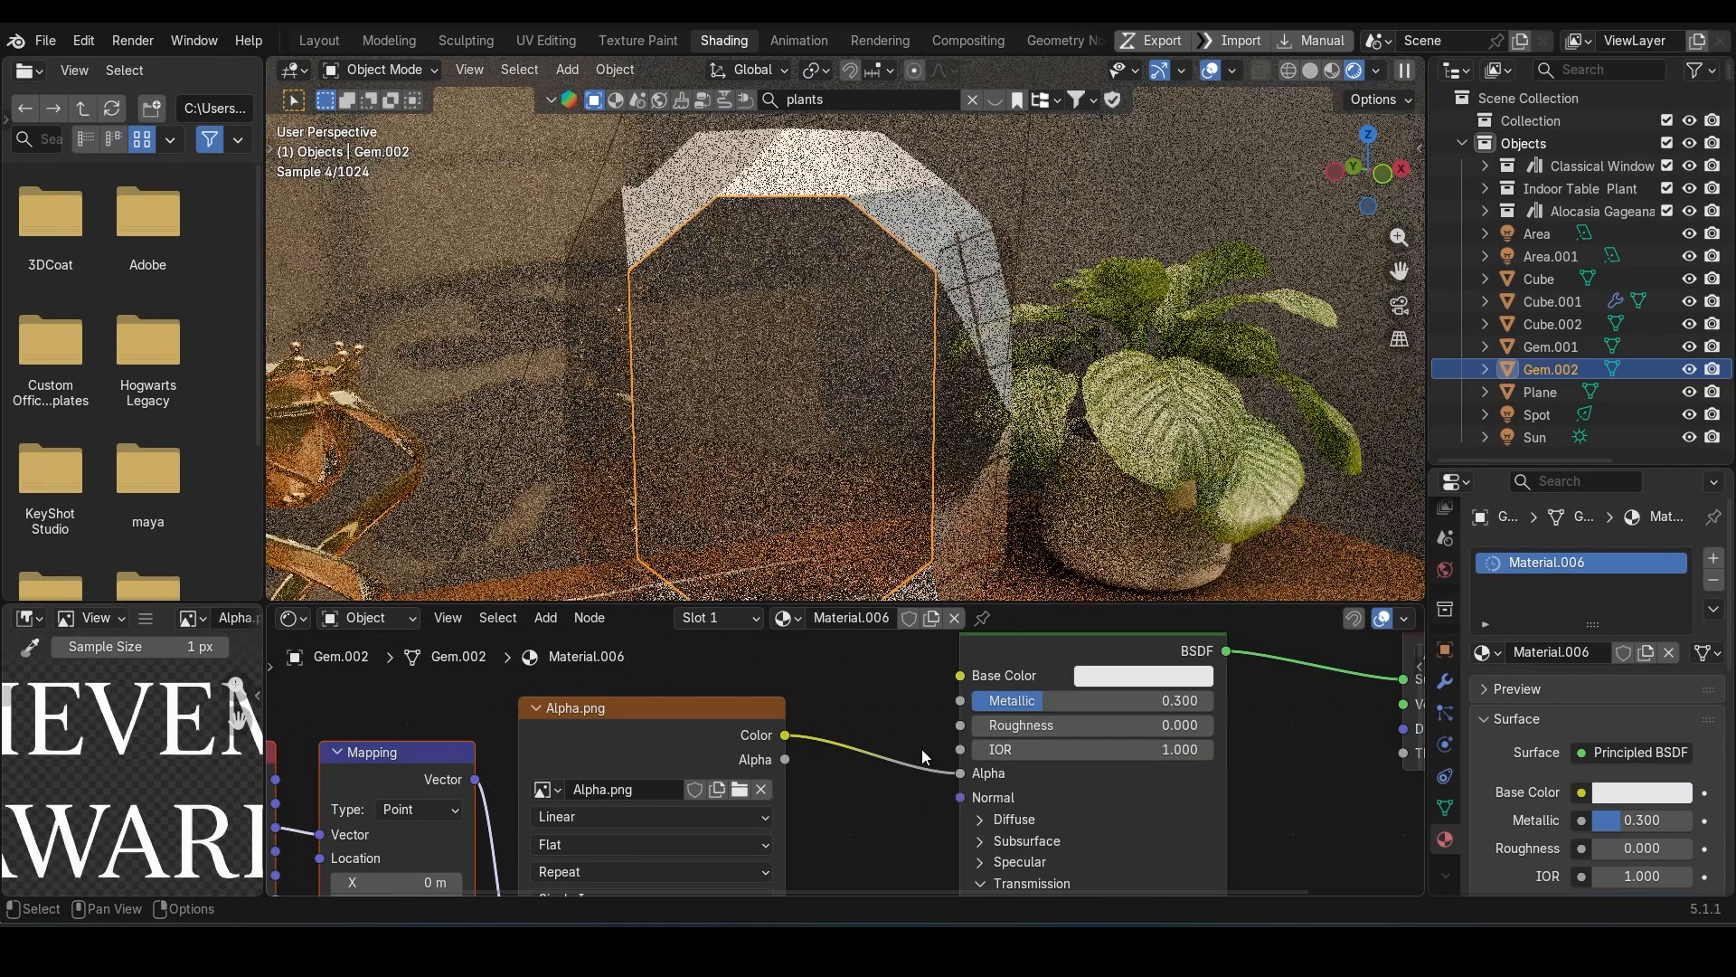
left_click_drag(785, 759, 937, 675)
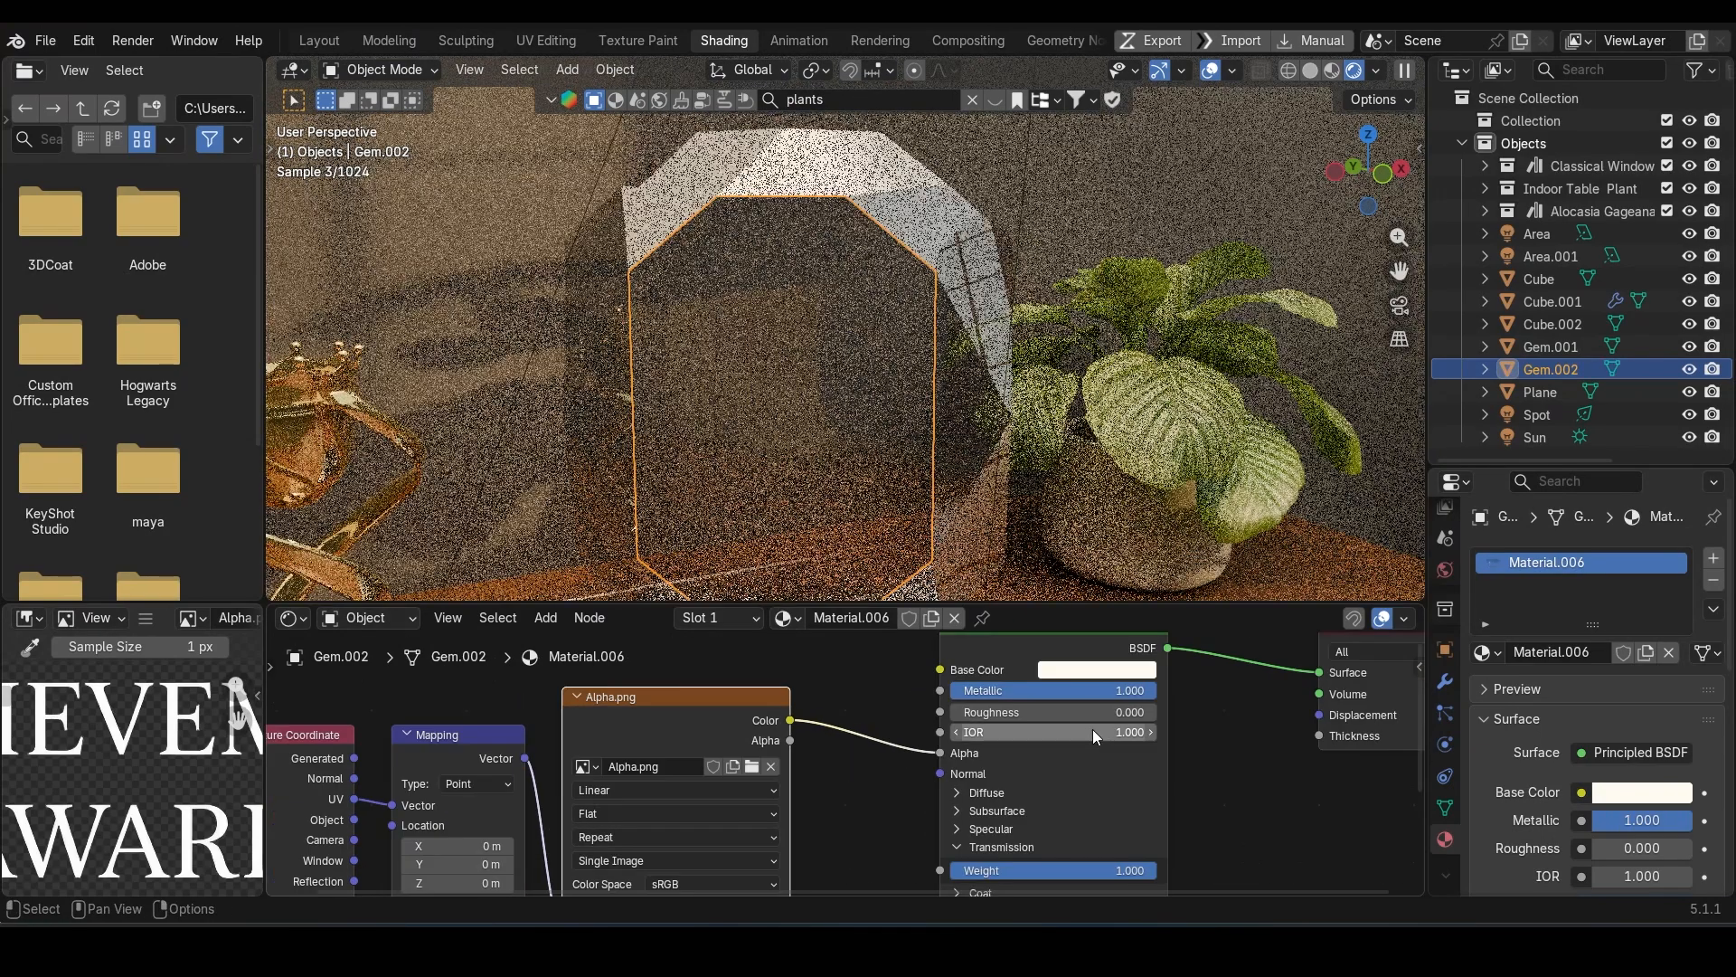
left_click_drag(990, 714, 1158, 713)
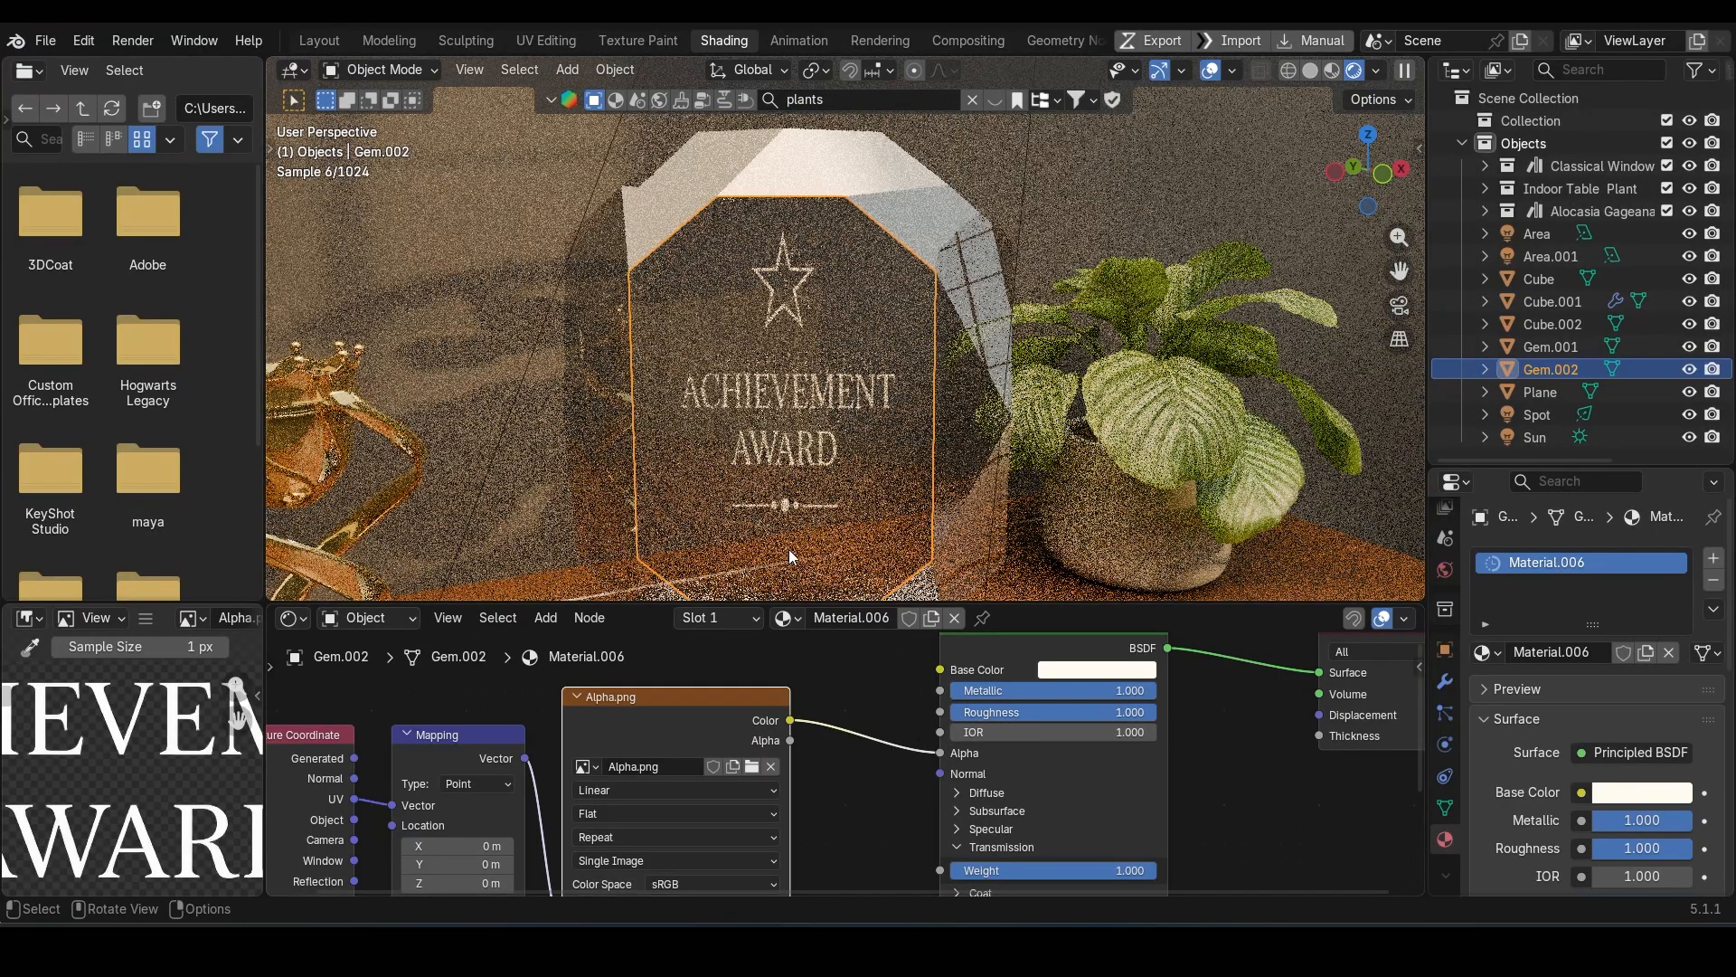
scroll(809, 467, "down", 1)
left_click(811, 461)
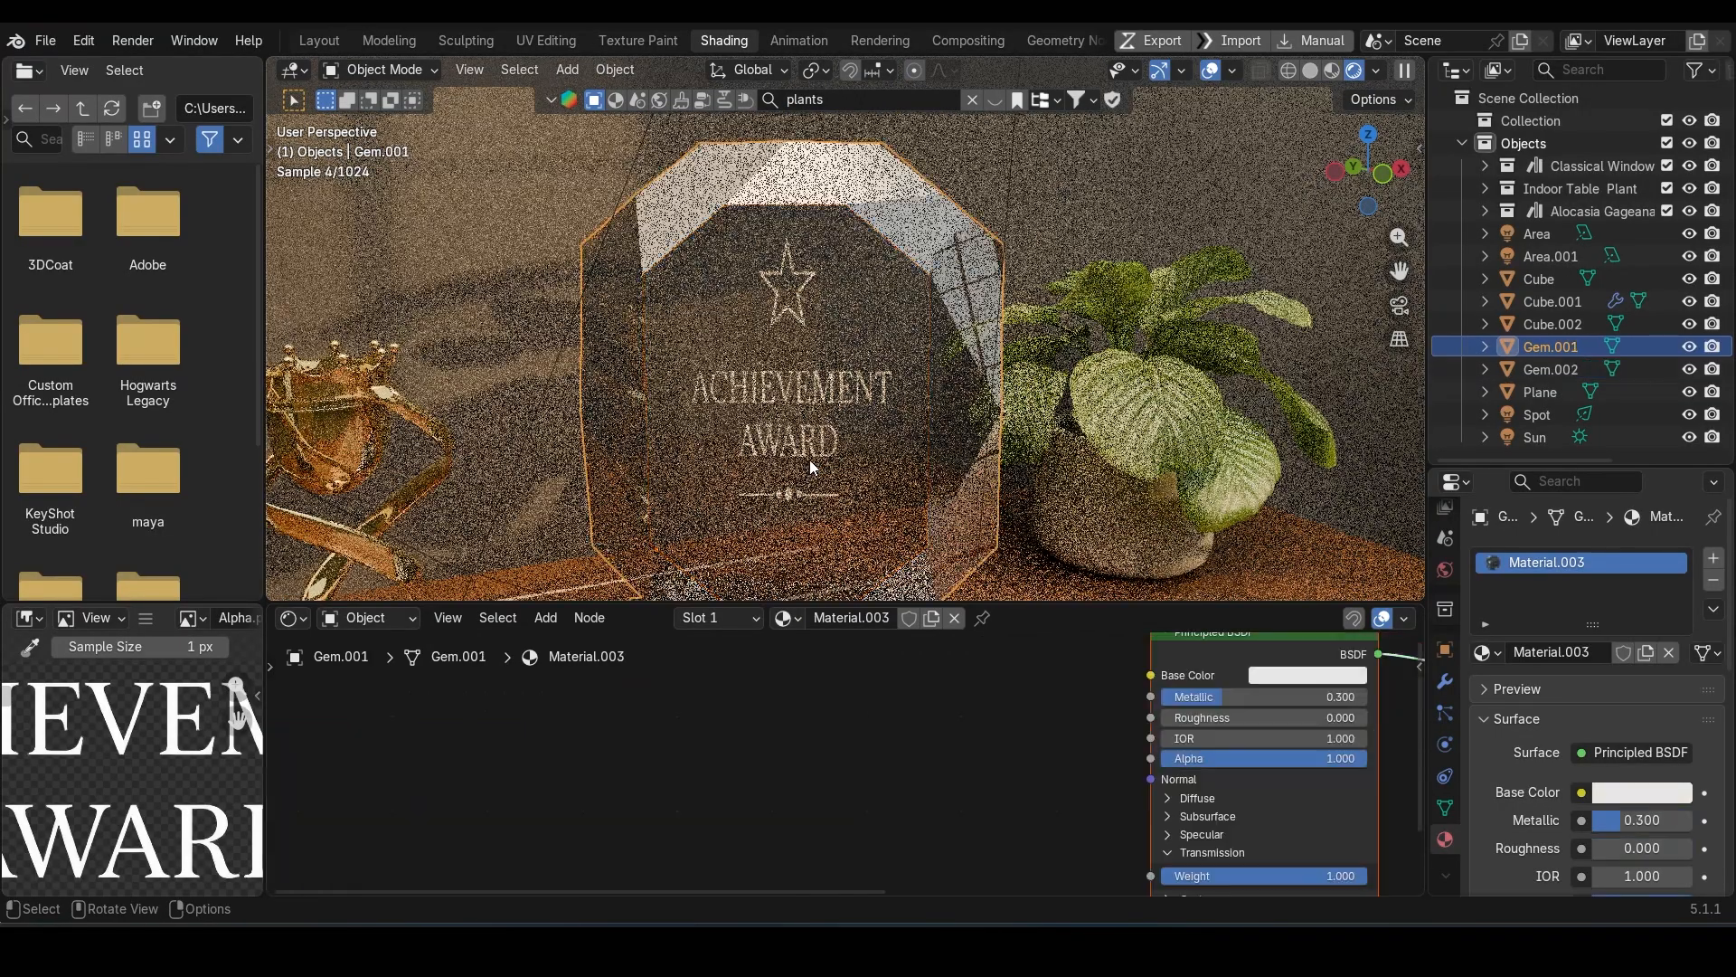
key("Tab")
key("Tab")
left_click(1093, 230)
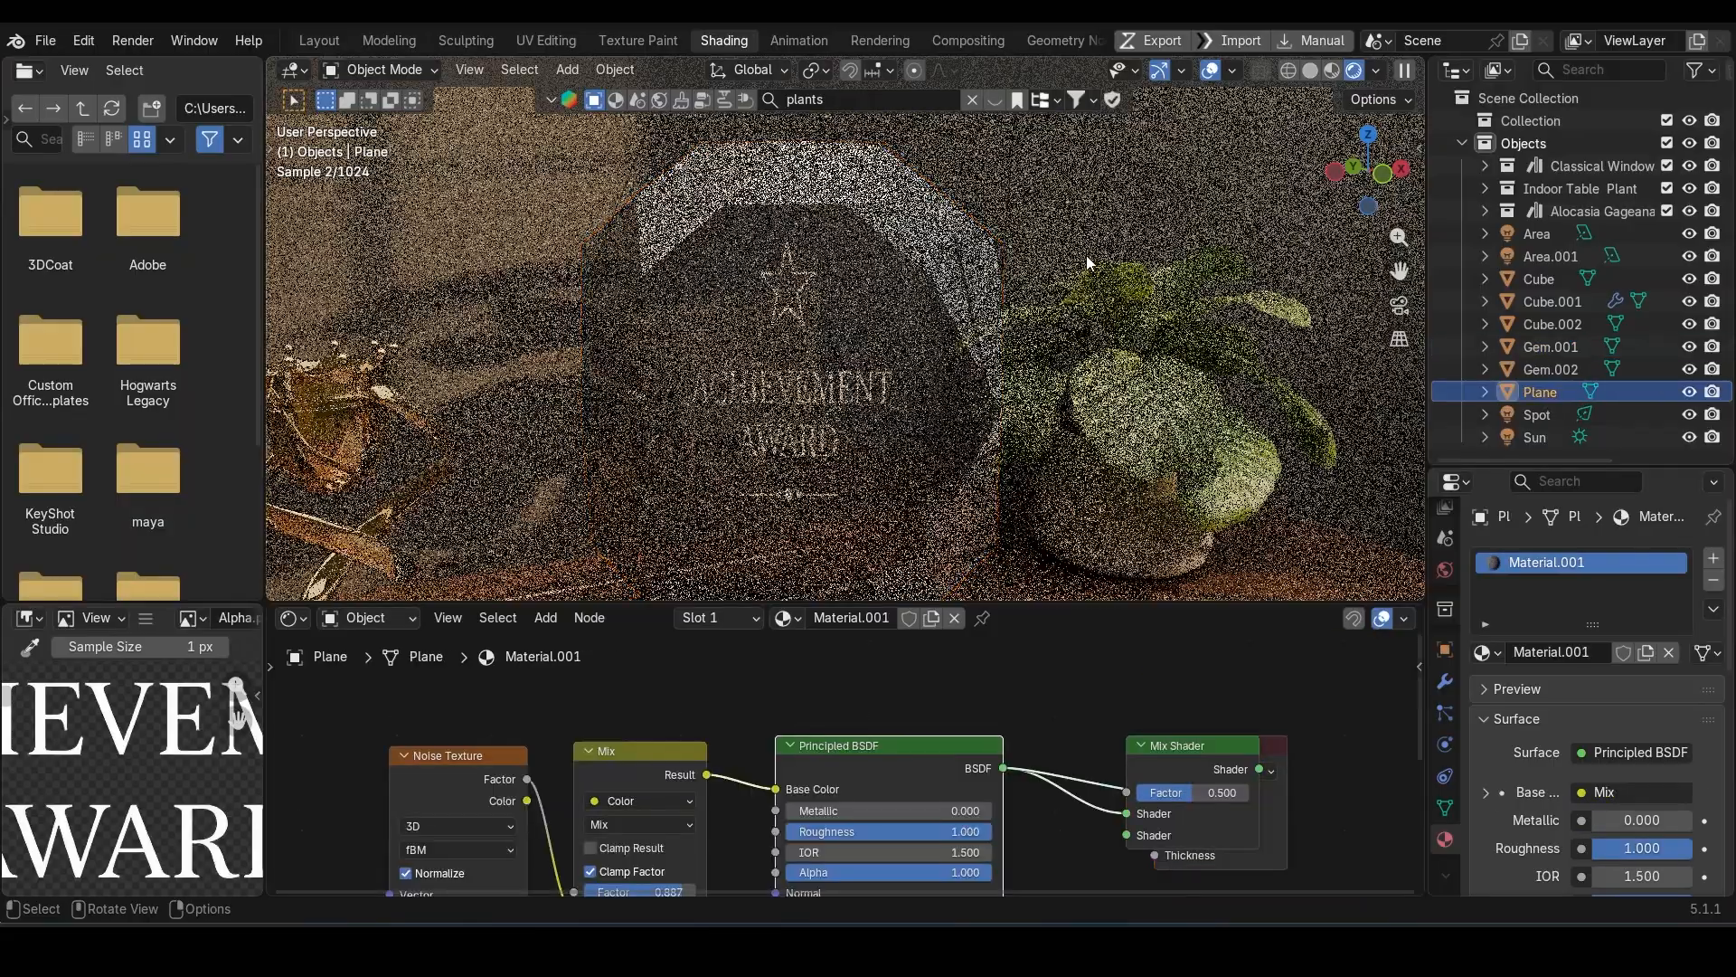
Step: Select and frame the glass trophy, and limit the rendered preview to a region around it
left_click(834, 427)
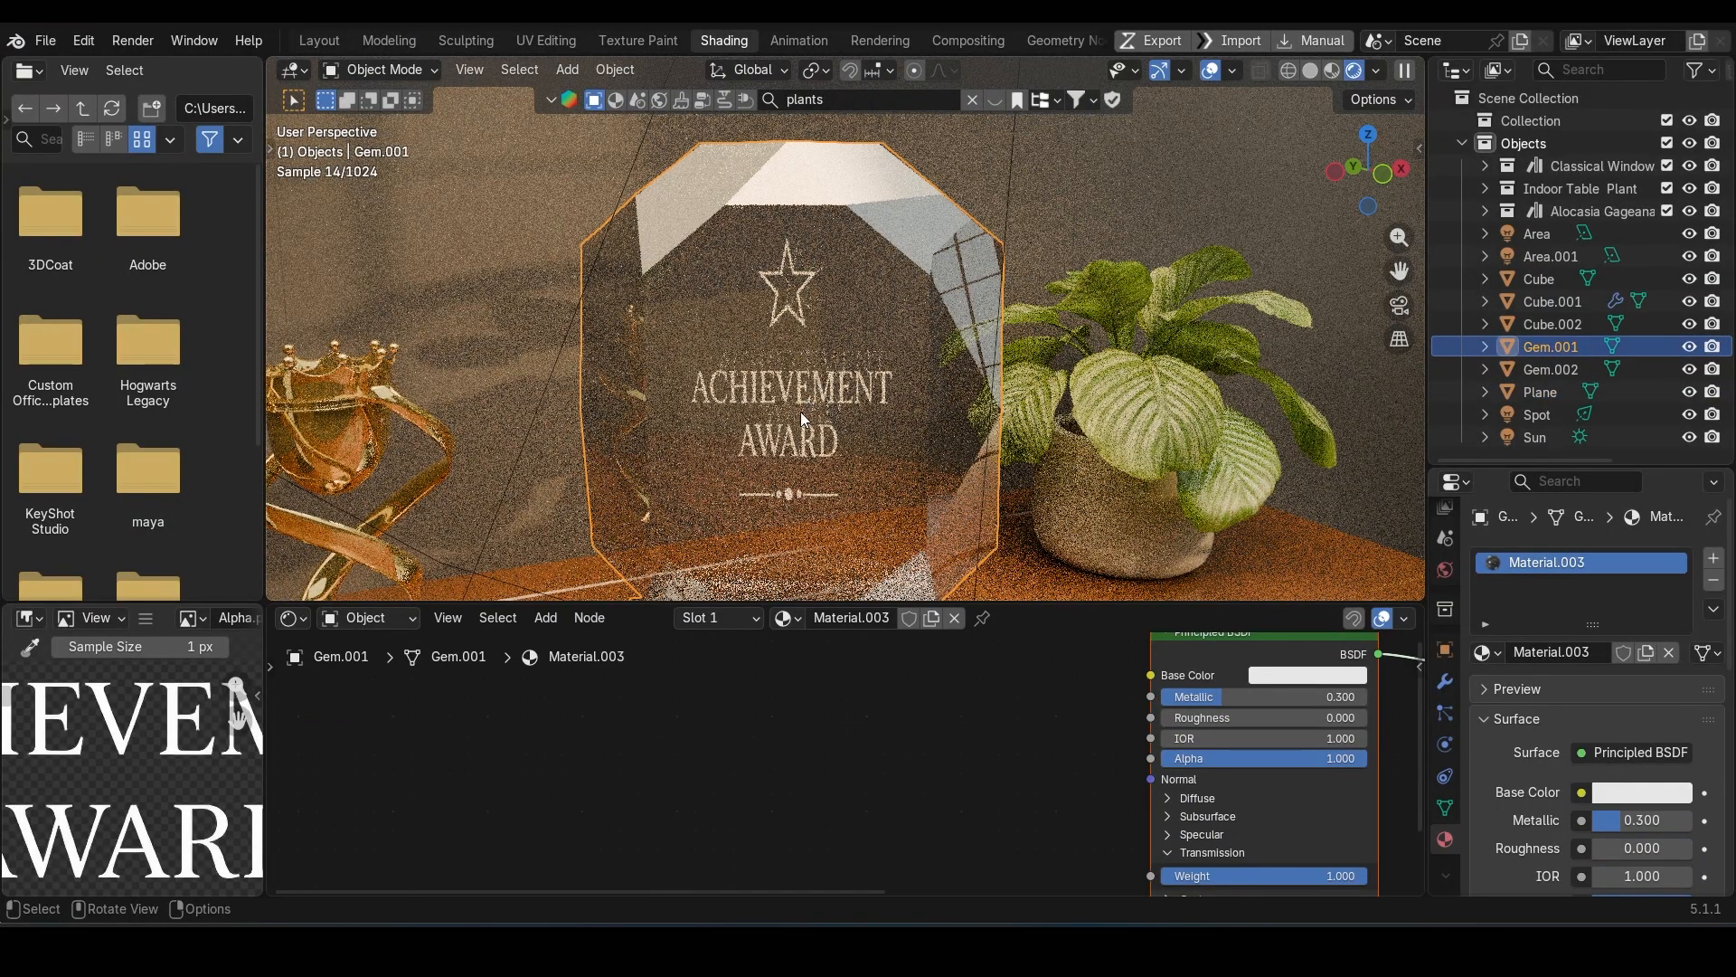
middle_click_drag(830, 497, 970, 361)
key("KP_Decimal")
key("ctrl+b")
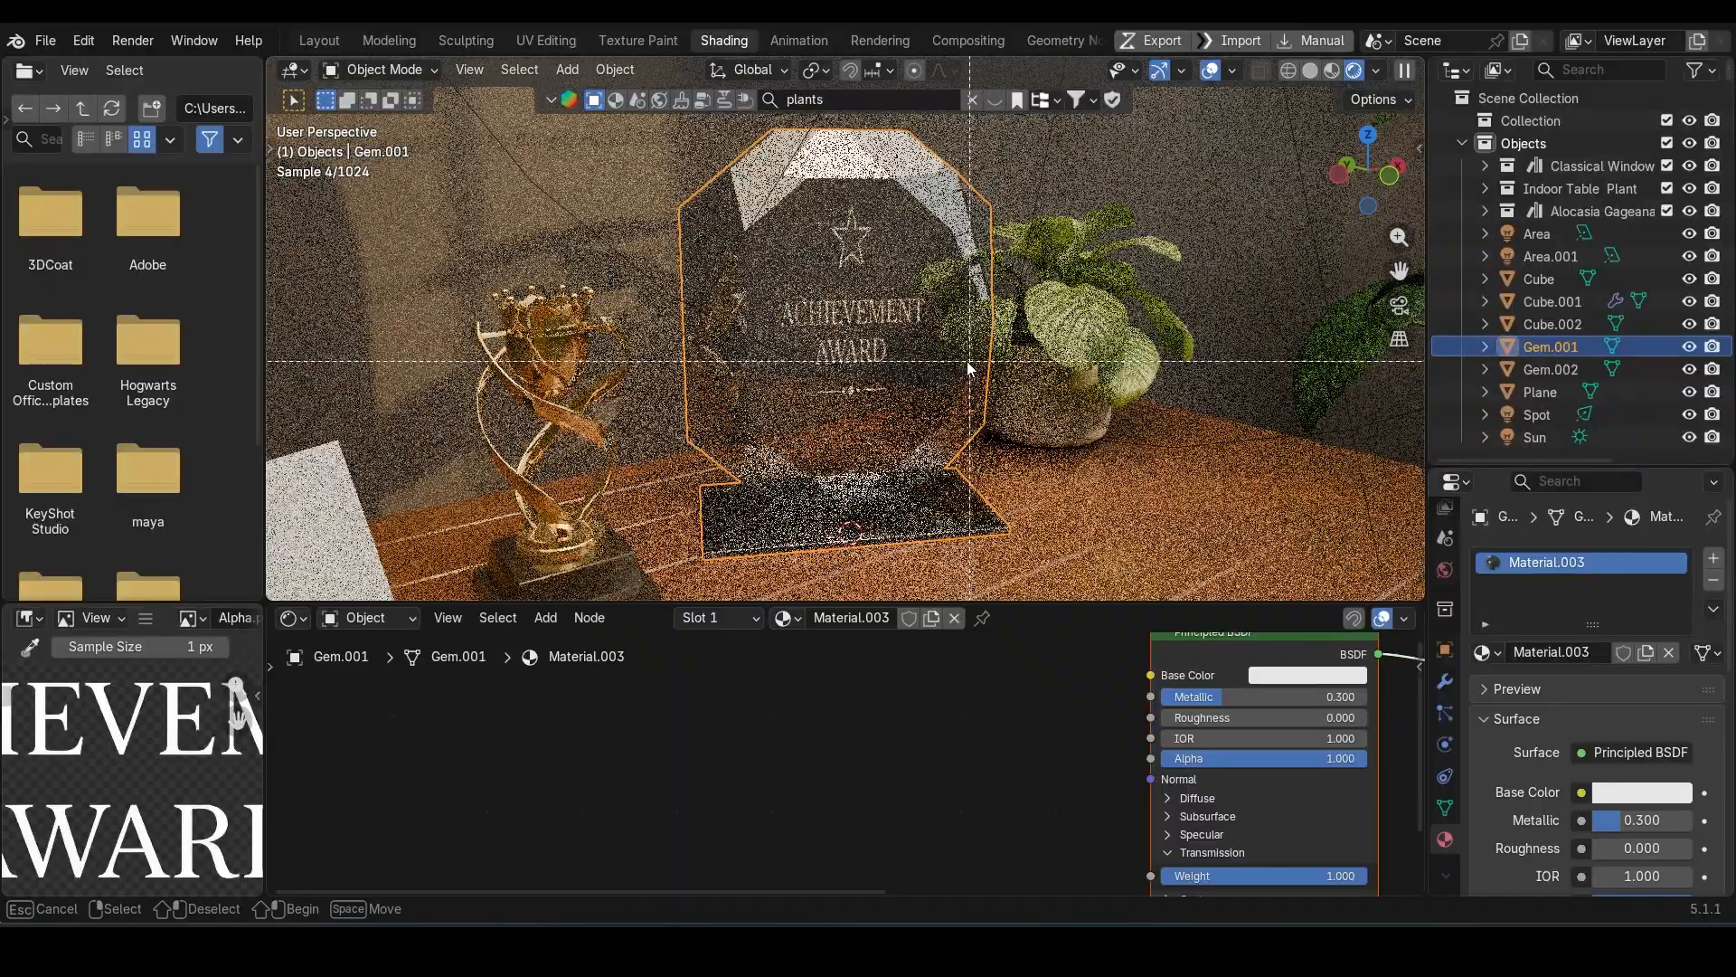
left_click_drag(665, 140, 1082, 534)
scroll(969, 362, "up", 2)
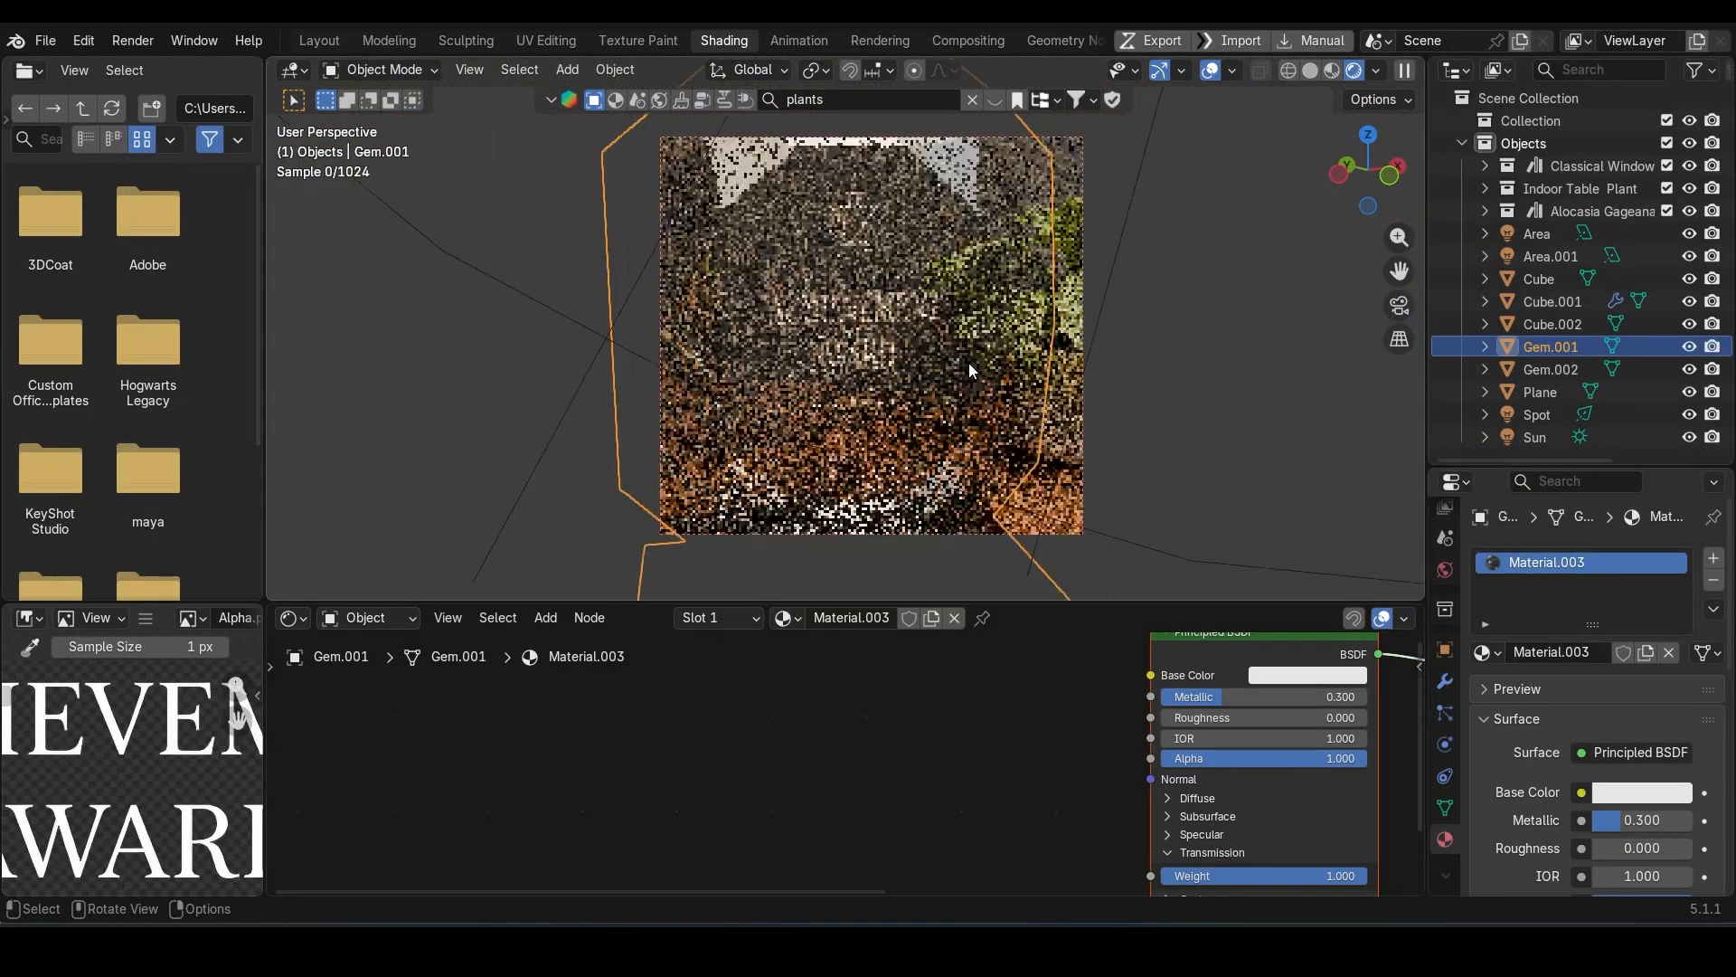
middle_click_drag(942, 356, 958, 401, "shift")
middle_click_drag(959, 402, 933, 394)
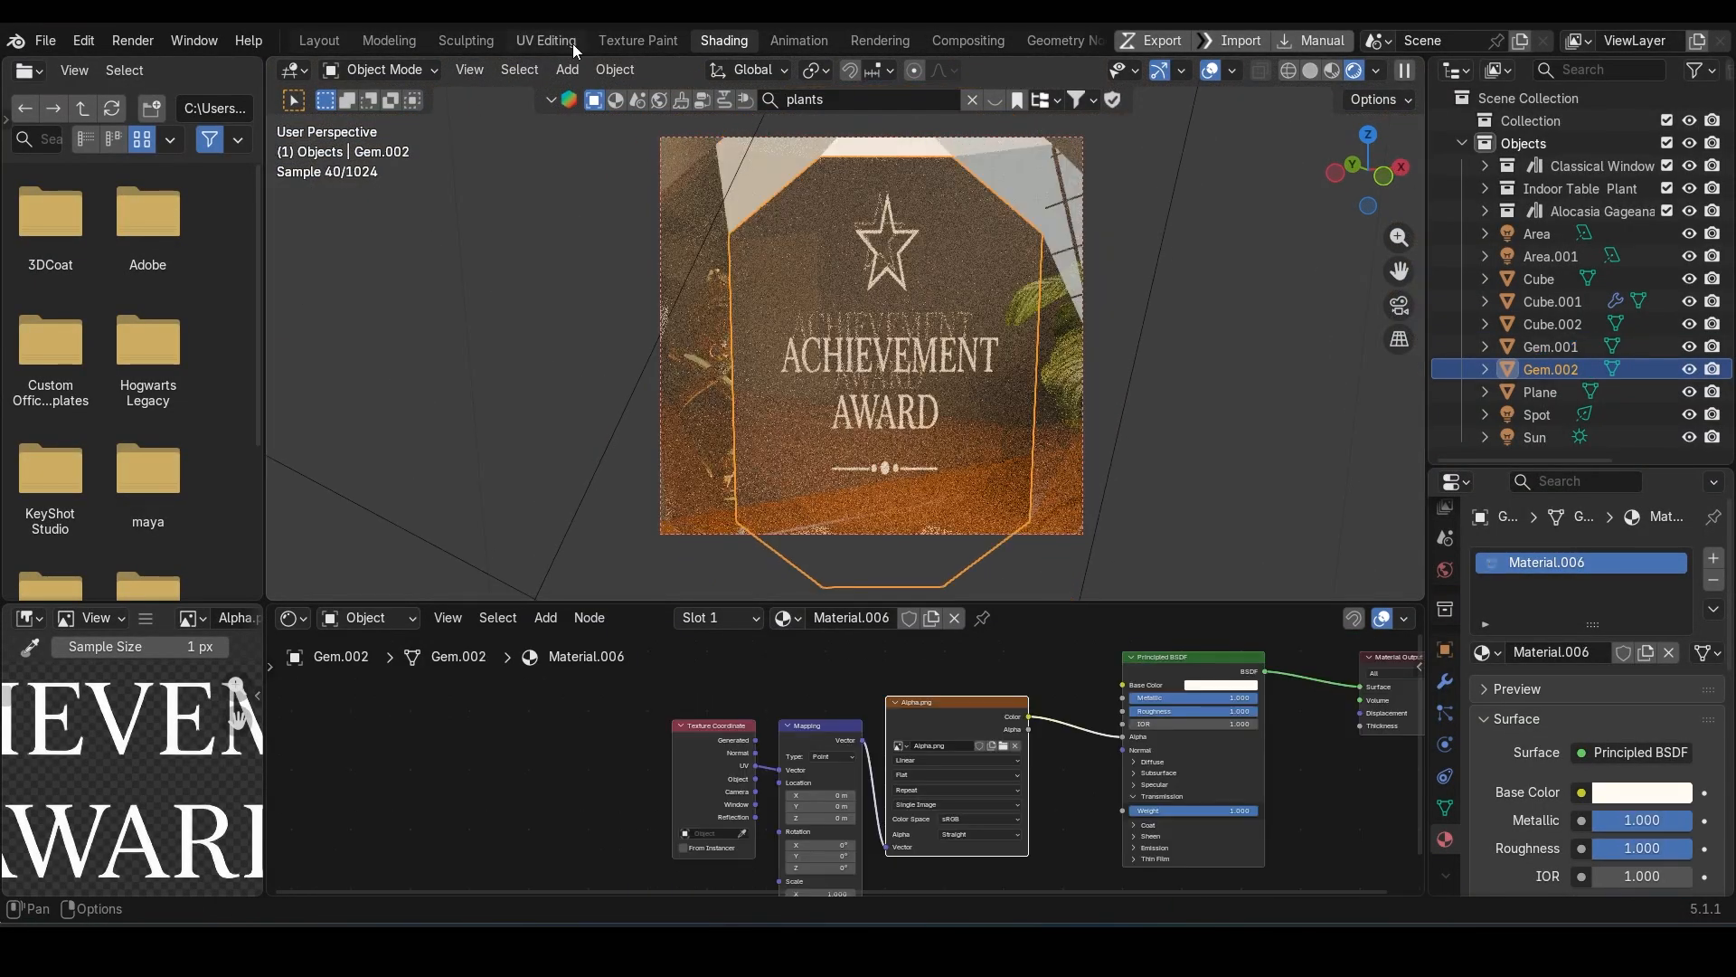
Step: Return to the front panel's UVs in the UV Editing workspace and switch its 3D viewport to rendered shading
left_click(570, 42)
scroll(1013, 316, "up", 3)
middle_click_drag(1022, 307, 1029, 669, "shift")
scroll(1335, 72, "down", 5)
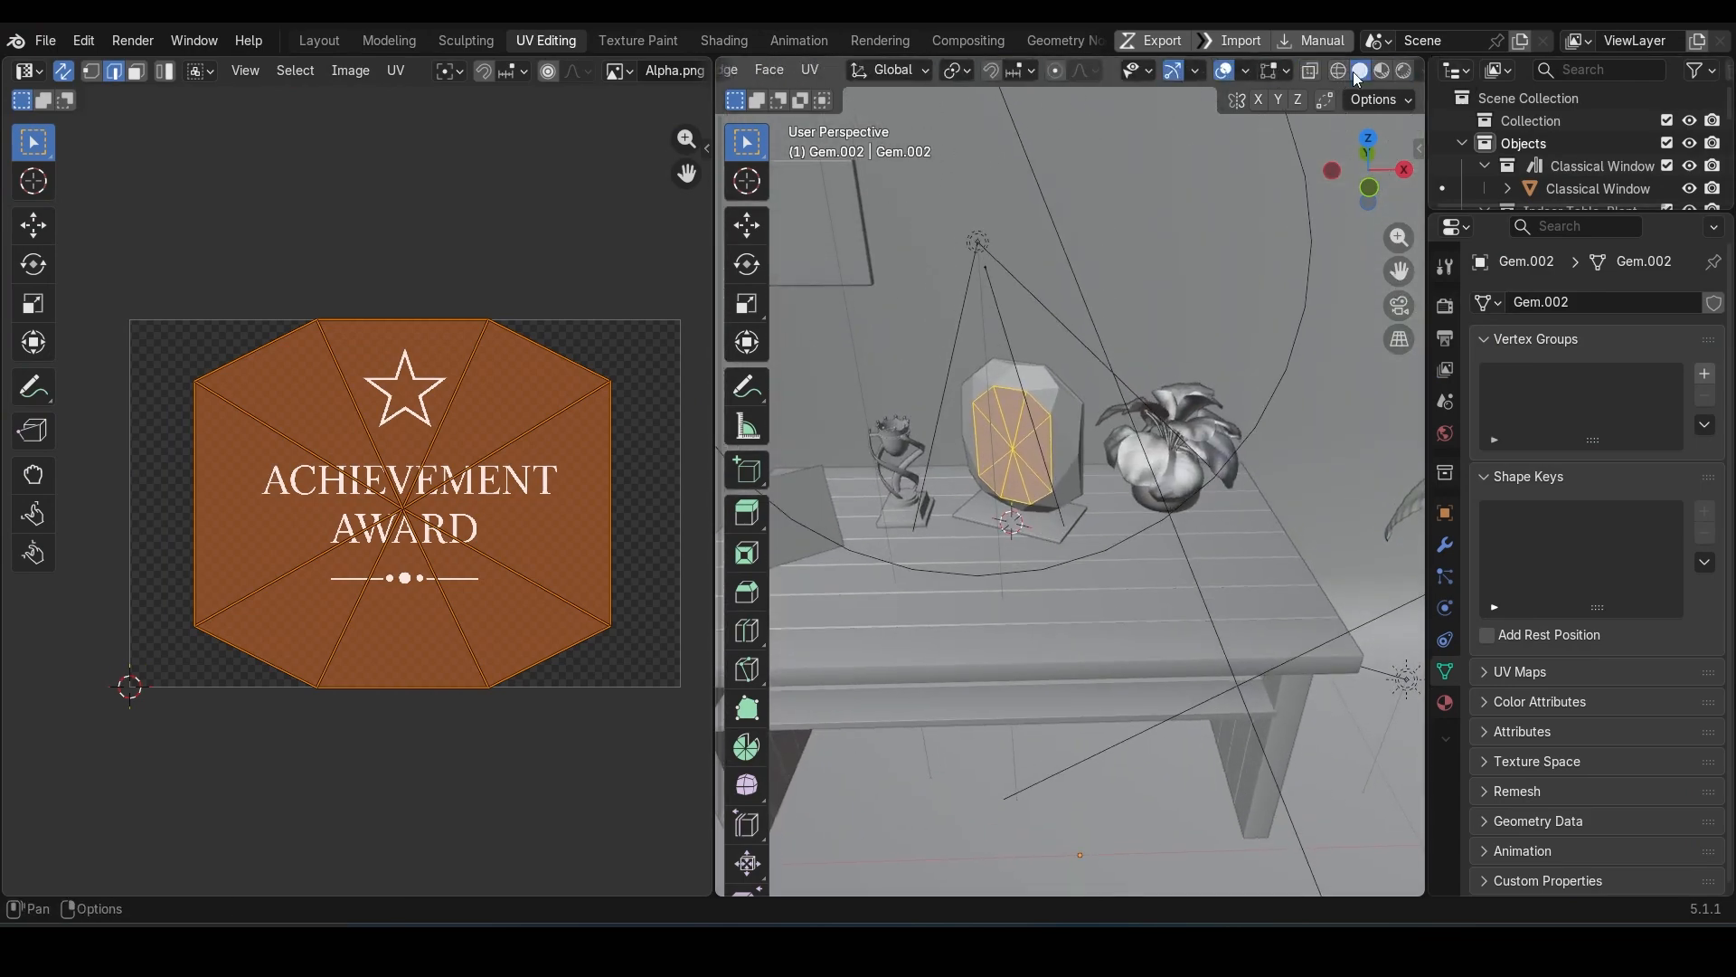
left_click(1385, 72)
scroll(992, 316, "up", 4)
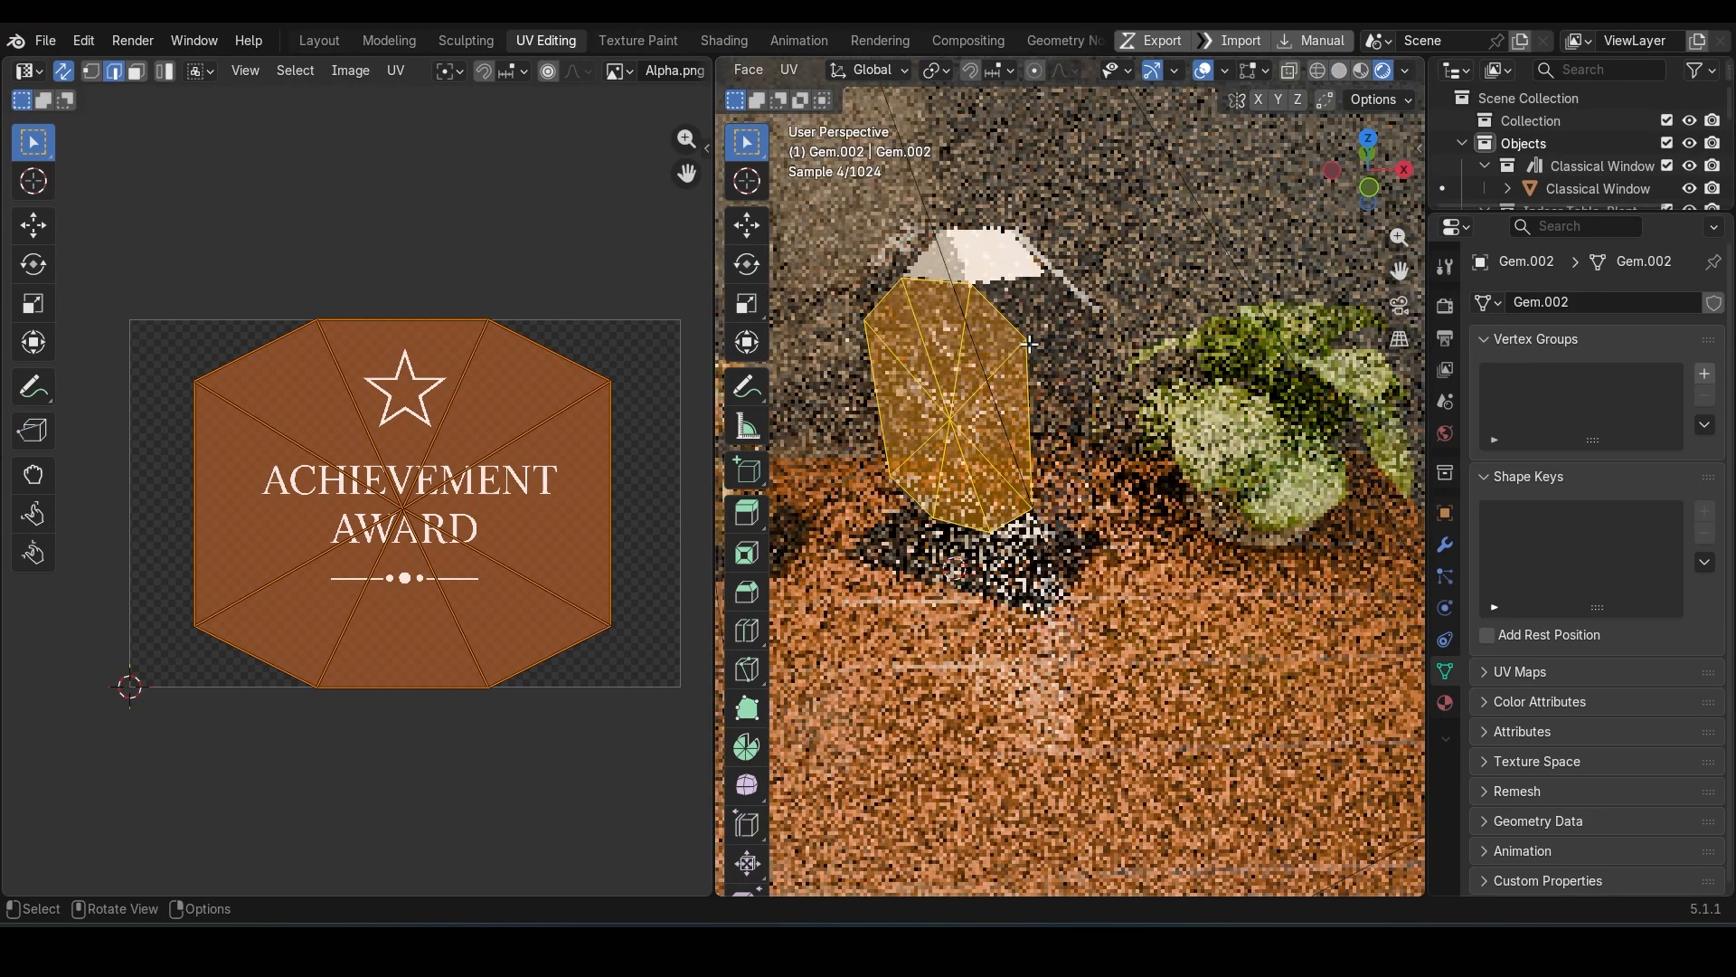
Step: Exit Edit Mode on the front panel and limit the UV Editing viewport's rendered preview to a region around the trophy
key("ctrl+b")
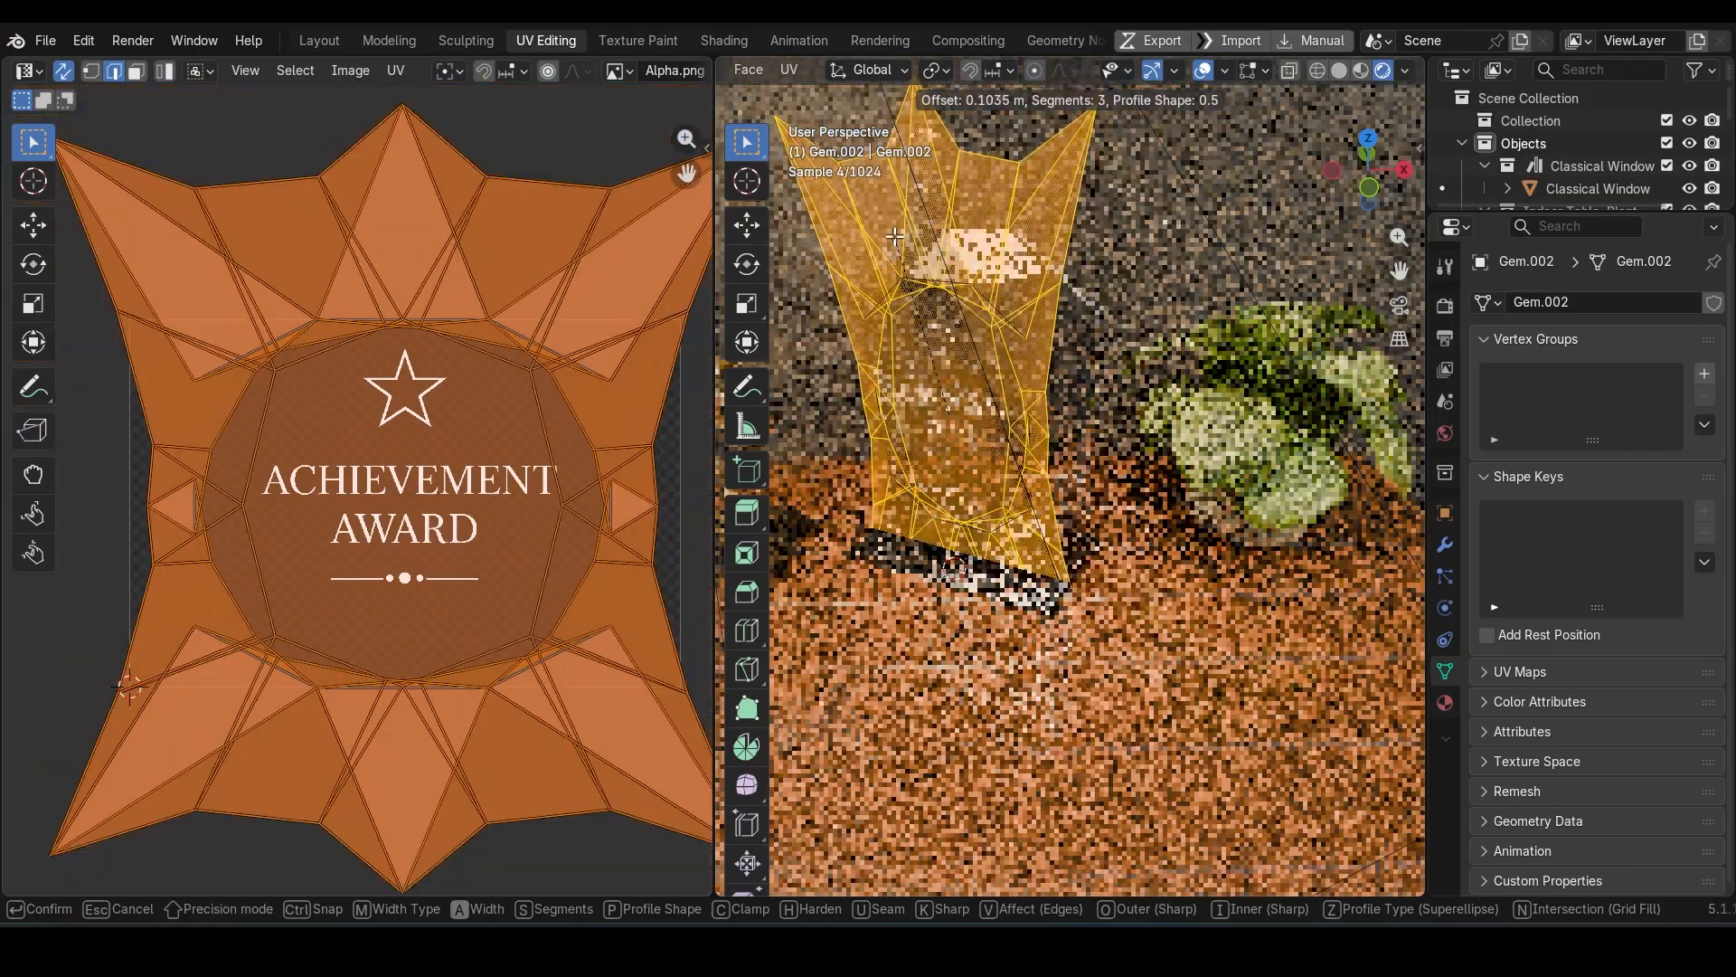
right_click(1009, 316)
middle_click_drag(1005, 318, 1051, 317)
scroll(1050, 317, "down", 6)
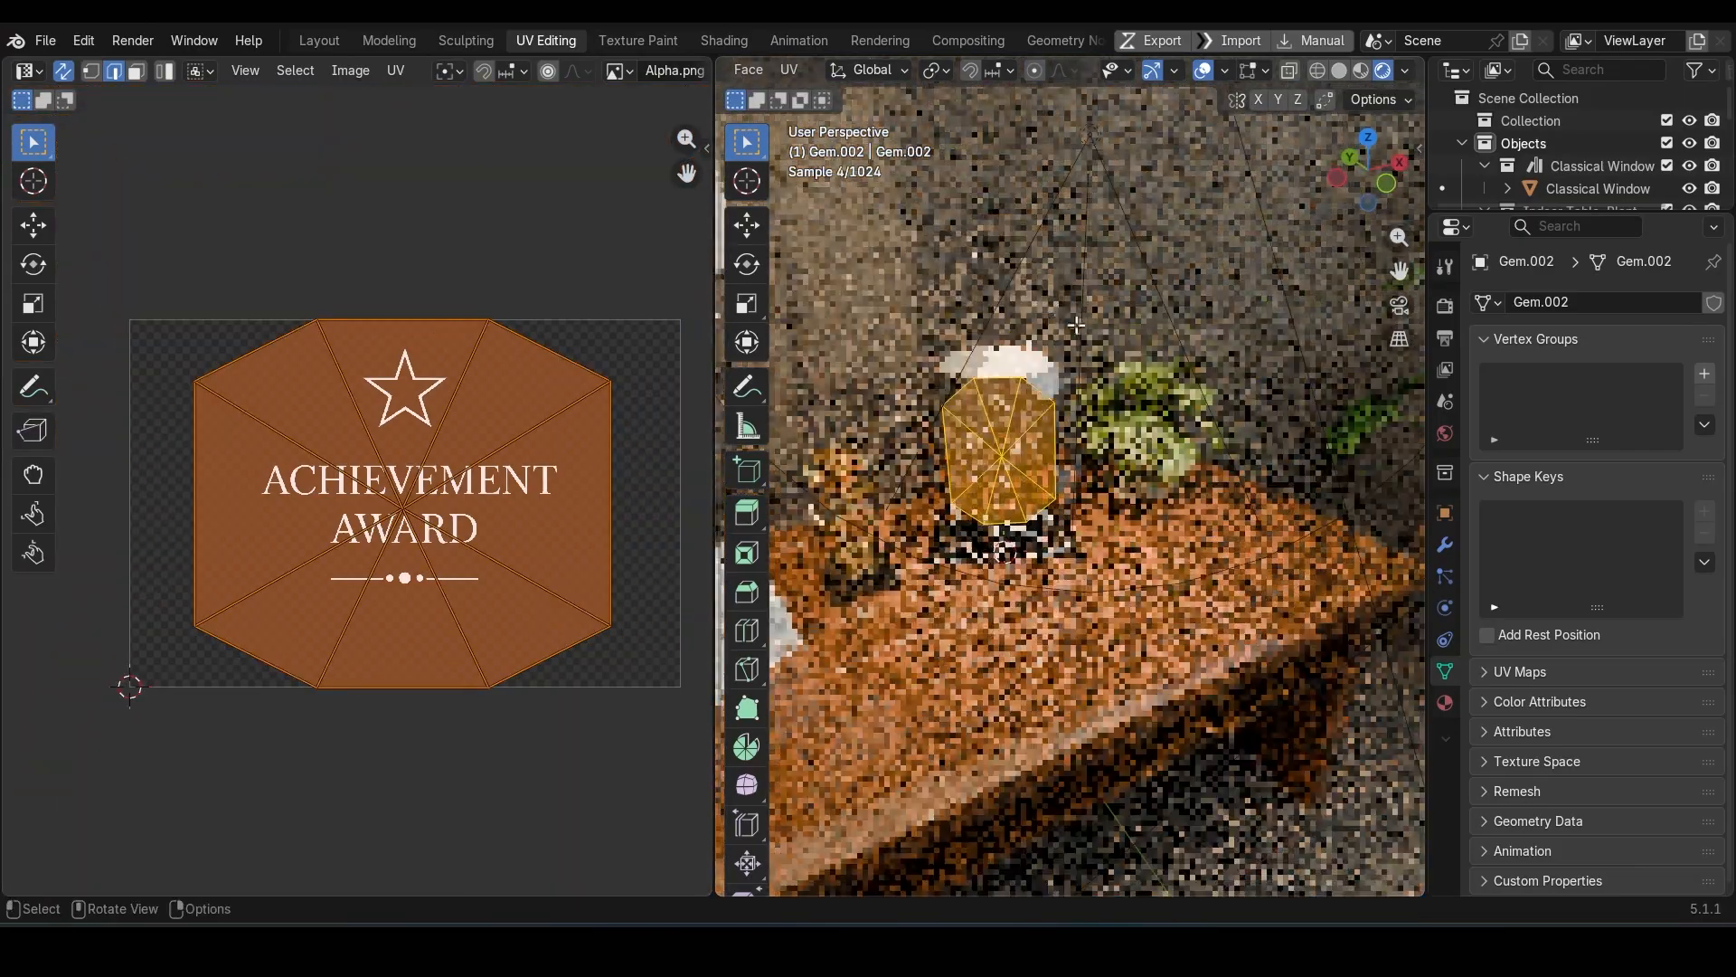
left_click(1135, 298)
key("Tab")
scroll(1007, 399, "up", 5)
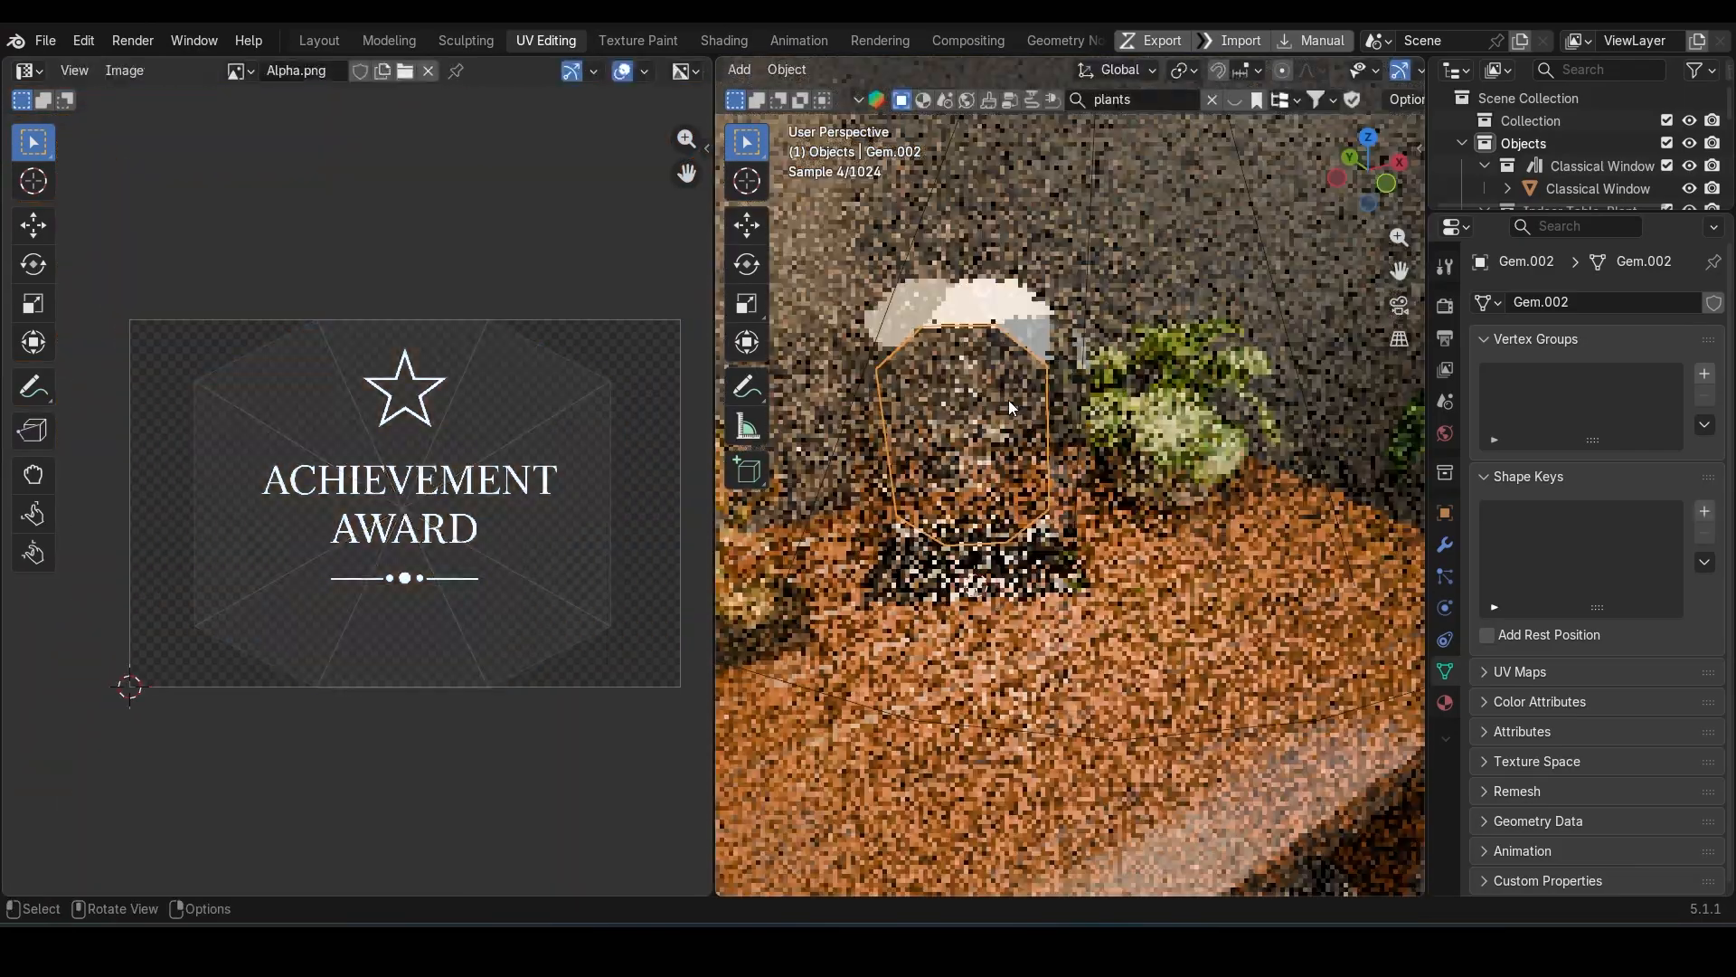
middle_click_drag(996, 437, 1107, 512, "shift")
key("Tab")
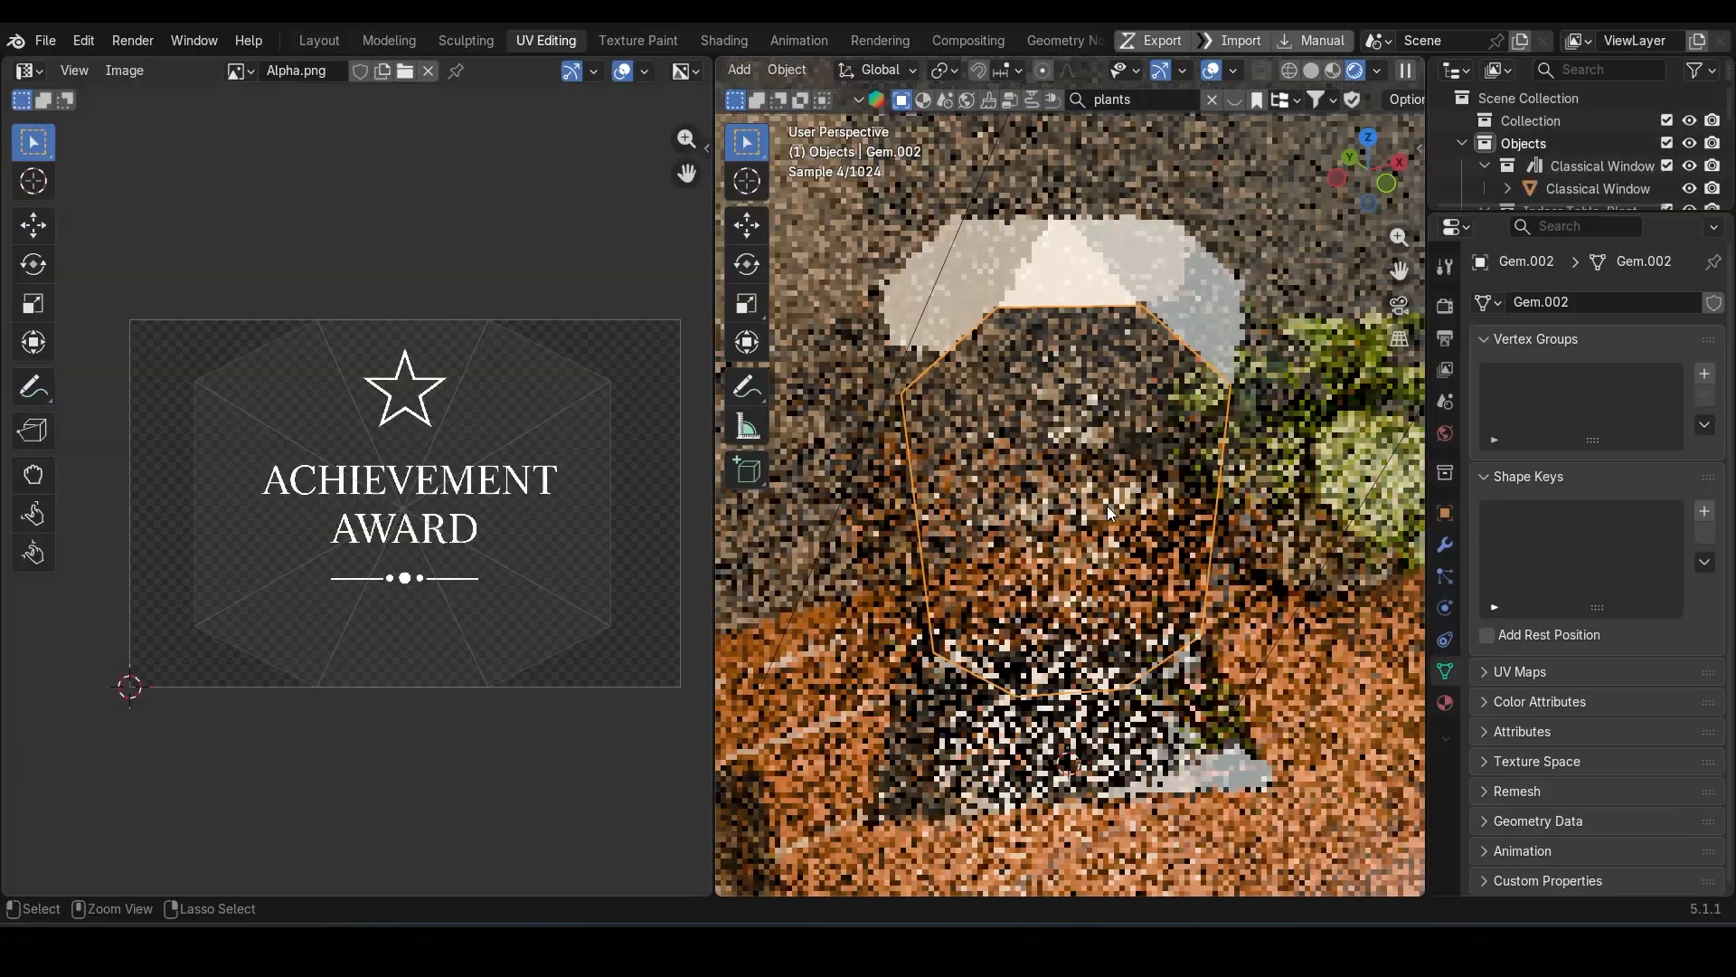
key("Tab")
left_click_drag(845, 198, 1267, 753)
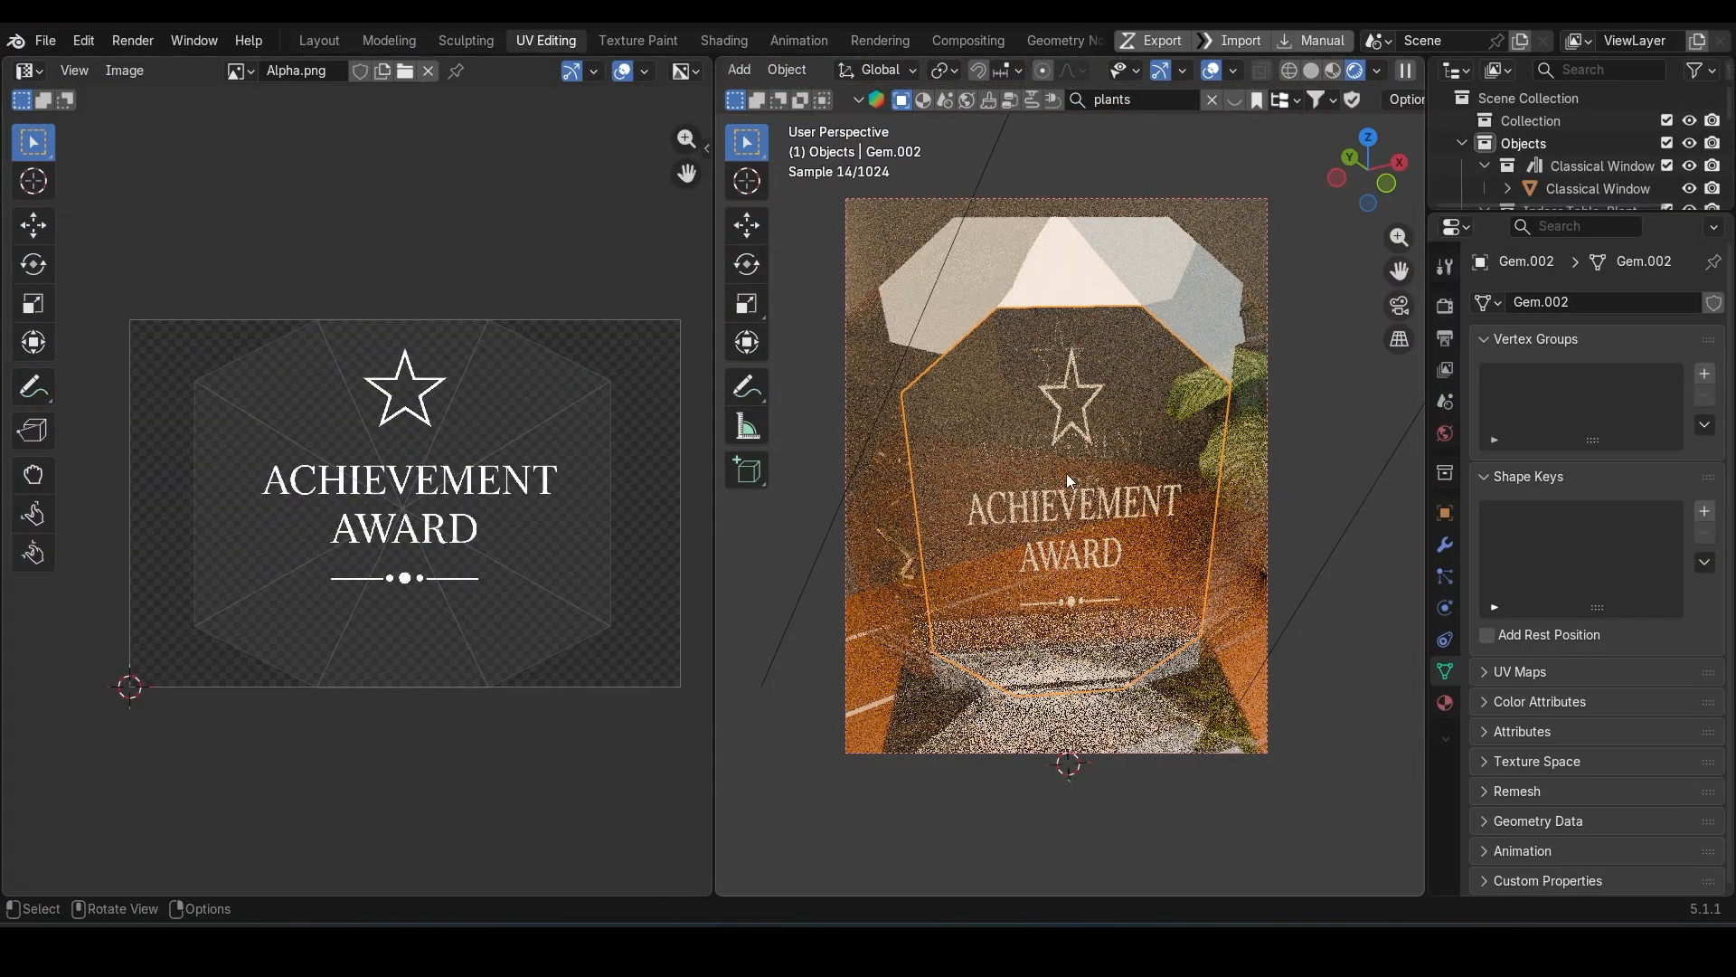
Step: Select the whole front panel in Edit Mode and scale its UV island down uniformly to about 0.8 to enlarge the artwork
key("Tab")
key("a")
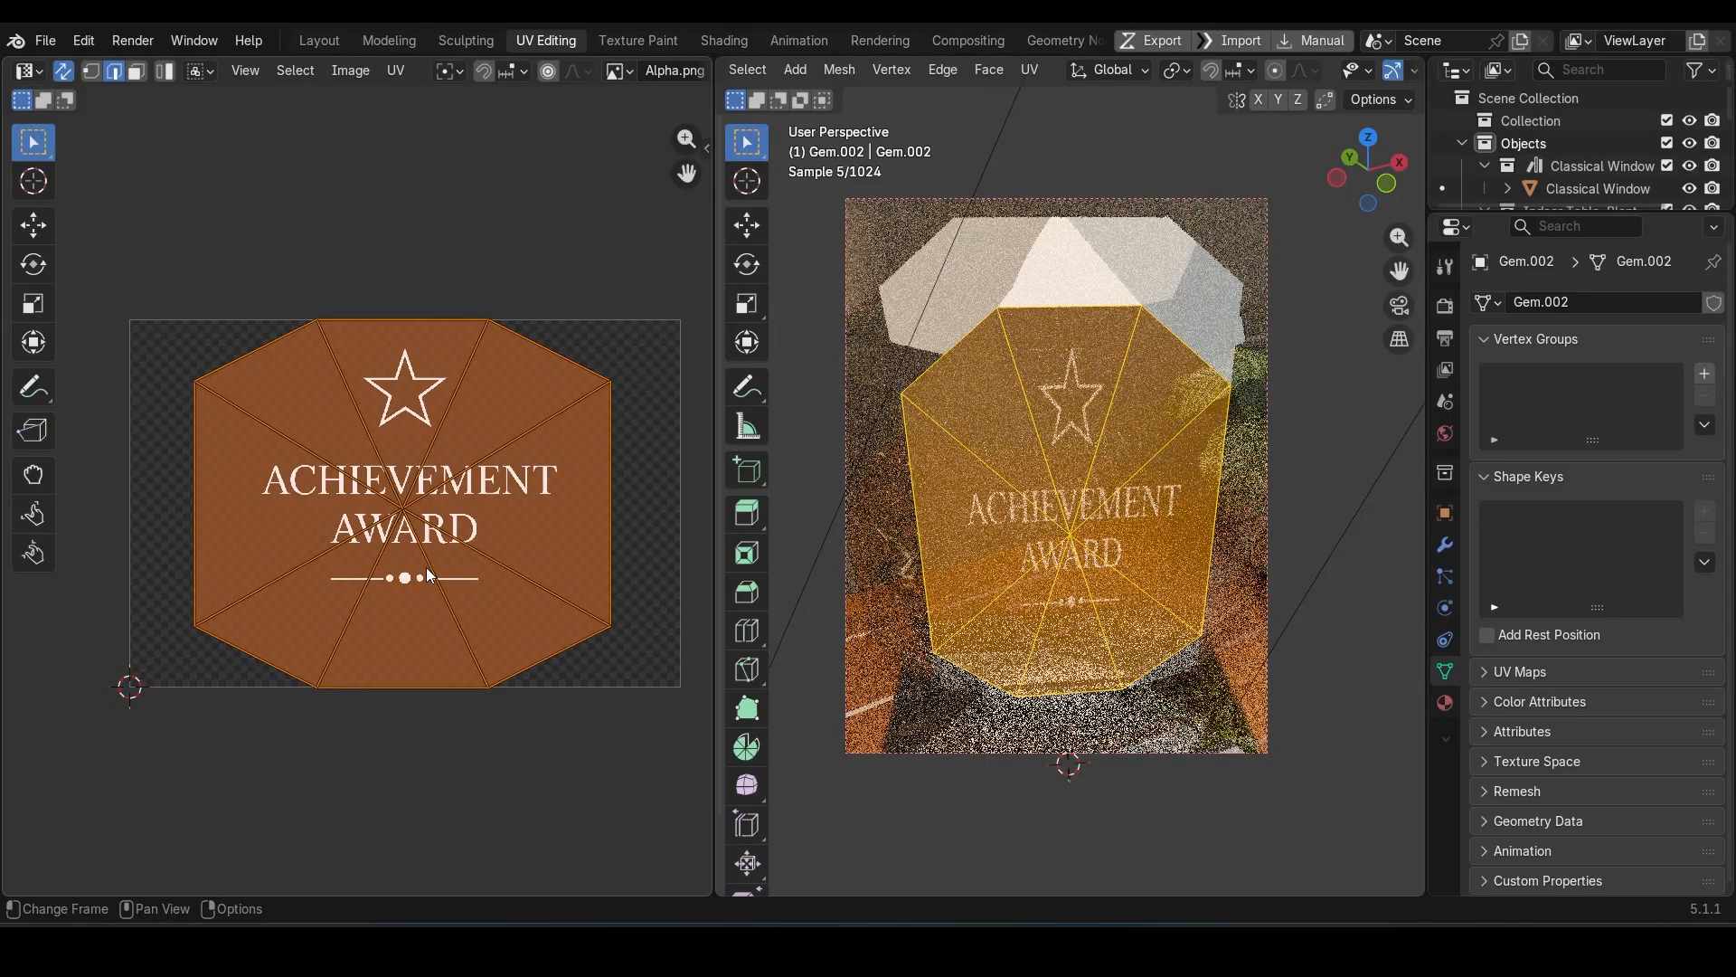
key("s")
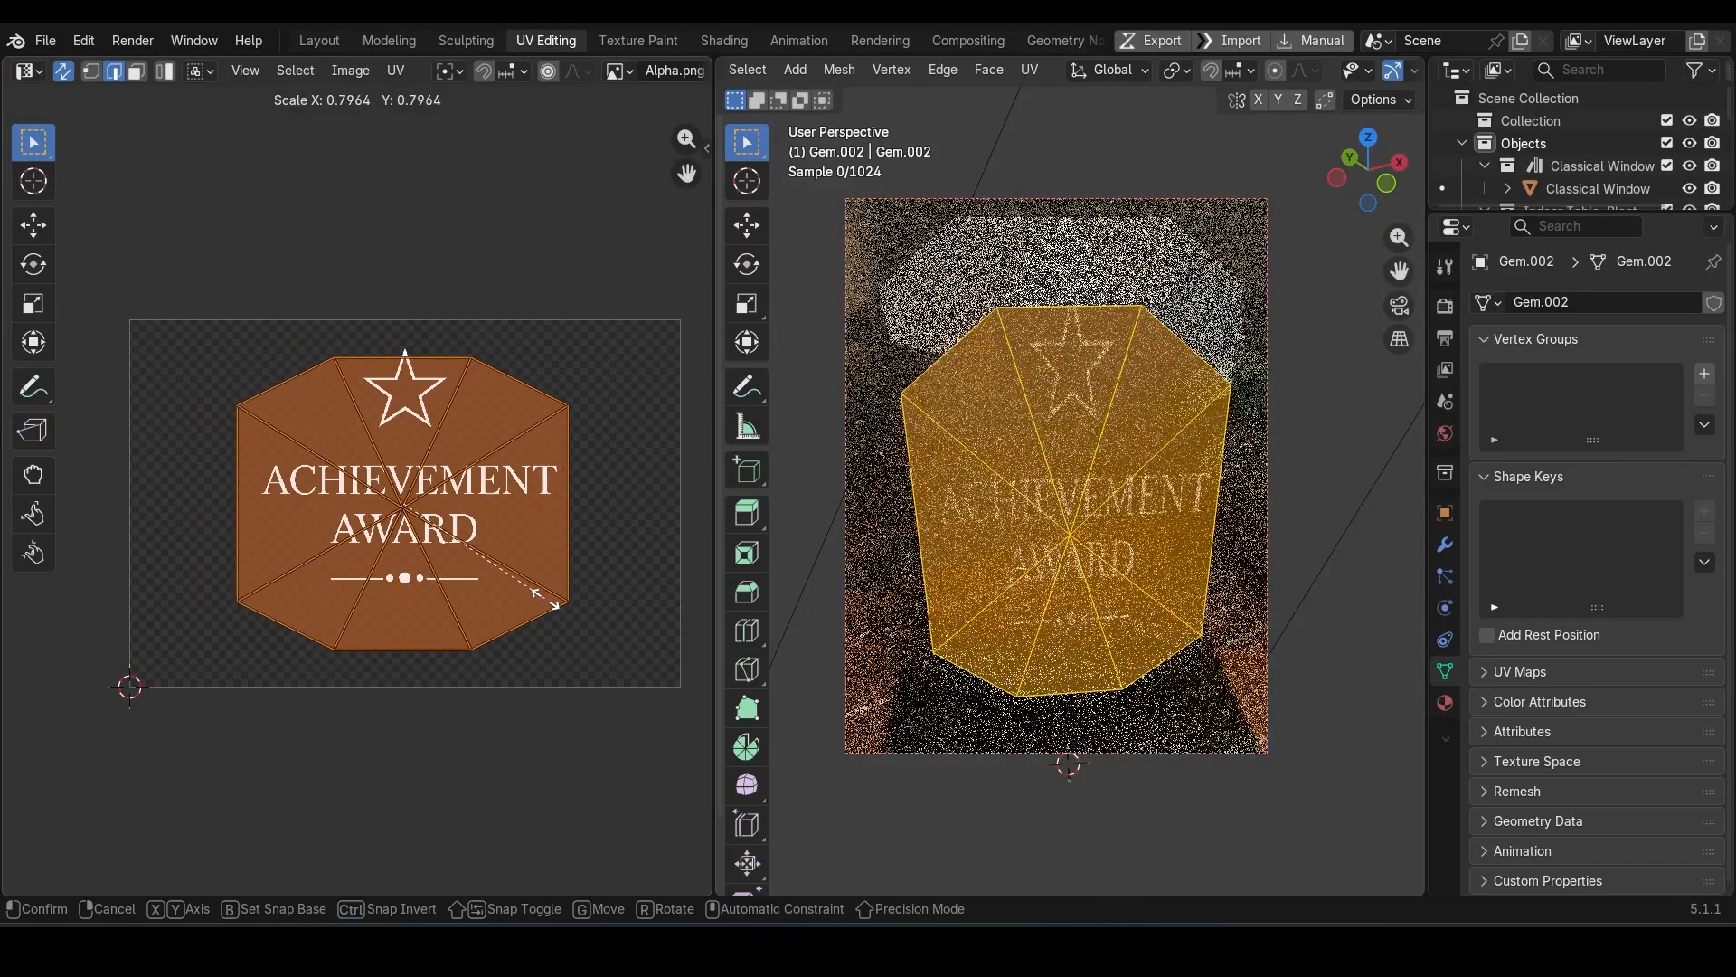
left_click(618, 611)
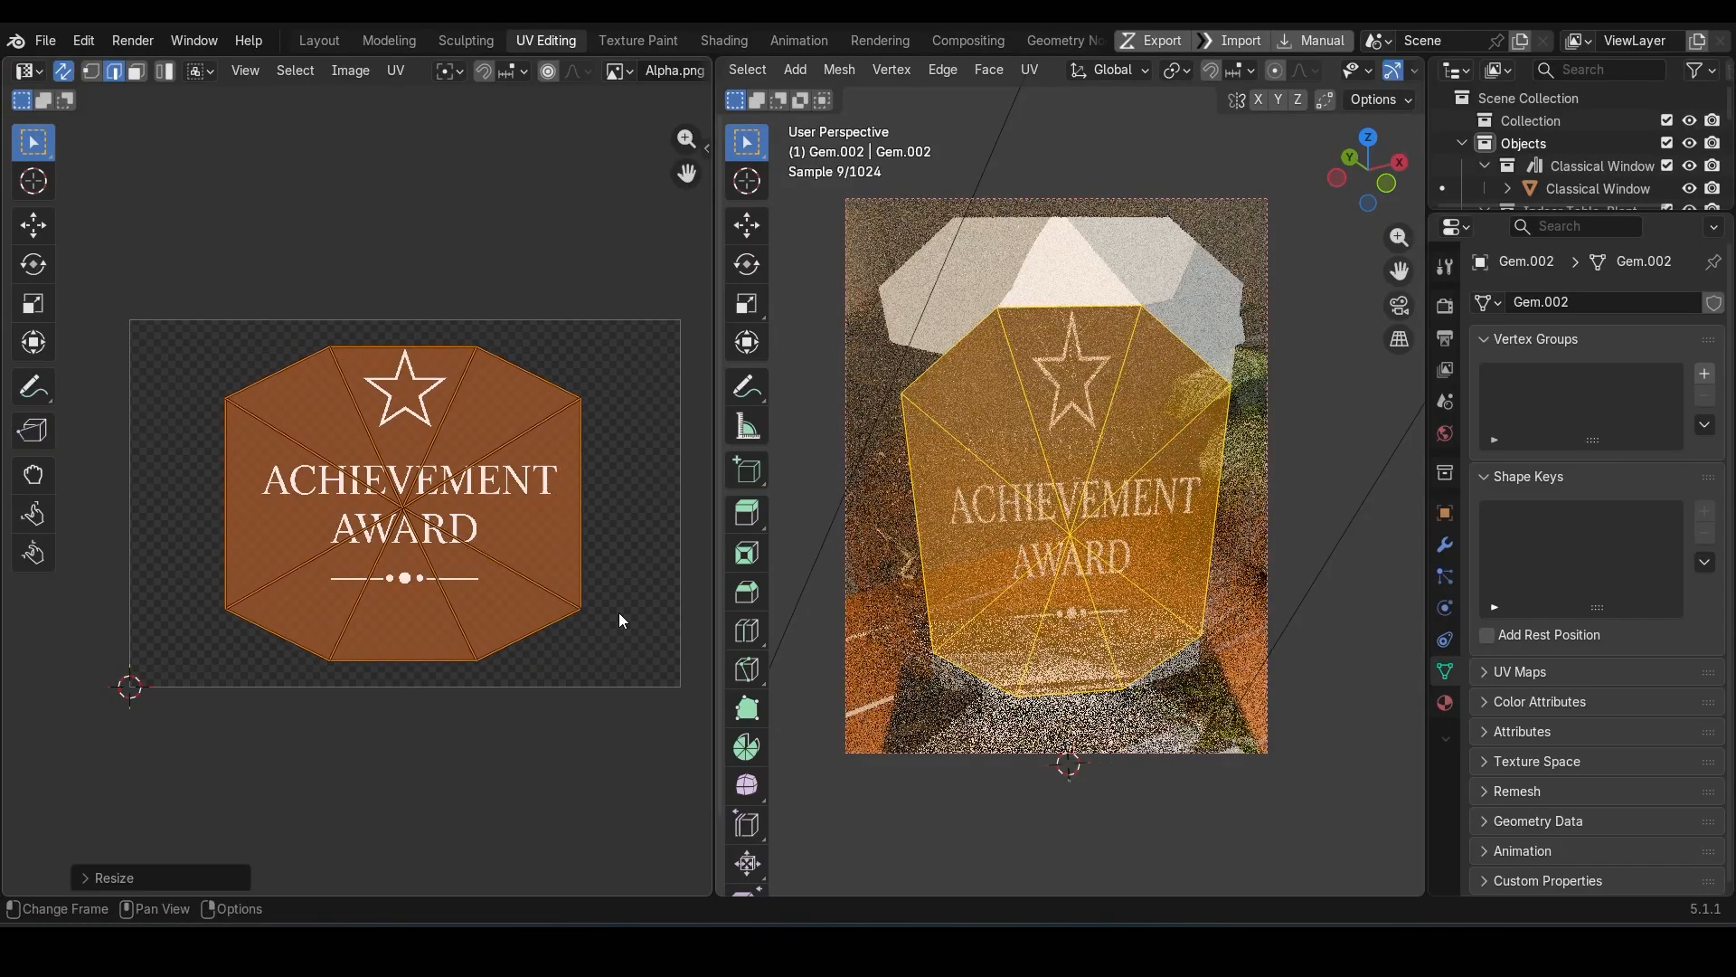
key("s")
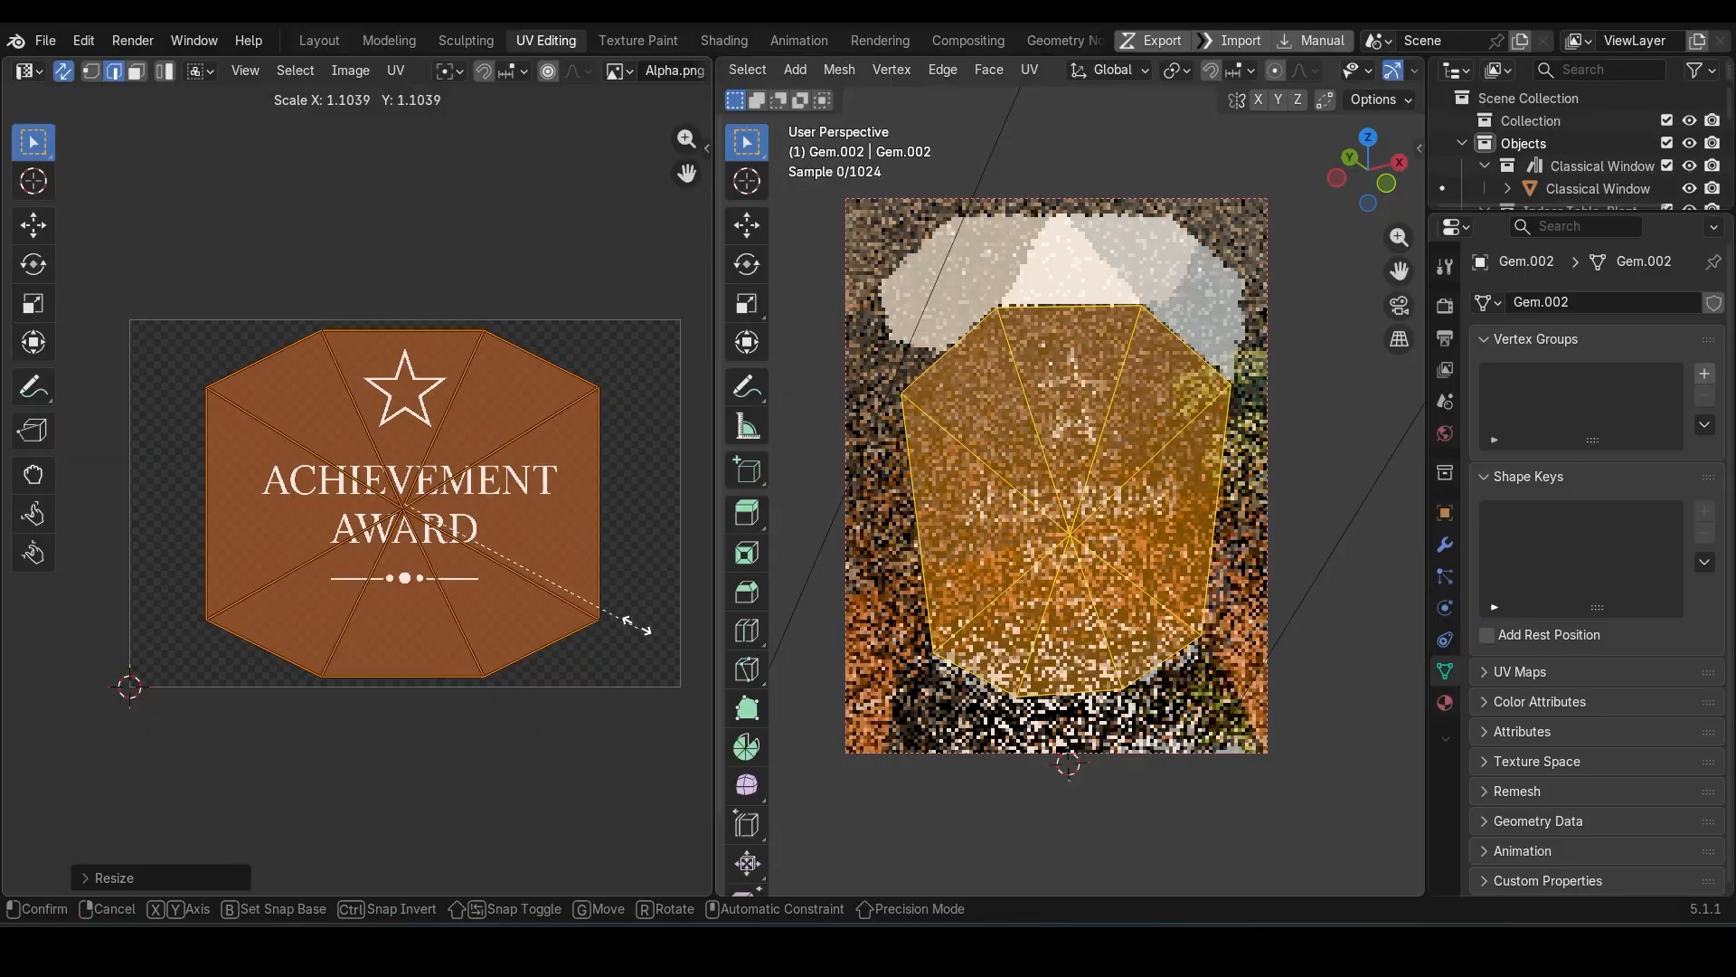
left_click(604, 615)
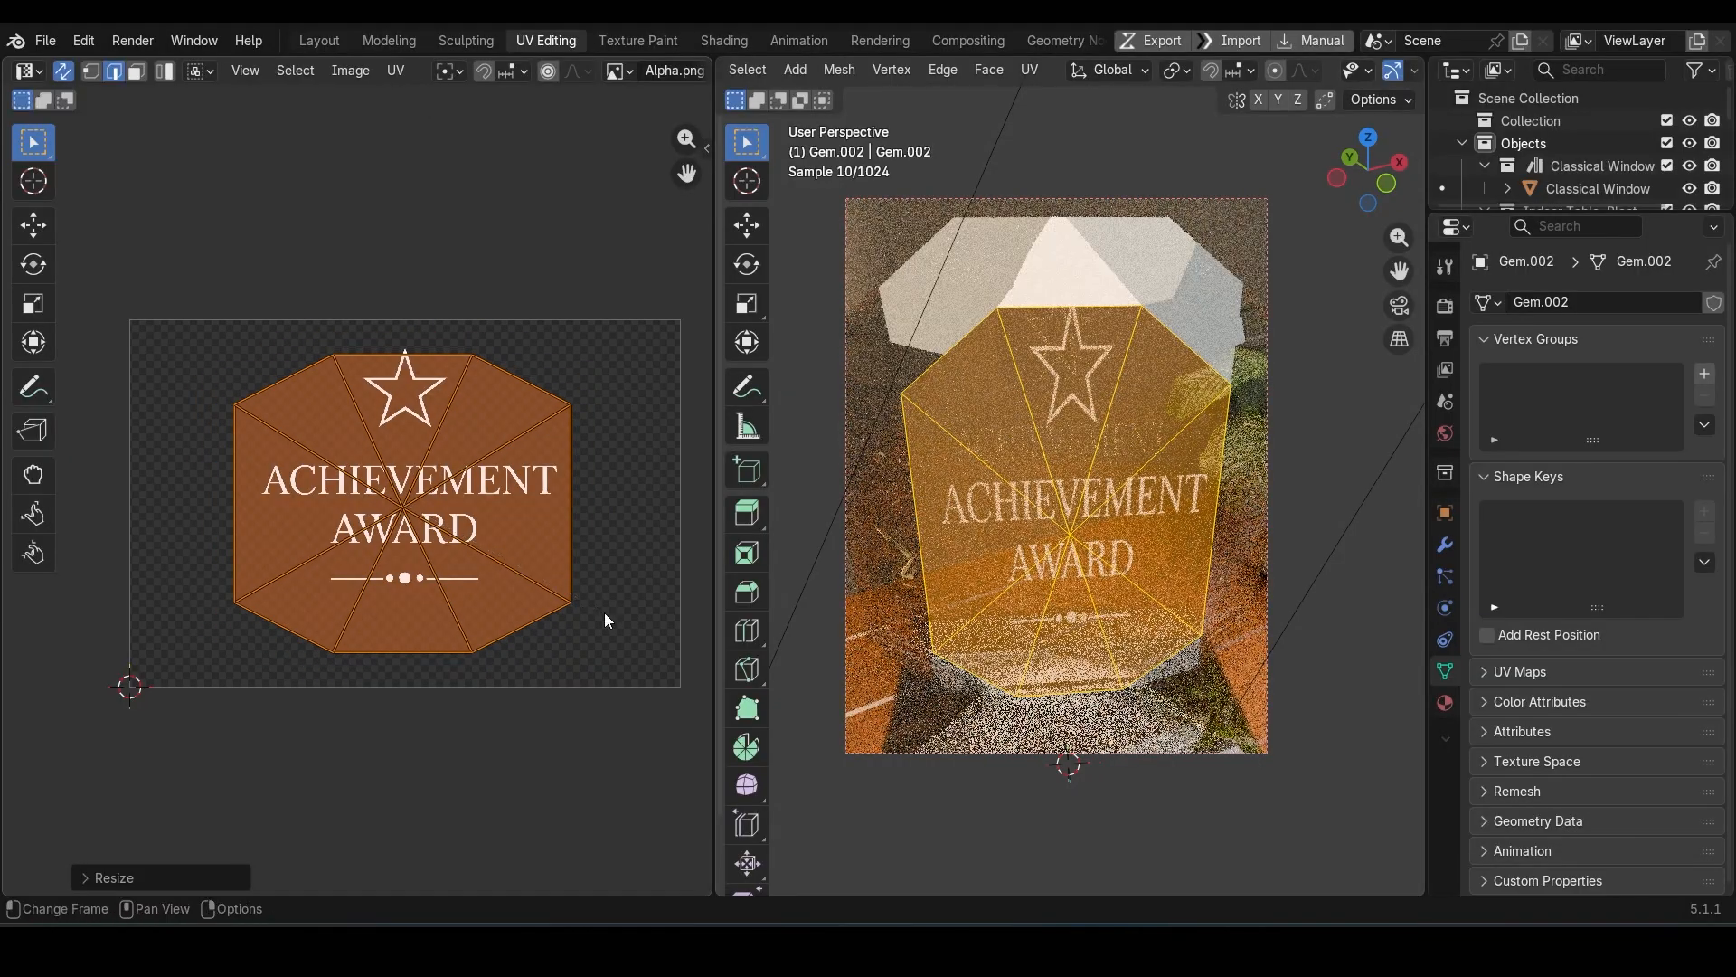
Step: Stretch the front panel's UV island along Y by about 1.5 to correct the artwork's proportions, and save the file
key("s")
key("y")
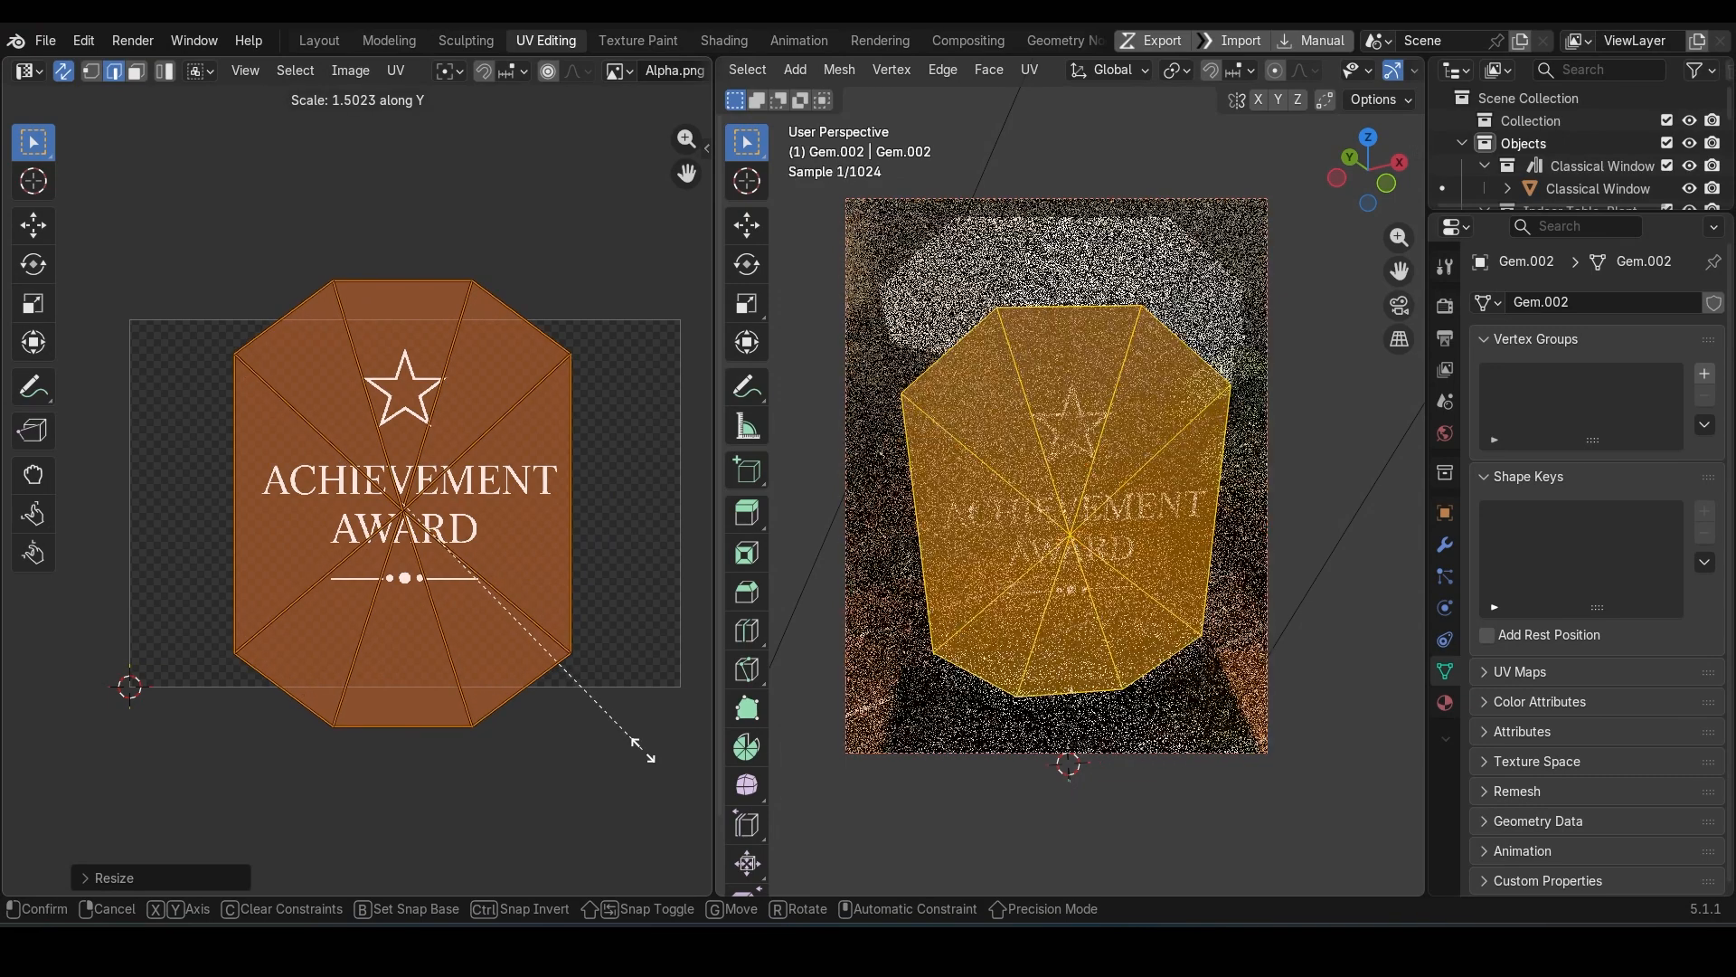
left_click(648, 759)
scroll(621, 667, "down", 3)
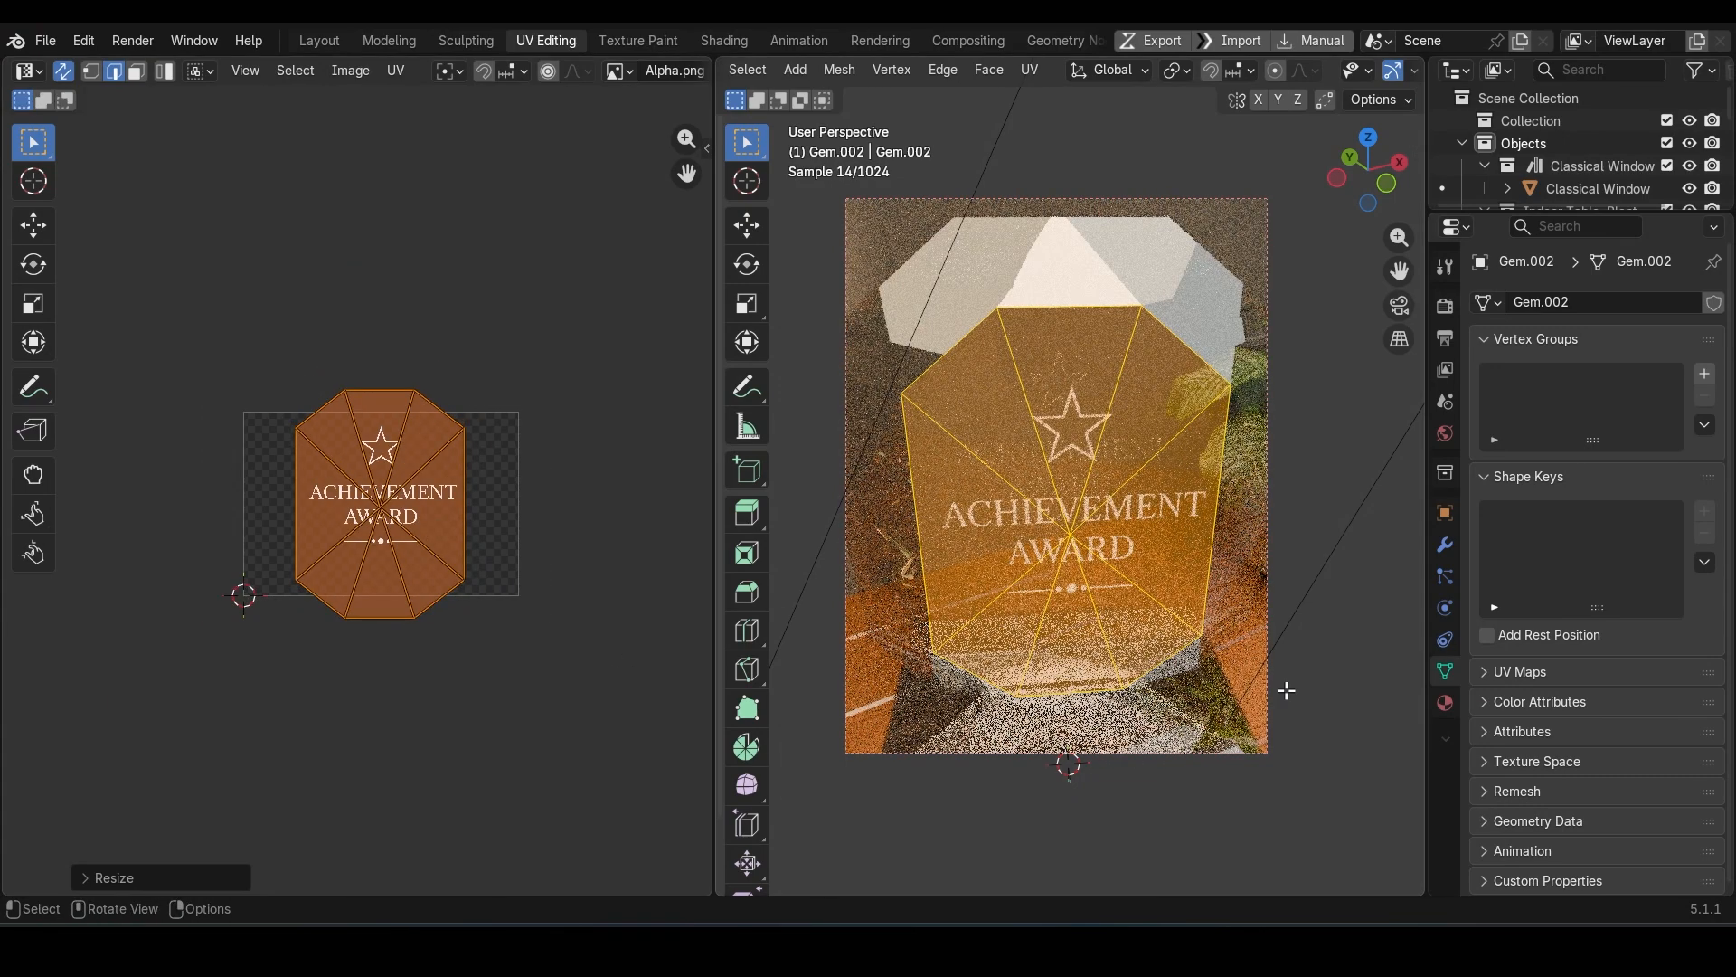
key("ctrl+s")
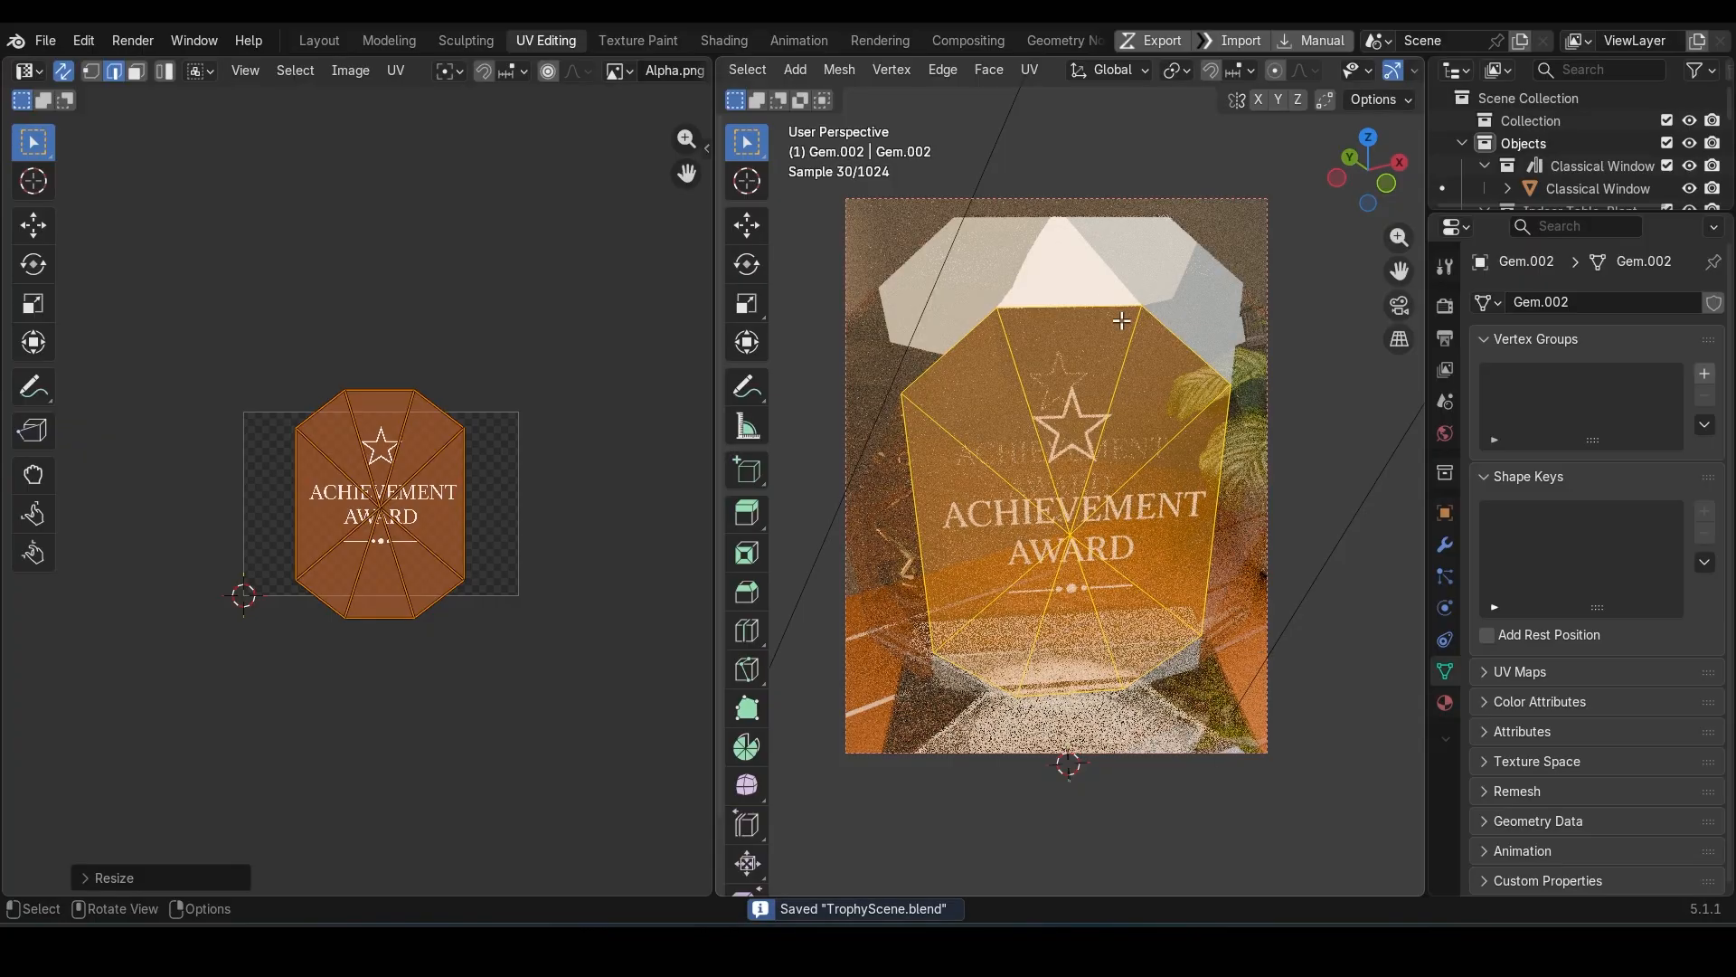
Step: Exit Edit Mode, select the glass trophy body and save the file
key("Tab")
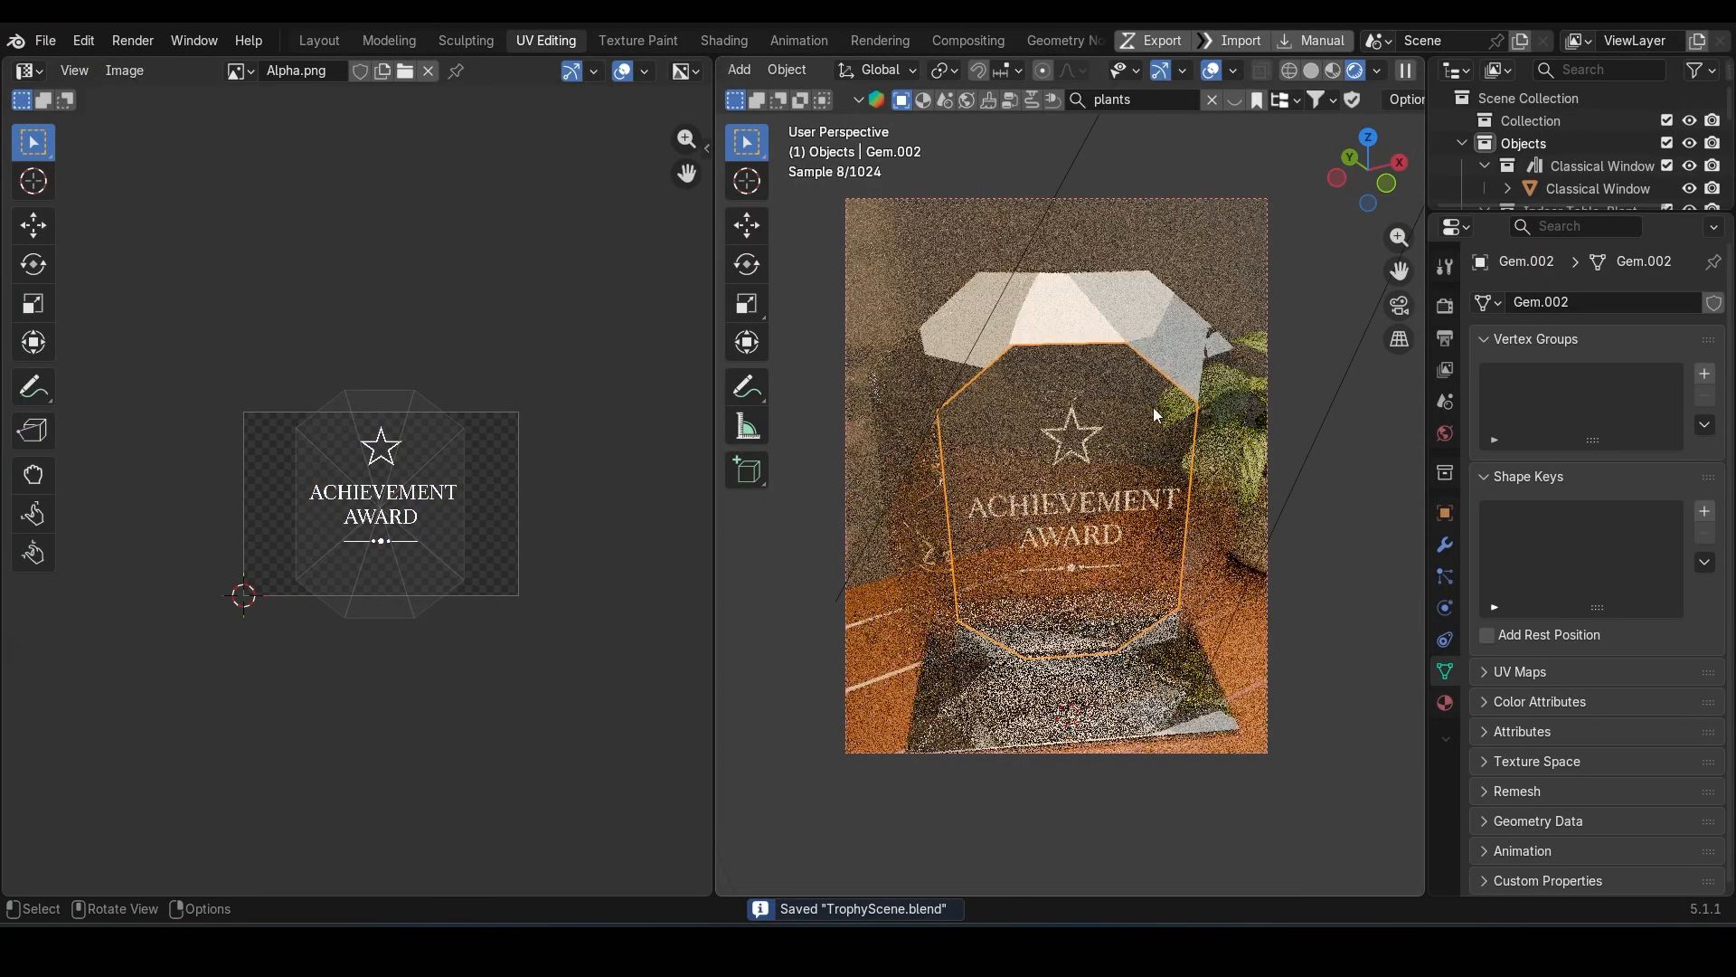
left_click(1138, 306, "ctrl")
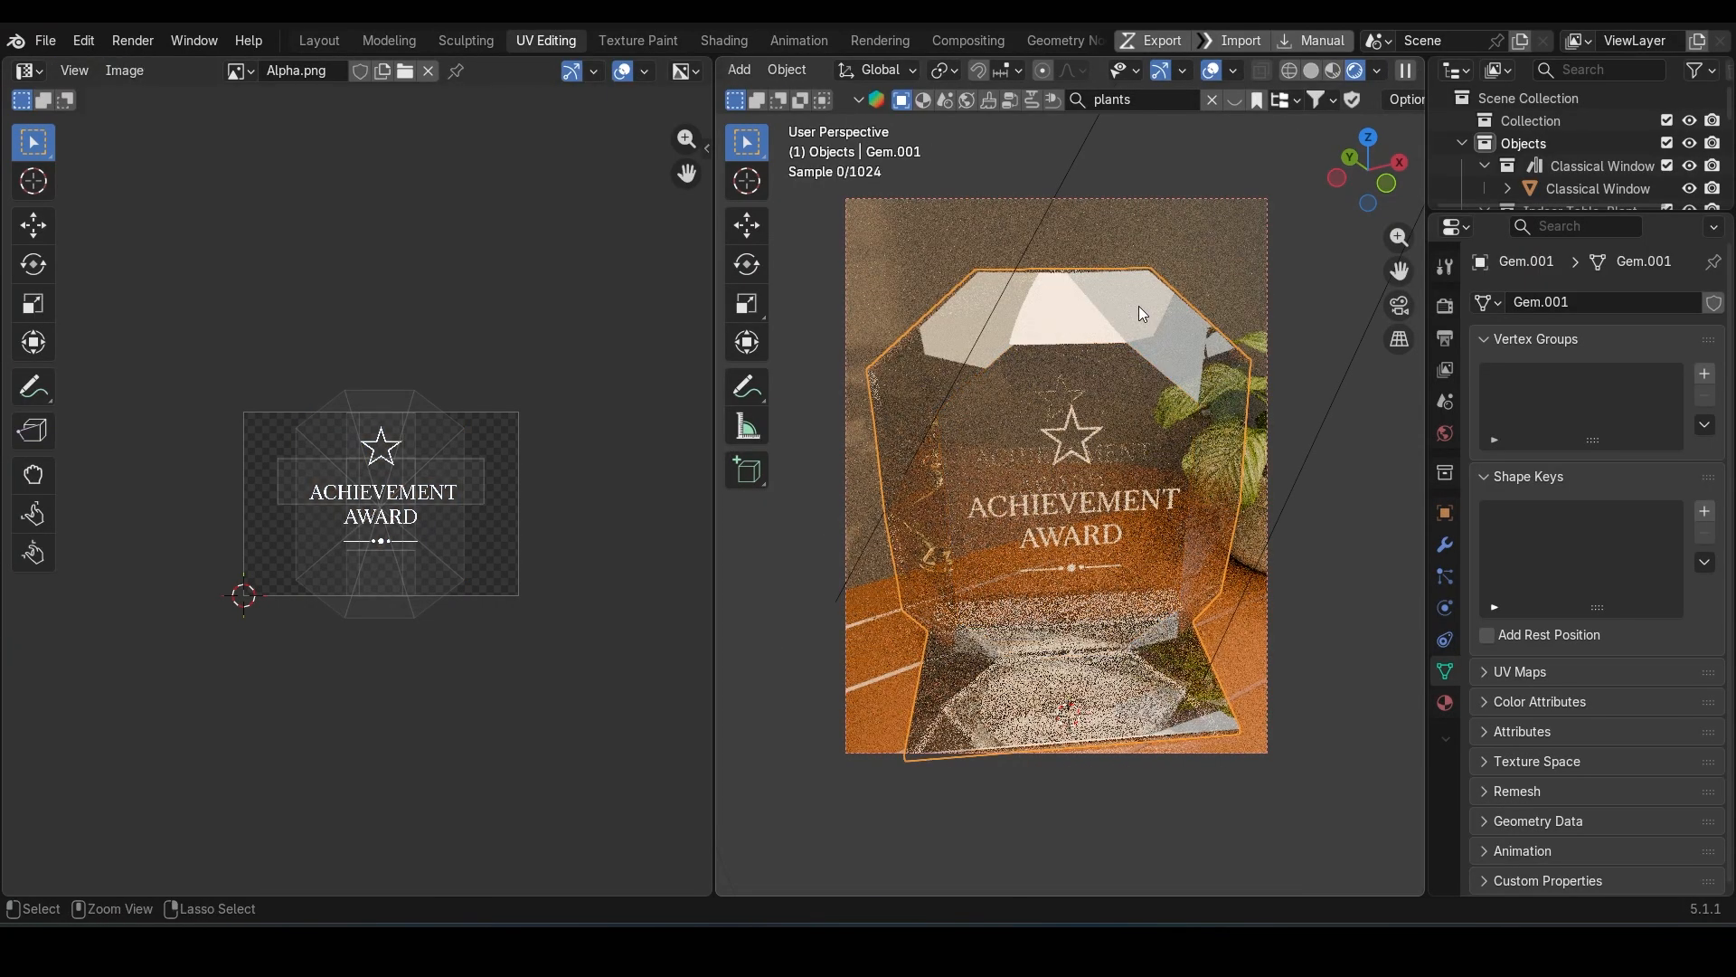
key("ctrl+s")
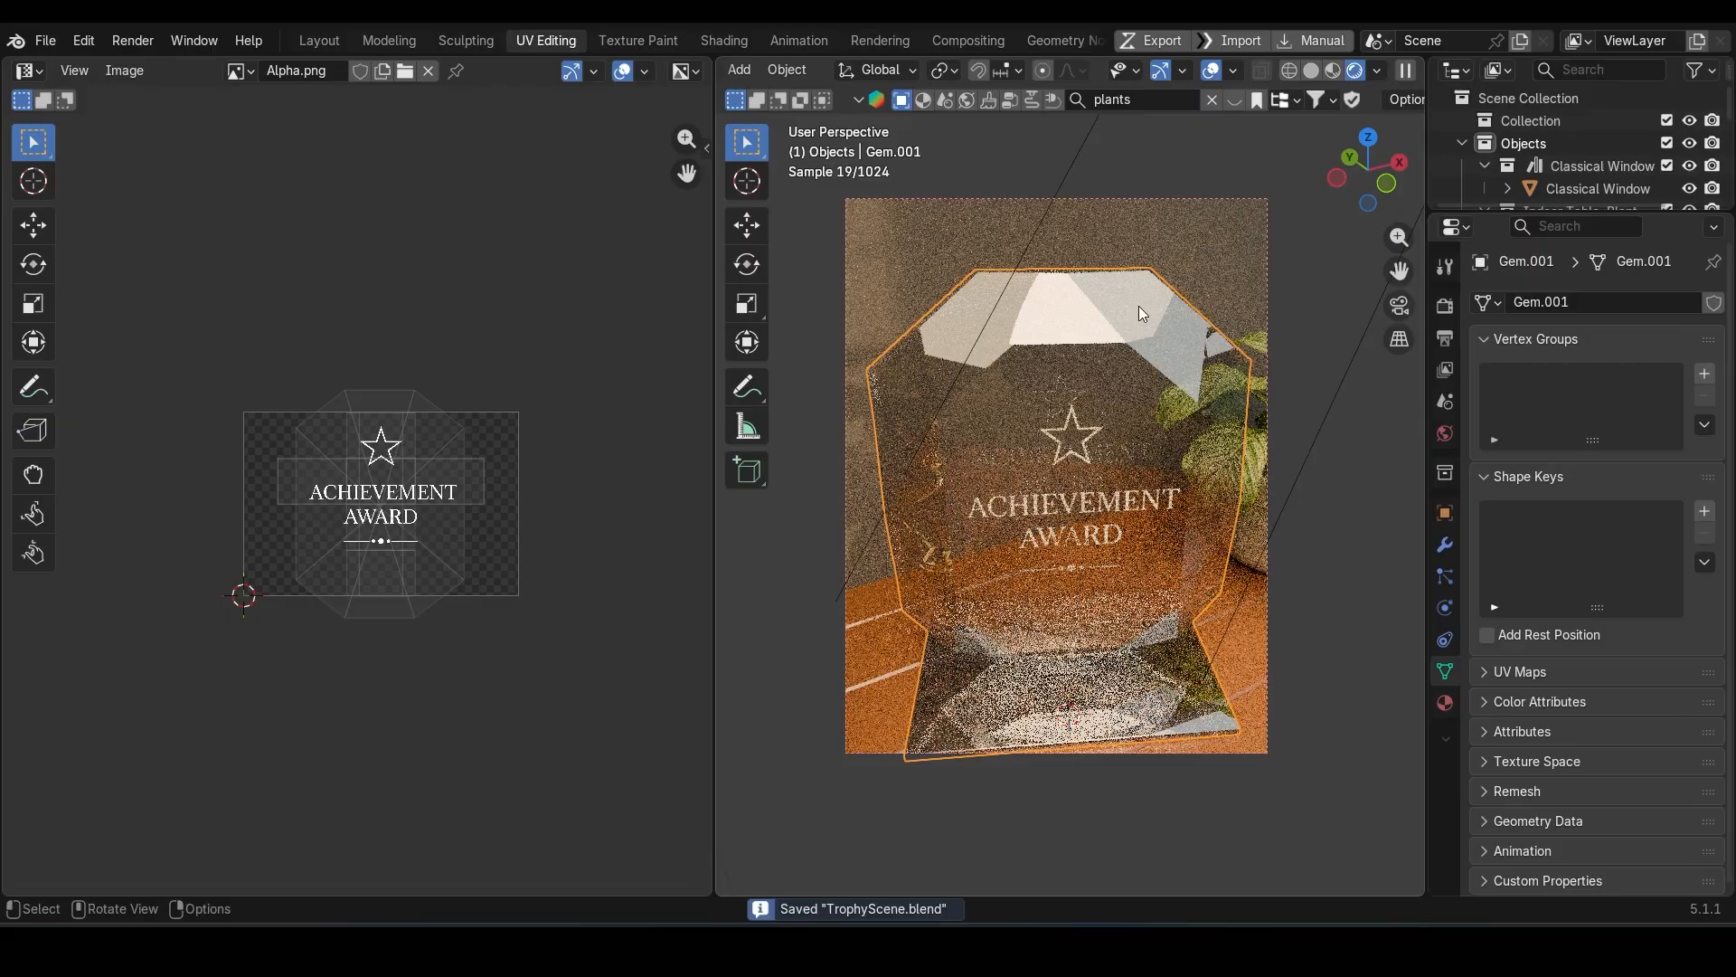
Step: Inspect the glass trophy and the desk arrangement through the camera in the Layout workspace's rendered preview
left_click(318, 44)
scroll(697, 415, "up", 2)
middle_click_drag(642, 402, 692, 520, "shift")
scroll(692, 520, "down", 1)
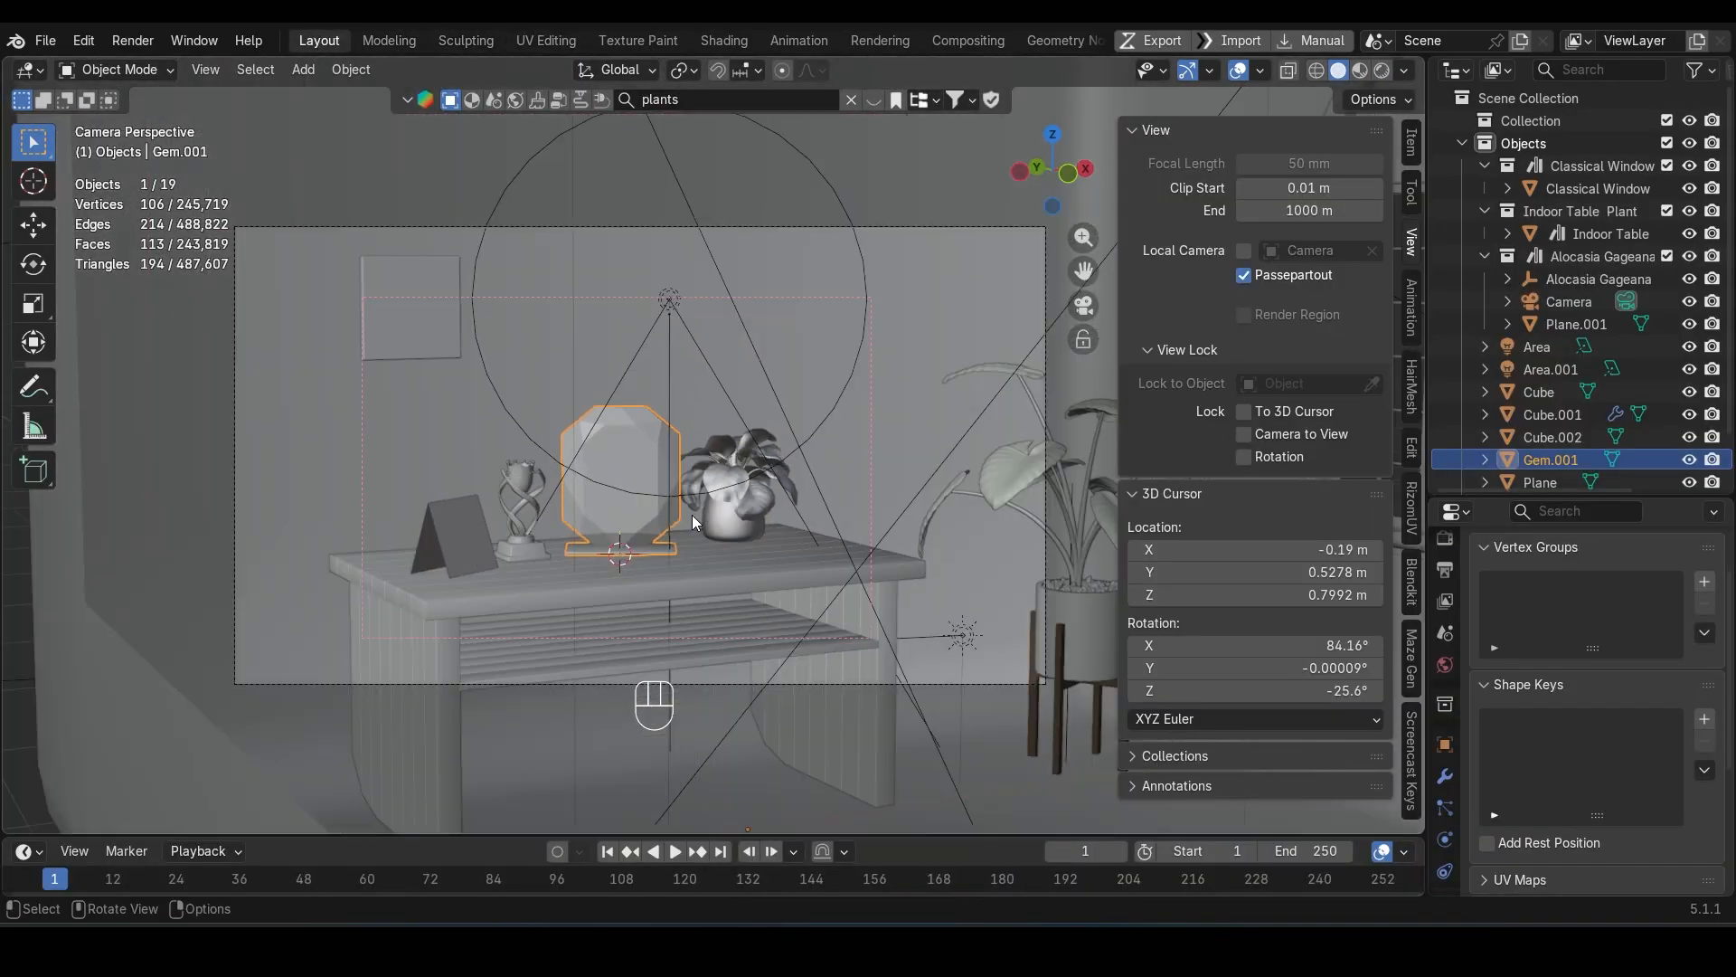
left_click(1381, 71)
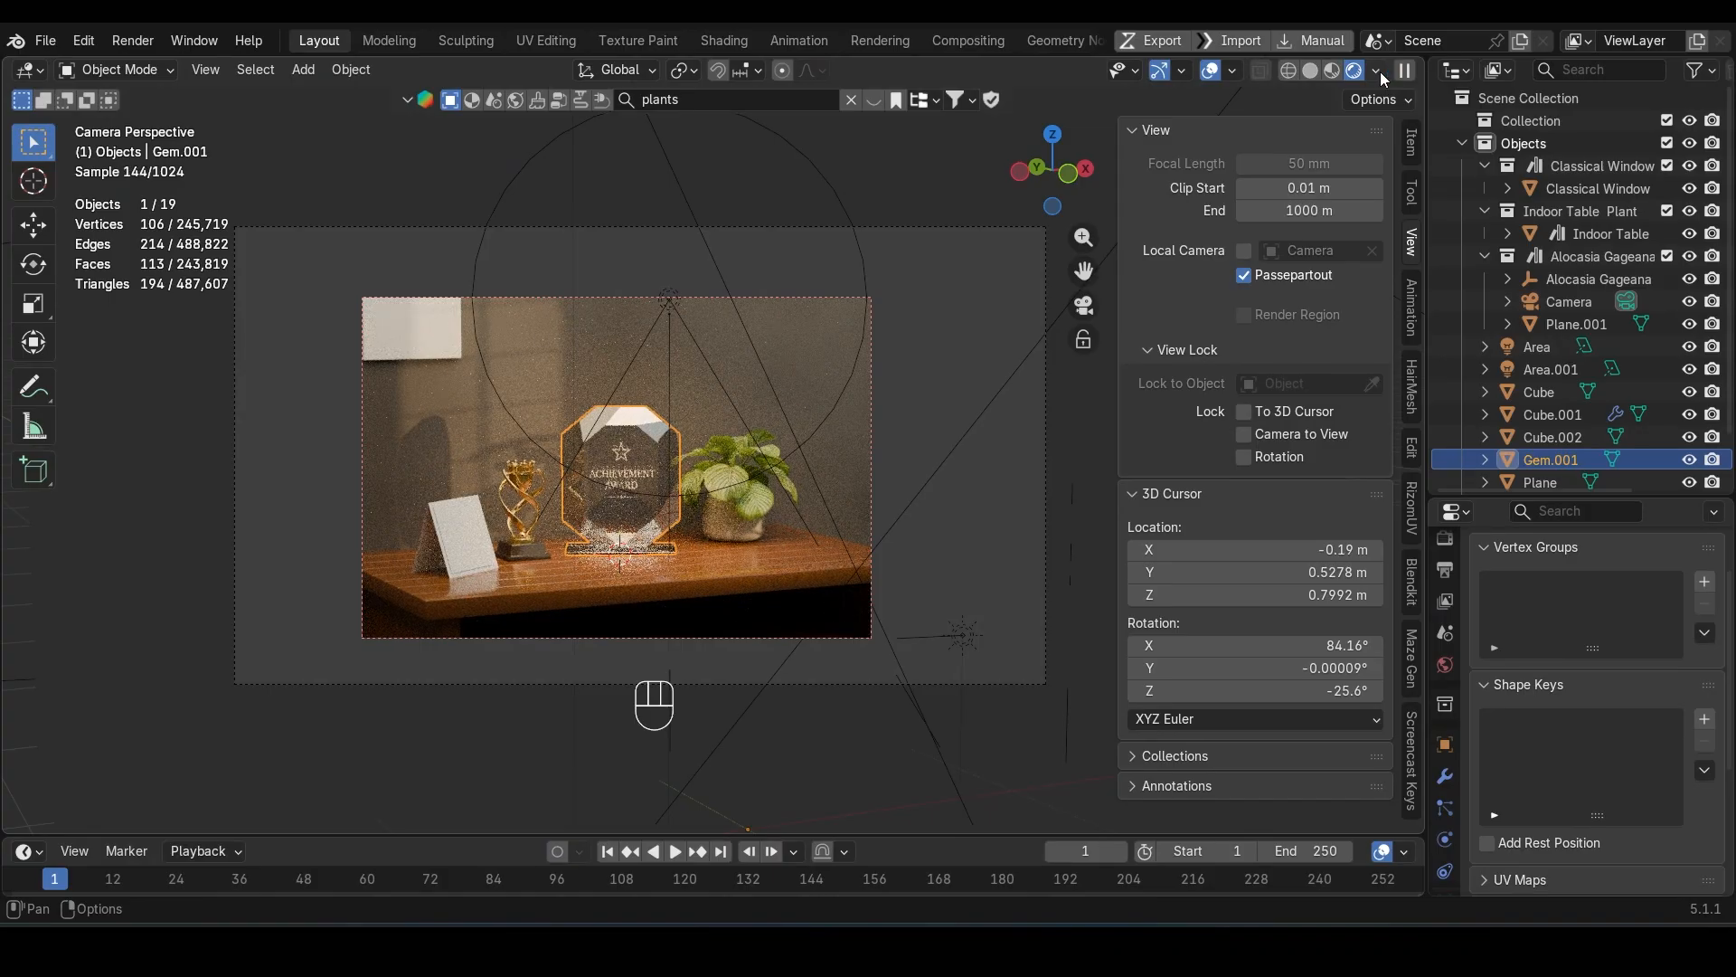
scroll(609, 526, "up", 2)
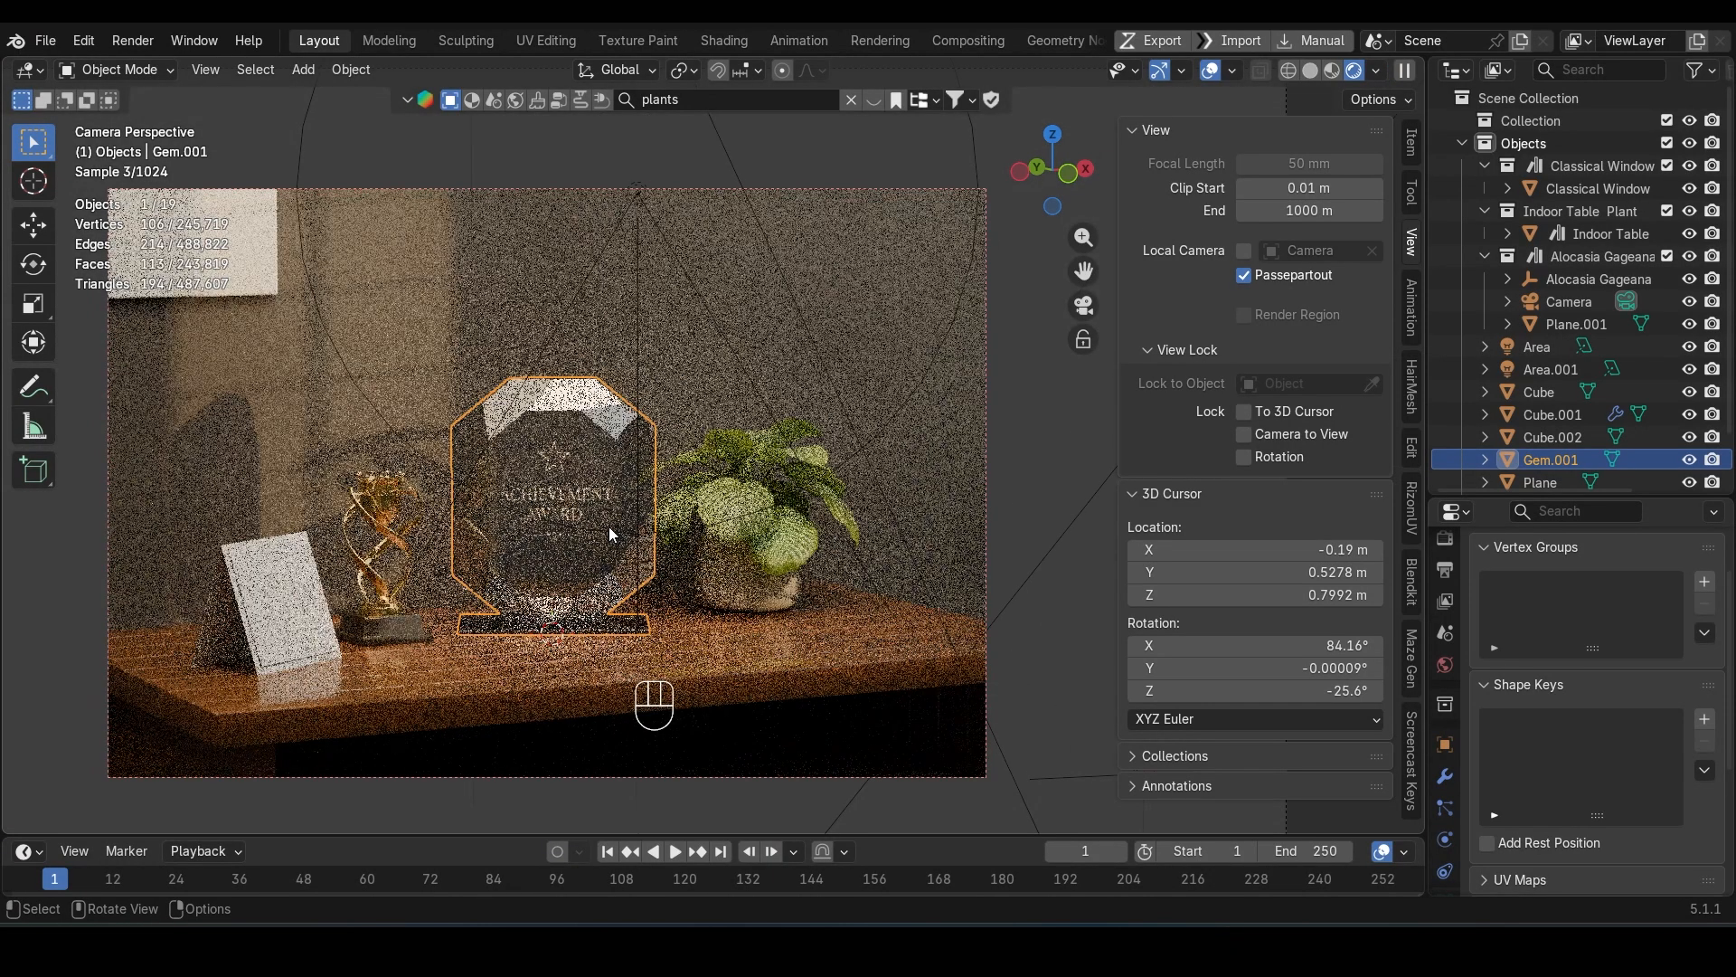
scroll(612, 532, "up", 3)
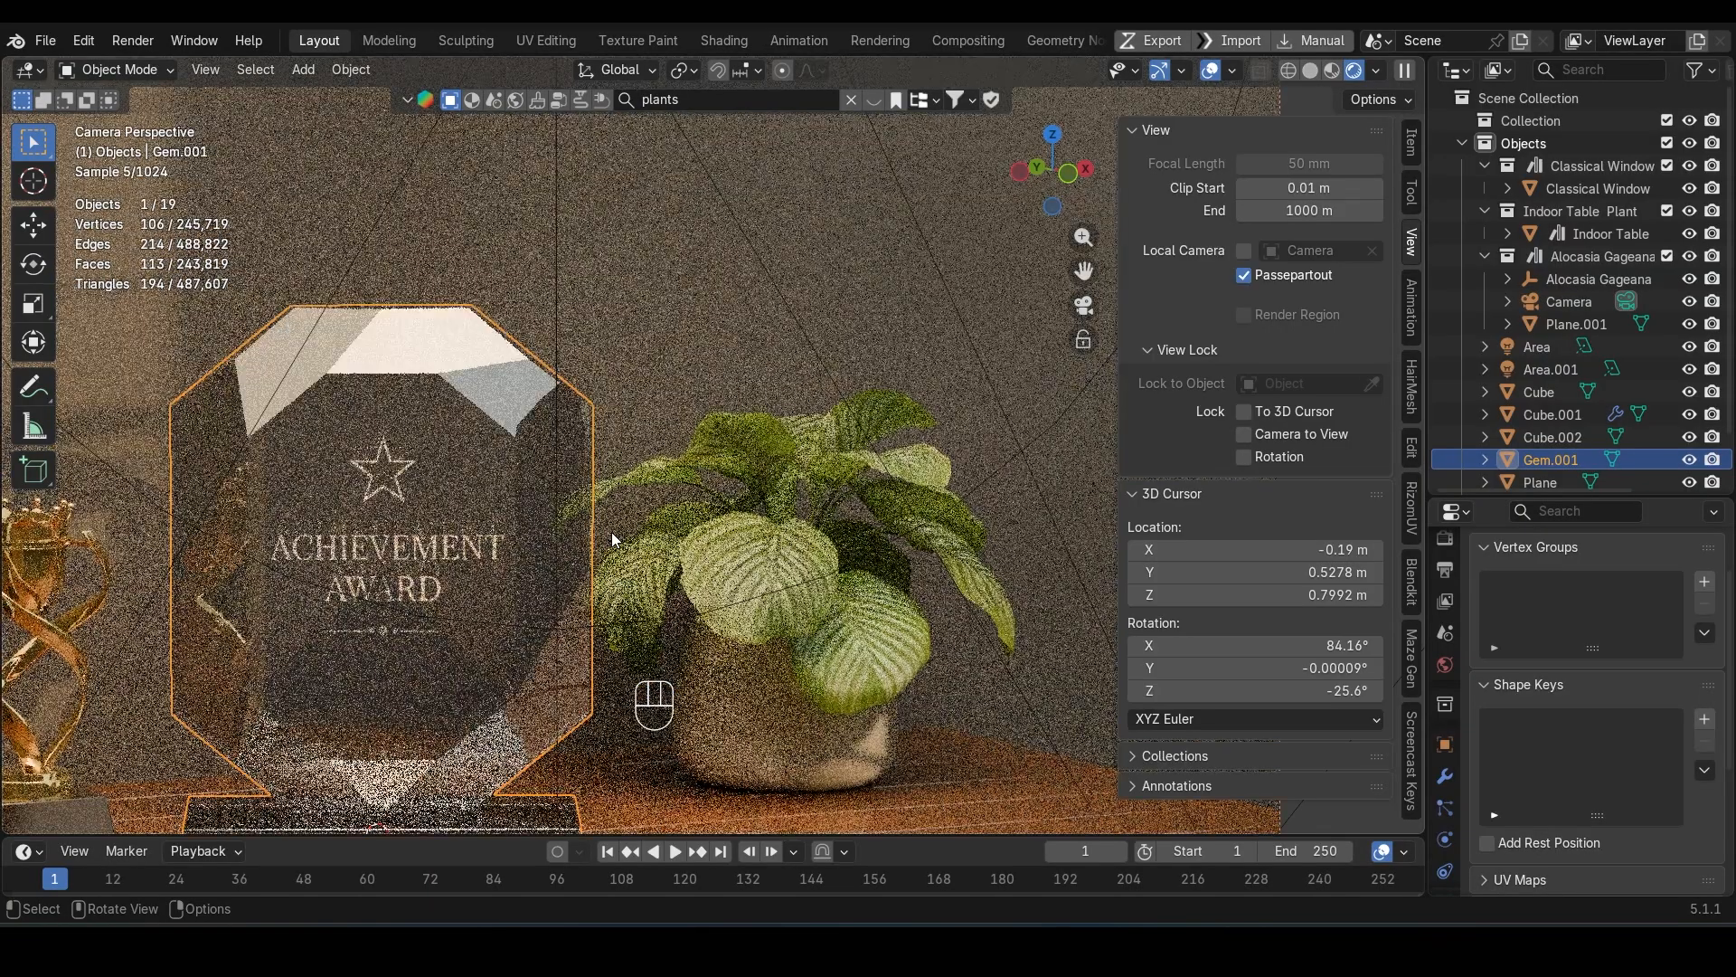
scroll(613, 540, "down", 2)
scroll(613, 540, "down", 3)
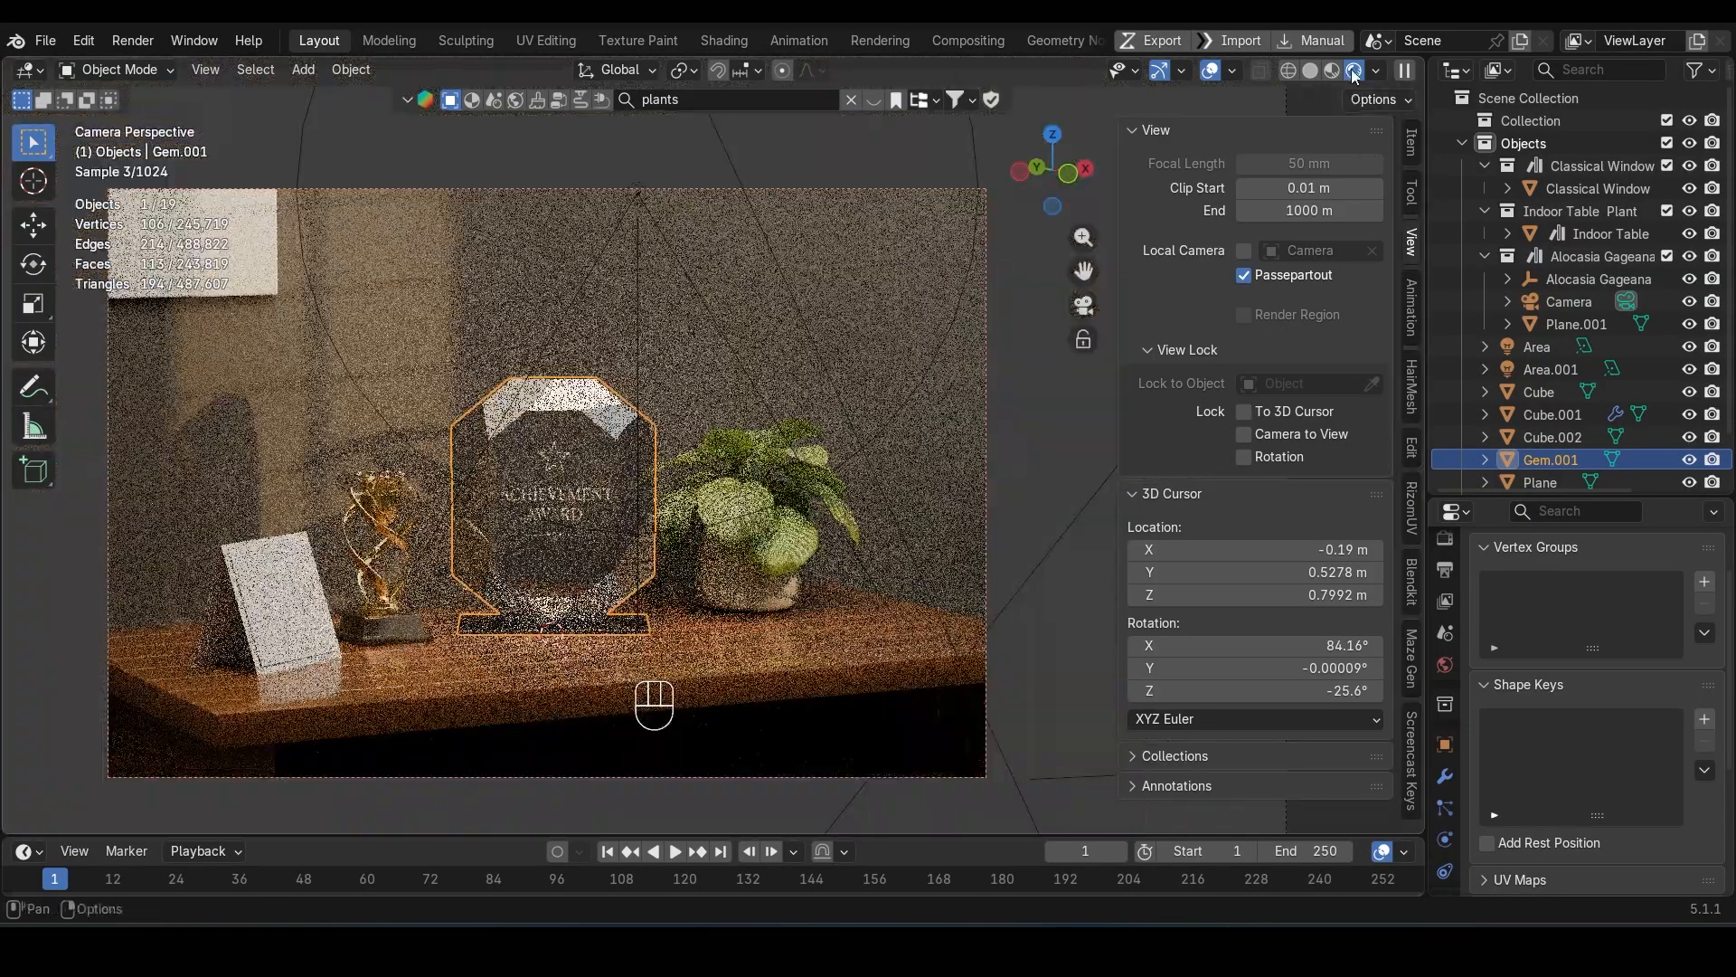
middle_click_drag(805, 427, 934, 427, "shift")
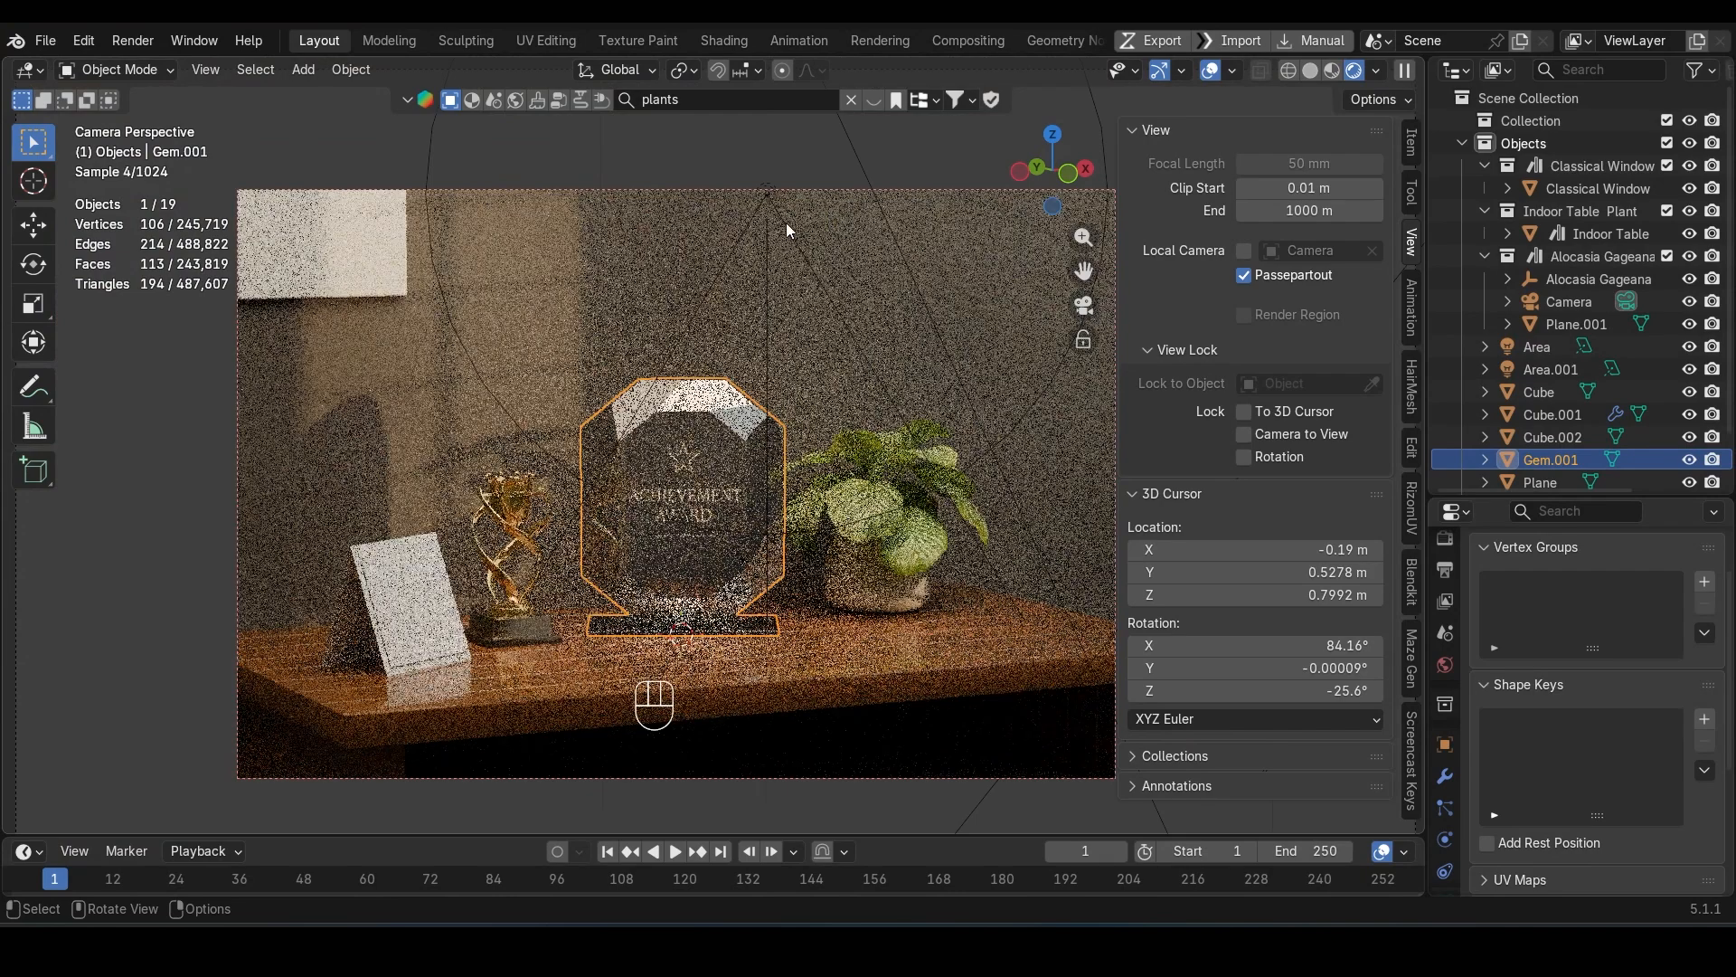
Step: Select the spotlight above the trophy and compare the lighting by hiding it and restoring it
left_click(766, 196)
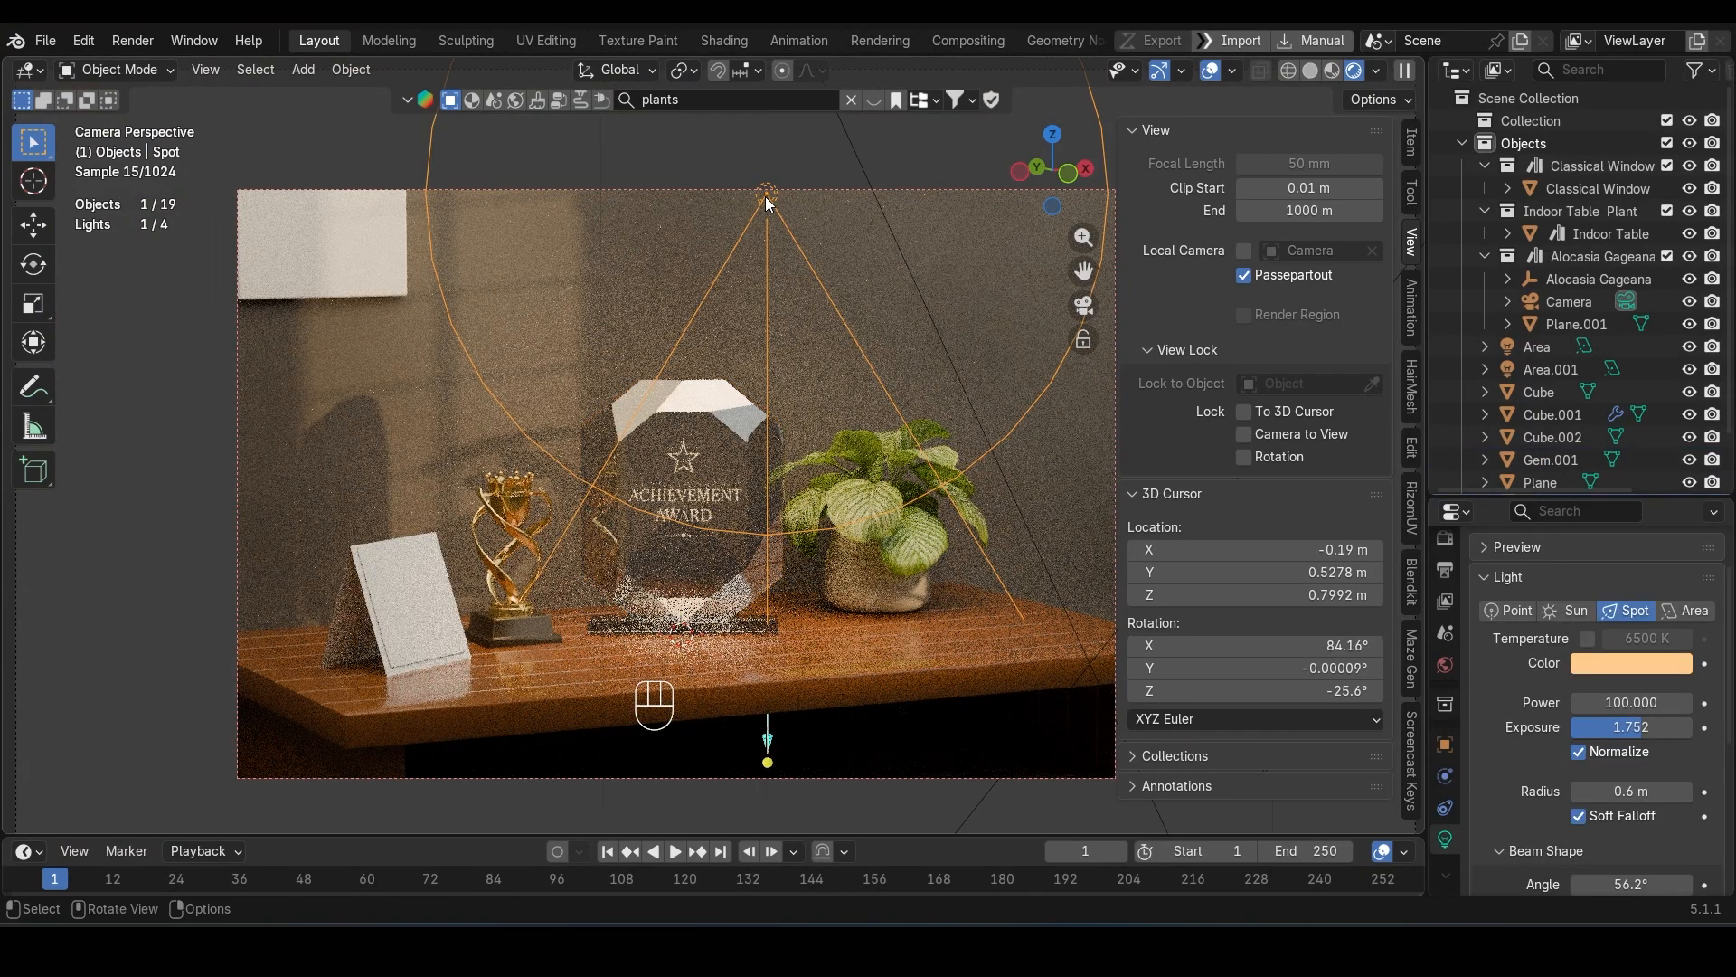
key("h")
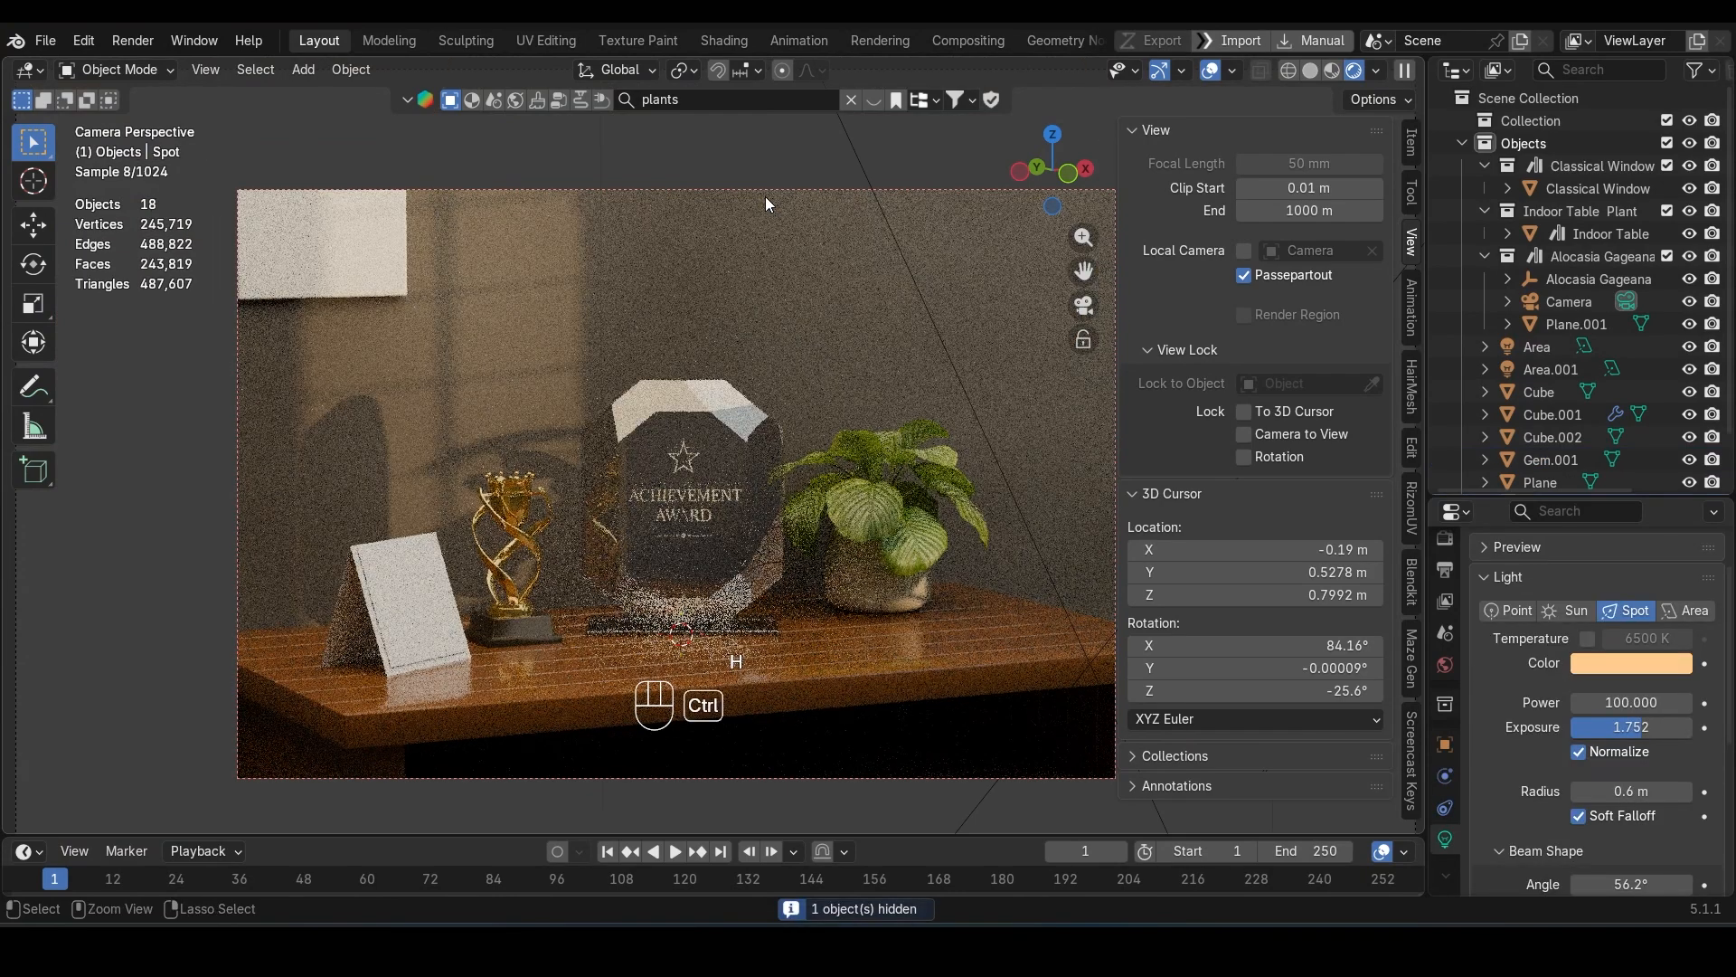
key("ctrl+z")
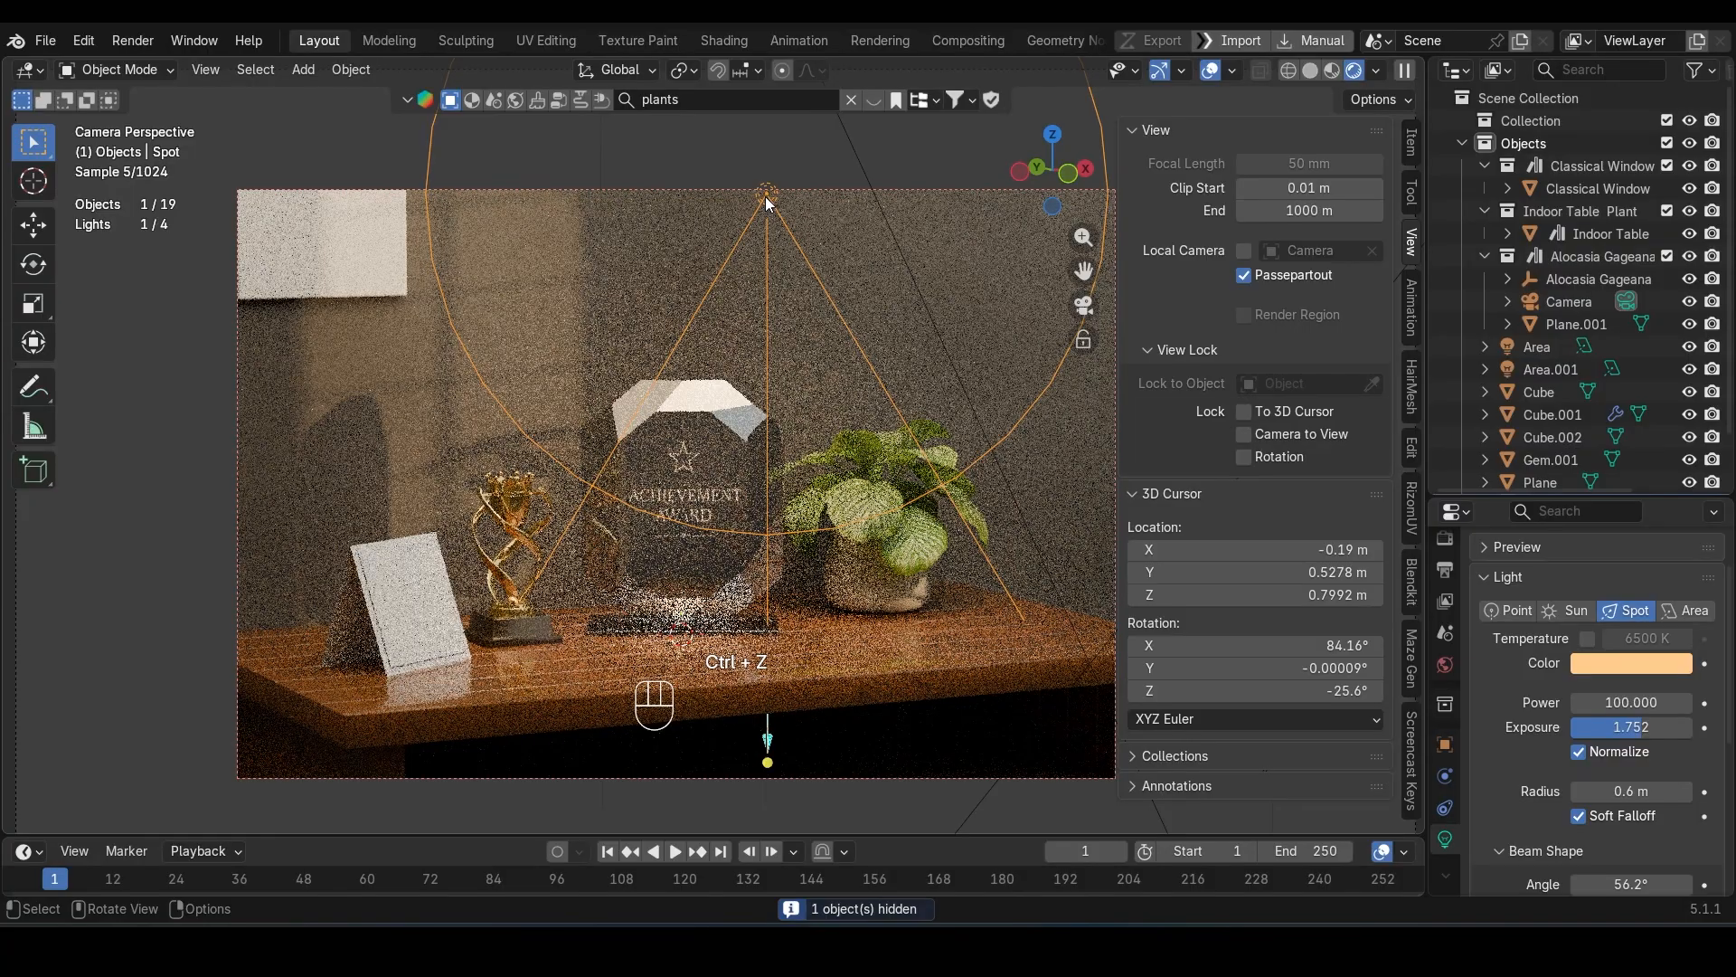
Step: Duplicate the spotlight, lower the copy about 0.55 m, and in top view move it about 0.20 m in X and 0.42 m in Y
key("shift+d")
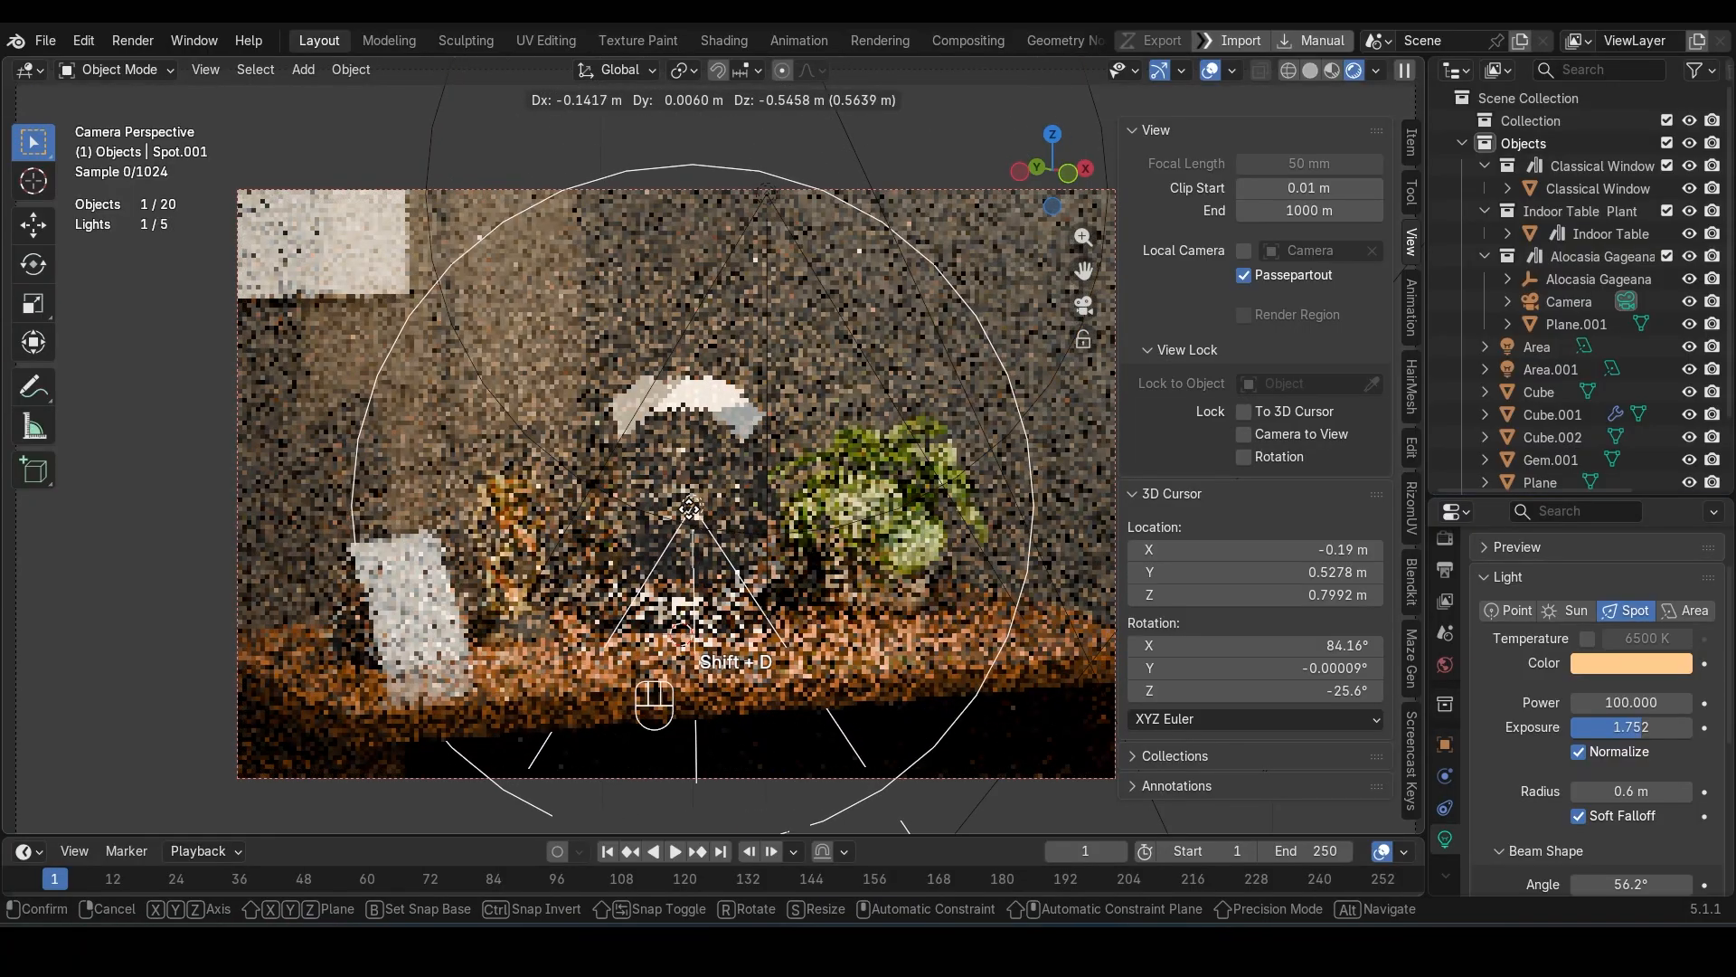
left_click(686, 514)
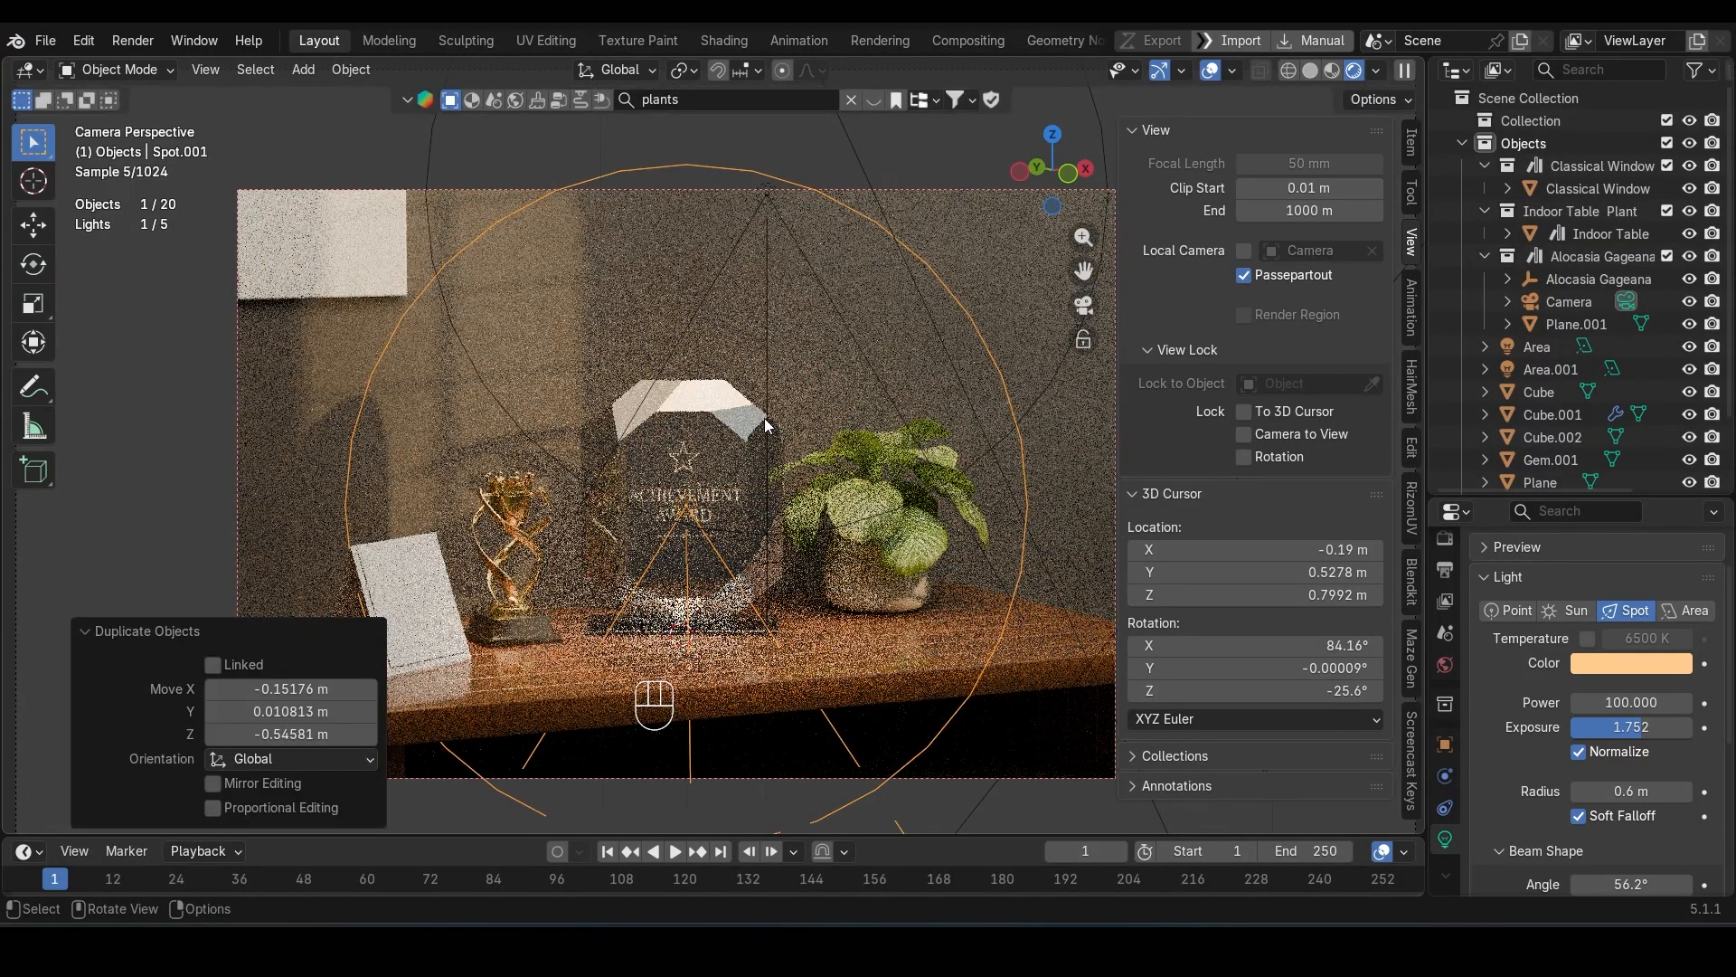
middle_click_drag(765, 420, 698, 429)
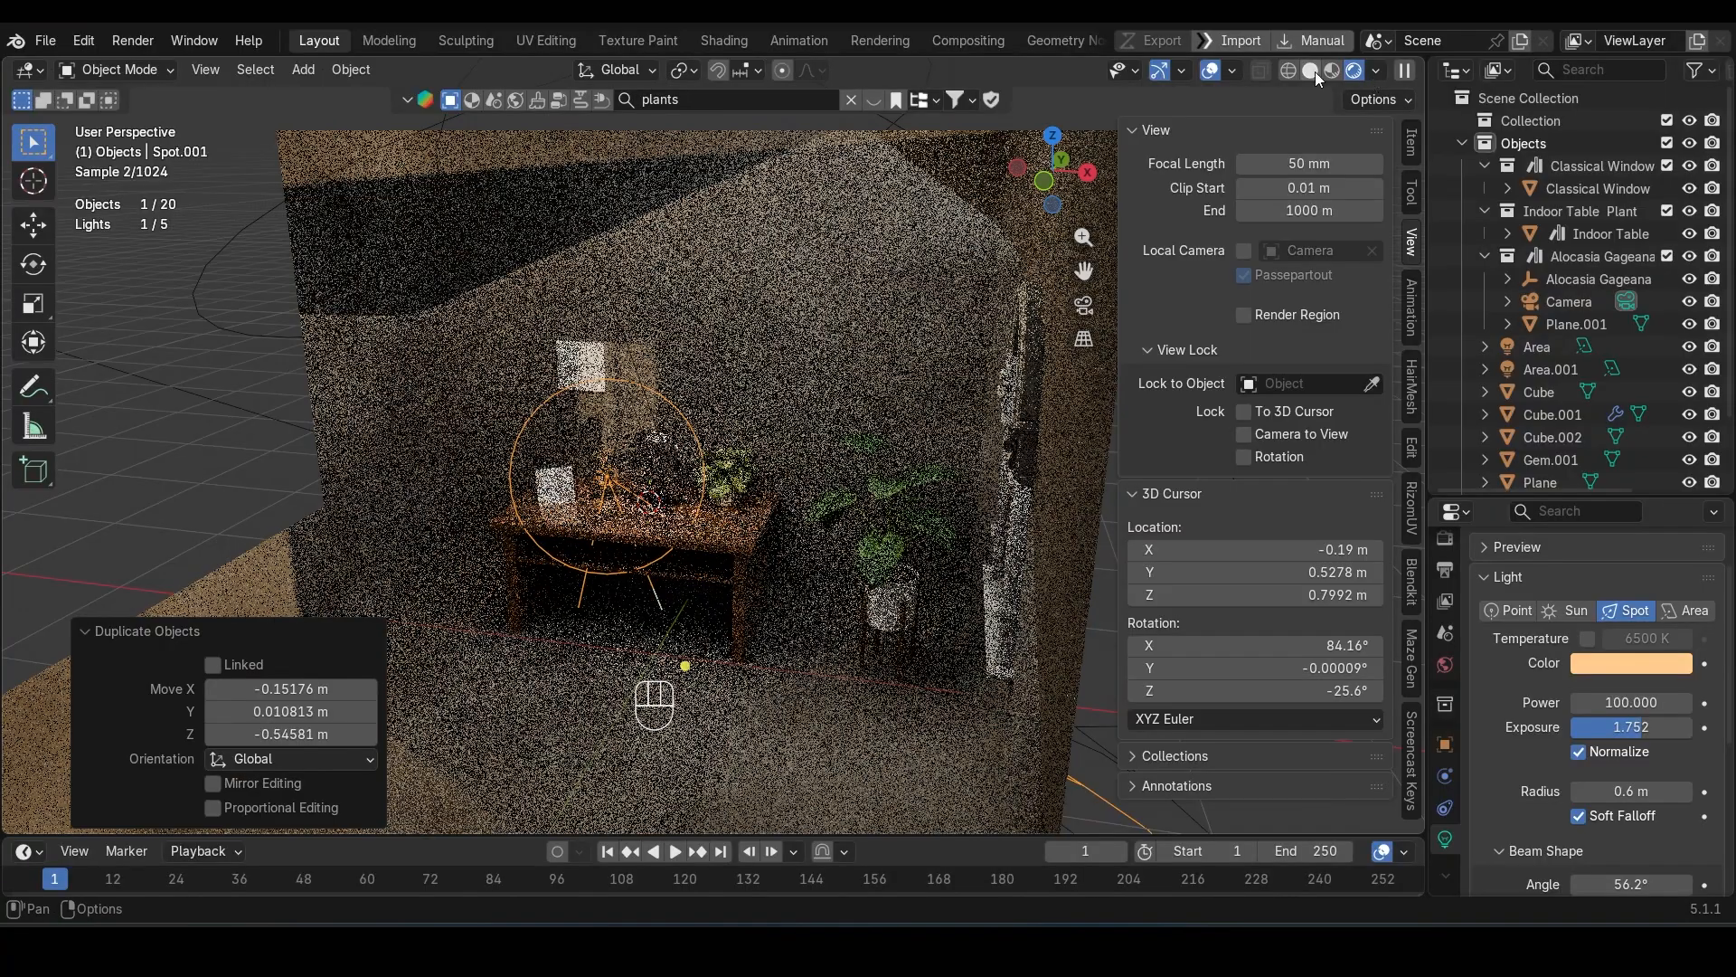
left_click(1312, 71)
scroll(619, 517, "up", 5)
mouse_move(619, 517)
middle_mouse_down()
mouse_move(681, 540)
mouse_move(595, 540)
mouse_move(619, 545)
middle_mouse_up()
key("KP_7")
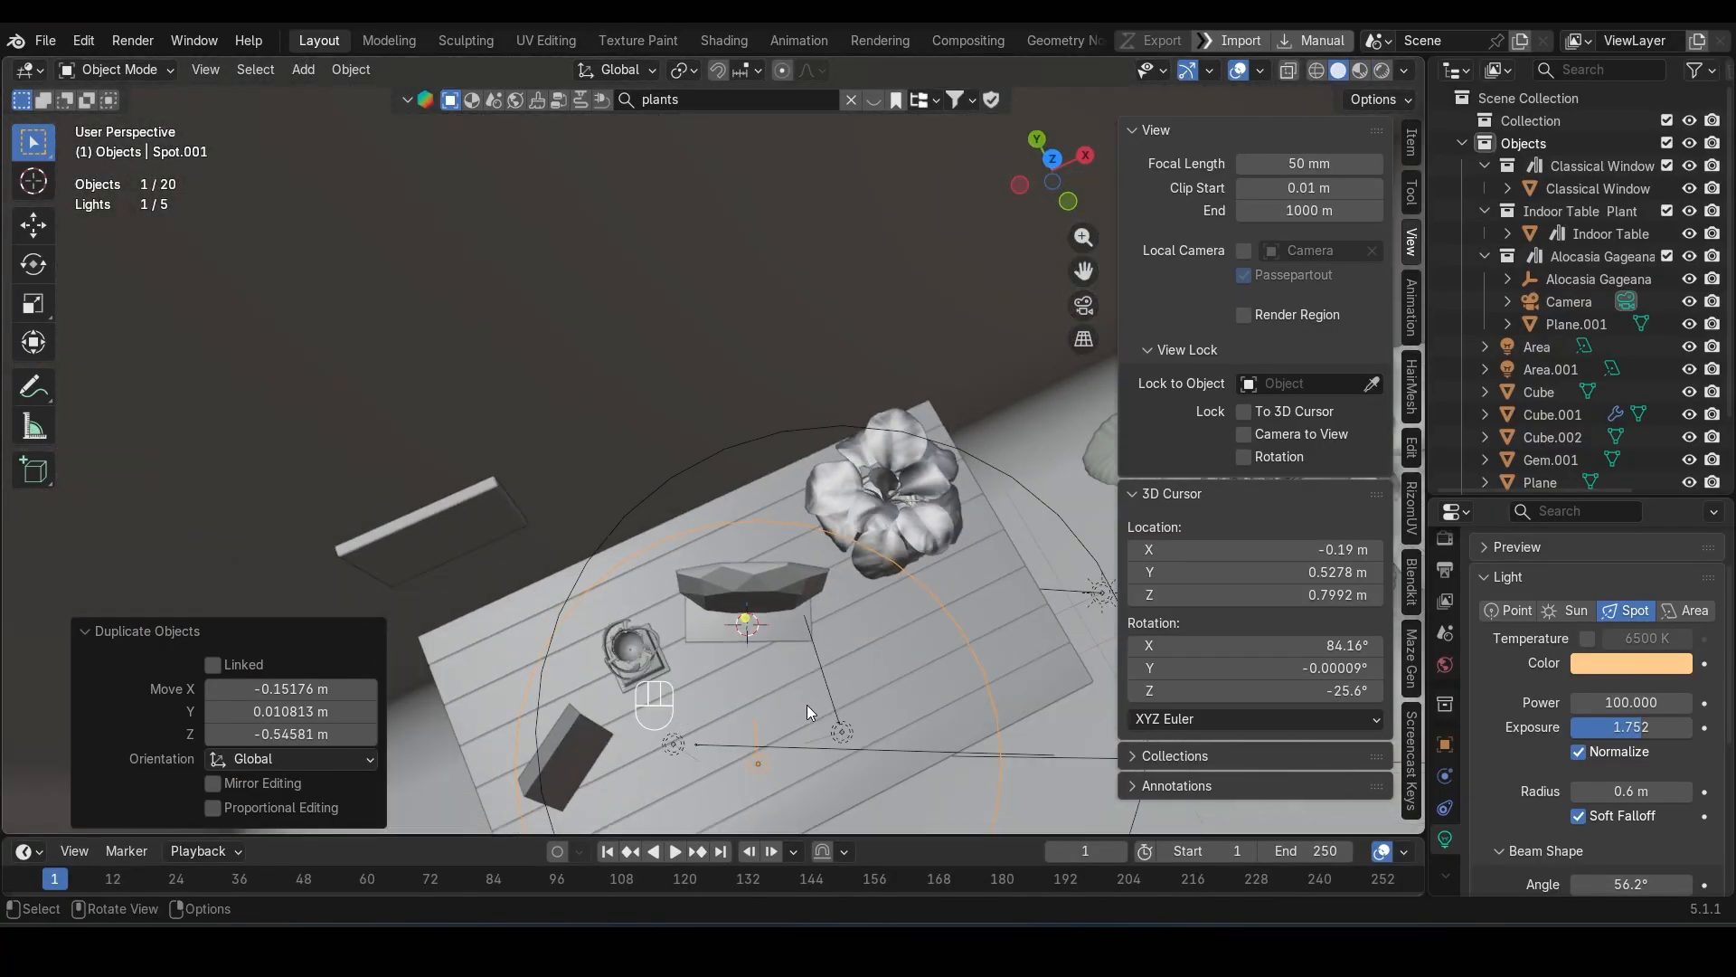
key("g")
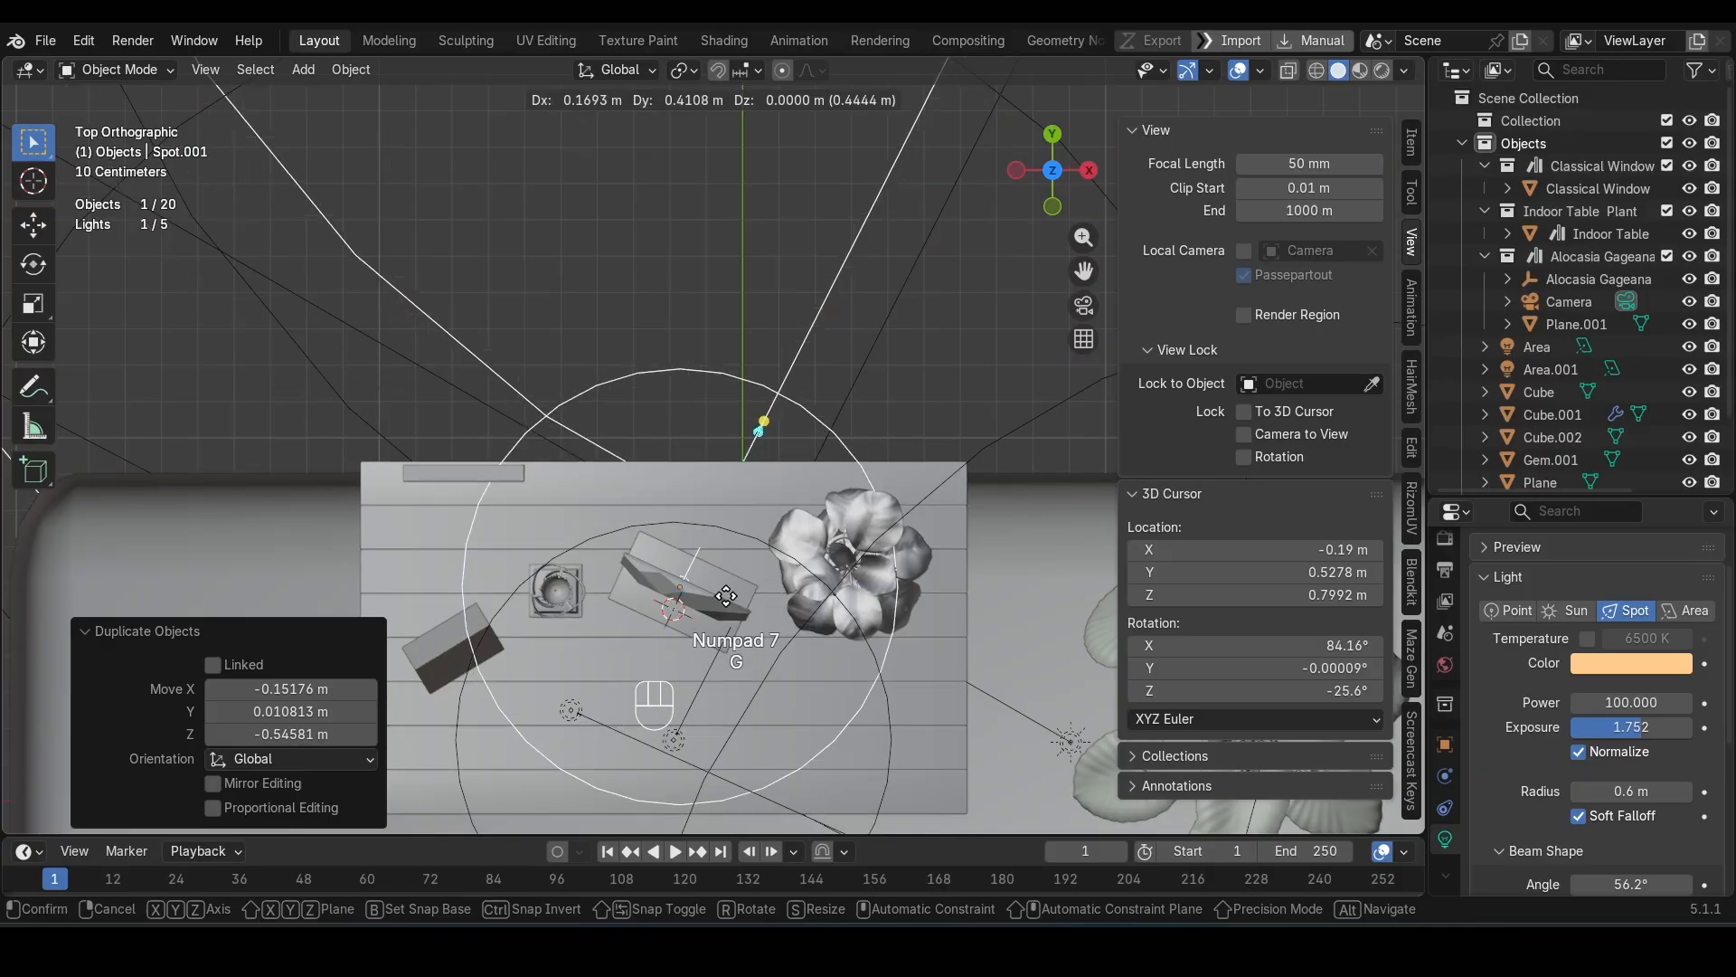
left_click(735, 594)
Step: Rotate the duplicated spotlight 97° in the view and move it about 0.28 m in X, 0.35 m in Y and 0.11 m in Z
scroll(720, 725, "down", 3)
middle_click_drag(718, 728, 713, 510)
scroll(578, 506, "up", 3)
scroll(578, 505, "up", 2)
scroll(714, 510, "up", 3)
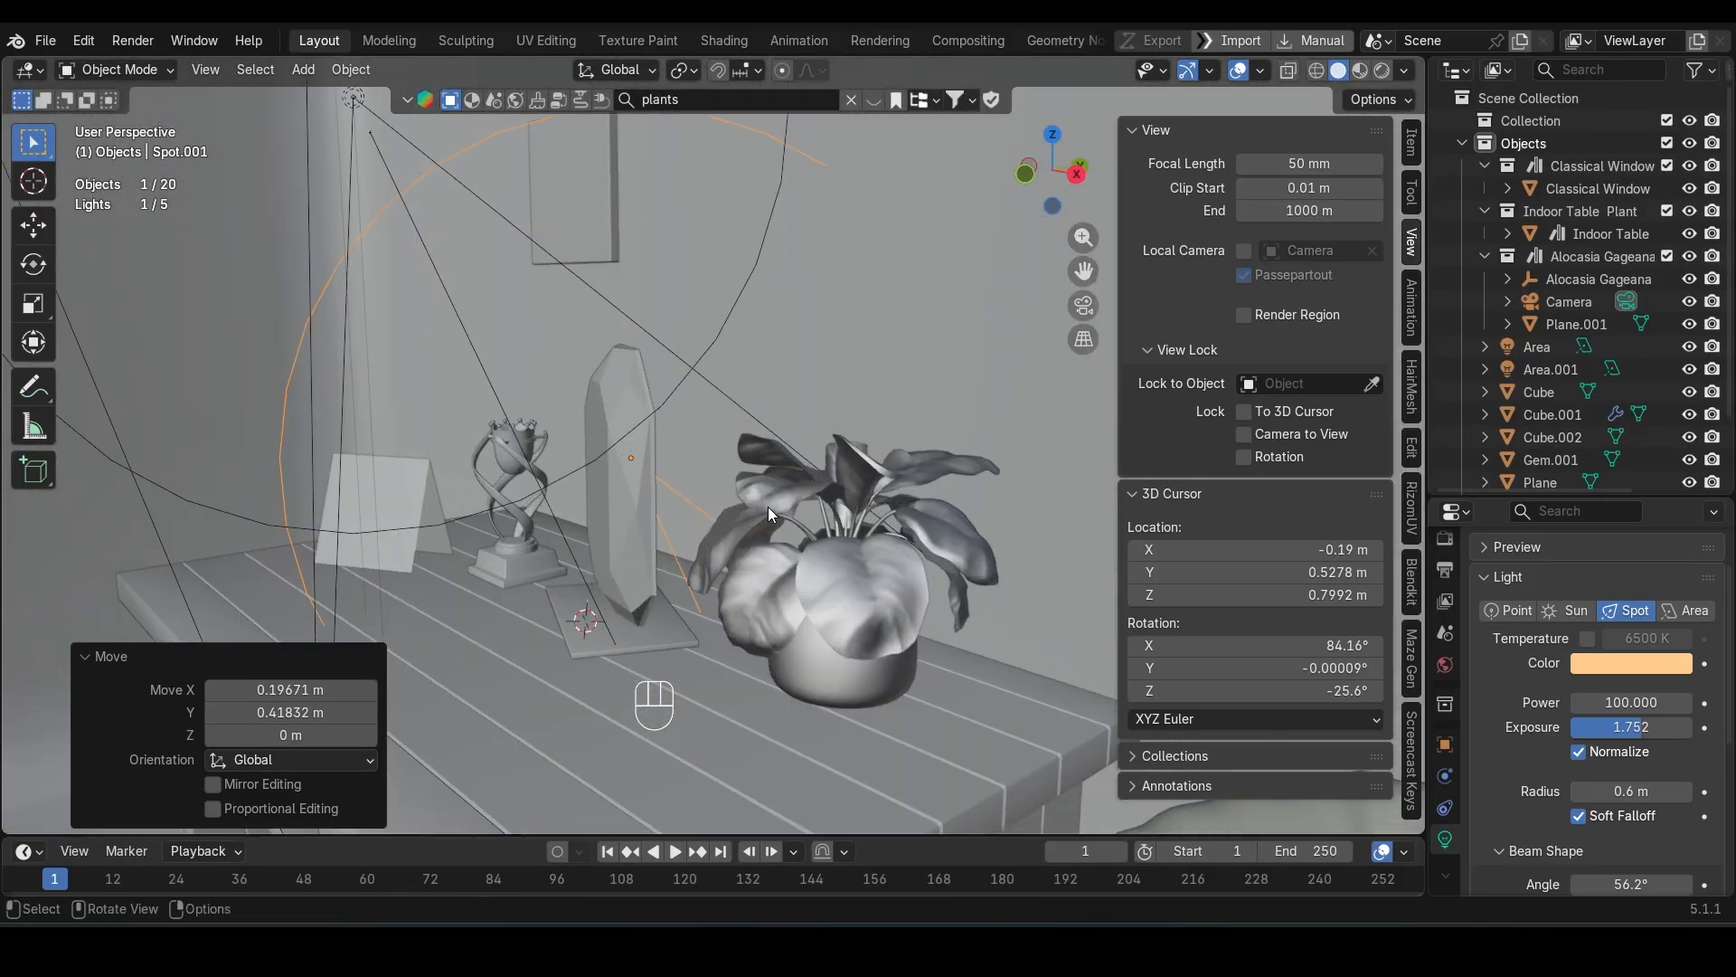
key("r")
left_click(498, 734)
key("g")
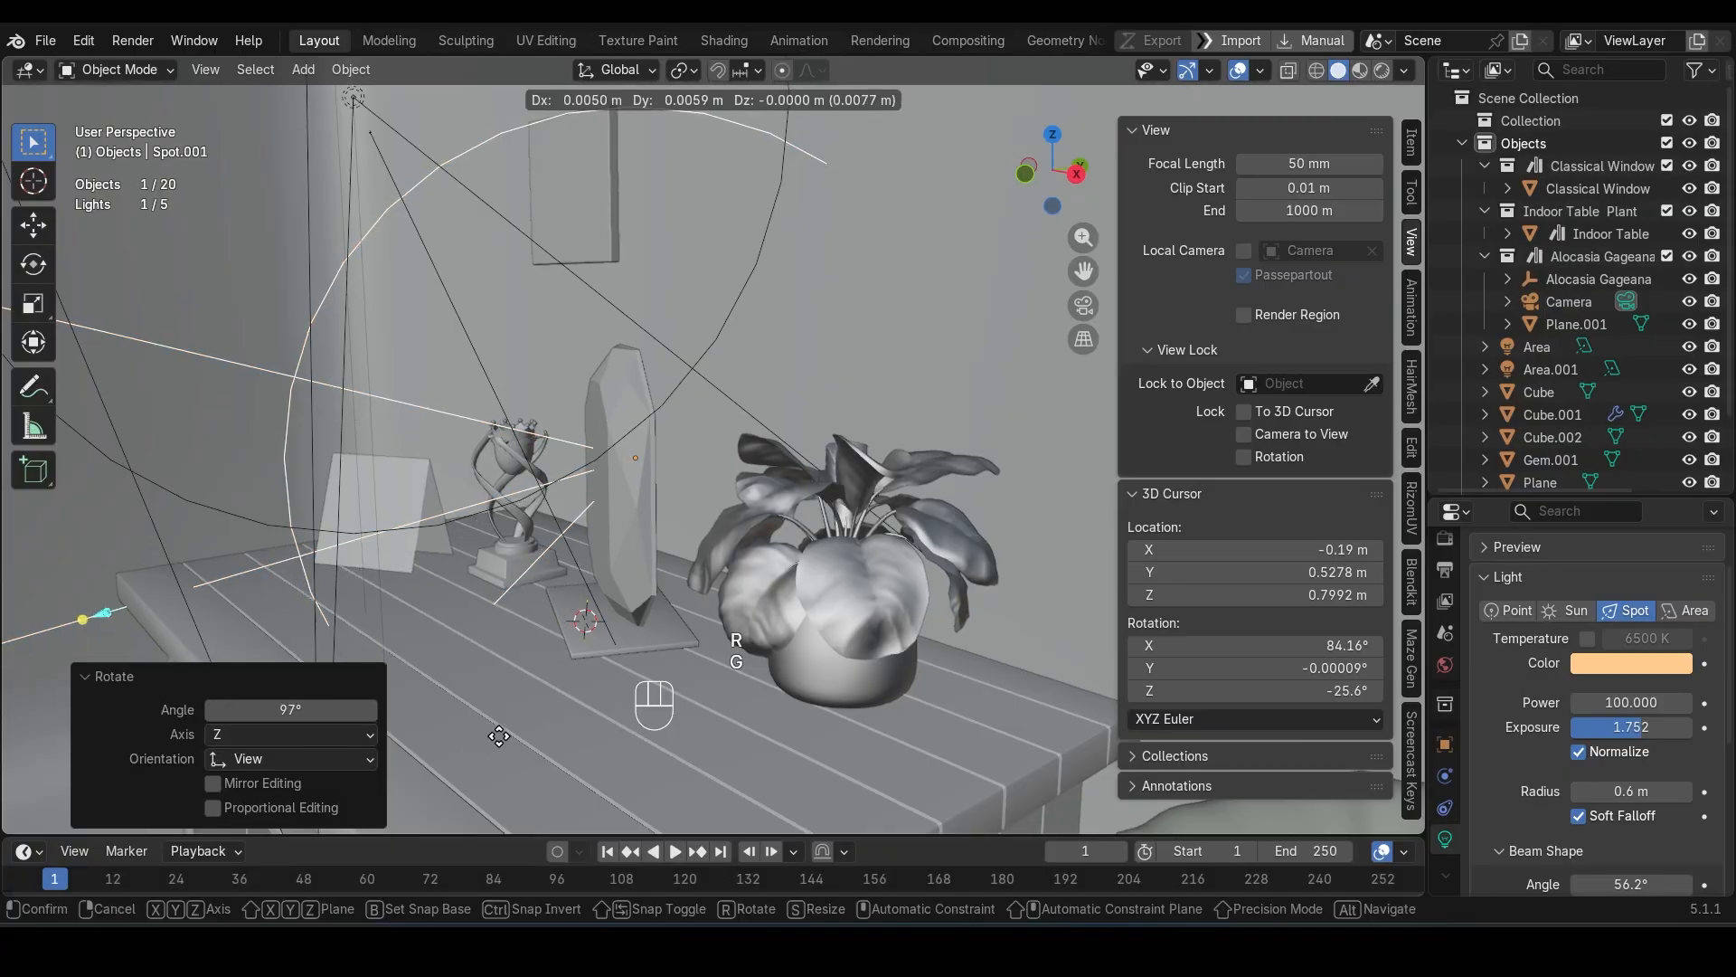
left_click(755, 677)
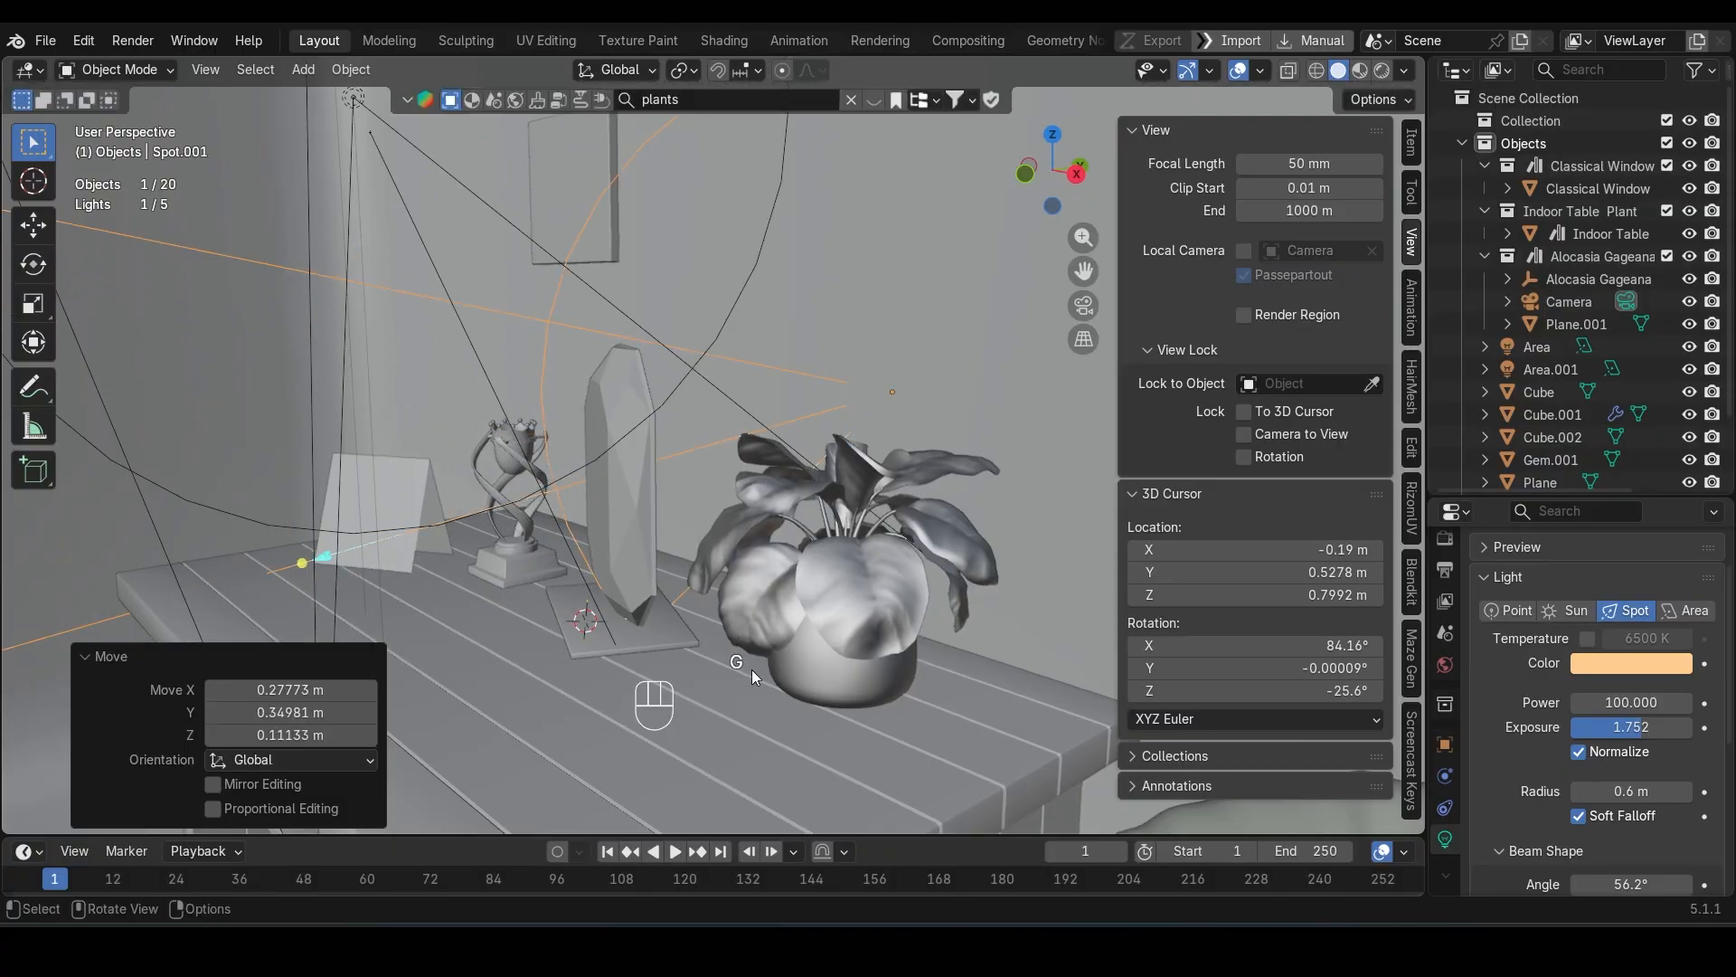
Step: Compare the rendered camera view with the duplicated spotlight hidden and restored
left_click(1382, 71)
key("KP_1")
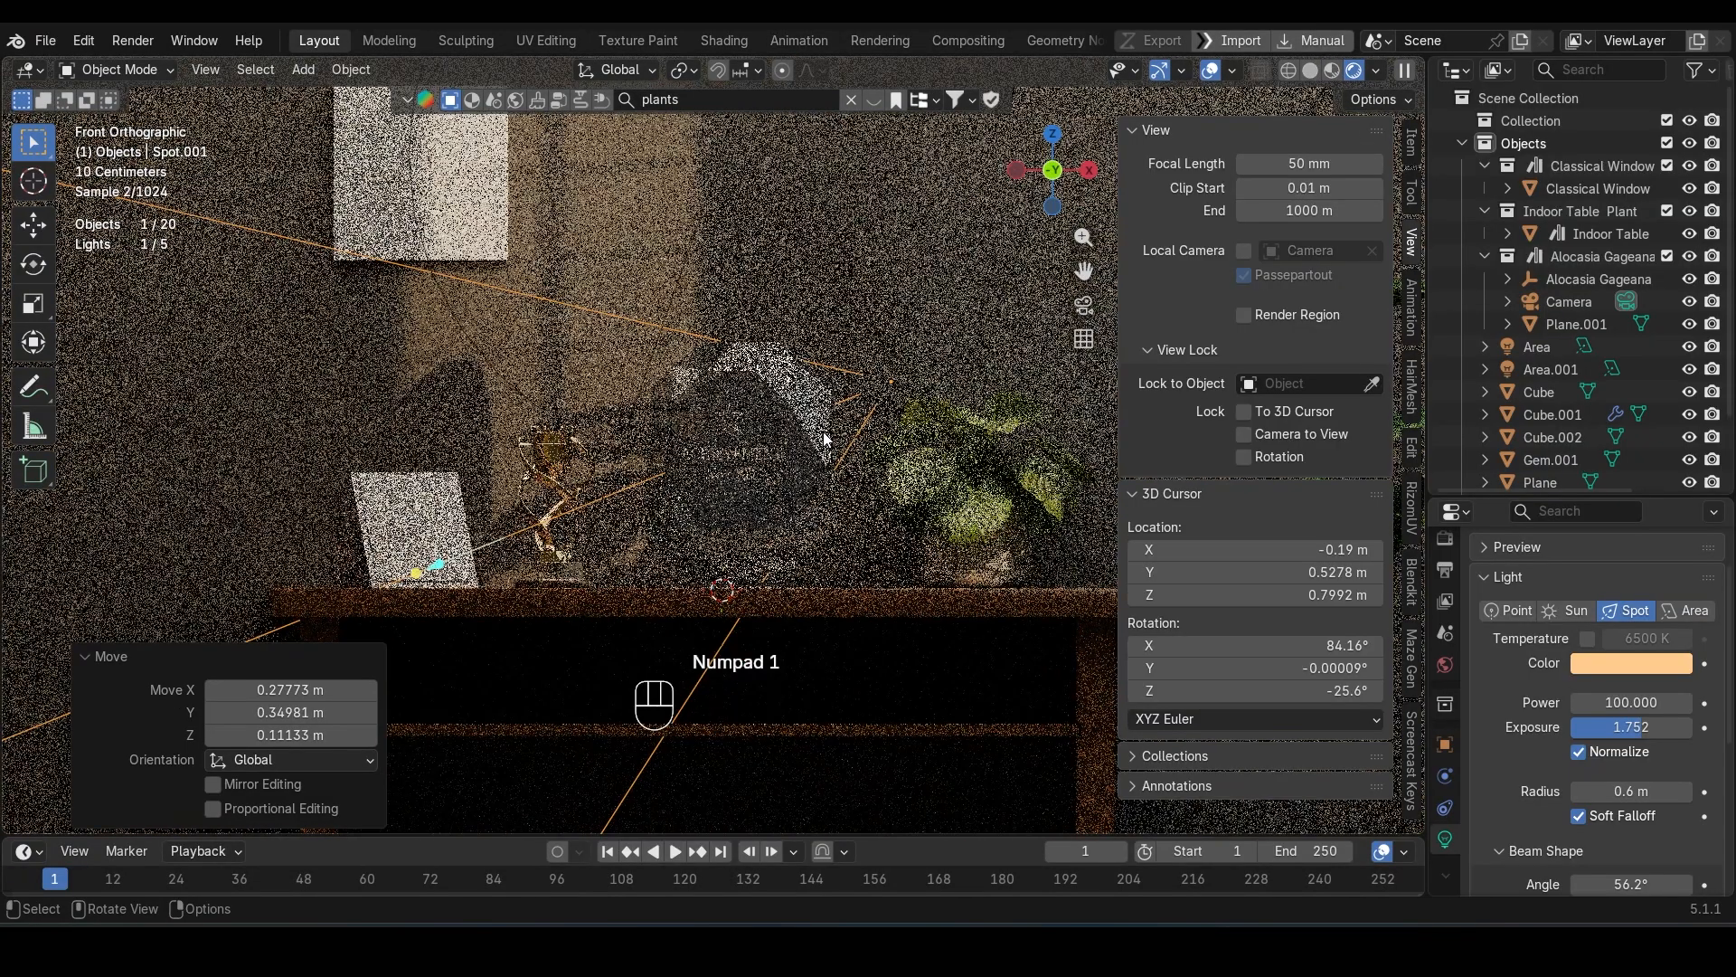
key("KP_0")
key("h")
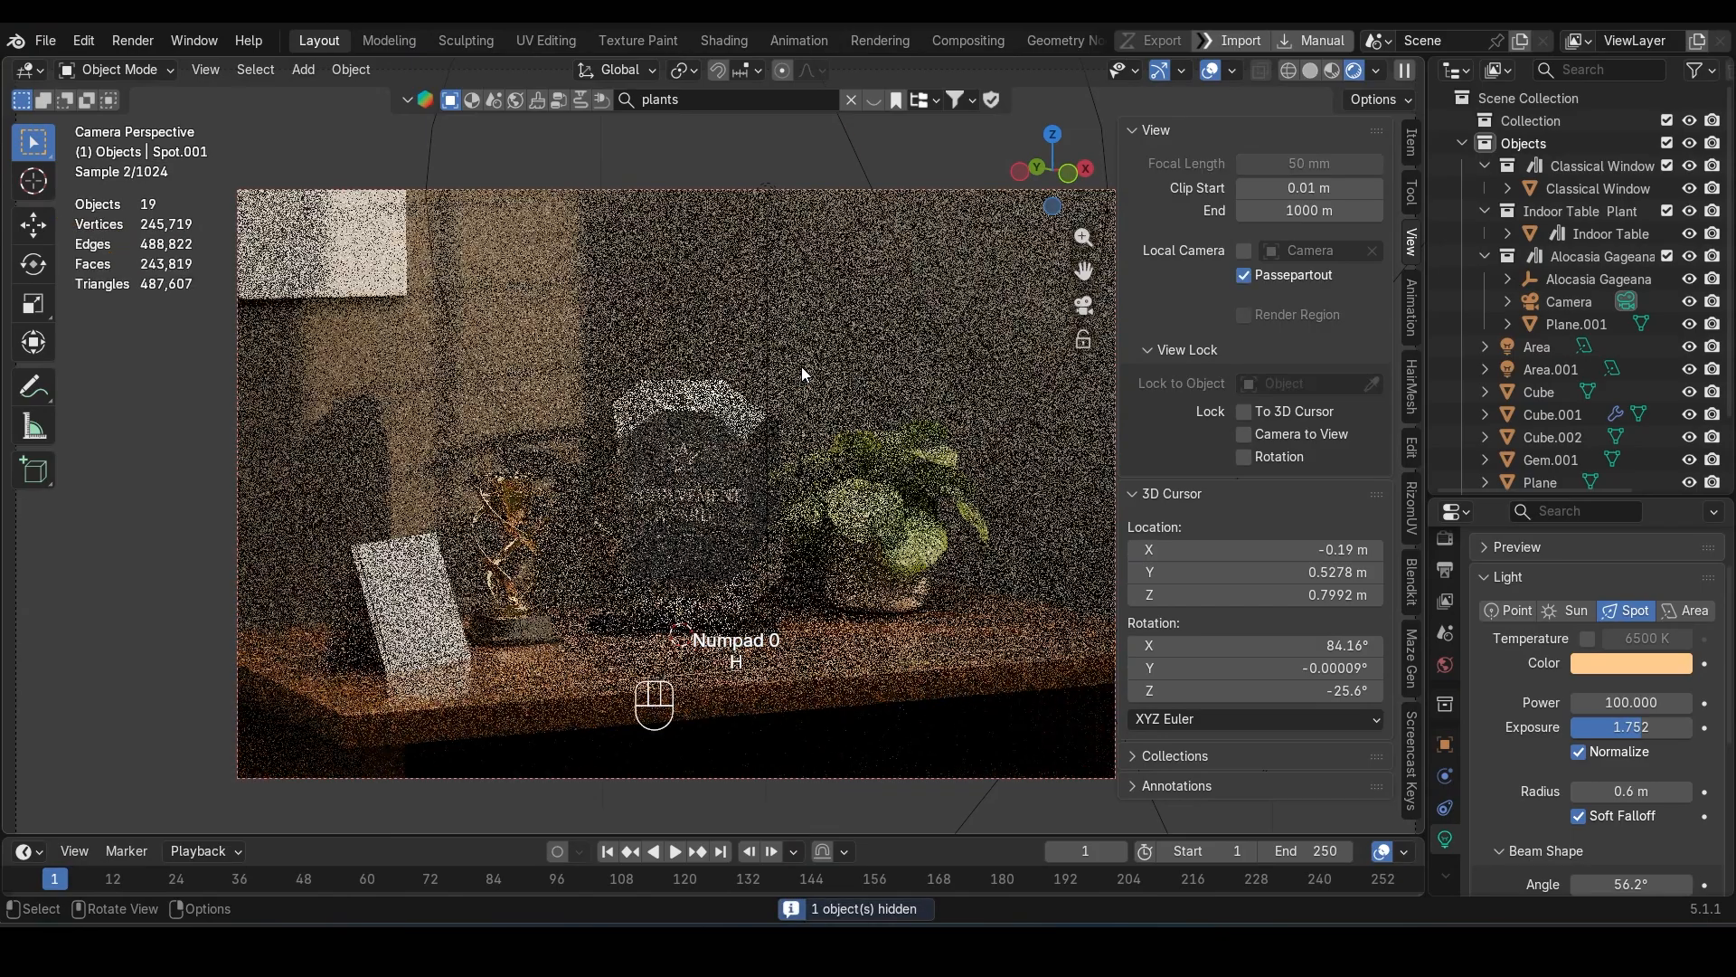
key("ctrl+z")
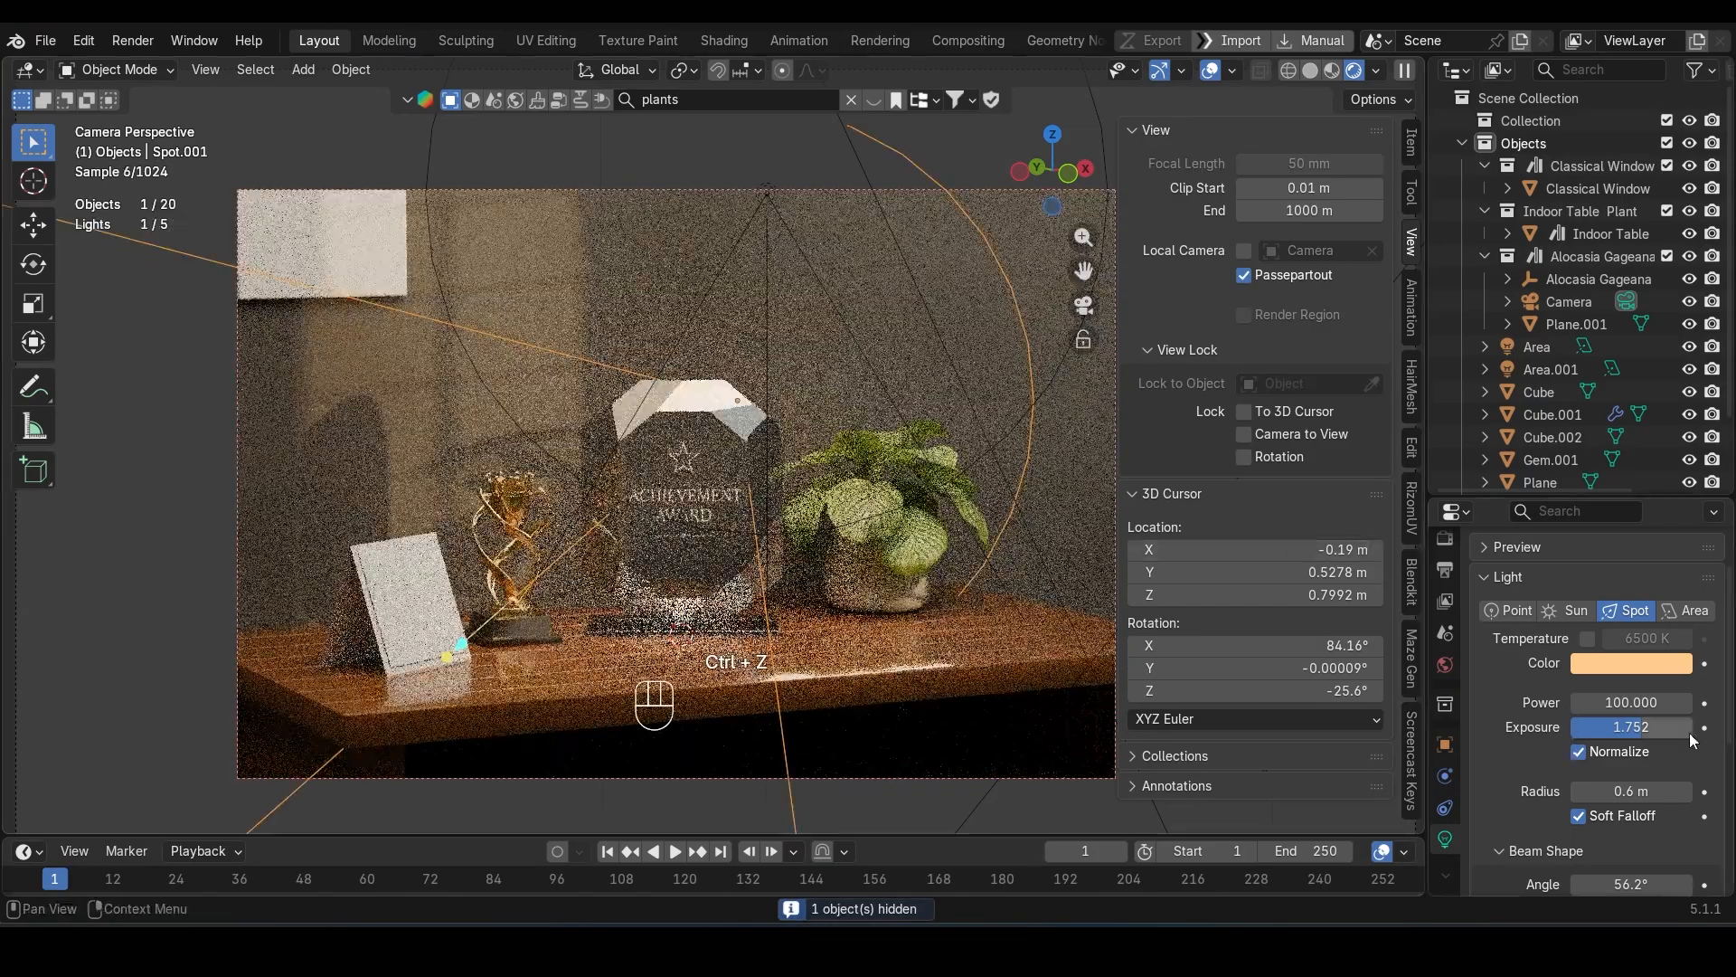
Step: Set the duplicated spotlight's exposure to 3.358 and its radius to 0.33 m, and save the file
left_click_drag(1691, 732, 1651, 728)
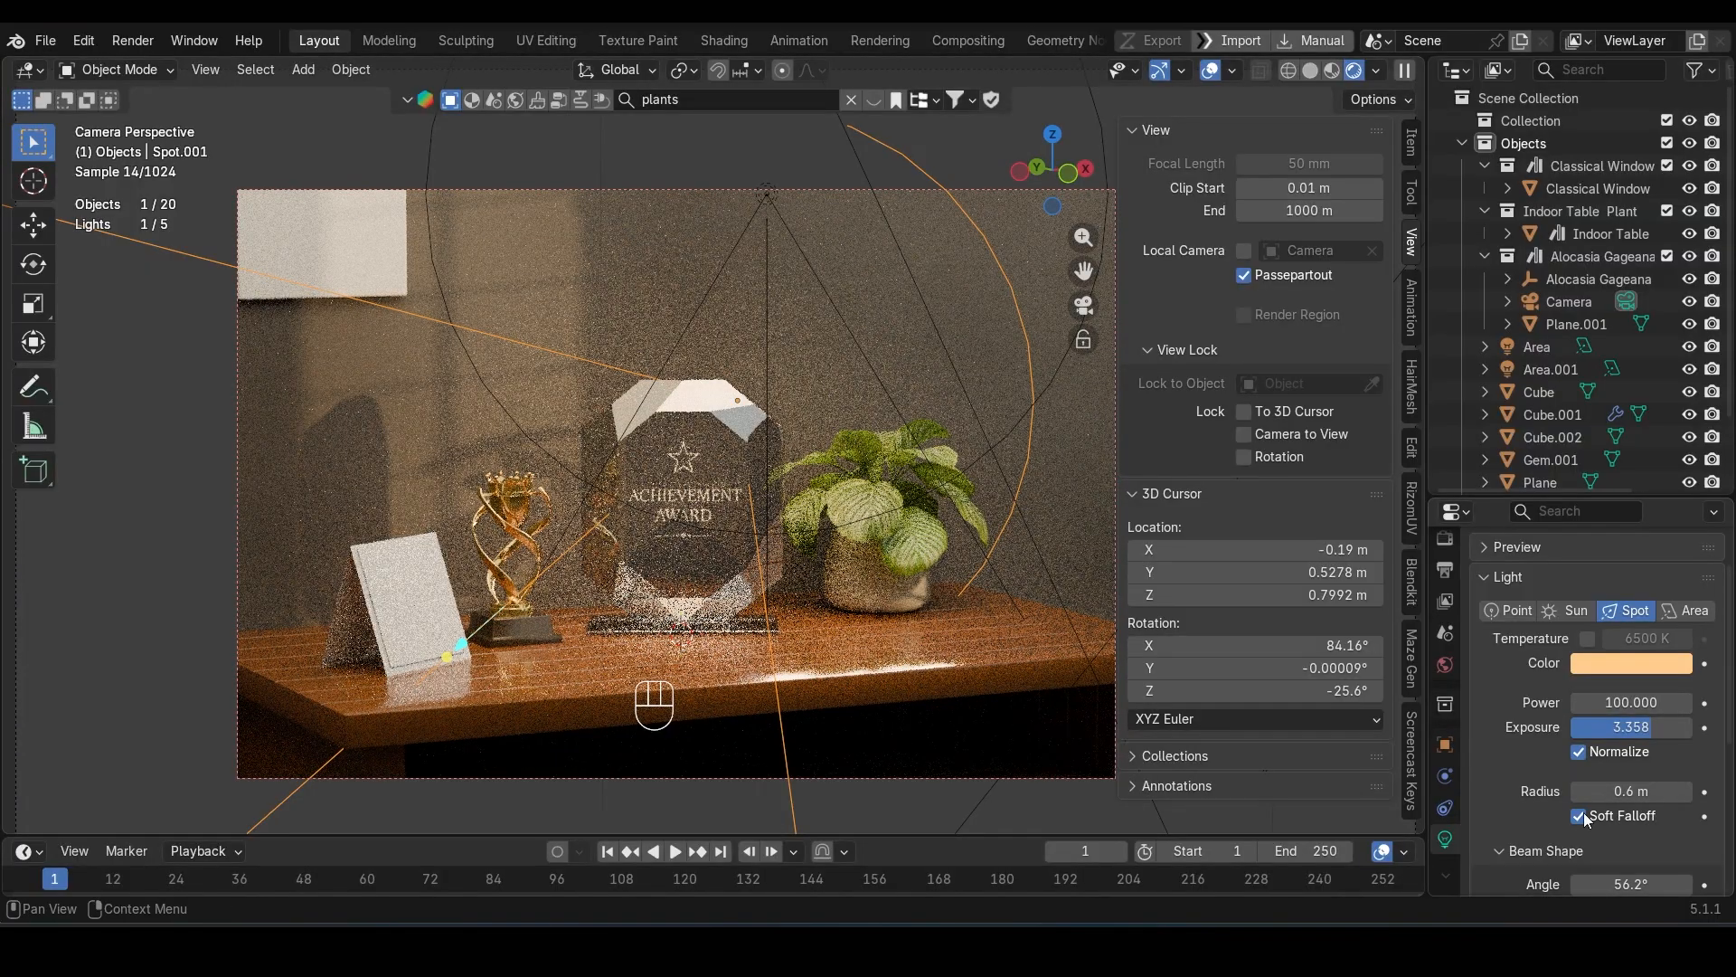
mouse_move(1625, 791)
left_mouse_down()
mouse_move(1646, 790)
mouse_move(1629, 783)
left_mouse_up()
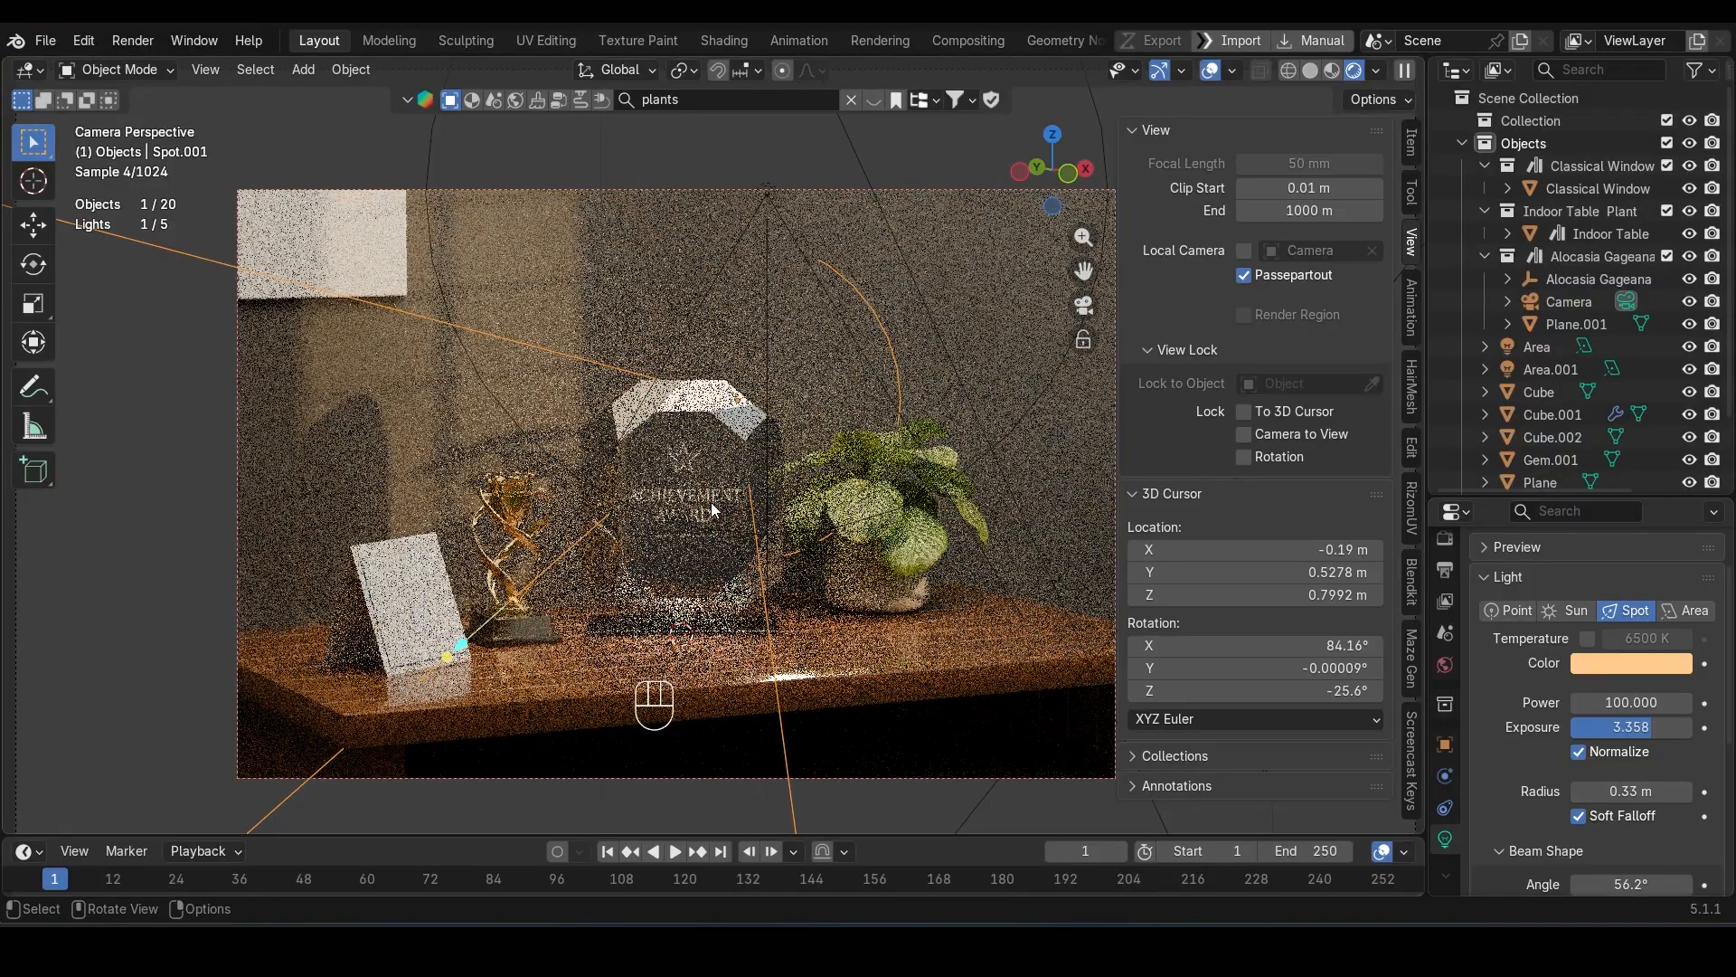
key("ctrl+s")
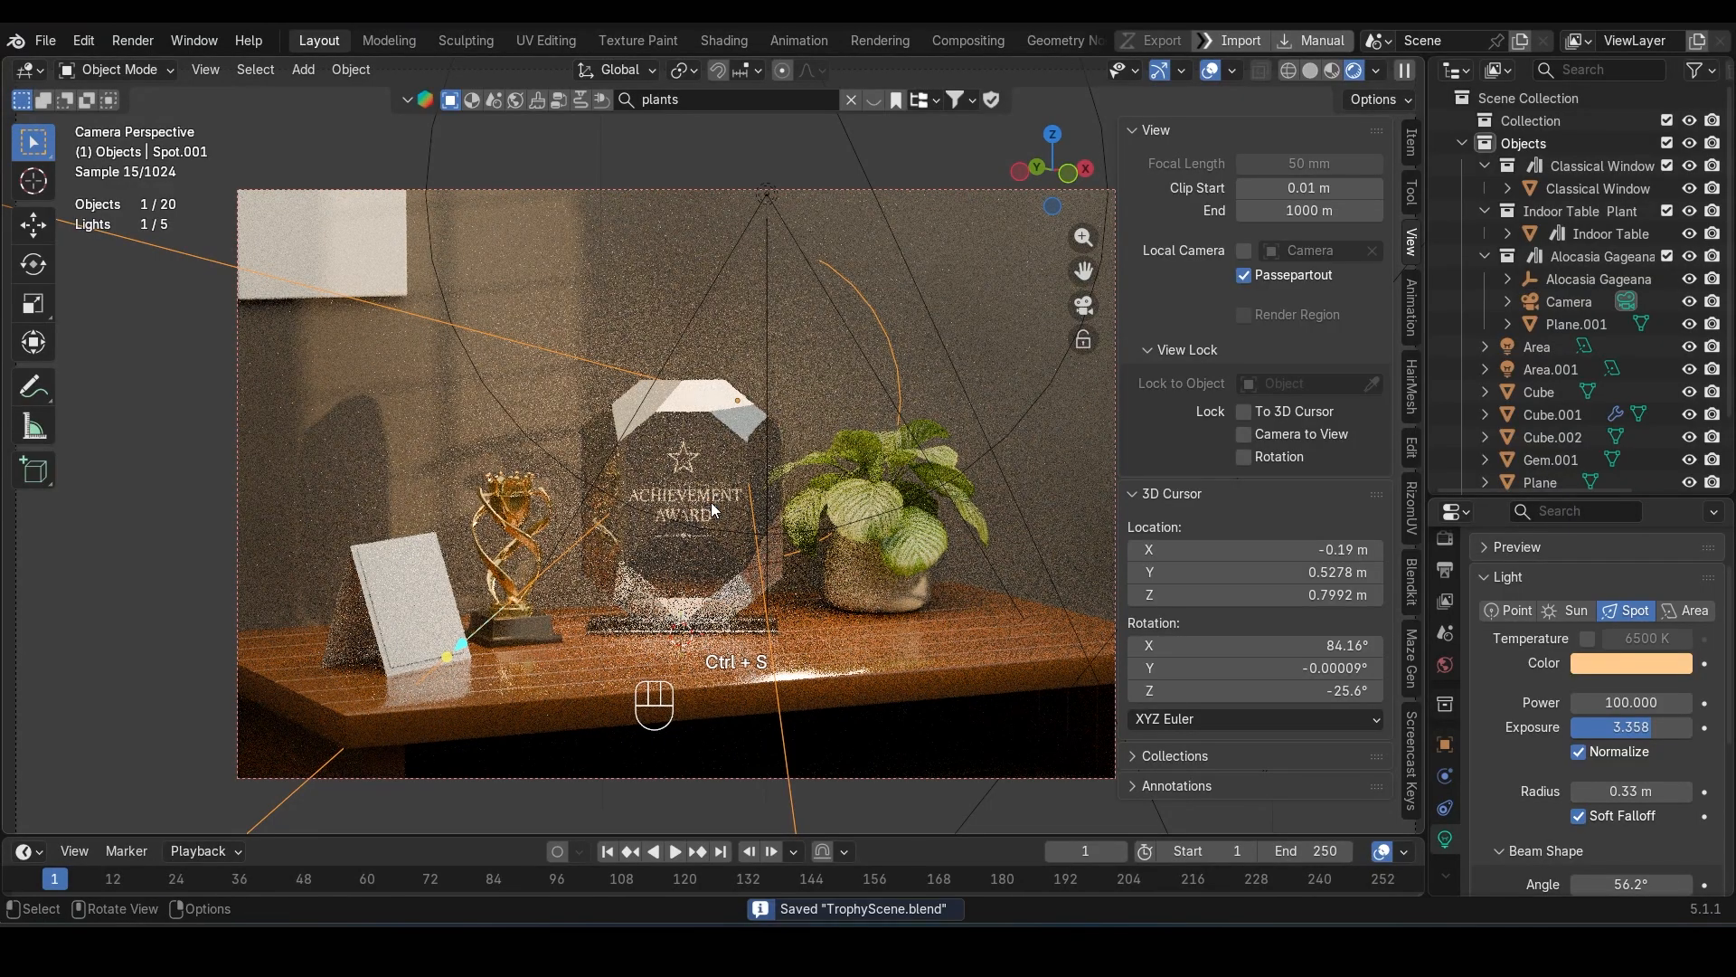
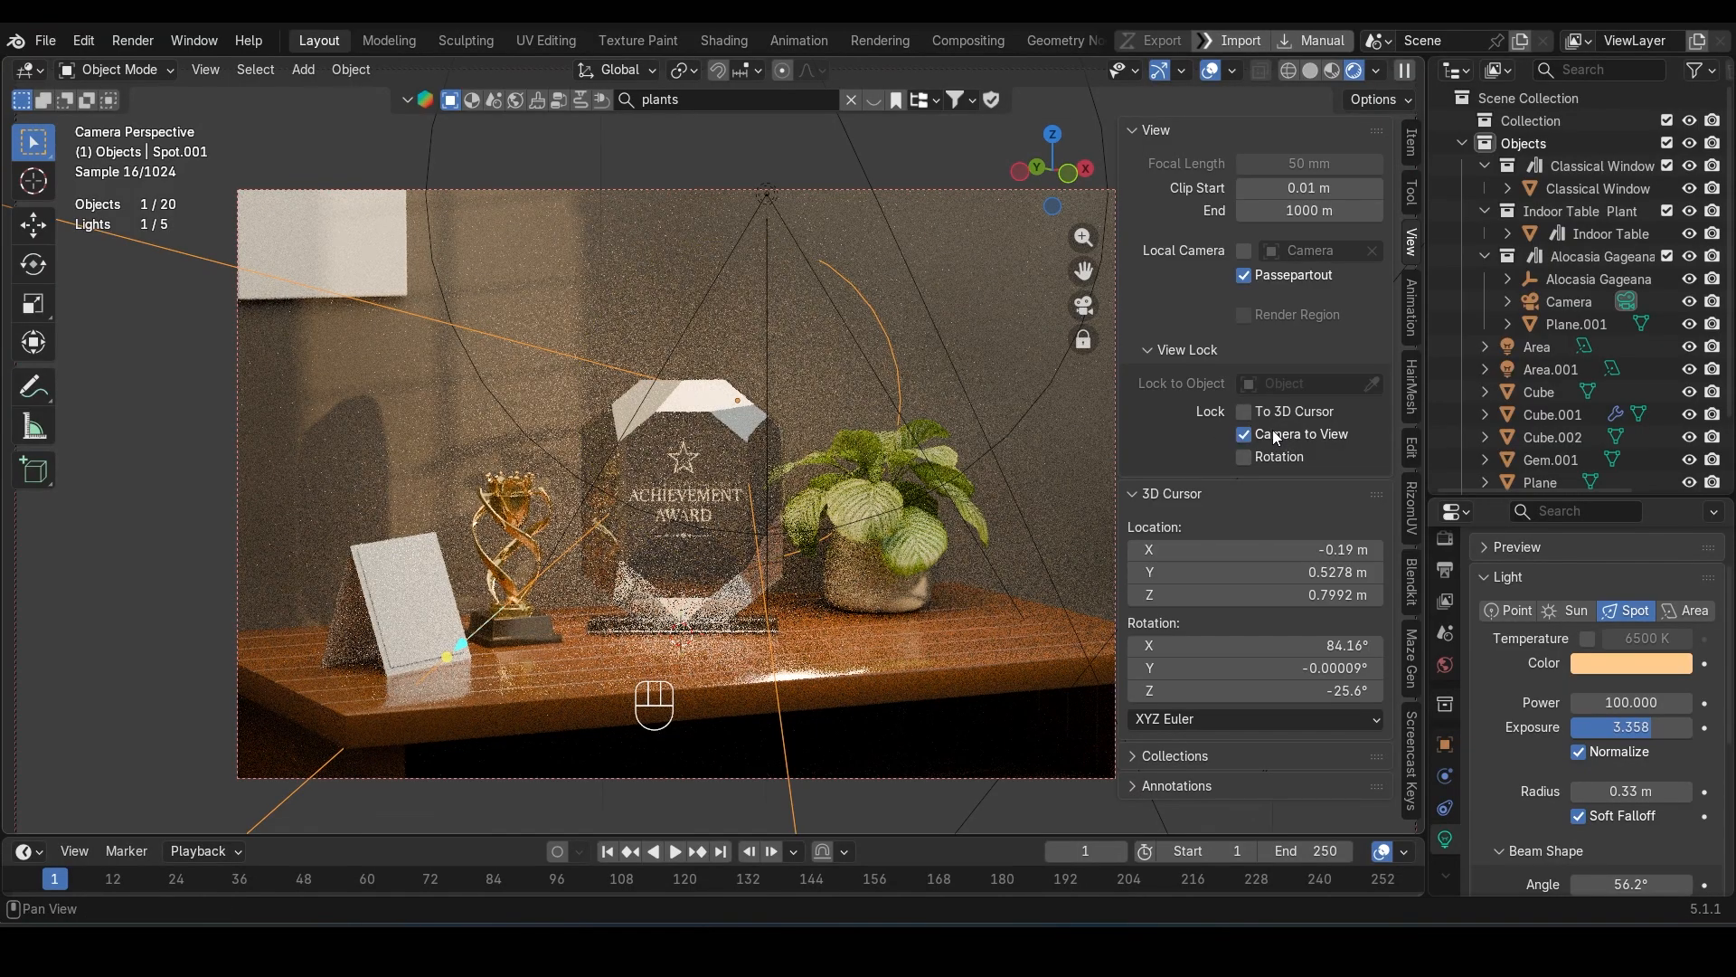
Step: Turn off Camera to View and move the wall frame down about 0.16 m in Z and about 0.25 m along X
left_click(1244, 434)
left_click(280, 263)
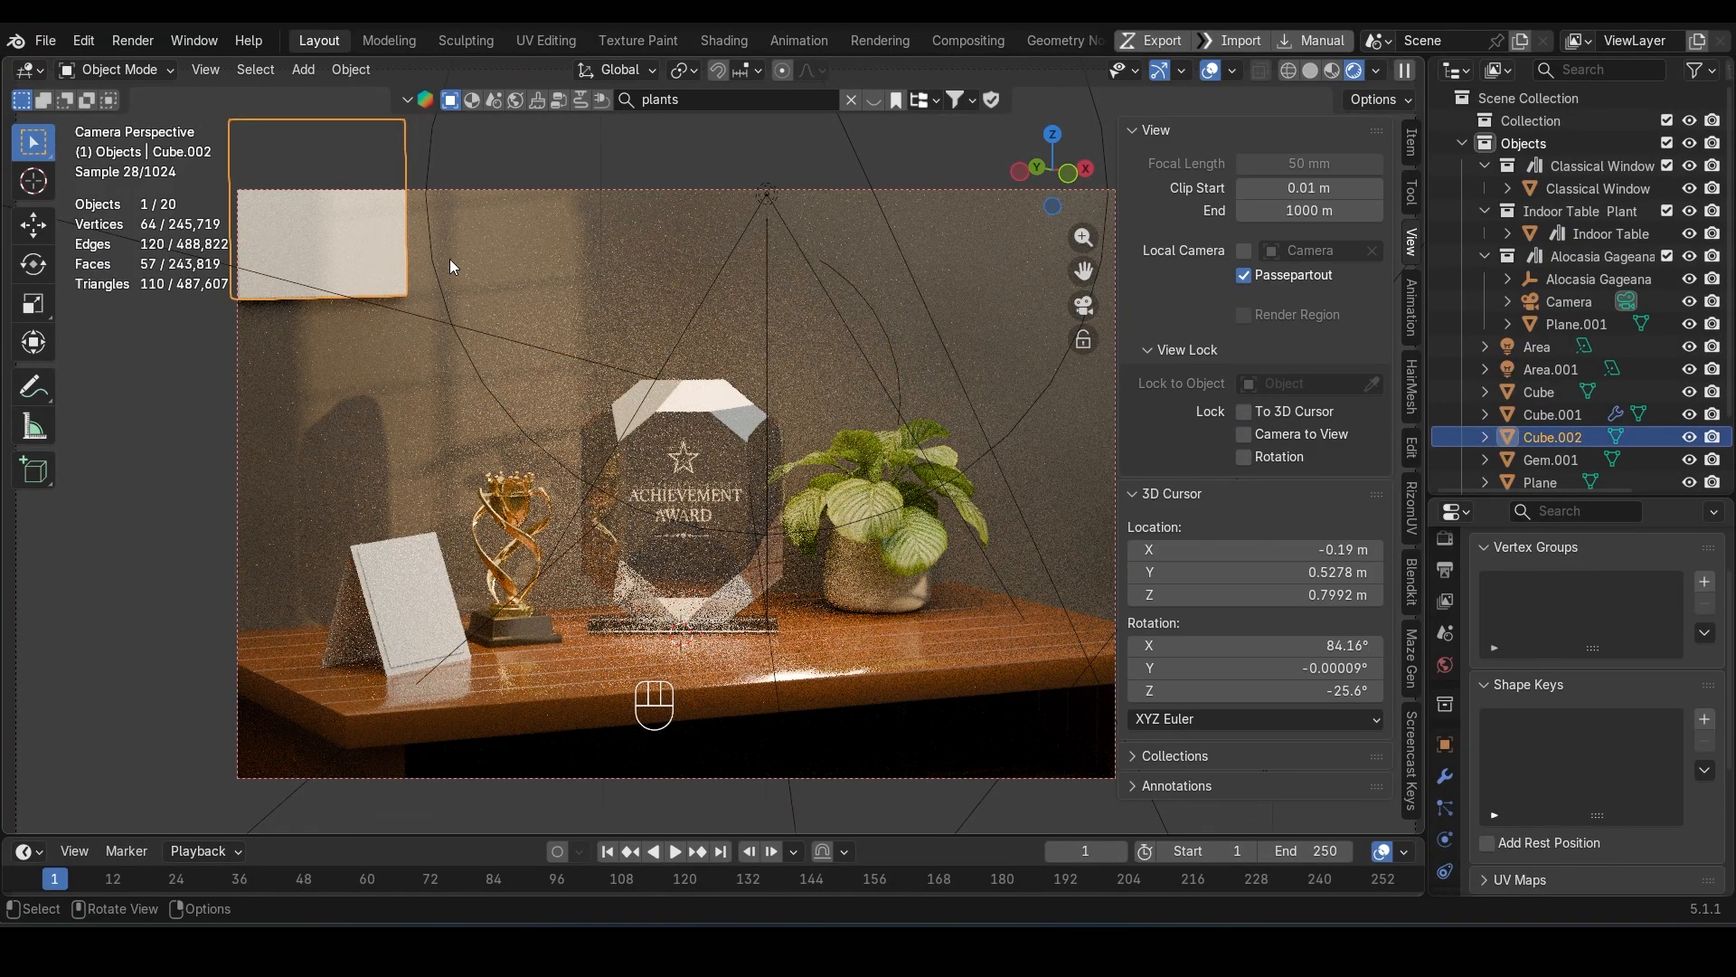
key("g")
key("z")
left_click(454, 353)
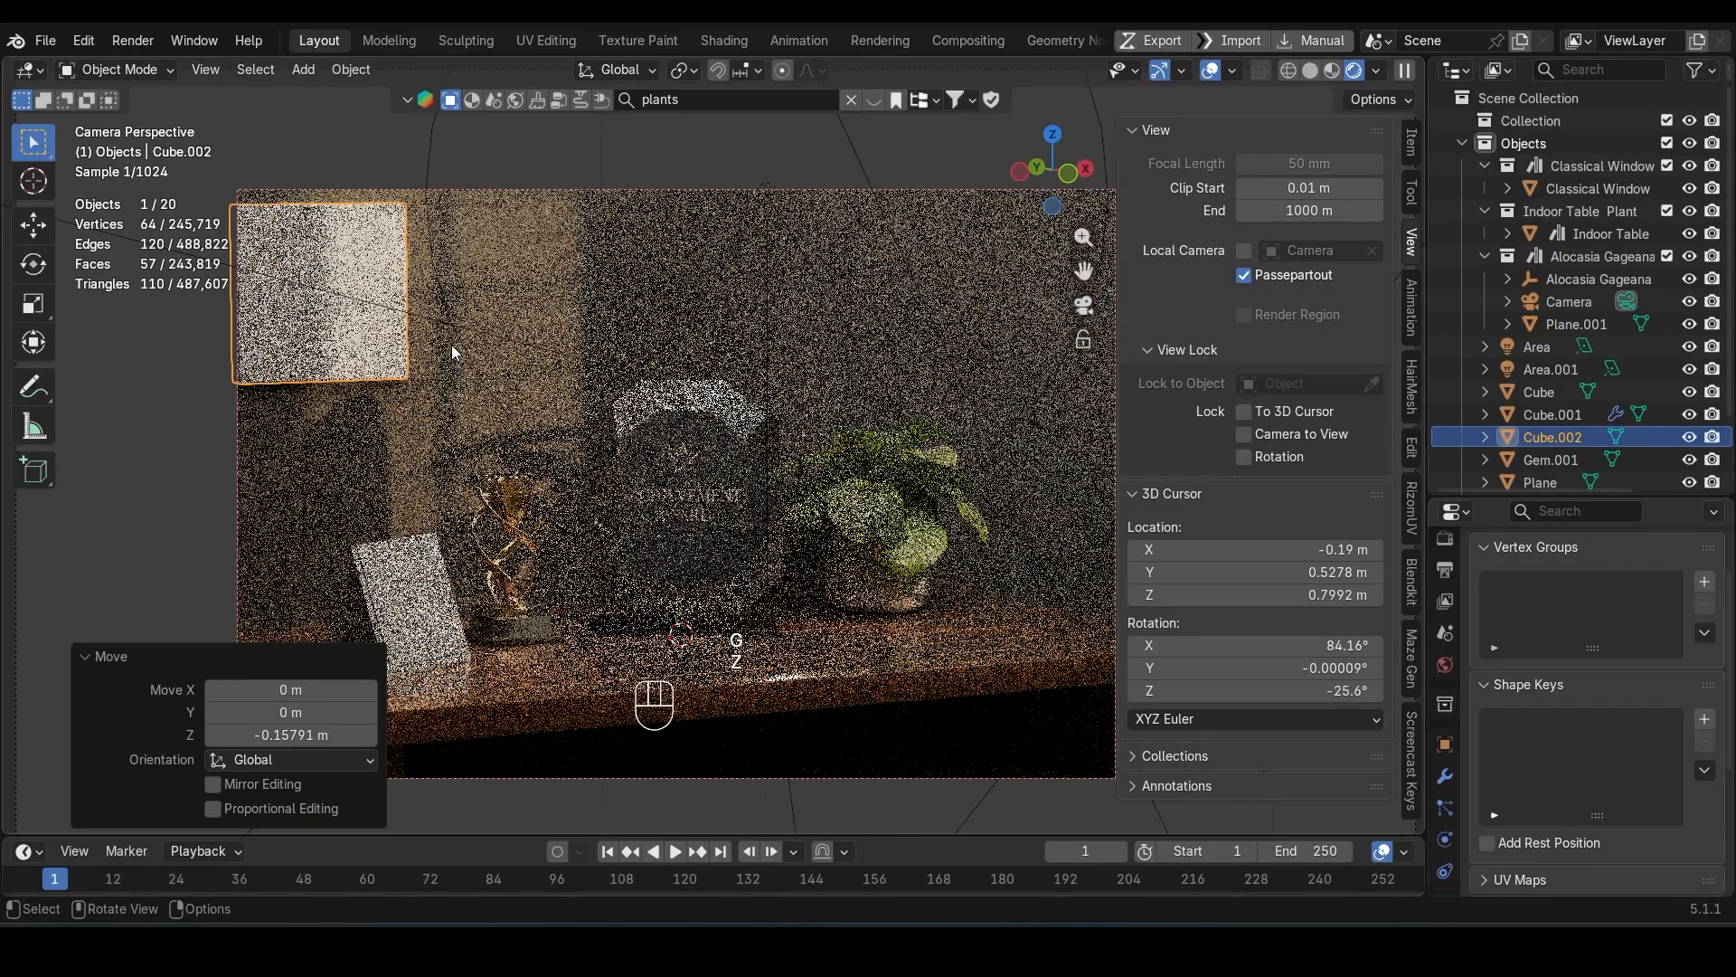
key("g")
key("x")
left_click(655, 412)
Step: Set the wall frame's origin to its geometry
key("s")
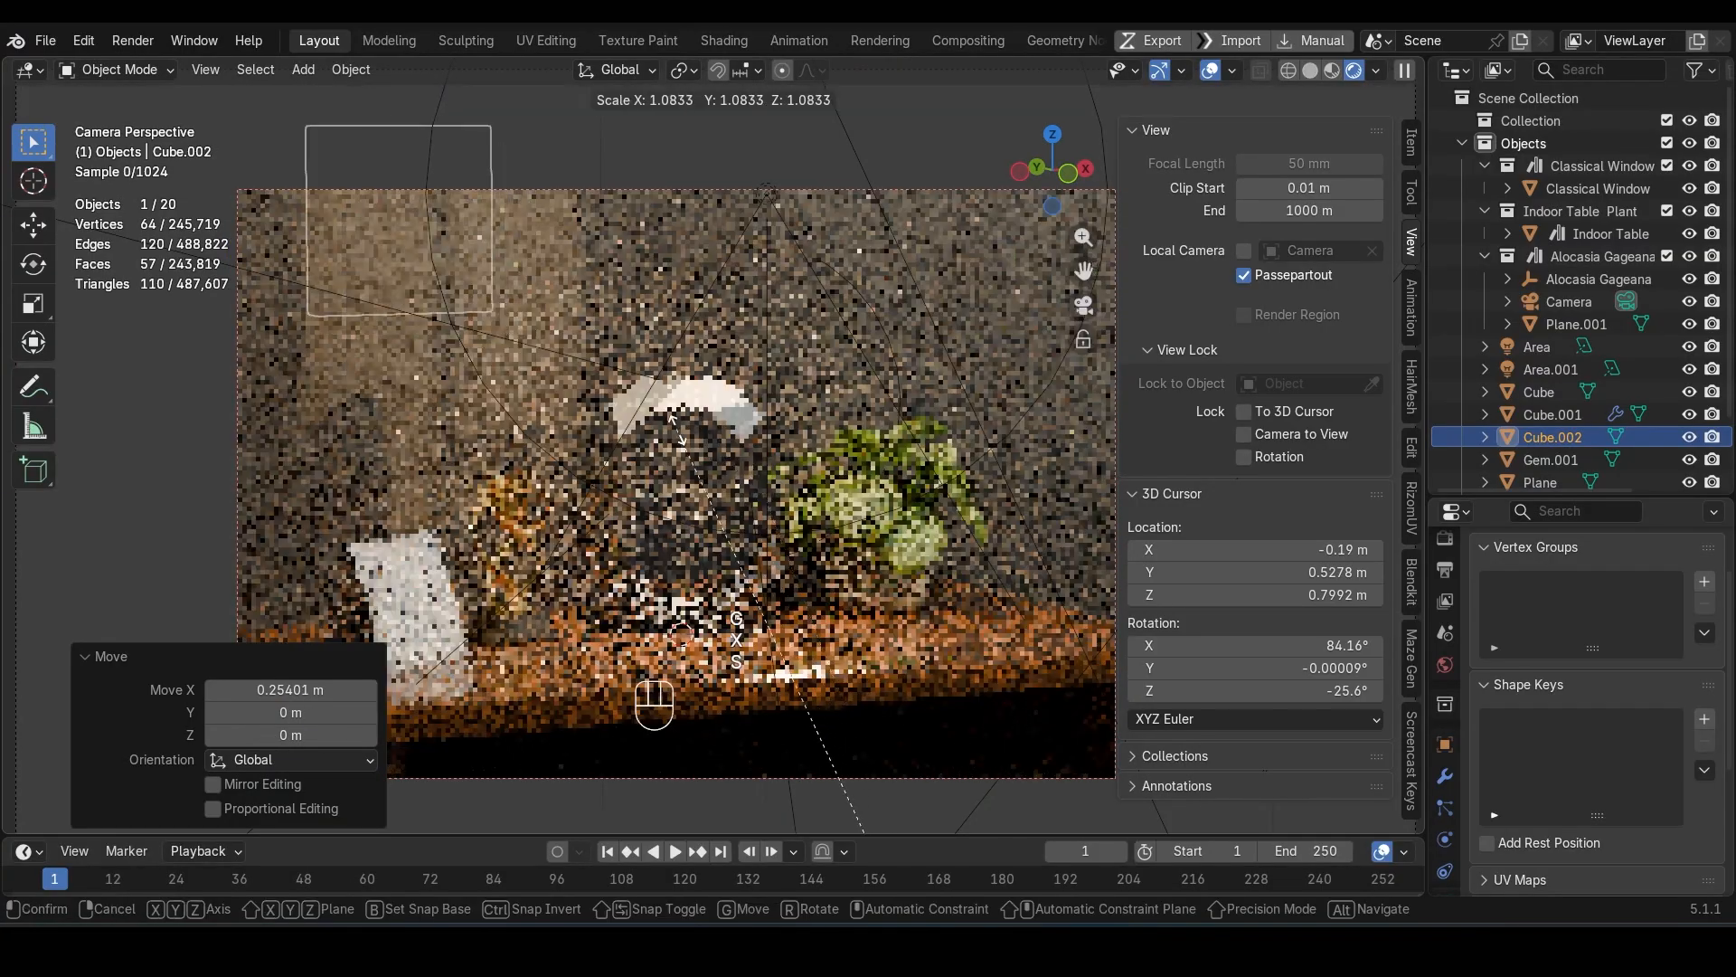
key("Escape")
right_click(470, 389)
mouse_move(538, 389)
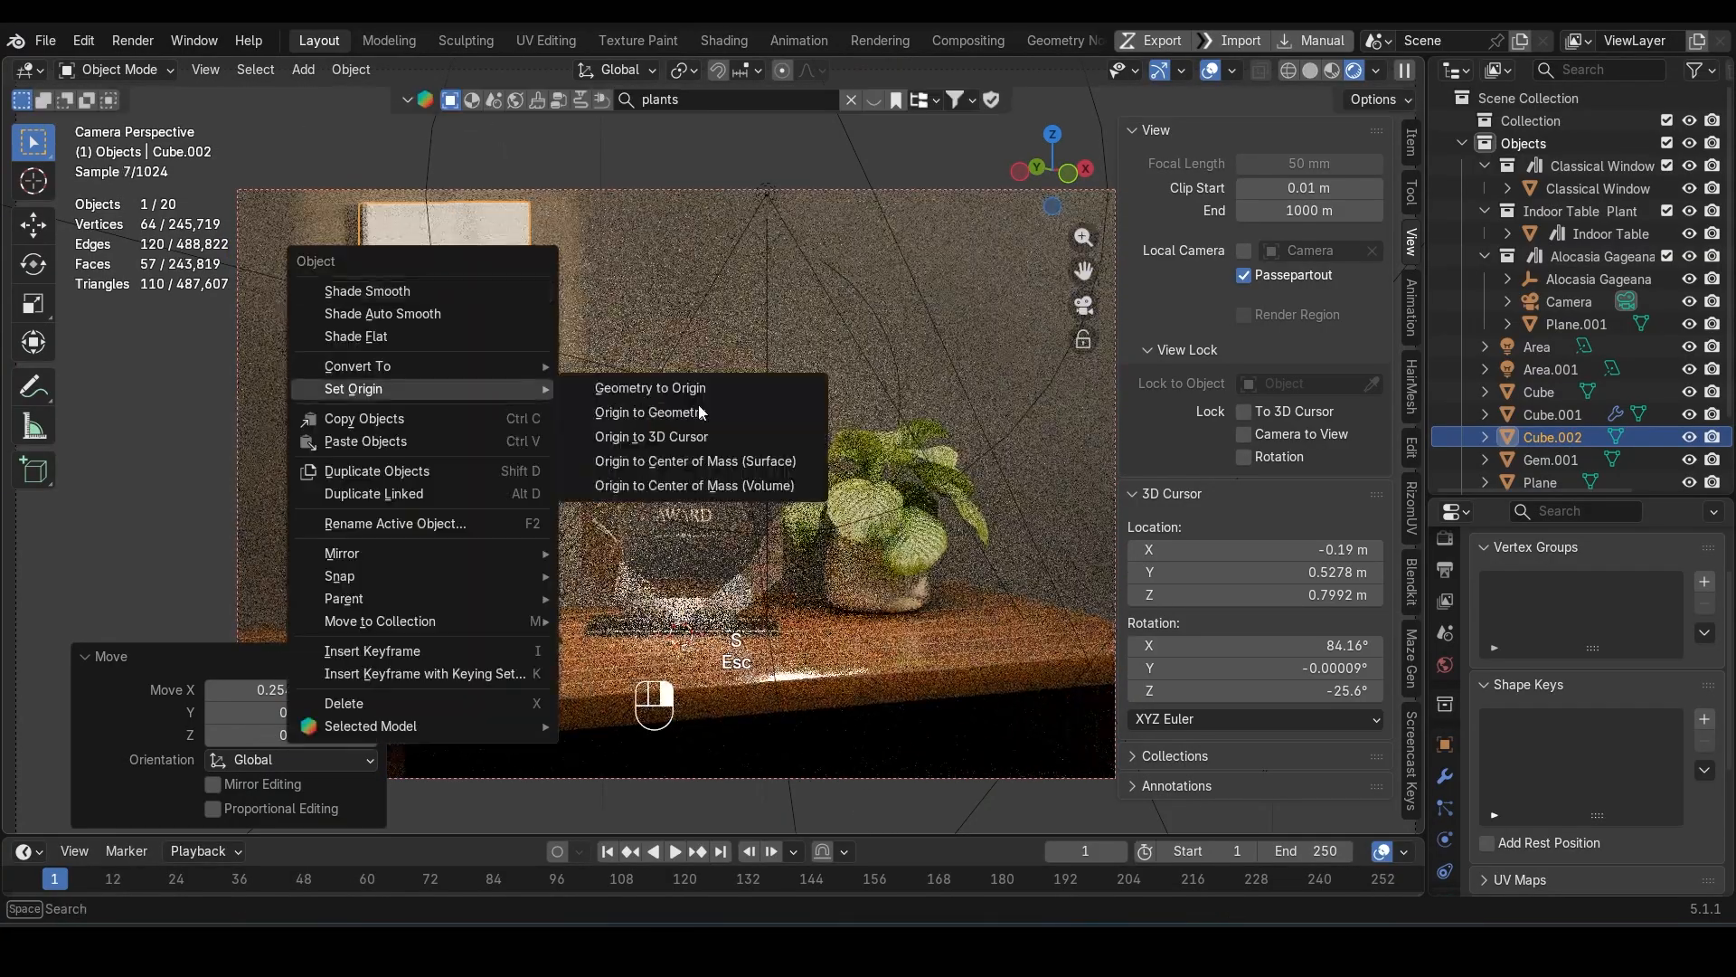
left_click(702, 413)
Step: Scale the wall frame down uniformly to about 0.68 and apply its scale
key("s")
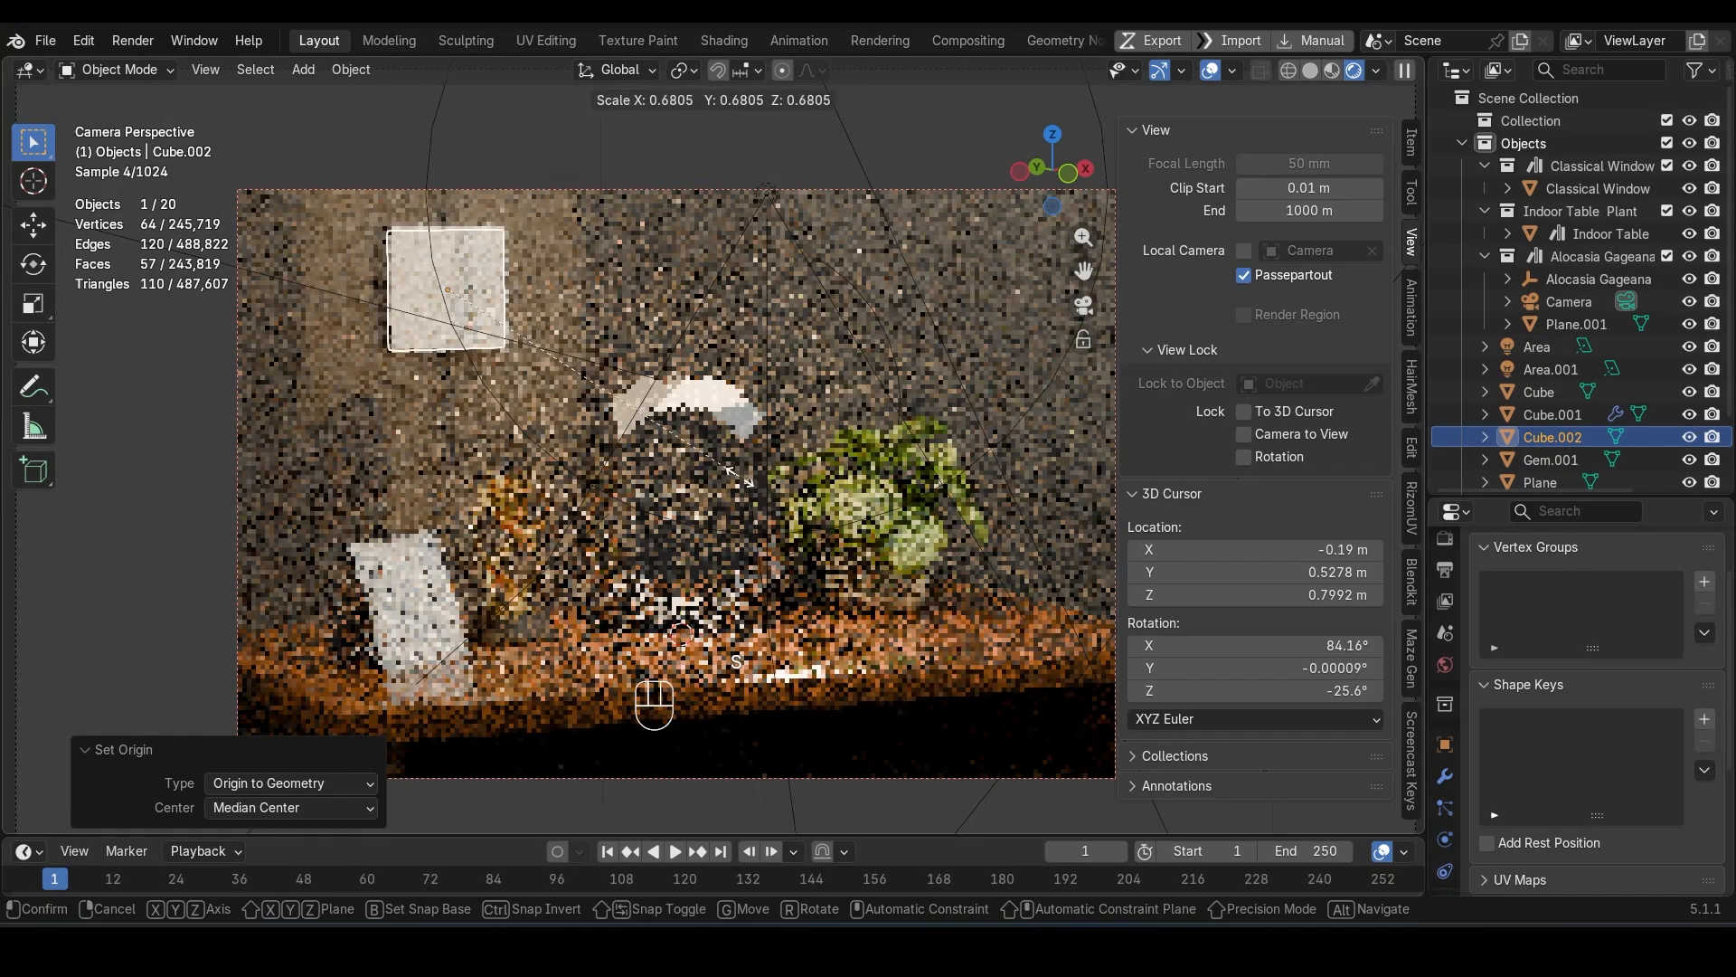
left_click(740, 476)
key("ctrl+a")
left_click(837, 414)
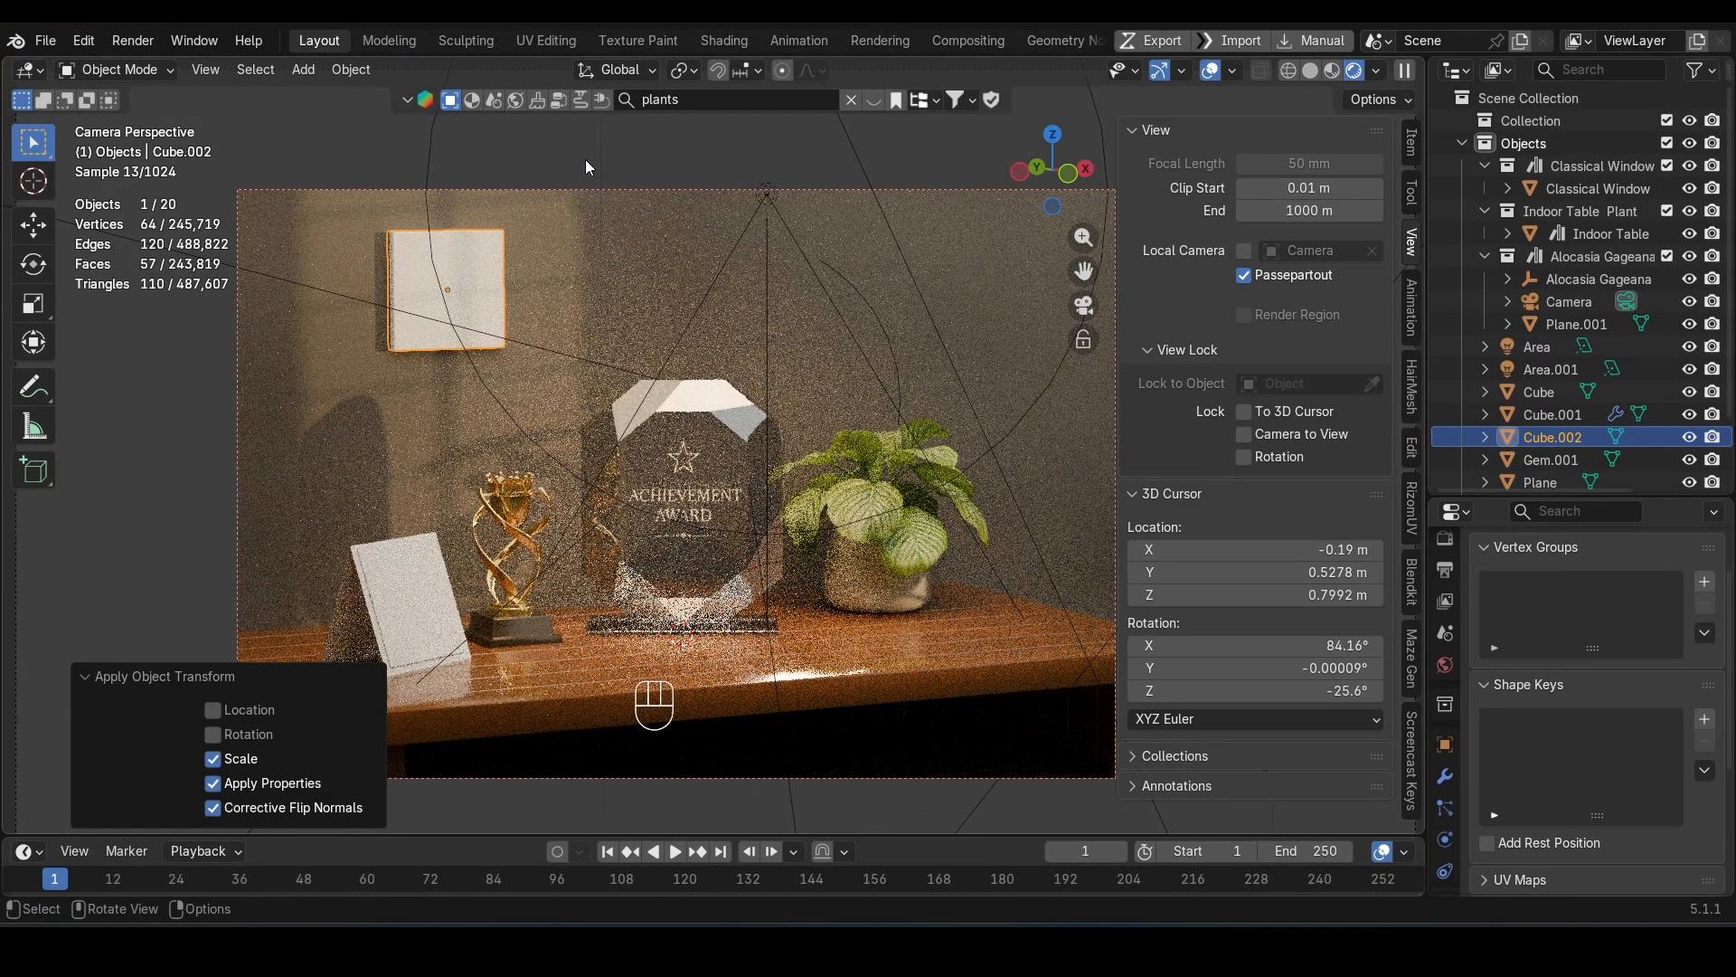
Step: Open the Shading workspace with the wall frame selected and clip its 3D view to a box around the trophy
left_click(731, 40)
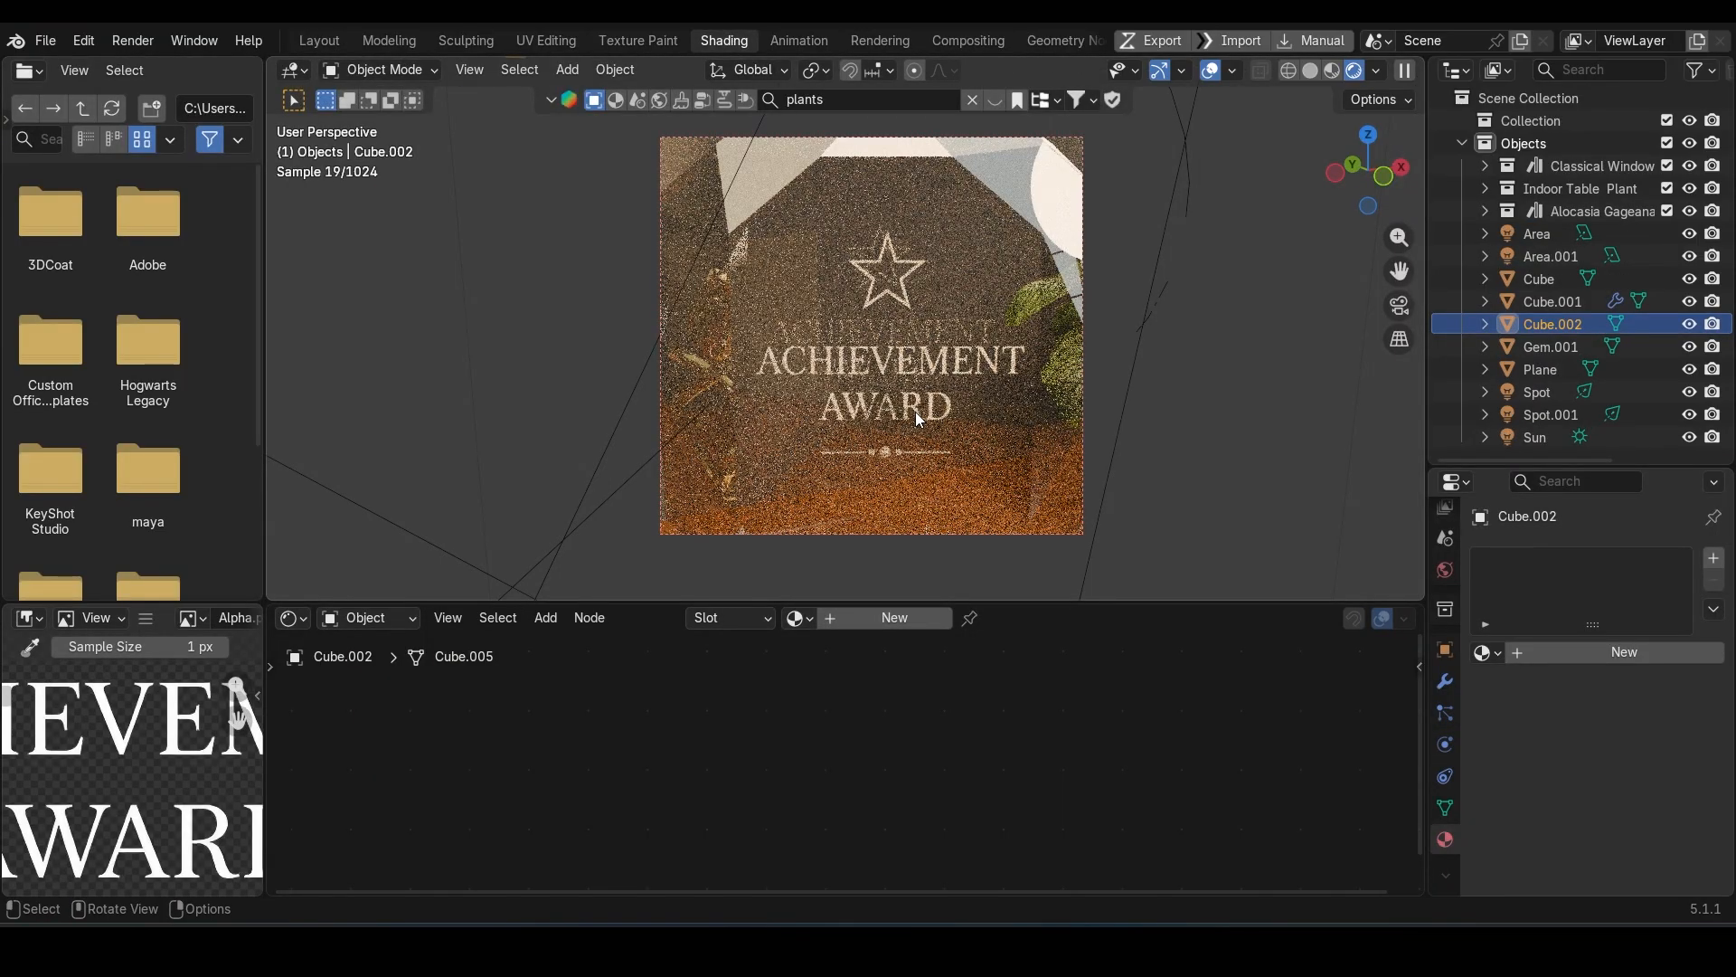
scroll(915, 411, "down", 2)
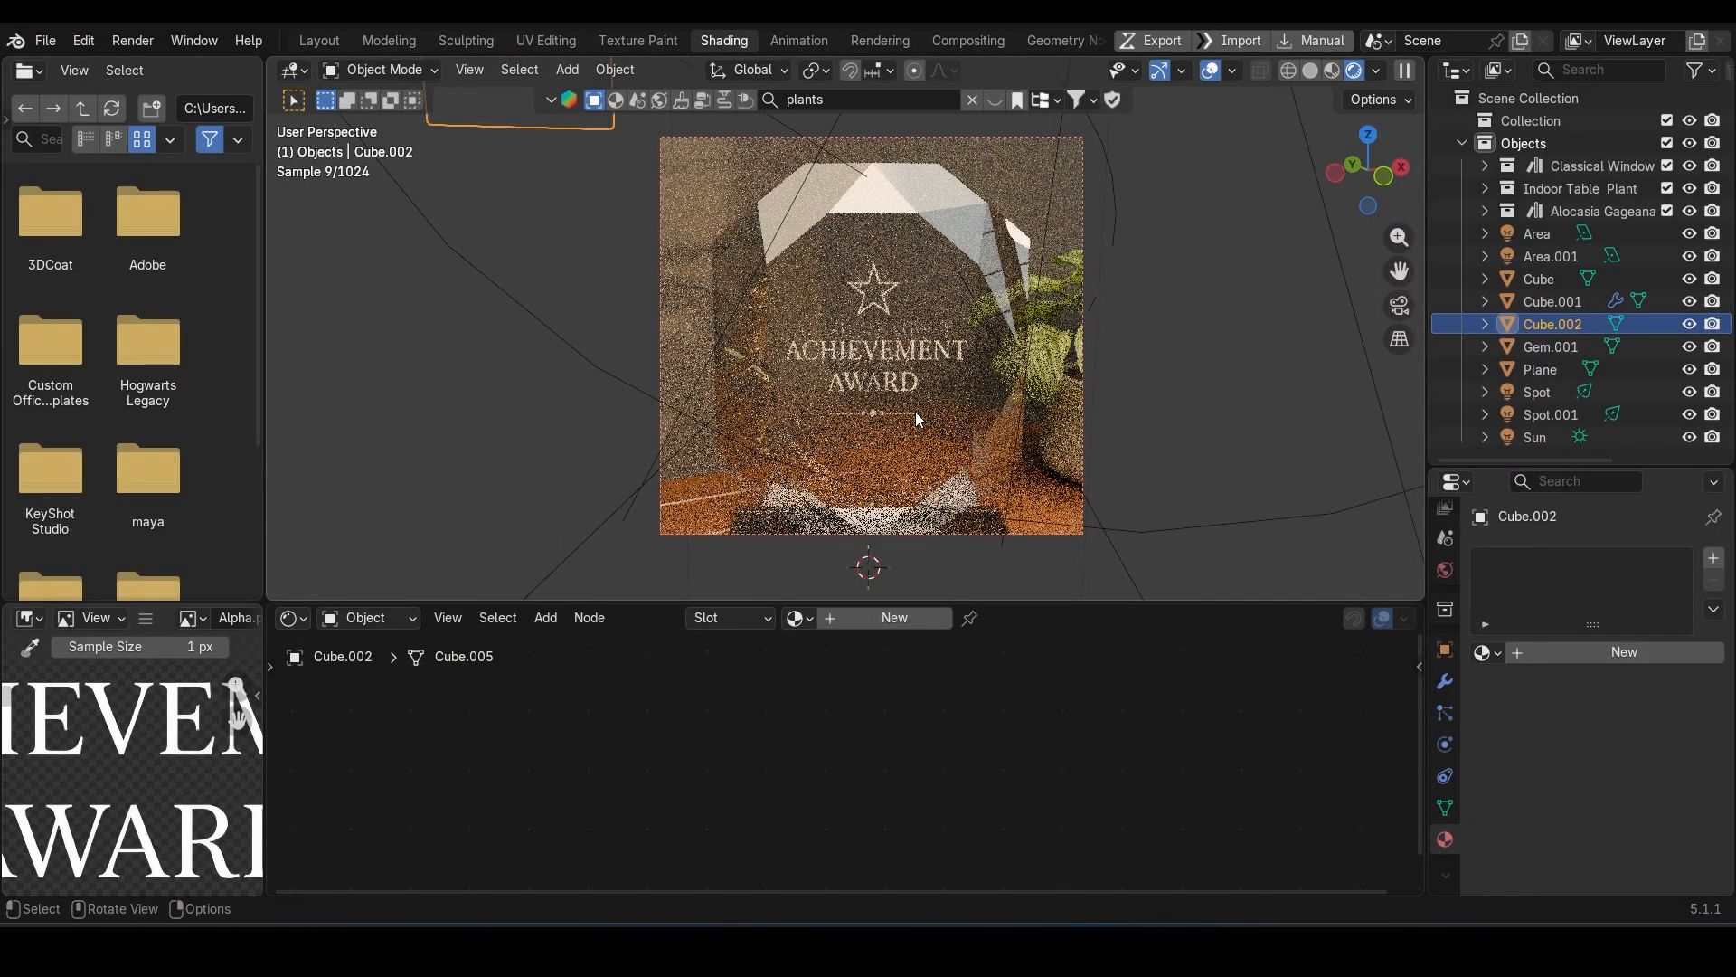
key("alt+b")
left_click_drag(425, 198, 1252, 541)
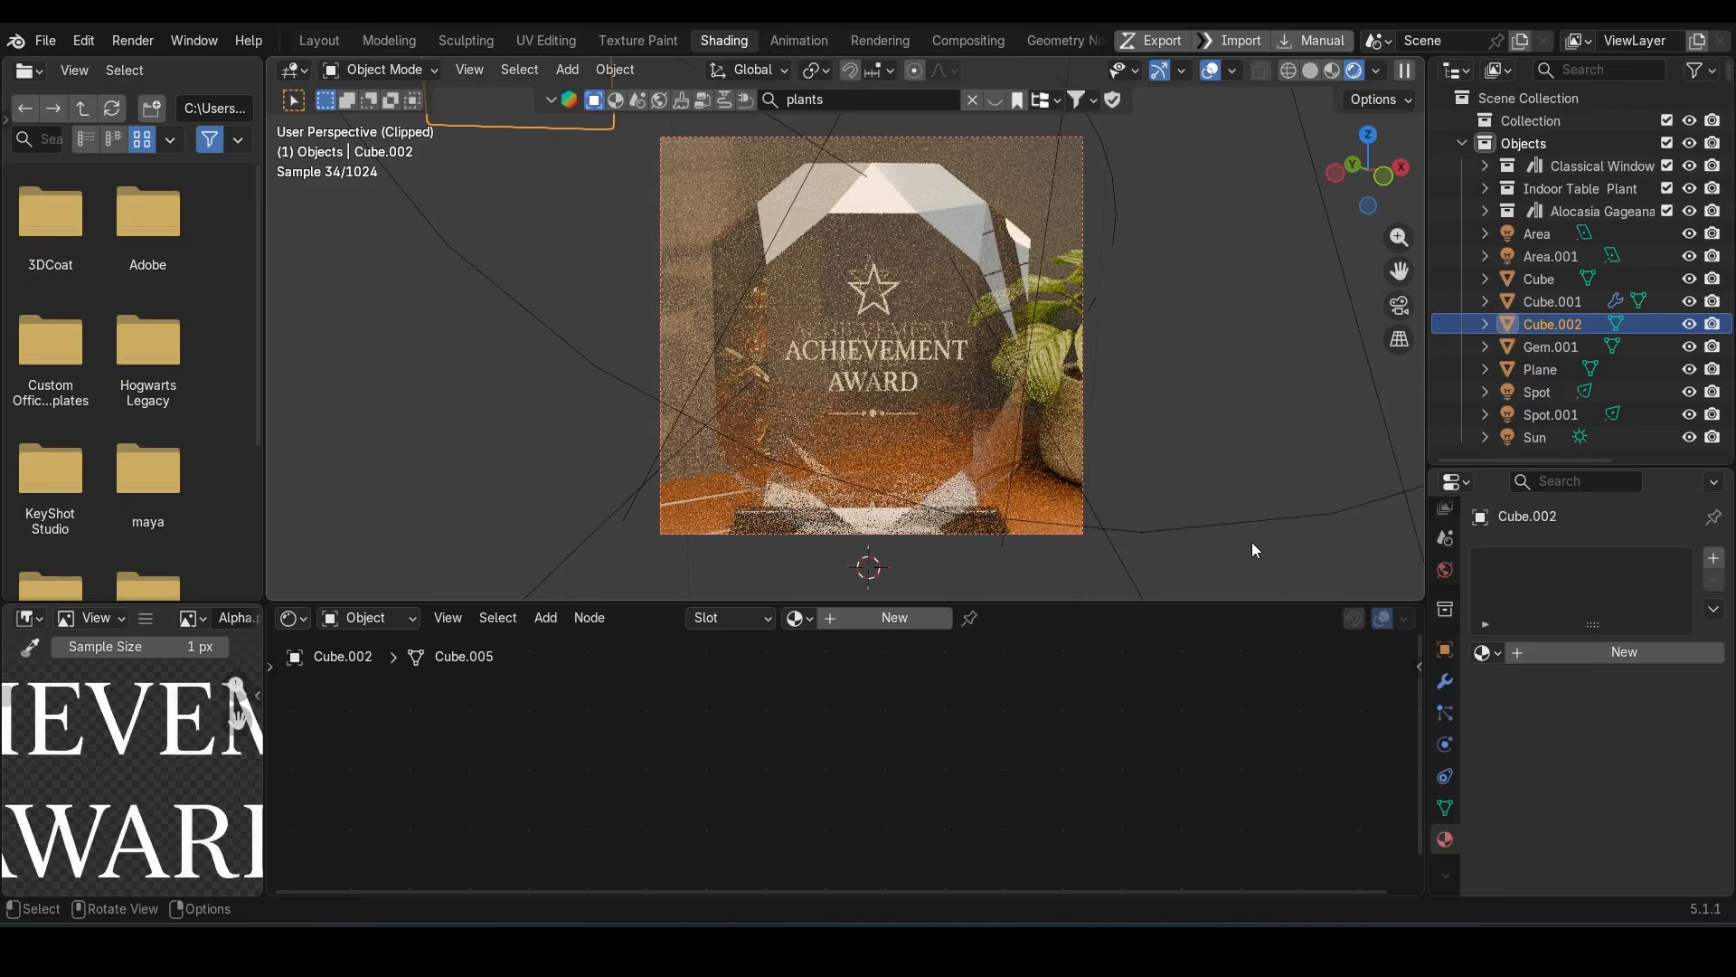
Step: Enlarge the Shading viewport's rendered preview region to enclose the whole desk, wall frame and floor plant
scroll(1054, 405, "down", 10)
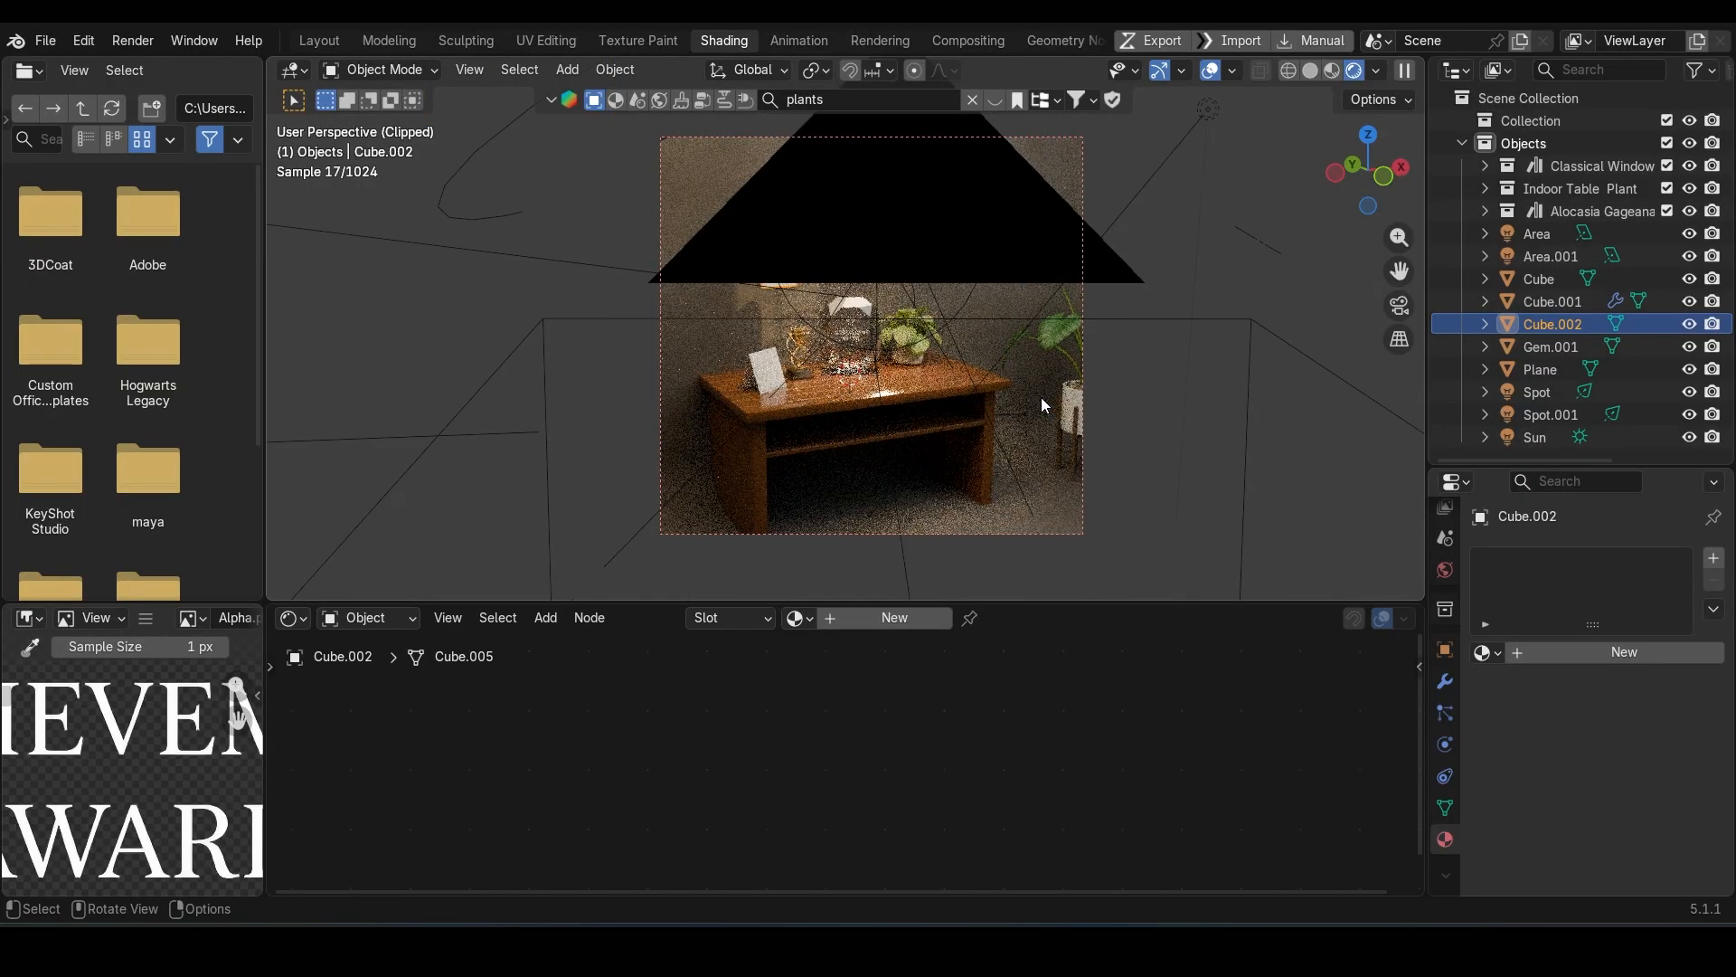
key("b")
left_click_drag(464, 122, 1248, 586)
scroll(1082, 485, "down", 2)
scroll(1094, 423, "up", 8)
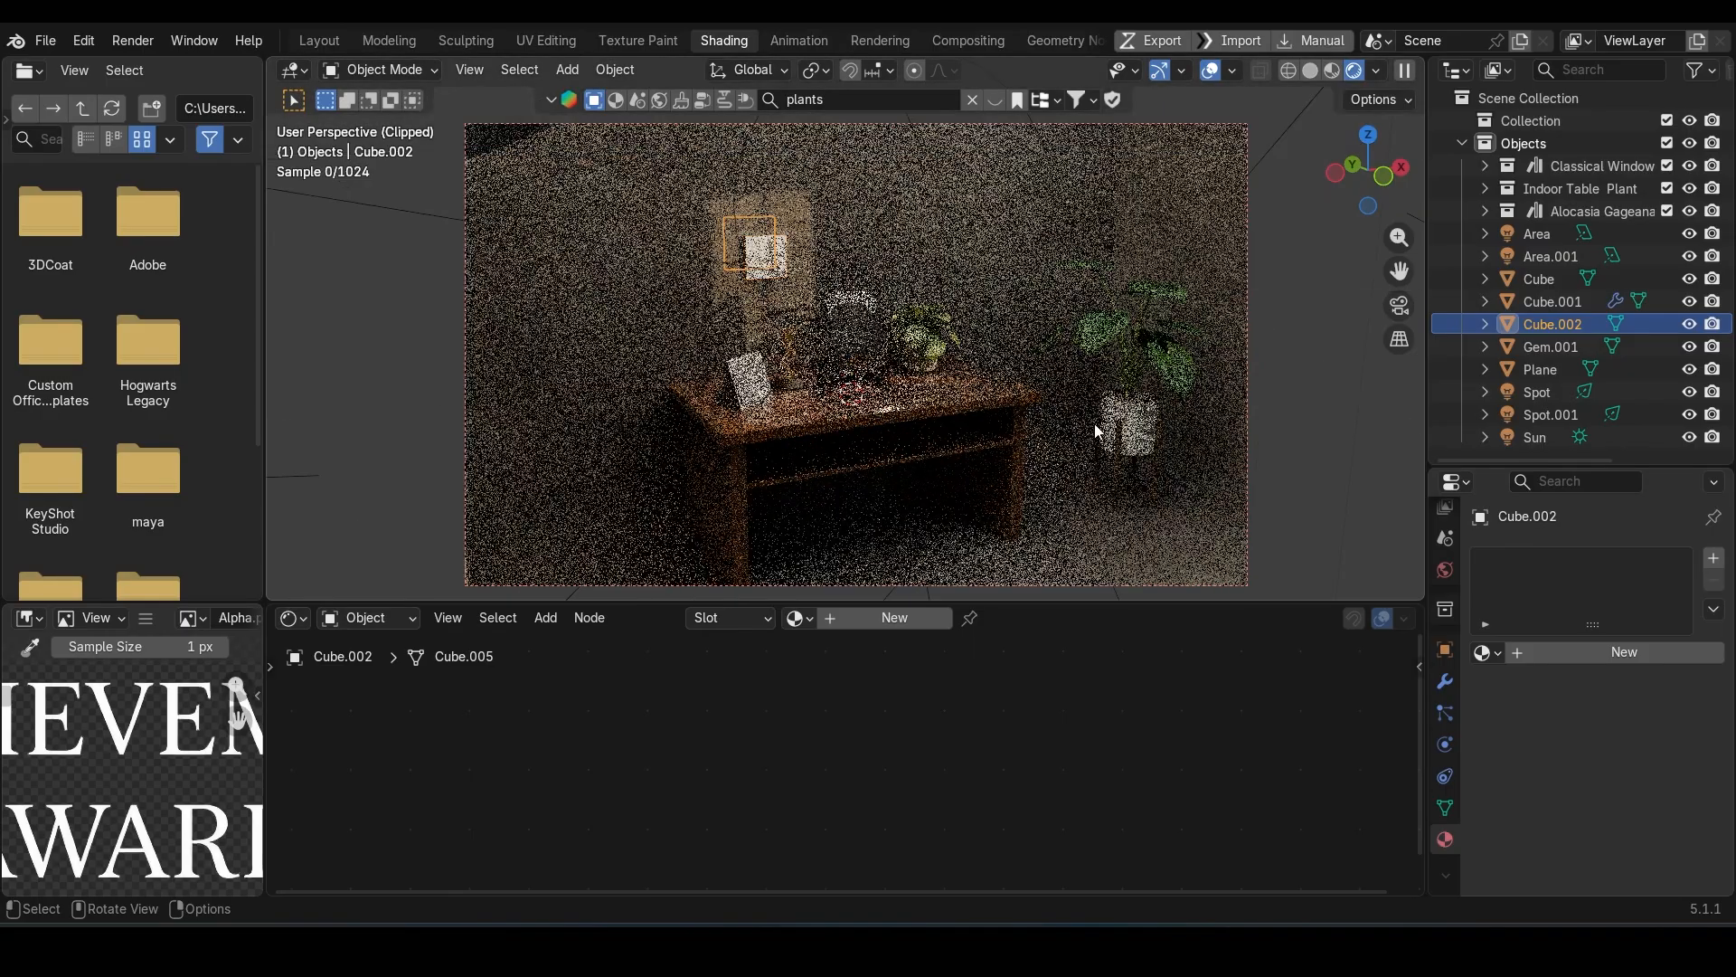
Step: Switch the Shading workspace's 3D view to material preview and bring the wall frame into view
left_click(1332, 71)
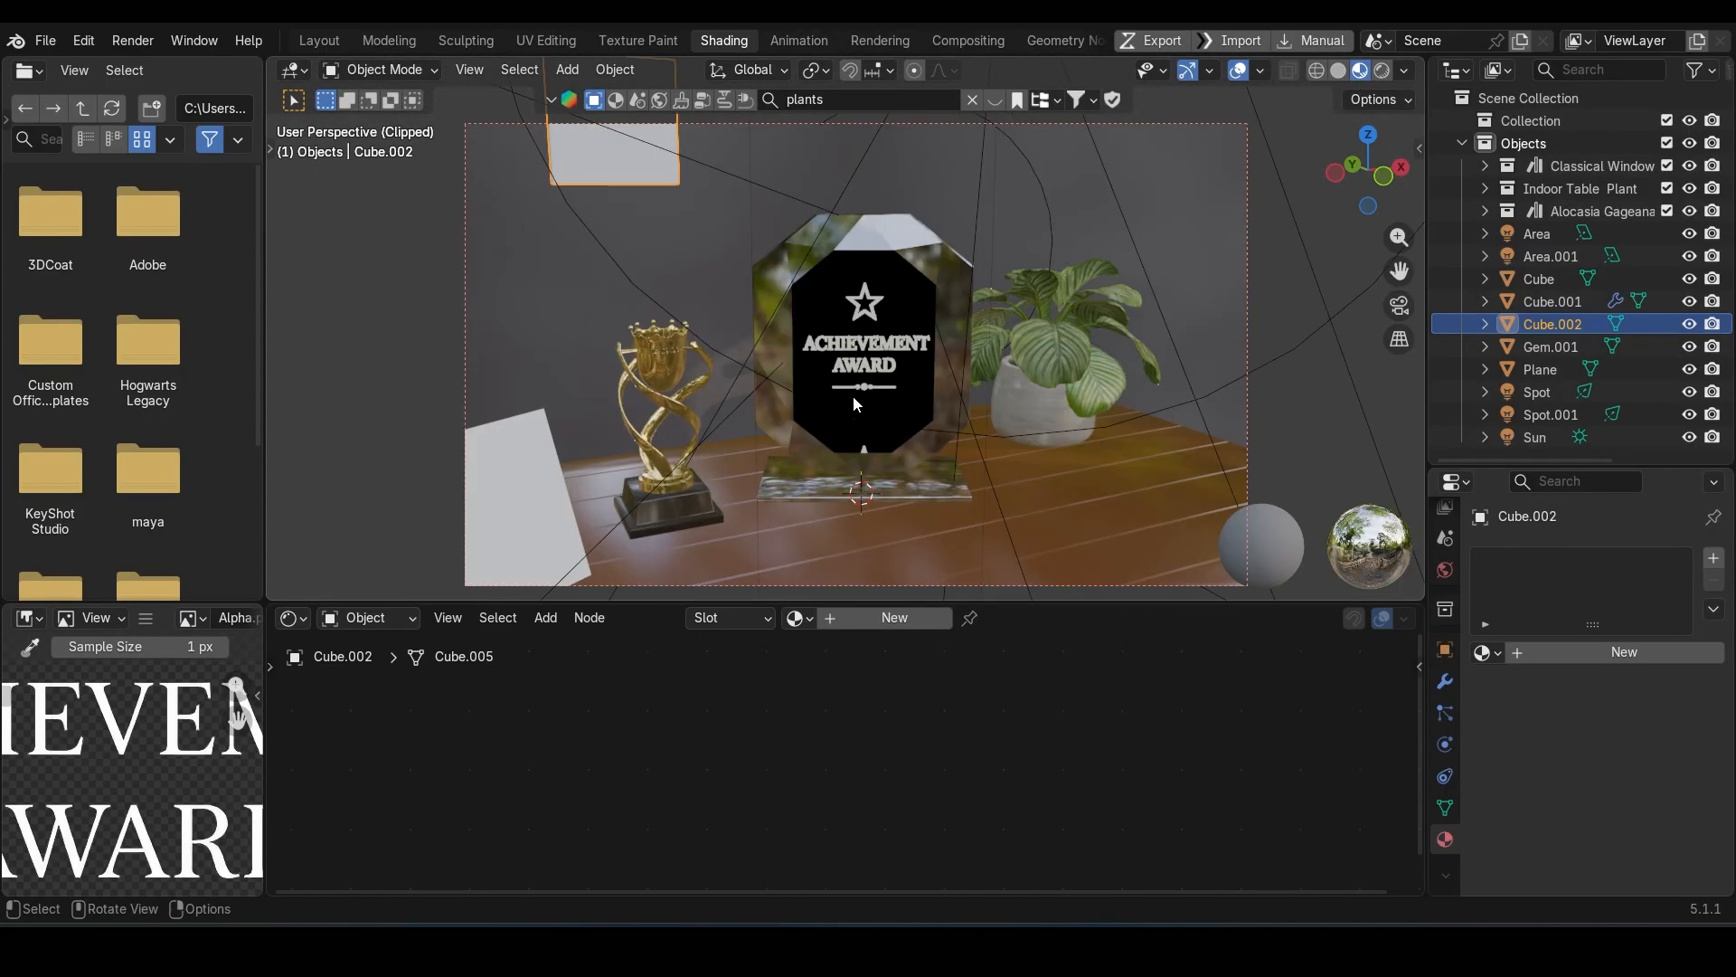
scroll(906, 365, "down", 1)
middle_click_drag(908, 371, 1009, 507, "shift")
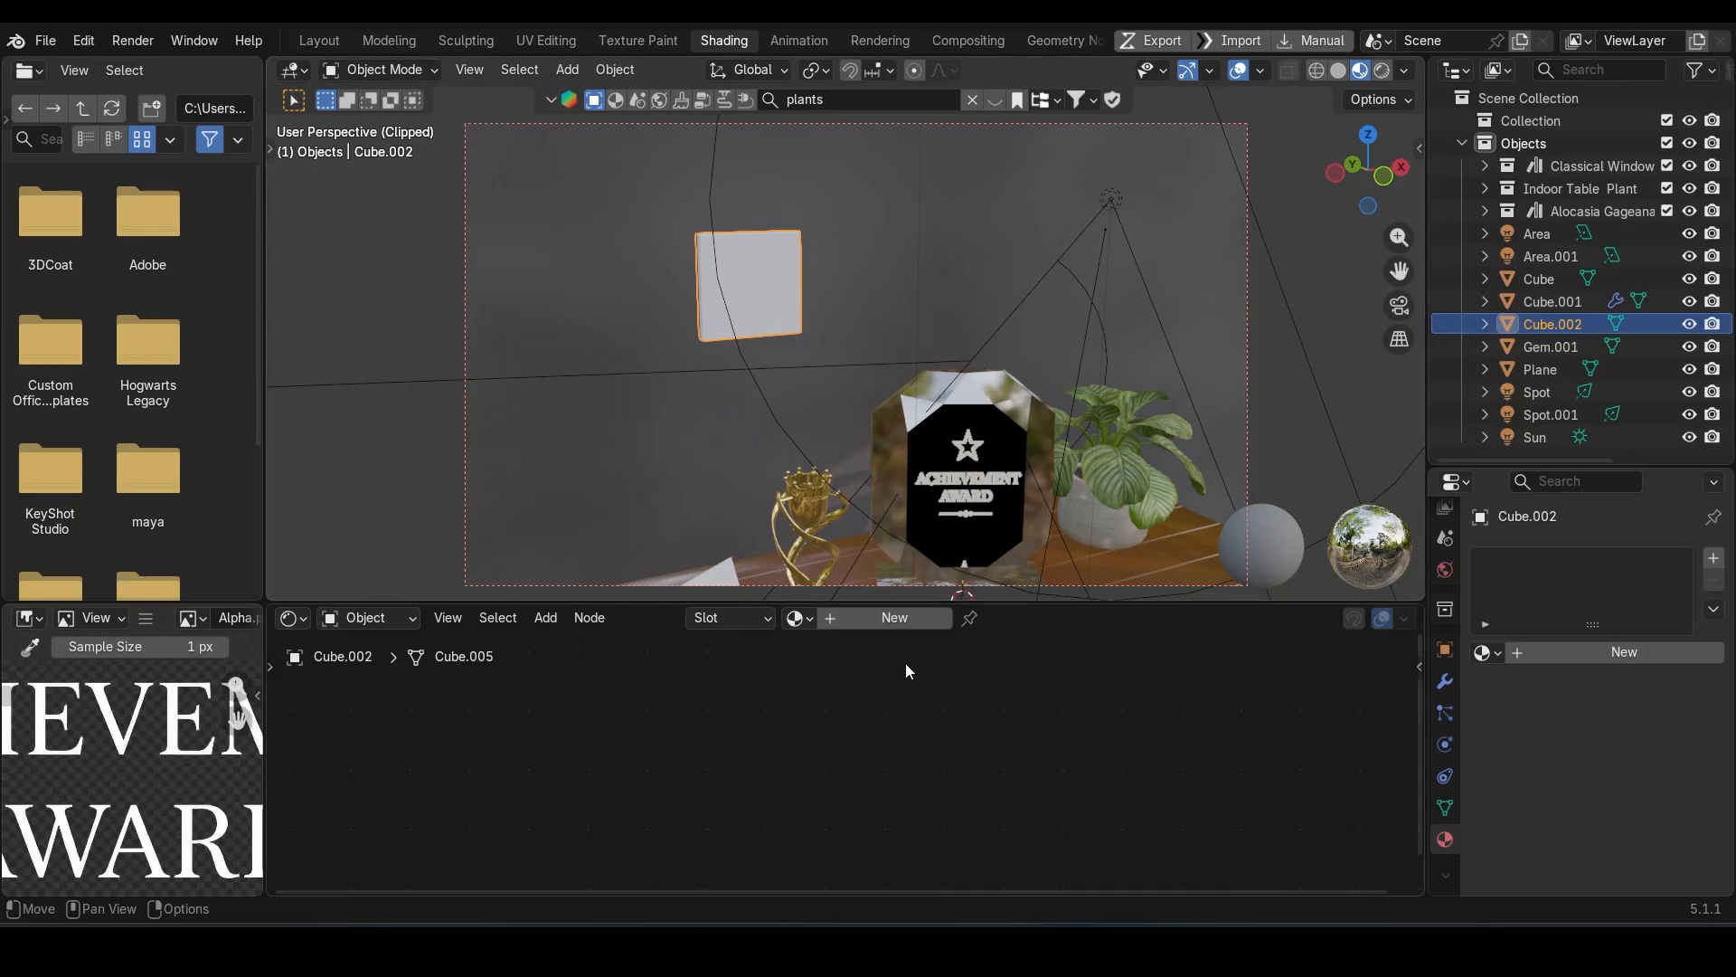
Step: Create a new material on the wall frame and connect the Photoframe.png image texture's color to its Base Color
left_click(851, 618)
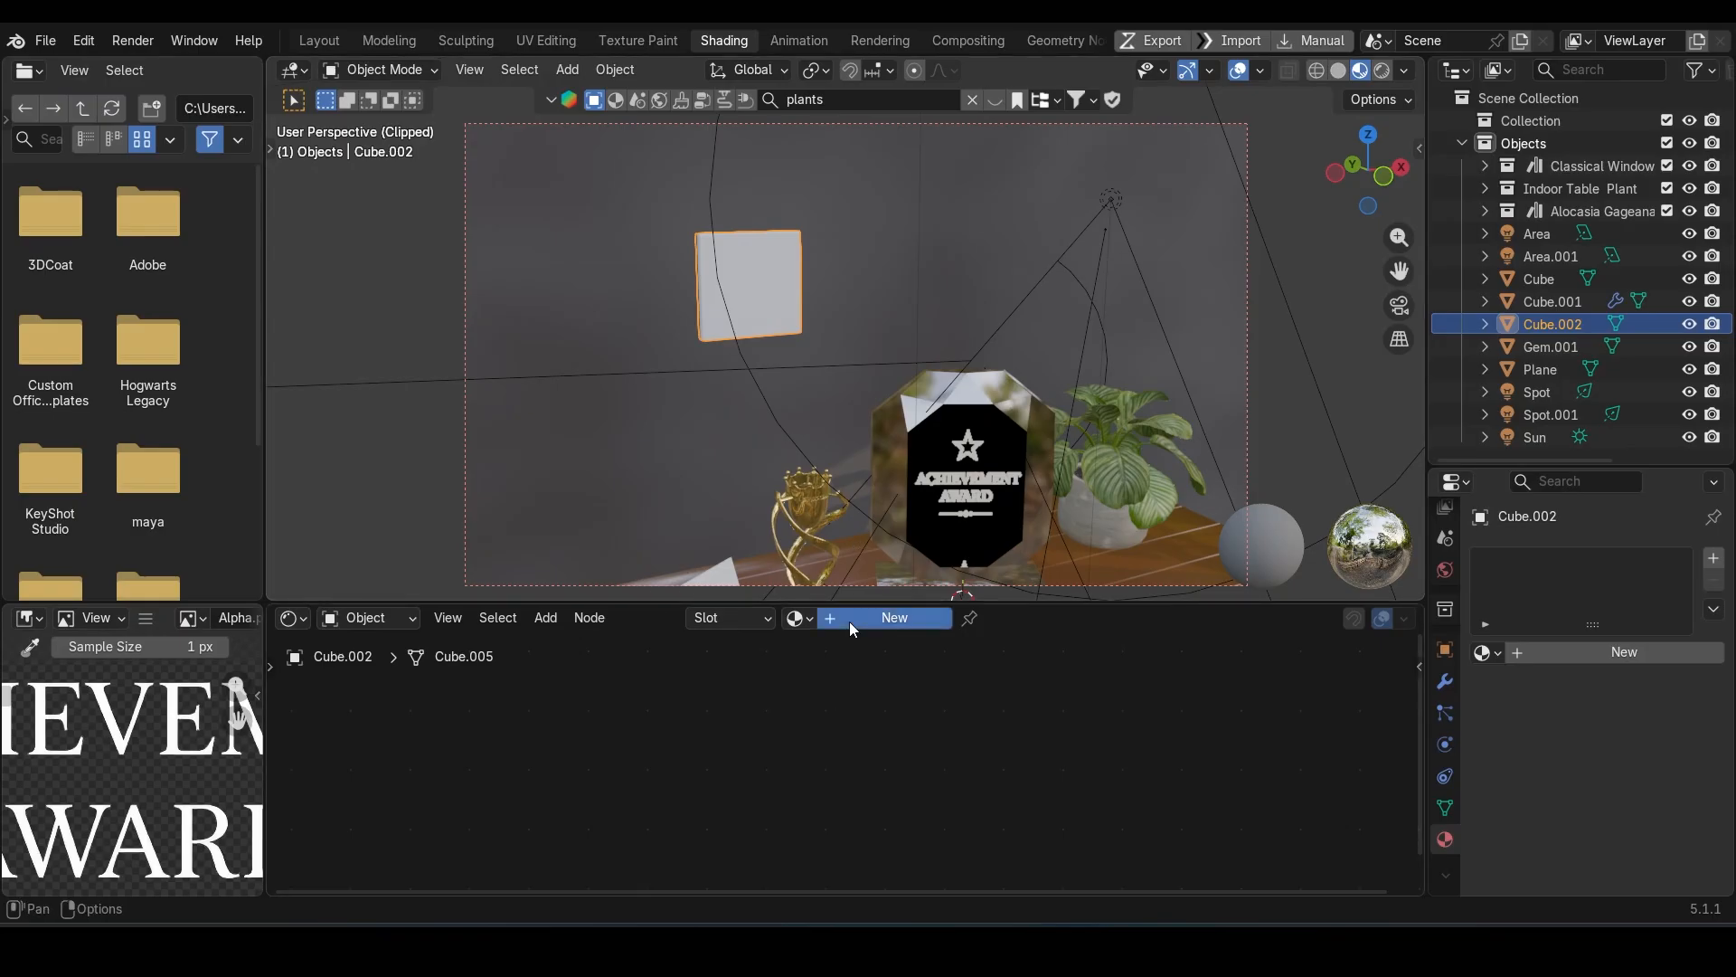
scroll(779, 775, "up", 5)
middle_click_drag(758, 777, 972, 780)
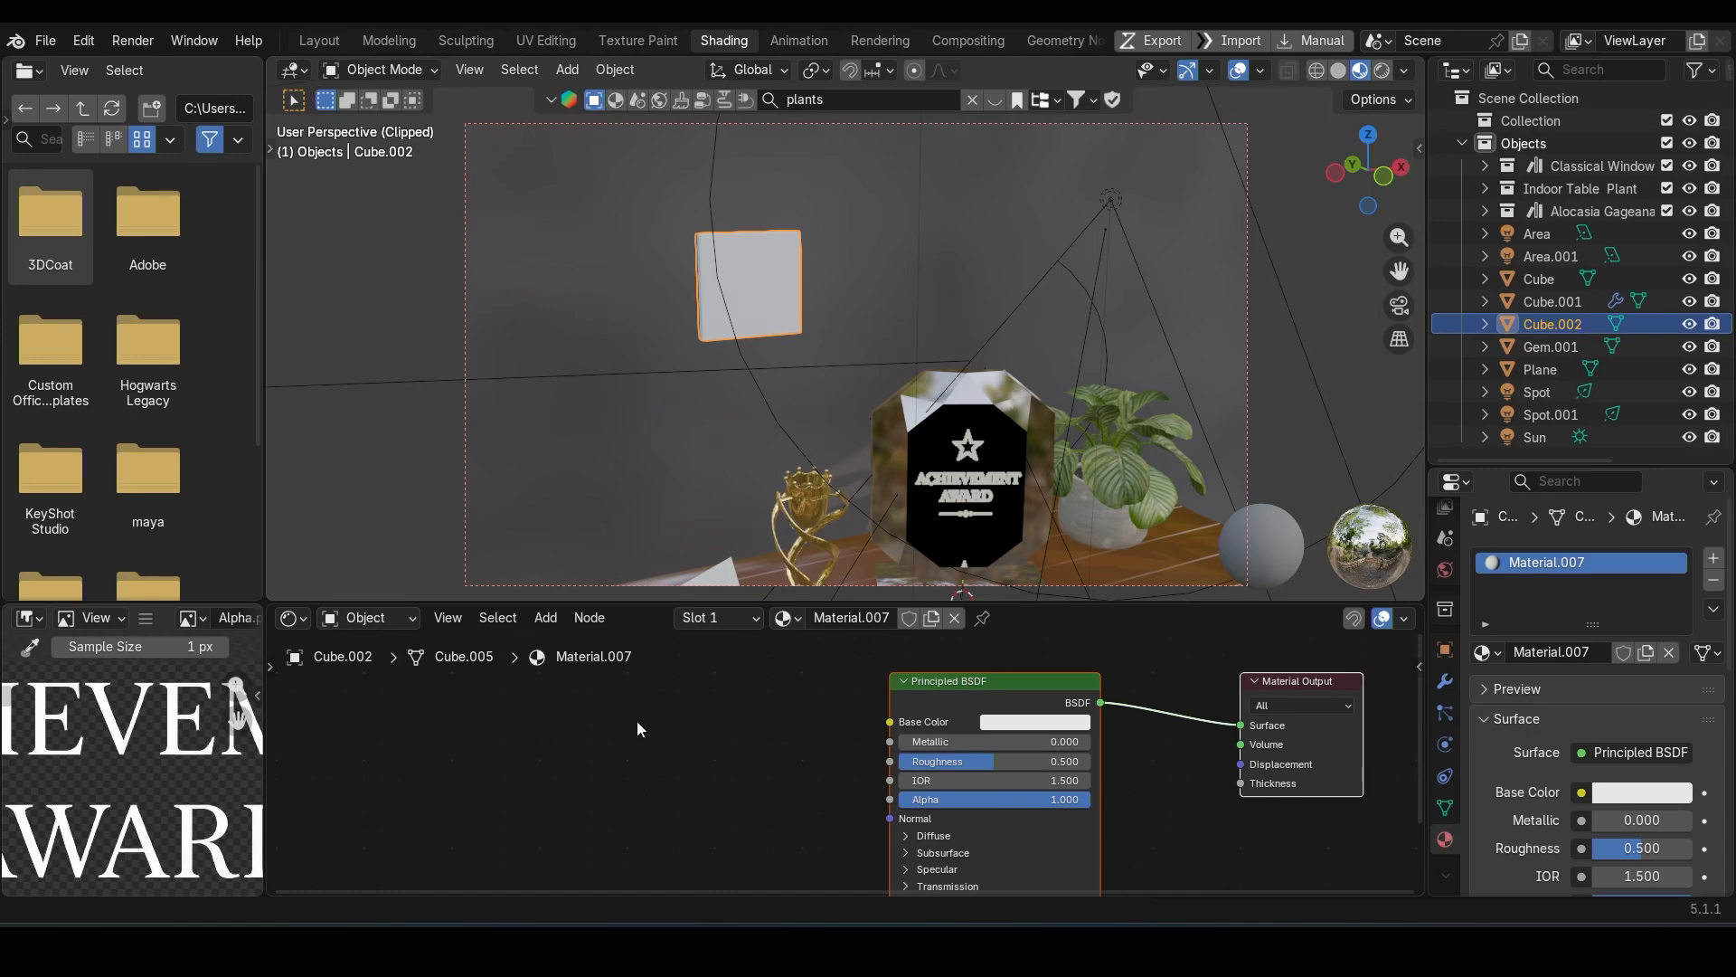
left_click_drag(637, 720, 583, 714)
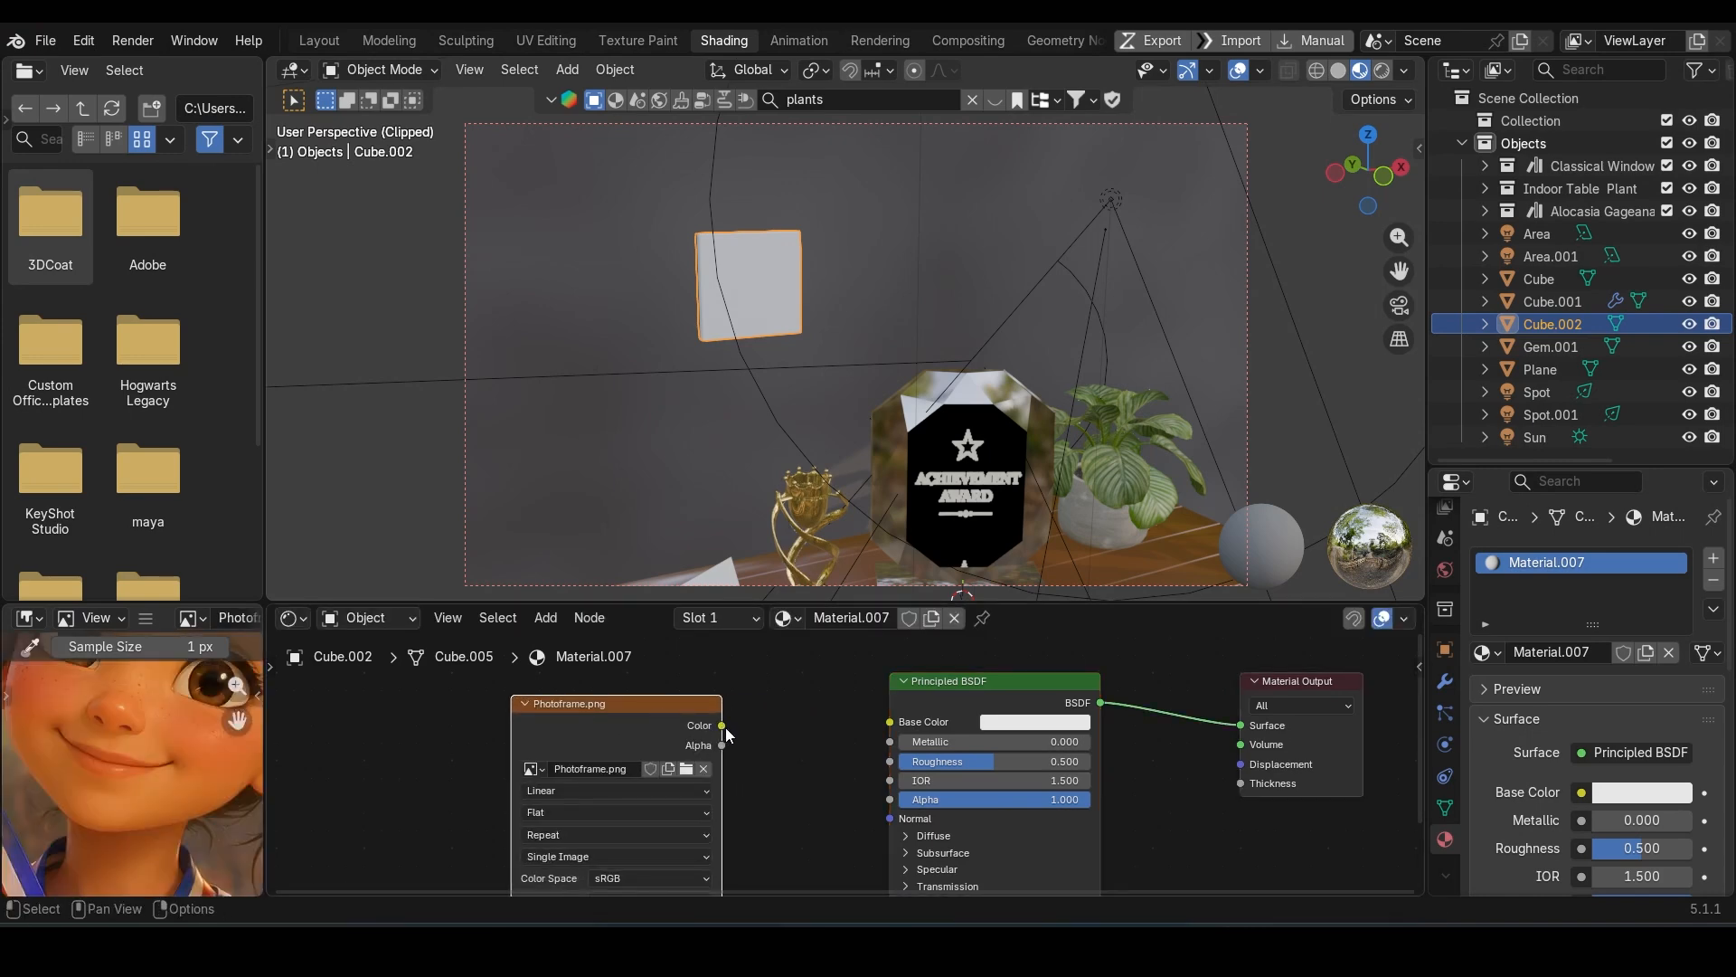
left_click_drag(876, 720, 876, 720)
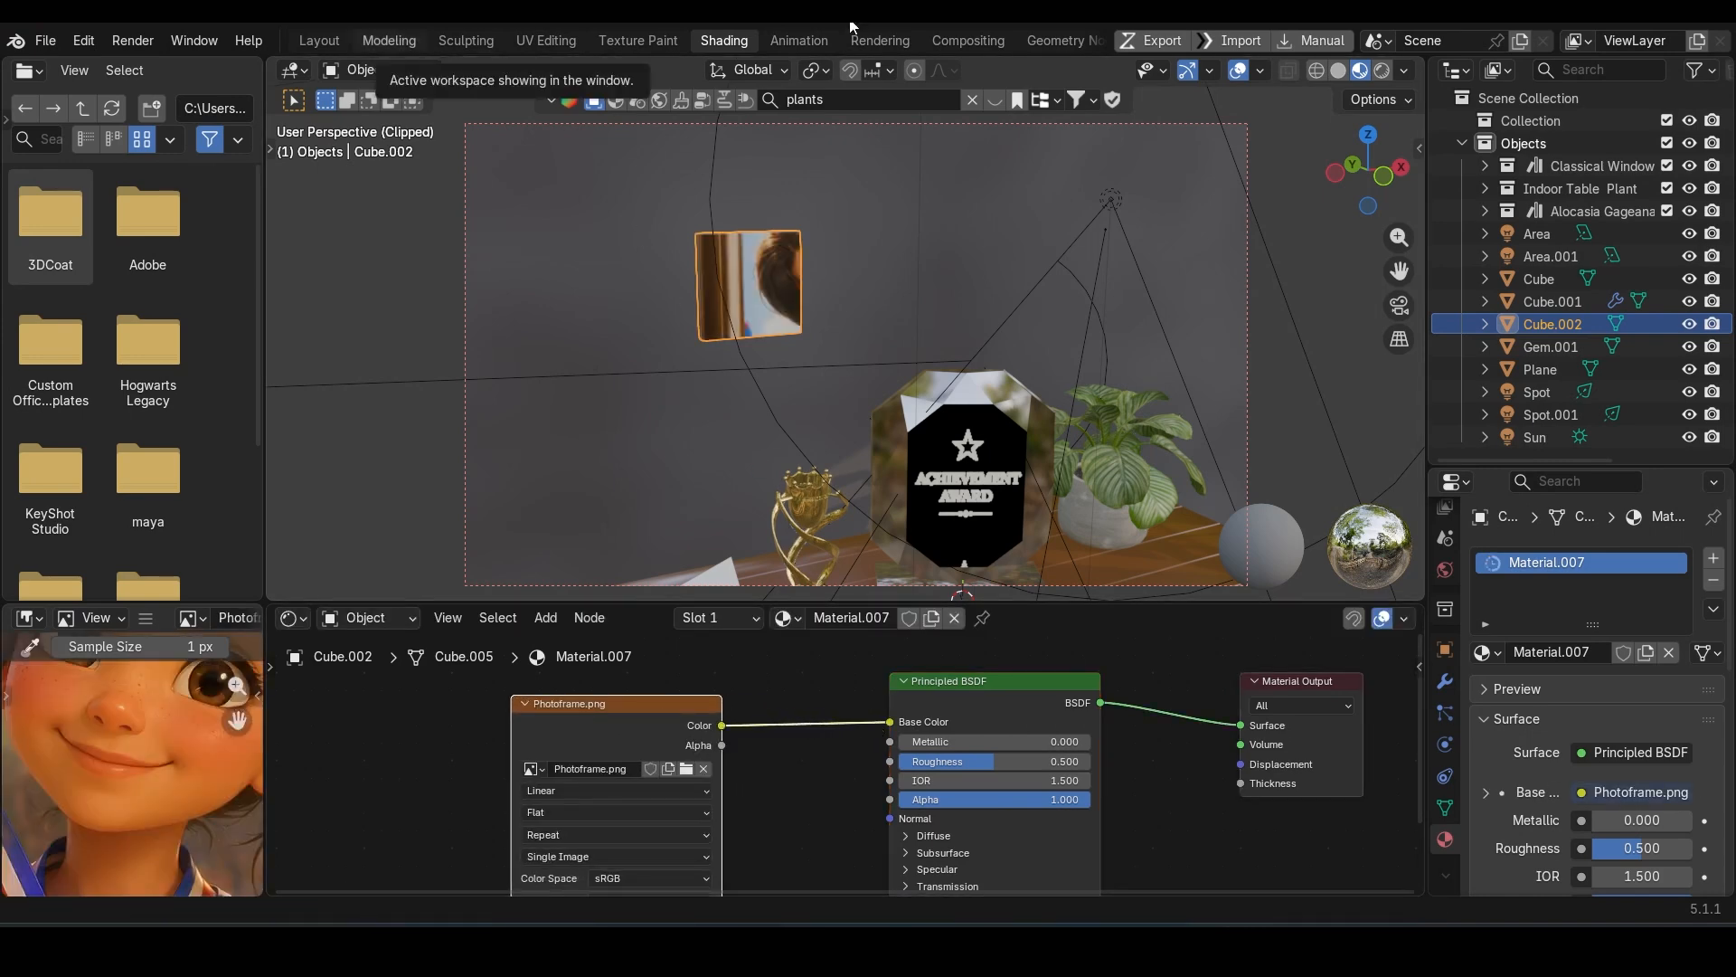
Step: Open the UV Editing workspace and show its 3D view in material preview, focused on the wall frame
left_click(548, 40)
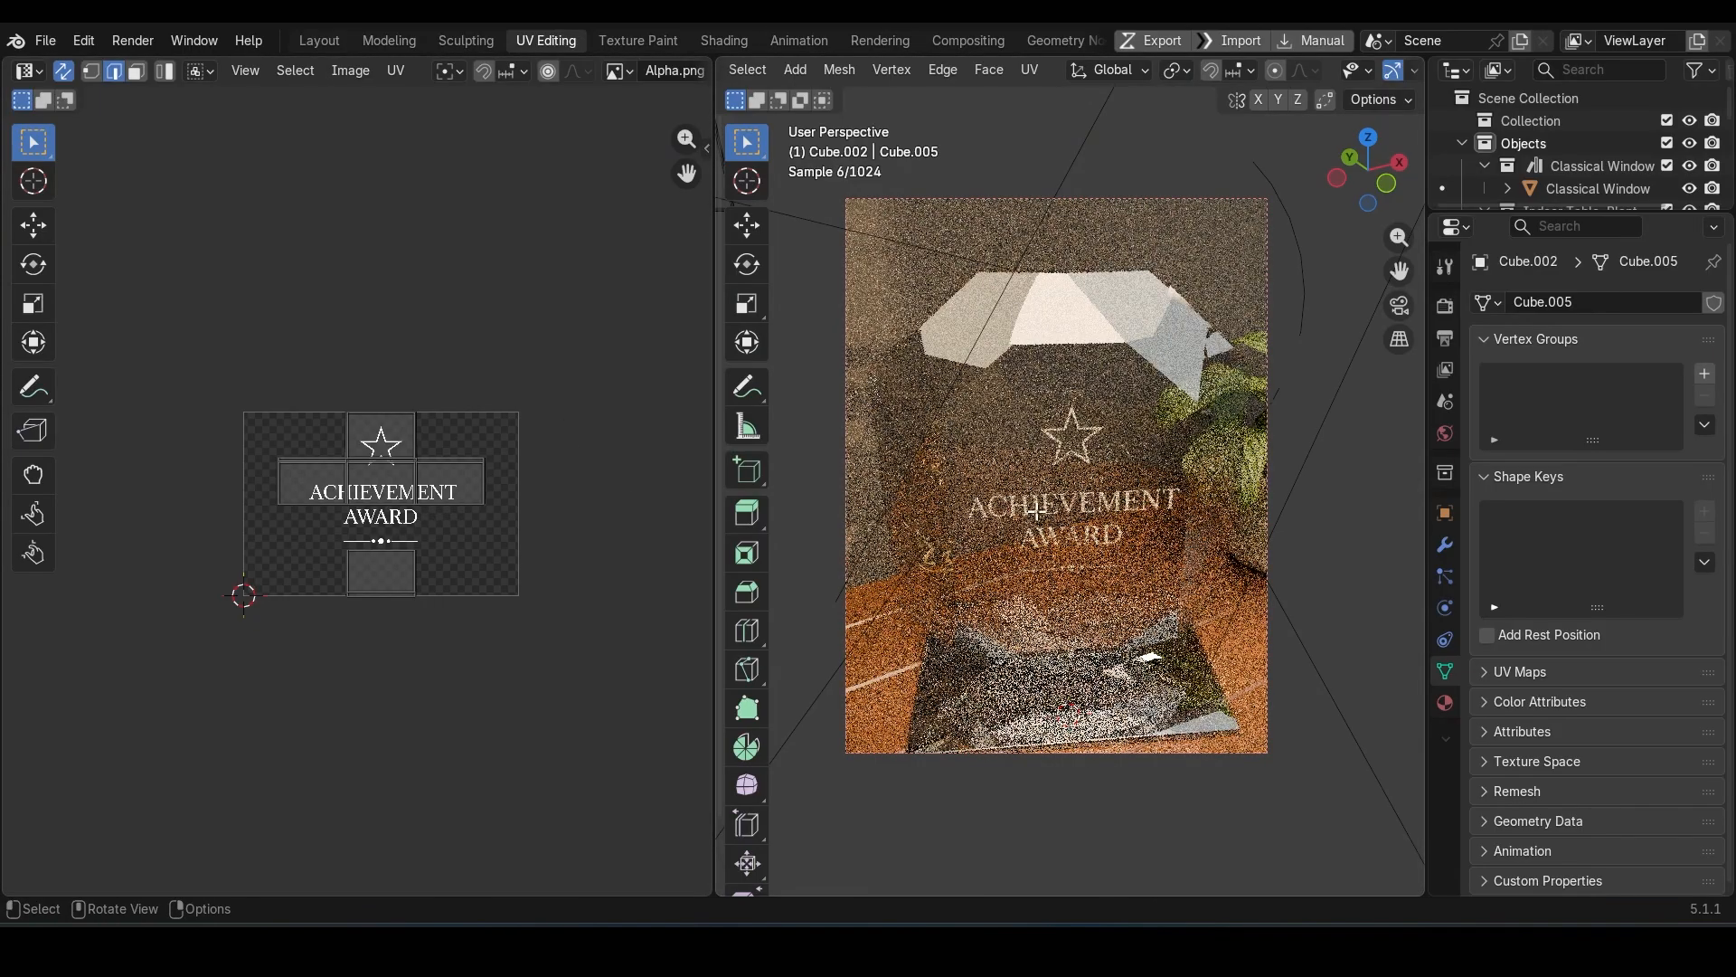
scroll(1036, 509, "down", 8)
scroll(1341, 69, "down", 5)
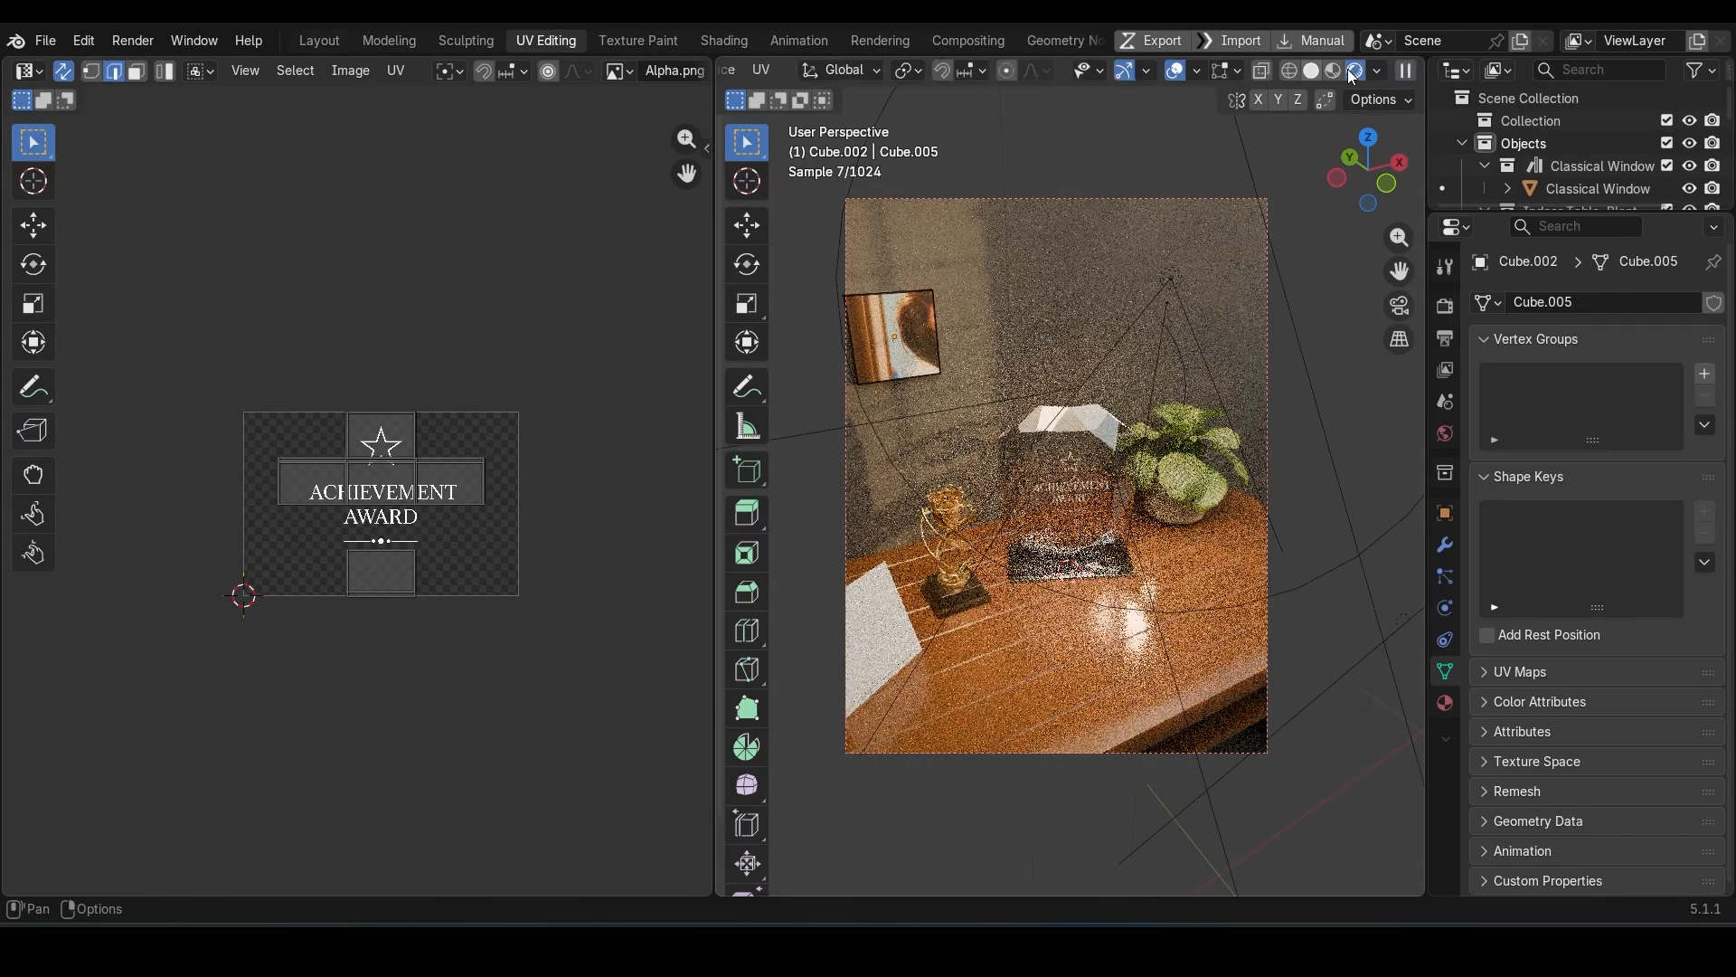
left_click(1338, 69)
scroll(1035, 422, "up", 10)
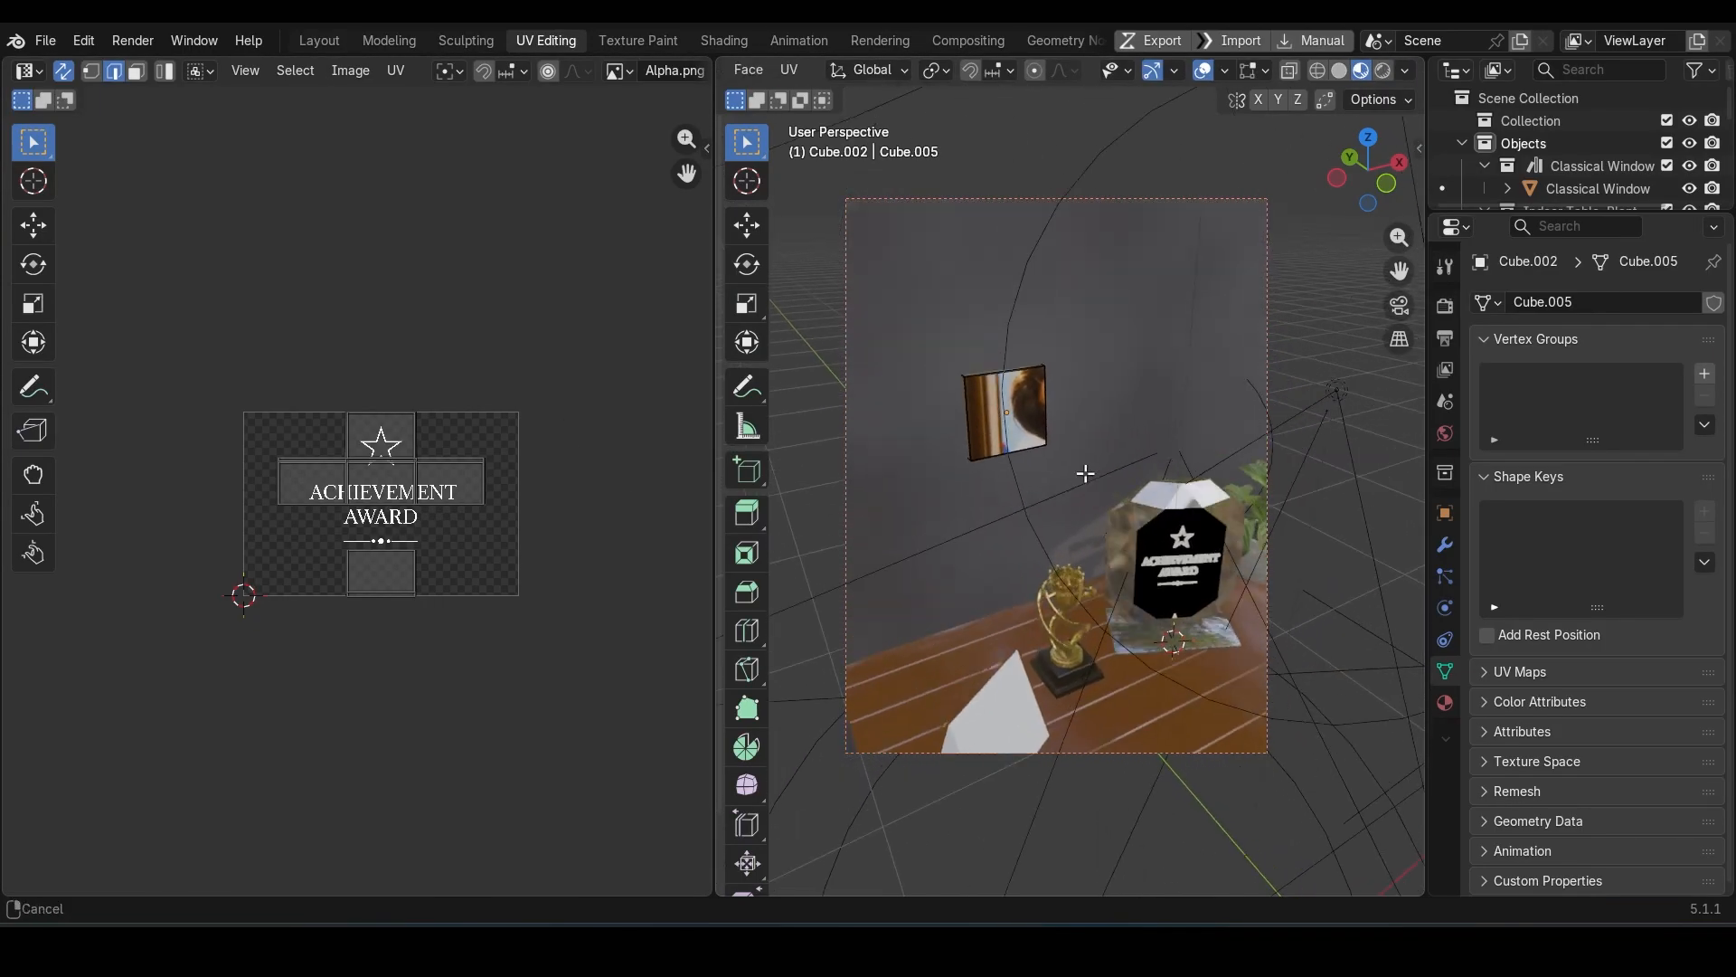
middle_click_drag(1034, 422, 1134, 506)
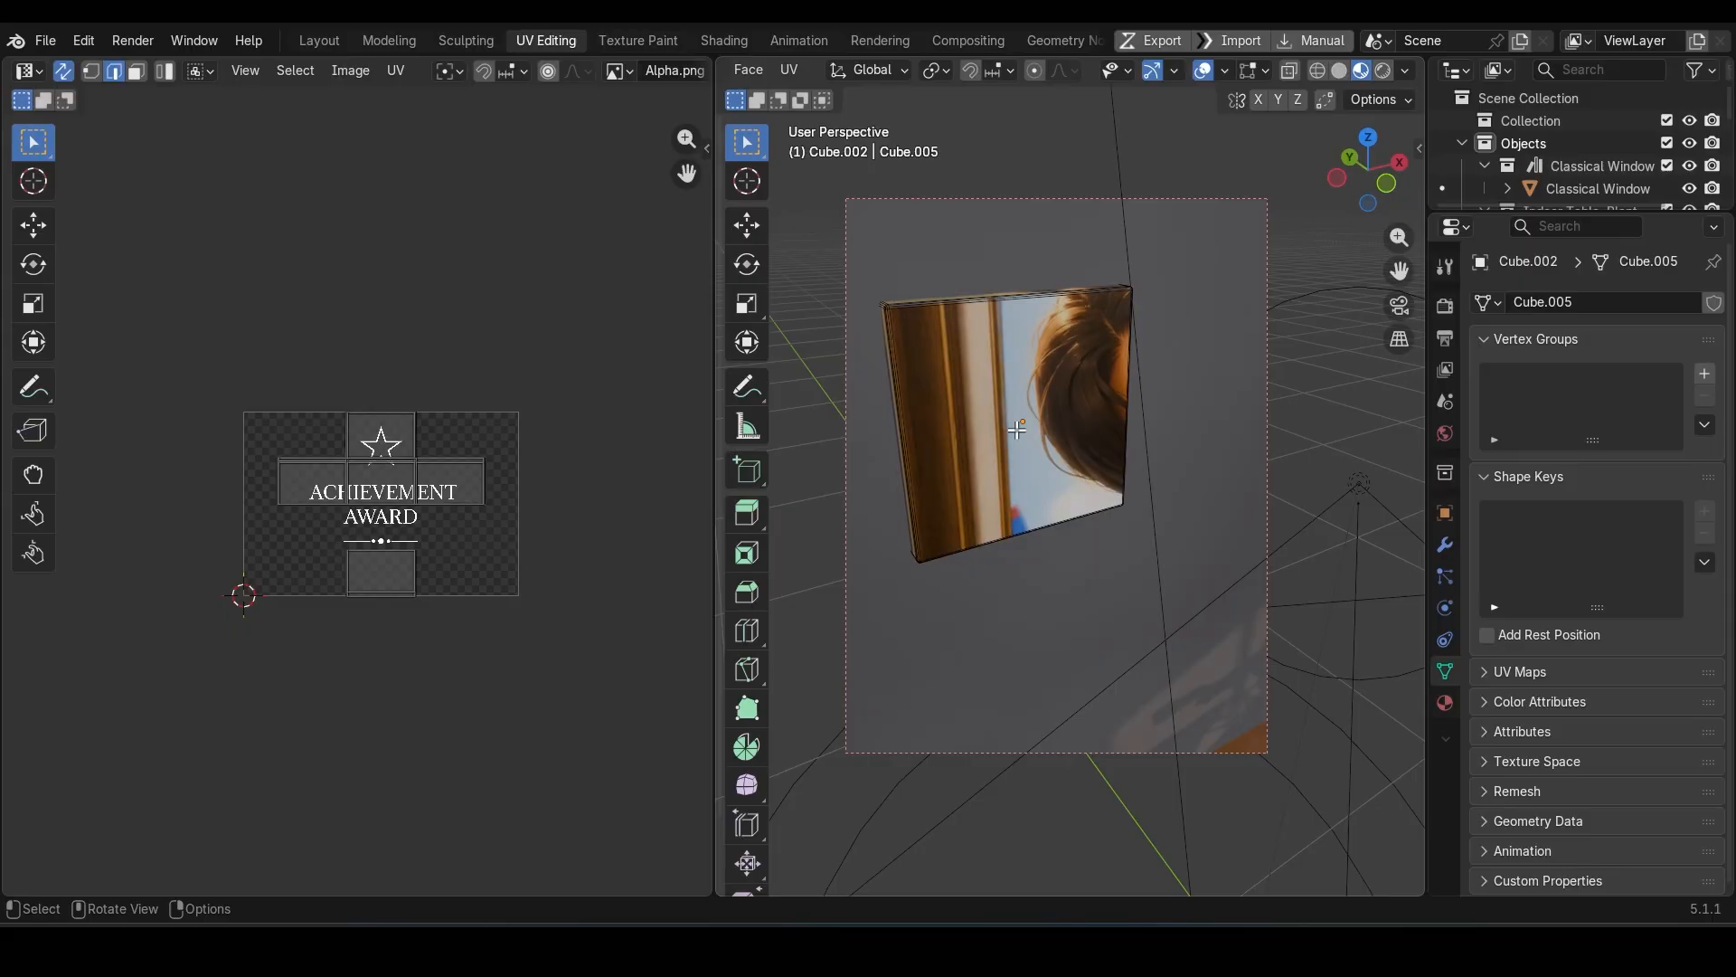
Step: Unwrap all faces of the wall frame over the Photoframe.png image
key("Tab")
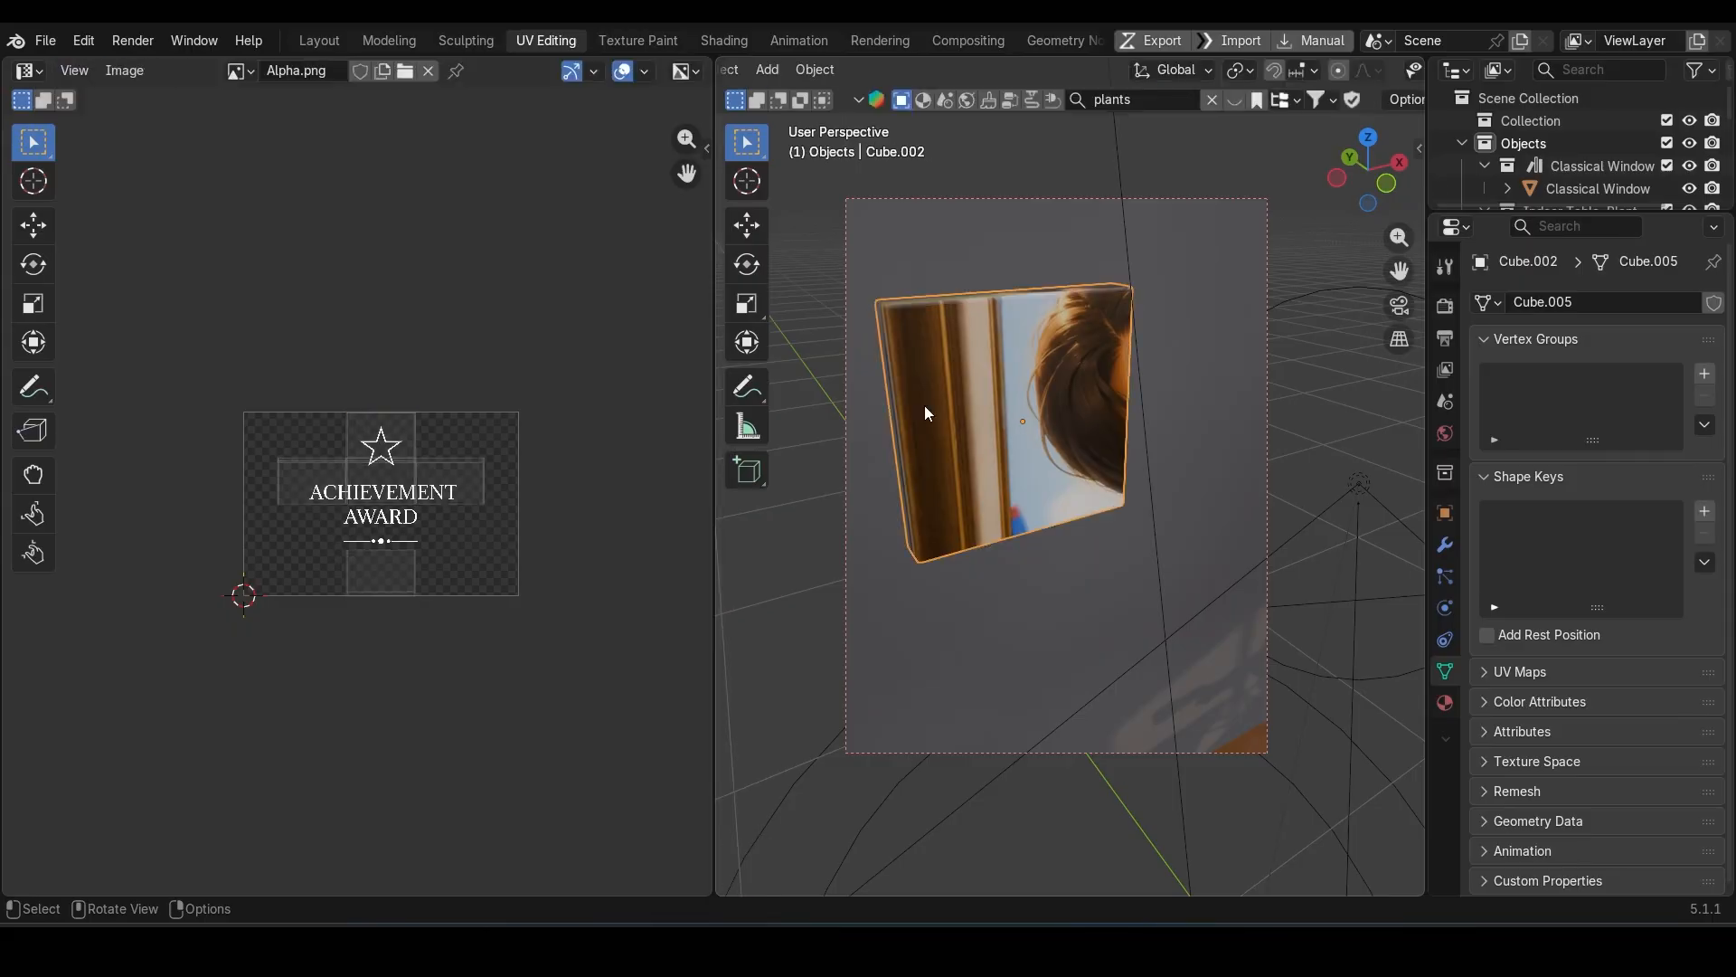
key("Tab")
key("a")
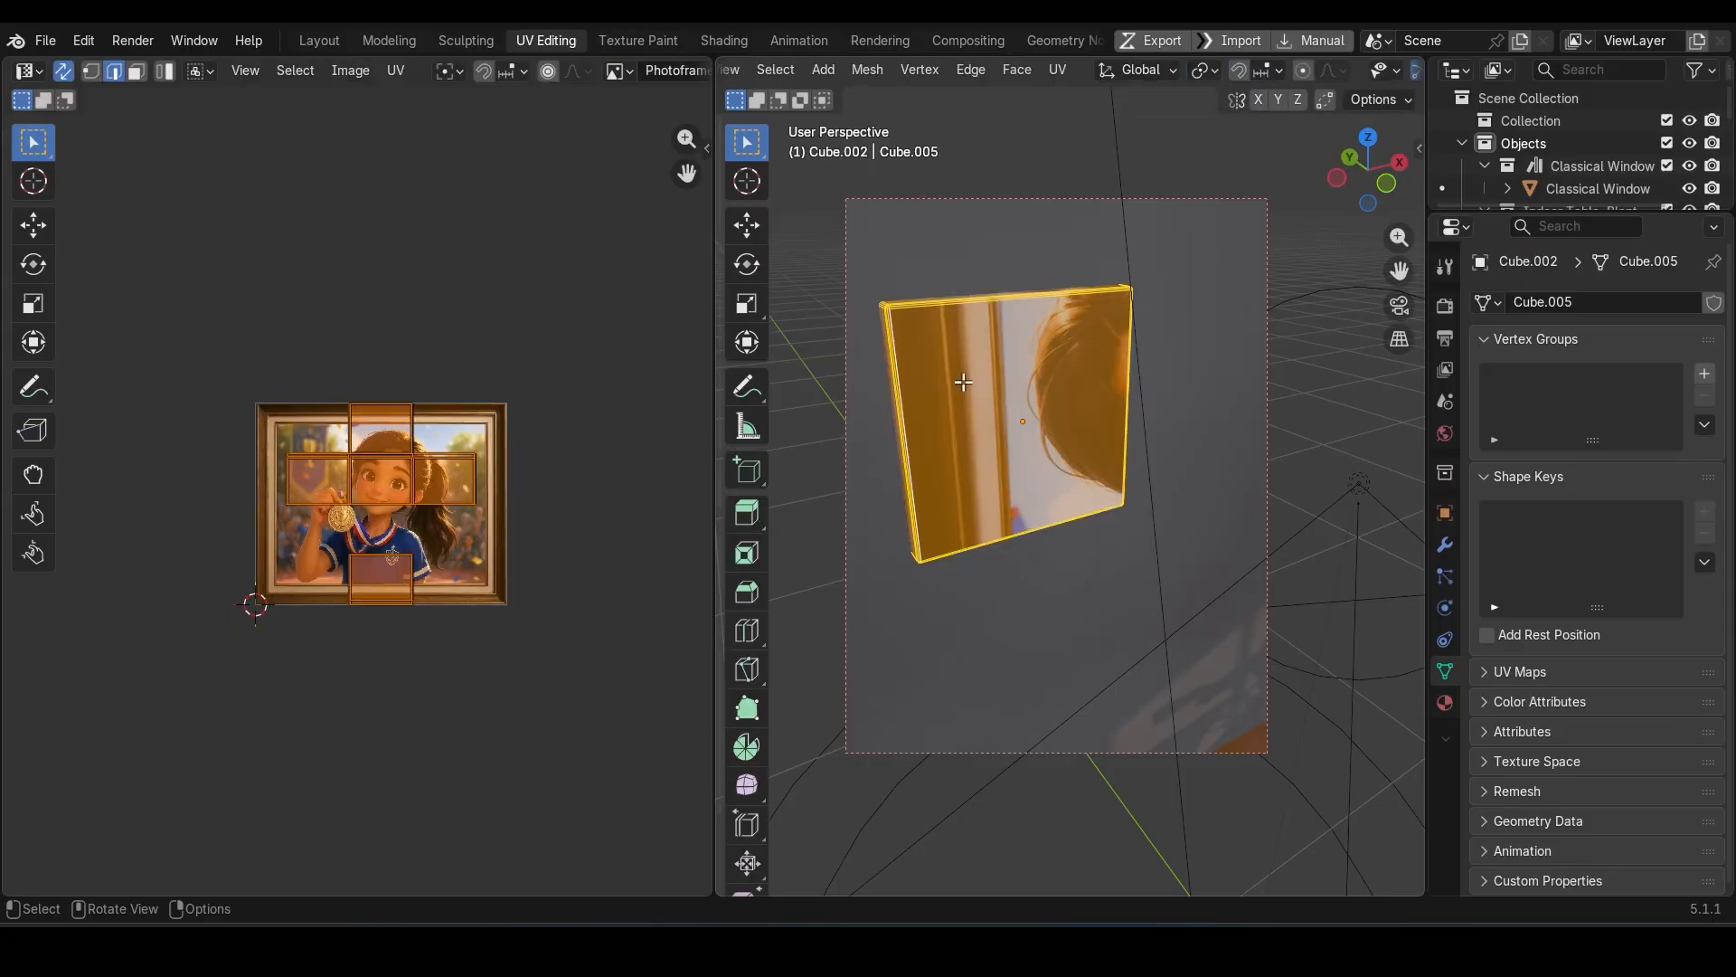
key("u")
left_click(964, 382)
middle_click_drag(419, 501, 347, 506)
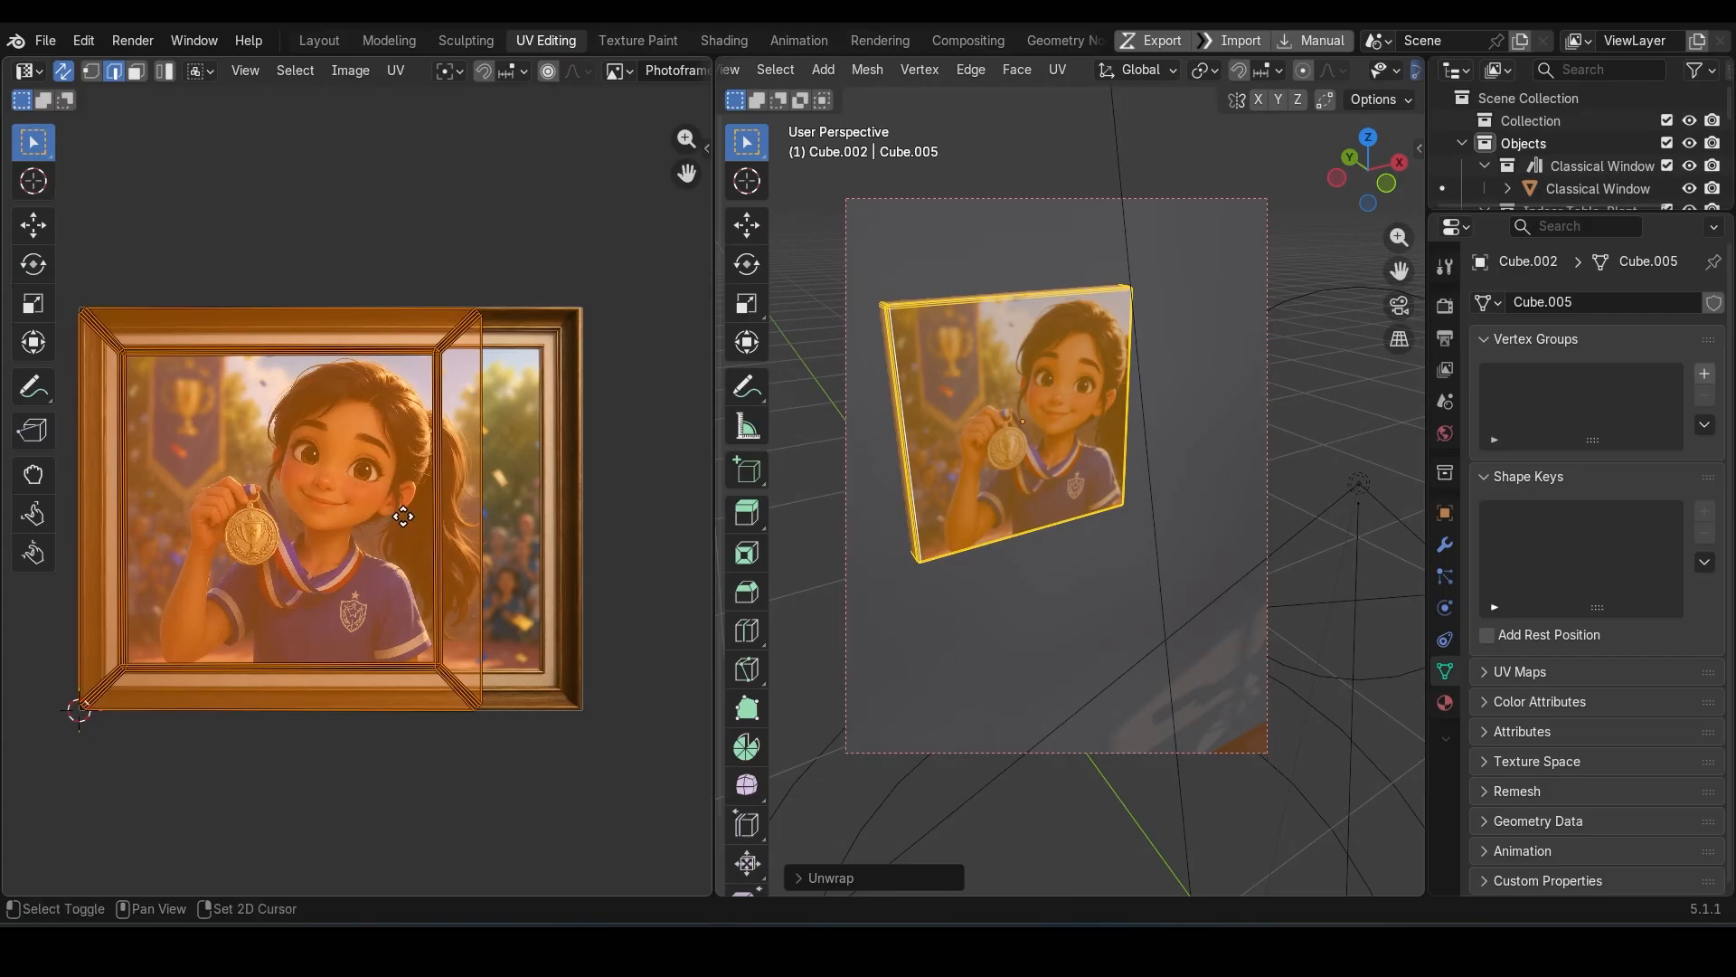
Step: Scale the wall frame's whole UV layout by about 1.49 along X
key("s")
key("x")
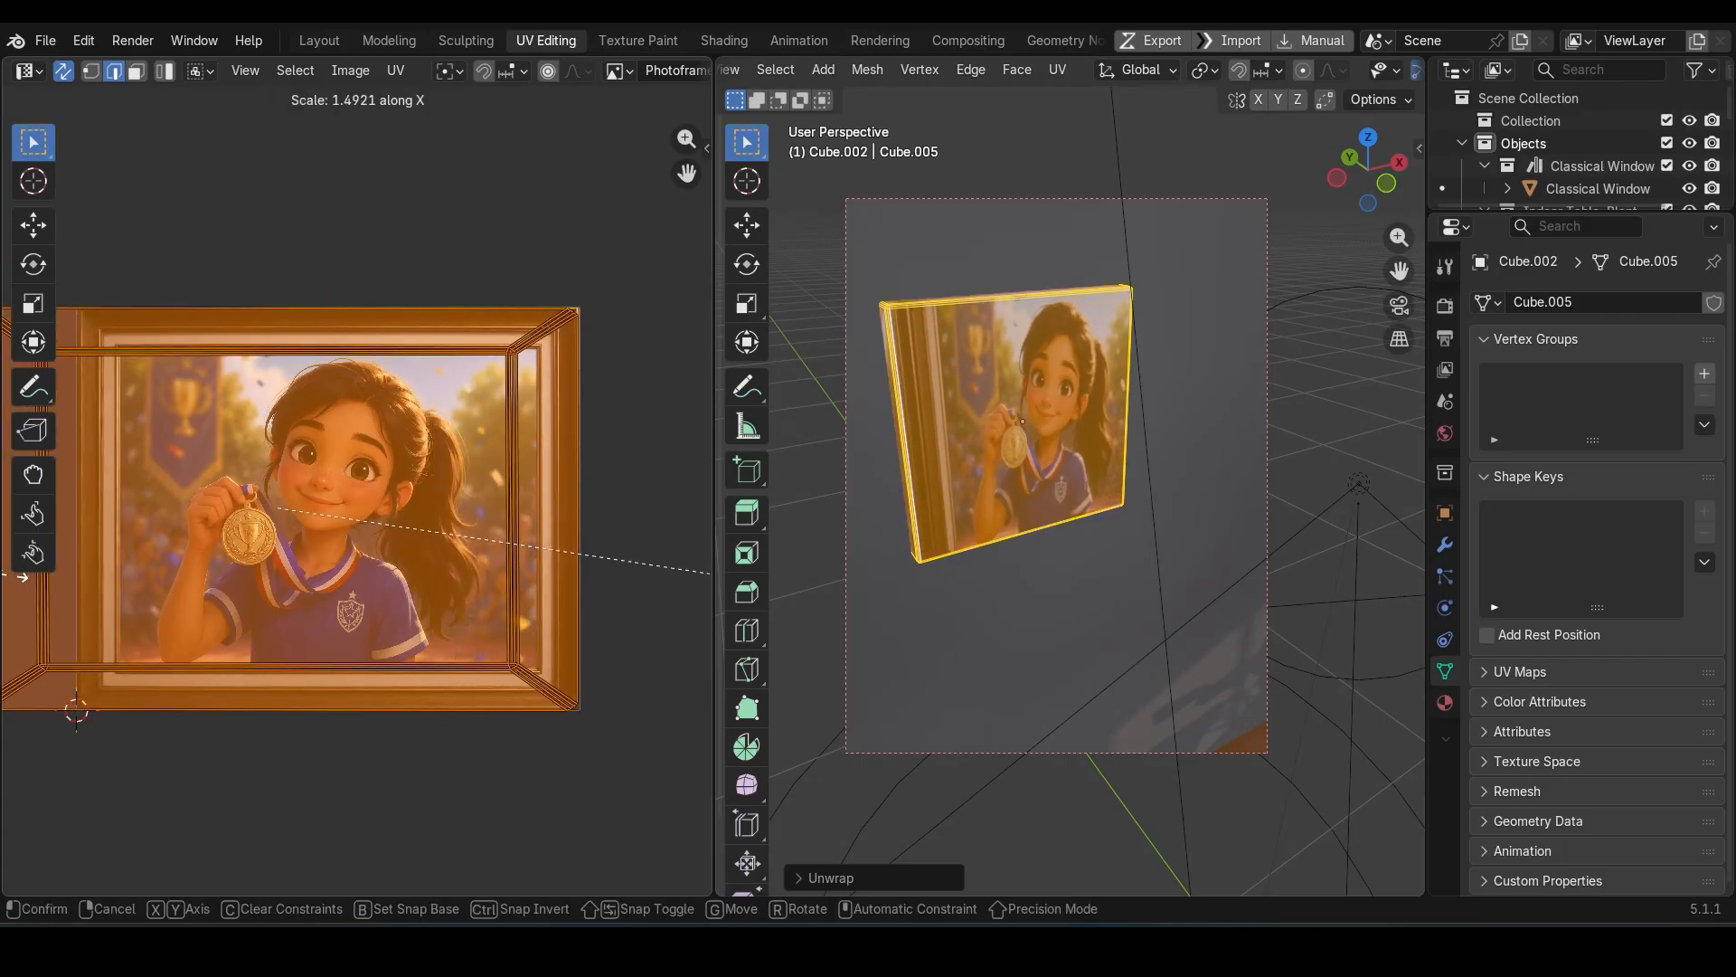
left_click(23, 576)
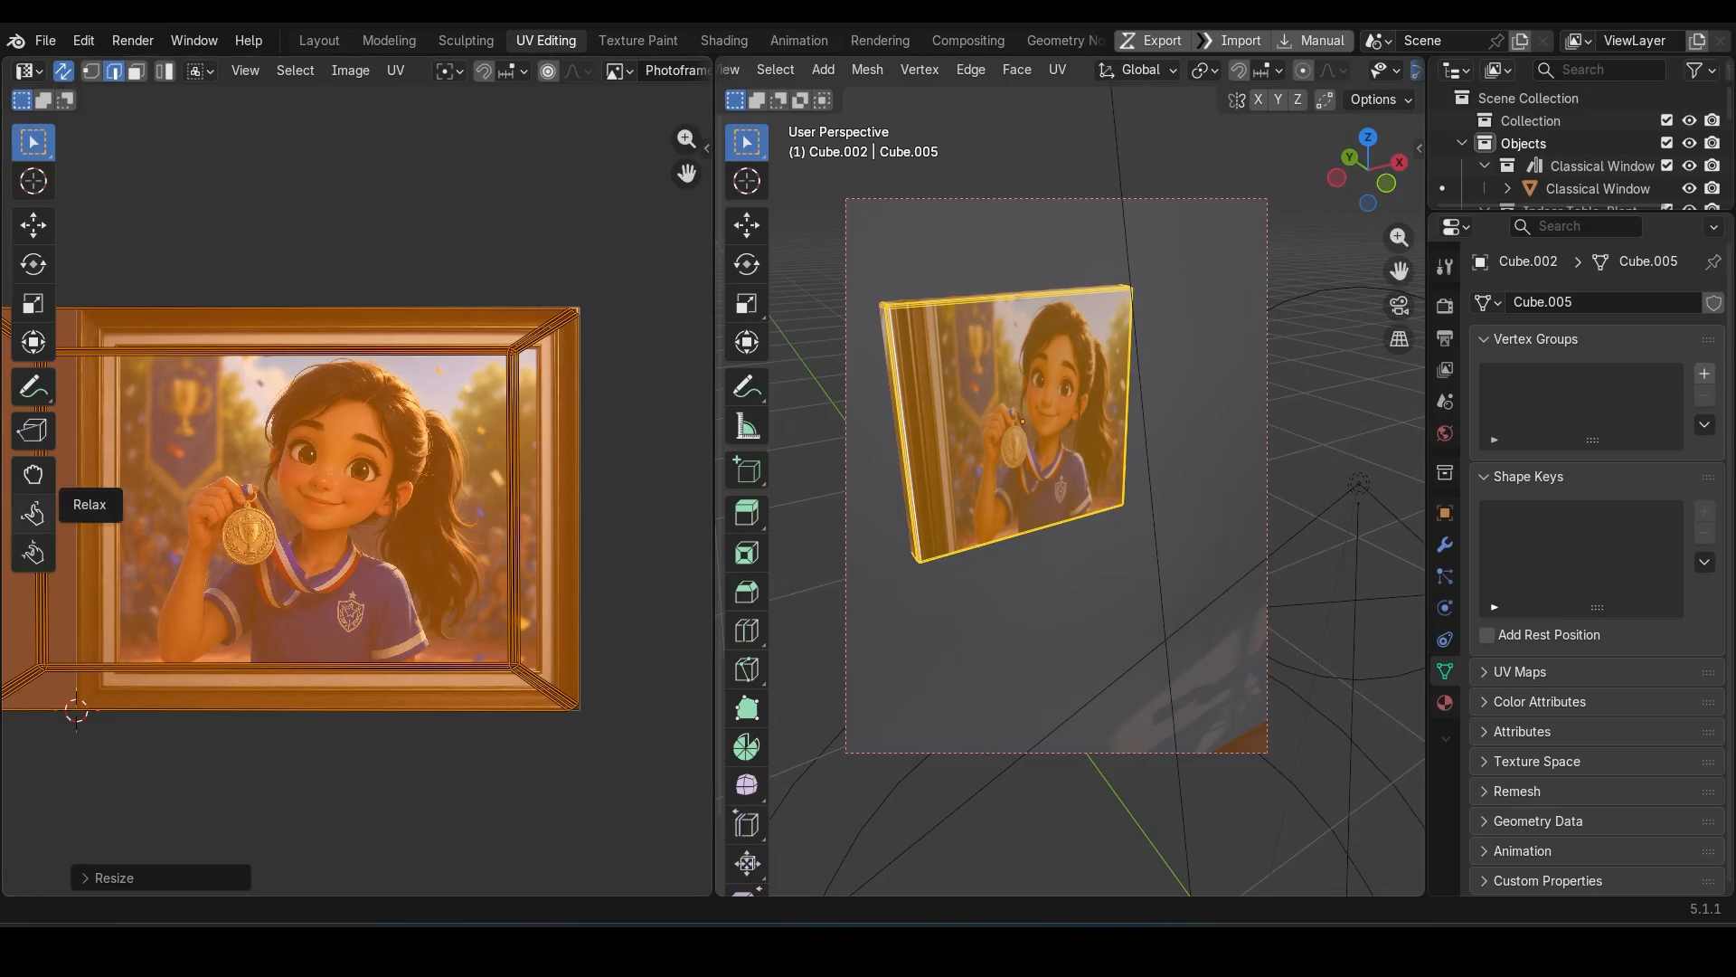
Step: Move the UV vertices on the layout's left side about 0.21 along X to meet the image's left border
middle_click_drag(260, 563, 441, 563)
key("1")
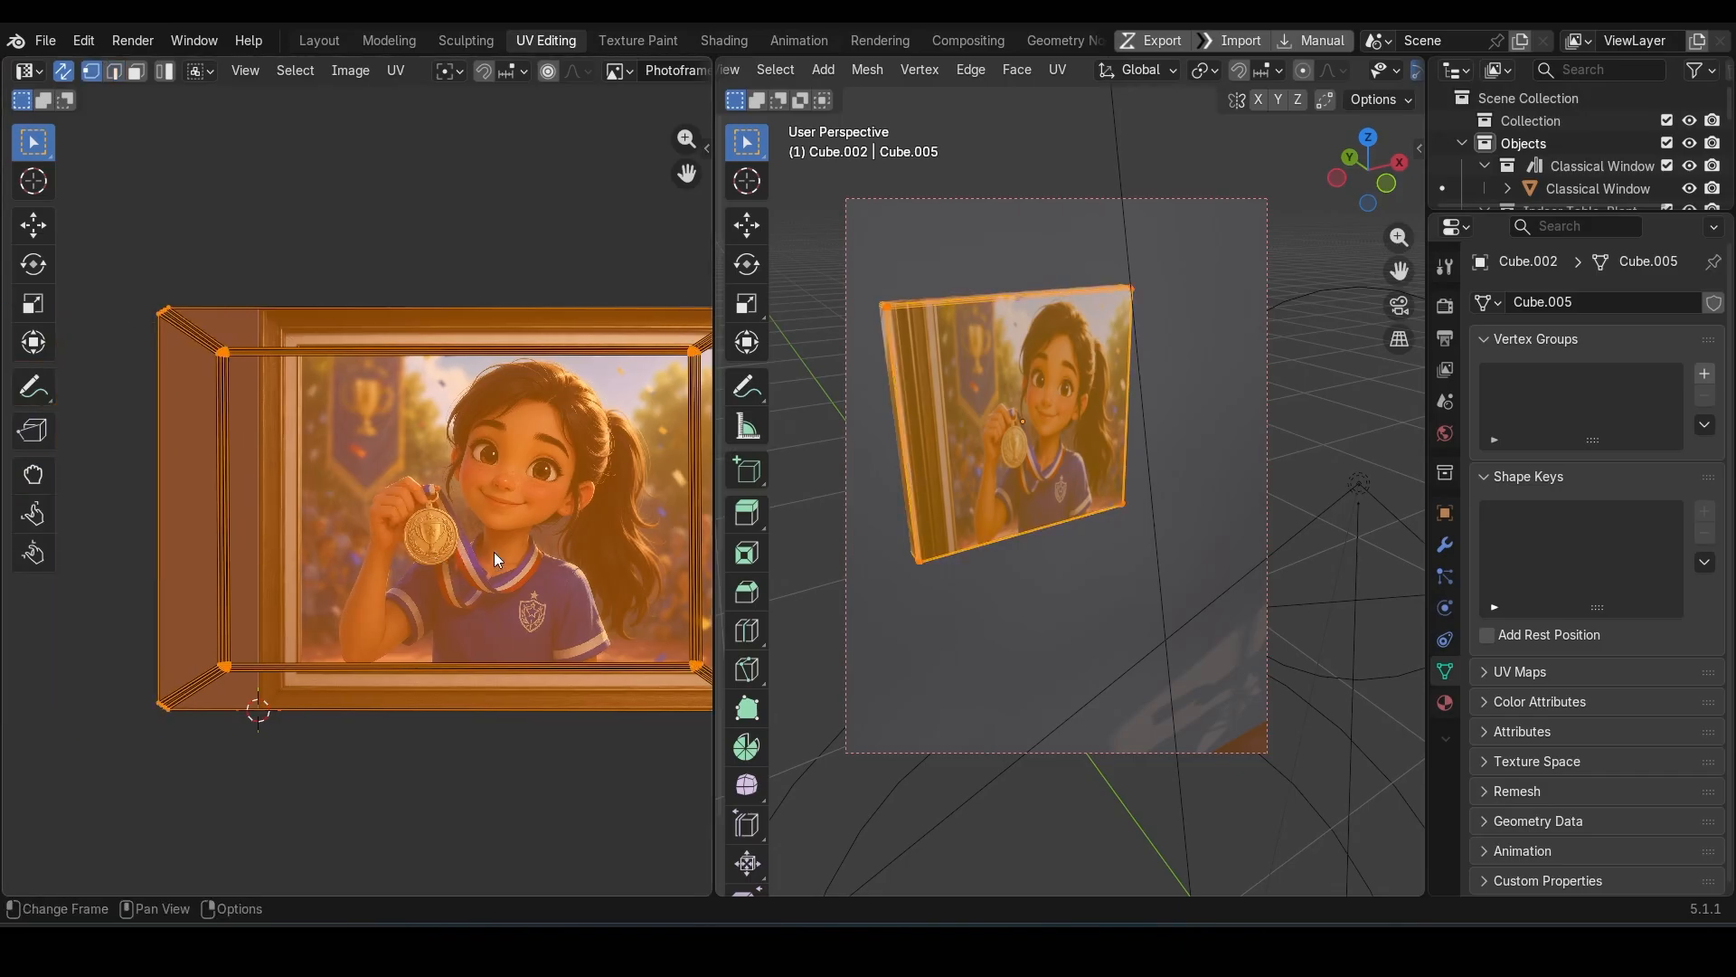
scroll(494, 552, "down", 1)
left_click_drag(128, 299, 269, 709)
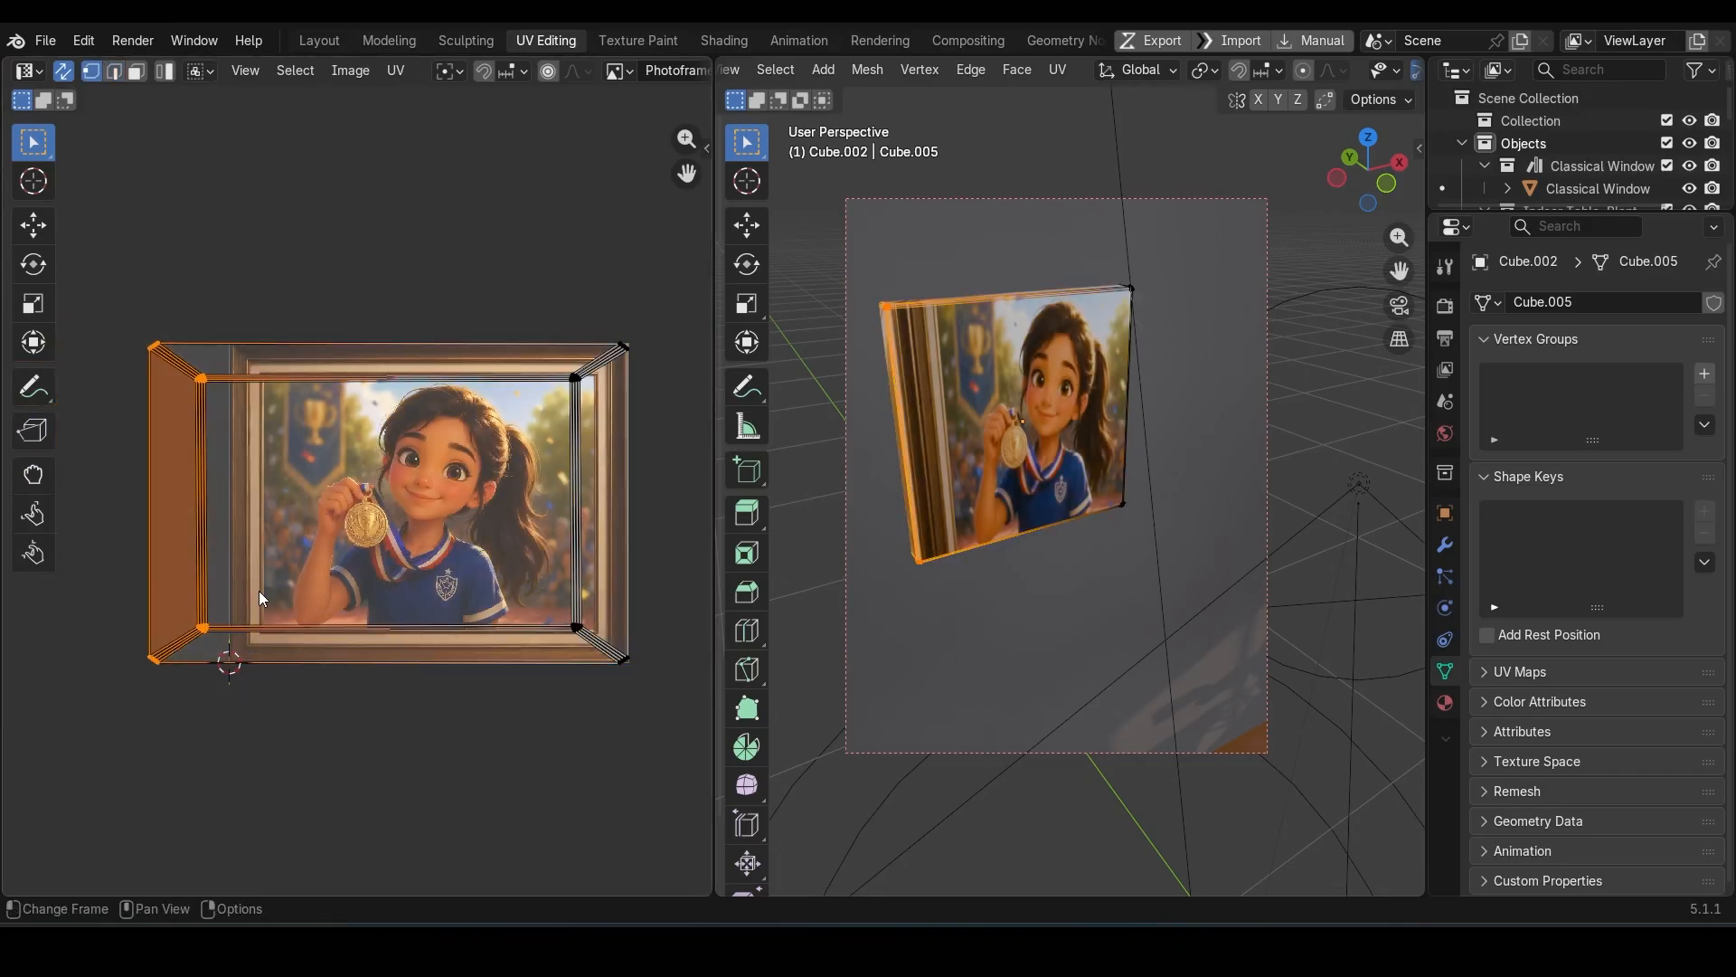
key("g")
key("x")
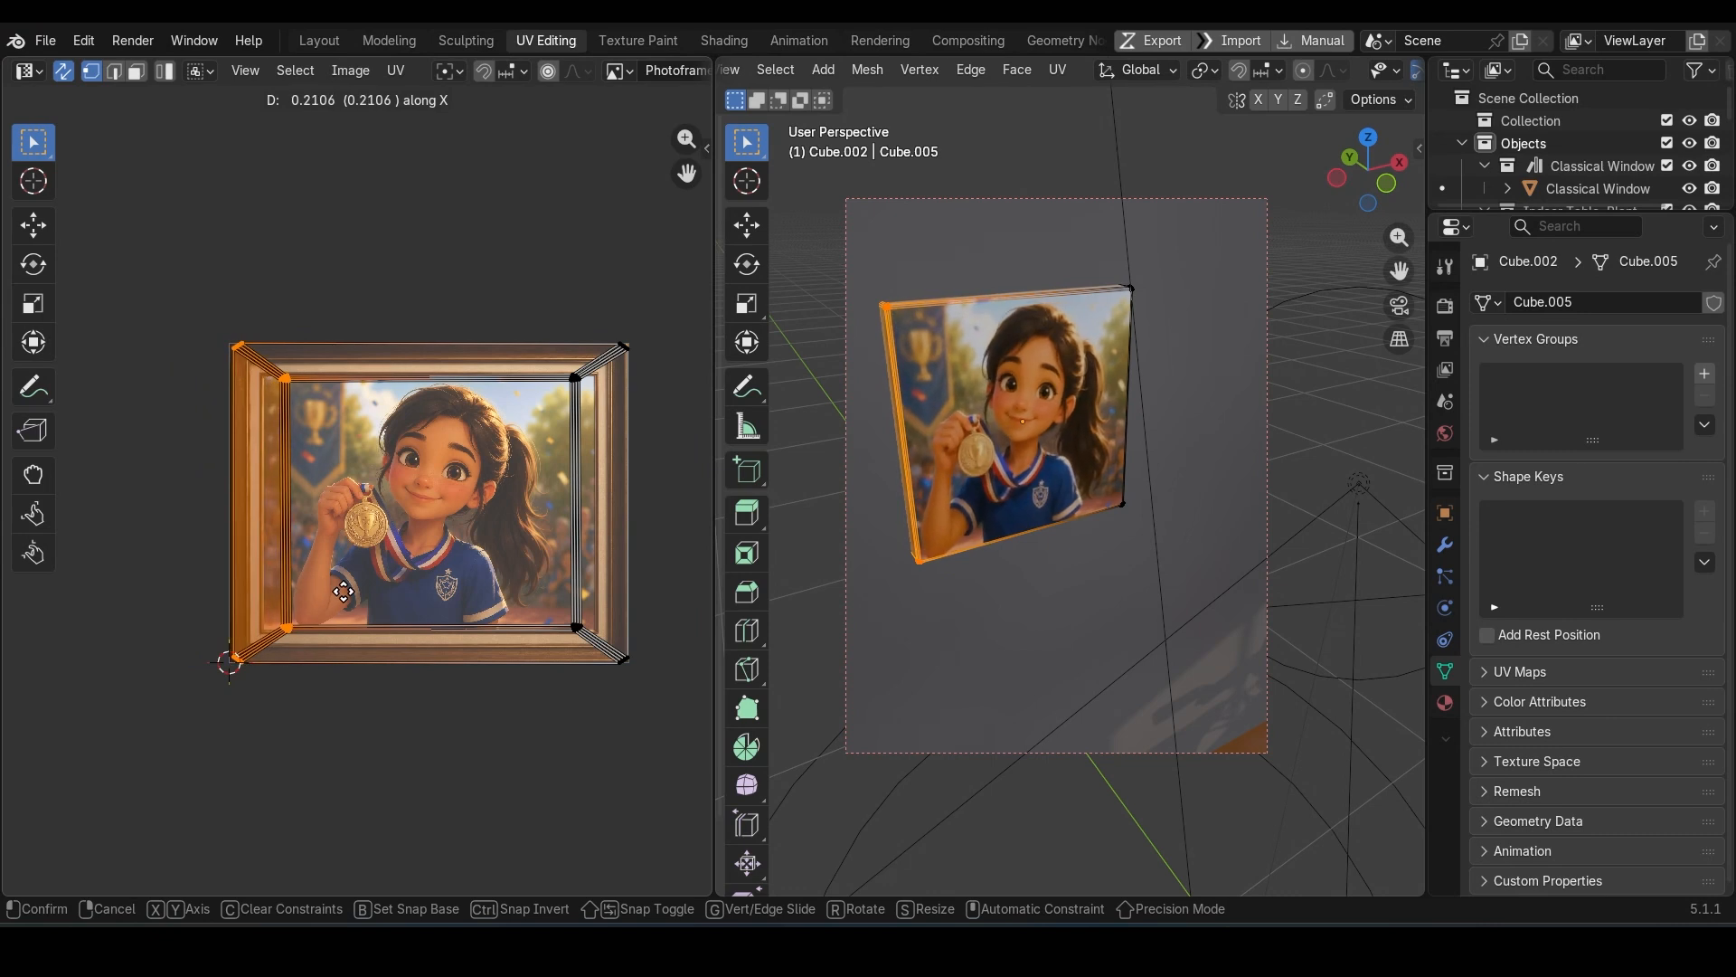
left_click(340, 593)
Step: Try to move the inner rectangle's upper UV vertices about 0.06 upward along Y
scroll(230, 442, "up", 1)
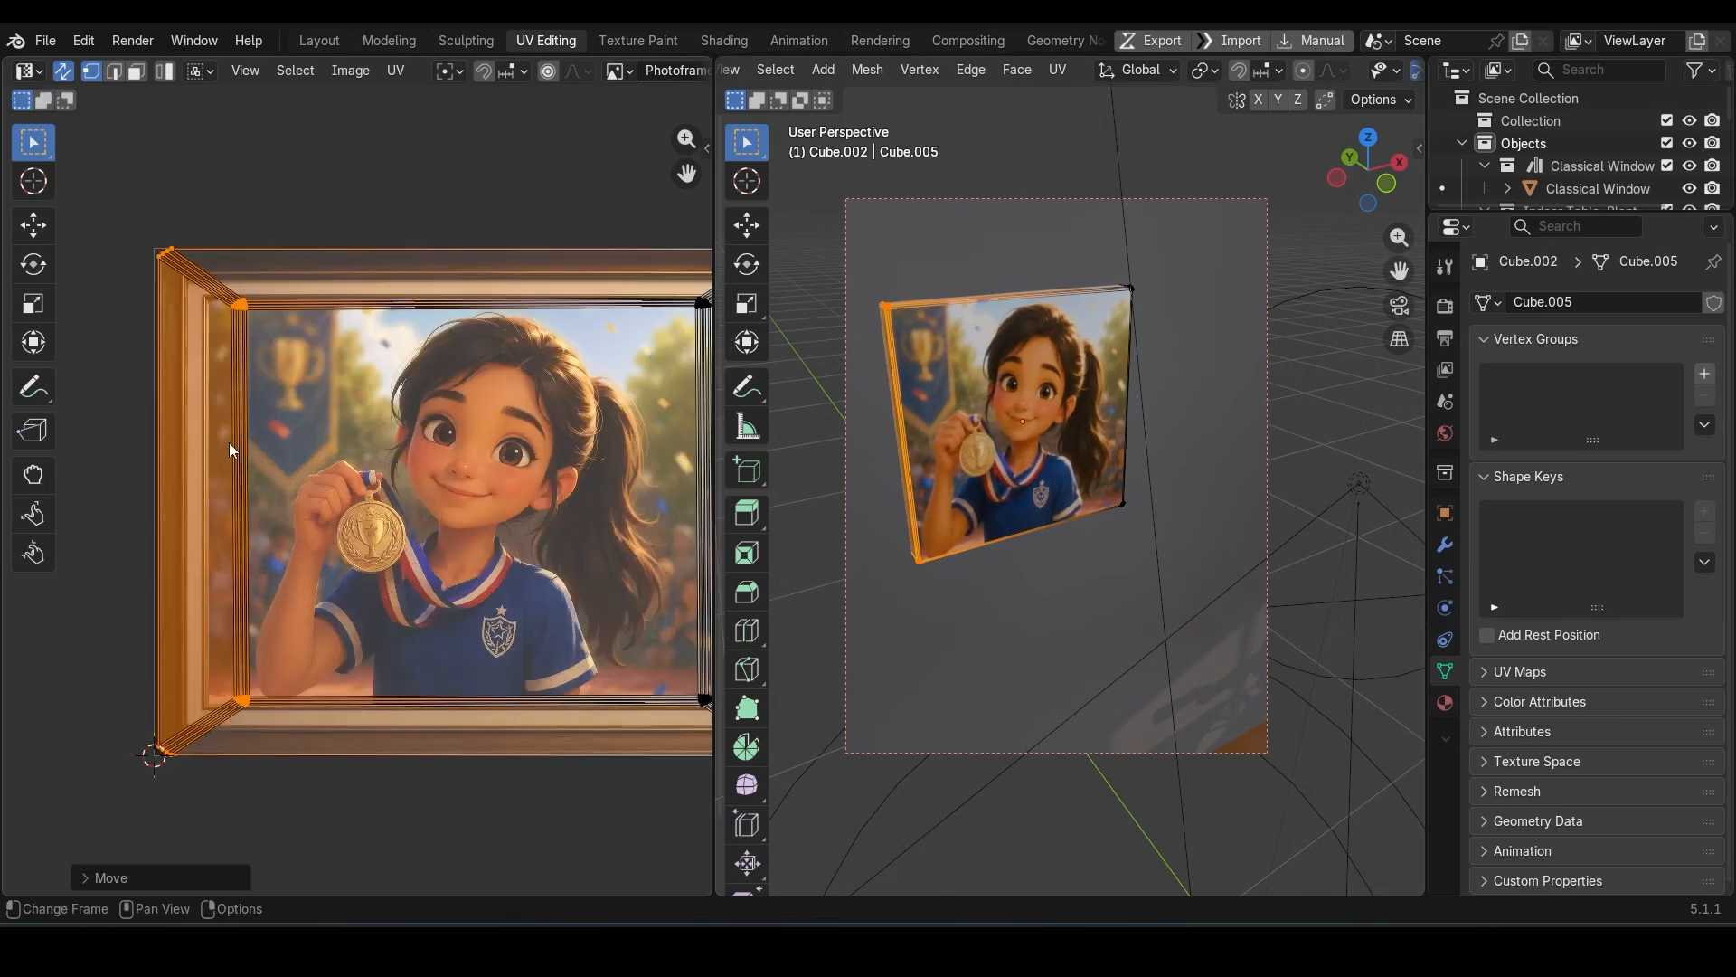
scroll(151, 430, "up", 1)
left_click_drag(99, 280, 635, 404)
key("g")
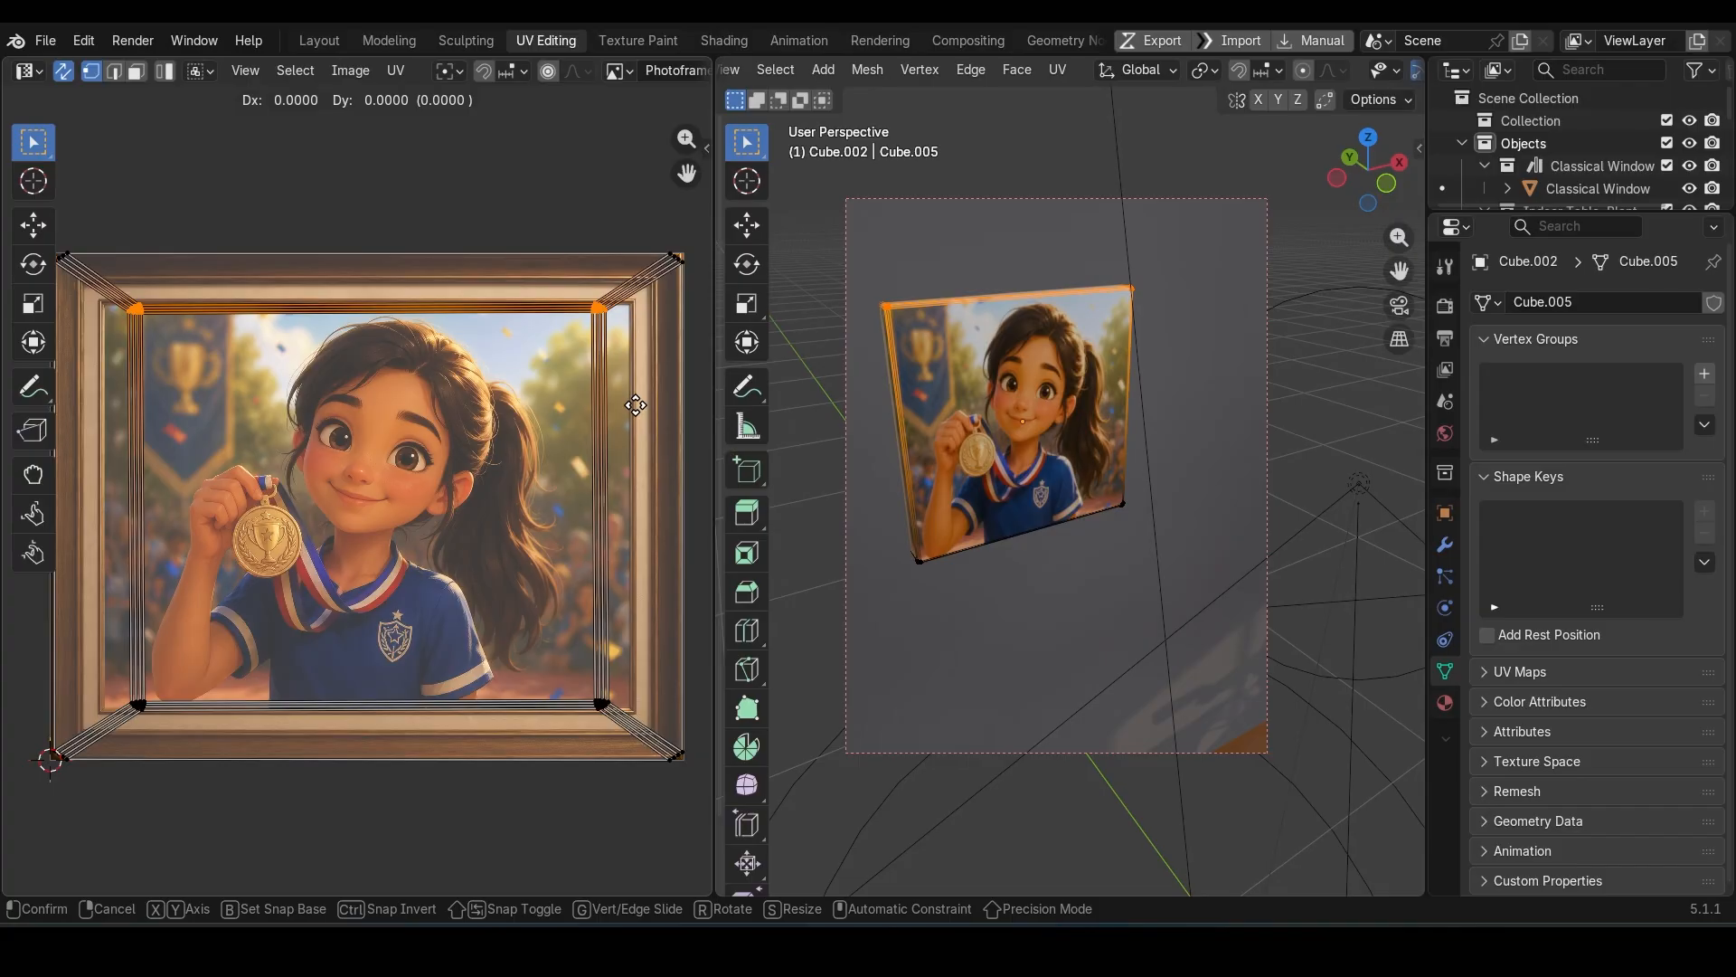
key("y")
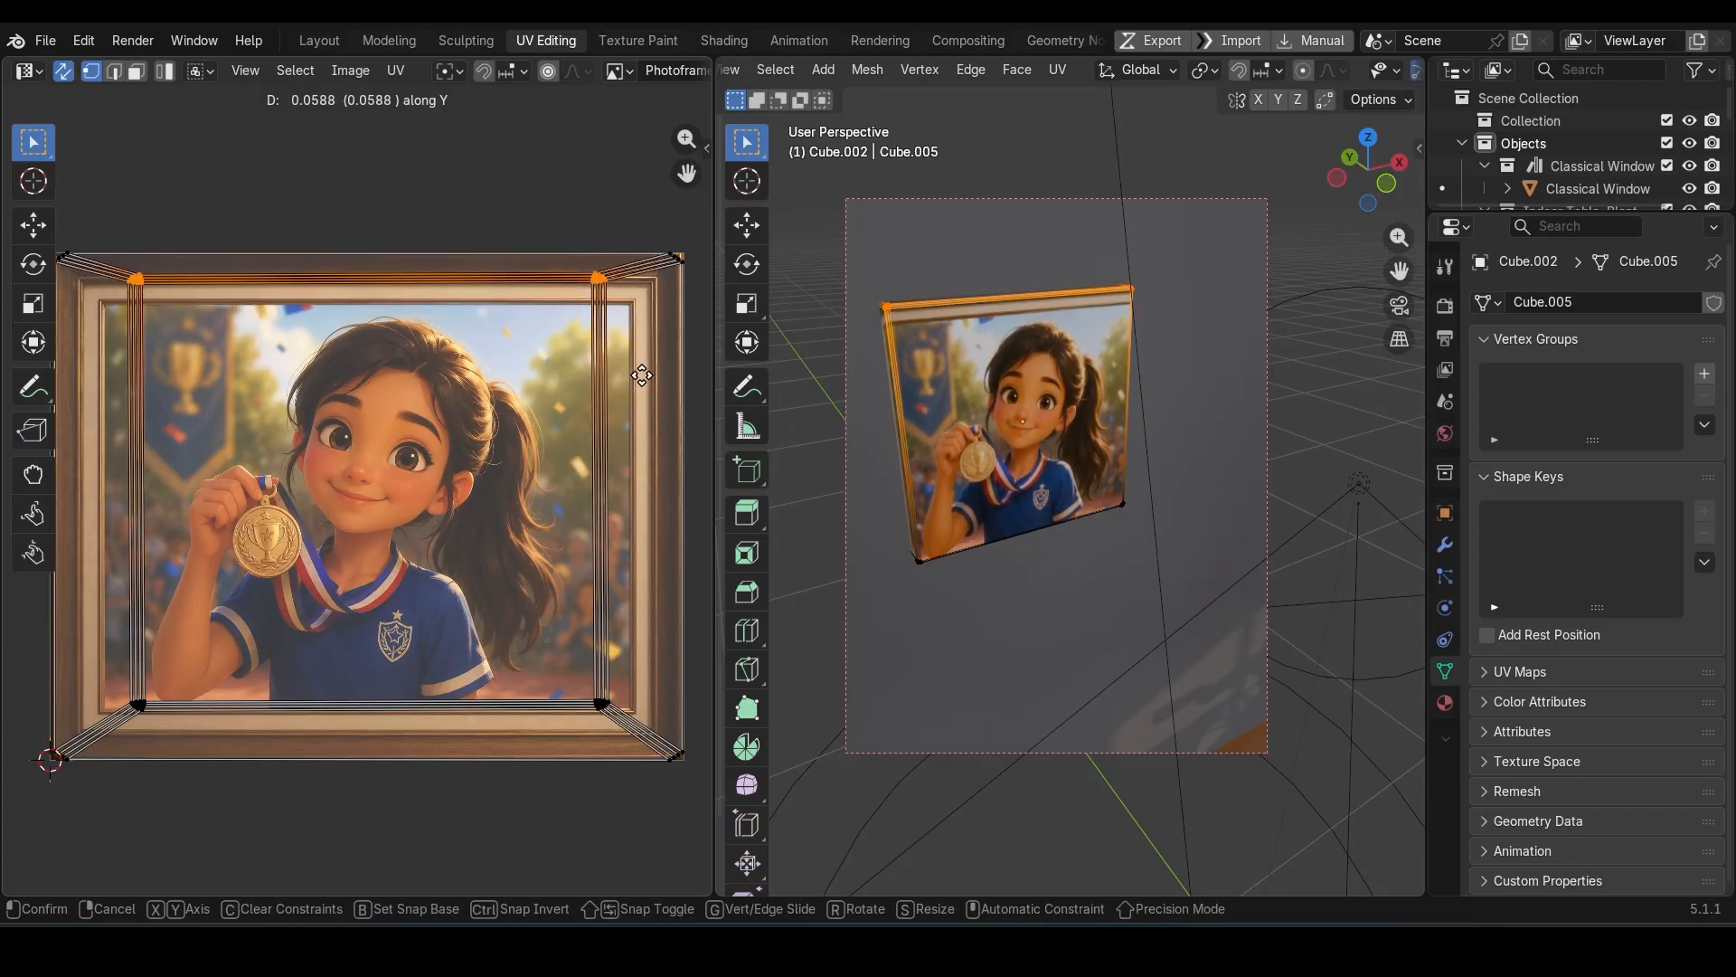
left_click(643, 377)
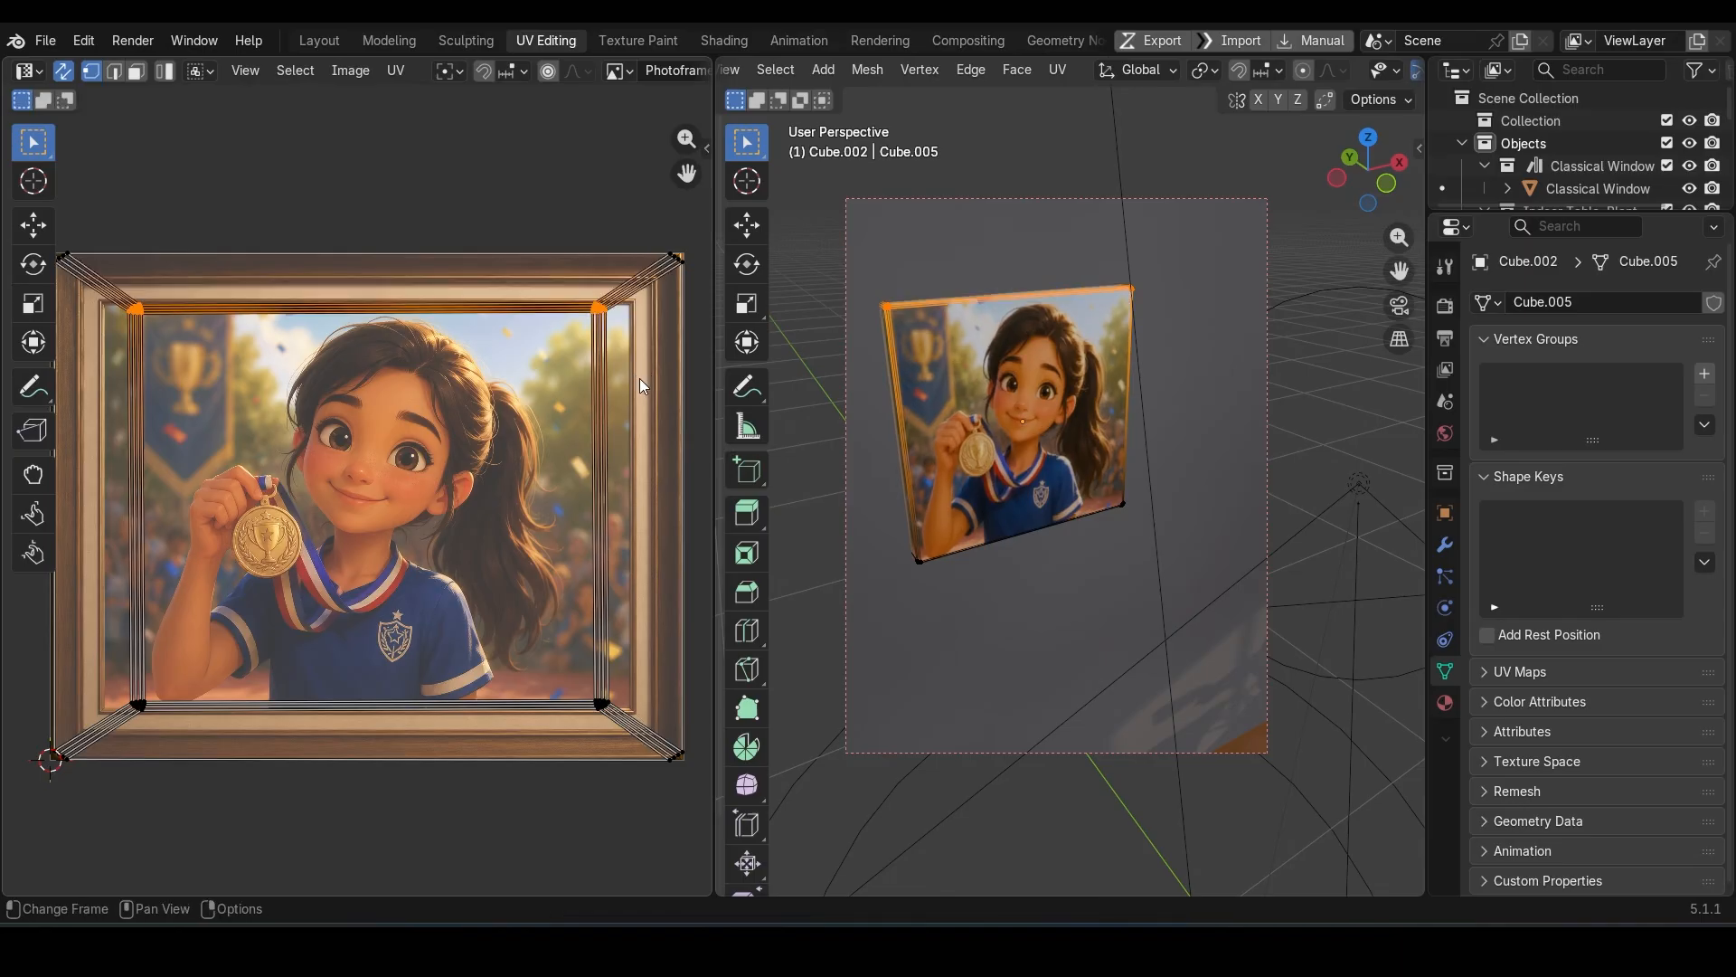
Step: Scale all of the wall frame's UVs uniformly by about 1.3 so the inner rectangle encloses the pictured frame
key("a")
key("s")
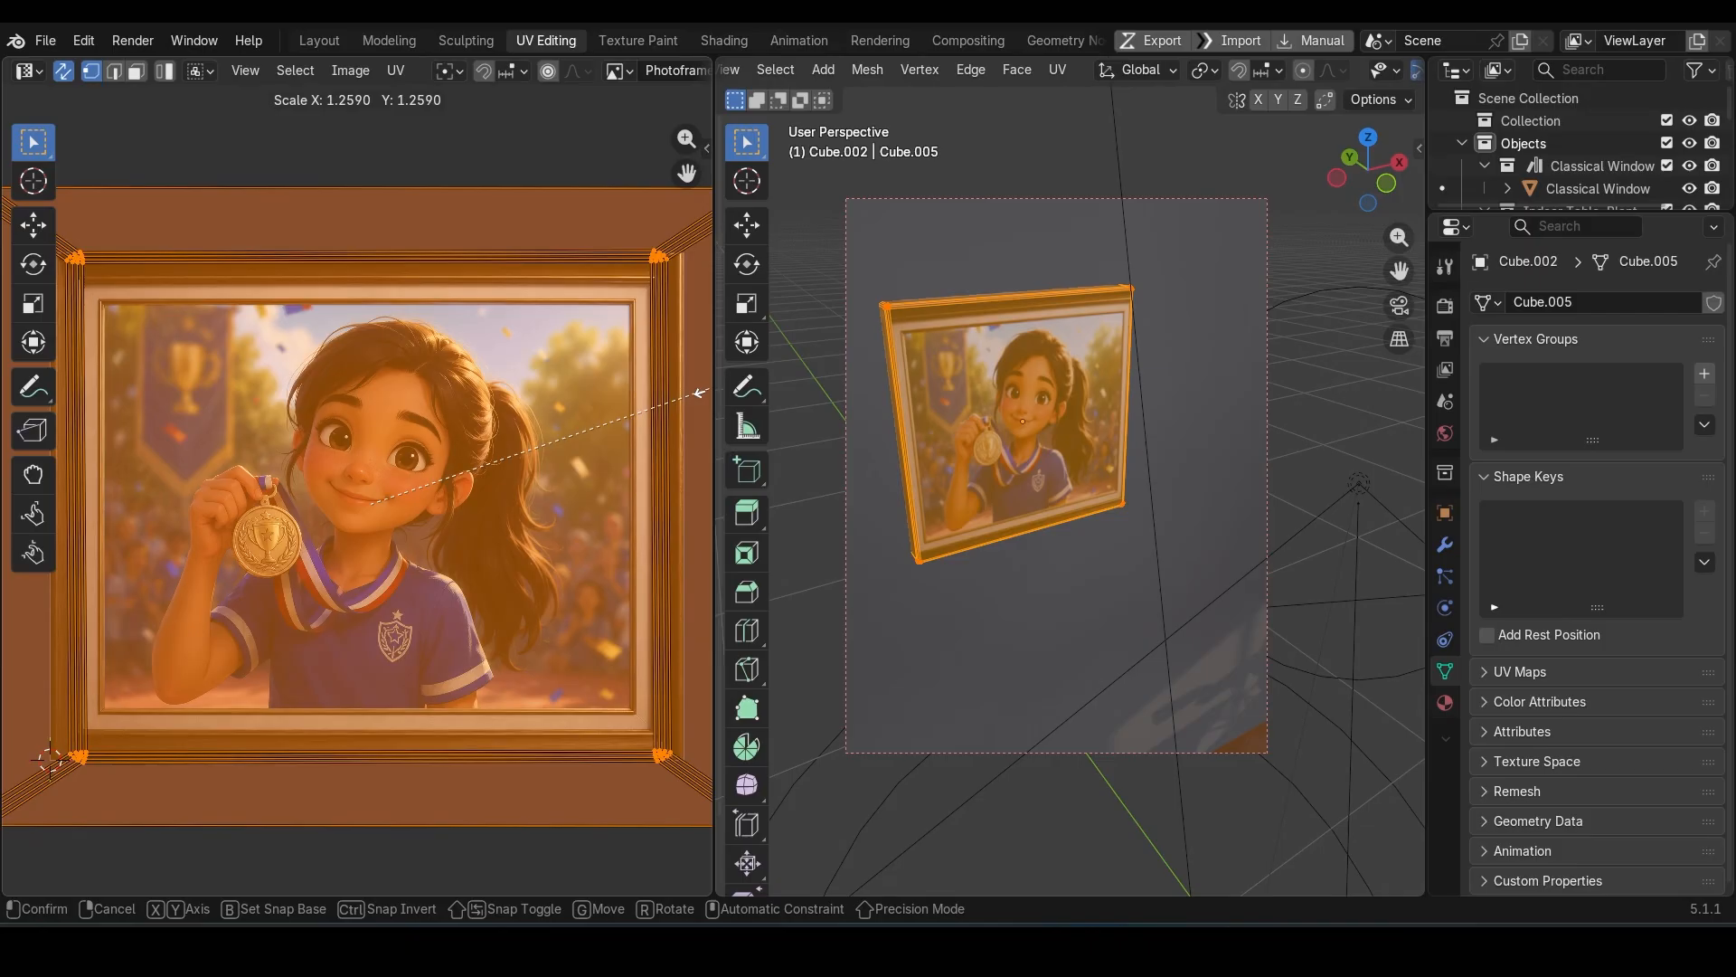
left_click(20, 382)
scroll(547, 453, "down", 1)
scroll(520, 432, "up", 2)
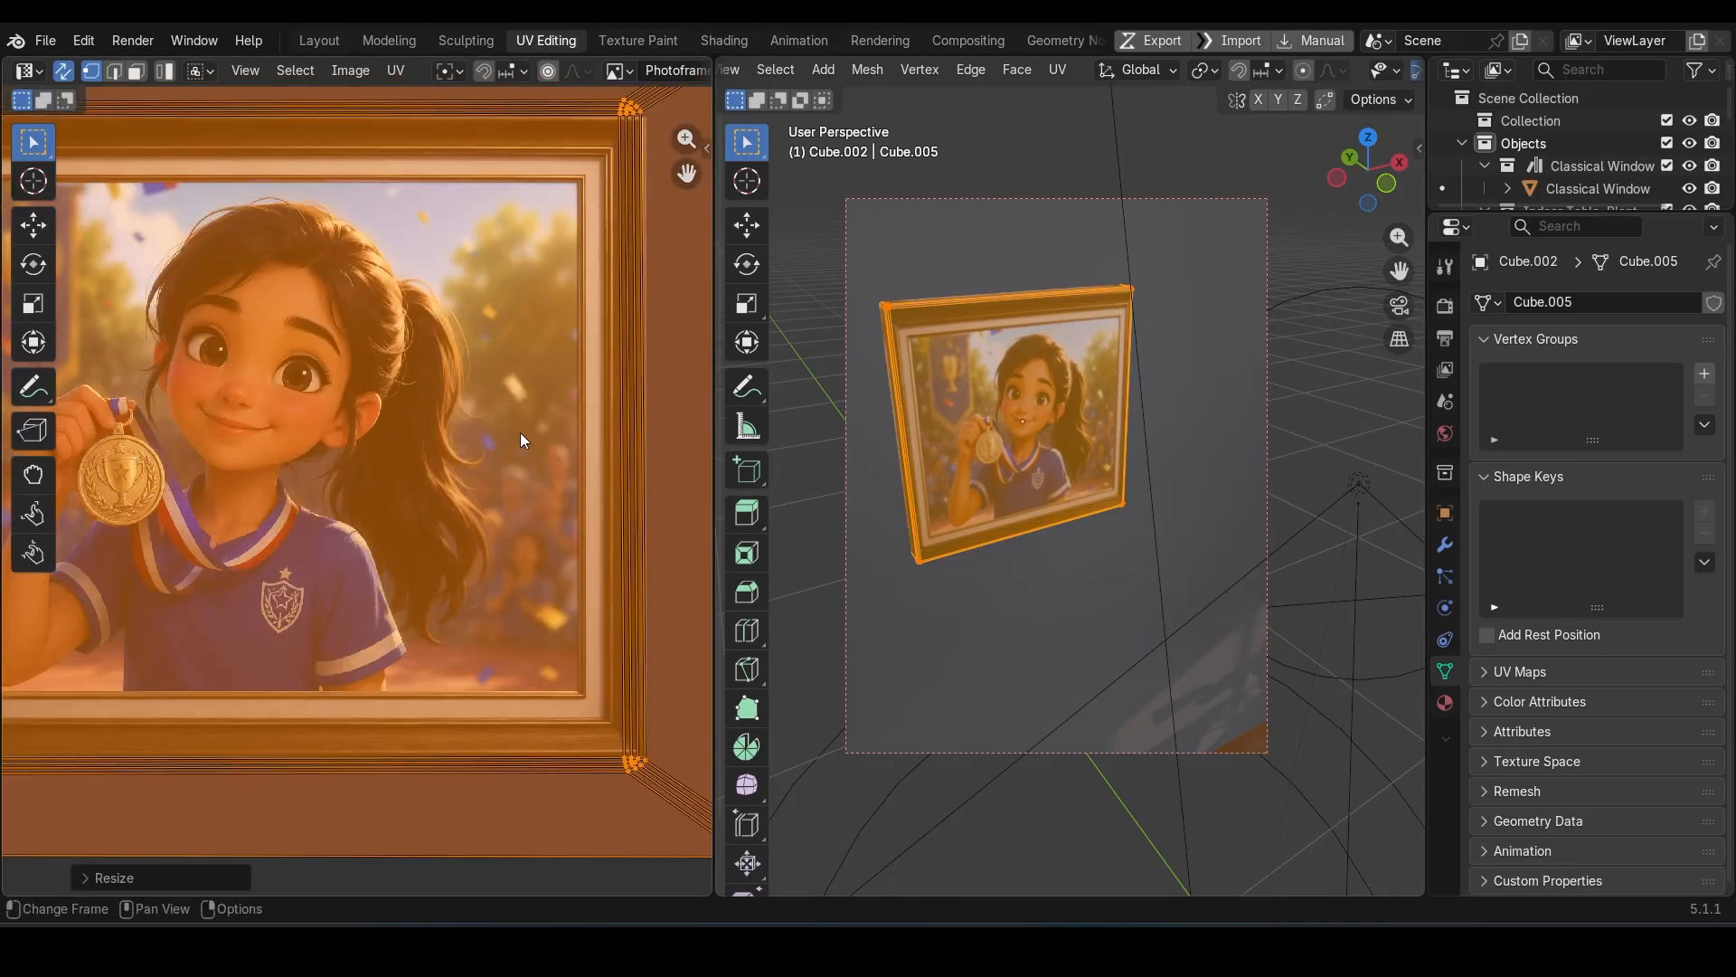
Step: Scale the inner rectangle's UV vertices to about 0.97 along X to fit the pictured frame's sides
middle_click_drag(446, 523, 365, 597)
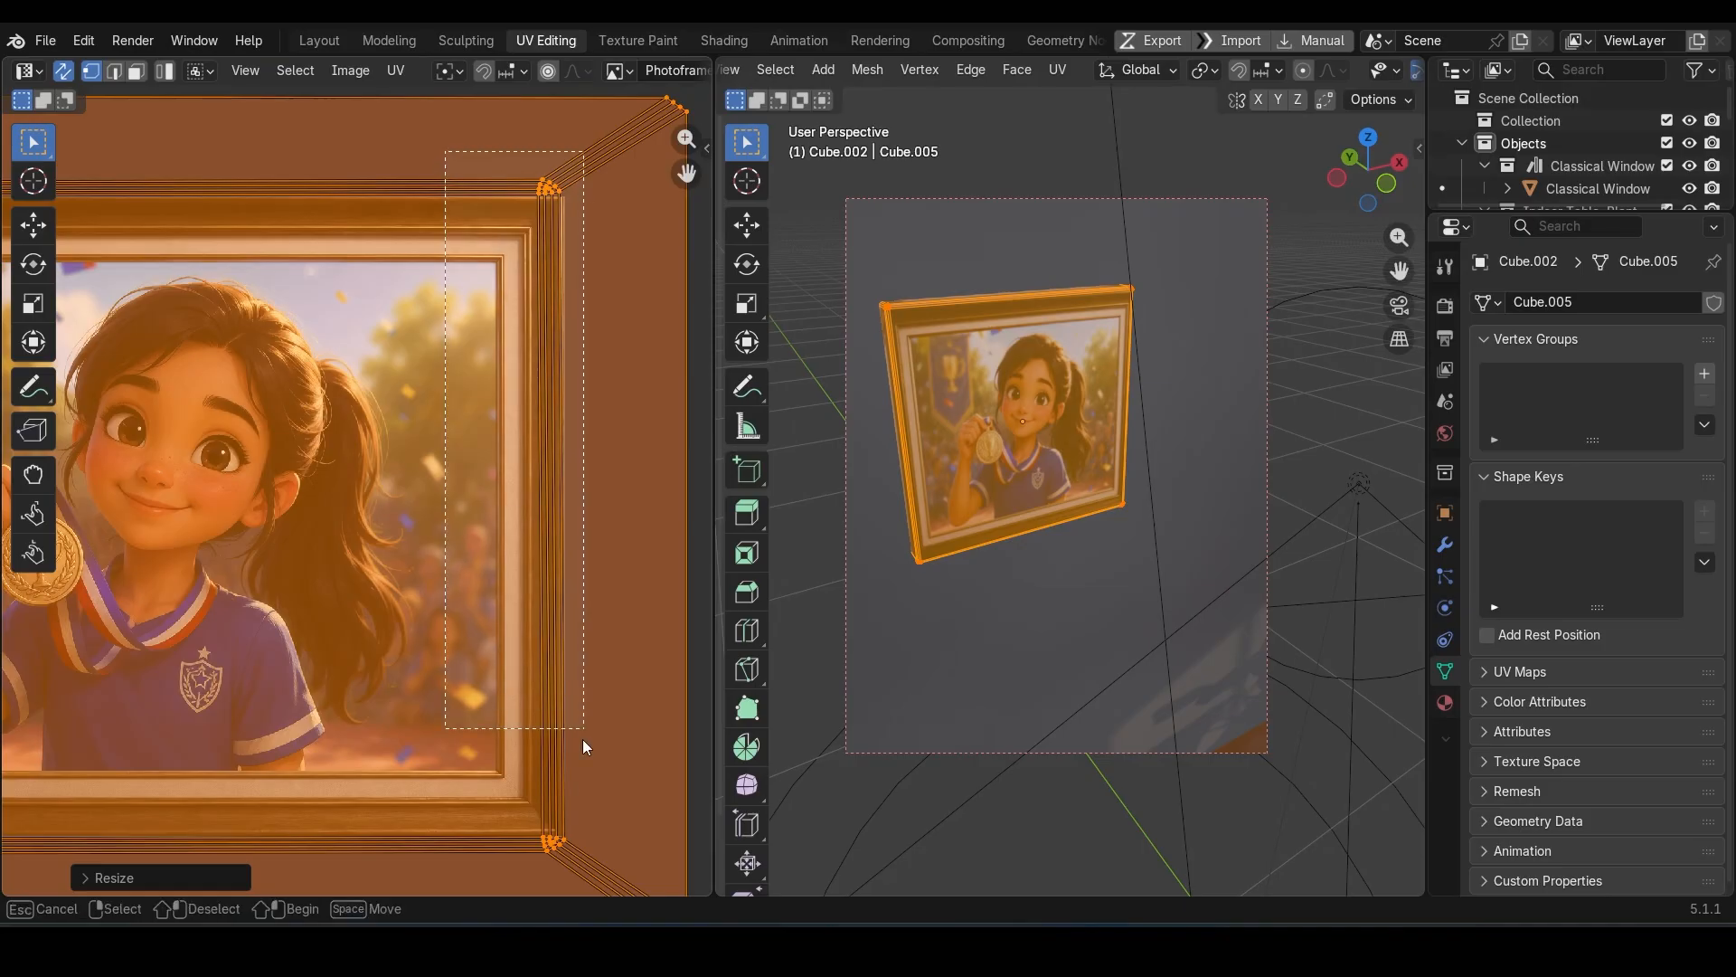
left_click_drag(583, 740, 590, 876)
scroll(398, 705, "down", 2)
middle_click_drag(205, 597, 457, 597)
left_click_drag(210, 280, 336, 741)
key("s")
key("x")
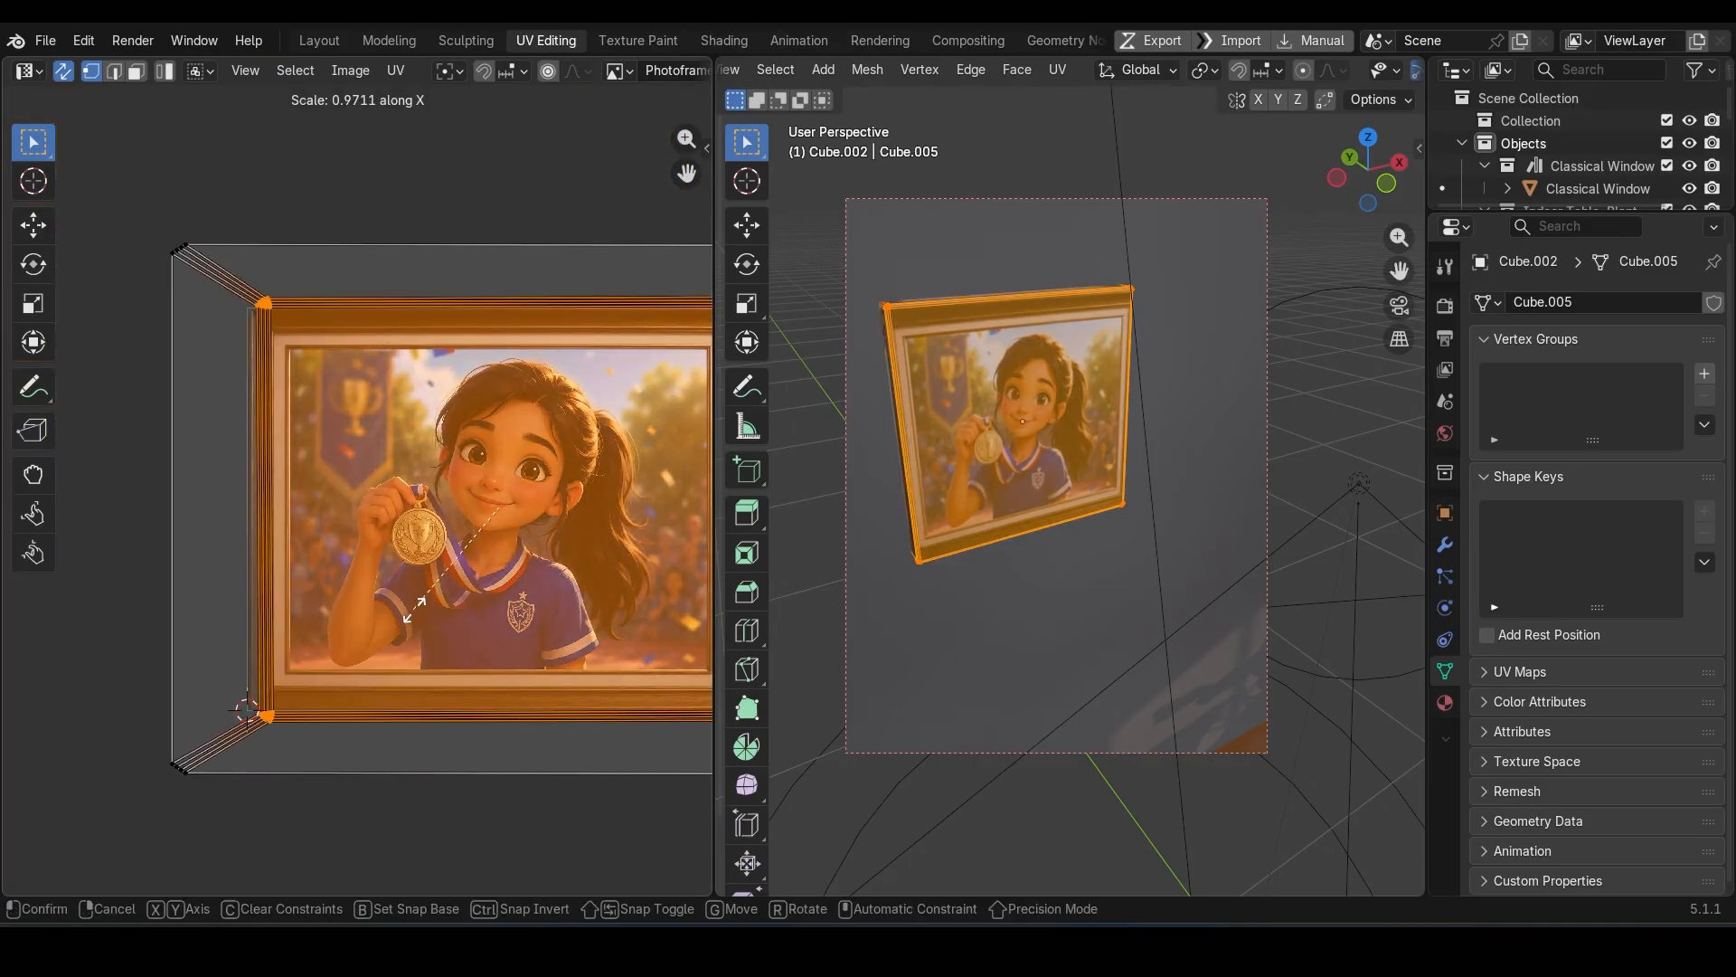
Step: Finish scaling the picture frame's selected UVs along X to fit the frame image and save the file
left_click(395, 611)
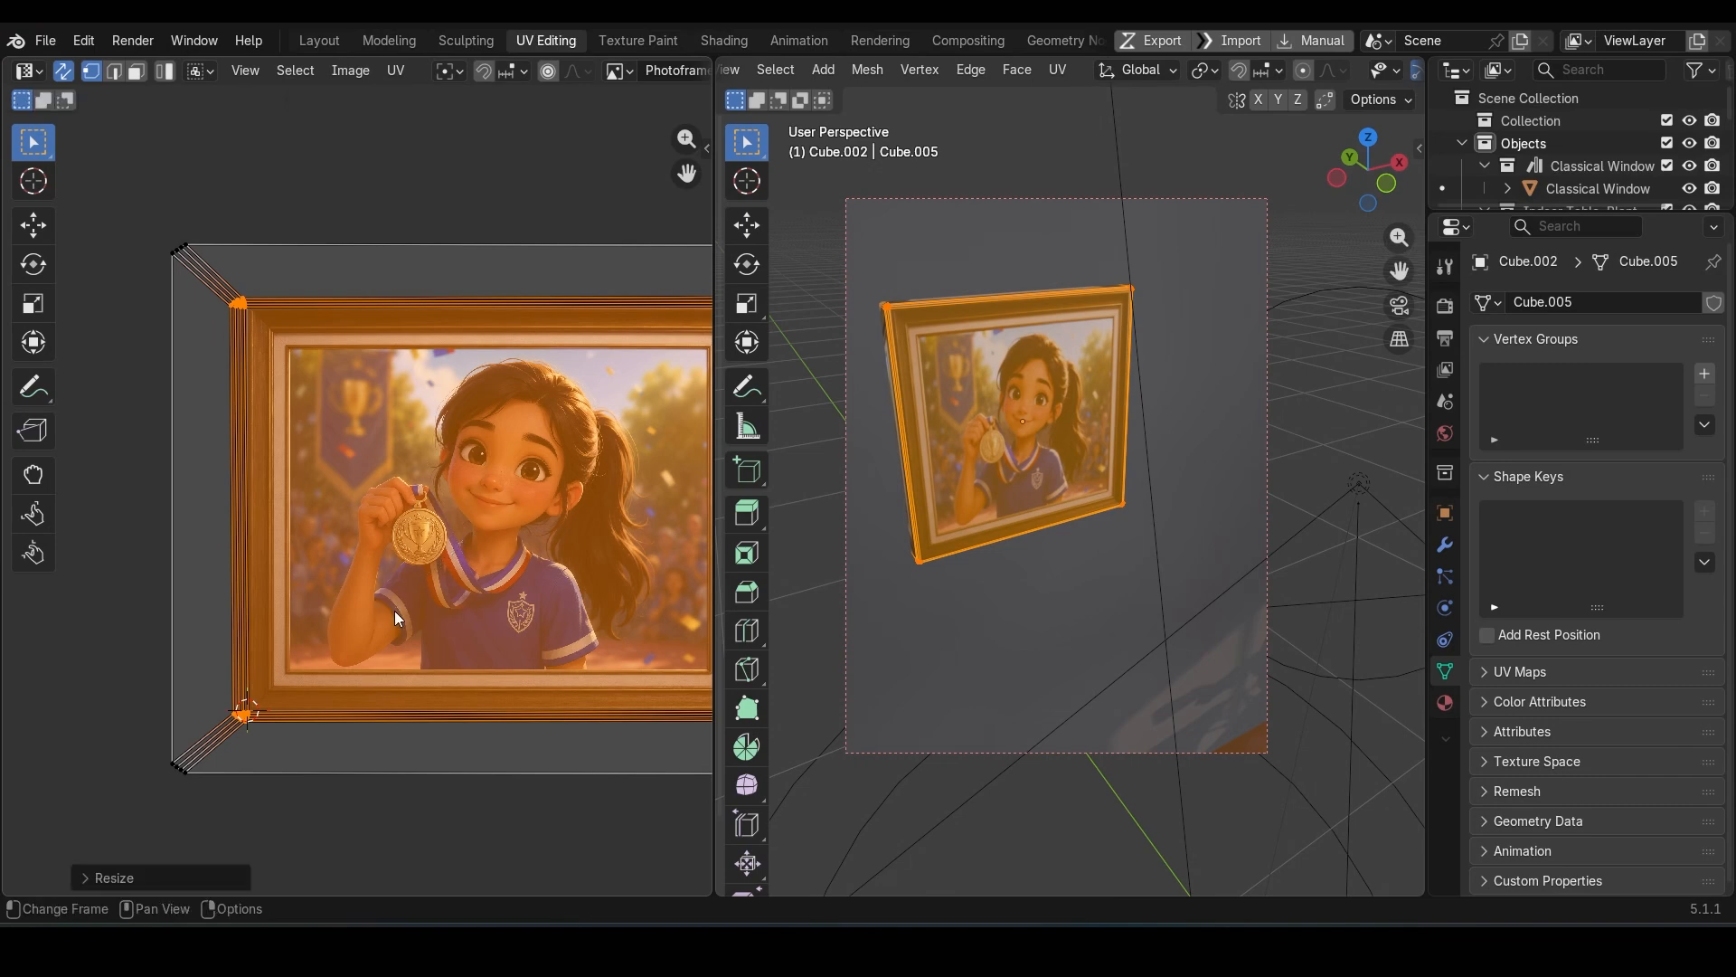
key("Tab")
key("ctrl+s")
Step: Move the picture frame about 0.011 m along global Y to set its depth at the wall, and save the file
middle_click_drag(881, 562, 1127, 532)
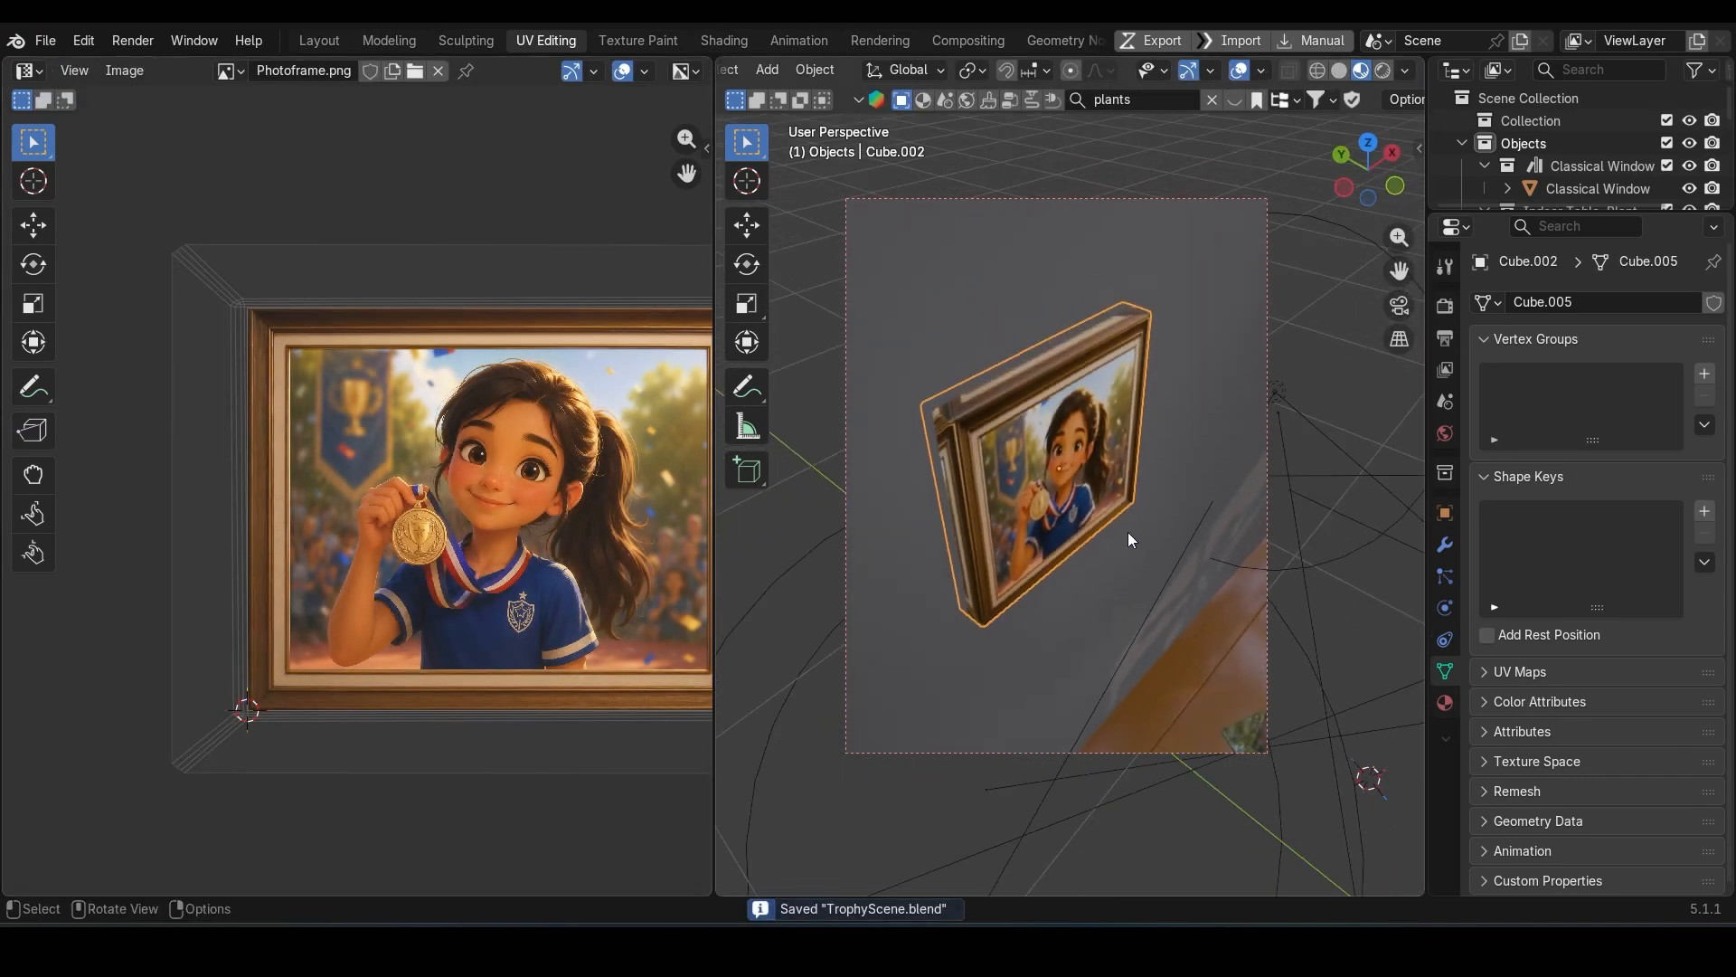
key("g")
key("y")
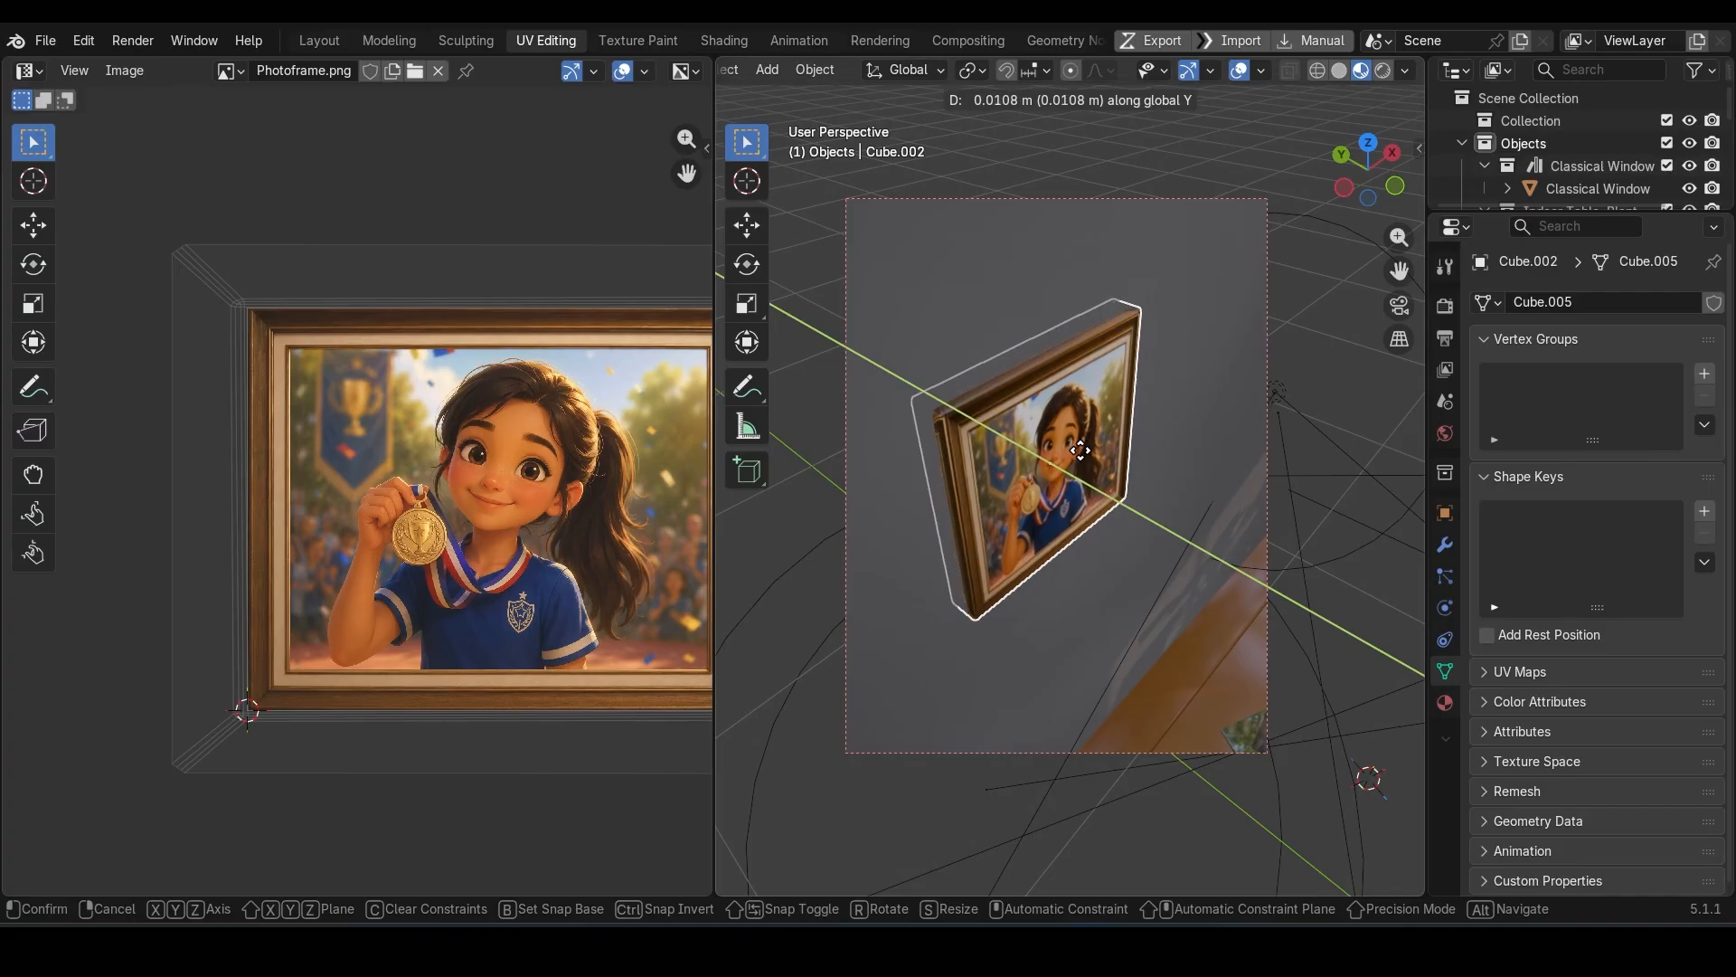
left_click(1080, 449)
key("ctrl+s")
middle_click_drag(1109, 524, 1038, 434)
Step: Scale the frame's selected UV vertices uniformly to refine how the Photoframe.png image fits its edges
middle_click_drag(582, 672, 392, 682)
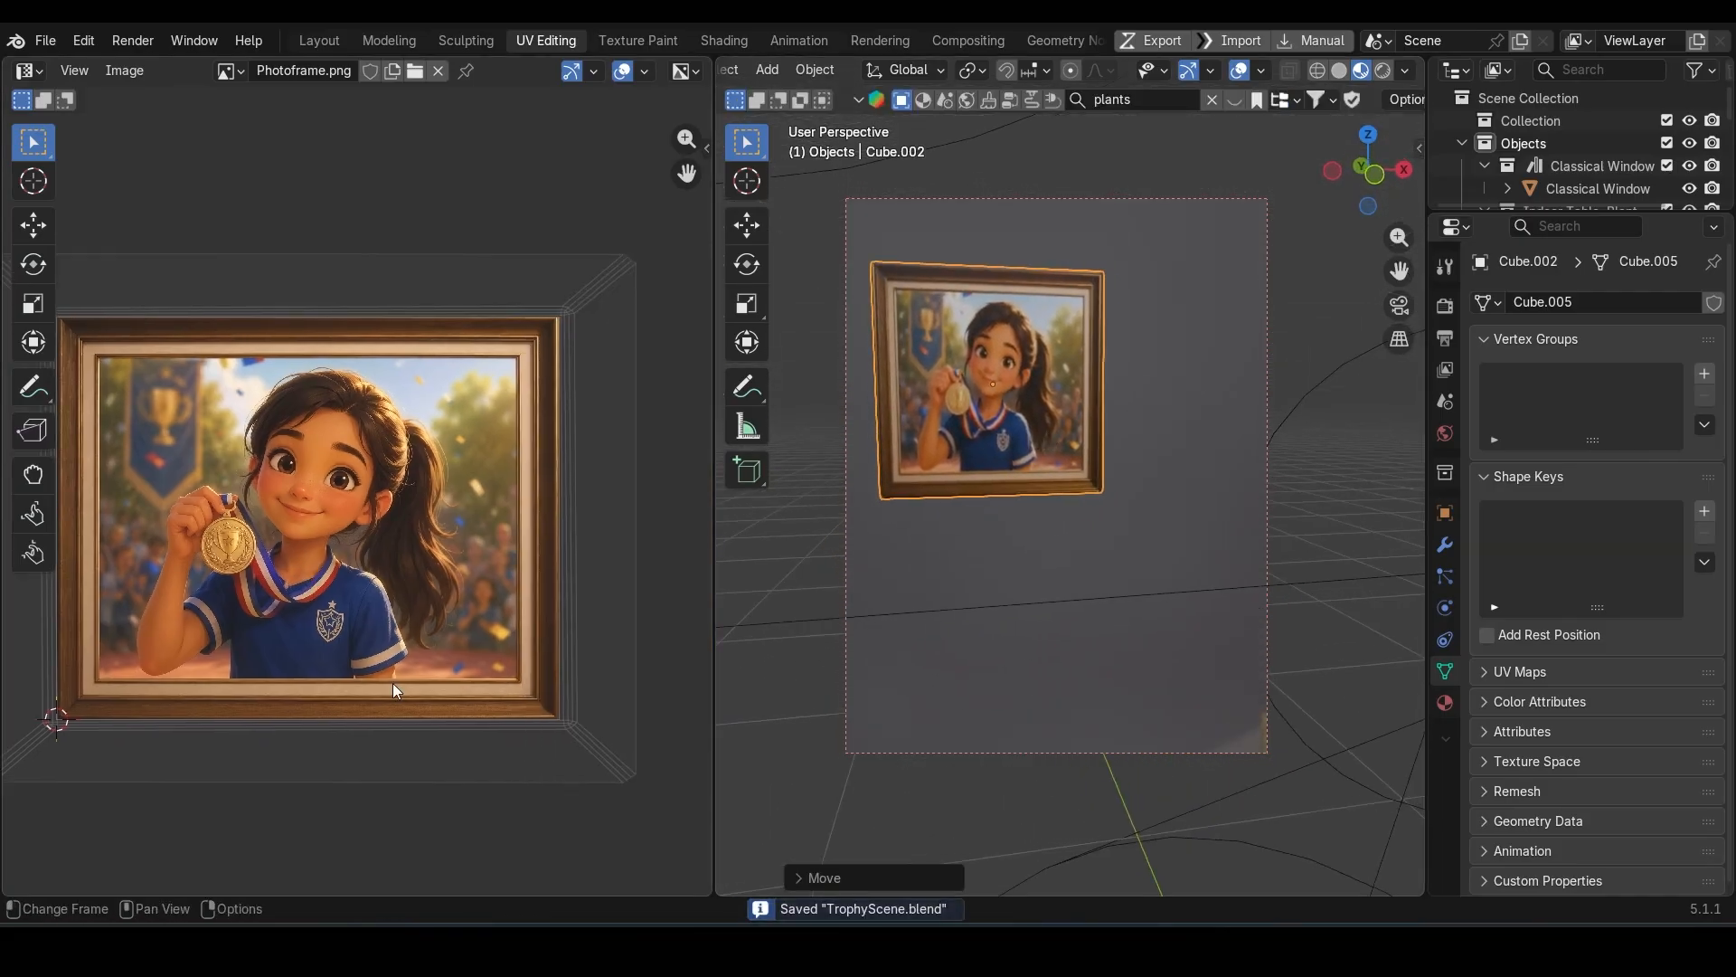
key("Tab")
middle_click_drag(451, 614, 513, 612)
key("s")
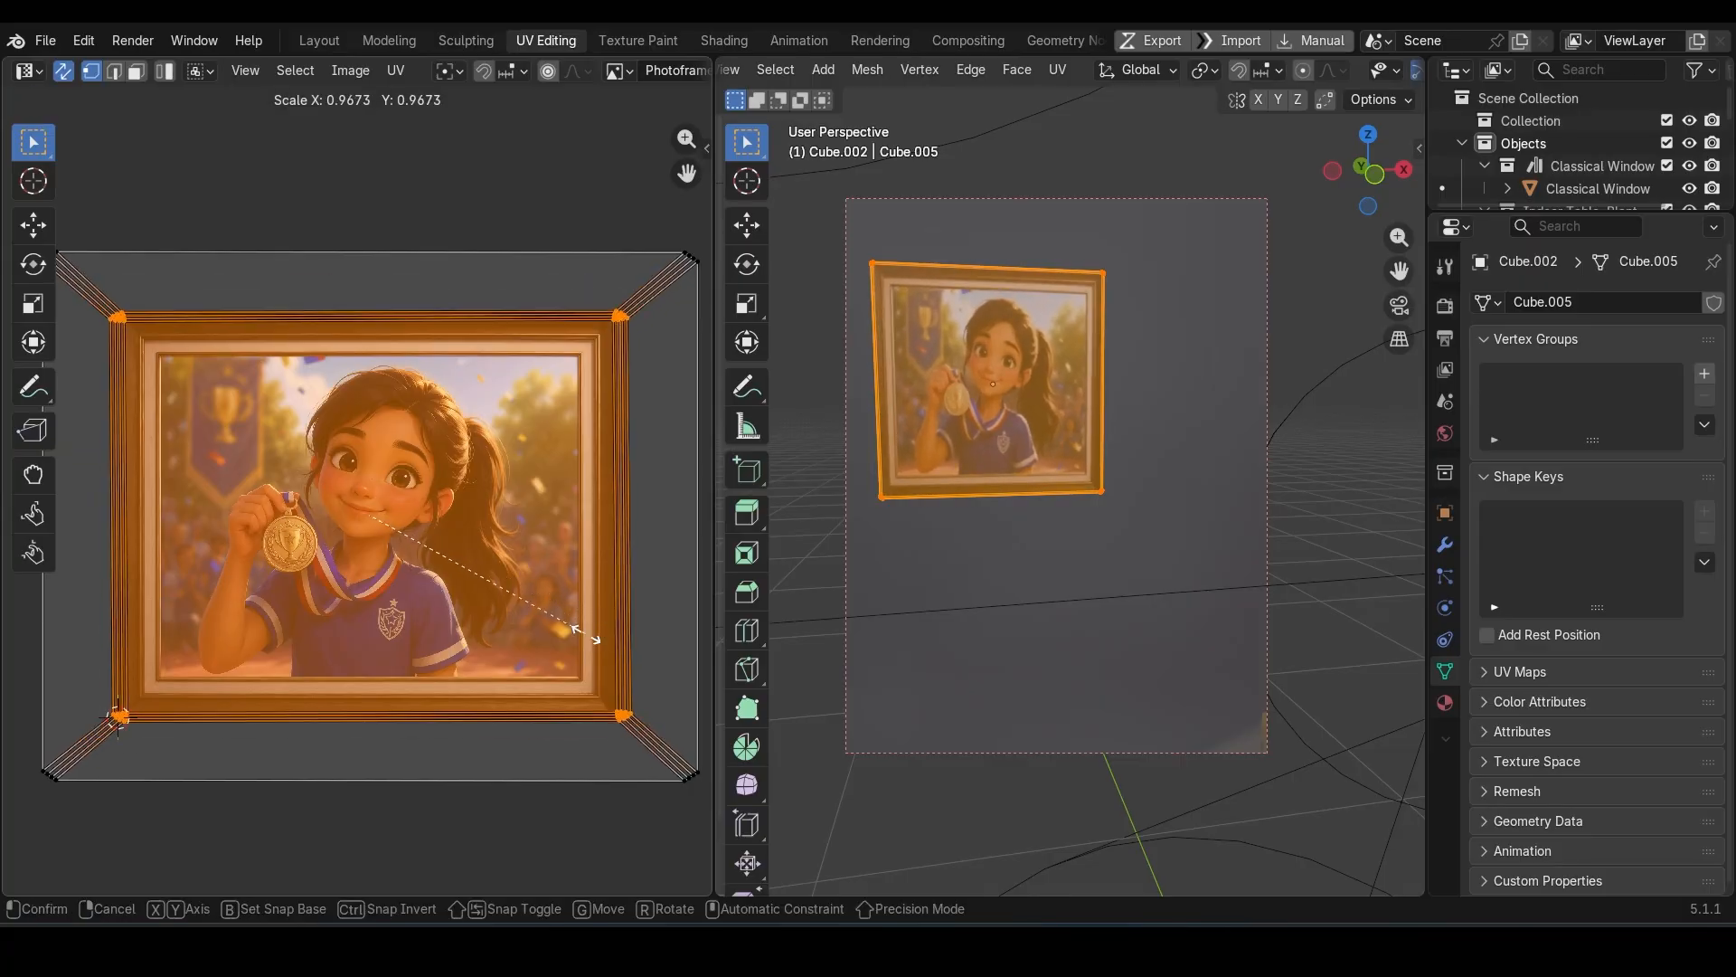
left_click(588, 640)
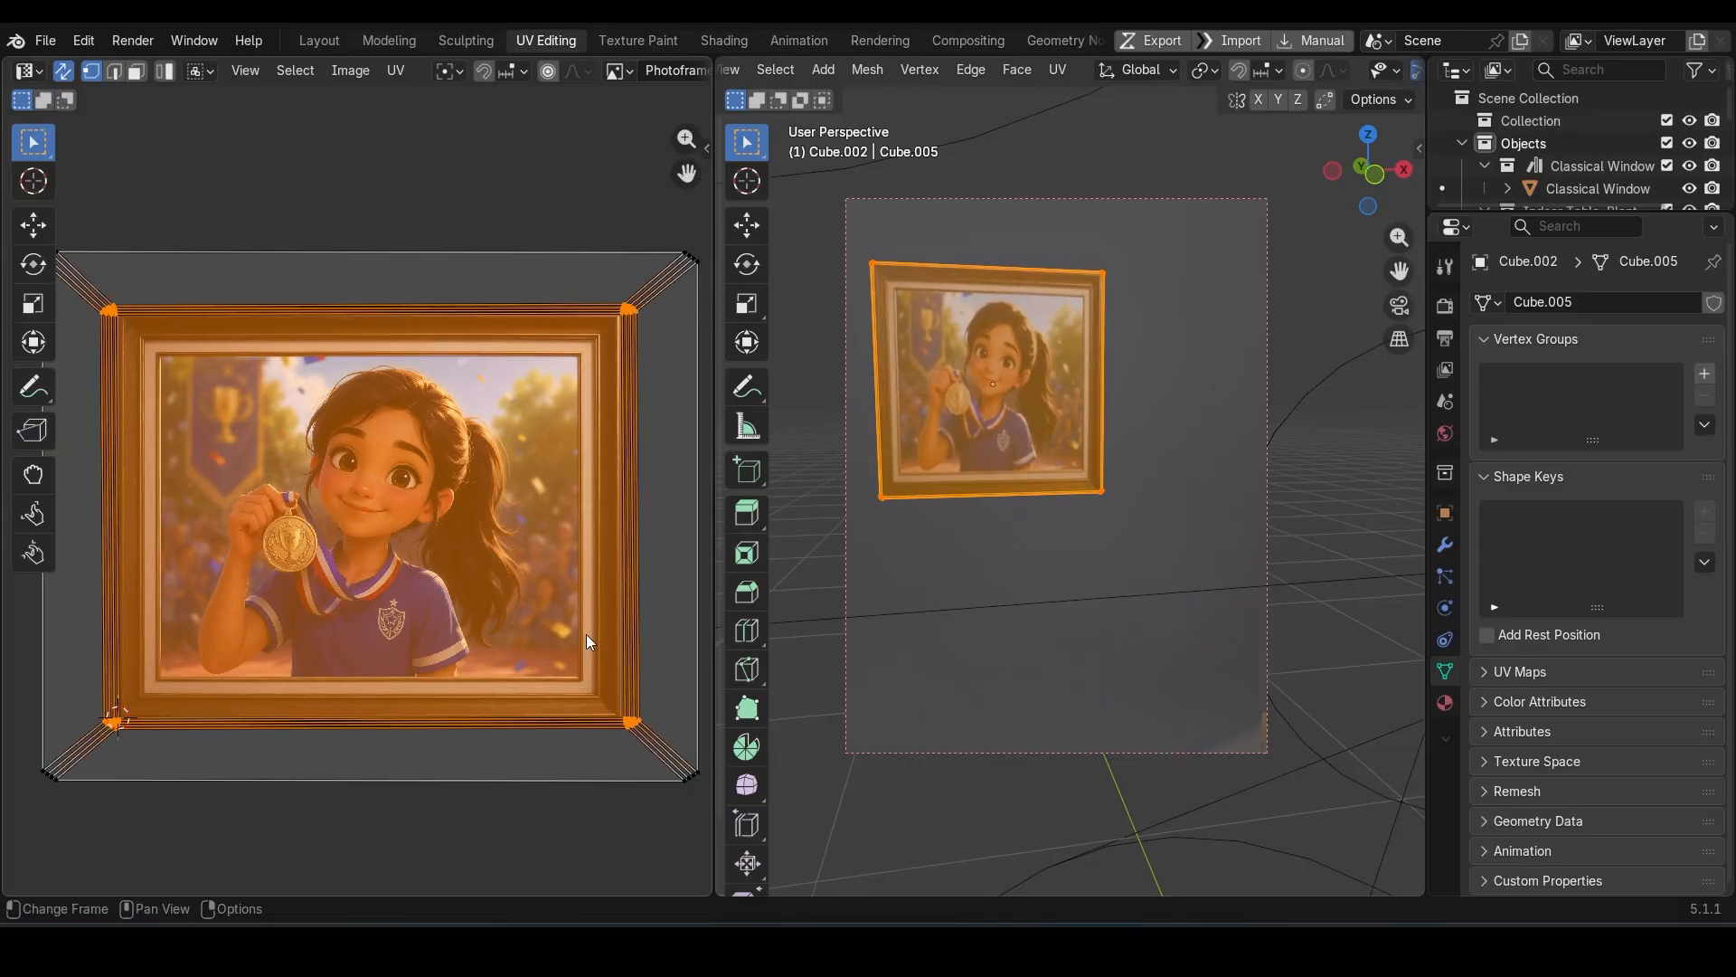
key("Tab")
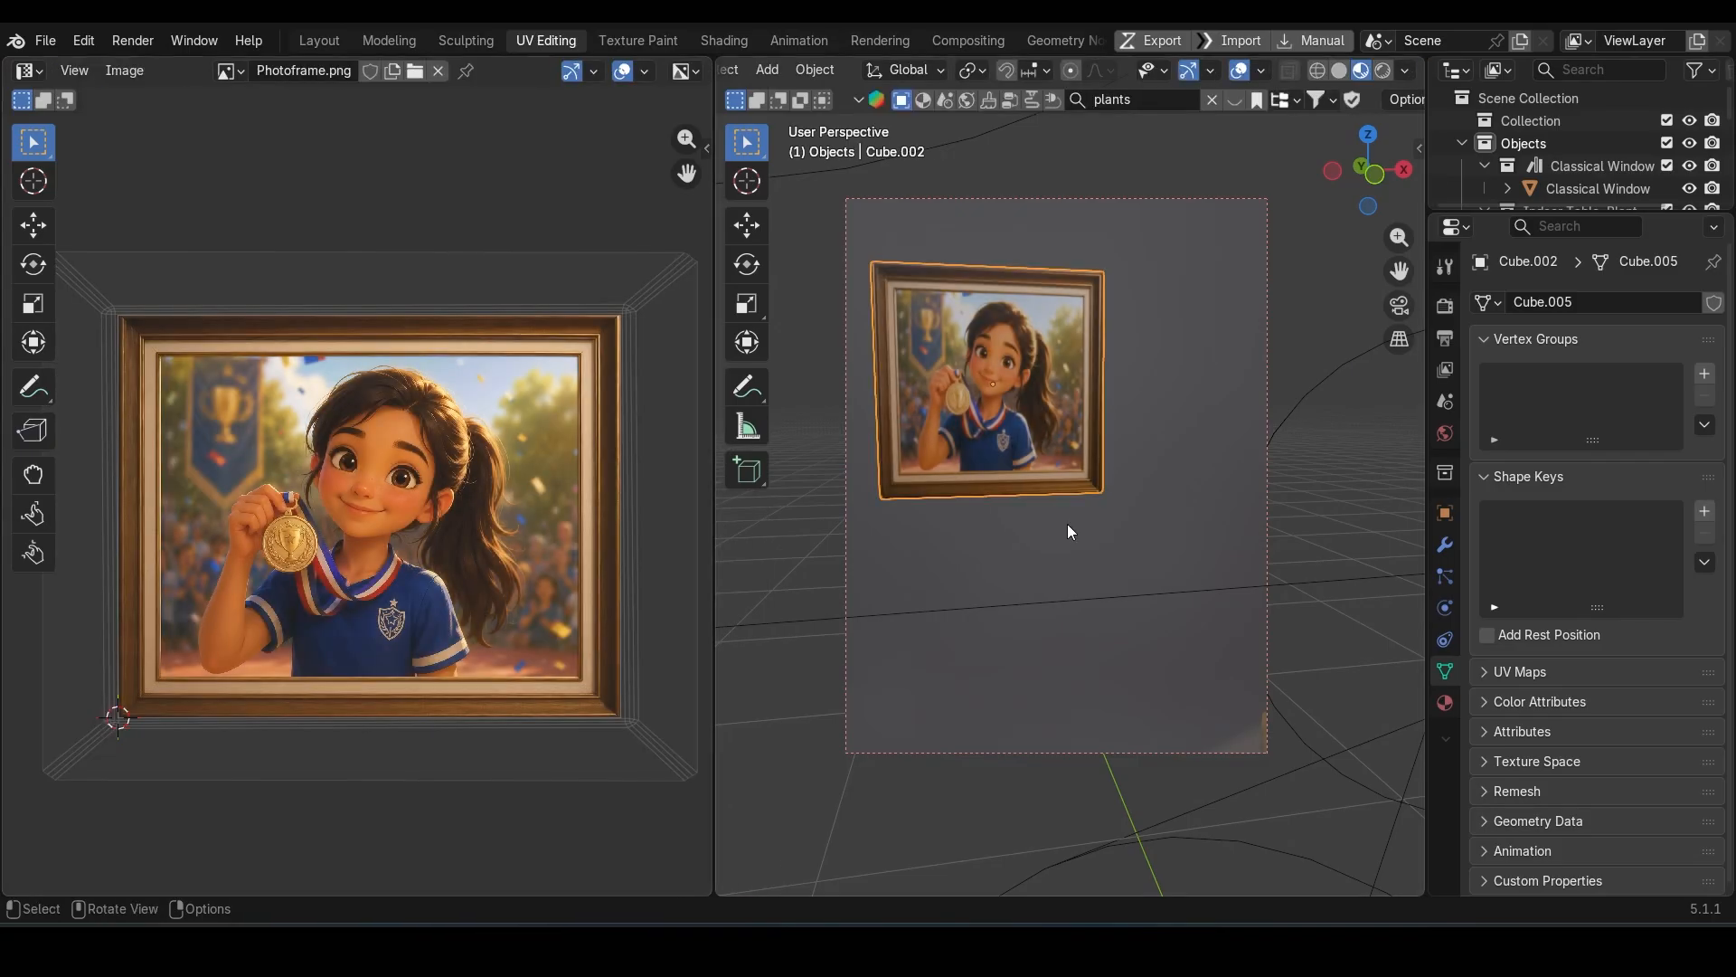
Step: Examine the framed picture from the scene camera and inspect its complete UV layout
scroll(1068, 493, "down", 6)
middle_click_drag(1075, 513, 1044, 517)
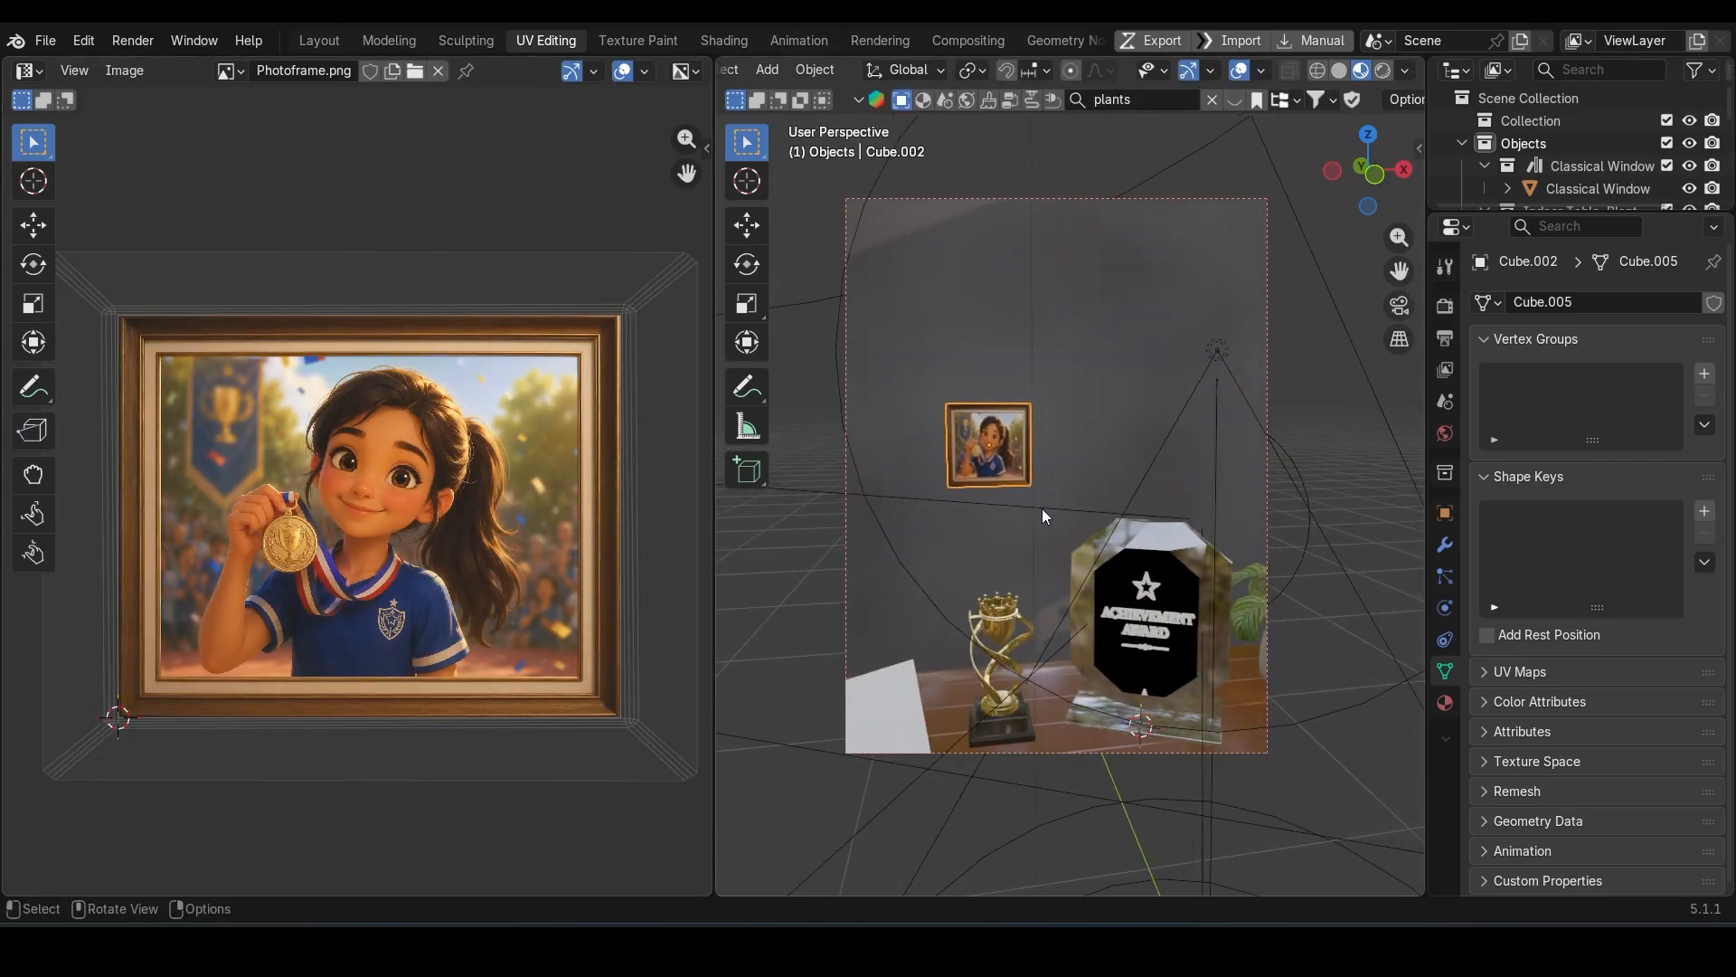
key("KP_0")
key("Home")
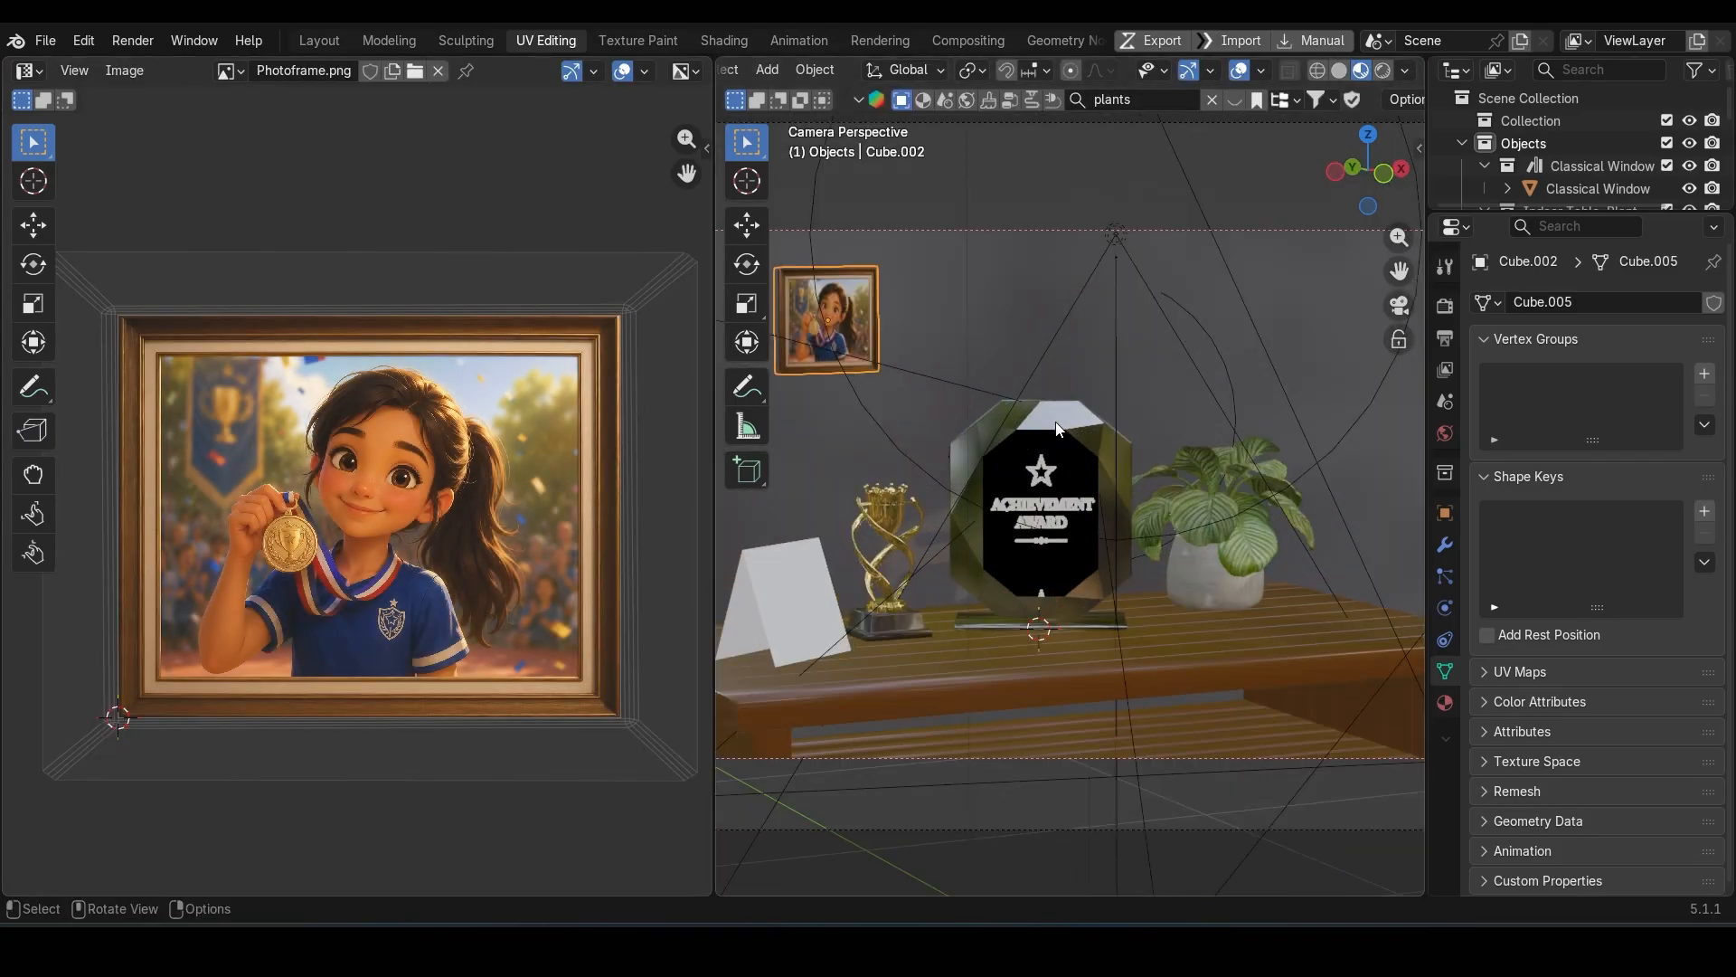
key("Tab")
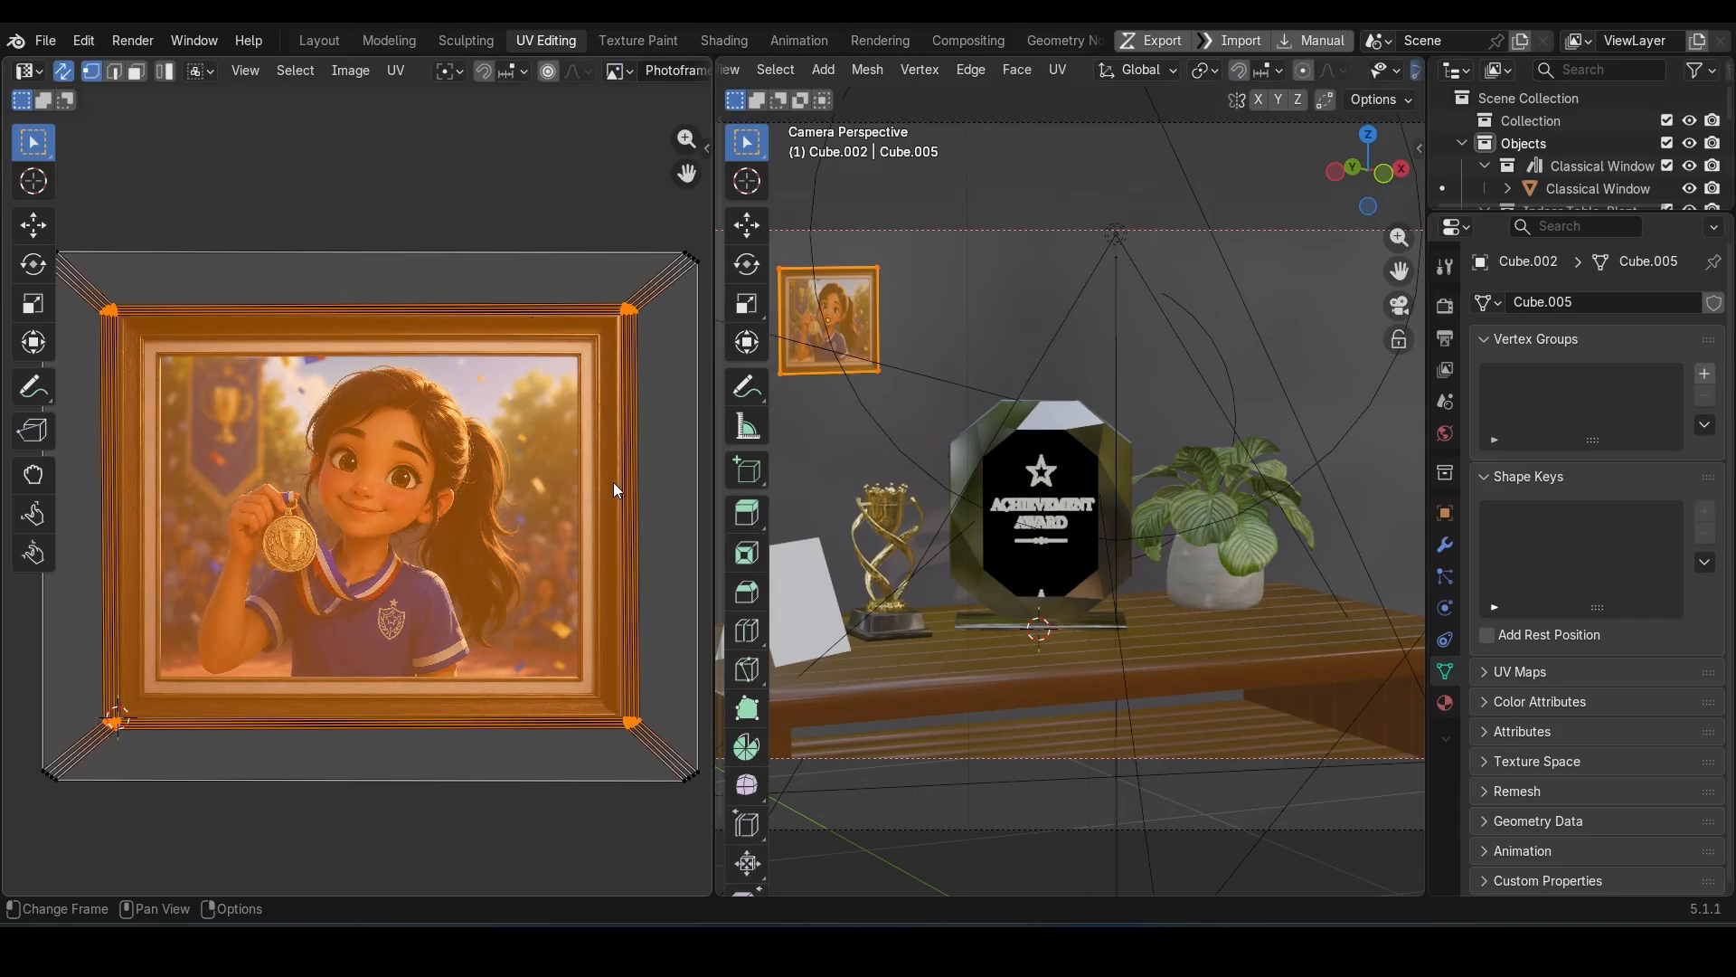
scroll(613, 490, "down", 1)
key("a")
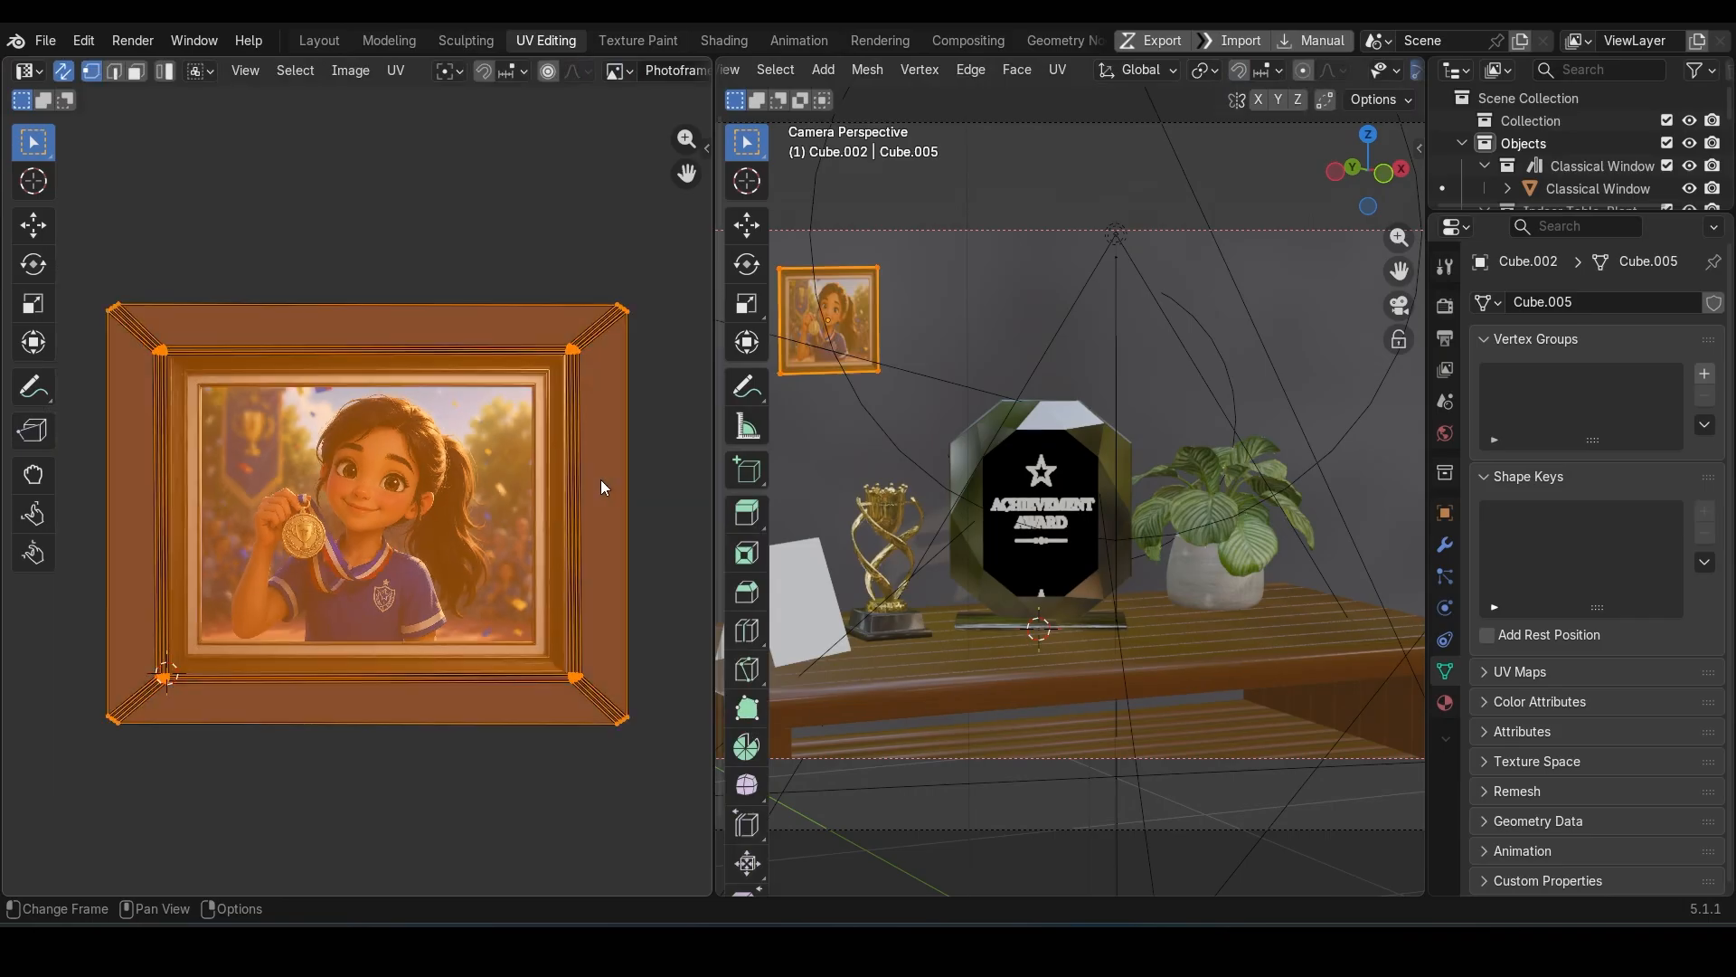
key("Tab")
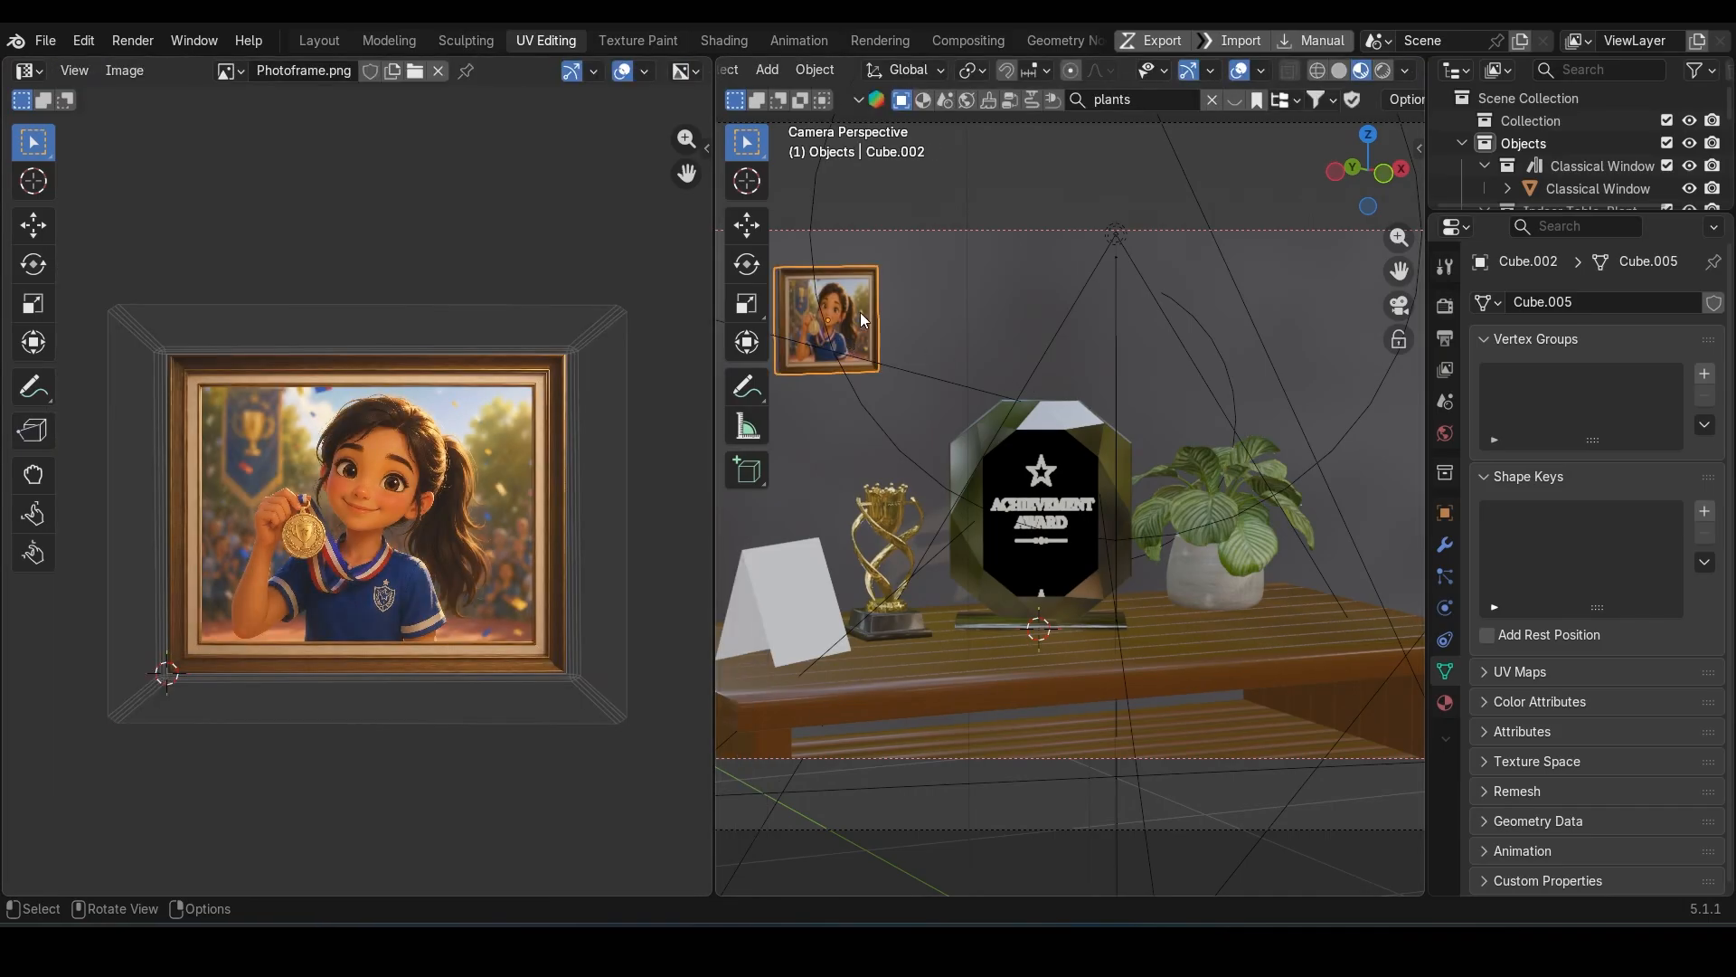
Step: Stretch the picture frame by a factor of about 1.27 along global X and apply the object transform
key("s")
key("x")
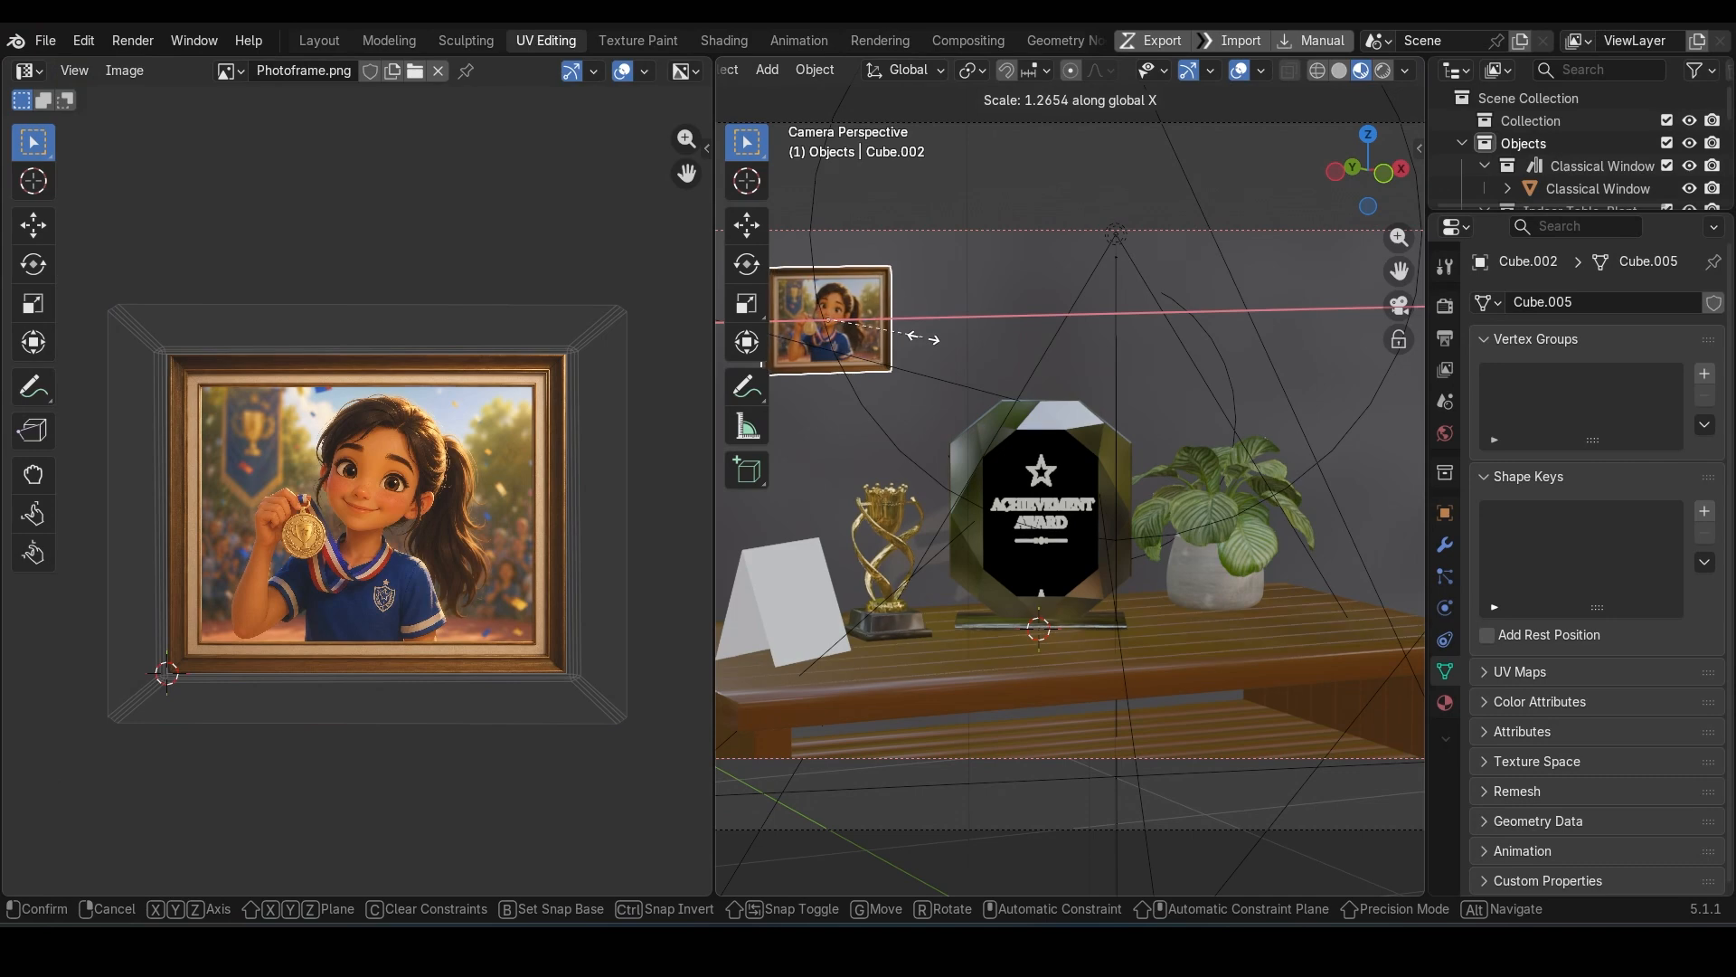
left_click(926, 339)
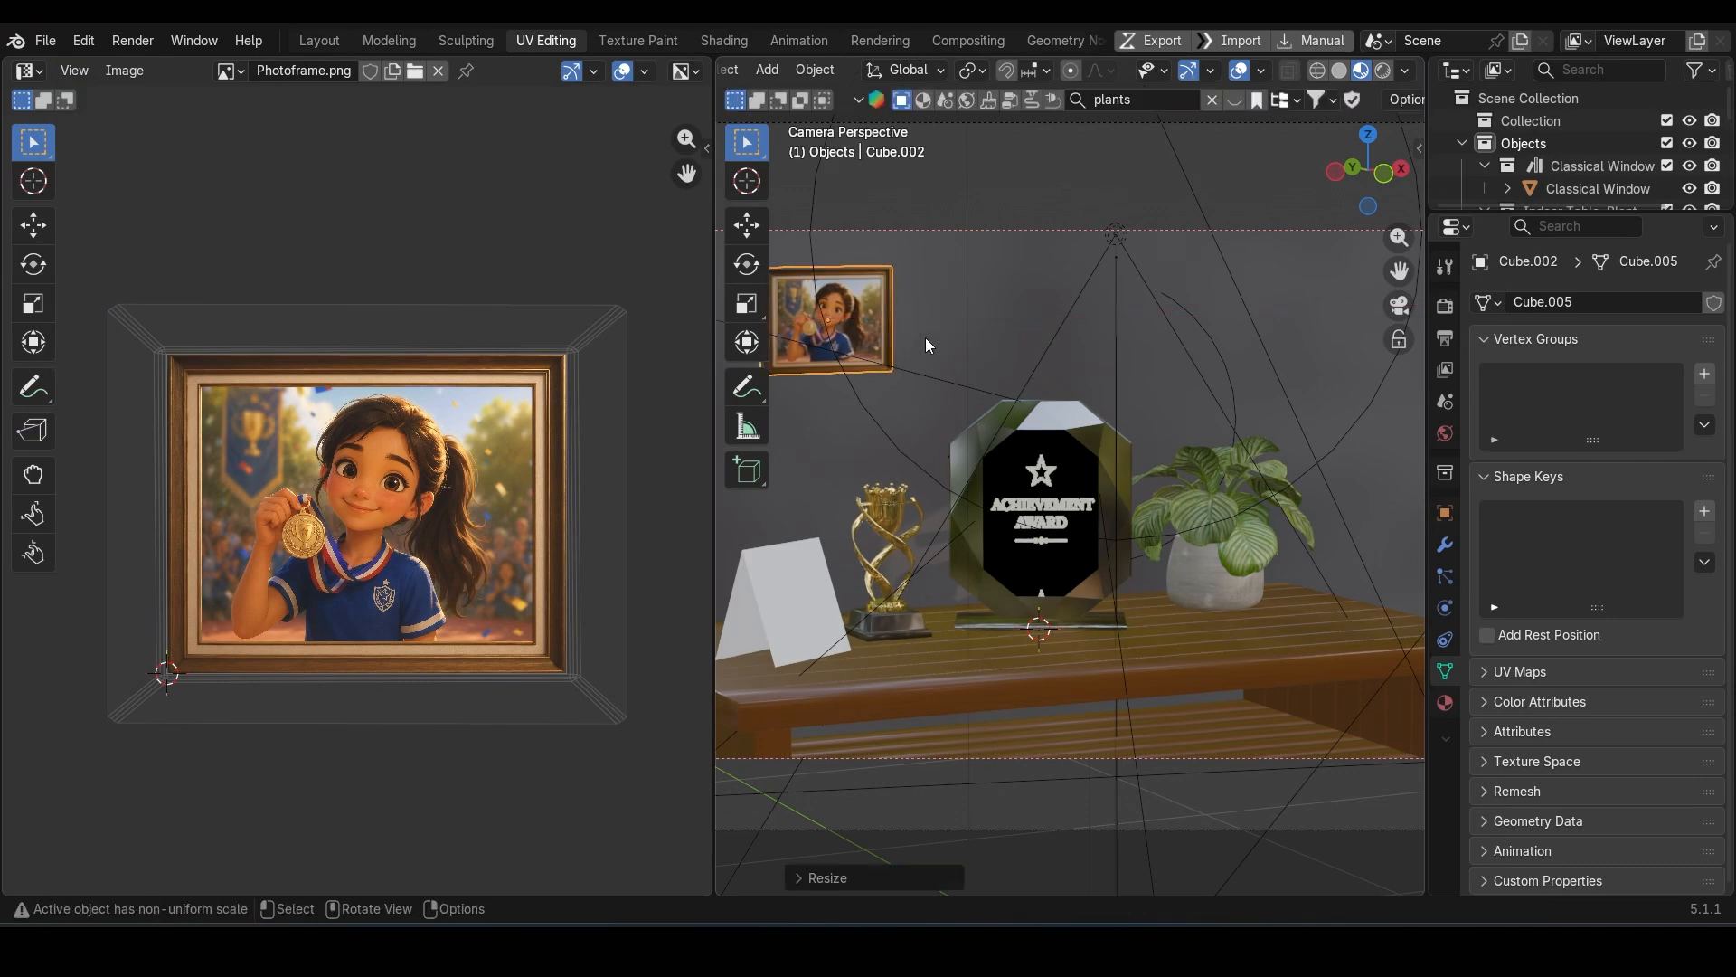
key("ctrl+a")
left_click(1026, 275)
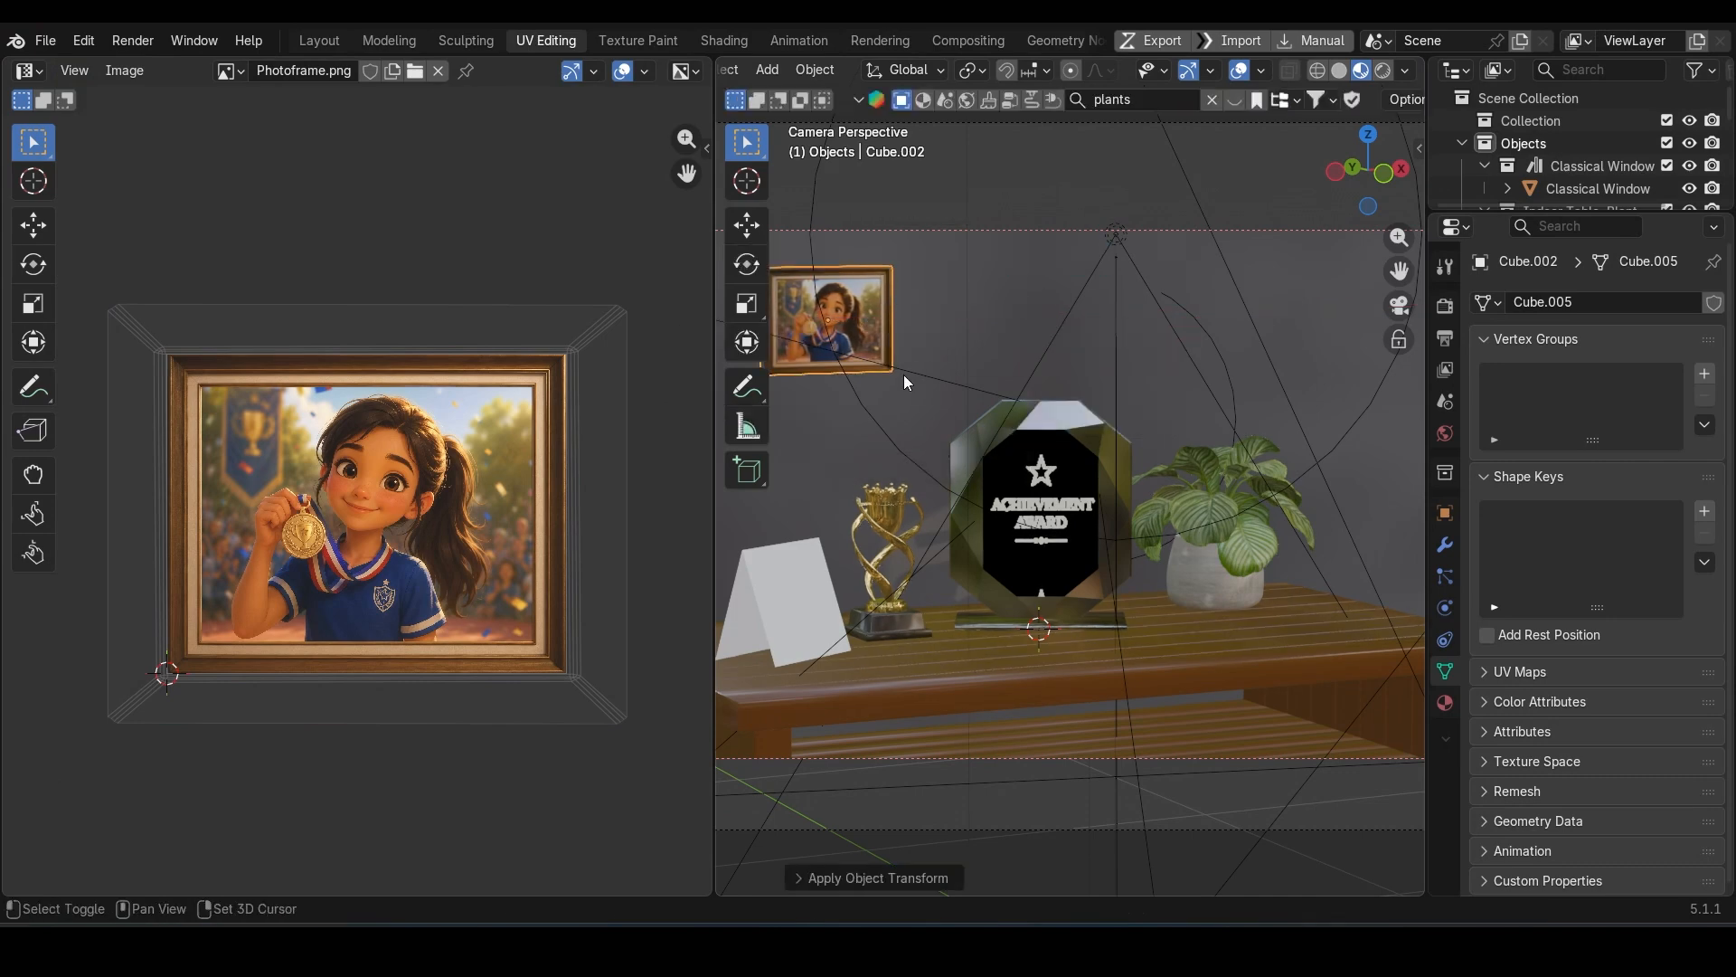
Step: Inspect the widened picture frame up close and in relation to the desk and trophies
middle_click_drag(903, 375, 937, 414, "shift")
scroll(898, 347, "up", 6)
middle_click_drag(898, 347, 1198, 617, "shift")
scroll(977, 483, "up", 2)
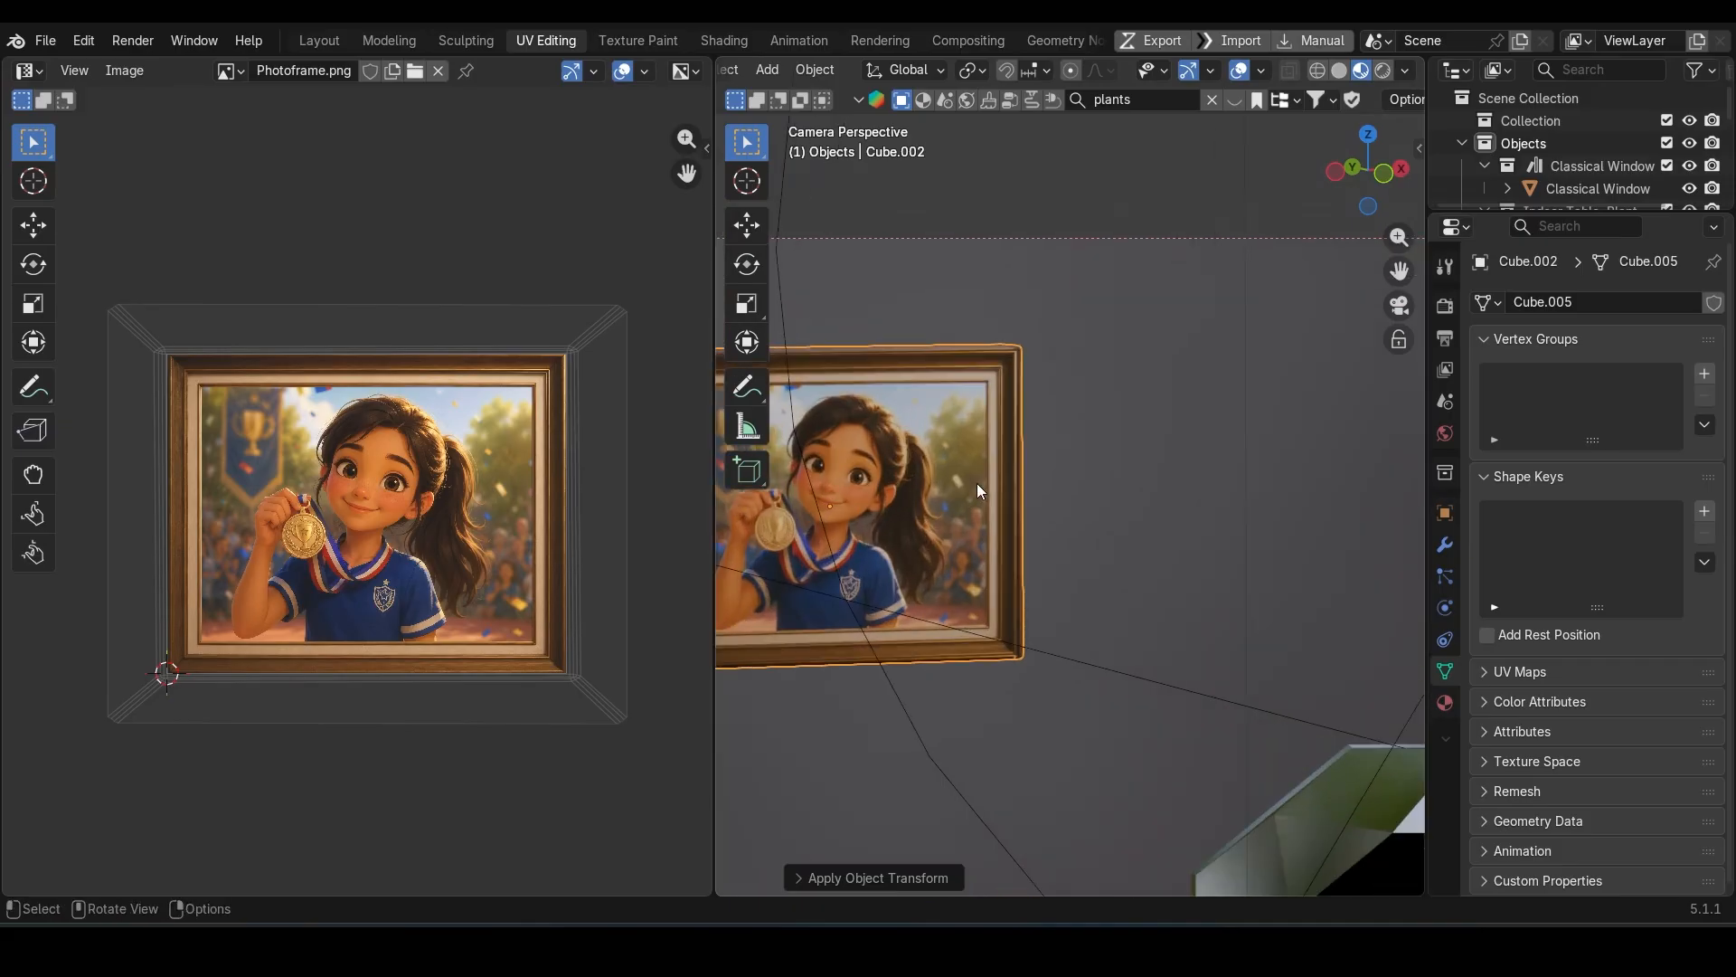
scroll(977, 483, "down", 3)
middle_click_drag(1029, 501, 979, 445, "shift")
scroll(981, 425, "down", 8)
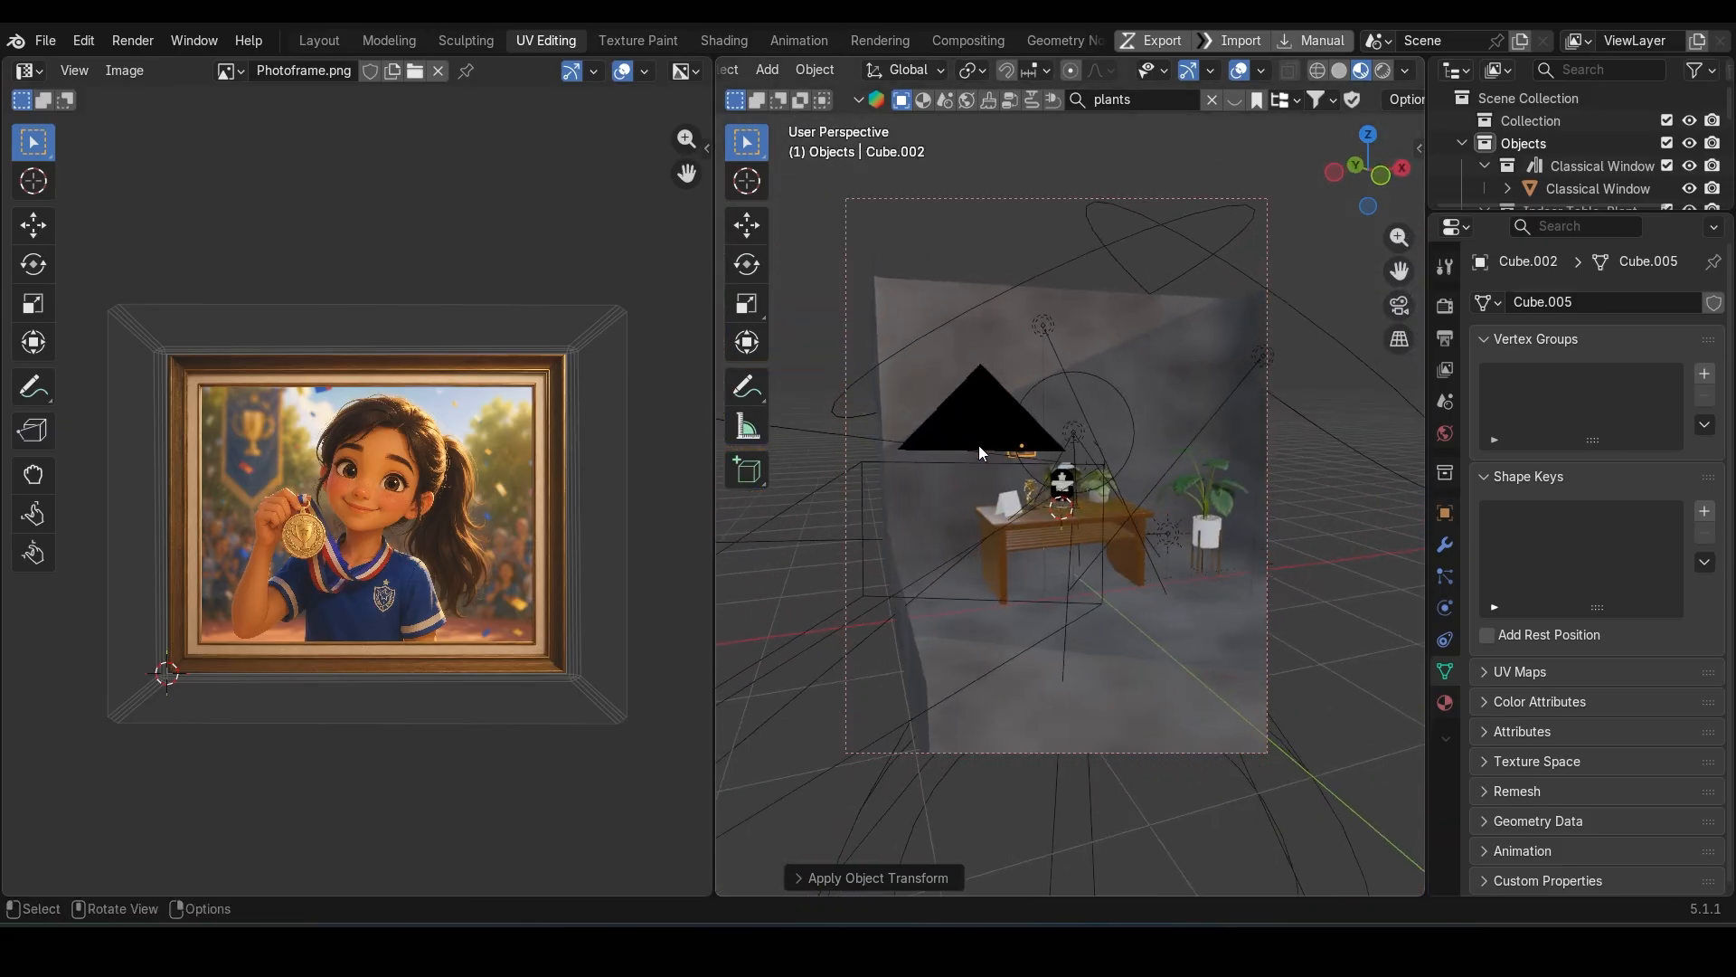
scroll(978, 445, "up", 4)
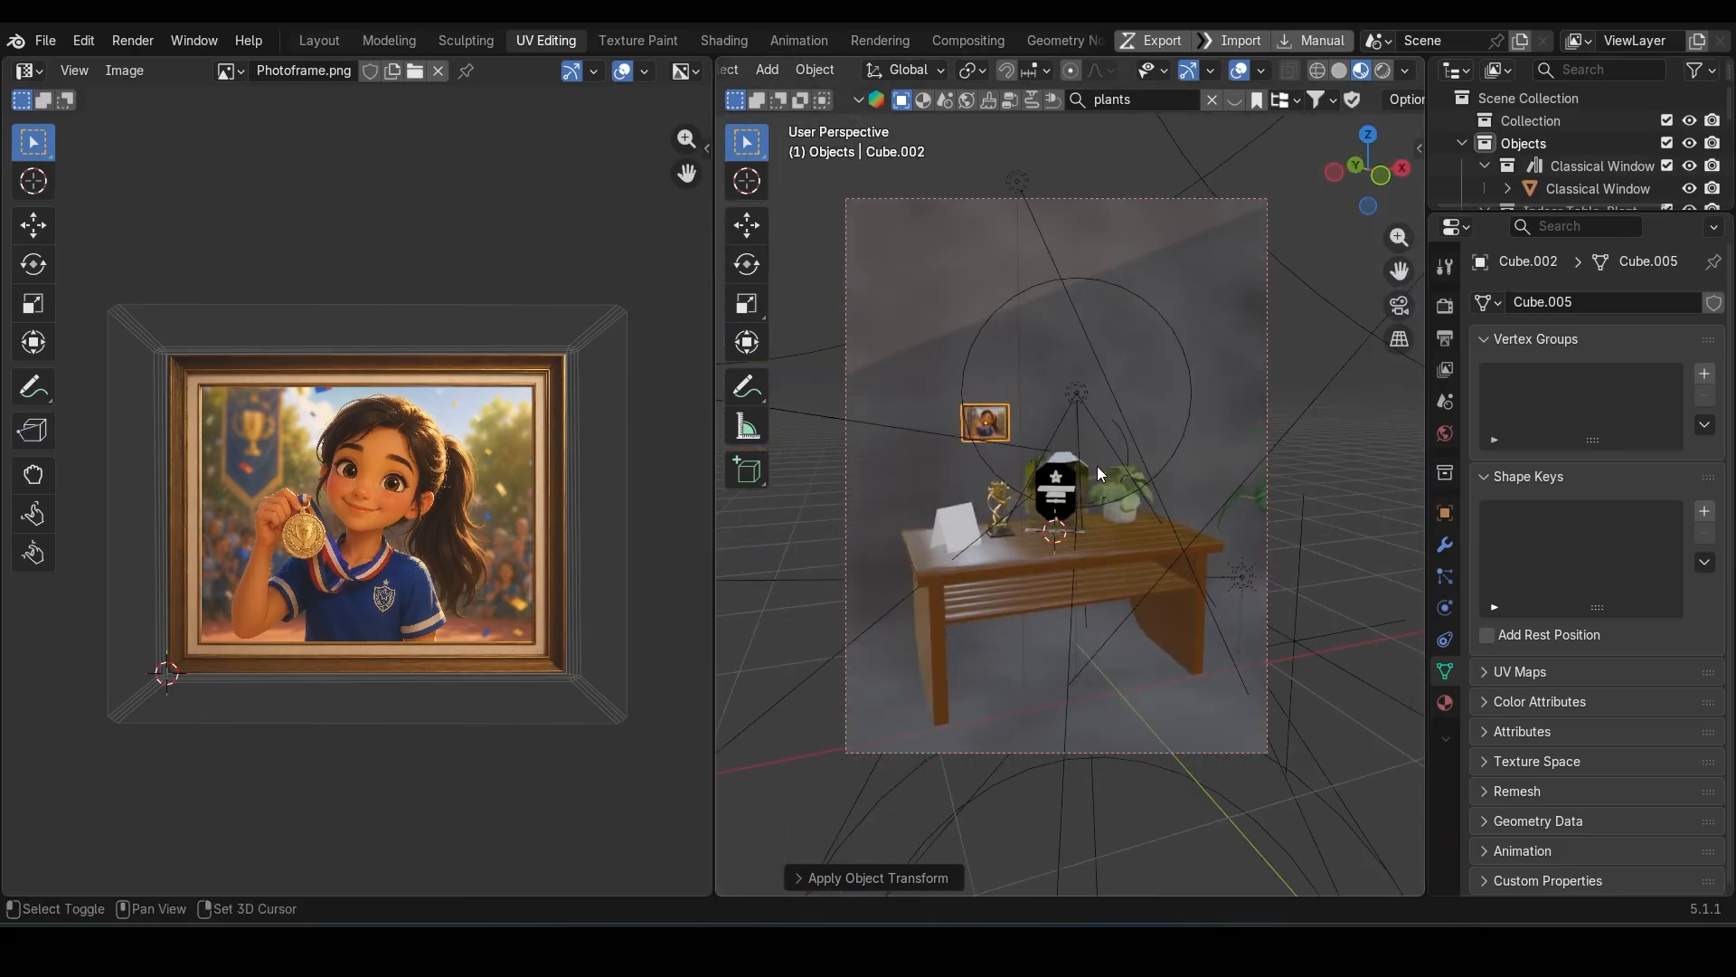
scroll(979, 472, "up", 4)
mouse_move(1098, 465)
middle_mouse_down("shift")
mouse_move(978, 472)
mouse_move(1079, 412)
mouse_move(1239, 437)
middle_mouse_up("shift")
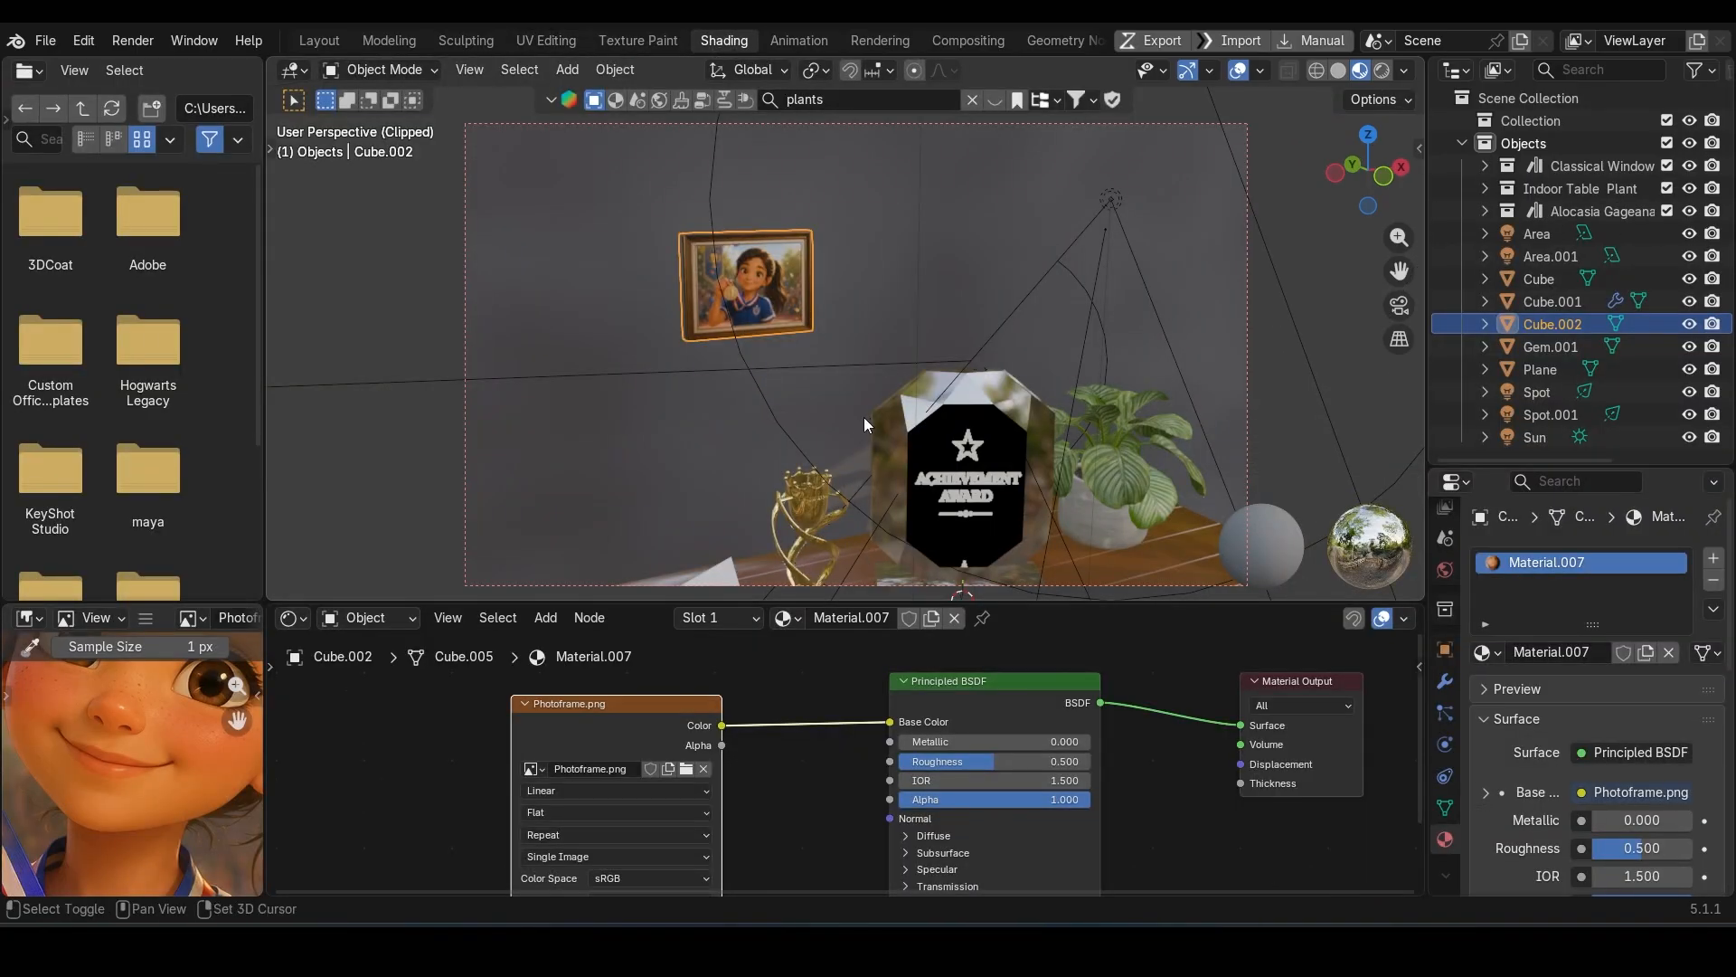
Step: In the Shading workspace, create a new material for the folded calendar stand beside the gold trophy
middle_click_drag(864, 416, 933, 226, "shift")
scroll(731, 413, "up", 4)
left_click(611, 395)
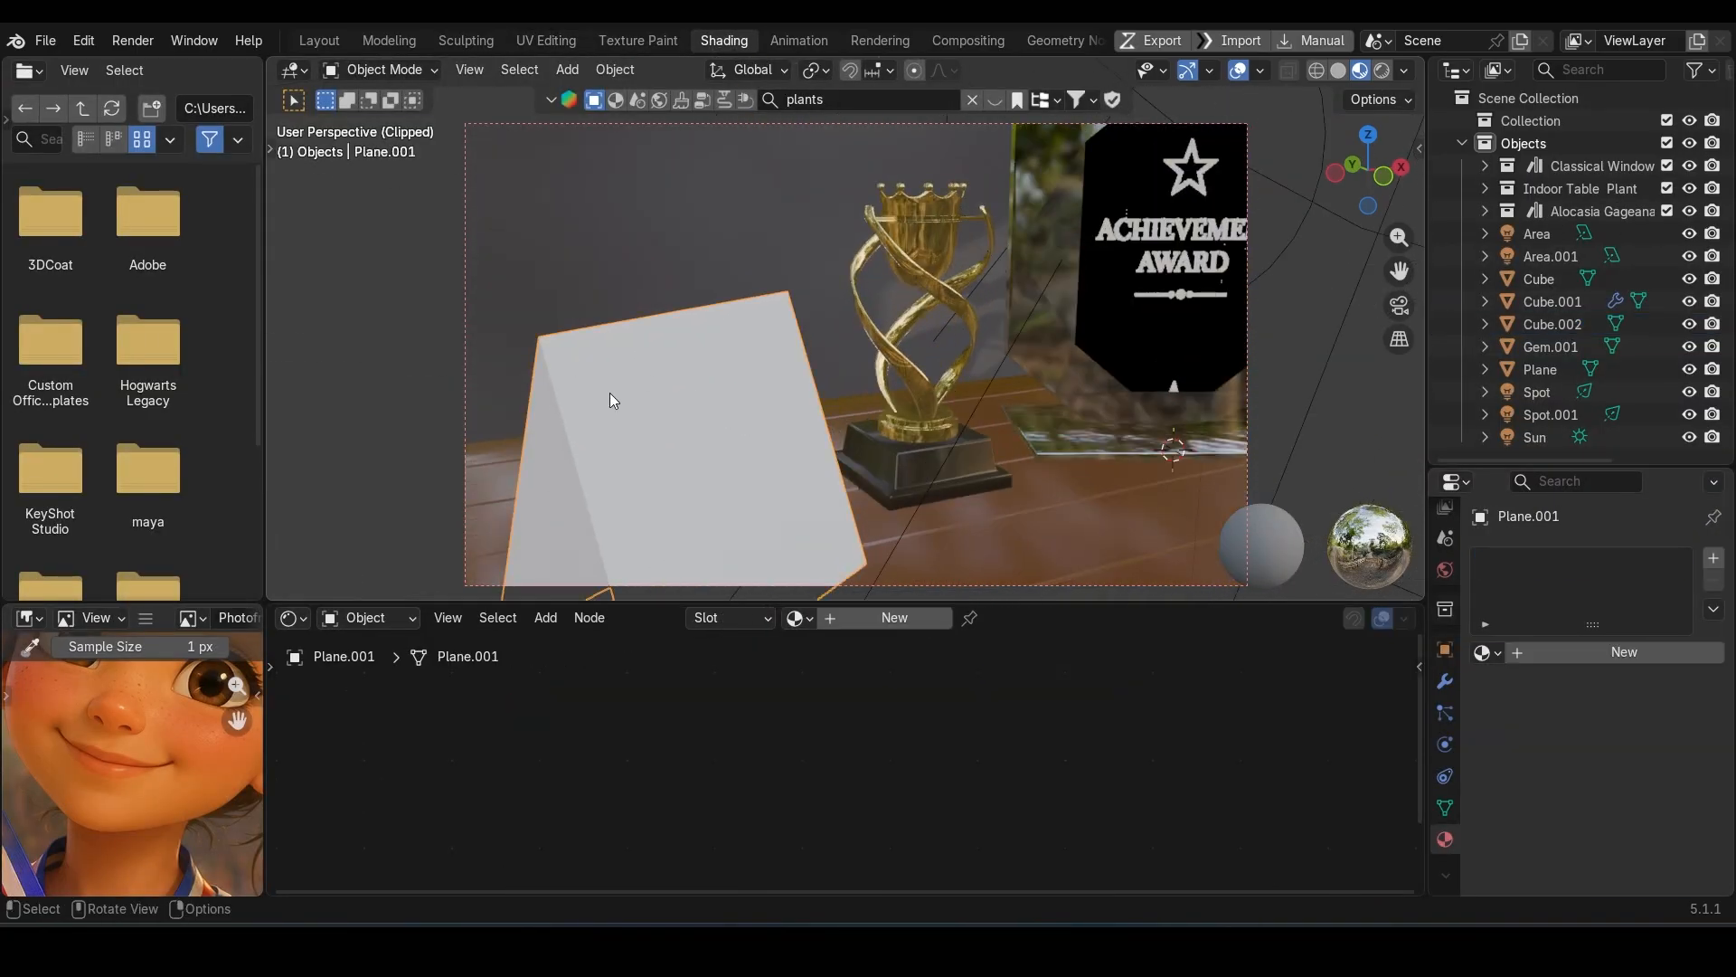
left_click(895, 618)
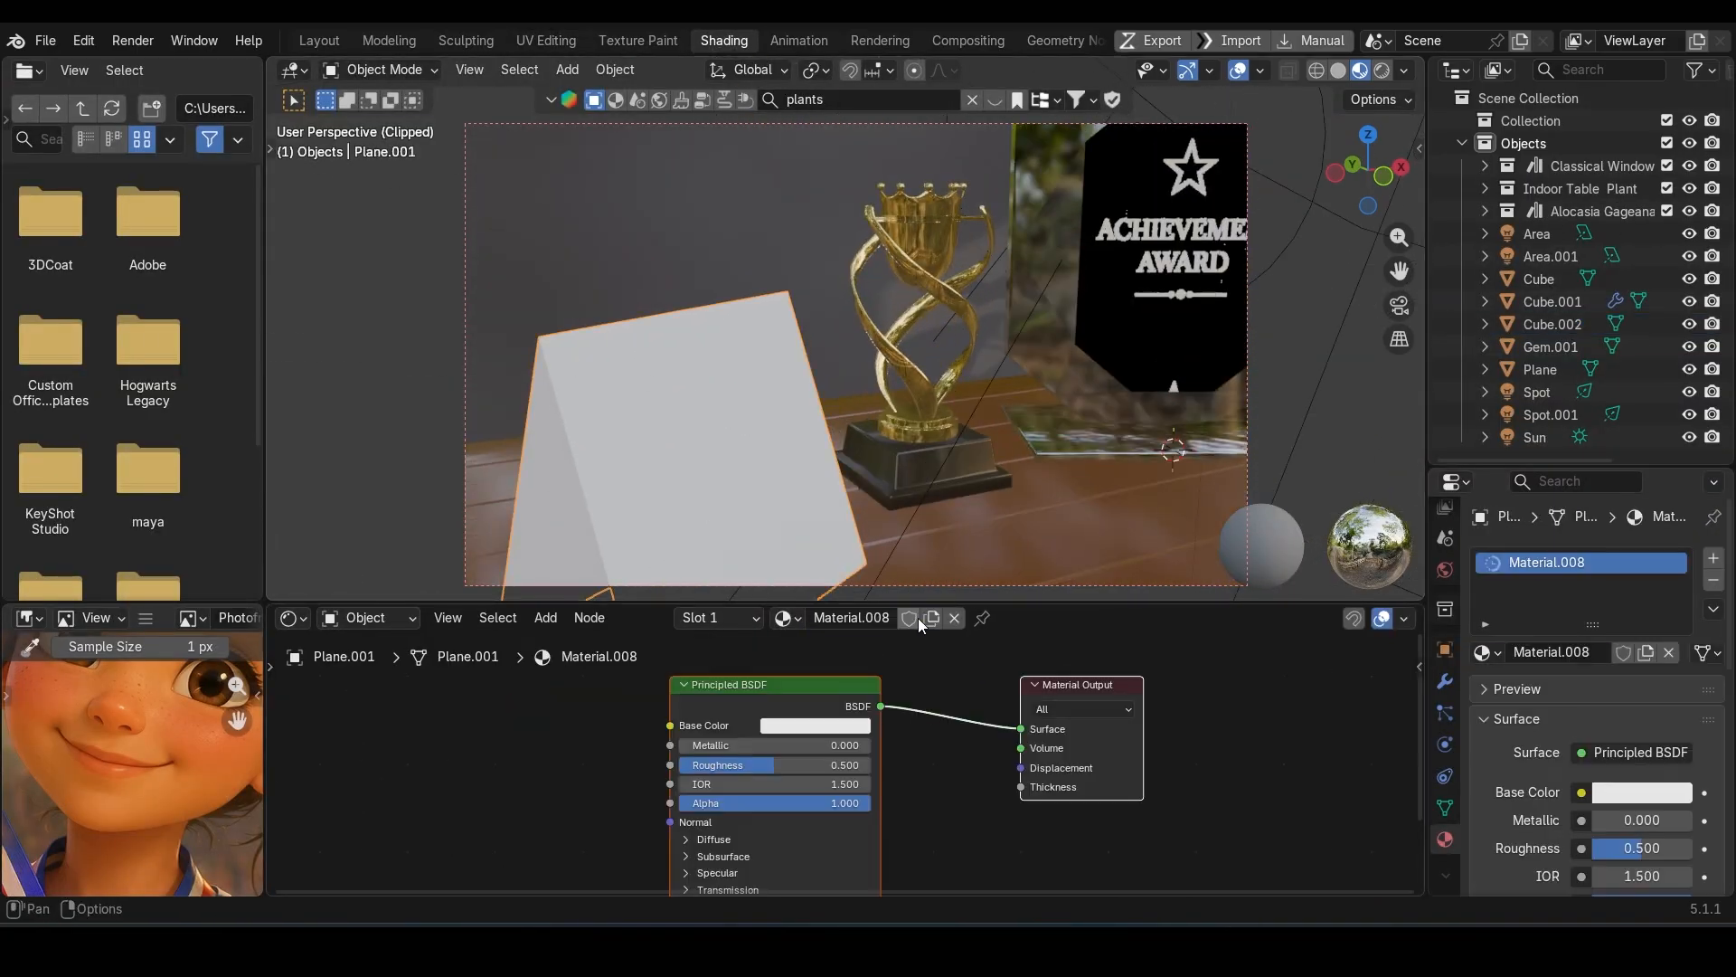
Step: Give the calendar stand's material an orange base color, metallic 0.087 and roughness 0.031
left_click(855, 726)
mouse_move(808, 524)
left_mouse_down()
mouse_move(793, 517)
mouse_move(805, 534)
left_mouse_up()
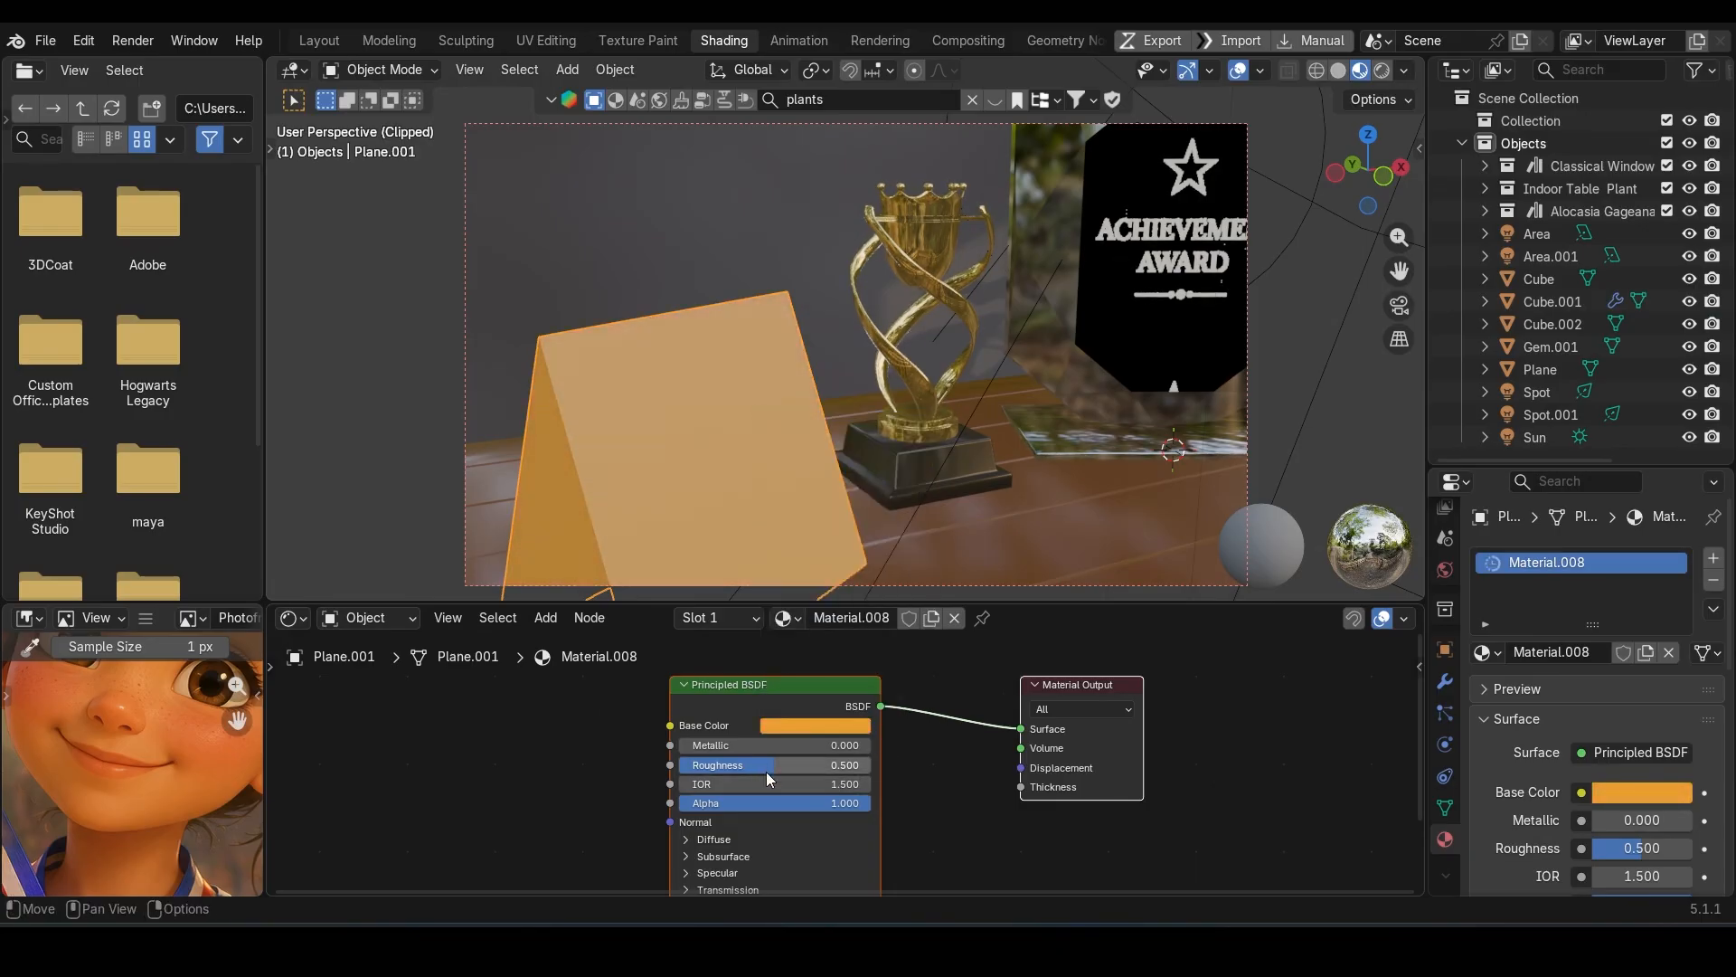
left_click_drag(814, 765, 696, 745)
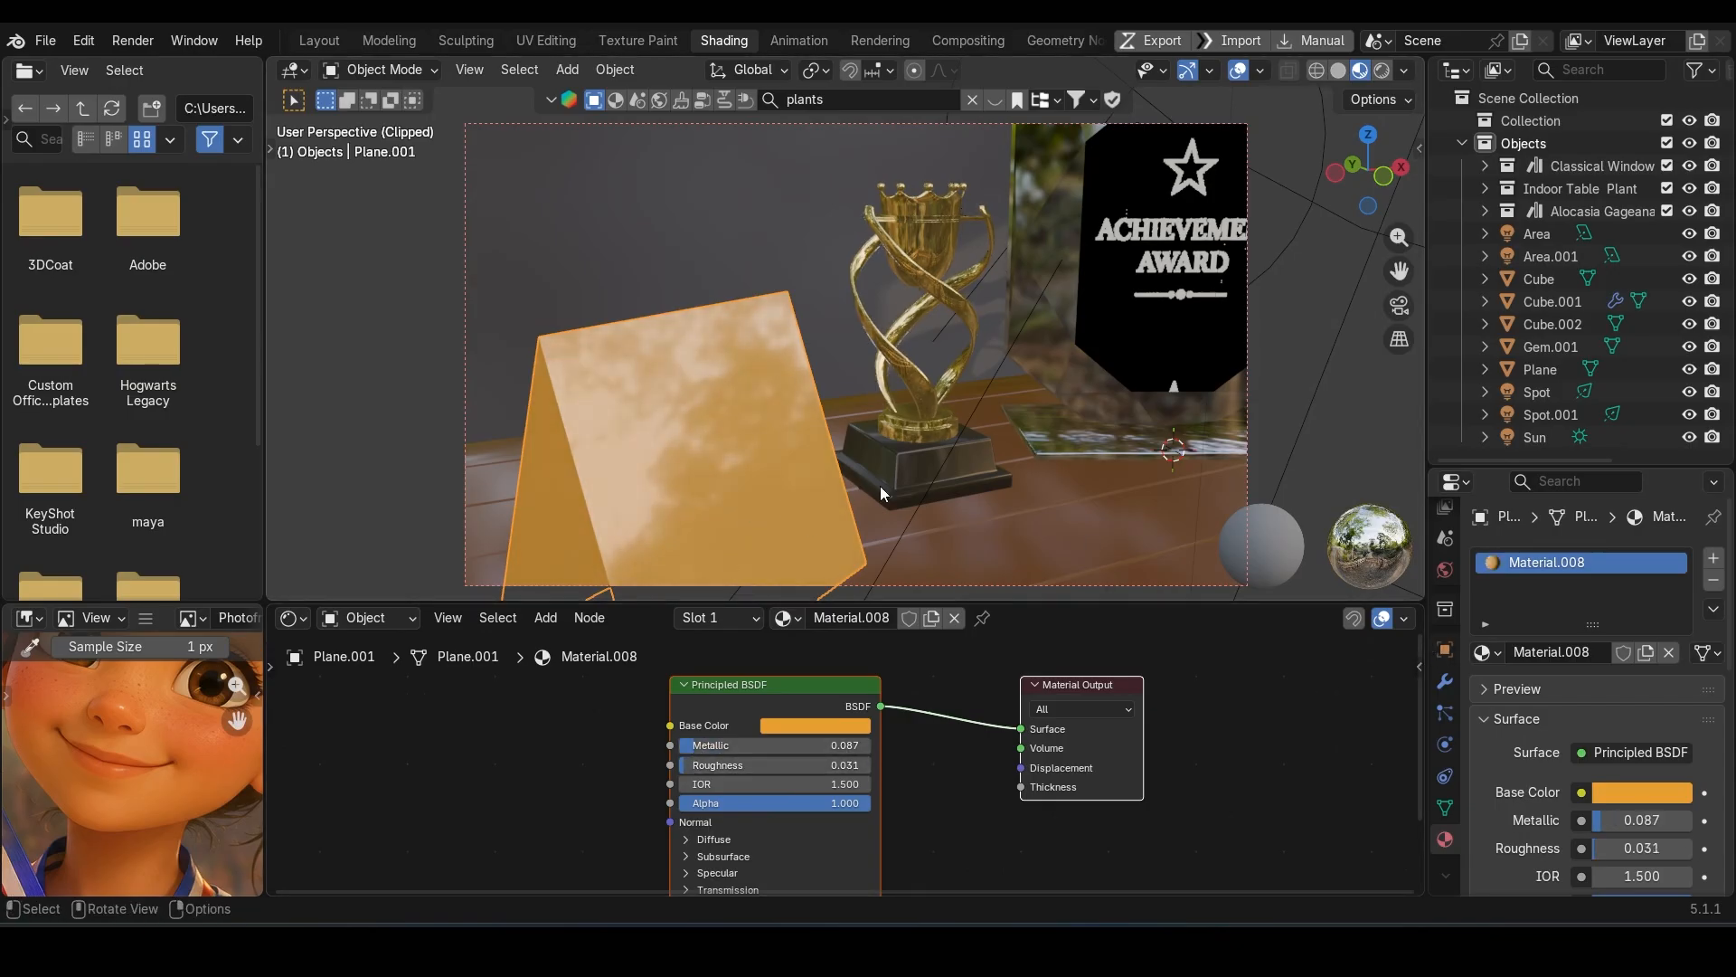
Step: Create a second material slot with a new material and assign it to the stand's inset front face
key("Tab")
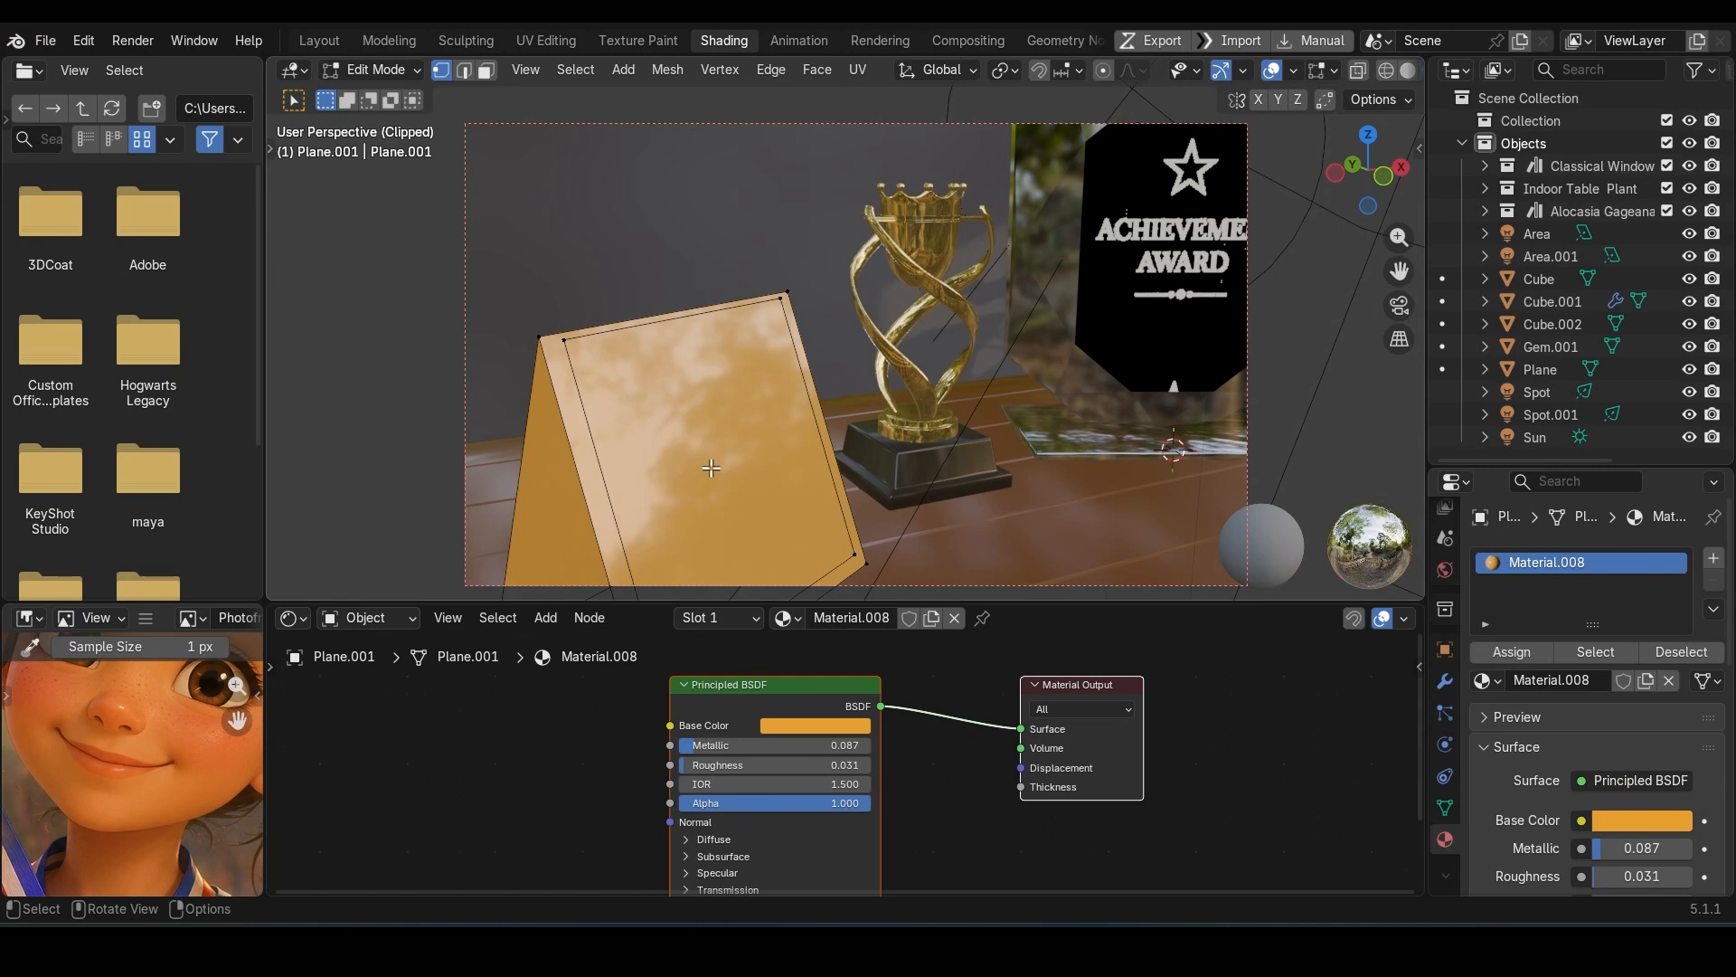
key("3")
left_click(711, 467)
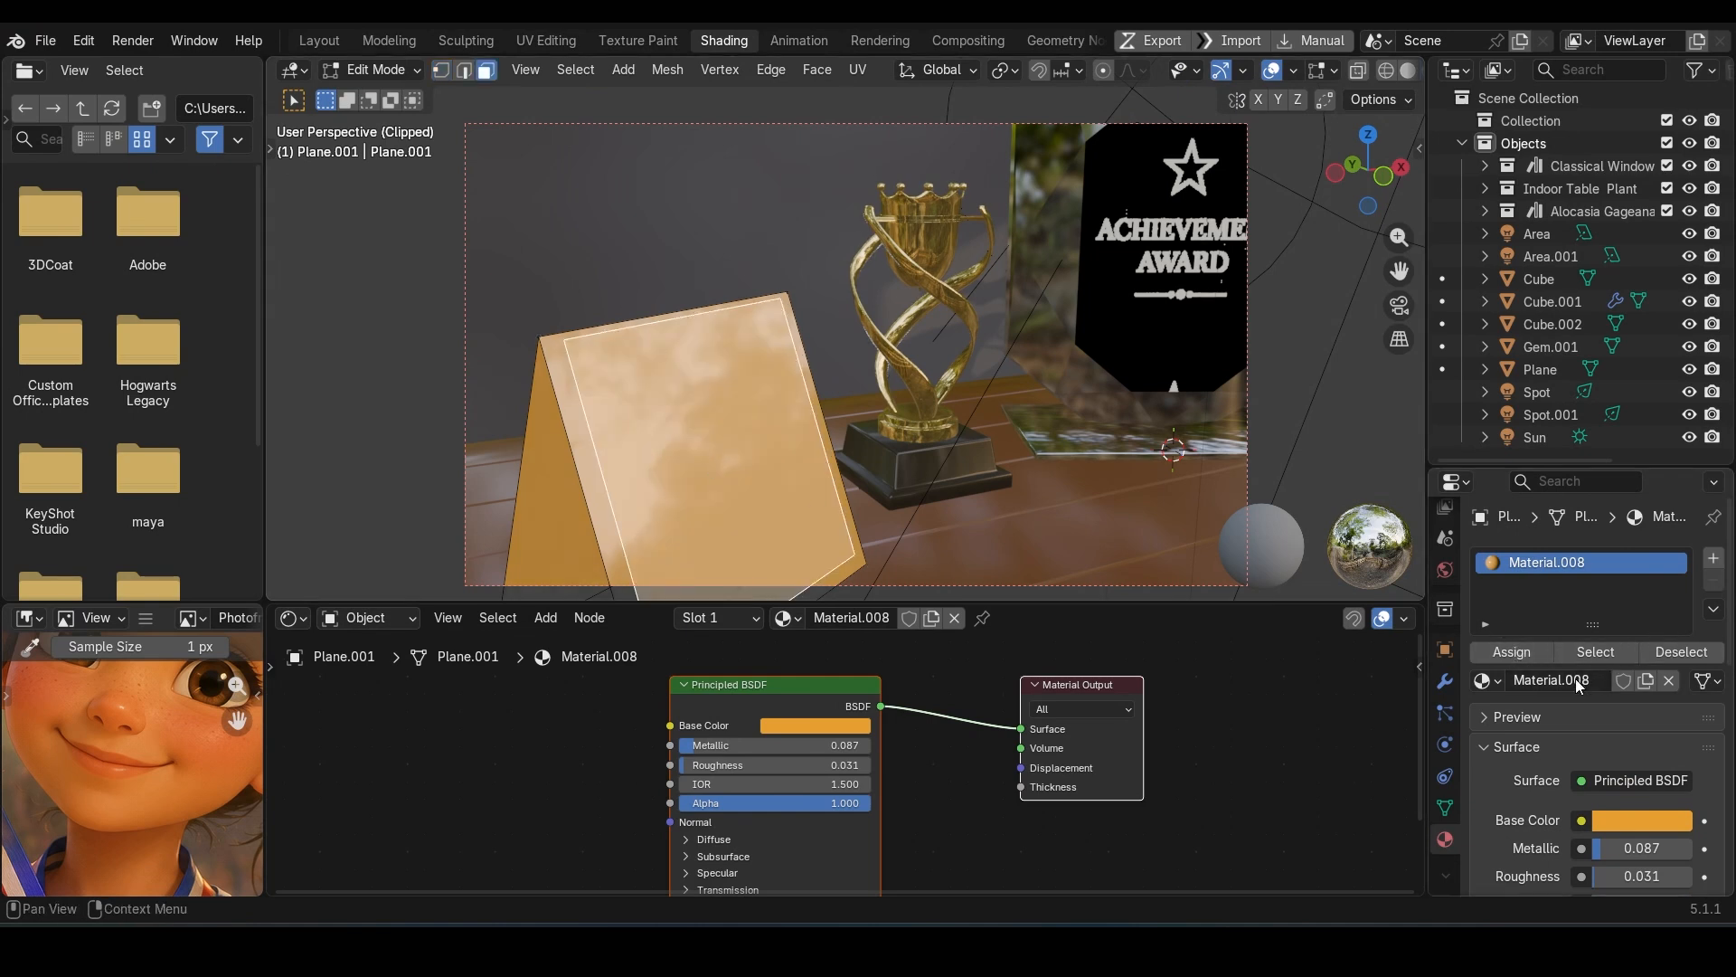
left_click(1713, 558)
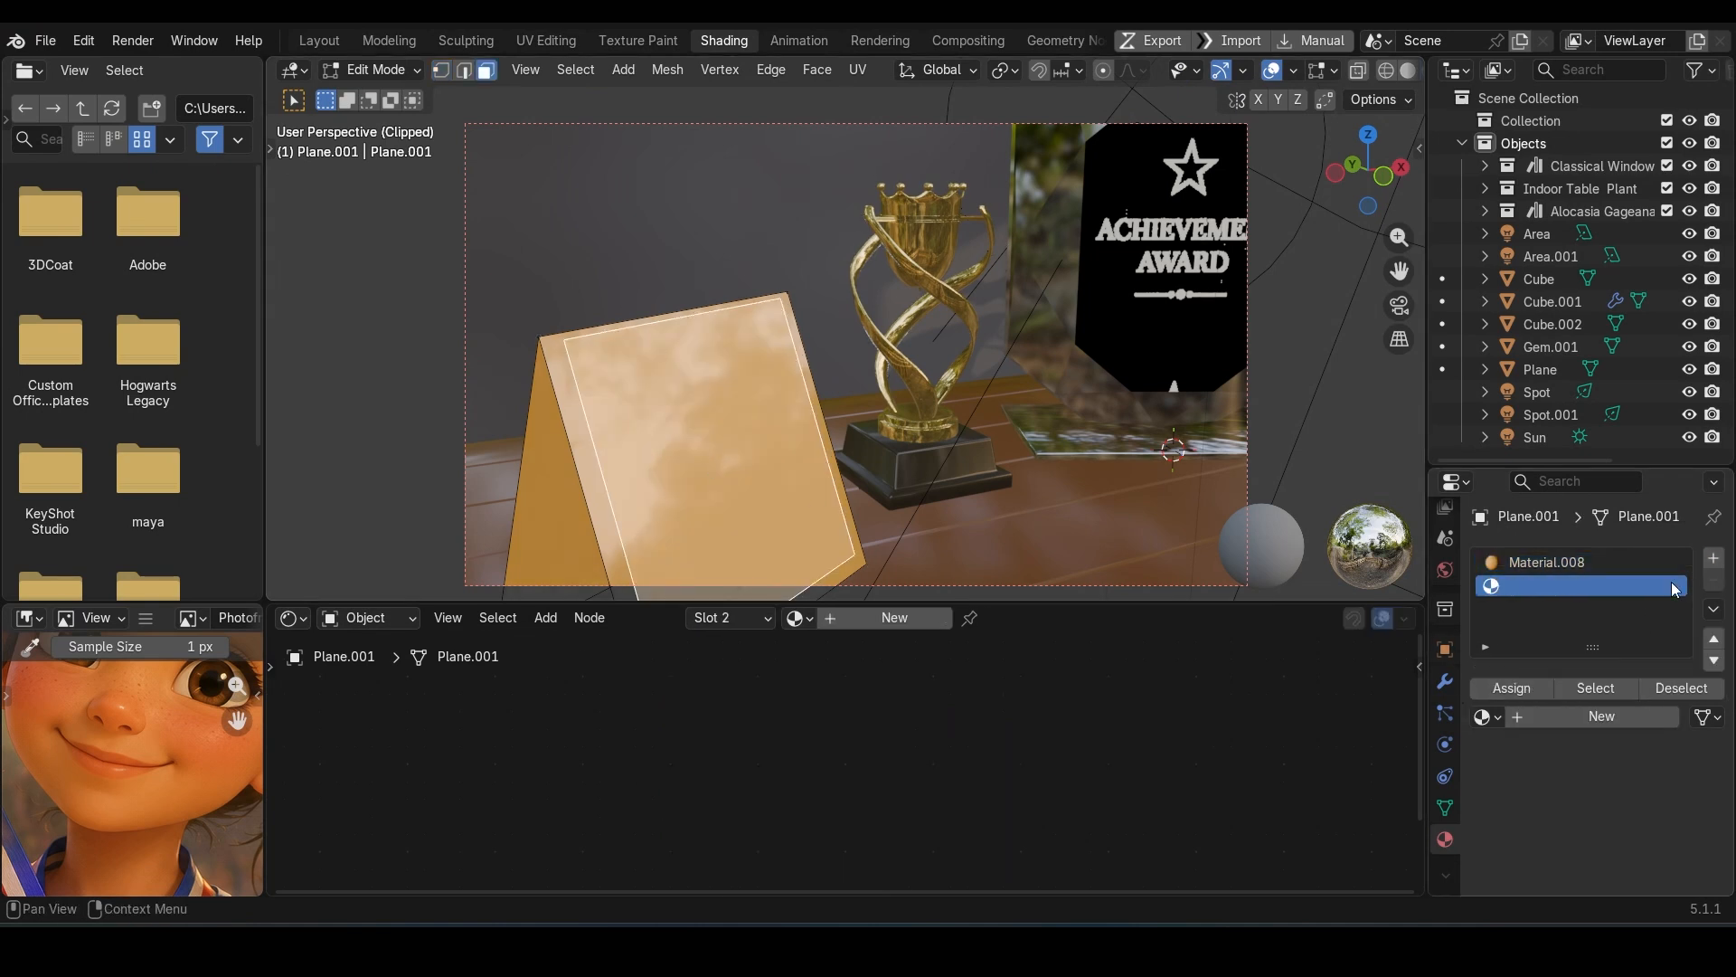
left_click(1576, 714)
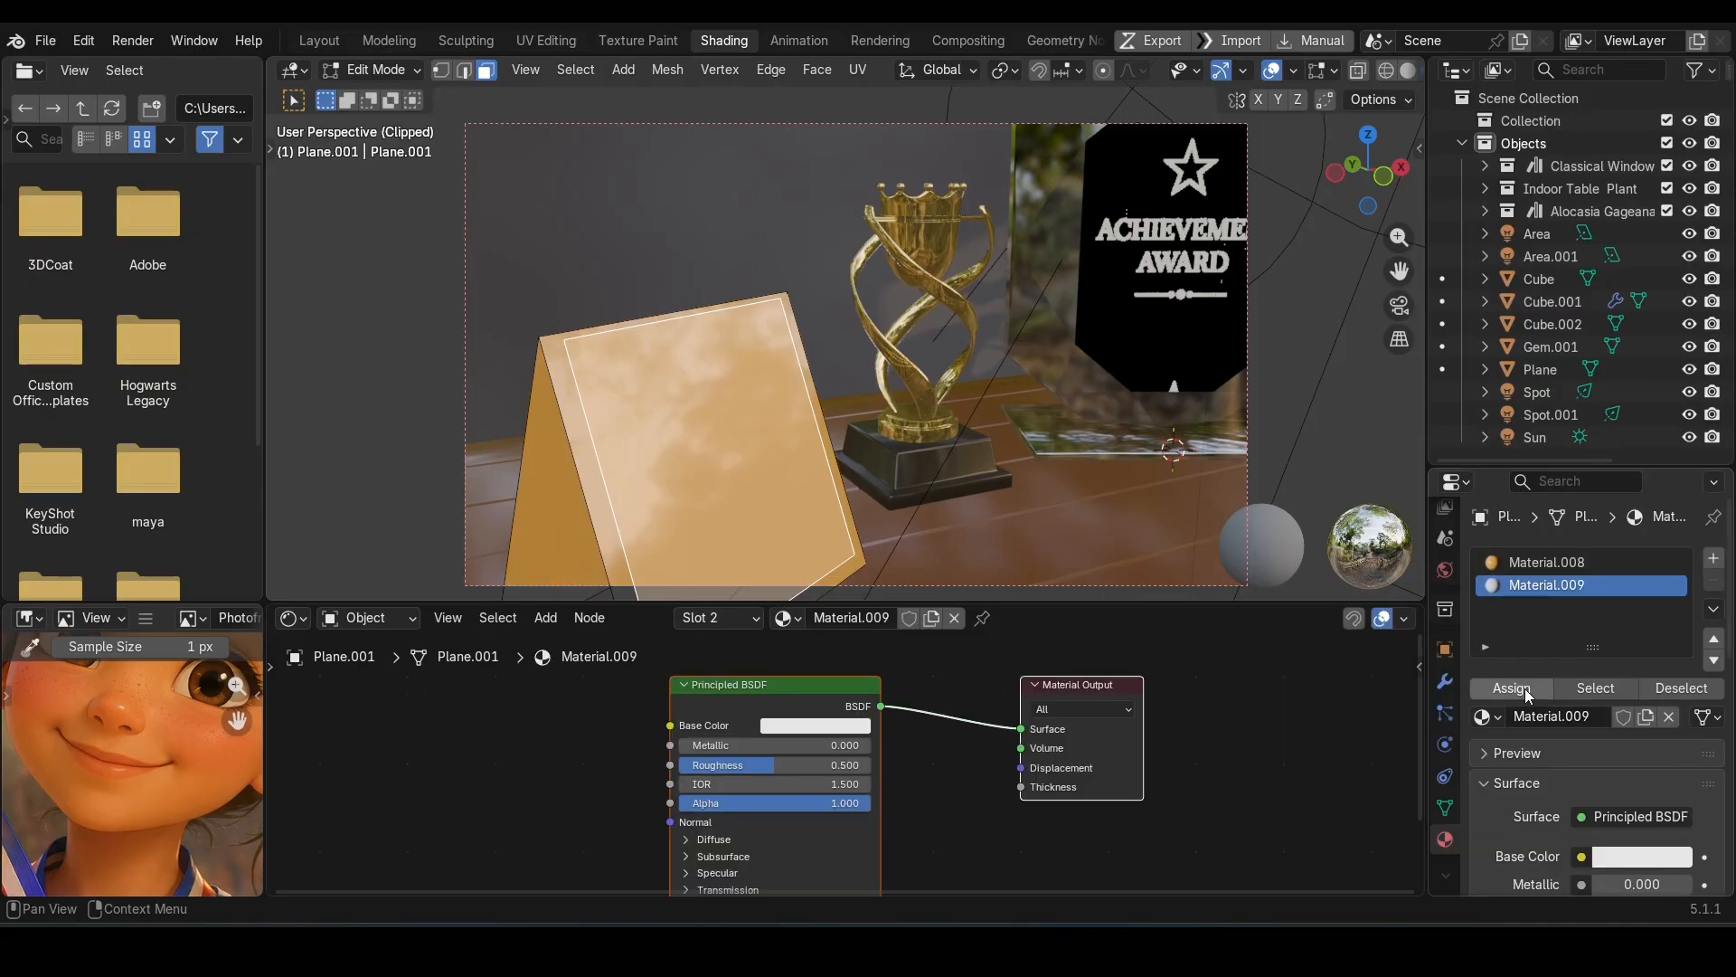
left_click(555, 735)
Step: Add the Calender.png image texture to the front face's material and connect its Color to Base Color
scroll(552, 738, "down", 3)
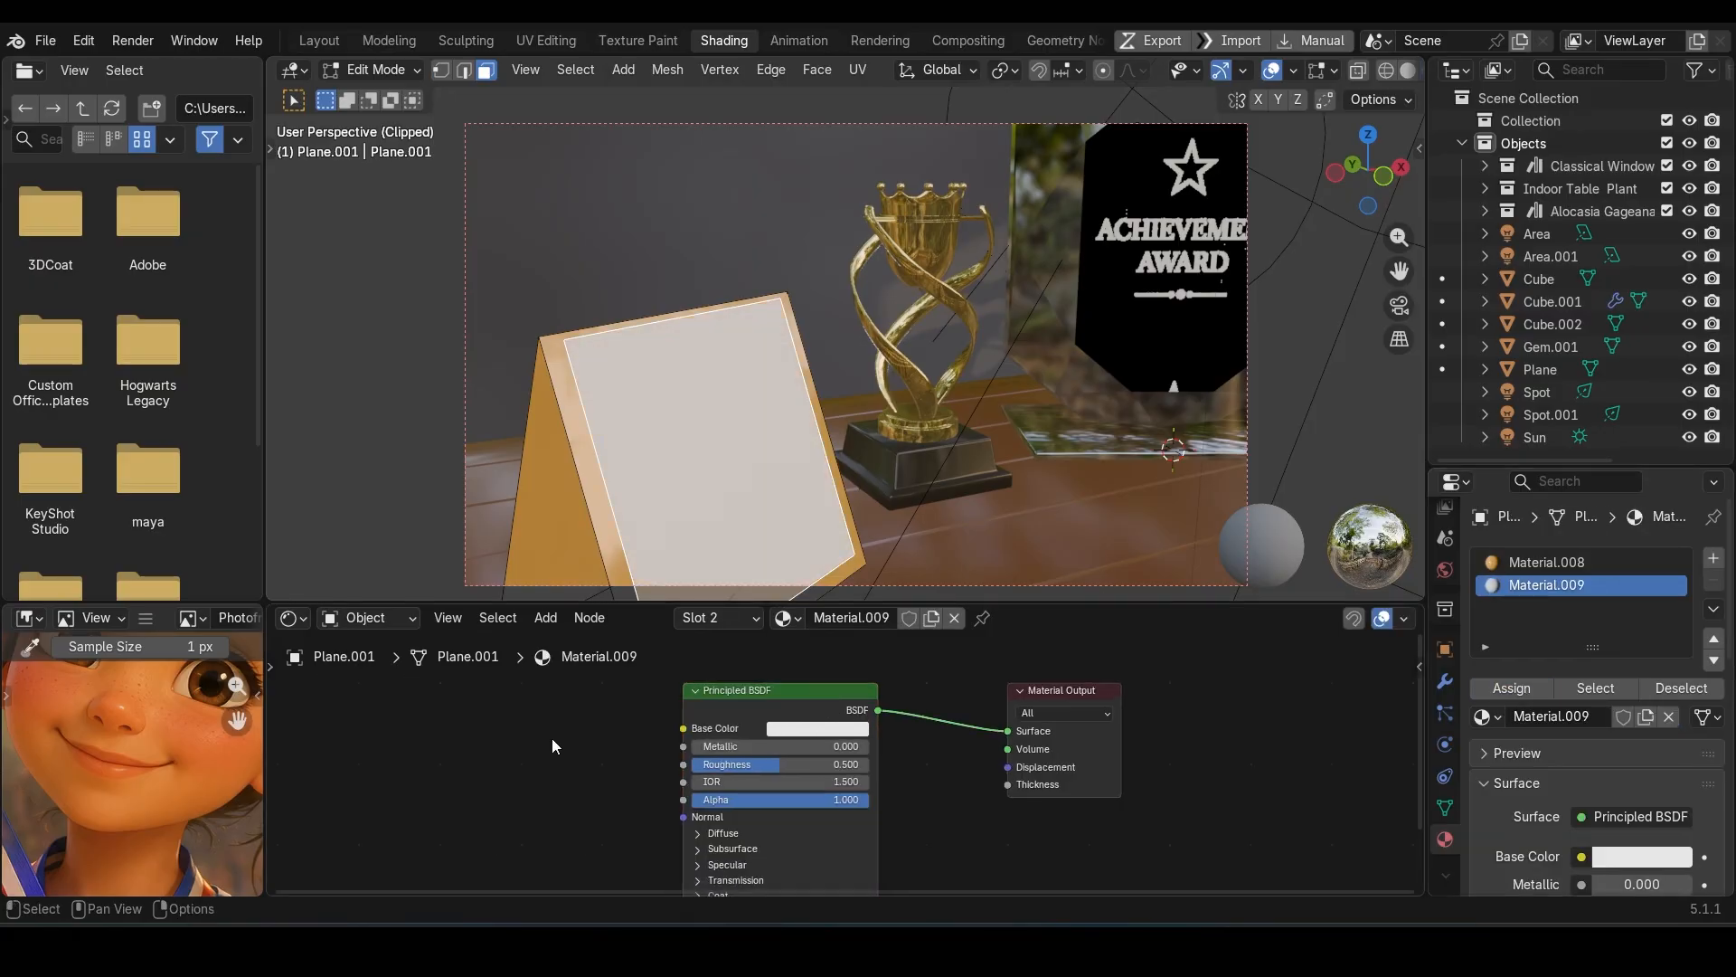
middle_click_drag(551, 738, 665, 727)
scroll(888, 389, "down", 1)
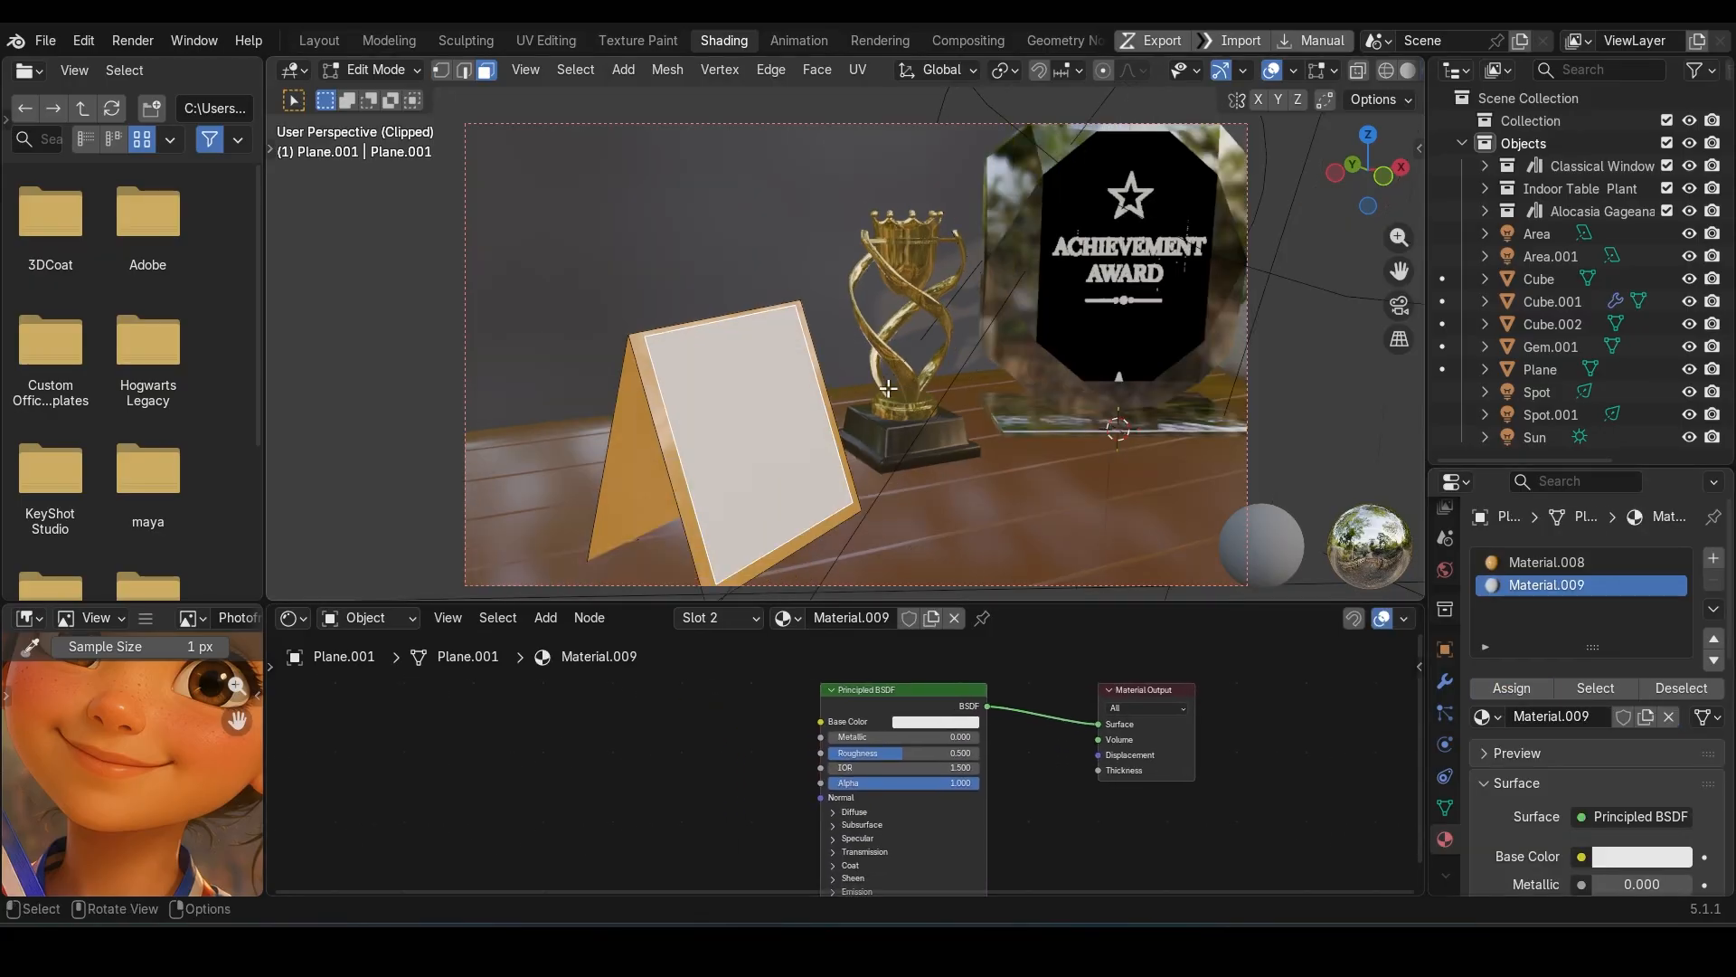
key("Tab")
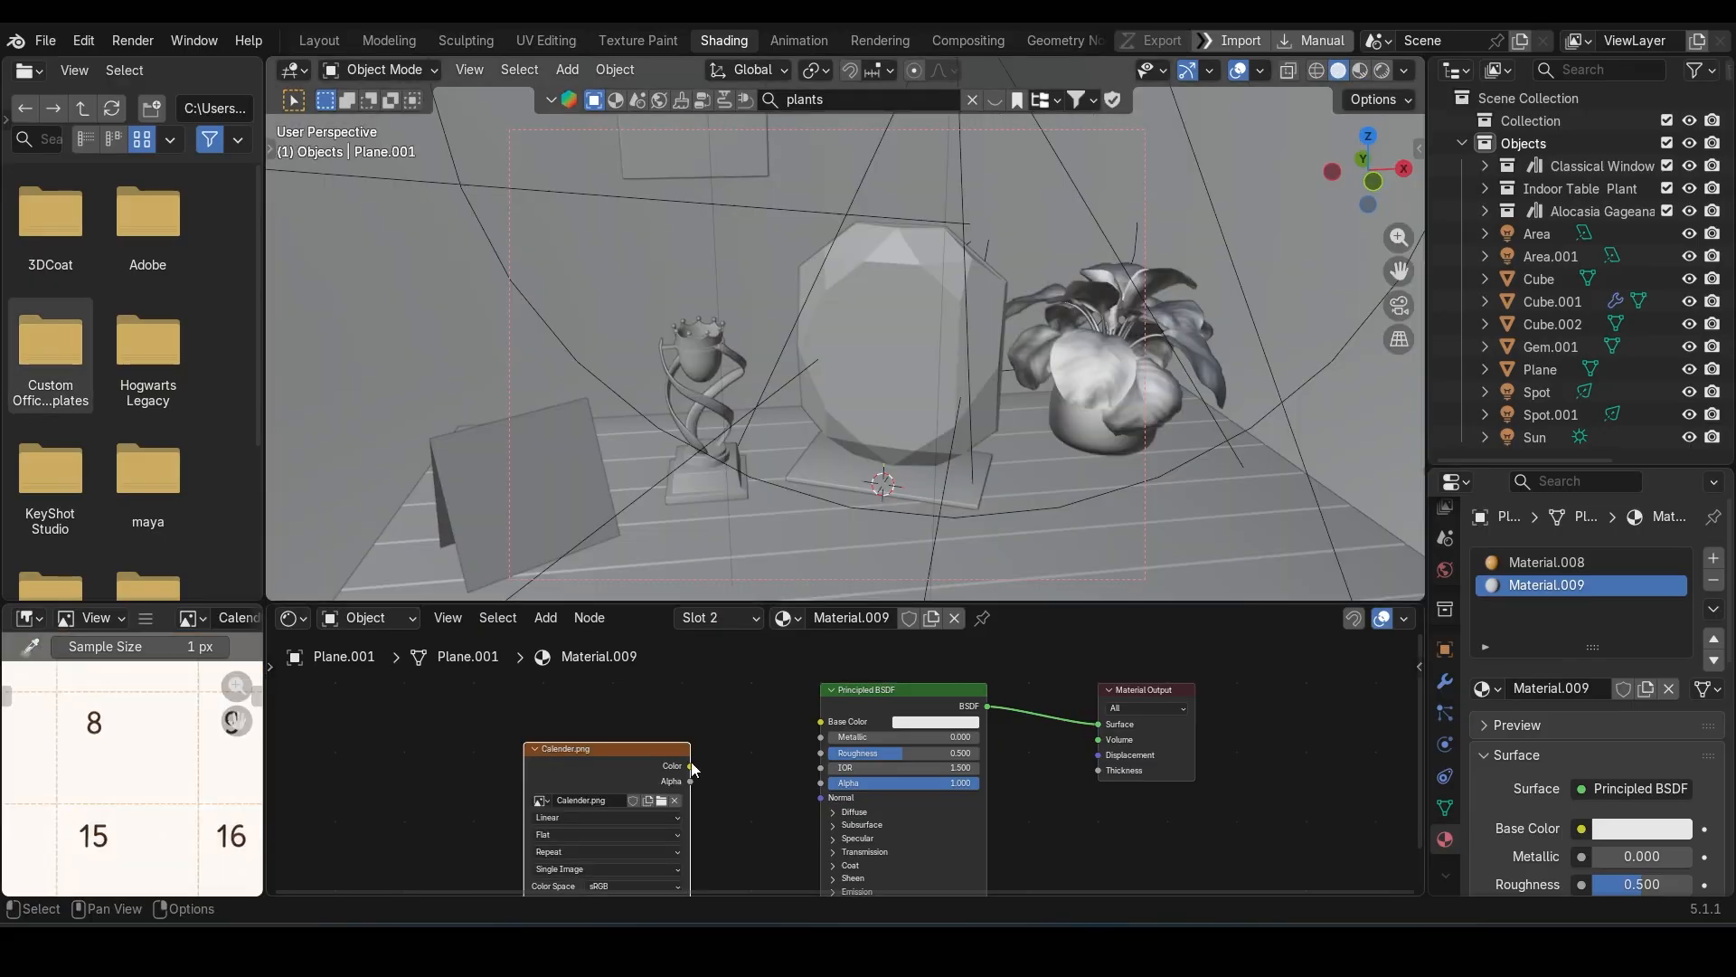
left_click_drag(691, 766, 829, 720)
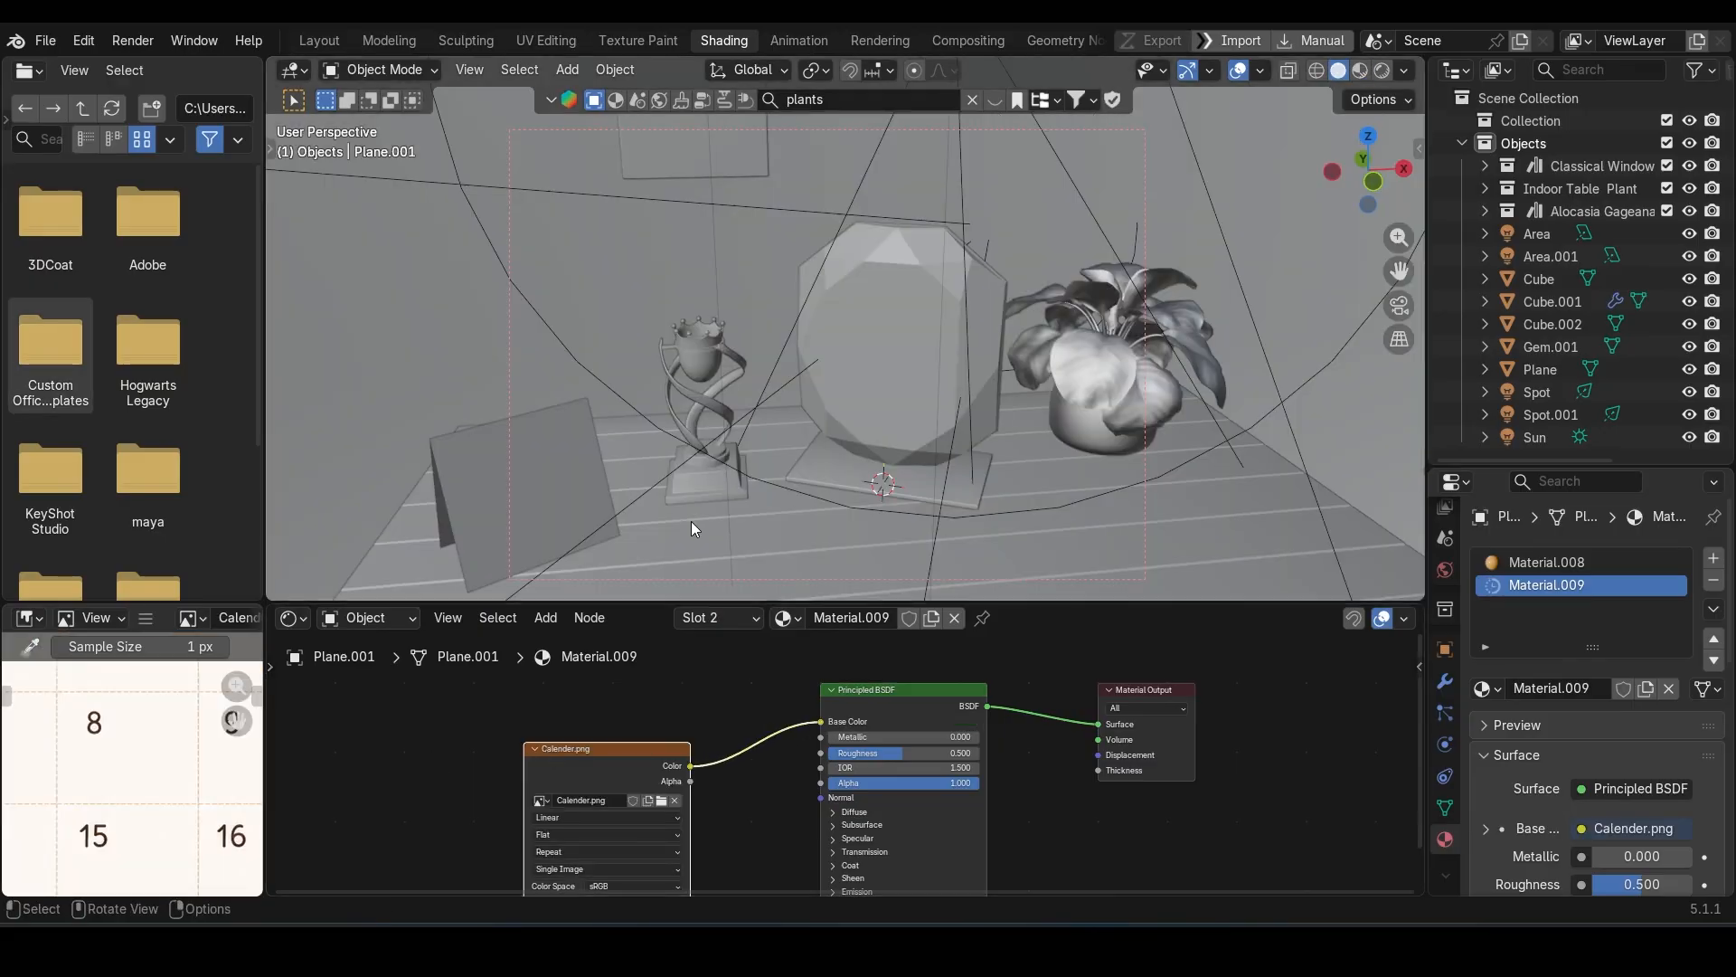
Step: Display the scene in Material Preview and check the calendar image on the stand's front face
left_click(1361, 70)
scroll(787, 374, "up", 3)
scroll(762, 403, "up", 6)
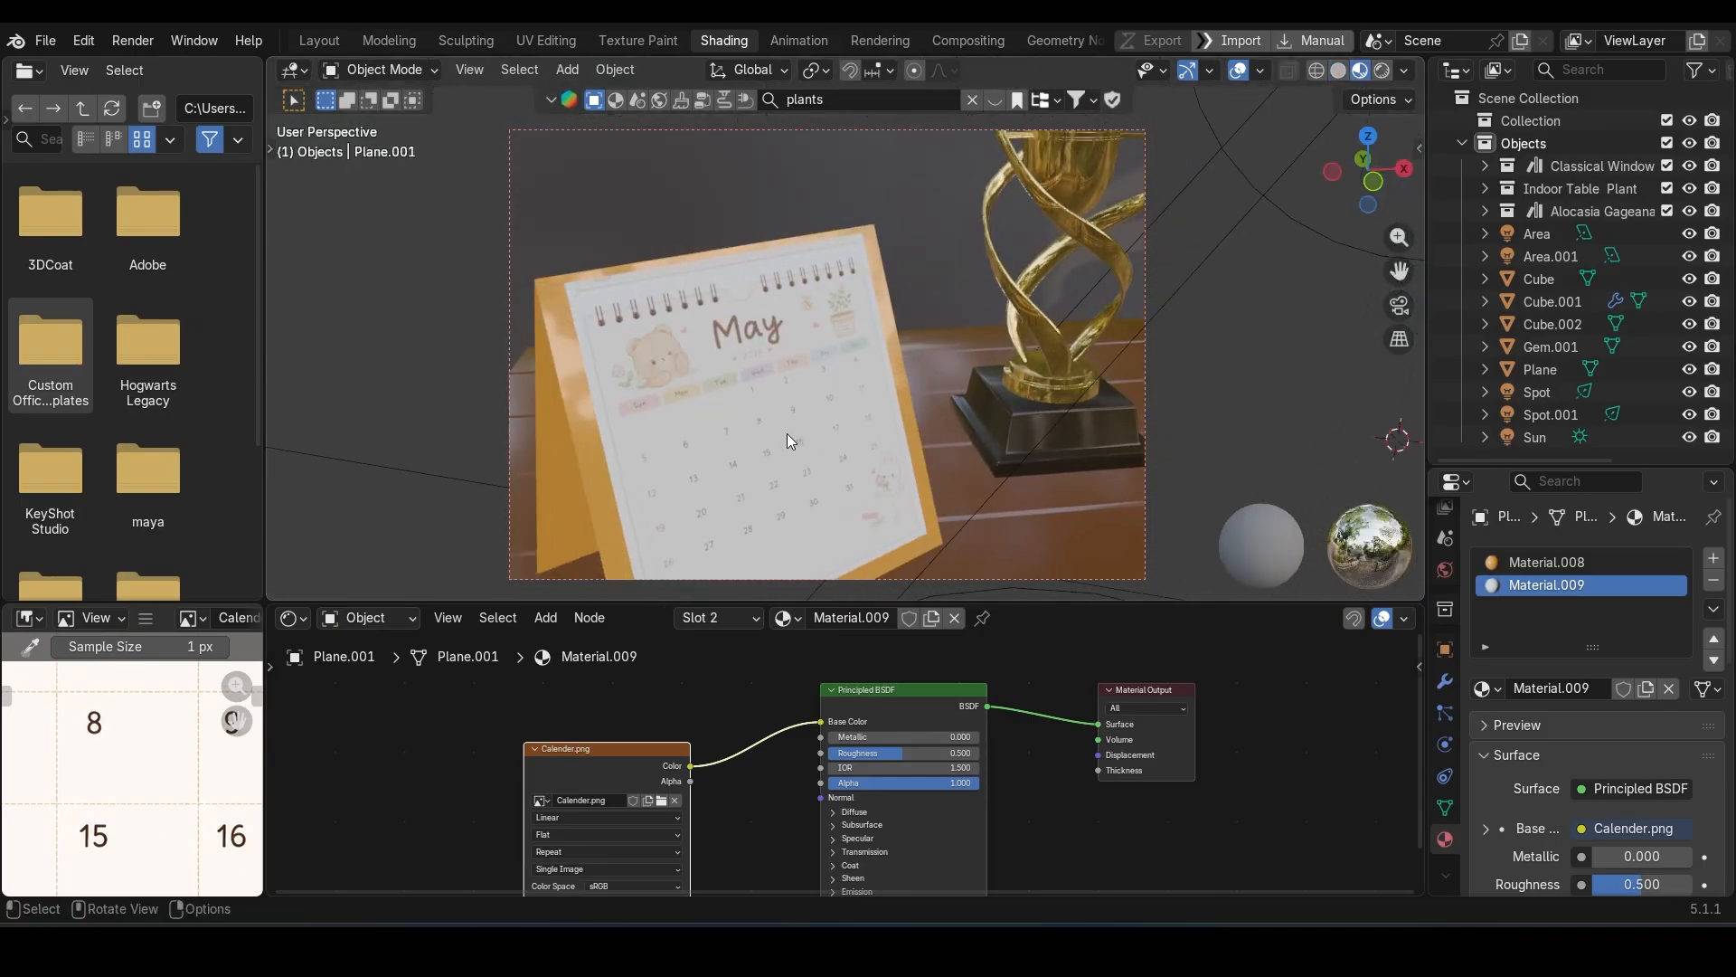
scroll(790, 404, "down", 2)
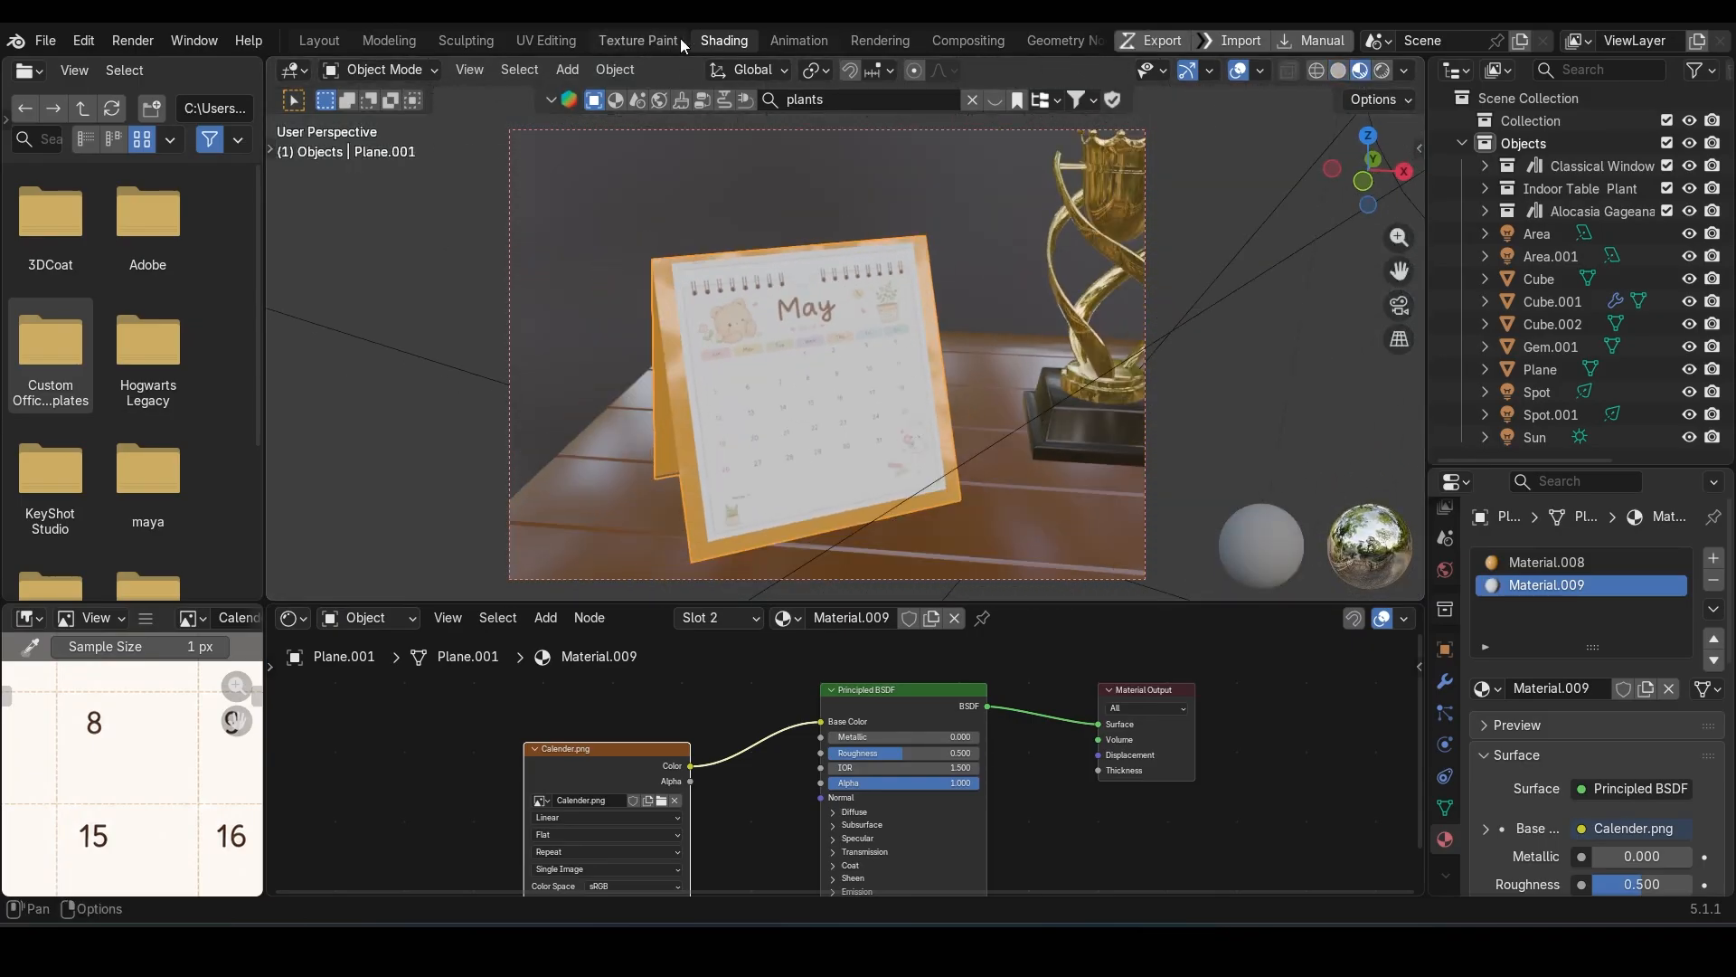
Step: Unwrap the calendar stand's inset front face in the UV Editing workspace
left_click(552, 40)
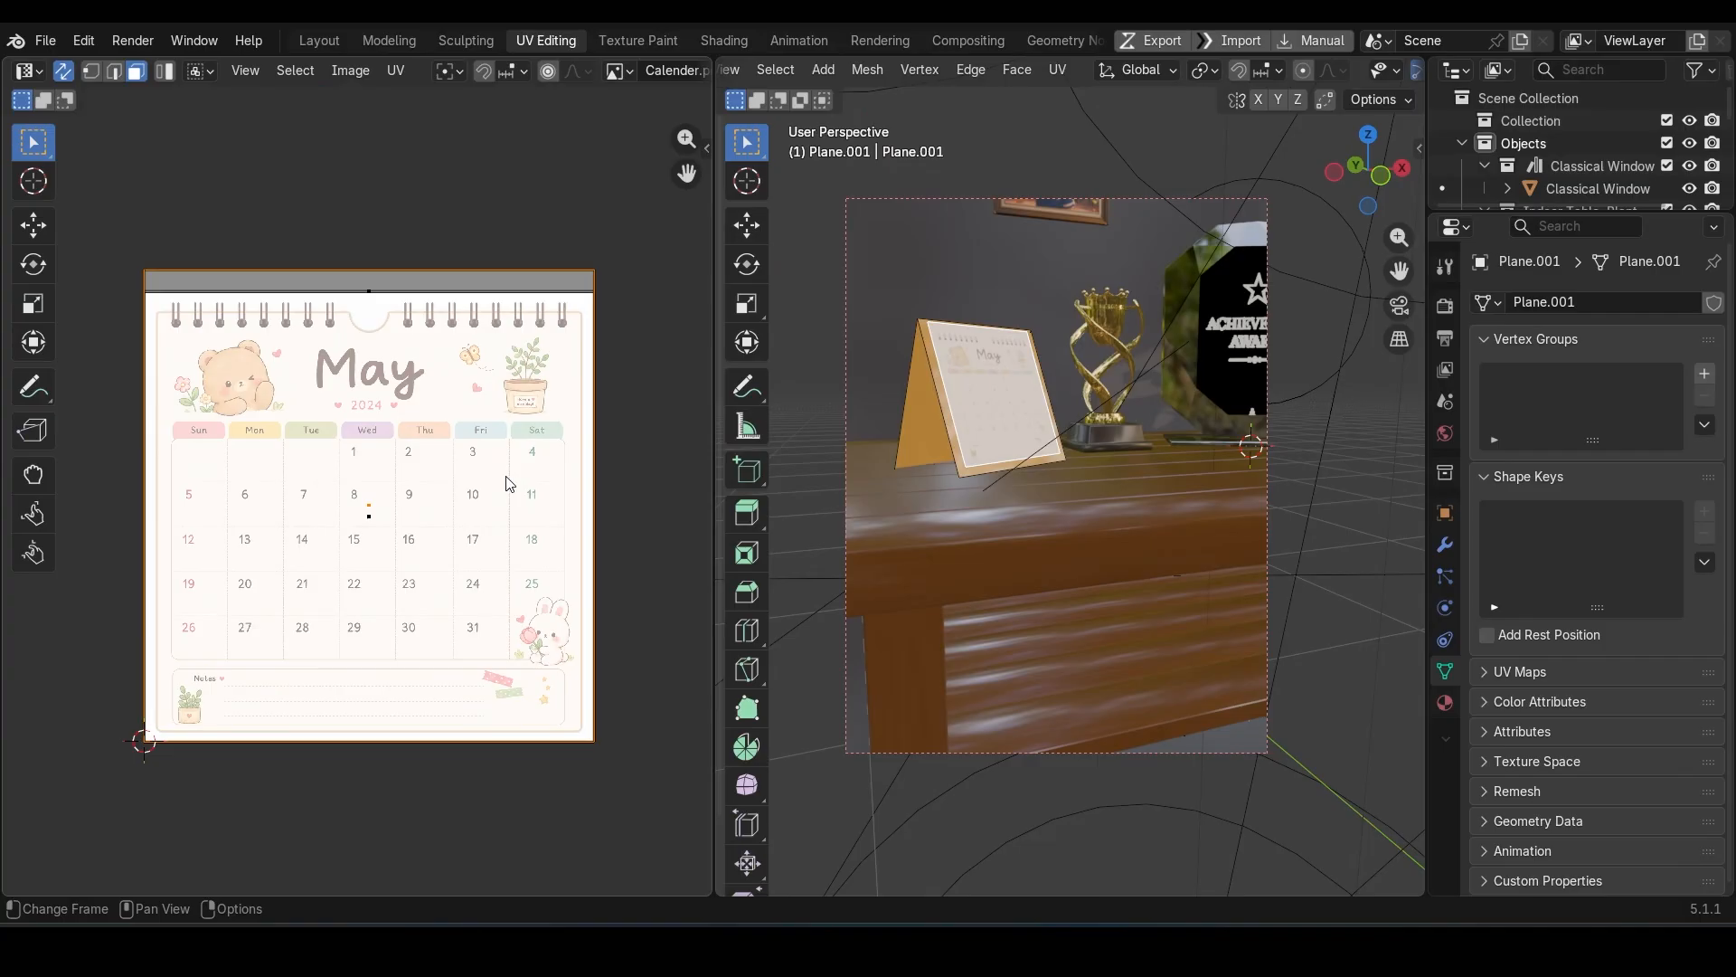
key("a")
key("ctrl+z")
key("u")
left_click(508, 481)
scroll(1022, 488, "up", 4)
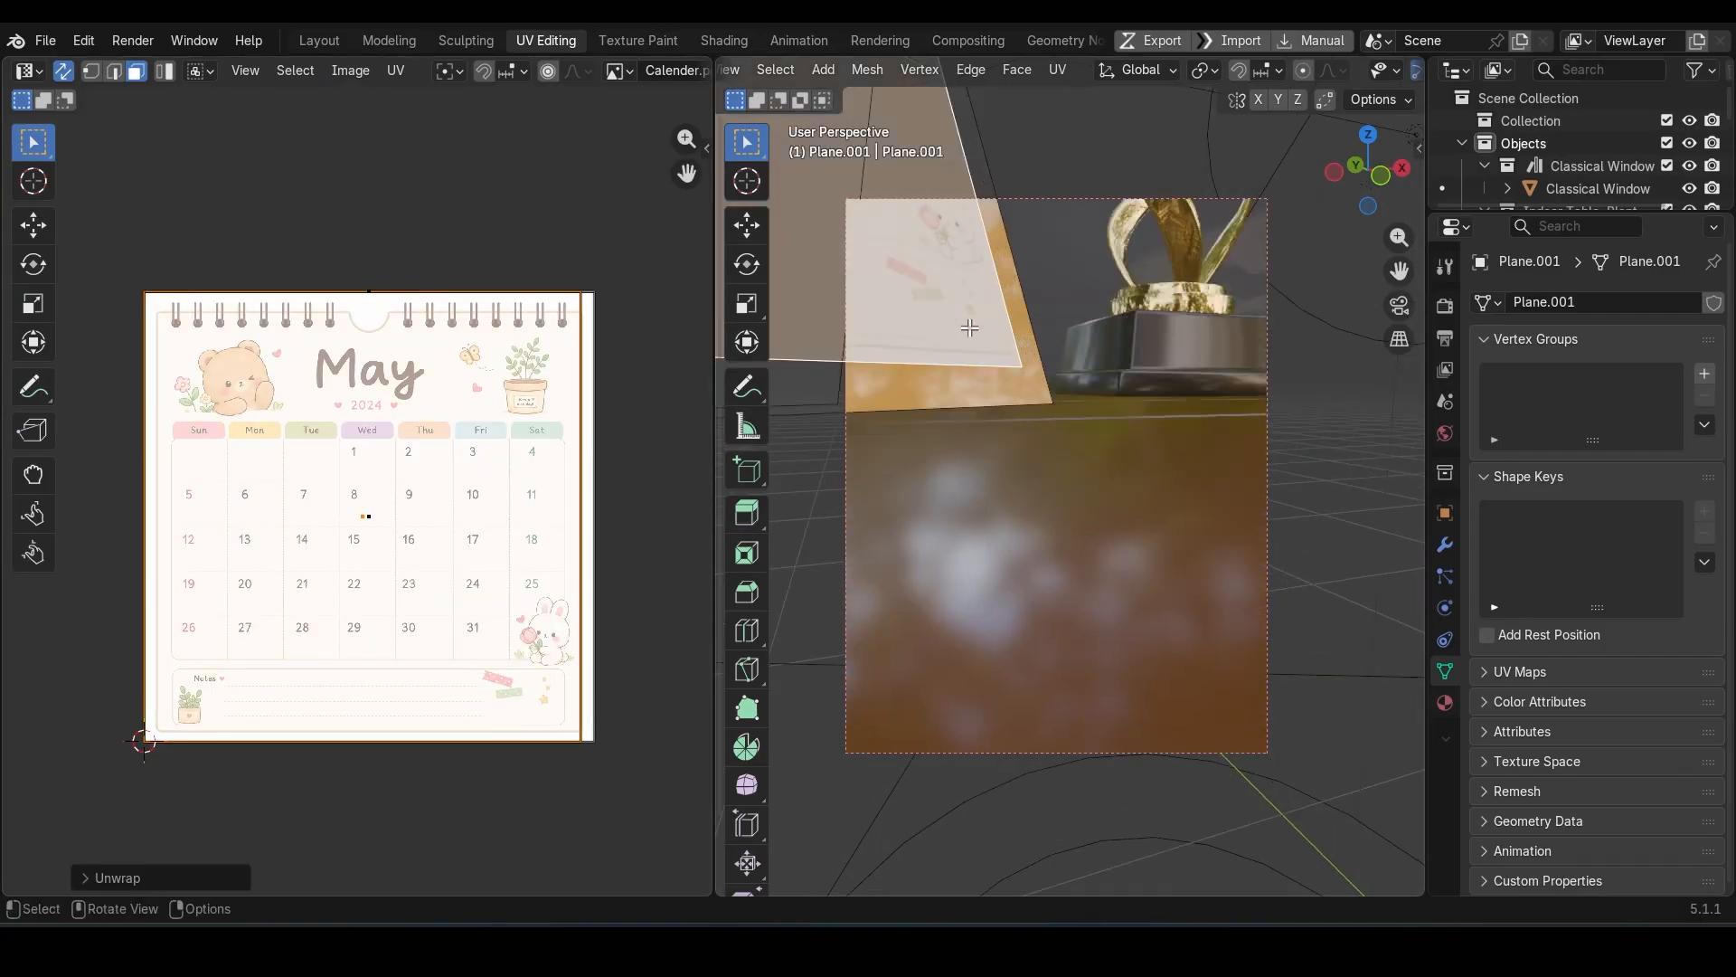
Step: Try to lower the top edge of the calendar face's UV island along Y
scroll(1013, 615, "up", 2)
middle_click_drag(959, 290, 1046, 468, "shift")
scroll(1017, 624, "down", 2)
scroll(1045, 469, "down", 3)
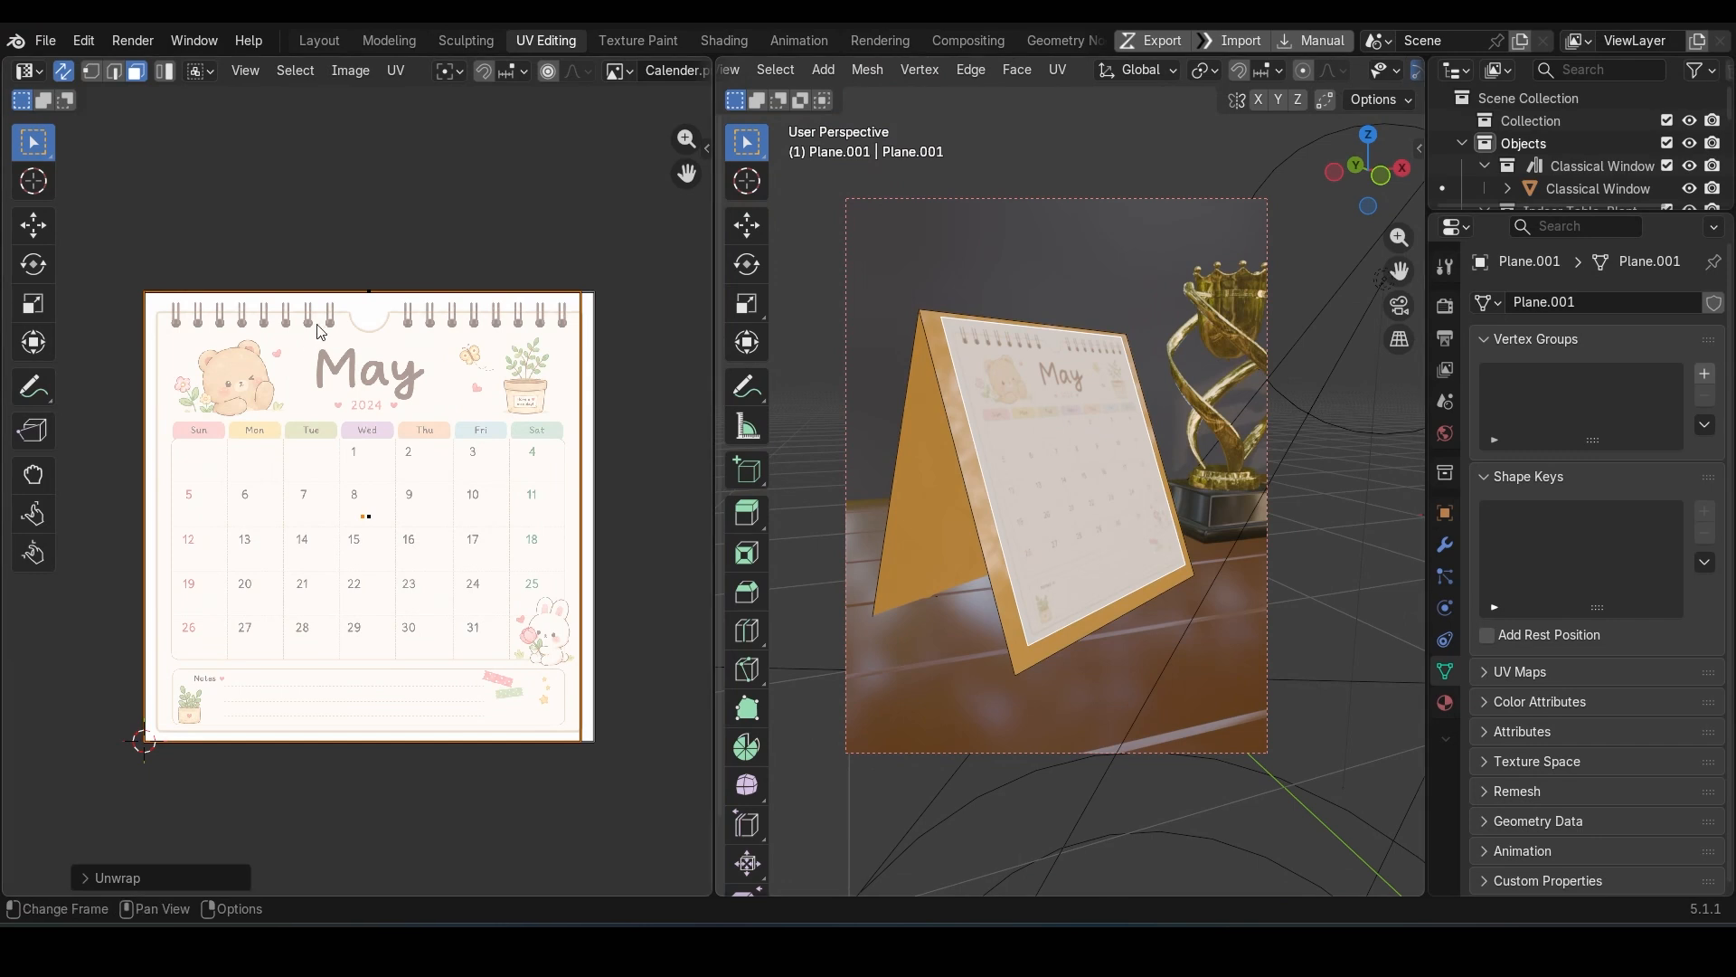
key("2")
left_click(275, 290)
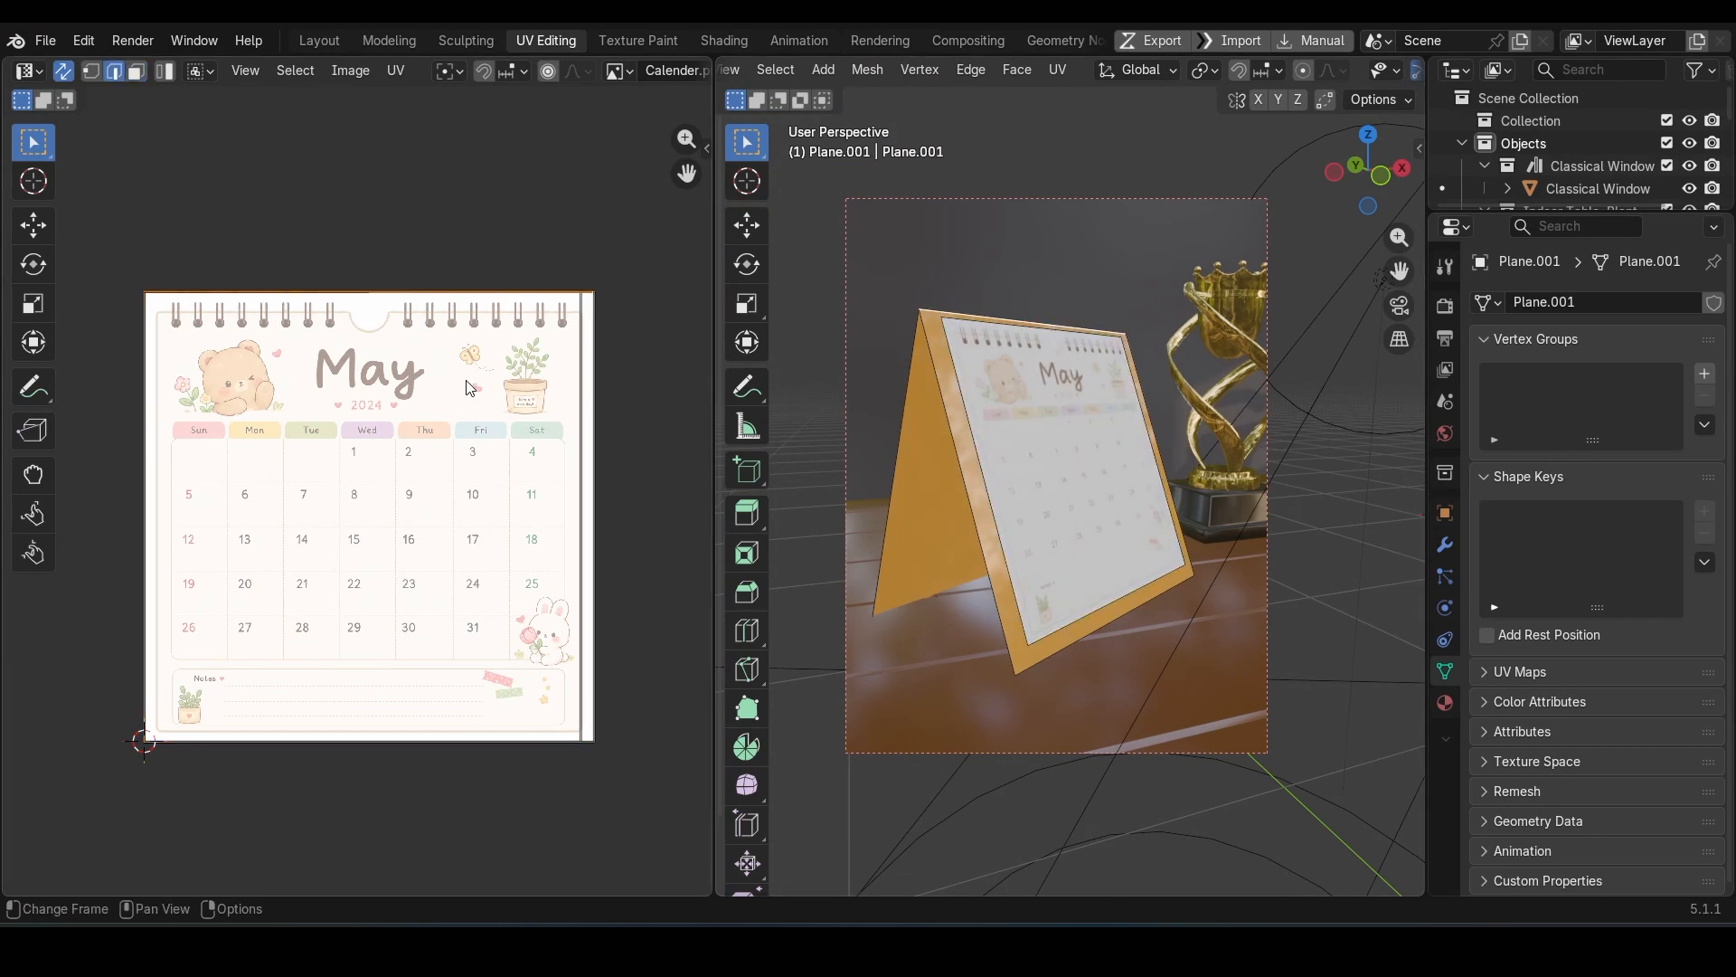
key("g")
key("y")
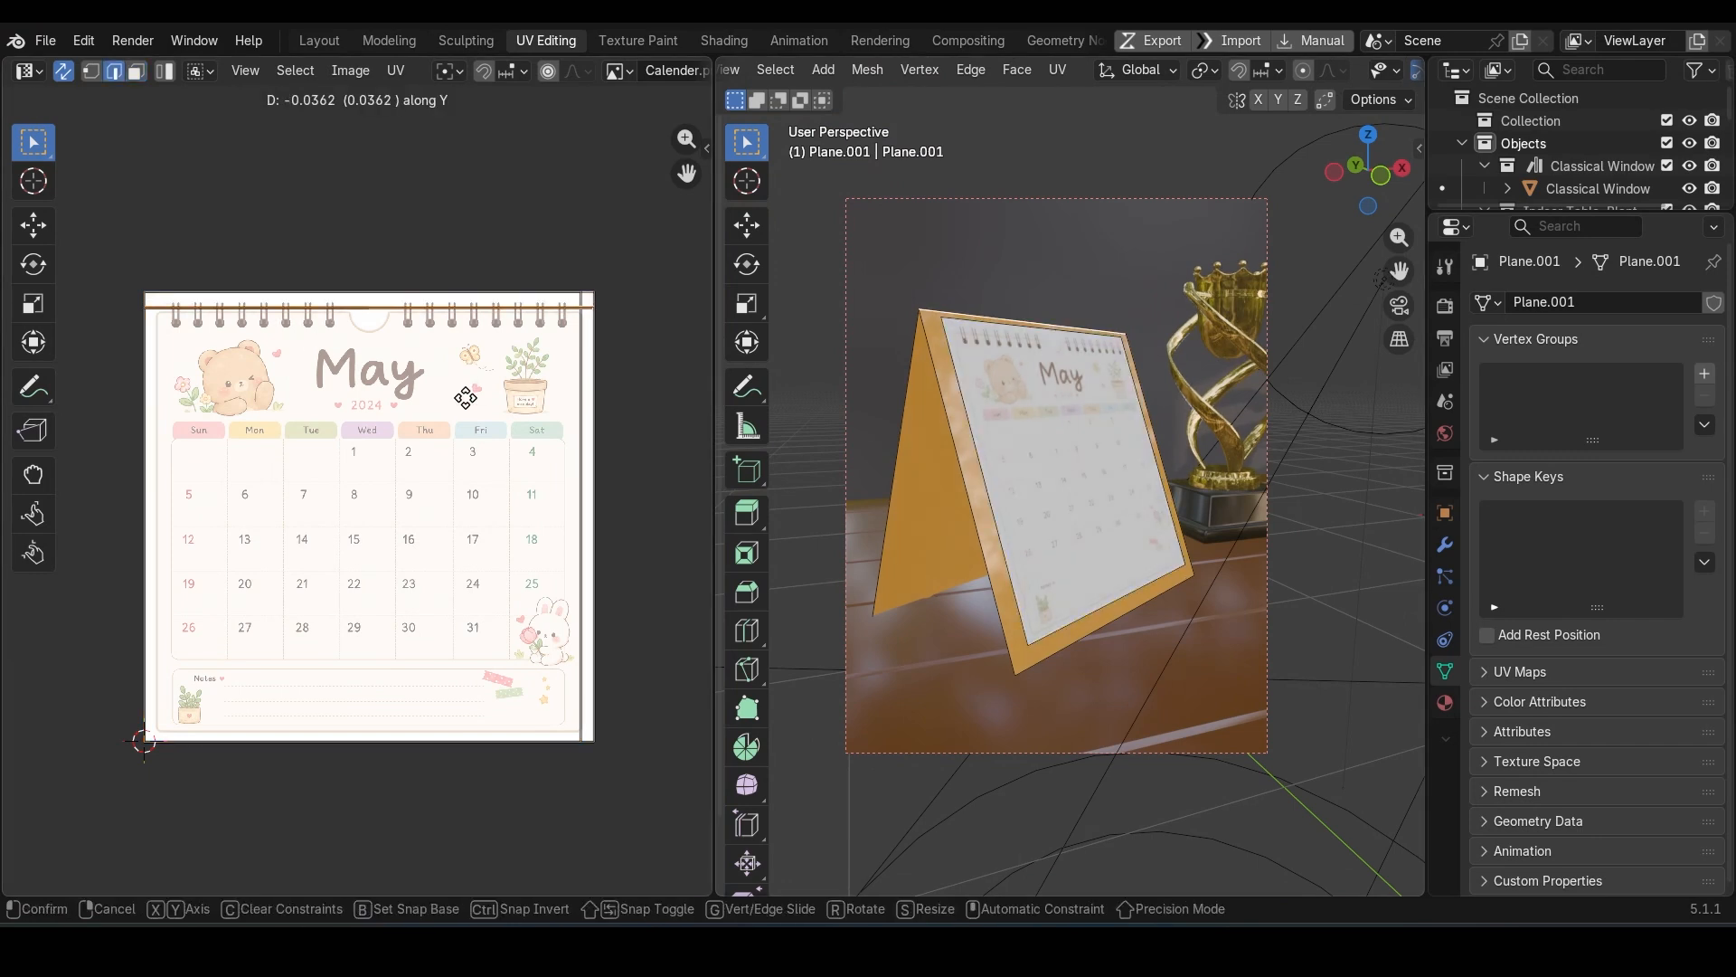
left_click(467, 402)
key("ctrl+z")
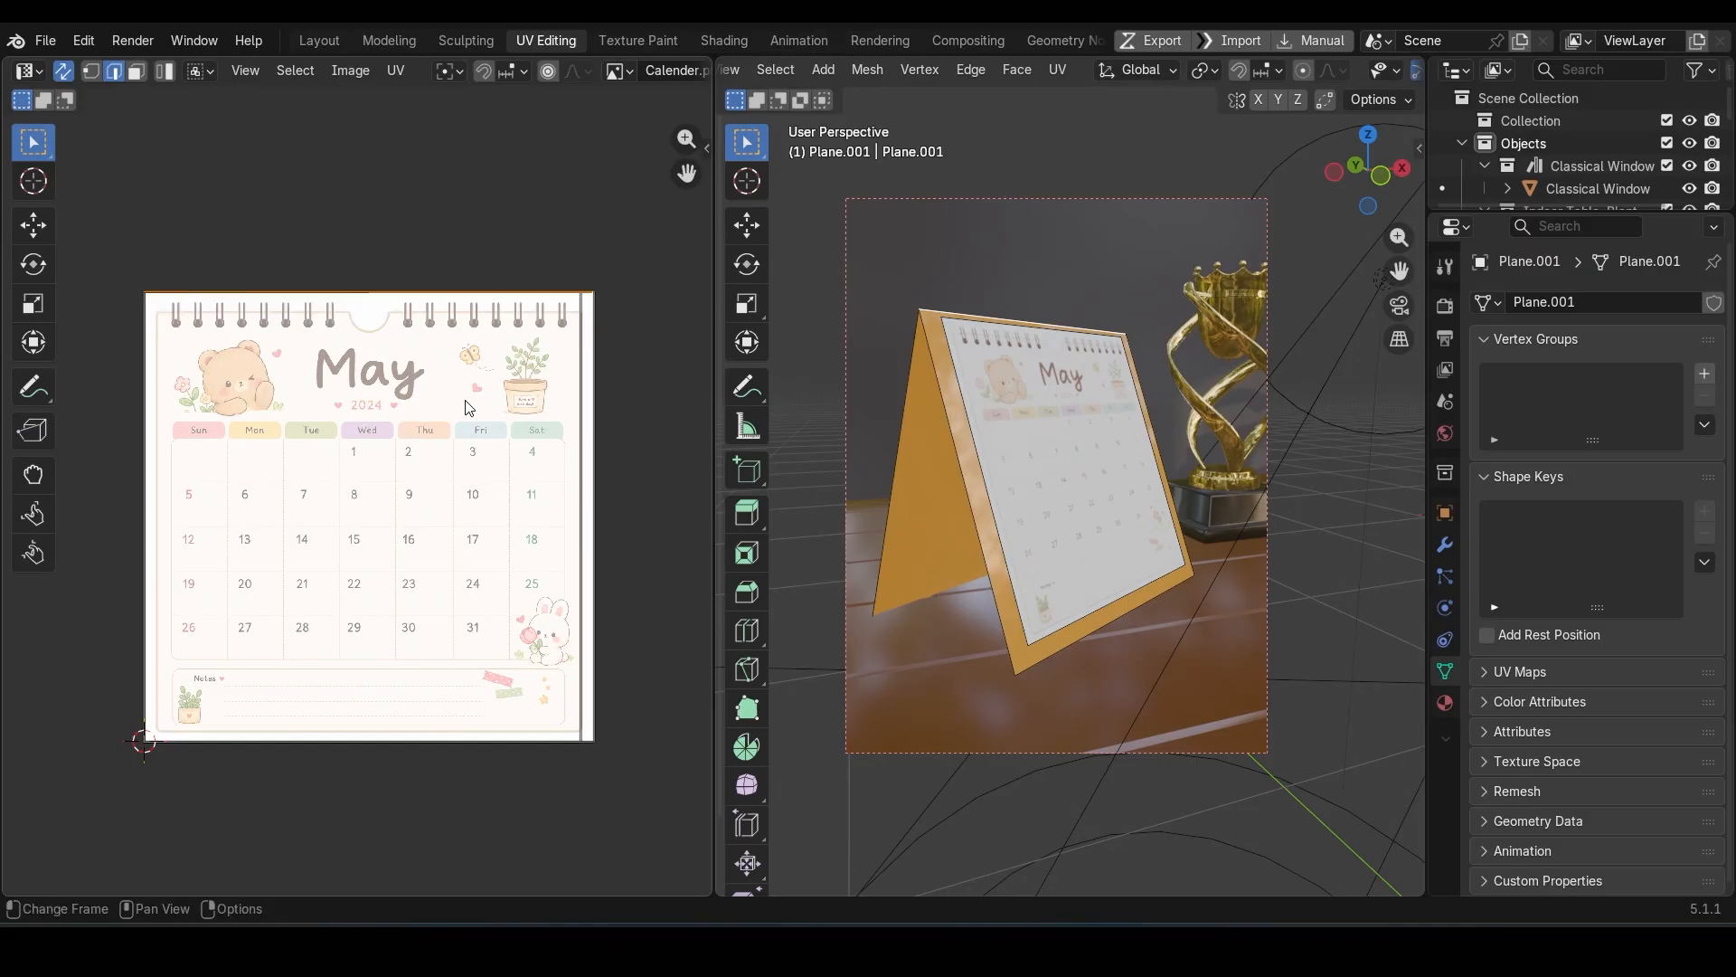
Step: Move the calendar UV island's top edge down about 0.04 along Y, into the row of binder rings
key("g")
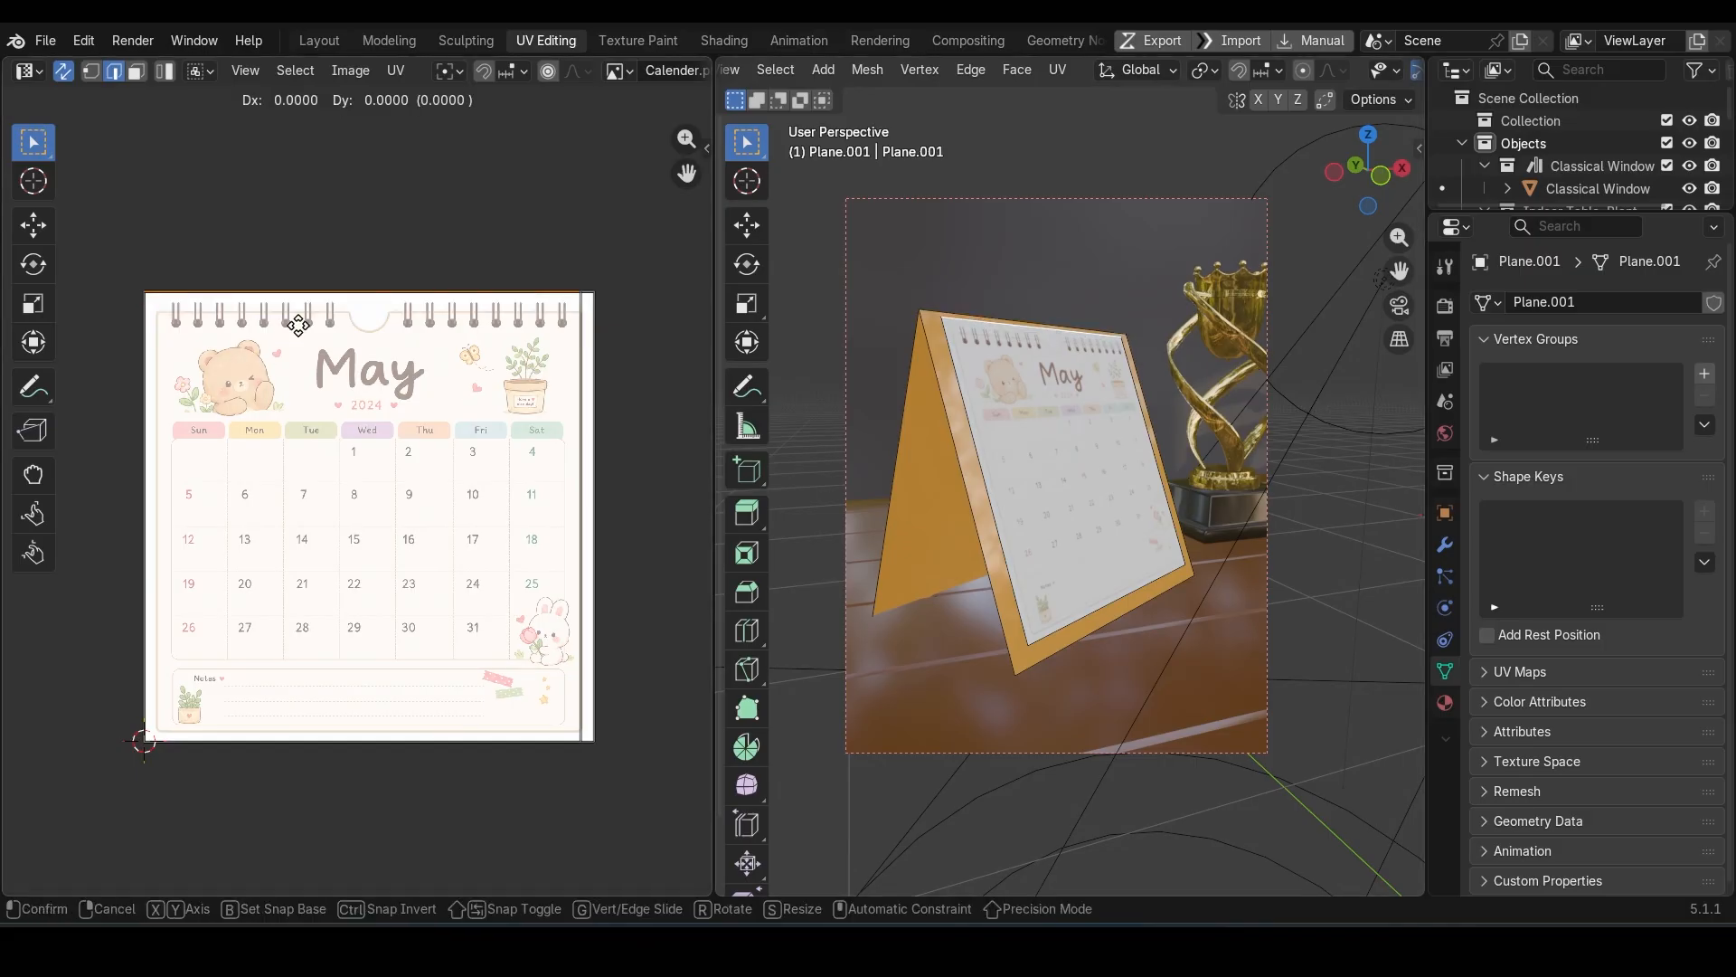
key("y")
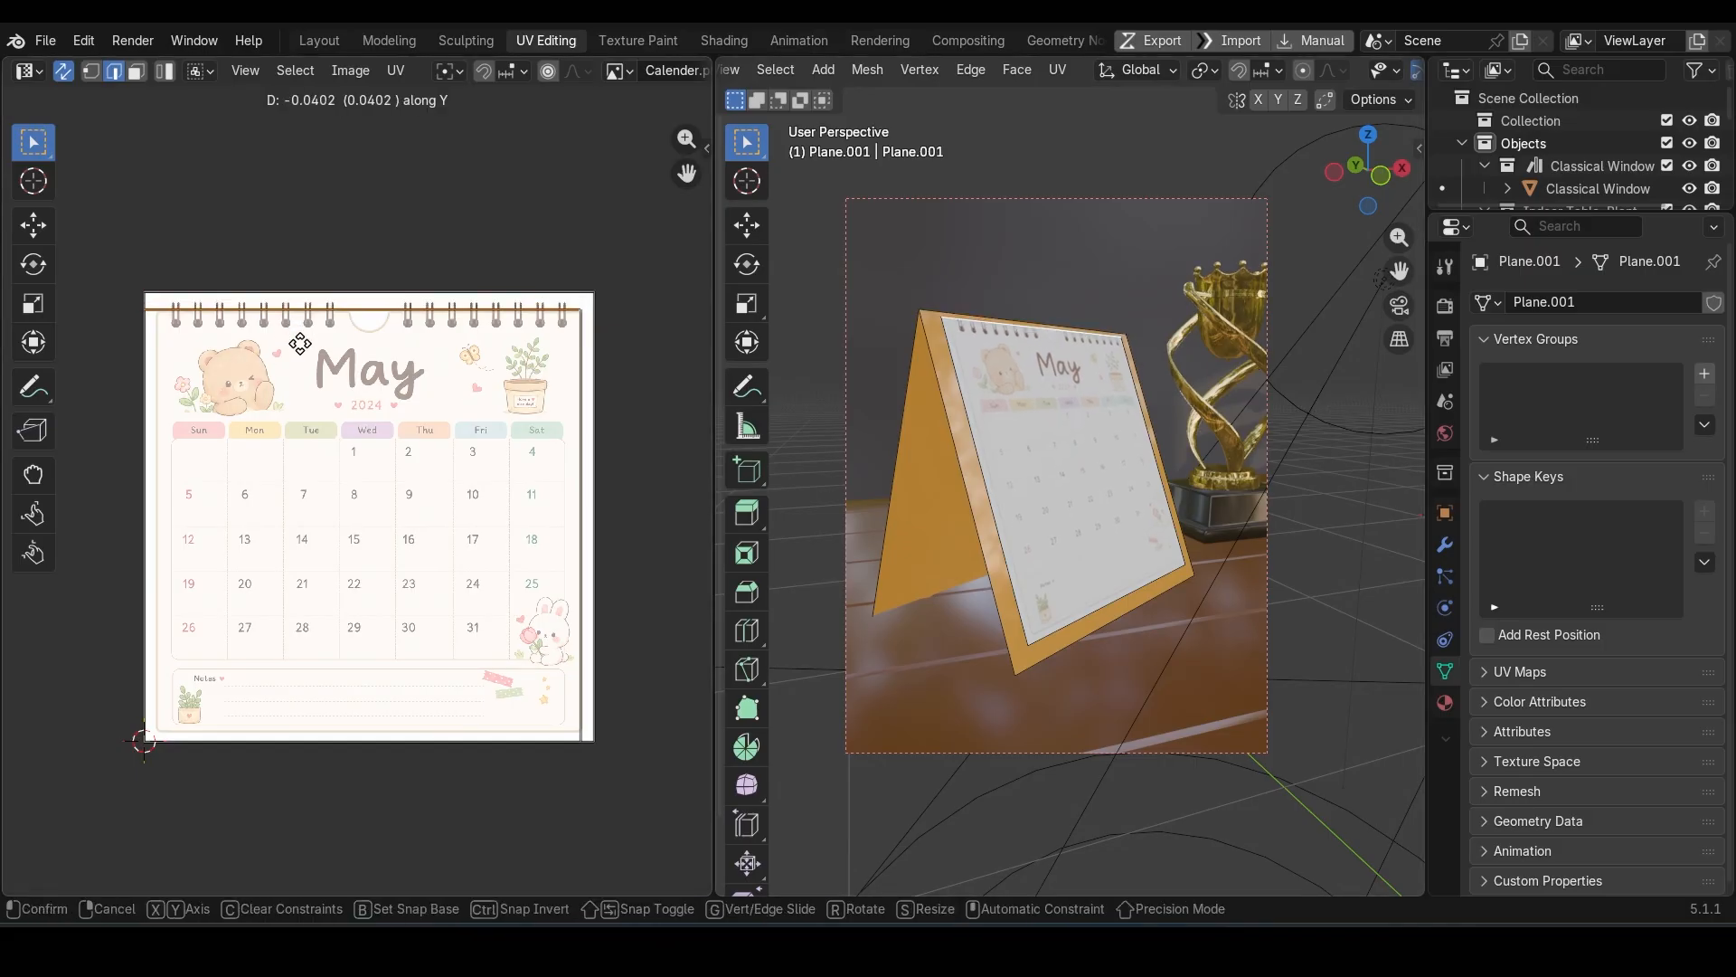
left_click(300, 347)
scroll(995, 392, "up", 5)
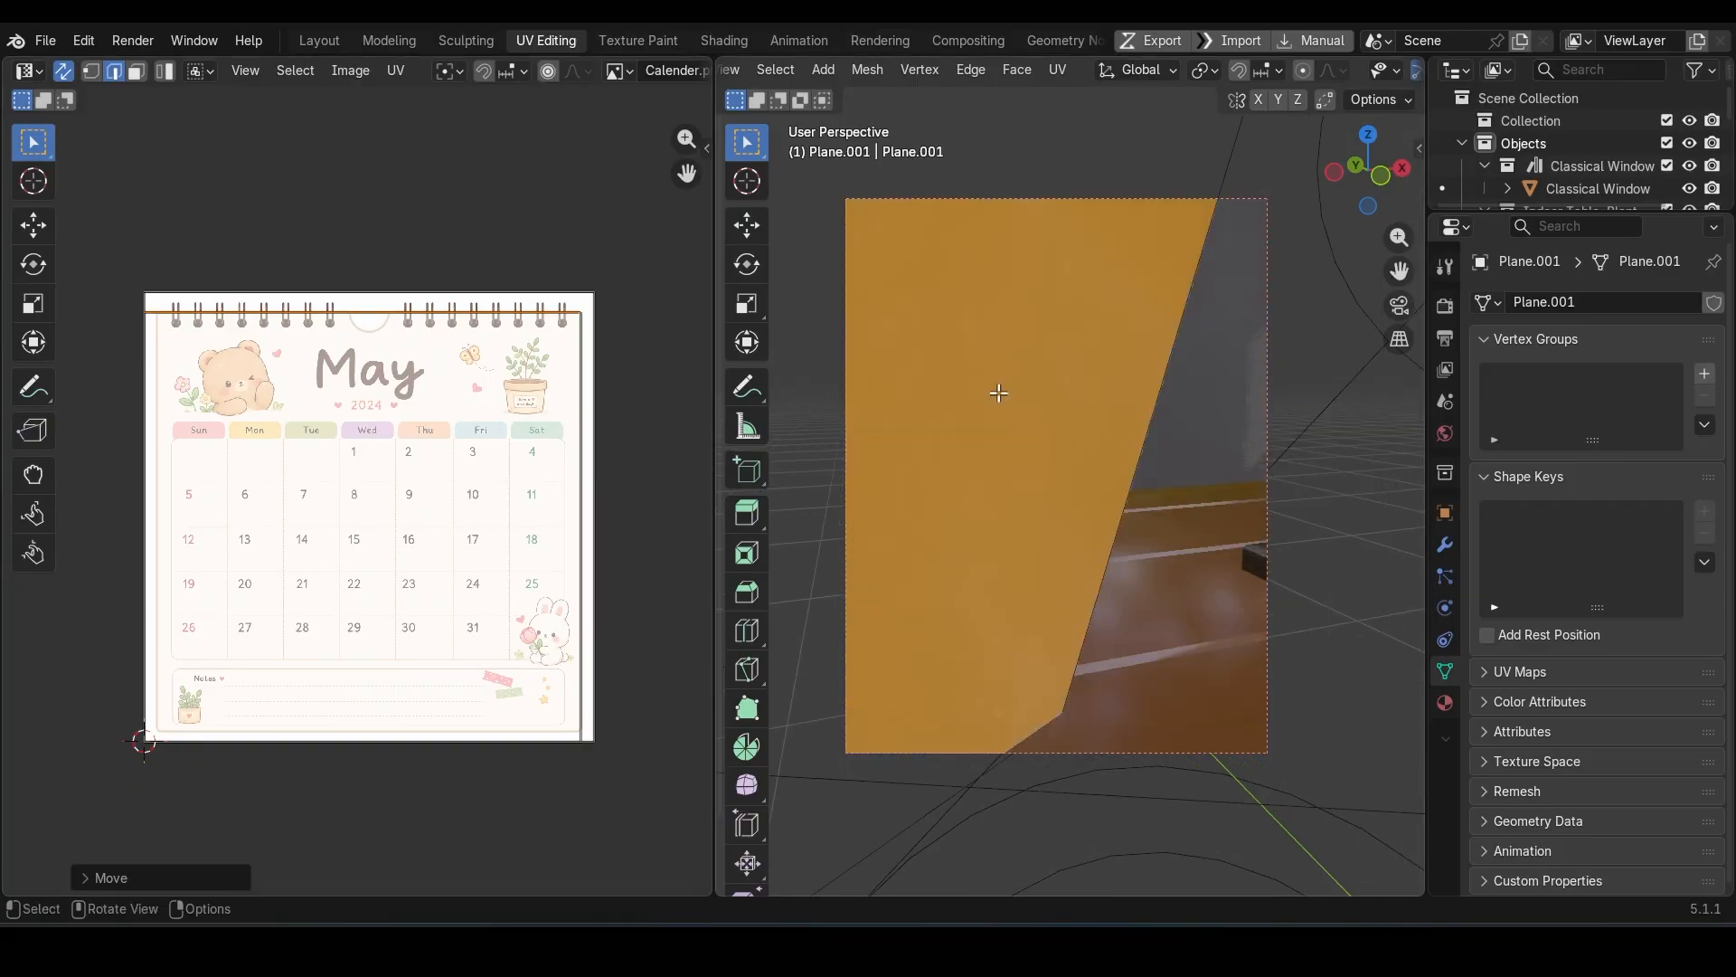
scroll(996, 393, "down", 2)
middle_click_drag(1002, 391, 1012, 442, "shift")
scroll(1010, 442, "down", 3)
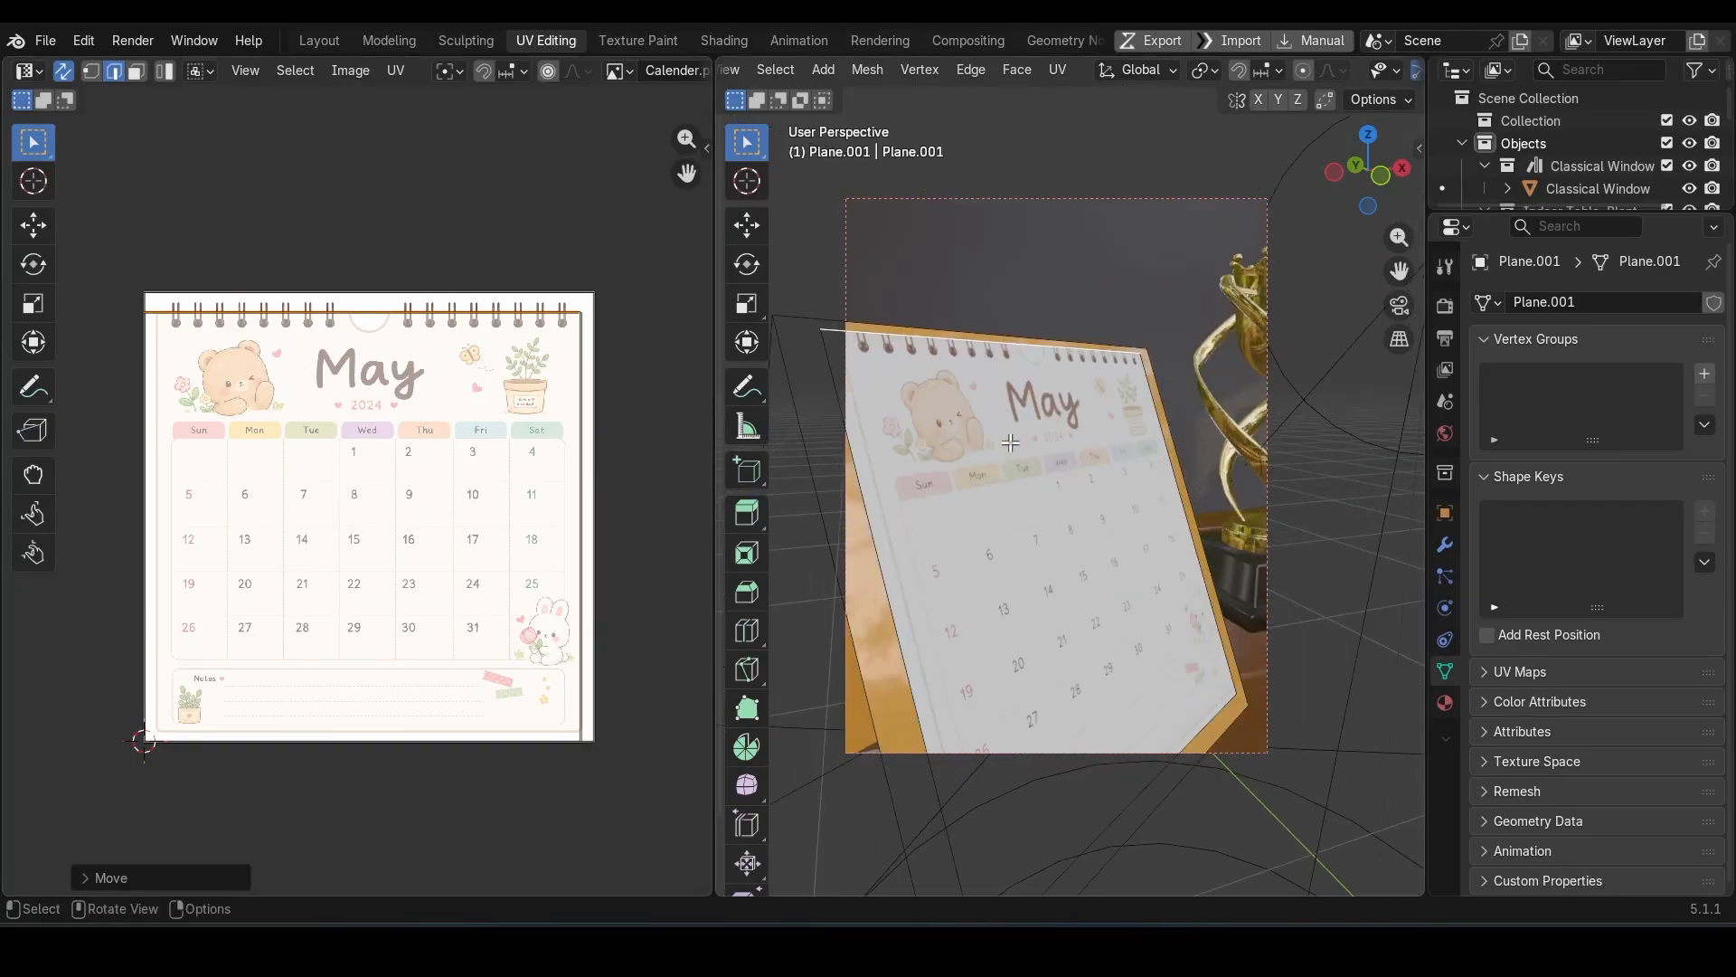
Step: Move the UV island's top edge back up along Y to just below the calendar image's upper border
key("Tab")
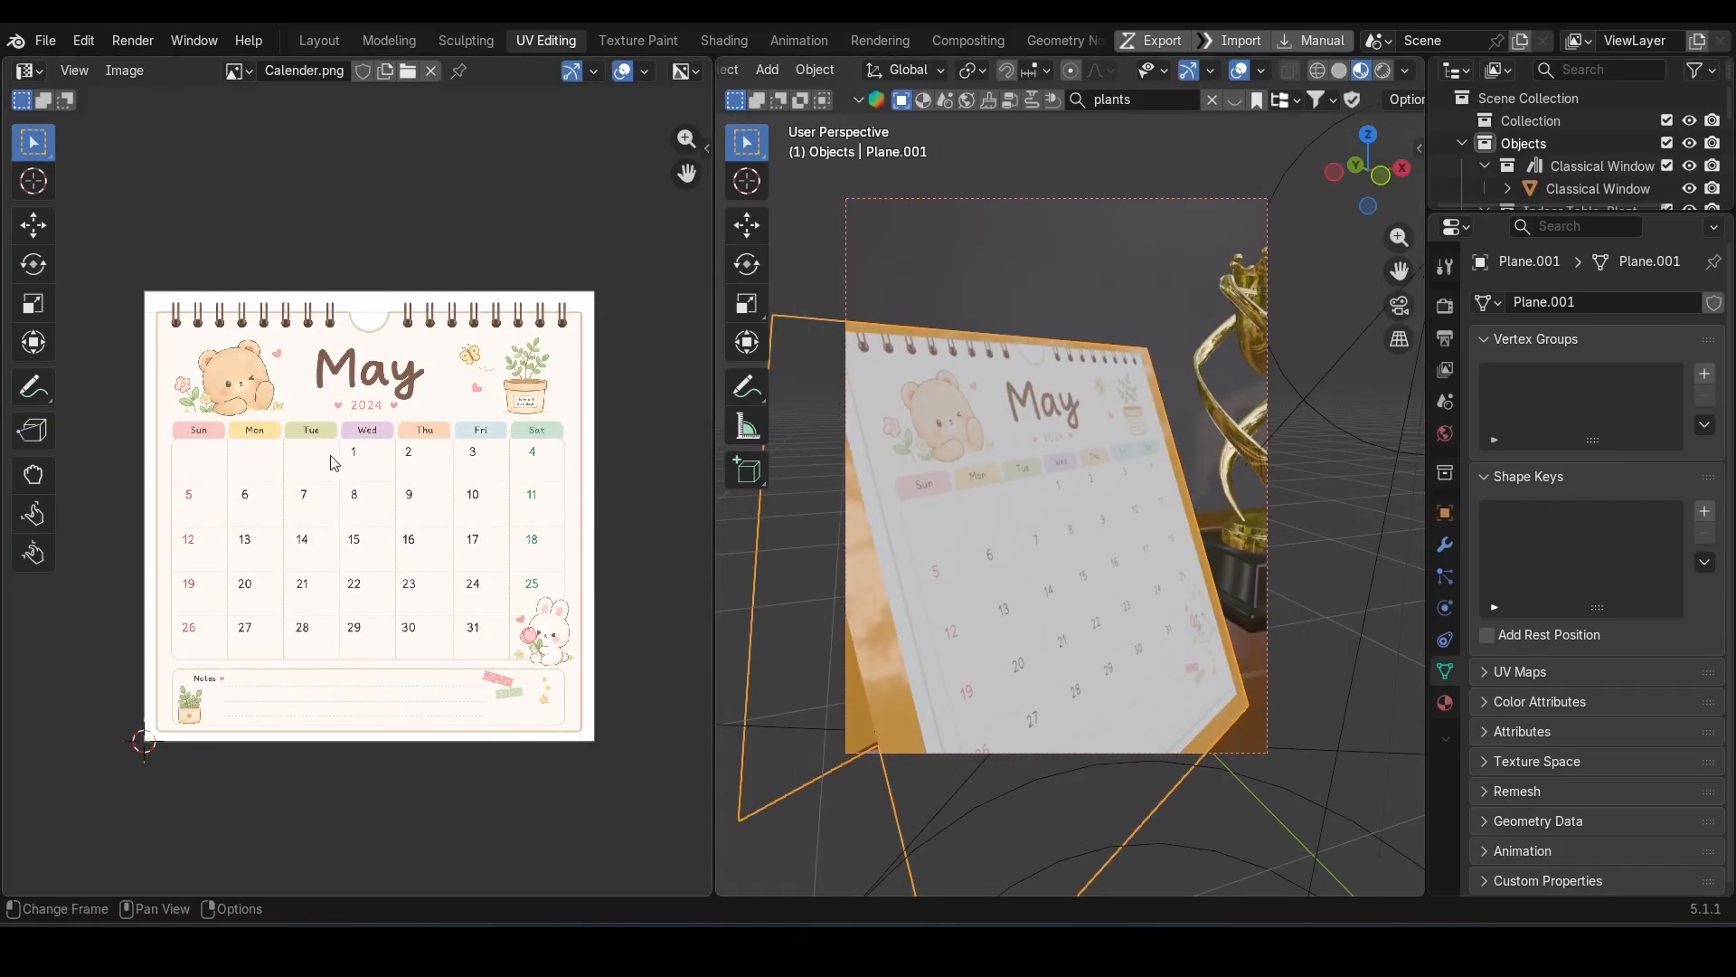
key("Tab")
key("g")
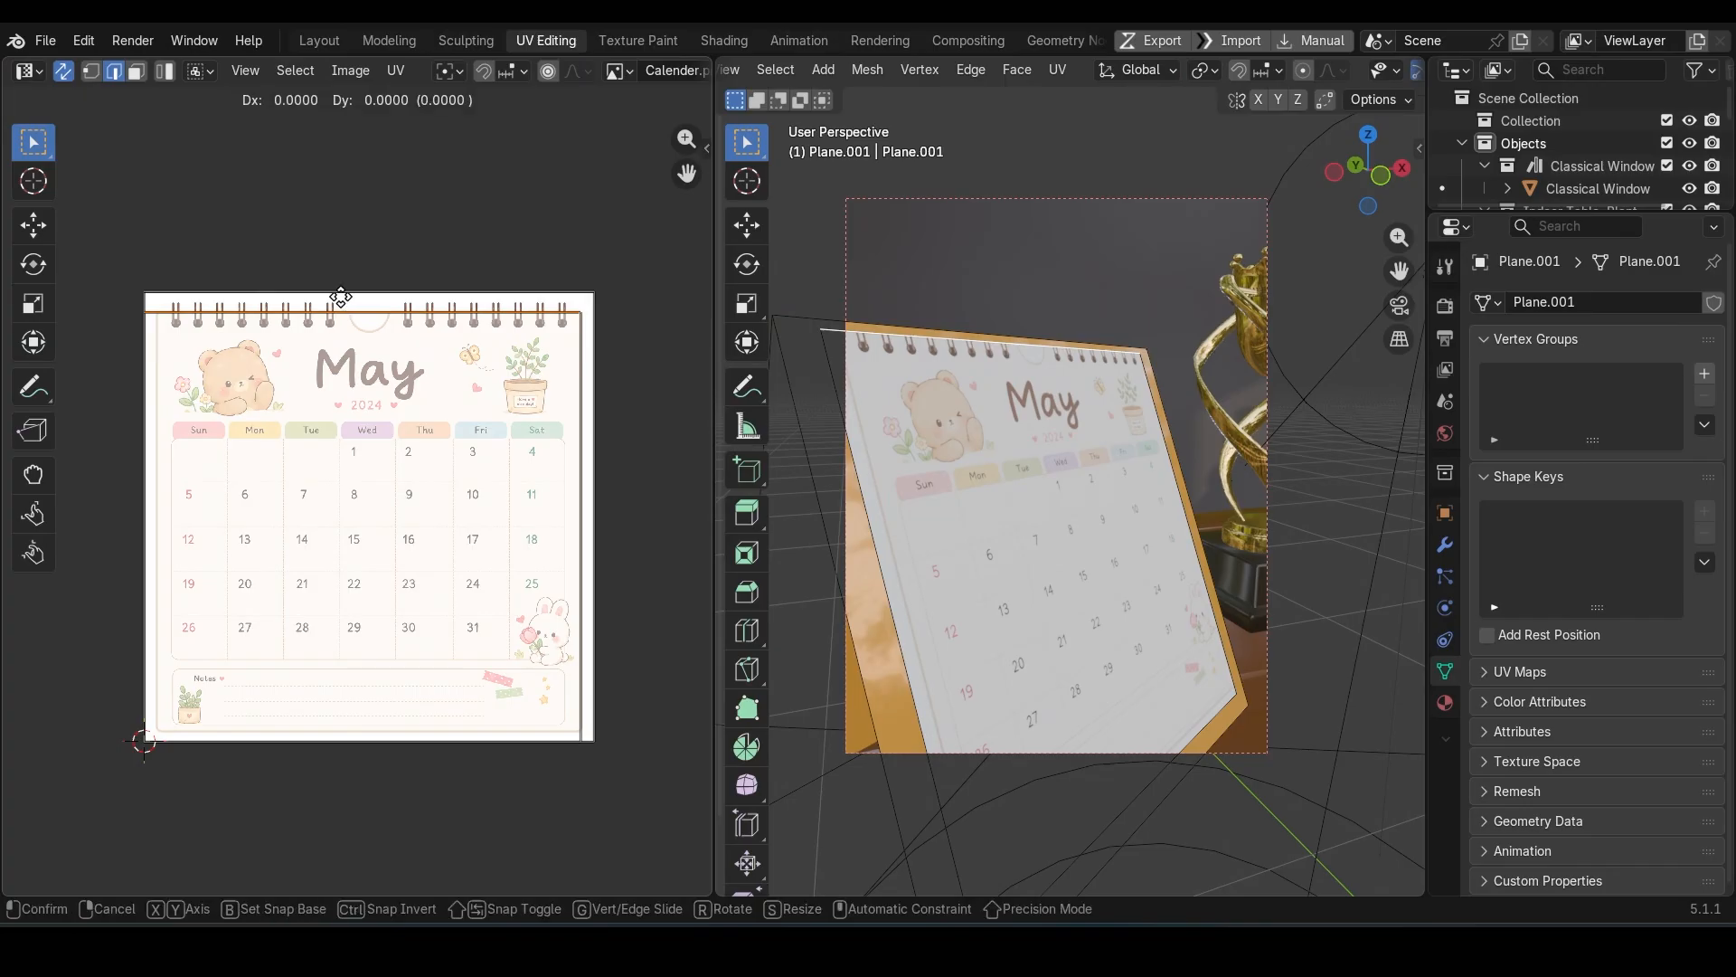
key("y")
left_click(340, 285)
scroll(1046, 474, "down", 3)
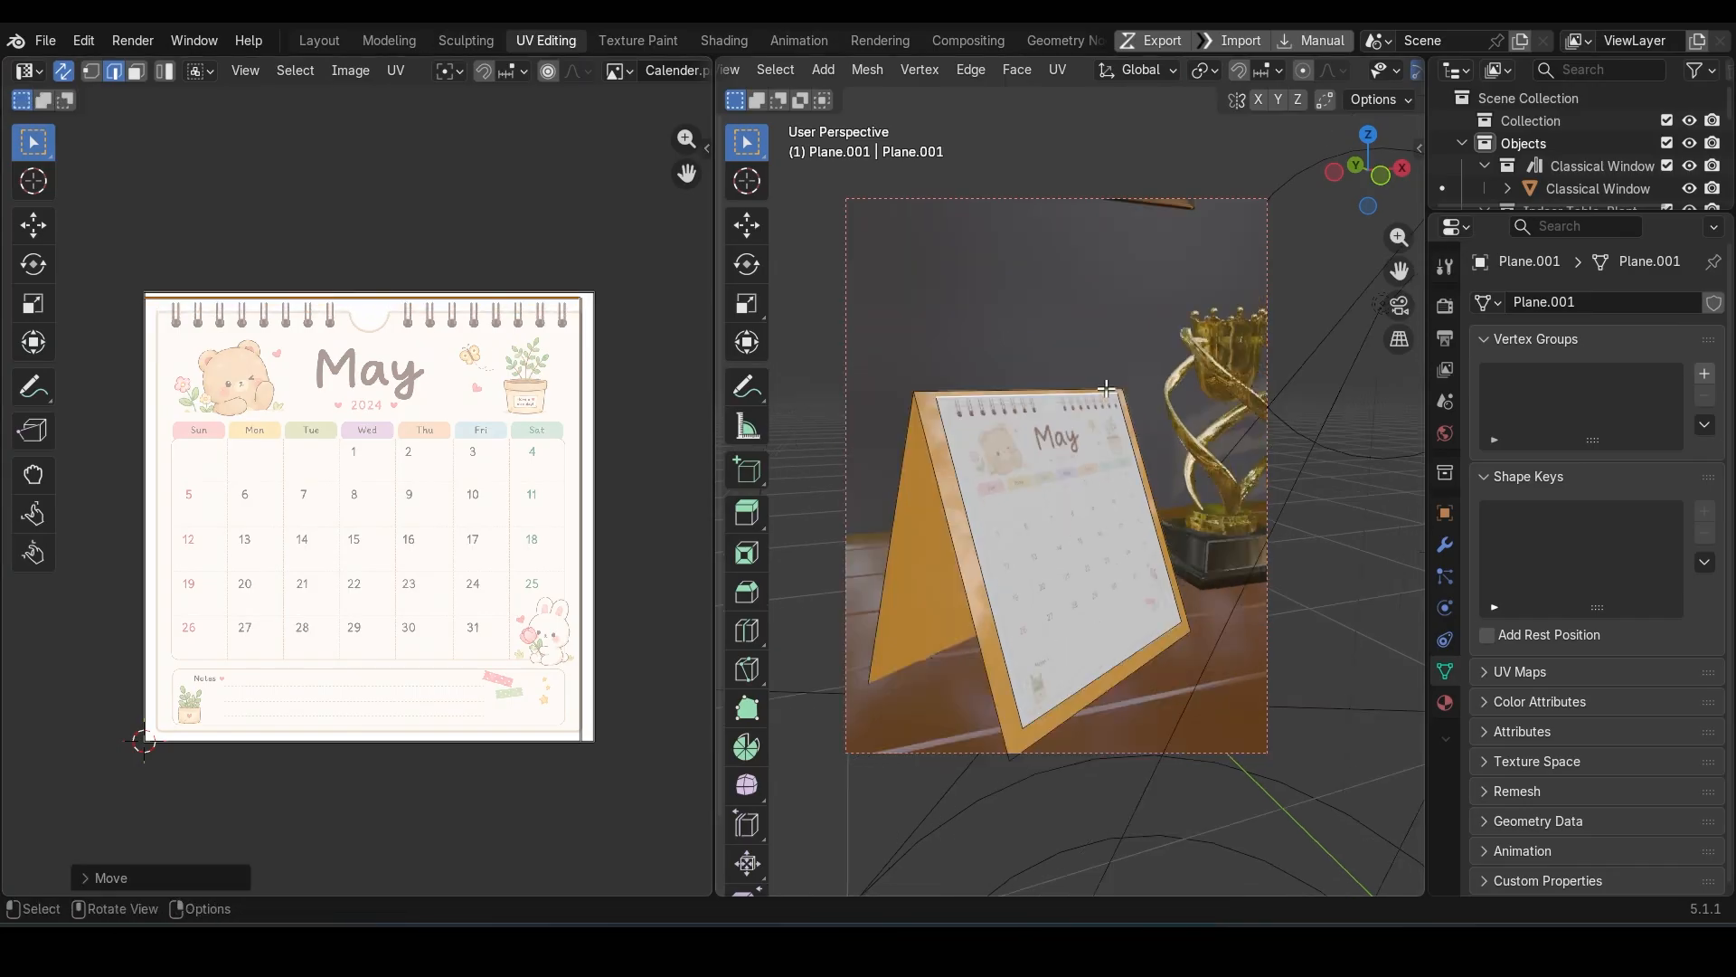
left_click(1045, 474)
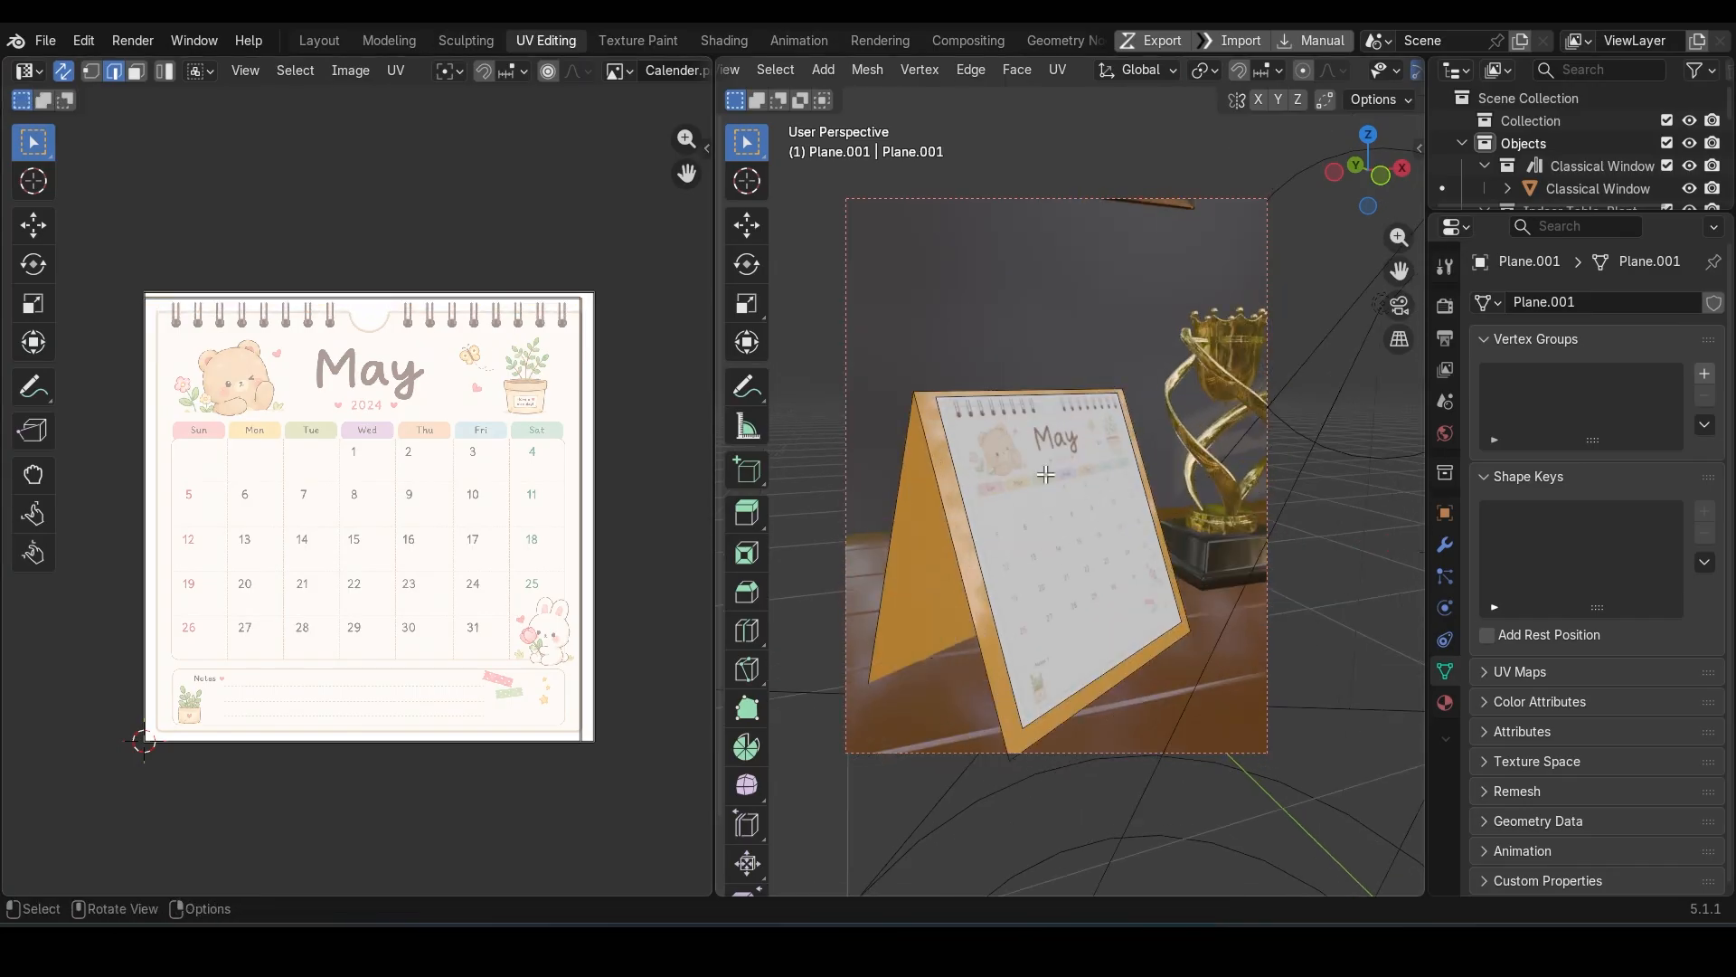
scroll(1028, 427, "up", 3)
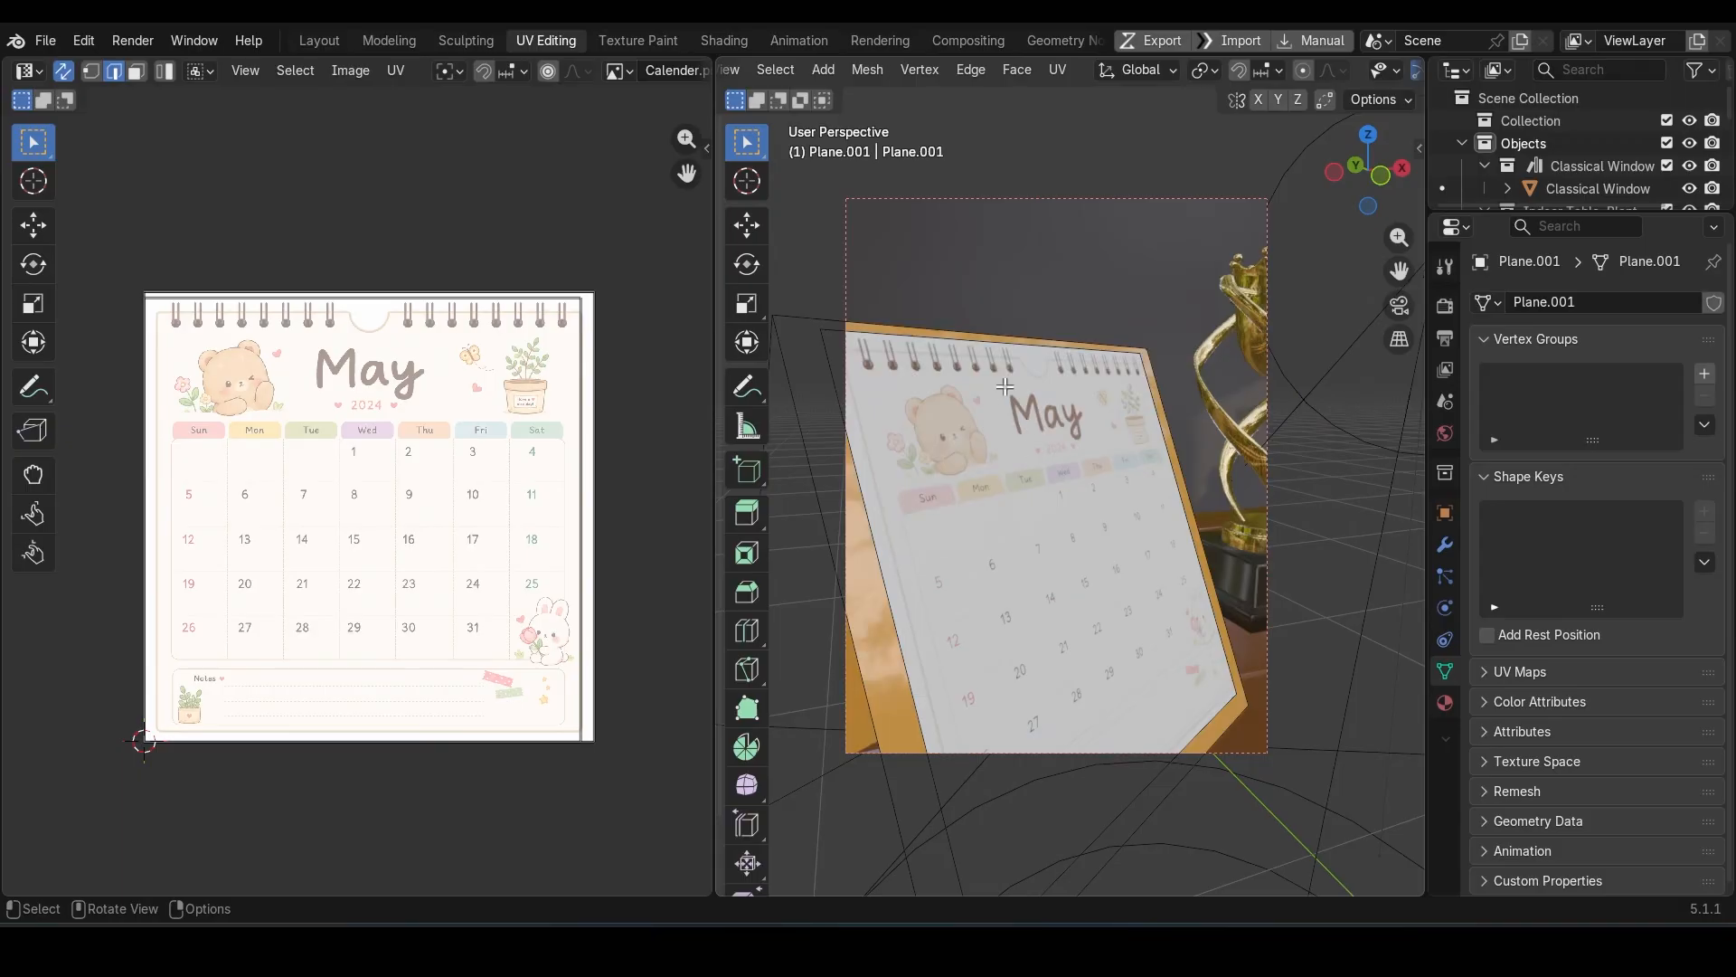
Step: Edge-slide the top edge of the stand's inset front face slightly upward toward the stand's ridge
left_click(980, 340)
key("g")
key("g")
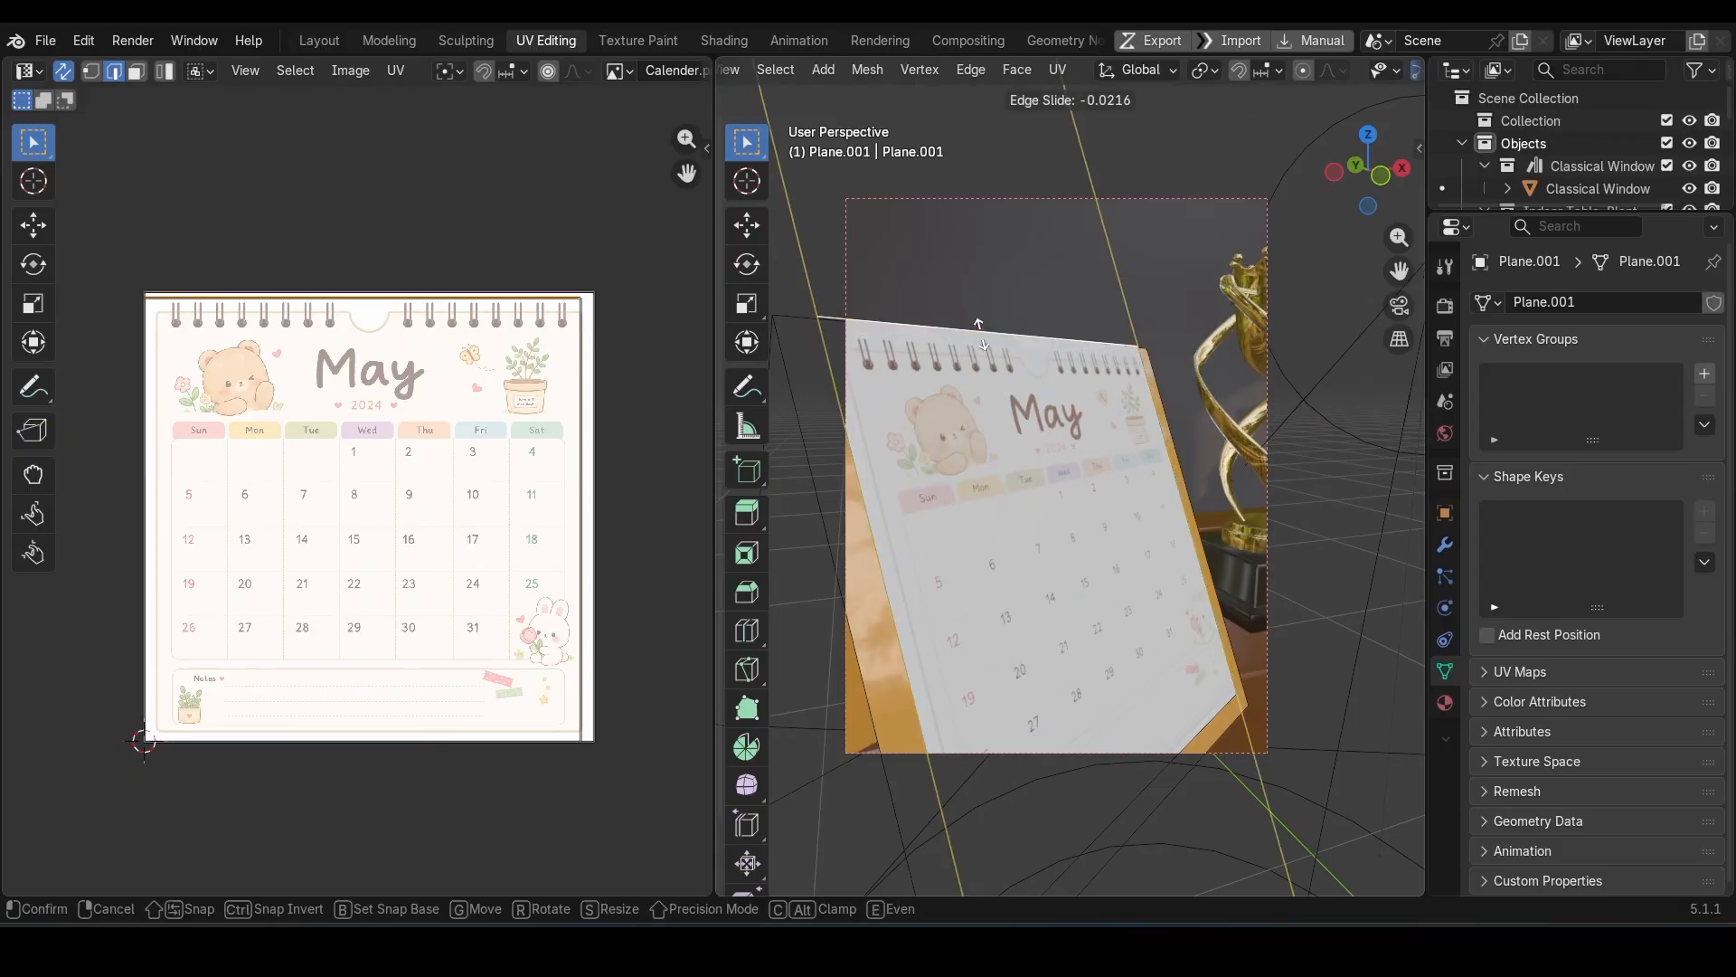
left_click(983, 336)
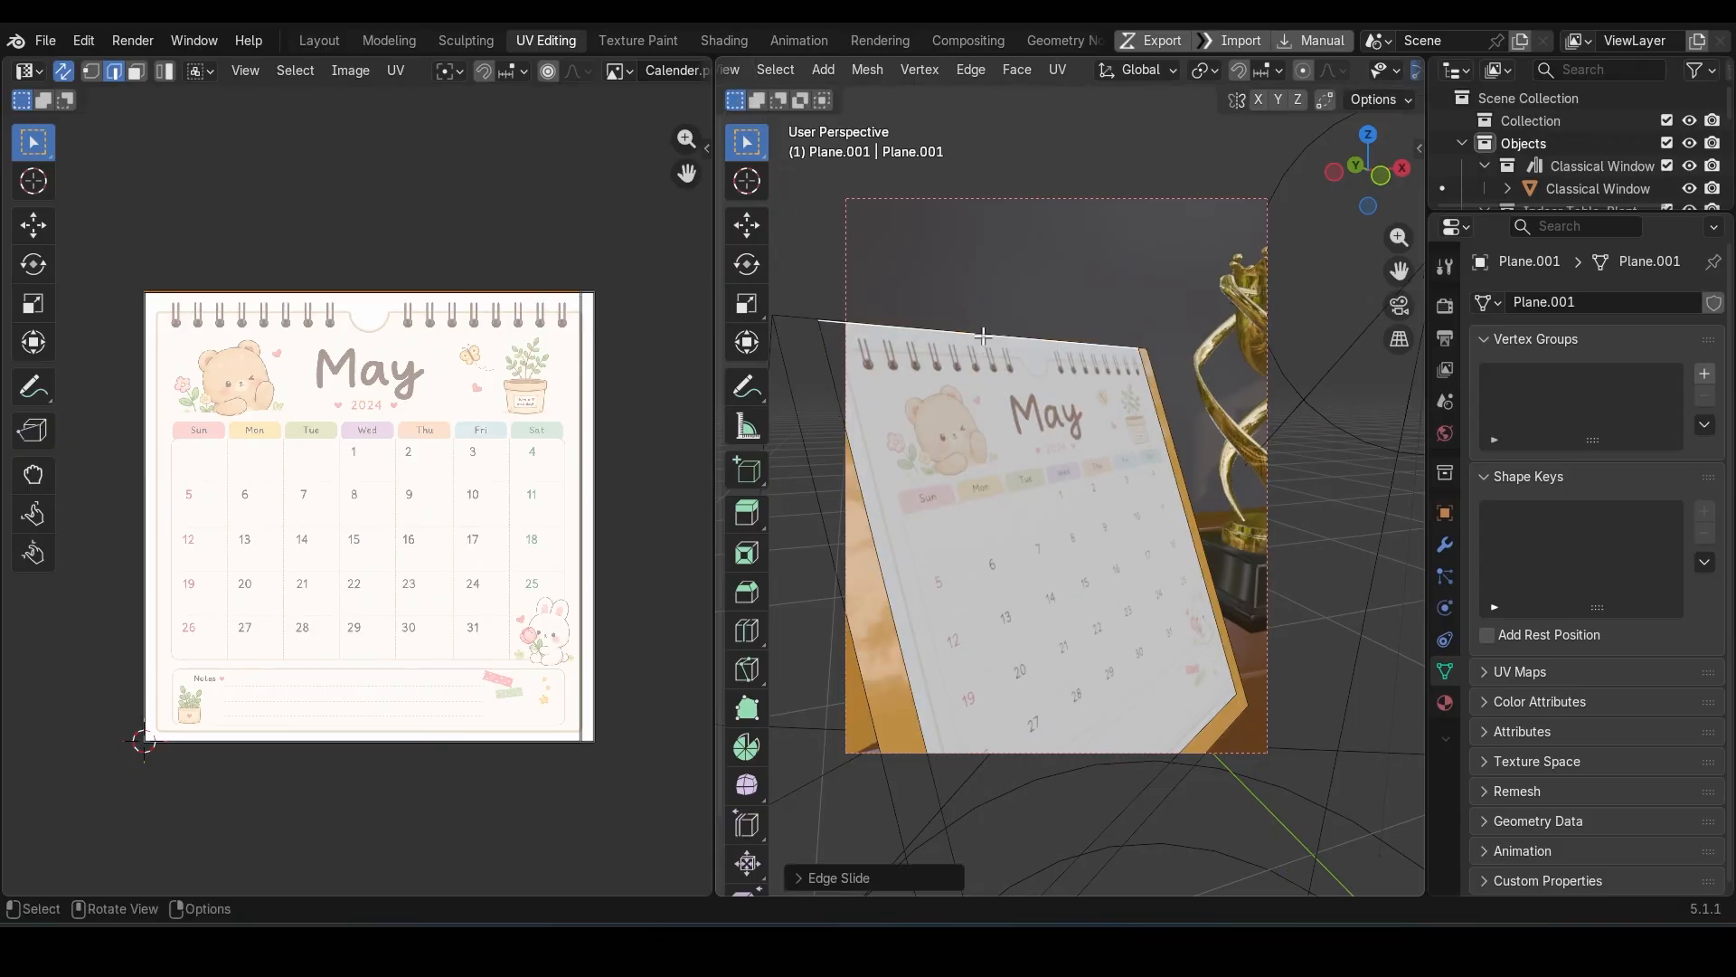
key("a")
key("ctrl+z")
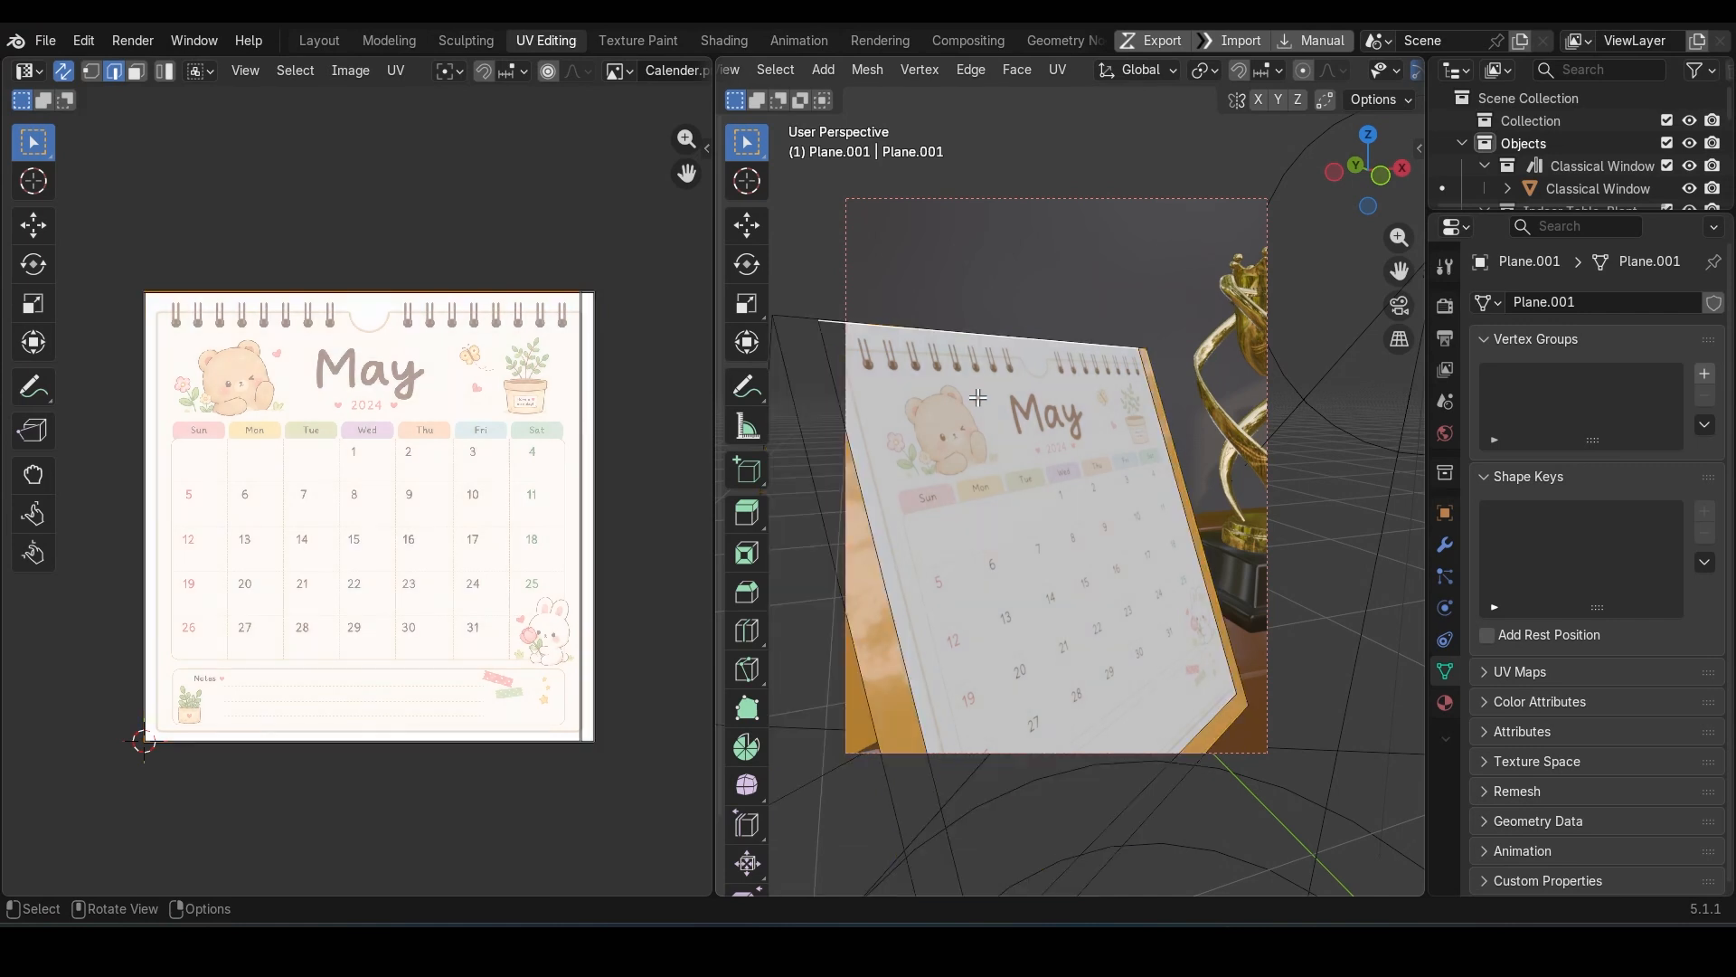
Step: Unwrap the resized inset front face again
key("a")
key("3")
key("u")
left_click(978, 398)
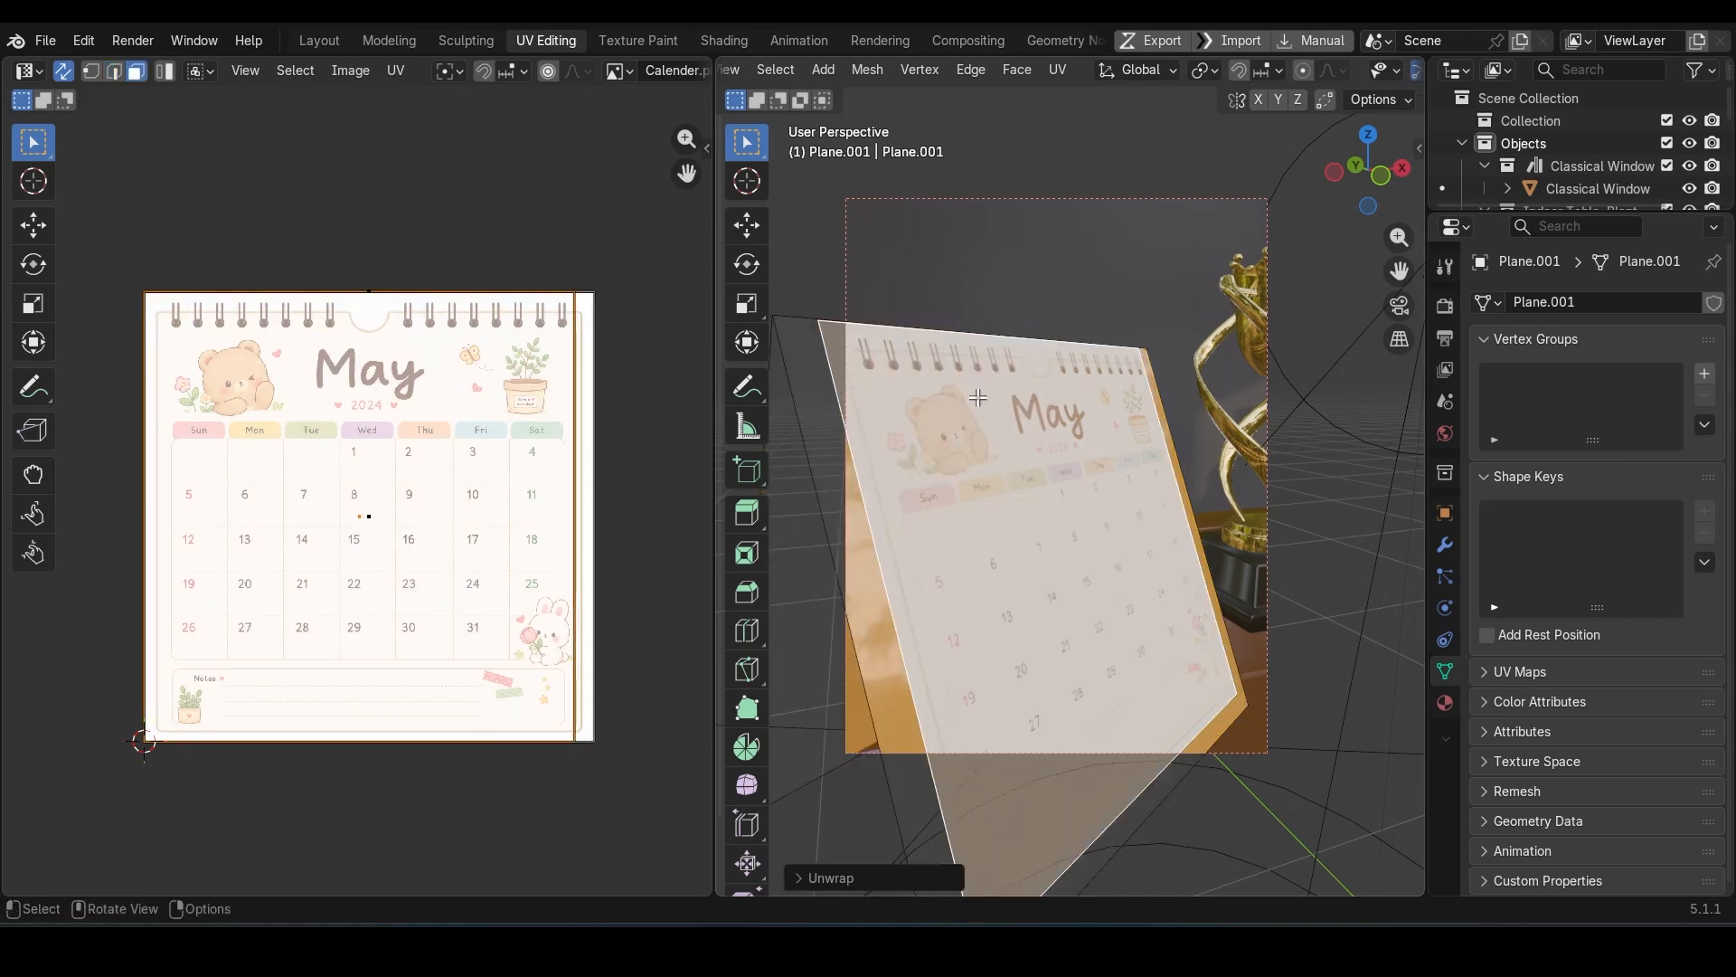
Step: Try to edge-slide the topmost UV edge downward over the calendar image
left_click(371, 517)
key("2")
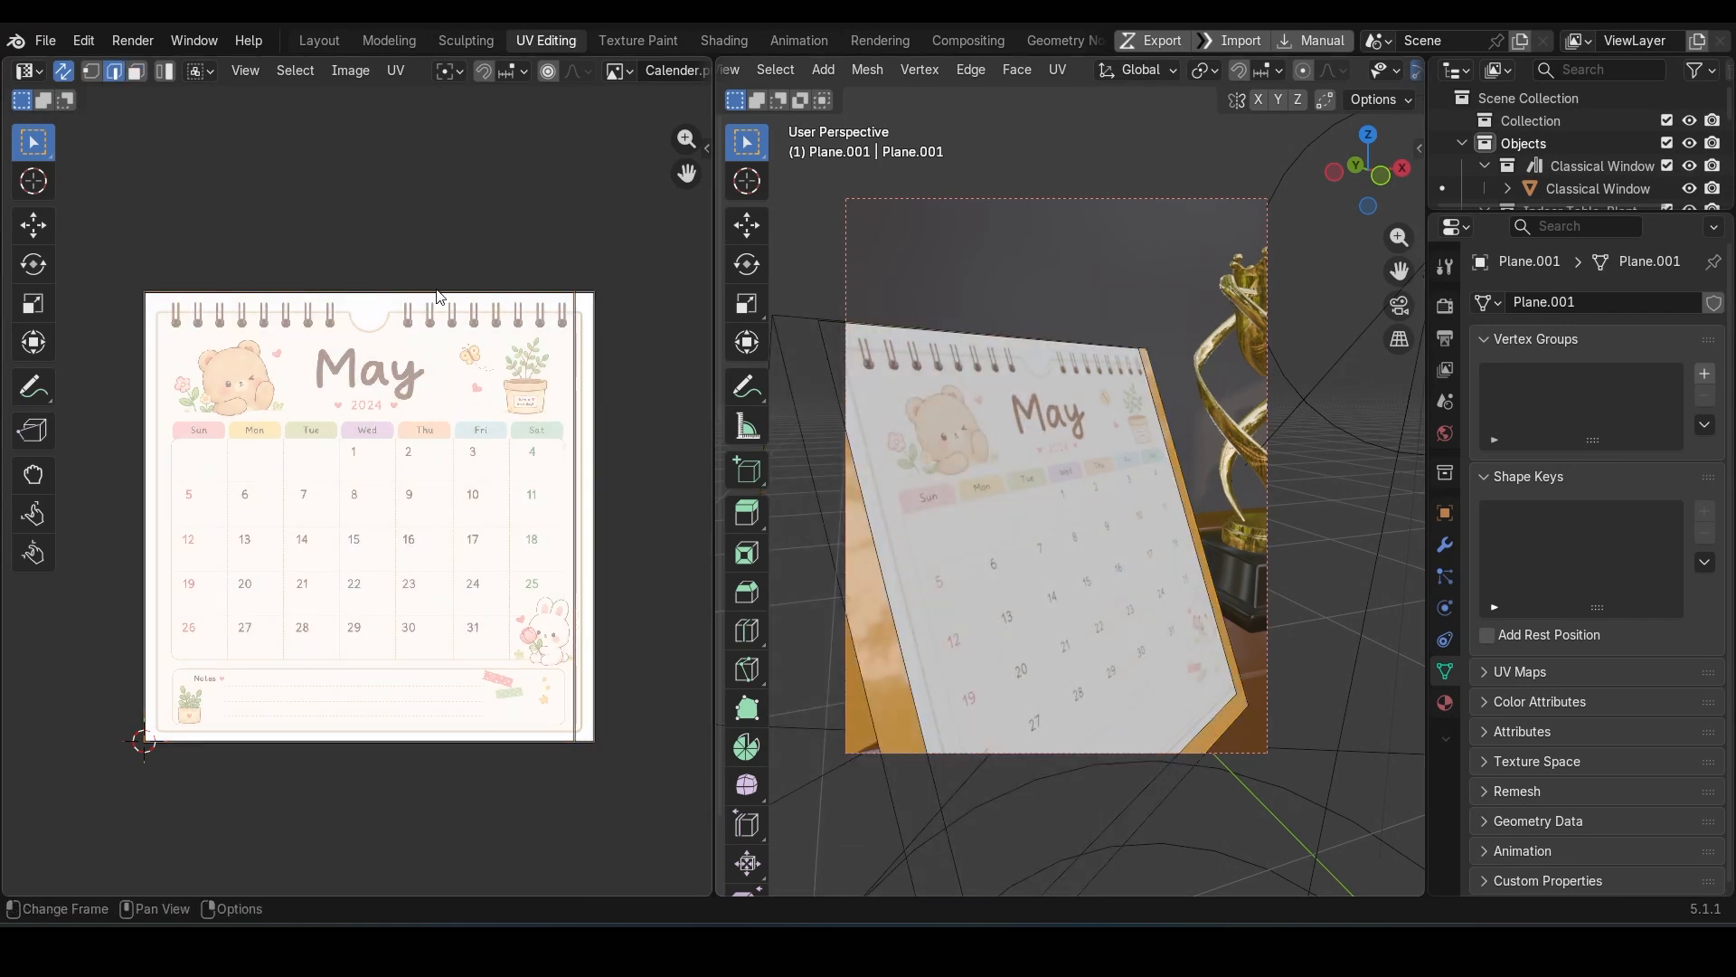
left_click(426, 293)
key("g")
key("g")
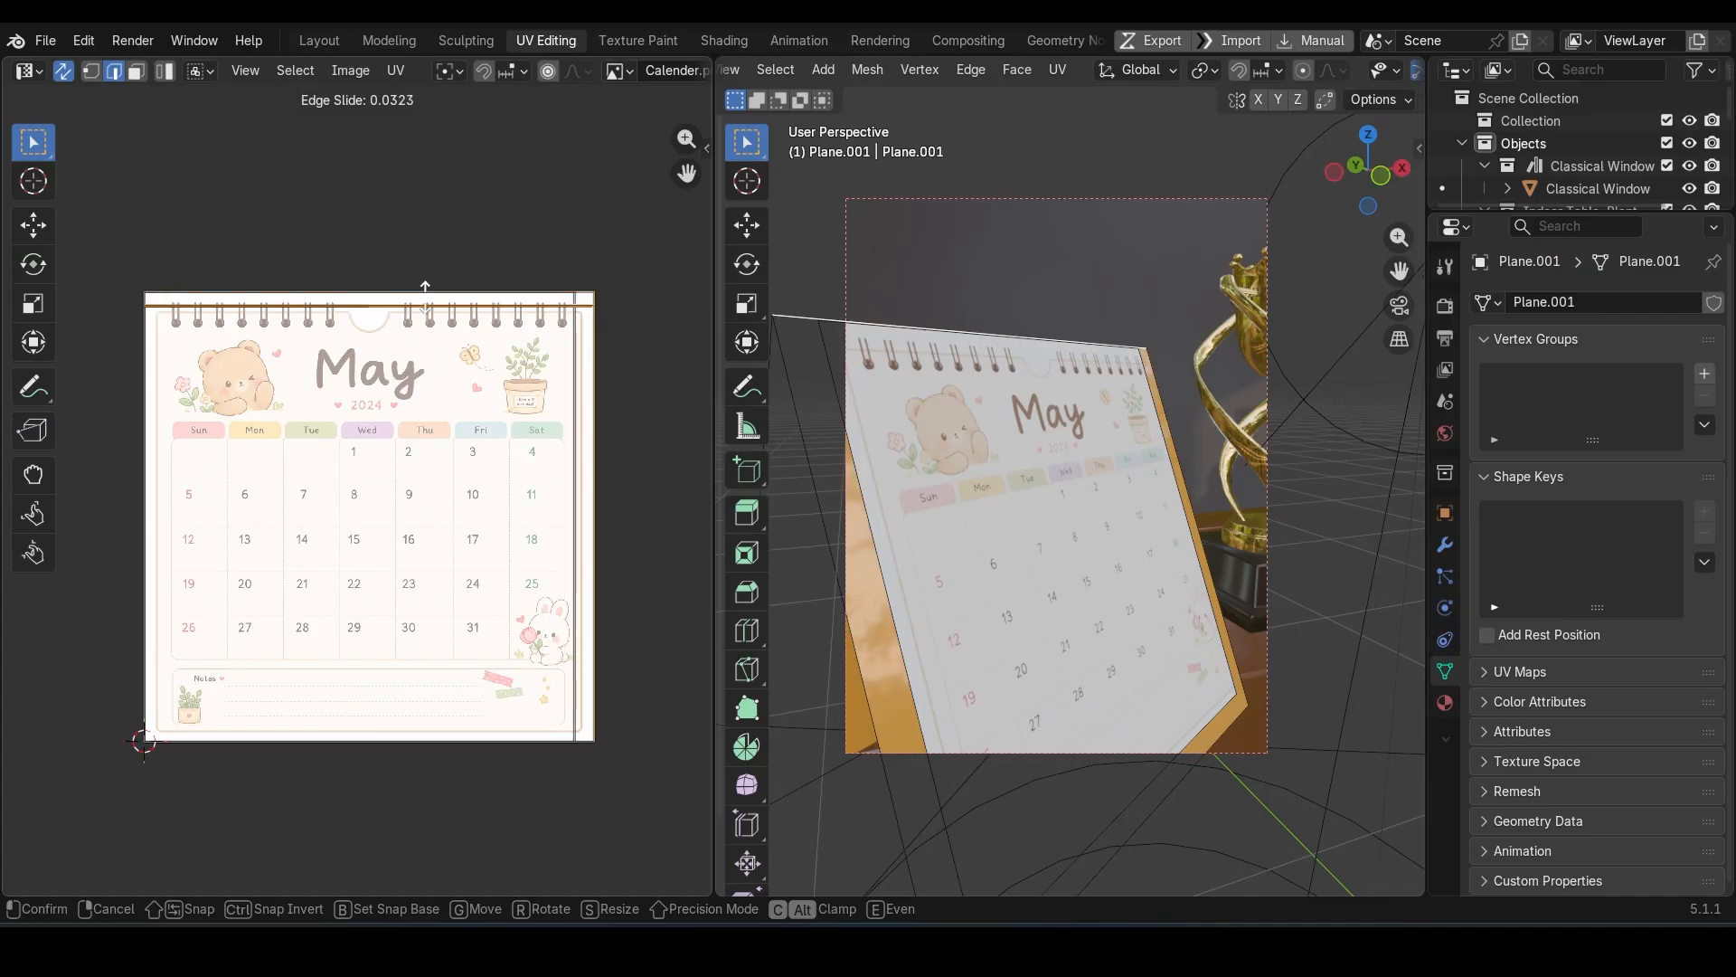
left_click(425, 295)
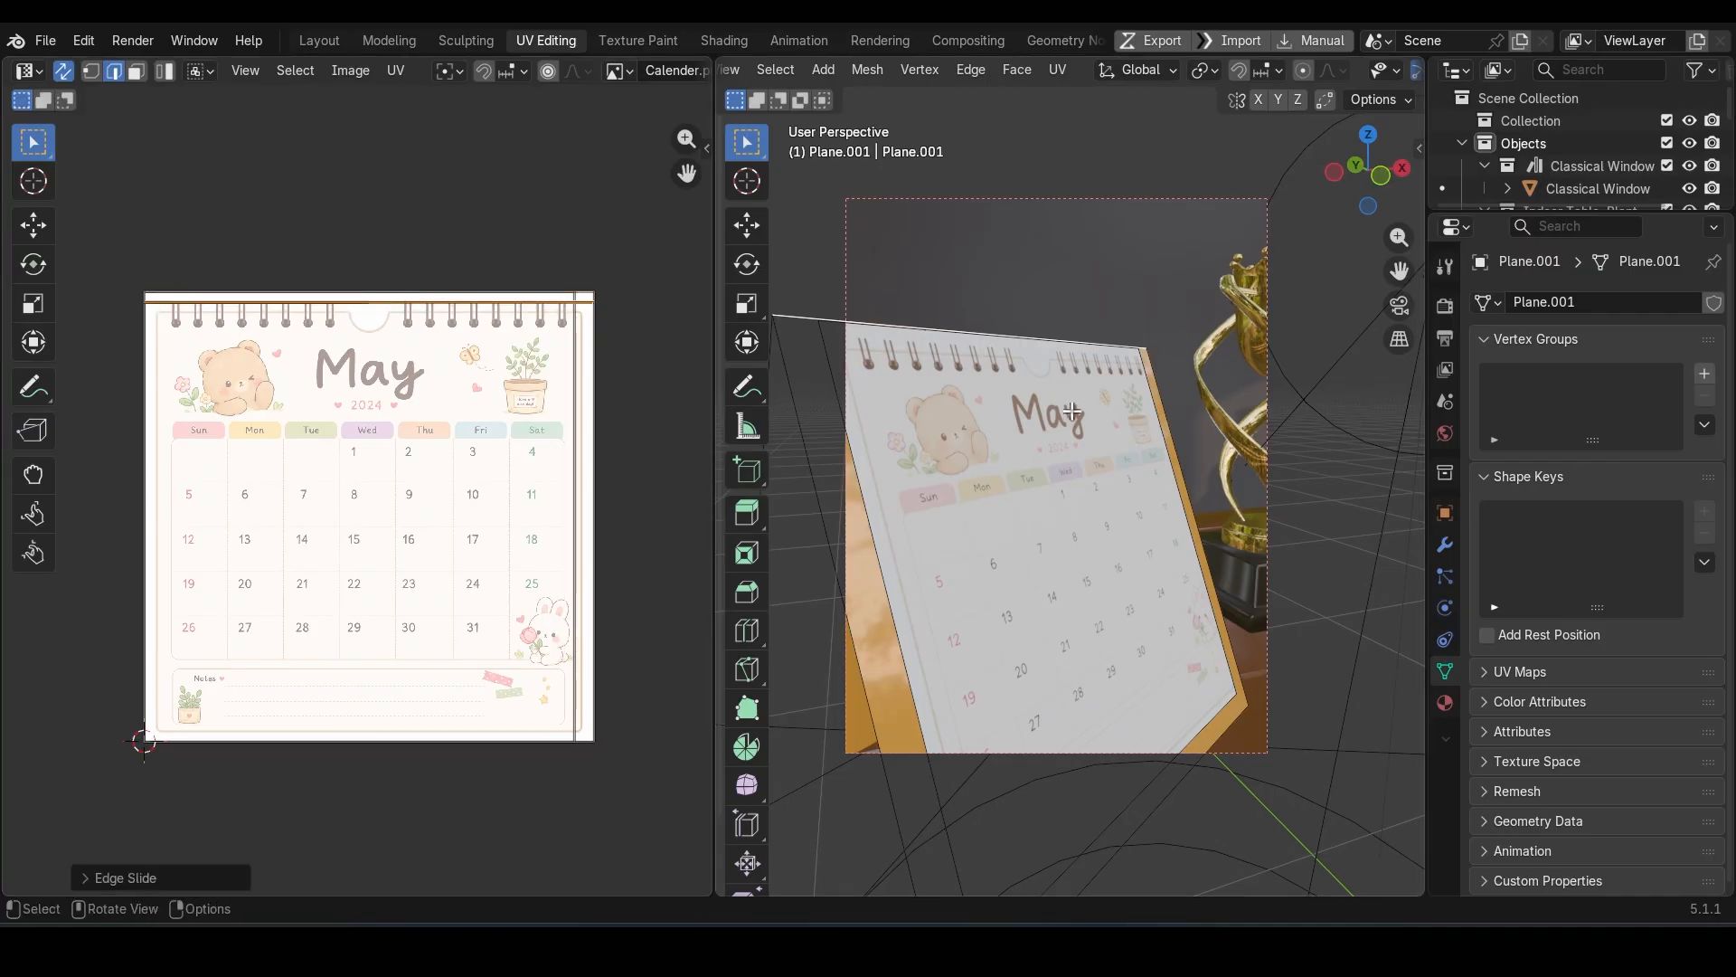
key("ctrl+z")
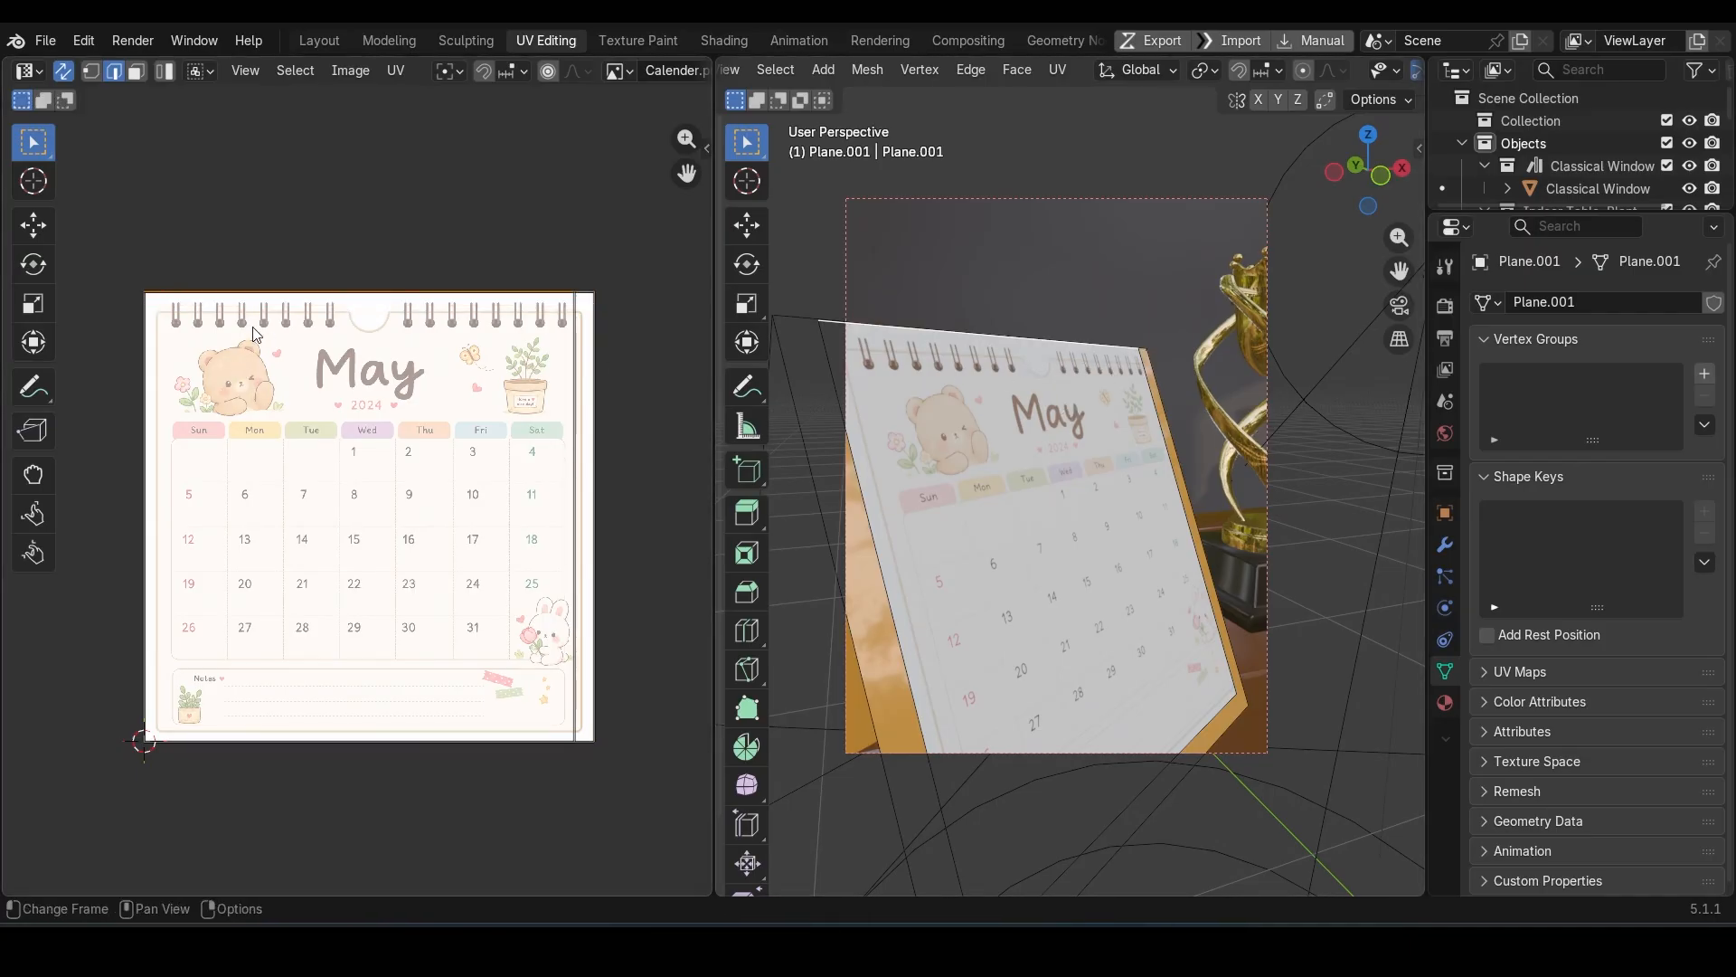
Step: Edge-slide the front face's top UV edge down about 0.024 and save the file
key("g")
key("g")
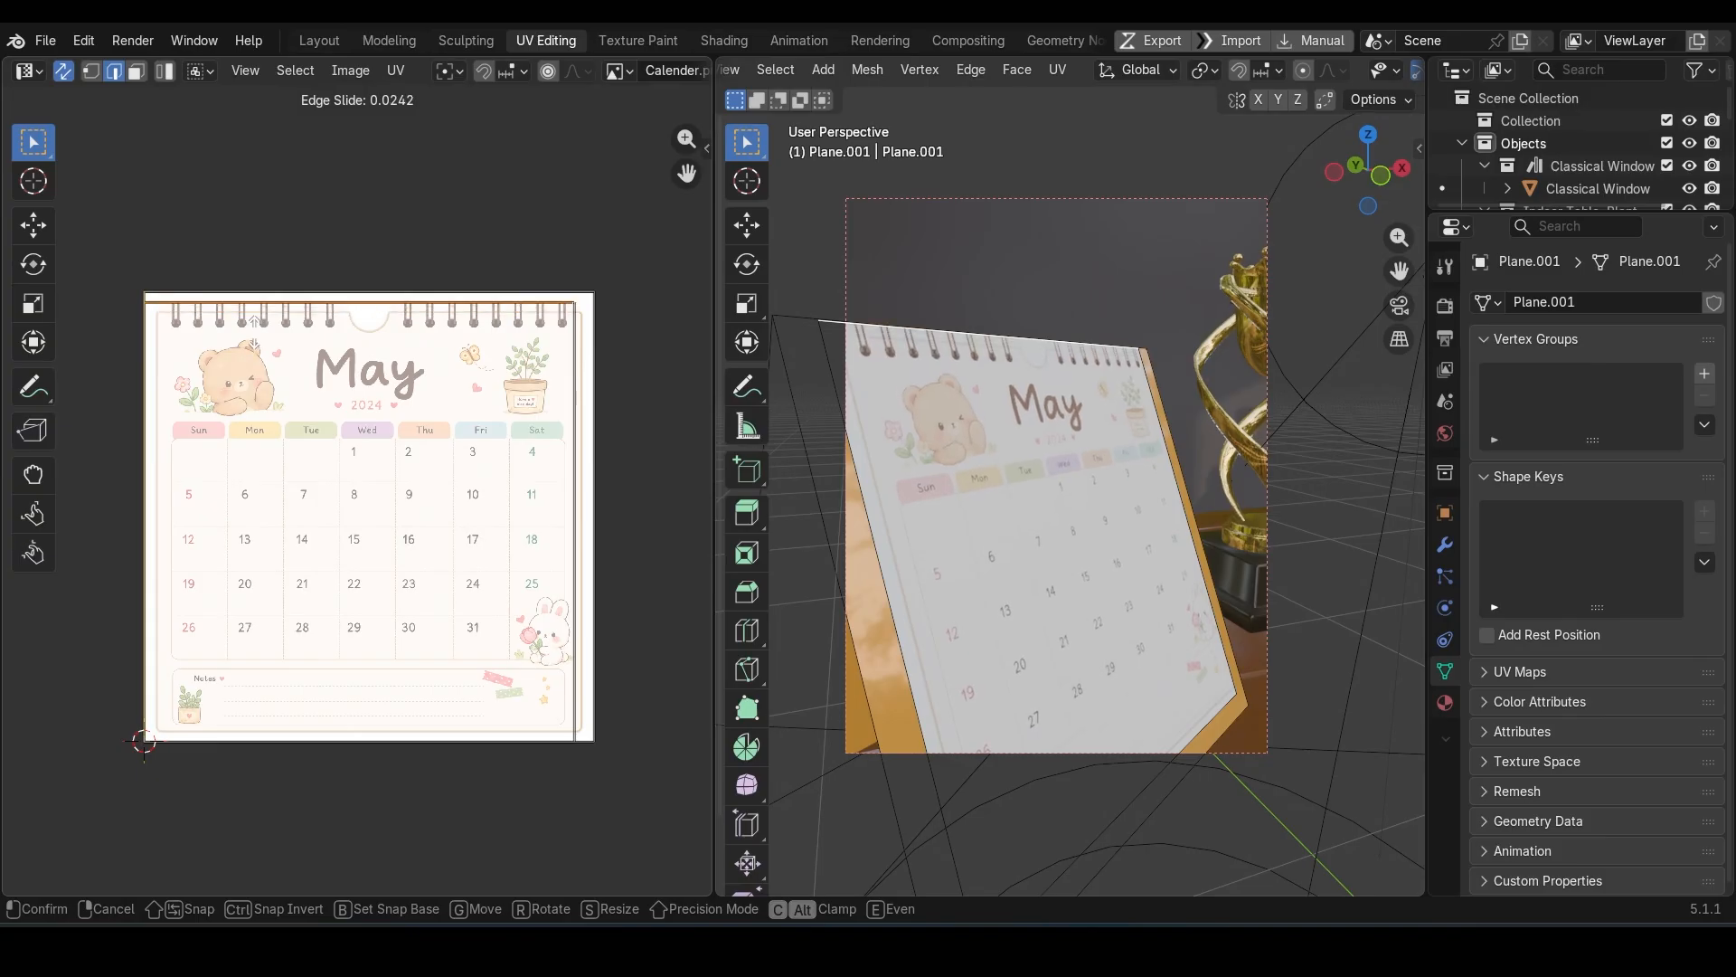
left_click(254, 320)
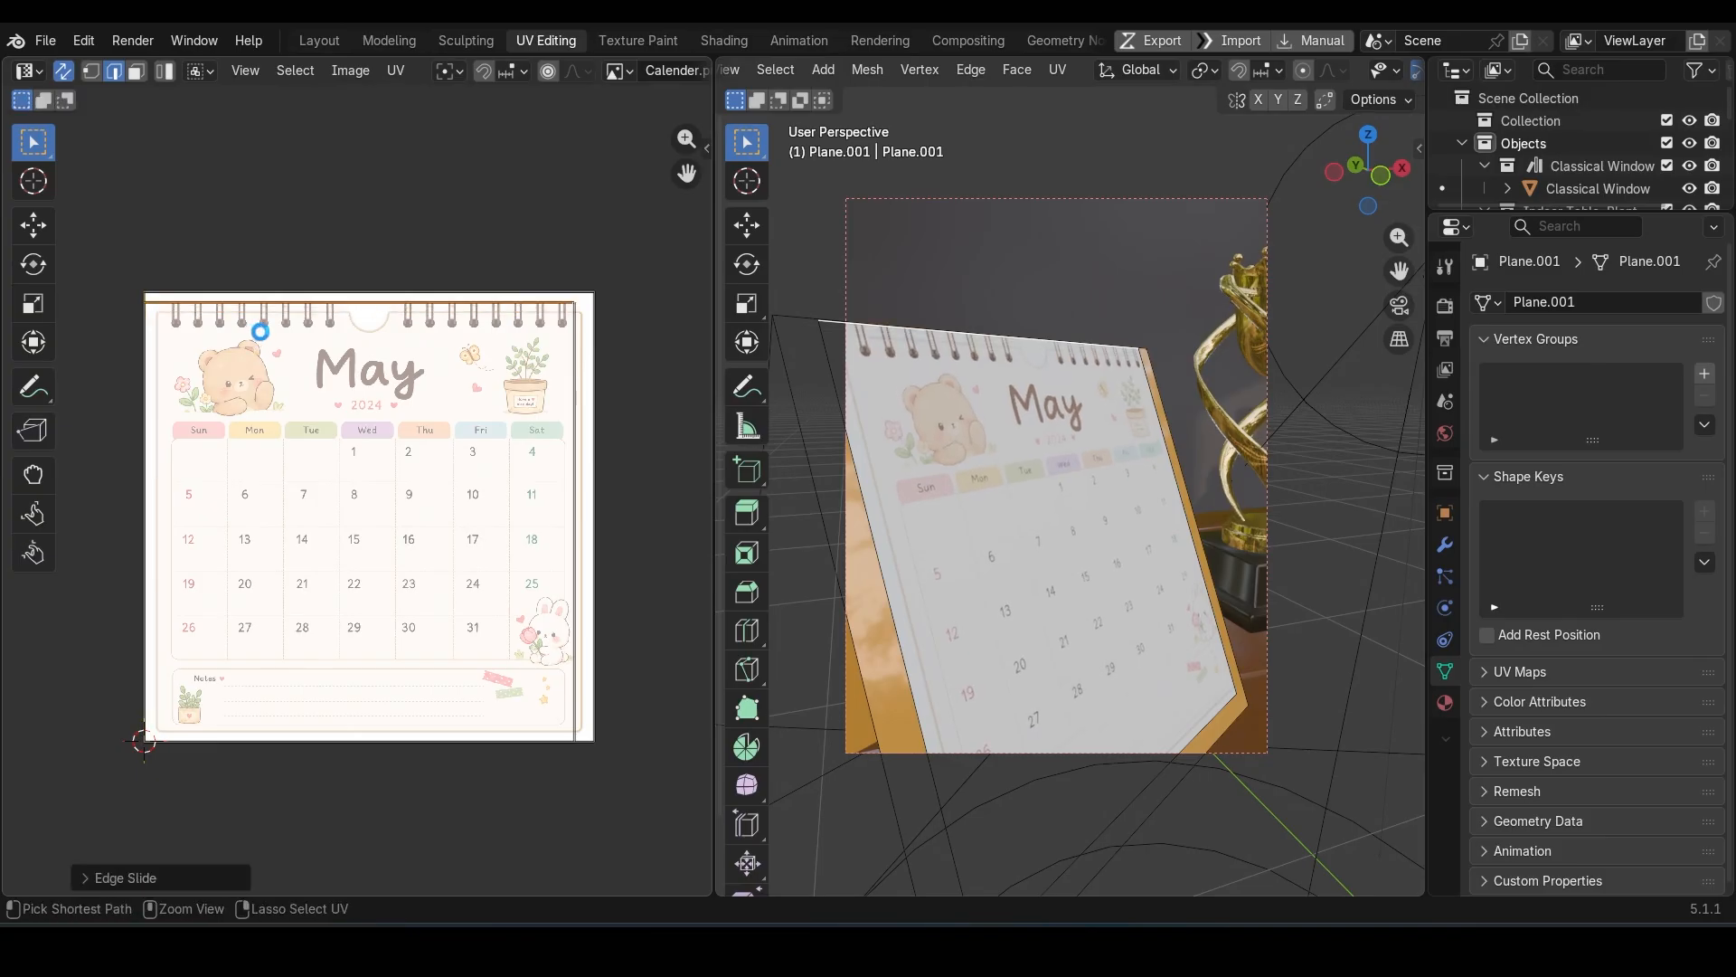
key("ctrl+s")
Step: Select the stand's inset front face as a whole face, with its UV island shown over the calendar image
middle_click_drag(977, 502, 1126, 486)
left_click(508, 475)
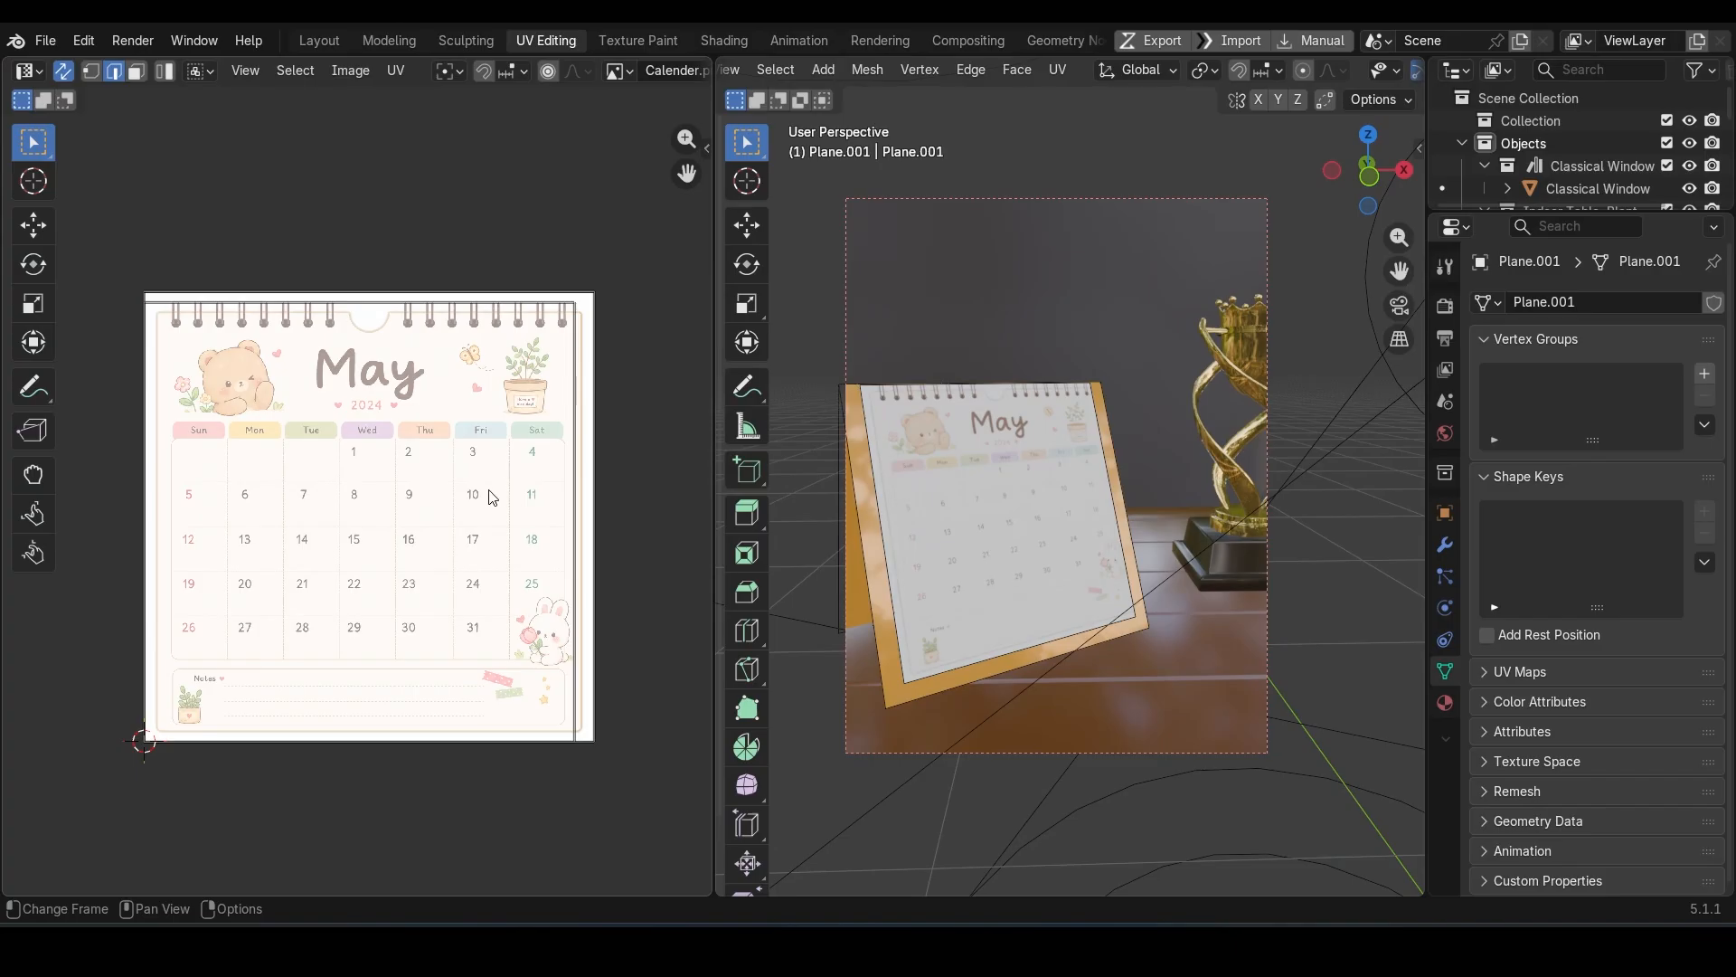
key("3")
left_click(483, 491)
scroll(362, 540, "up", 3)
left_click(935, 538)
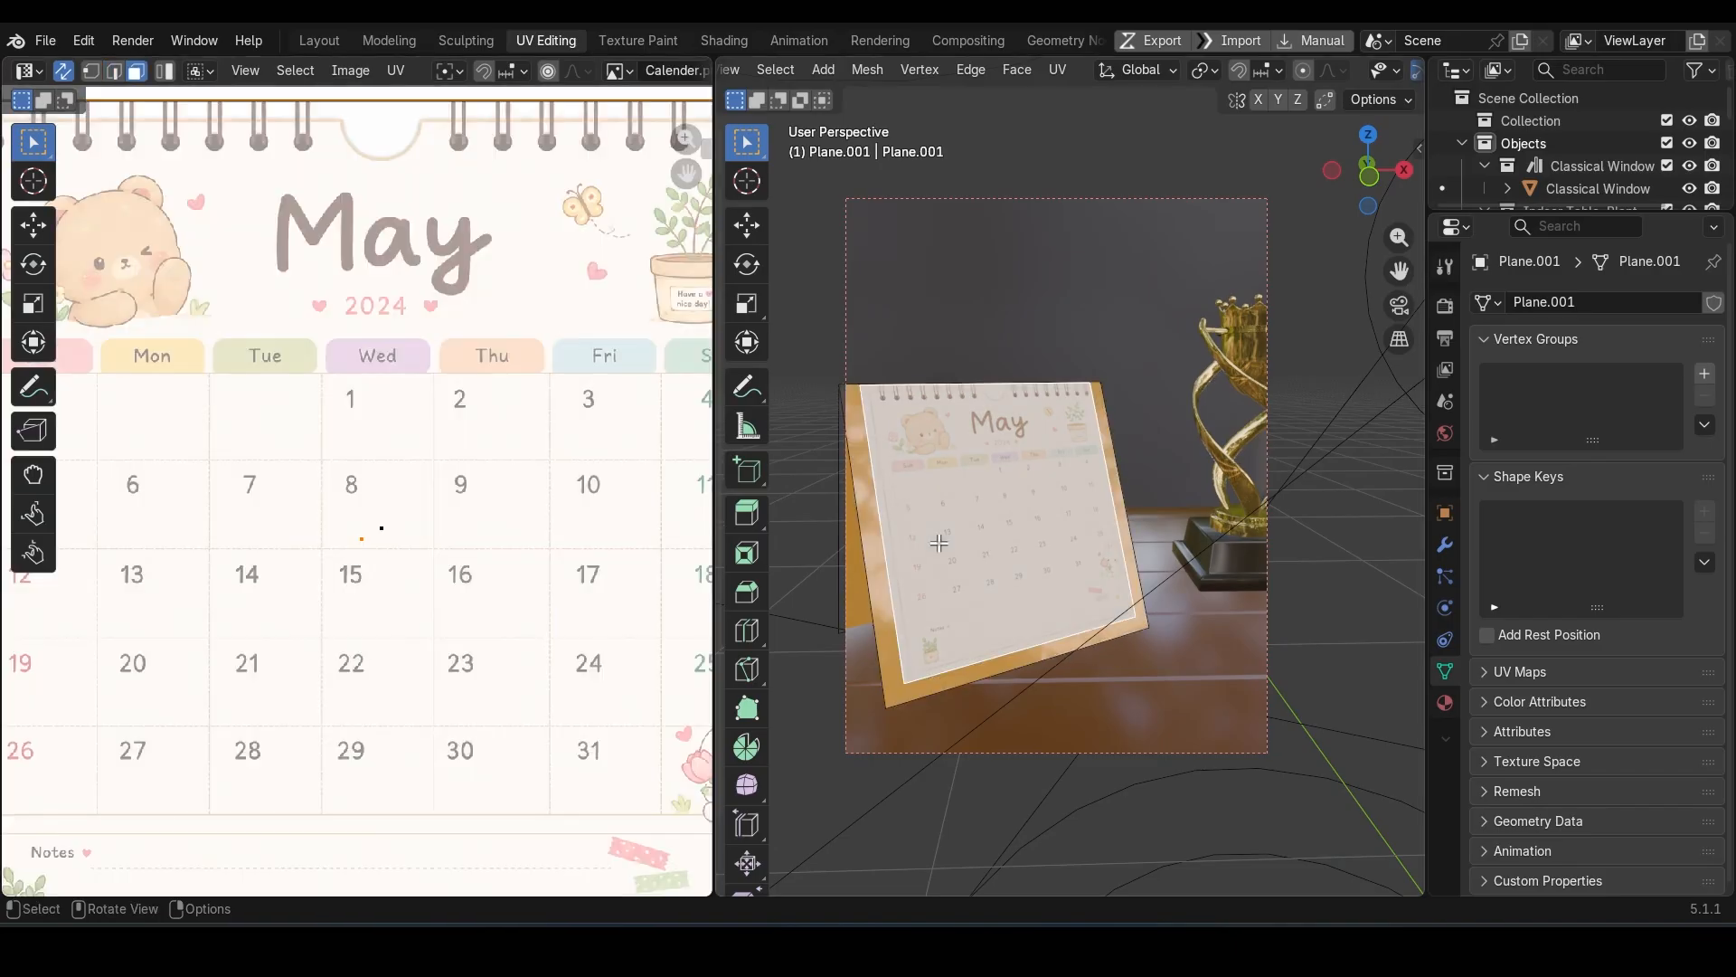
scroll(586, 518, "down", 2)
key("s")
key("x")
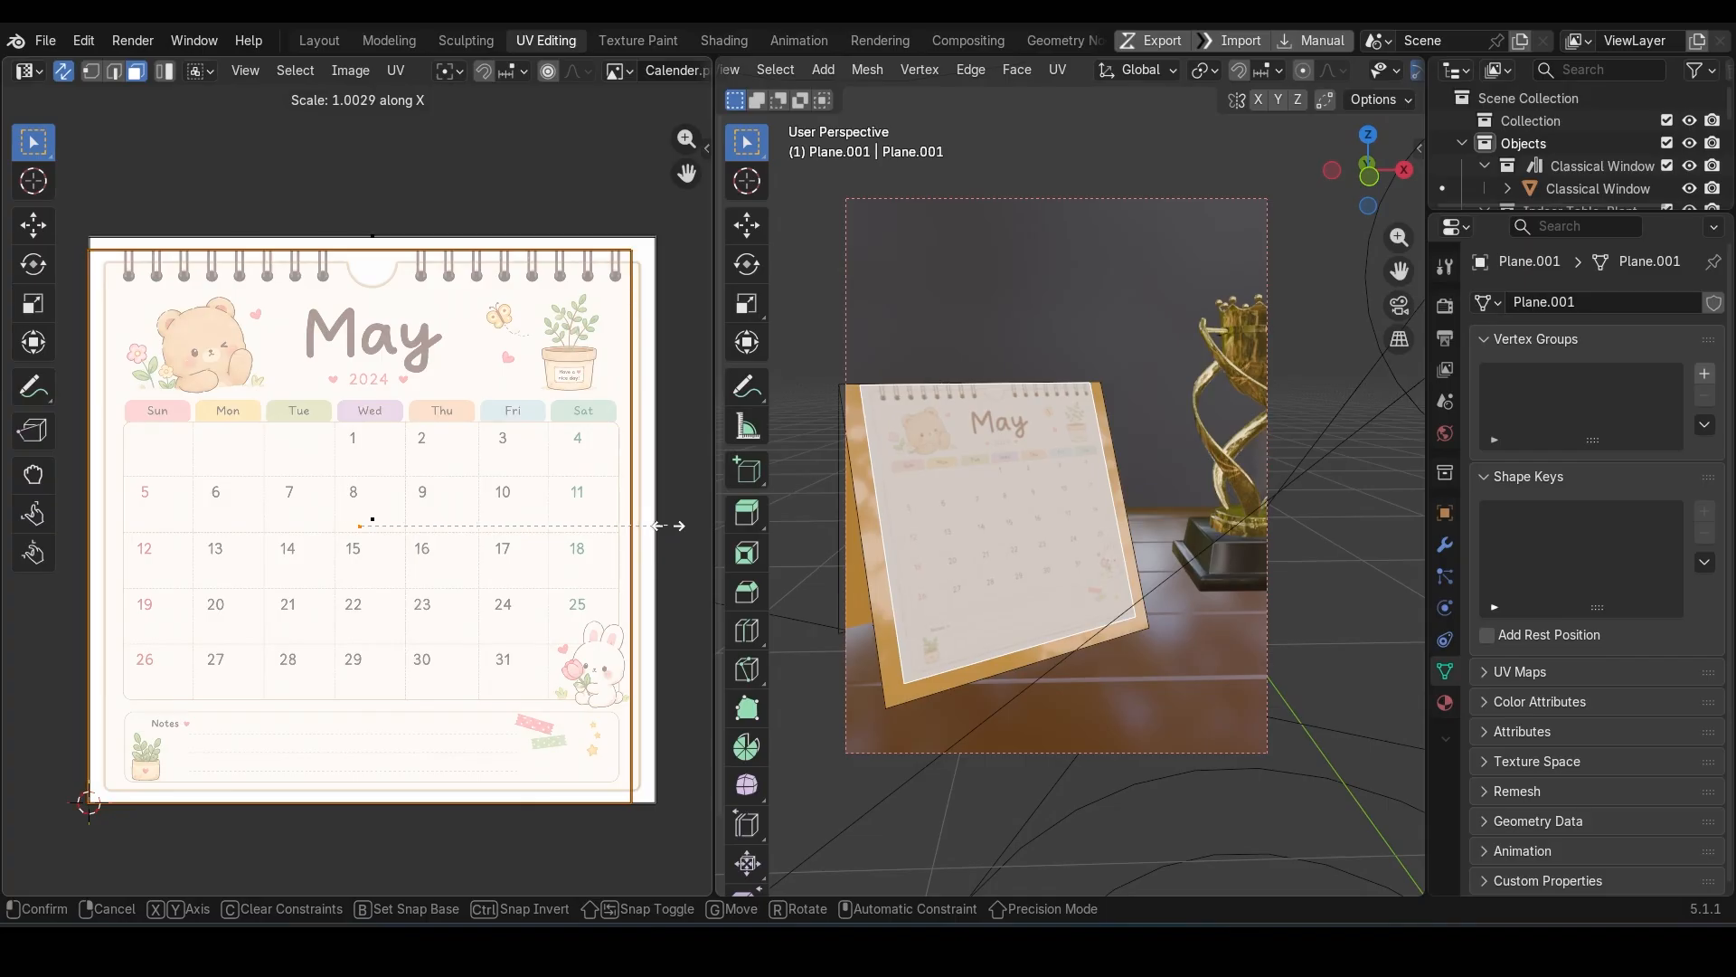
right_click(669, 525)
Step: Move the front face's UV island about 0.024 along X to centre it on the calendar image
key("g")
key("x")
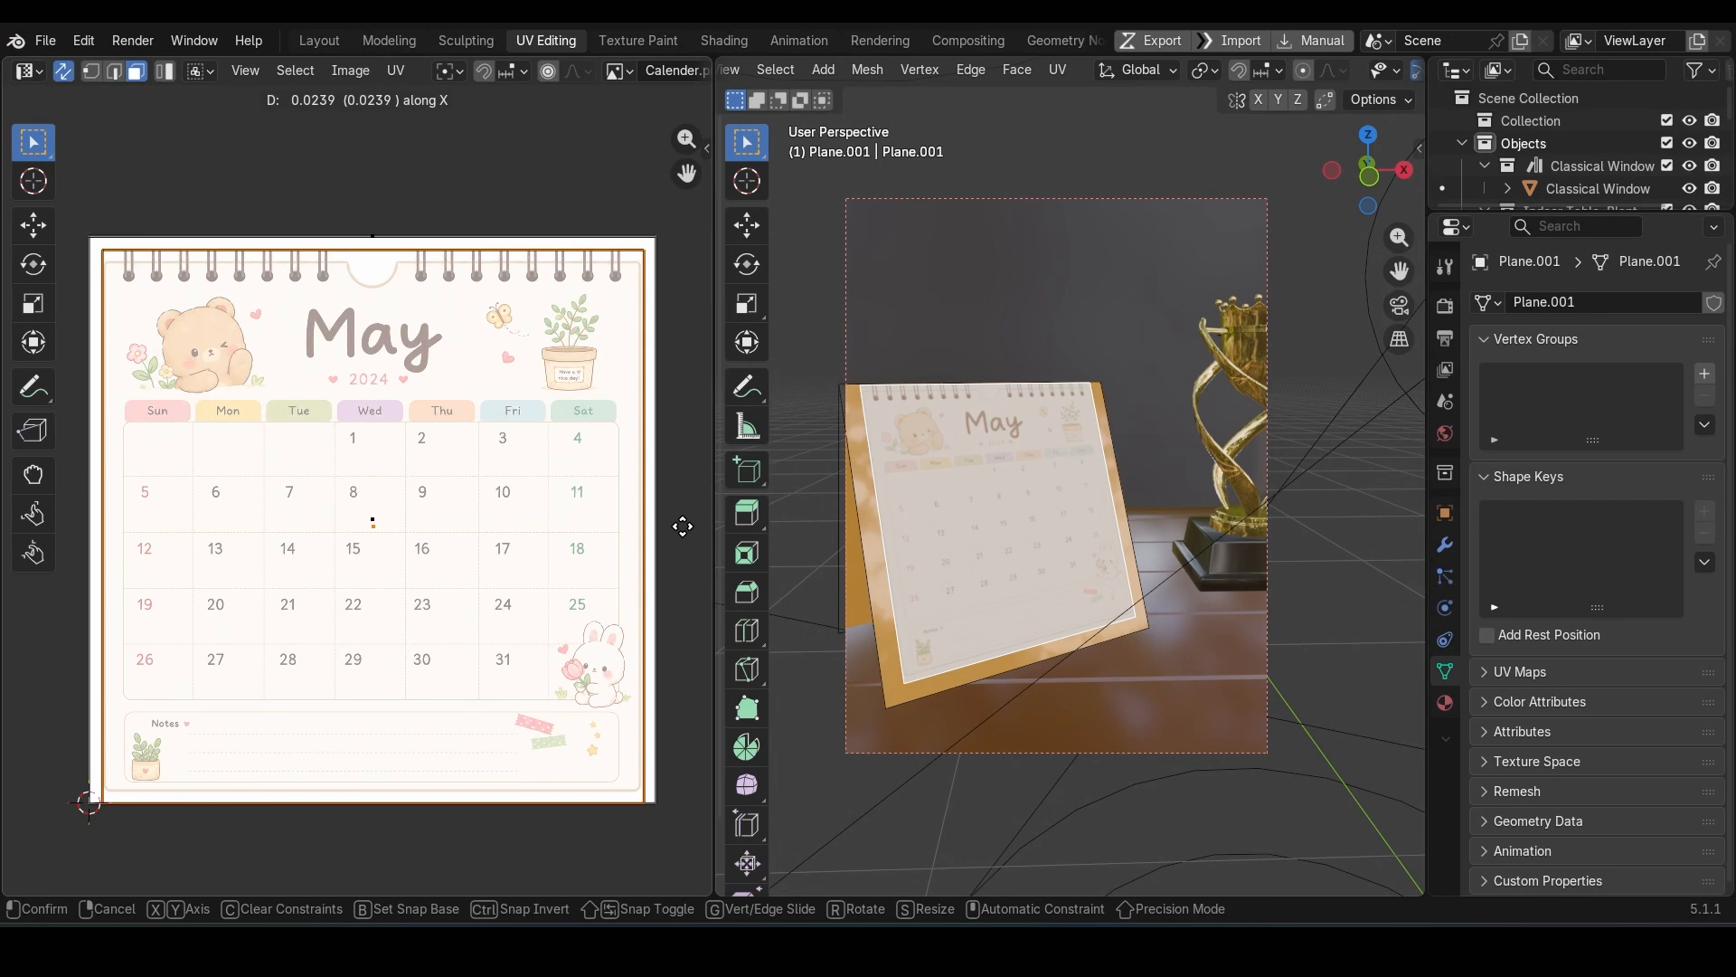
left_click(683, 525)
Step: Raise the UV island's bottom edge to the calendar's lower border line, leave Edit Mode and save the file
left_click(1041, 624)
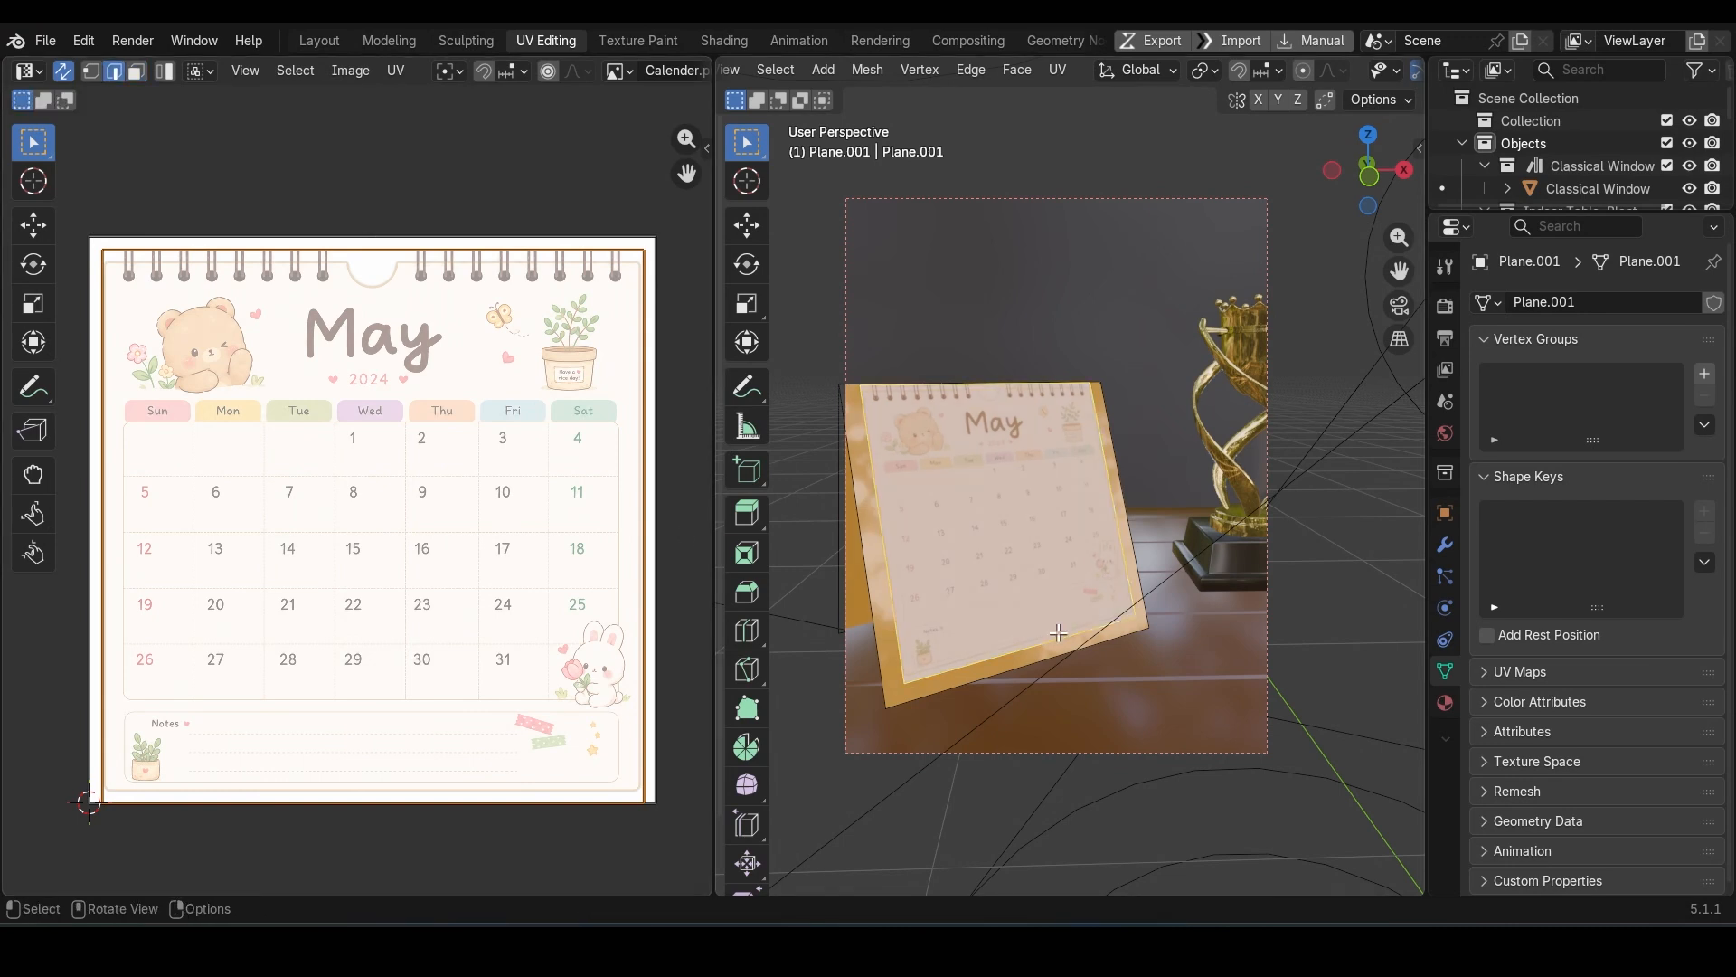
key("g")
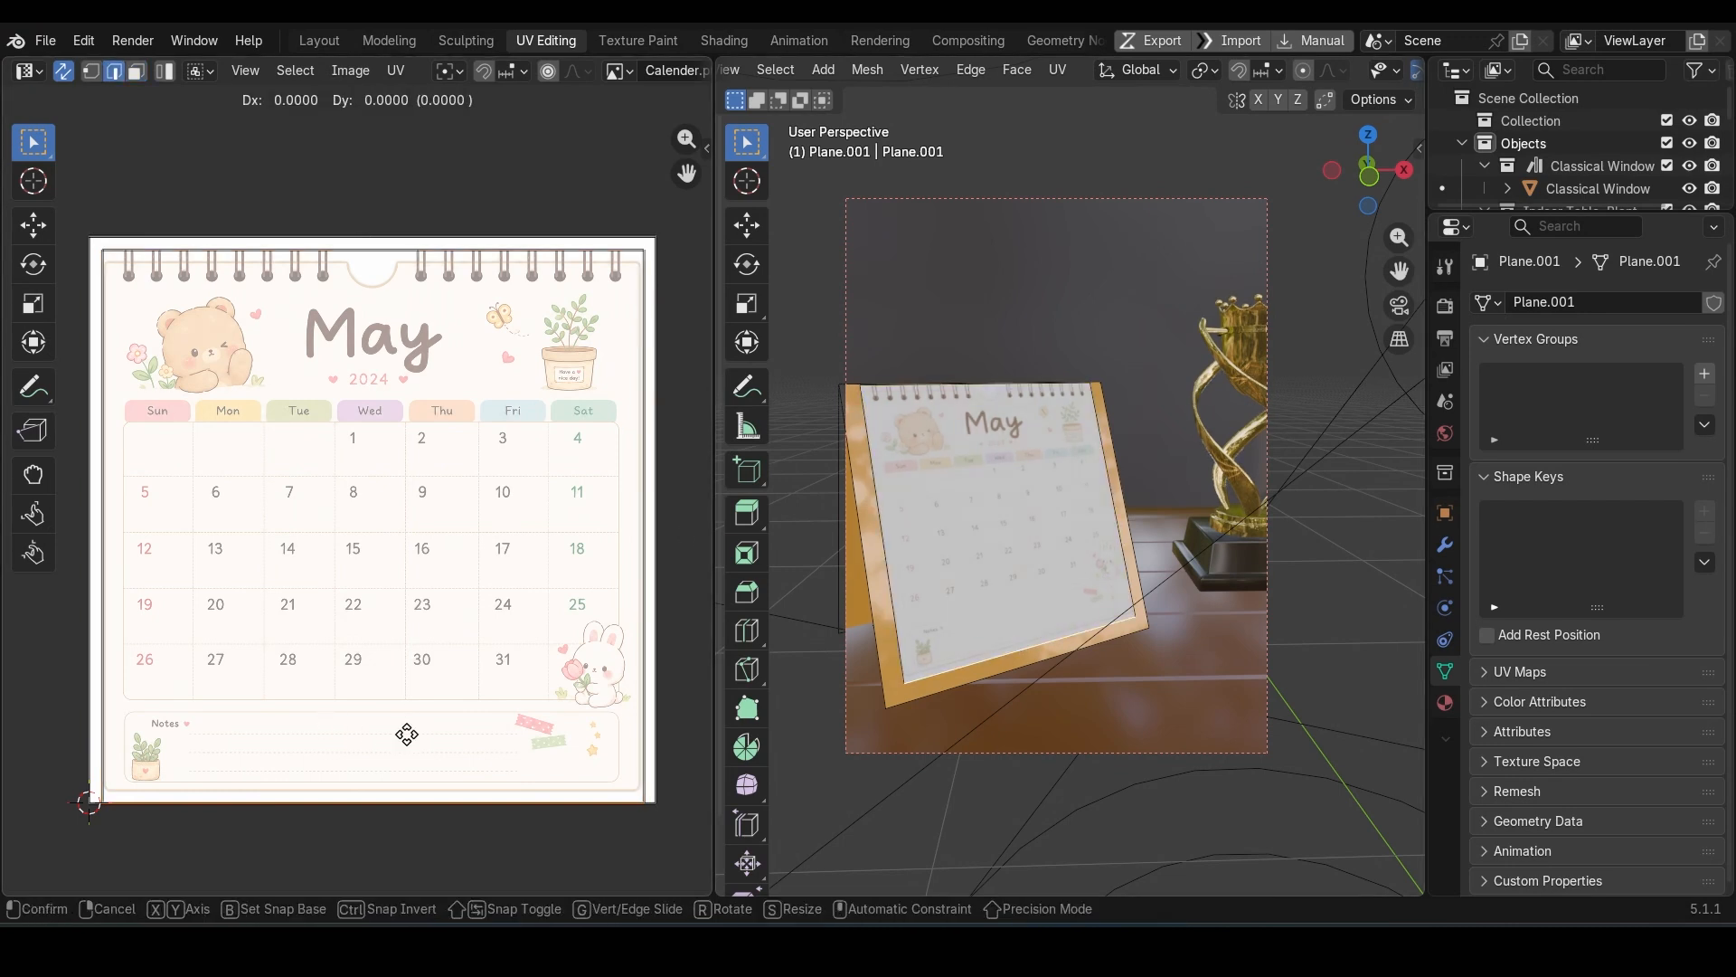
left_click(409, 723)
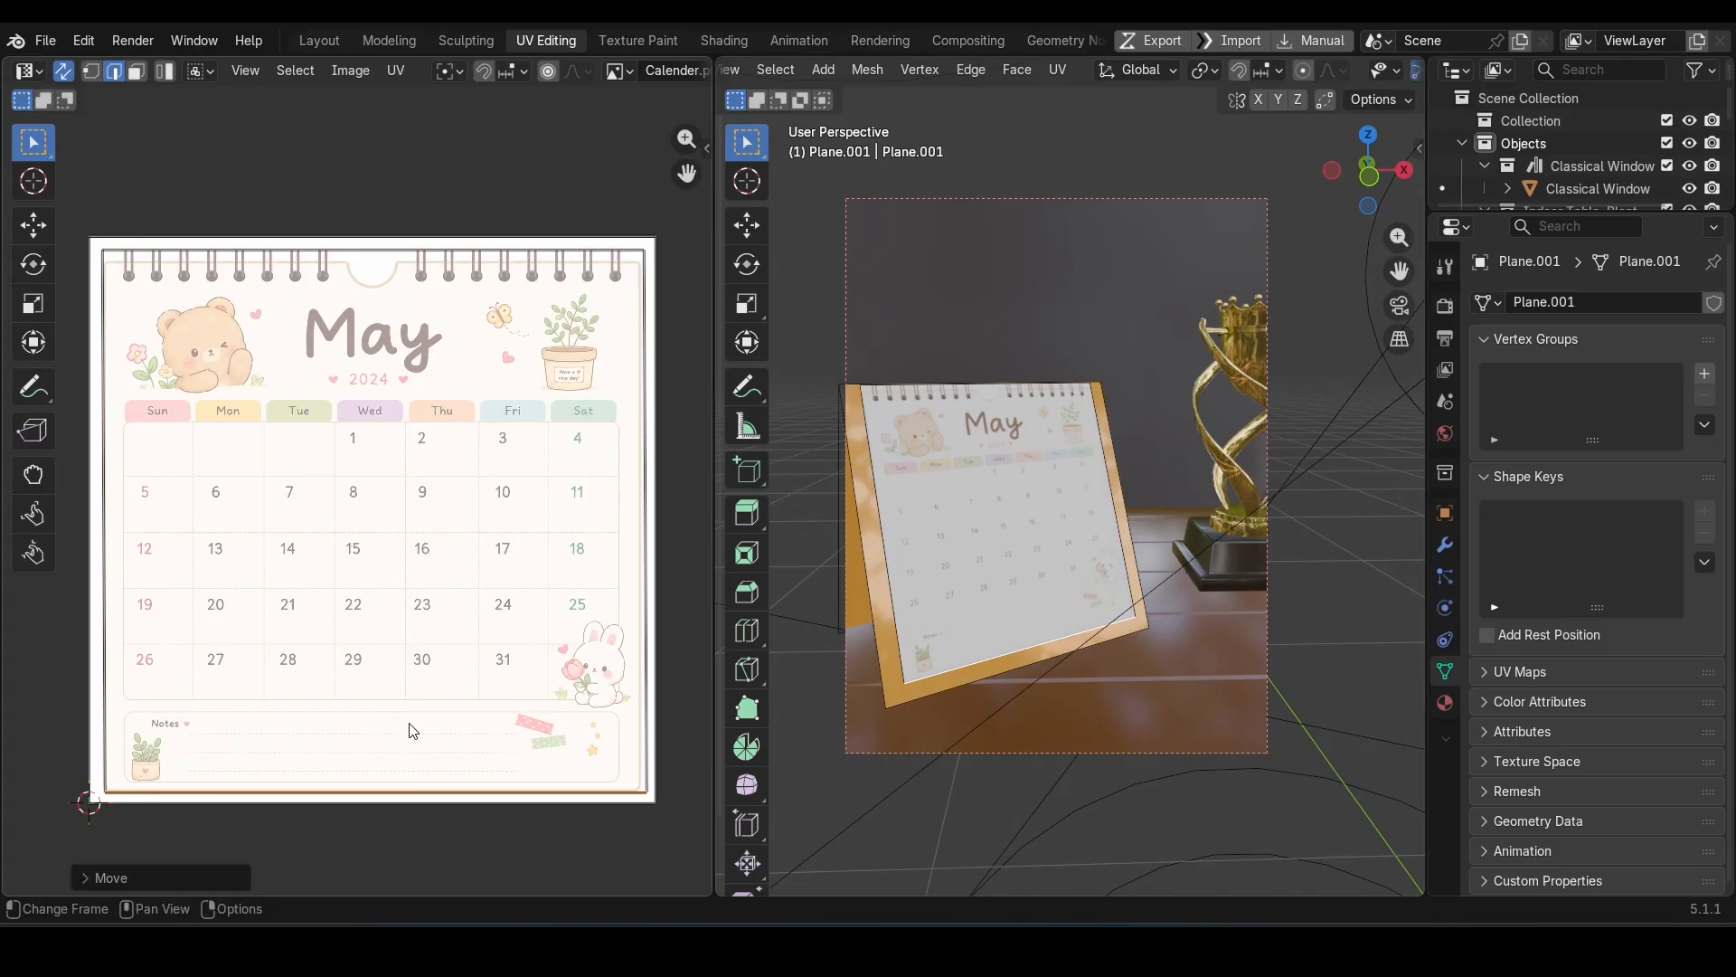
key("Tab")
key("ctrl+s")
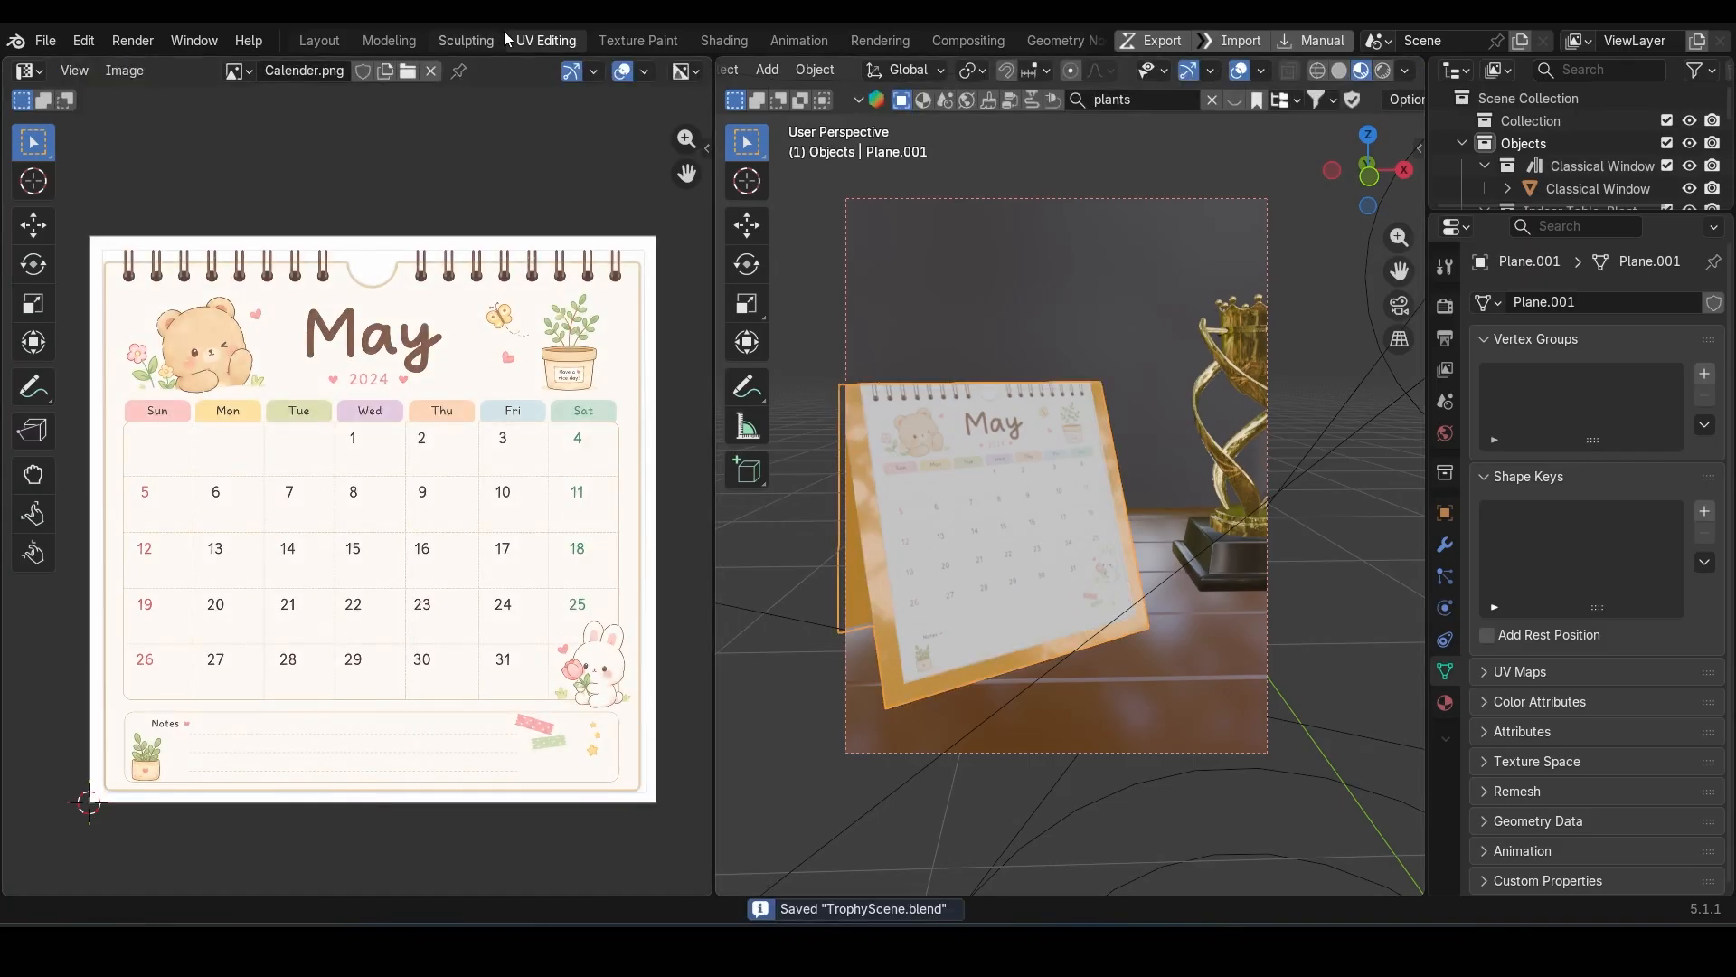
Step: Return to the Layout workspace and show the calendar stand's object transform properties
left_click(307, 46)
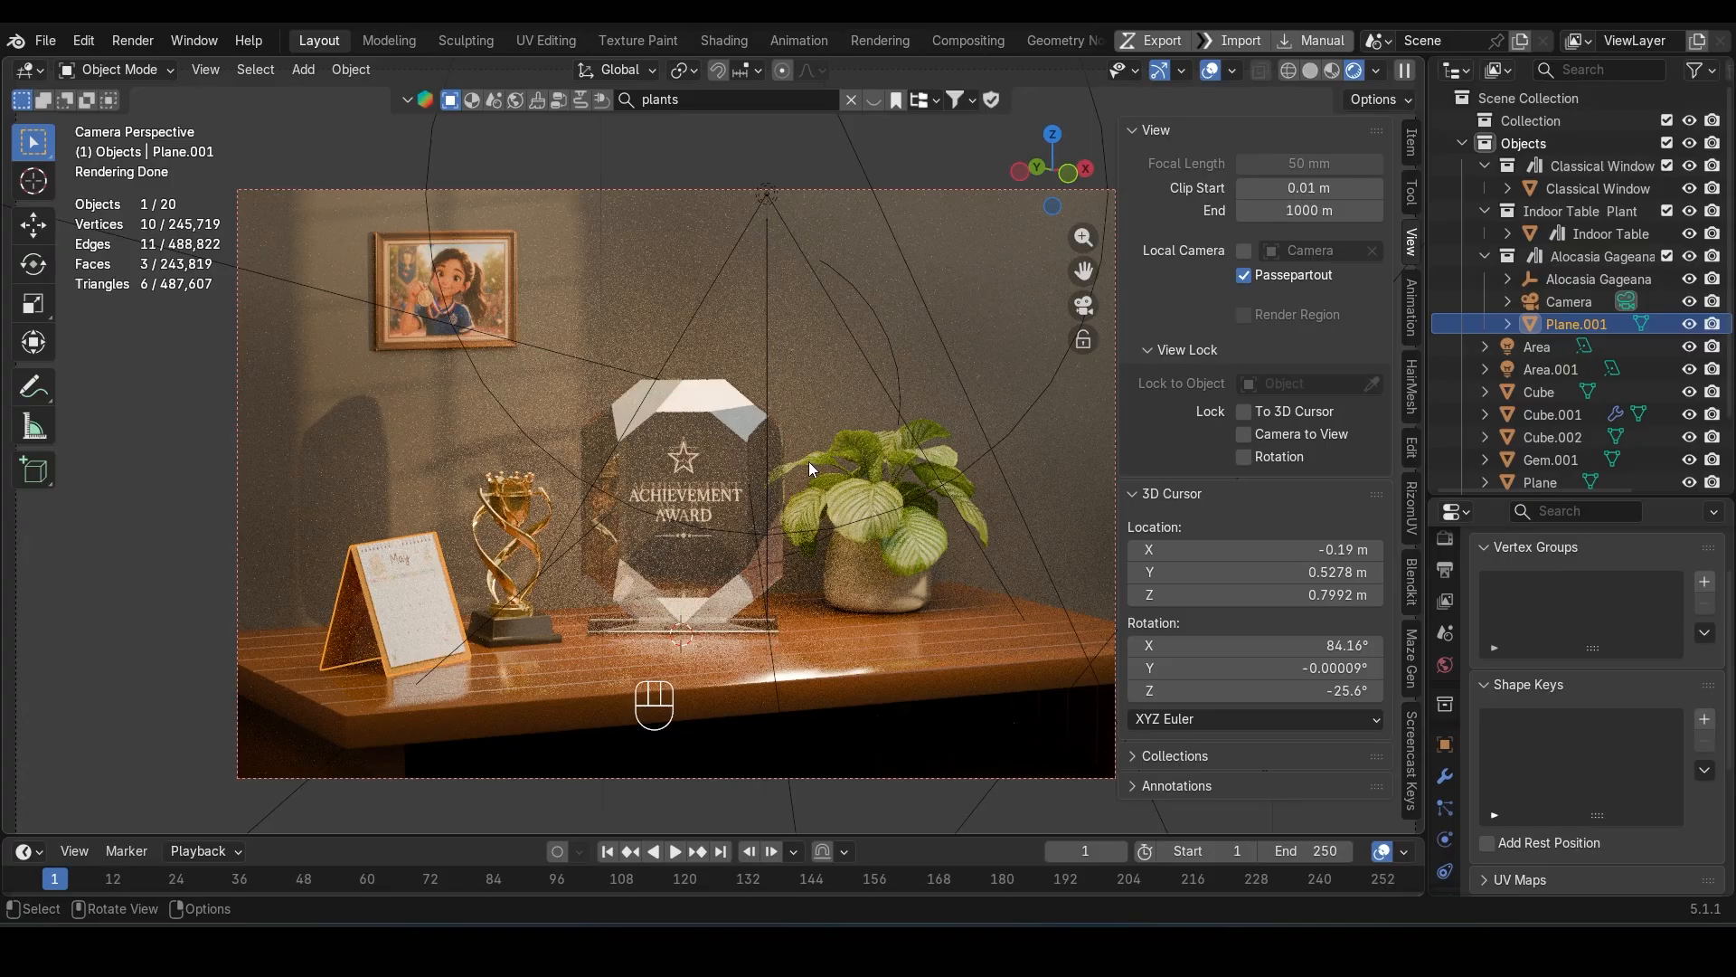
middle_click_drag(504, 642, 523, 647, "shift")
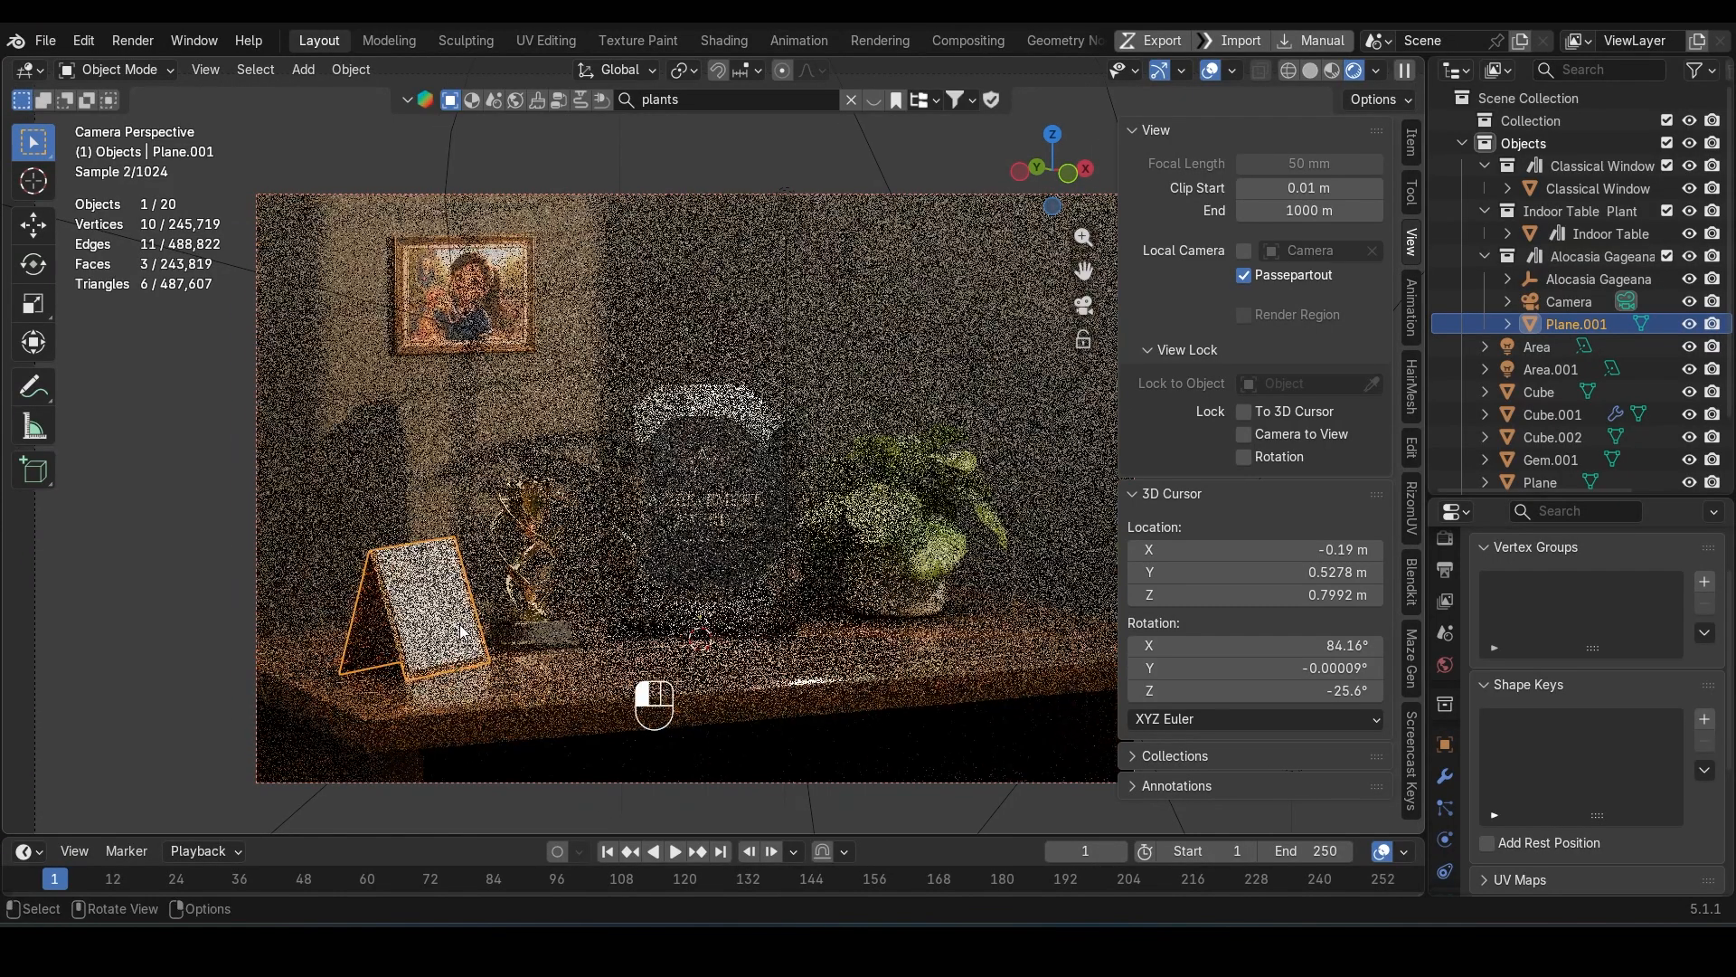
scroll(1445, 827, "down", 3)
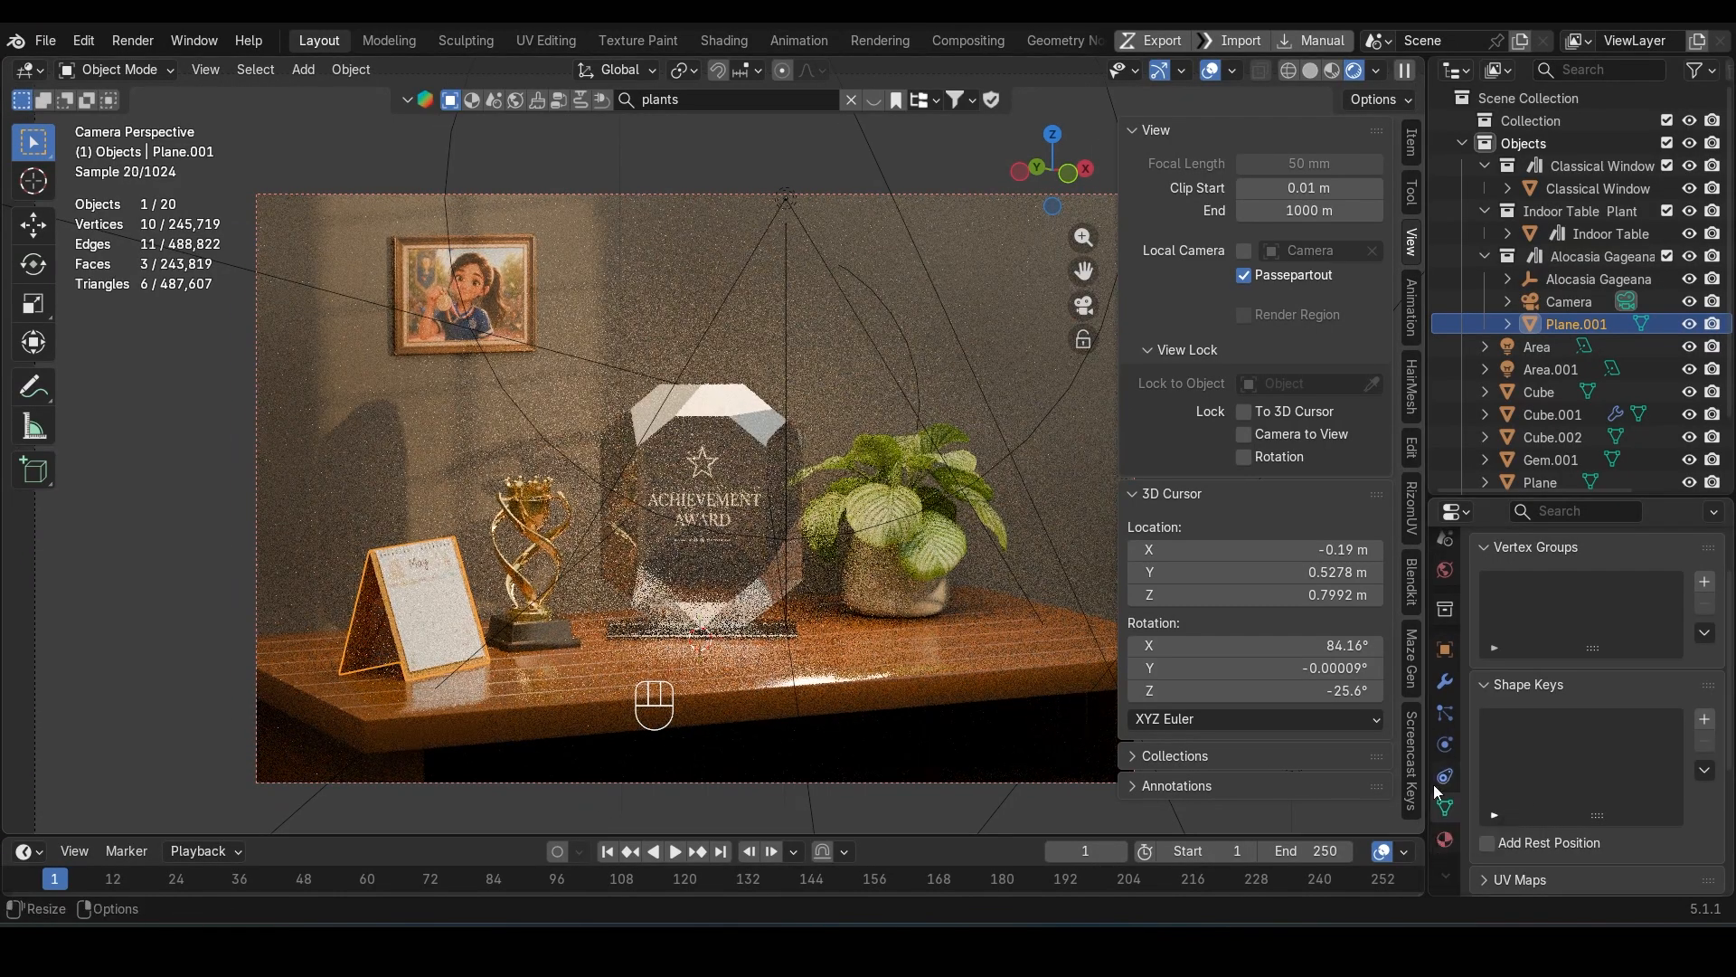
left_click(1445, 649)
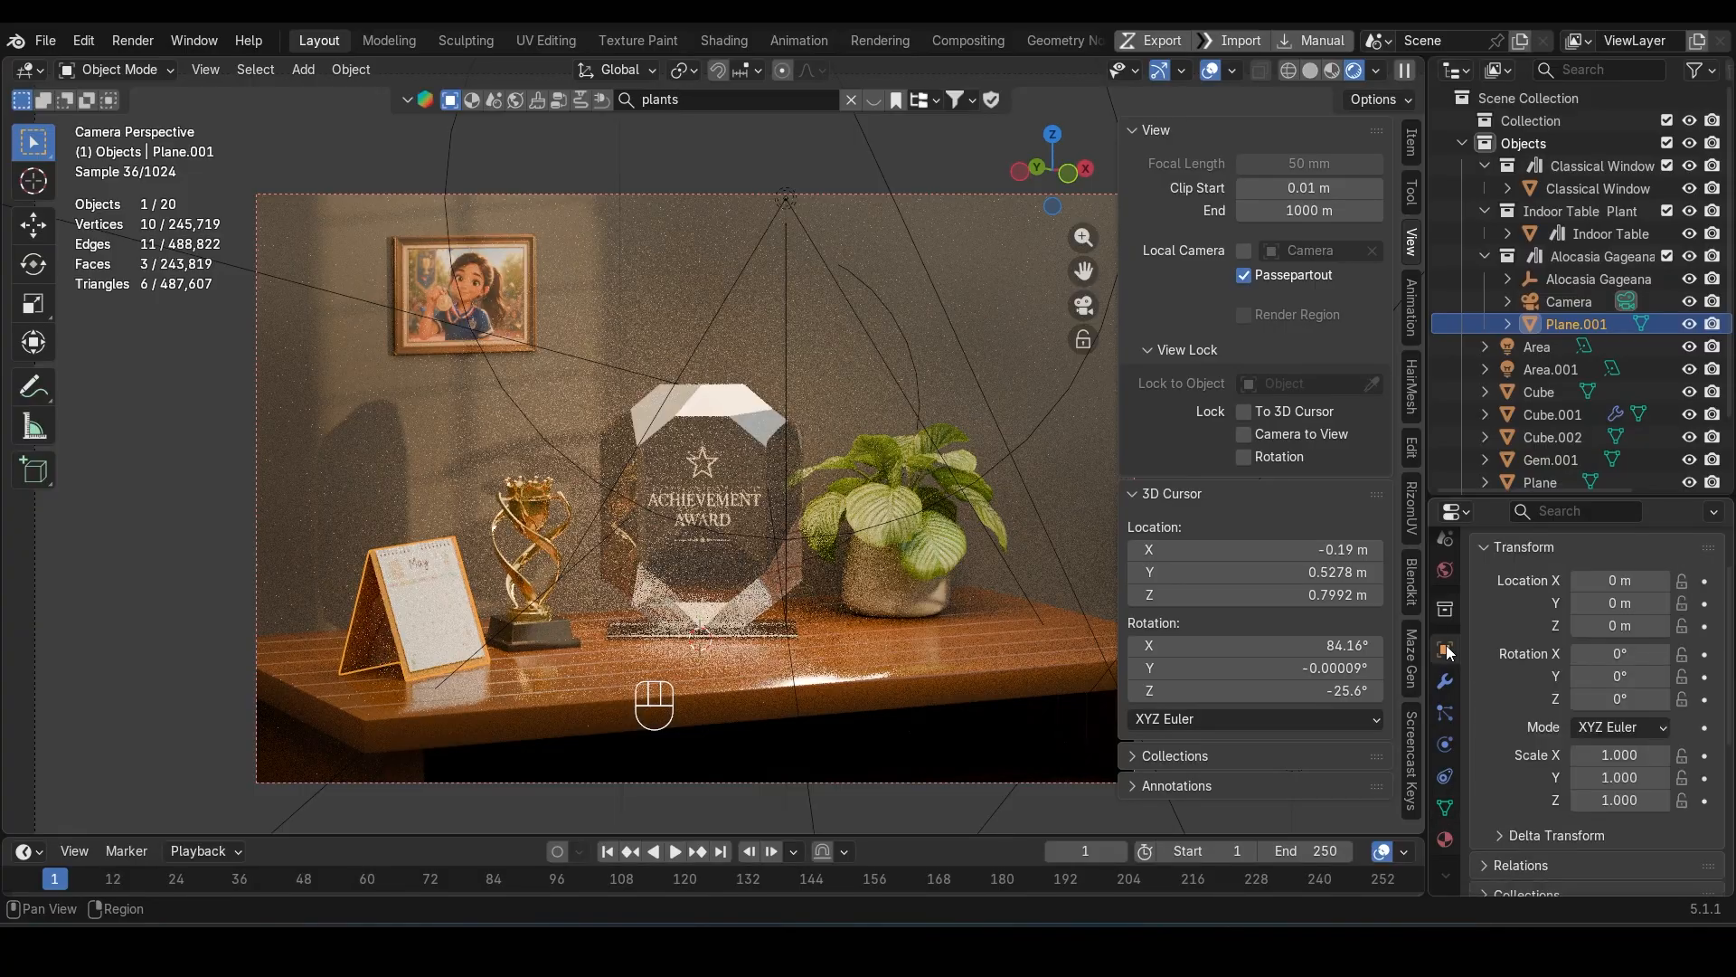
Step: Switch to material preview shading and set the scene camera's focal length to 95 mm
scroll(1614, 732, "down", 5)
scroll(1613, 733, "down", 3)
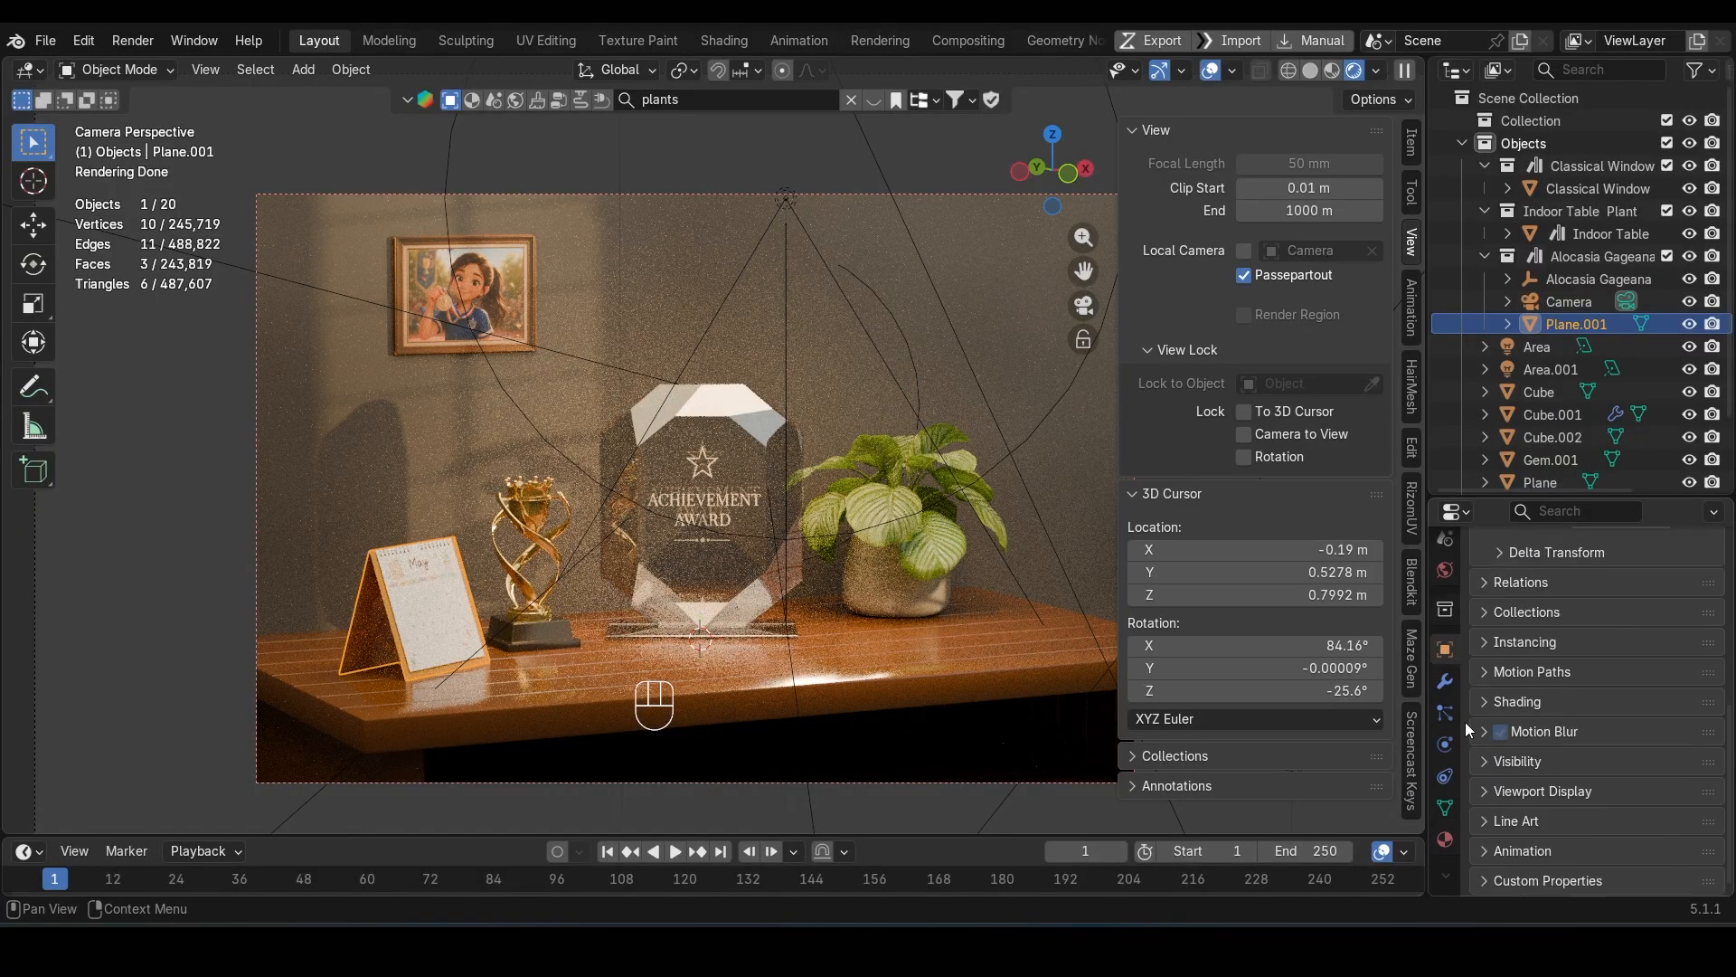
scroll(1447, 711, "up", 5)
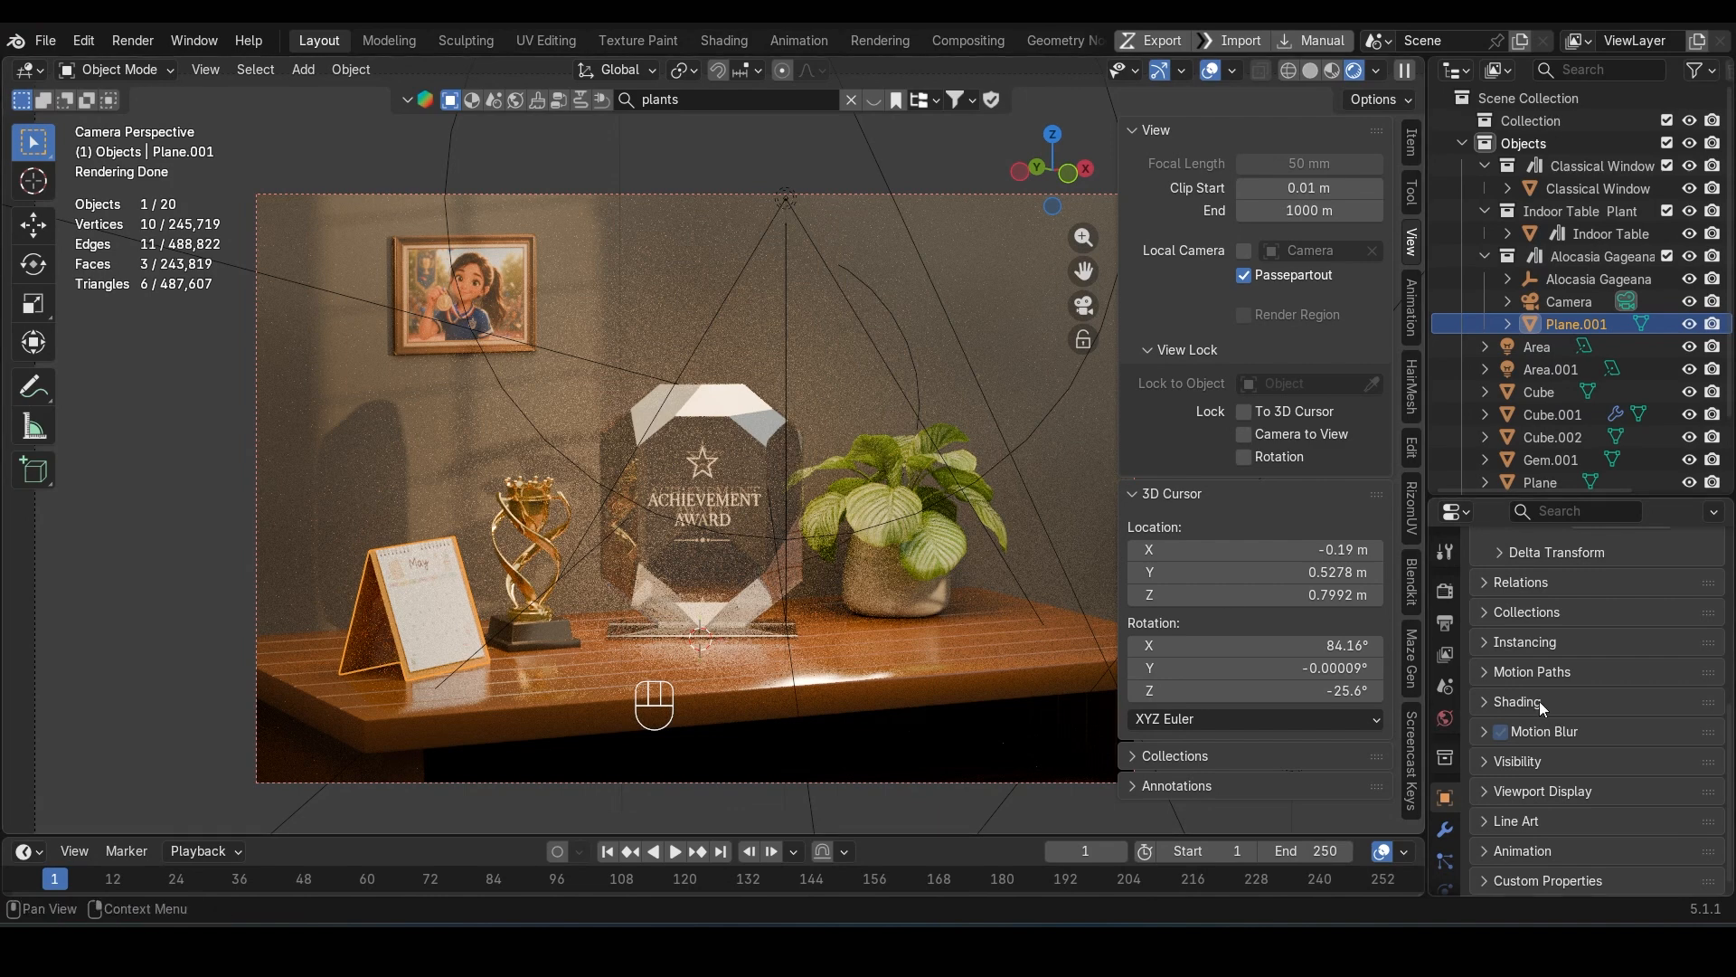
scroll(1541, 702, "up", 10)
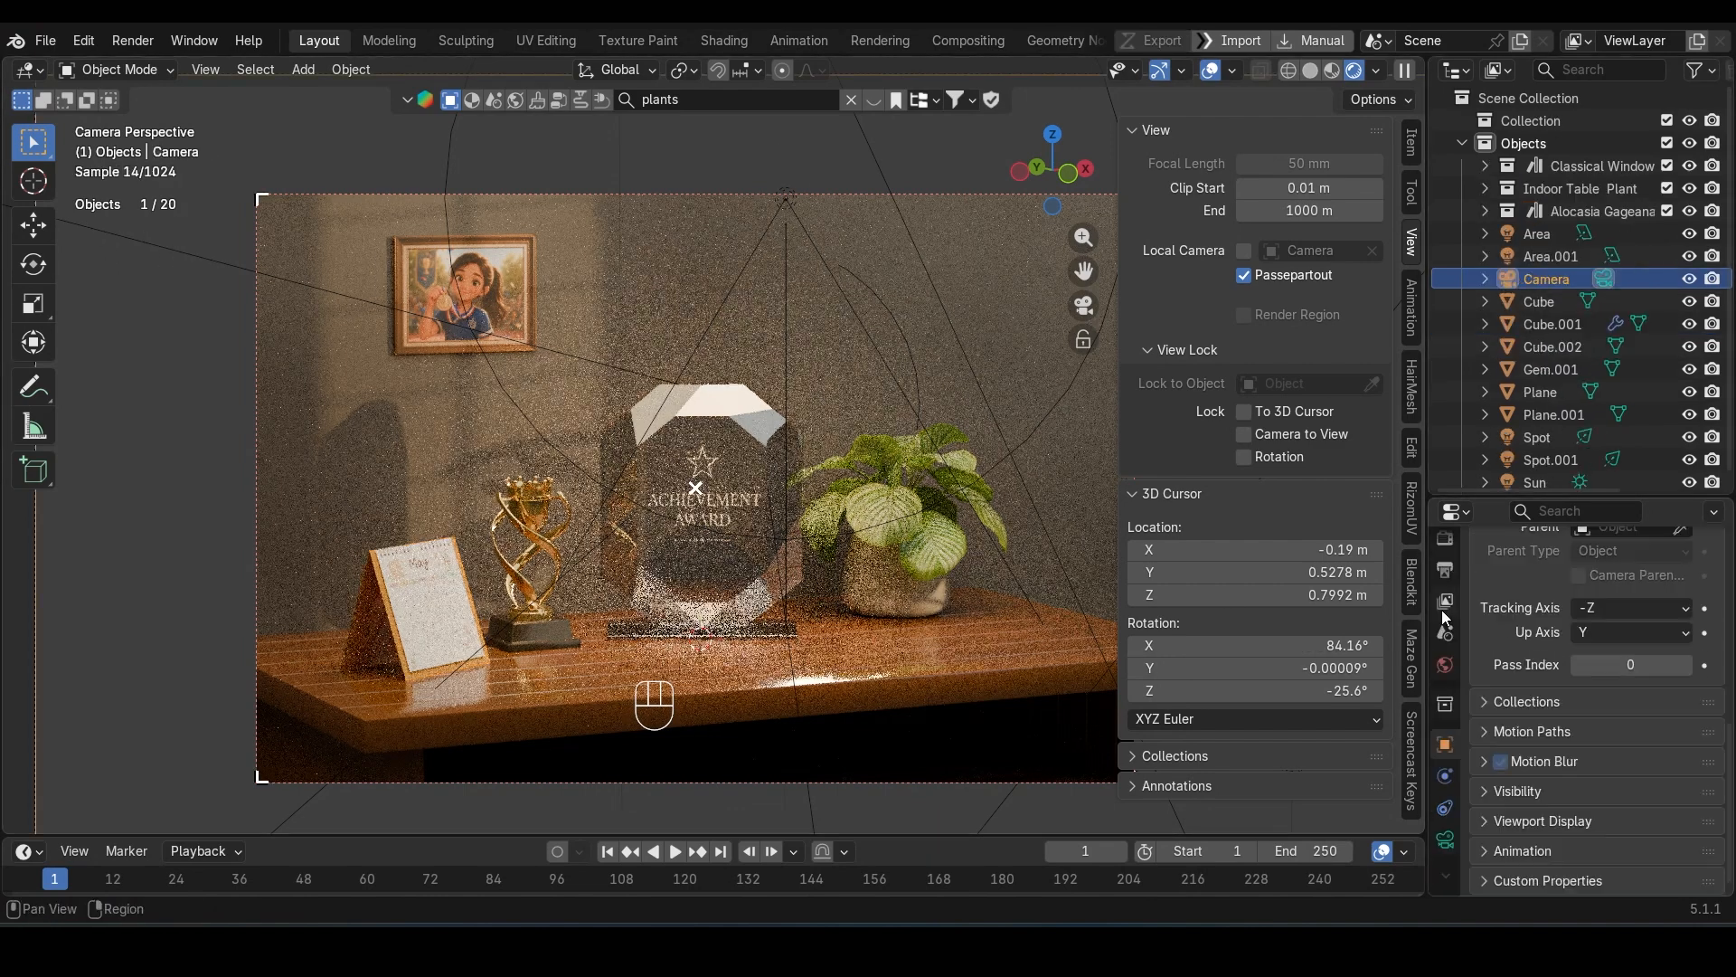
left_click(1322, 76)
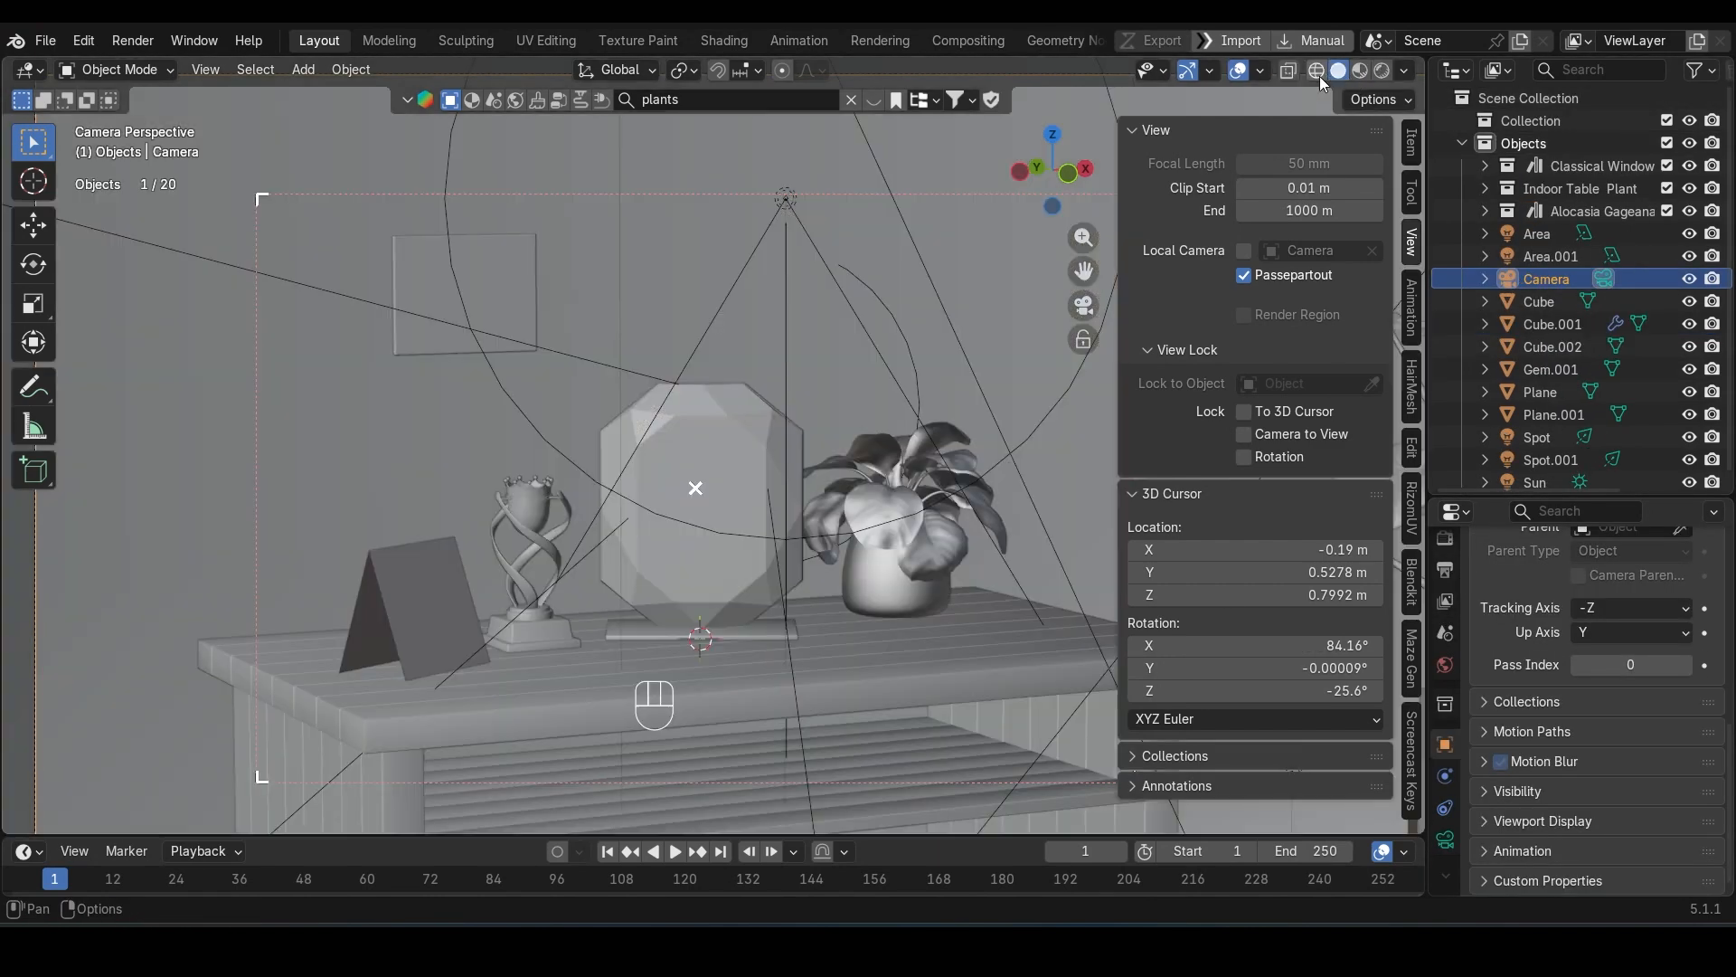
left_click(1360, 71)
left_click(1445, 840)
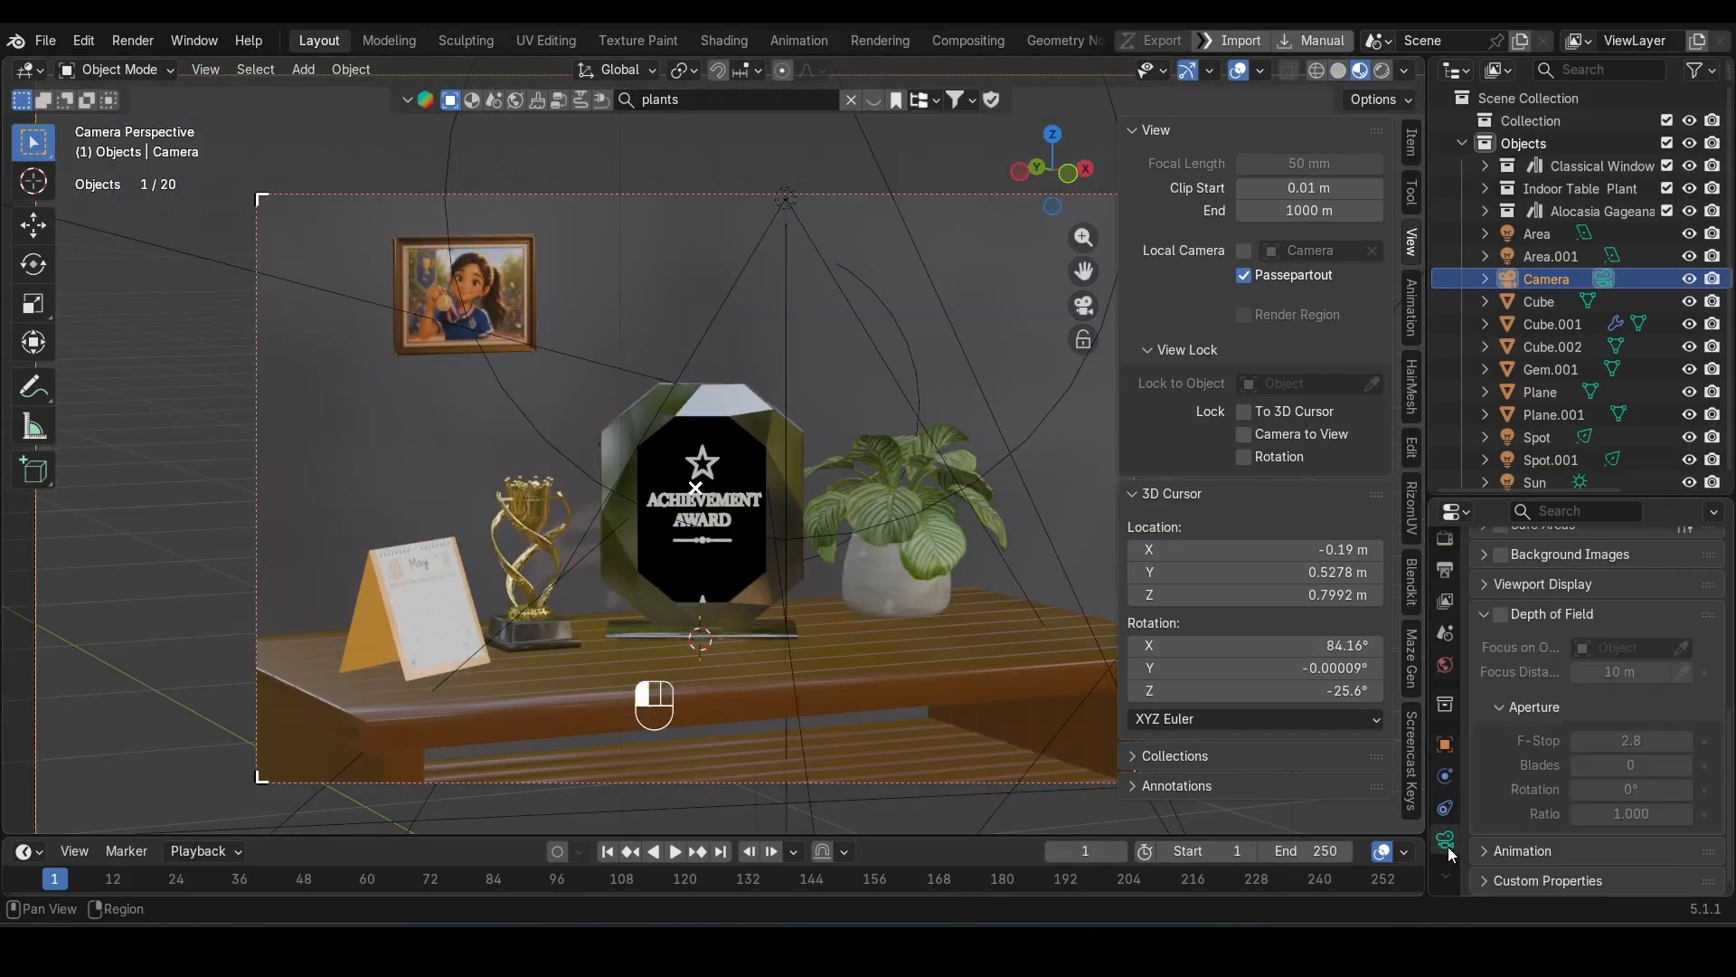
scroll(1628, 723, "up", 5)
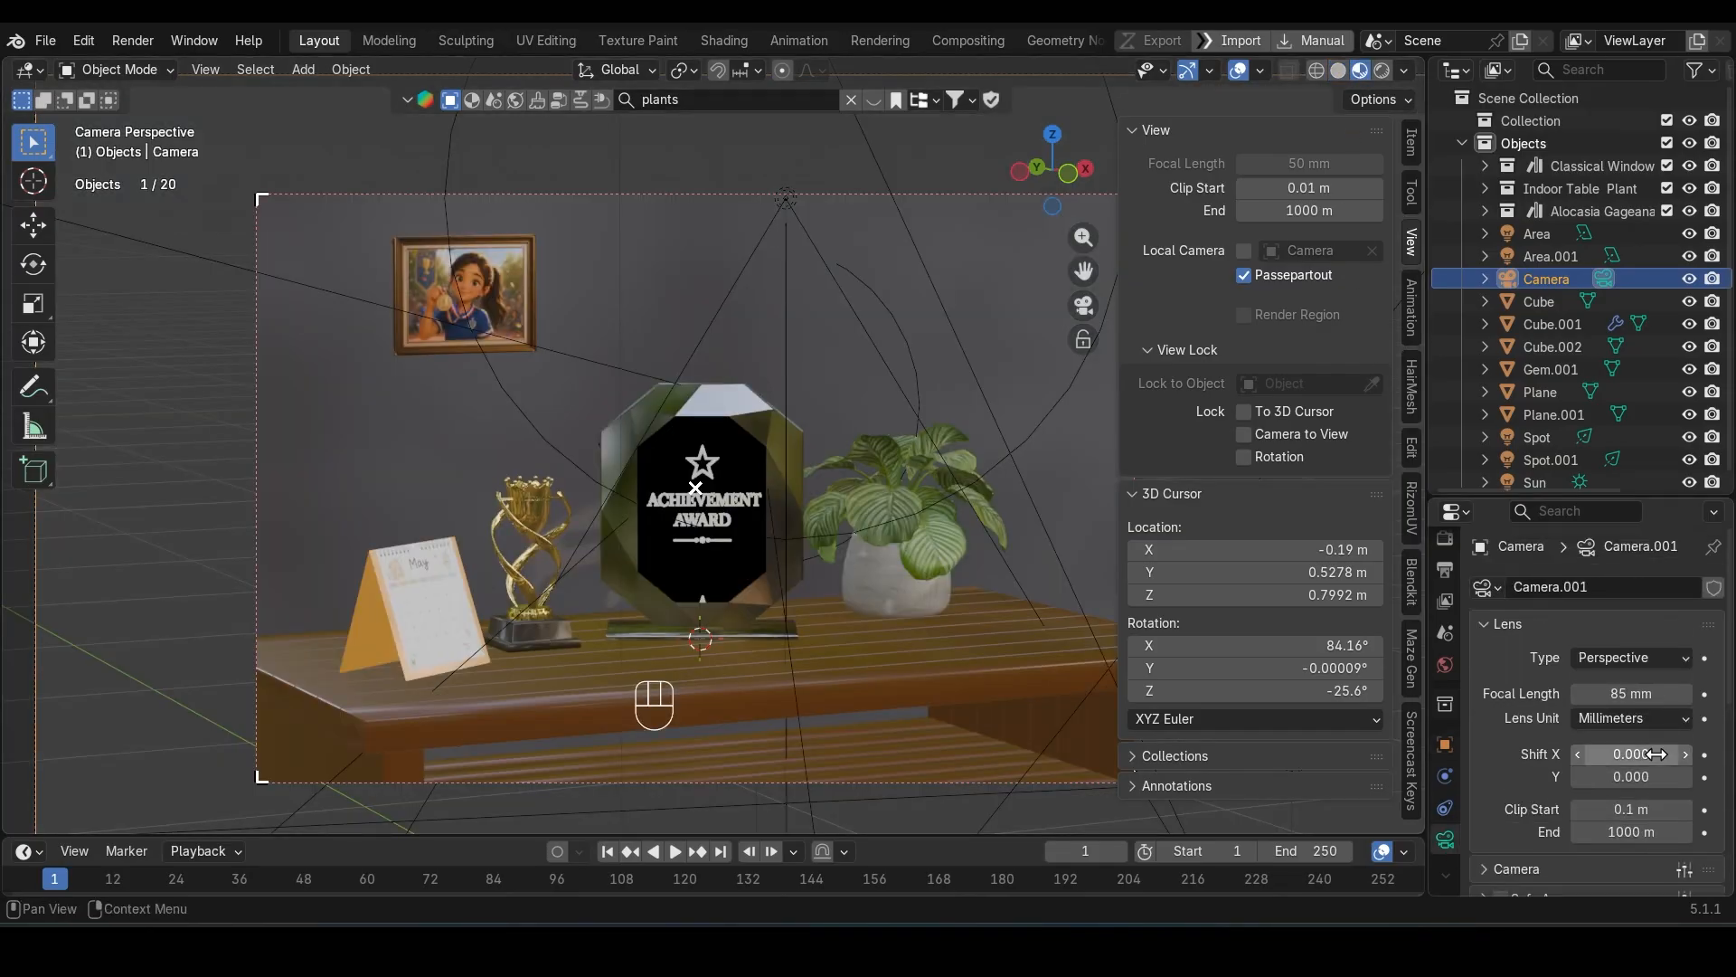
left_click(1619, 693)
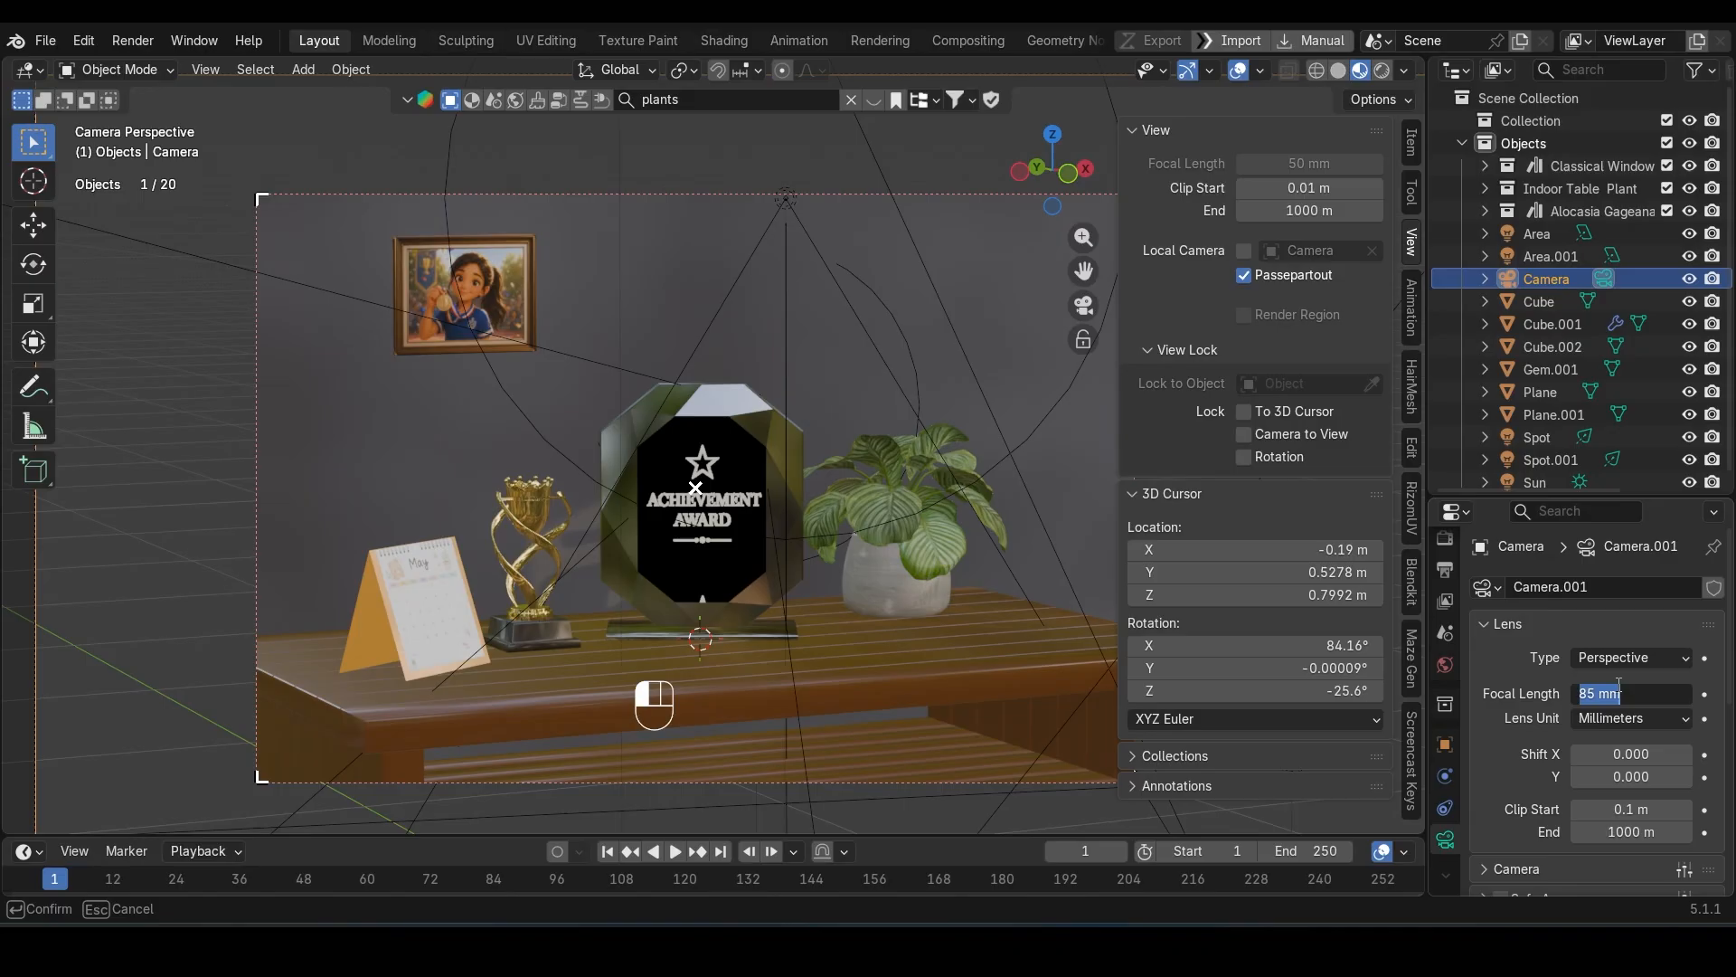
type("95")
key("Return")
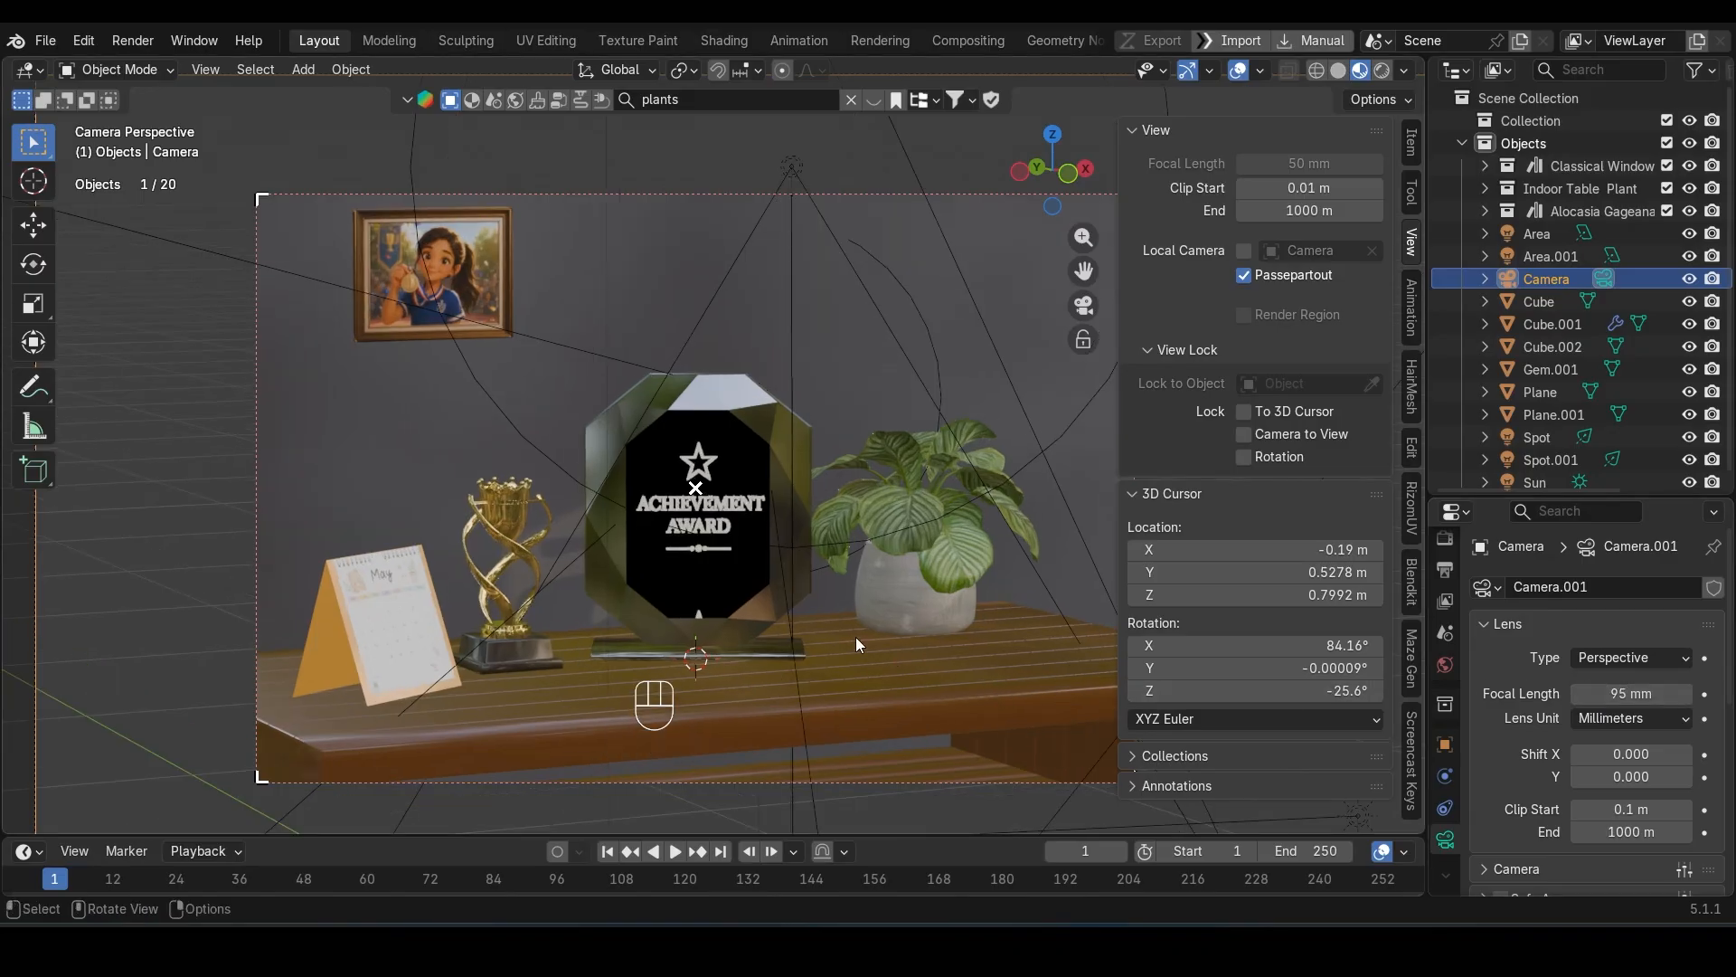
Step: Redraw the render region so it covers the whole camera frame
scroll(856, 638, "down", 2)
scroll(857, 644, "down", 3)
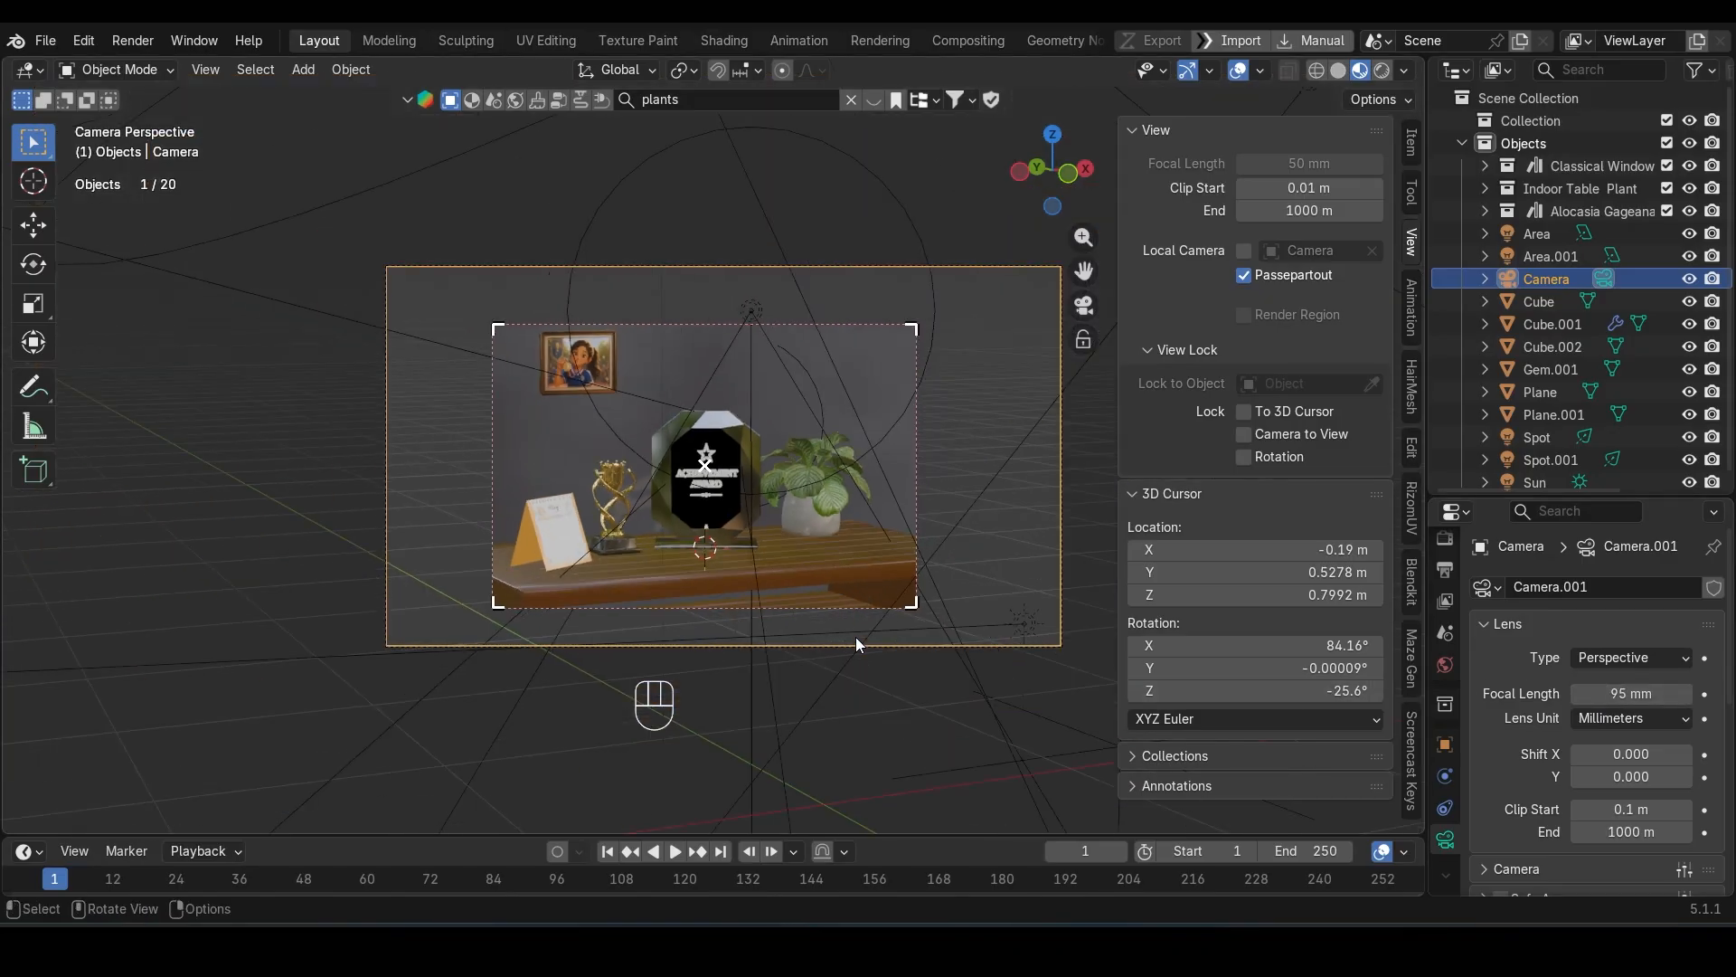
scroll(856, 640, "down", 3)
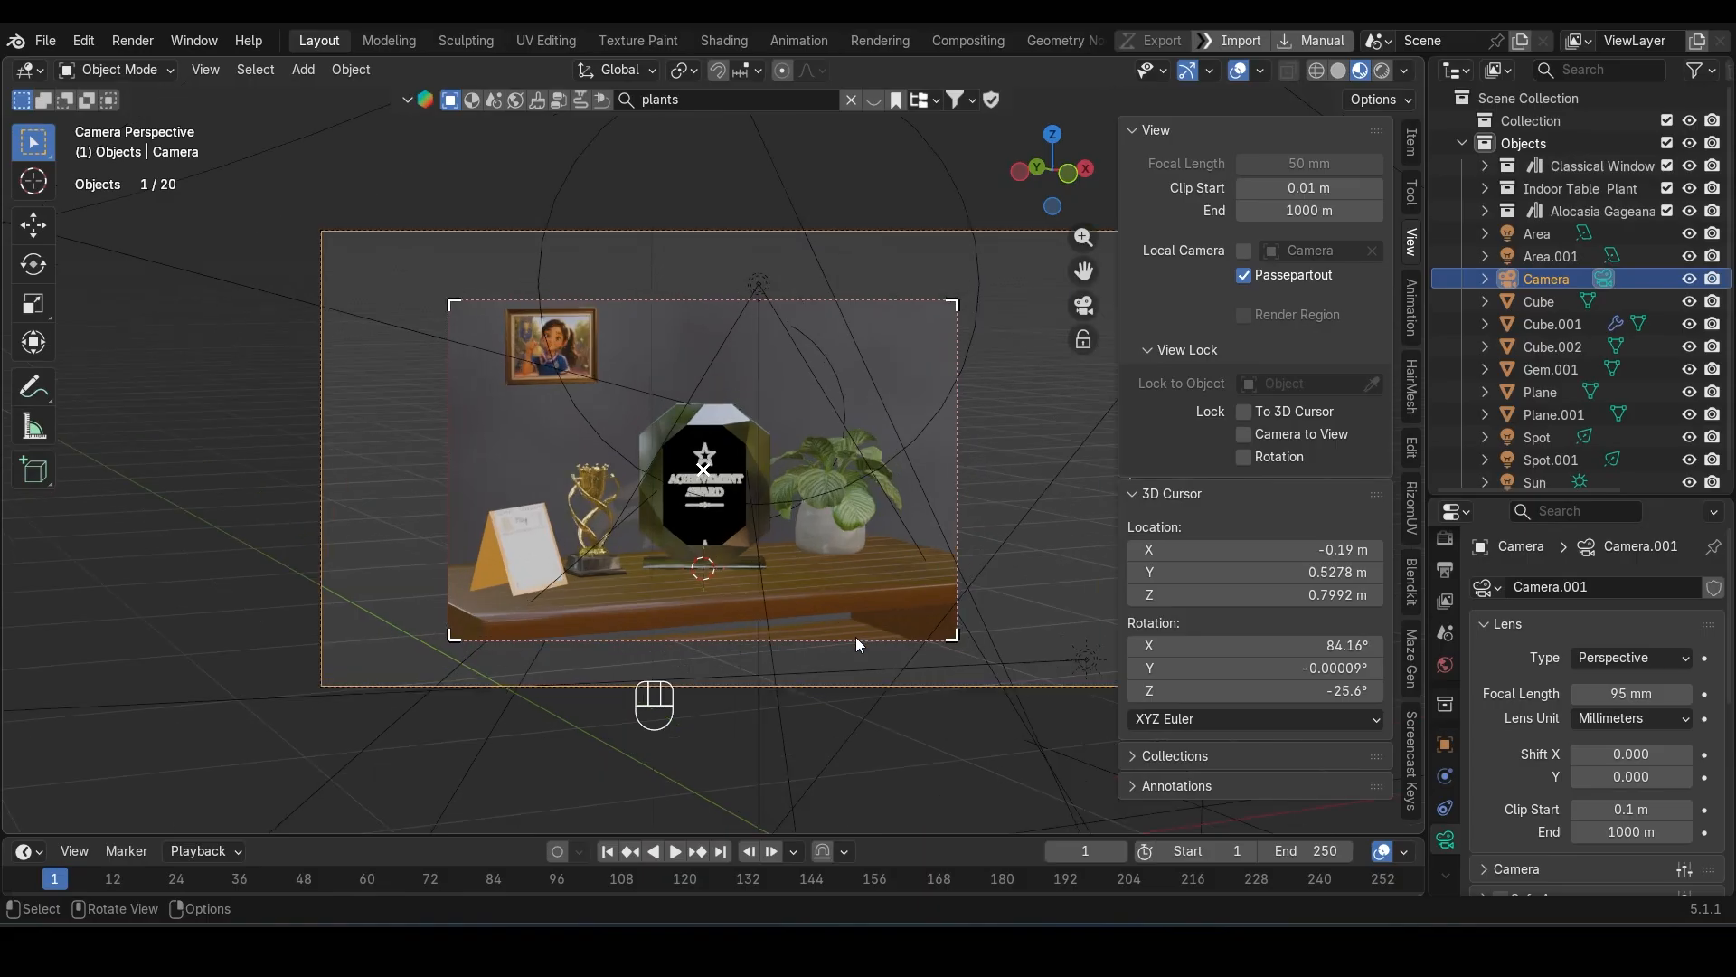
key("ctrl+b")
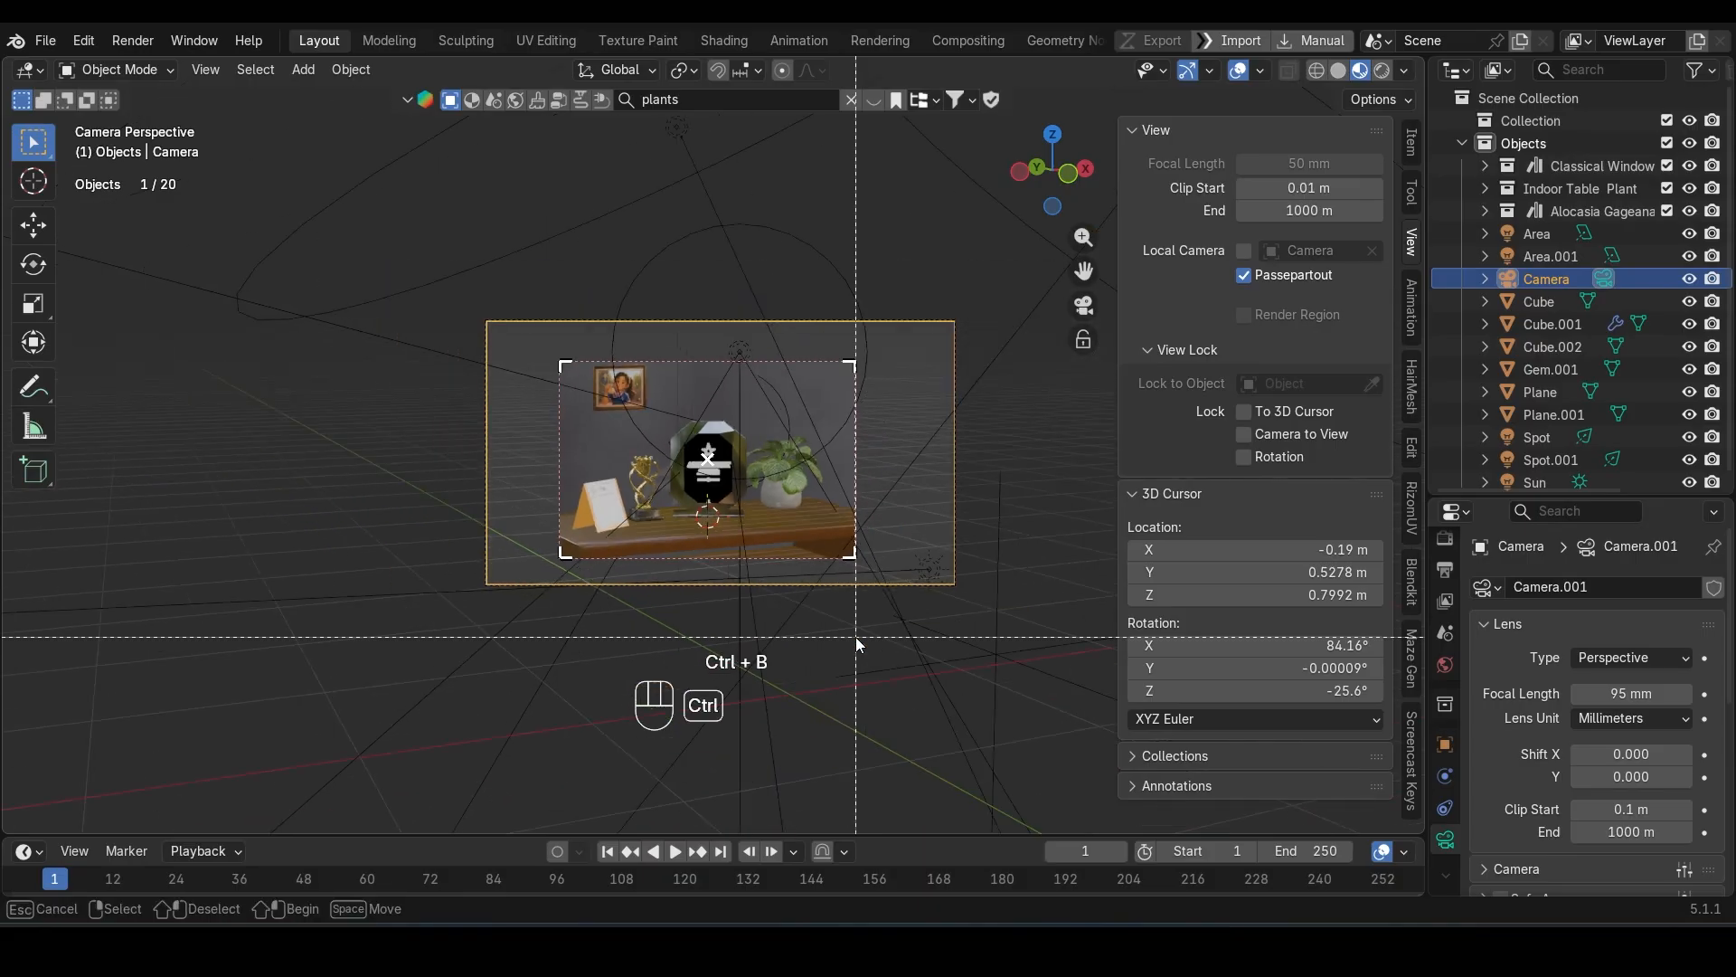
left_click_drag(420, 269, 1039, 662)
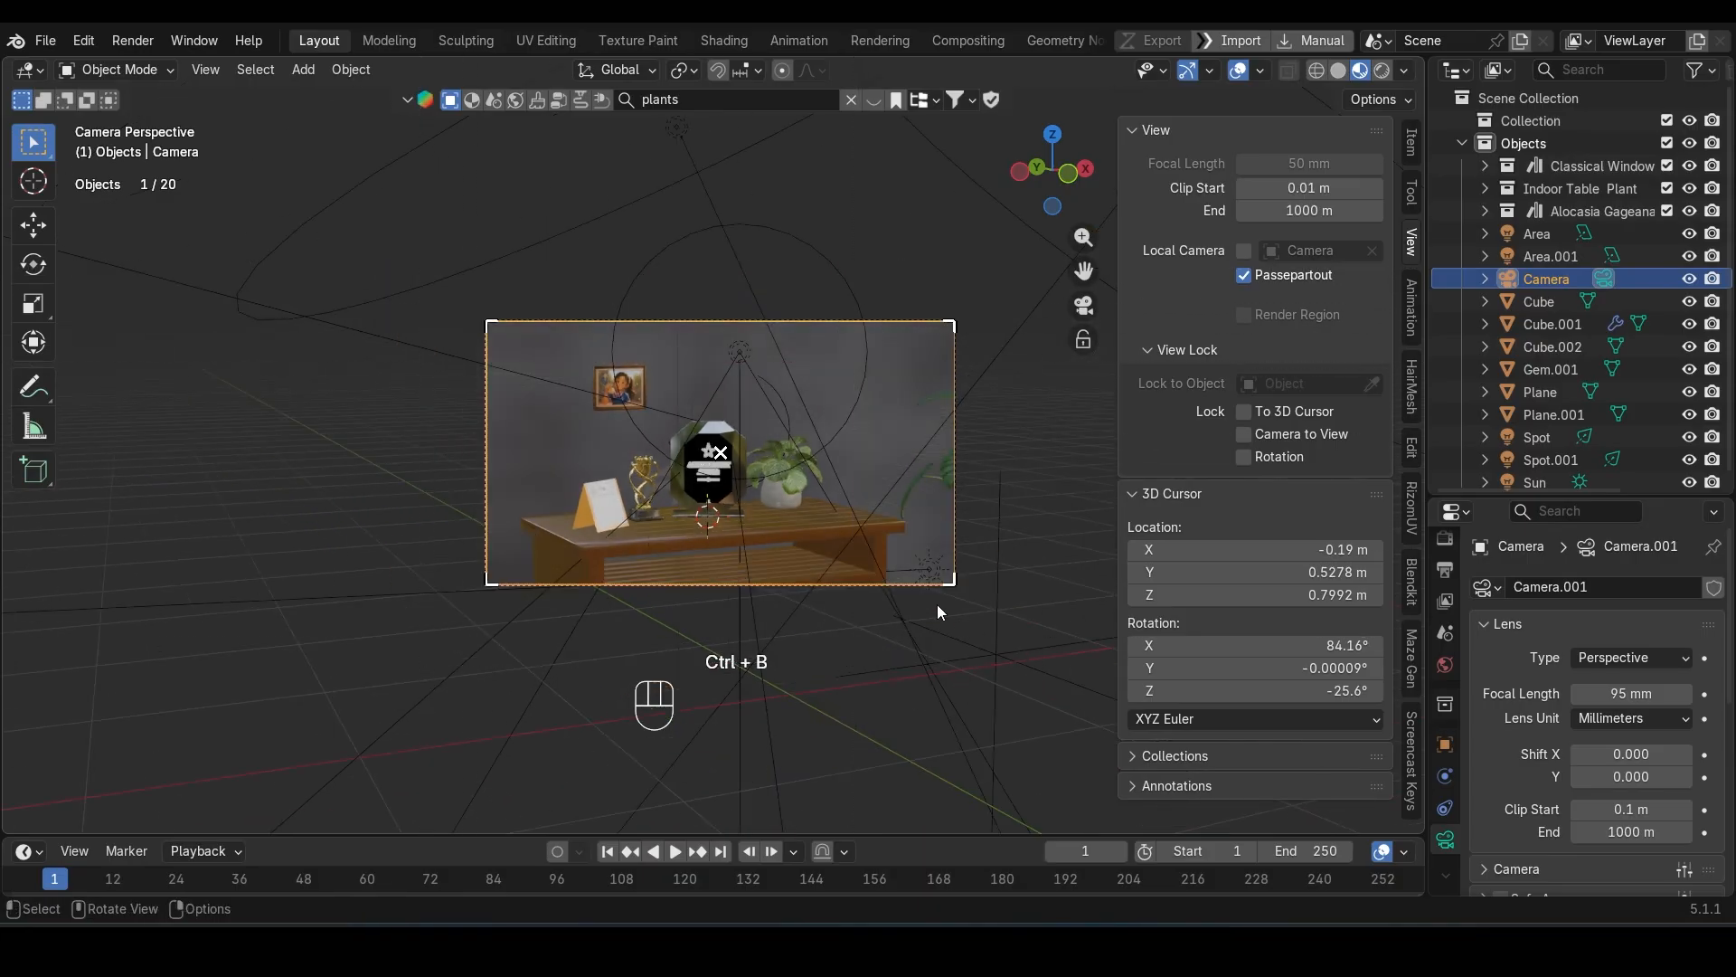
Step: With the camera locked to the view, reframe the desk closer and from a turned angle in solid shading, and select the calendar stand
scroll(937, 604, "up", 5)
scroll(895, 553, "down", 2)
middle_click_drag(915, 563, 843, 559, "shift")
scroll(843, 559, "up", 1)
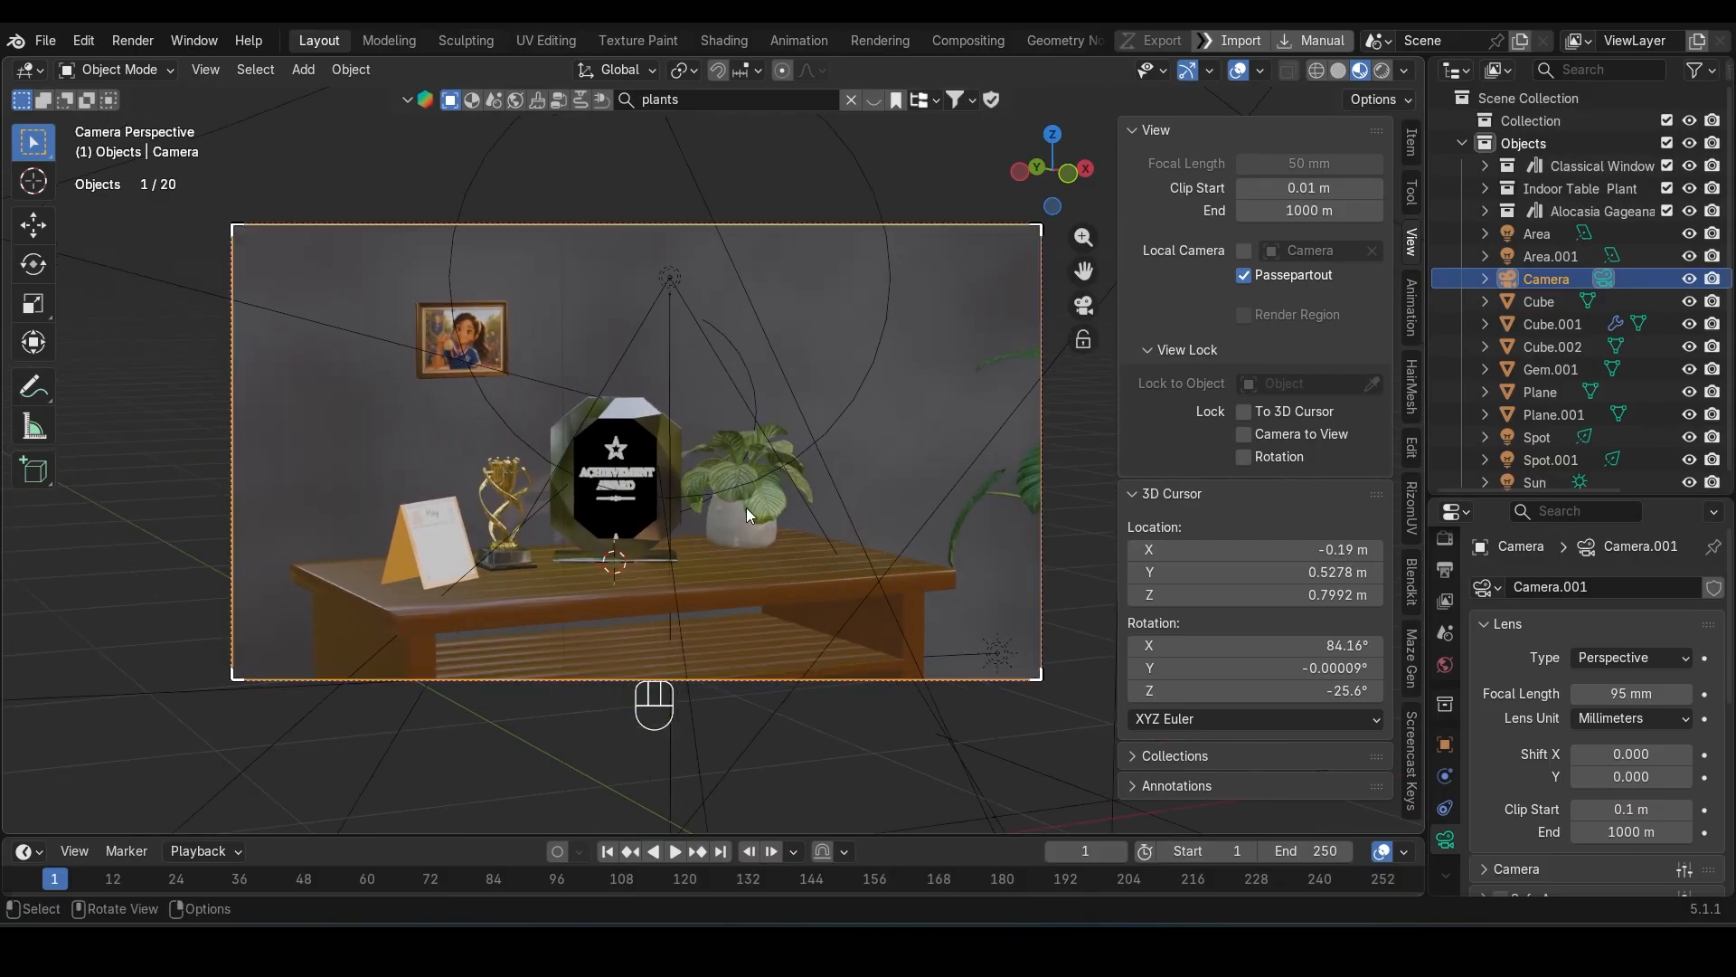
scroll(747, 508, "down", 1)
scroll(743, 529, "up", 1)
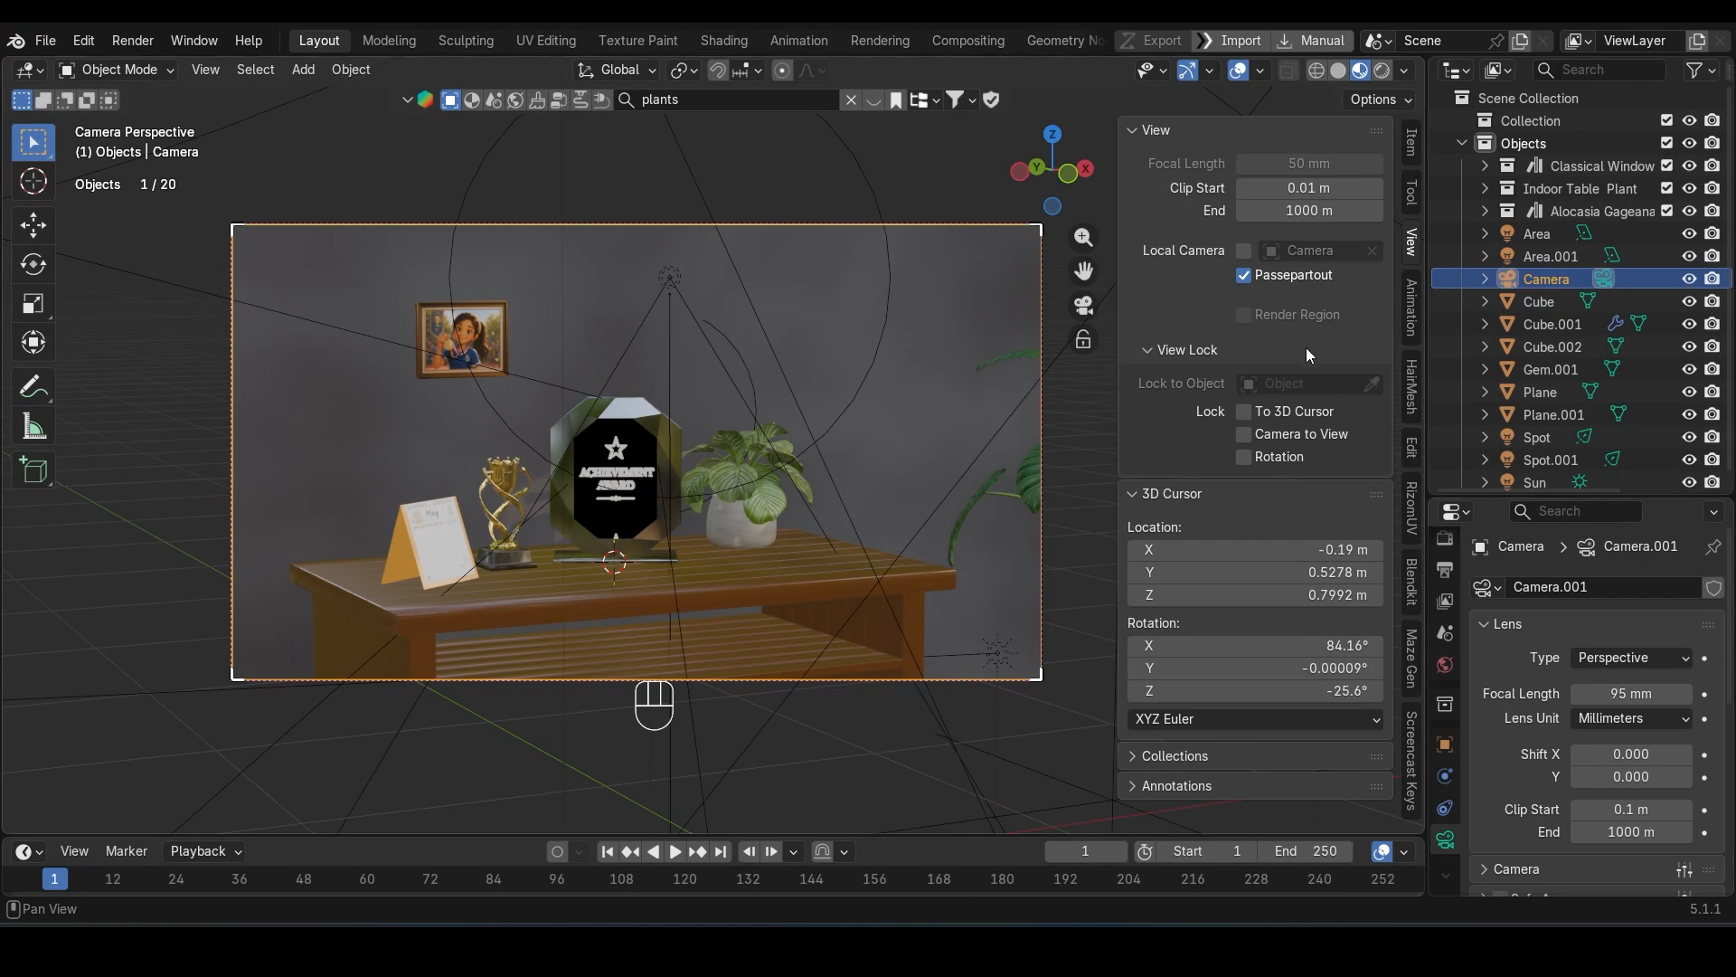
left_click(1382, 71)
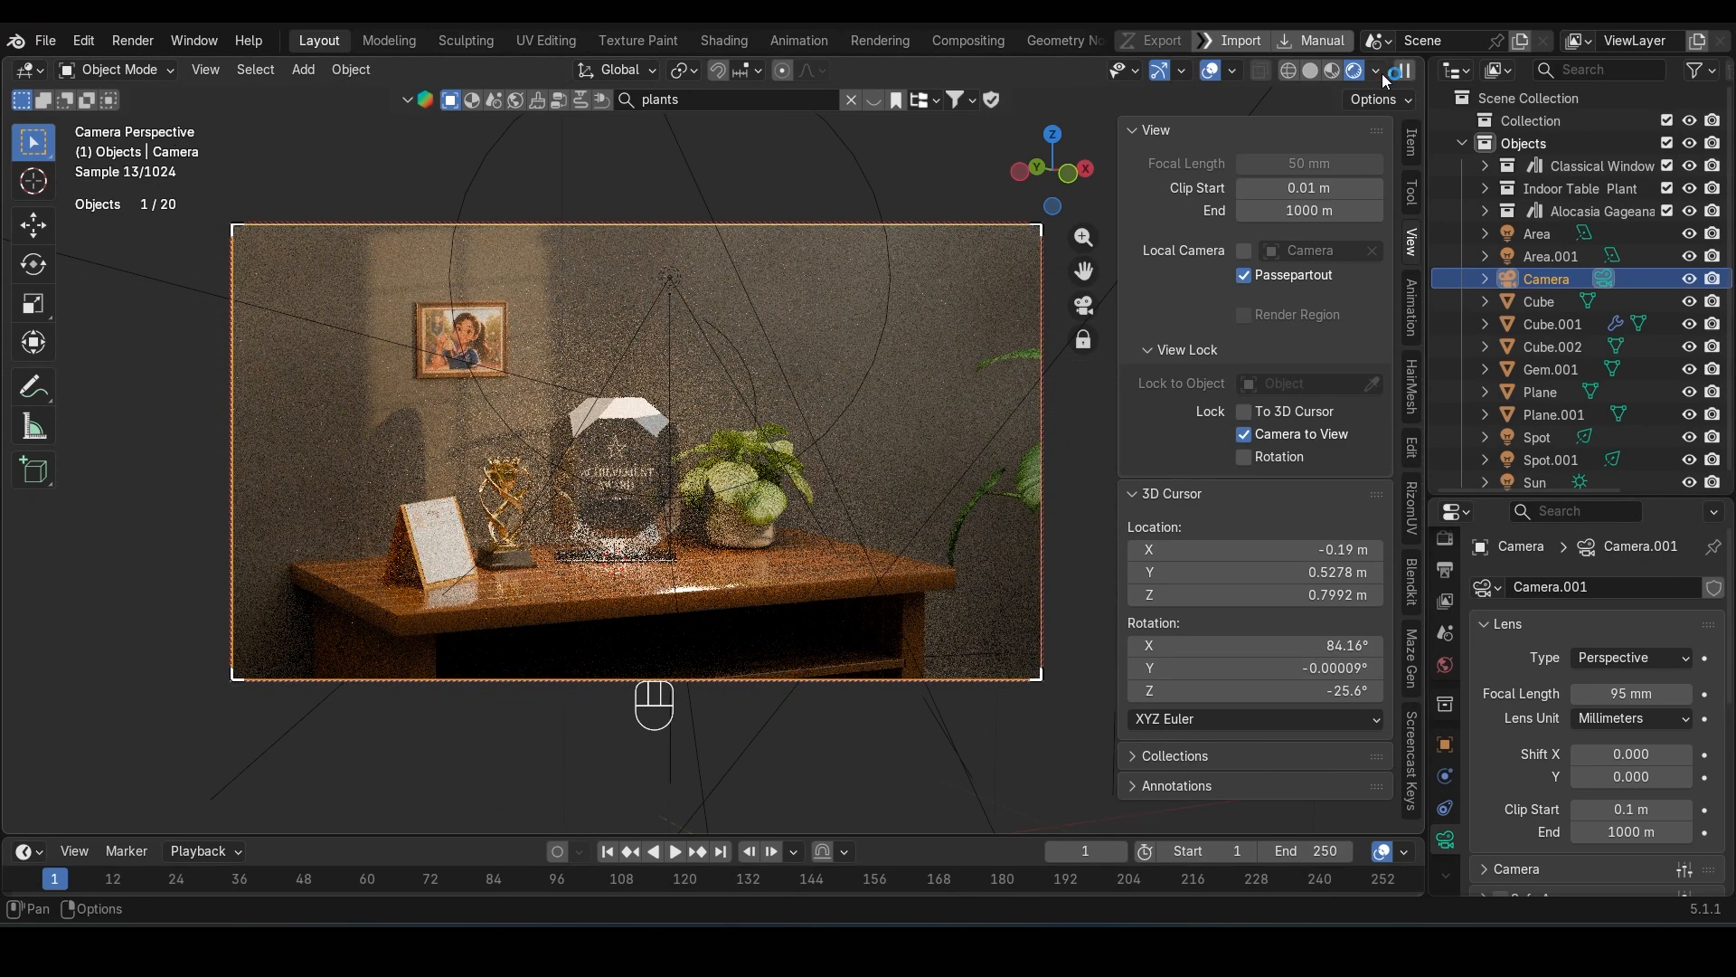
left_click(1316, 77)
middle_click_drag(937, 572, 936, 542, "ctrl")
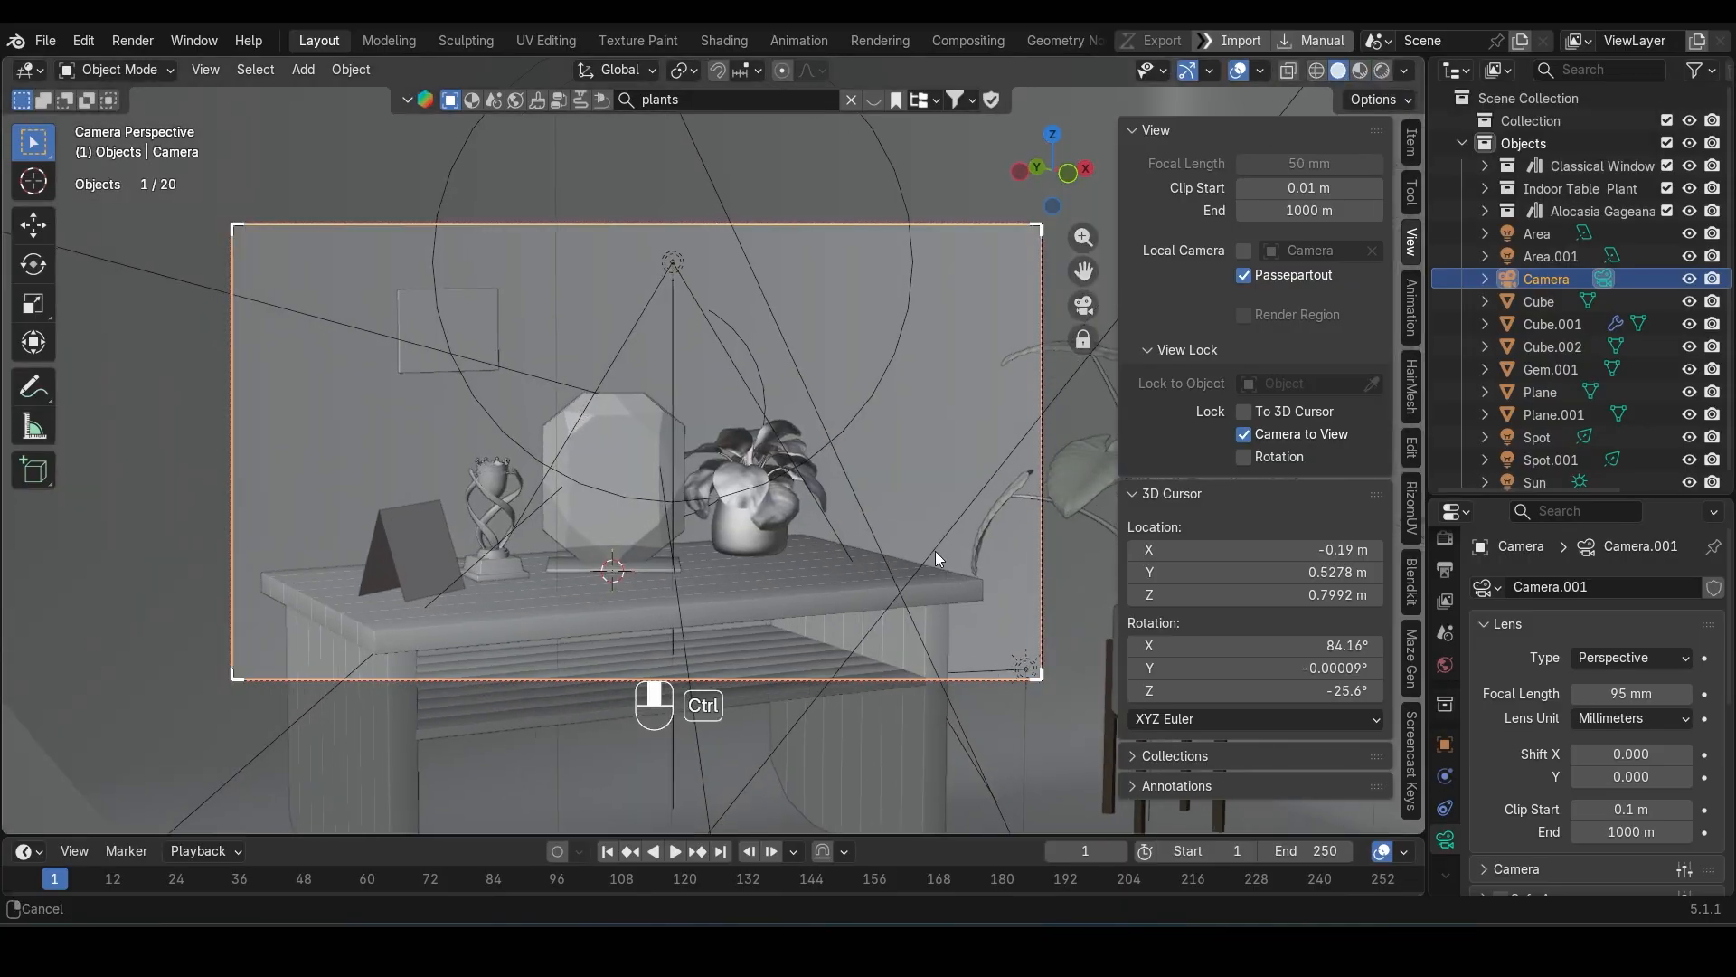
mouse_move(796, 579)
middle_mouse_down()
mouse_move(832, 583)
mouse_move(767, 567)
middle_mouse_up()
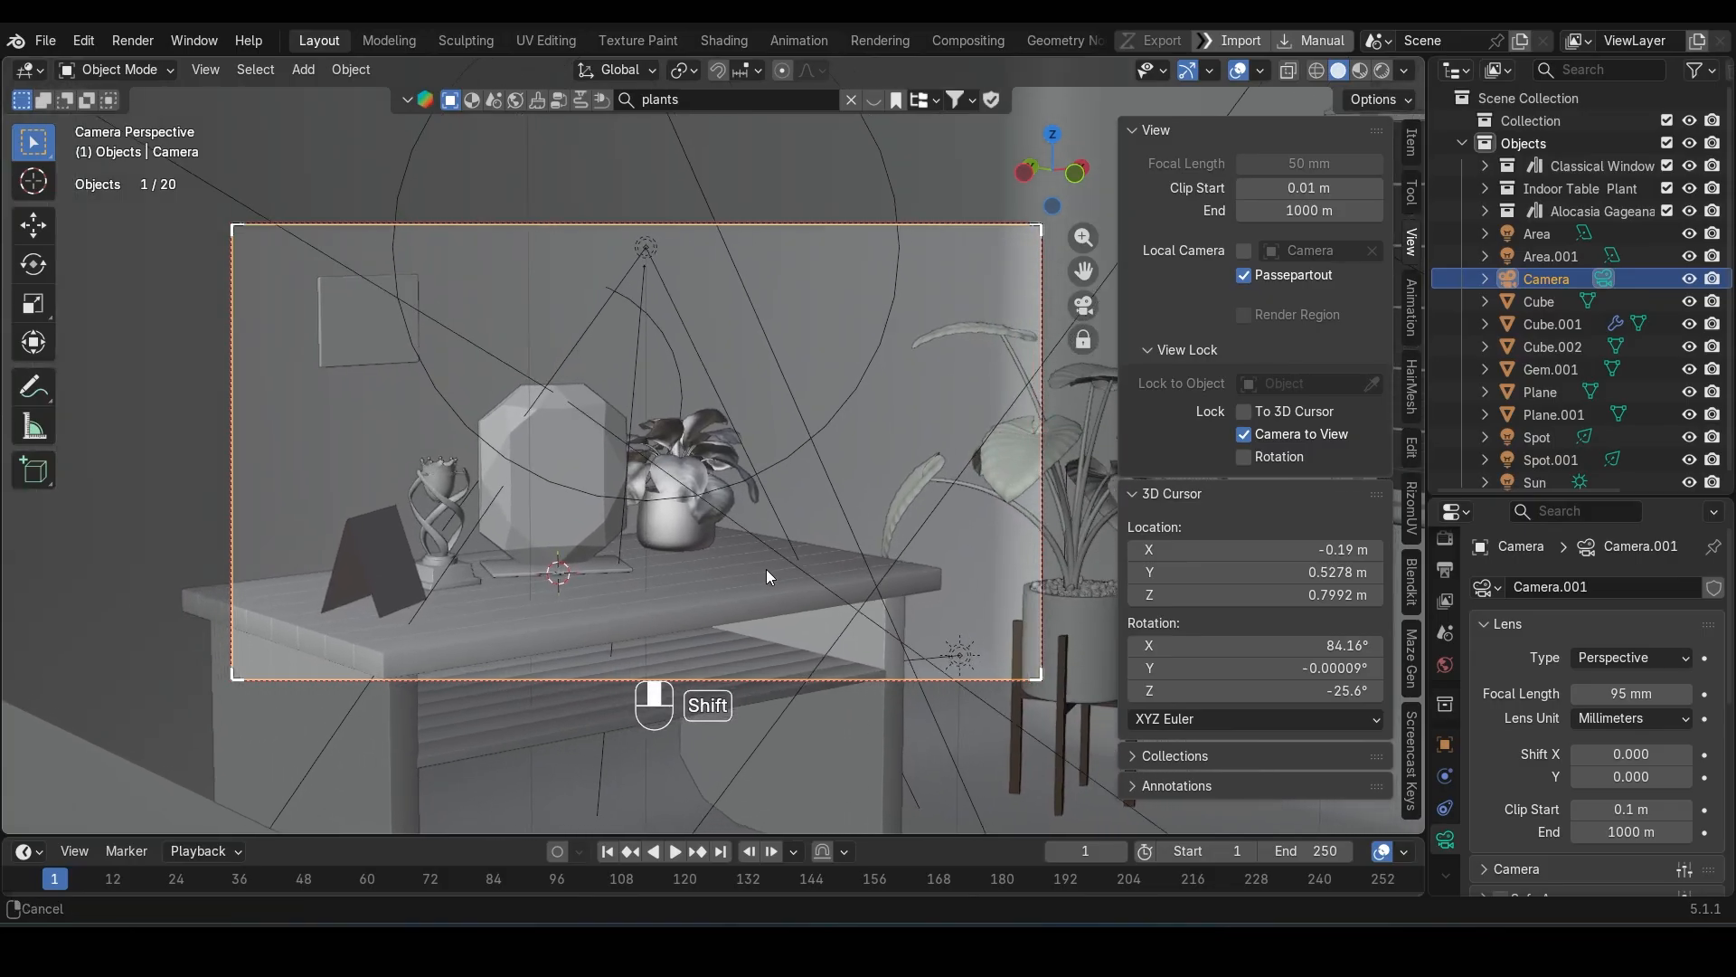
mouse_move(822, 536)
middle_mouse_down("shift")
mouse_move(843, 534)
mouse_move(849, 569)
mouse_move(833, 526)
mouse_move(848, 538)
middle_mouse_up("shift")
left_click(410, 544)
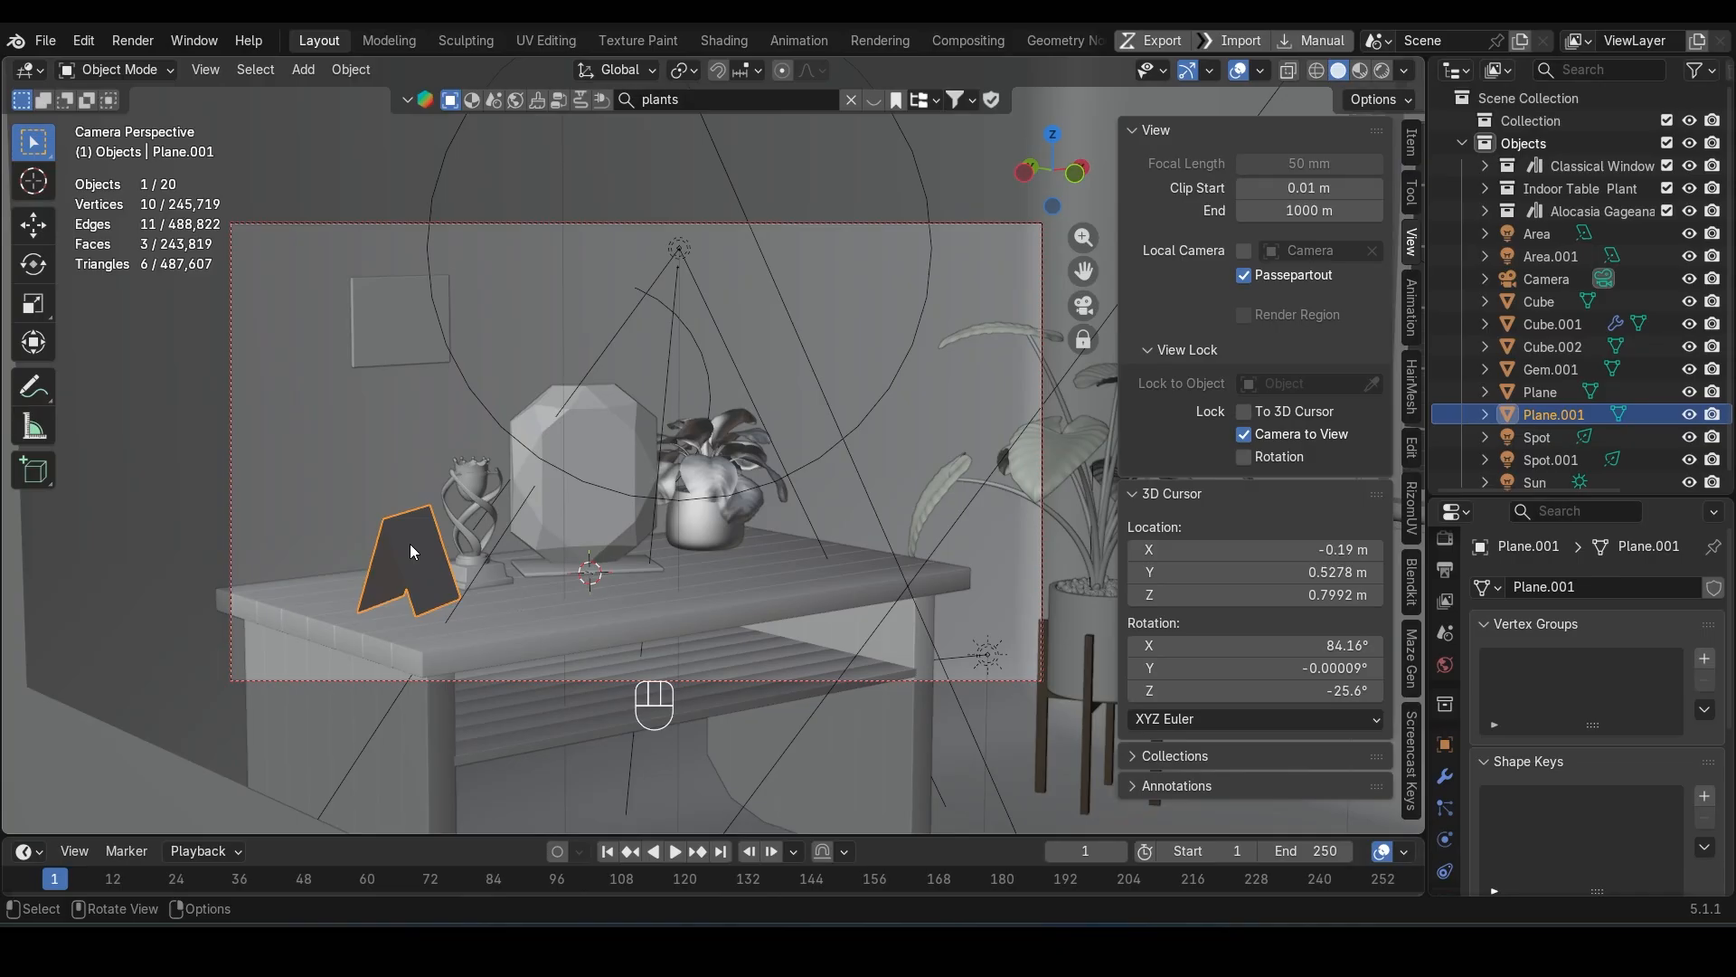
key("r")
key("z")
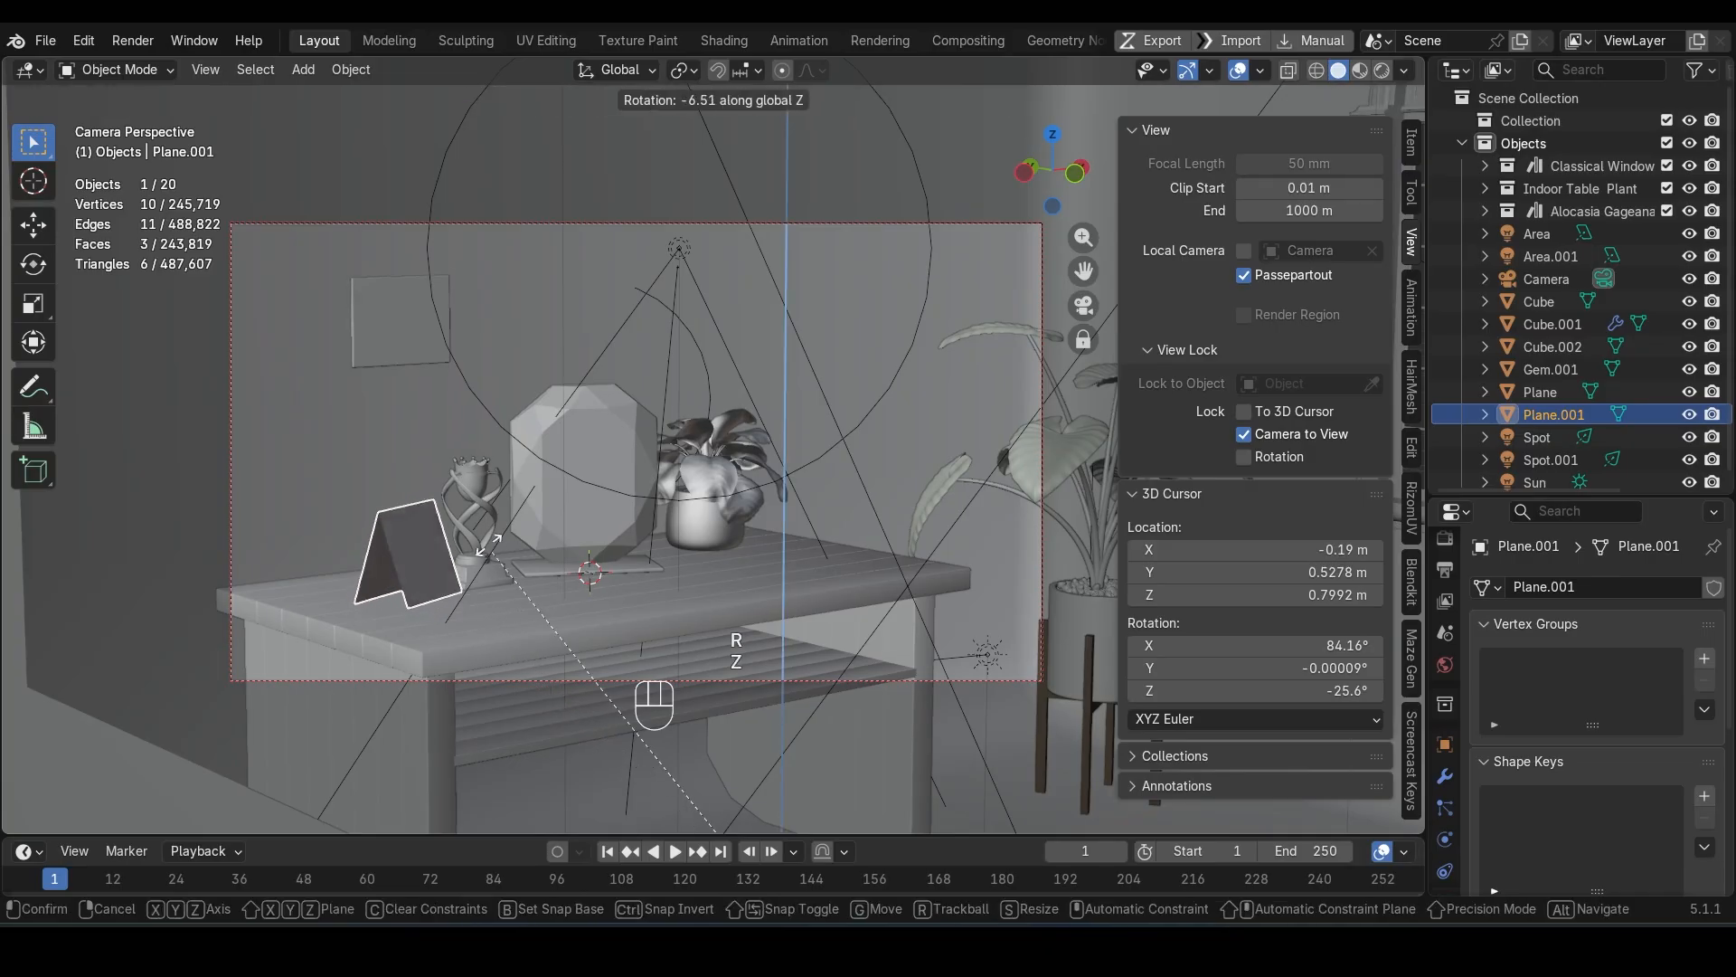
key("Escape")
Step: Set the calendar stand's origin to its geometry and rotate it about -12° around the global Z axis
right_click(388, 557)
mouse_move(389, 556)
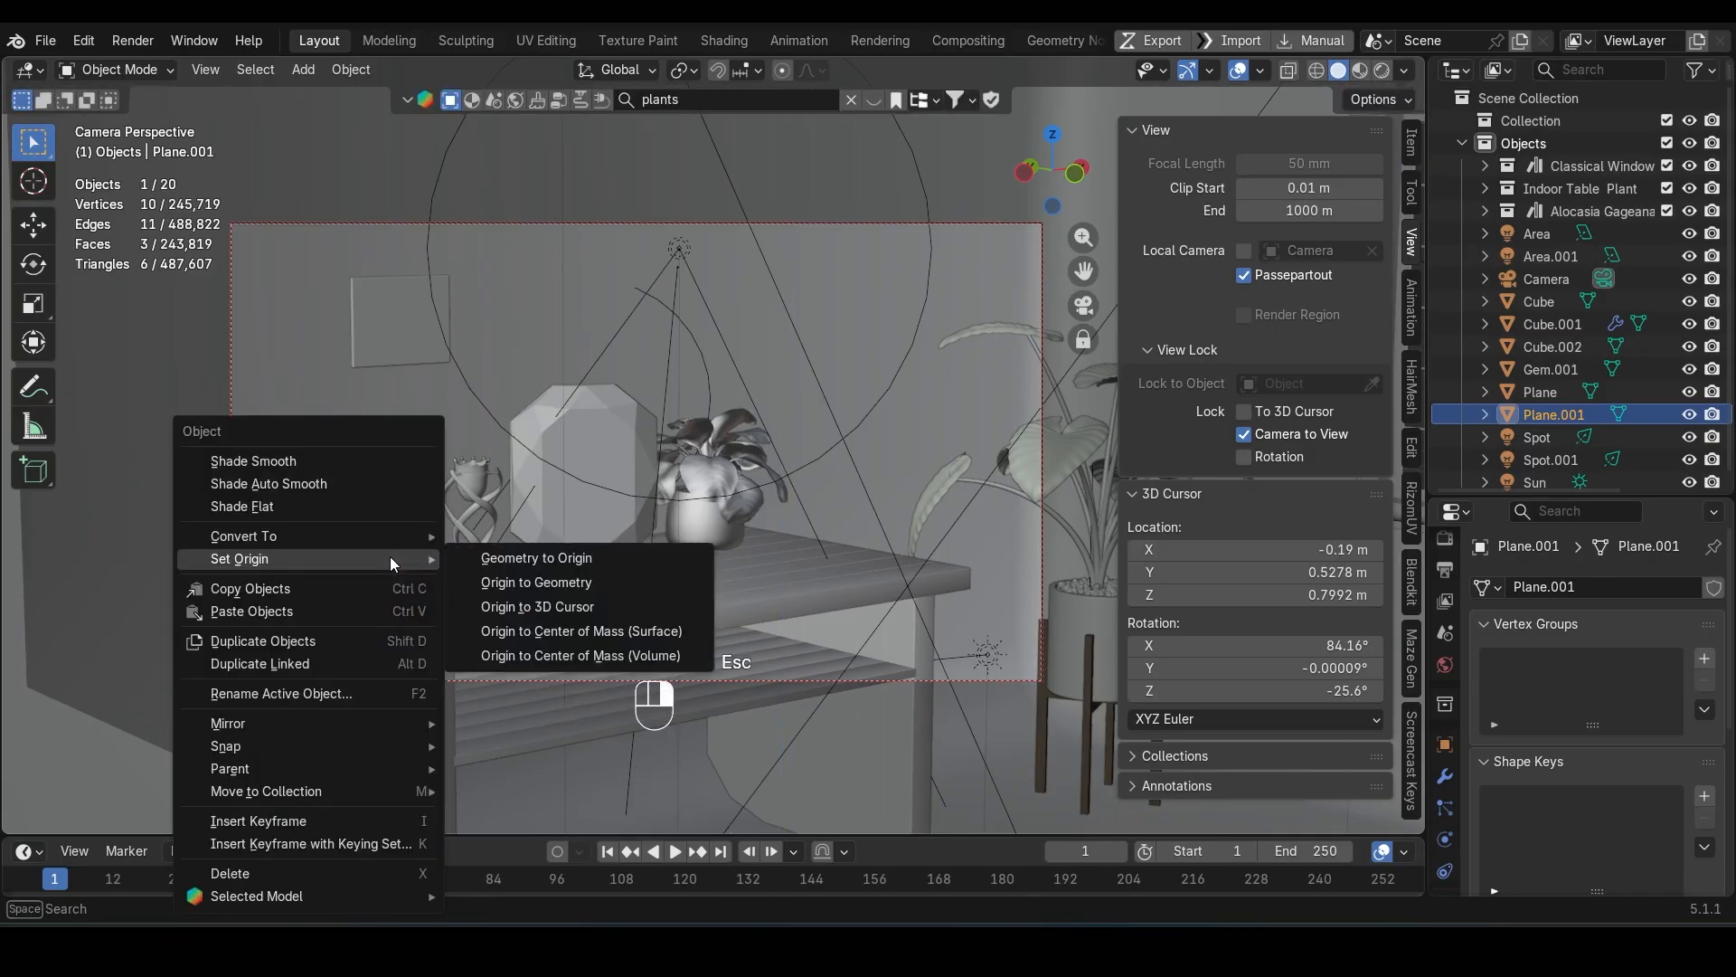
left_click(546, 584)
key("r")
key("z")
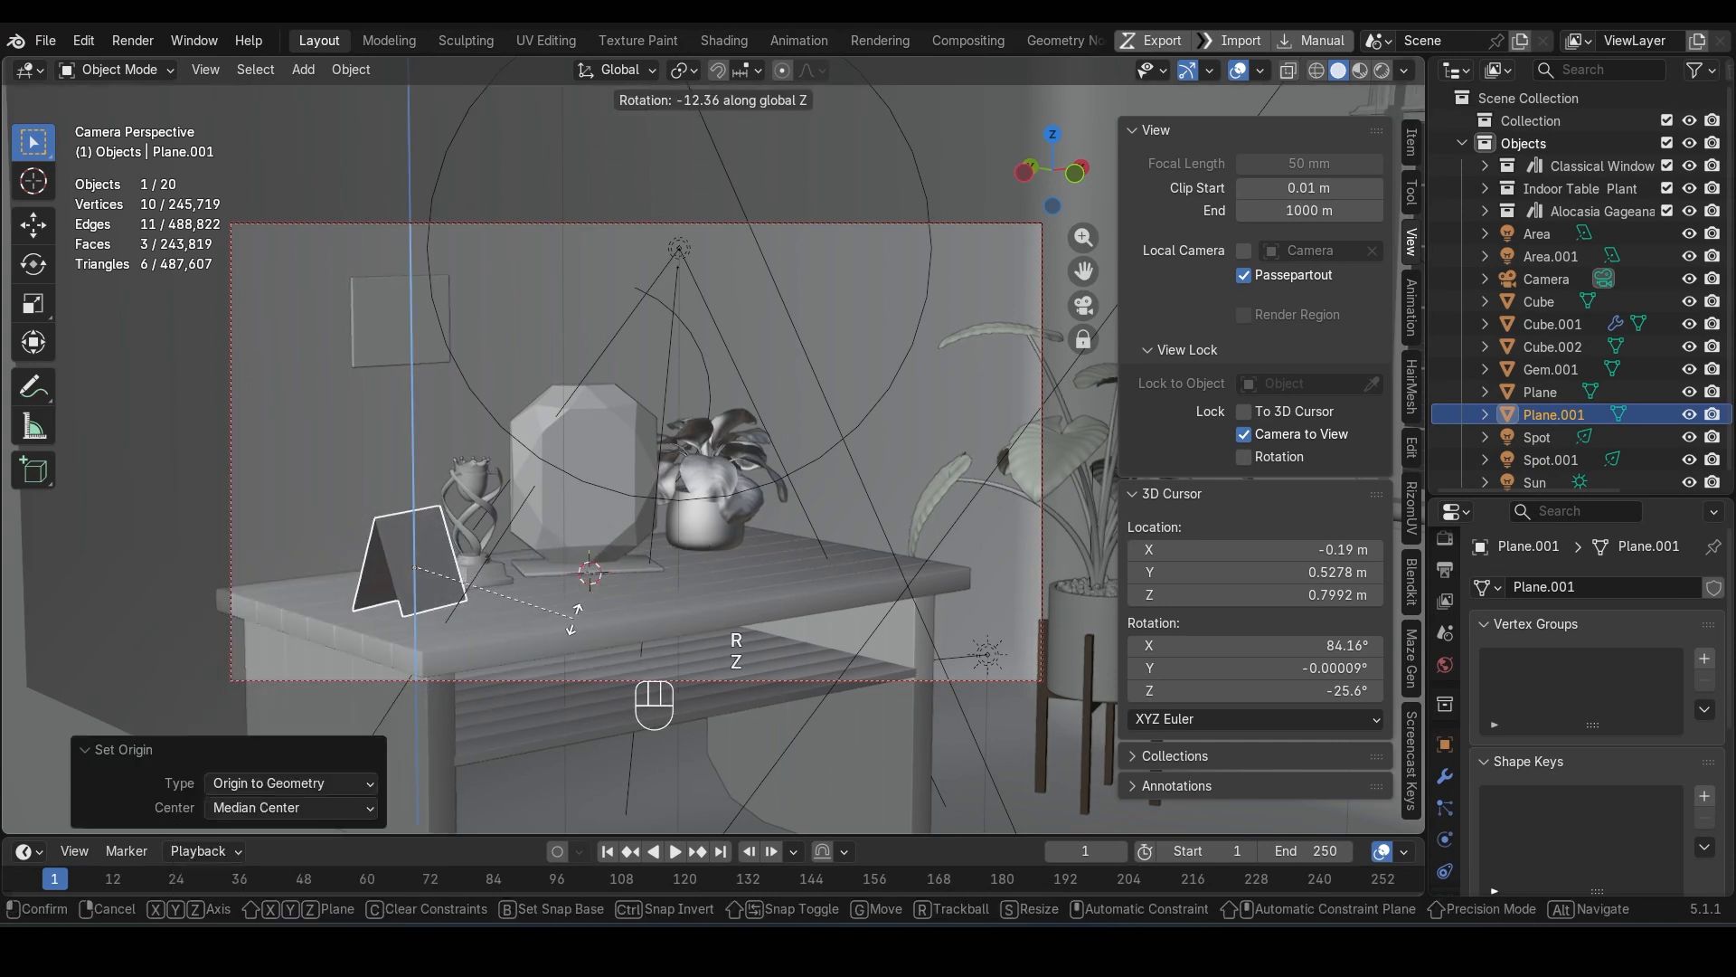
left_click(576, 626)
left_click(1091, 647)
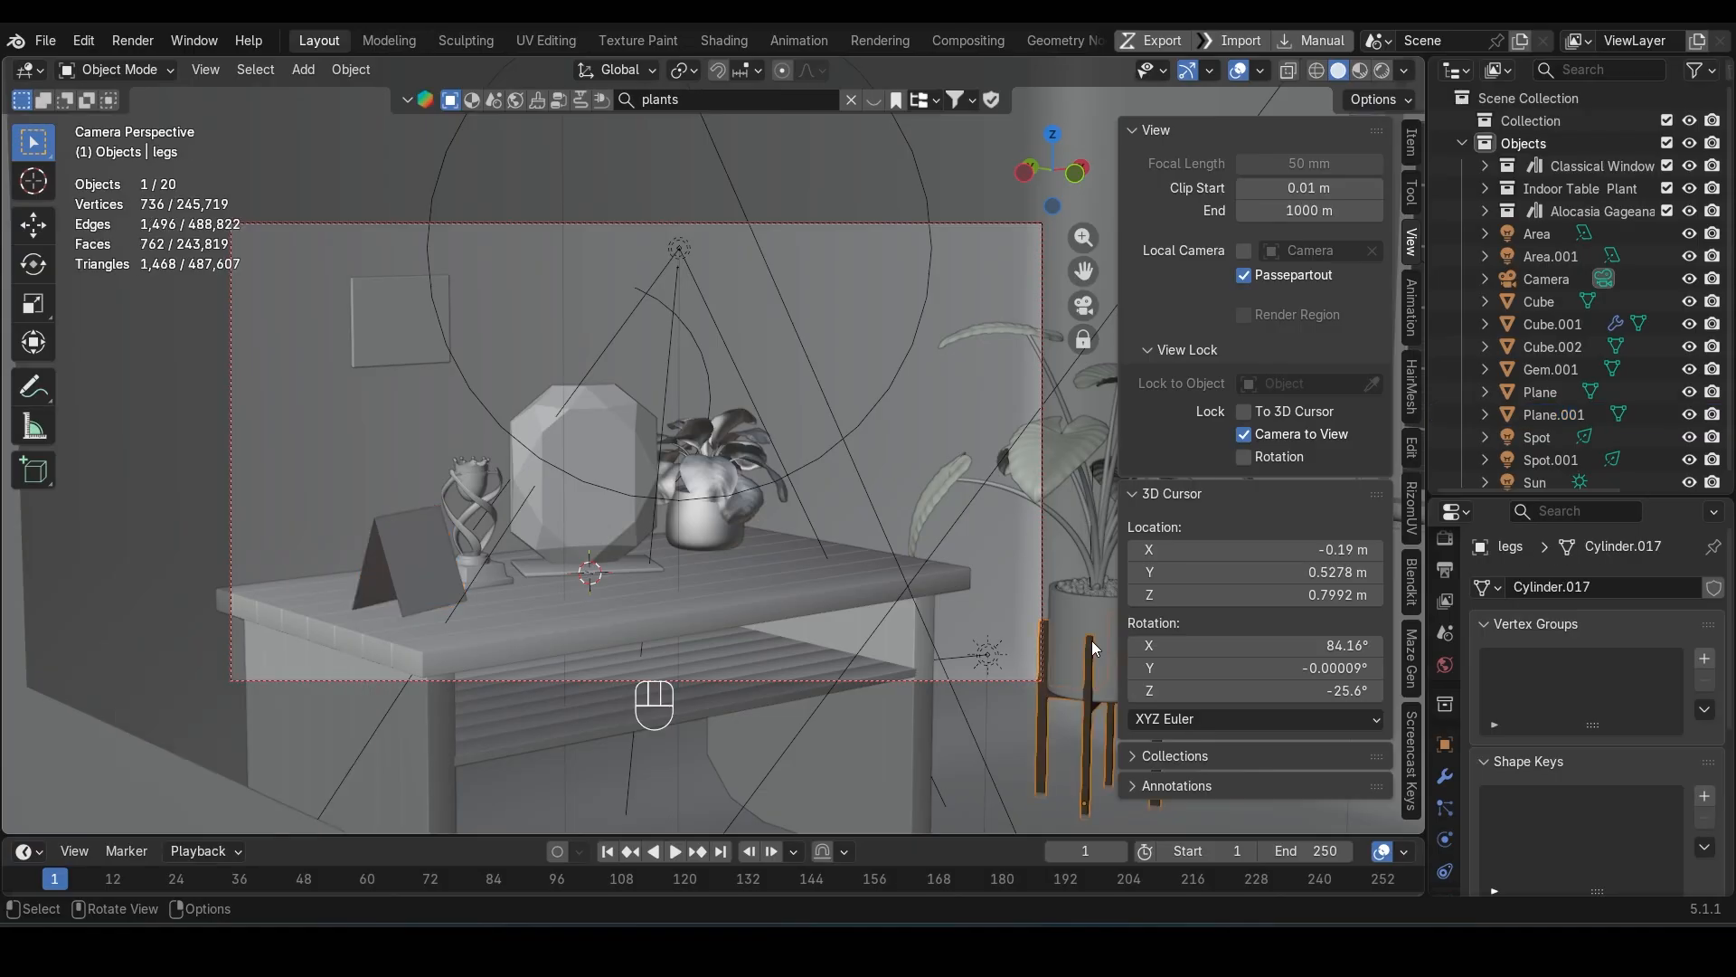
key("g")
key("y")
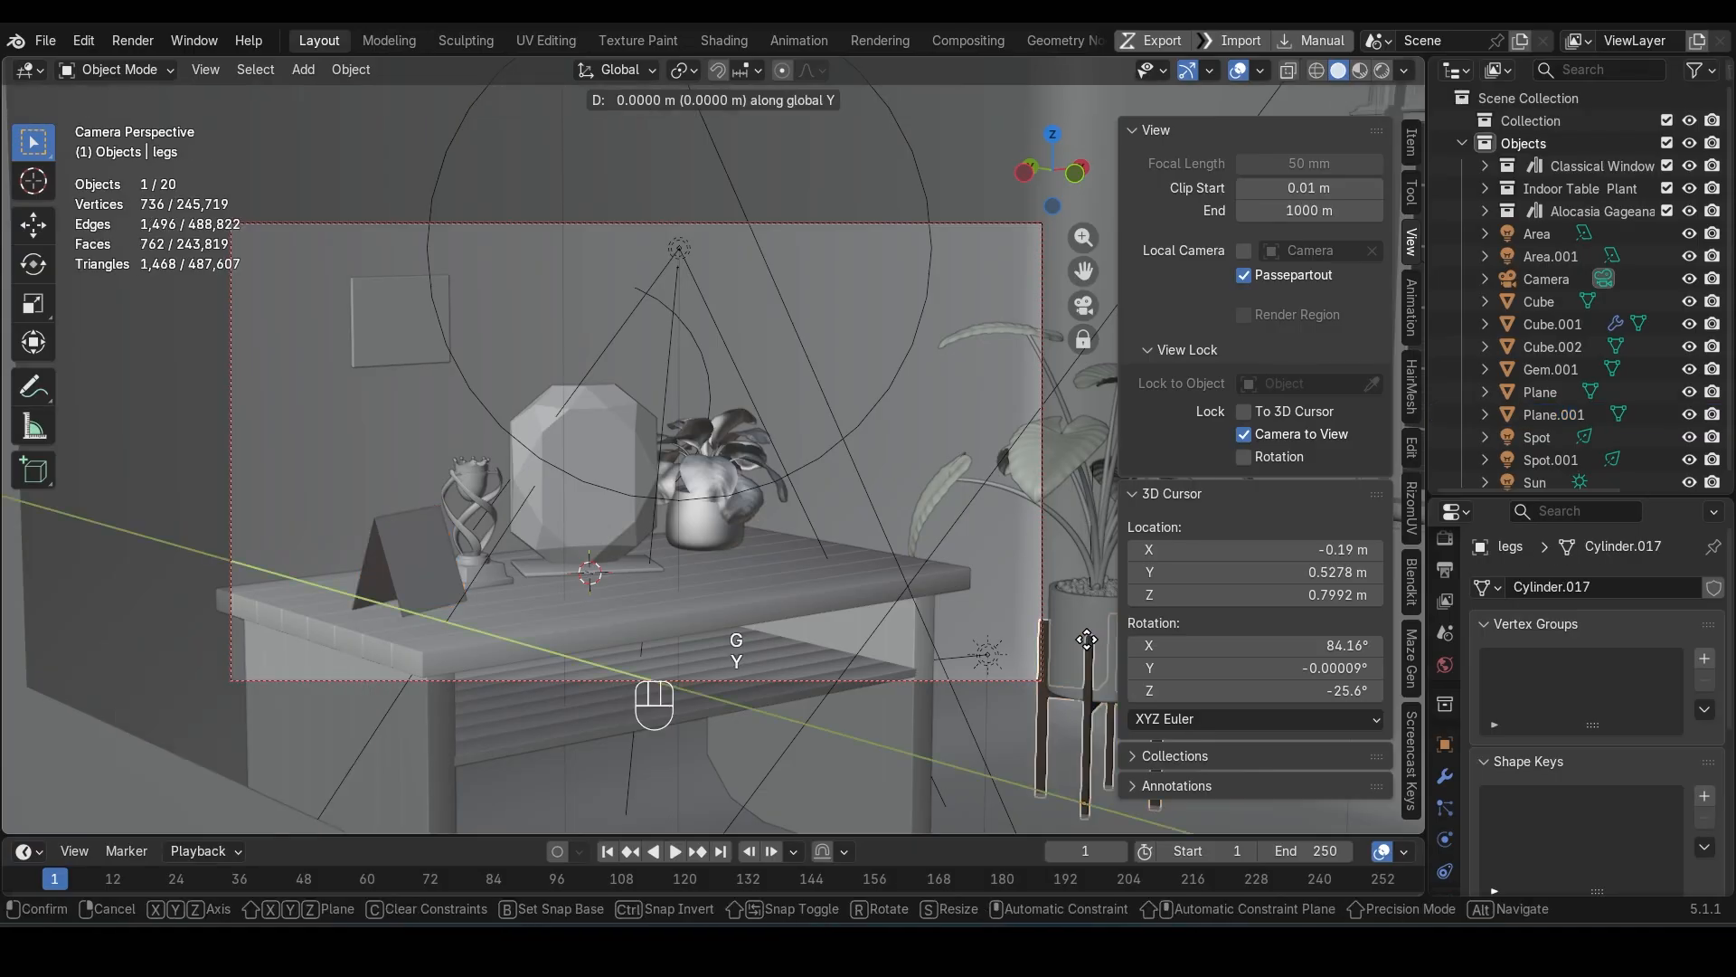
key("Escape")
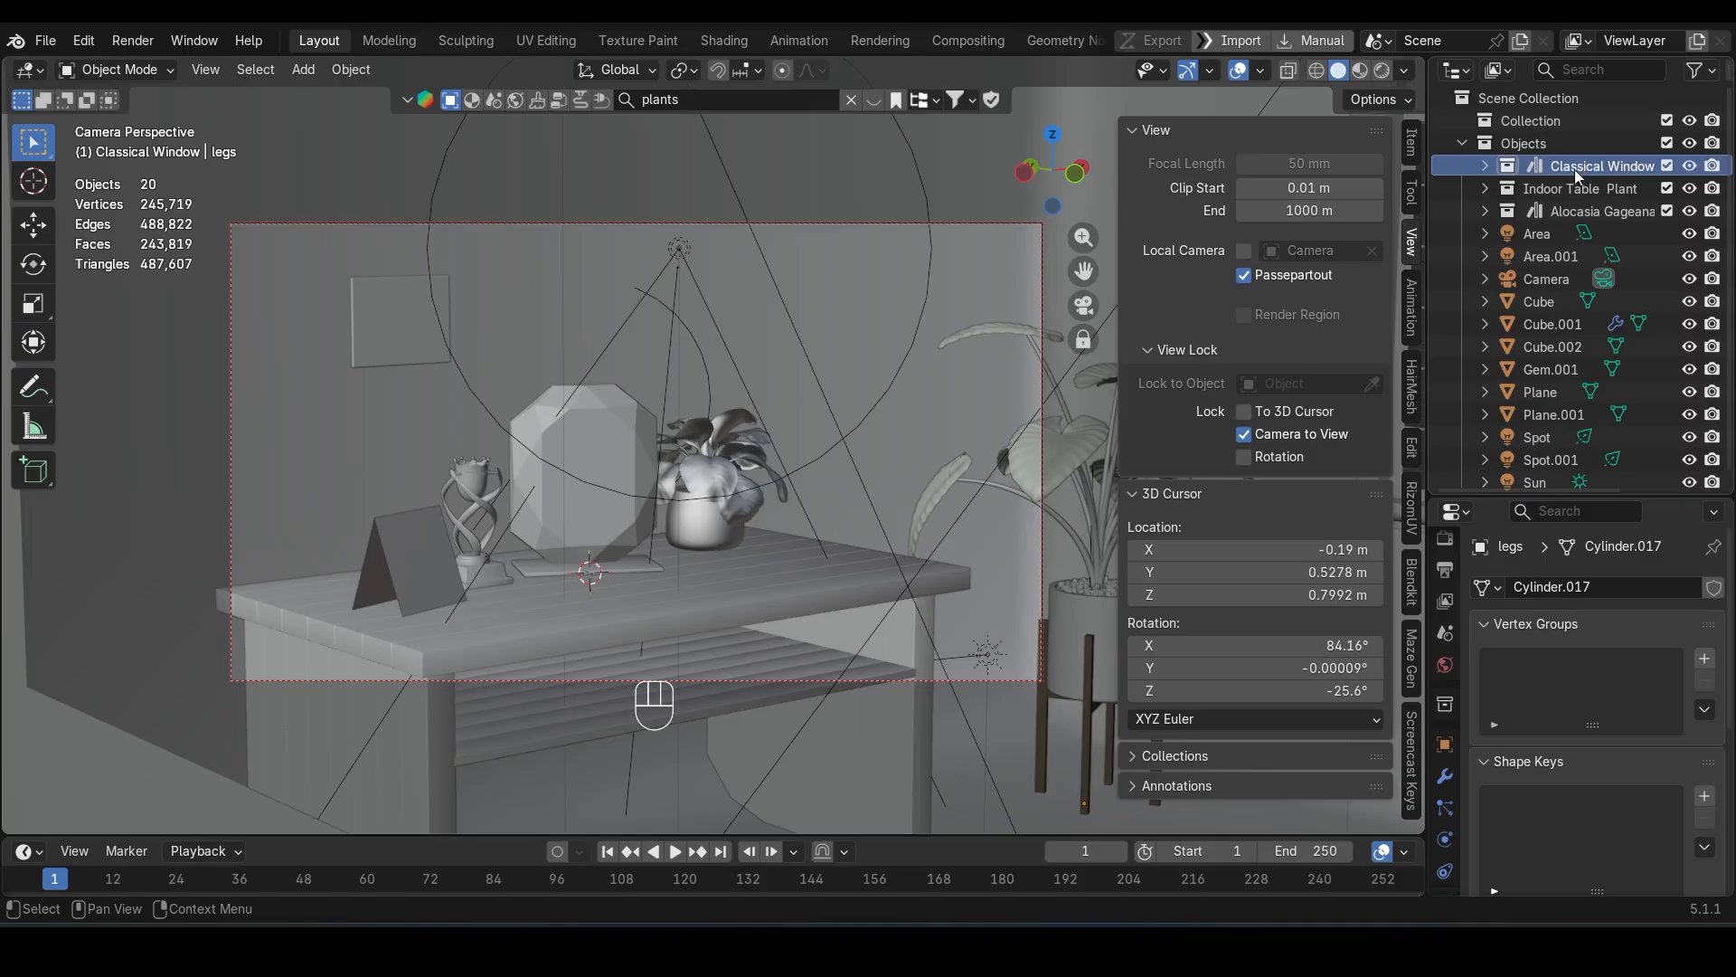
Step: Hide and restore the Classical Window, Indoor Table Plant and Alocasia Gageana collections one at a time to identify the floor plant's collection
left_click(1690, 170)
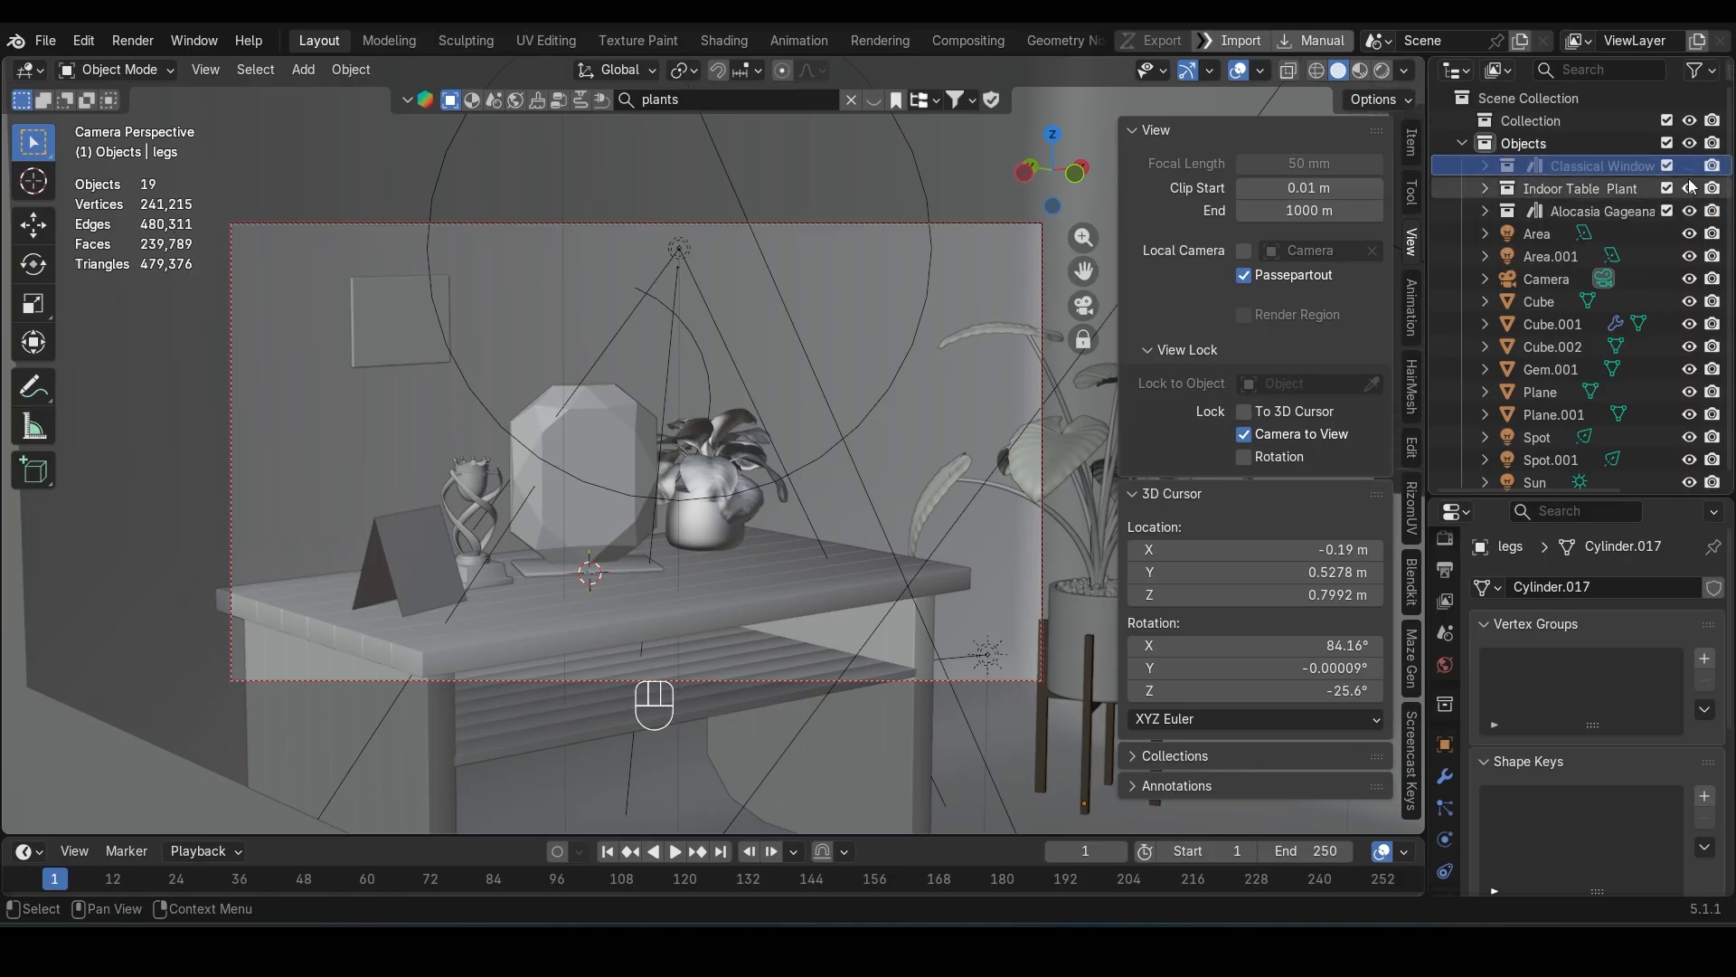
left_click(1689, 167)
left_click(1690, 189)
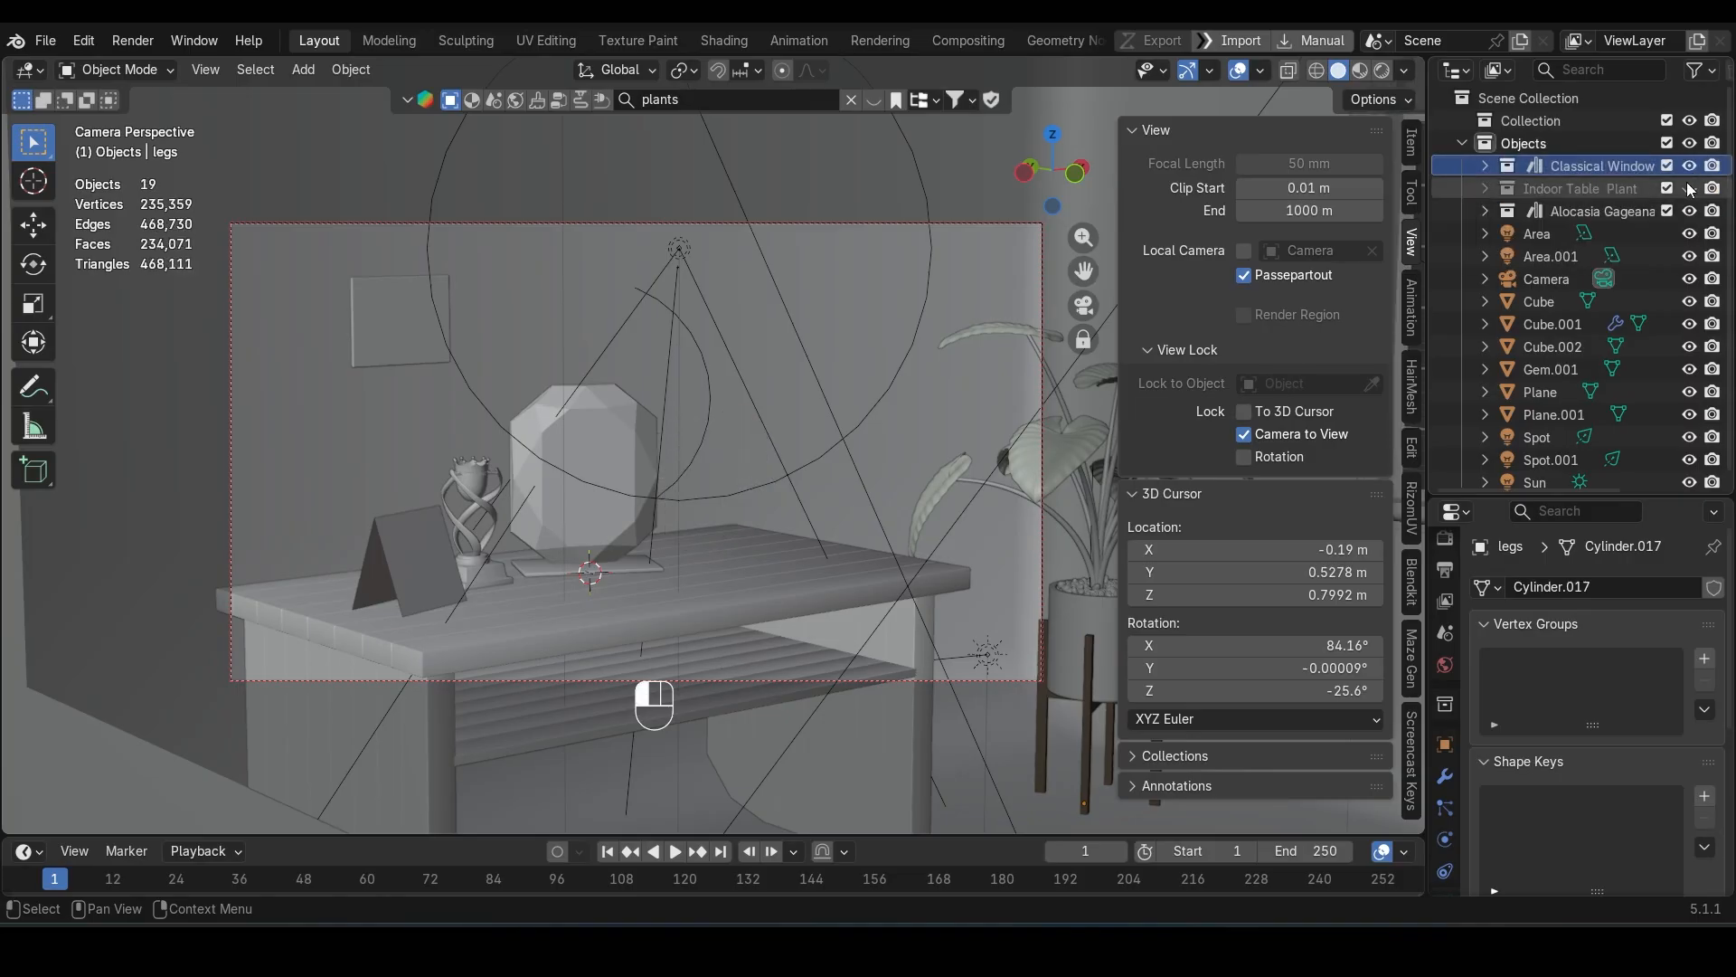
left_click(1689, 189)
left_click(1689, 212)
left_click(1688, 212)
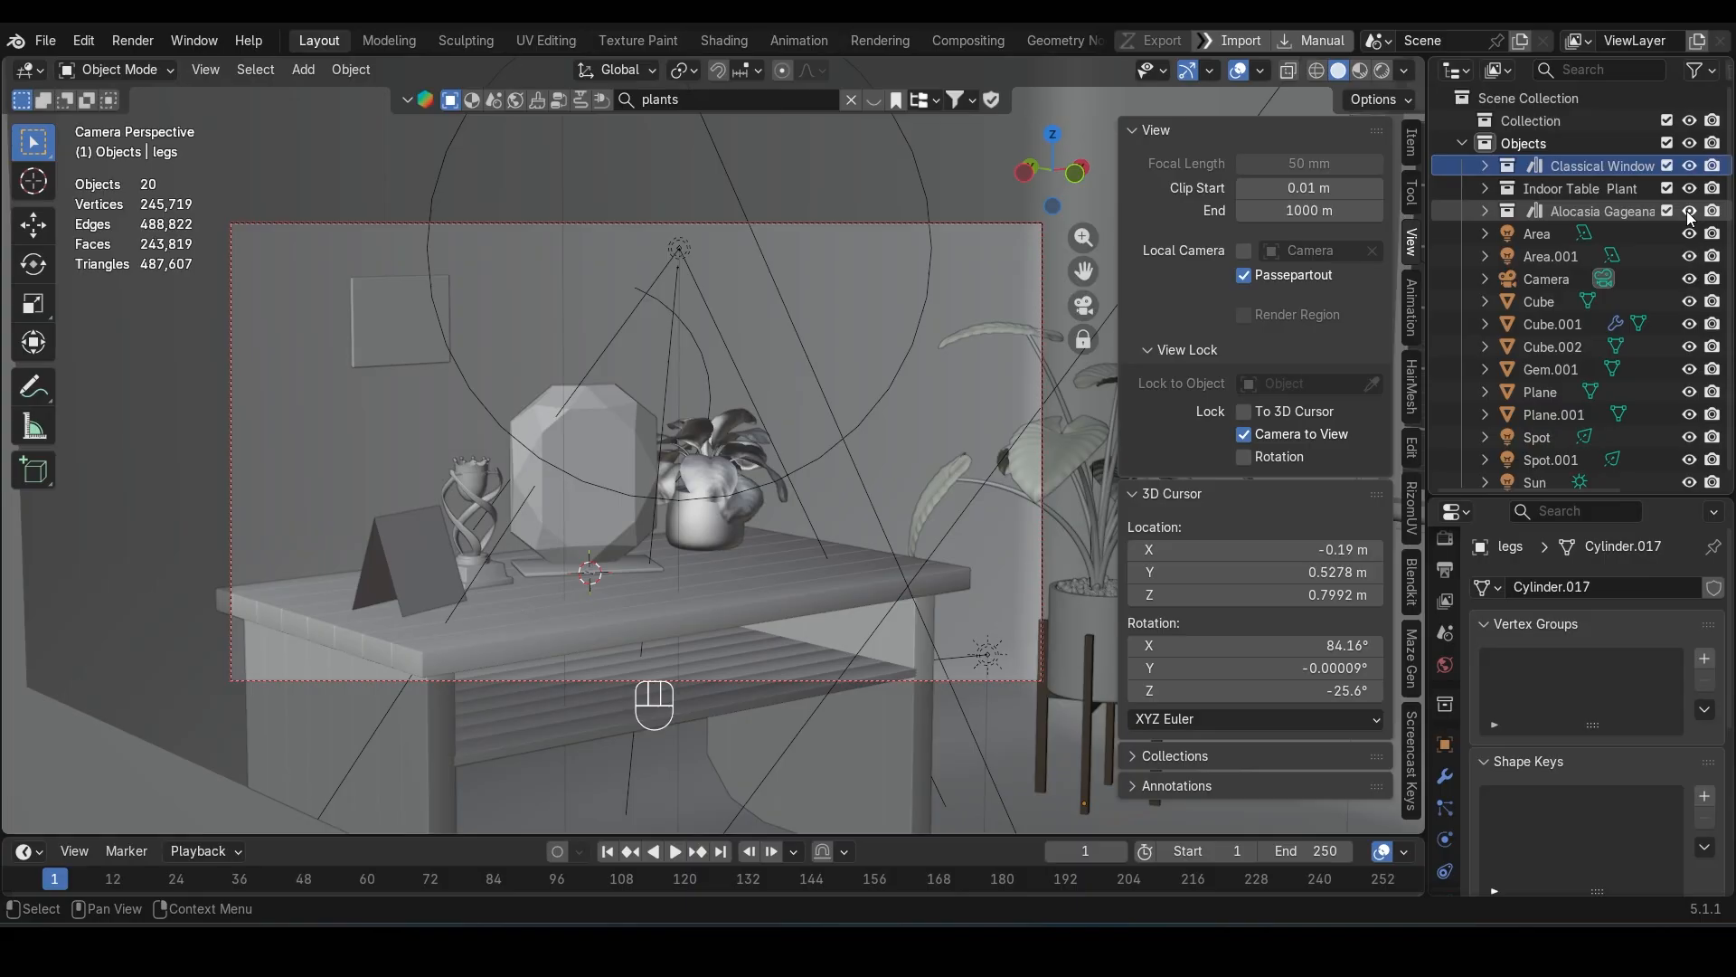
Step: Select all objects in the Alocasia Gageana collection and move the floor plant about 0.384 m along global Y
left_click(1608, 210)
right_click(1550, 210)
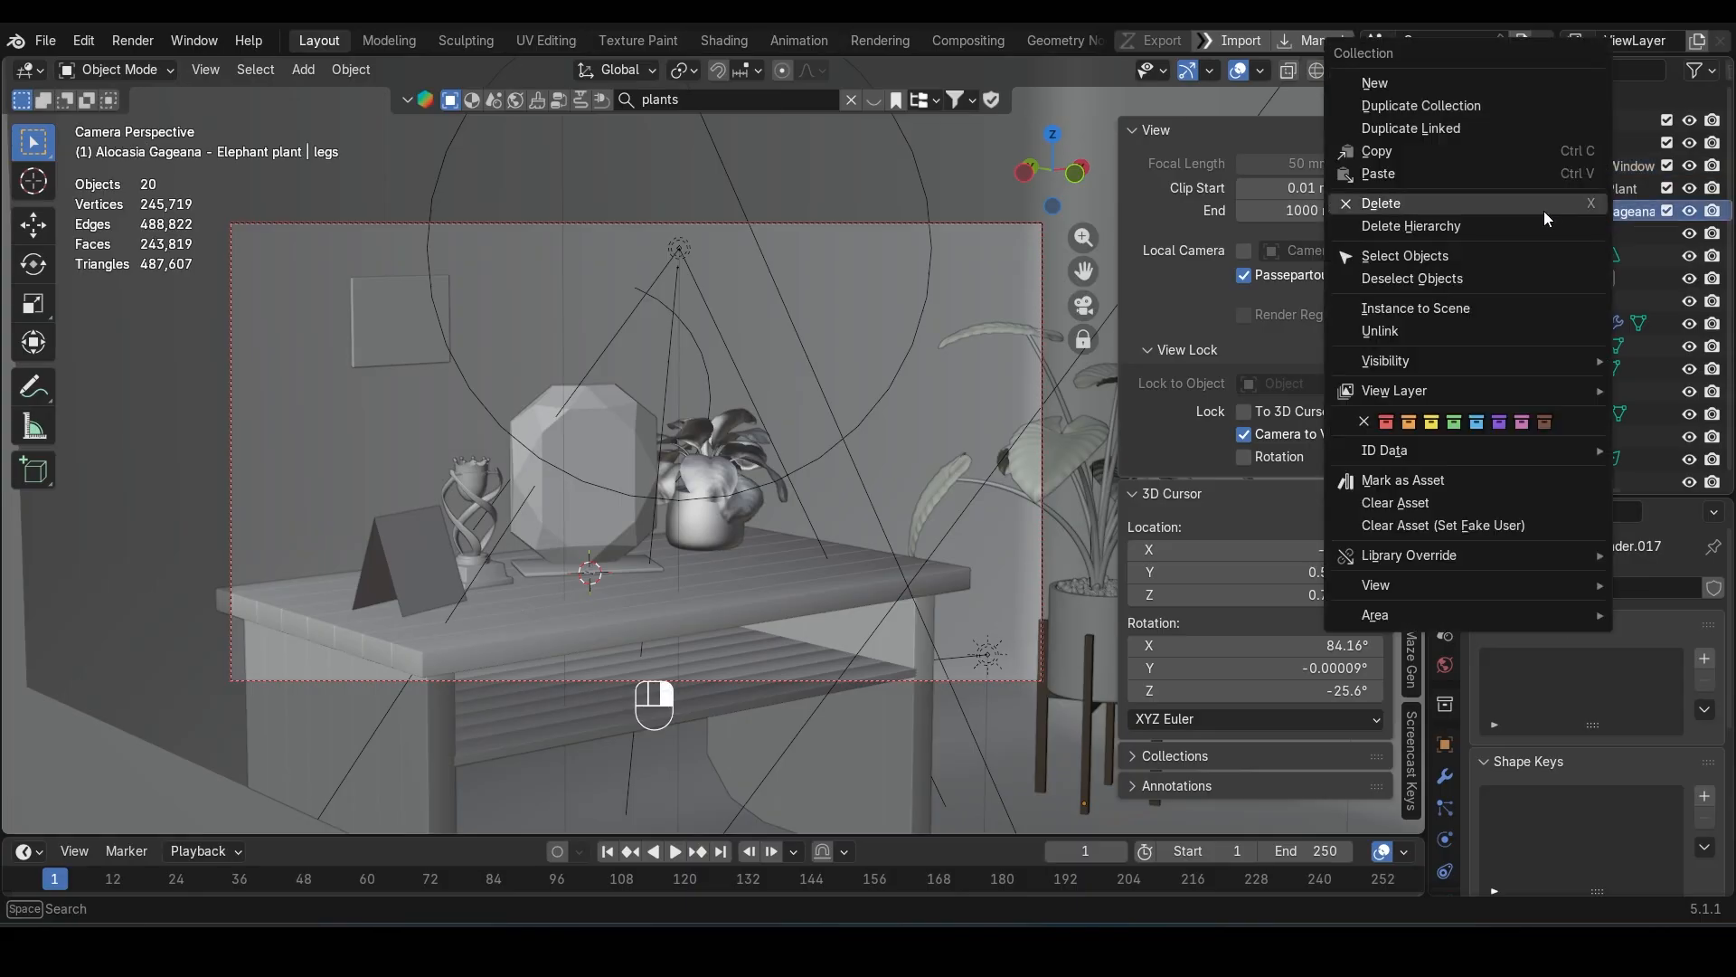
left_click(1447, 256)
key("g")
key("y")
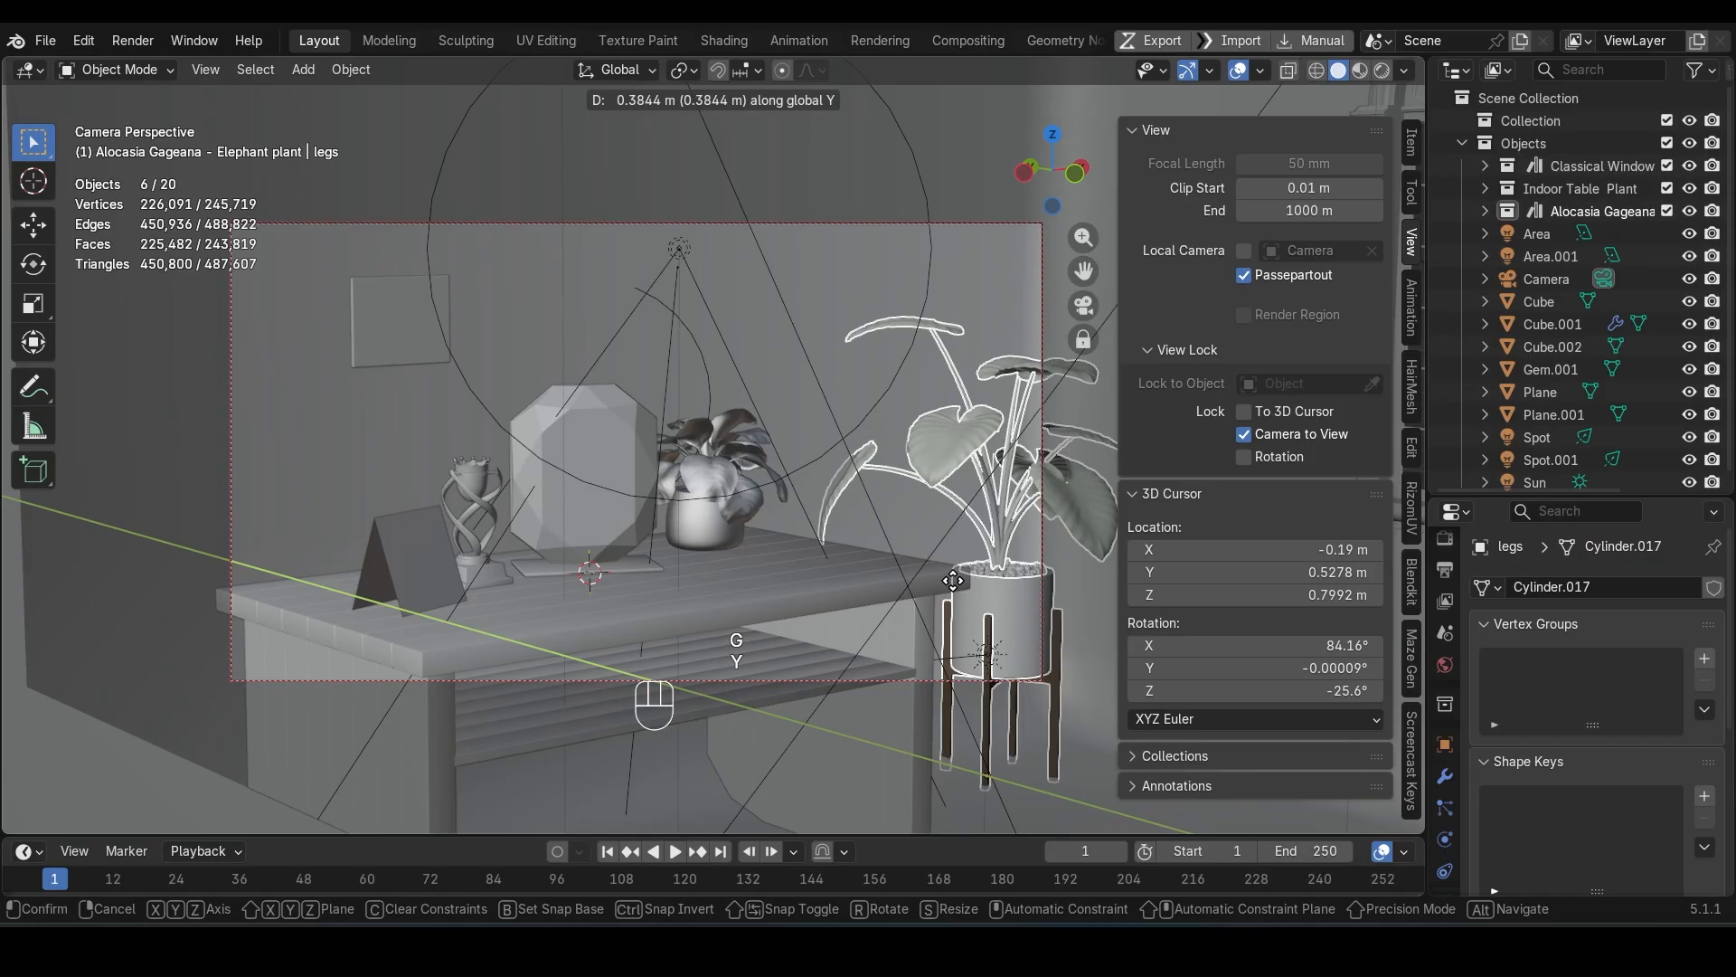
left_click(952, 580)
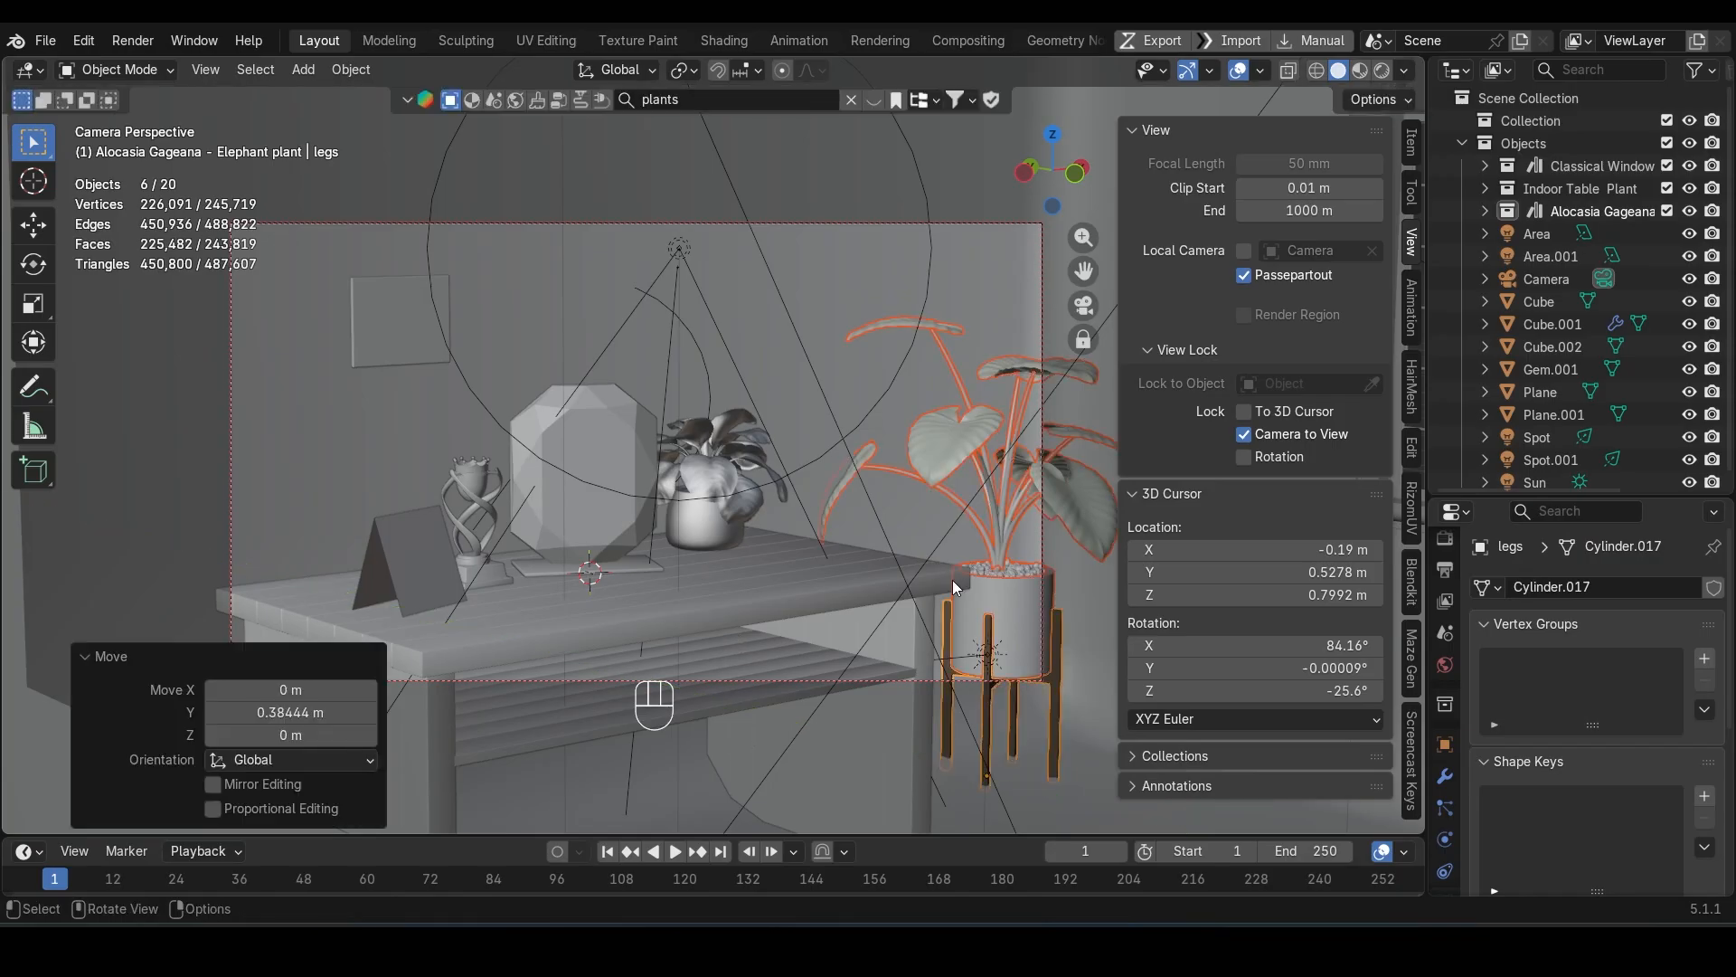
Step: Move the floor plant about -0.041 m along Y while checking its placement in rendered shading
left_click(1382, 72)
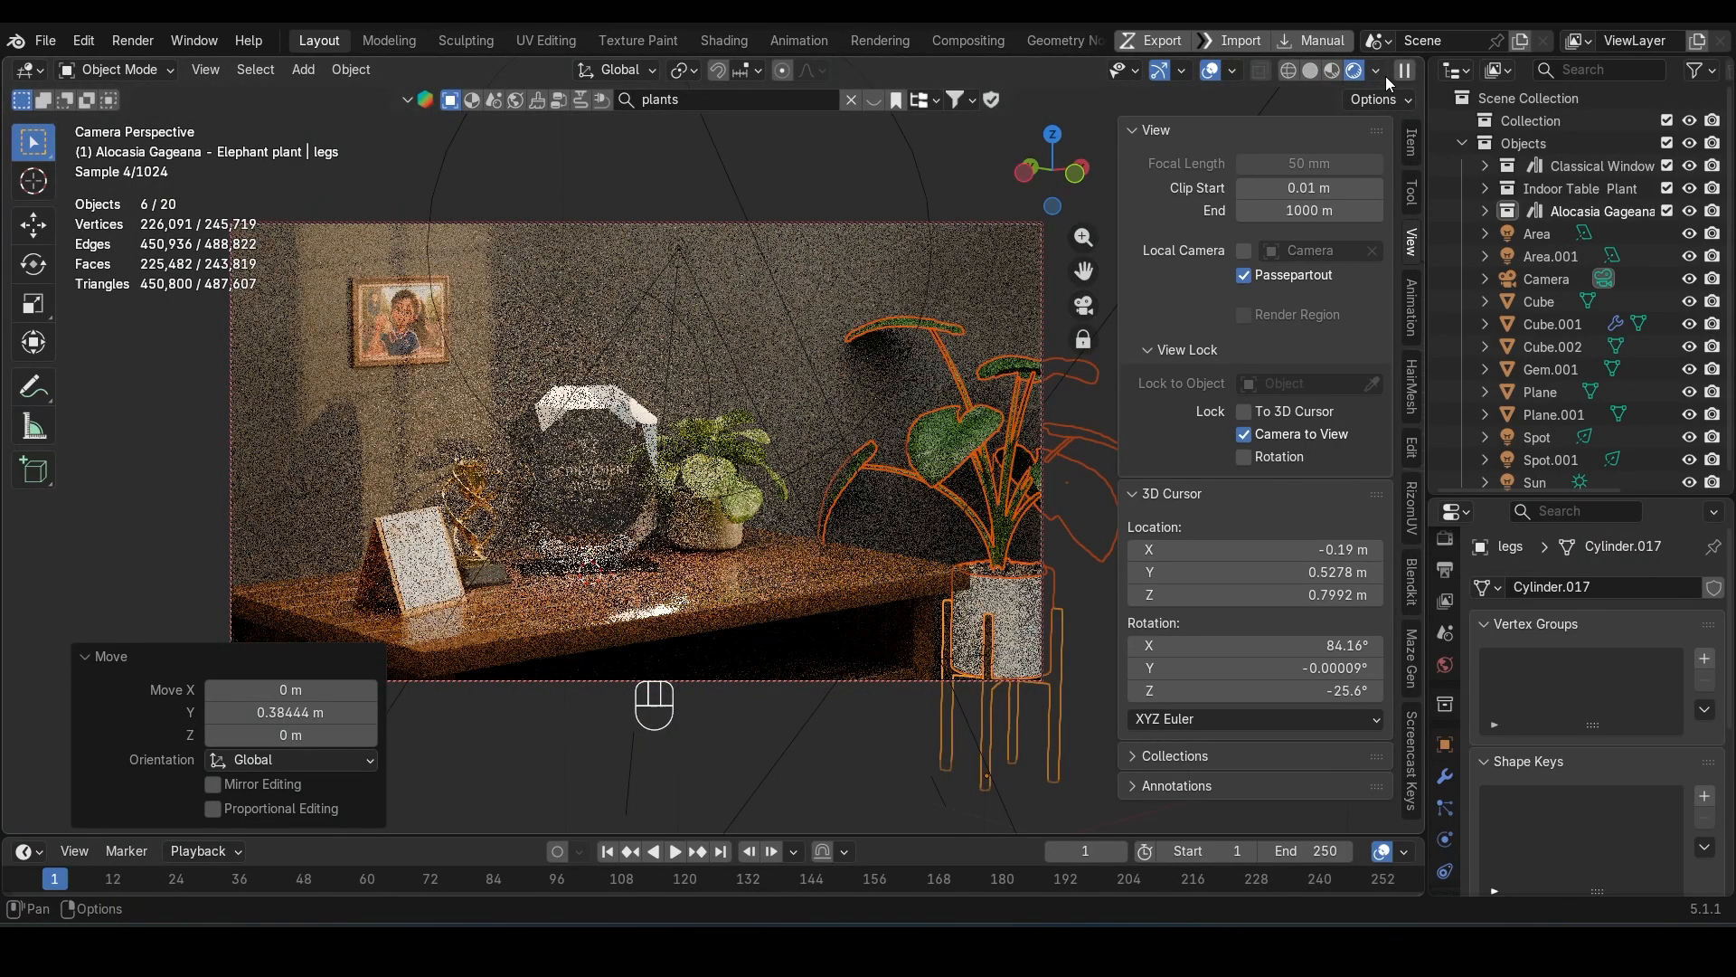
left_click(969, 458)
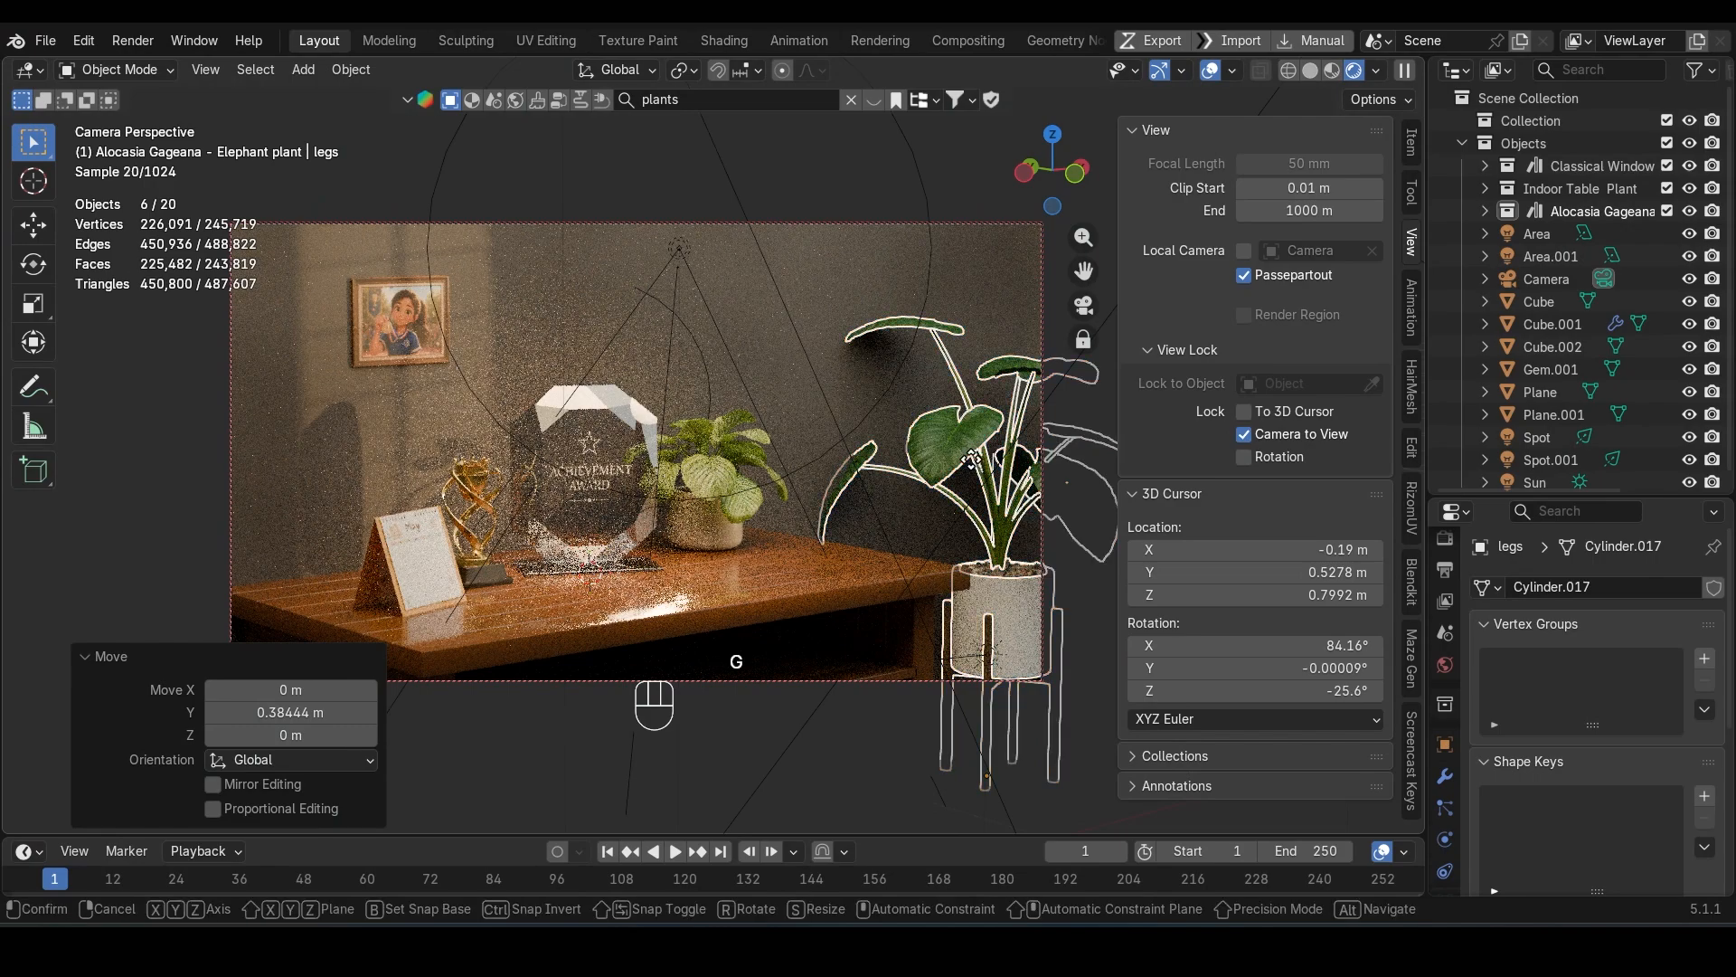
key("g")
key("y")
left_click(982, 468)
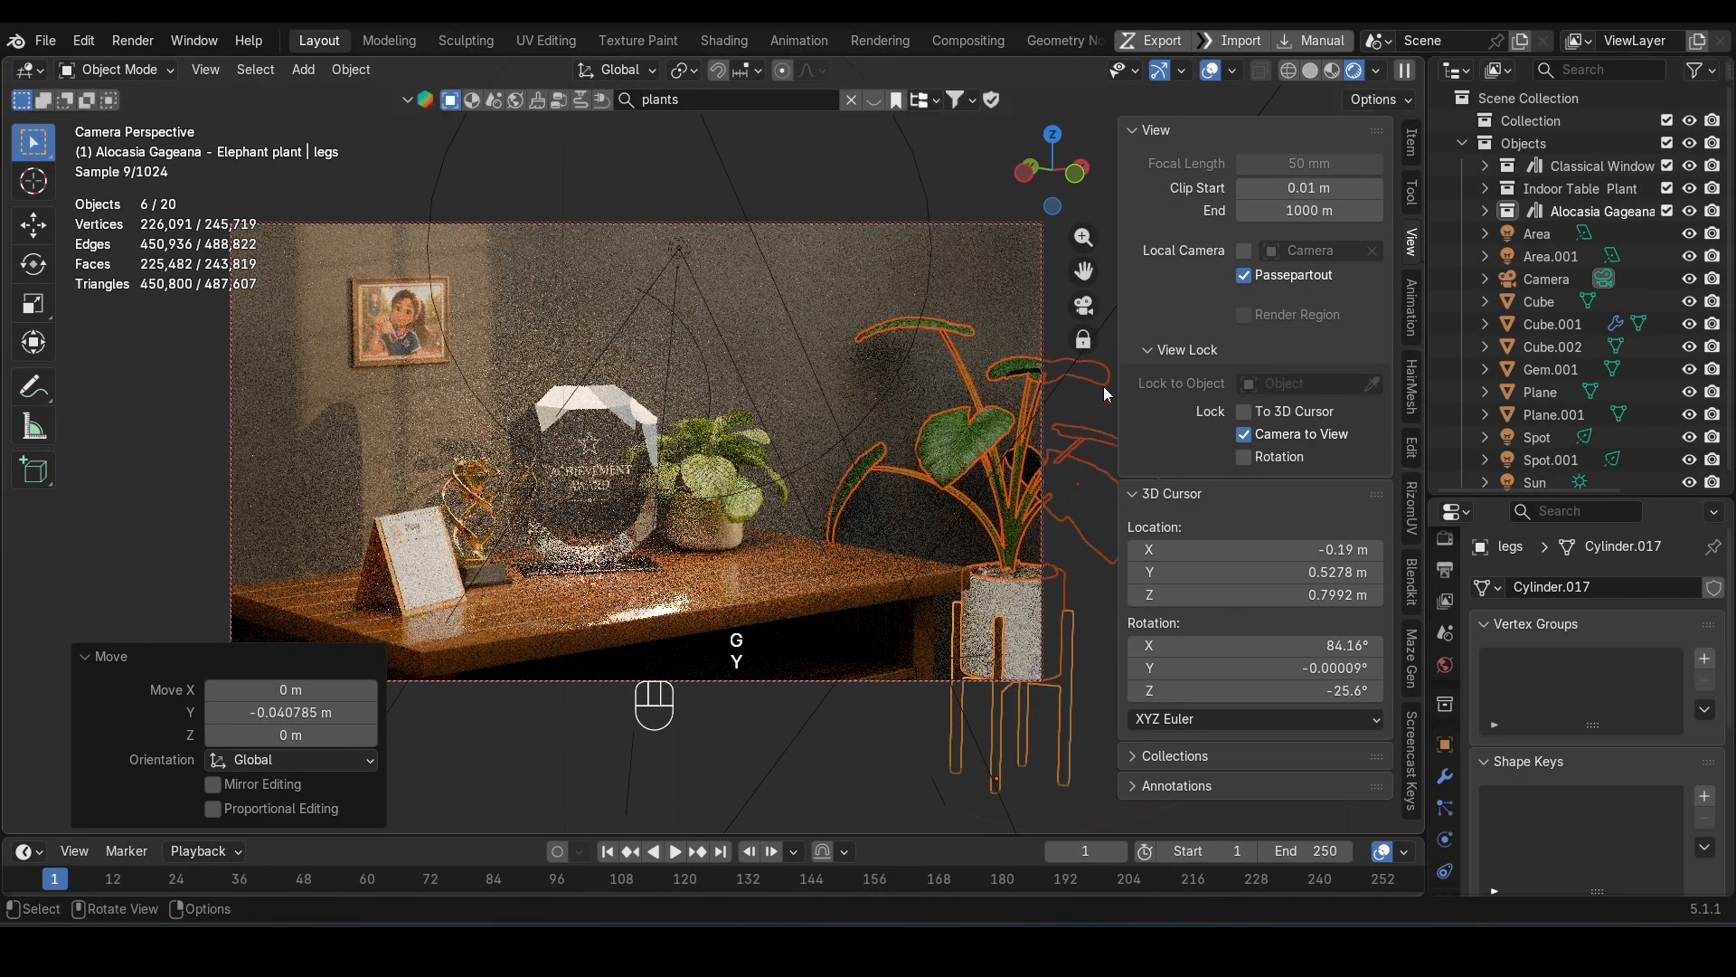
Step: Unlock the camera from the view and view the floor plant up close from outside the camera
left_click(1289, 438)
middle_click_drag(777, 460, 787, 533)
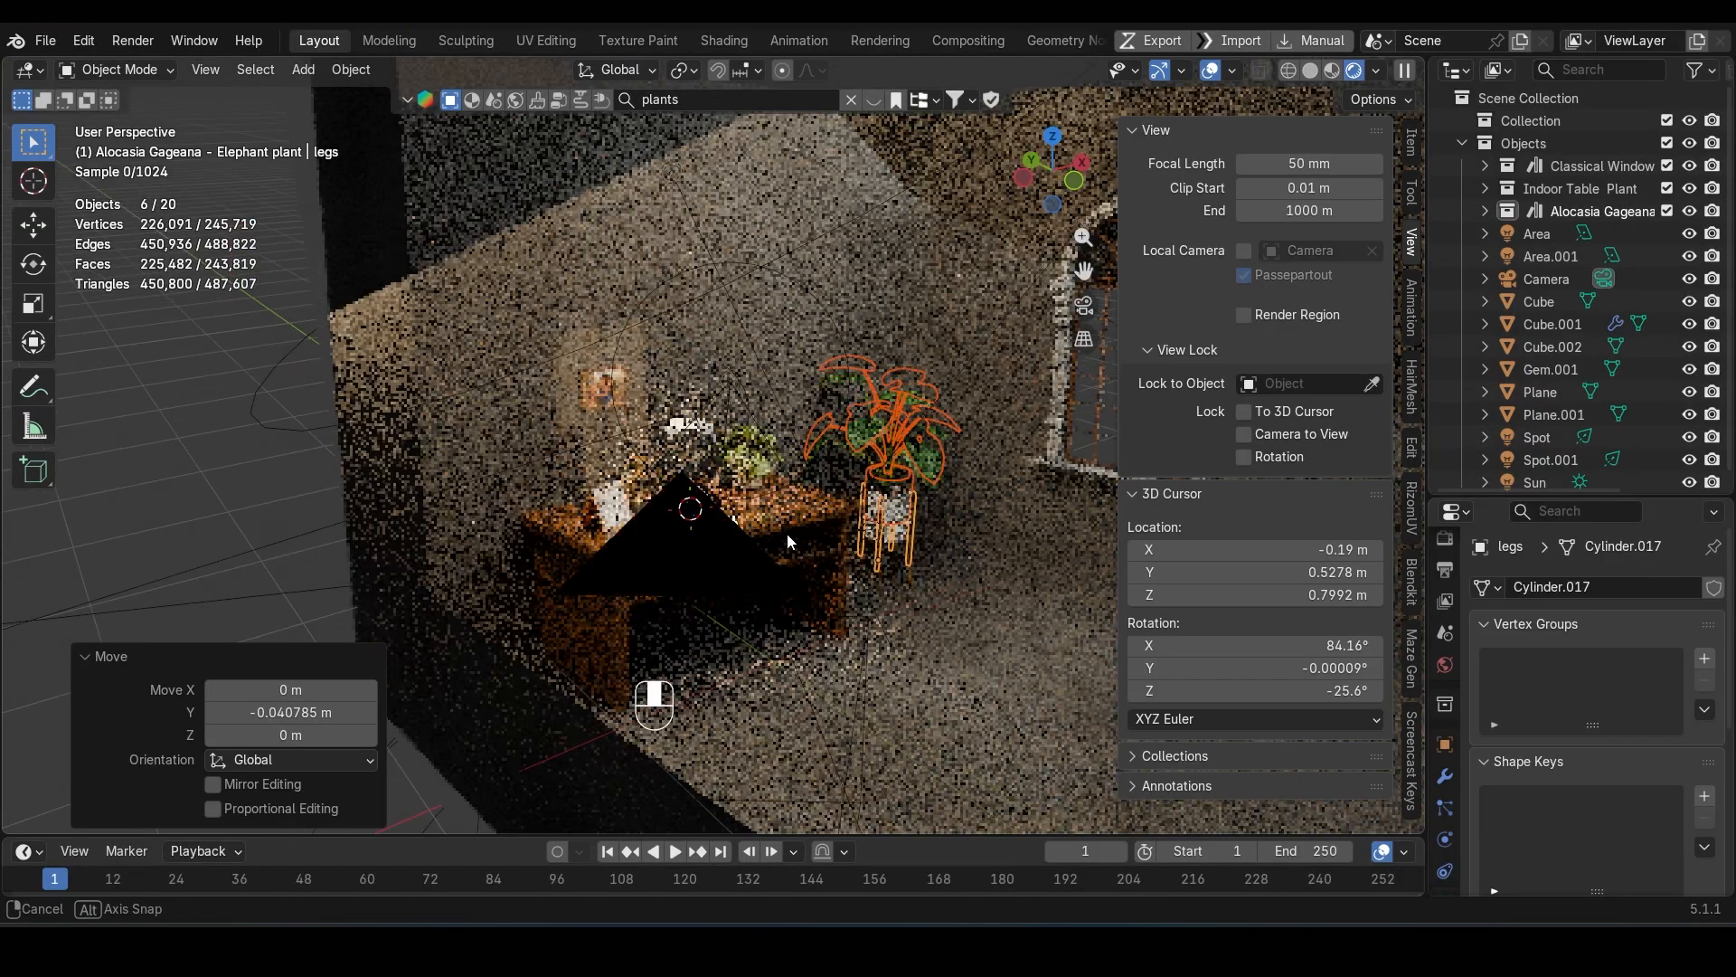
scroll(844, 373, "up", 6)
mouse_move(844, 372)
middle_mouse_down("shift")
mouse_move(781, 492)
mouse_move(701, 570)
middle_mouse_up("shift")
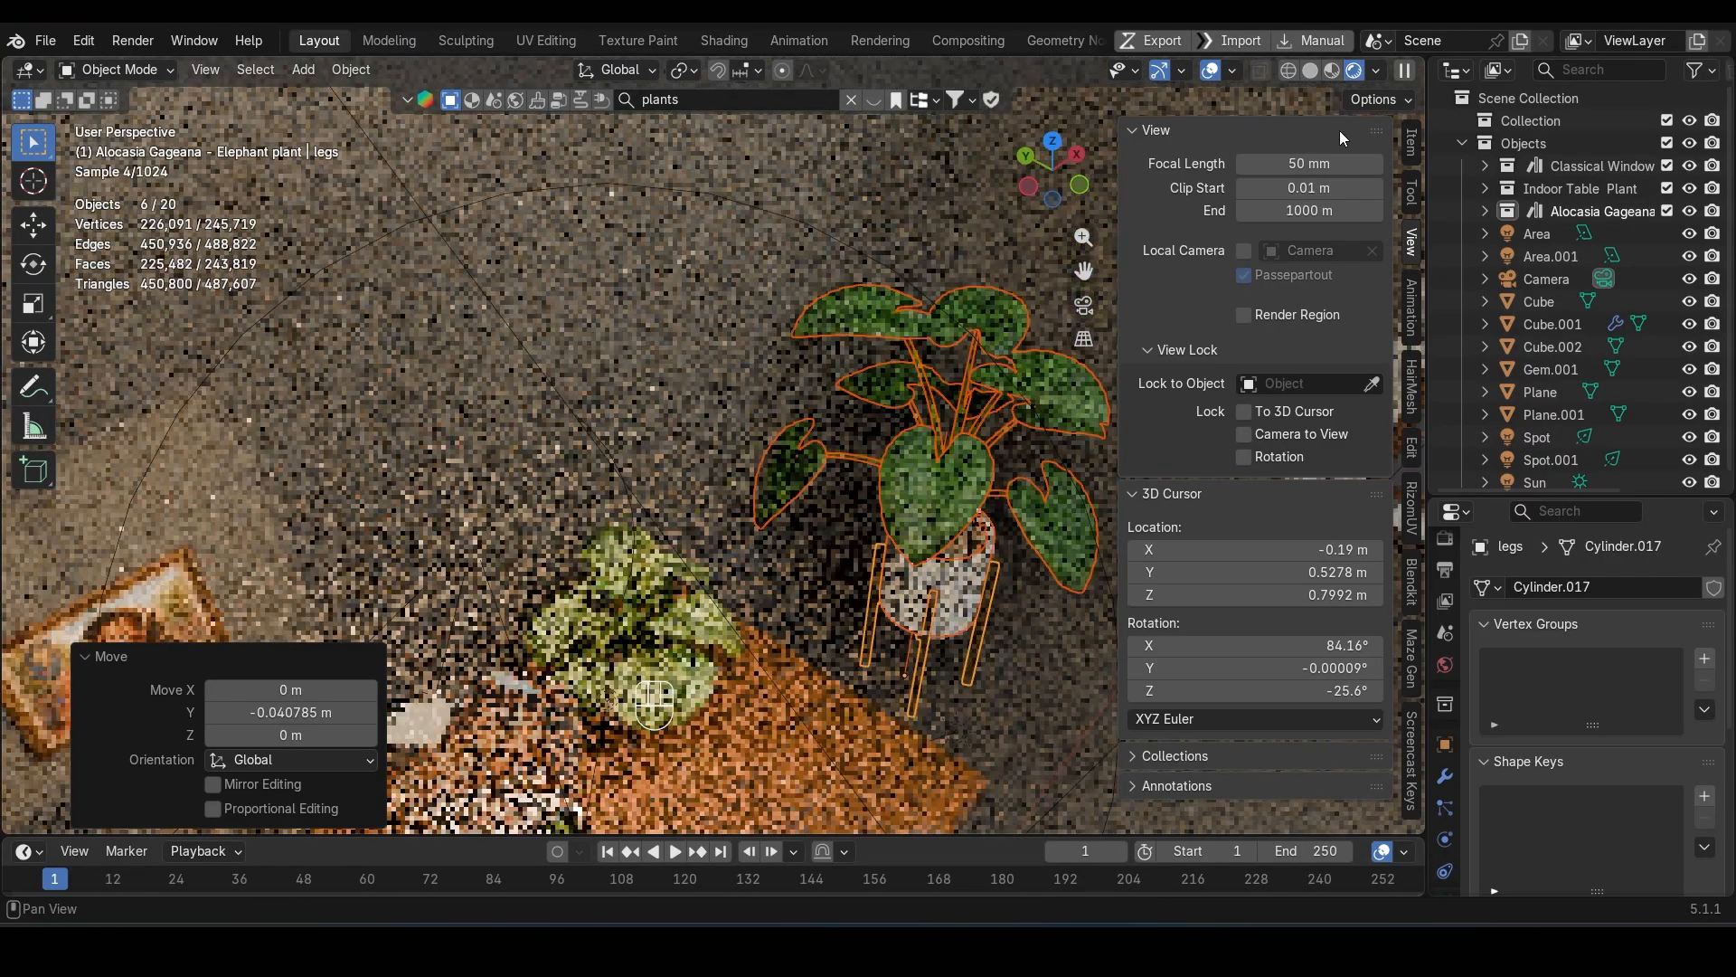
Step: In solid shading, move the floor plant about -0.16 m along global X and about -0.125 m along global Y
left_click(1310, 71)
middle_click_drag(946, 360, 769, 503)
key("g")
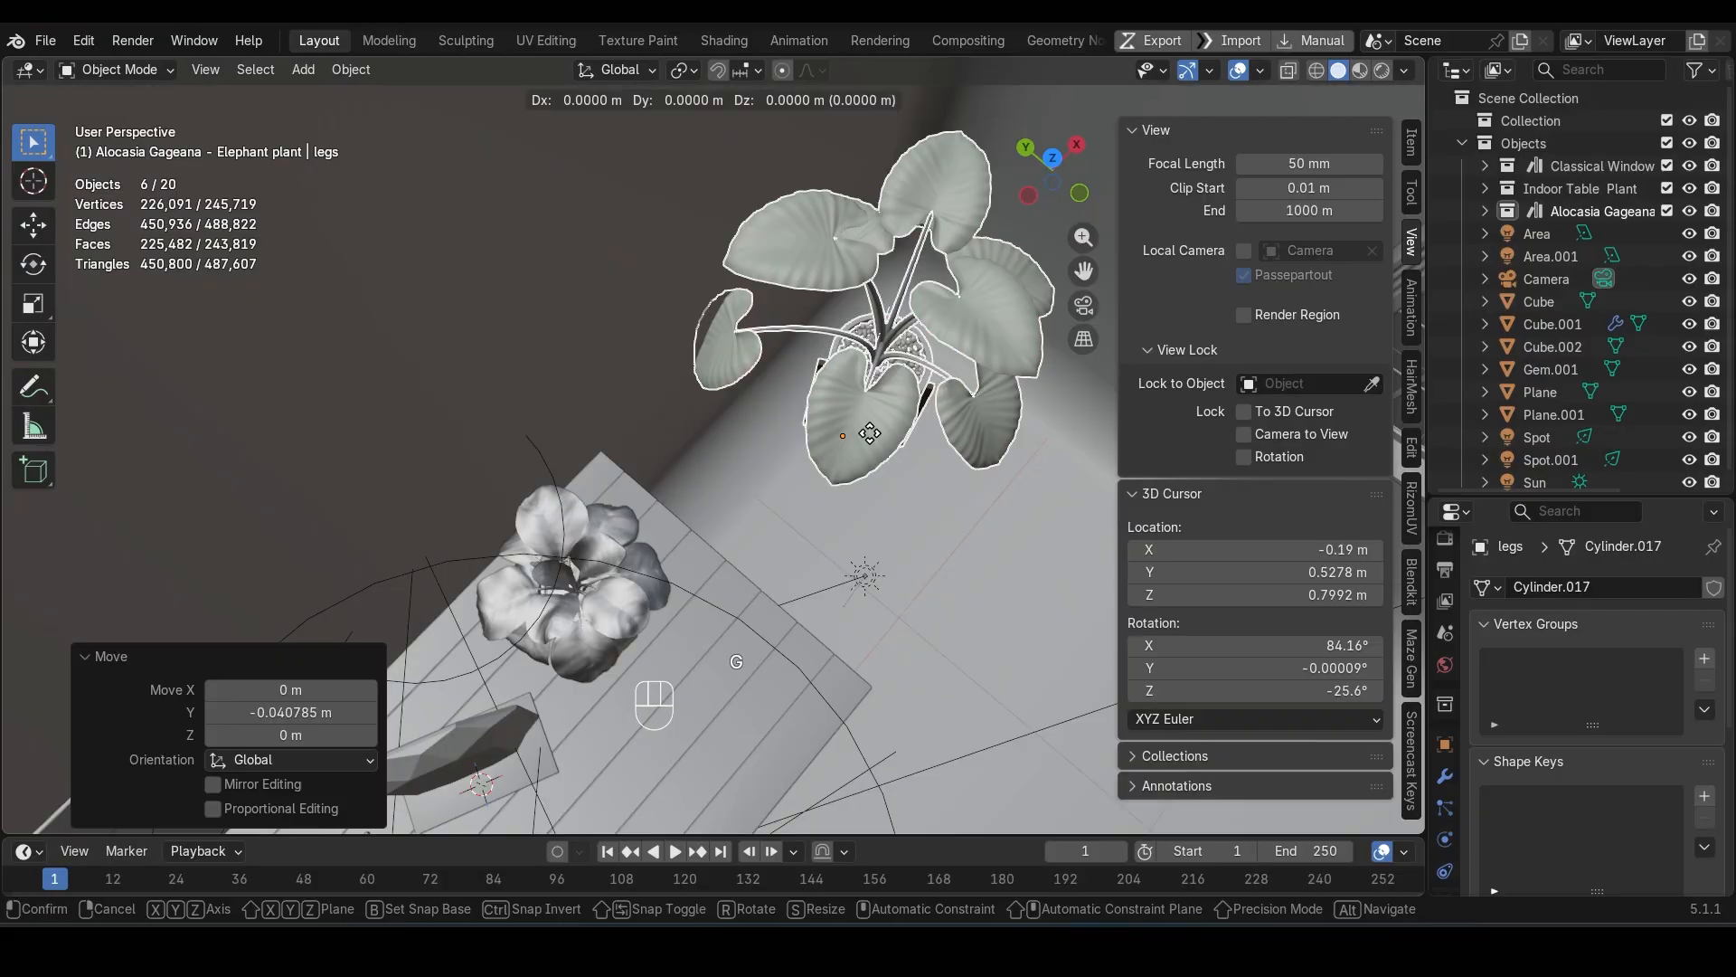
key("x")
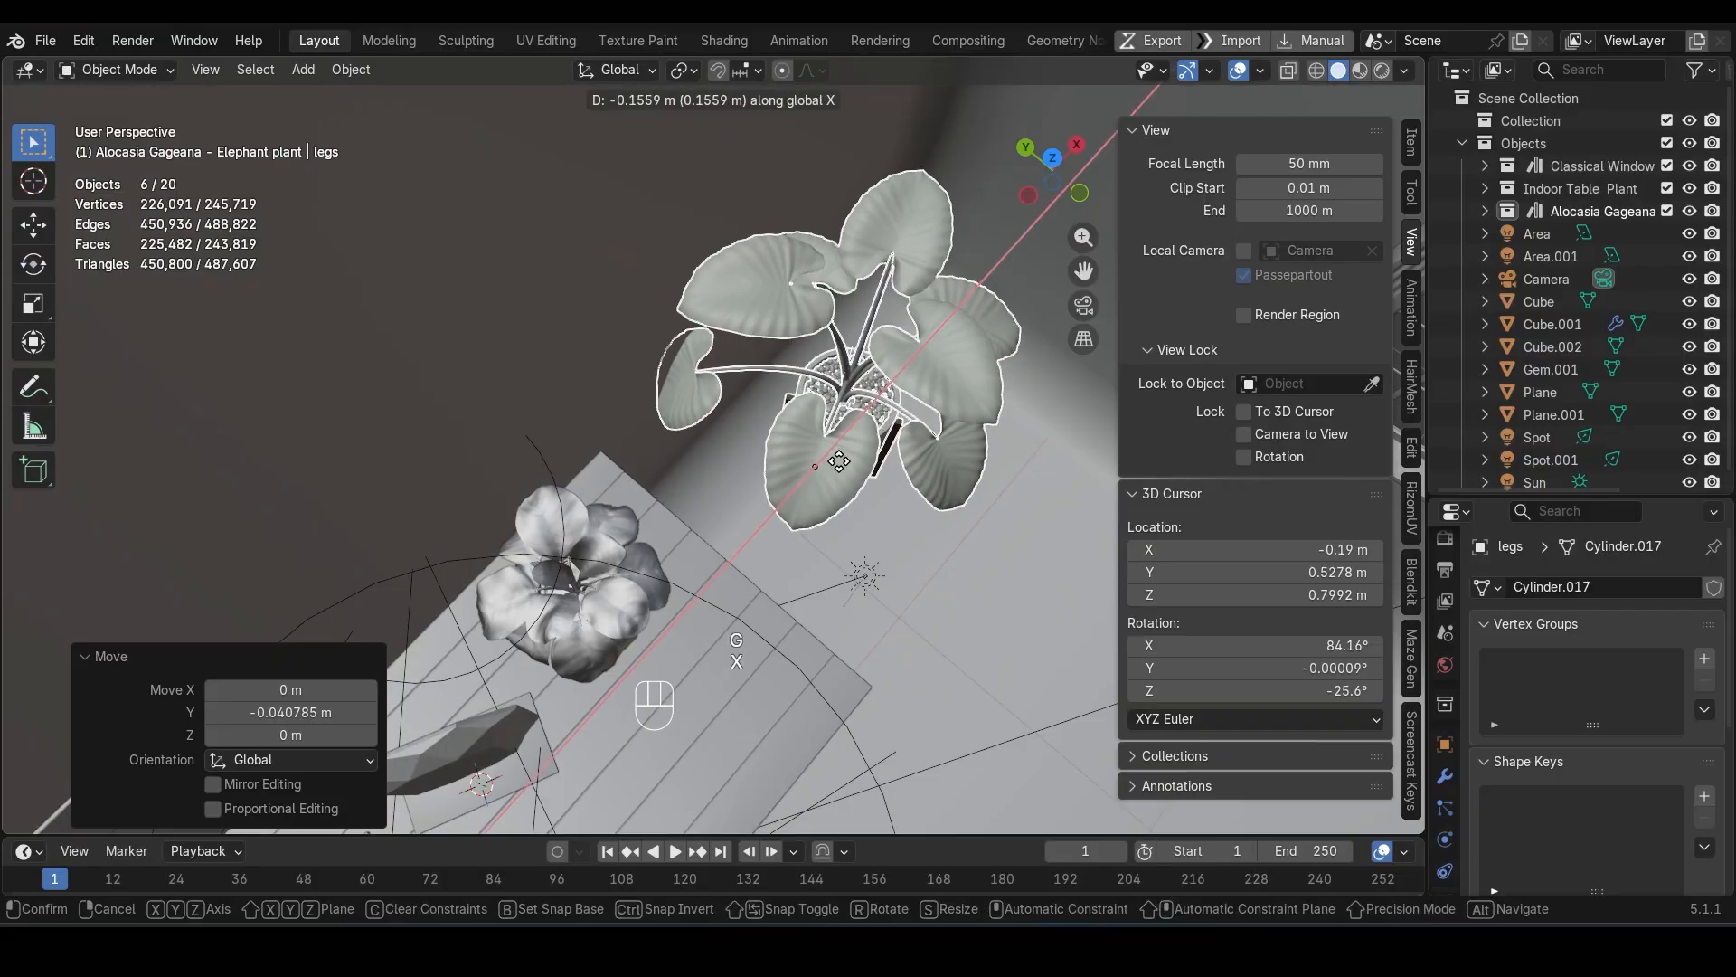
left_click(836, 462)
key("g")
key("y")
left_click(866, 496)
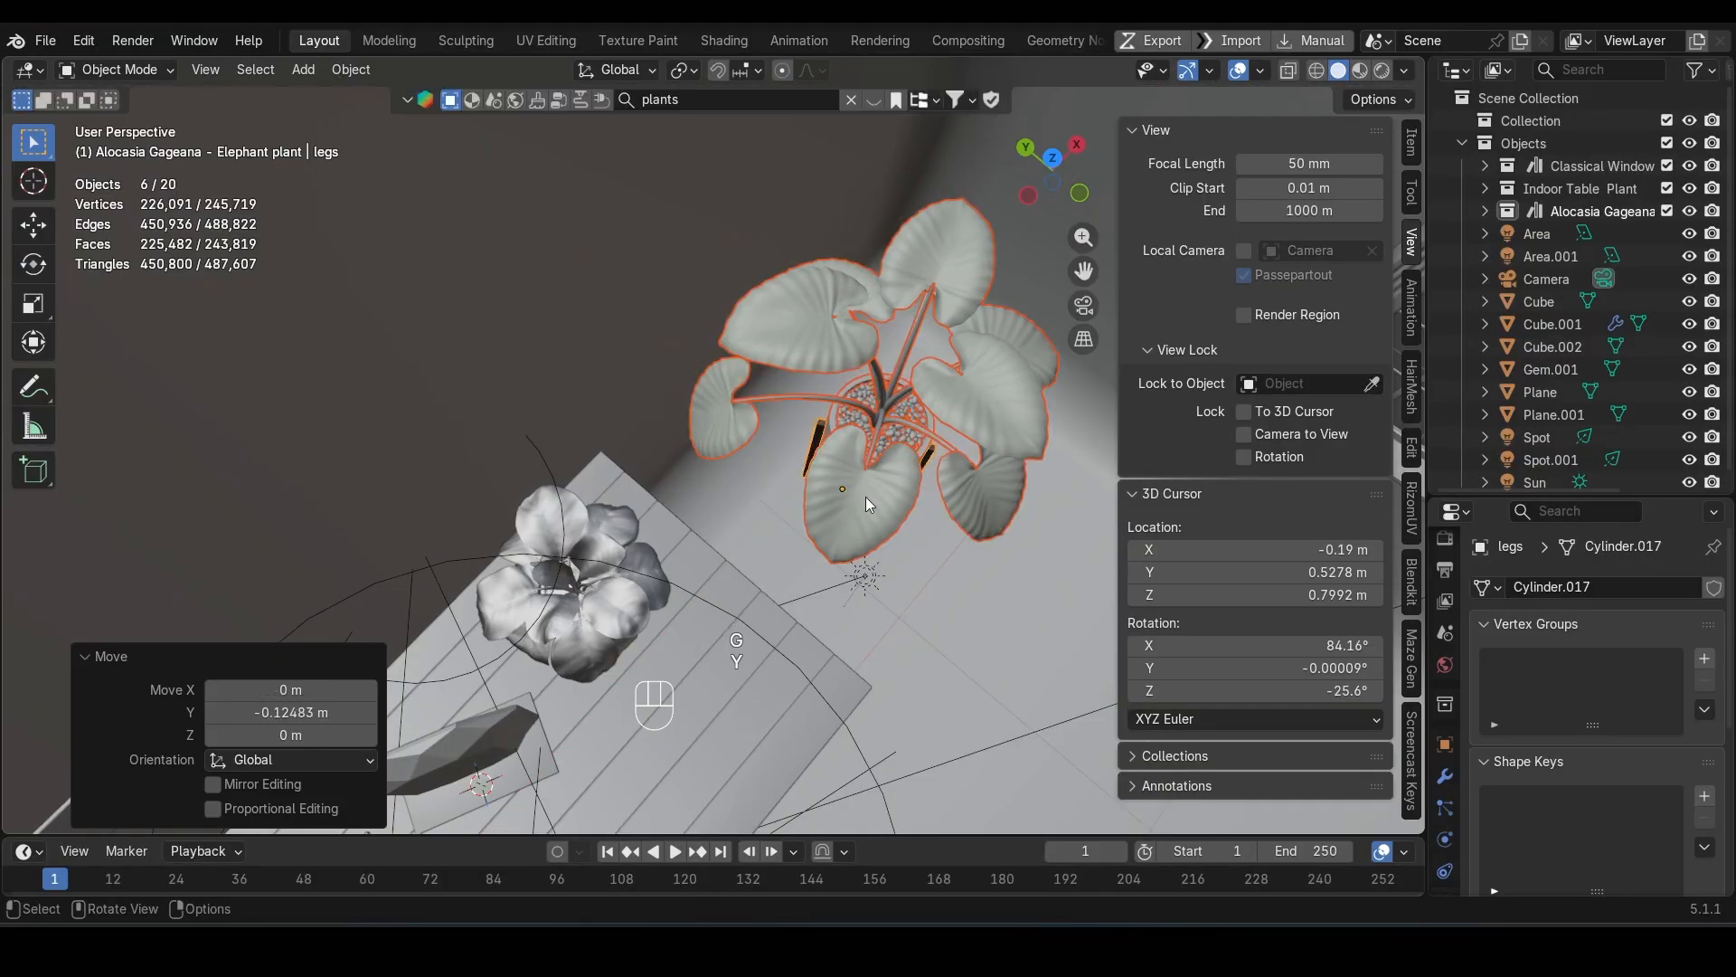
middle_click_drag(865, 497, 825, 436)
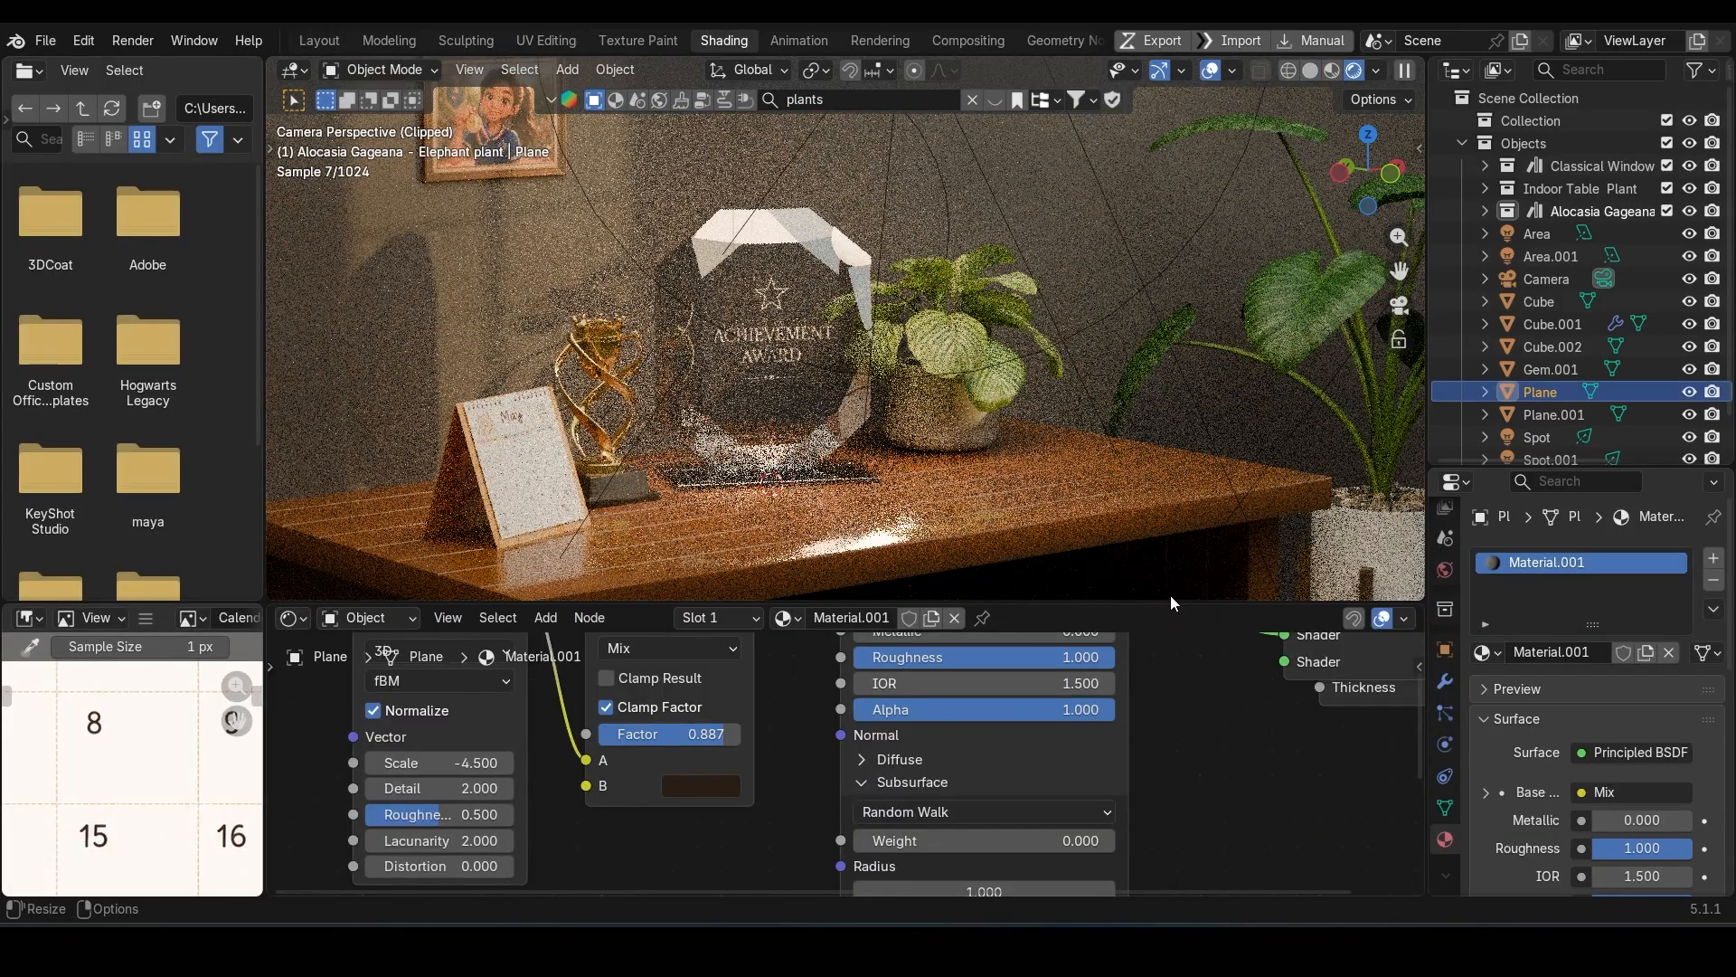
Step: Select the desk in the camera view and change its material's base color to the bright orange #C95823
key("Home")
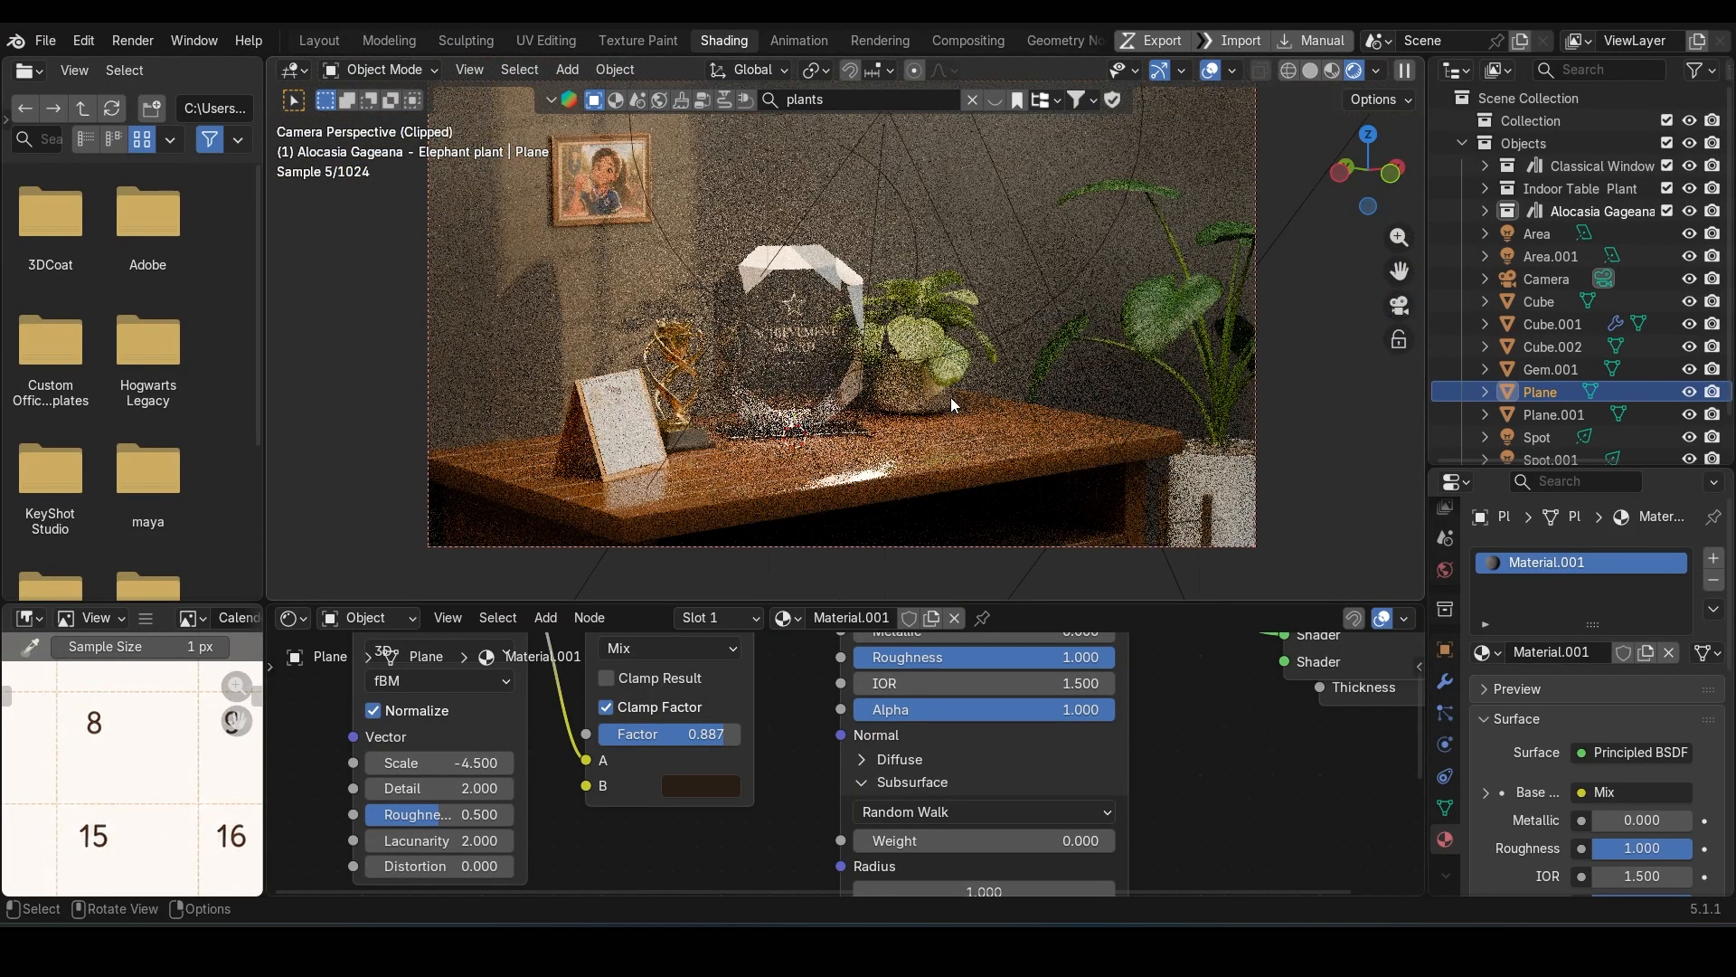
scroll(968, 318, "down", 1)
middle_click_drag(968, 316, 986, 378, "shift")
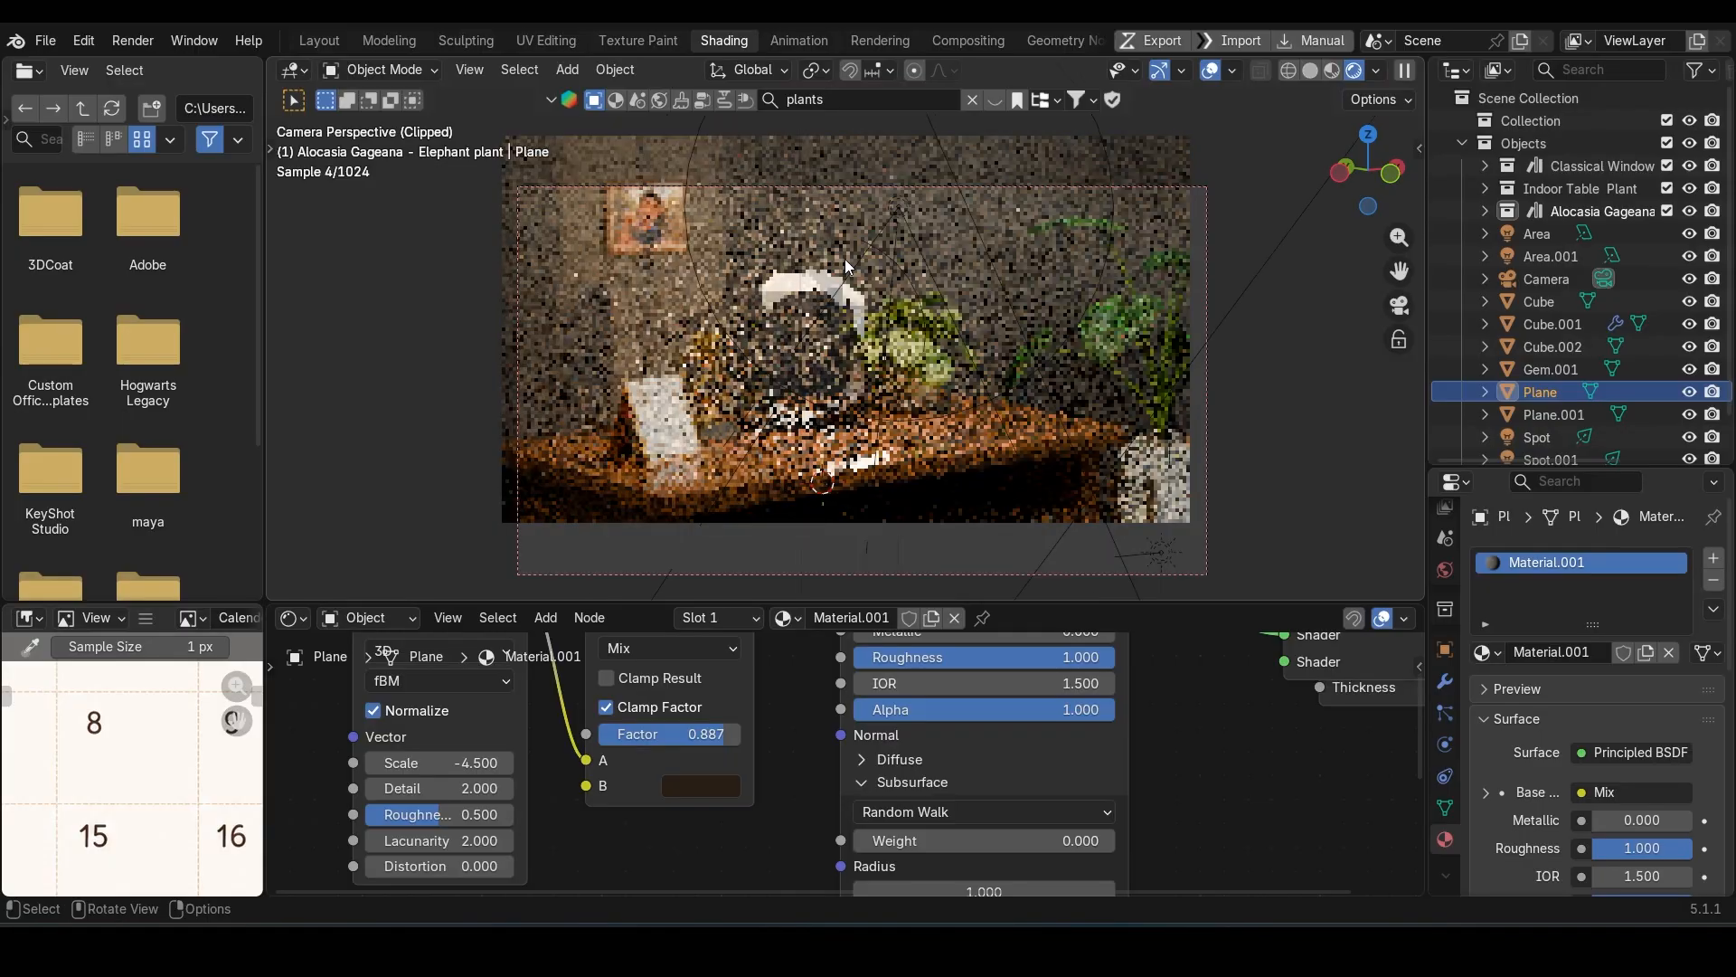
scroll(845, 258, "up", 1)
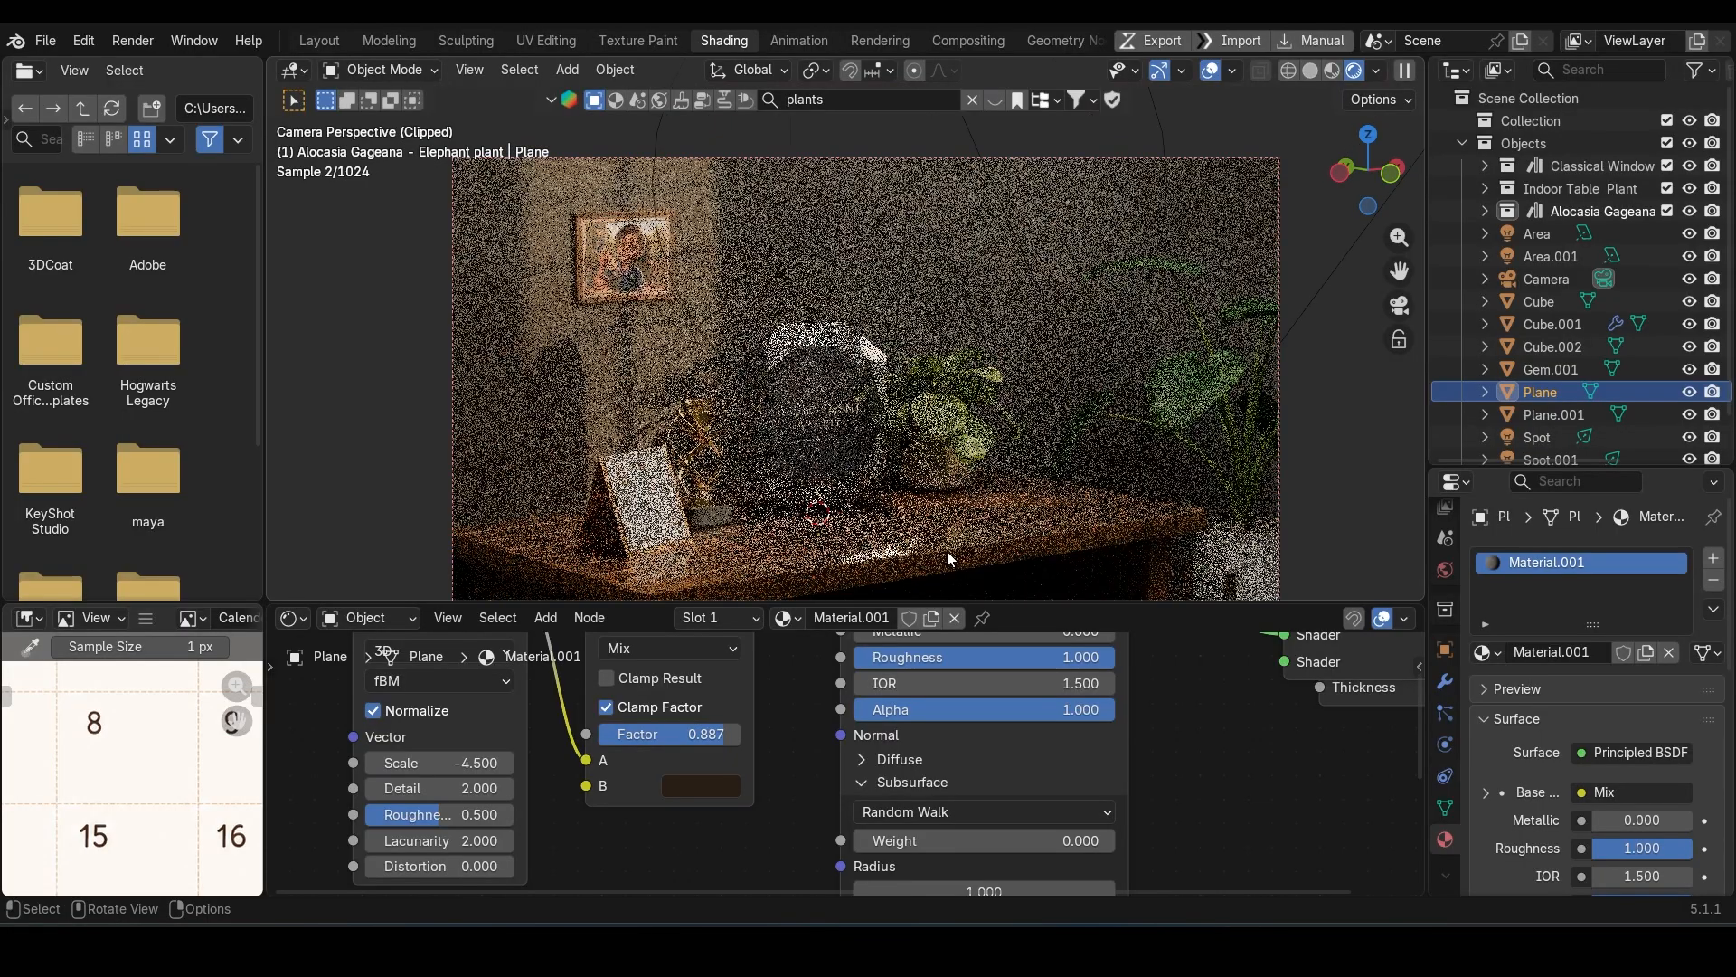
left_click(947, 554)
left_click(1105, 704)
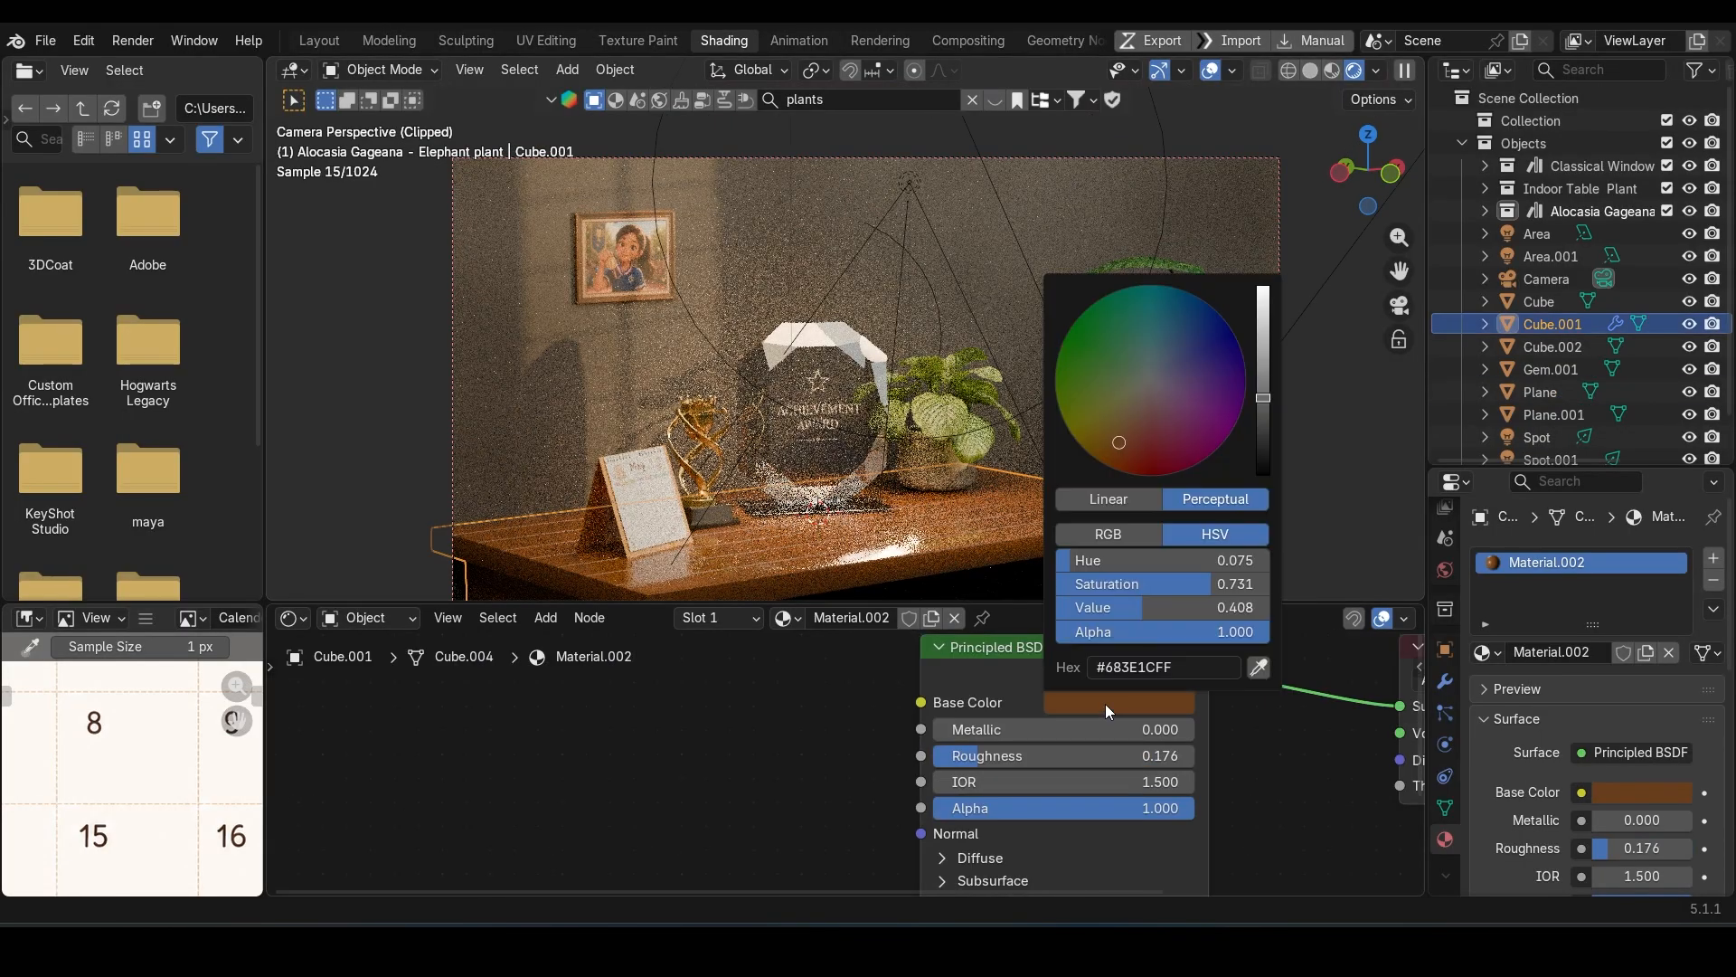
left_click_drag(1261, 398, 1263, 324)
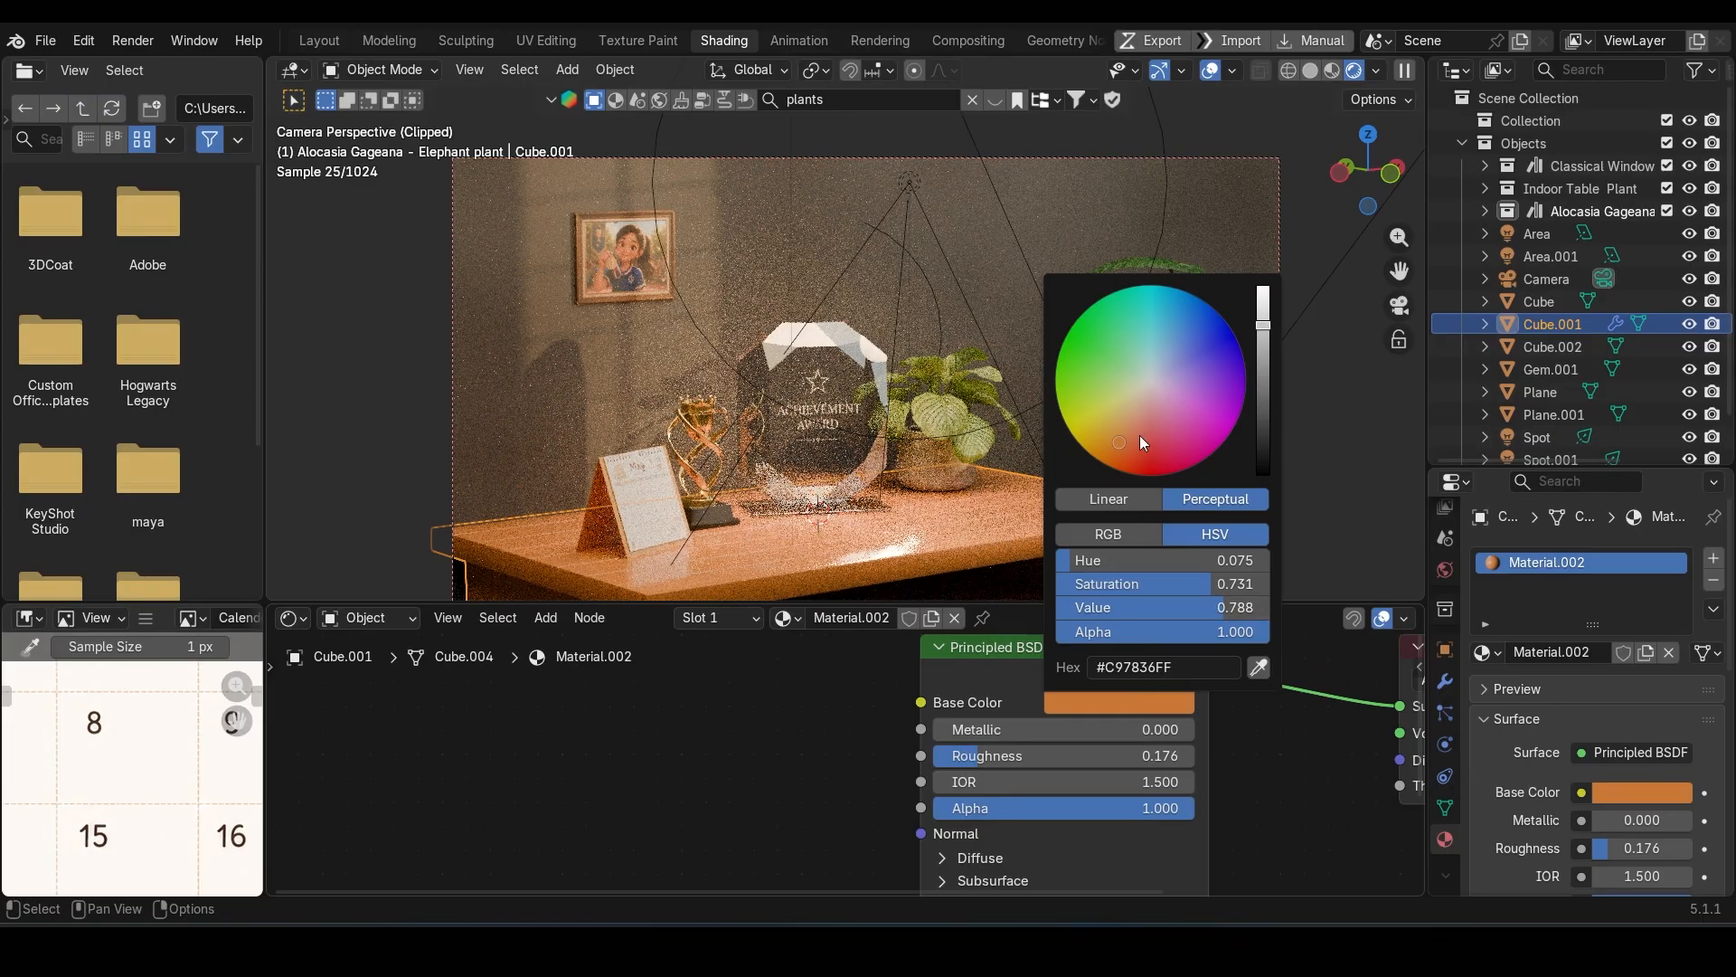
left_click_drag(1132, 438, 1130, 454)
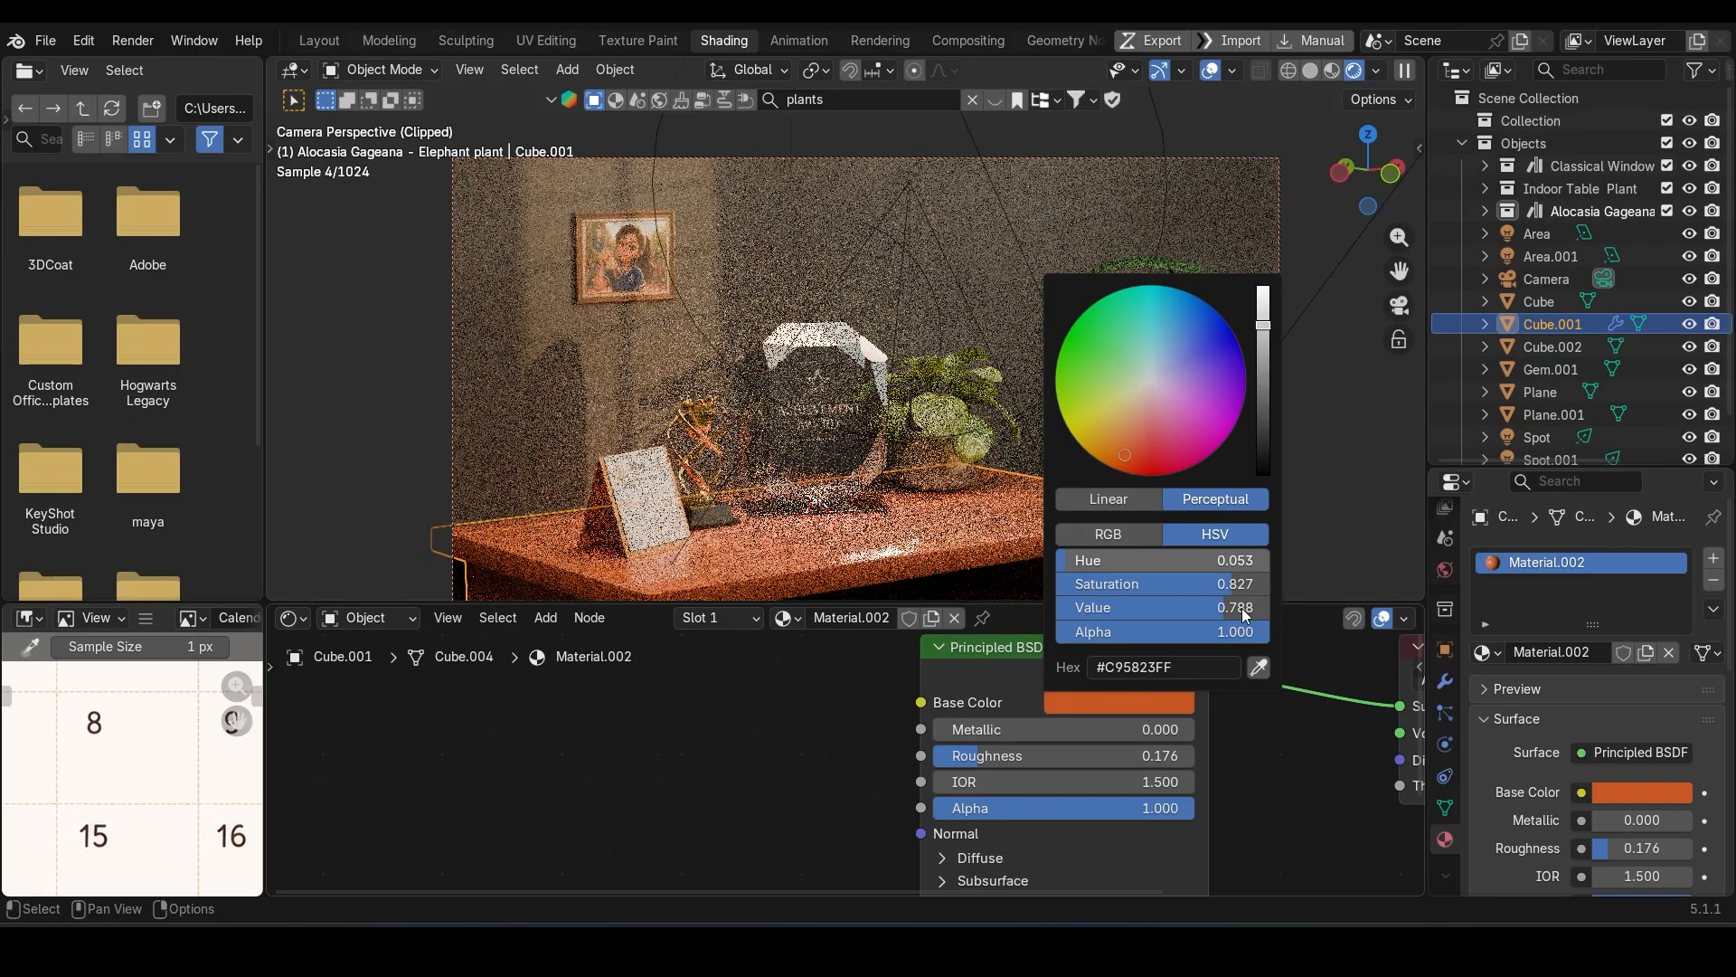
Step: Sample the brown #664022 as the desk material's base color with the eyedropper and brighten it slightly
left_click(1258, 666)
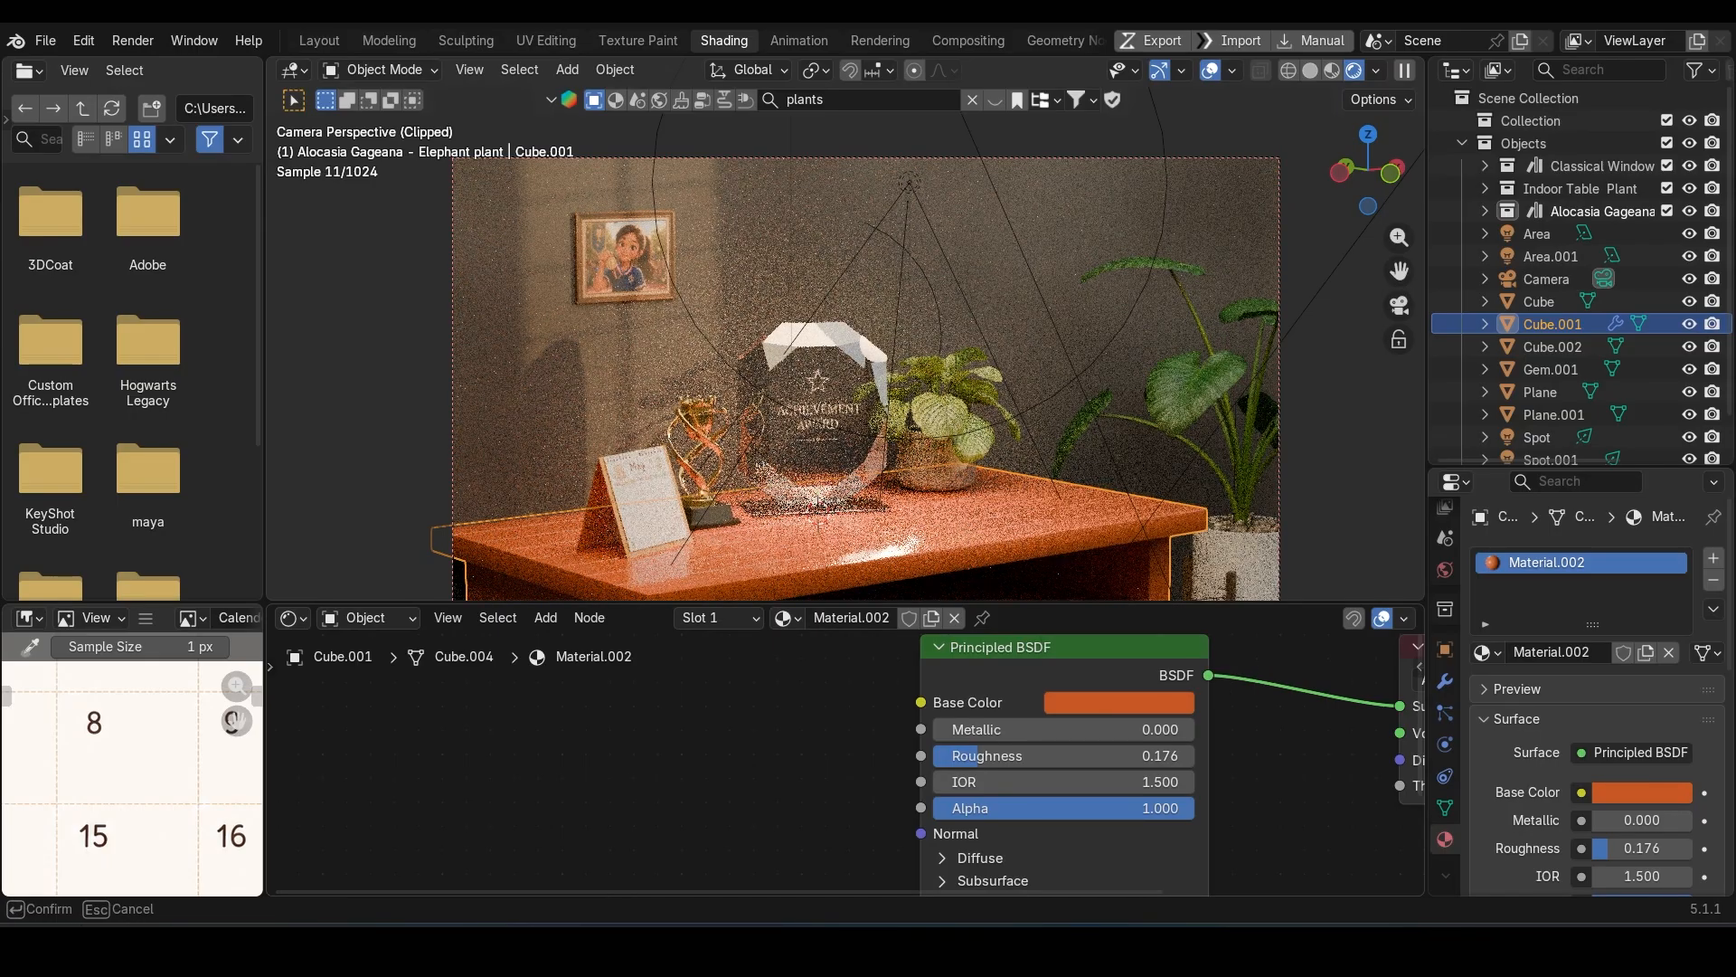
left_click(227, 906)
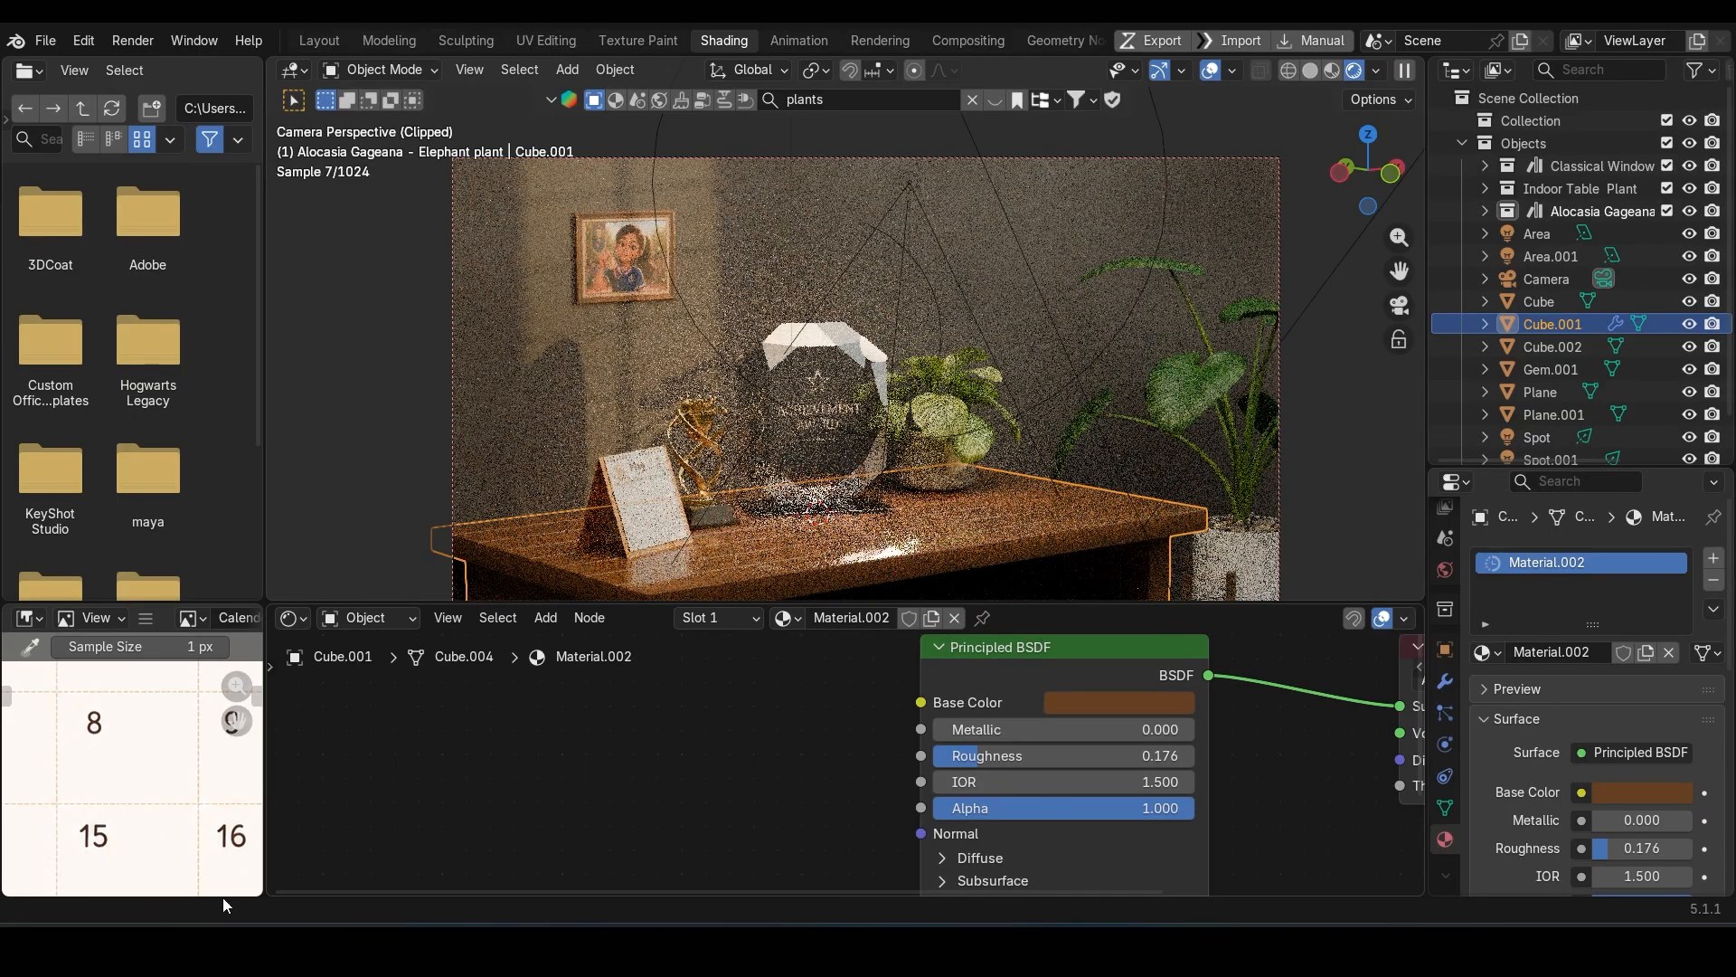
left_click(1138, 702)
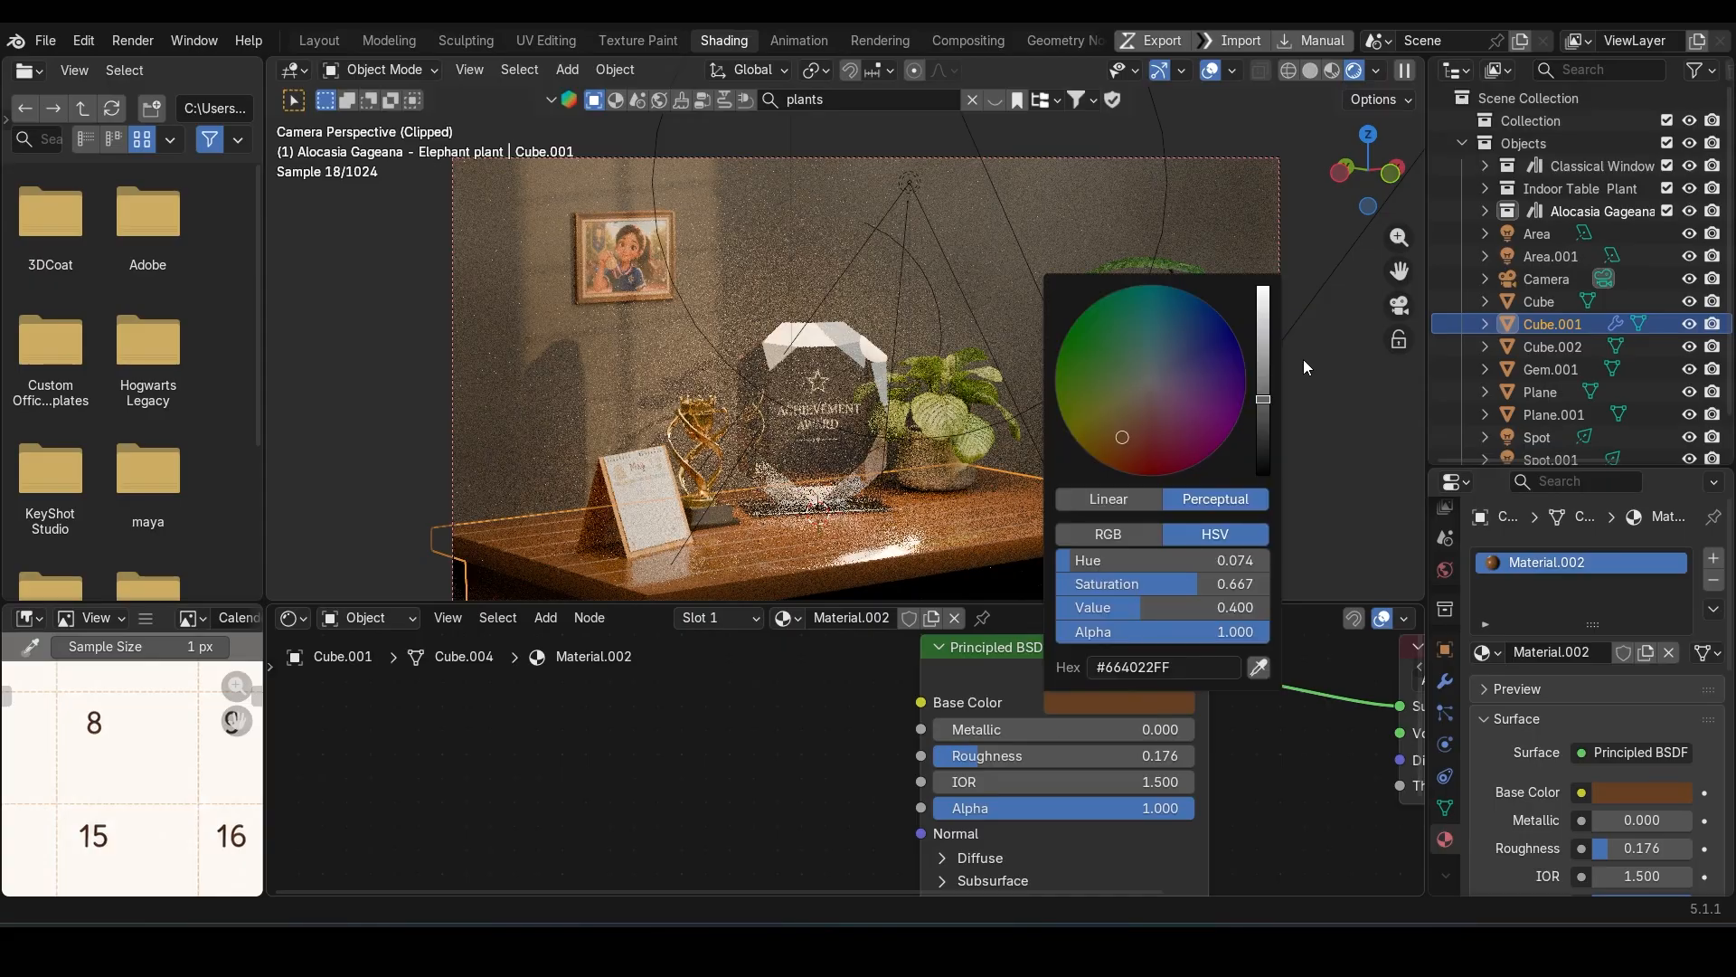
left_click_drag(1265, 386, 1263, 378)
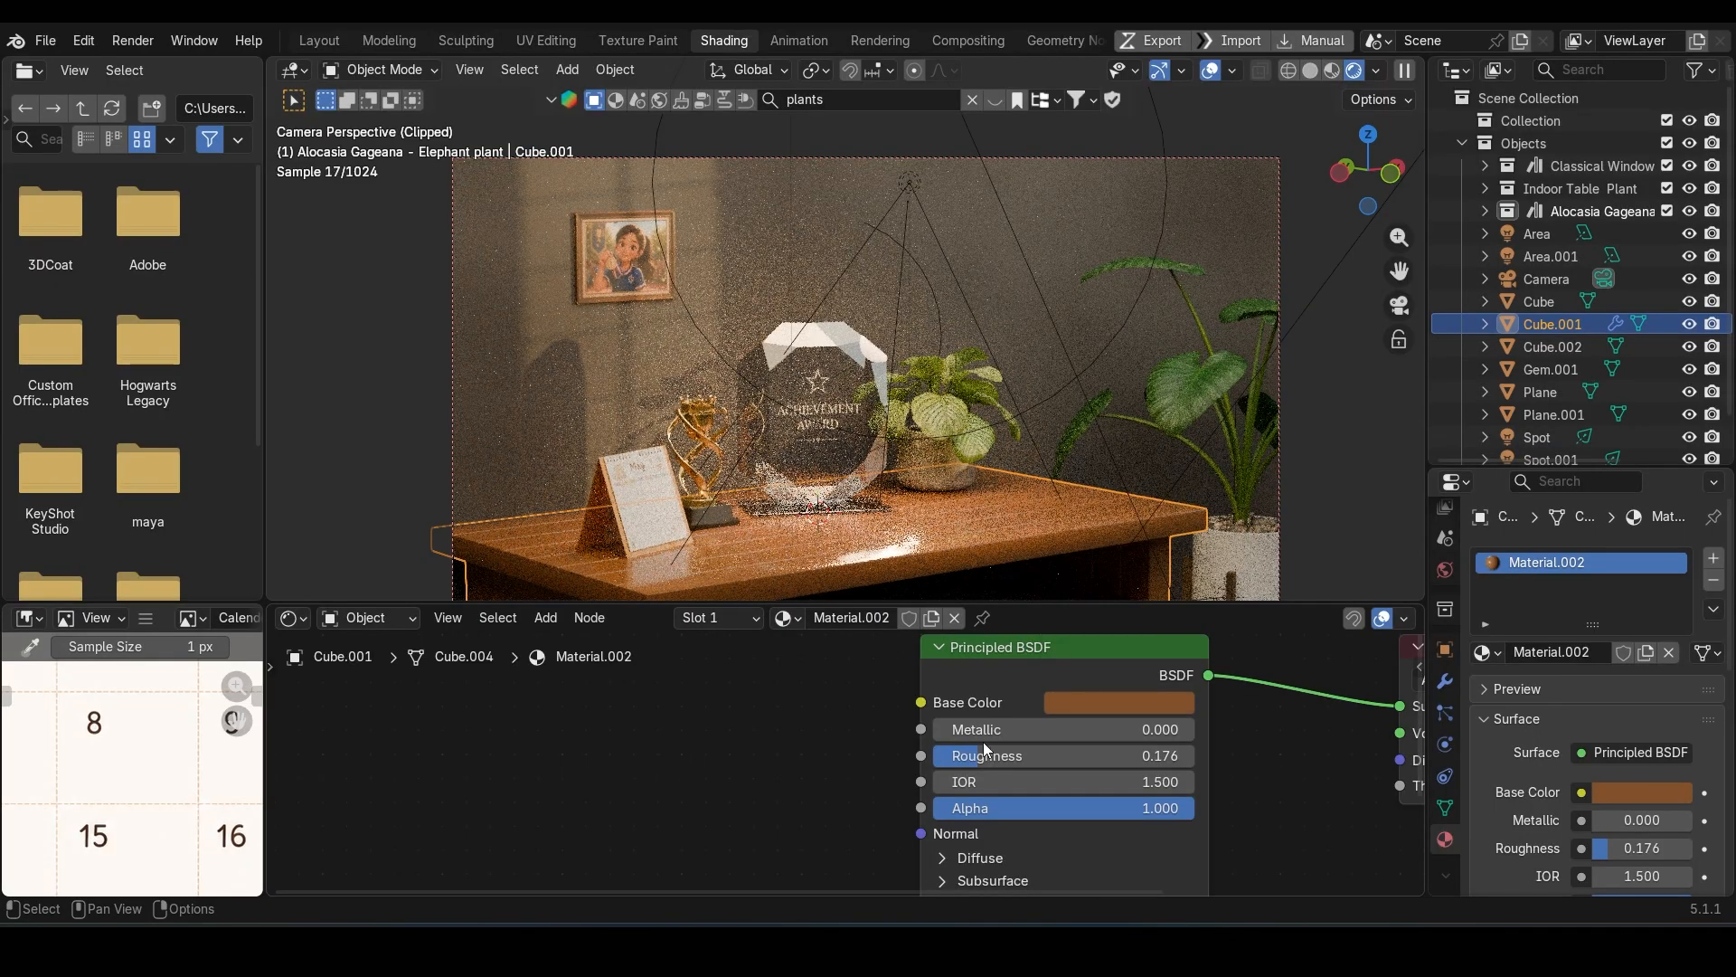
Step: Set the desk material's roughness to 0.2 and save the file
mouse_move(986, 755)
left_mouse_down()
mouse_move(1101, 755)
mouse_move(952, 756)
left_mouse_up()
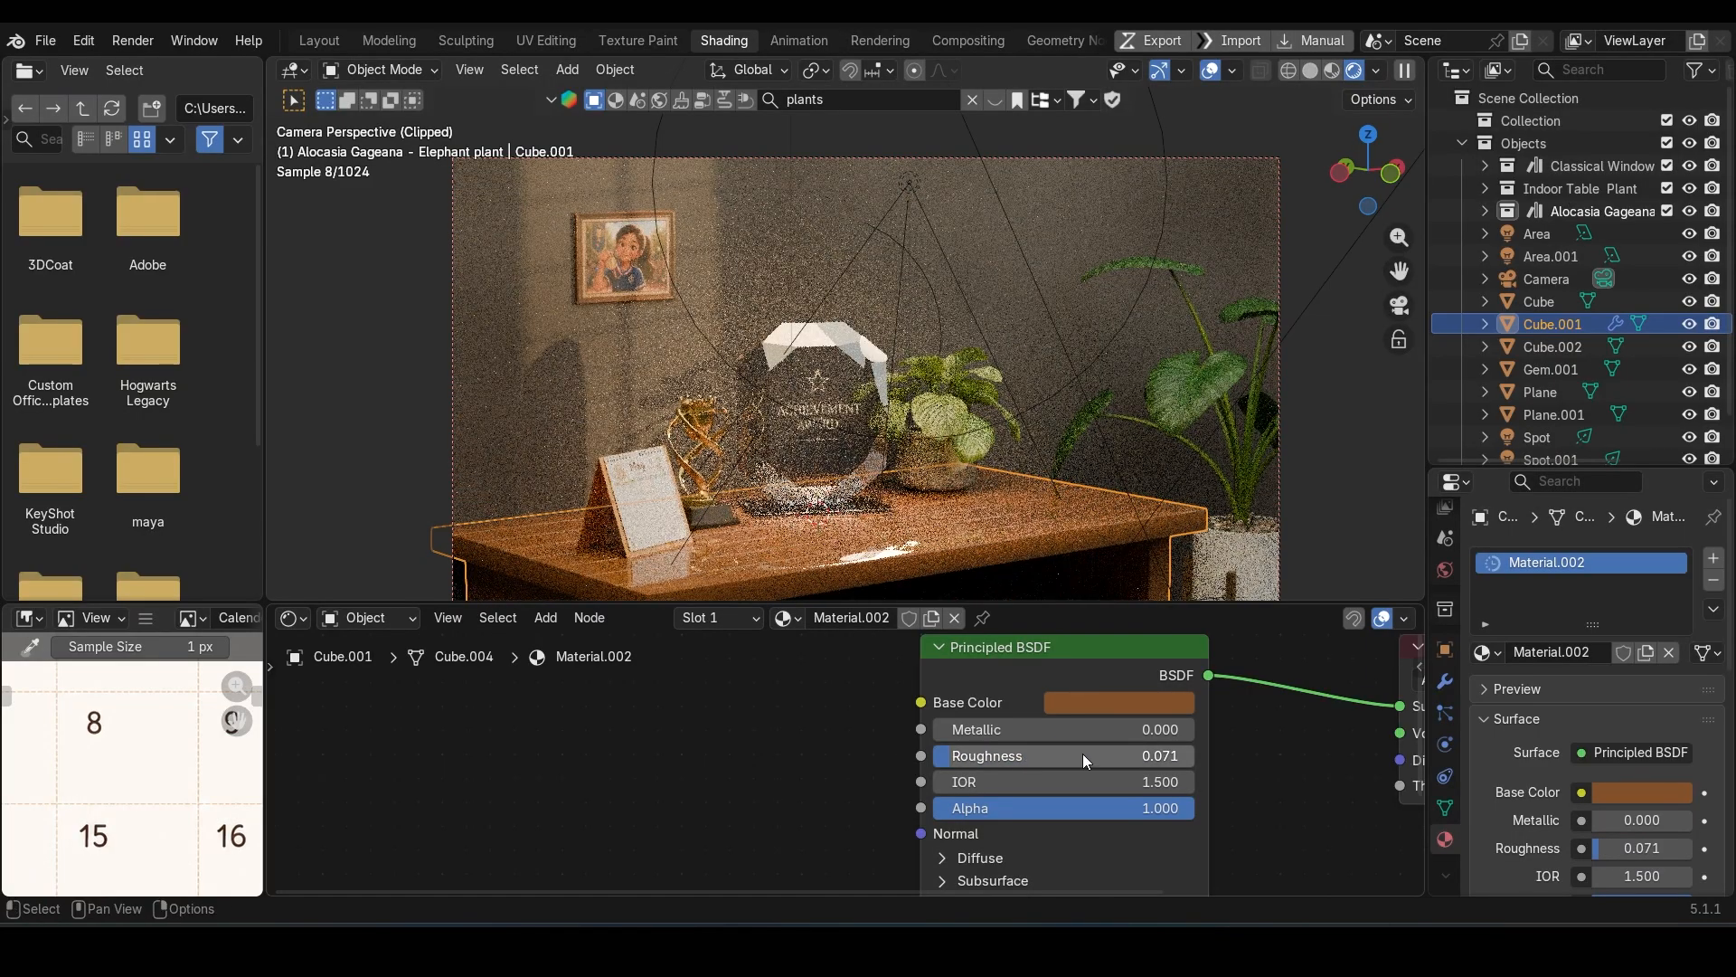
left_click(1083, 753)
type(".2")
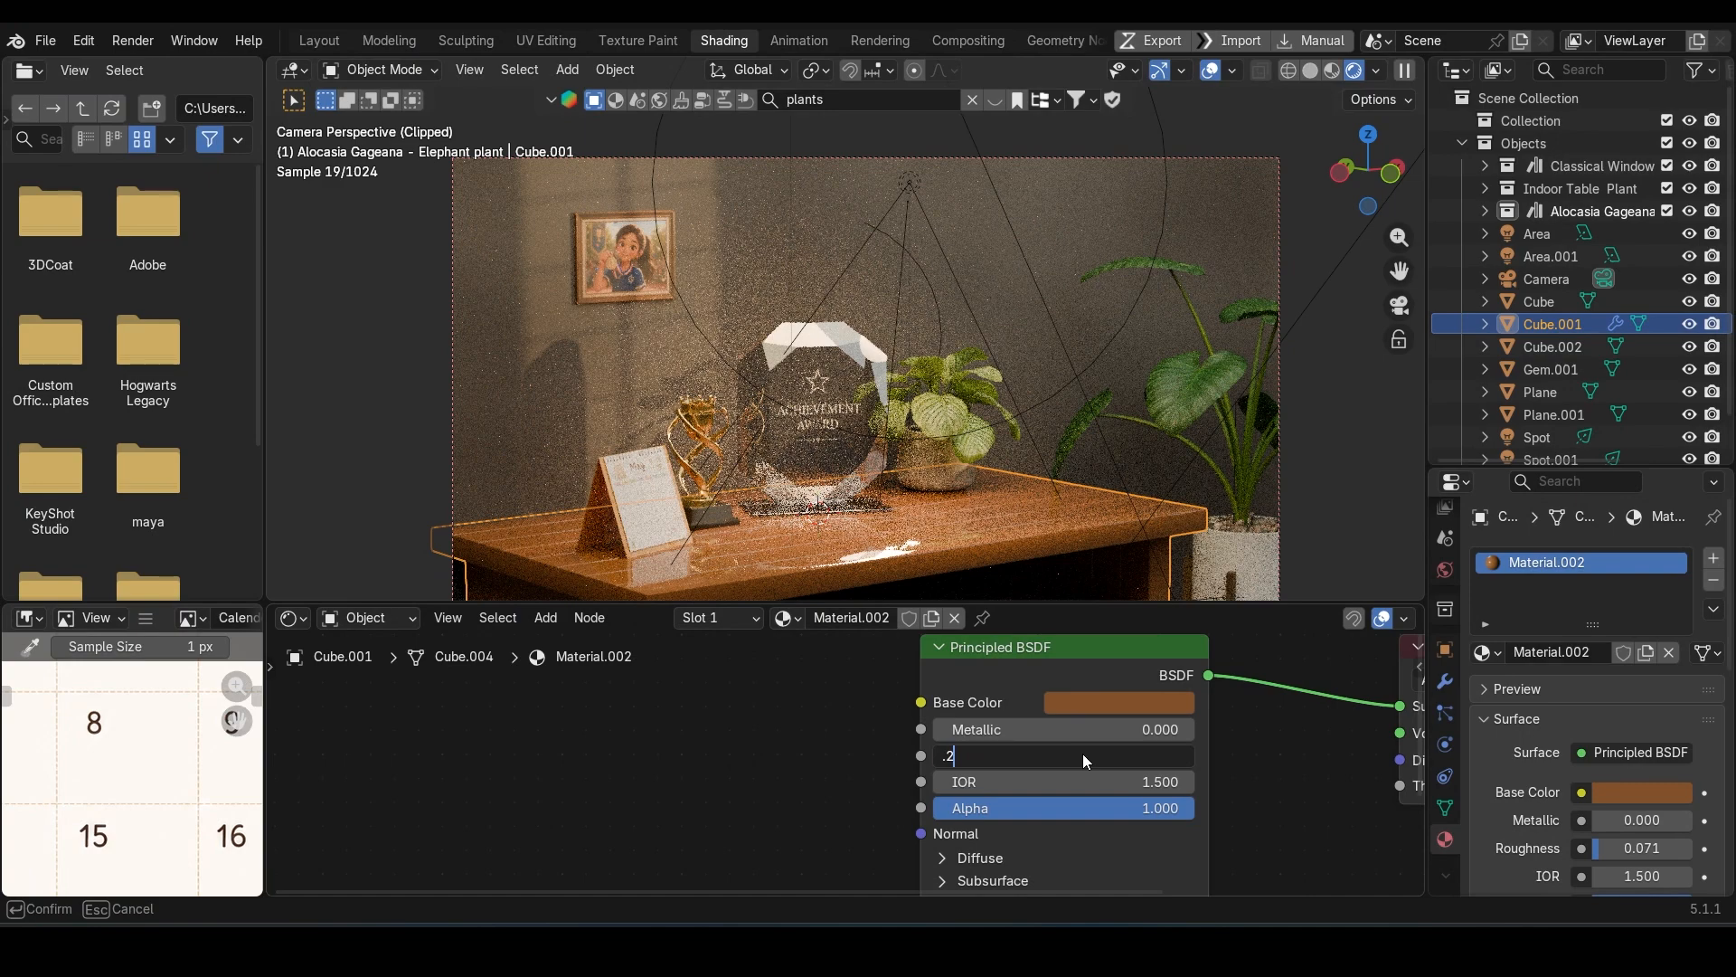
key("Return")
key("ctrl+s")
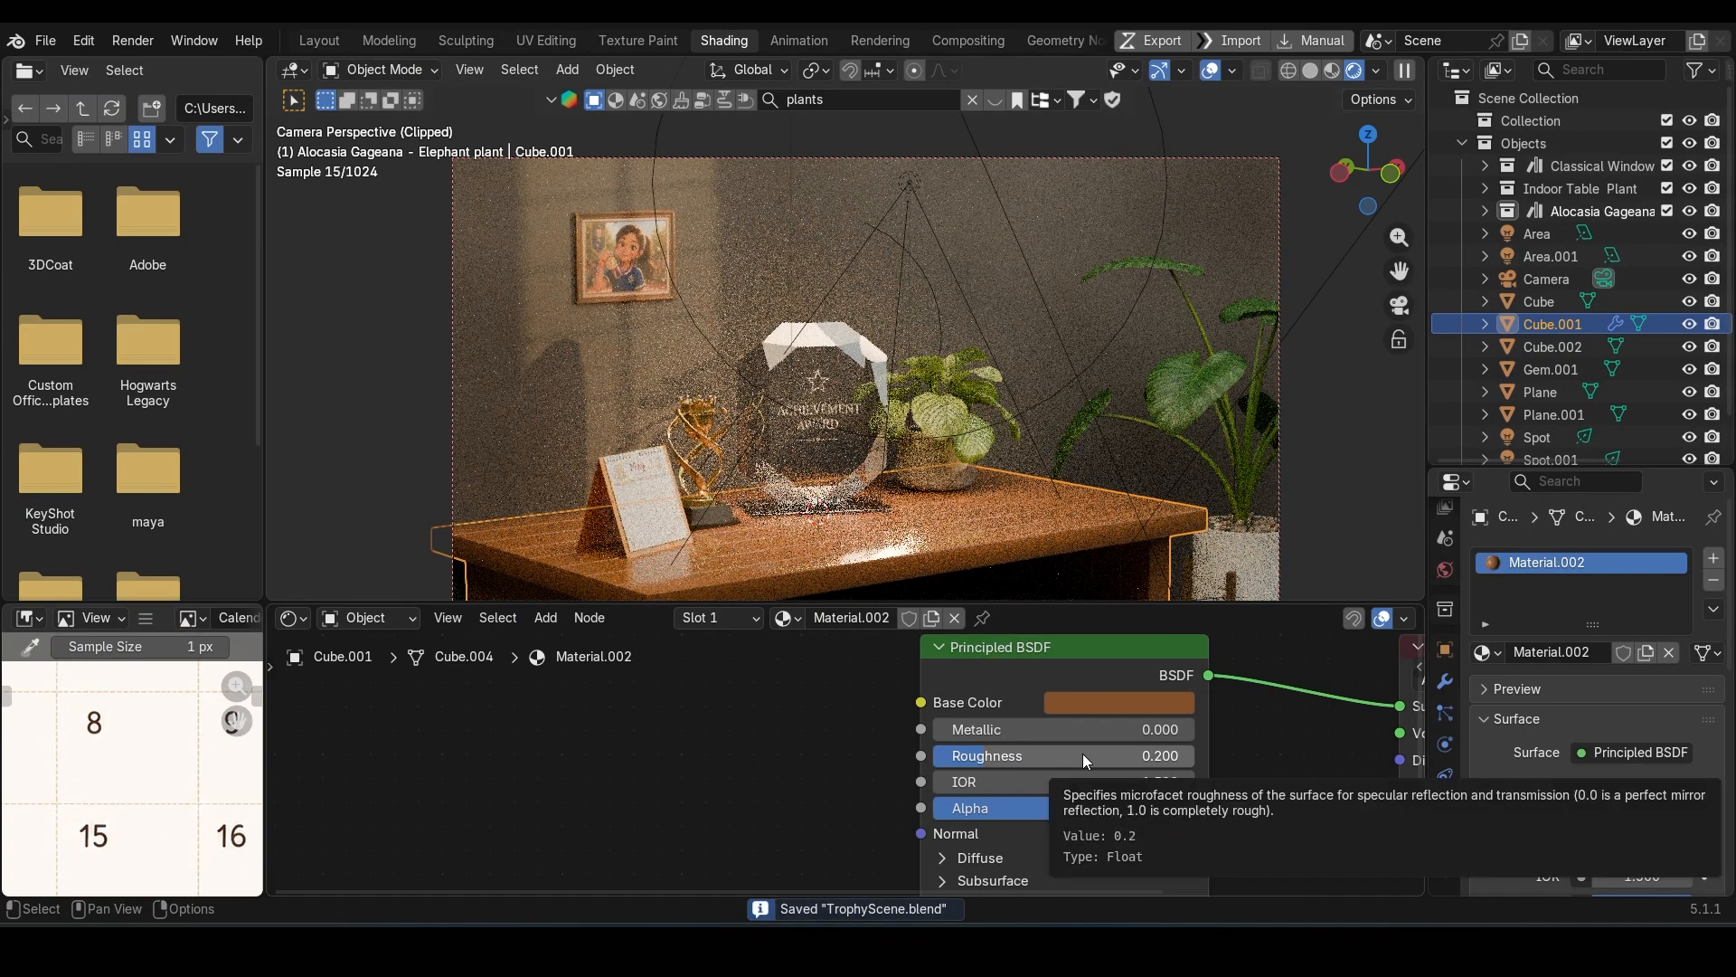
Step: Return to the Layout workspace in solid shading and reframe the camera closer to the desk with Camera to View lock, then unlock it
left_click(1311, 72)
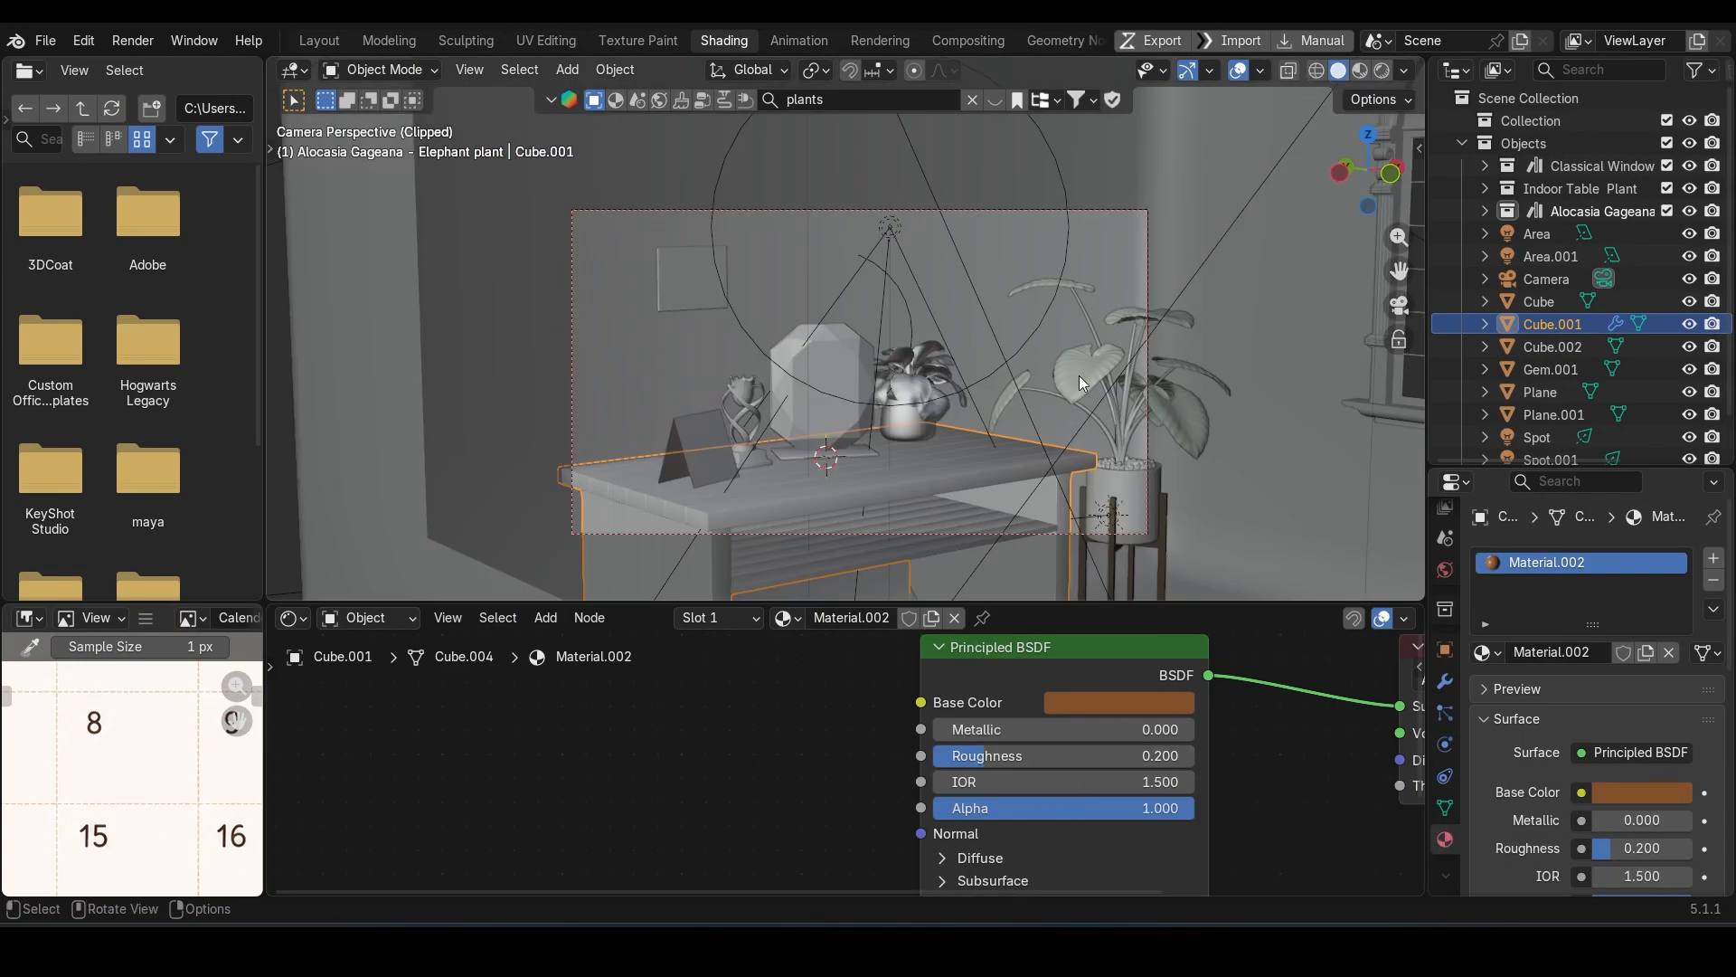
left_click(320, 39)
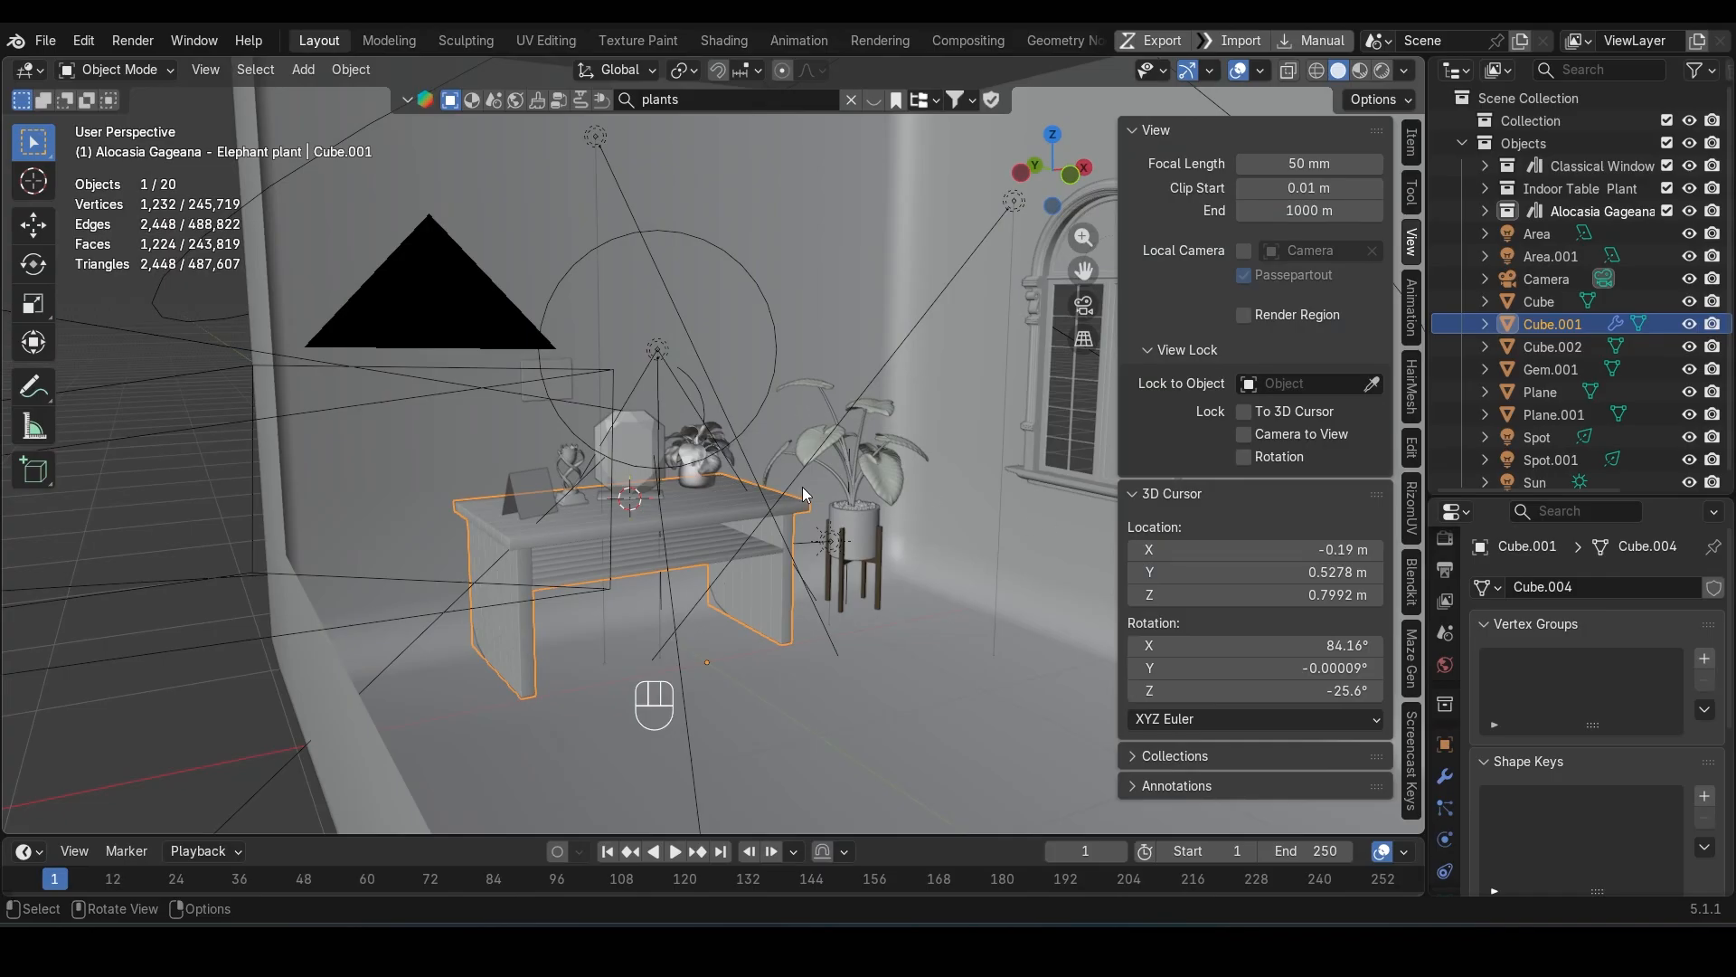
key("KP_0")
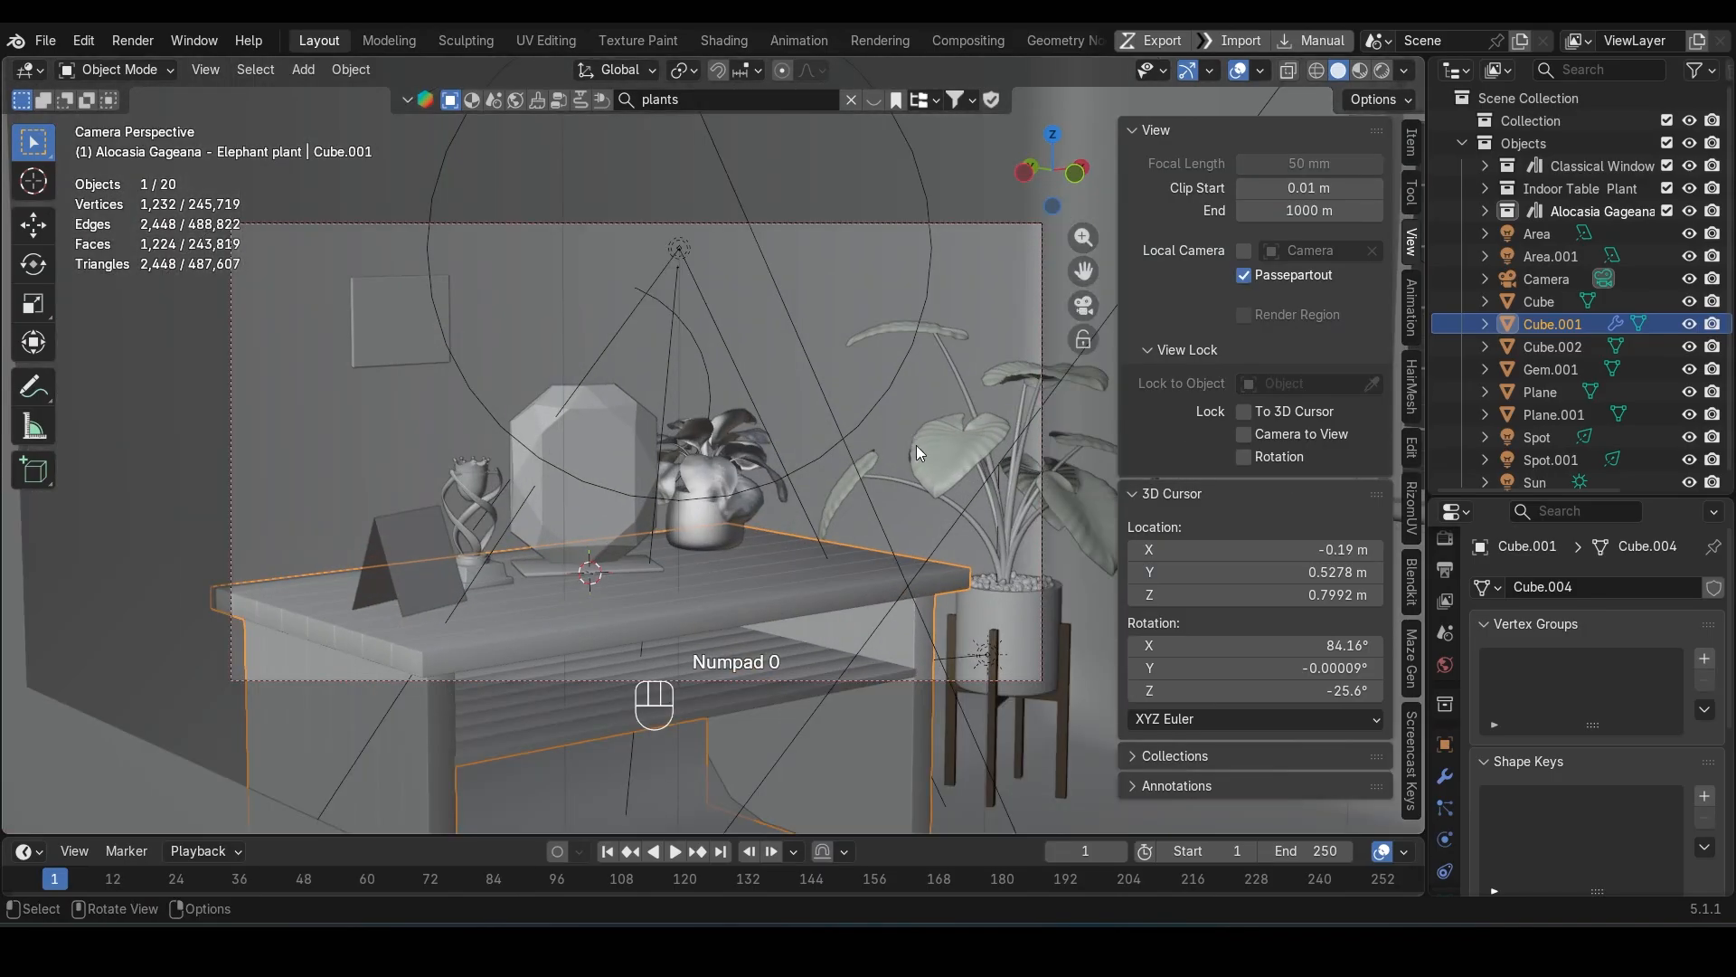
left_click(1321, 437)
middle_click_drag(795, 573, 782, 524, "ctrl")
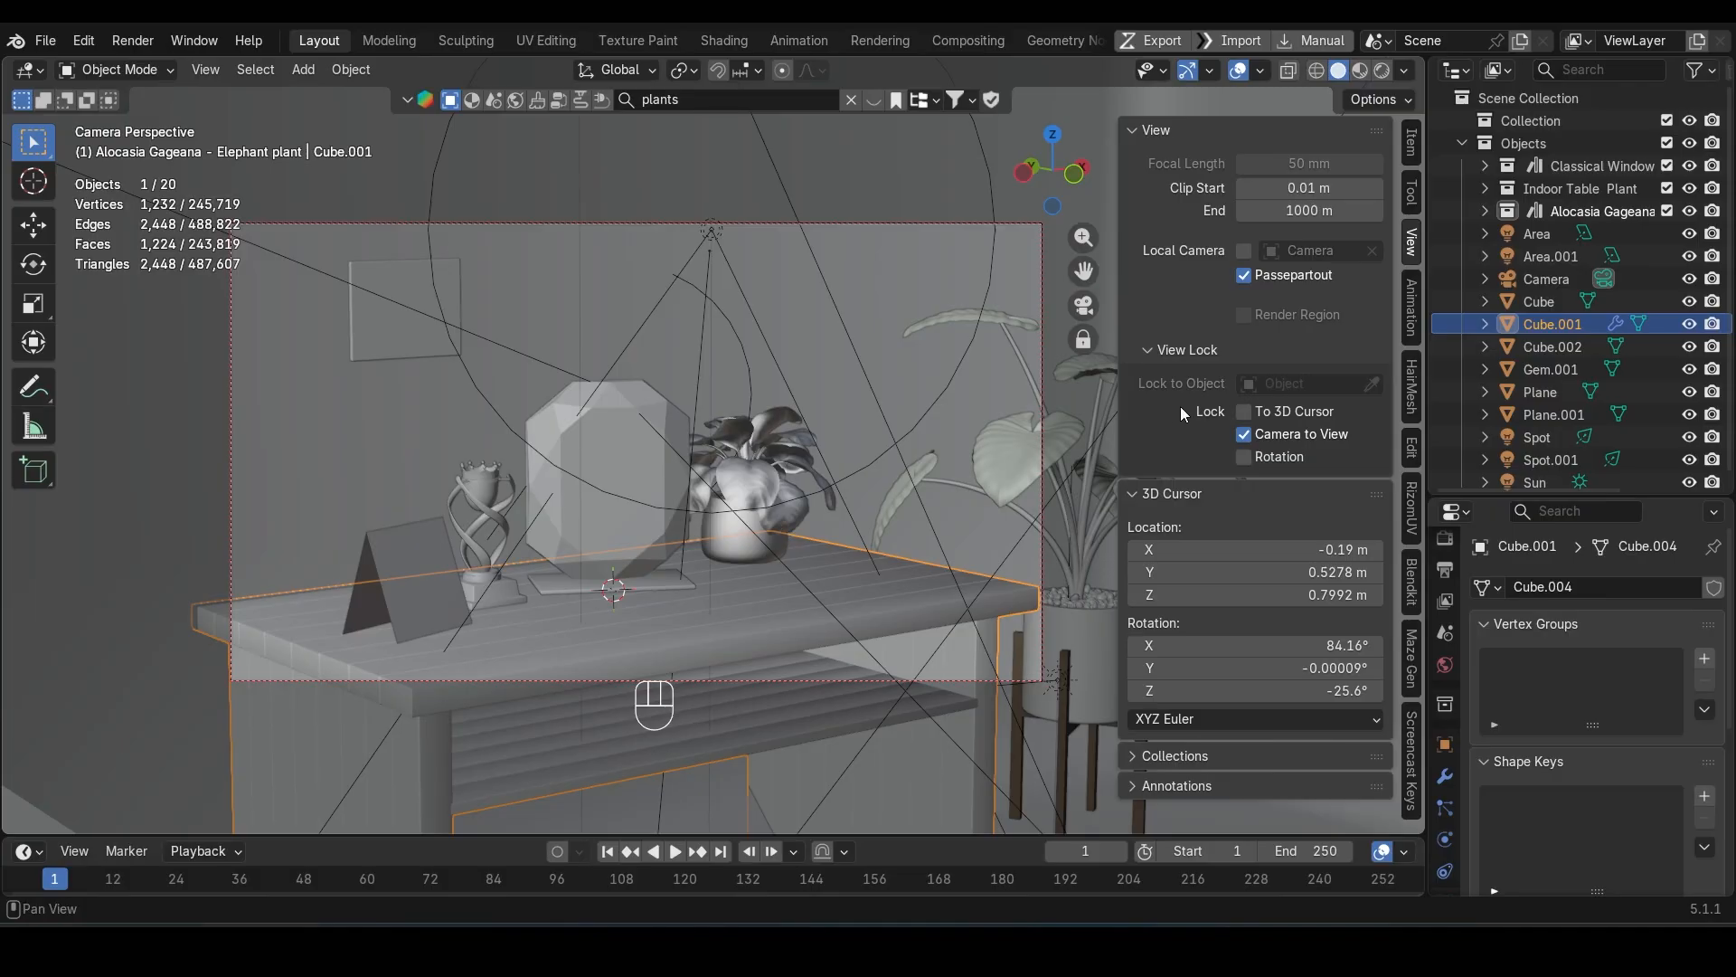
scroll(1067, 506, "down", 2)
scroll(1446, 592, "up", 2)
Step: Set the maximum render samples to 50 and save the file
left_click(1445, 591)
scroll(1620, 771, "up", 1)
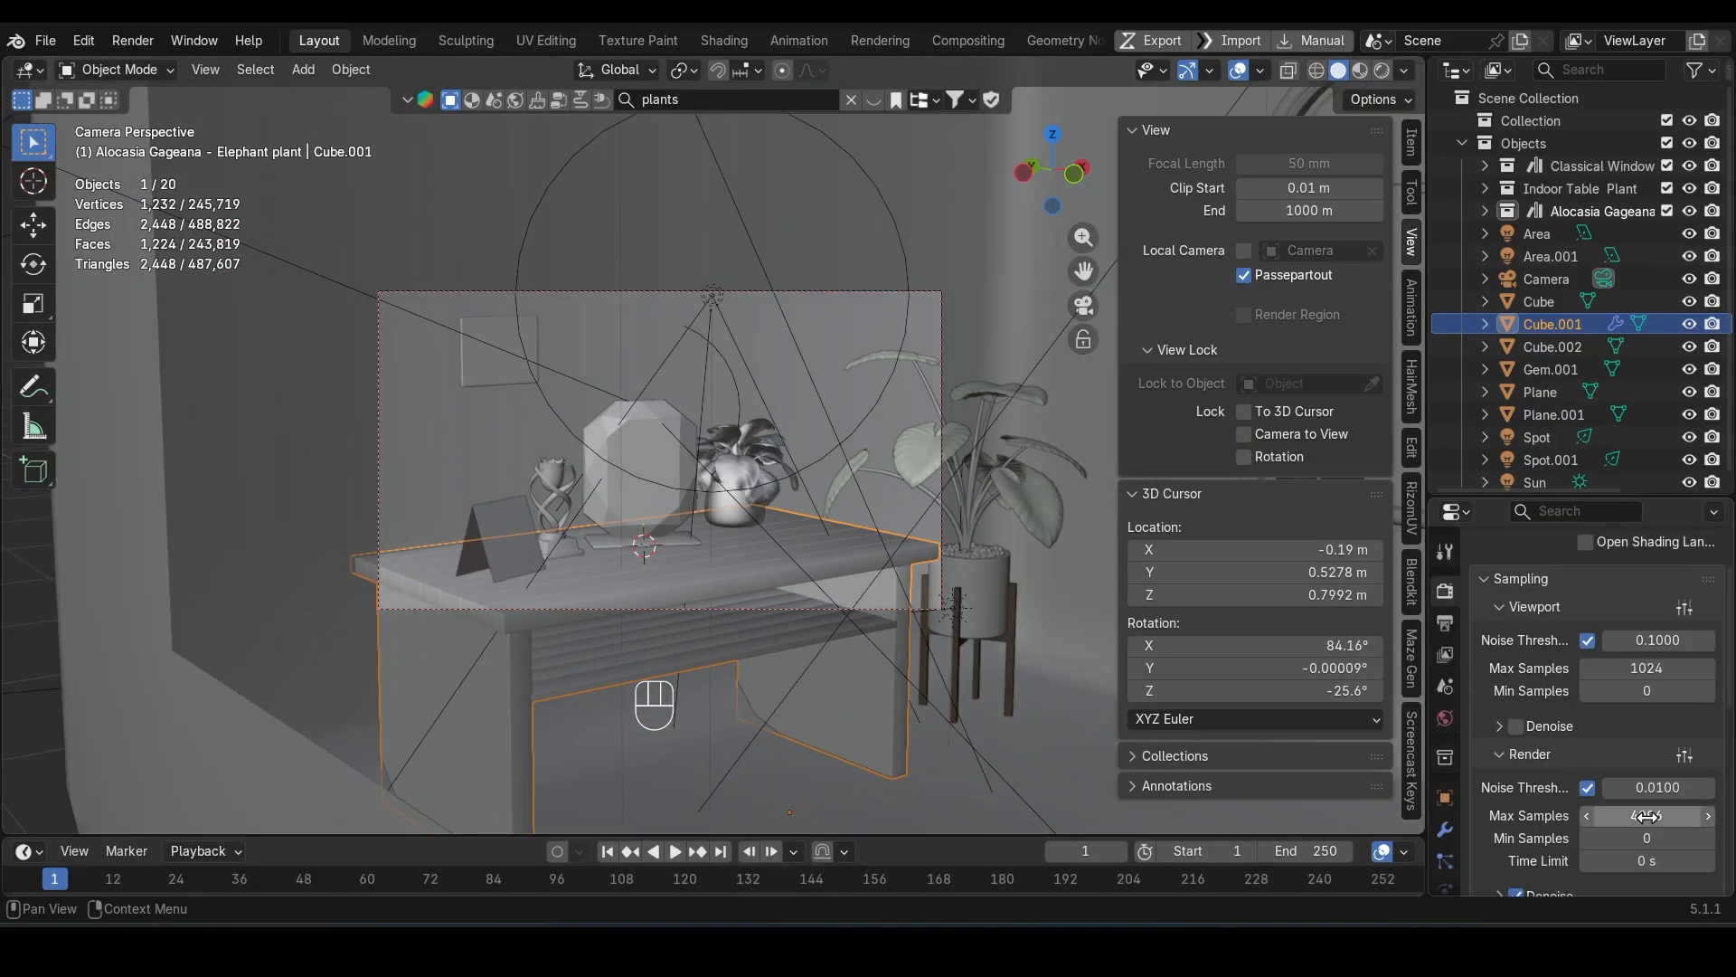
left_click(1648, 817)
type("50")
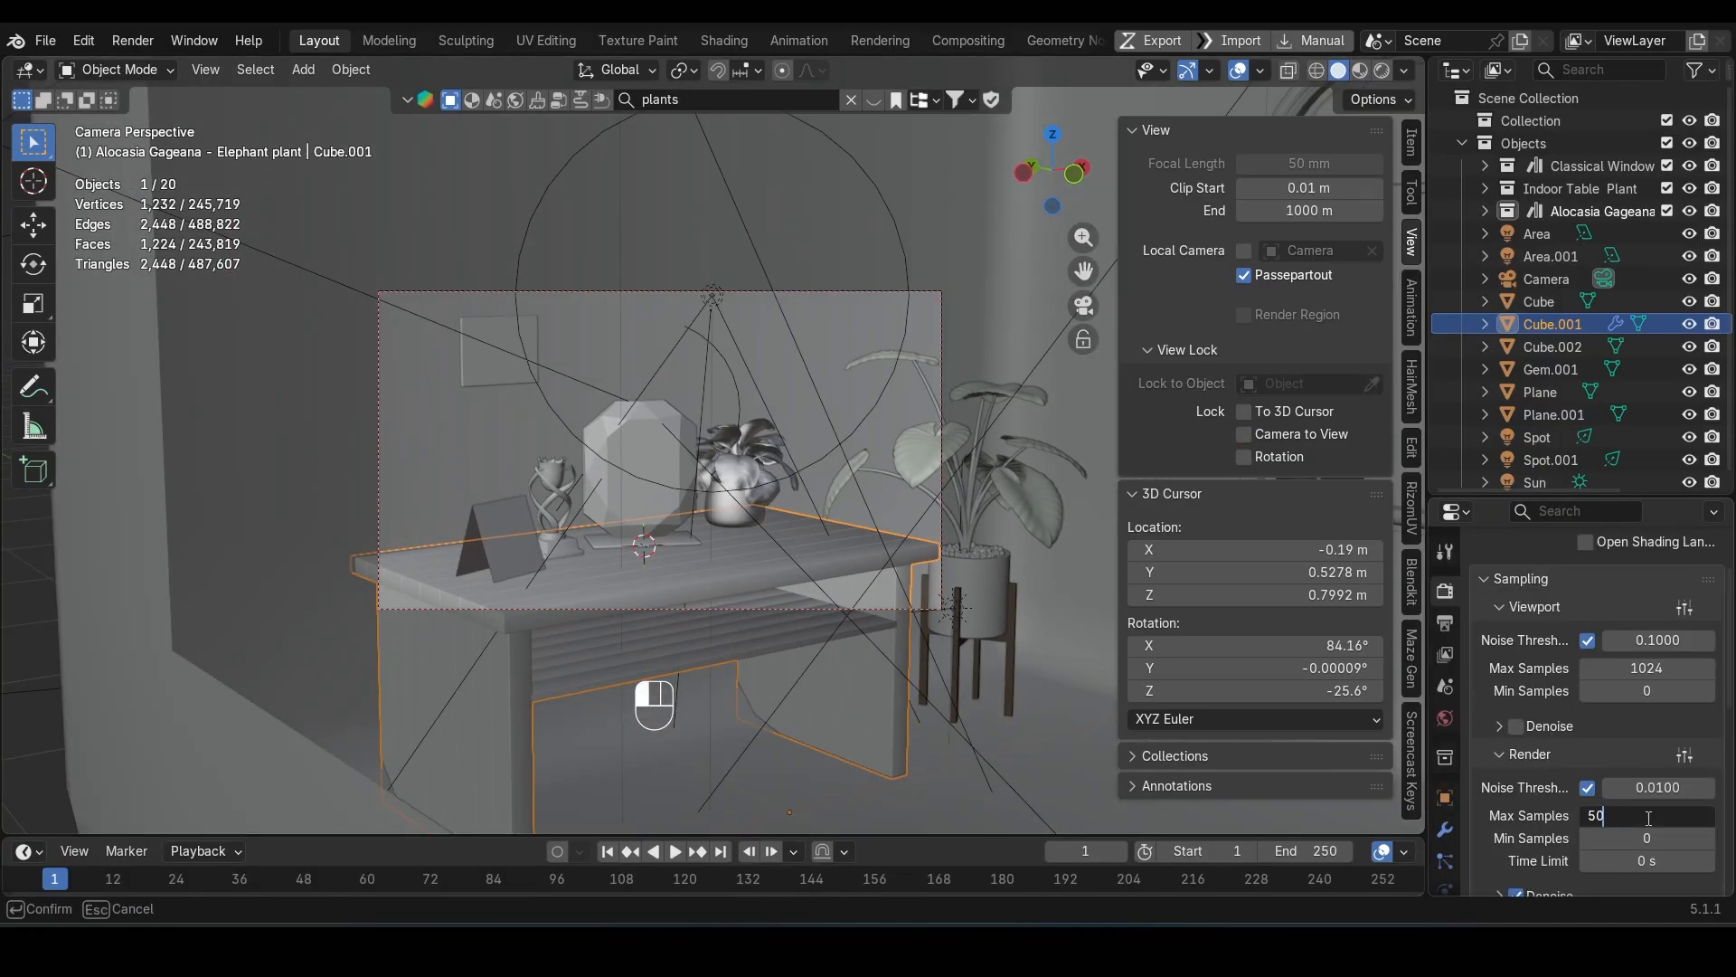
key("Return")
key("ctrl+s")
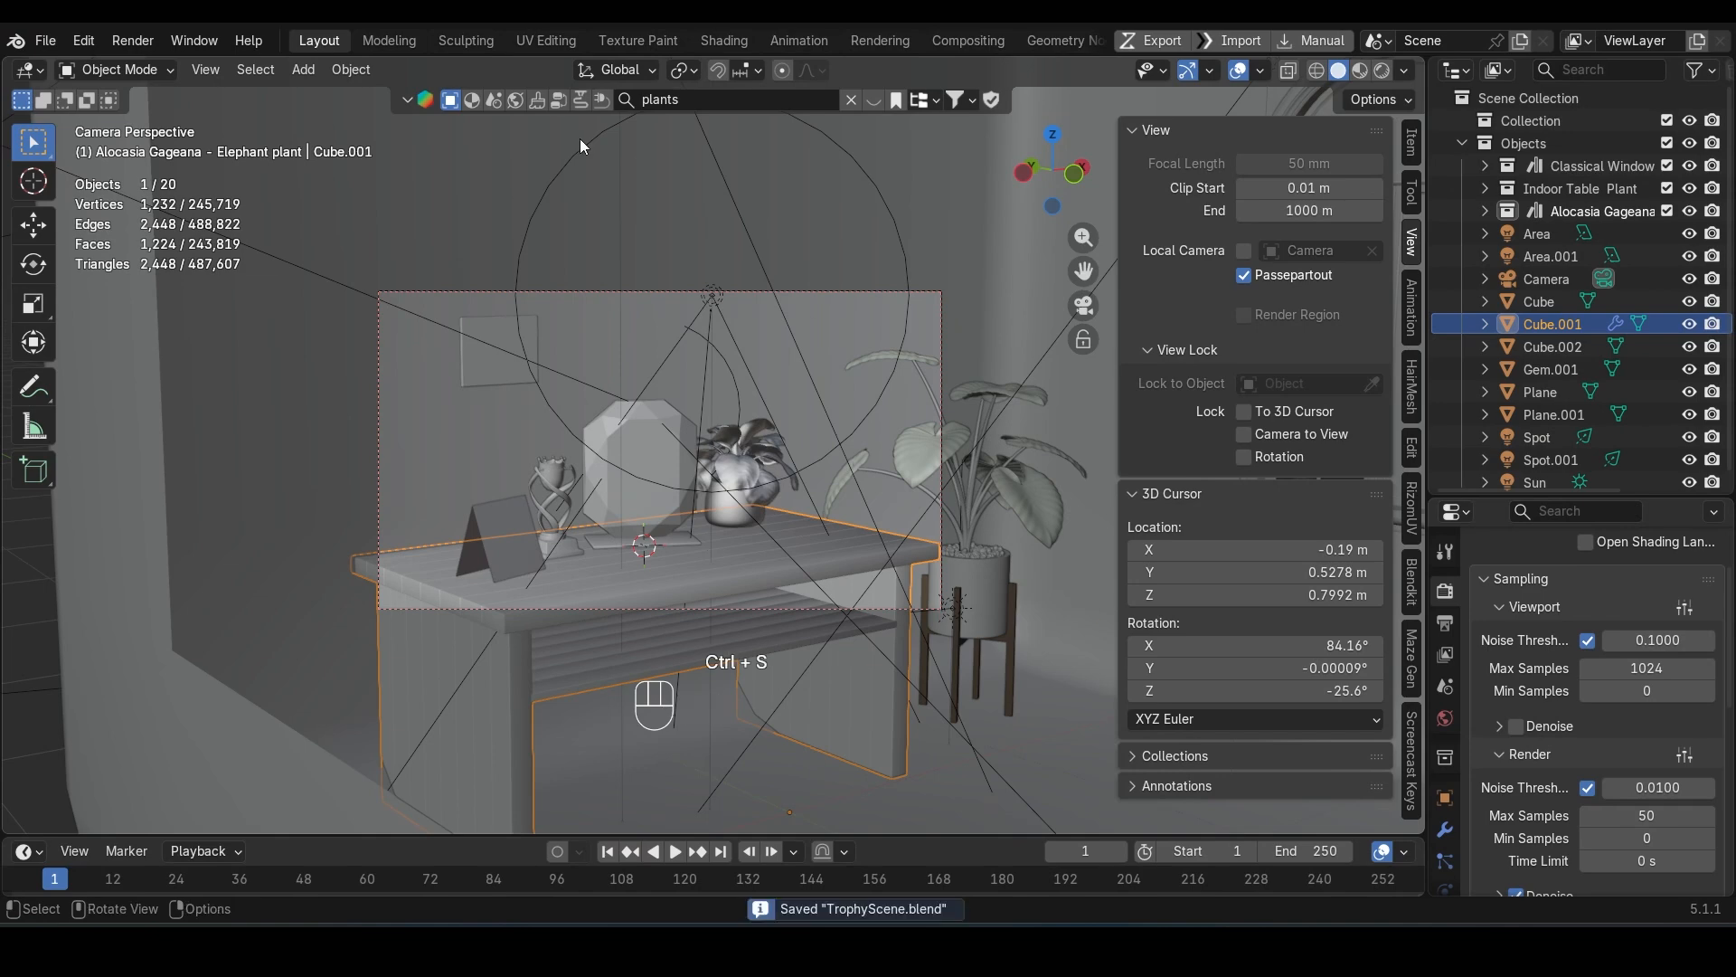
Step: Render the still image, examine the trophies, plant and desk up close, and close the render window
left_click(133, 40)
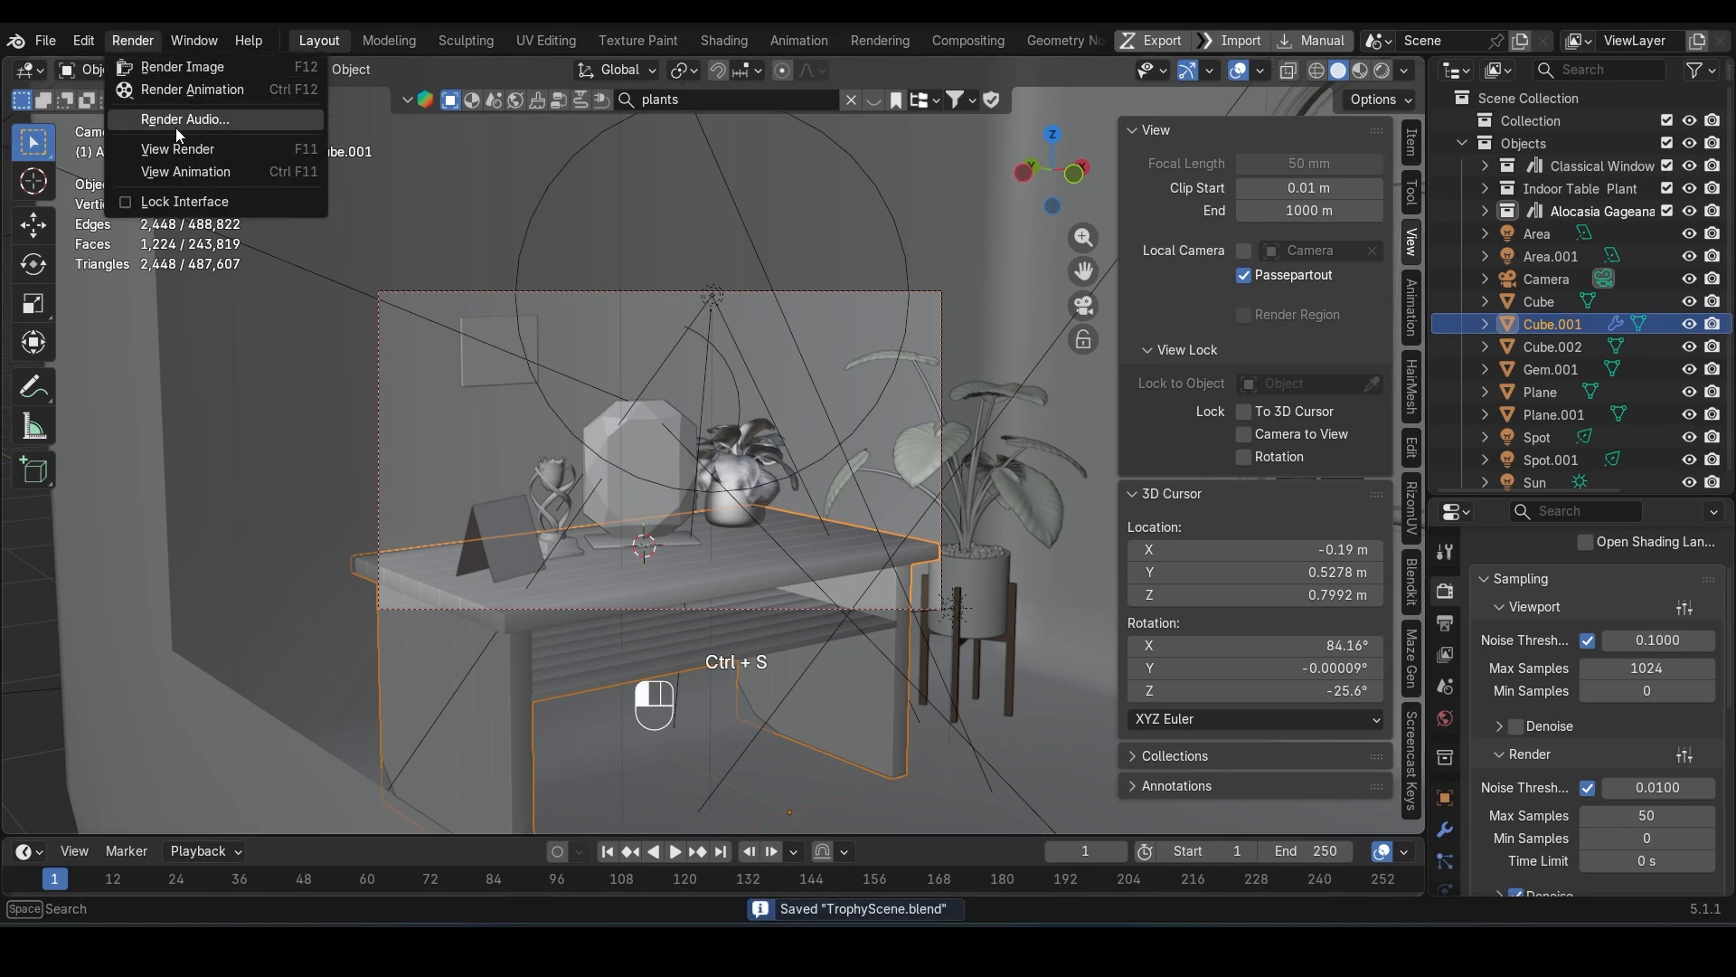
left_click(174, 67)
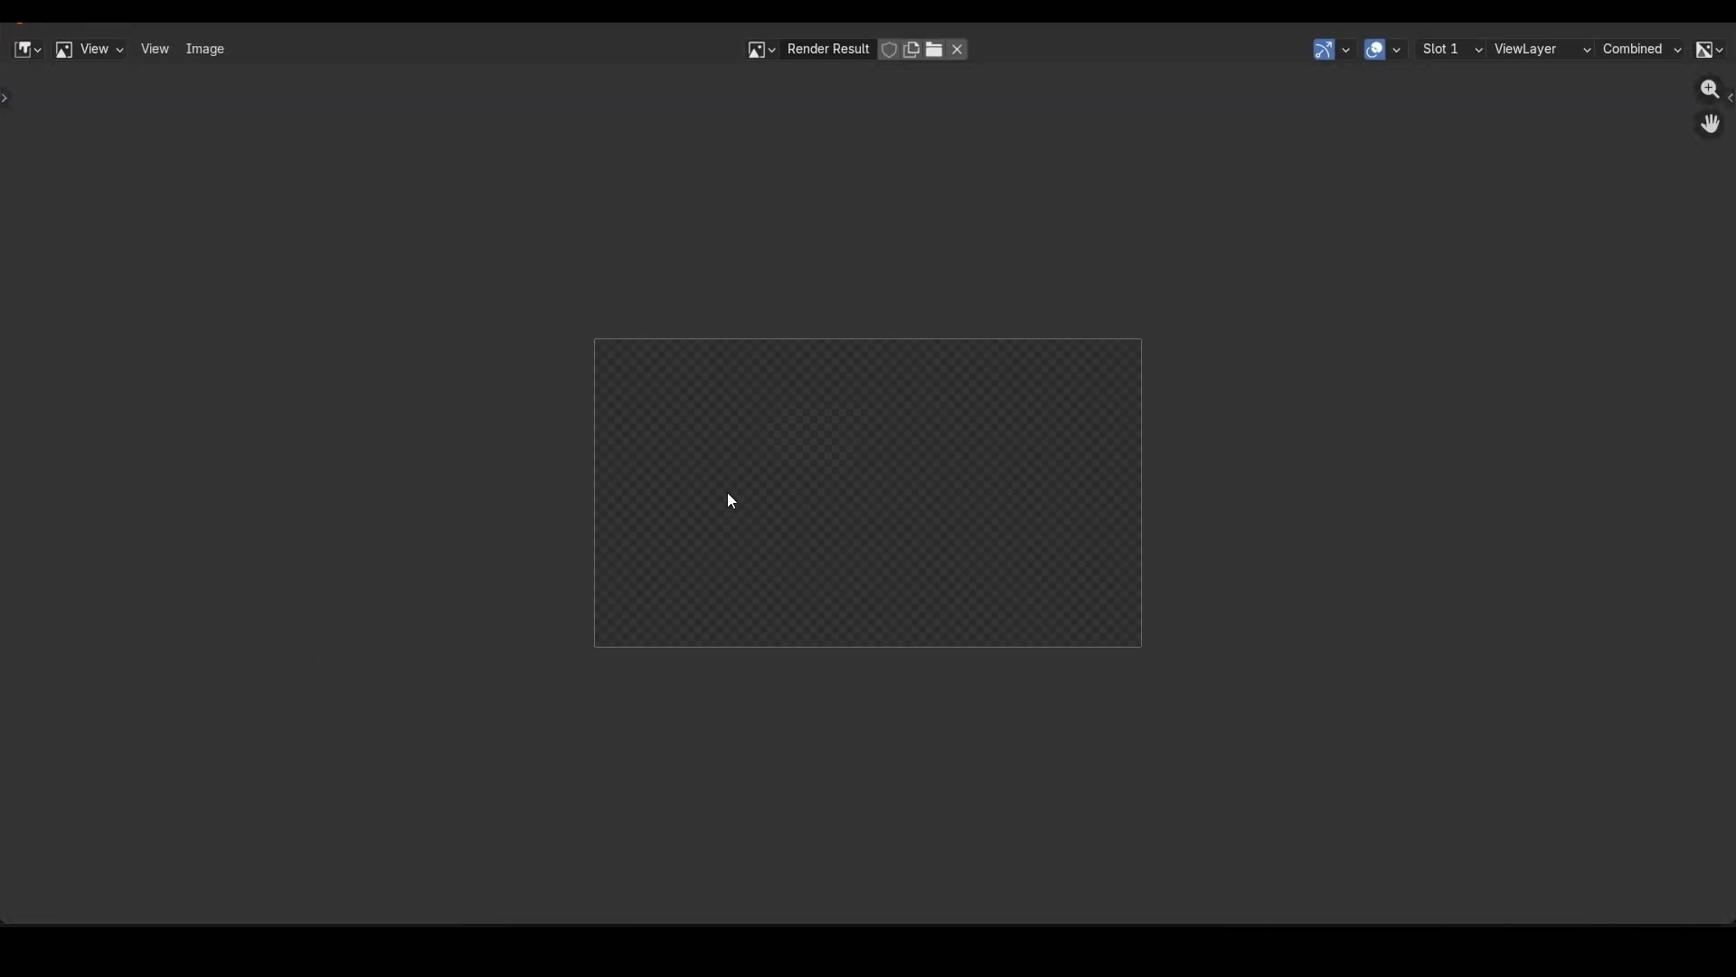
scroll(967, 433, "up", 3)
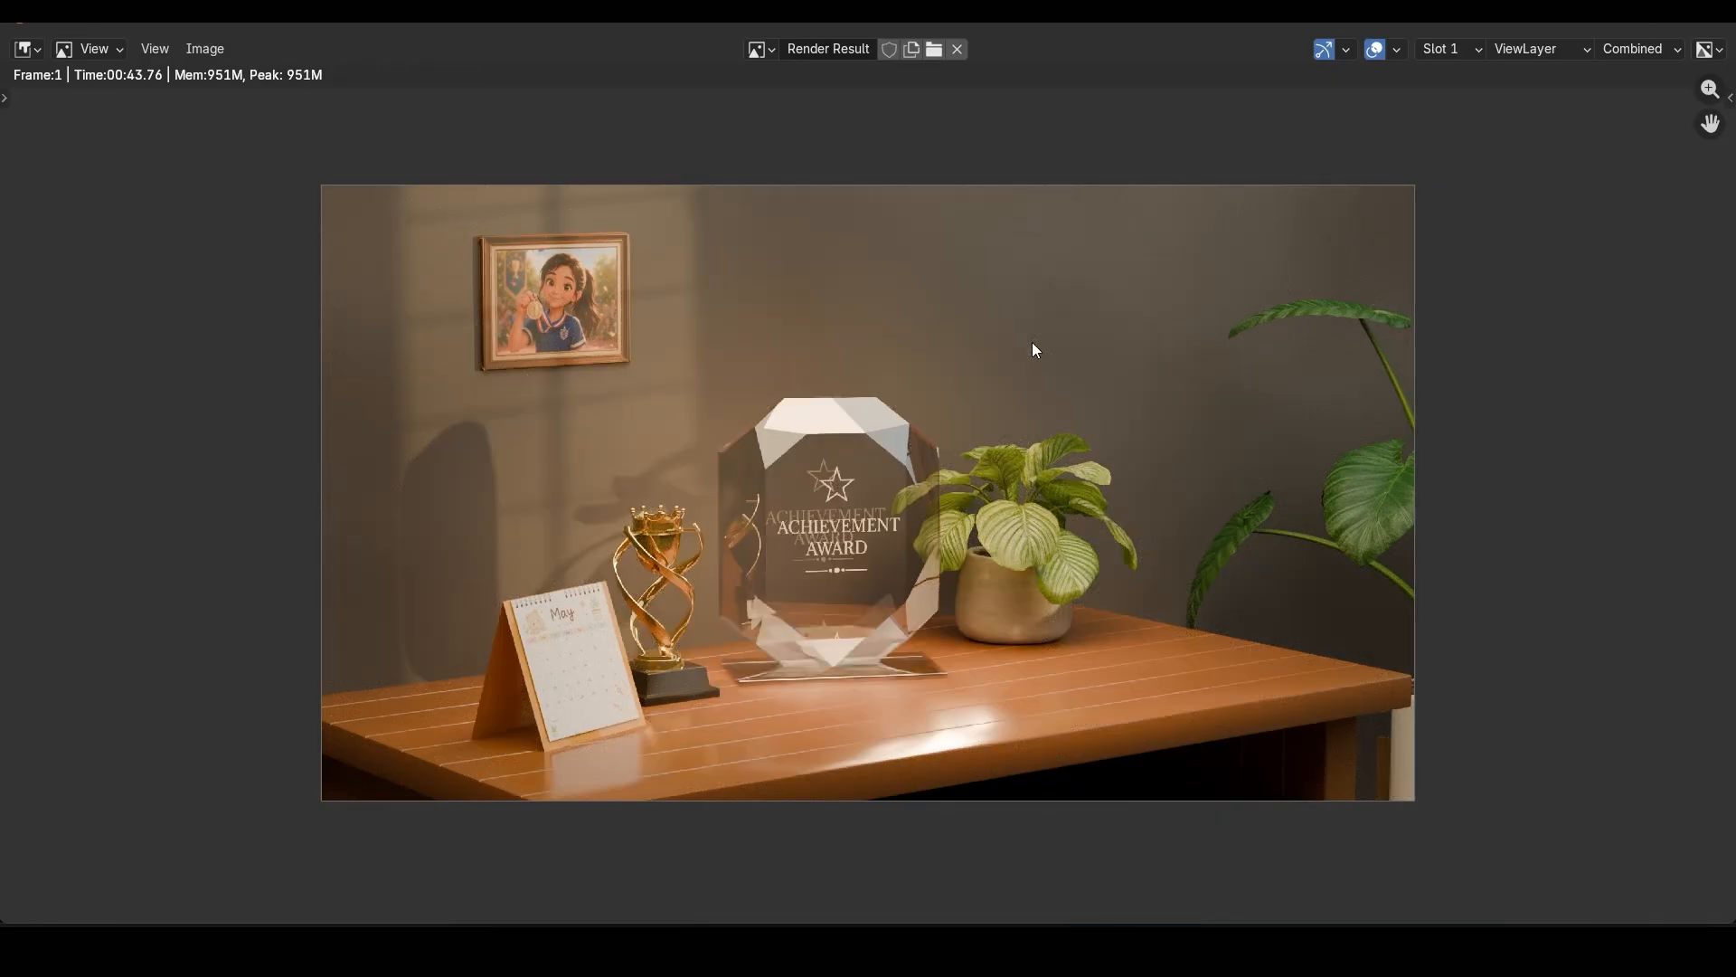
scroll(1035, 349, "up", 4)
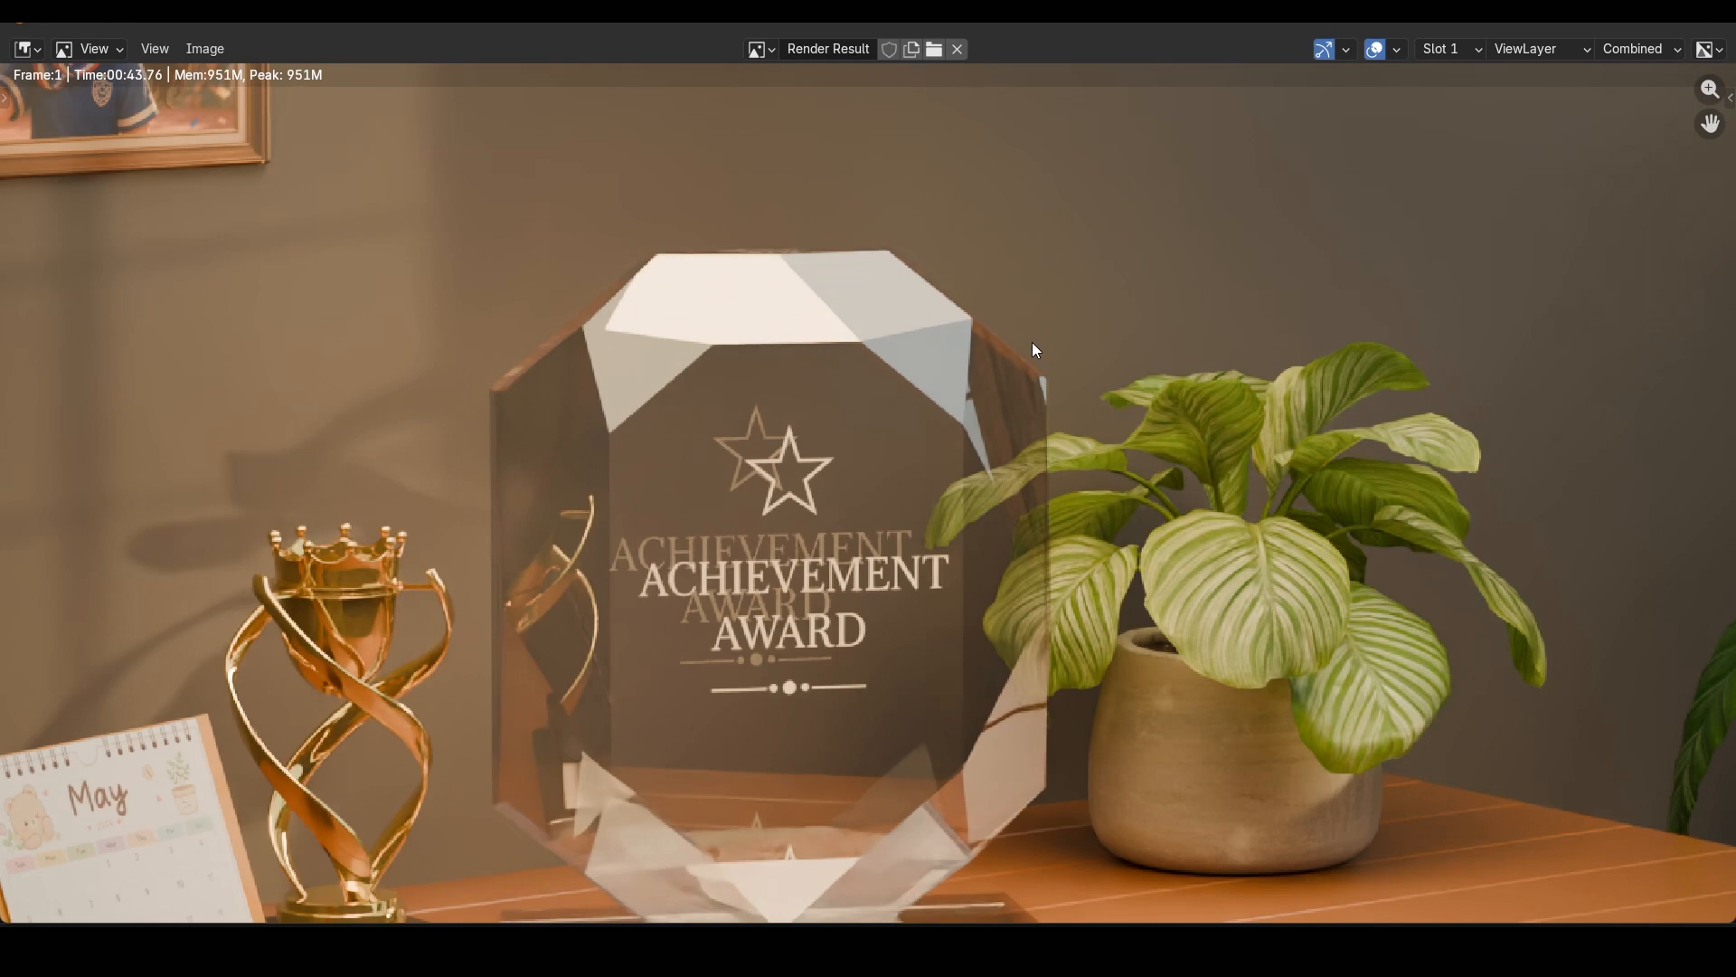
scroll(1036, 349, "down", 1)
scroll(1034, 345, "down", 3)
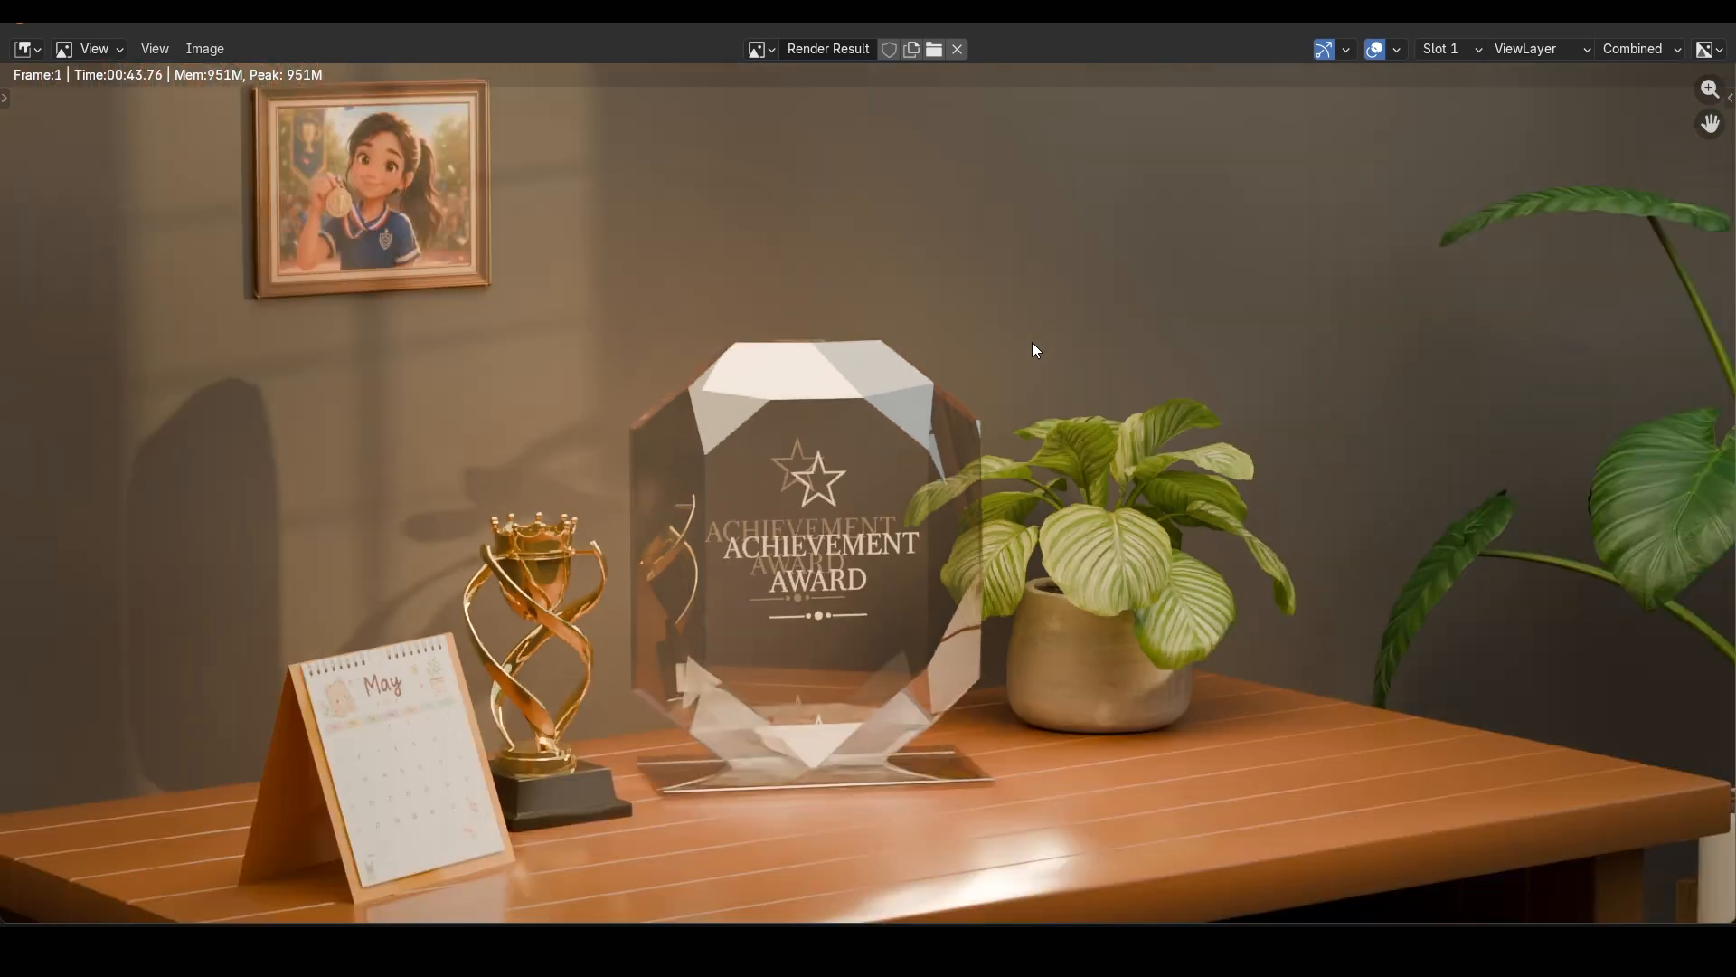
scroll(1036, 349, "down", 1)
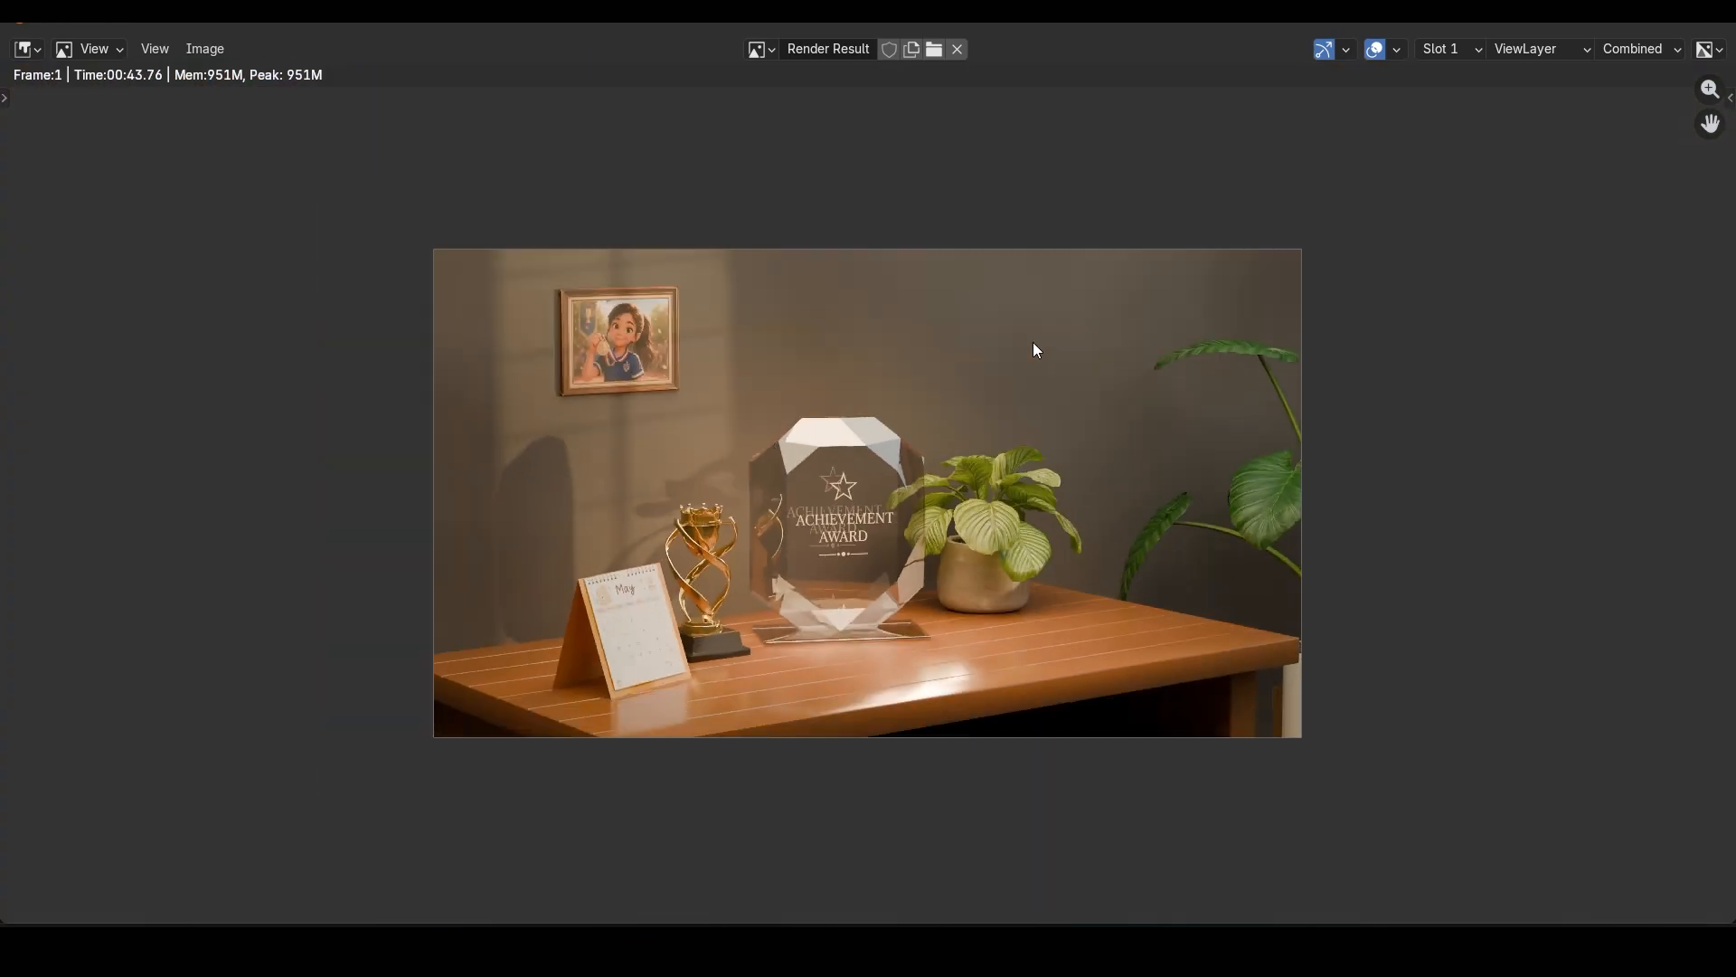
left_click(1711, 22)
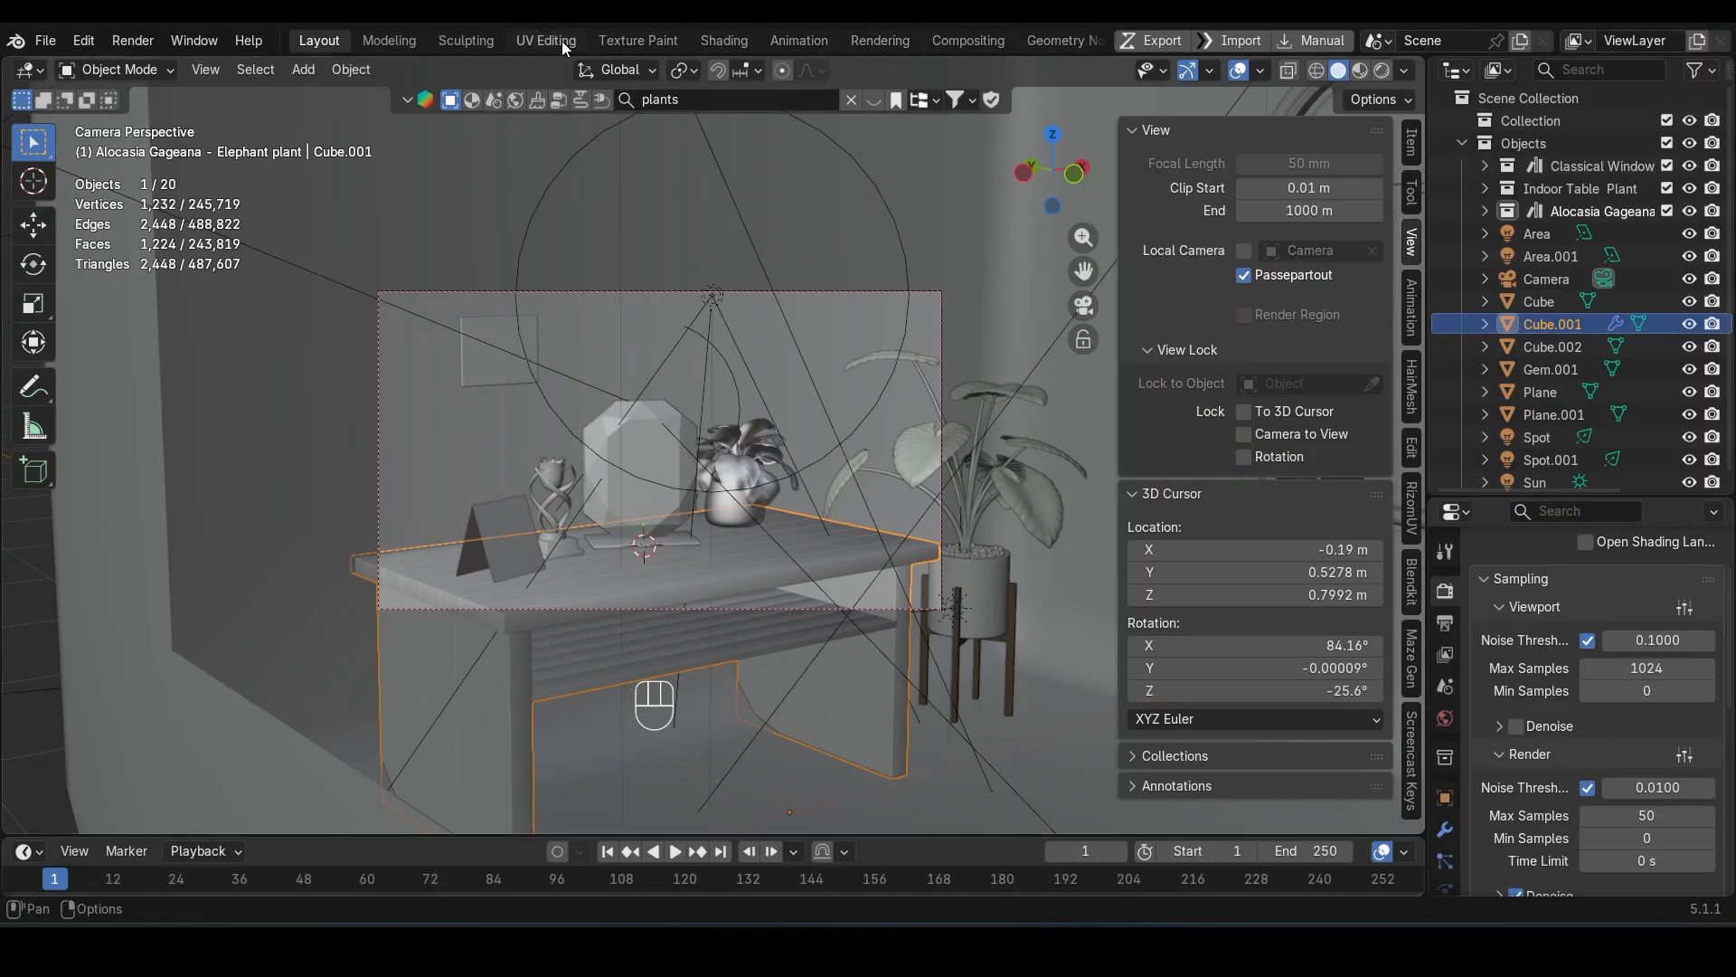
Step: Switch to the Compositing workspace and create a new compositor node tree for the scene
scroll(981, 43, "down", 3)
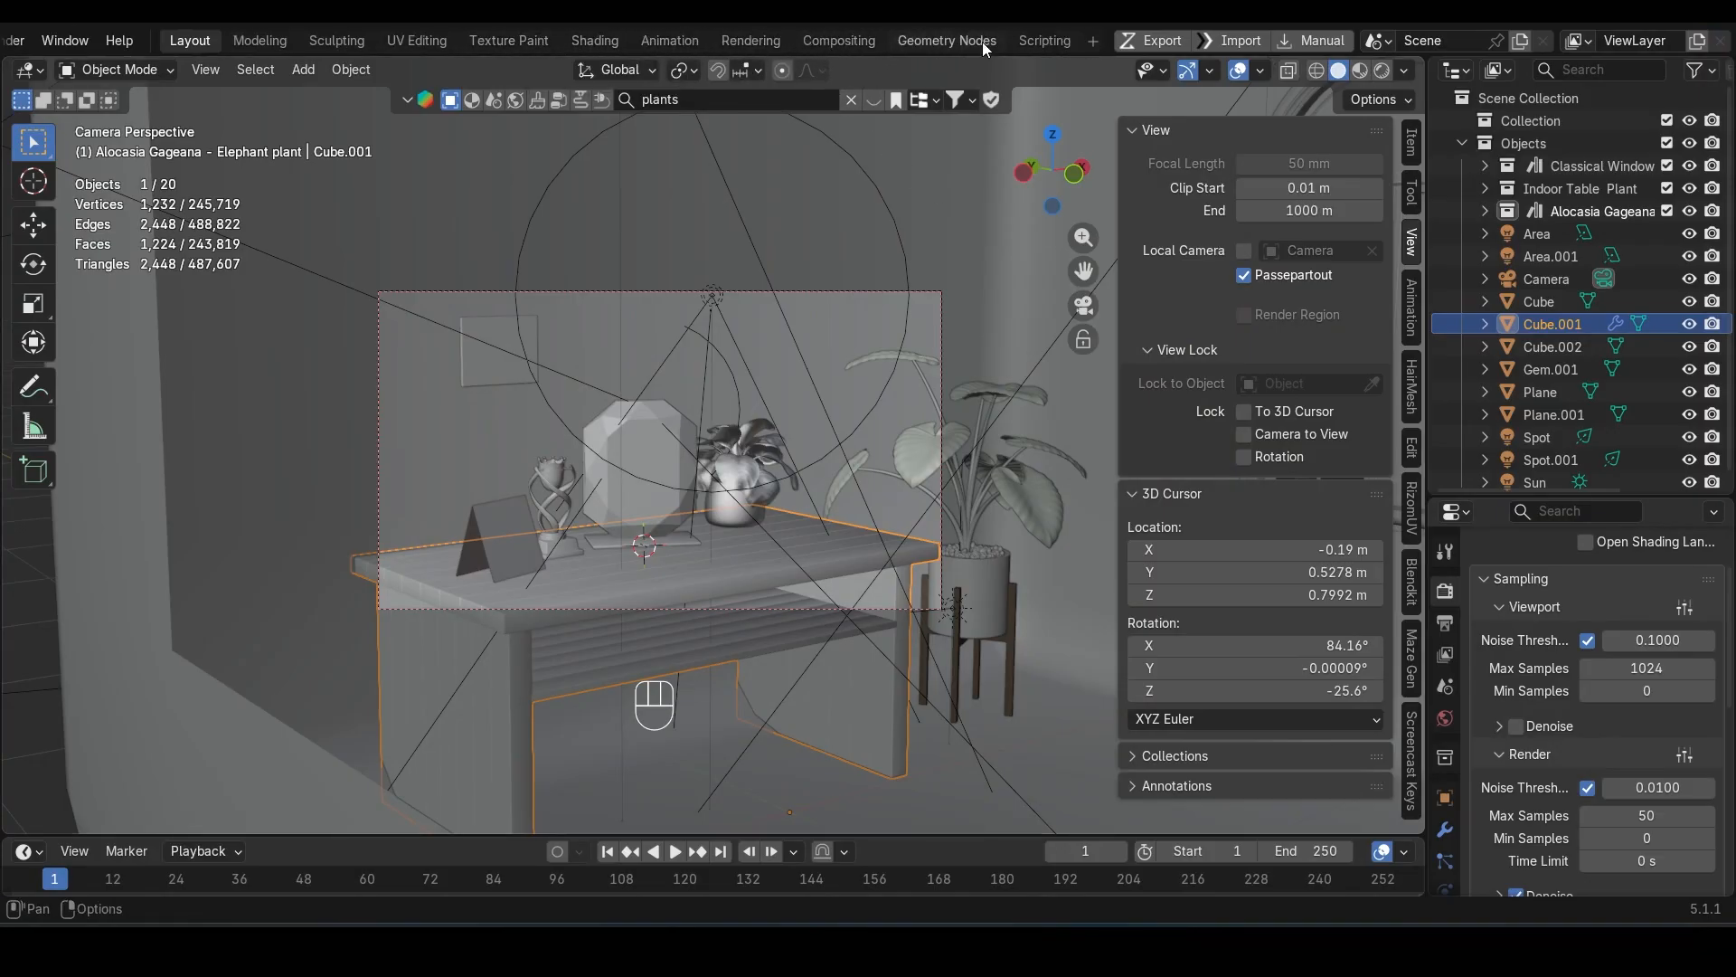
left_click(814, 45)
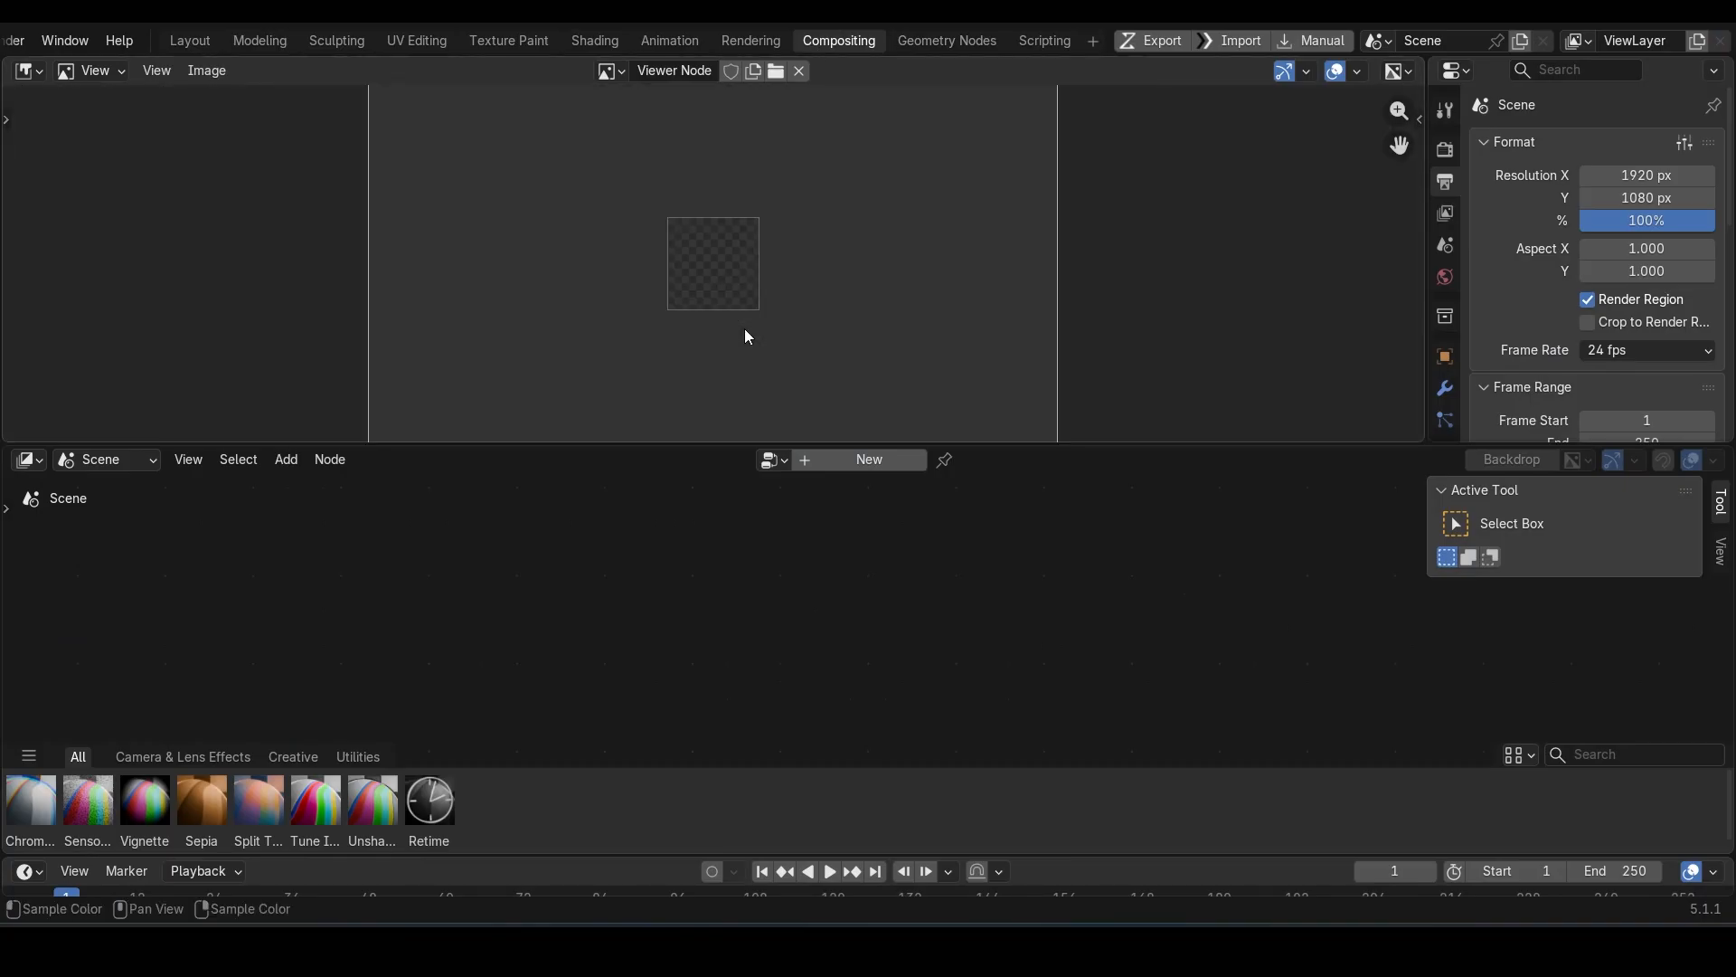
left_click(825, 463)
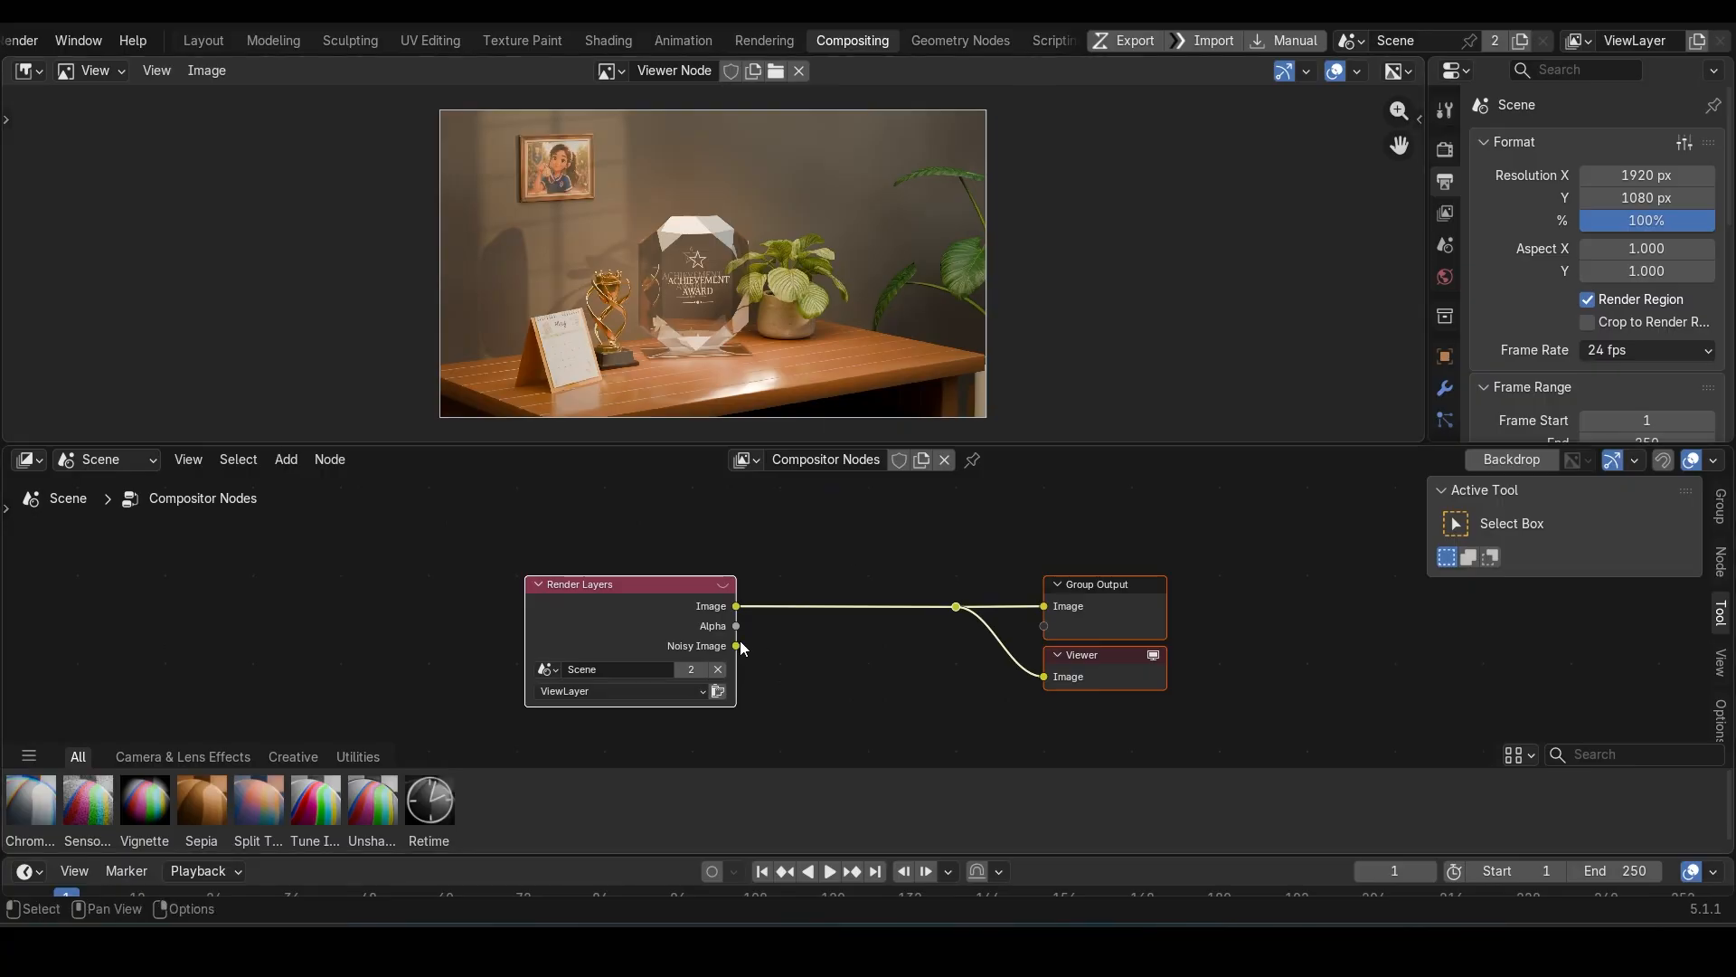
Step: Spread out the compositor nodes by moving Render Layers away and shifting the Group Output and Viewer nodes to leave a wide gap
key("g")
left_click(269, 610)
left_click_drag(740, 540, 965, 686)
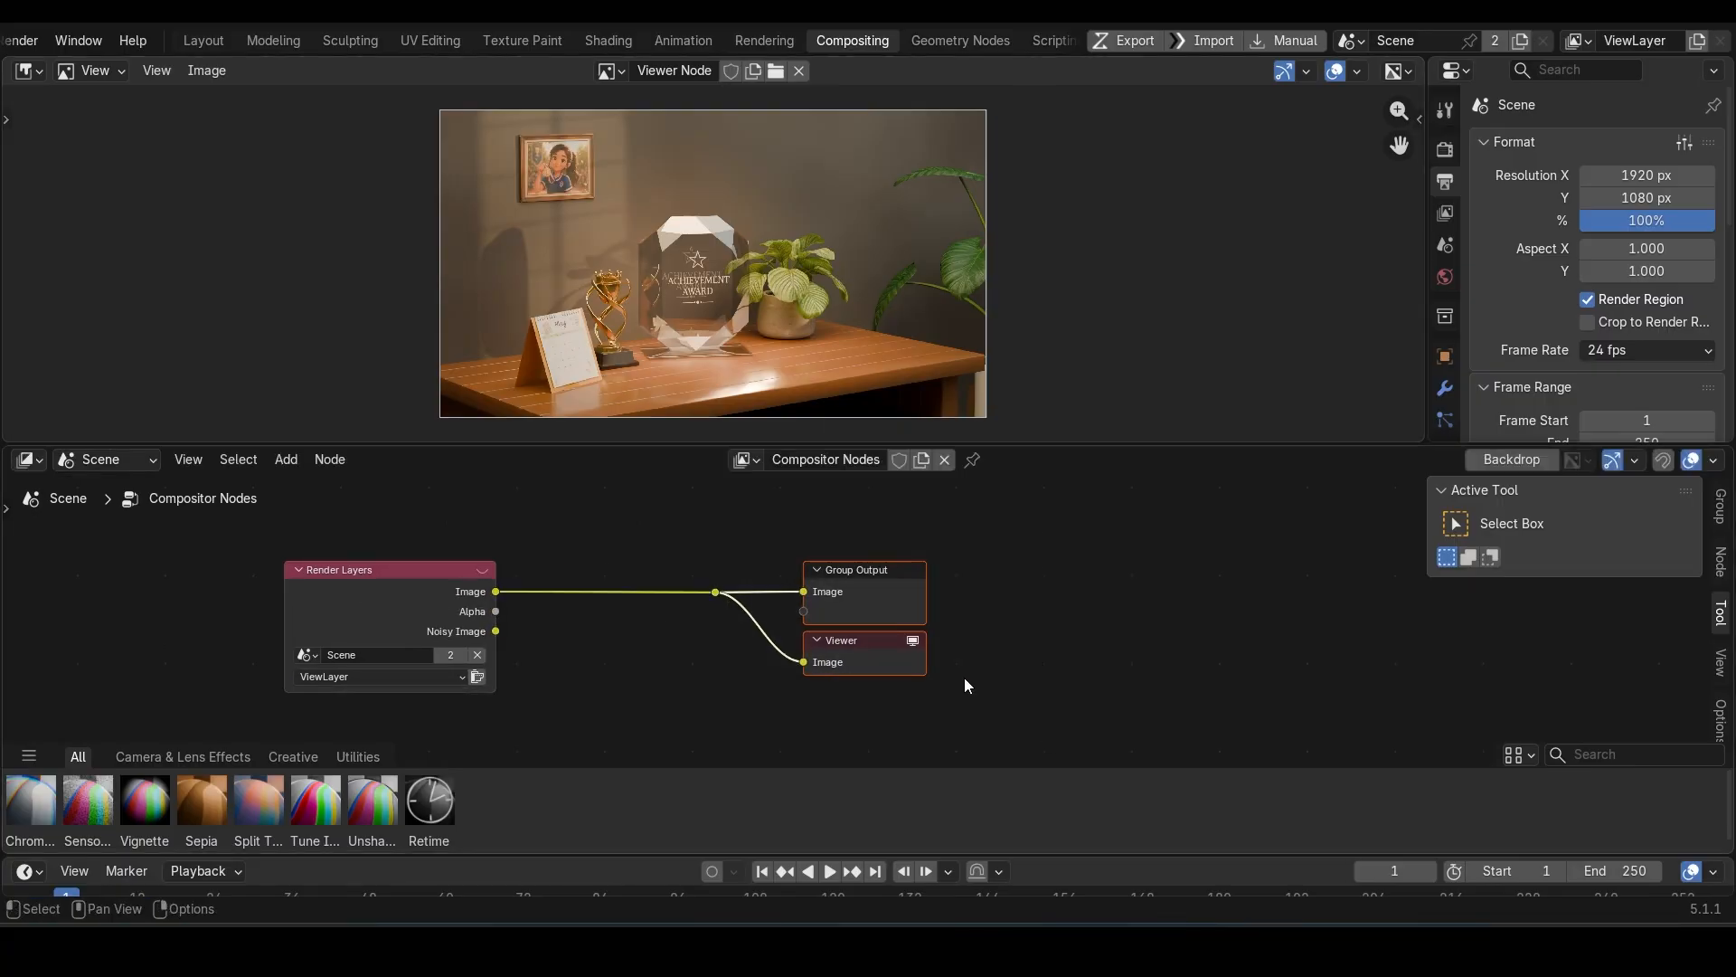
left_click_drag(877, 611, 1303, 599)
Step: Add a Color Correction node and insert it on the image link directly after Render Layers
left_click(760, 628)
key("shift+a")
type("colo")
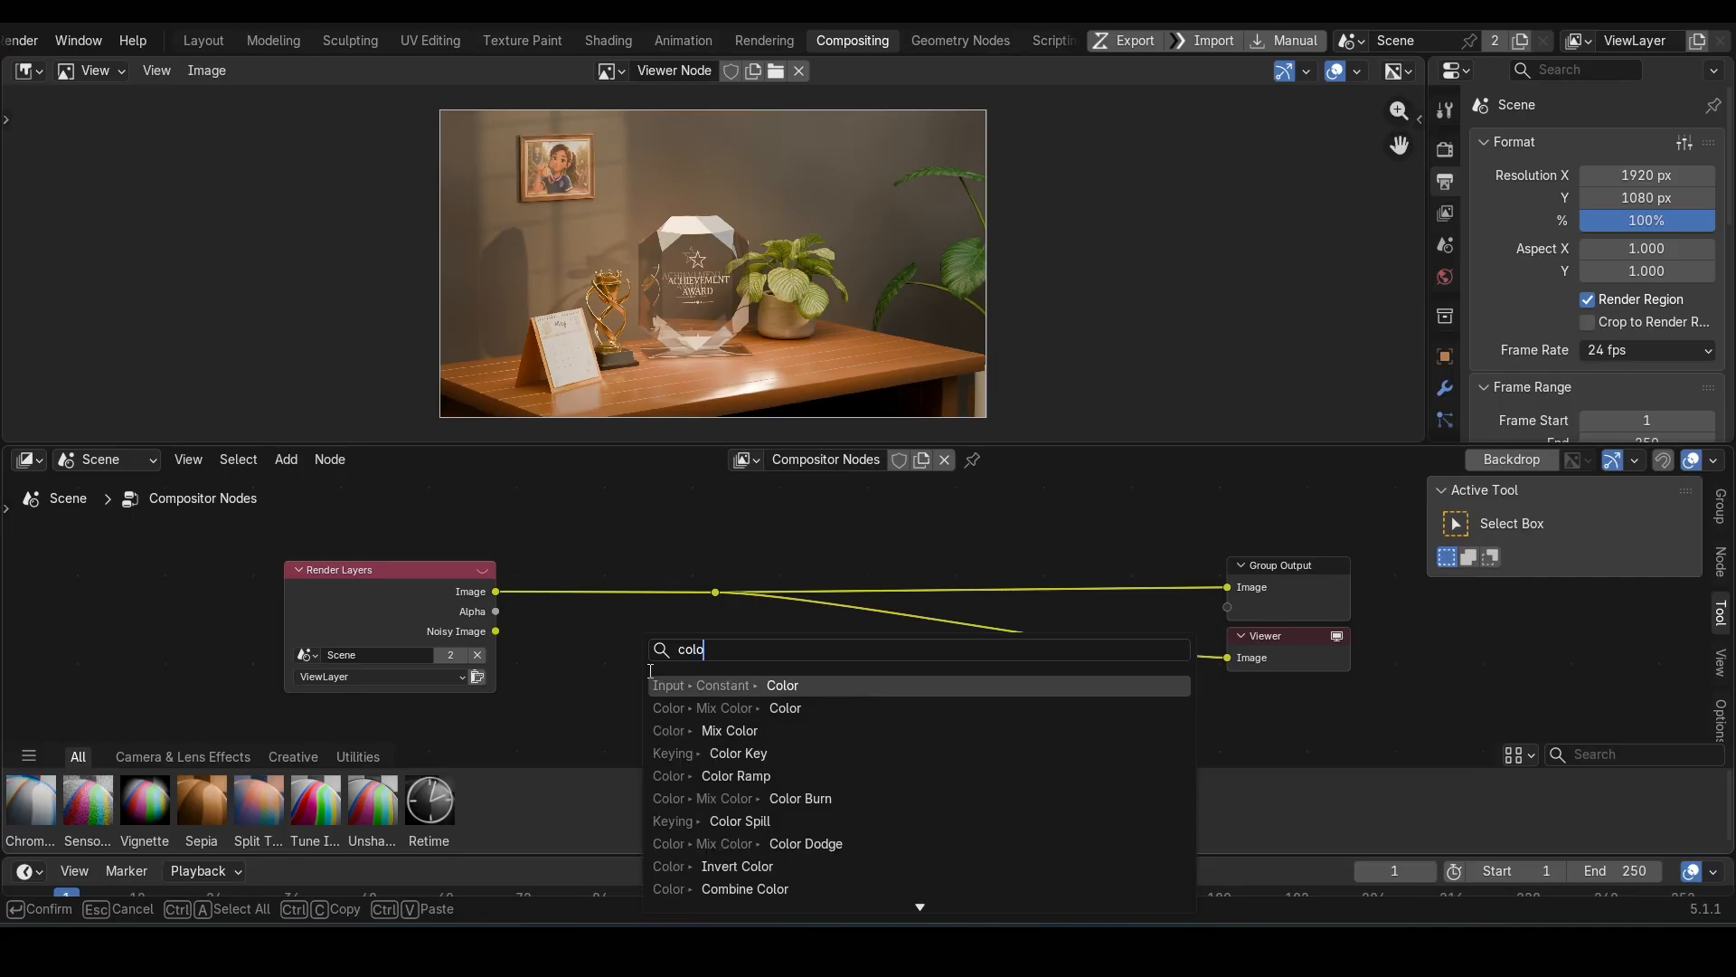
type("r co")
key("Return")
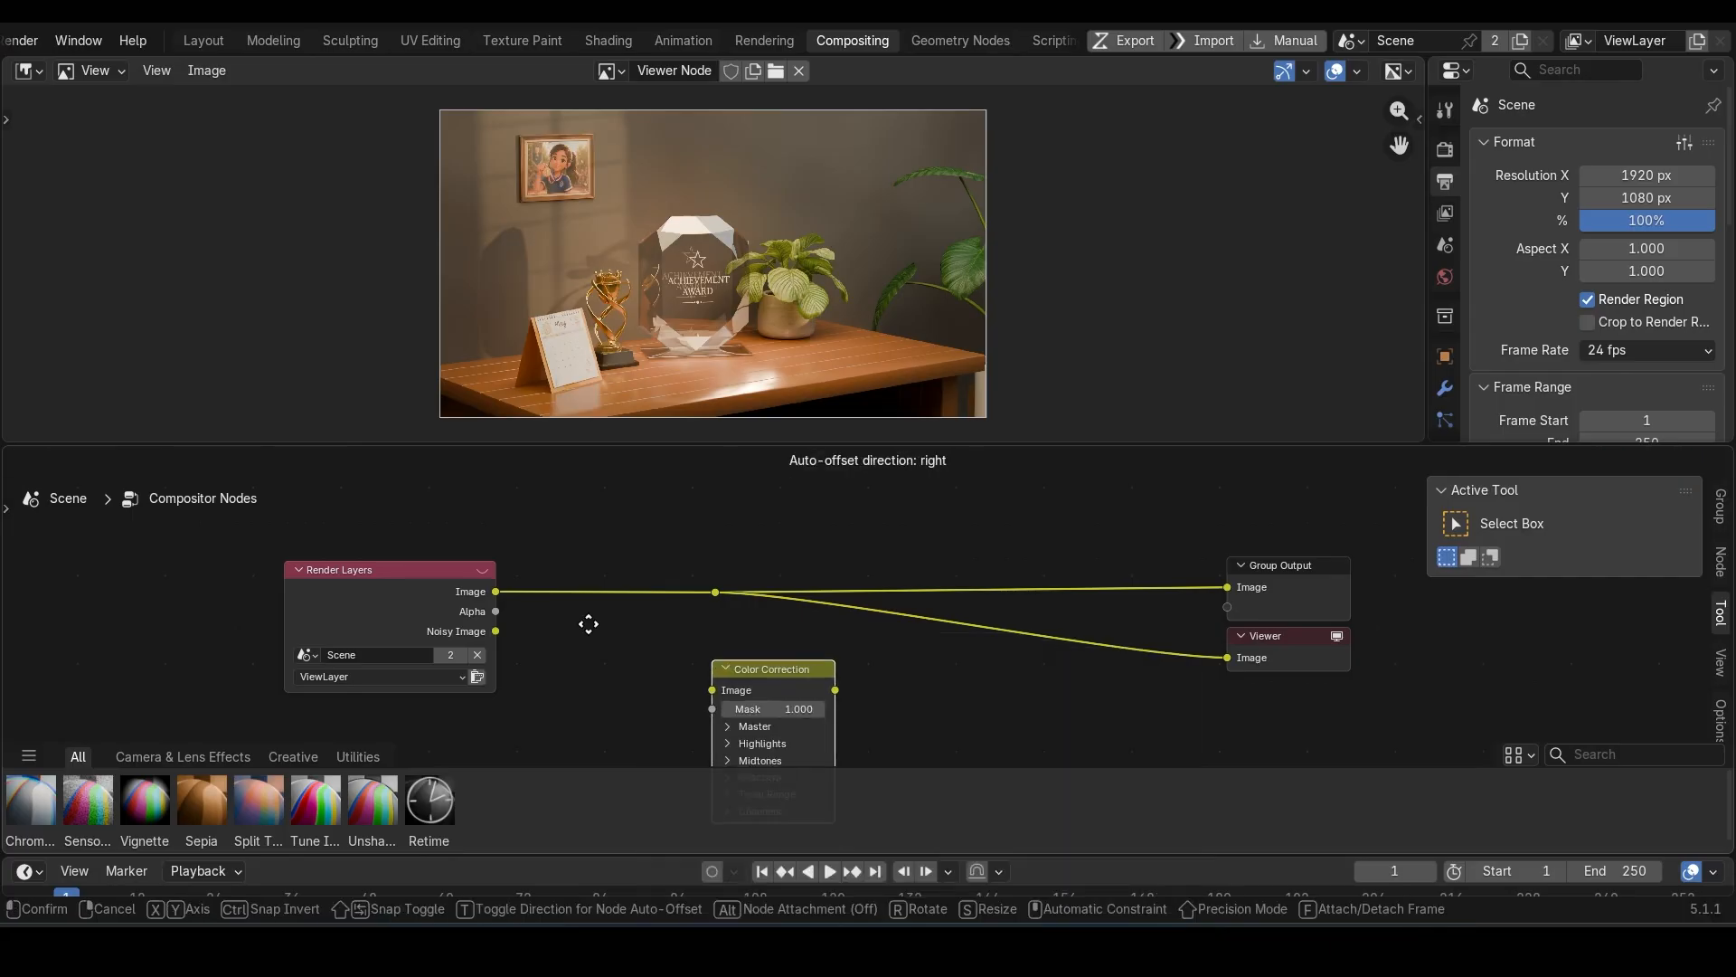
left_click(581, 620)
key("Home")
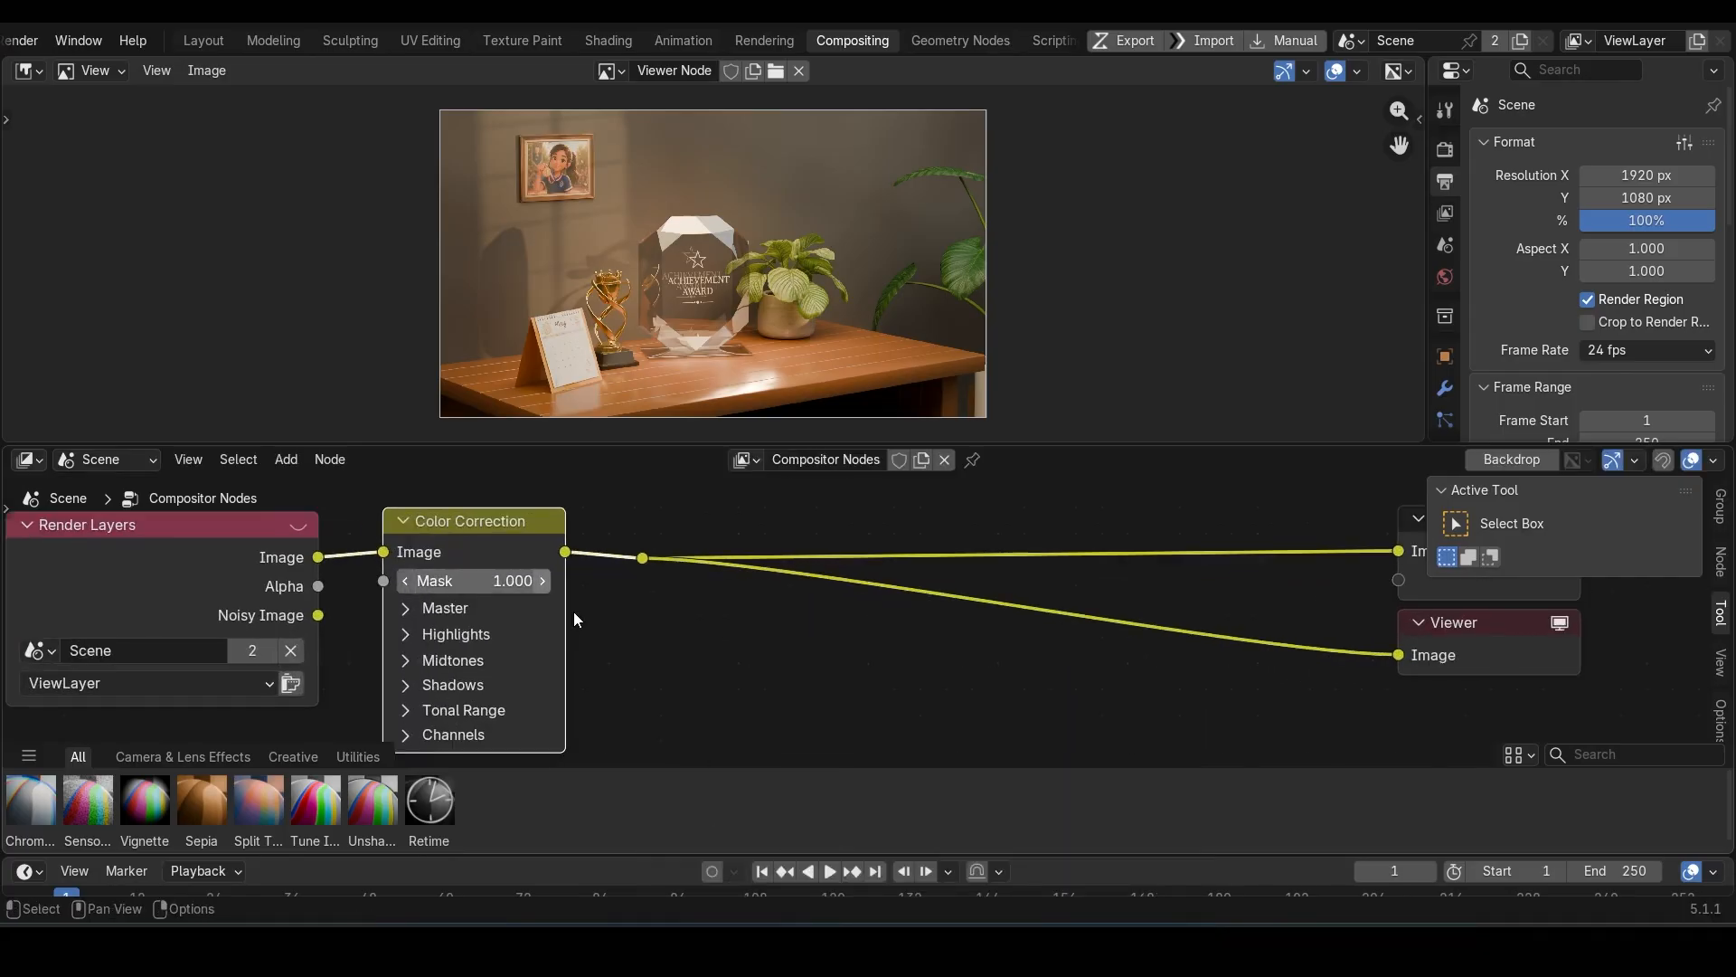
Step: Set the Color Correction node's Master saturation to 1.187 and Master contrast to 1.05
left_click(406, 607)
mouse_move(470, 641)
left_mouse_down()
mouse_move(506, 641)
mouse_move(442, 642)
left_mouse_up()
key("ctrl+z")
middle_click_drag(550, 694, 630, 631)
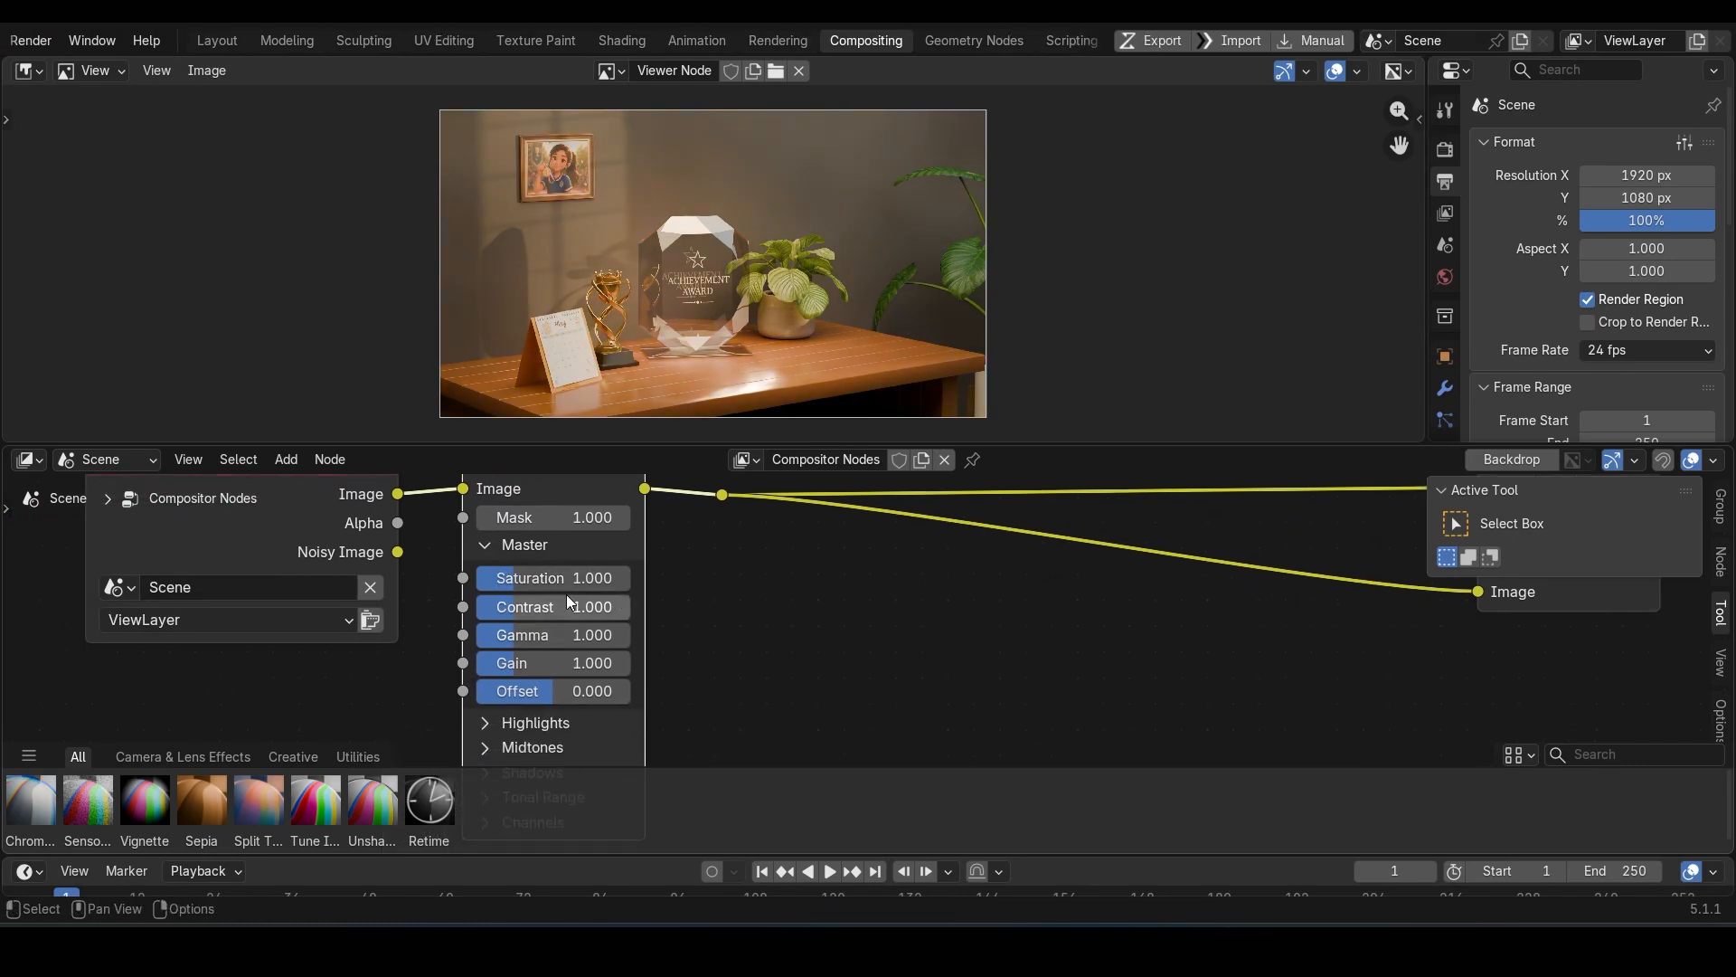
left_click_drag(513, 581, 520, 615)
left_click(574, 605)
type("1.1")
key("Return")
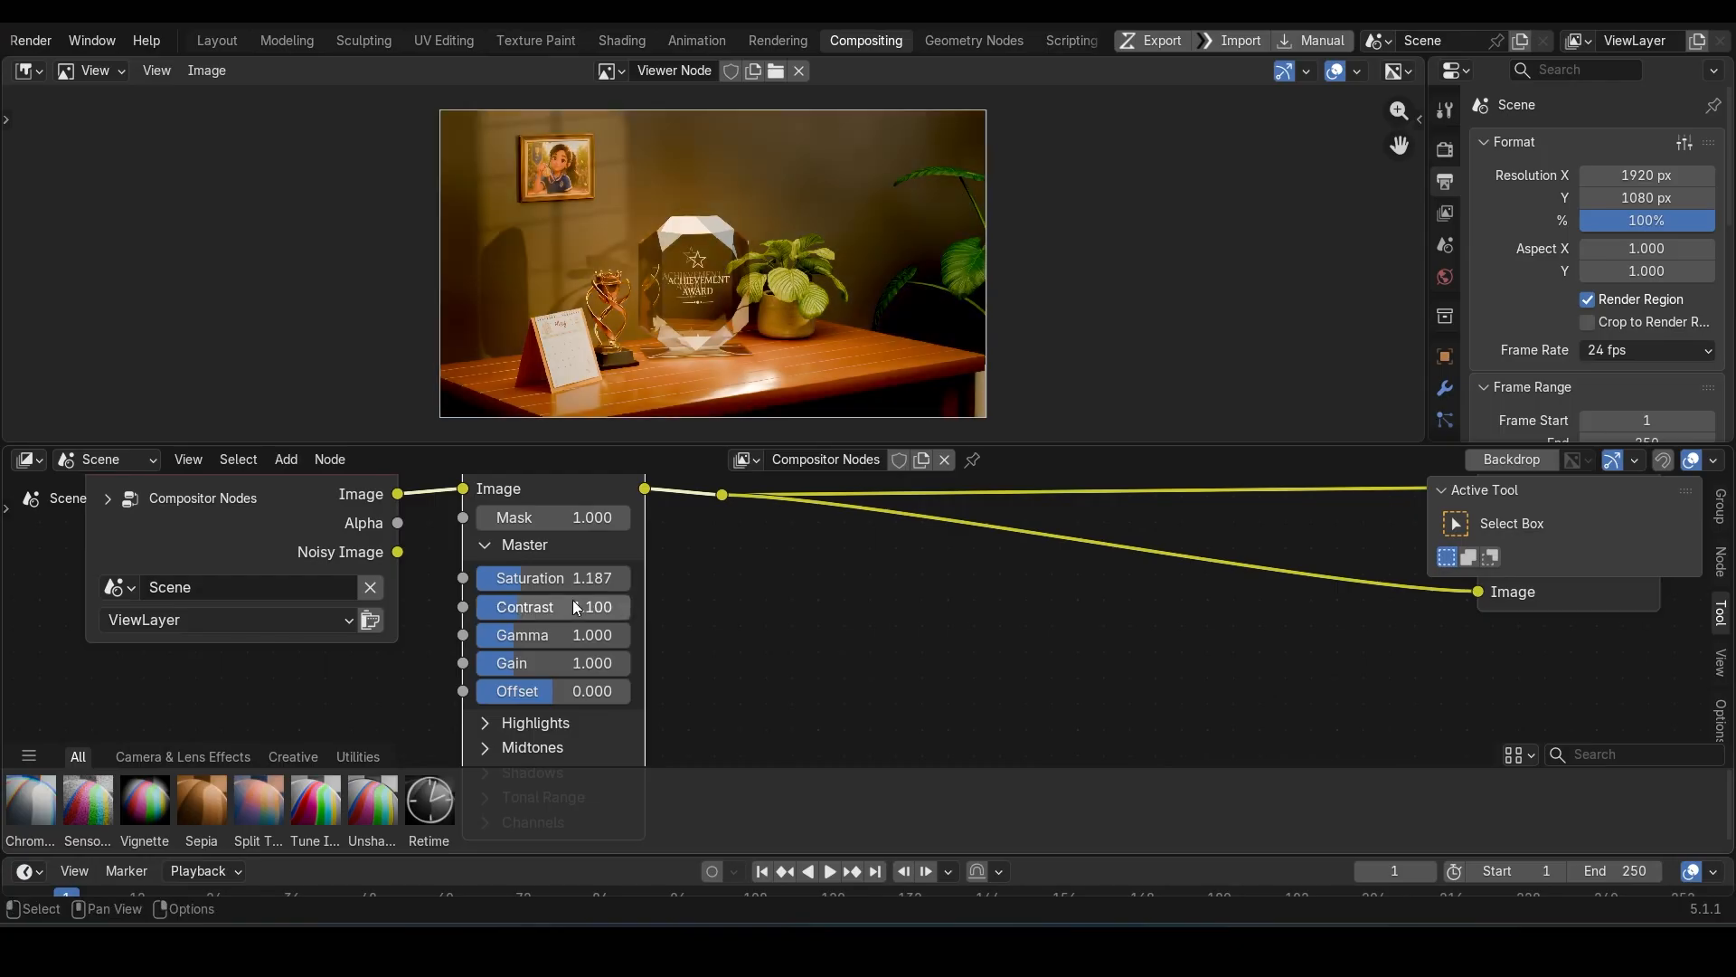
left_click(574, 606)
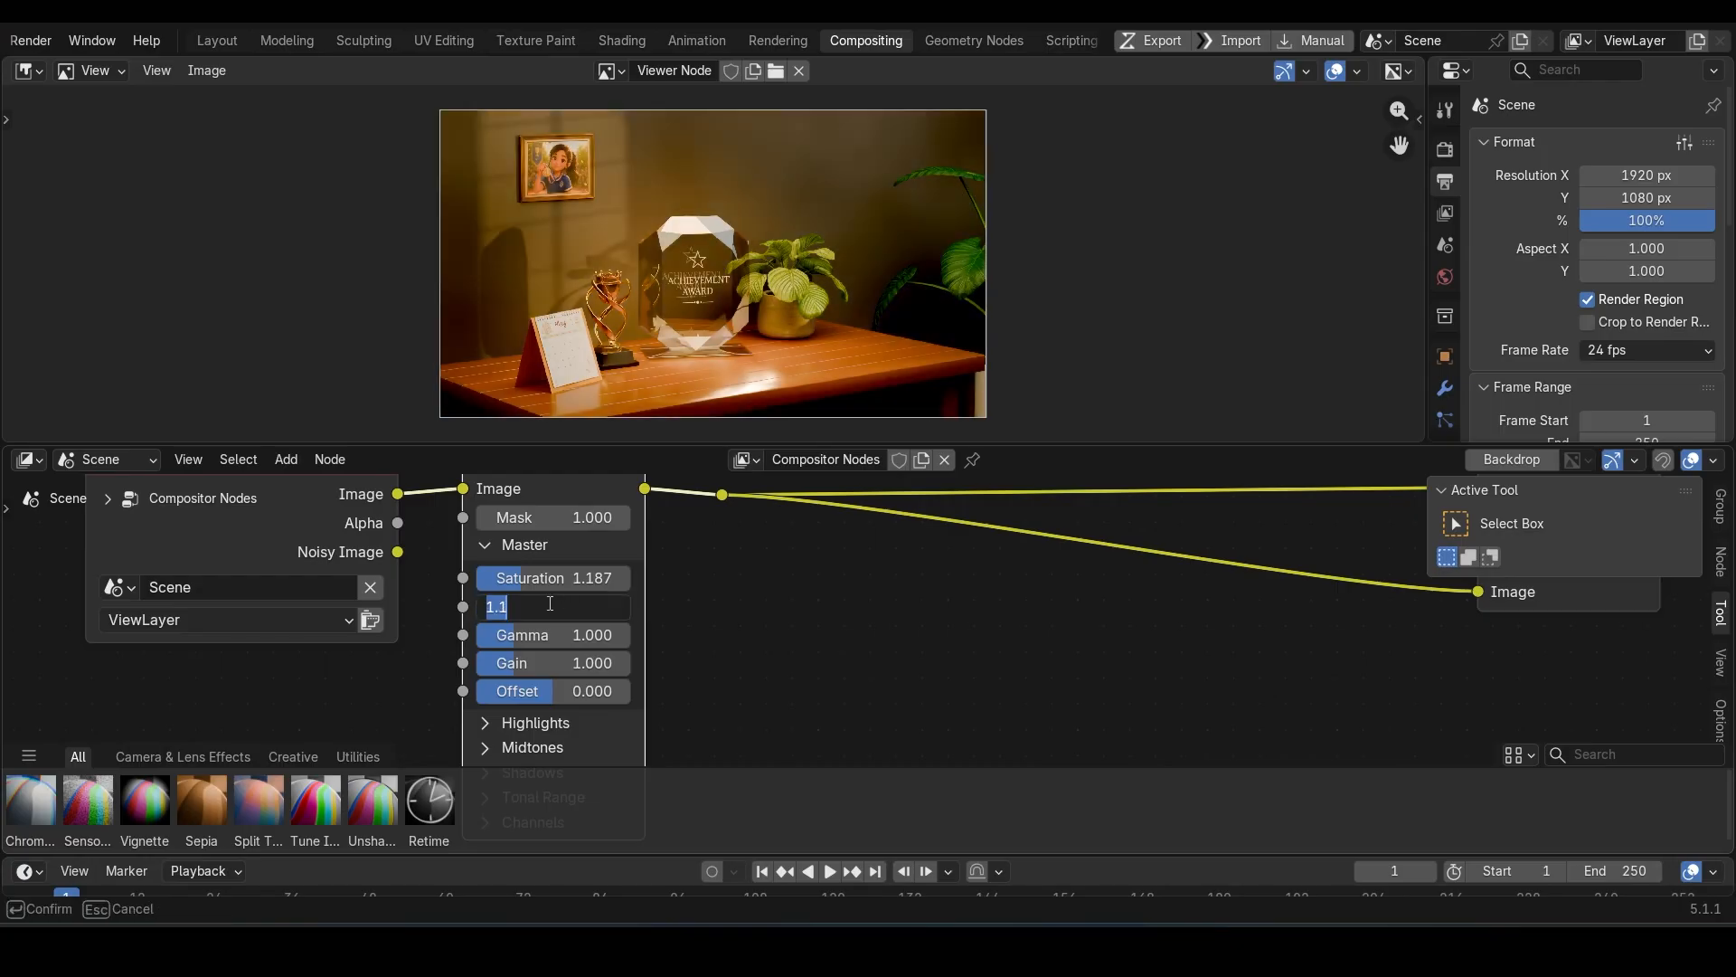
type("0")
key("Return")
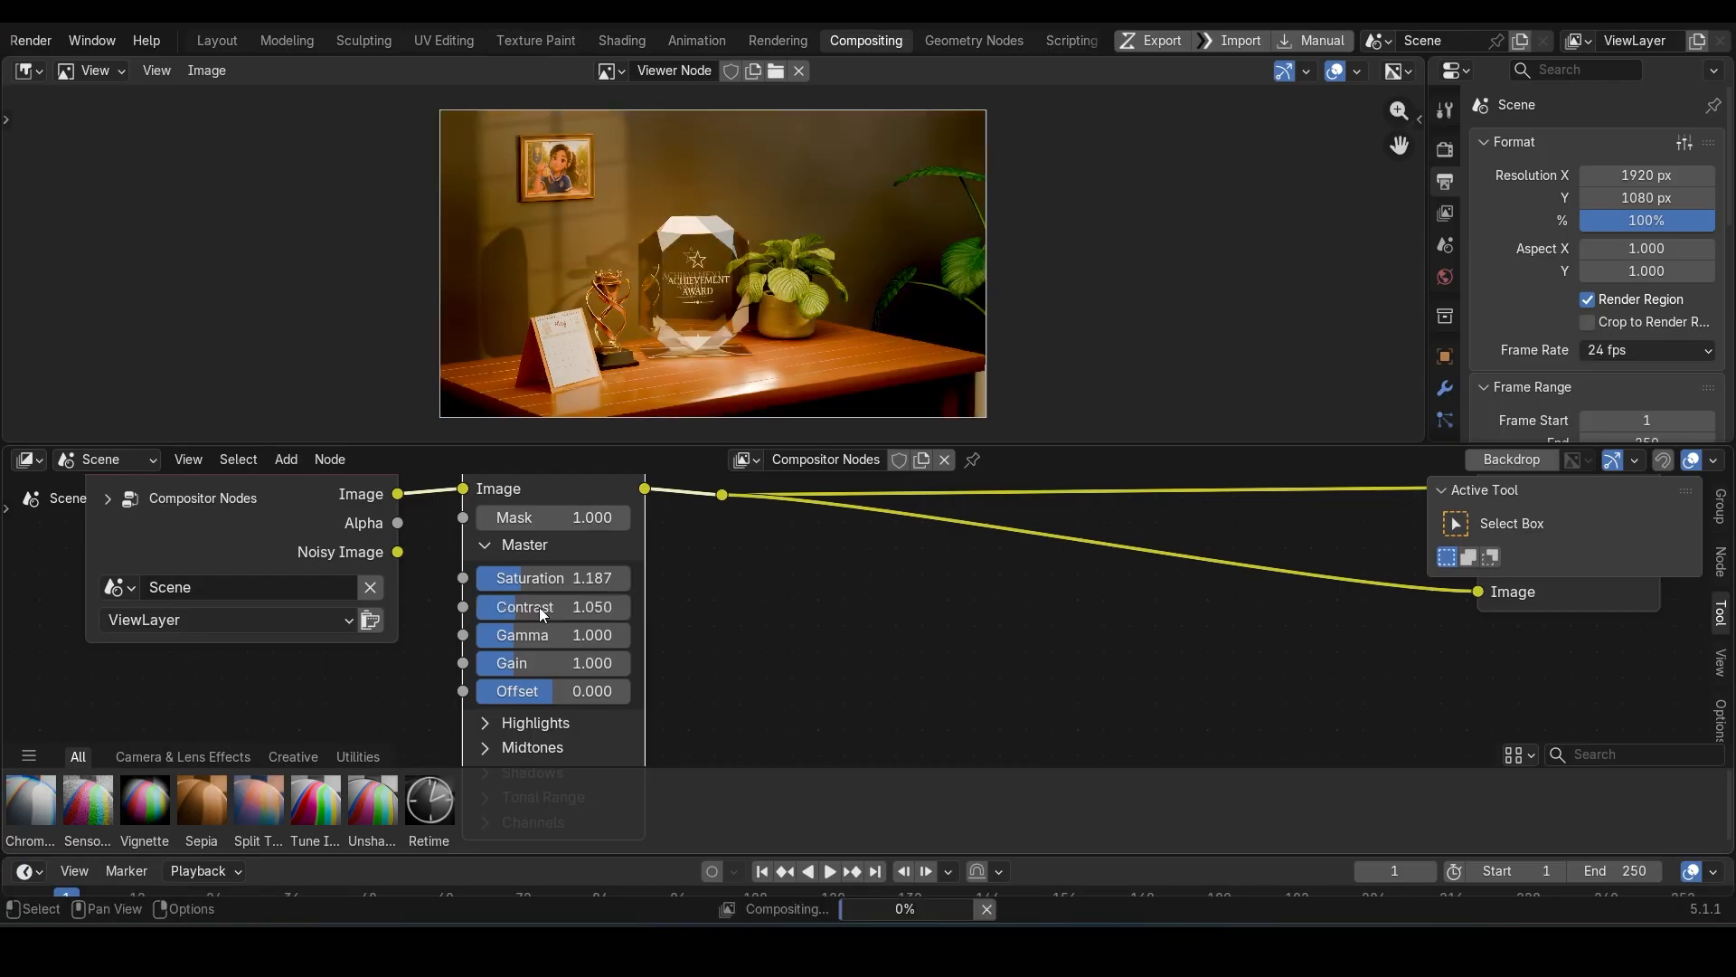
Step: Try different saturation settings in the Highlights and Midtones sections of Color Correction, and undo the trial changes
middle_click_drag(749, 684, 779, 546)
left_click(565, 590)
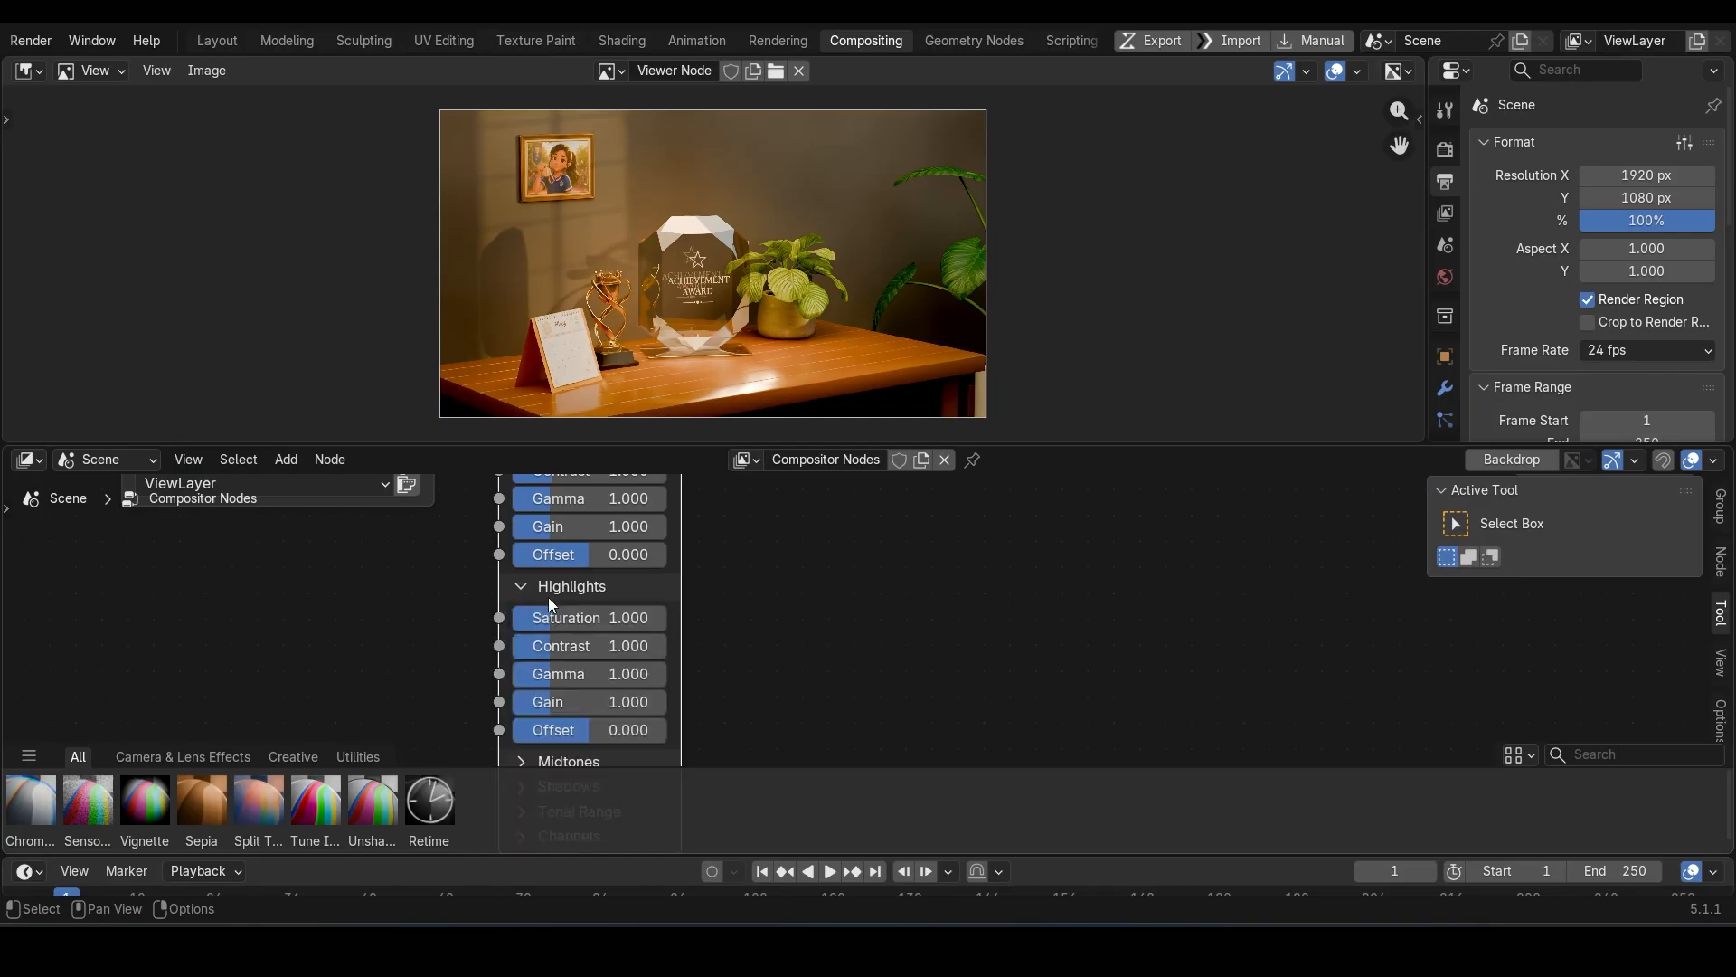
left_click_drag(579, 618, 607, 650)
left_click(571, 586)
left_click(570, 621)
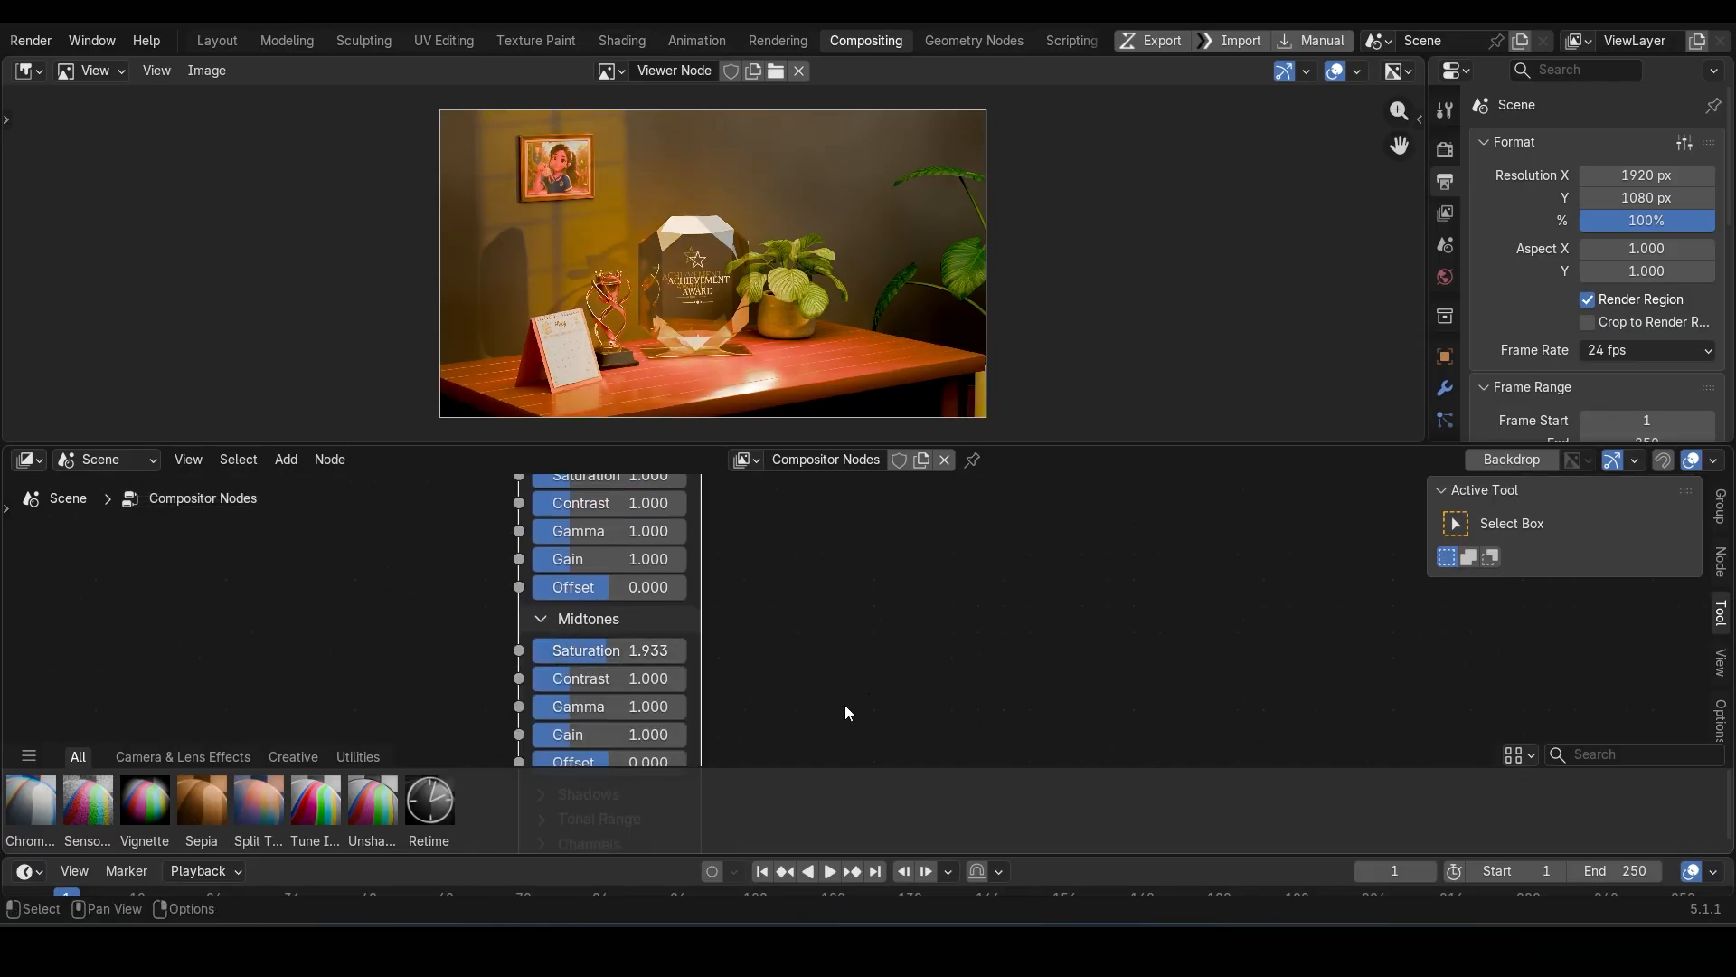
middle_click_drag(847, 713, 861, 615)
scroll(861, 615, "down", 1)
key("ctrl+z")
mouse_move(603, 593)
left_mouse_down()
mouse_move(624, 593)
mouse_move(574, 594)
left_mouse_up()
key("ctrl+z")
Step: Set the Color Correction node's Midtones contrast to 1.001
middle_click_drag(572, 515, 590, 594)
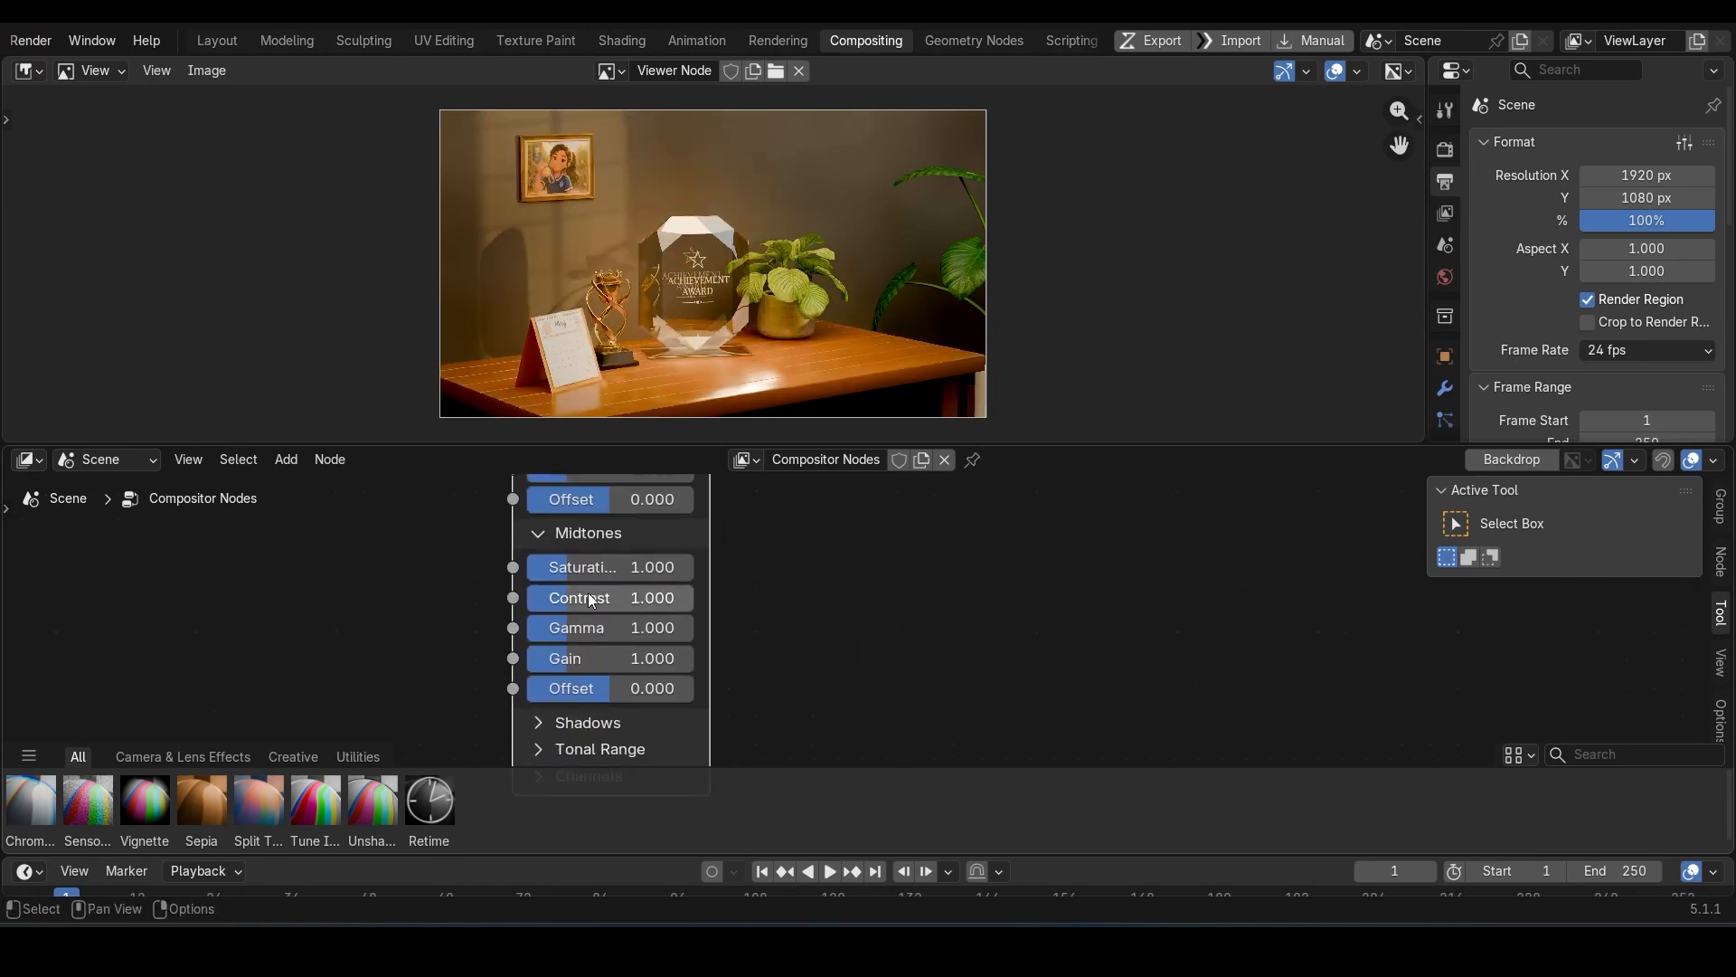
left_click_drag(589, 594, 591, 595)
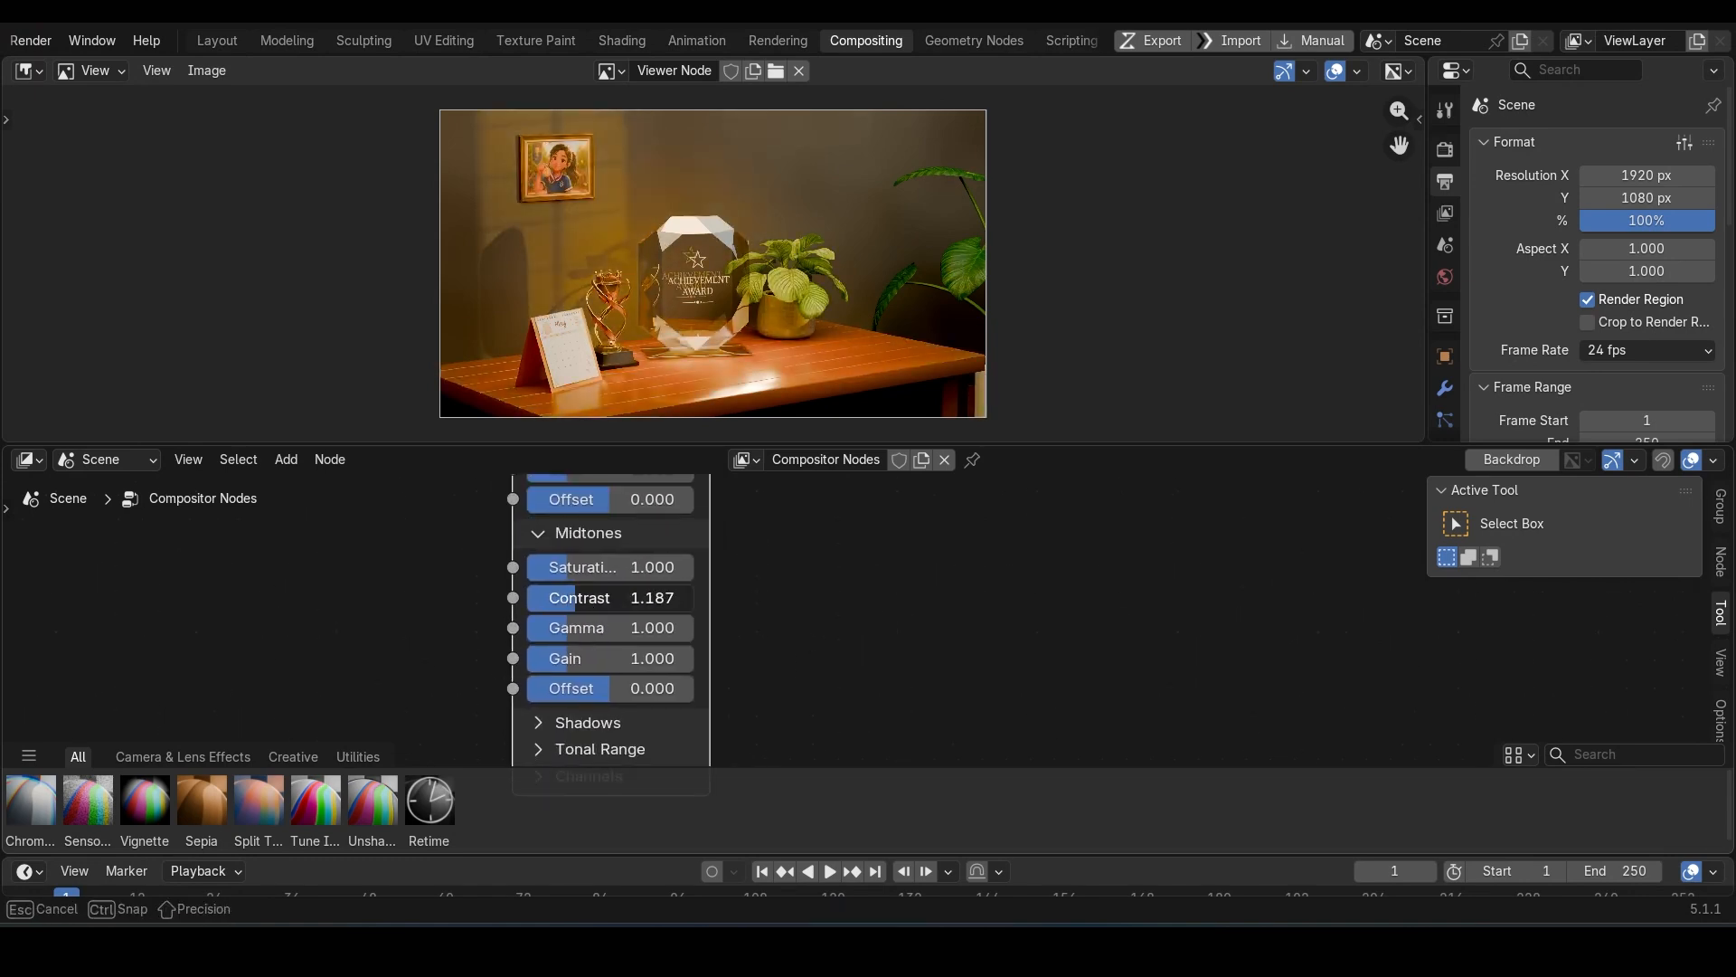
key("Escape")
left_click(631, 598)
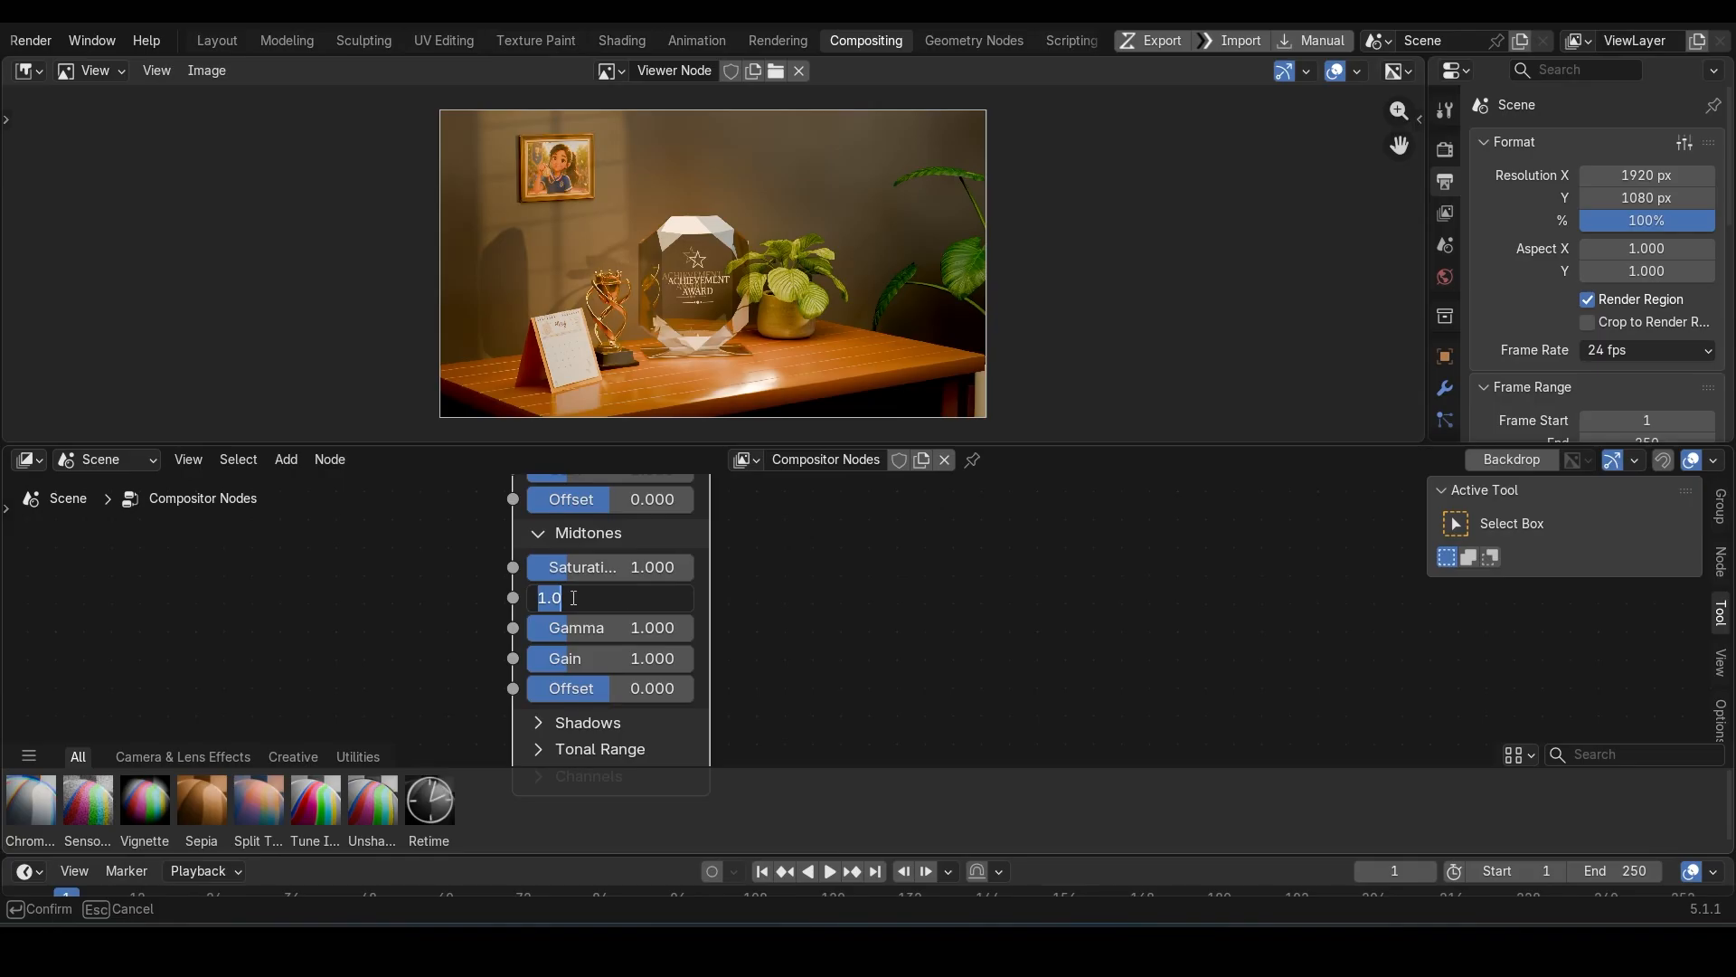
key("Return")
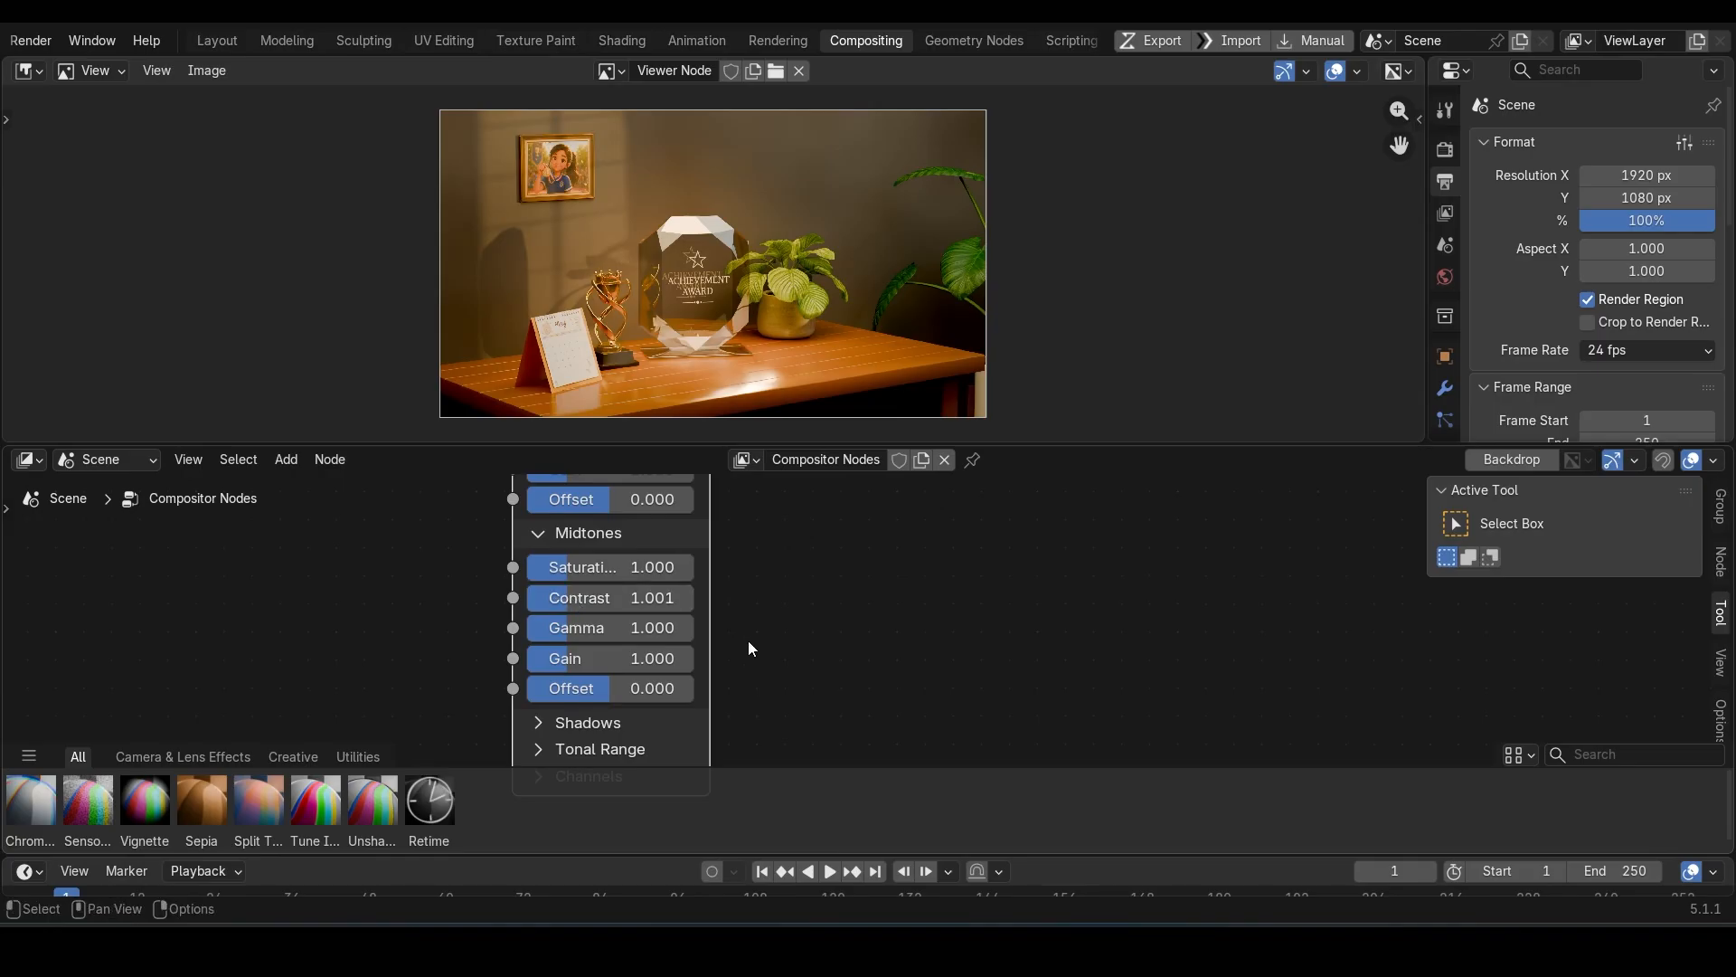
Step: Try changing the Shadows saturation and contrast of the Color Correction node, and cancel the trial changes
scroll(659, 591, "down", 4, "shift")
left_click(576, 556)
left_click_drag(587, 589, 573, 621)
key("Escape")
key("Escape")
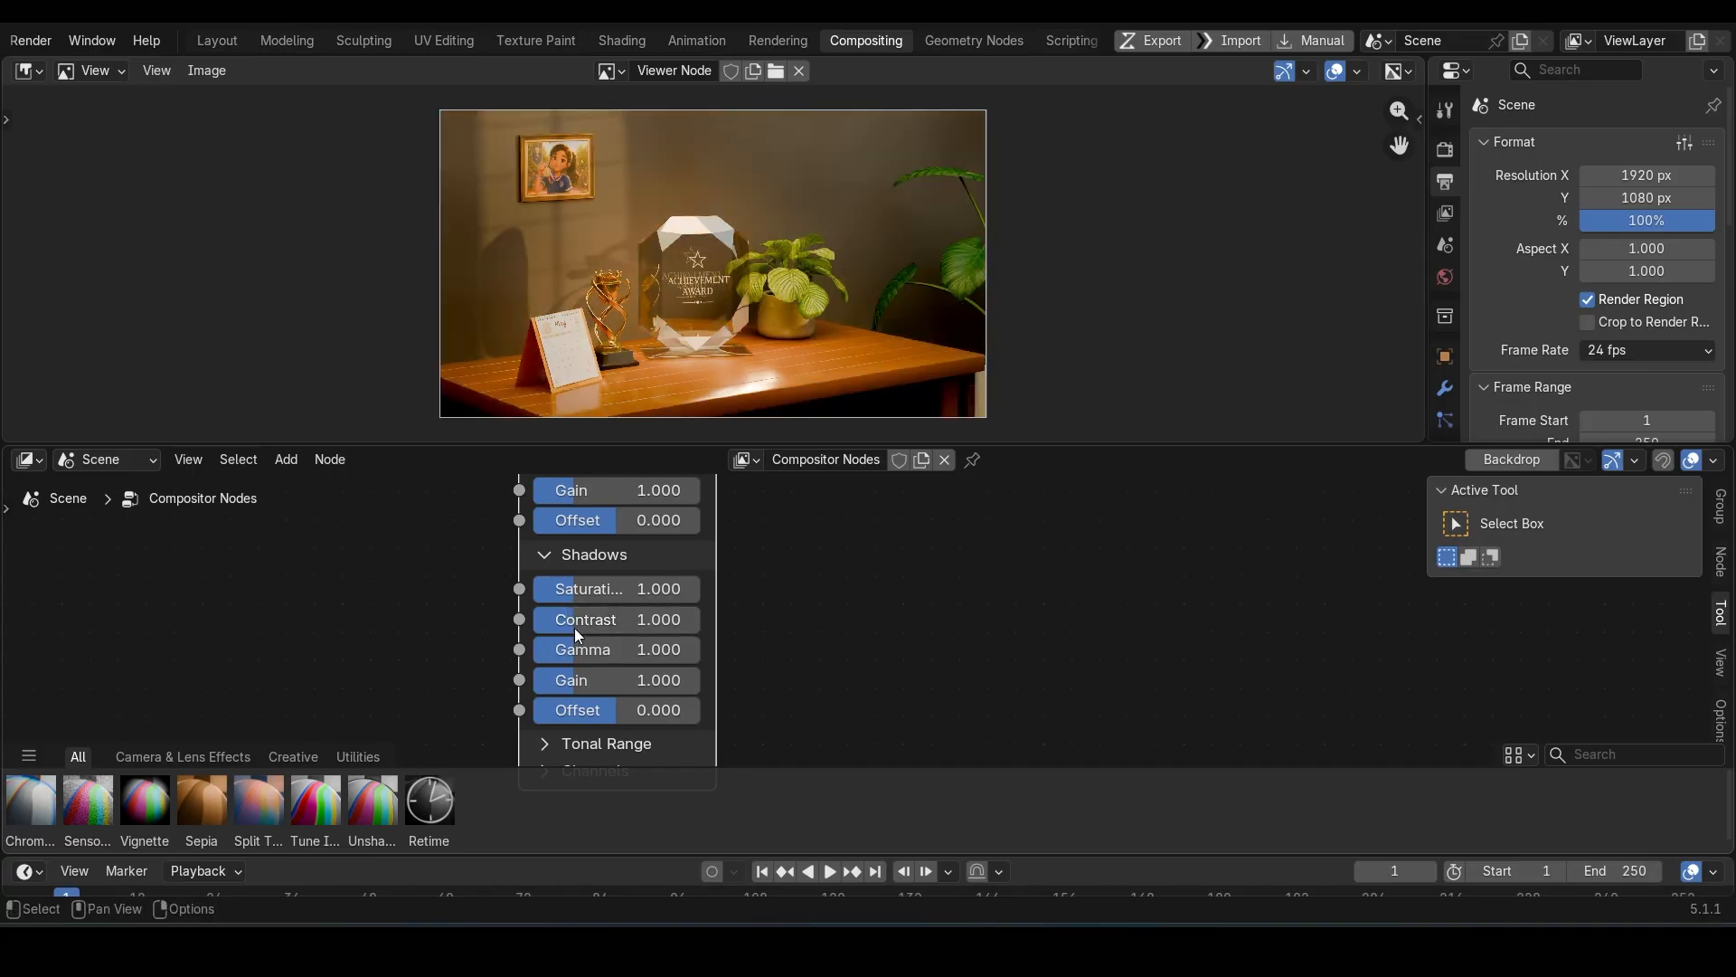
Step: Try different midtone limits in the Tonal Range section of the Color Correction node
scroll(588, 708, "down", 1)
left_click(592, 731)
scroll(738, 671, "up", 1)
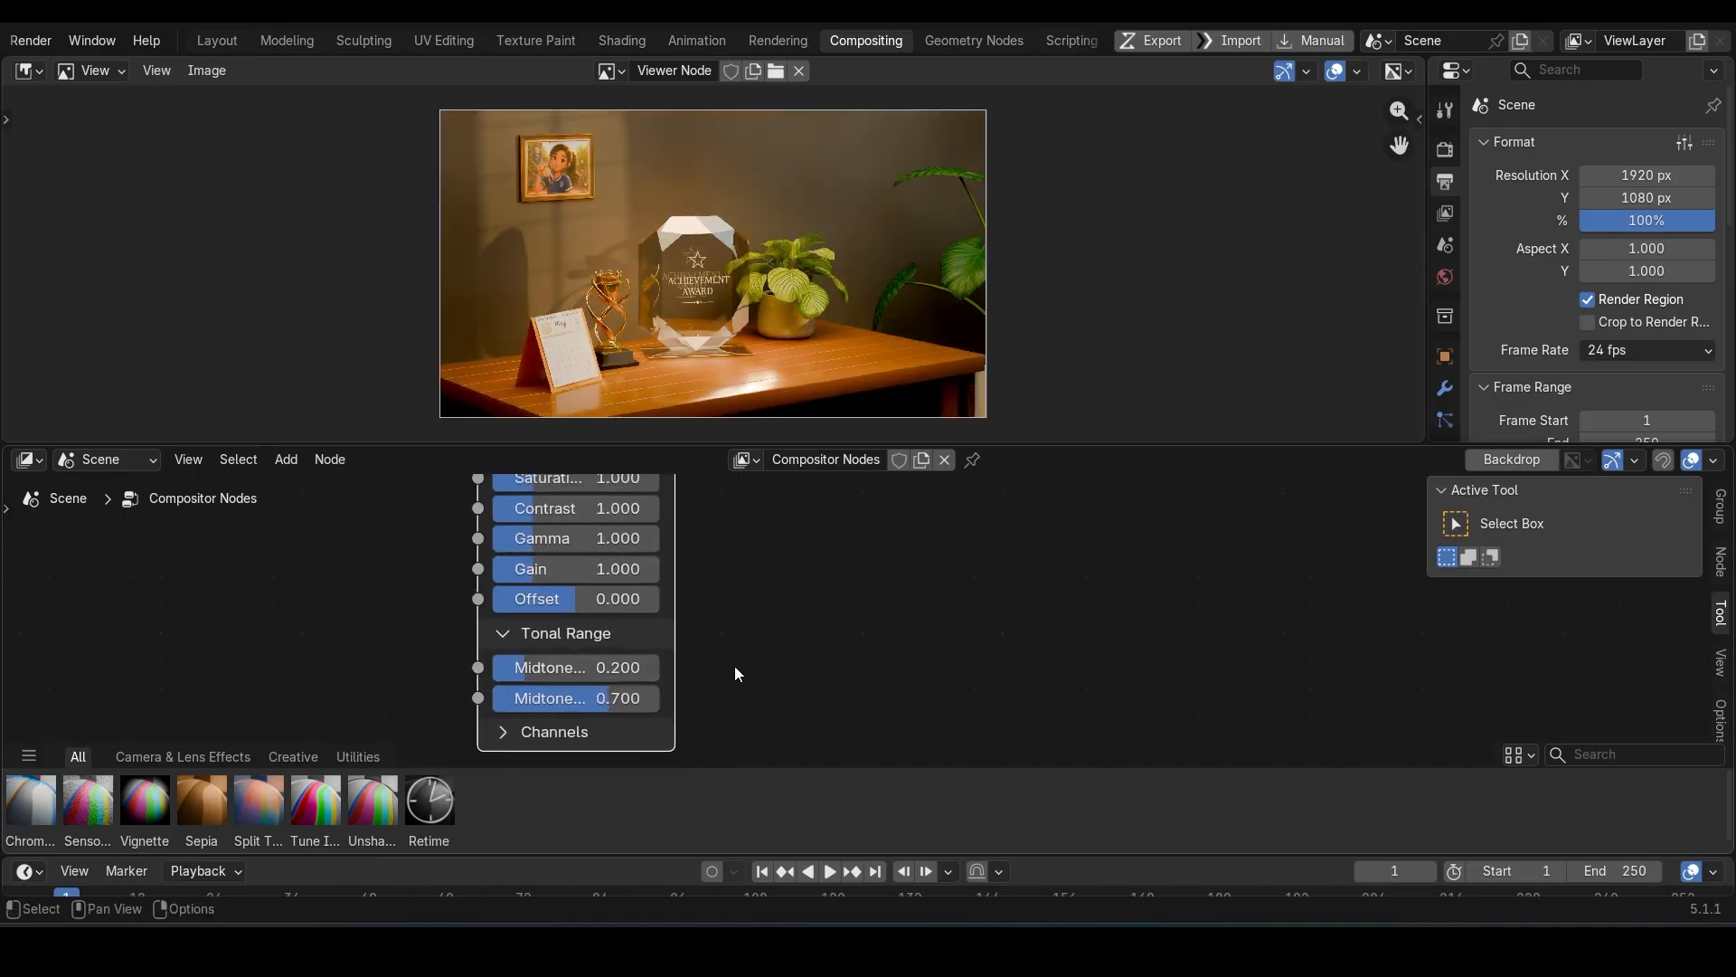
left_click_drag(633, 668, 461, 699)
key("Escape")
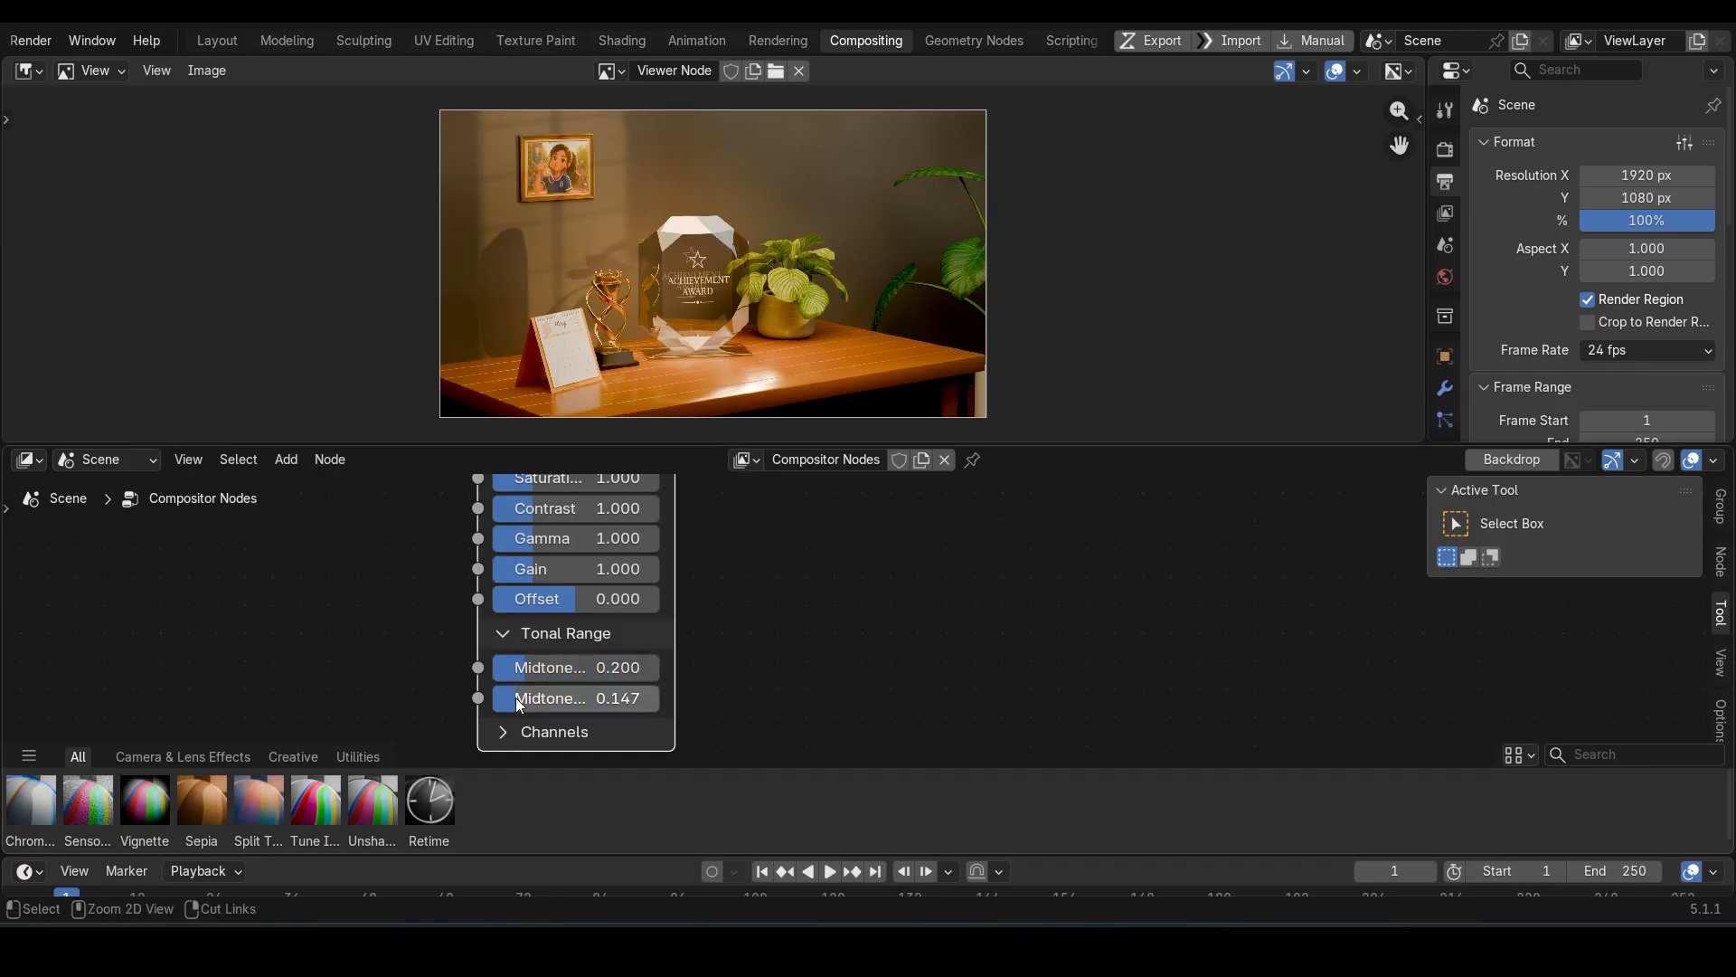
key("Escape")
Step: Add a Bloom Glare node and insert it on the link directly after Color Correction
scroll(682, 756, "down", 4)
middle_click_drag(915, 502, 745, 709)
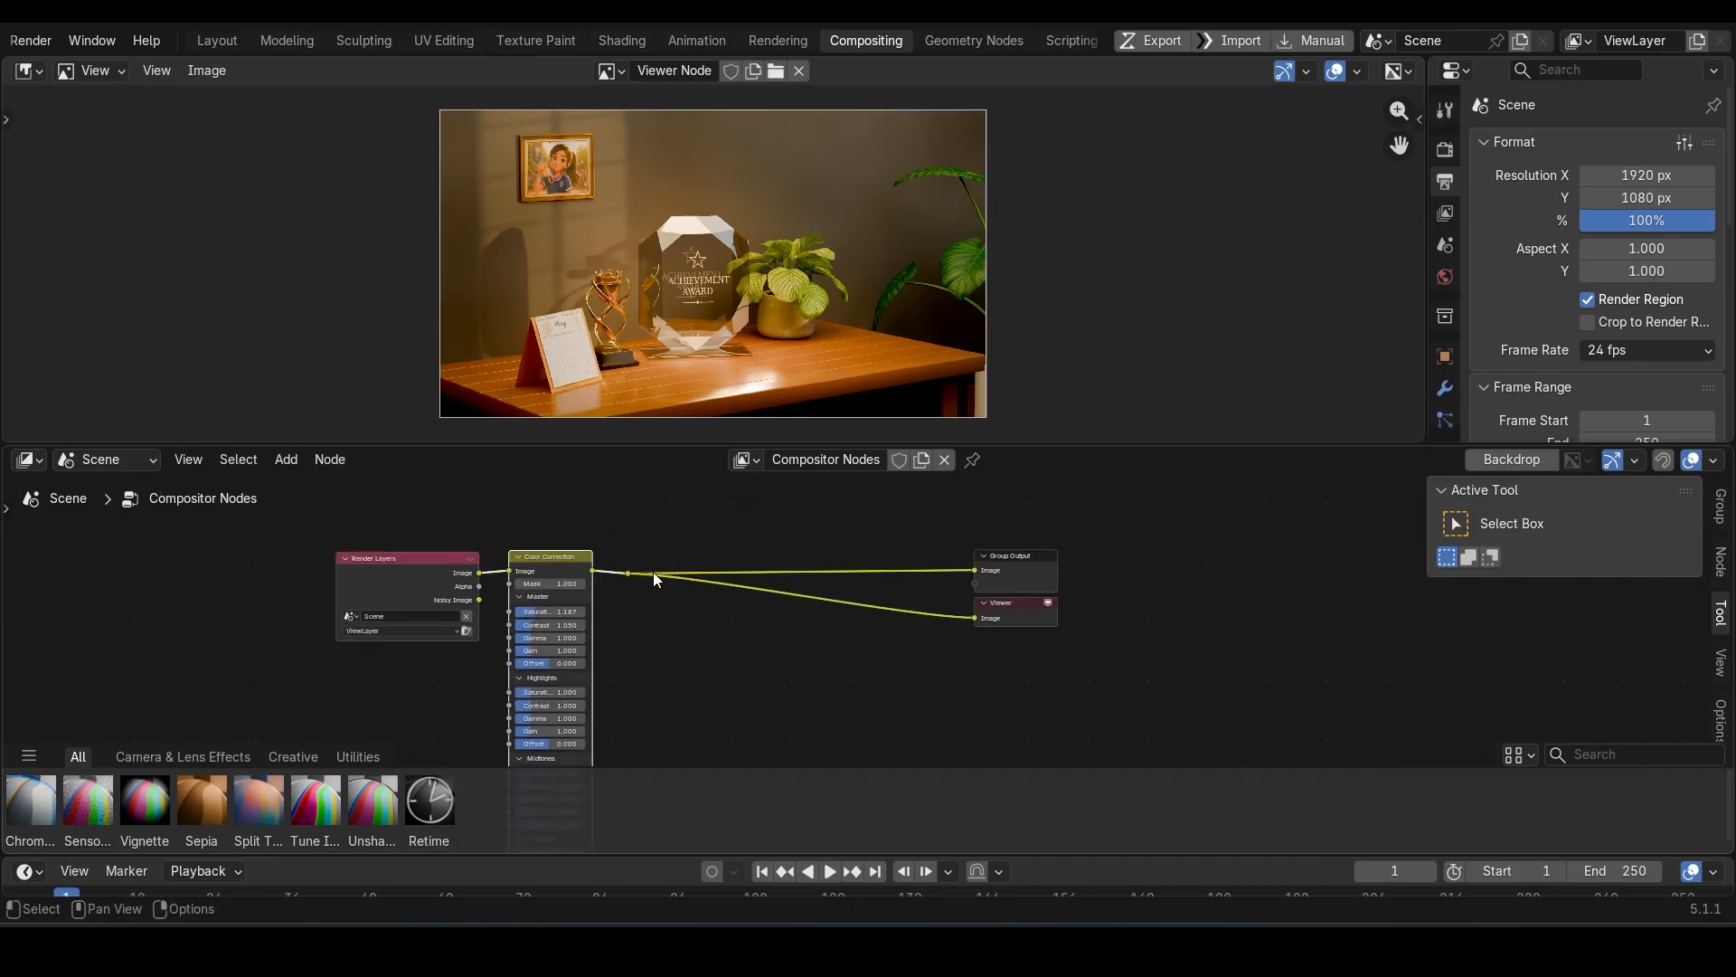
right_click_drag(632, 563, 628, 580, "shift")
left_click_drag(628, 574, 668, 559)
left_click(649, 544)
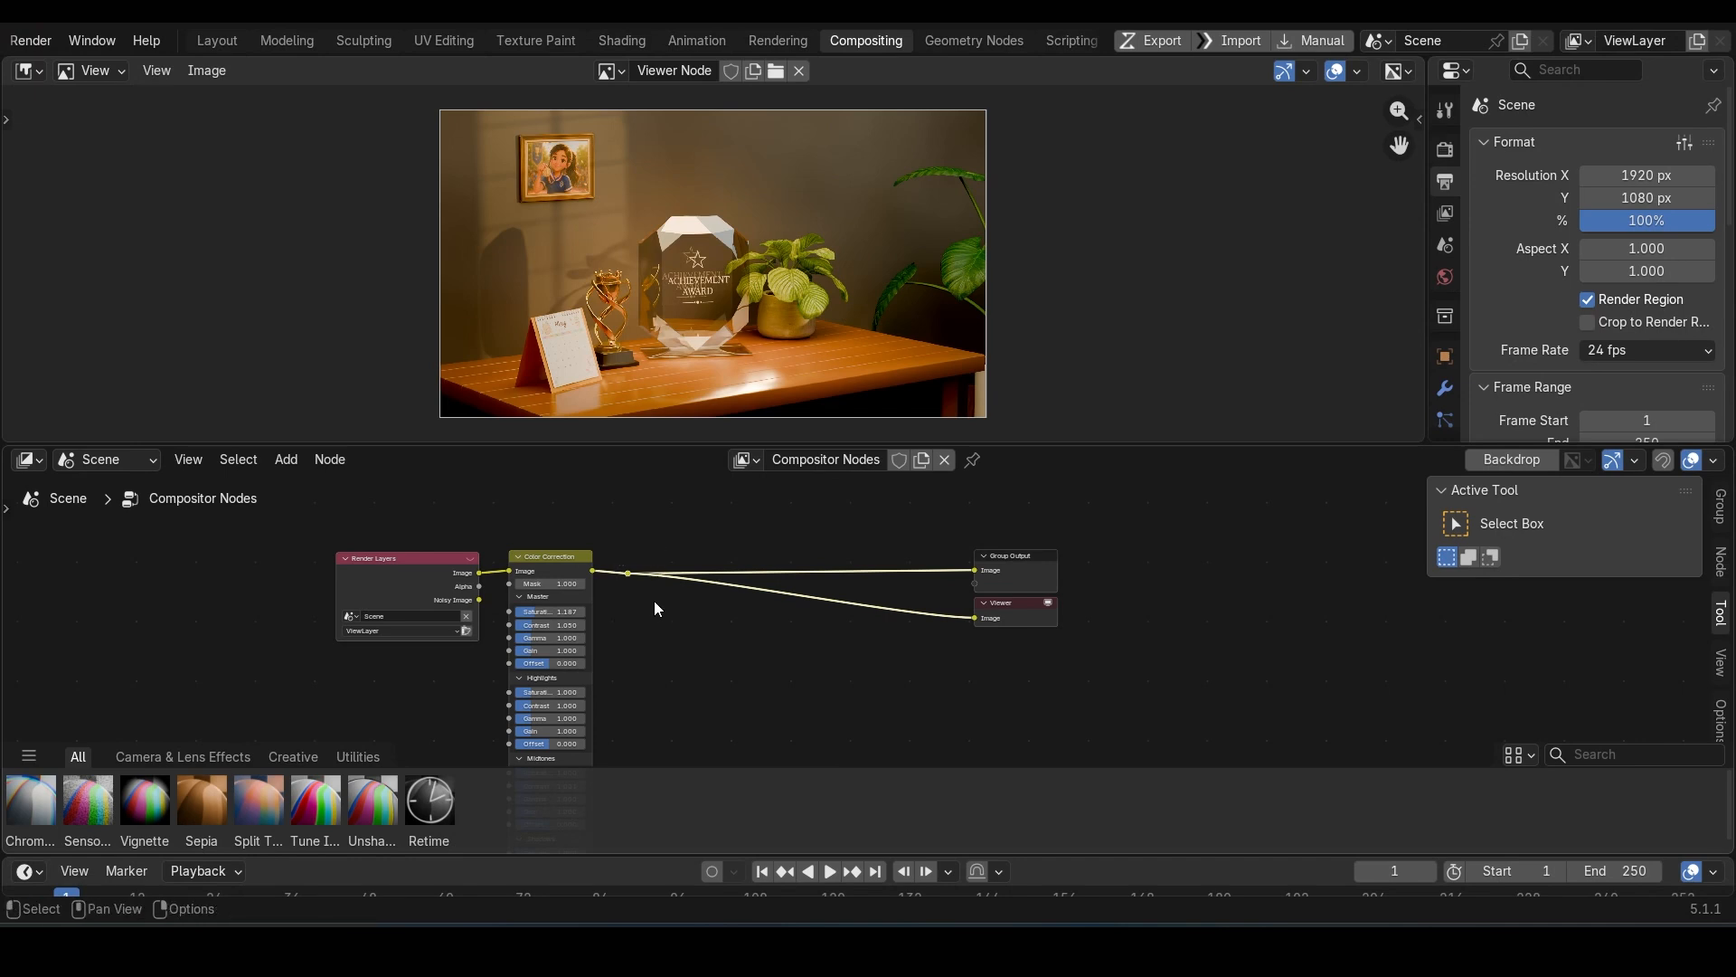
key("shift+a")
mouse_move(724, 636)
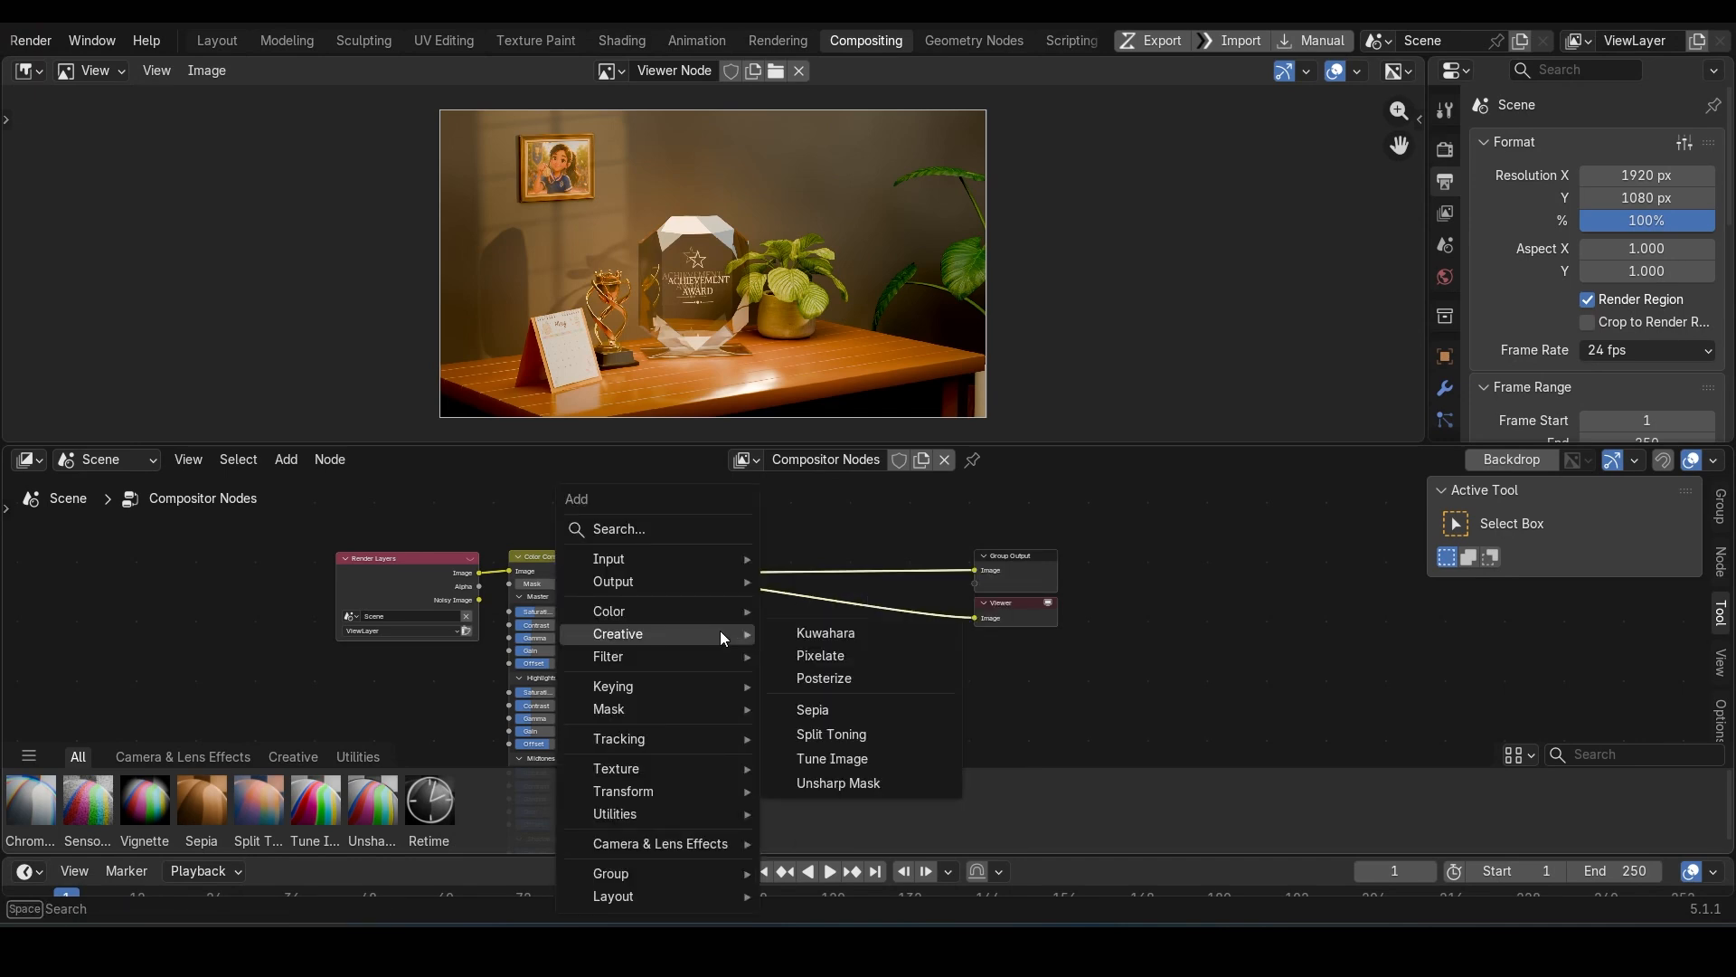
type("bo")
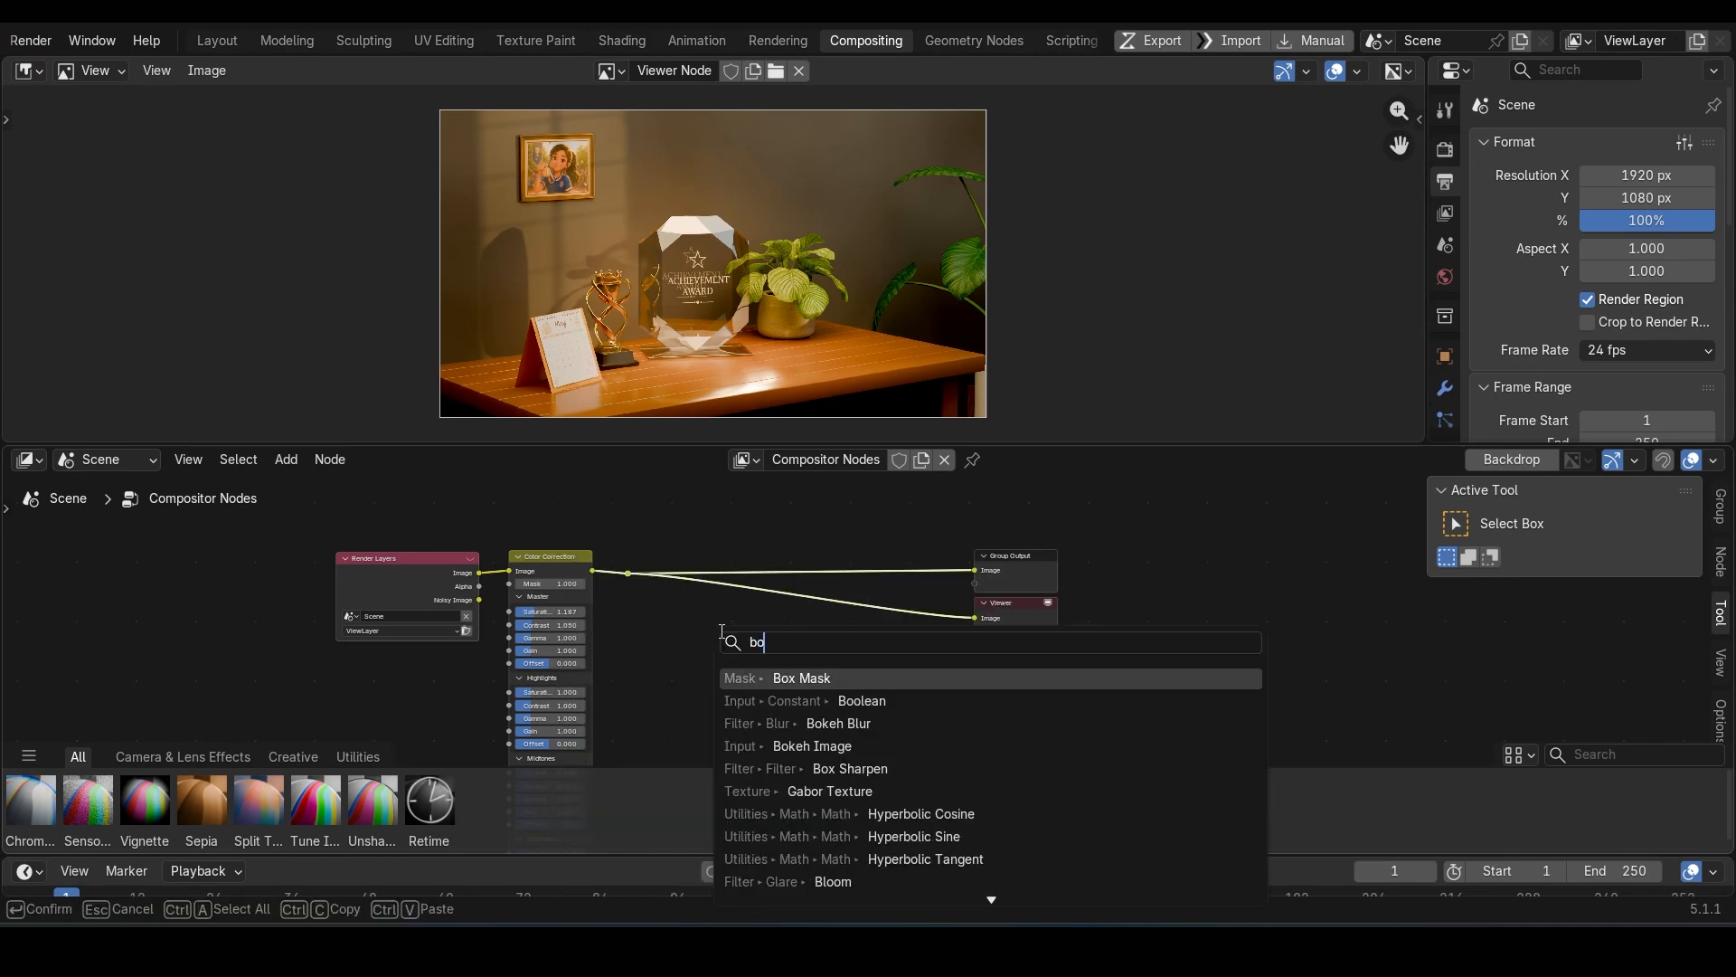
type("o")
key("Down")
key("Down")
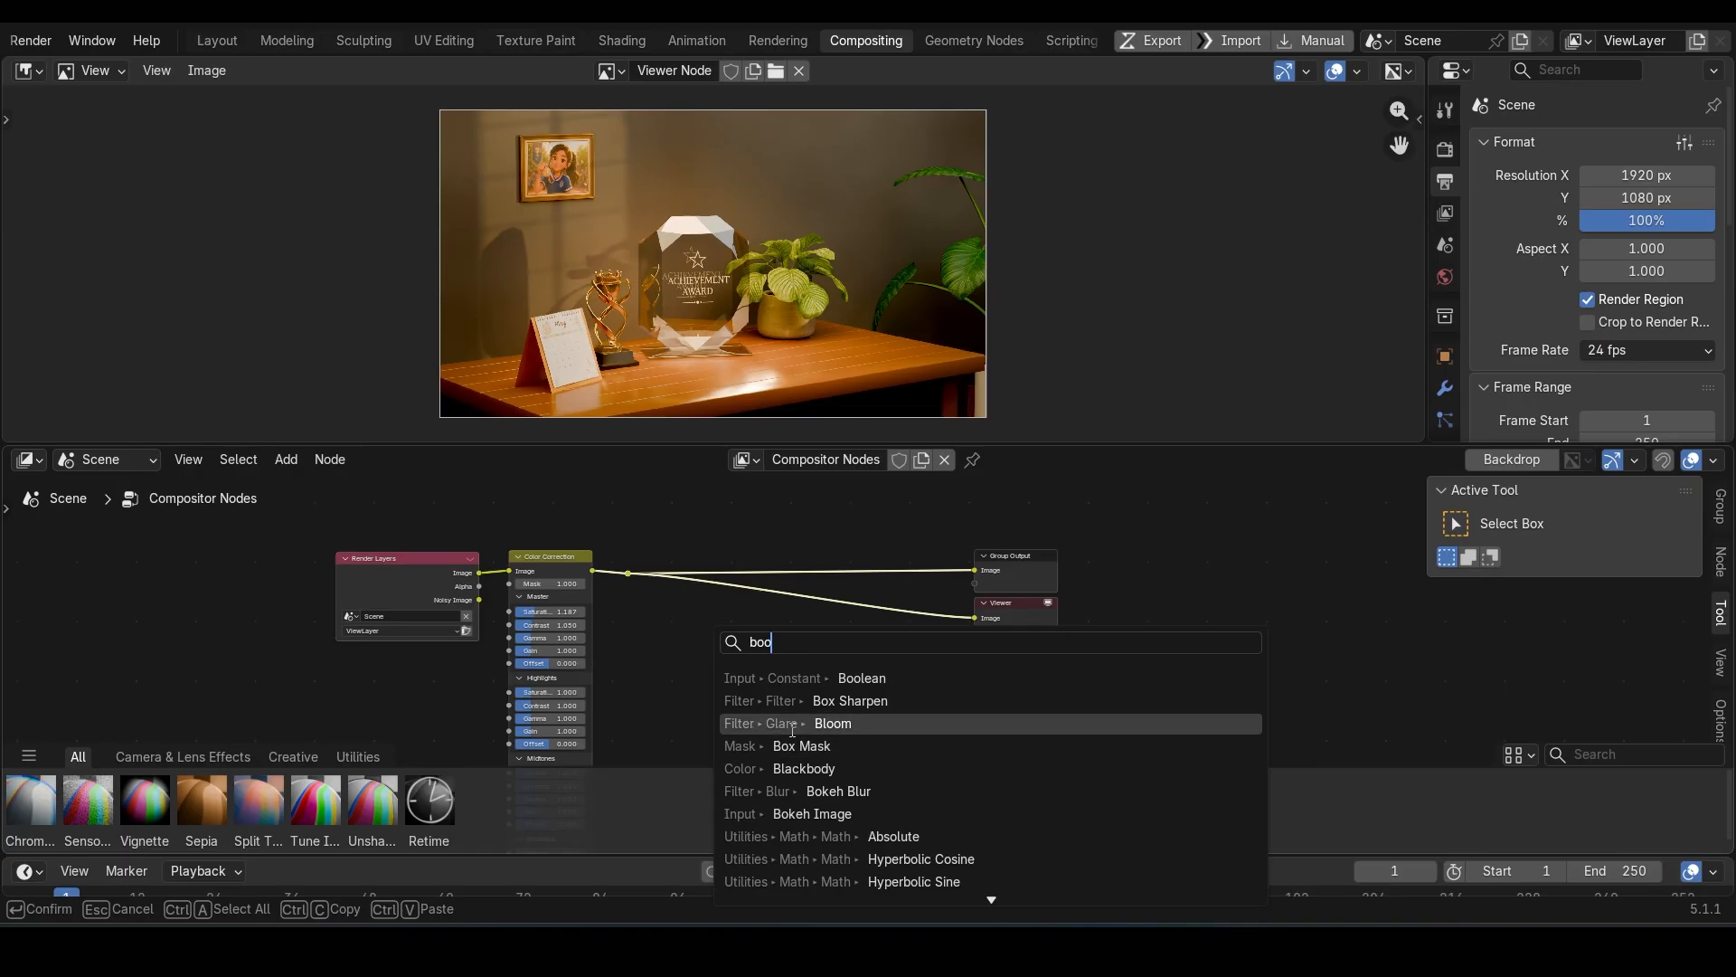
key("Return")
left_click(601, 543)
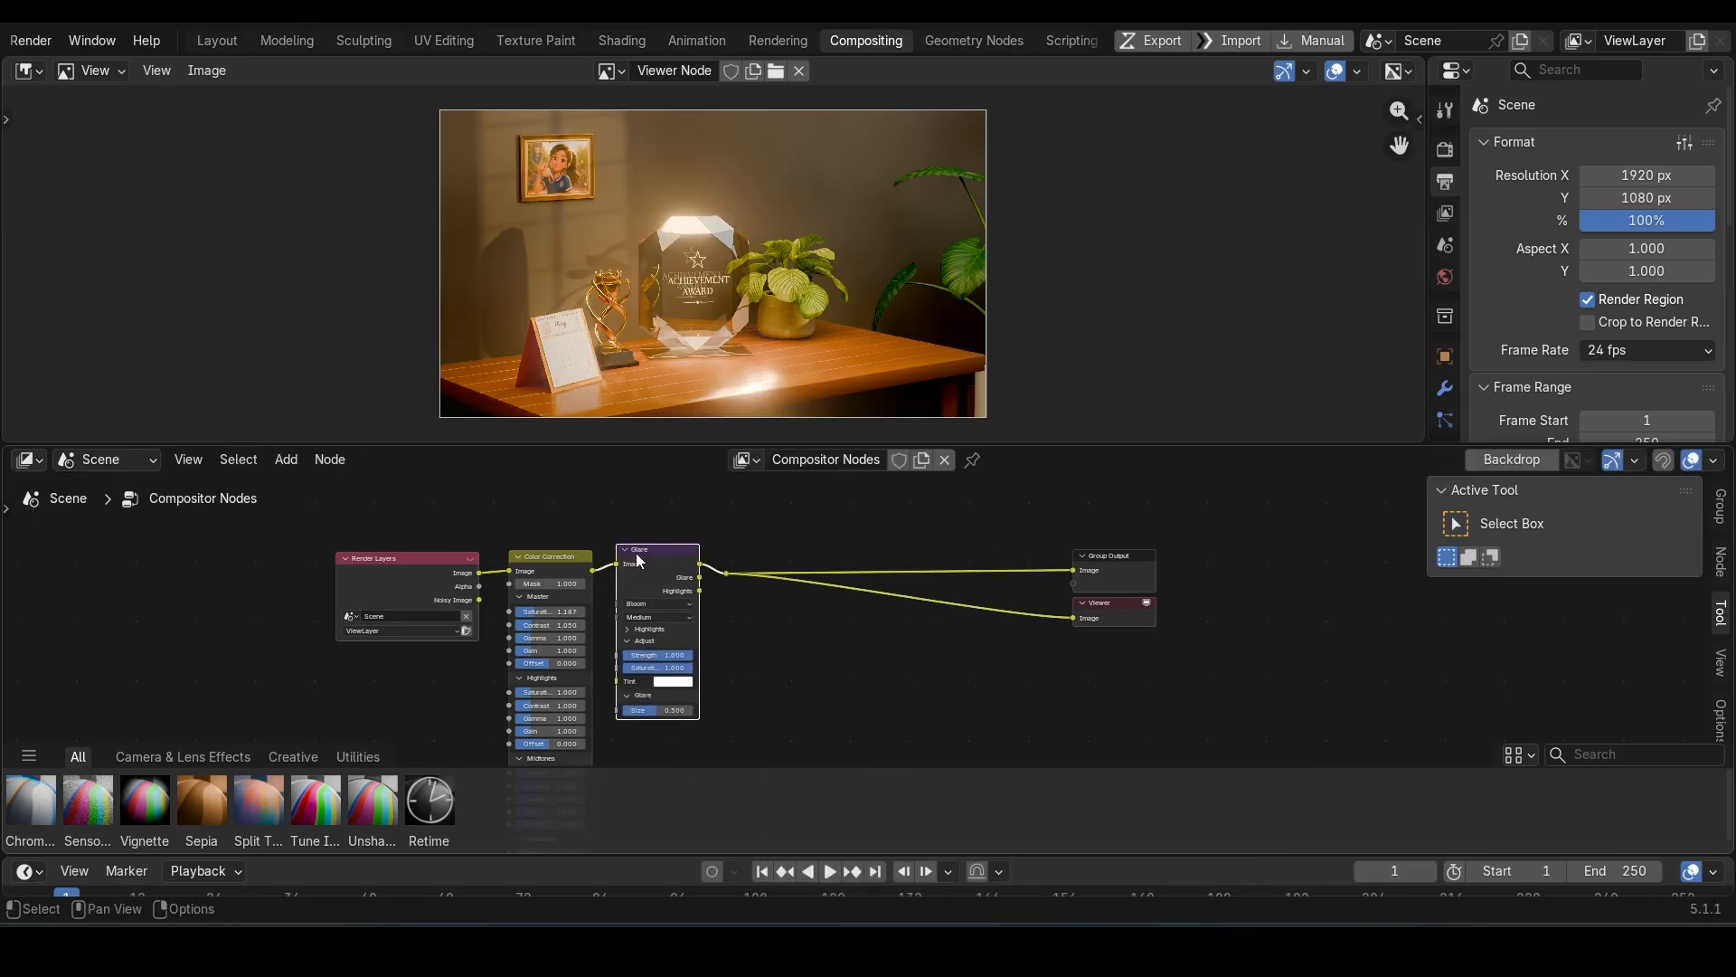
Step: Change the Glare type to Fog Glow and set its Highlights threshold to 0.43 and smoothness to 0.08
scroll(822, 648, "up", 3)
scroll(822, 647, "up", 2)
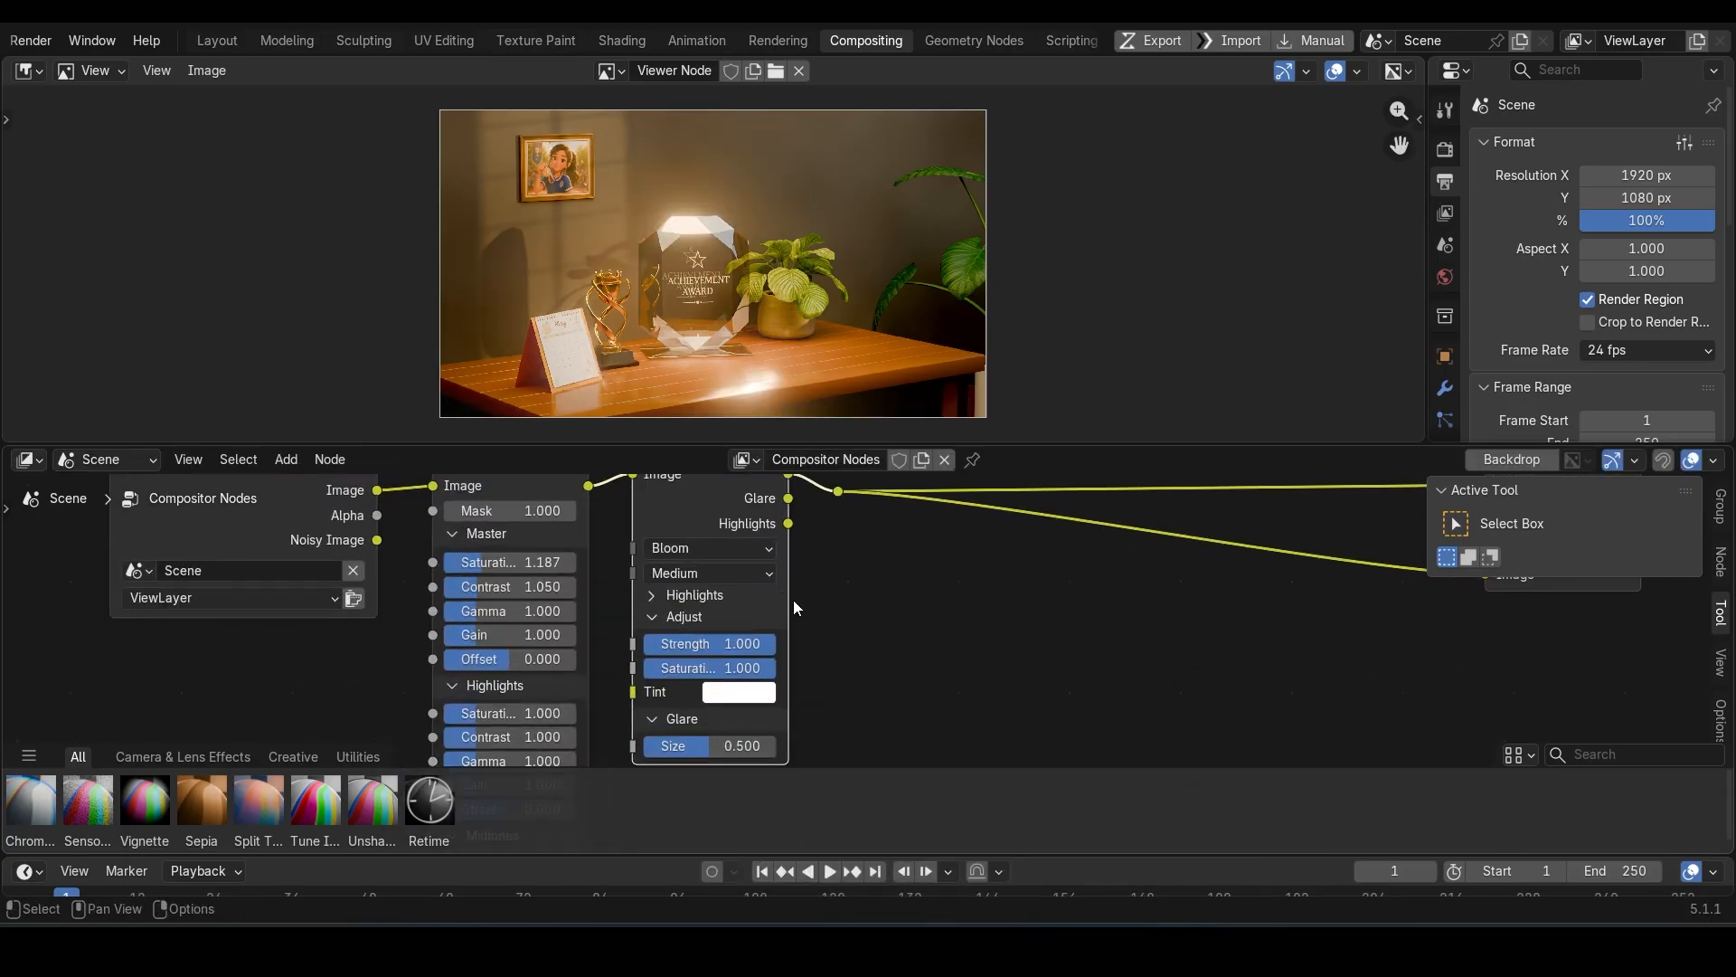
left_click(765, 552)
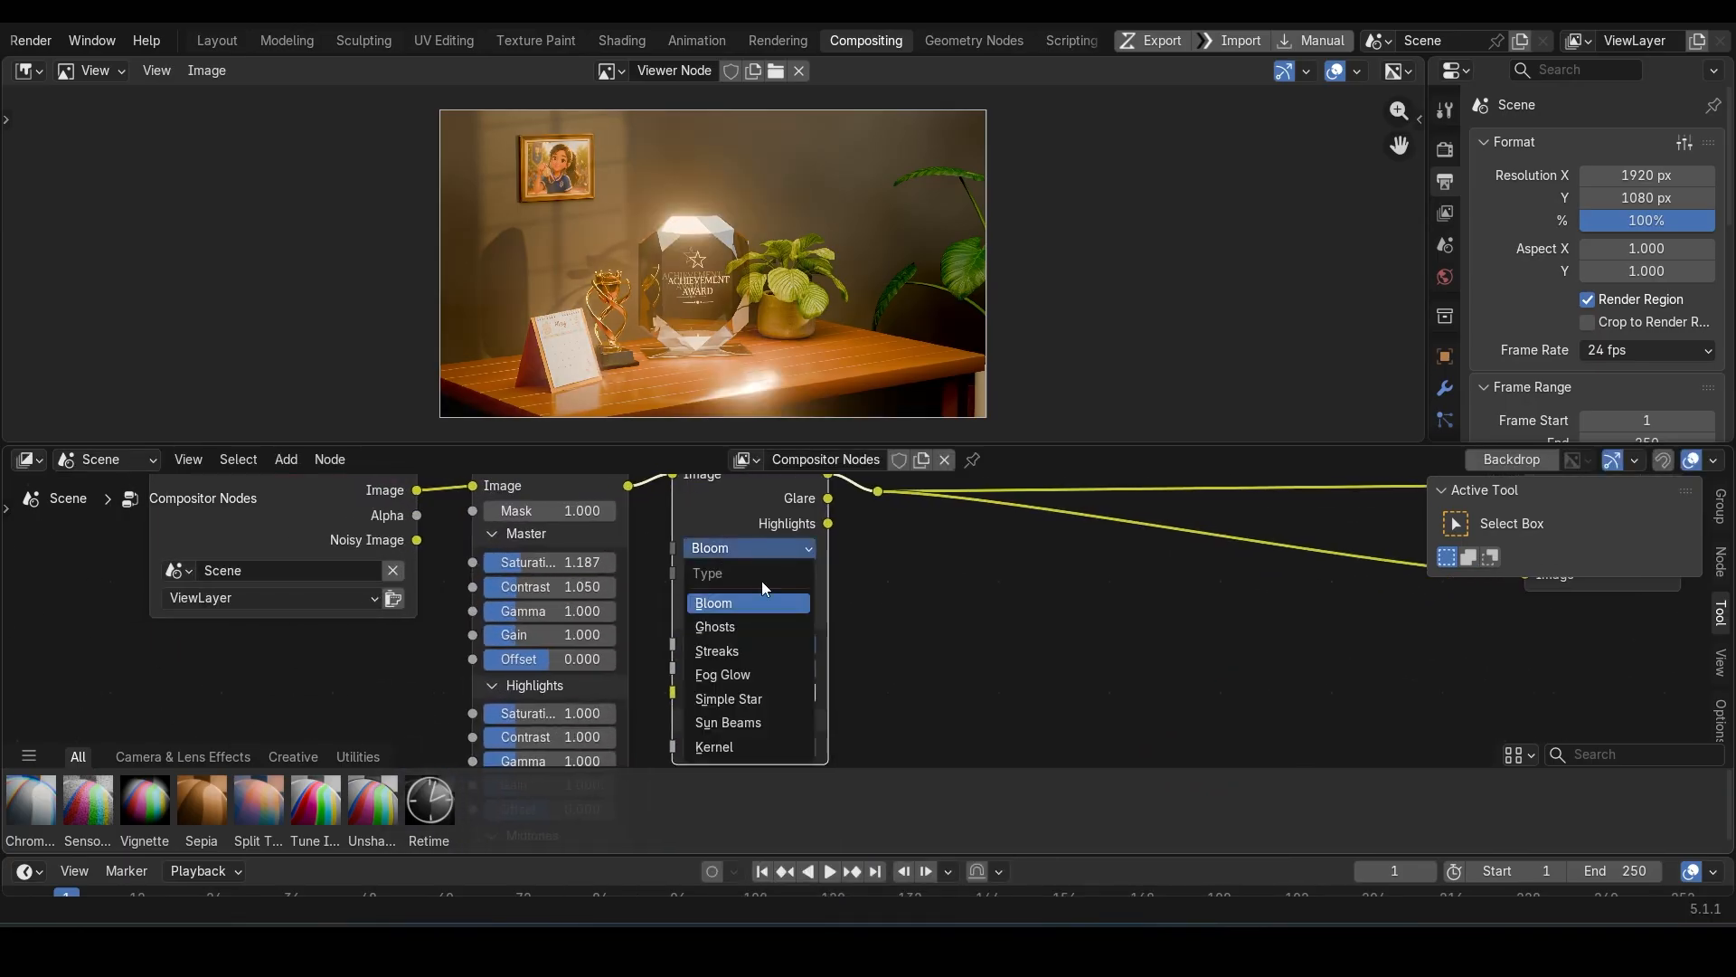
left_click(744, 676)
scroll(778, 657, "down", 1)
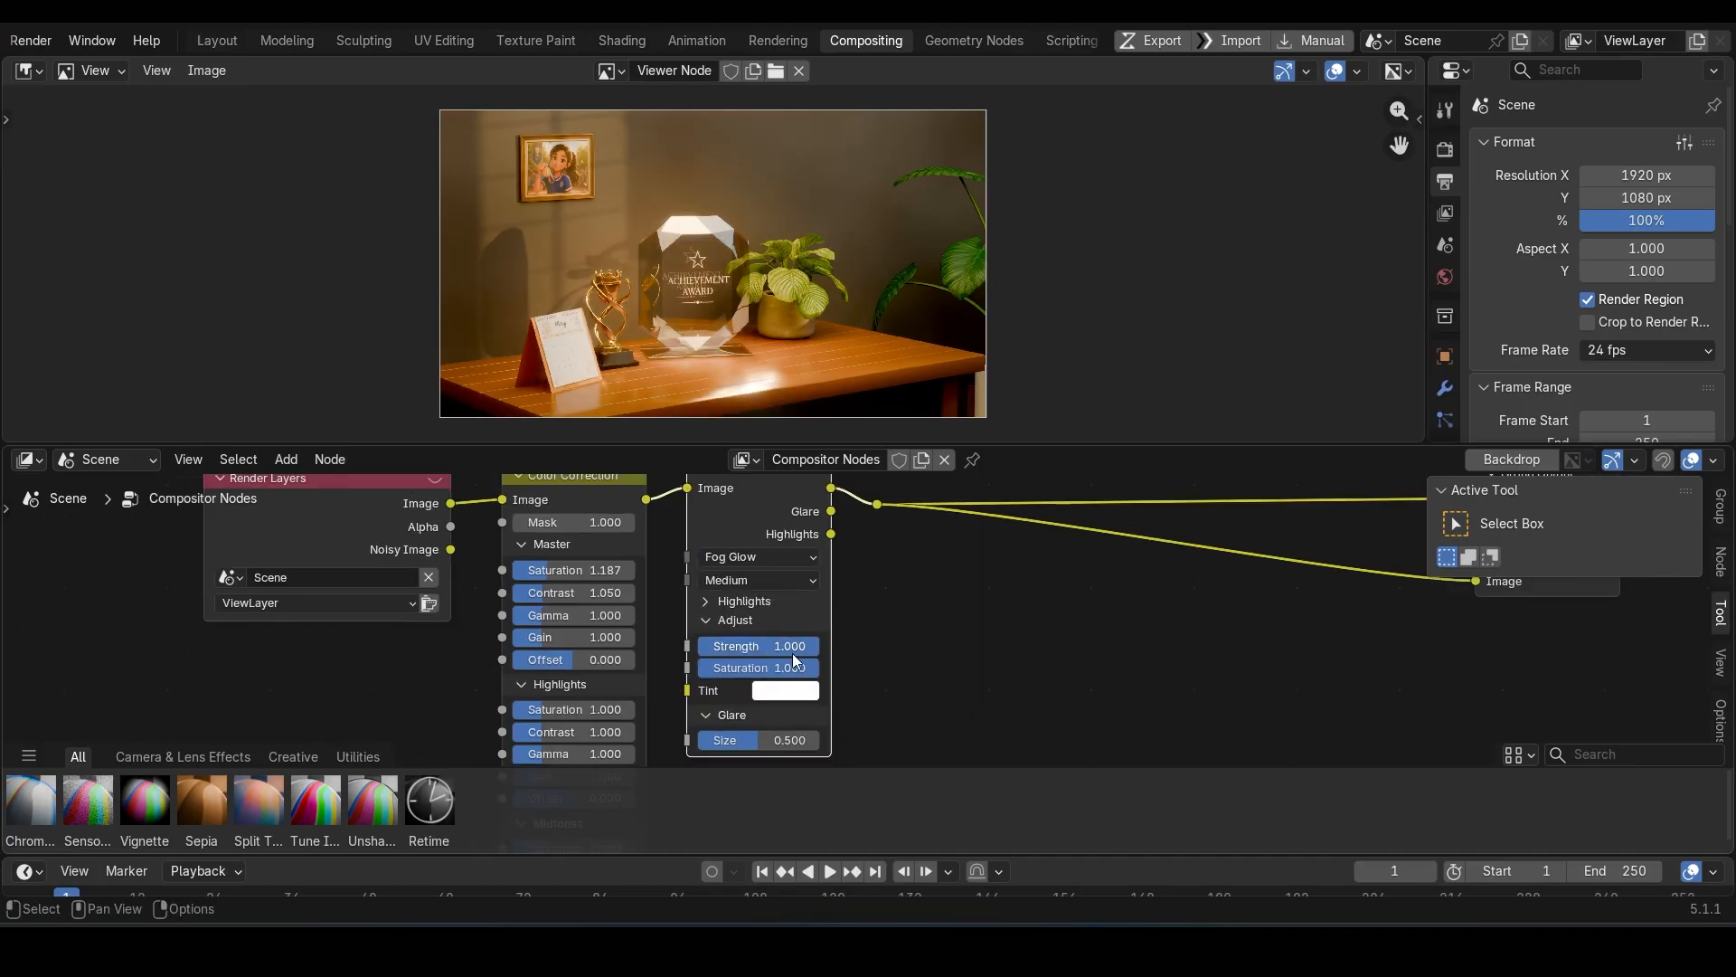
left_click(738, 603)
left_click_drag(758, 626, 681, 629)
Step: Compare the image with and without the glow by repeatedly muting and unmuting the Glare node
key("m")
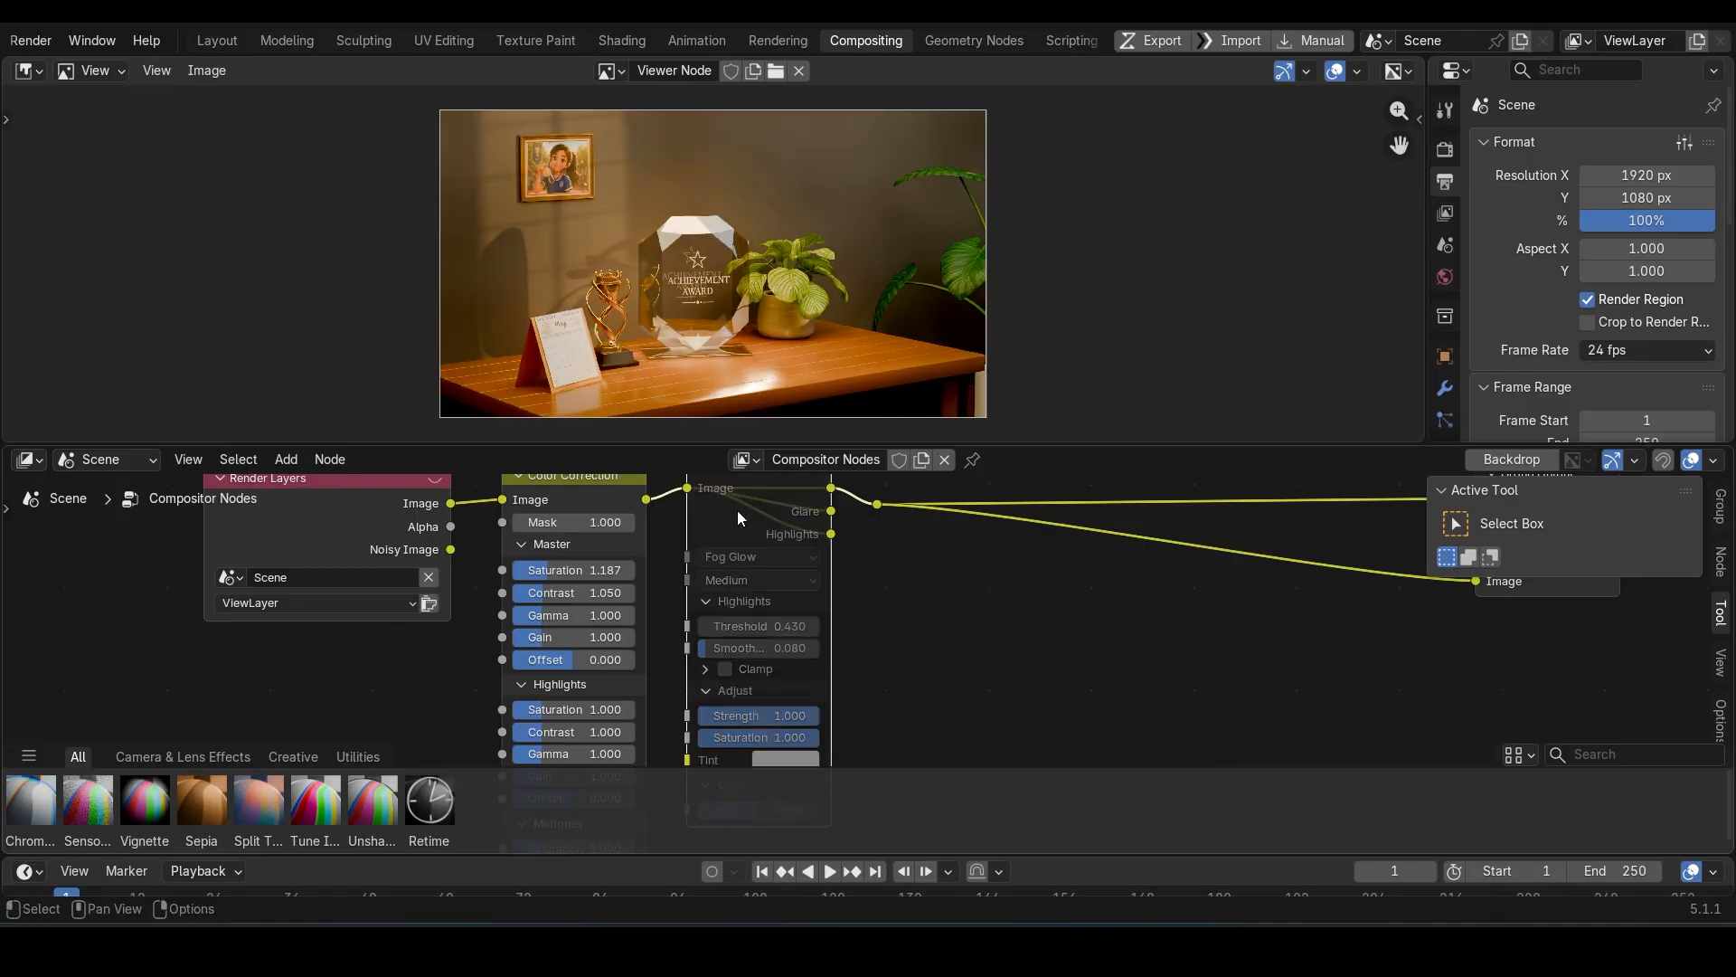
key("m")
key("m")
key("m")
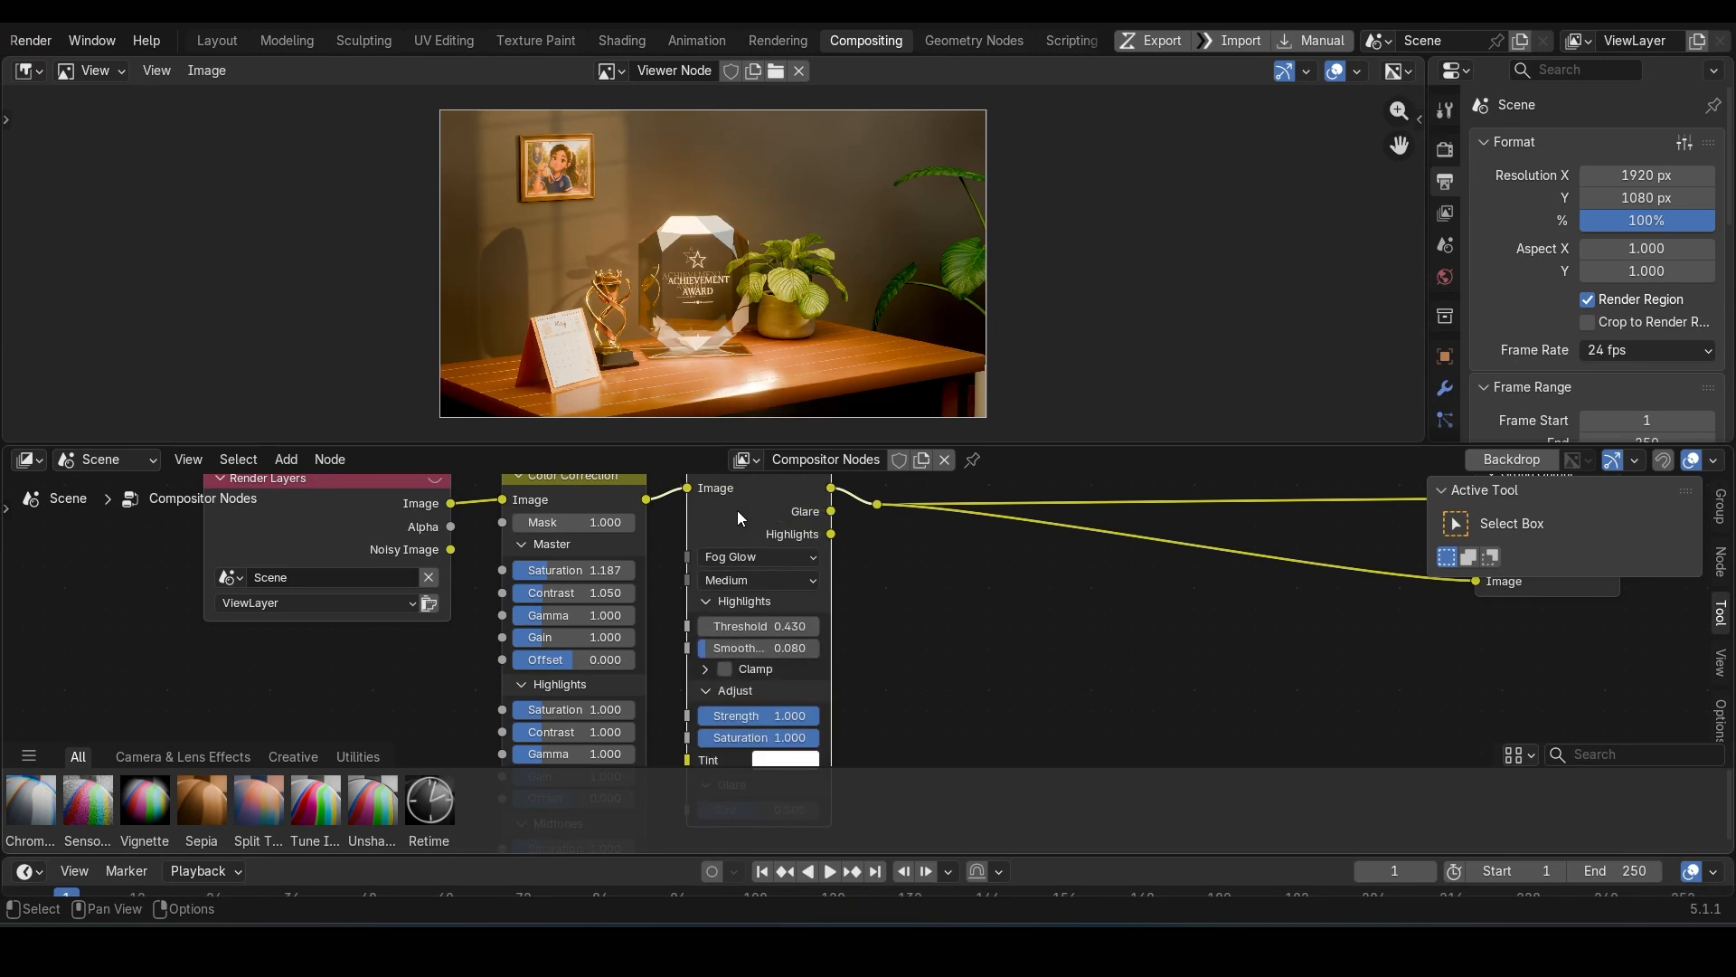
key("m")
key("m")
Step: Adjust the strength and size of the Fog Glow on the Glare node
middle_click_drag(740, 513, 911, 611)
left_click_drag(779, 639, 816, 634)
middle_click_drag(839, 690, 845, 706)
mouse_move(774, 741)
left_mouse_down()
mouse_move(836, 742)
mouse_move(780, 742)
left_mouse_up()
middle_click_drag(872, 627, 864, 734)
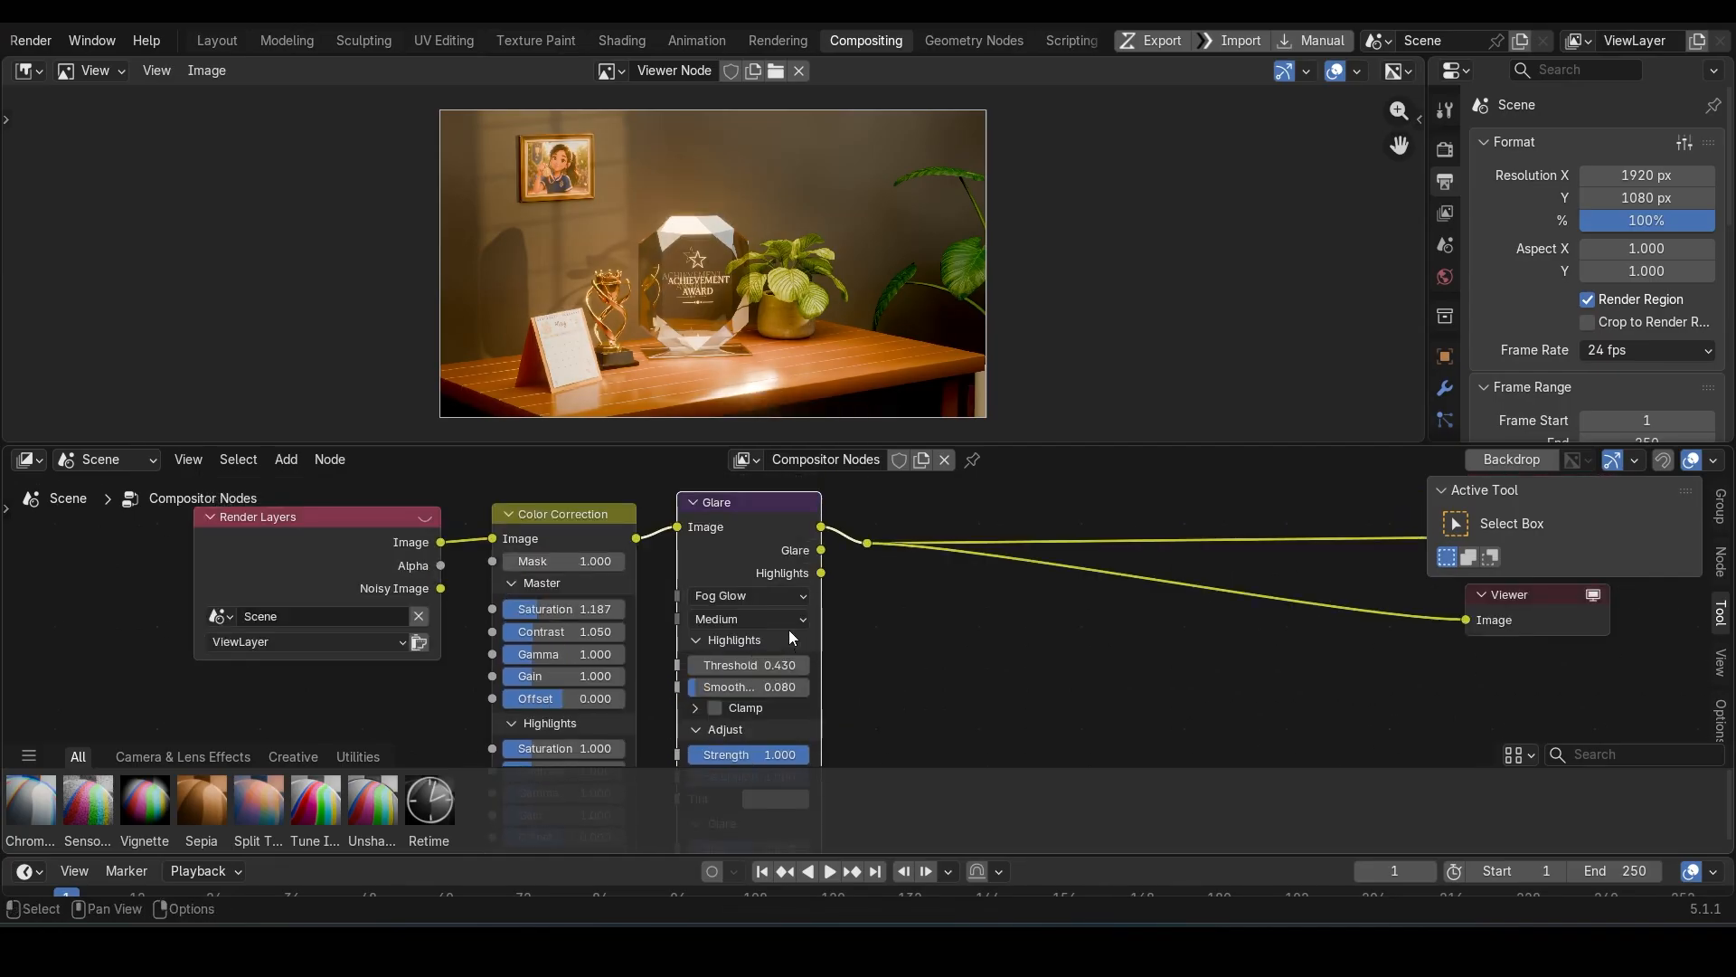
Step: Try the Bloom, Ghosts, Simple Star and Sun Beams glare types, and return the Glare node to Fog Glow
left_click(758, 595)
left_click(756, 651)
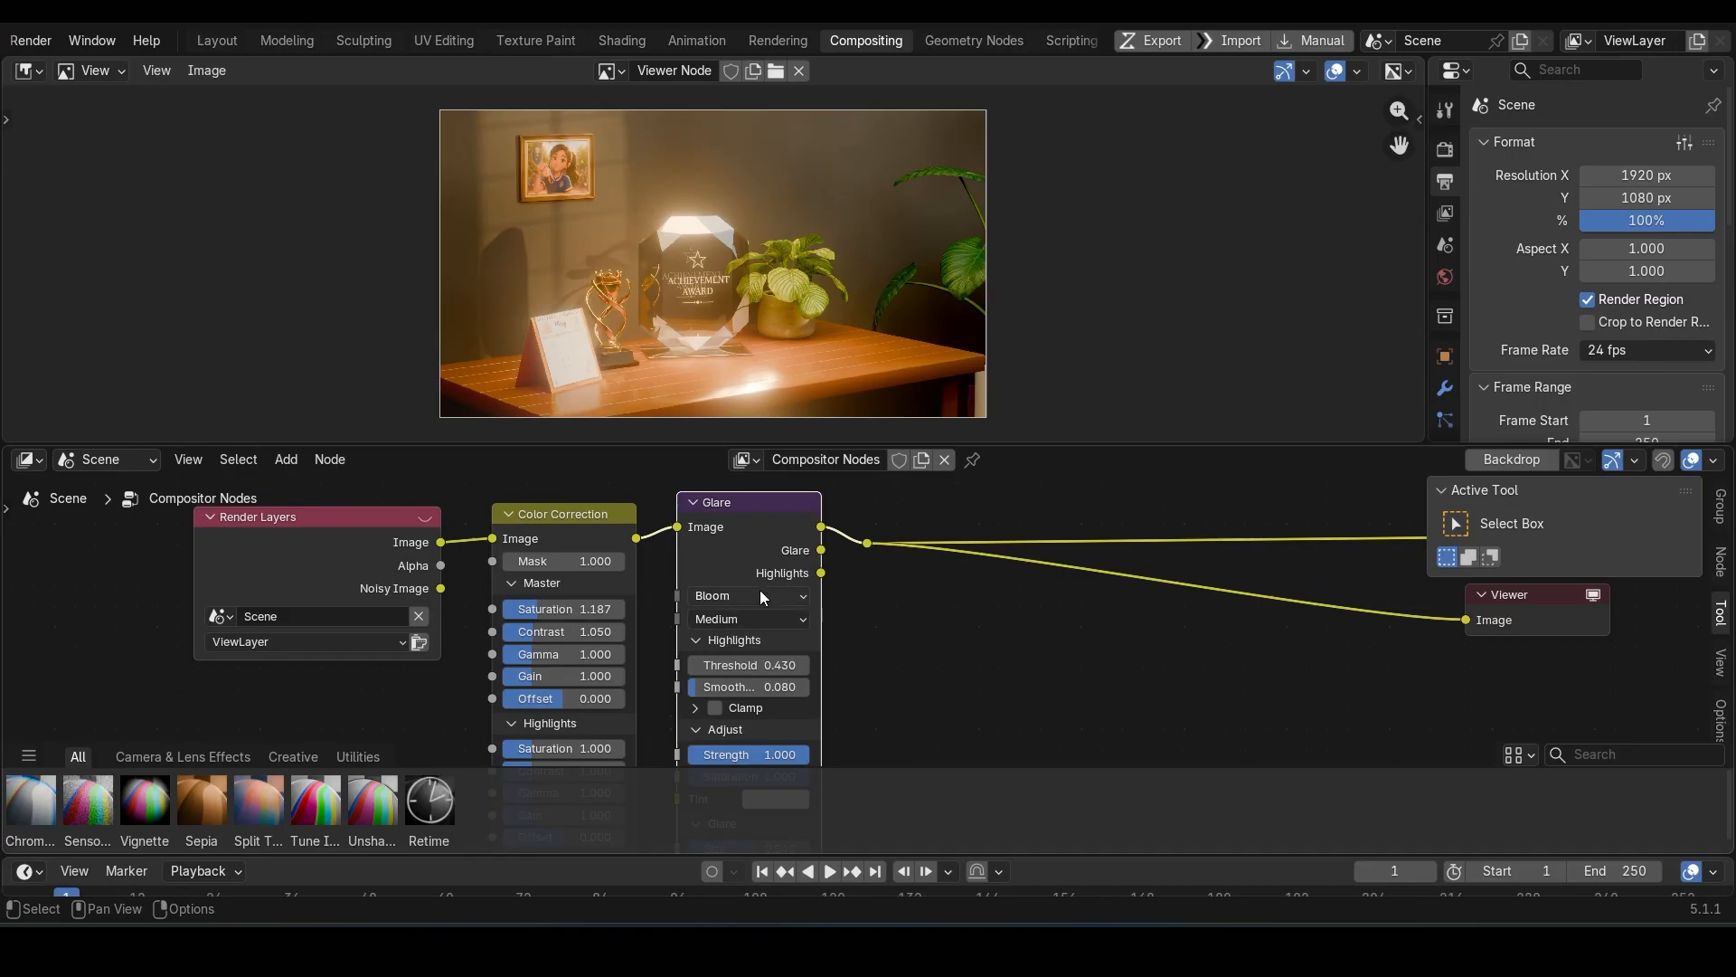
left_click(759, 593)
left_click(756, 668)
left_click(747, 597)
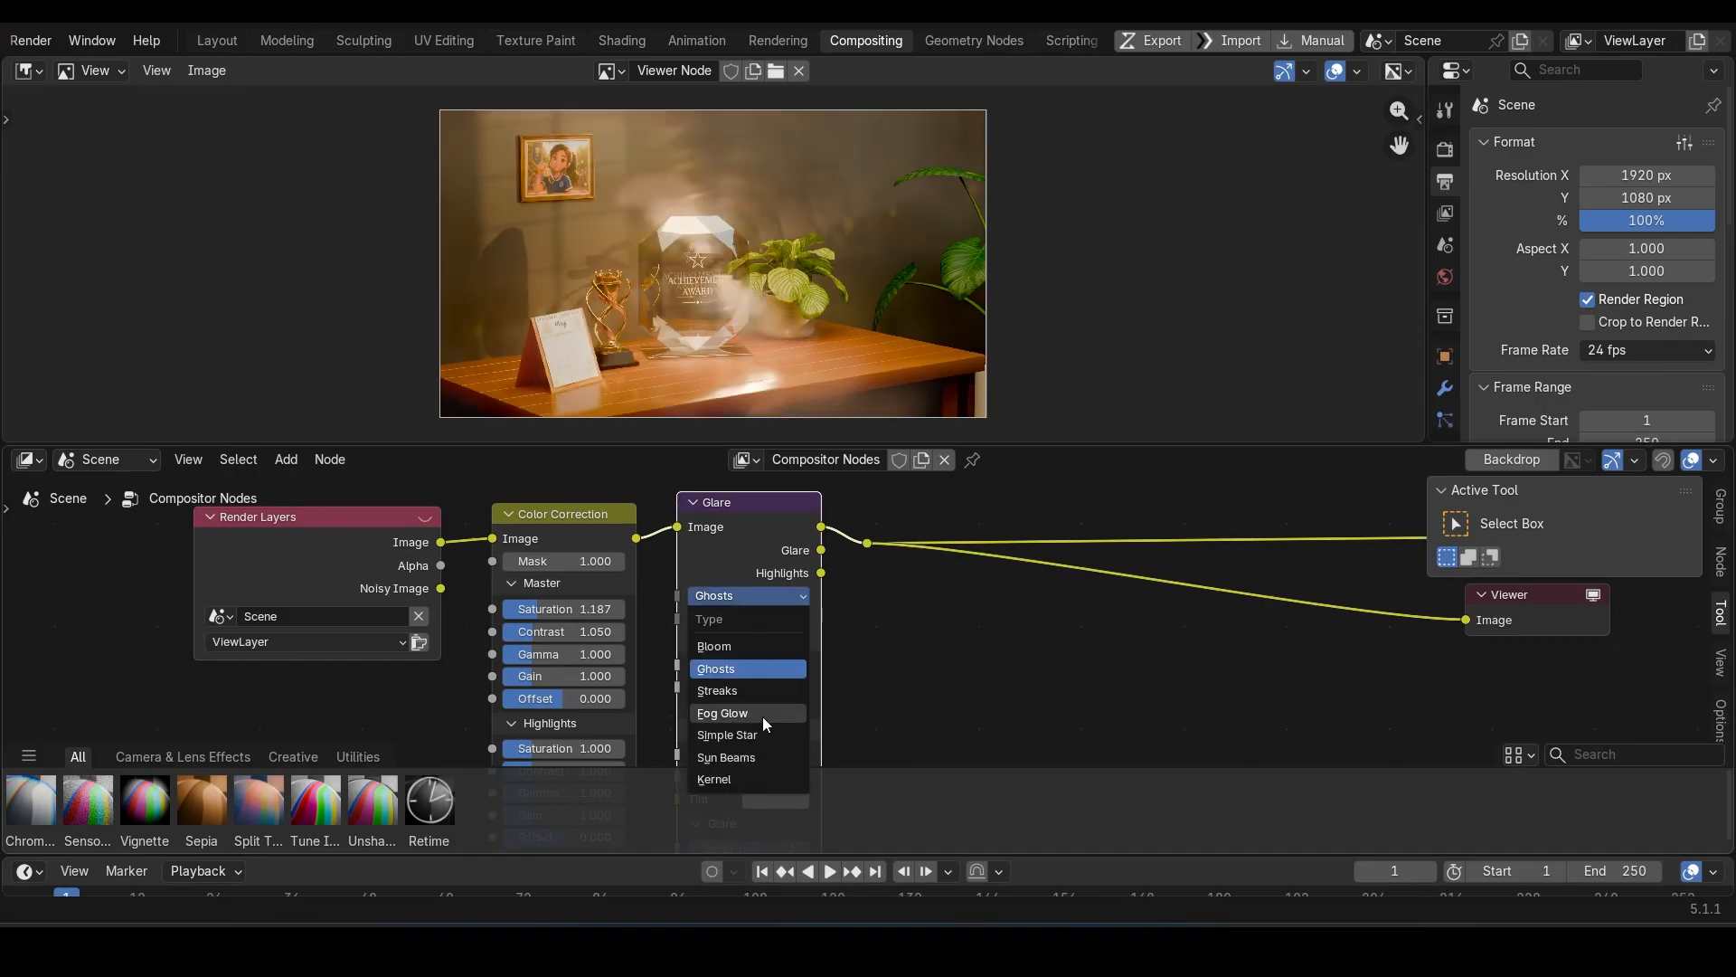
left_click(761, 738)
left_click(756, 597)
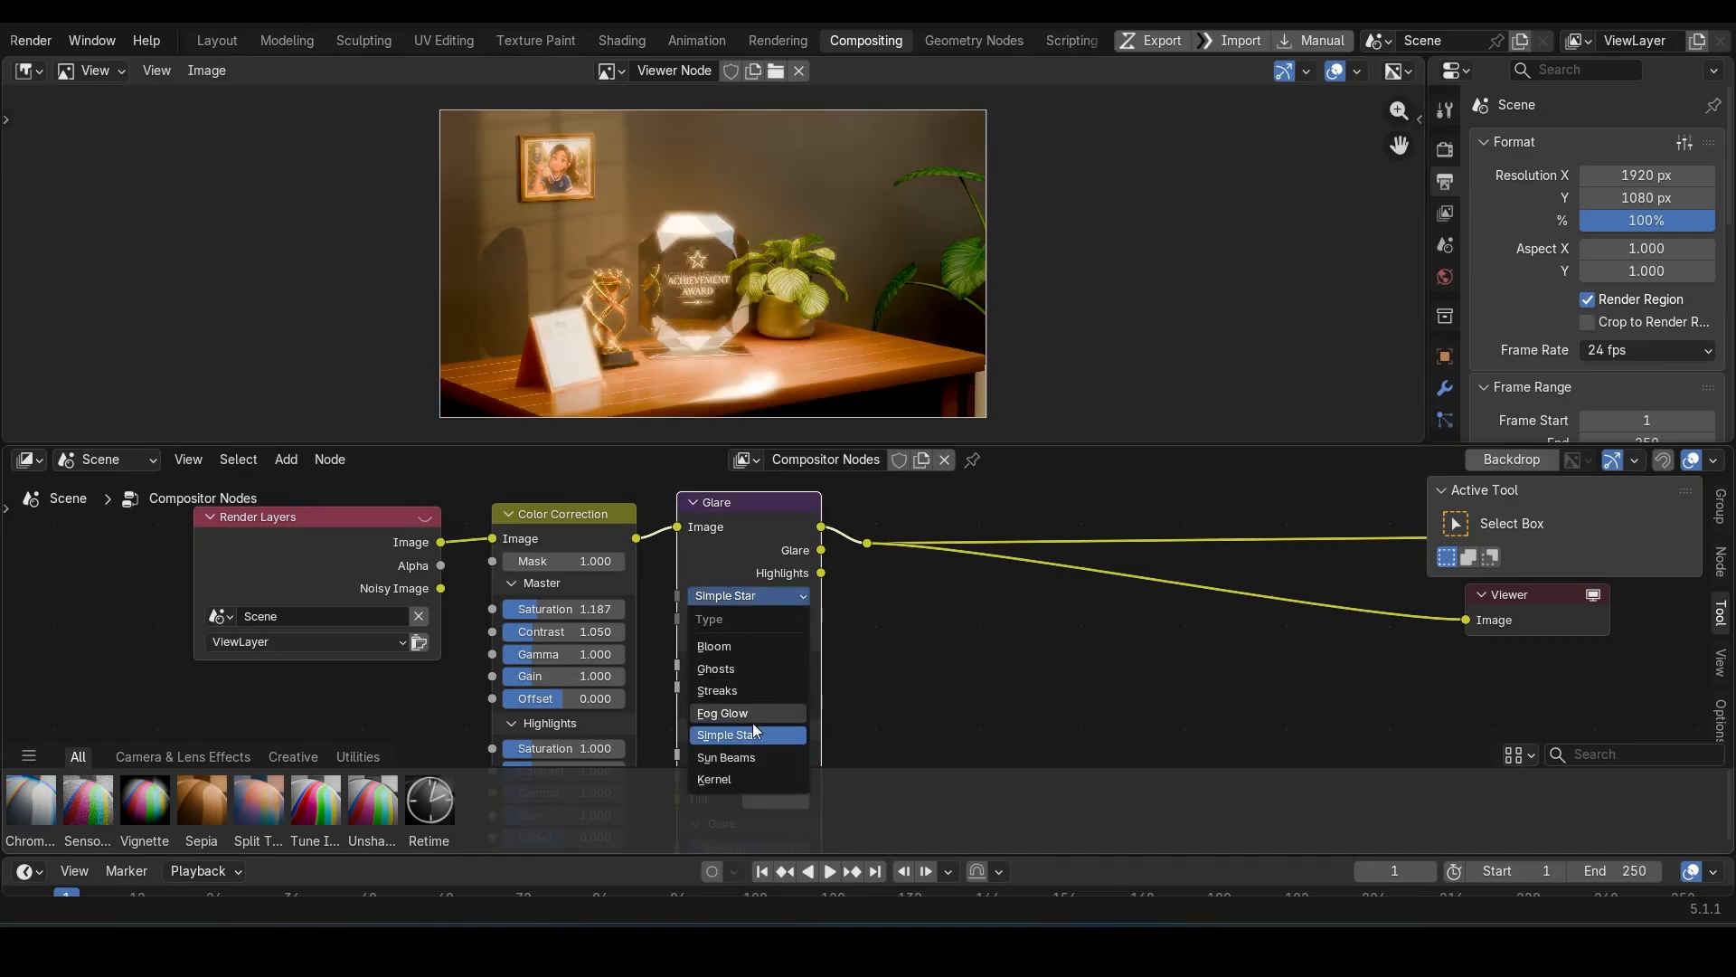
left_click(743, 760)
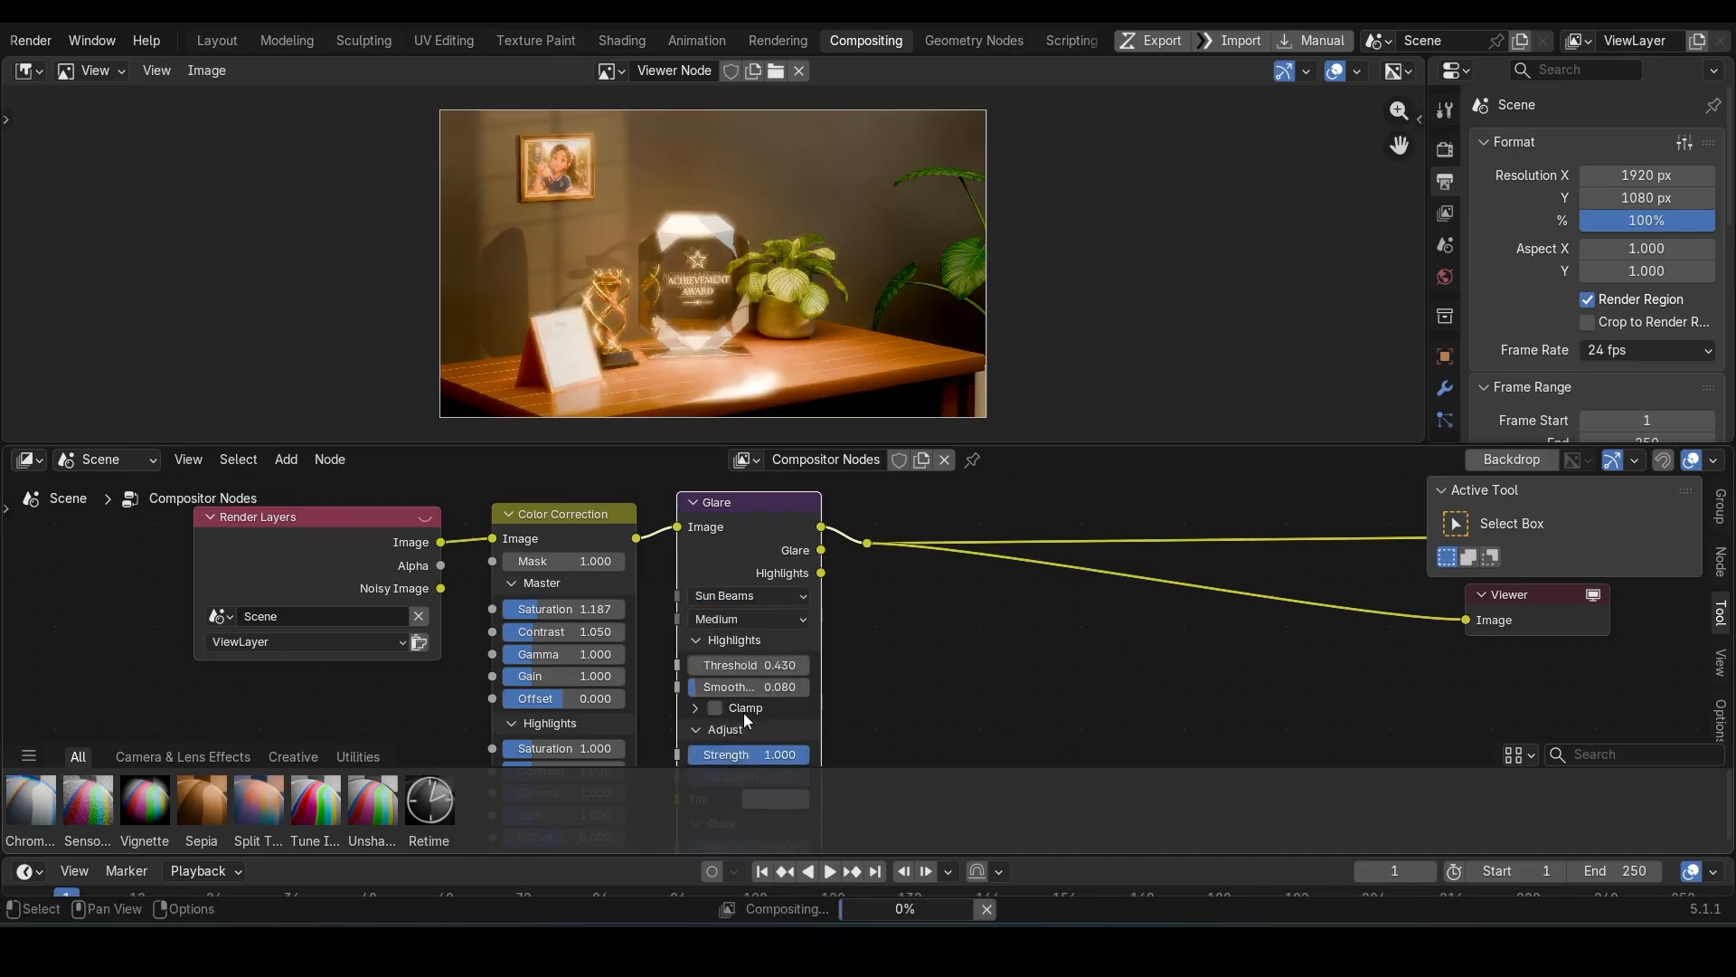
left_click(739, 598)
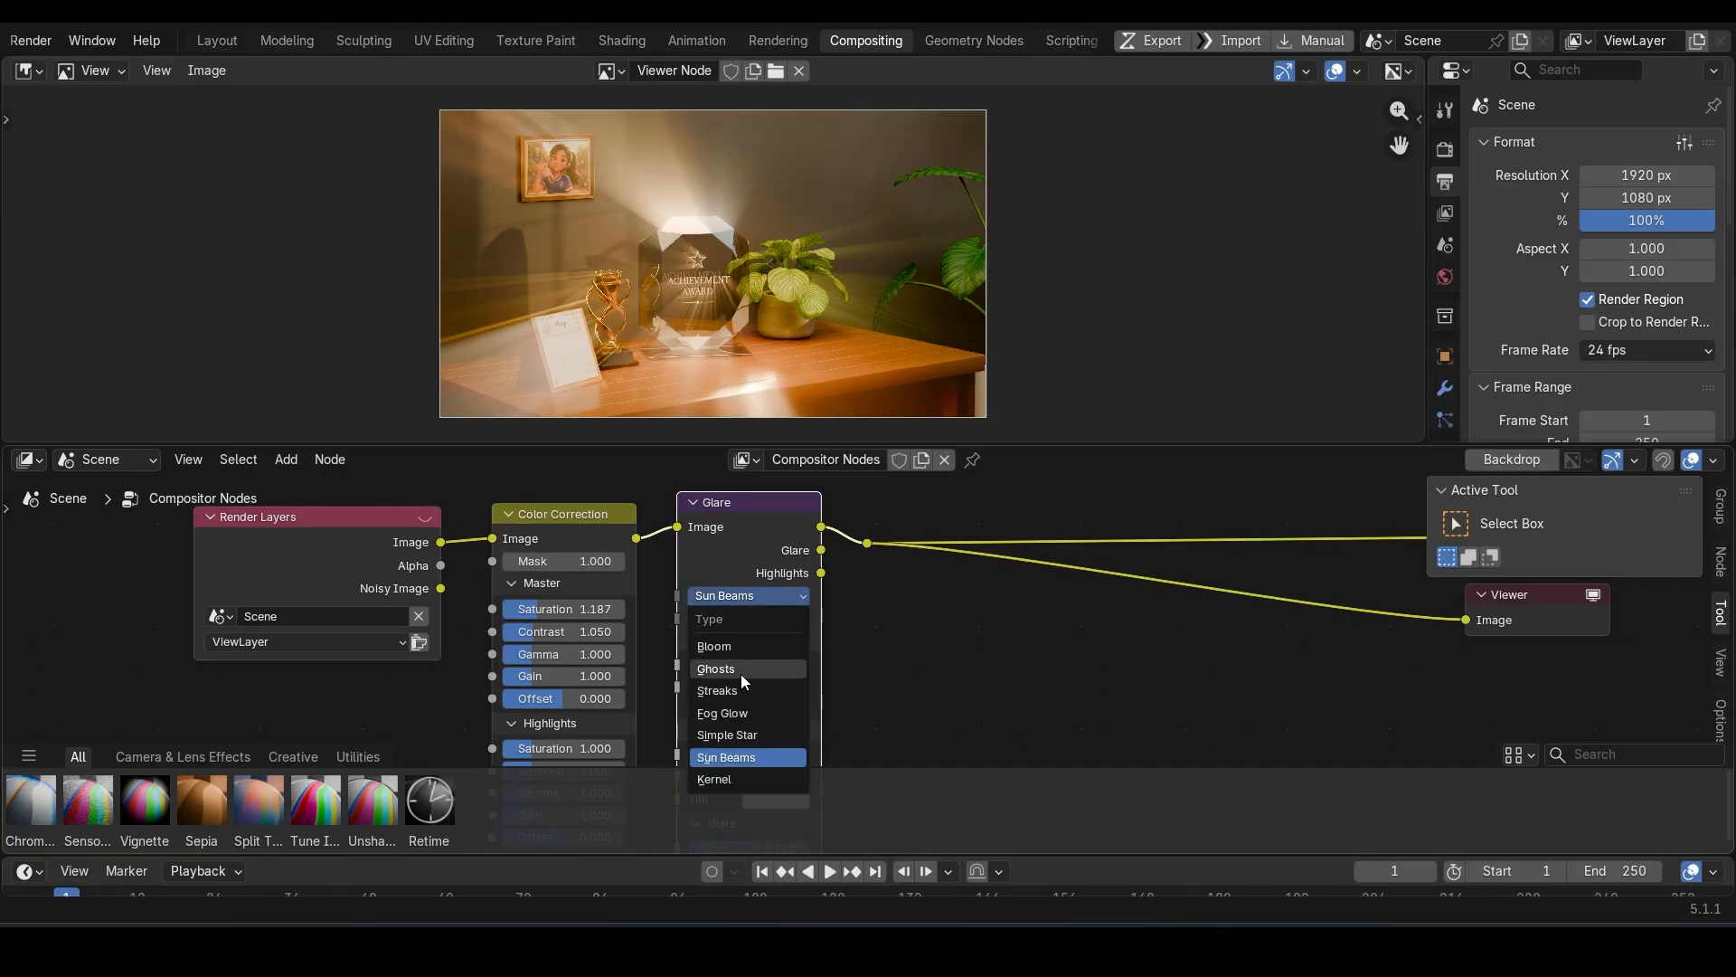
left_click(741, 716)
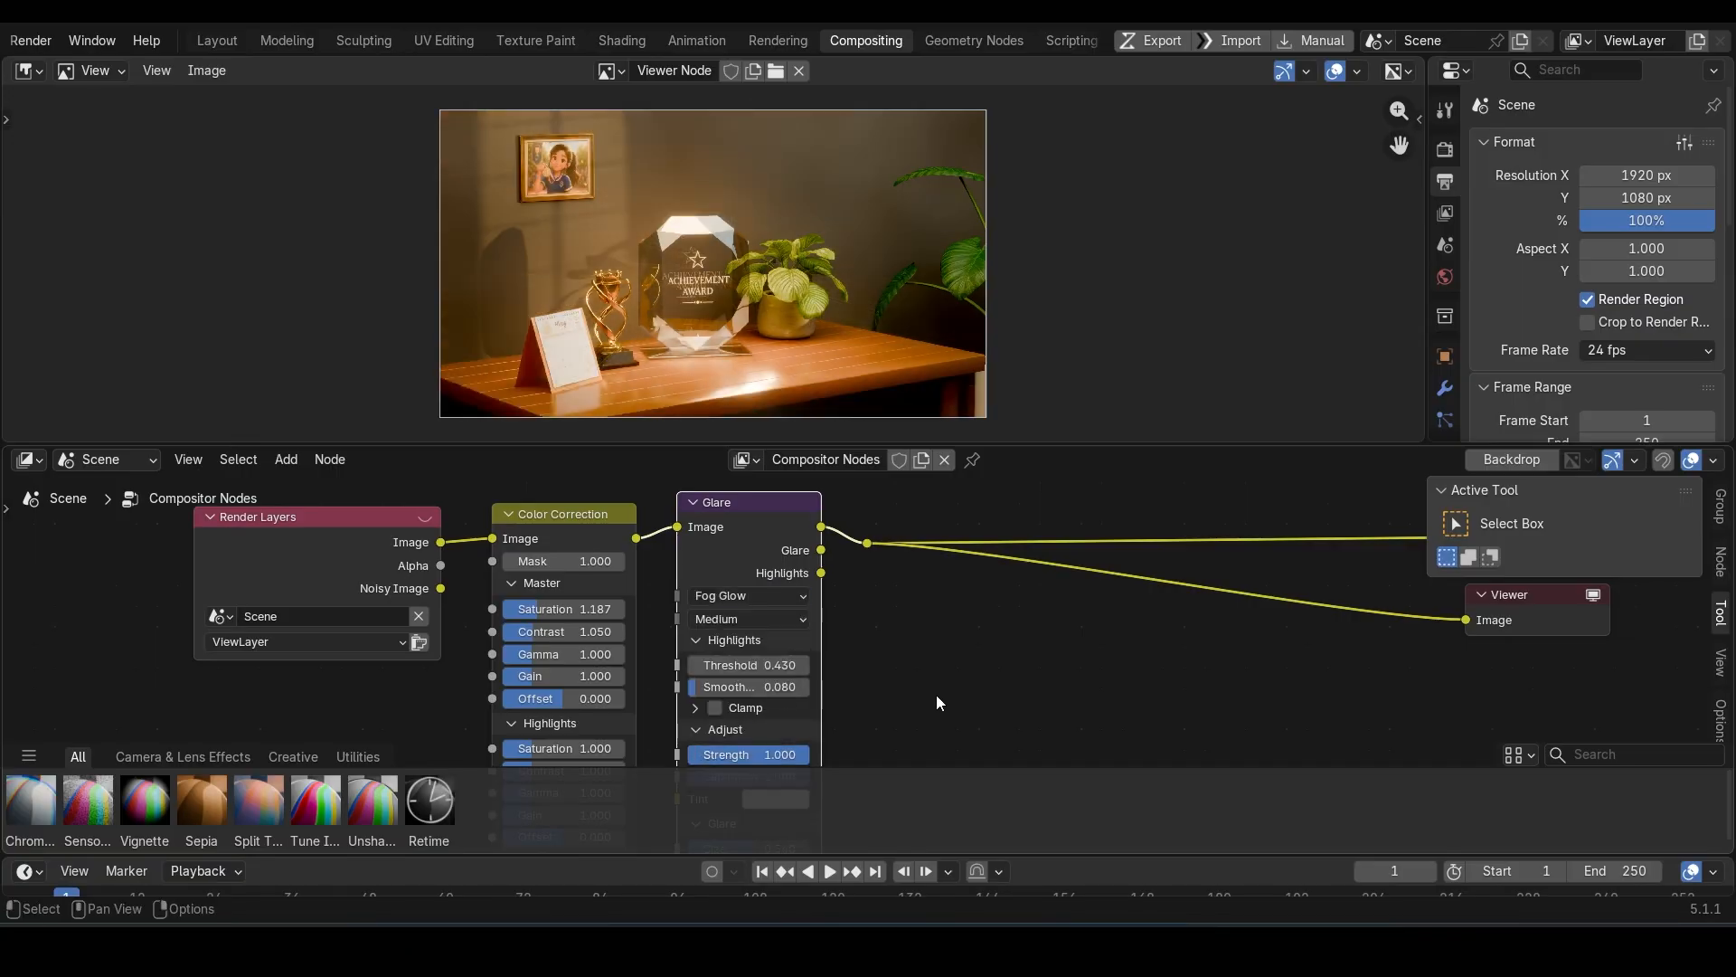
Step: Enable Clamp in the Highlights settings of the Glare node
scroll(936, 698, "down", 1)
middle_click_drag(928, 700, 859, 599)
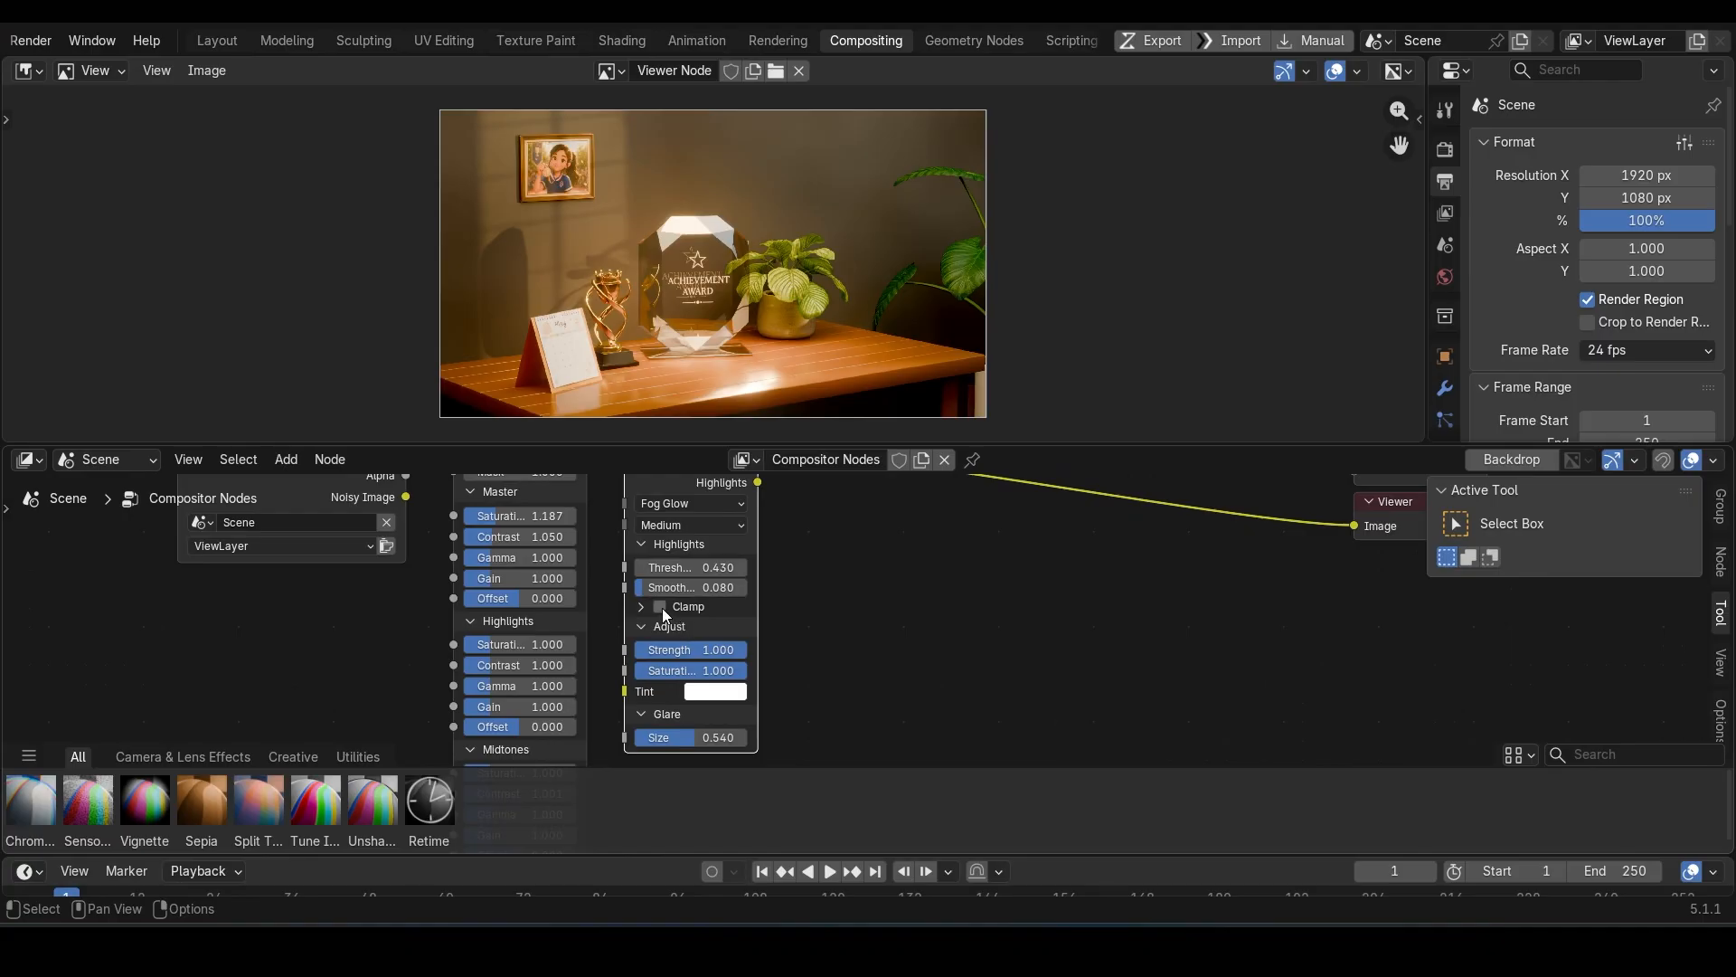
left_click(661, 607)
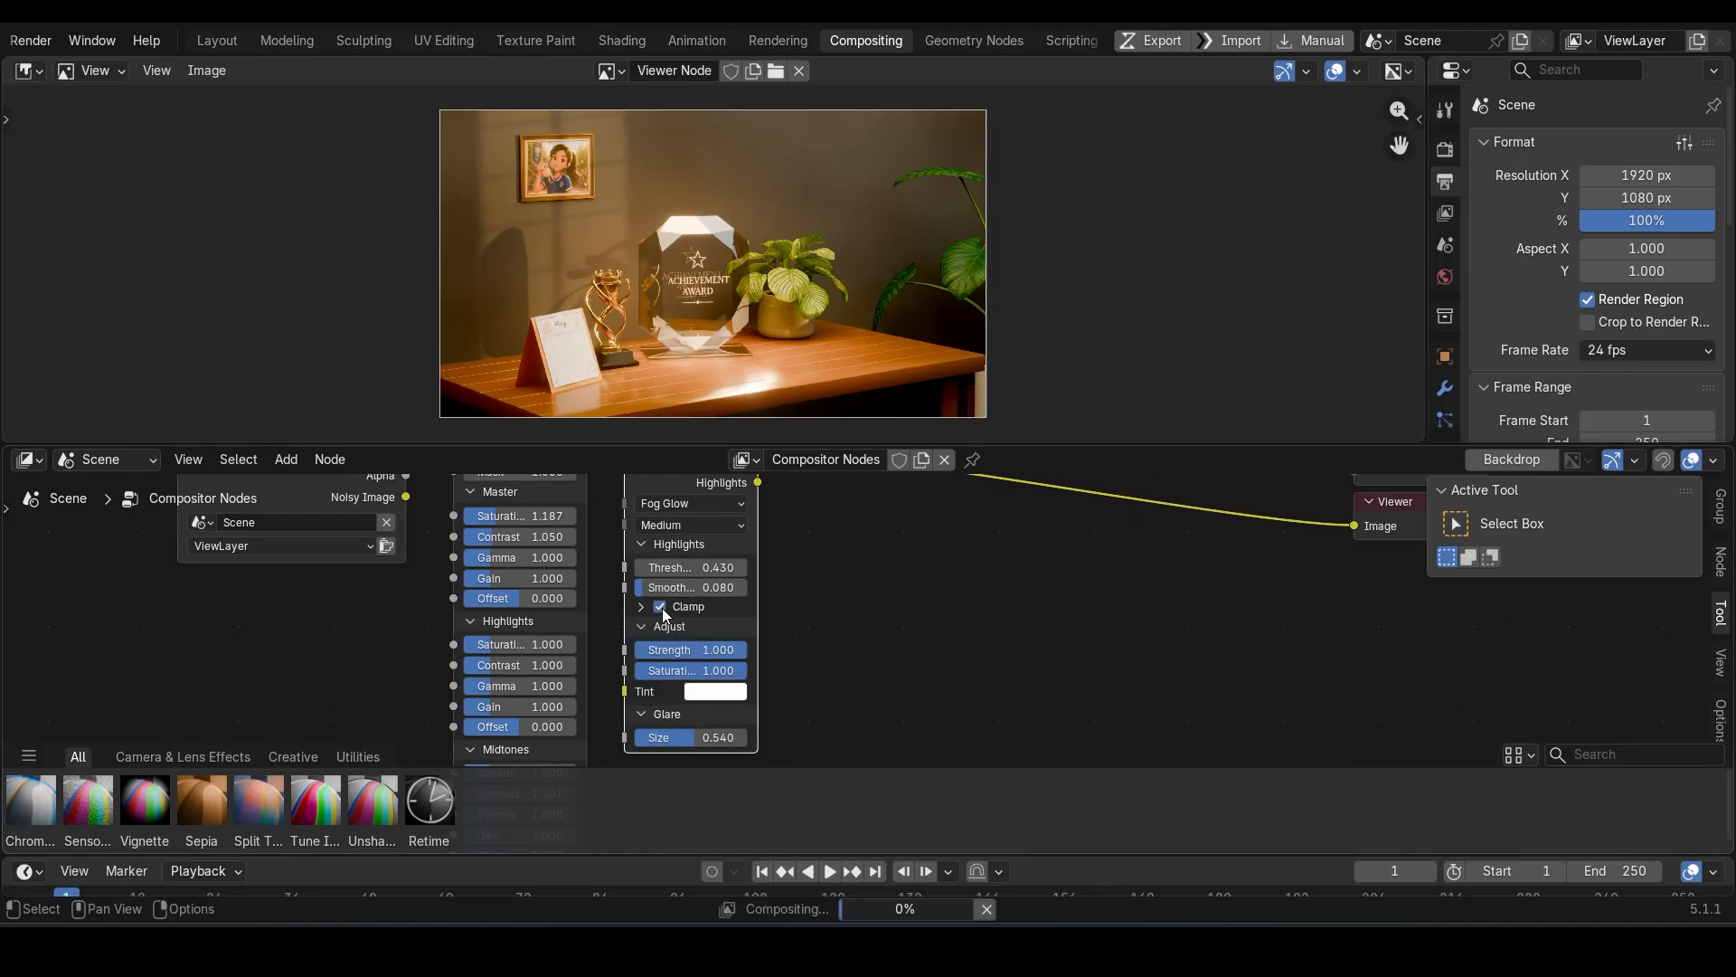
key("Home")
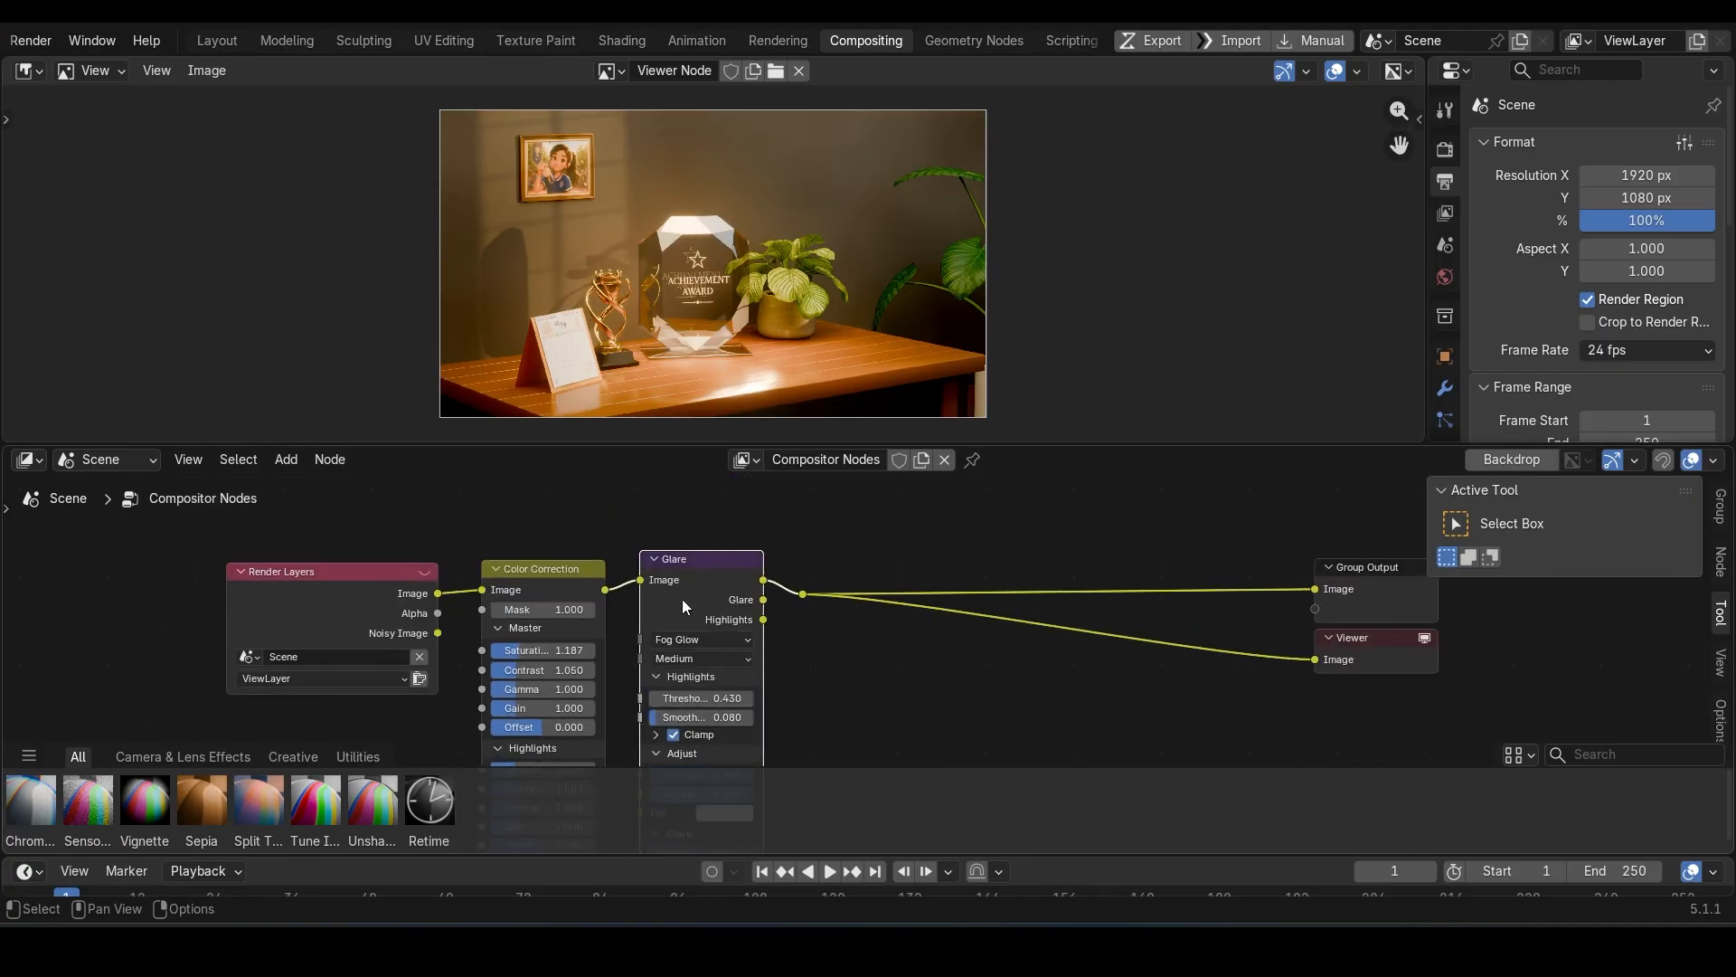
Step: Compare the image with and without the clamped Fog Glow by muting and unmuting the Glare node
key("m")
key("m")
key("m")
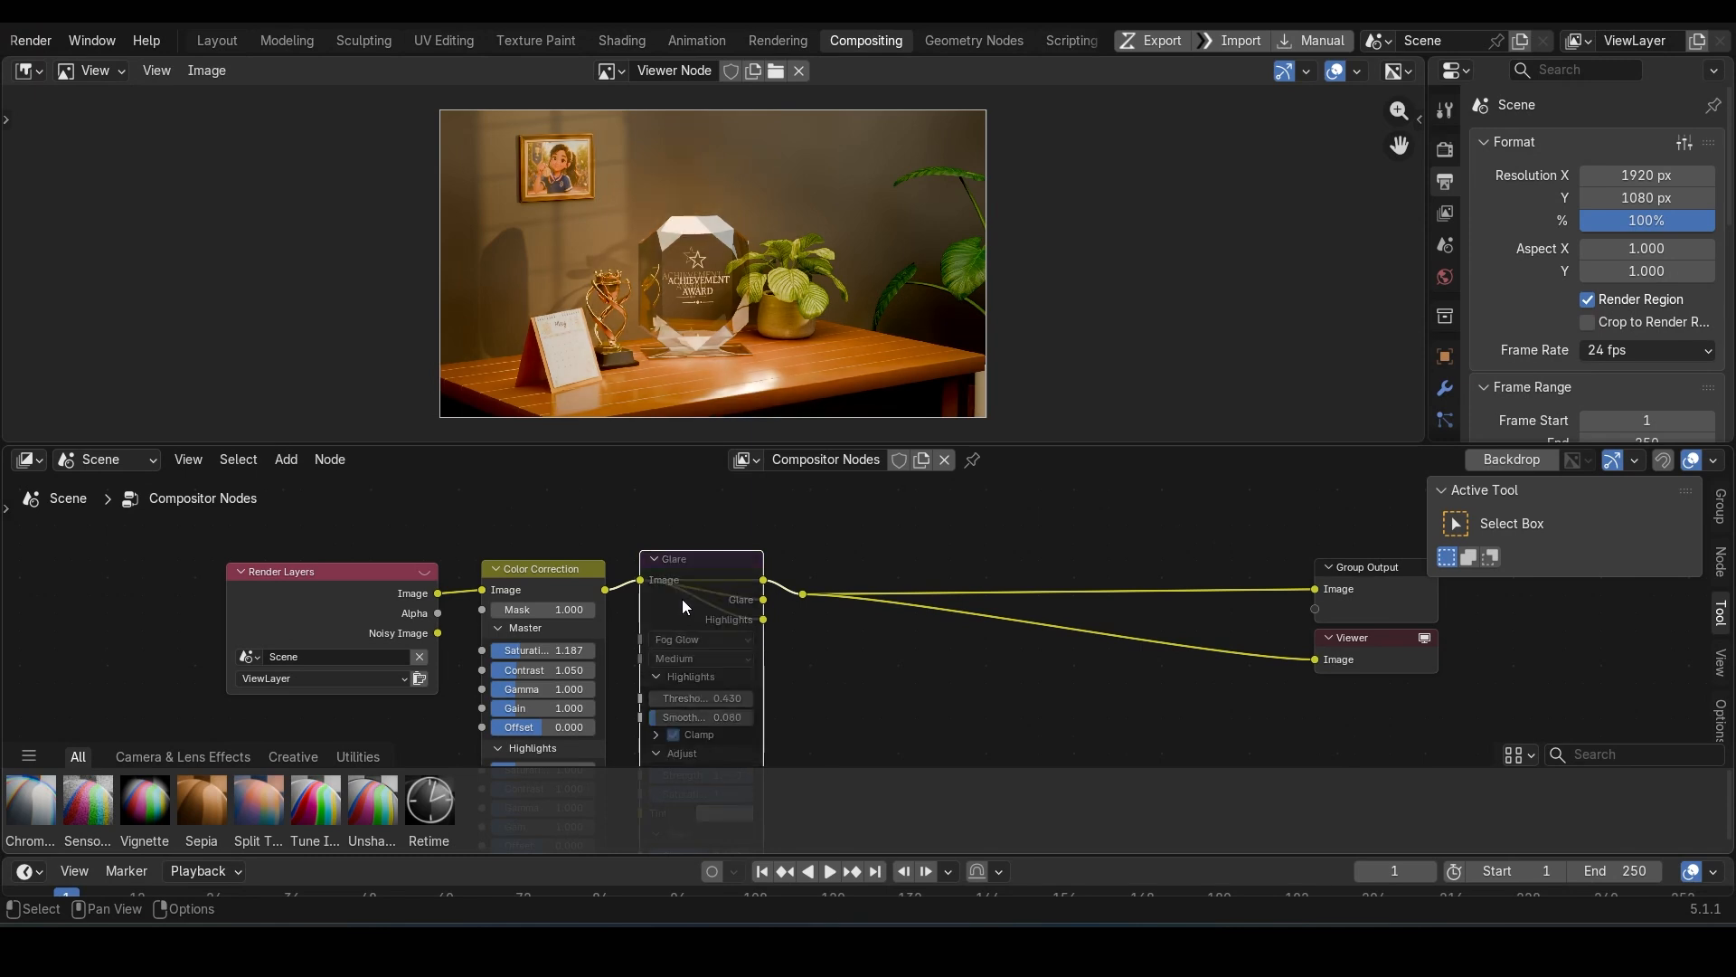
key("m")
scroll(736, 279, "up", 2)
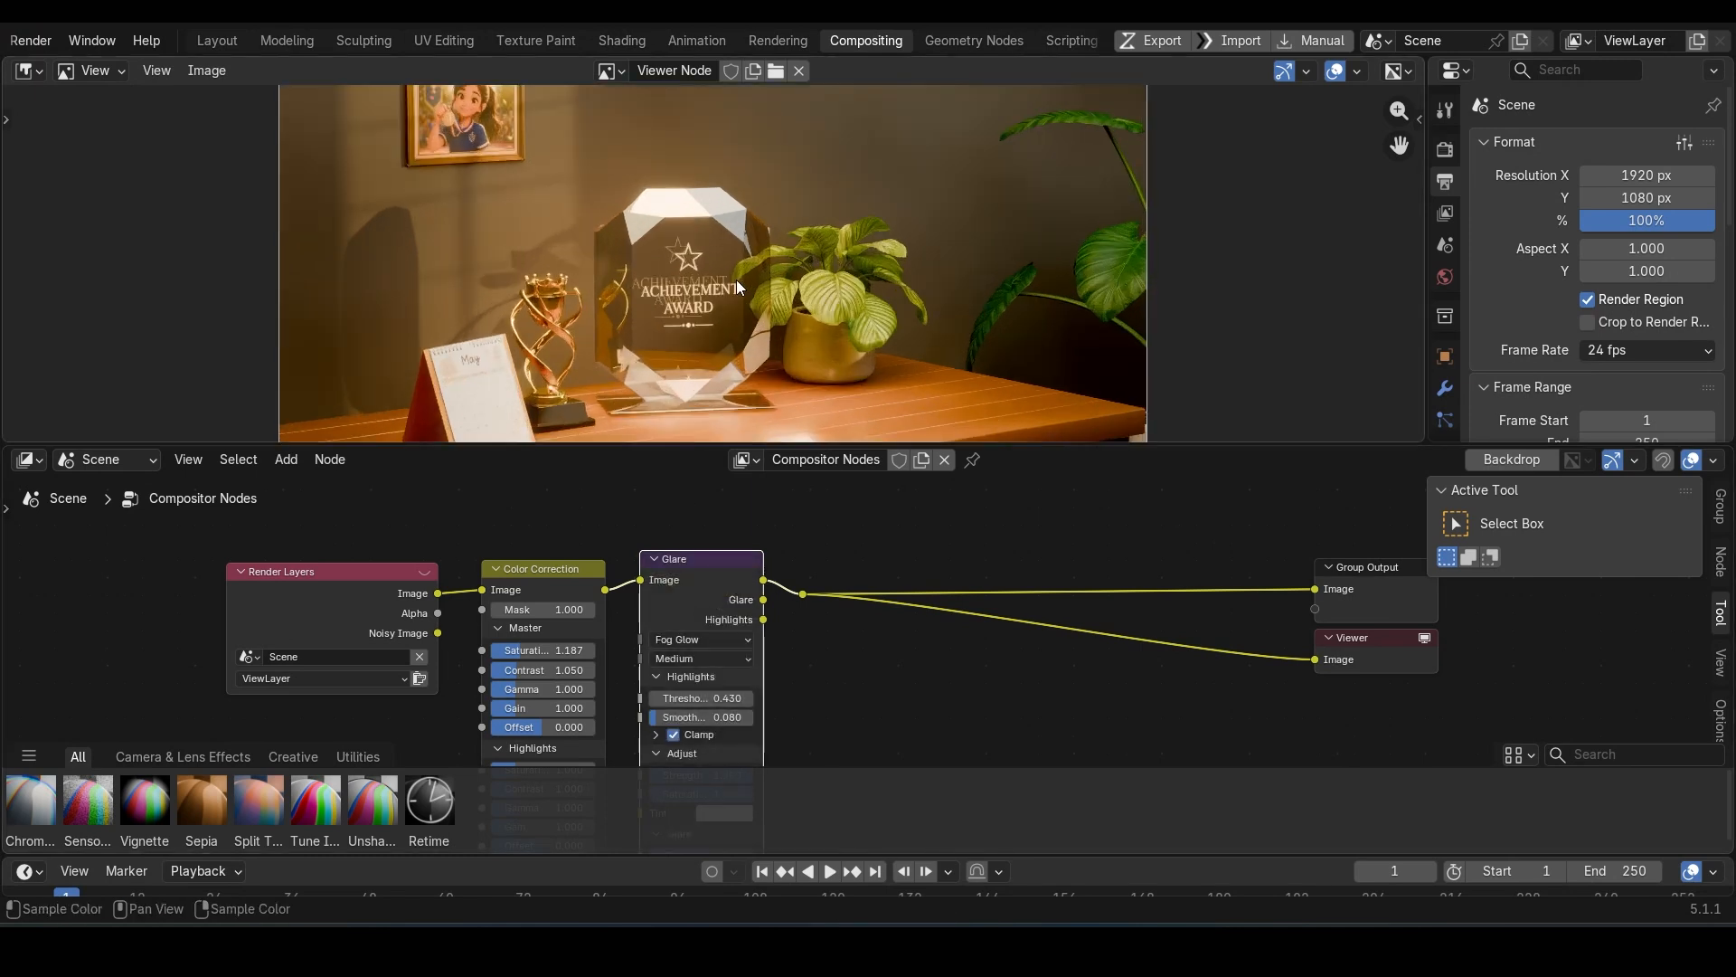
scroll(736, 280, "down", 2)
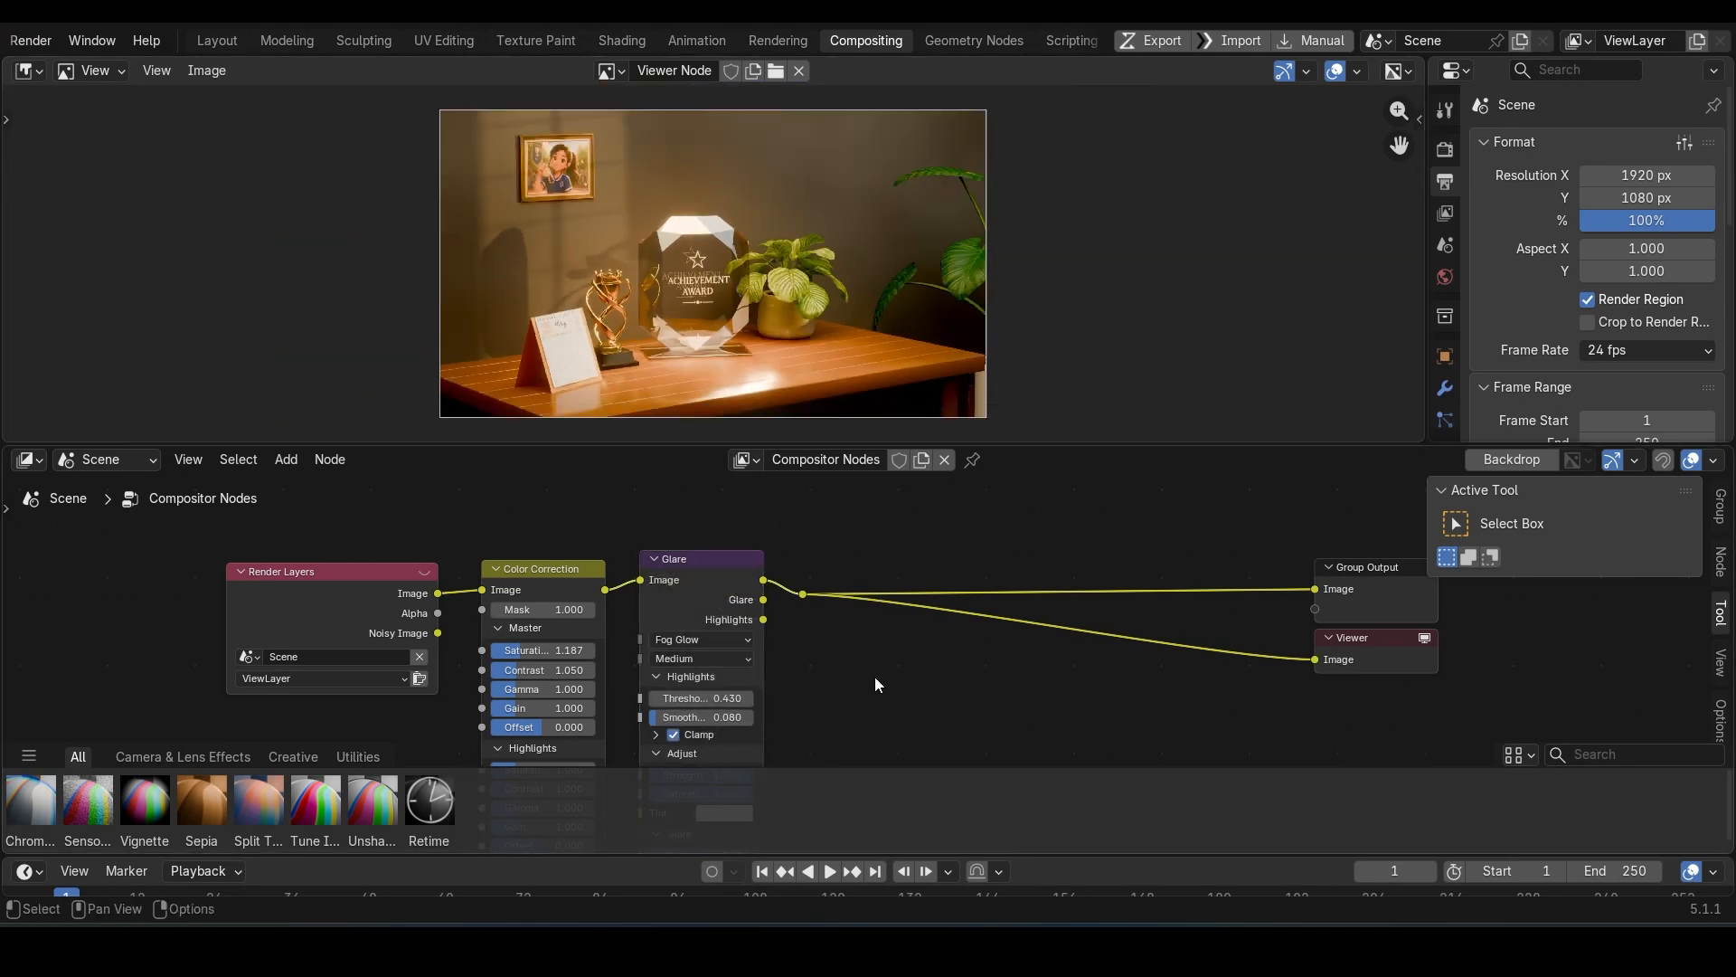
Step: Save the trophy scene file and inspect the glass award closely in the composited image
key("ctrl+s")
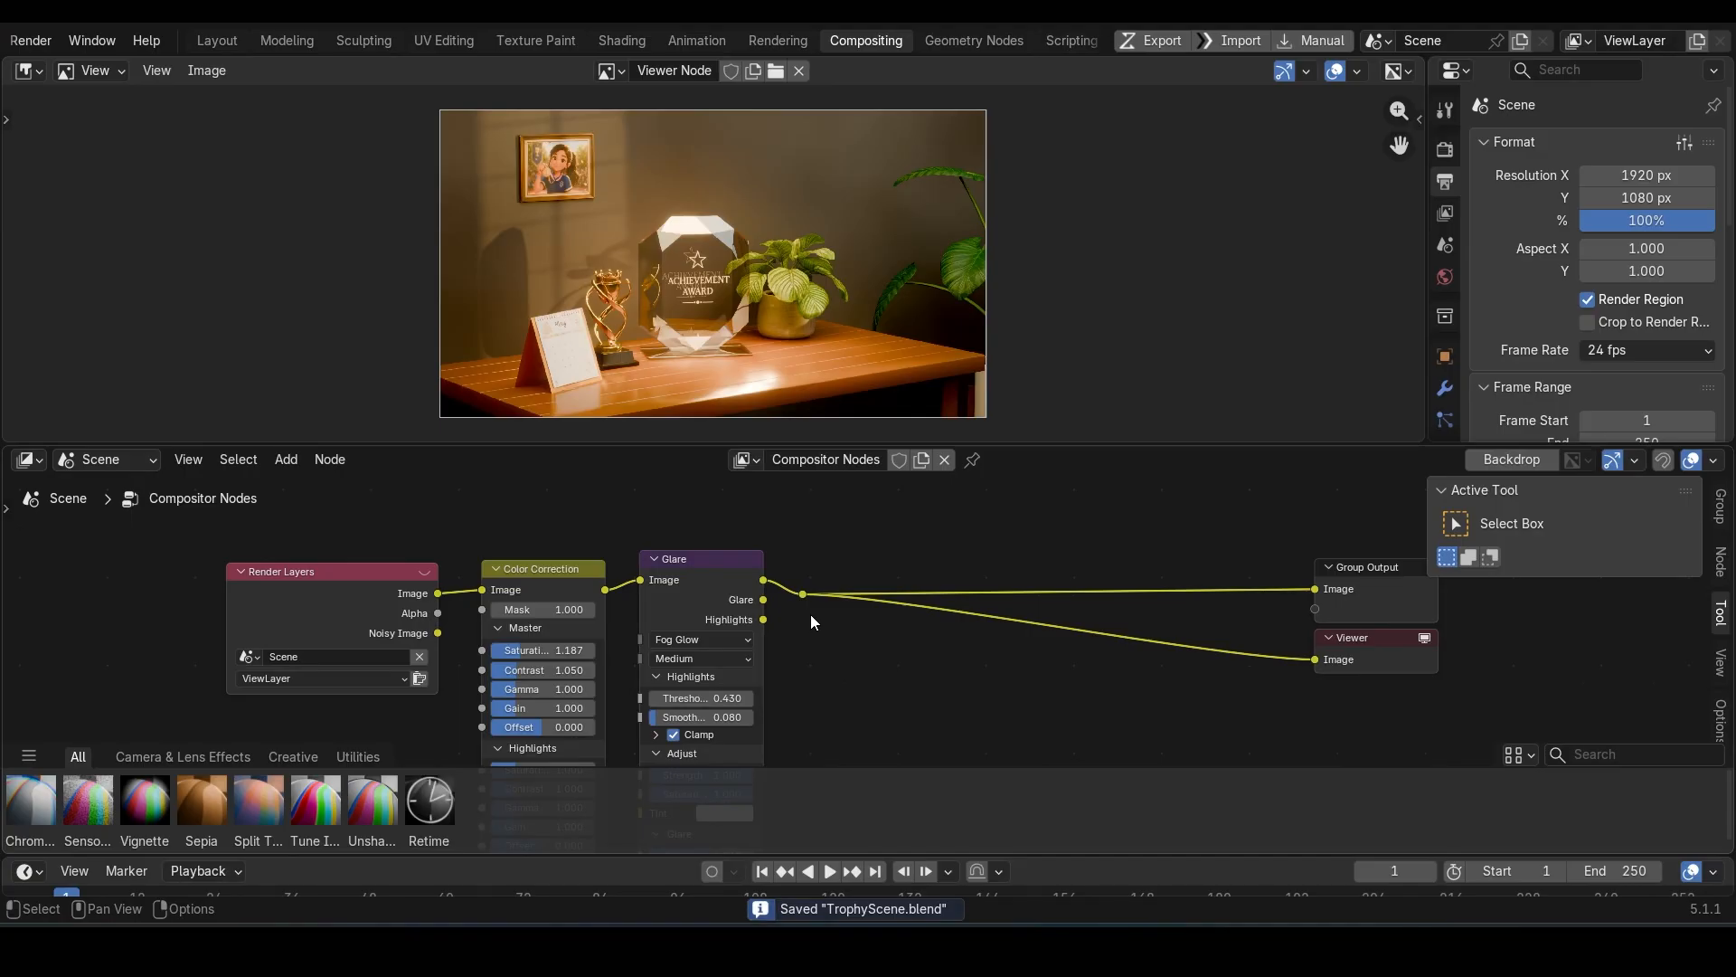
scroll(738, 242, "up", 4)
scroll(738, 257, "down", 4)
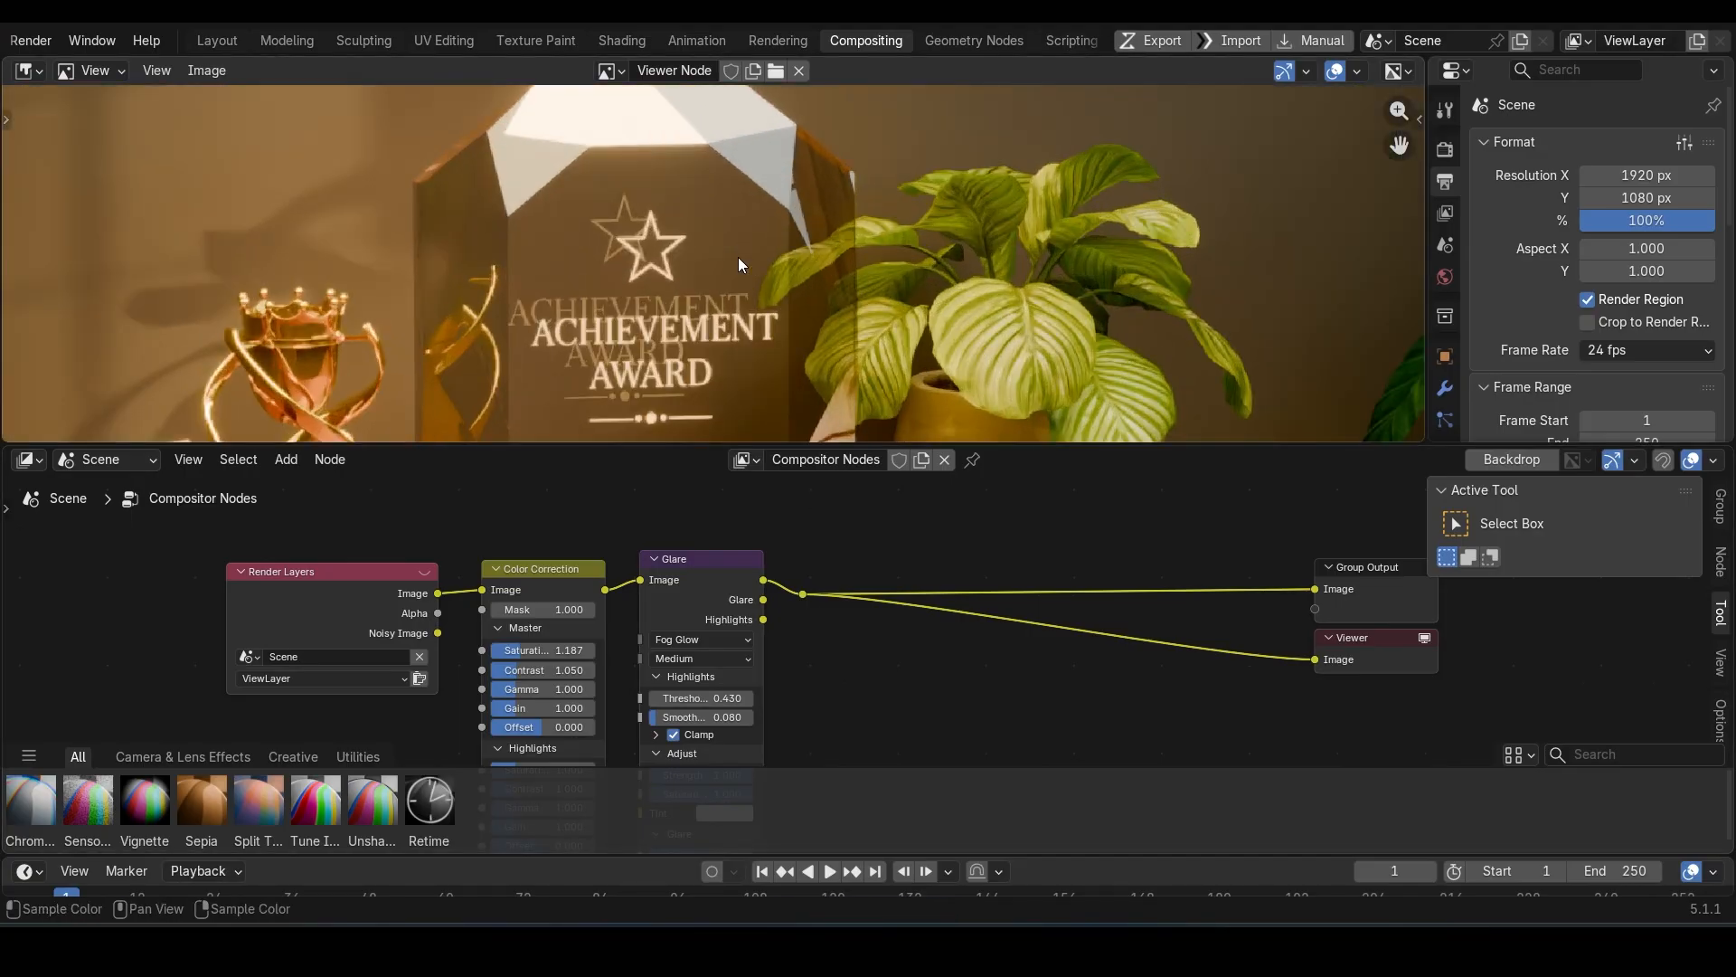
Step: Switch to the Layout workspace and inspect the scene in rendered shading and from above in solid shading
left_click(232, 41)
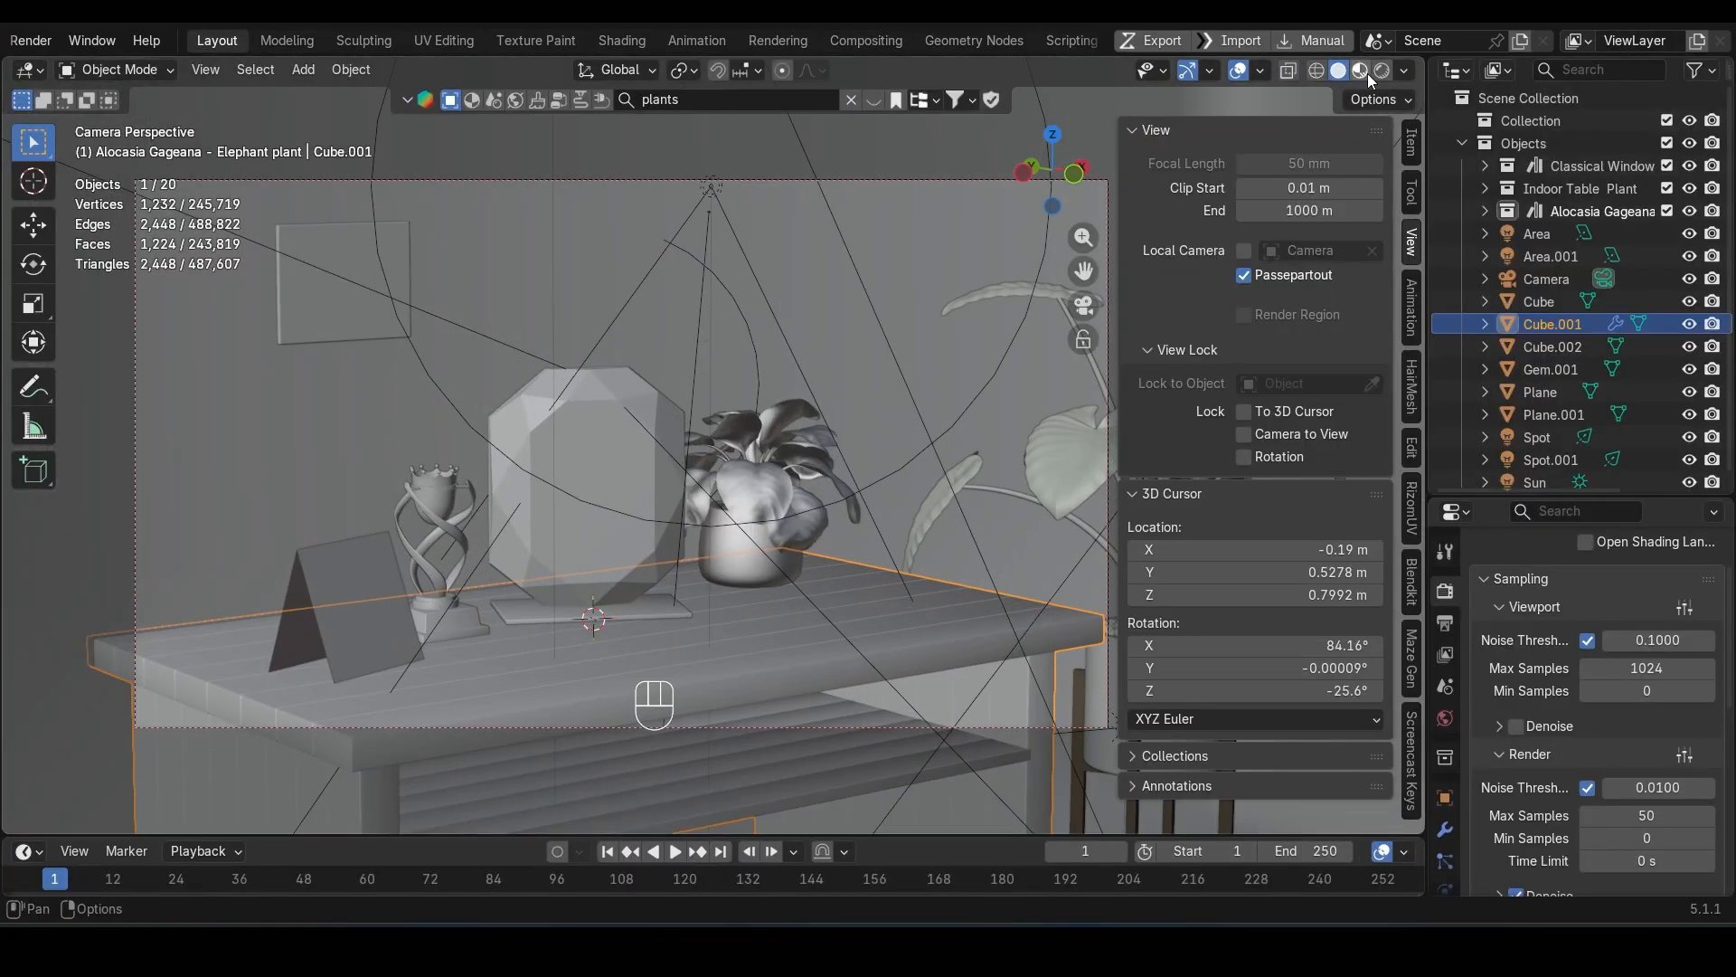
left_click(1382, 70)
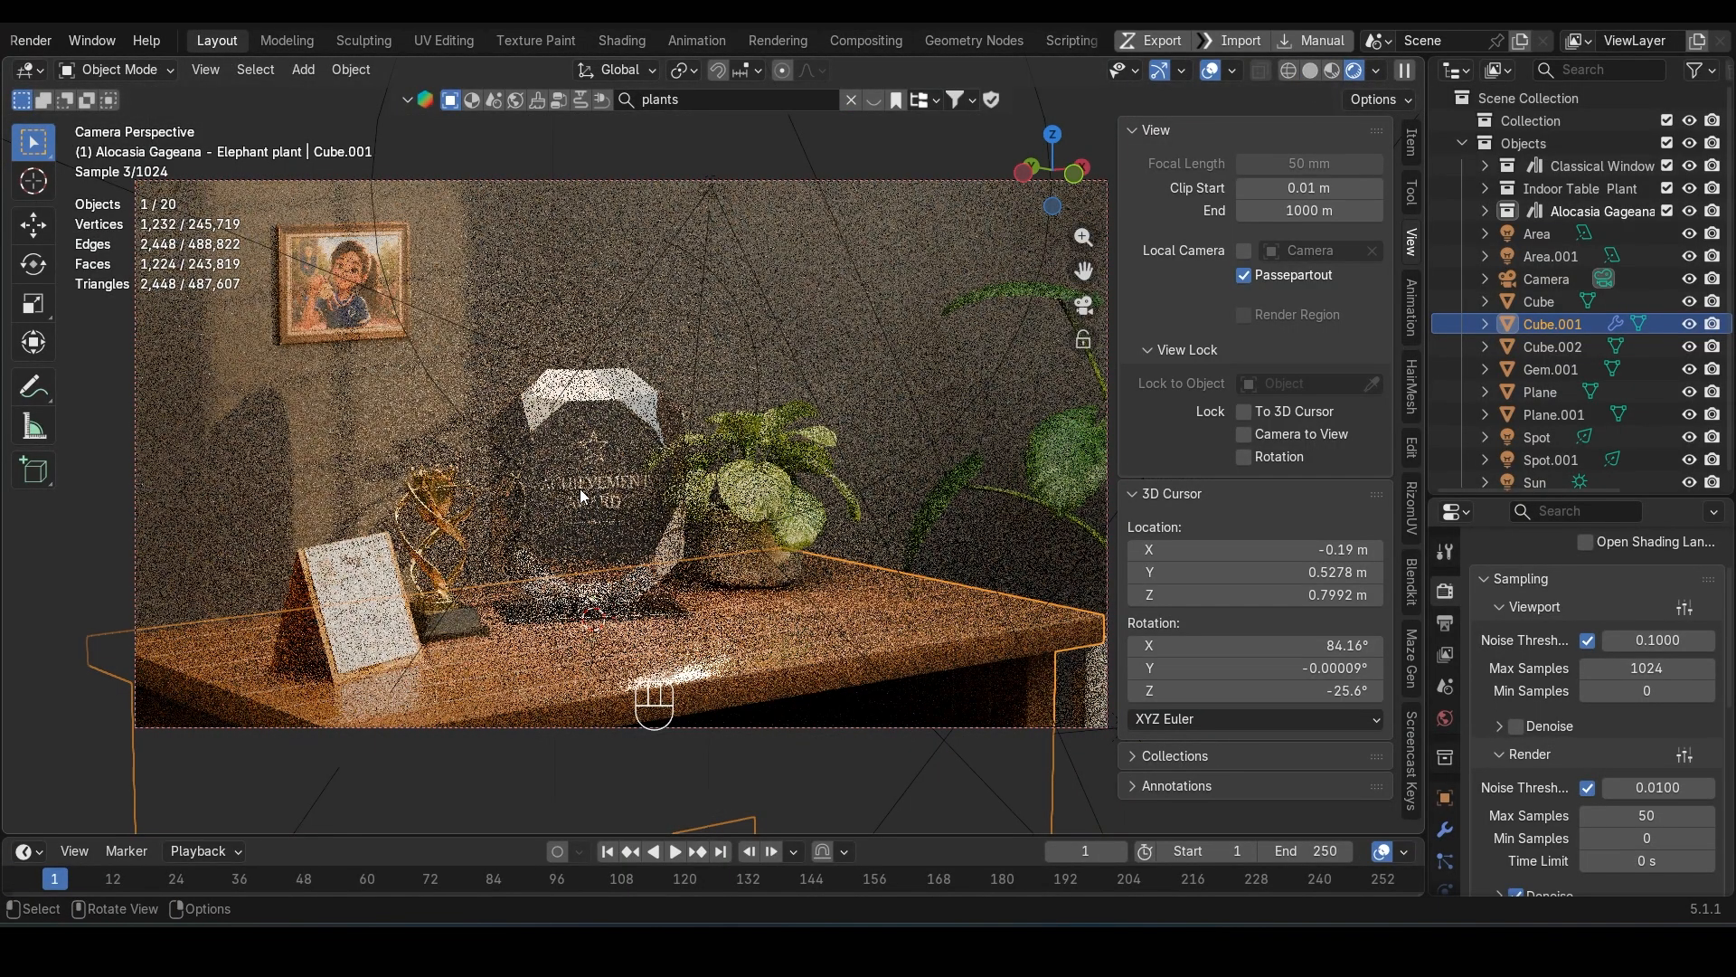
scroll(579, 489, "up", 3)
scroll(622, 541, "down", 3)
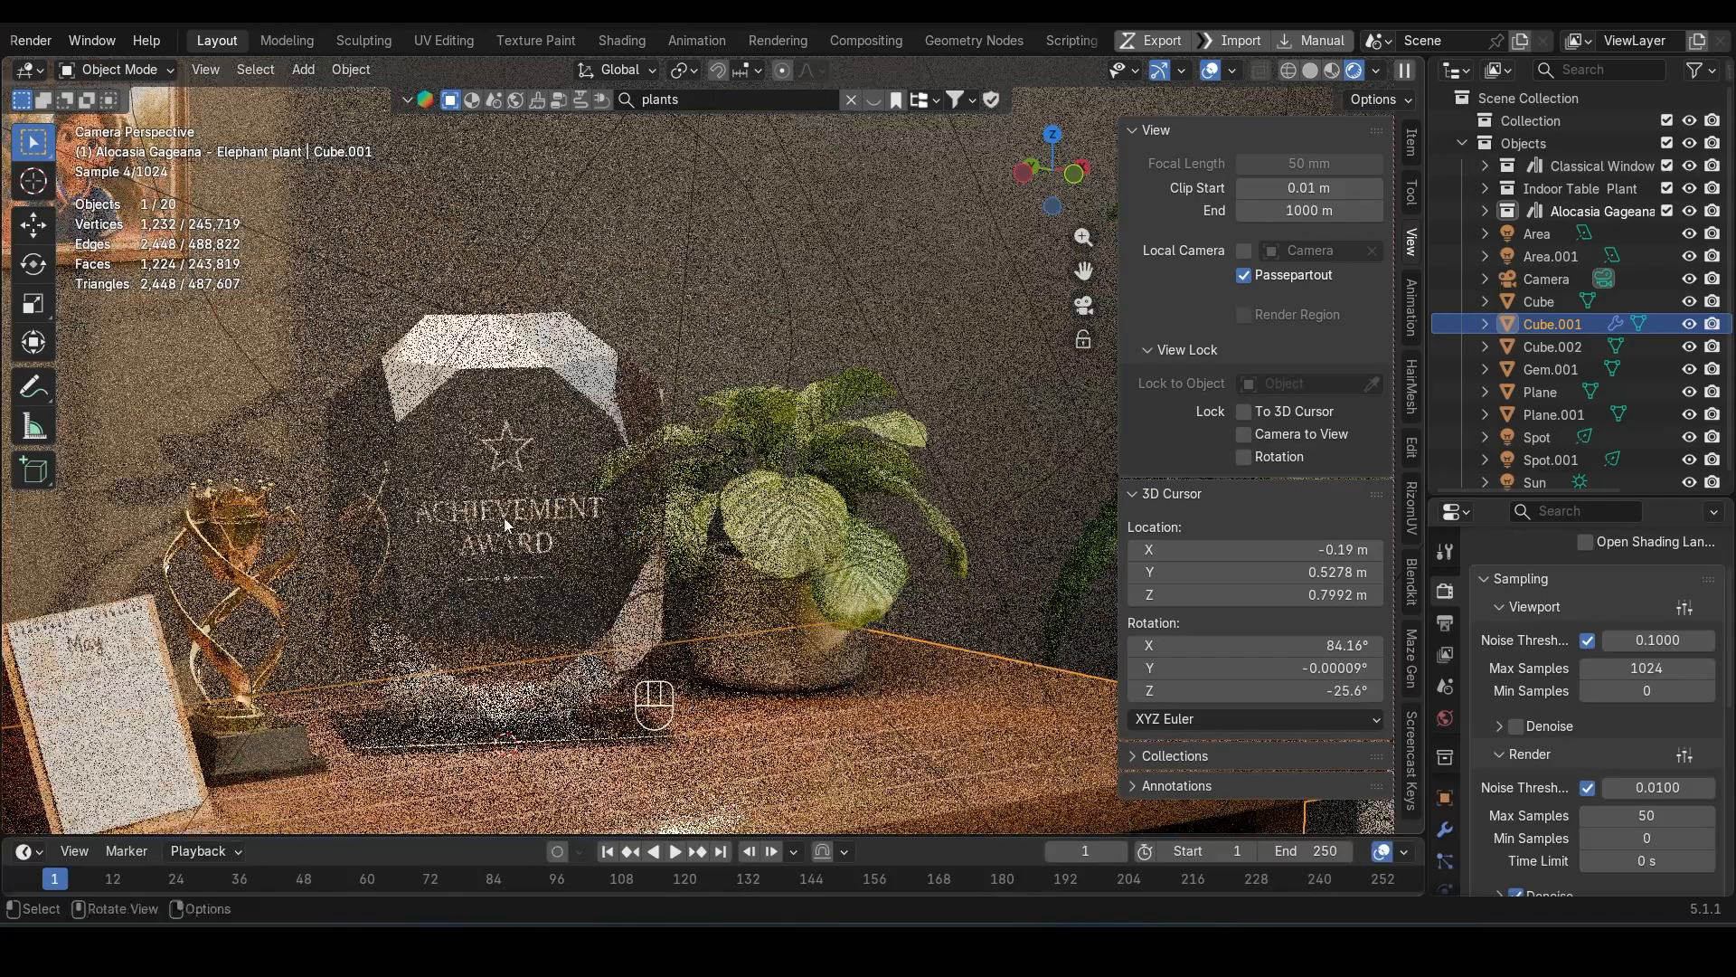
middle_click_drag(656, 525, 588, 508)
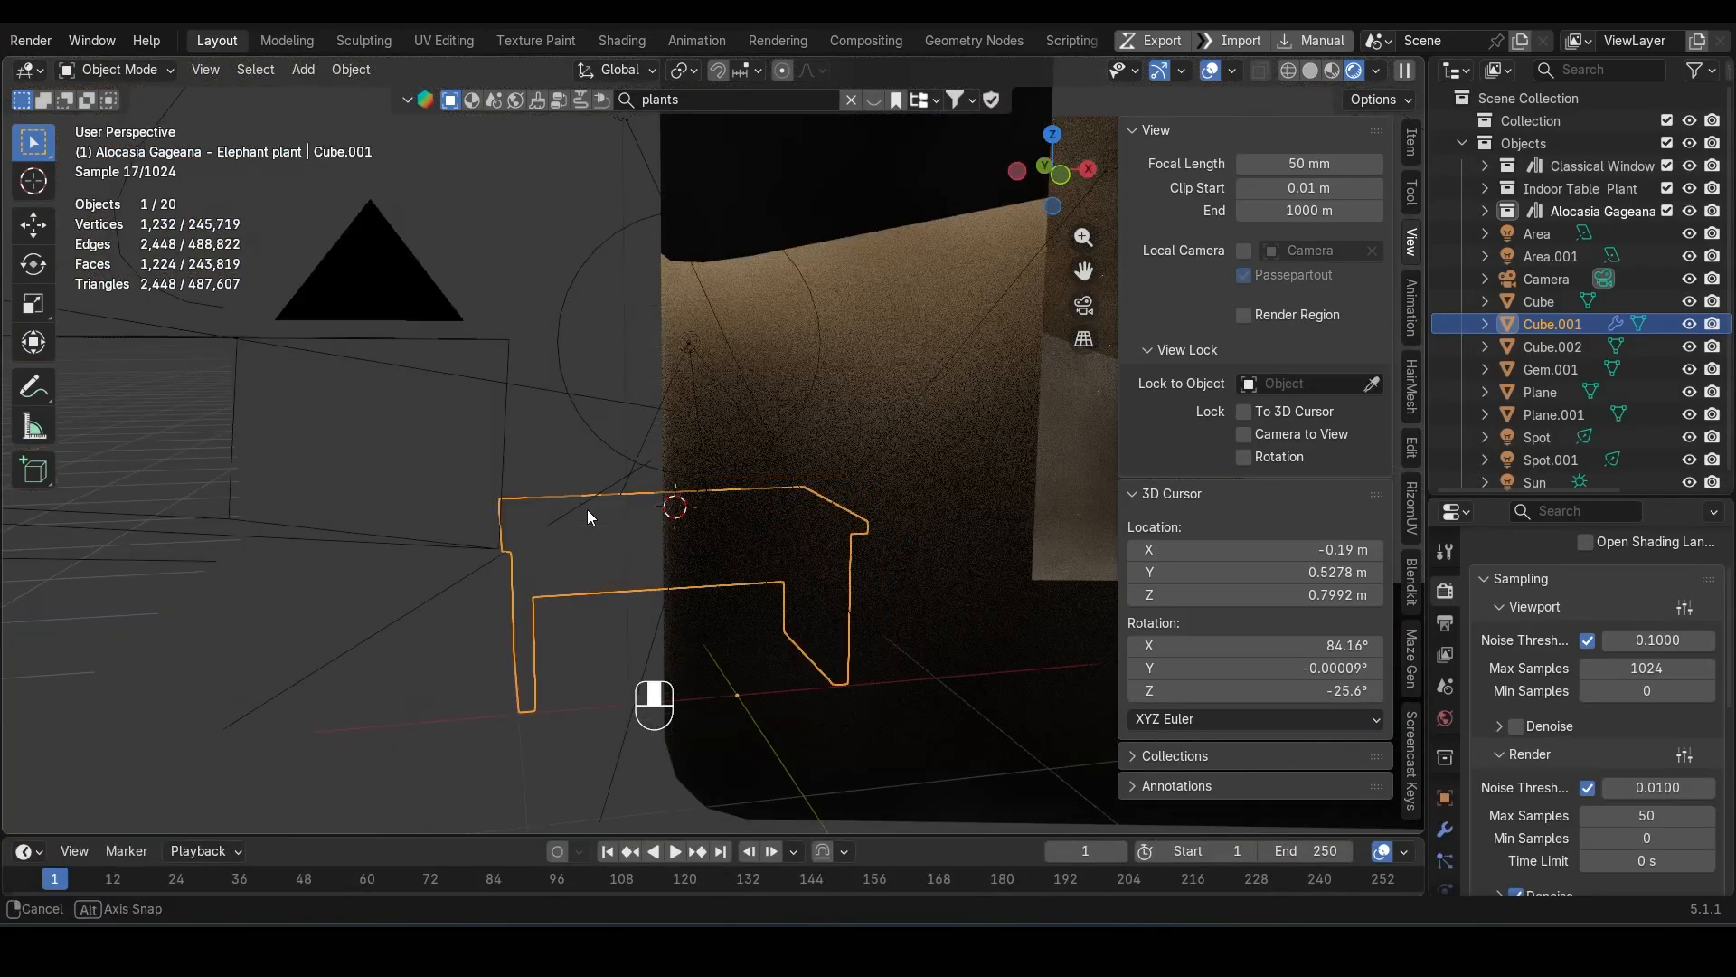
scroll(588, 509, "up", 6)
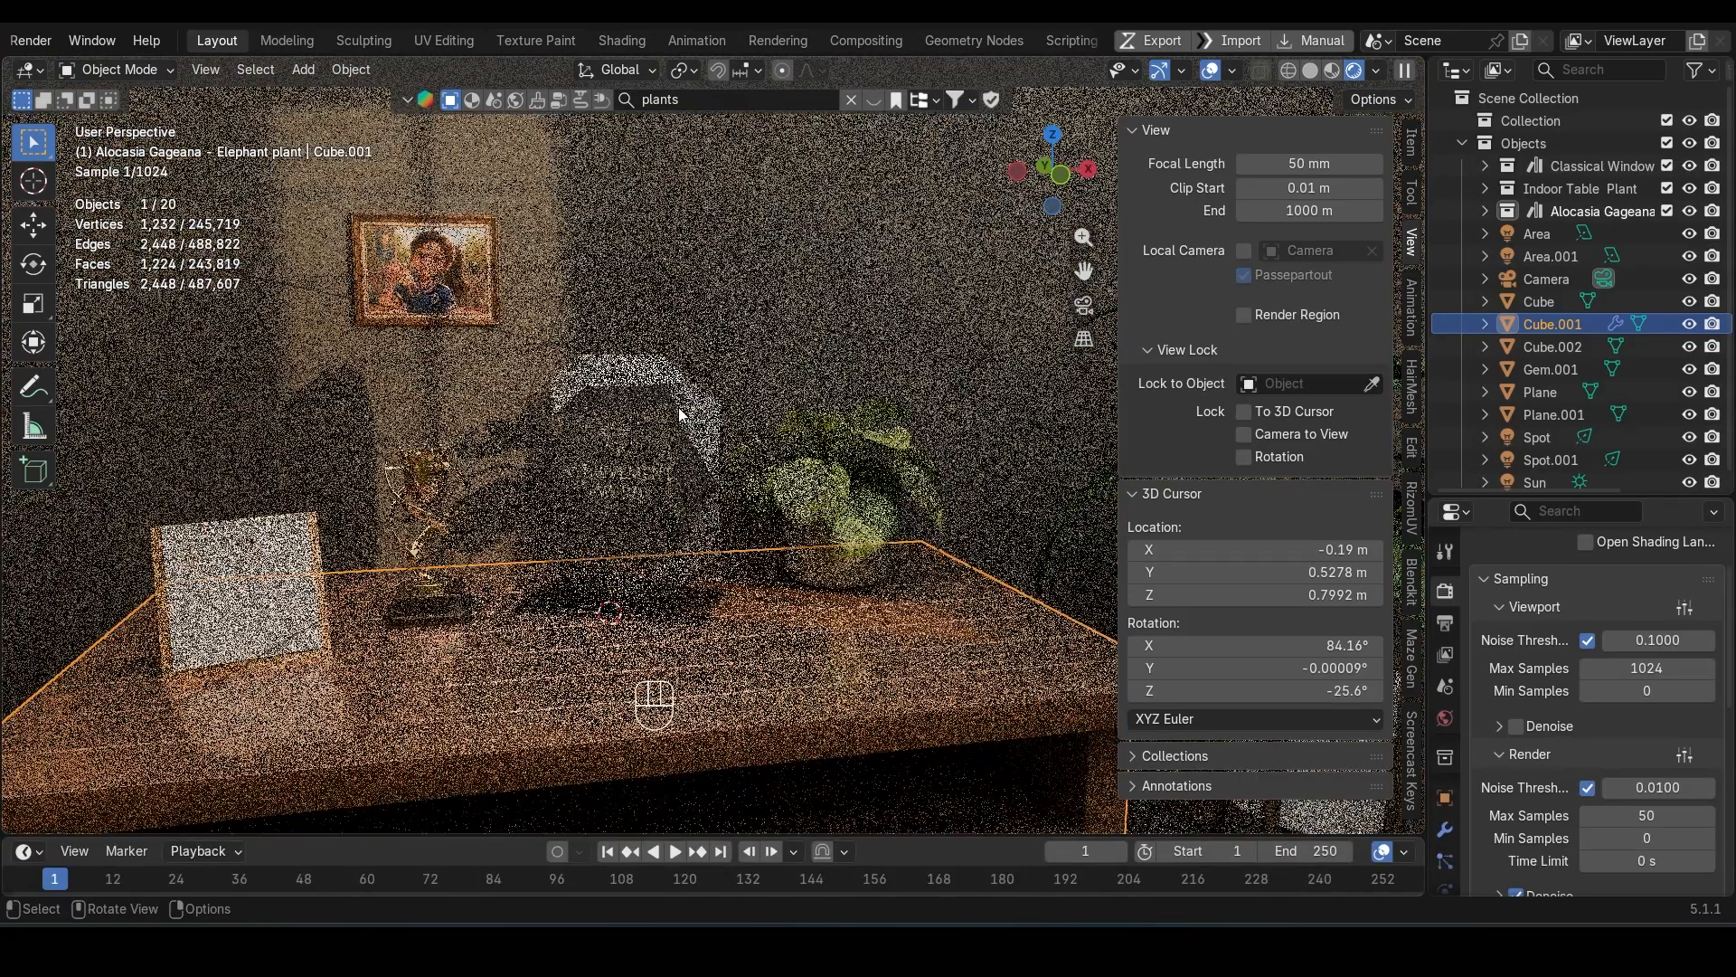
left_click(679, 407)
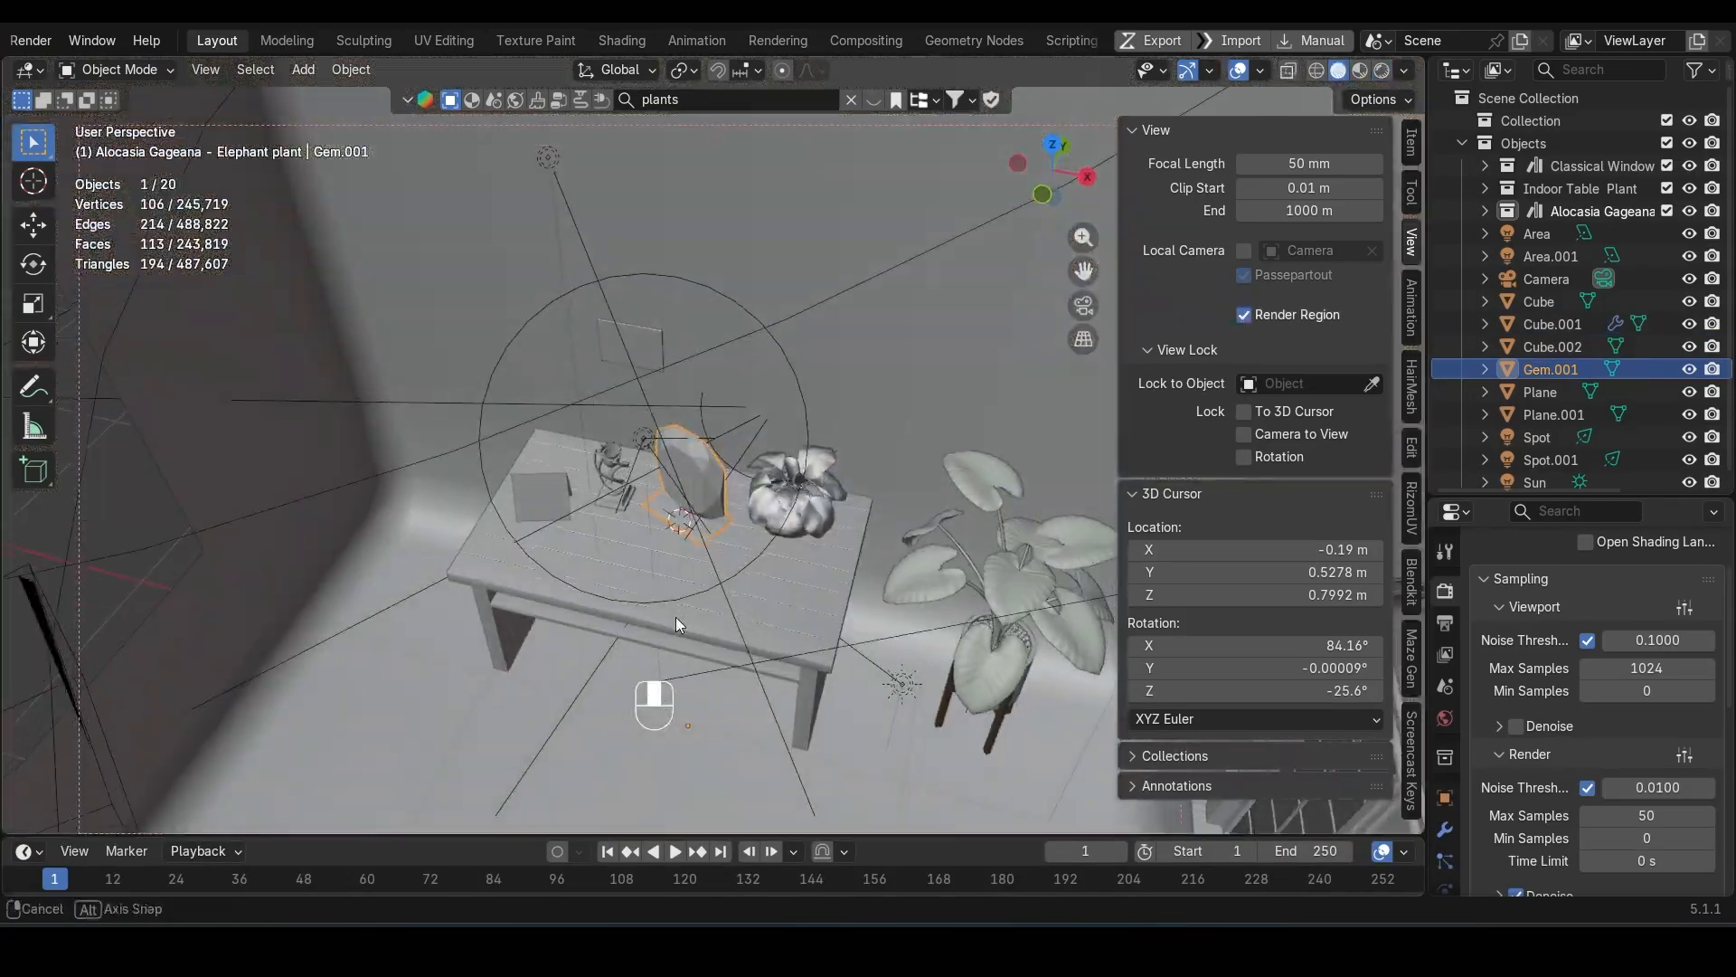
mouse_move(676, 617)
middle_mouse_down()
mouse_move(713, 719)
mouse_move(706, 689)
middle_mouse_up()
scroll(701, 664, "down", 4)
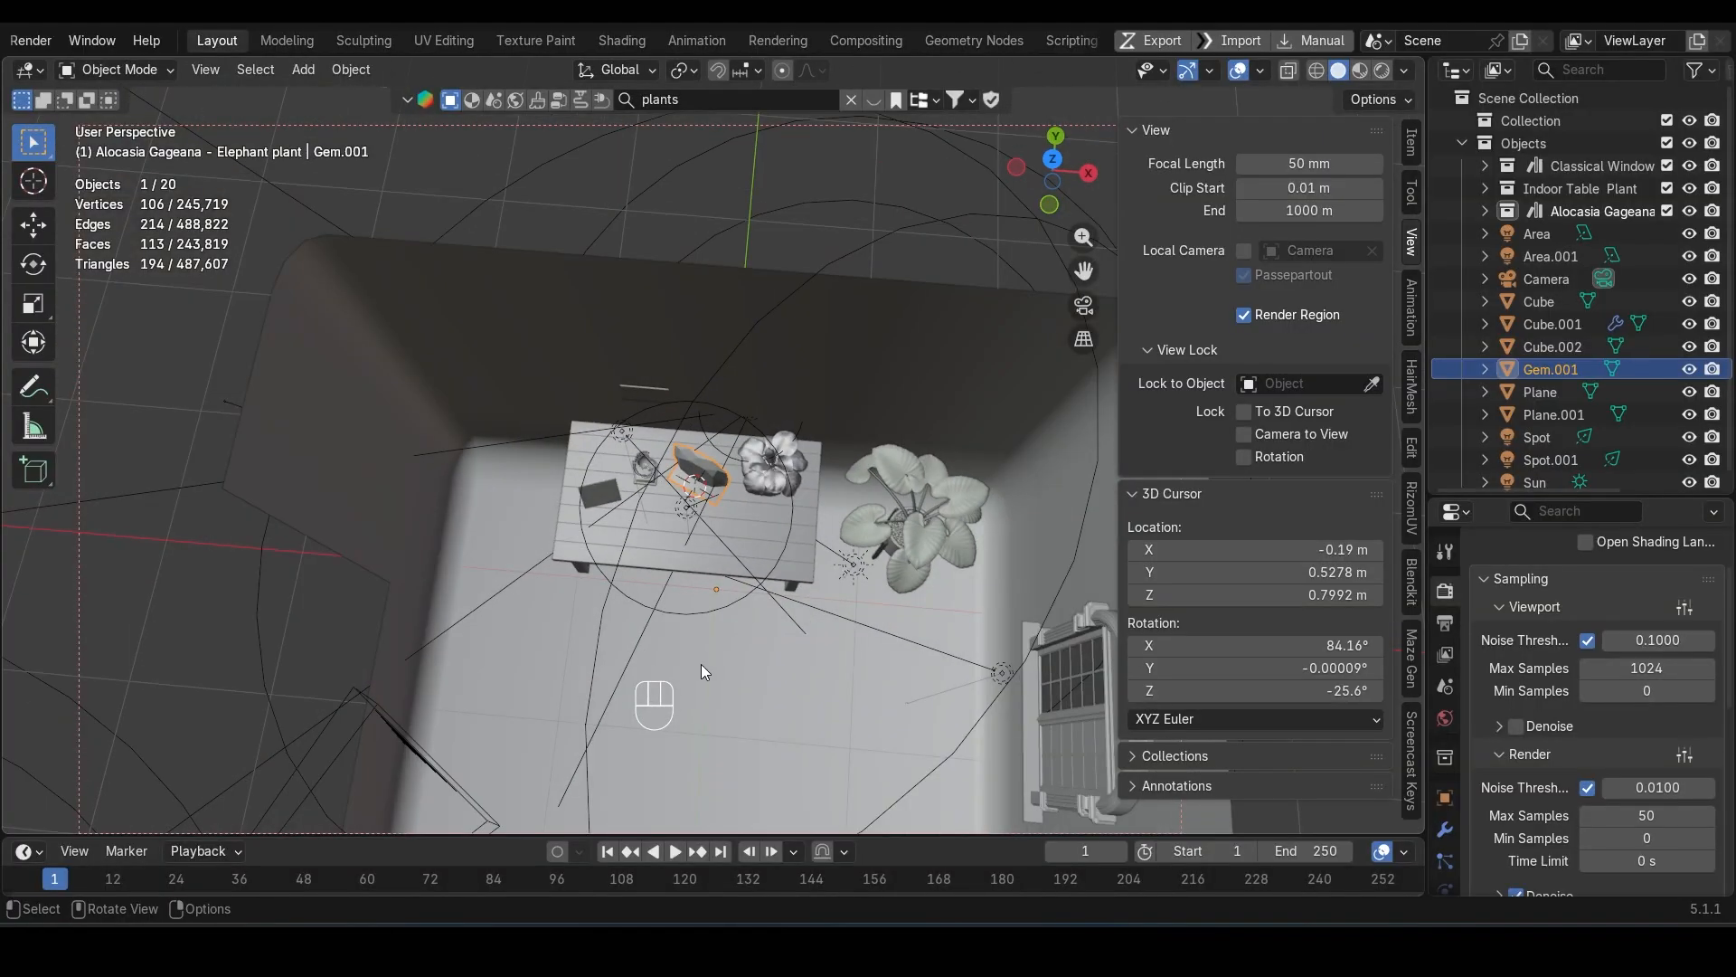
Step: Select the camera, reset the 3D cursor to the world origin and save the file
left_click(525, 649)
scroll(524, 649, "down", 4)
middle_click_drag(524, 650, 697, 593)
scroll(697, 594, "up", 3)
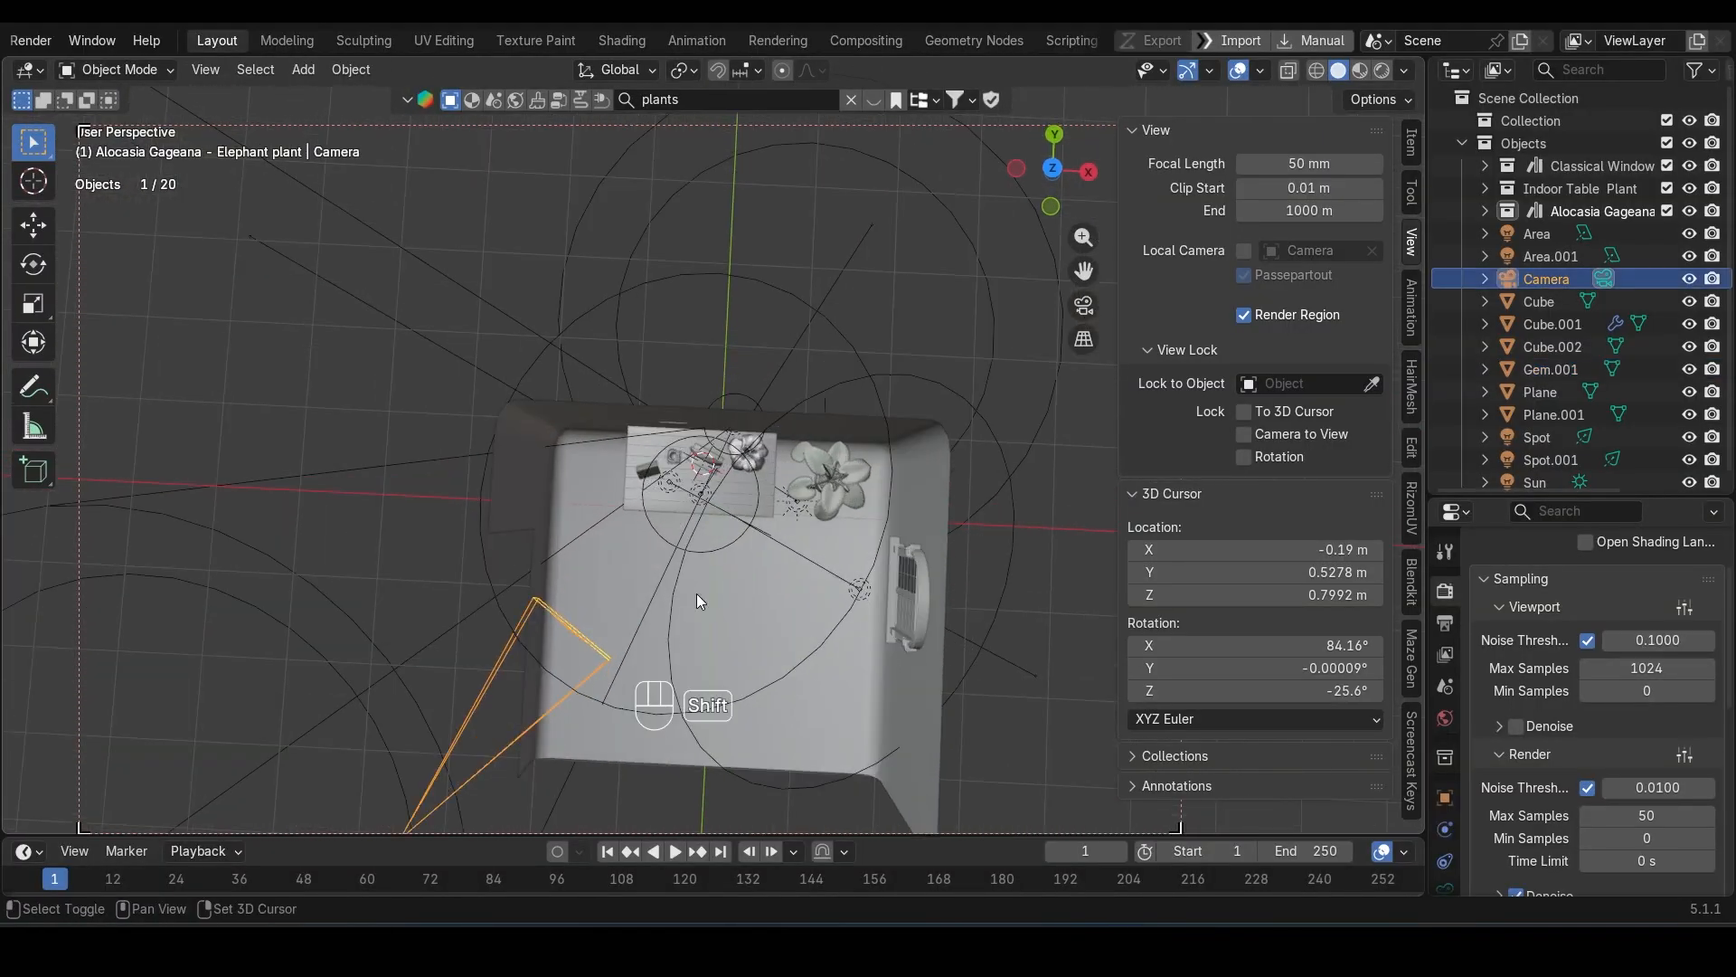
key("shift+x")
key("Escape")
key("shift+c")
key("ctrl+s")
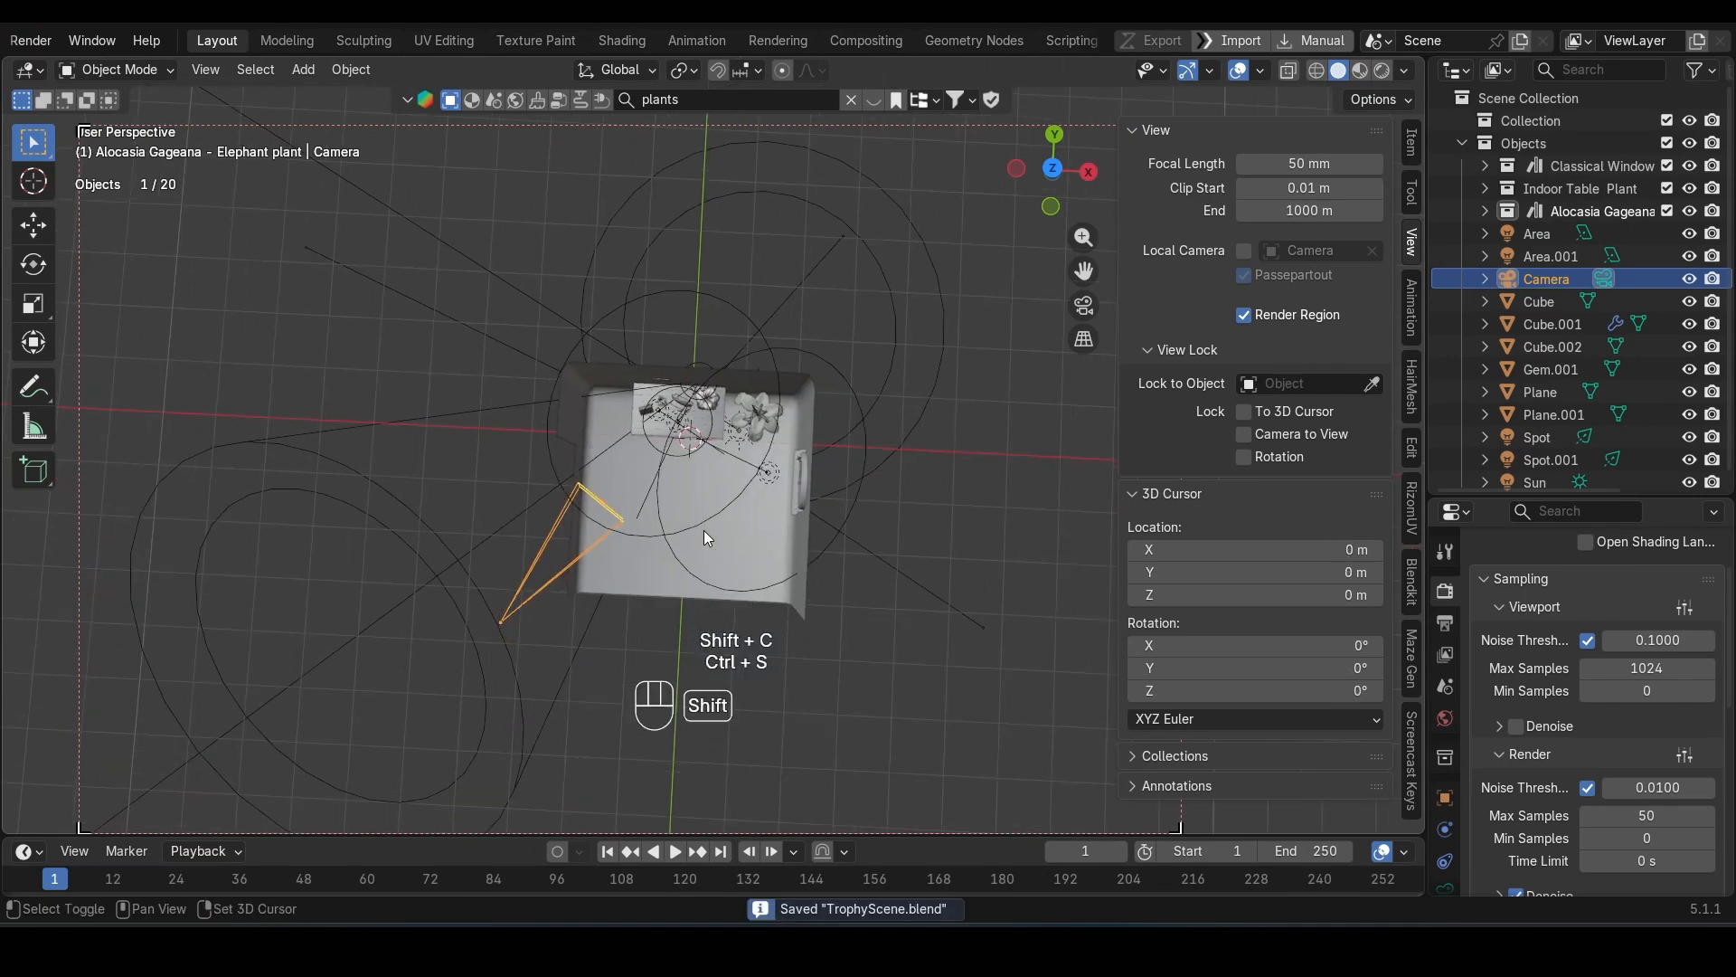
Step: Add a Plain Axes empty at the world origin and scale it up about 2.9 times, plus a slight further enlargement
key("shift+a")
mouse_move(723, 475)
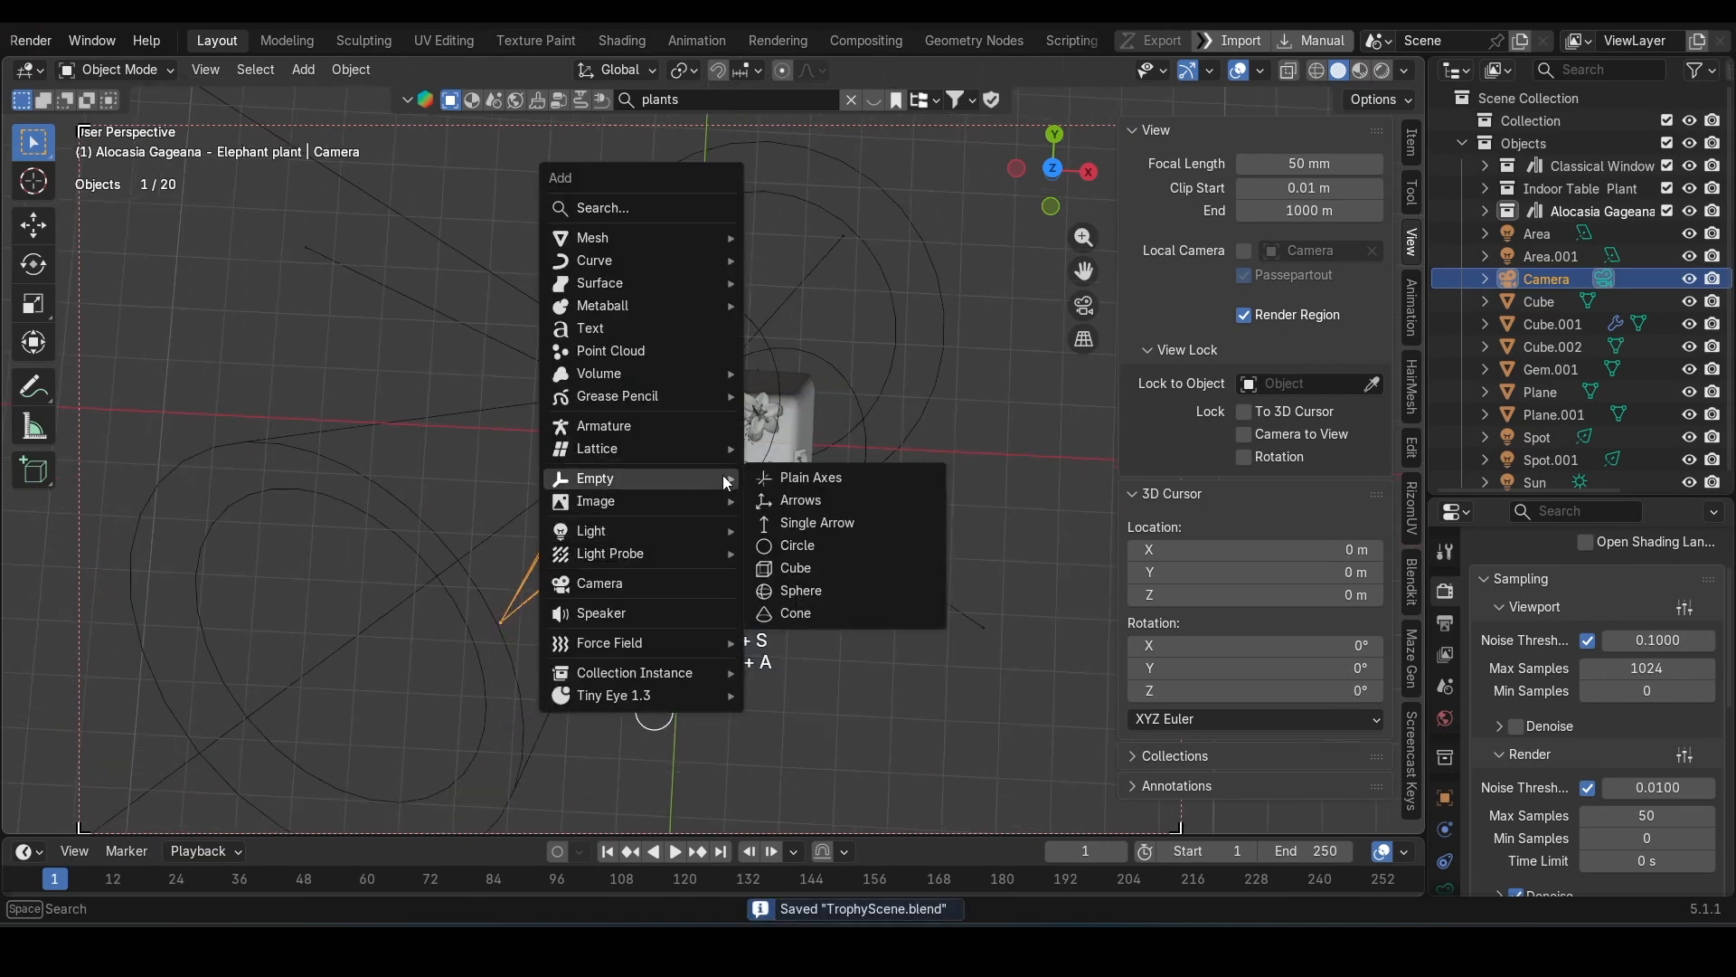
left_click(807, 478)
key("s")
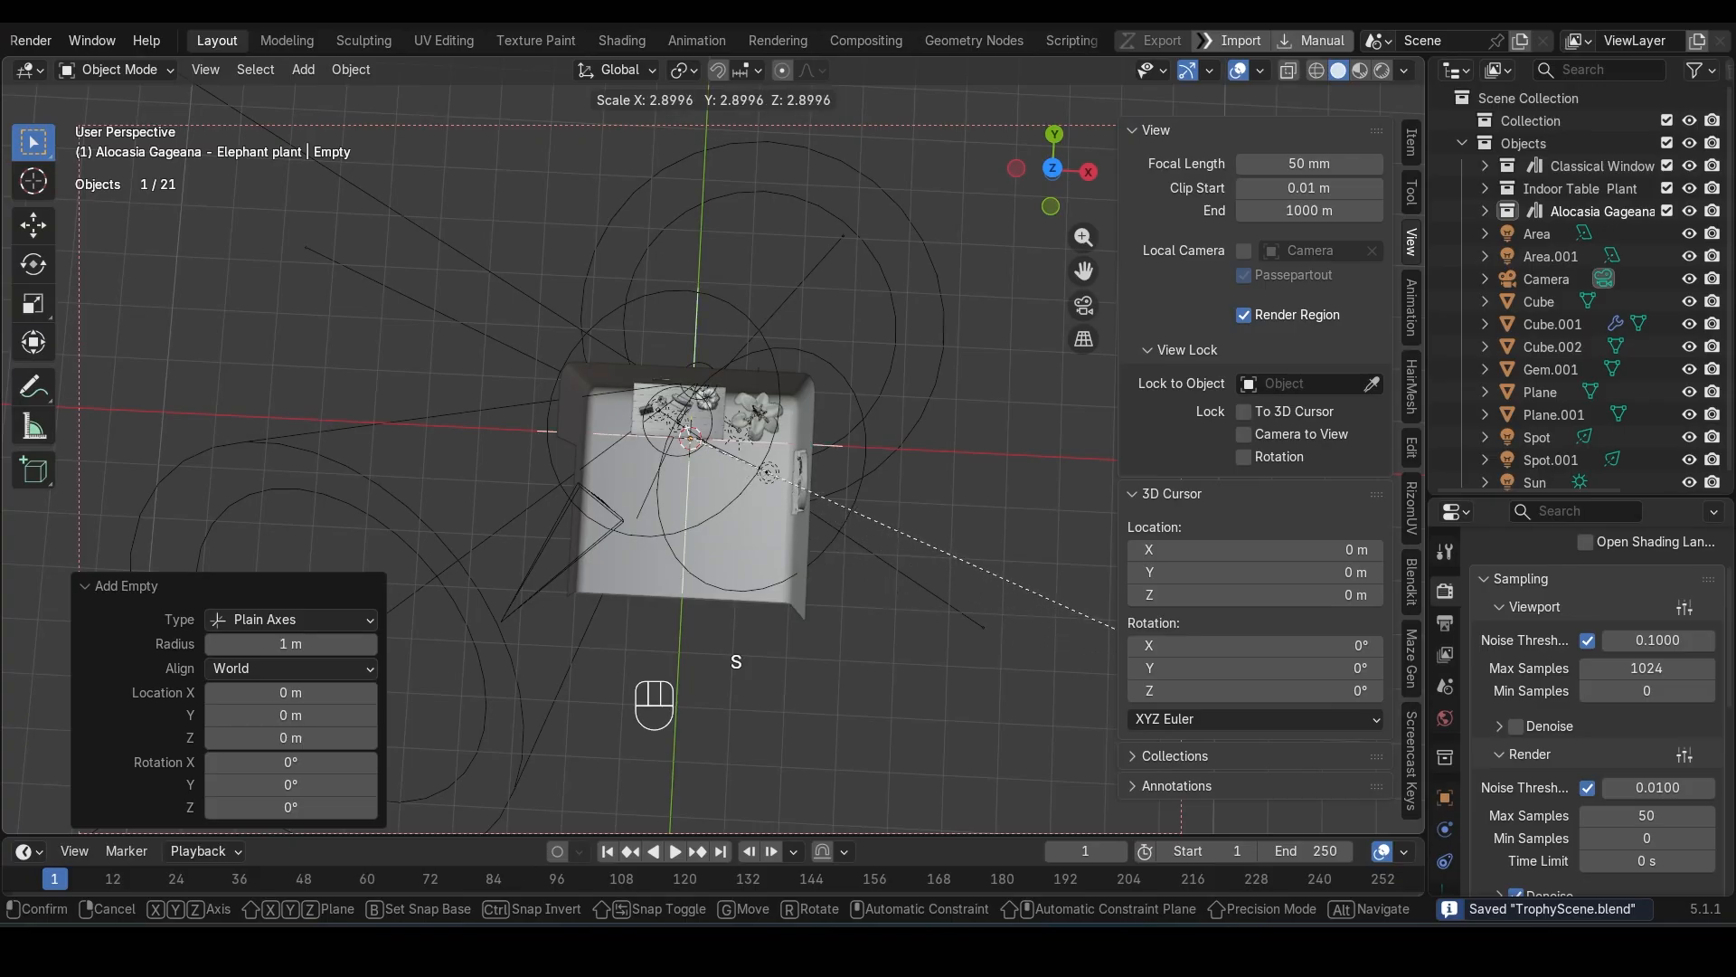
left_click(1167, 650)
middle_click_drag(595, 610, 577, 366)
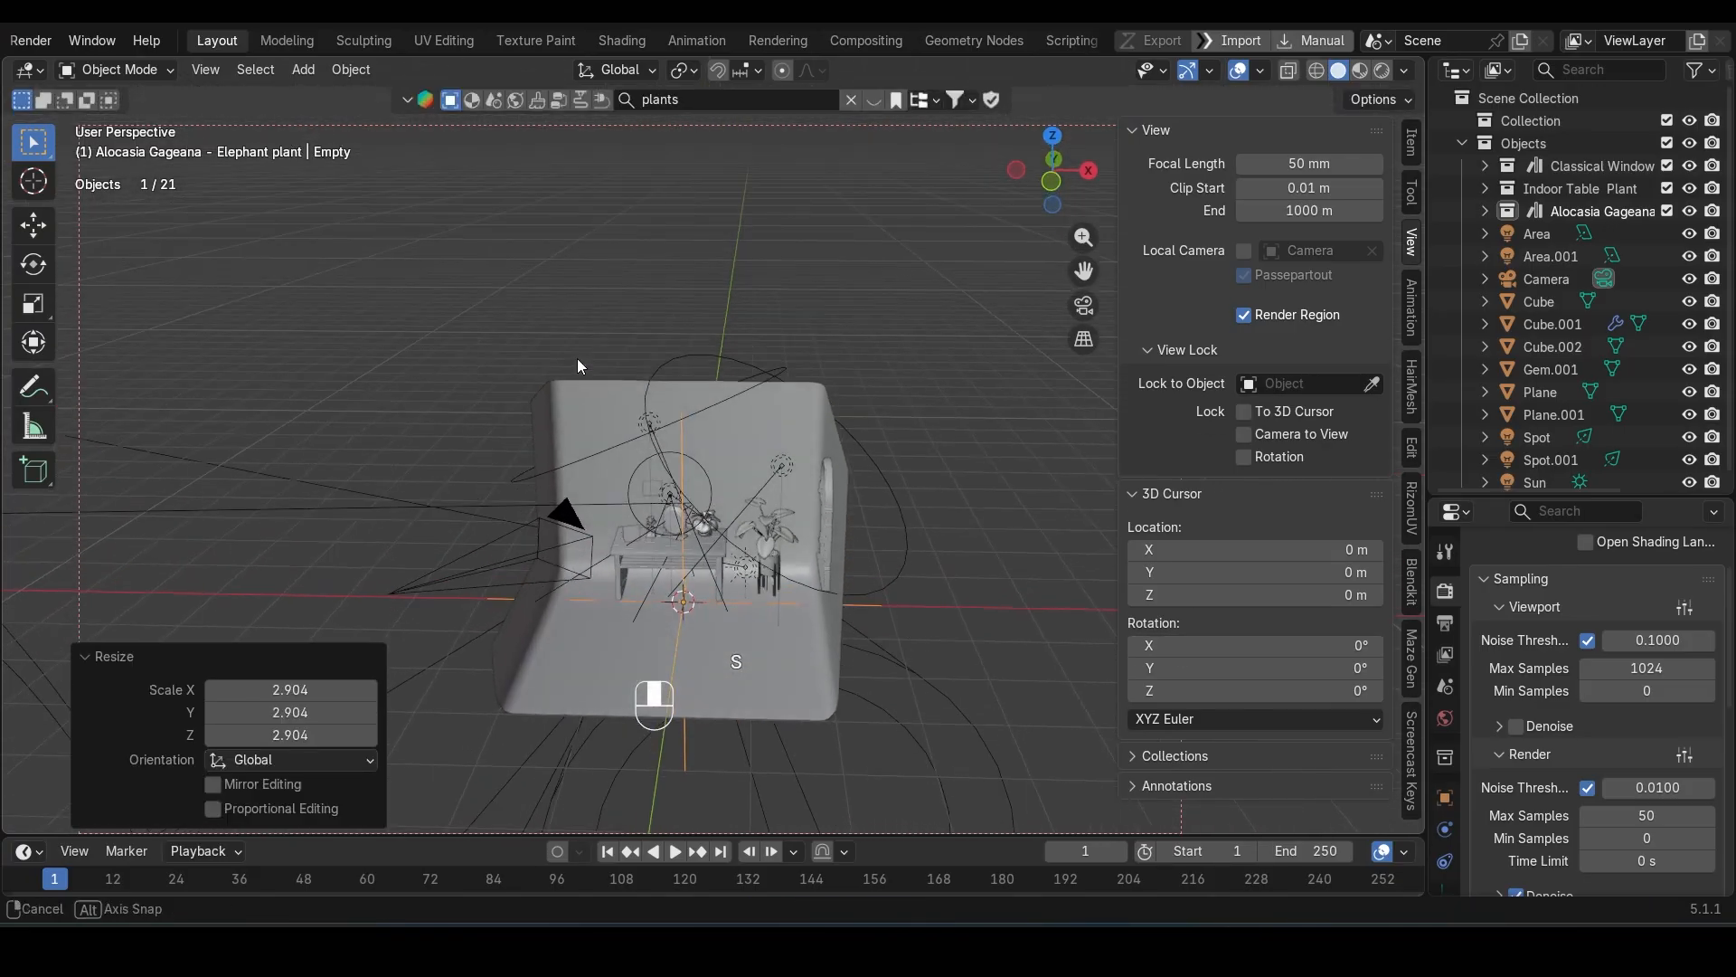
key("s")
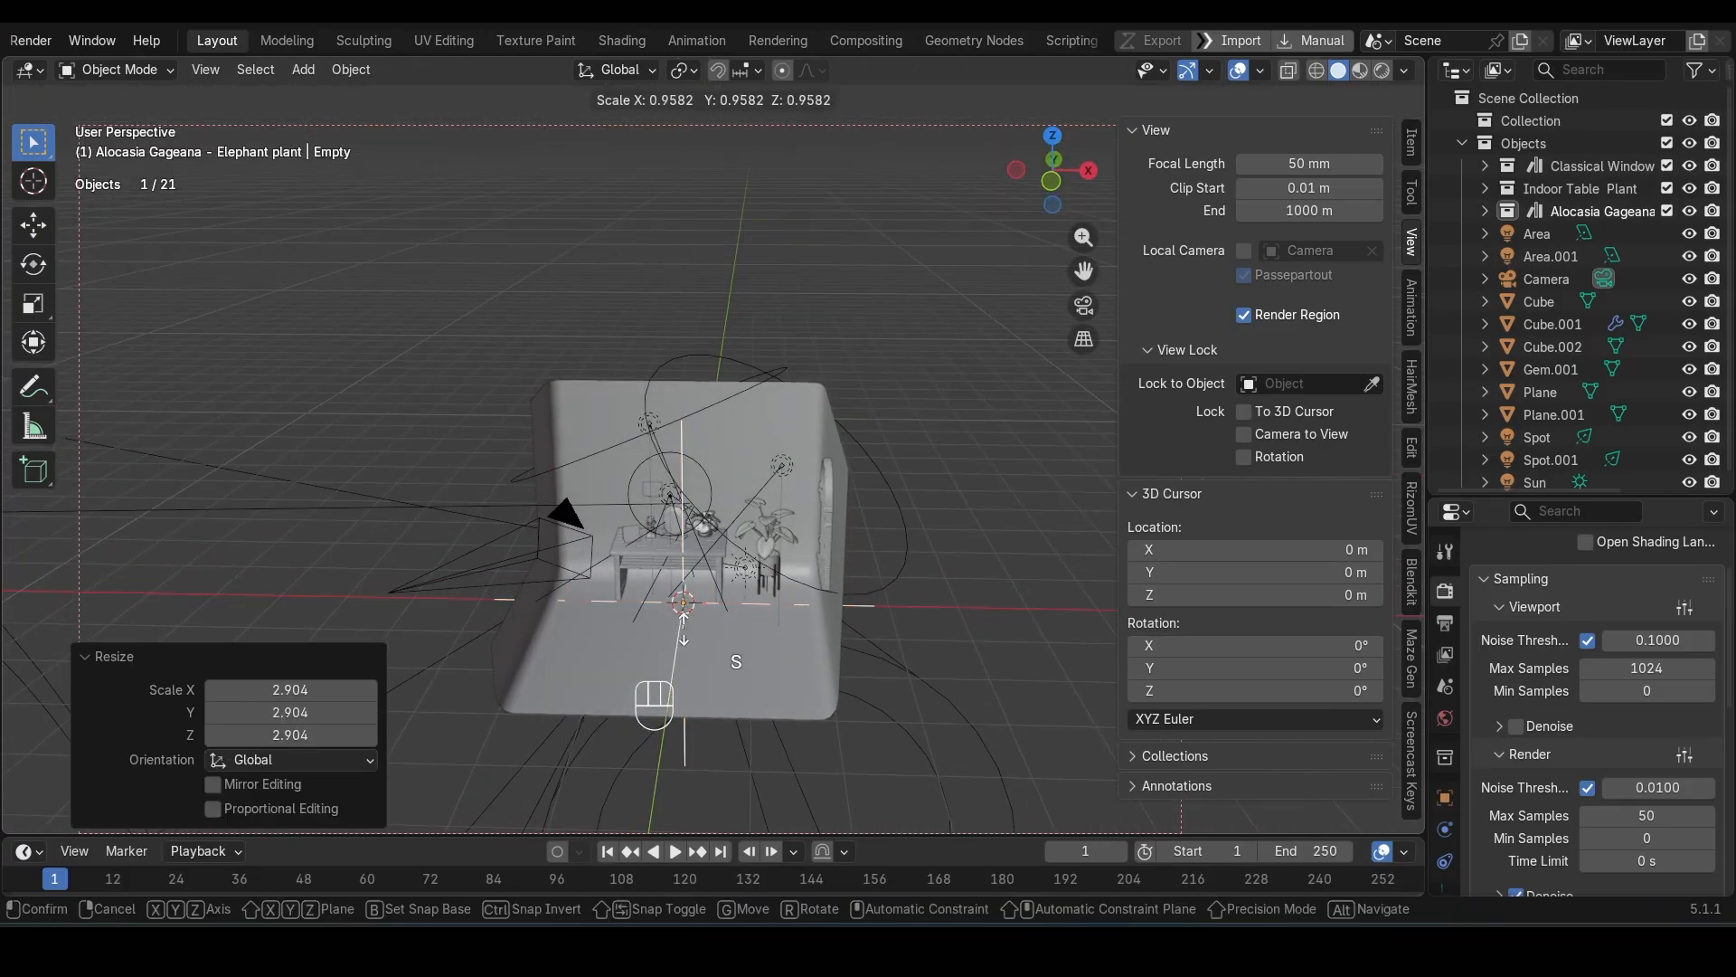
left_click(701, 626)
Step: Parent the camera to the empty using Object (Keep Transform), and select only the empty
left_click(406, 590)
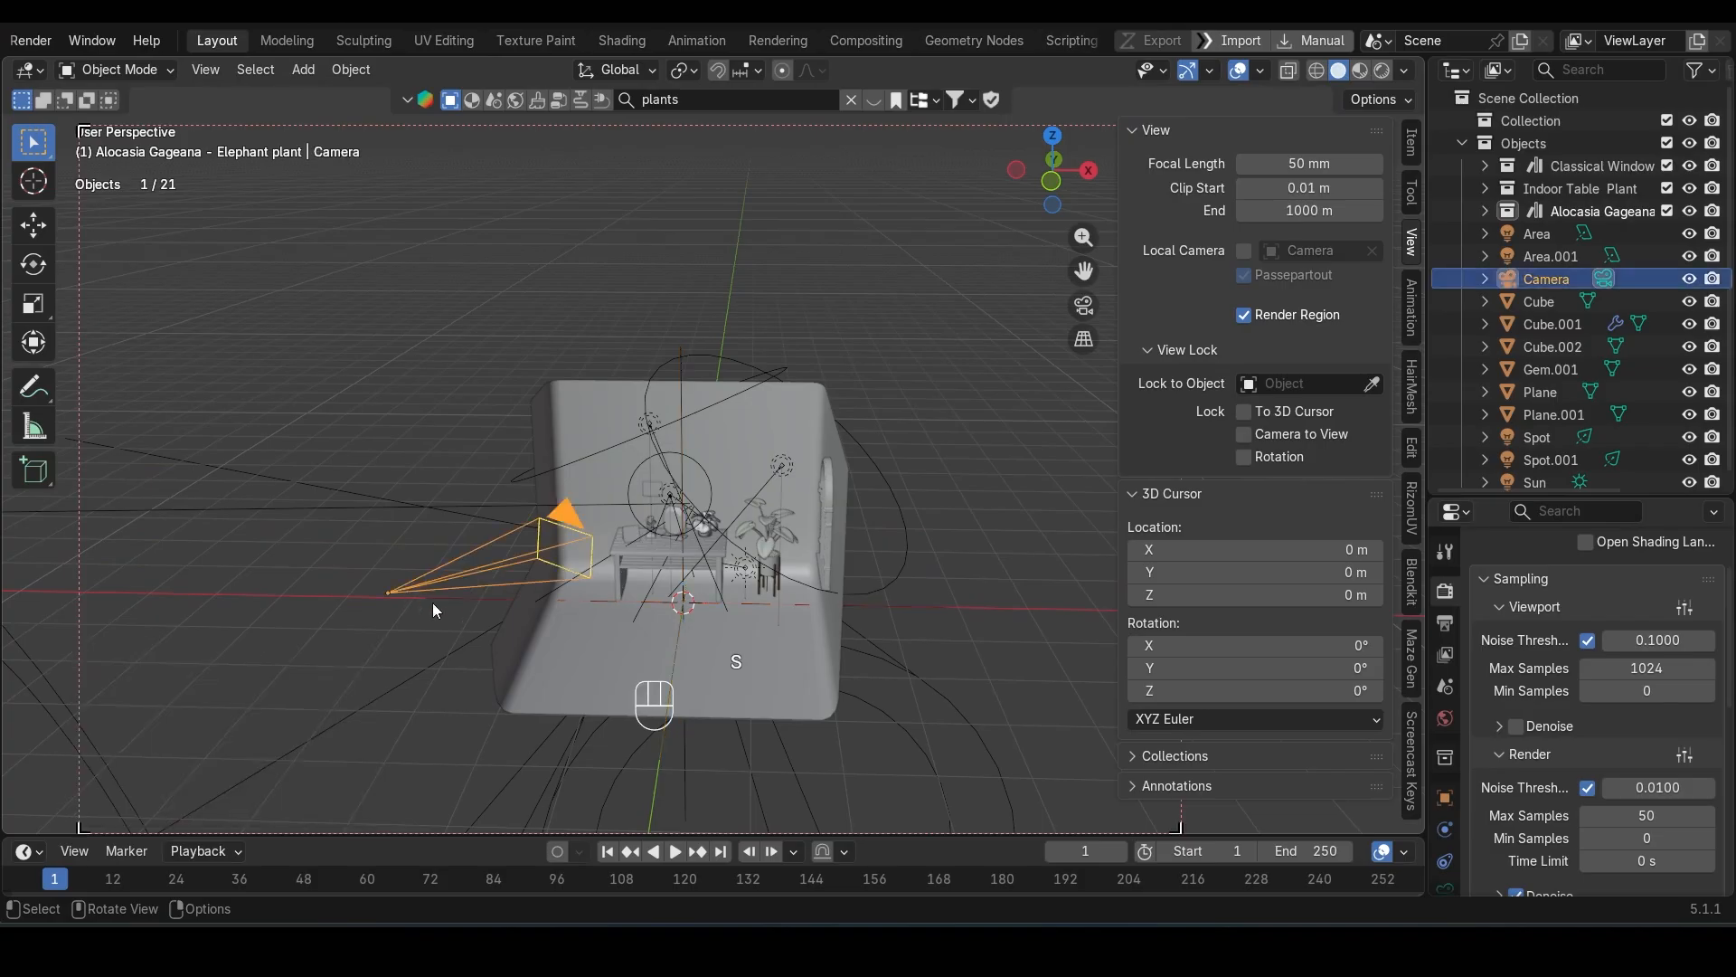
left_click(456, 597, "shift")
key("ctrl+p")
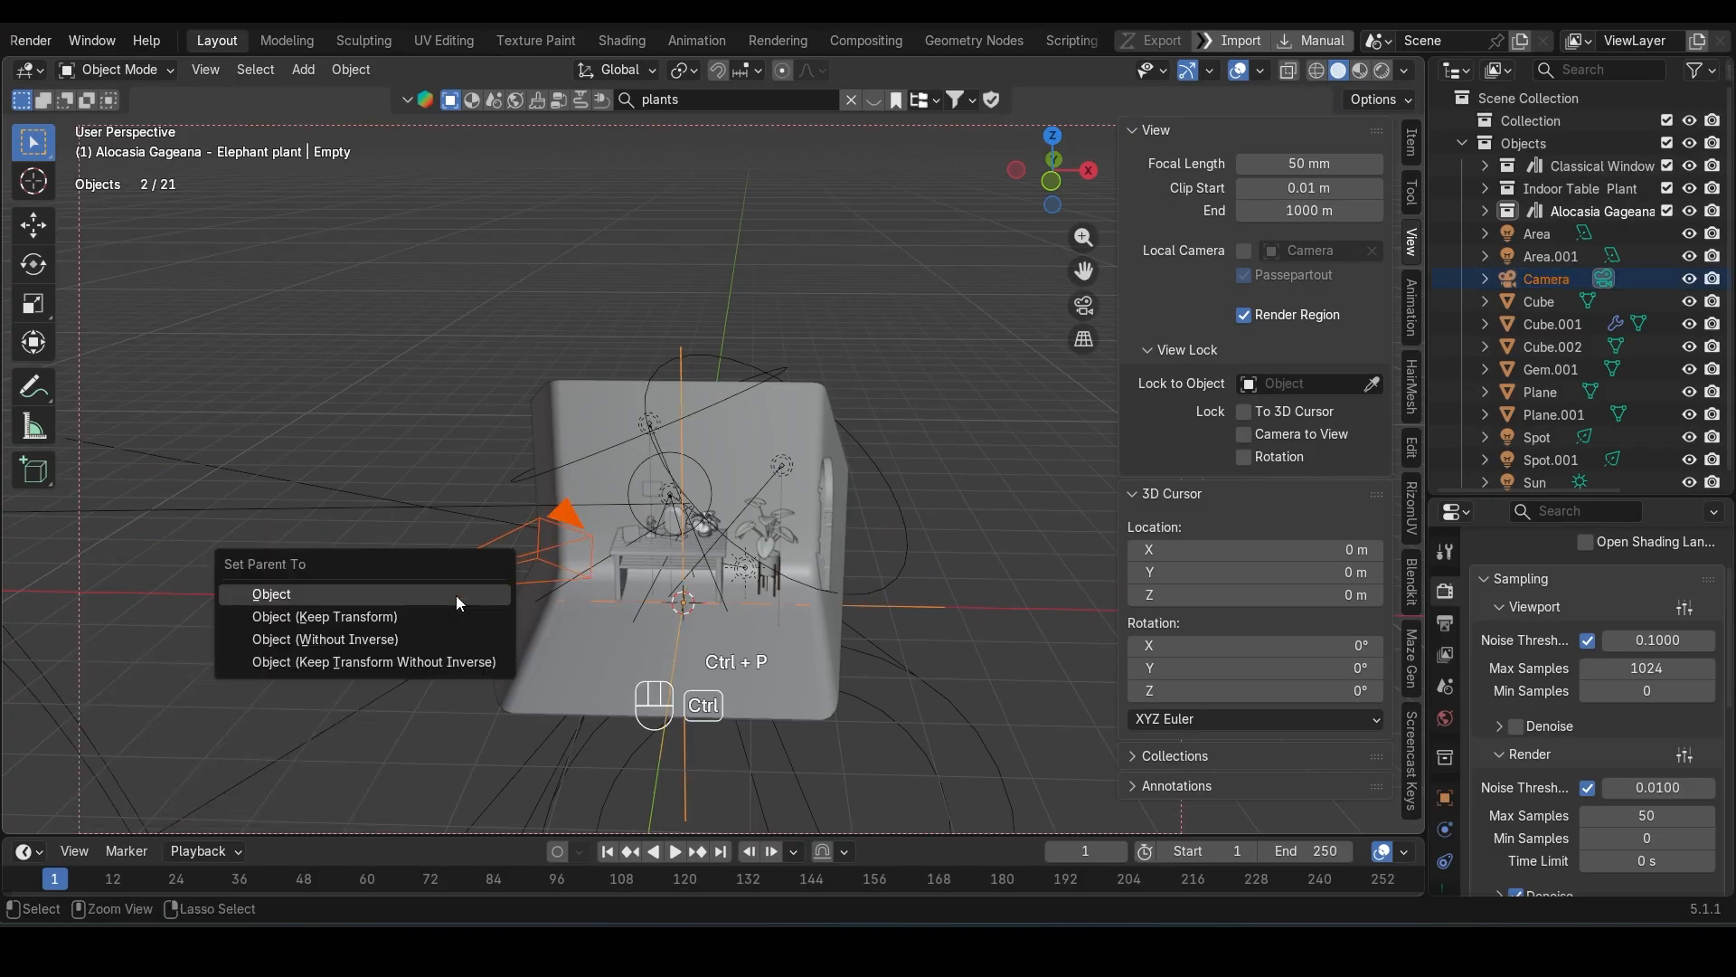
left_click(441, 616)
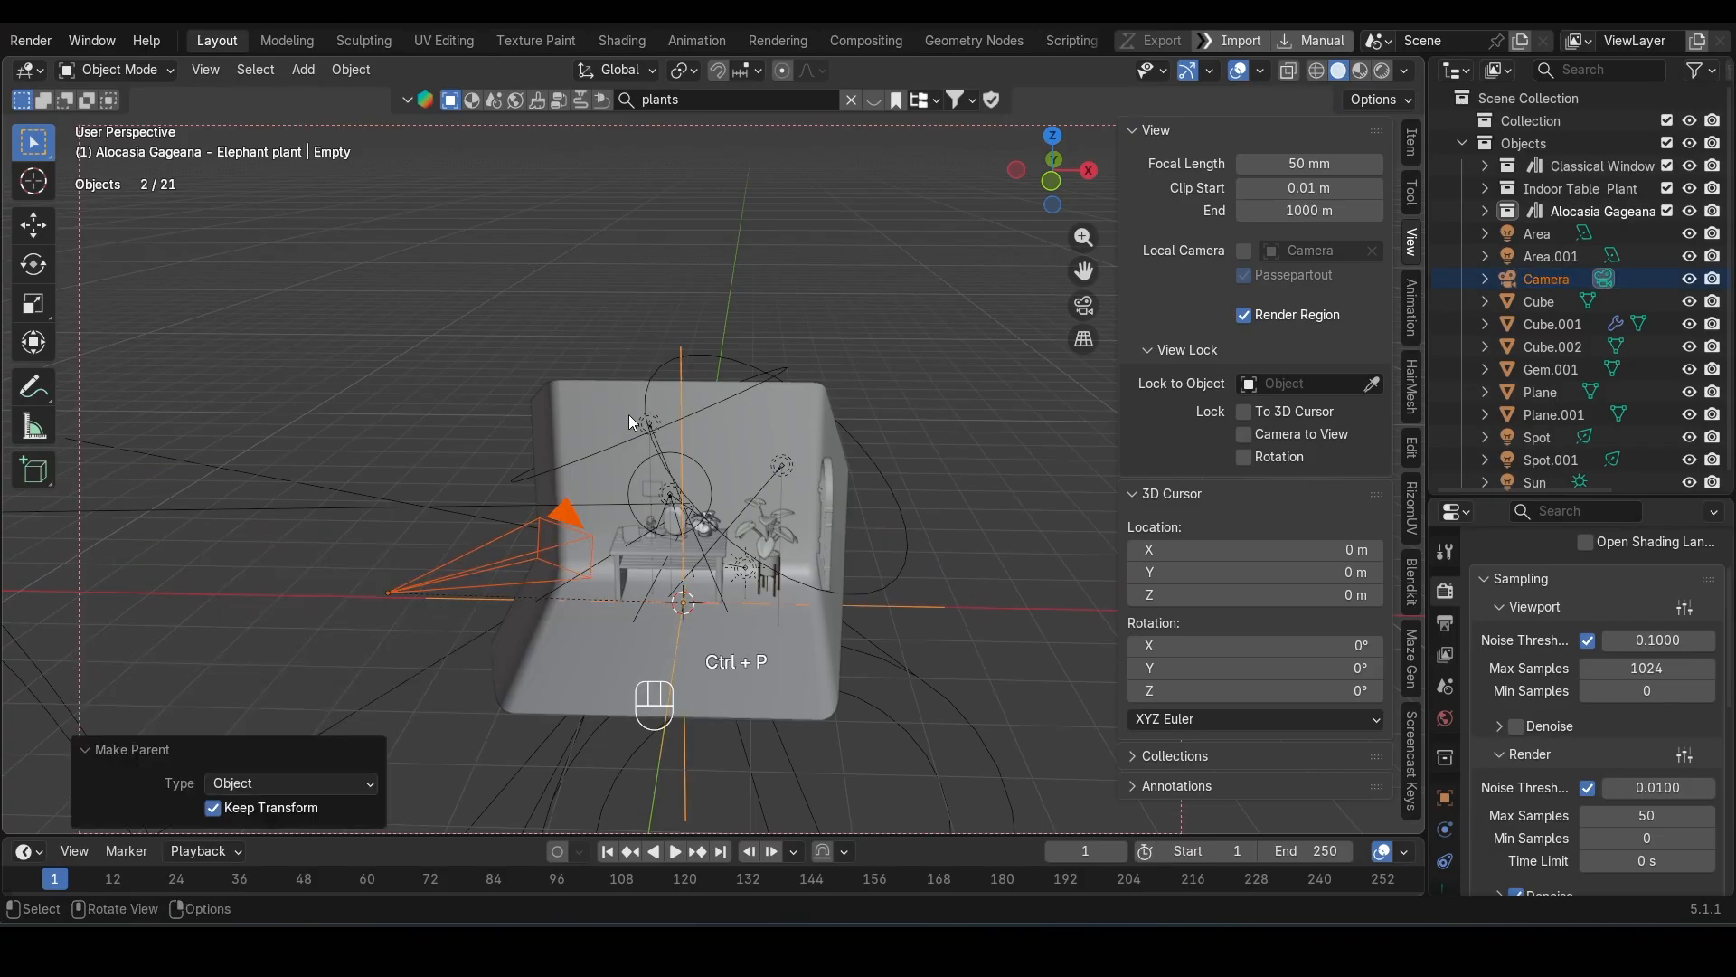
left_click(684, 369)
key("r")
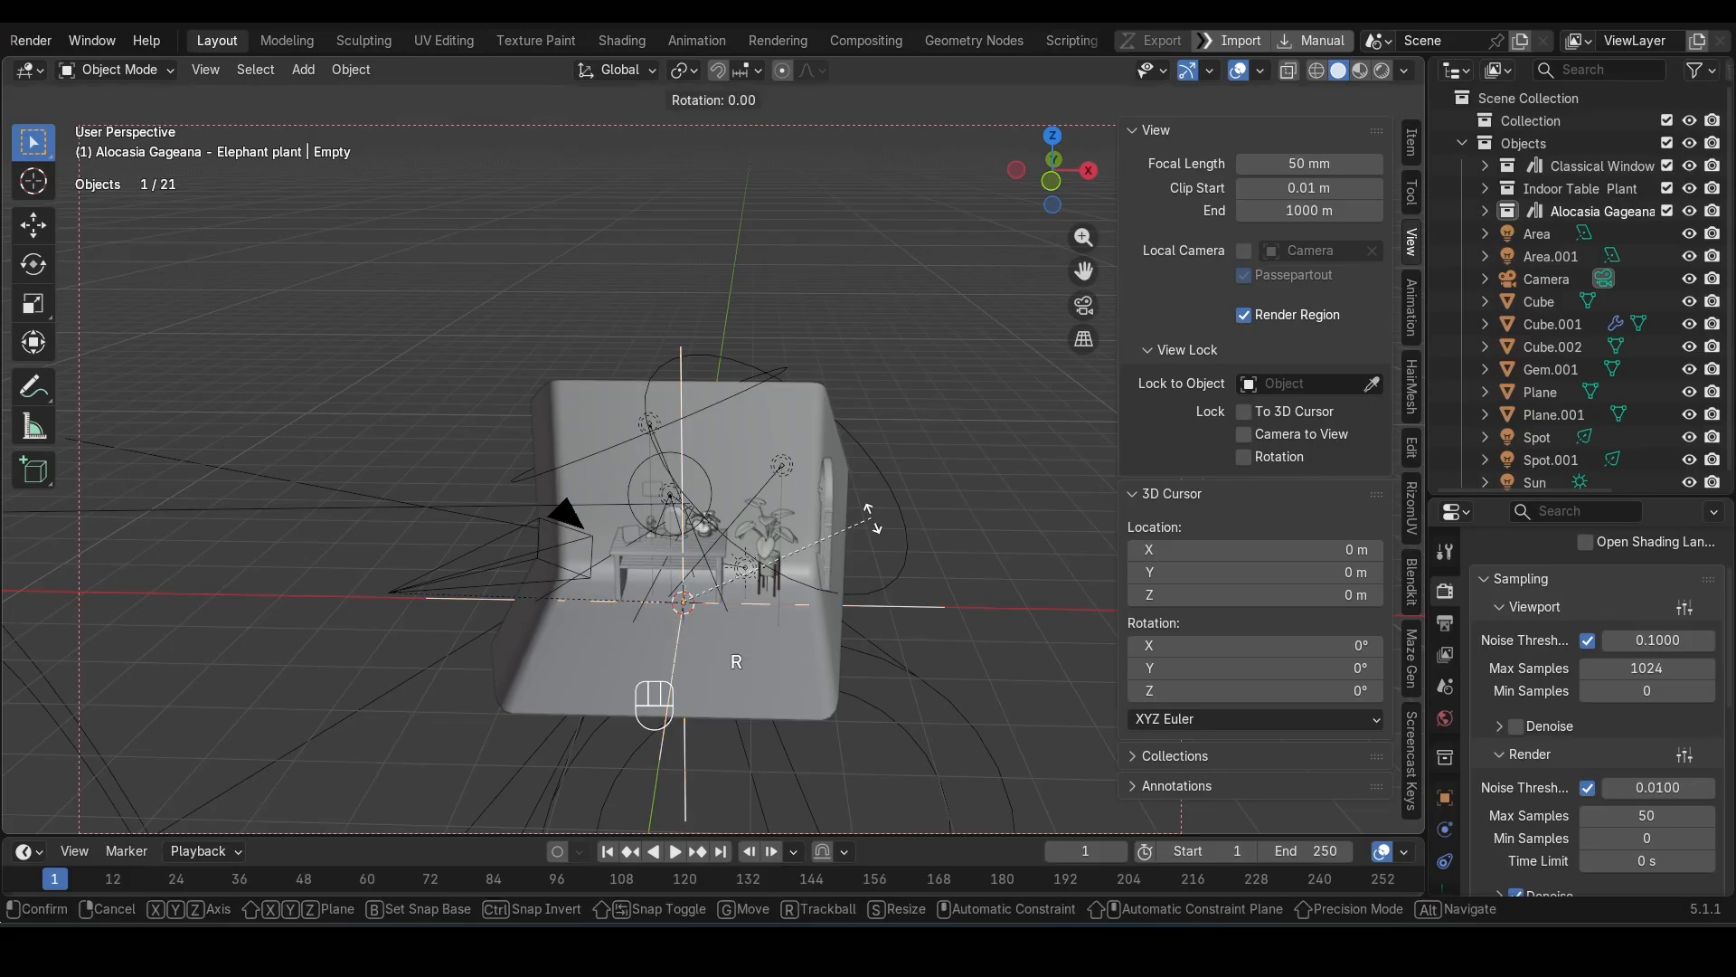
key("z")
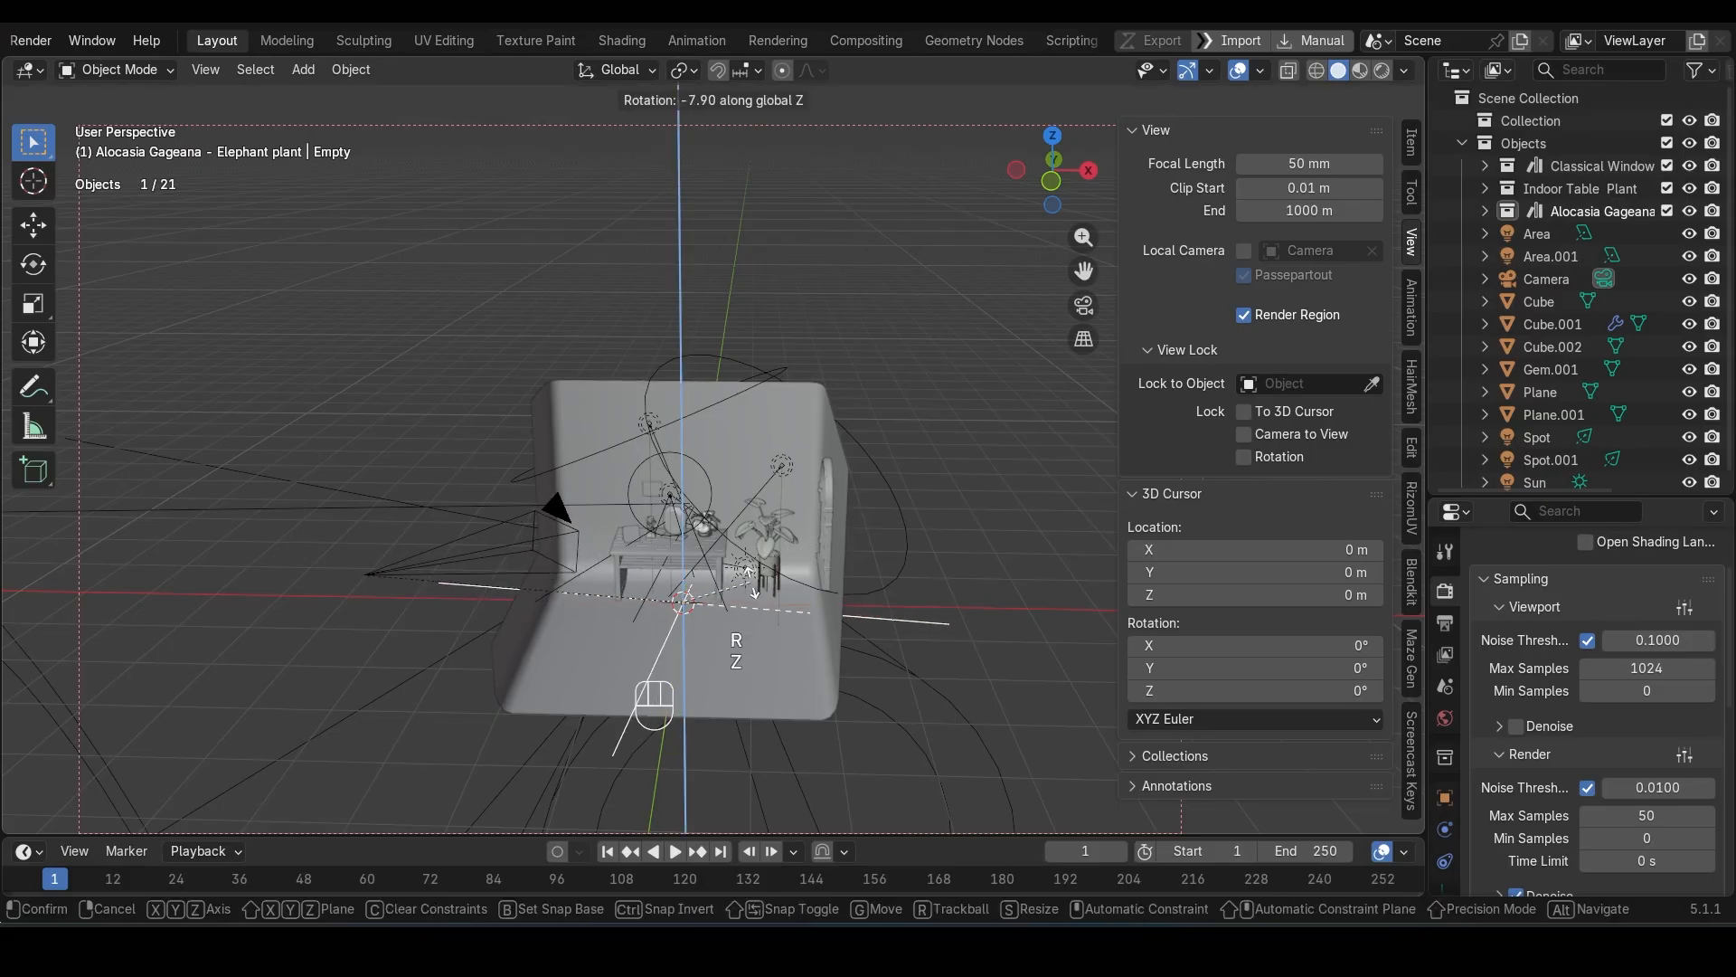
key("Escape")
Step: Look through the camera and enlarge the timeline area
key("KP_0")
scroll(751, 583, "up", 4)
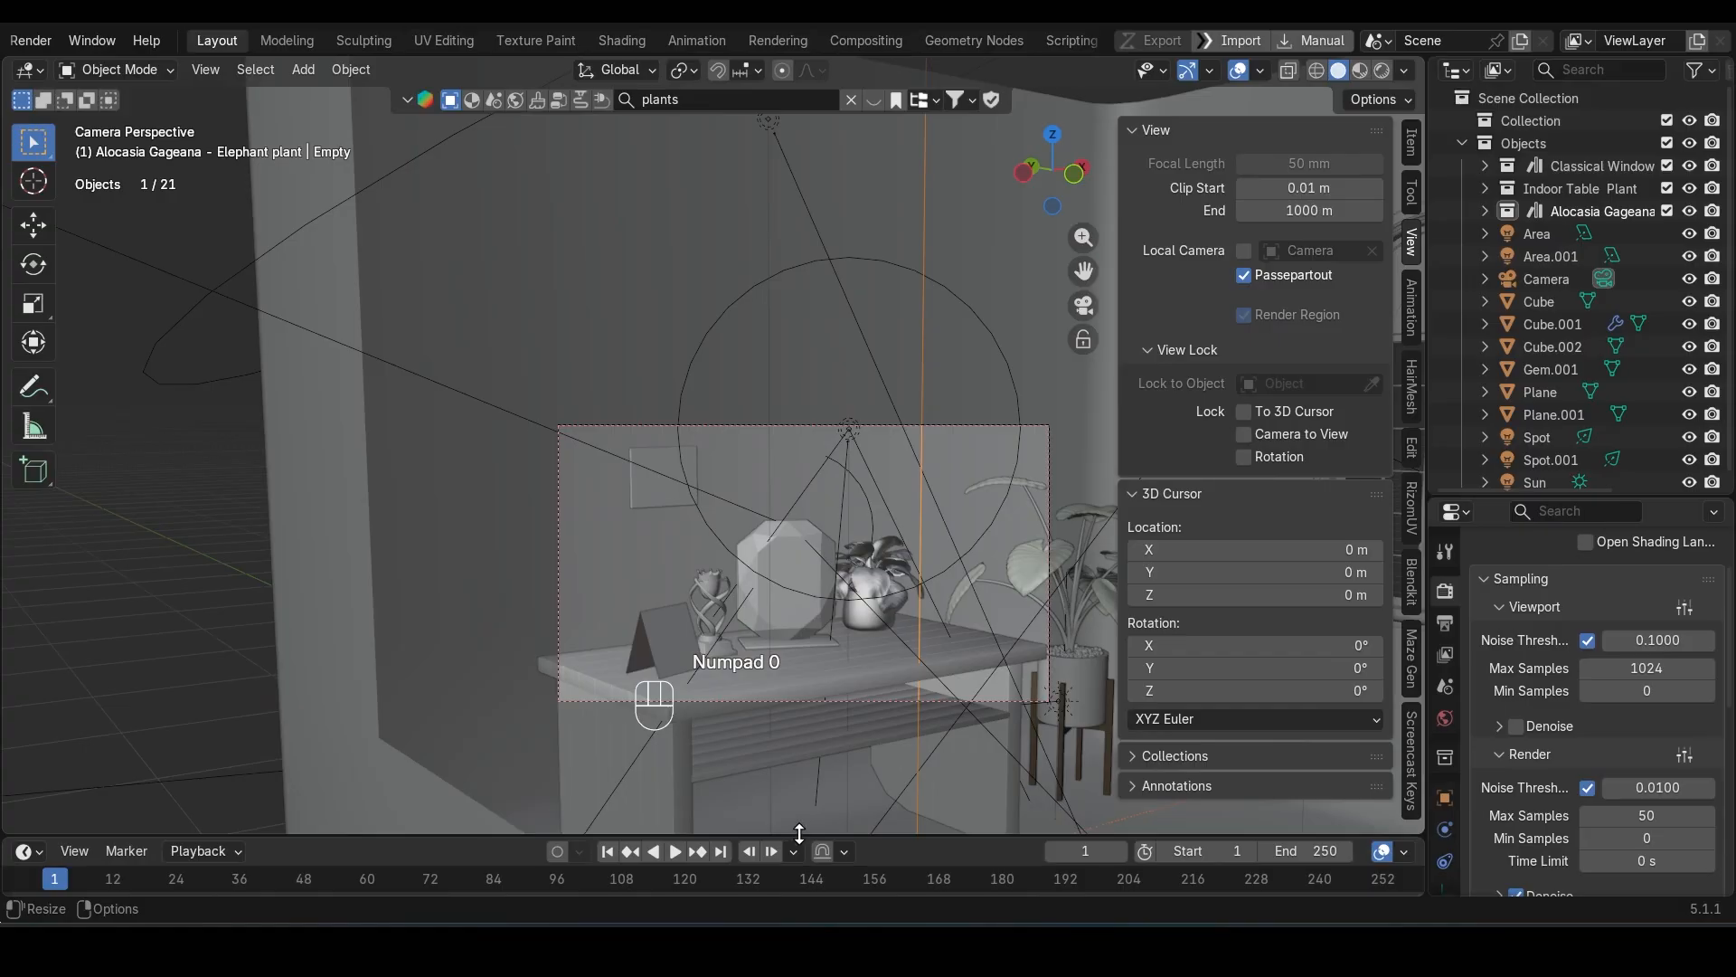
left_click_drag(799, 833, 799, 629)
scroll(876, 443, "down", 1)
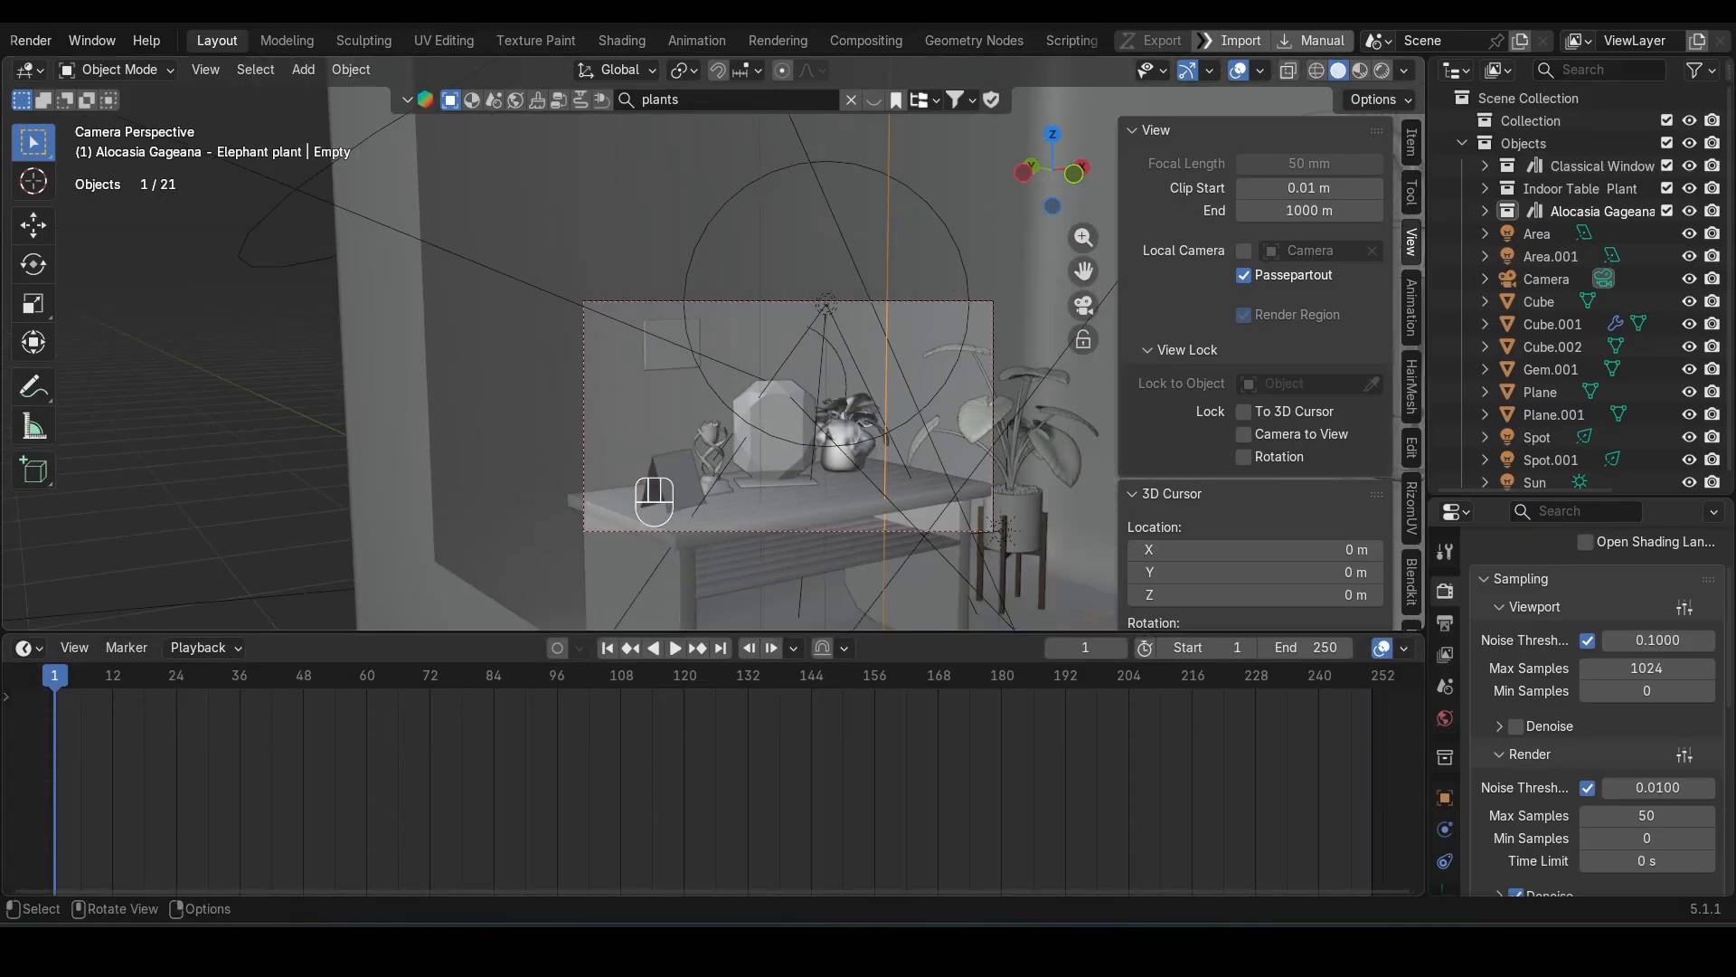
Step: Rotate the empty about -12.6° around the global Z axis and insert a keyframe at frame 1
key("r")
key("z")
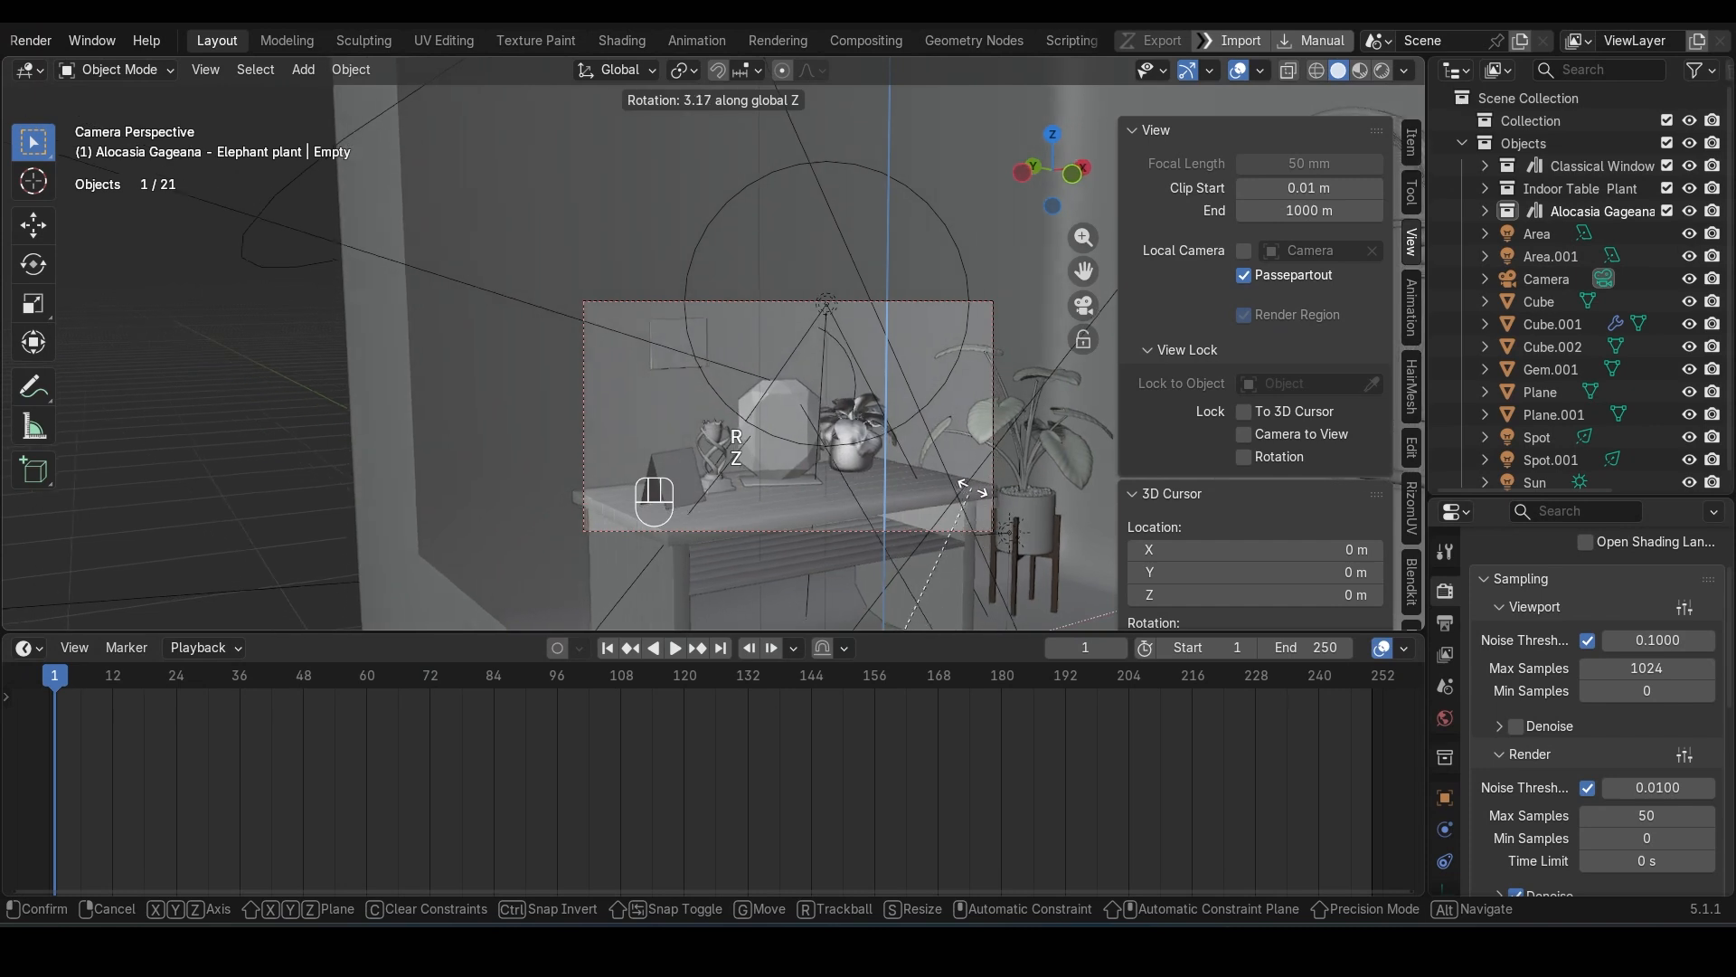
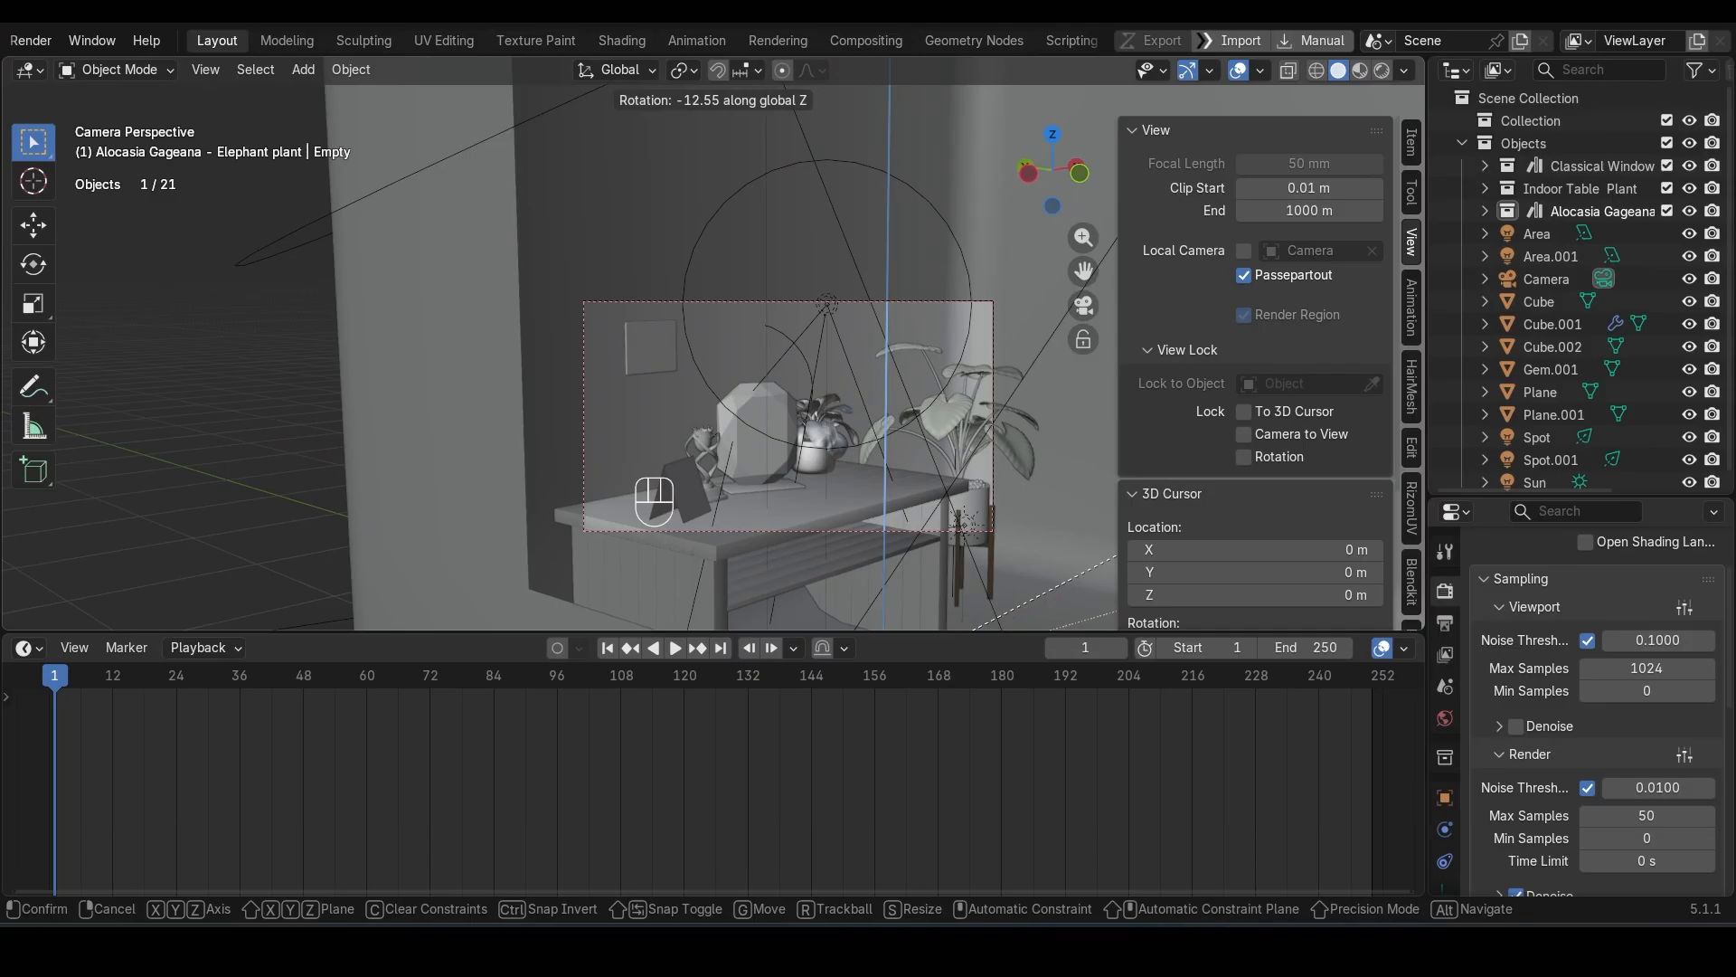
left_click(1175, 525)
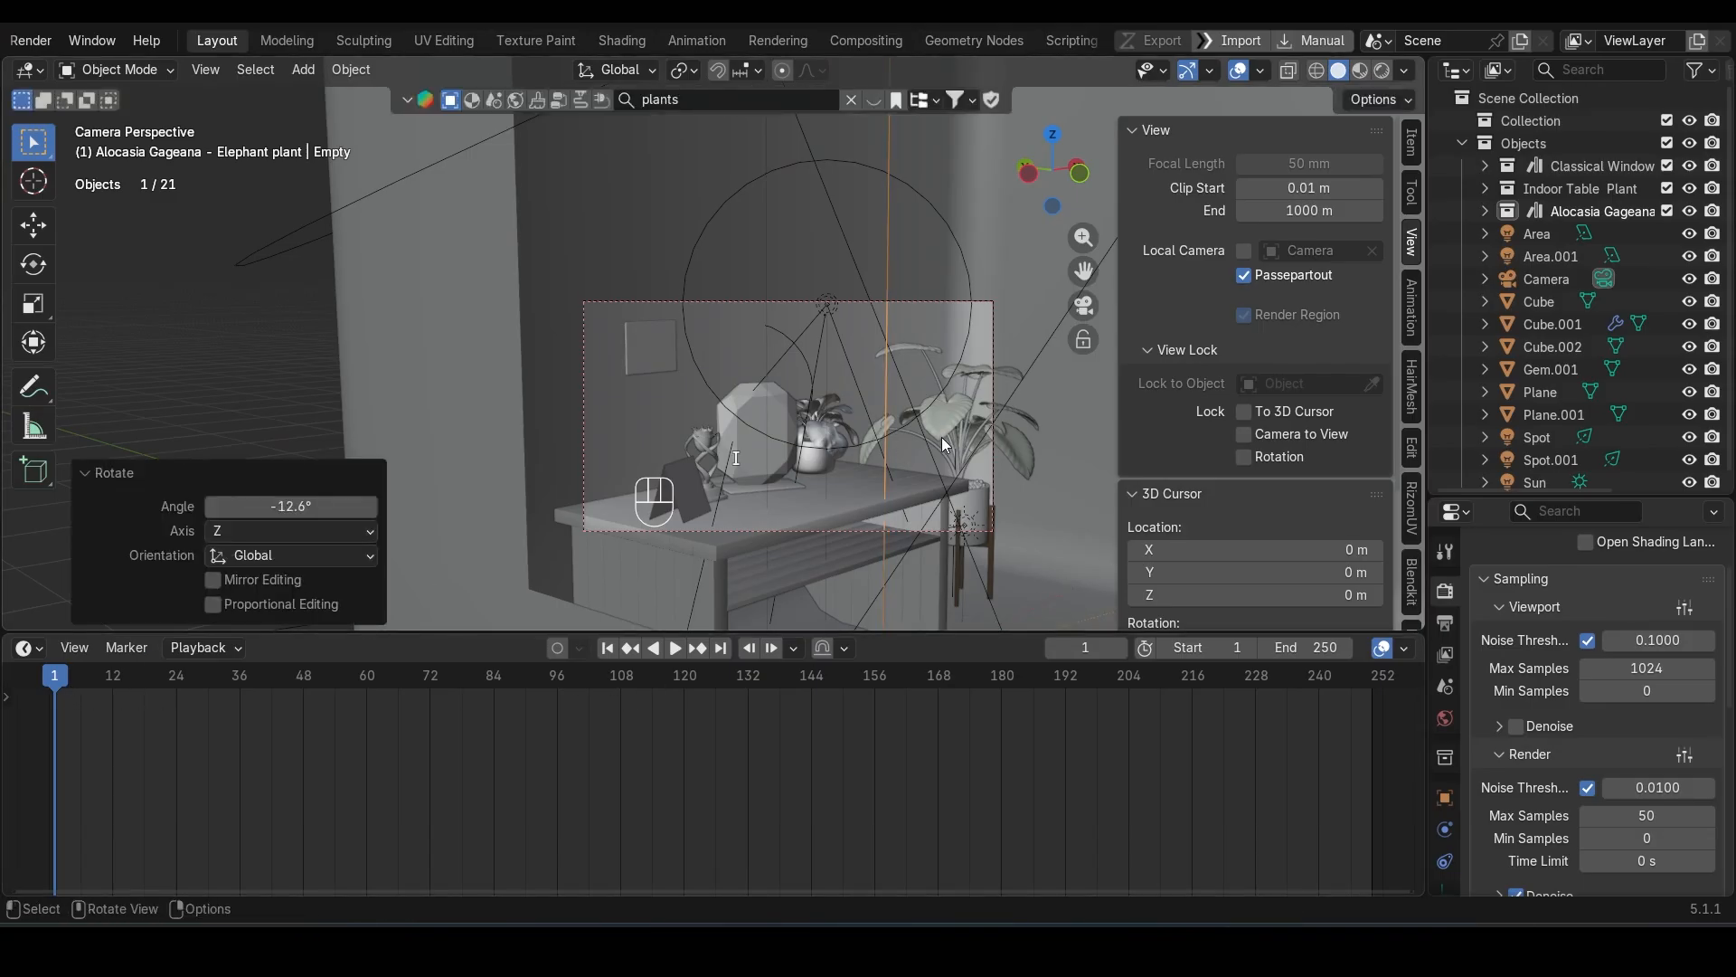
key("i")
Step: Go to frame 60 and rotate the empty about 23° around the global Z axis
left_click_drag(56, 680, 471, 692)
left_click_drag(361, 692, 367, 691)
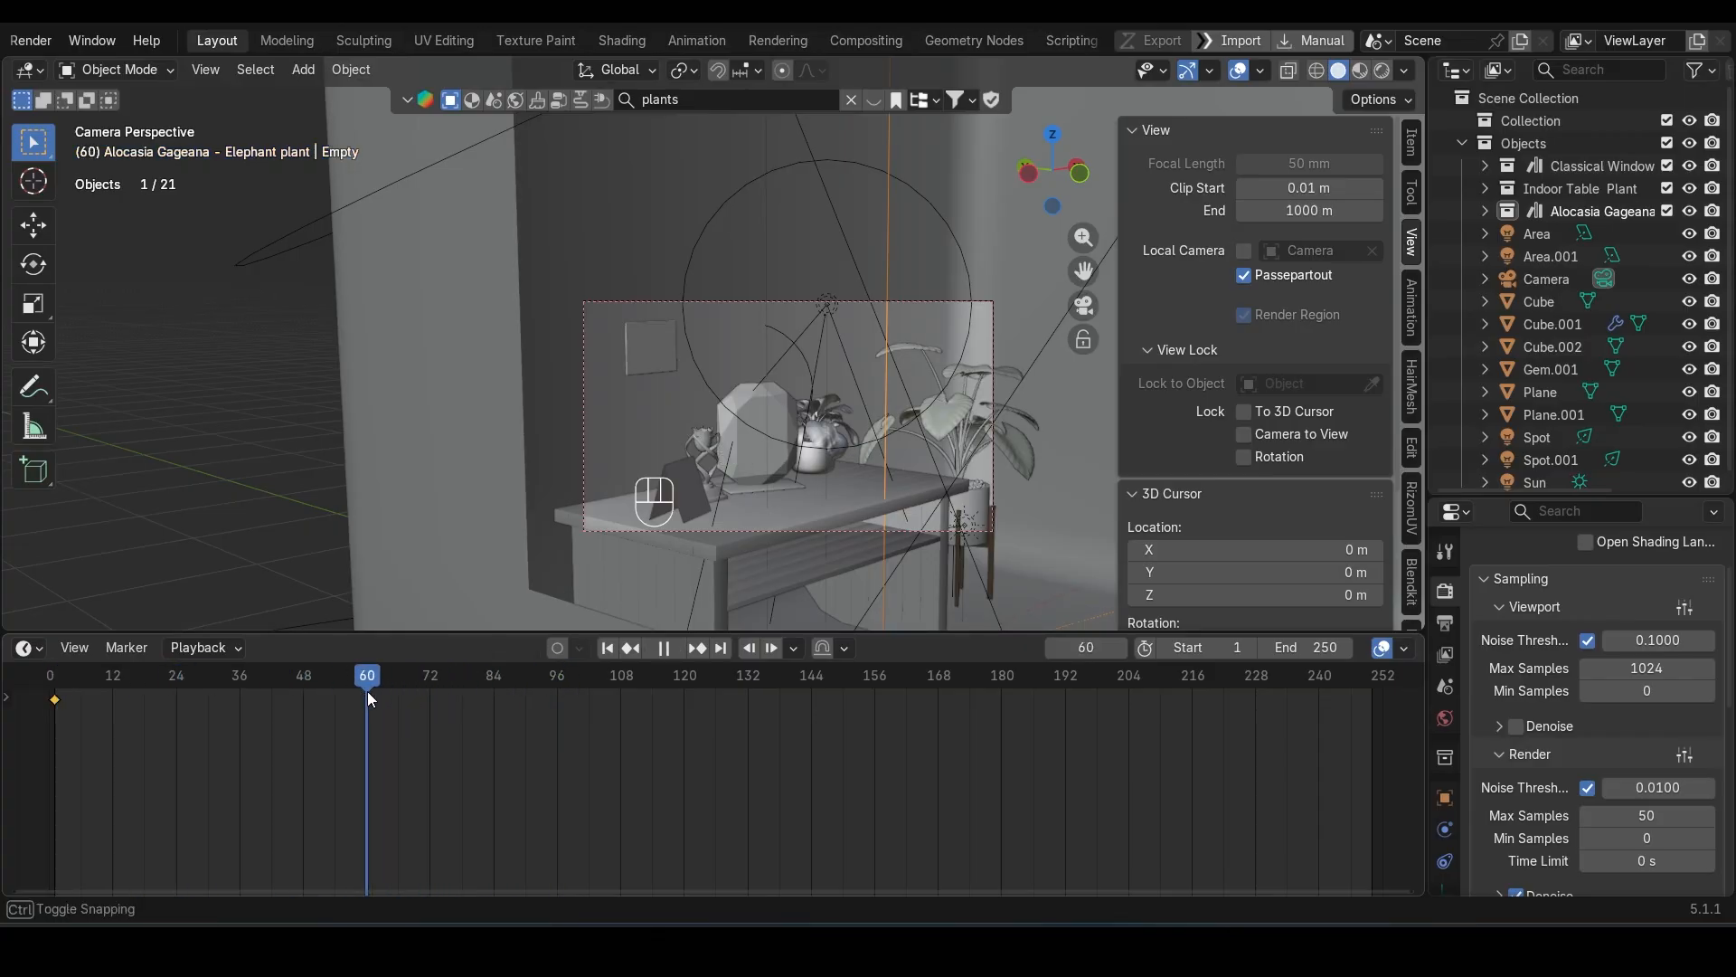
key("r")
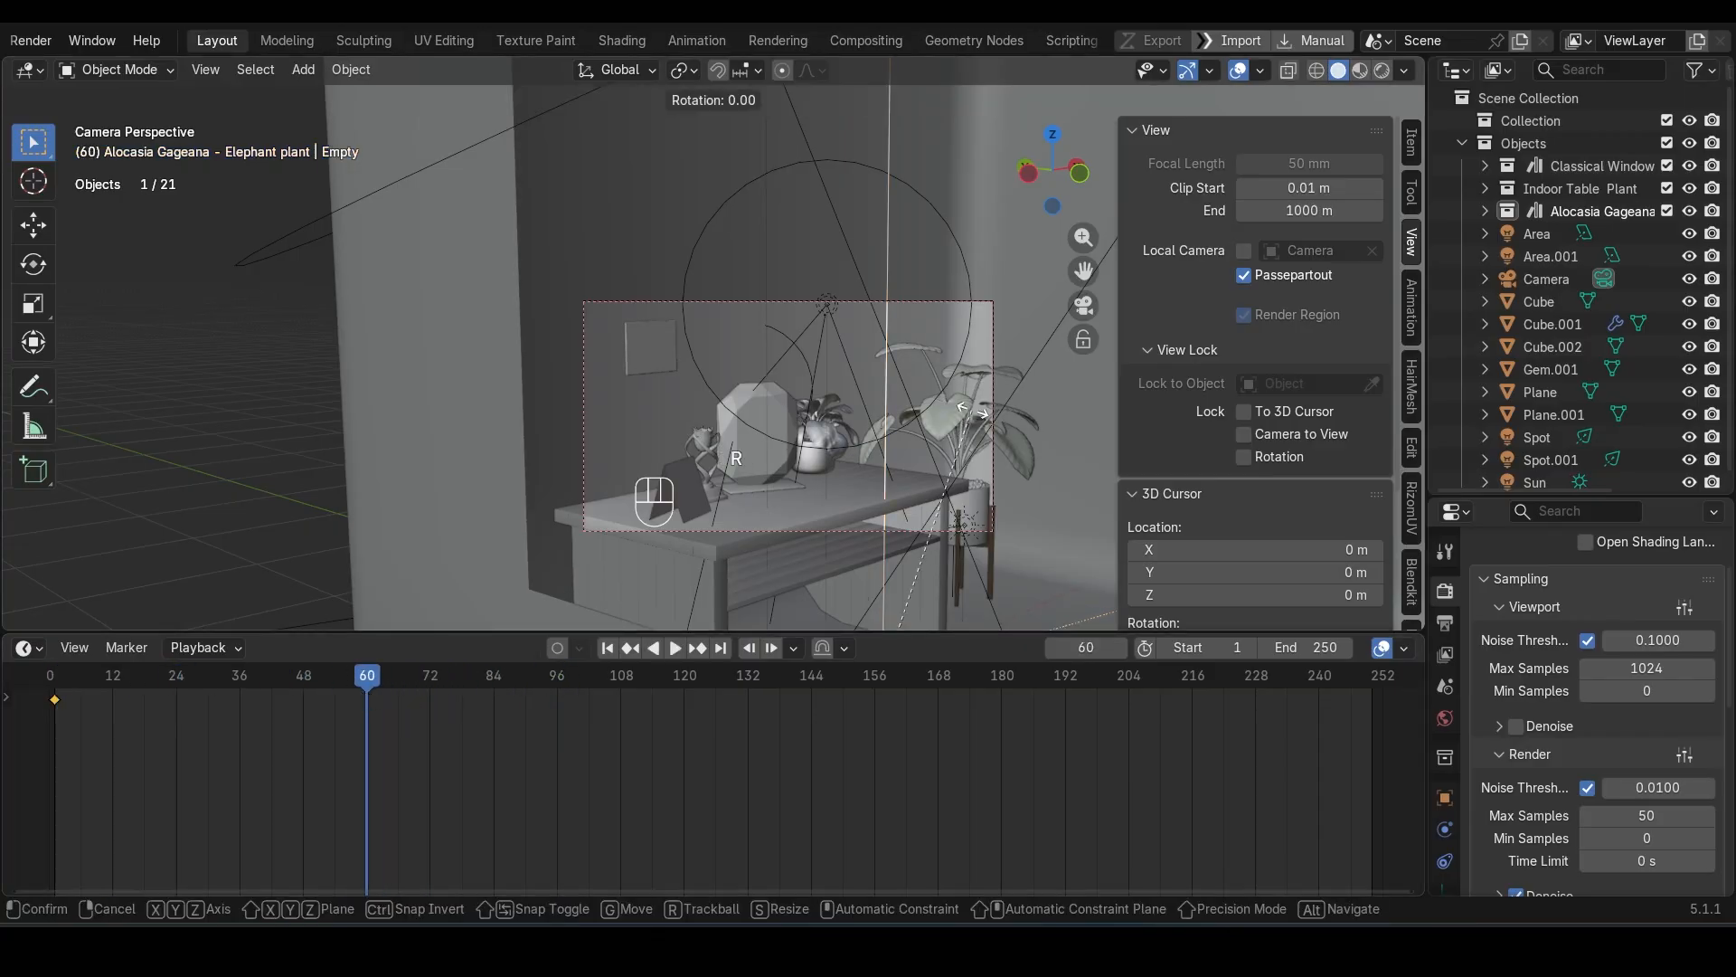
key("z")
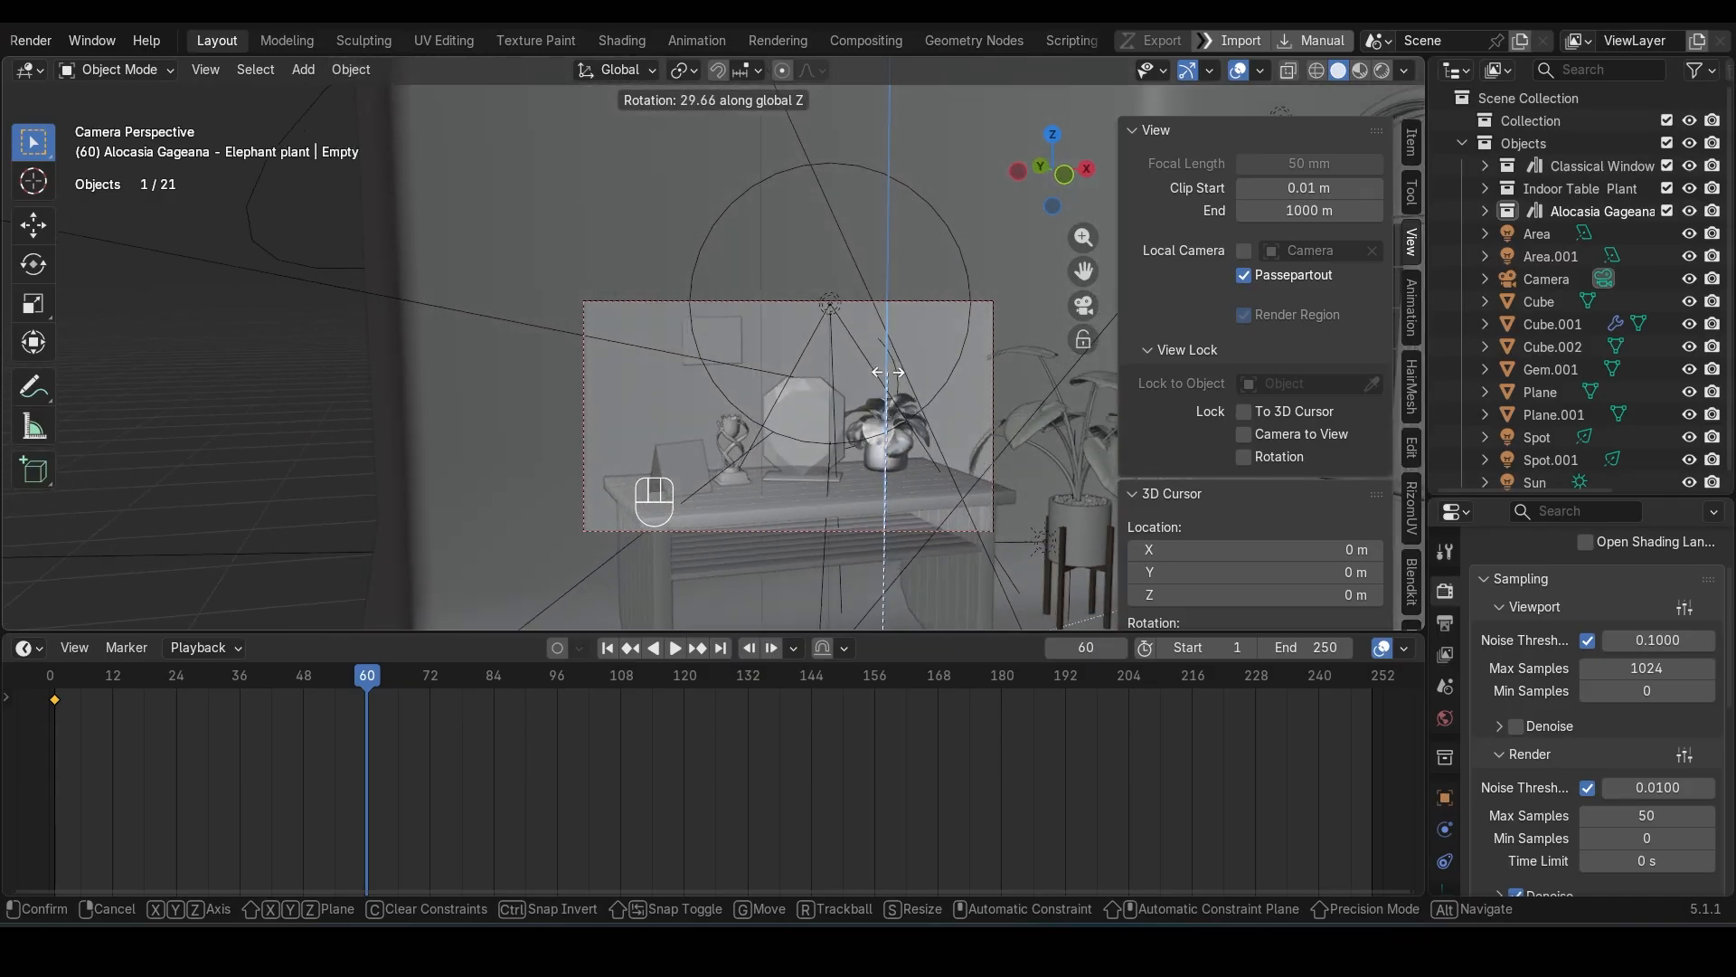
left_click(886, 423)
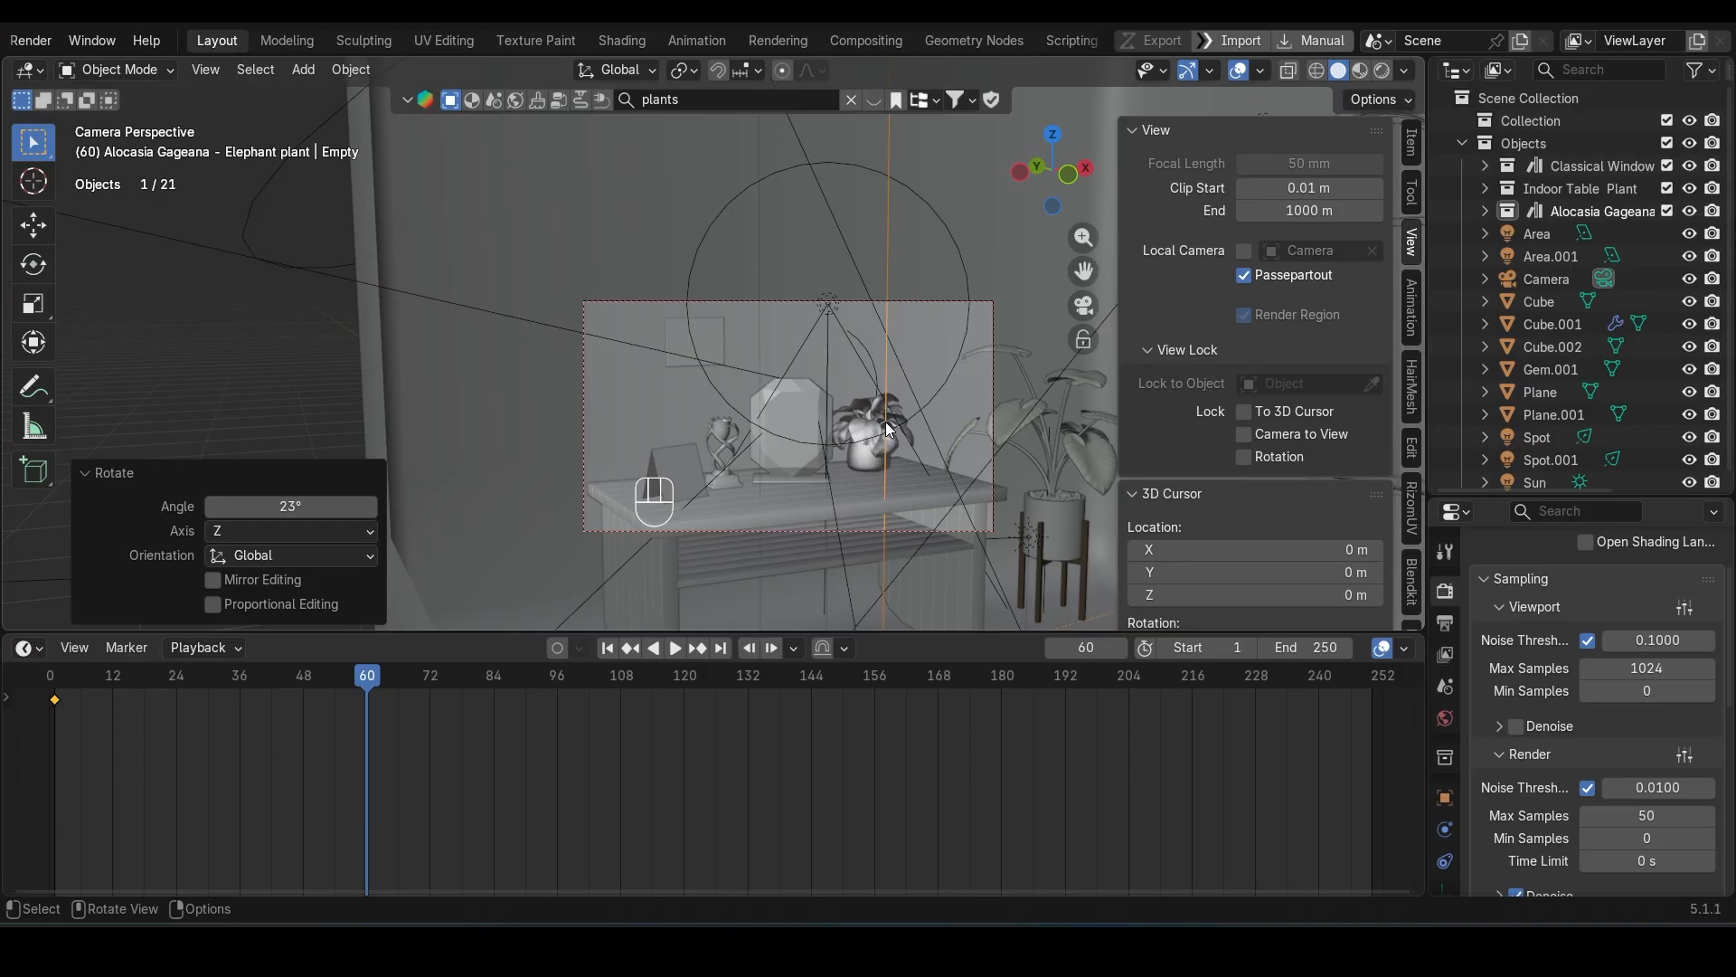
Step: Insert a keyframe on the empty at frame 60 and set the scene's end frame to 60
key("i")
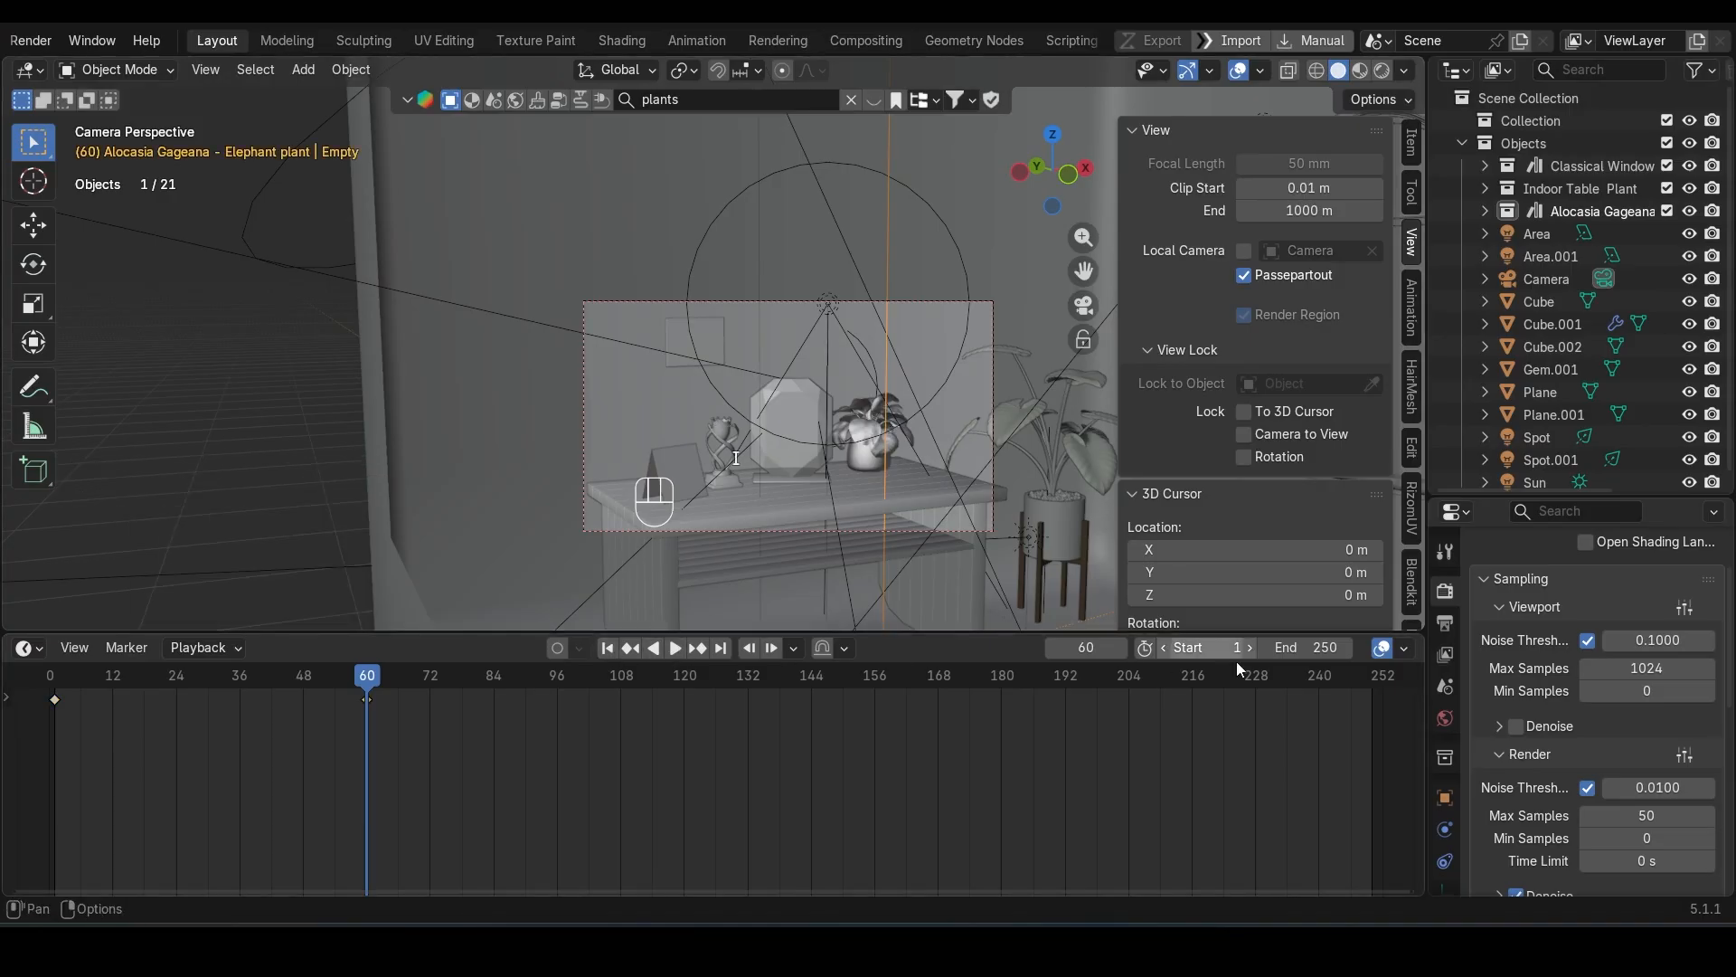
left_click(1277, 647)
key("Return")
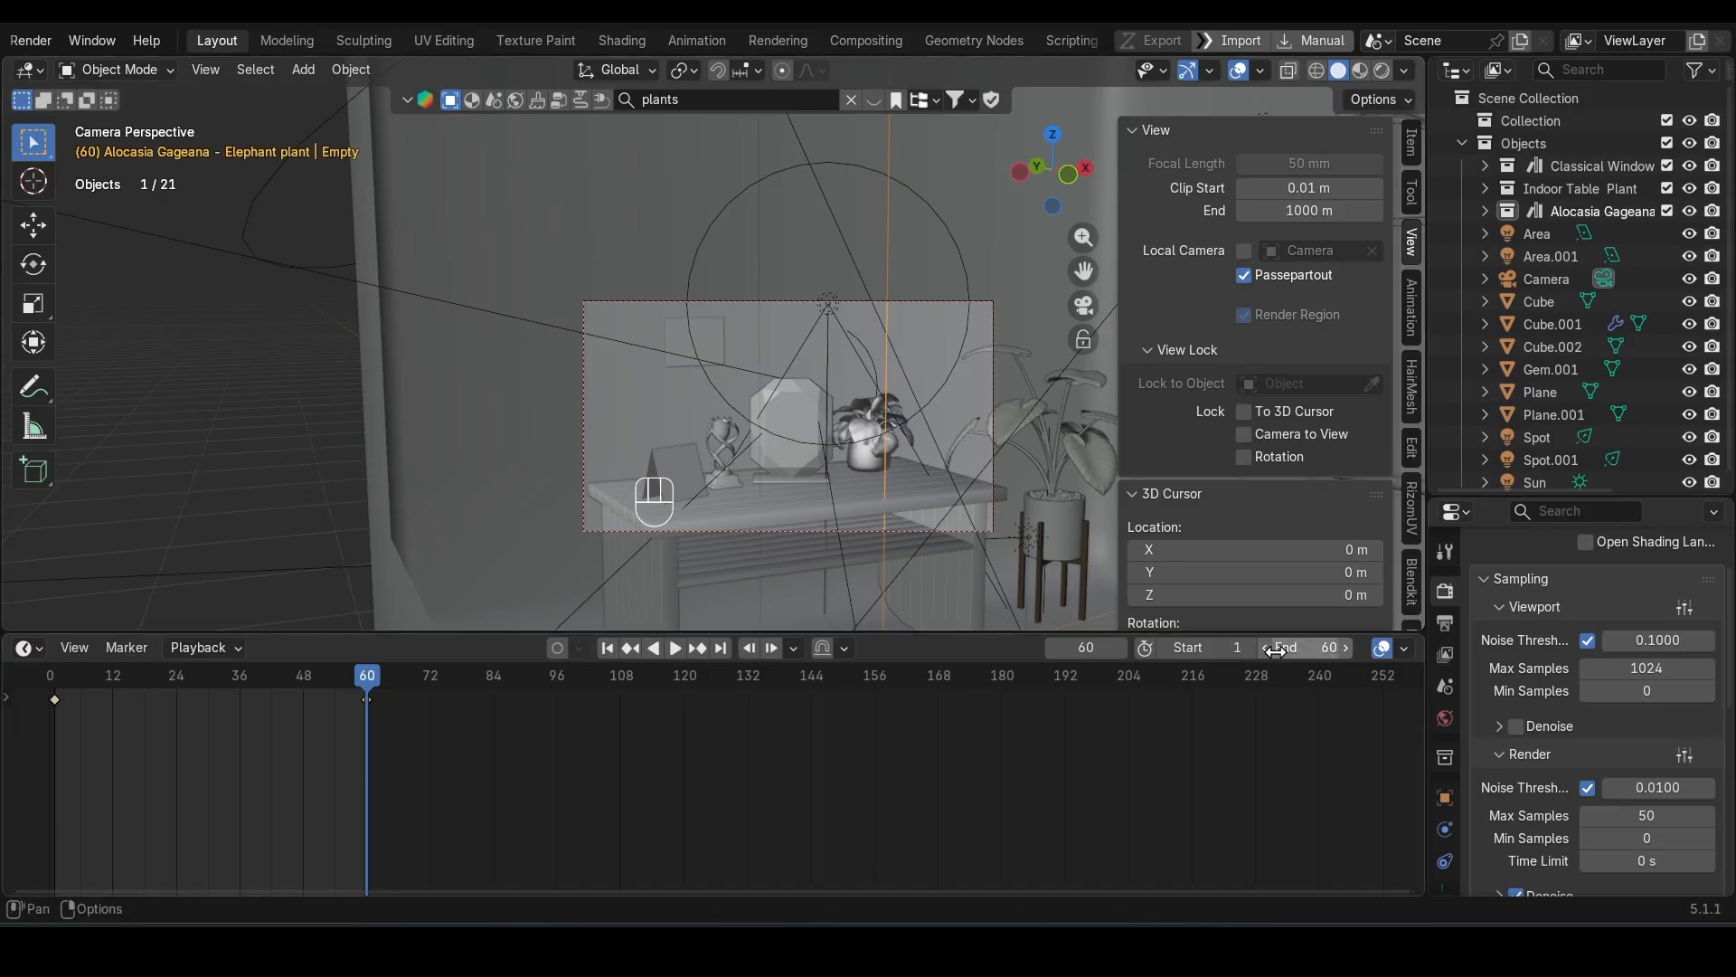
Step: Play the camera orbit from frame 1 to check its motion
left_click(607, 648)
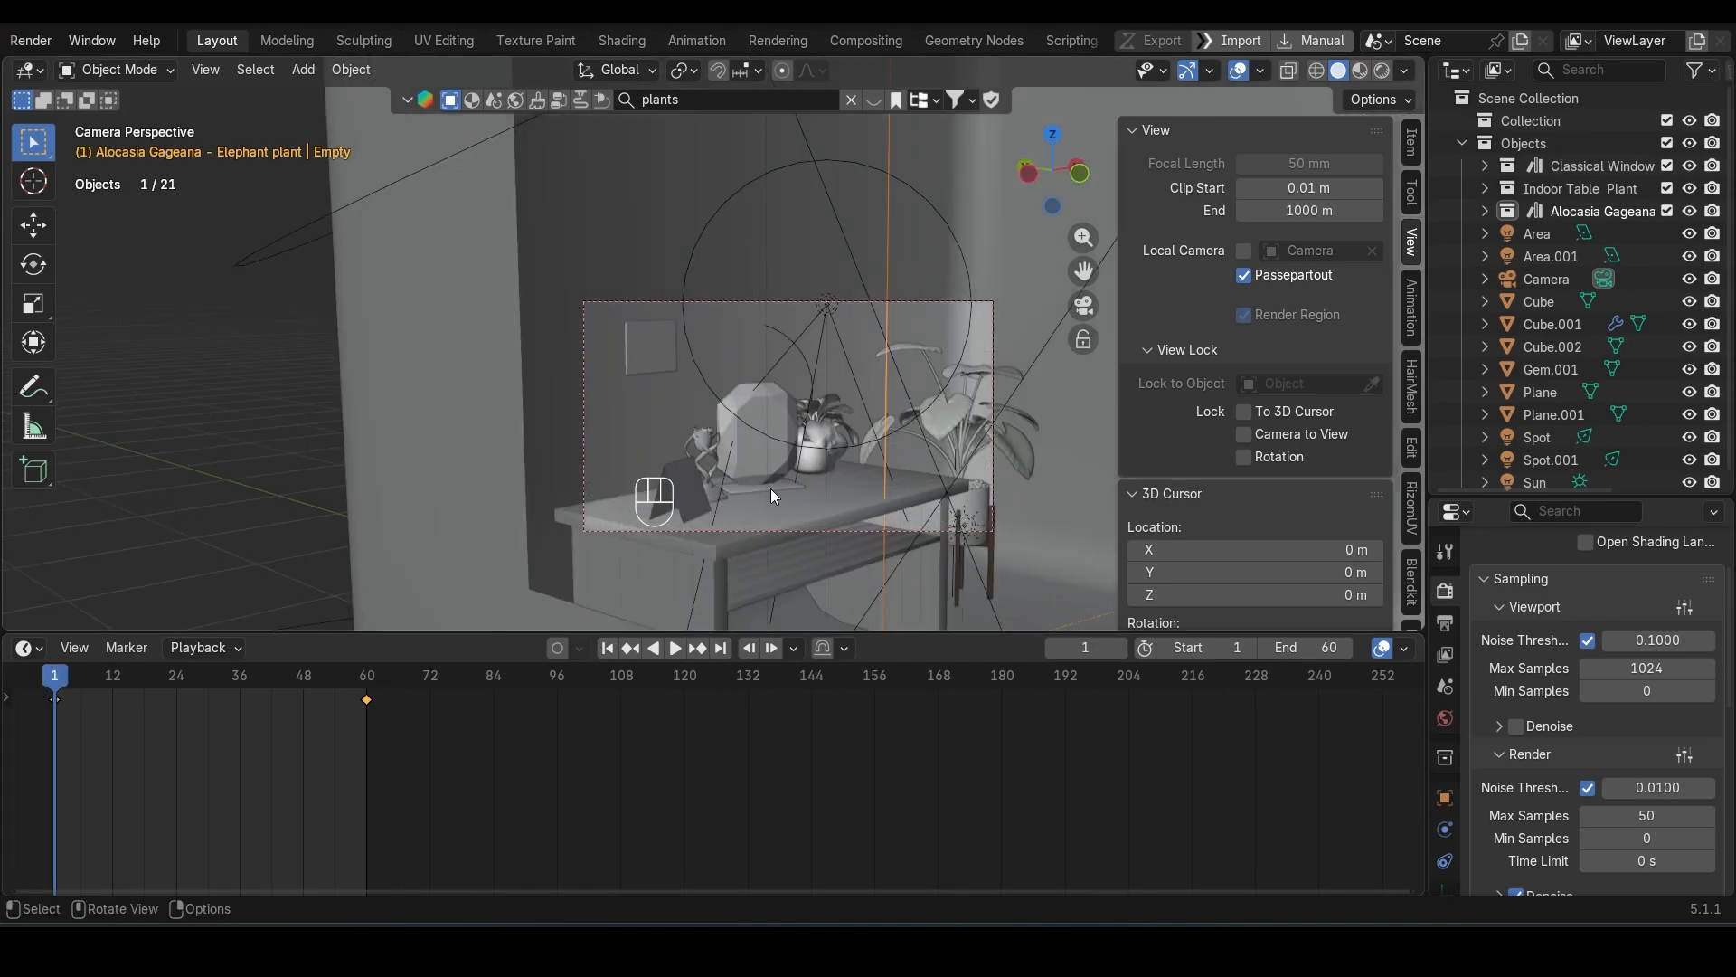
key("space")
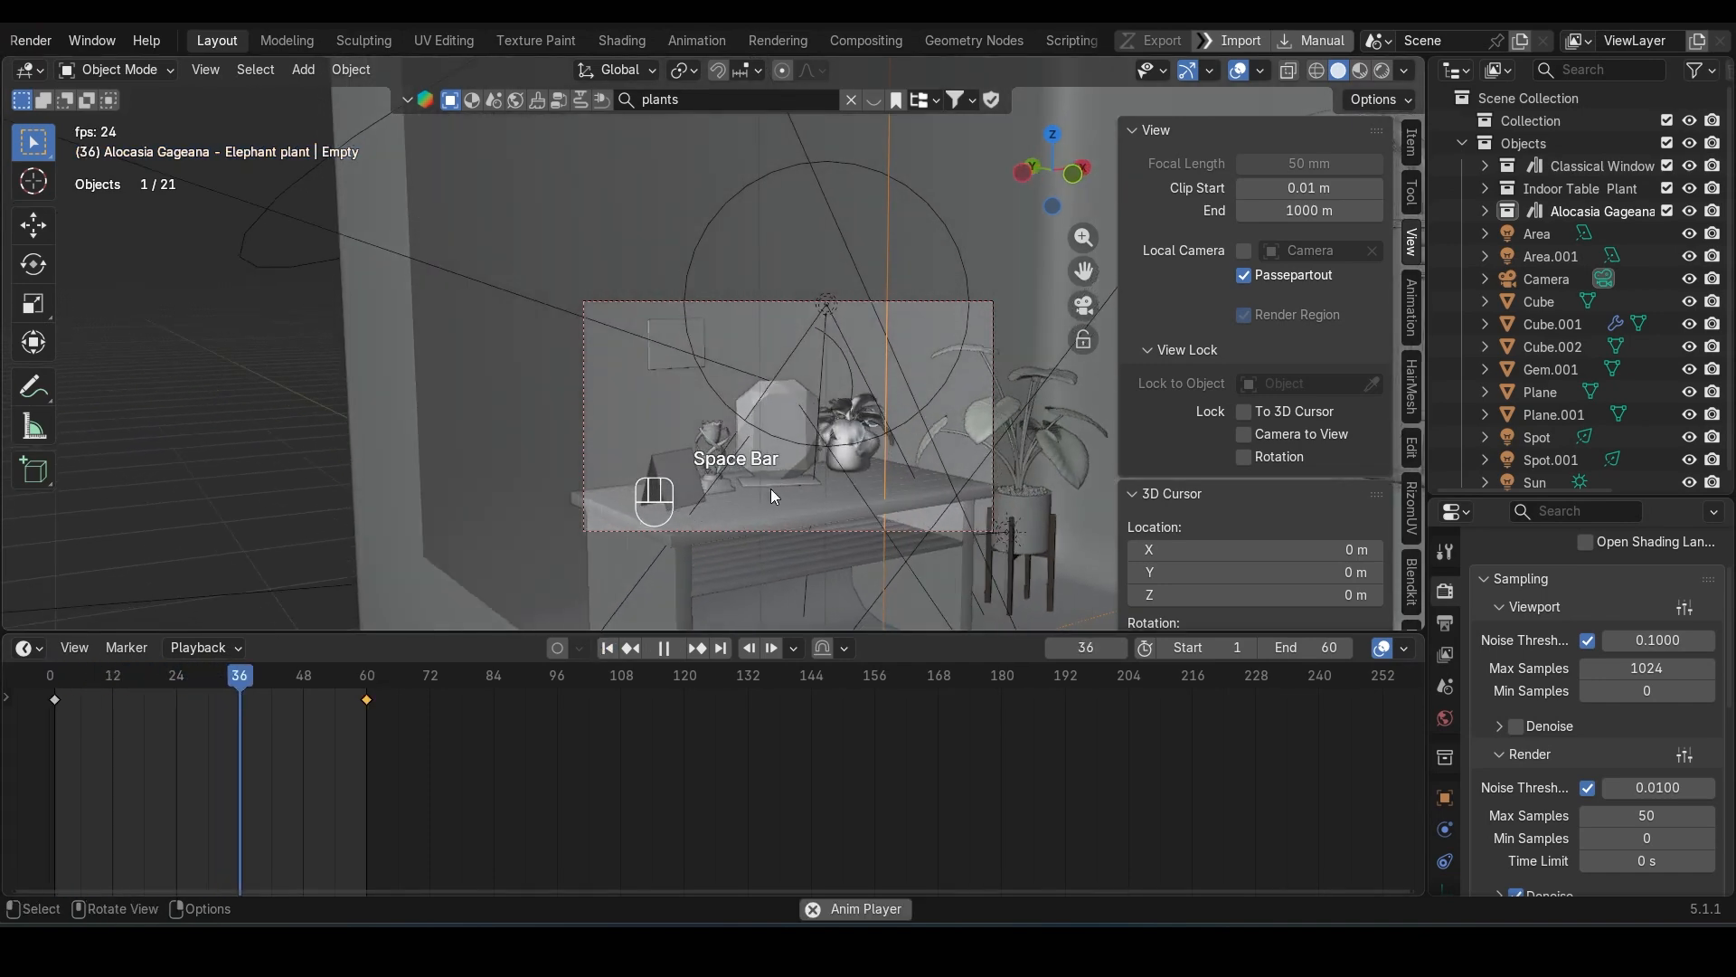
key("space")
key("space")
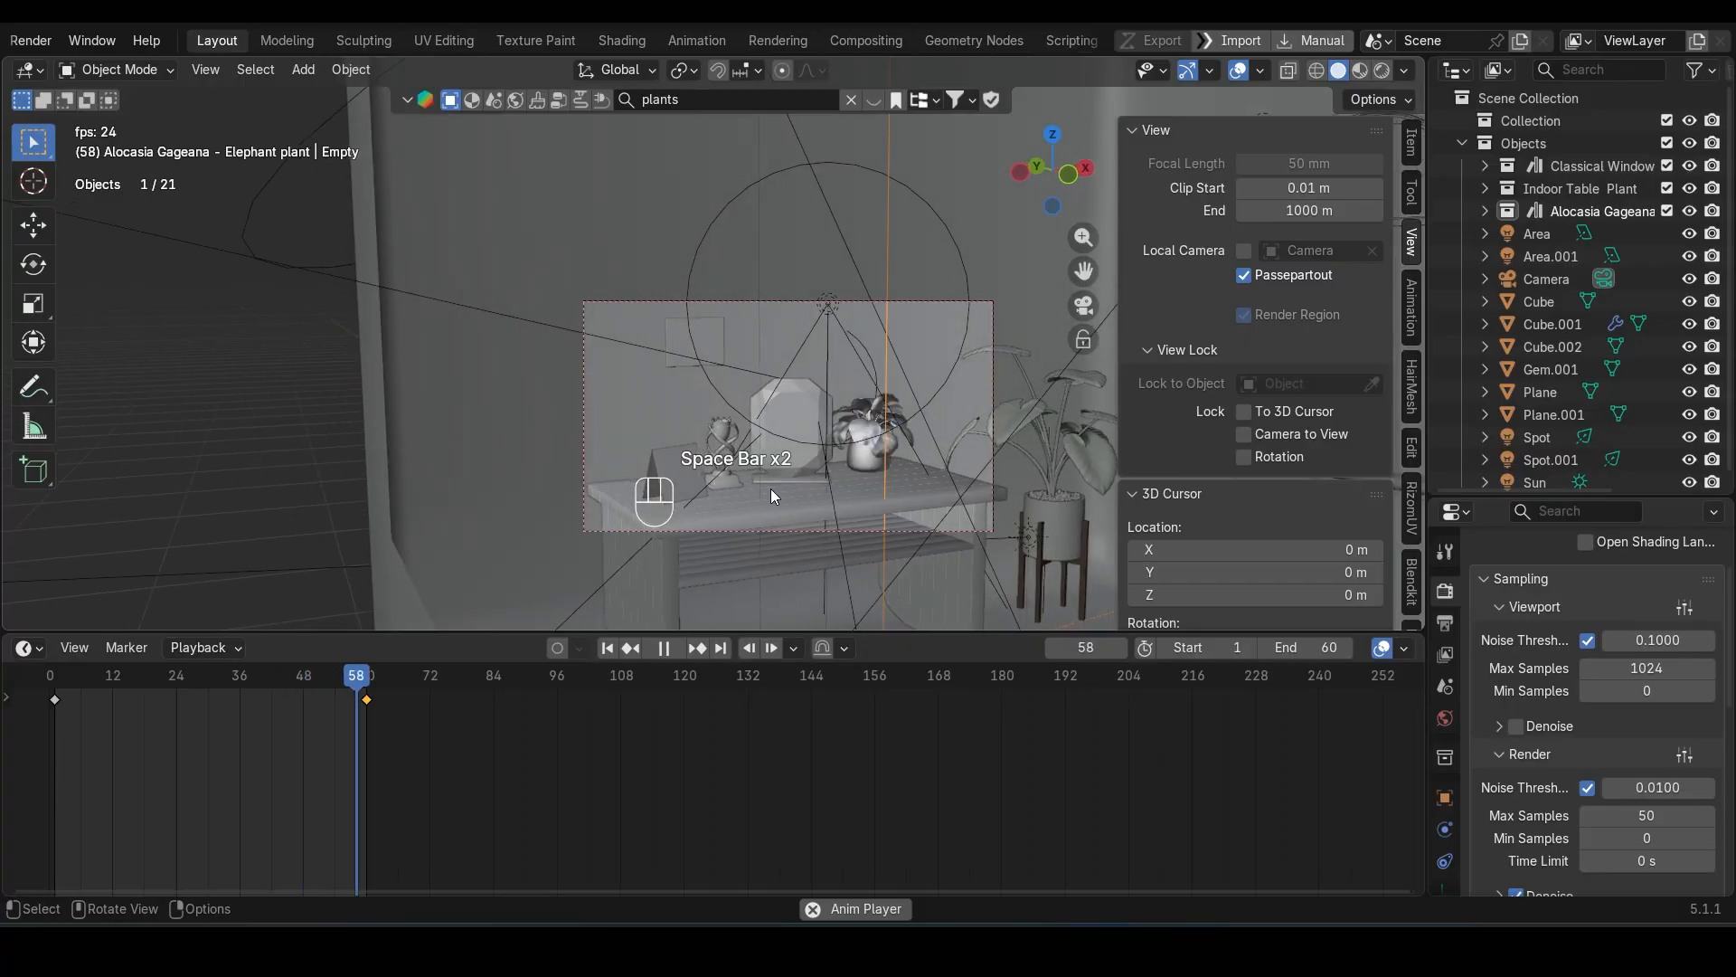
key("space")
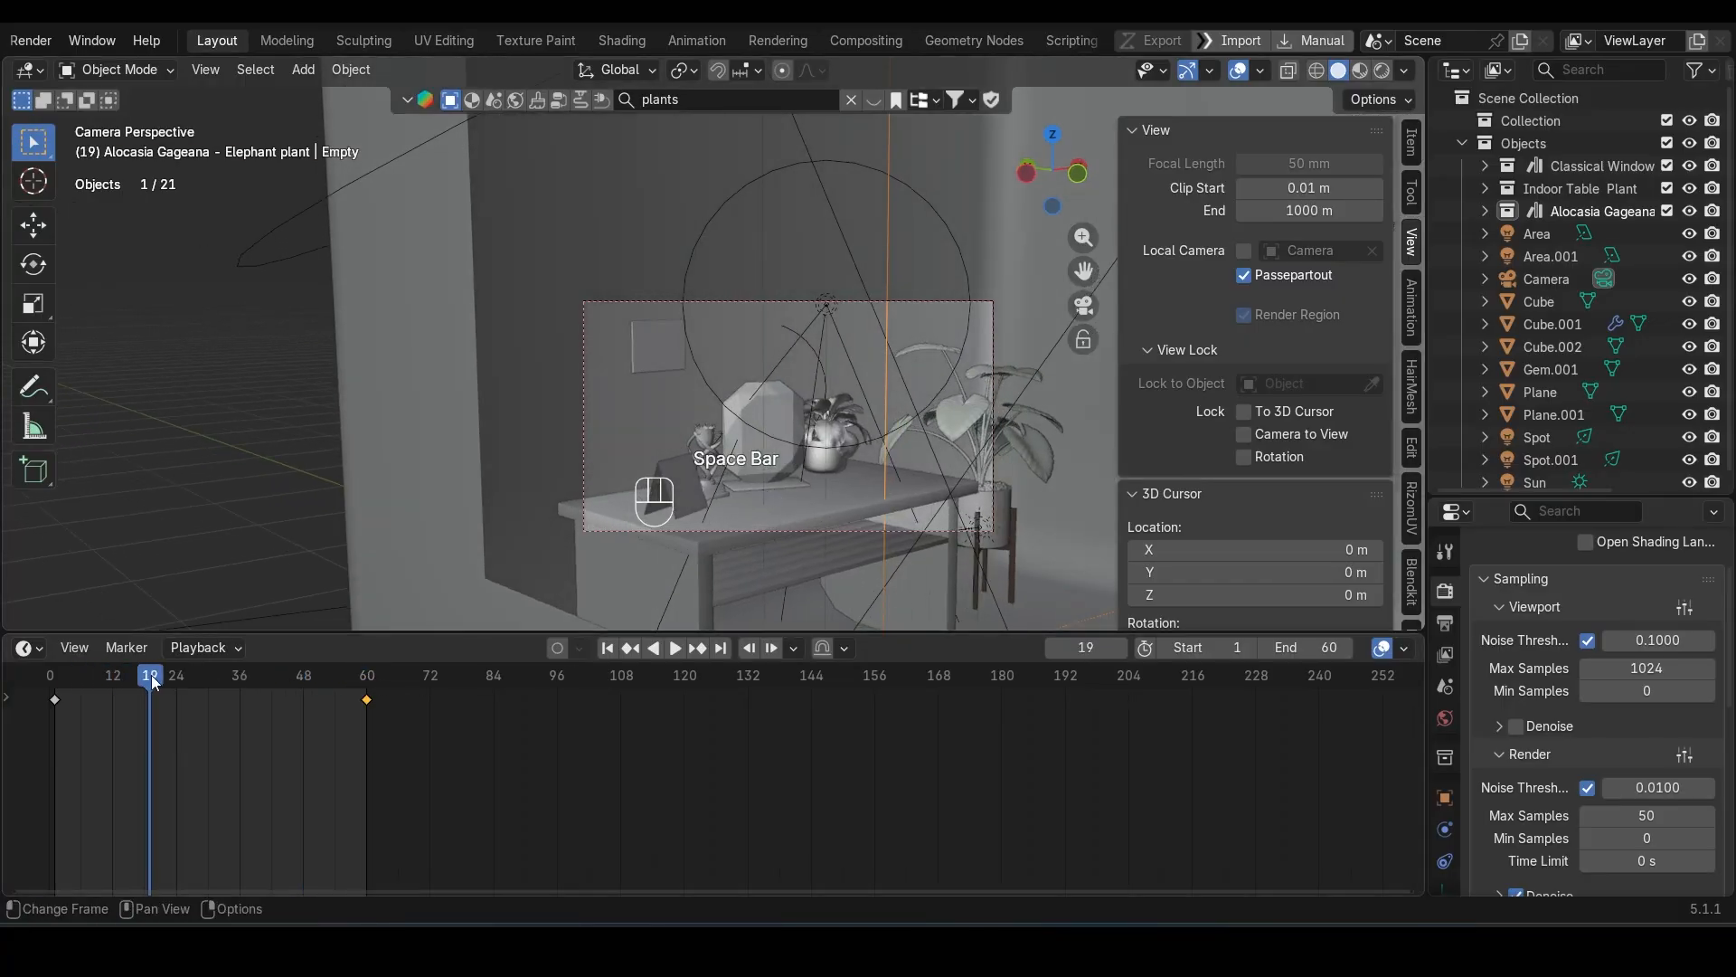
Step: At frame 60, rotate the empty about -14° around the global Z axis and keyframe the new rotation
left_click_drag(154, 682, 366, 647)
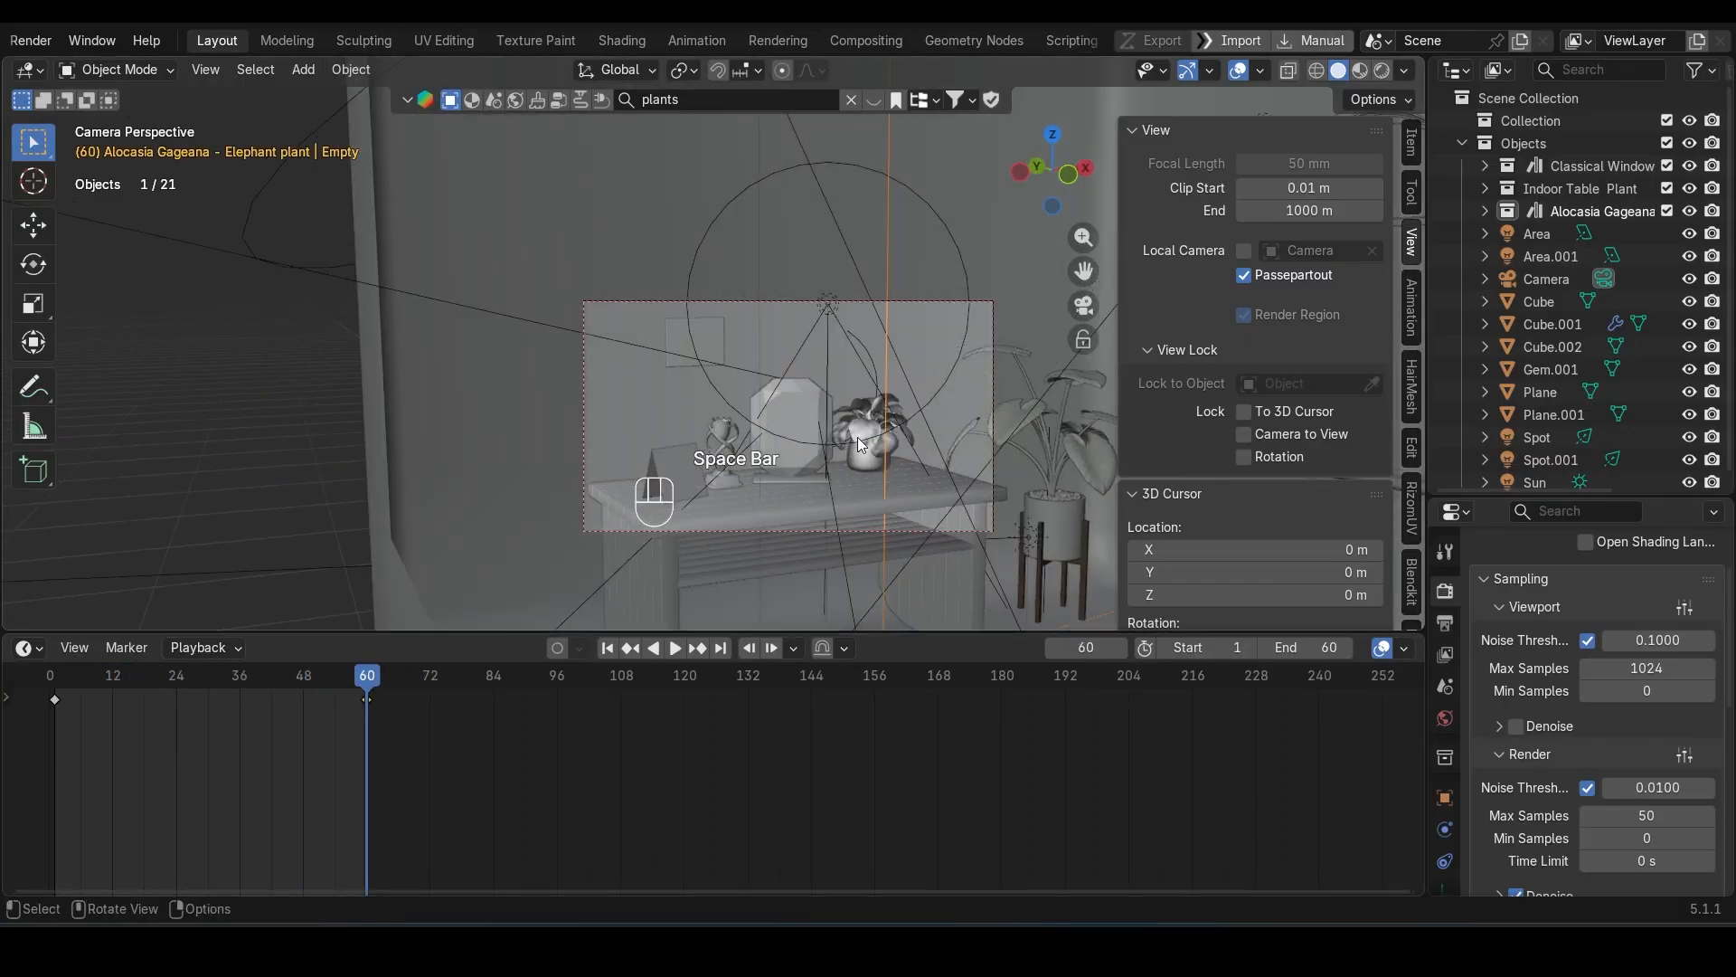
key("r")
key("z")
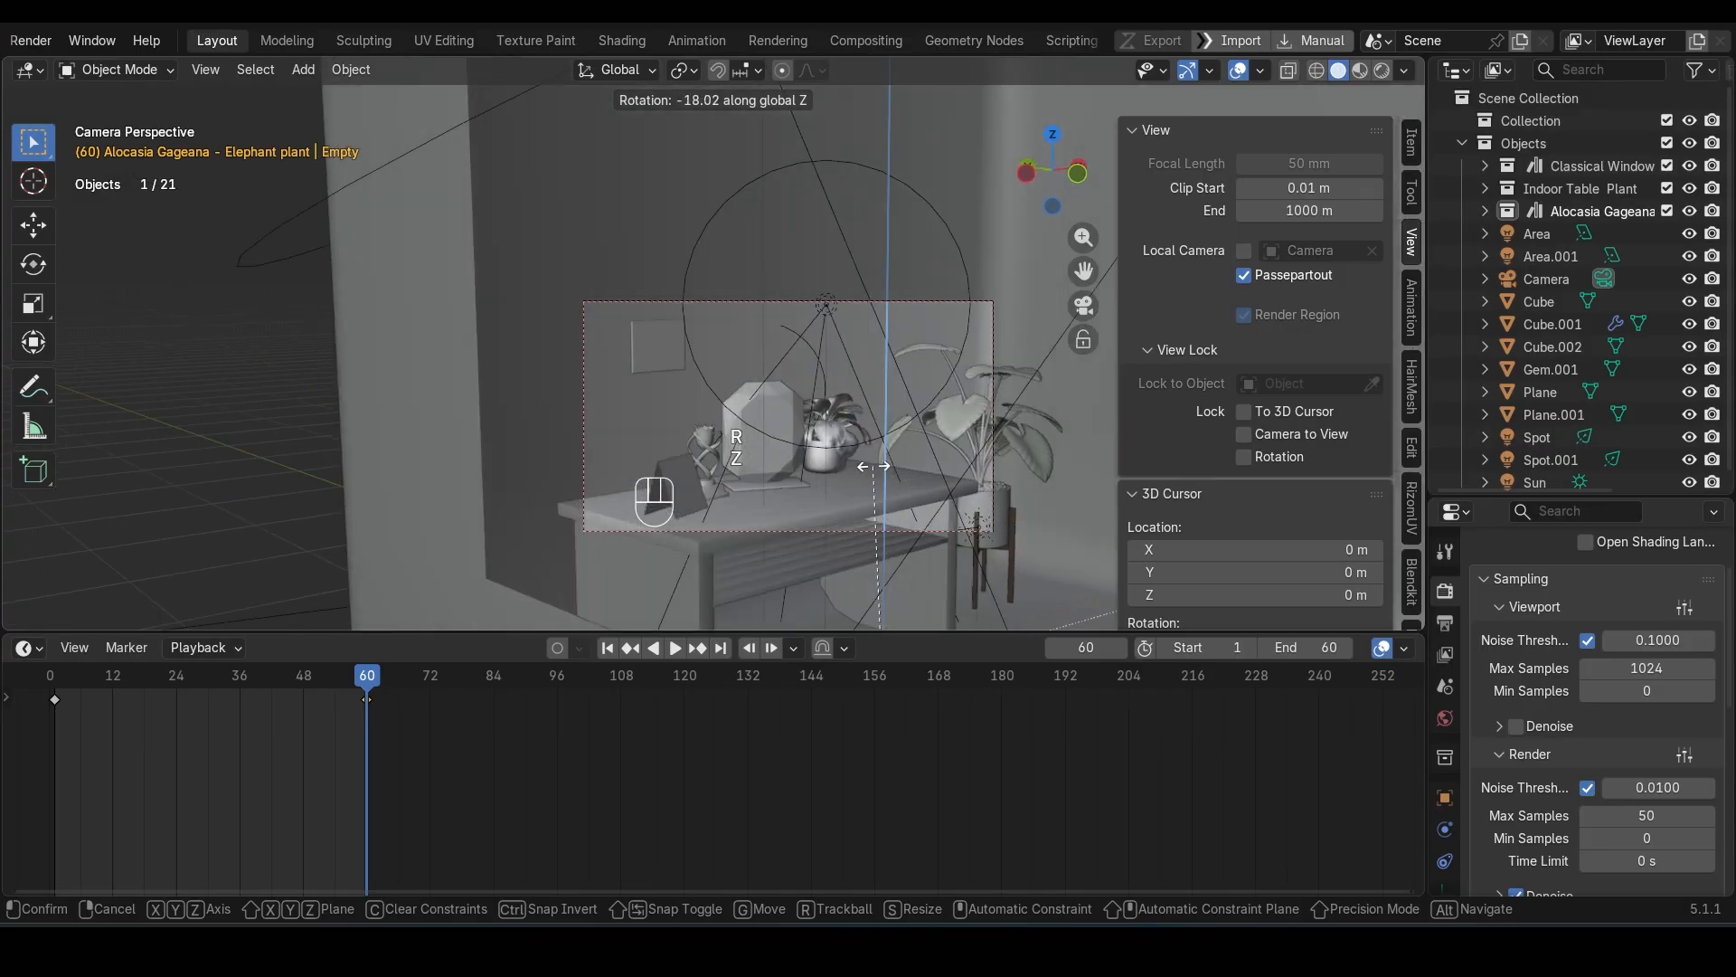
left_click(866, 465)
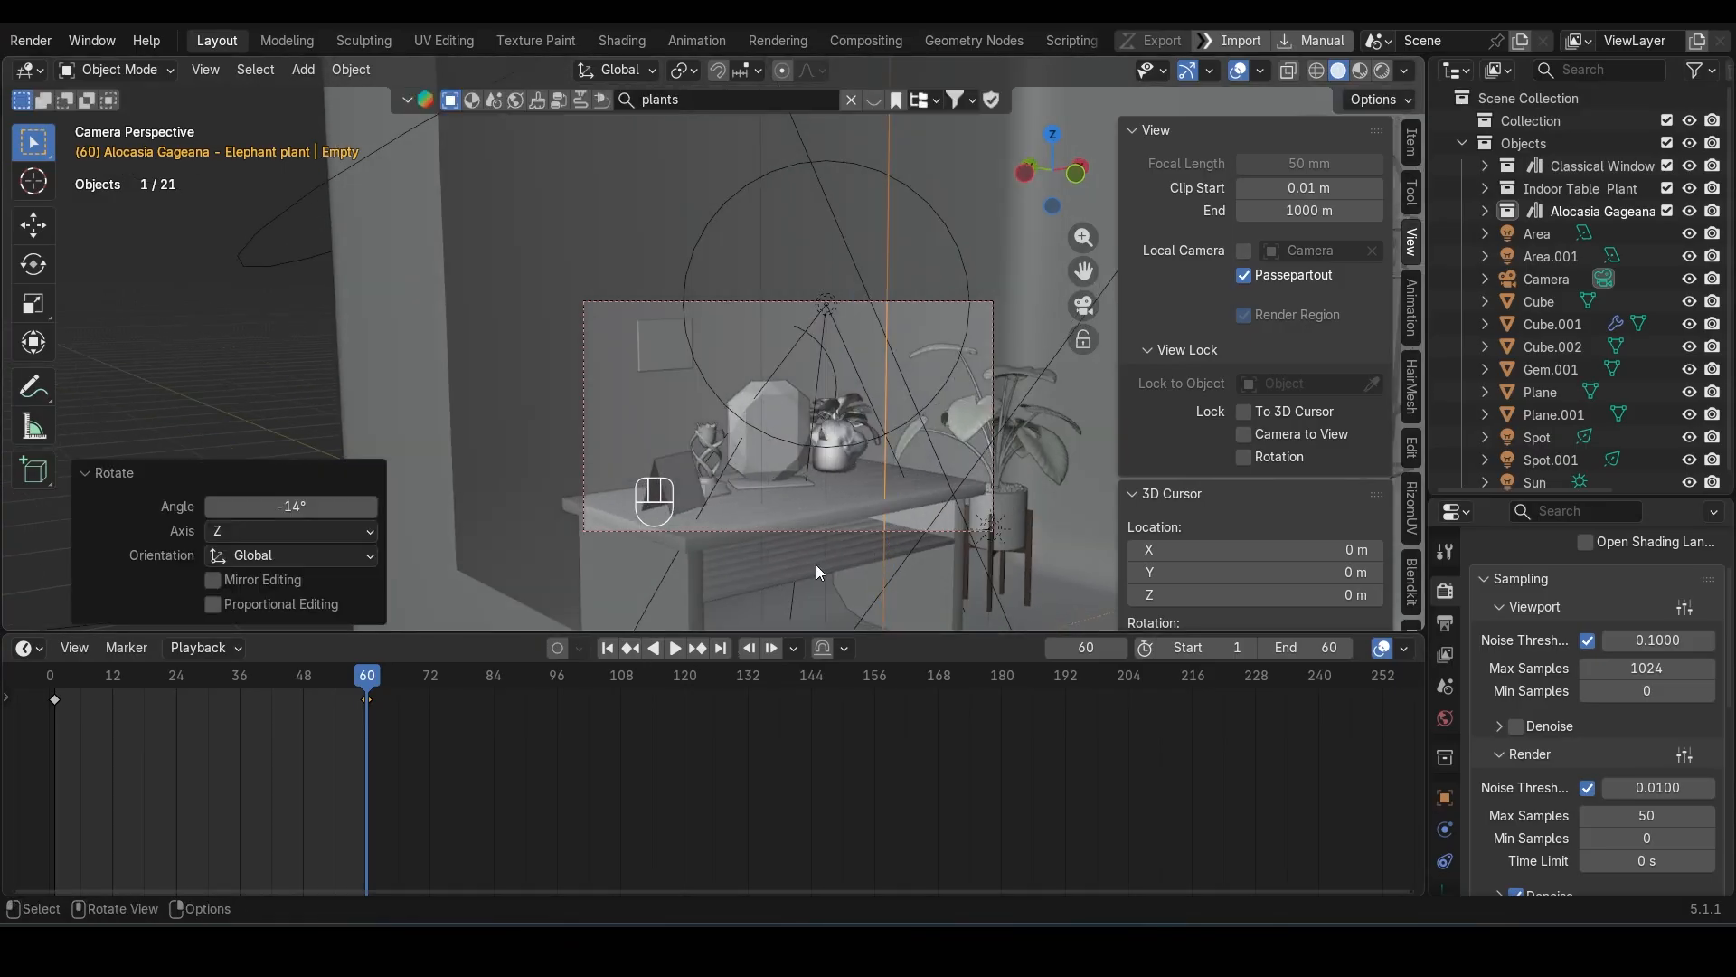
key("i")
key("i")
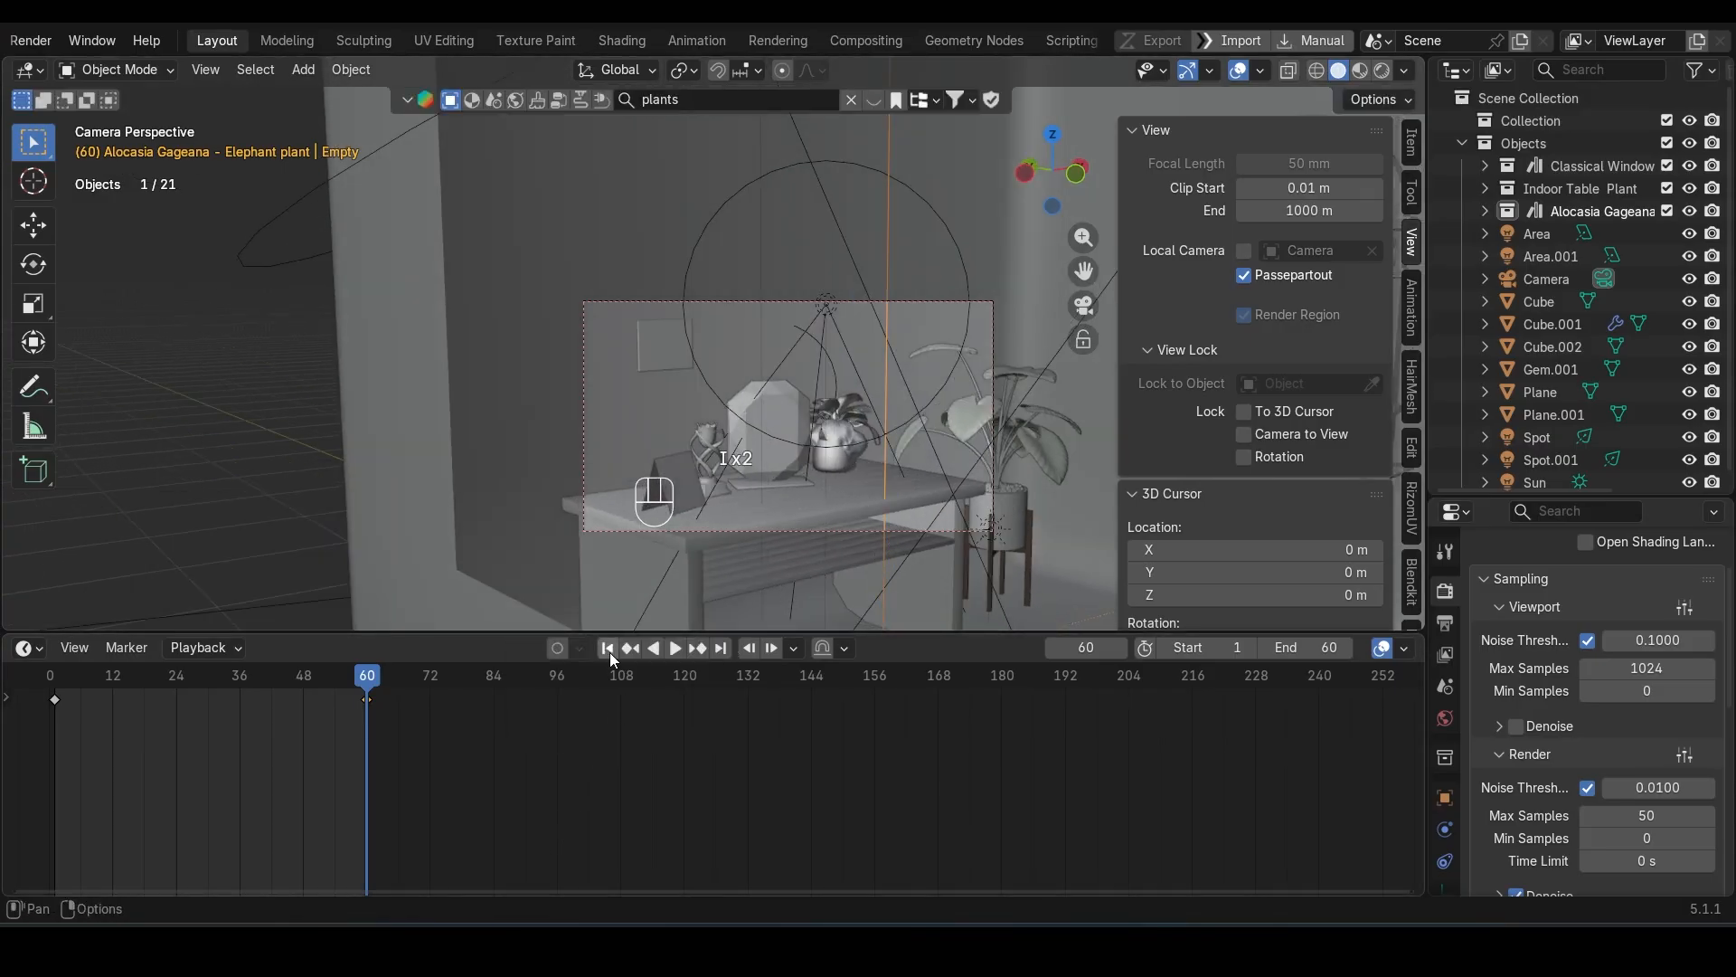
Step: Preview the shortened camera orbit and return to frame 1
left_click(608, 648)
key("space")
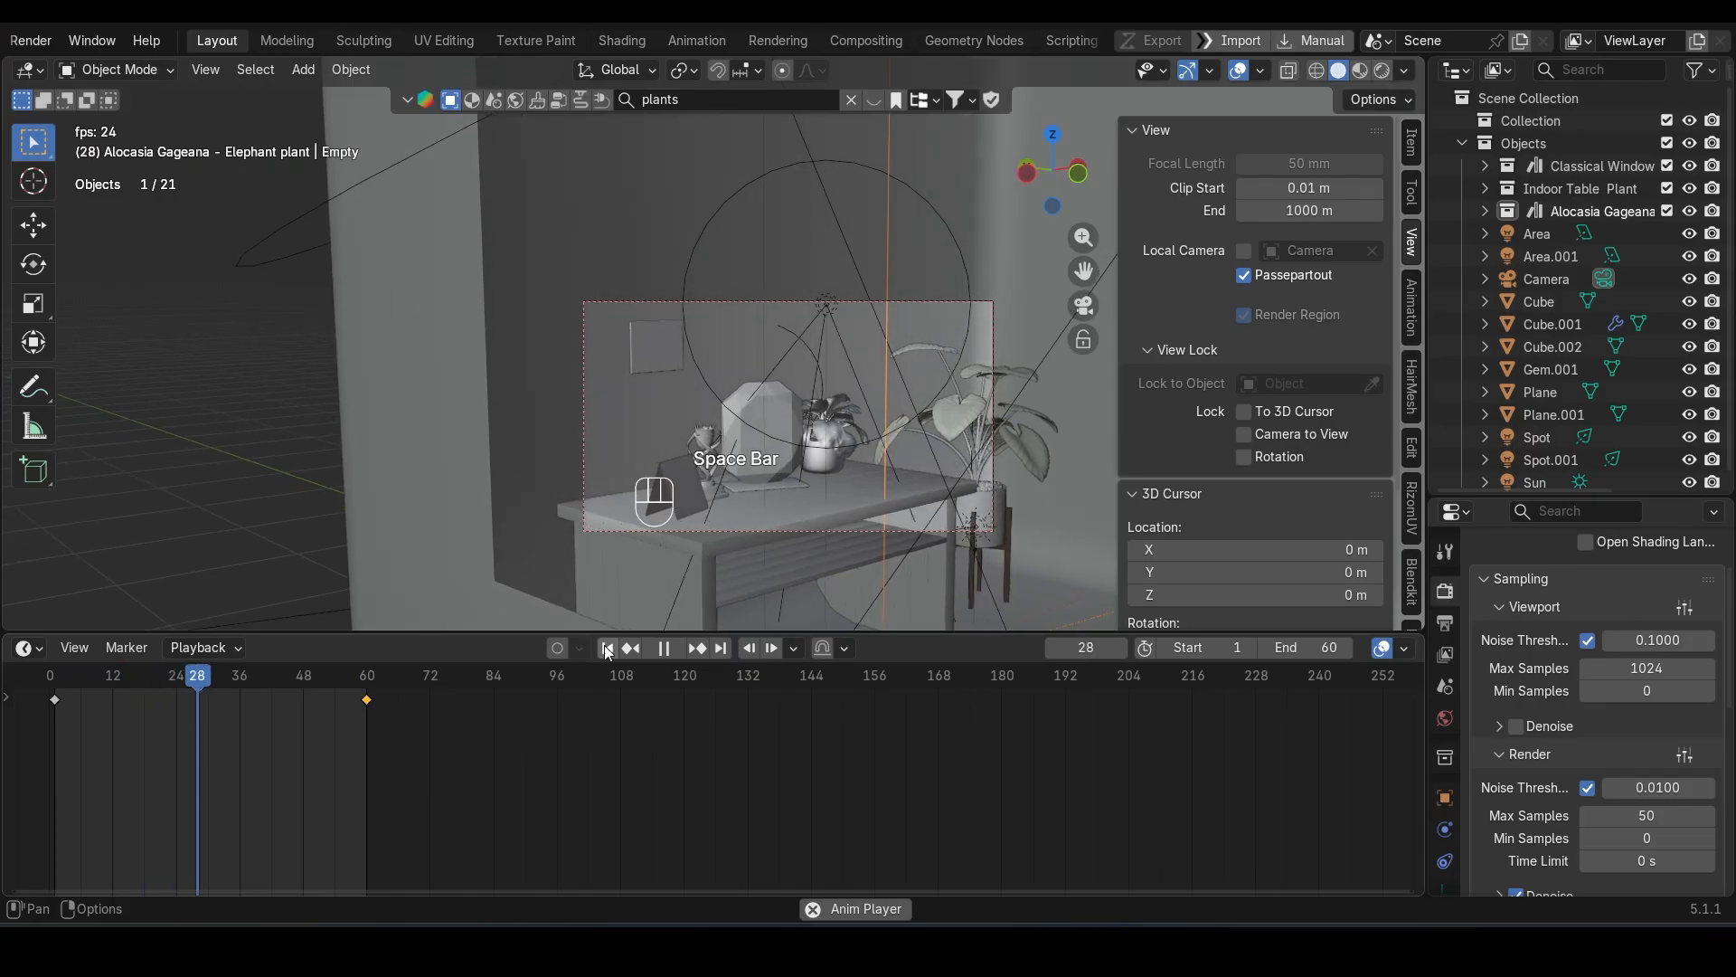
key("space")
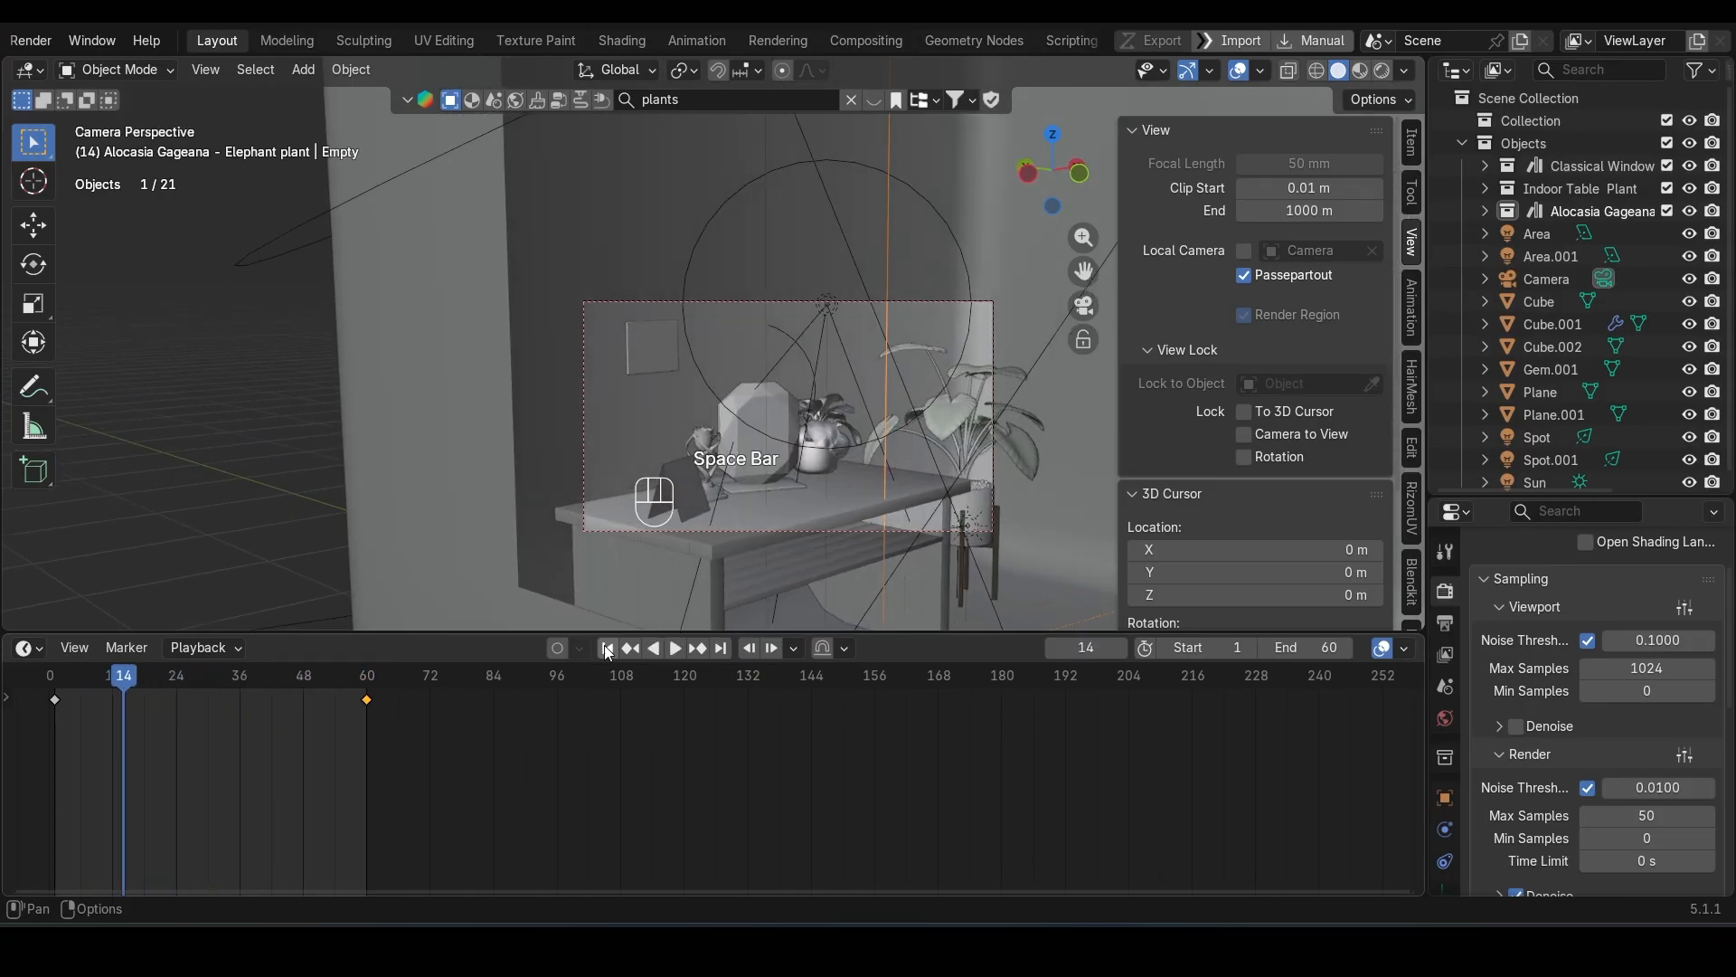
left_click(608, 647)
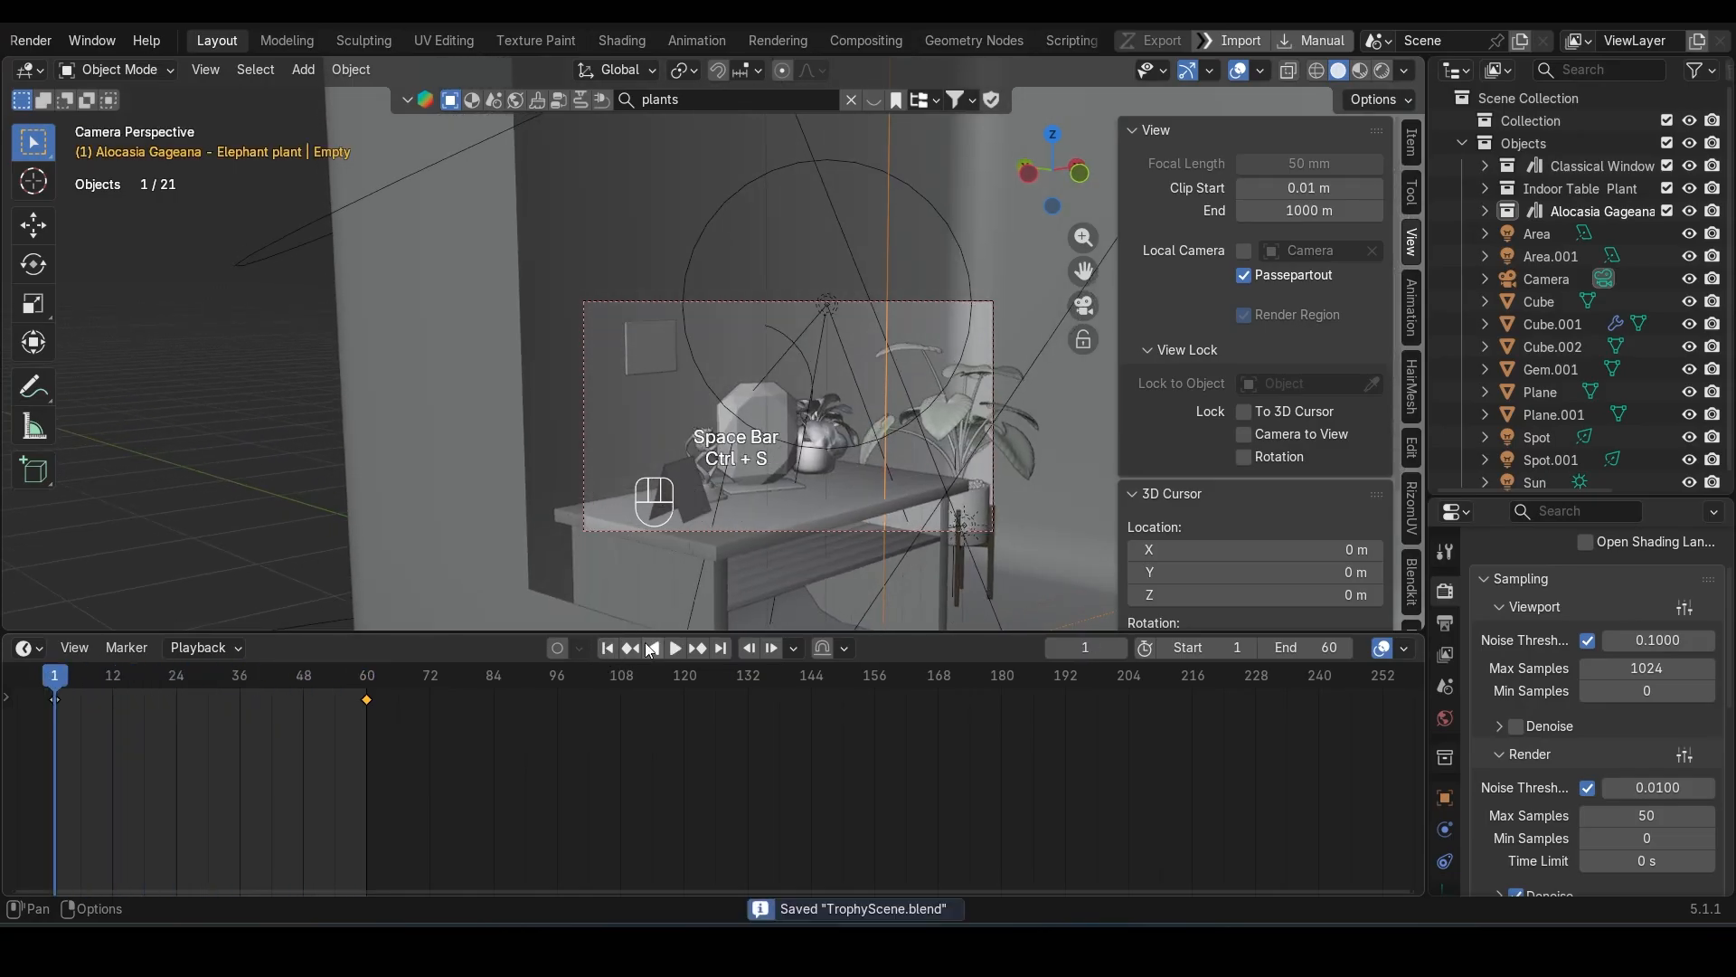
Step: Change the Animation workspace's smaller viewport into a Graph Editor, widen it and hide its sidebar to expose the empty's curves
left_click(27, 71)
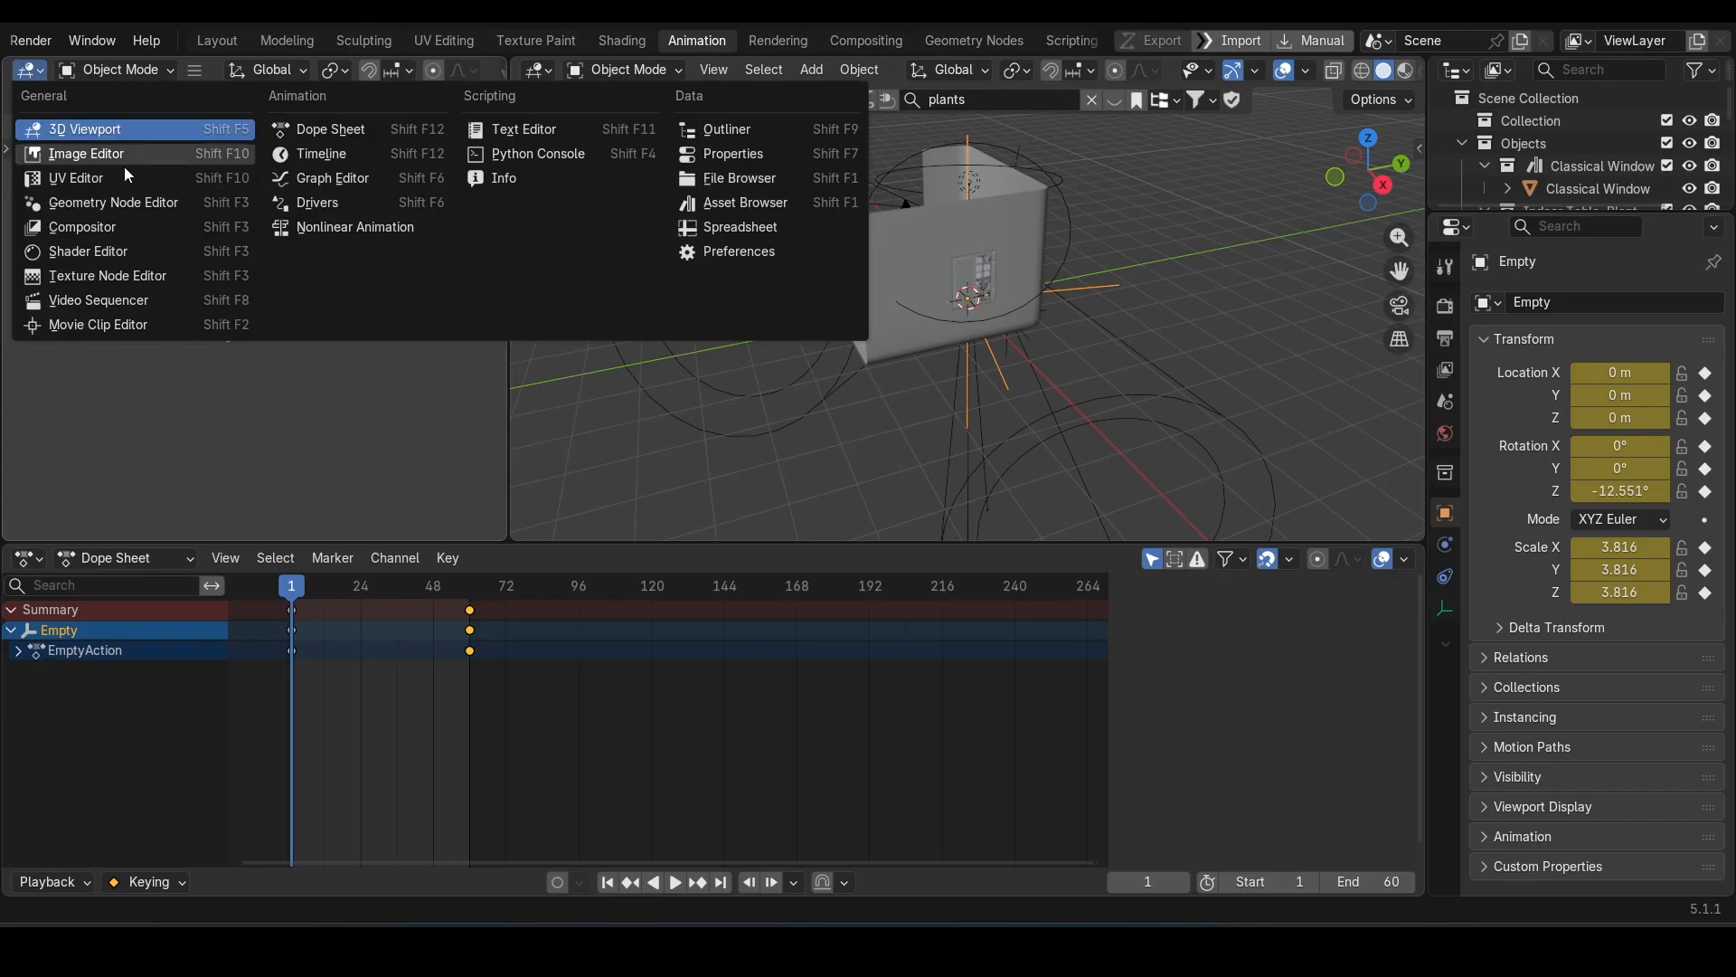
left_click(360, 178)
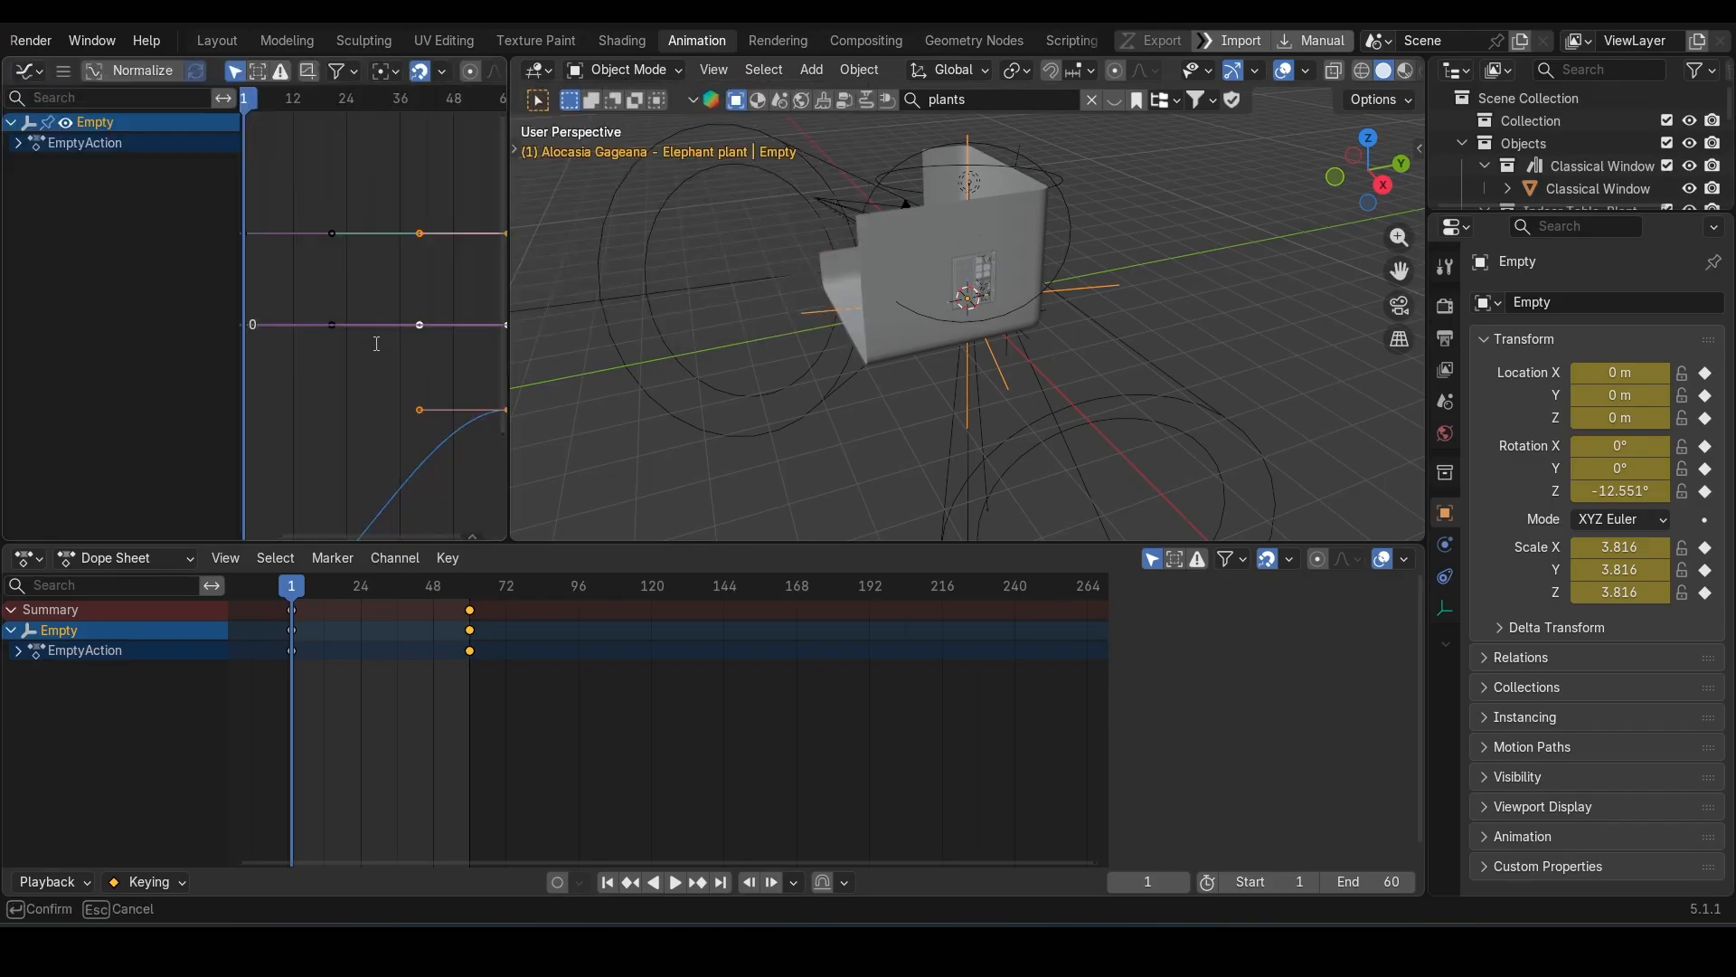
scroll(338, 367, "down", 9, "alt")
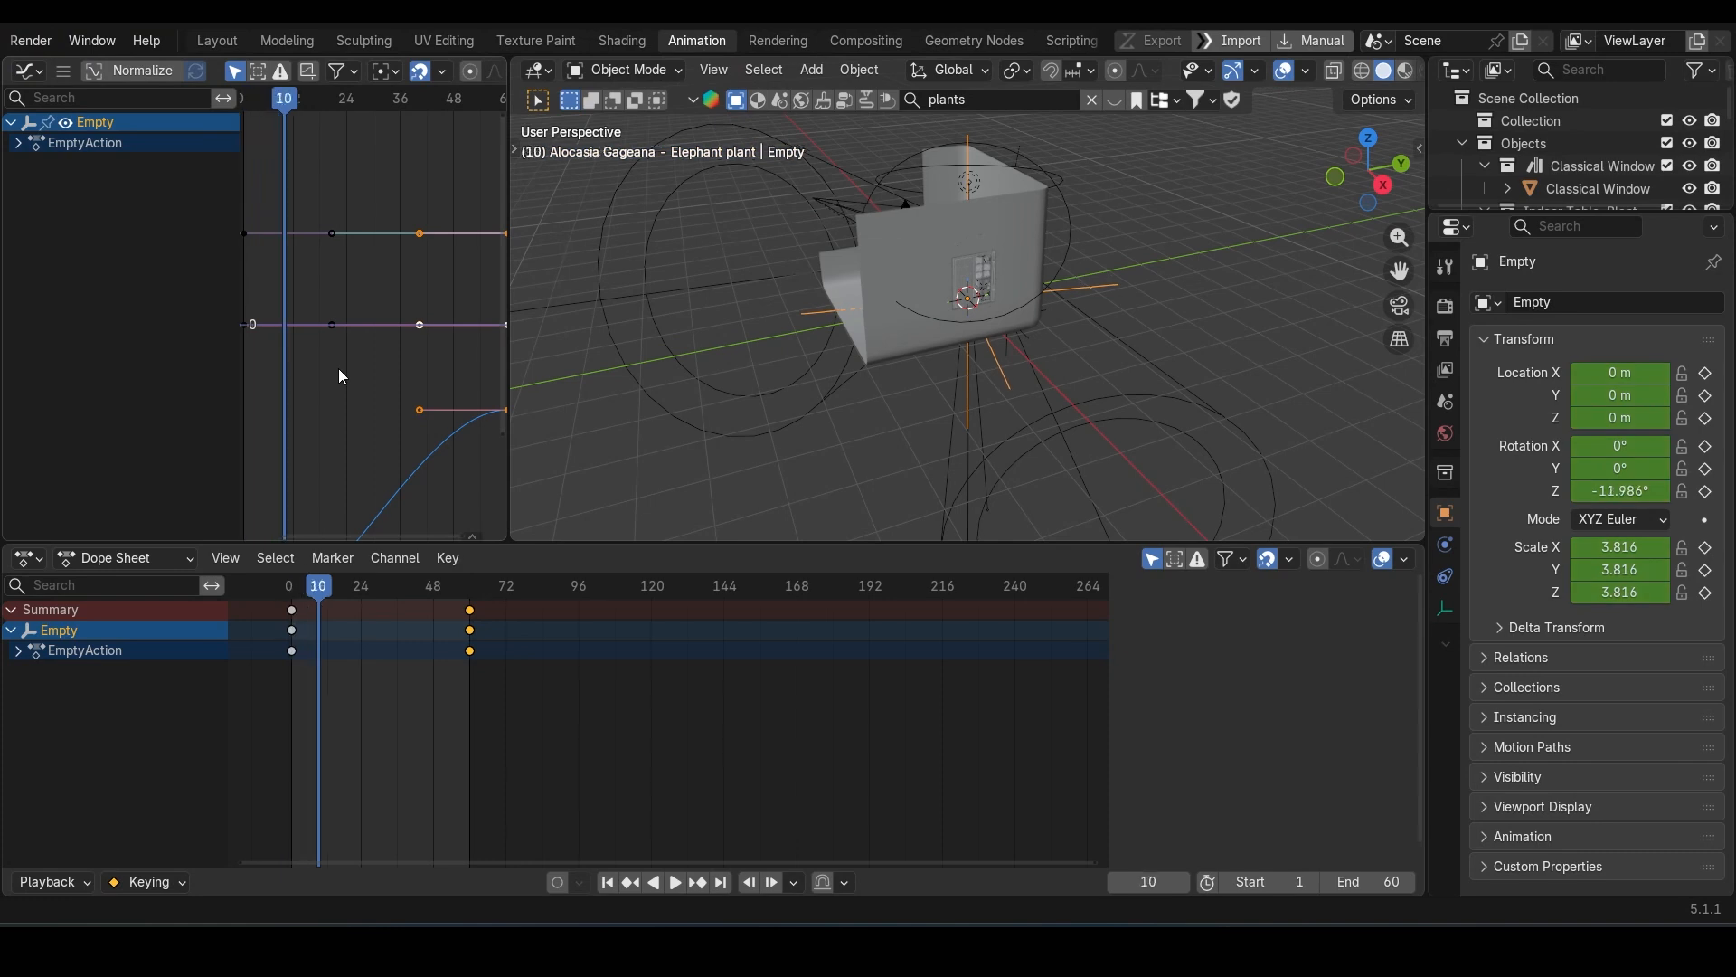
scroll(339, 367, "up", 7, "alt")
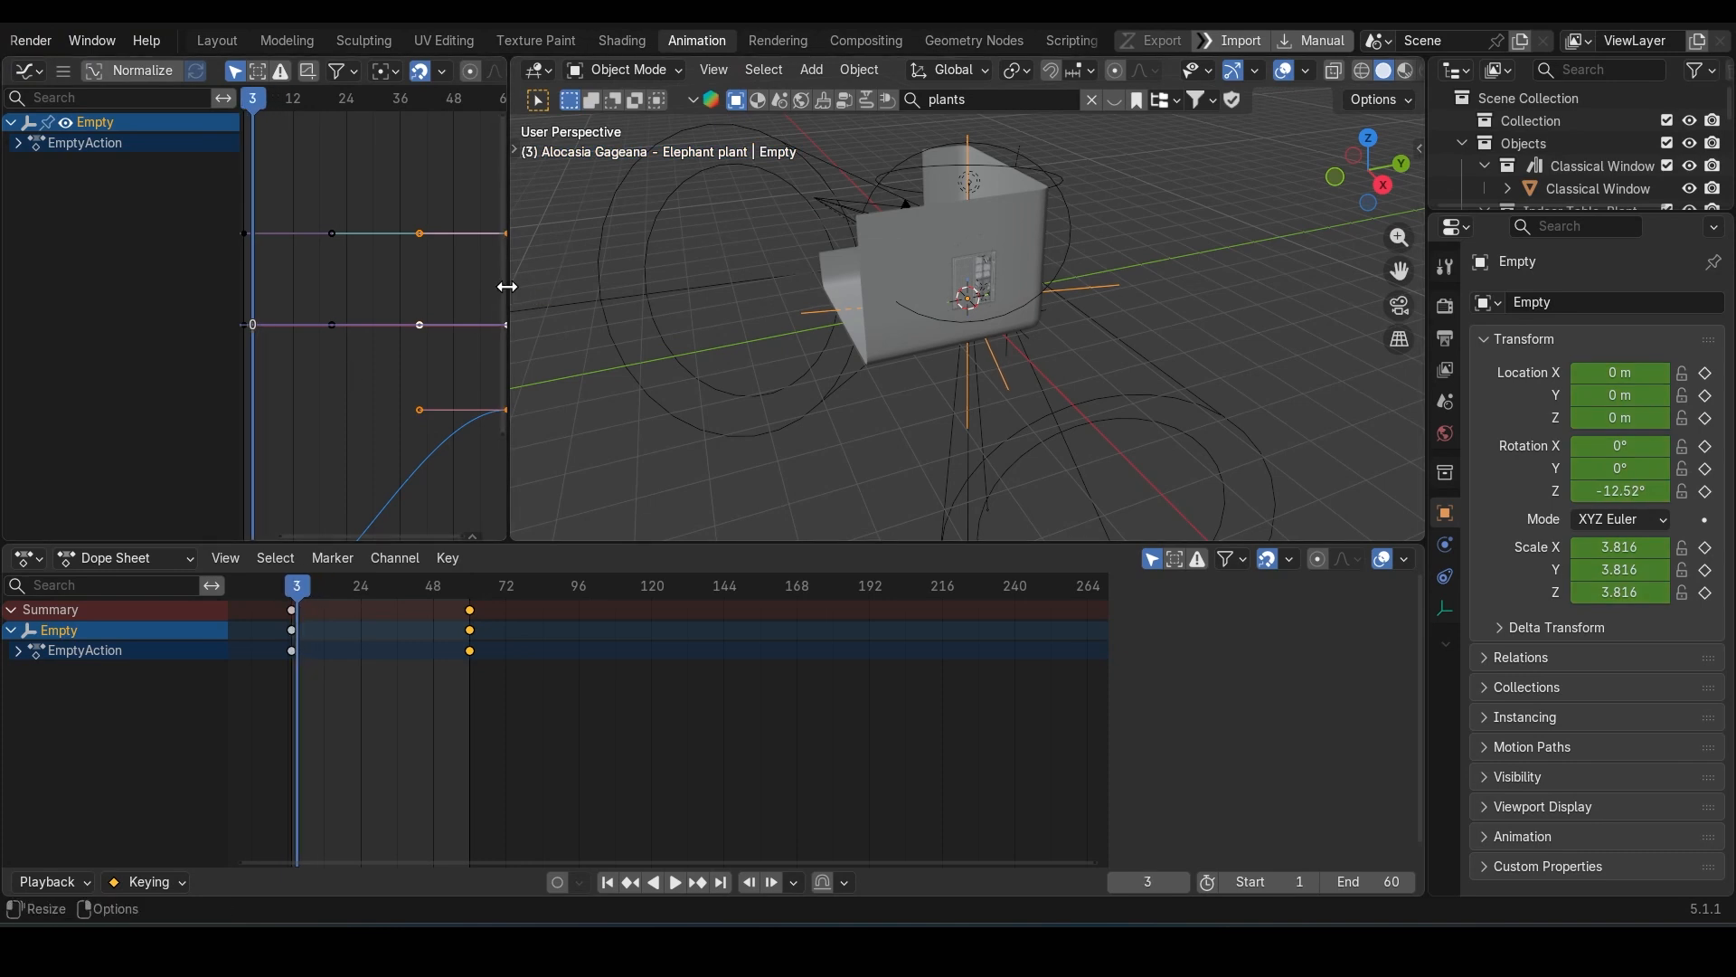
left_click_drag(508, 289, 790, 273)
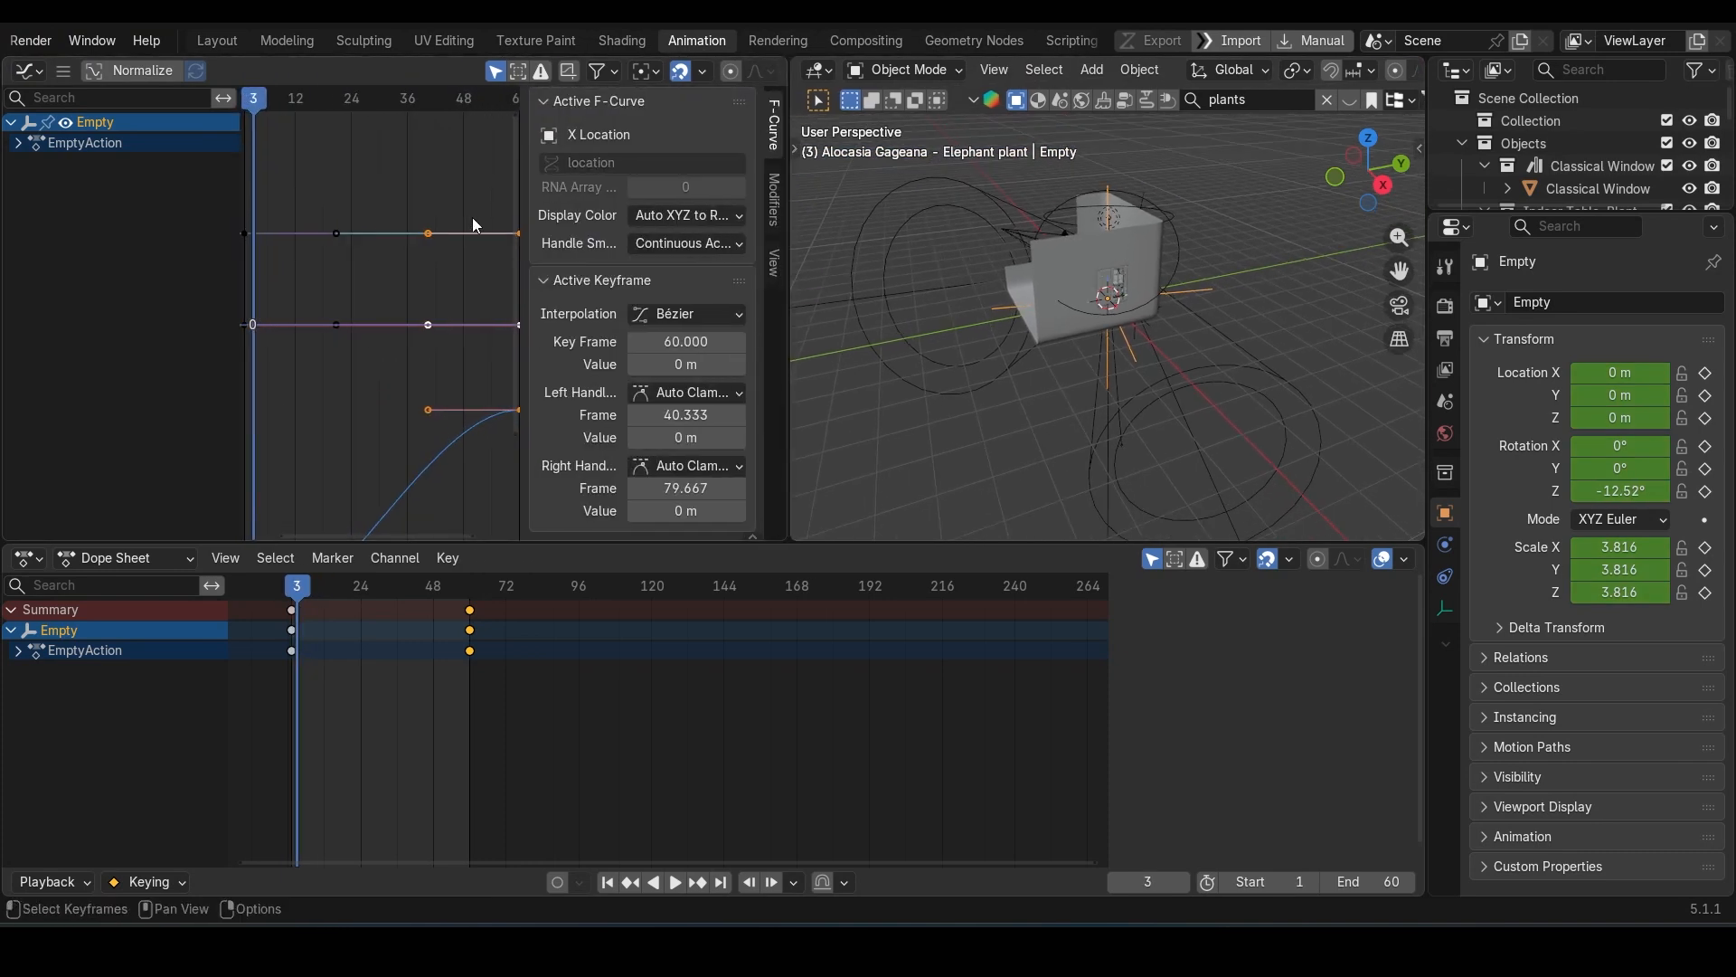
key("n")
scroll(680, 310, "down", 6)
scroll(680, 317, "down", 6)
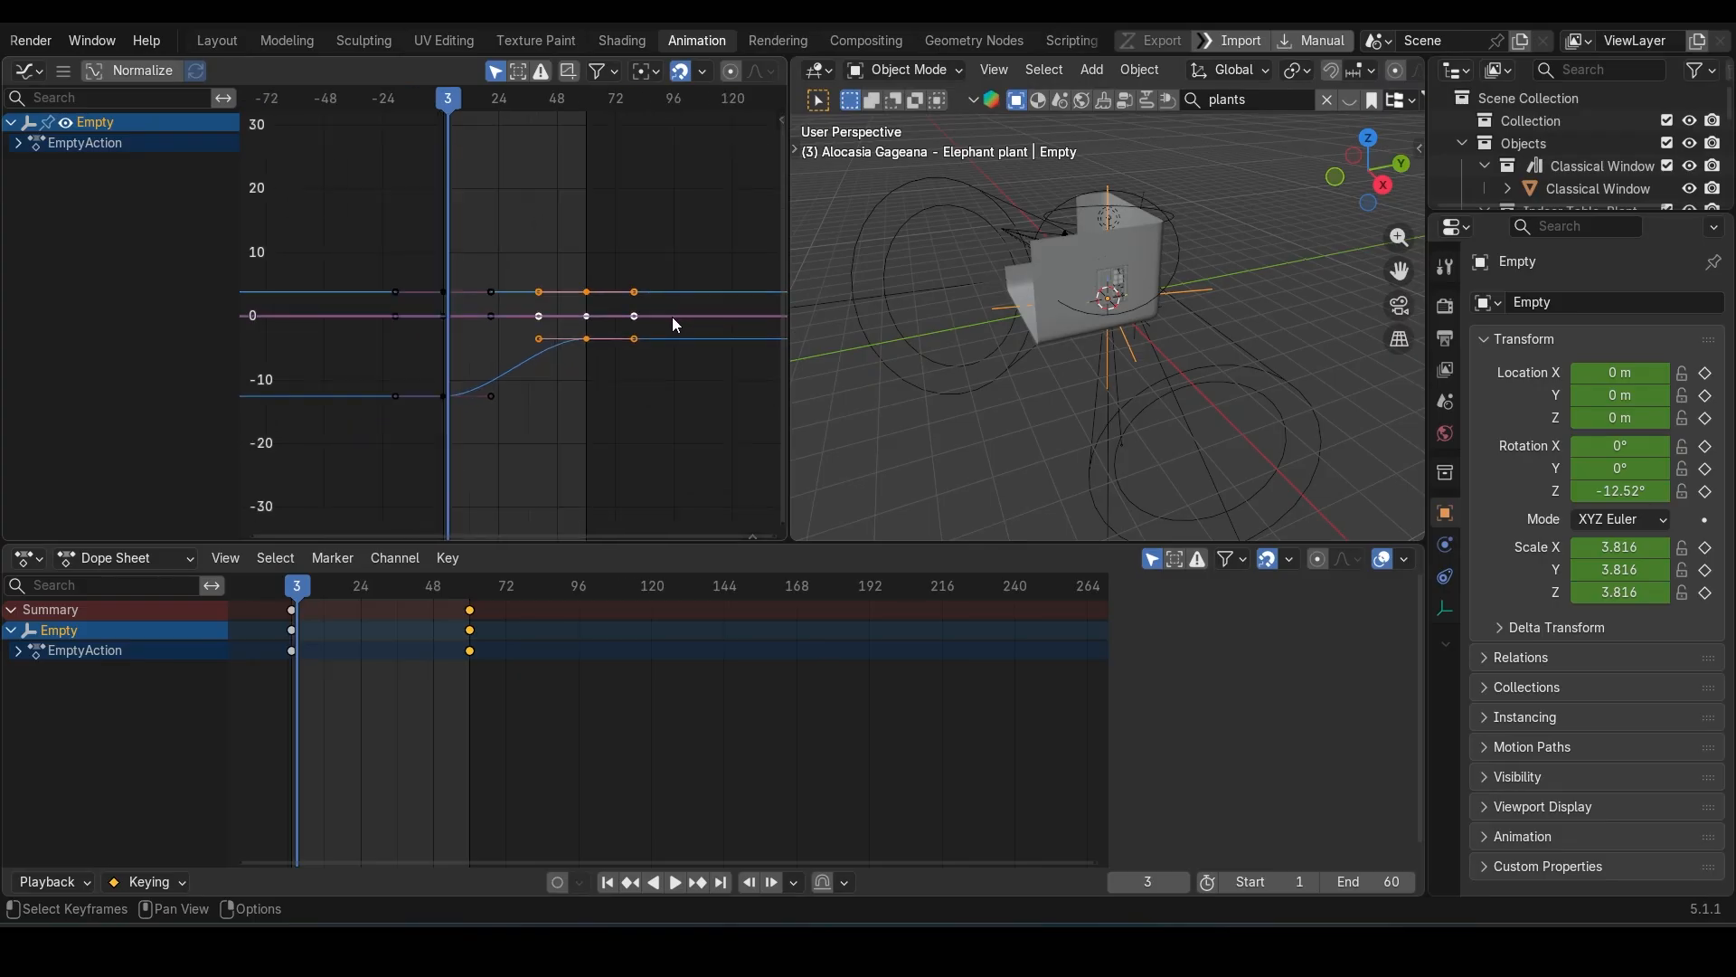
Step: Set both keyframes of the empty's Z rotation curve to Linear interpolation
left_click_drag(400, 214, 631, 437)
scroll(531, 369, "up", 3)
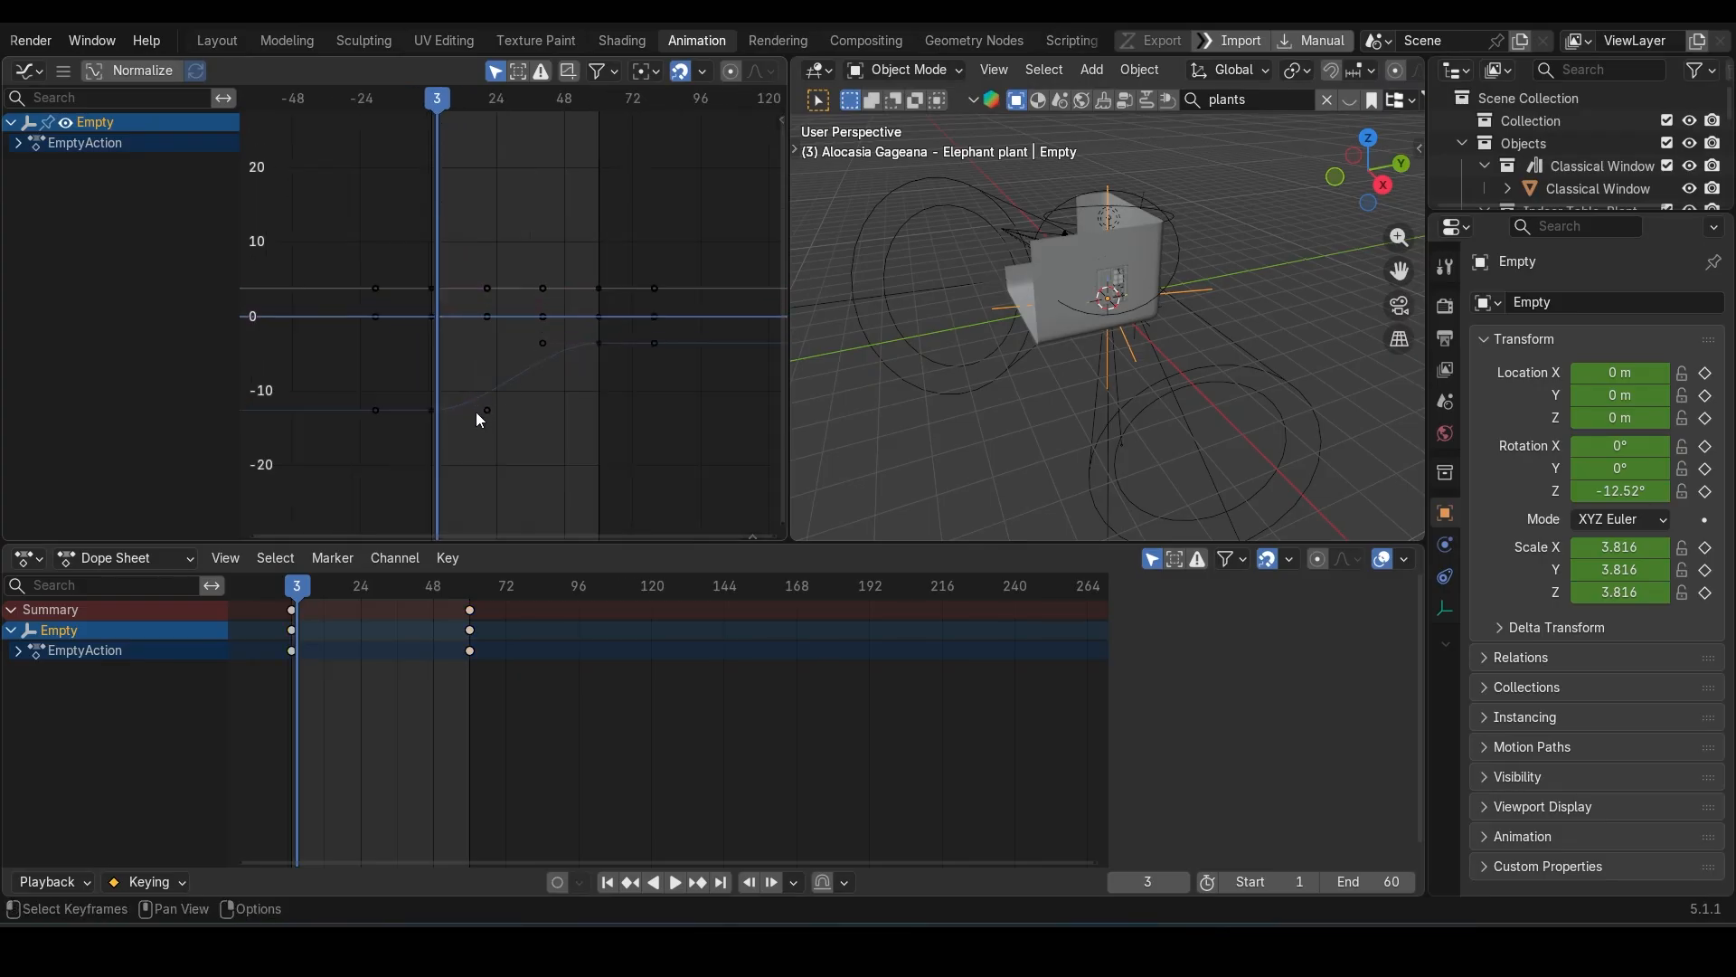
left_click(426, 414)
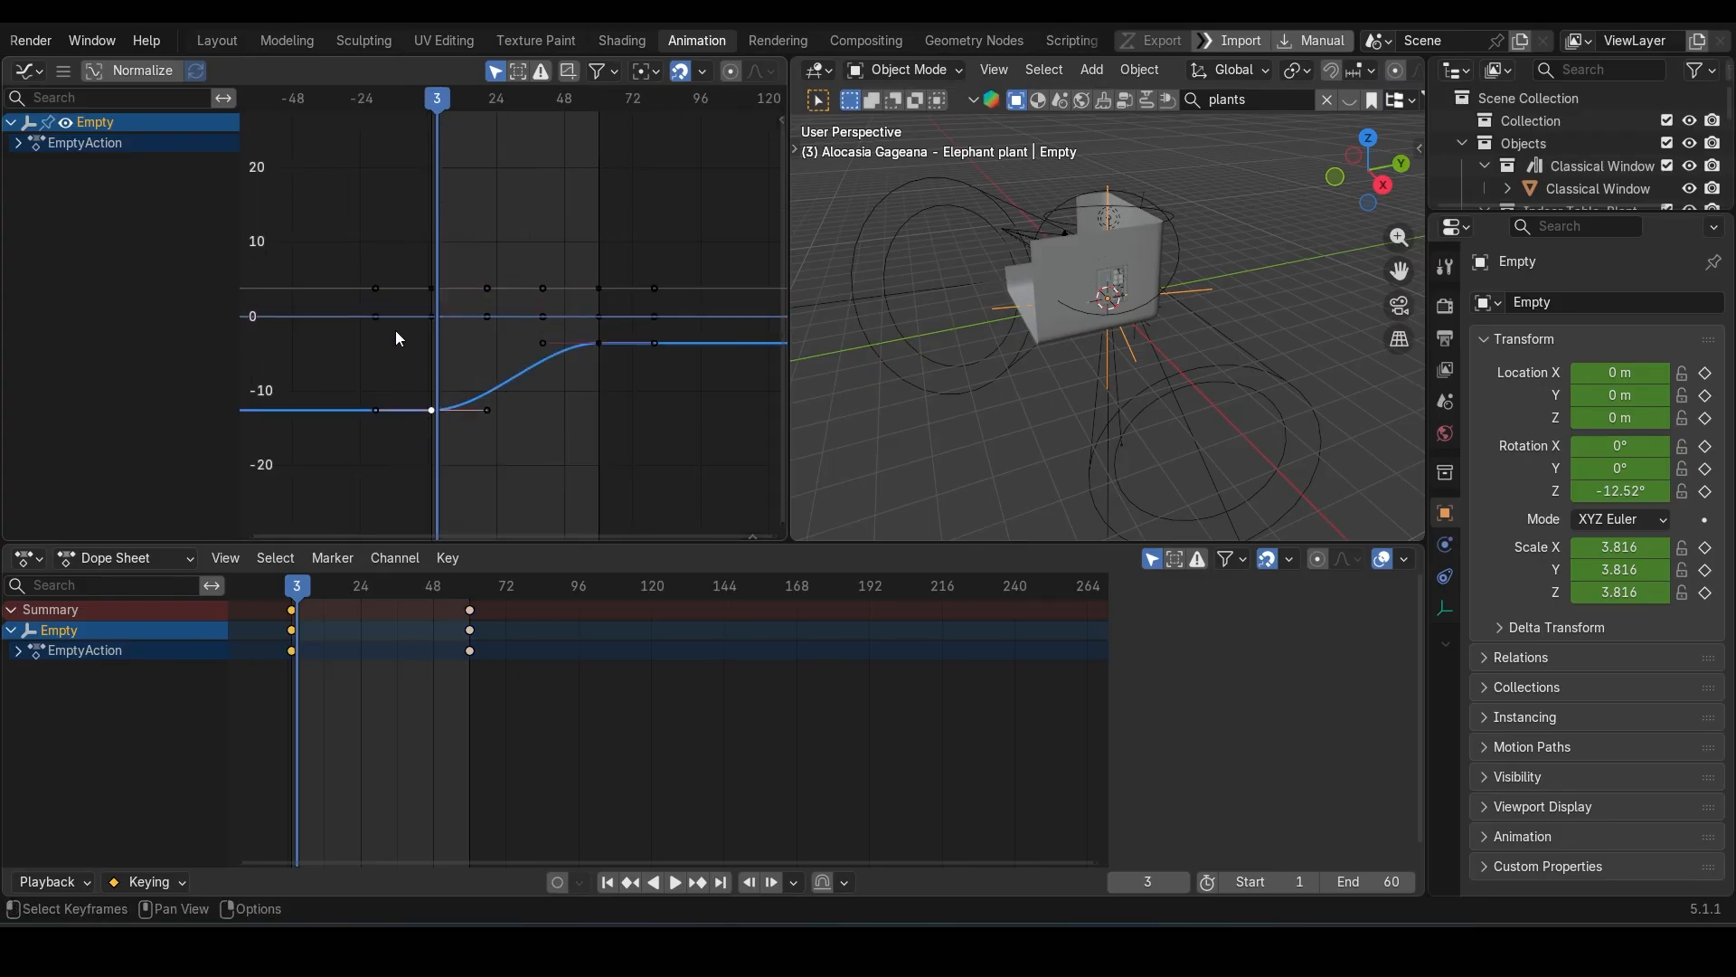
left_click_drag(398, 338, 632, 441)
right_click(643, 250)
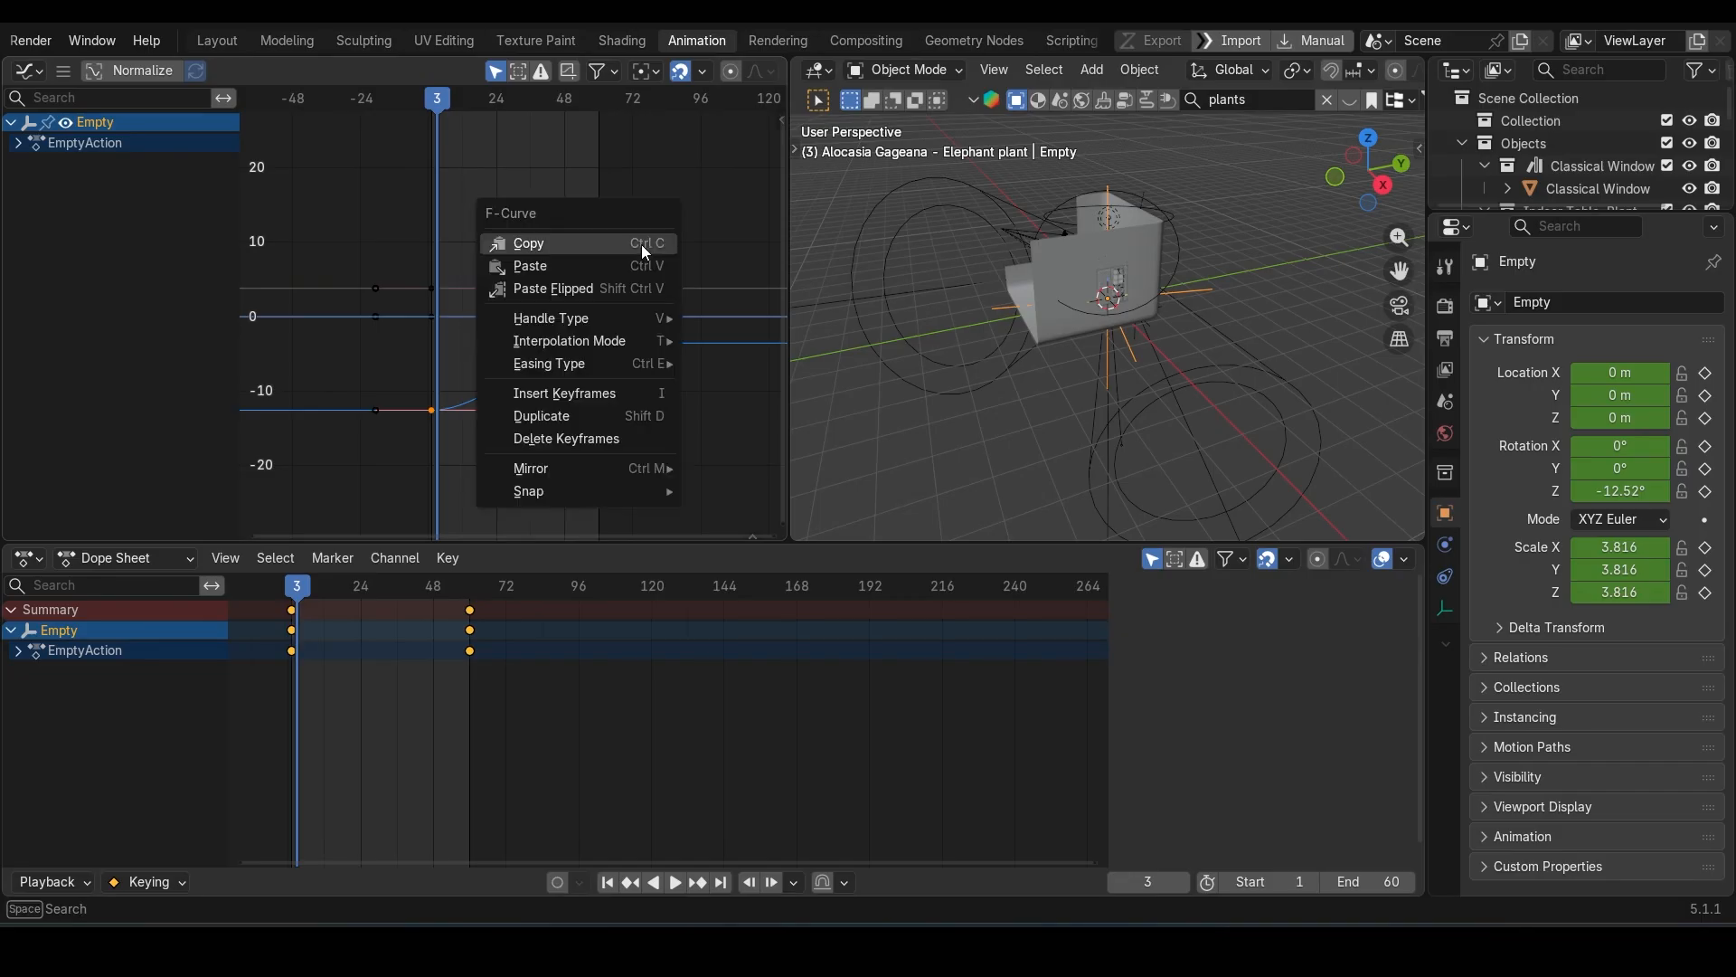
mouse_move(628, 350)
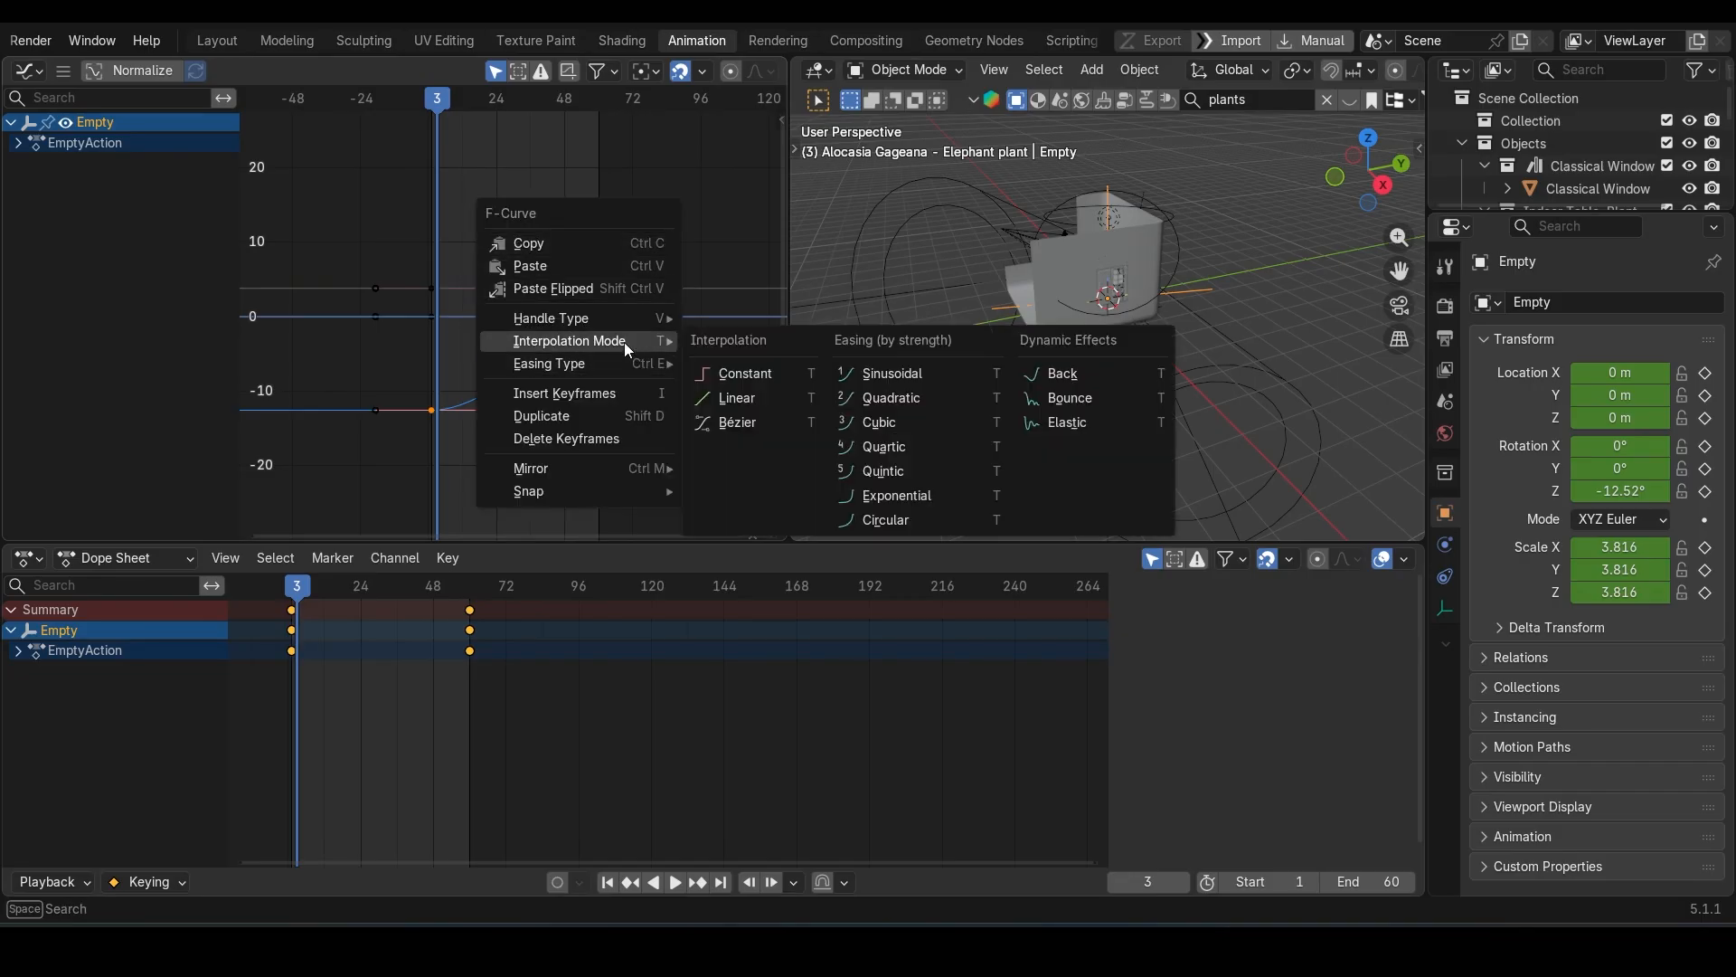
left_click(745, 398)
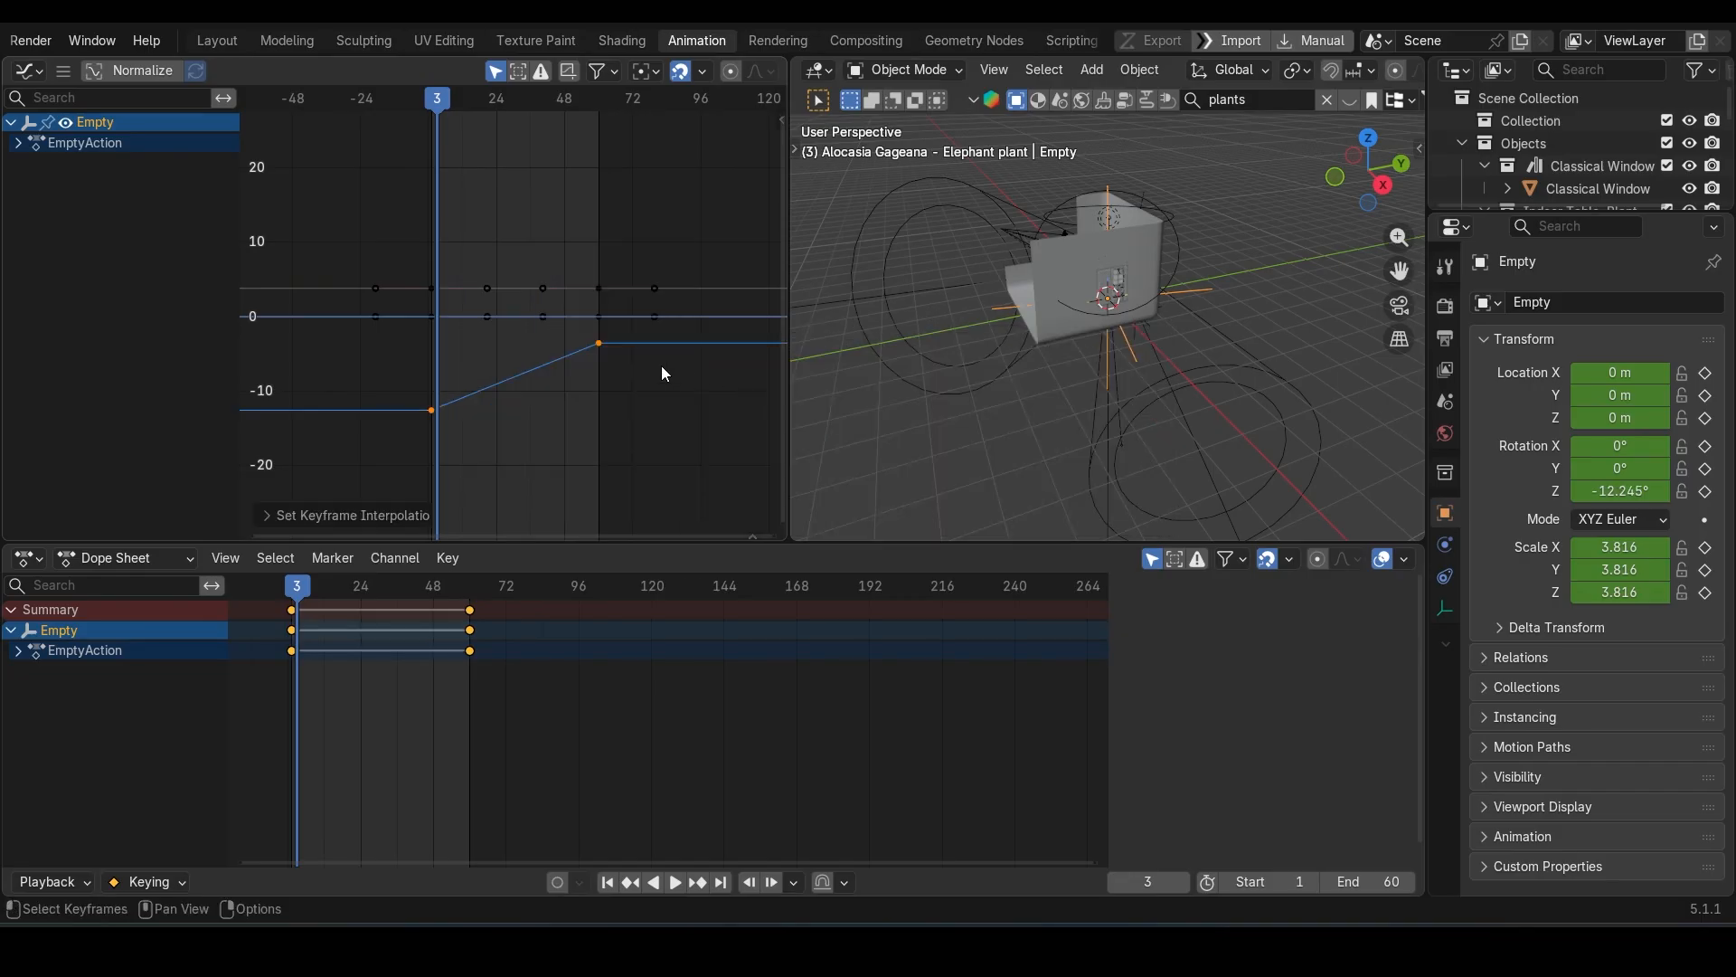
Step: Save the file and preview the camera orbit in the Layout workspace, returning to frame 1
left_click(230, 42)
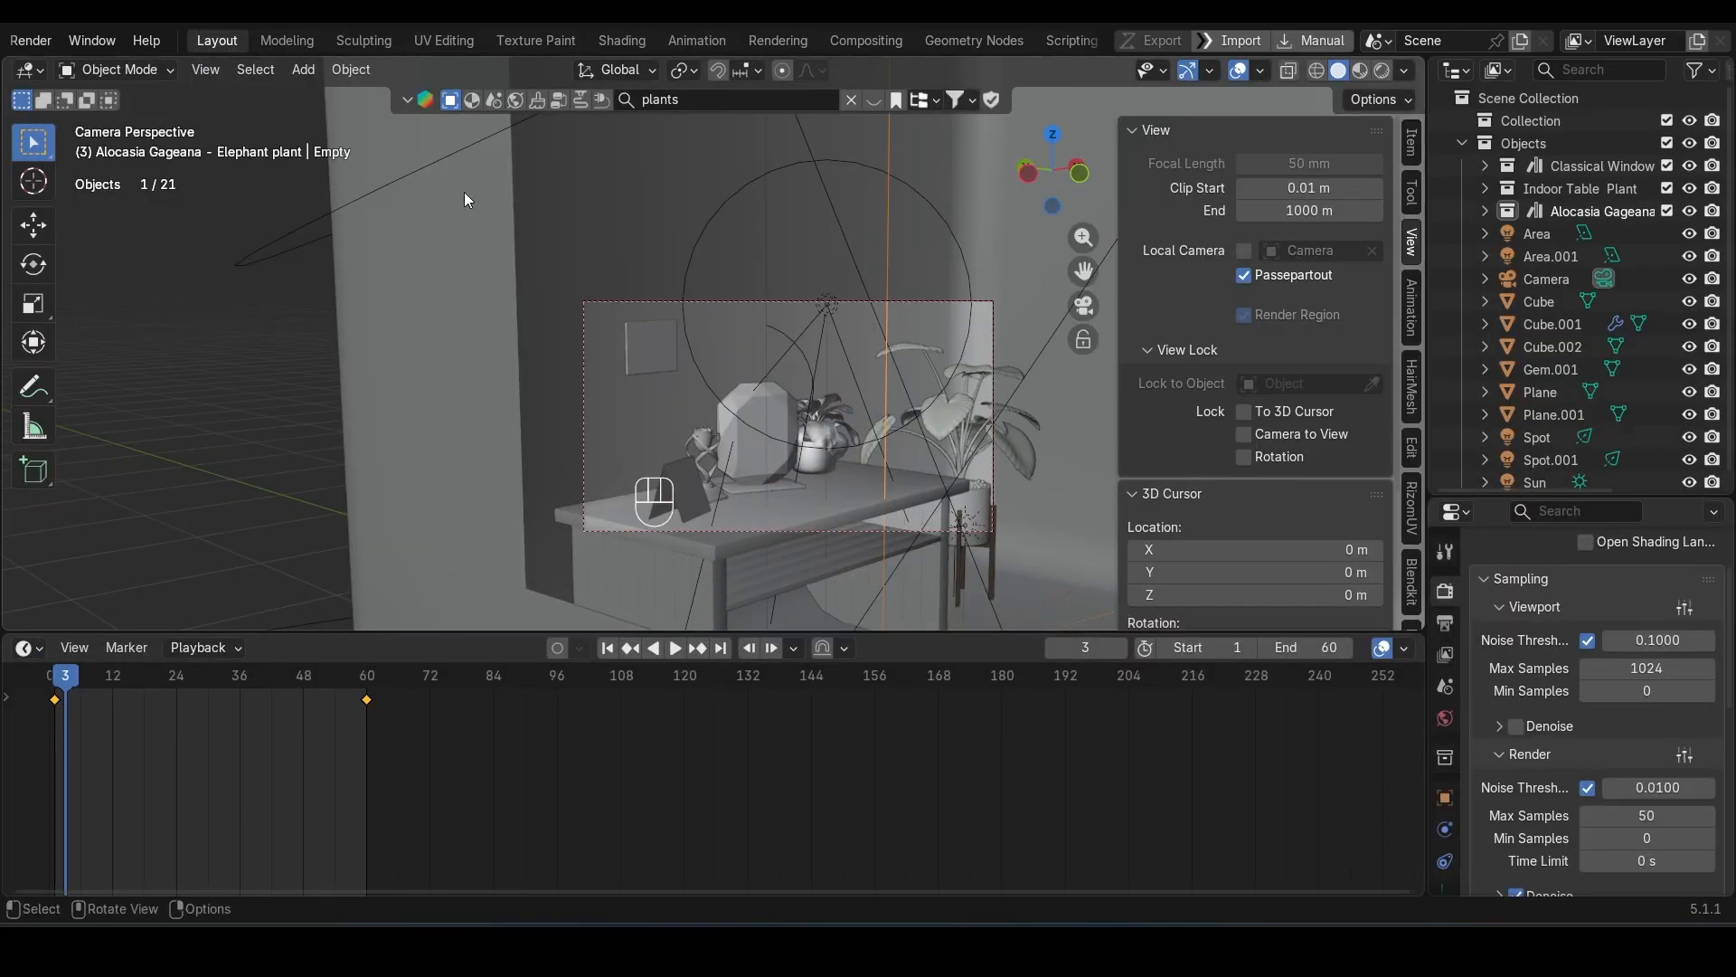
key("ctrl+s")
key("space")
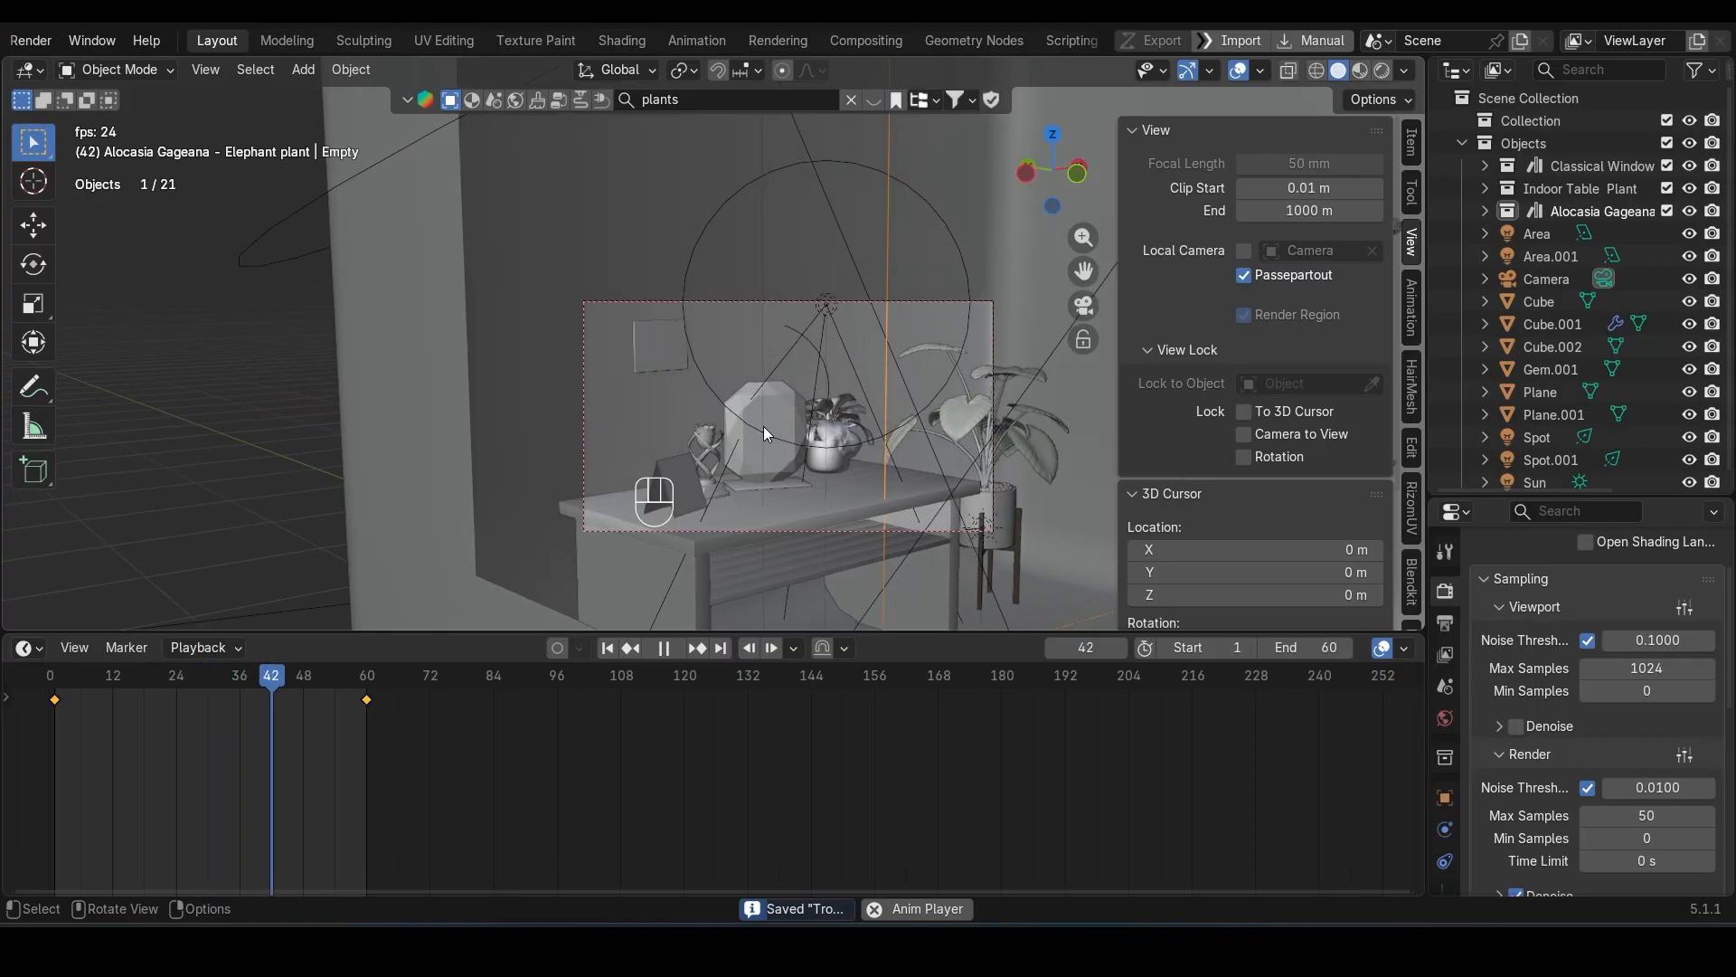
key("space")
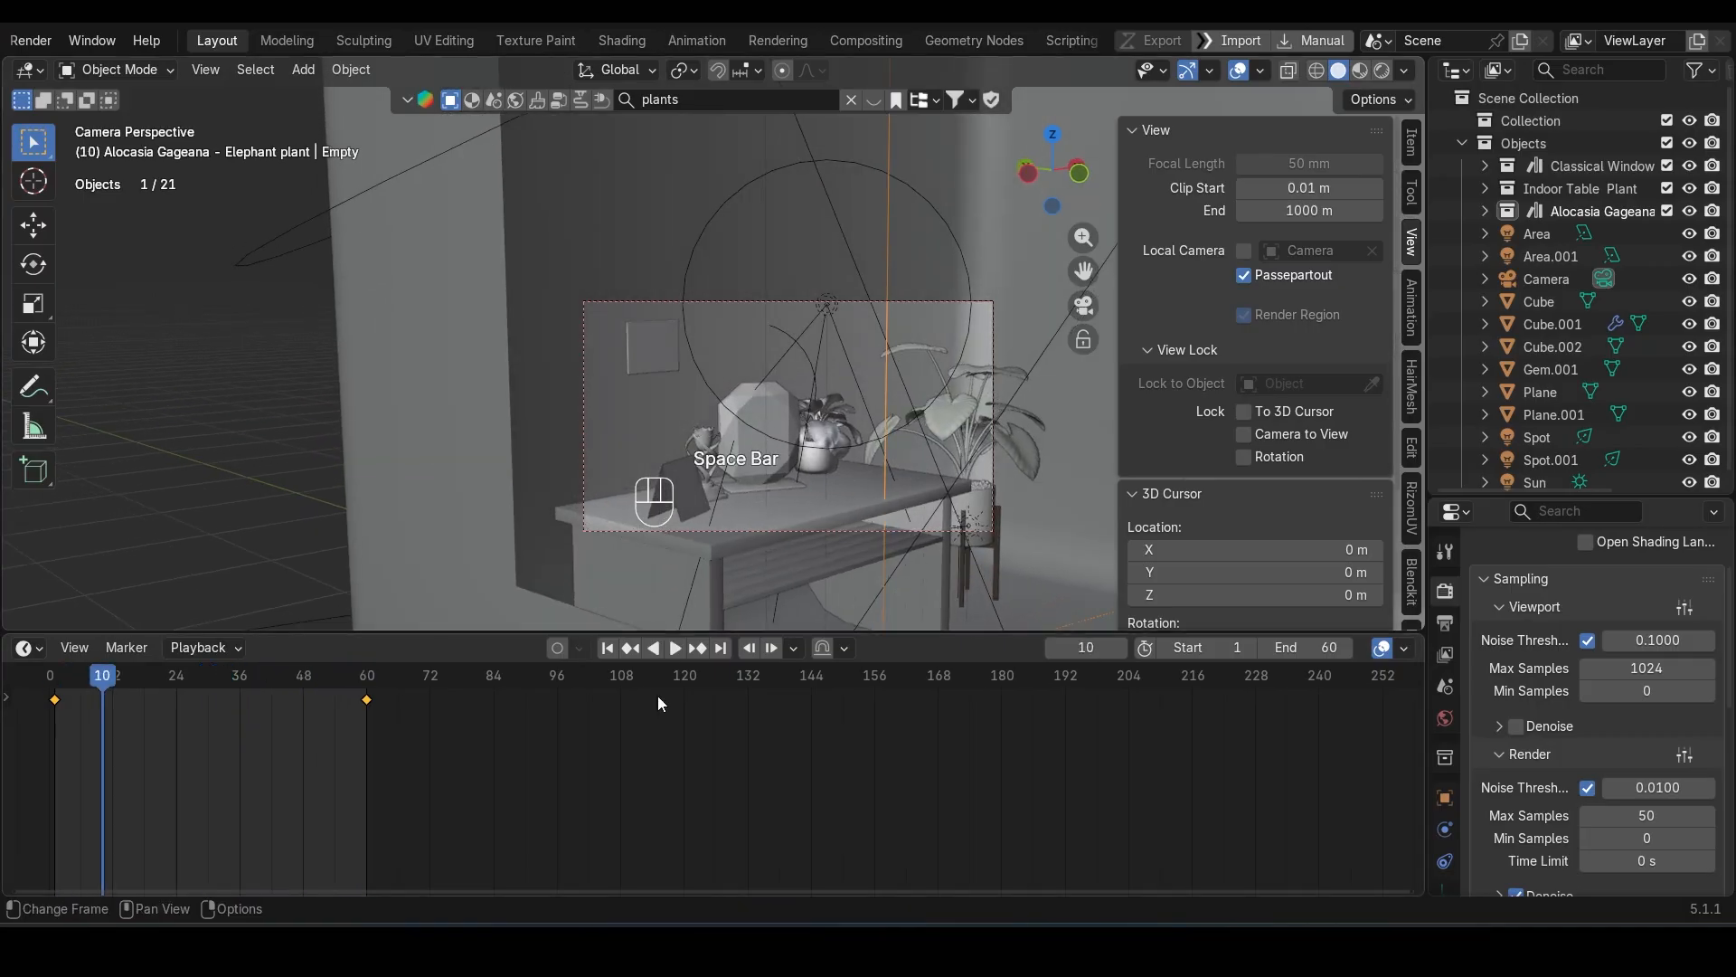
key("shift+Left")
Step: Create a TrophyScene folder in F:\YT\Renders and set it as the render output path
scroll(1449, 630, "up", 3)
left_click(1445, 624)
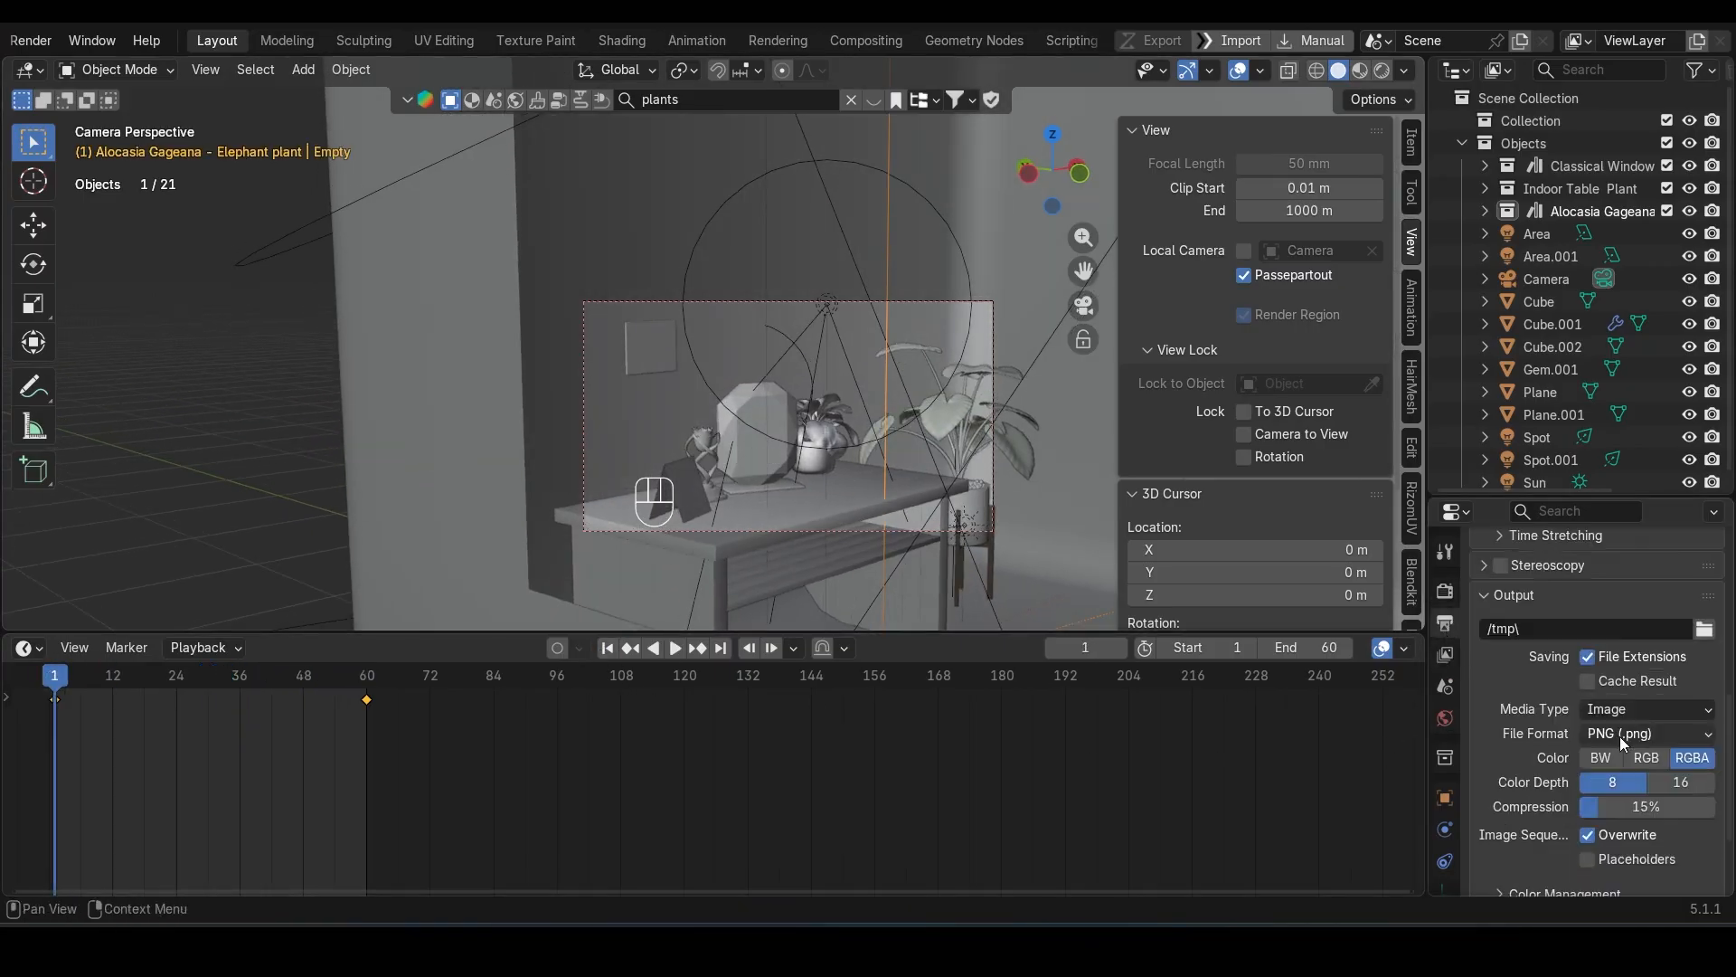
left_click(1705, 628)
double_click(464, 252)
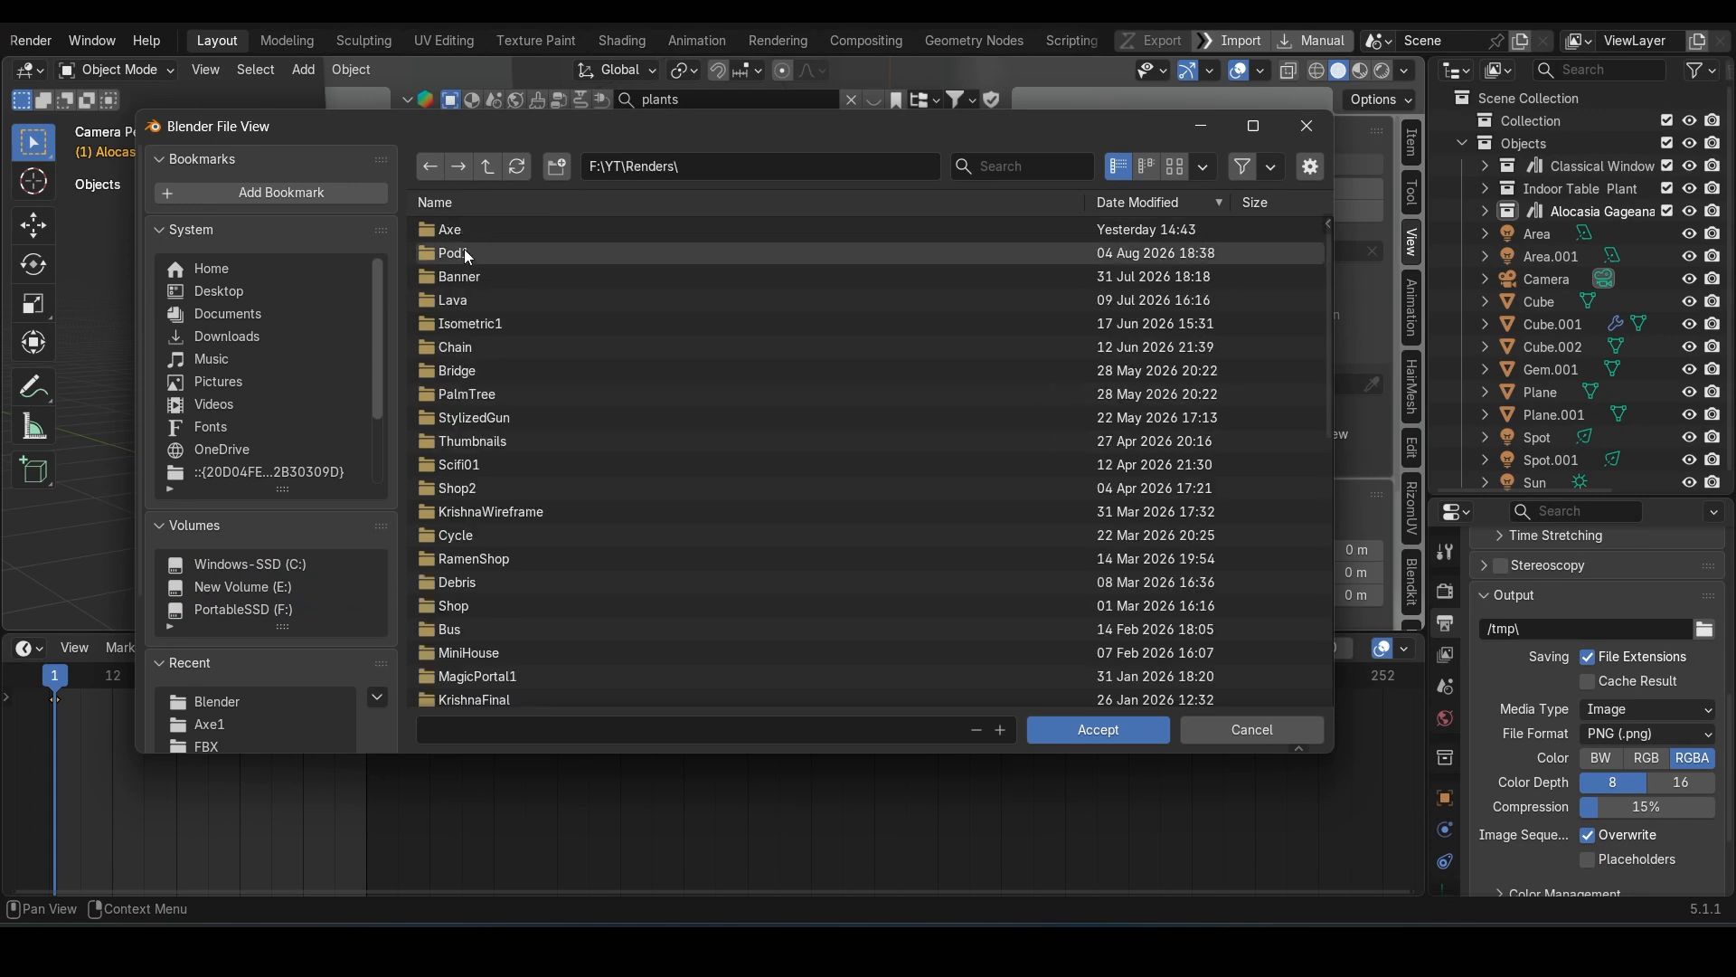
right_click(592, 443)
left_click(594, 444)
type("TrophyScene")
key("Return")
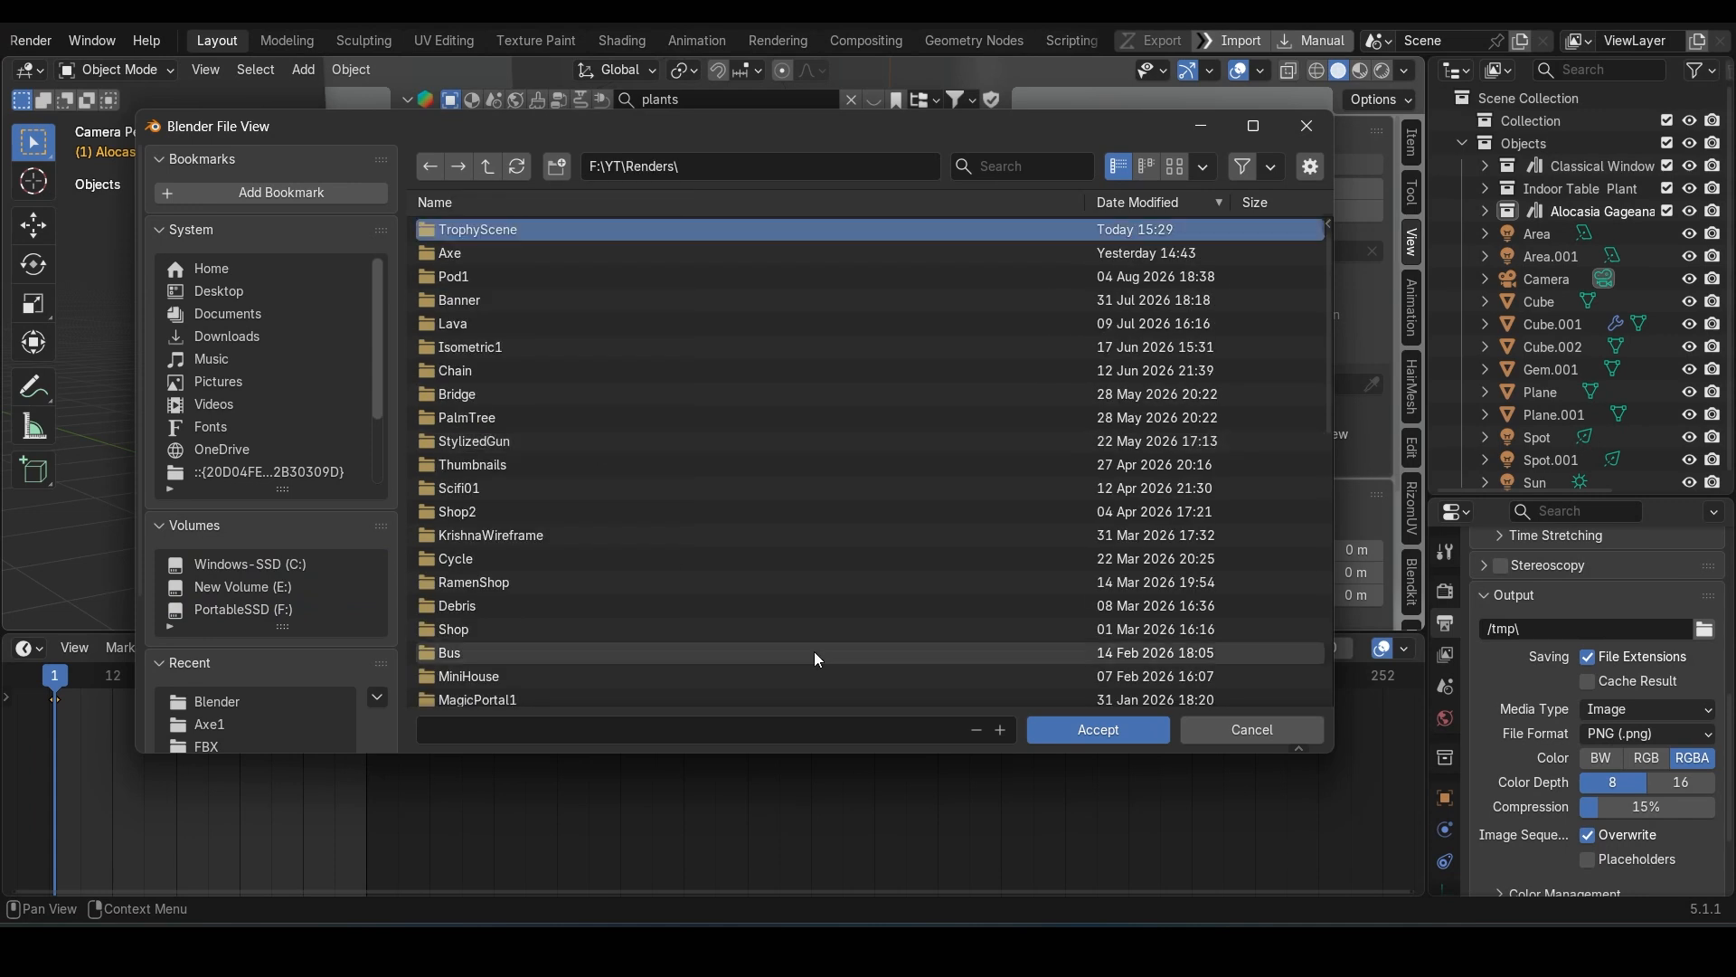
left_click(1096, 729)
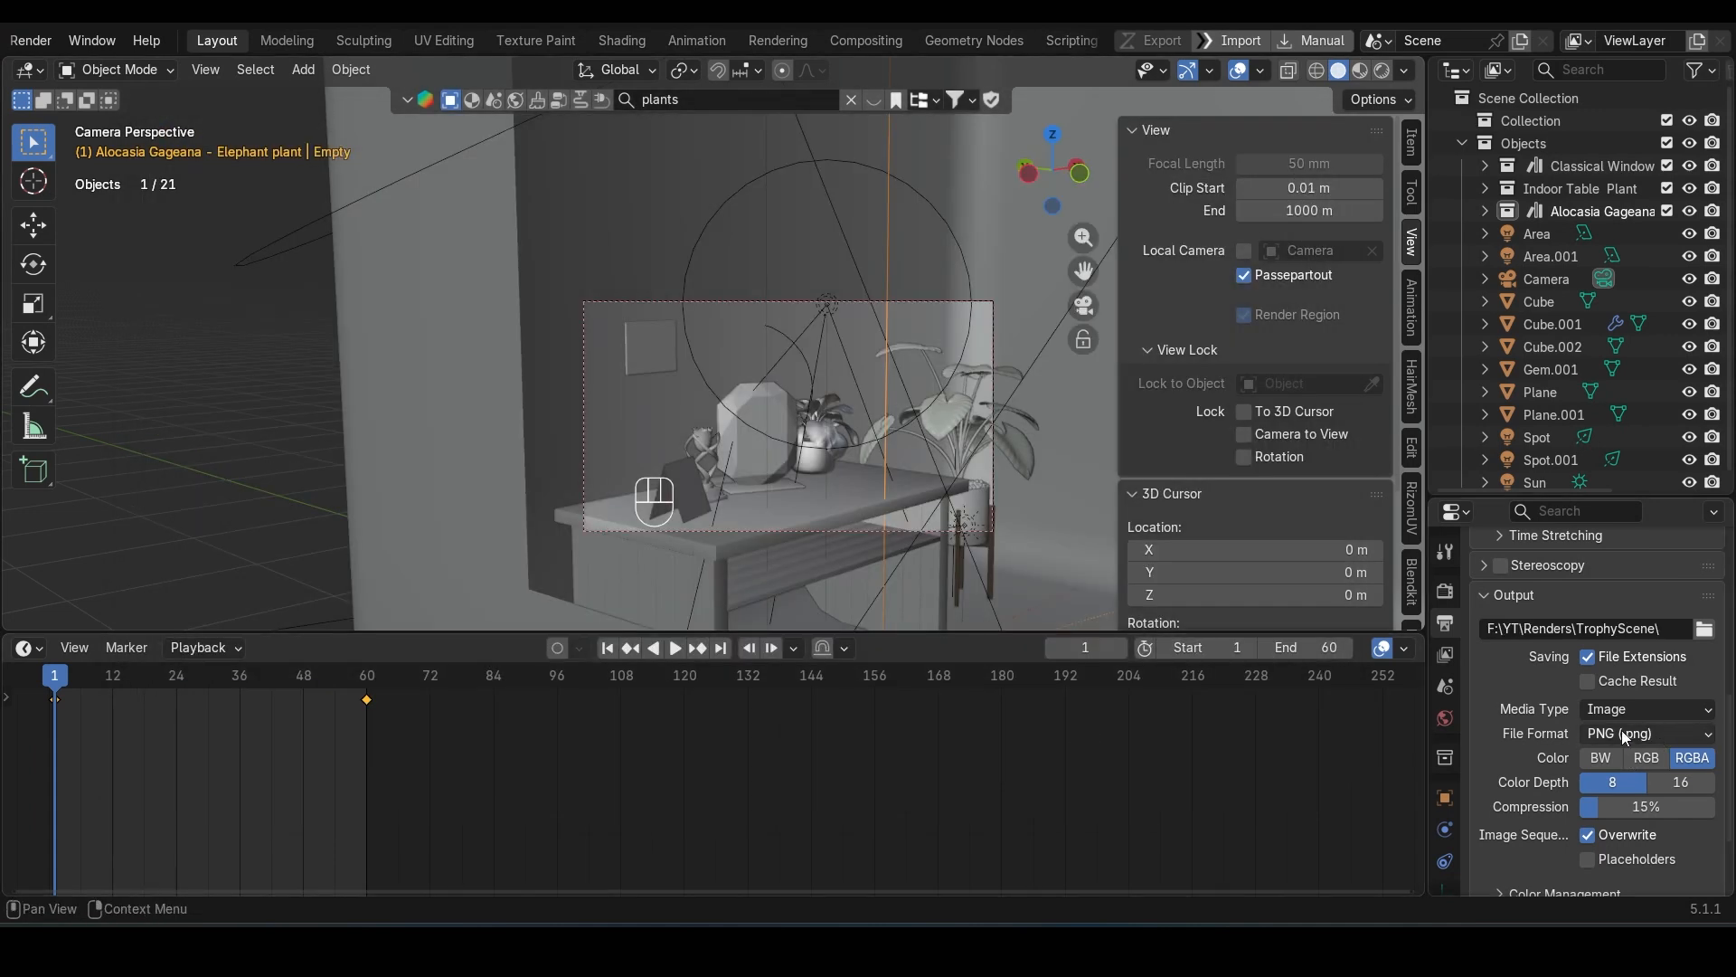
Step: Set the render max samples to 100 and save the file
scroll(1616, 785, "down", 3)
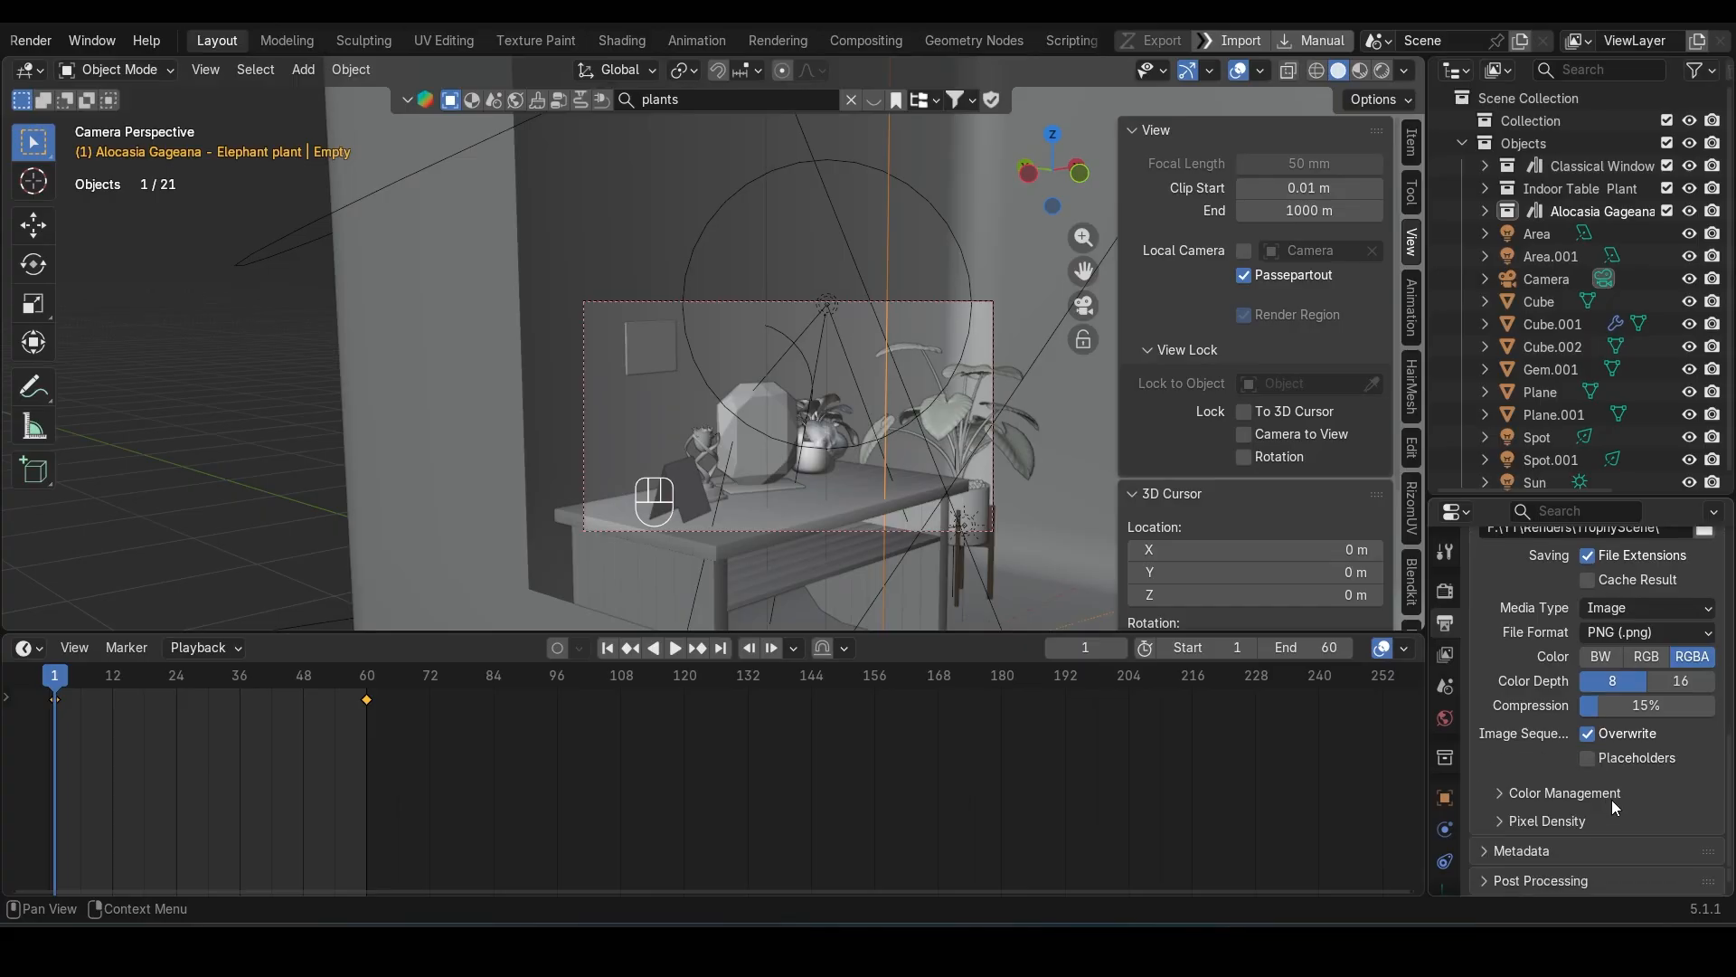
scroll(1567, 725, "up", 1)
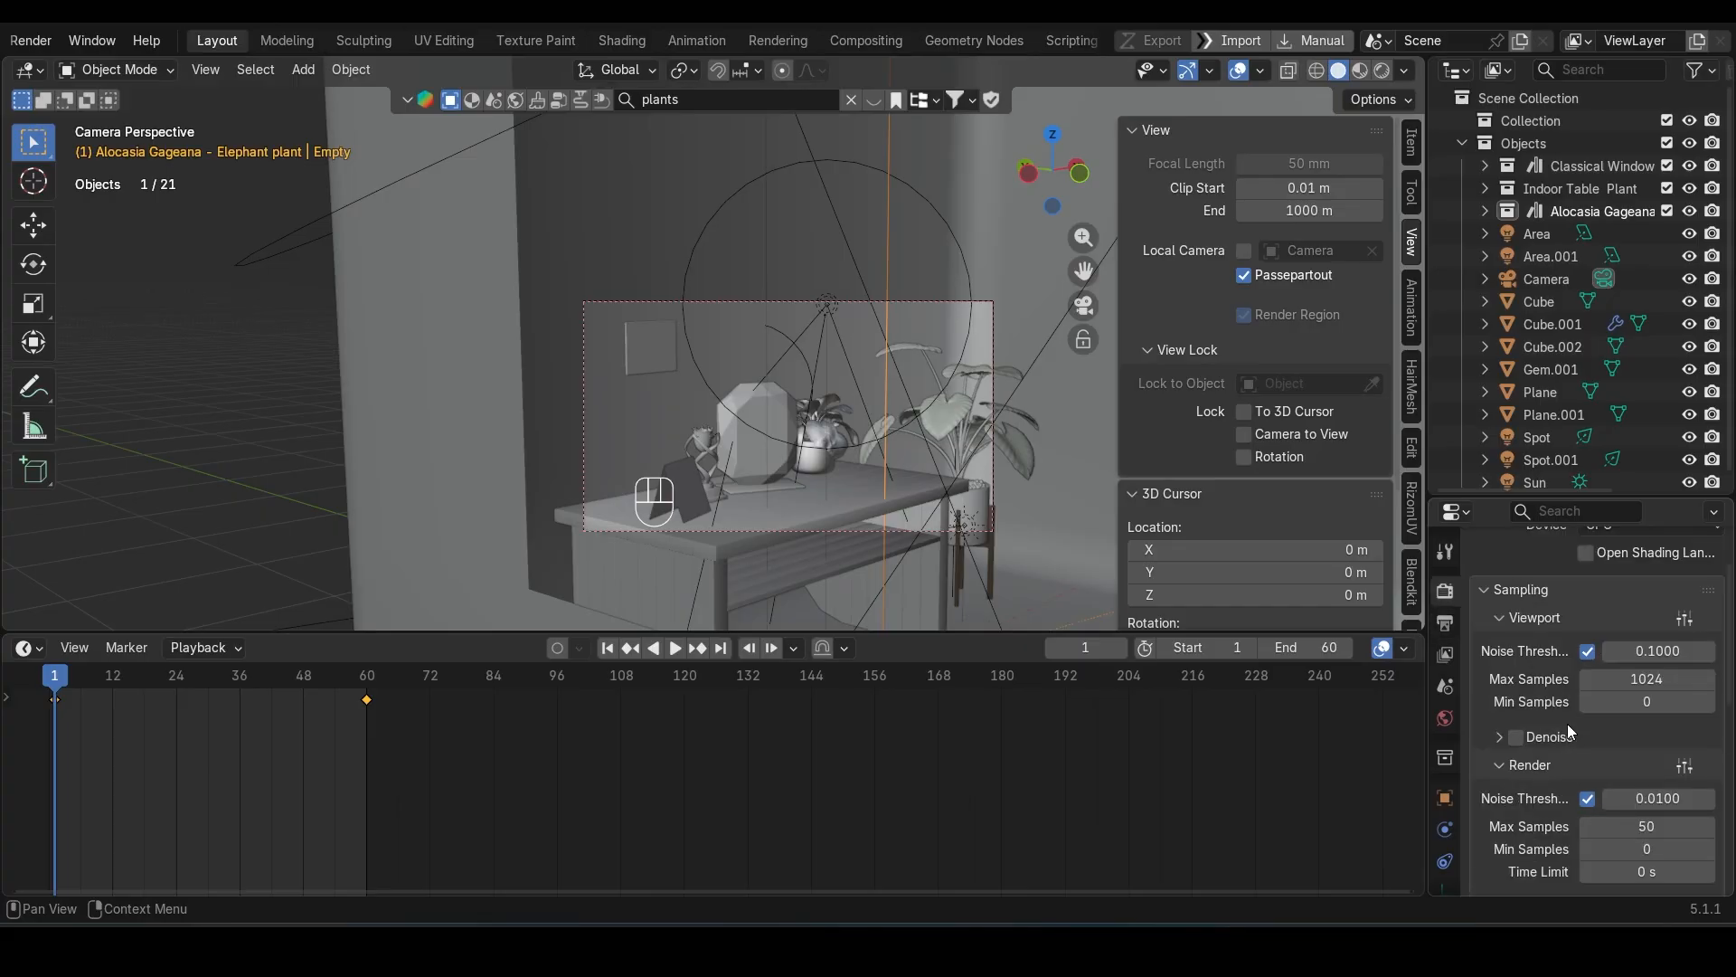
left_click(1633, 827)
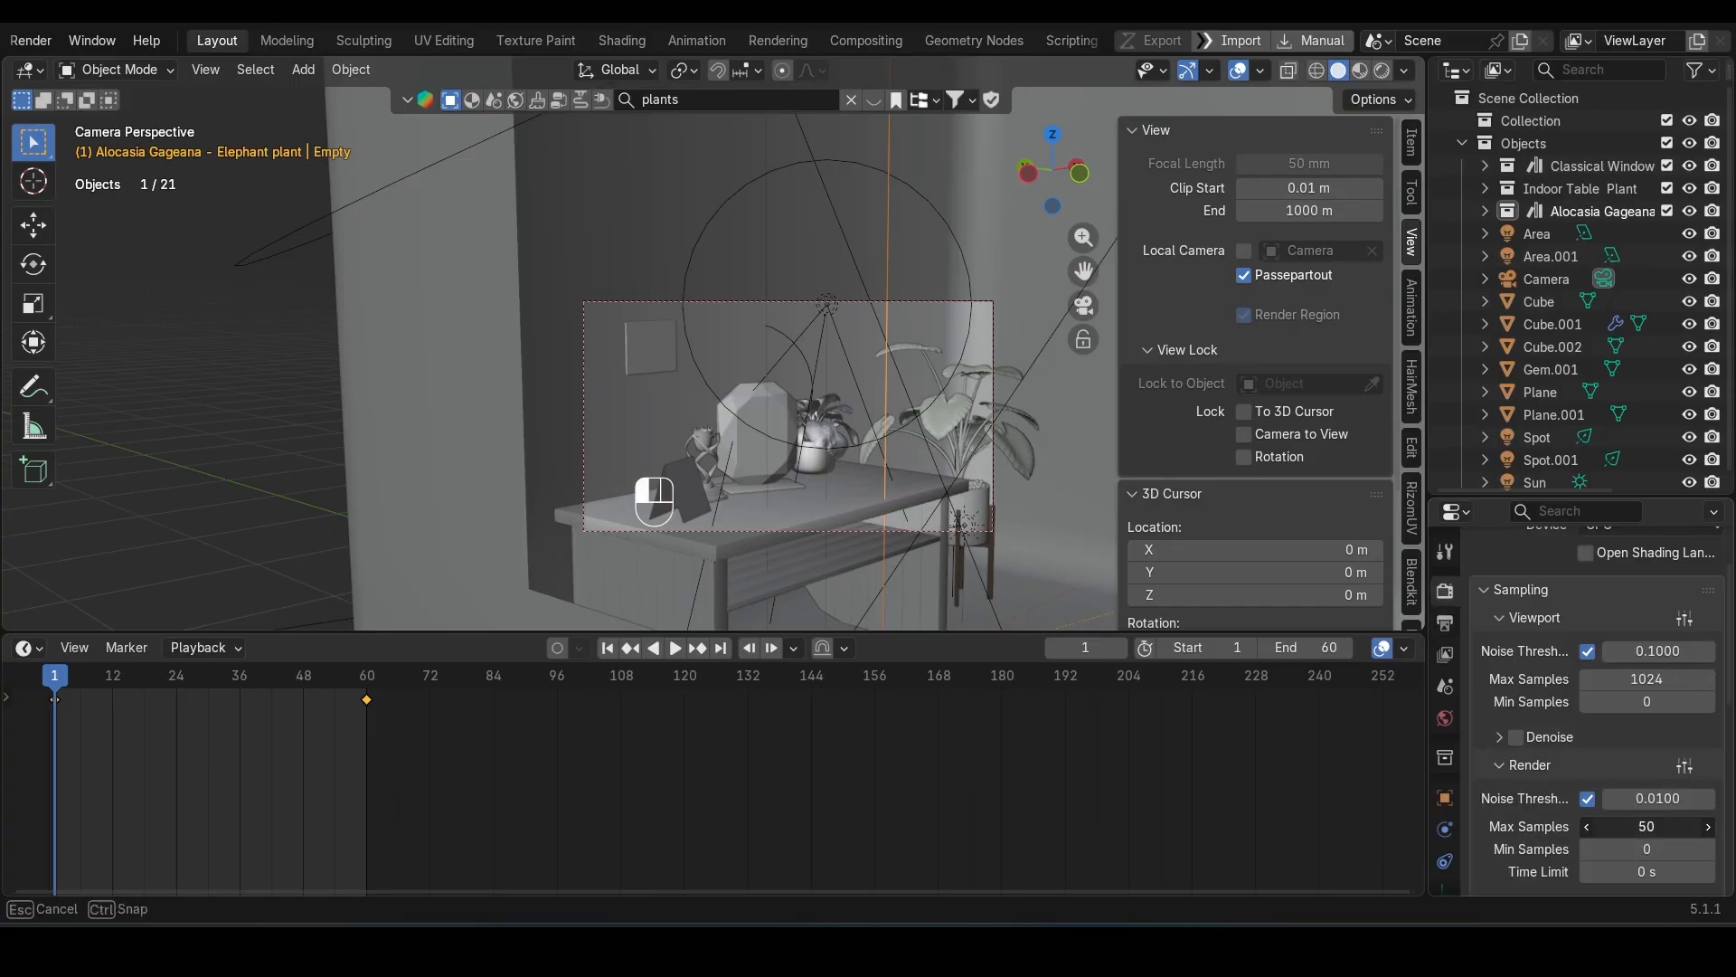
key("Return")
key("ctrl+s")
left_click(1626, 826)
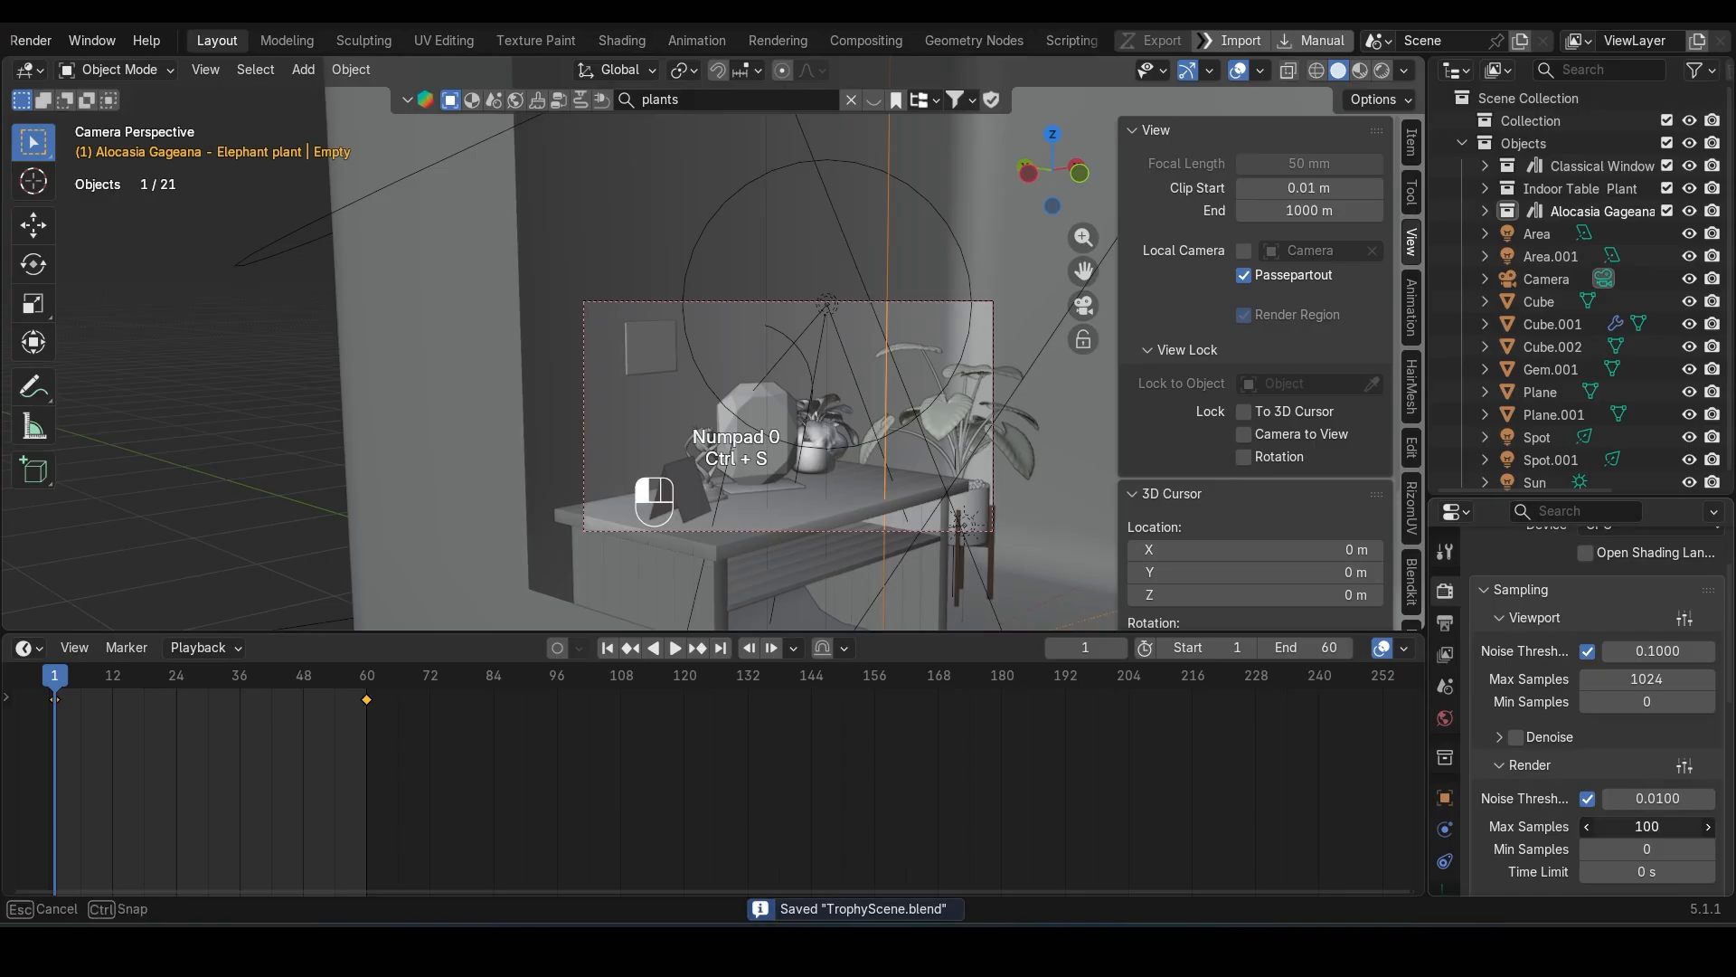
left_click(1243, 746)
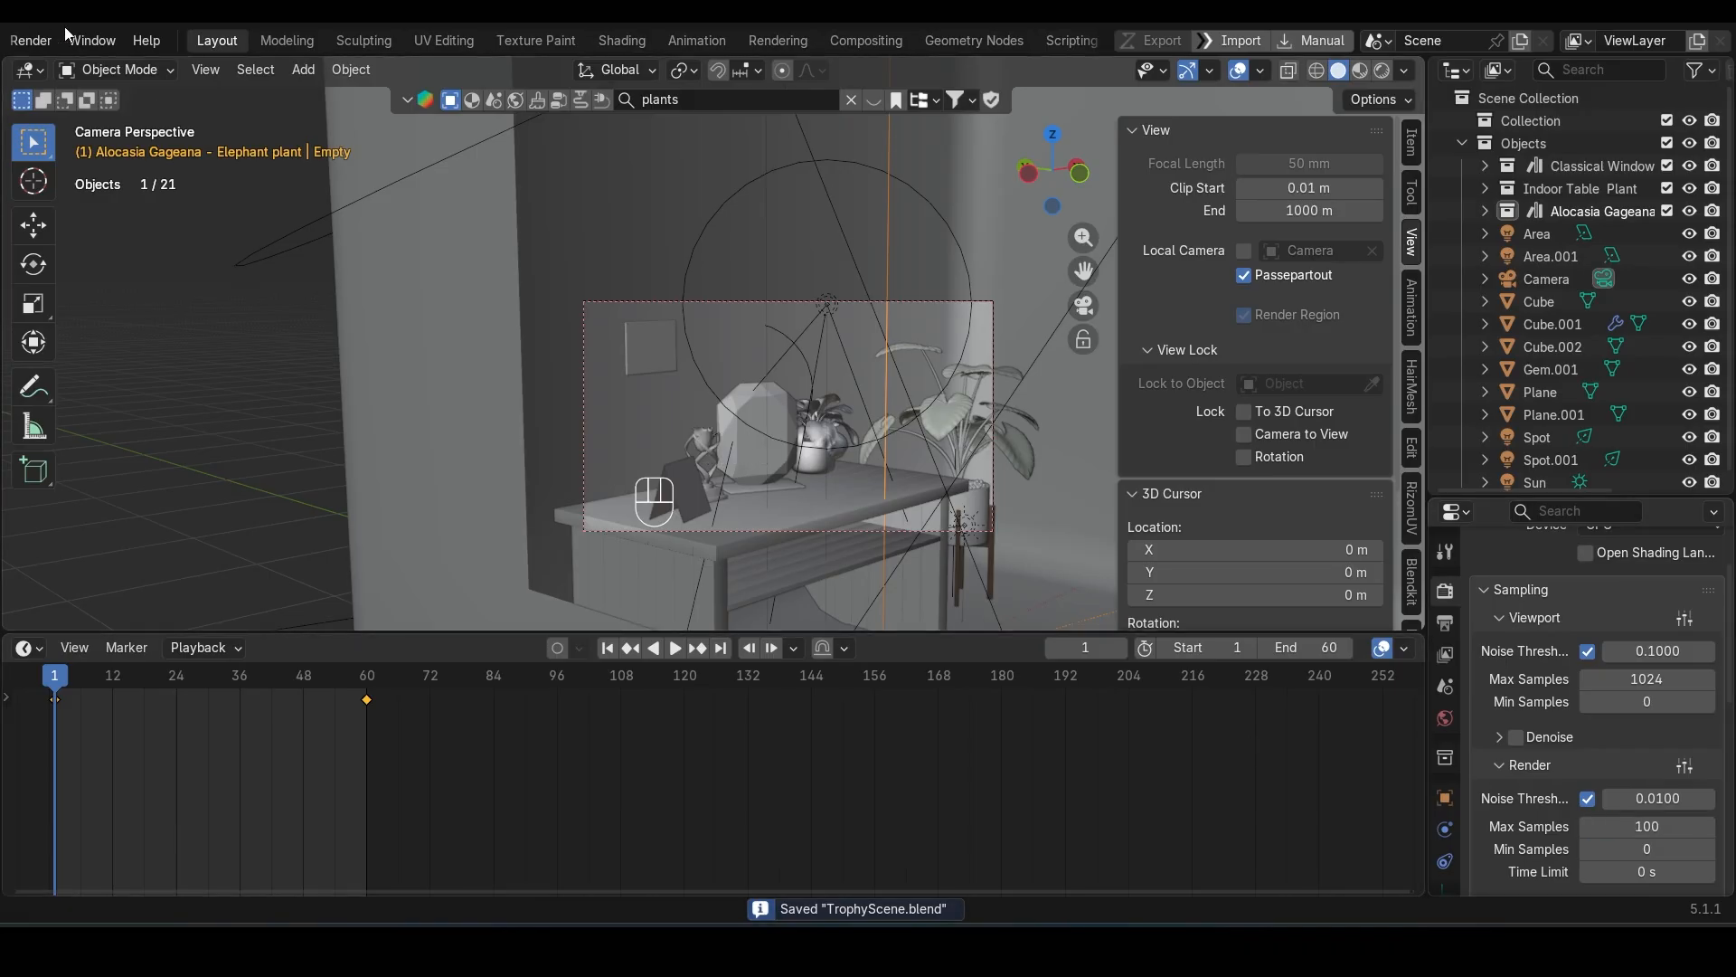
Step: Try rendering the animation, inspect the trophy in the first frame, and close the render window
scroll(181, 40, "up", 3)
left_click(126, 40)
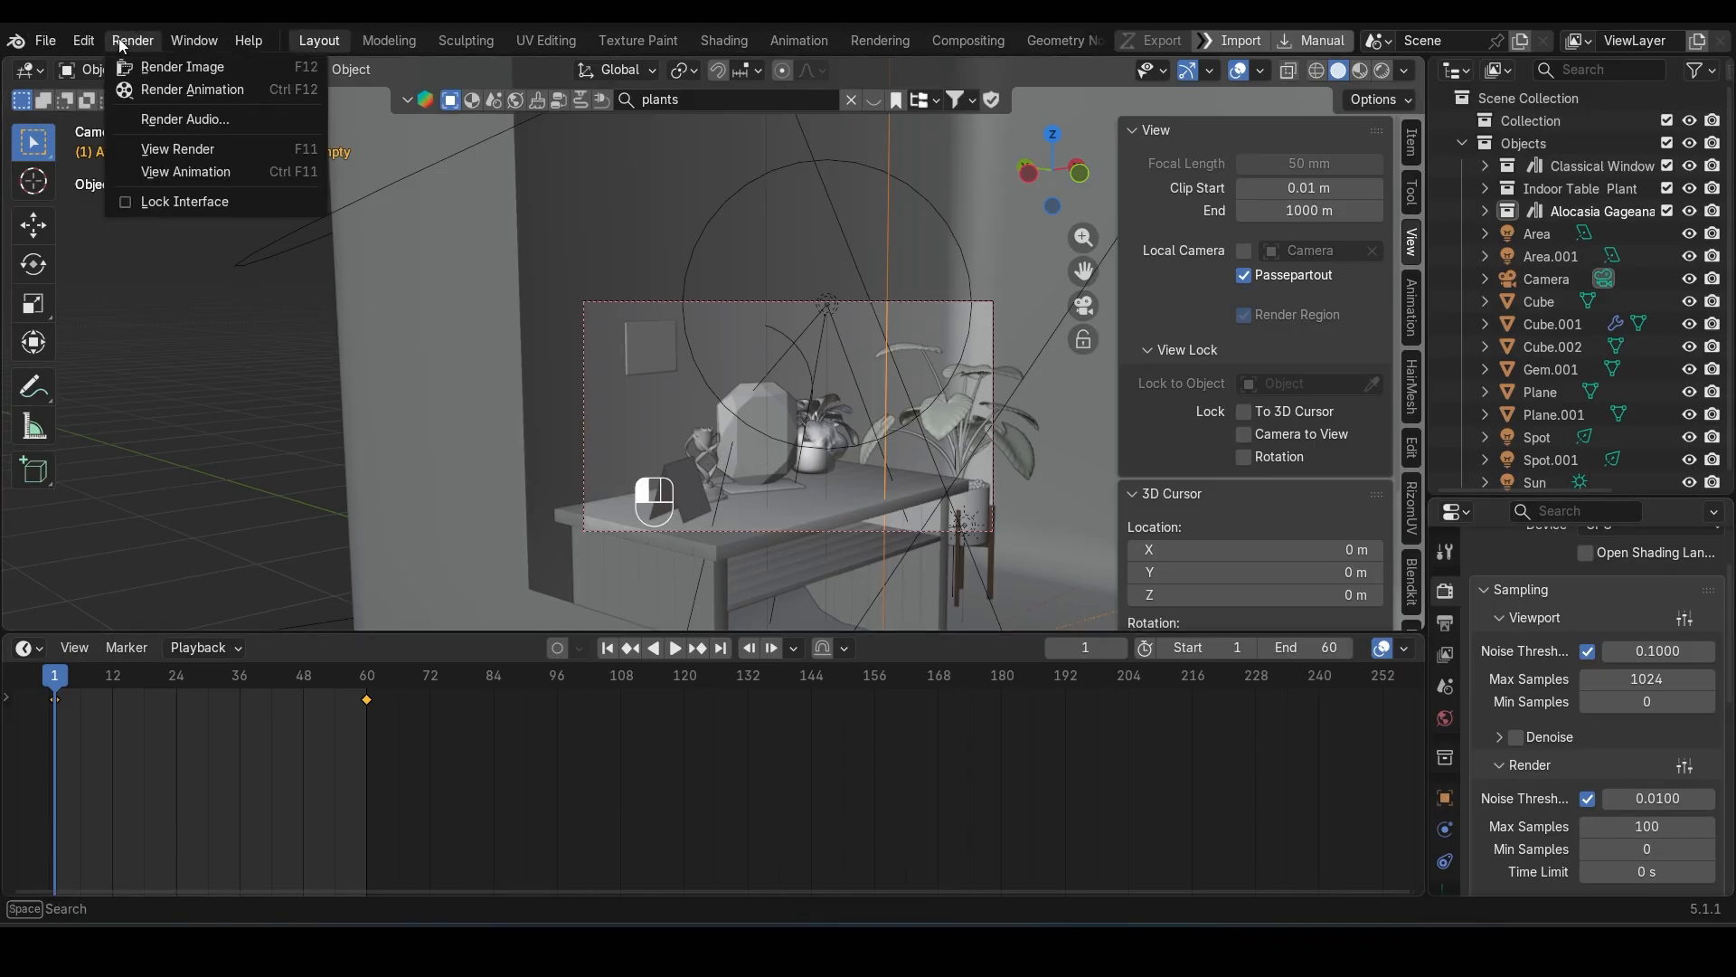
left_click(176, 95)
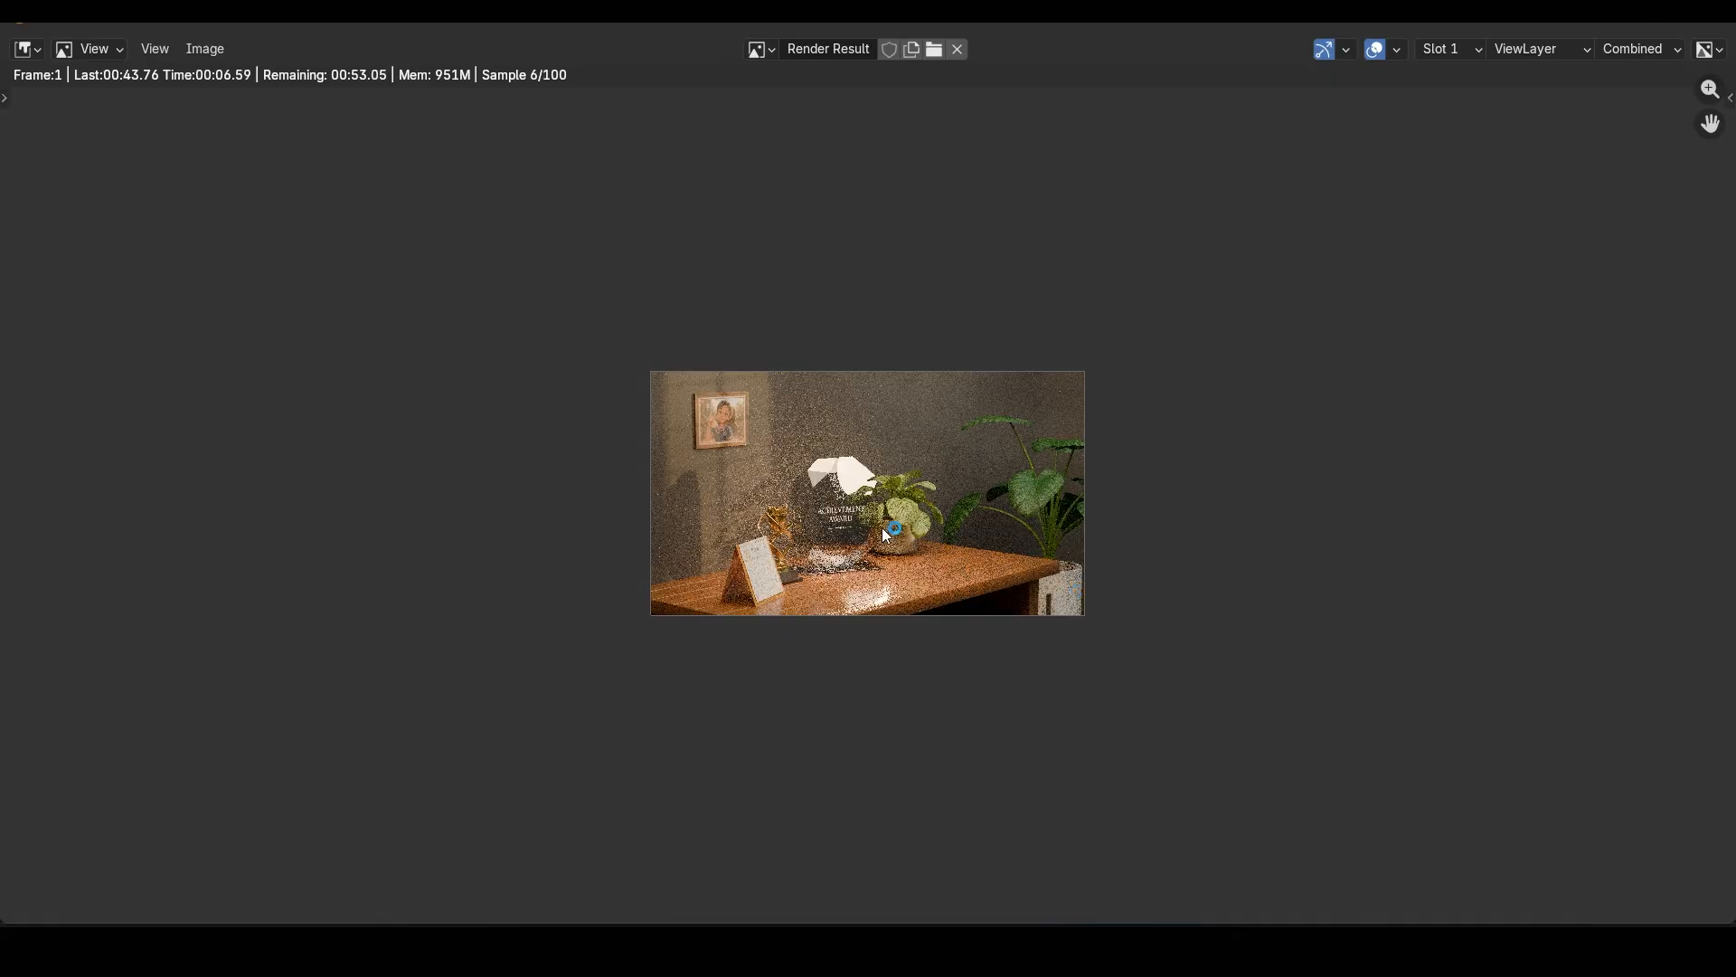
scroll(885, 534, "up", 3)
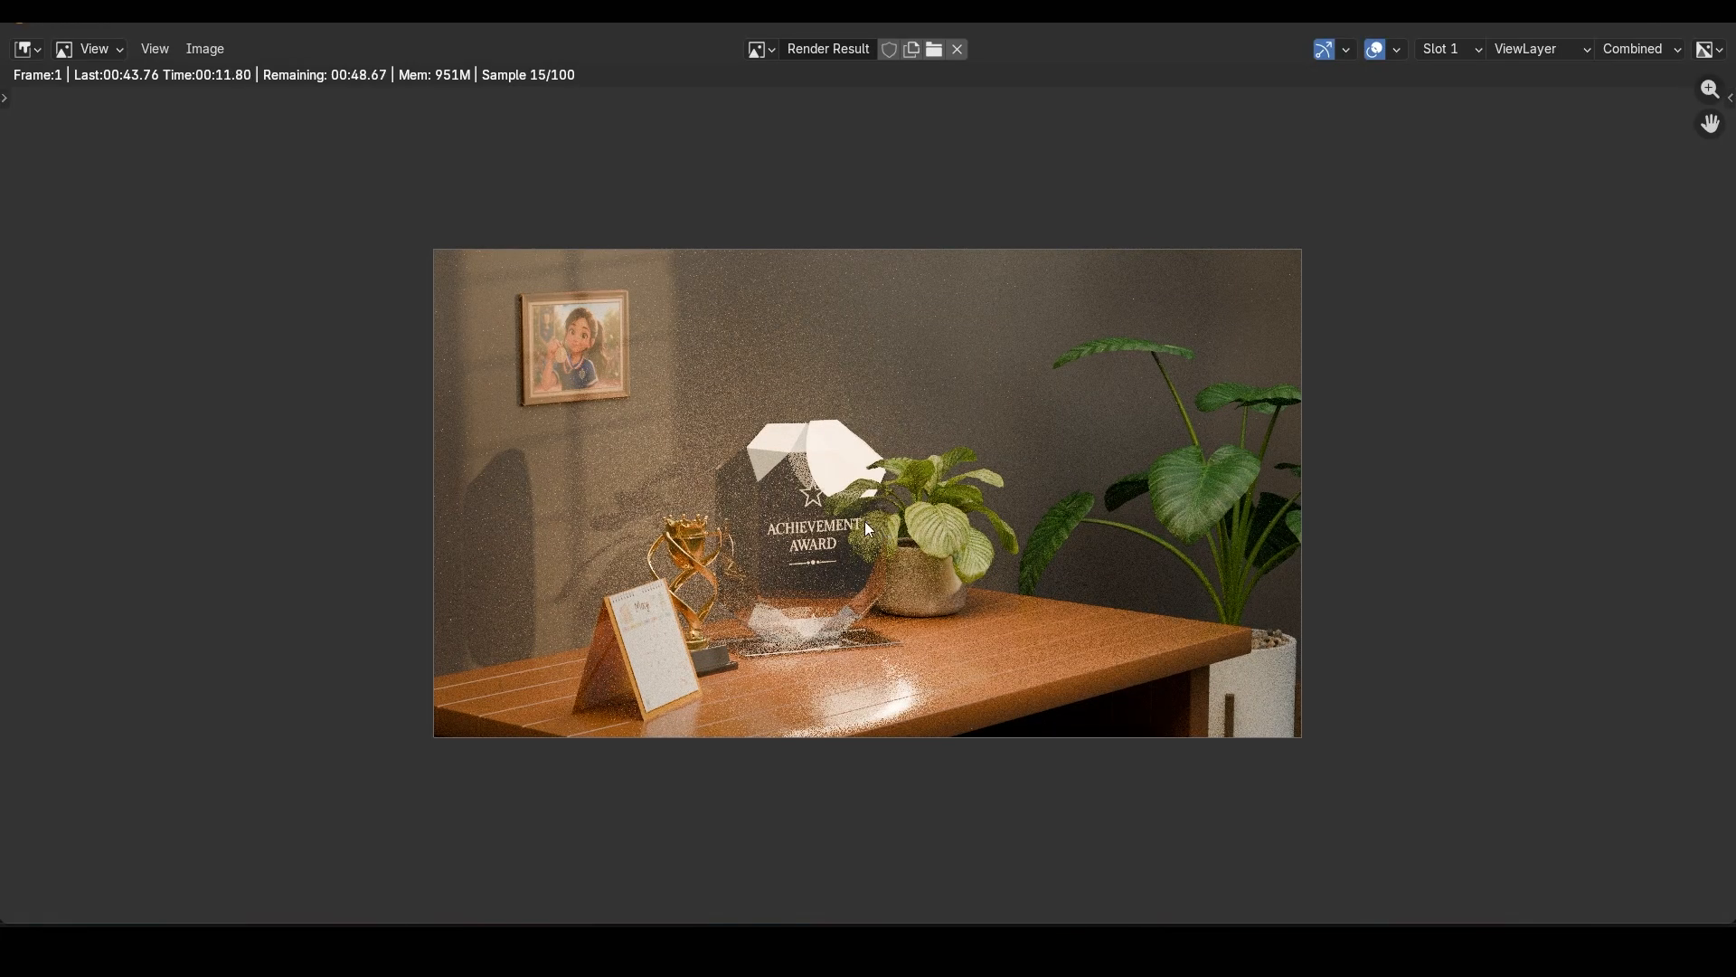
left_click(1710, 30)
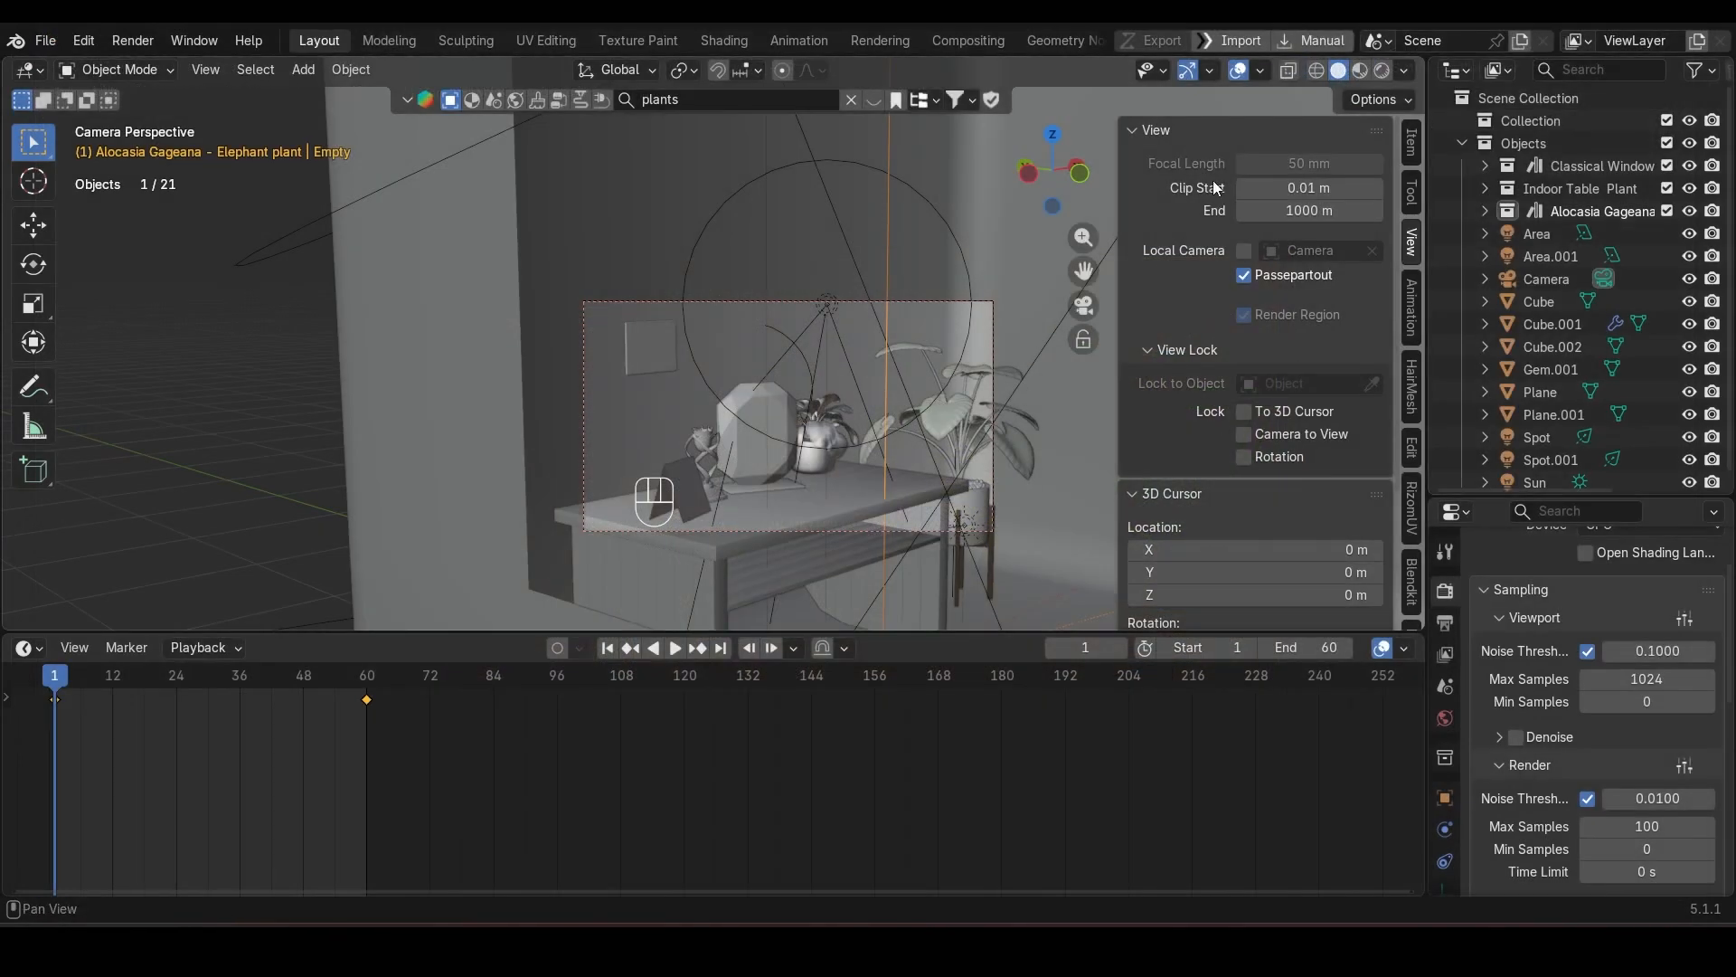
Step: Preview the camera orbit in Rendered viewport shading and return to frame 1
left_click(1384, 76)
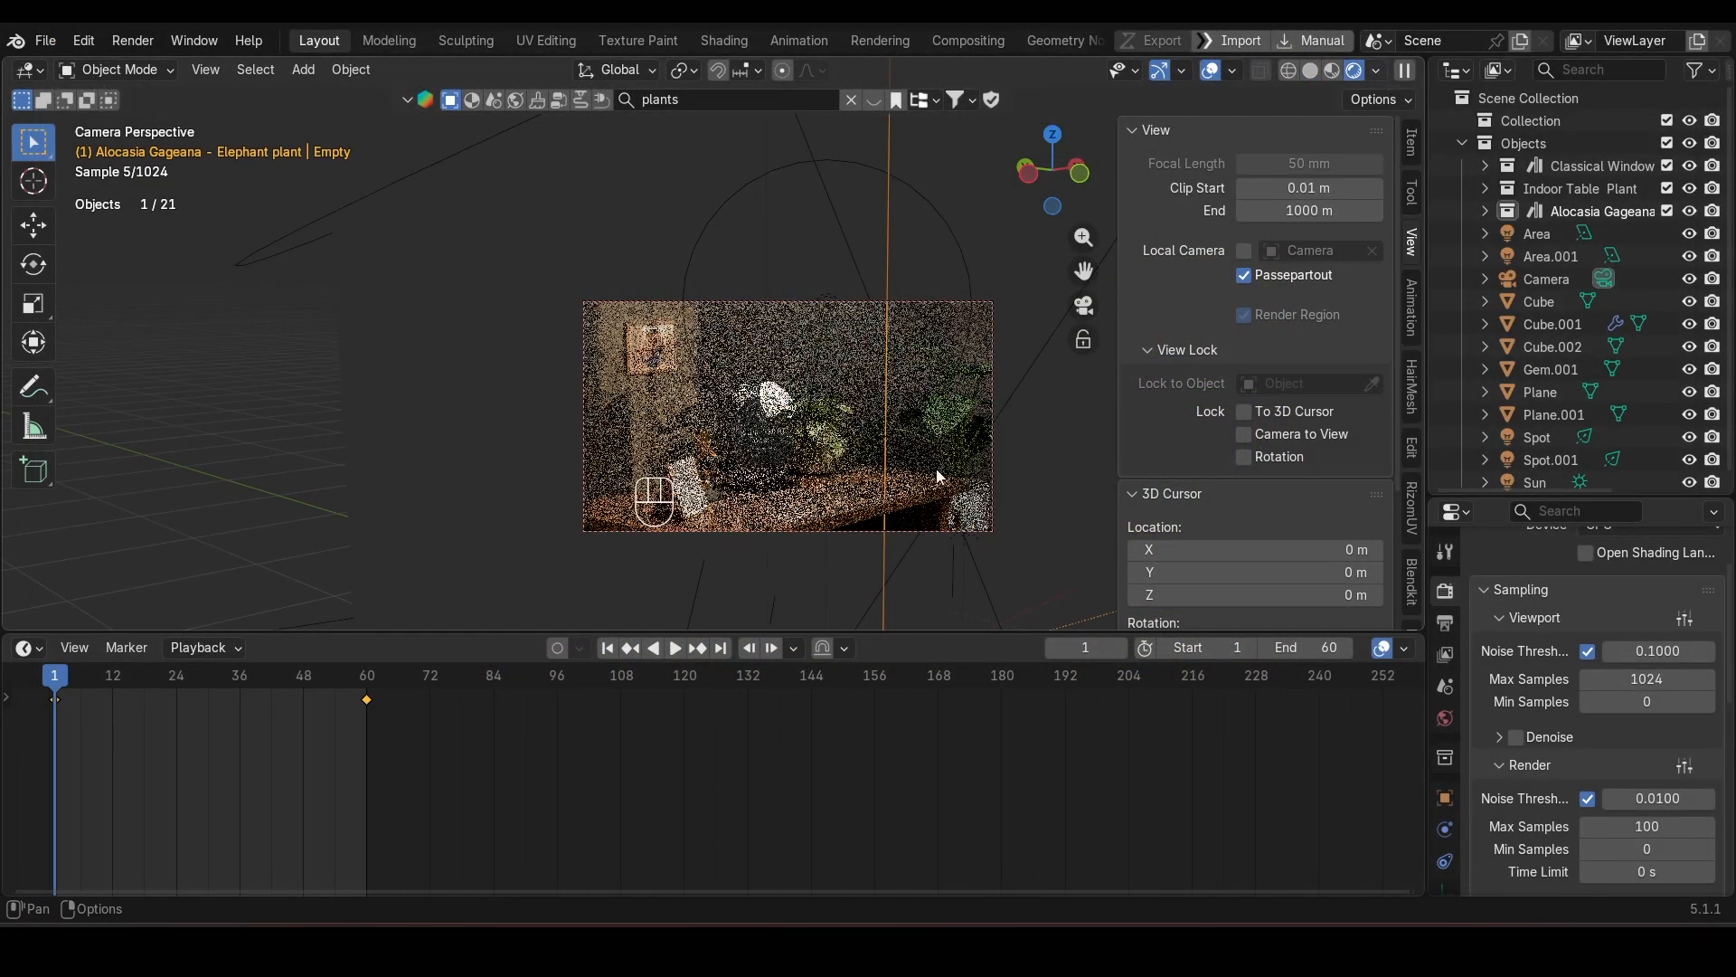
key("space")
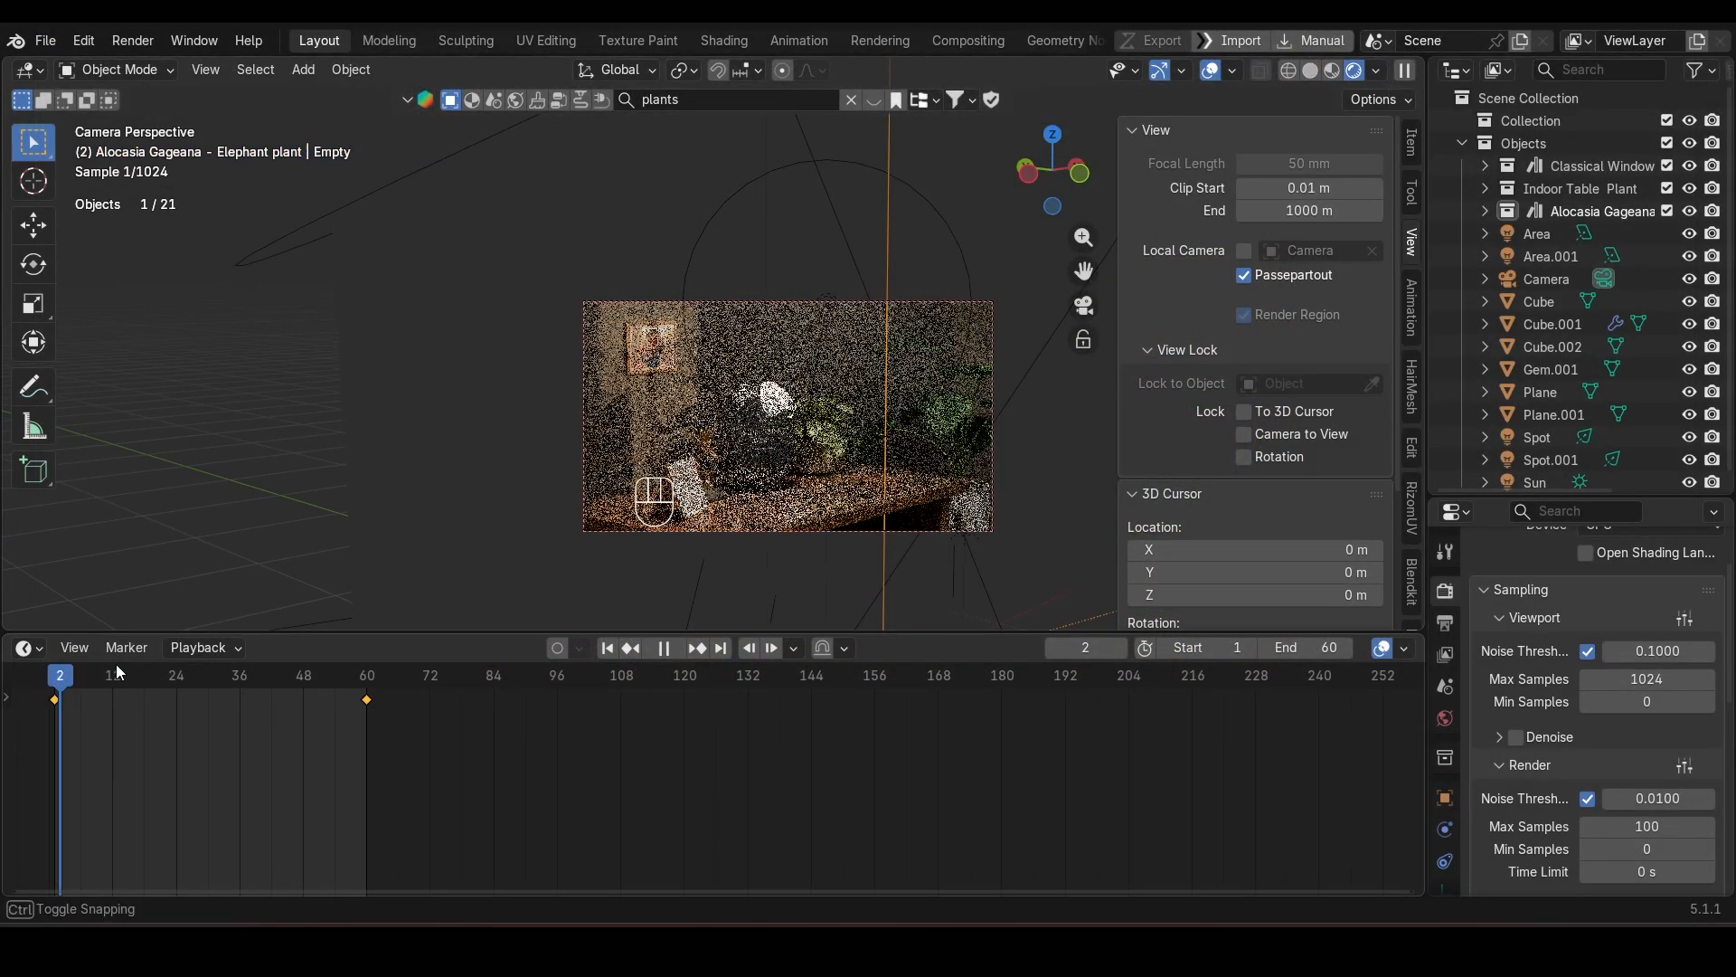
left_click_drag(223, 686, 362, 679)
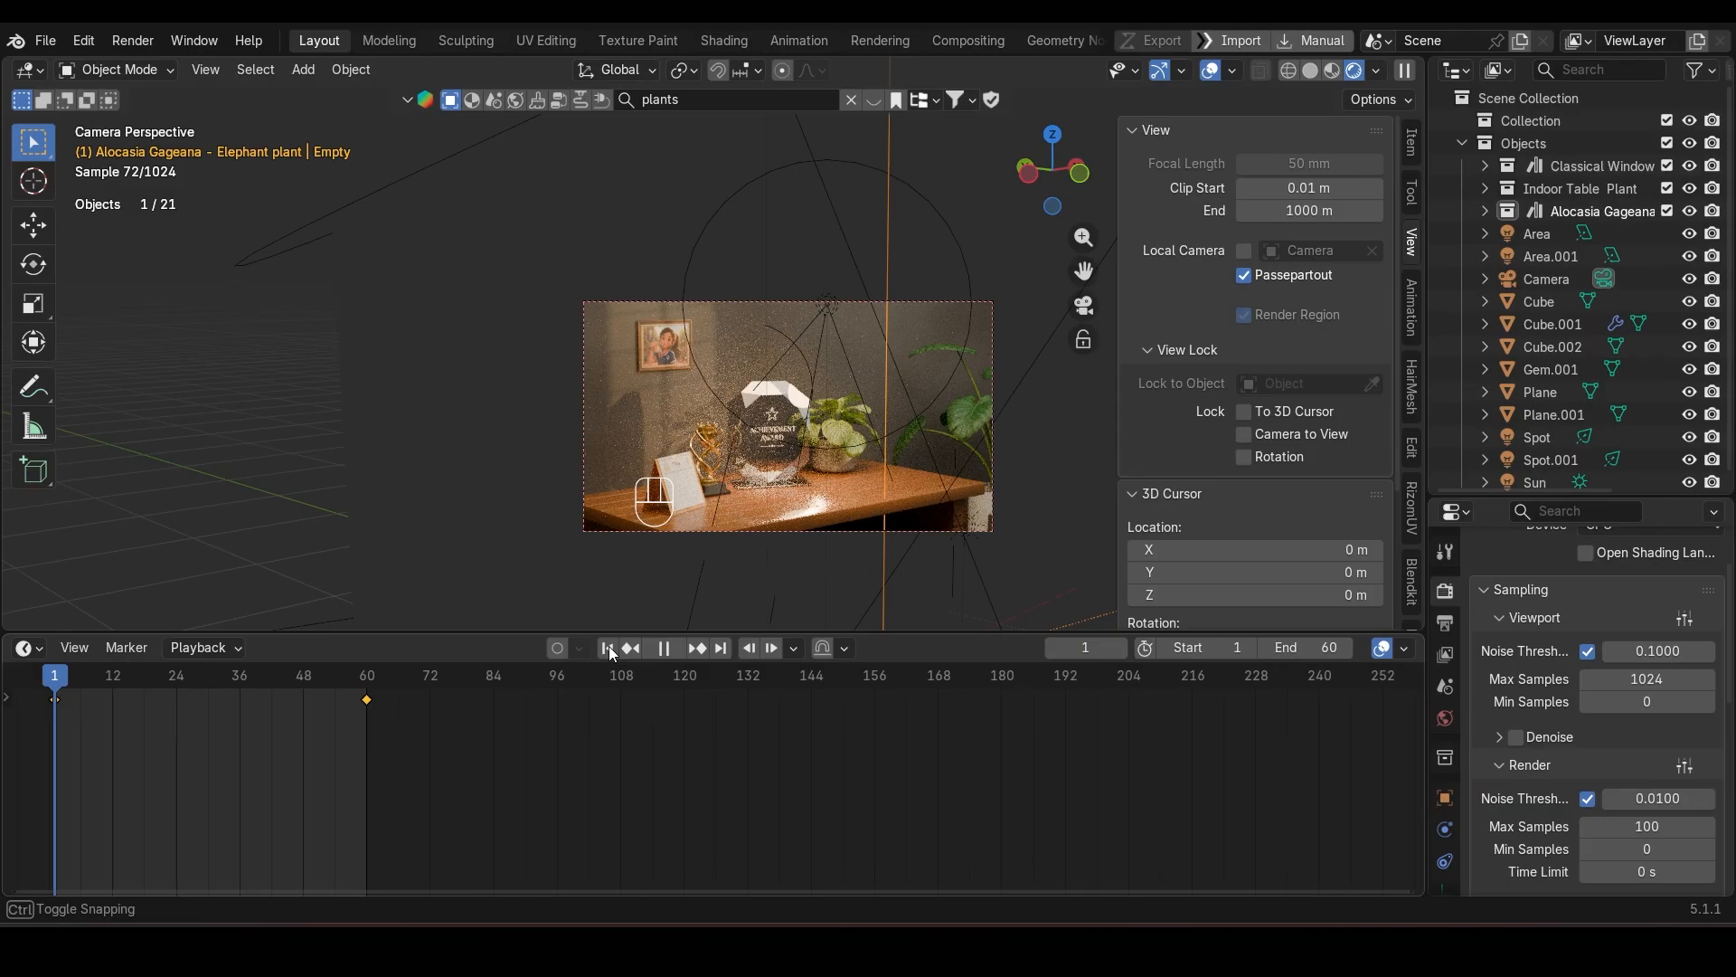
left_click(664, 647)
Step: Disable the Spot.001 light in both the viewport and renders to remove its glare on the trophy, and save the file
left_click(821, 311)
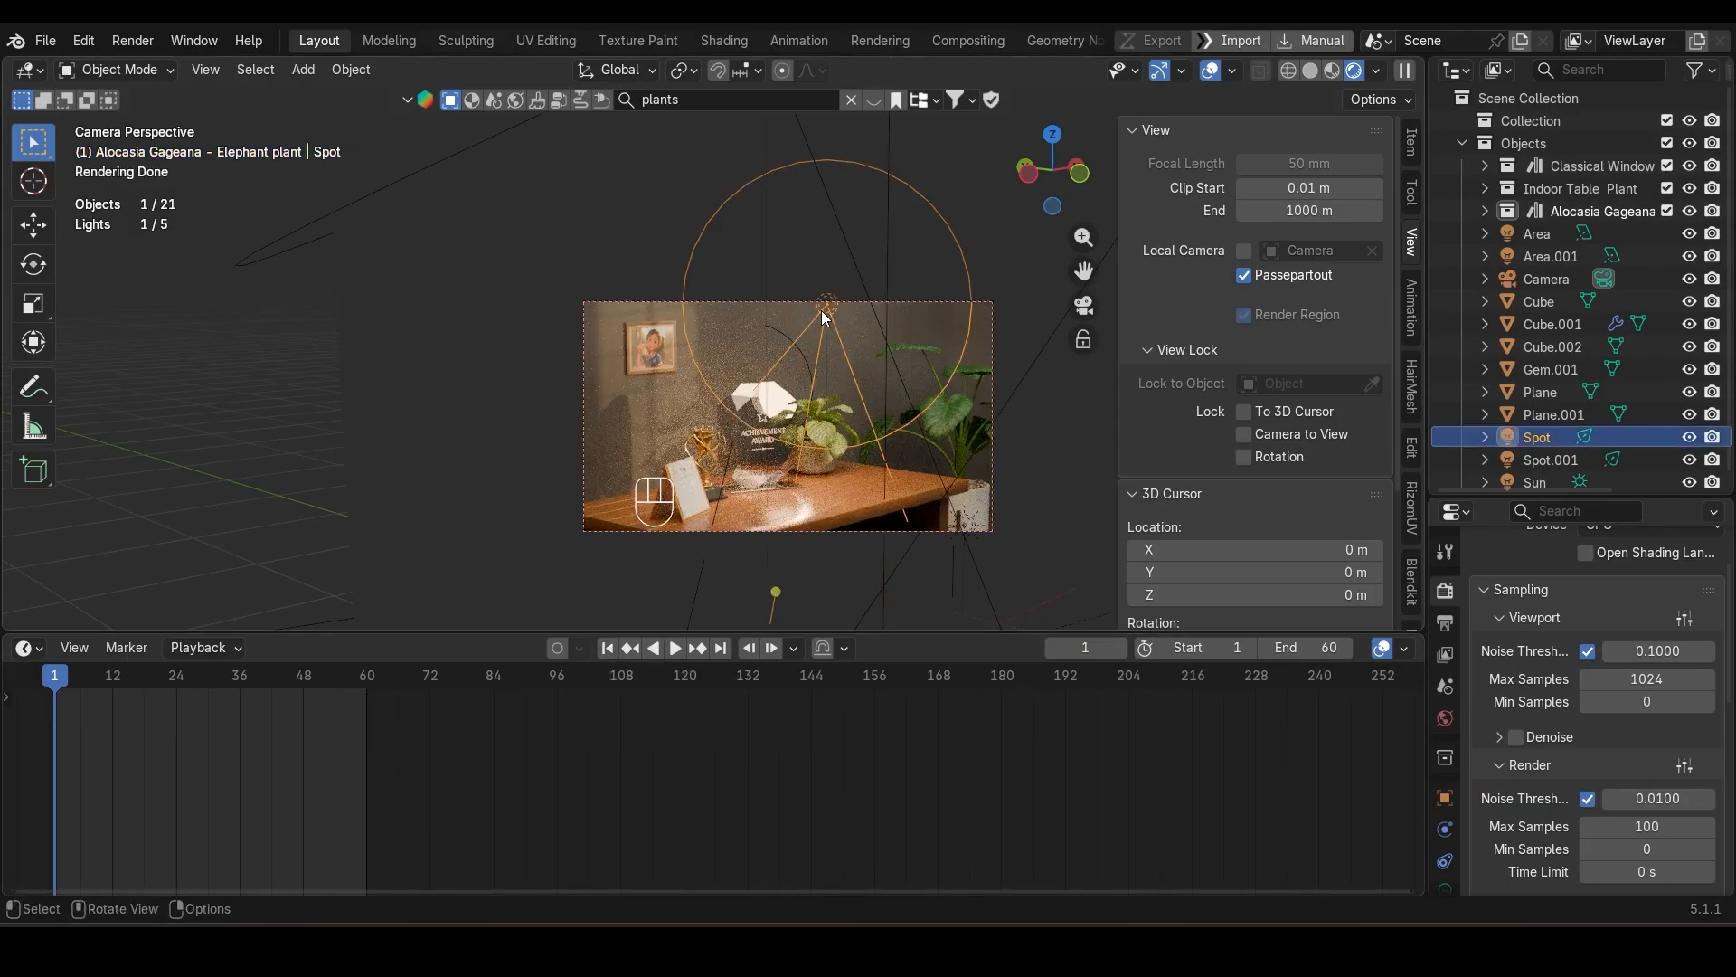
key("g")
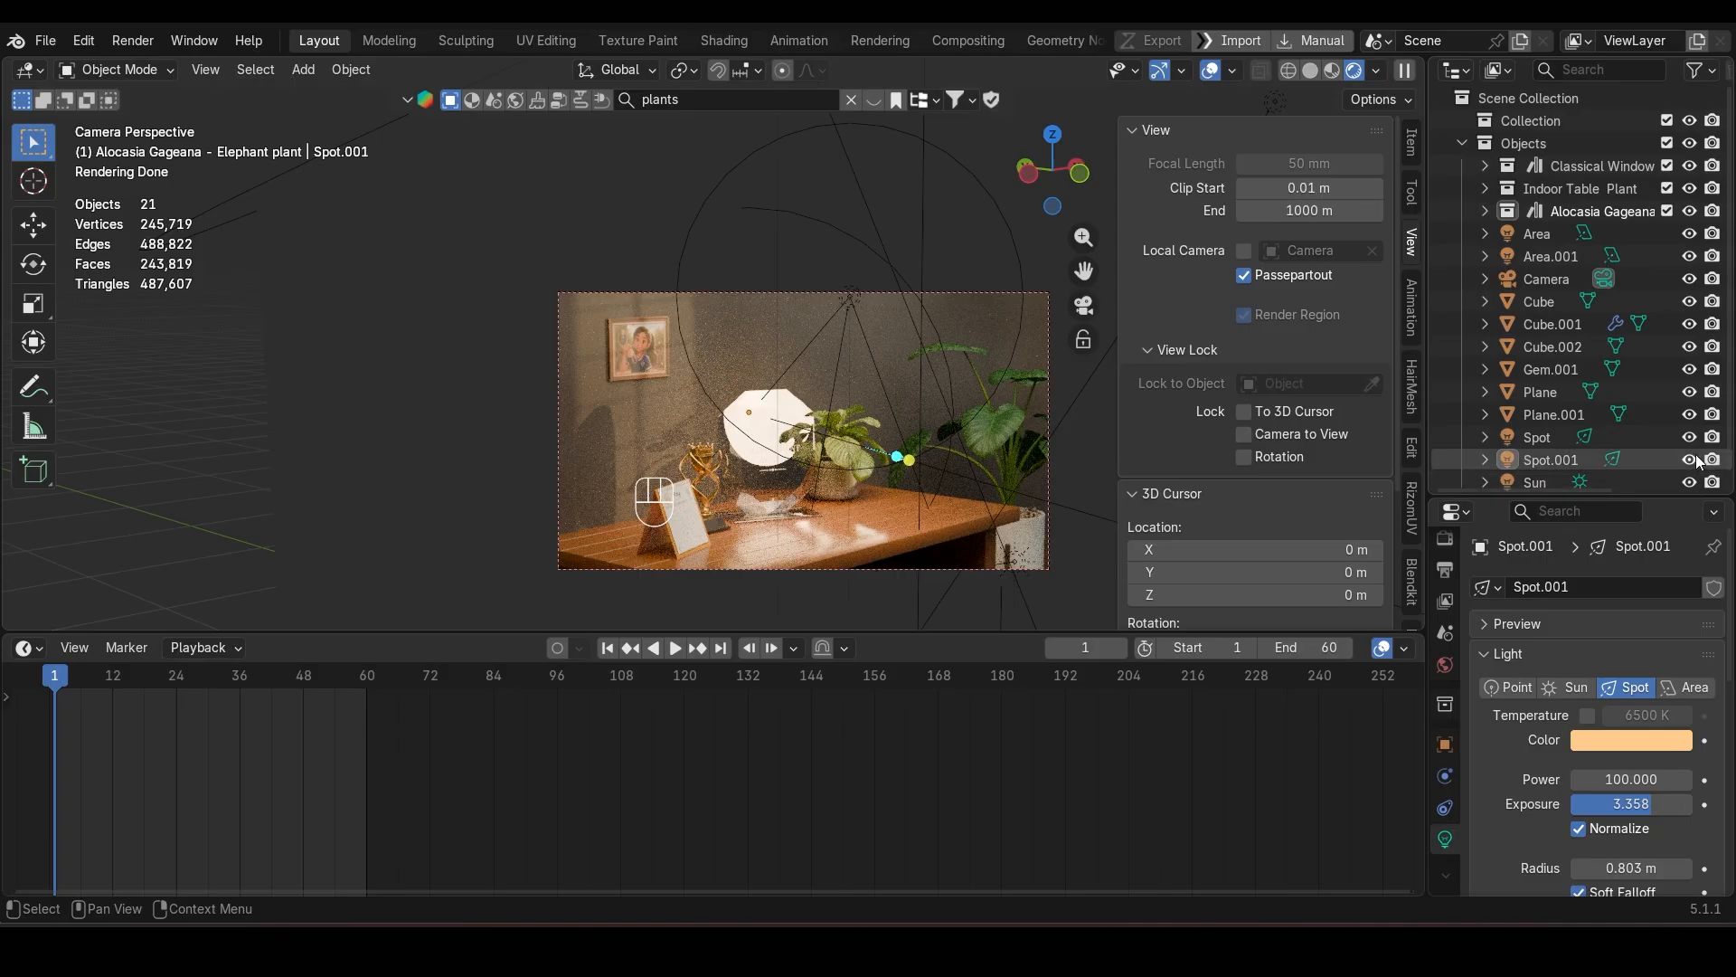
left_click(1691, 459)
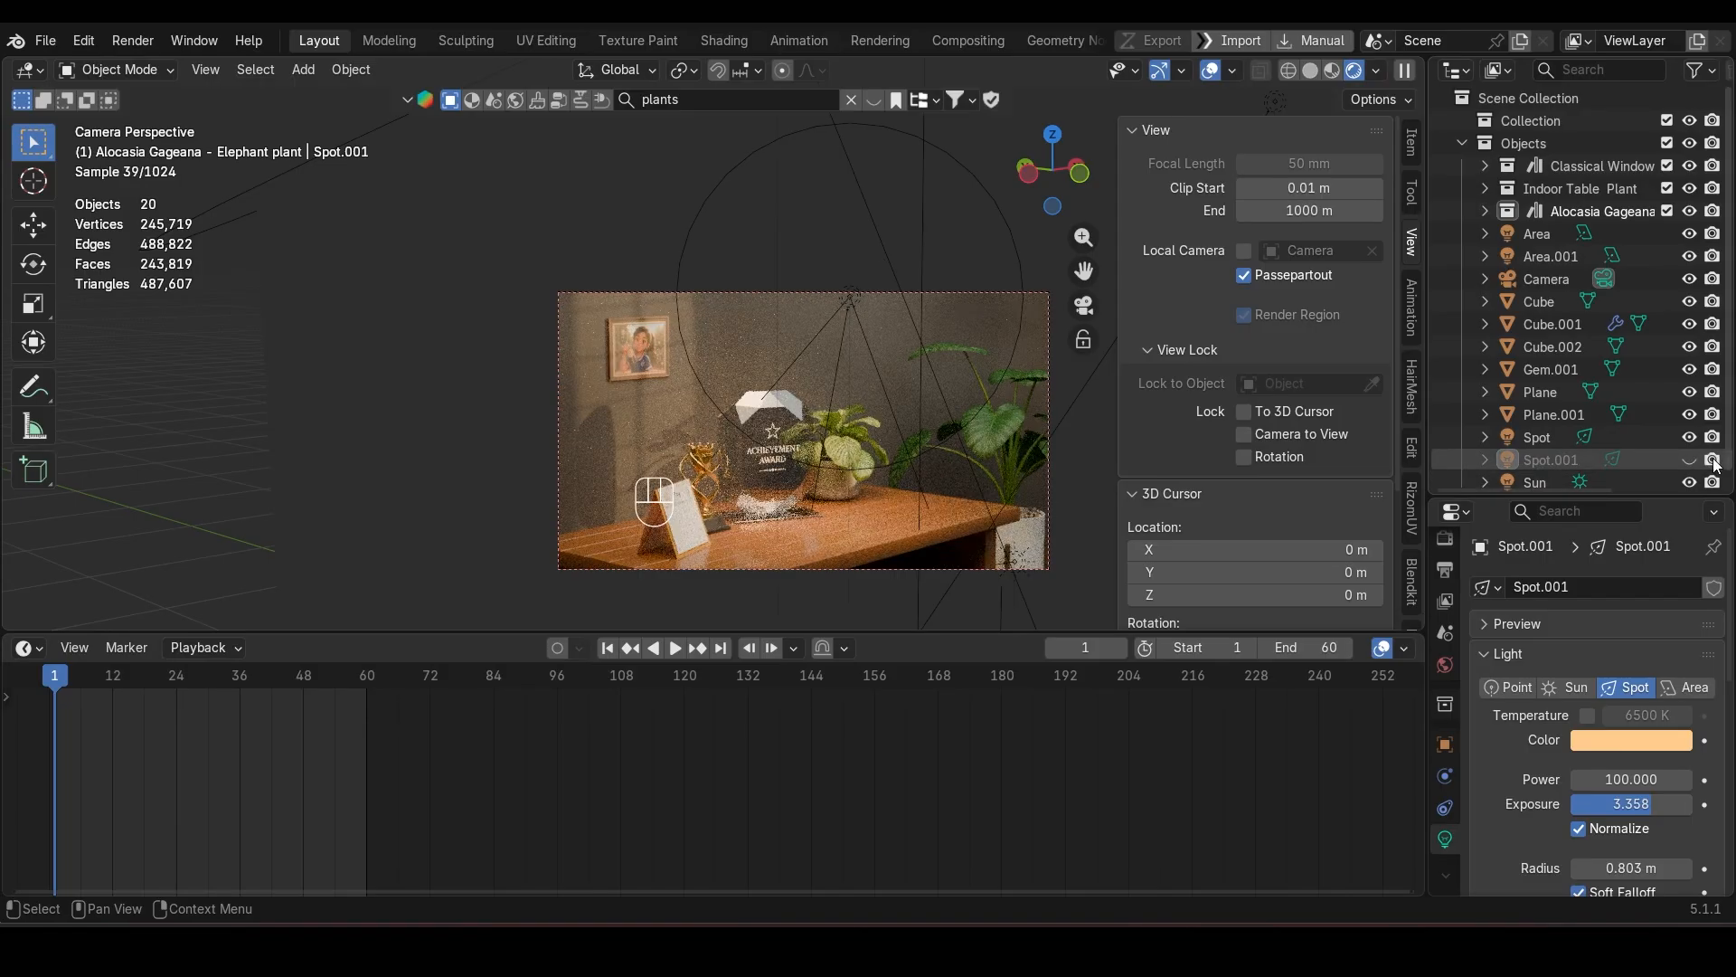
left_click(1713, 459)
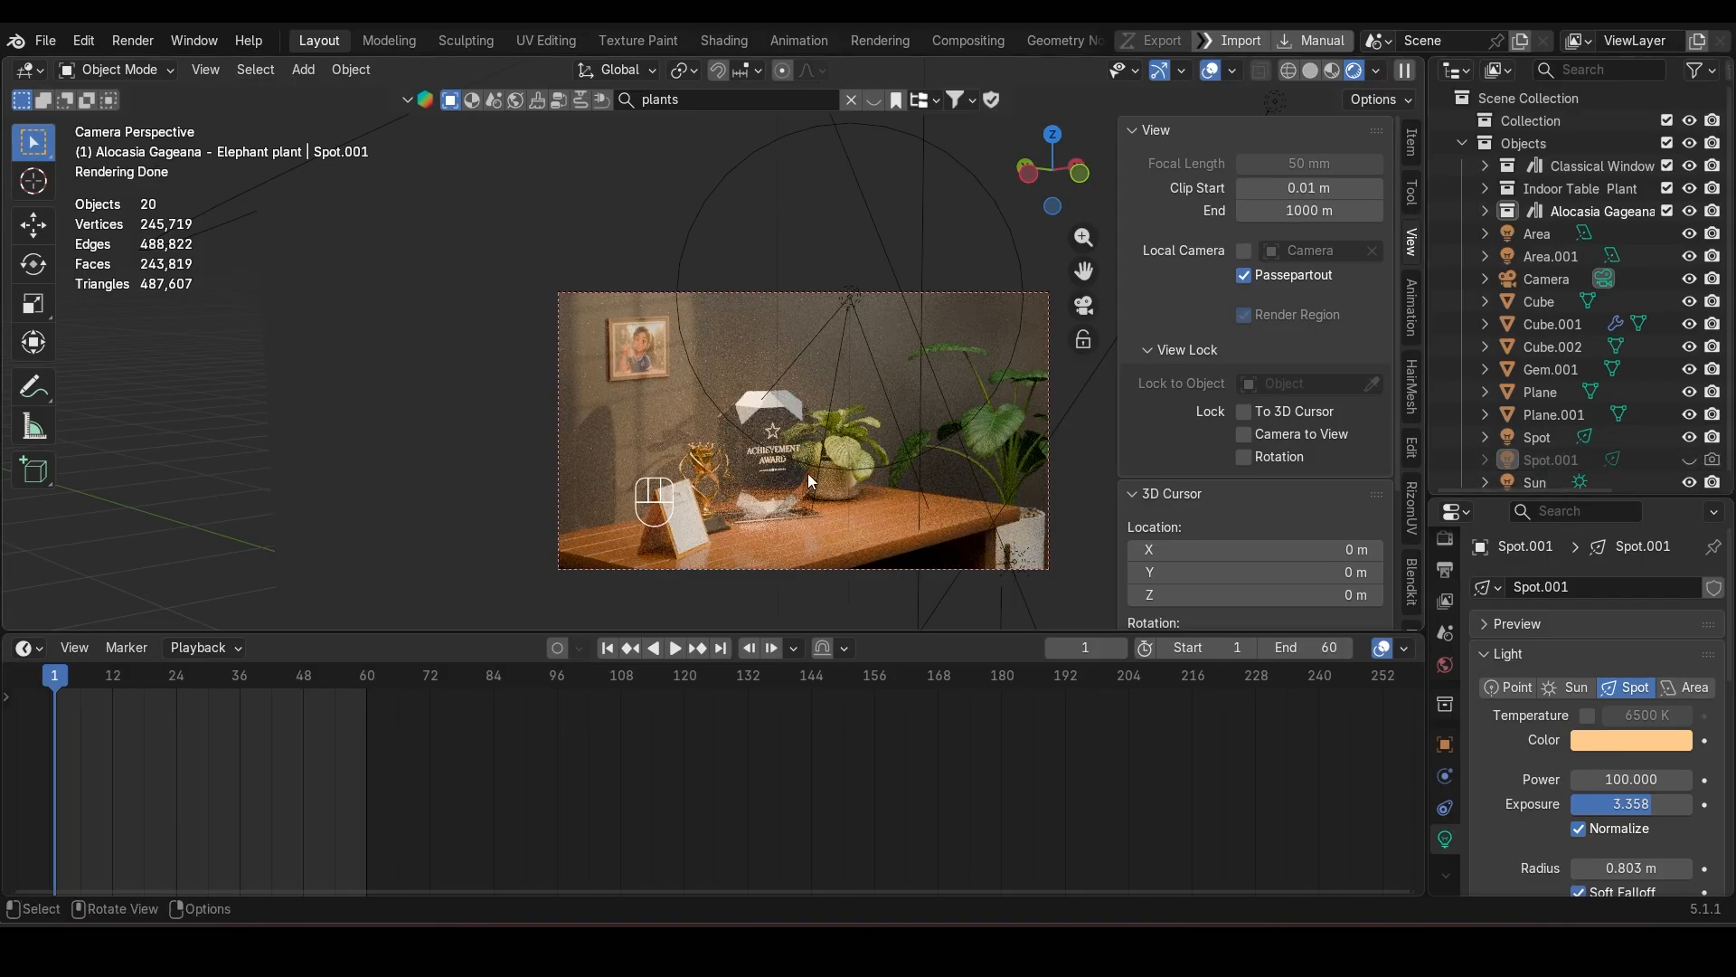
key("ctrl+s")
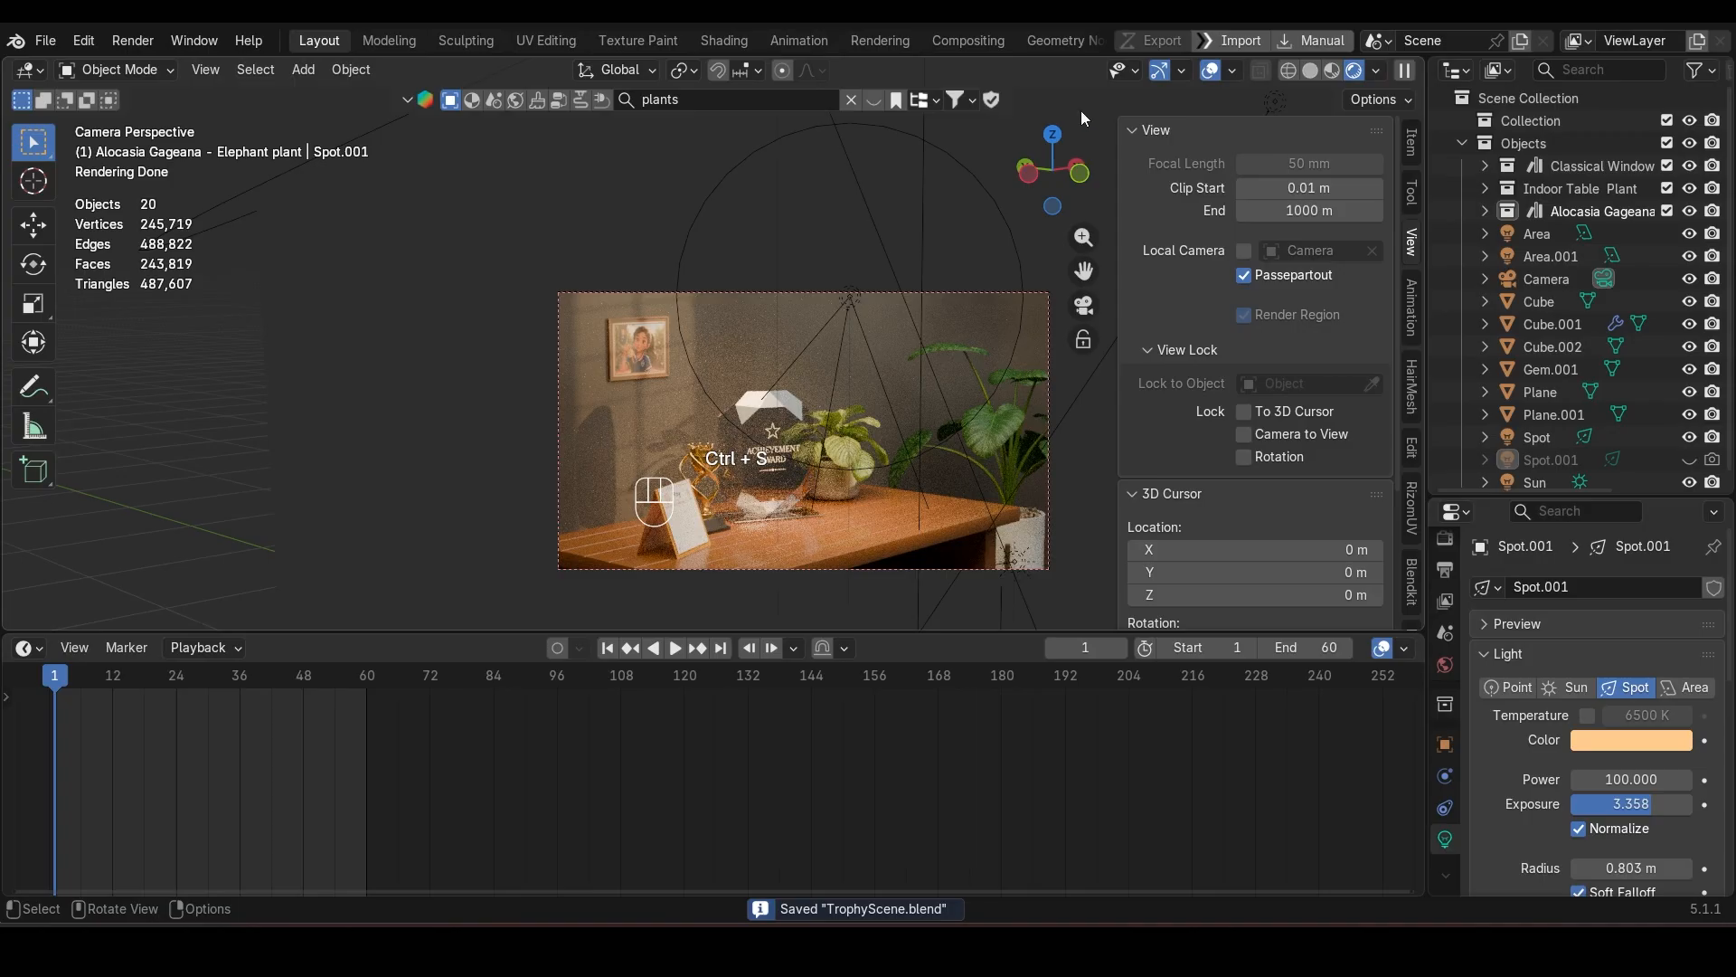
Step: Lock the camera to the view, shift the framing slightly, check it in Material Preview shading across the timeline, and save the file
left_click(1084, 339)
middle_click_drag(848, 506, 875, 514, "shift")
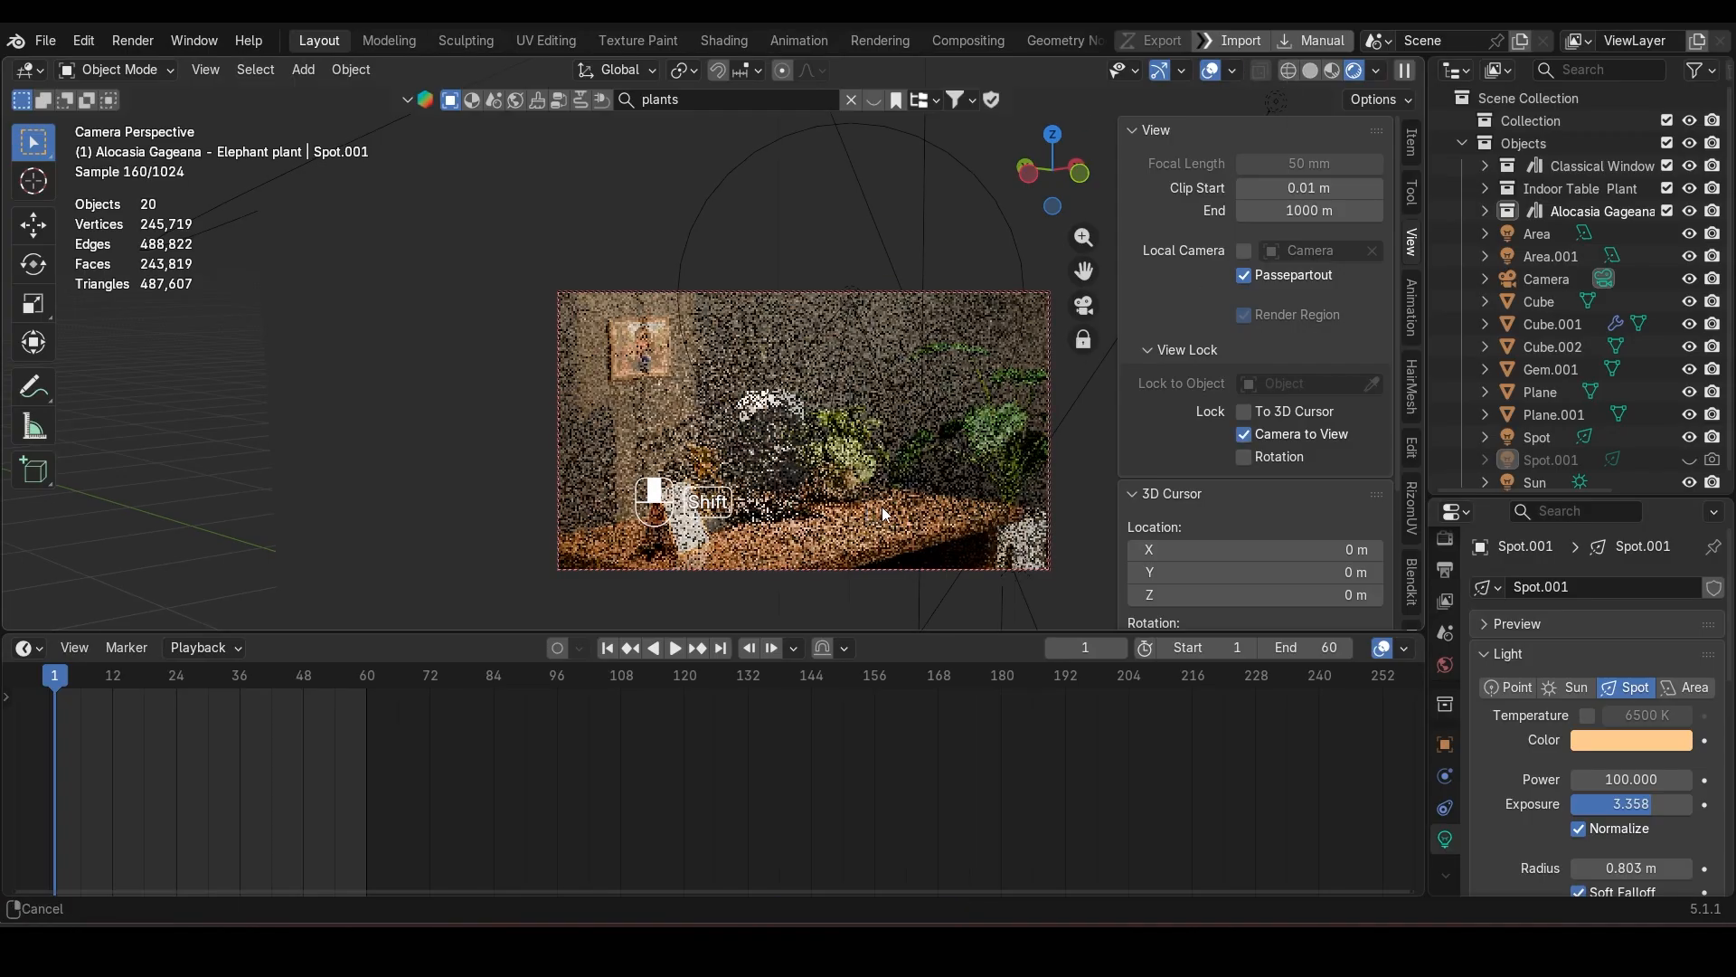
left_click(1332, 72)
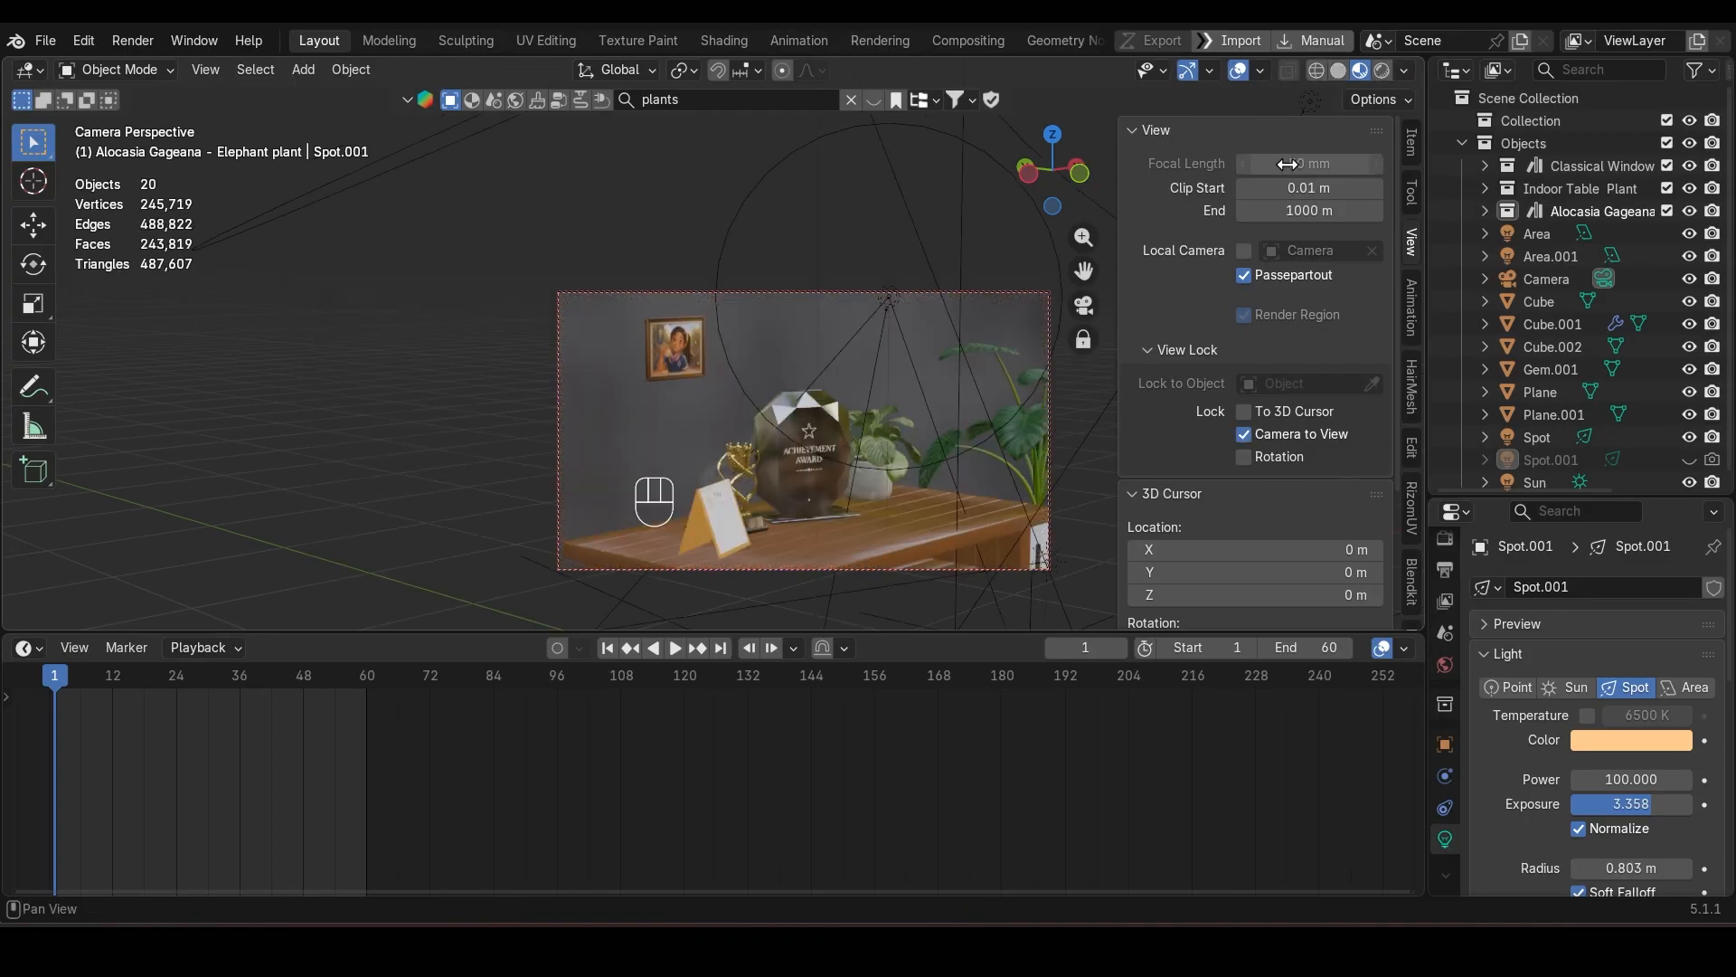
left_click_drag(61, 674, 49, 629)
key("ctrl+s")
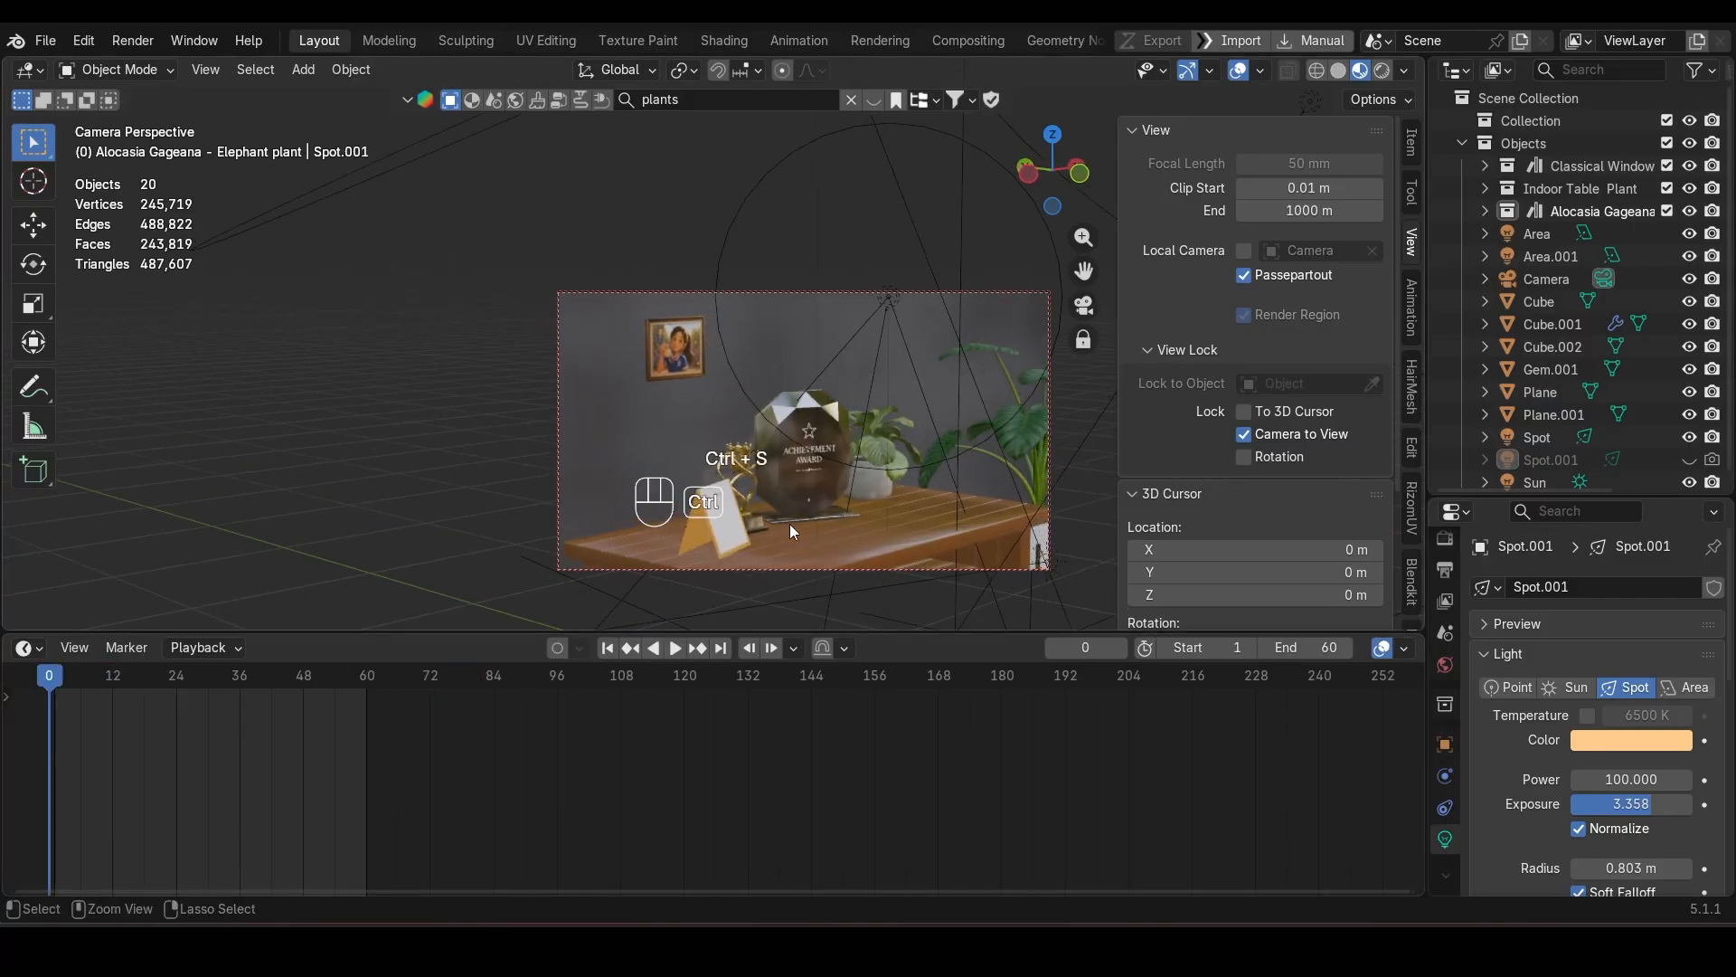
Step: Scale the desk by about 1.199 along global X, apply its scale, save the file, and check the desk's coverage through the orbit
left_click(832, 547)
key("s")
key("x")
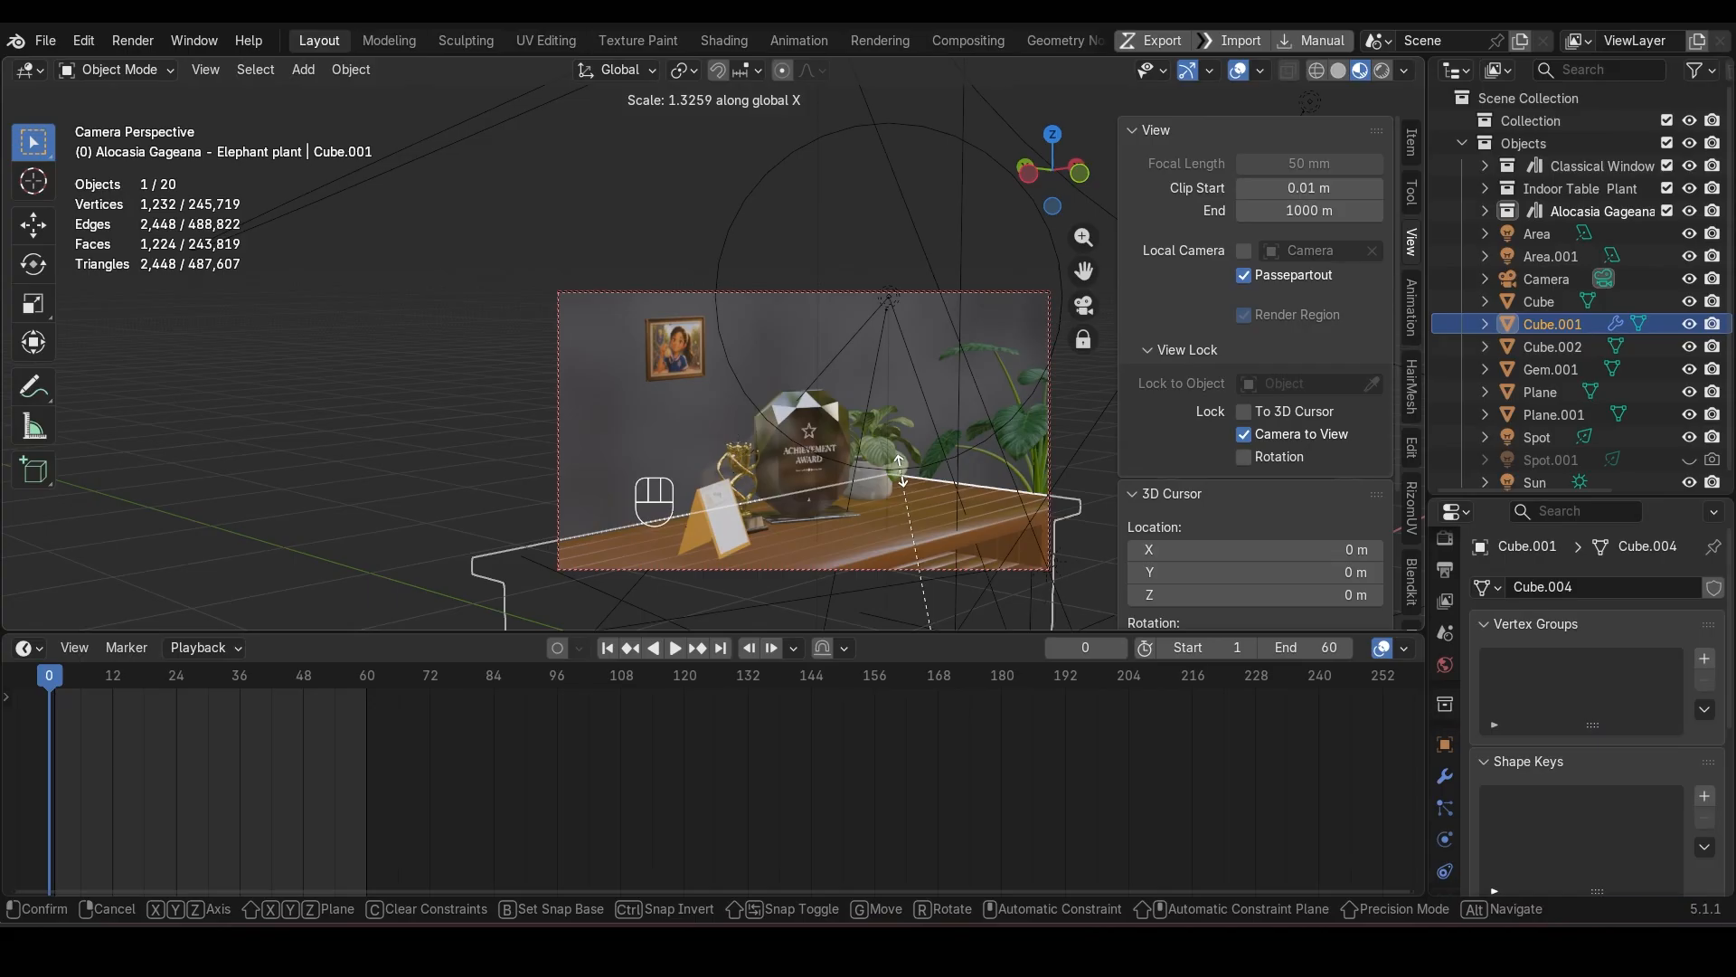
left_click(898, 498)
key("ctrl+a")
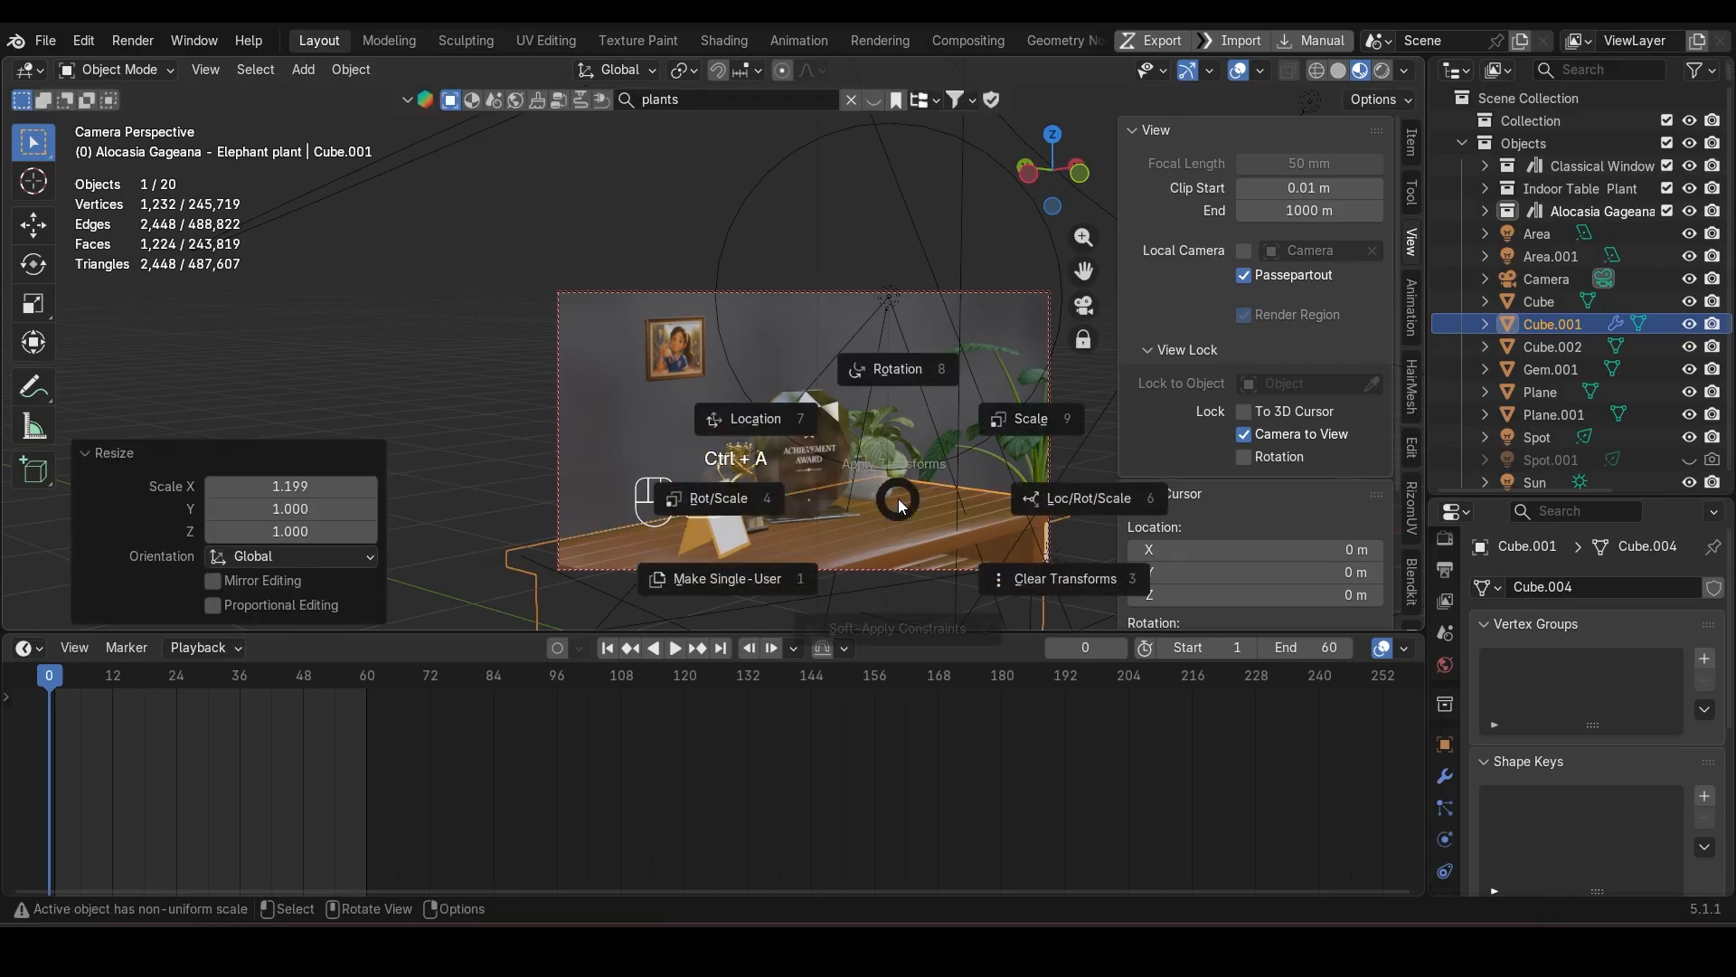
left_click(977, 430)
key("ctrl+s")
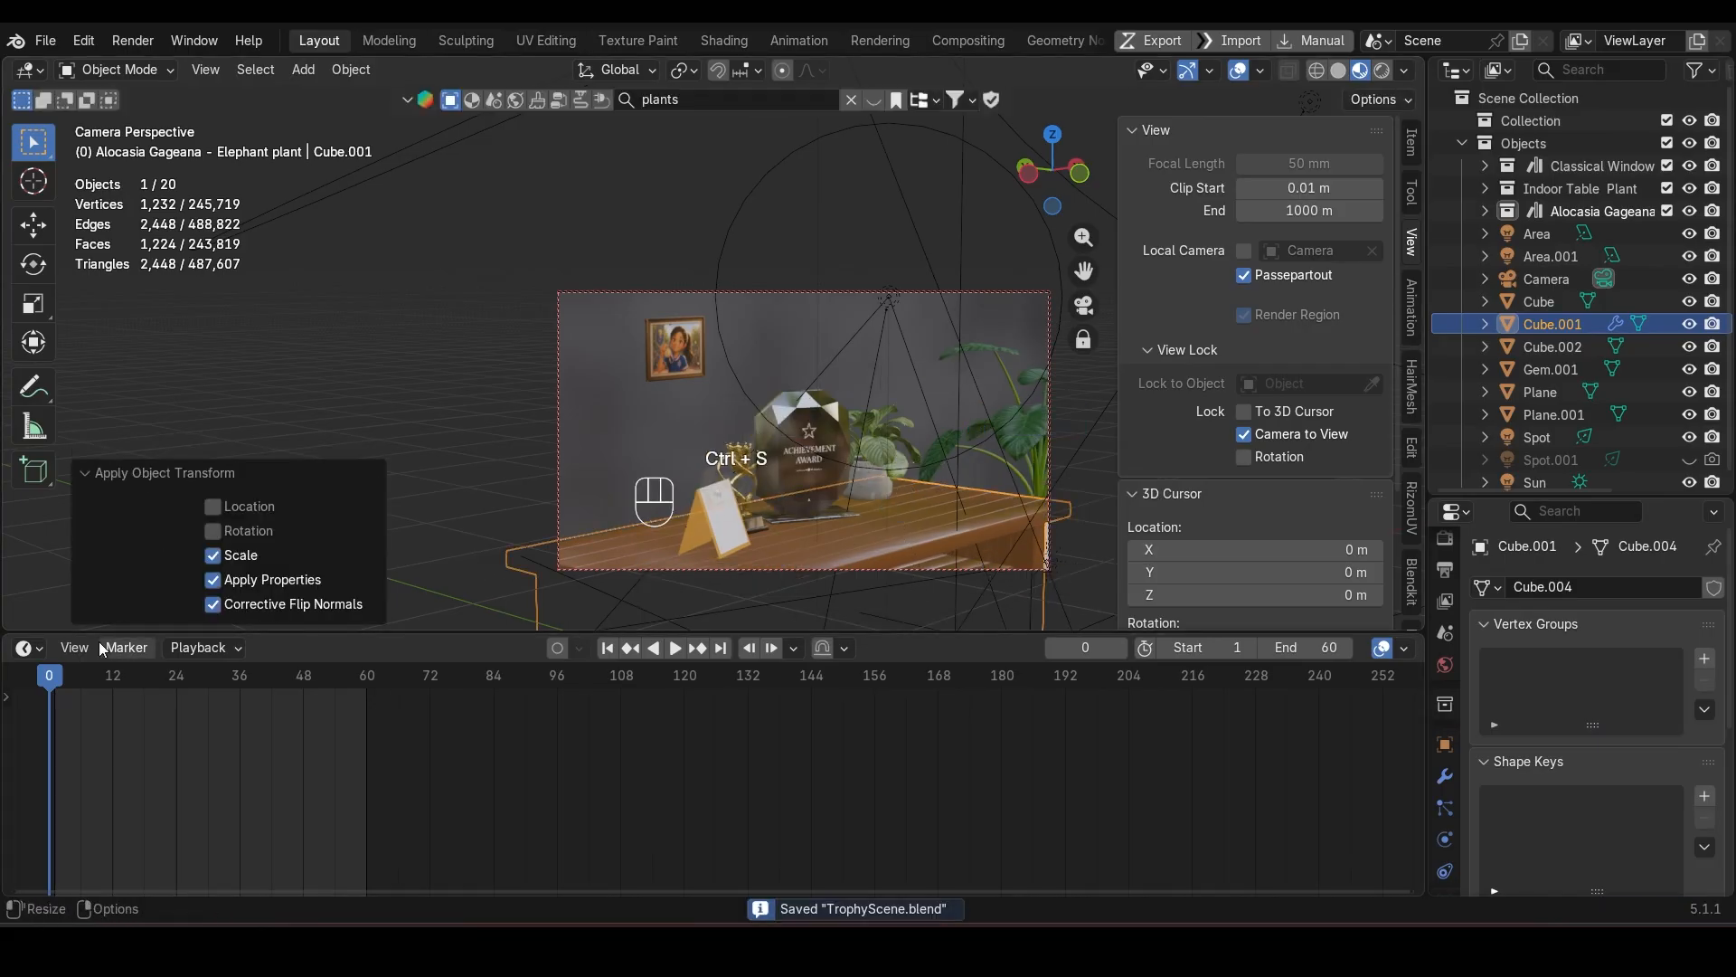
left_click_drag(91, 677, 125, 679)
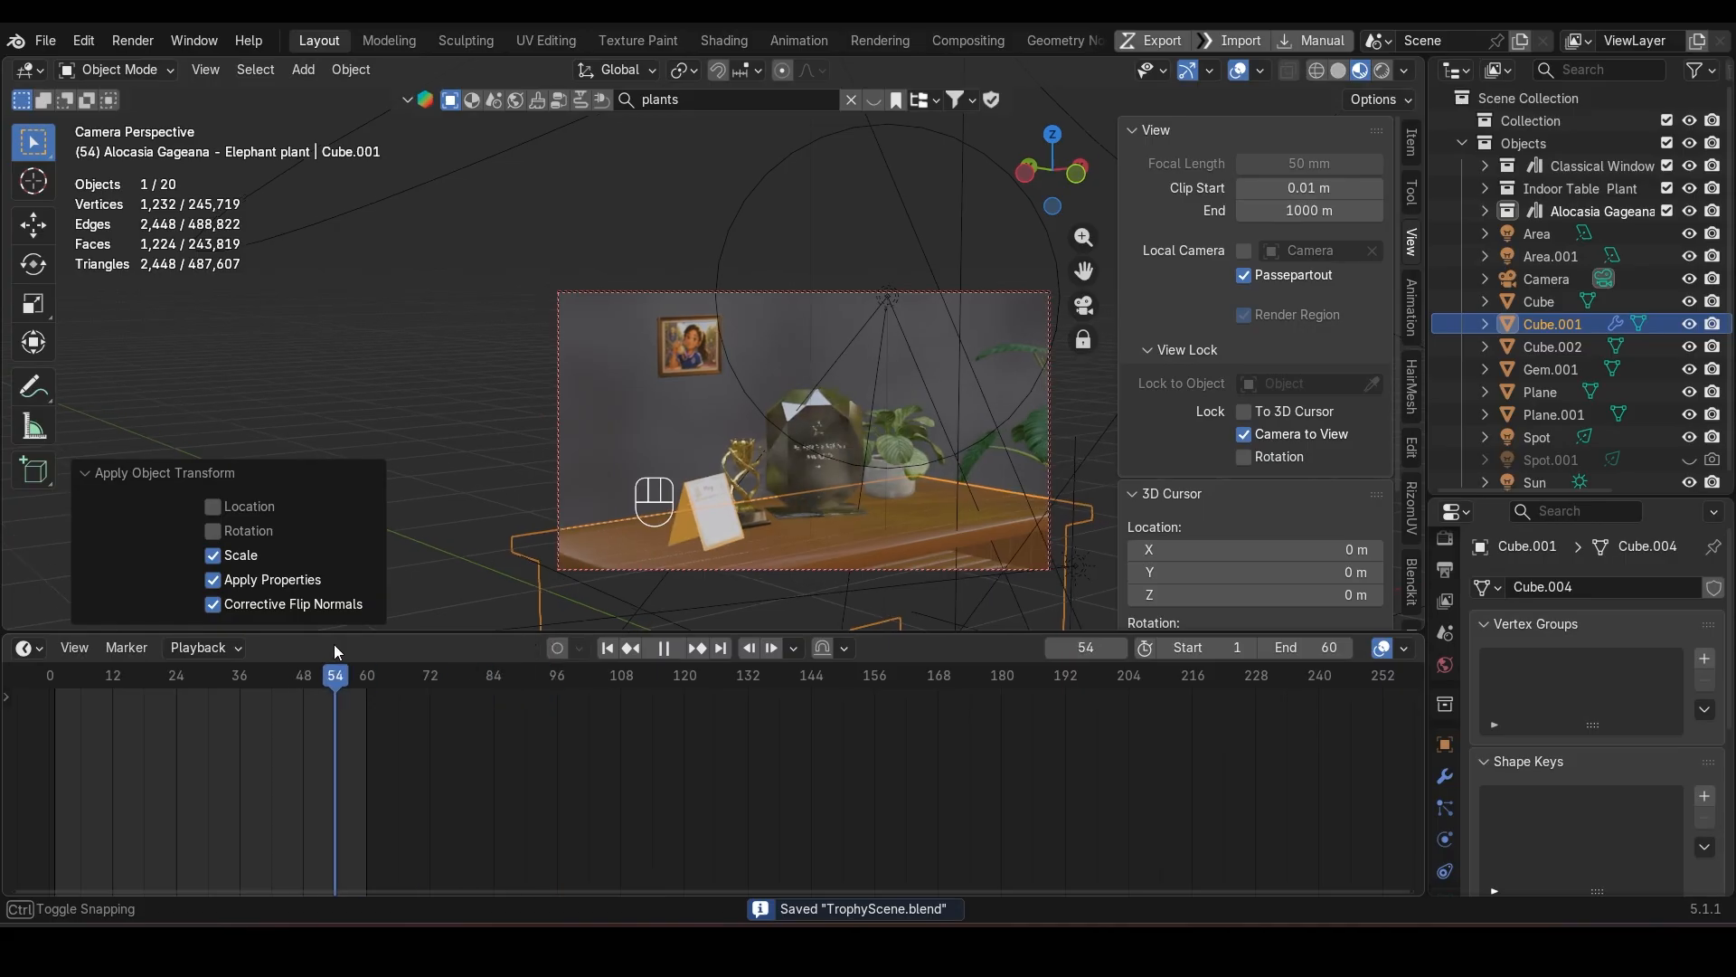
key("Escape")
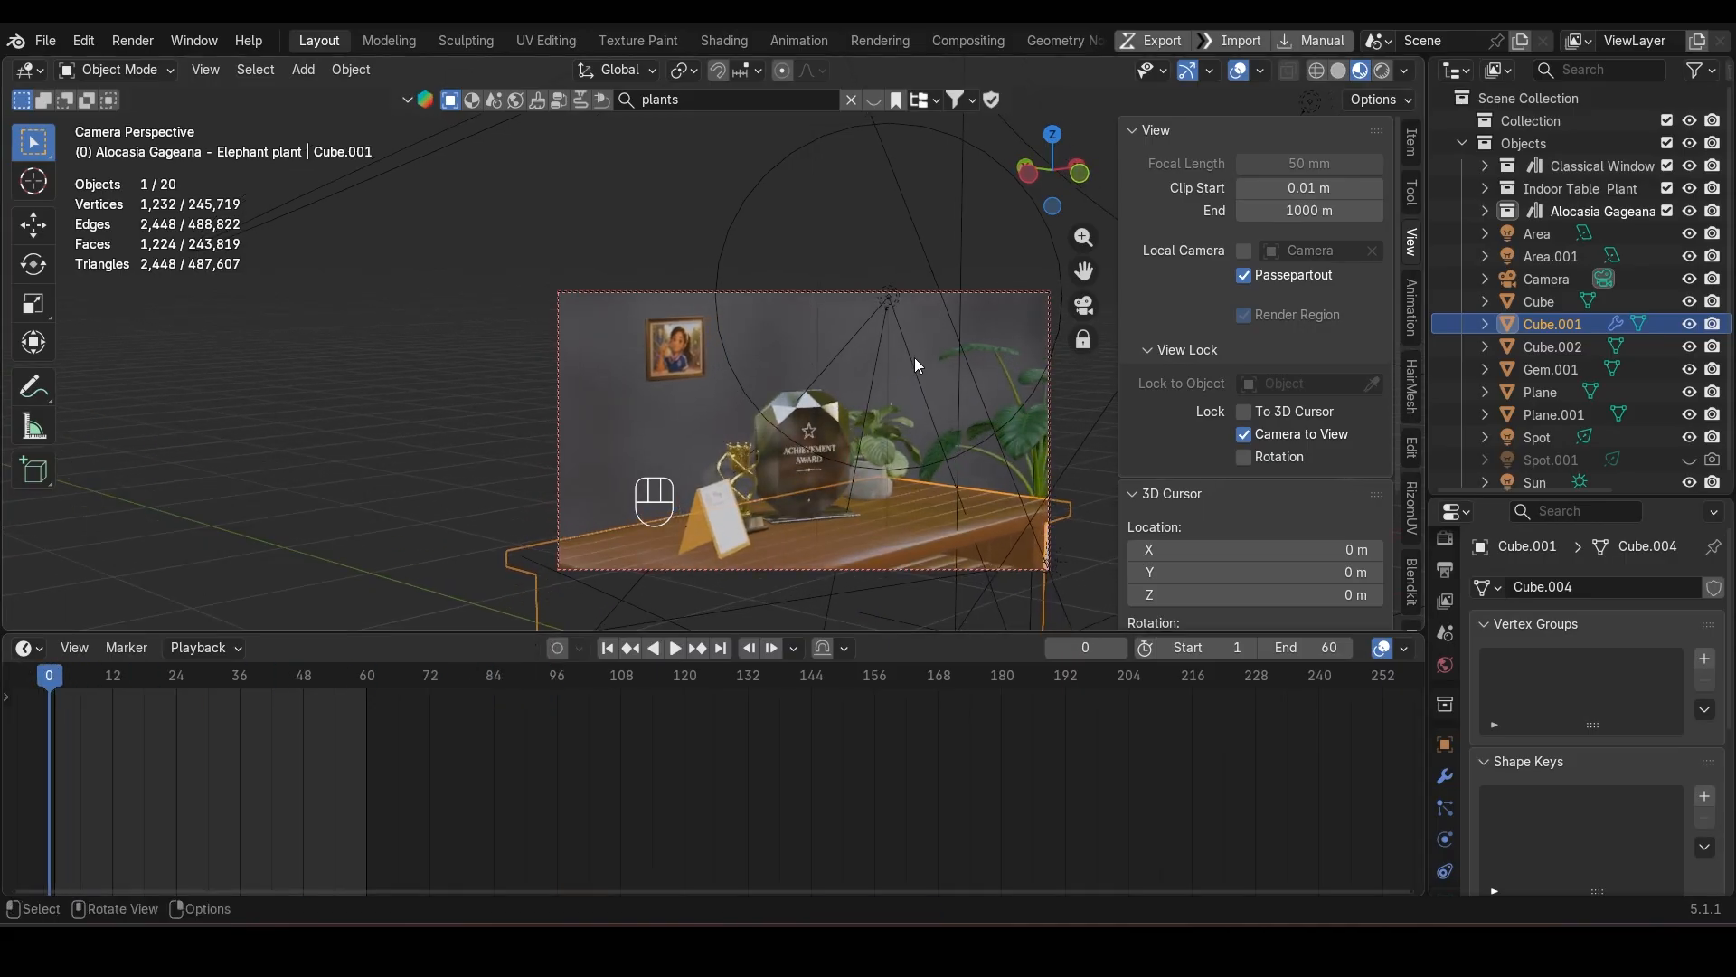
Step: Scale the picture frame on the wall up uniformly to about 1.06 and apply its scale
left_click(667, 366)
left_click(665, 371)
key("s")
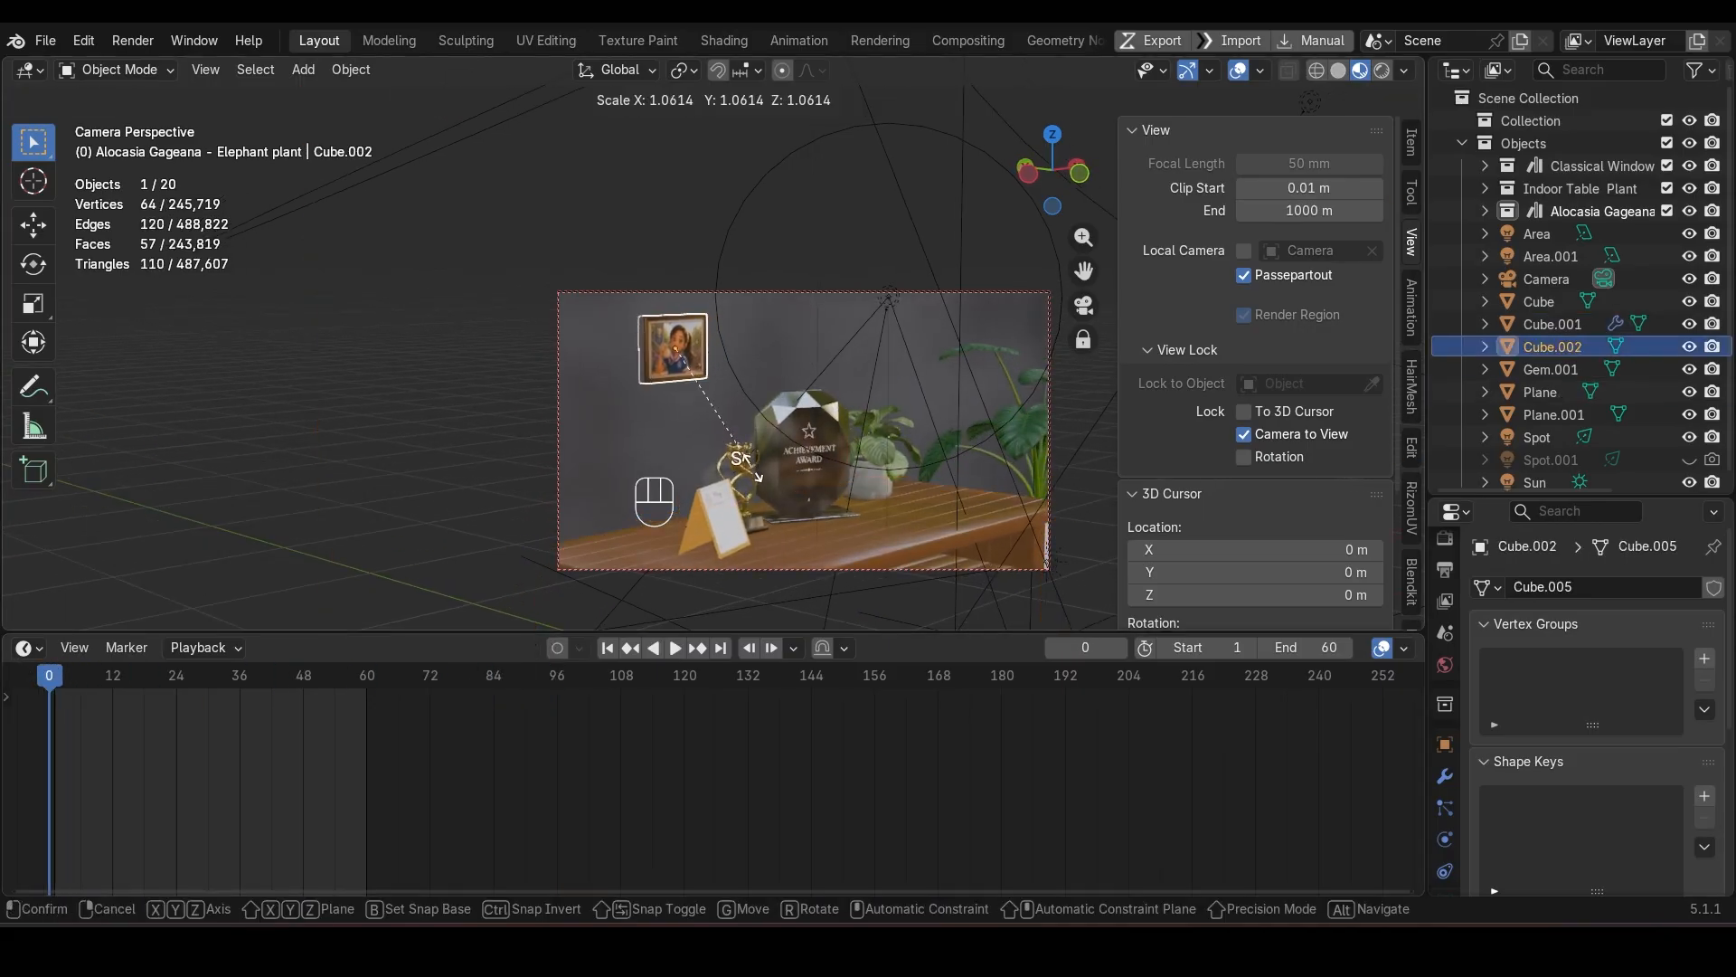
left_click(753, 469)
key("ctrl+a")
left_click(908, 383)
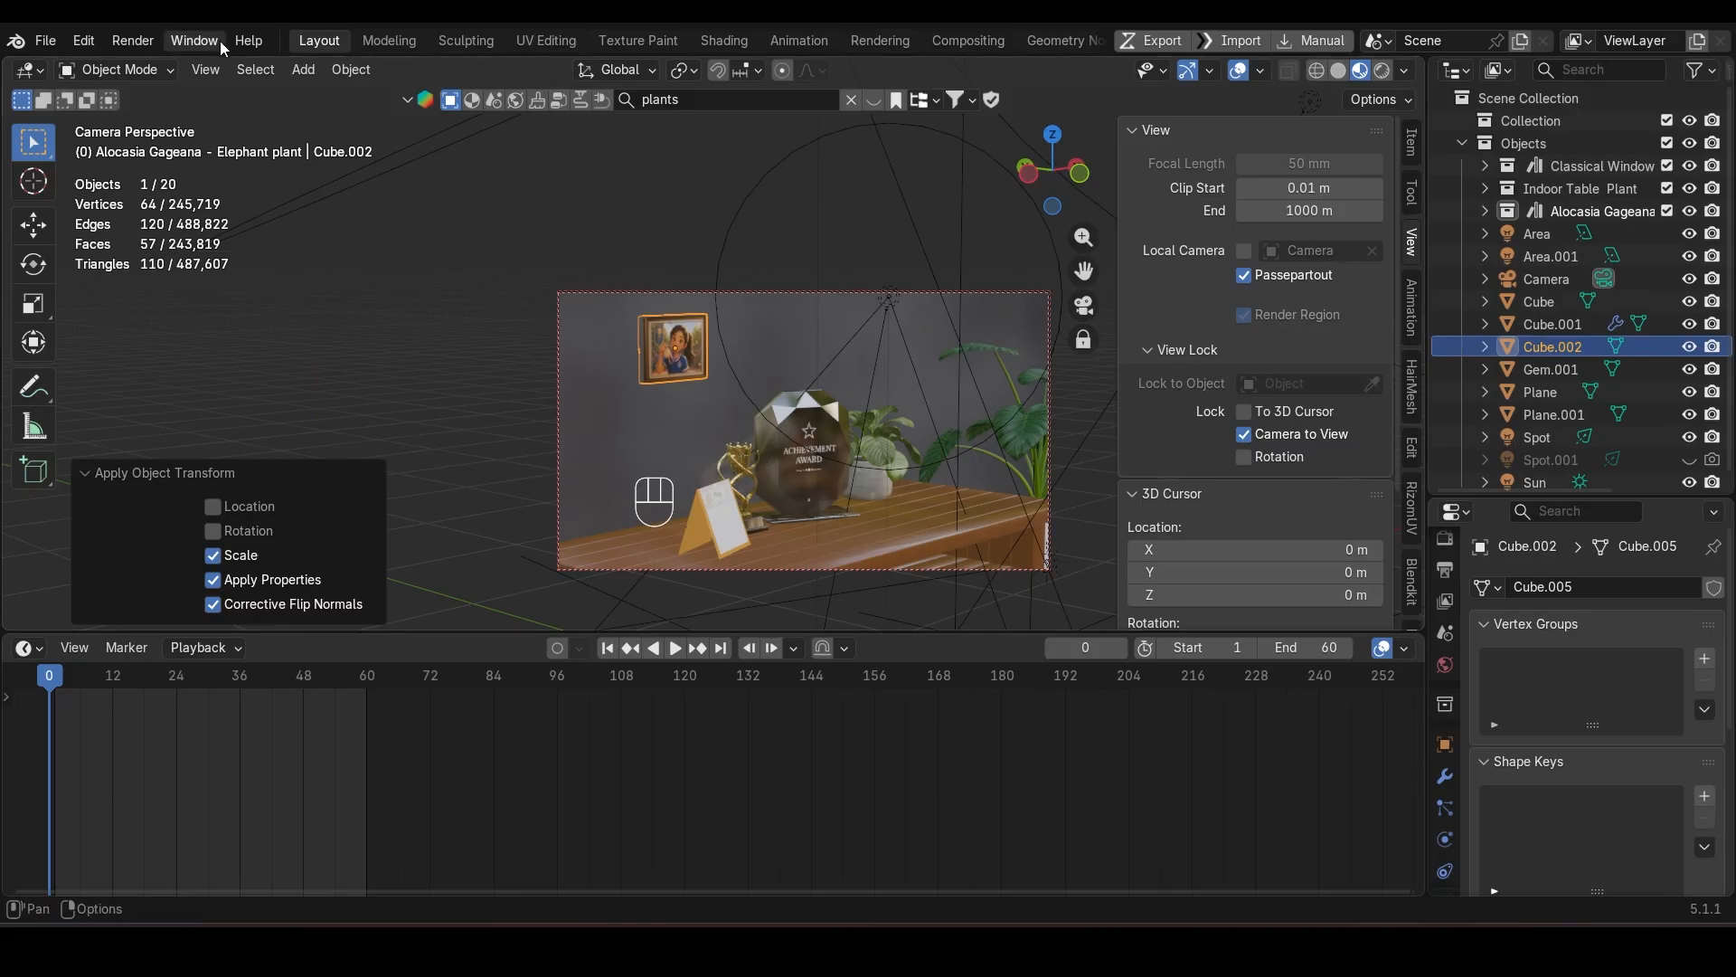
Step: Start rendering the full animation to the output folder
left_click(133, 40)
left_click(263, 90)
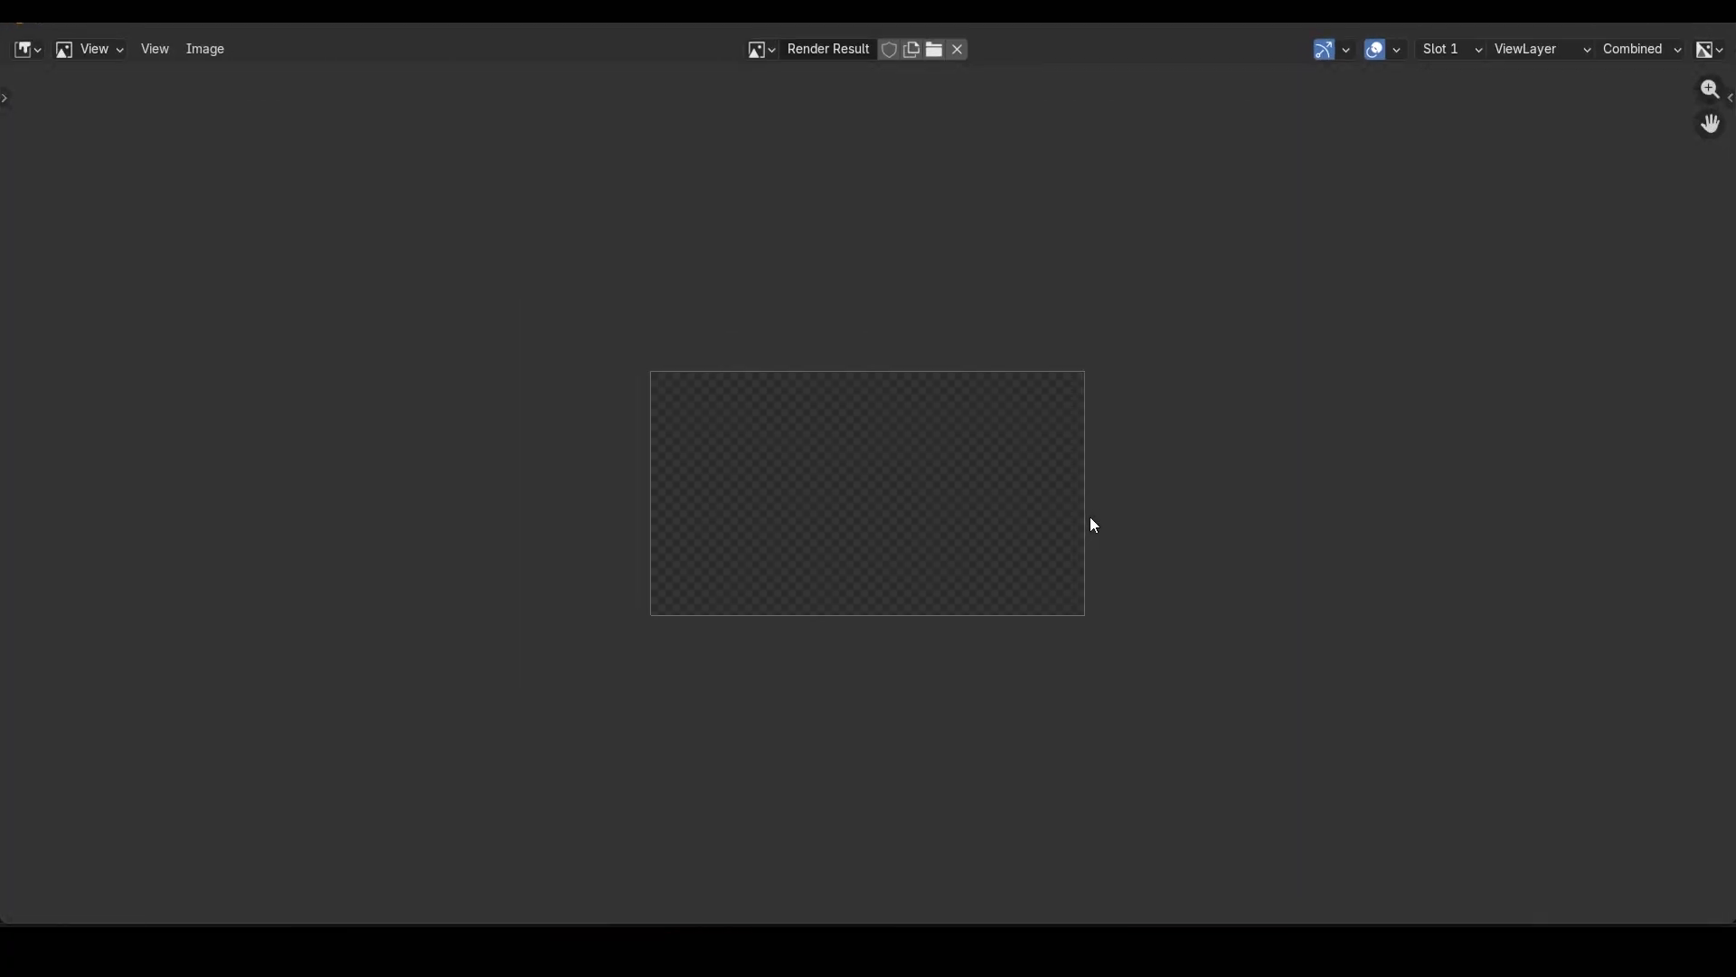